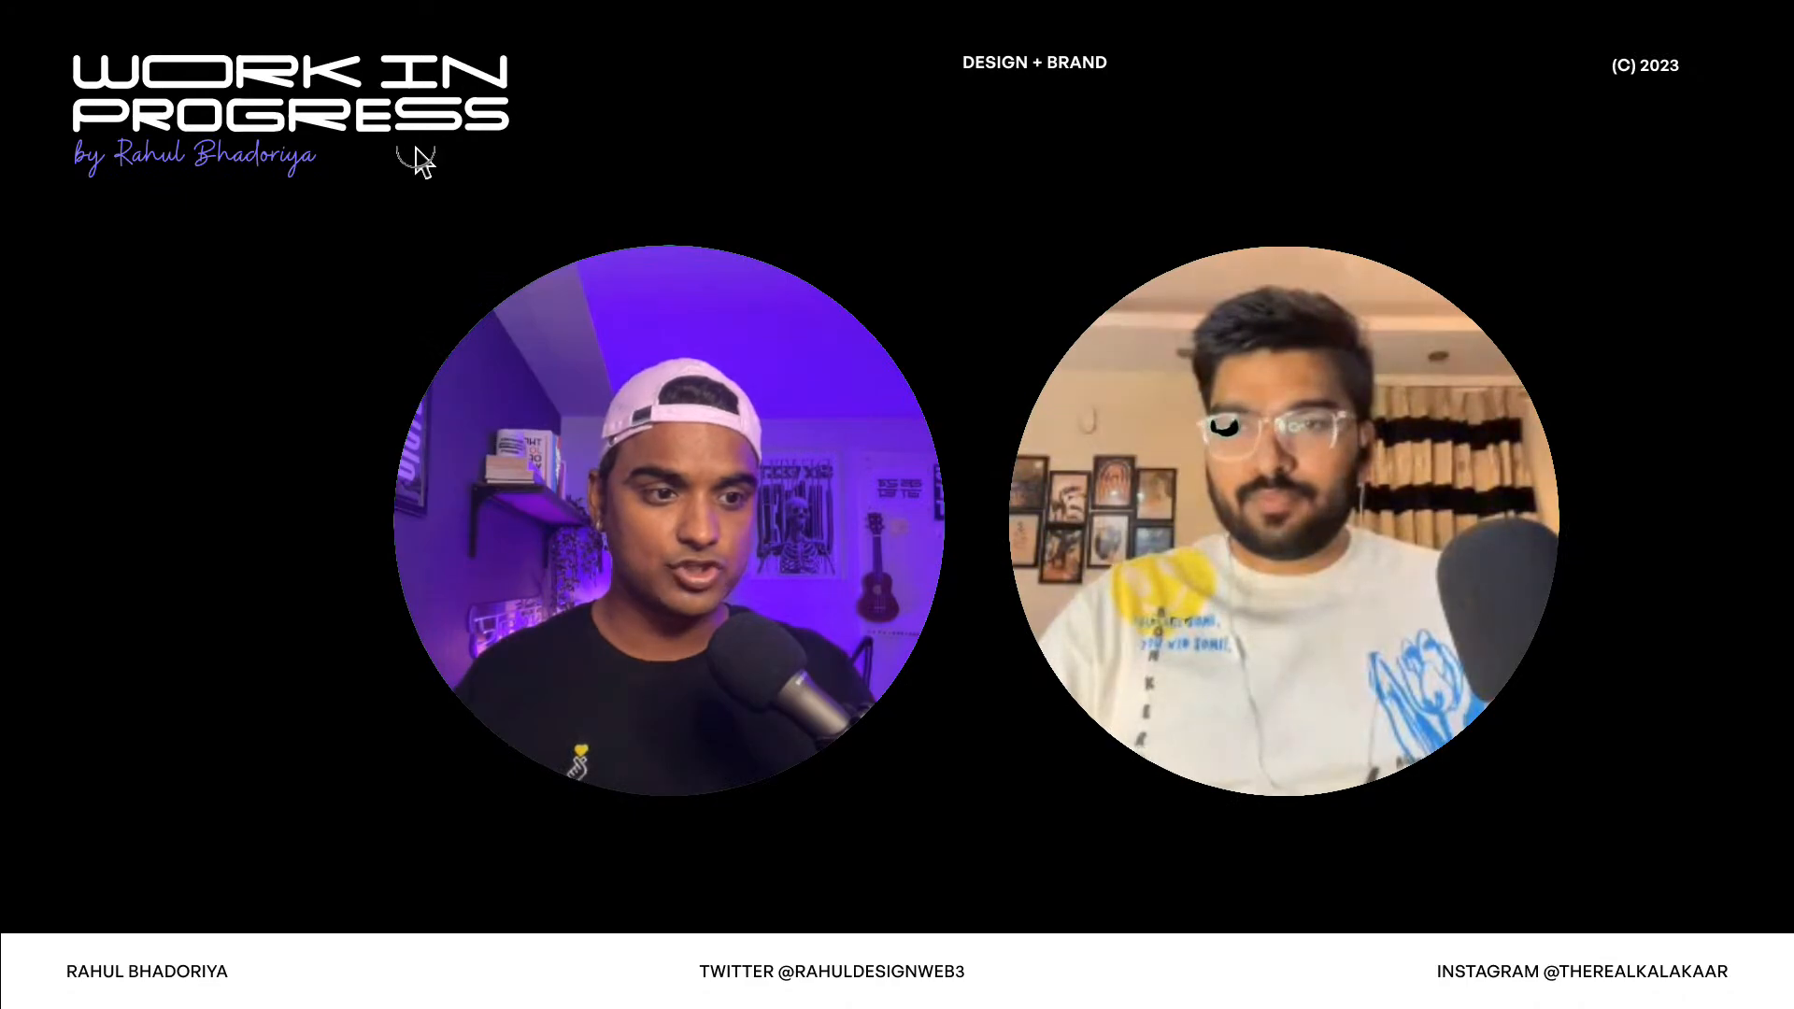
left_click(690, 408)
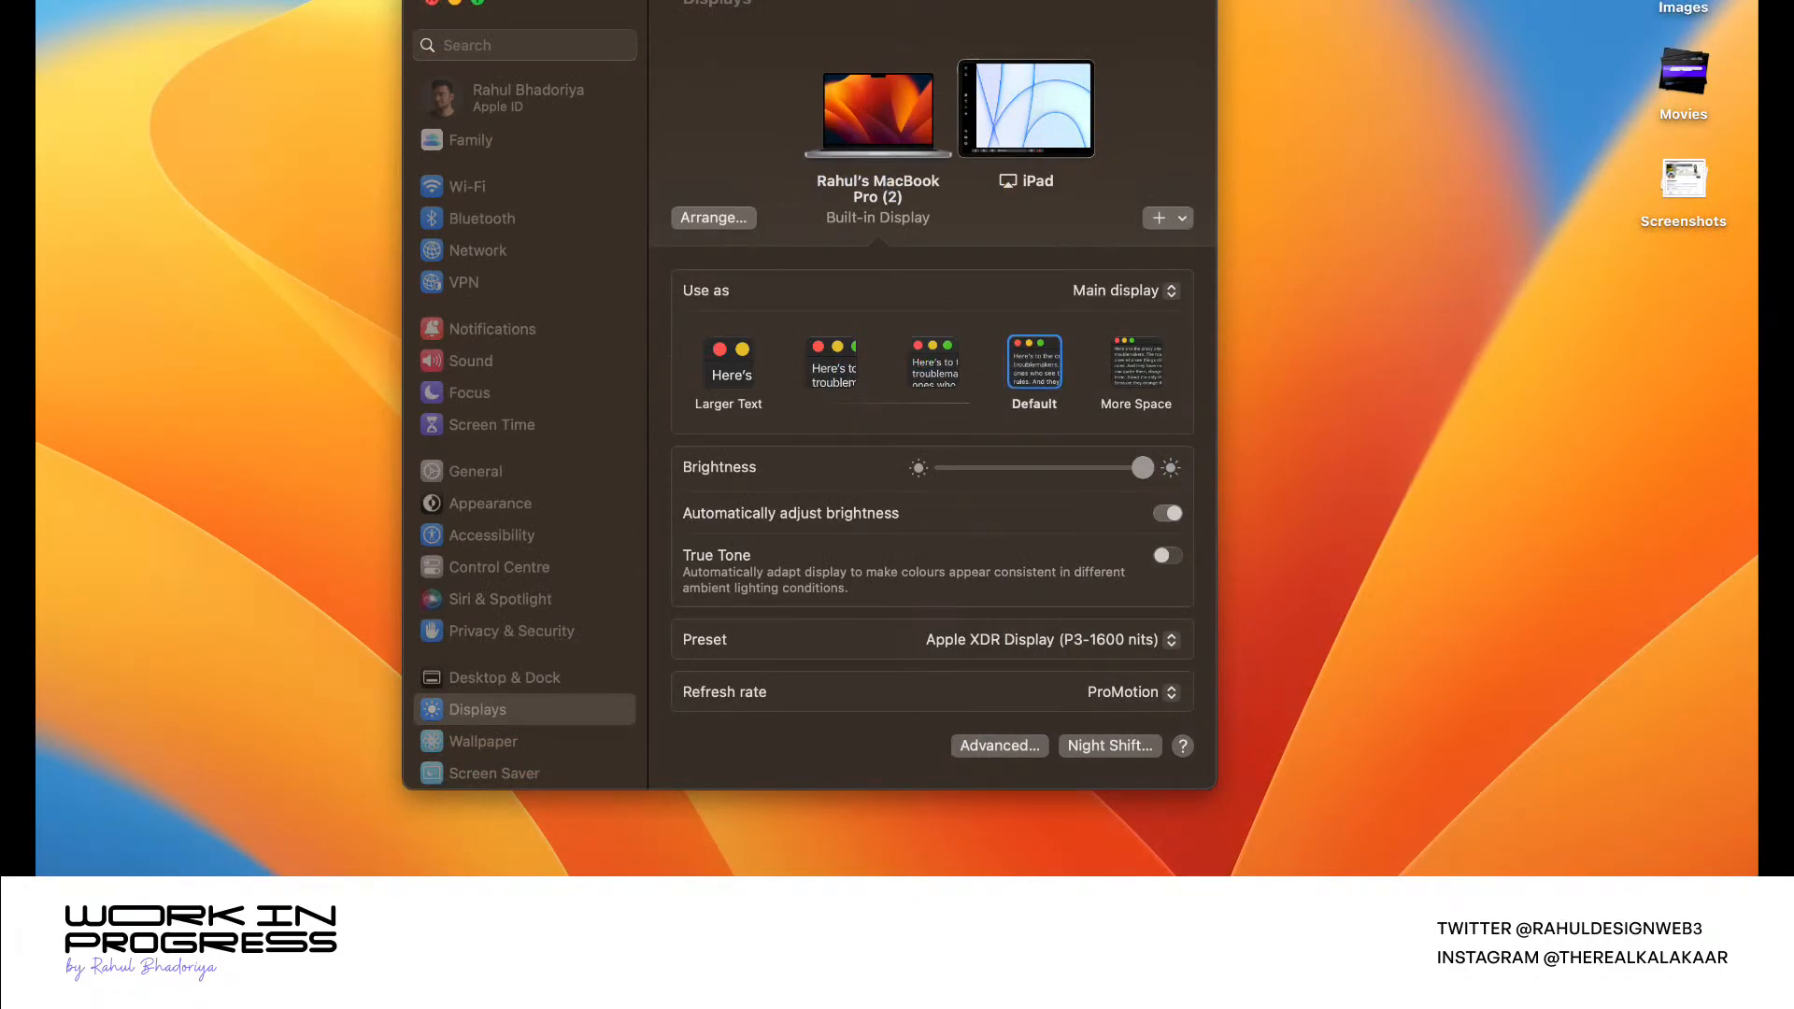
- Close the display settings window and bring the video call window onto the middle of the desktop
key("super+w")
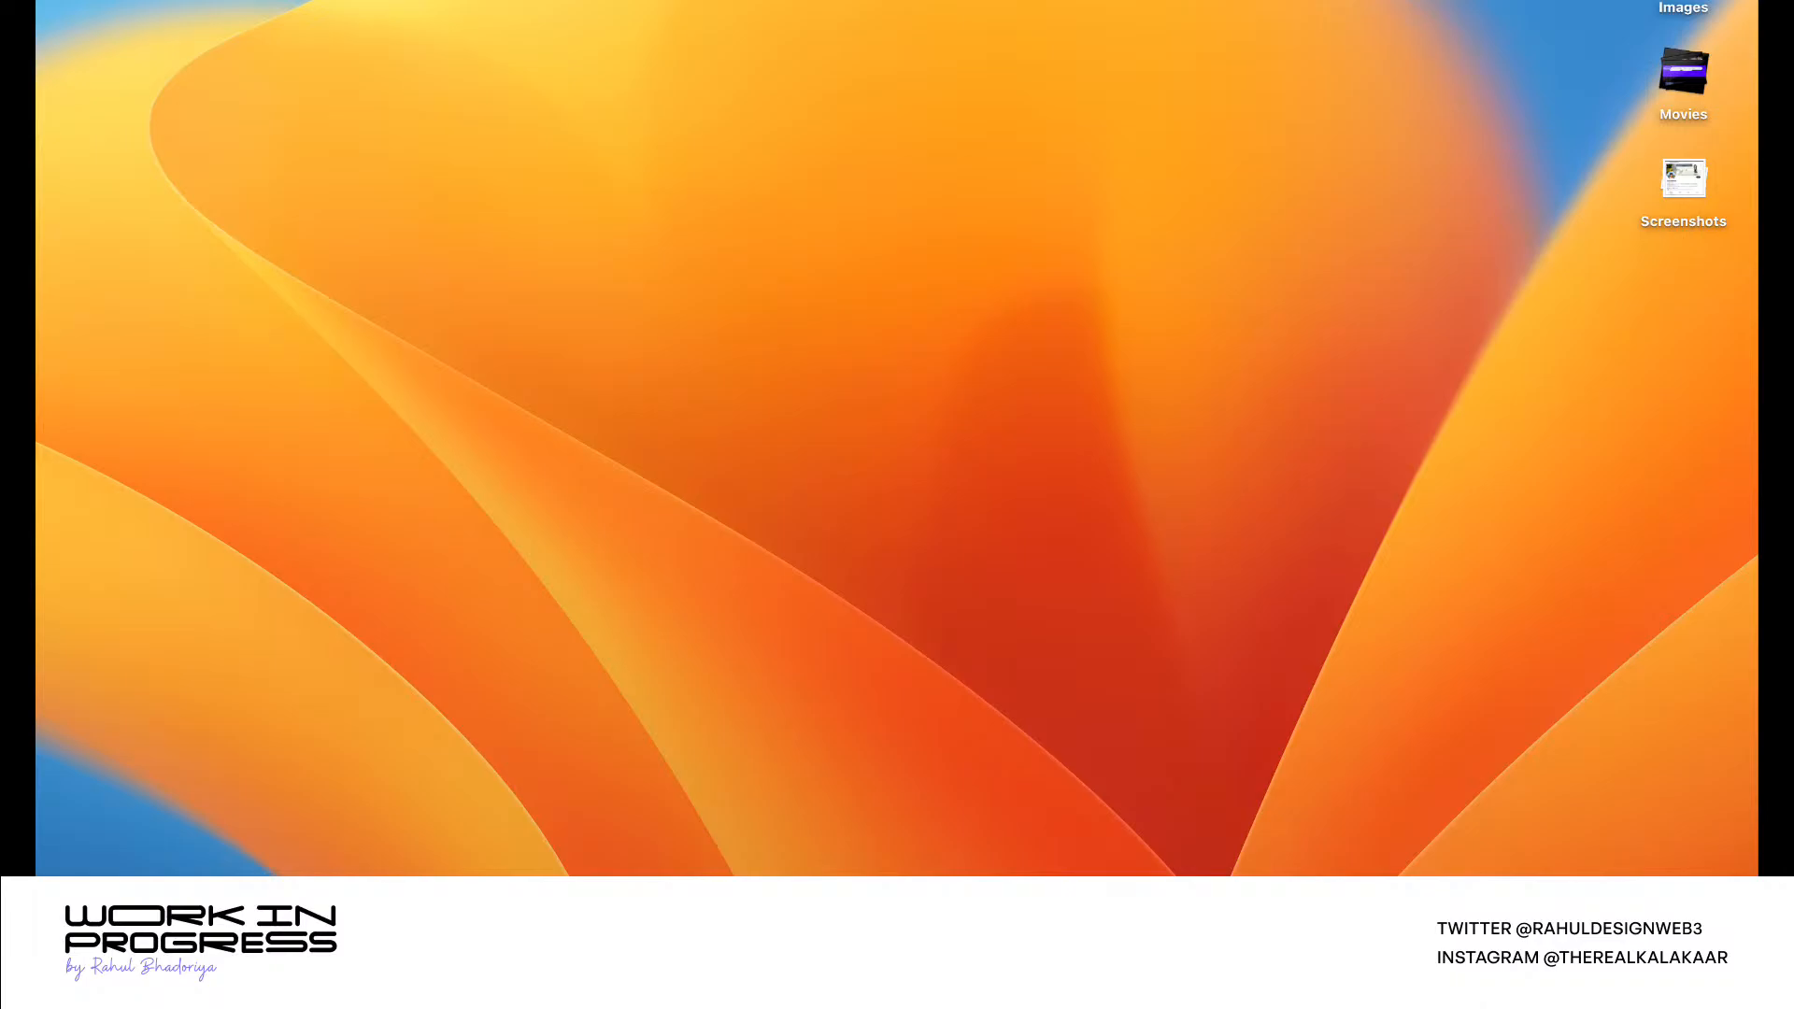
left_click_drag(1757, 56, 1003, 208)
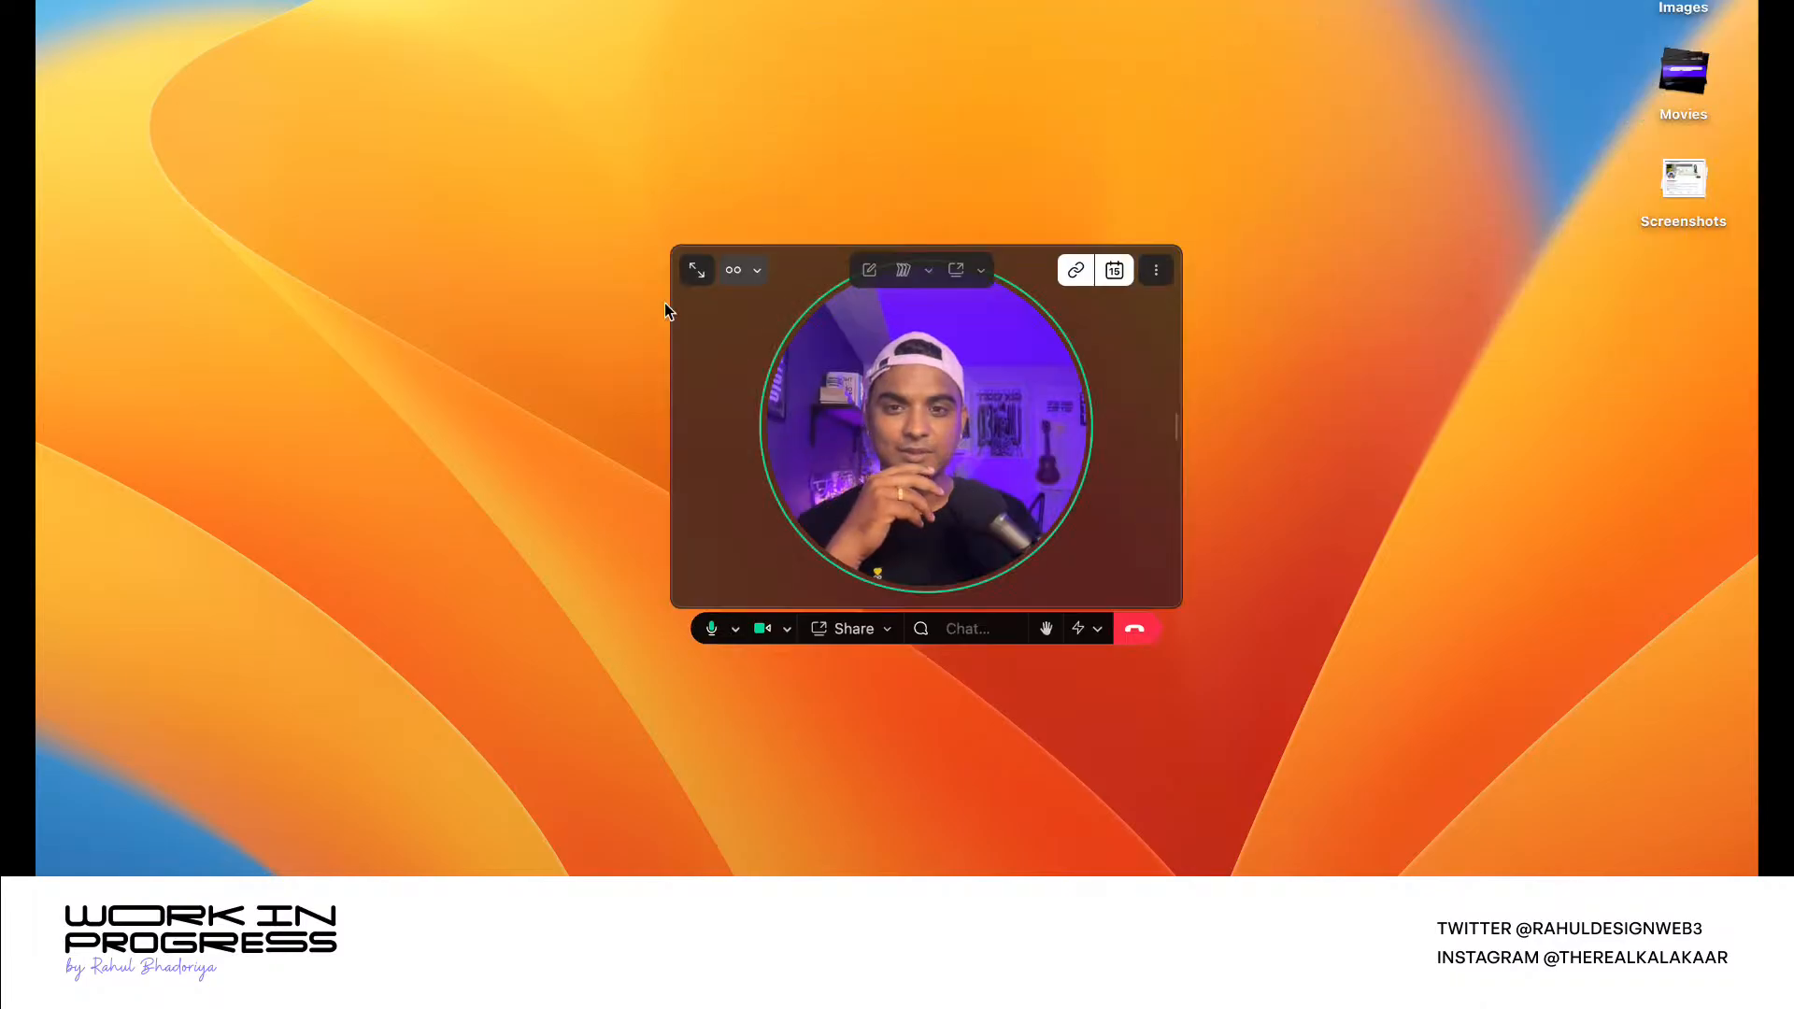
- Accept the guest's request to join the meeting
mouse_move(1026, 411)
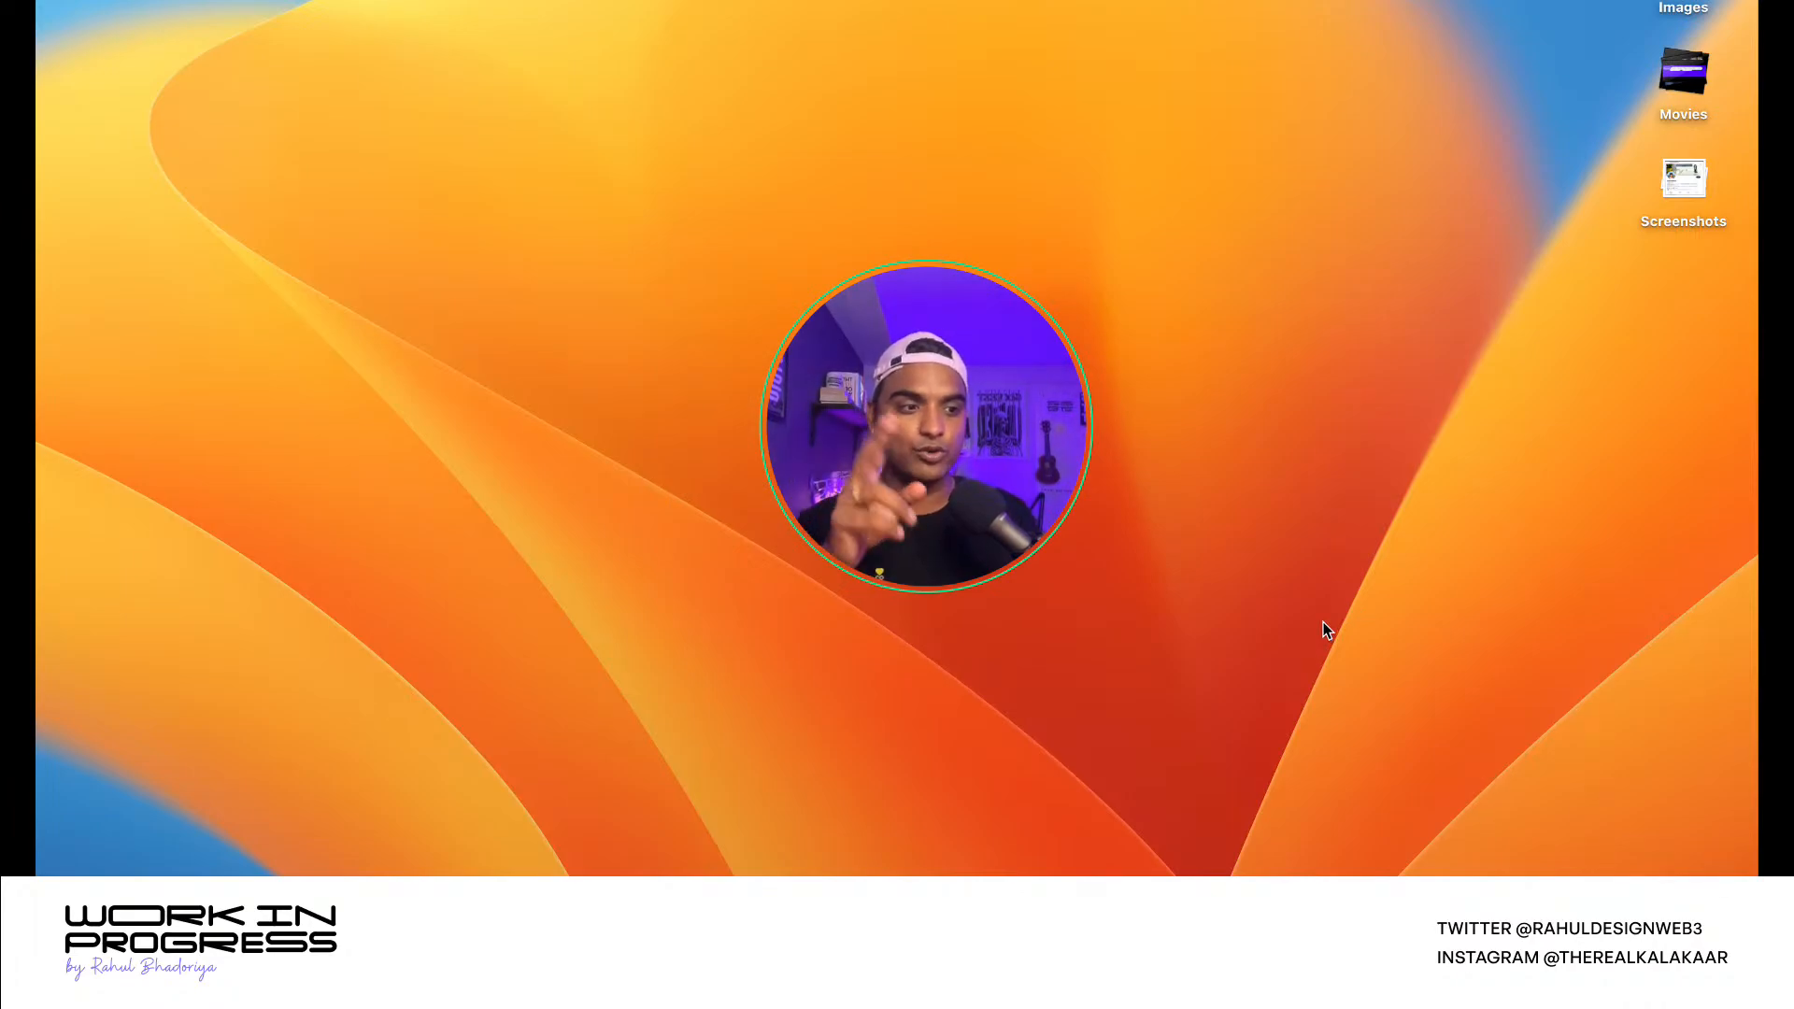
mouse_move(932, 490)
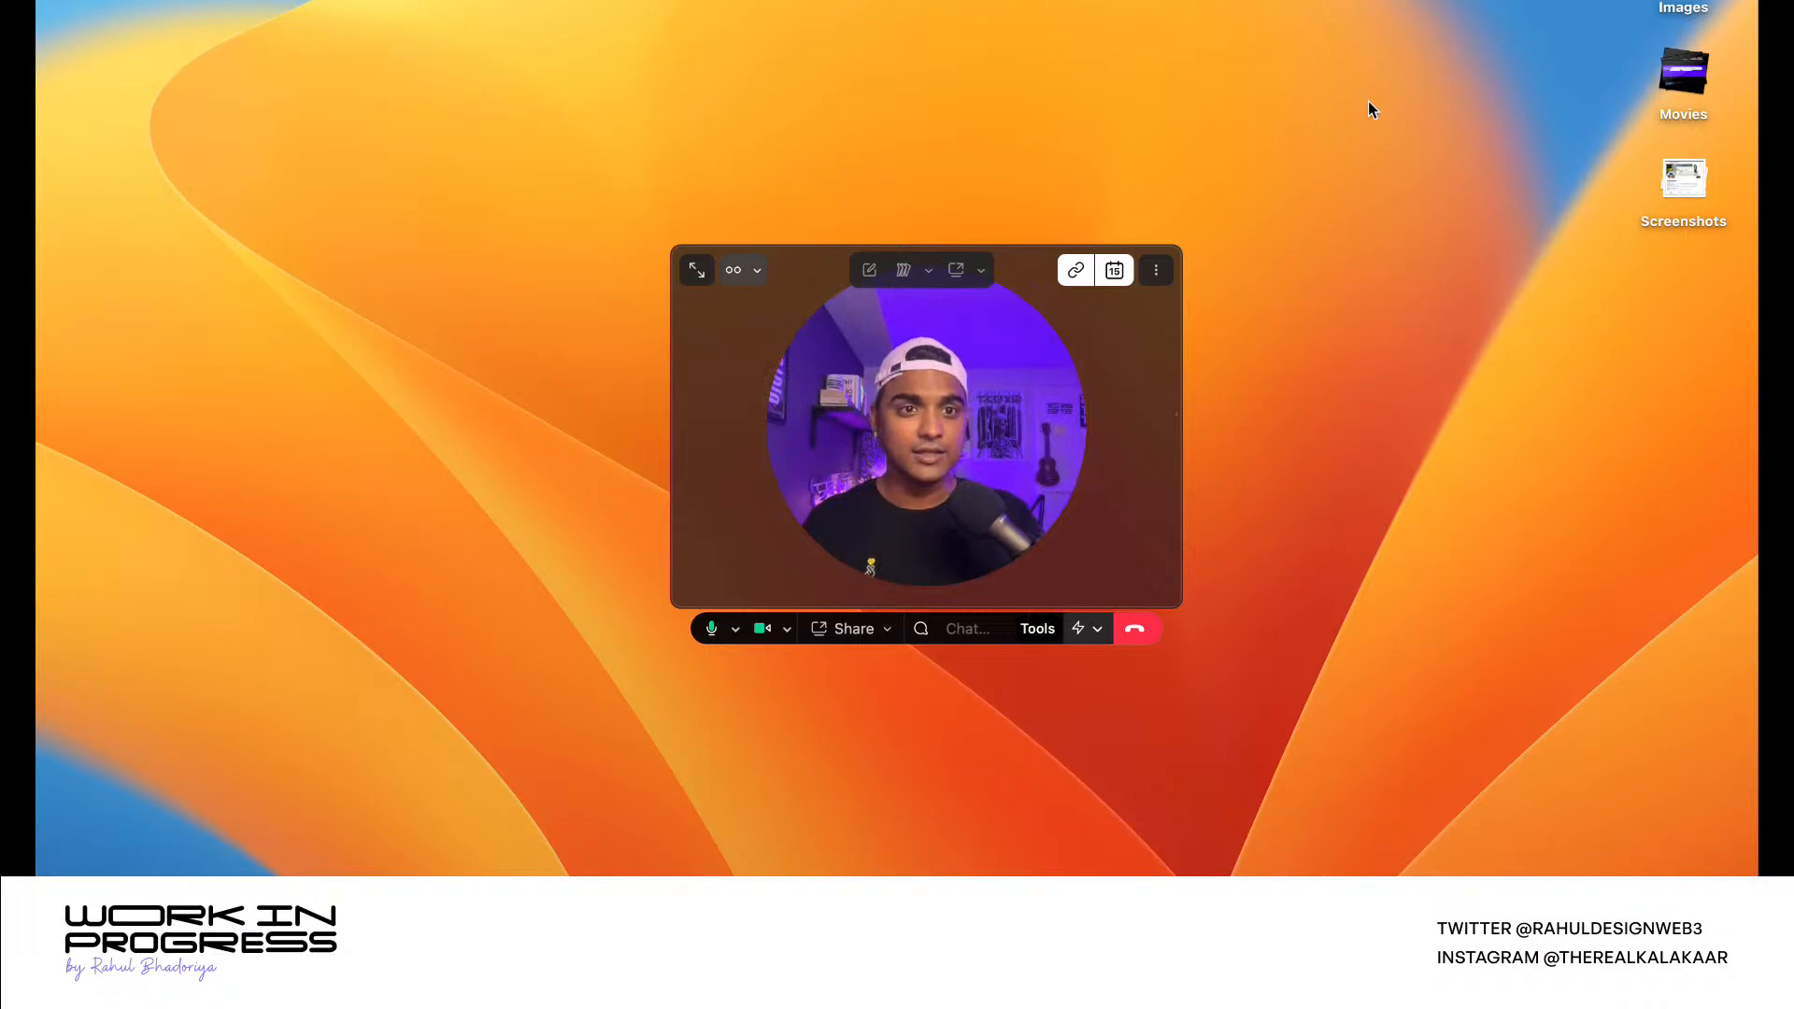
mouse_move(1074, 204)
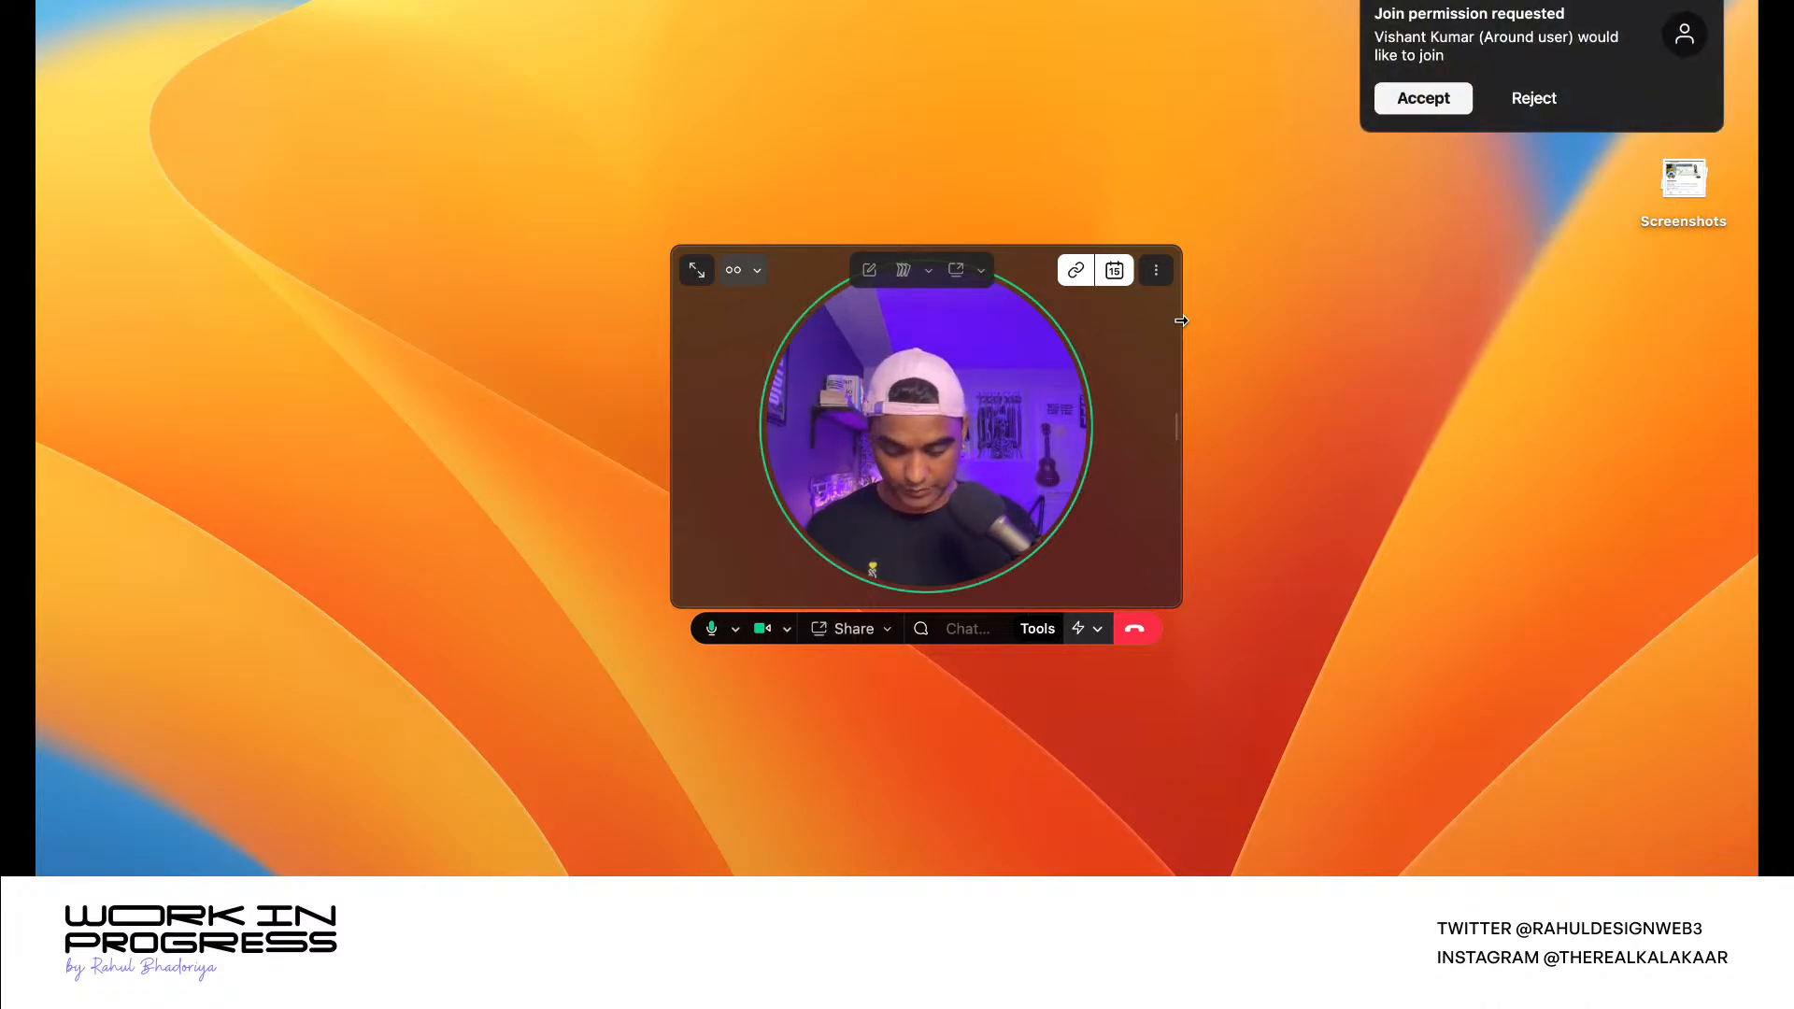
left_click(1393, 111)
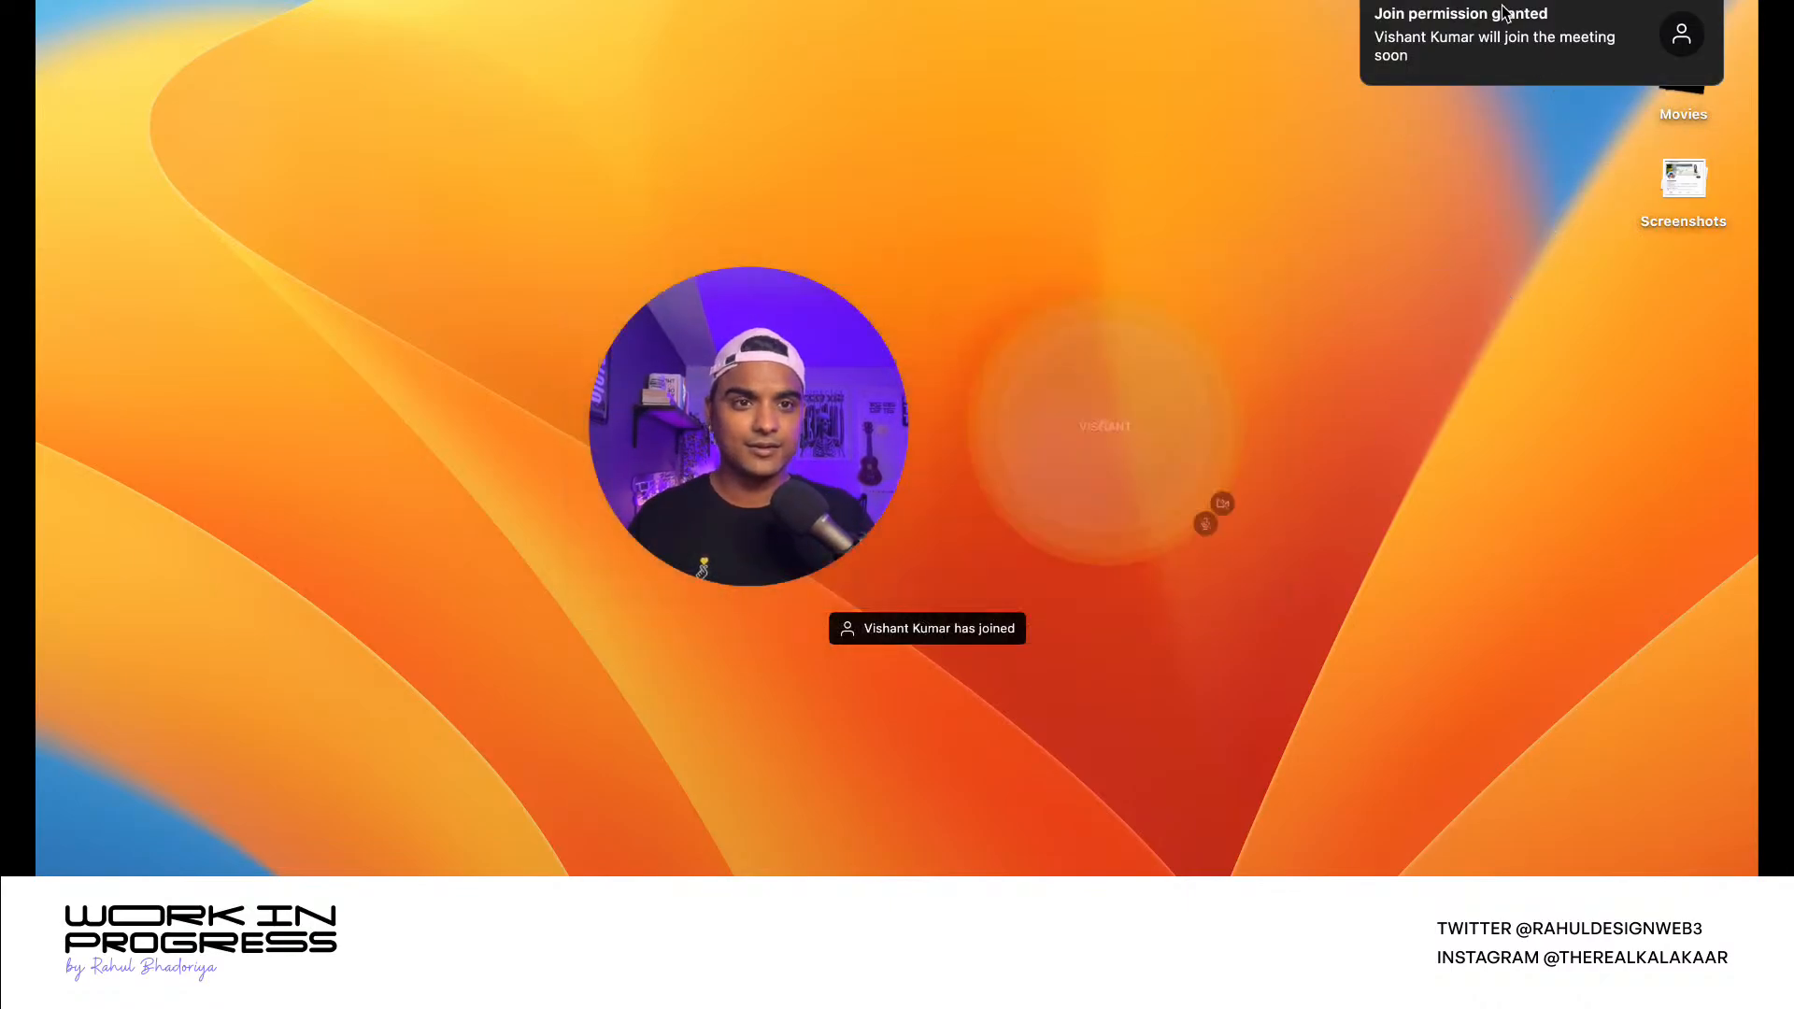
mouse_move(795, 325)
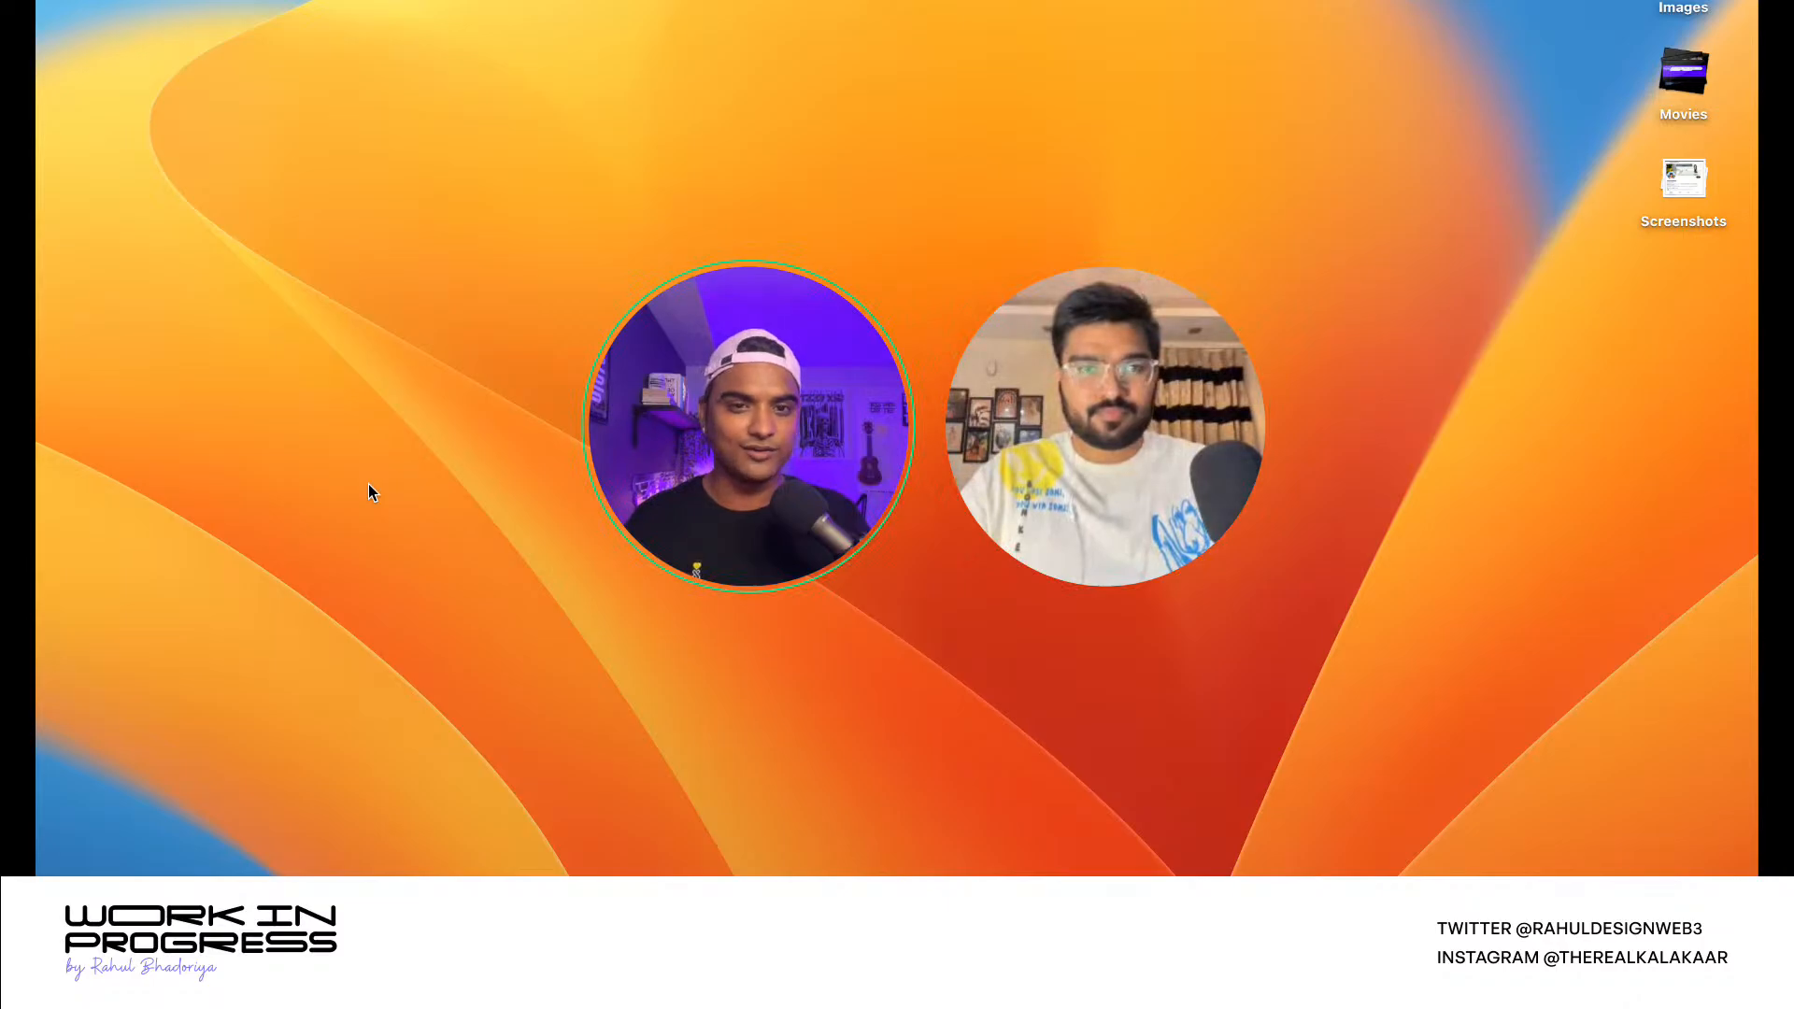
- Nudge the call window on the desktop and share the current screen with the meeting
mouse_move(827, 418)
left_mouse_down()
mouse_move(829, 716)
mouse_move(763, 372)
mouse_move(554, 424)
mouse_move(622, 552)
mouse_move(998, 461)
mouse_move(861, 409)
left_mouse_up()
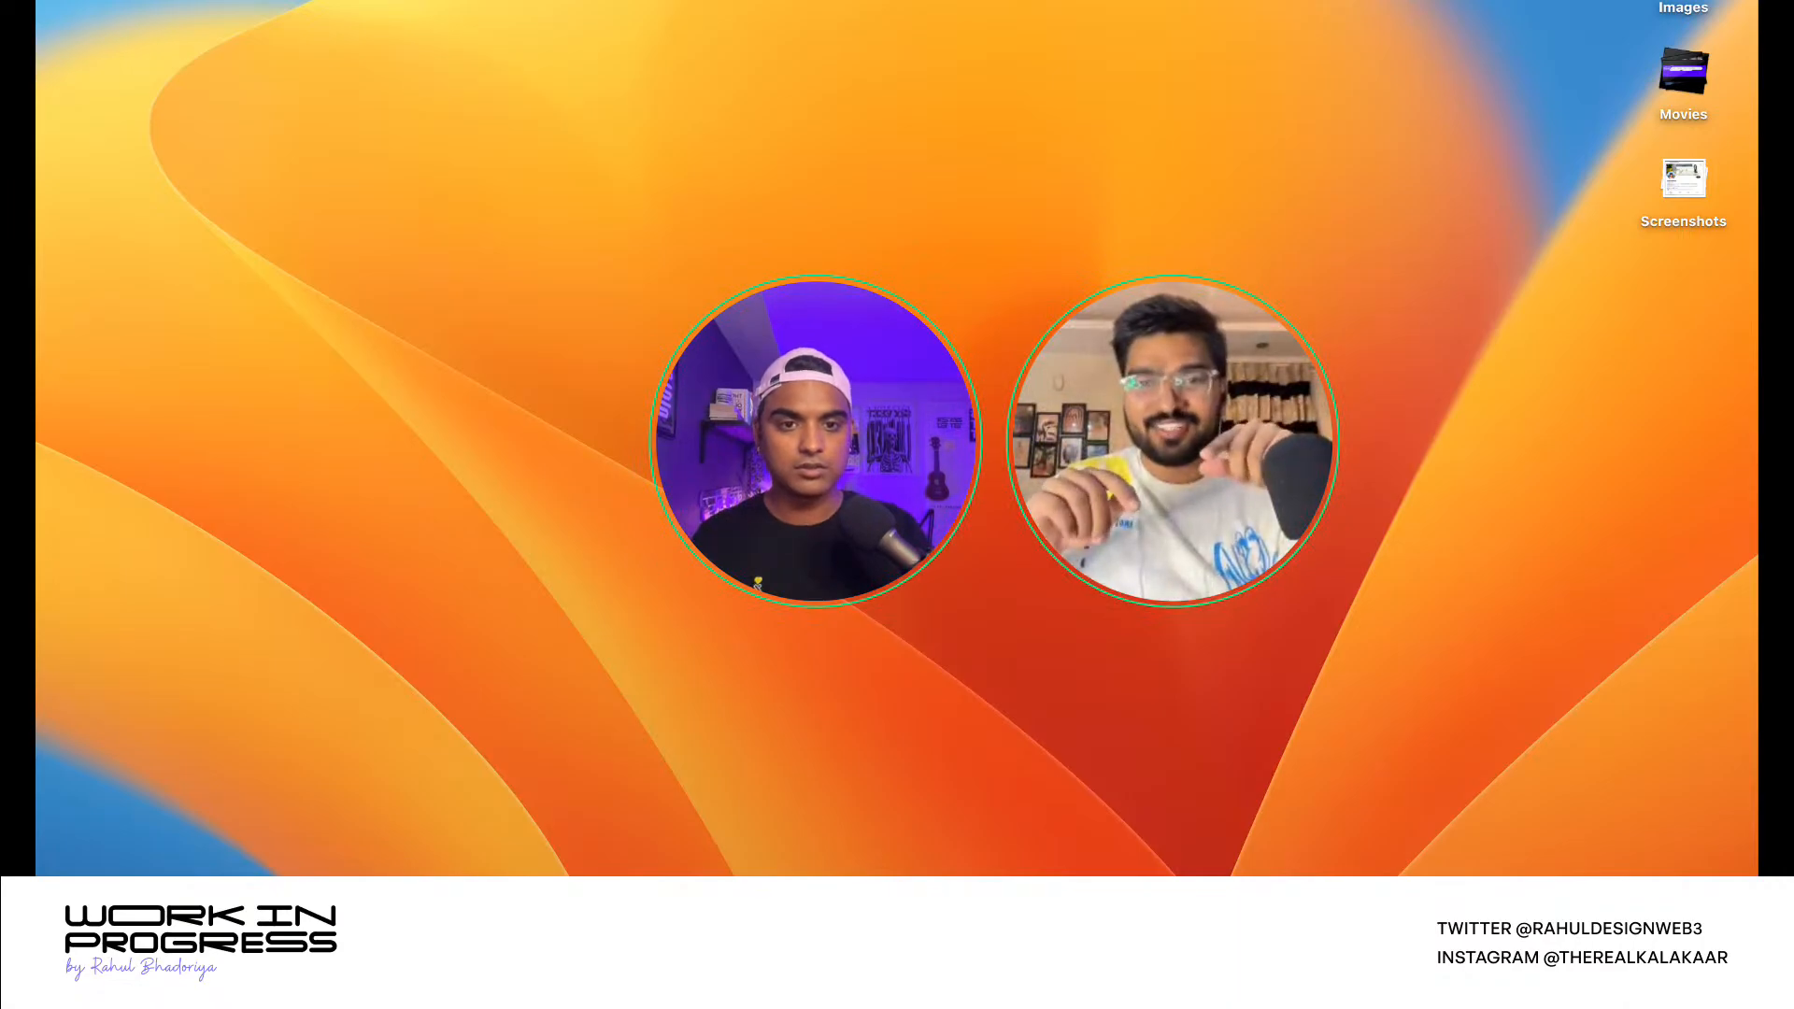
mouse_move(814, 439)
left_click_drag(806, 456, 770, 479)
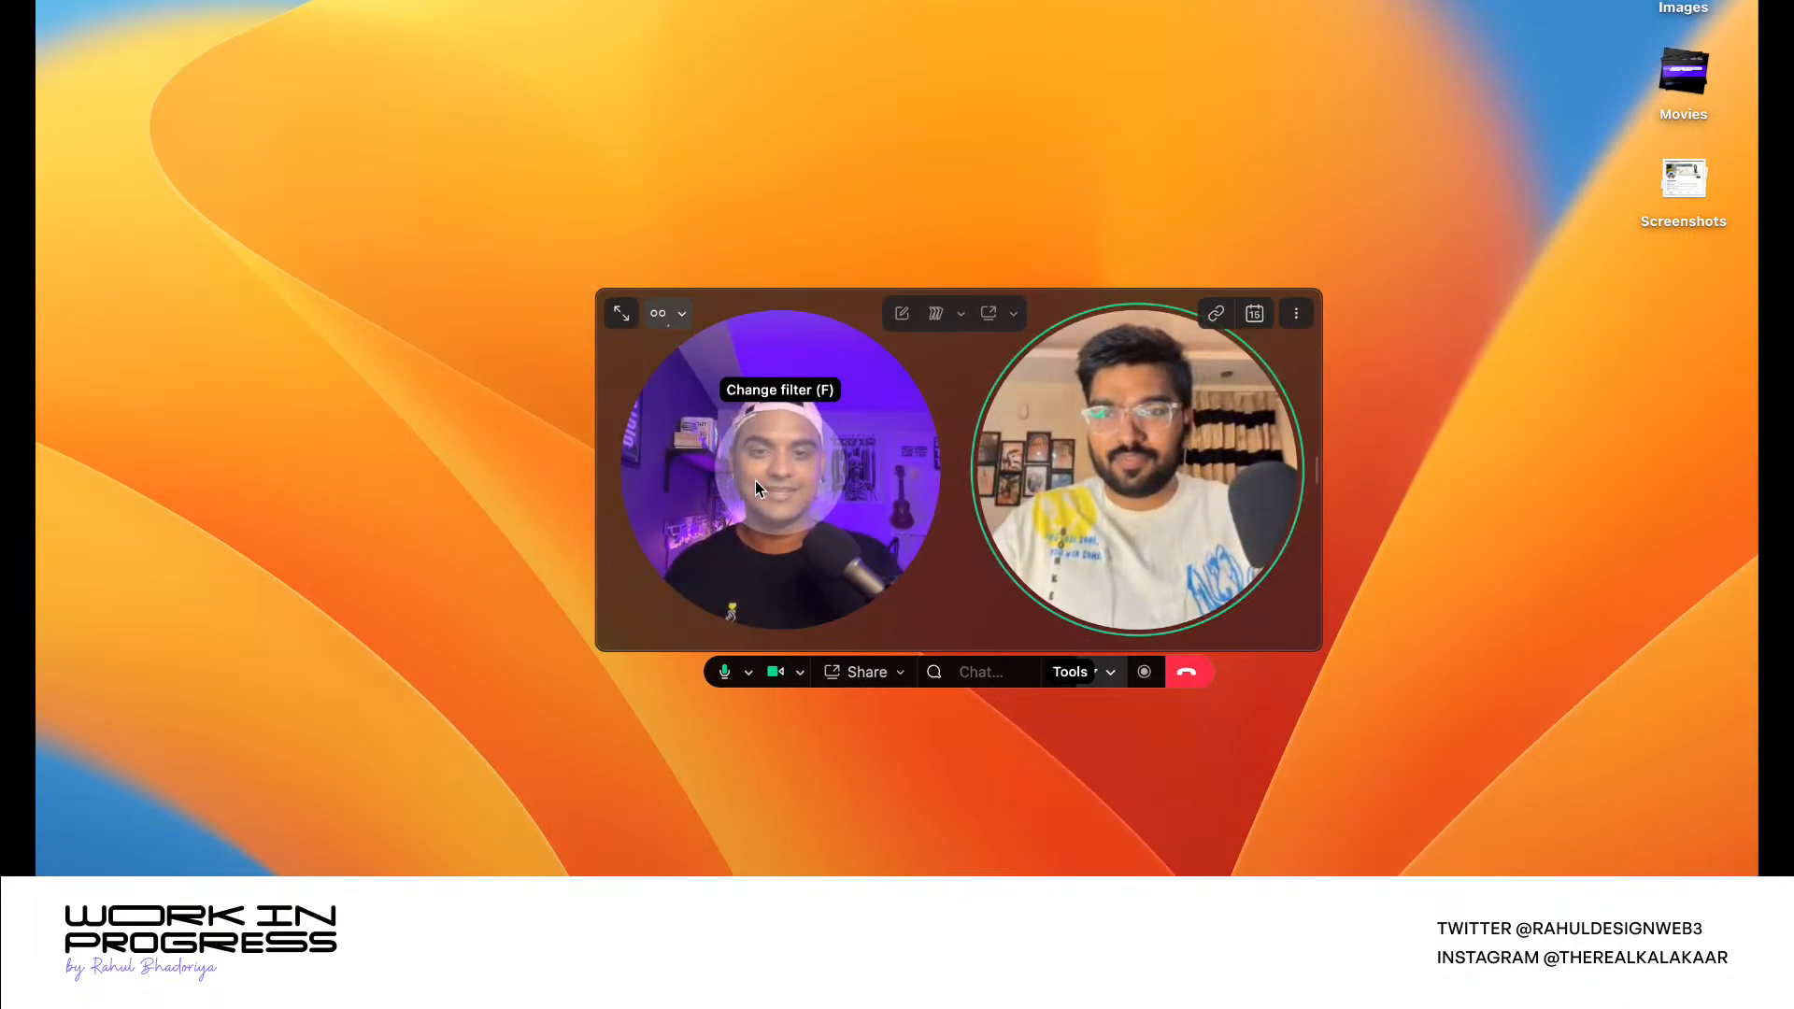
left_click(900, 672)
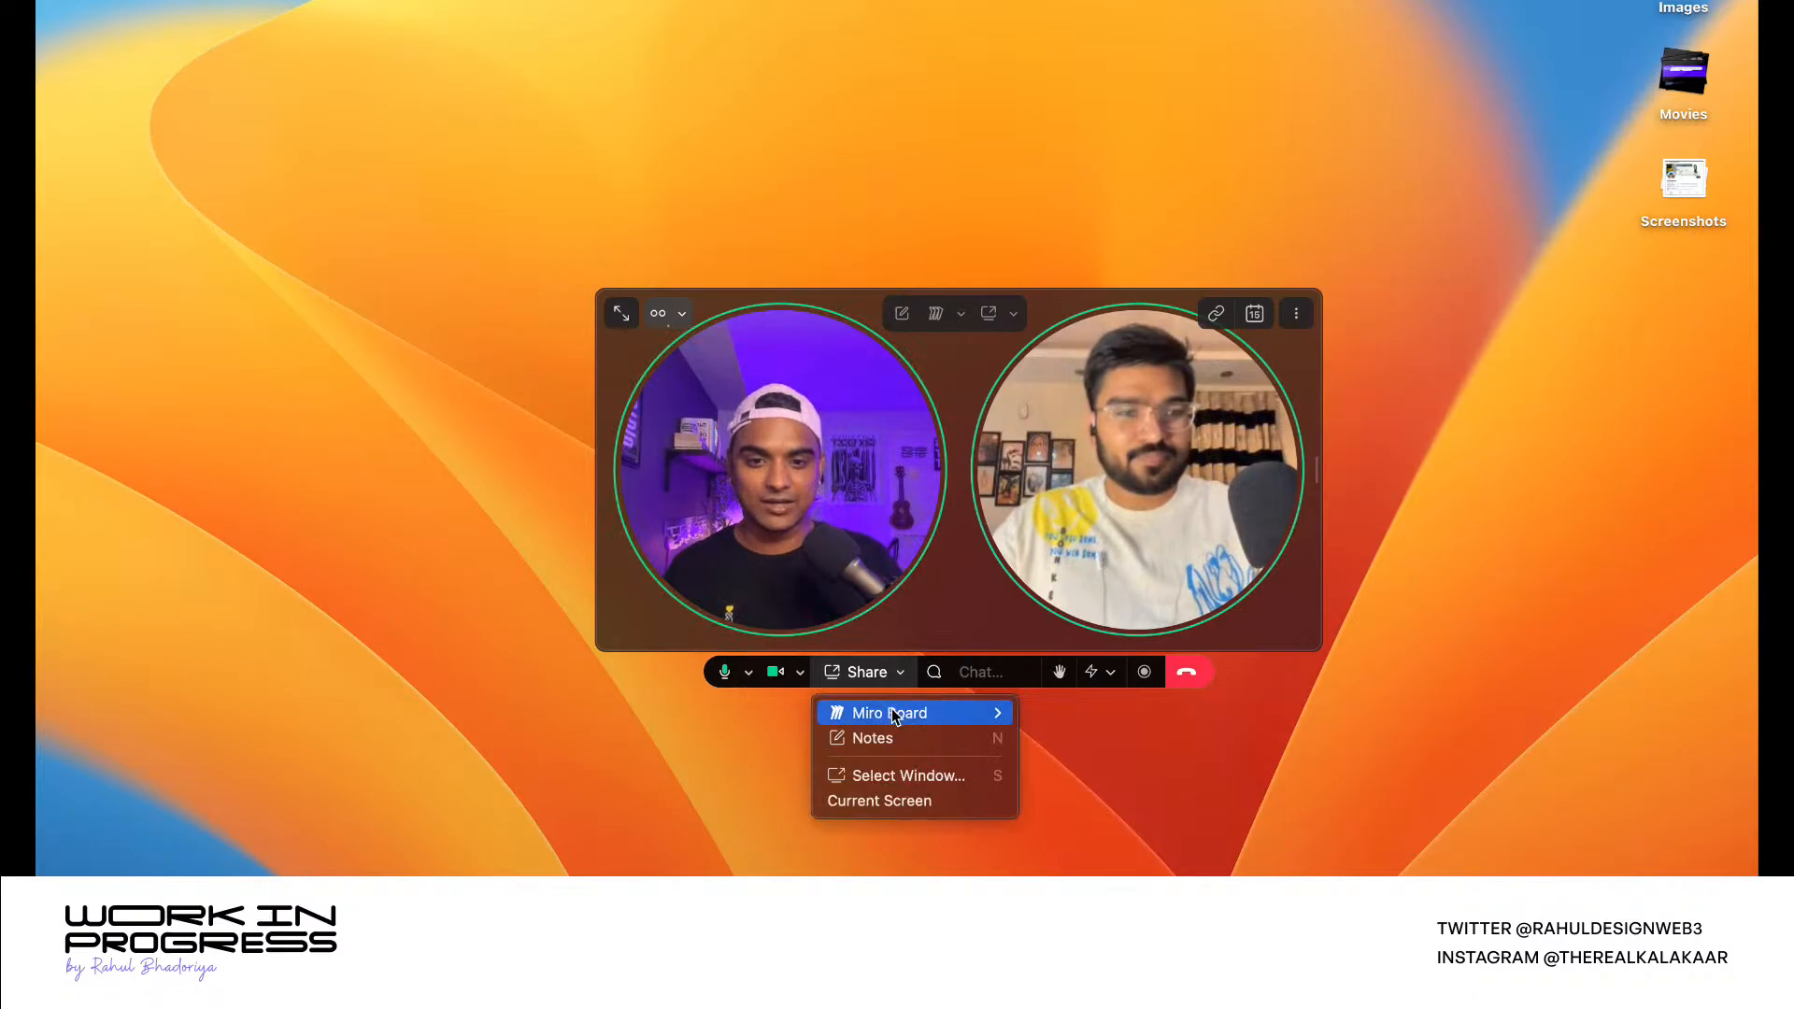
left_click(885, 801)
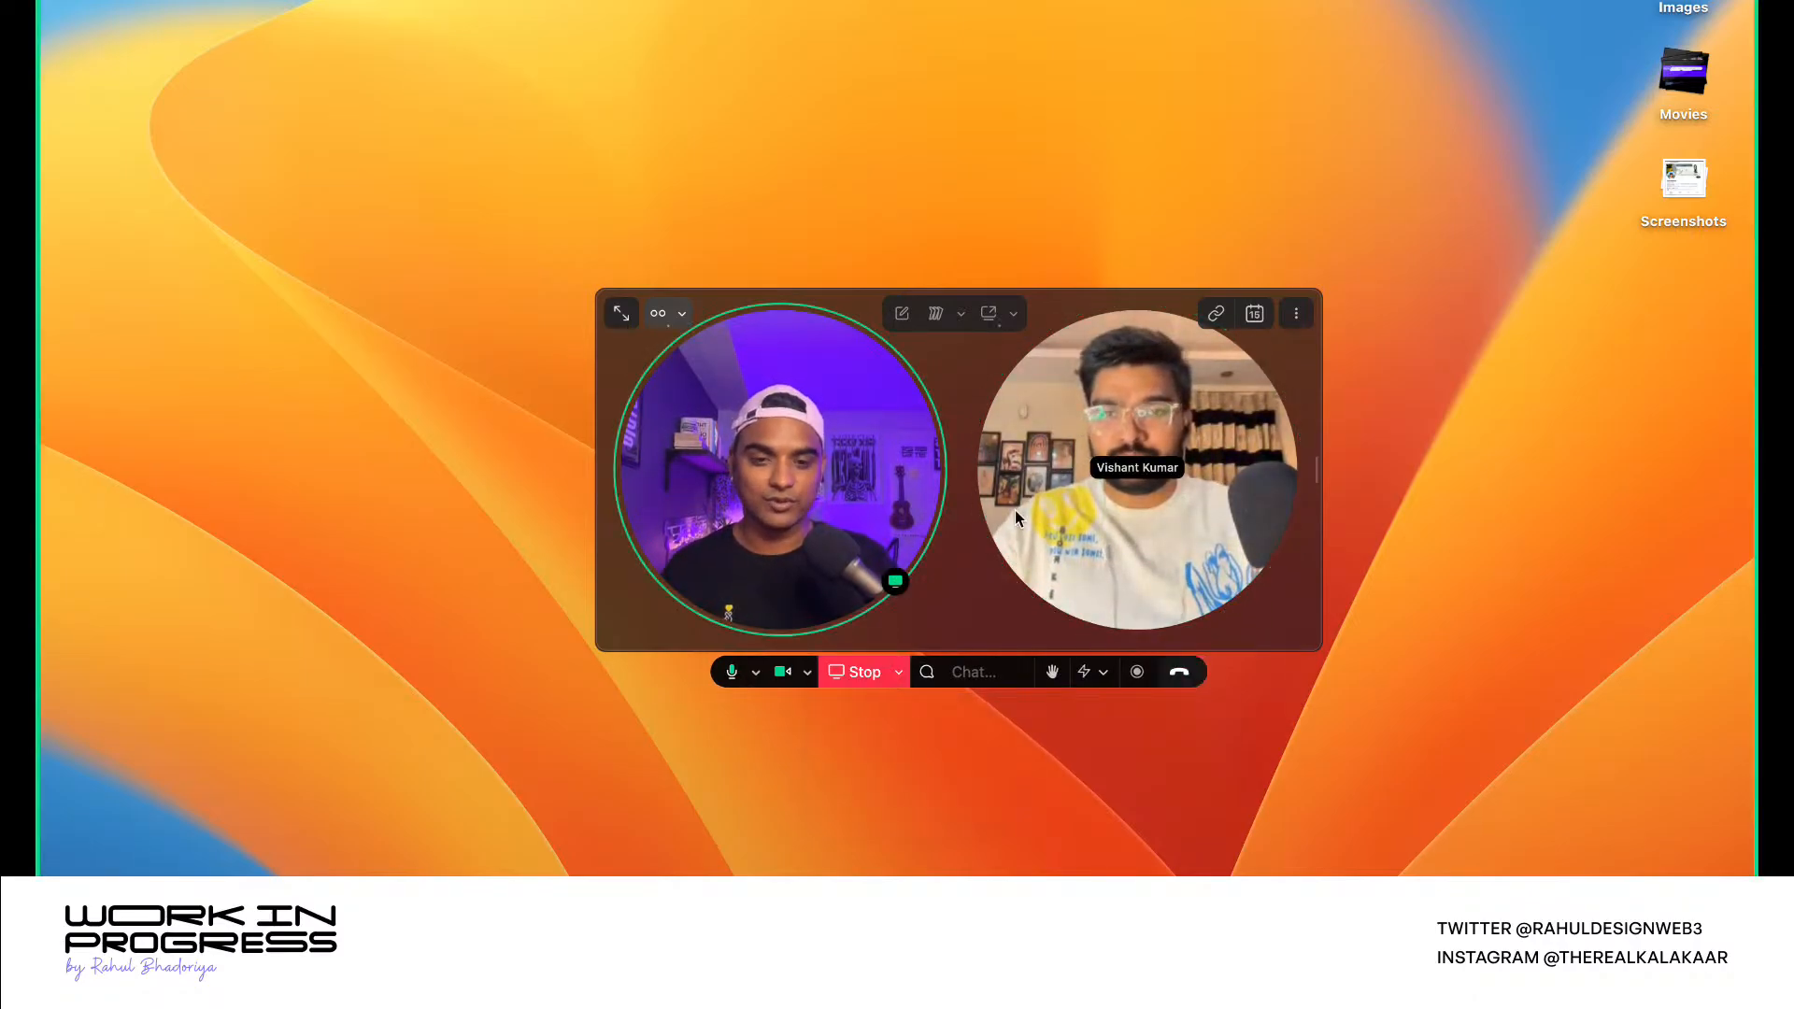
- Move the call window around the desktop and bring it back near the centre
left_click_drag(950, 450, 923, 446)
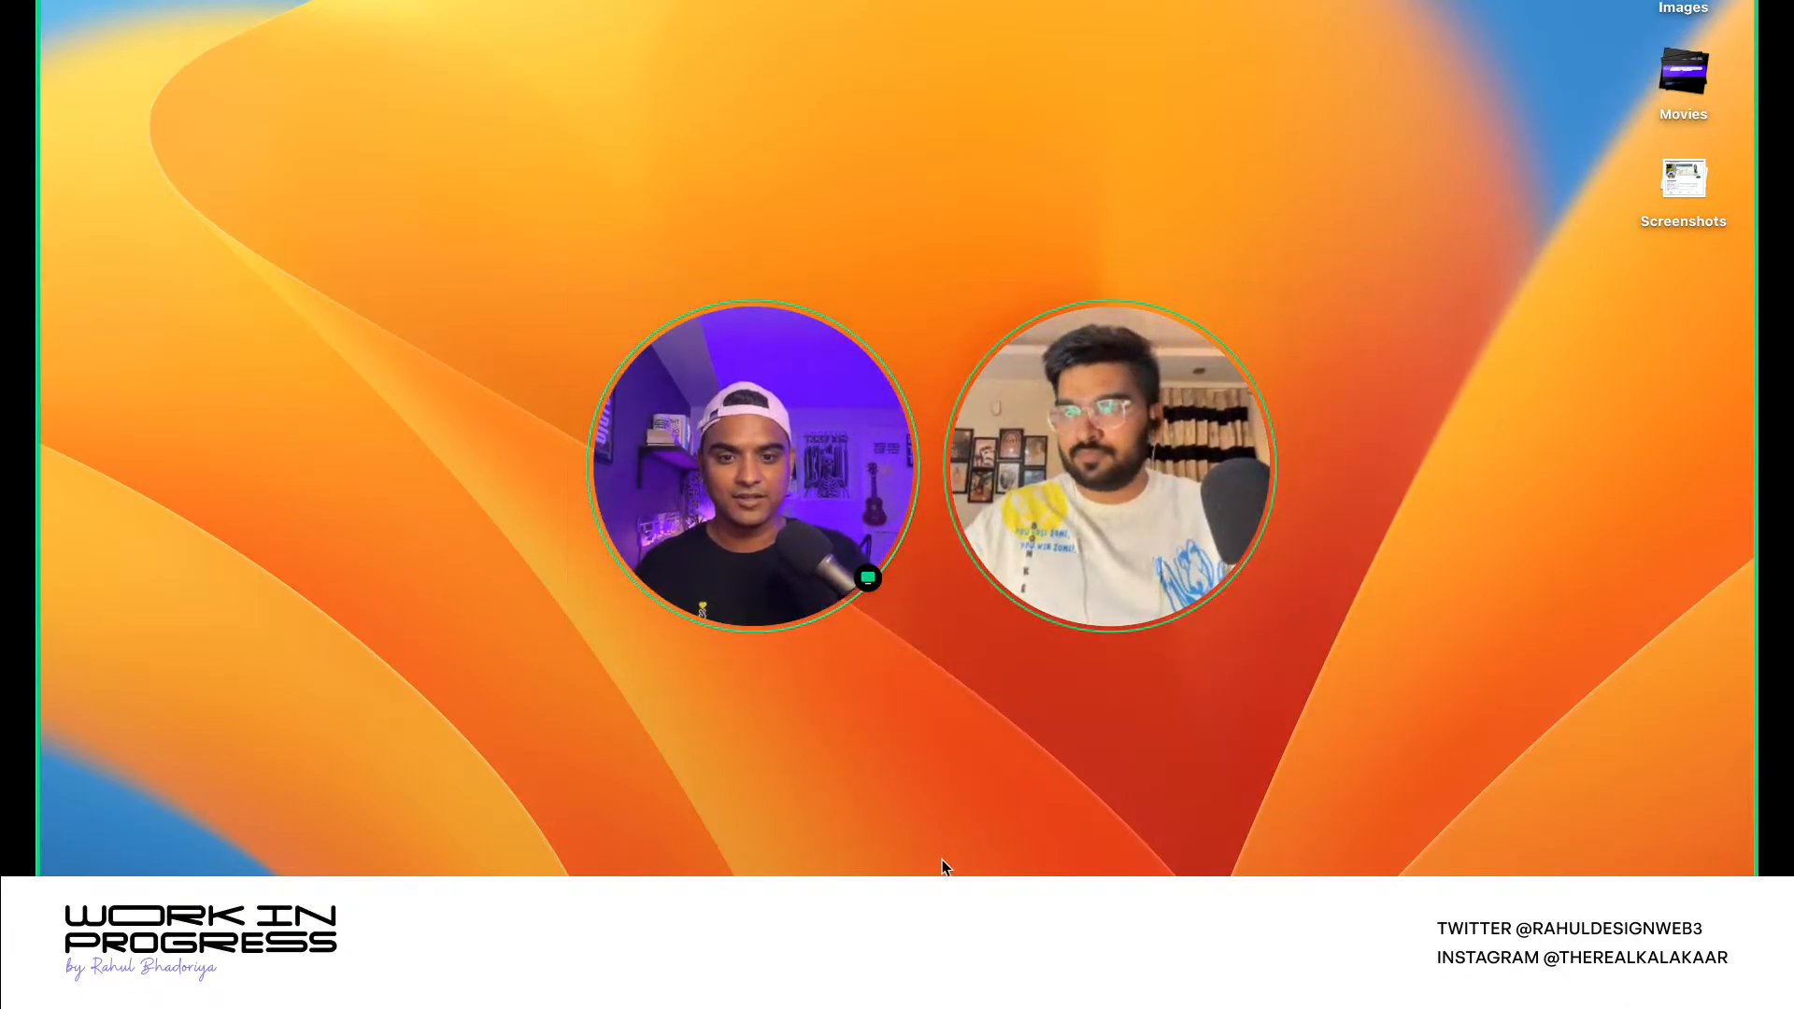
mouse_move(954, 517)
left_mouse_down()
mouse_move(1022, 559)
mouse_move(953, 515)
left_mouse_up()
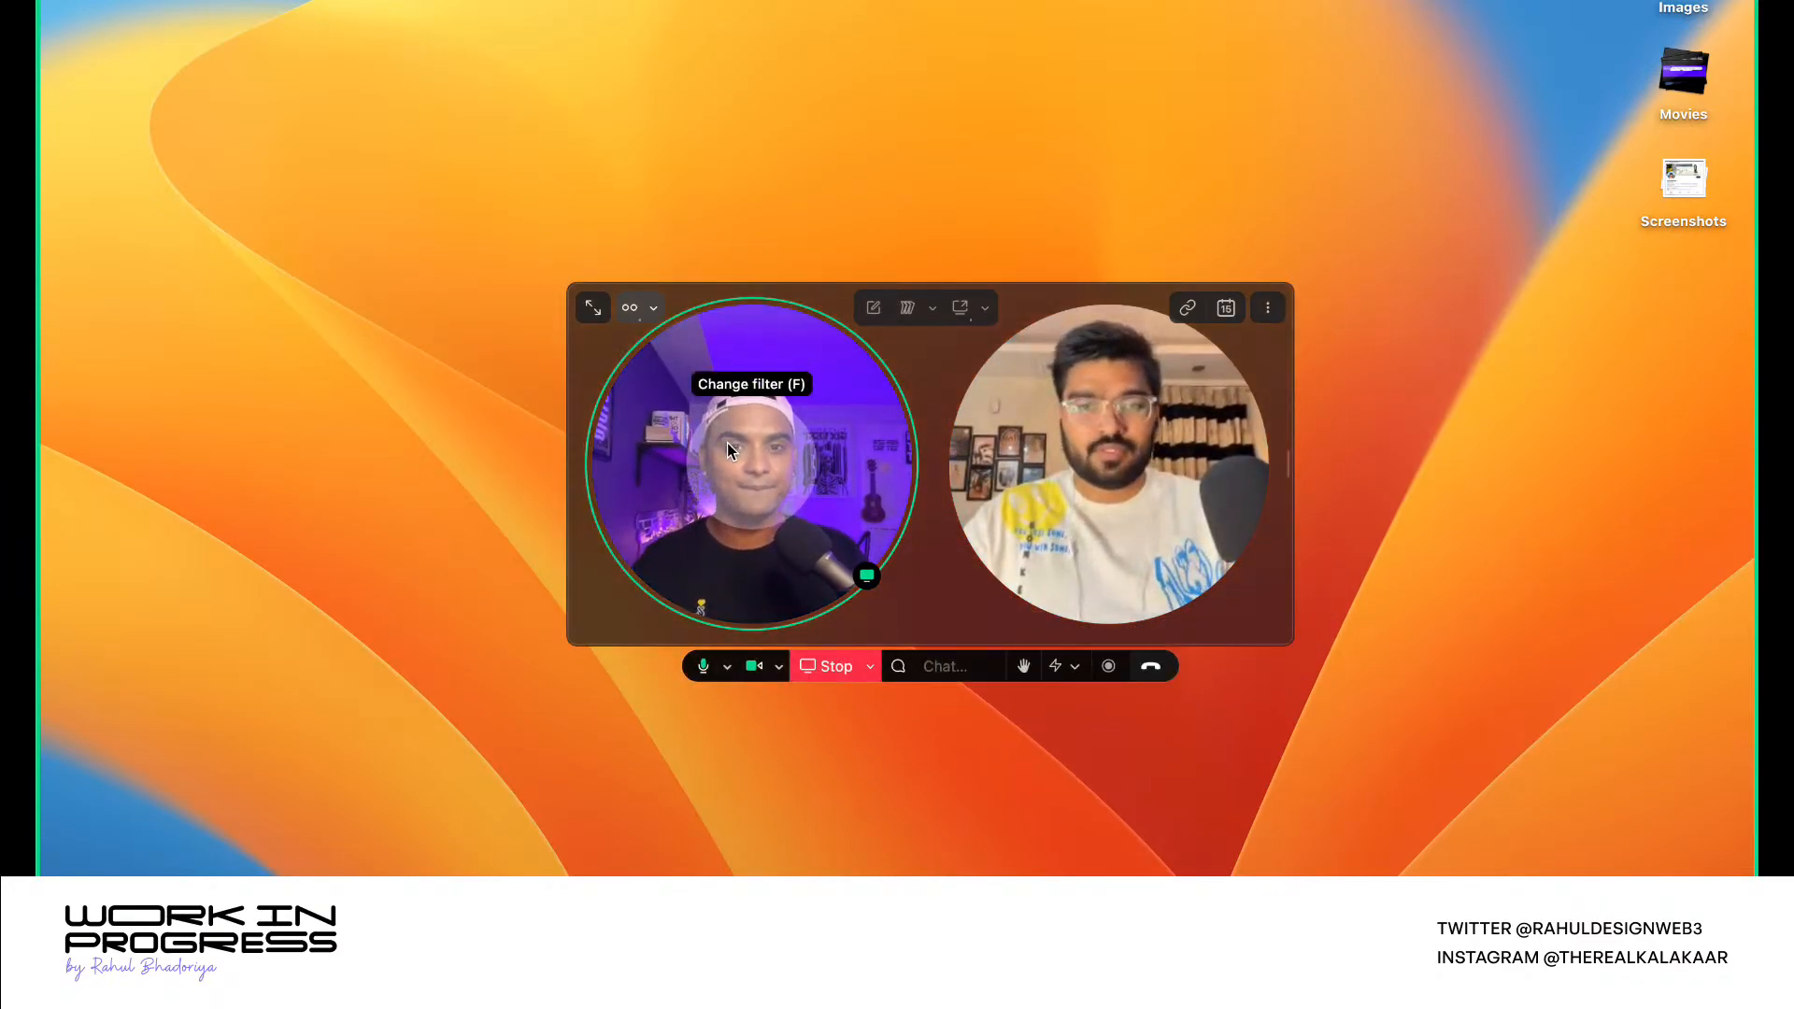
left_click_drag(727, 443, 265, 157)
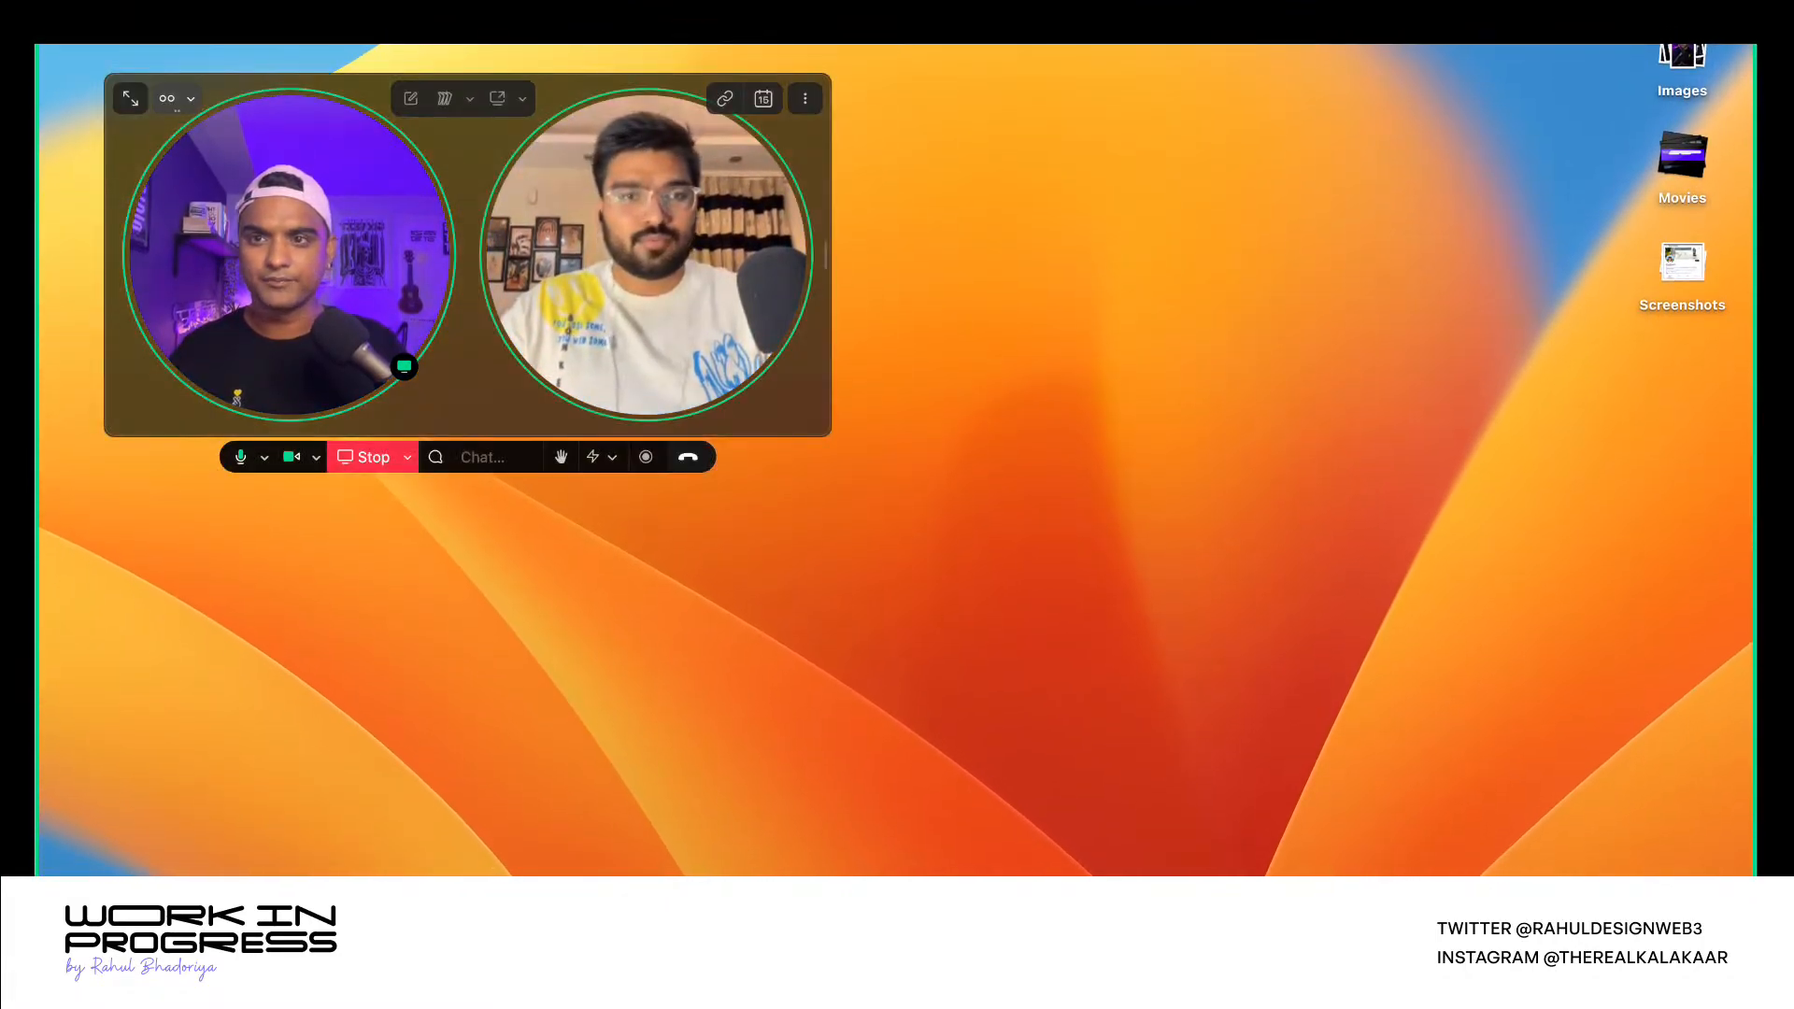
left_click_drag(339, 94, 612, 378)
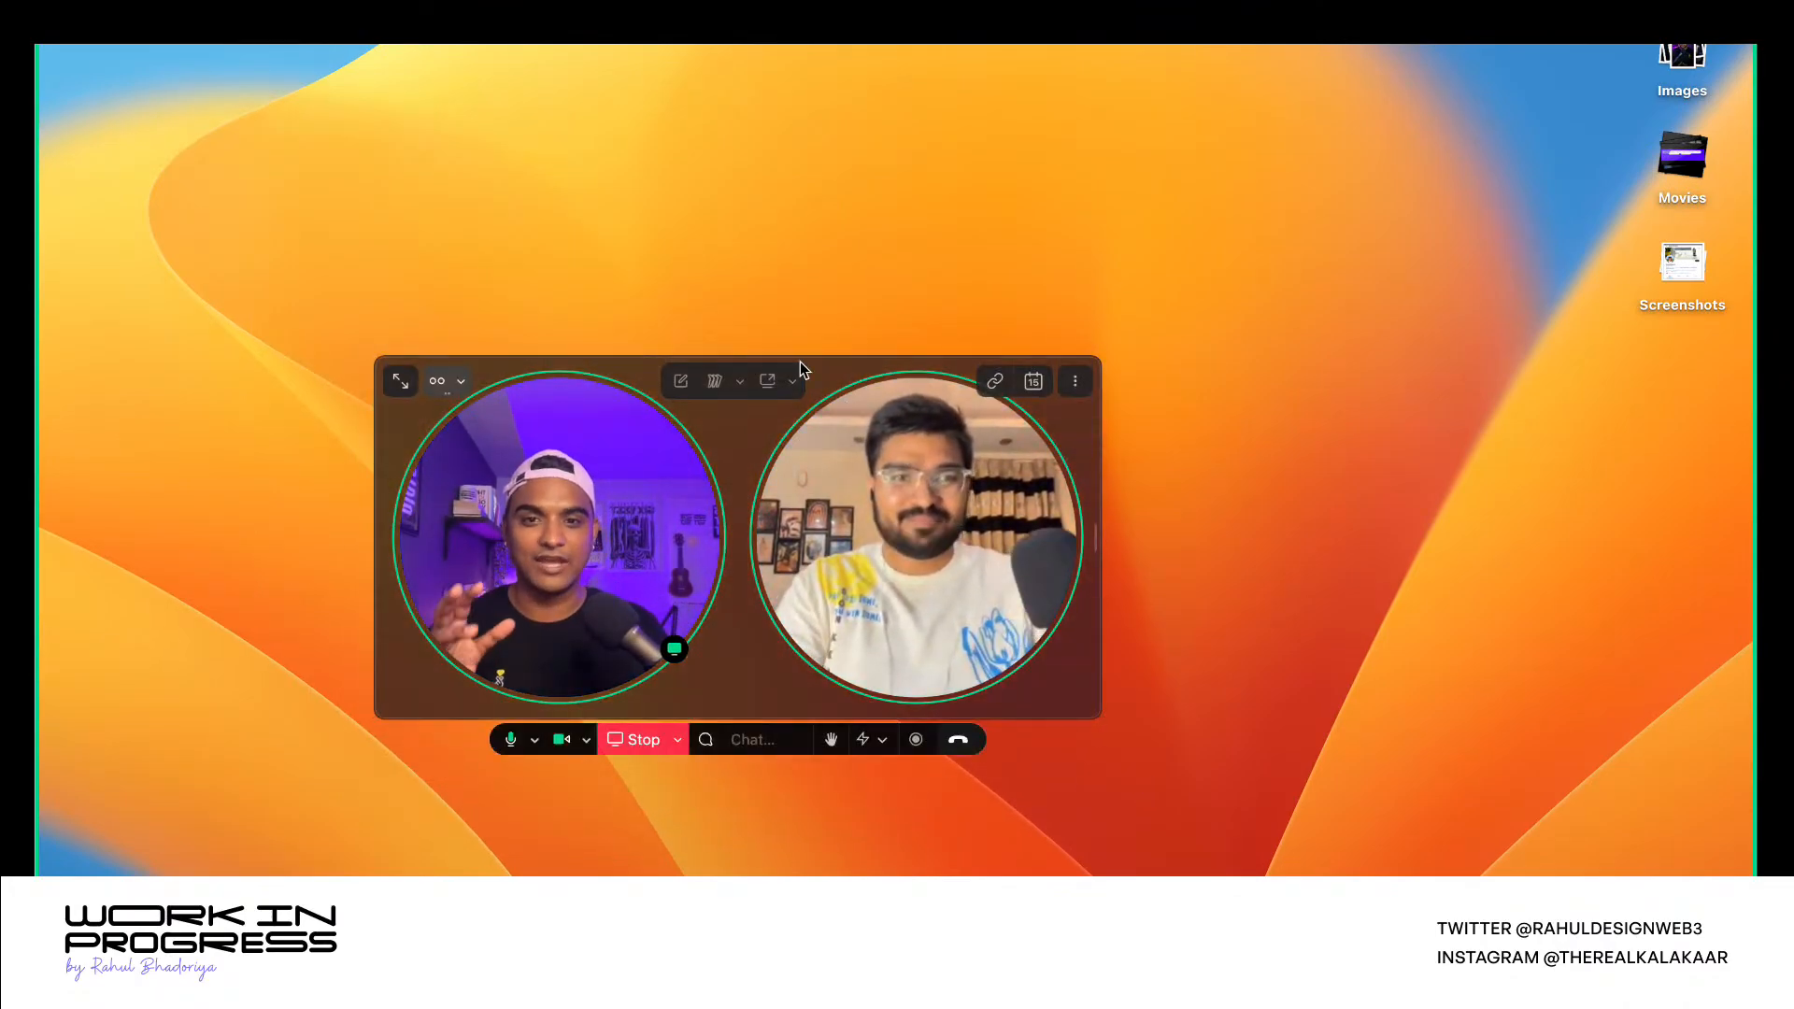
left_click_drag(873, 385, 671, 690)
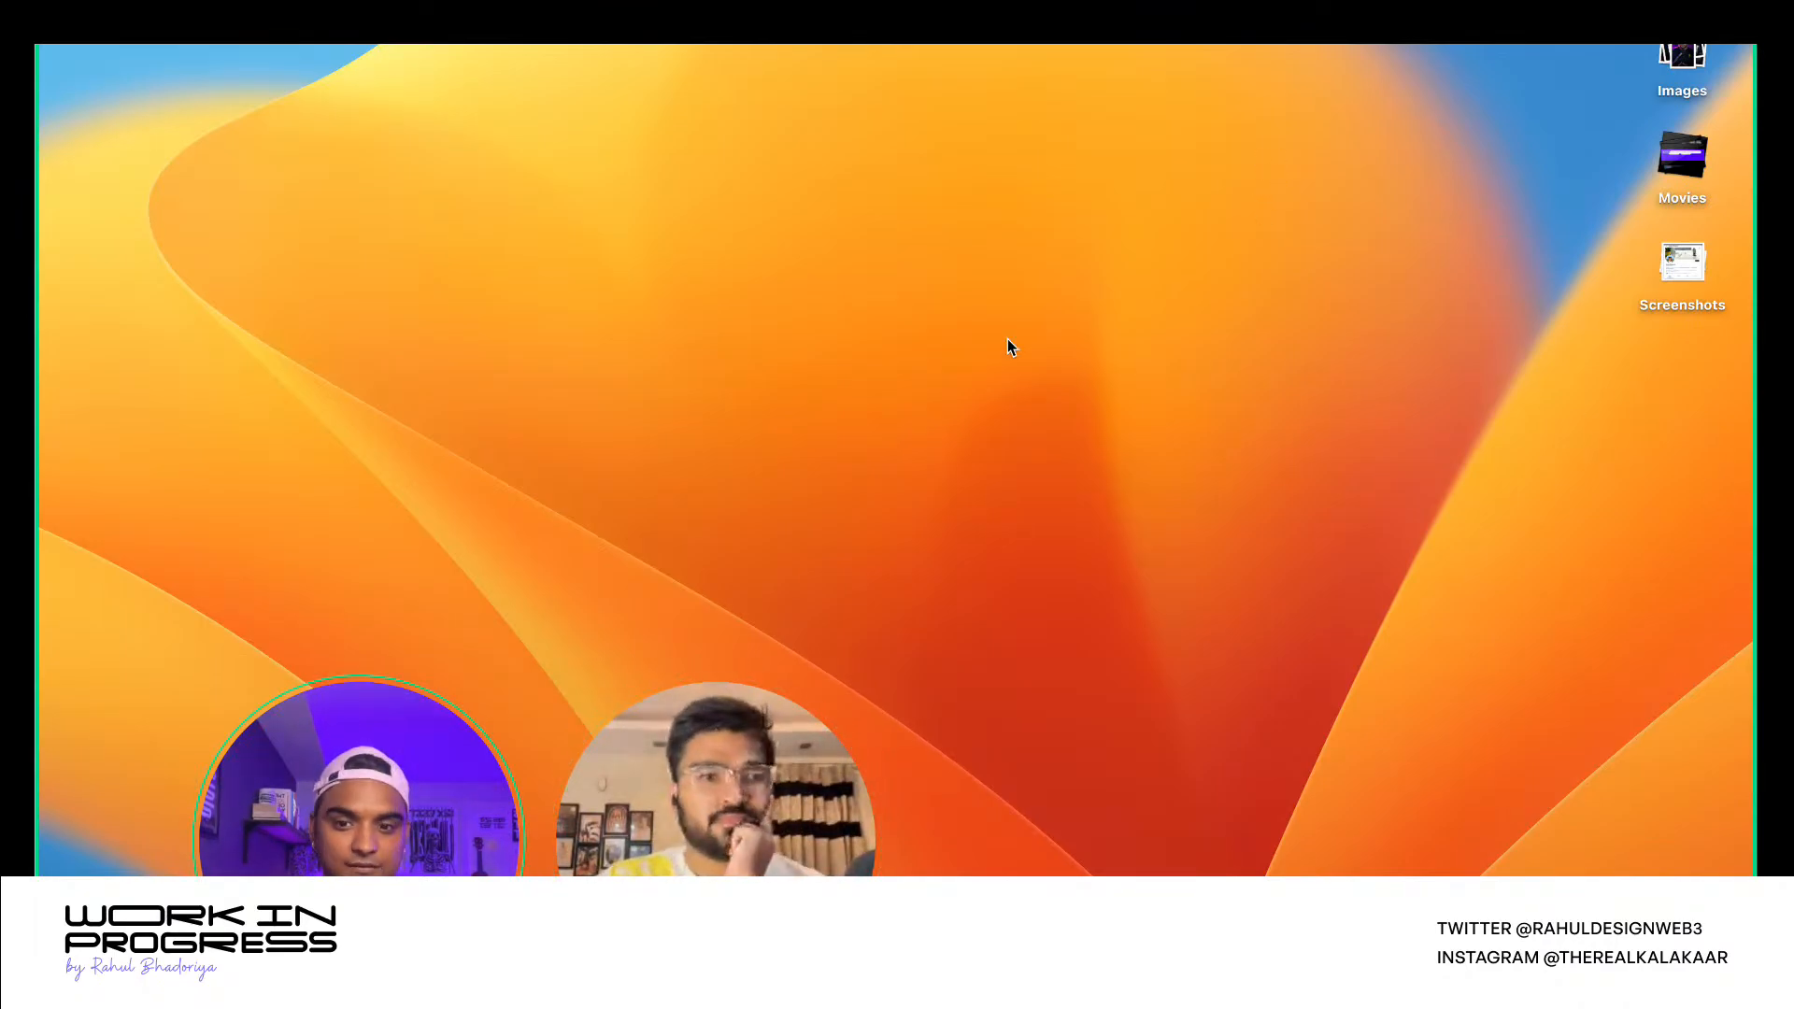
left_click_drag(774, 772, 1034, 445)
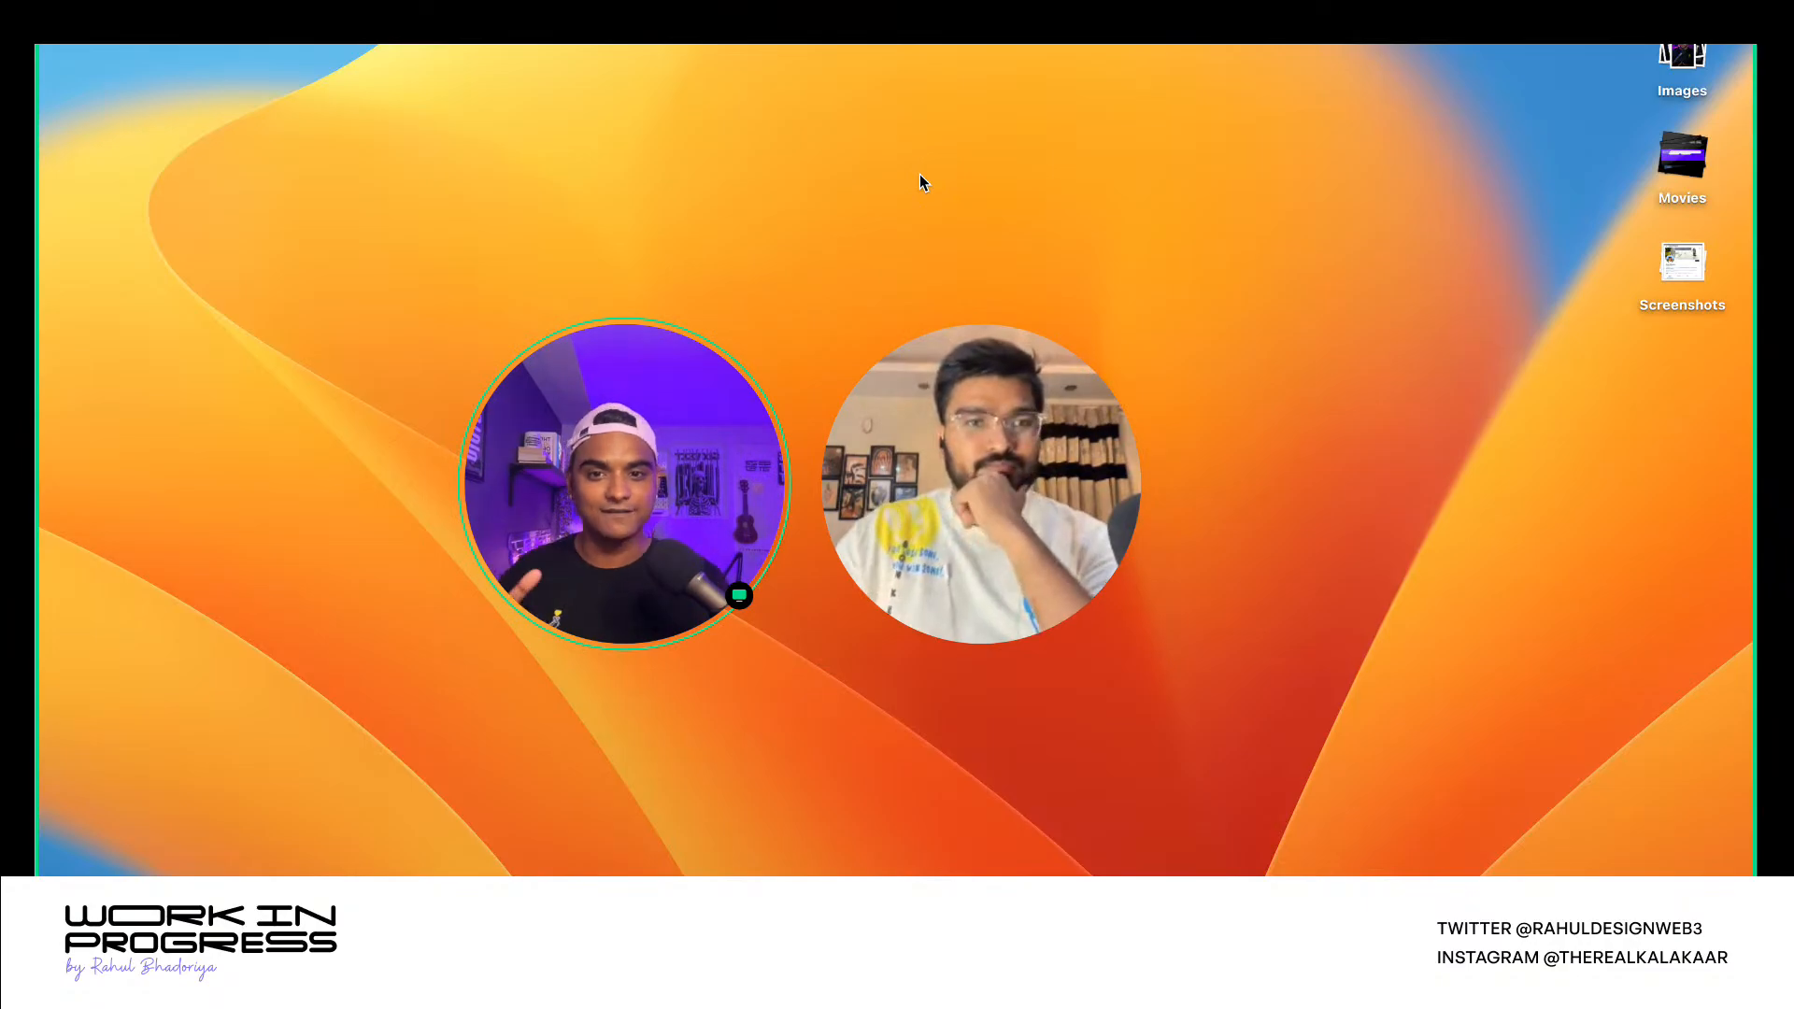
- Switch to the Tic Tac Toe file in Figma and move the call window off the portrait on the cover frame
key("ctrl+Right")
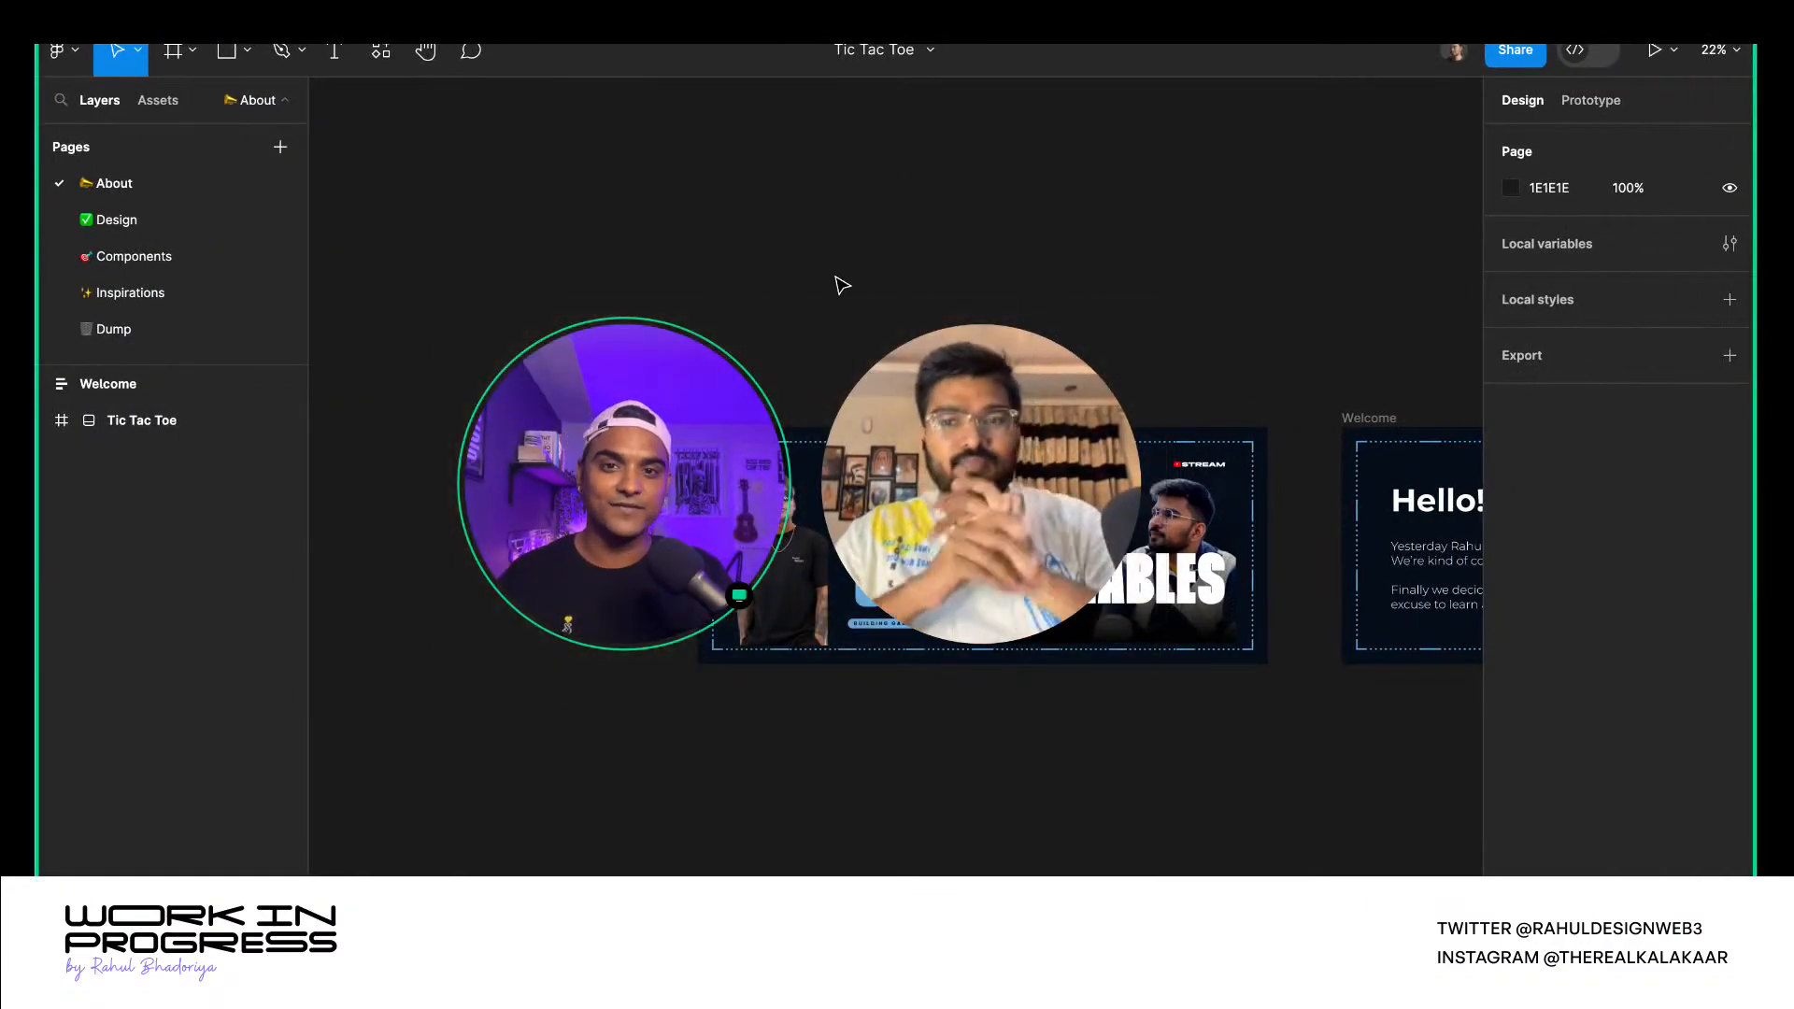
mouse_move(841, 332)
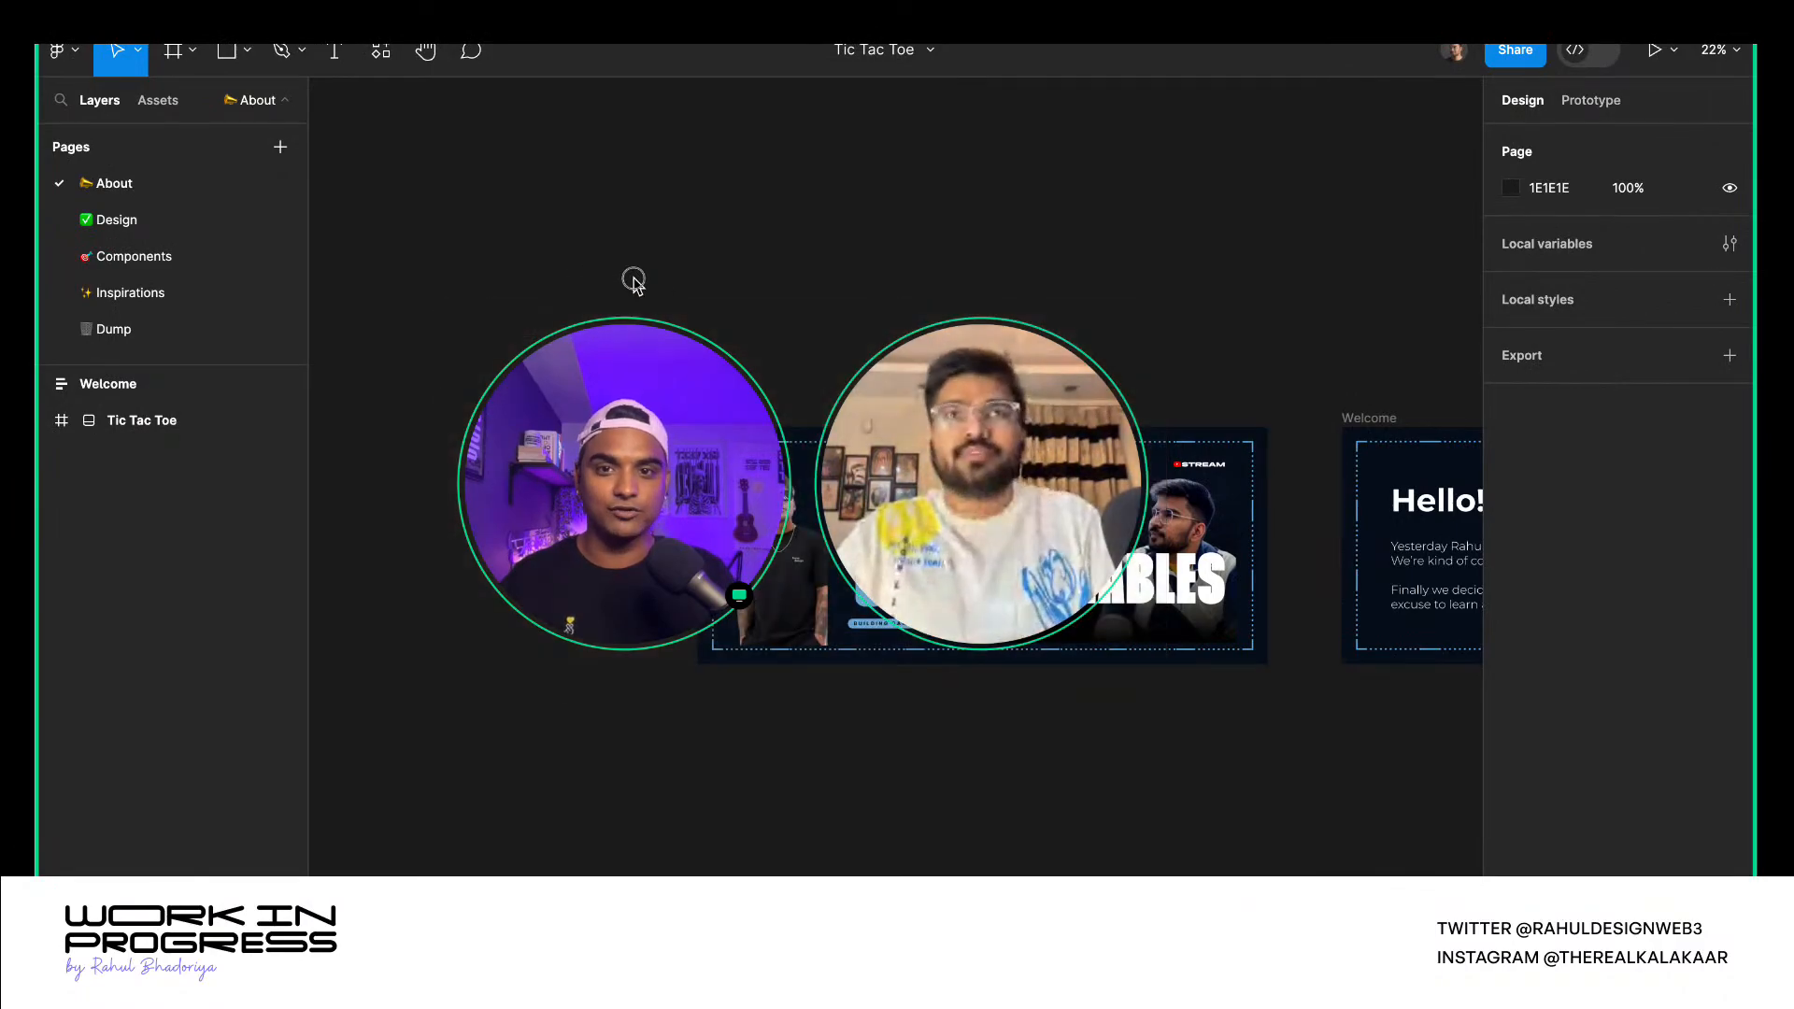
left_click_drag(793, 398, 1250, 272)
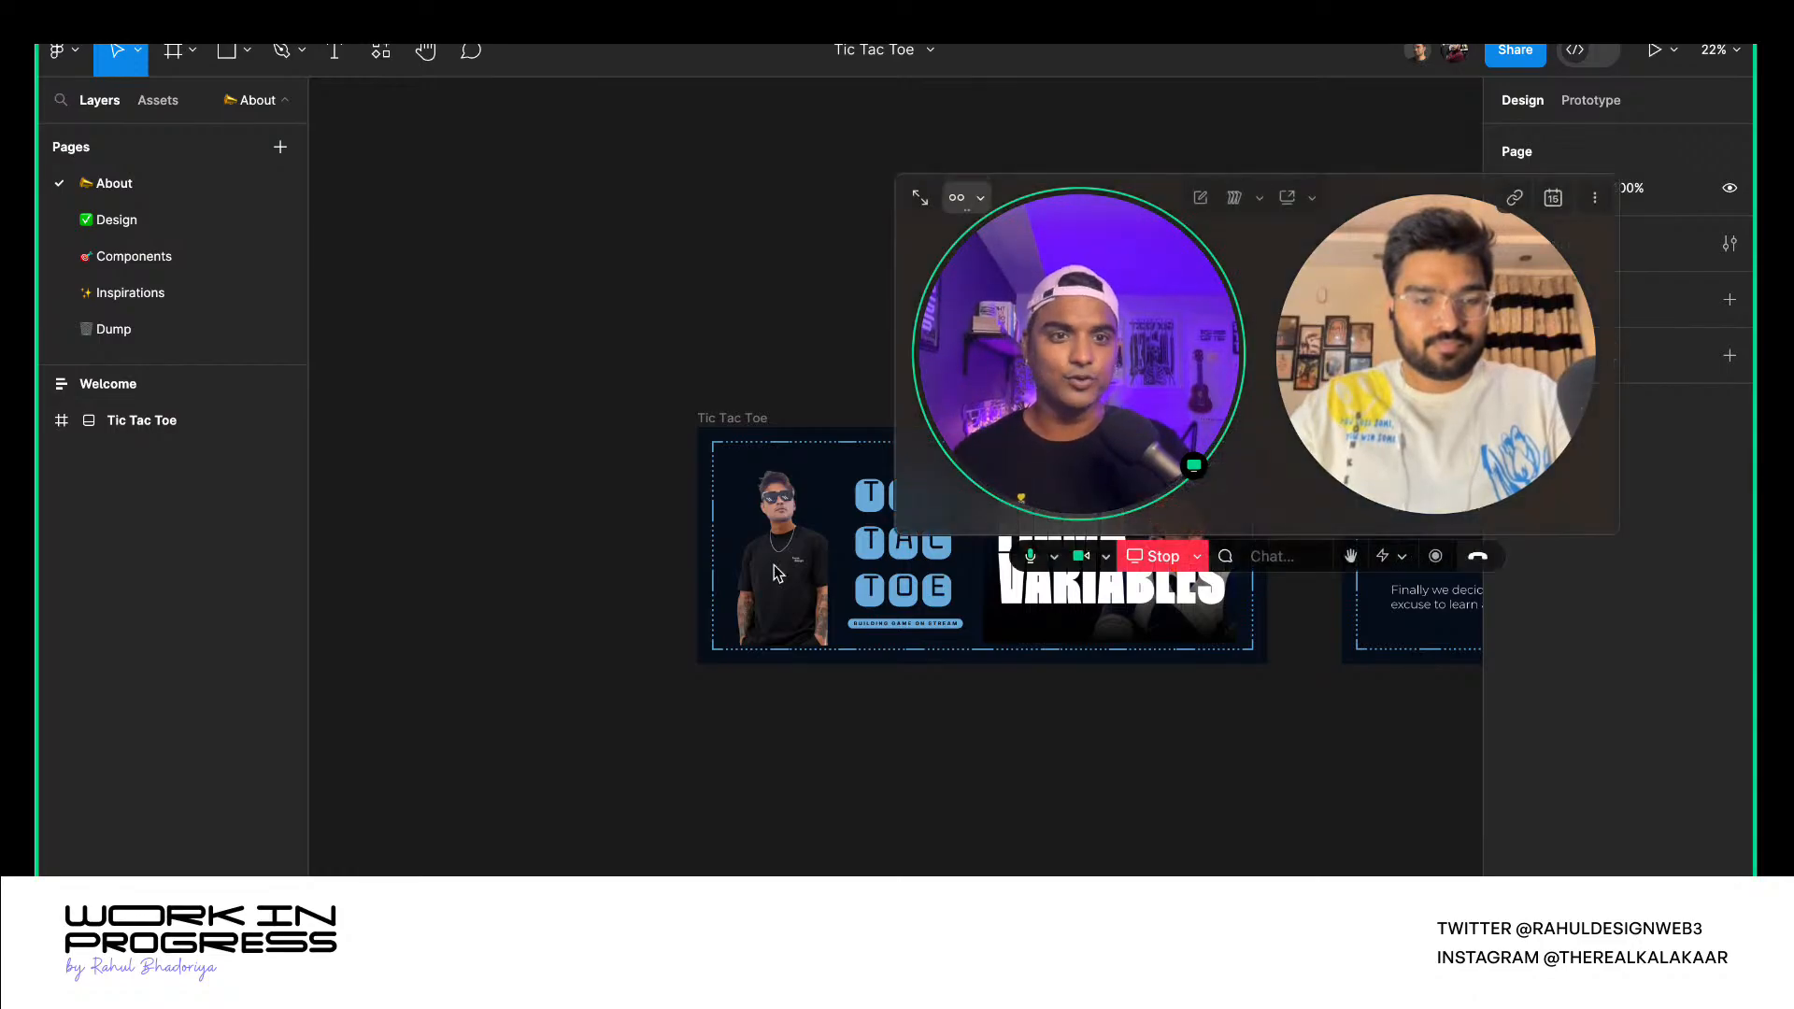
key("ctrl+Left")
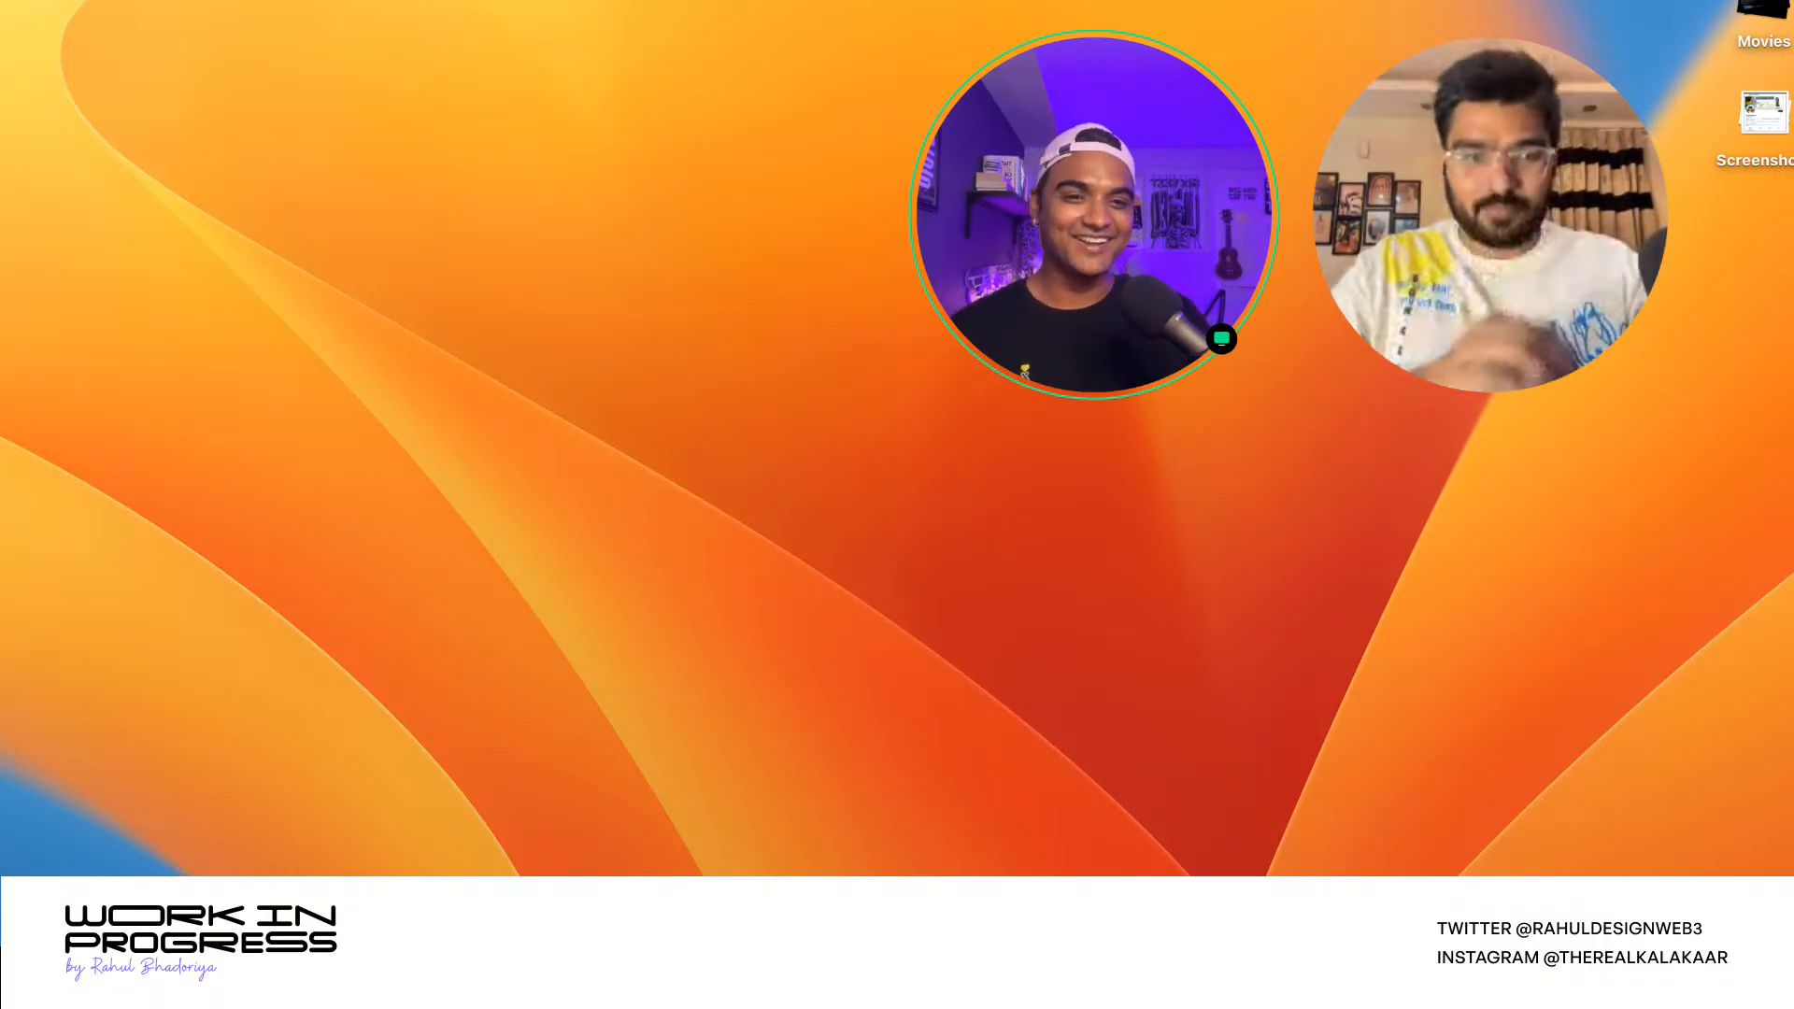
key("ctrl+Right")
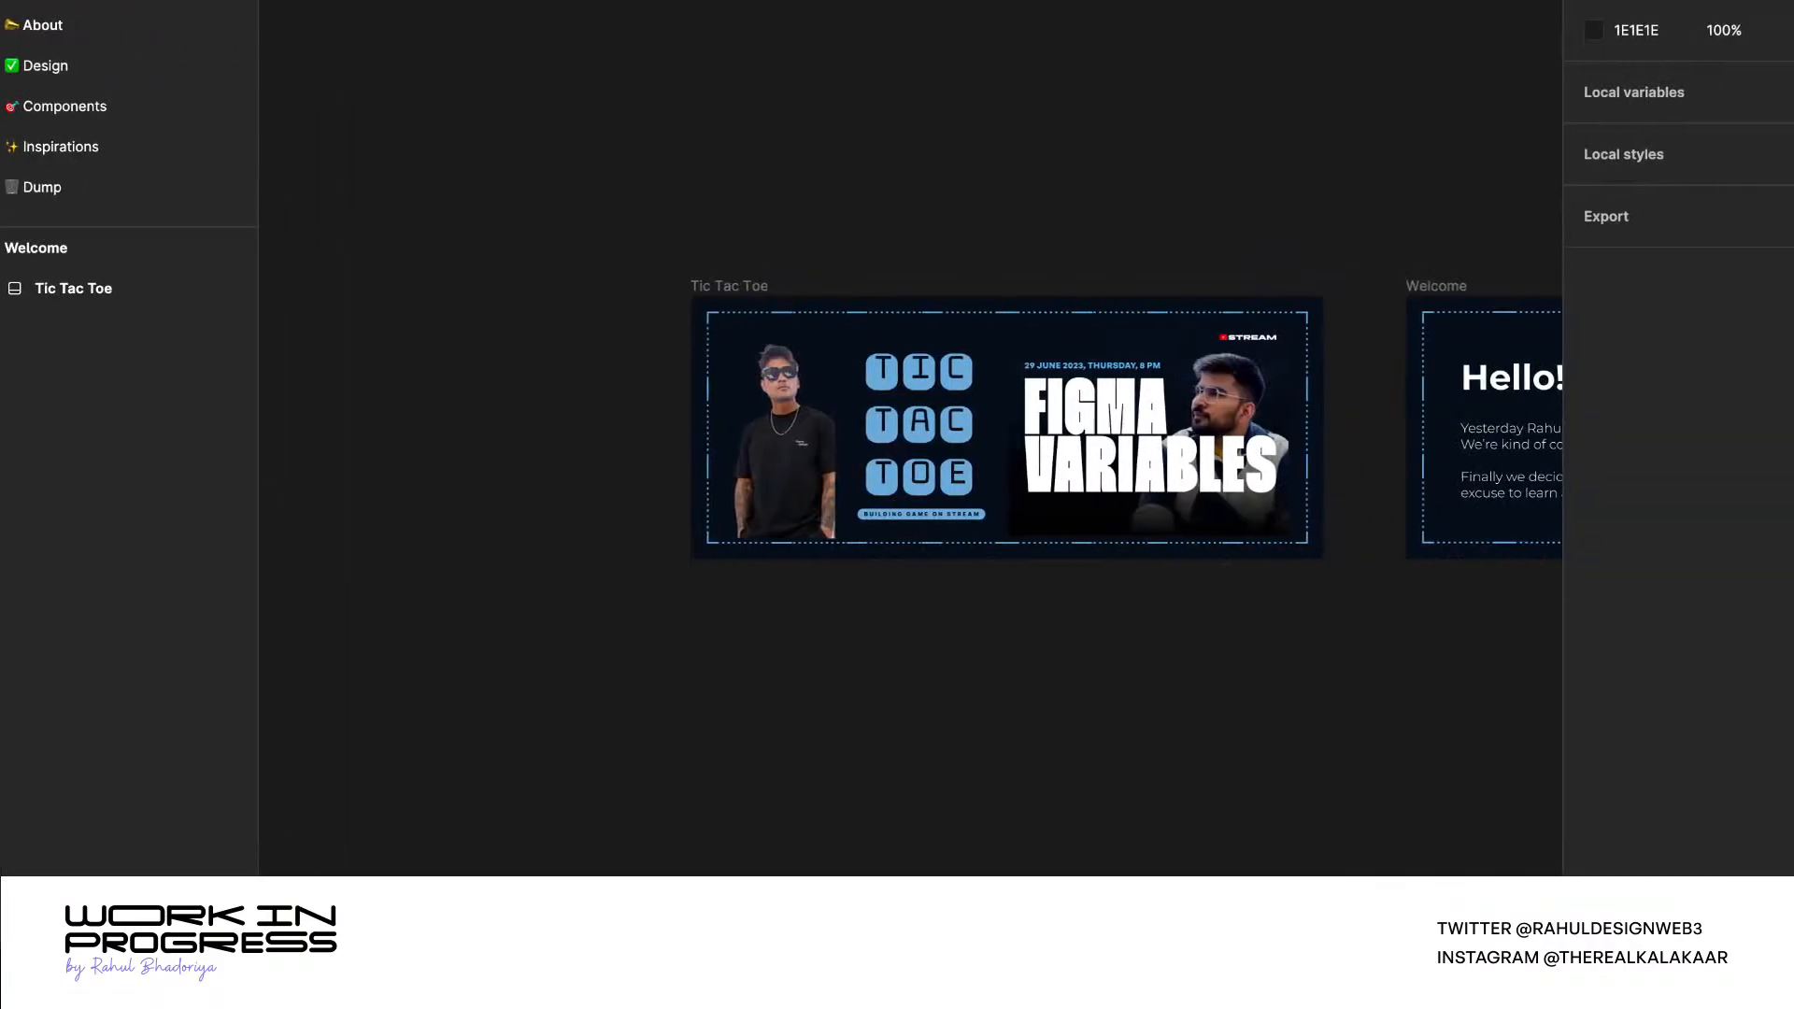
mouse_move(1017, 395)
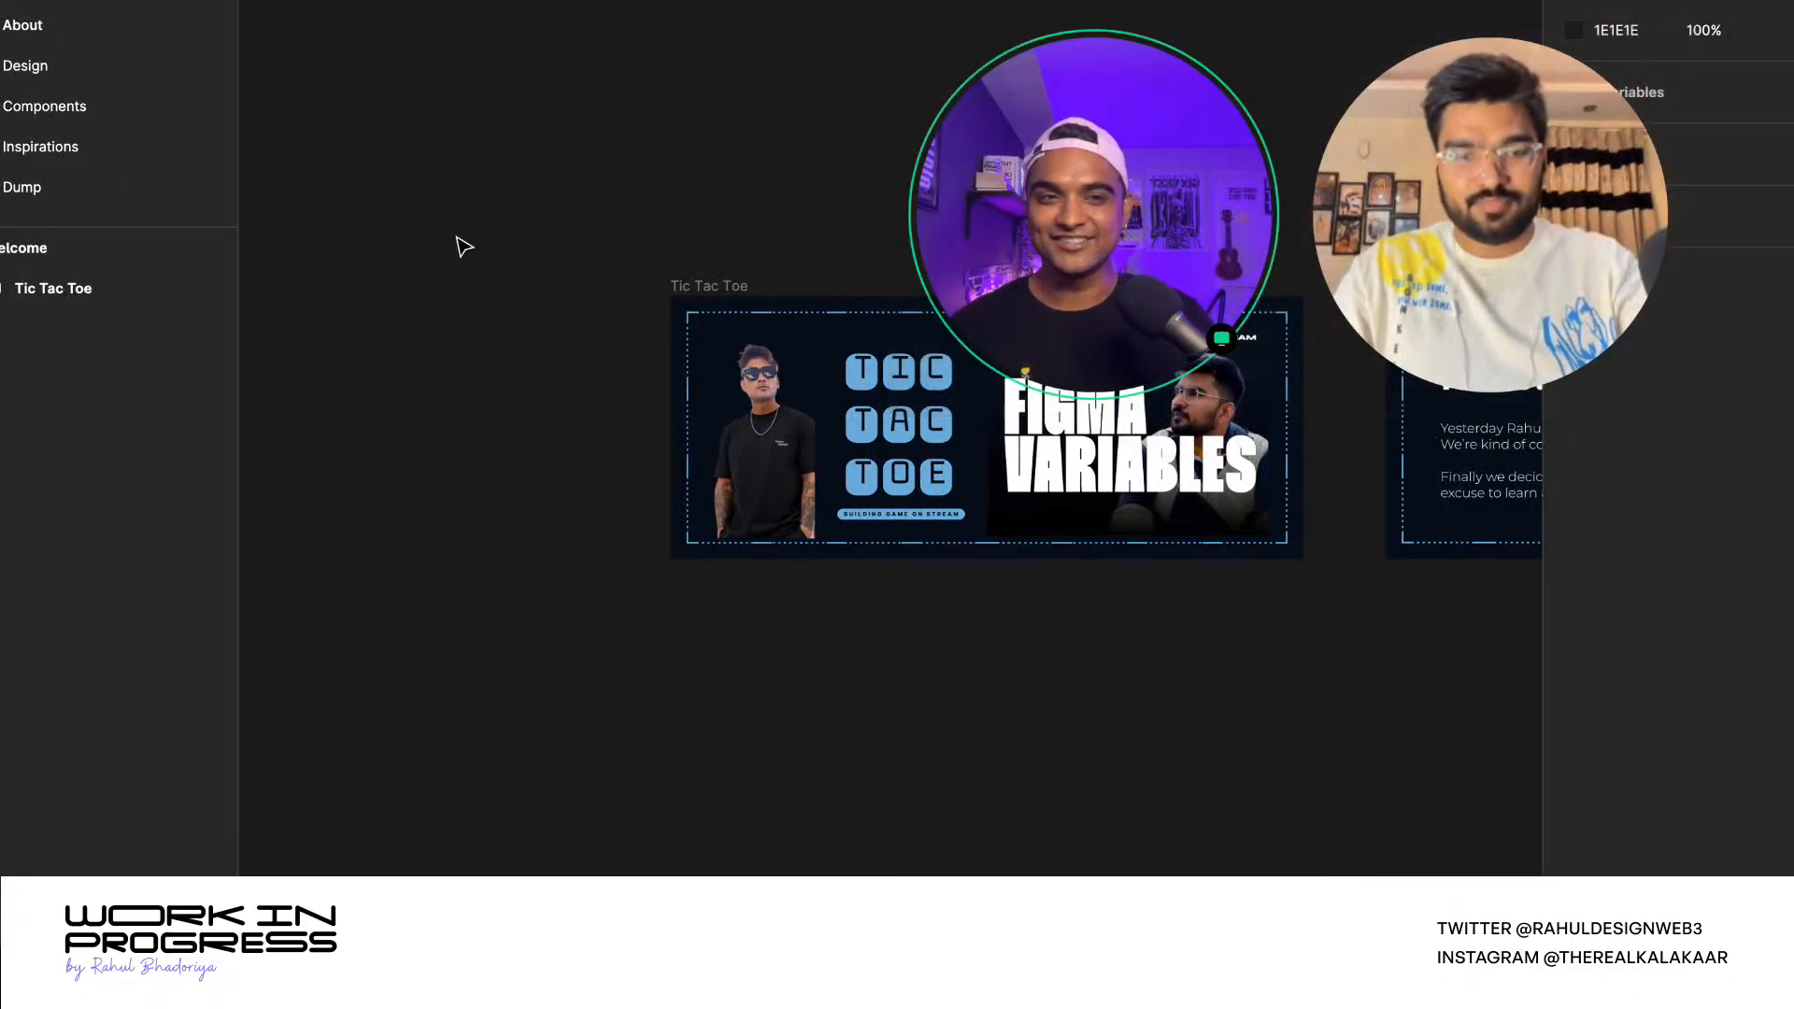
mouse_move(80, 640)
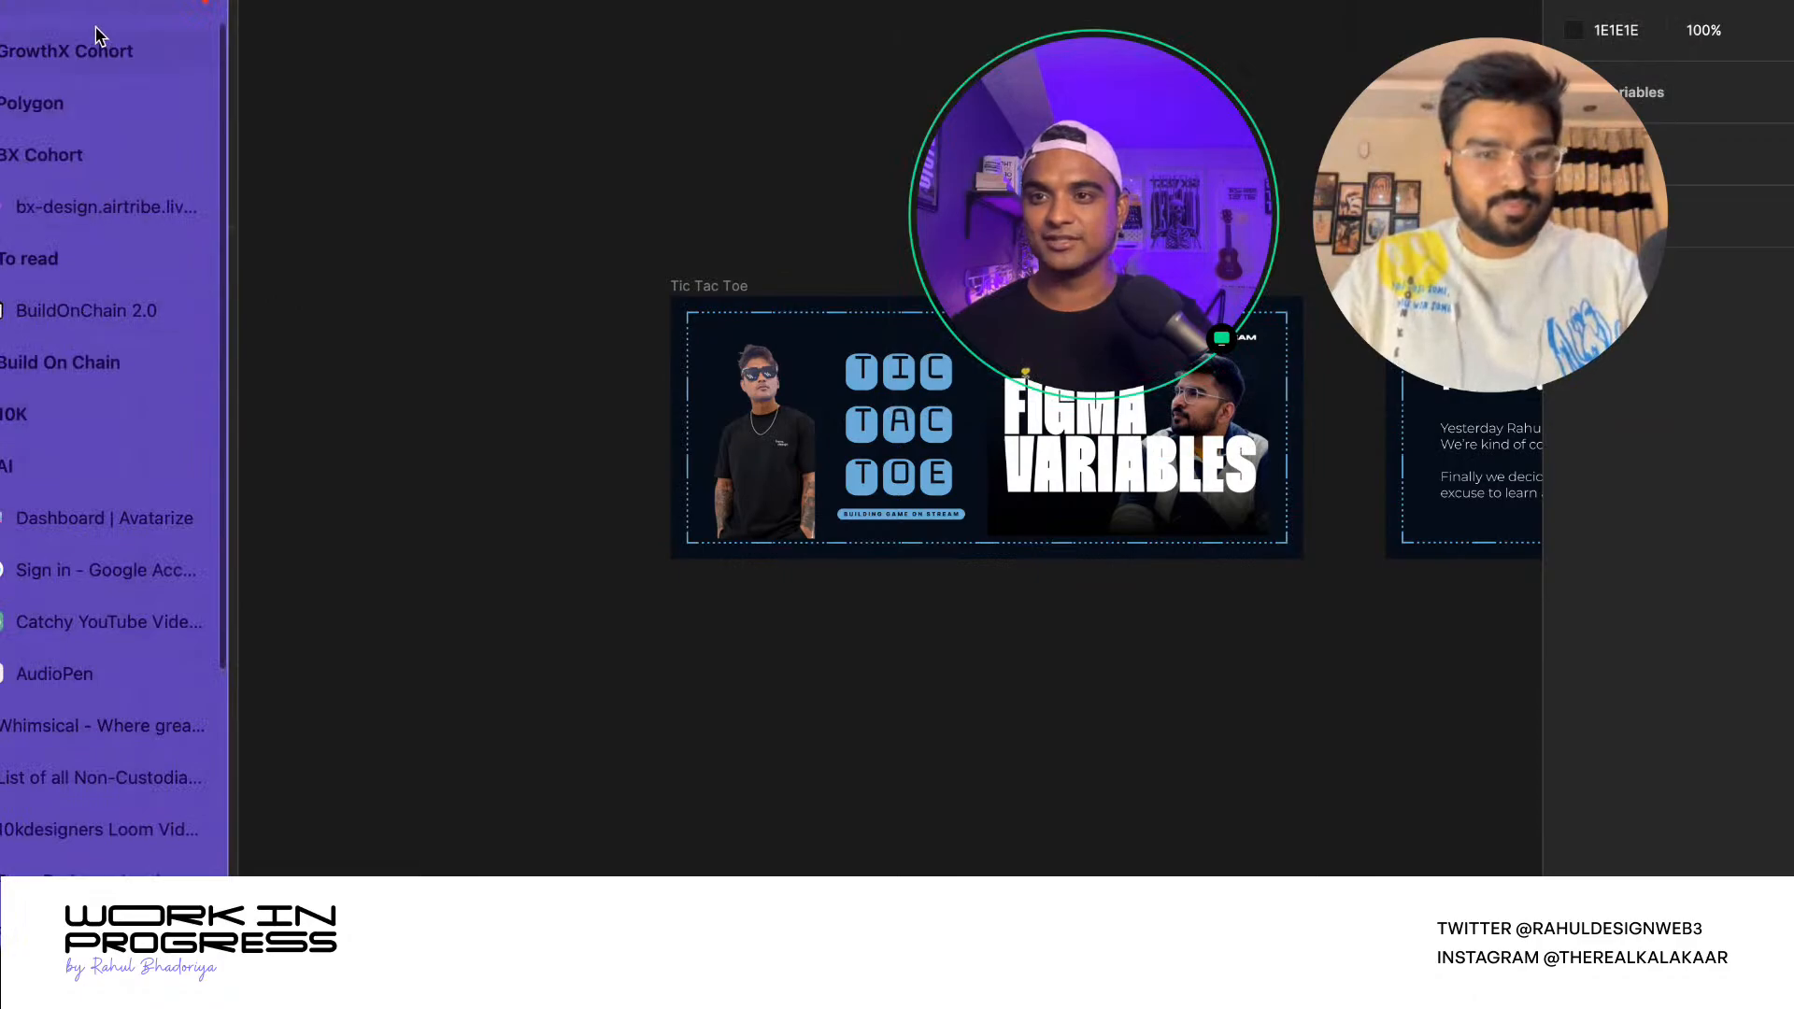
left_click(98, 8)
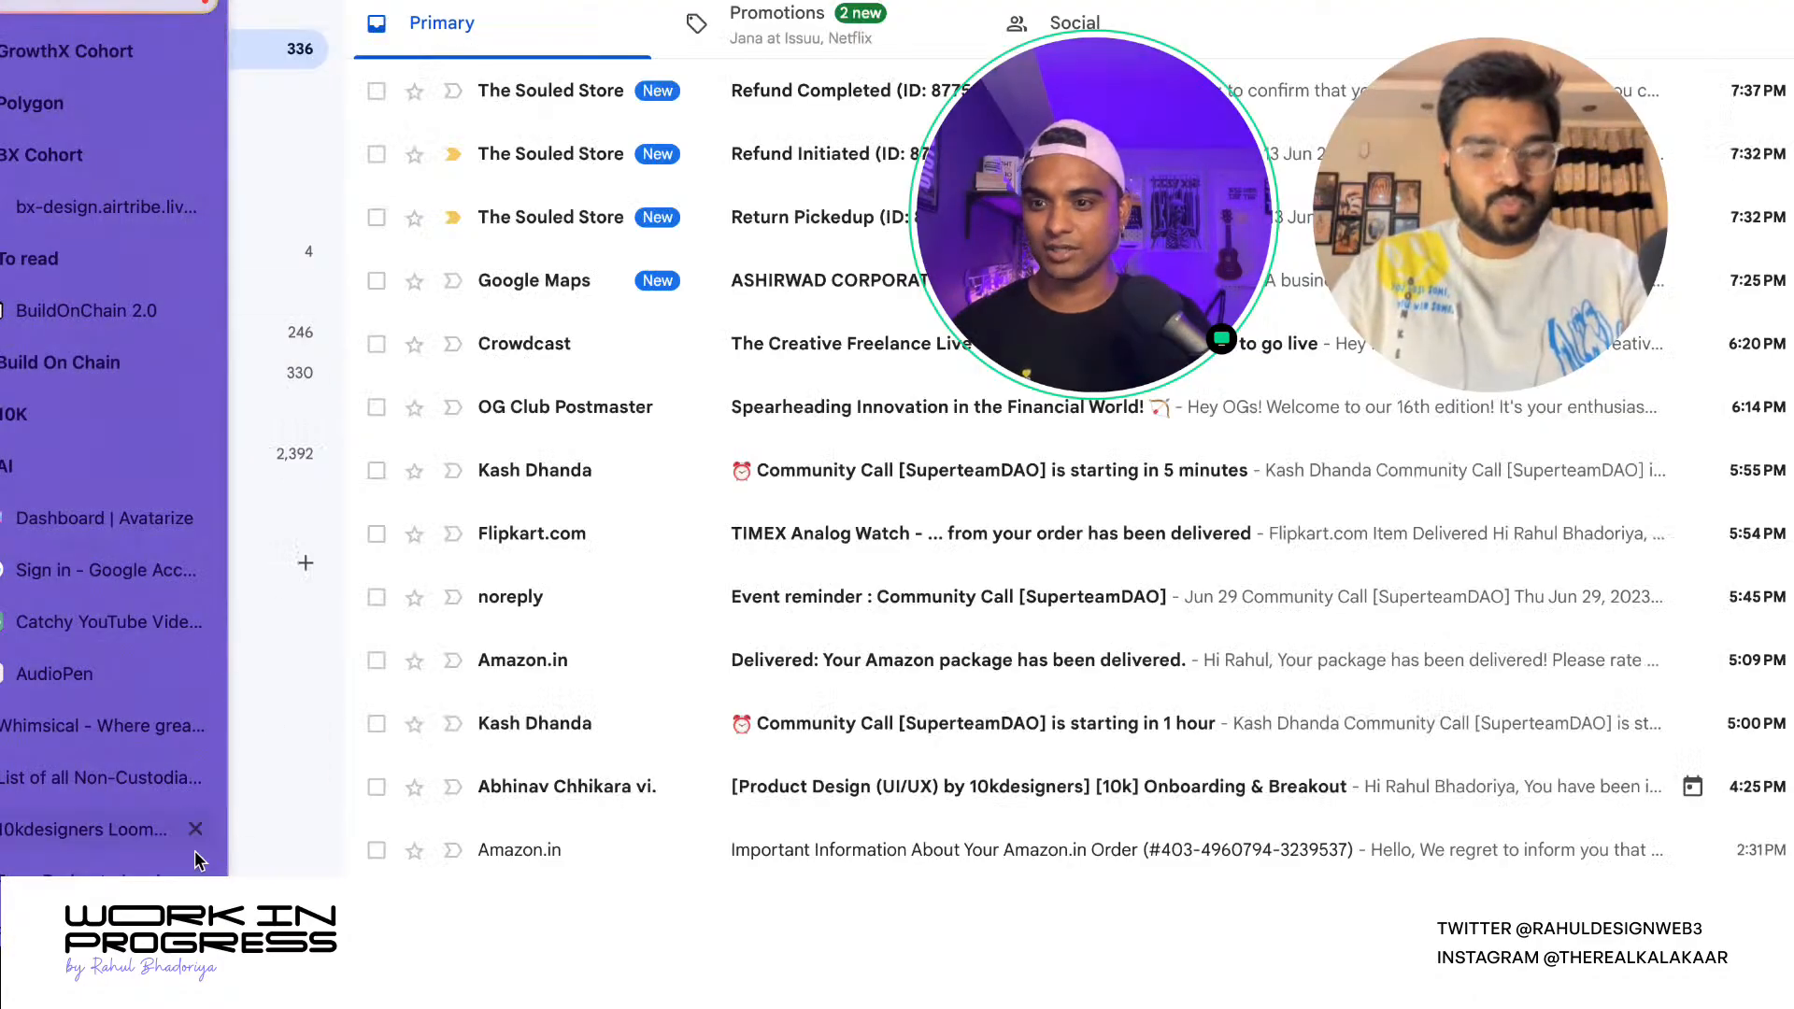
scroll(197, 860, "down", 5)
left_click(58, 755)
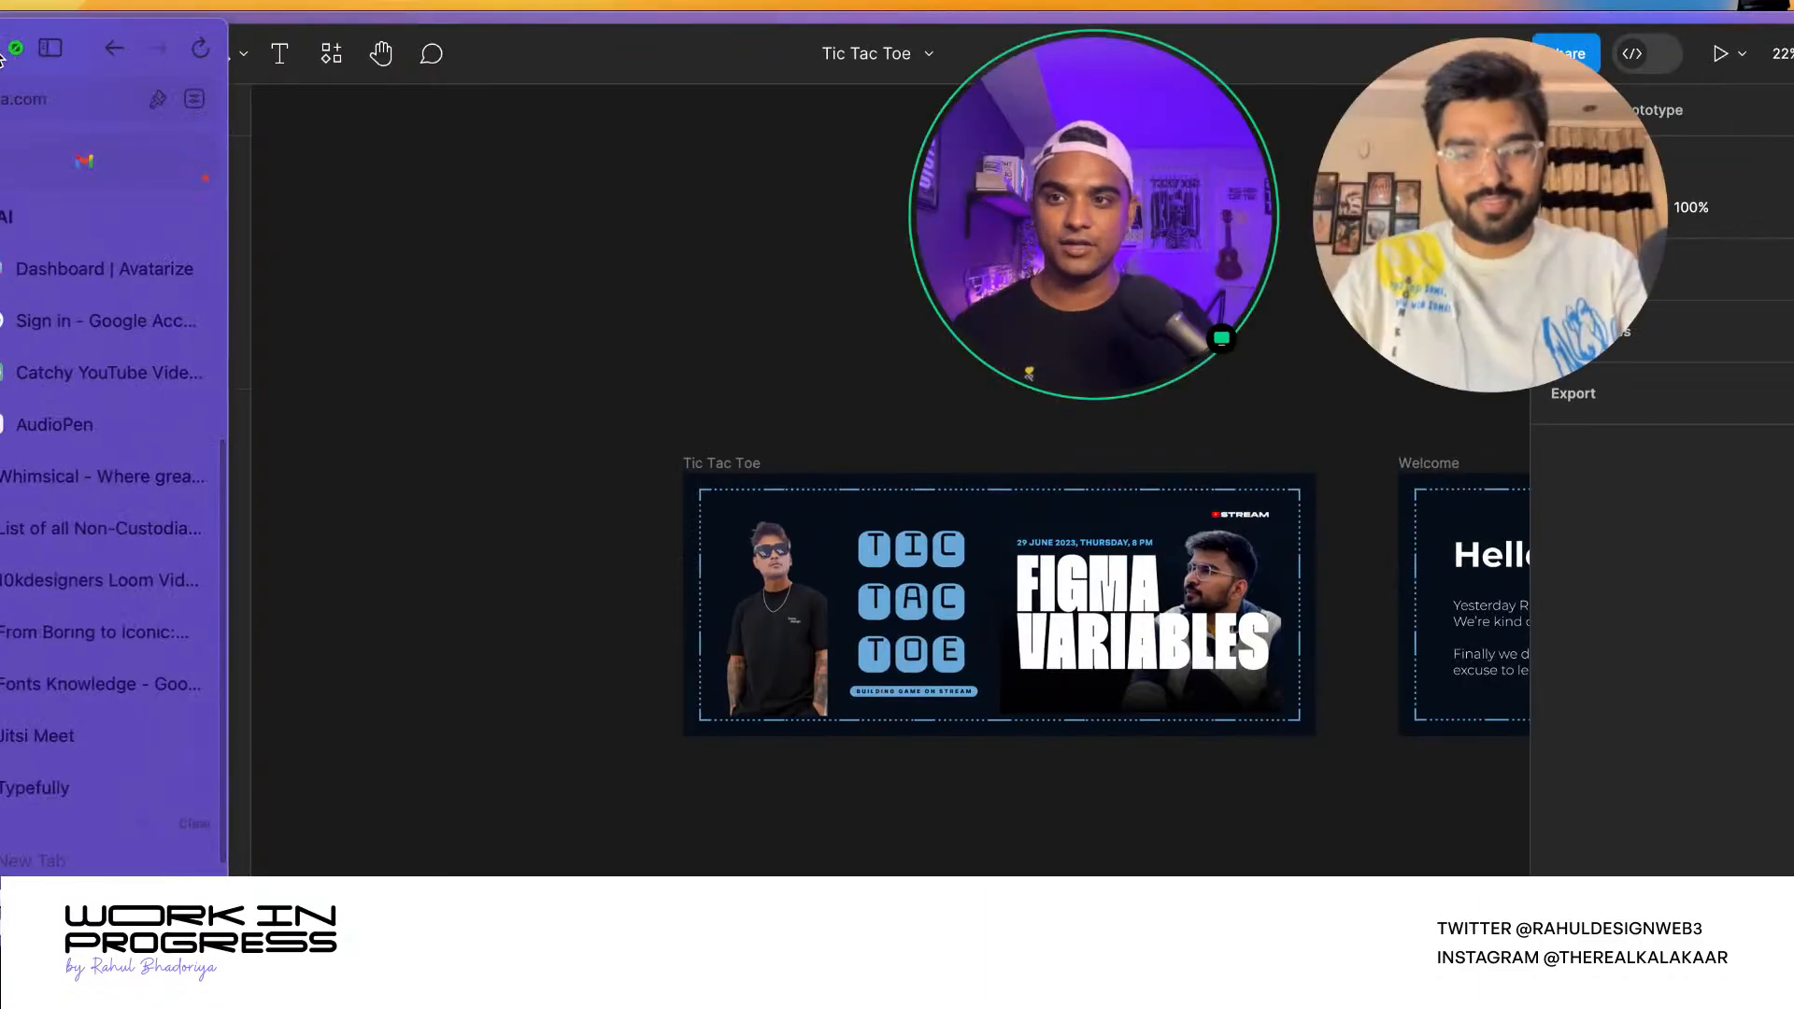
- Leave the browser window for the Figma desktop app and move the call window clear of the page properties
left_click(3, 48)
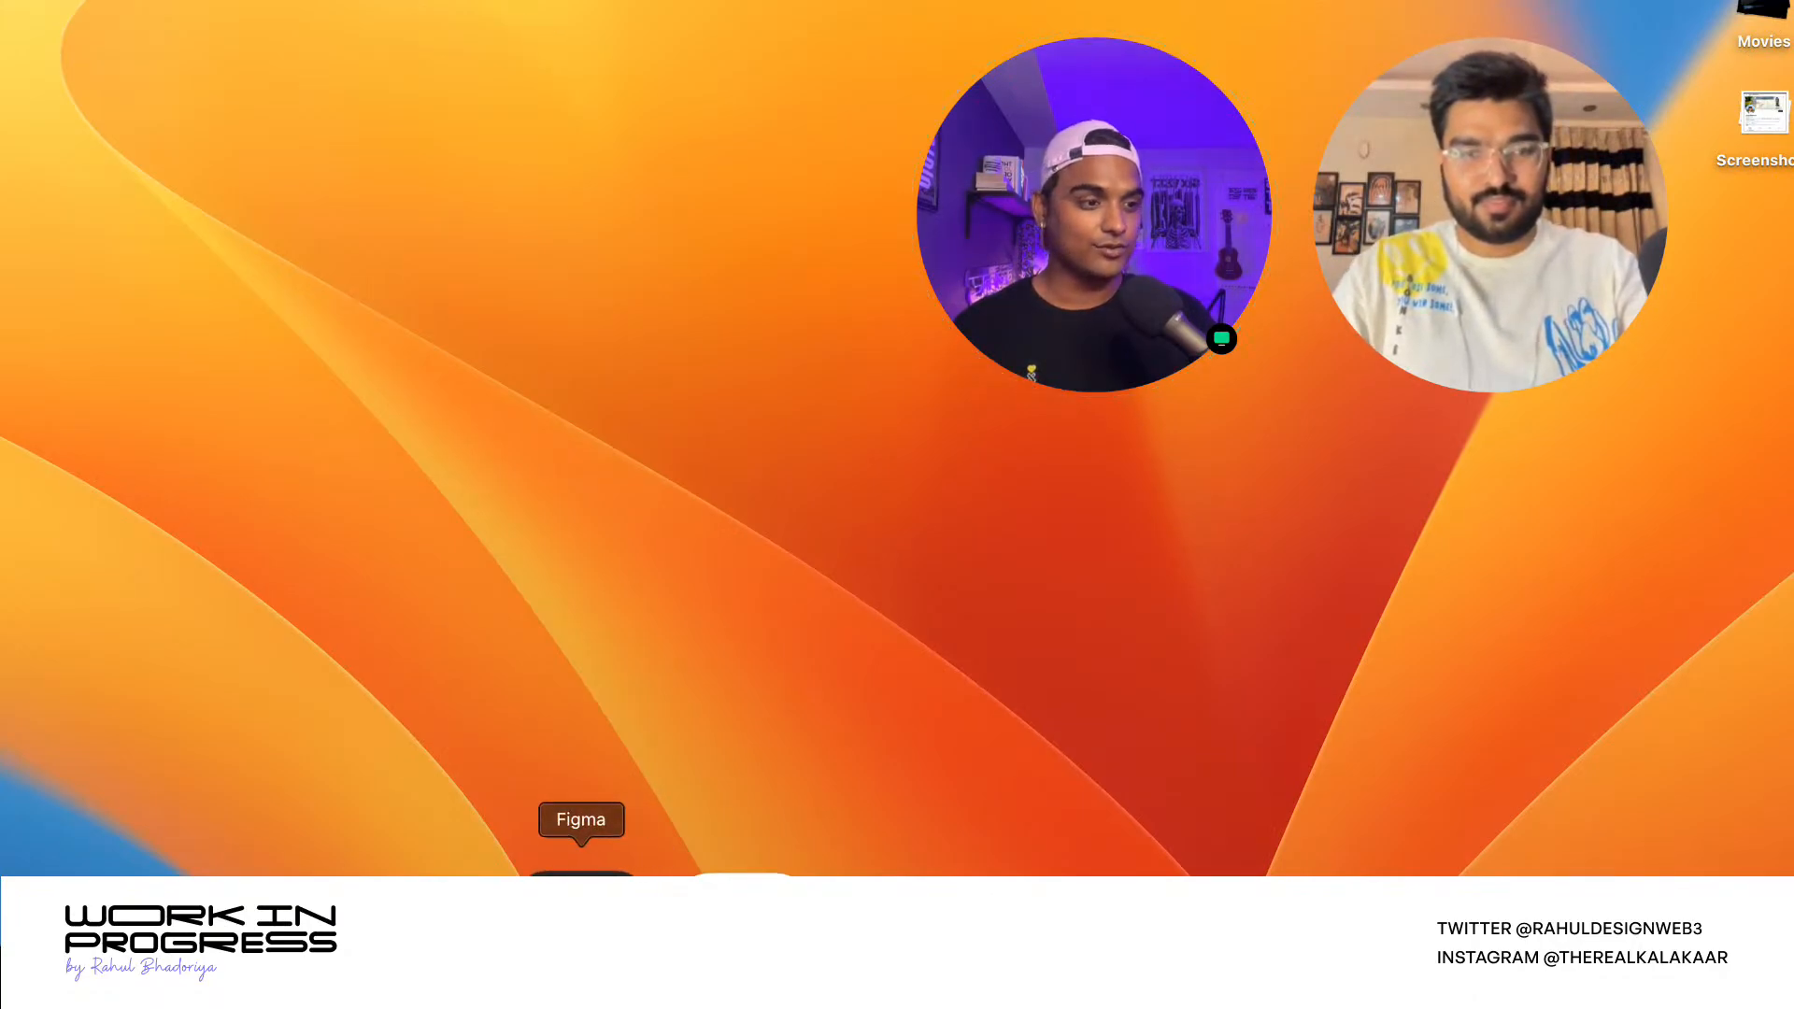
left_click(606, 902)
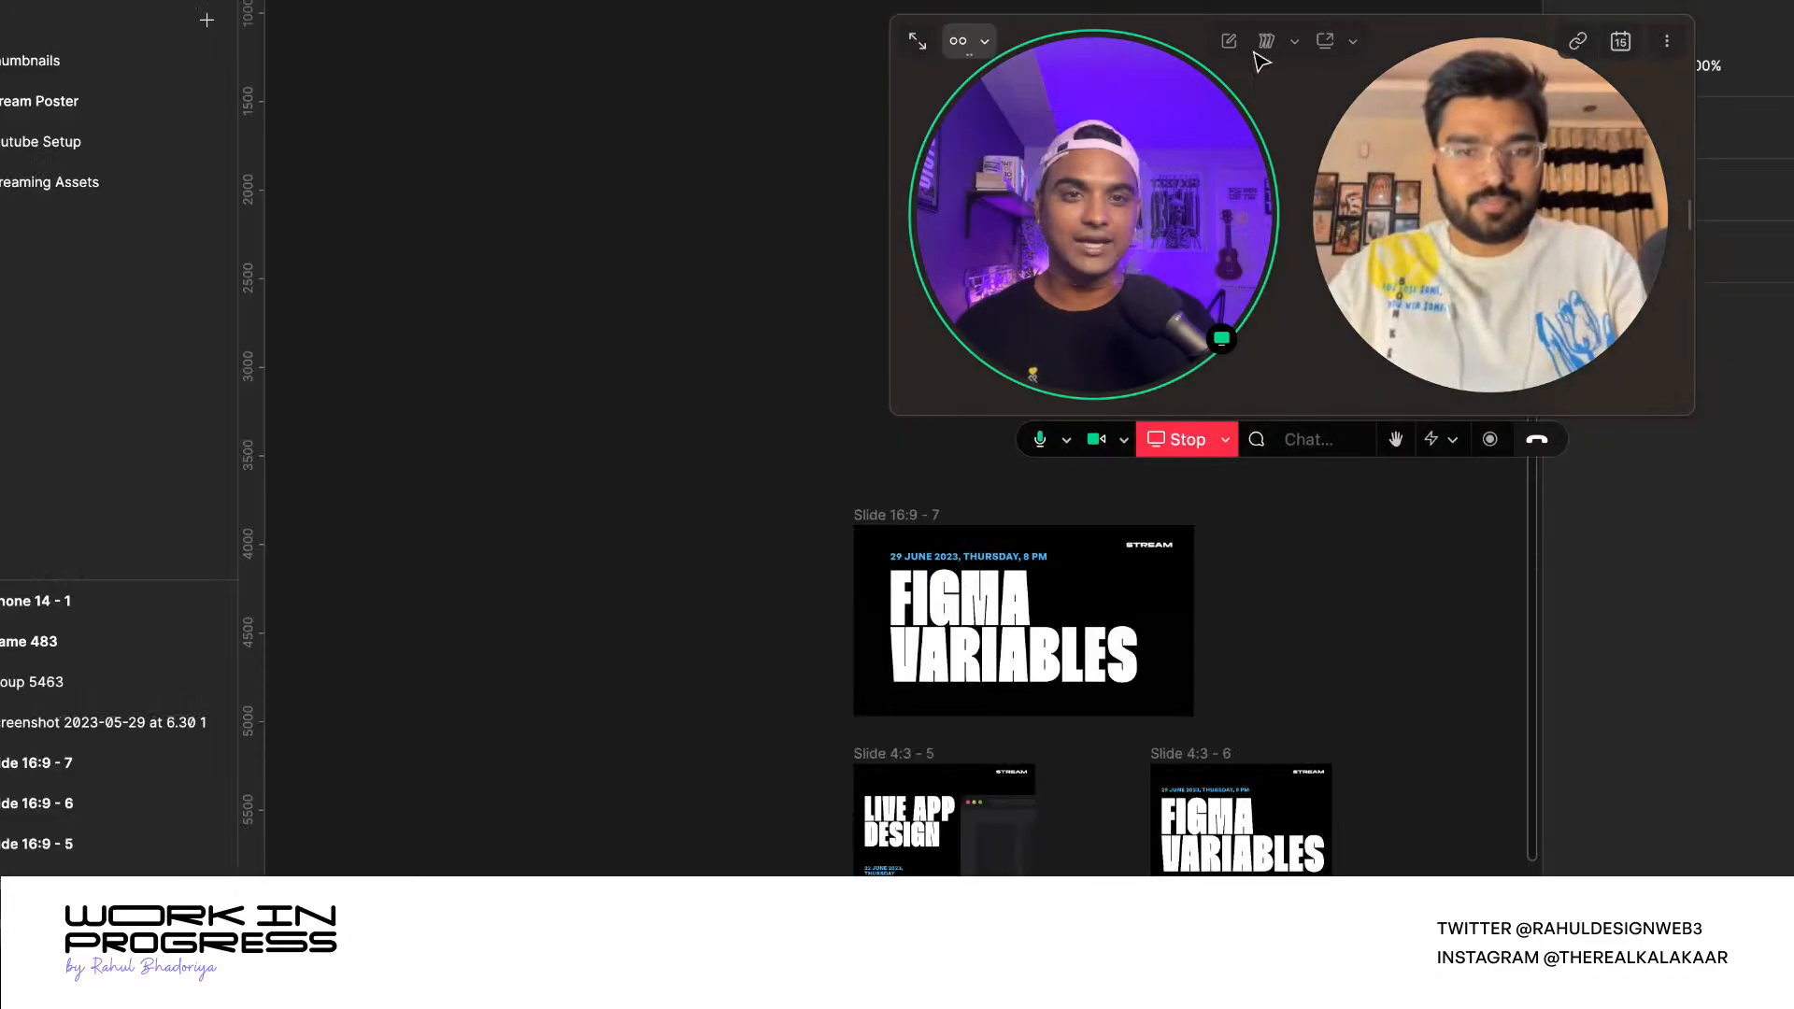
left_click_drag(1394, 33, 1266, 23)
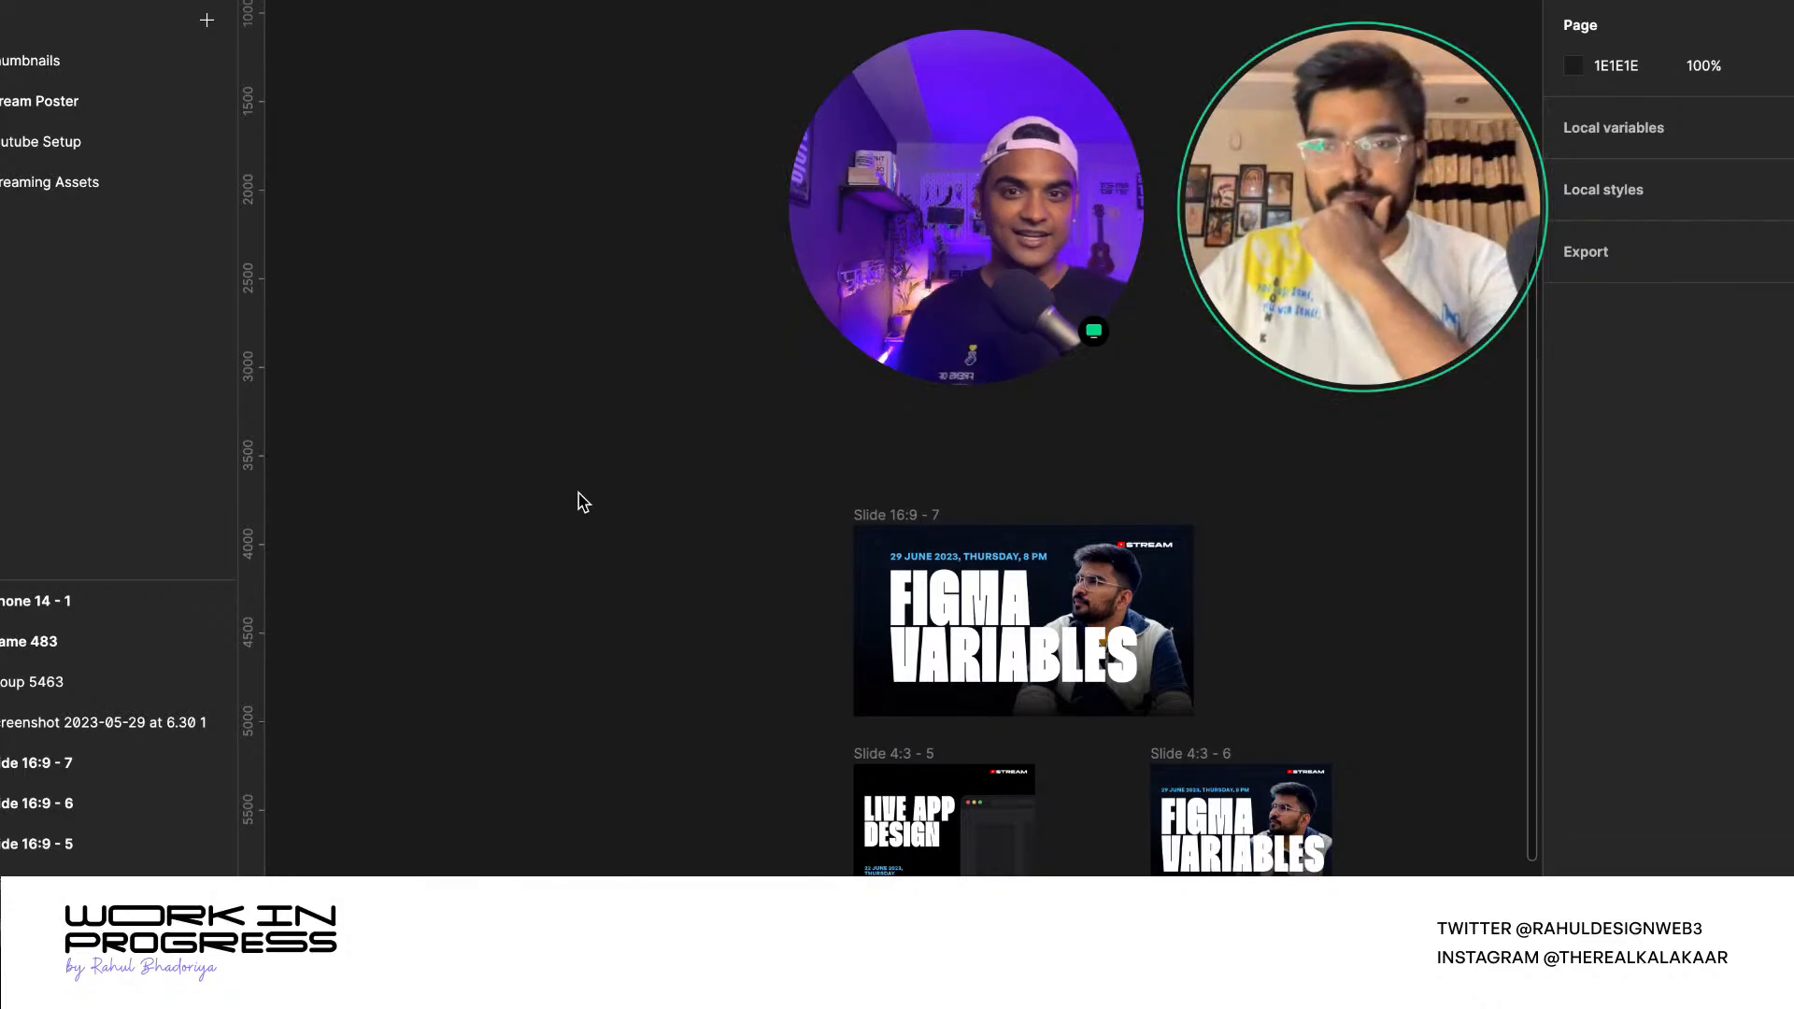
- Open the call's video settings and look through the camera and screen-sharing options
mouse_move(1009, 349)
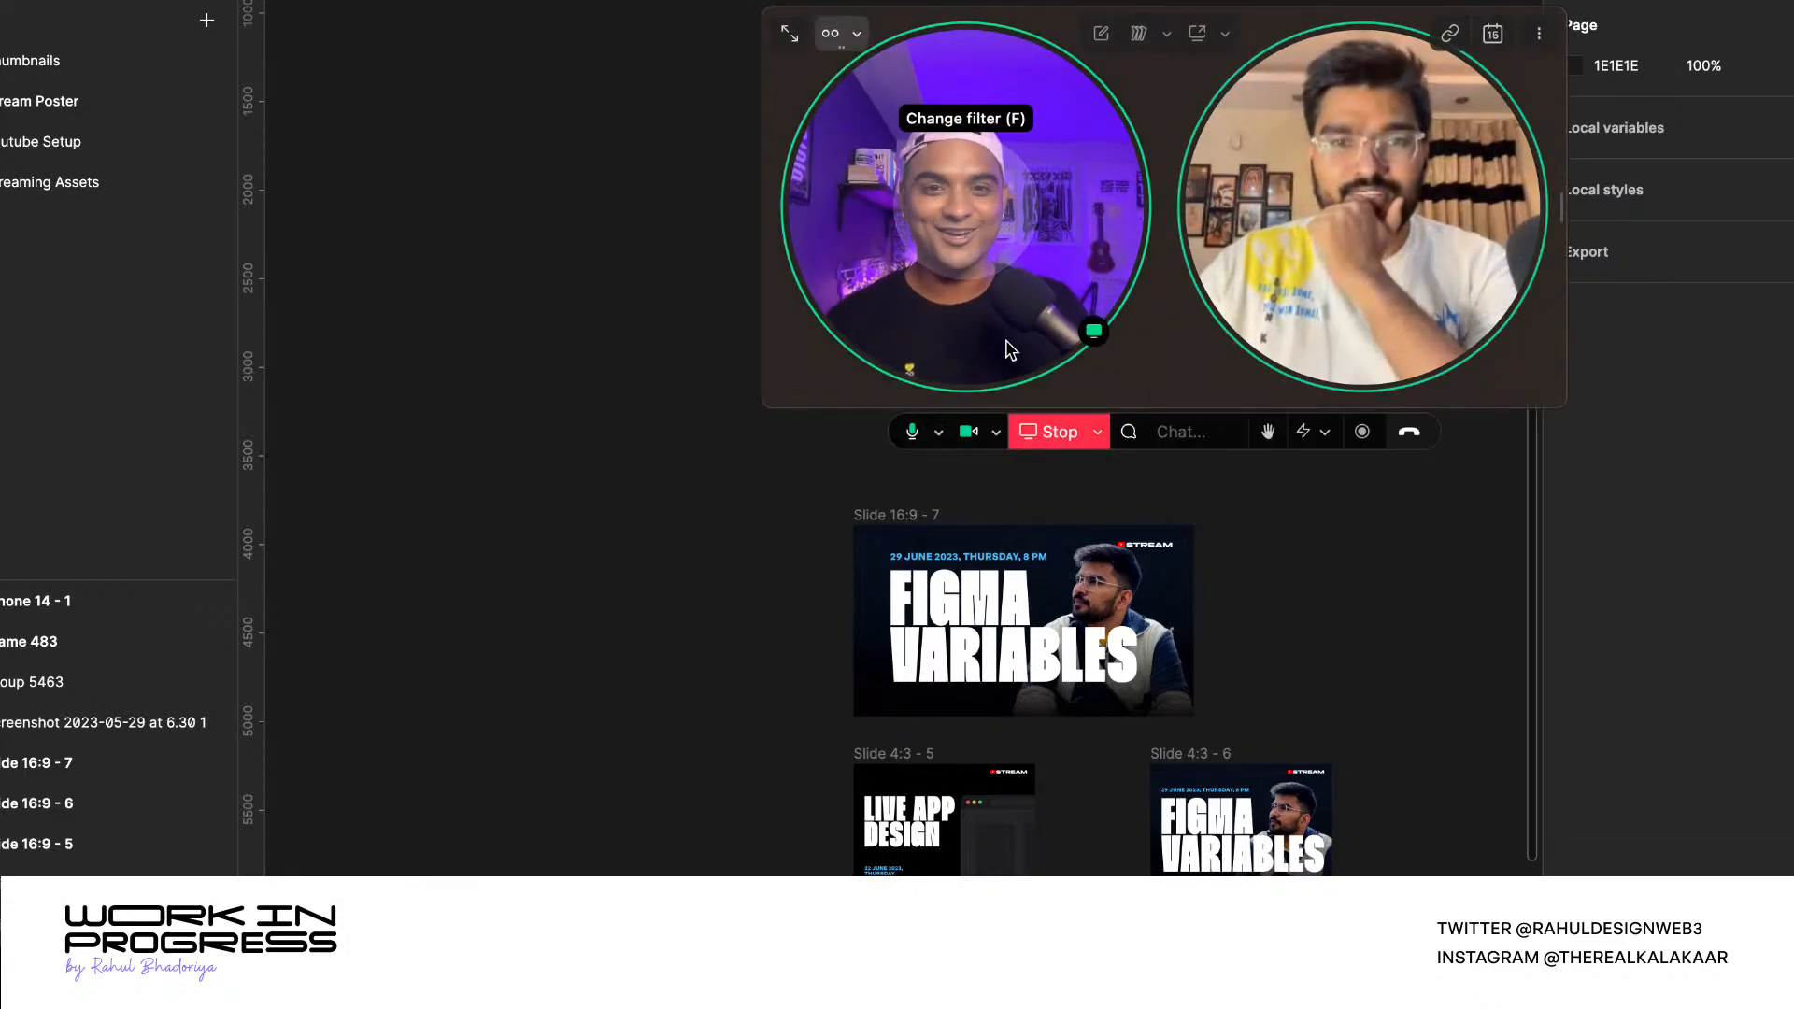
left_click(996, 431)
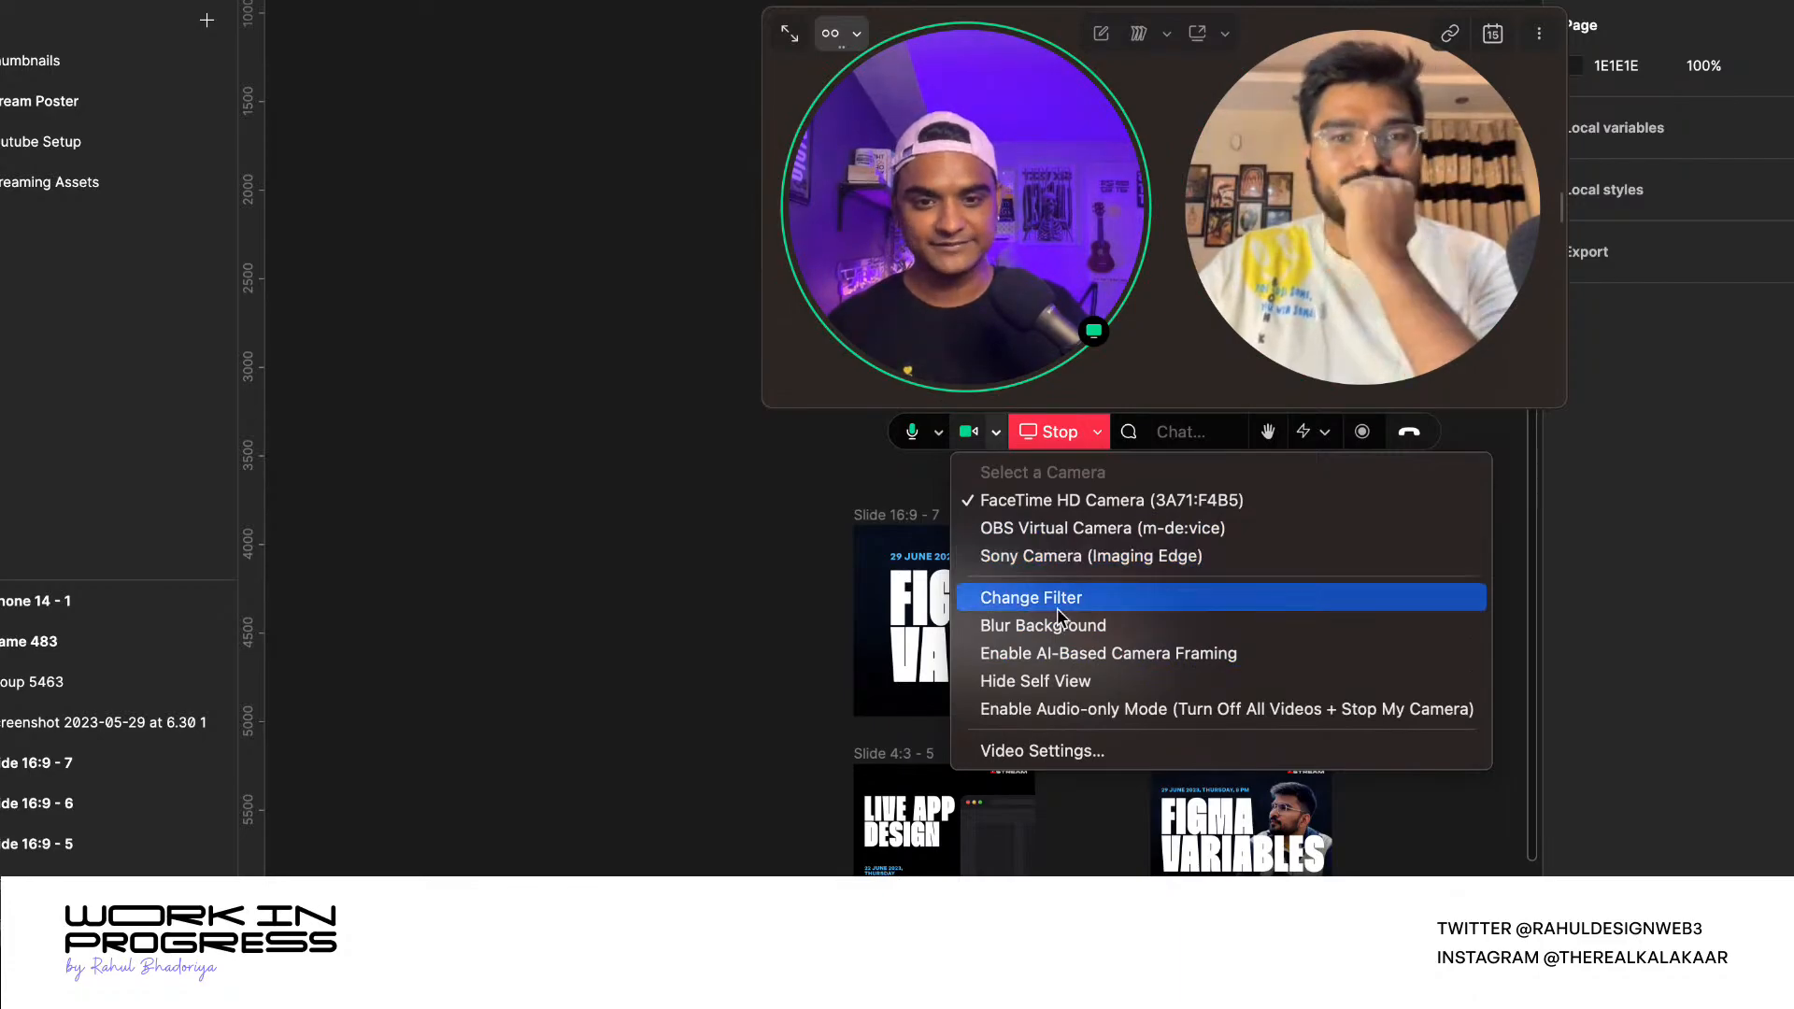
left_click(1061, 753)
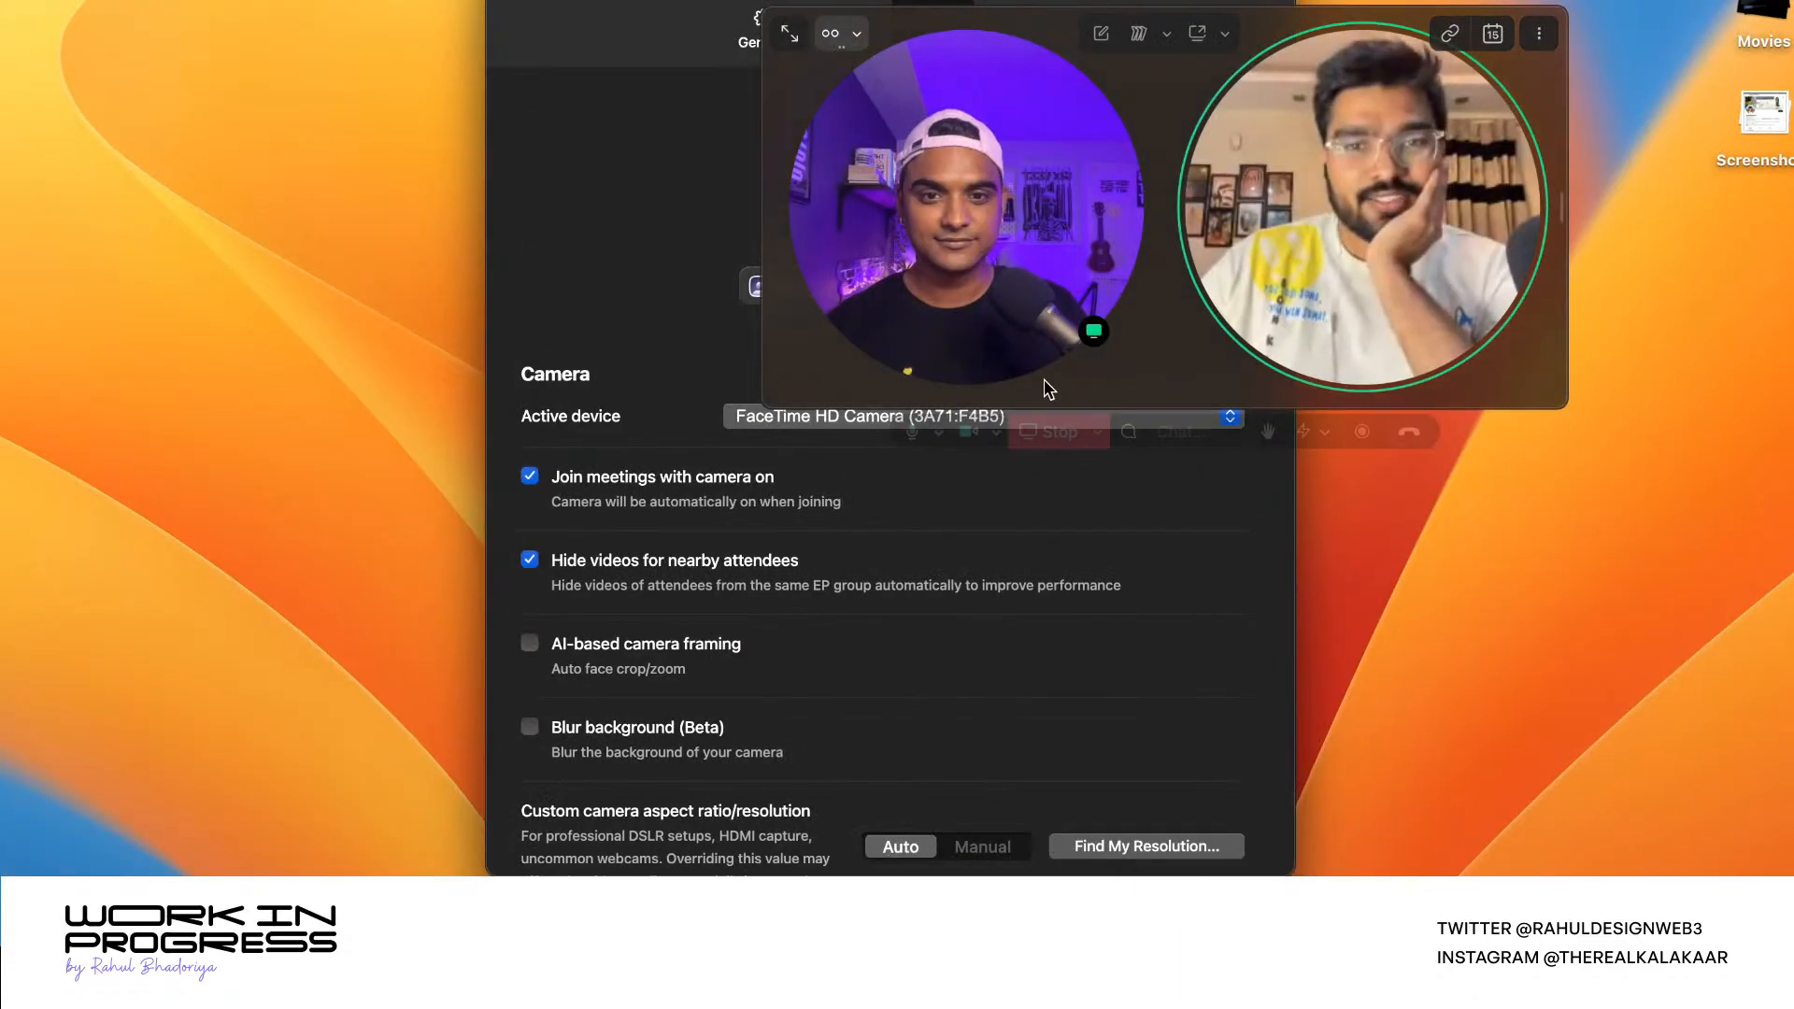
left_click(996, 432)
left_click(618, 299)
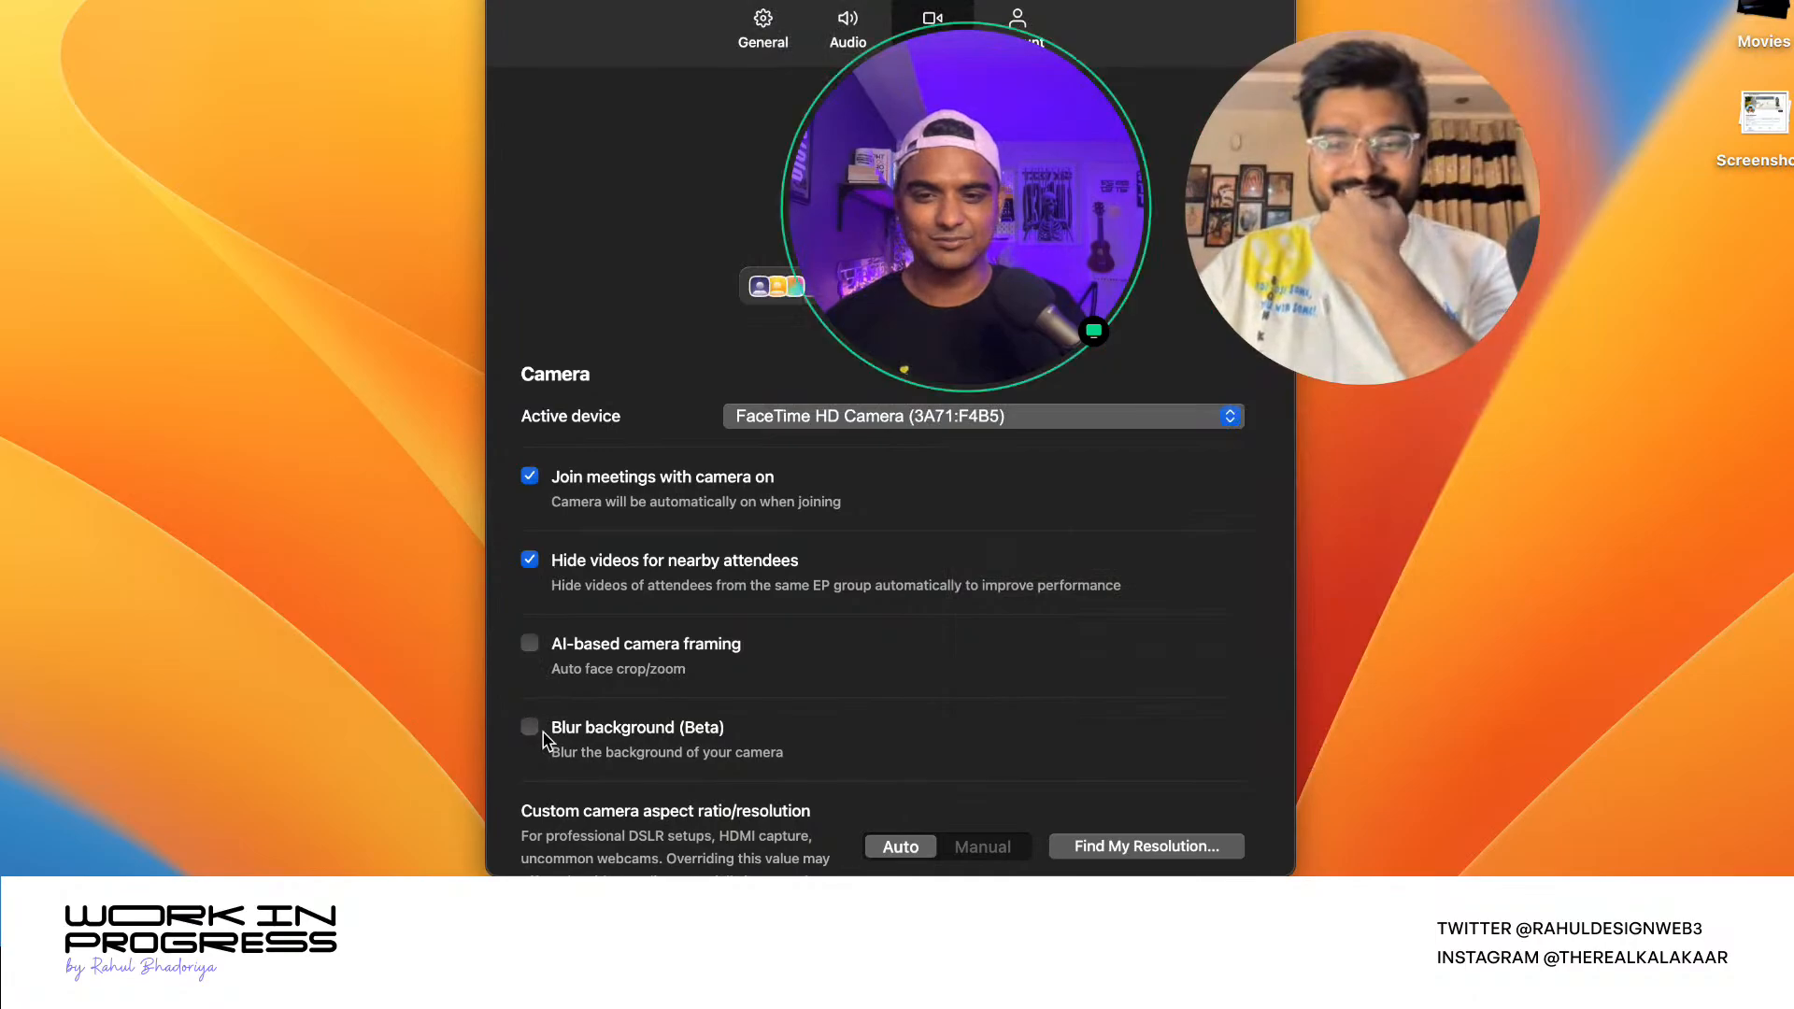
scroll(580, 738, "down", 3)
scroll(946, 763, "down", 2)
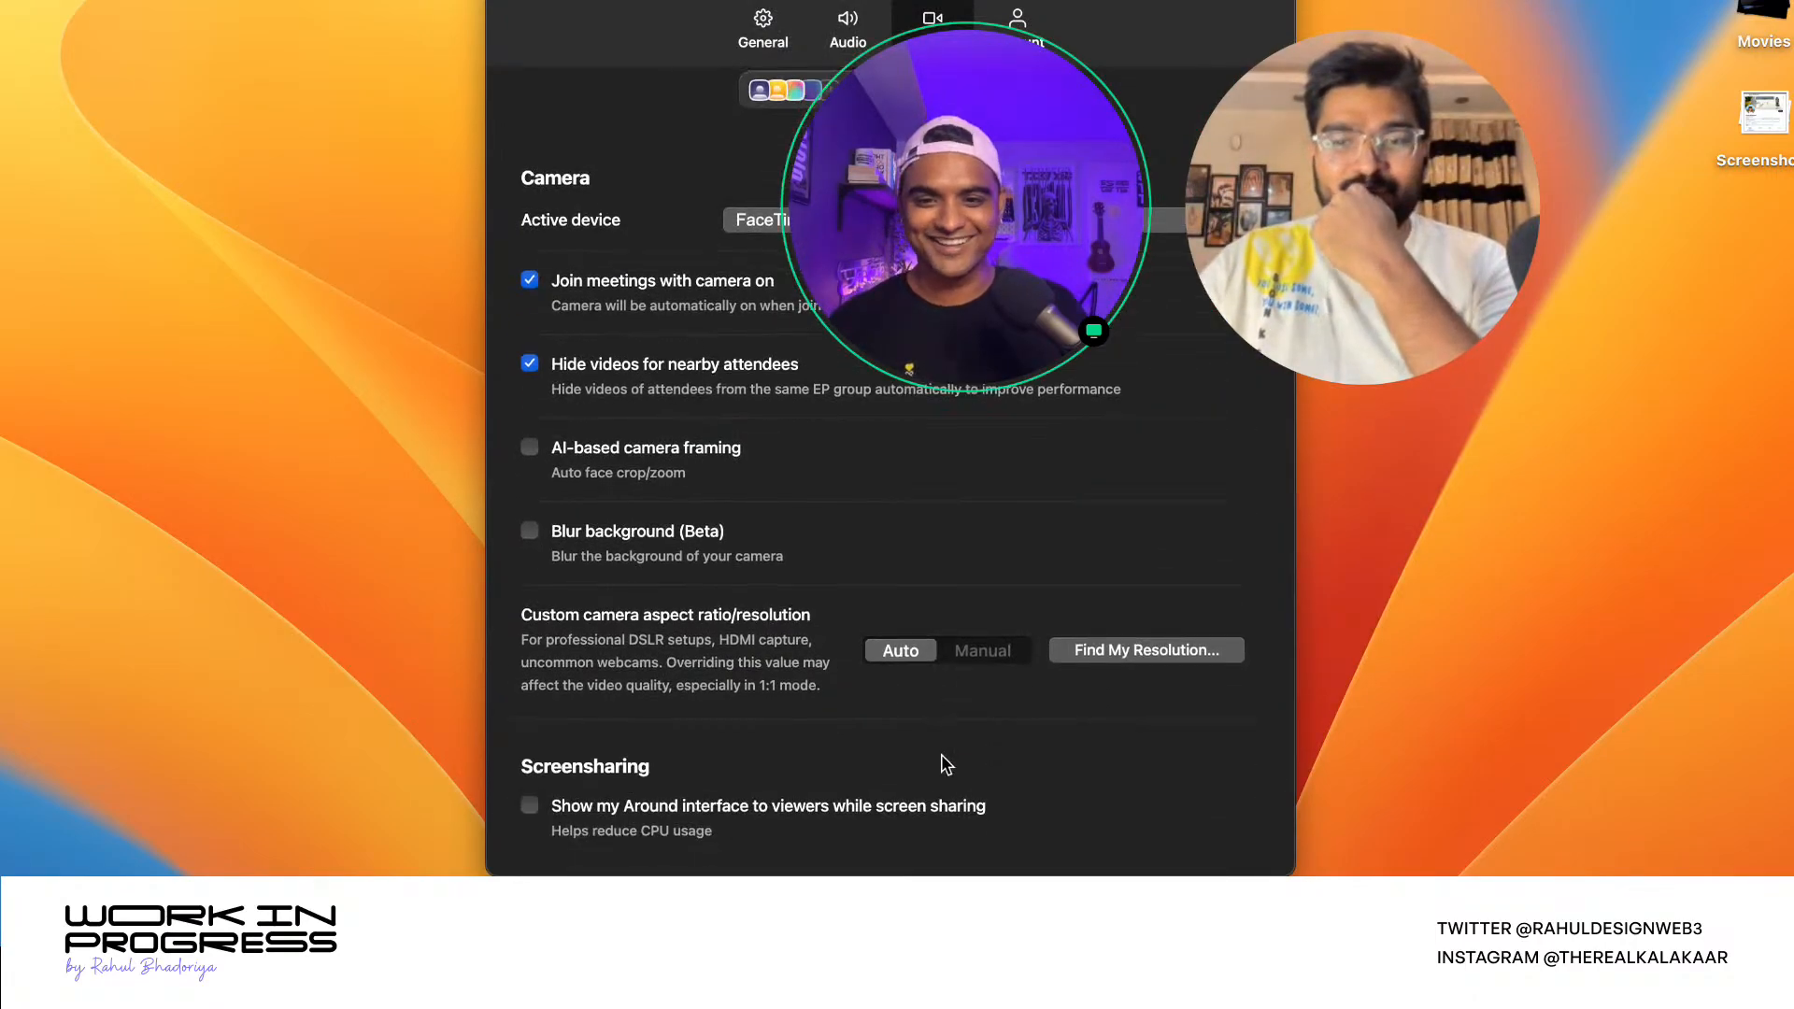
scroll(626, 189, "up", 5)
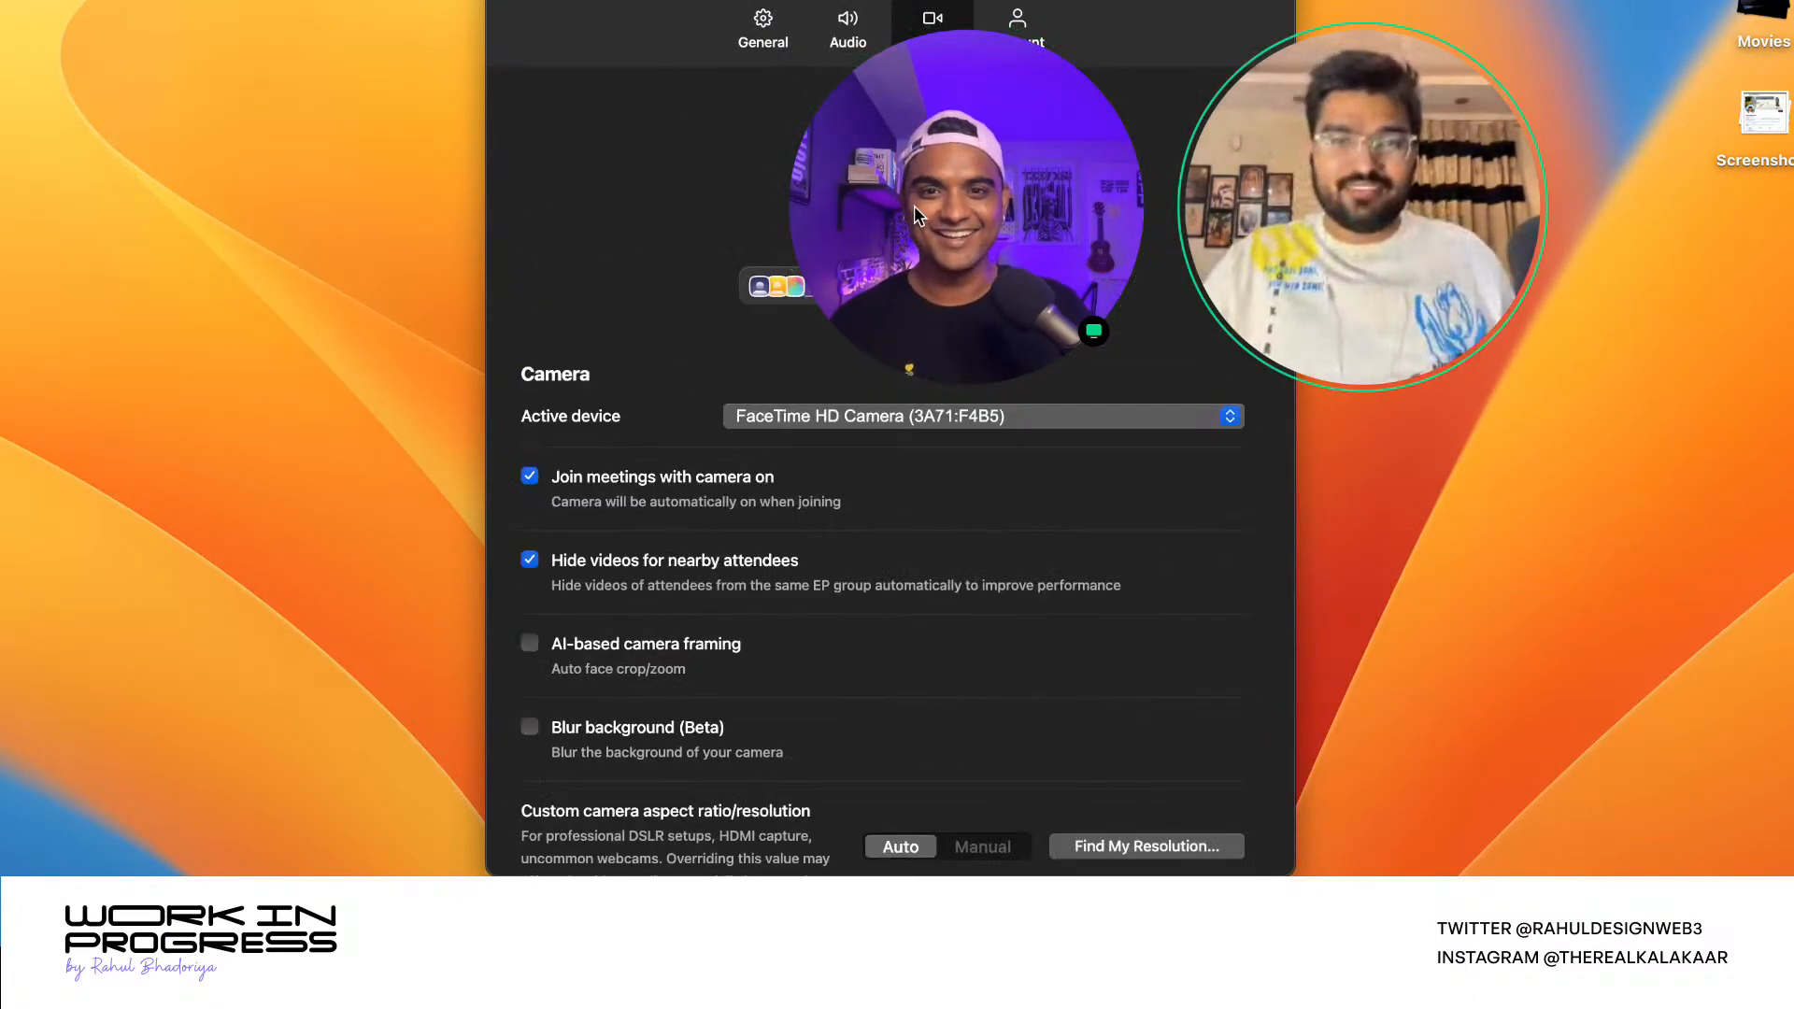
- Move the call window aside to check the active camera device choices, and close the video settings
left_click_drag(962, 212, 1239, 388)
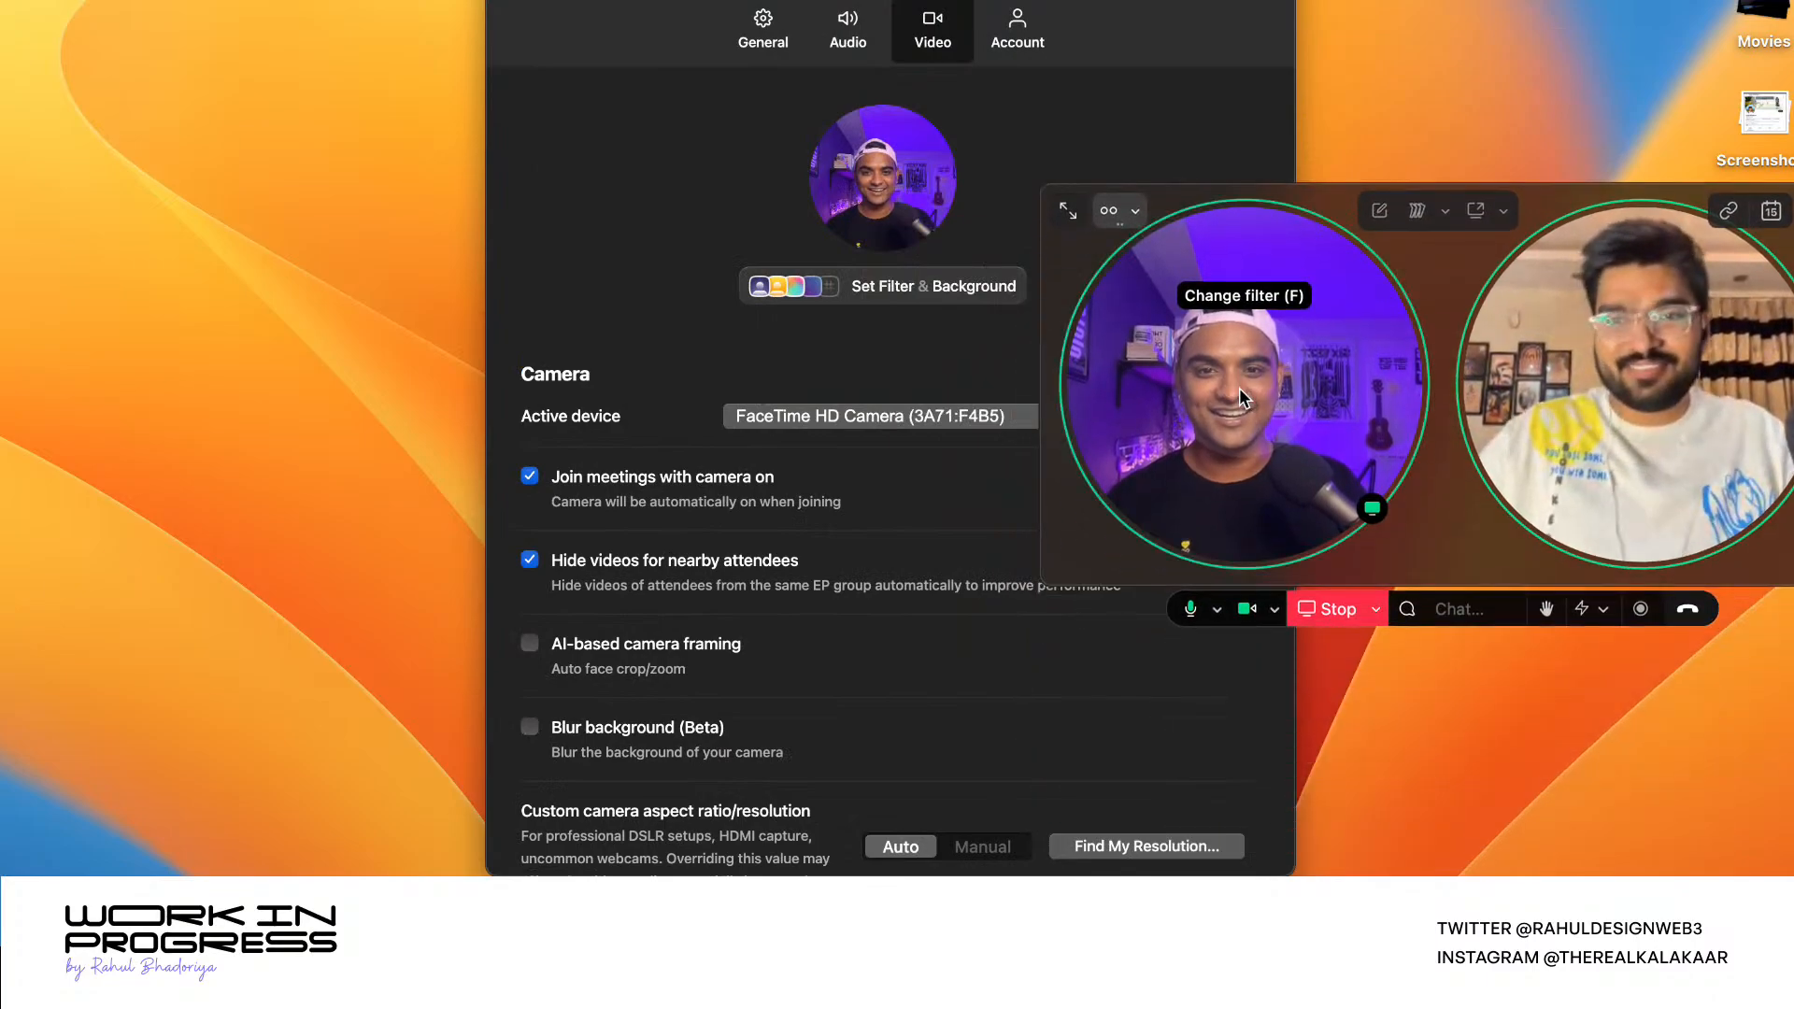
left_click(834, 417)
left_click(834, 418)
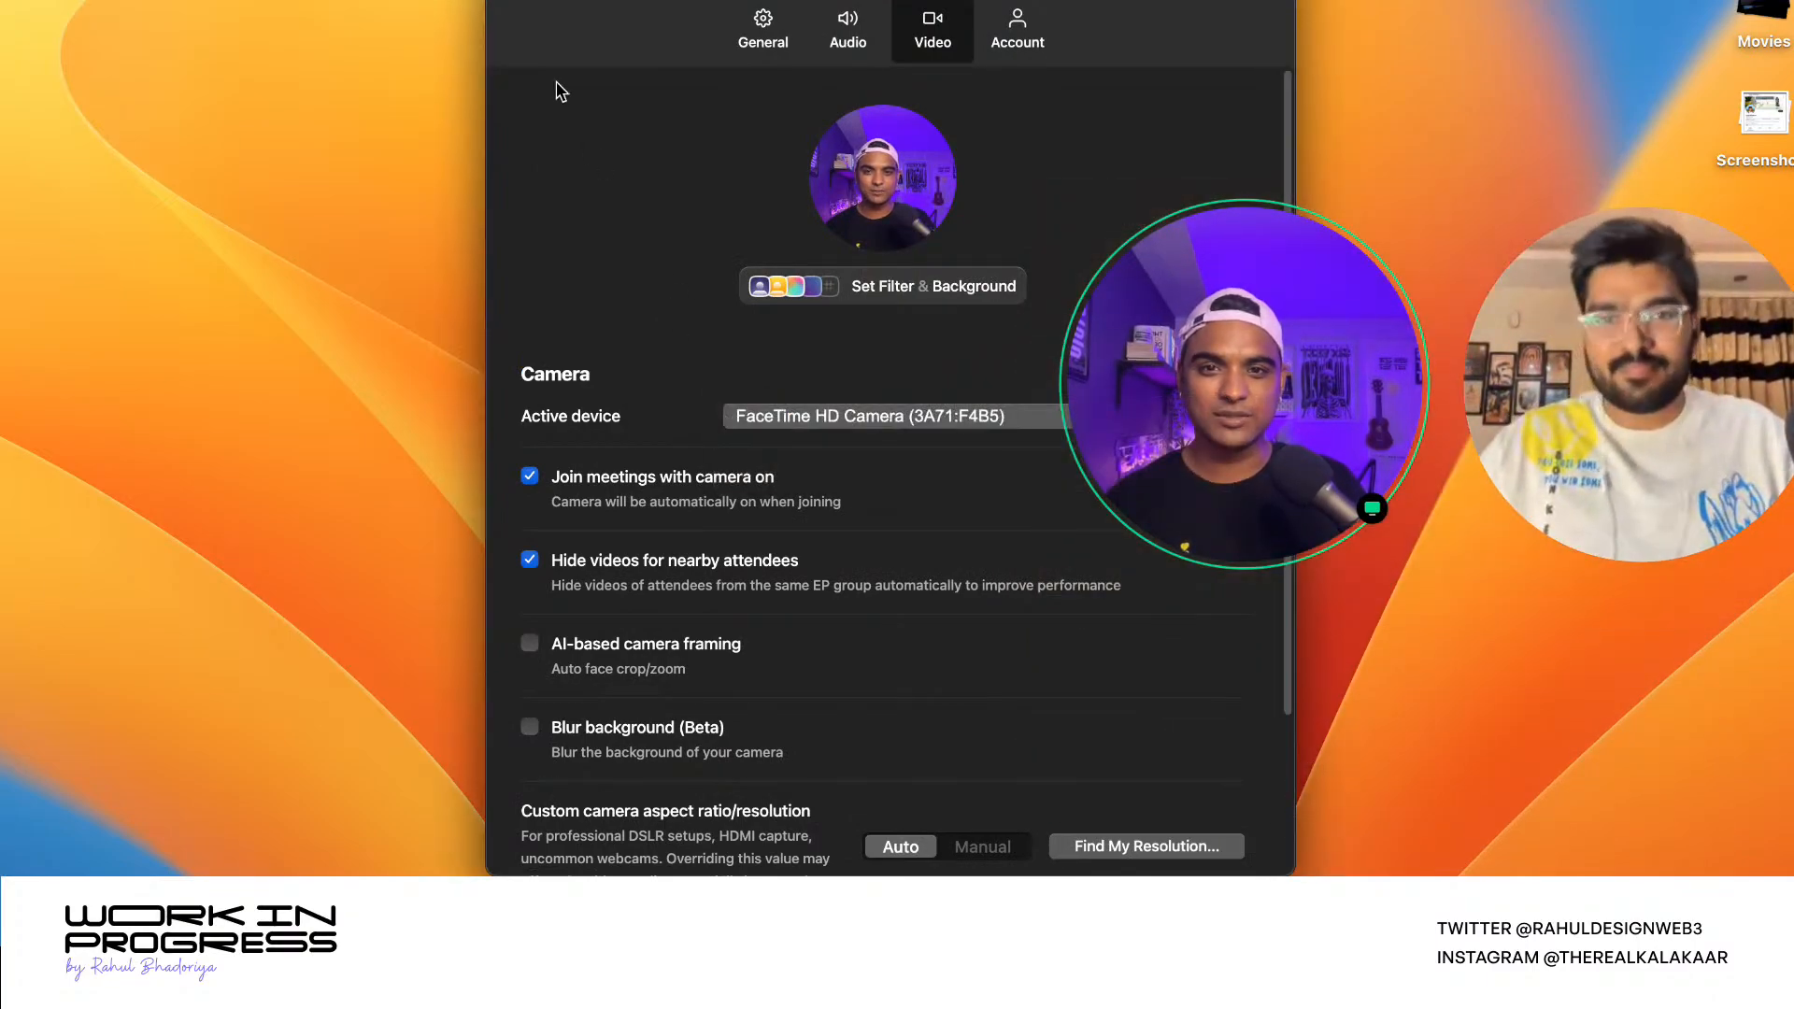
key("super+w")
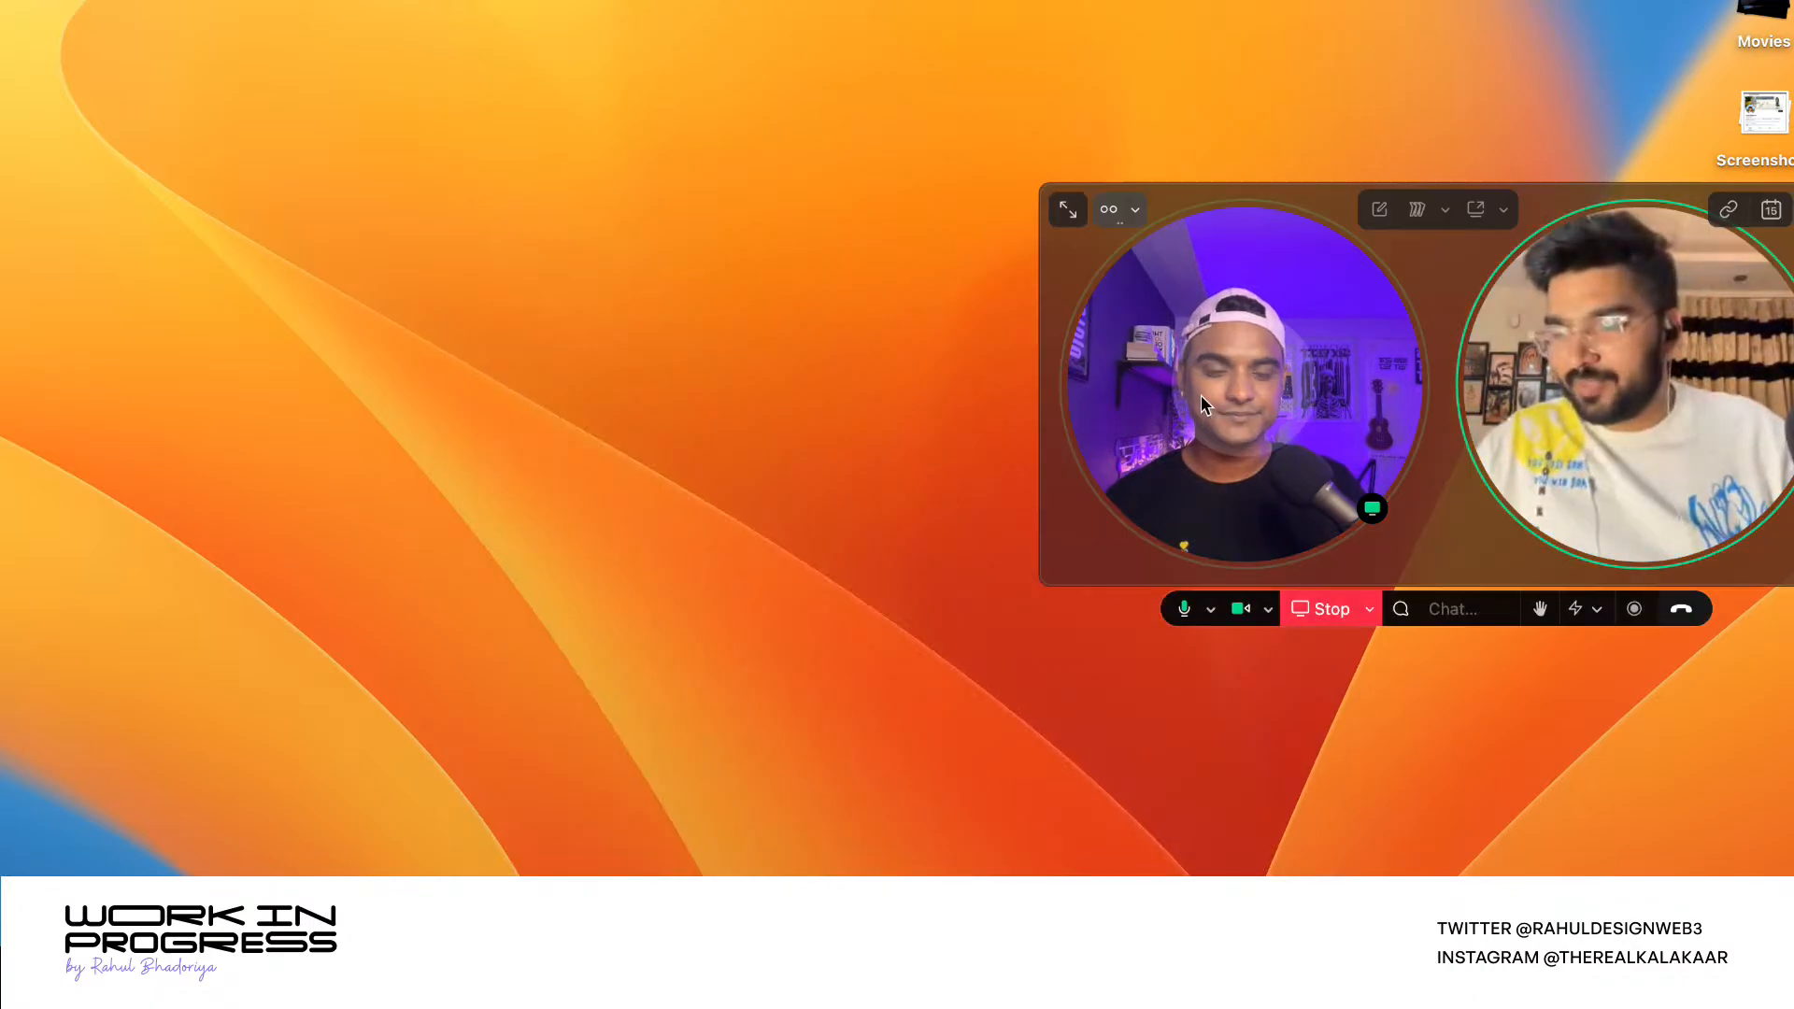
- Reposition the call window around the upper middle of the desktop and switch to the Figma canvas with the stream slides
left_click_drag(1202, 394, 738, 327)
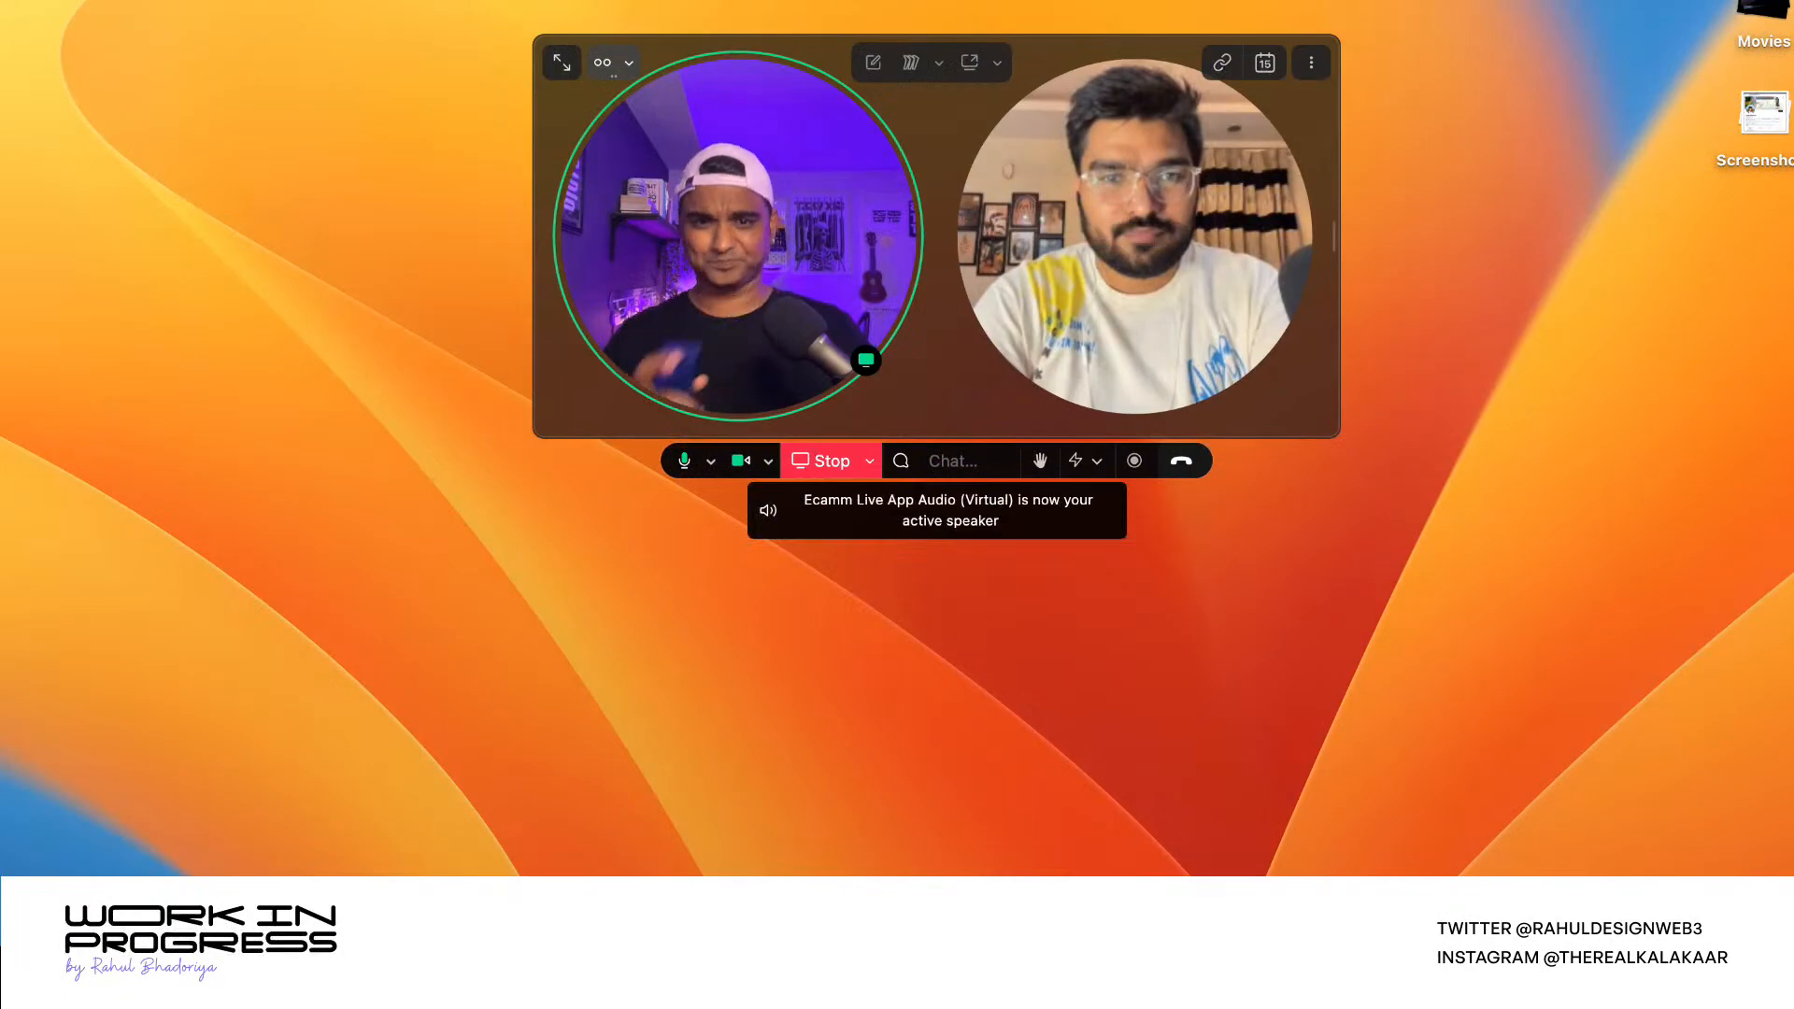
left_click_drag(1177, 303, 1162, 474)
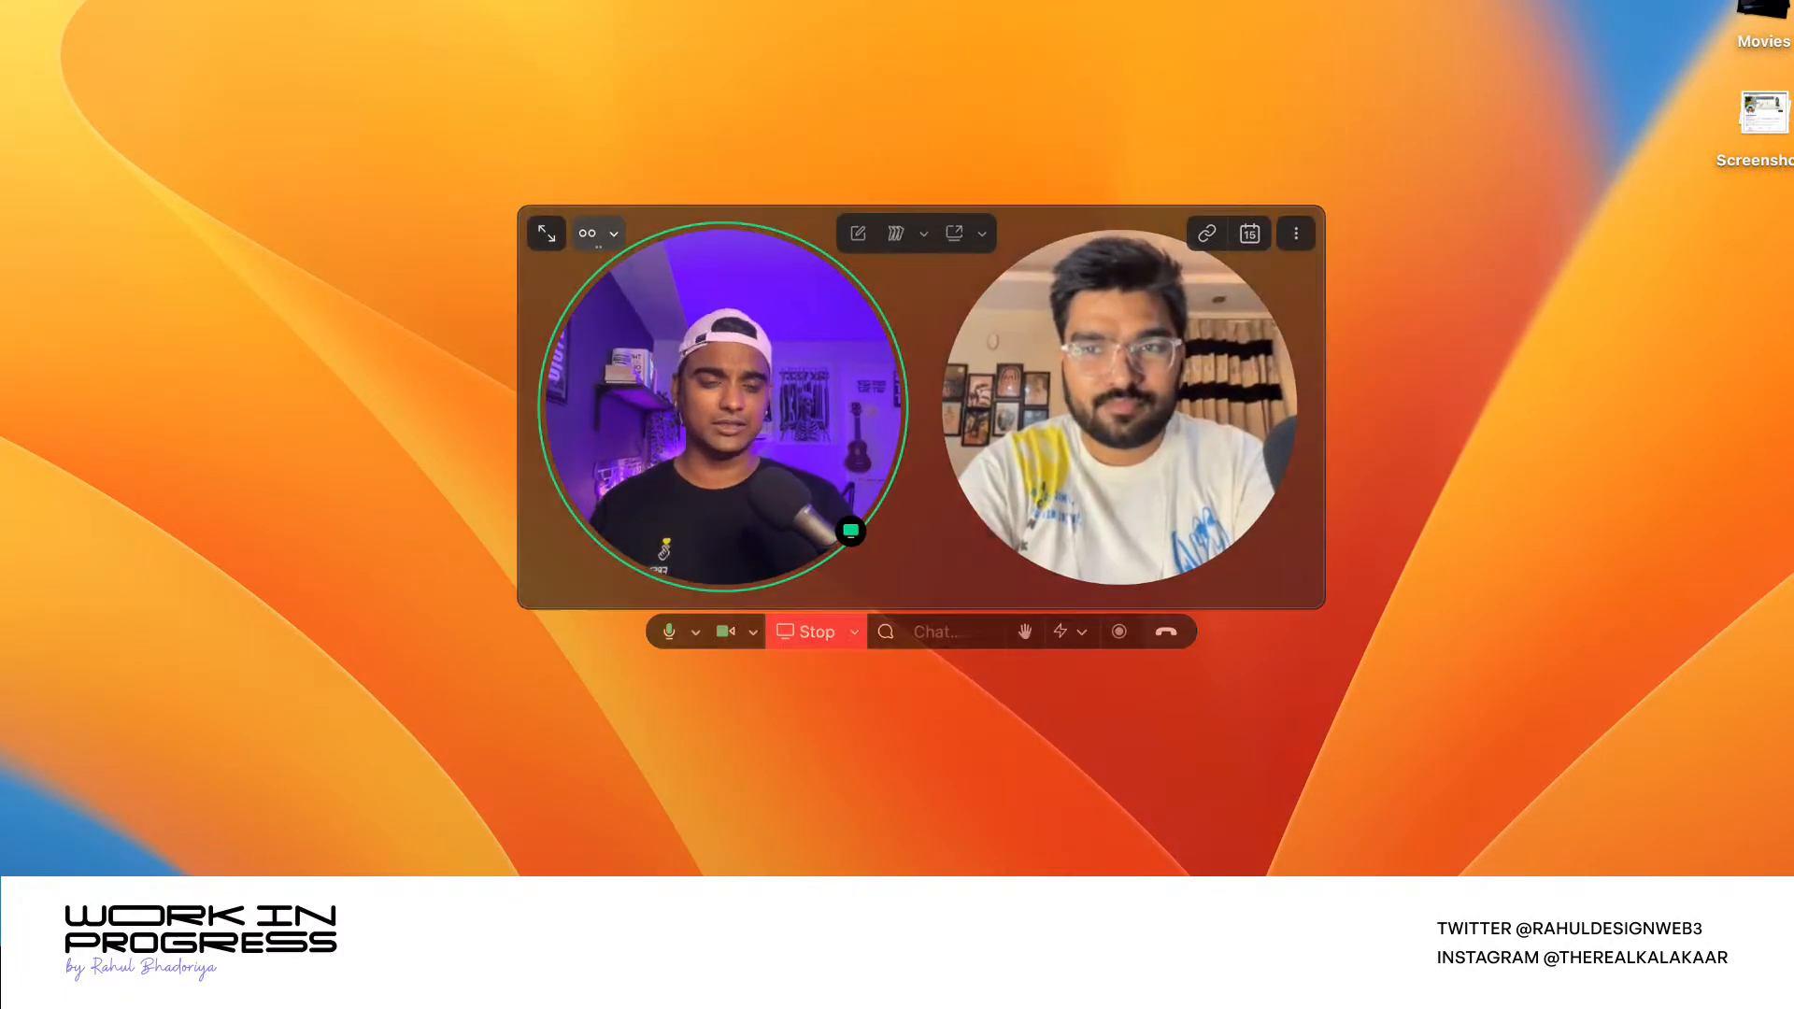
key("ctrl+Right")
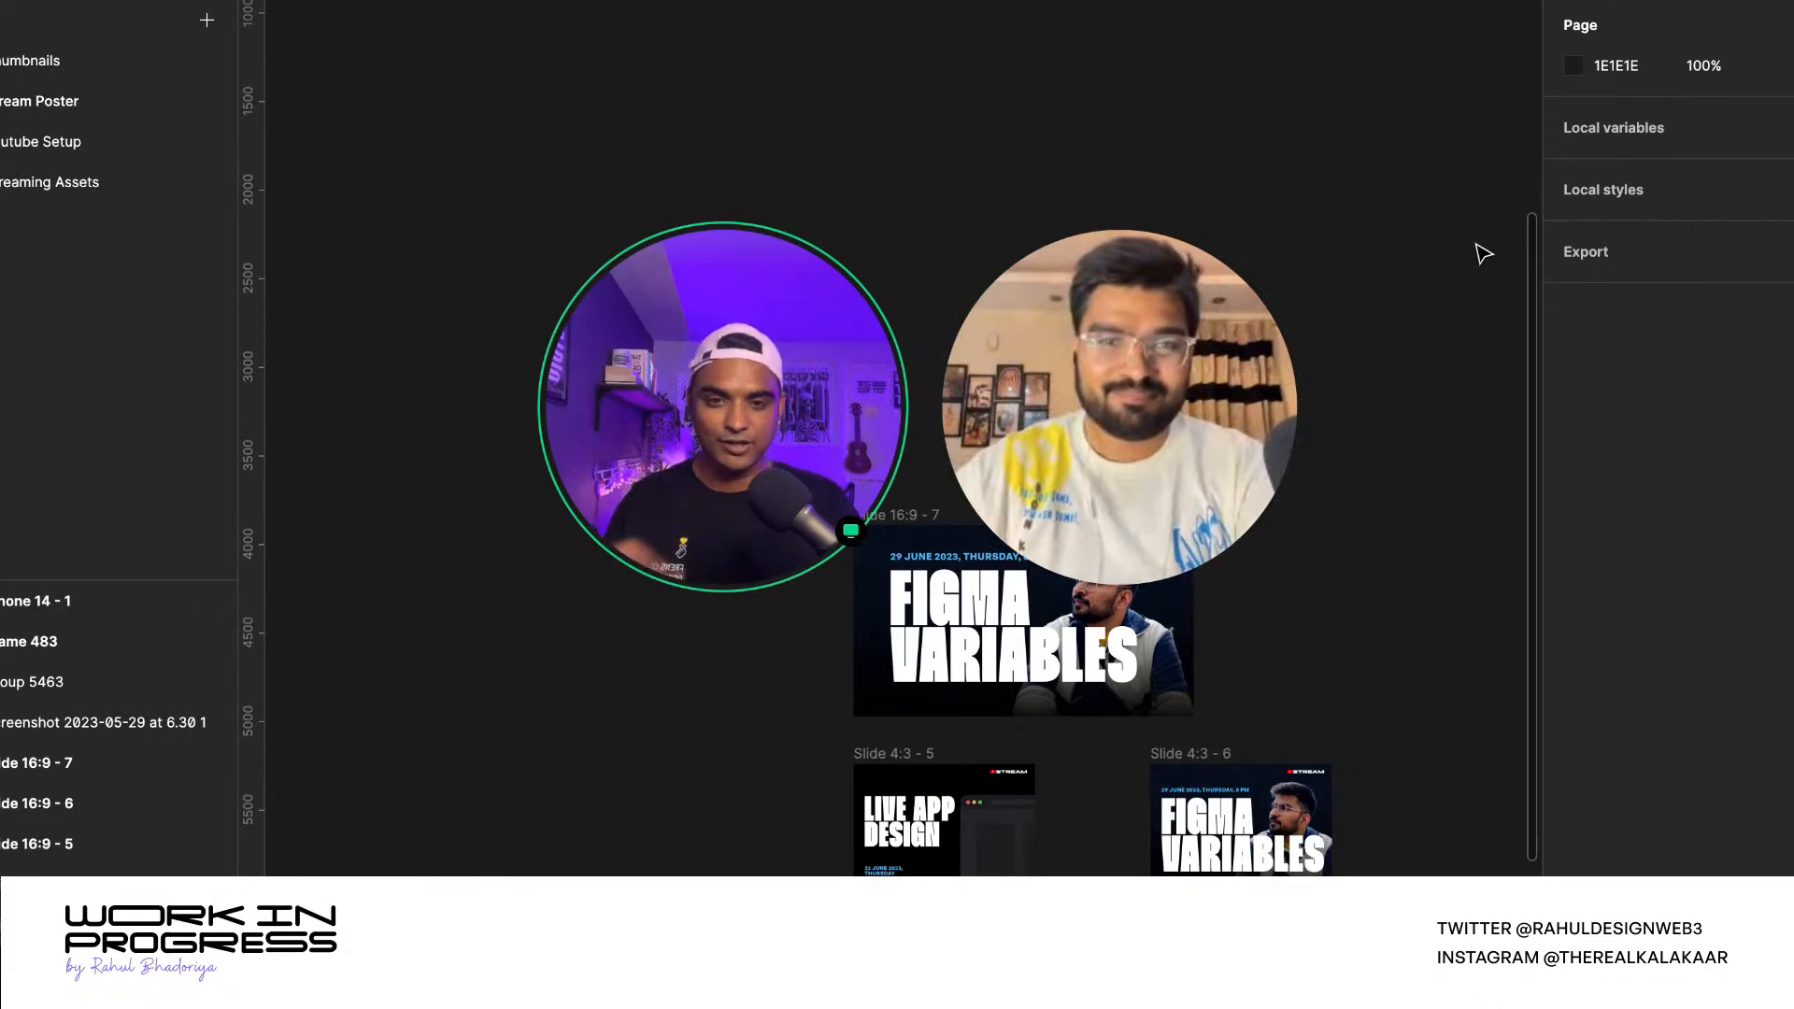
mouse_move(923, 444)
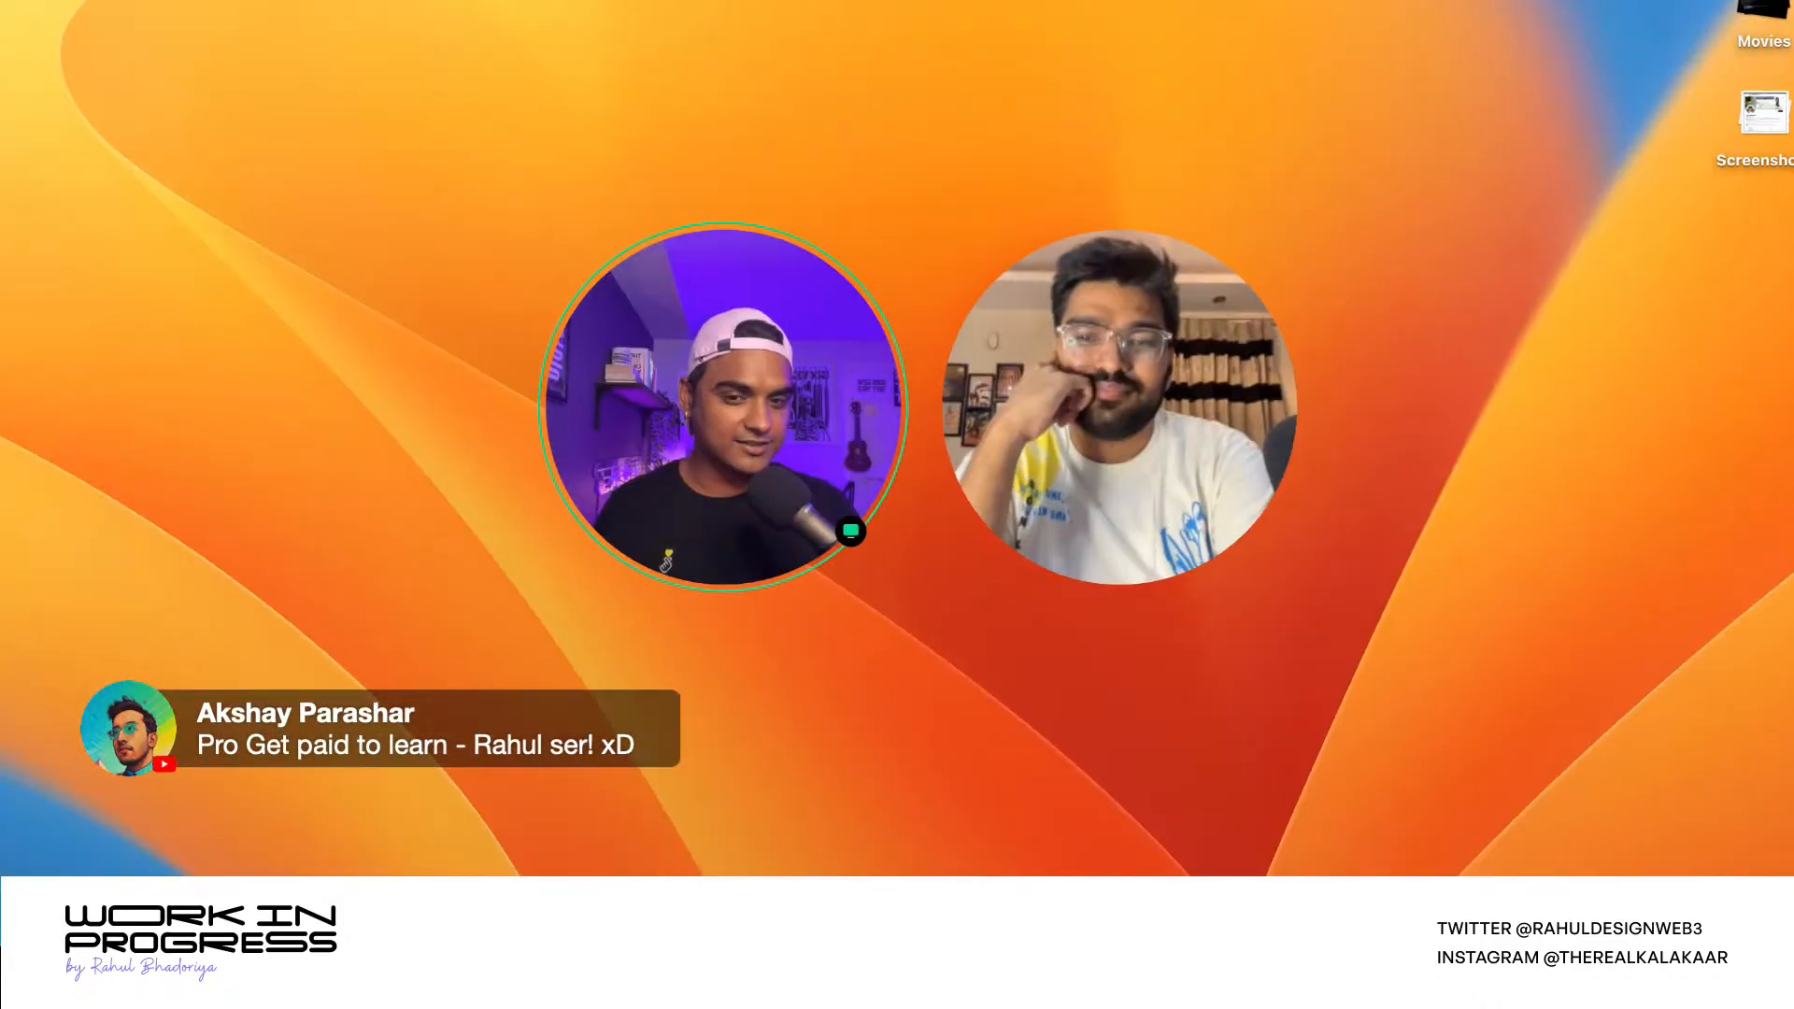
left_click_drag(823, 359, 849, 282)
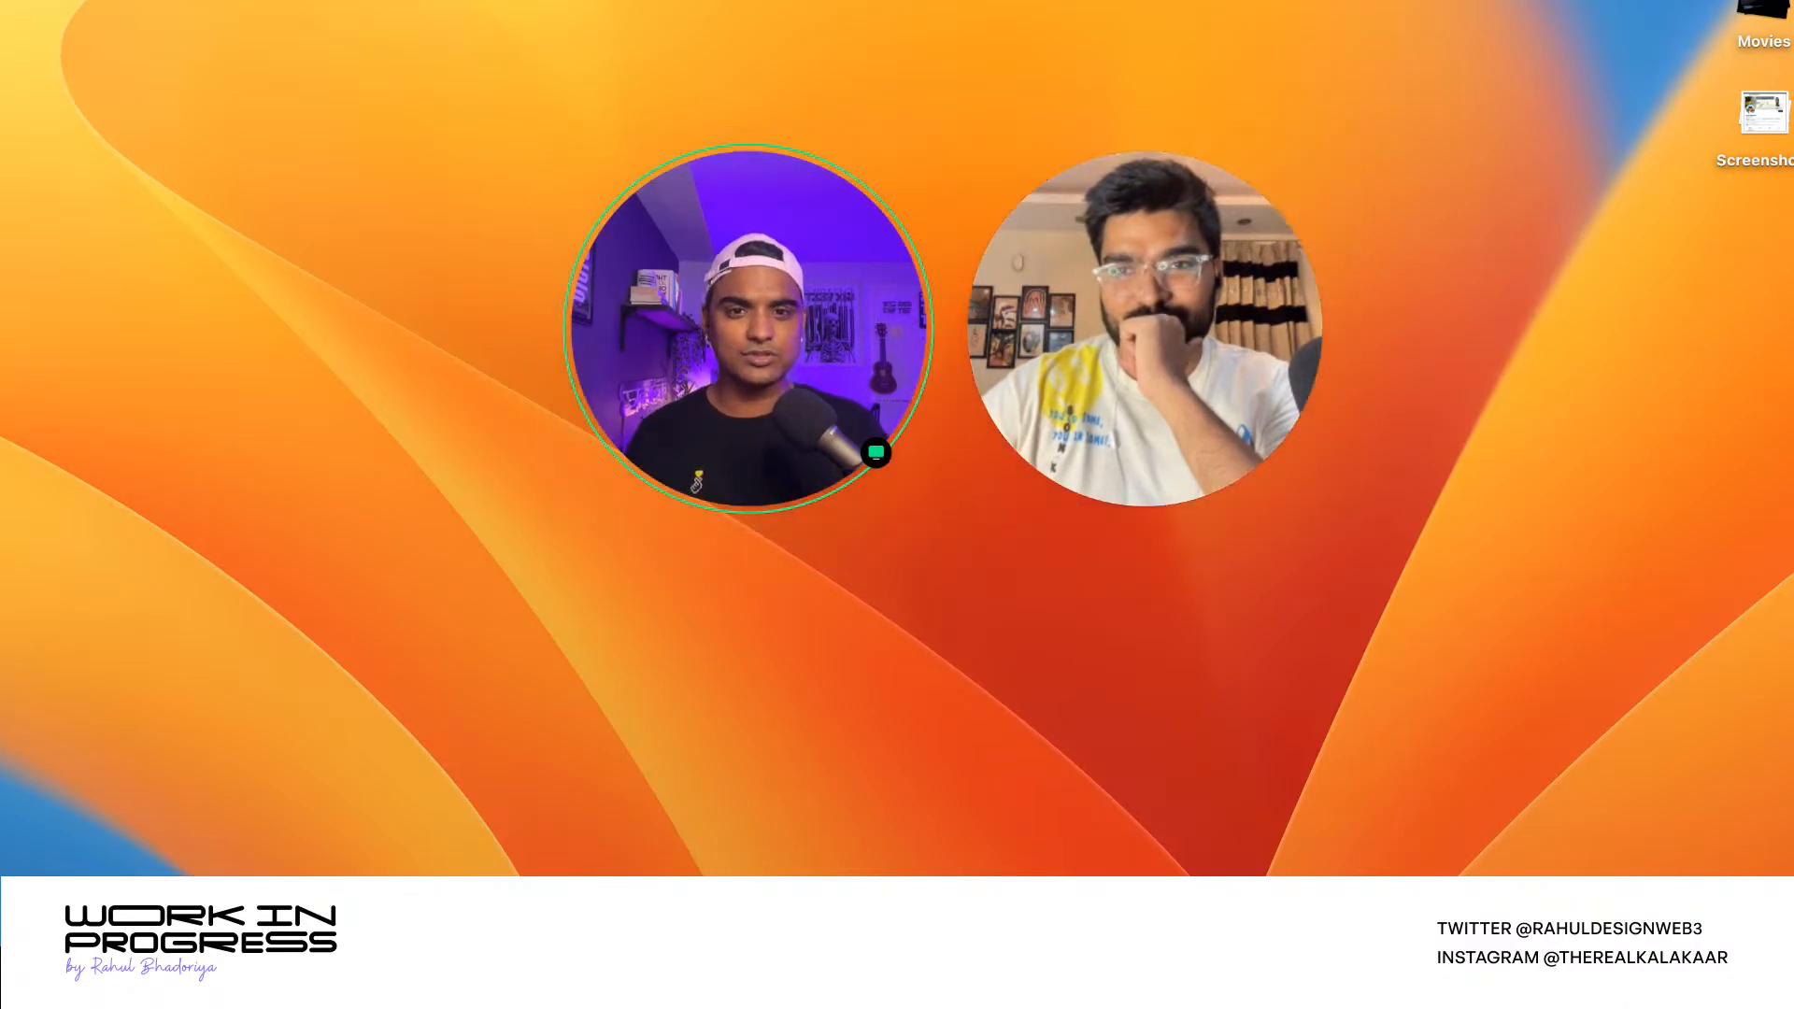
key("ctrl+Right")
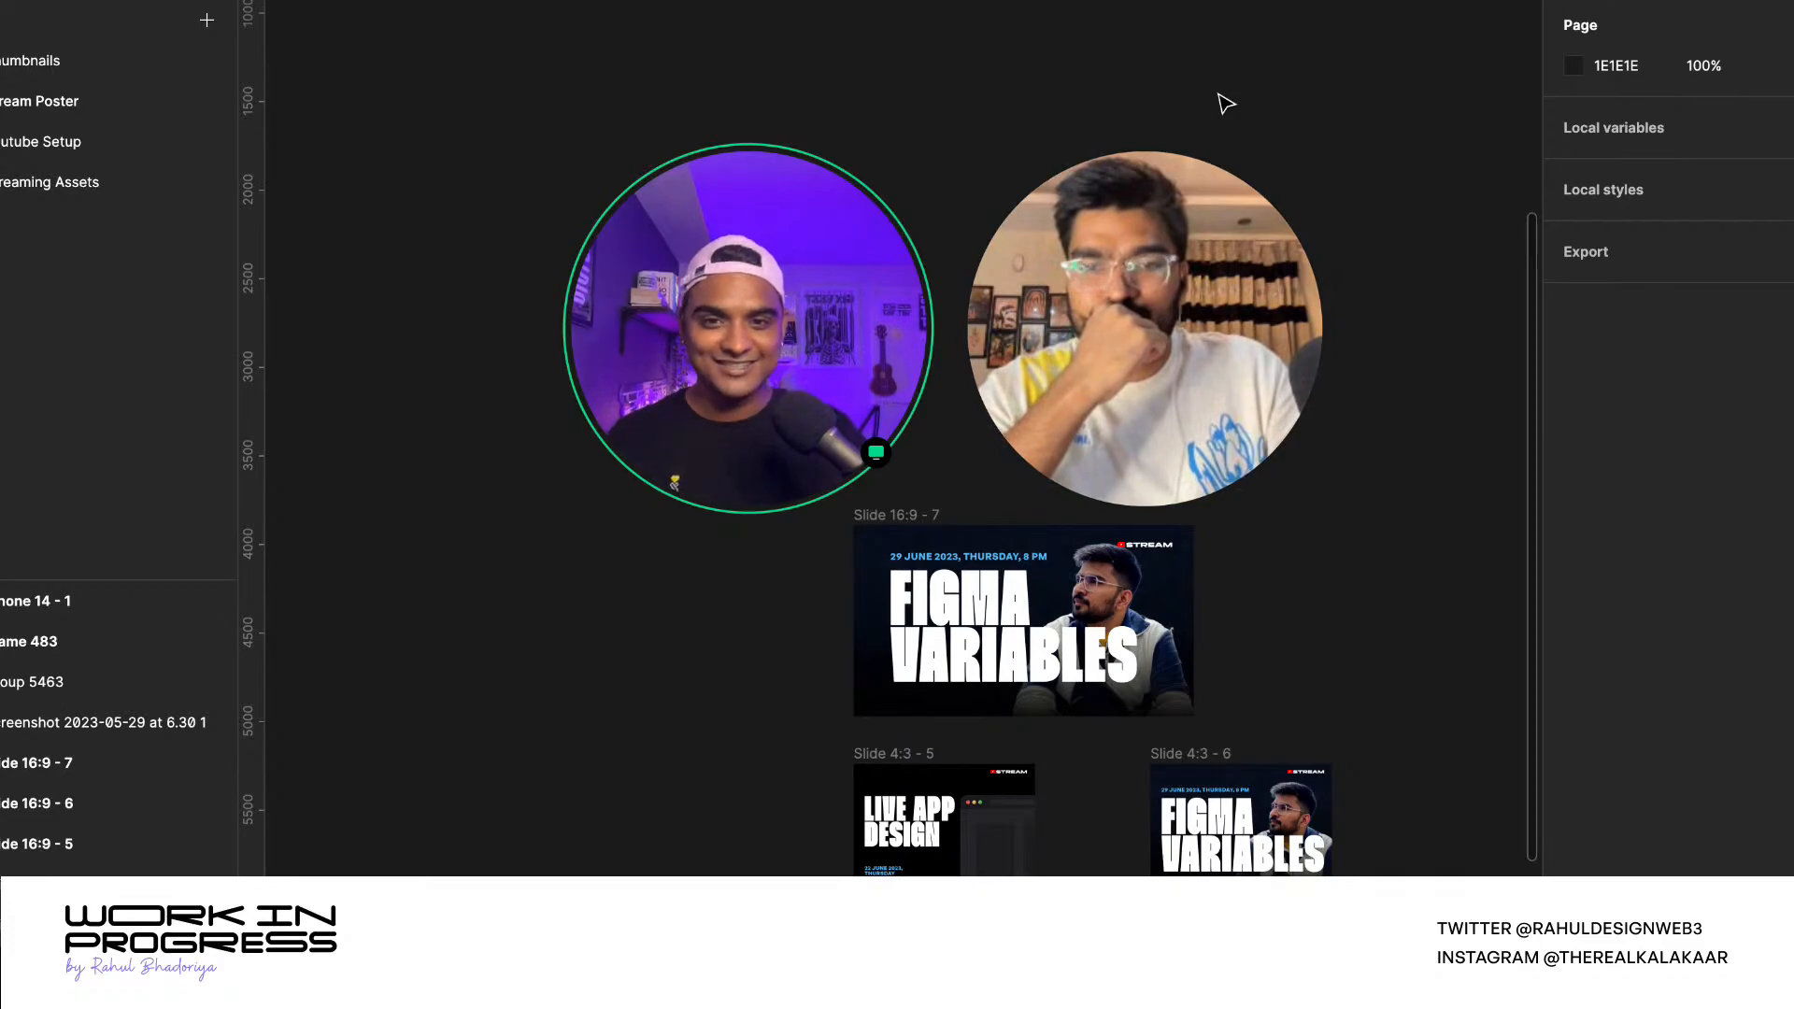
mouse_move(1044, 162)
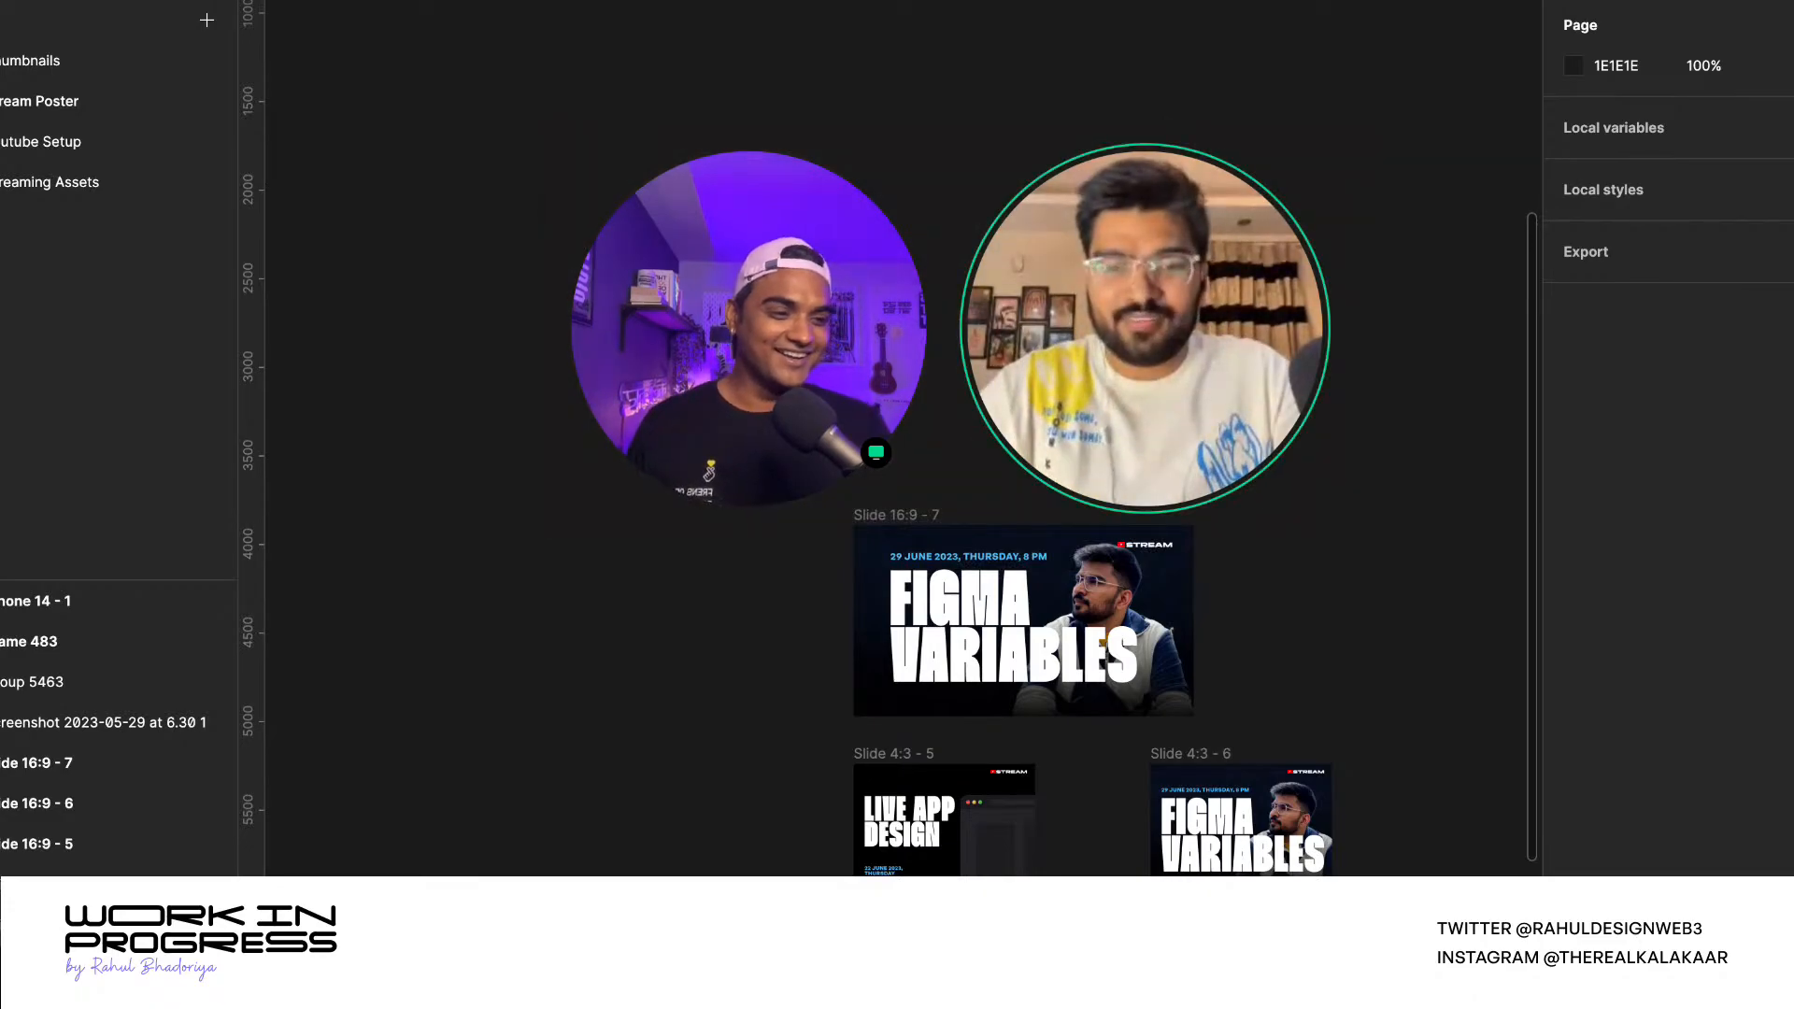
mouse_move(946, 407)
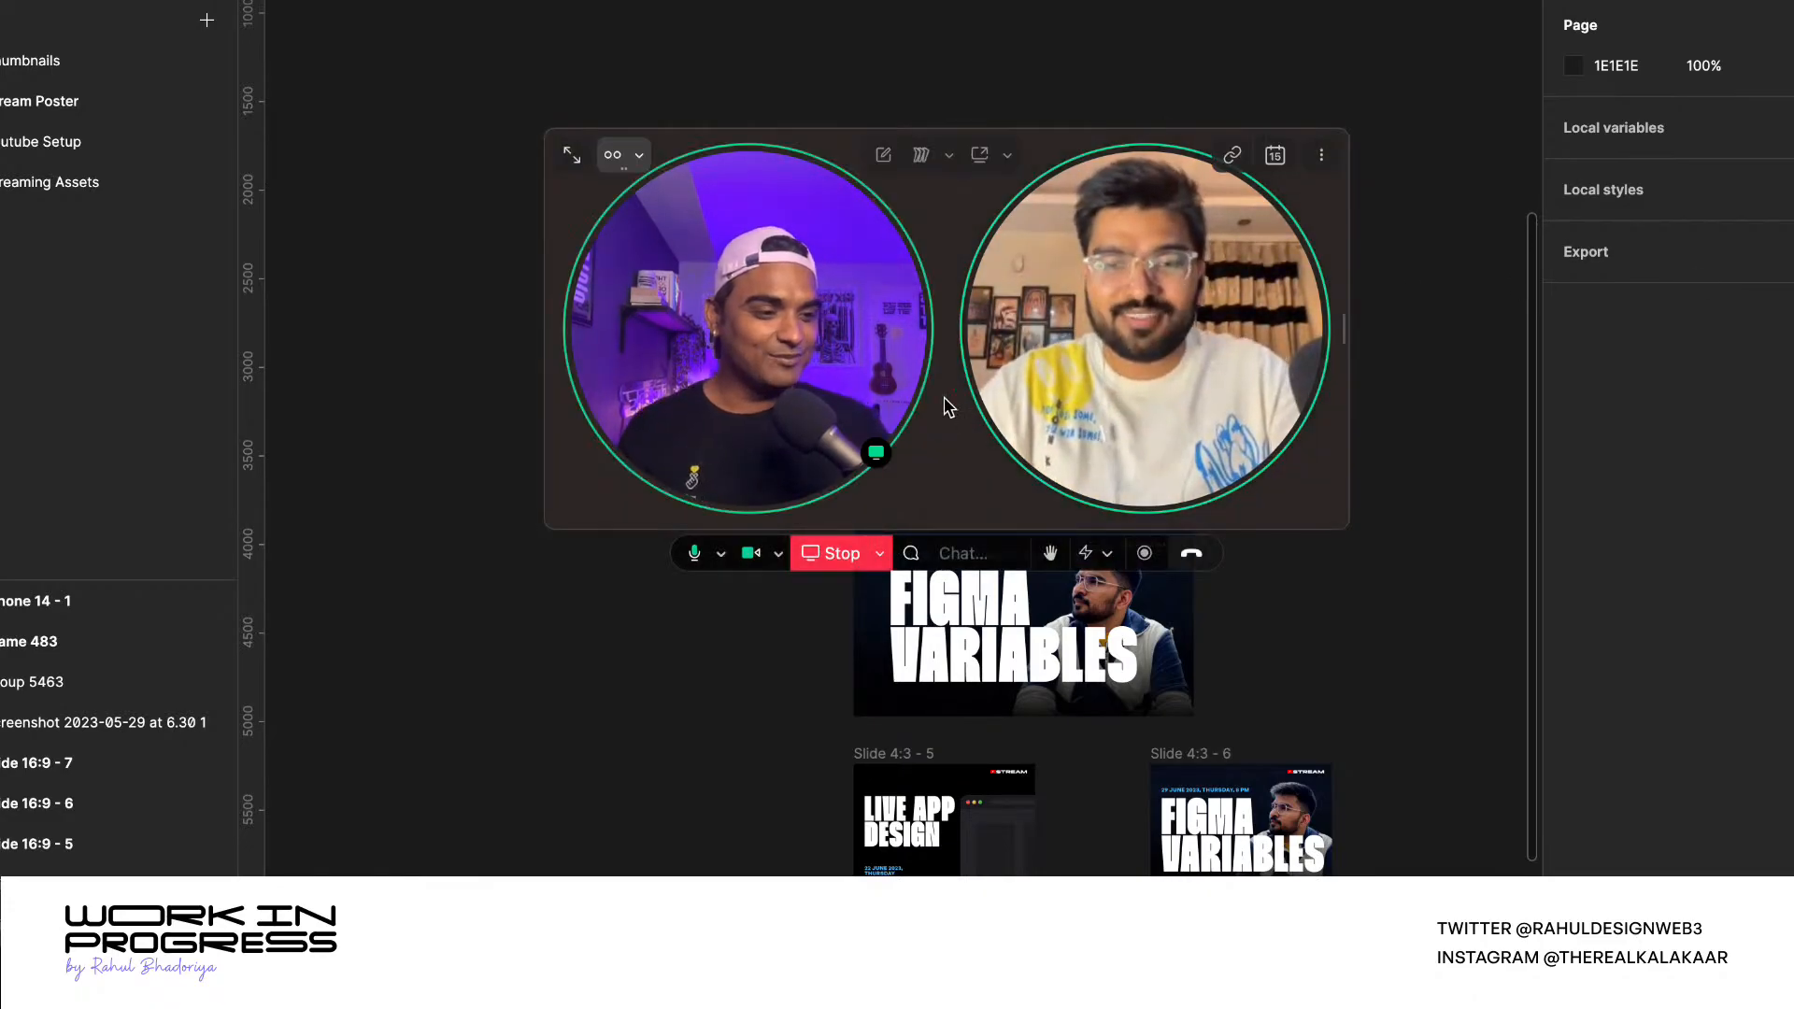
mouse_move(606, 897)
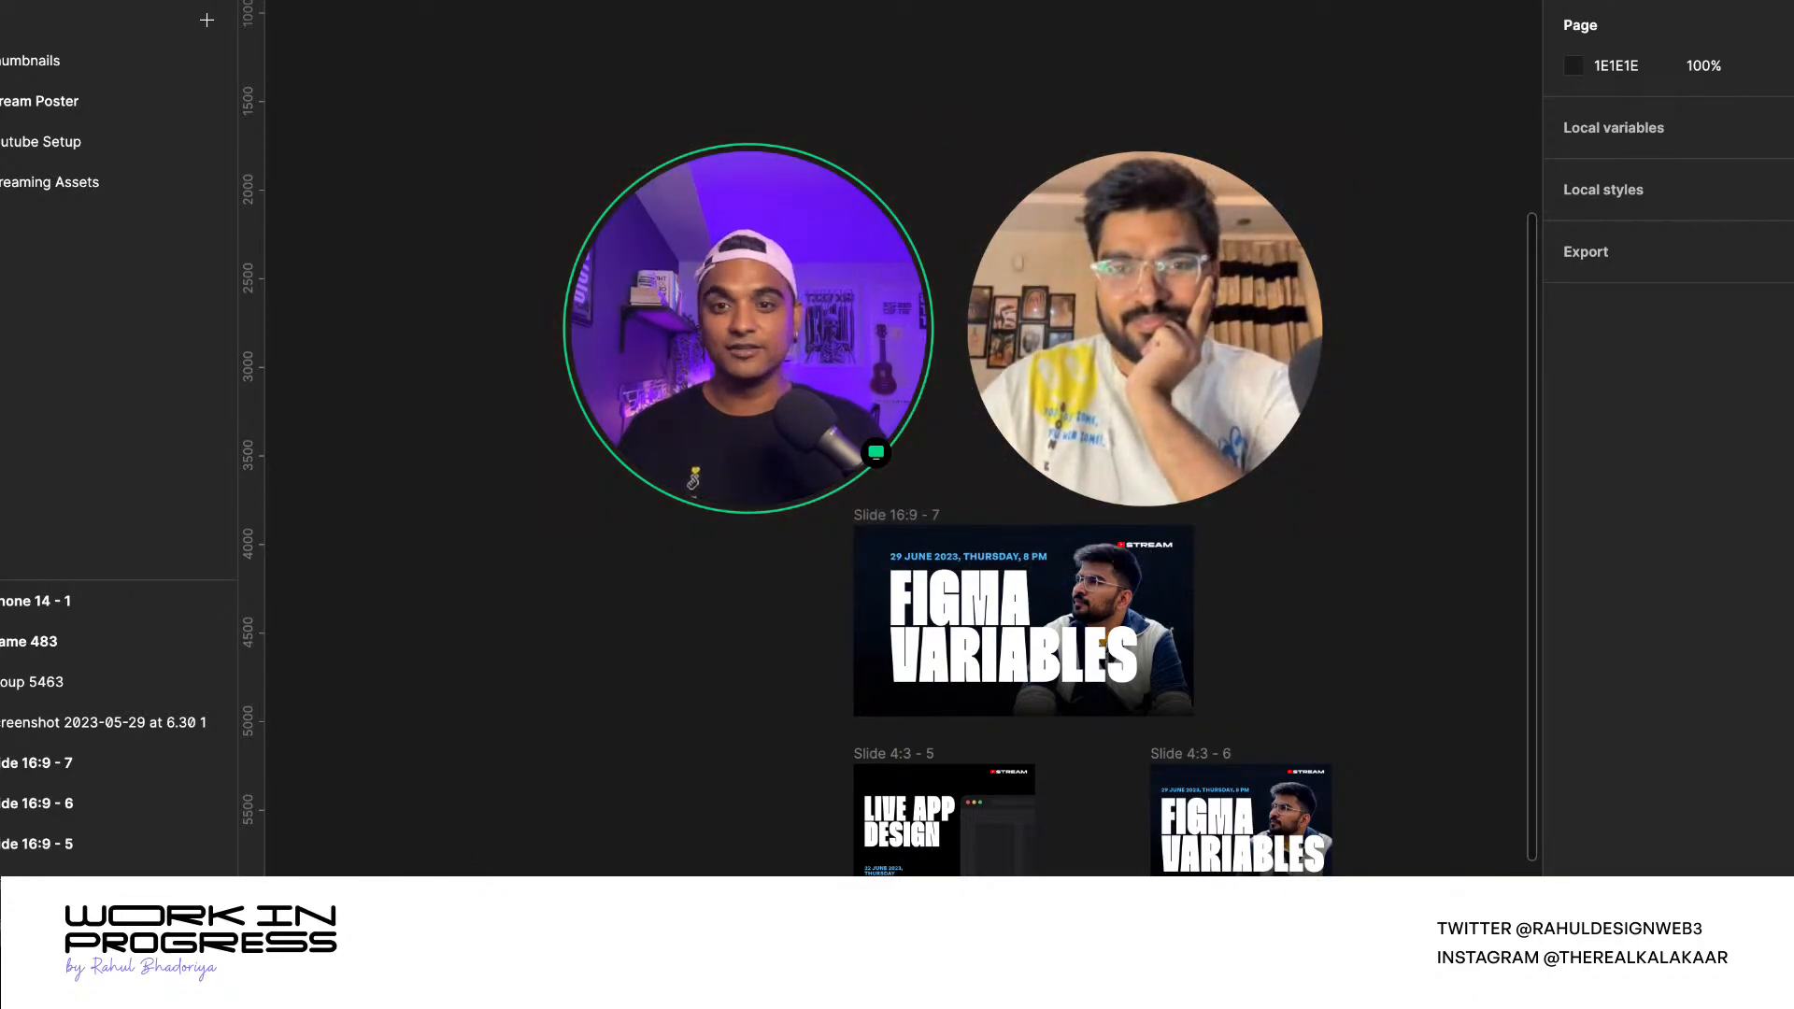
- Open a Finder window and show the Downloads folder
left_click(517, 873)
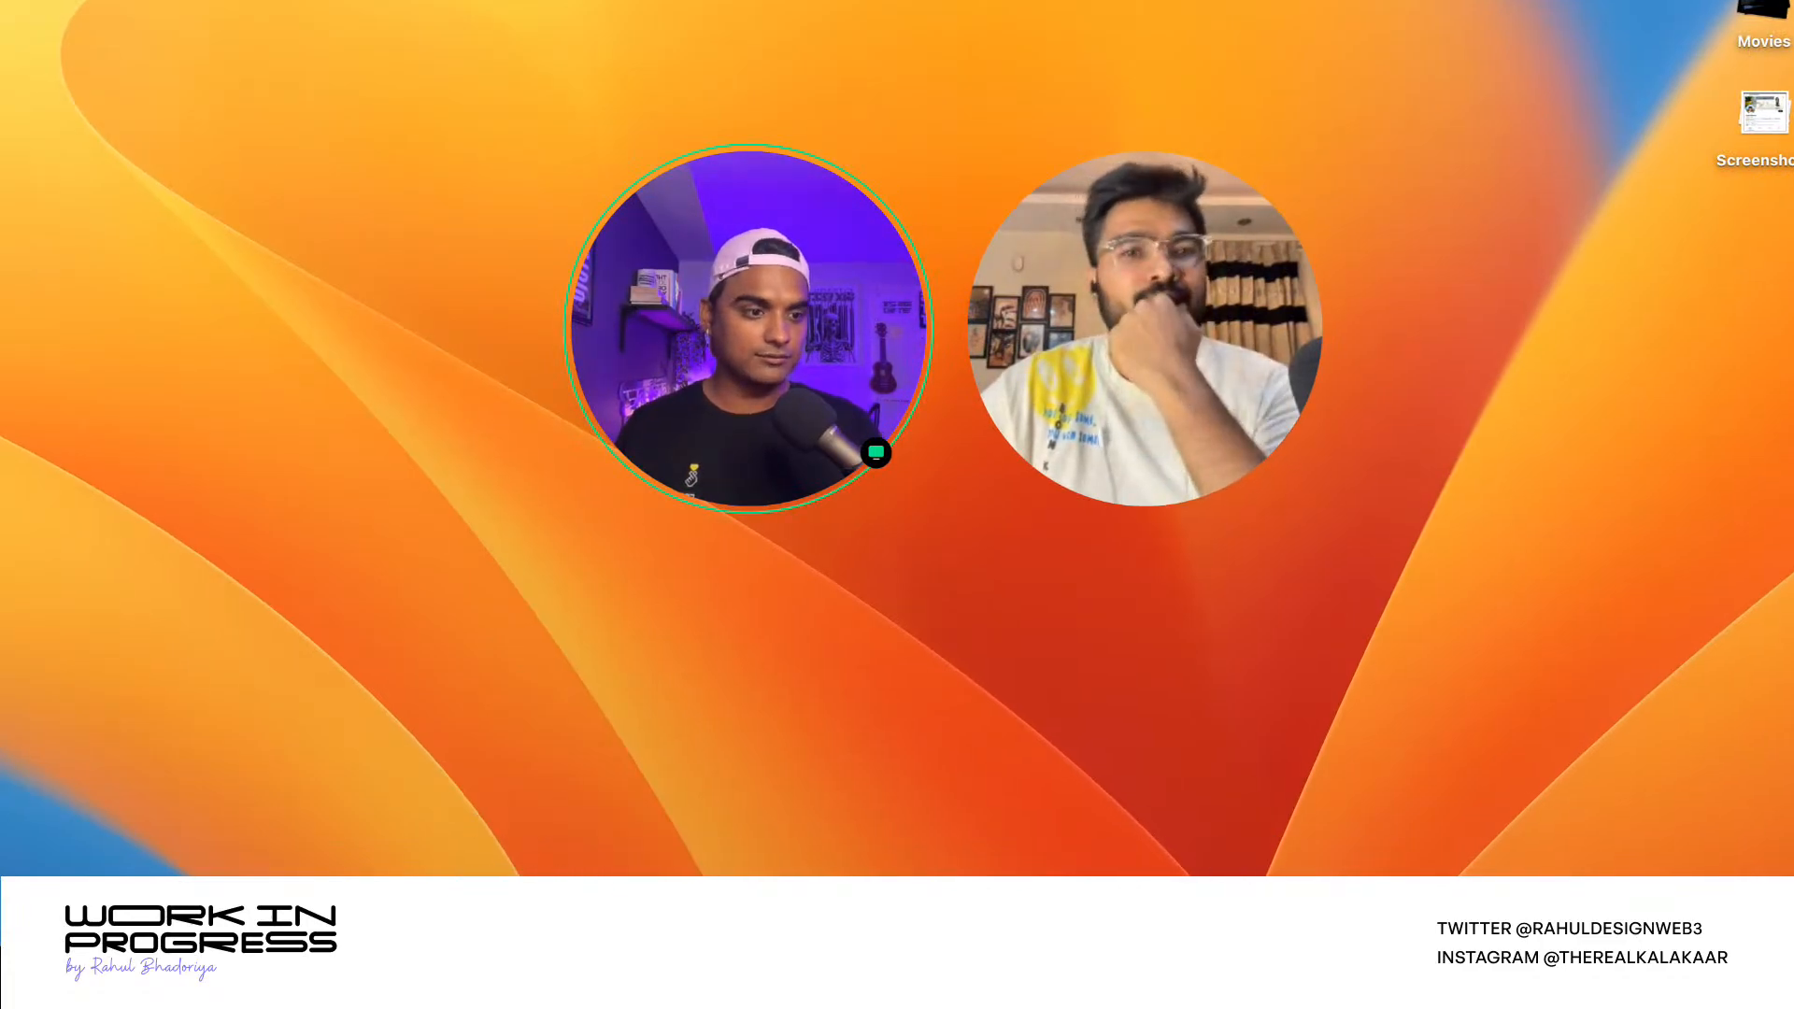
left_click_drag(1793, 2, 878, 0)
left_click(402, 283)
left_click(396, 251)
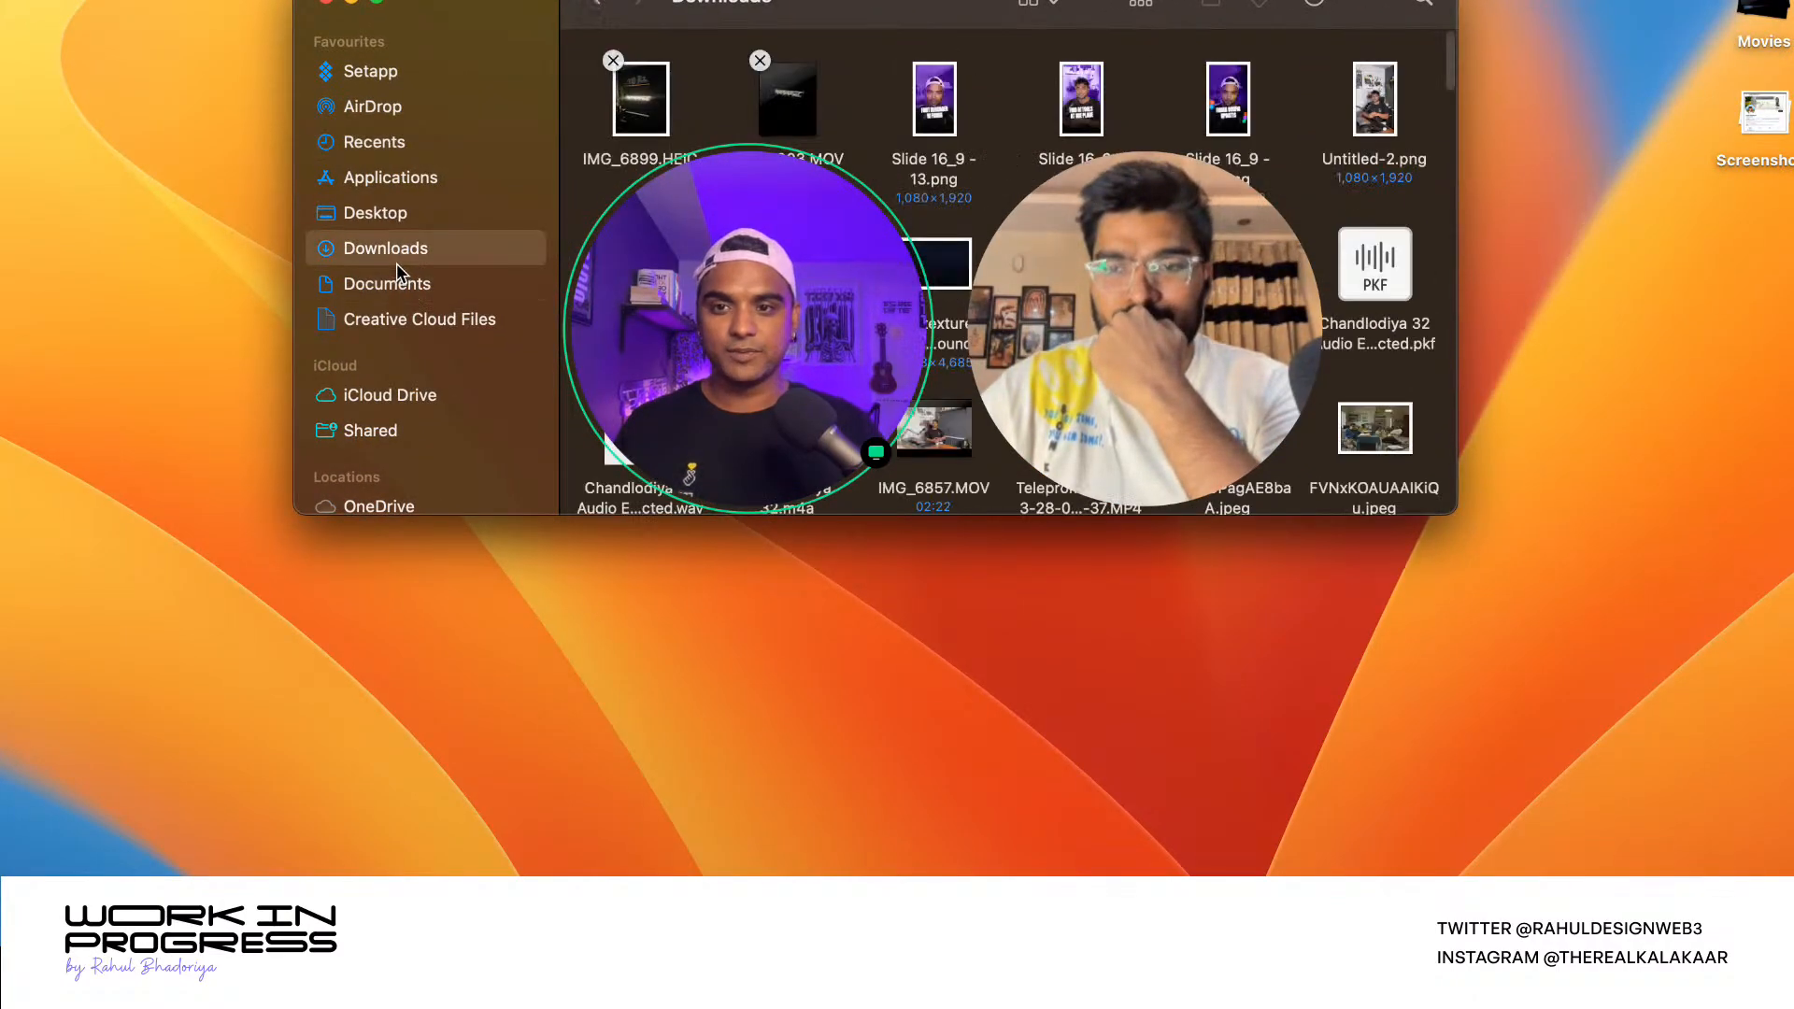
- Preview the photo IMG_6899.HEIC and move the call window below the neon sign in it
left_click(645, 96)
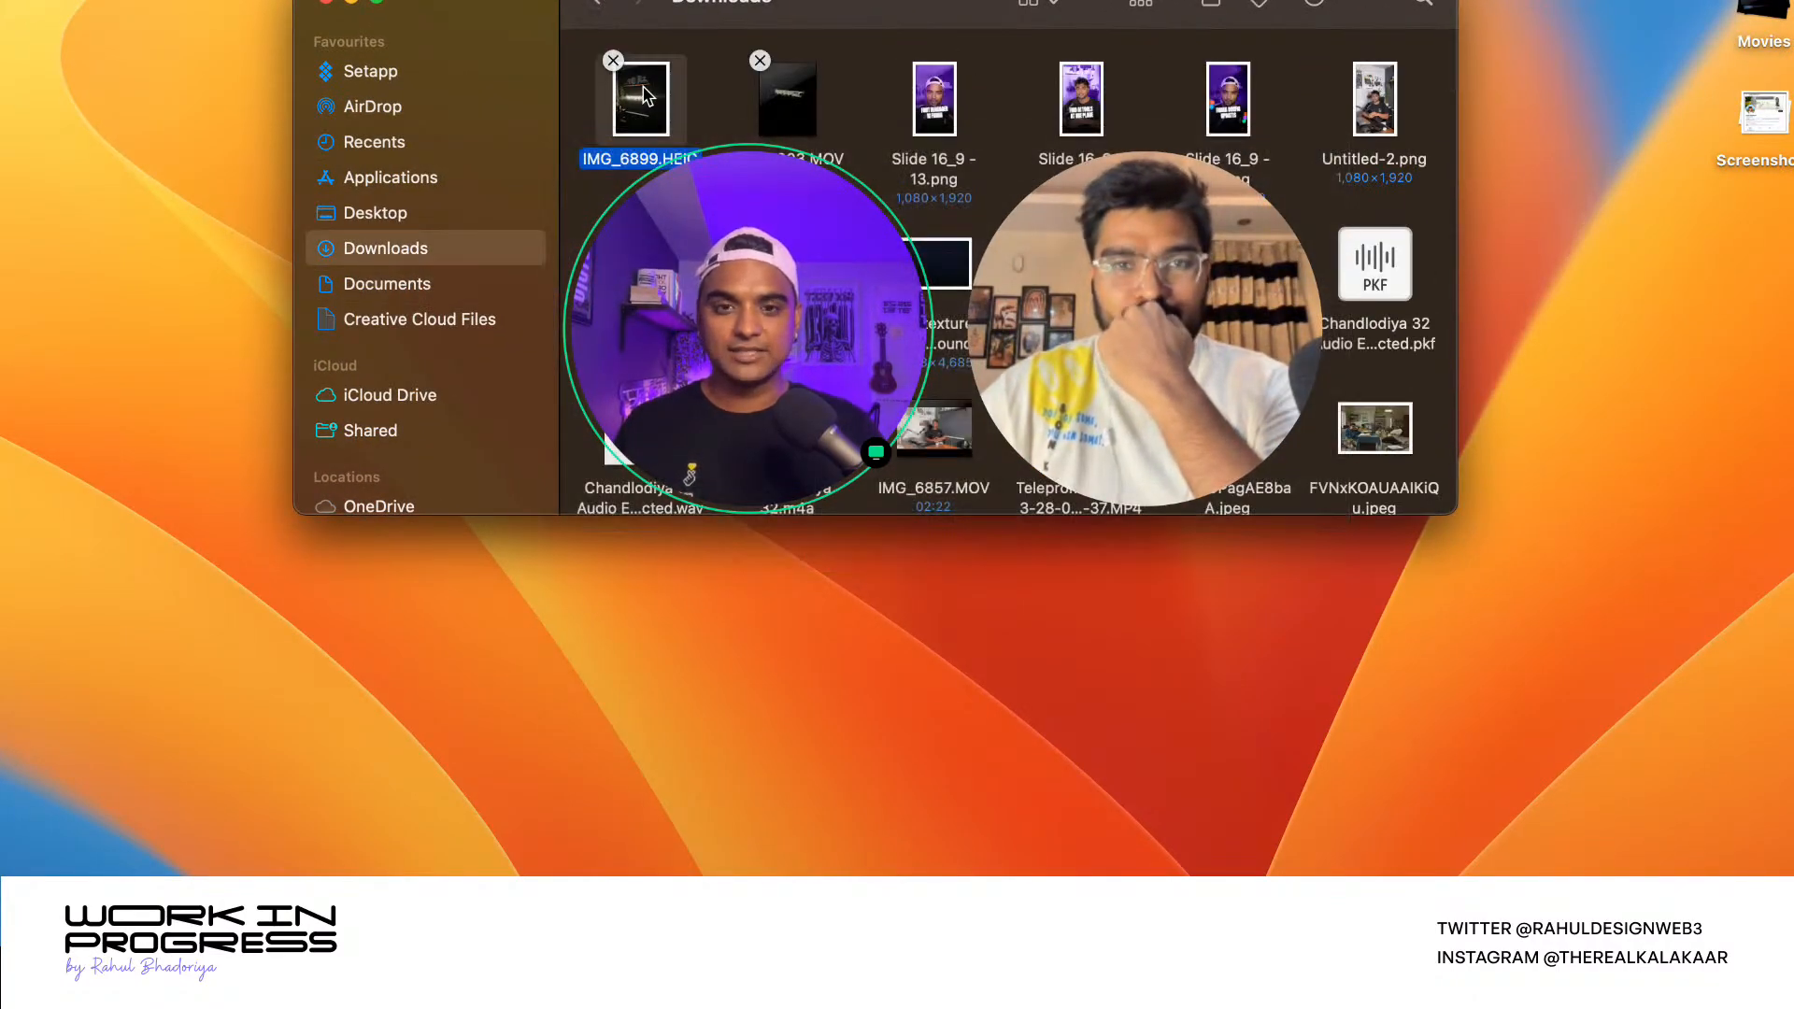
key("space")
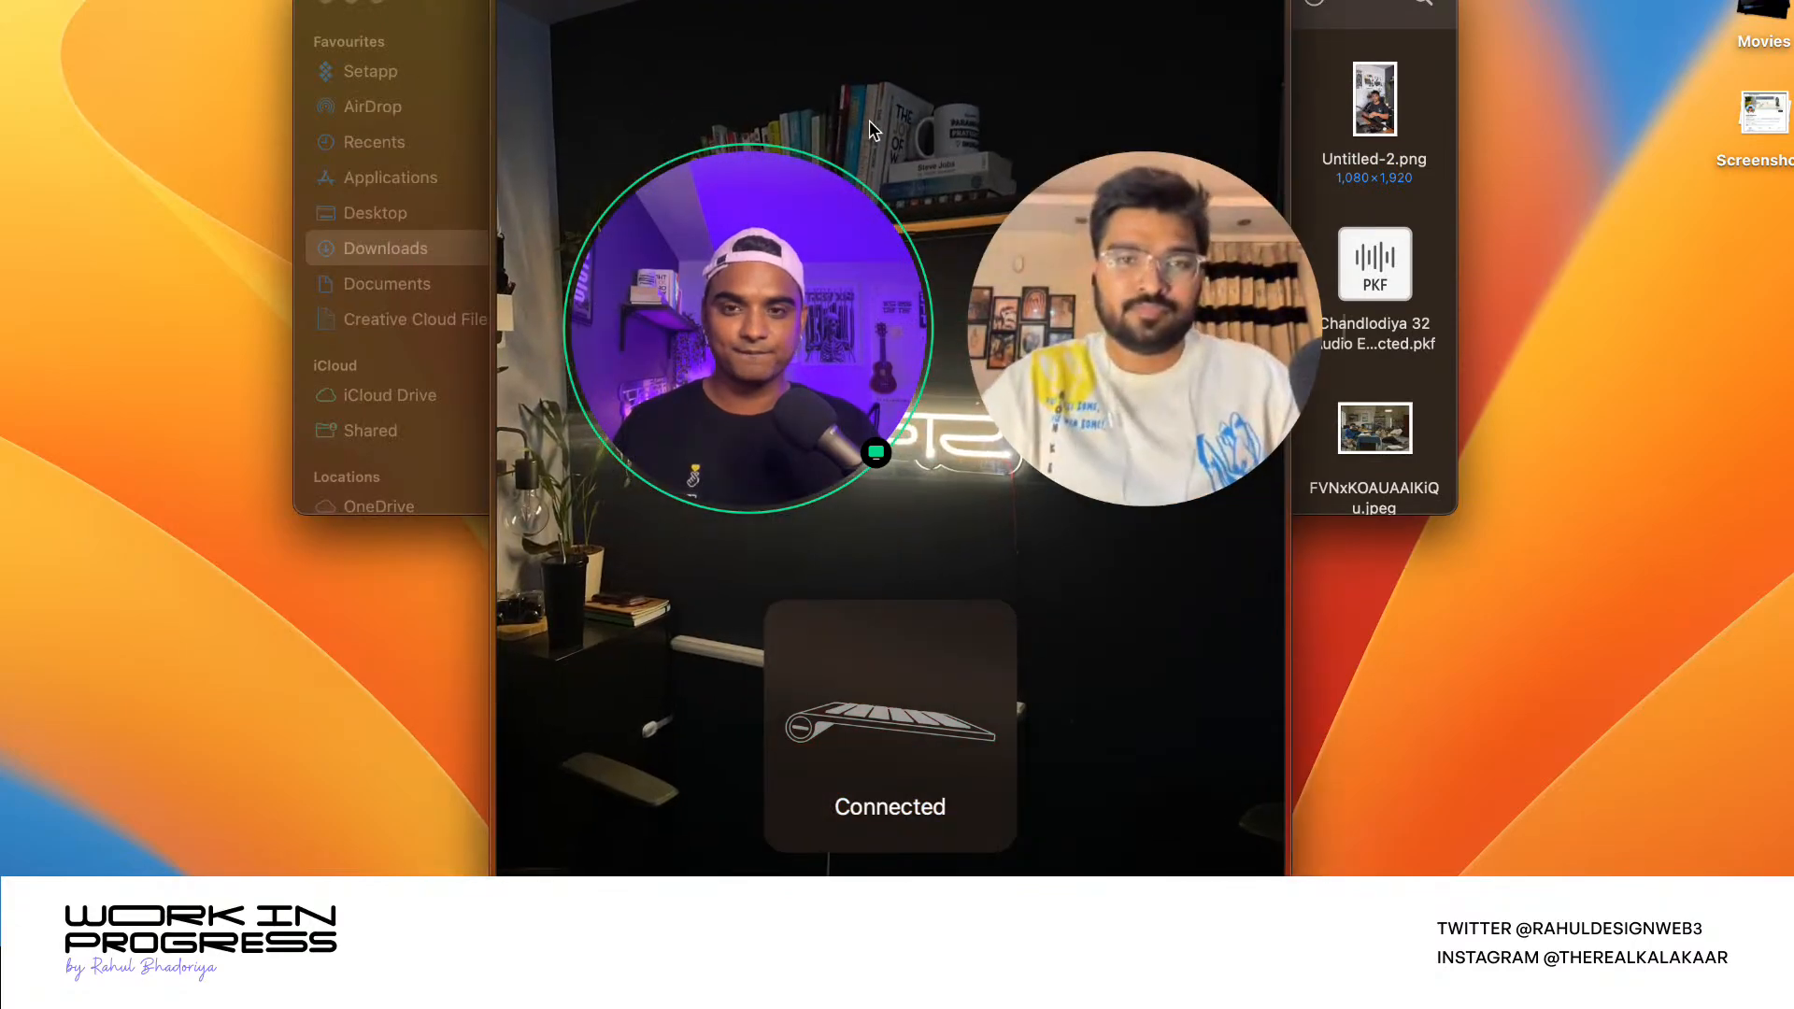
left_click_drag(1008, 304, 1022, 797)
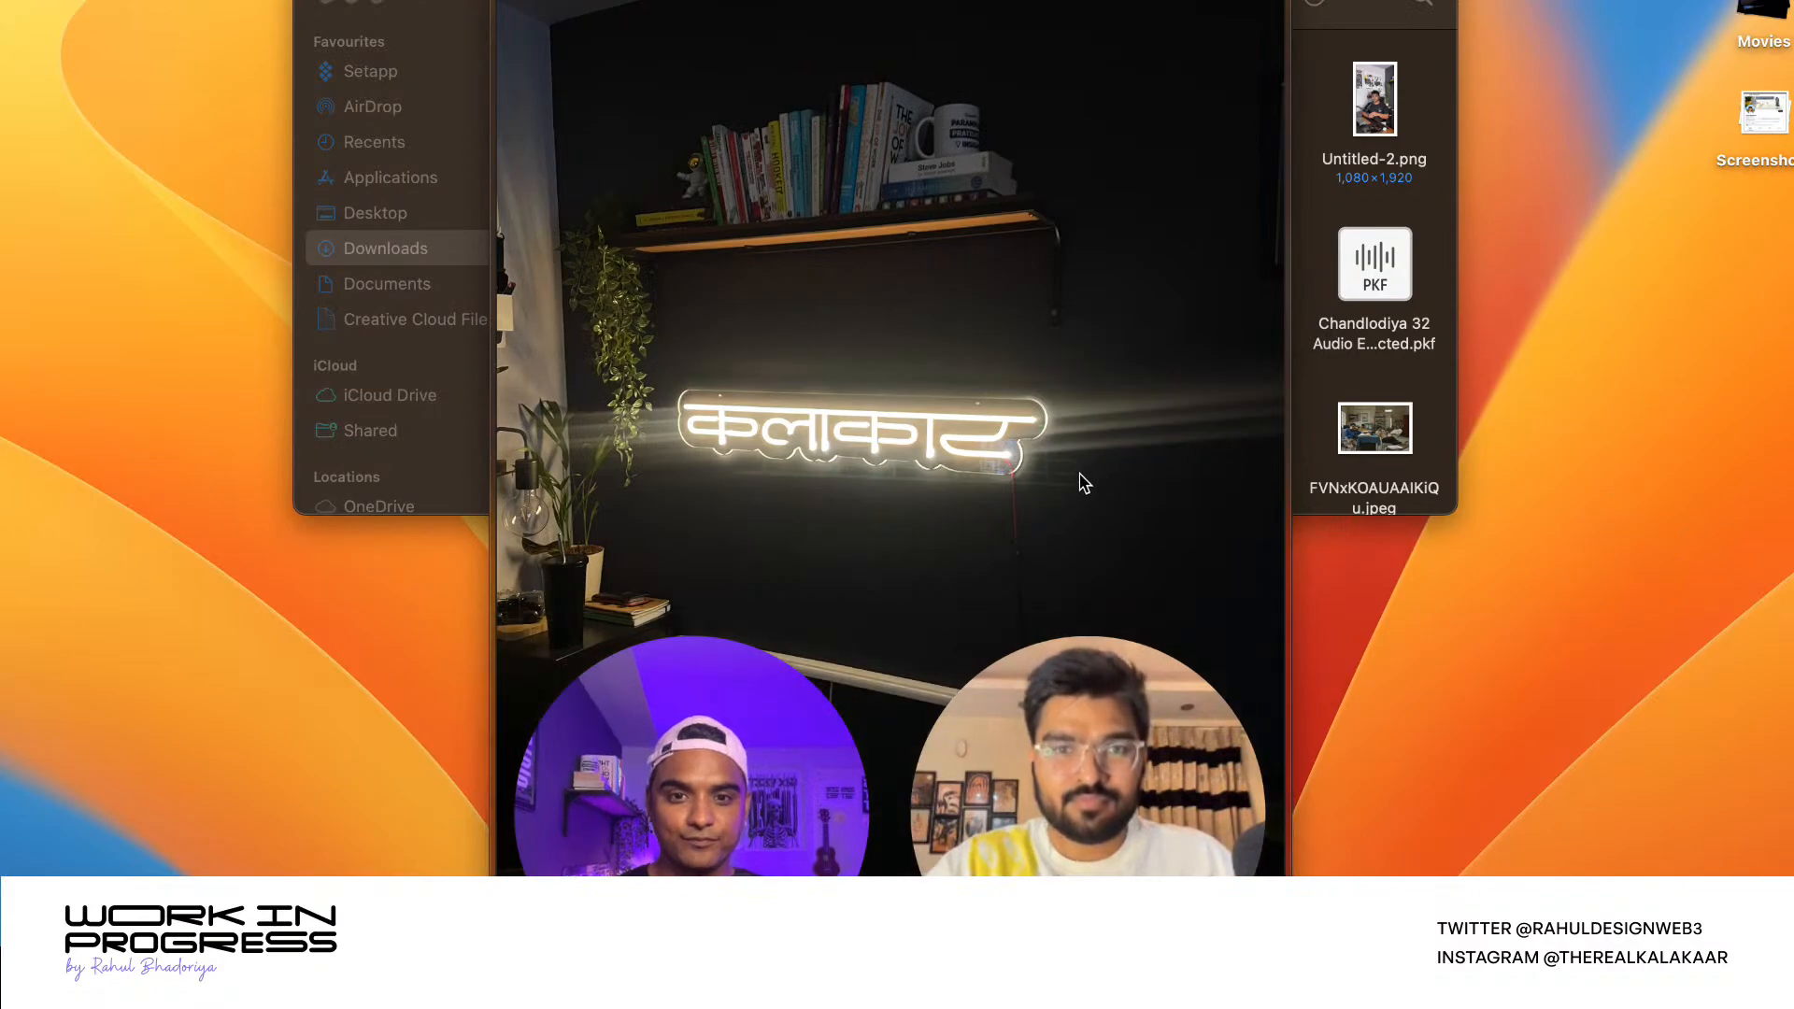
mouse_move(1224, 666)
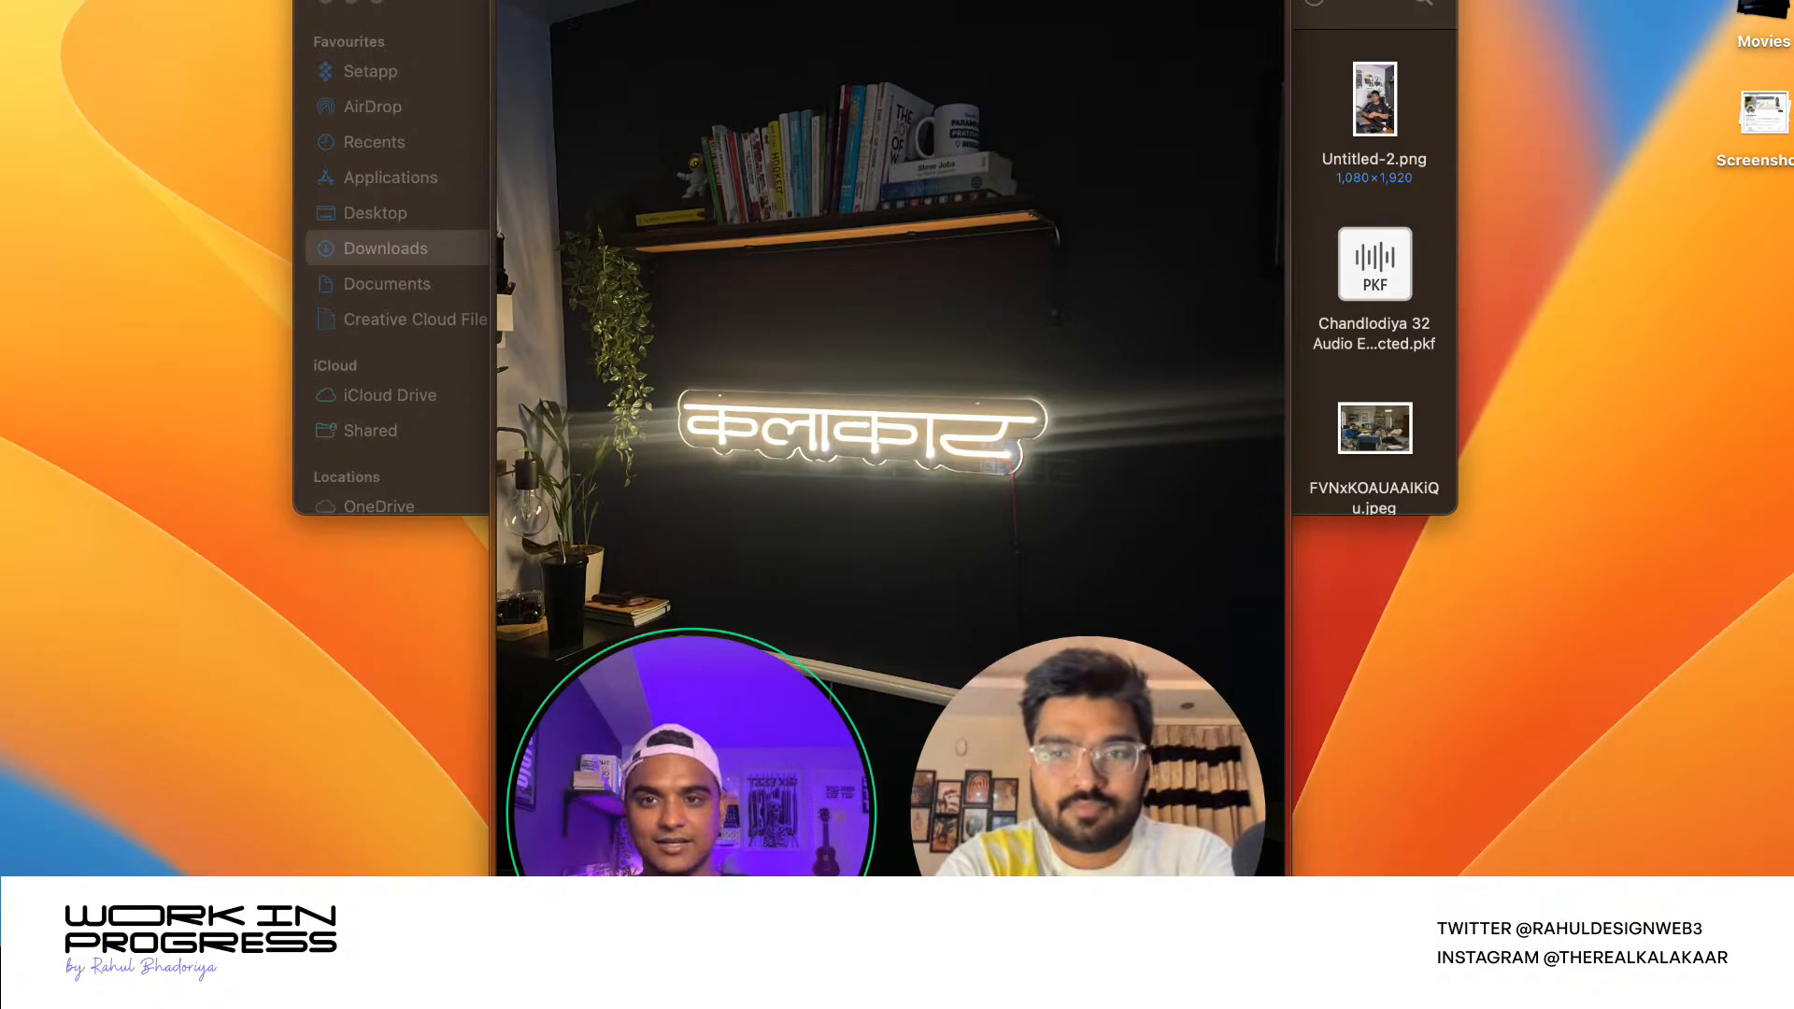
- Close the photo preview and play the video IMG_6903.MOV in a quick preview, closing it when done
key("space")
left_click(766, 142)
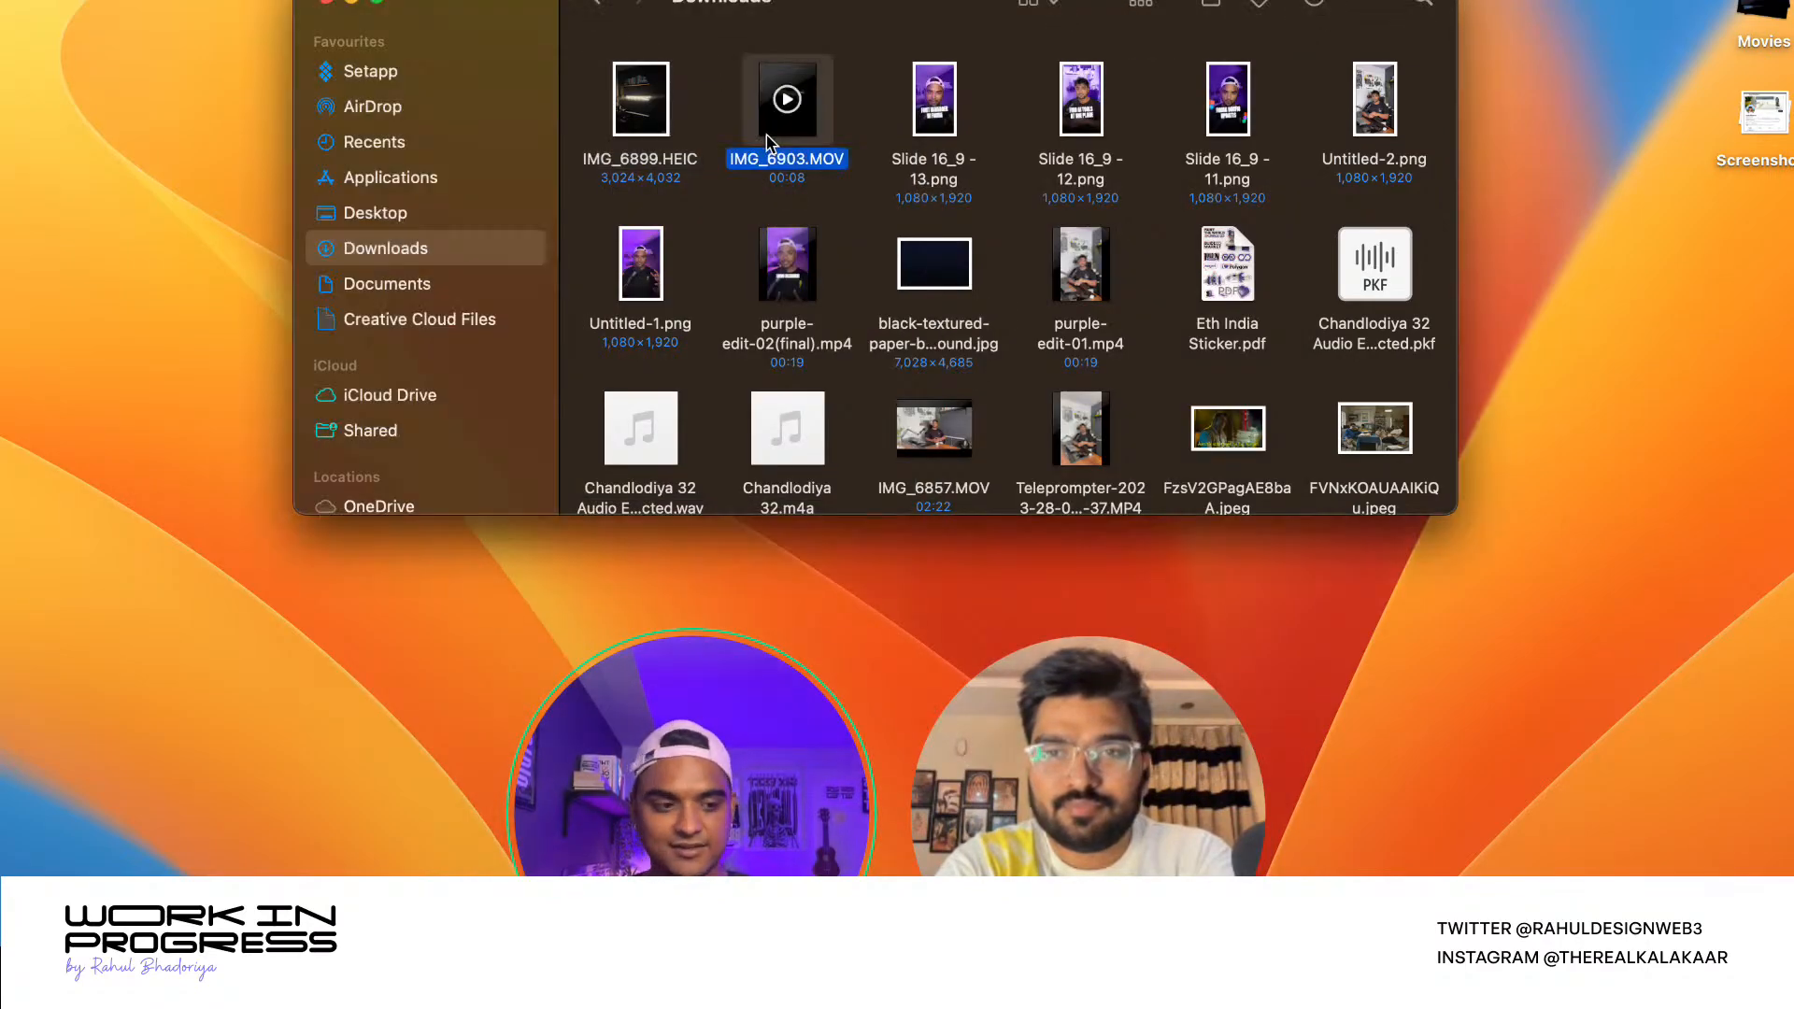
key("space")
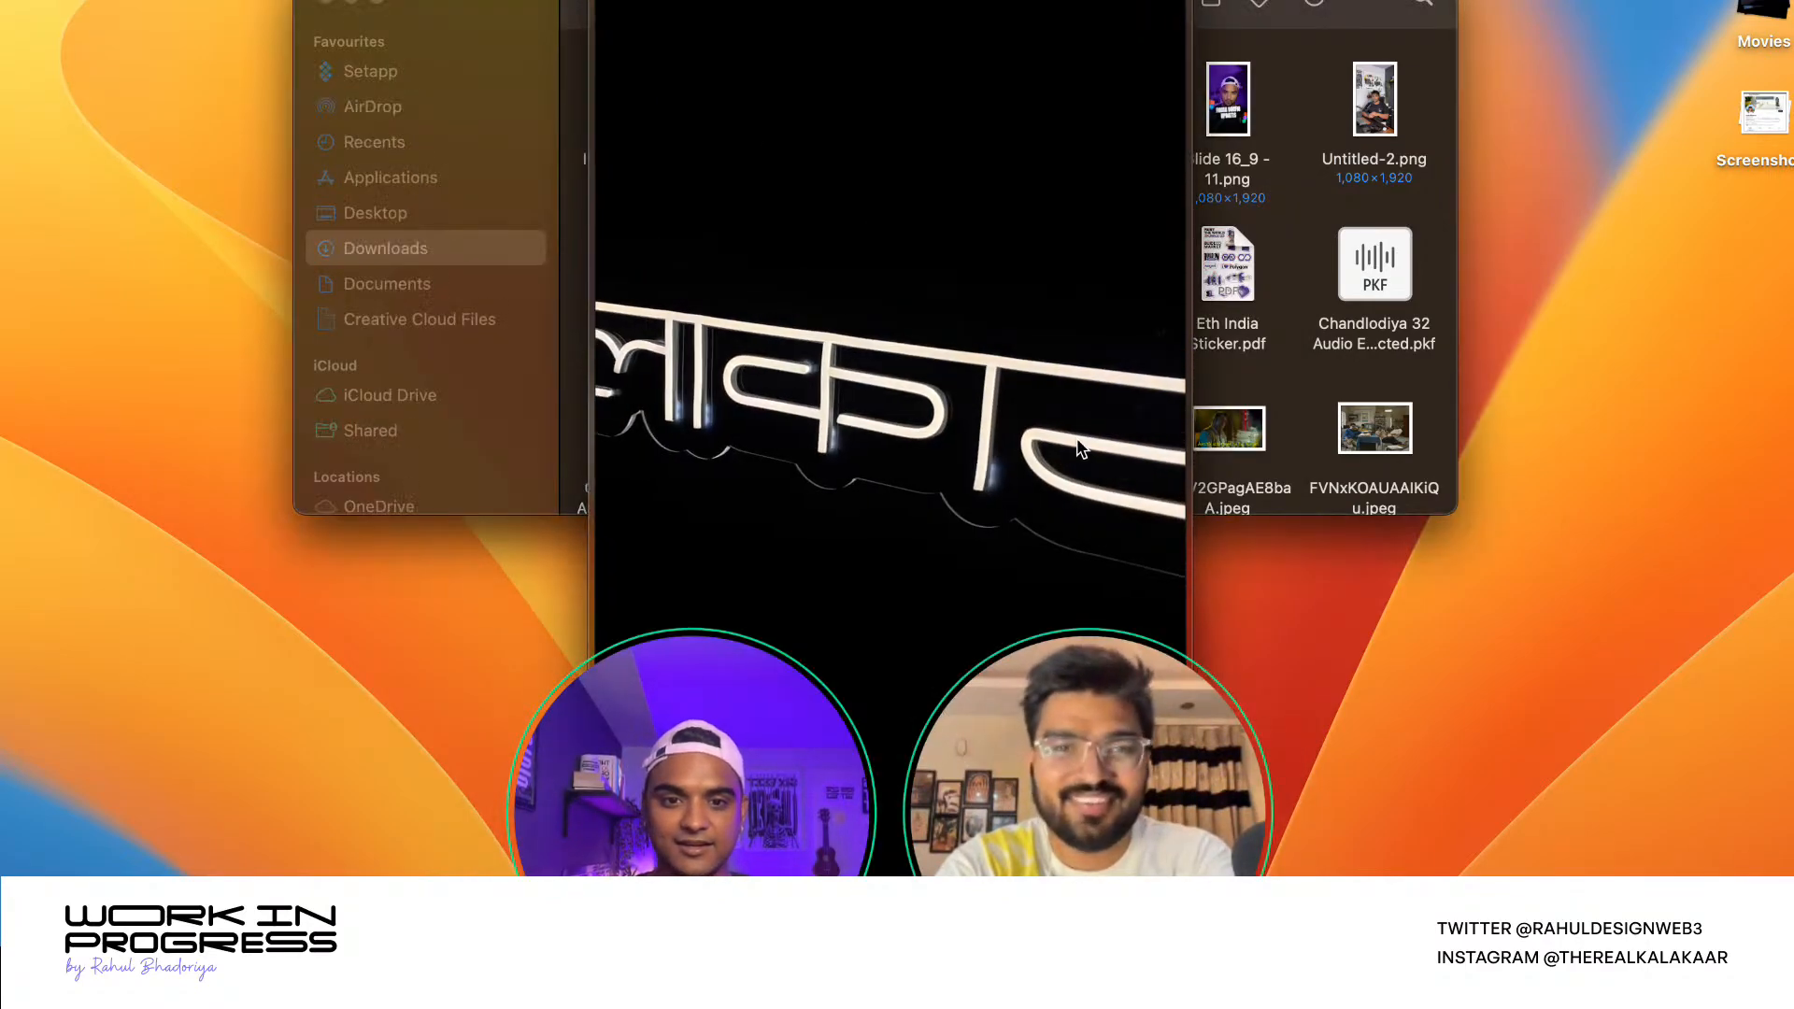
mouse_move(1198, 816)
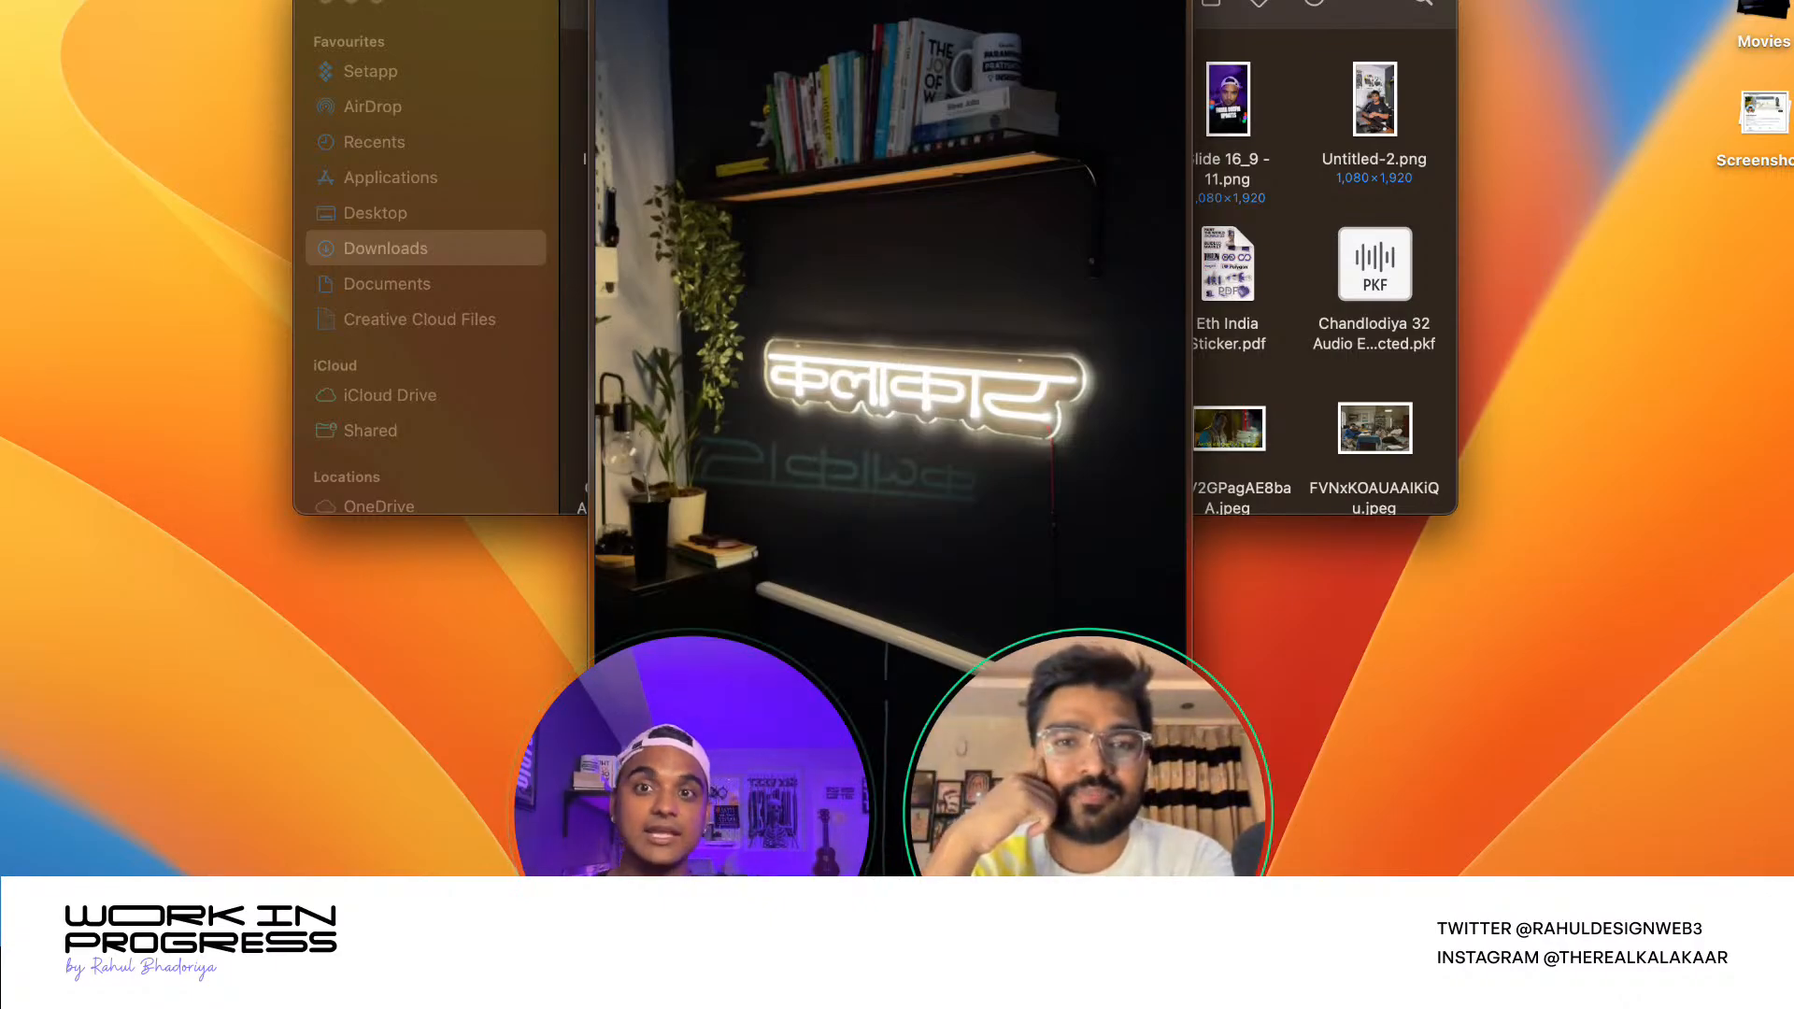
key("space")
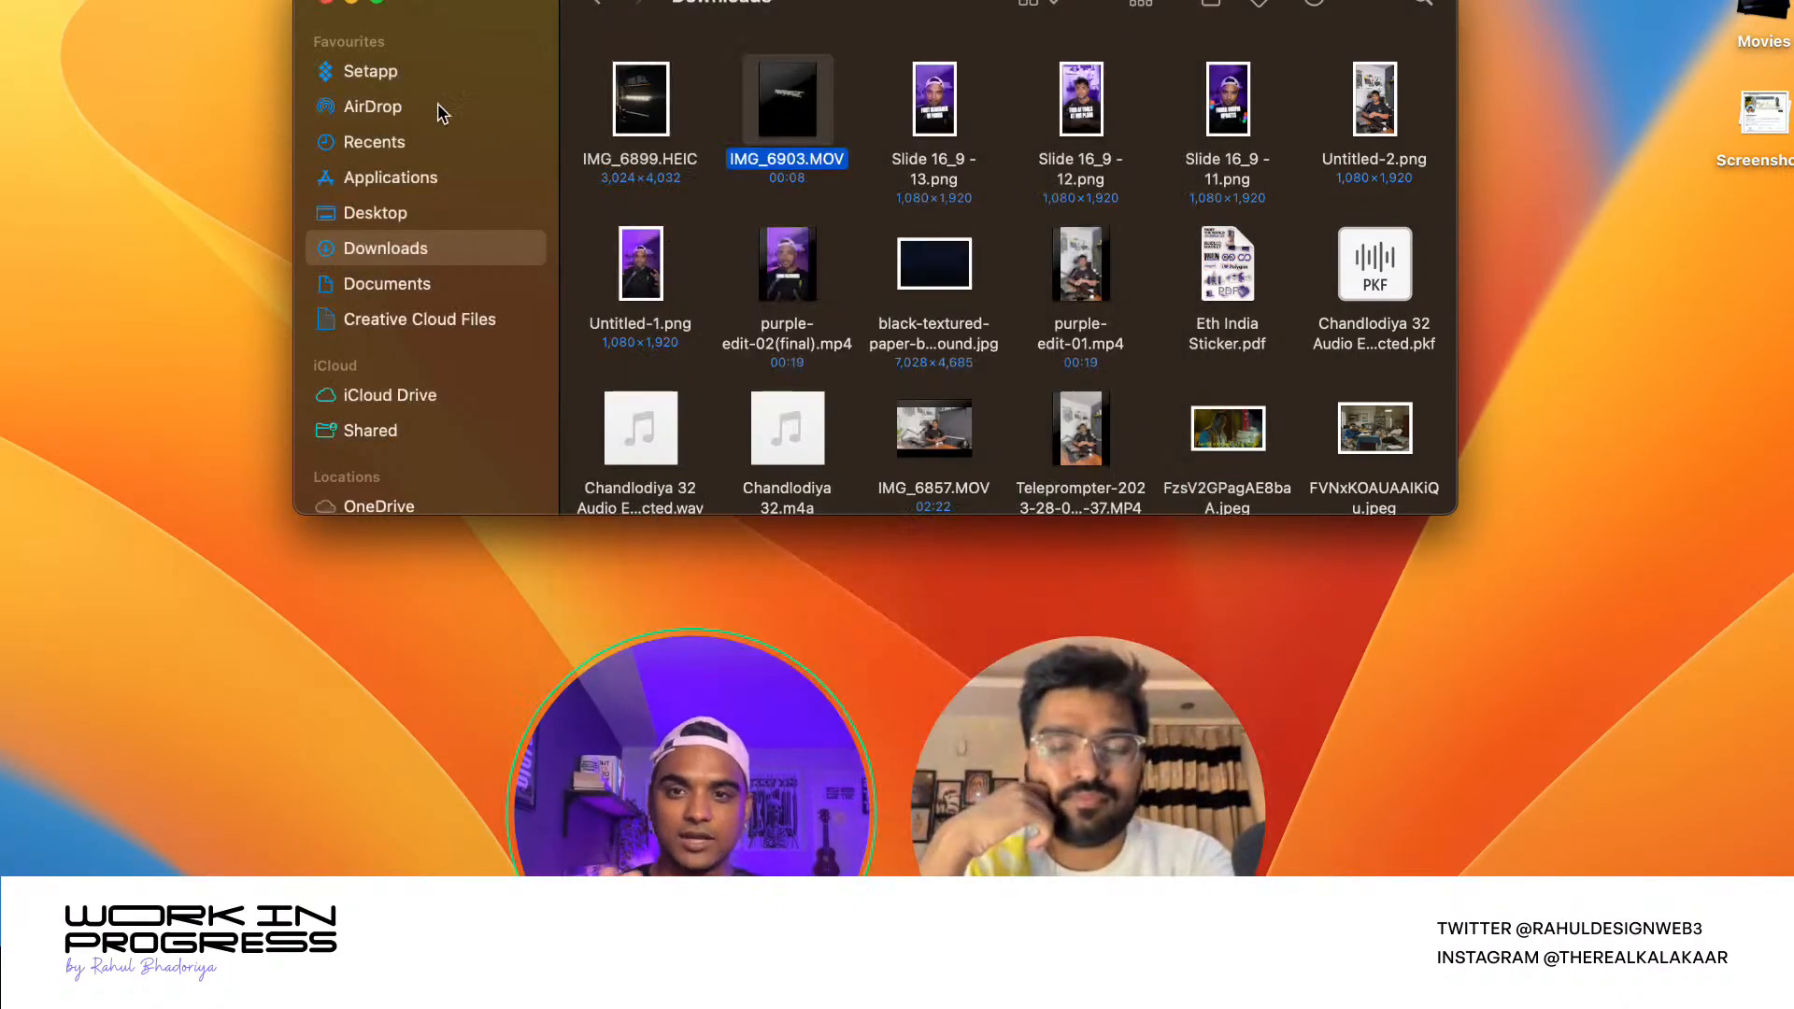
- Close the Finder window and return to the Figma canvas, moving the call window above the Figma Variables slide
left_click(326, 2)
key("ctrl+Right")
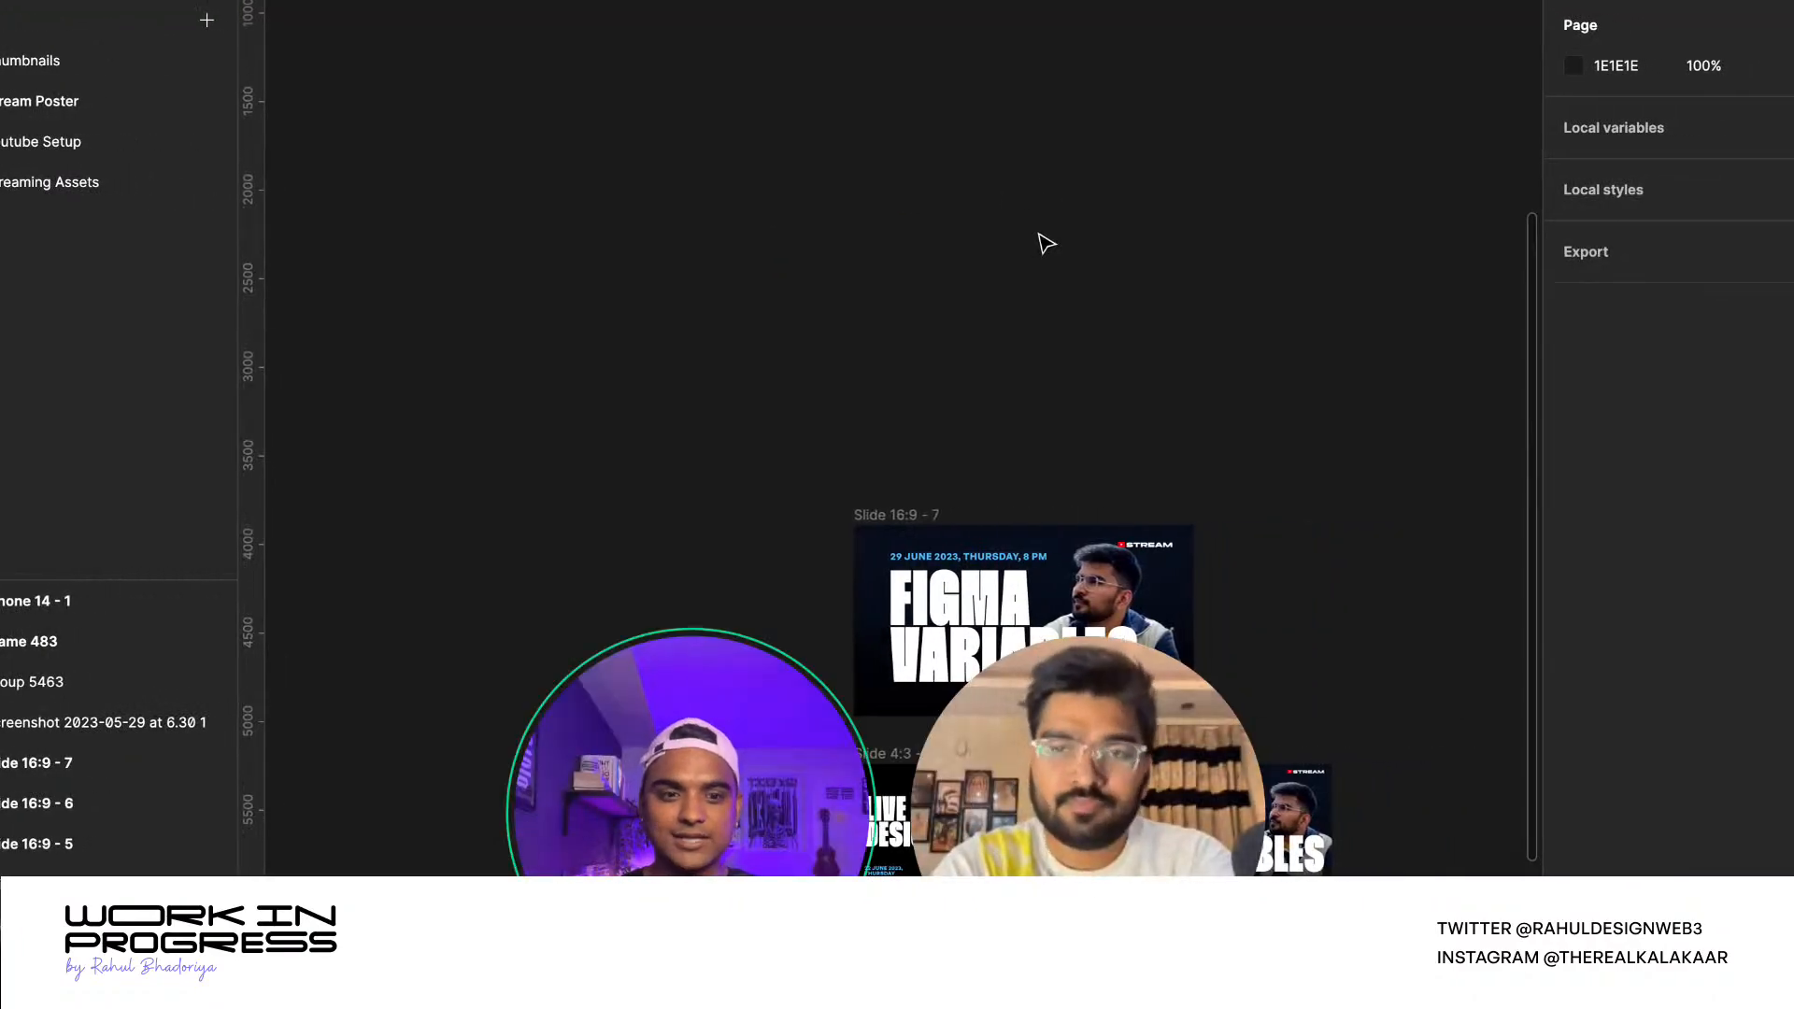
mouse_move(1095, 758)
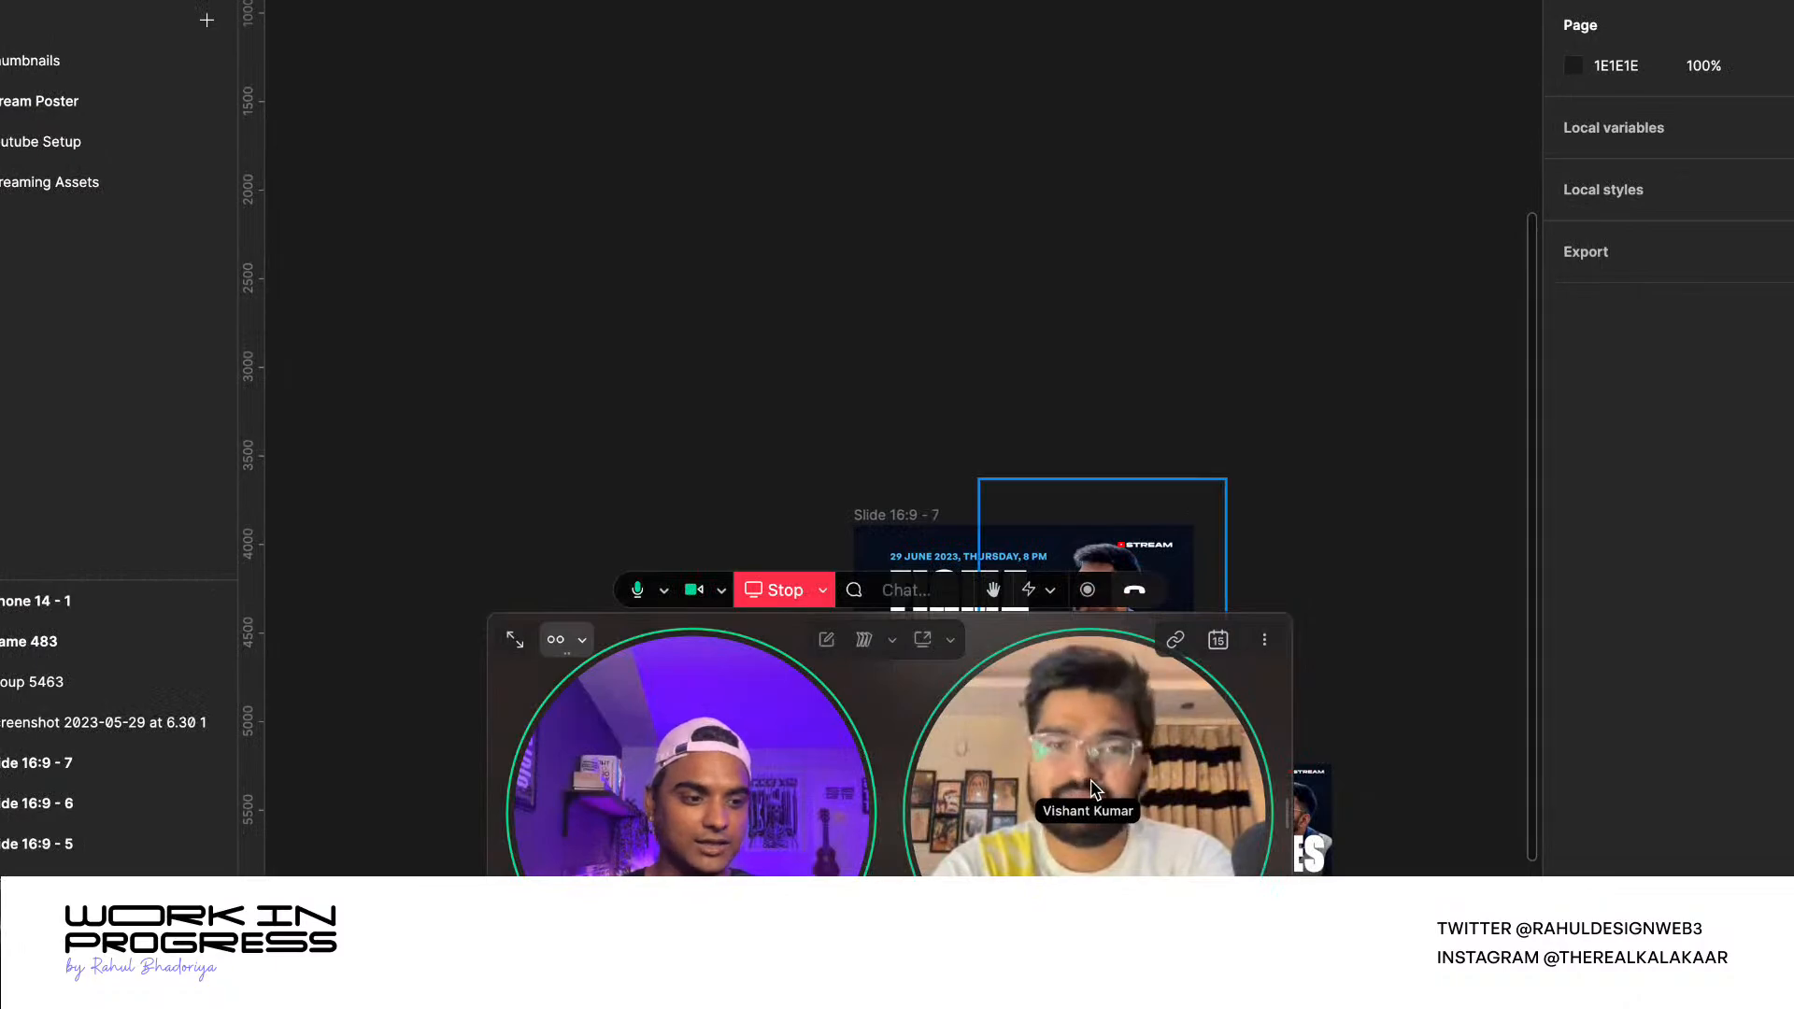
left_click_drag(1095, 790, 1084, 196)
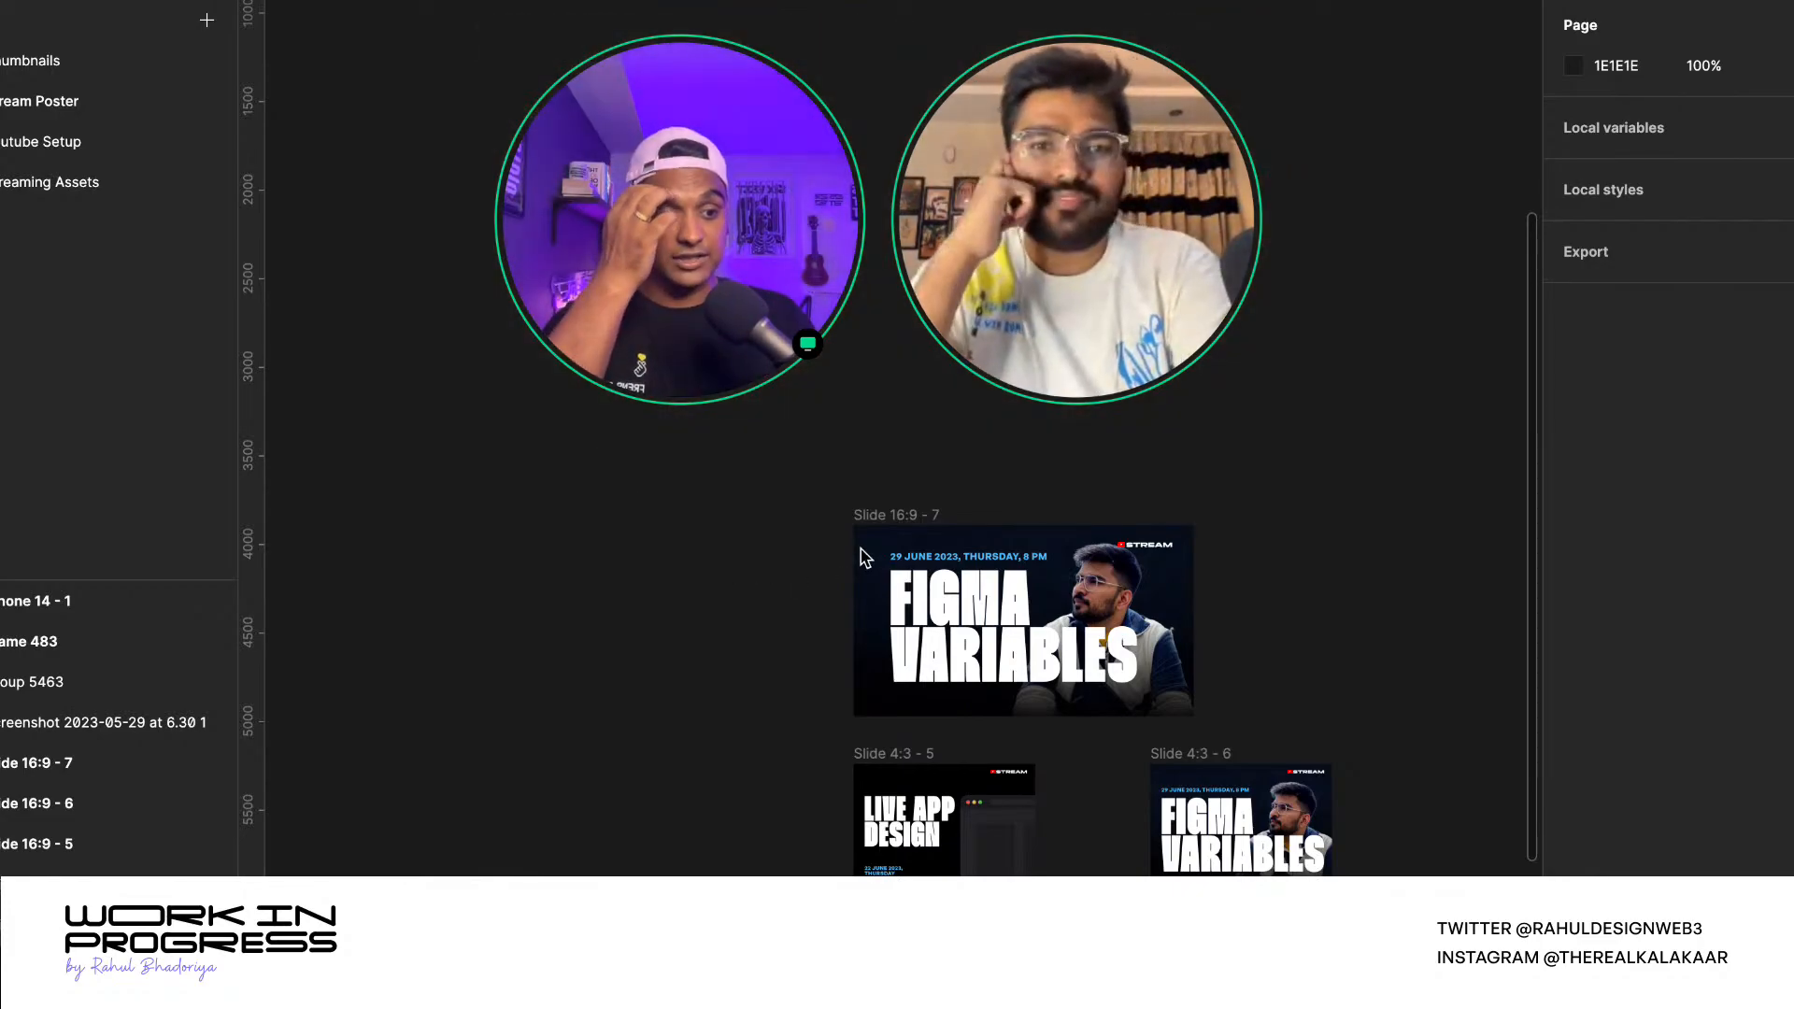
- Shift the call window over the Figma Variables slide and back above it, and zoom the canvas out slightly
left_click_drag(854, 227, 839, 475)
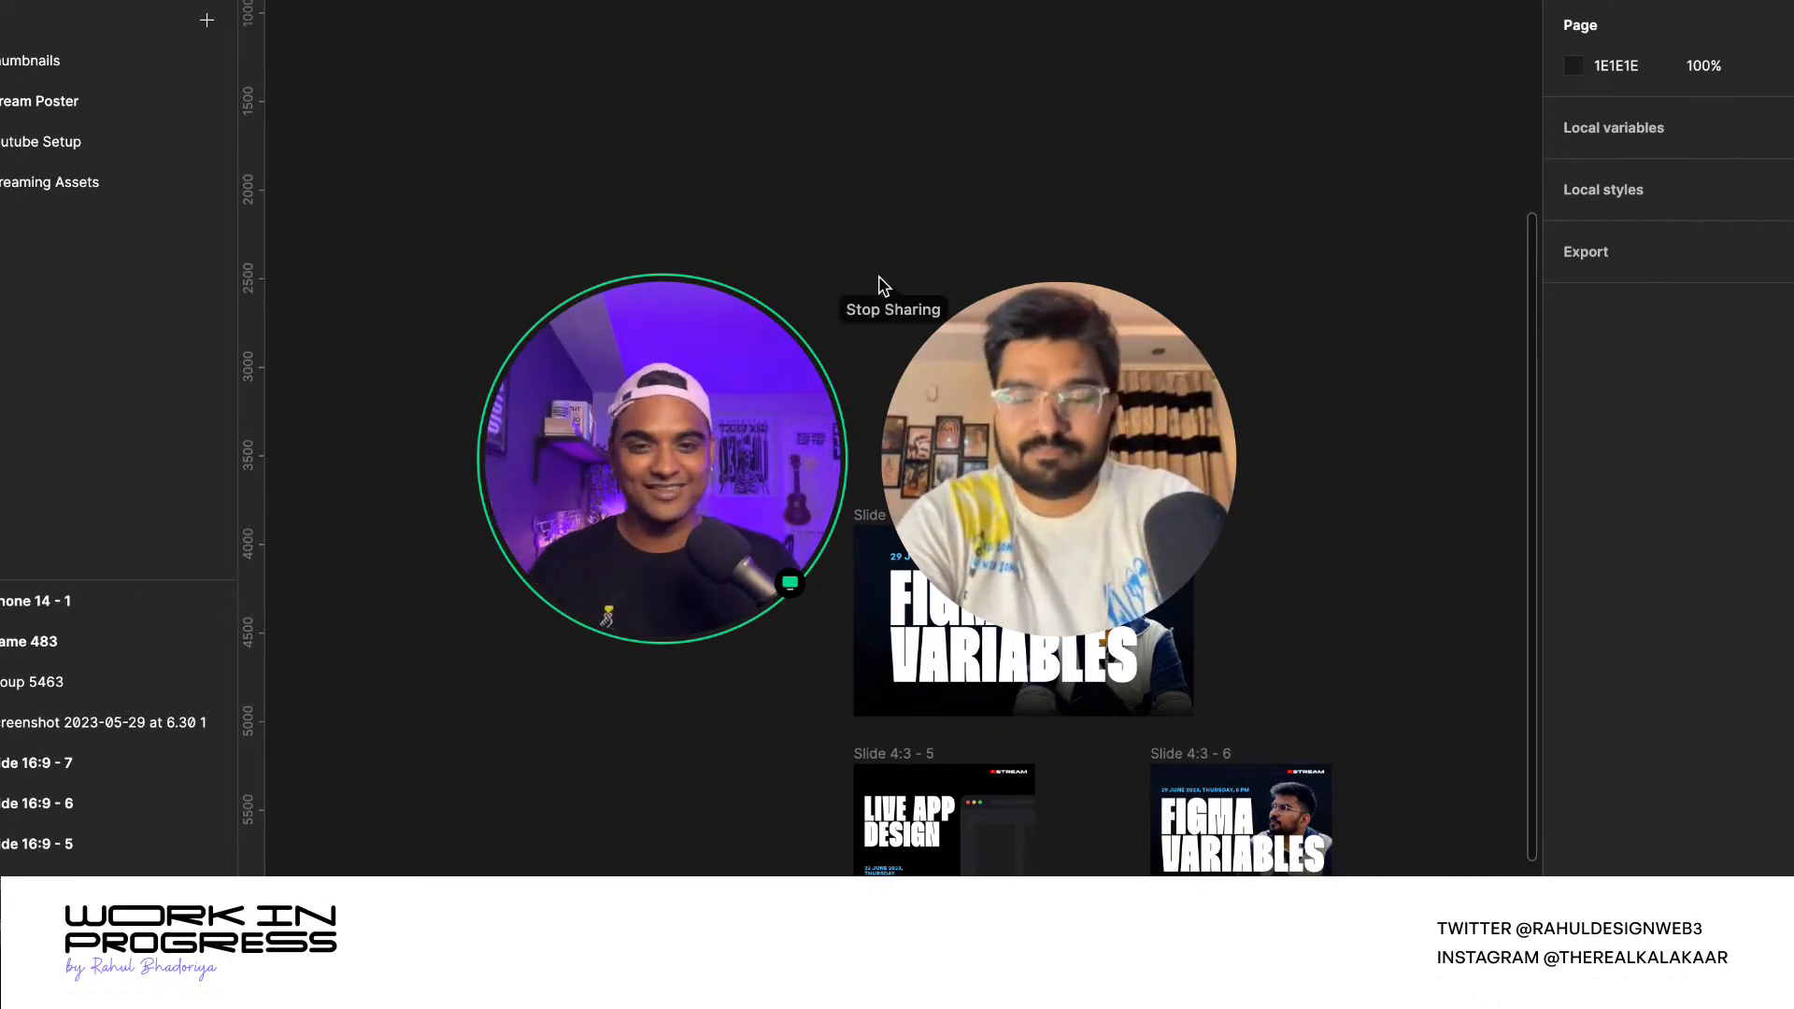
mouse_move(946, 297)
left_click_drag(972, 295, 998, 92)
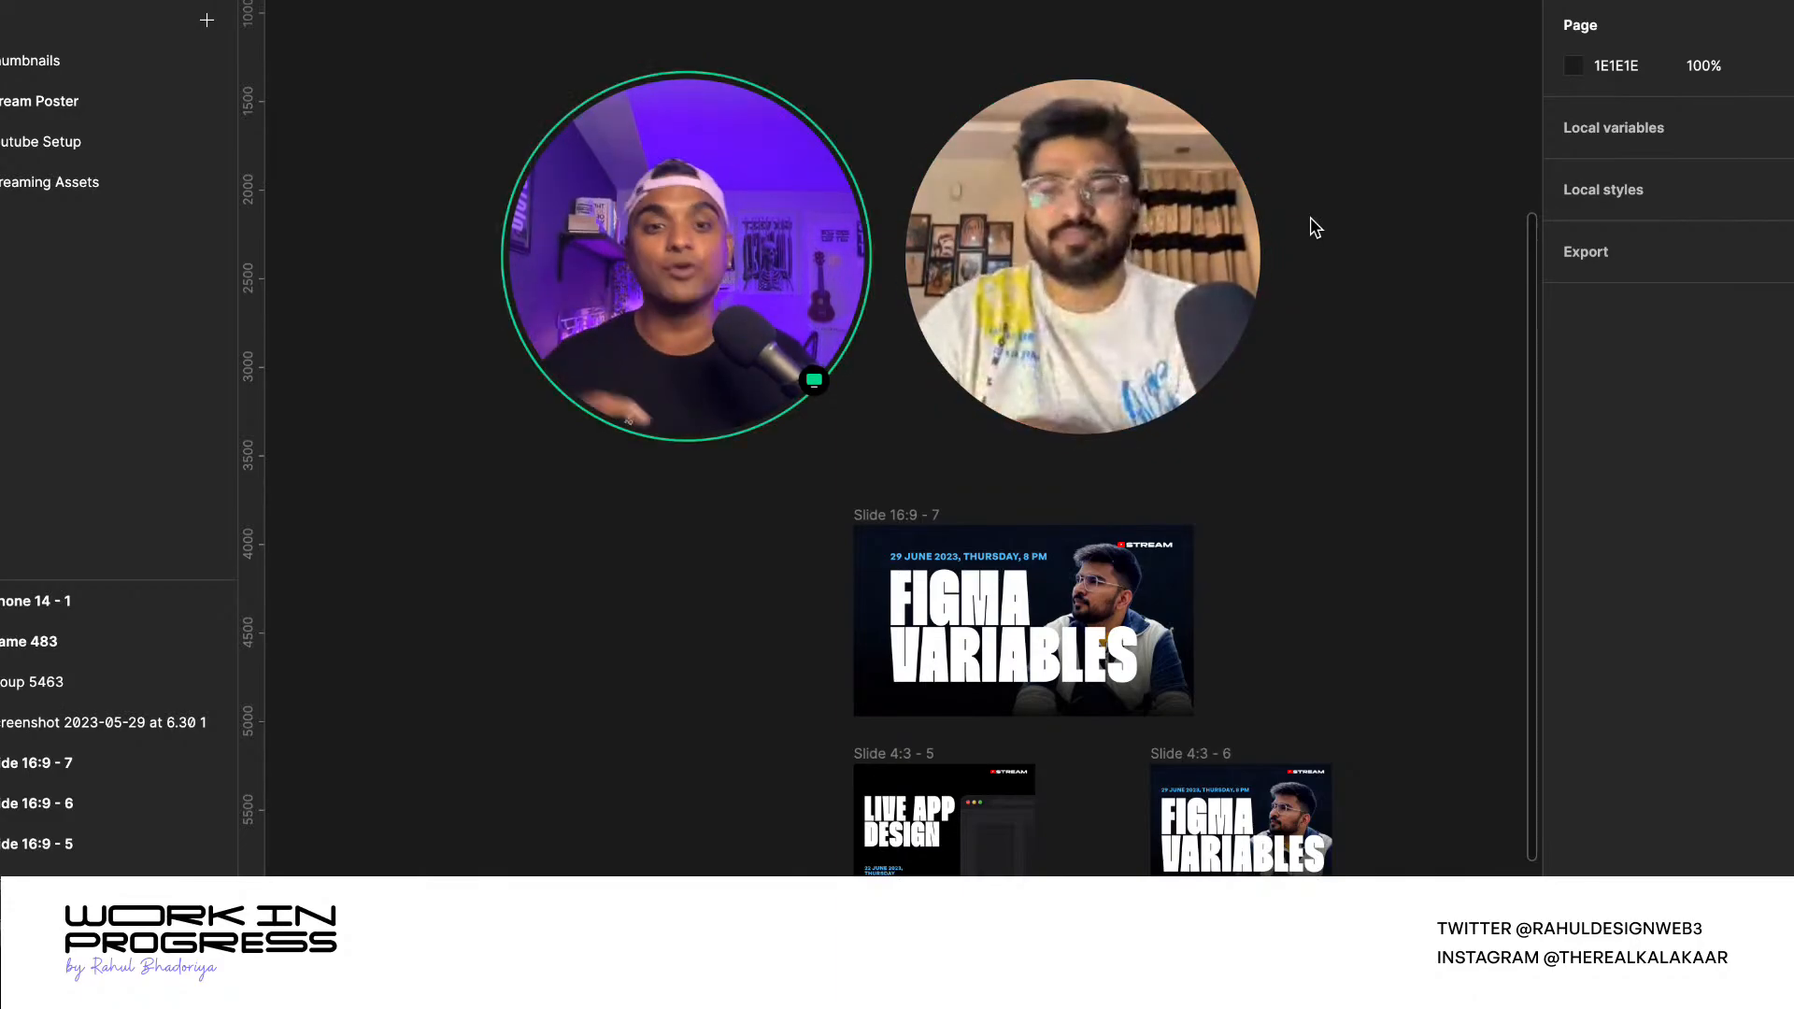
mouse_move(1298, 344)
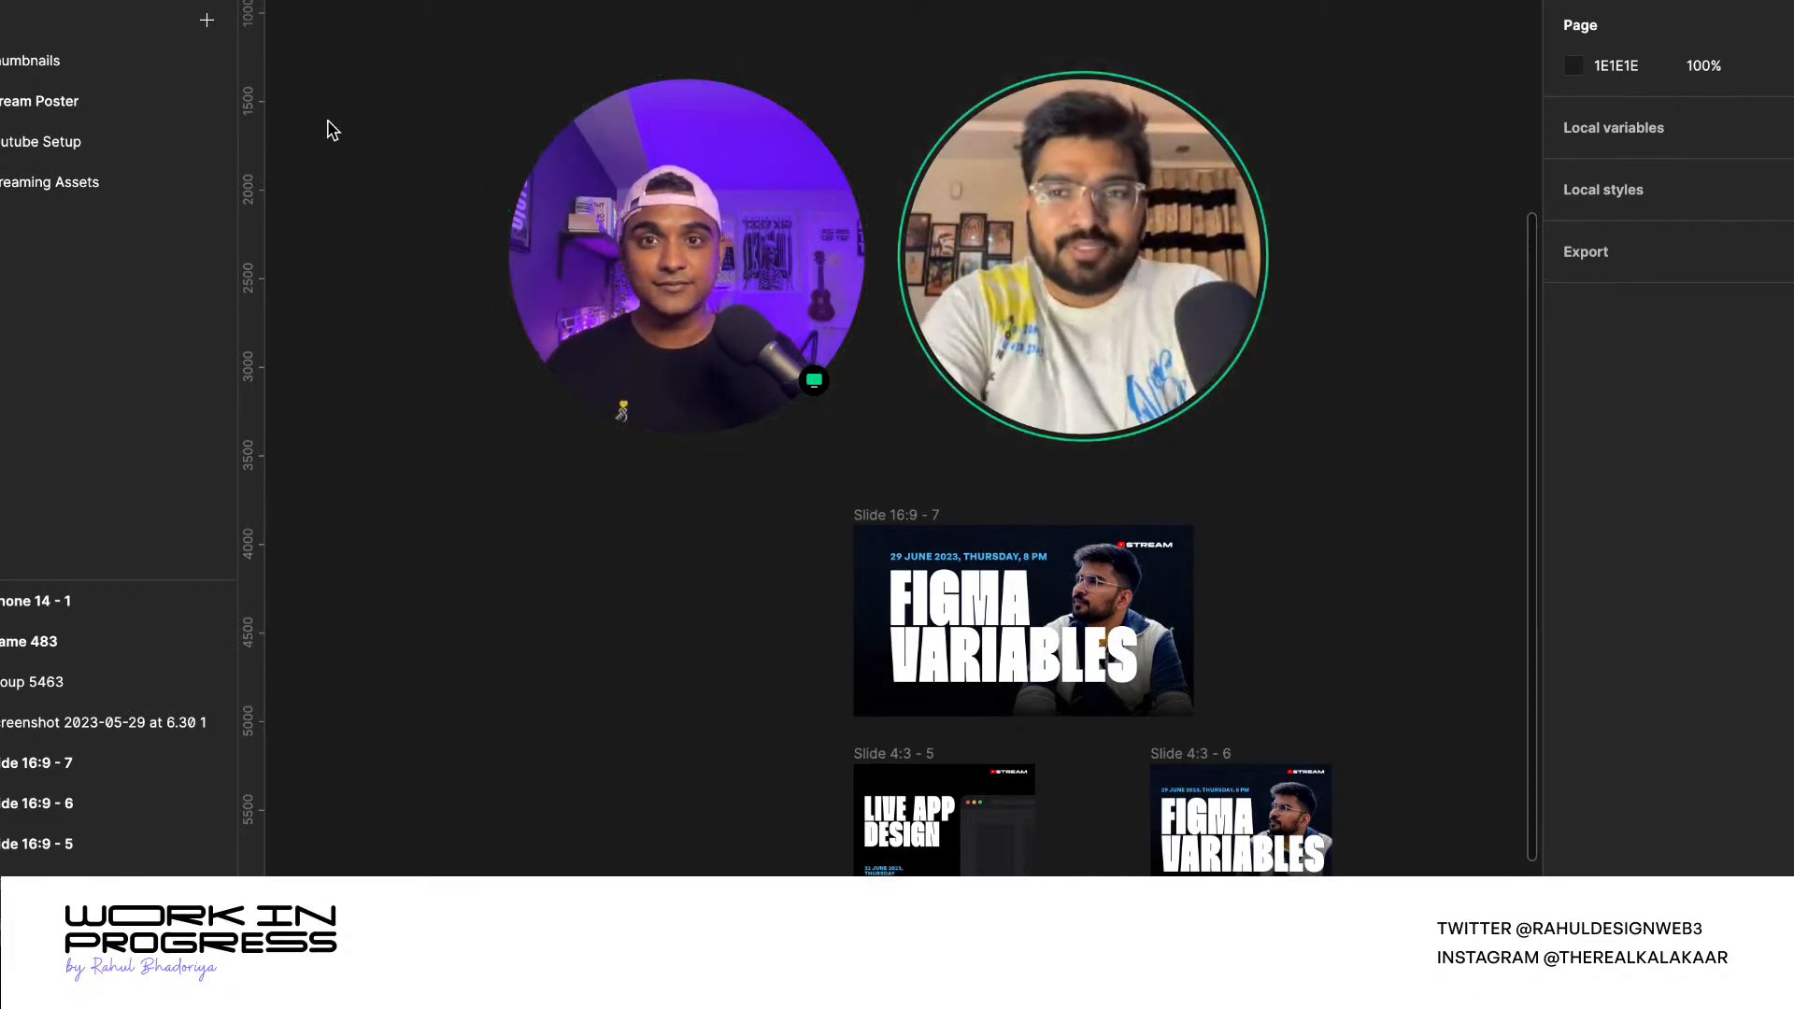
scroll(340, 121, "down", 3)
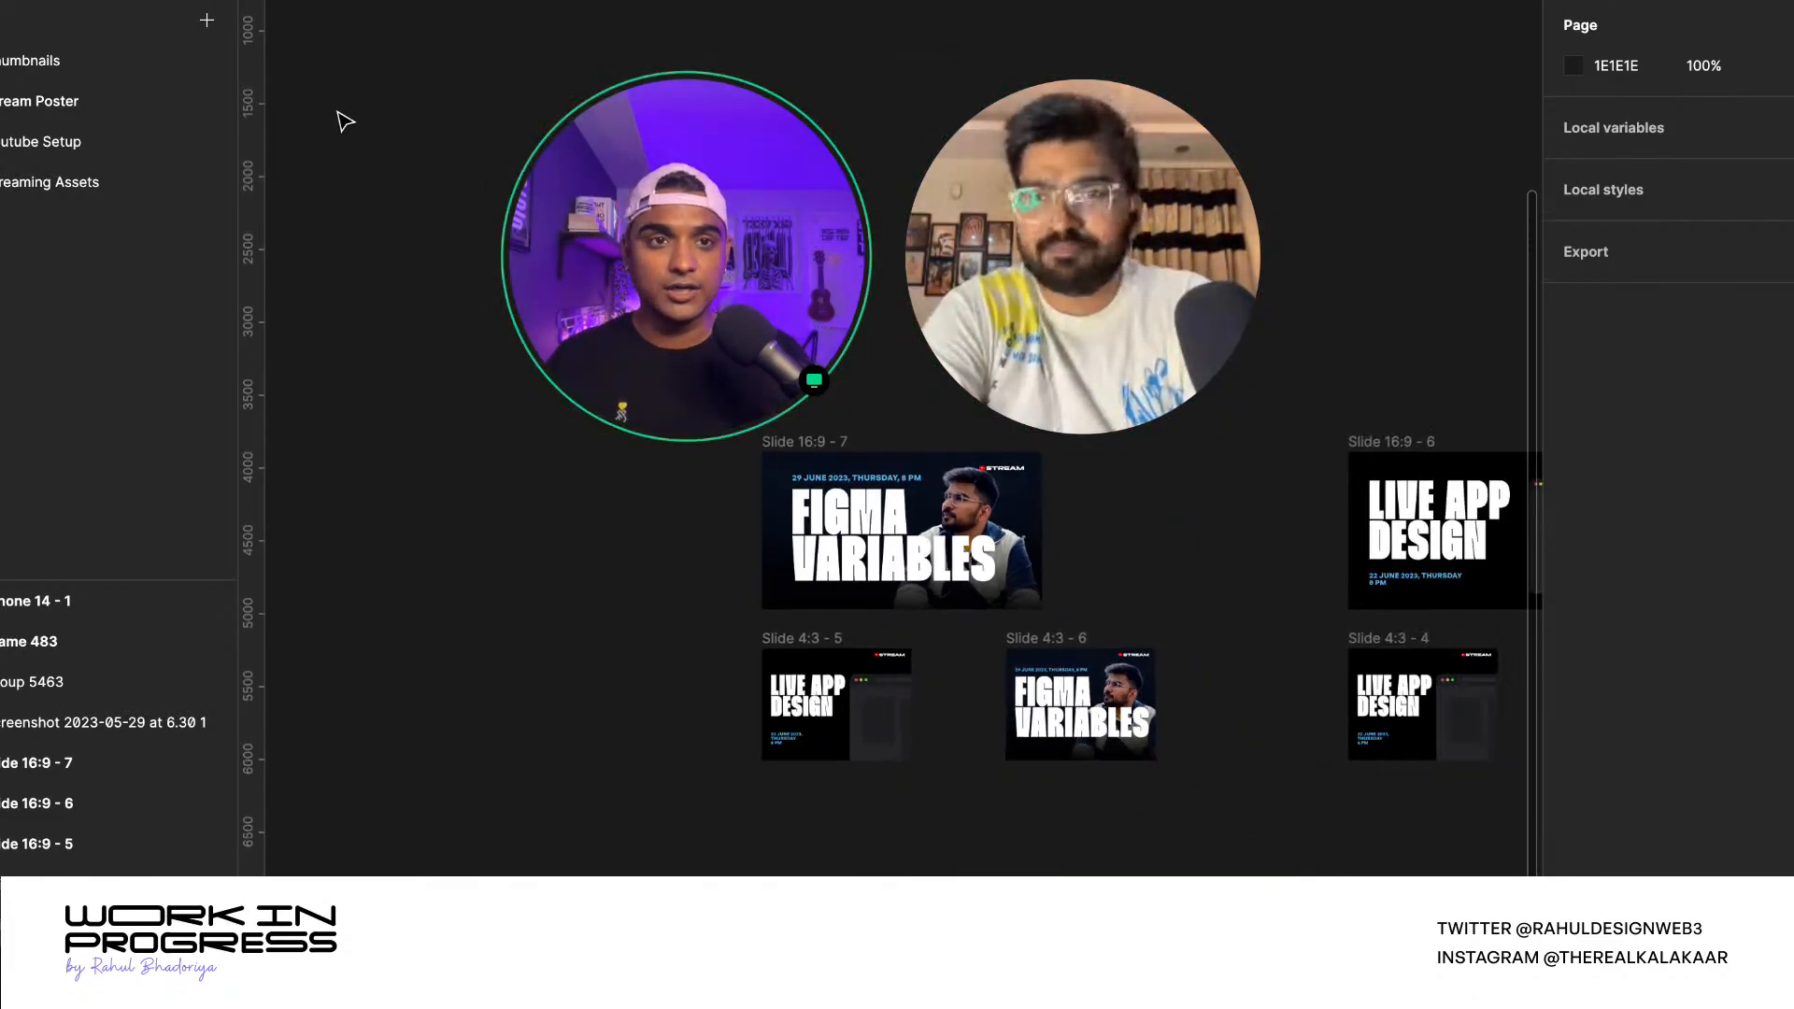
- Find the Tic Tac Toe file among the recent files, shift the call window off its thumbnail, and open it
scroll(343, 121, "down", 1)
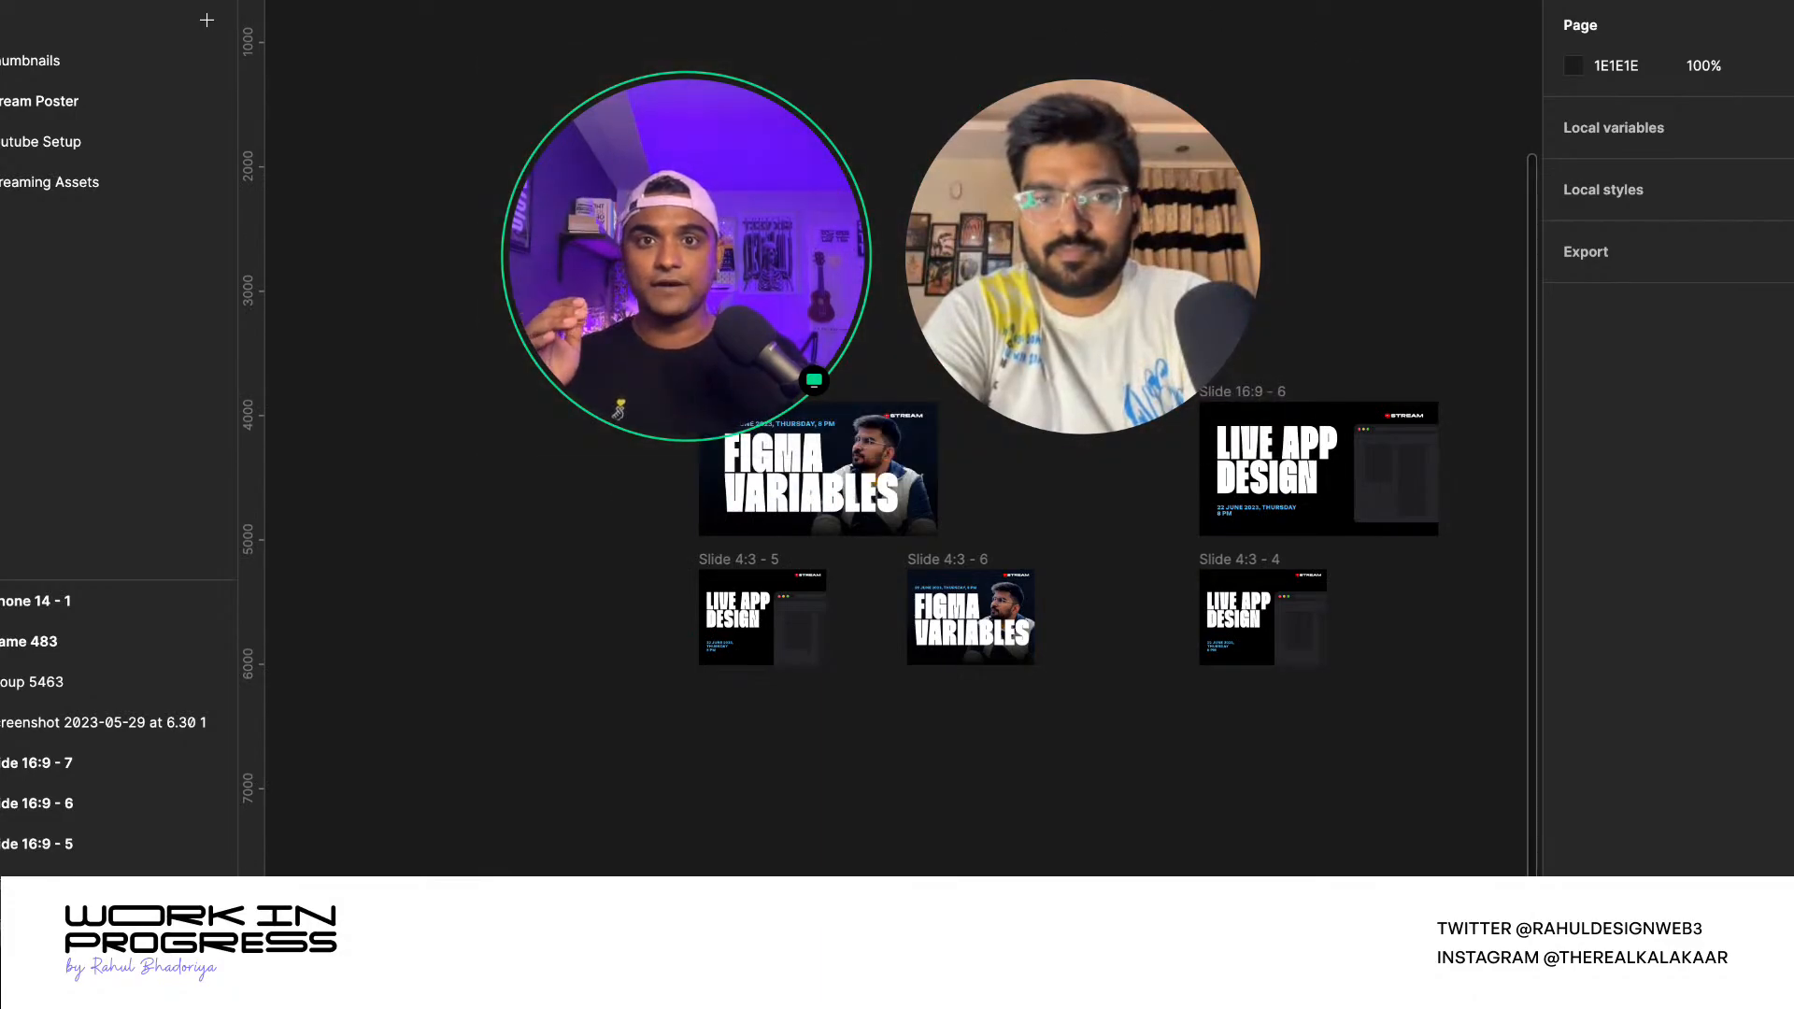
left_click(123, 3)
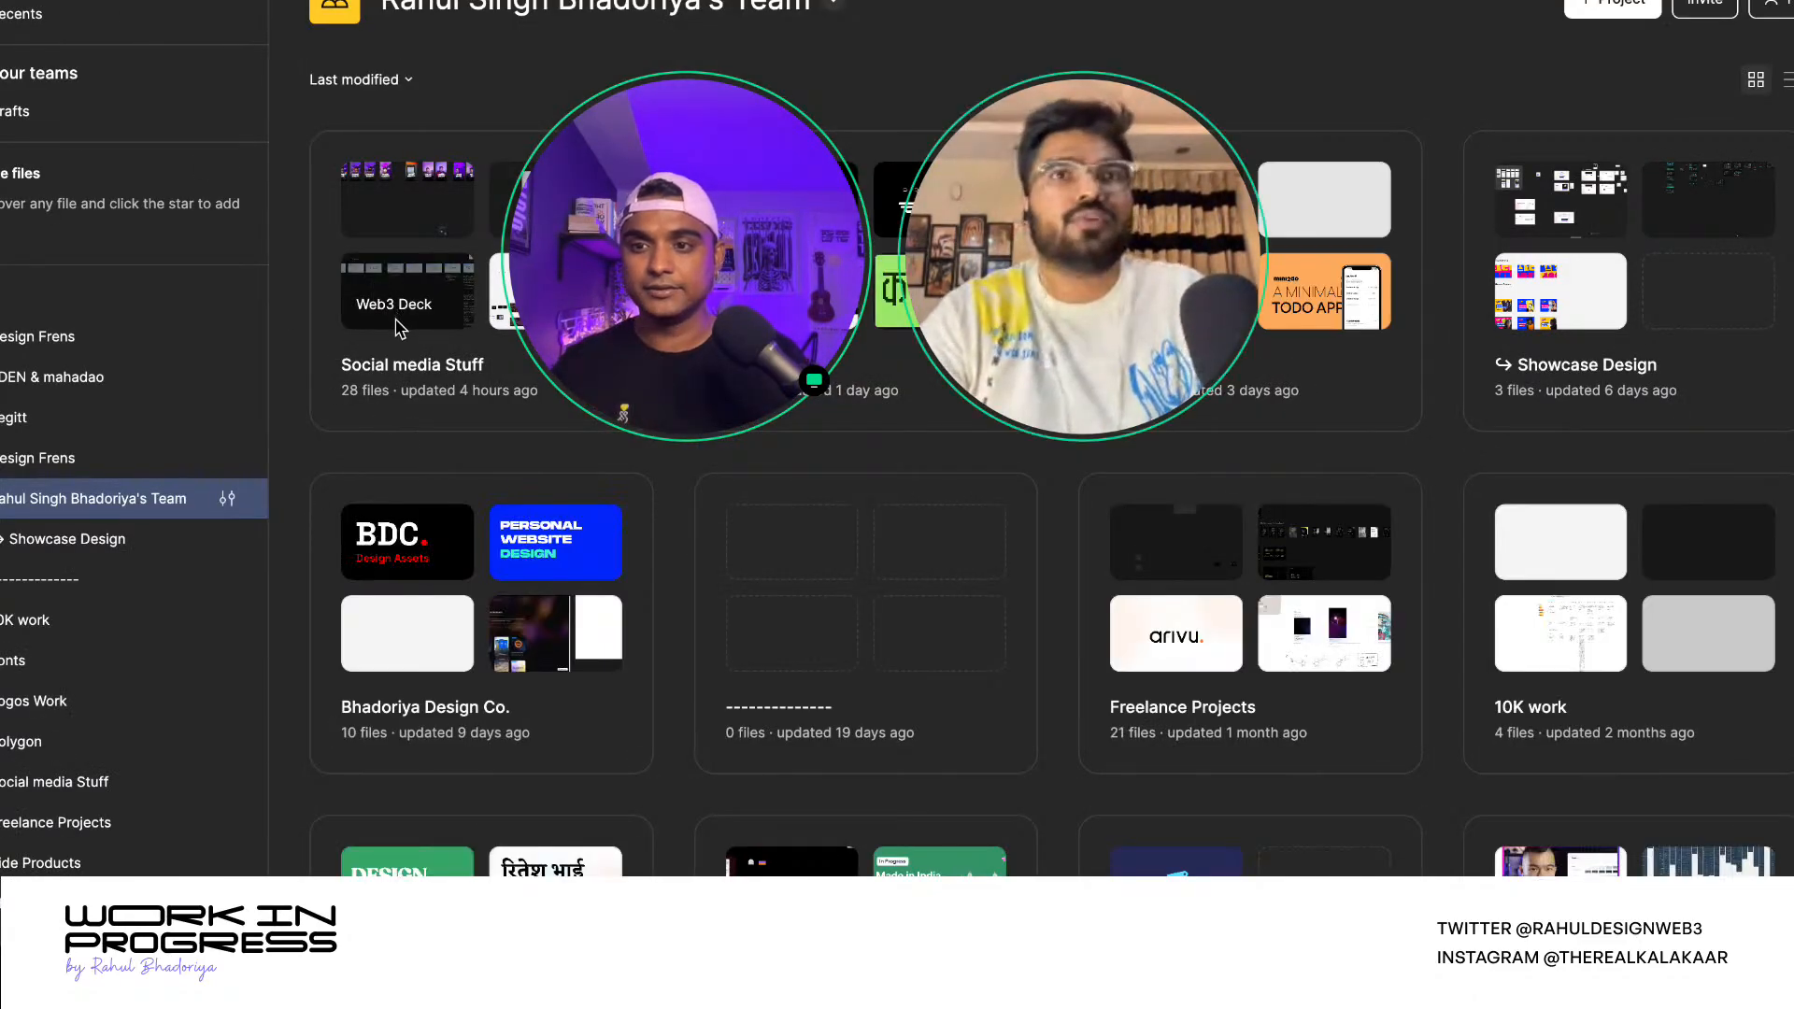
left_click(40, 15)
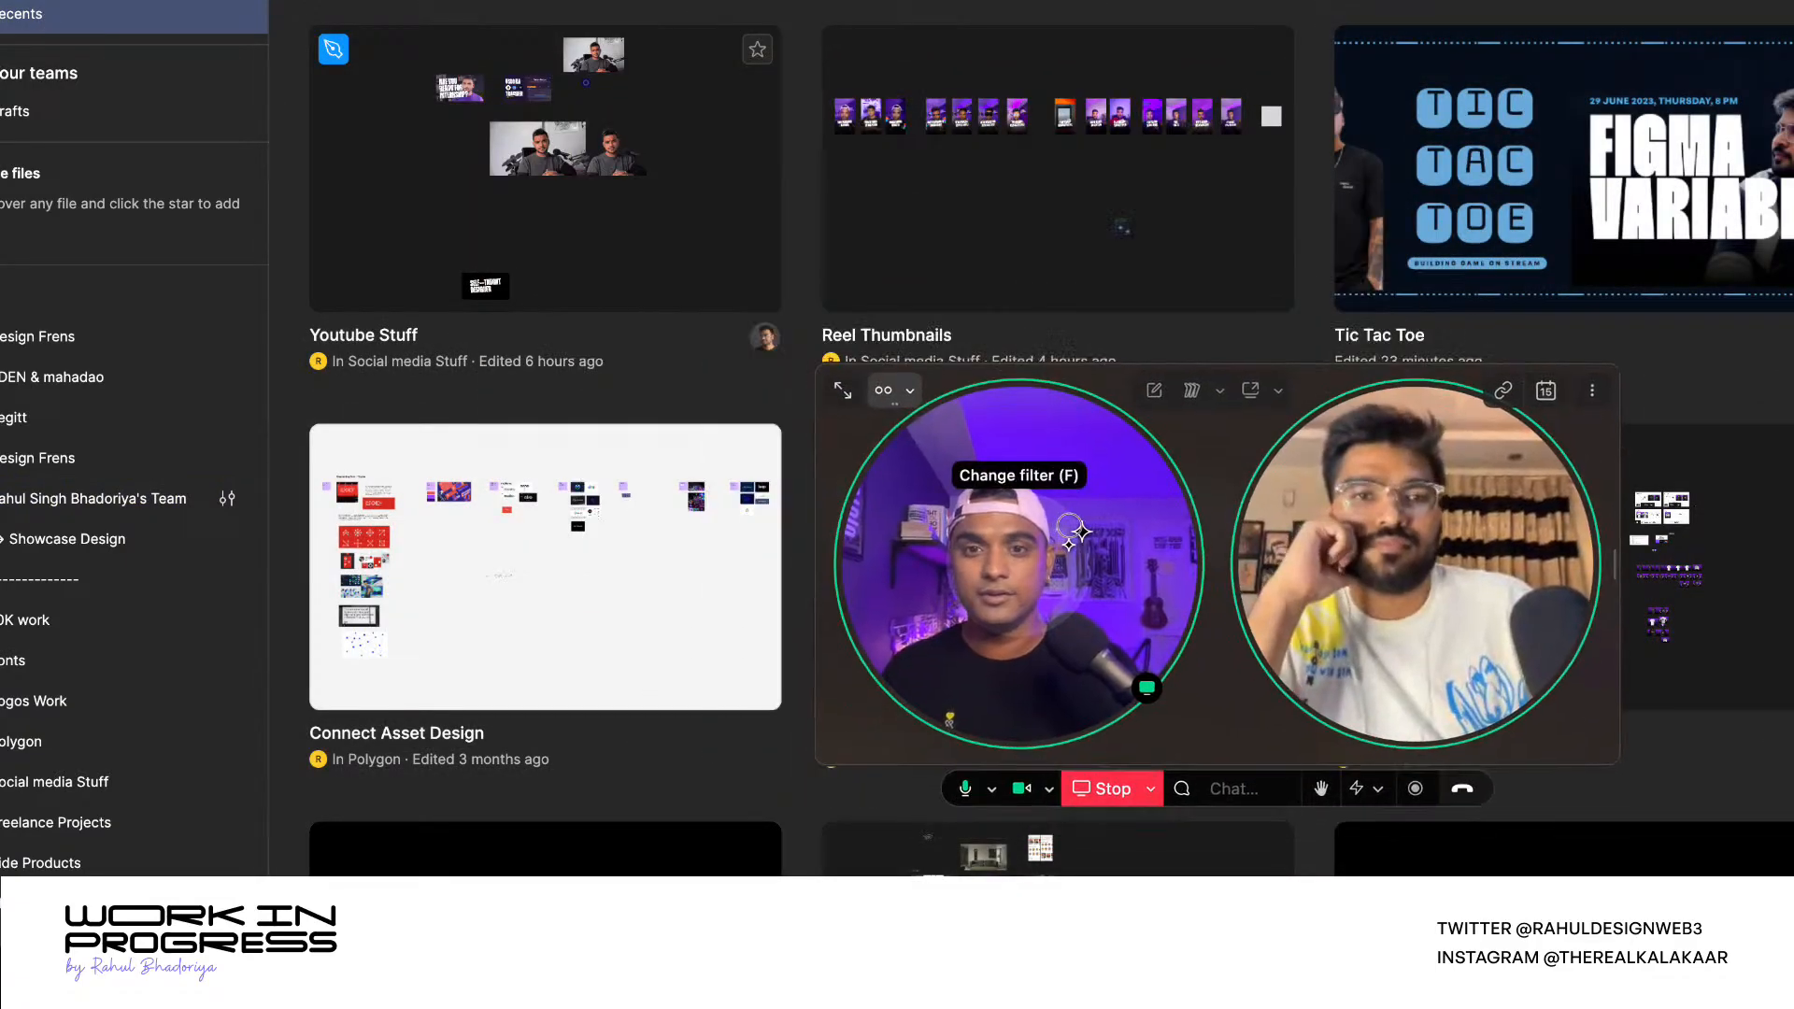
left_click_drag(1070, 528, 740, 568)
double_click(1383, 183)
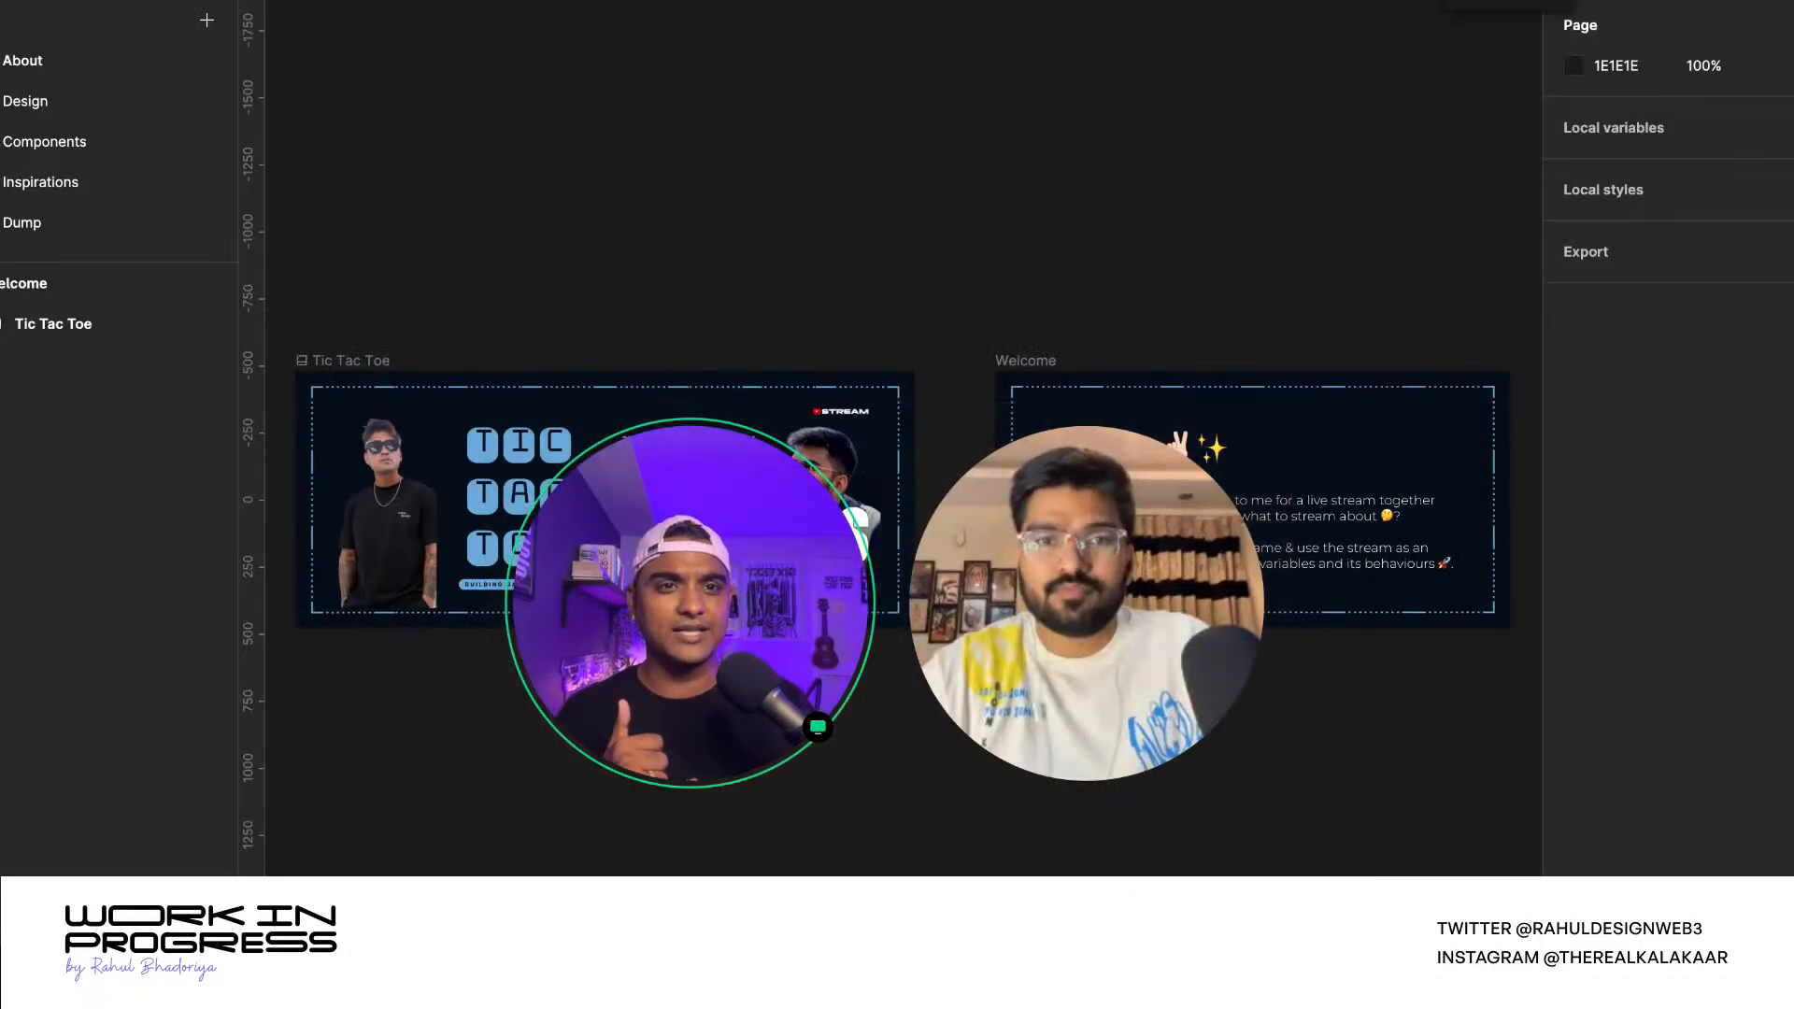
- Briefly hide the interface to present the Tic Tac Toe and Welcome frames, and copy the file's share link
key("super+backslash")
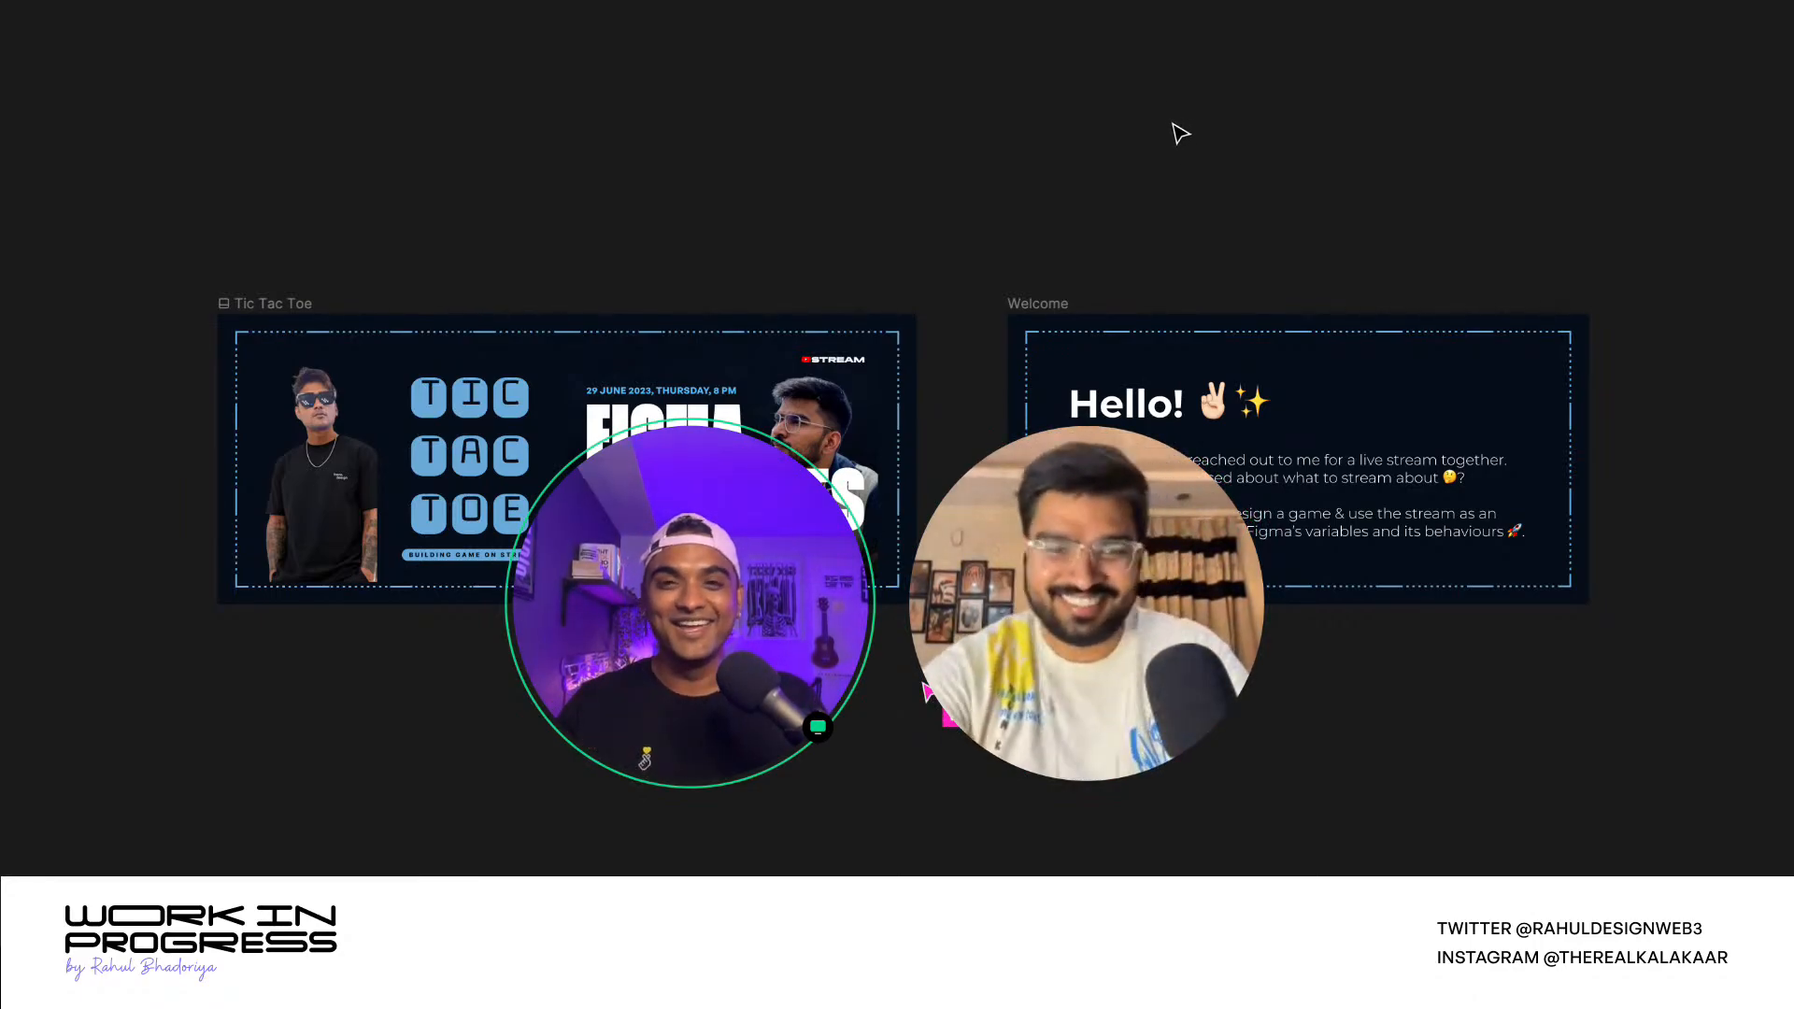
scroll(1147, 132, "down", 1)
key("ctrl+backslash")
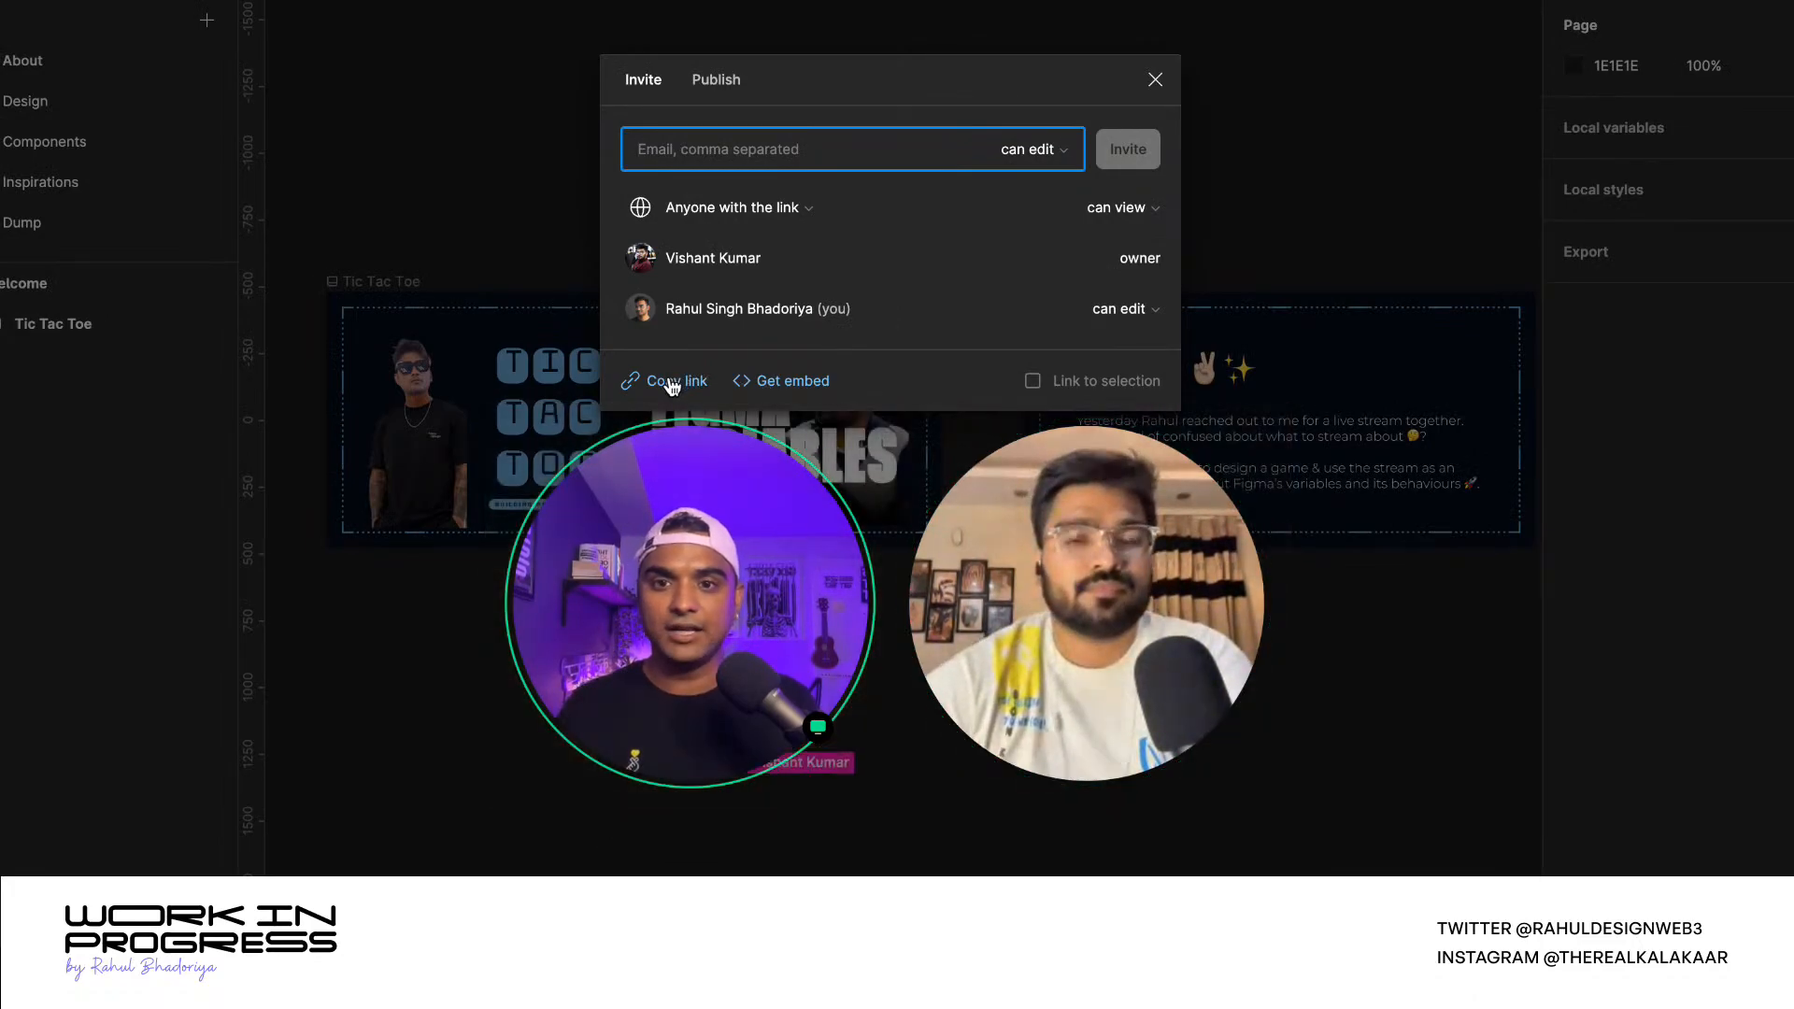
left_click(672, 381)
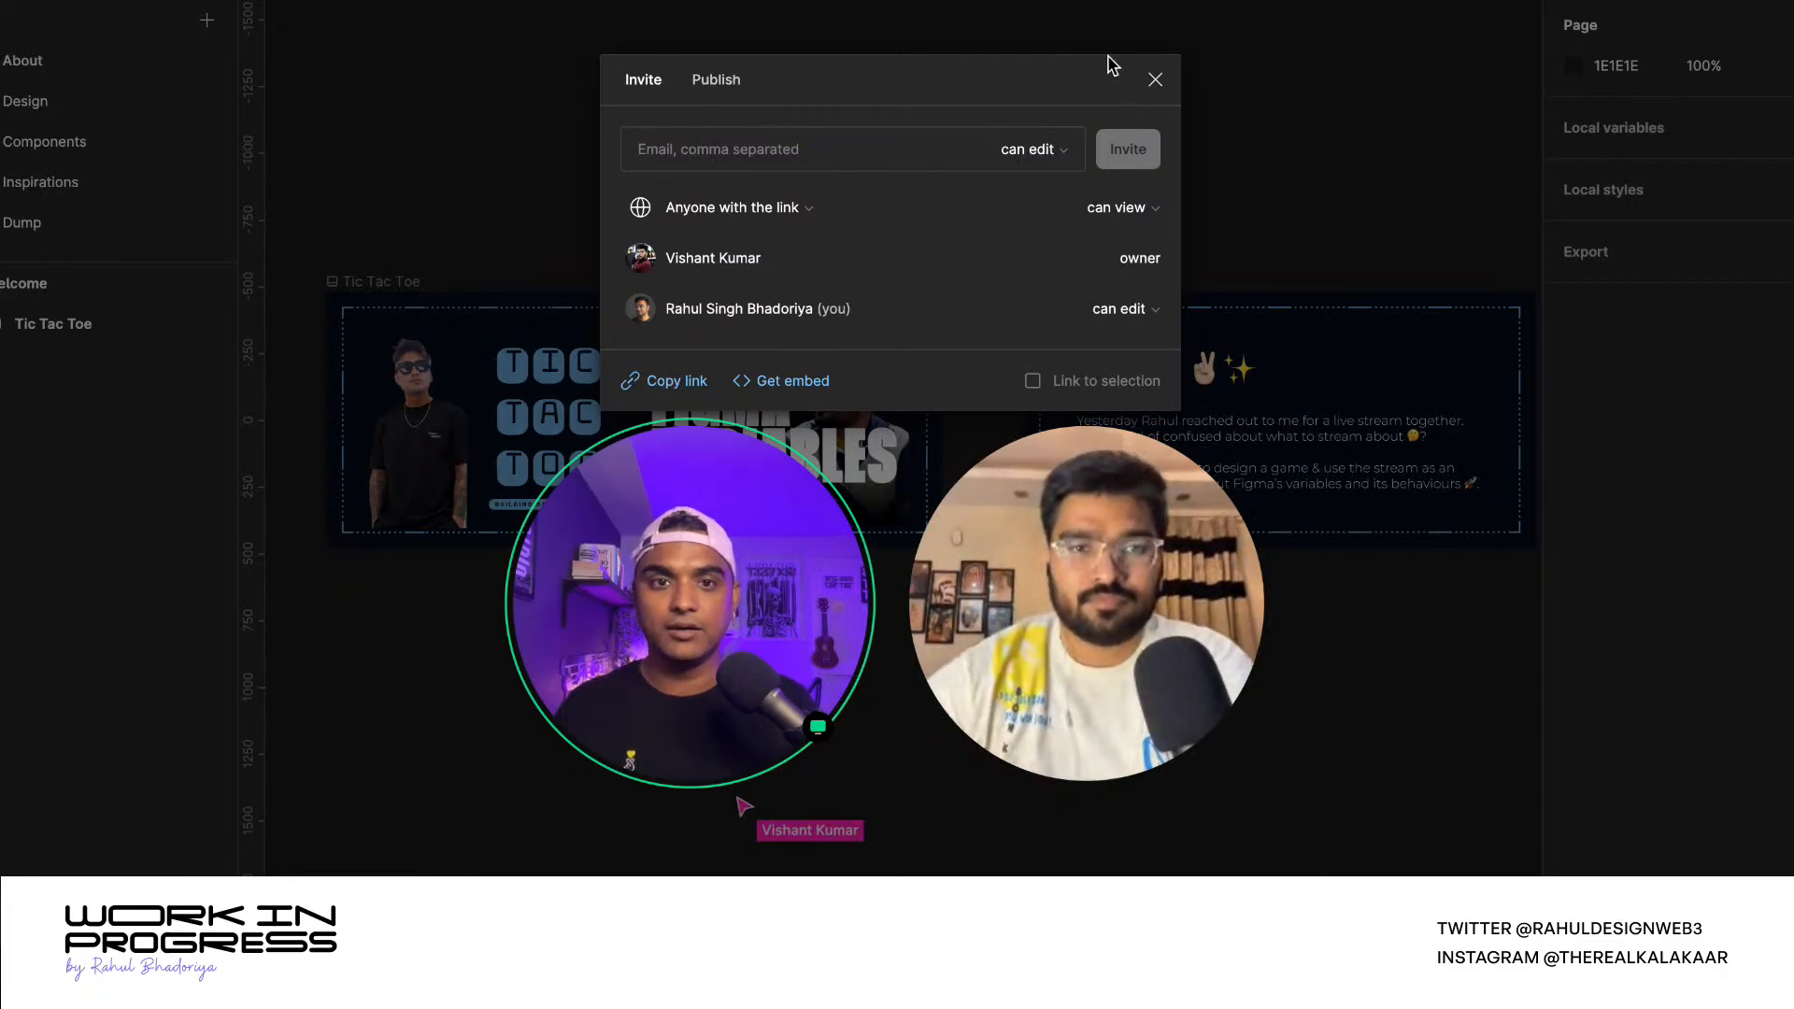
left_click(1155, 79)
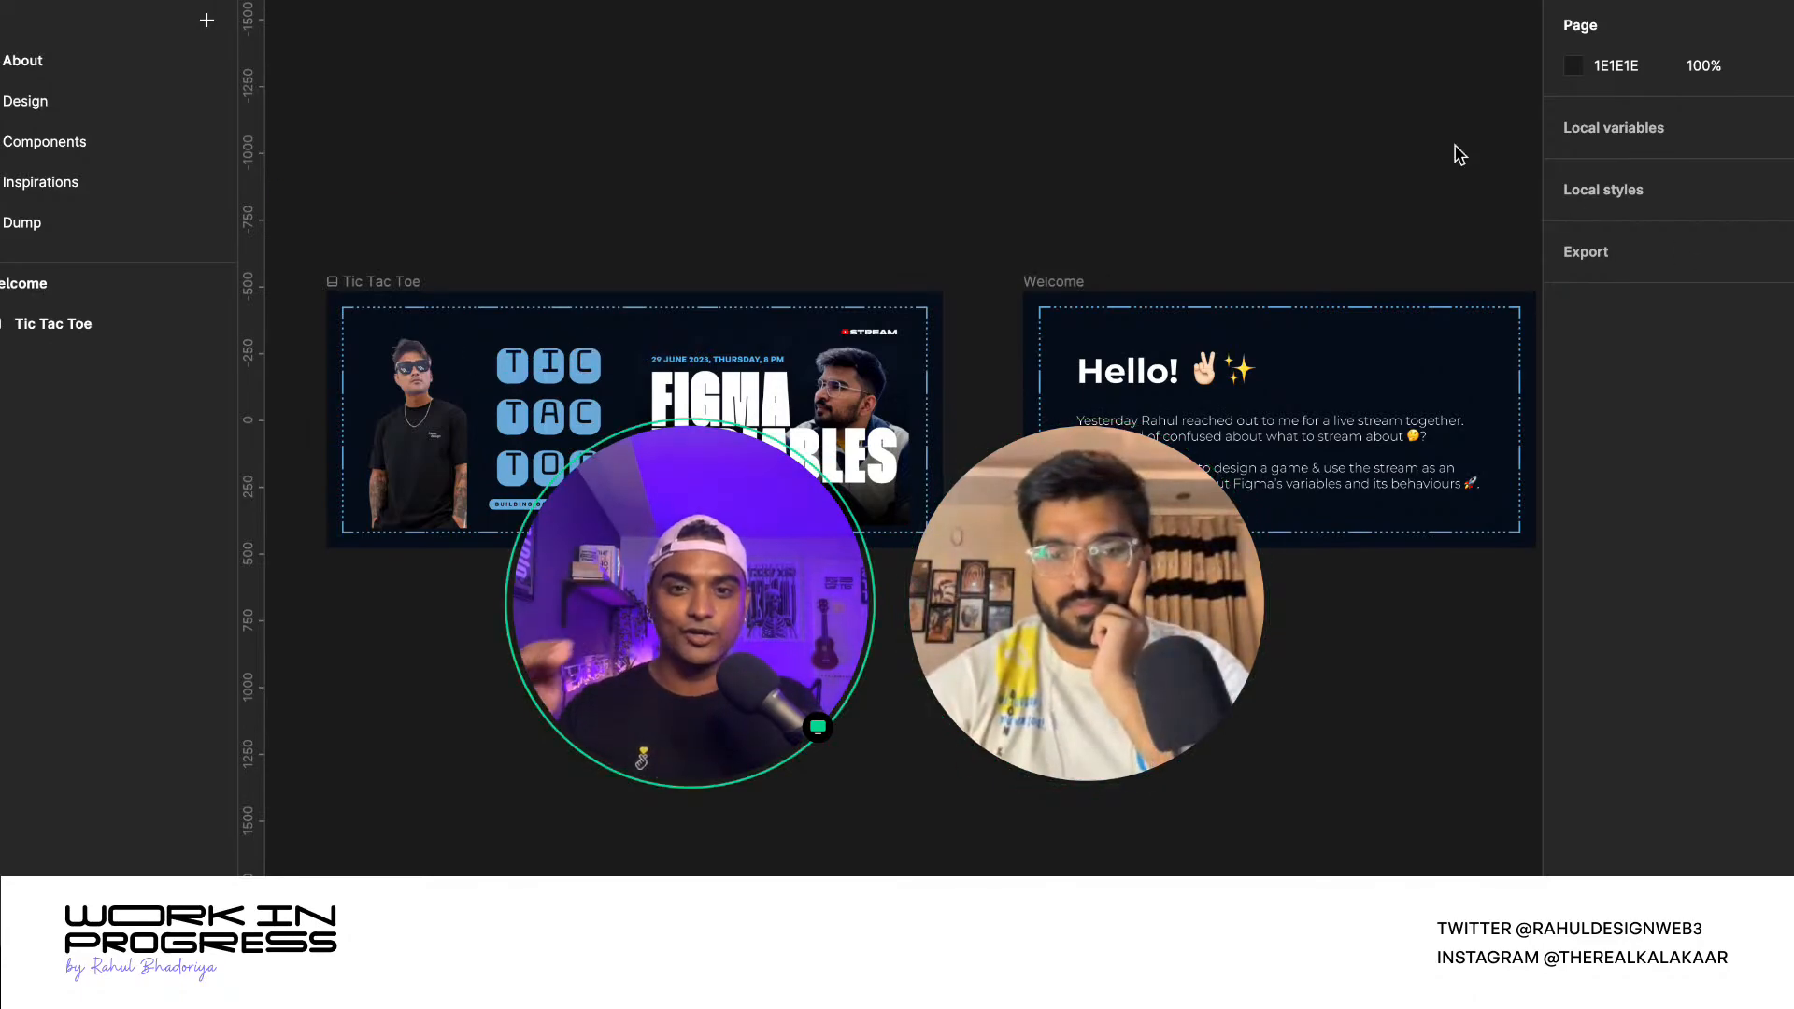
- Look through the file's About, Design, Inspirations and Dump pages, ending on Inspirations
scroll(1153, 121, "down", 3)
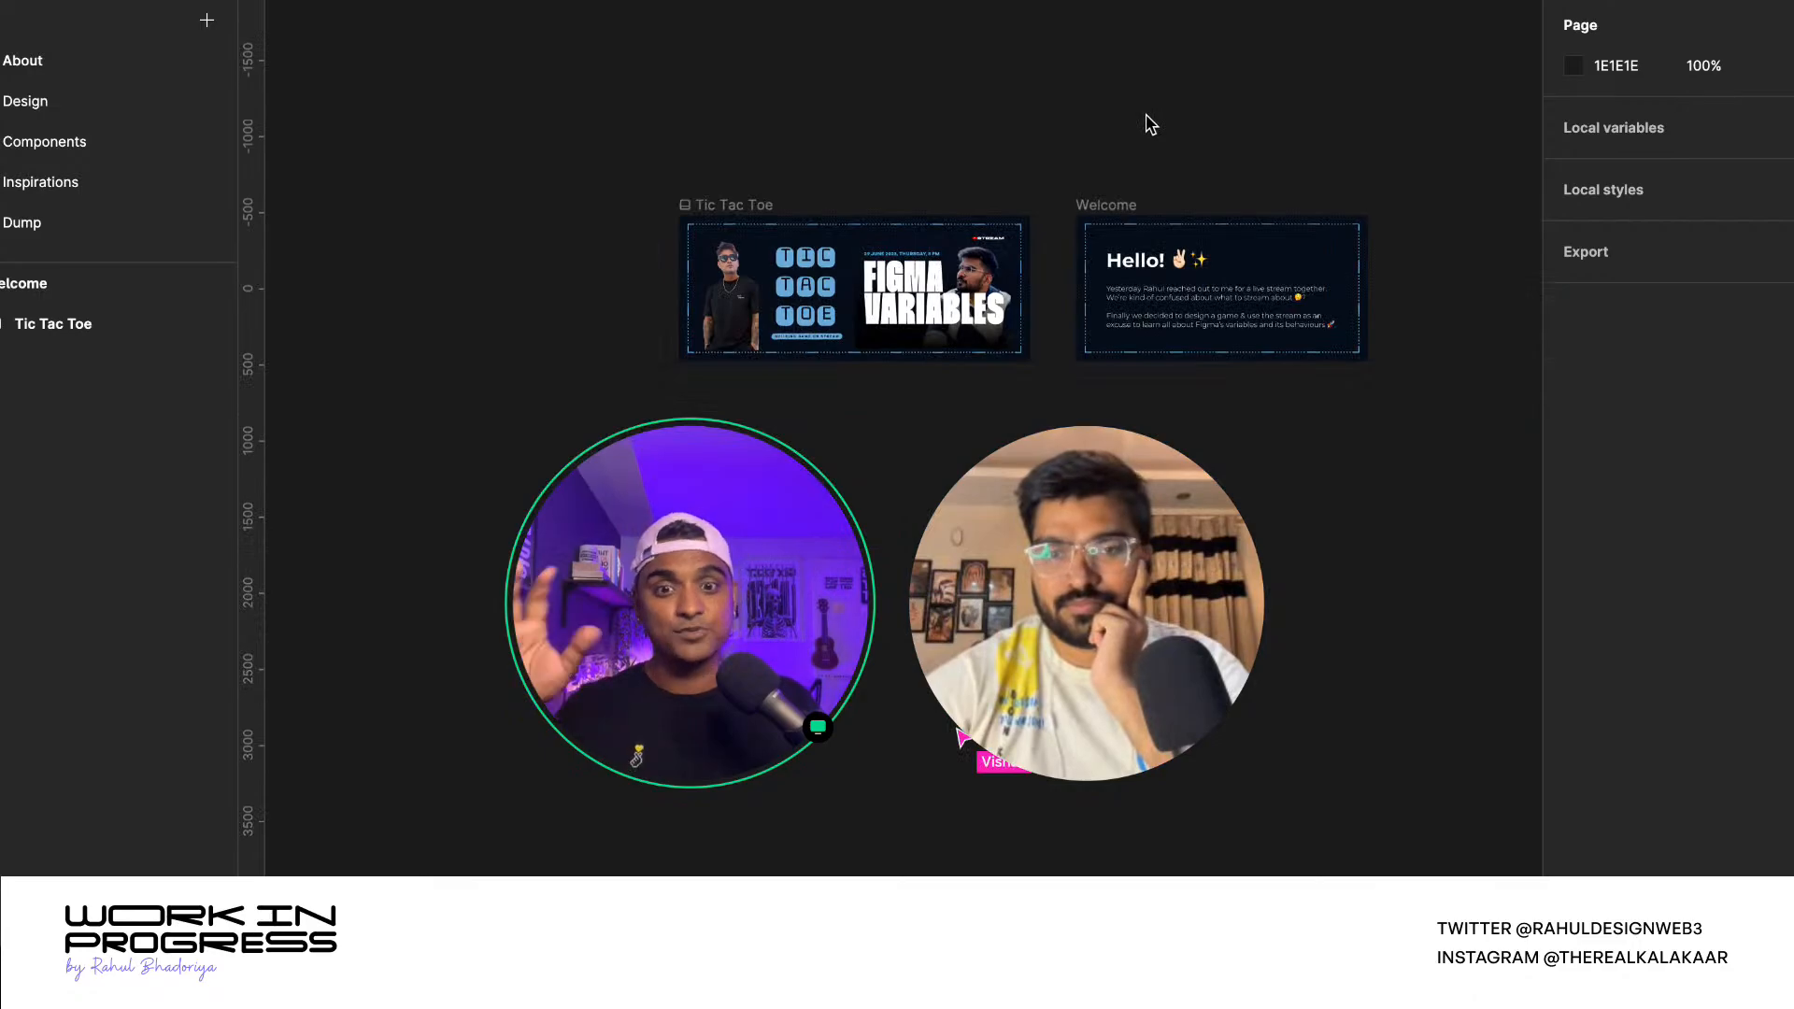
scroll(1149, 187, "up", 5)
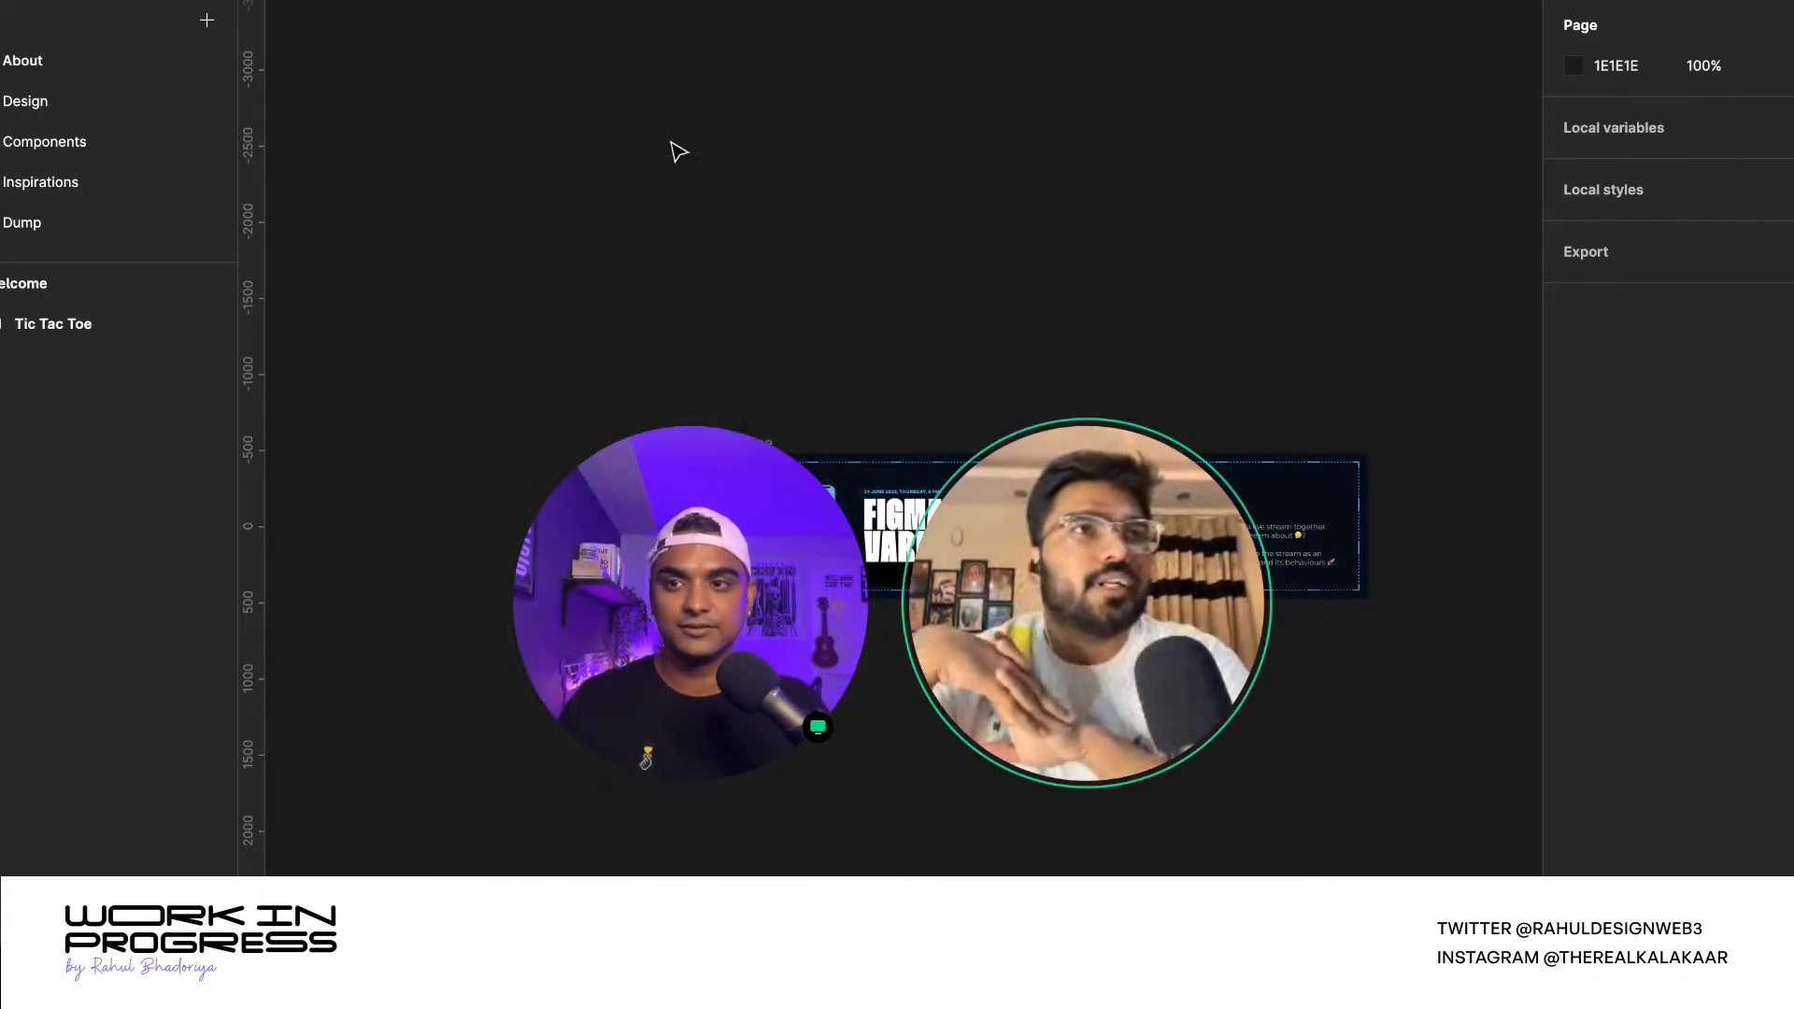
left_click(82, 100)
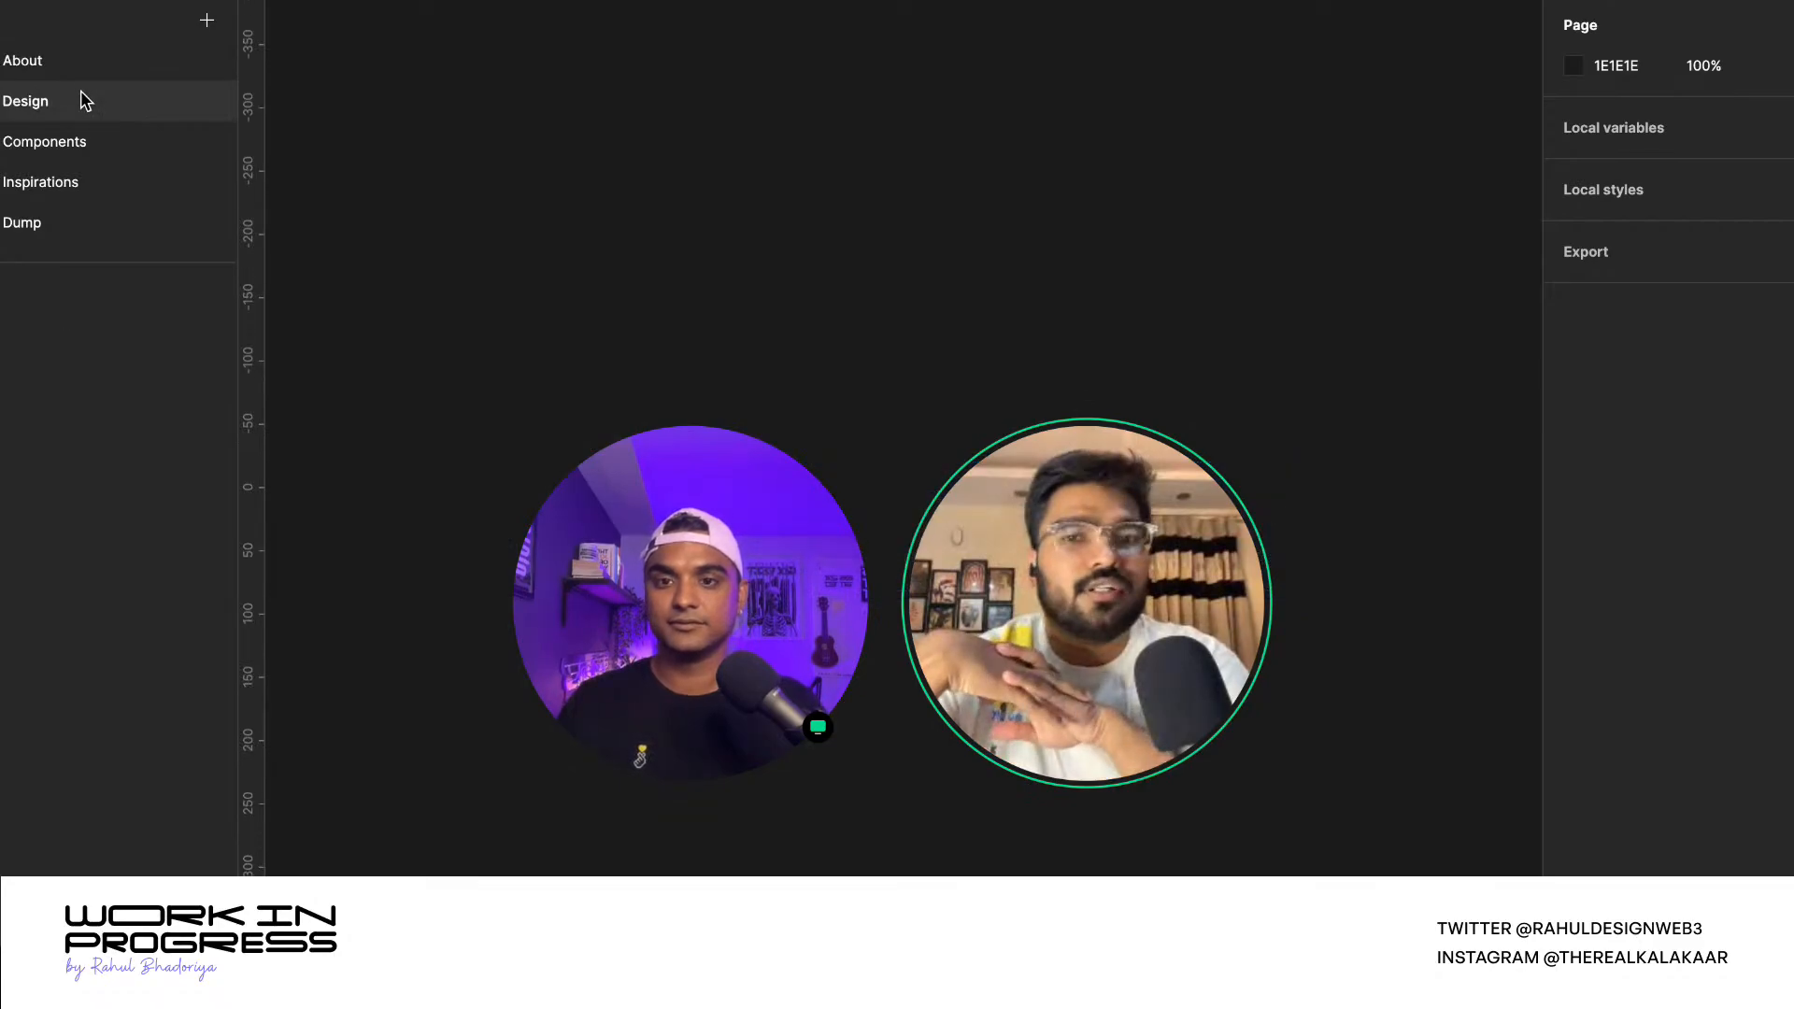
left_click(89, 183)
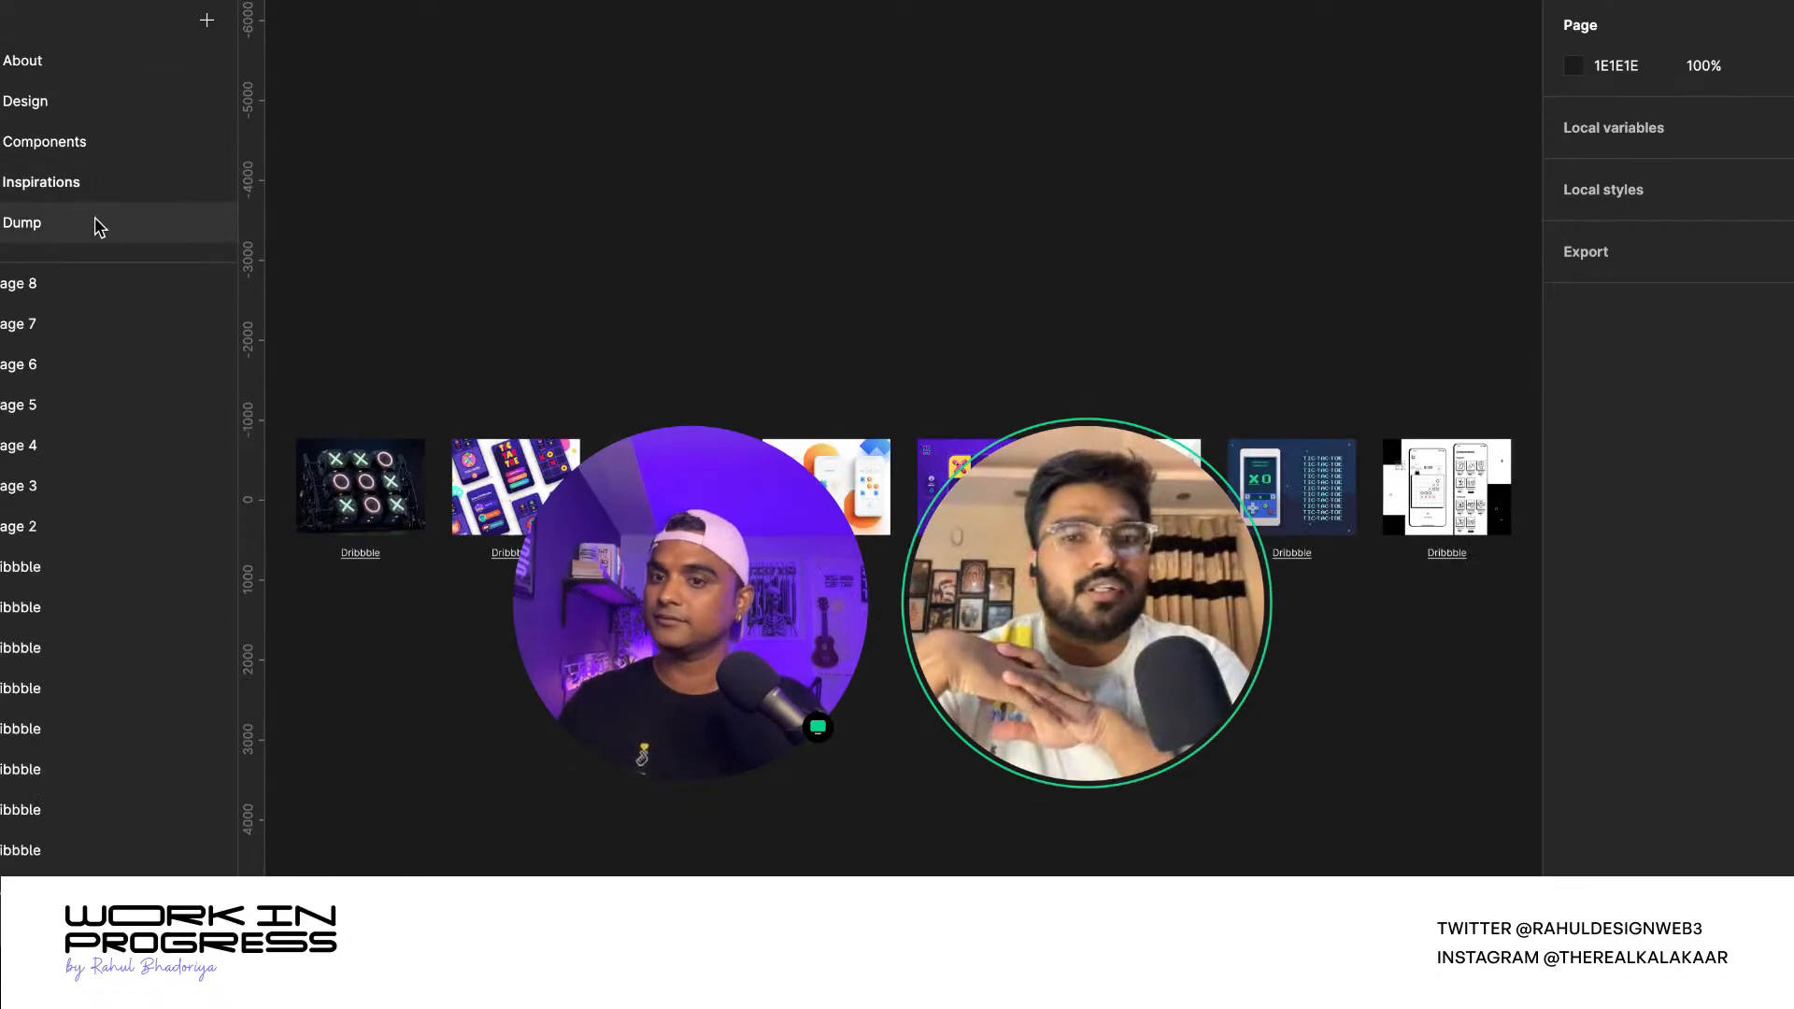
scroll(727, 260, "down", 2)
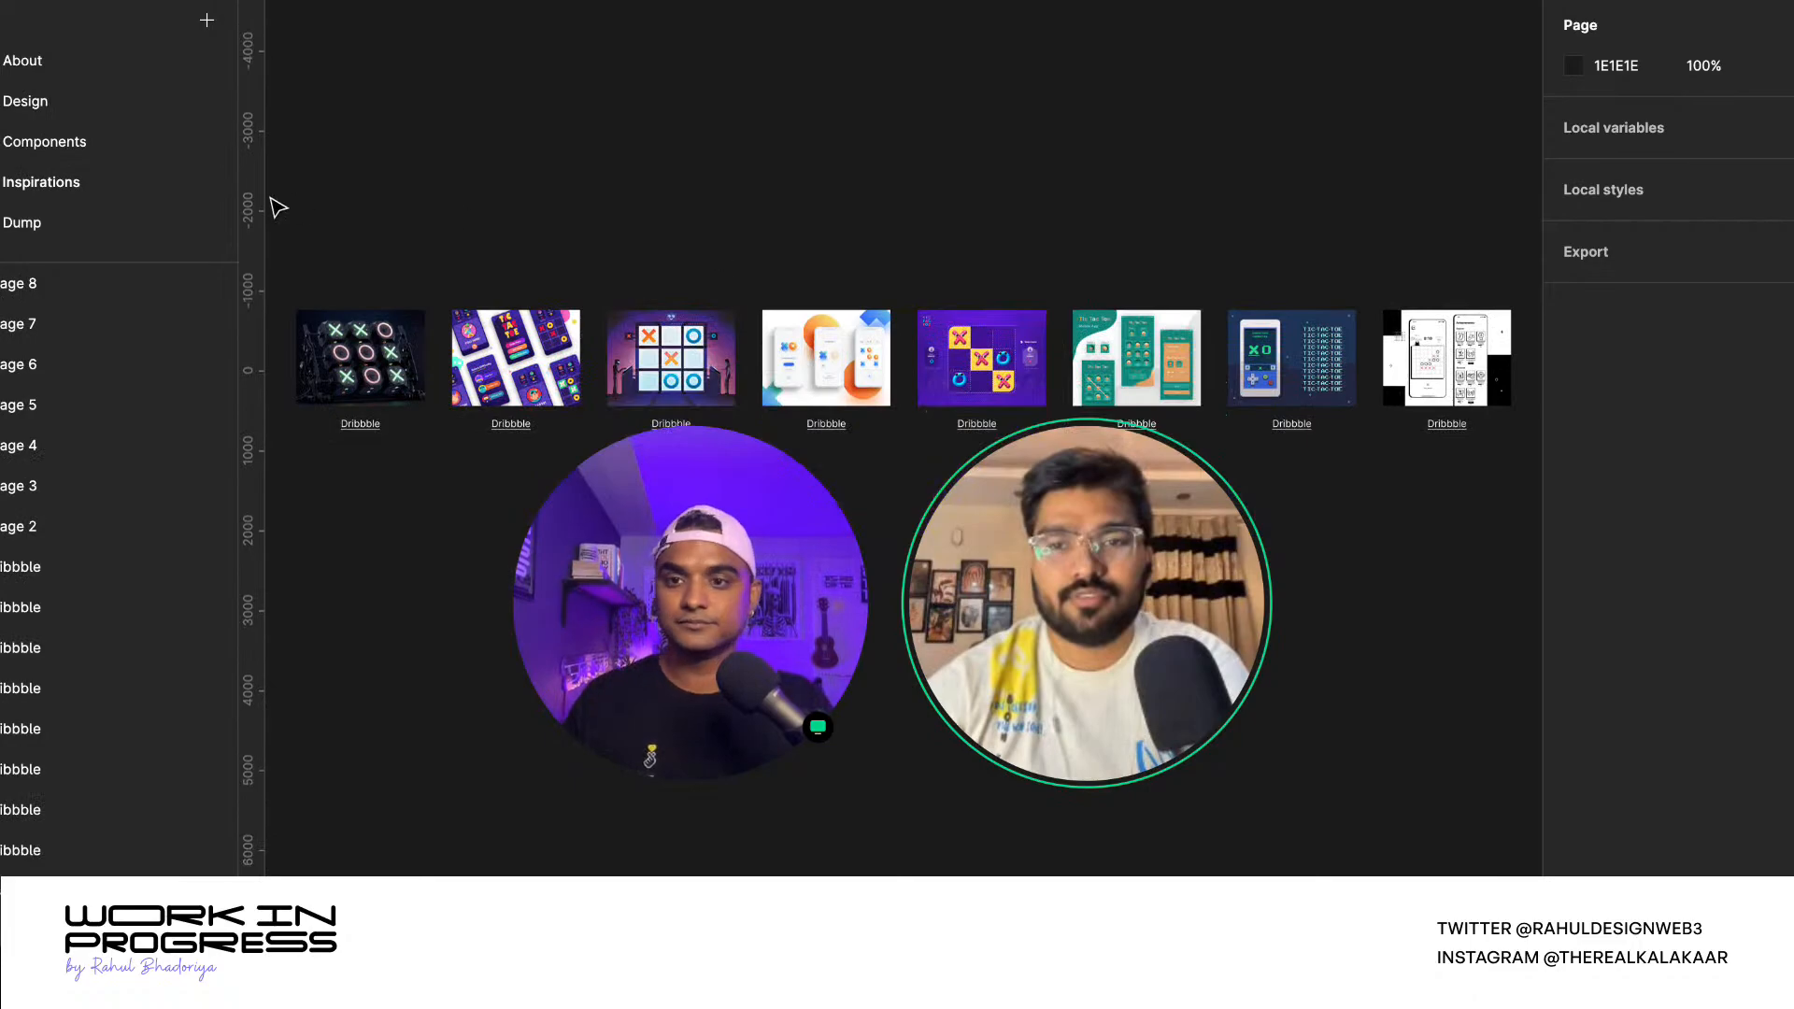
left_click(86, 221)
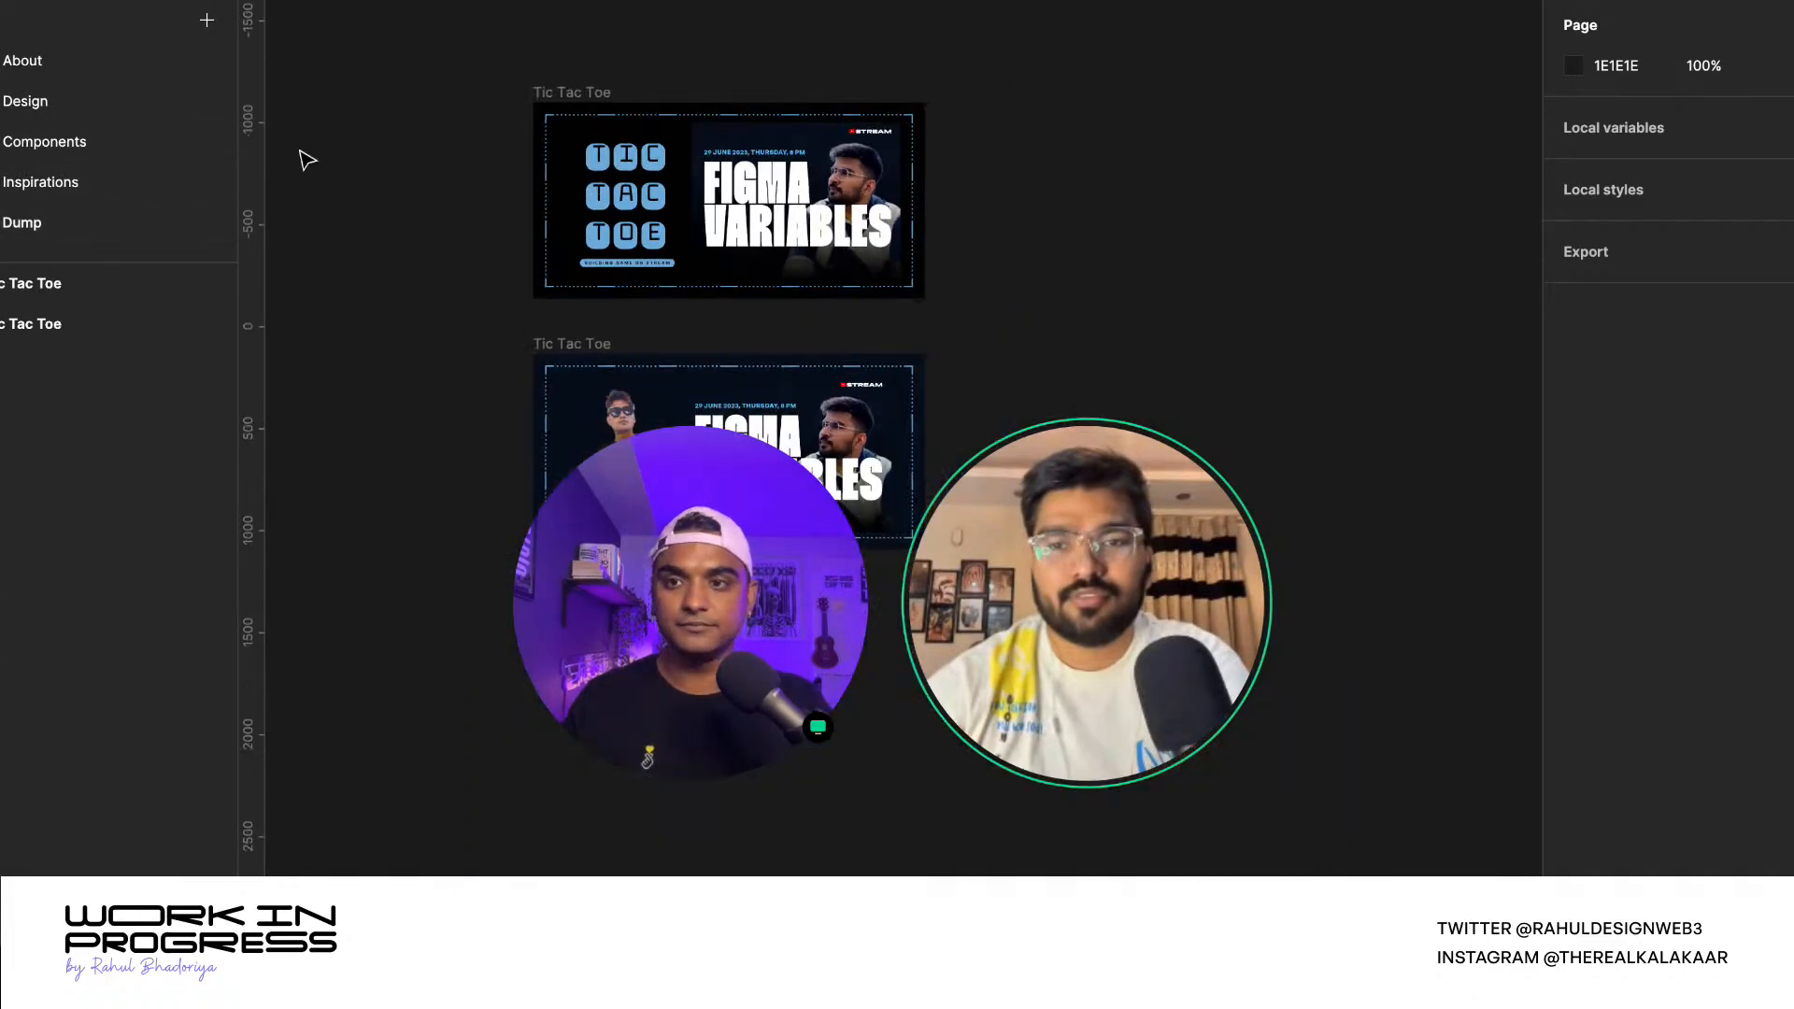
left_click(80, 66)
left_click(80, 101)
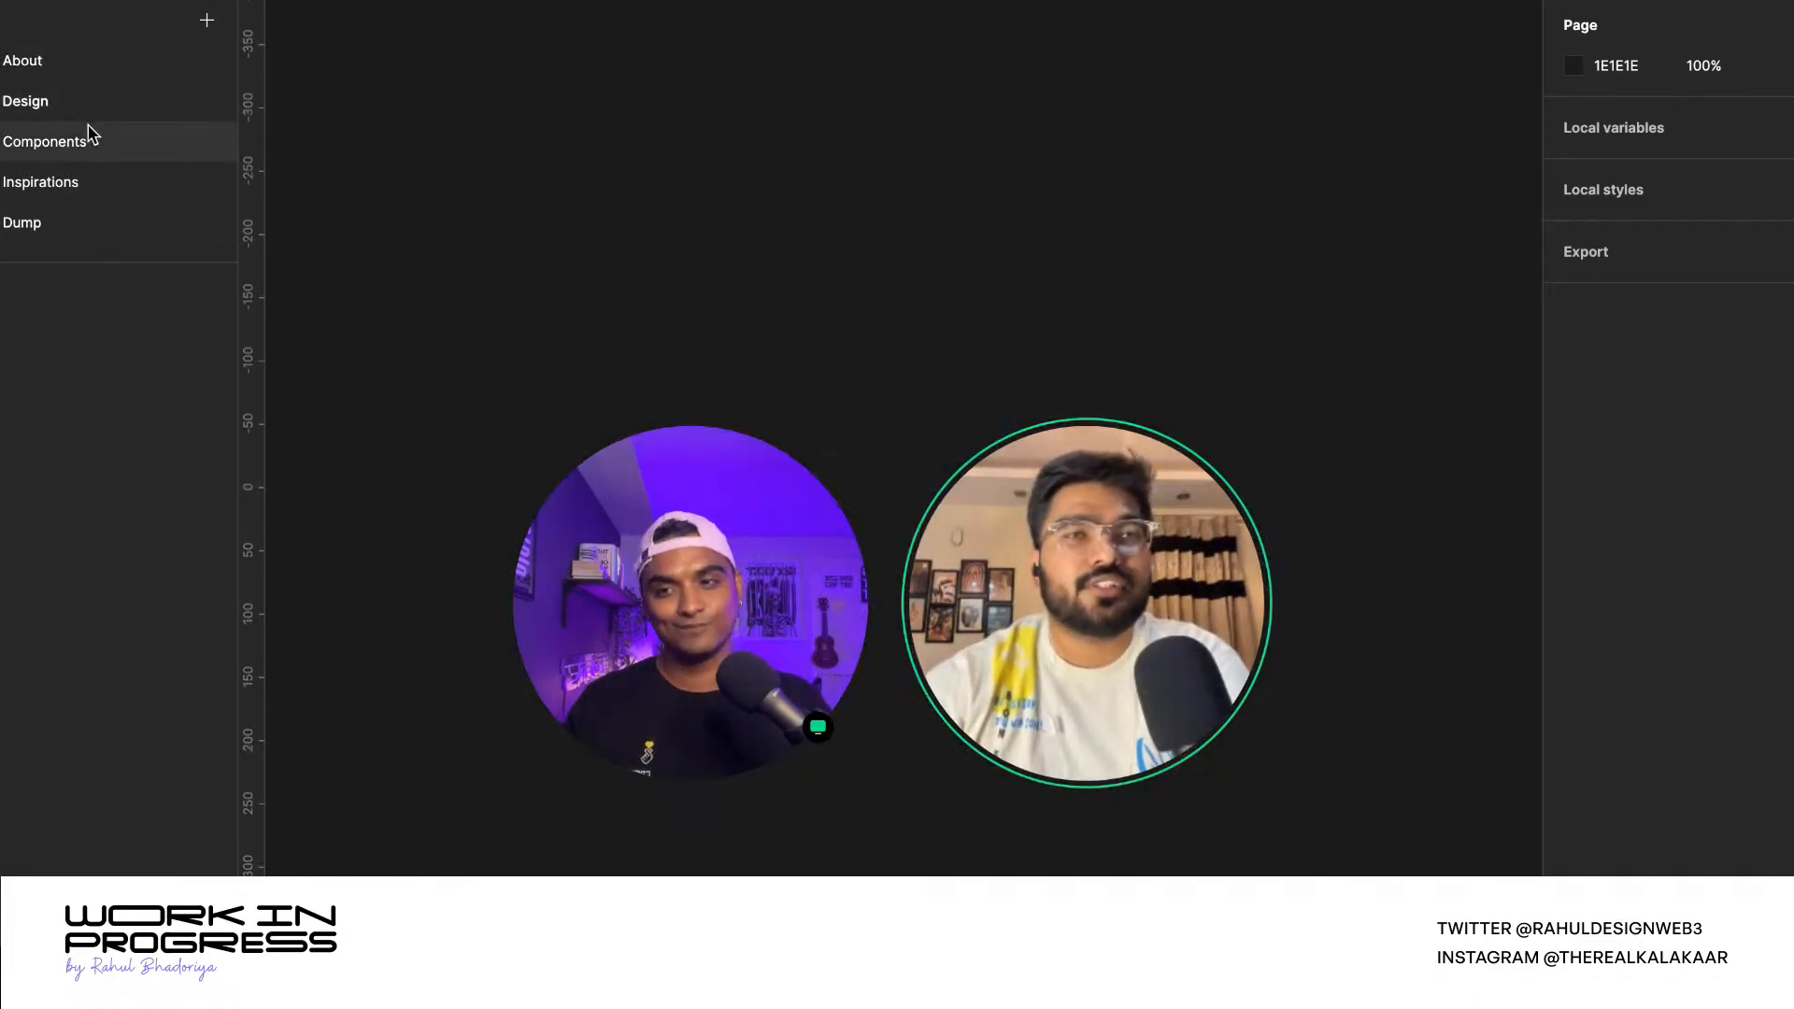
left_click(100, 179)
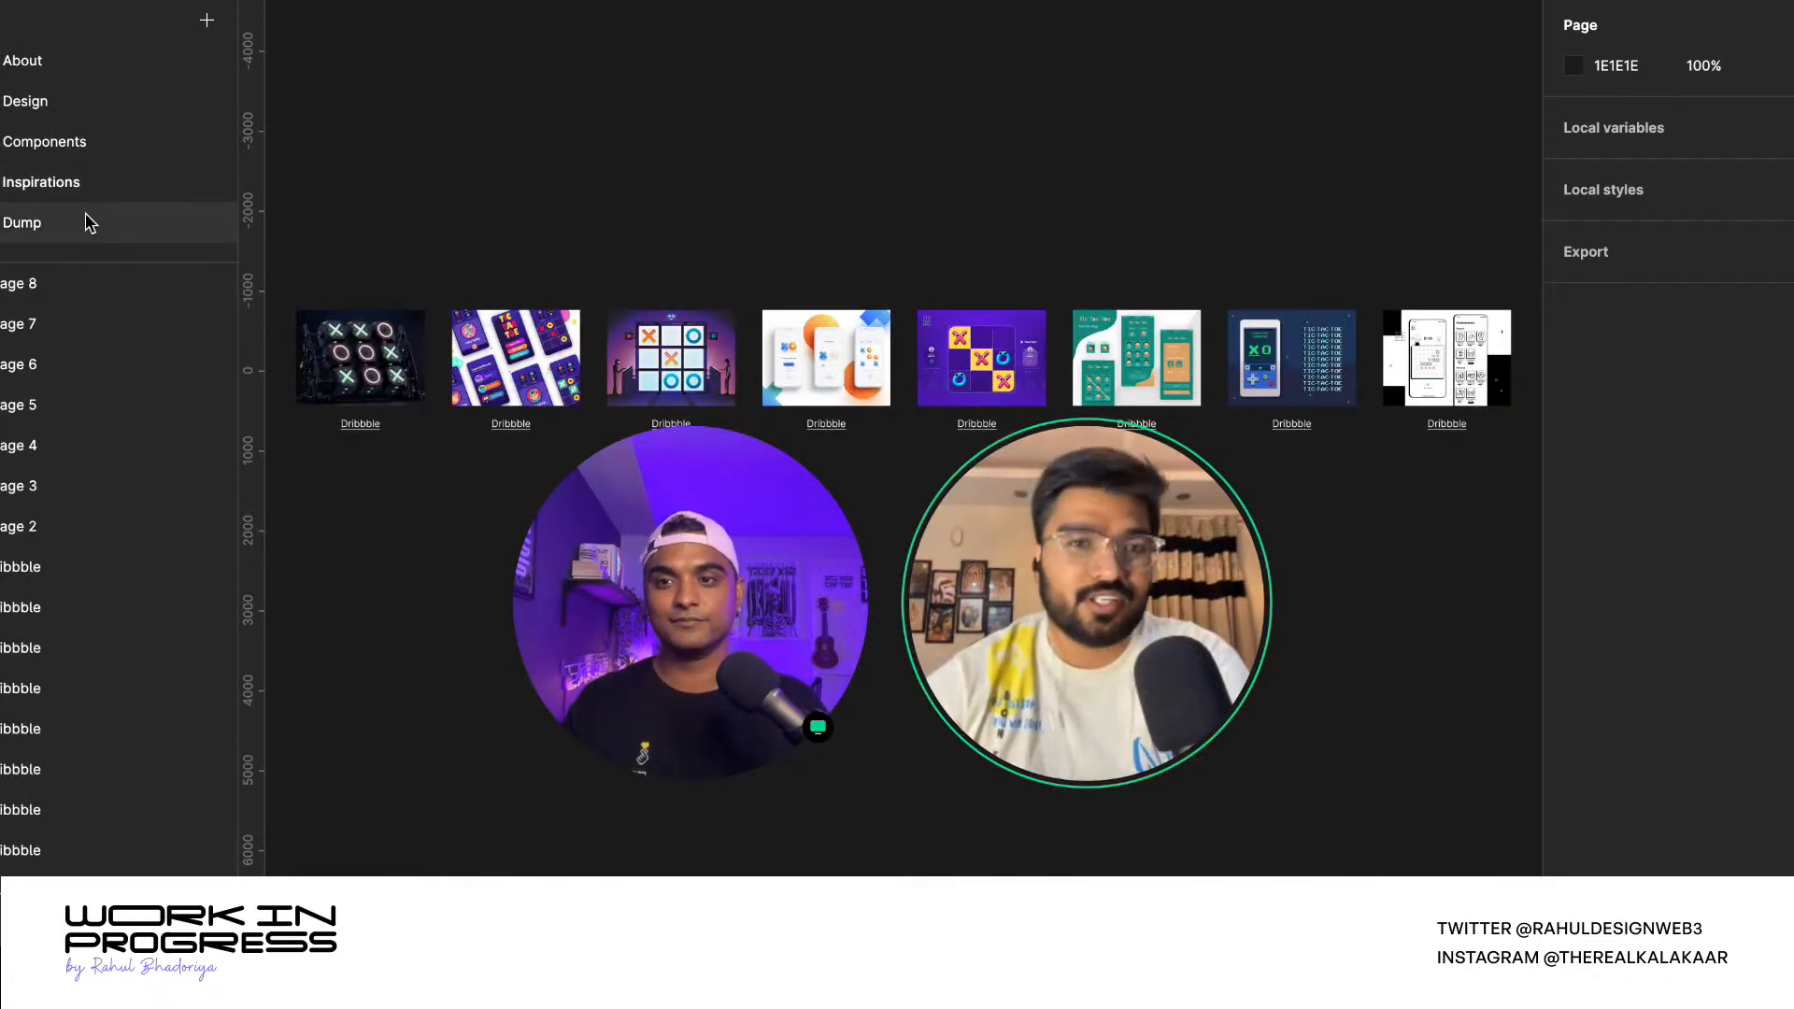
left_click(60, 60)
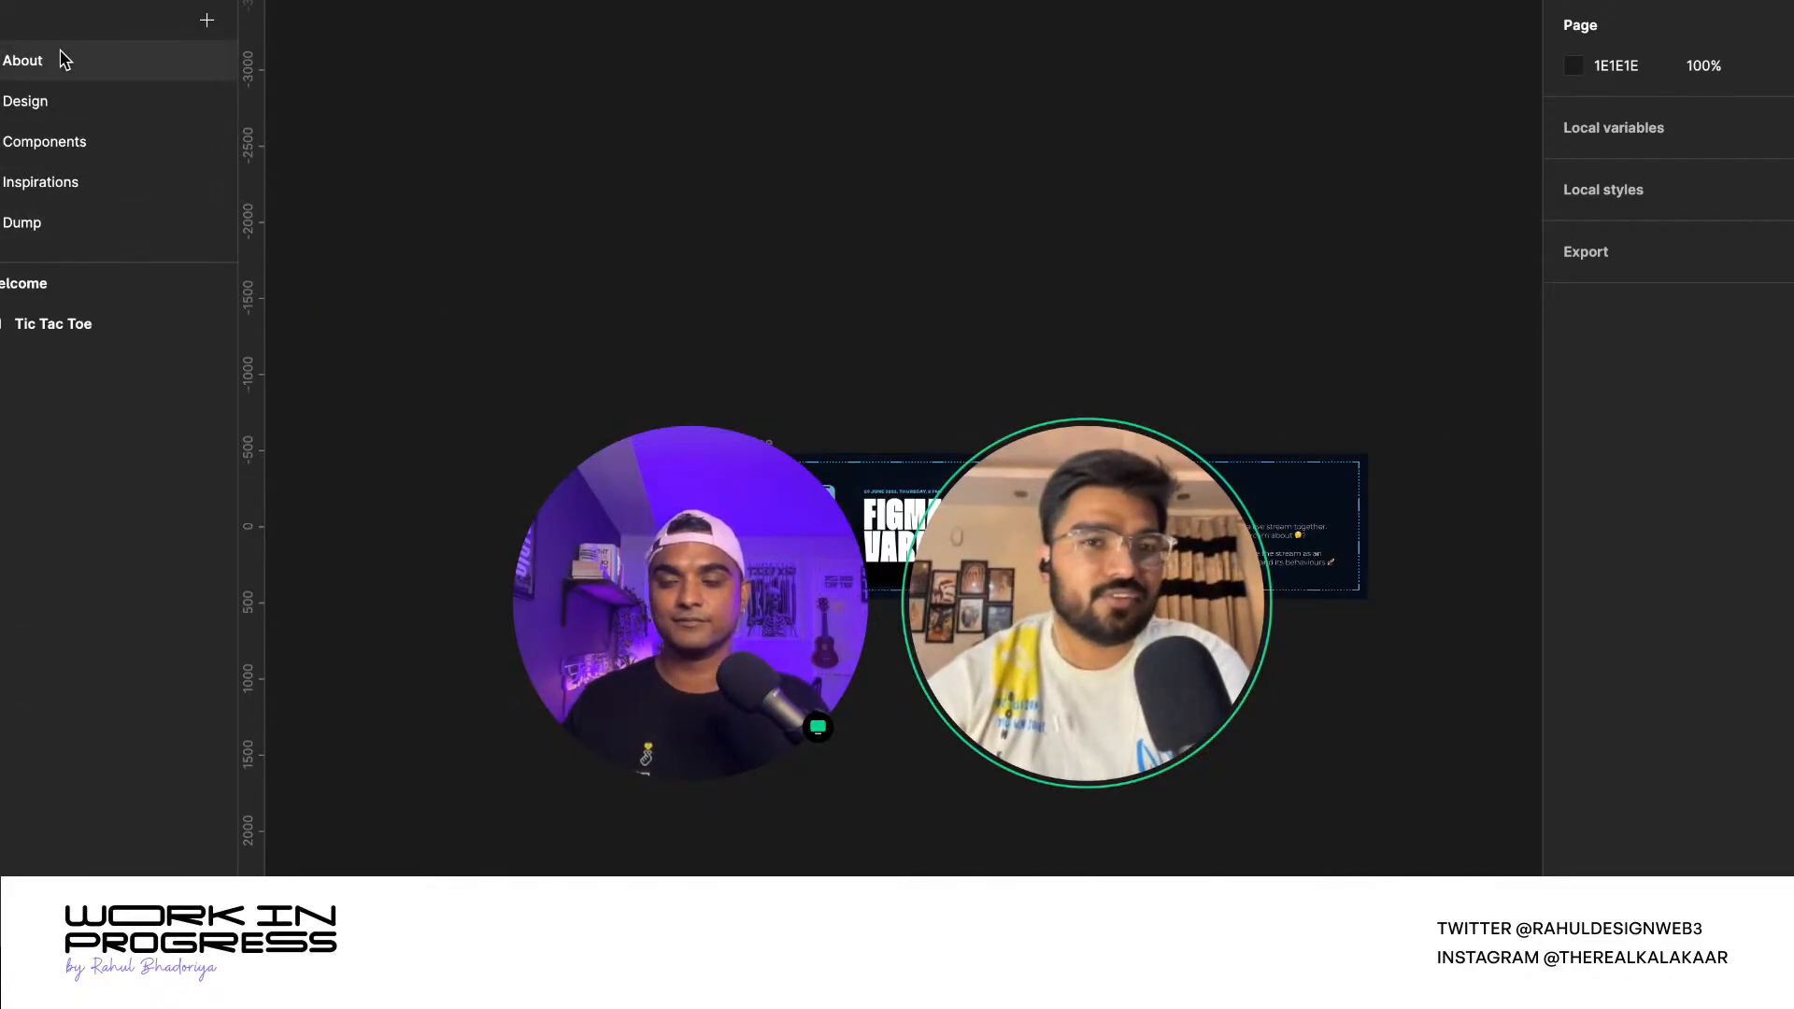
left_click(65, 221)
left_click(64, 199)
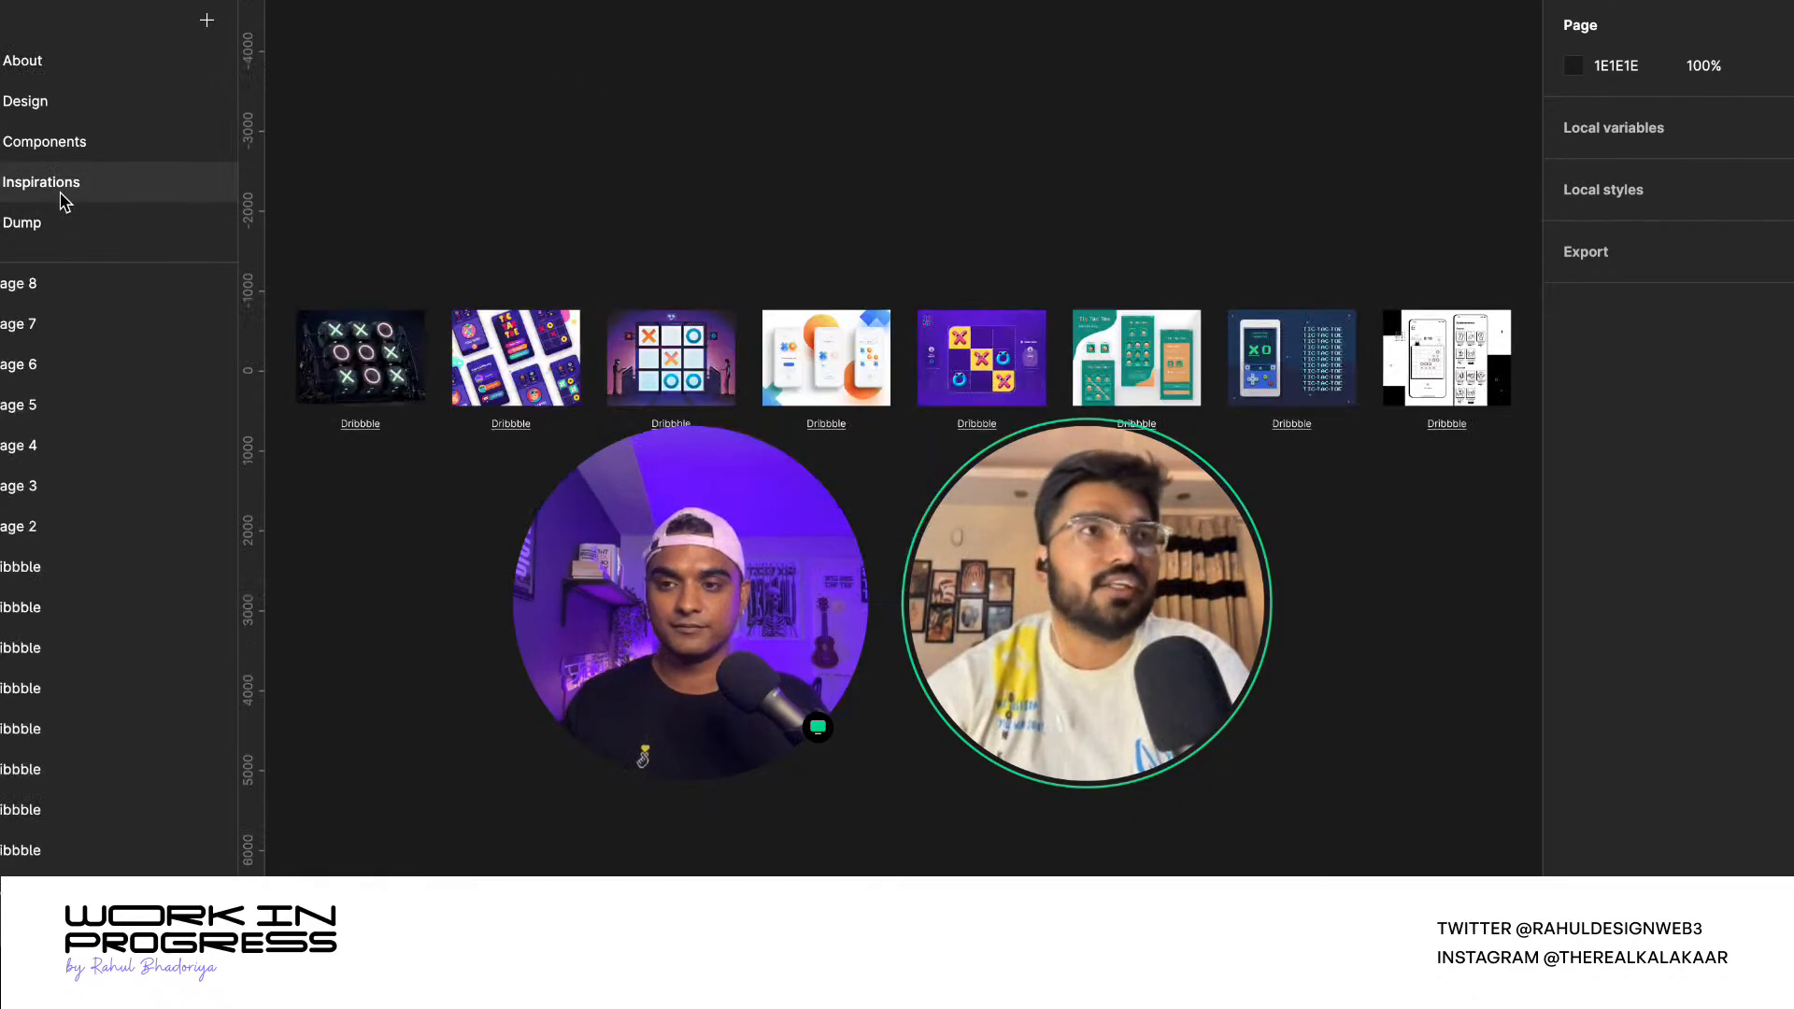
- Fit the row of Dribbble shots in view and move the call window below it
scroll(744, 224, "down", 3)
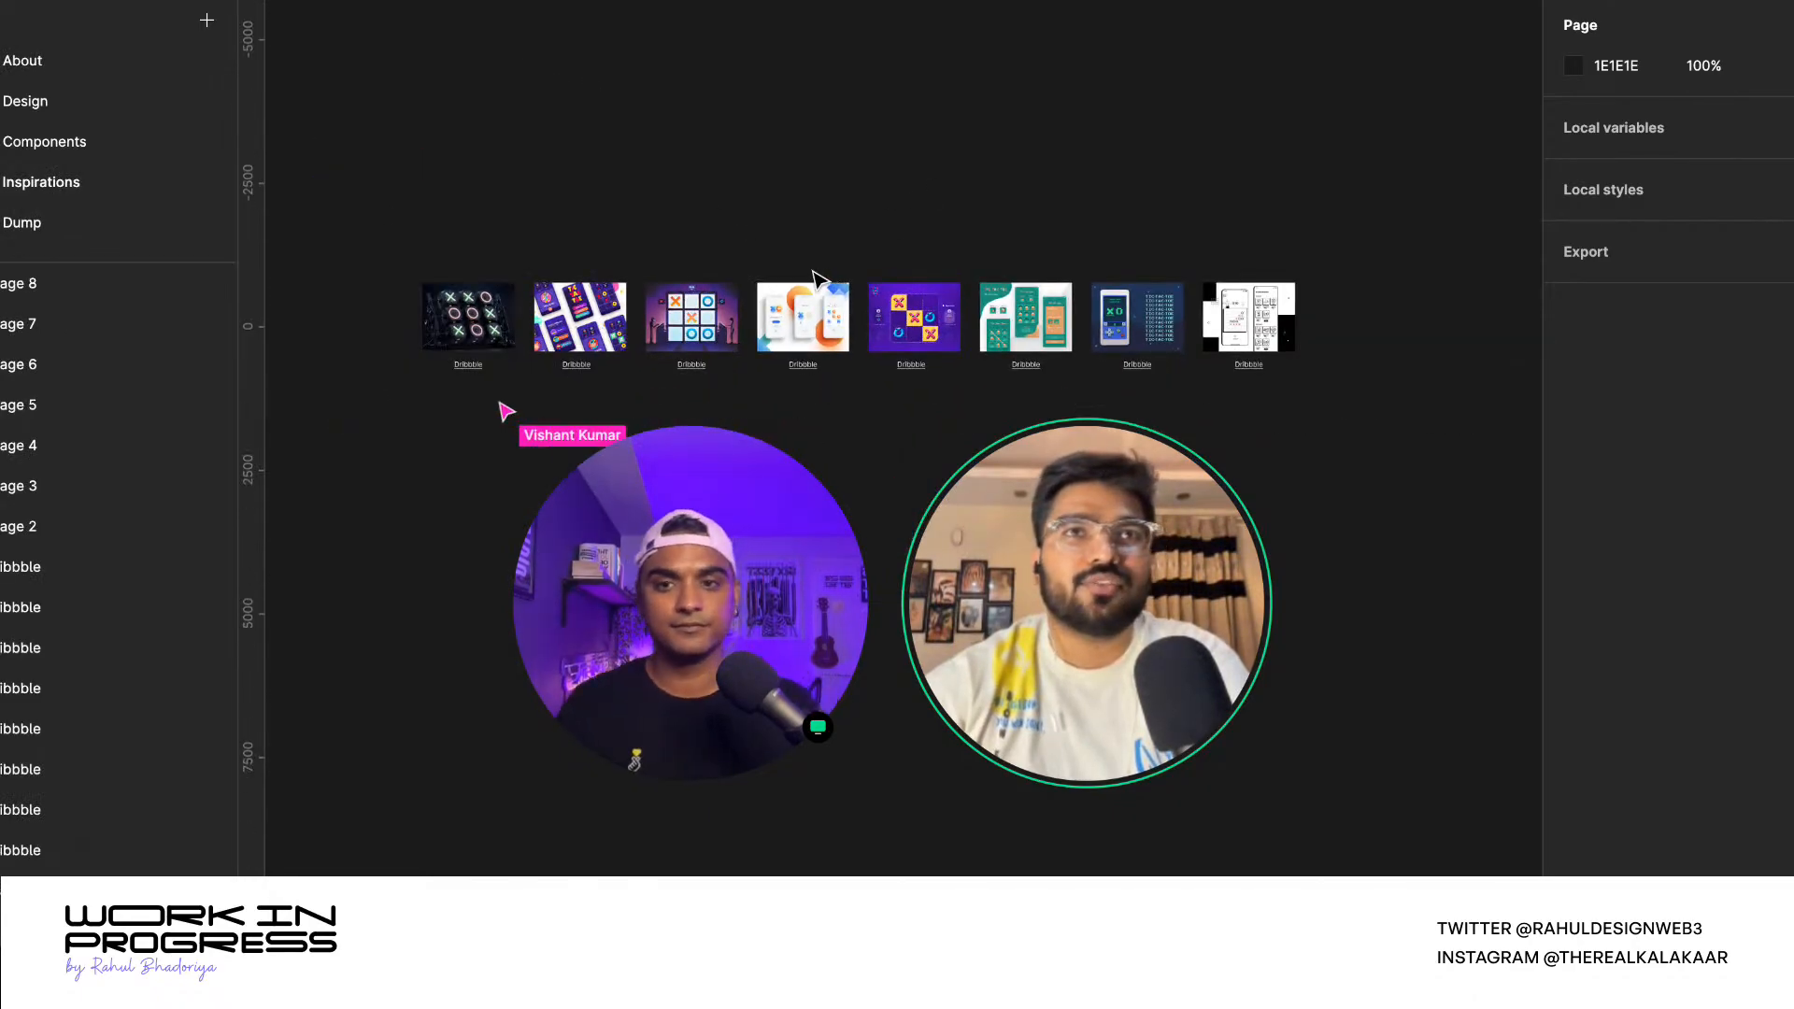
scroll(558, 365, "up", 2)
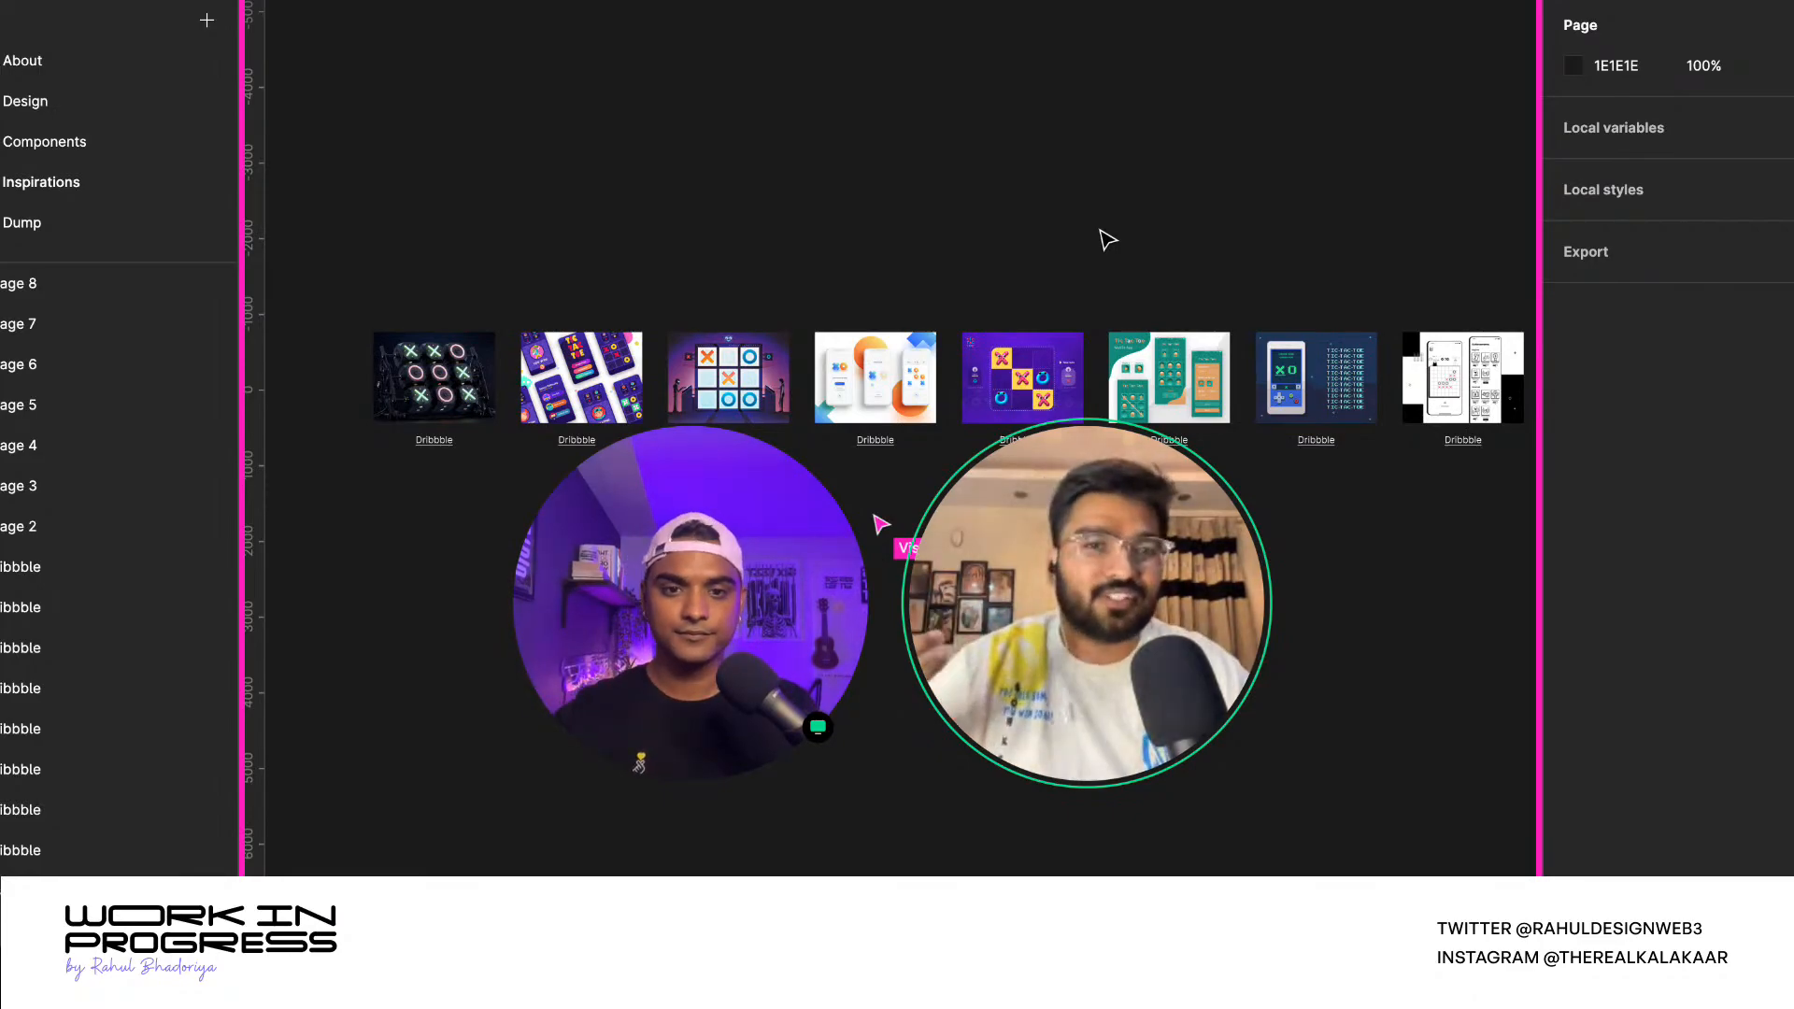
mouse_move(1061, 510)
left_click_drag(1061, 510, 1046, 577)
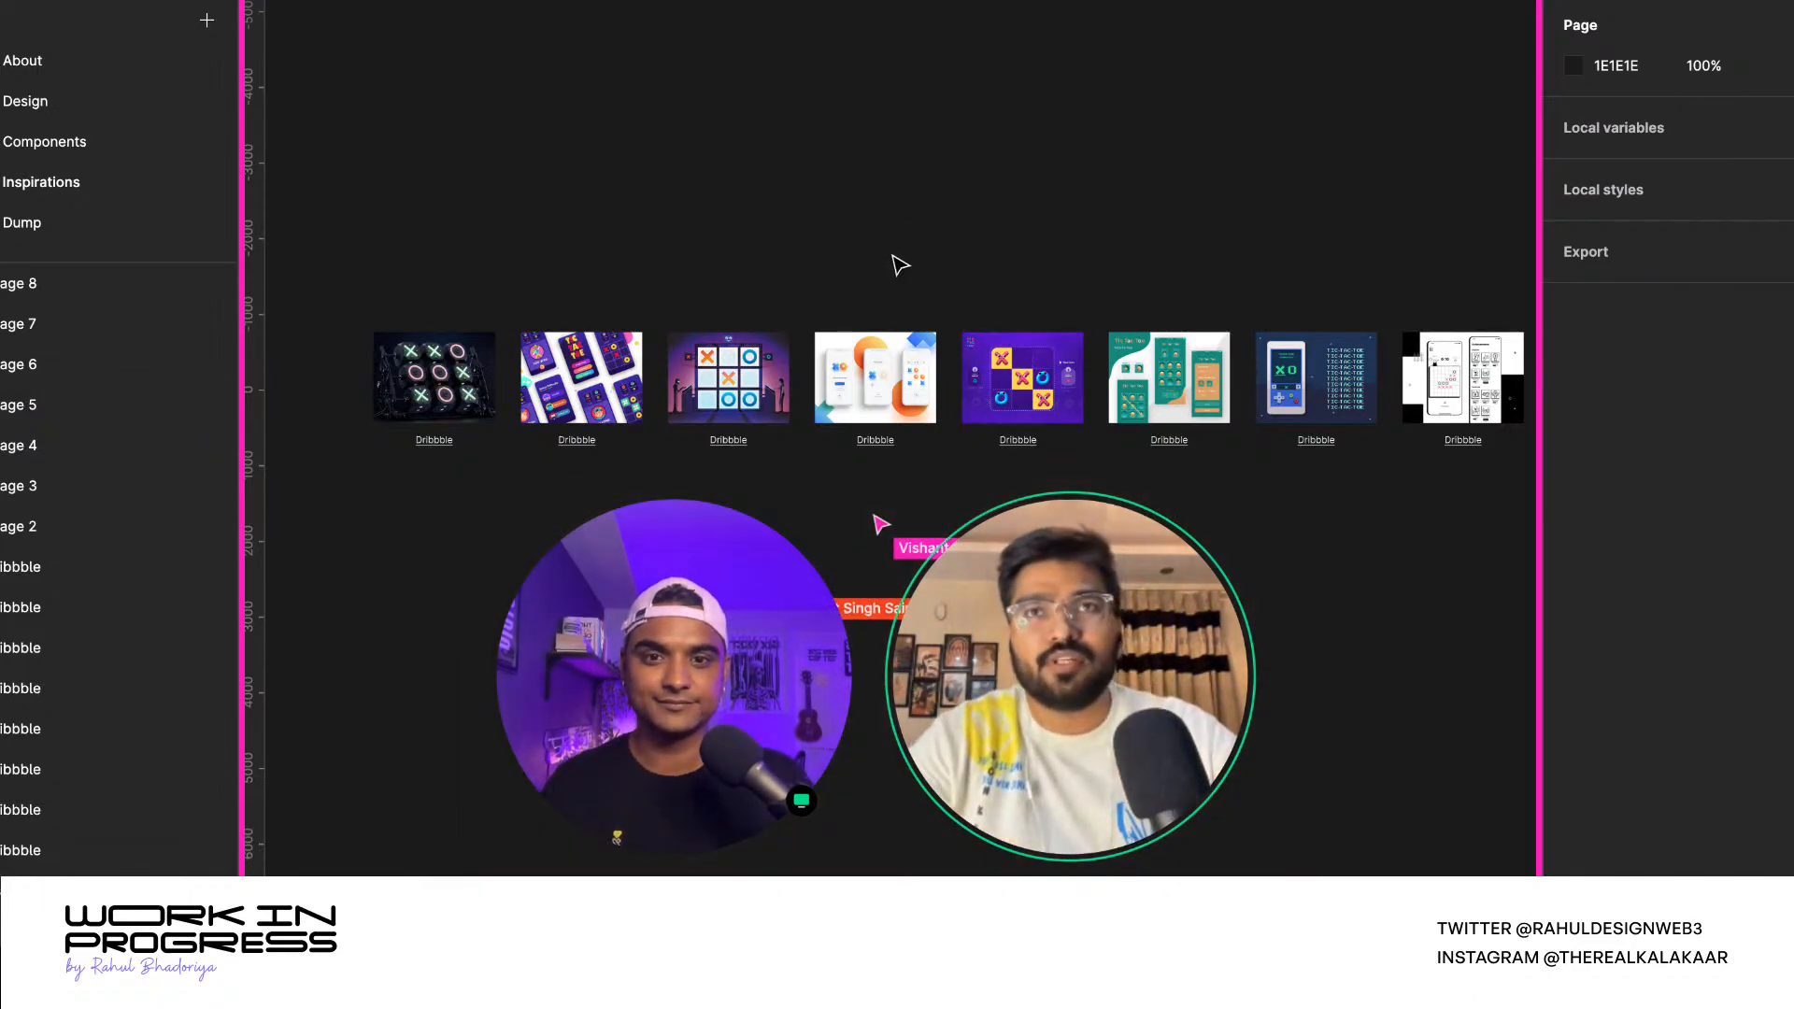
- Examine the green Tic Tac Toe mobile app shot and the purple phone screens shot up close
scroll(1173, 379, "up", 5)
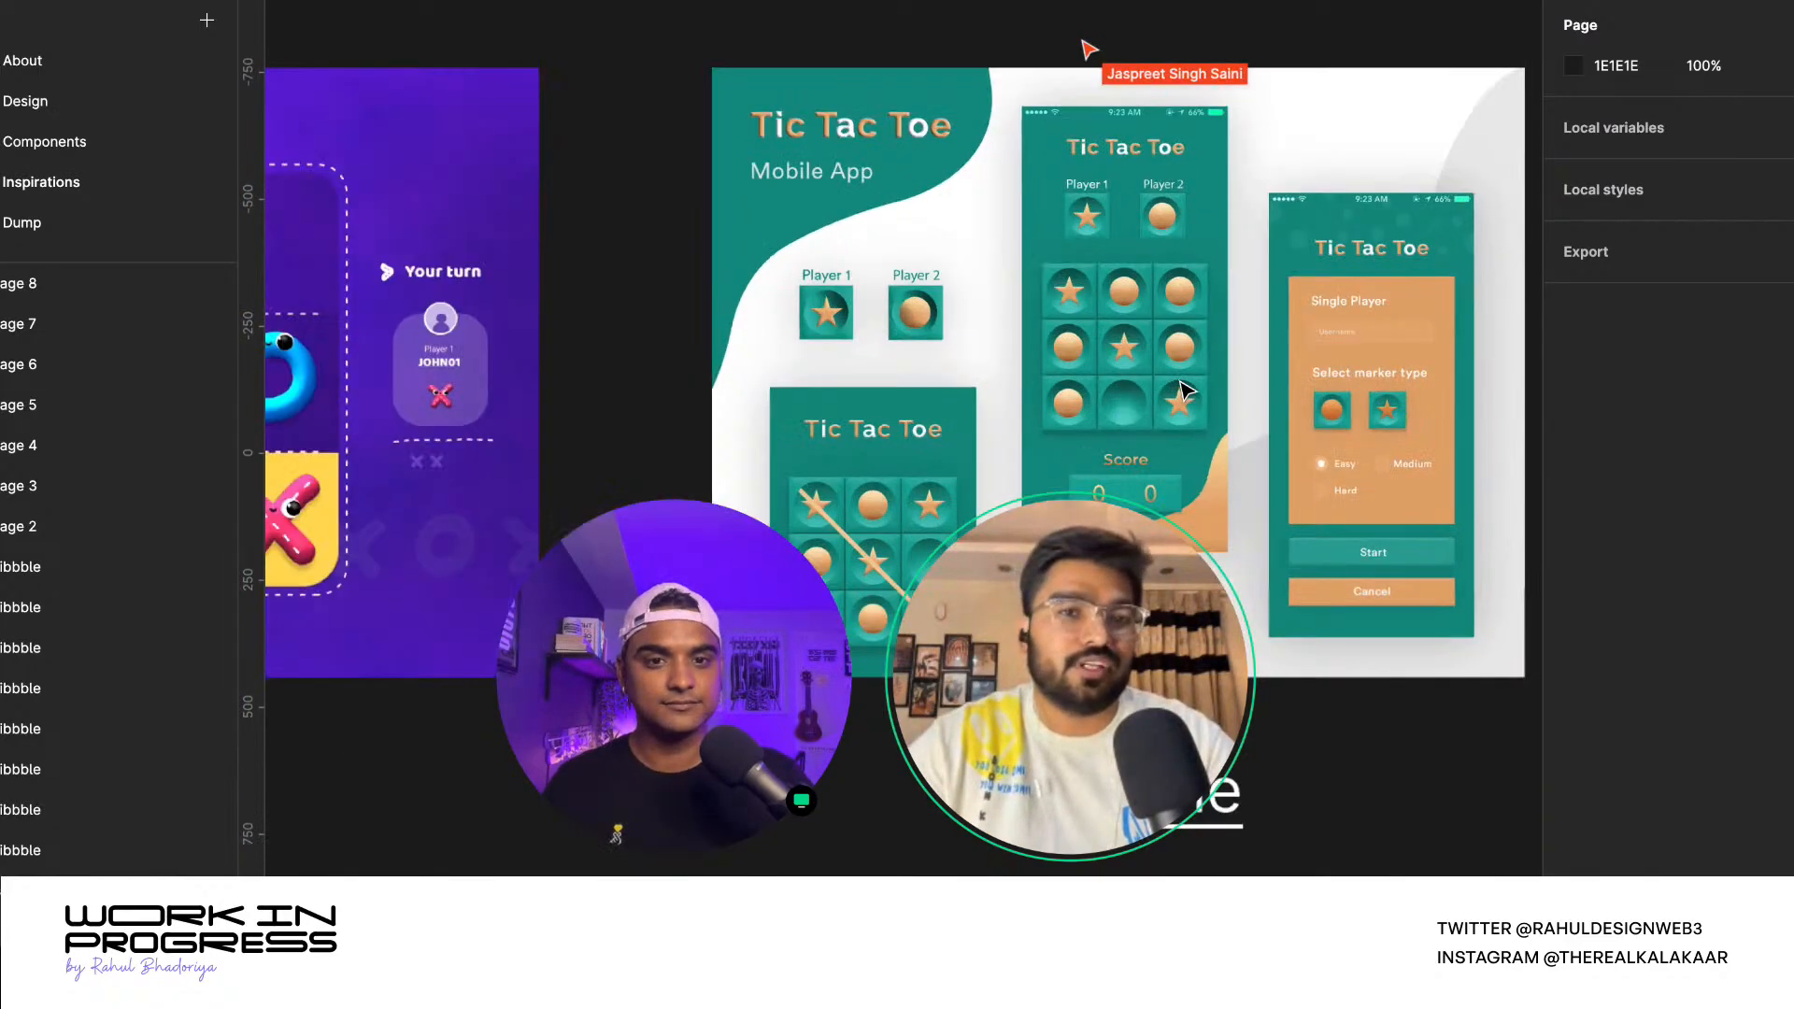
scroll(1105, 390, "down", 5)
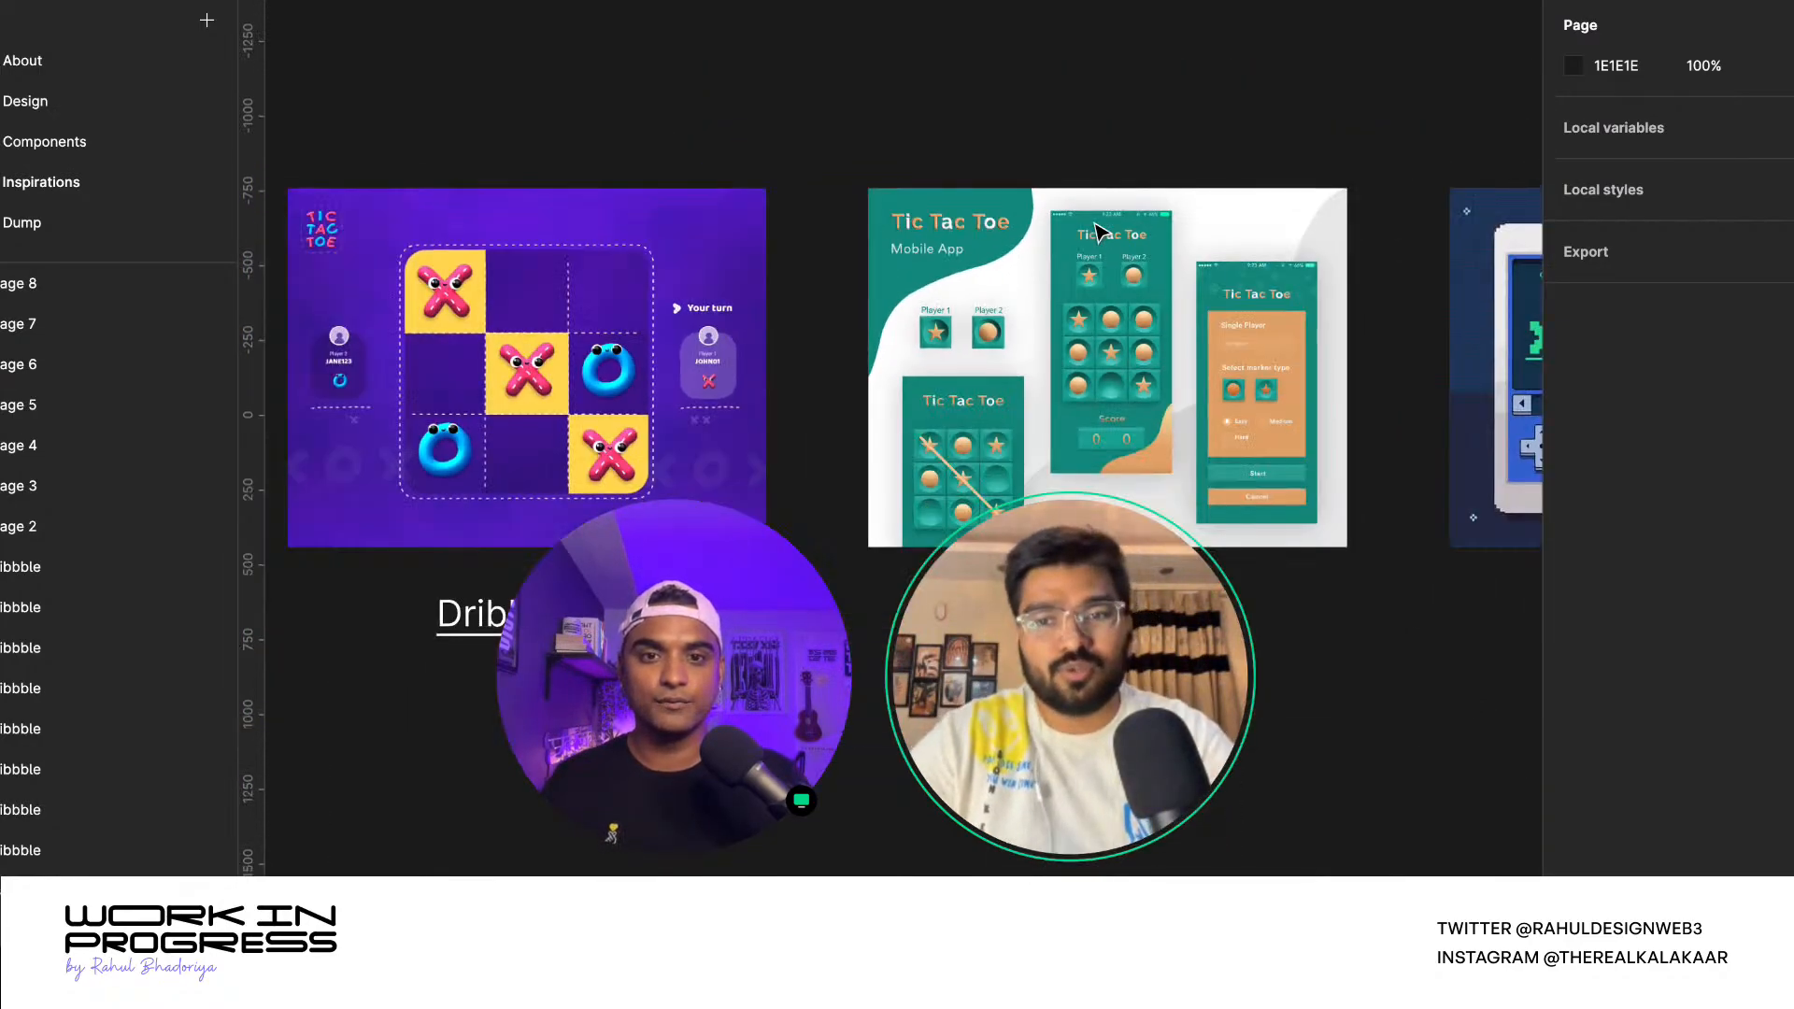
scroll(1084, 238, "down", 6)
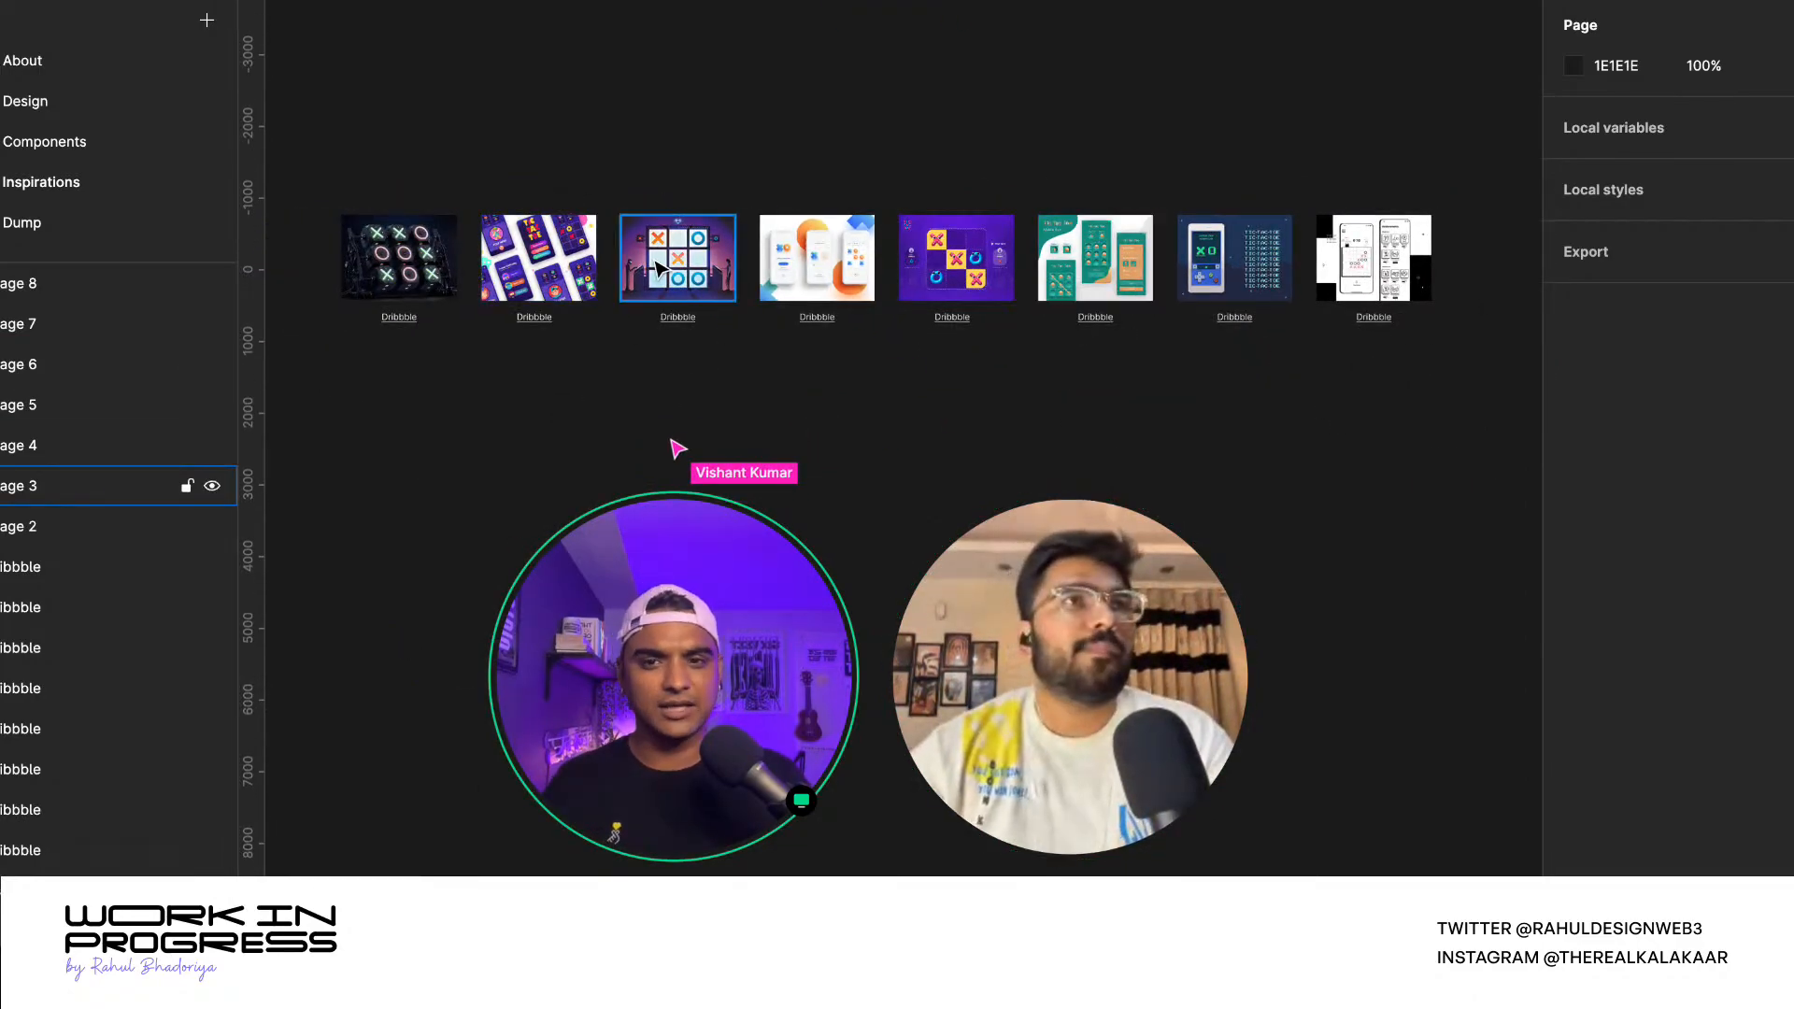
scroll(408, 273, "up", 4)
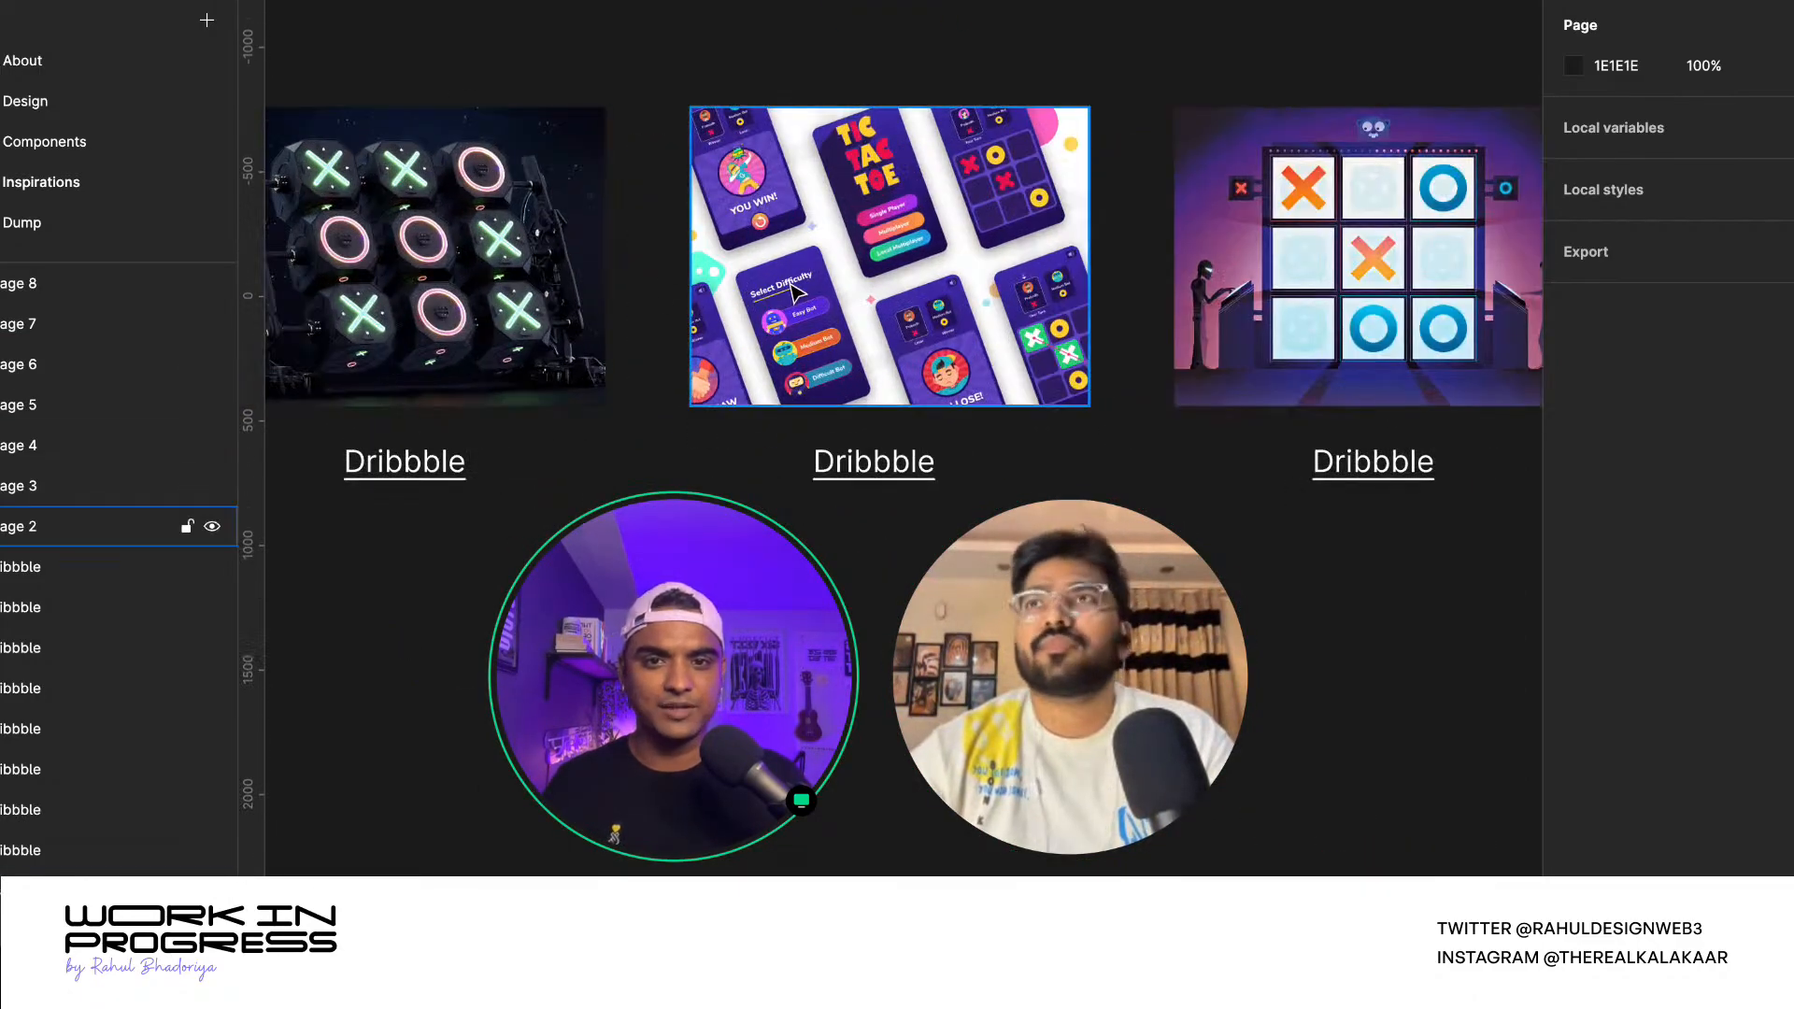
scroll(793, 292, "down", 4)
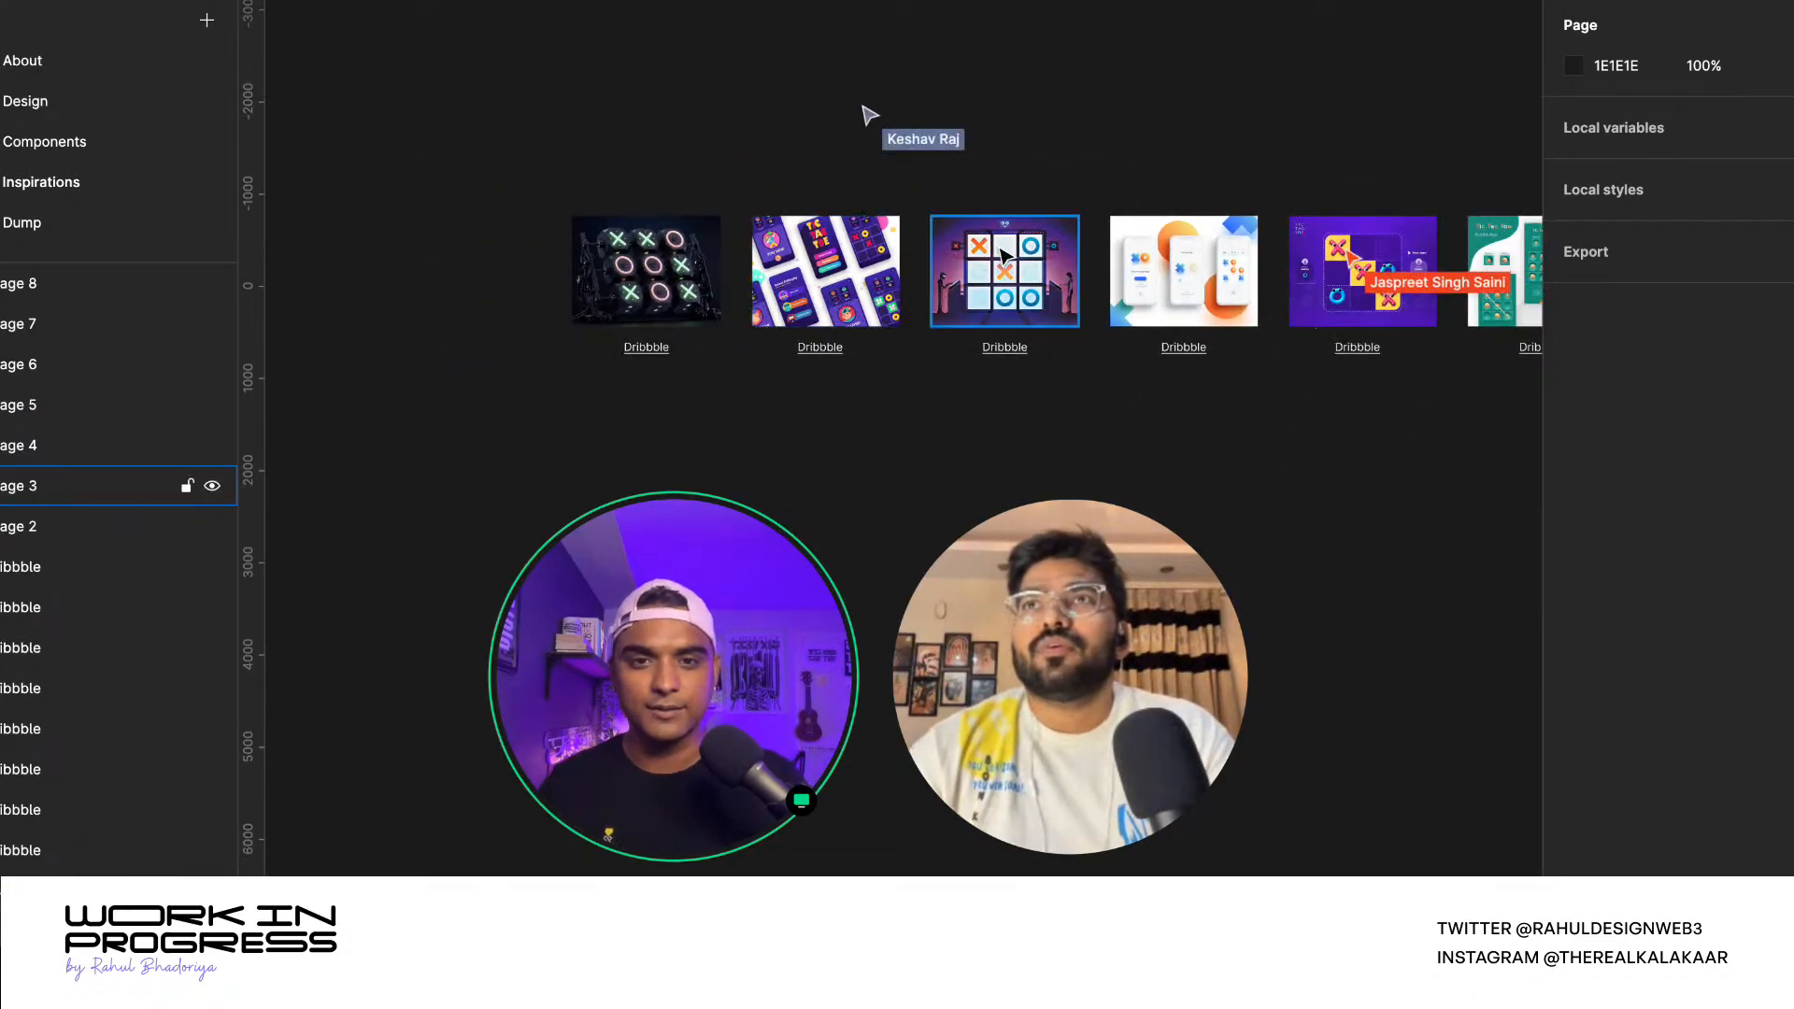
- Examine the tic-tac-toe board shot with two players at consoles up close against its neighbouring shots, leaving nothing selected
scroll(1004, 257, "up", 6)
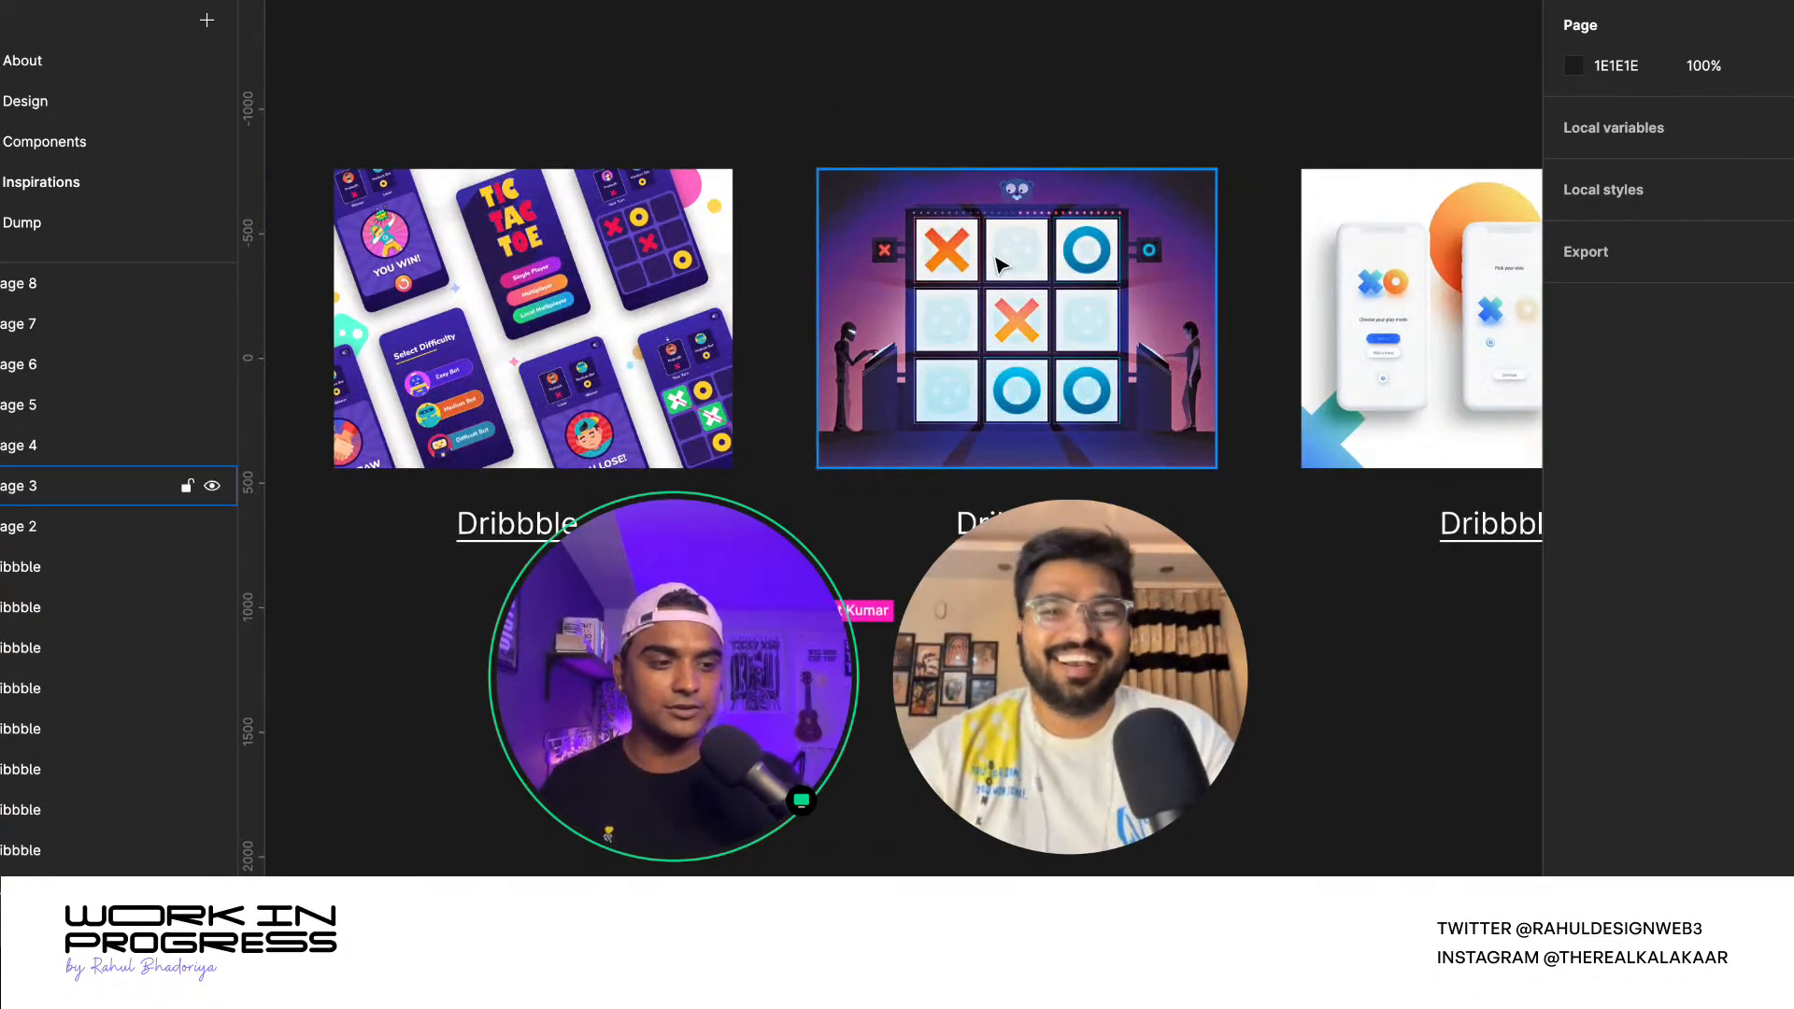
scroll(981, 280, "down", 4)
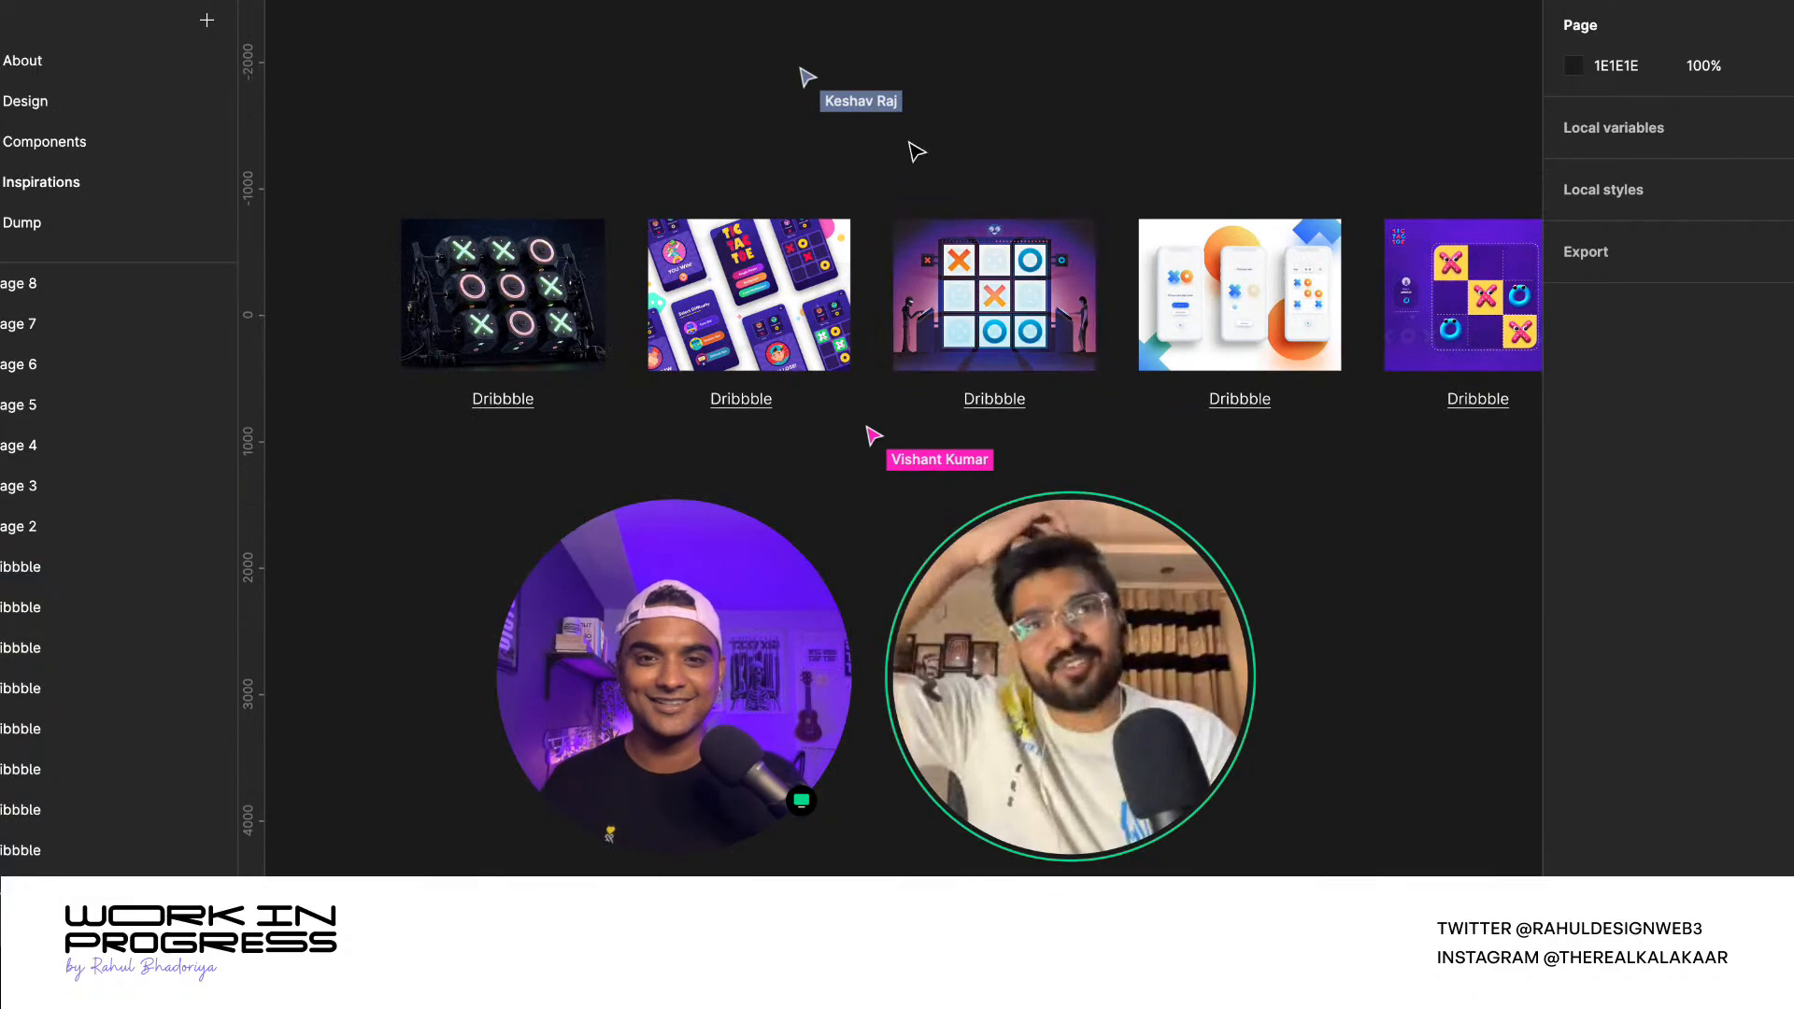
scroll(985, 308, "up", 6)
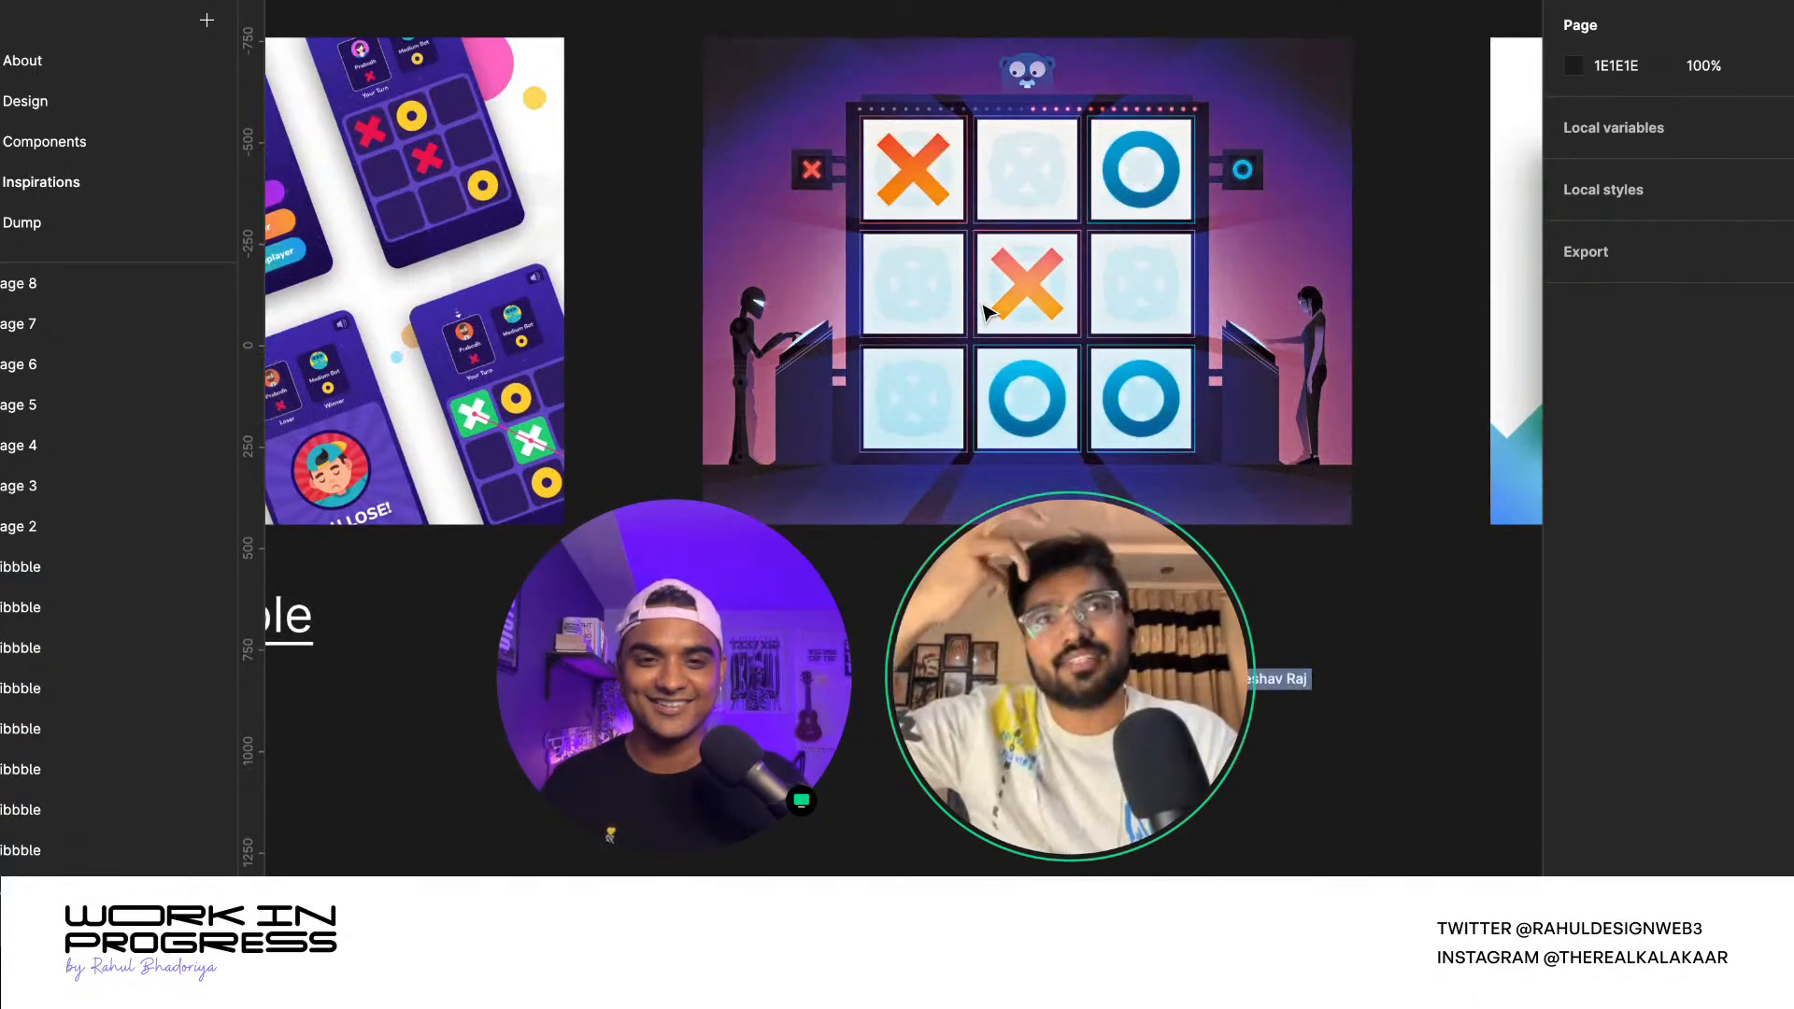
scroll(984, 309, "down", 1)
scroll(985, 308, "down", 4)
left_click(948, 301)
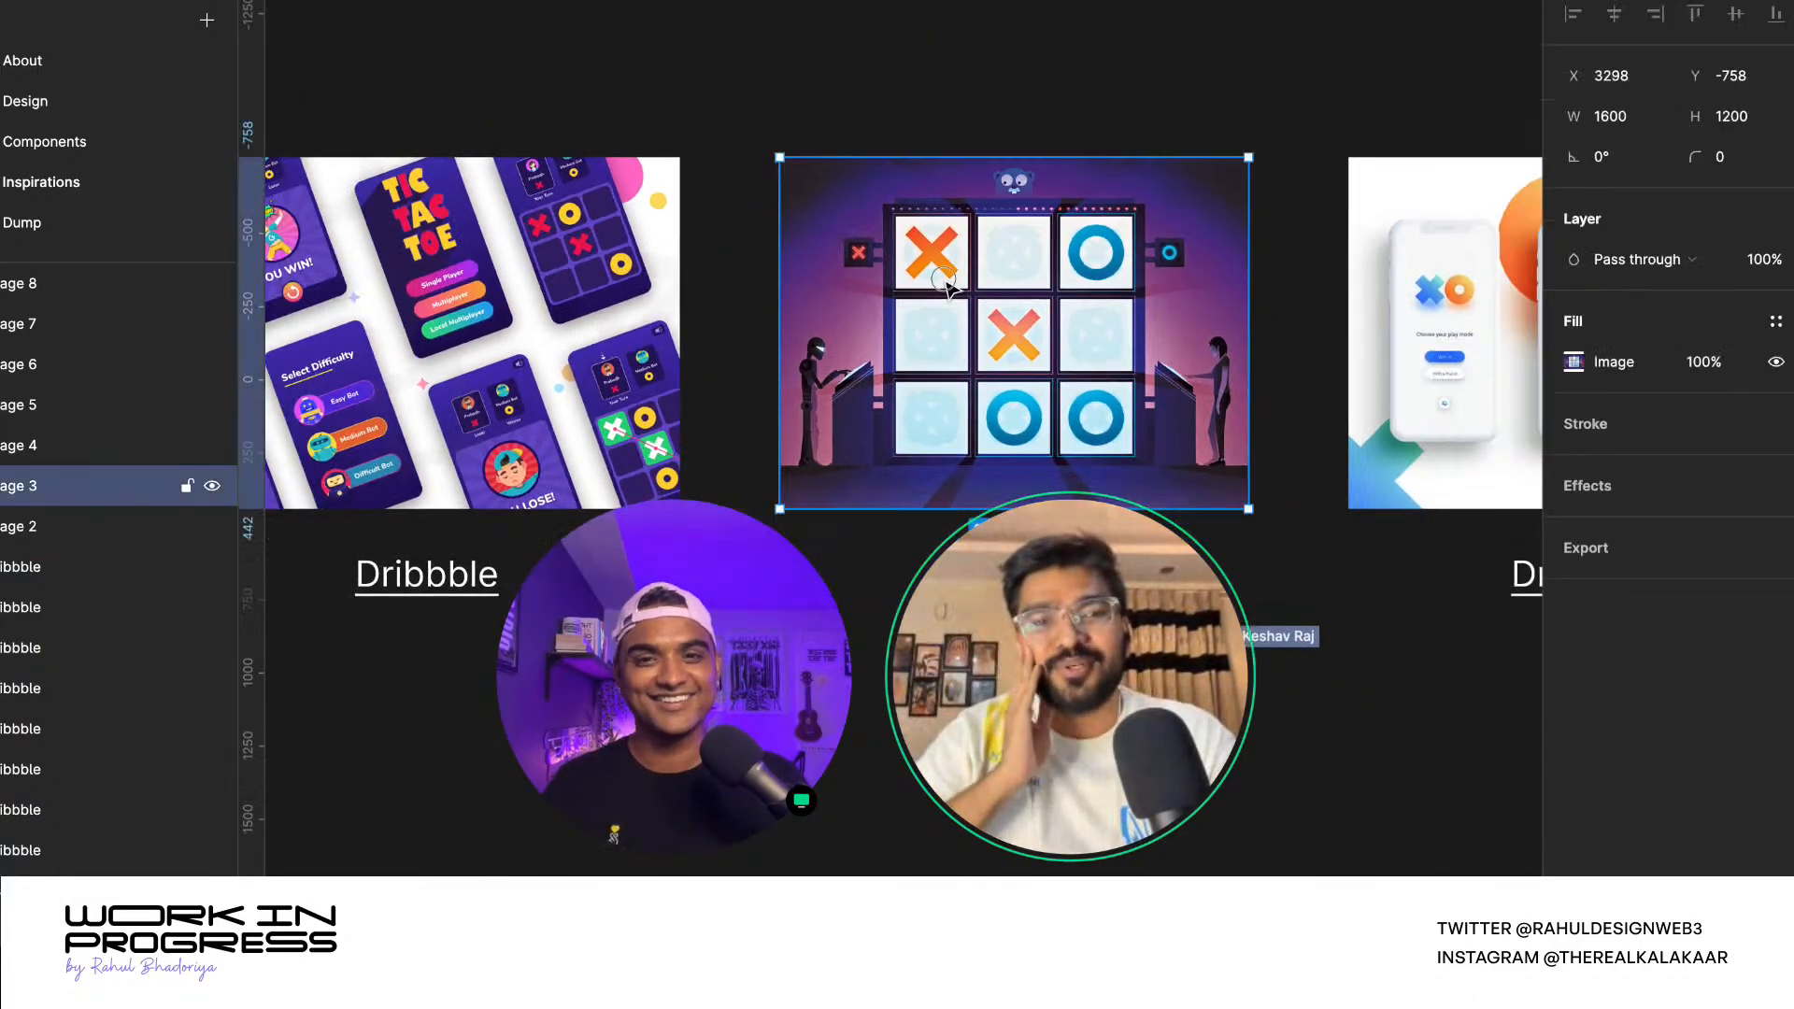
left_click(781, 152)
scroll(951, 381, "down", 3)
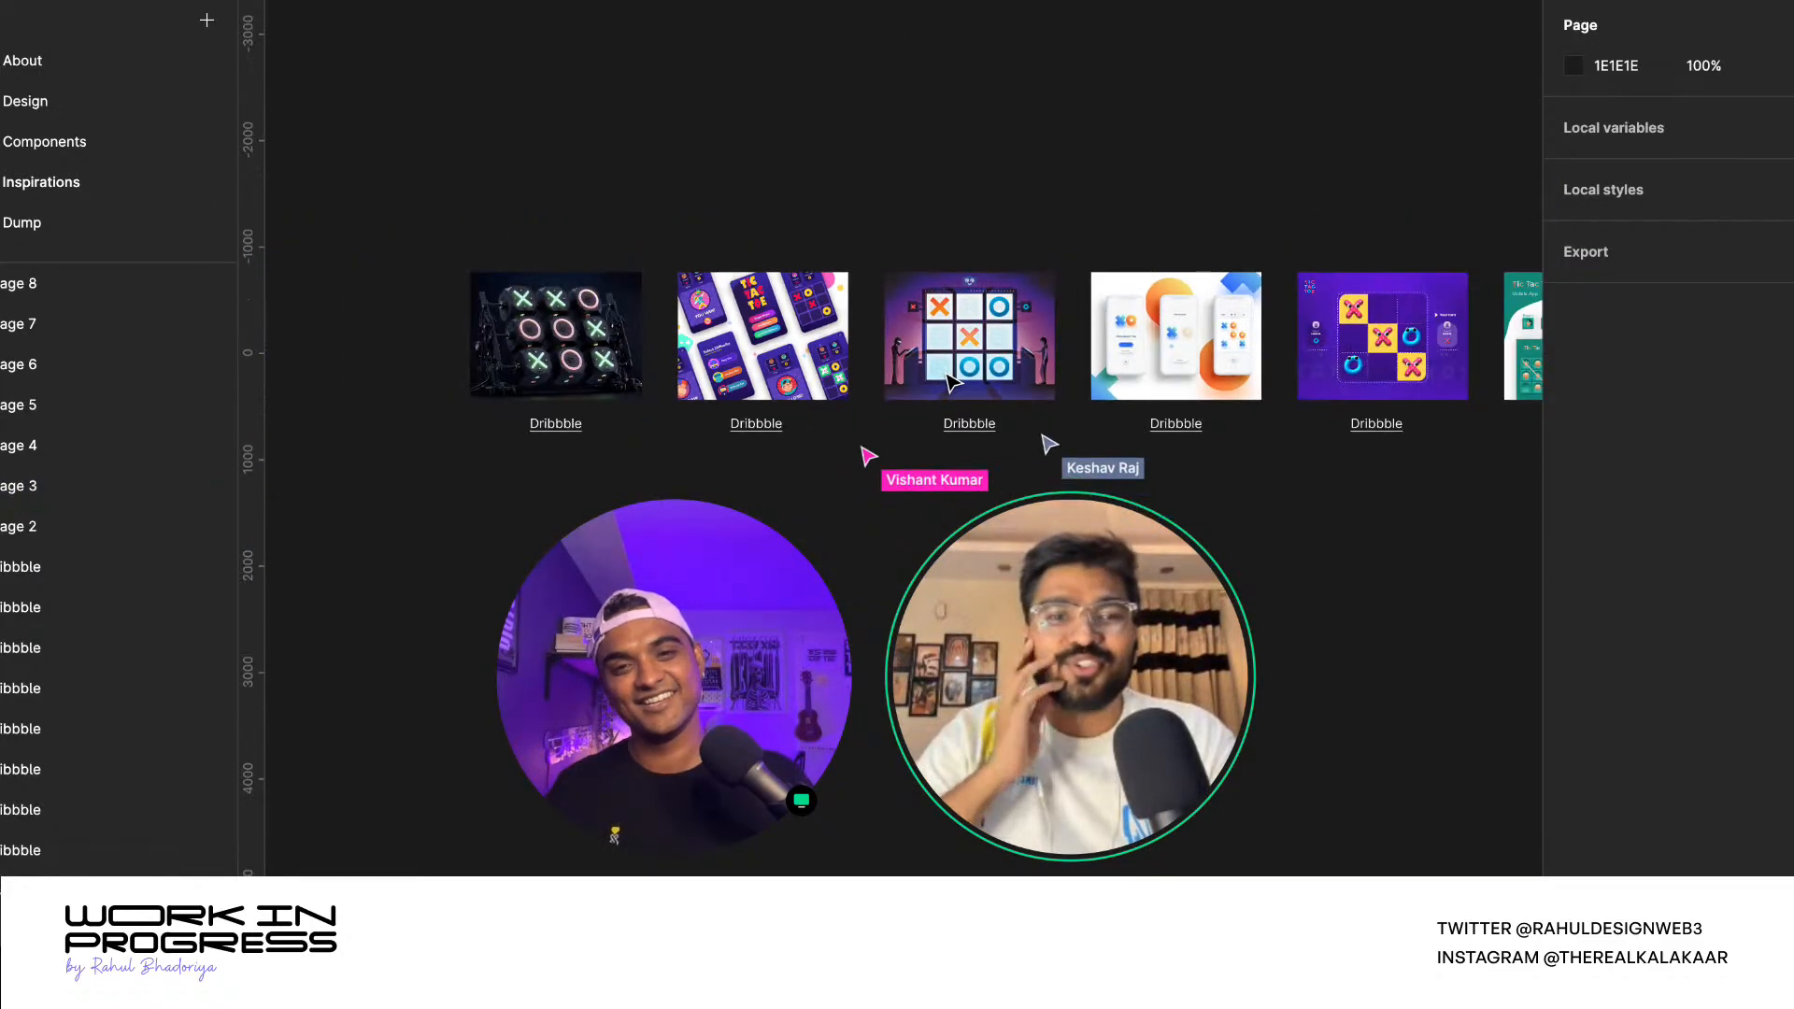
scroll(905, 227, "up", 5)
left_click(906, 225)
scroll(911, 210, "down", 3)
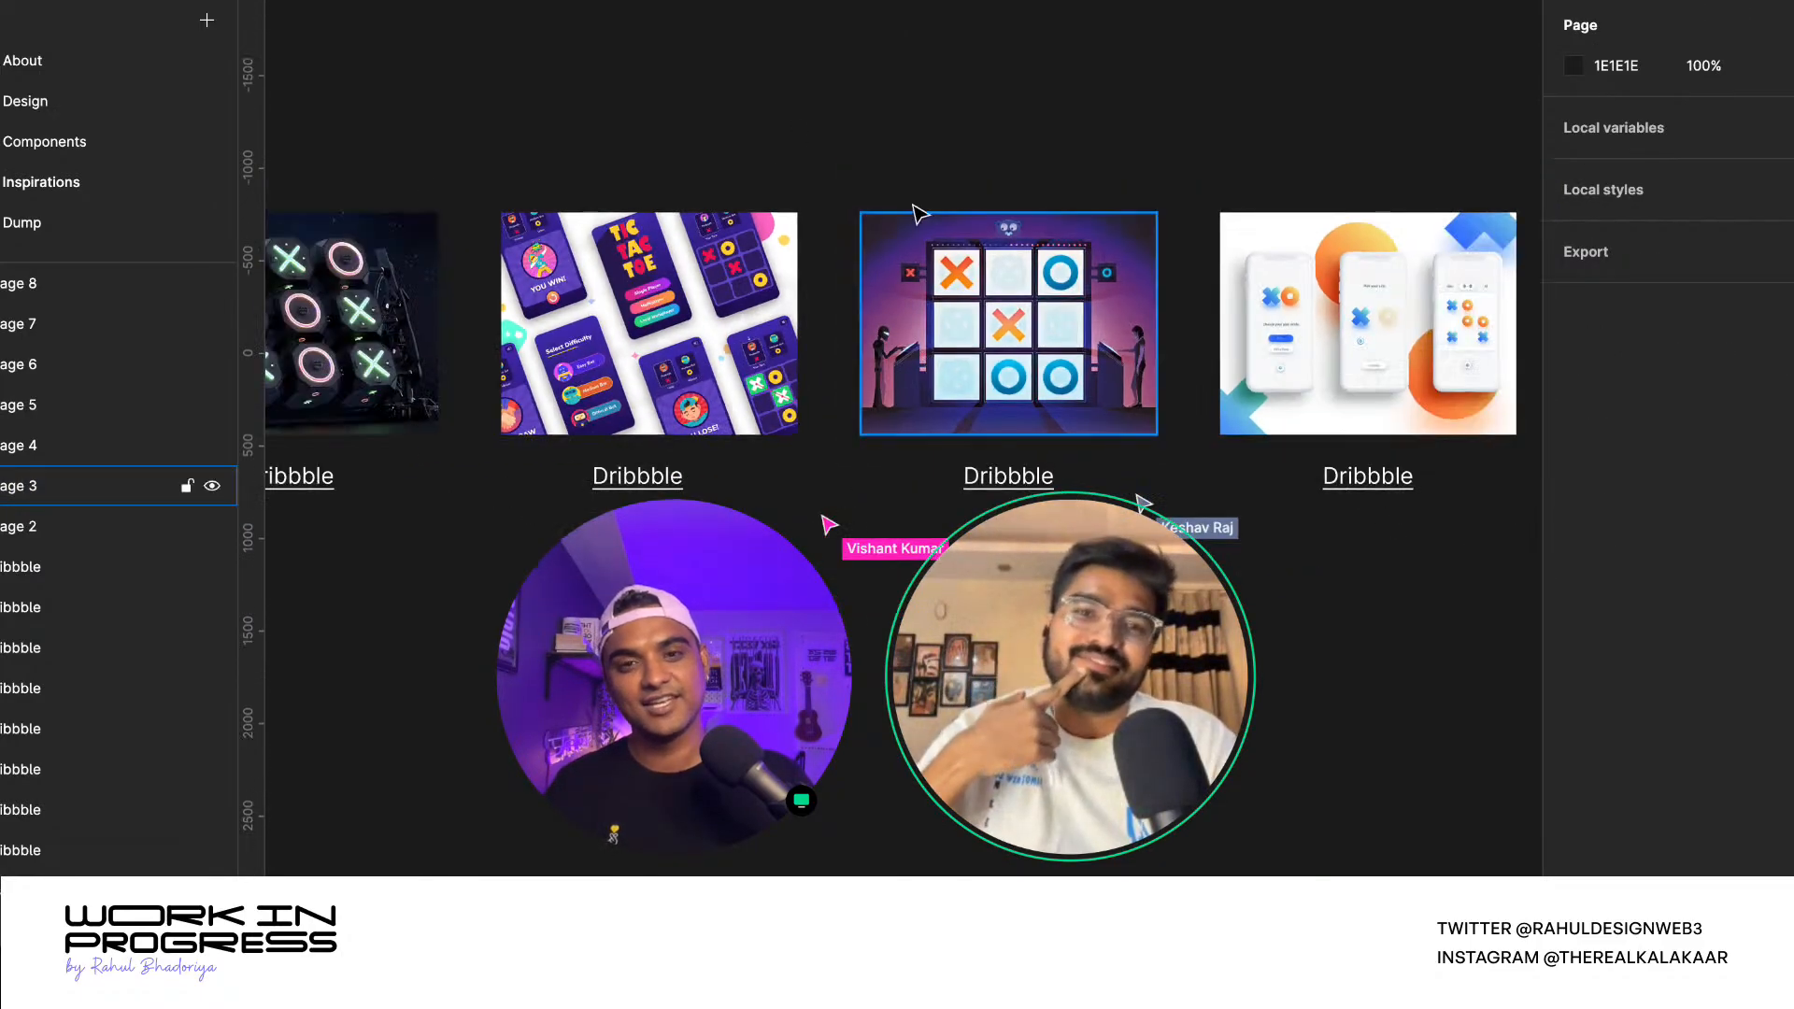
left_click(913, 157)
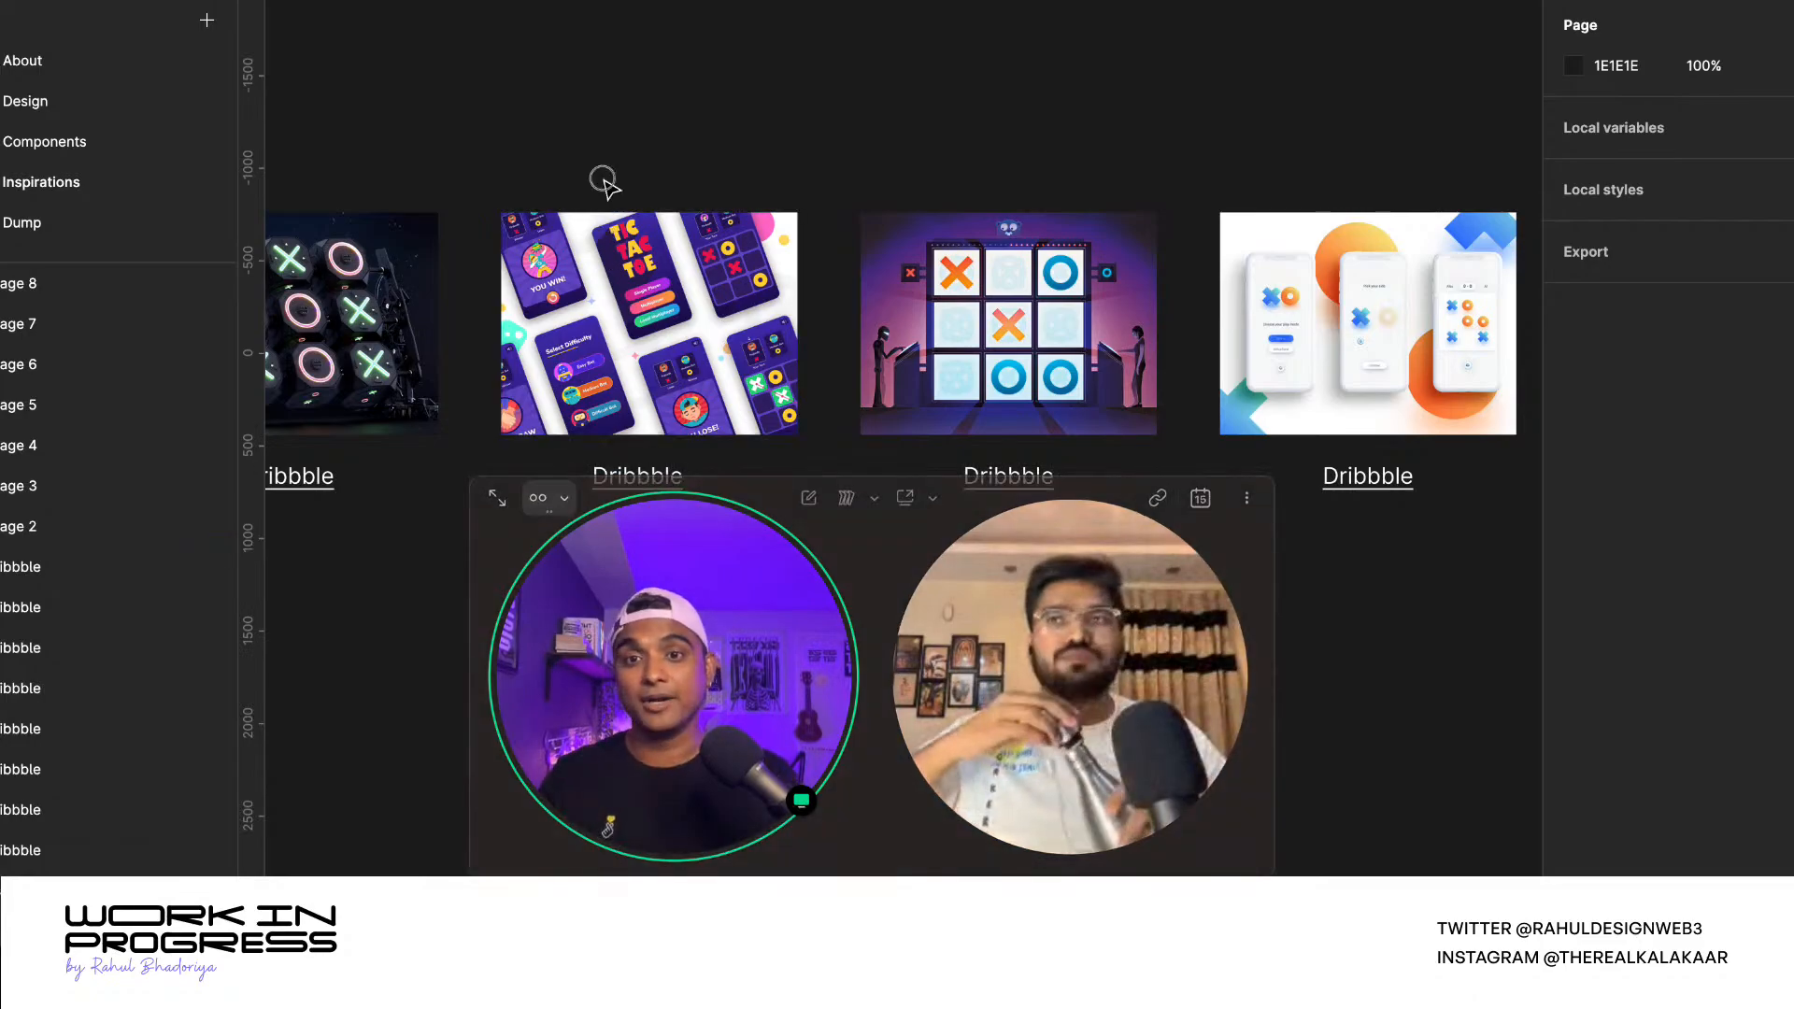
- Look over the whole row of Dribbble tic-tac-toe shots on the Inspirations page
scroll(837, 316, "down", 3)
scroll(838, 322, "down", 3)
scroll(861, 372, "up", 2)
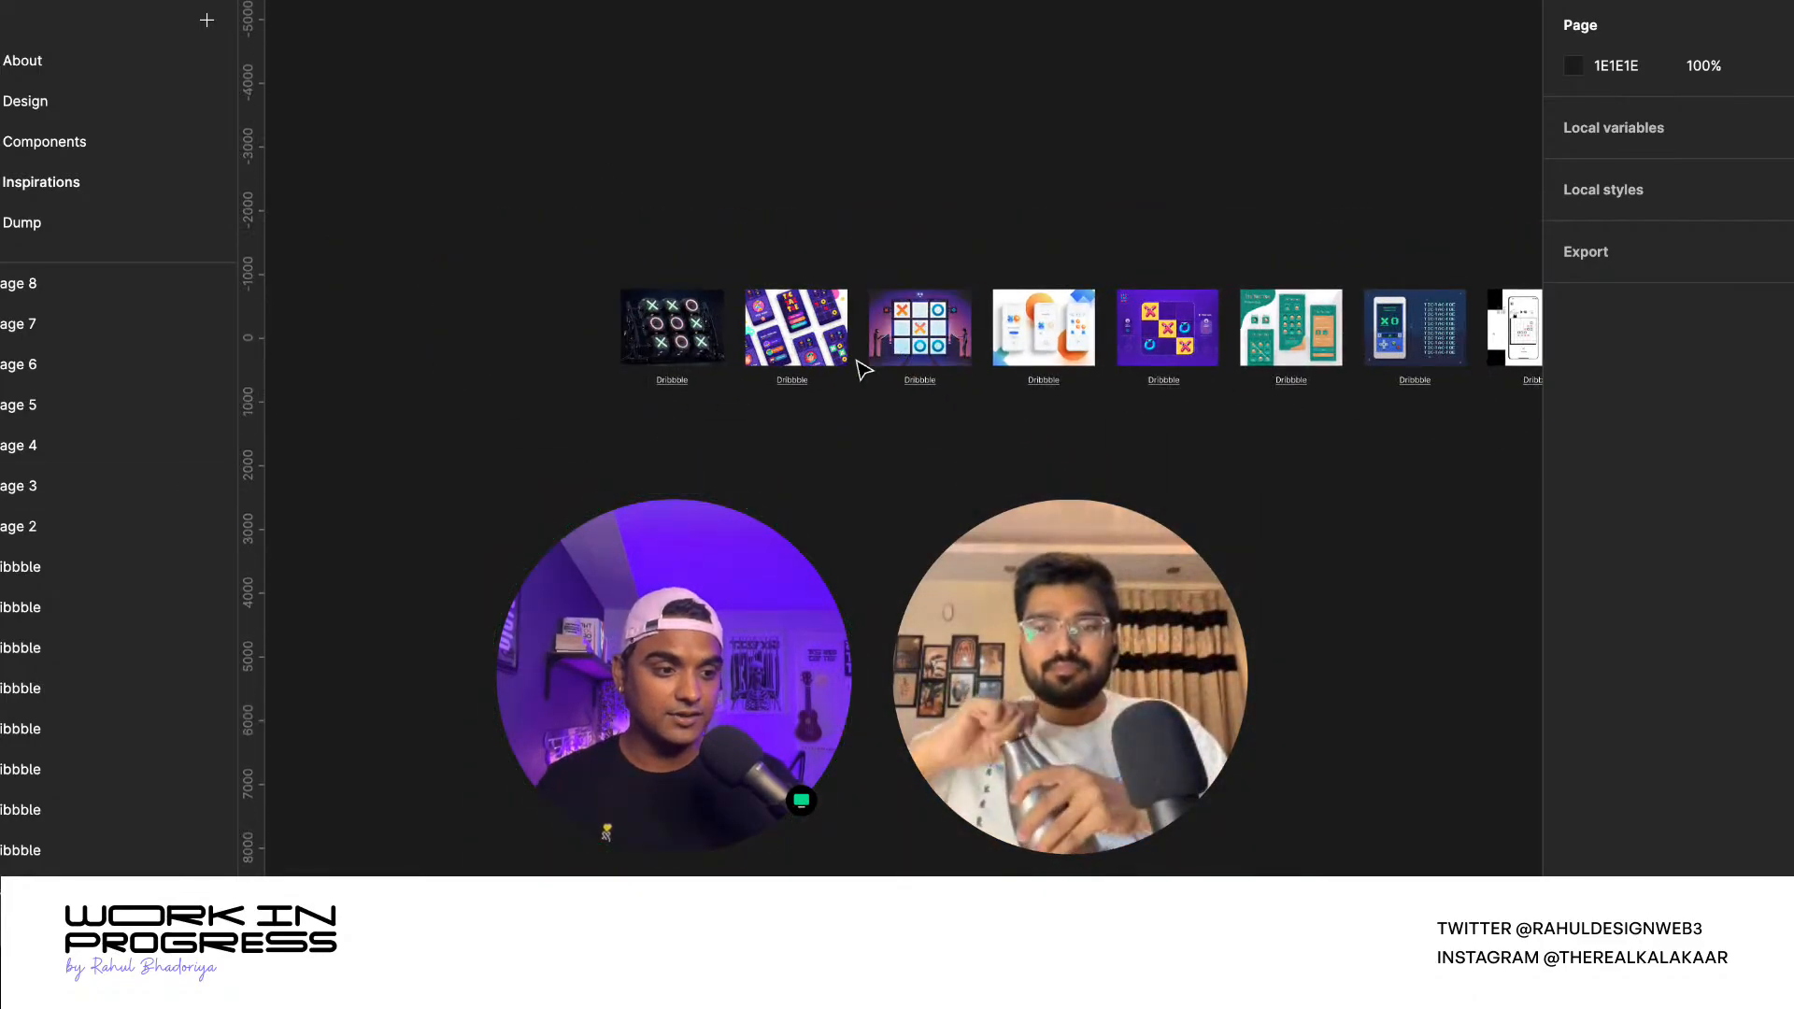
scroll(861, 372, "up", 2)
scroll(841, 365, "down", 1)
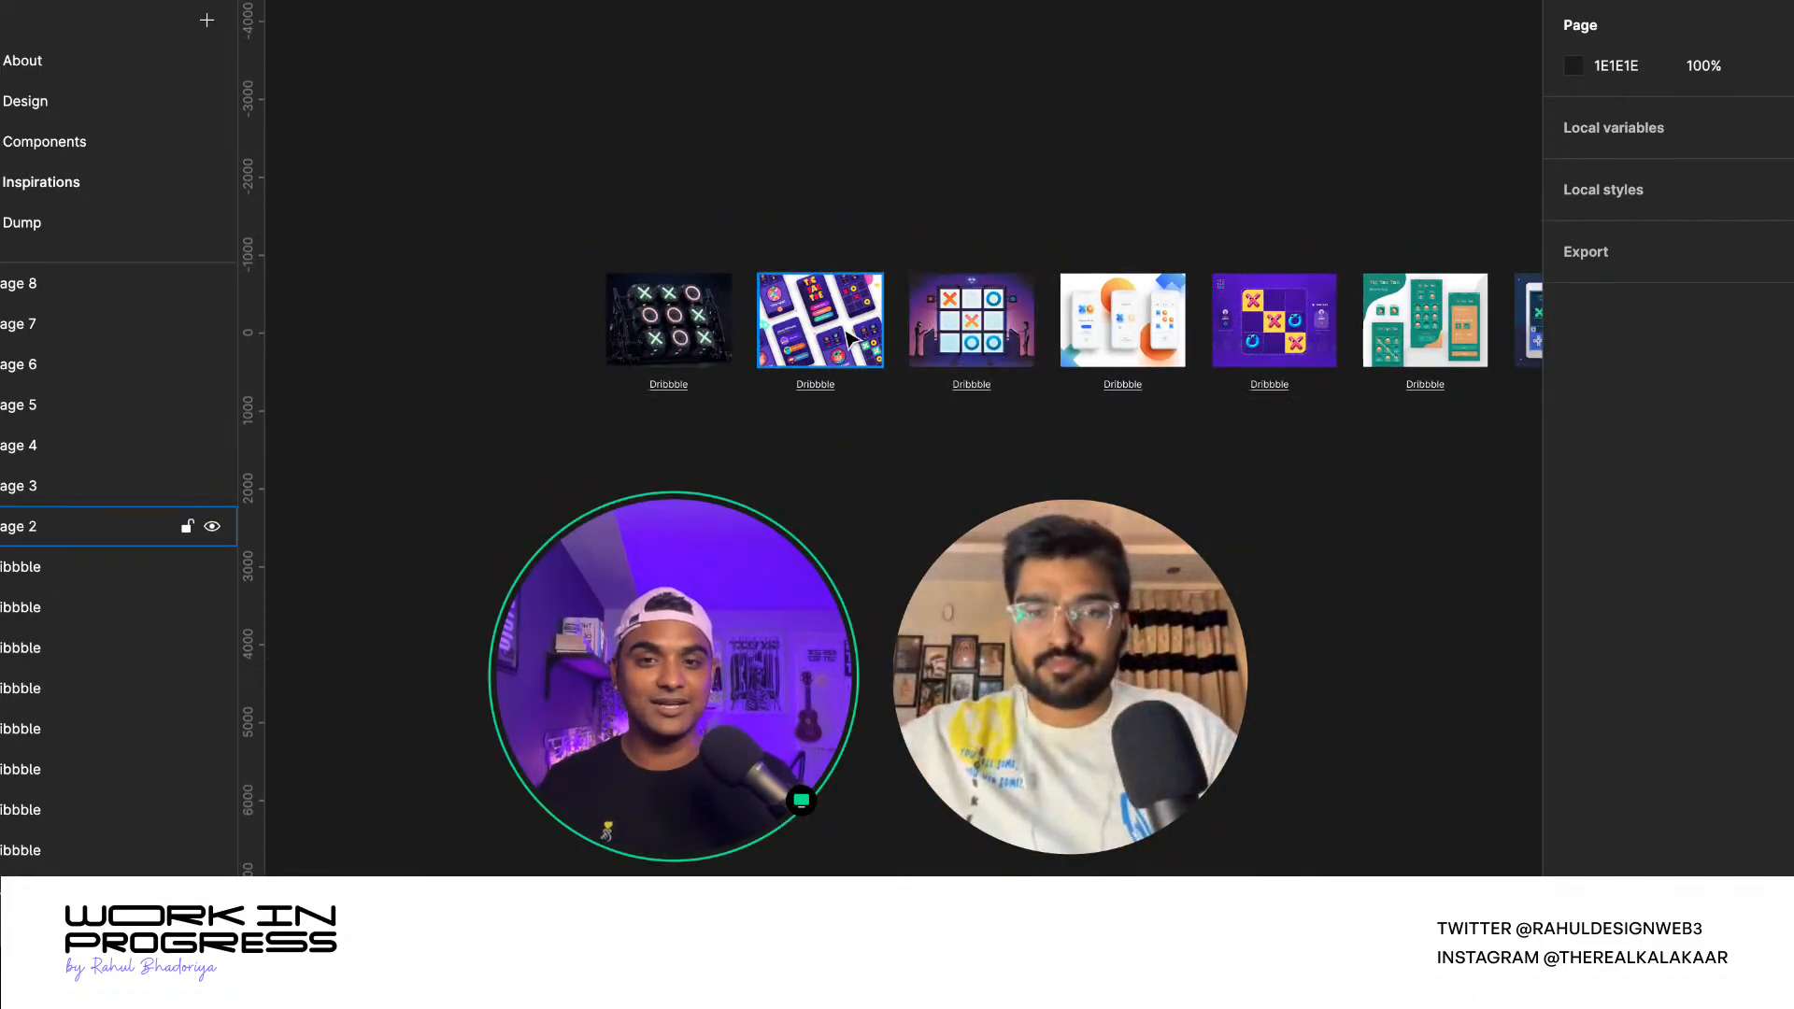
- Examine the dark neon tic-tac-toe cube shot up close against its neighbouring Dribbble shots
scroll(679, 333, "up", 5)
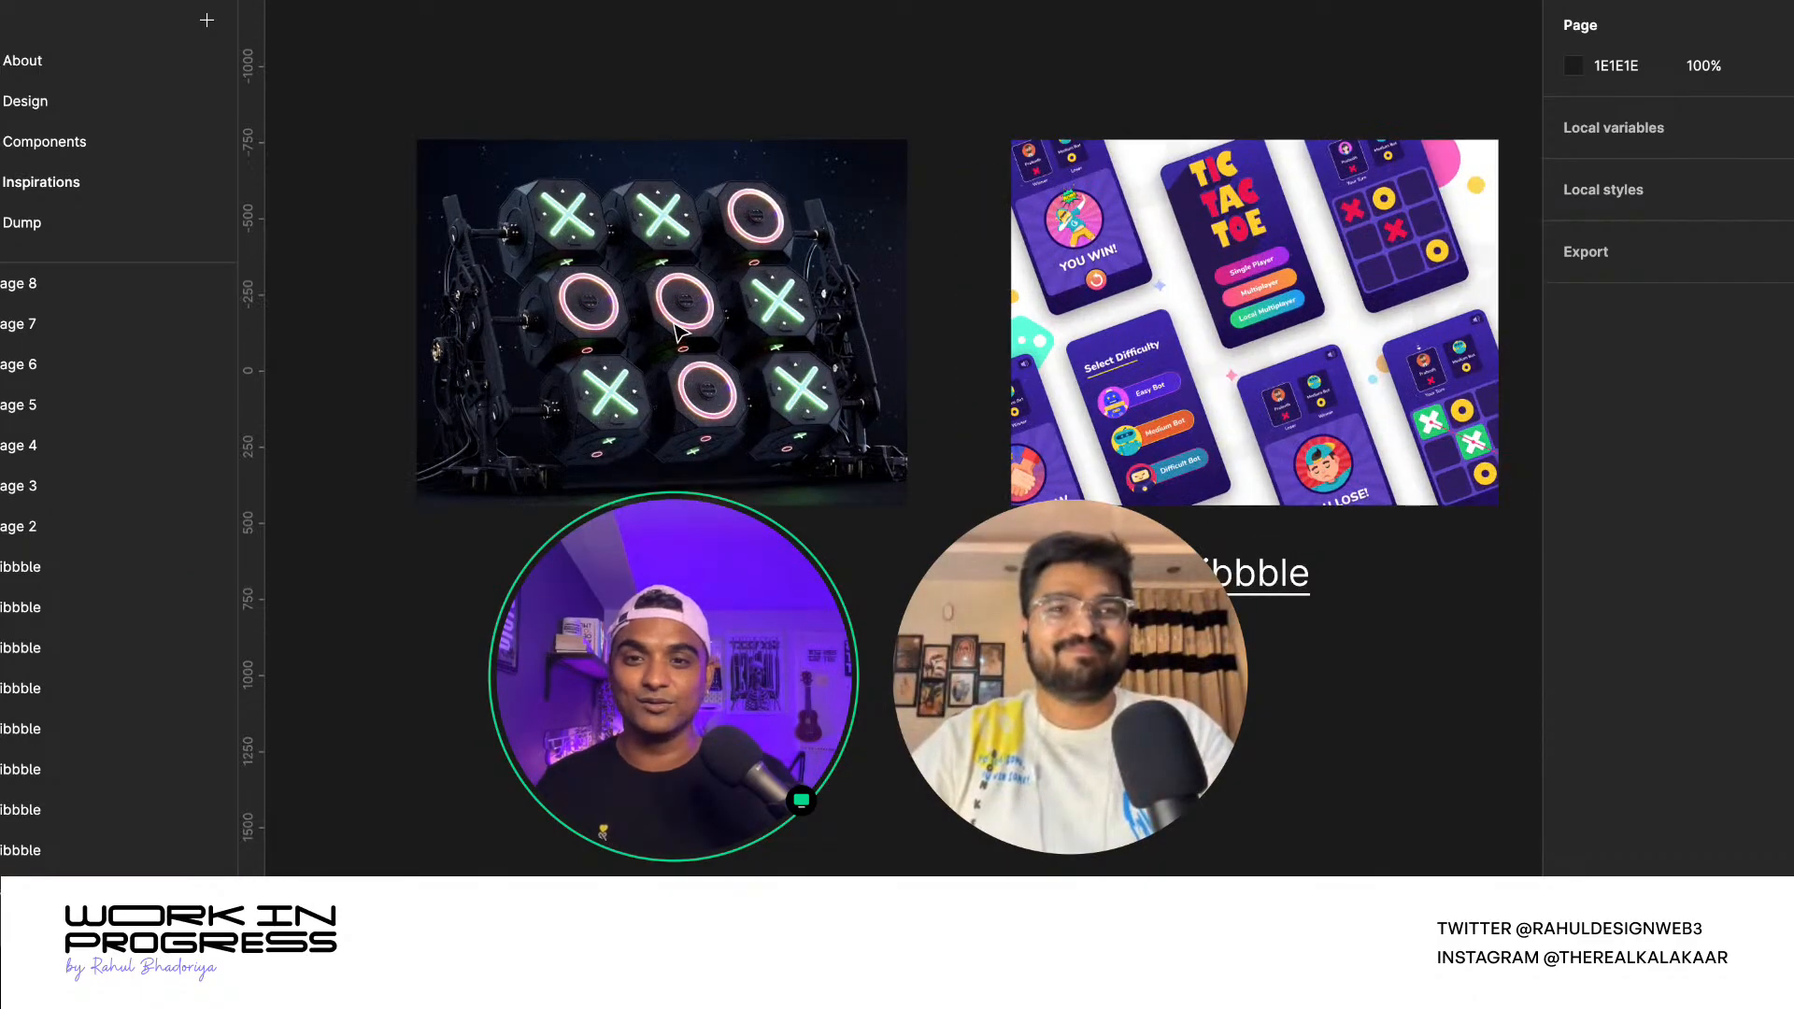
scroll(679, 333, "up", 3)
scroll(682, 327, "down", 8)
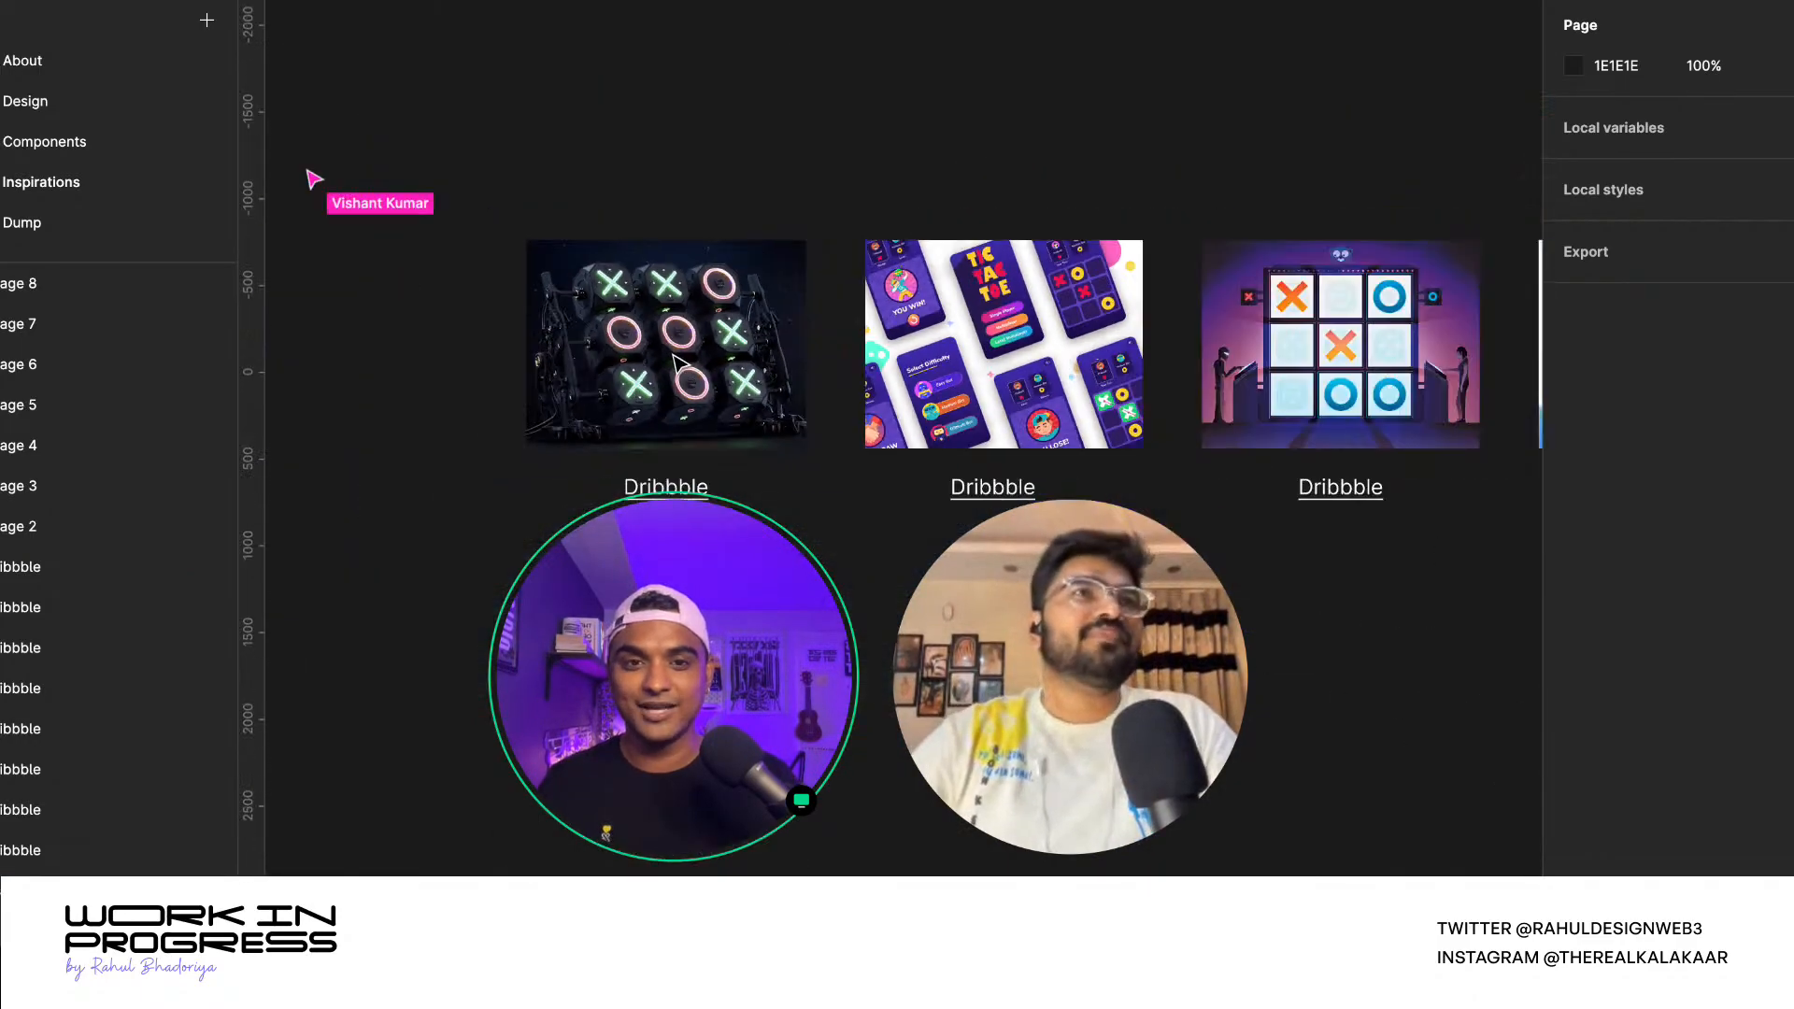
scroll(692, 336, "down", 2)
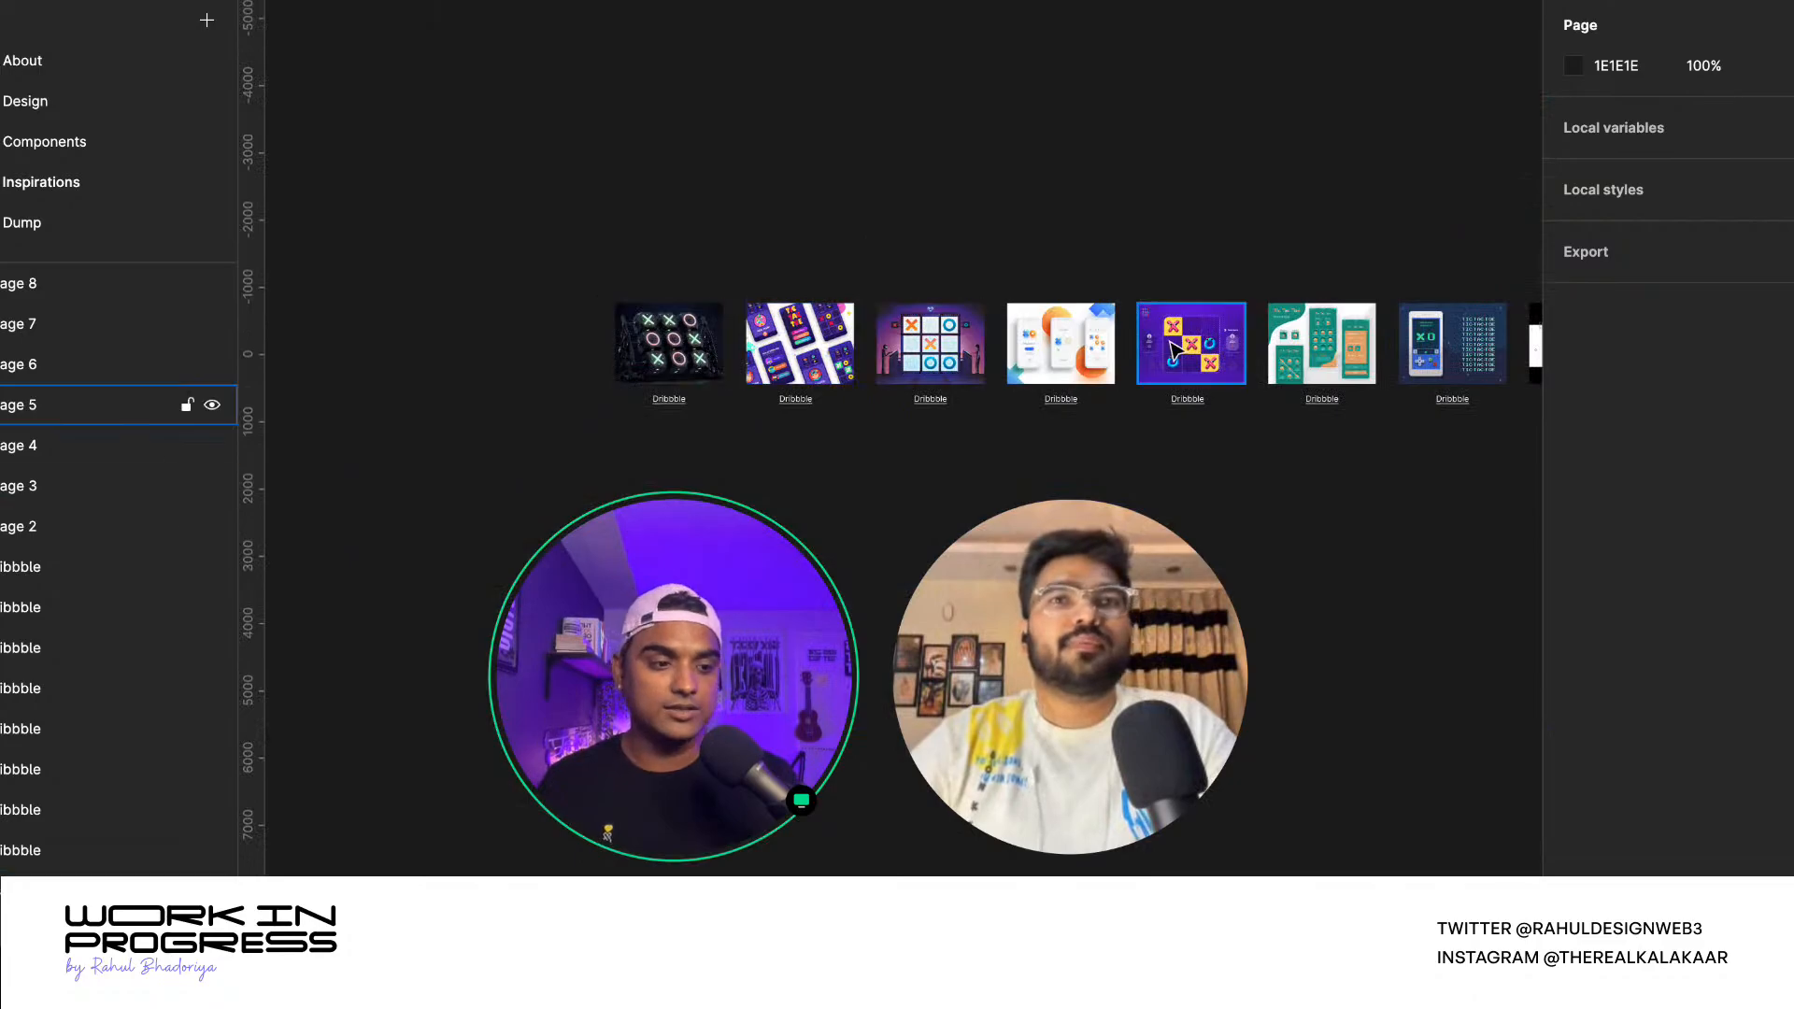
- Examine the purple tic-tac-toe board shot with cartoon X and O characters up close
scroll(1357, 364, "up", 6)
scroll(1357, 365, "up", 1)
scroll(679, 344, "up", 4)
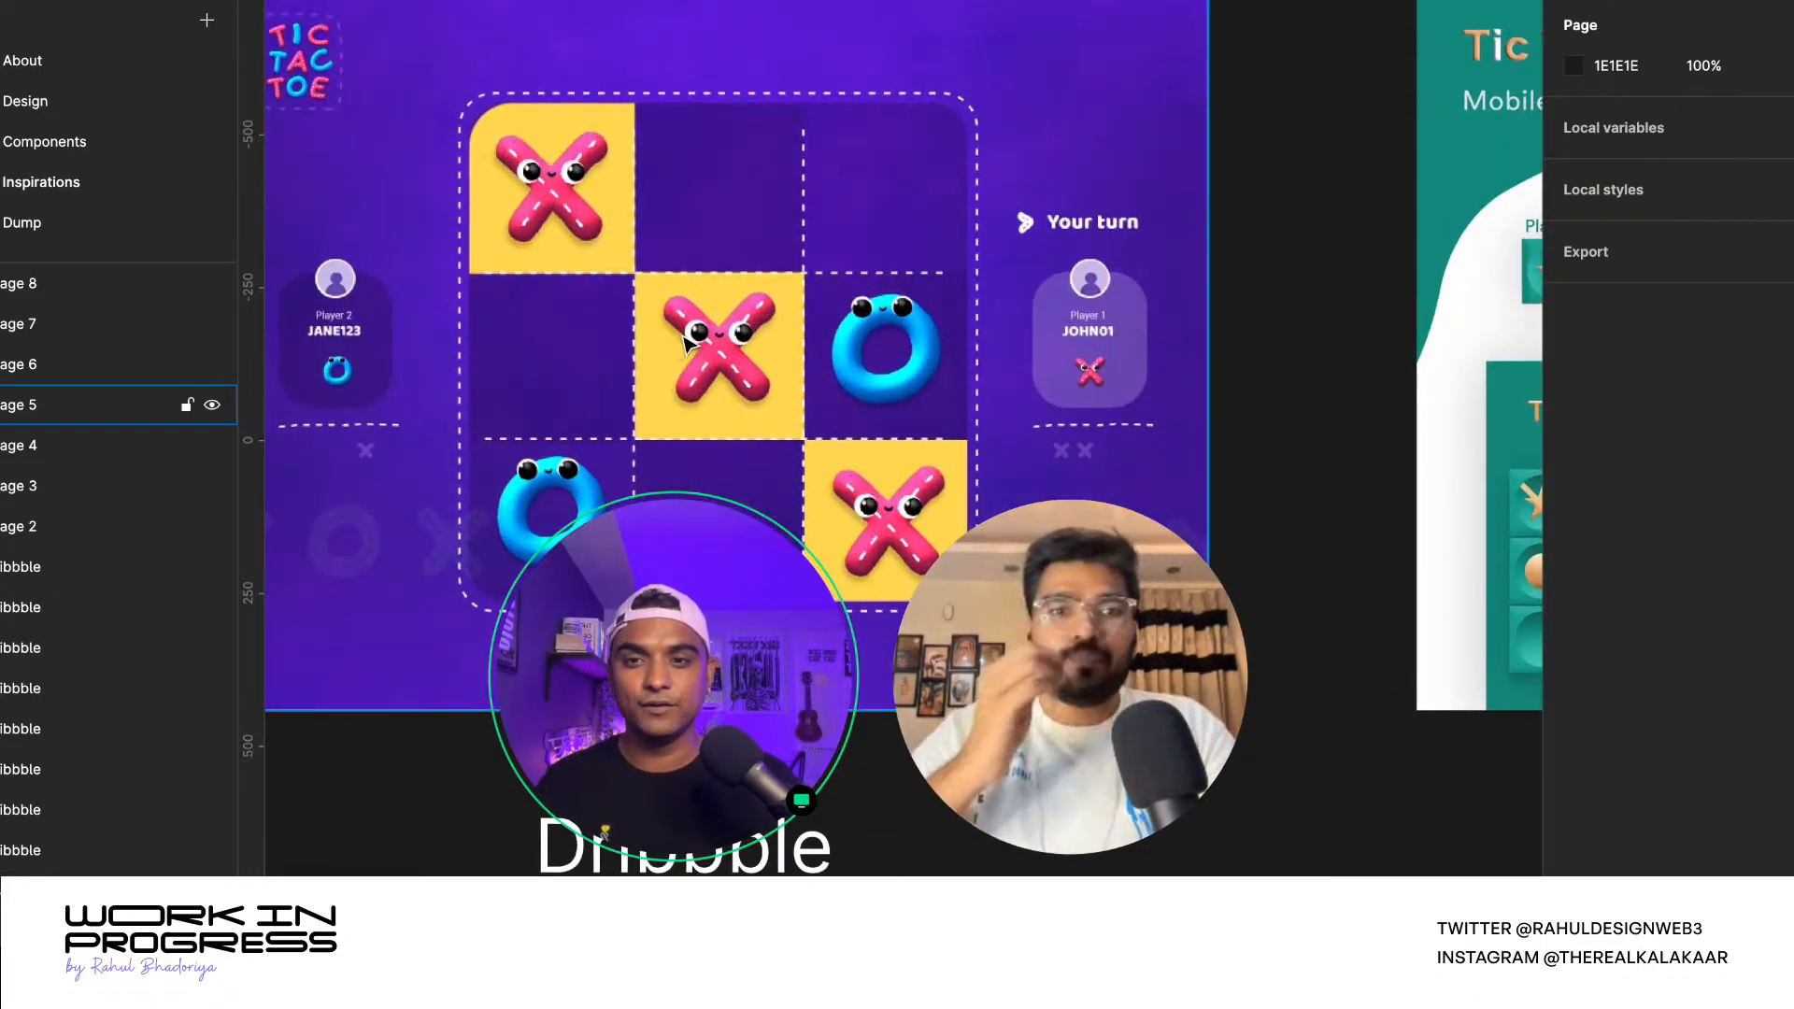
scroll(685, 343, "down", 8)
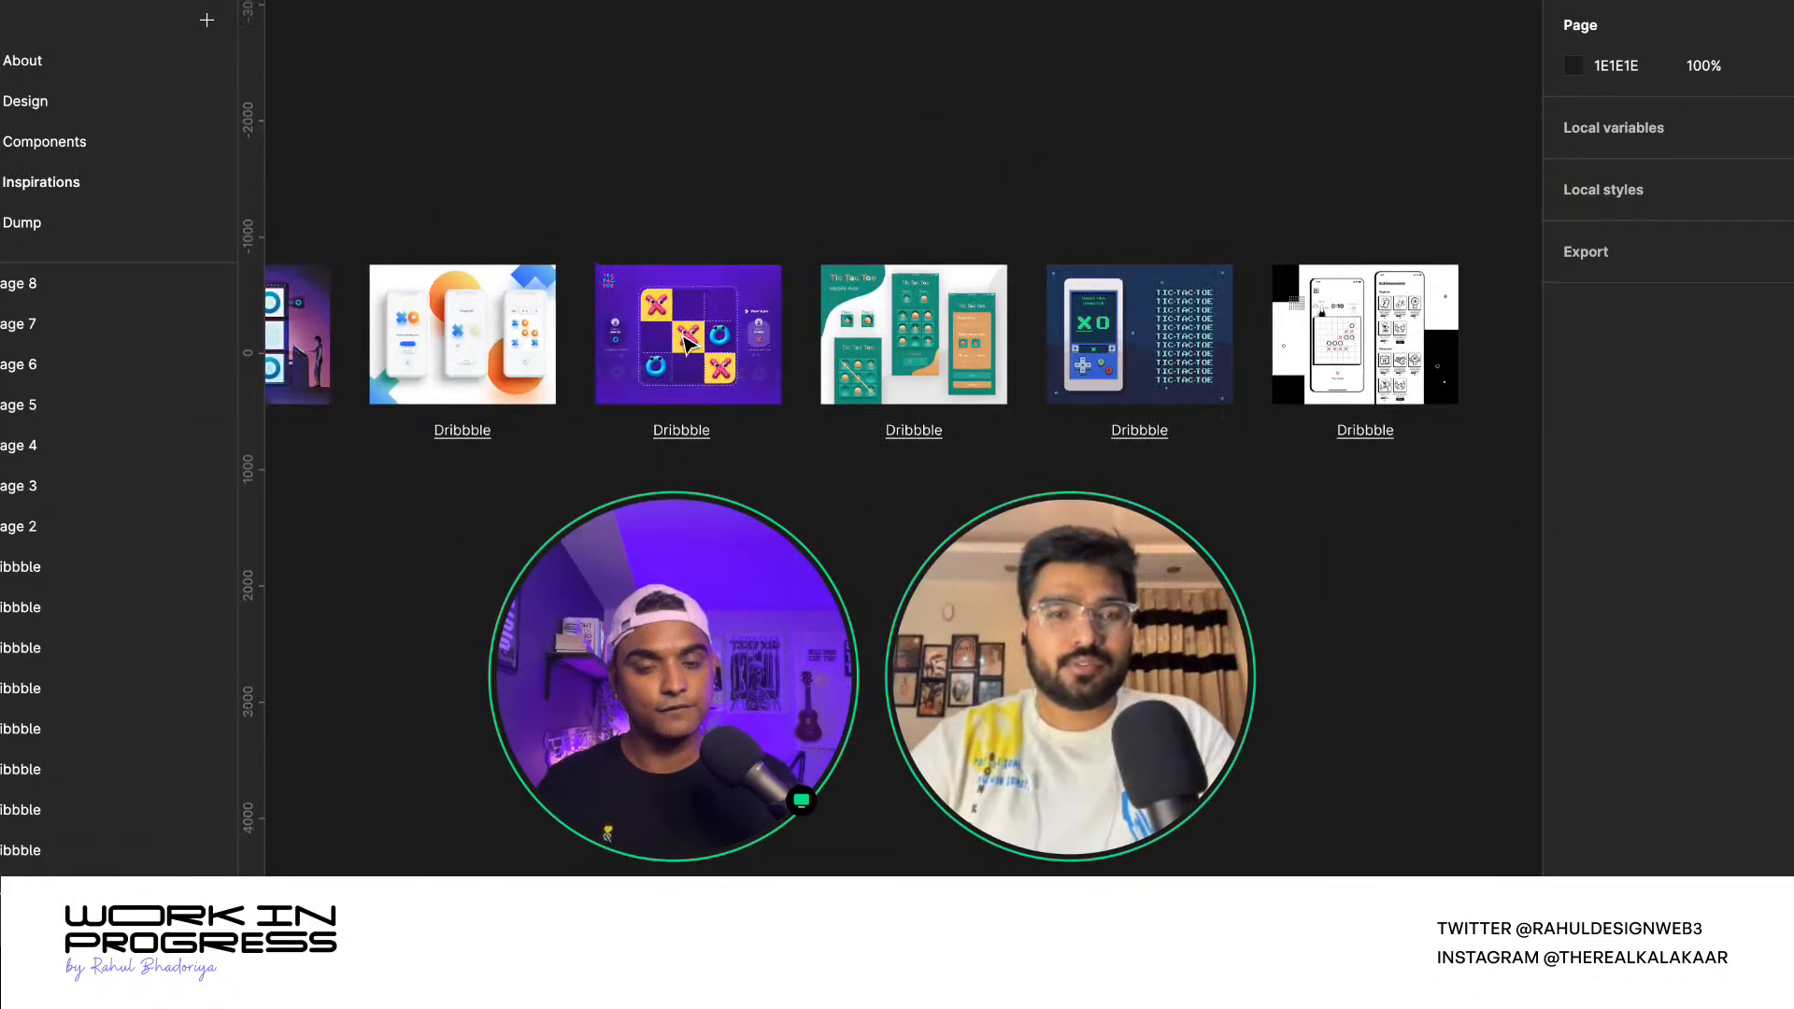
- Examine the blue pixel-art handheld console shot with its "Choose your character" screen up close
scroll(1104, 365, "up", 3)
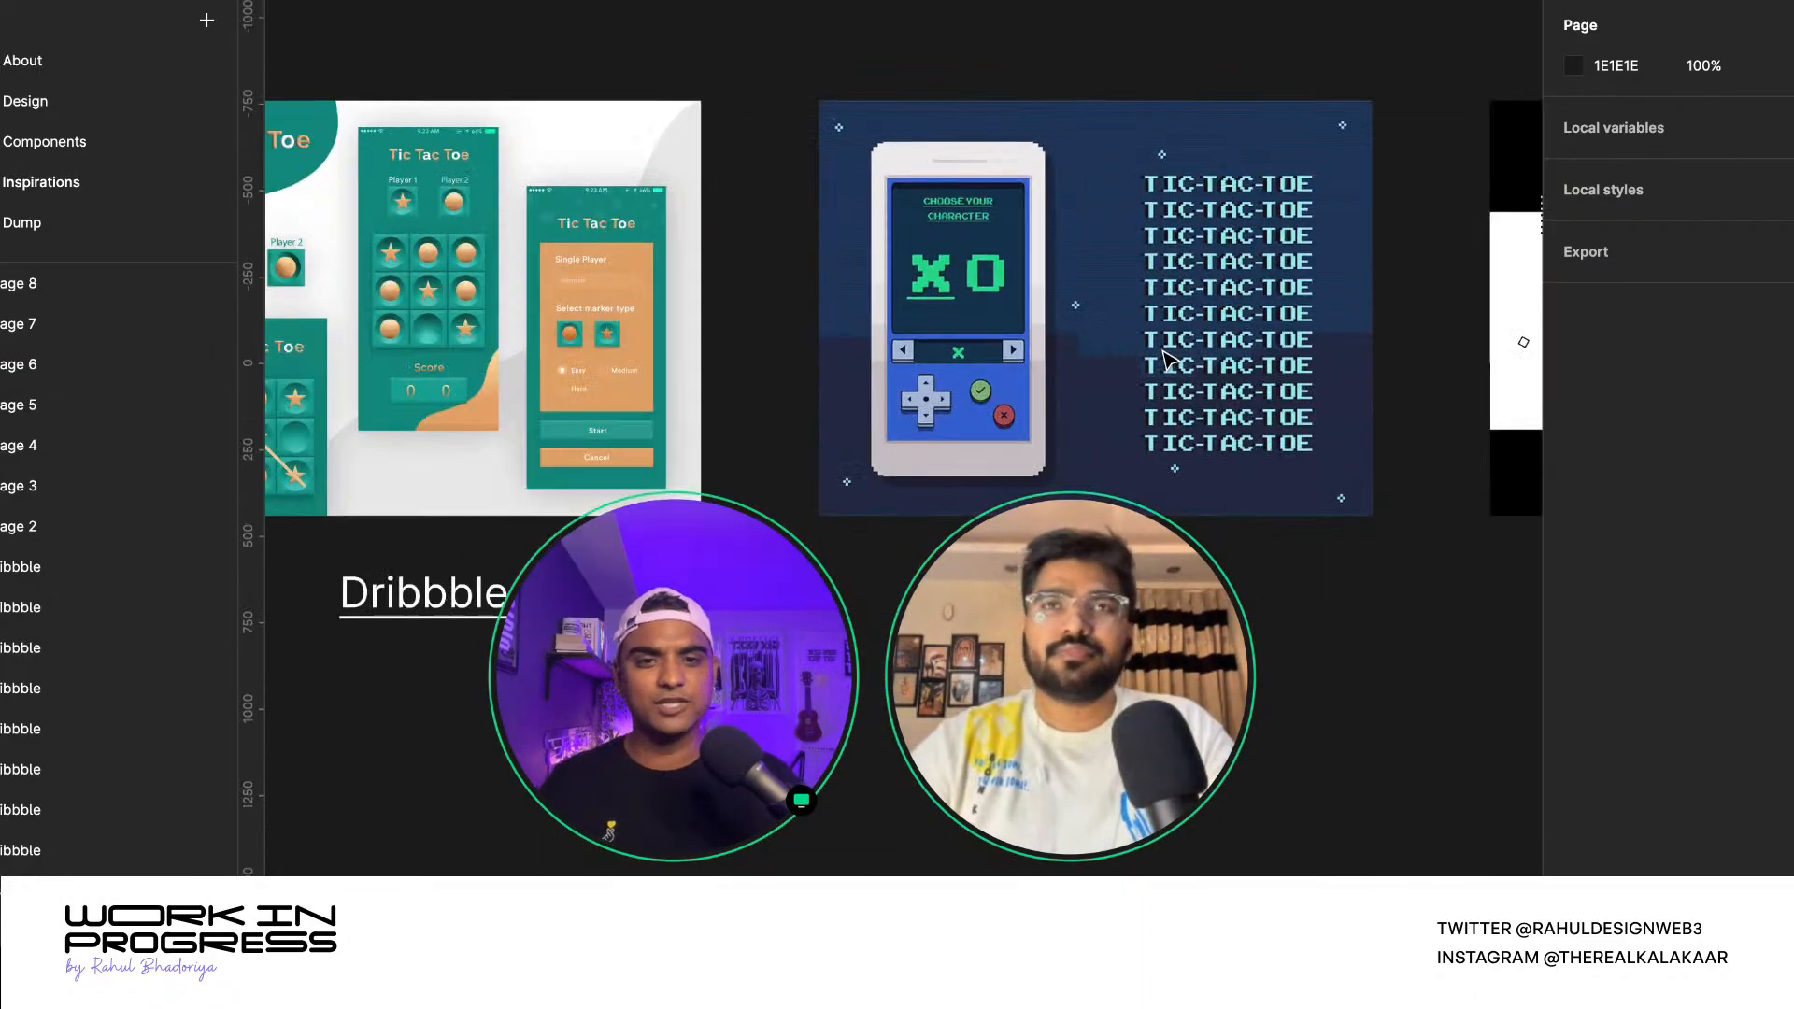
scroll(1075, 346, "up", 5)
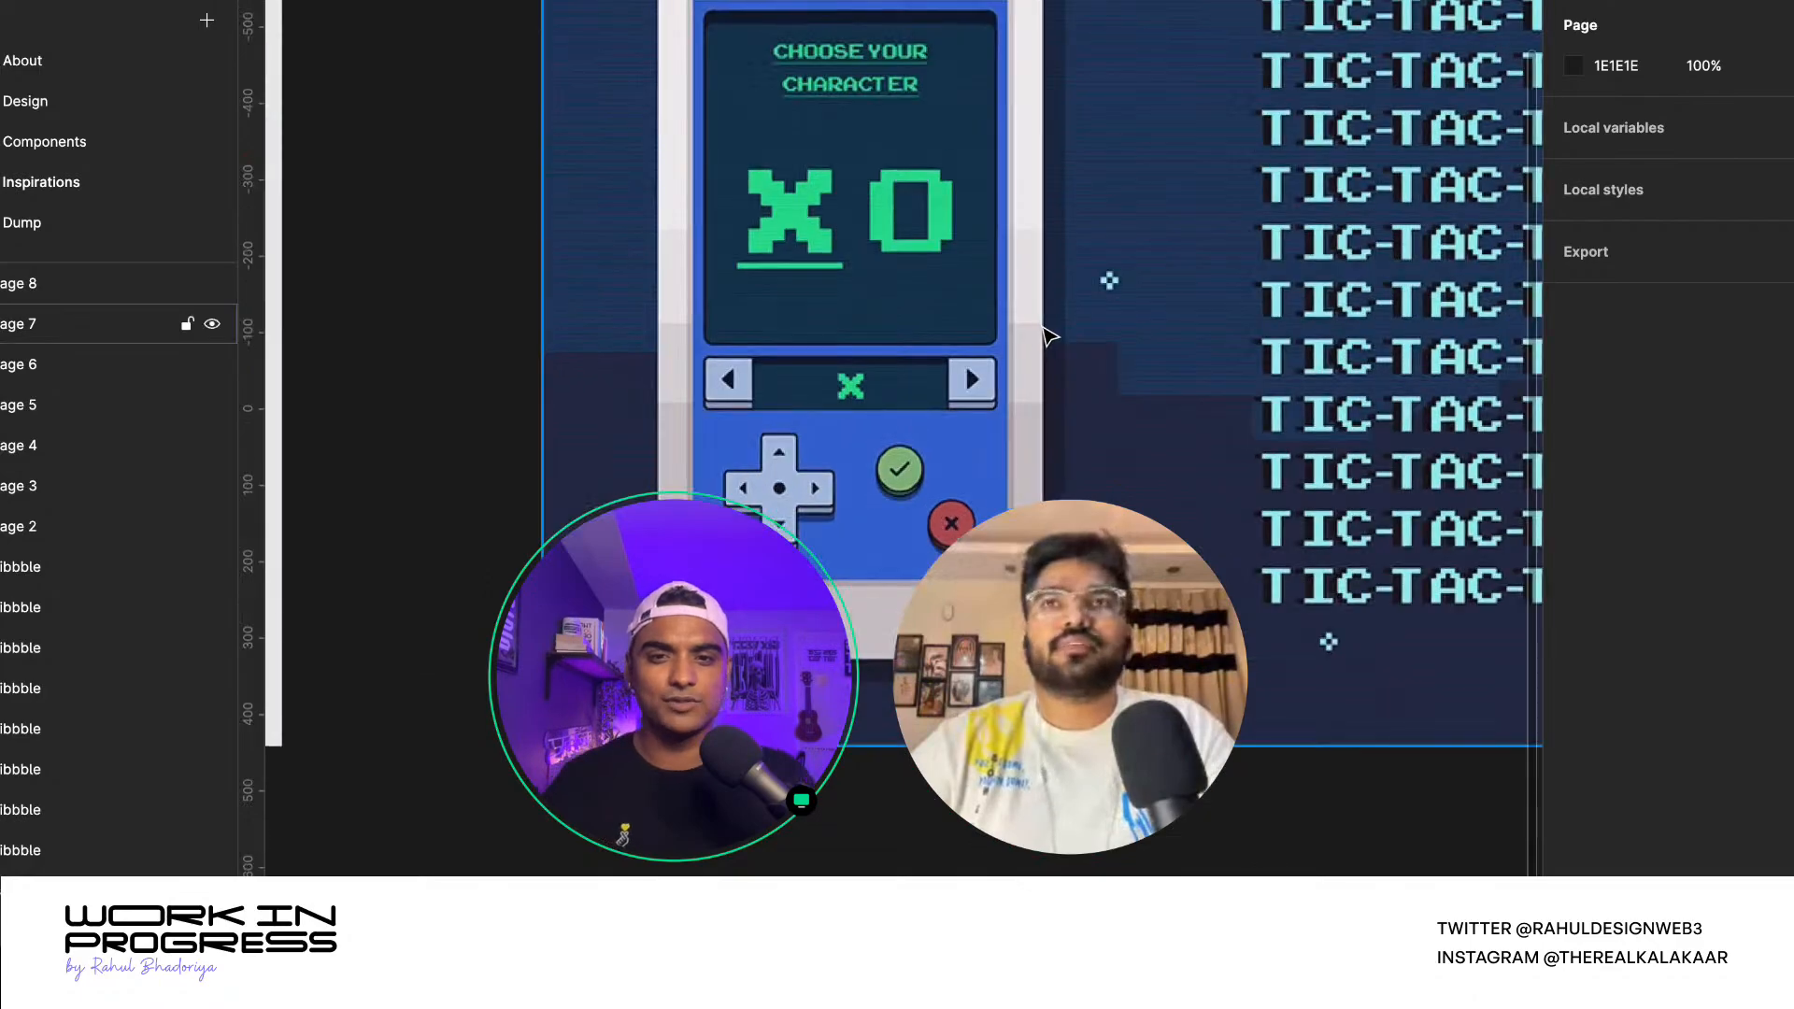
scroll(949, 359, "down", 5)
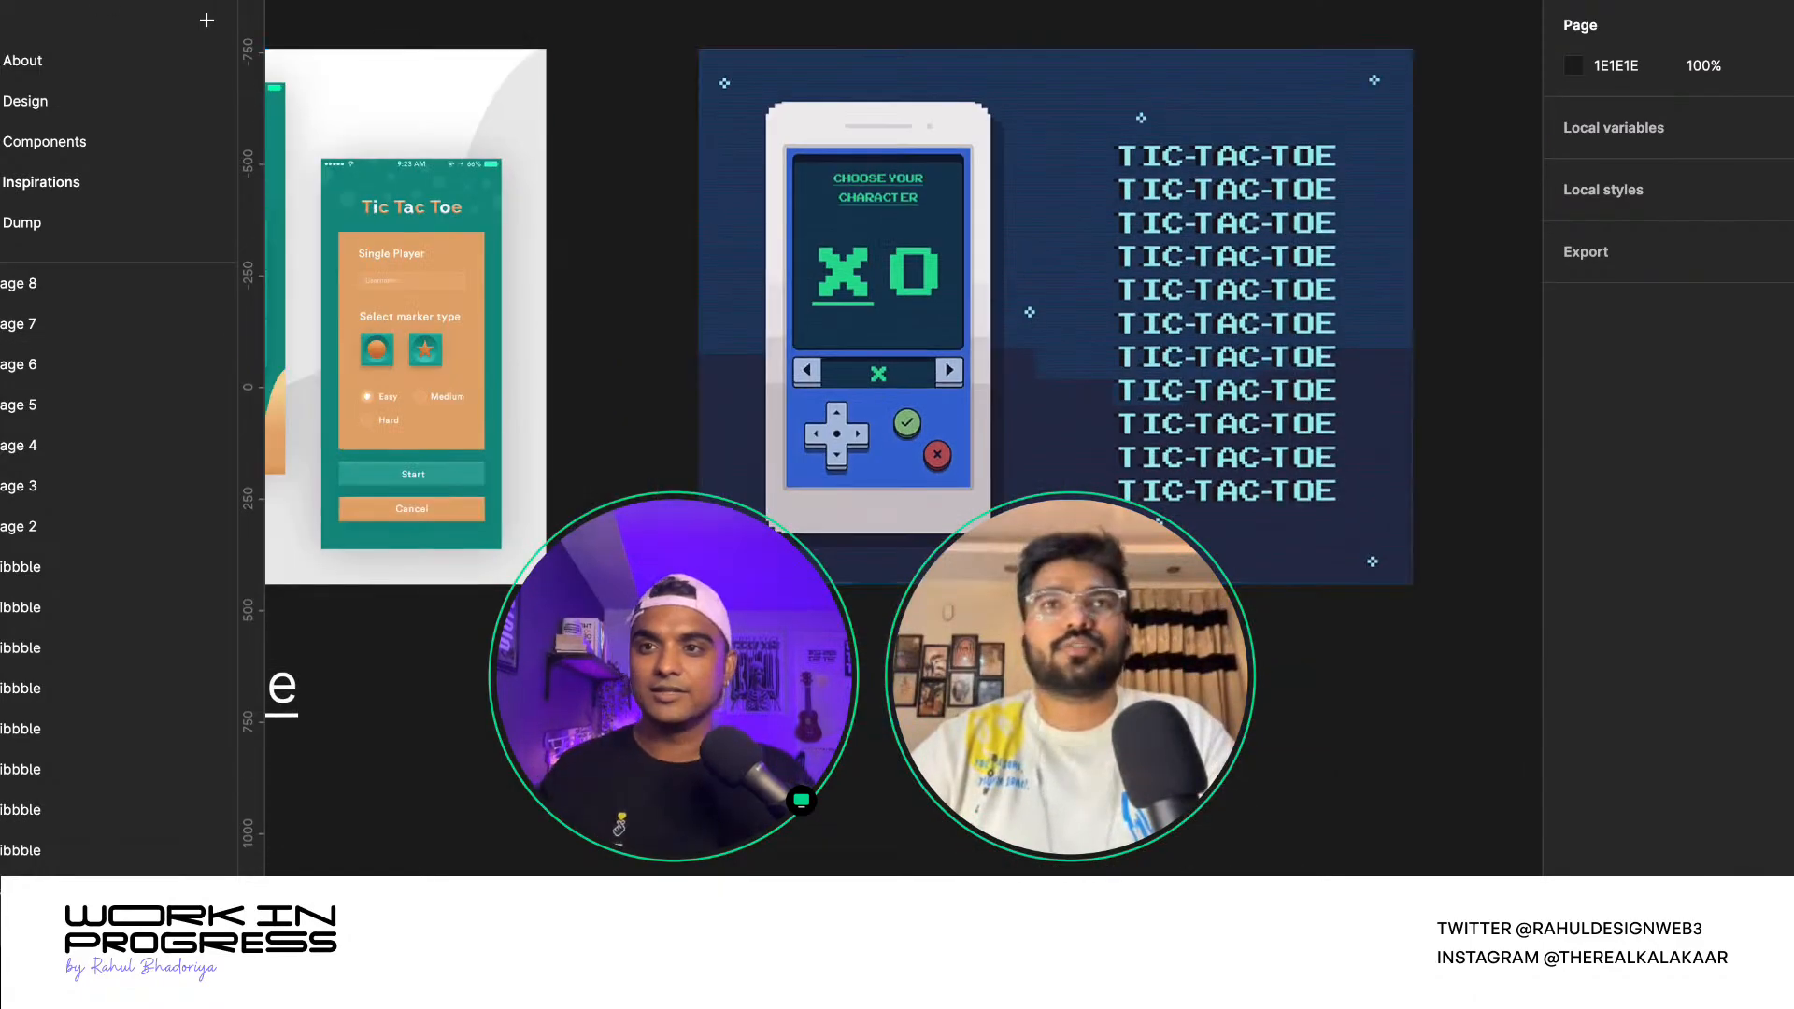
- Switch to the Figma Community search, view the Pixel Art UI Kit and open it in Figma
left_click(140, 2)
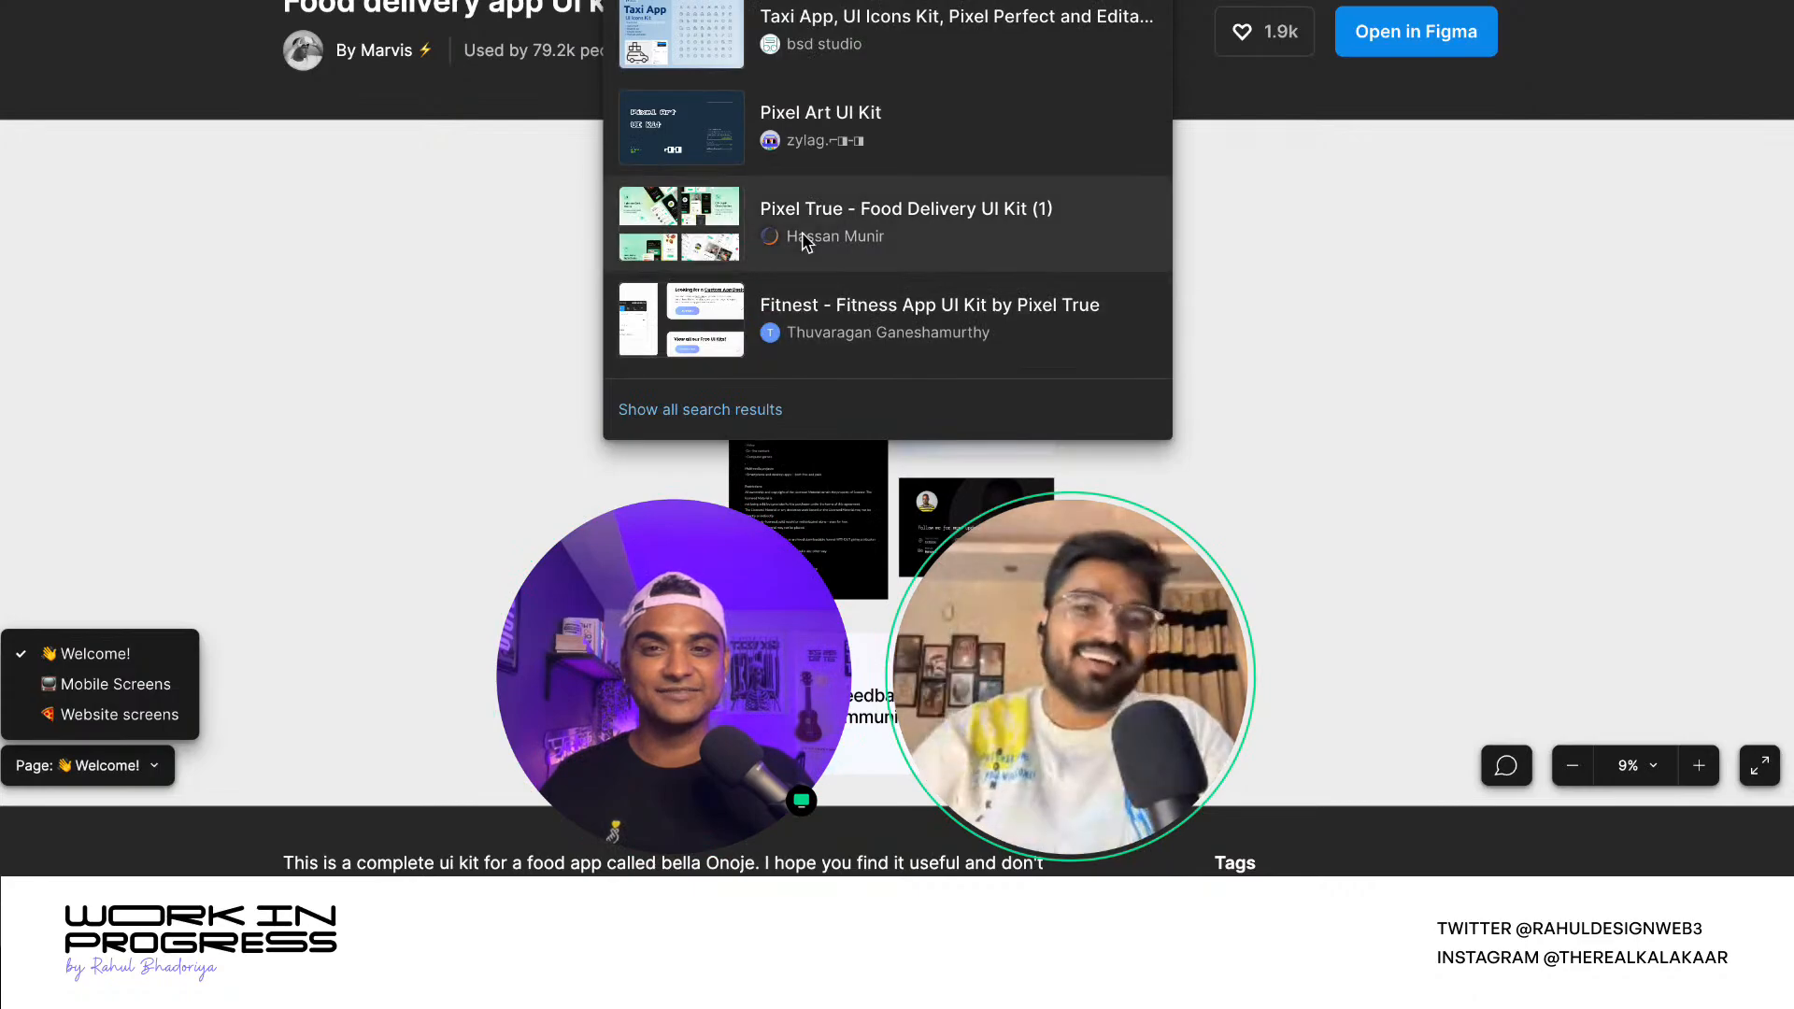
left_click(795, 127)
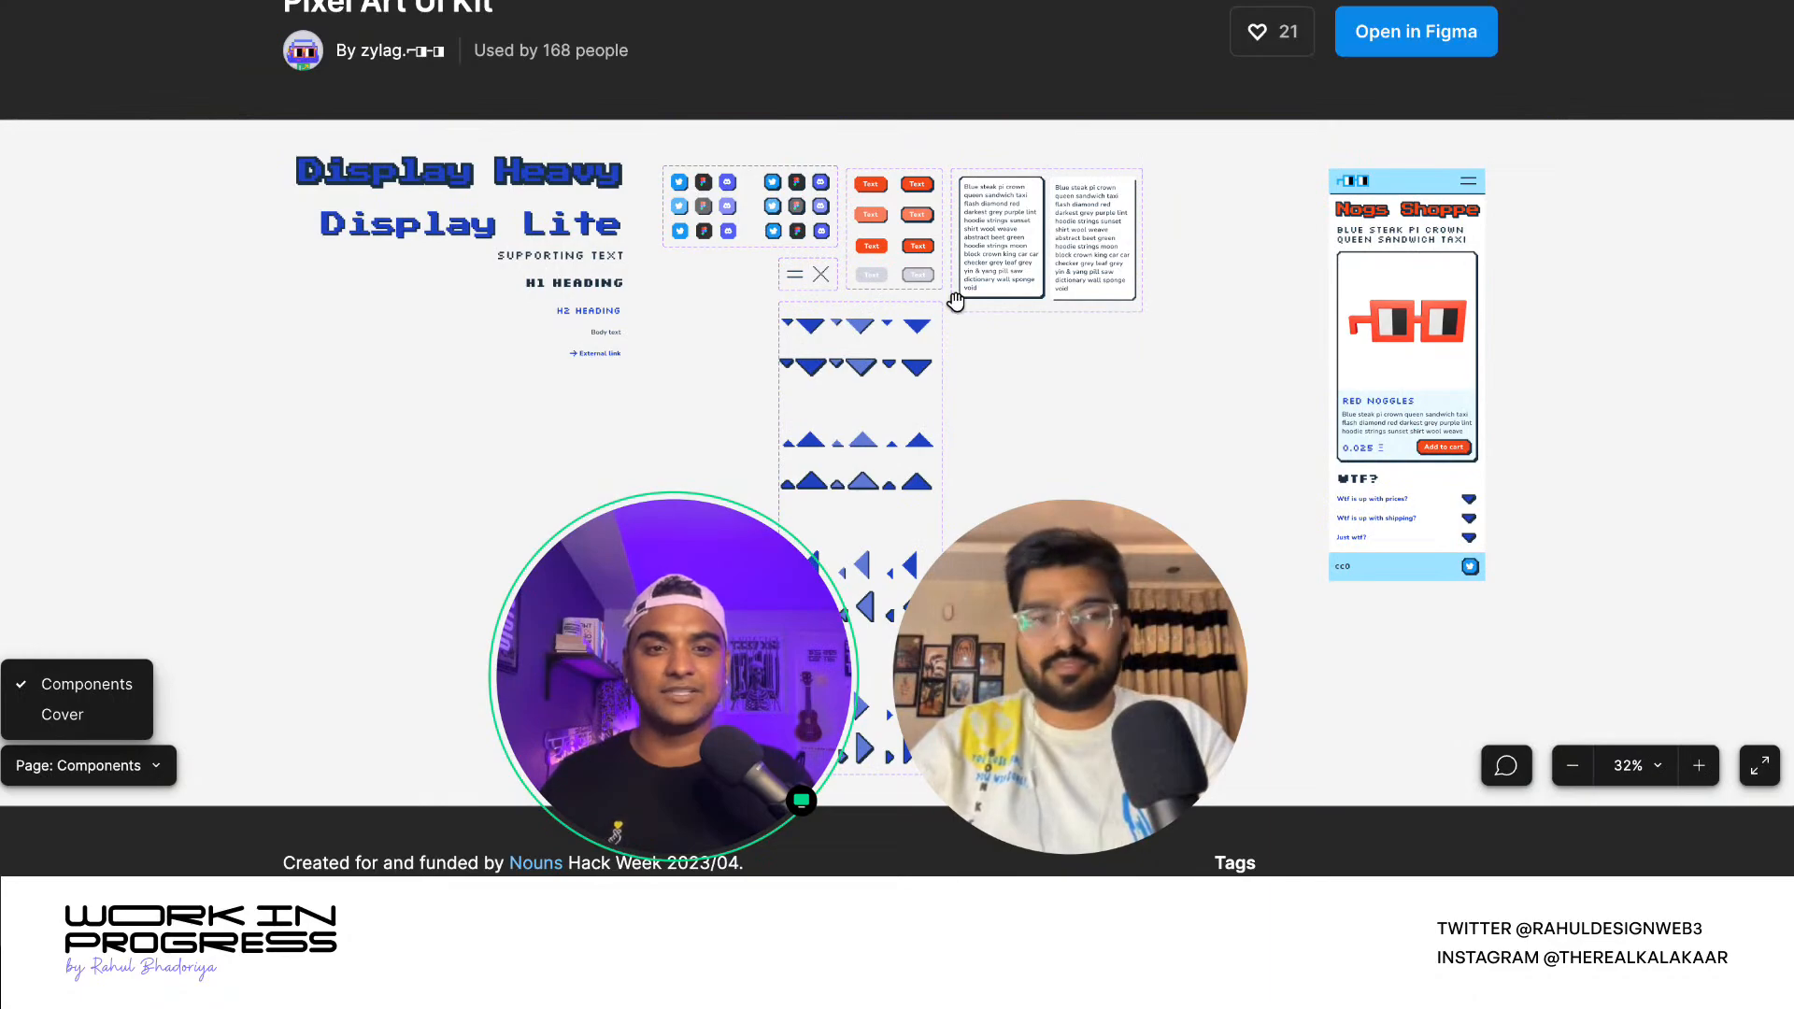
left_click(1378, 37)
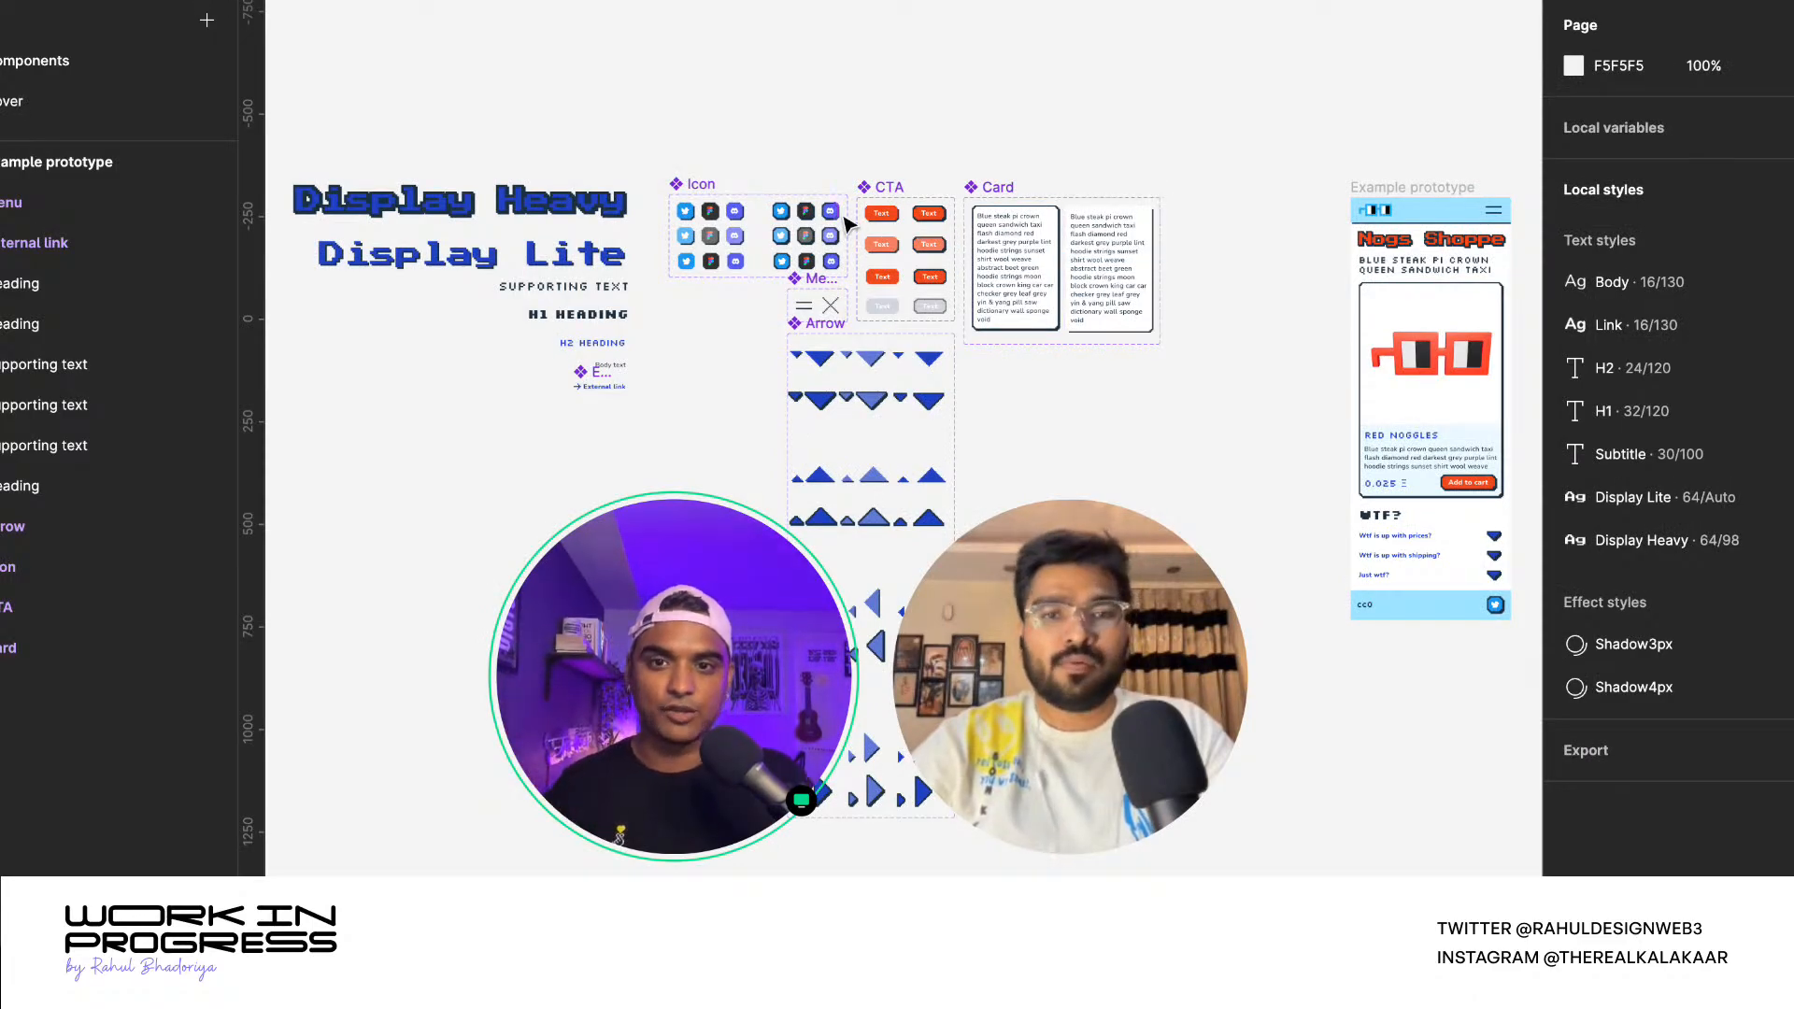
- Examine the Icon component set of the Pixel Art UI Kit up close and move the call window clear of the components
scroll(846, 224, "up", 10)
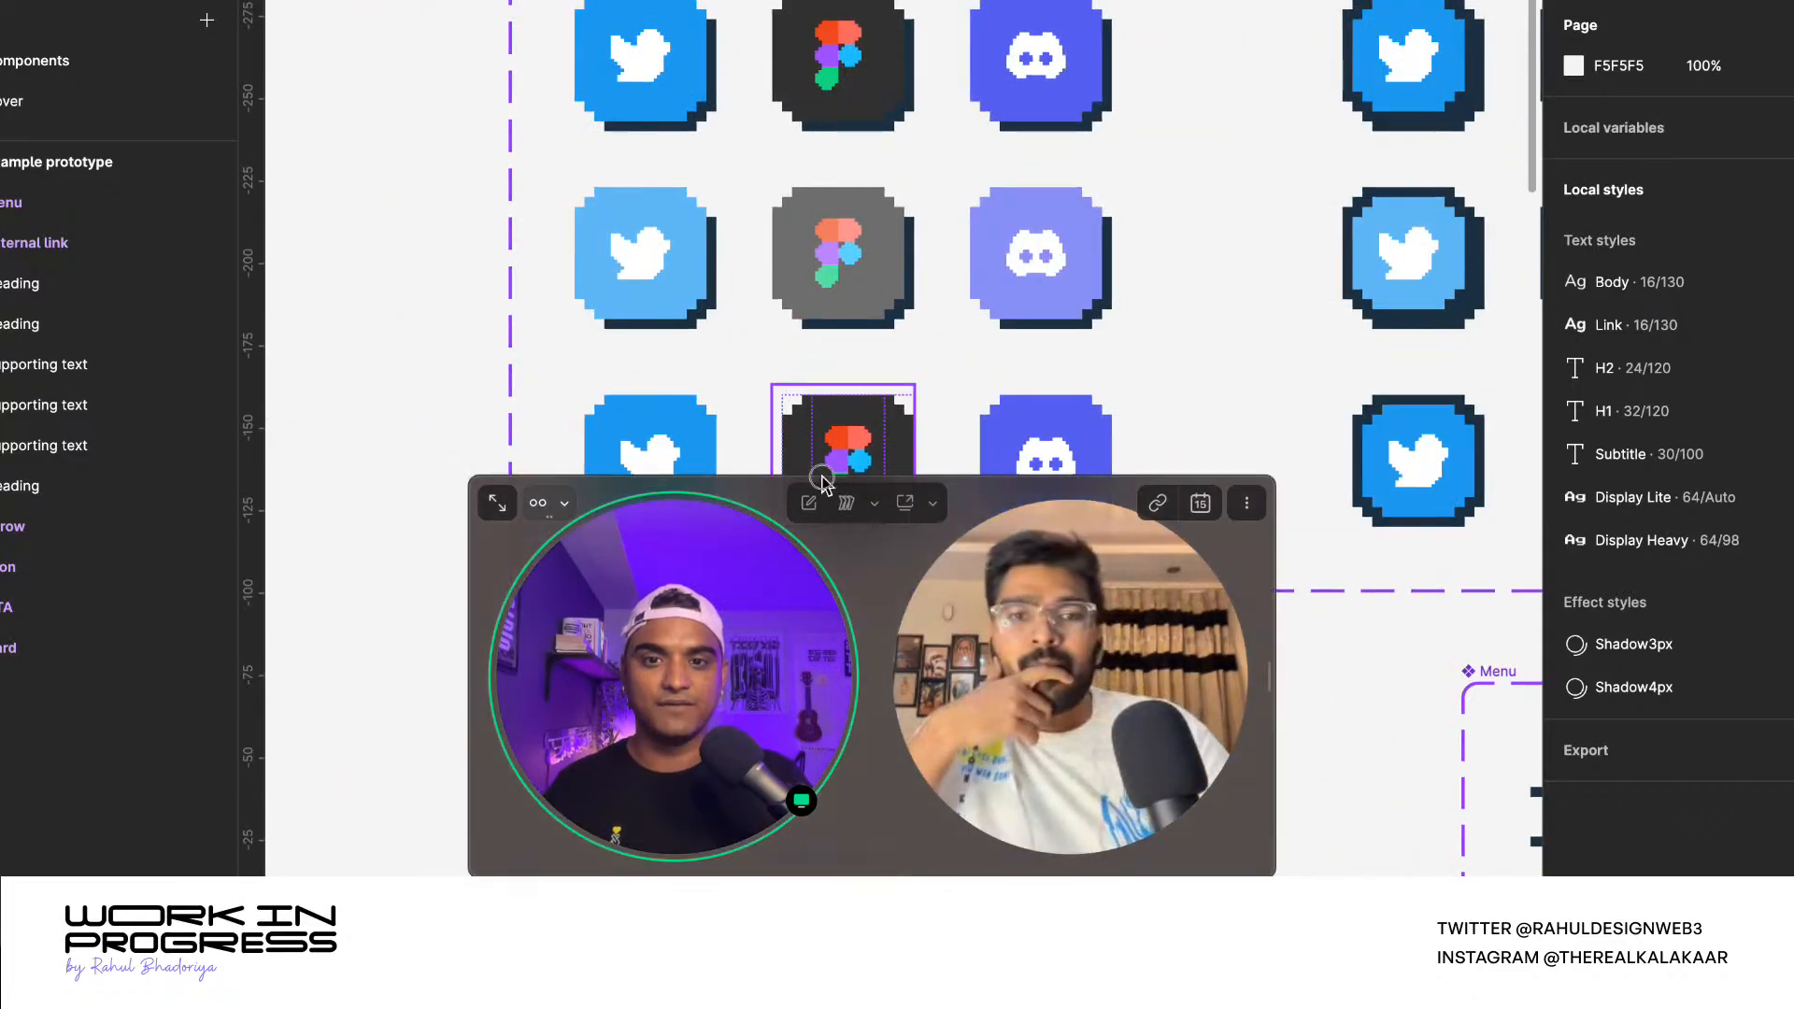
scroll(823, 481, "down", 5)
scroll(981, 420, "down", 1)
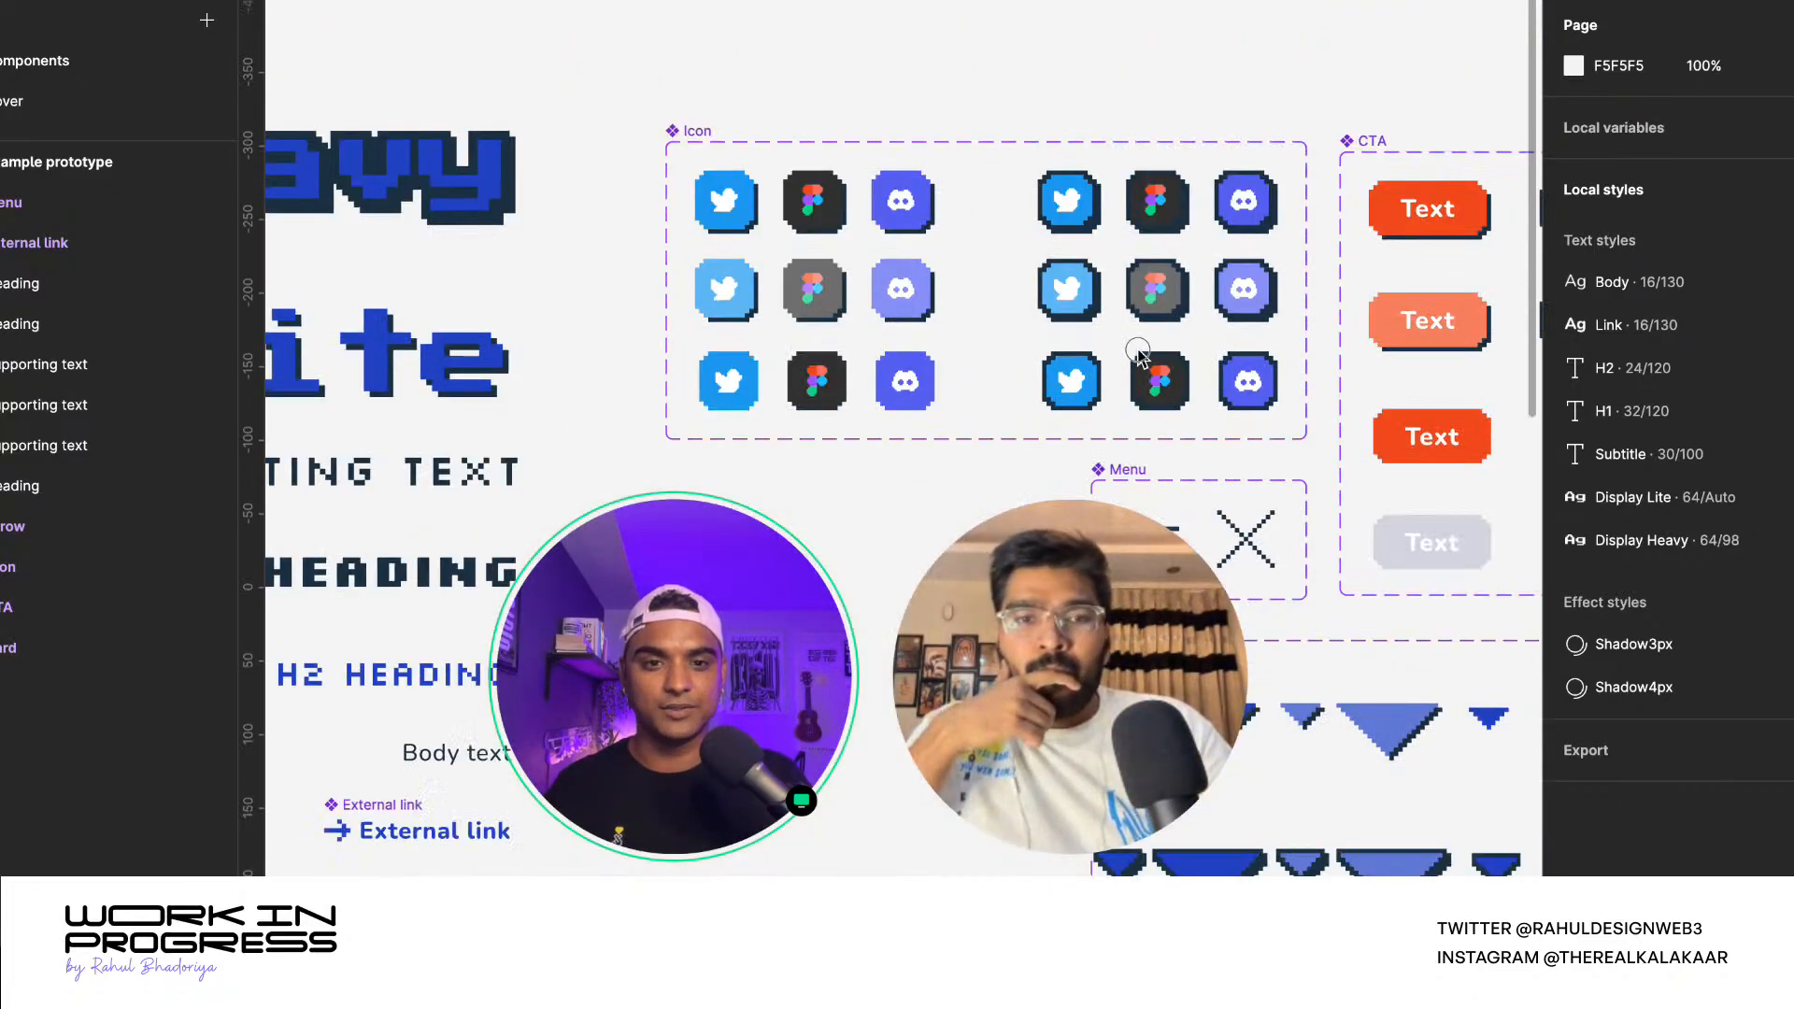
left_click_drag(1369, 393, 524, 617)
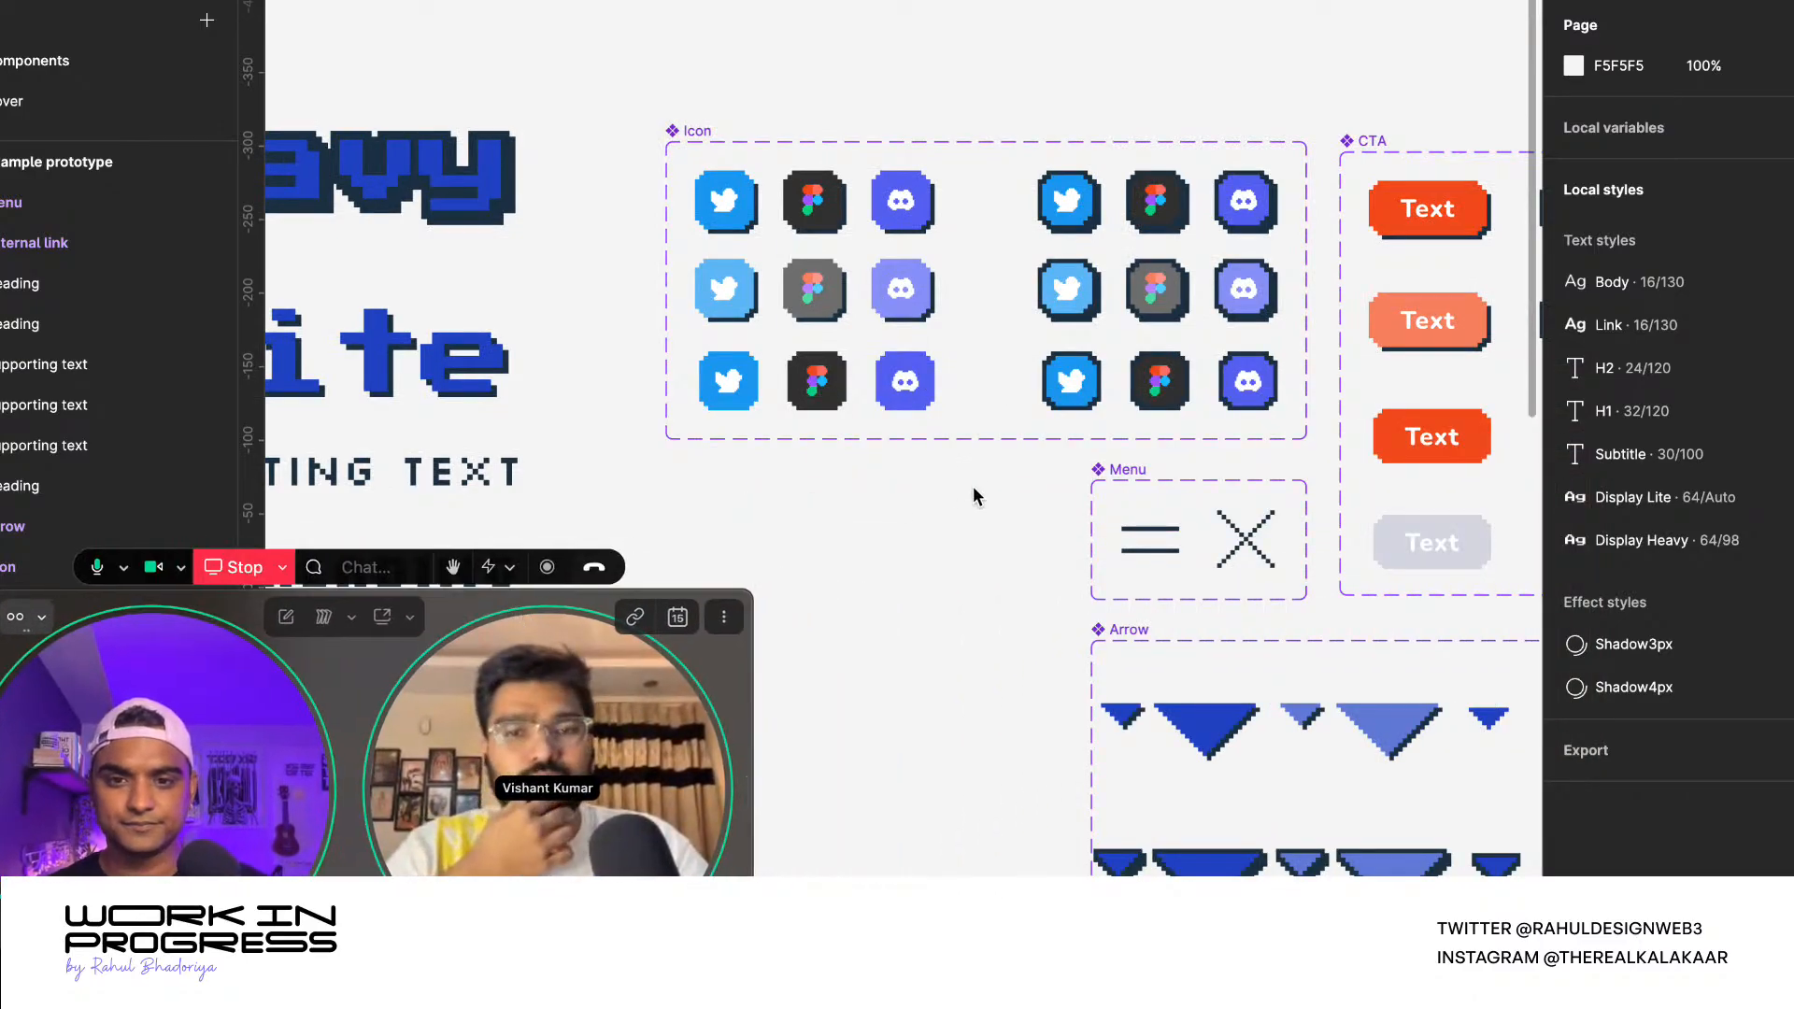
- Look over the kit's heading styles and its Icon, CTA, Menu, Arrow and Card component sets
scroll(973, 487, "down", 6)
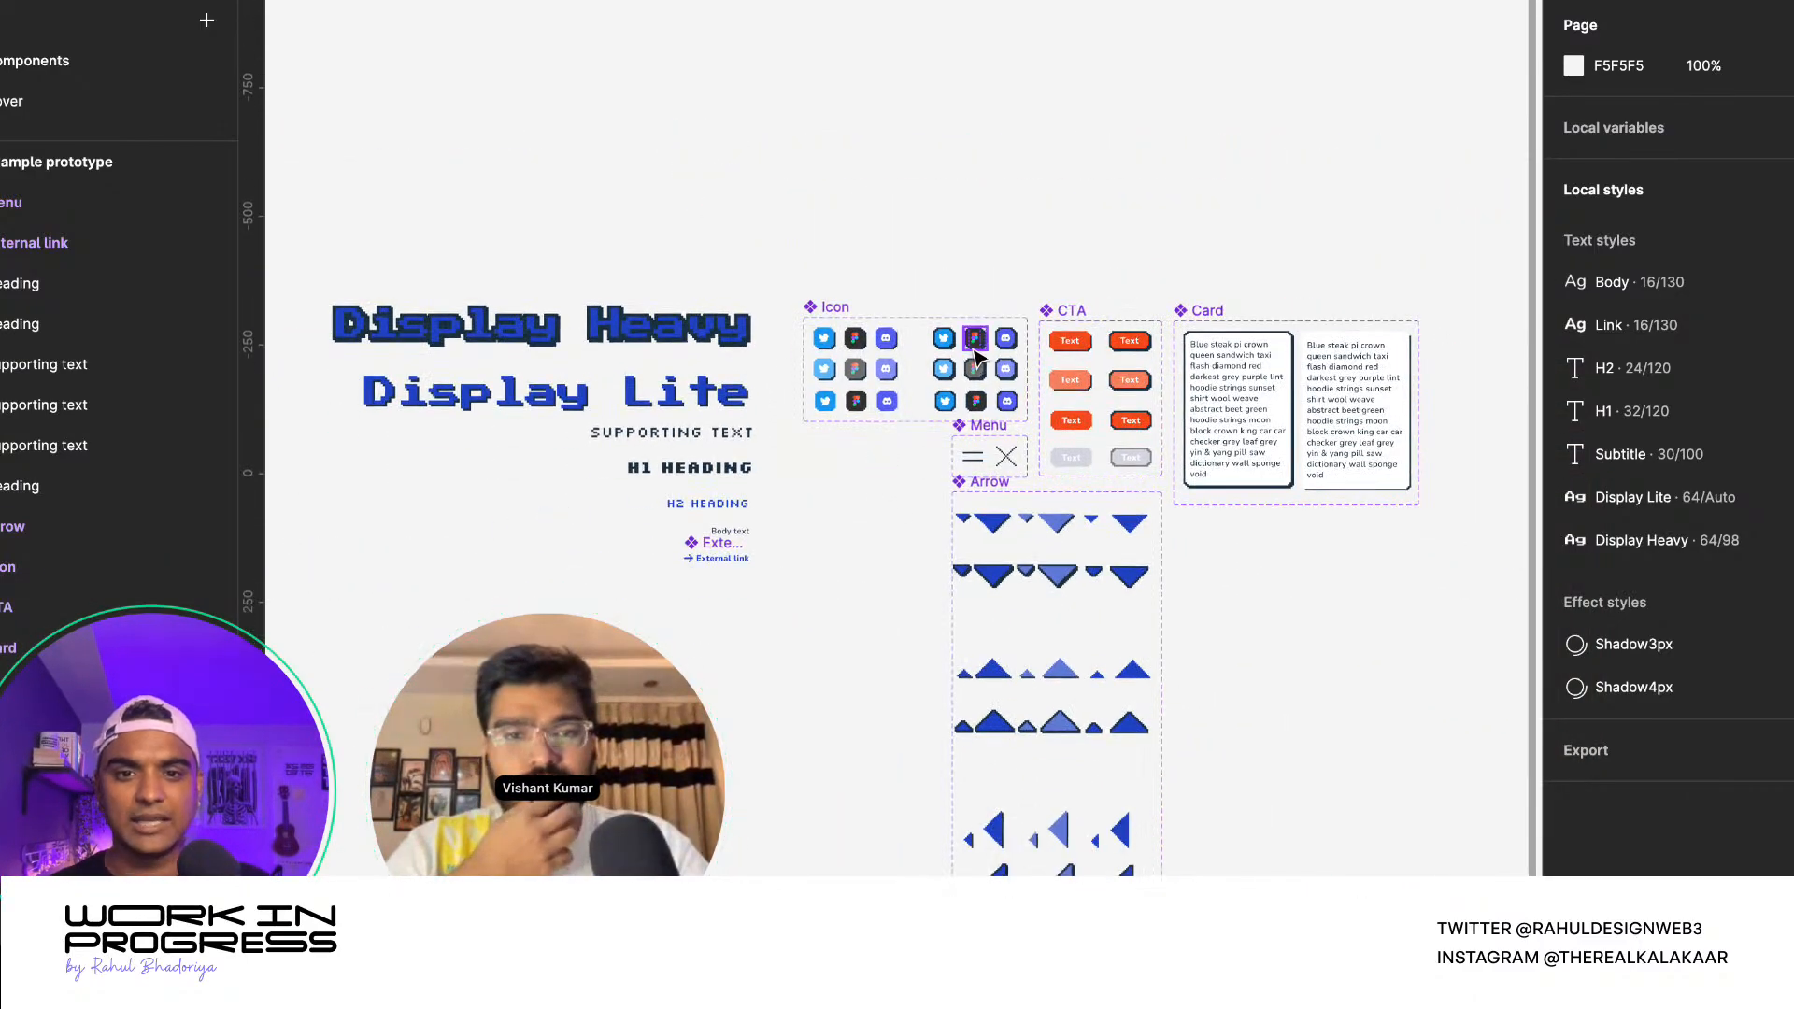
scroll(975, 353, "up", 3)
scroll(1034, 620, "down", 5)
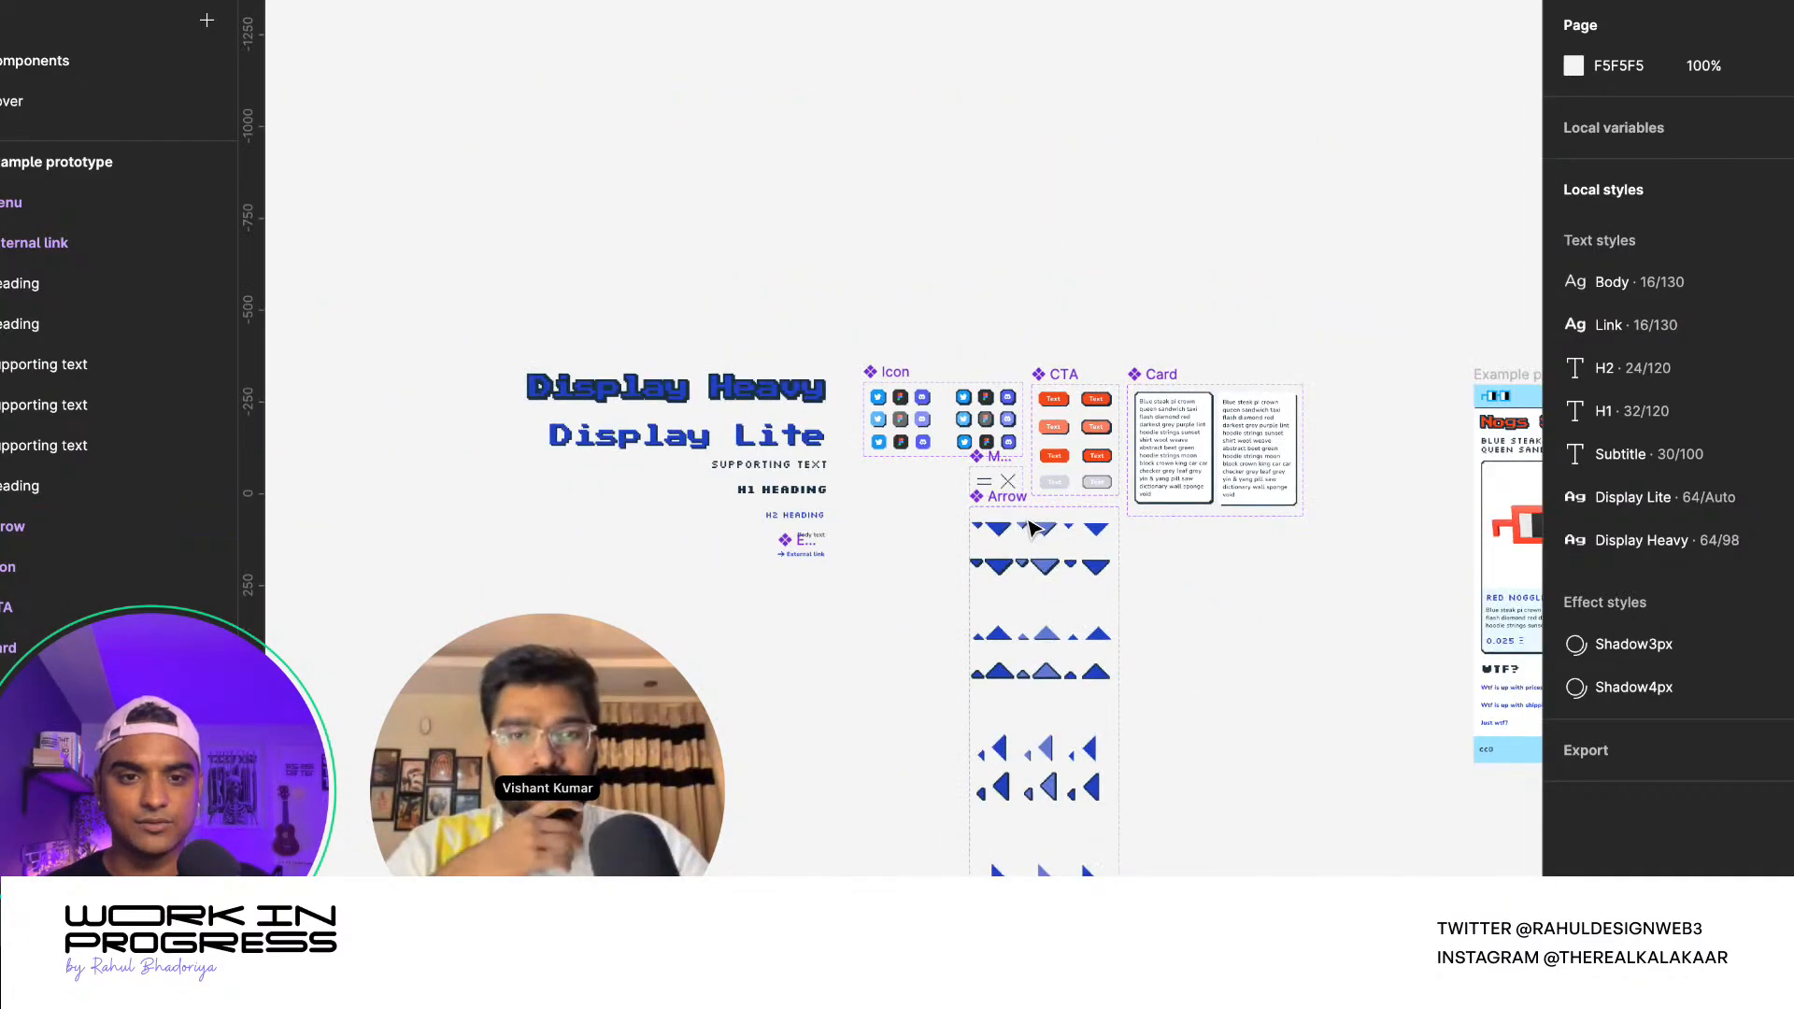
scroll(1069, 427, "up", 3)
scroll(1252, 427, "down", 3)
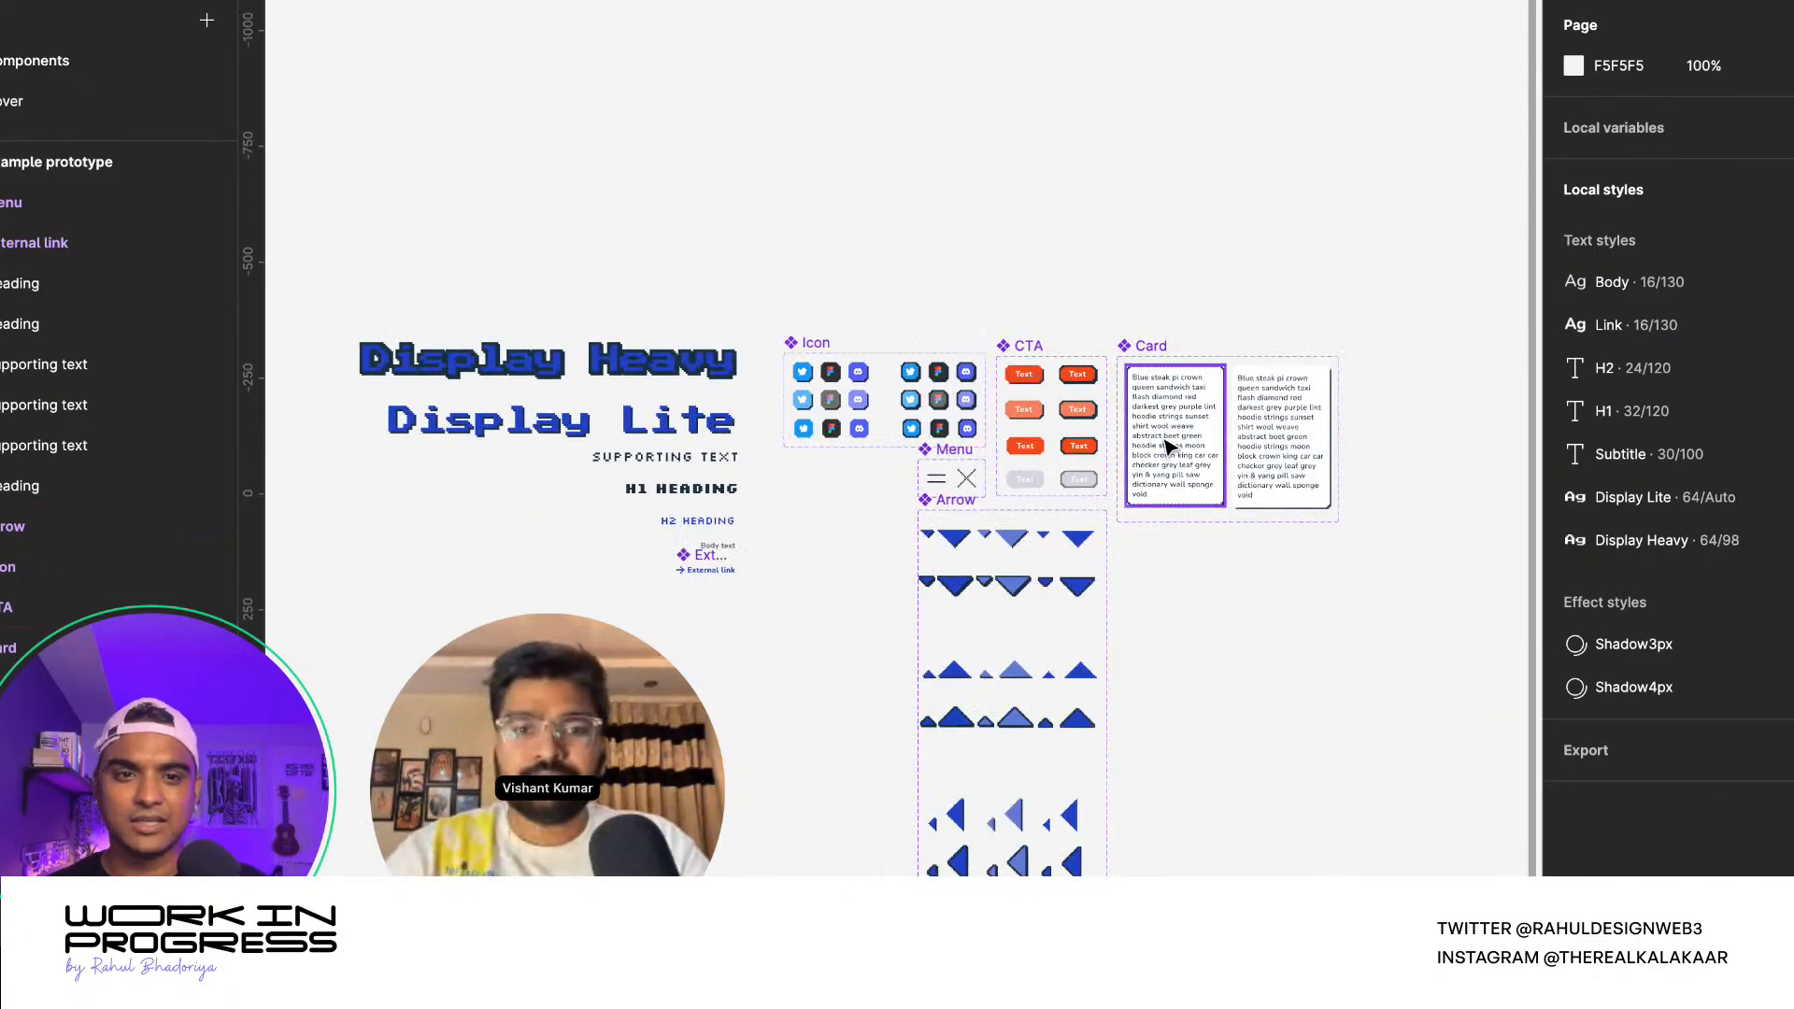
scroll(1271, 425, "up", 5)
scroll(1121, 420, "down", 6)
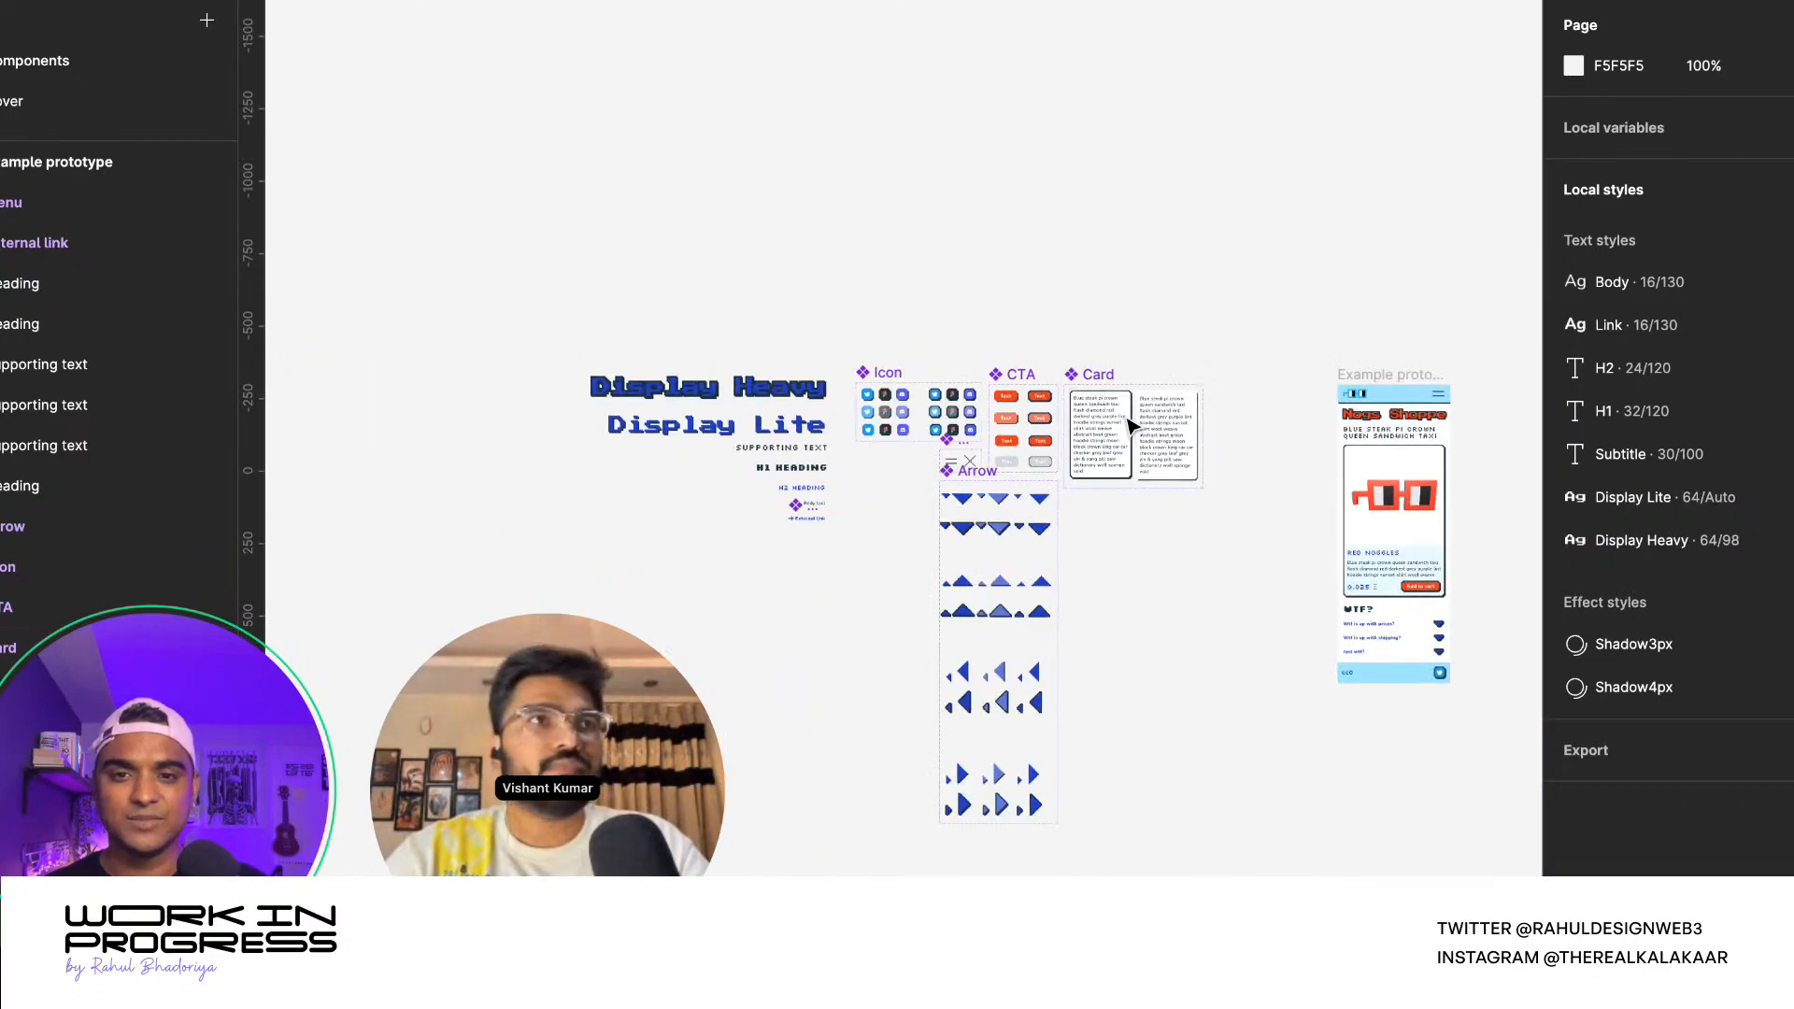
- Examine the Example prototype screen up close and inspect the text properties of its "Nogs Shoppe" heading
scroll(1466, 468, "up", 5)
scroll(1467, 472, "up", 1)
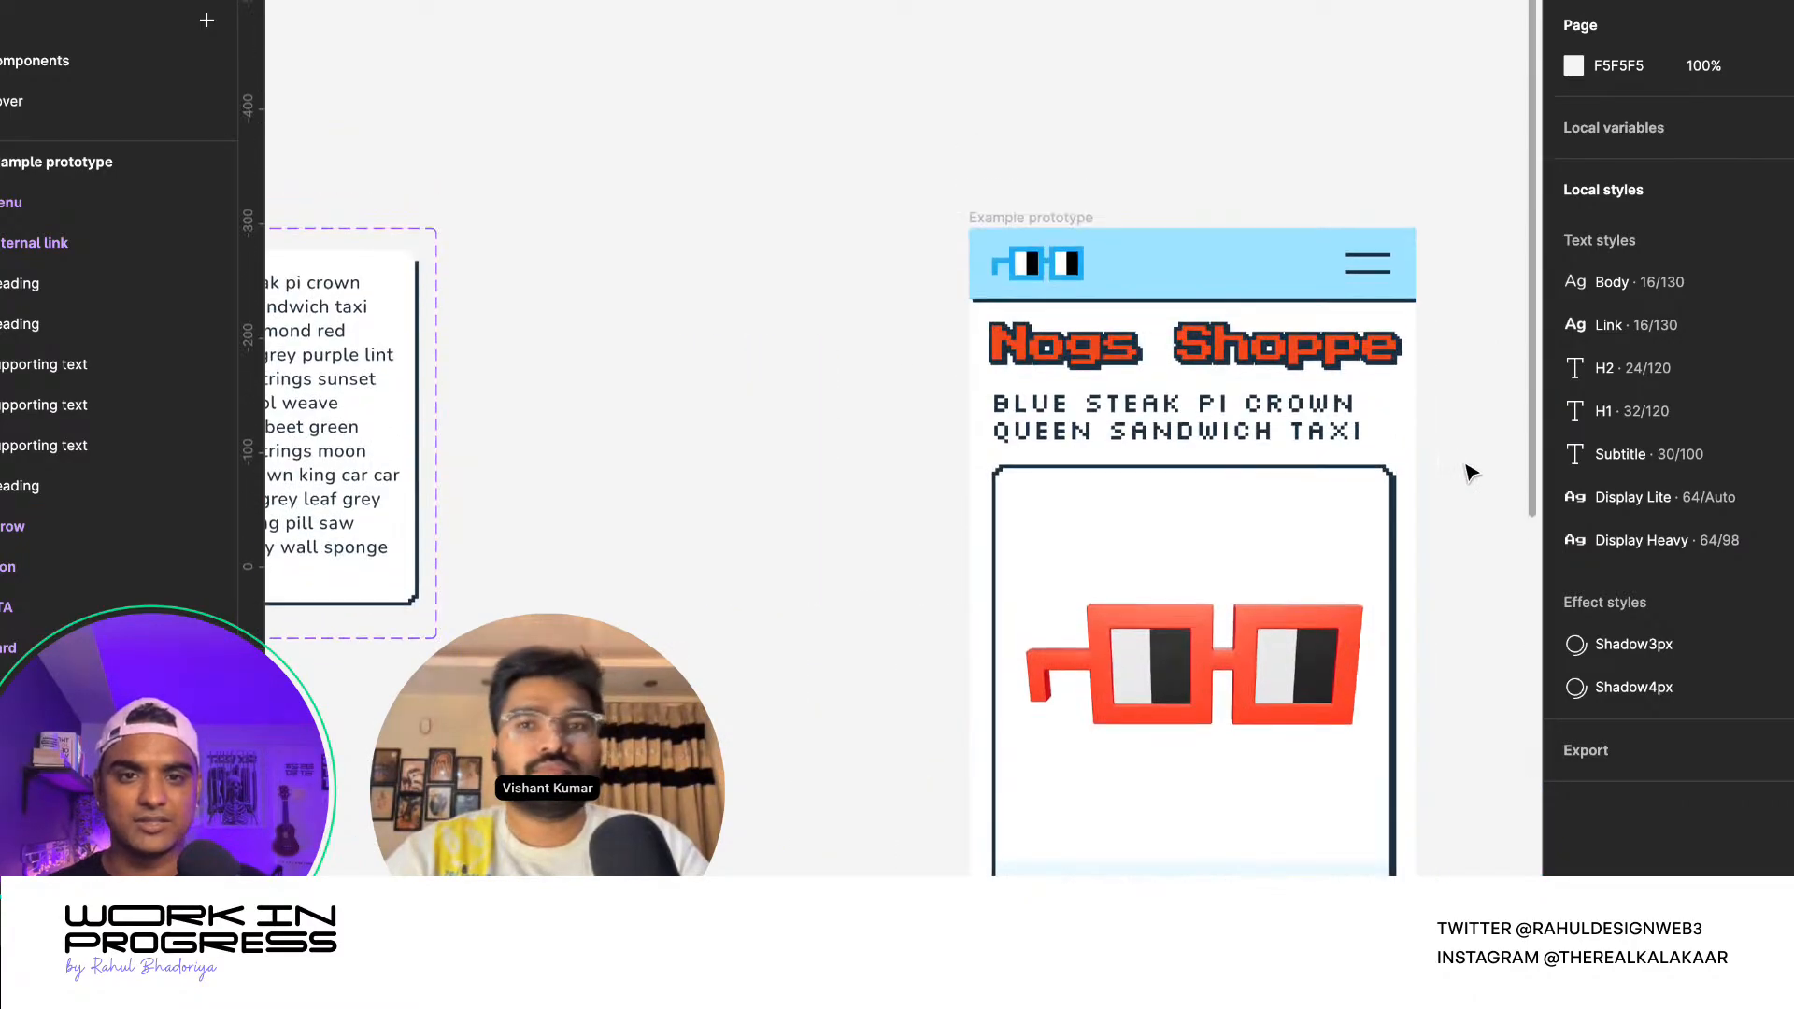
scroll(1352, 383, "up", 4)
left_click(1313, 355)
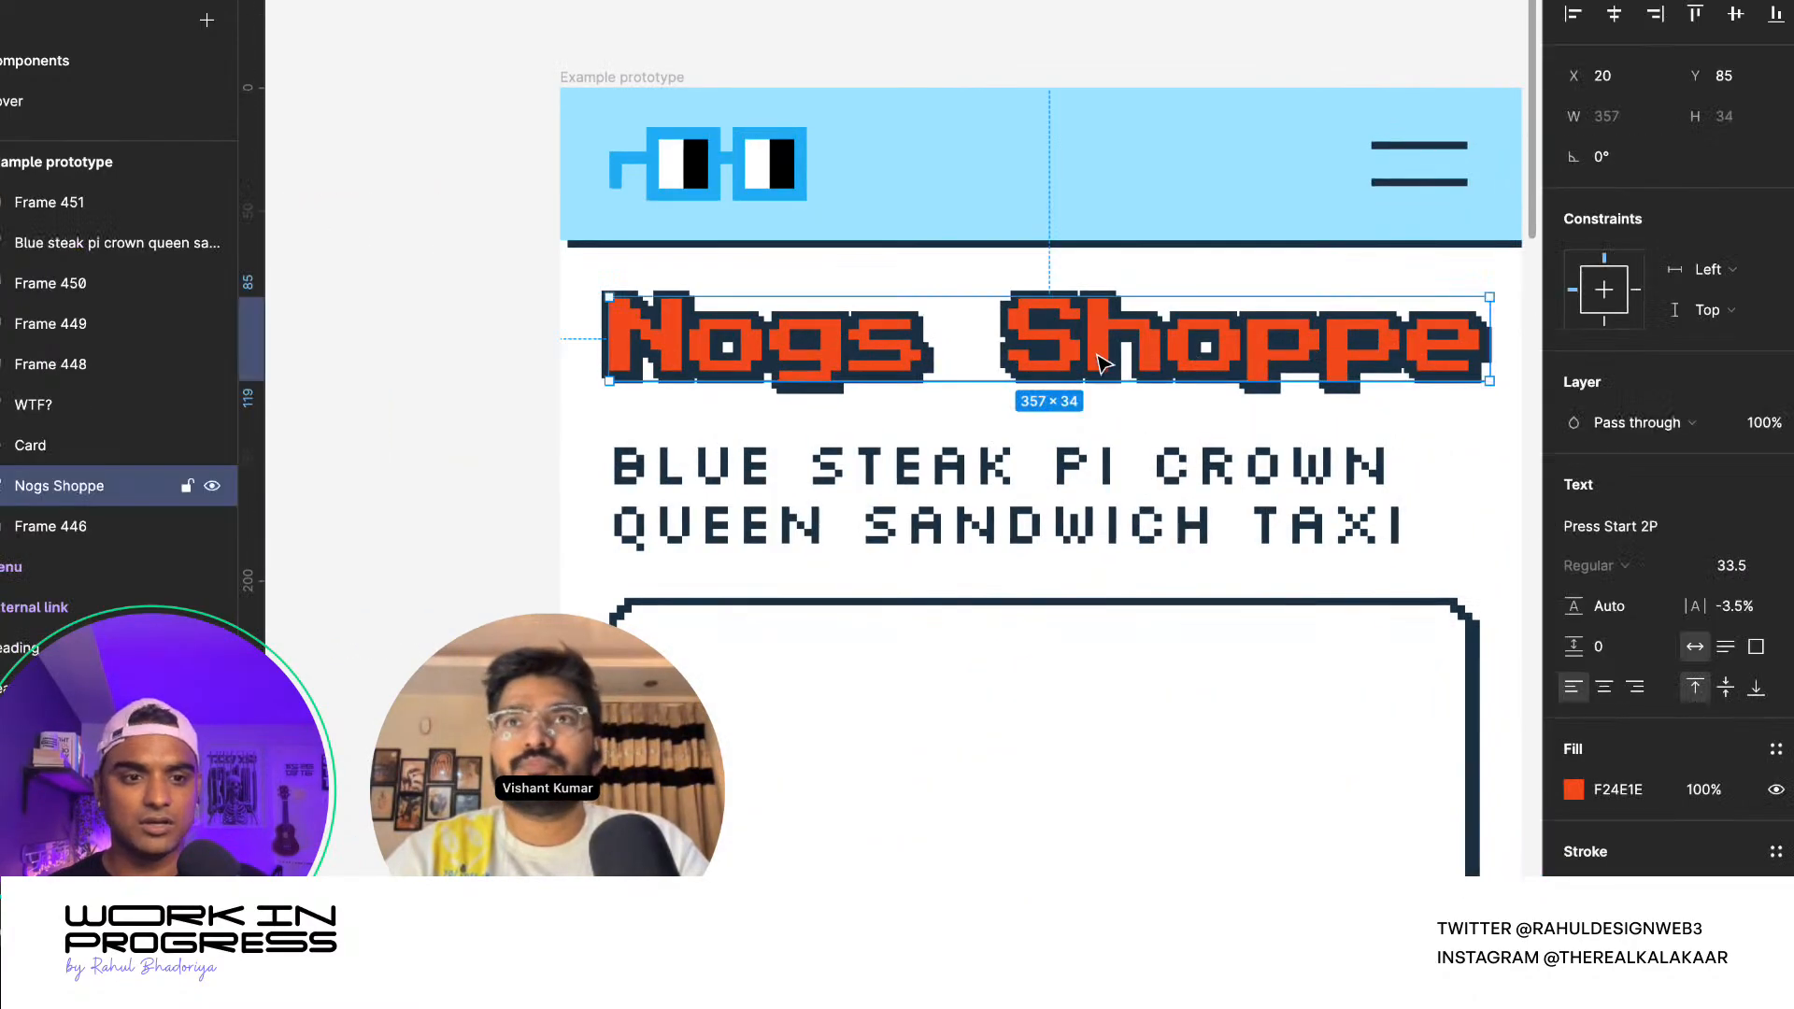
- Select and copy all elements of the Pixel Art UI Kit, and return to the Tic Tac Toe file
scroll(1122, 365, "down", 3)
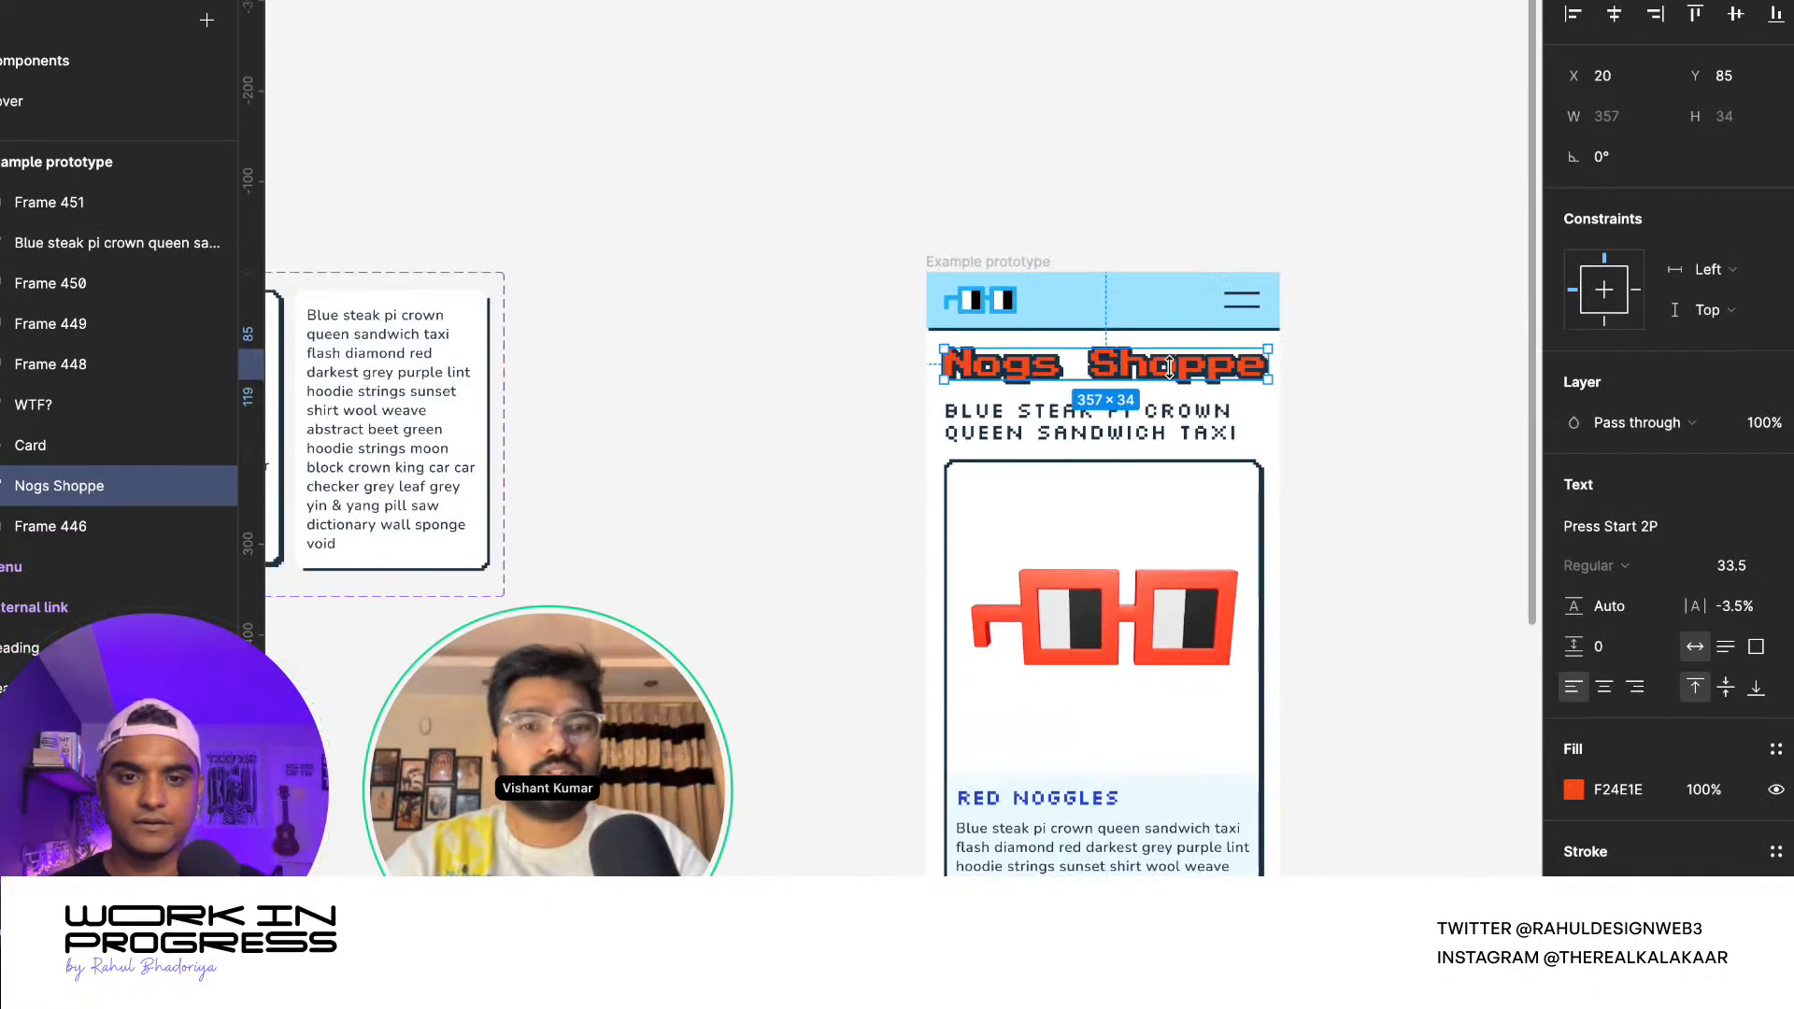
scroll(1169, 368, "down", 6)
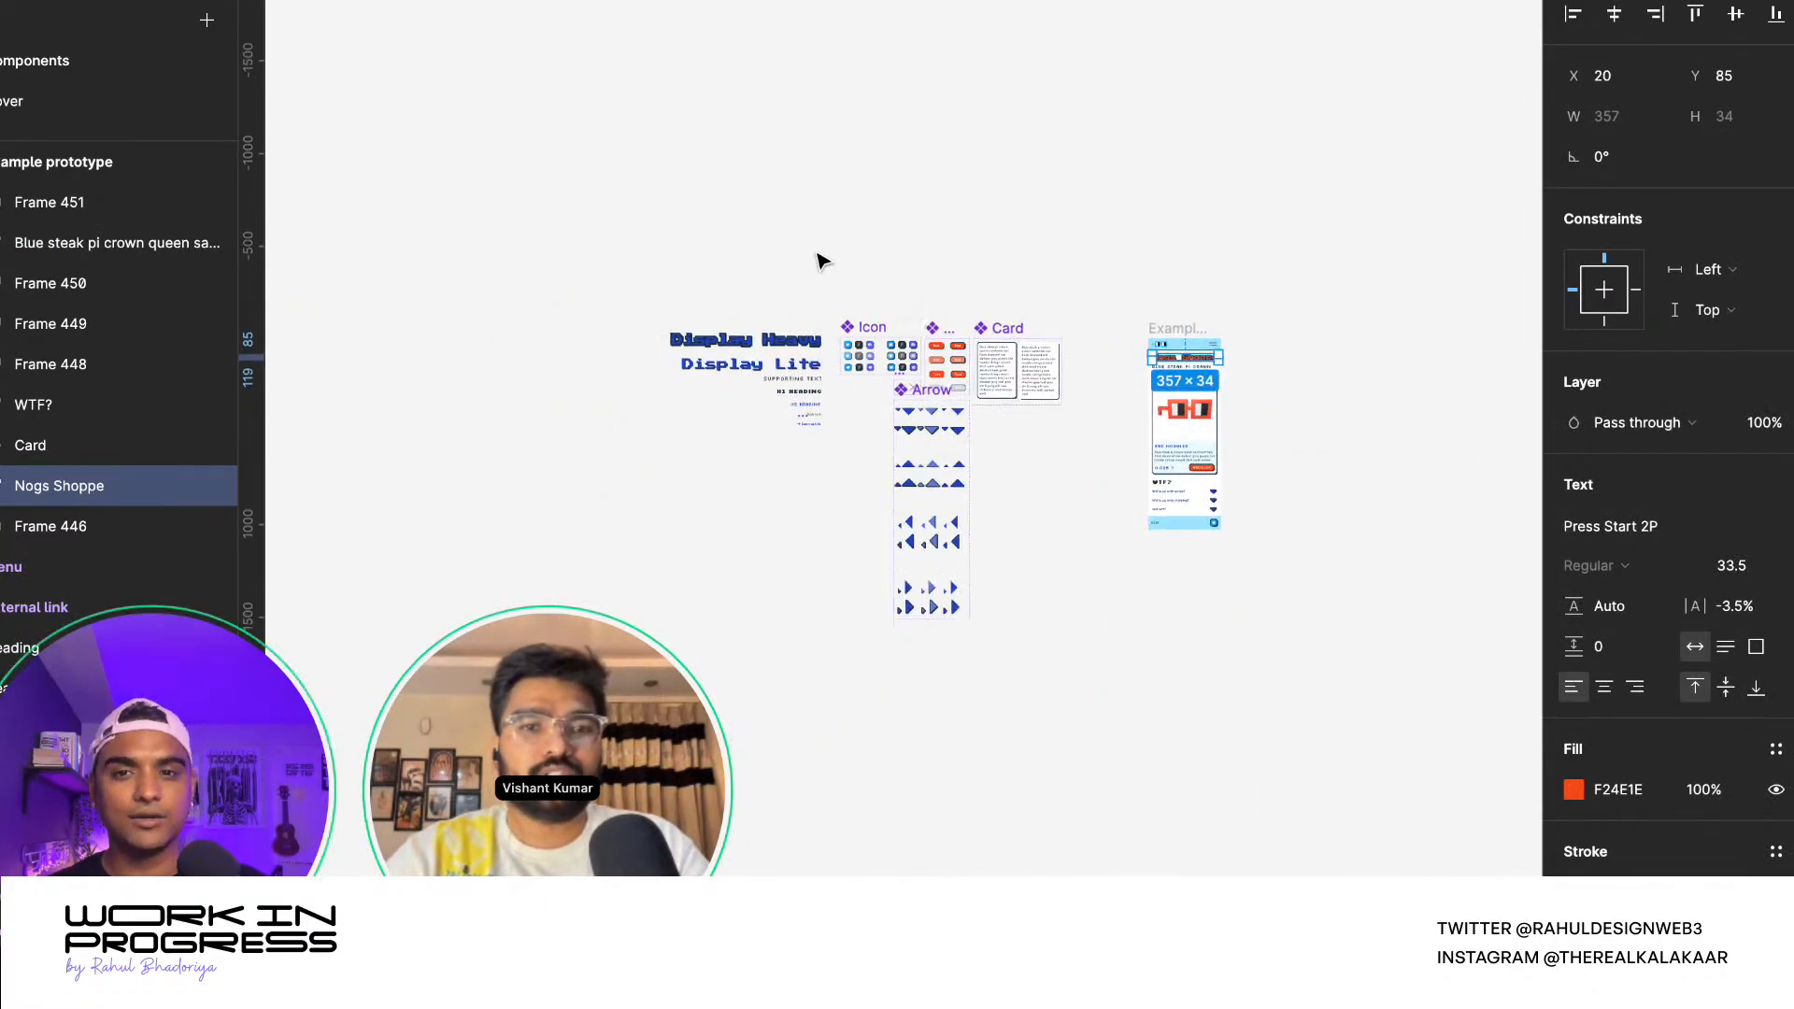
left_click_drag(609, 163, 1322, 721)
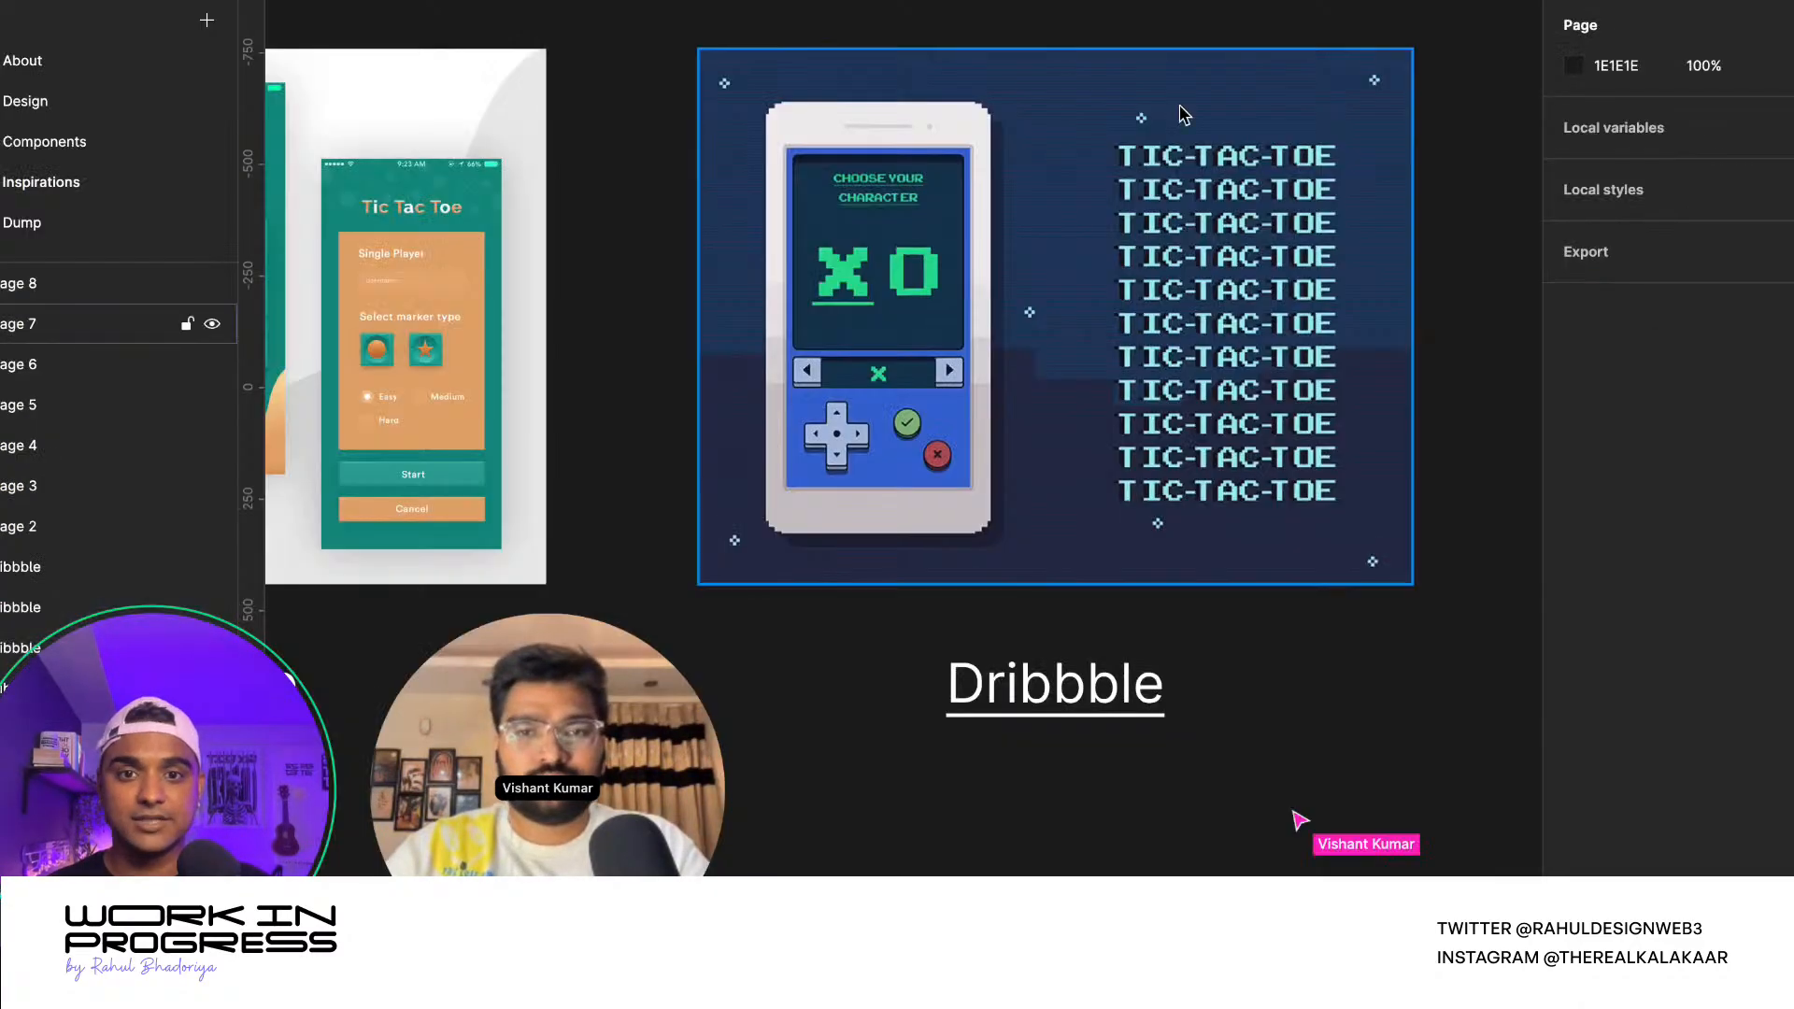
- Look over the pixel-art handheld shot and its neighbouring shots on the Inspirations page
scroll(936, 425, "down", 8)
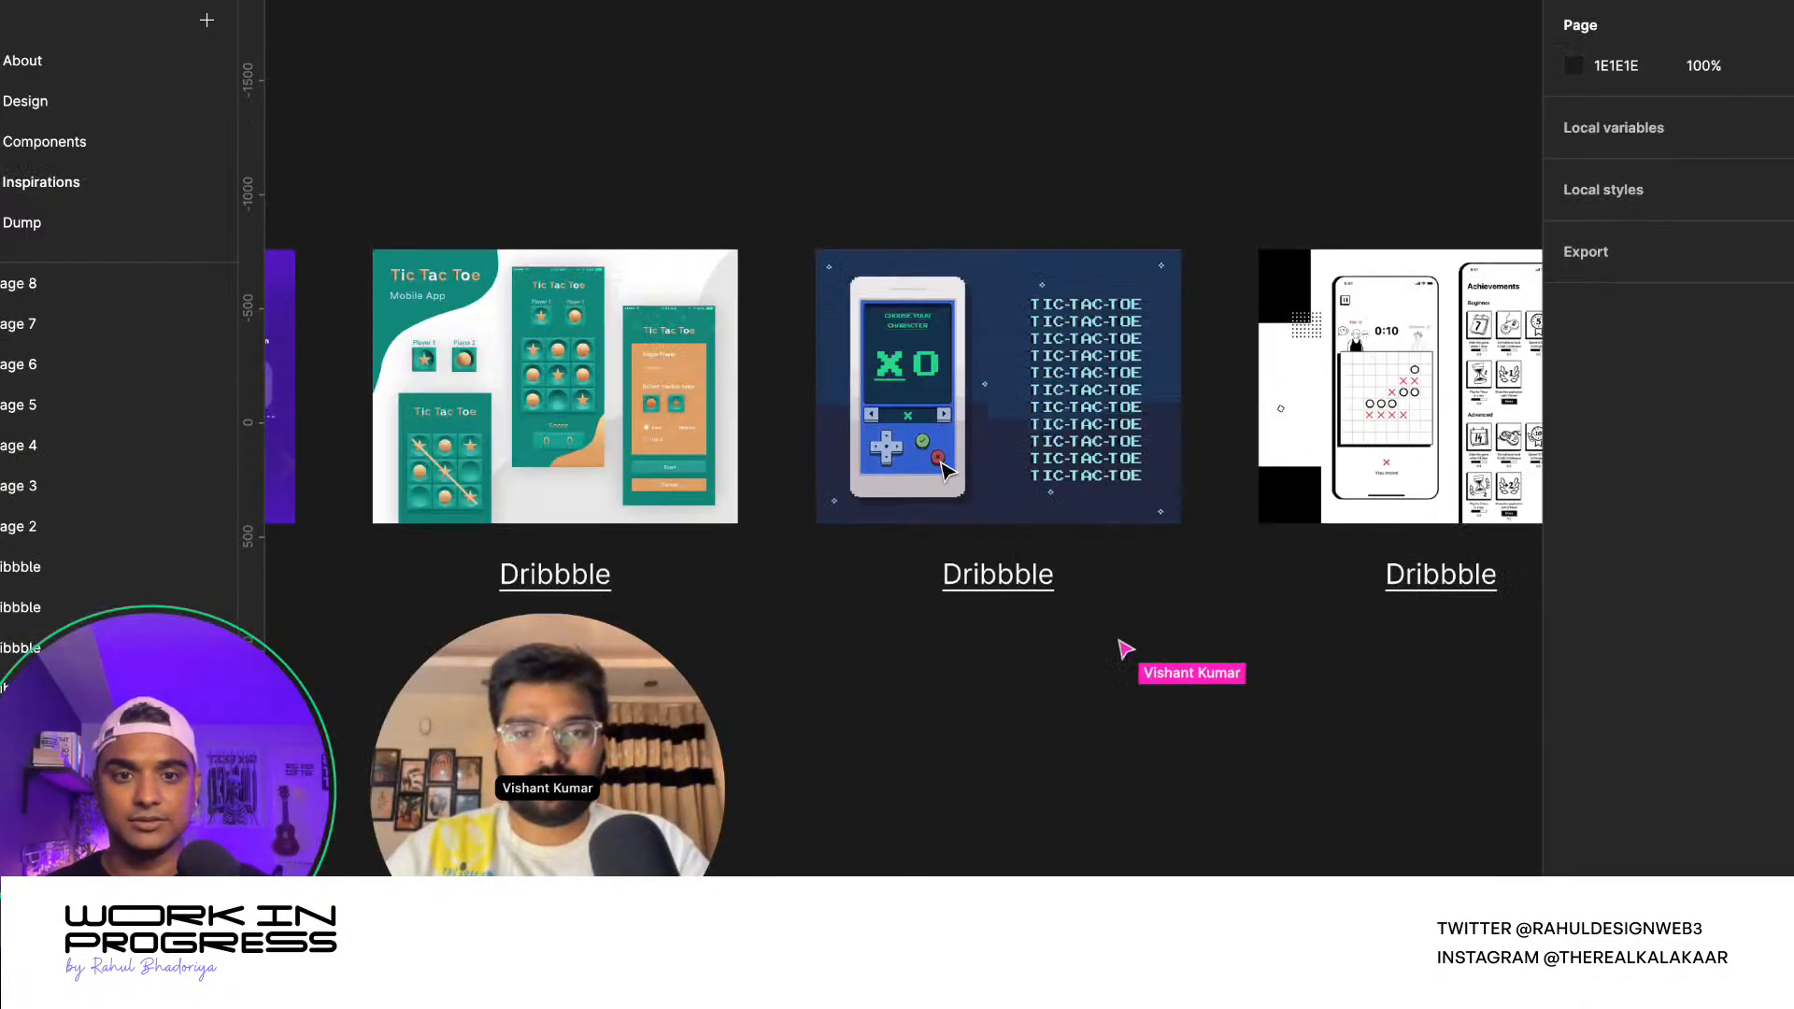
left_click(962, 420)
left_click(968, 299)
scroll(977, 318, "up", 10)
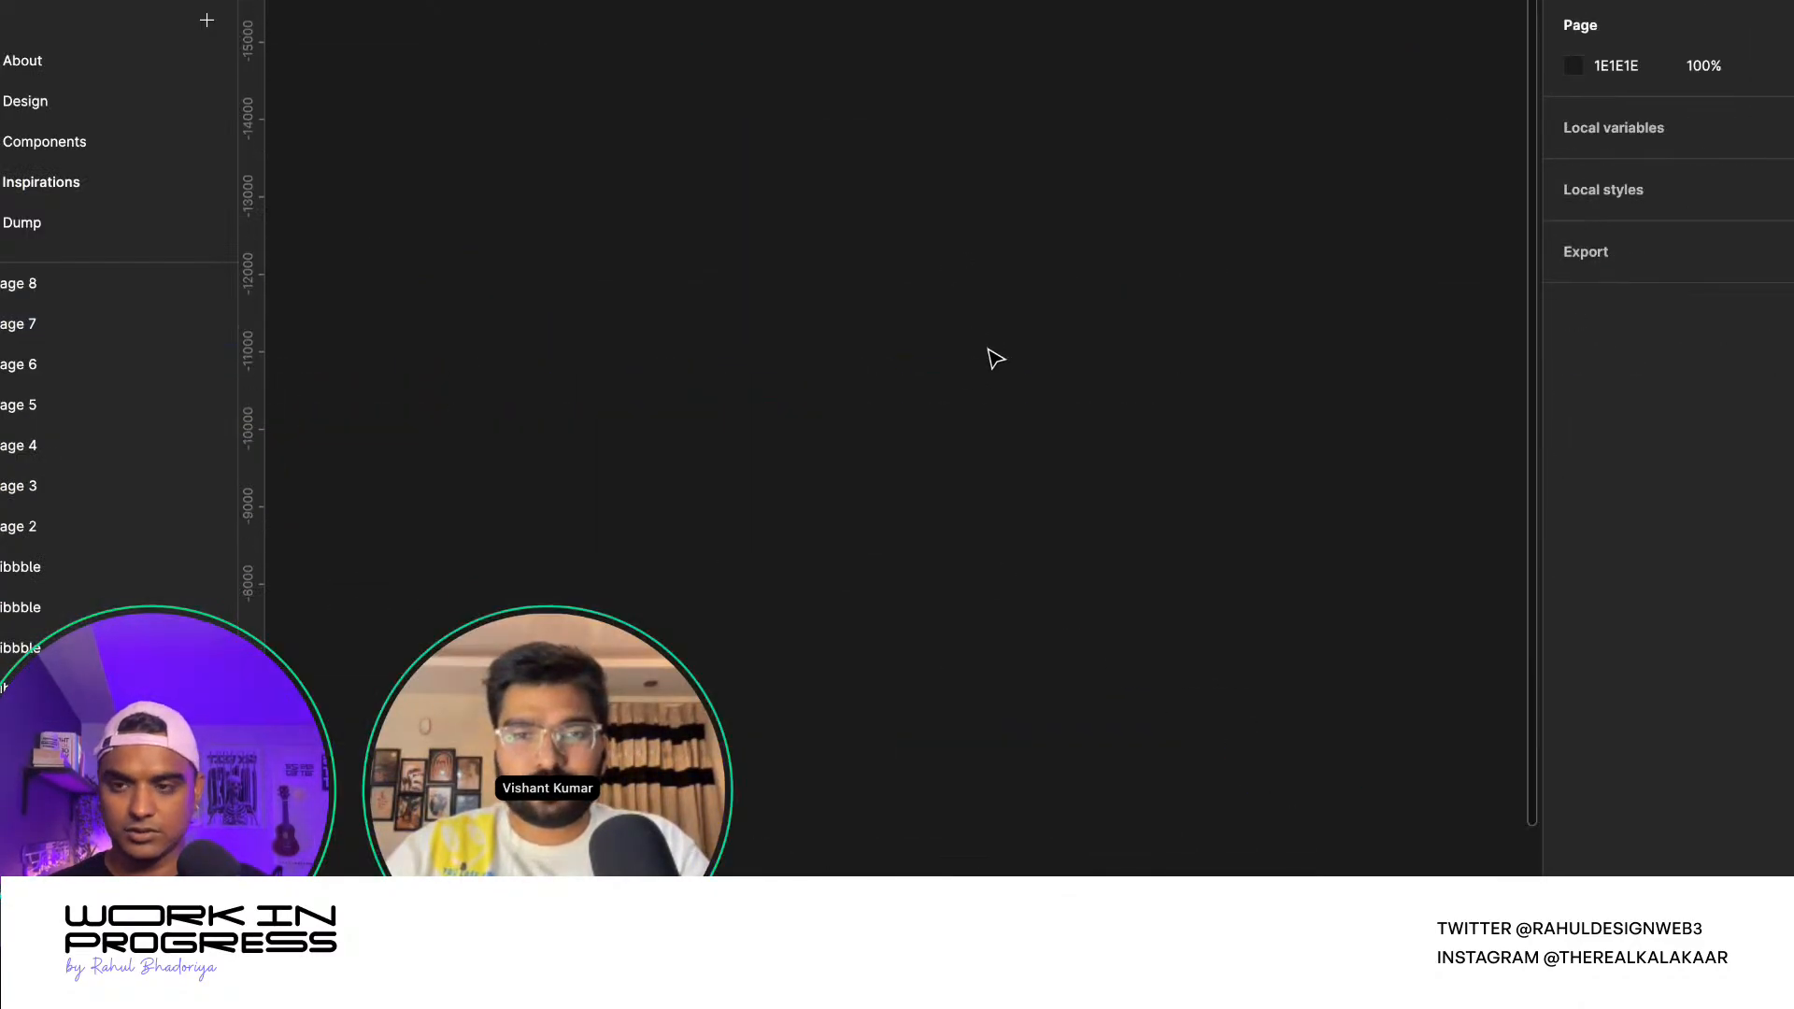
- Add a page named Playground directly after the About page and open it
left_click(77, 58)
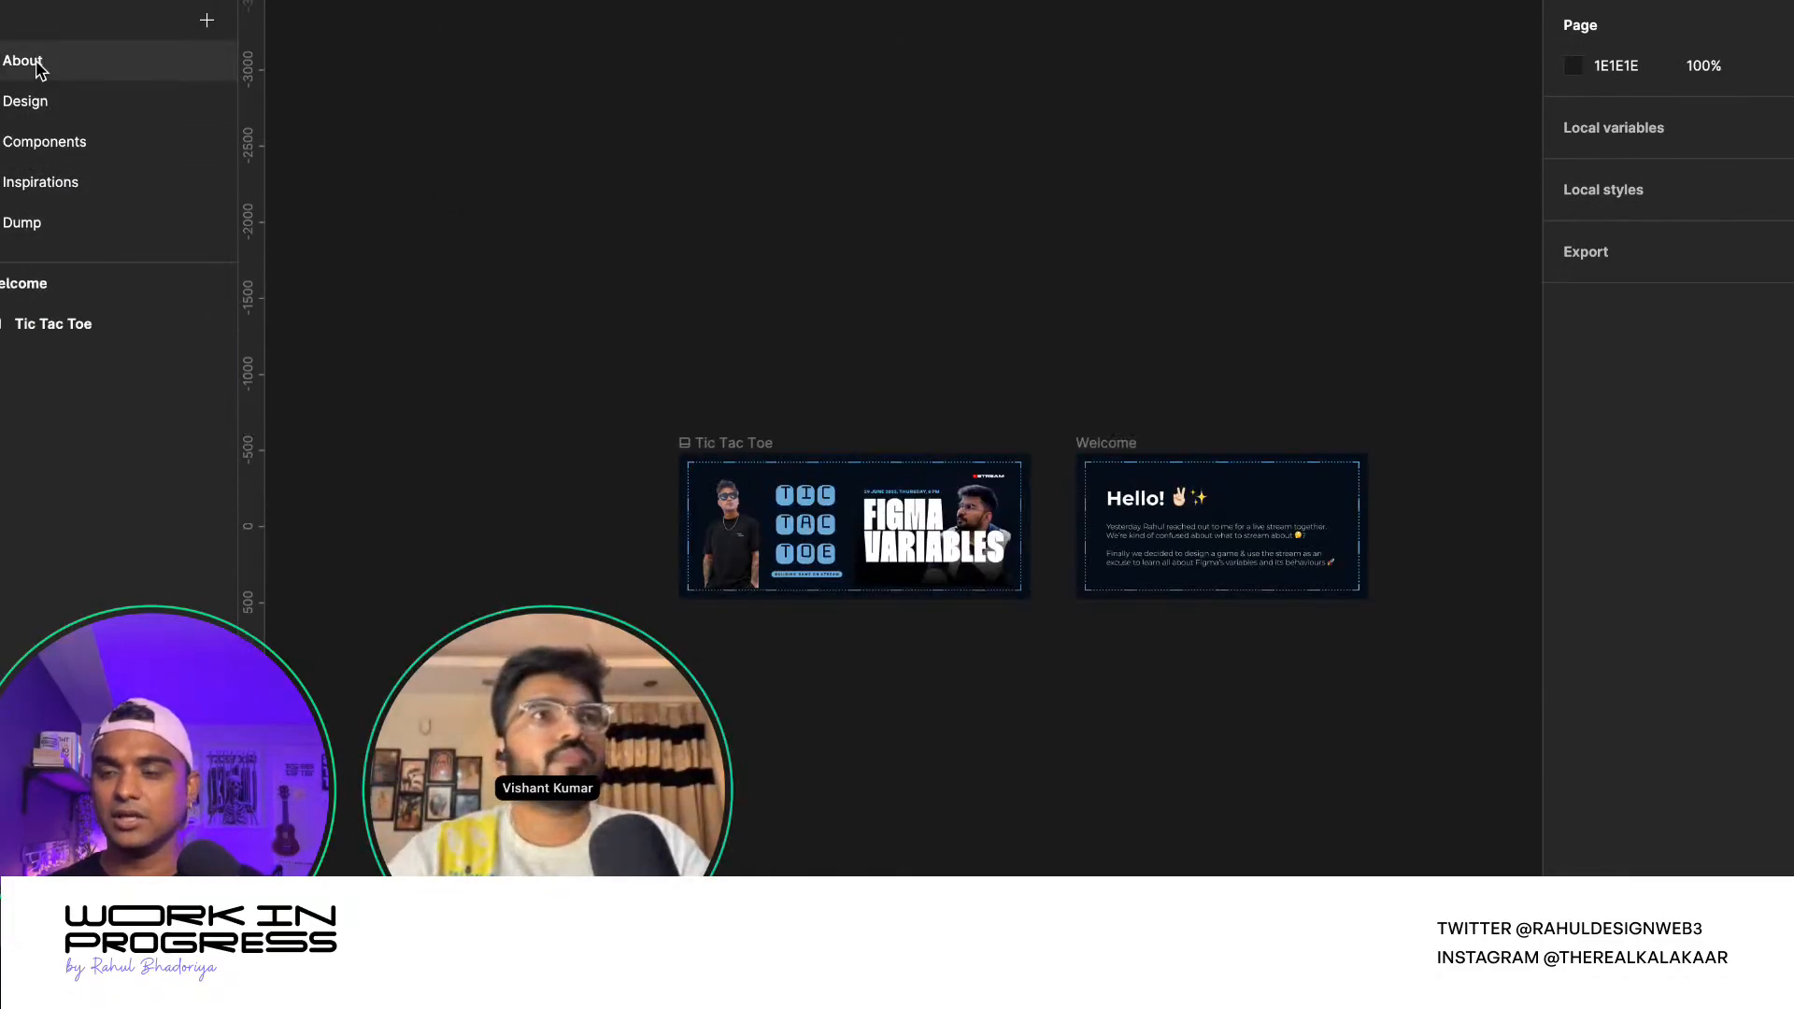
left_click(195, 28)
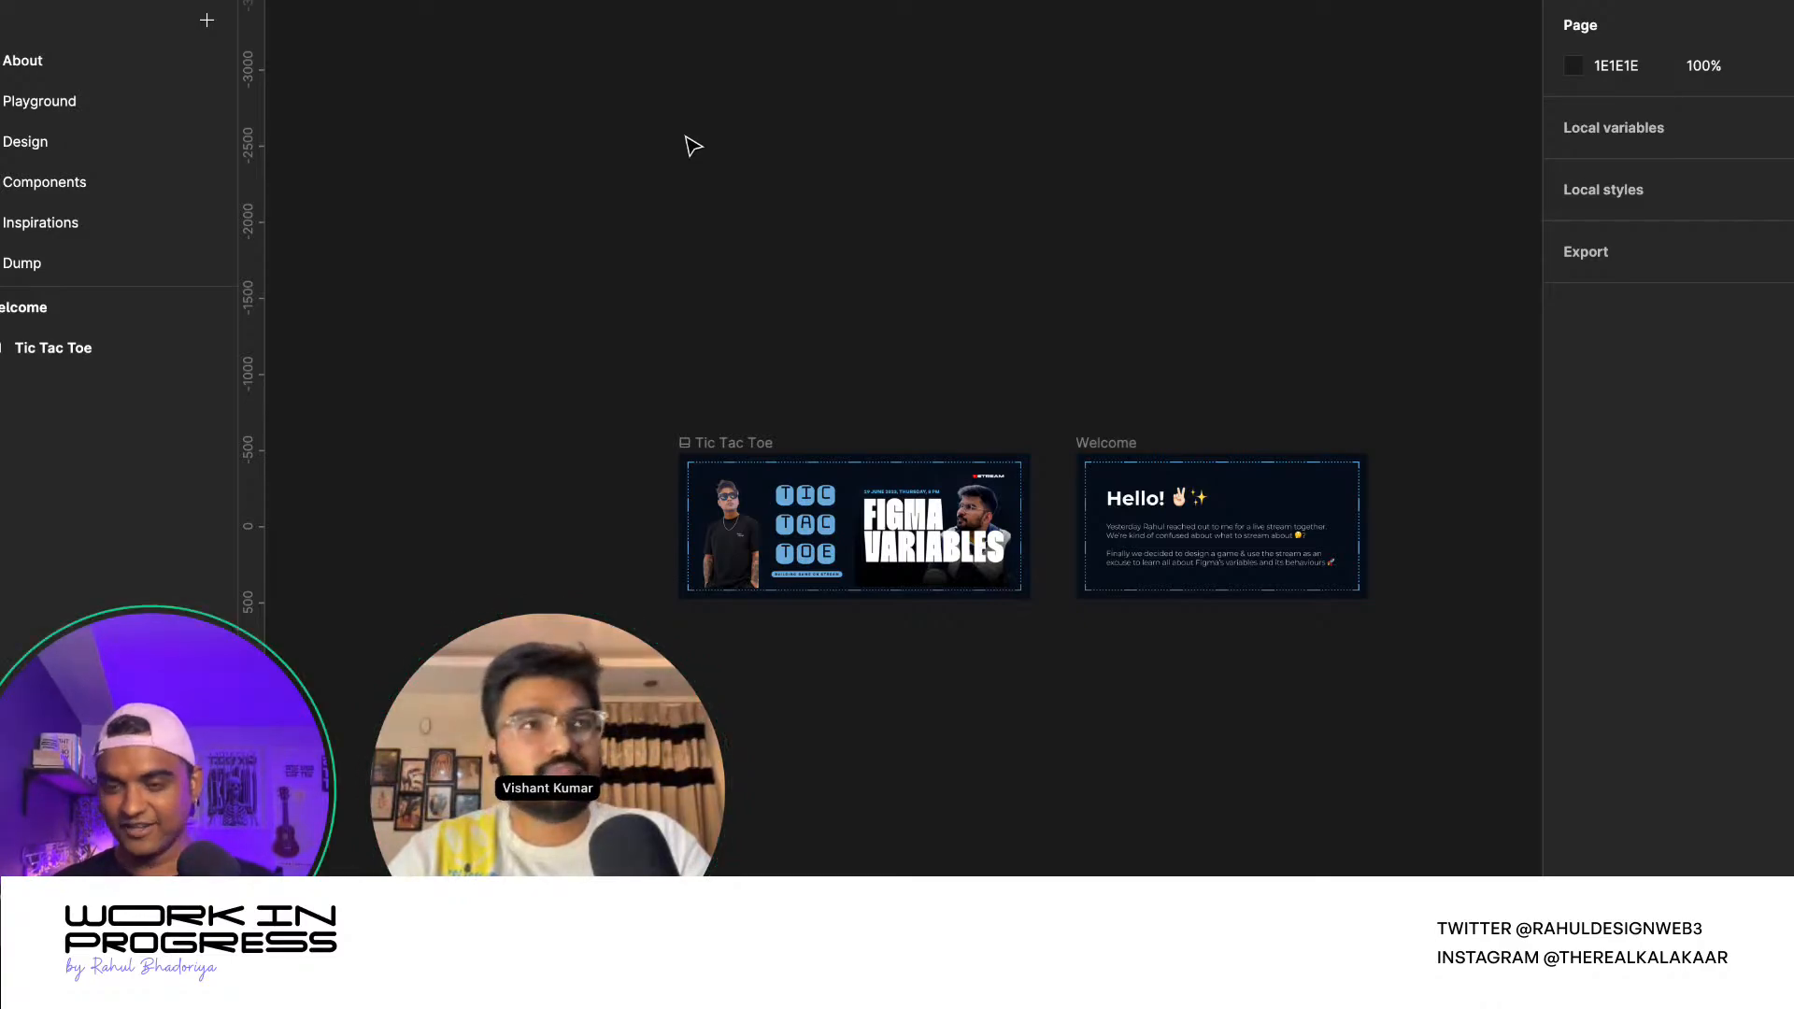
left_click(120, 116)
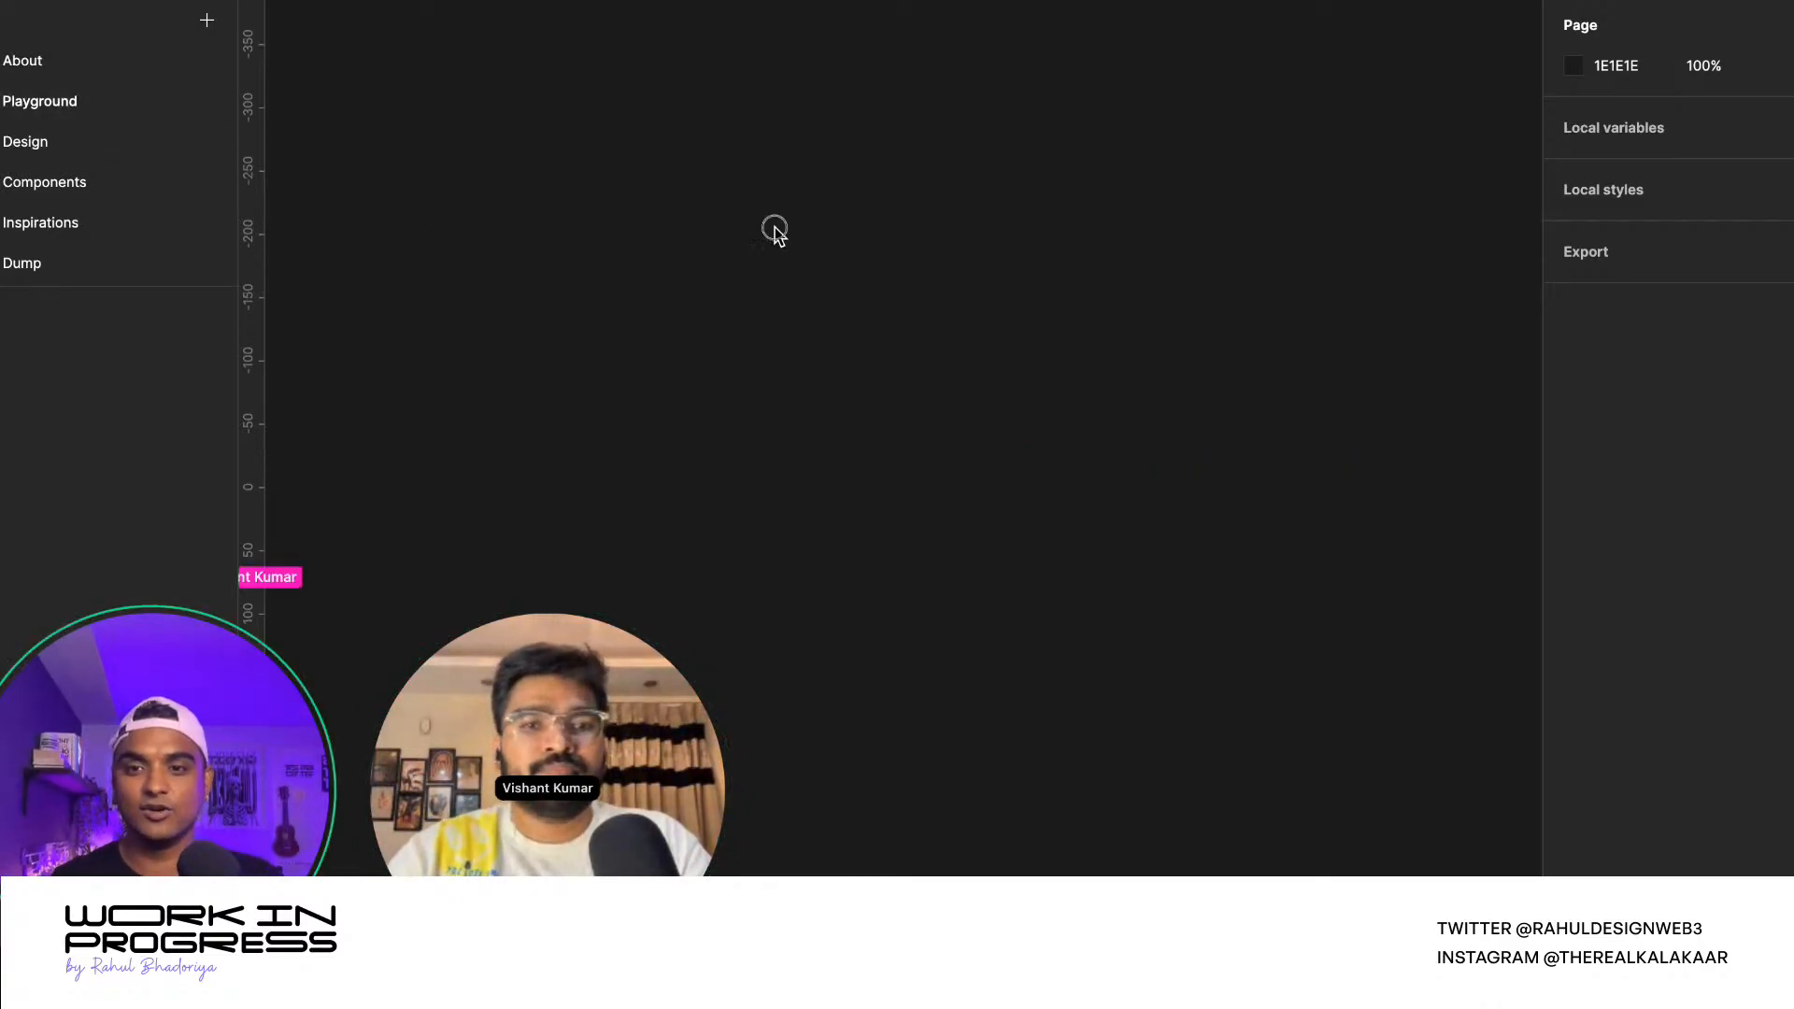
- Paste the copied Pixel Art UI Kit elements onto the Playground page and leave them deselected
key("ctrl+v")
scroll(836, 275, "down", 2)
left_click(770, 155)
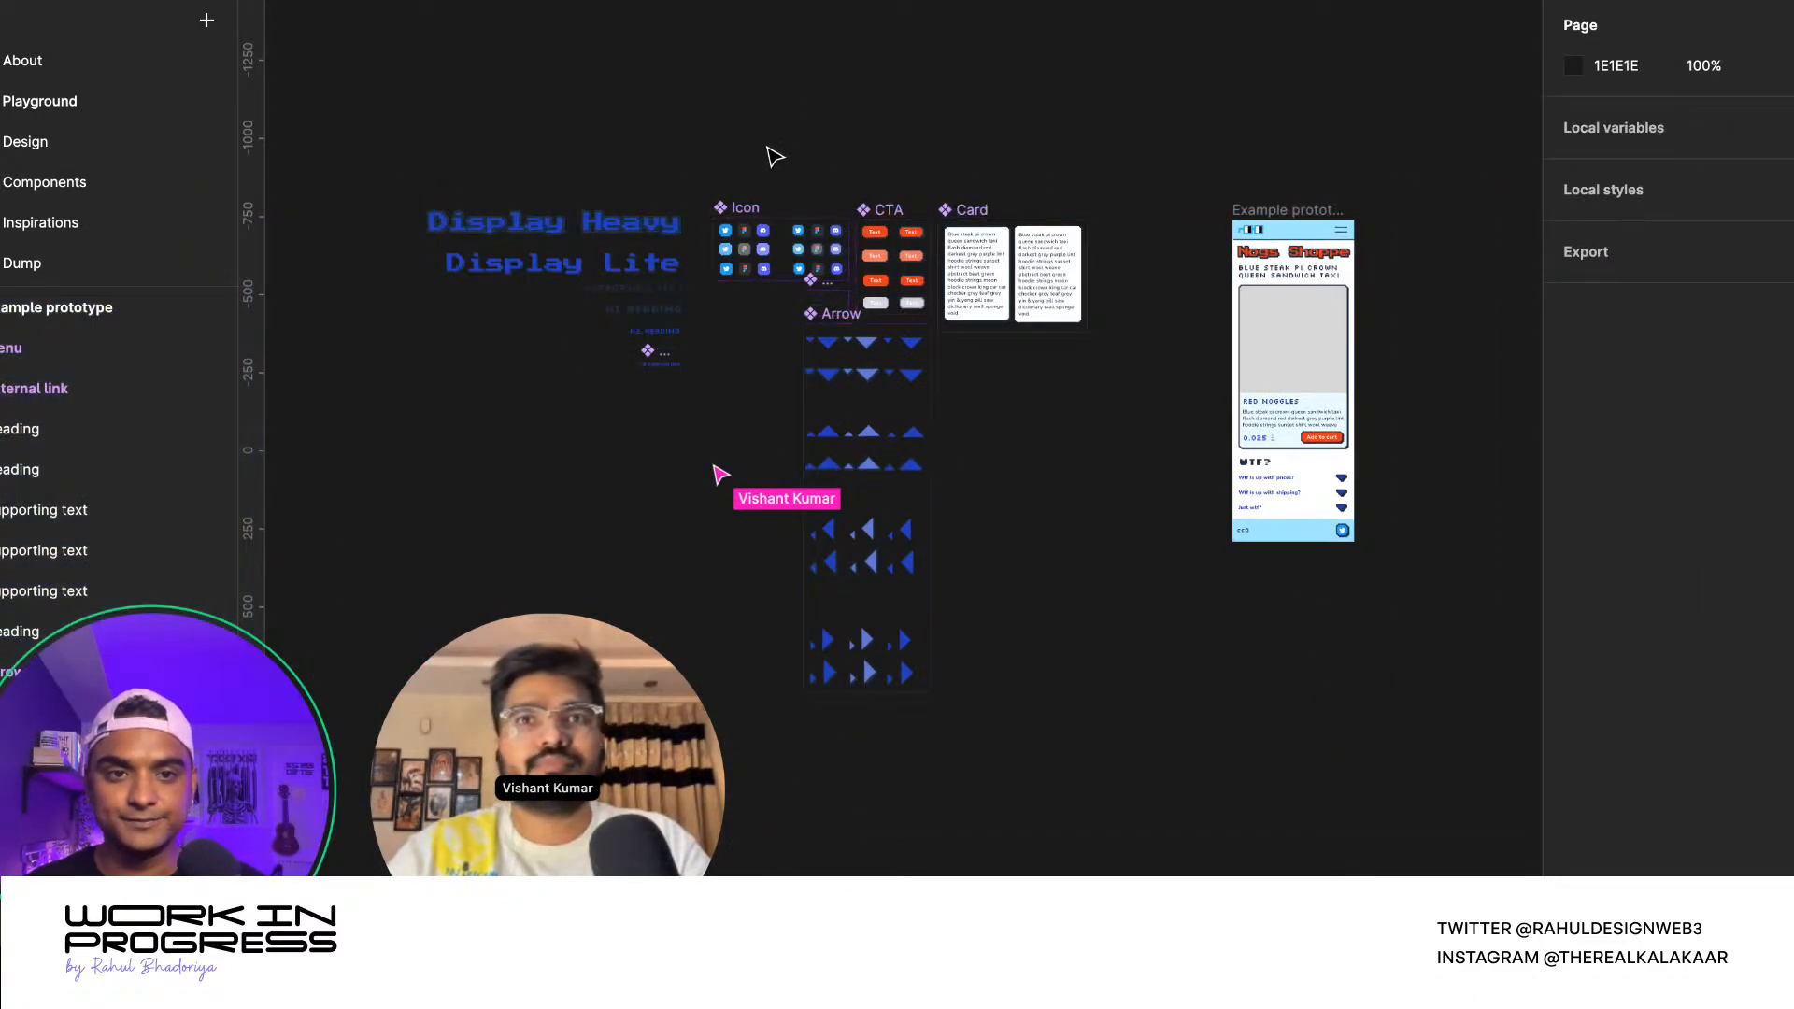
- Add a 375 × 812 iPhone 11 Pro / X frame beside the Example prototype frame
scroll(770, 157, "down", 3)
scroll(1209, 240, "up", 3)
scroll(865, 177, "up", 3)
left_click(757, 144)
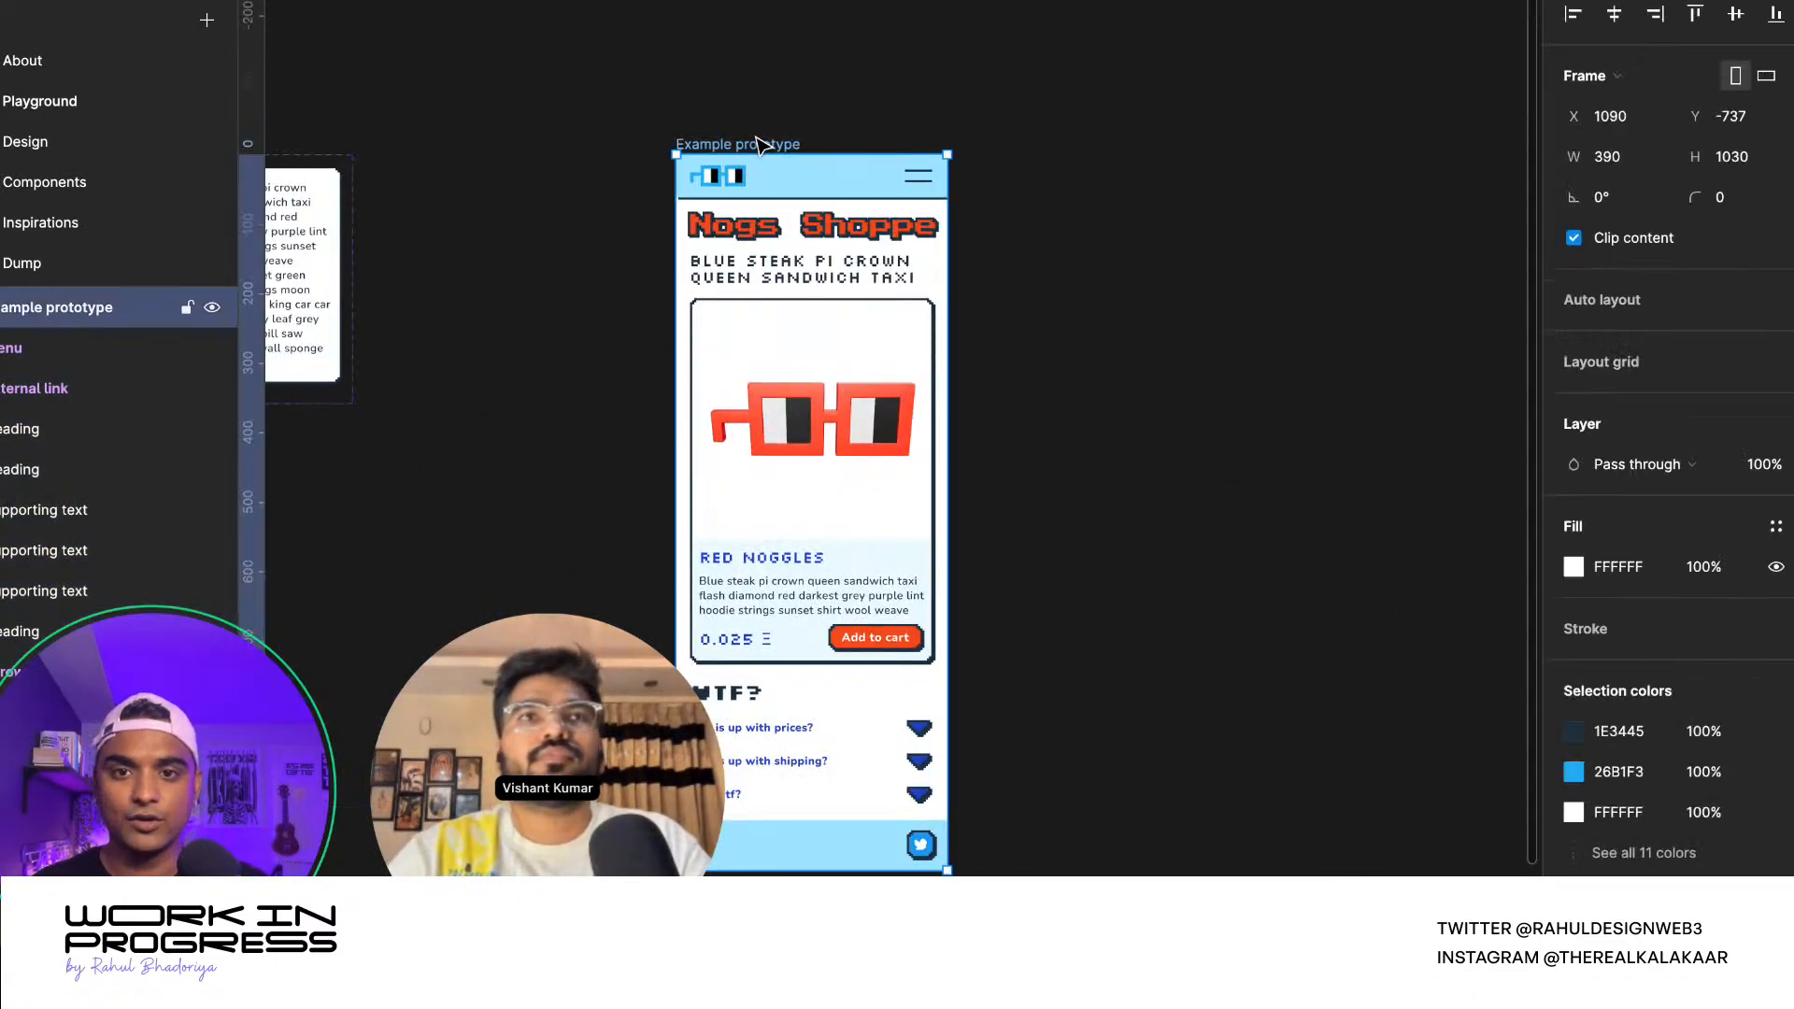
left_click(1114, 309)
key("f")
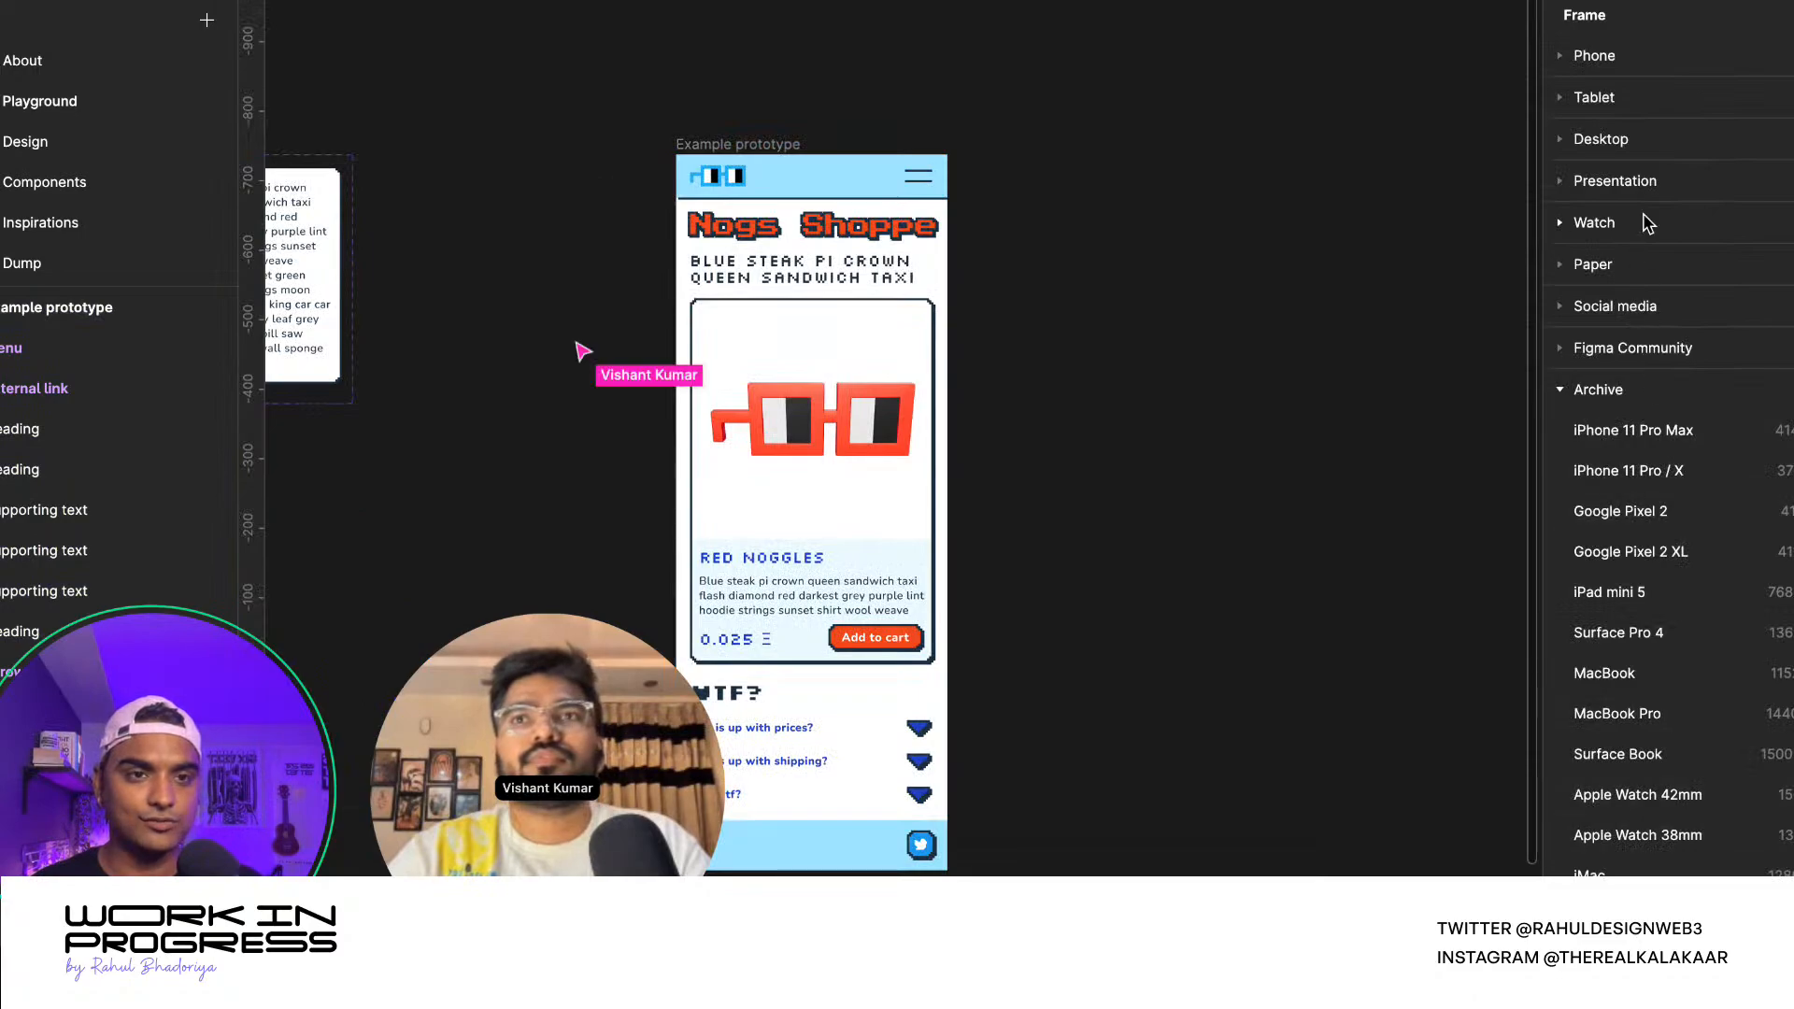
left_click(1630, 58)
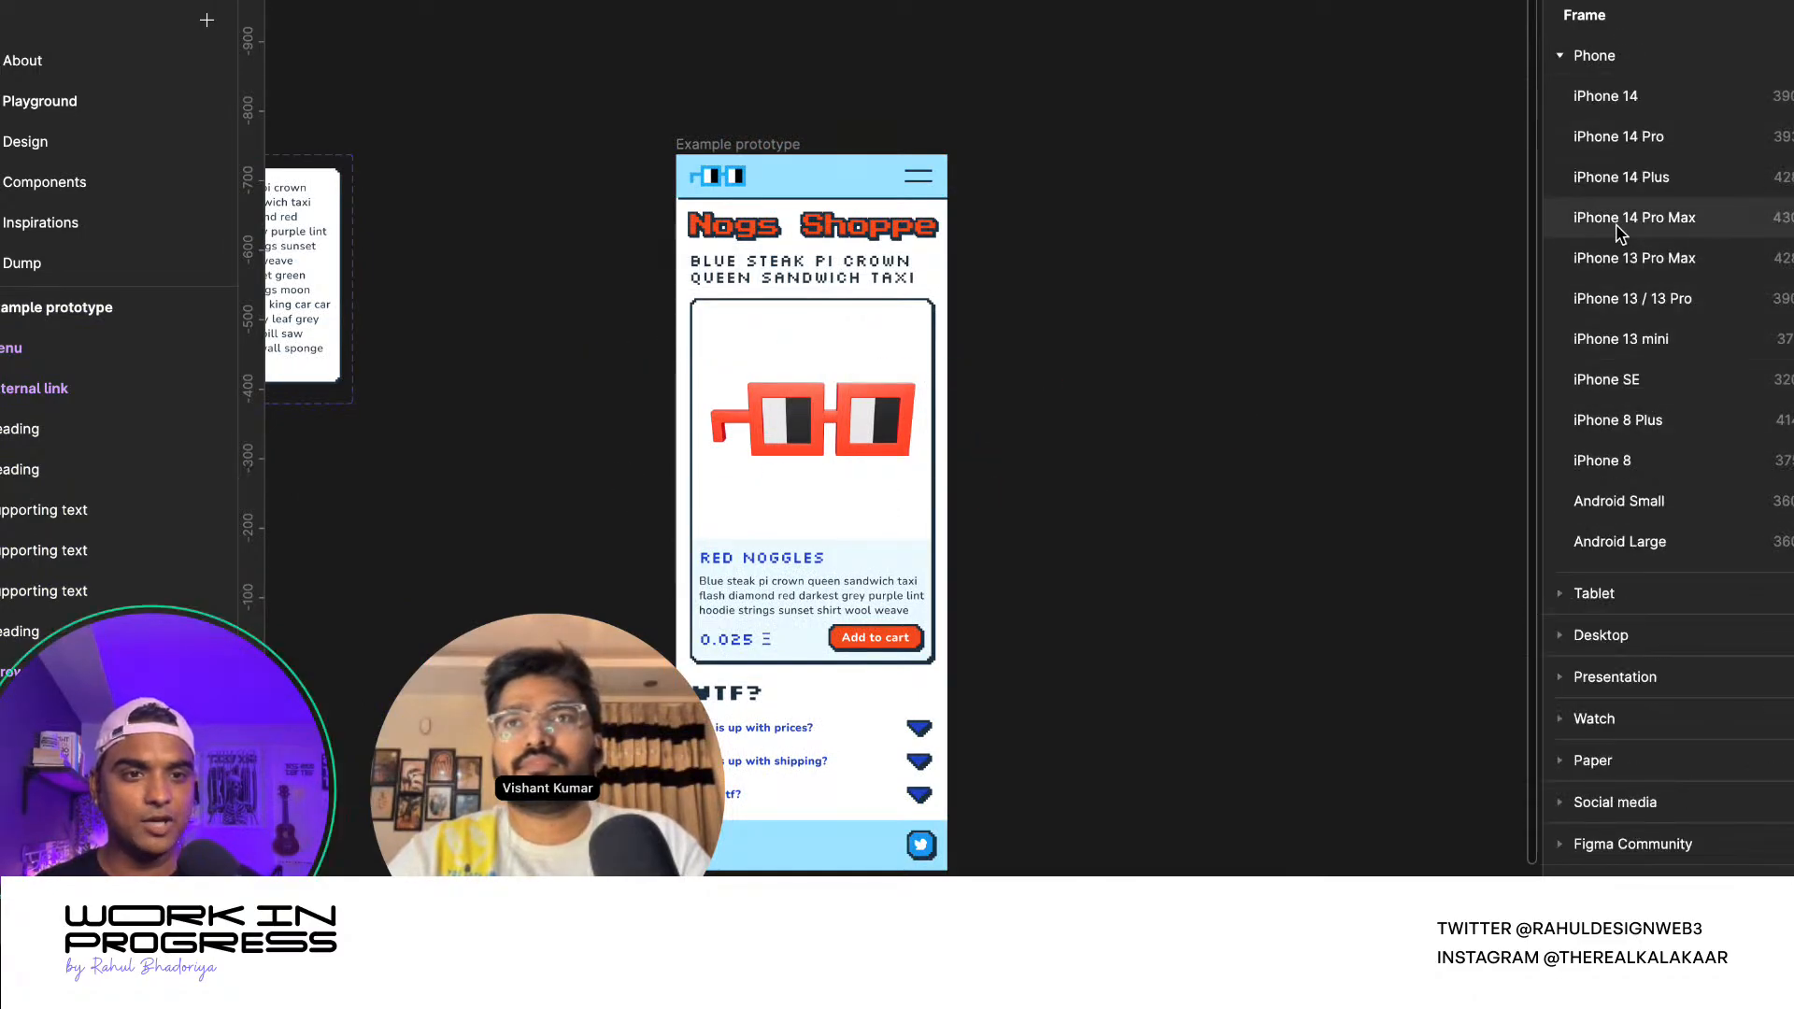
left_click(1609, 872)
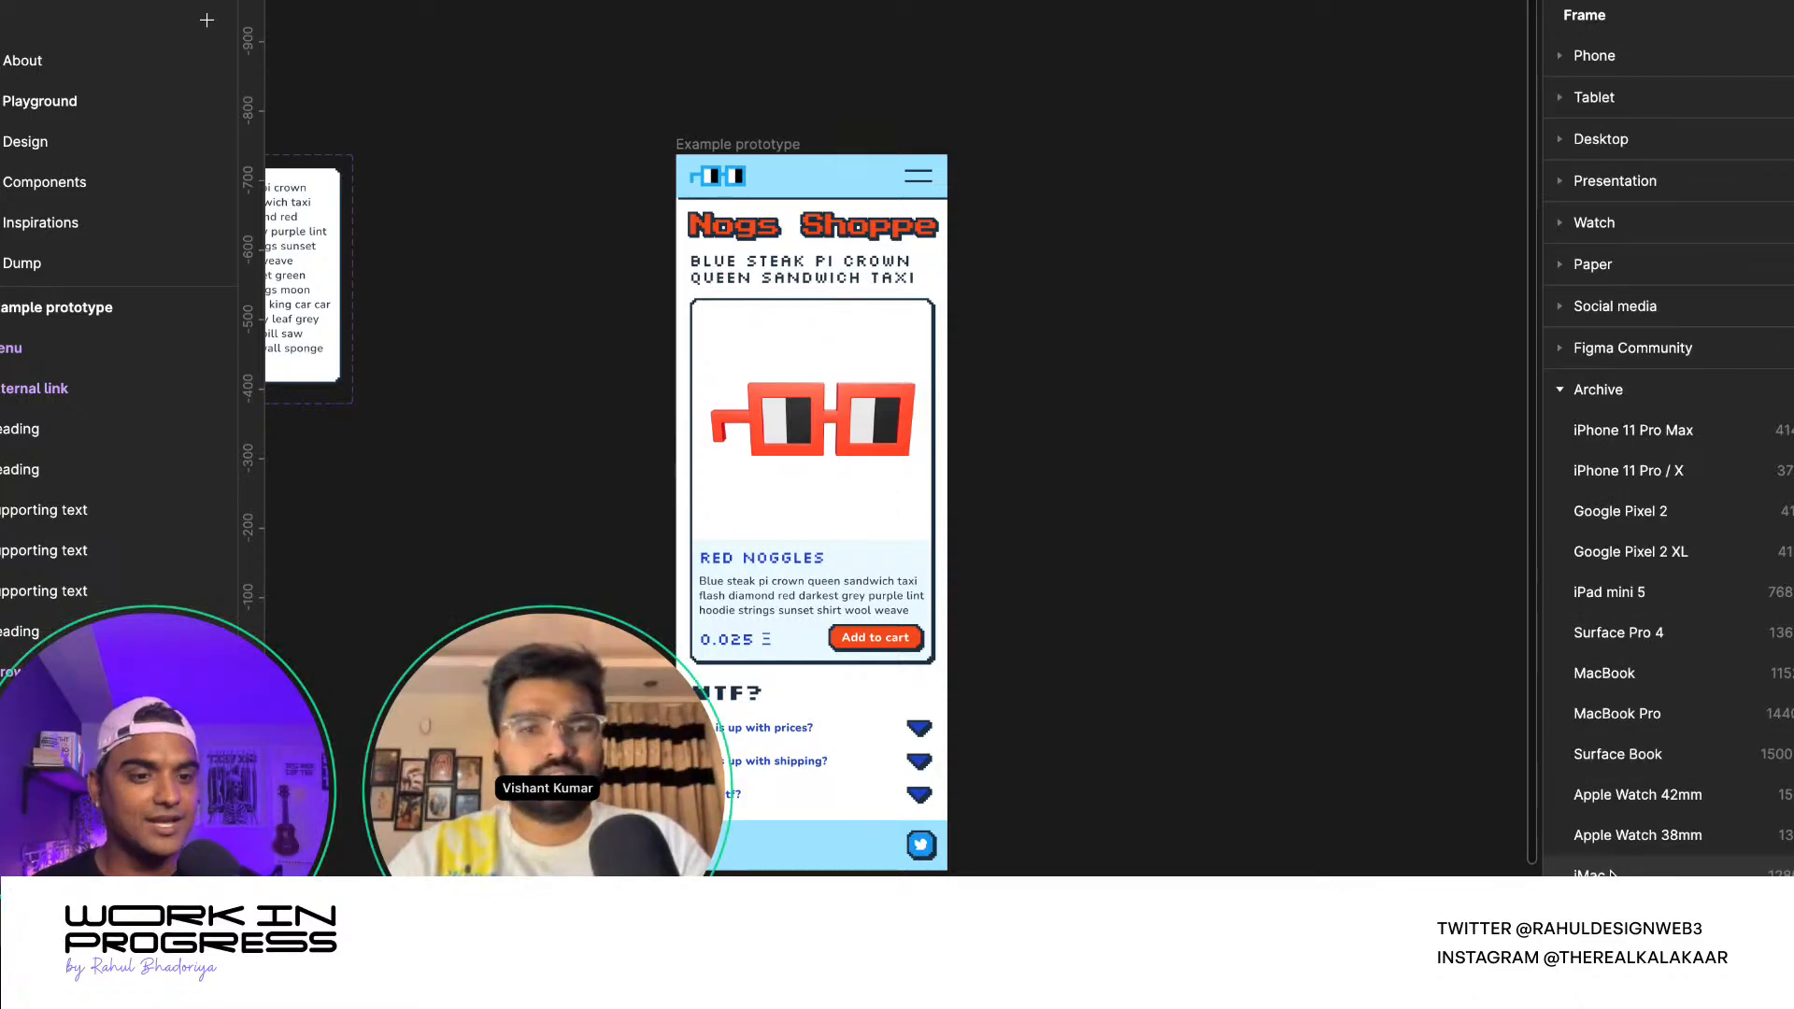
left_click(1634, 488)
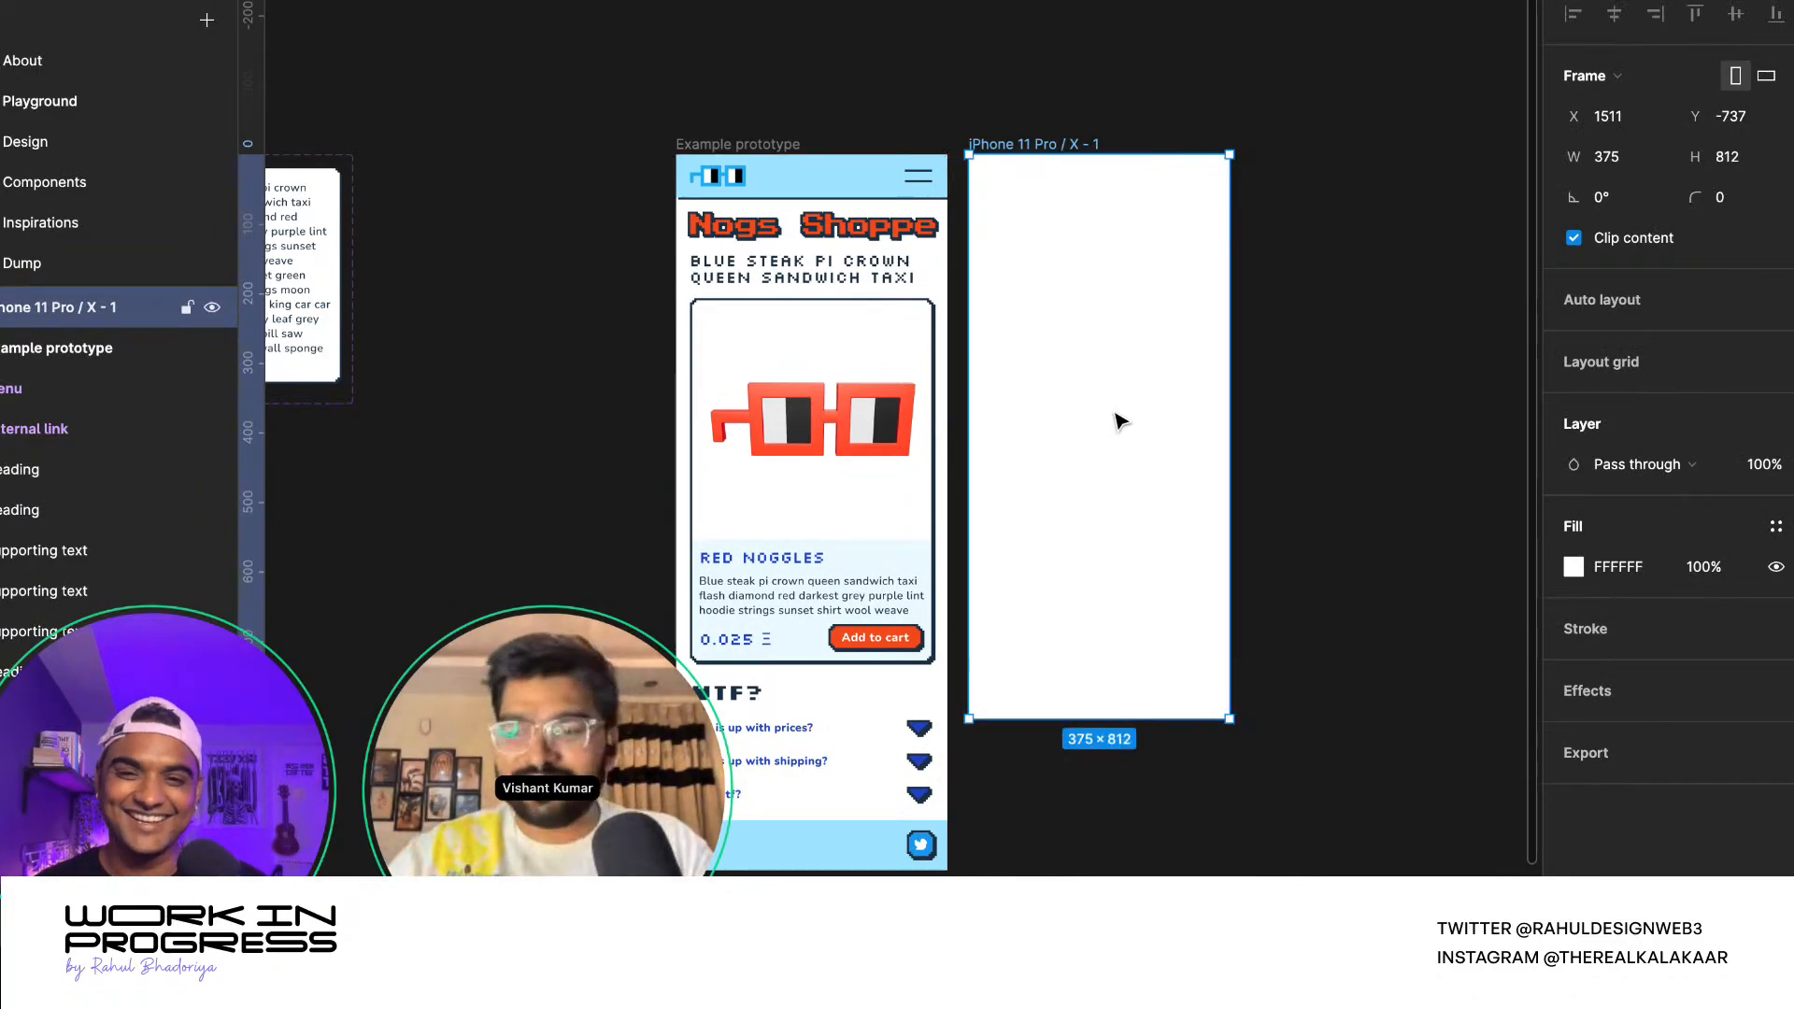
scroll(1021, 473, "down", 3)
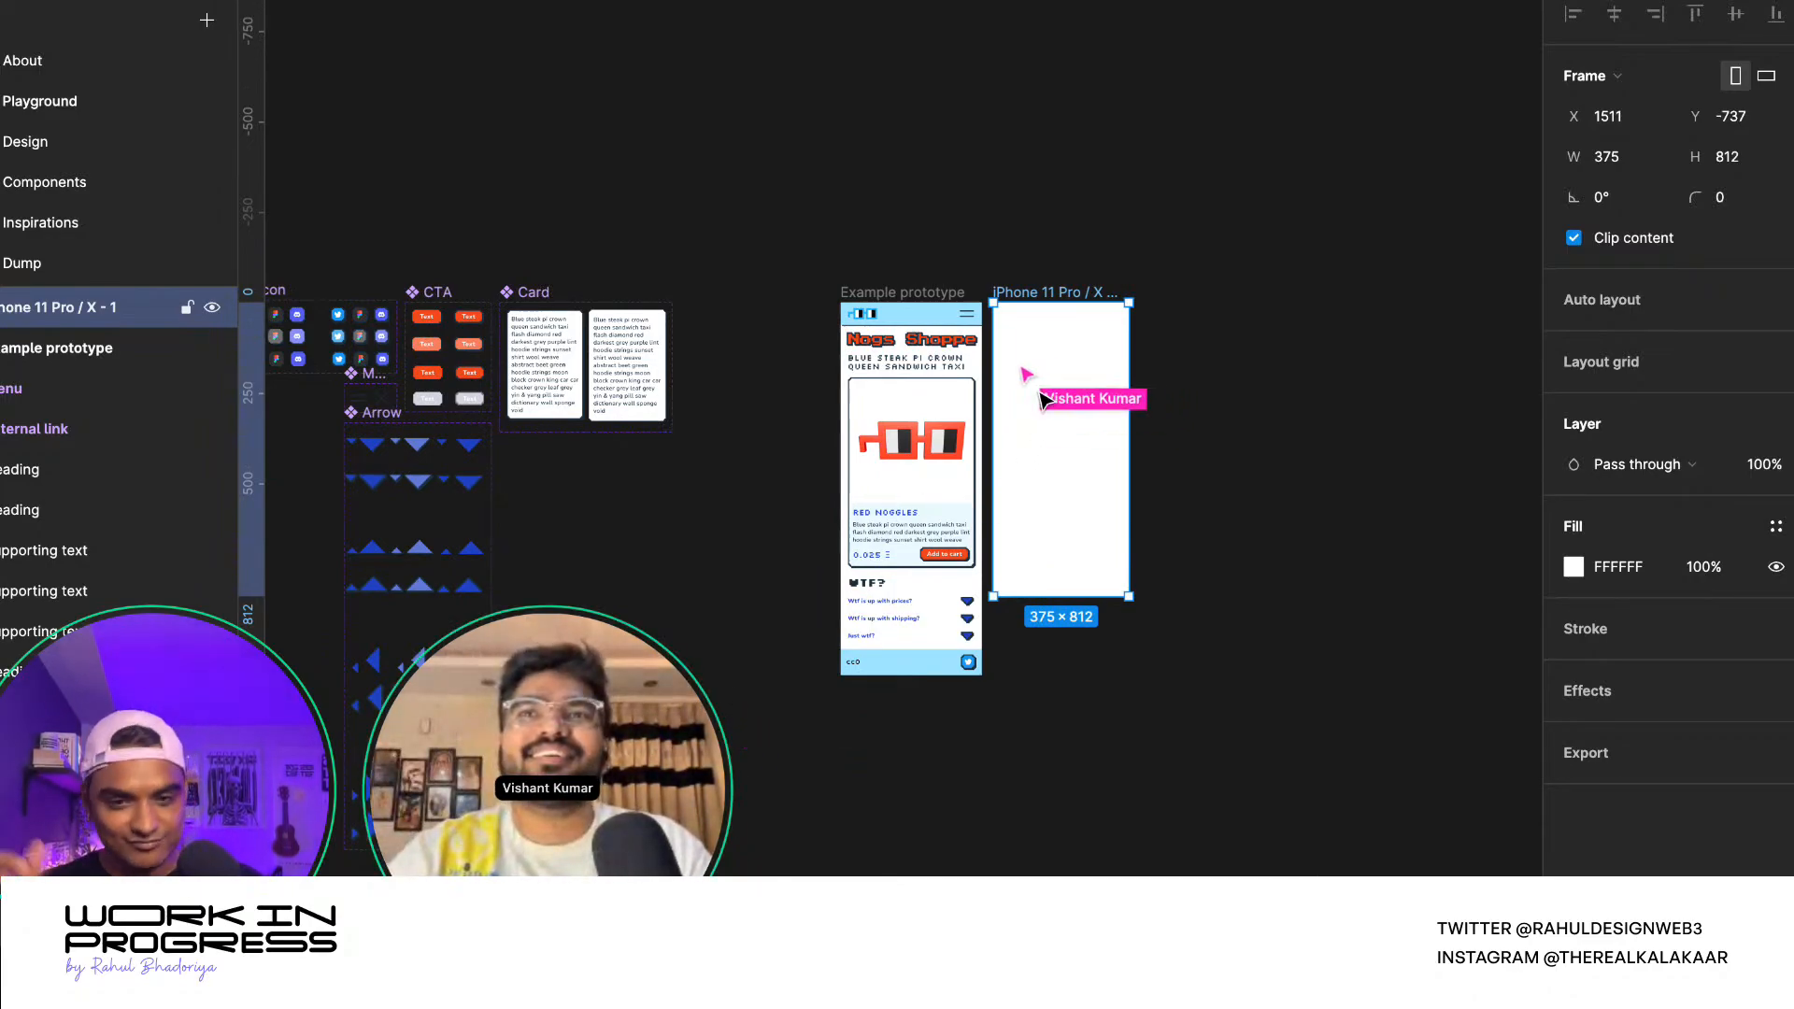
- Reposition the blank iPhone 11 Pro / X frame beside the Example prototype frame, leaving a small gap between them
left_click_drag(1044, 400, 1211, 381)
left_click(1173, 184)
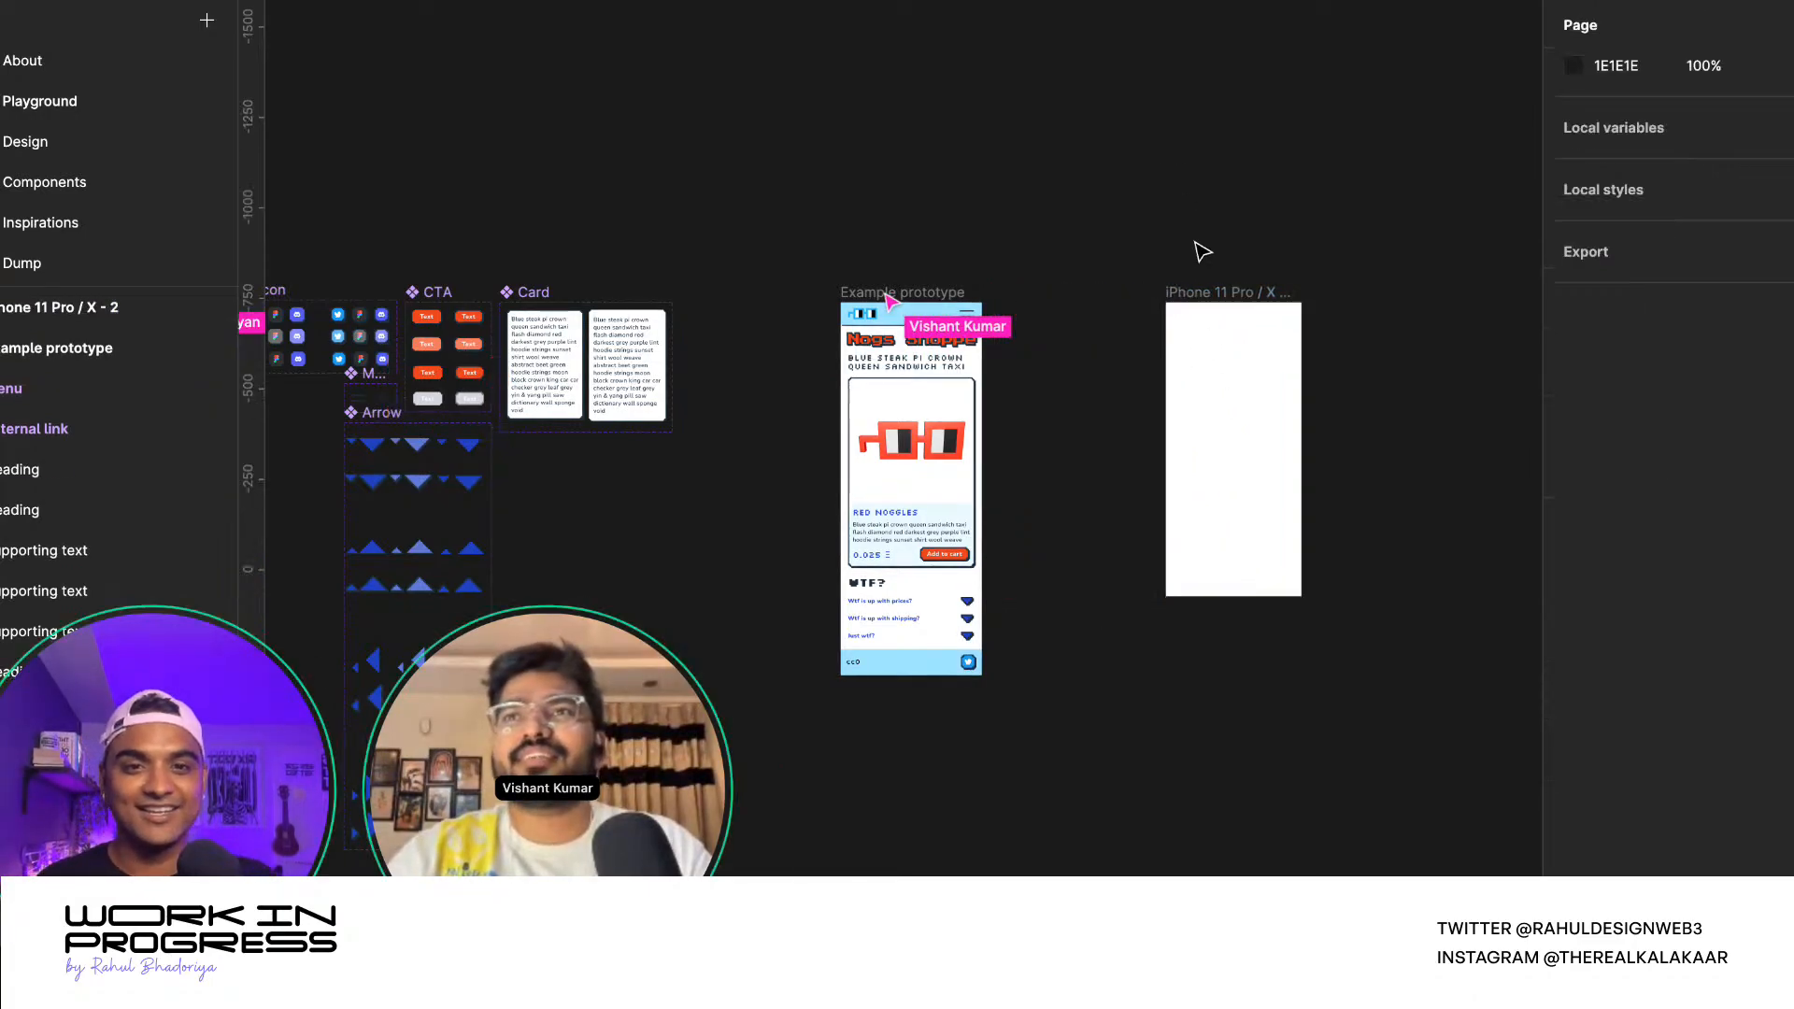
left_click(1220, 297)
left_click(1146, 276)
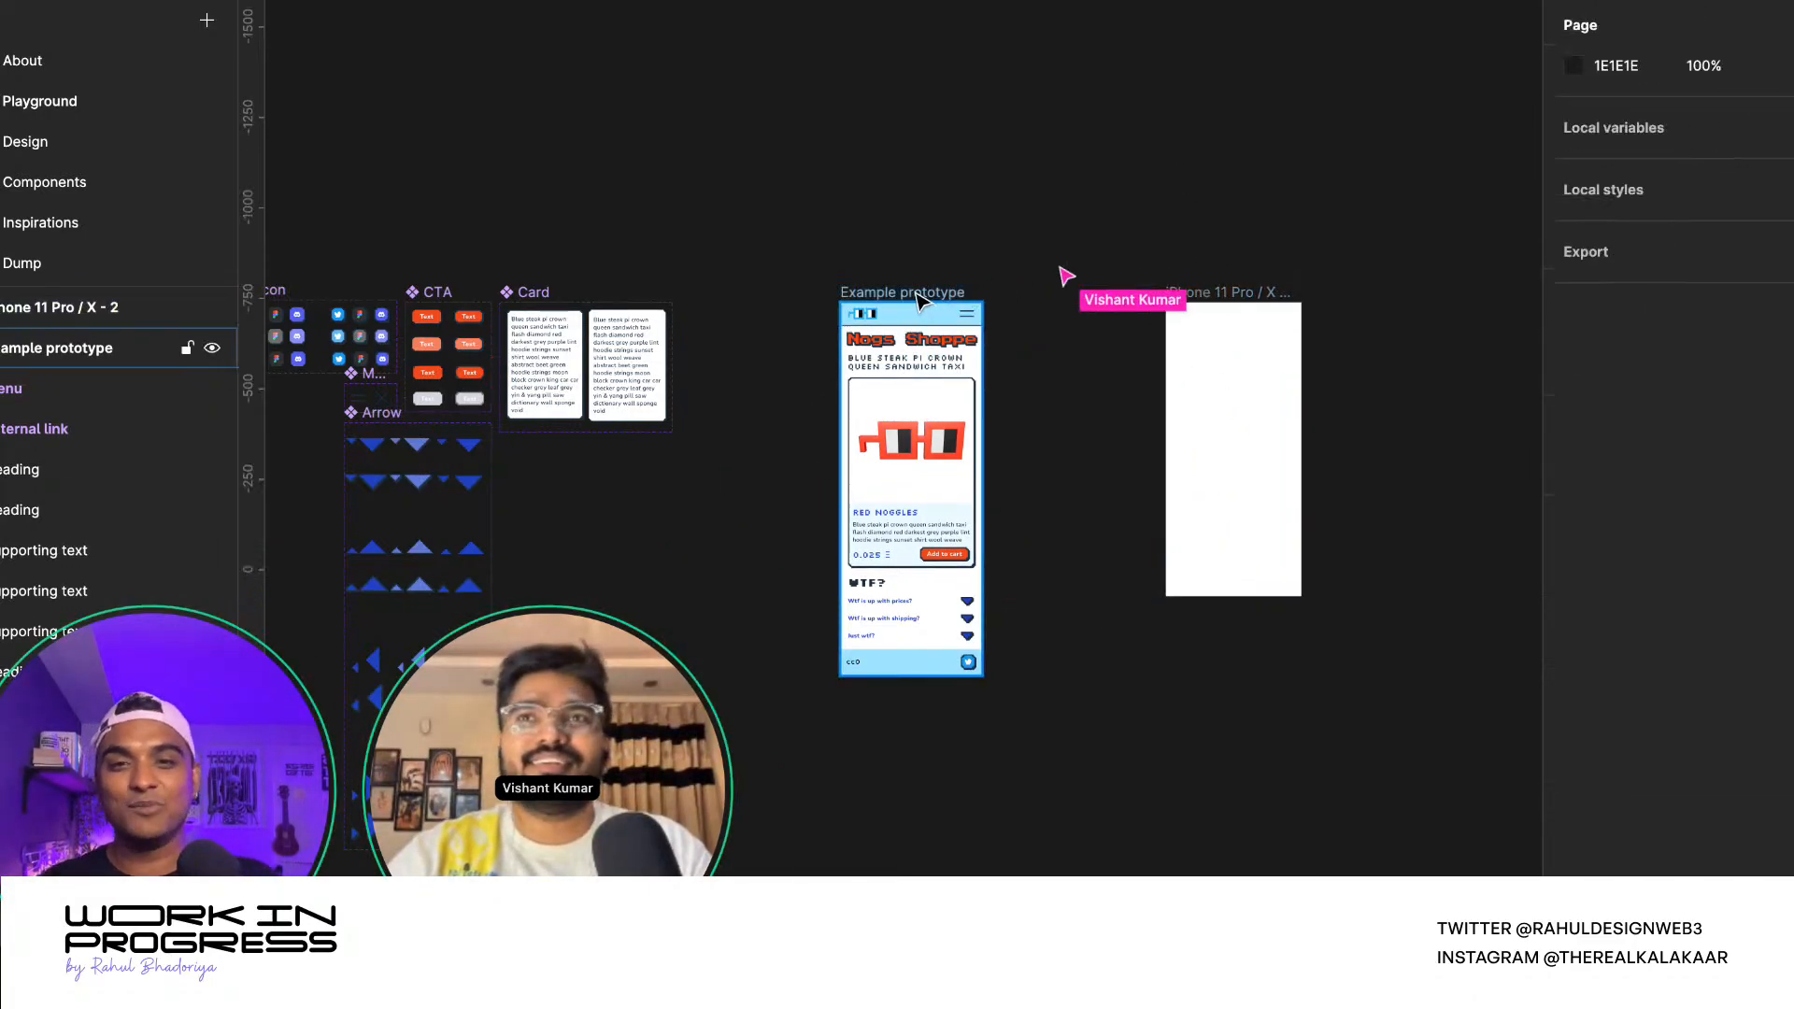
left_click_drag(915, 295, 900, 295)
left_click(1146, 345)
scroll(1190, 341, "up", 5)
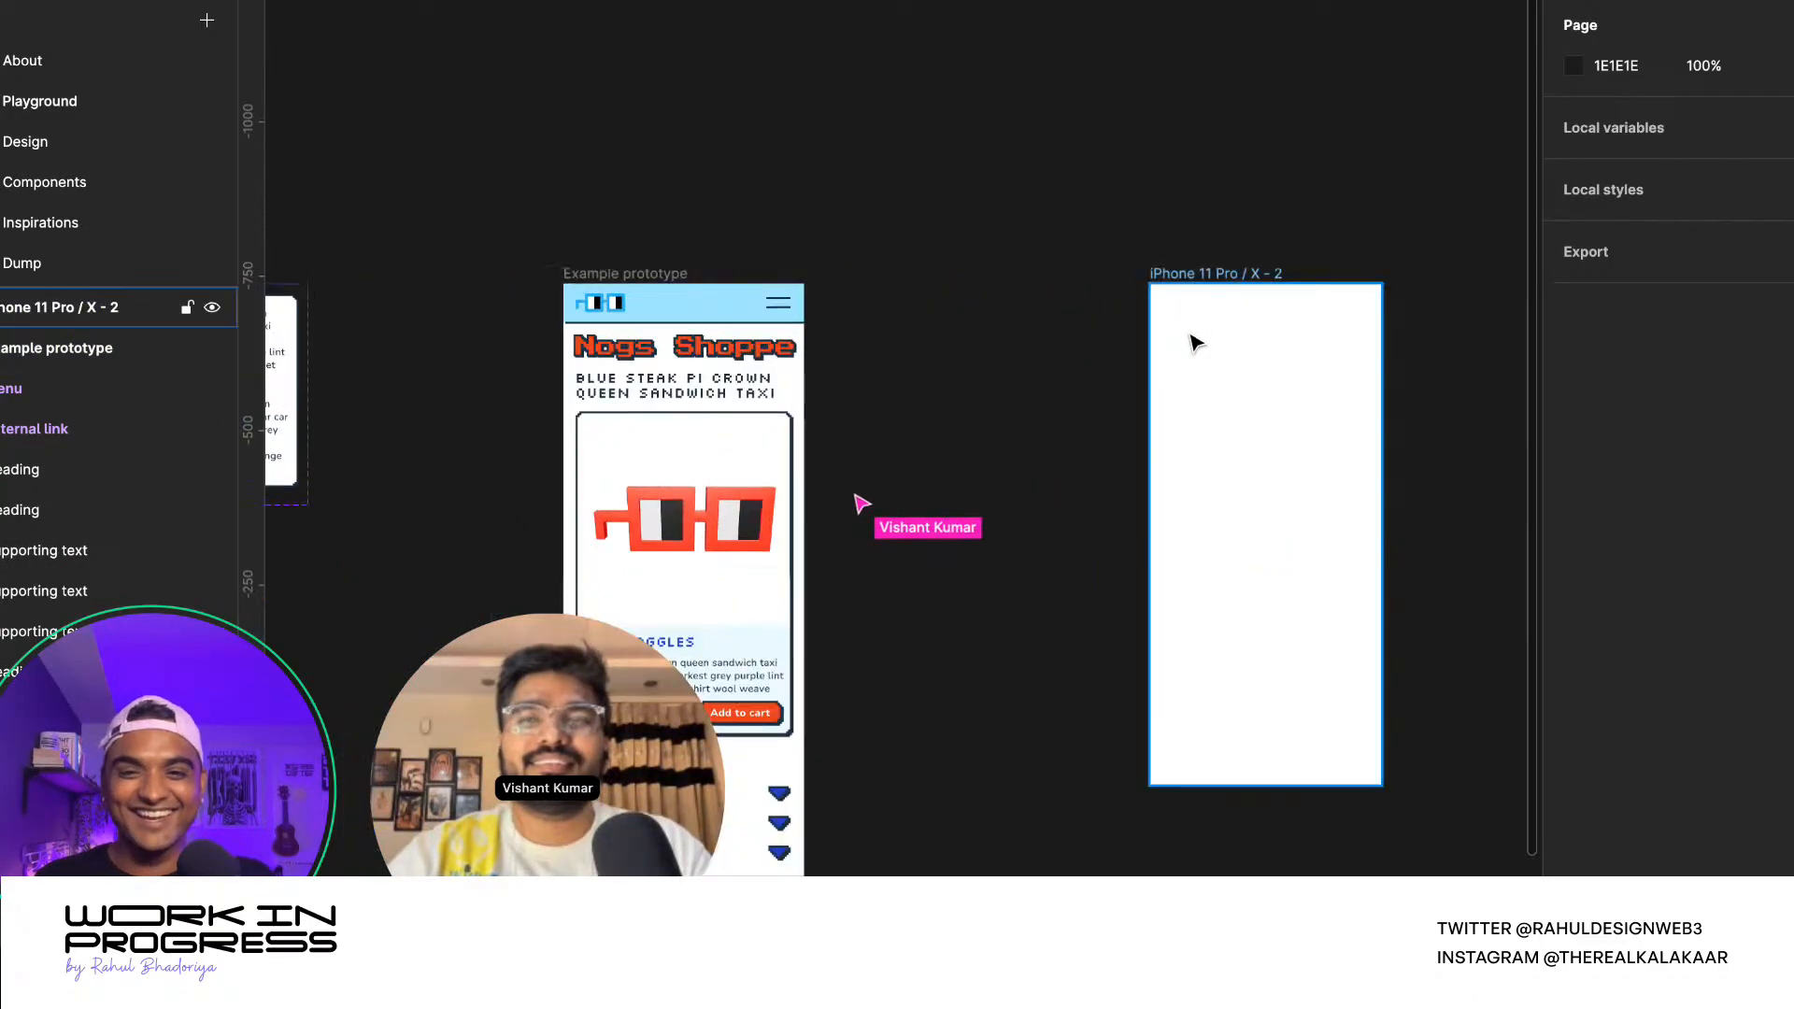
scroll(1273, 436, "down", 3)
left_click_drag(1226, 311, 937, 309)
left_click(849, 241)
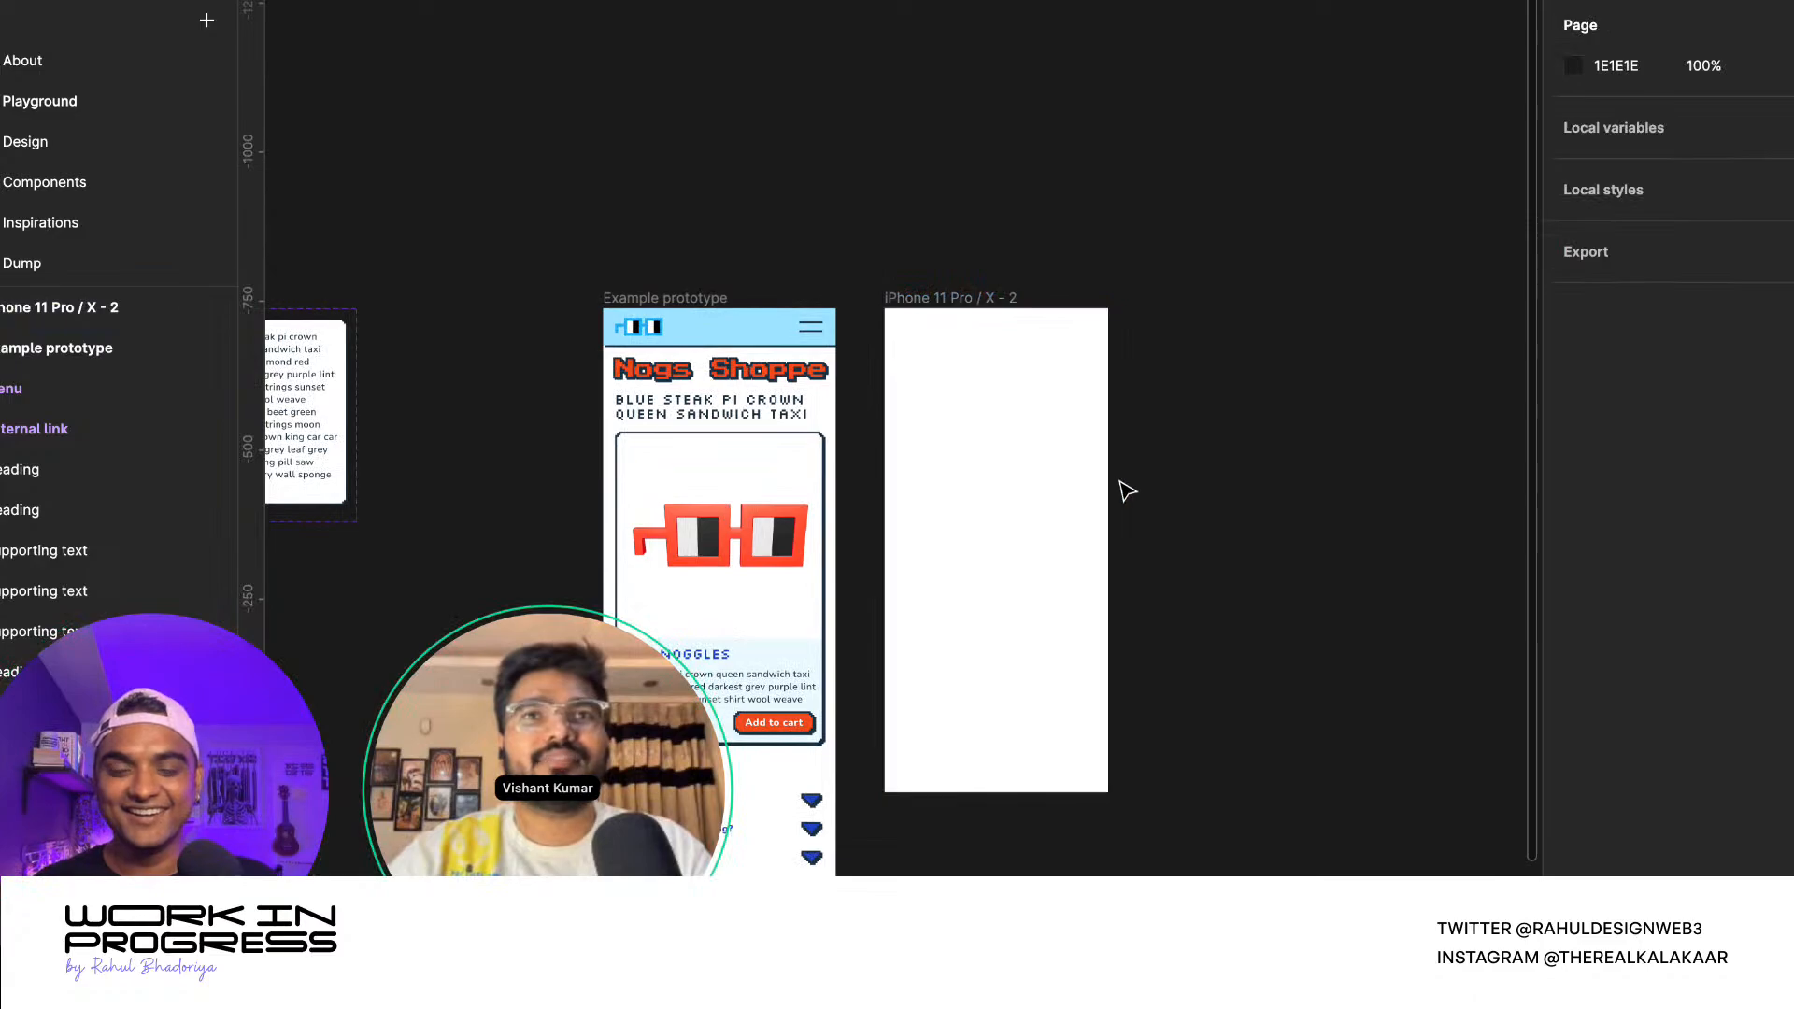
- Set the blank iPhone 11 Pro / X frame's fill to solid black, 000000
scroll(1125, 492, "down", 2)
scroll(1126, 492, "down", 1)
scroll(1117, 485, "down", 2)
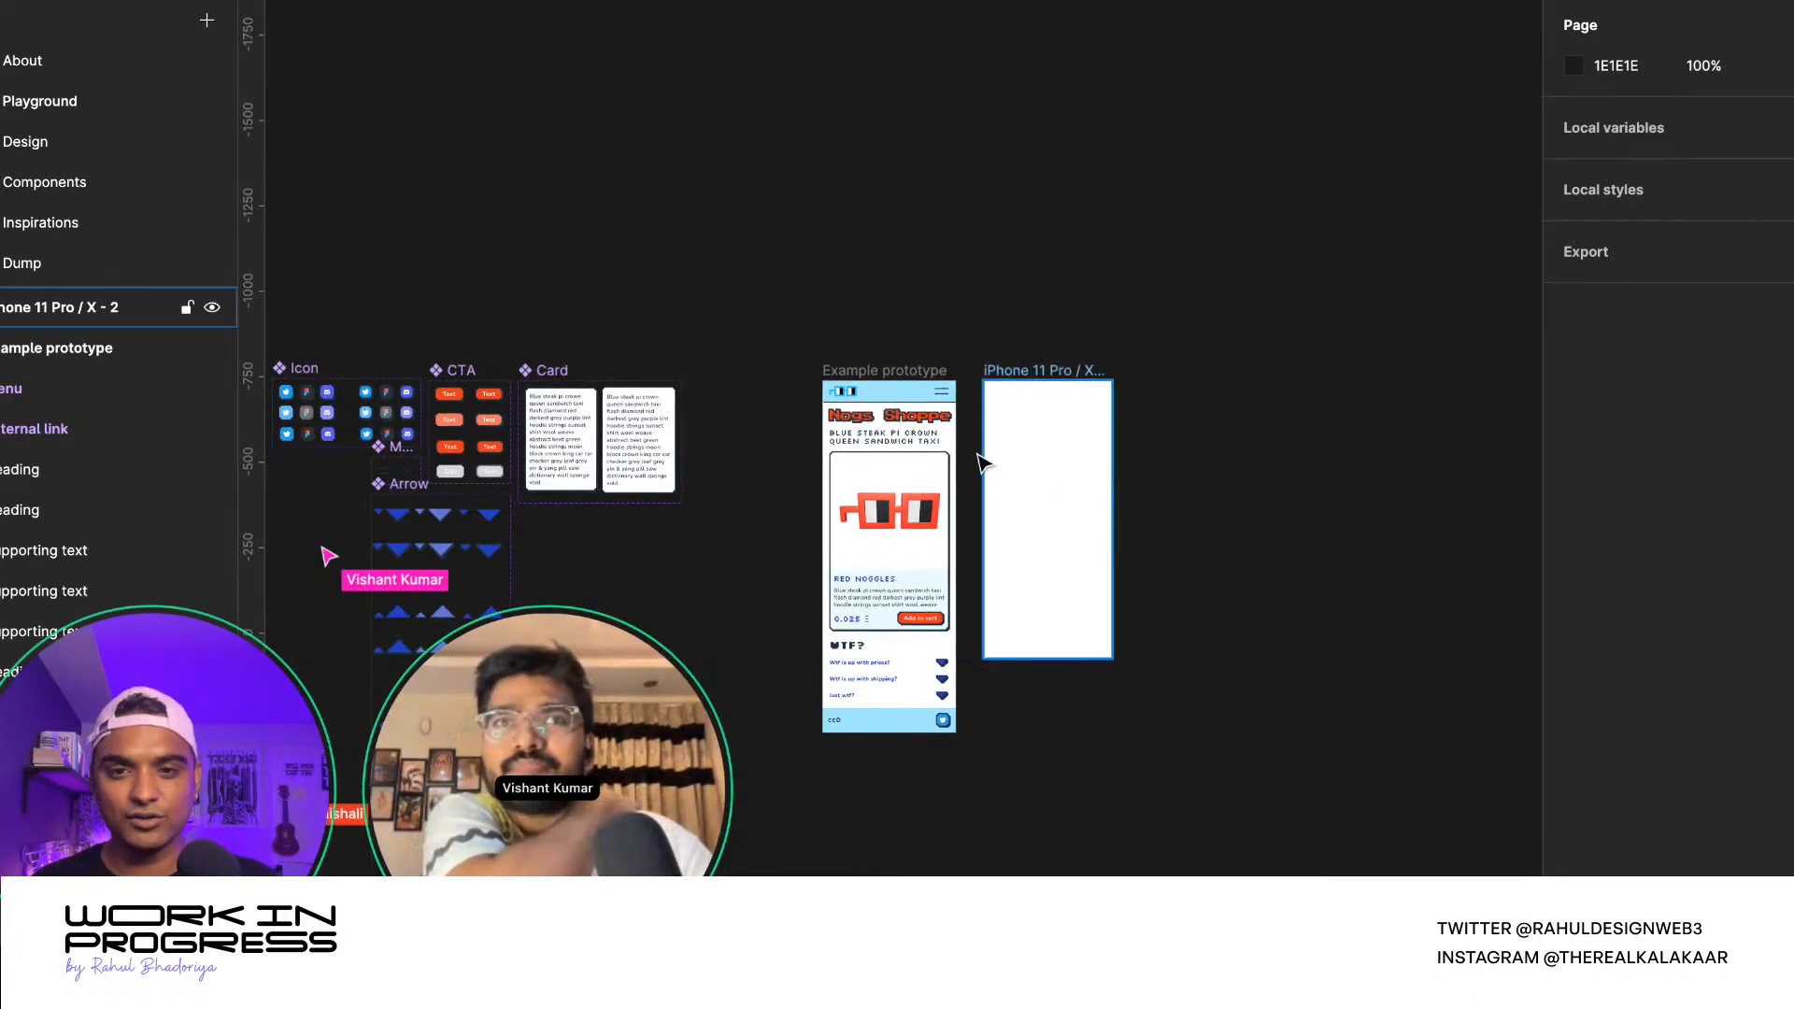
left_click(644, 450)
left_click(748, 416)
scroll(1014, 373, "up", 2)
left_click(1006, 372)
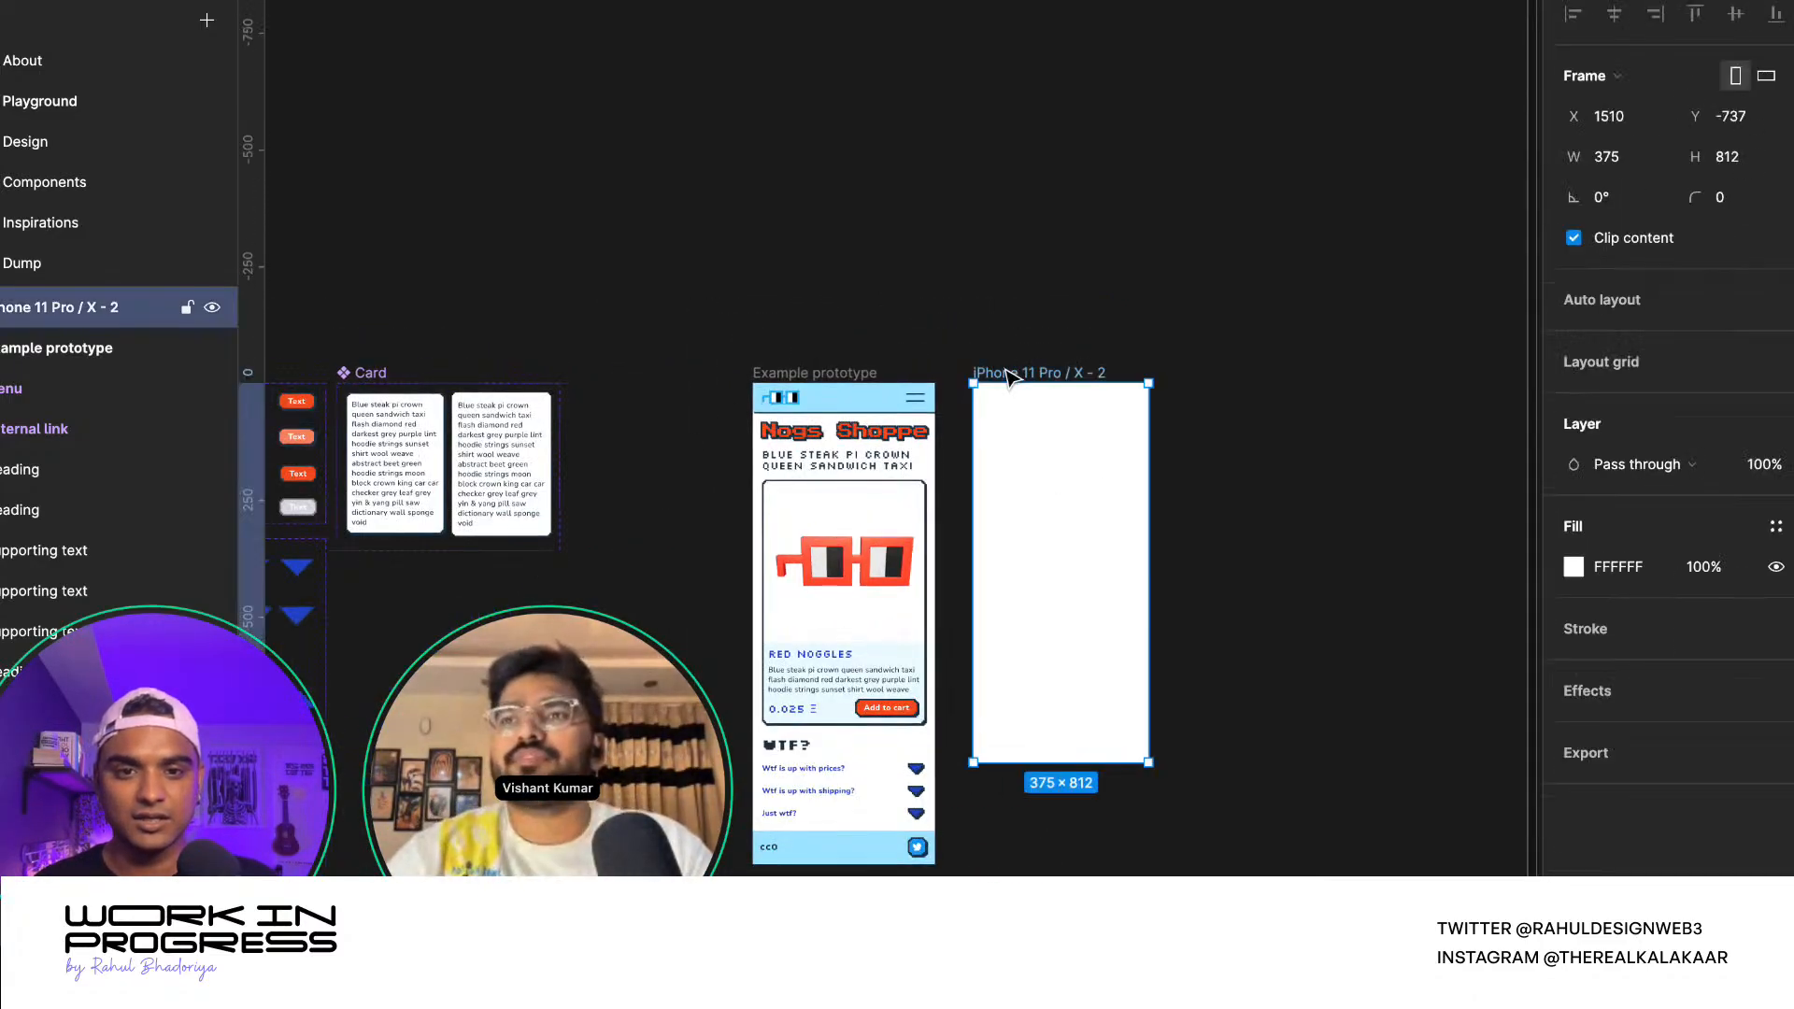
left_click(1575, 567)
left_click(1242, 687)
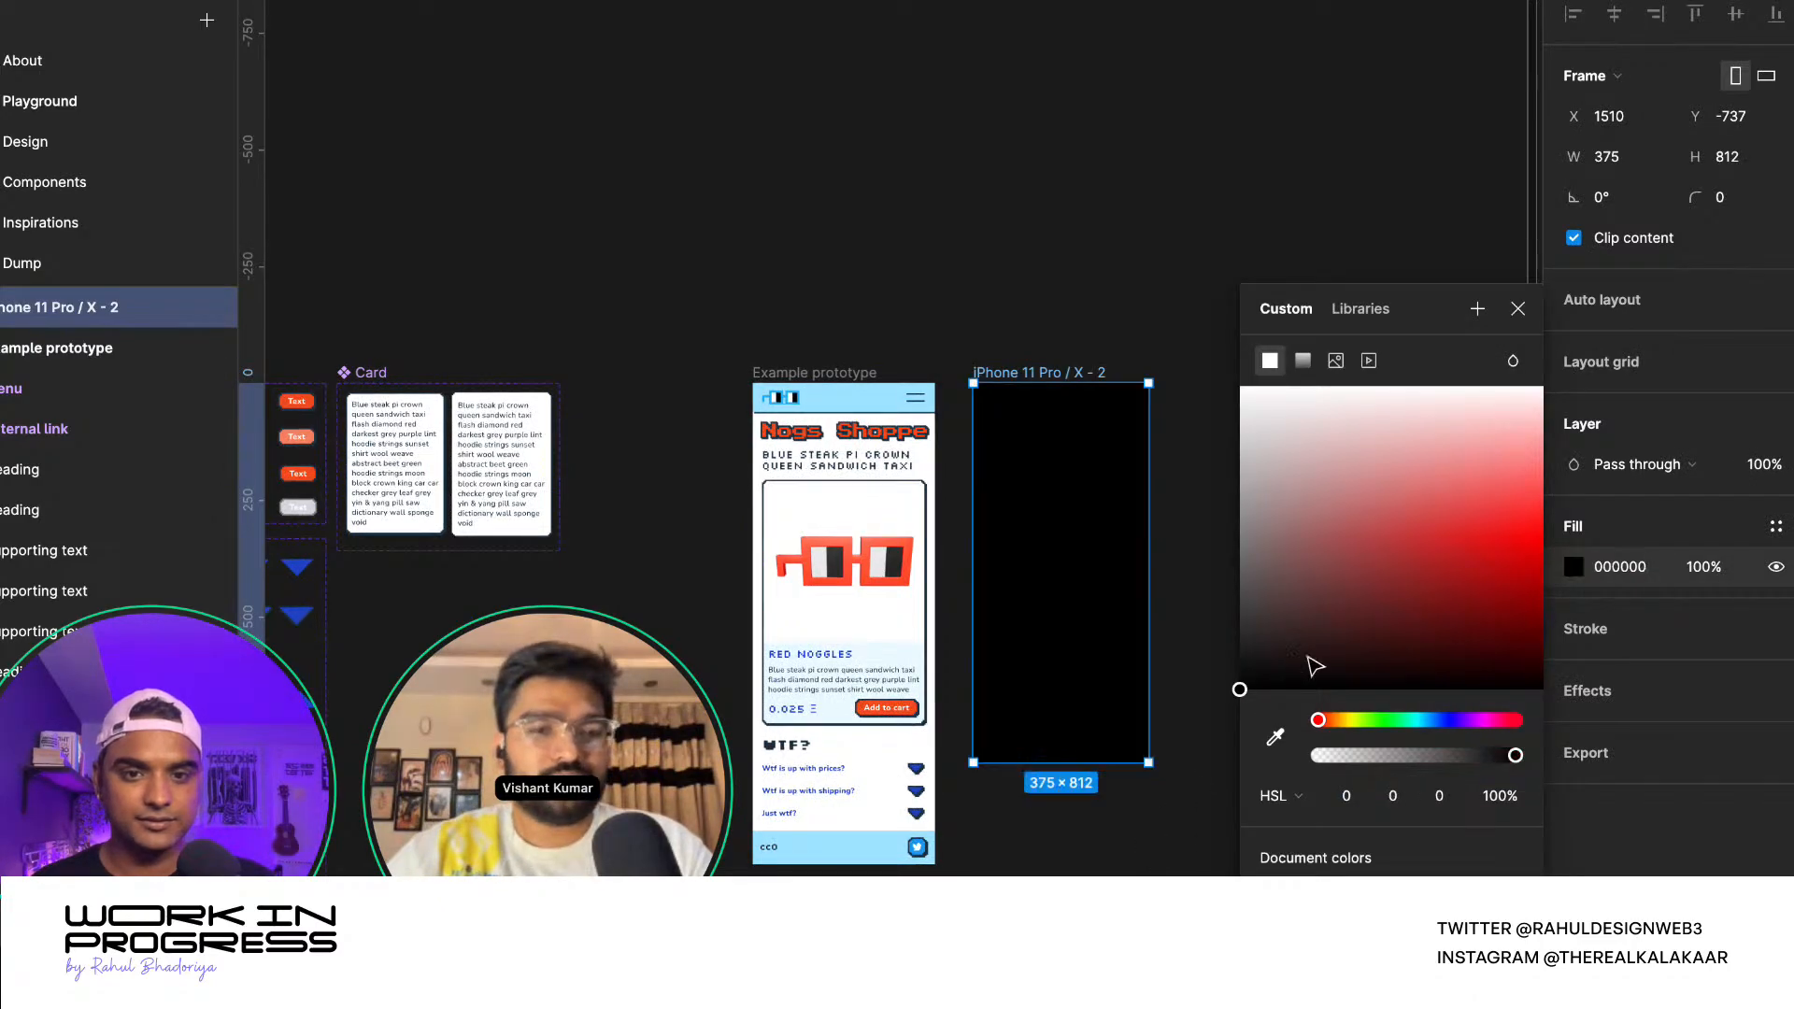
left_click(1517, 309)
left_click(1454, 300)
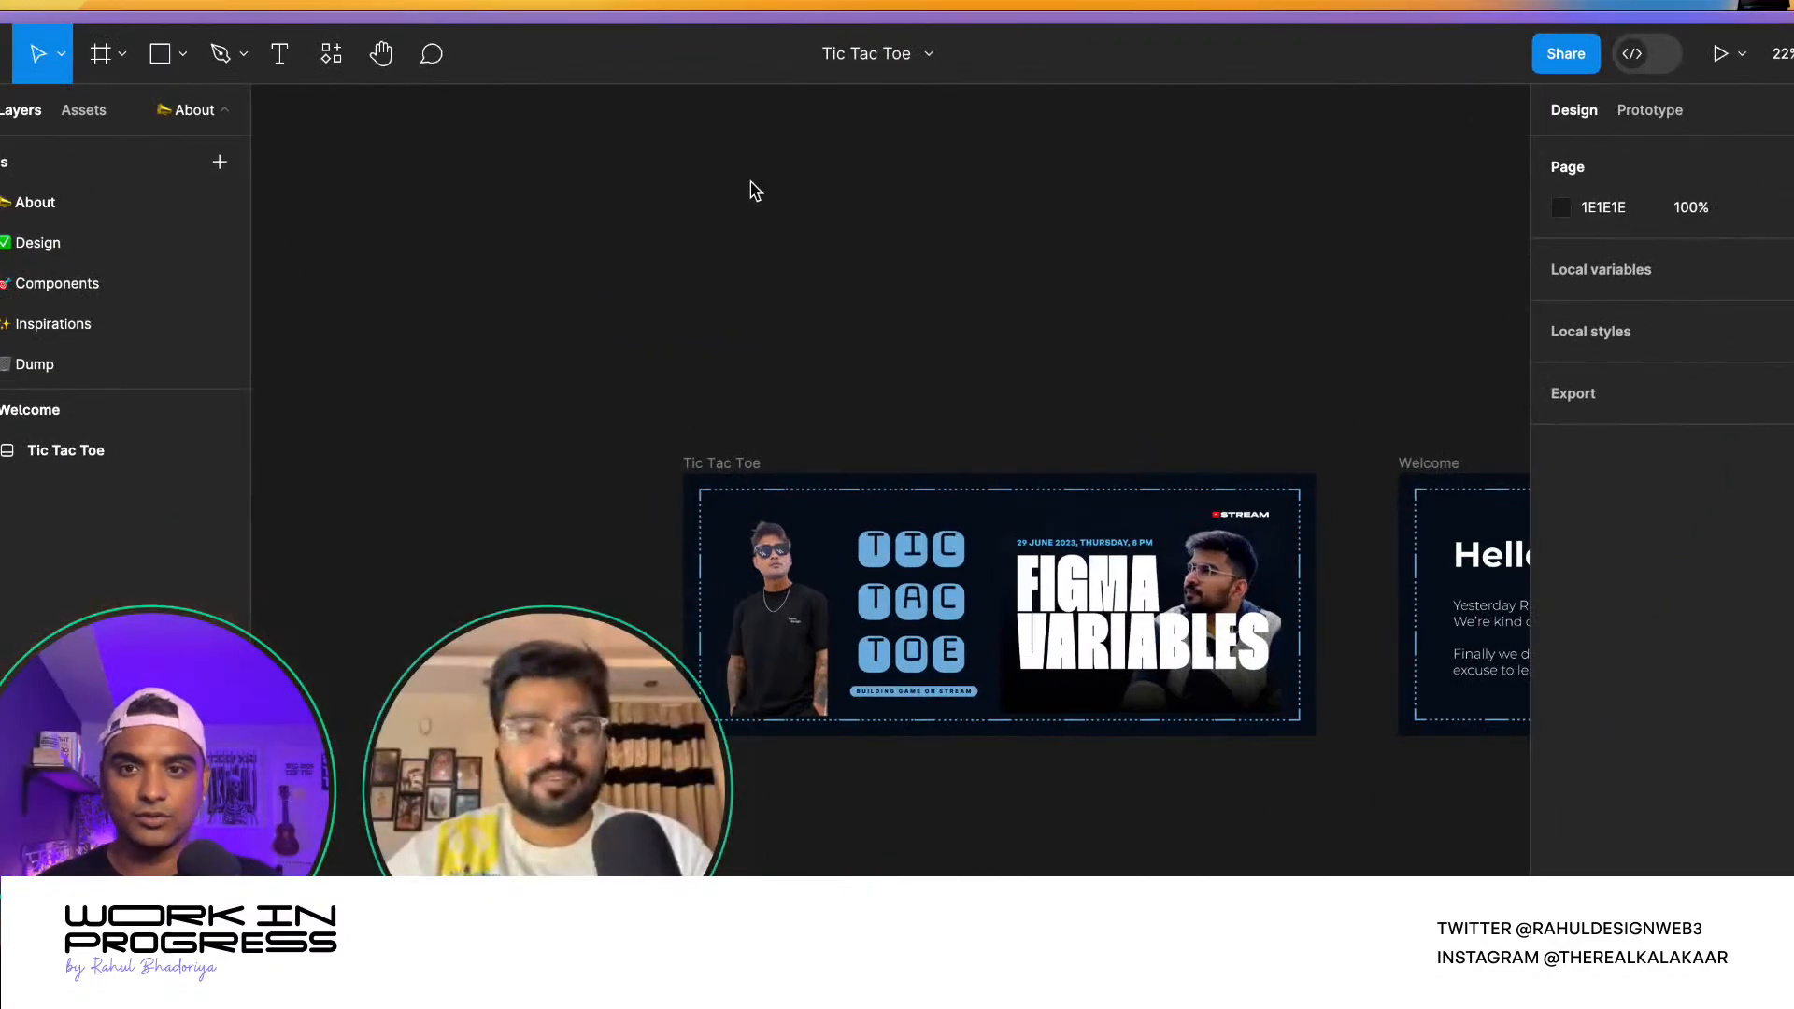
- Open freepik.com in a new browser tab and search all assets for "pixel"
key("super+t")
type("fre")
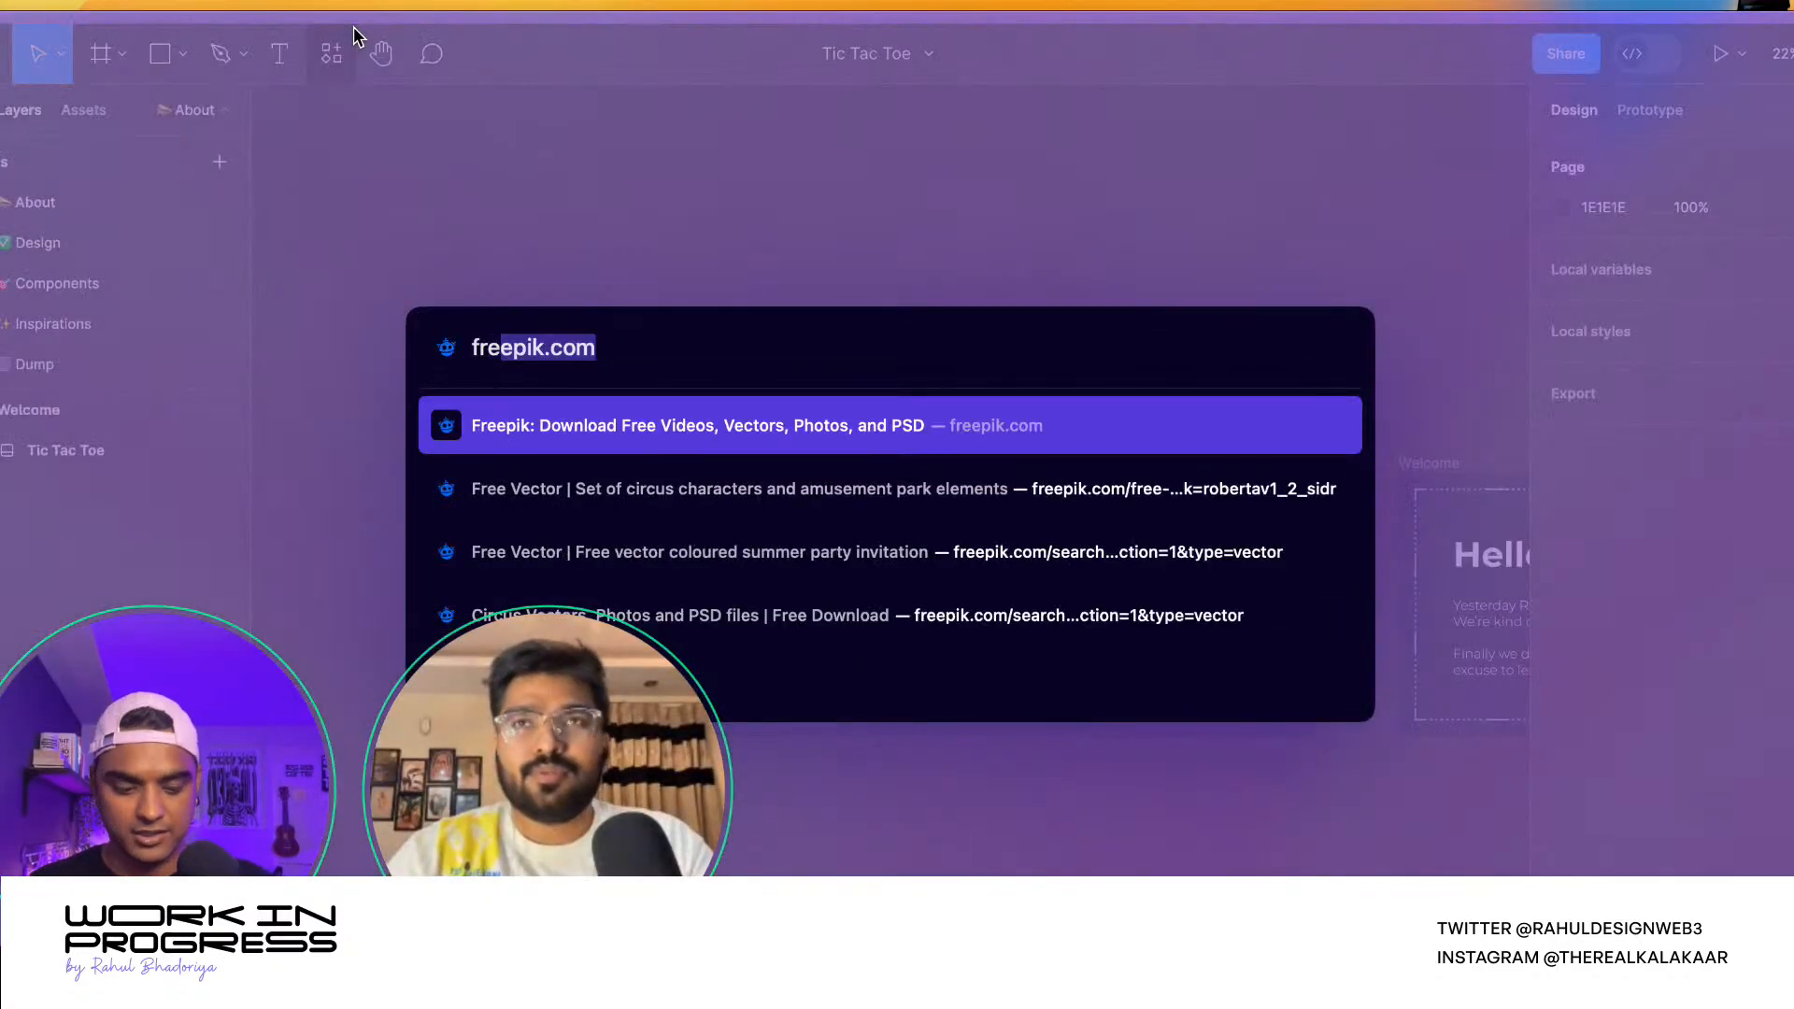
key("Return")
mouse_move(3, 80)
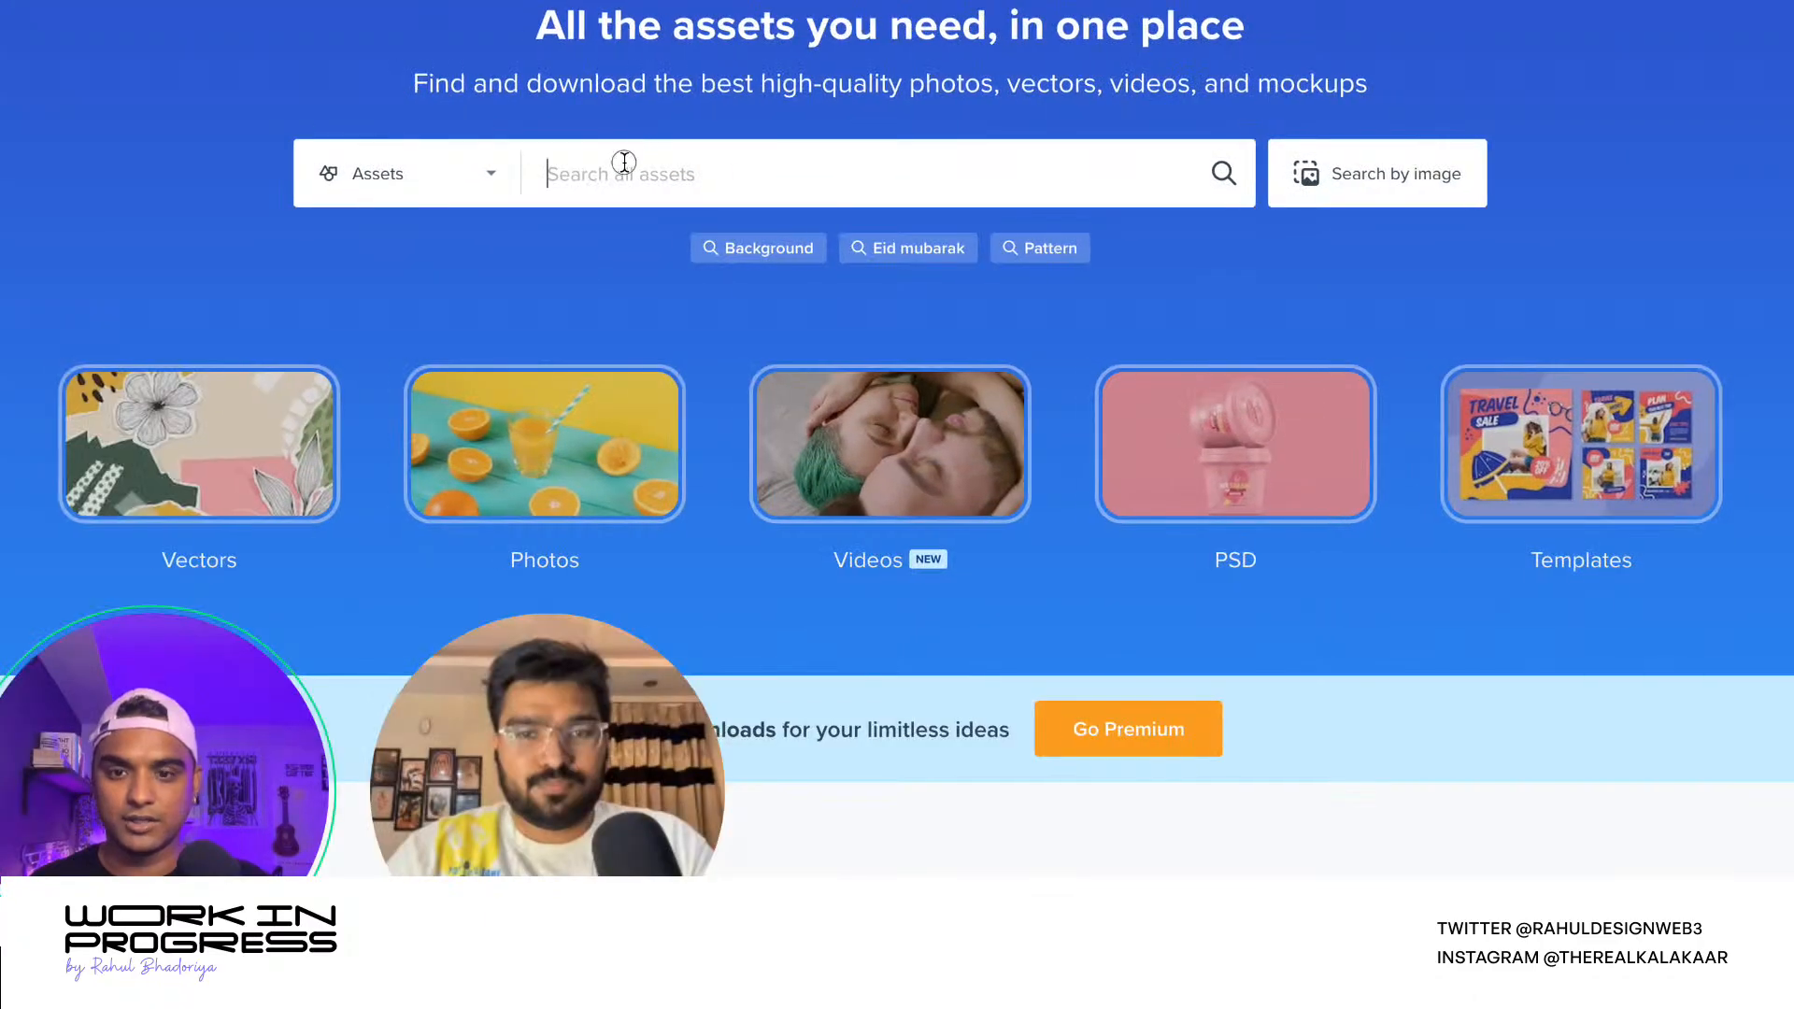
type("pixel")
key("Return")
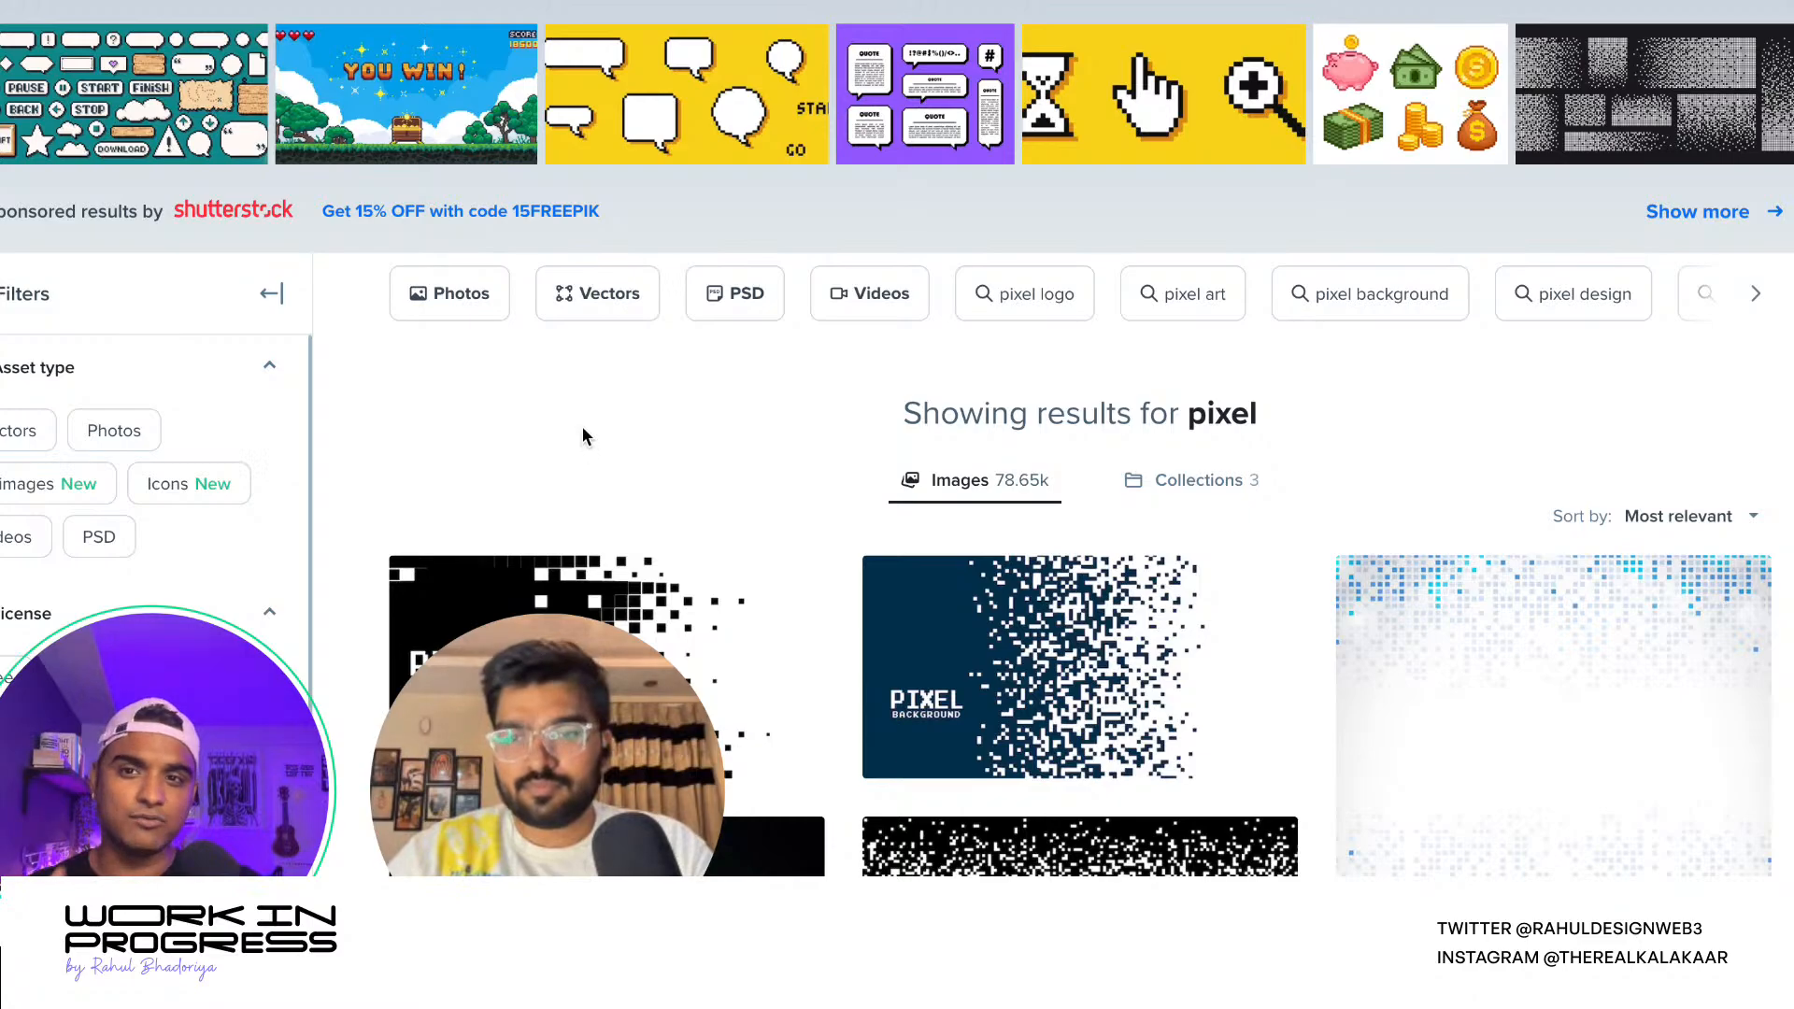
- Filter the pixel search results to vectors with a free license, moving the call window clear of the filters
scroll(581, 425, "down", 3)
scroll(689, 412, "up", 3)
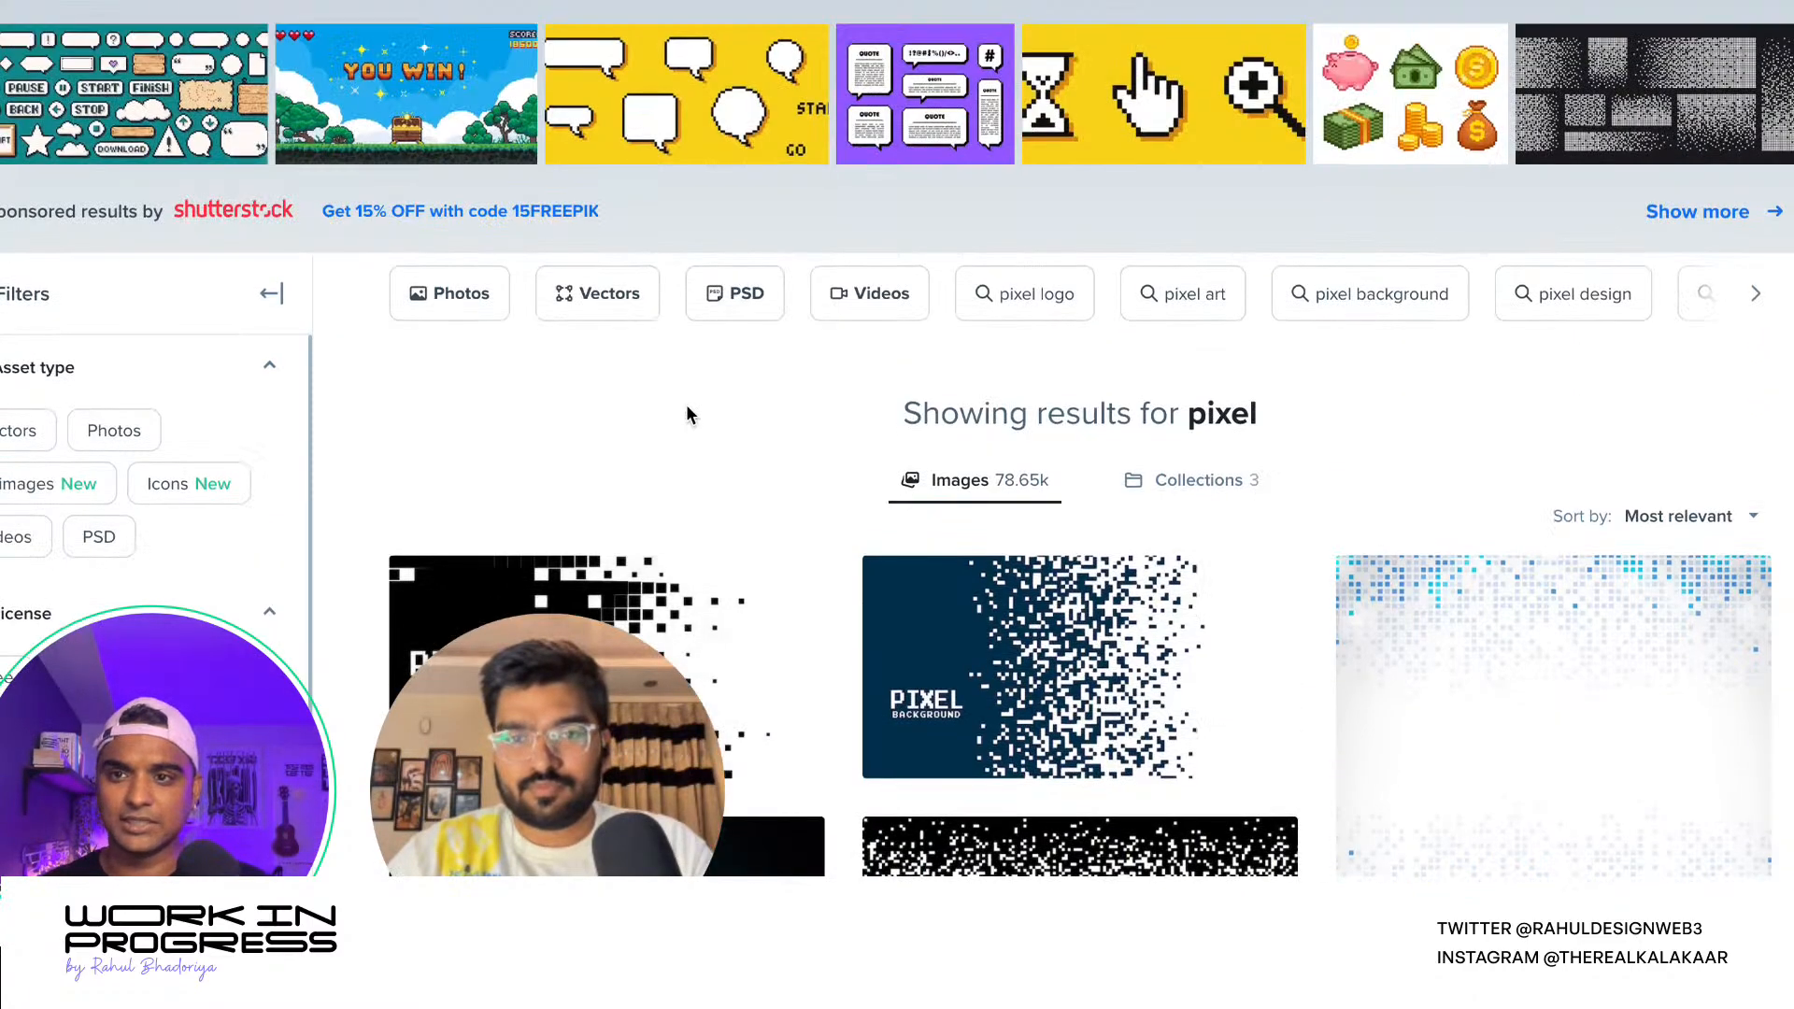
scroll(688, 414, "down", 5)
left_click(25, 110)
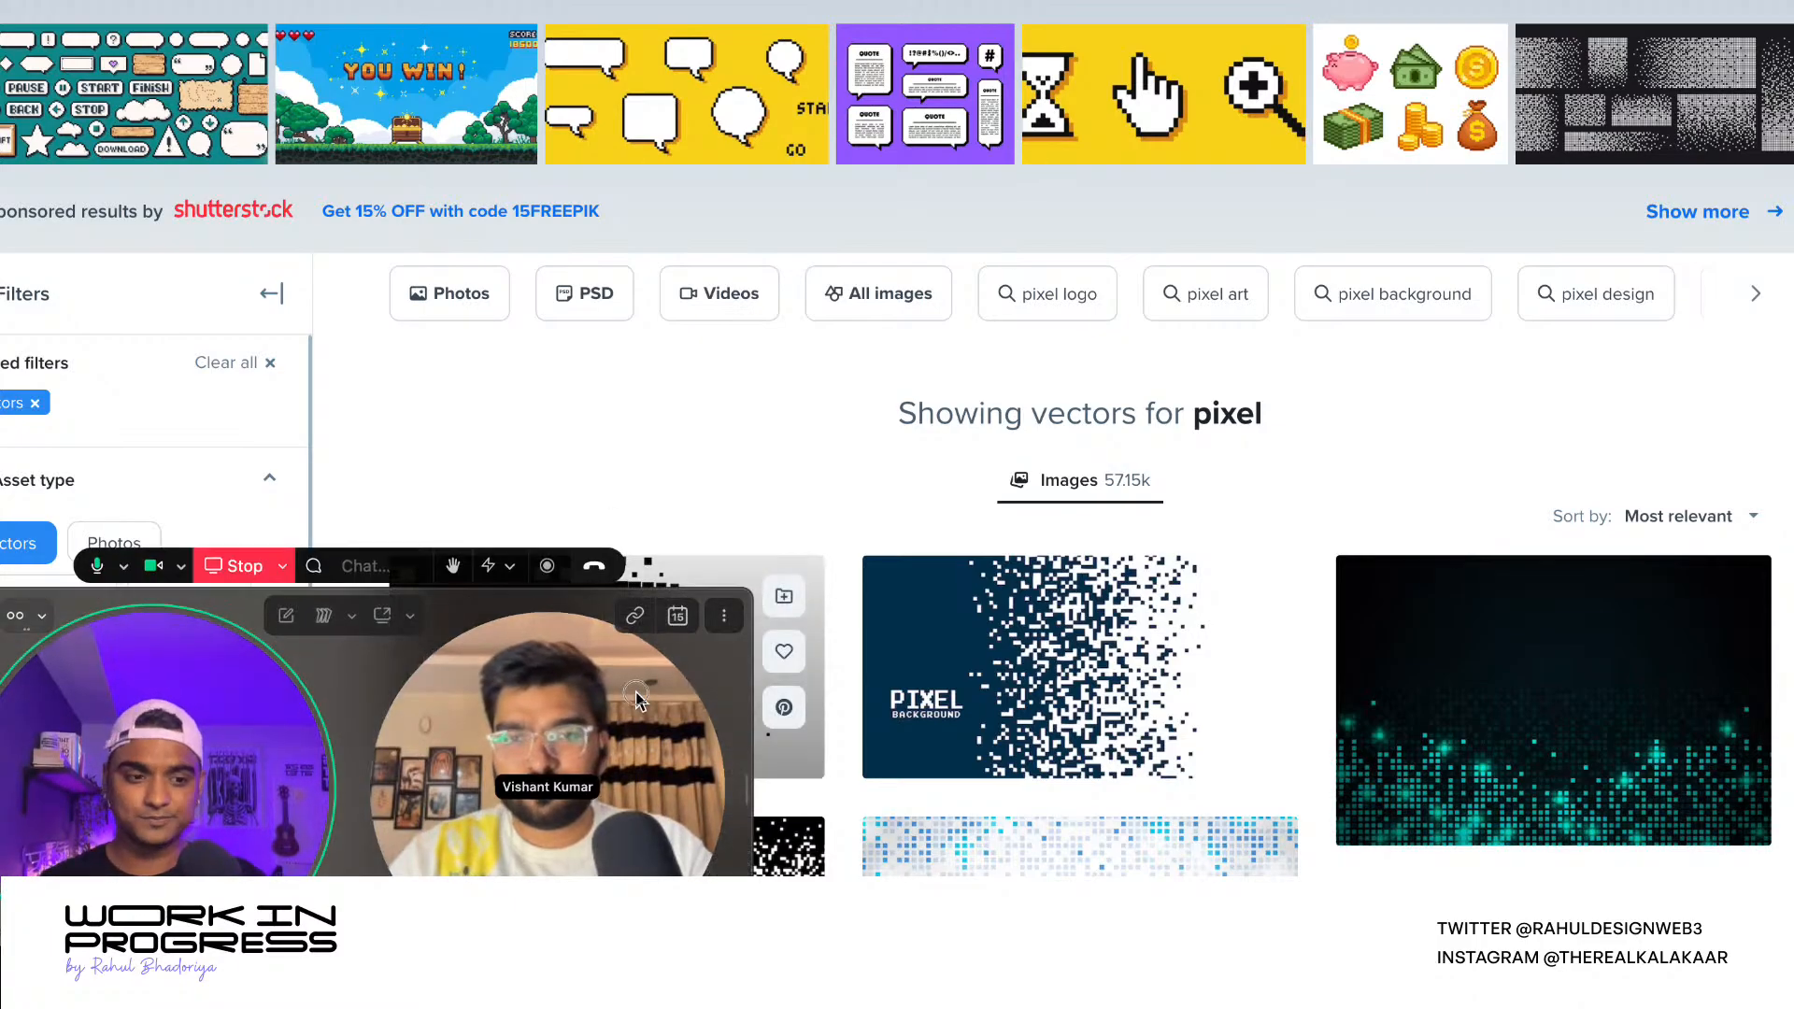
left_click_drag(636, 692, 649, 52)
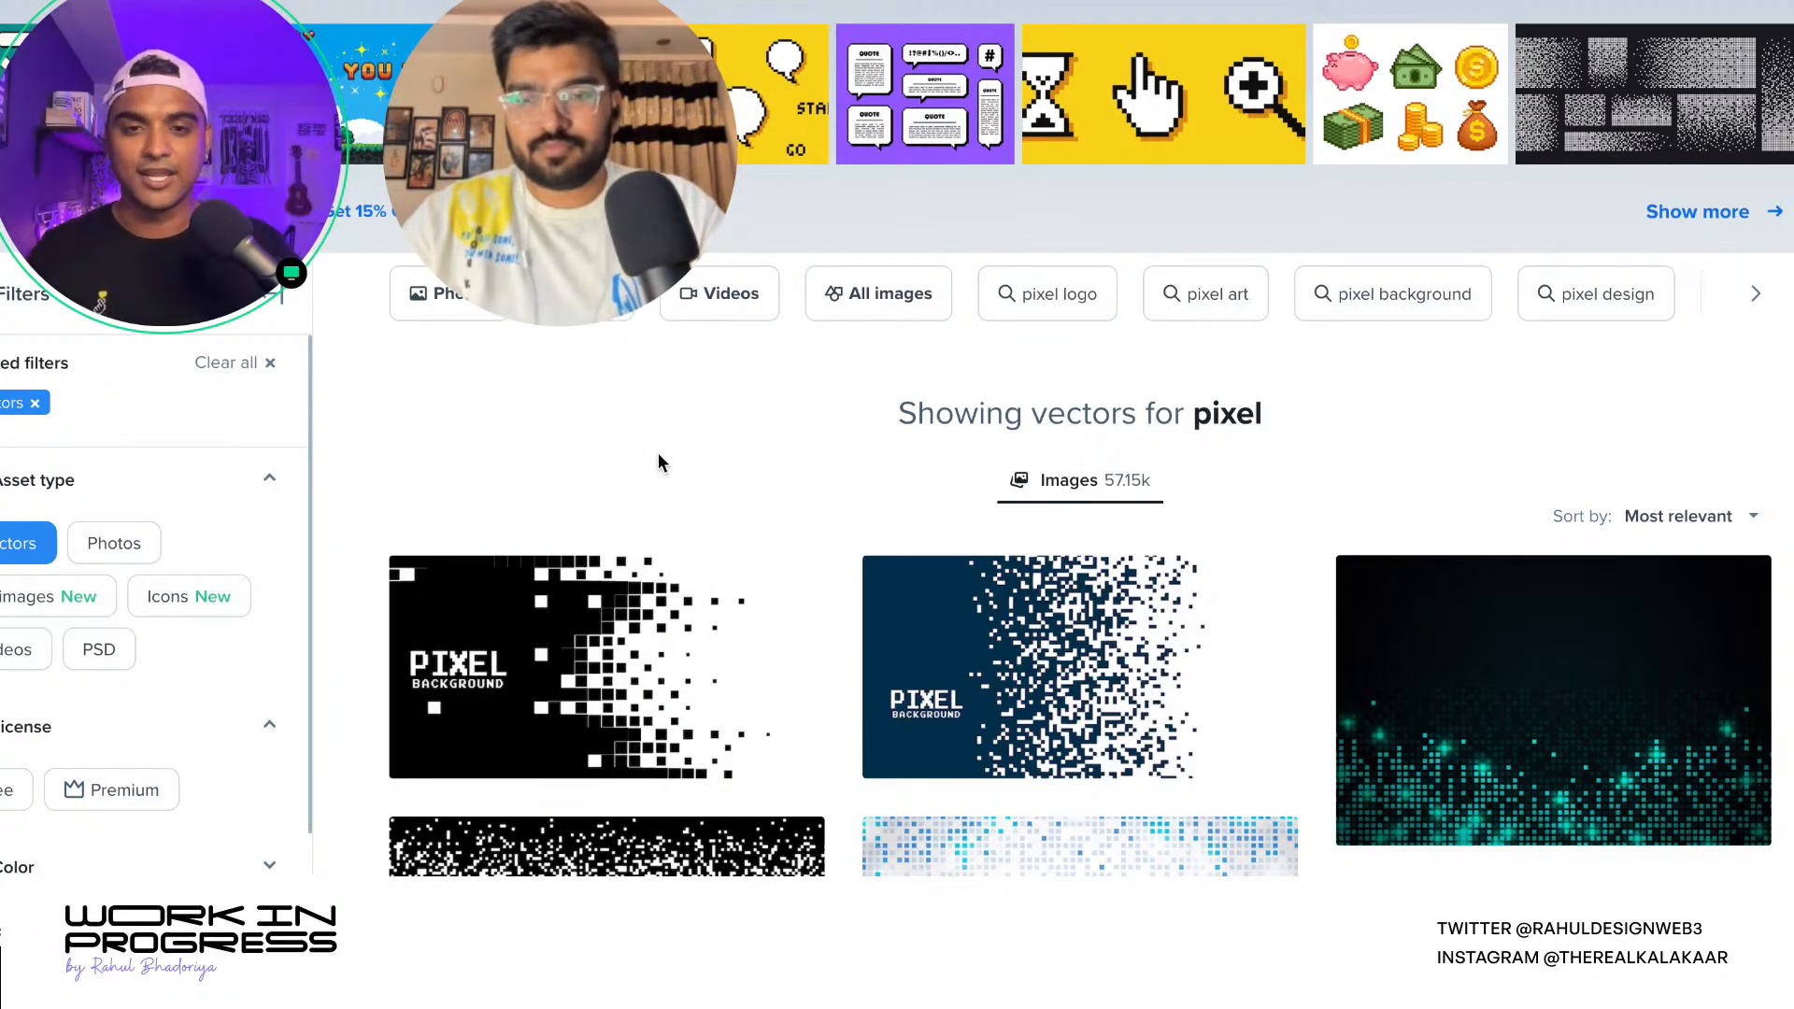
scroll(658, 452, "down", 8)
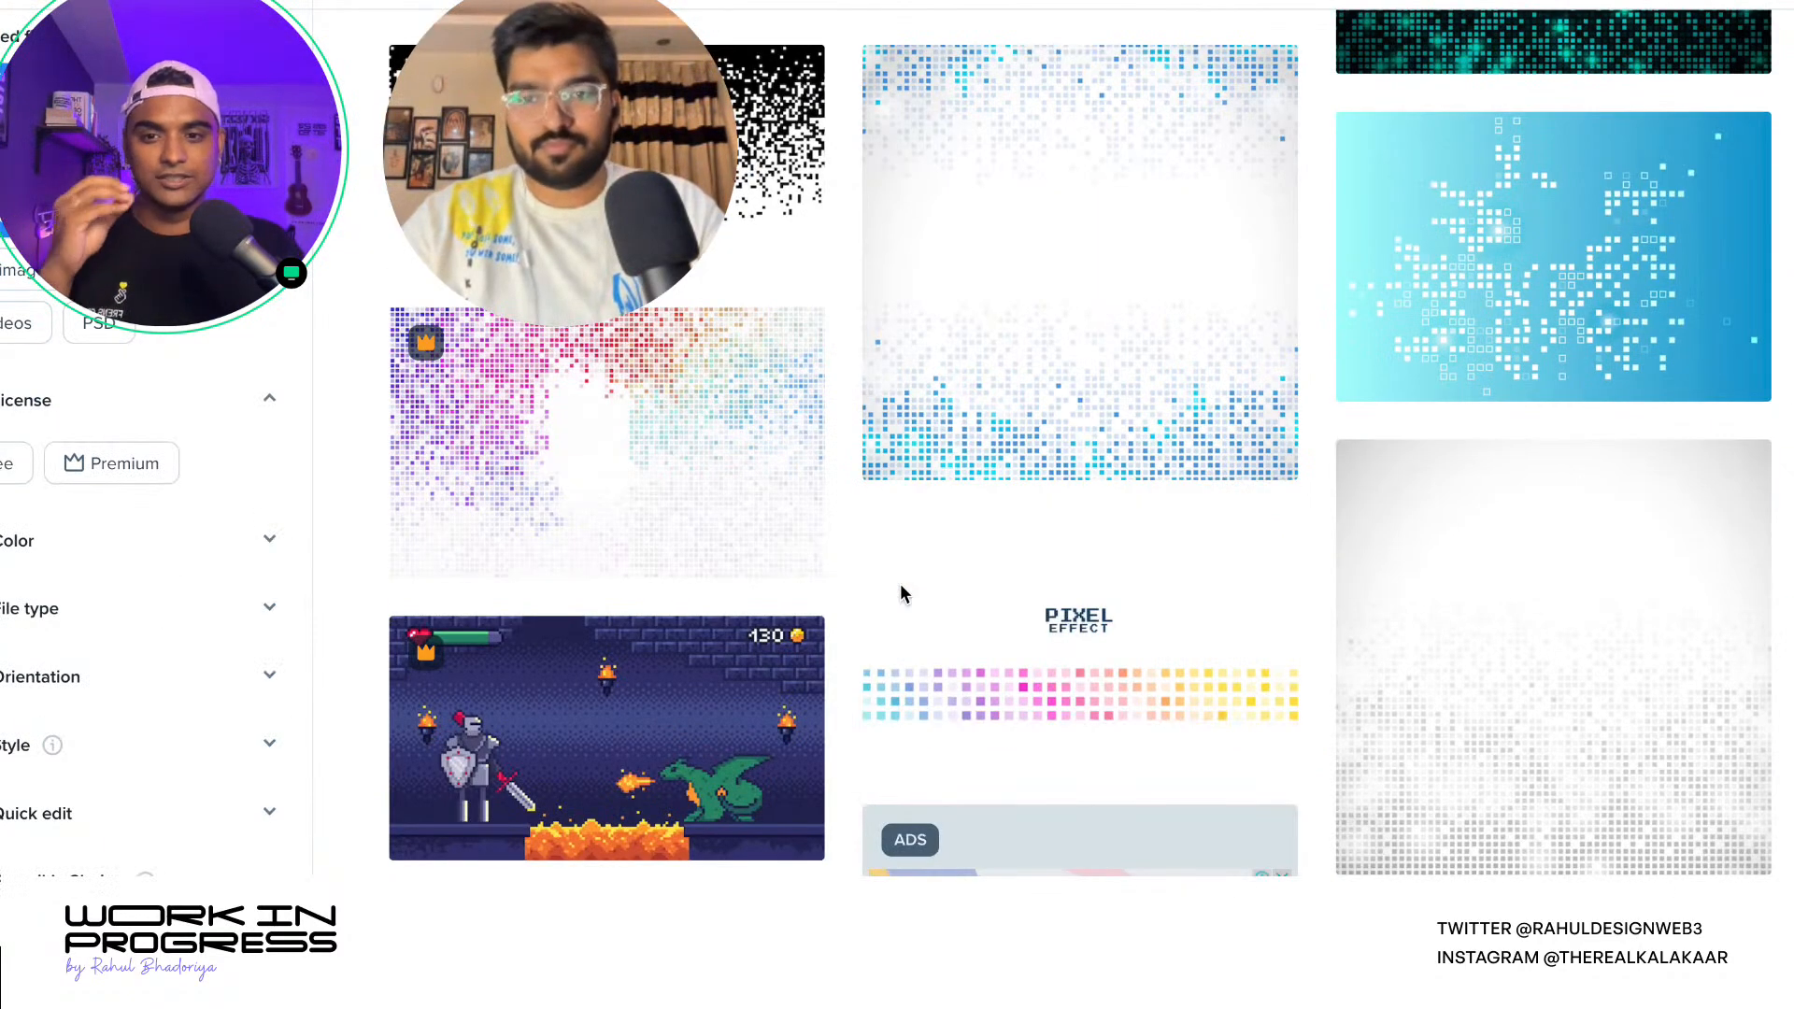
scroll(877, 630, "up", 8)
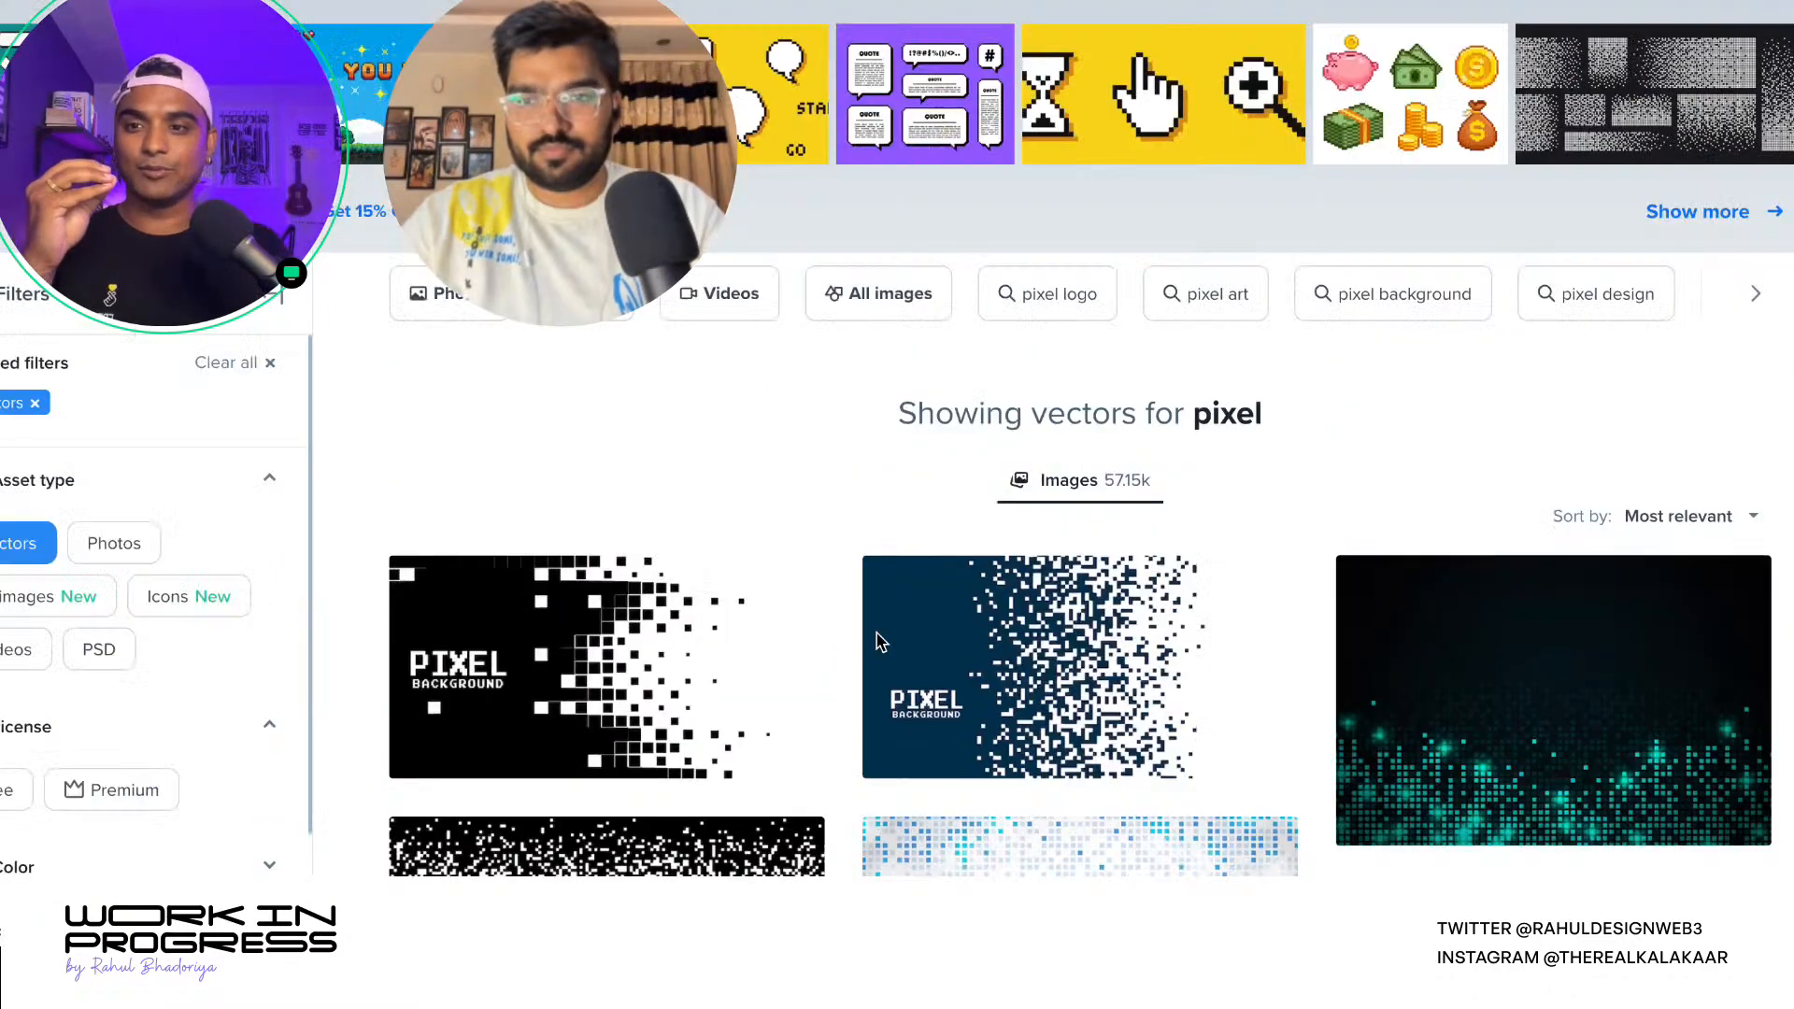
left_click(19, 792)
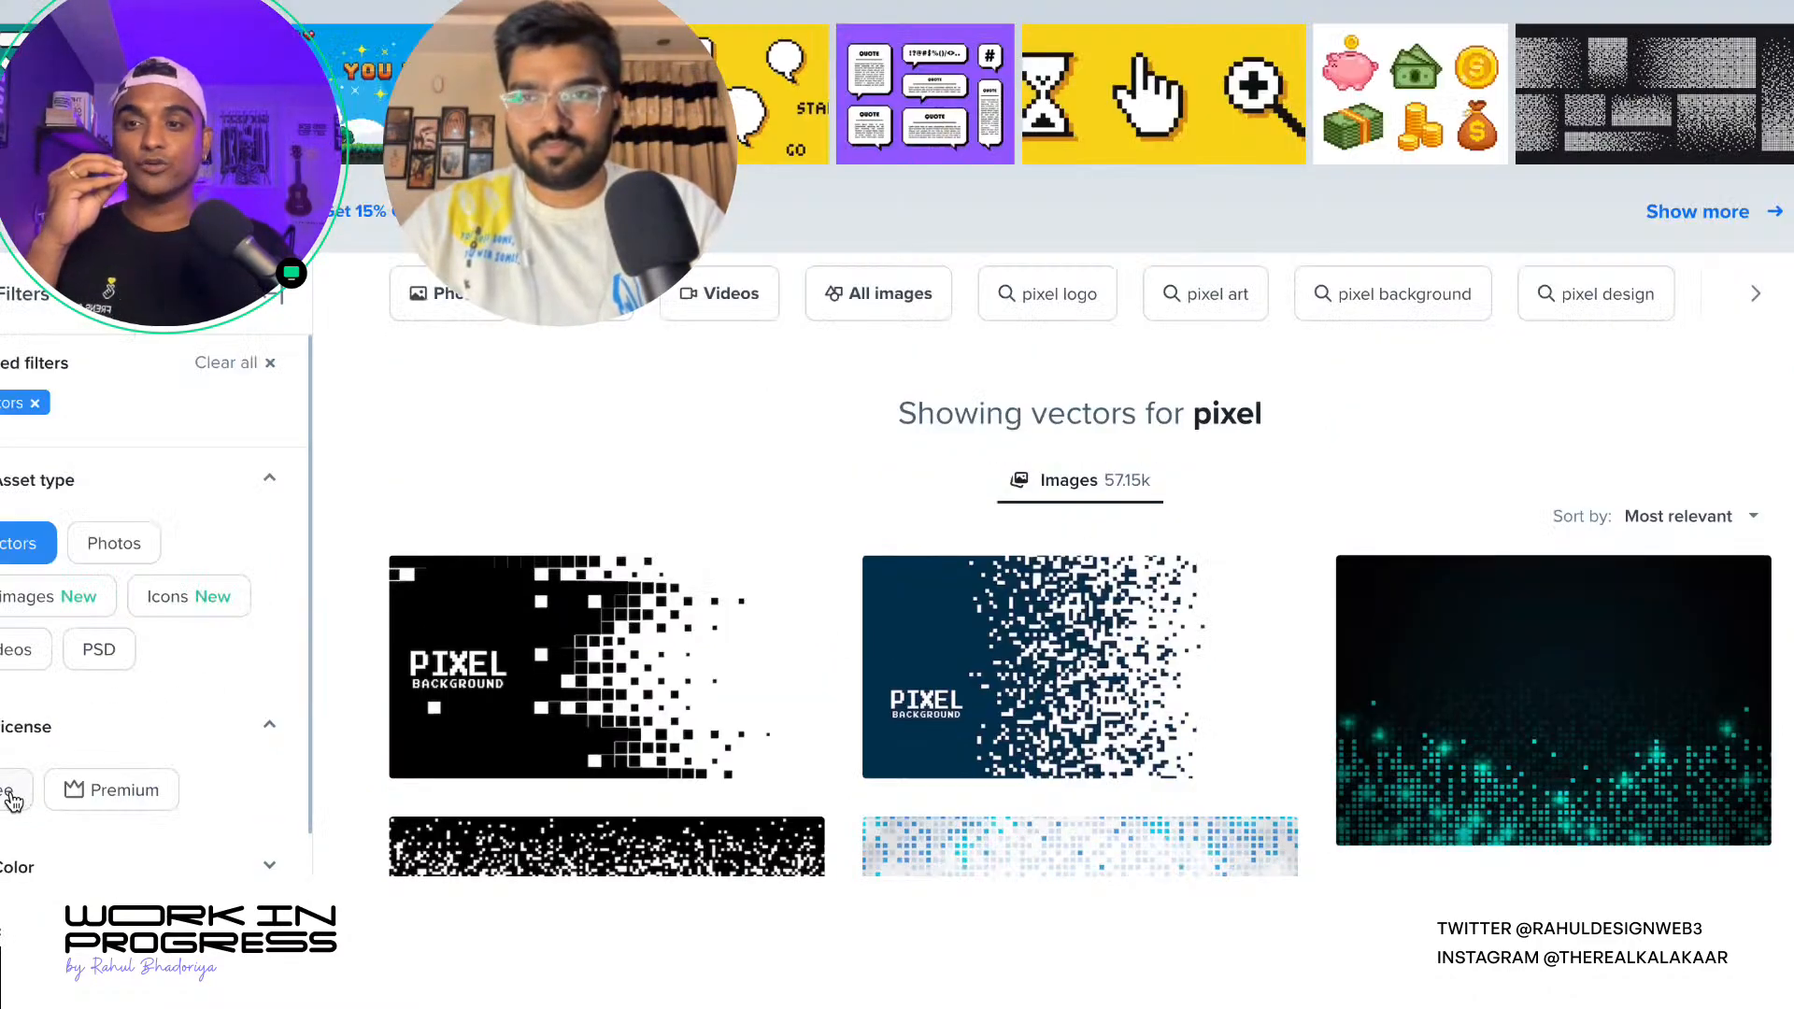
- Look through the first page of free pixel vectors for game-style artwork and go to the second page
scroll(996, 495, "down", 15)
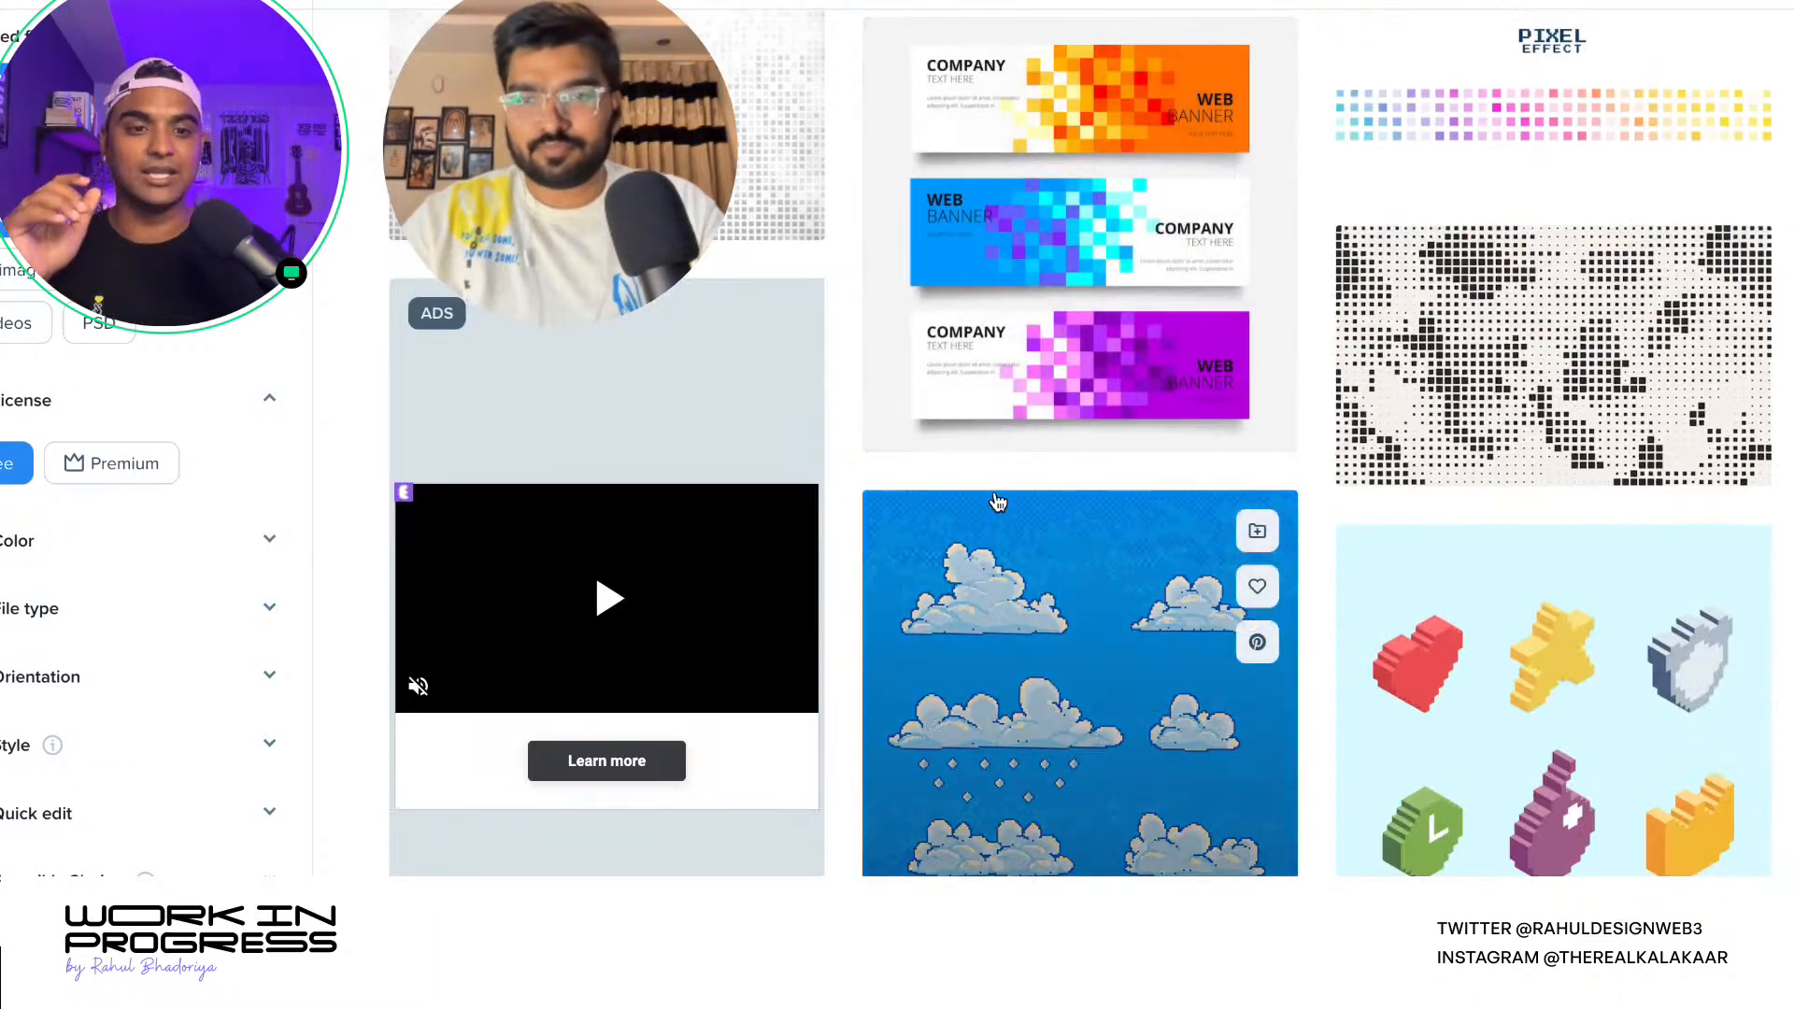
scroll(1010, 523, "down", 1)
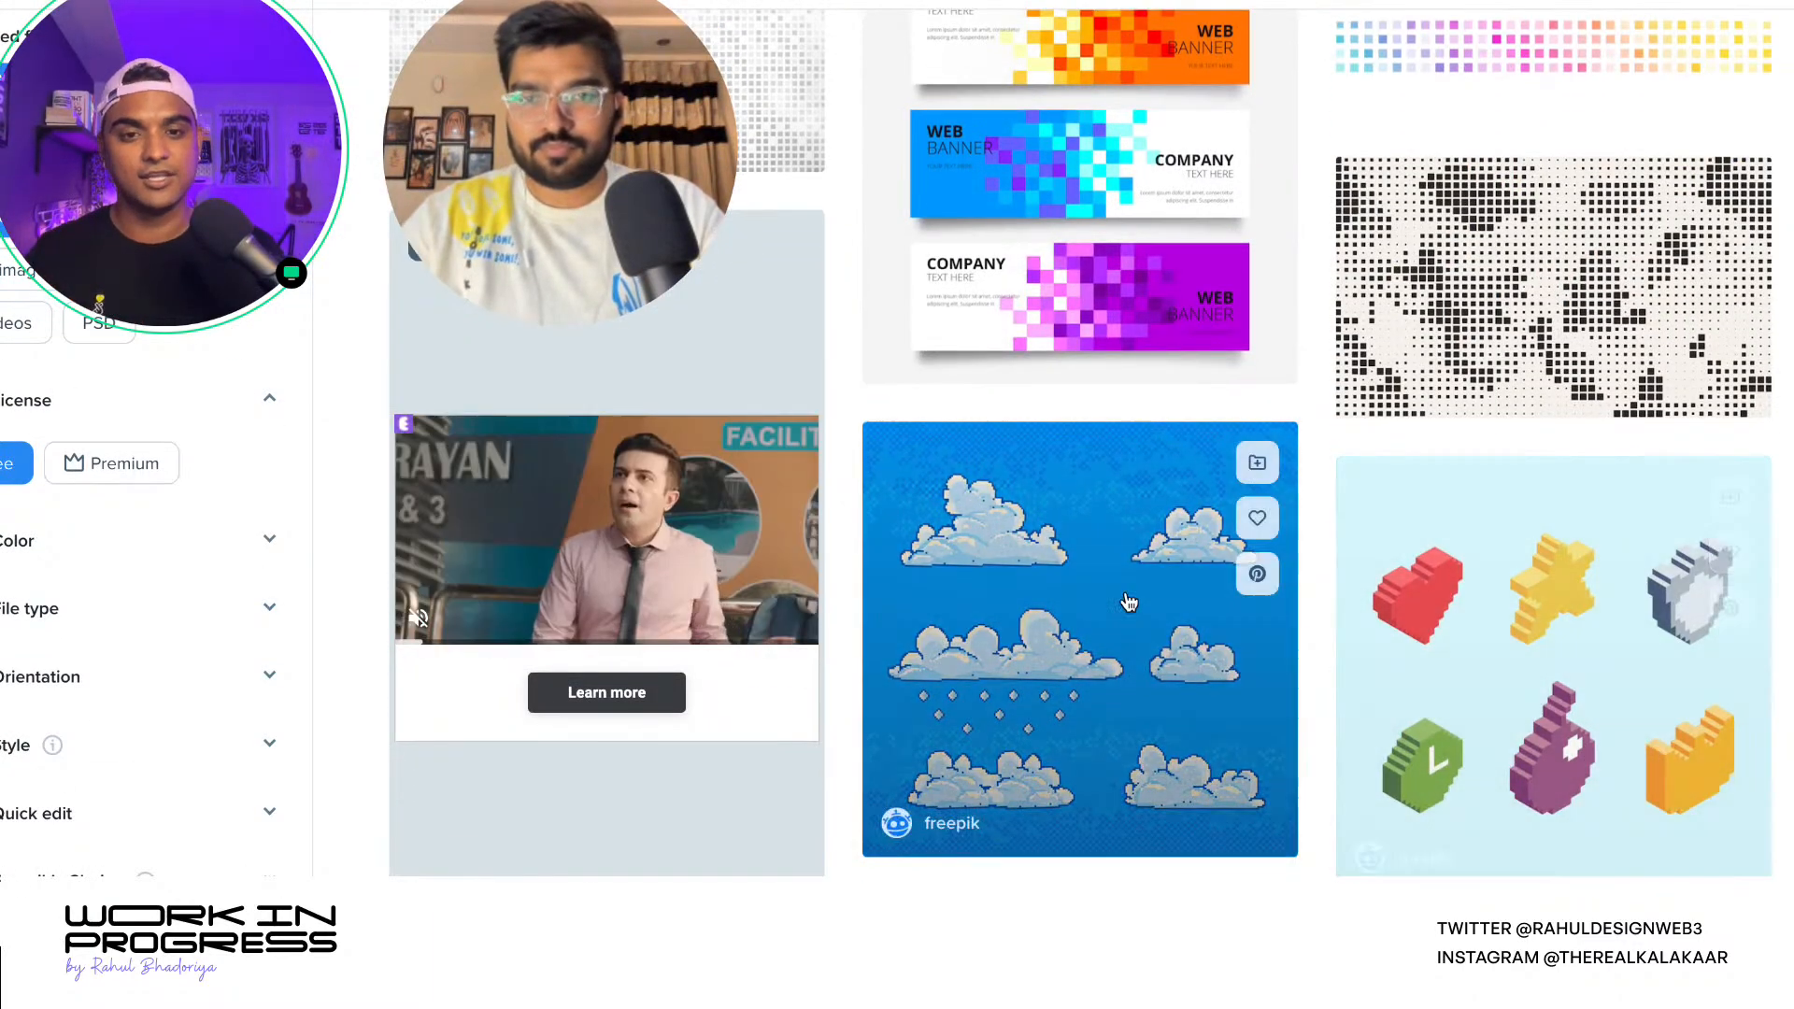
scroll(769, 633, "down", 5)
scroll(764, 624, "down", 15)
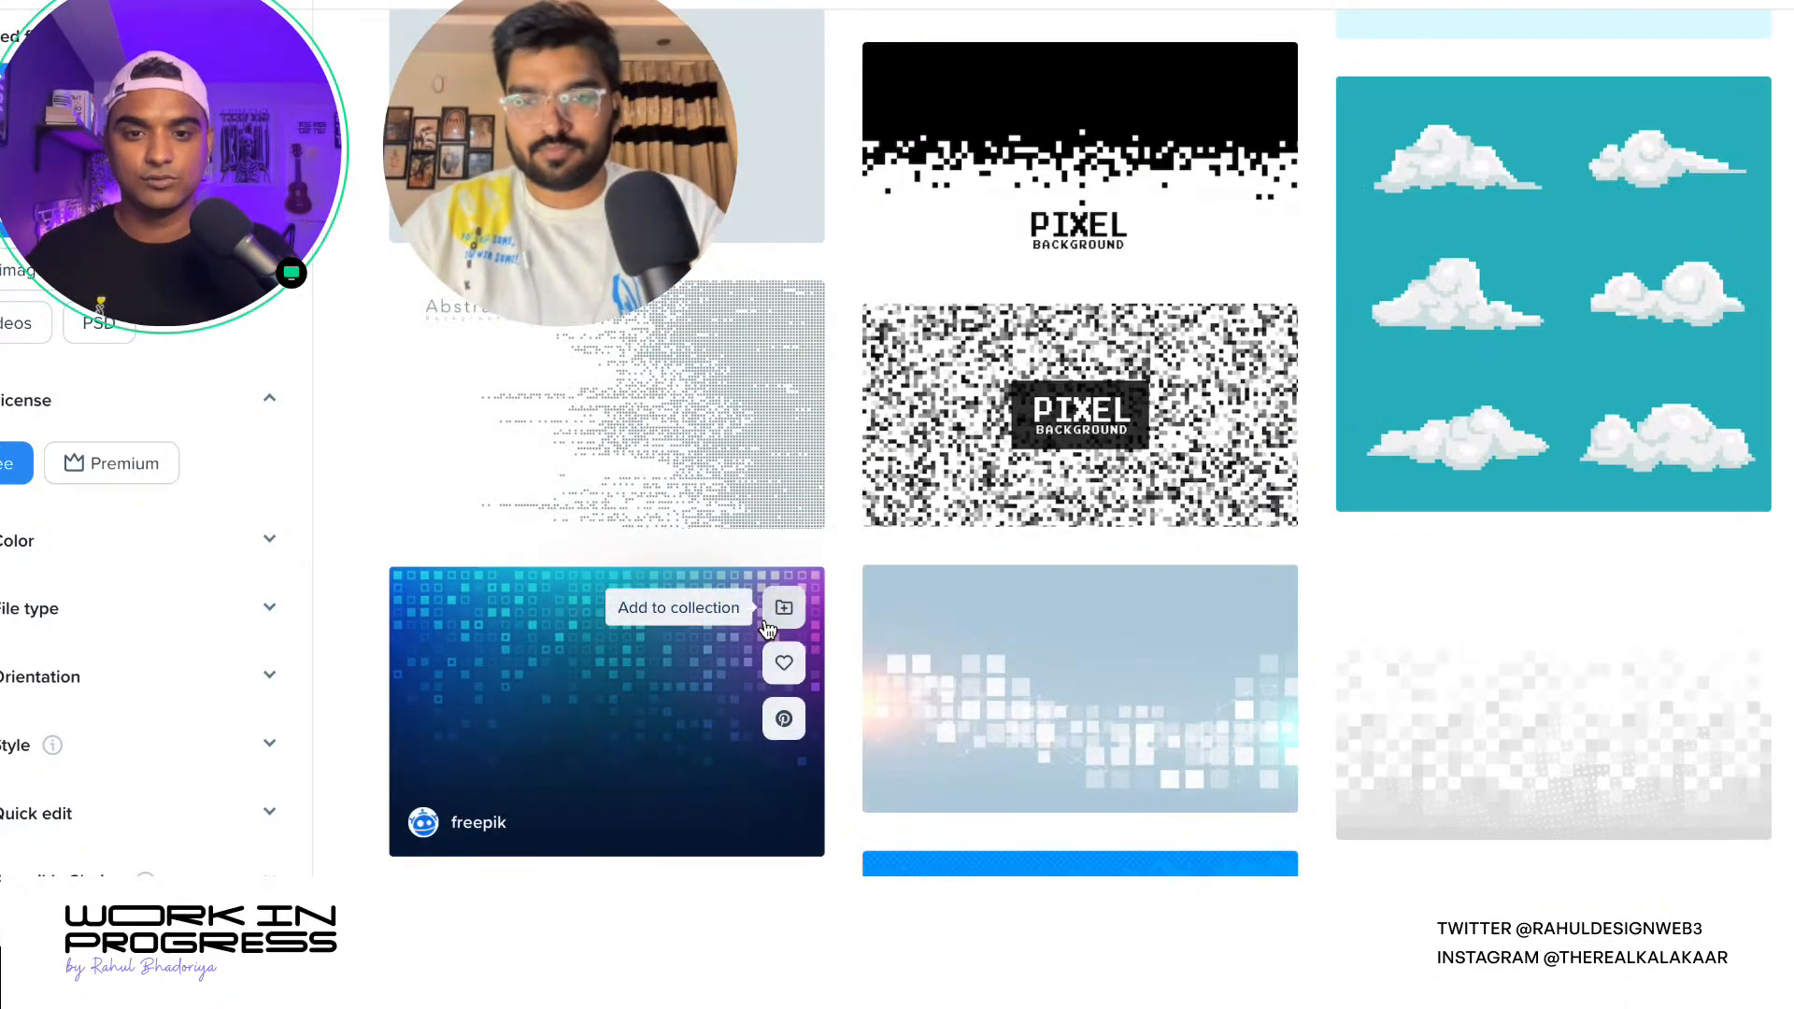
scroll(895, 626, "up", 4)
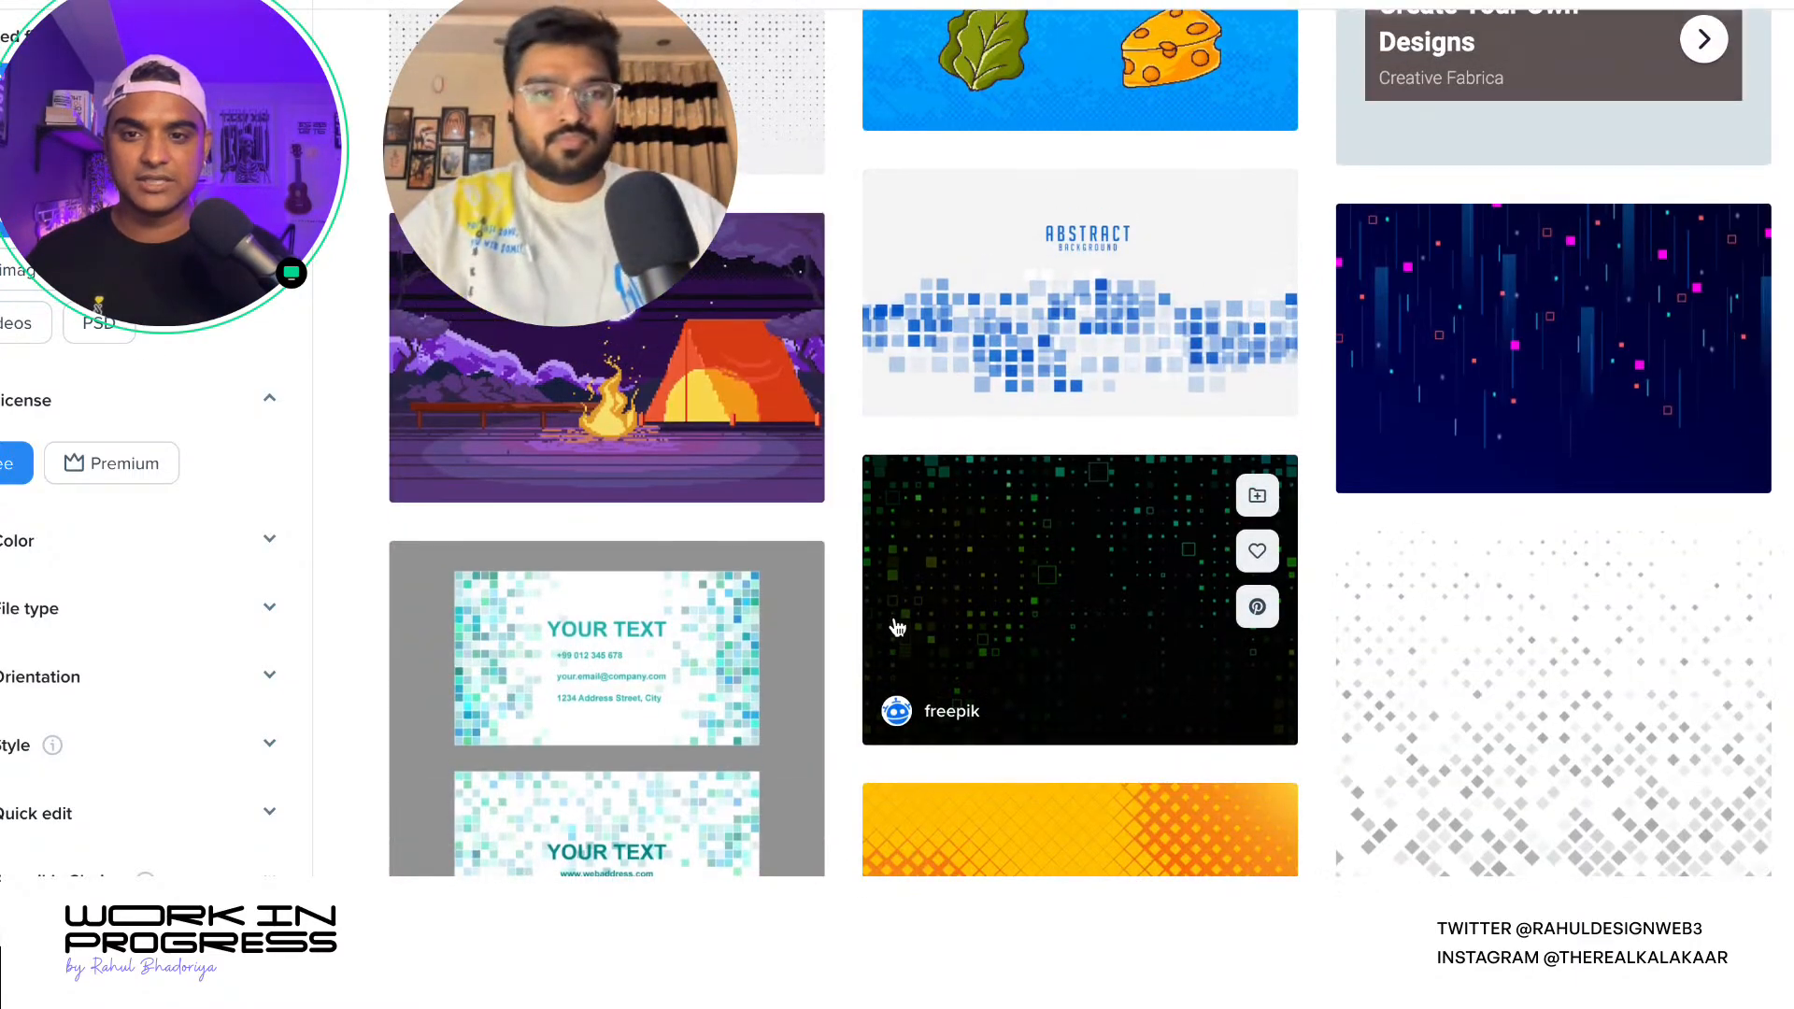
scroll(1198, 681, "down", 12)
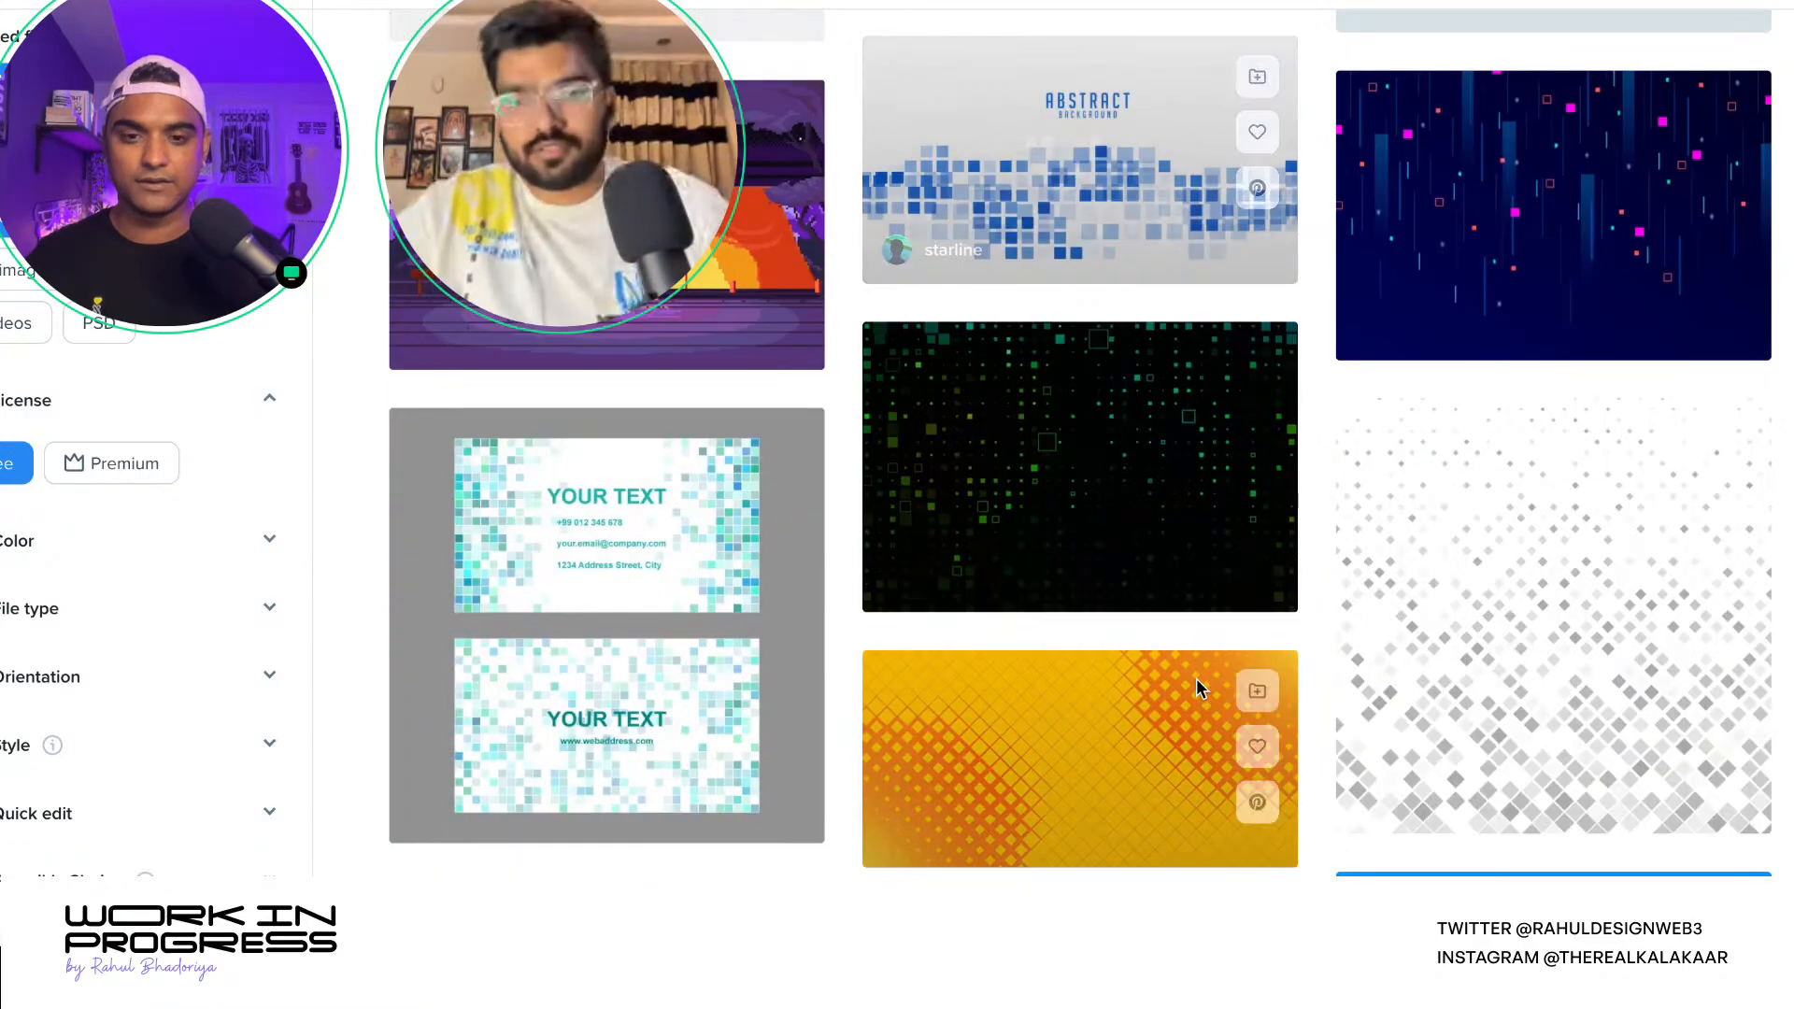
scroll(1162, 673, "down", 4)
scroll(1162, 673, "down", 12)
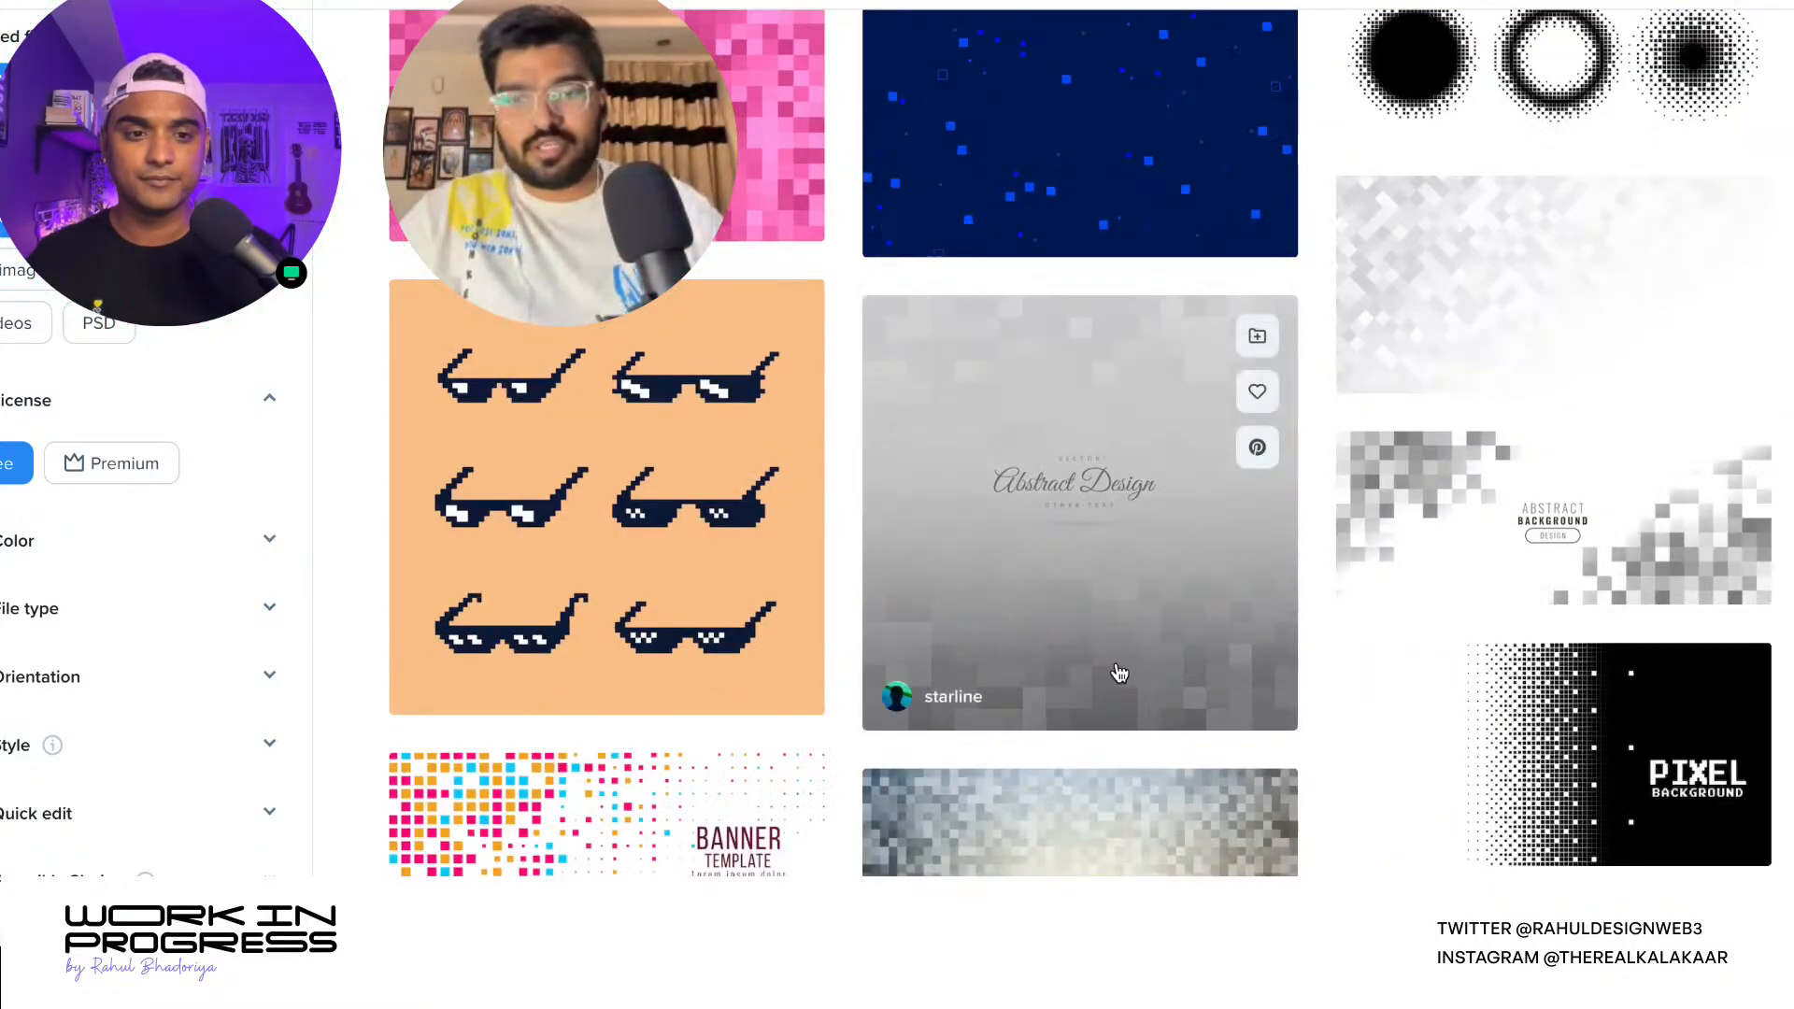
scroll(1165, 675, "down", 10)
left_click(1116, 727)
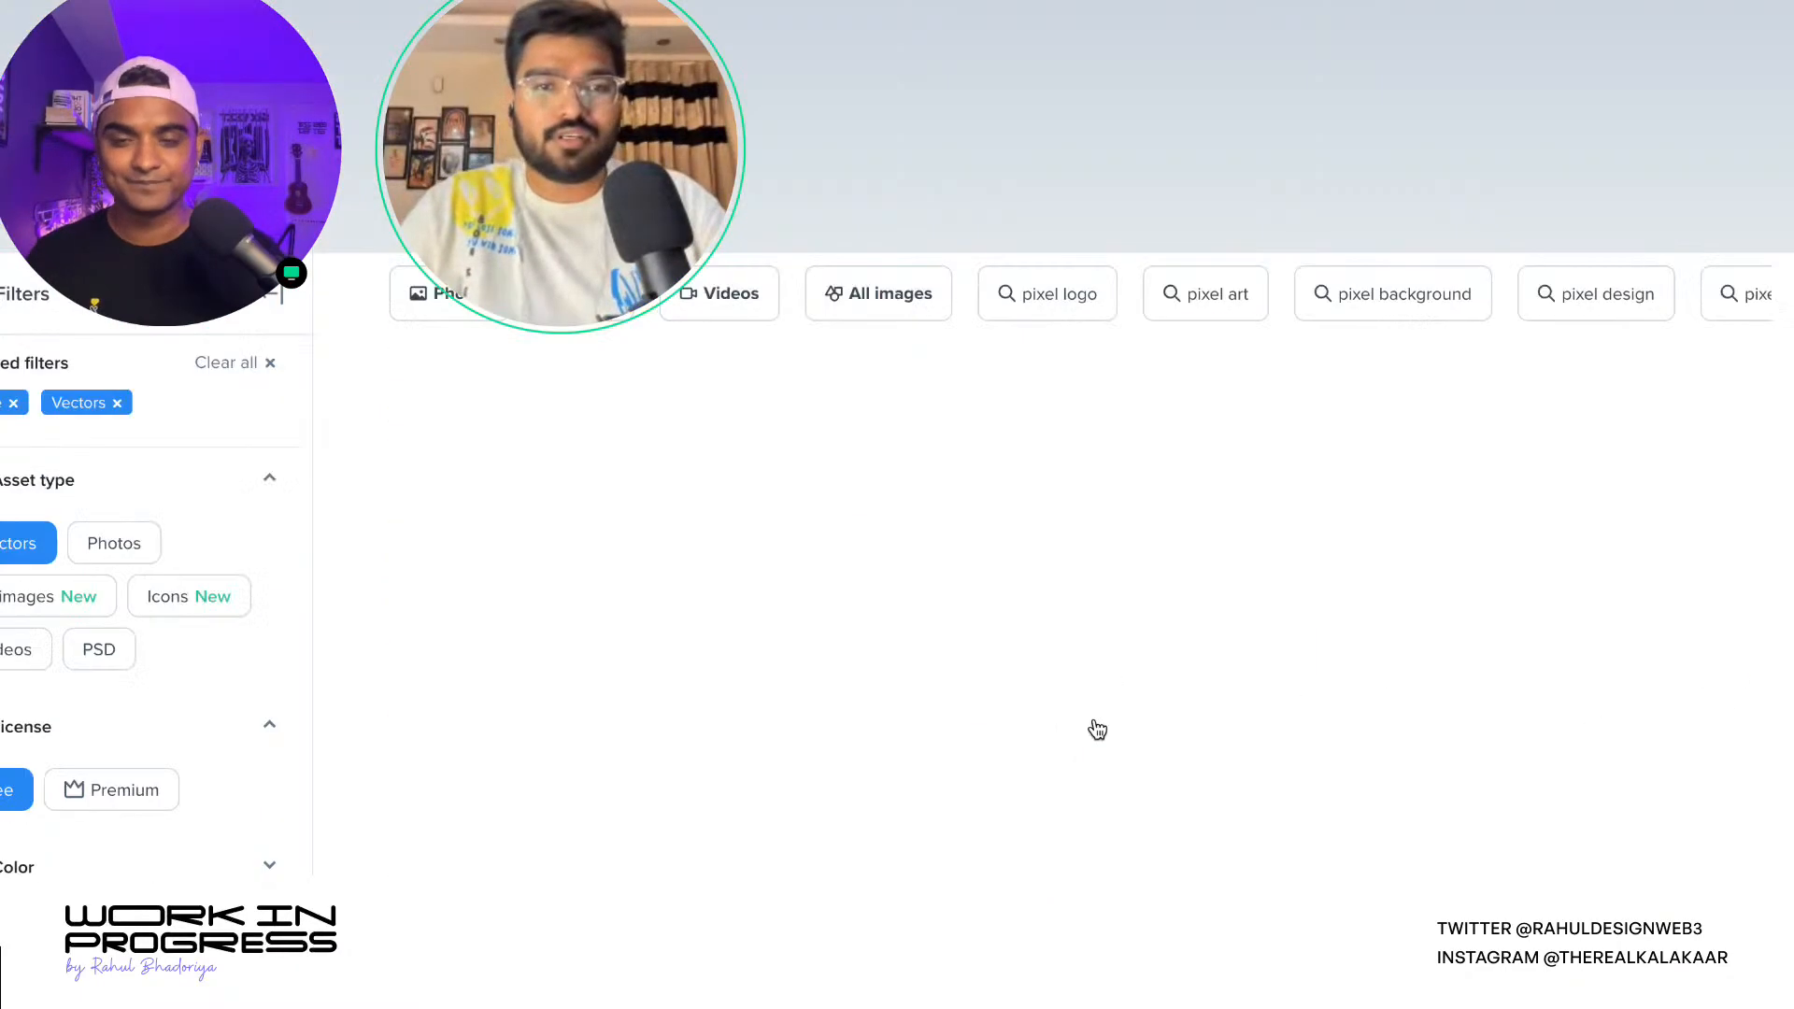
- Examine the second page of free pixel vectors for usable game art and continue to the third page
scroll(1296, 474, "down", 5)
scroll(1299, 475, "down", 20)
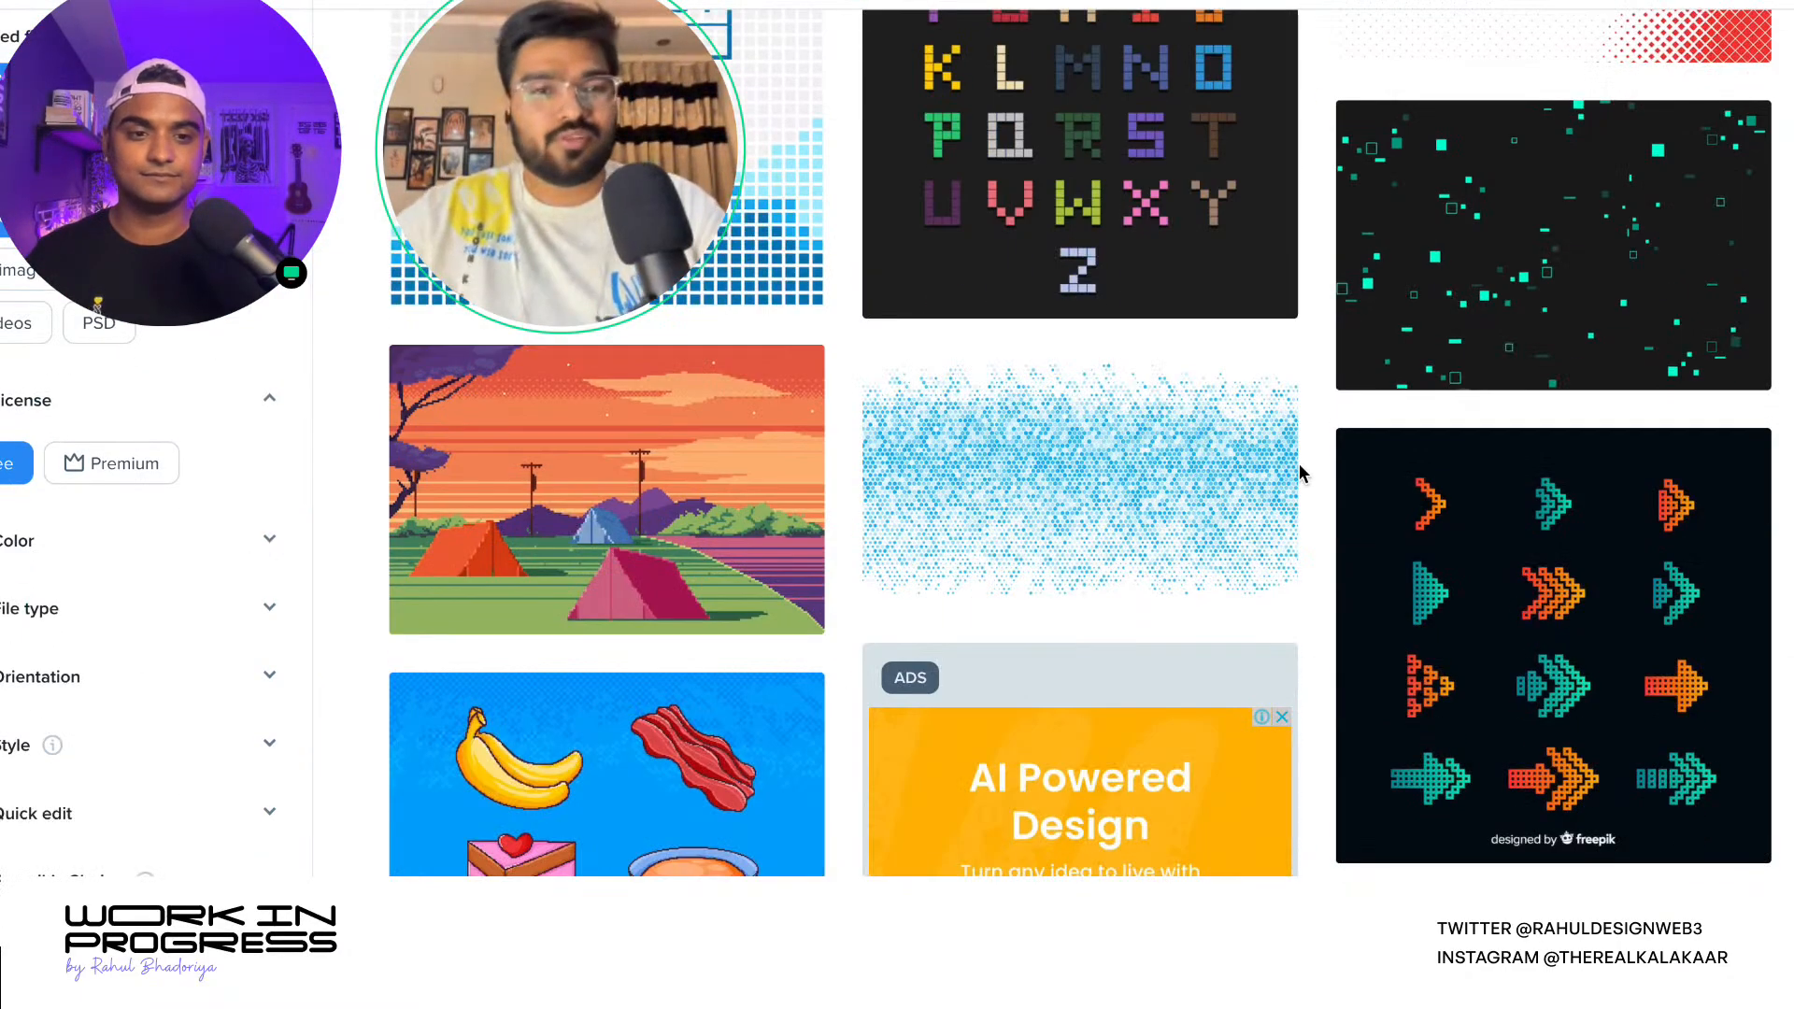
scroll(1070, 582, "up", 2)
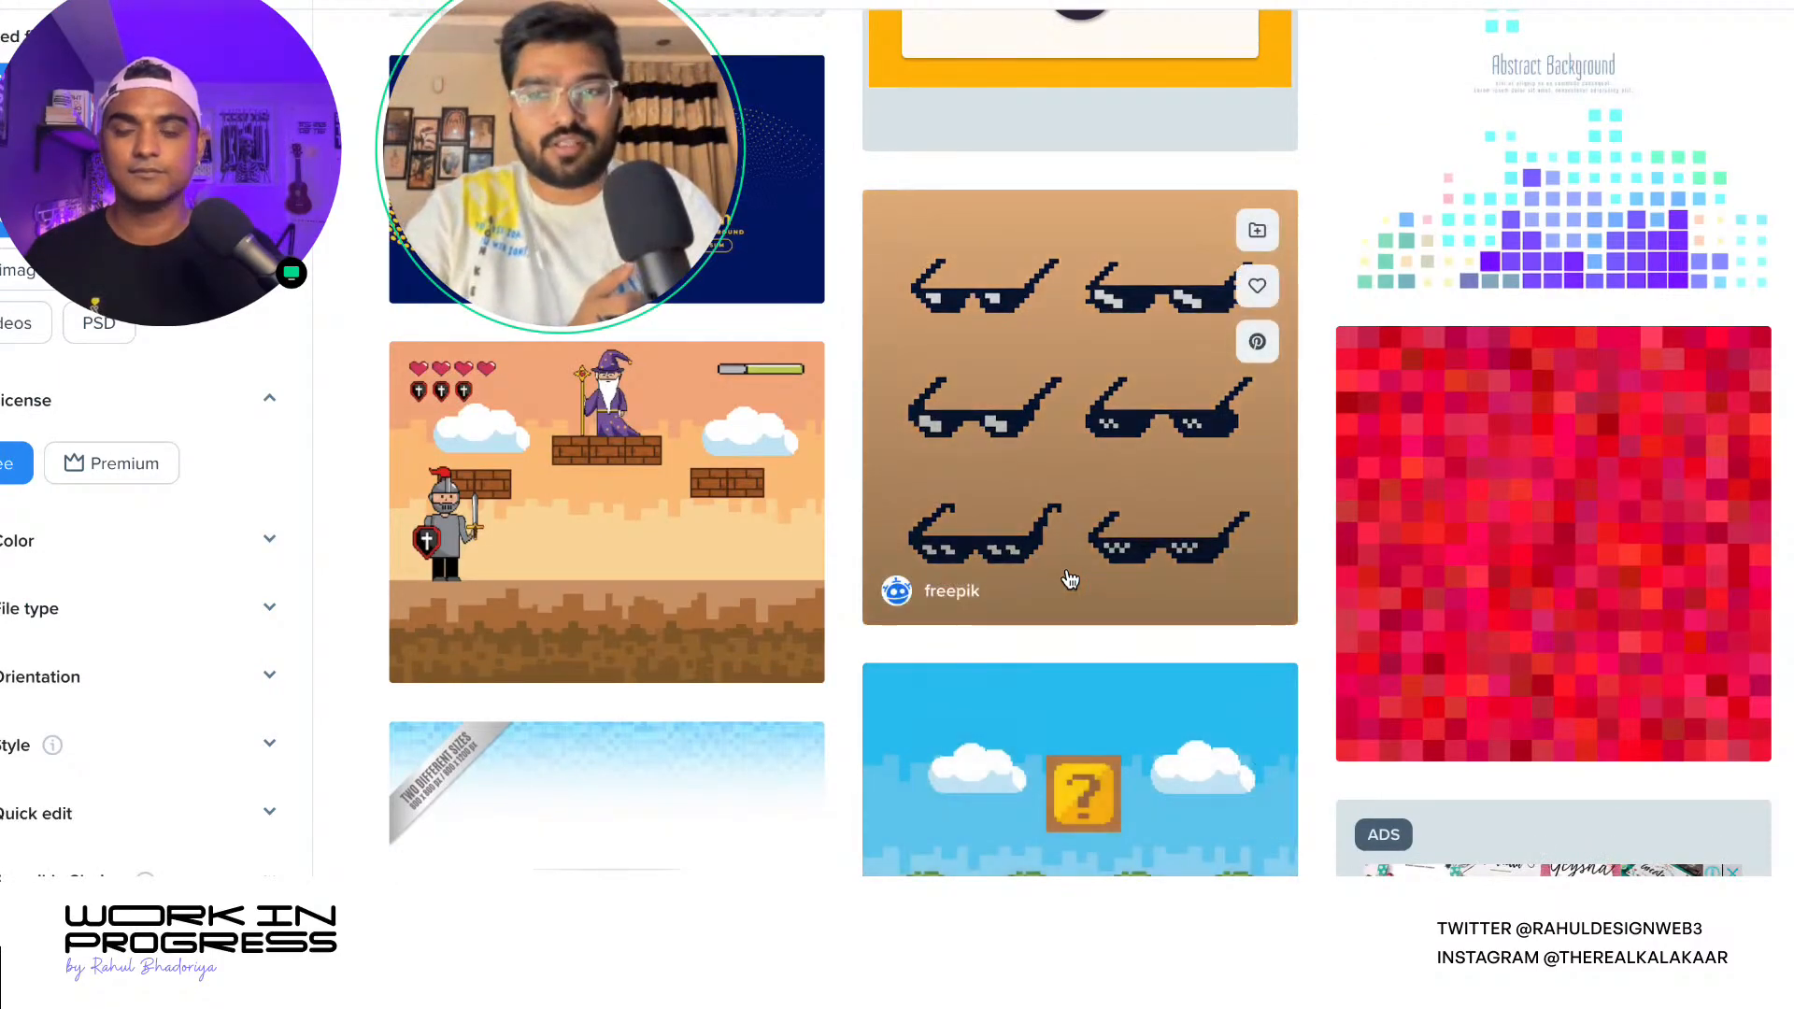
scroll(1069, 581, "down", 8)
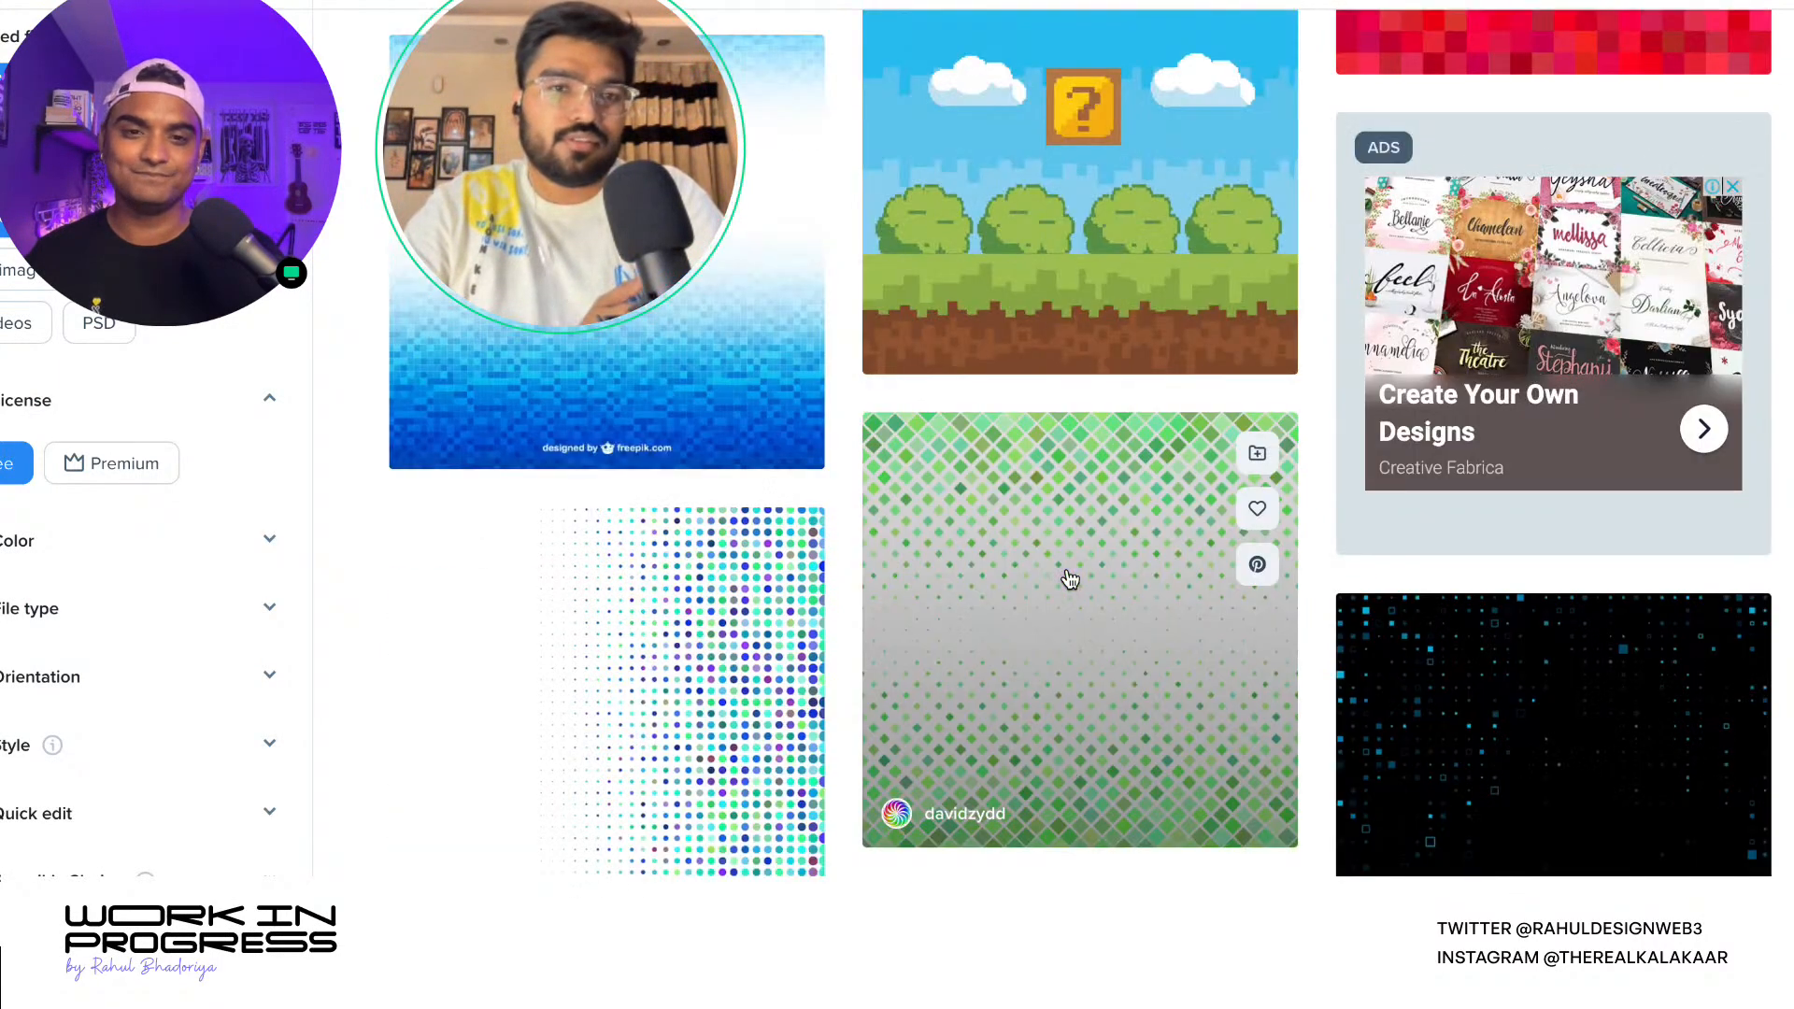
scroll(1070, 581, "up", 3)
scroll(1065, 492, "down", 5)
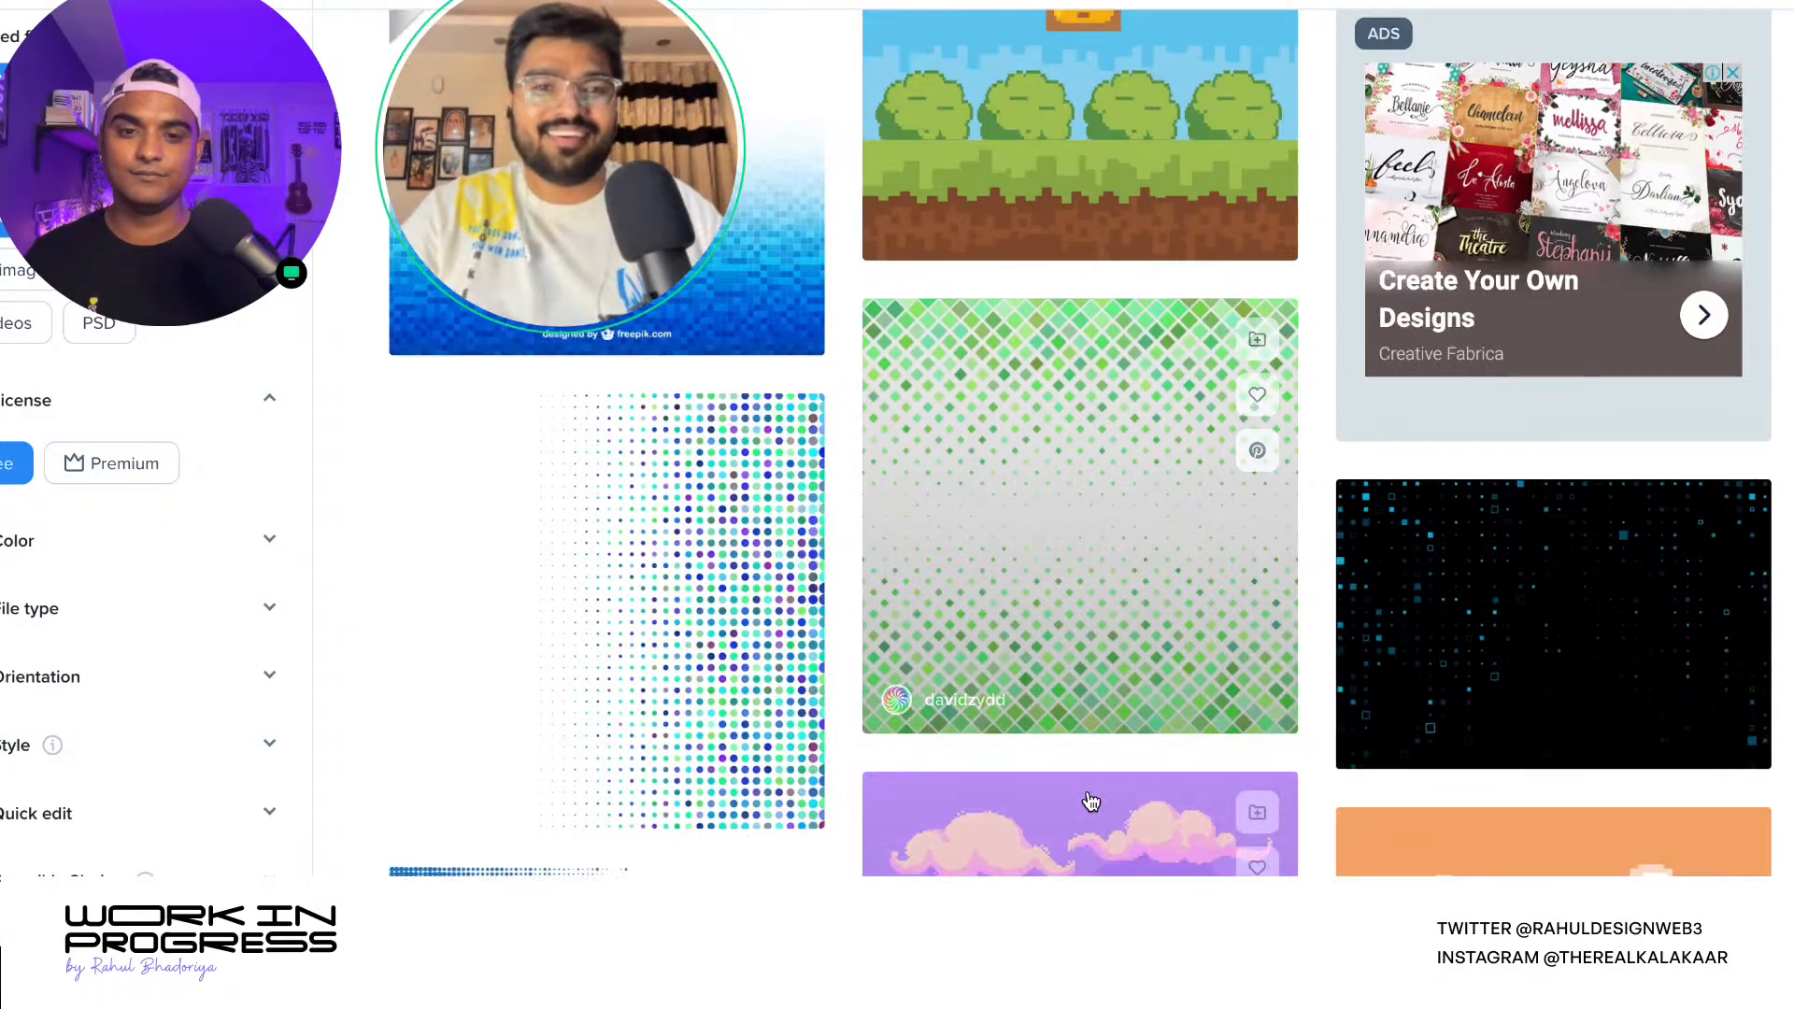
scroll(1088, 800, "down", 9)
scroll(1084, 799, "down", 4)
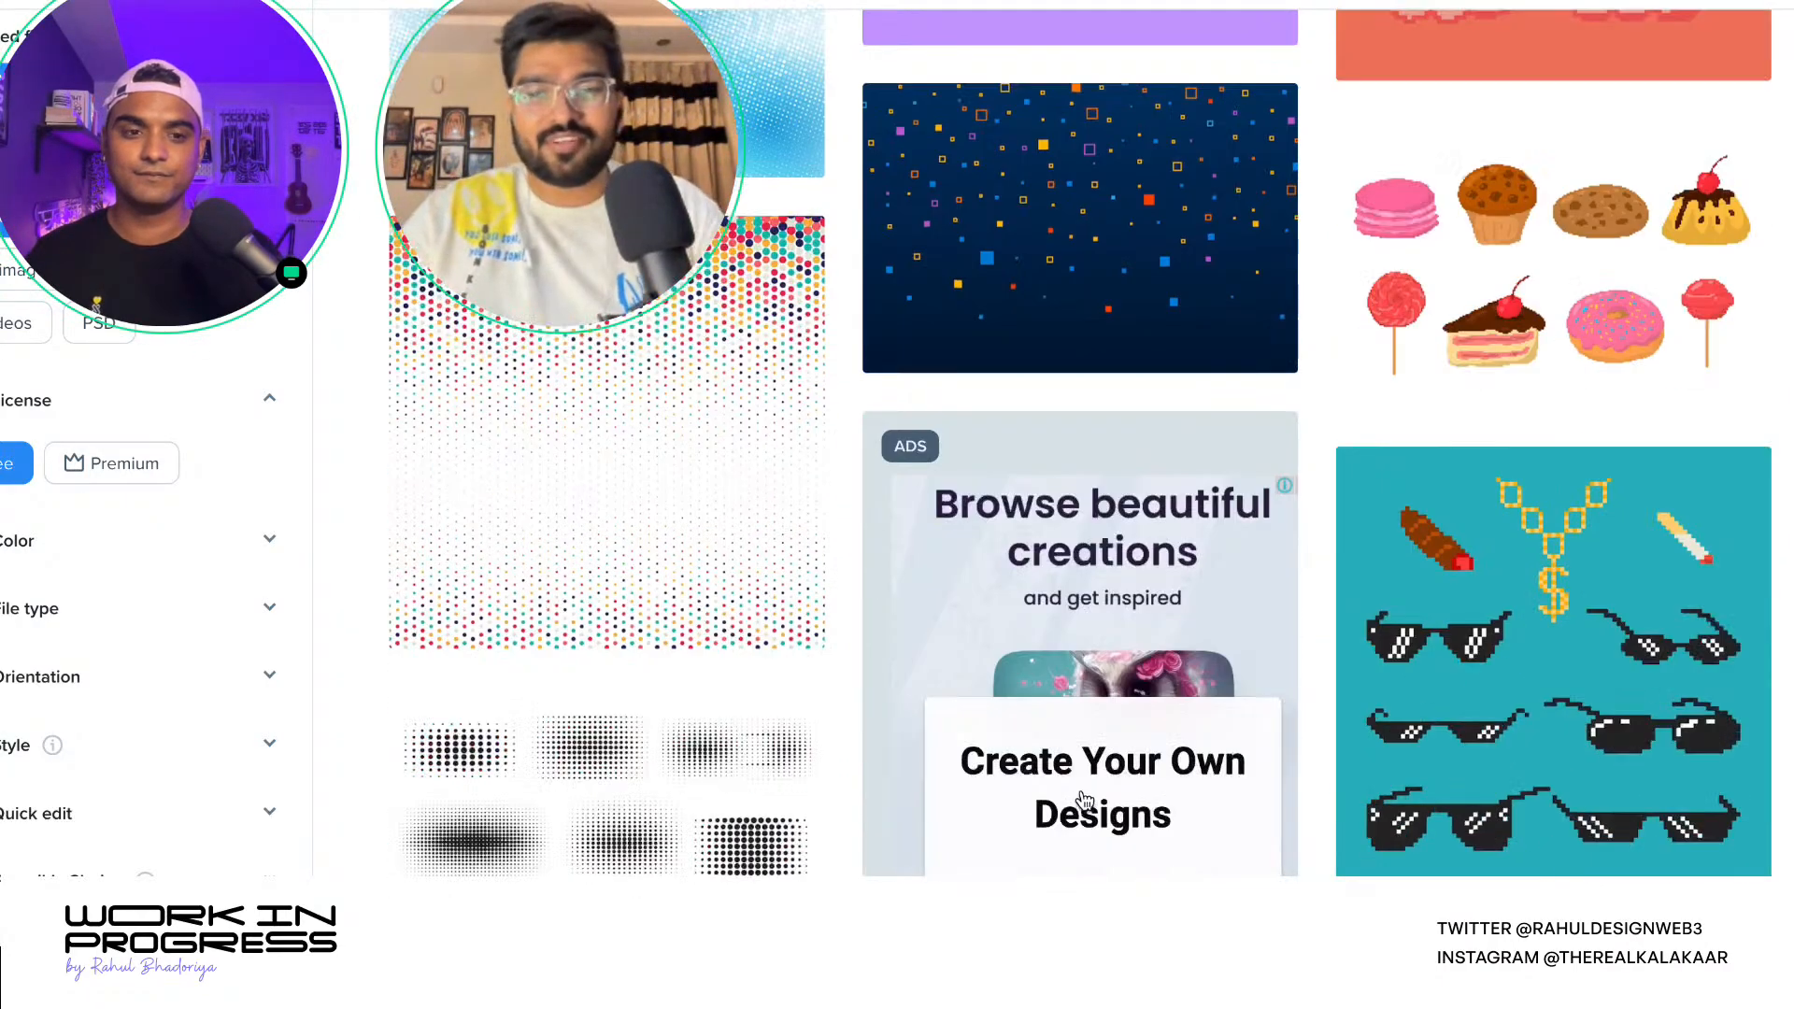
scroll(1084, 799, "down", 15)
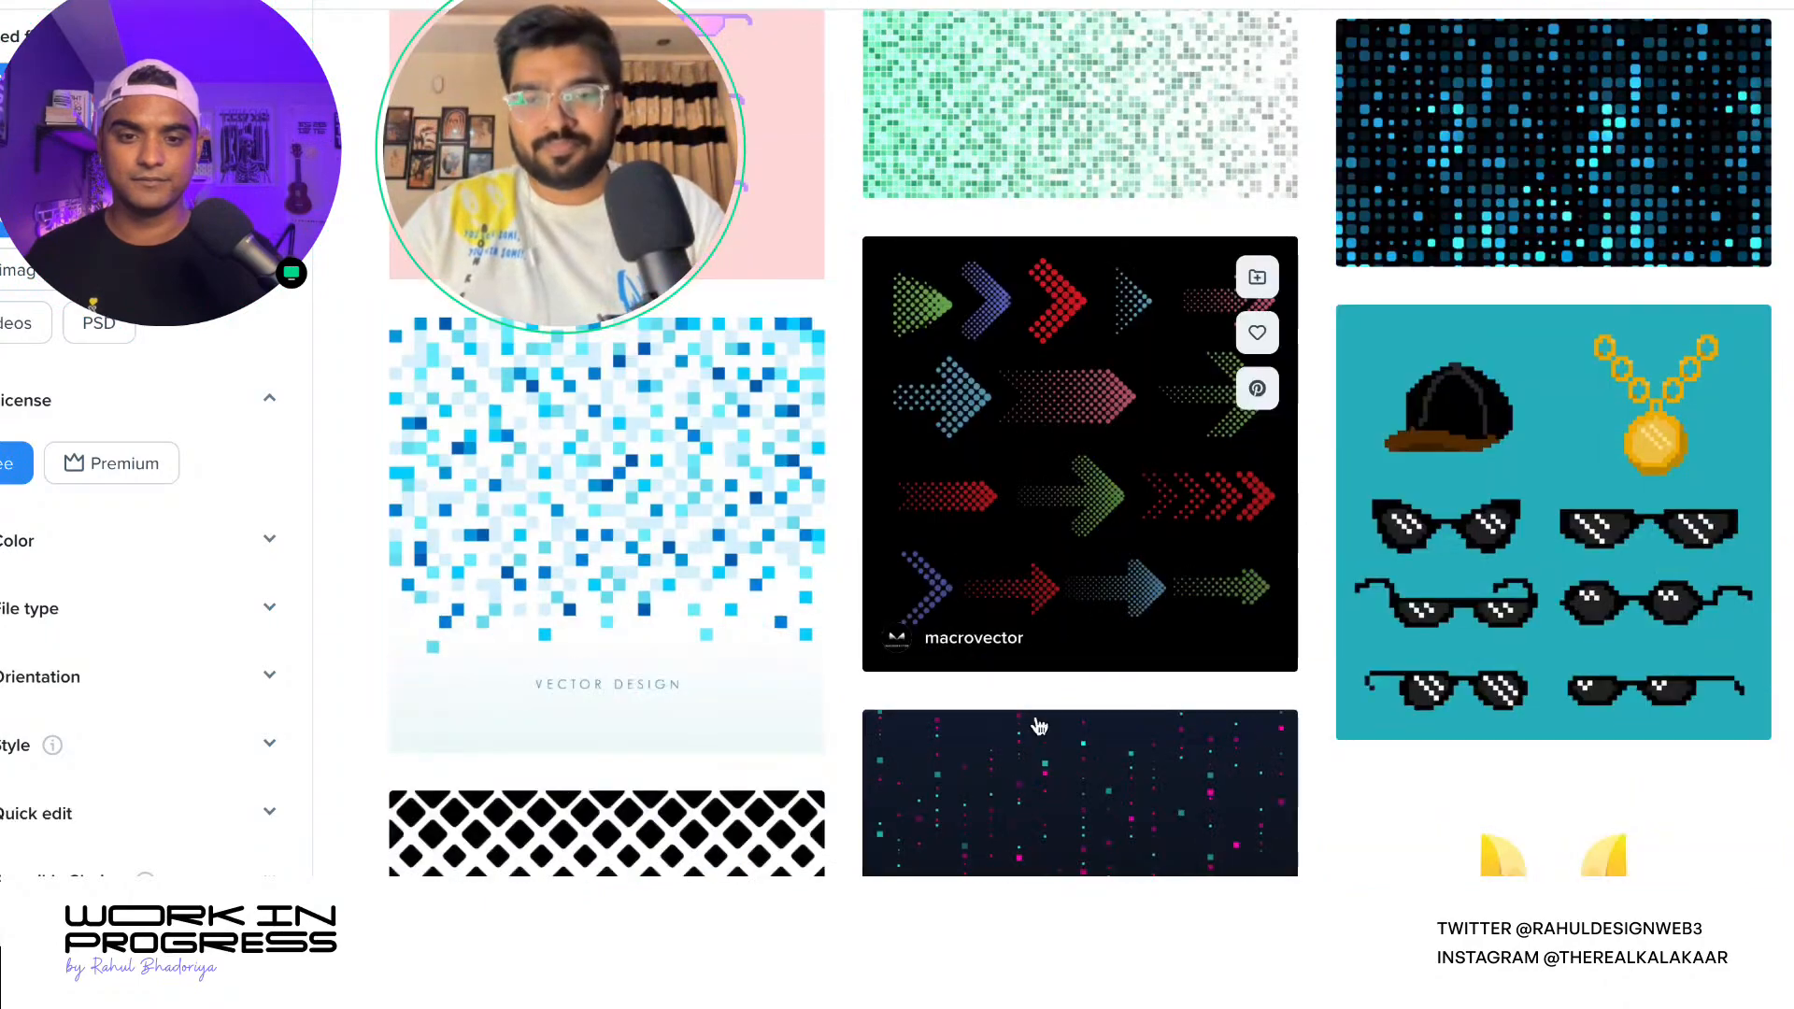
scroll(1039, 726, "down", 13)
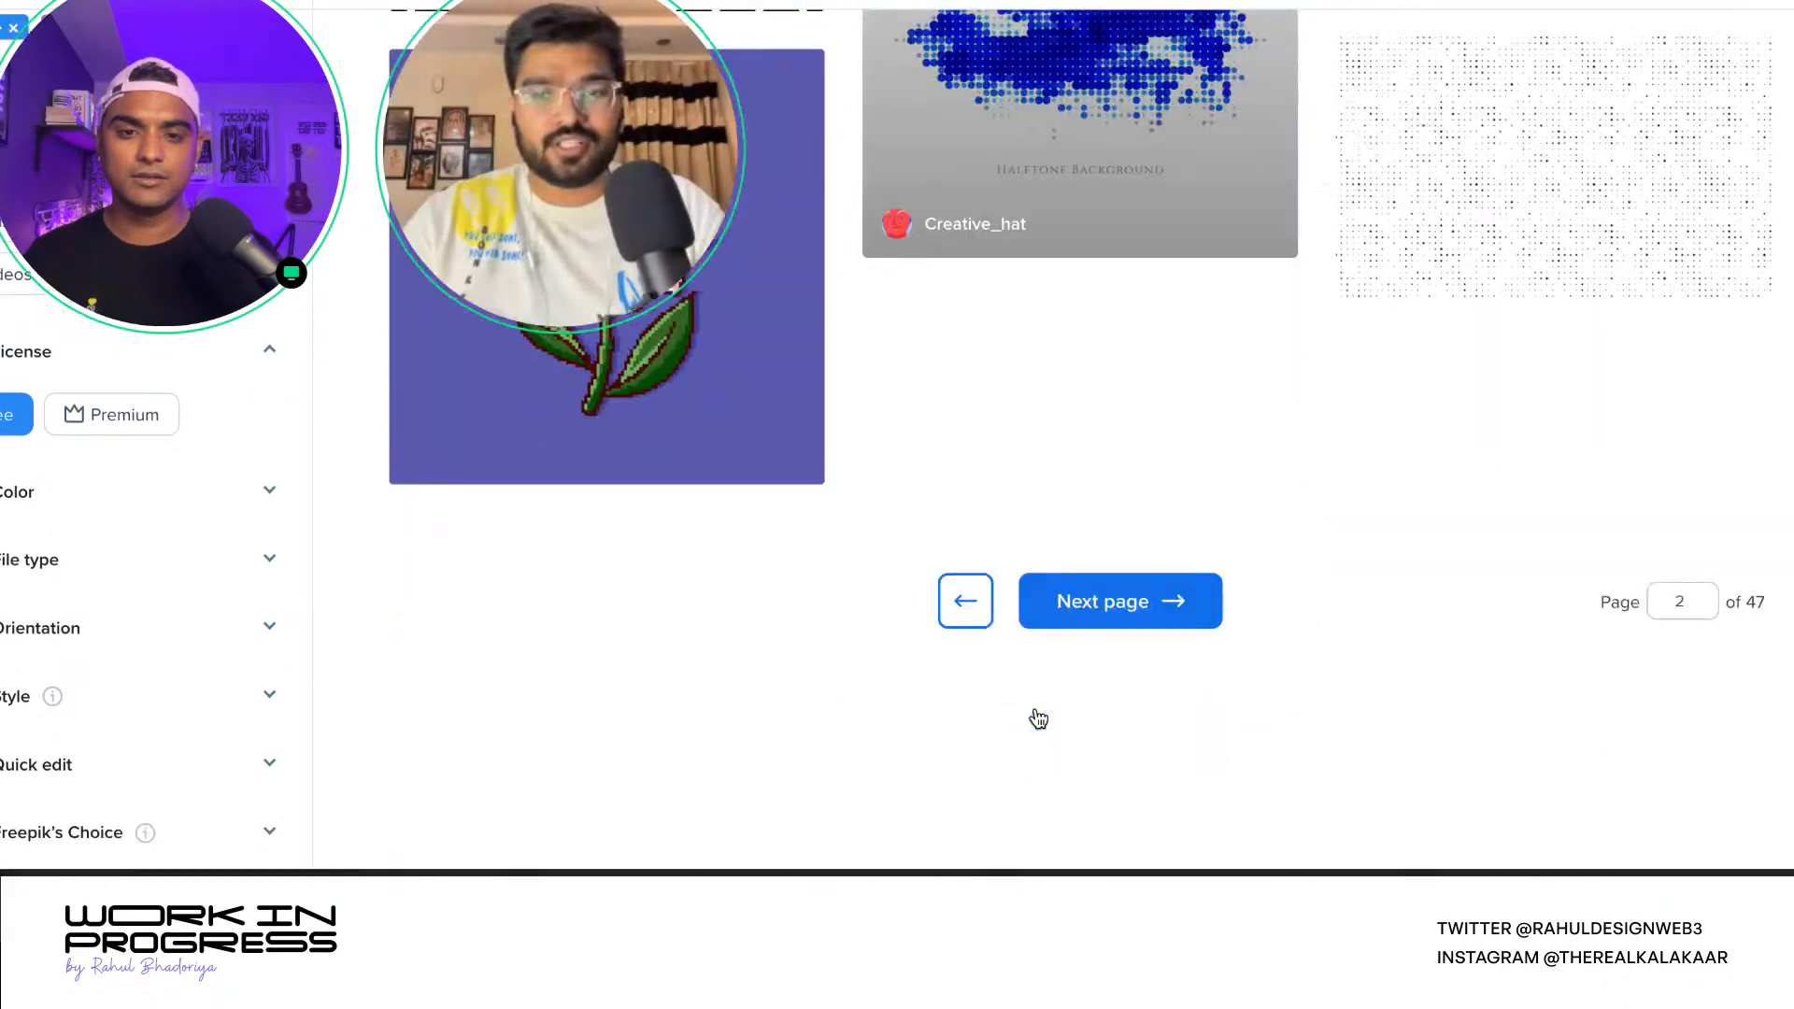
left_click(1068, 614)
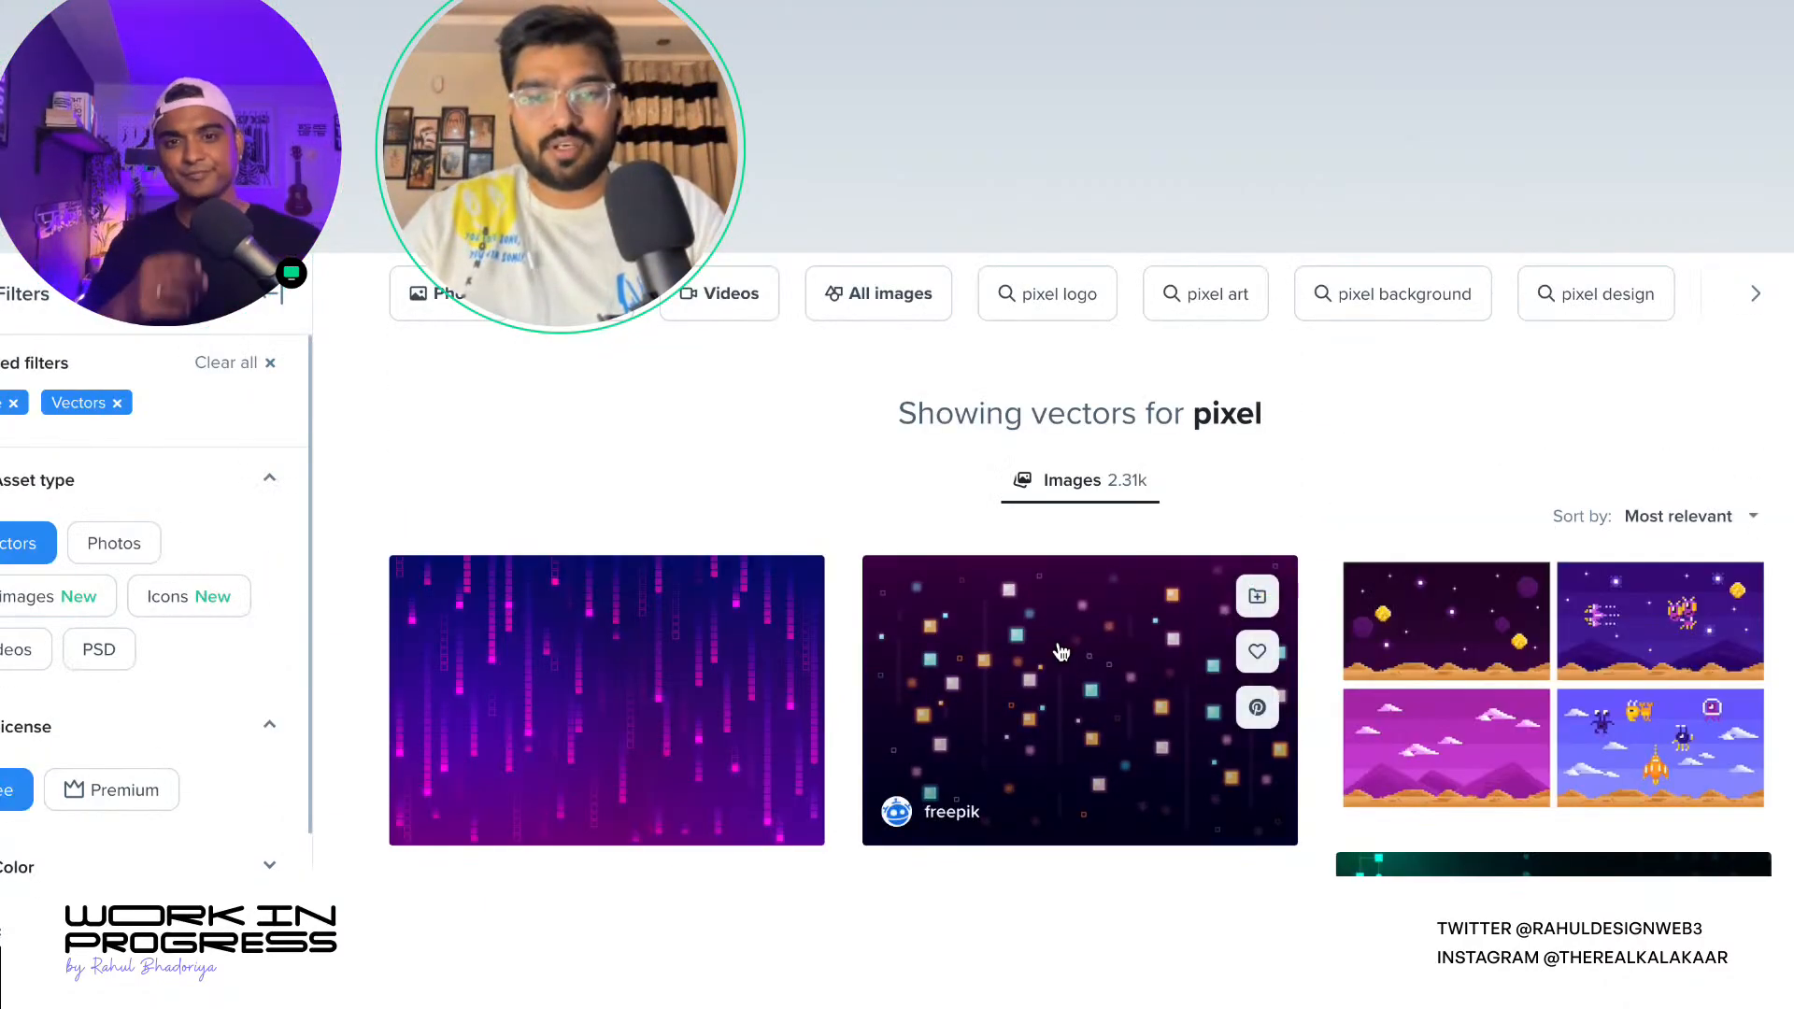
- Open the four-scene purple pixel game background vector in a new tab and continue down the results
scroll(861, 464, "down", 1)
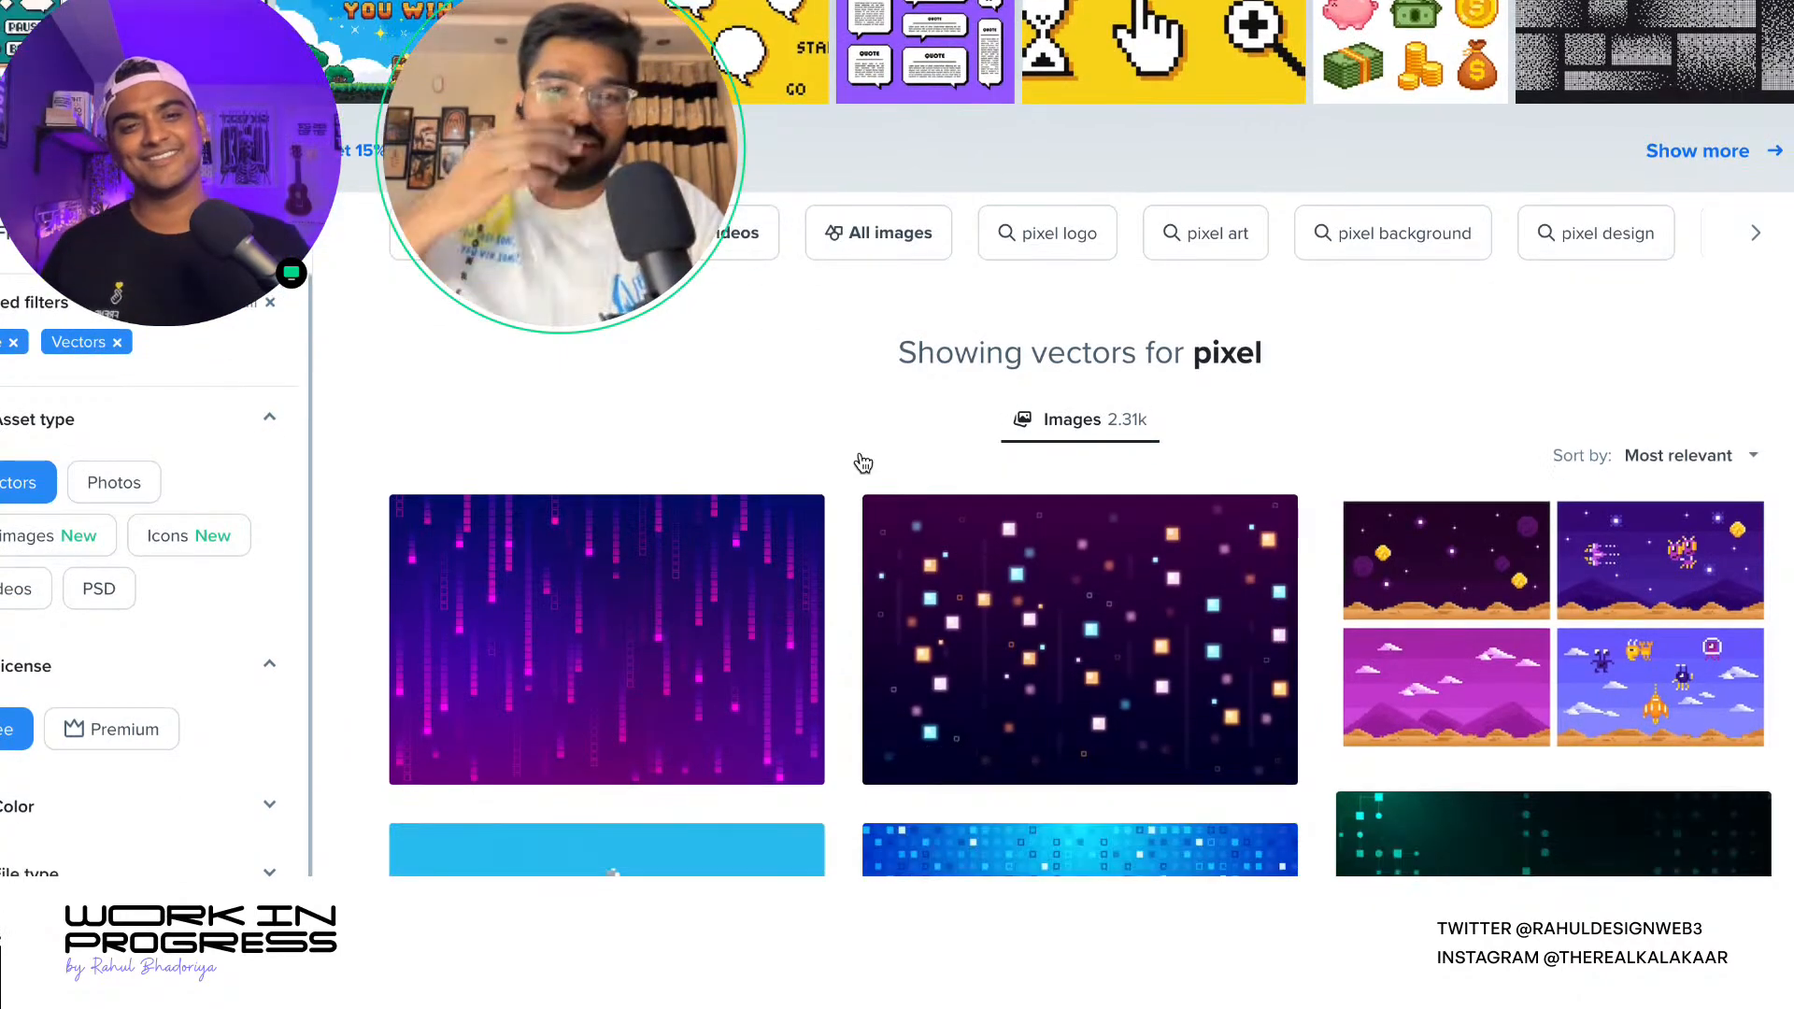
right_click(1411, 614)
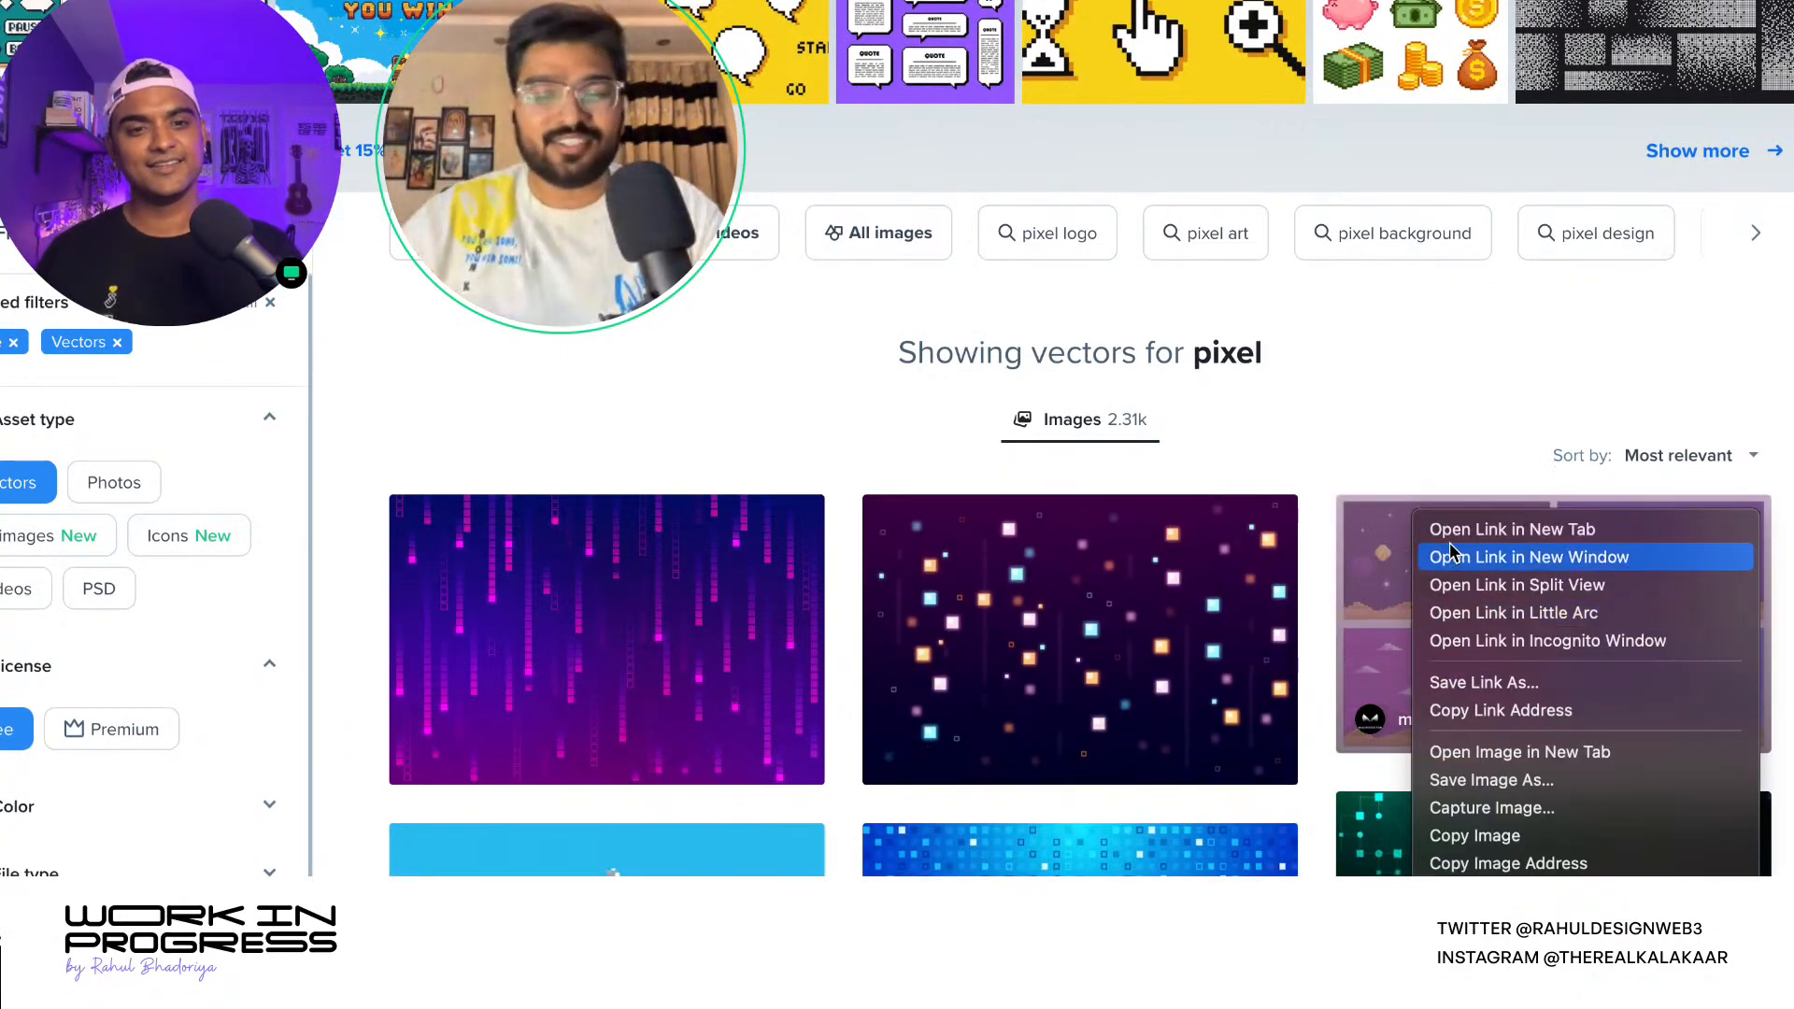
left_click(1346, 524)
scroll(1263, 409, "down", 6)
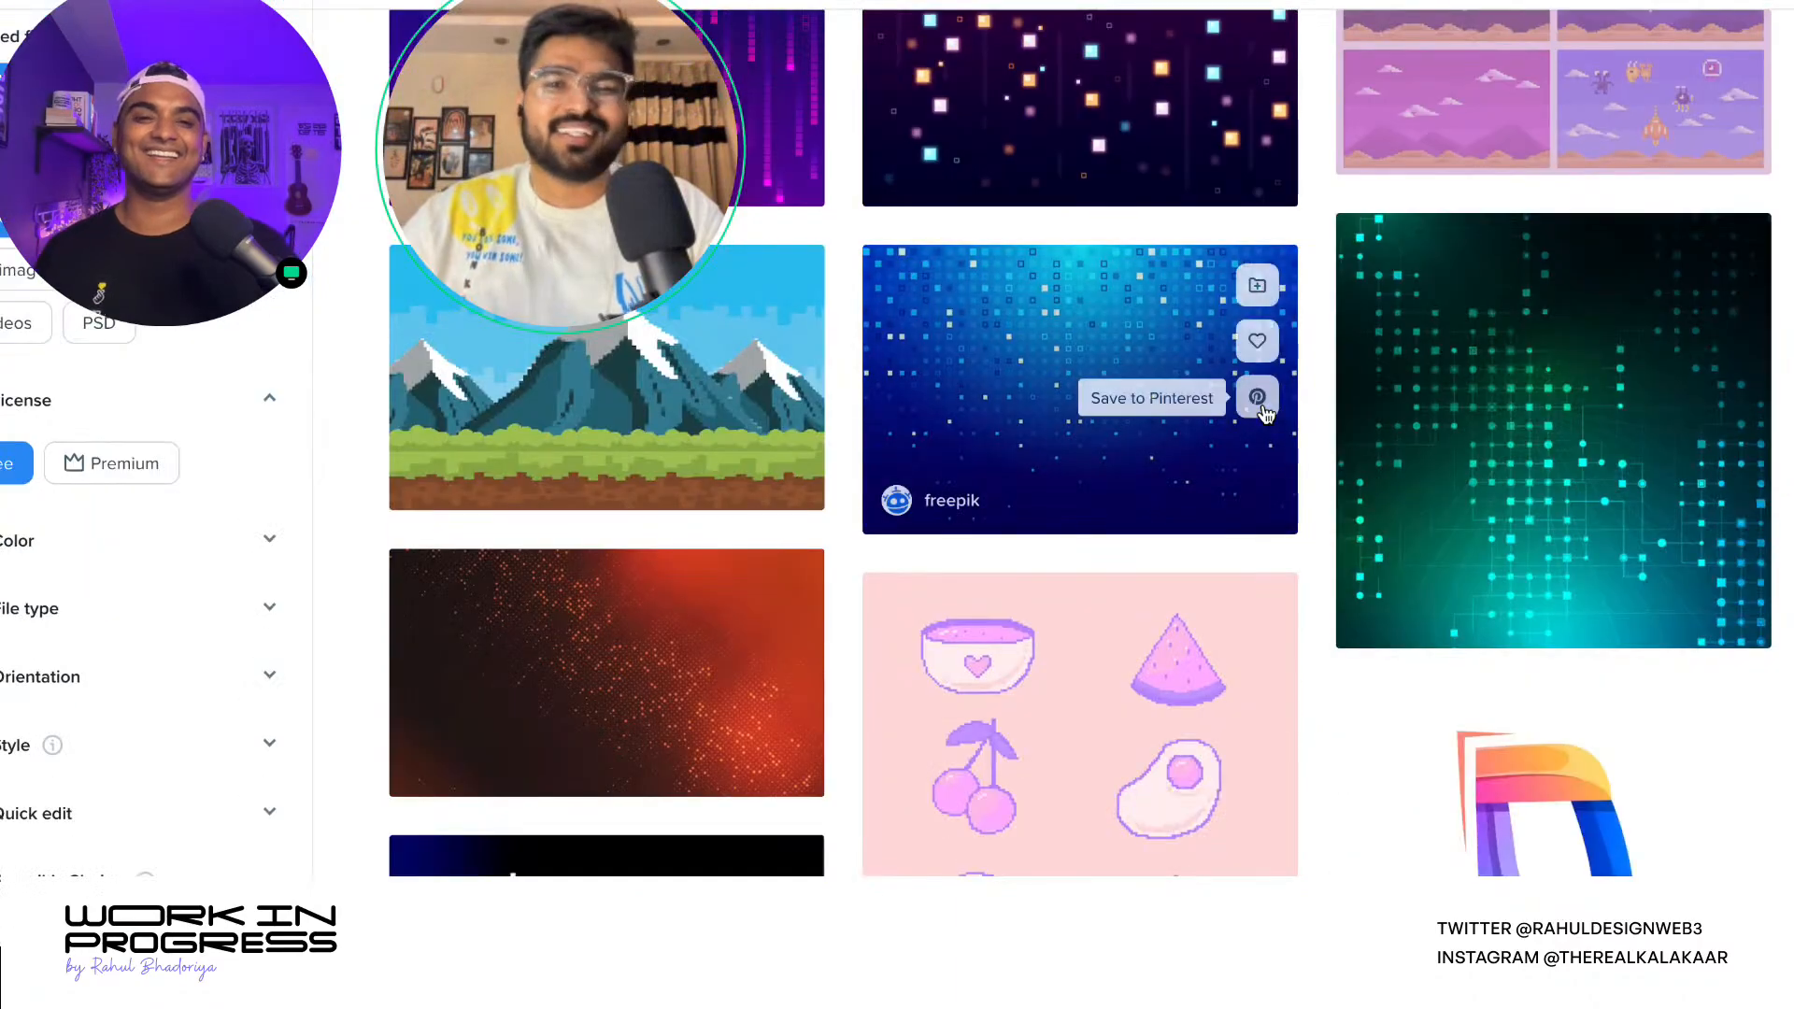
- Look through the rest of the third page of free pixel vectors for usable game art and go to the fourth page
scroll(1196, 654, "down", 6)
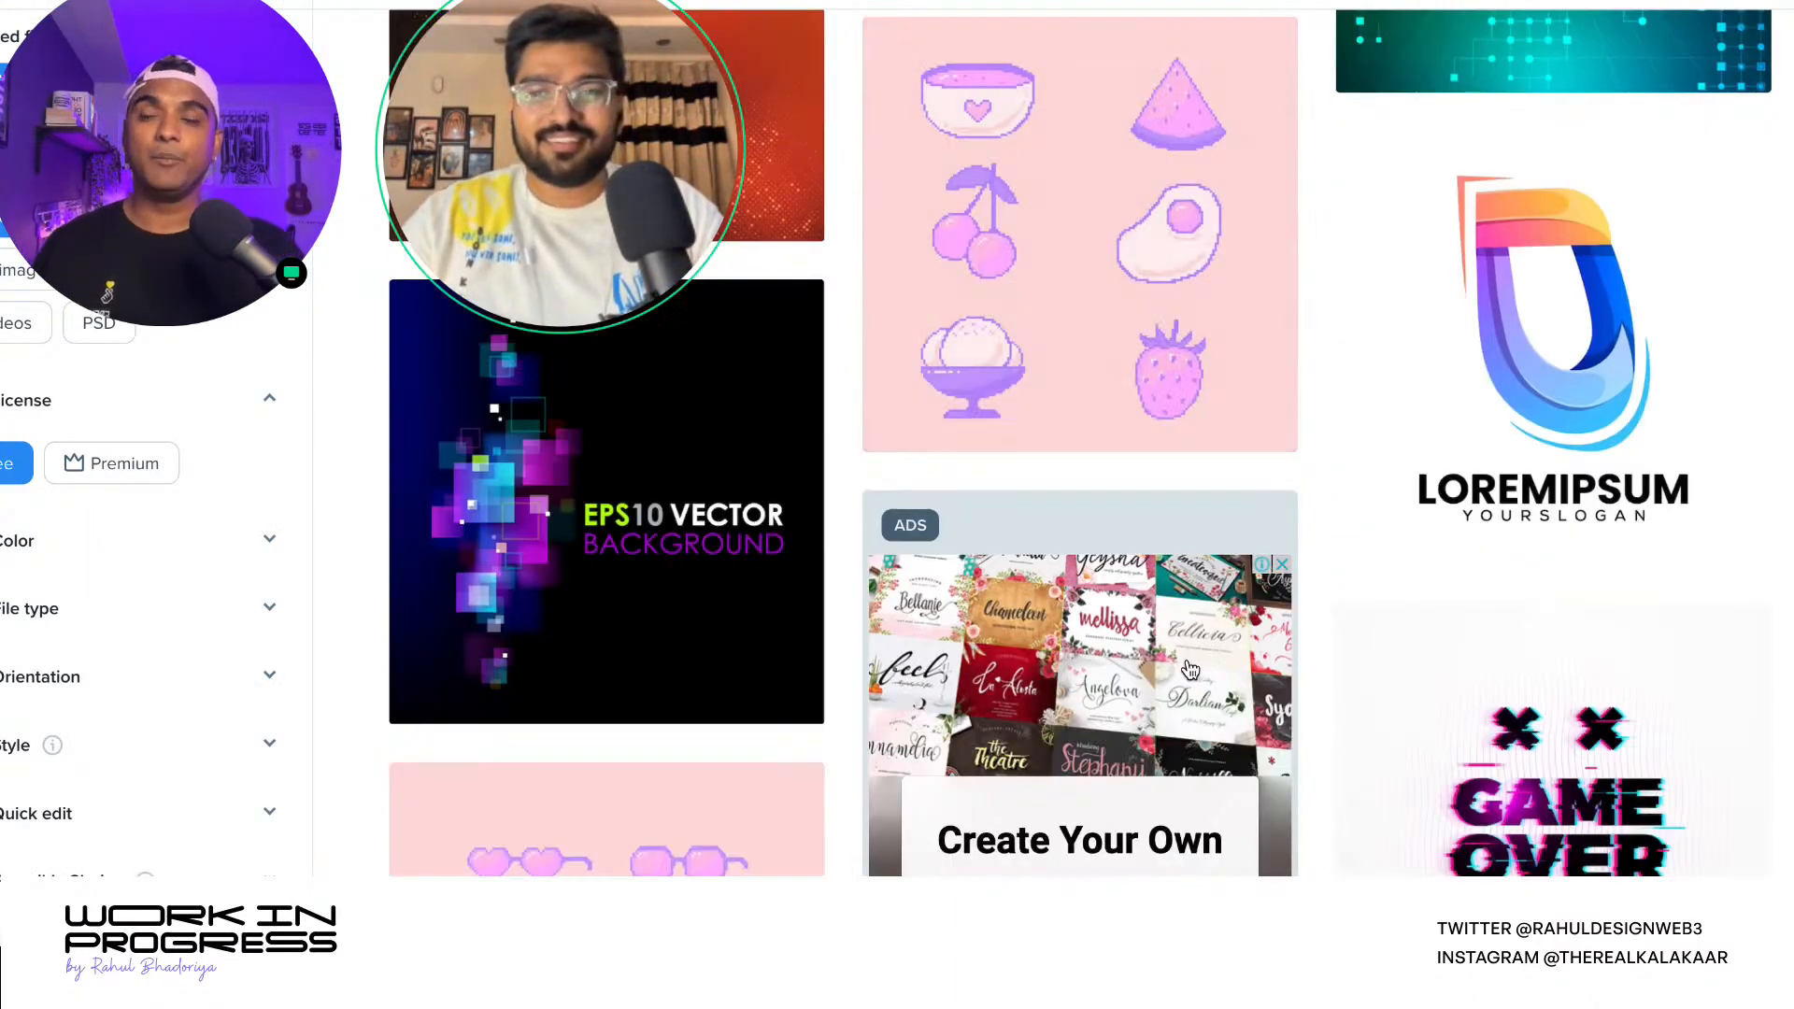
scroll(1187, 670, "down", 1)
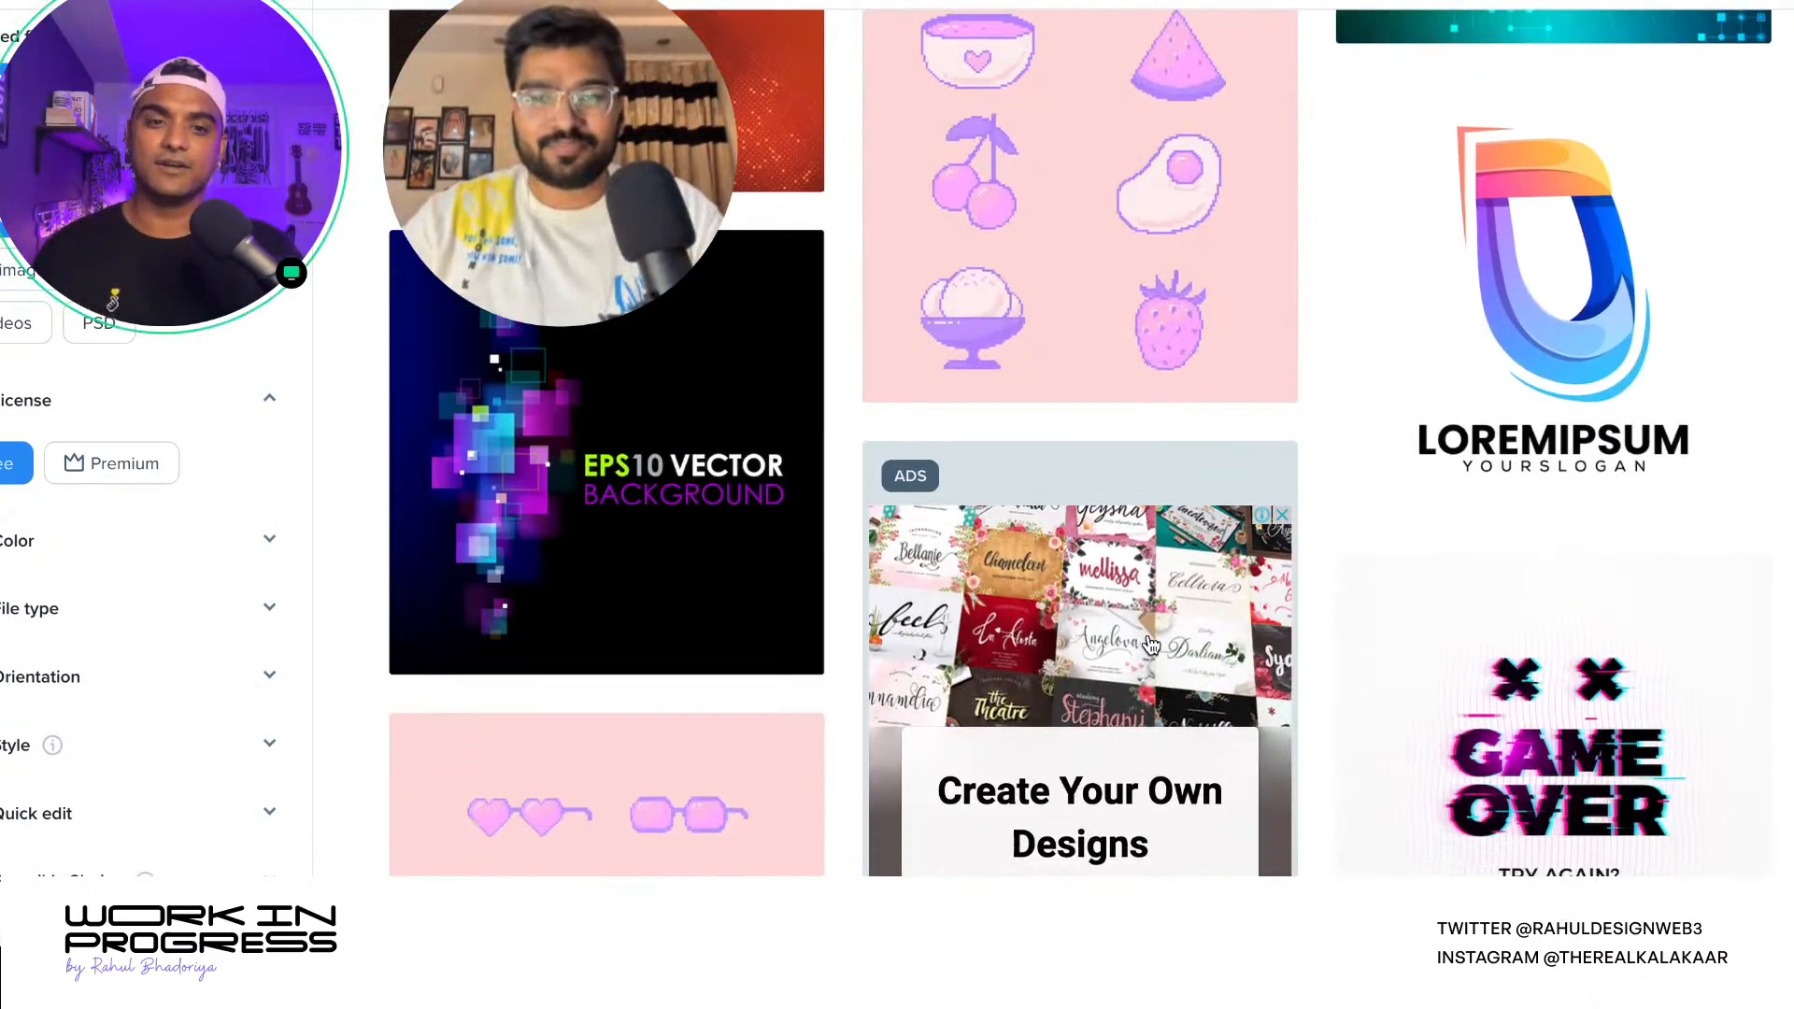
scroll(1150, 645, "down", 5)
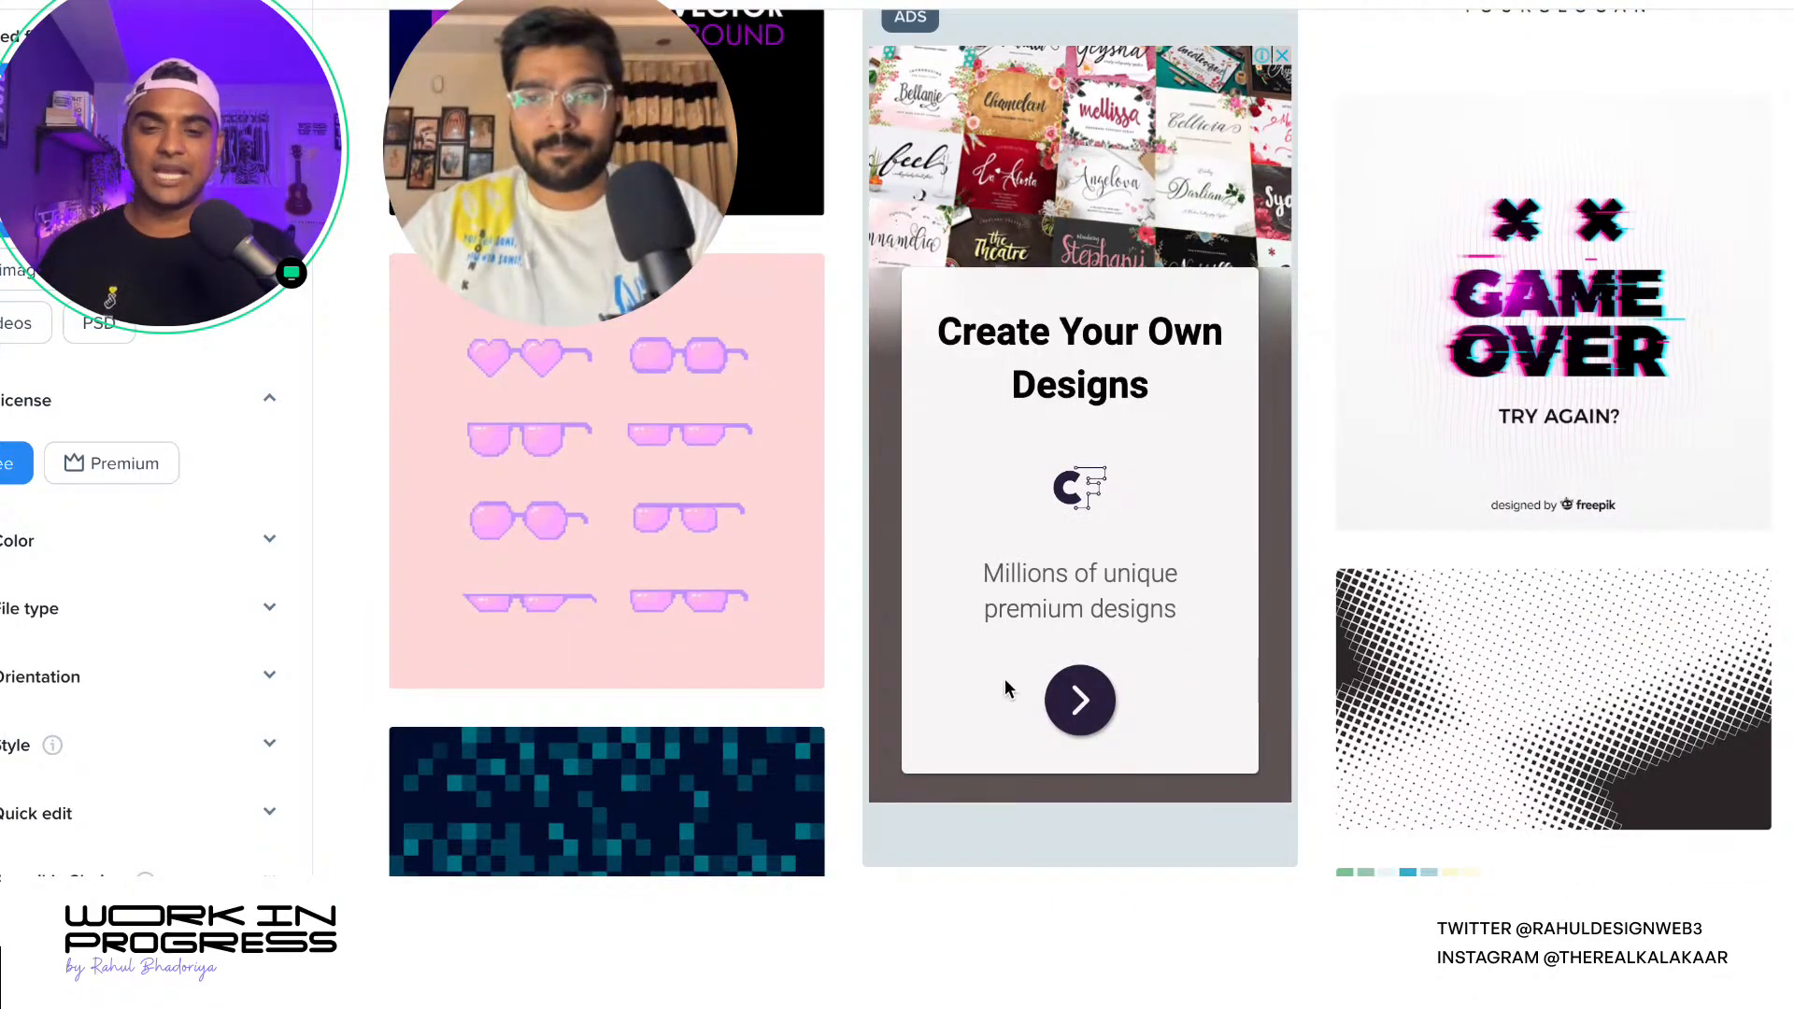
scroll(1005, 679, "down", 4)
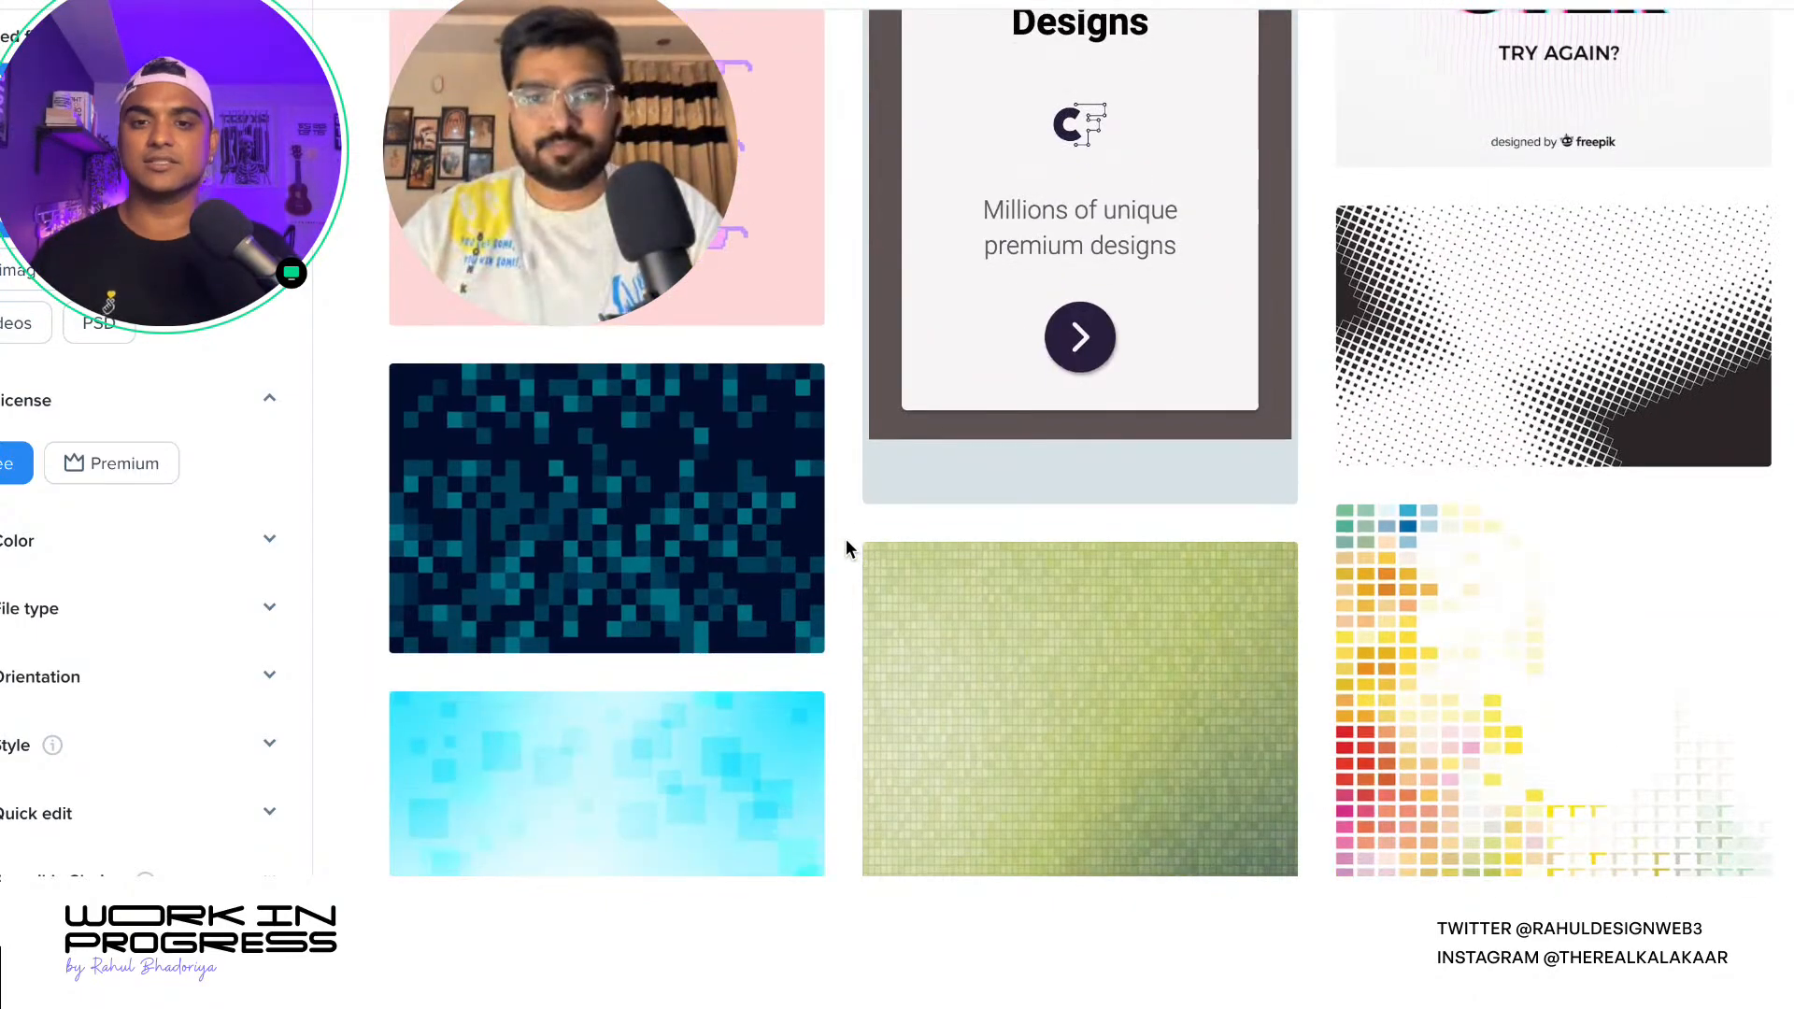
scroll(848, 548, "down", 3)
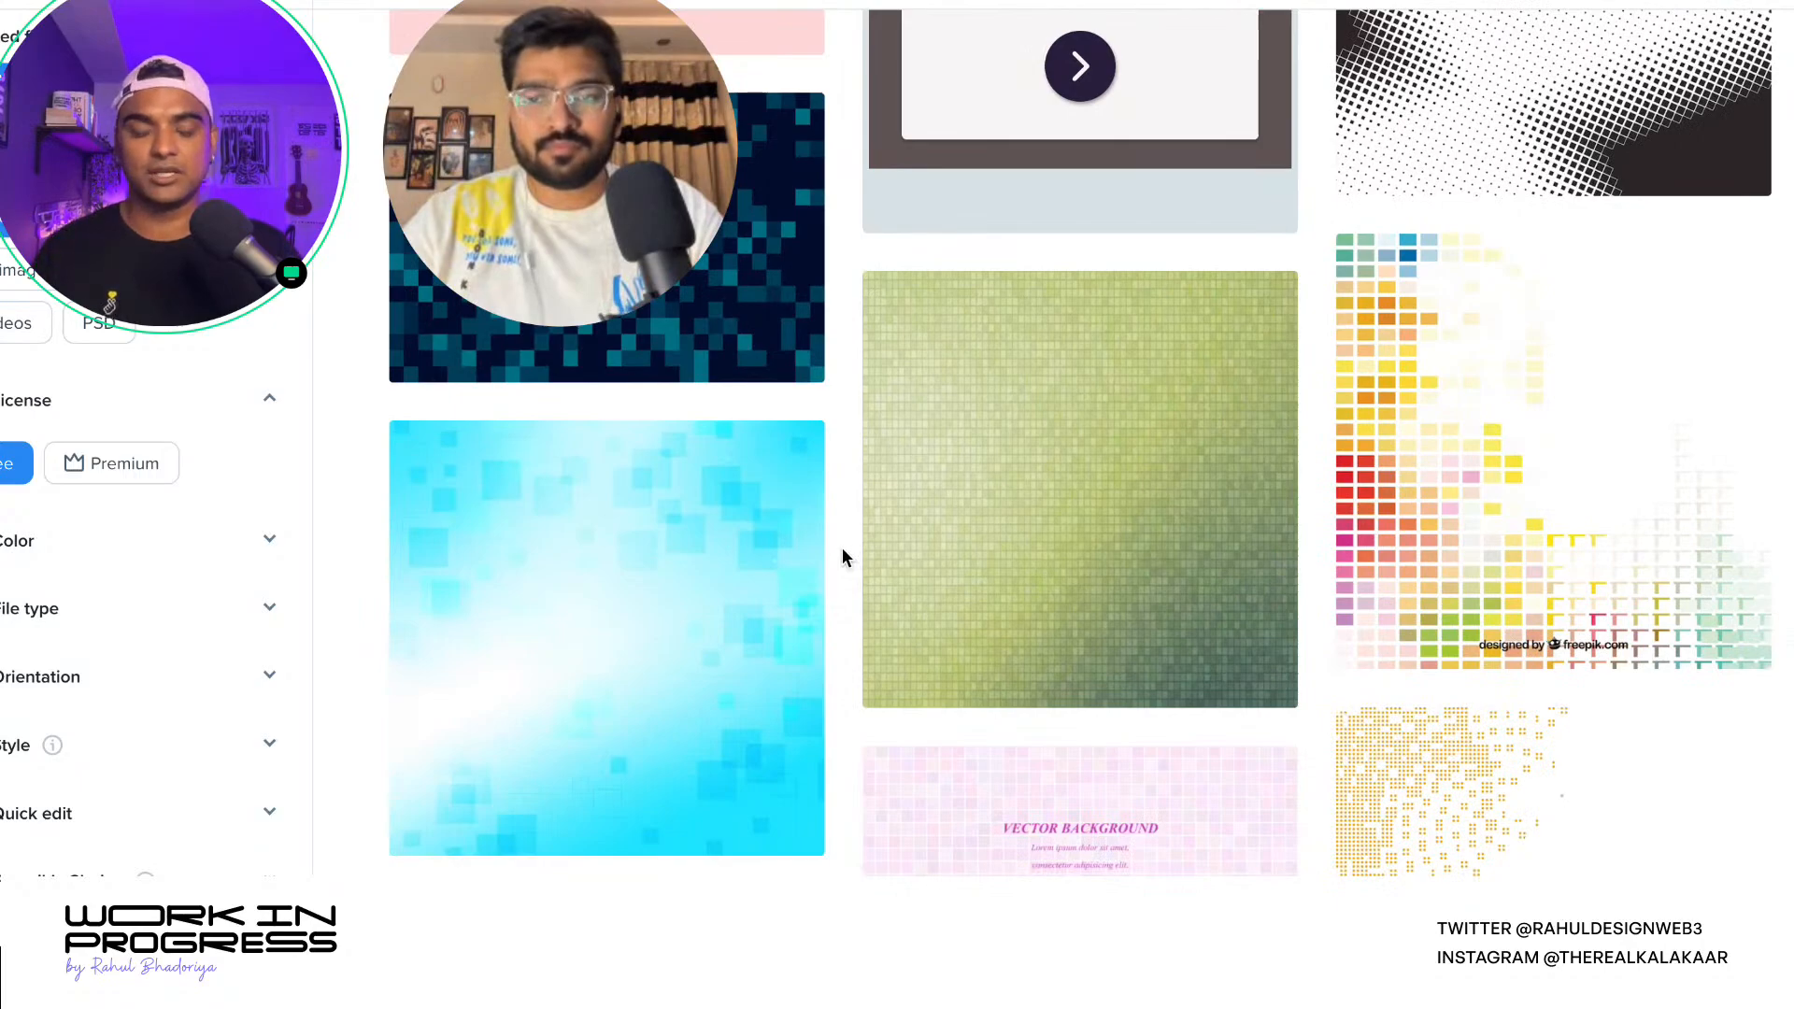
scroll(842, 558, "down", 11)
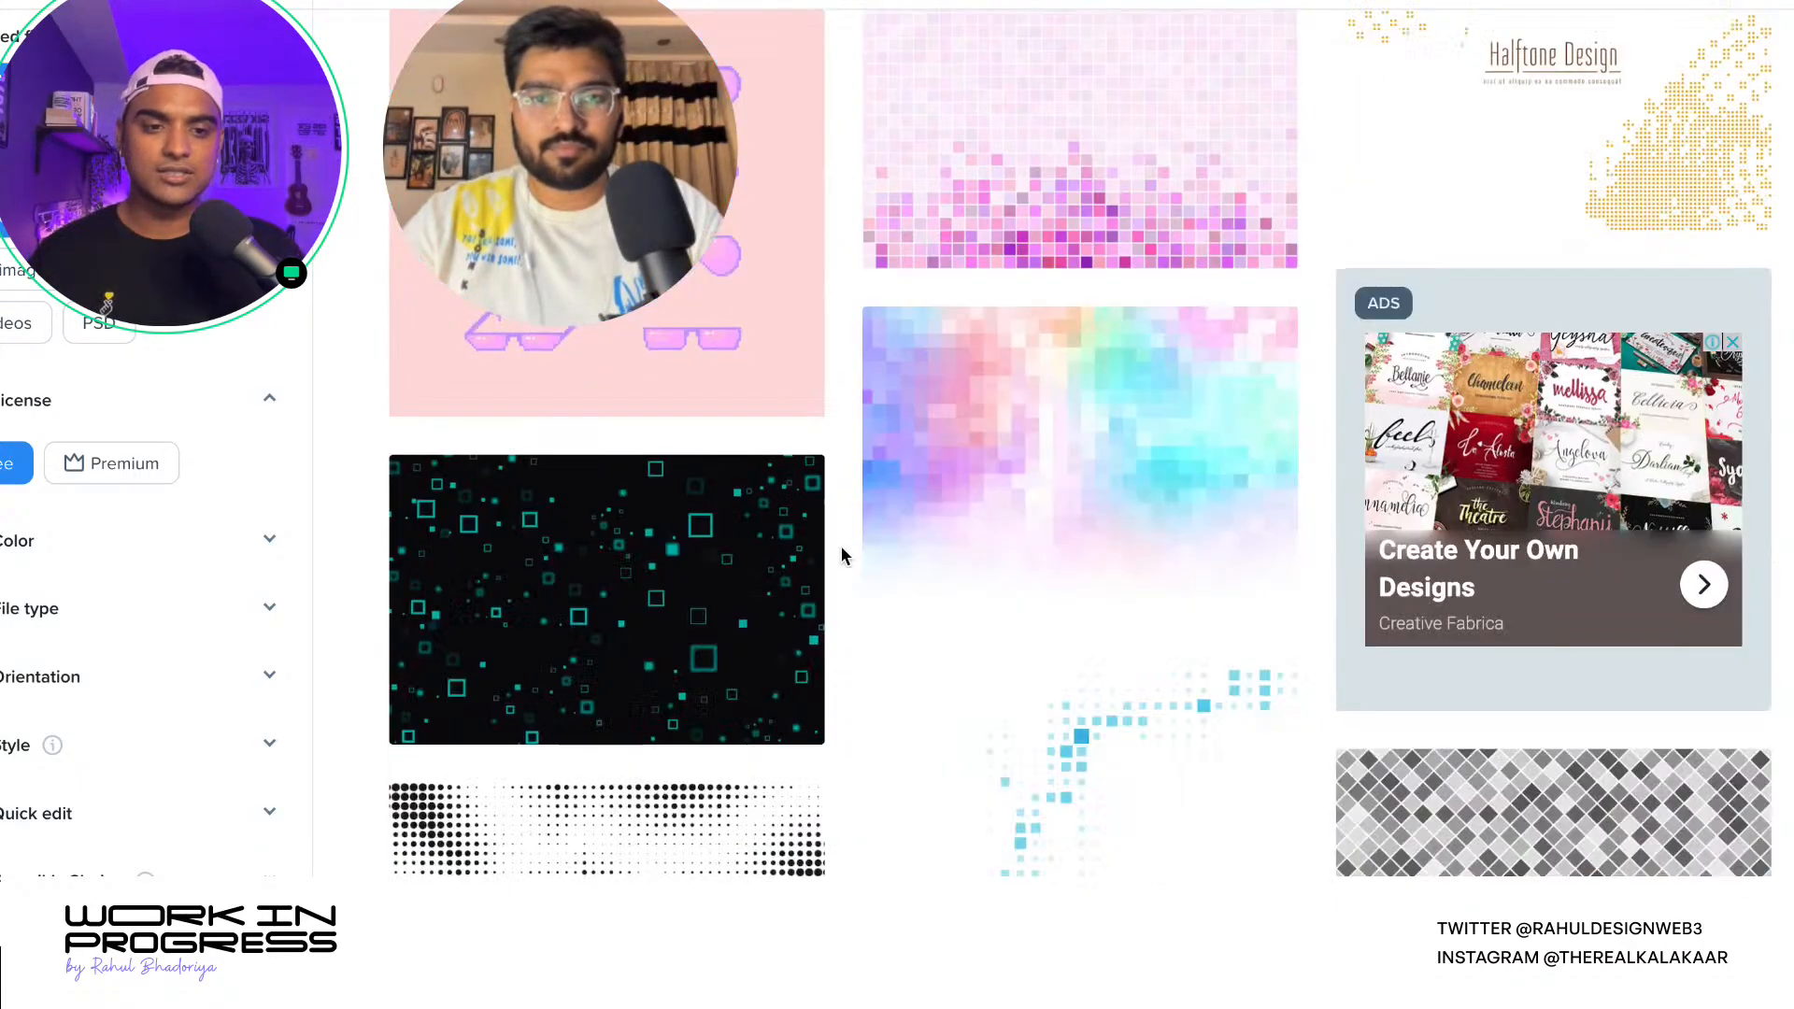
scroll(842, 558, "down", 5)
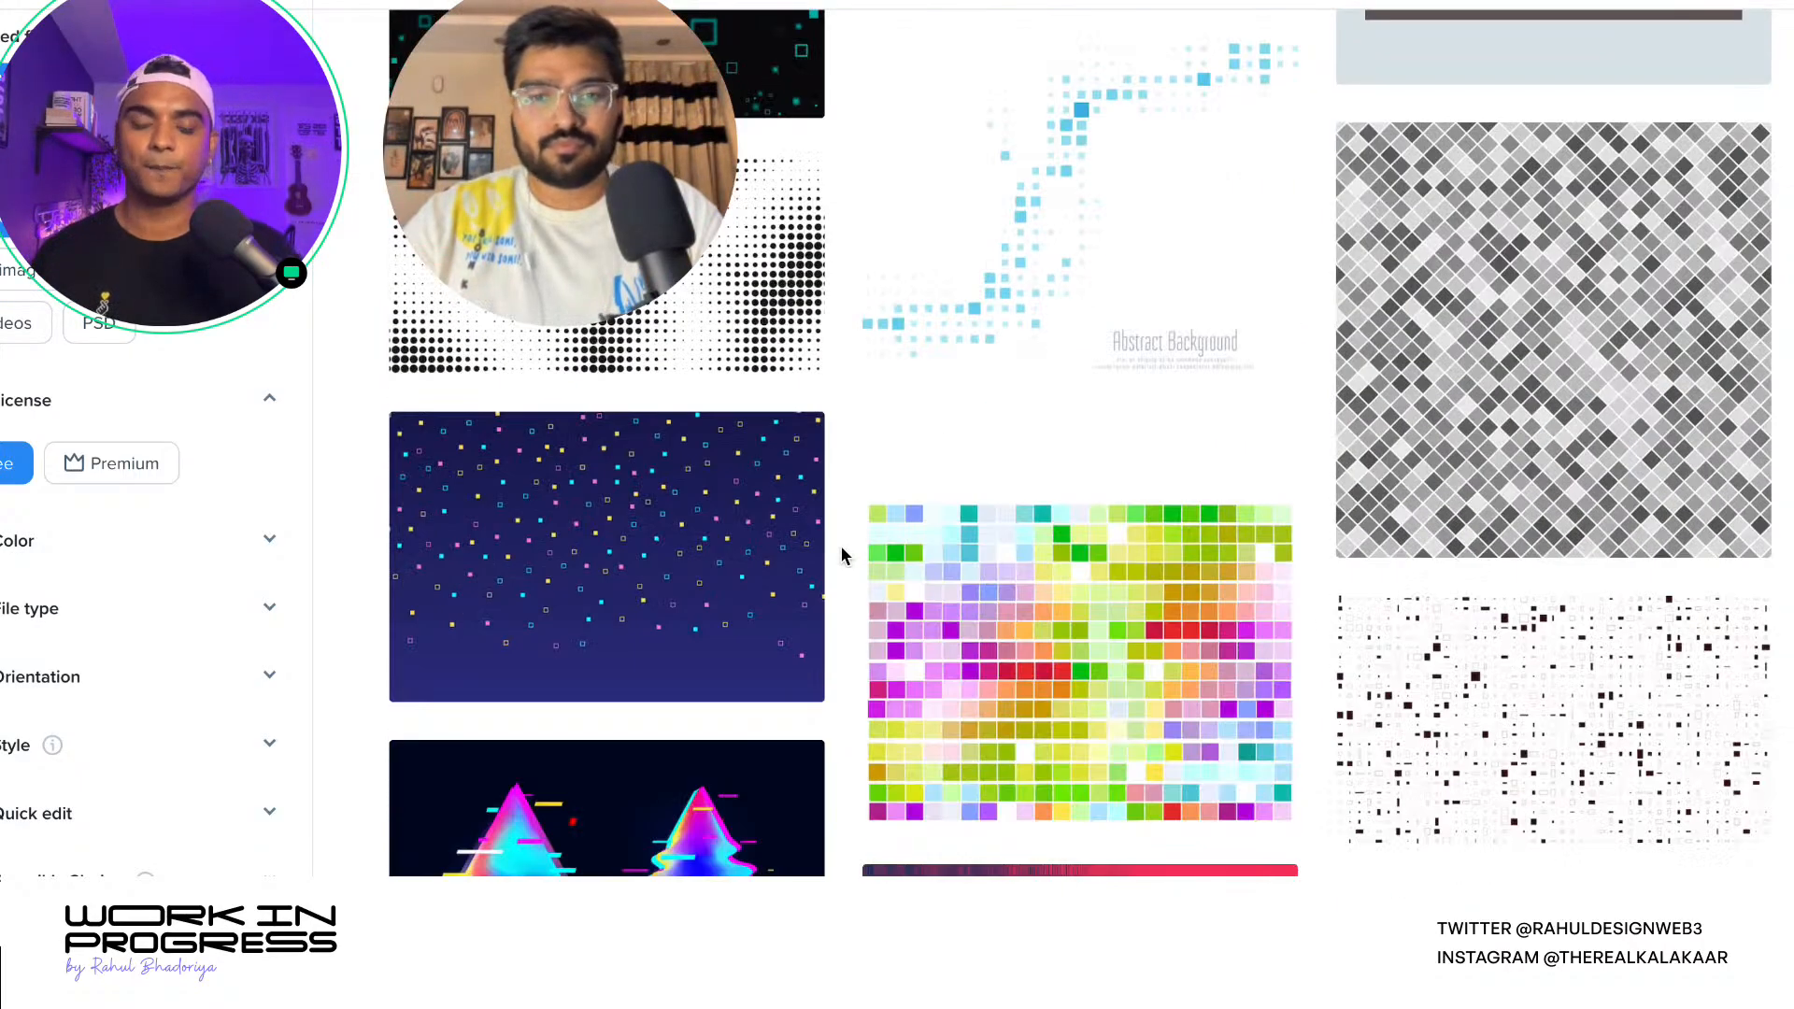
scroll(841, 555, "down", 8)
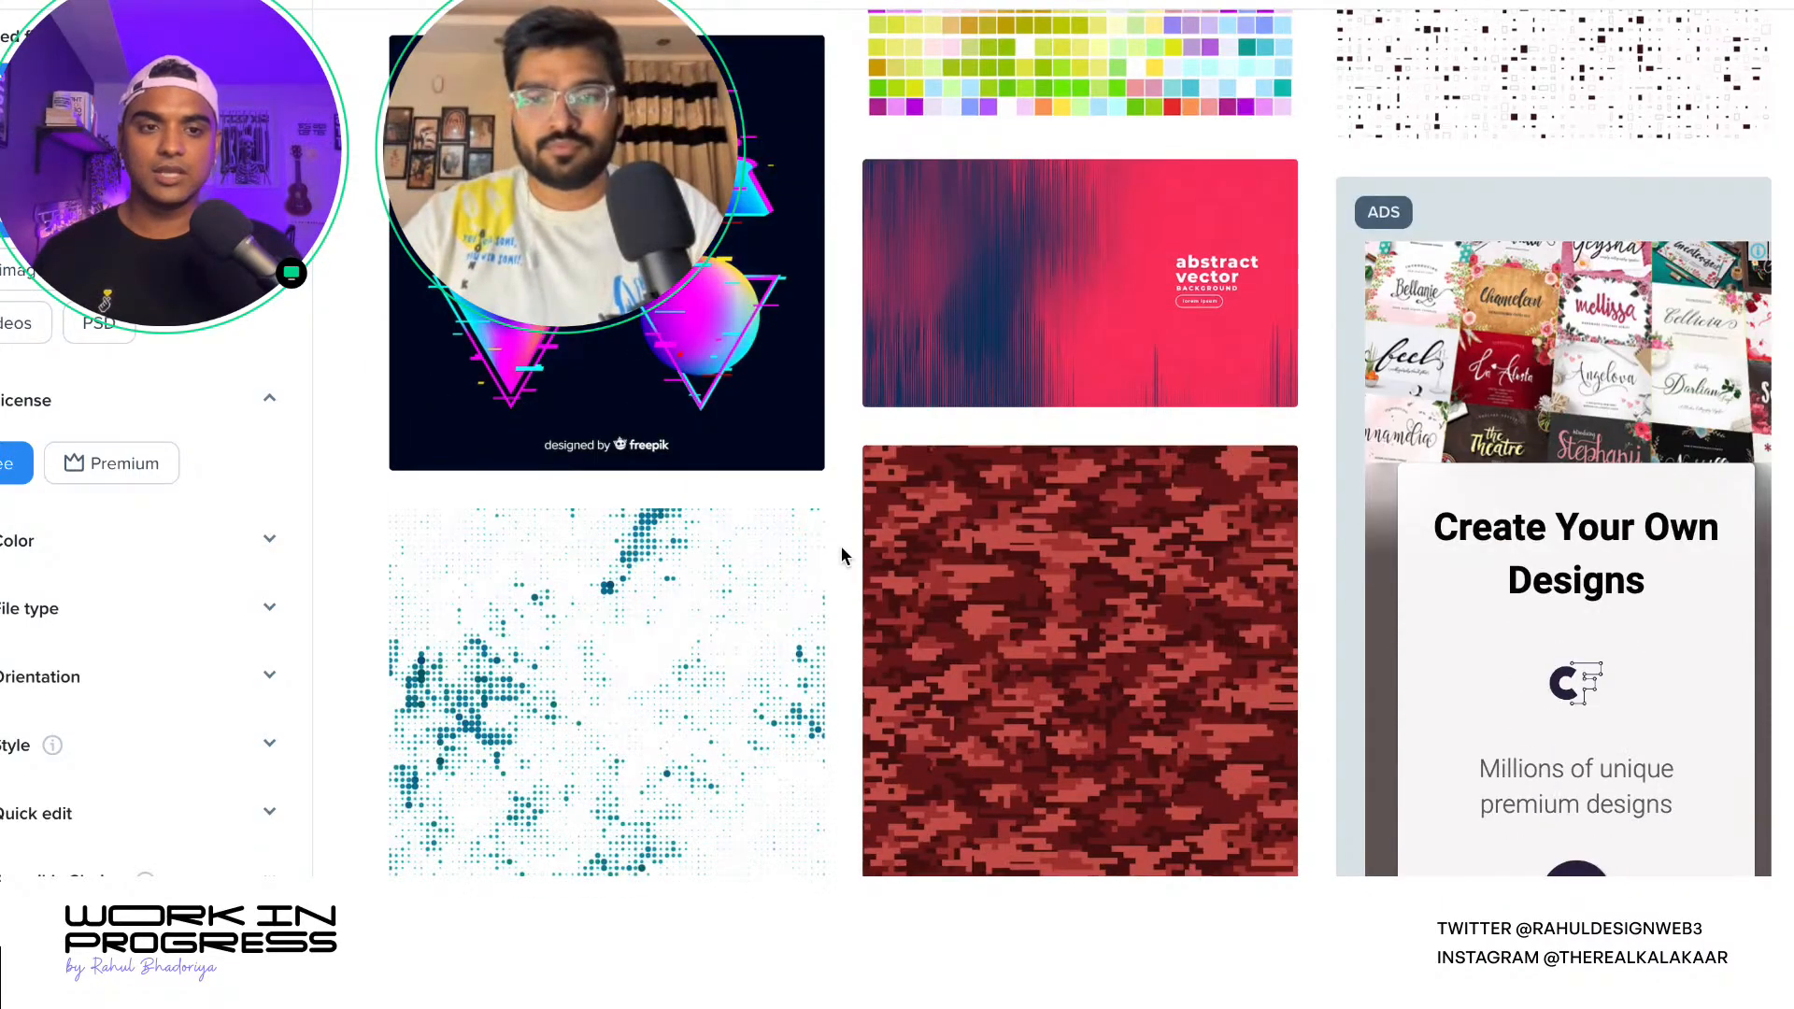
scroll(841, 555, "down", 4)
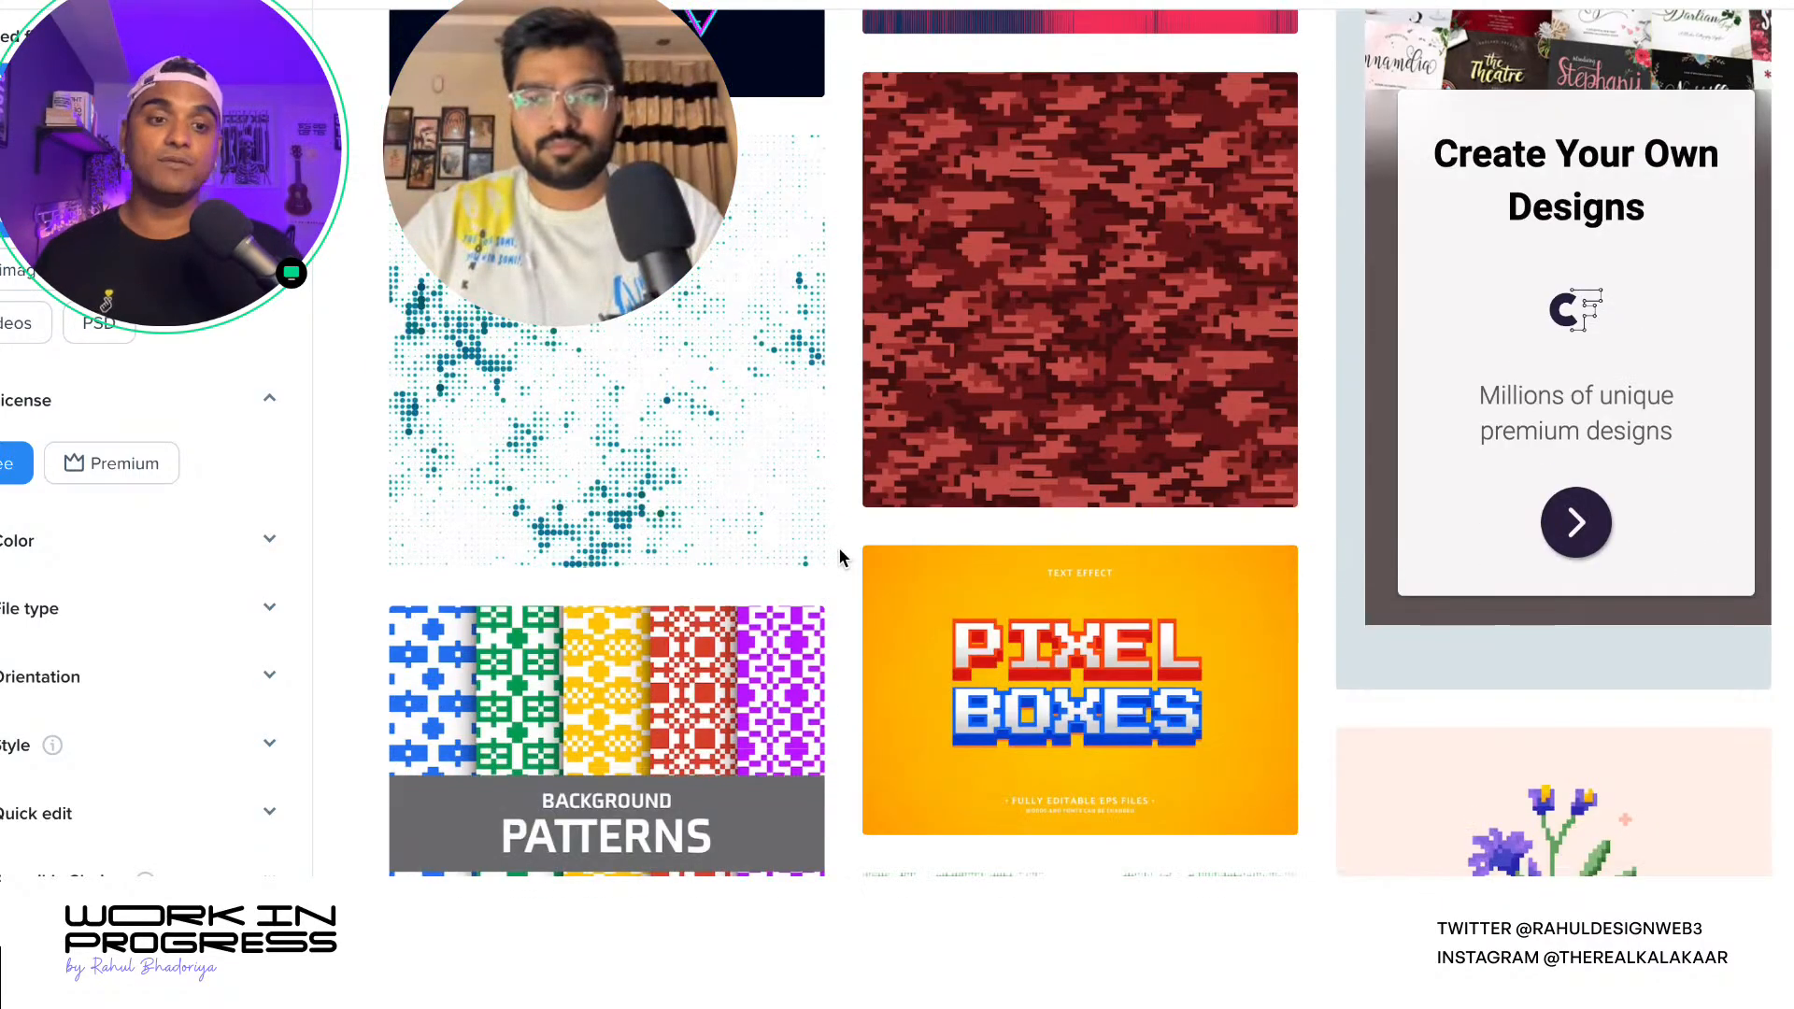
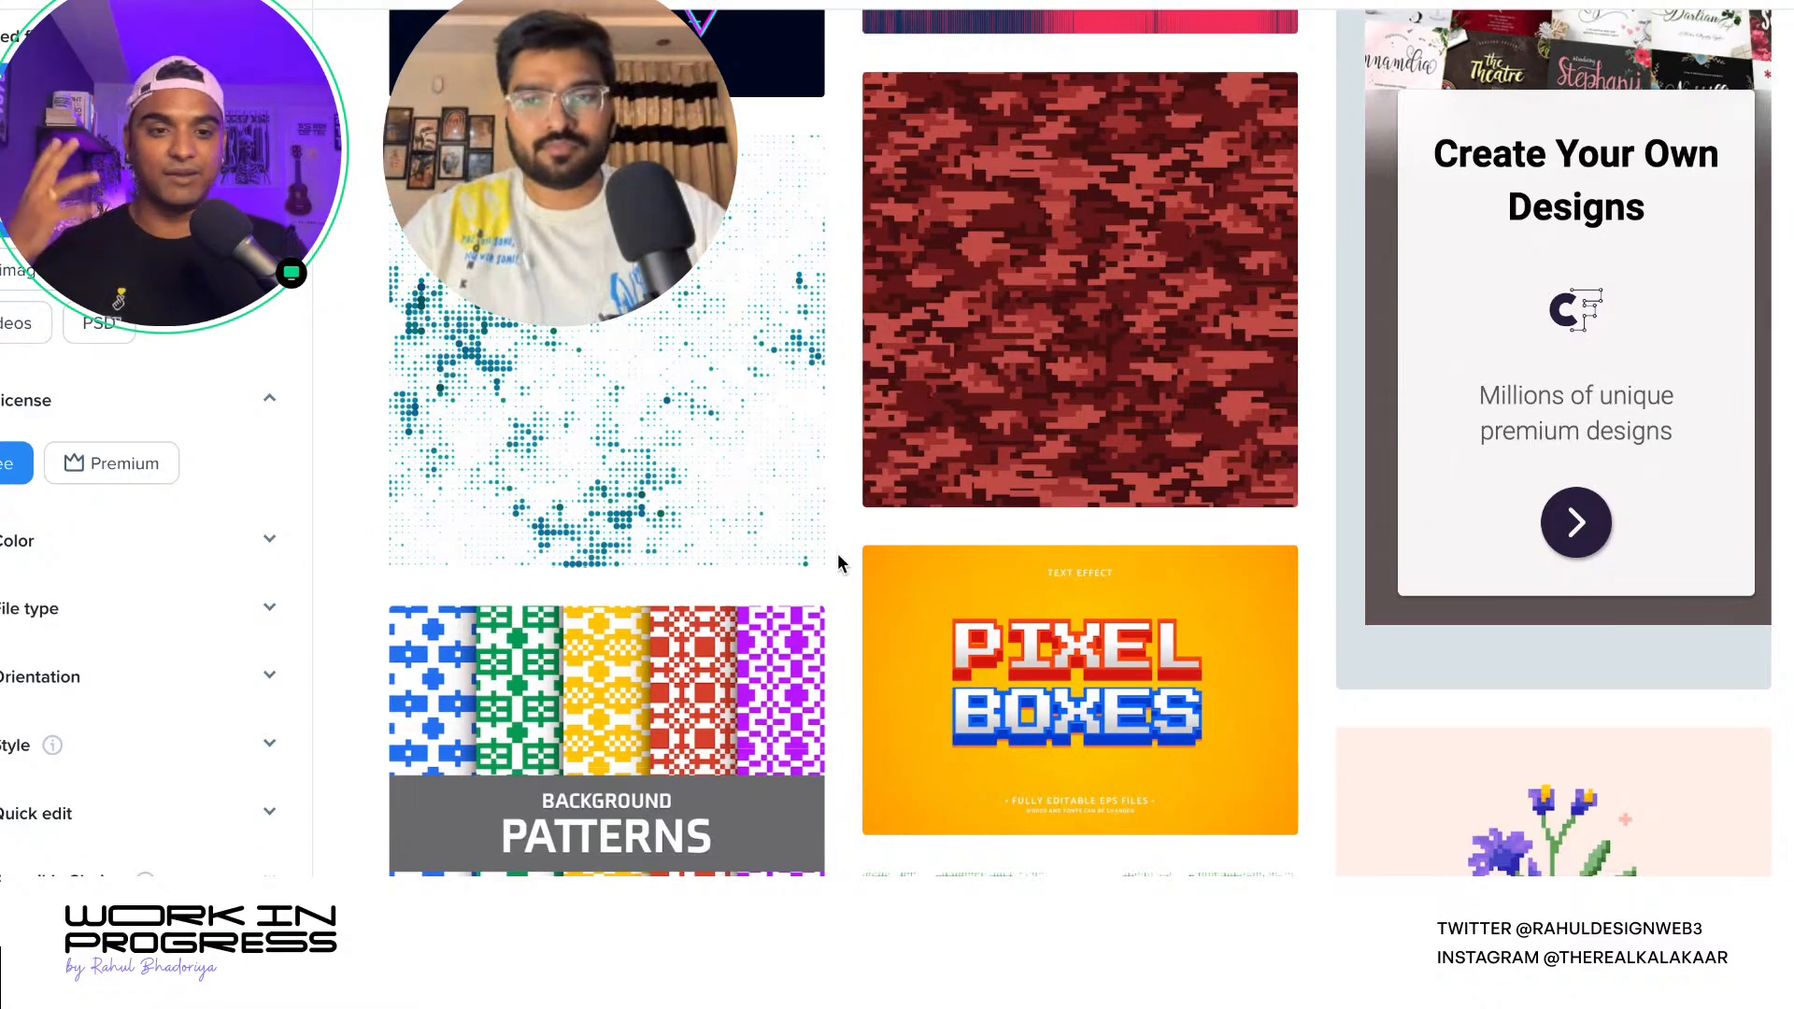
scroll(837, 554, "down", 5)
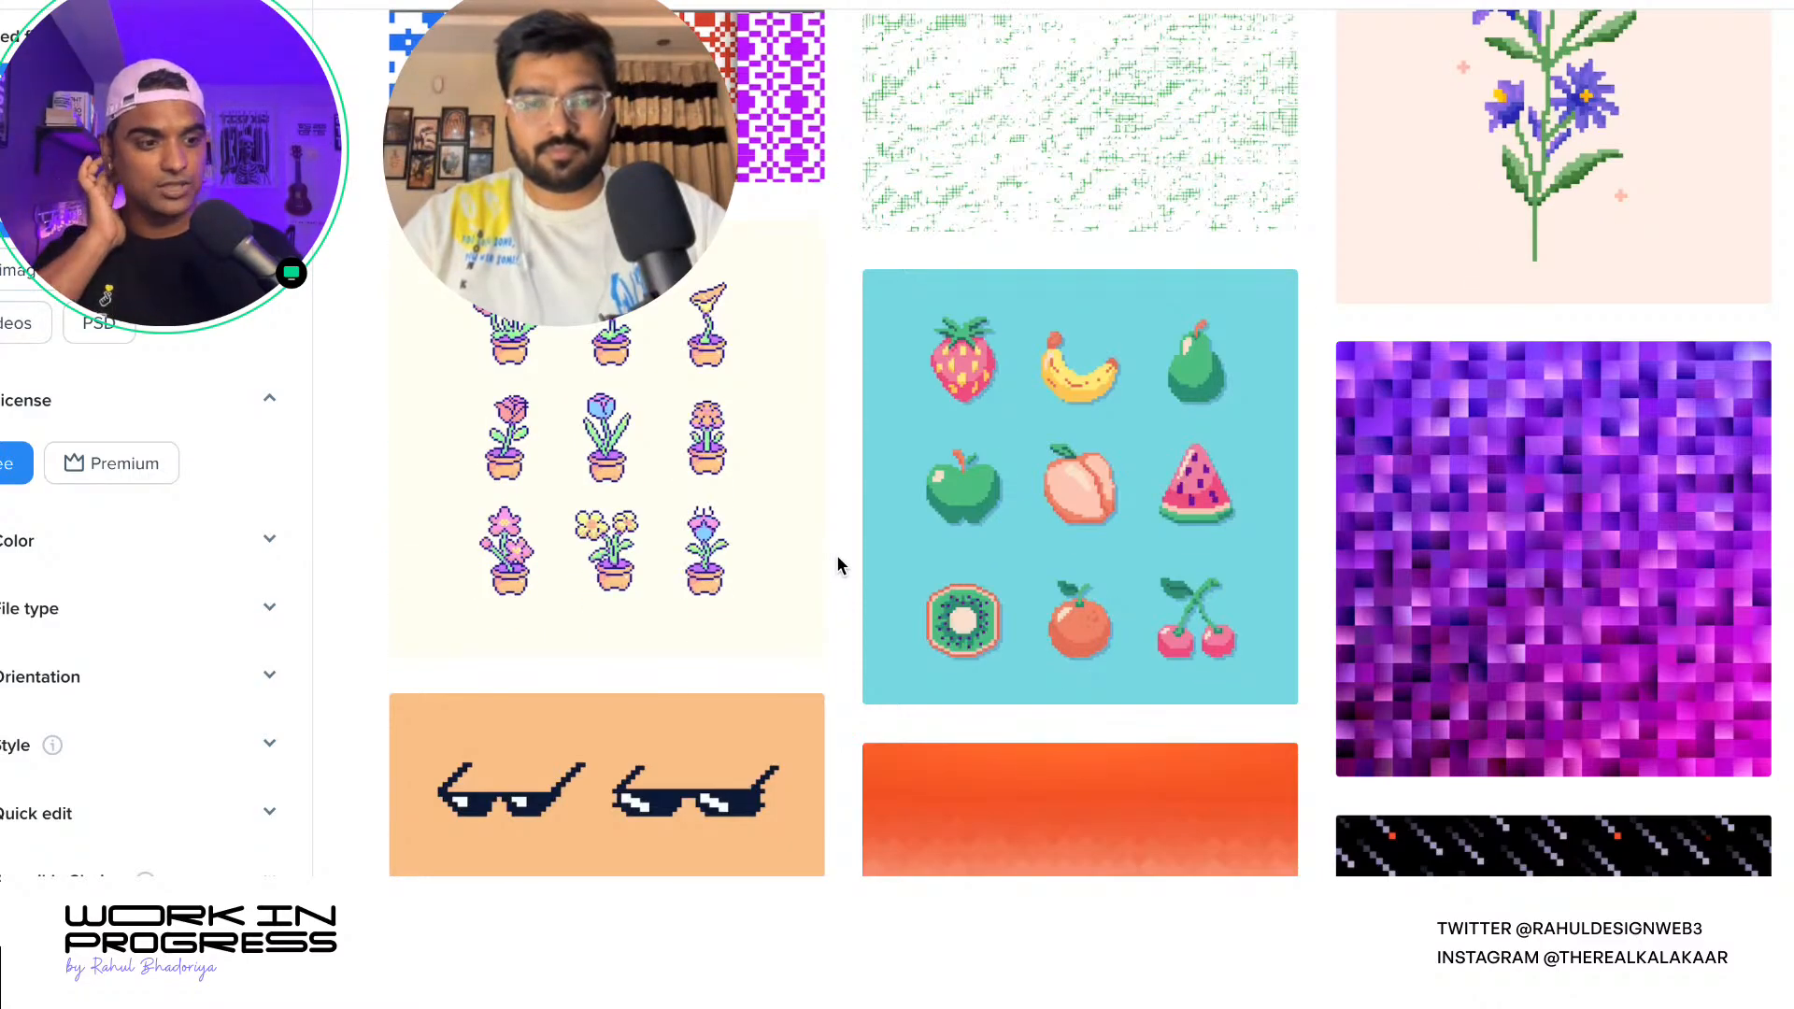
scroll(837, 565, "down", 10)
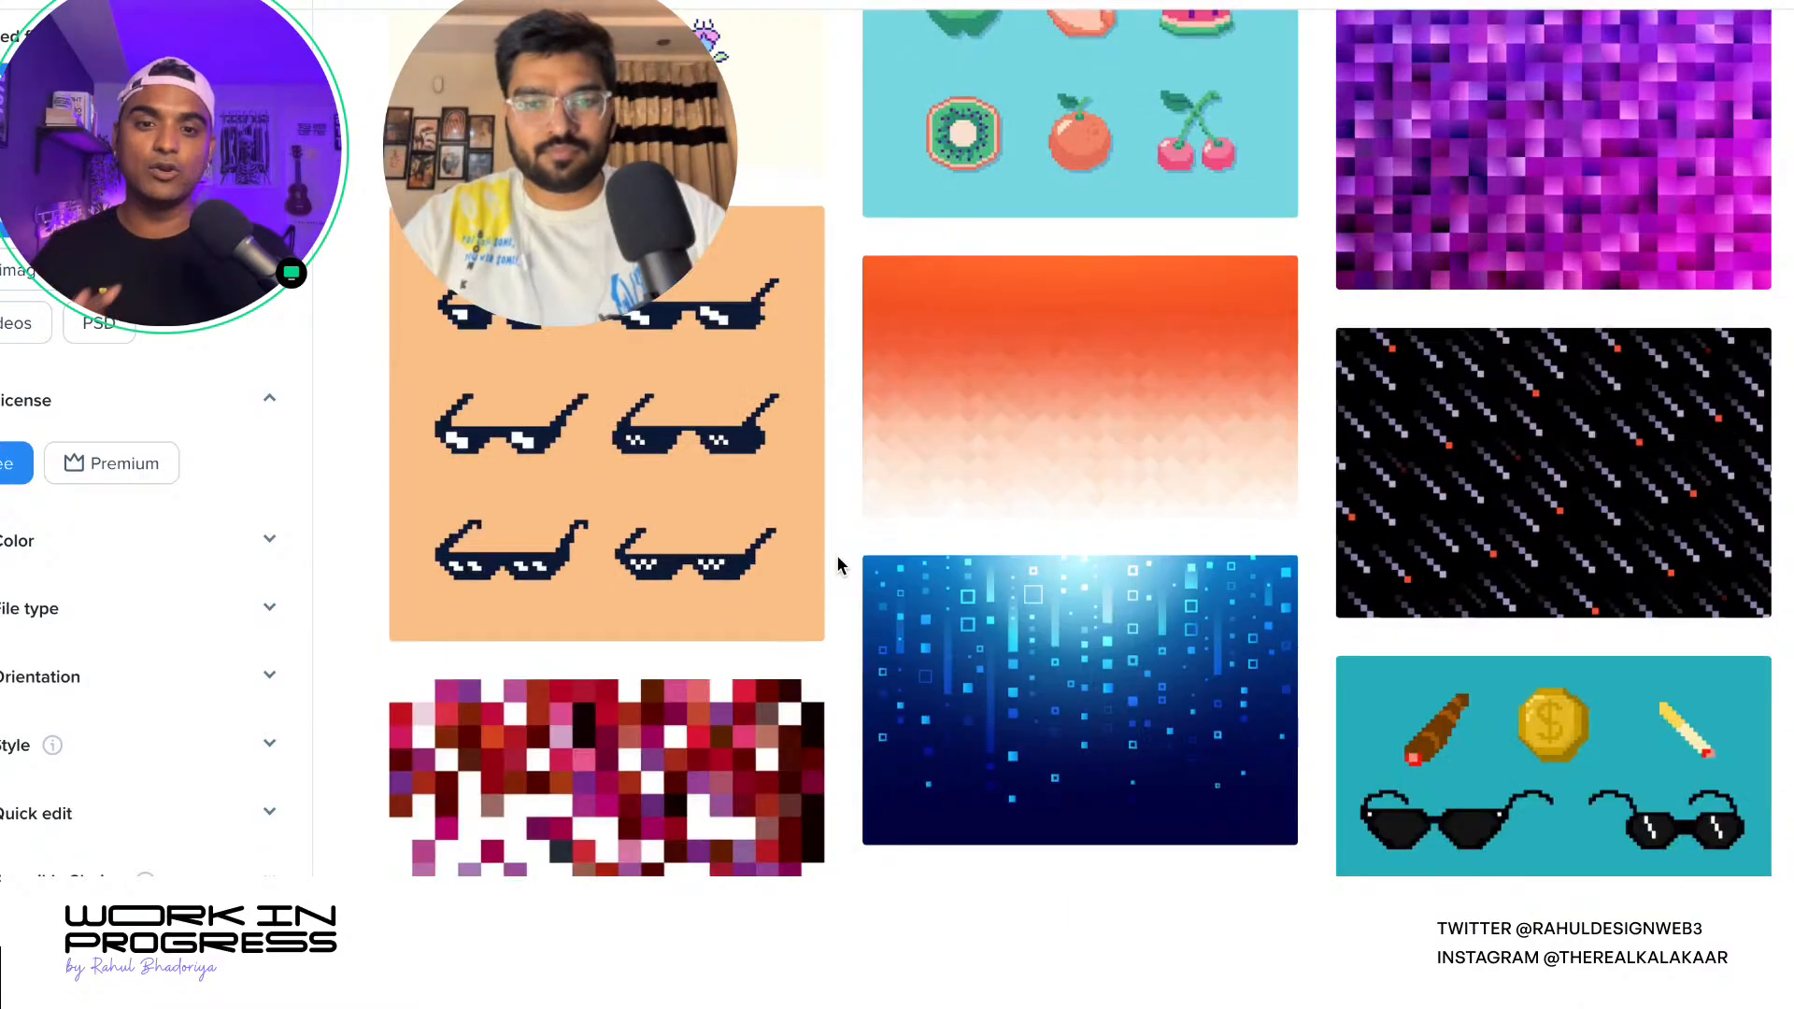
scroll(837, 560, "down", 8)
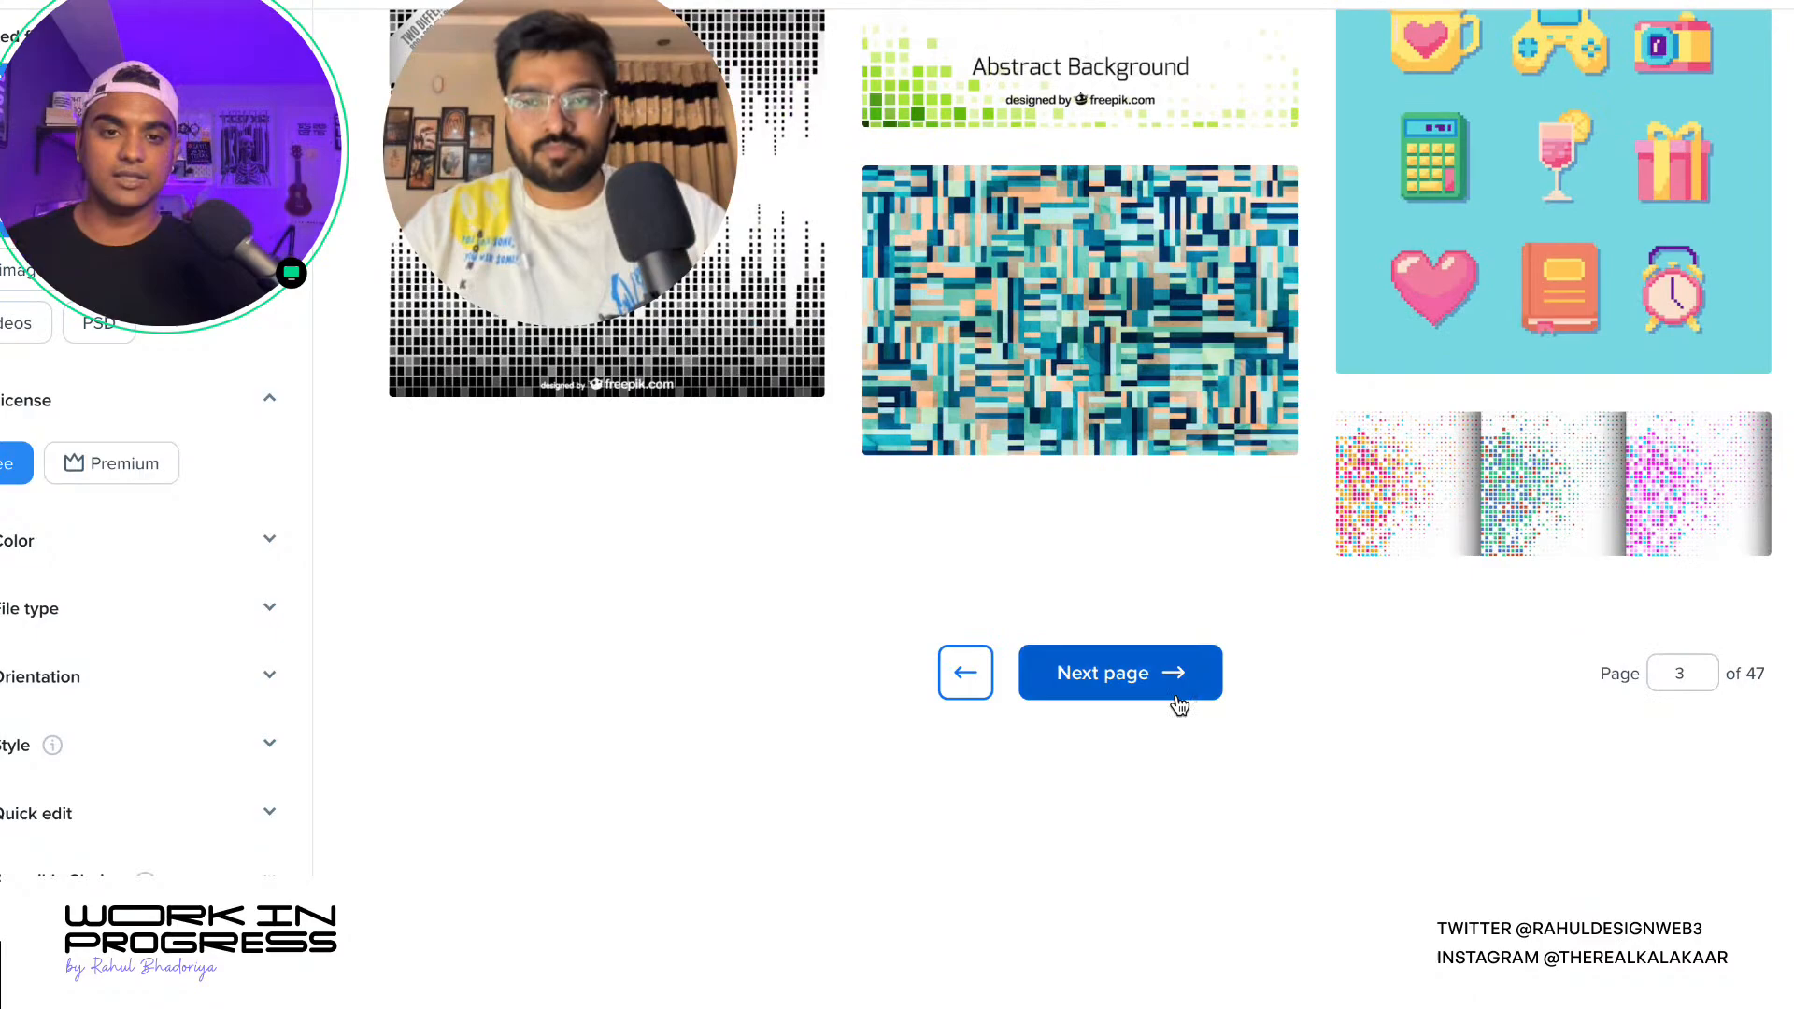
left_click(1178, 701)
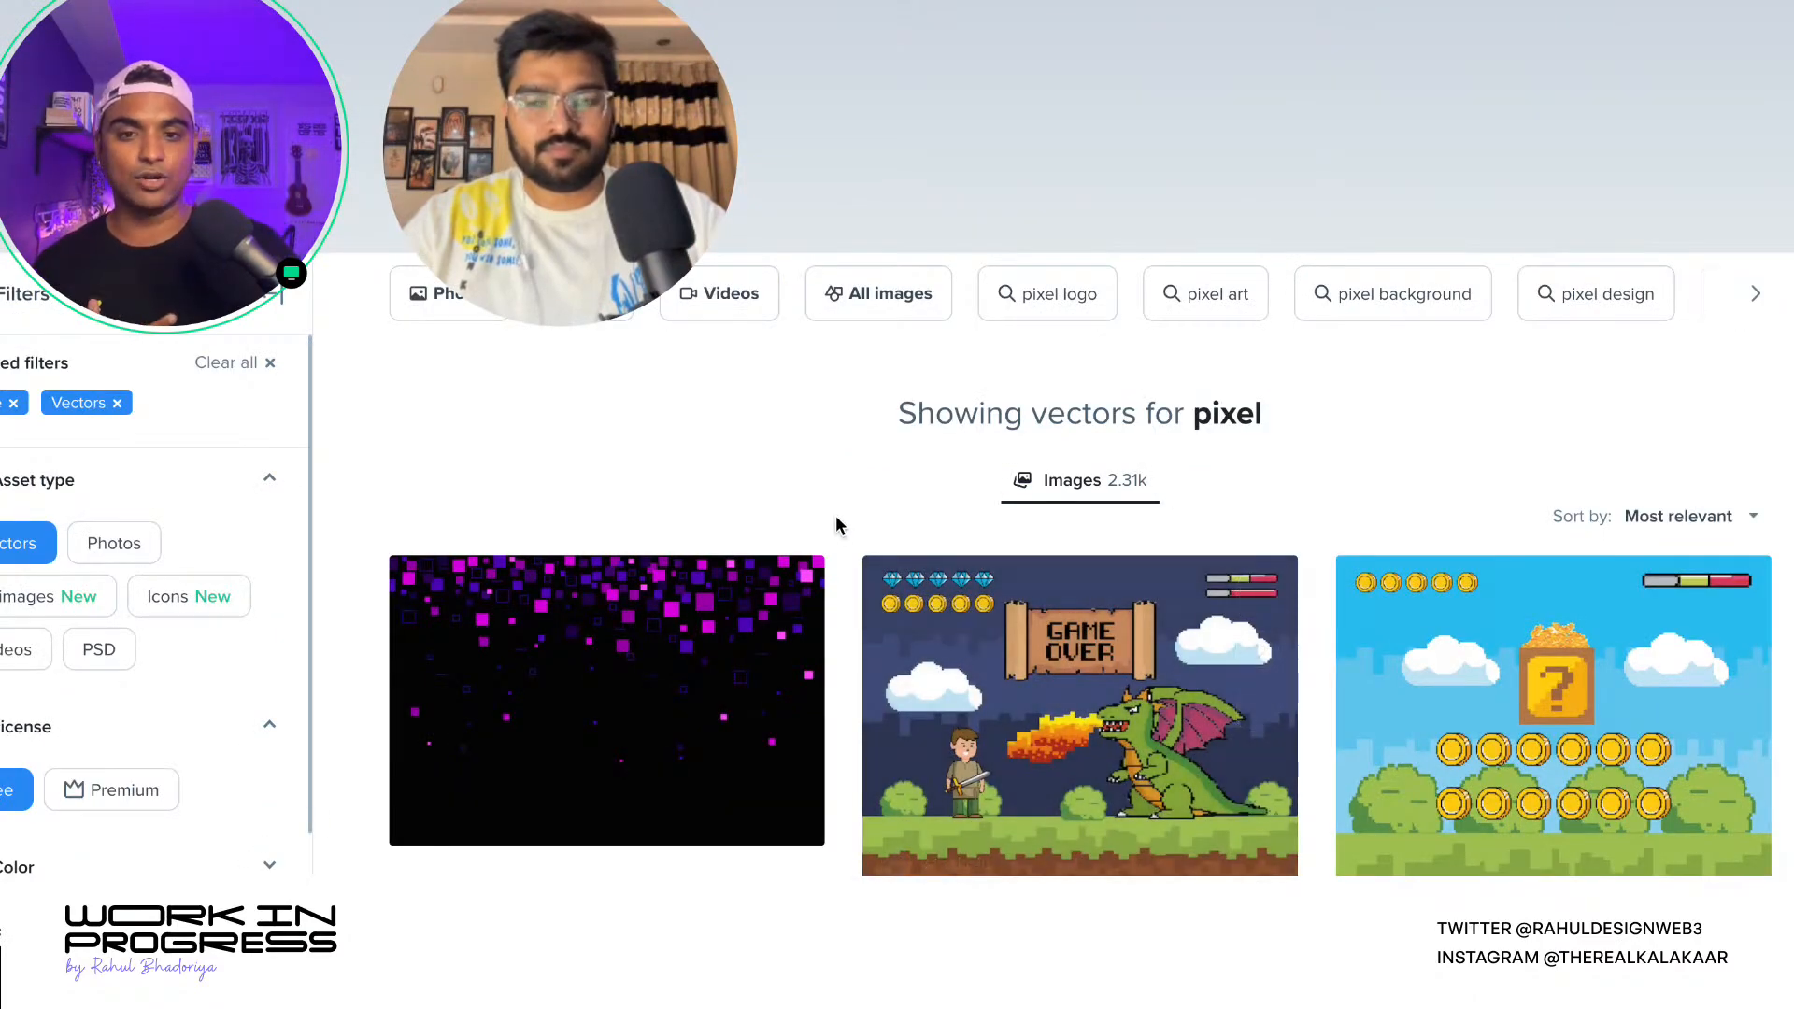
- Examine the fourth page of free pixel vectors for game scenes and items, and continue to the fifth page
scroll(836, 514, "down", 8)
scroll(879, 603, "down", 8)
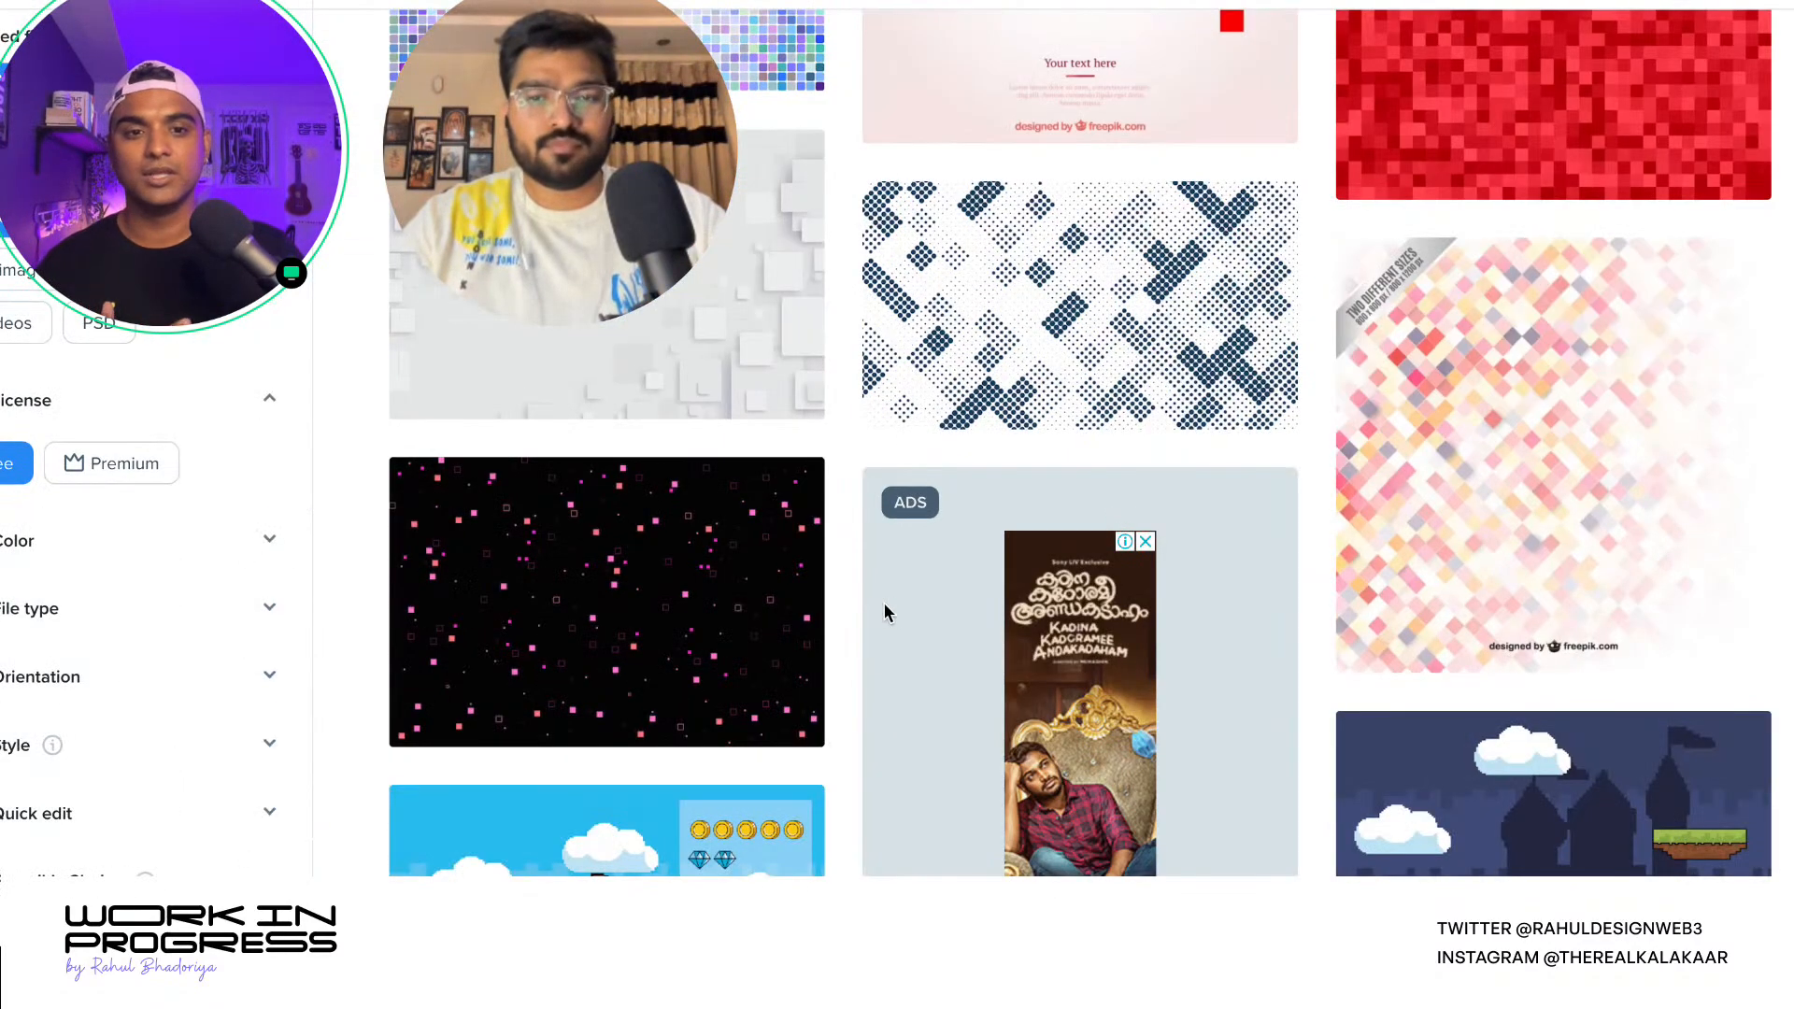
scroll(951, 619, "down", 5)
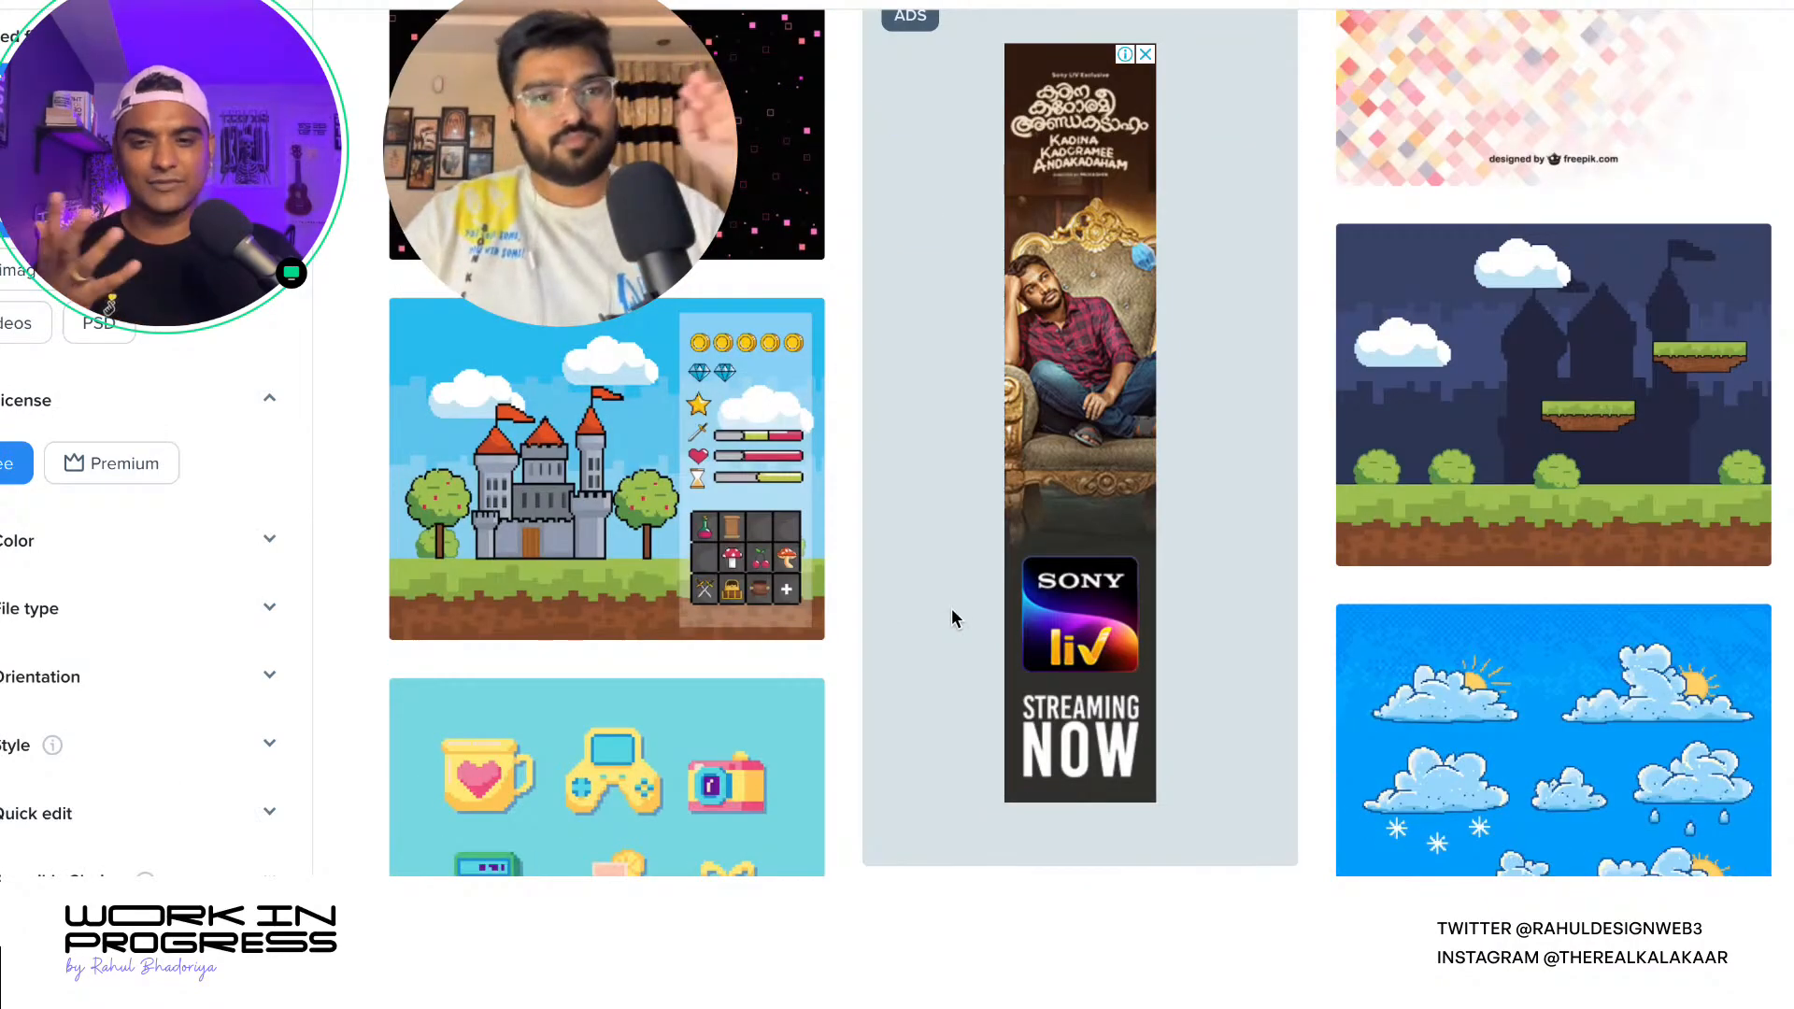
scroll(945, 617, "down", 4)
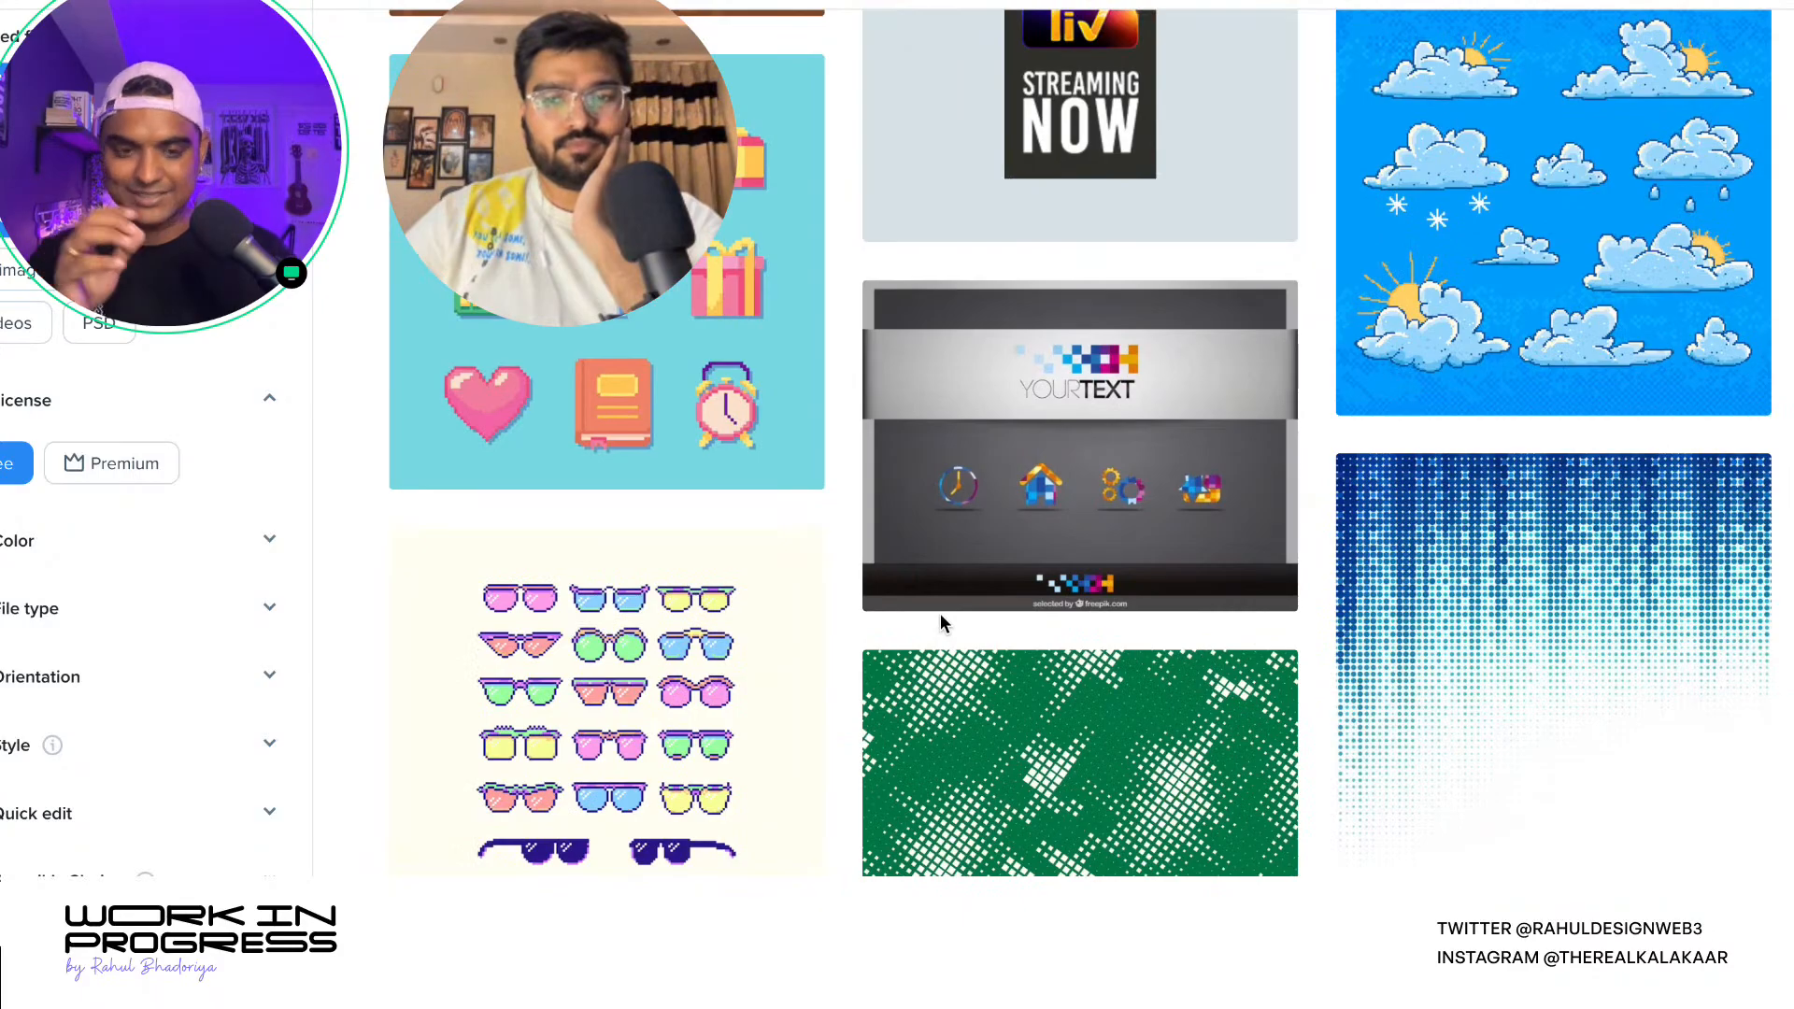
scroll(942, 617, "down", 6)
scroll(940, 625, "down", 3)
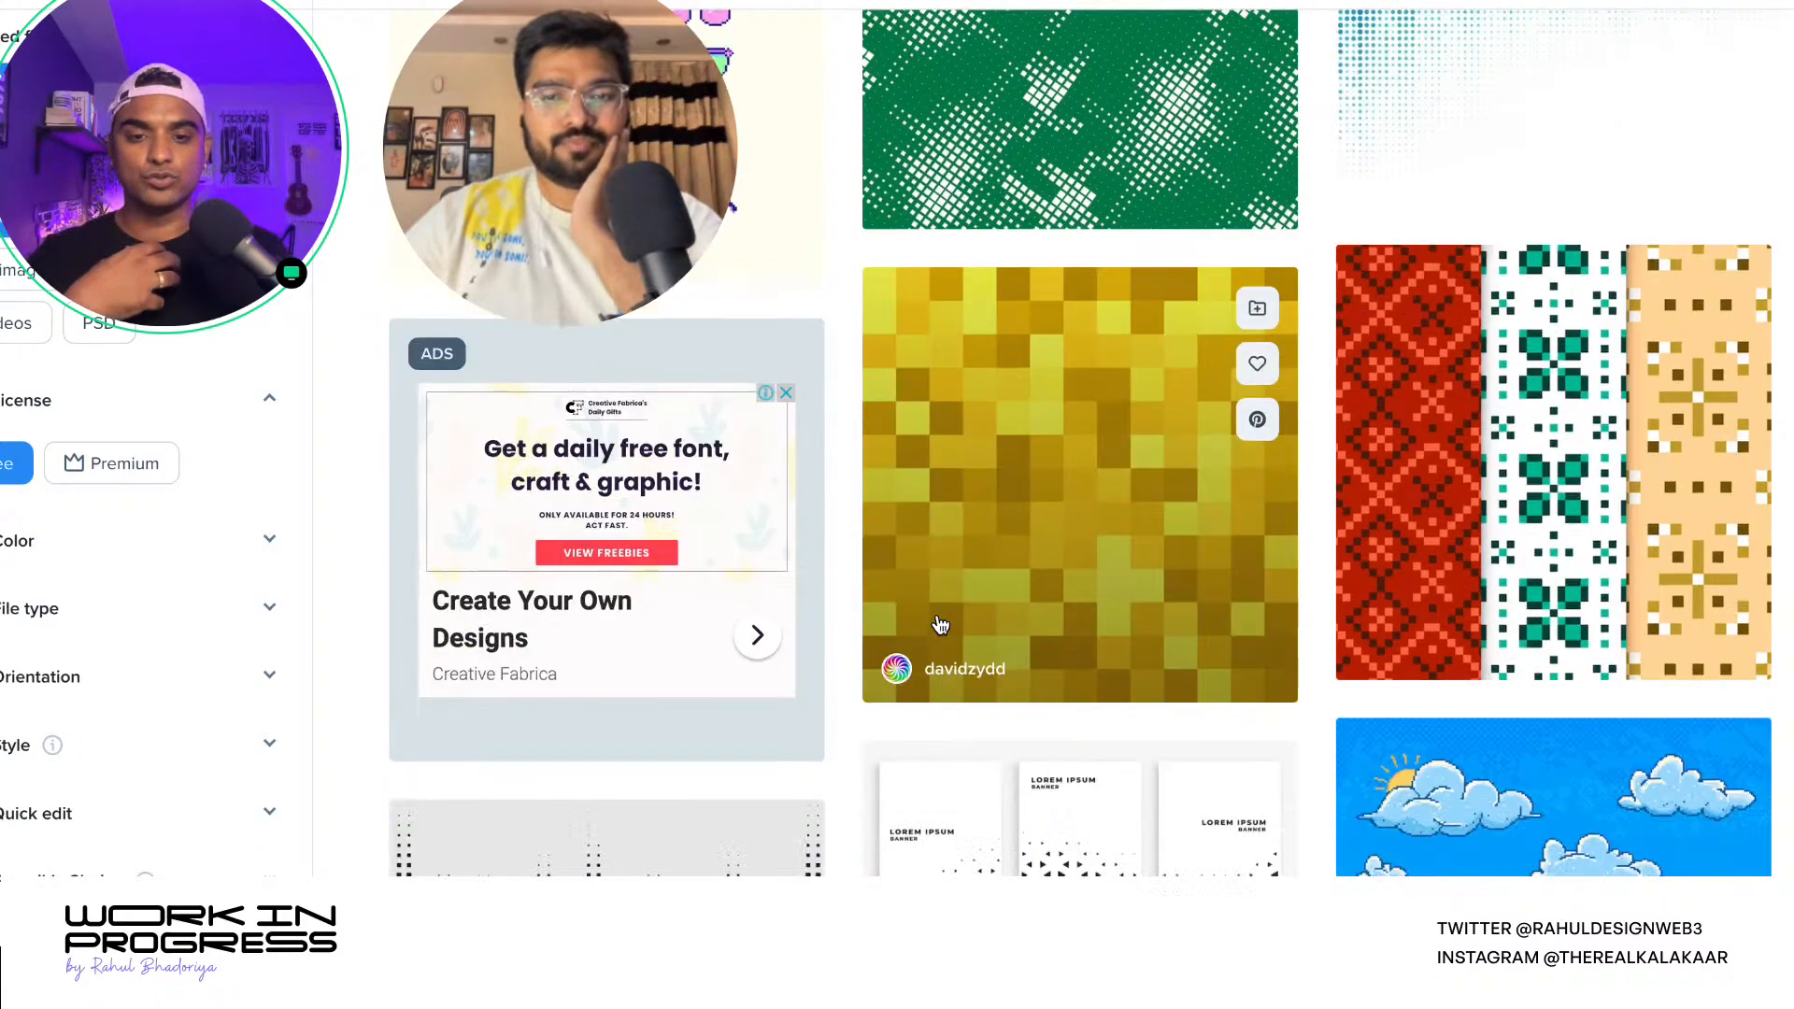
scroll(953, 616, "down", 6)
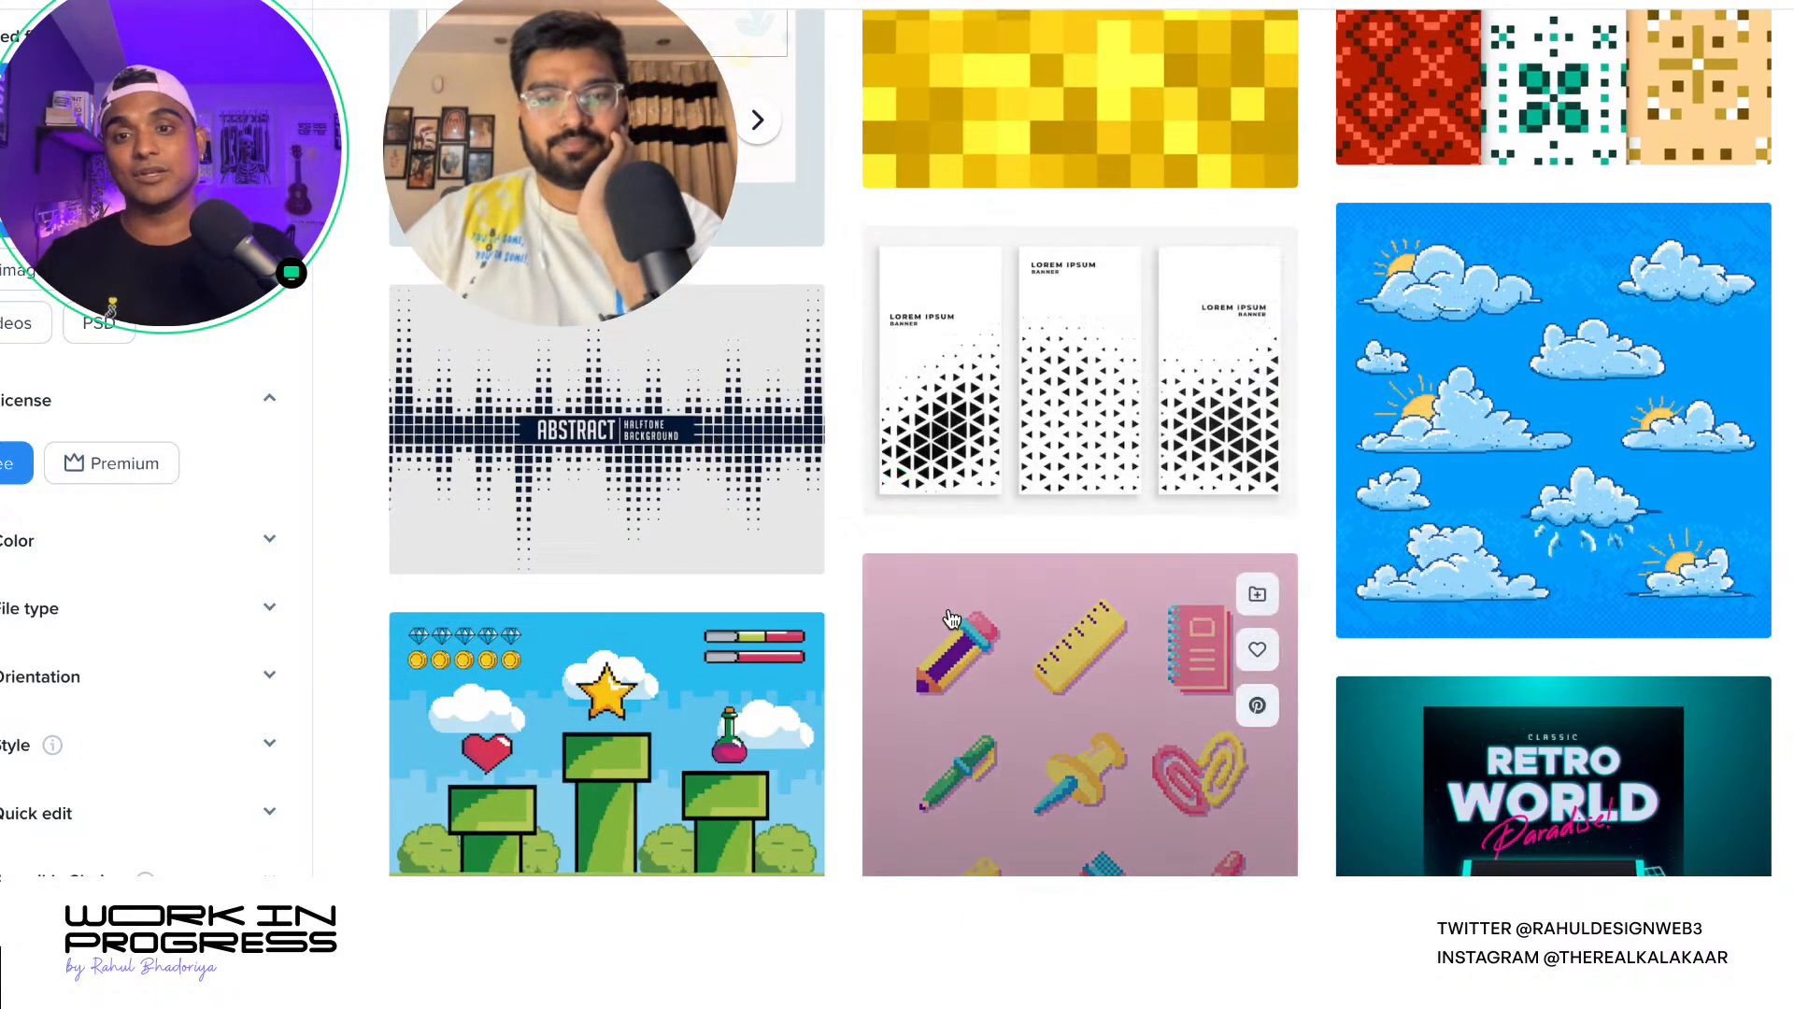
scroll(912, 641, "down", 9)
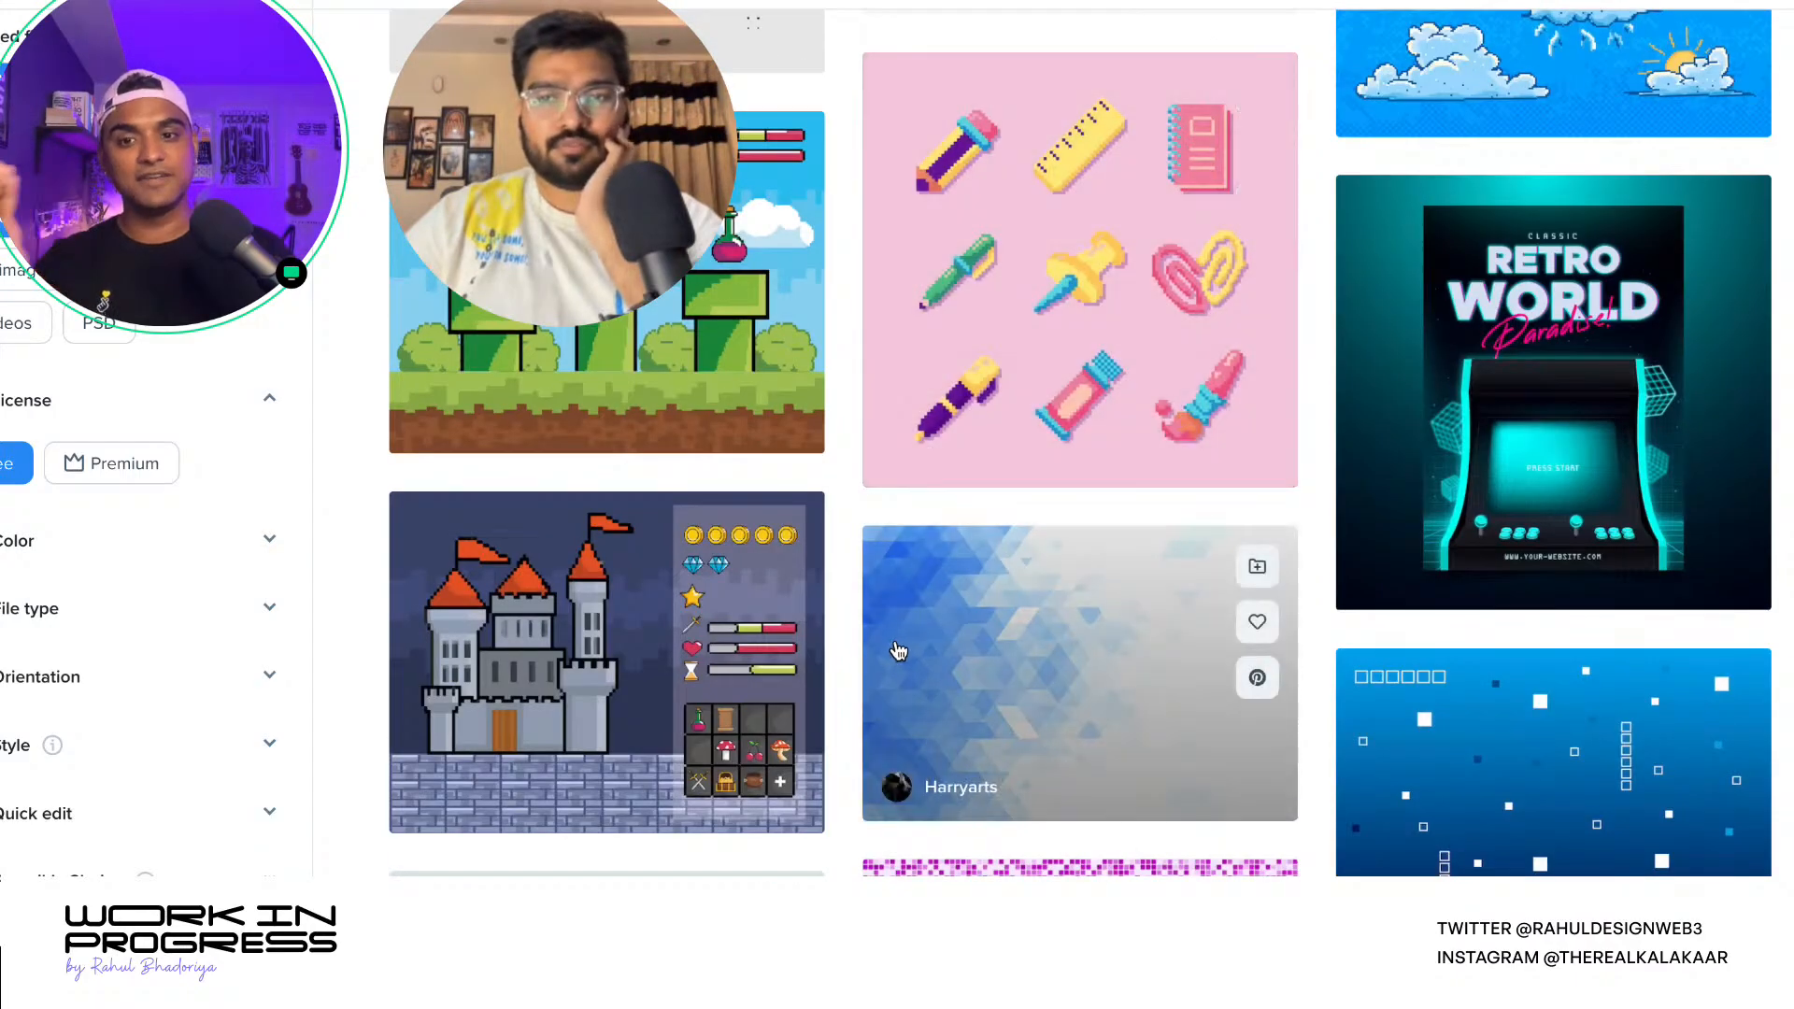
scroll(895, 657, "down", 4)
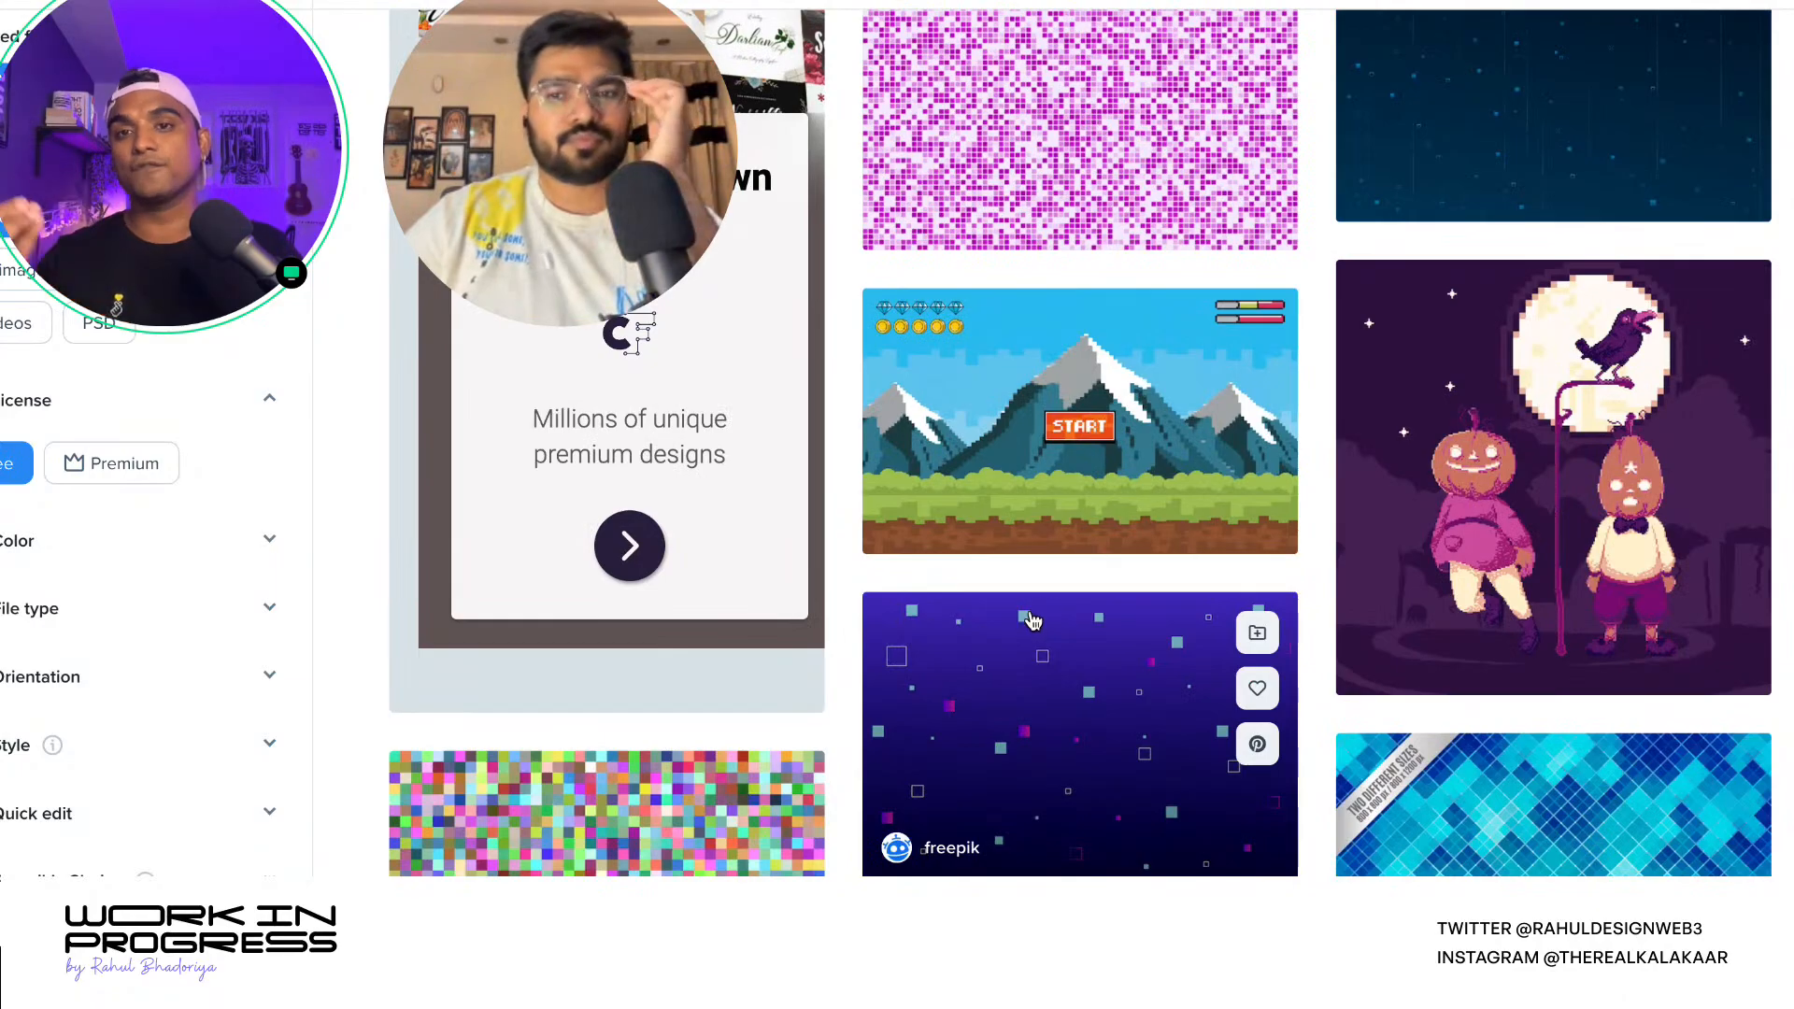
scroll(1024, 610, "down", 20)
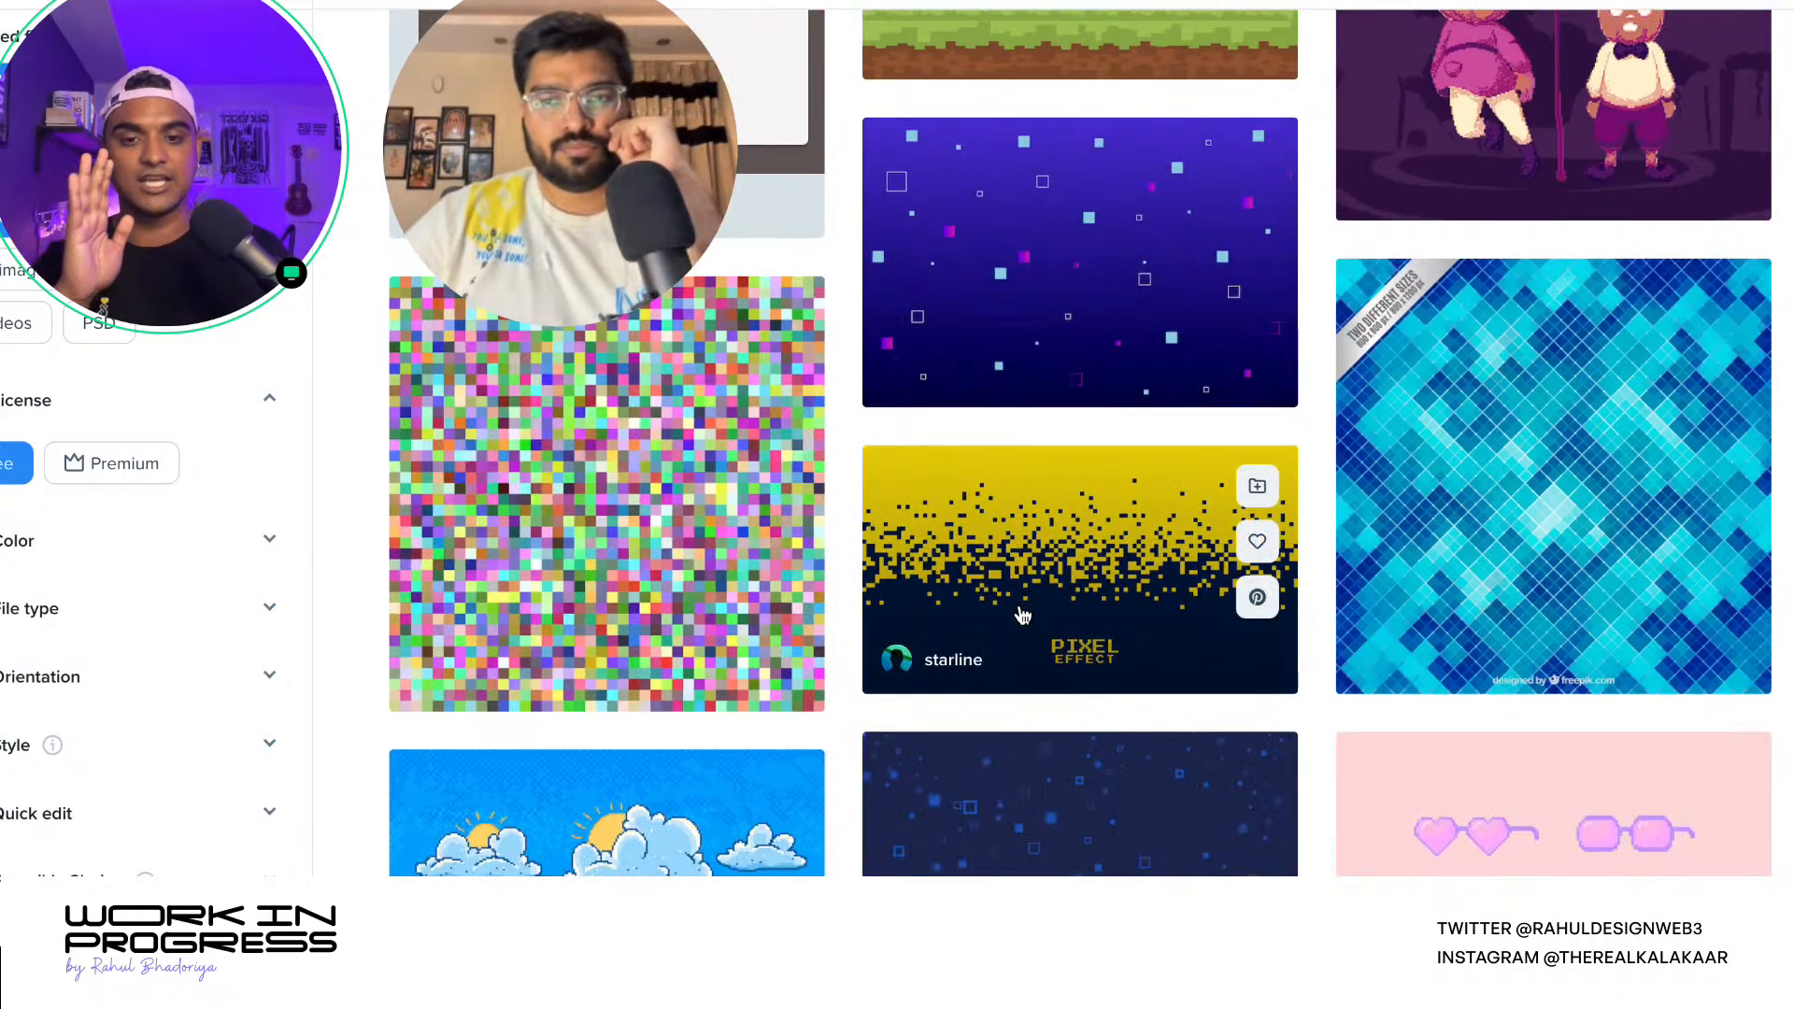
scroll(1006, 639, "down", 2)
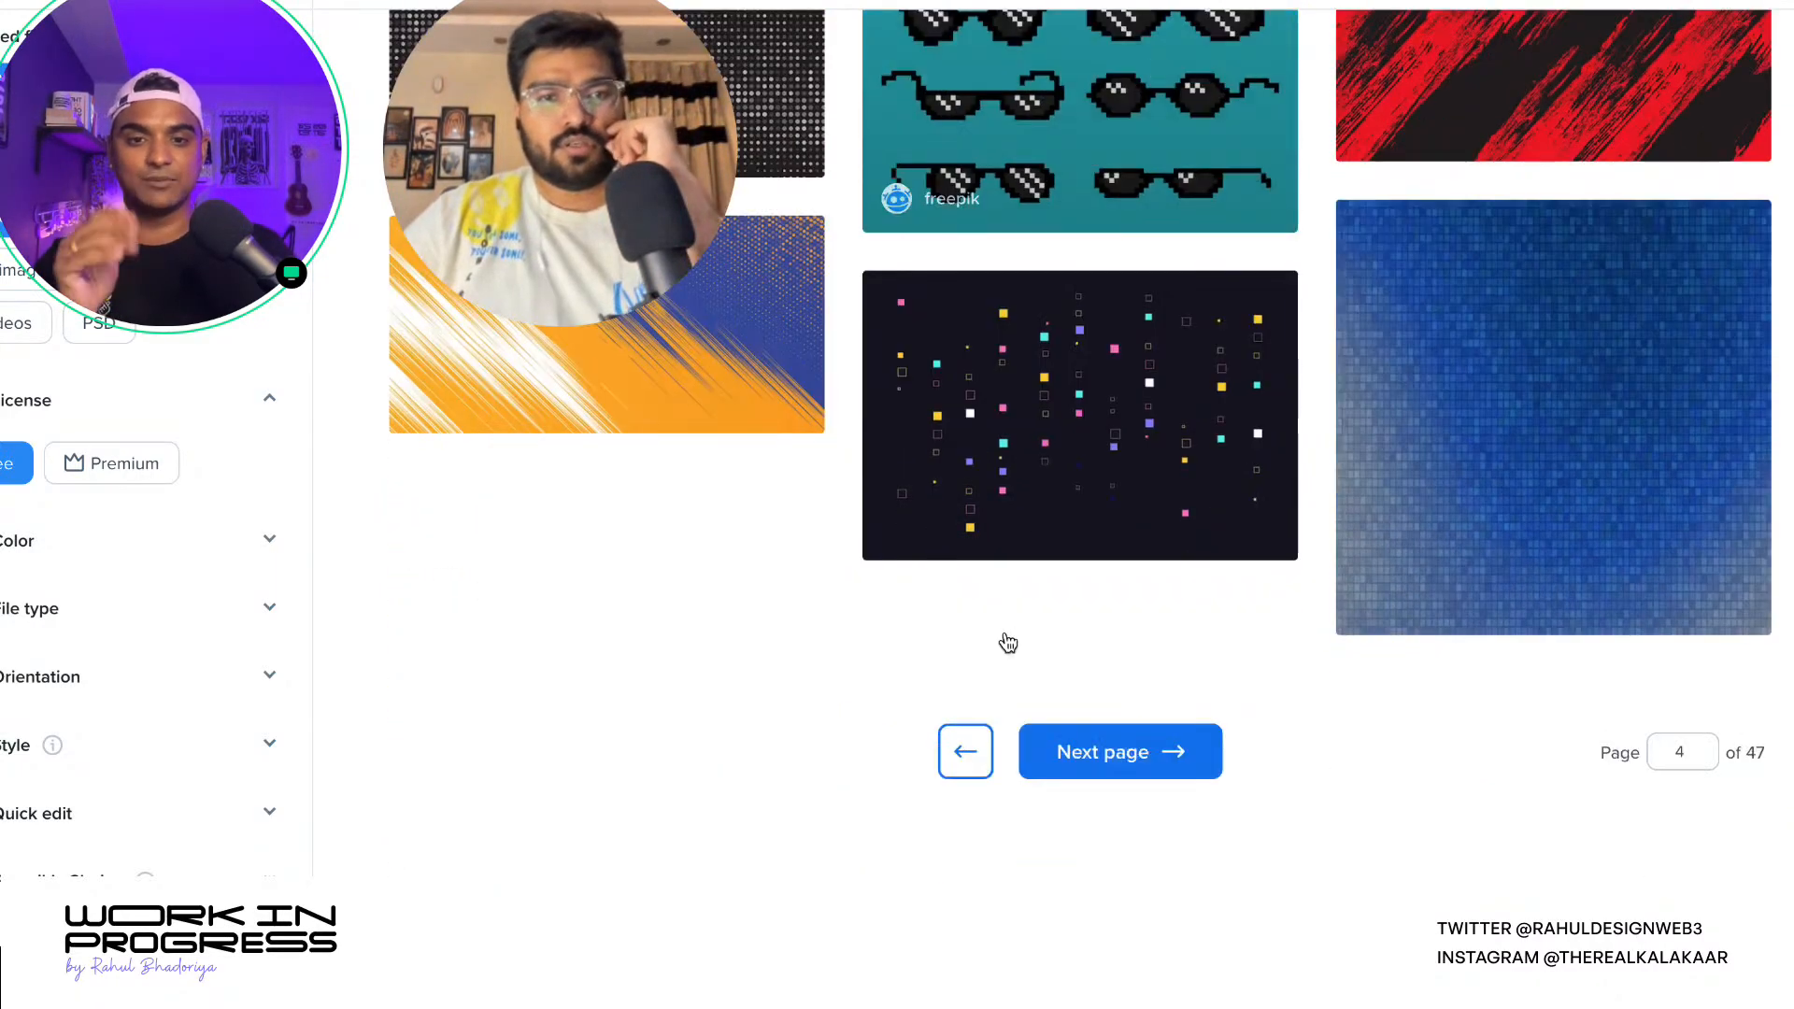
left_click(1129, 755)
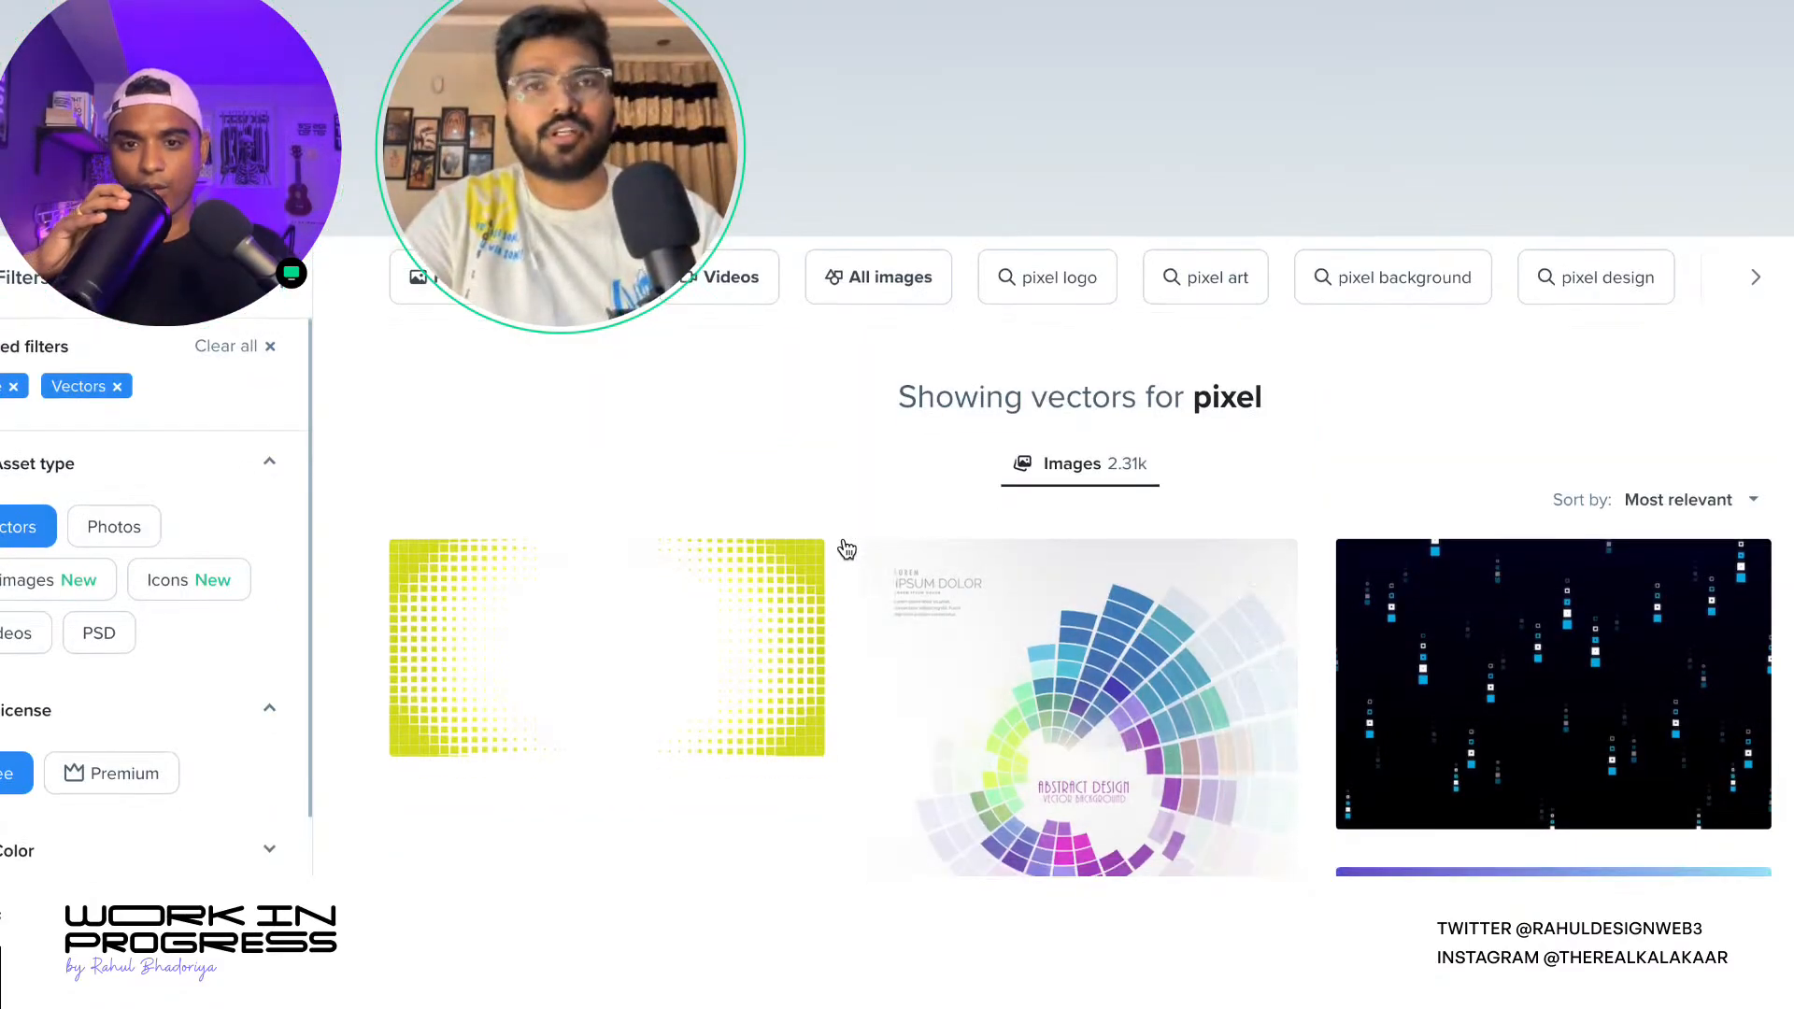
- Browse the fifth page of free pixel vectors down to its end for game-style artwork
scroll(841, 549, "down", 5)
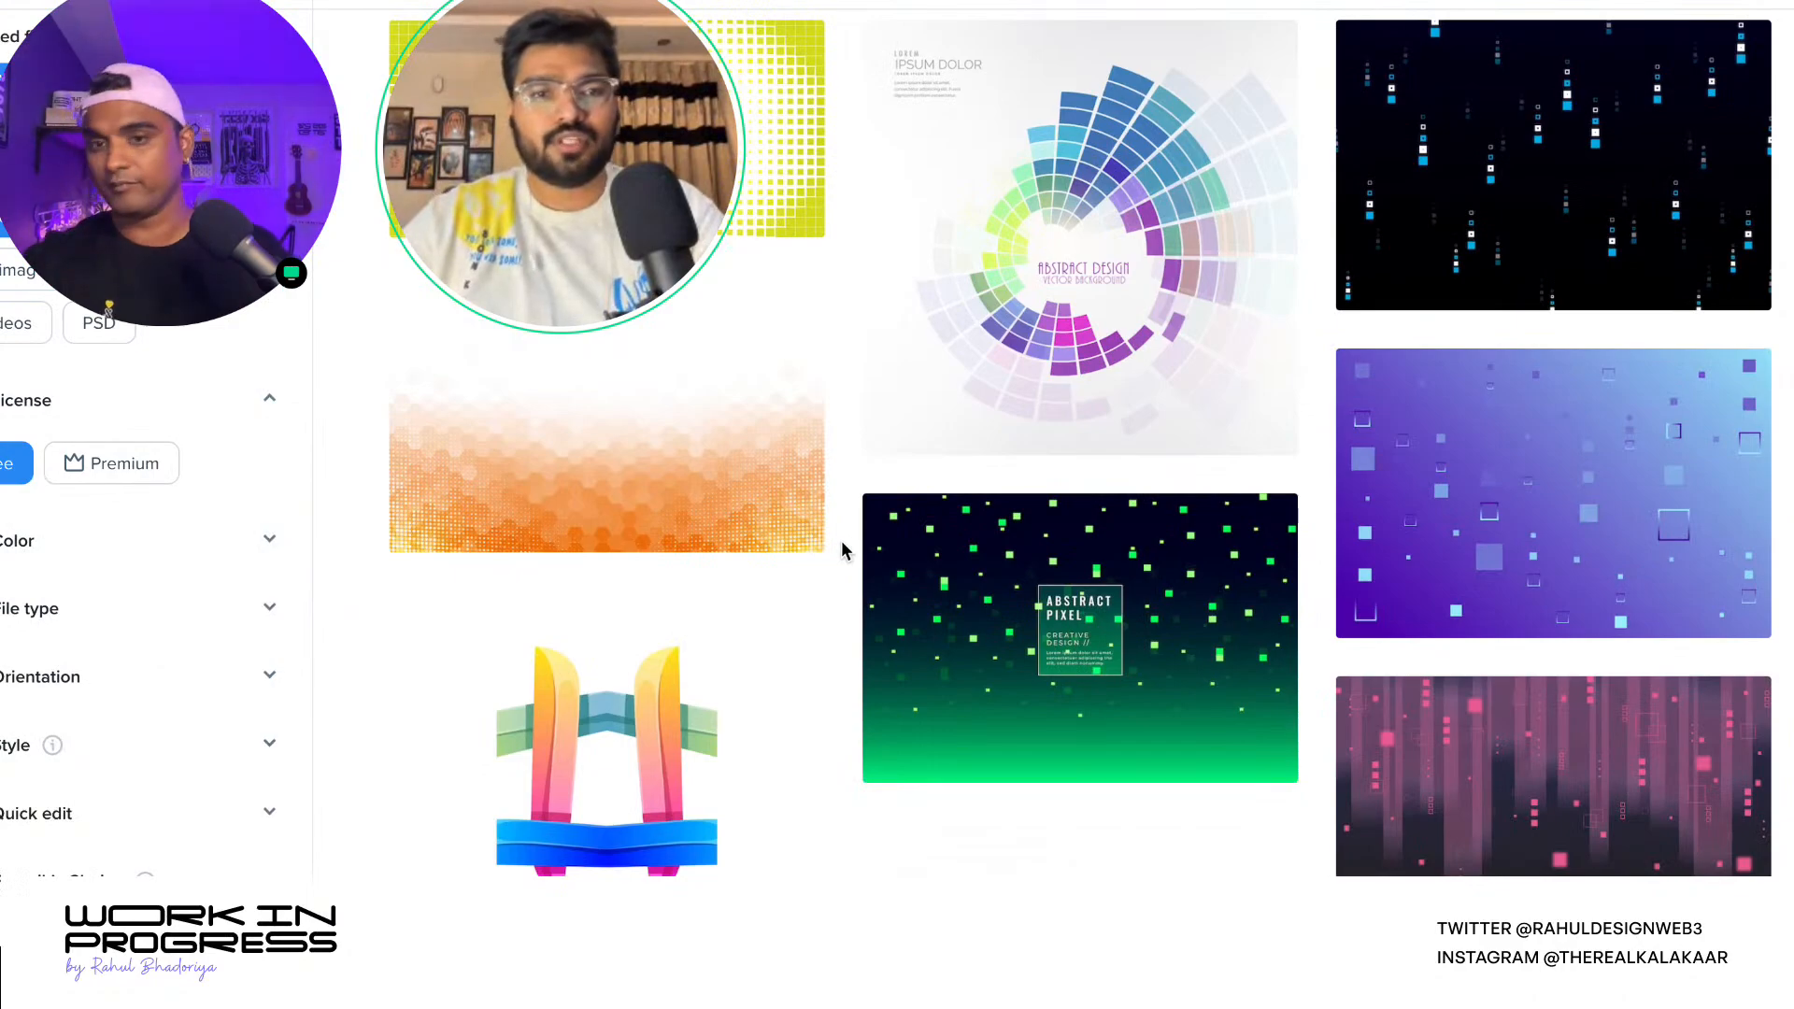
scroll(843, 556, "down", 15)
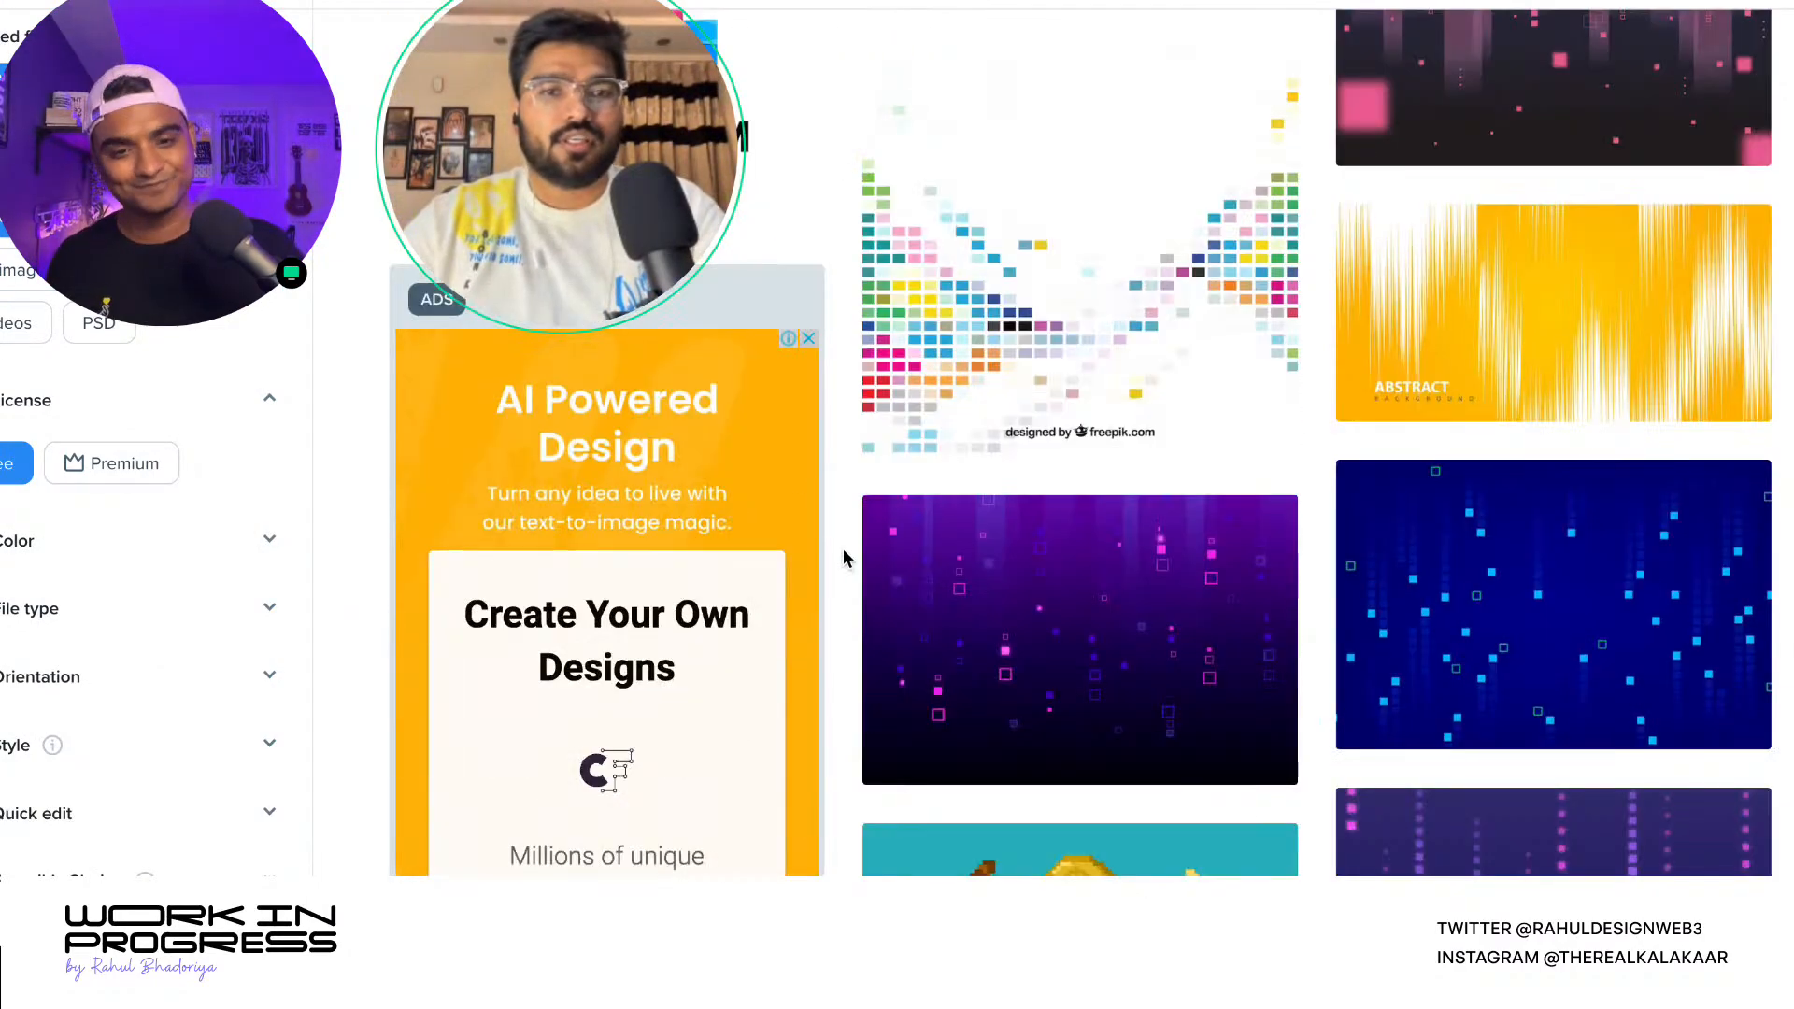
scroll(841, 563, "down", 15)
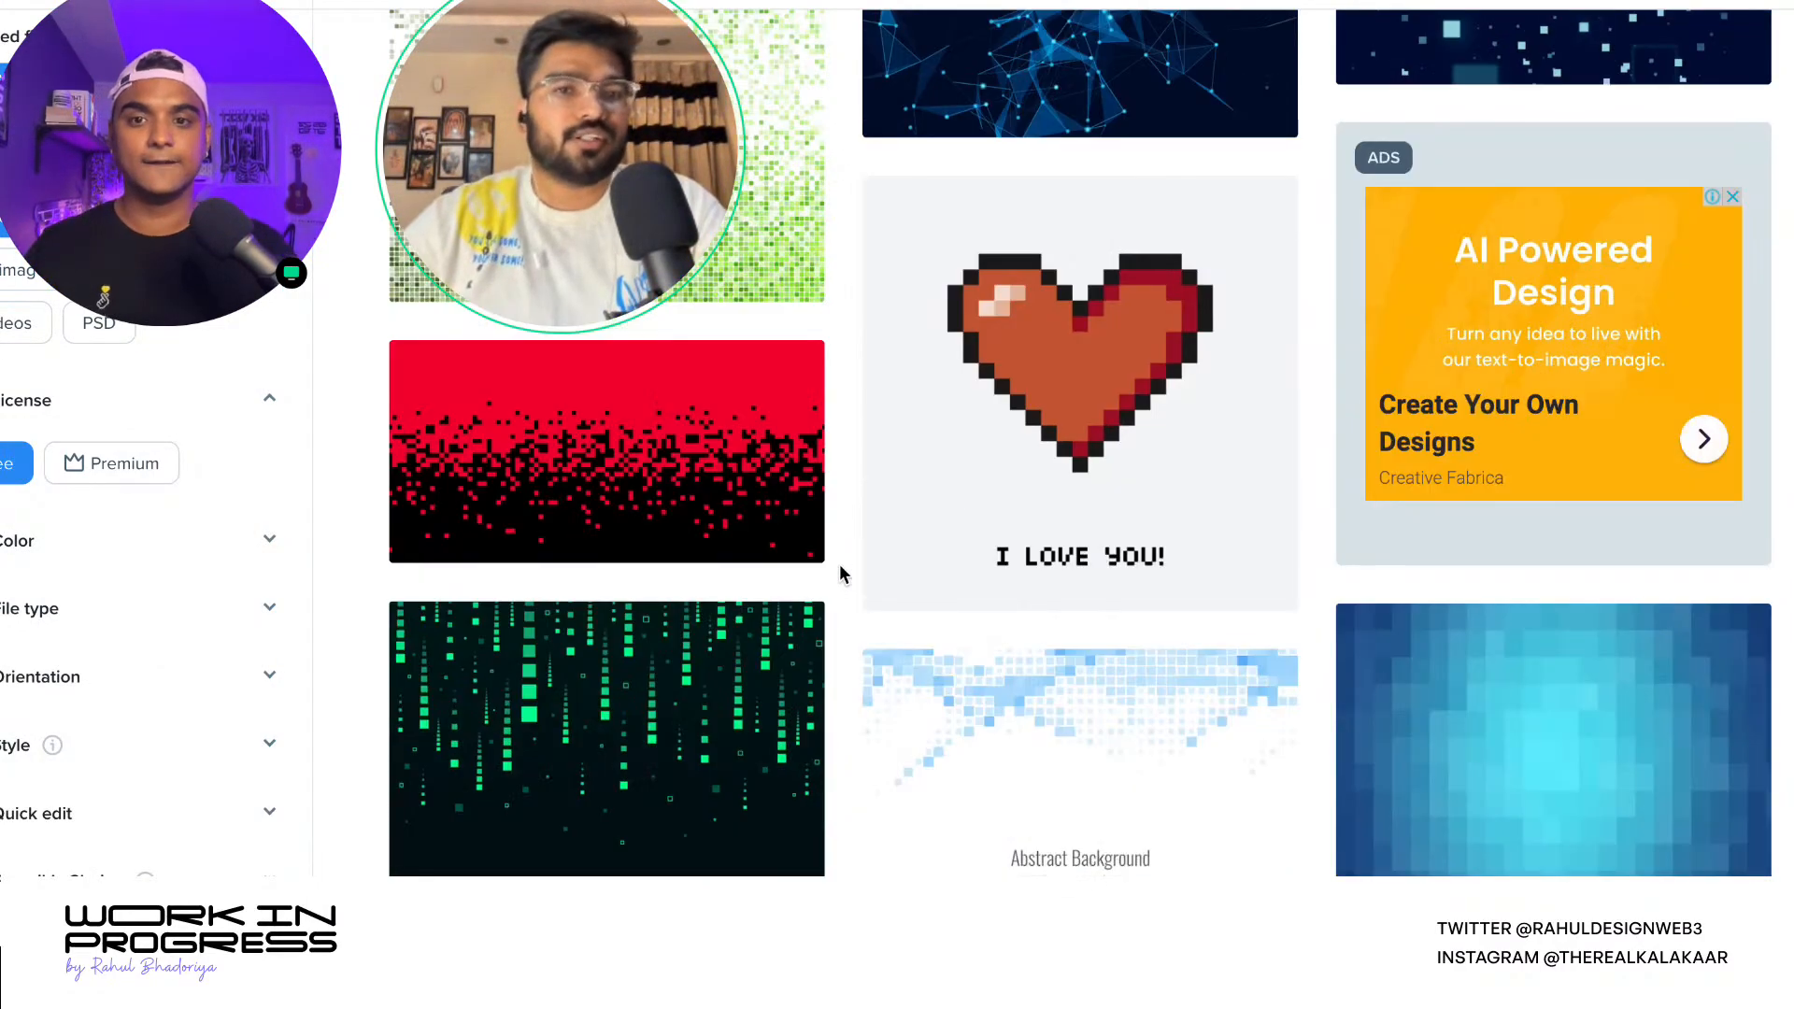
scroll(840, 589, "down", 12)
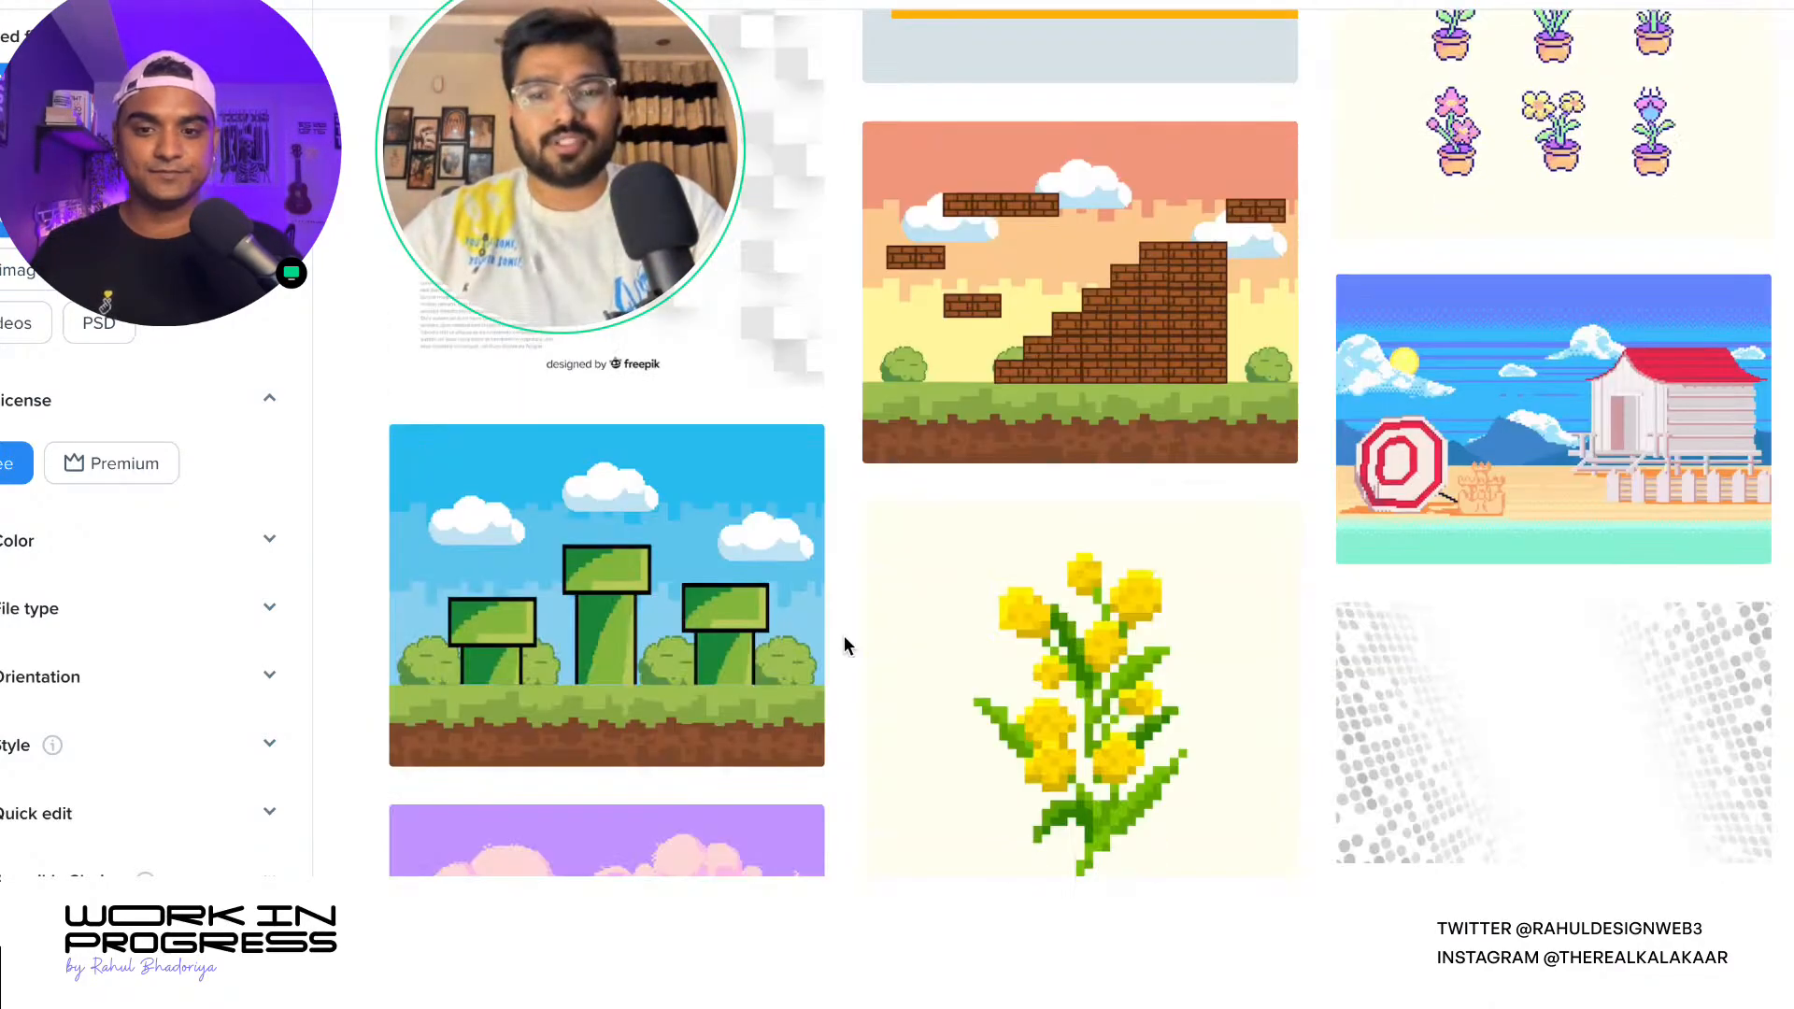
scroll(844, 640, "down", 5)
scroll(844, 644, "up", 1)
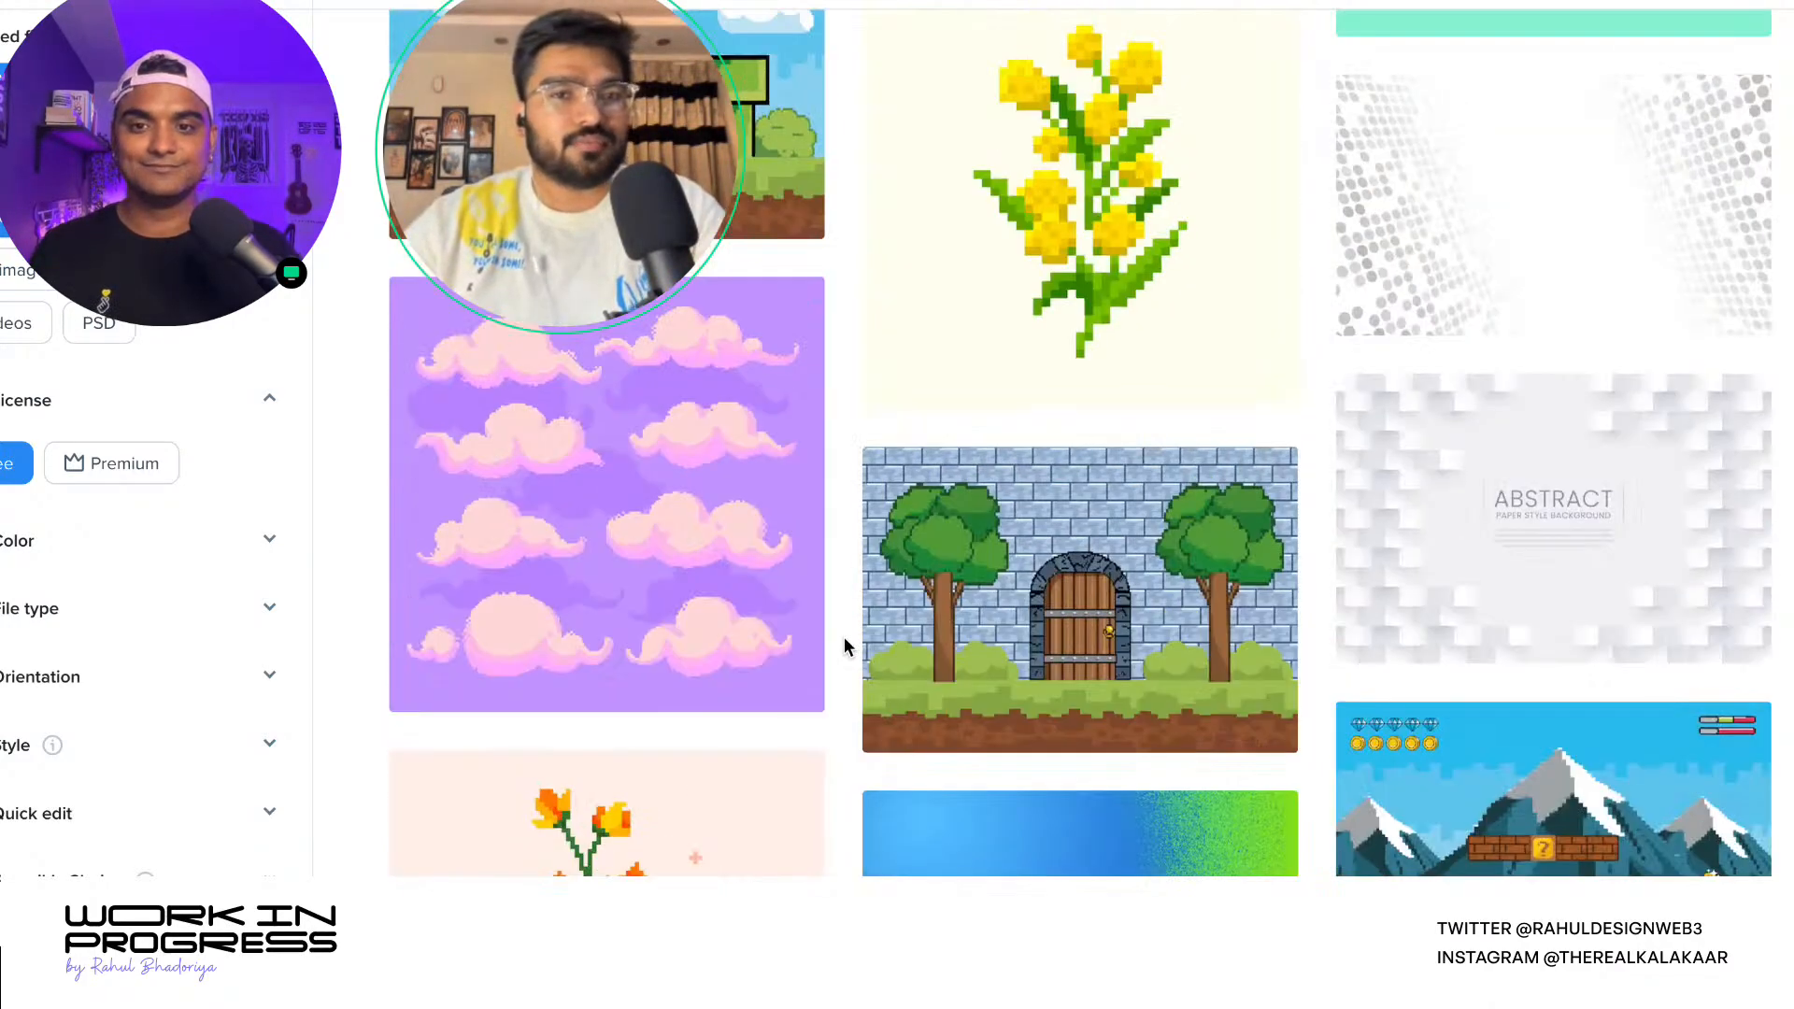
scroll(844, 645, "down", 10)
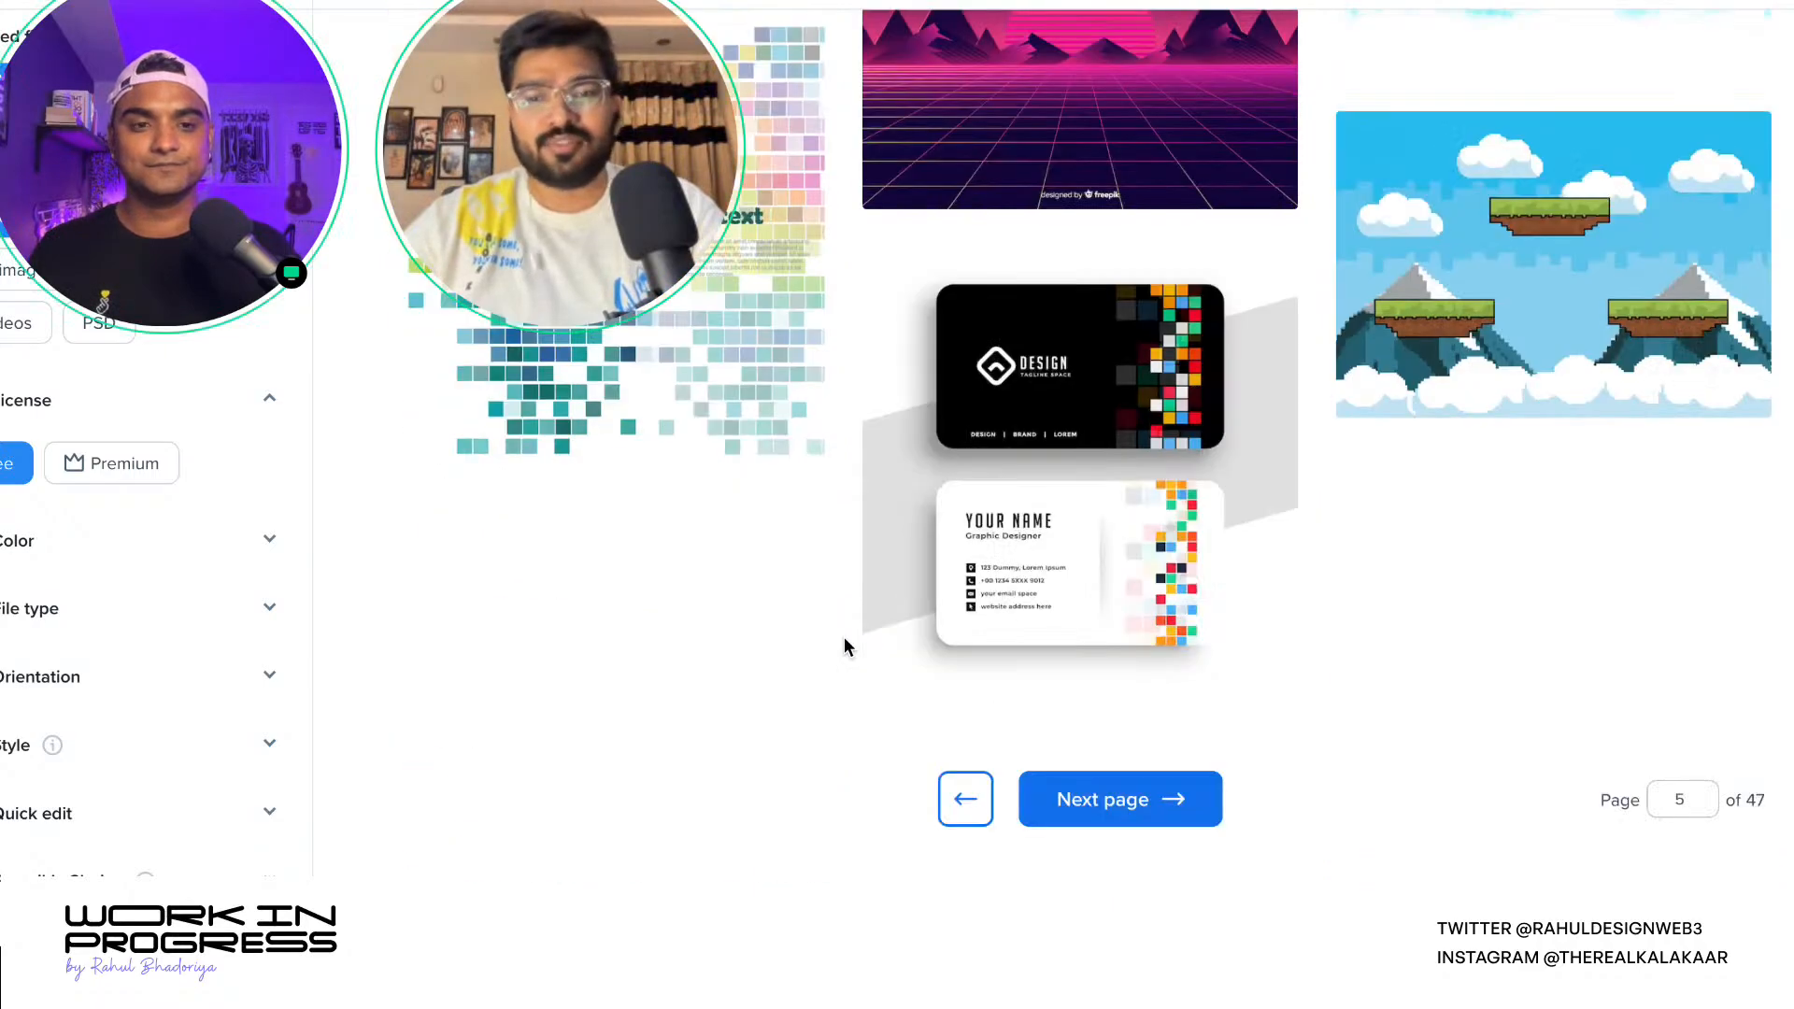
- Download the pixel-art campfire and tent vector under the free license and close its tab
mouse_move(4, 711)
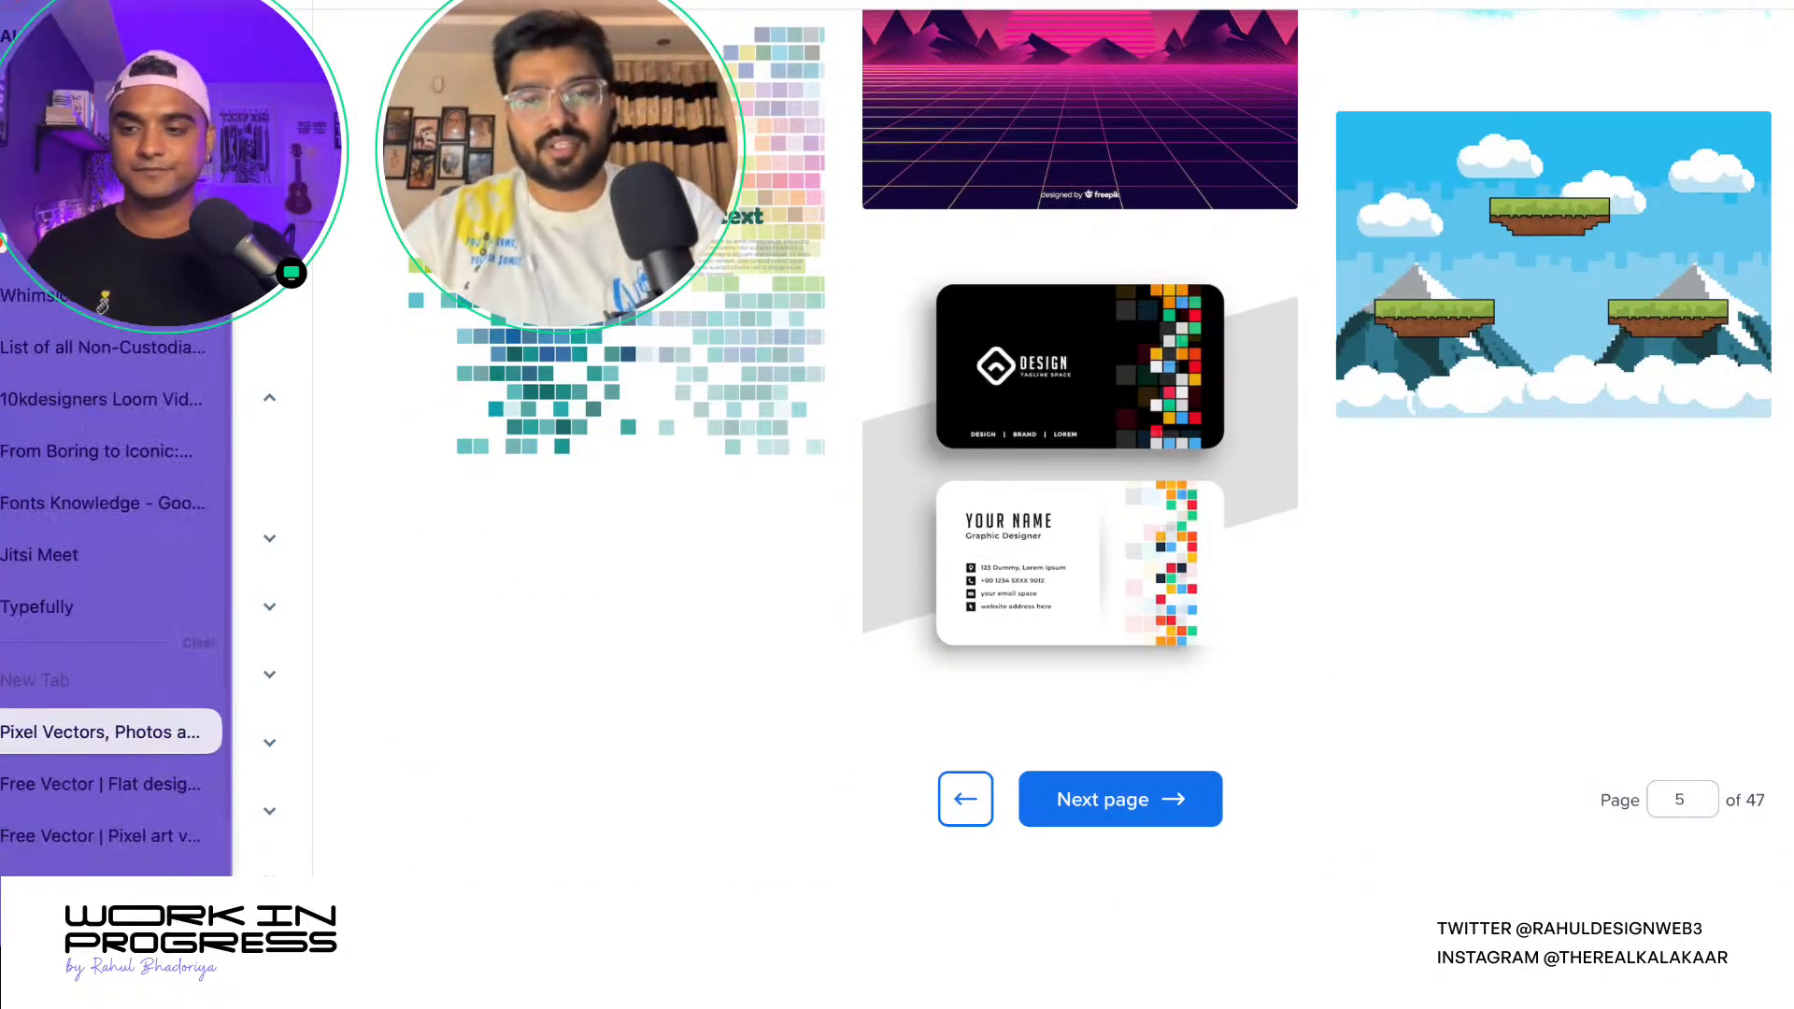
left_click(75, 788)
left_click(78, 833)
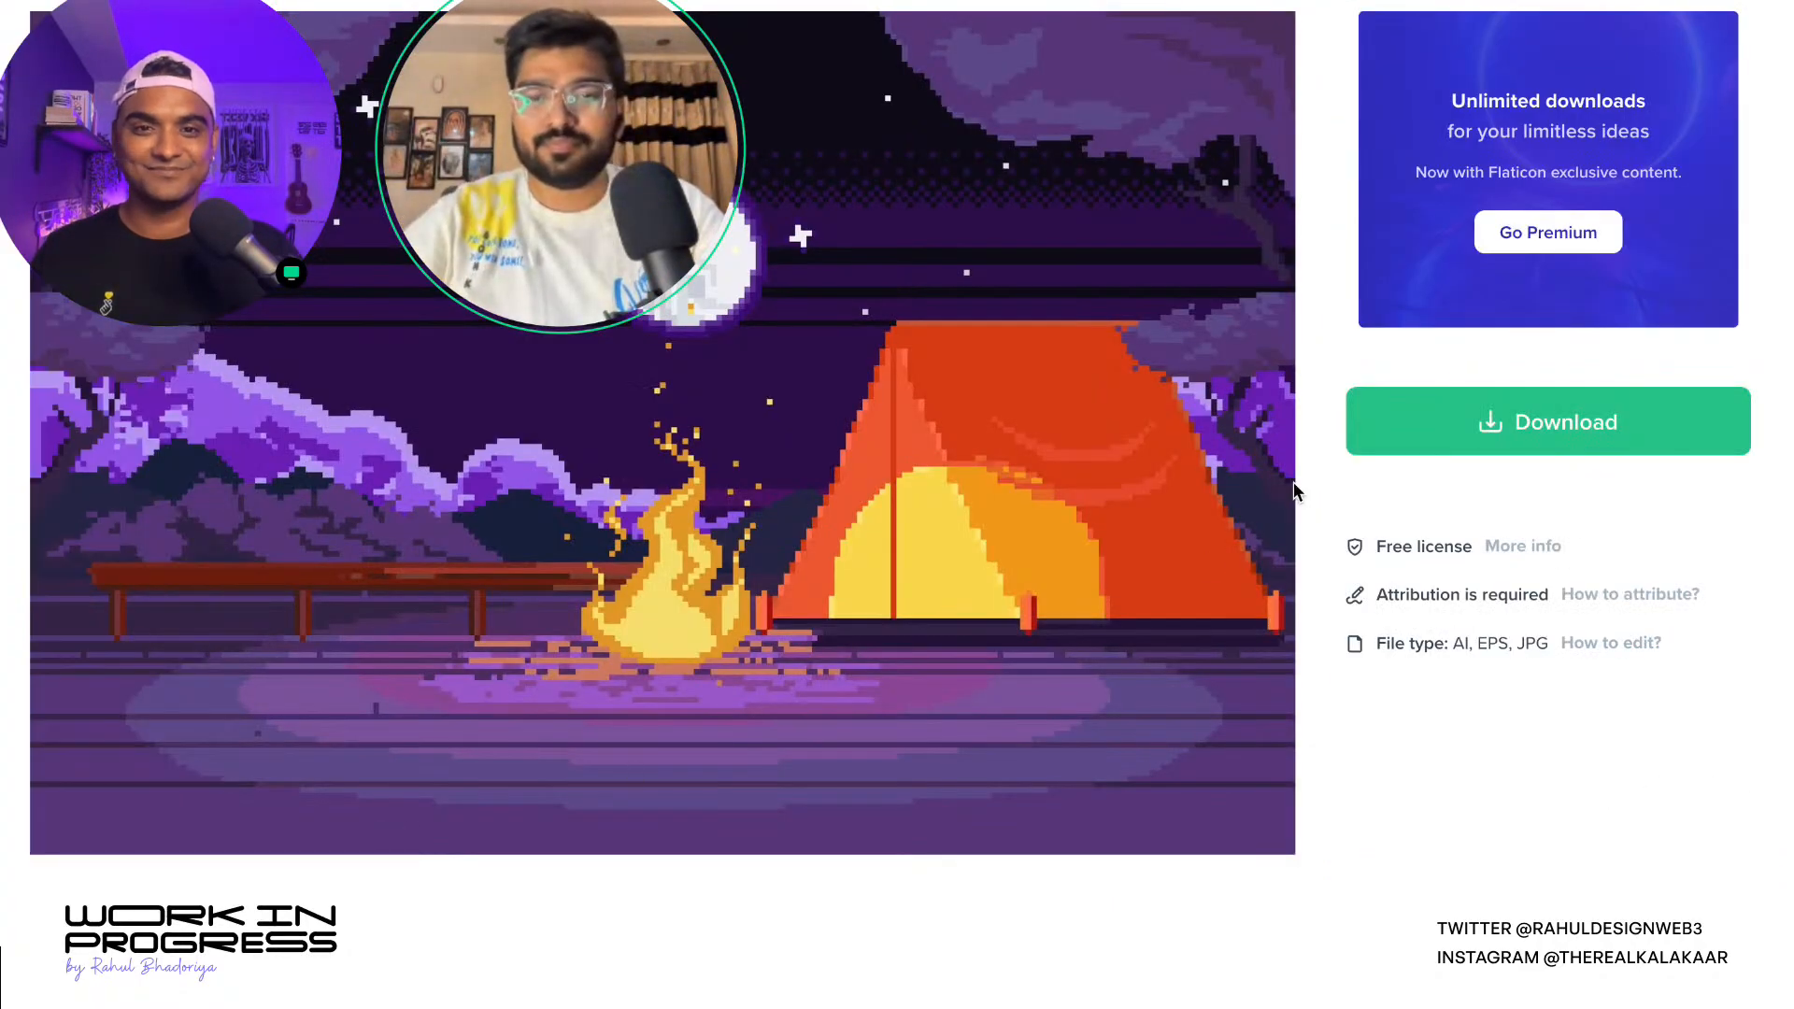
left_click(1527, 408)
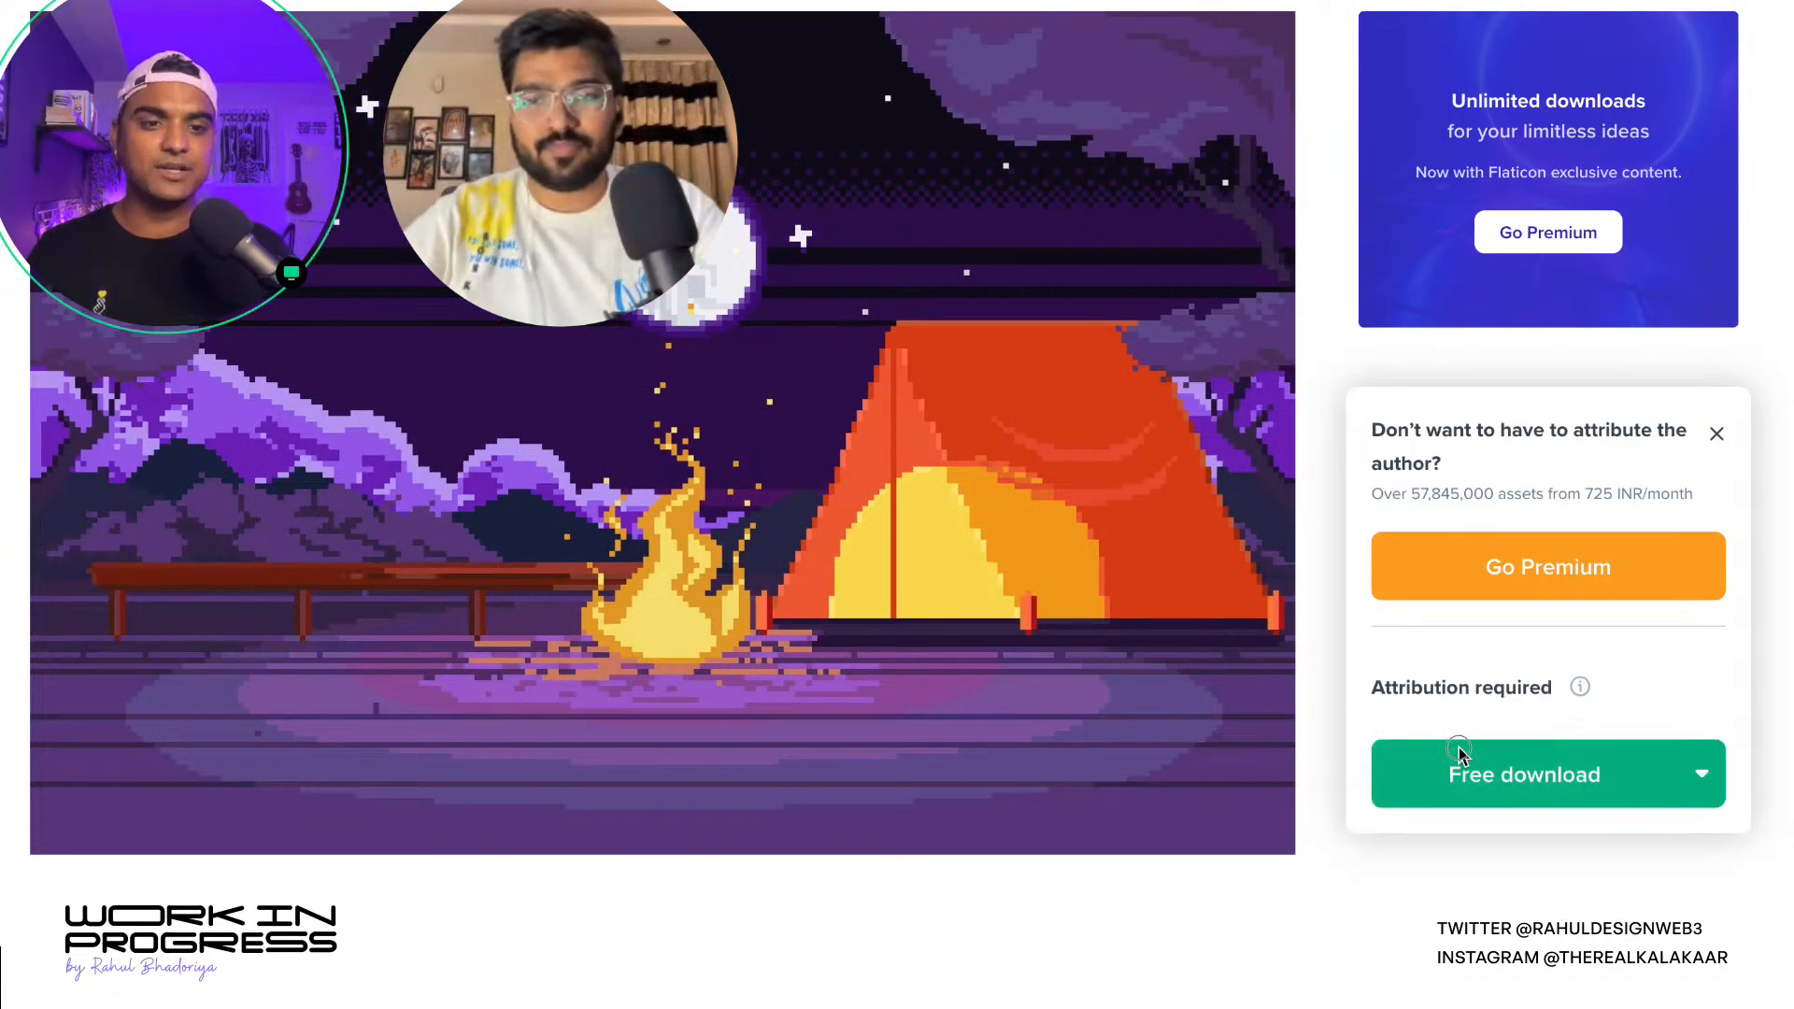
left_click(1454, 753)
mouse_move(1, 729)
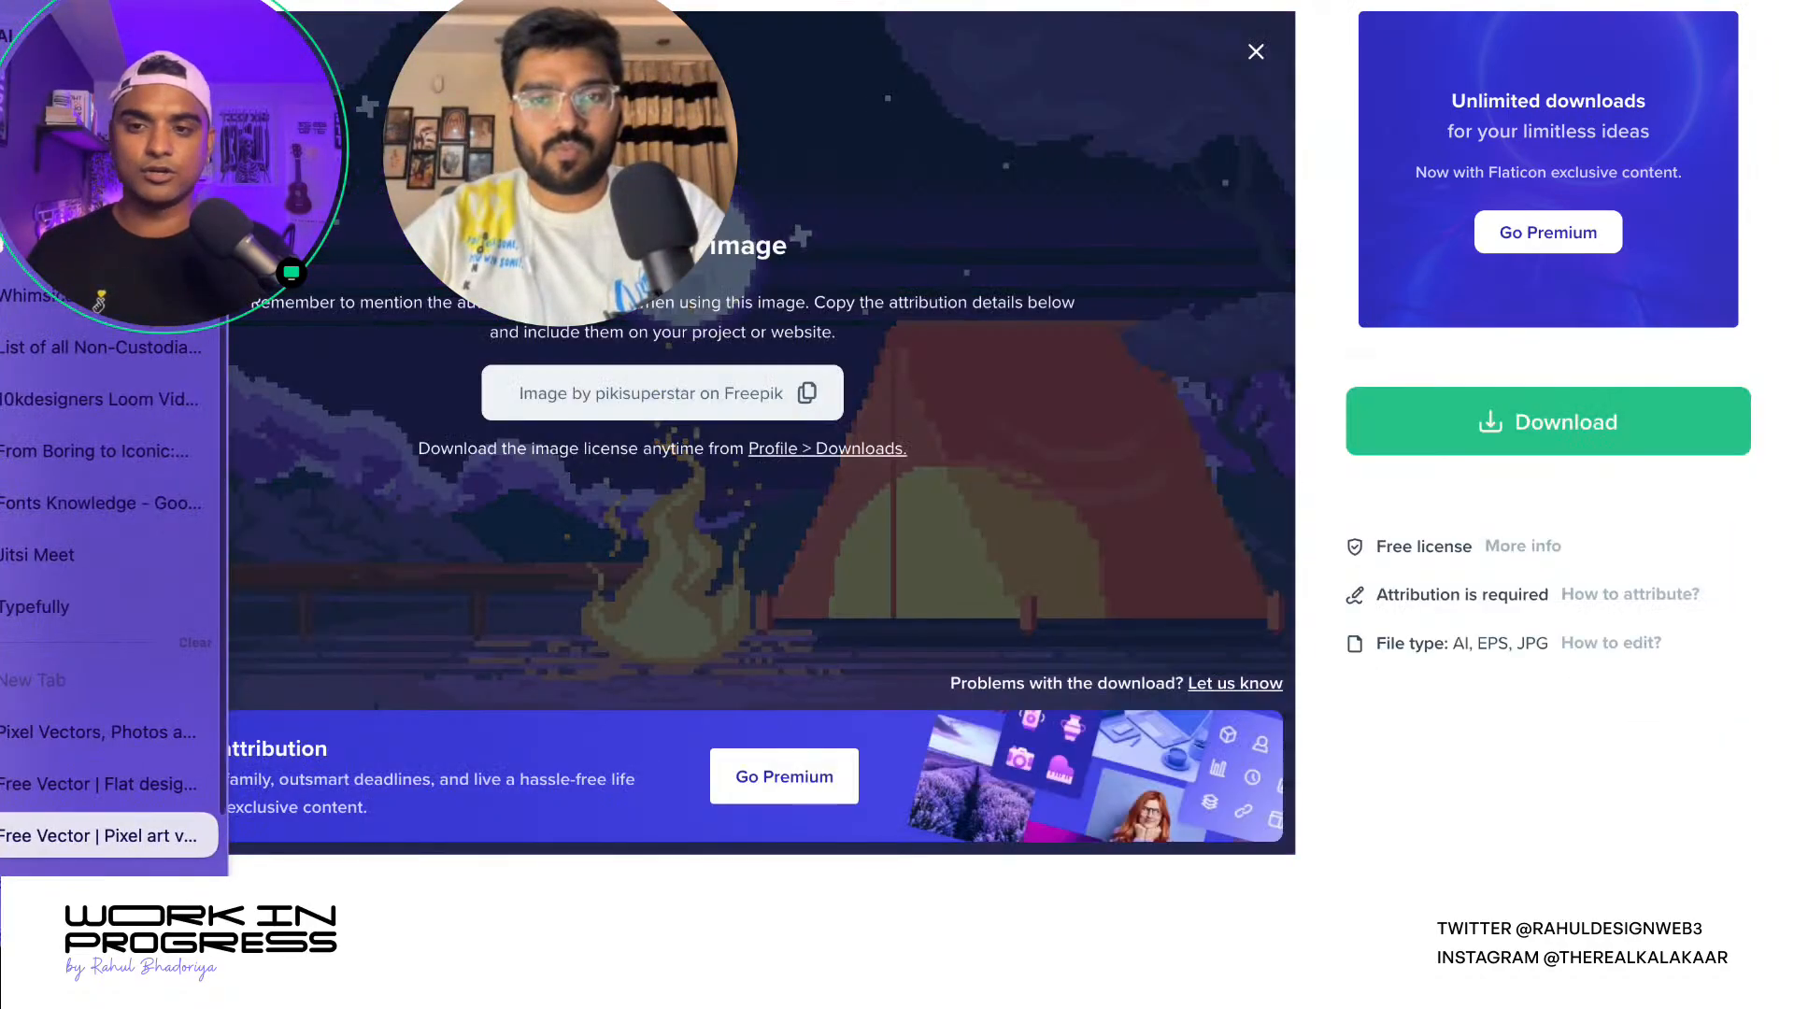
left_click(196, 837)
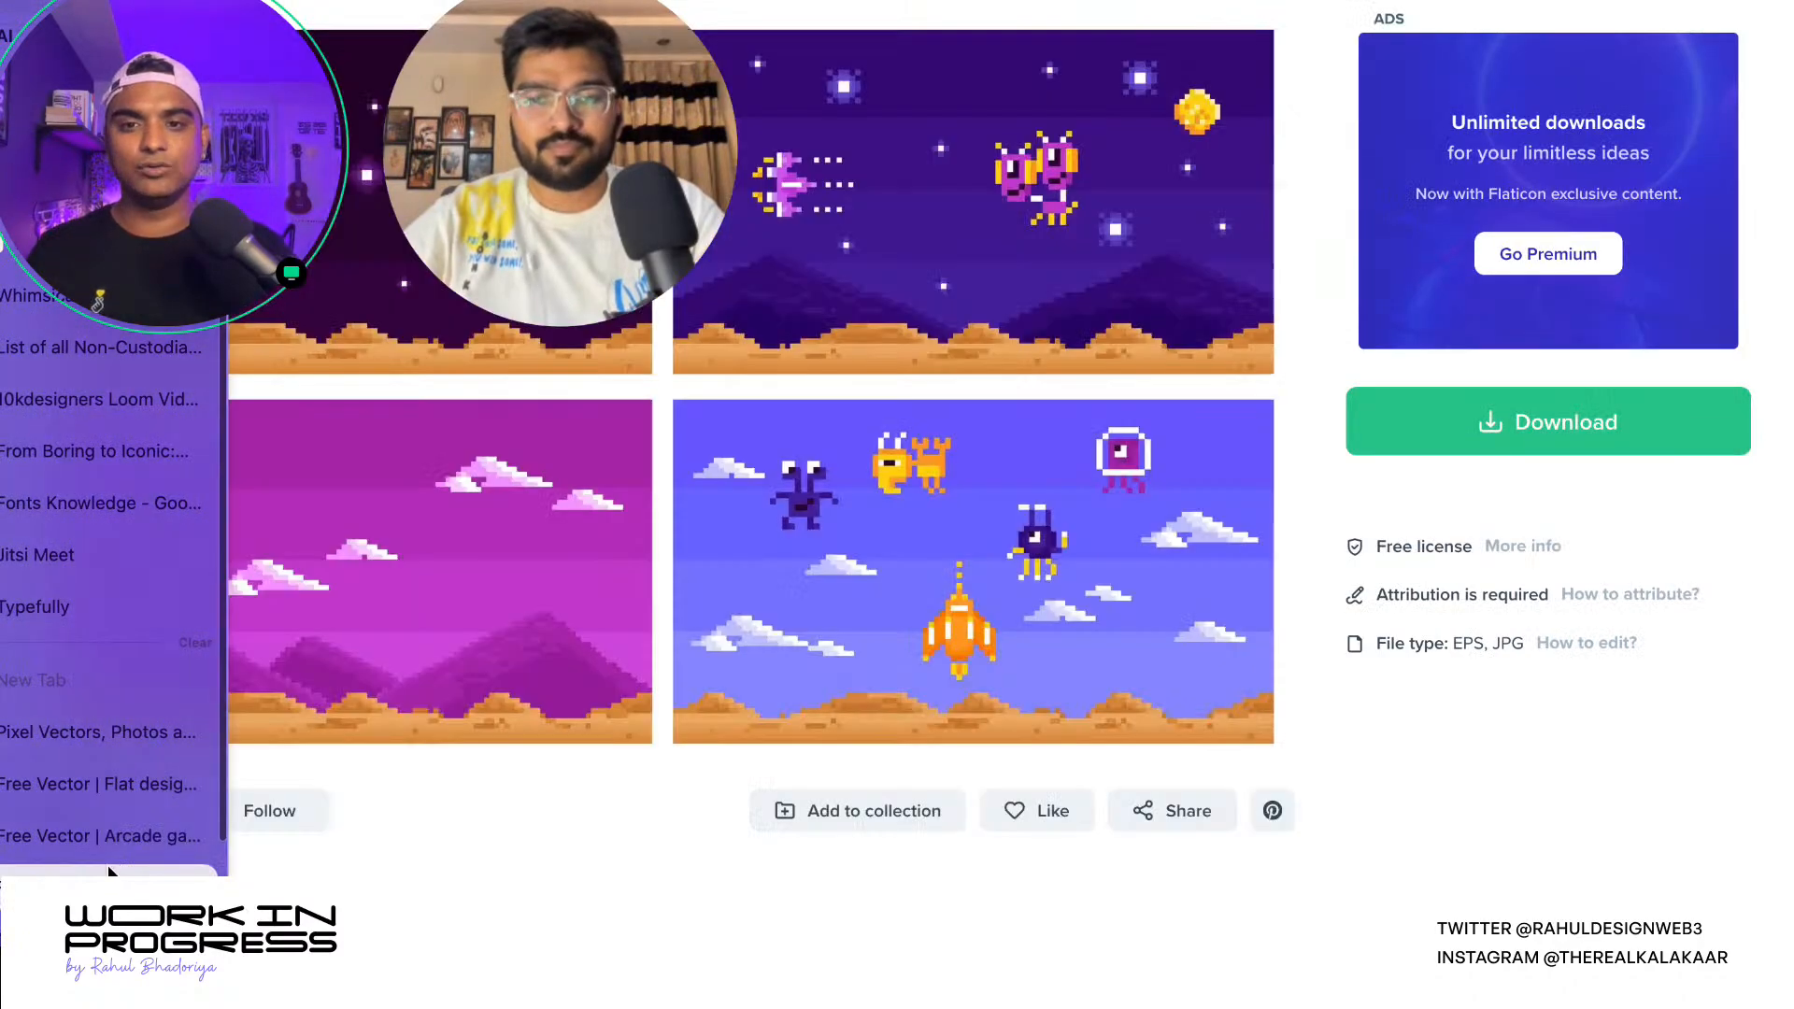
- Download the arcade space-game scenes vector under the free license, then close its tab and the question-block arcade vector's tab
left_click(1393, 420)
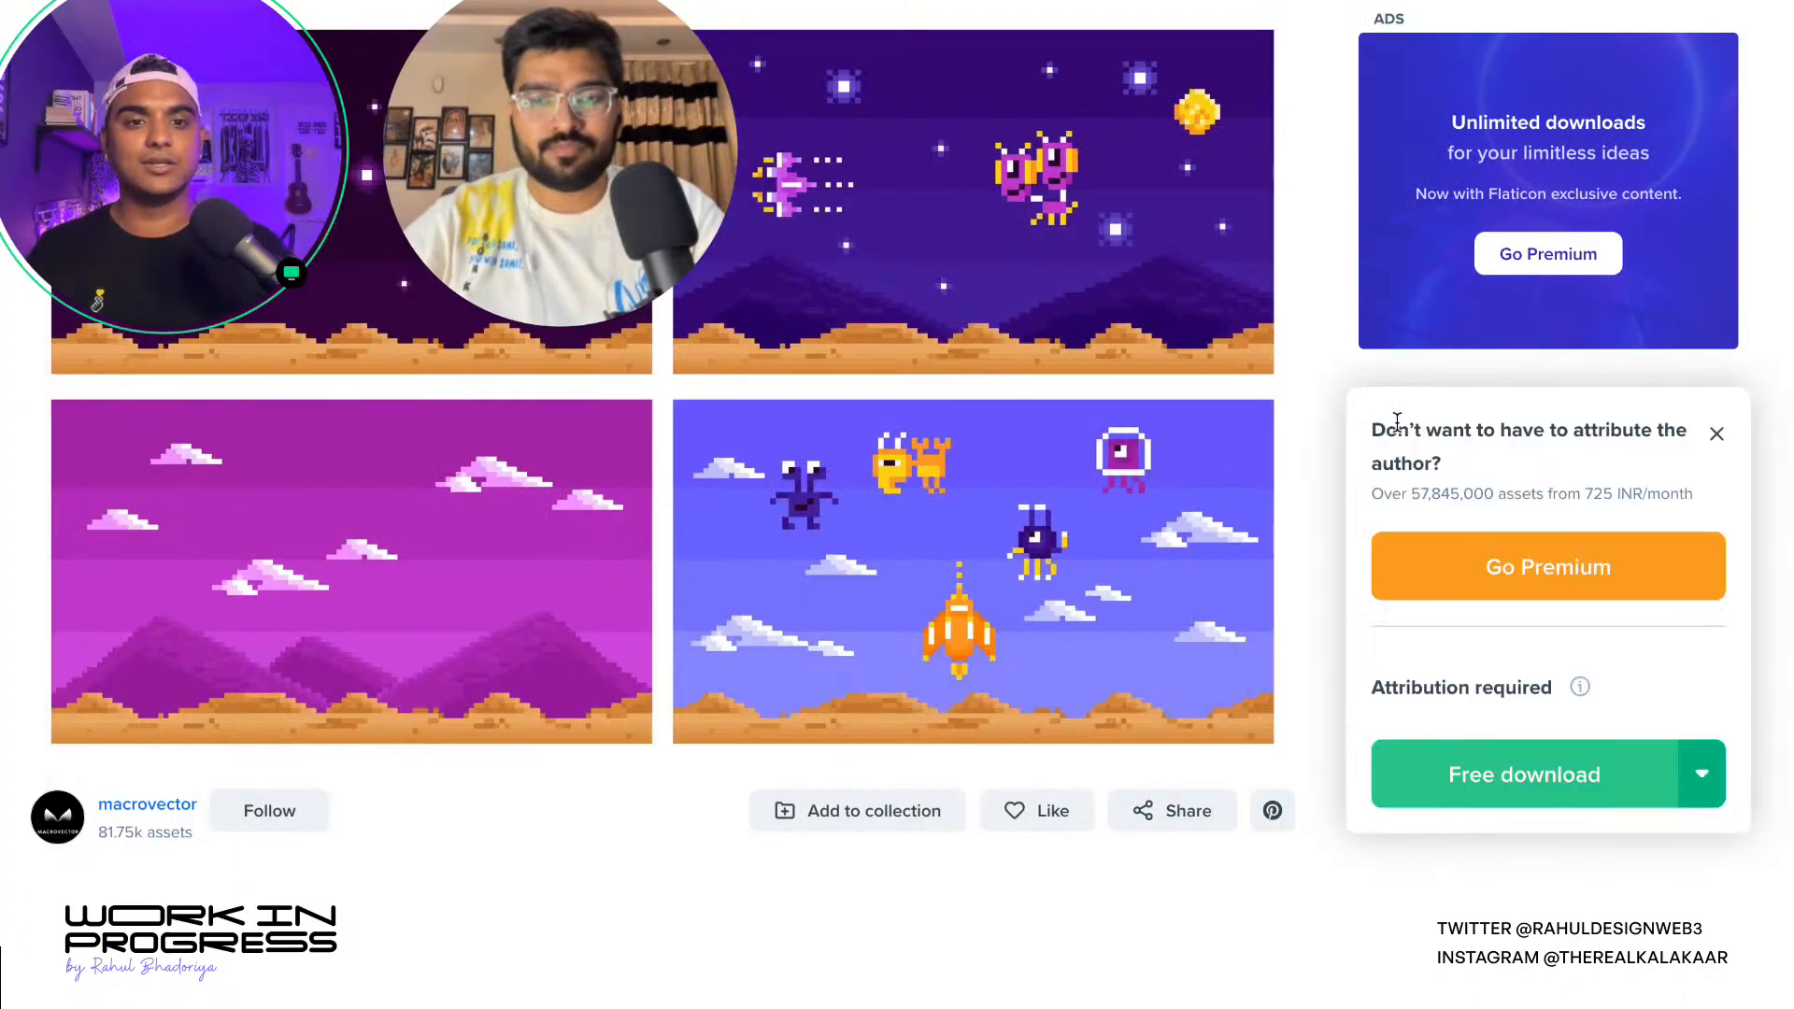
left_click(1449, 798)
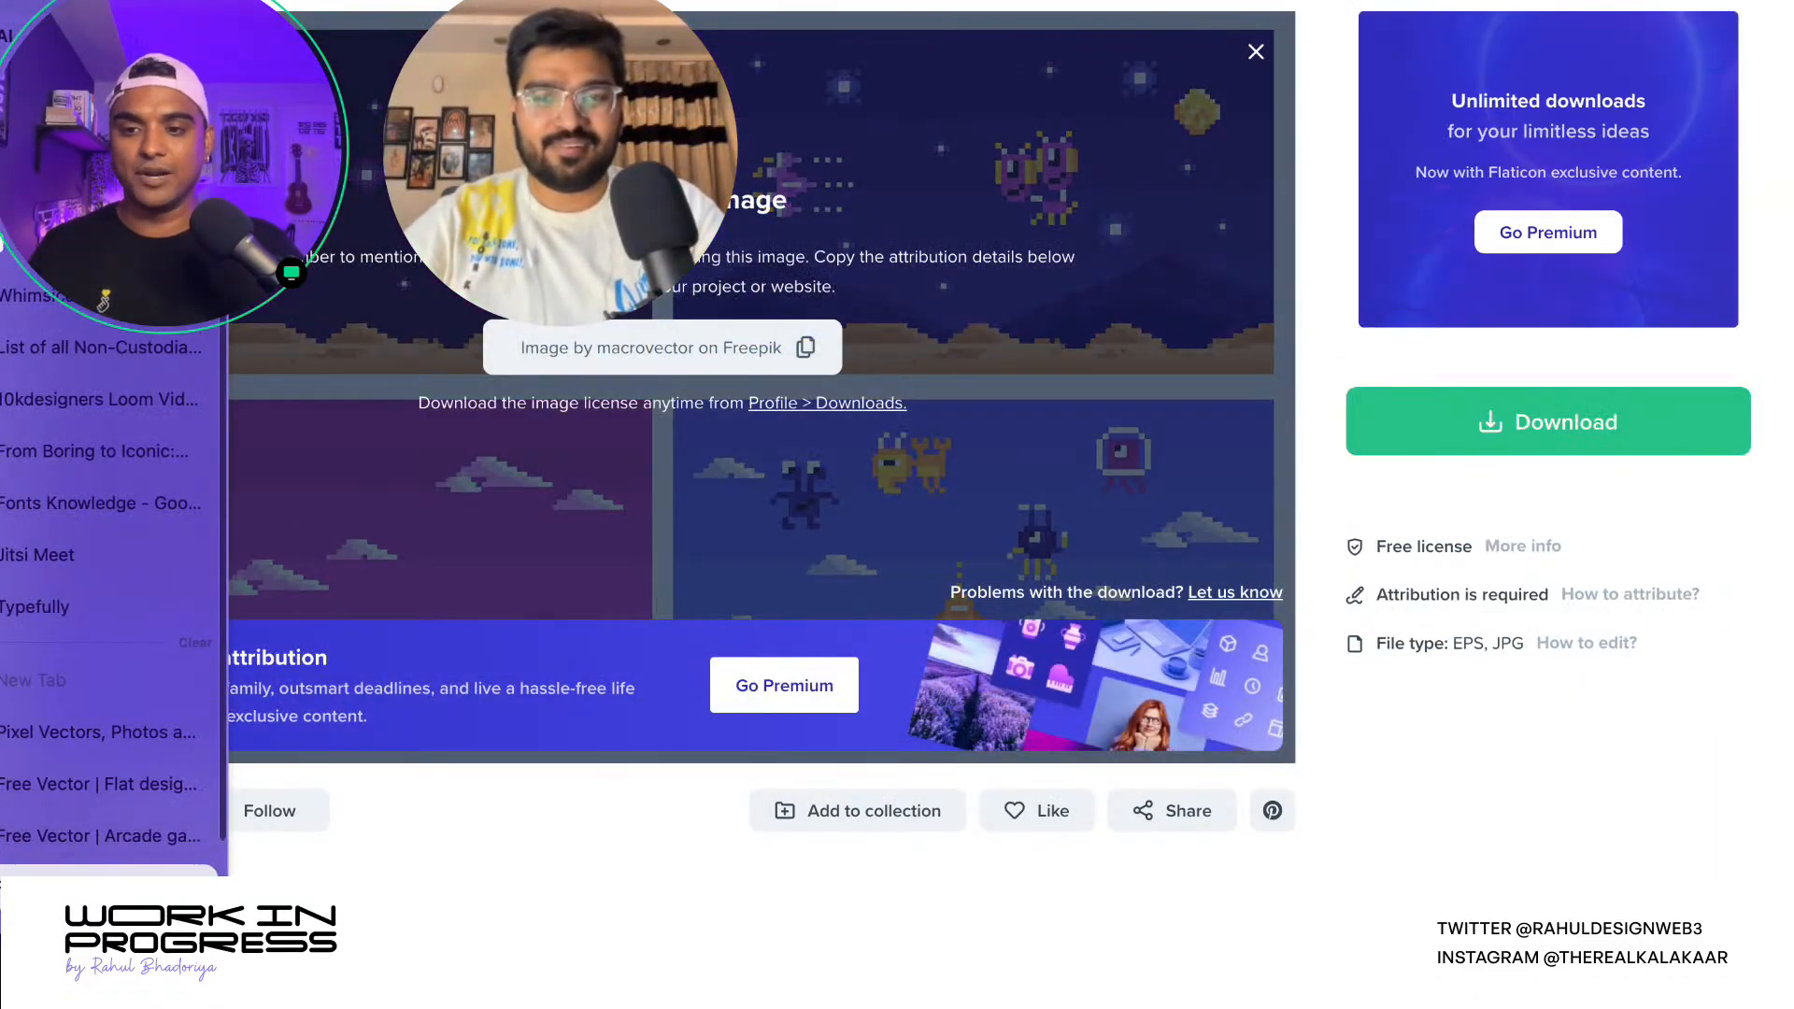
left_click(195, 883)
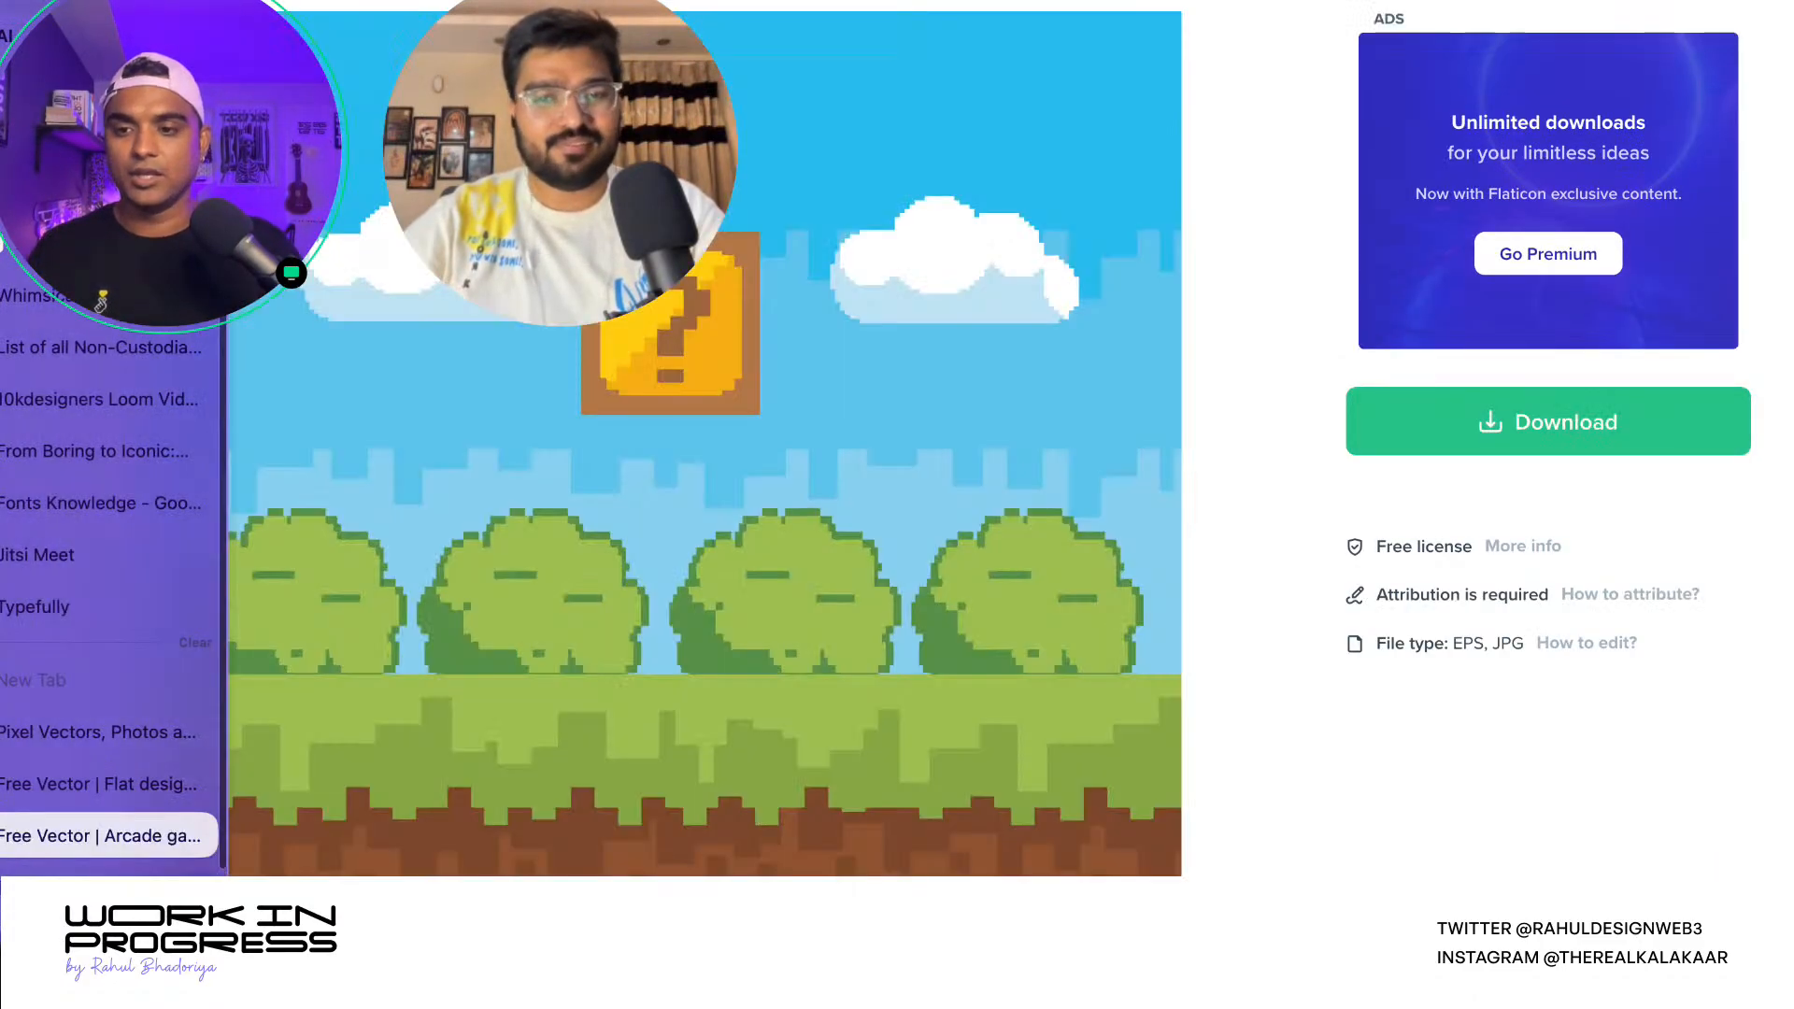
left_click(194, 837)
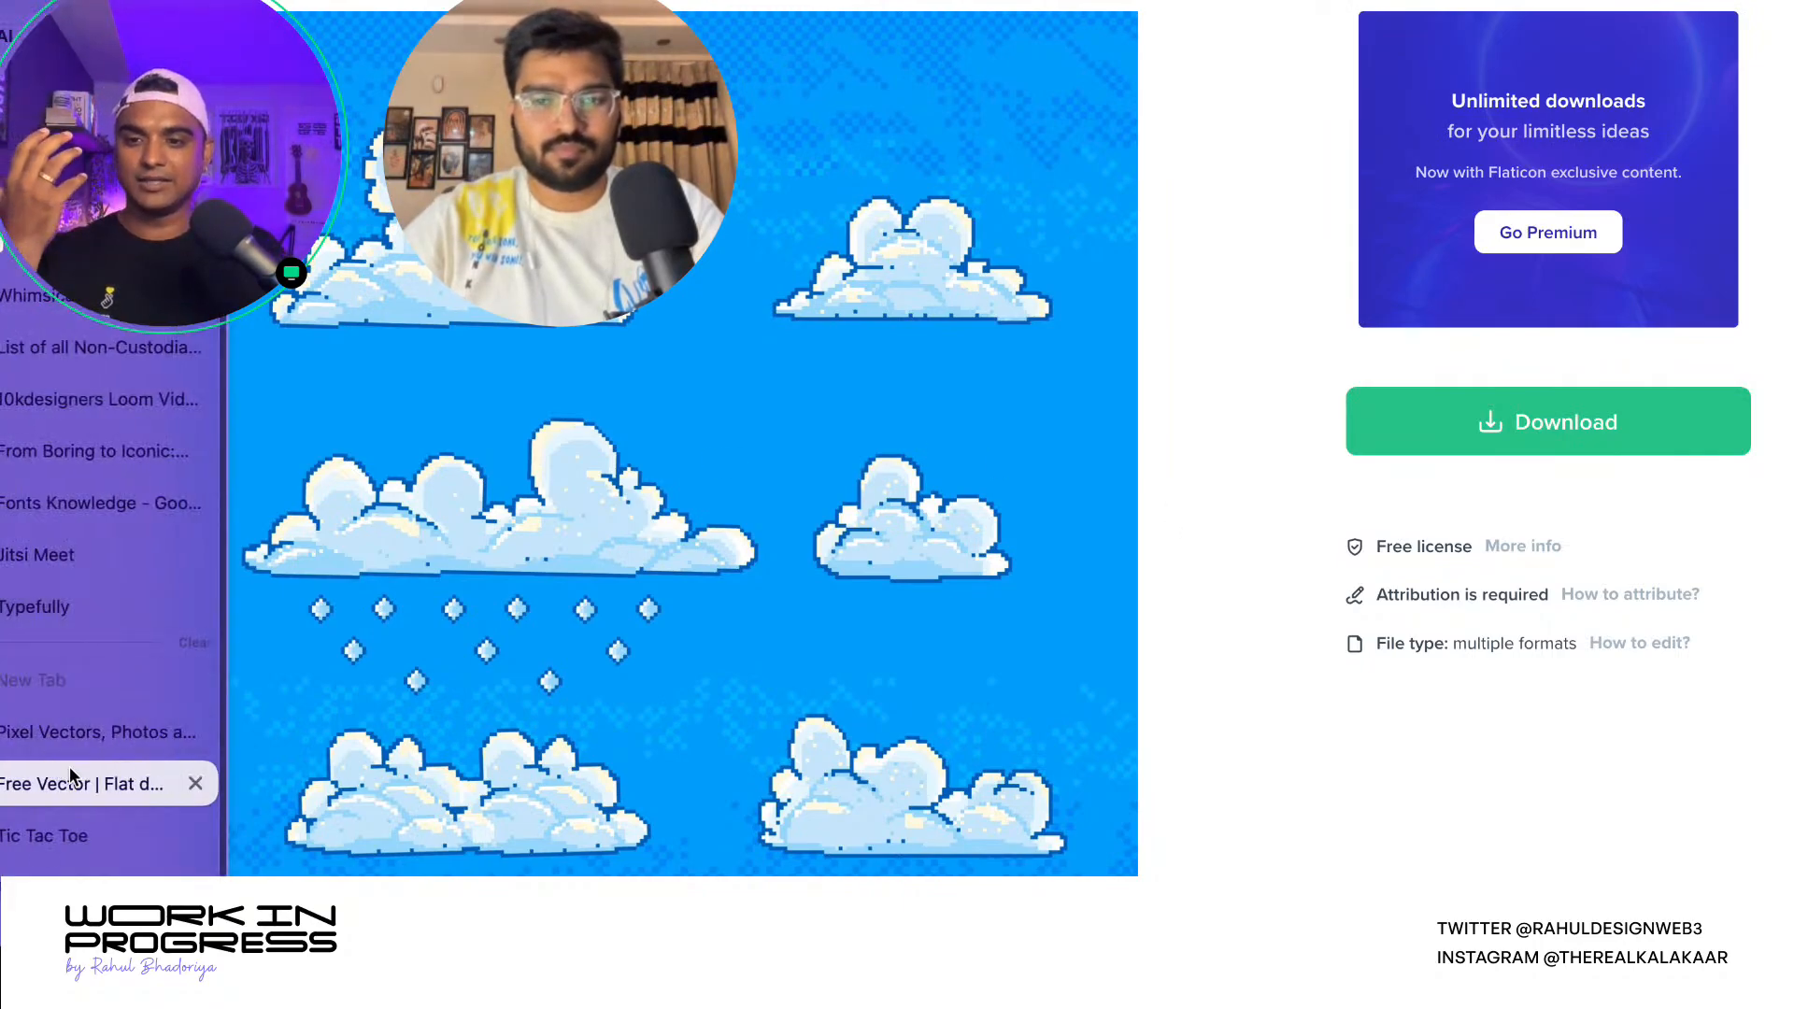
- Download the pixel-art clouds vector under the free license and return to the pixel vector results
left_click(1404, 425)
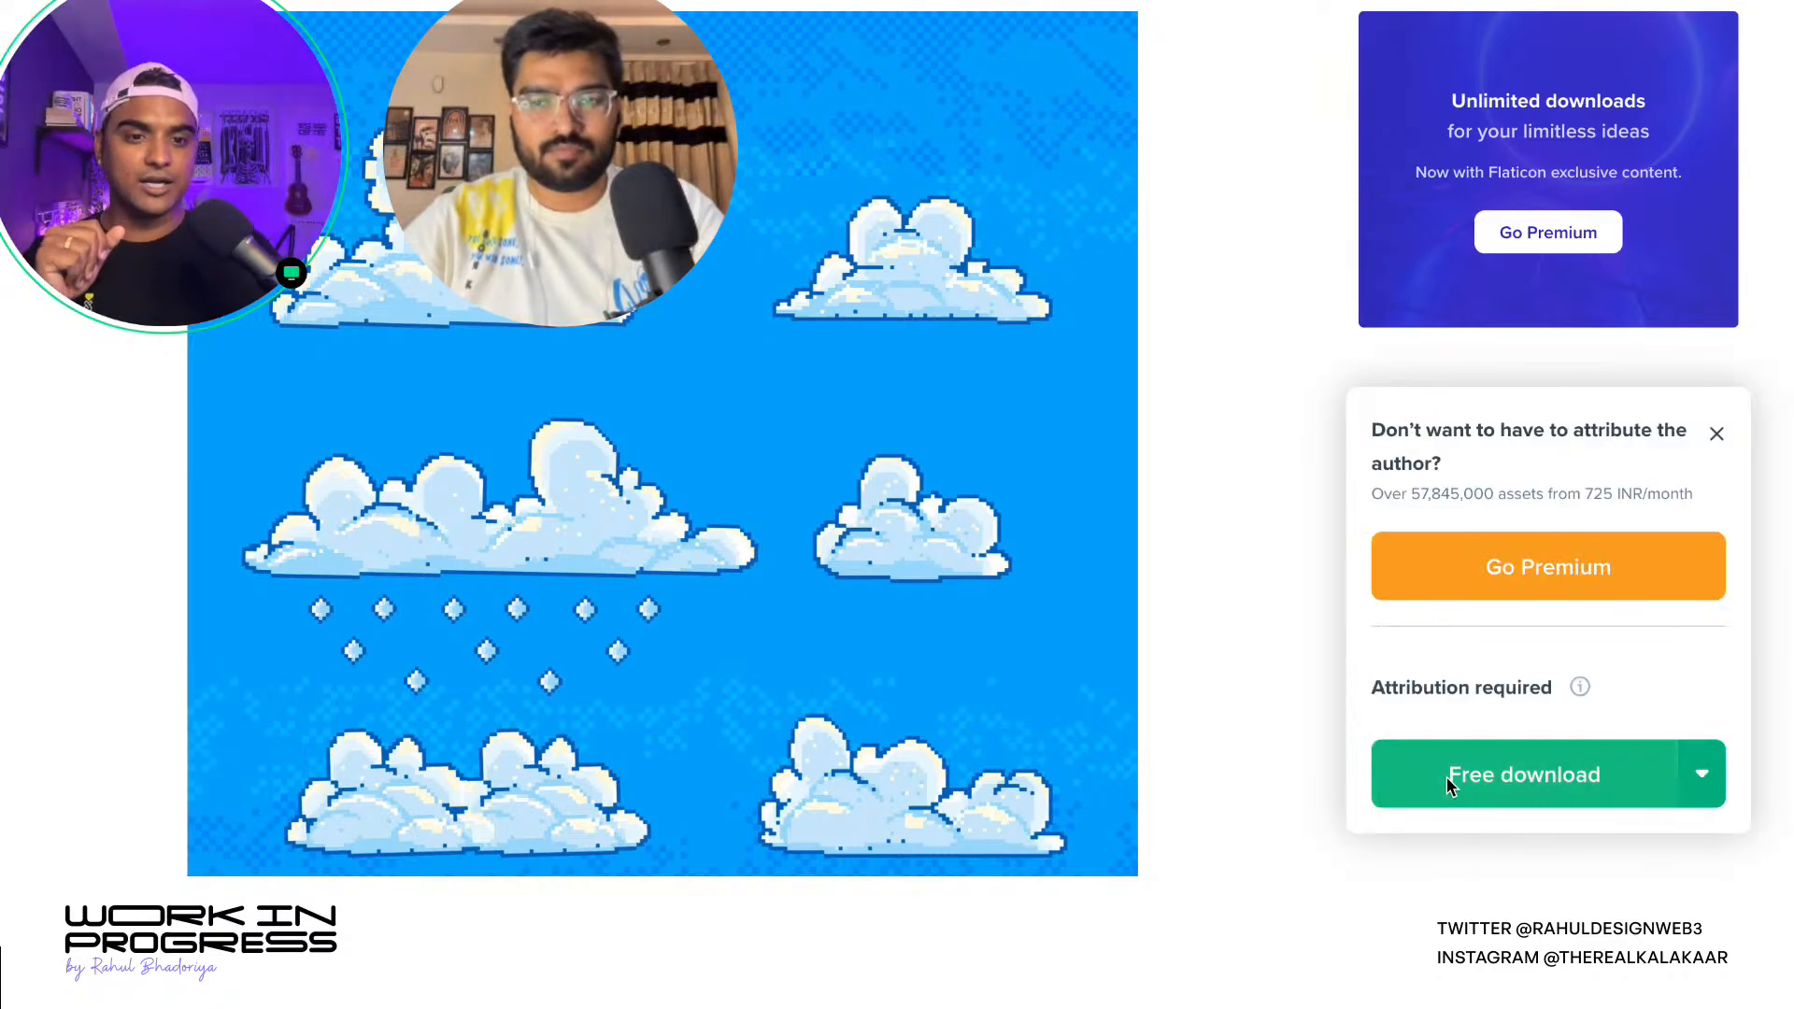
left_click(1381, 778)
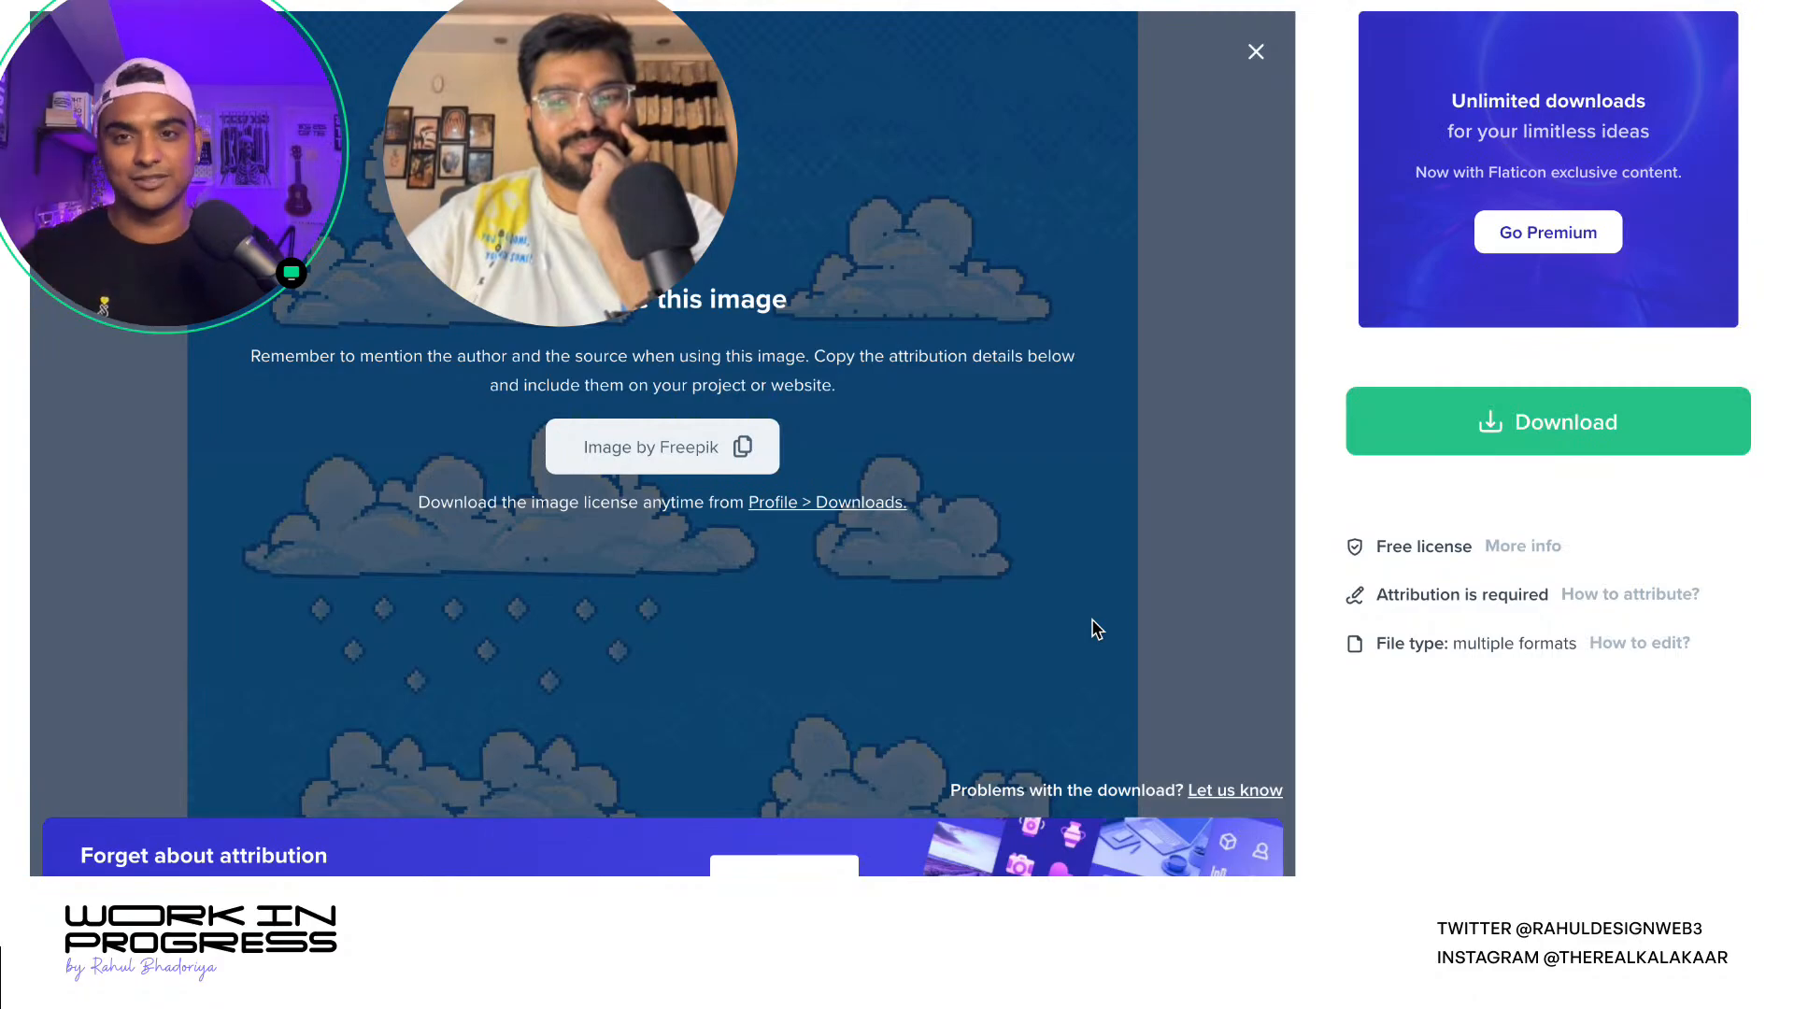
mouse_move(9, 721)
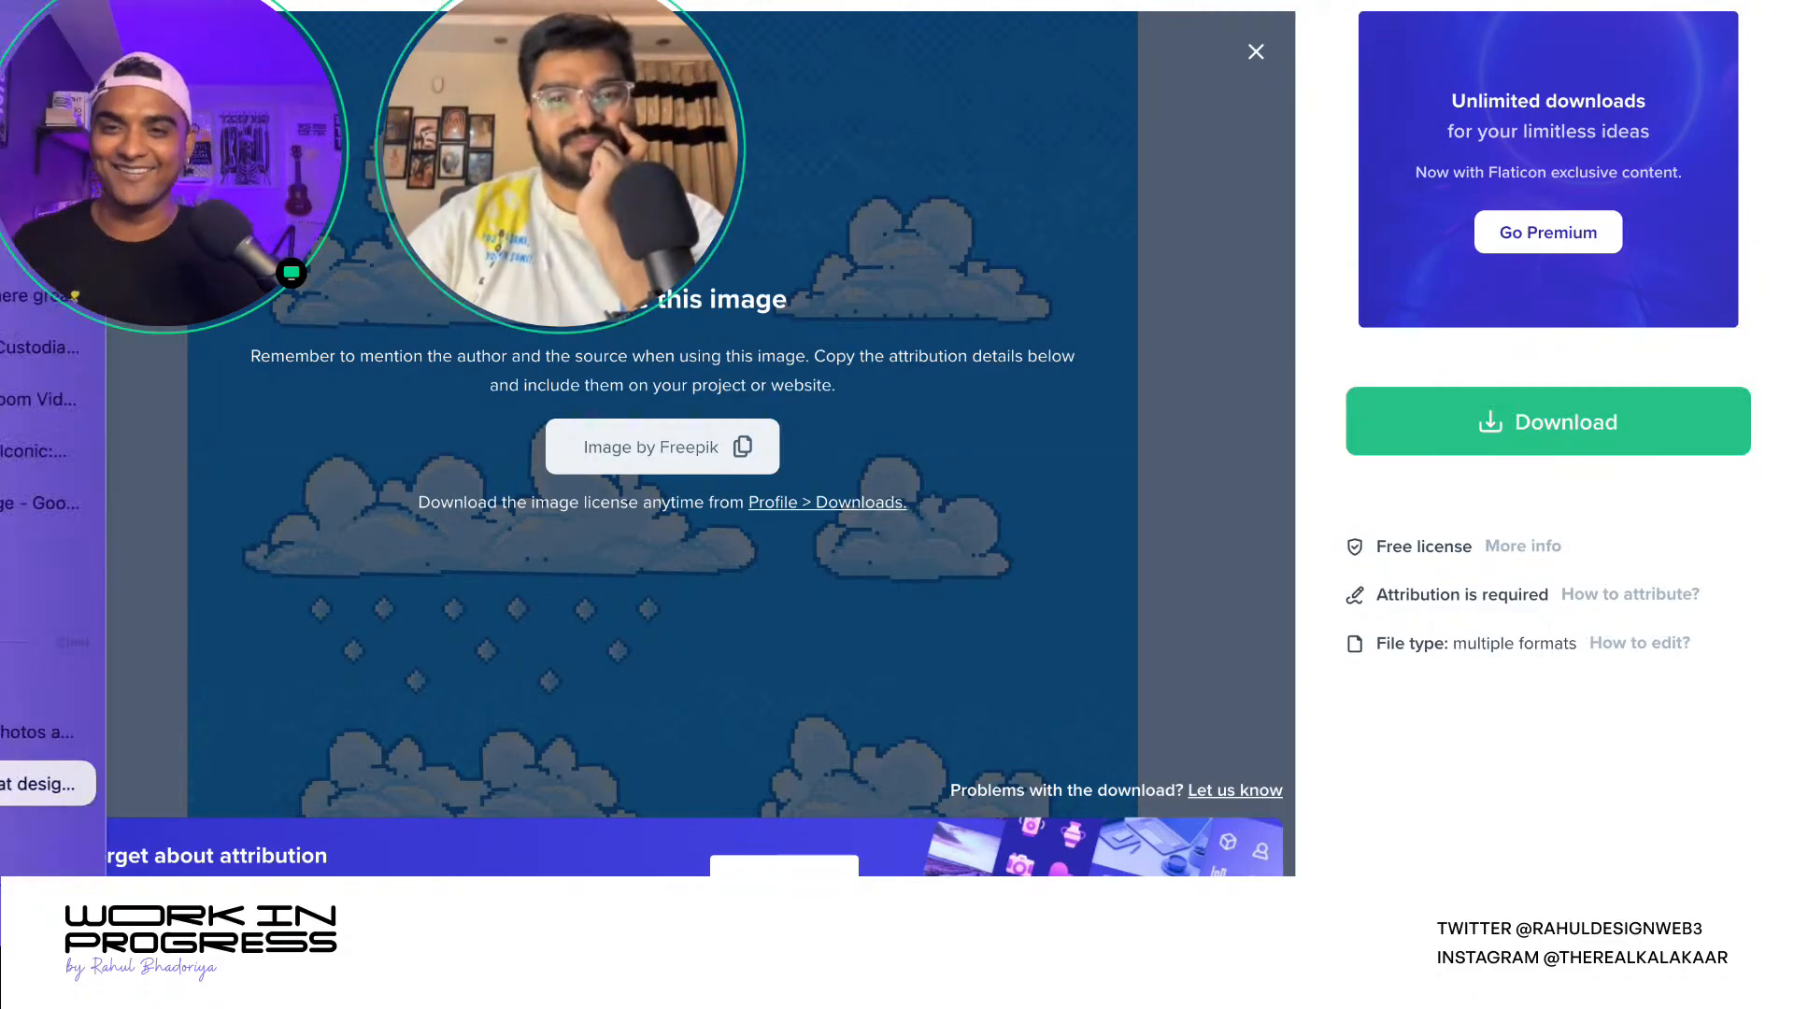
left_click(86, 734)
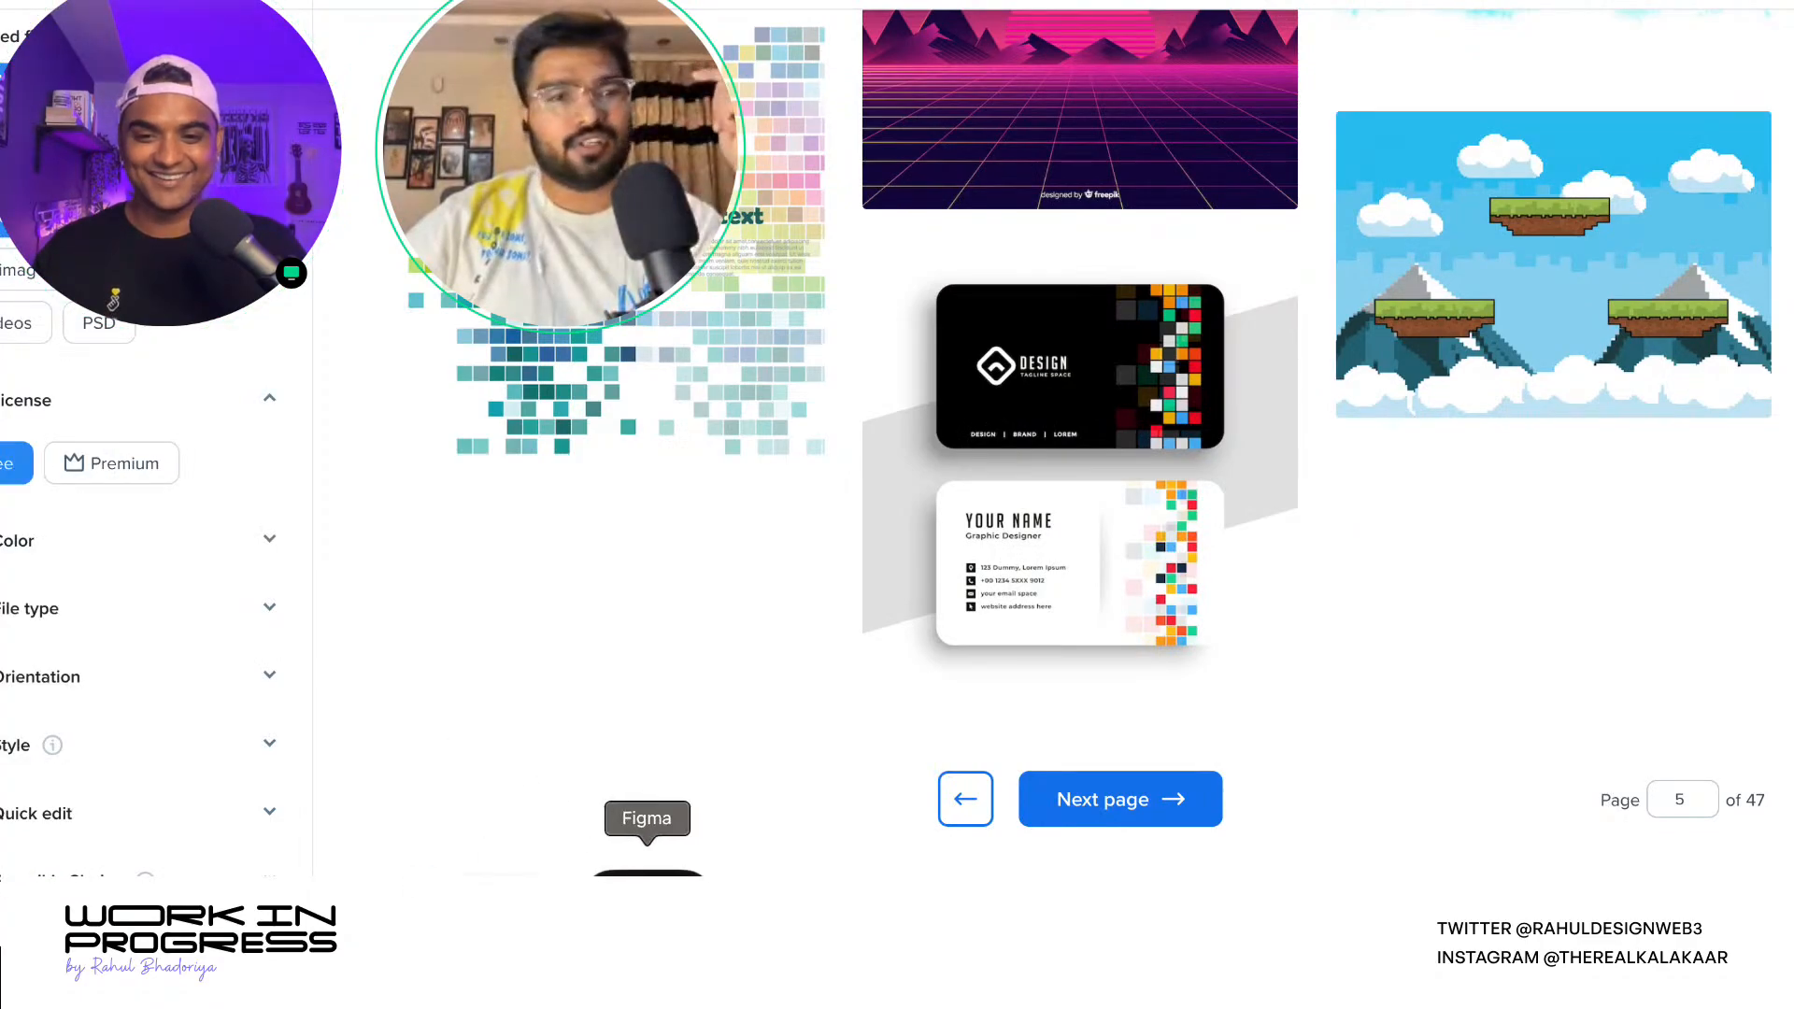
- Switch to Figma and look over the canvas around the Example prototype and empty iPhone 11 Pro frames
left_click(640, 867)
scroll(1065, 351, "down", 5)
scroll(1077, 389, "up", 5)
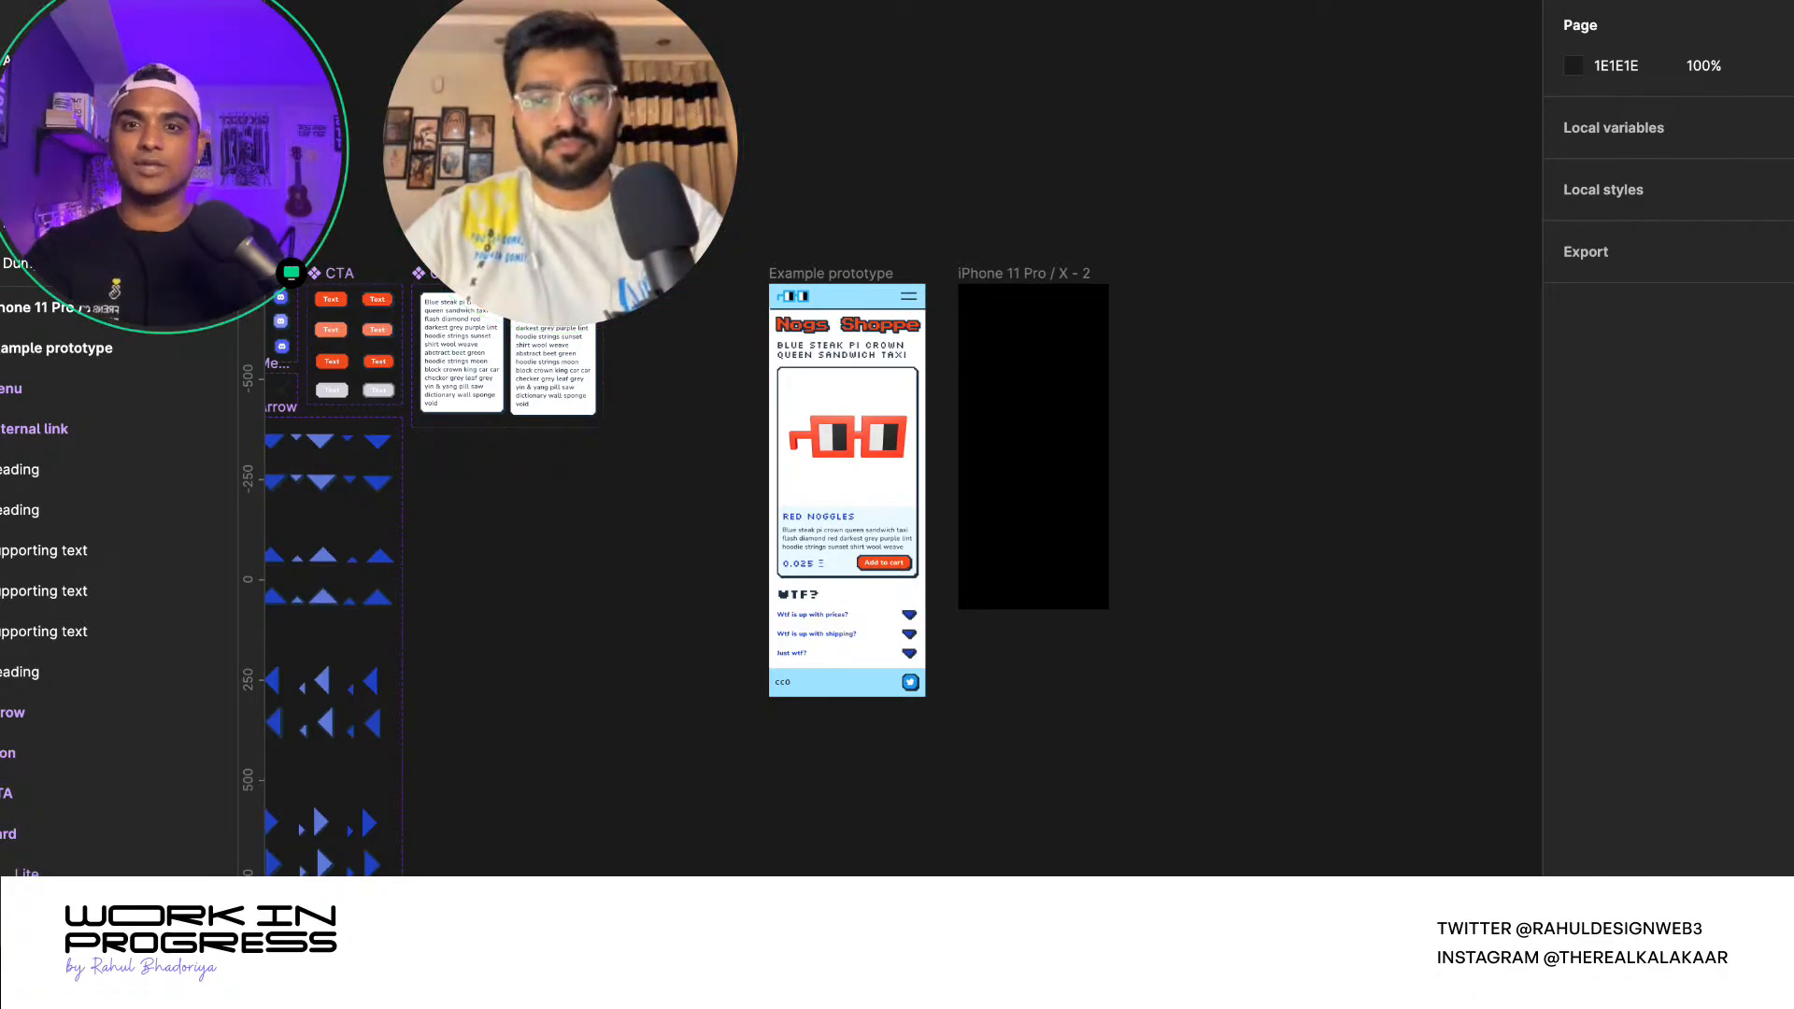
- Switch to Illustrator and select all four scenes of the arcade space-game artwork
key("super+Tab")
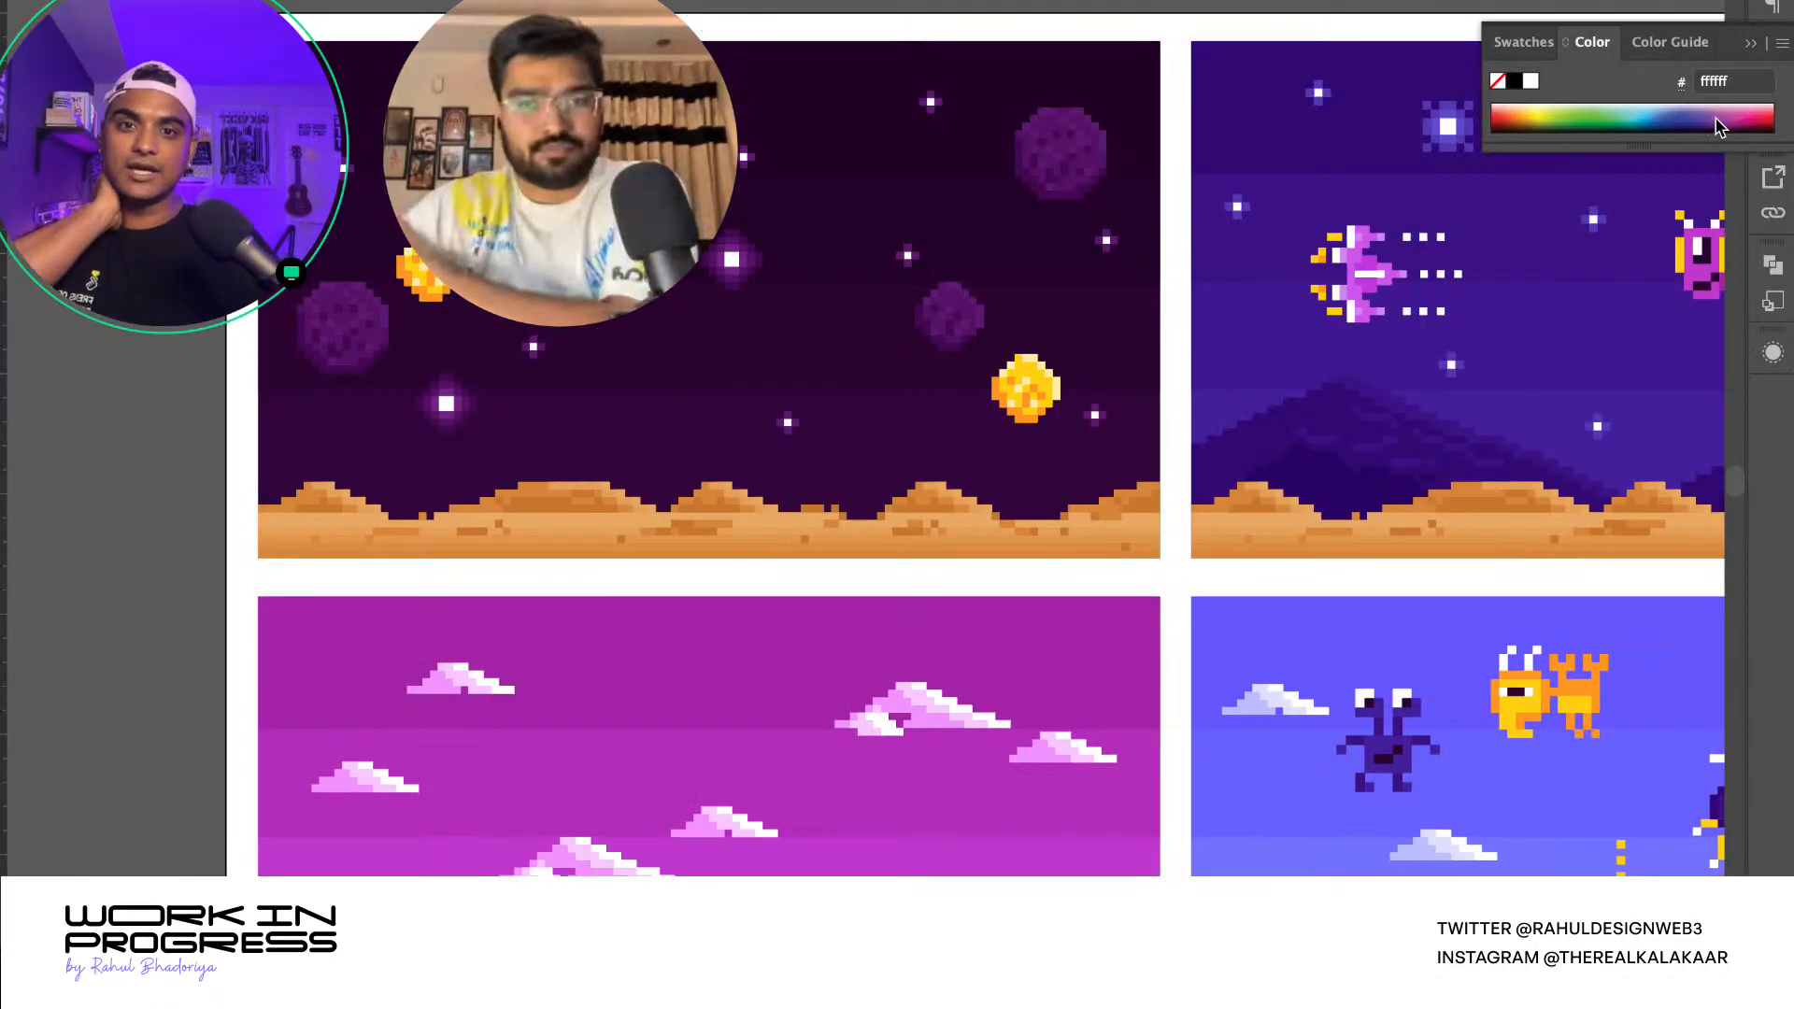
left_click(1084, 393)
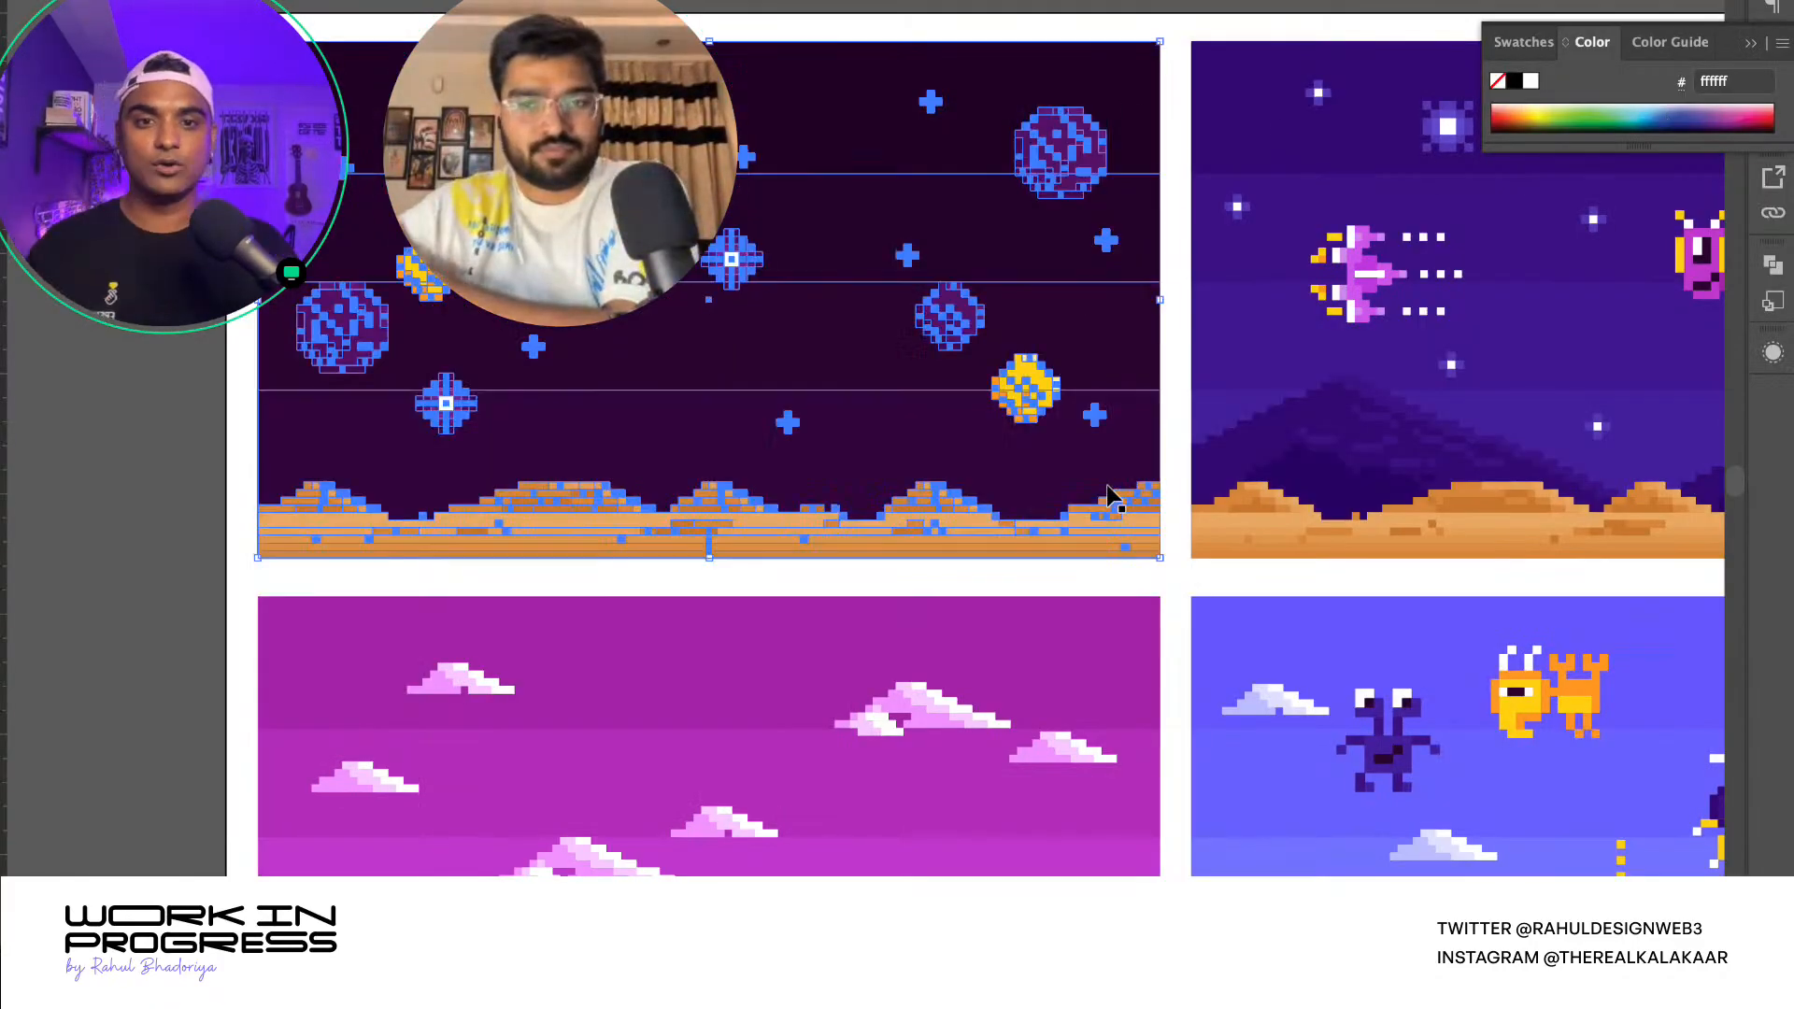
scroll(1073, 491, "down", 3)
scroll(1072, 491, "down", 2)
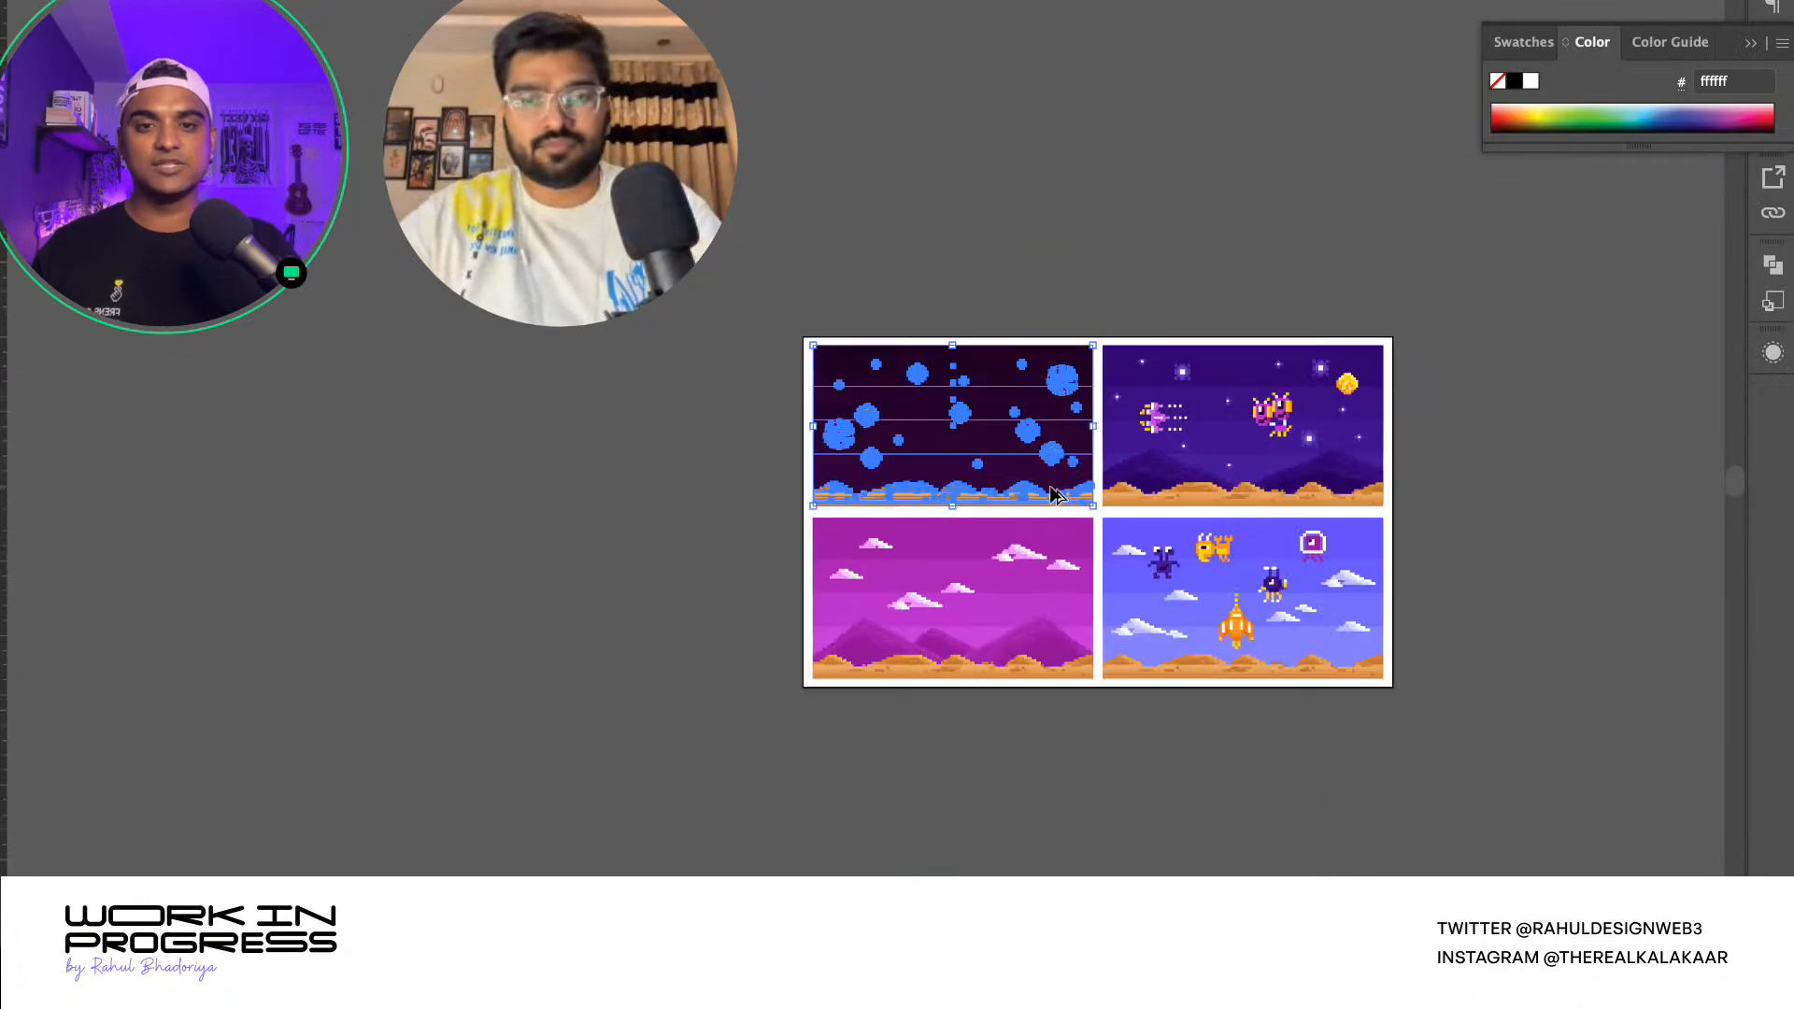
left_click(968, 303)
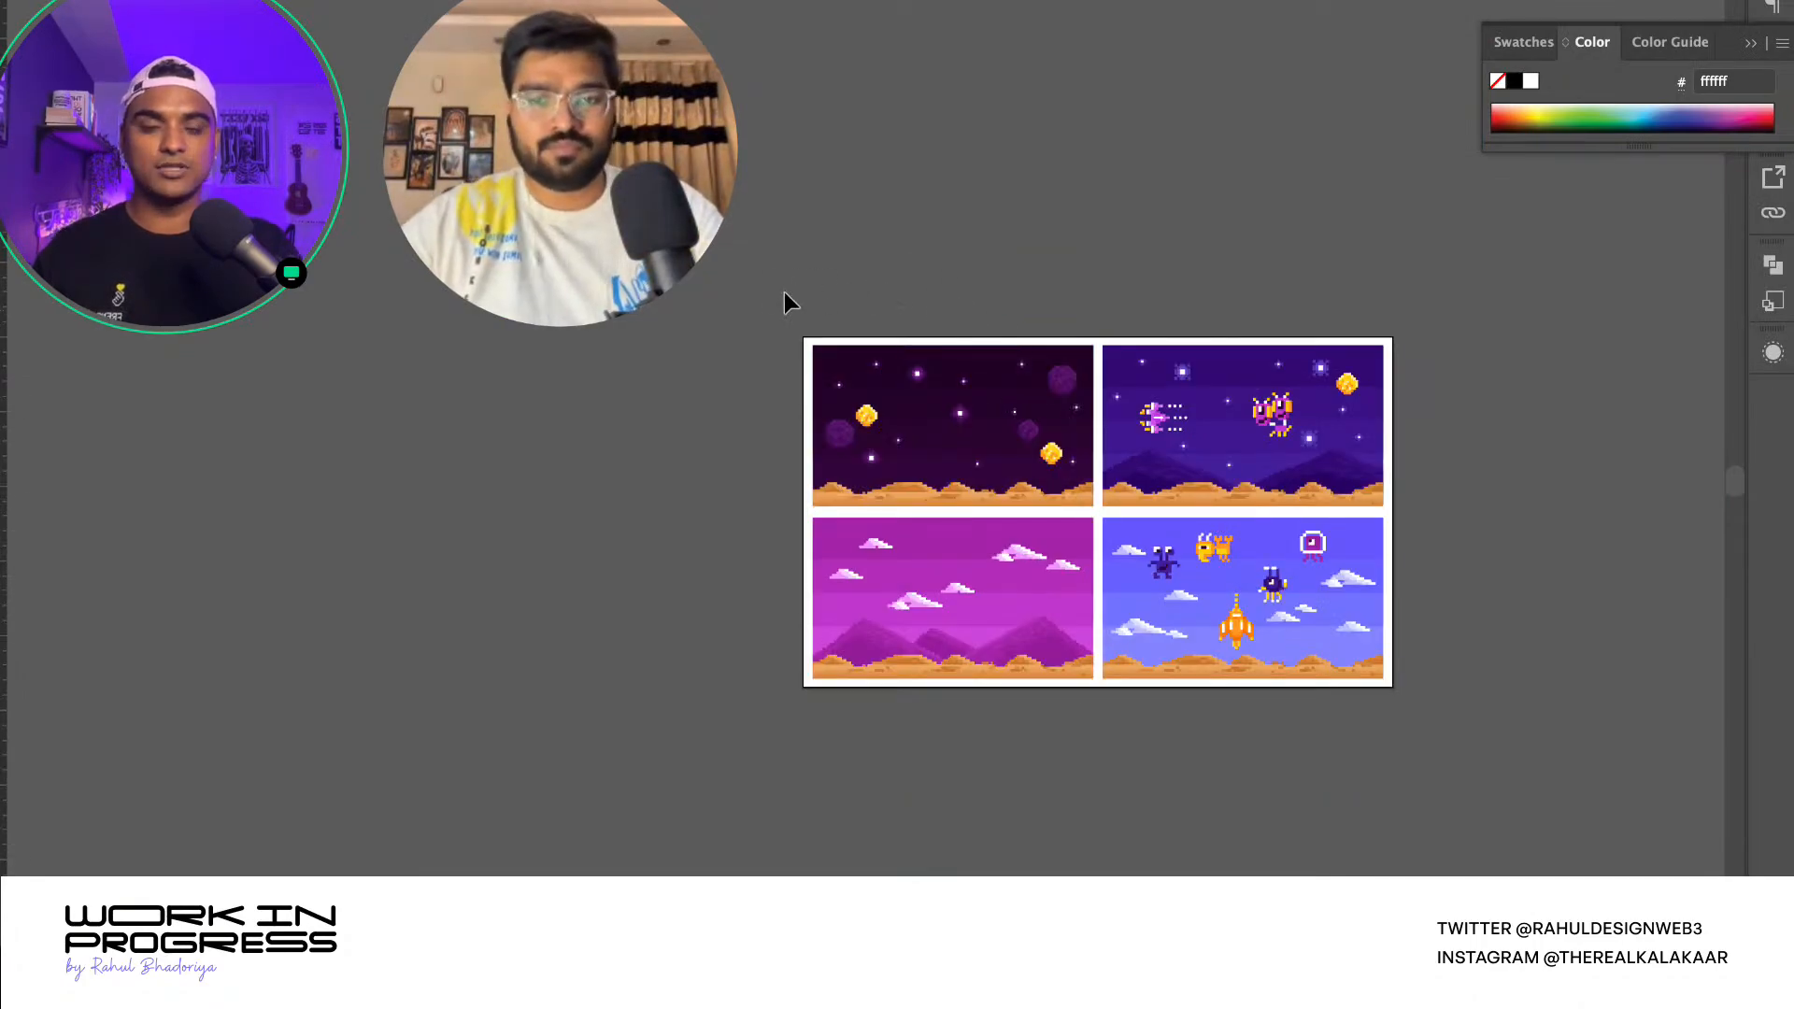
left_click_drag(1405, 725, 1405, 723)
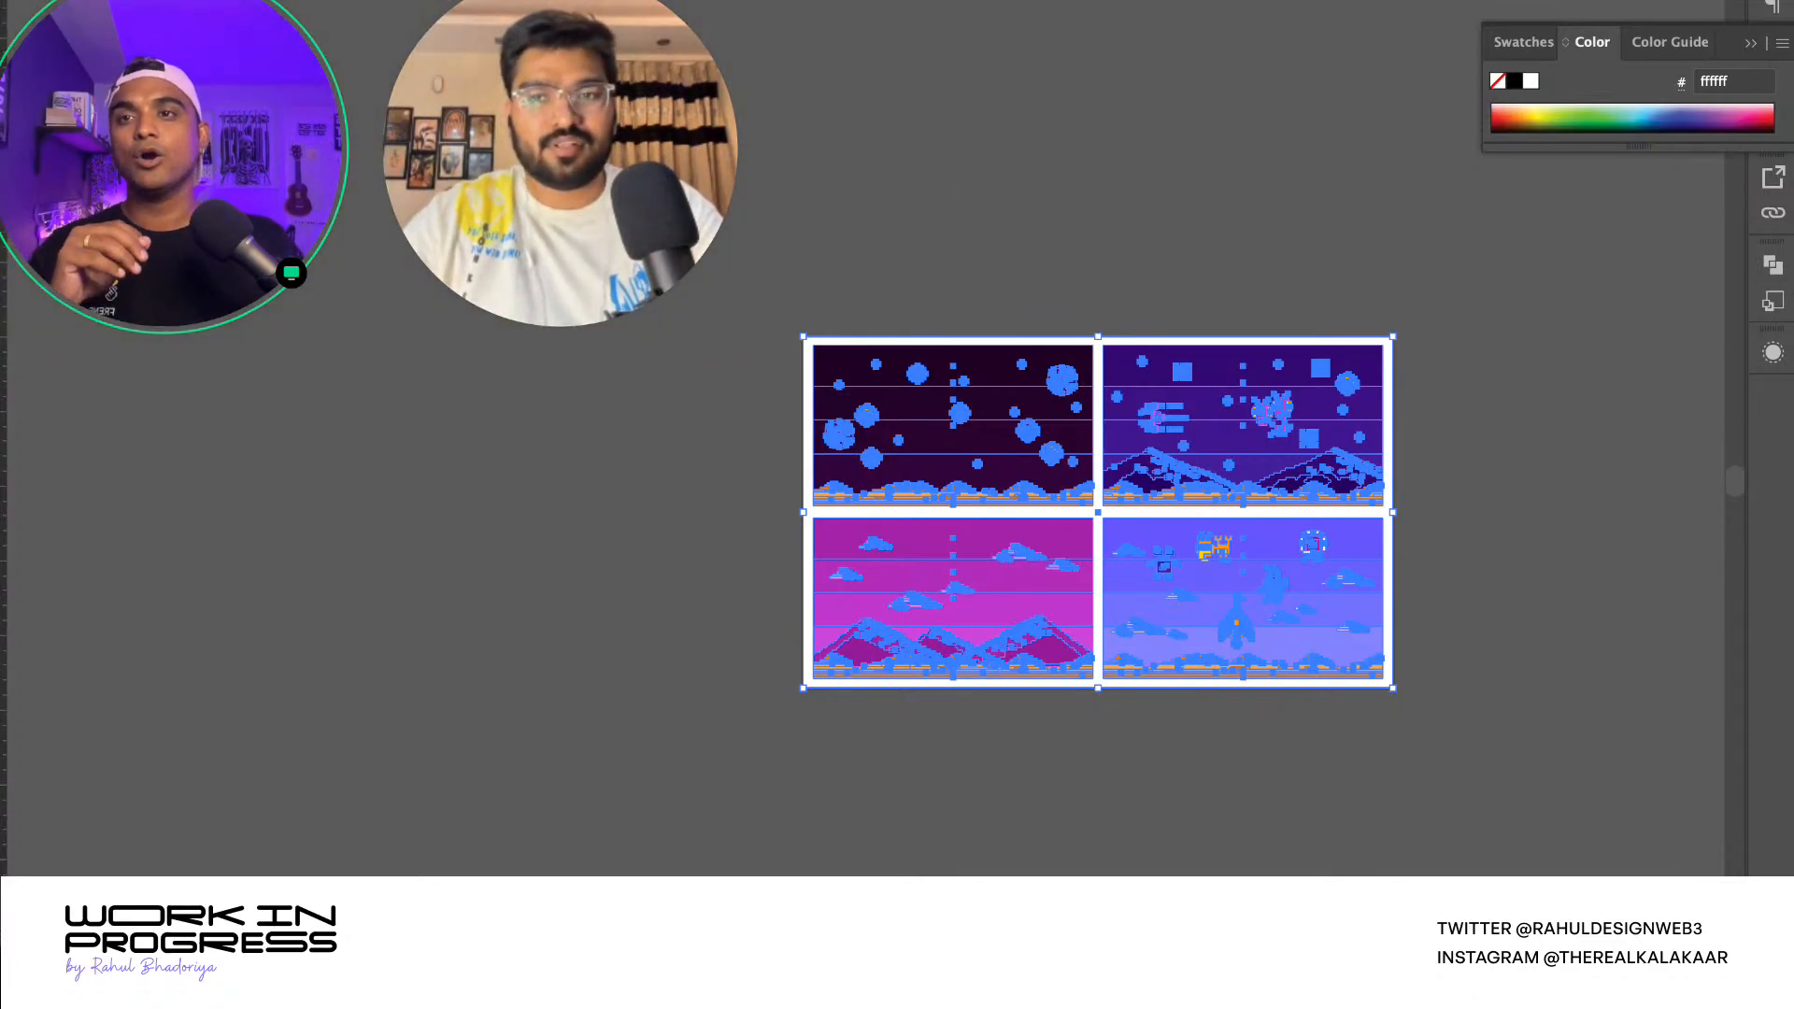
left_click(122, 0)
mouse_move(226, 394)
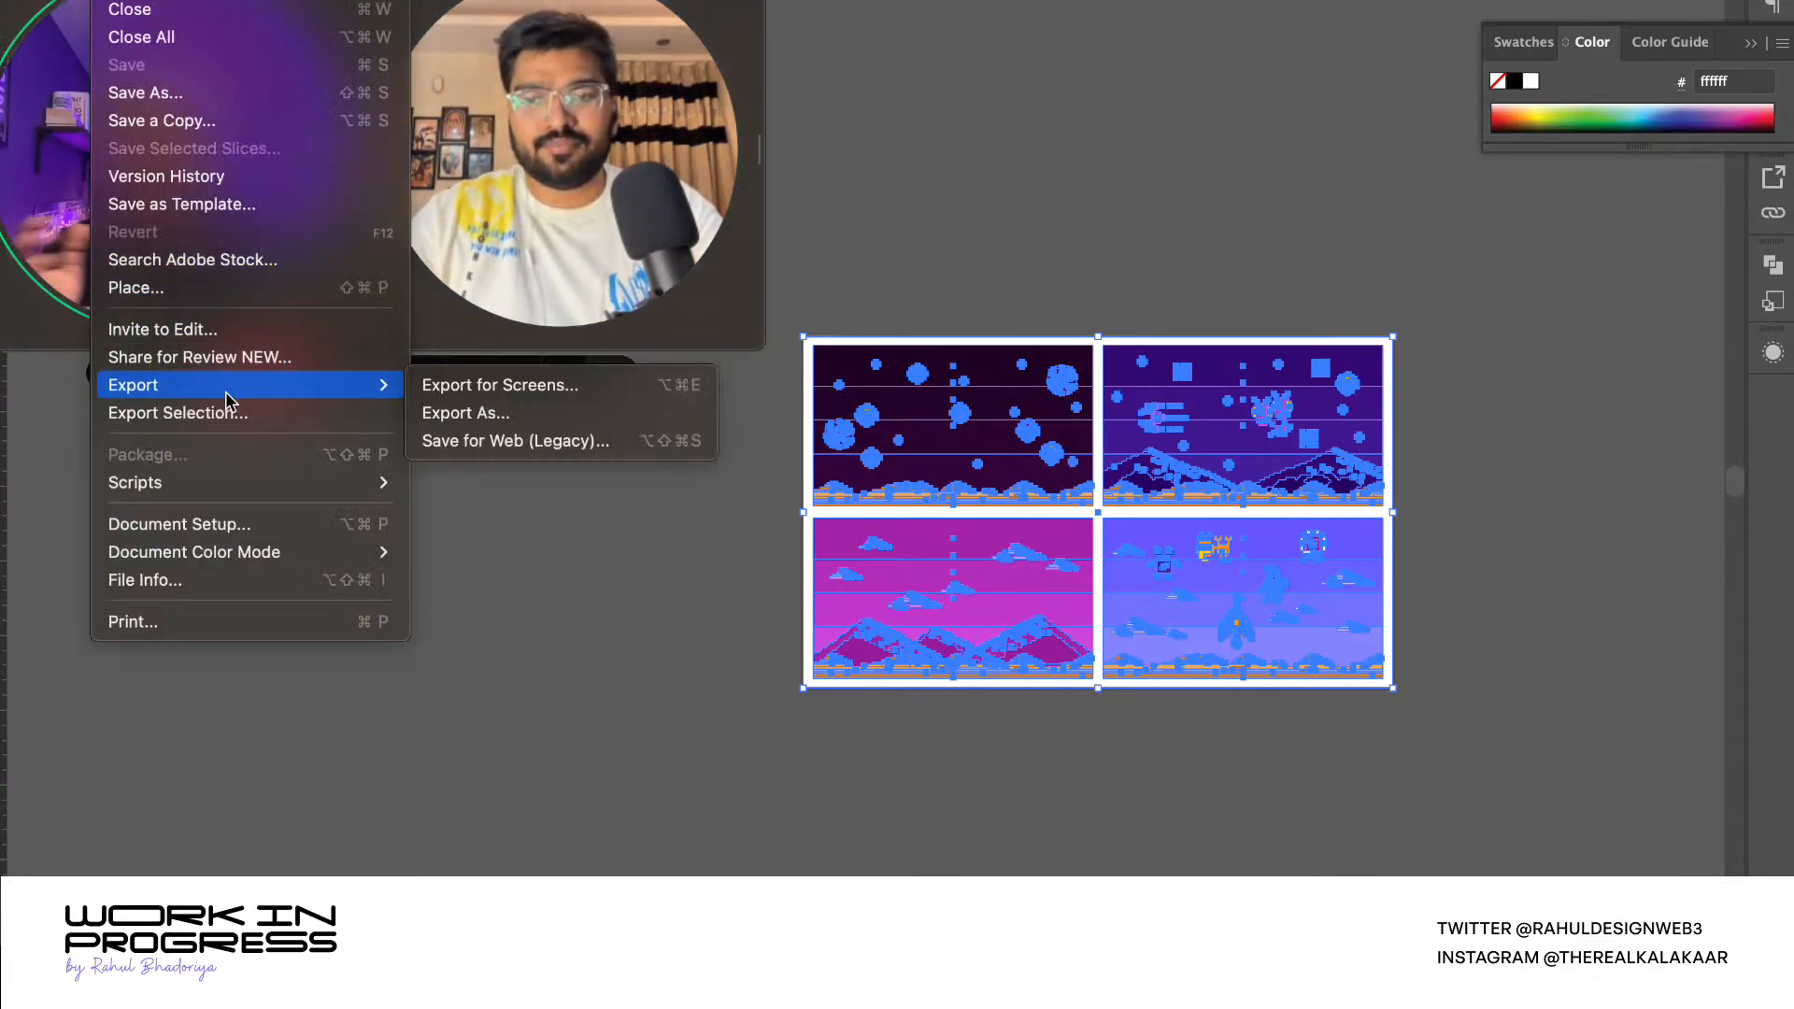
left_click(474, 414)
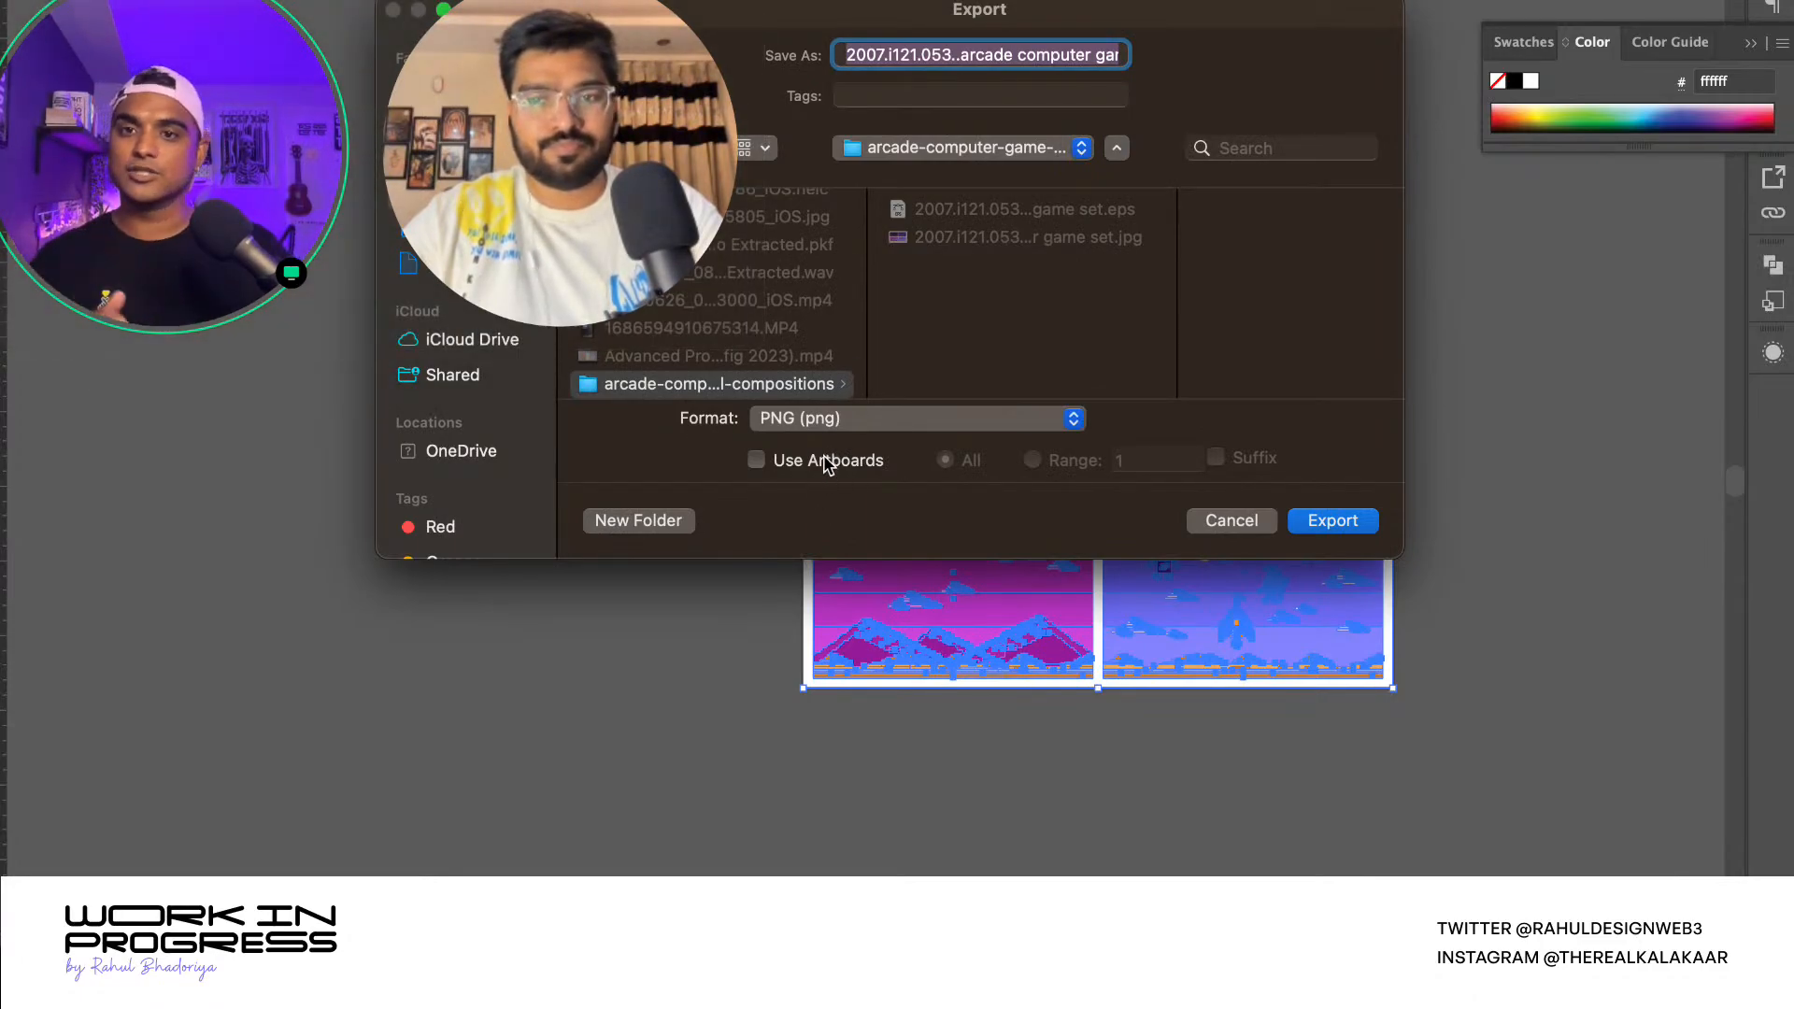
left_click(1194, 520)
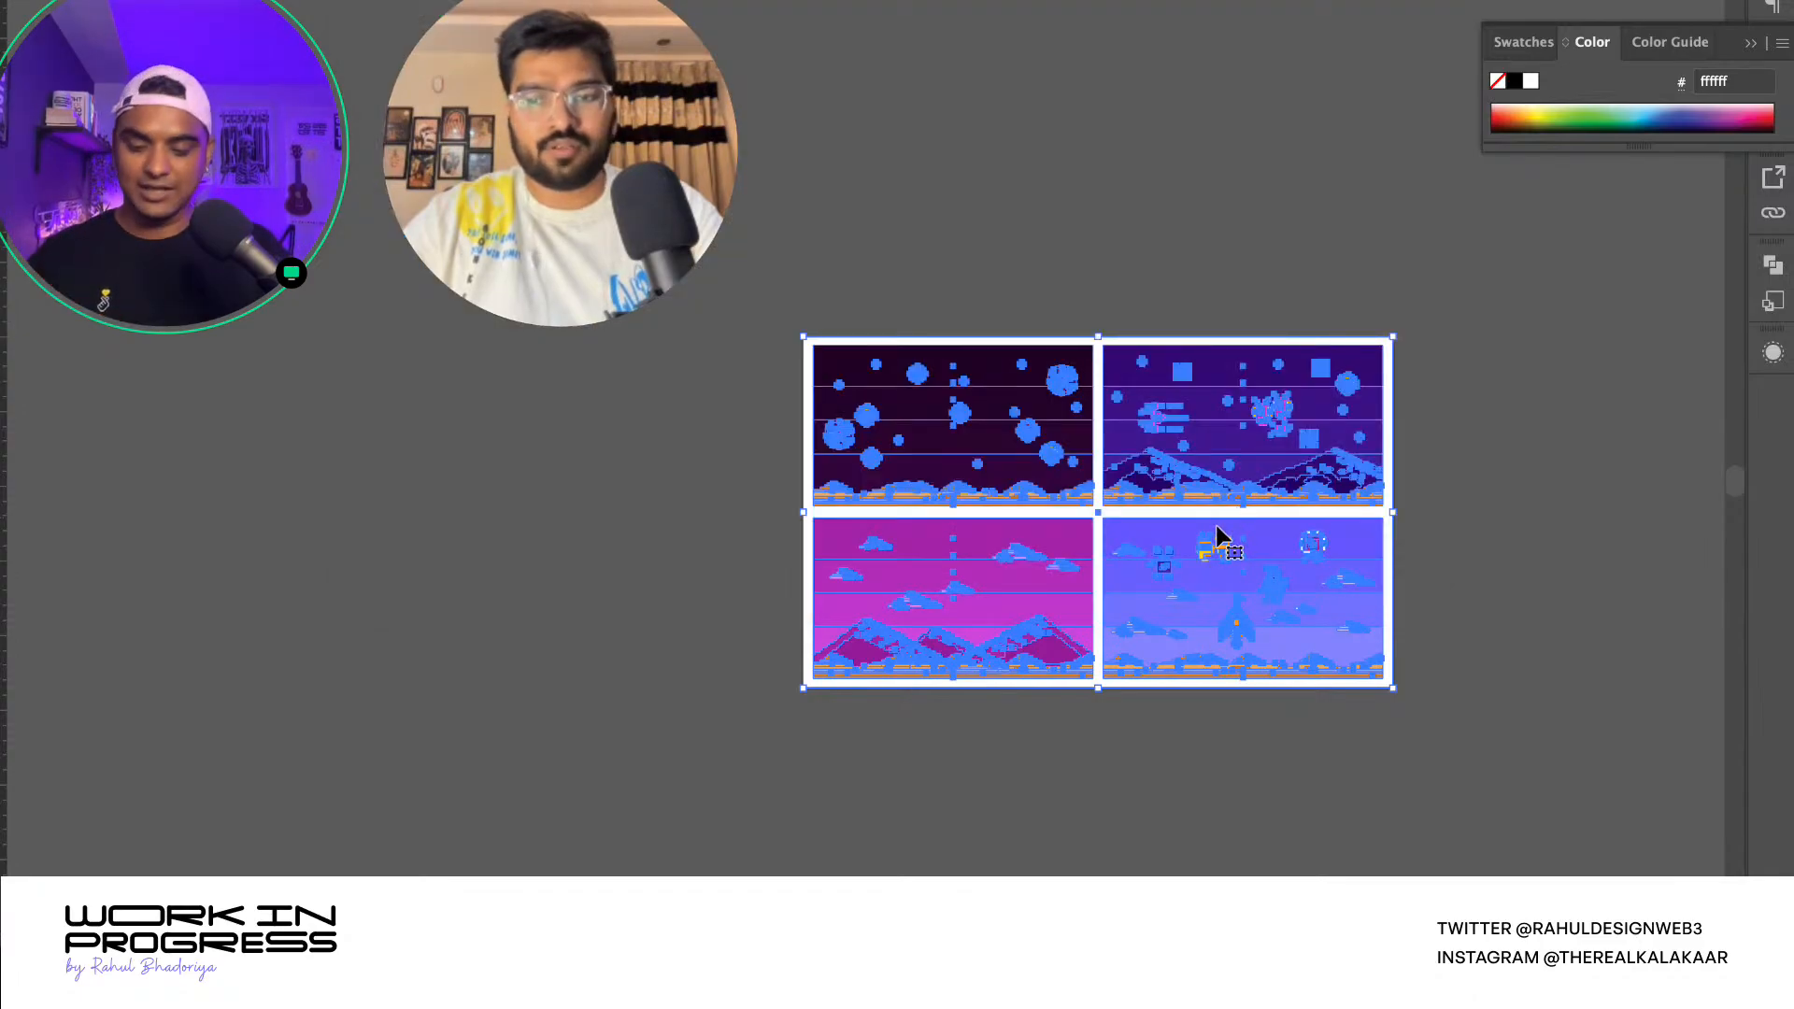
- Copy the selected arcade artwork into the Figma file and place it above the empty iPhone 11 Pro frame
key("v")
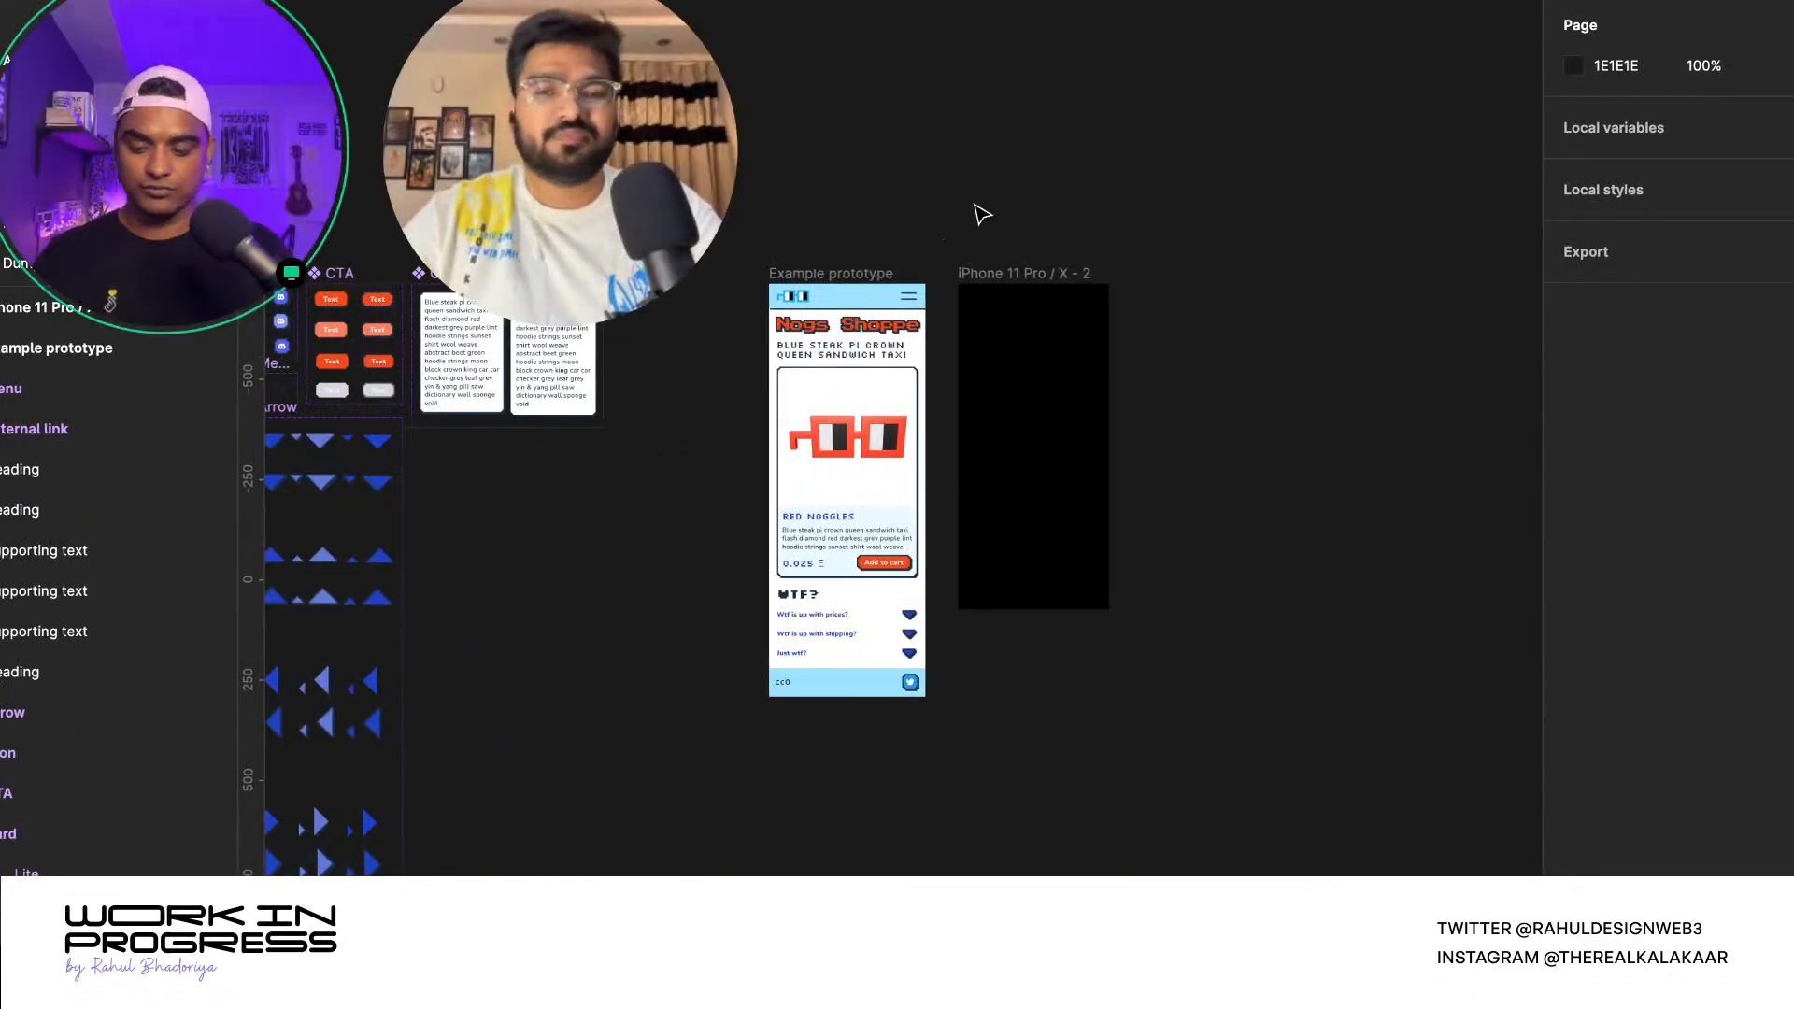
key("ctrl+v")
left_click_drag(922, 433, 1247, 103)
left_click(1336, 437)
scroll(1336, 458, "up", 2)
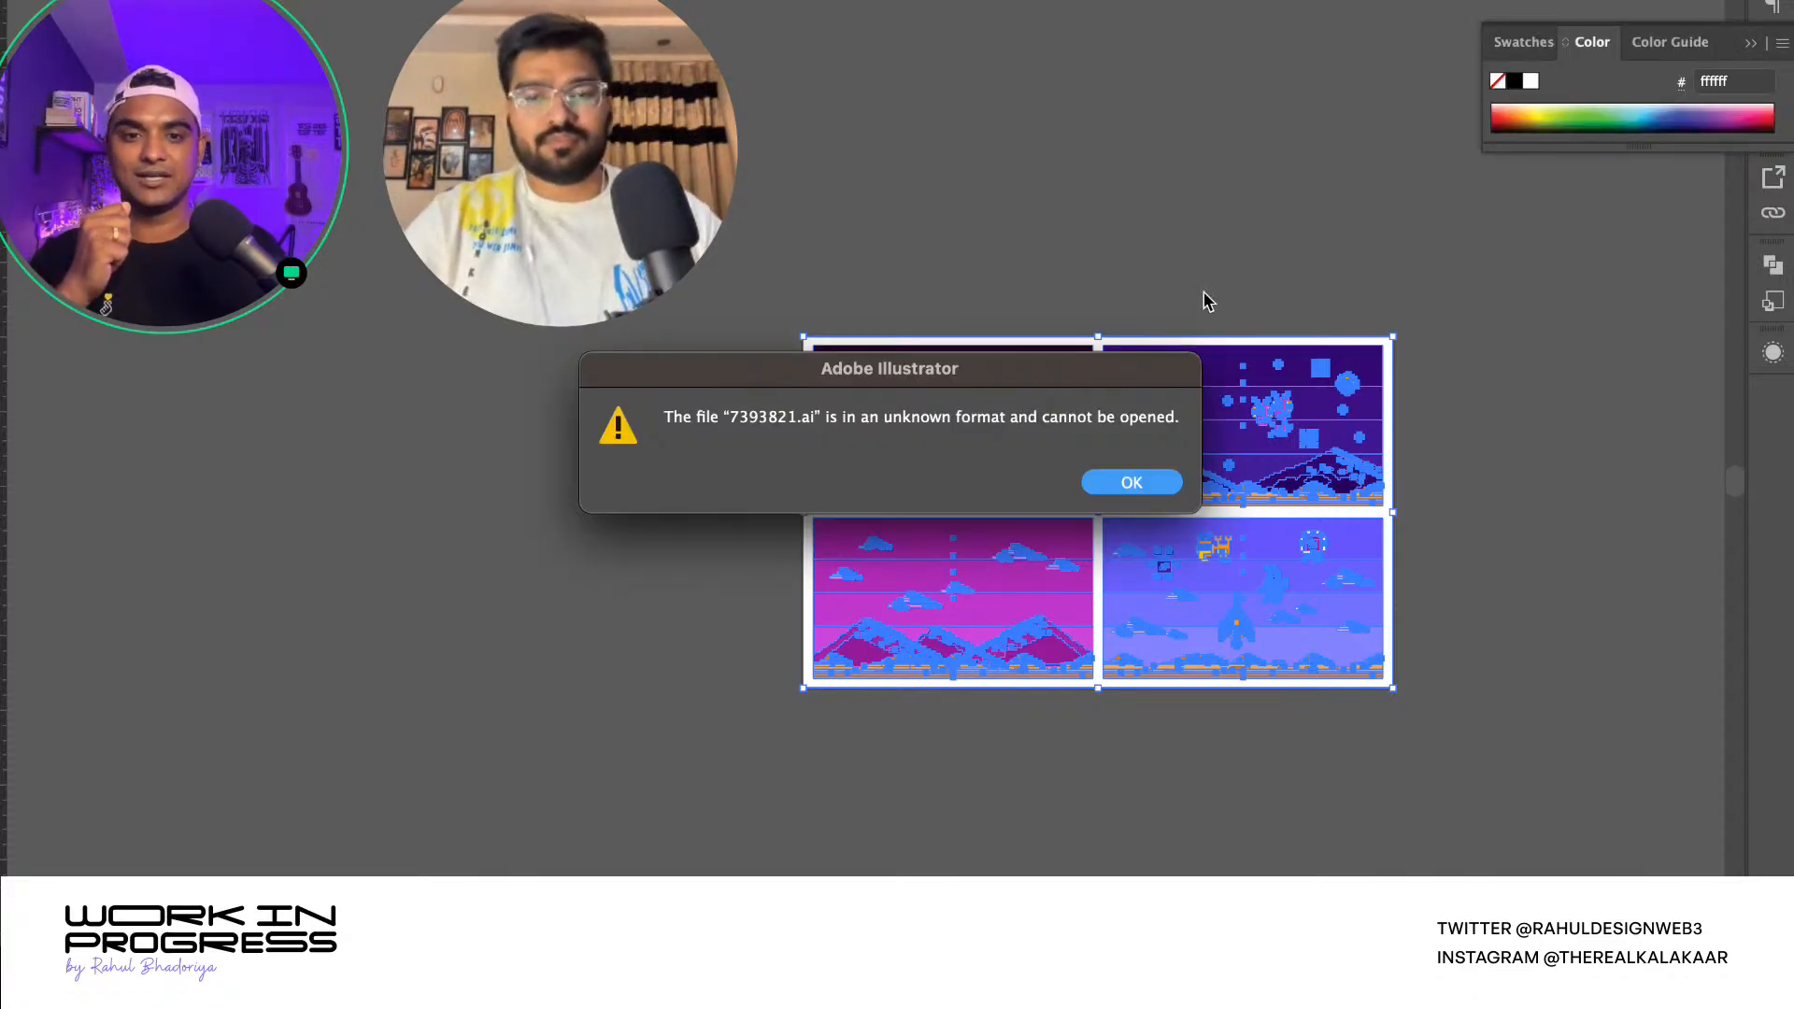
- Dismiss the file alerts for 7393821.ai and 7393822.eps in Illustrator and select the entire pixel cloud artwork
left_click(1155, 484)
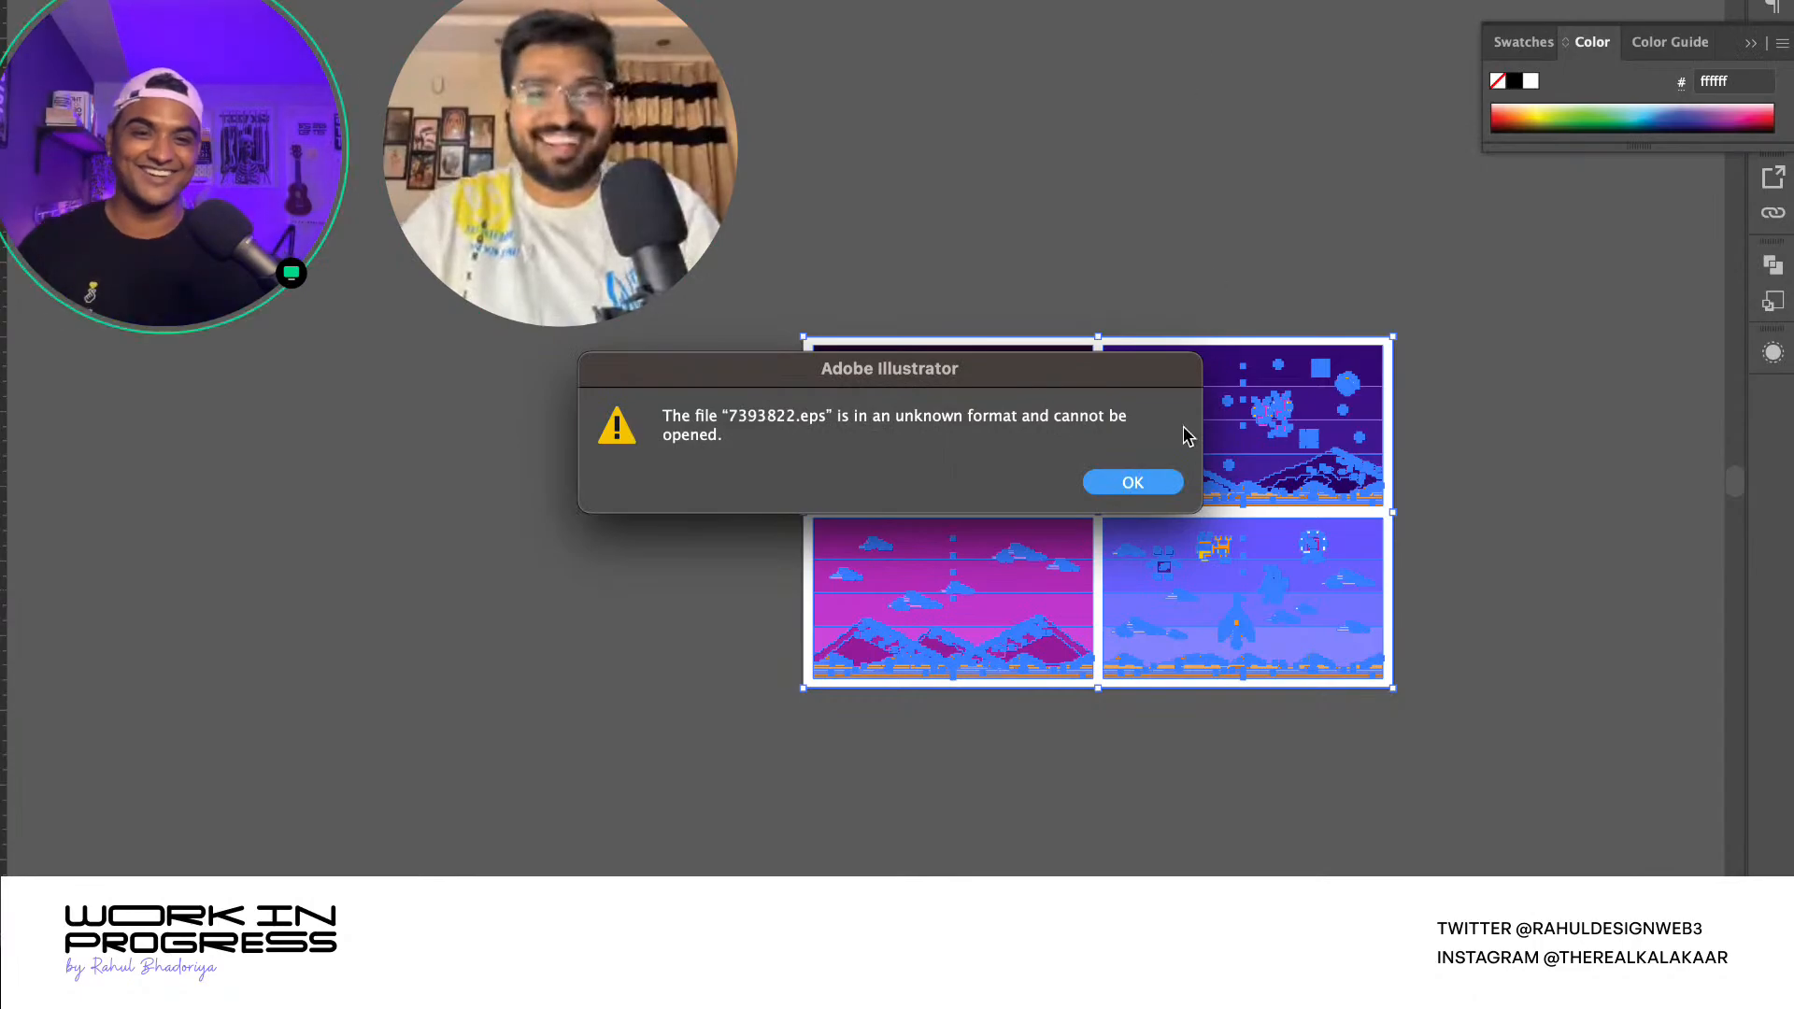
left_click(1121, 482)
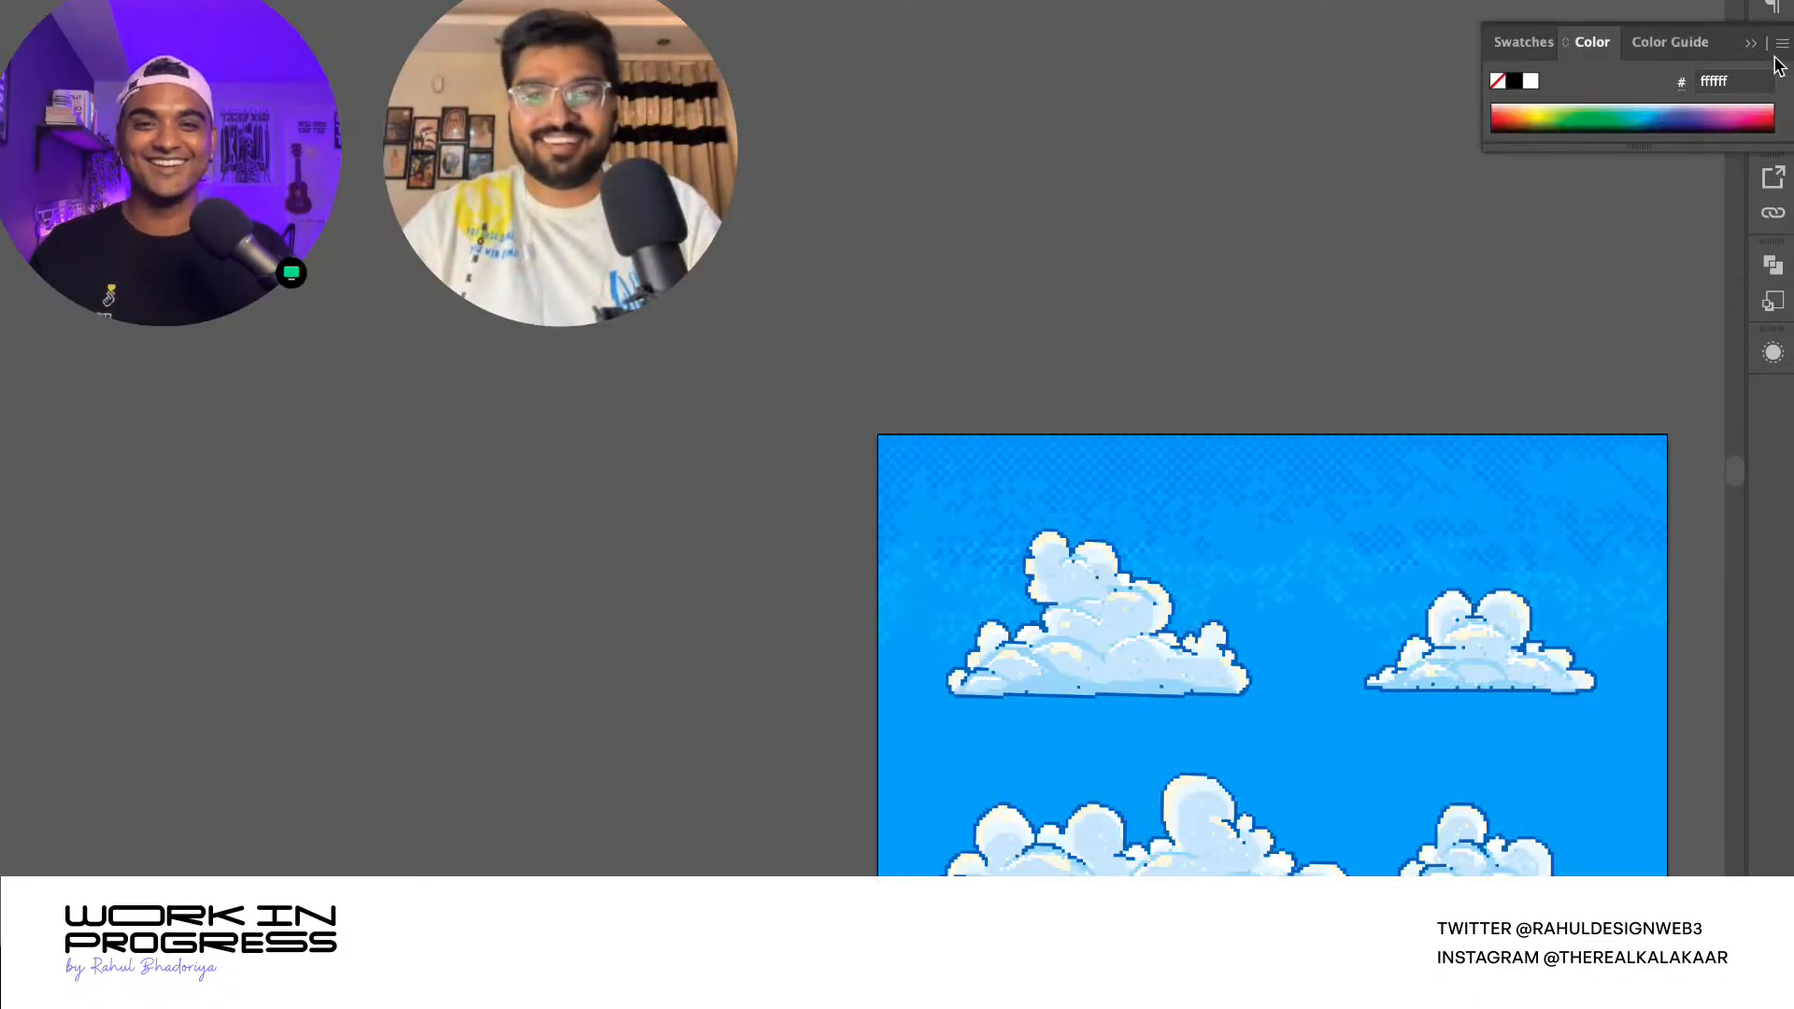
scroll(1072, 227, "down", 4)
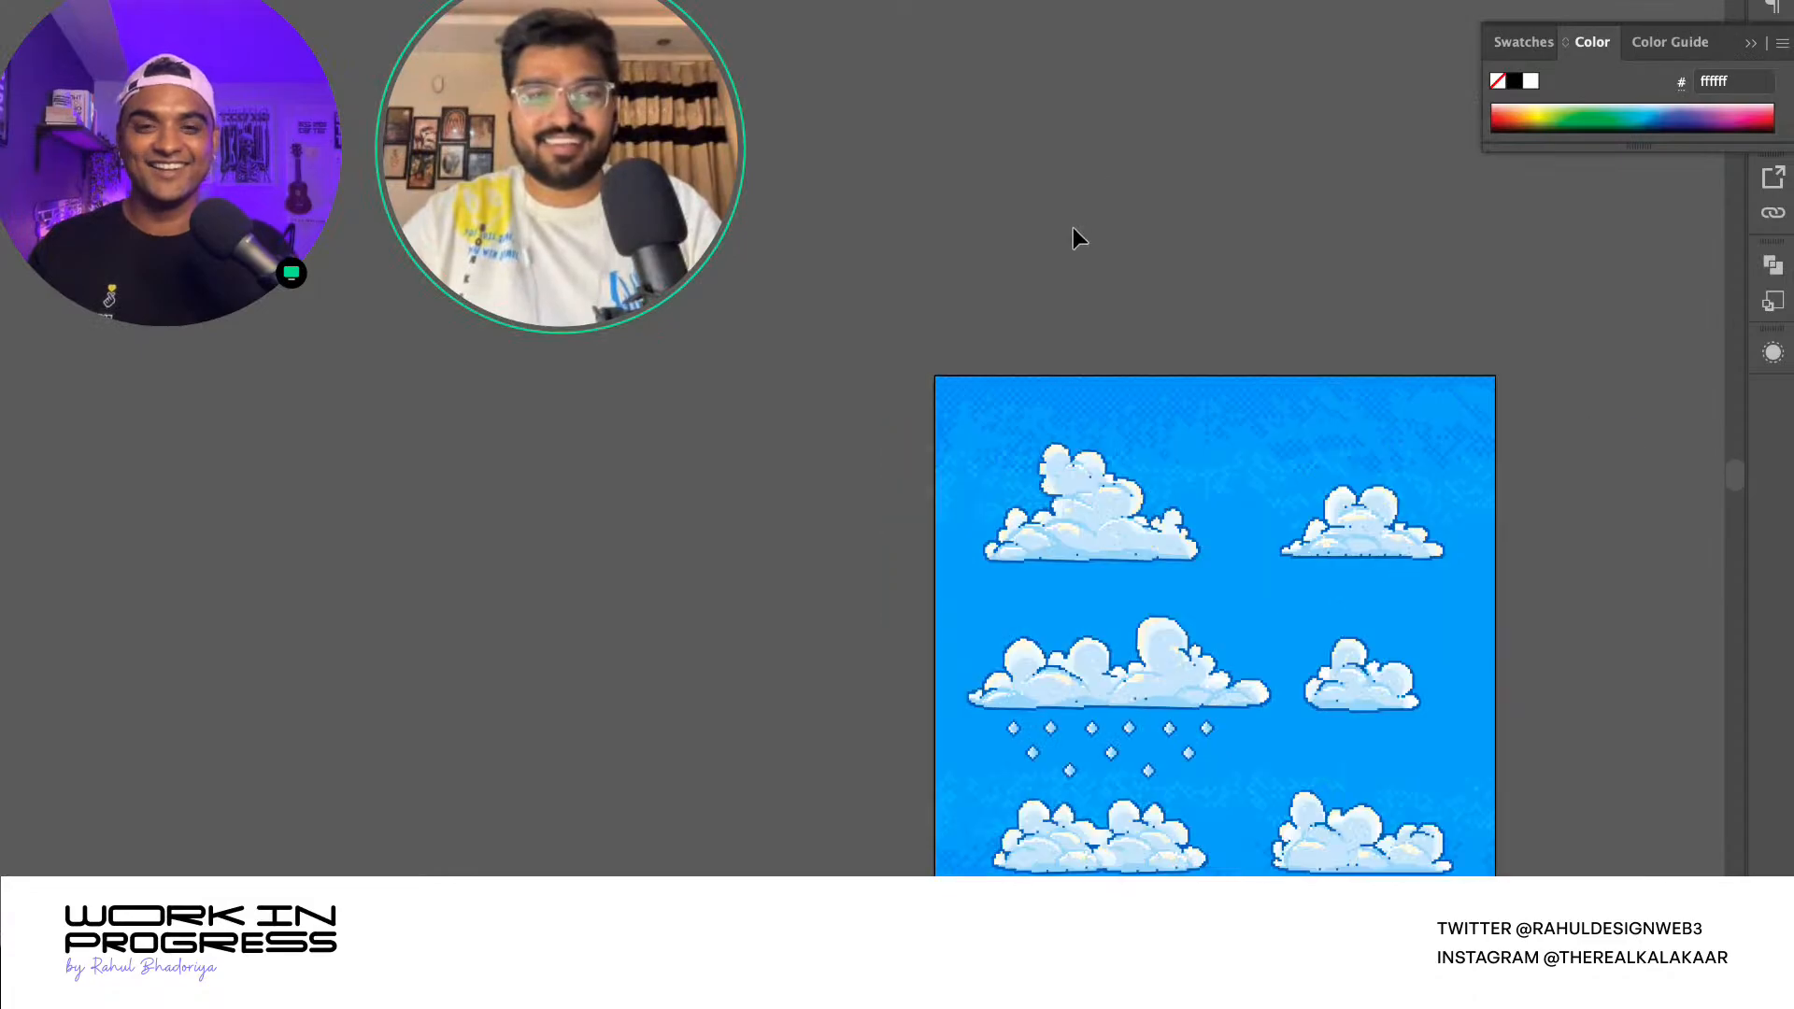
left_click_drag(1114, 328, 1374, 721)
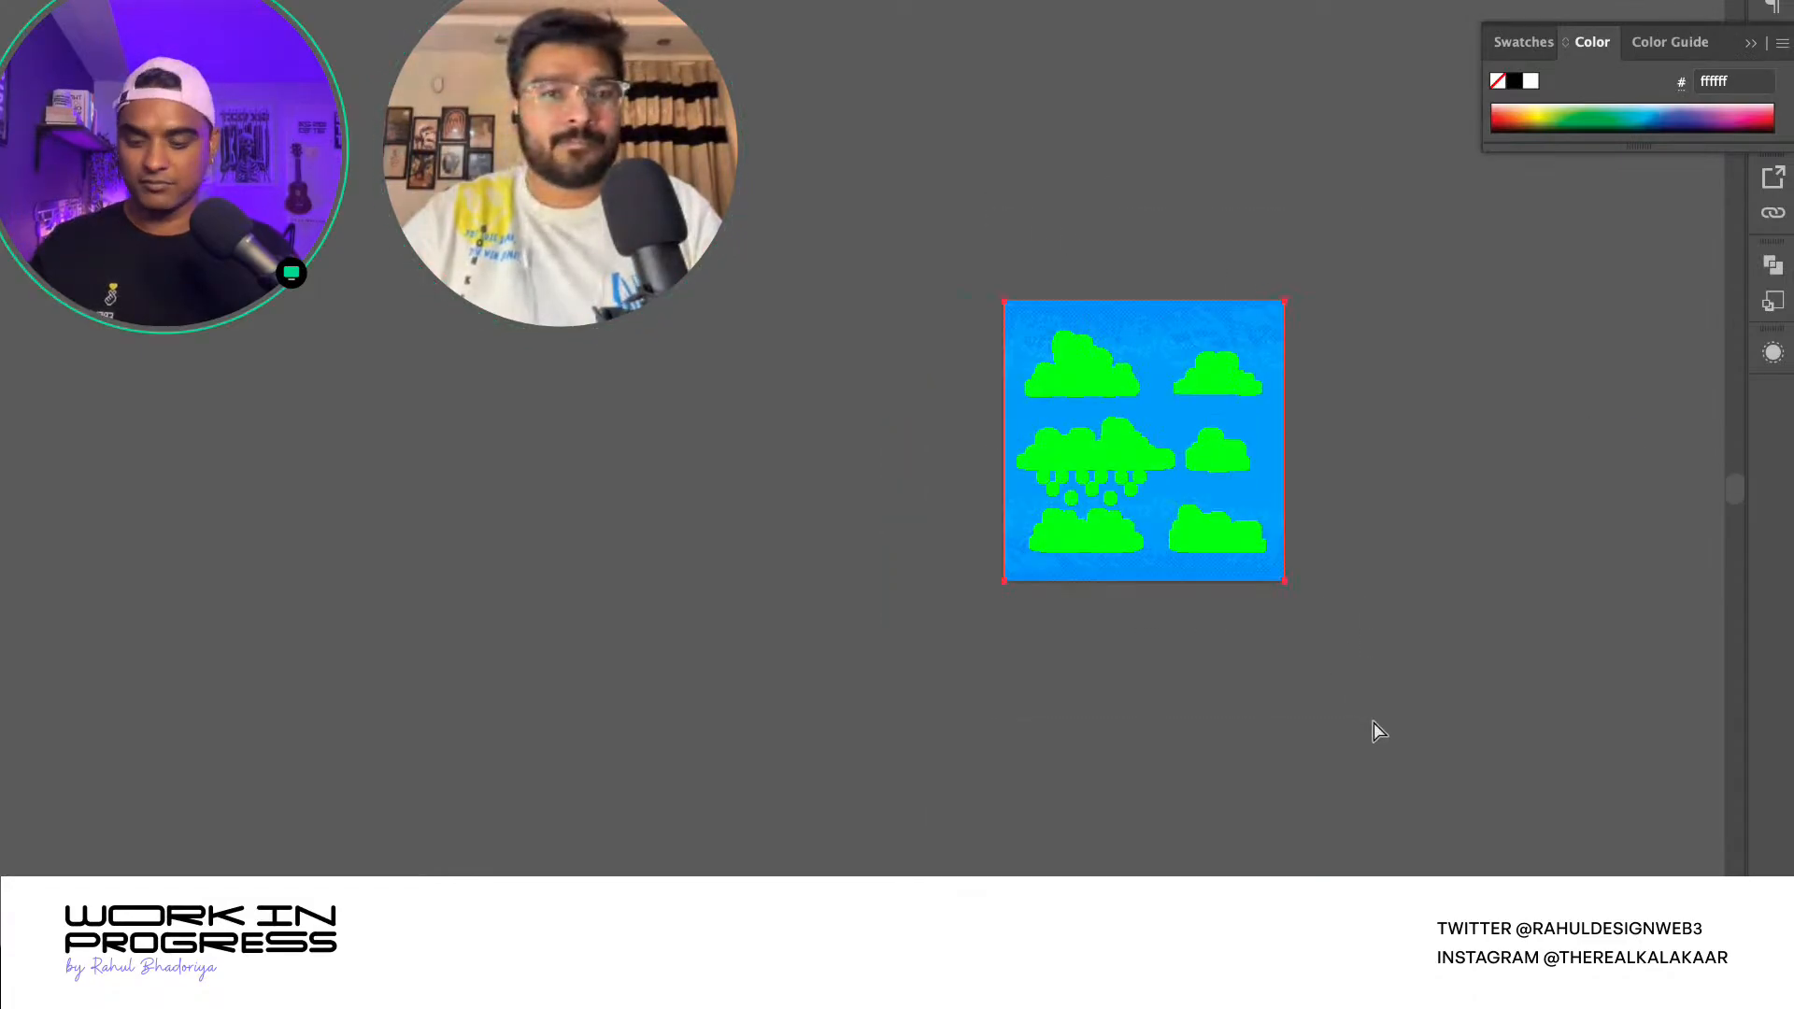
- Switch to Figma, paste the cloud artwork and move it up beside the arcade scenes
key("ctrl+Right")
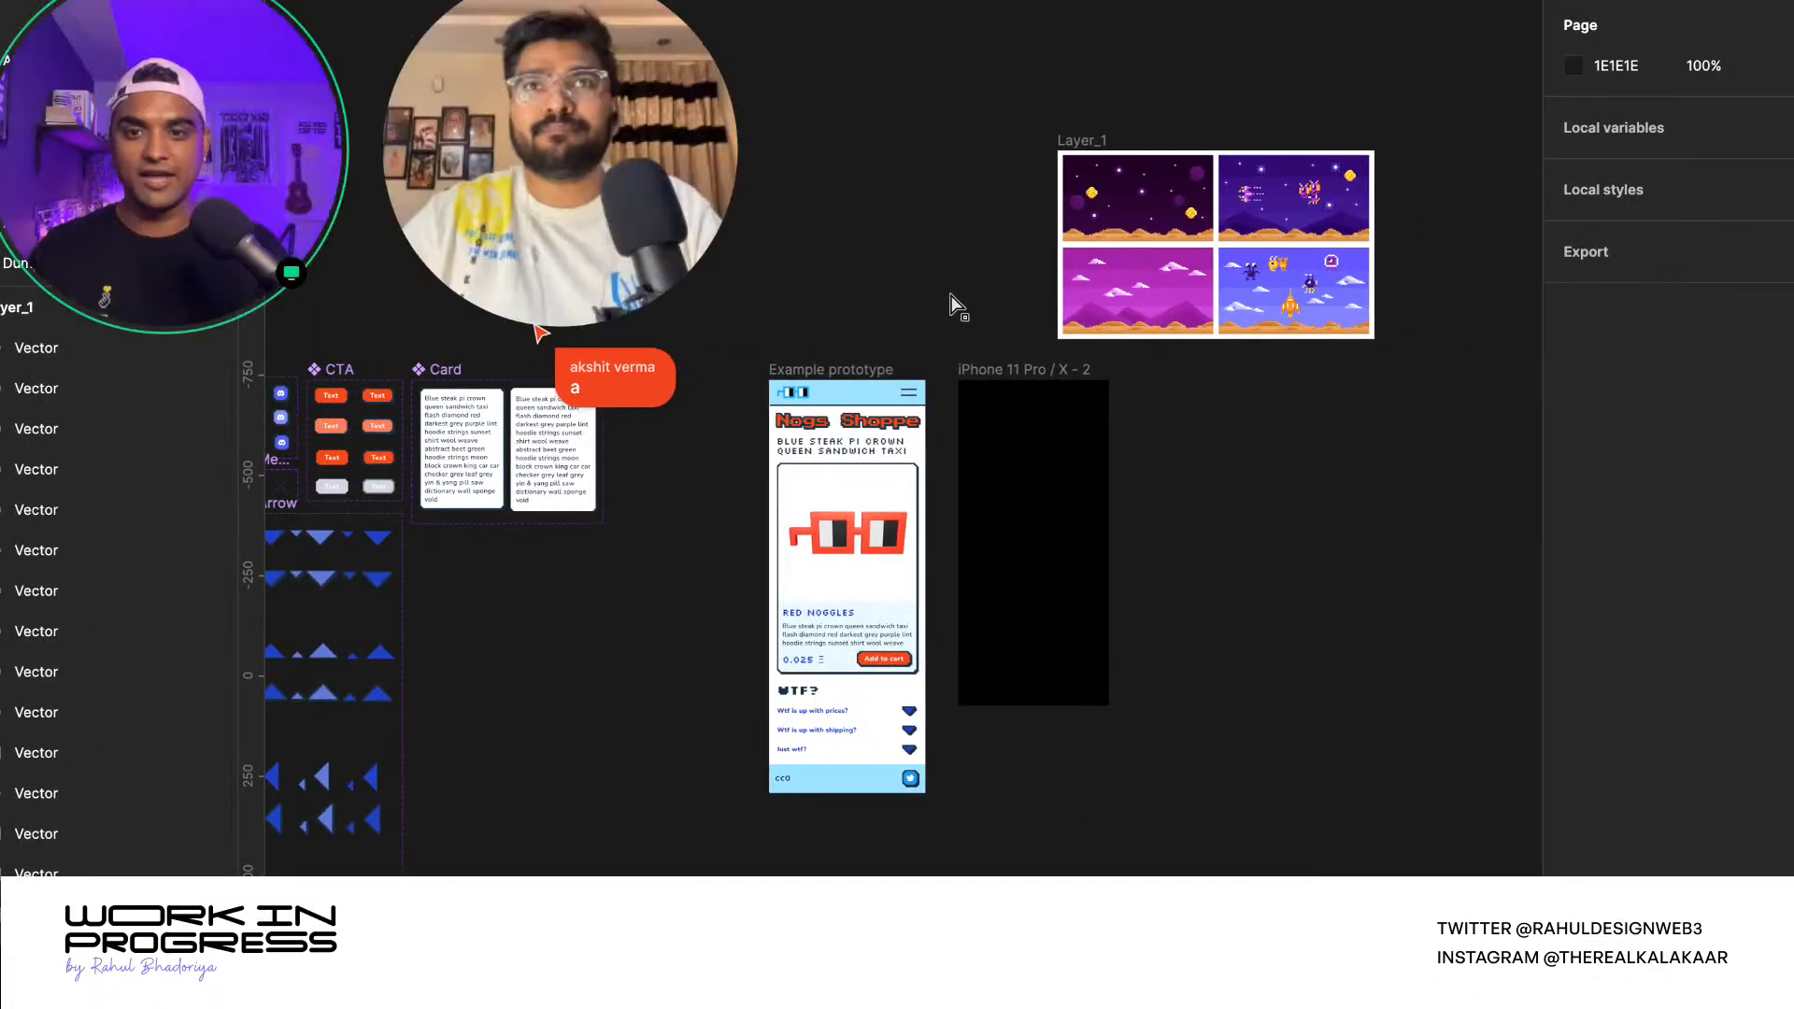
scroll(956, 309, "up", 5)
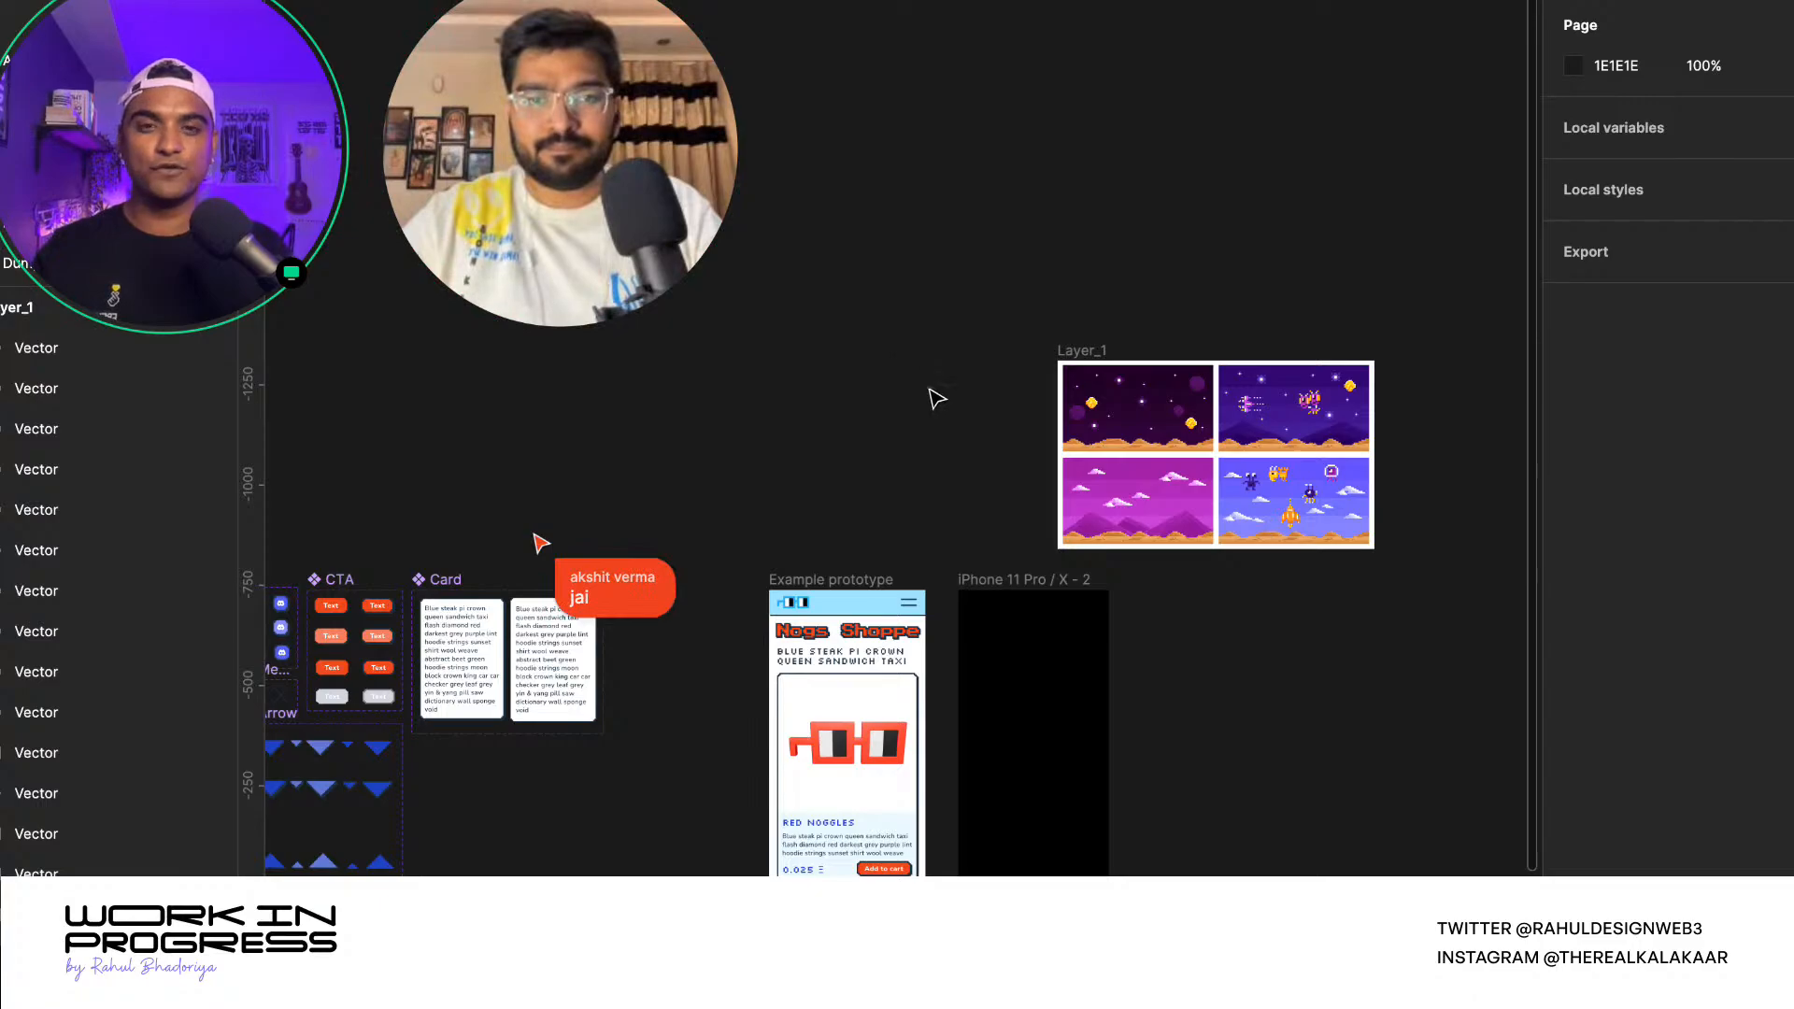
key("ctrl+v")
scroll(929, 400, "up", 4)
scroll(916, 532, "up", 3)
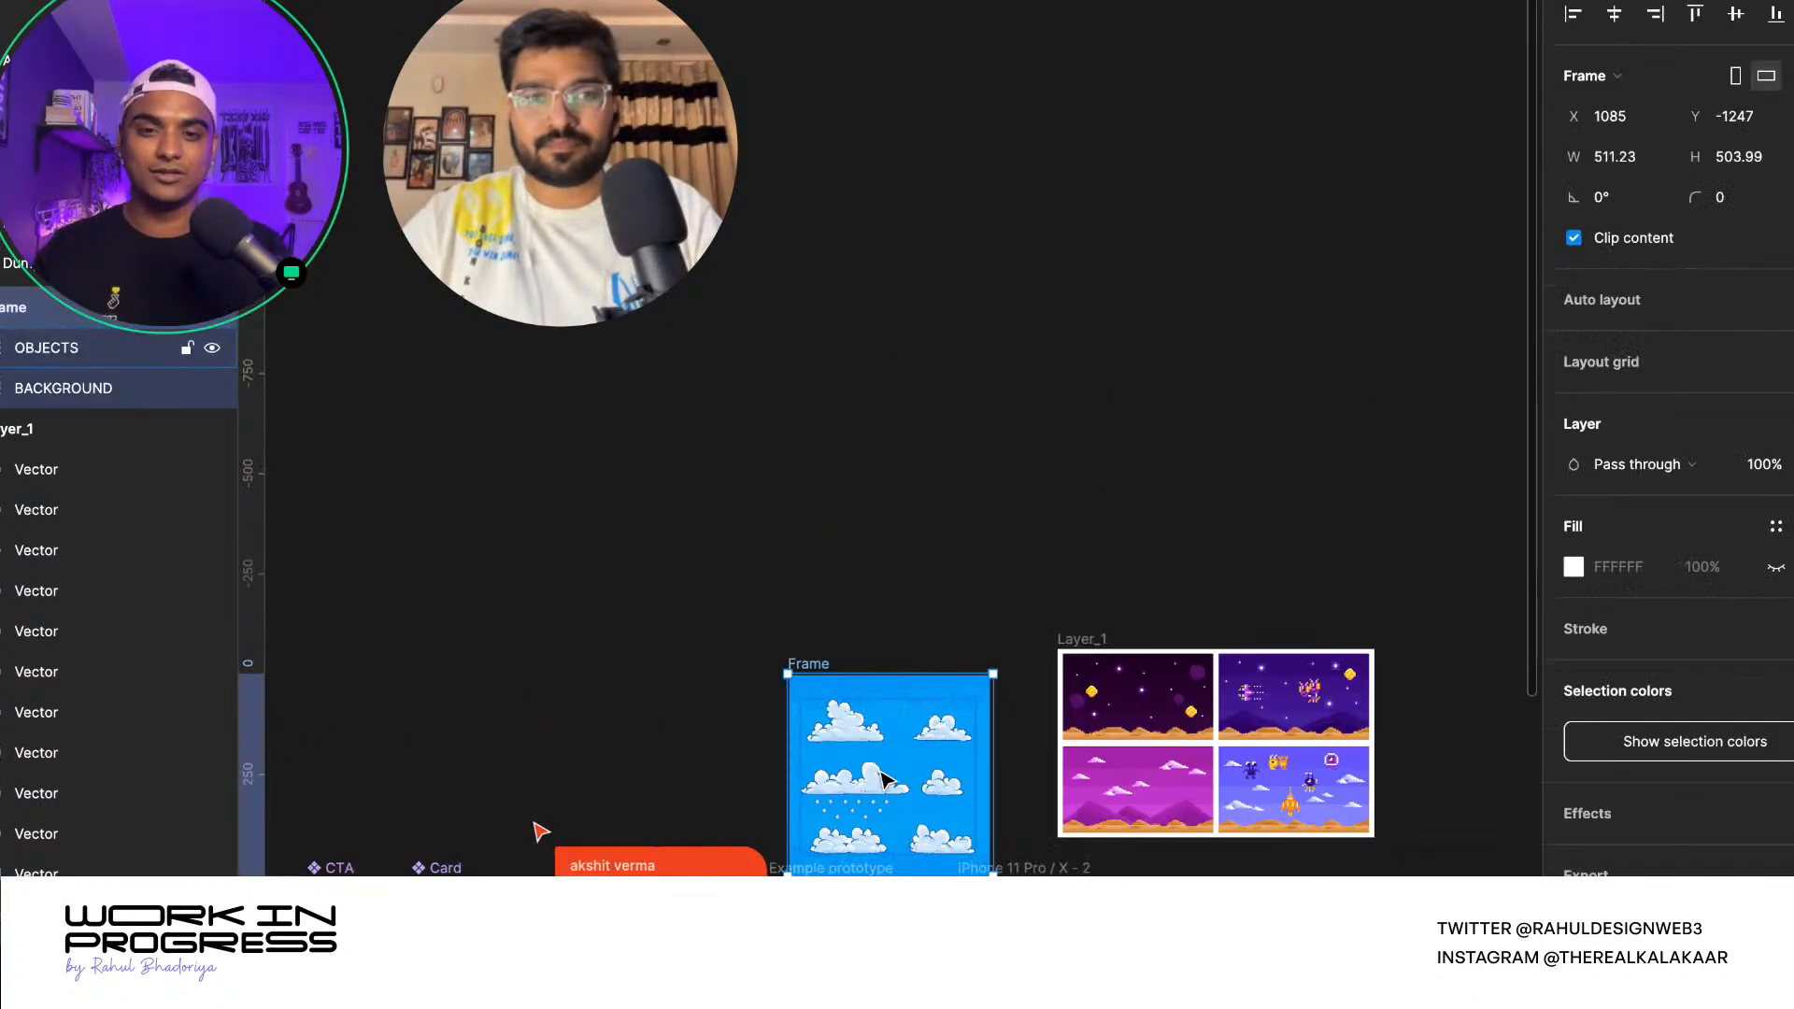
left_click_drag(892, 584, 901, 529)
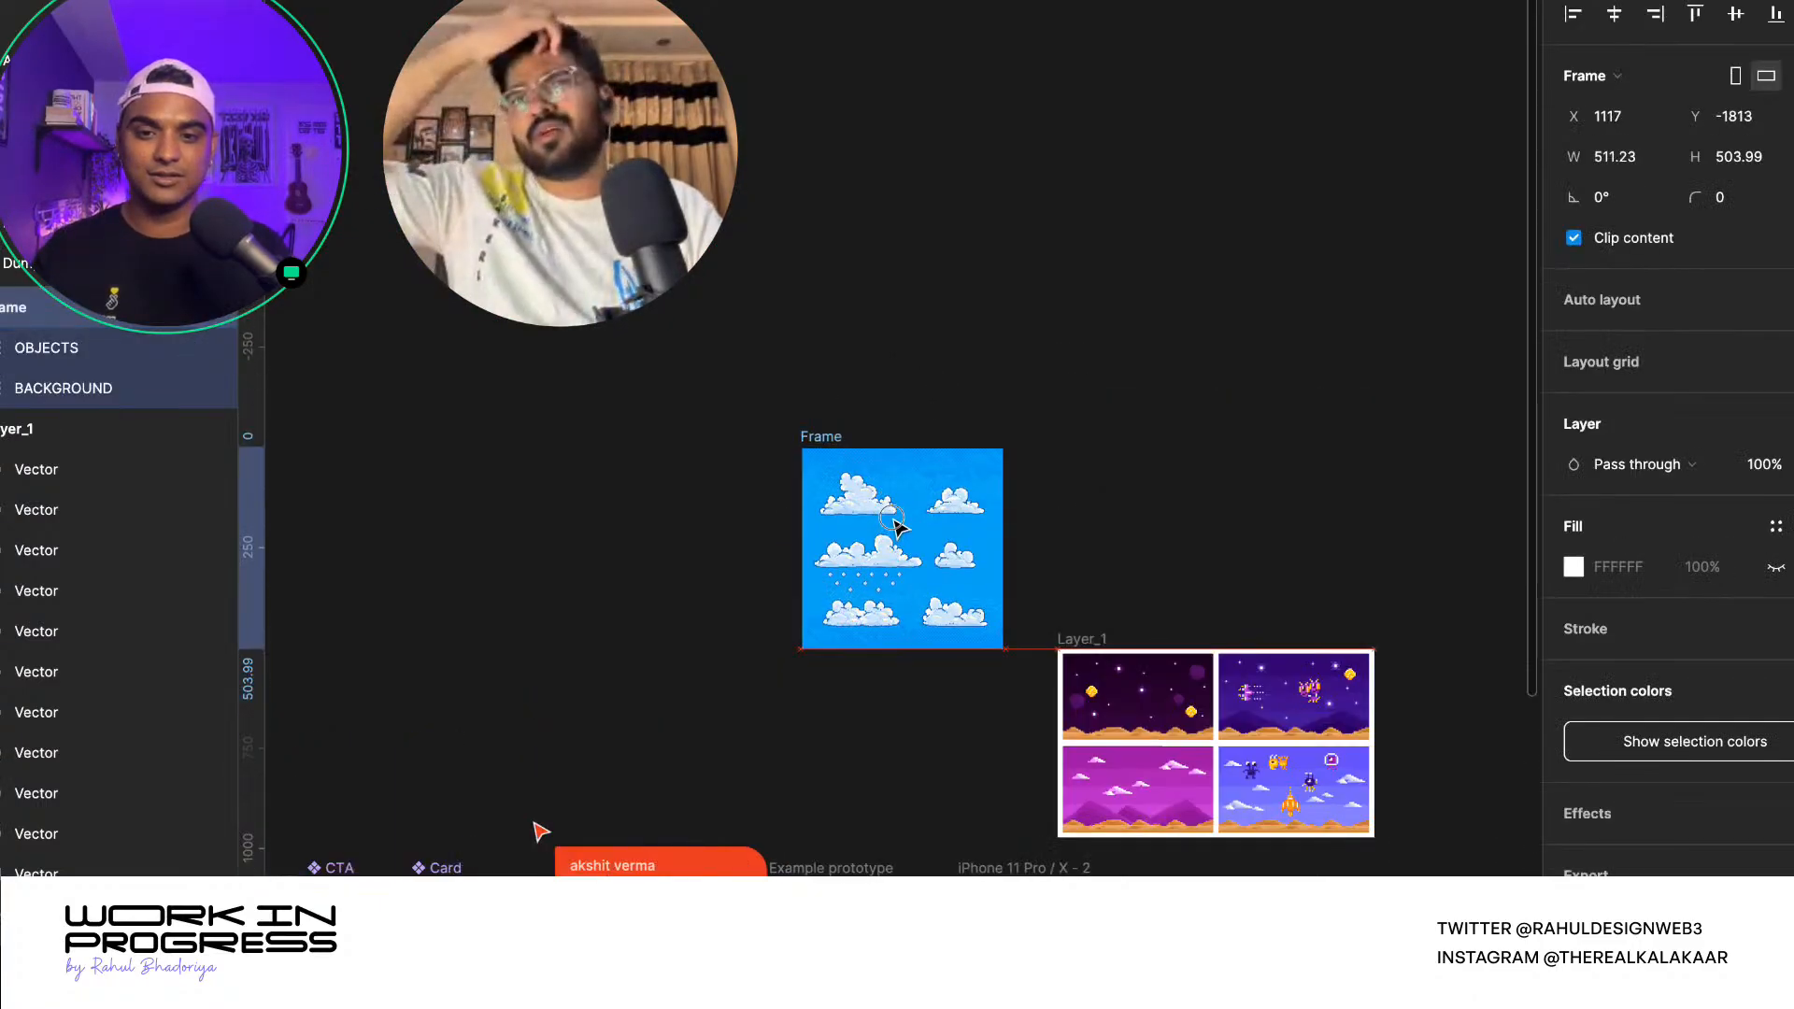
left_click(1149, 372)
scroll(1129, 524, "down", 5)
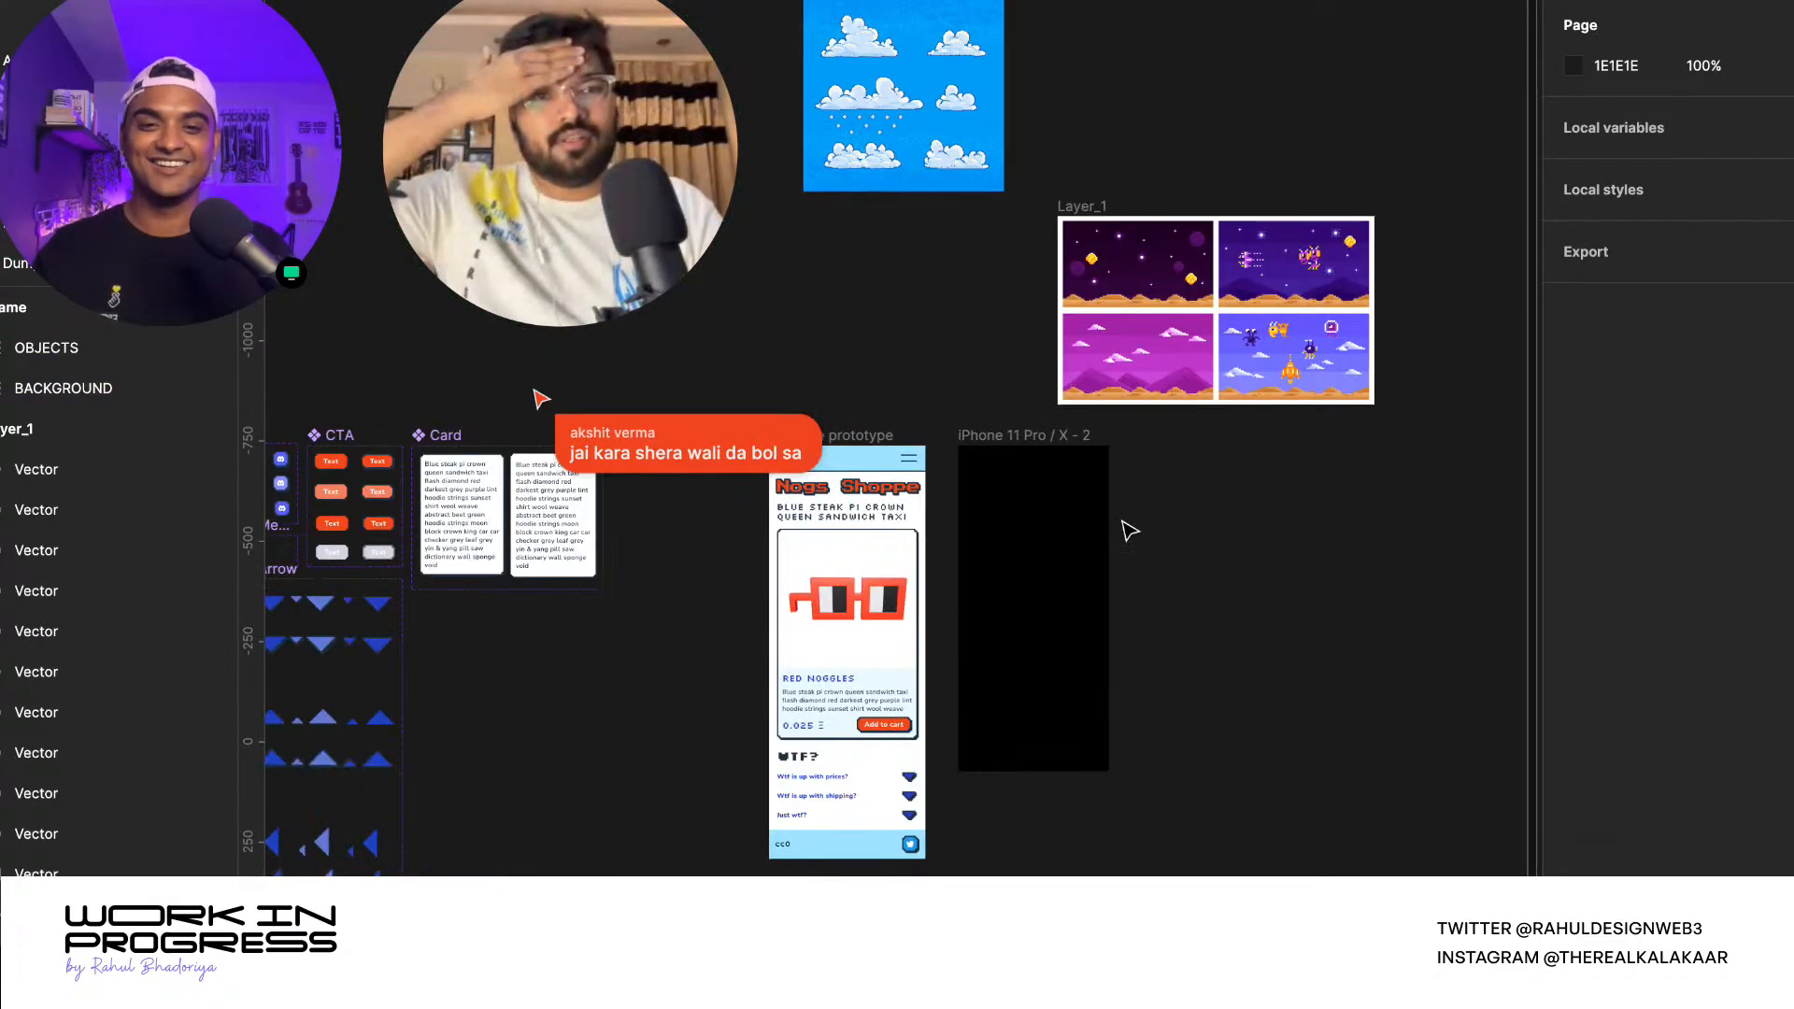
scroll(1129, 530, "down", 2)
scroll(1129, 531, "down", 3)
scroll(1133, 536, "up", 5)
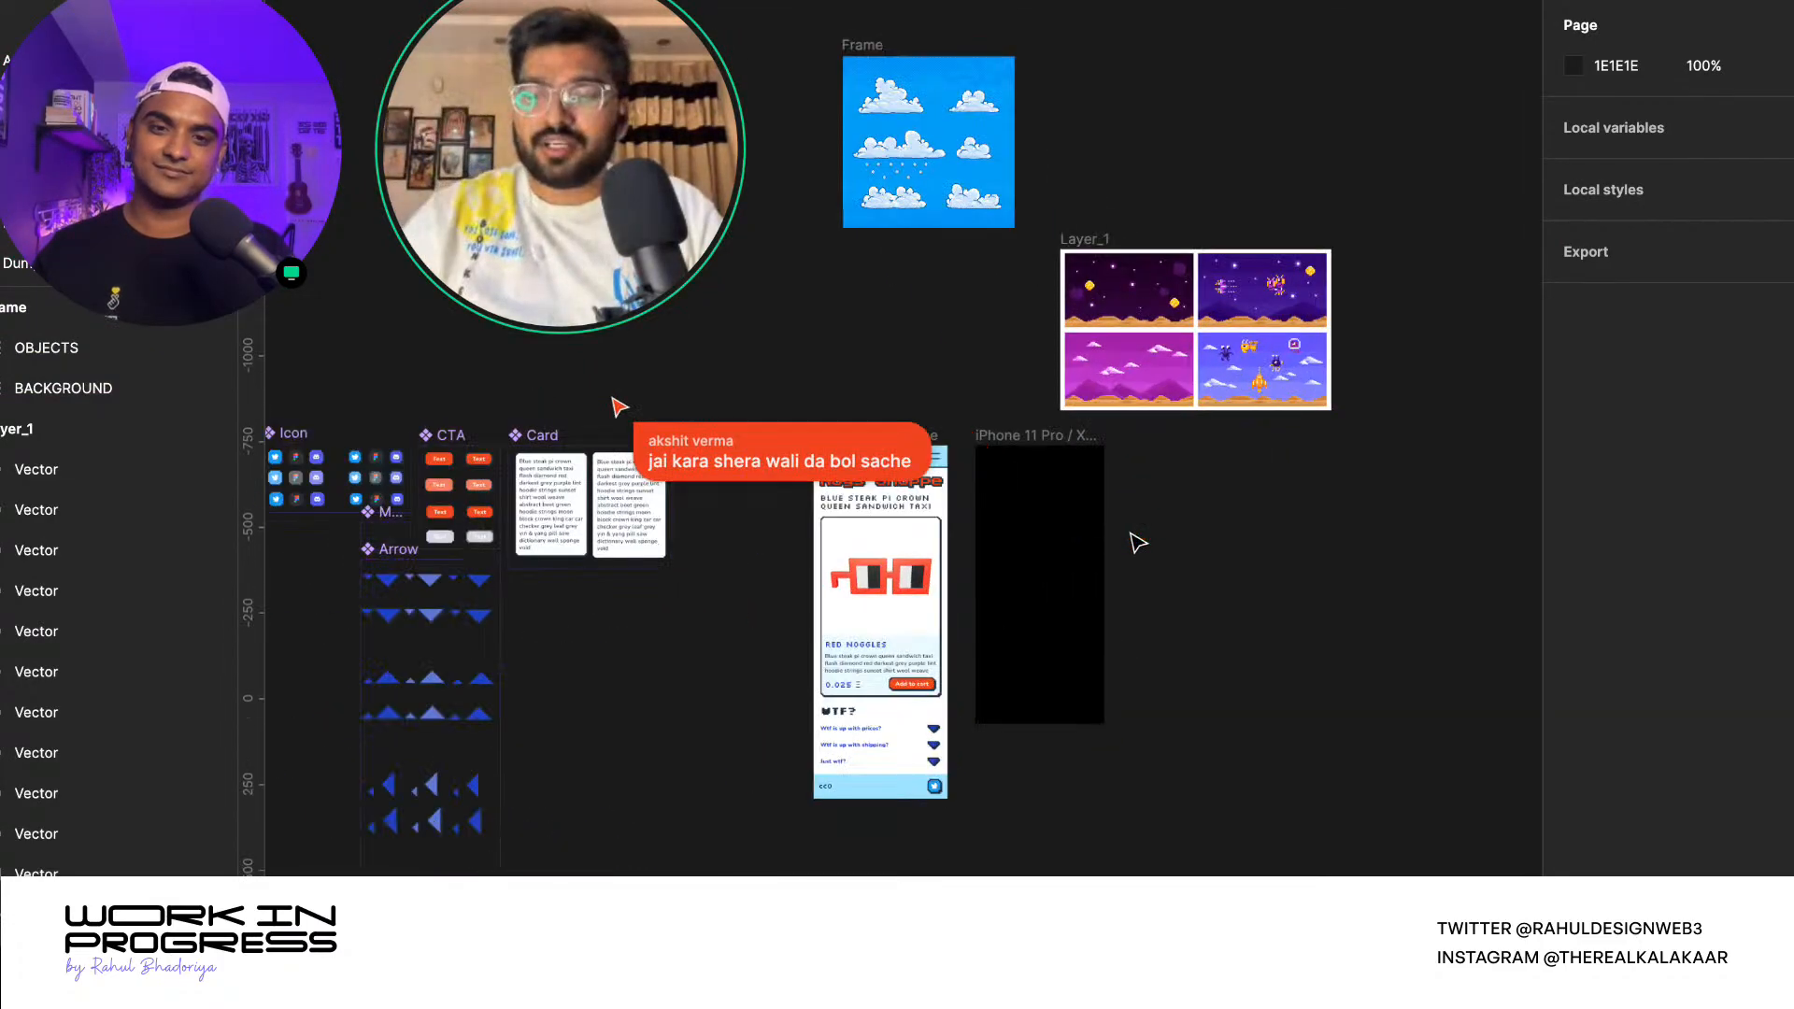
scroll(1137, 543, "up", 3)
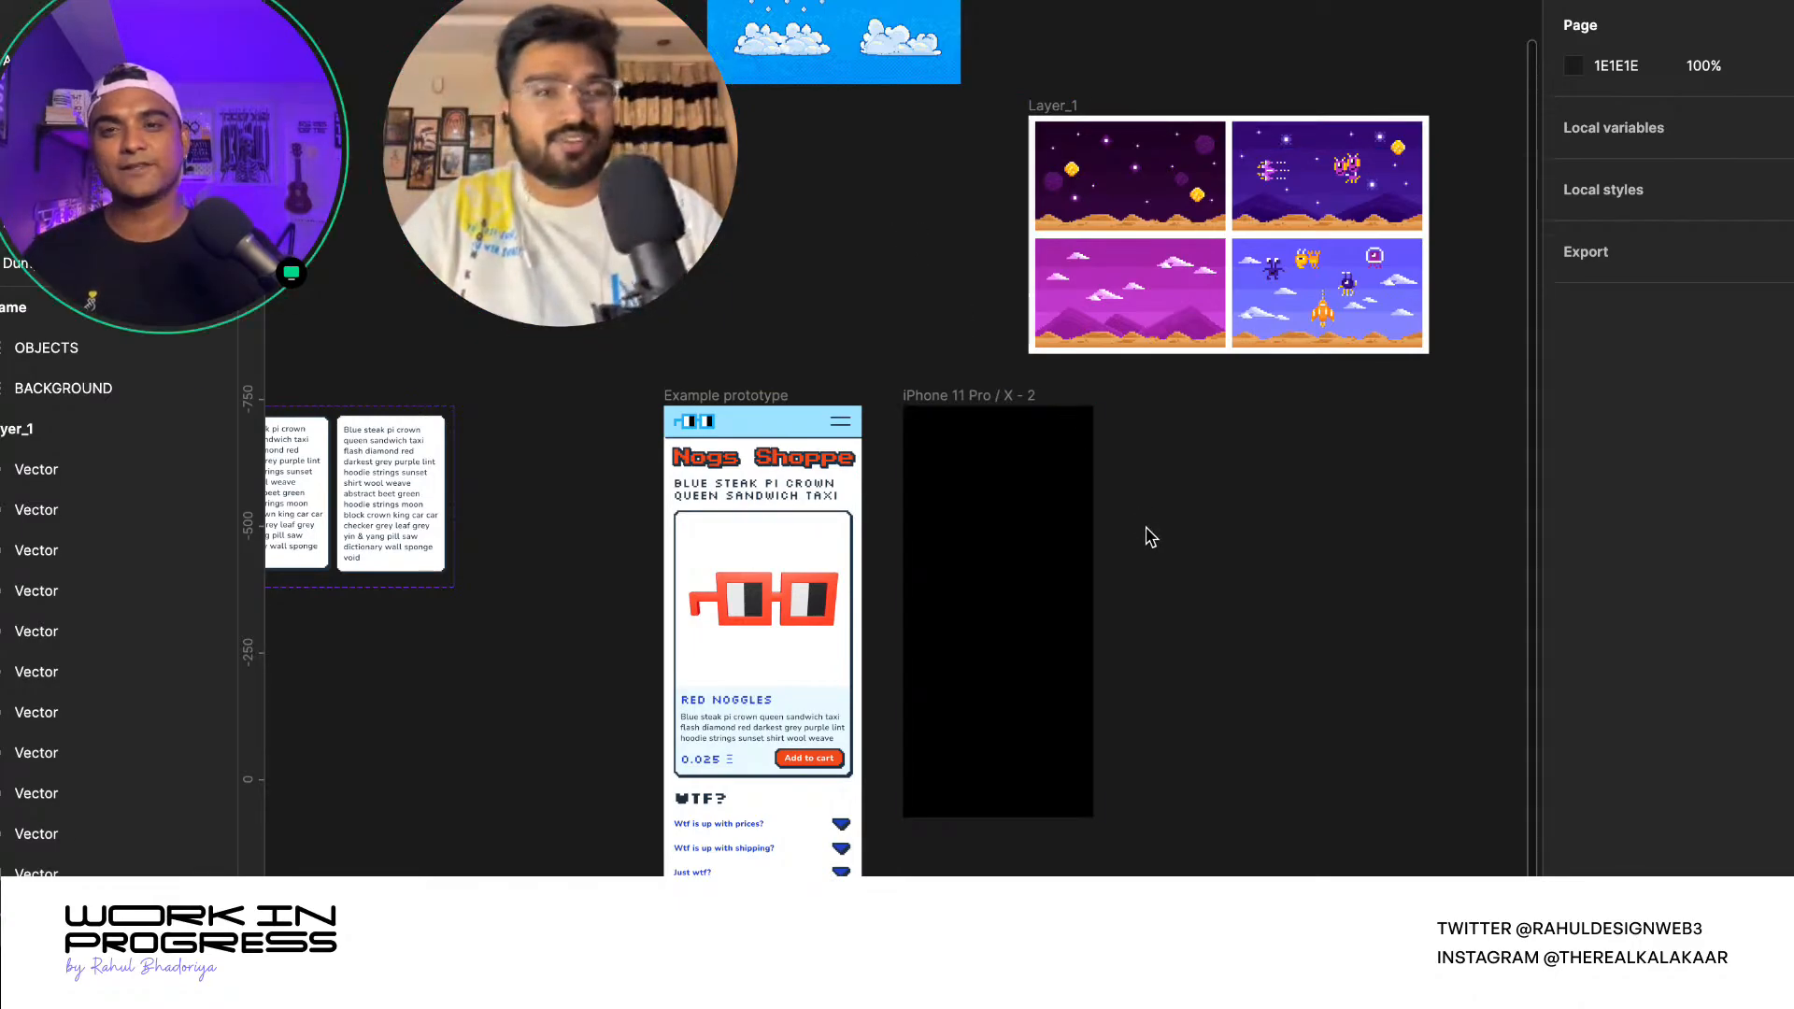
scroll(1151, 535, "up", 3, "ctrl")
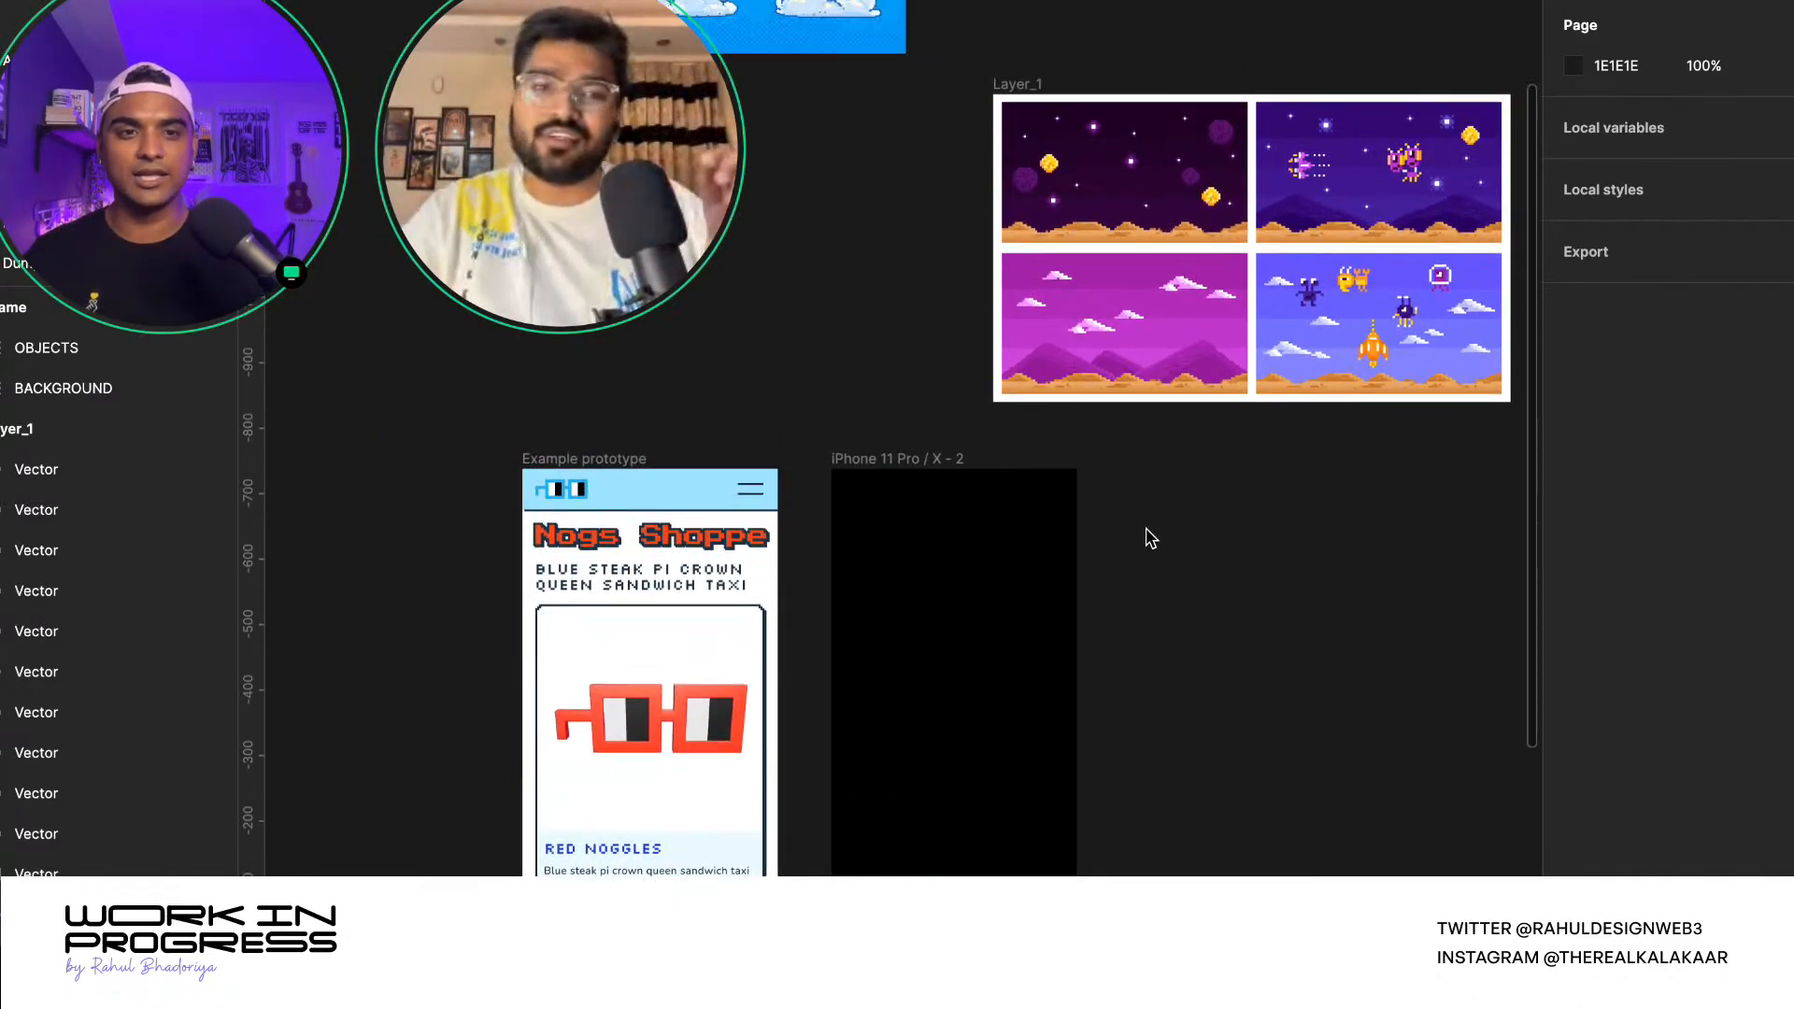
scroll(1112, 565, "down", 2, "ctrl")
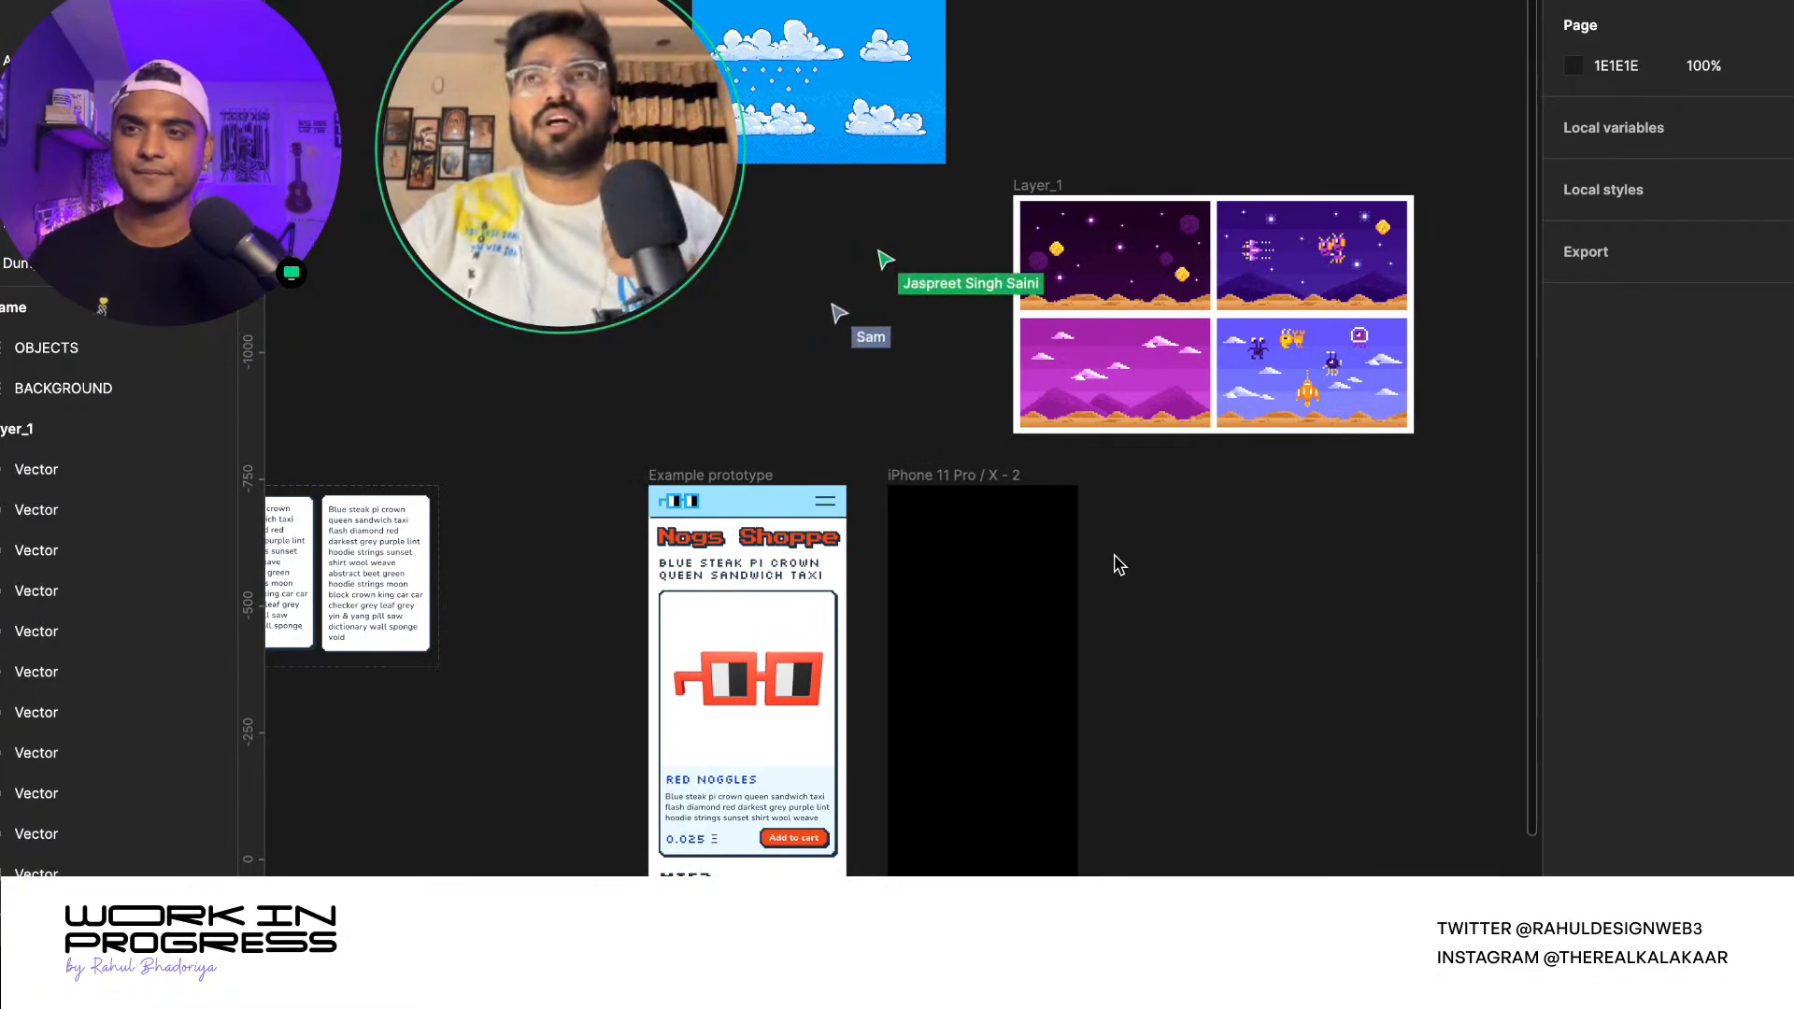
scroll(1116, 561, "up", 1)
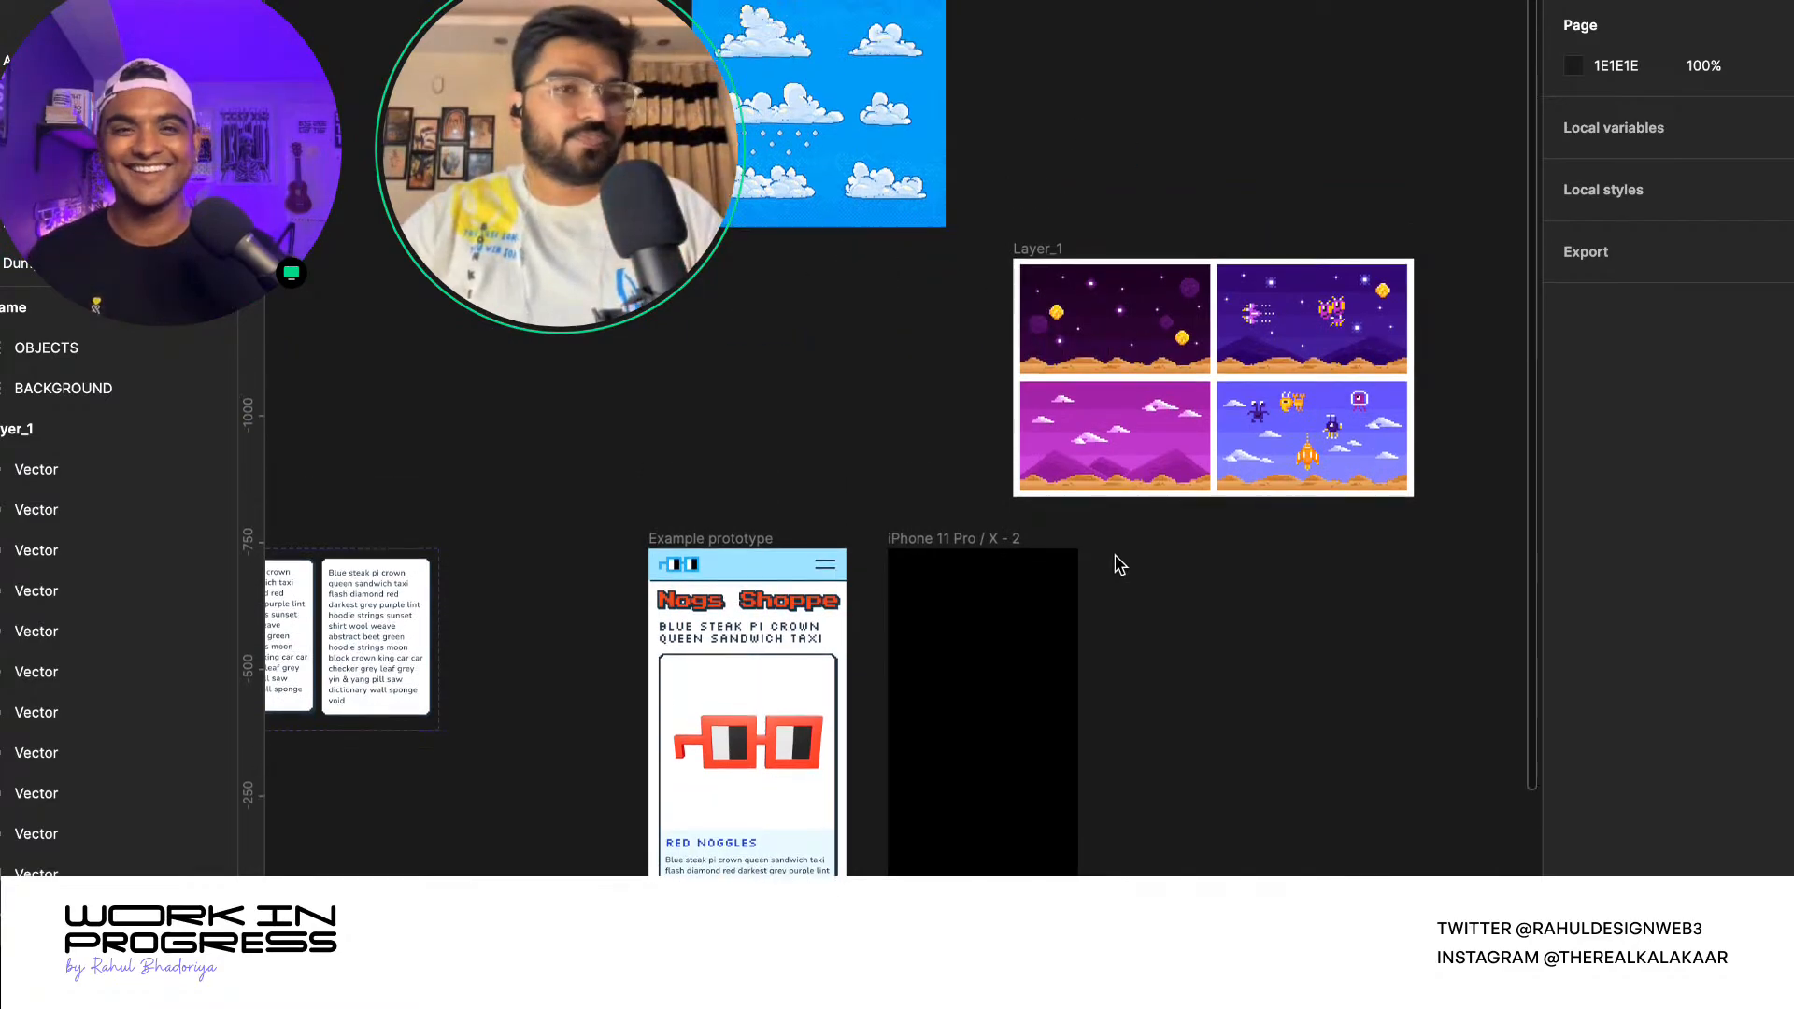
- Move the floating video-call window onto the canvas below the pasted cloud and arcade artwork
scroll(1239, 639, "up", 2, "ctrl")
scroll(897, 456, "down", 3)
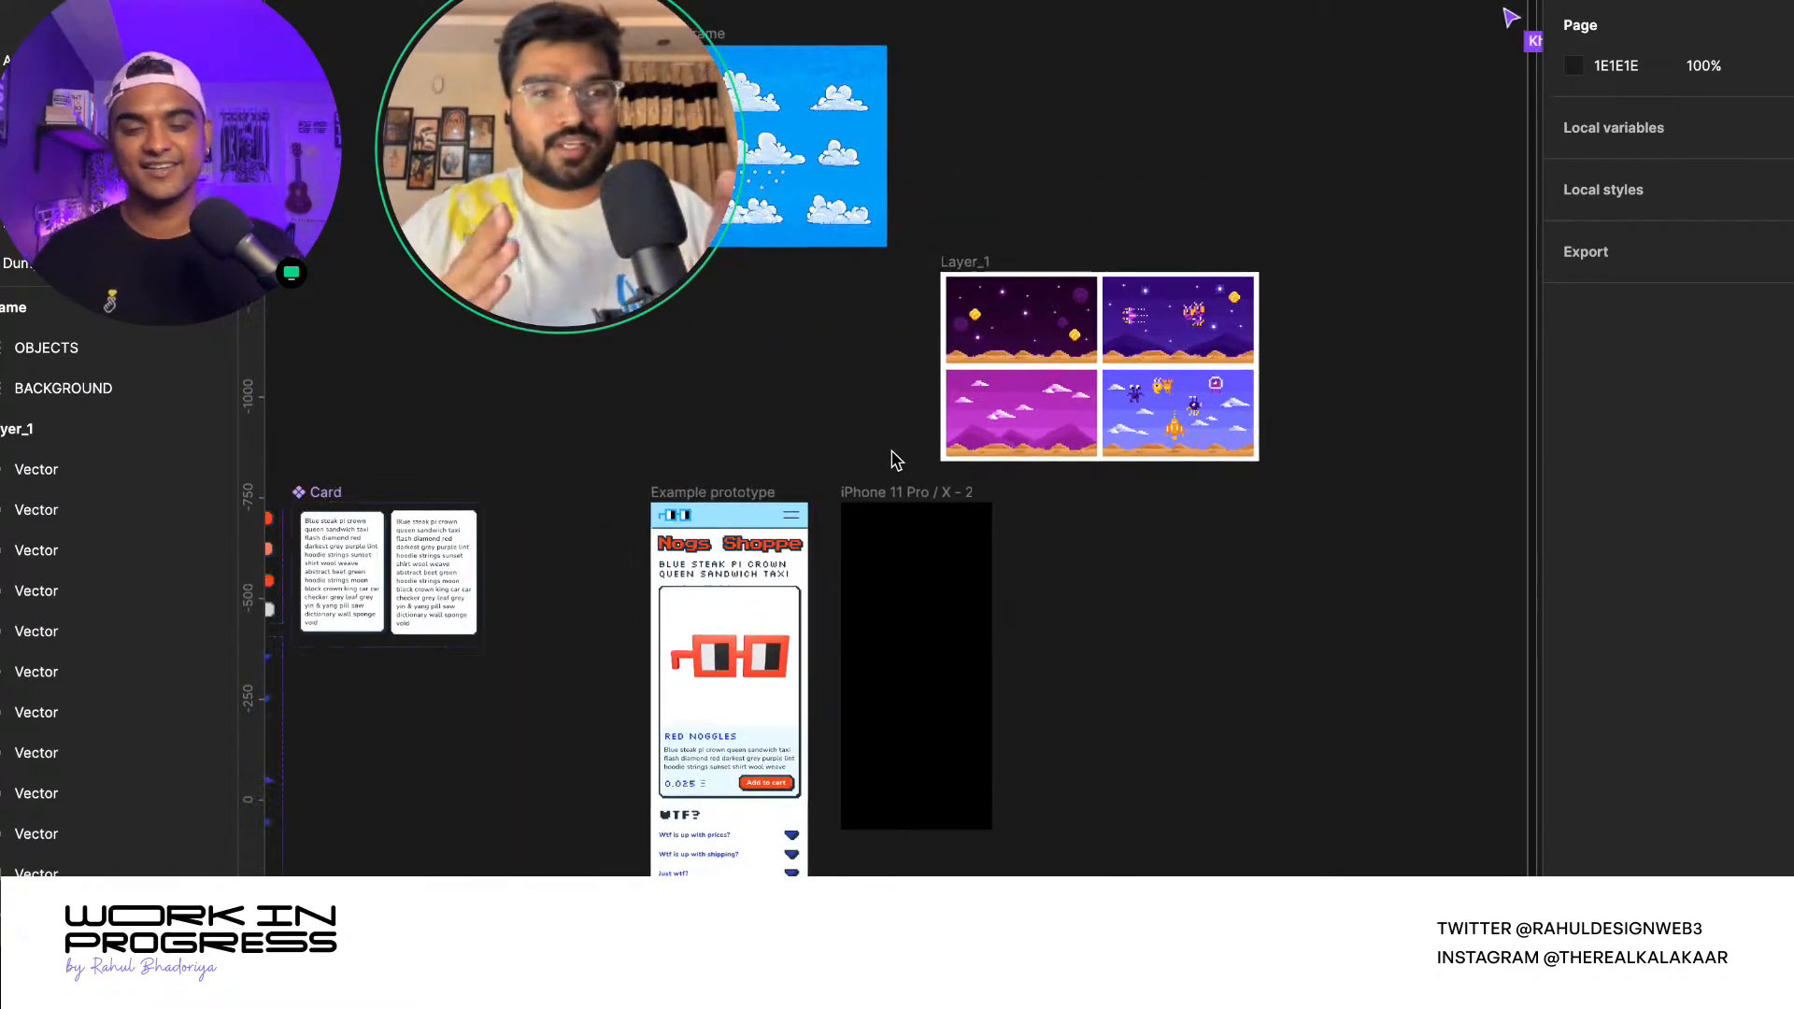
left_click_drag(232, 234, 710, 777)
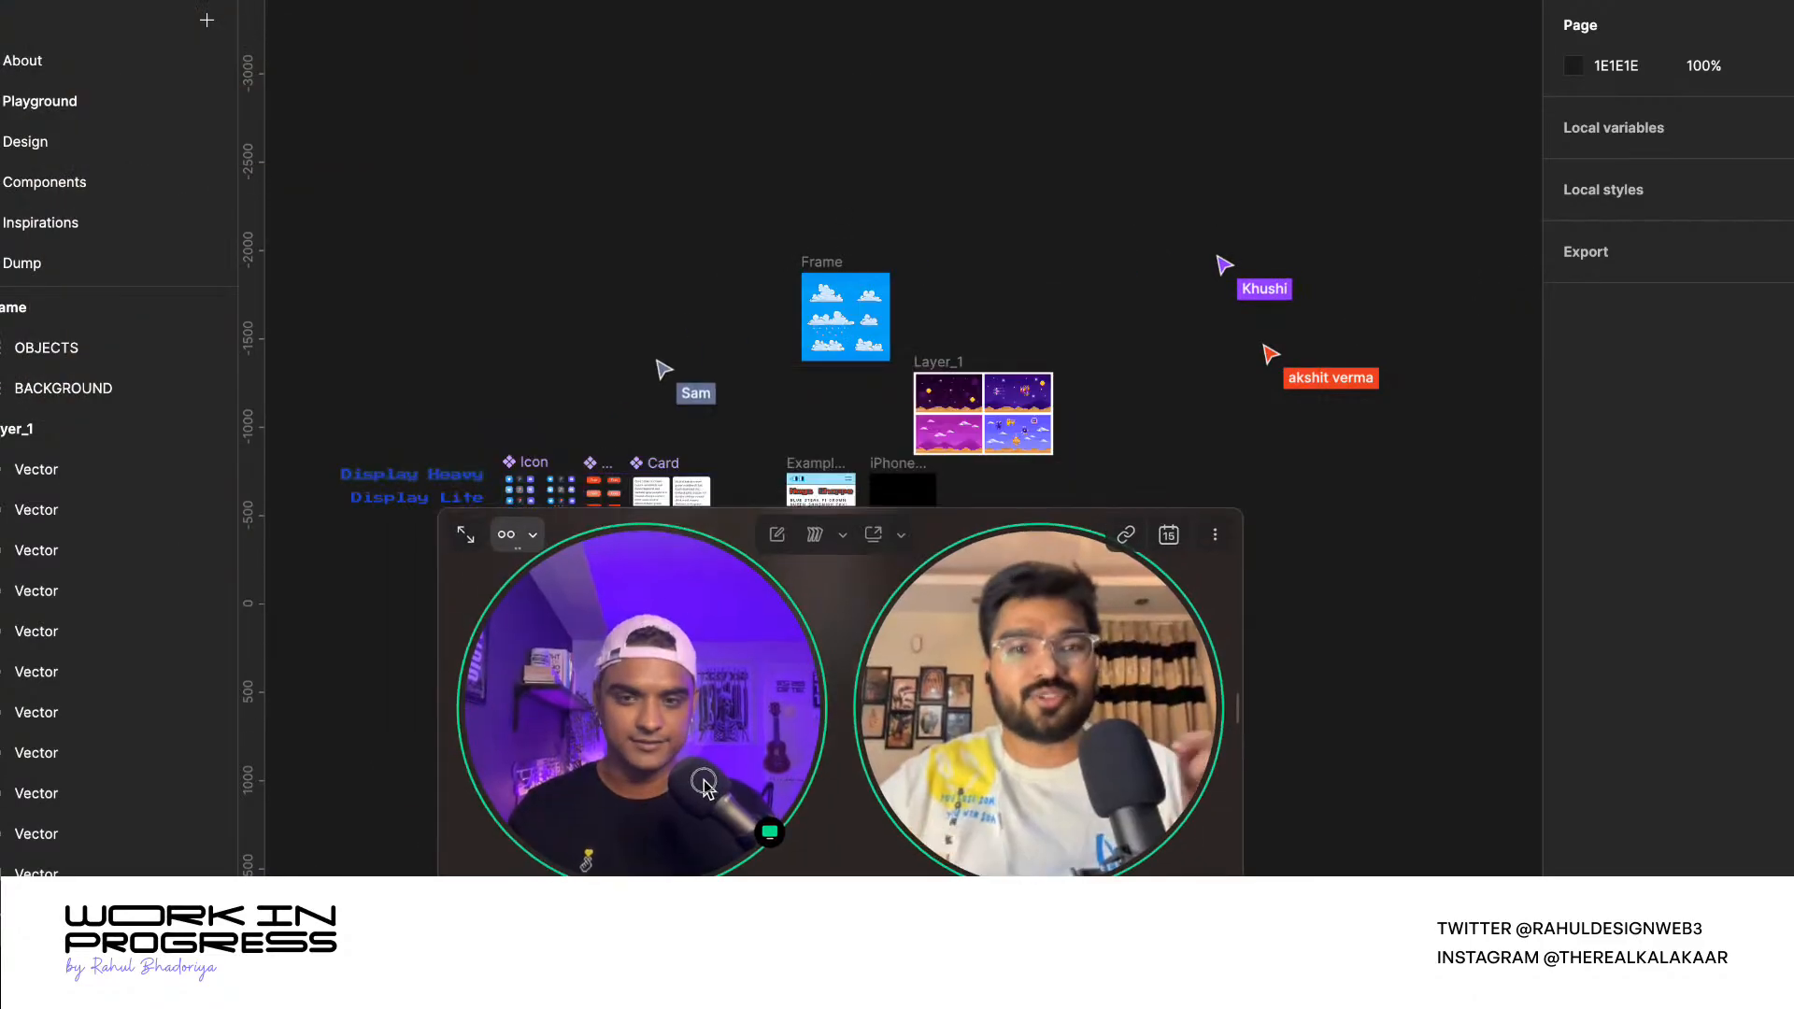
- Copy the green Tic Tac Toe mobile app reference image from the Inspirations page
left_click(82, 224)
scroll(1028, 329, "down", 5)
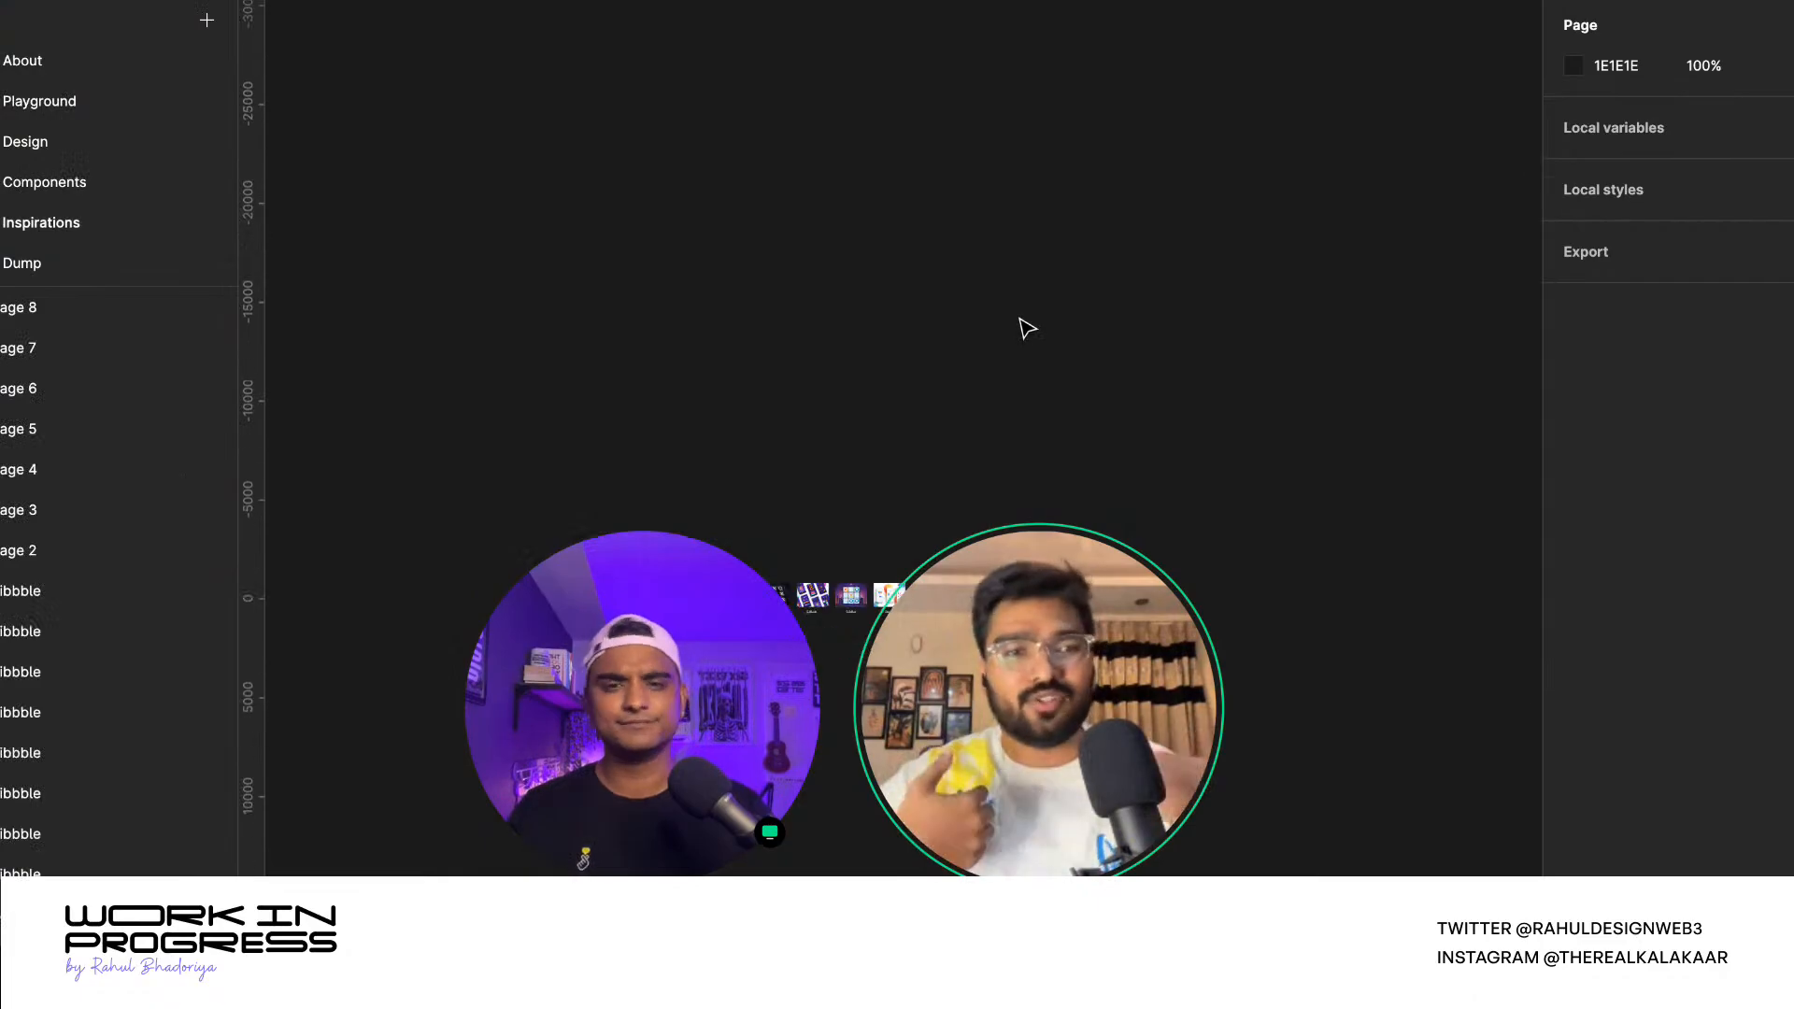
scroll(894, 411, "down", 5)
scroll(958, 205, "up", 3)
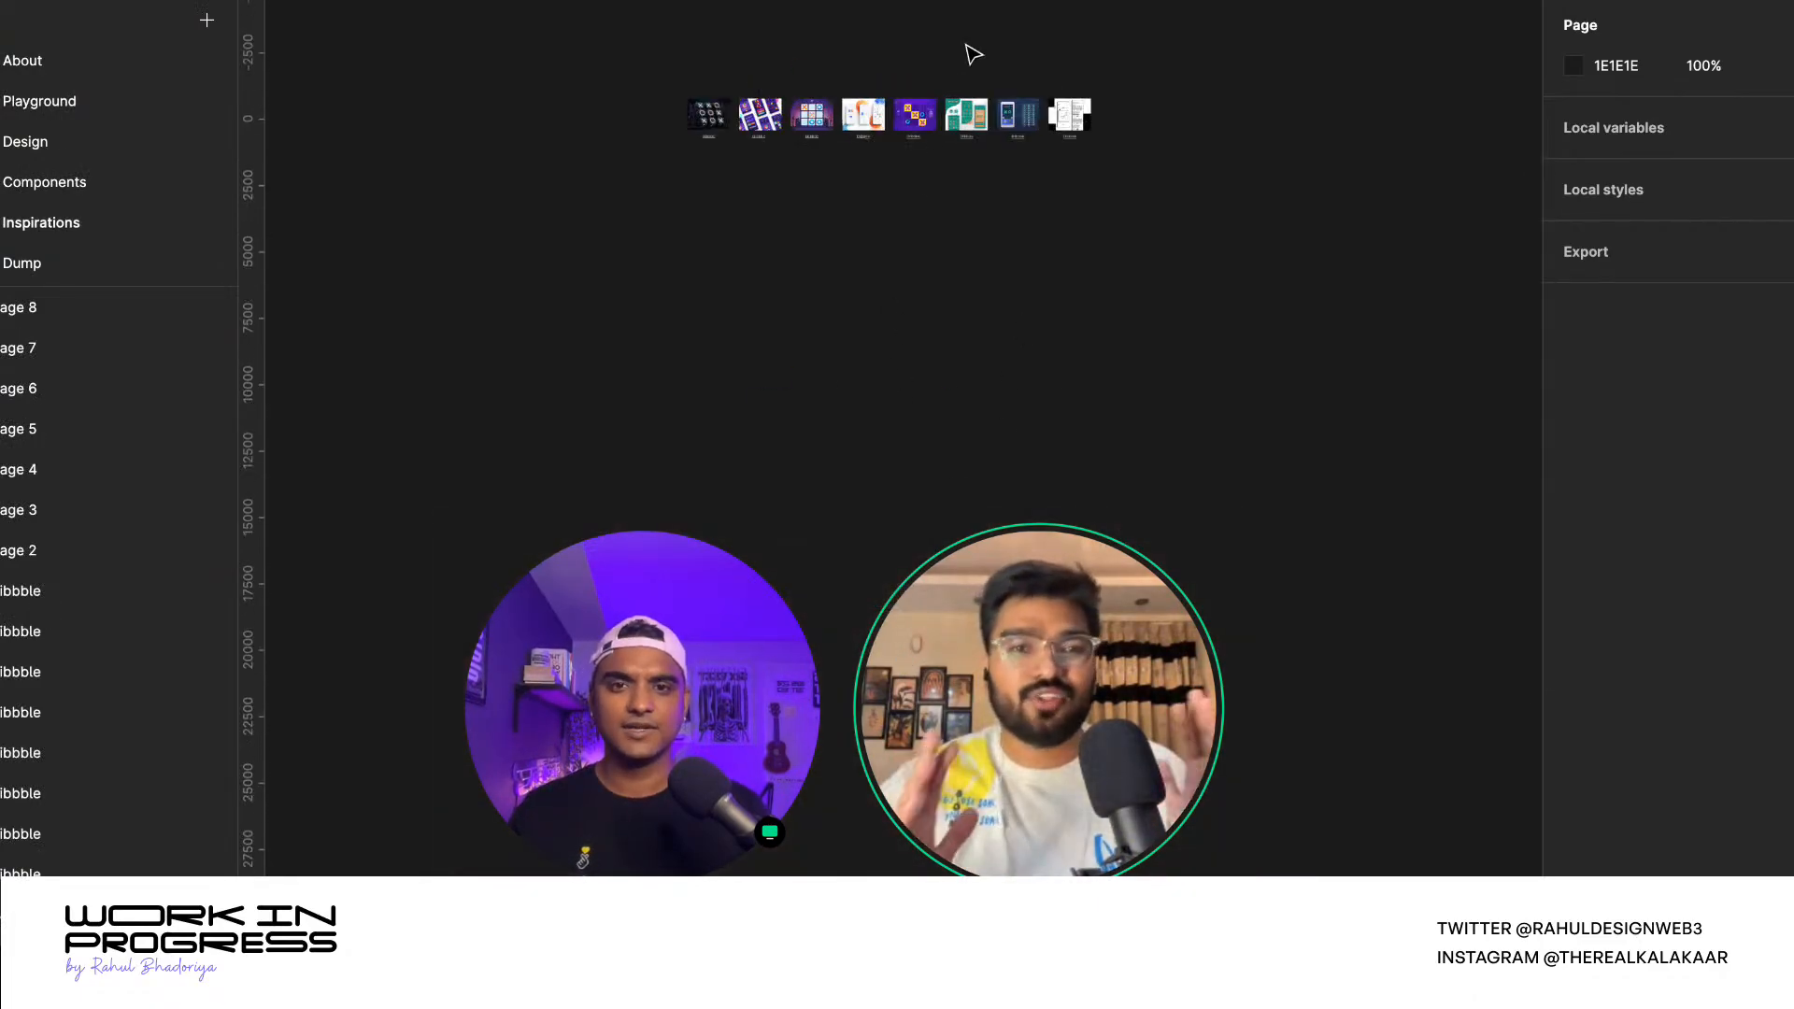
scroll(958, 206, "up", 4)
left_click(976, 217)
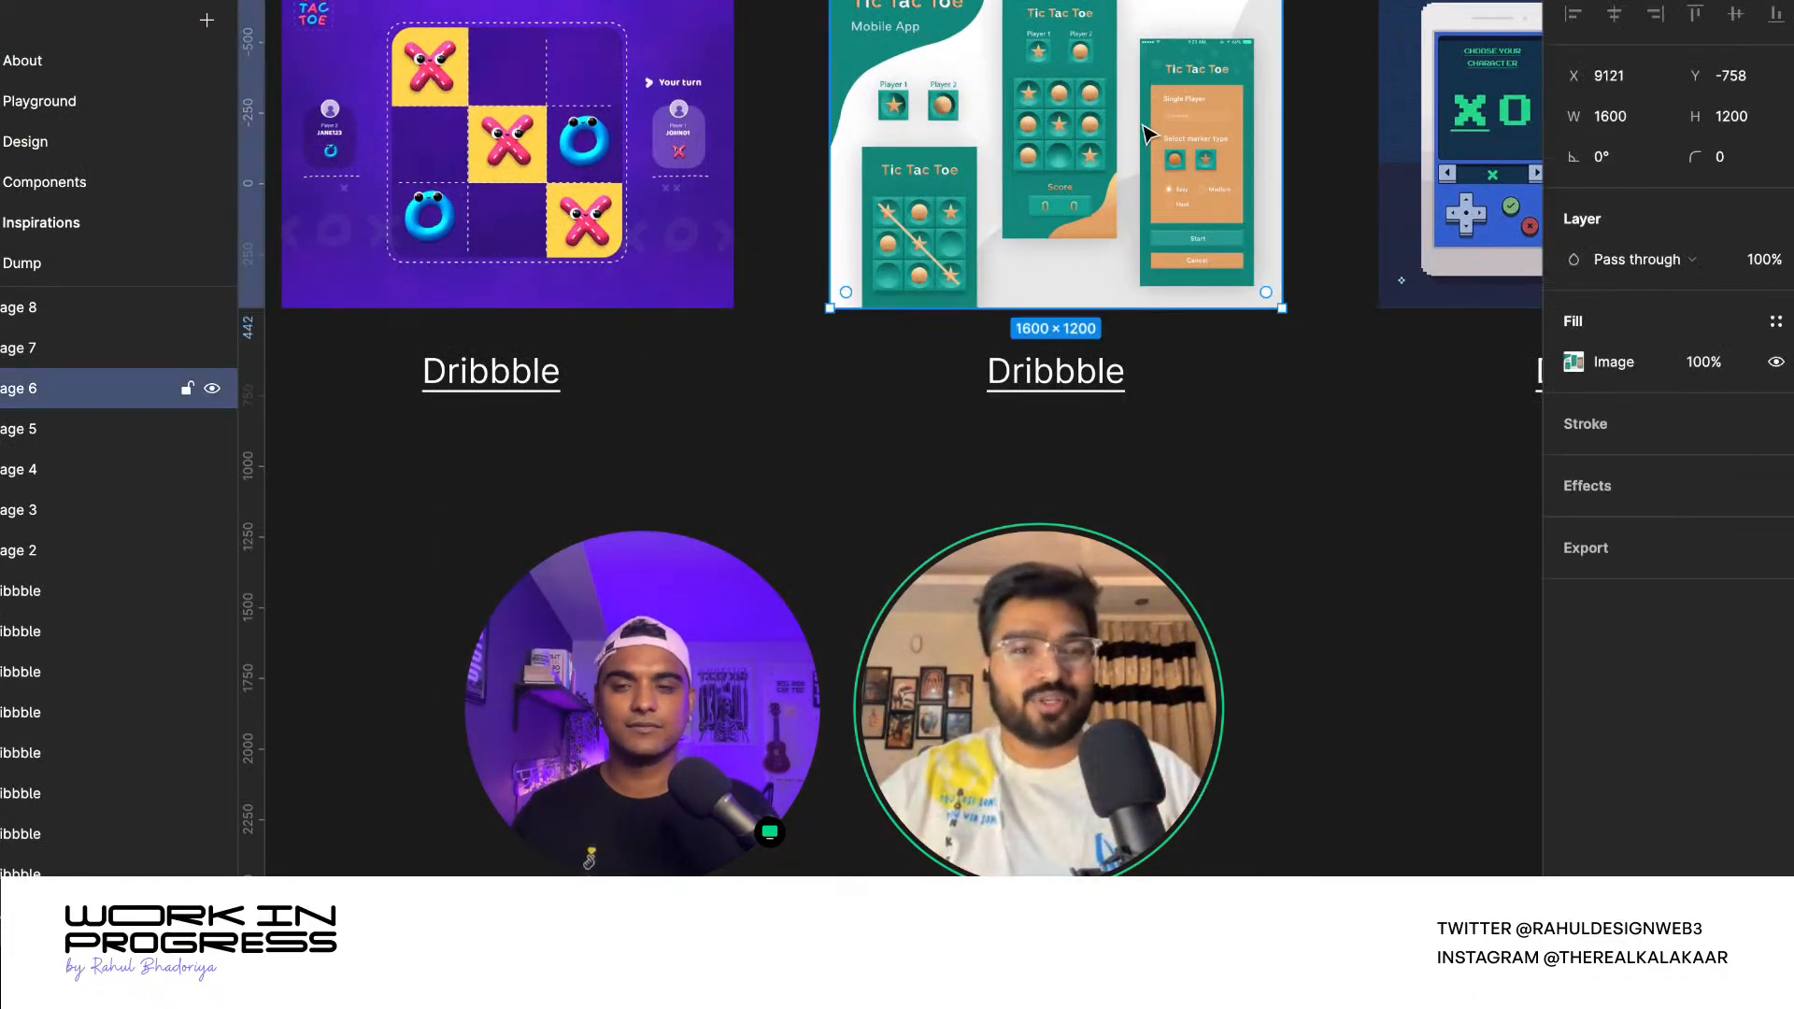
scroll(1148, 134, "up", 3)
scroll(1084, 220, "up", 1)
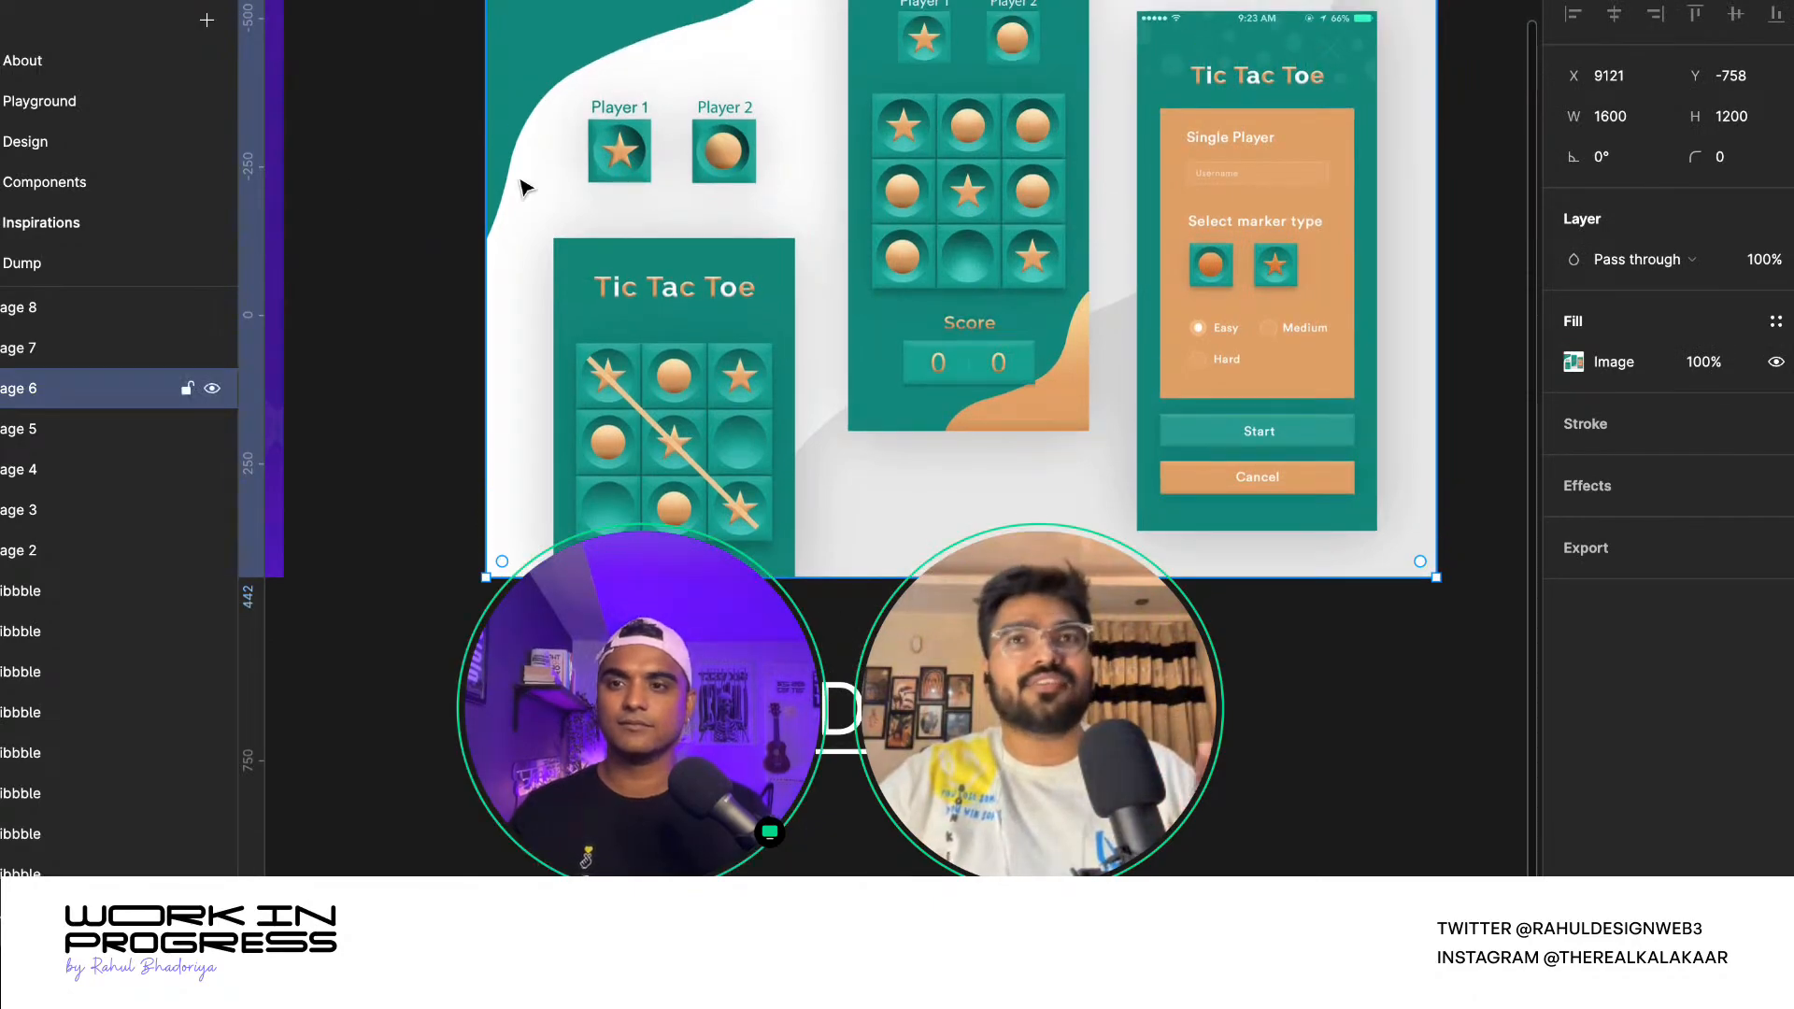
- Paste the Tic Tac Toe reference image on the Playground page and place it beside the empty iPhone 11 Pro / X - 2 frame
left_click(106, 101)
scroll(728, 287, "down", 3)
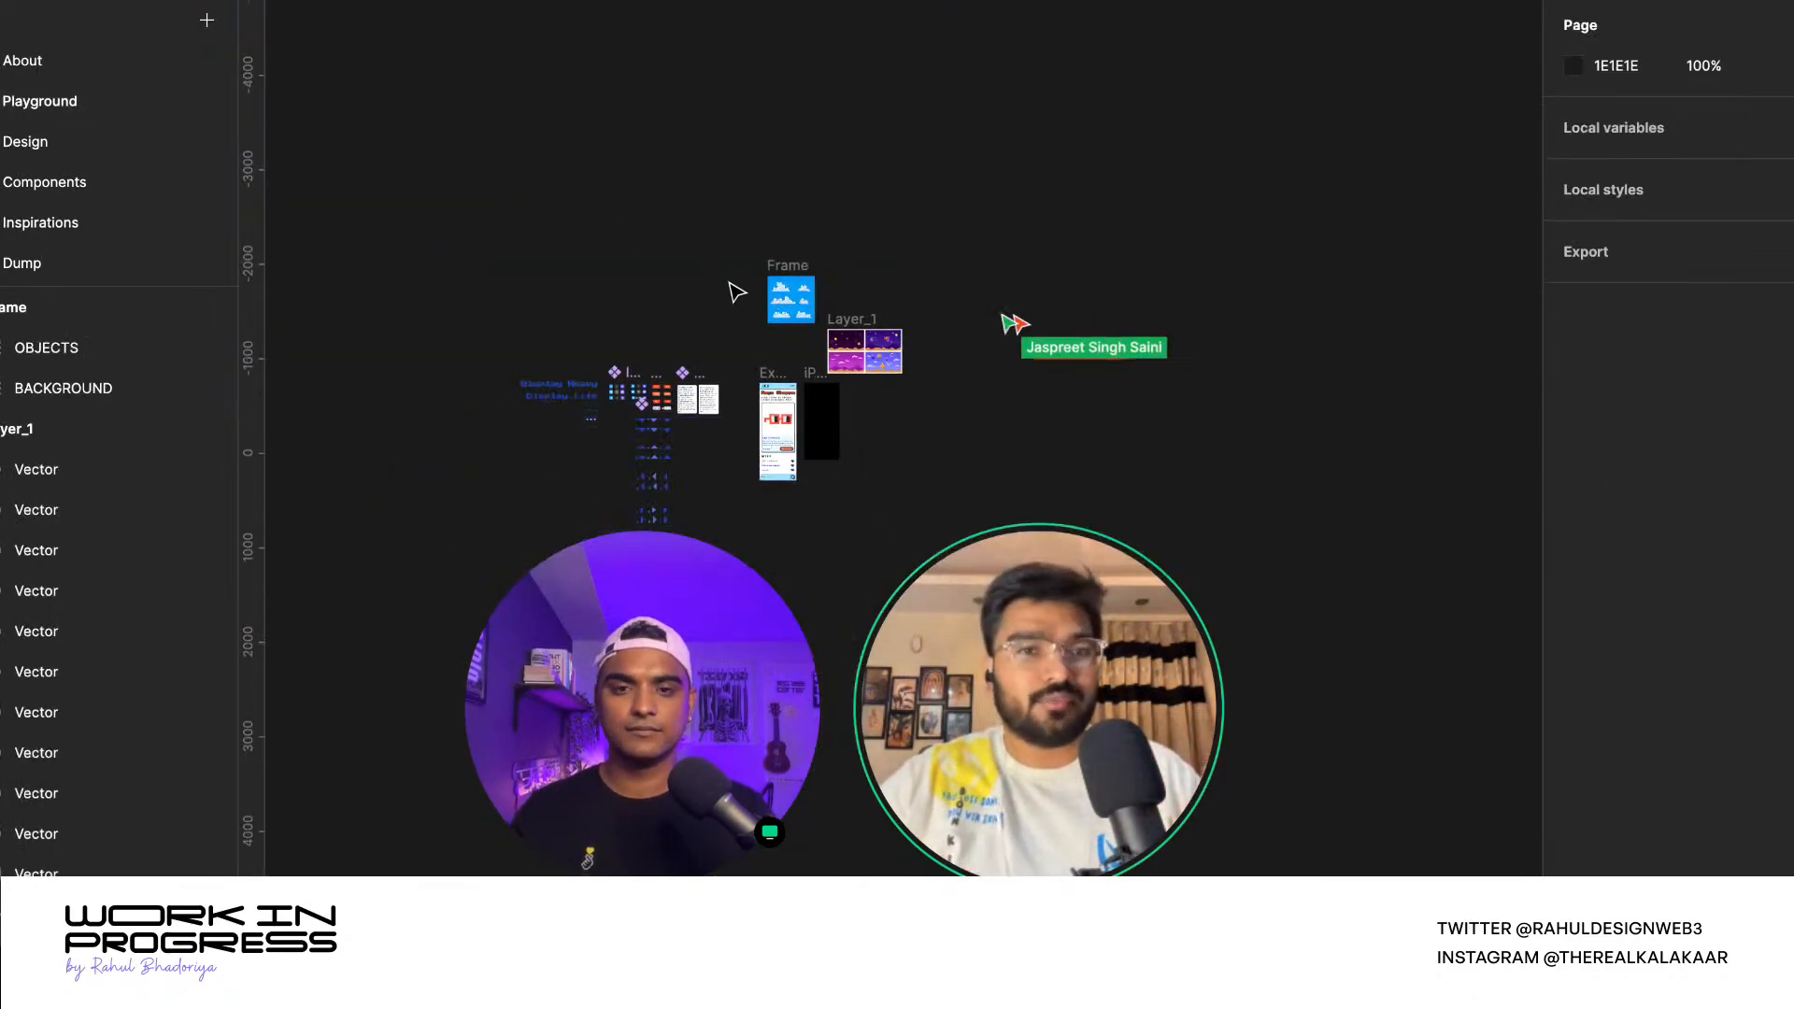
scroll(860, 341, "up", 5)
scroll(874, 362, "down", 3)
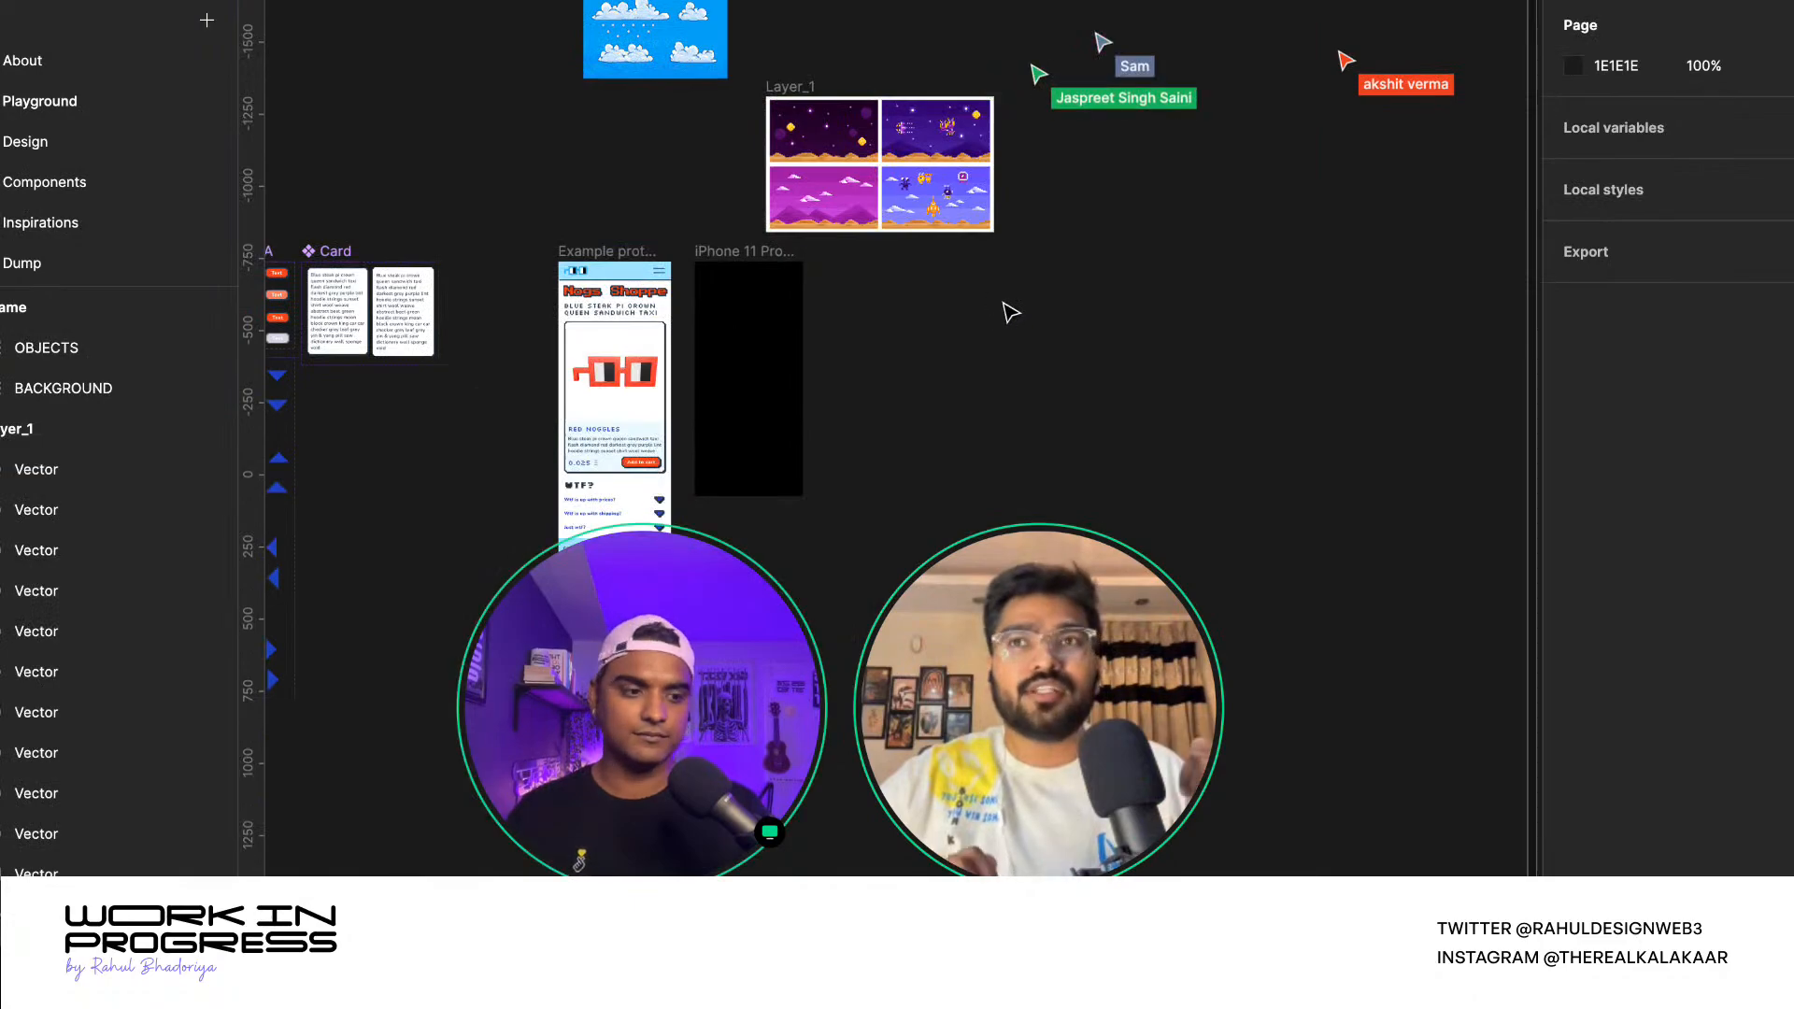
key("ctrl+v")
left_click_drag(896, 391, 1107, 350)
scroll(1098, 366, "up", 3)
scroll(1105, 374, "down", 5)
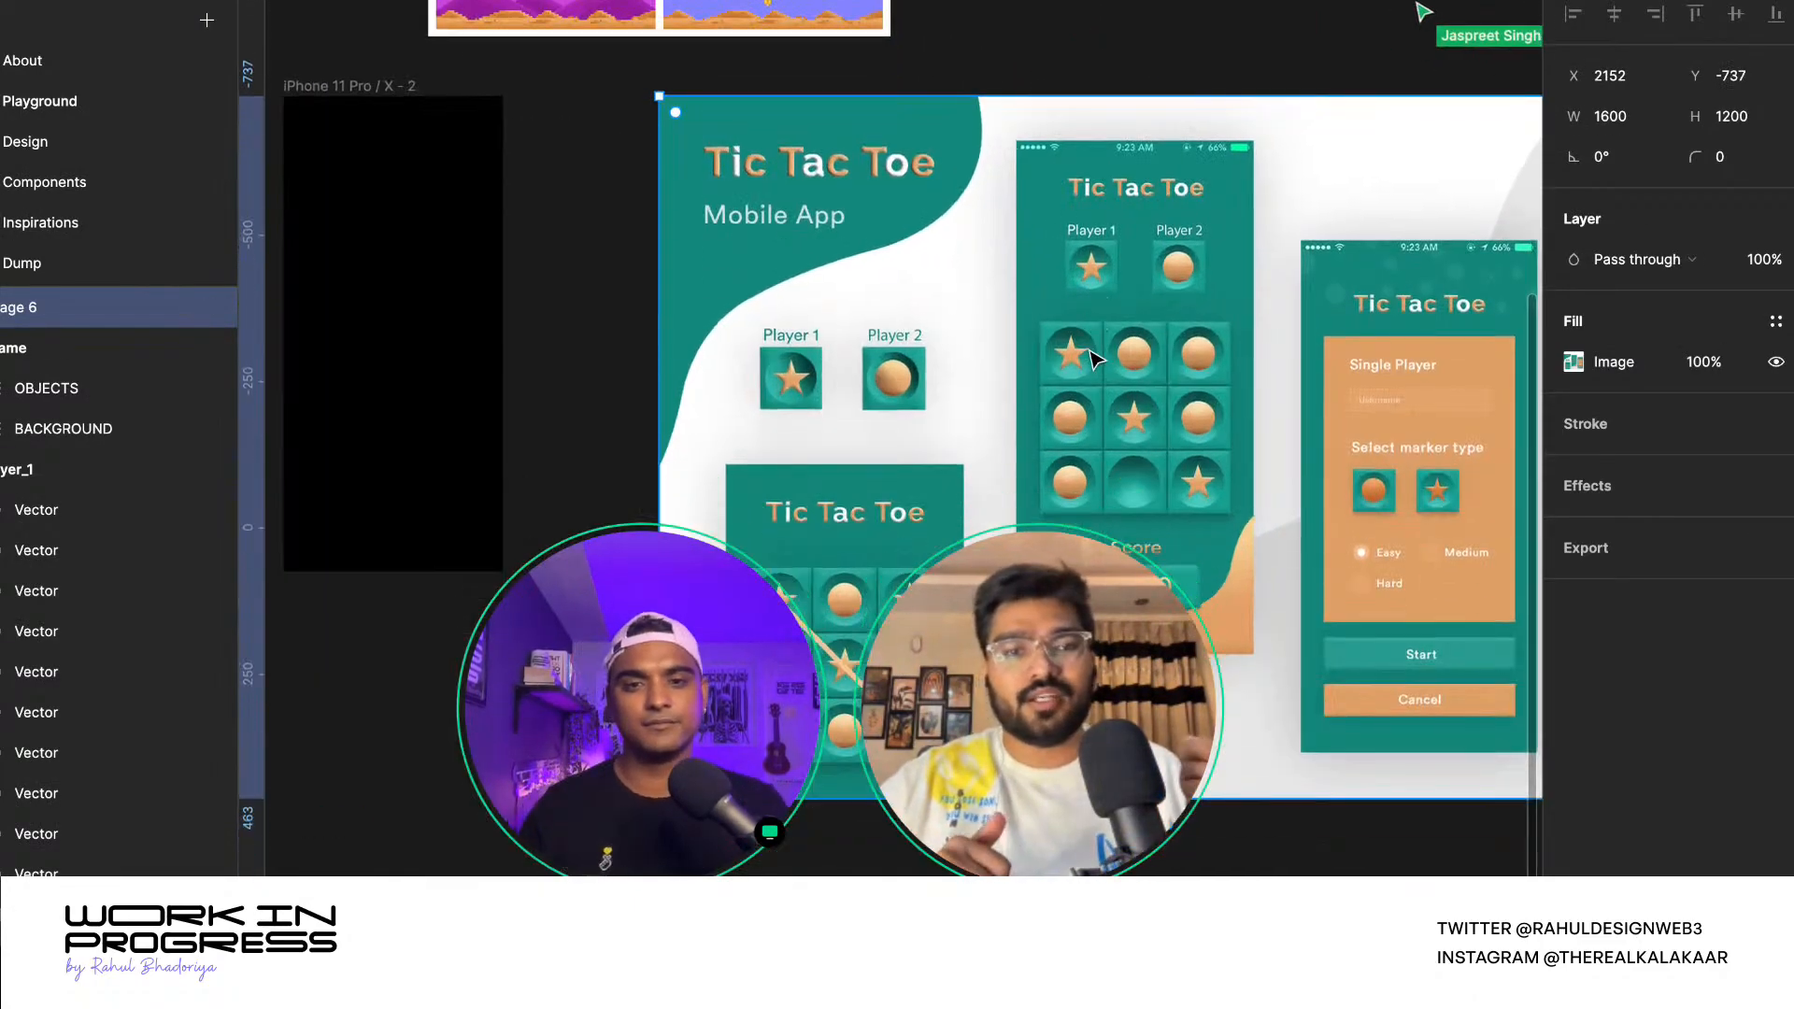
scroll(1098, 358, "down", 5)
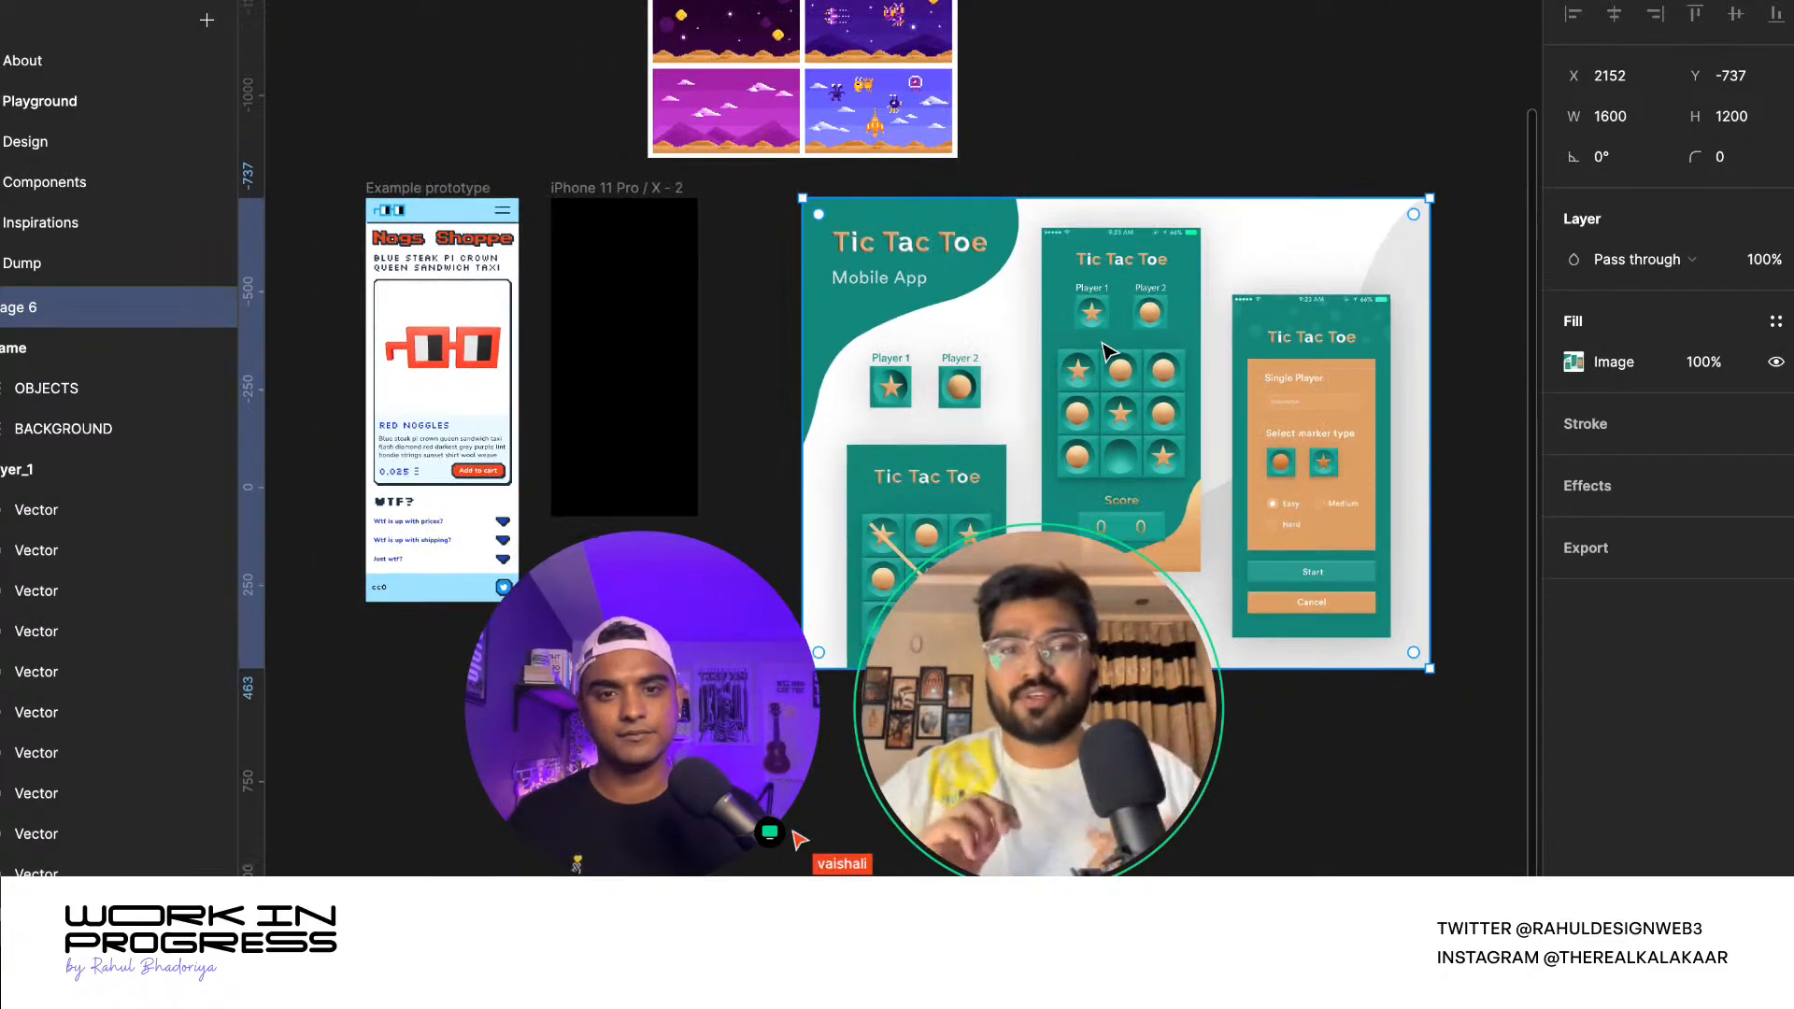
- Rename the empty iPhone 11 Pro / X - 2 frame as Game Screen
left_click(685, 196)
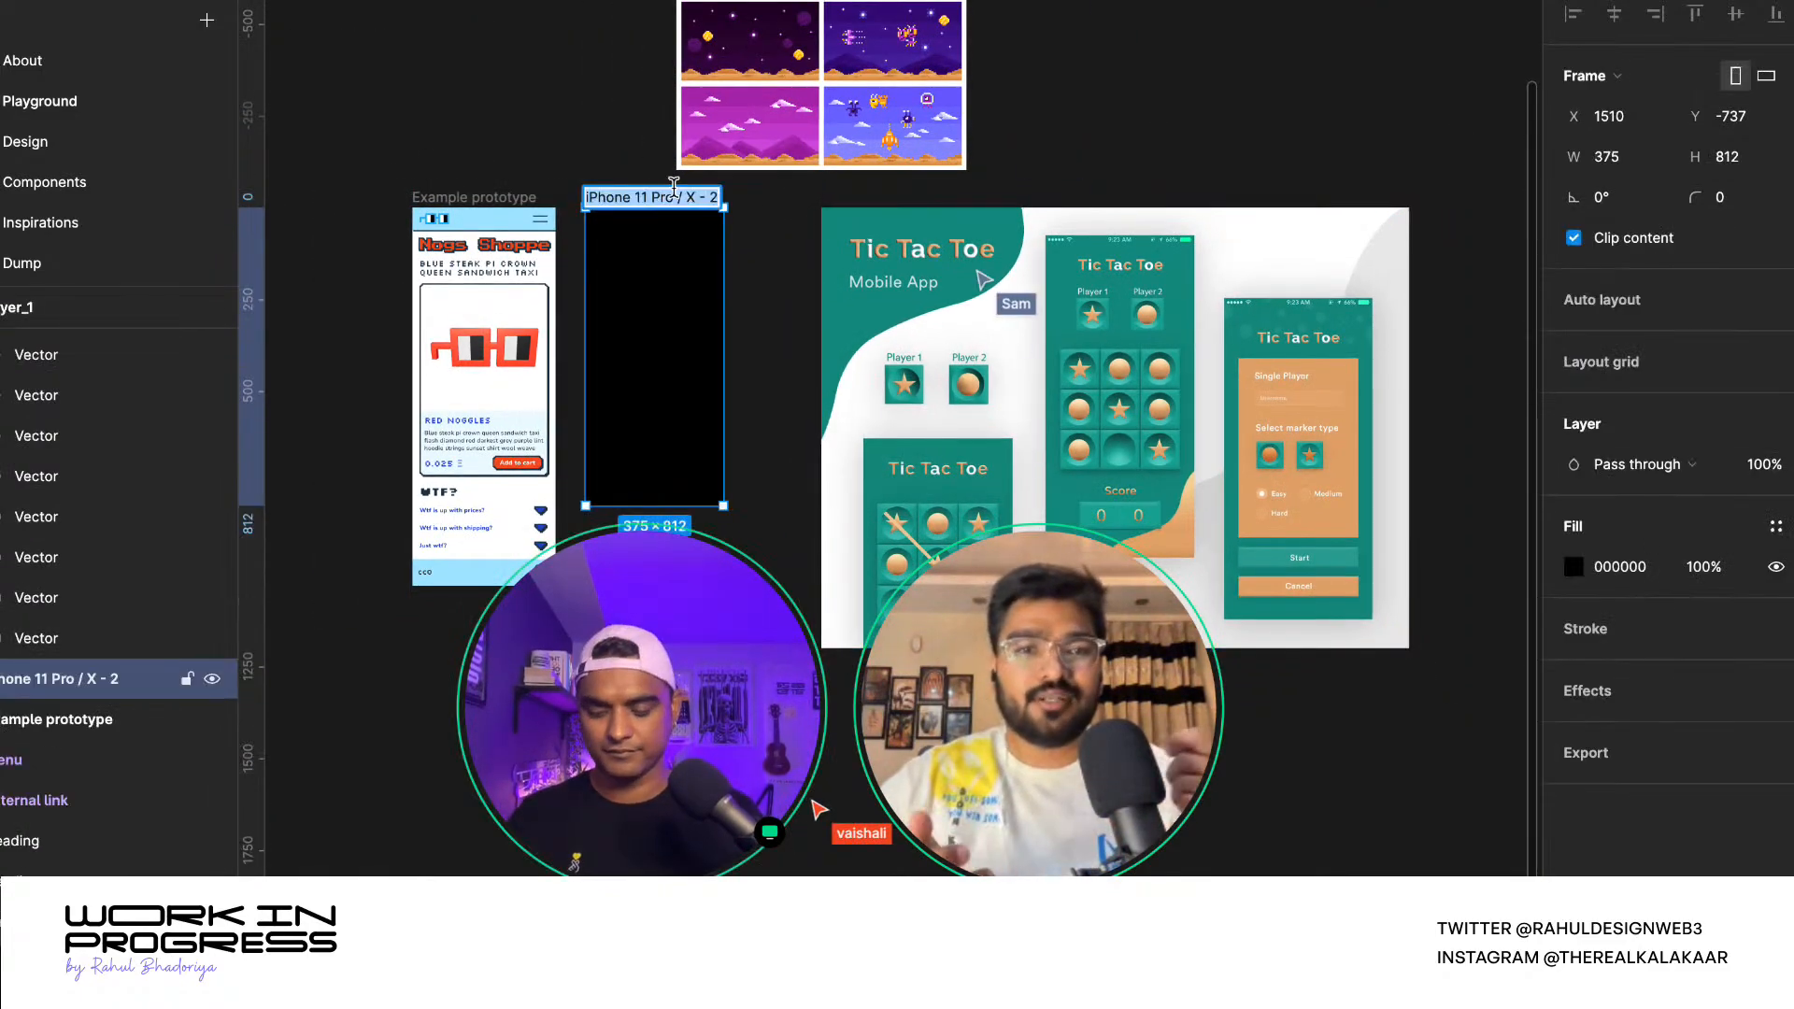
double_click(683, 197)
type("Ga")
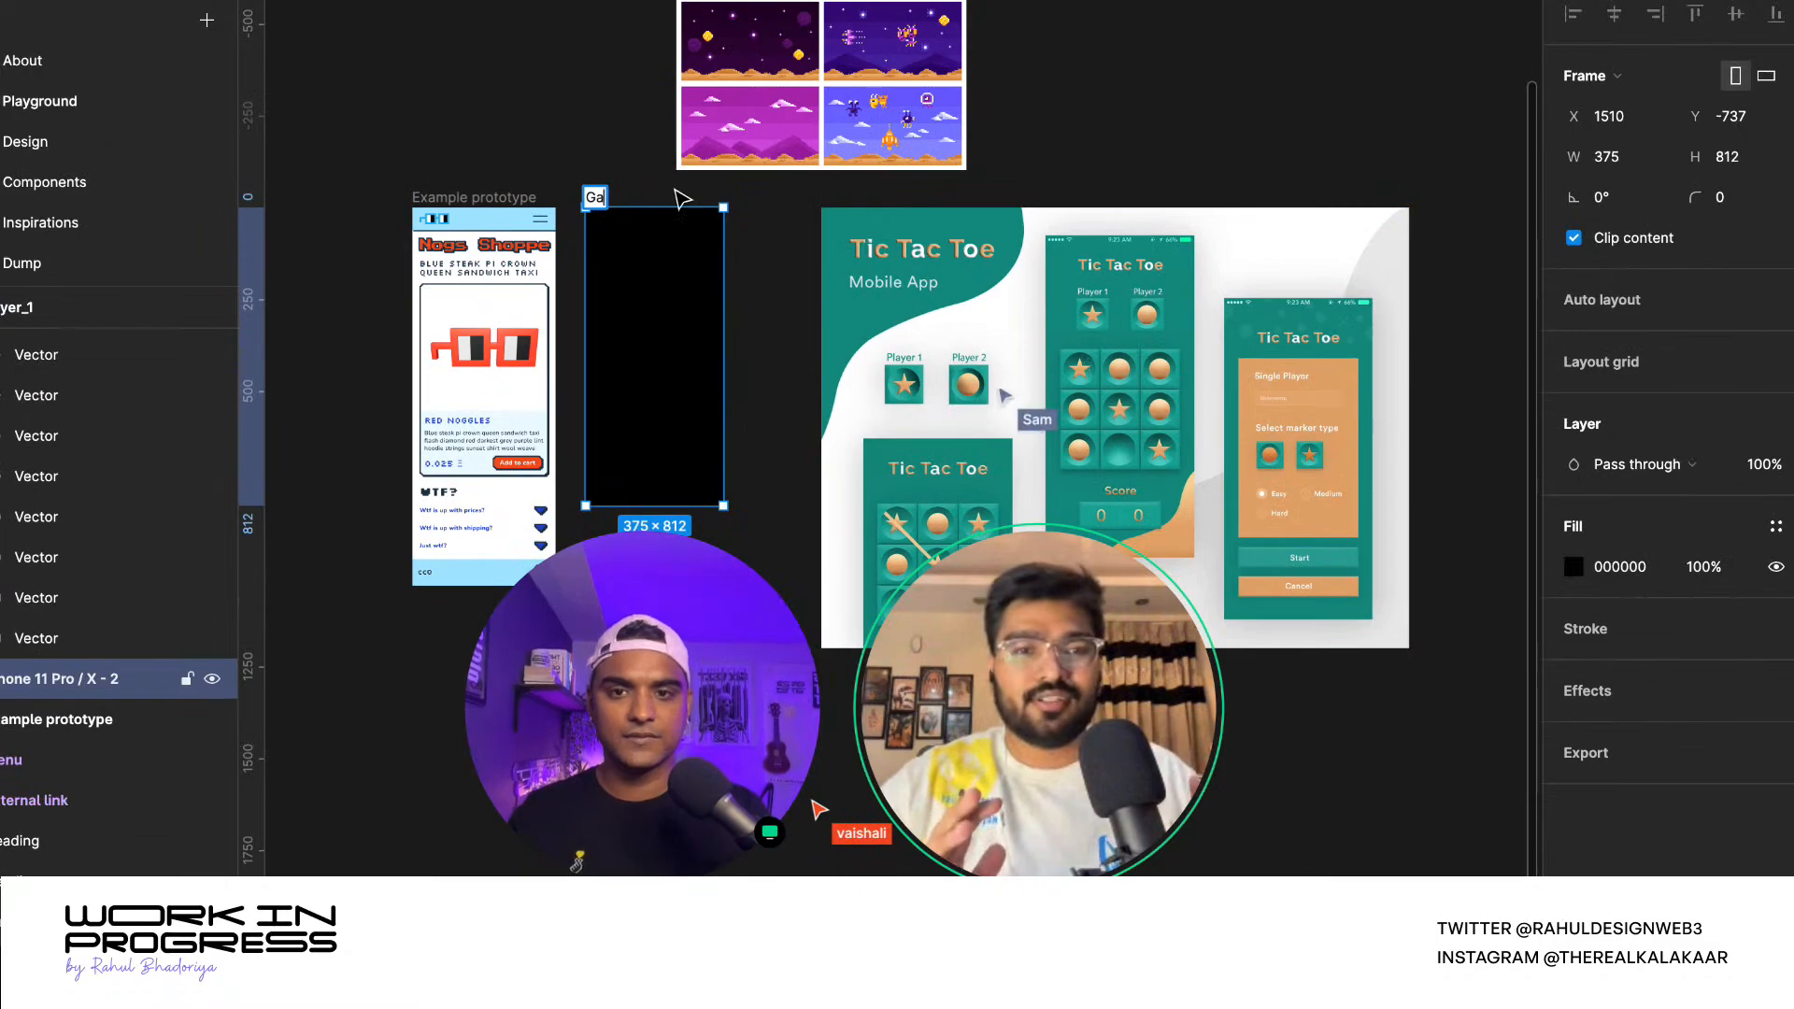
type("creen")
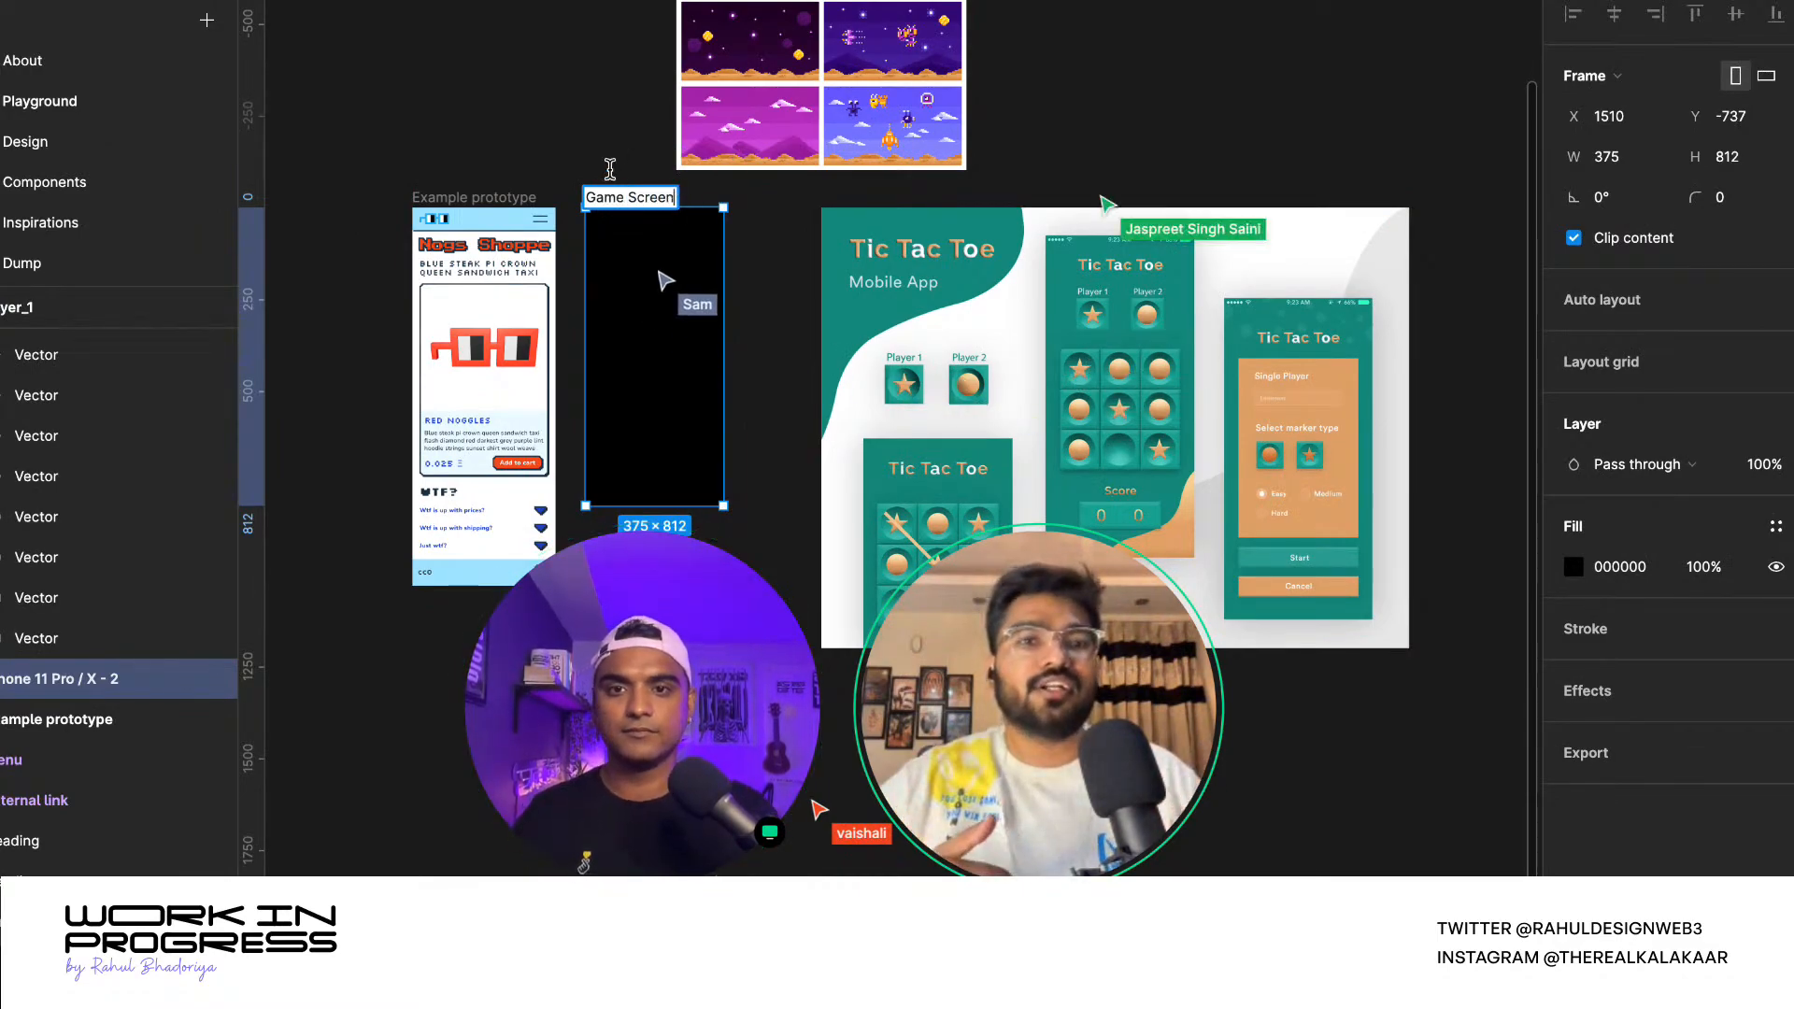
left_click(609, 168)
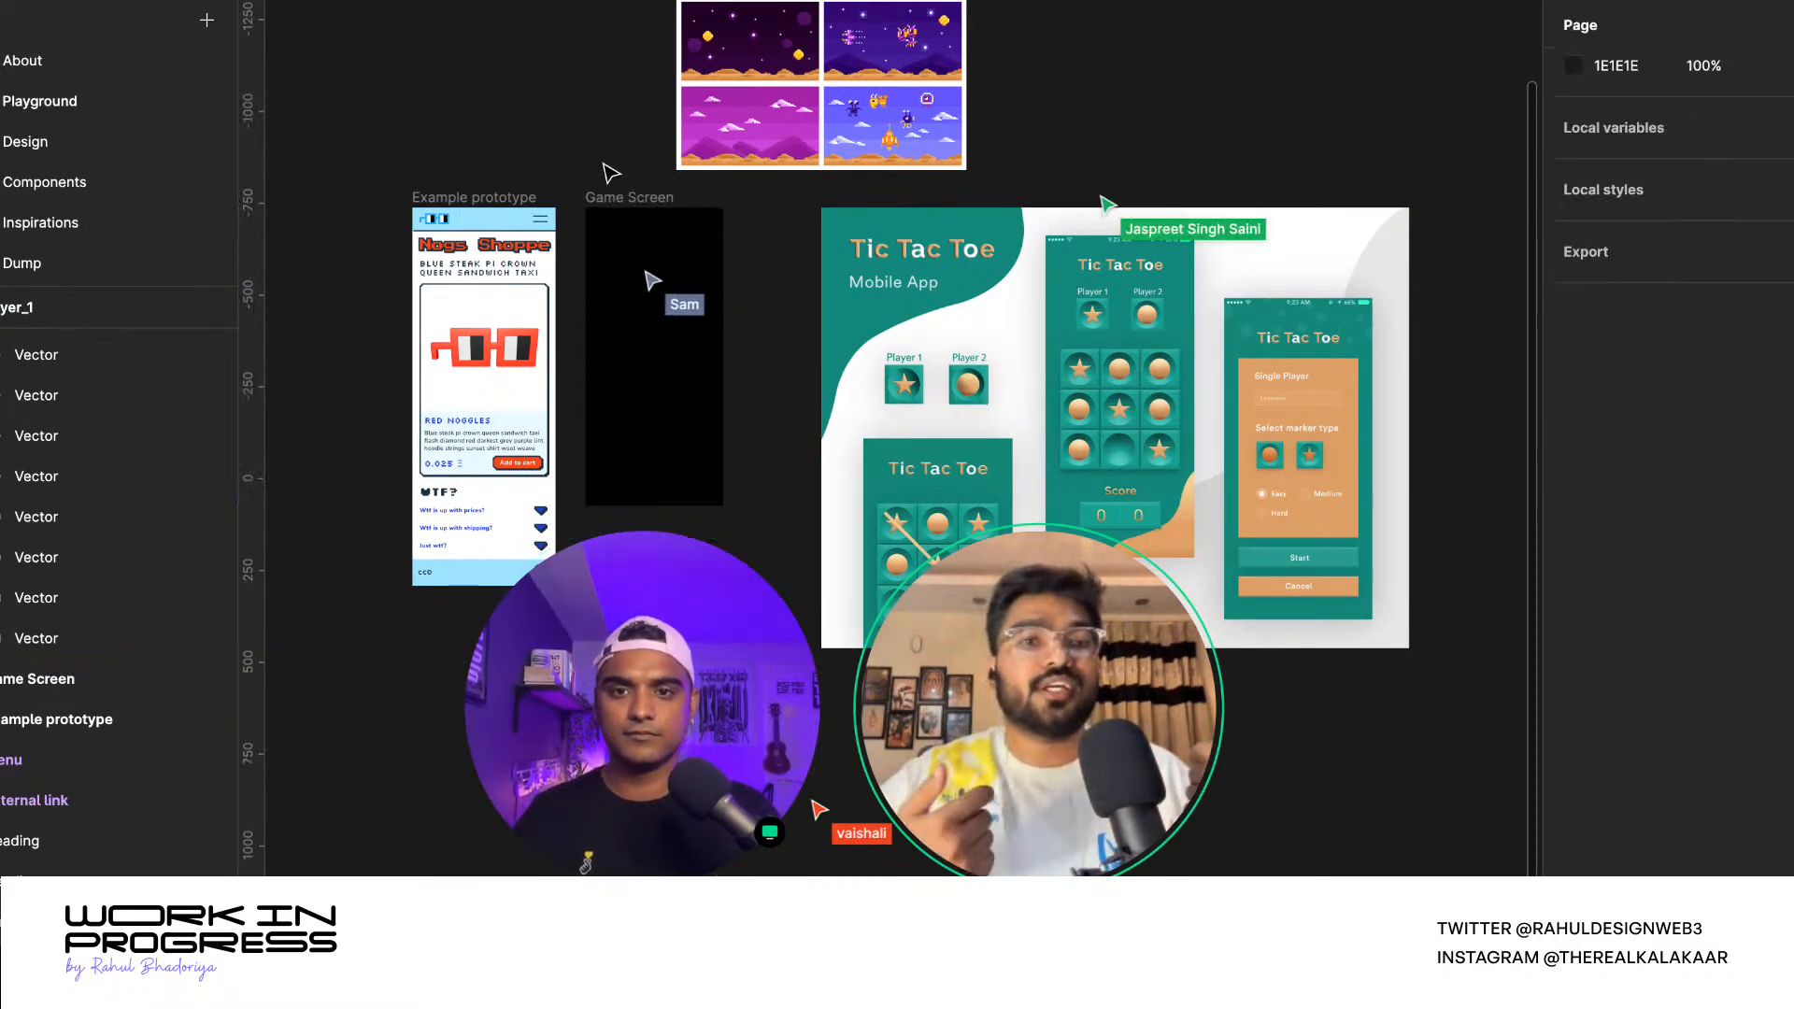
- Duplicate the Game Screen frame beside the original, shifting the Tic Tac Toe reference image further right to make room
left_click_drag(626, 198, 805, 227)
left_click_drag(1022, 318, 1192, 322)
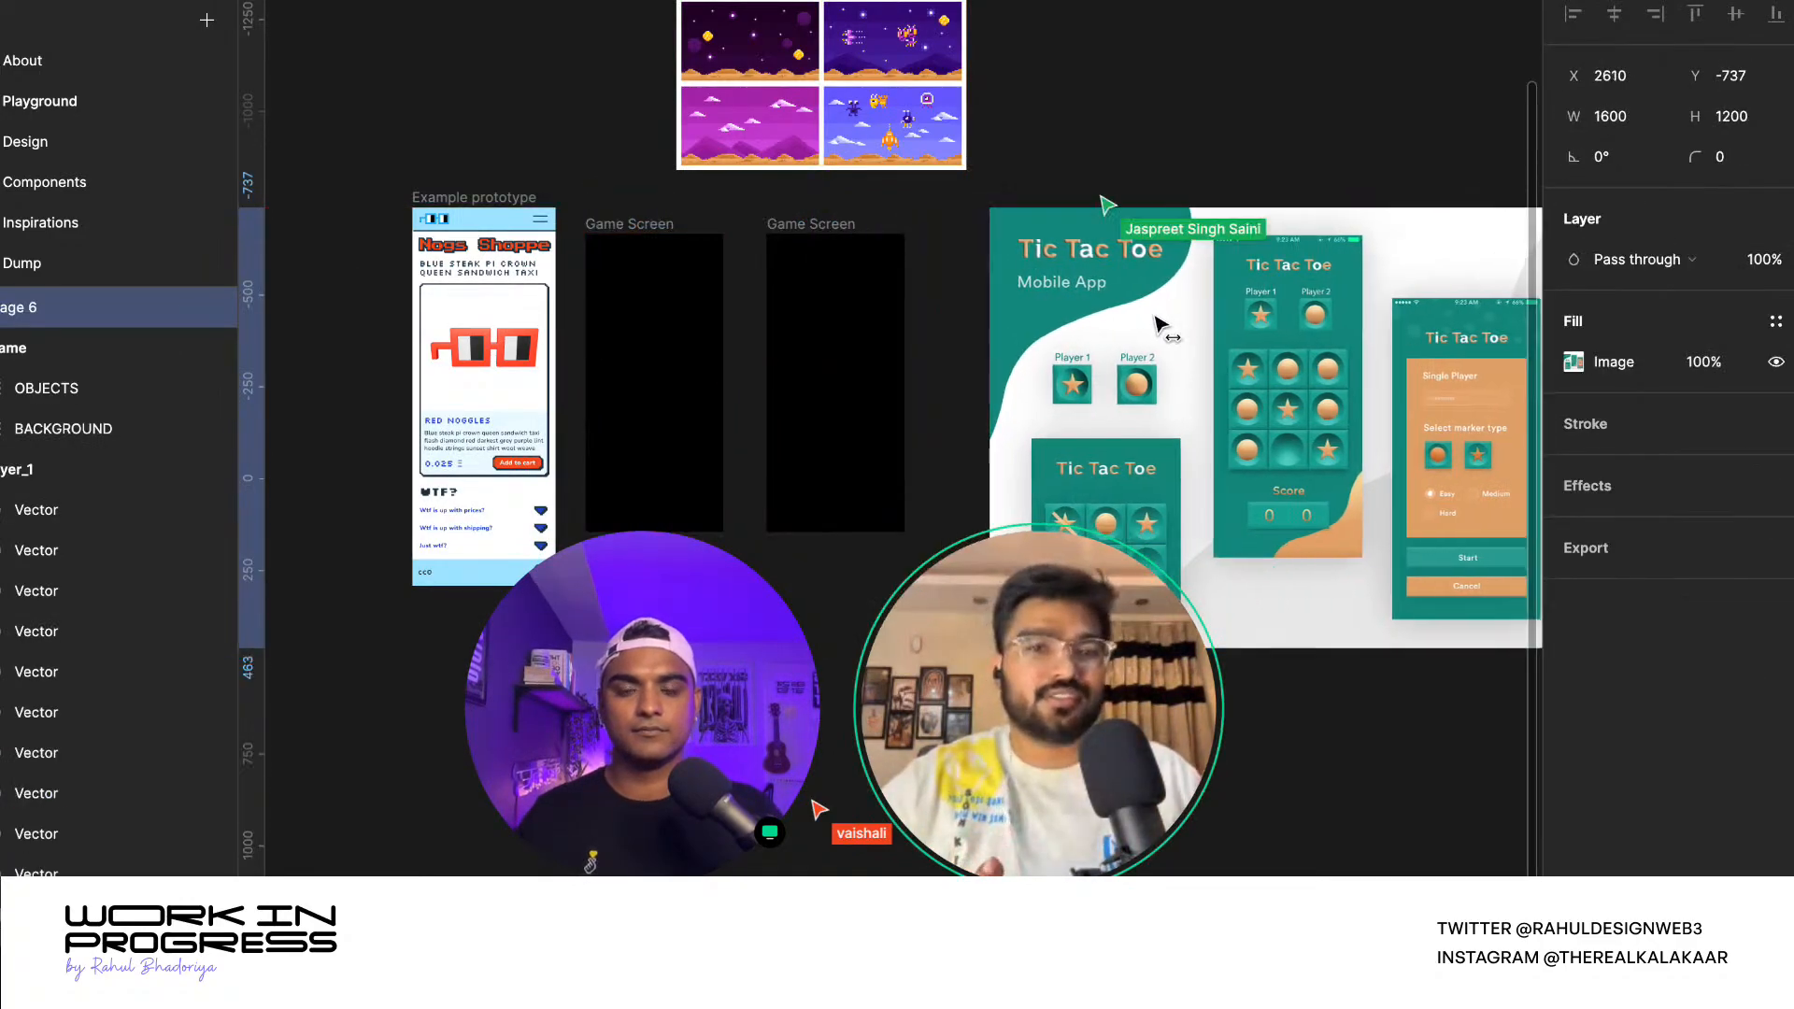
left_click_drag(802, 260, 781, 241)
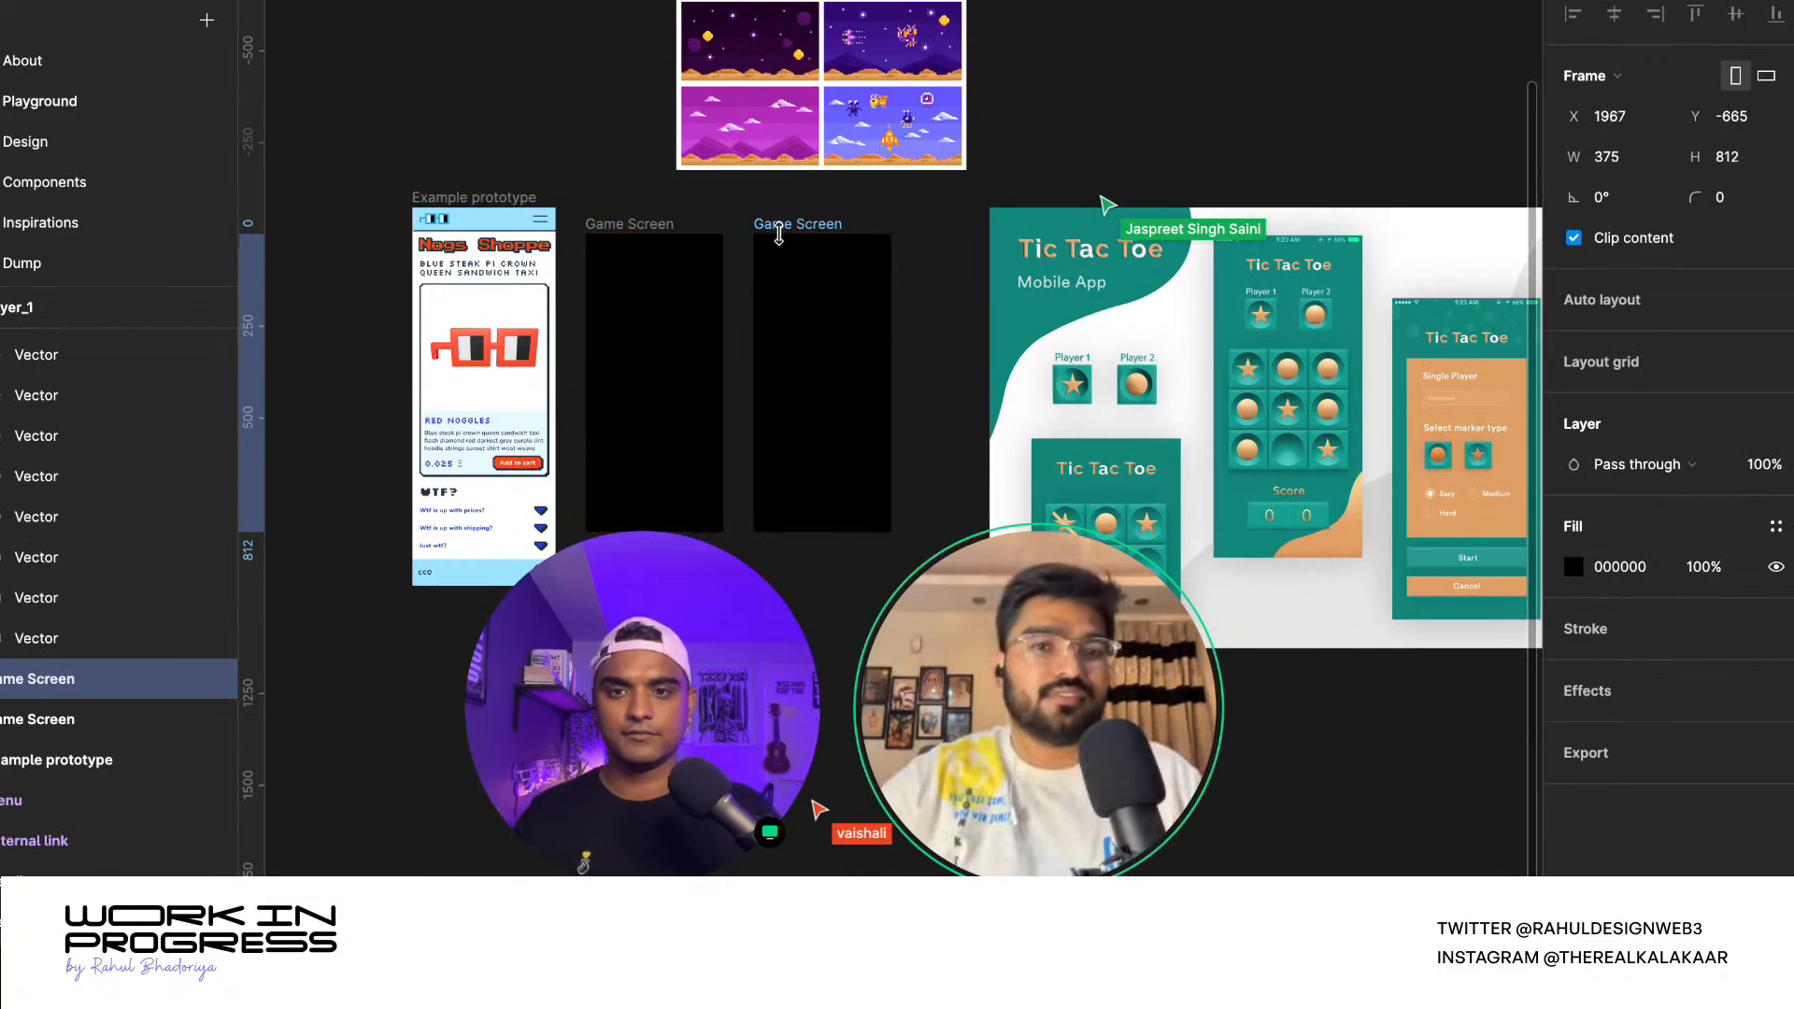
- Rename the first of the two Game Screen frames as Opening Screen
double_click(657, 220)
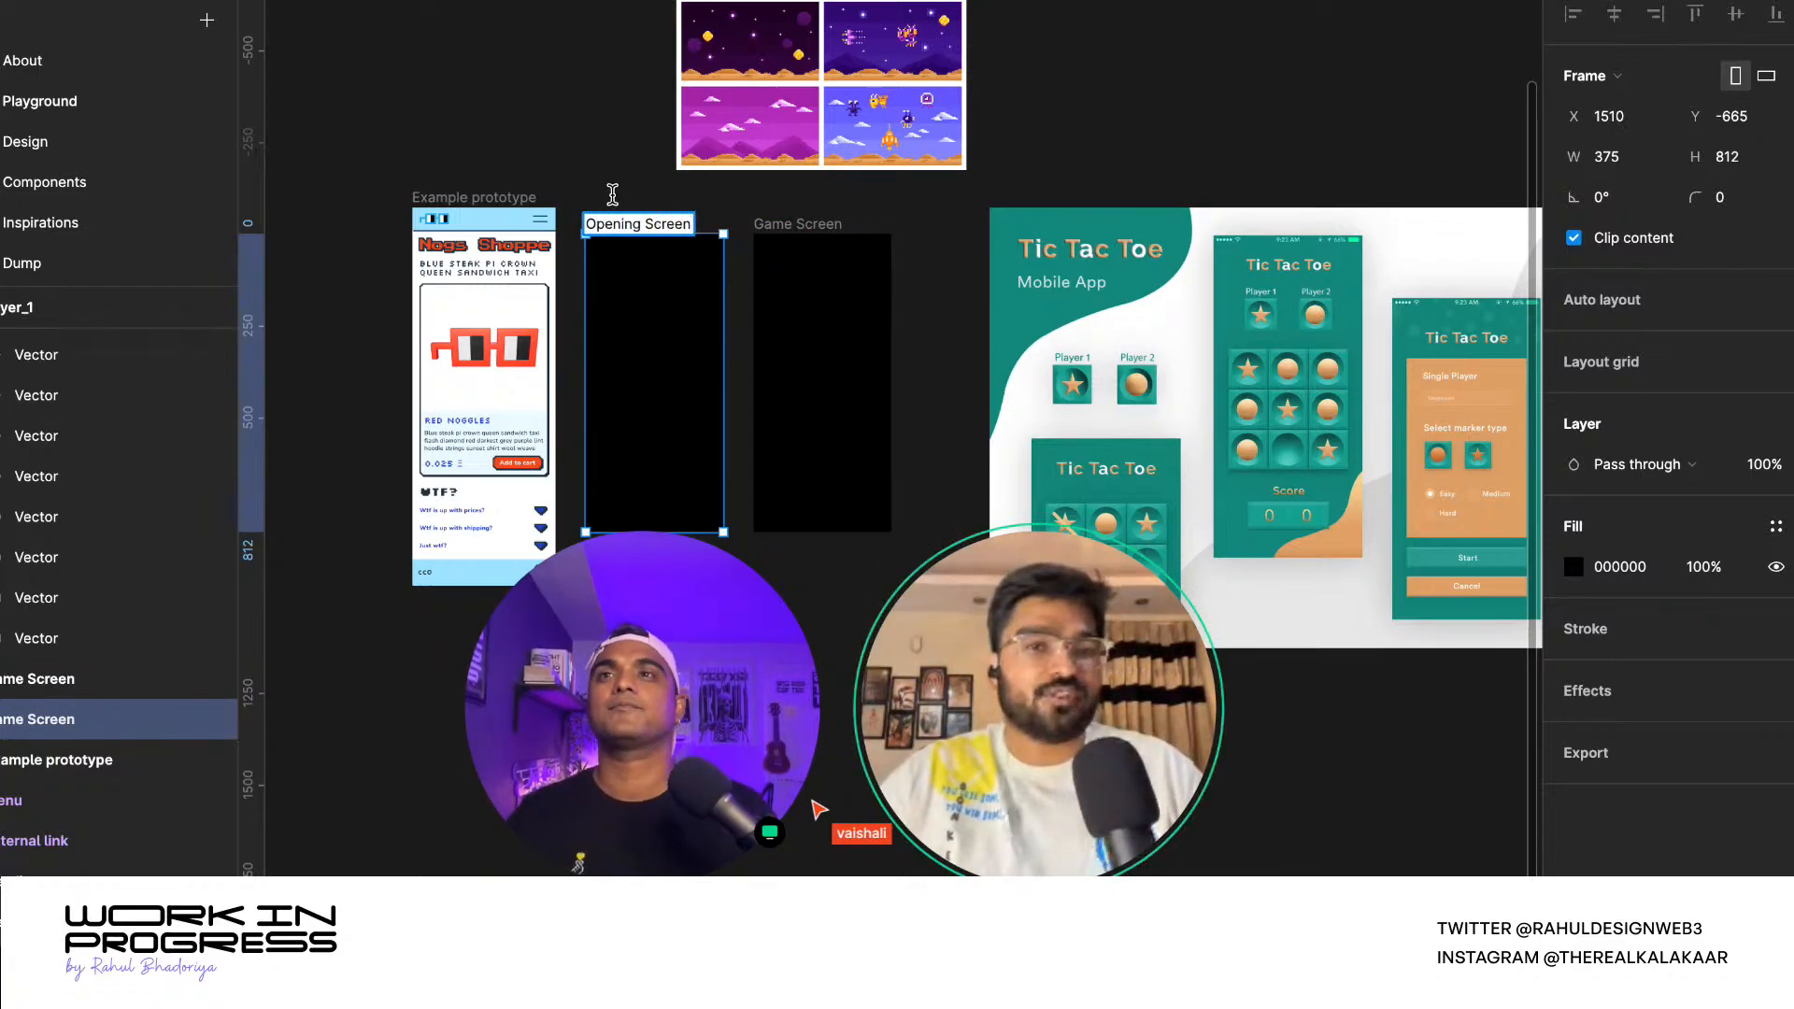
left_click(544, 153)
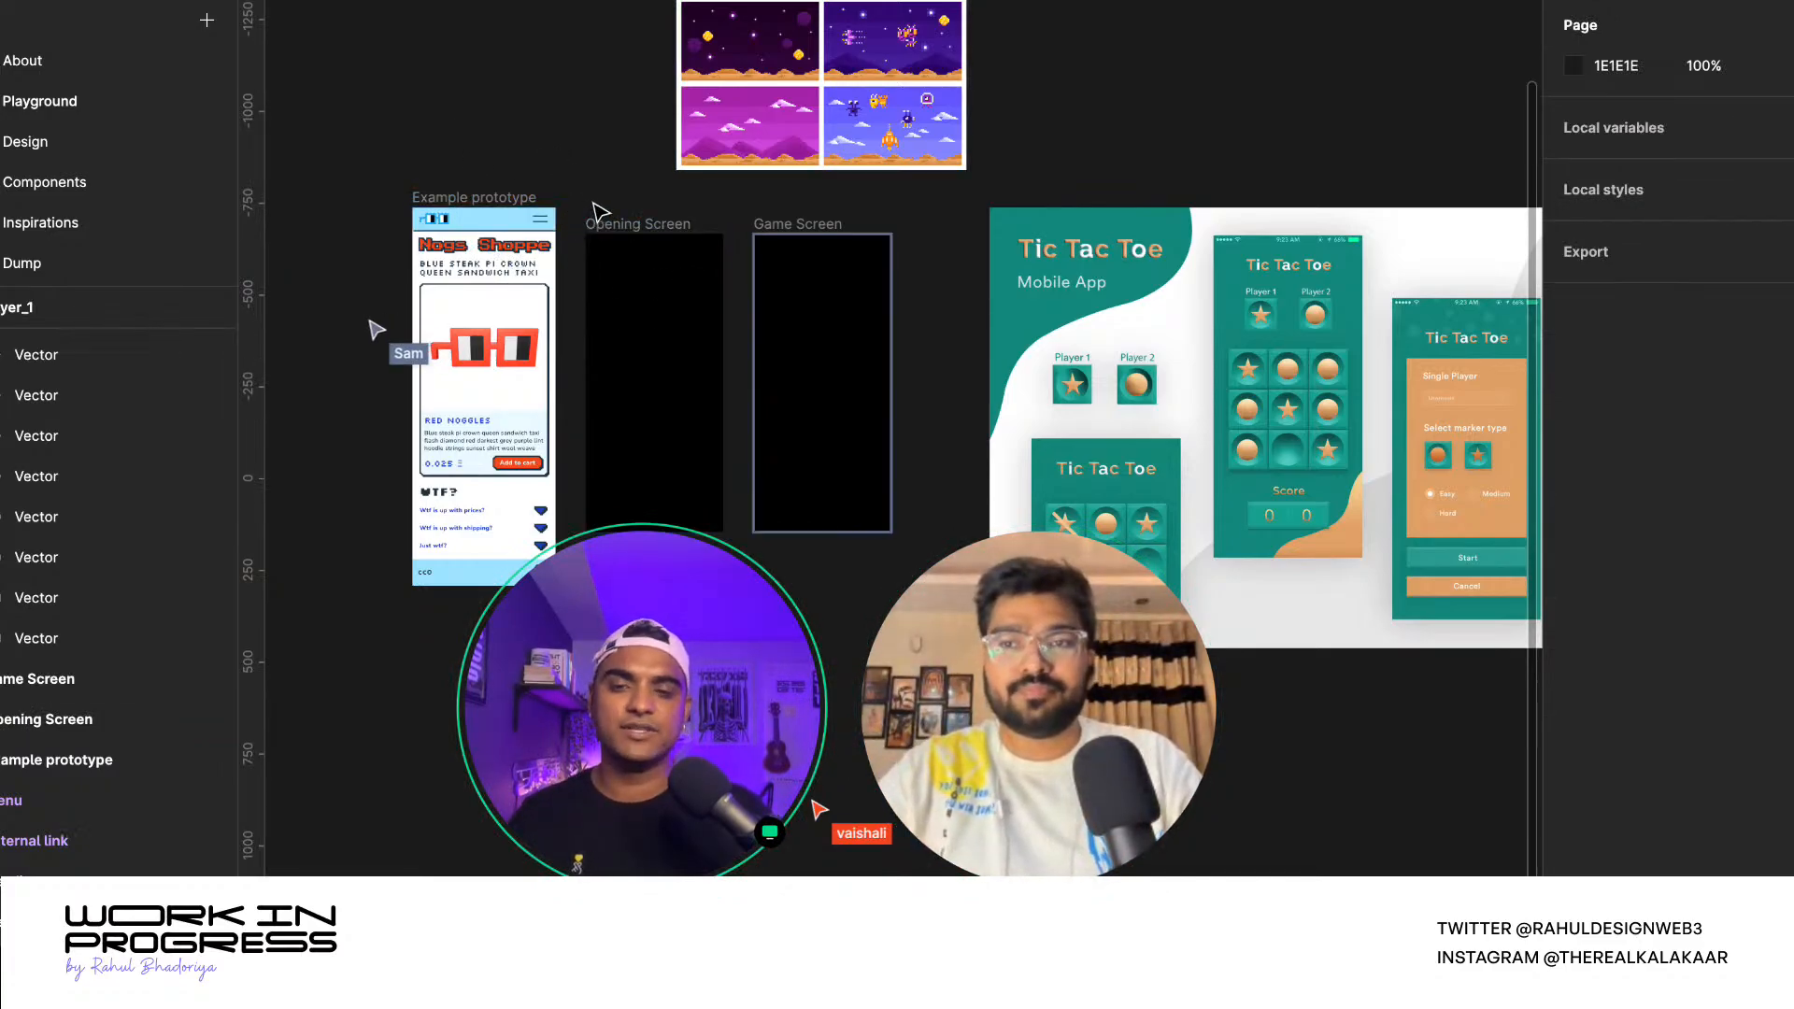
- Ungroup the Layer_1 arcade artwork frame into its separate vectors and clear the selection
scroll(598, 221, "down", 3, "ctrl")
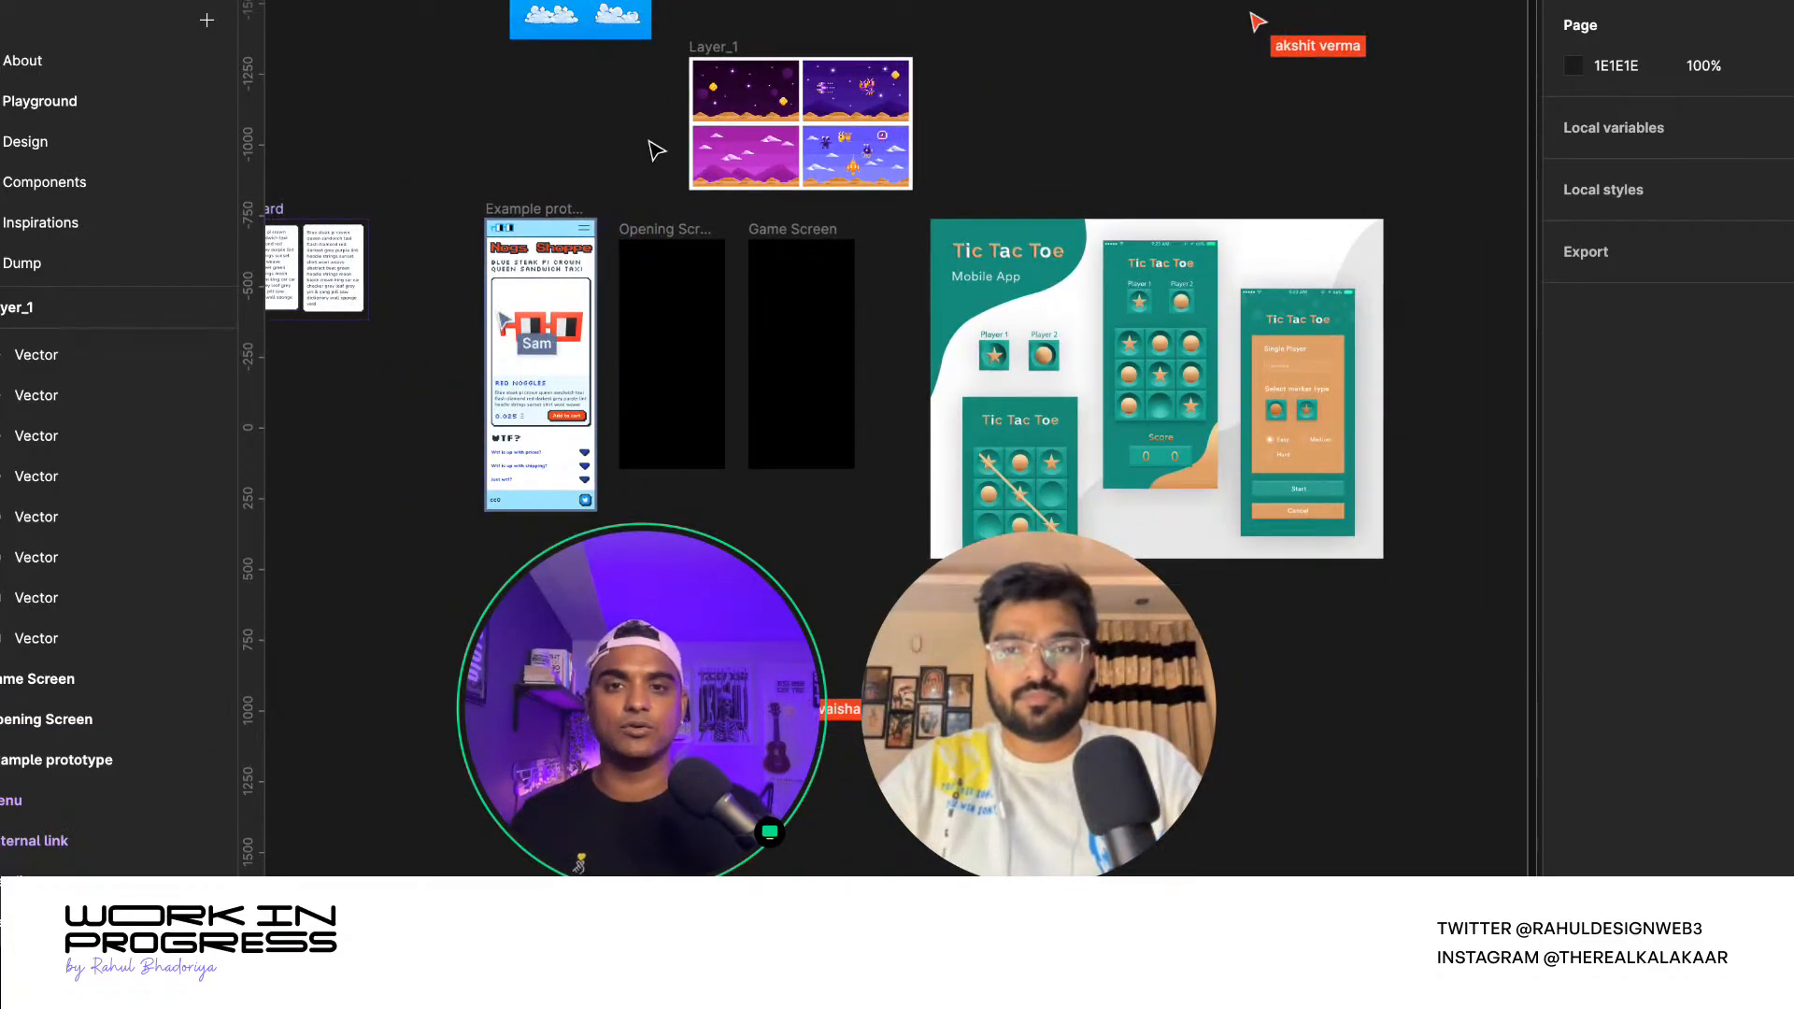
scroll(831, 116, "up", 5, "ctrl")
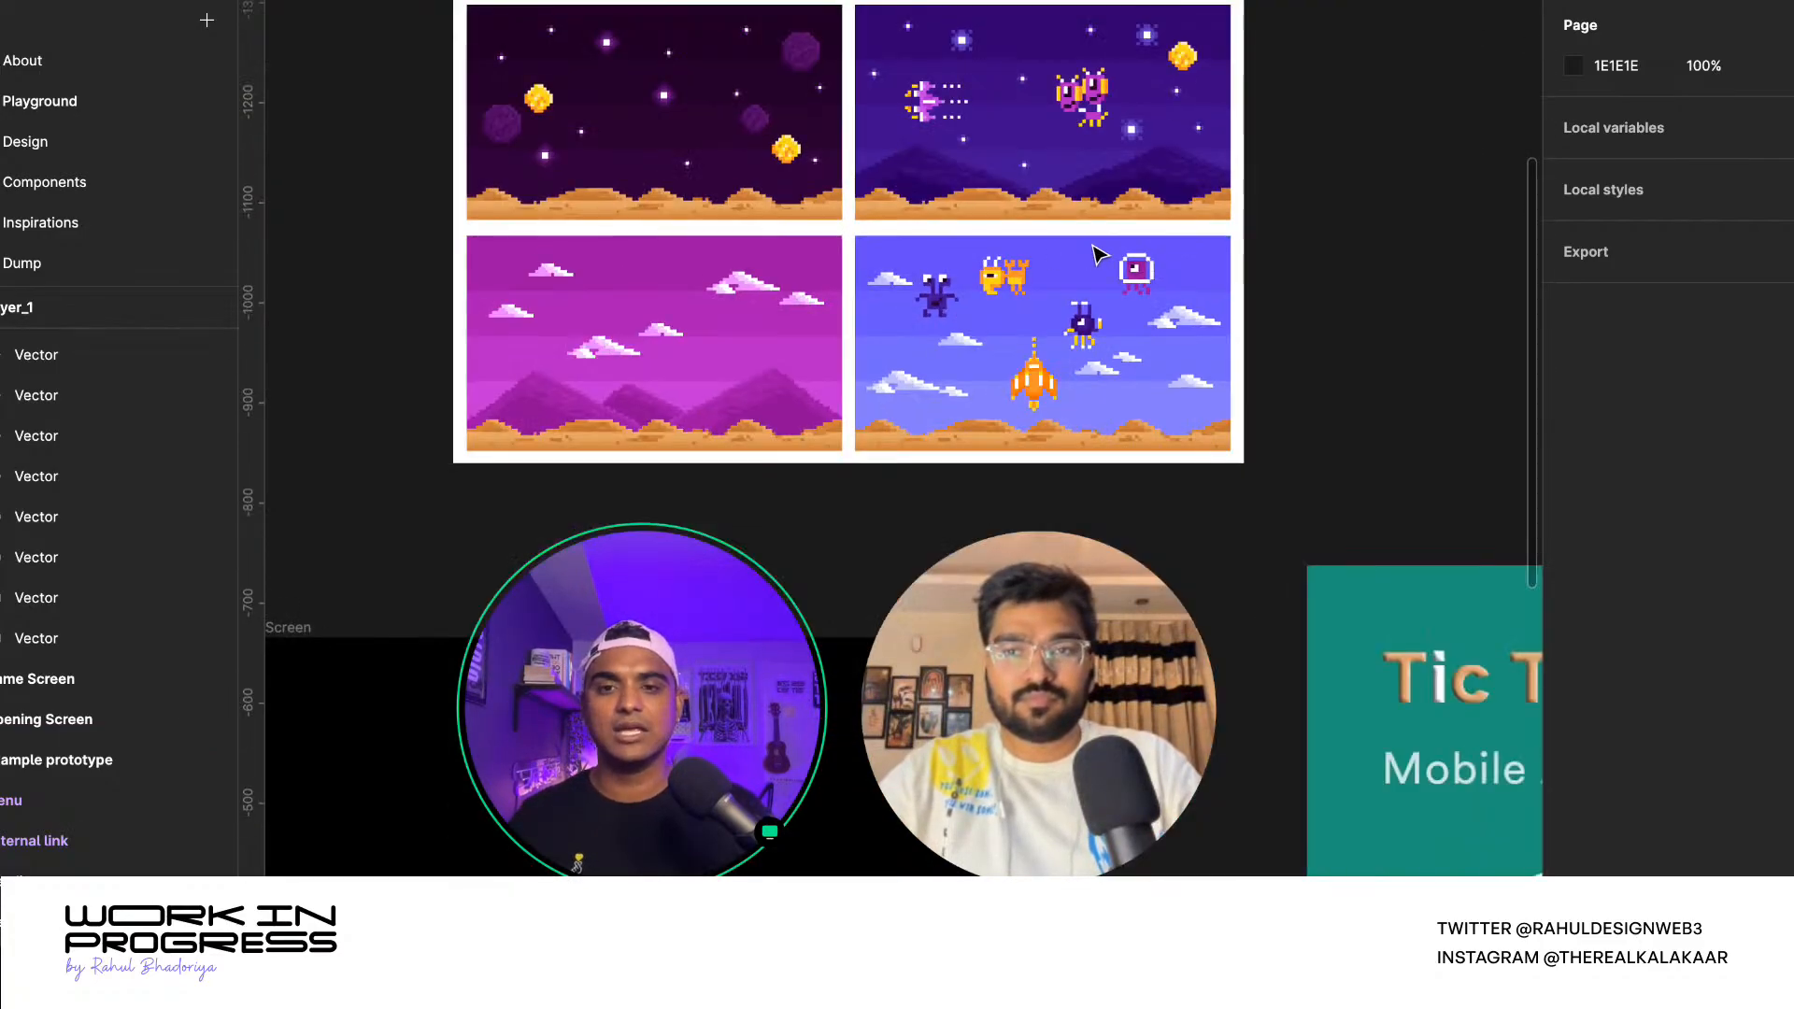
scroll(972, 257, "down", 3, "ctrl")
left_click(846, 276)
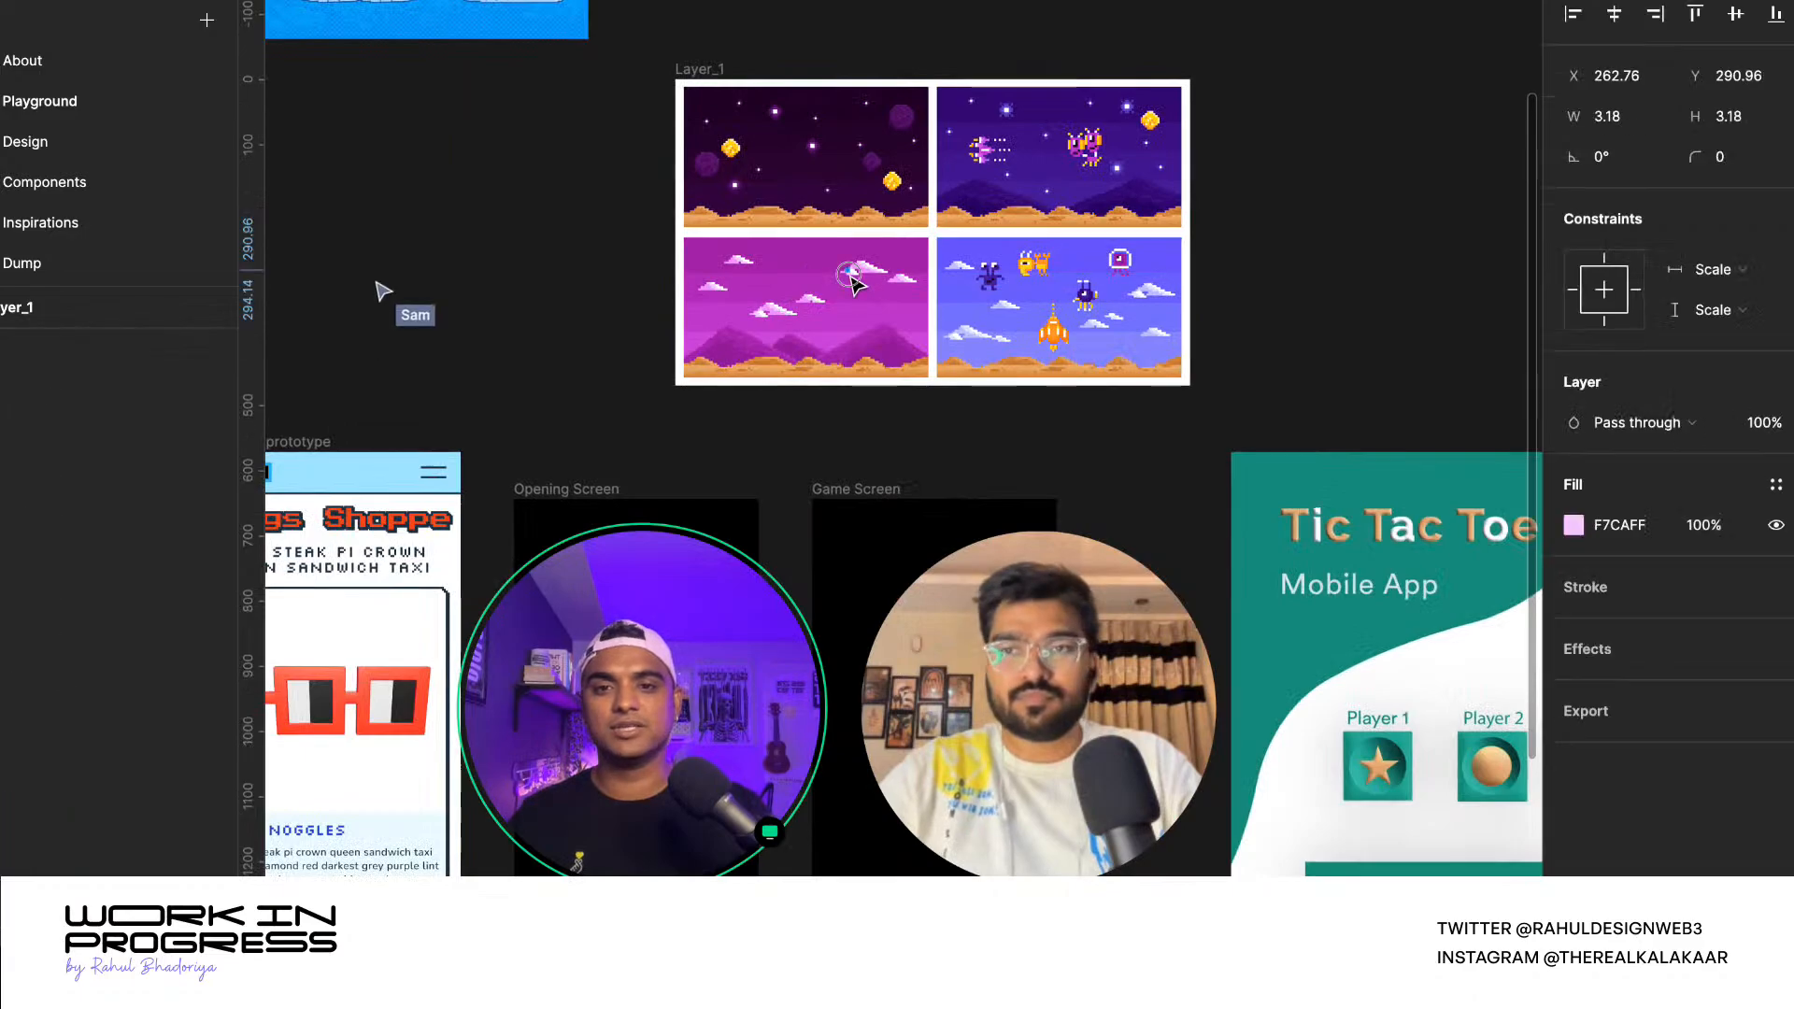
left_click(744, 119)
right_click(755, 122)
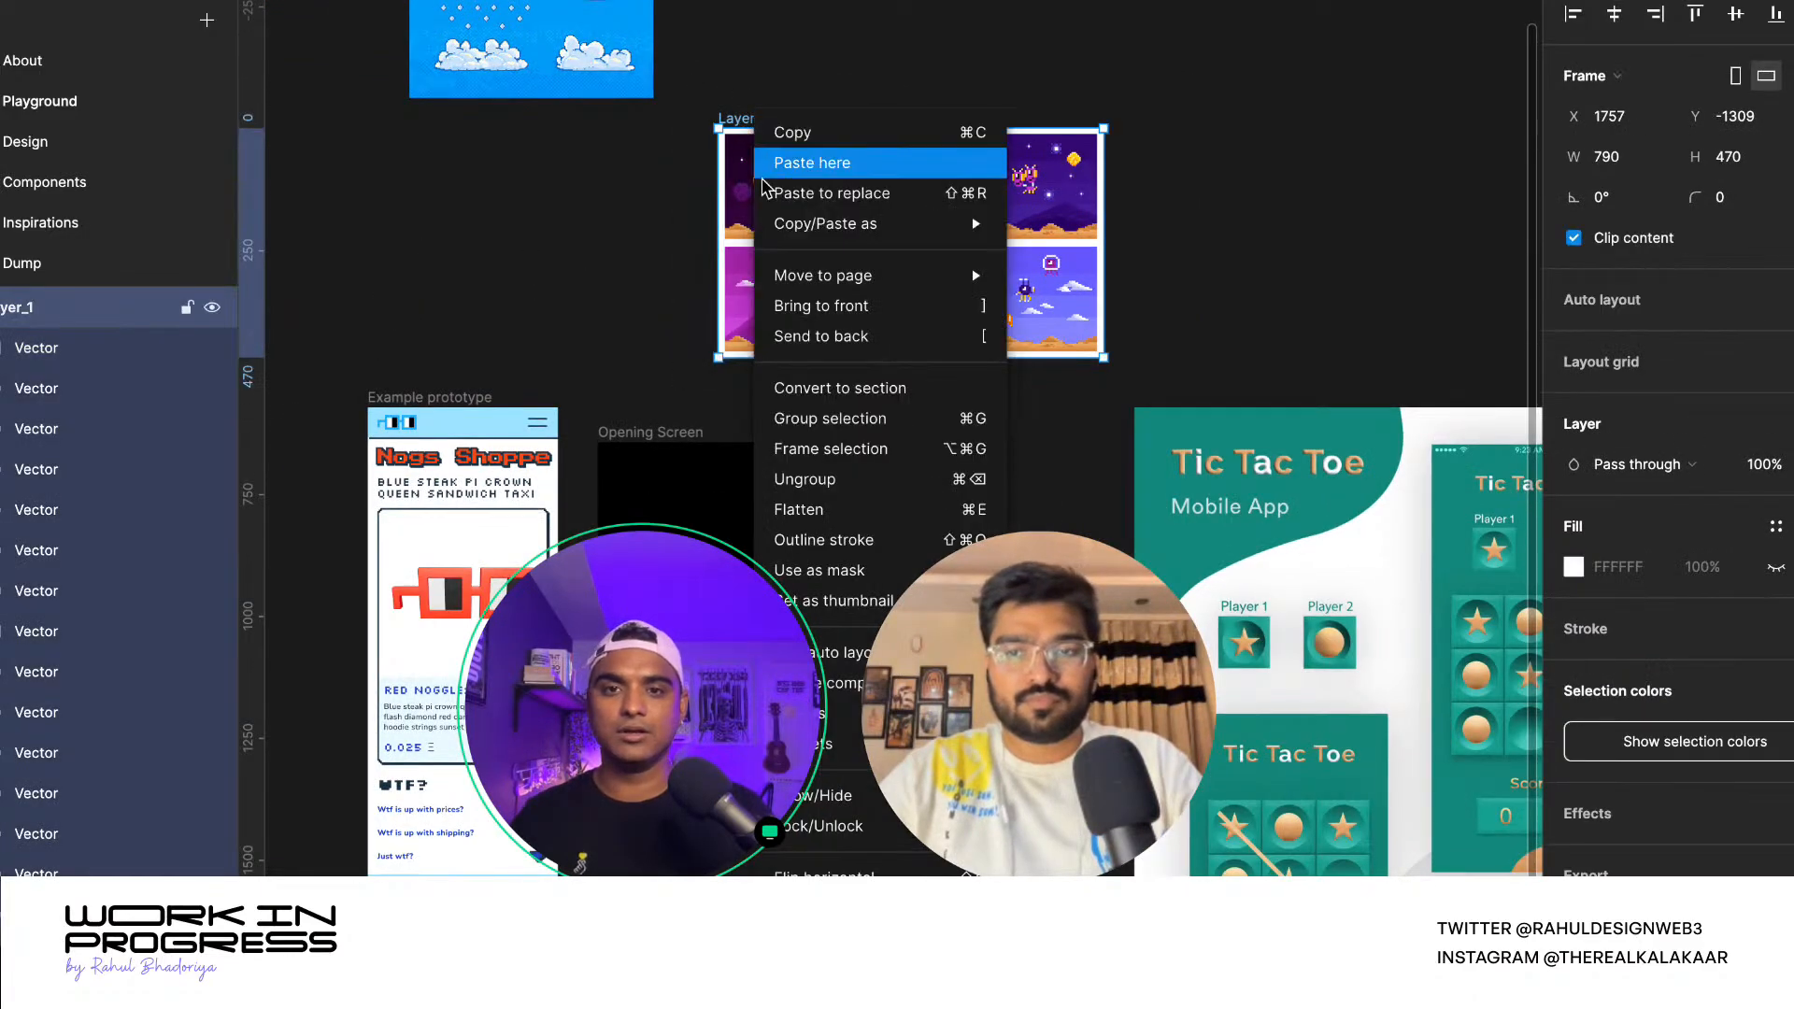
left_click(827, 479)
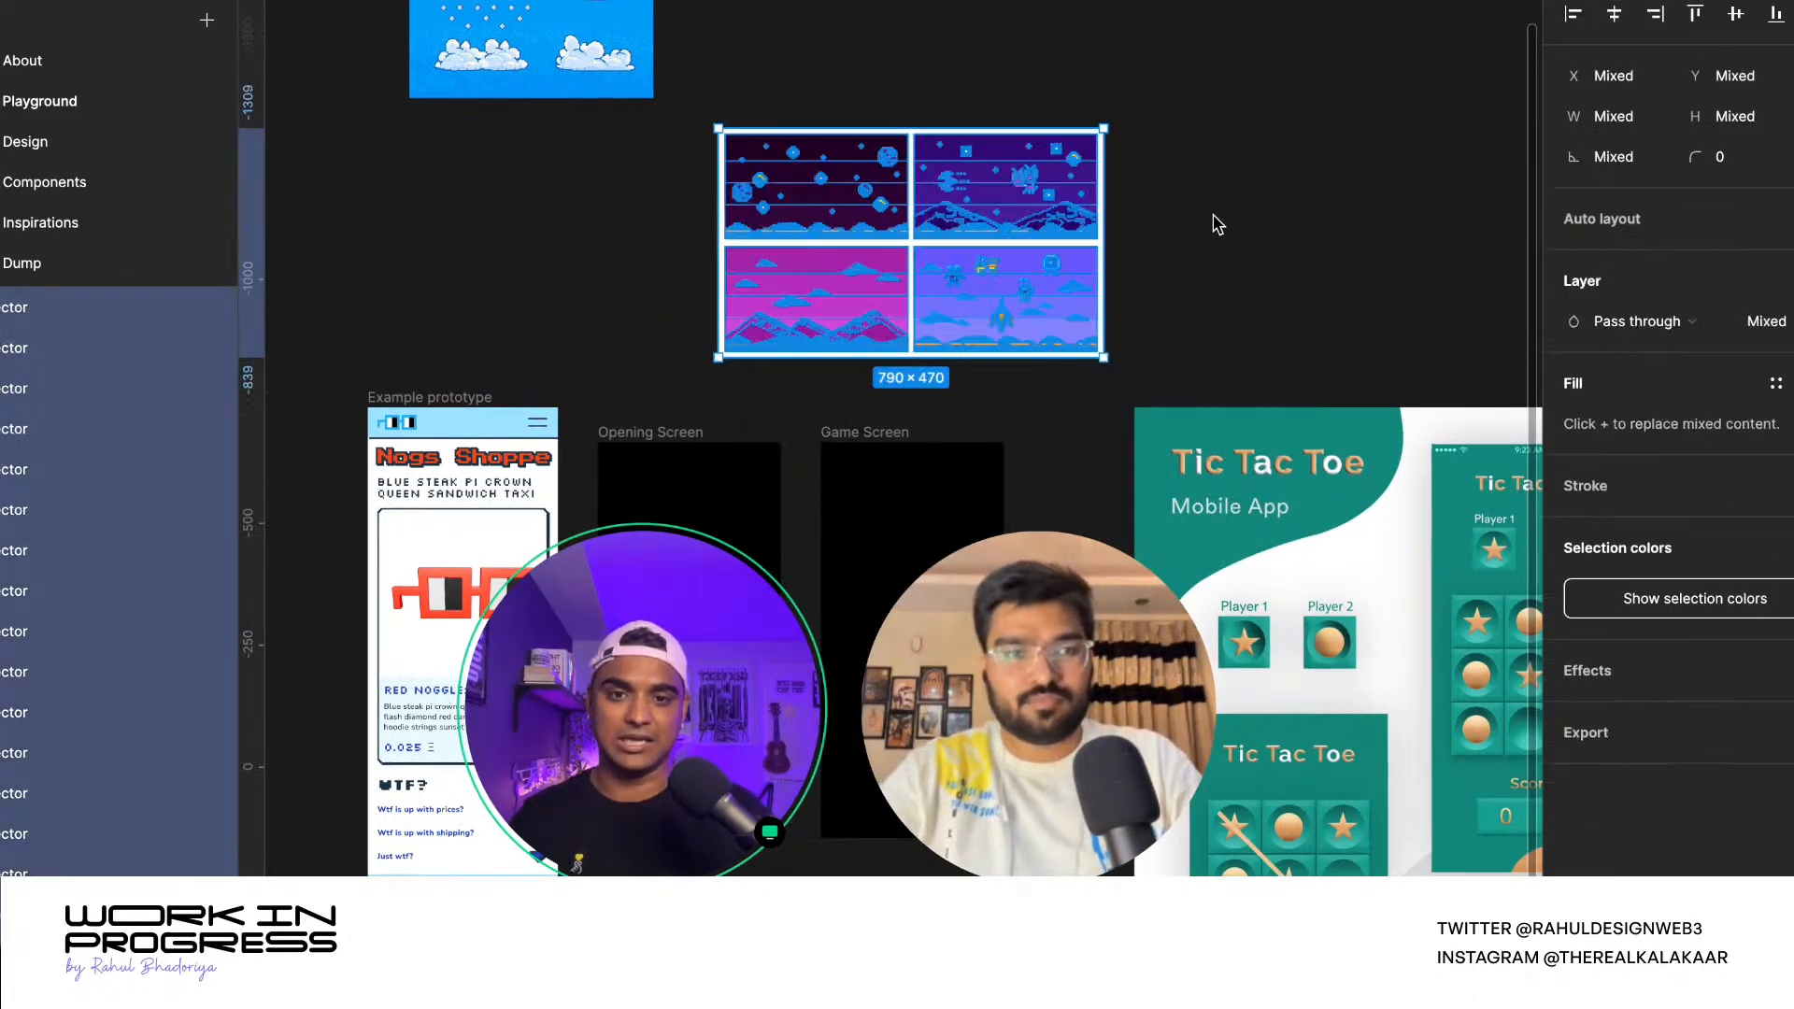
left_click(1219, 223)
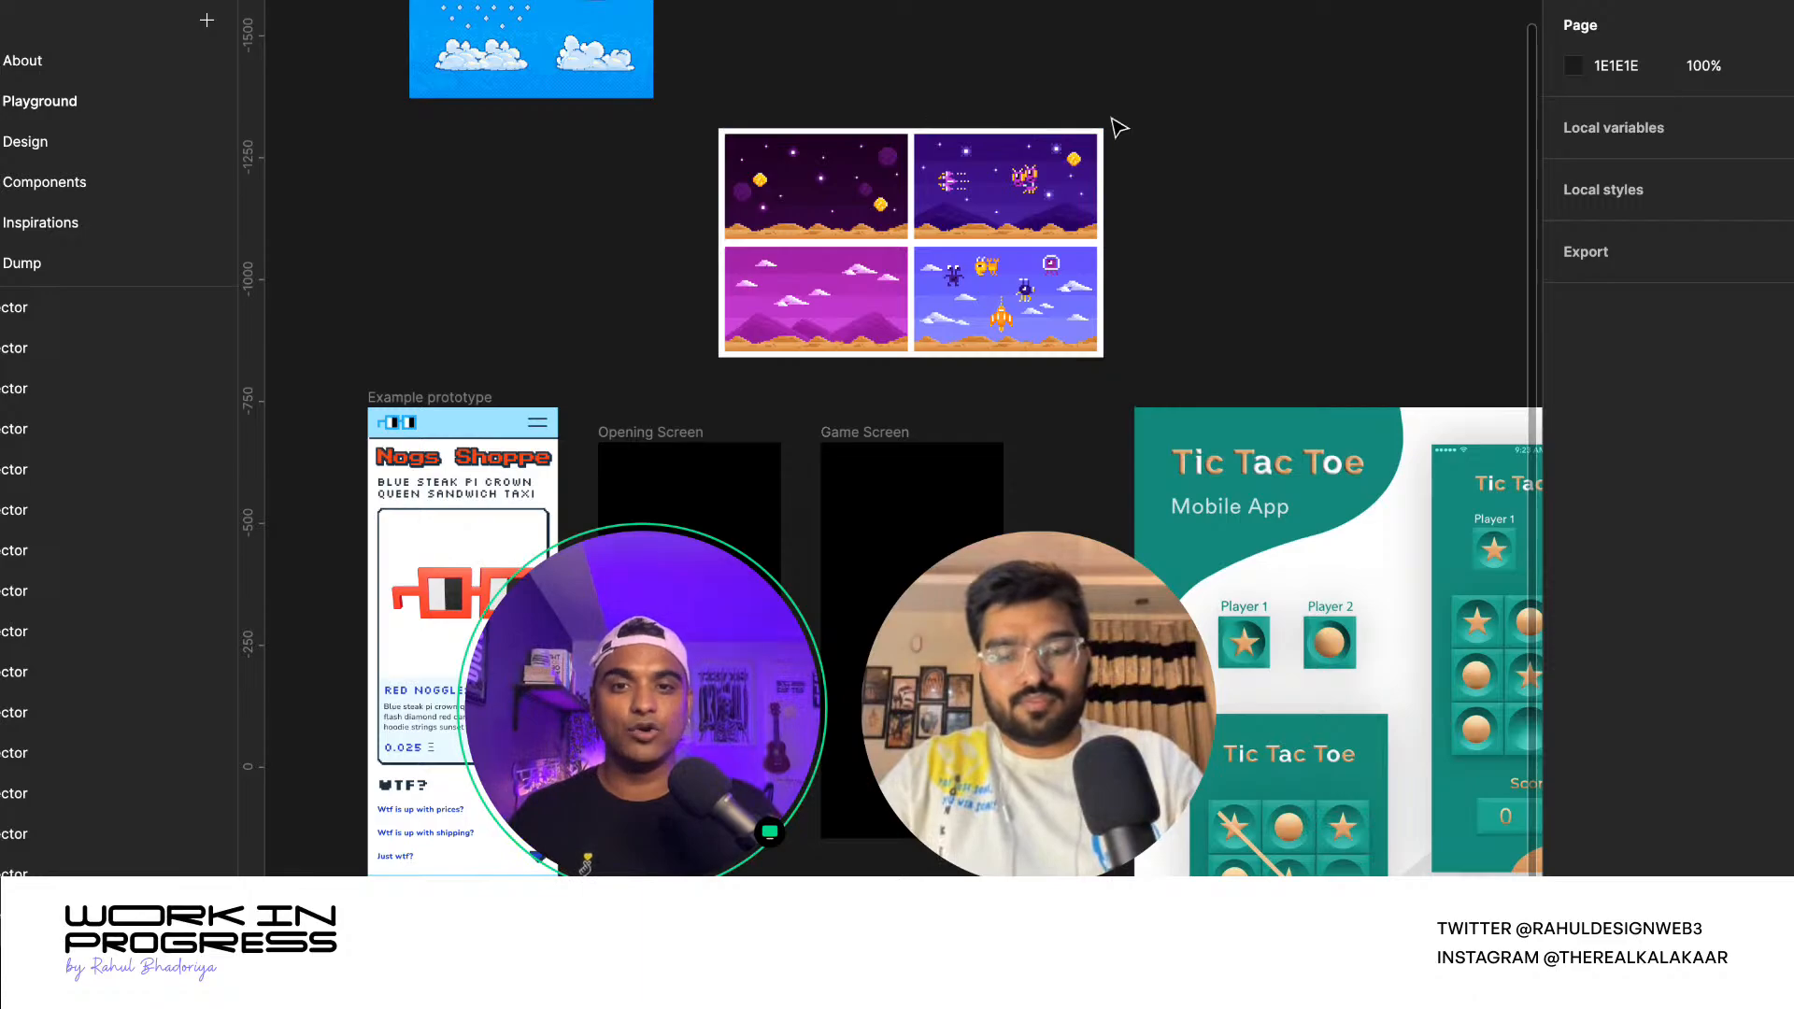
scroll(1118, 128, "down", 2)
scroll(1190, 124, "down", 3)
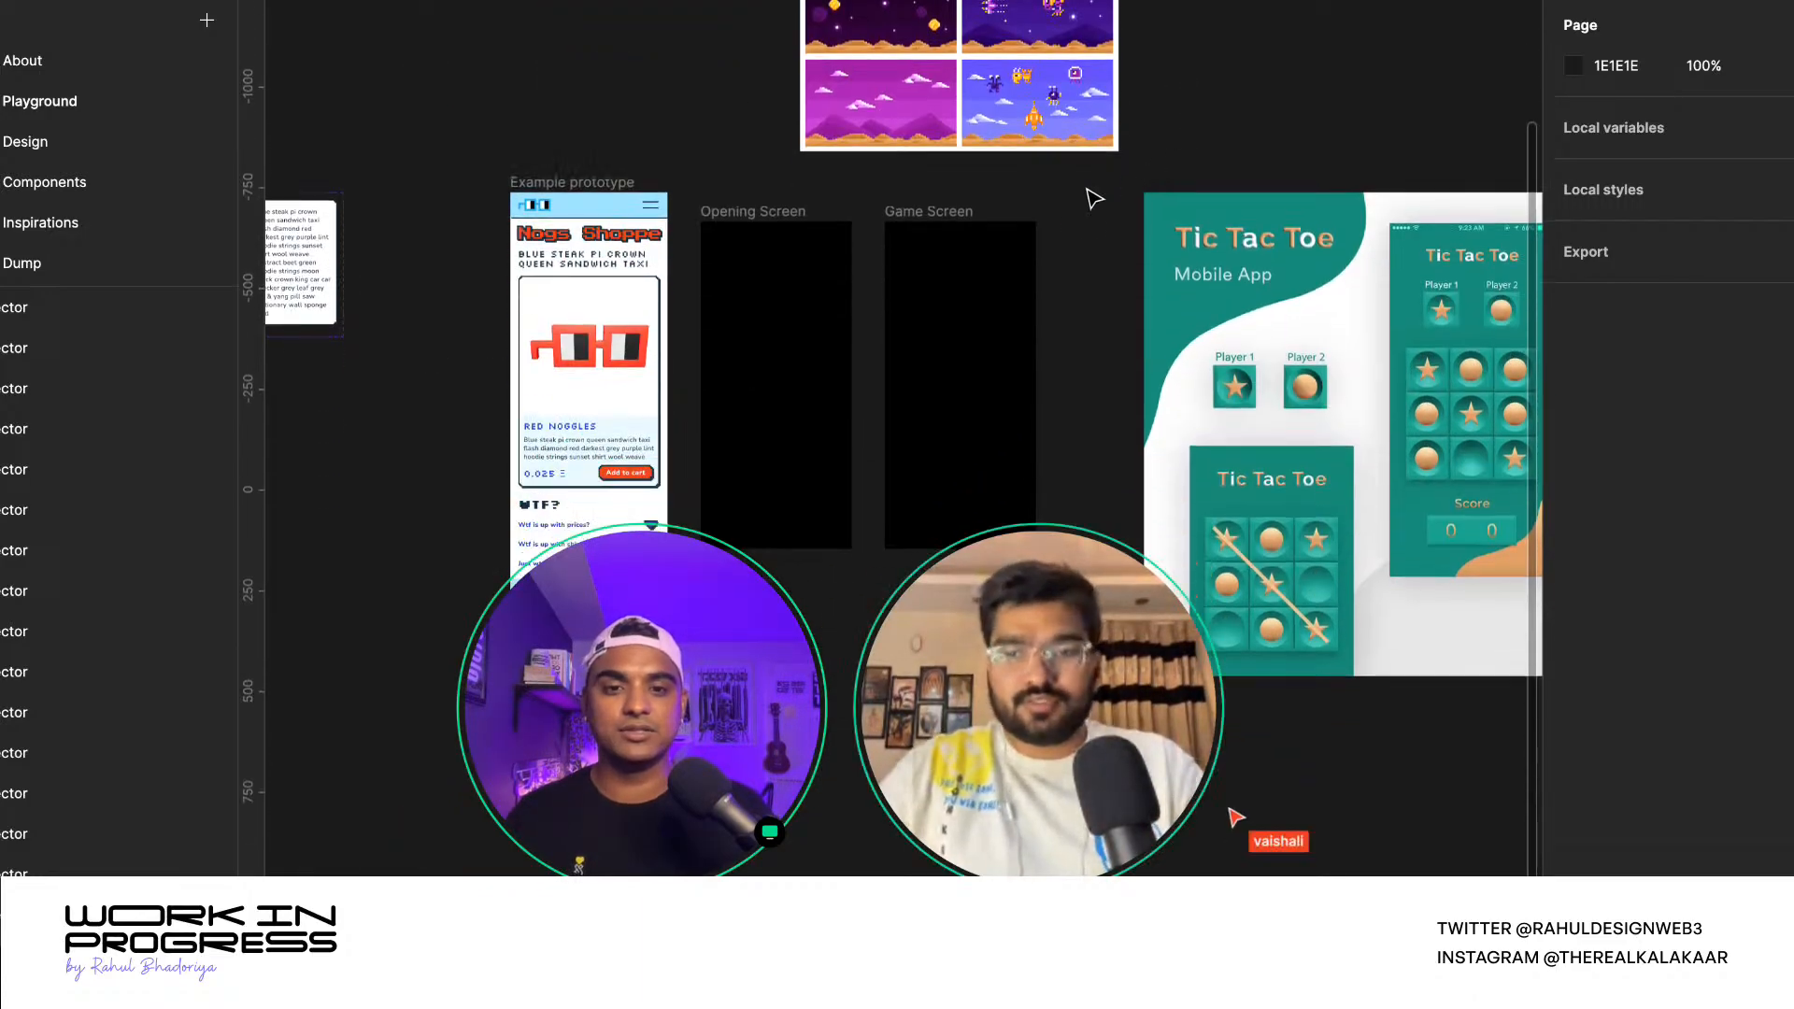
scroll(858, 138, "up", 5)
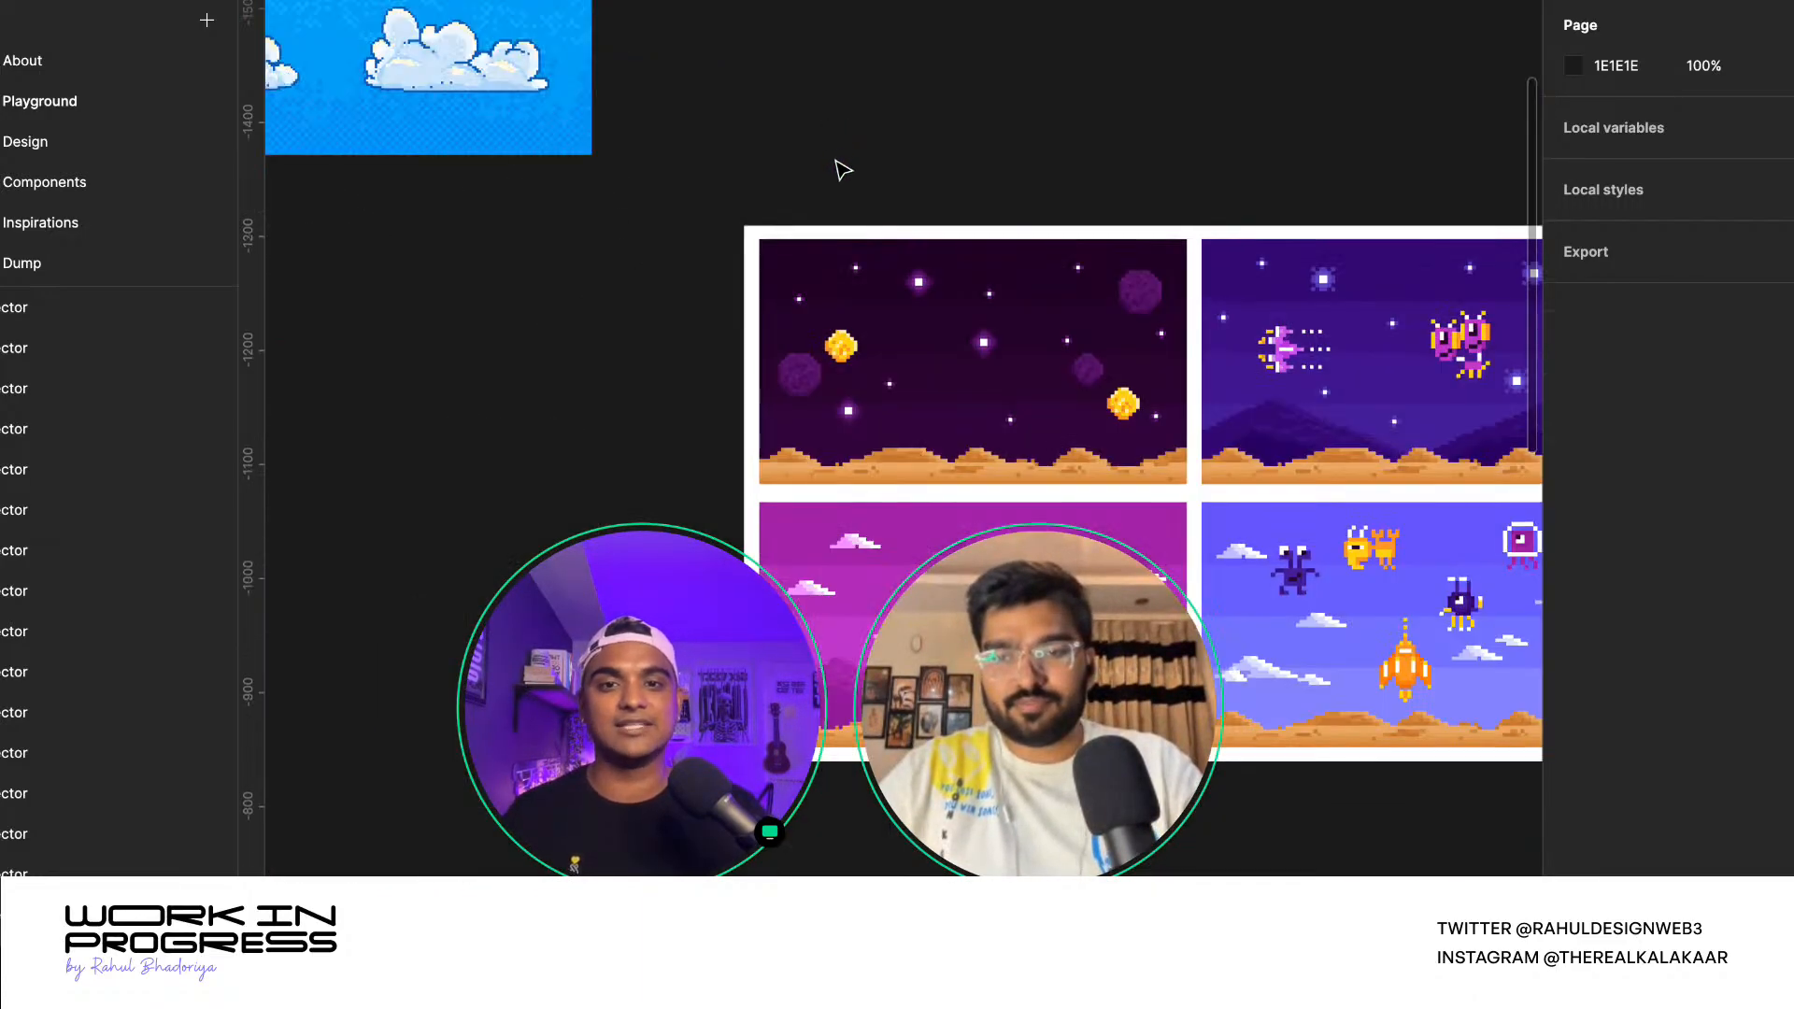
scroll(837, 165, "down", 2)
left_click_drag(741, 166, 1138, 437)
scroll(1052, 409, "down", 3)
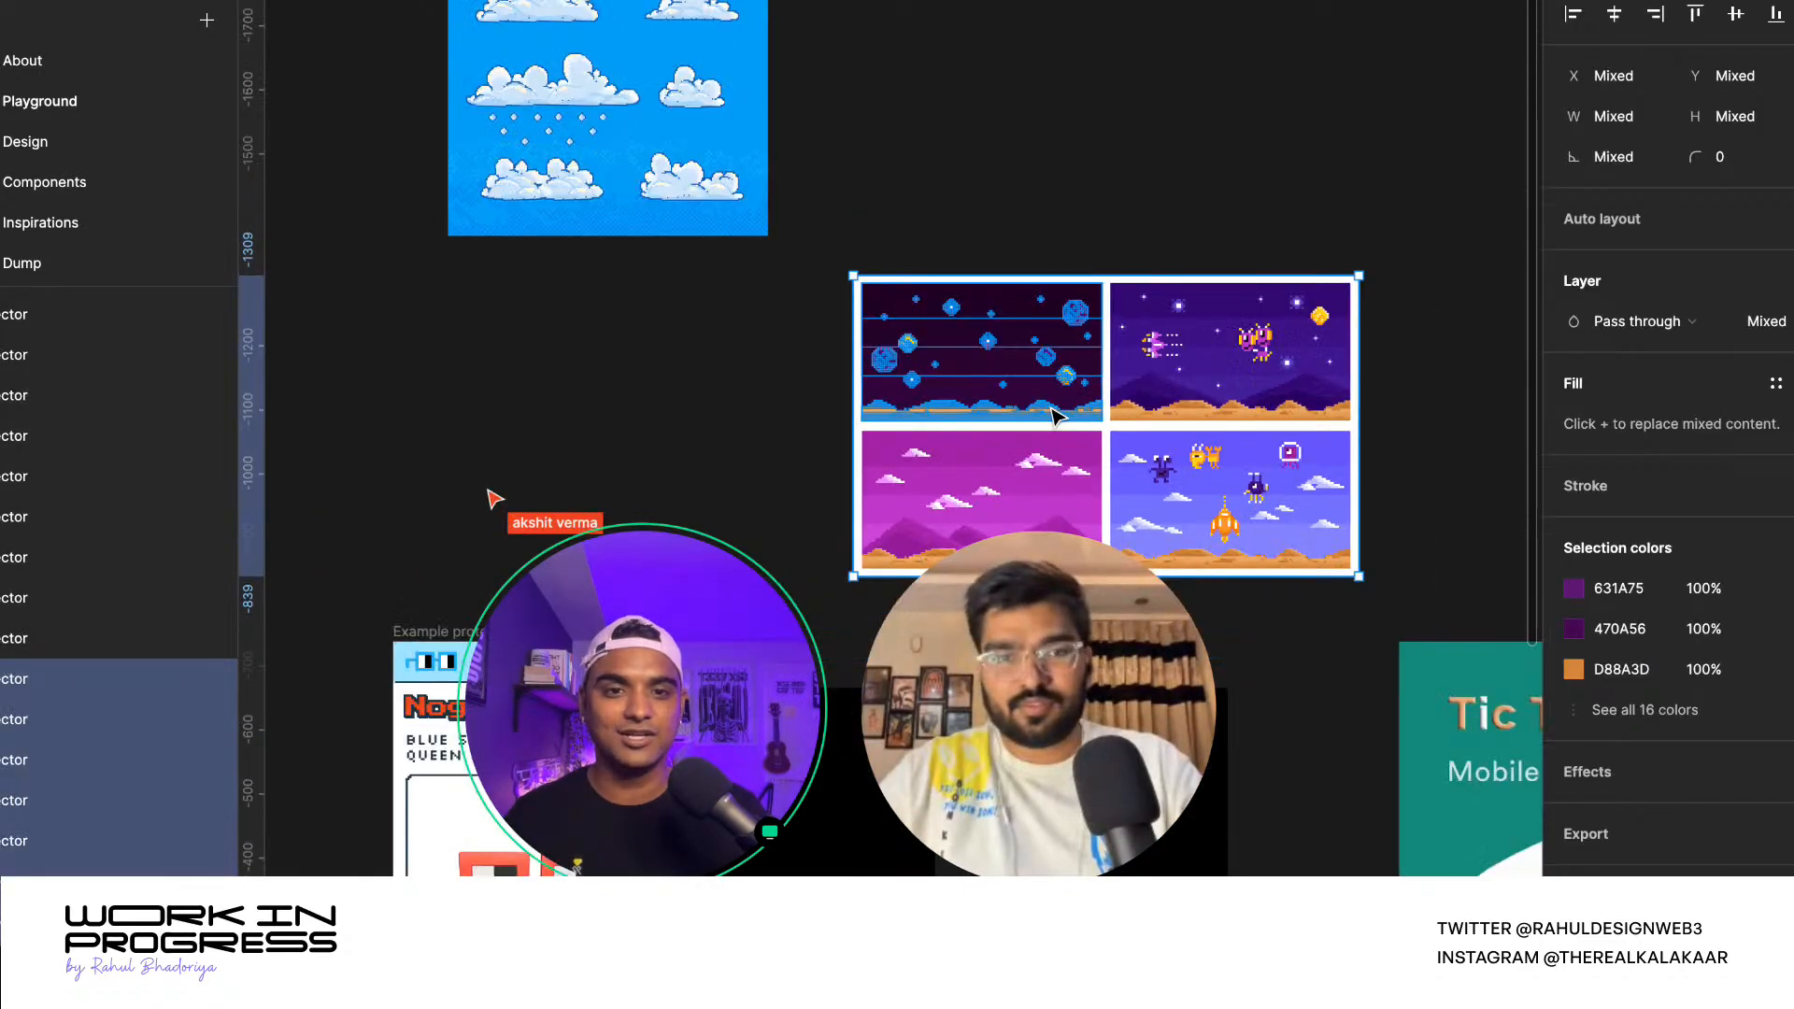
scroll(1053, 409, "down", 2)
left_click(1005, 240)
scroll(1013, 244, "down", 4)
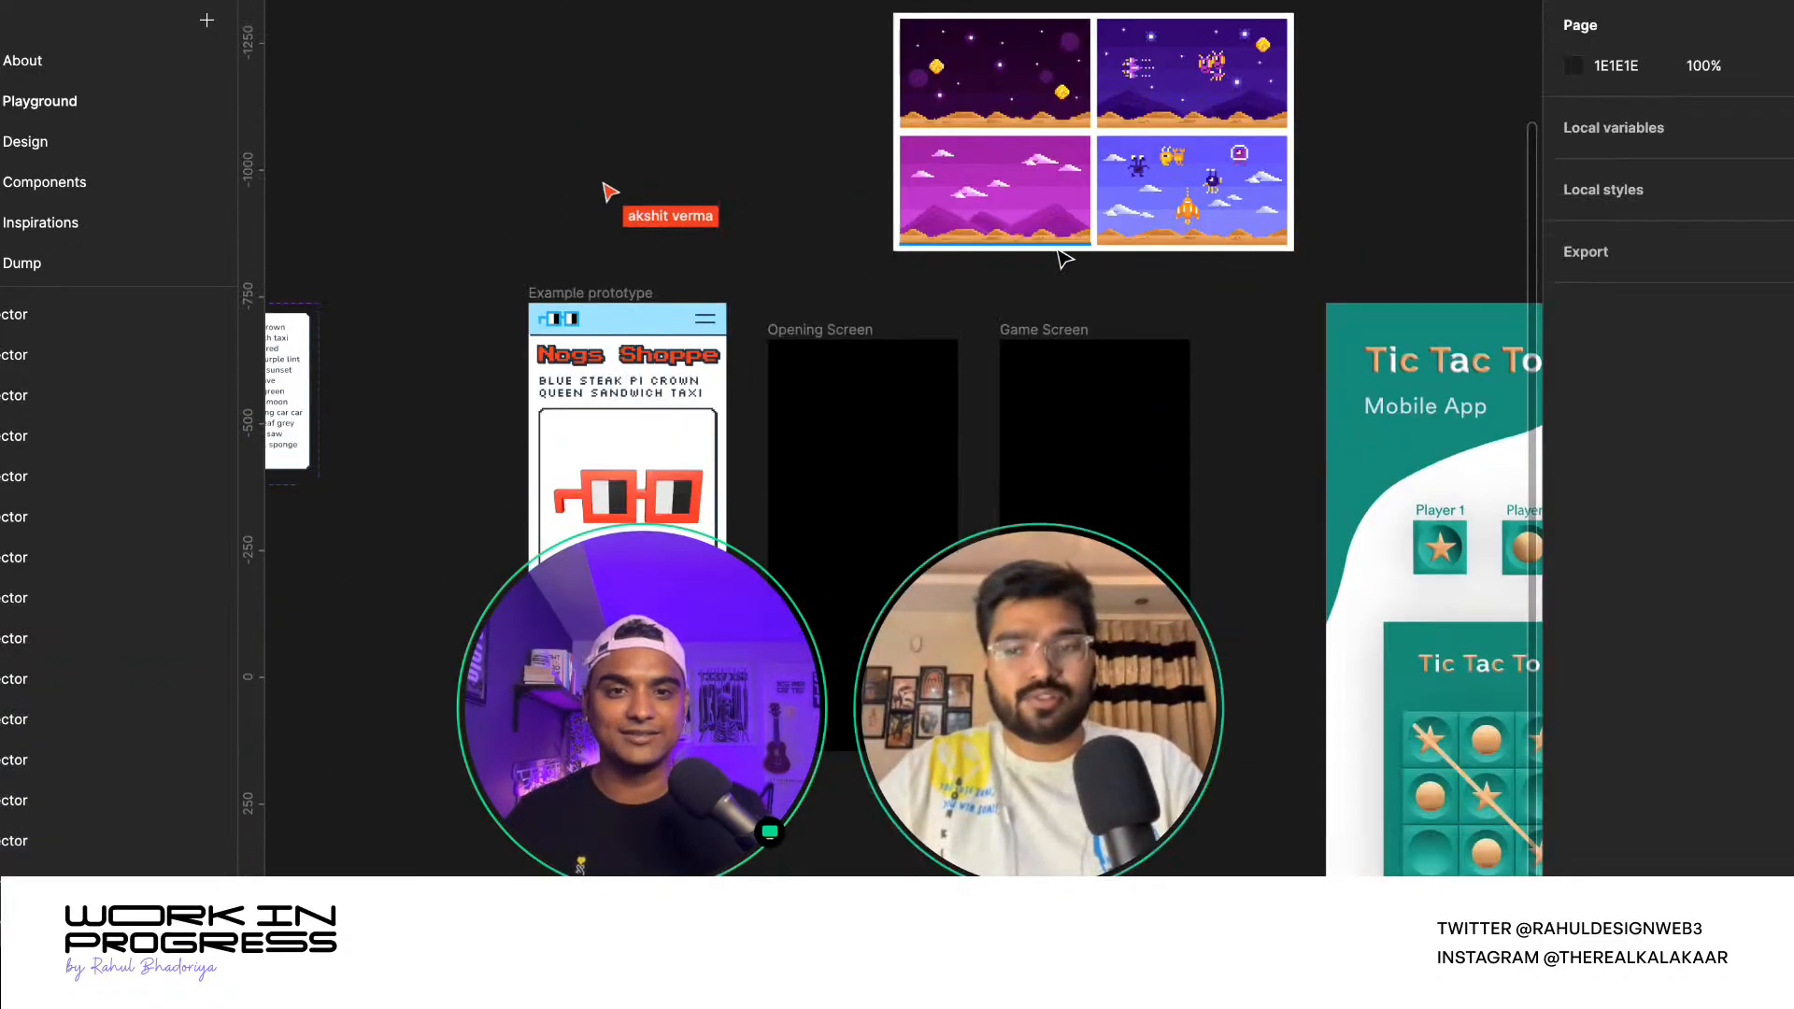
- Delete the white 790 × 470 background rectangle behind the four arcade scenes
left_click(1094, 142)
scroll(1095, 139, "up", 3)
left_click(1103, 135)
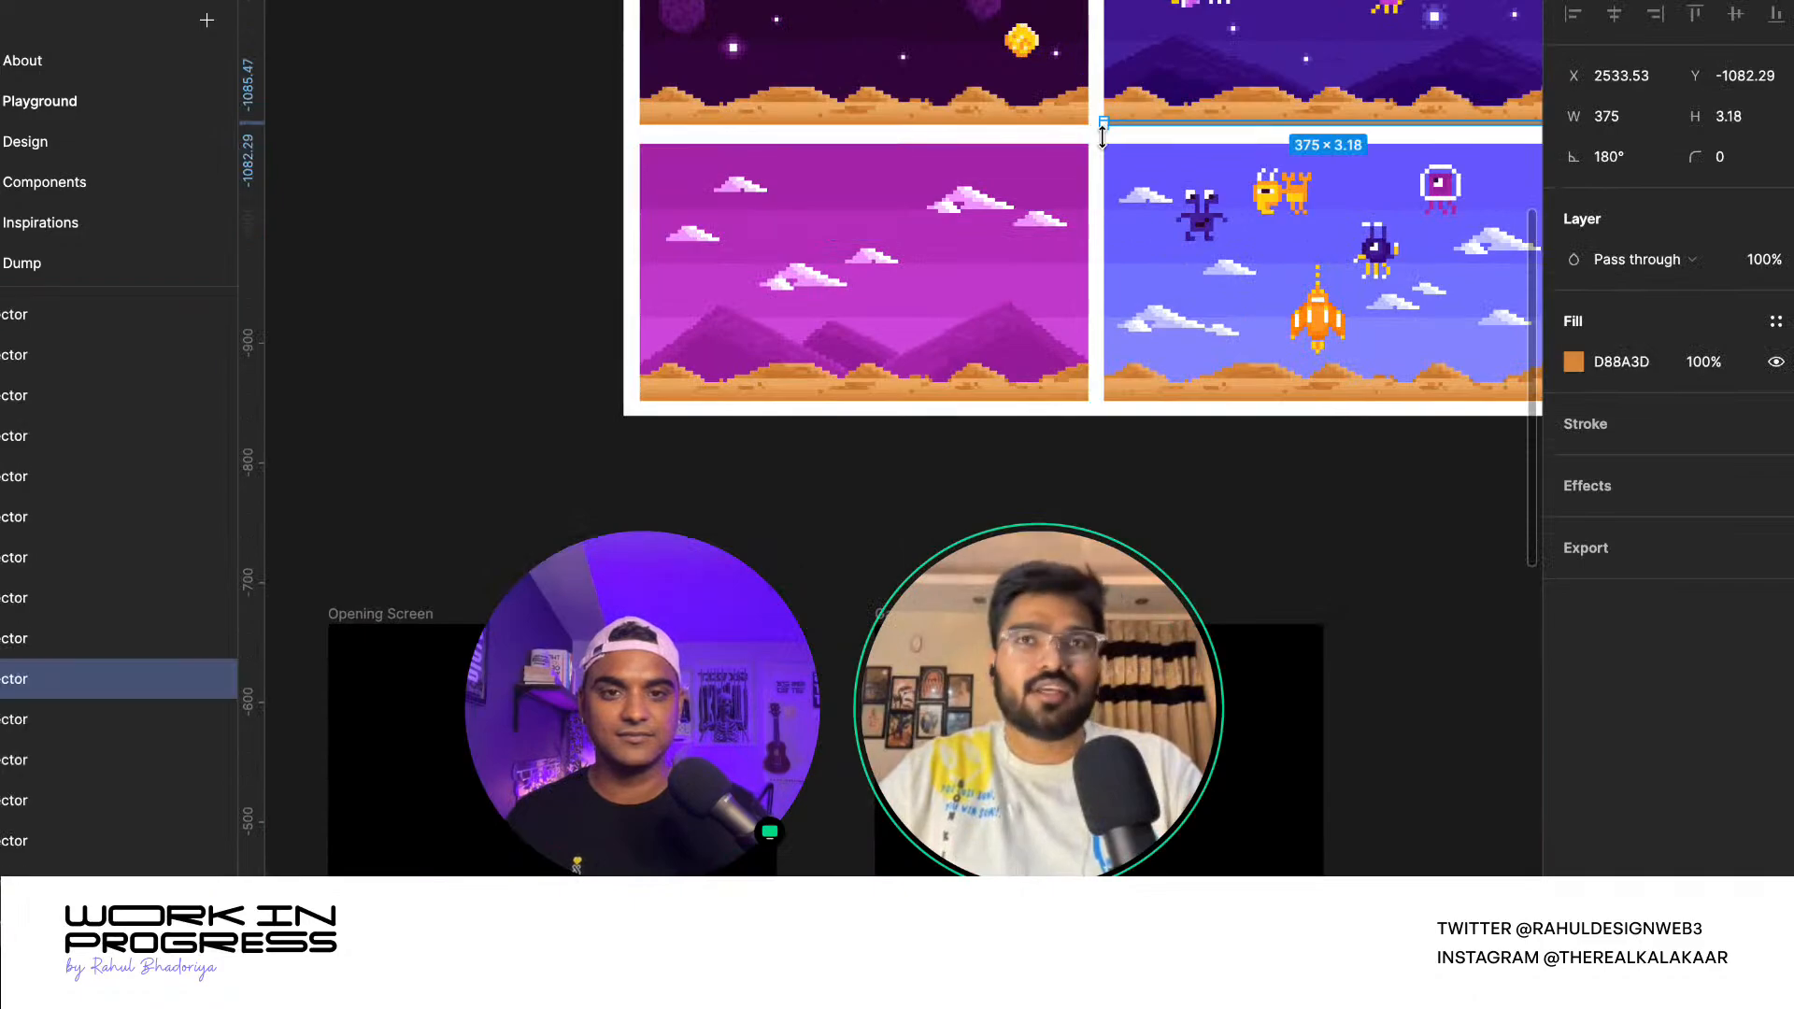
scroll(1103, 142, "up", 3)
left_click(1095, 151)
scroll(1103, 182, "down", 4)
scroll(1105, 206, "up", 2)
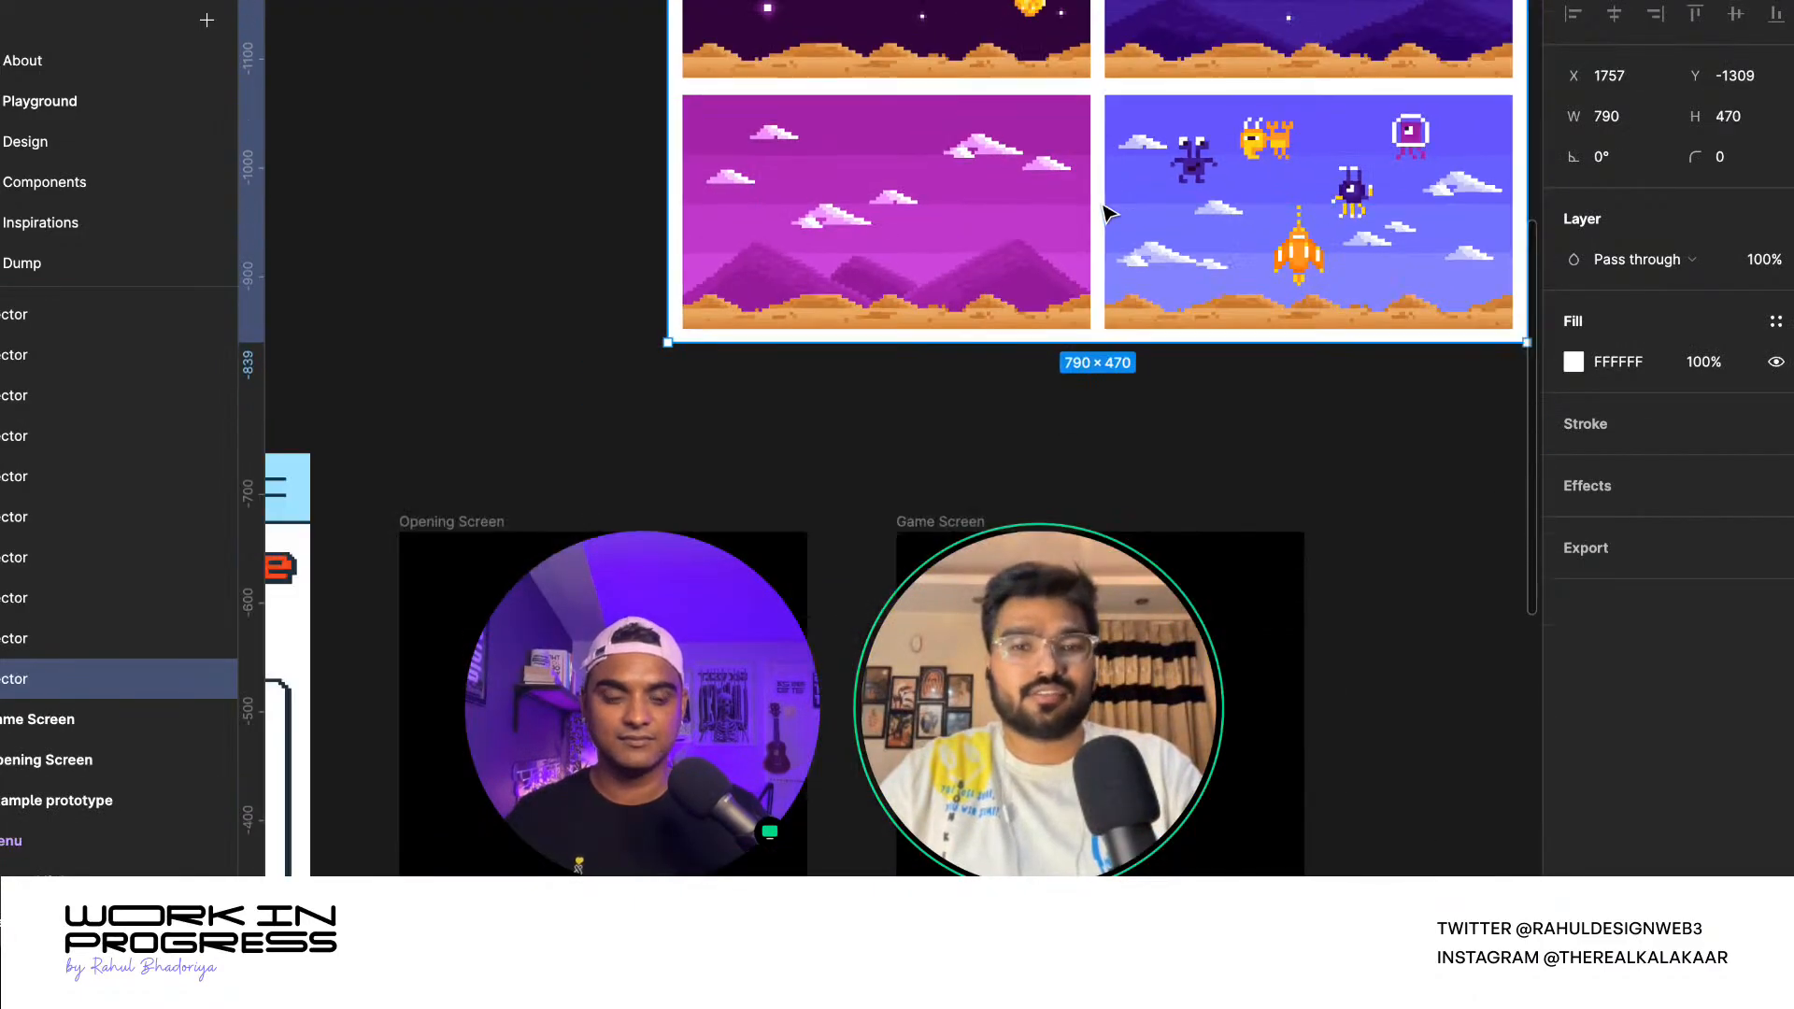
key("Delete")
- Select all vectors of the dark starry scene with the planets and move them onto the upper part of the Opening Screen frame
scroll(1102, 210, "down", 5)
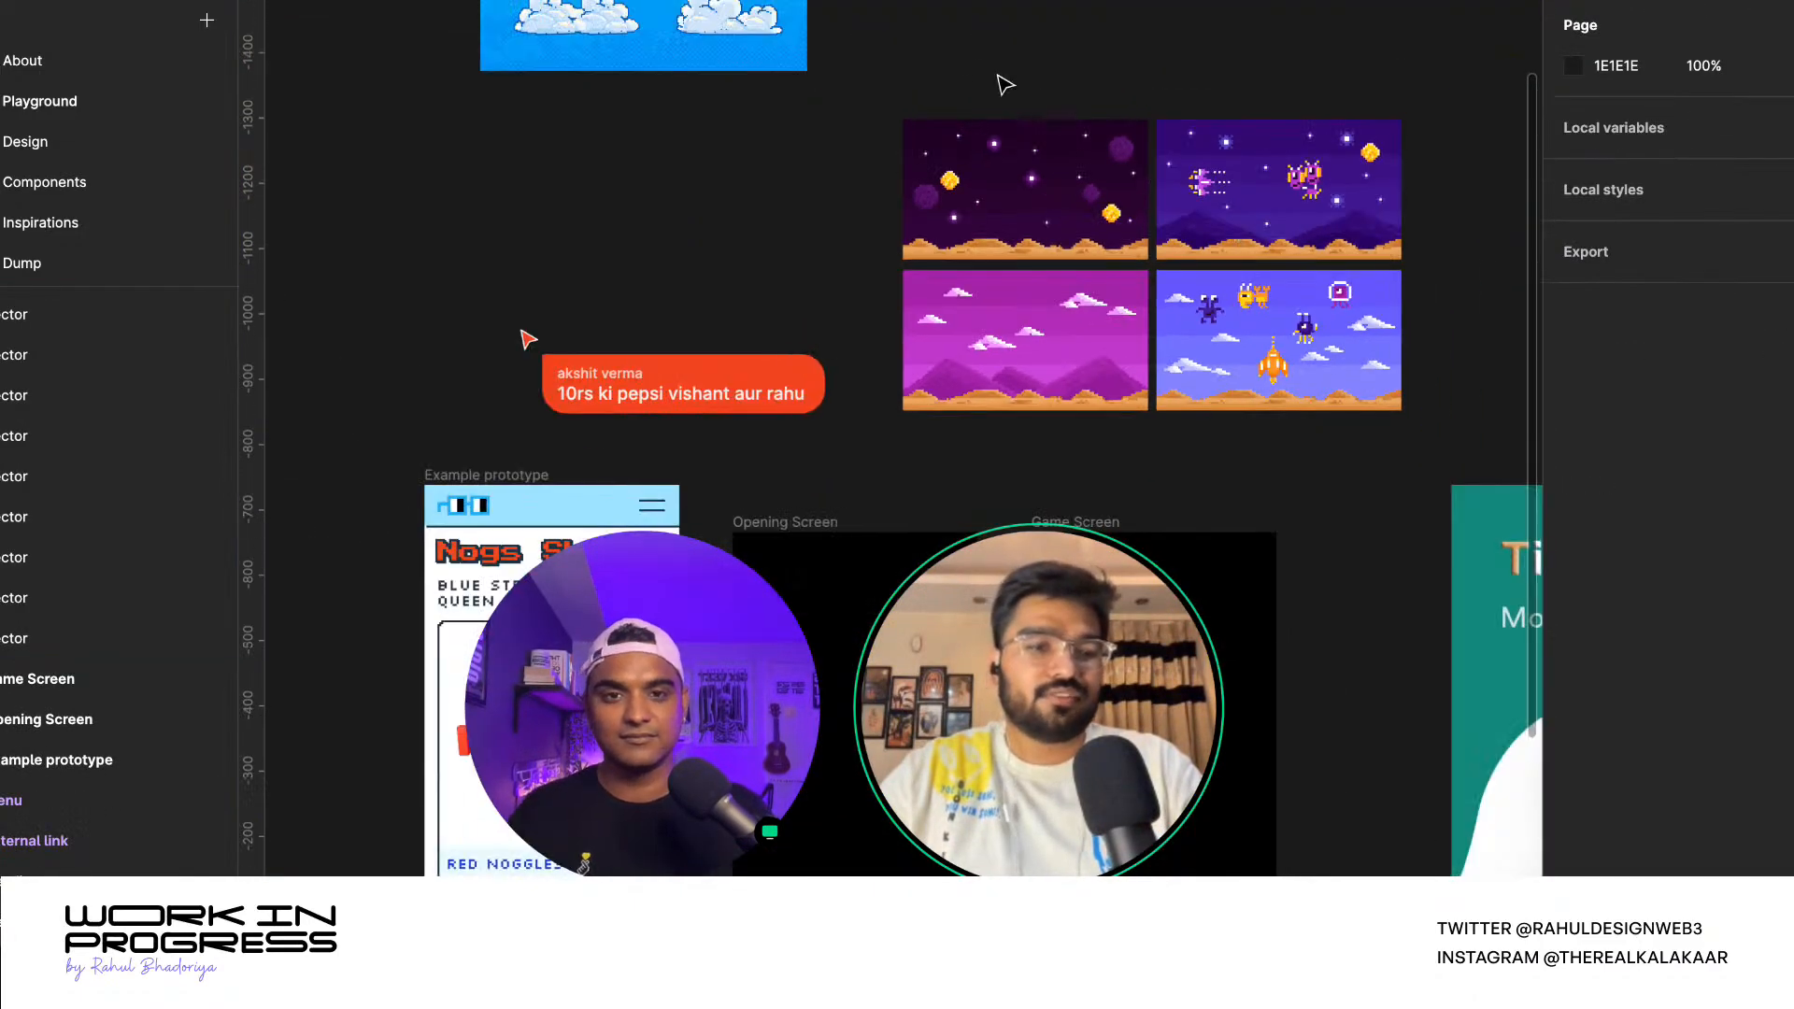
left_click_drag(920, 65, 1155, 277)
scroll(1155, 277, "down", 2)
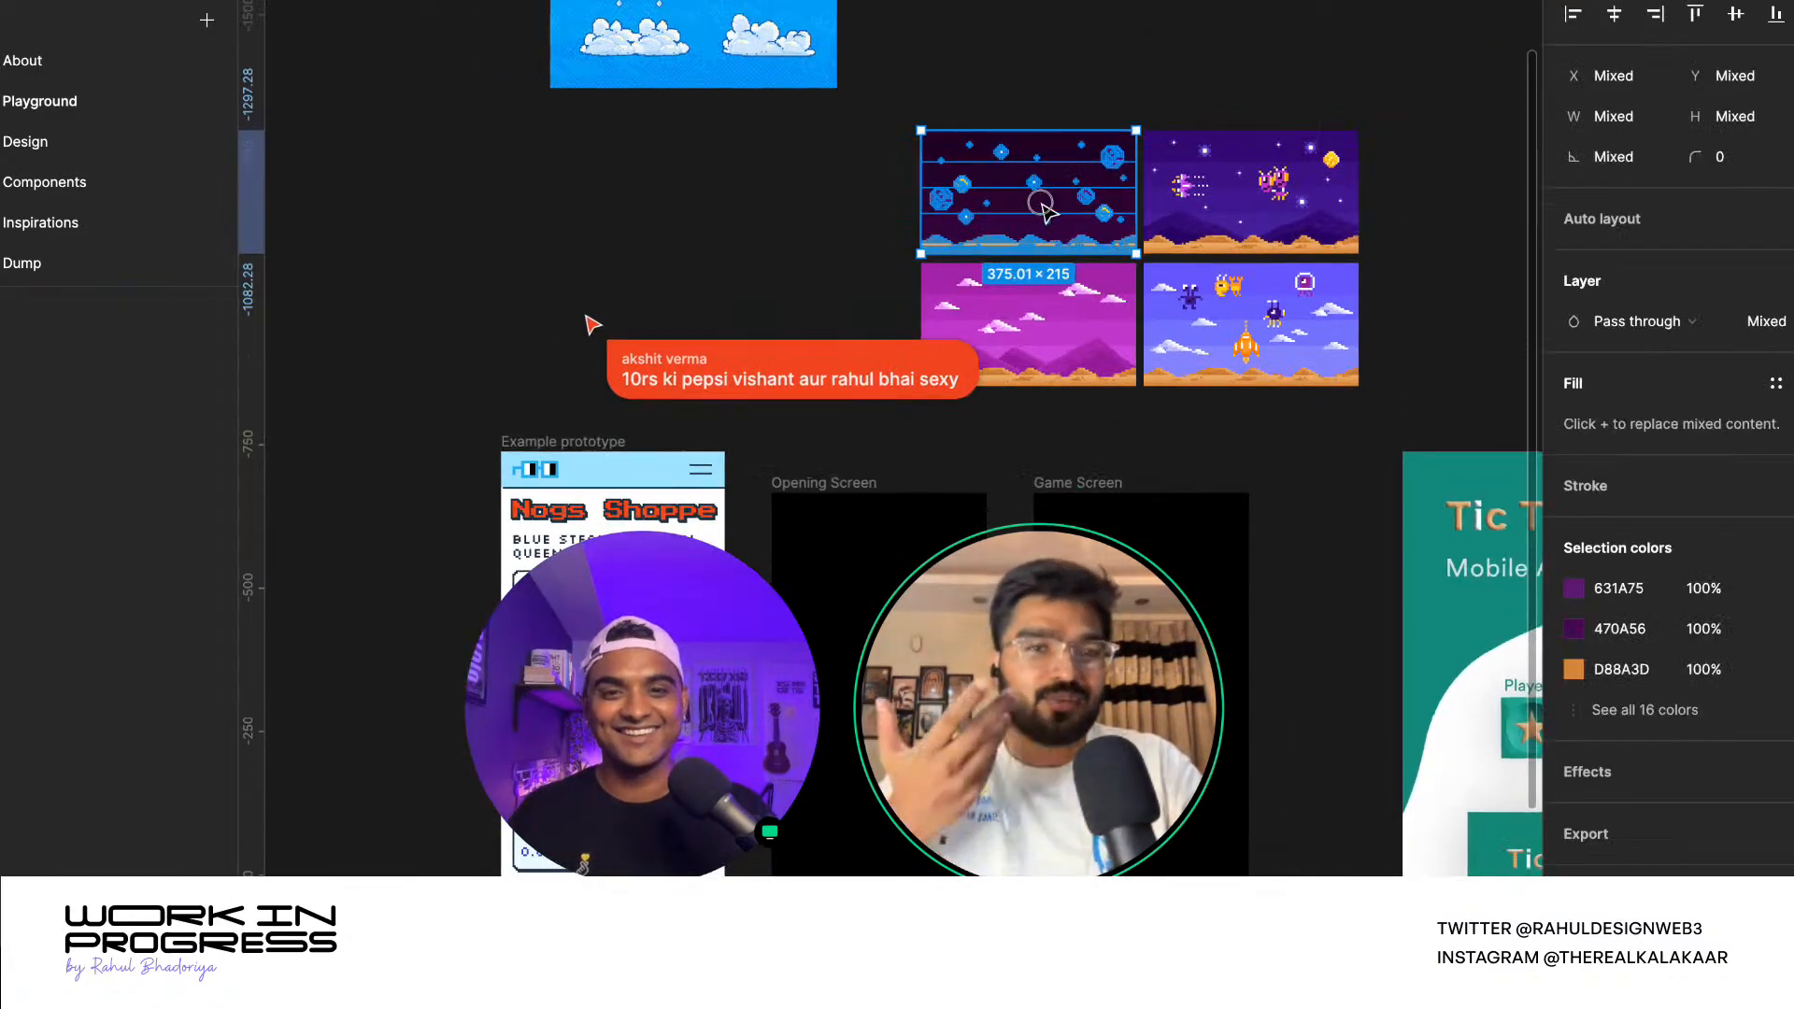
left_click_drag(1037, 207, 851, 510)
scroll(858, 470, "down", 3)
- Switch the floating video-call window to the Vertical layout and move it off the artwork, over the design properties
left_click_drag(876, 780, 1352, 179)
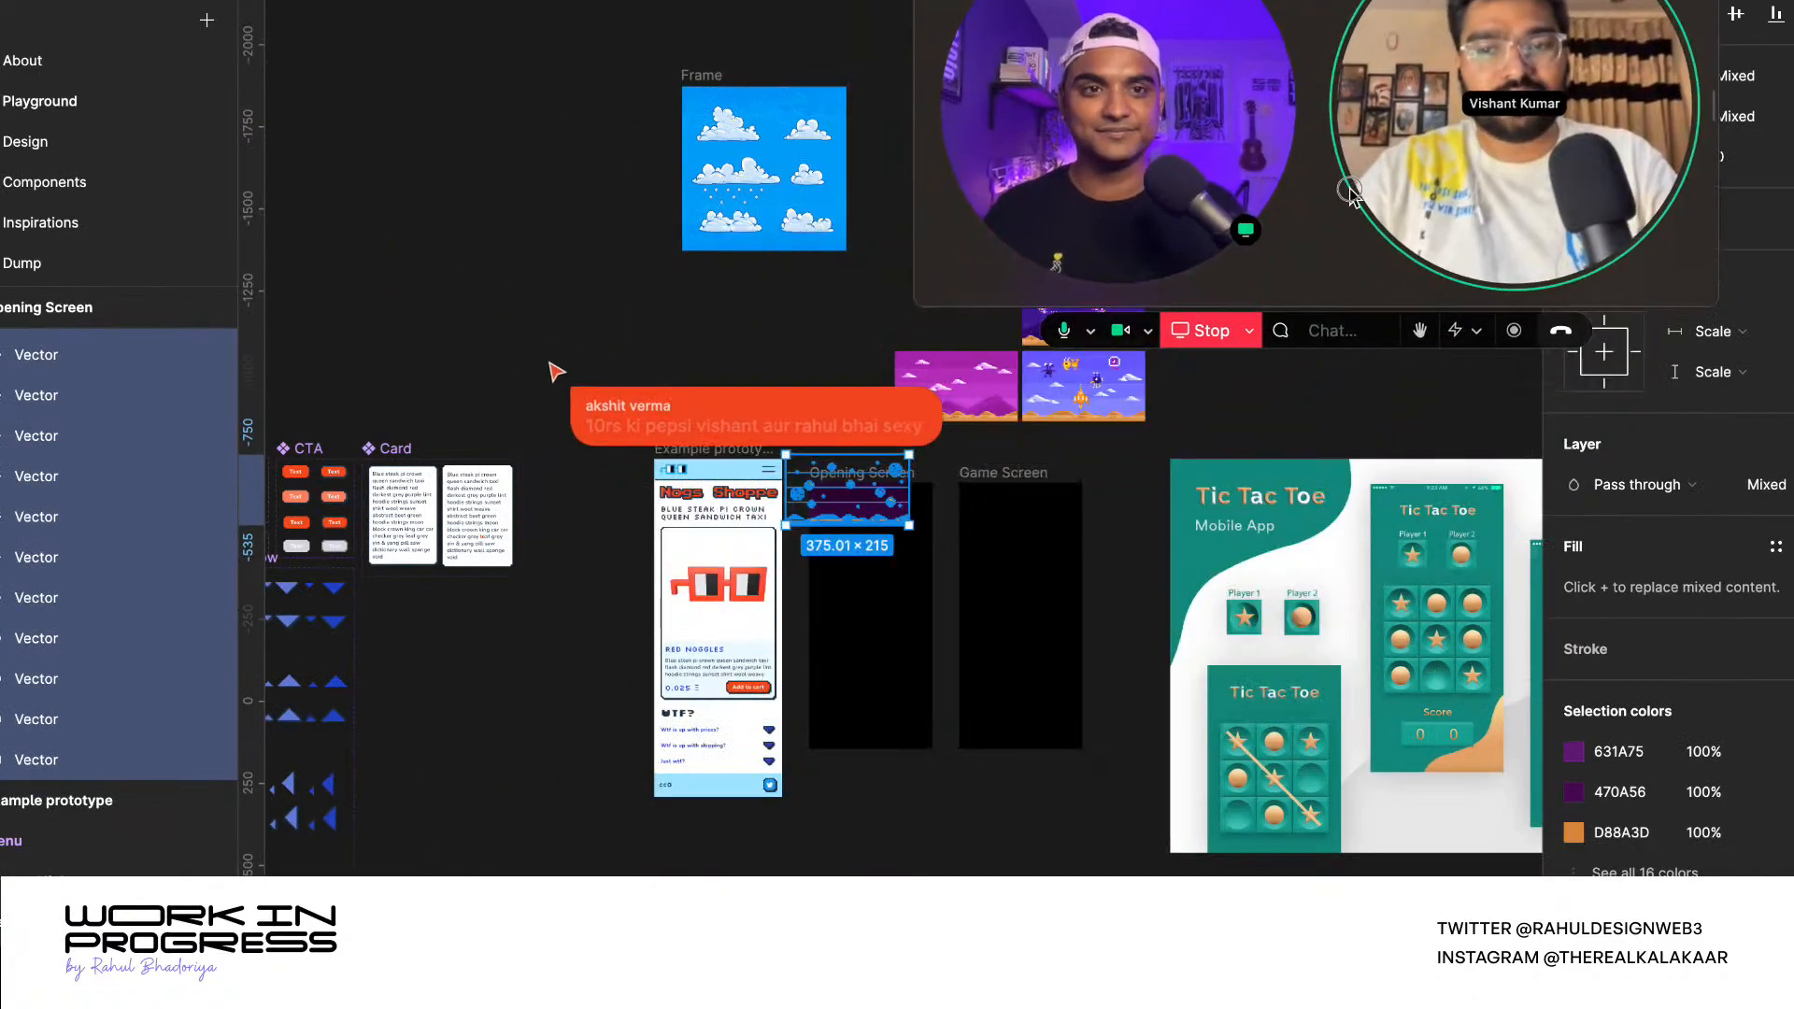
left_click(1011, 4)
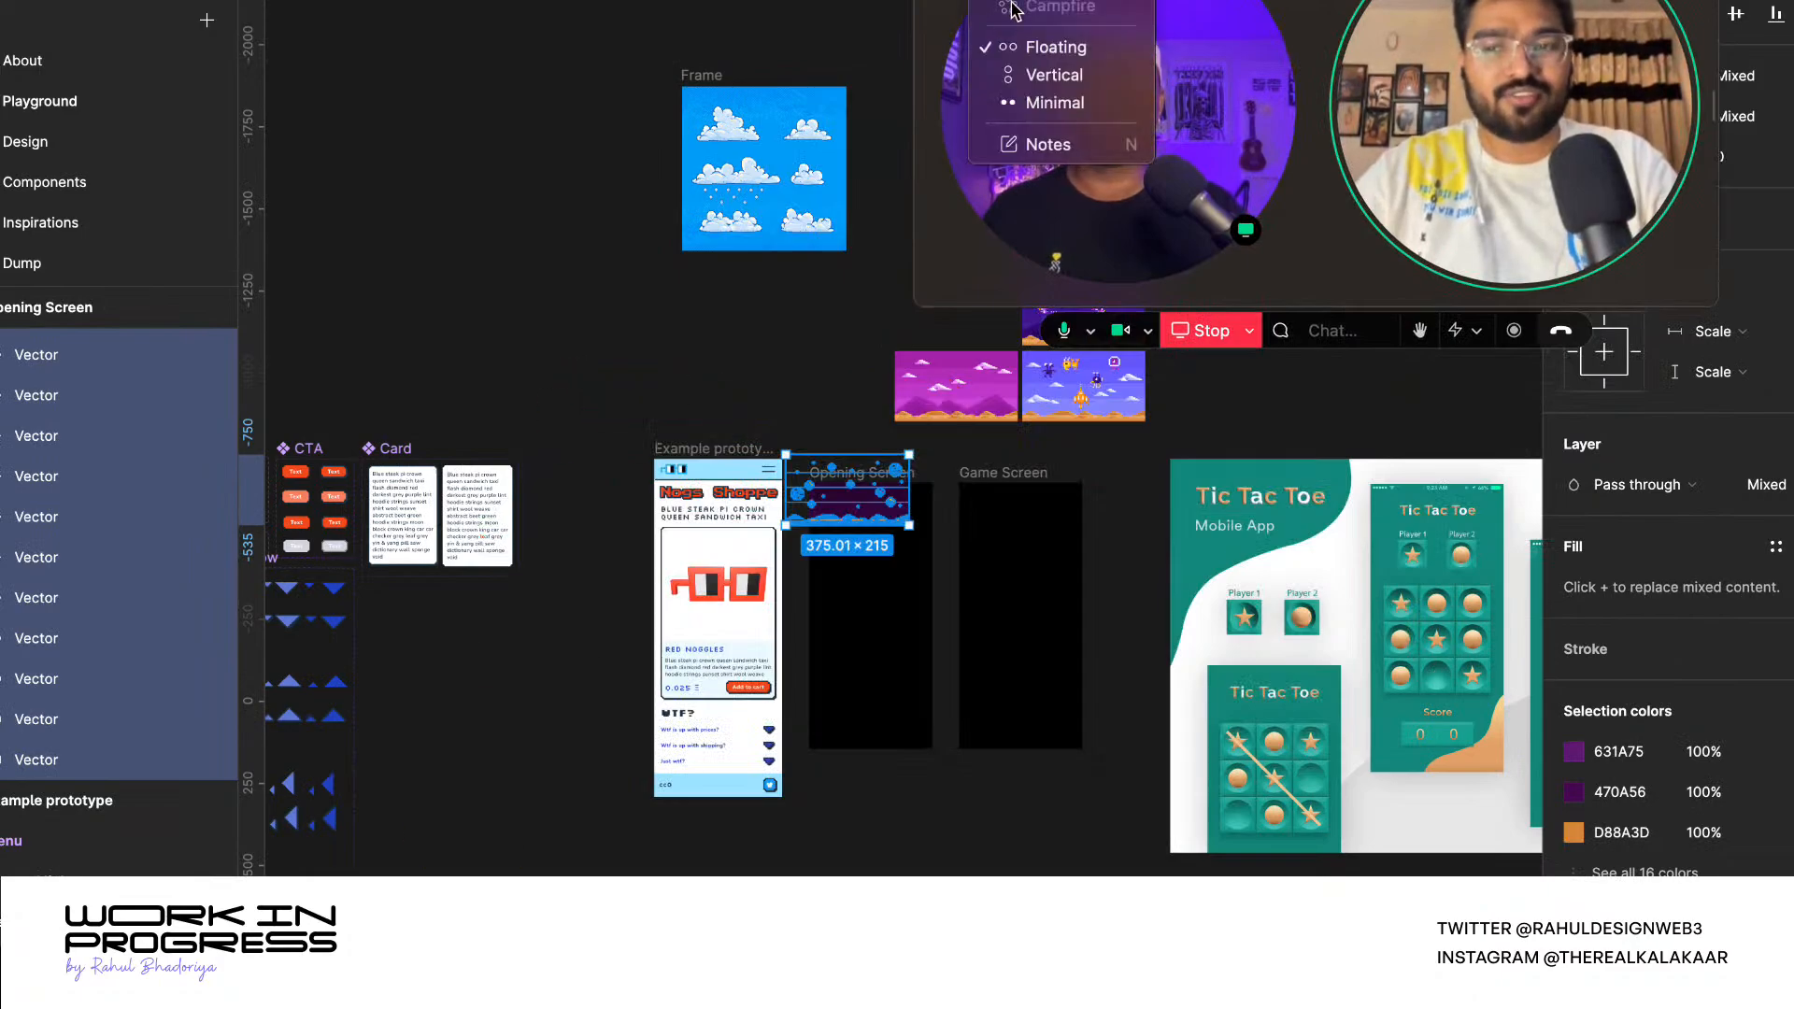
left_click(1037, 77)
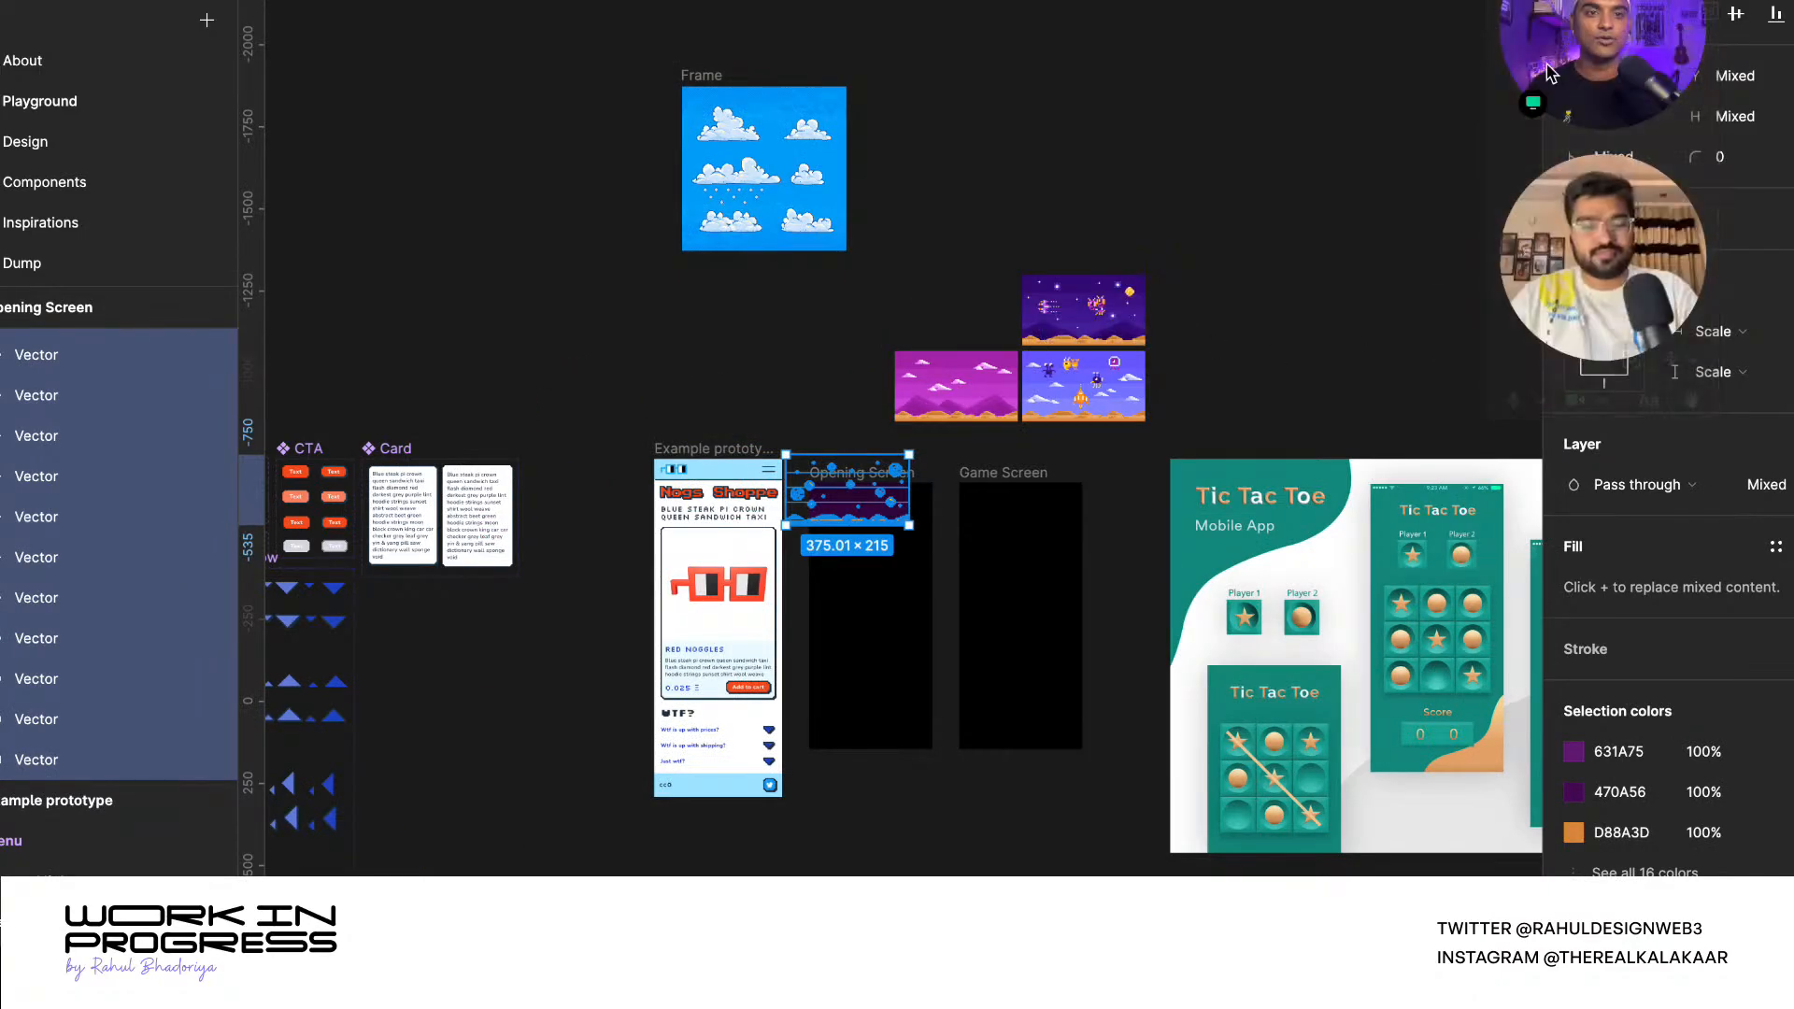
left_click_drag(1537, 154, 1610, 439)
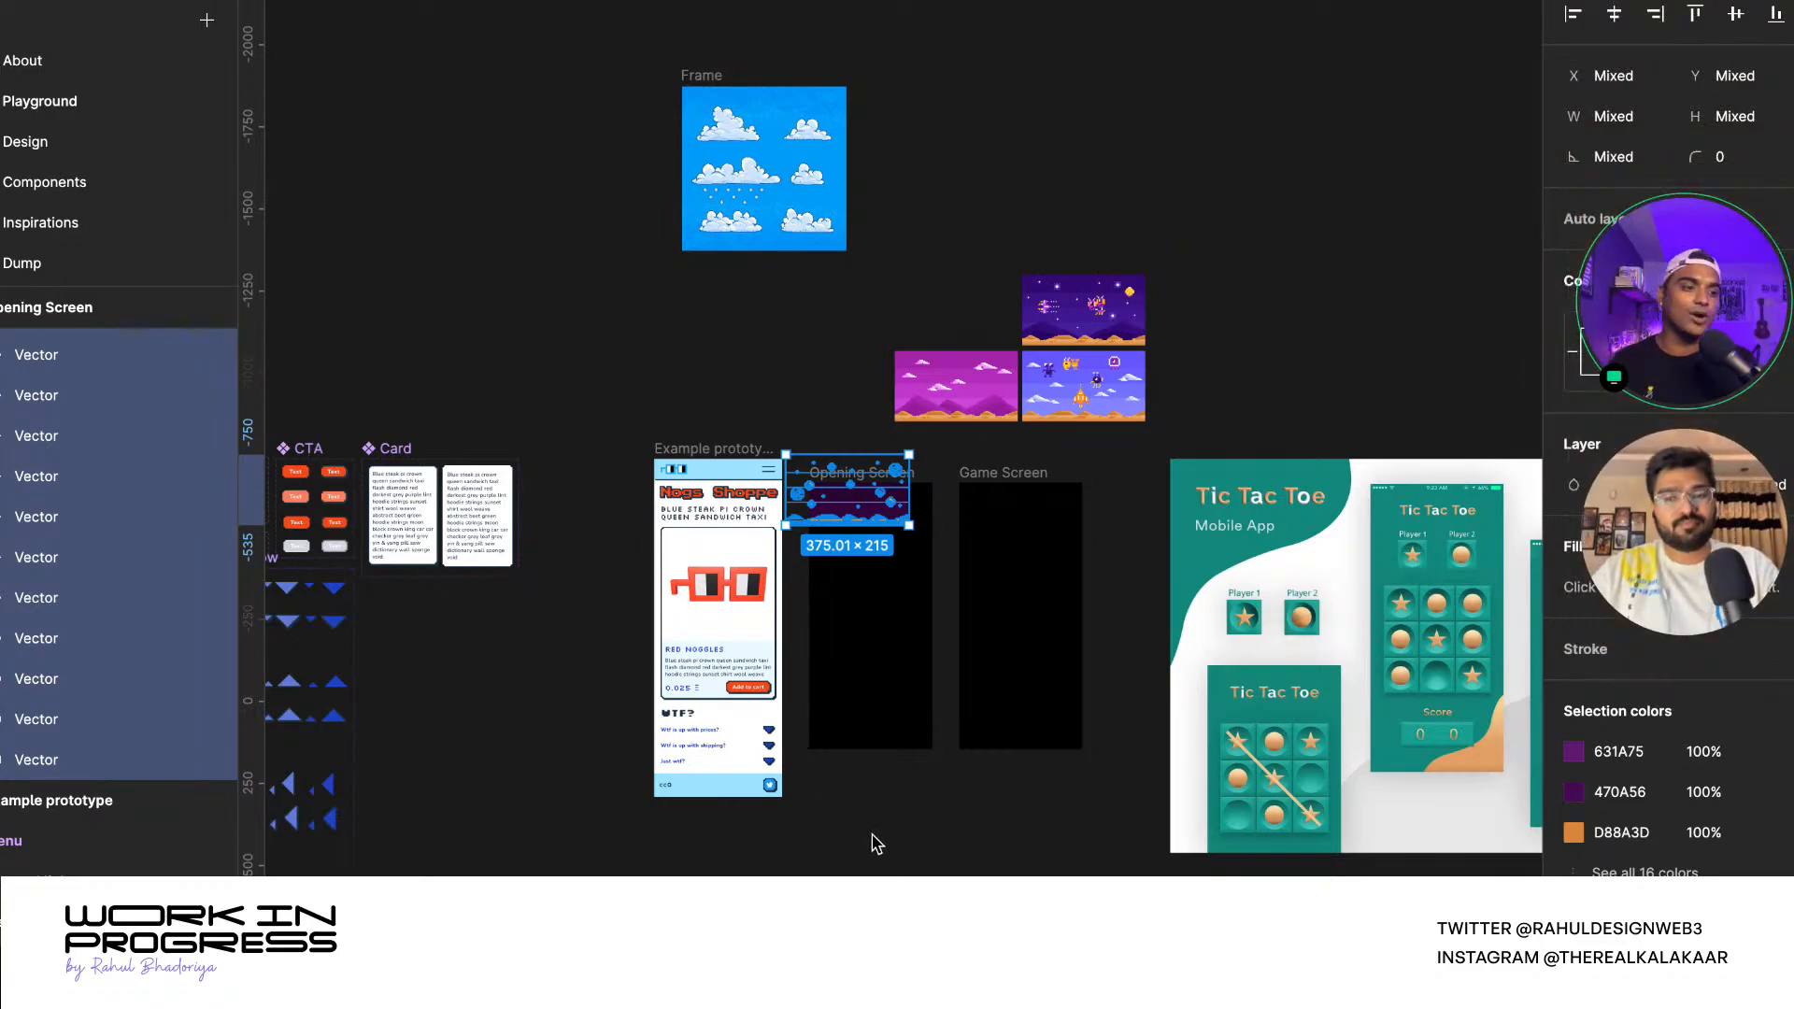
scroll(853, 476, "up", 5)
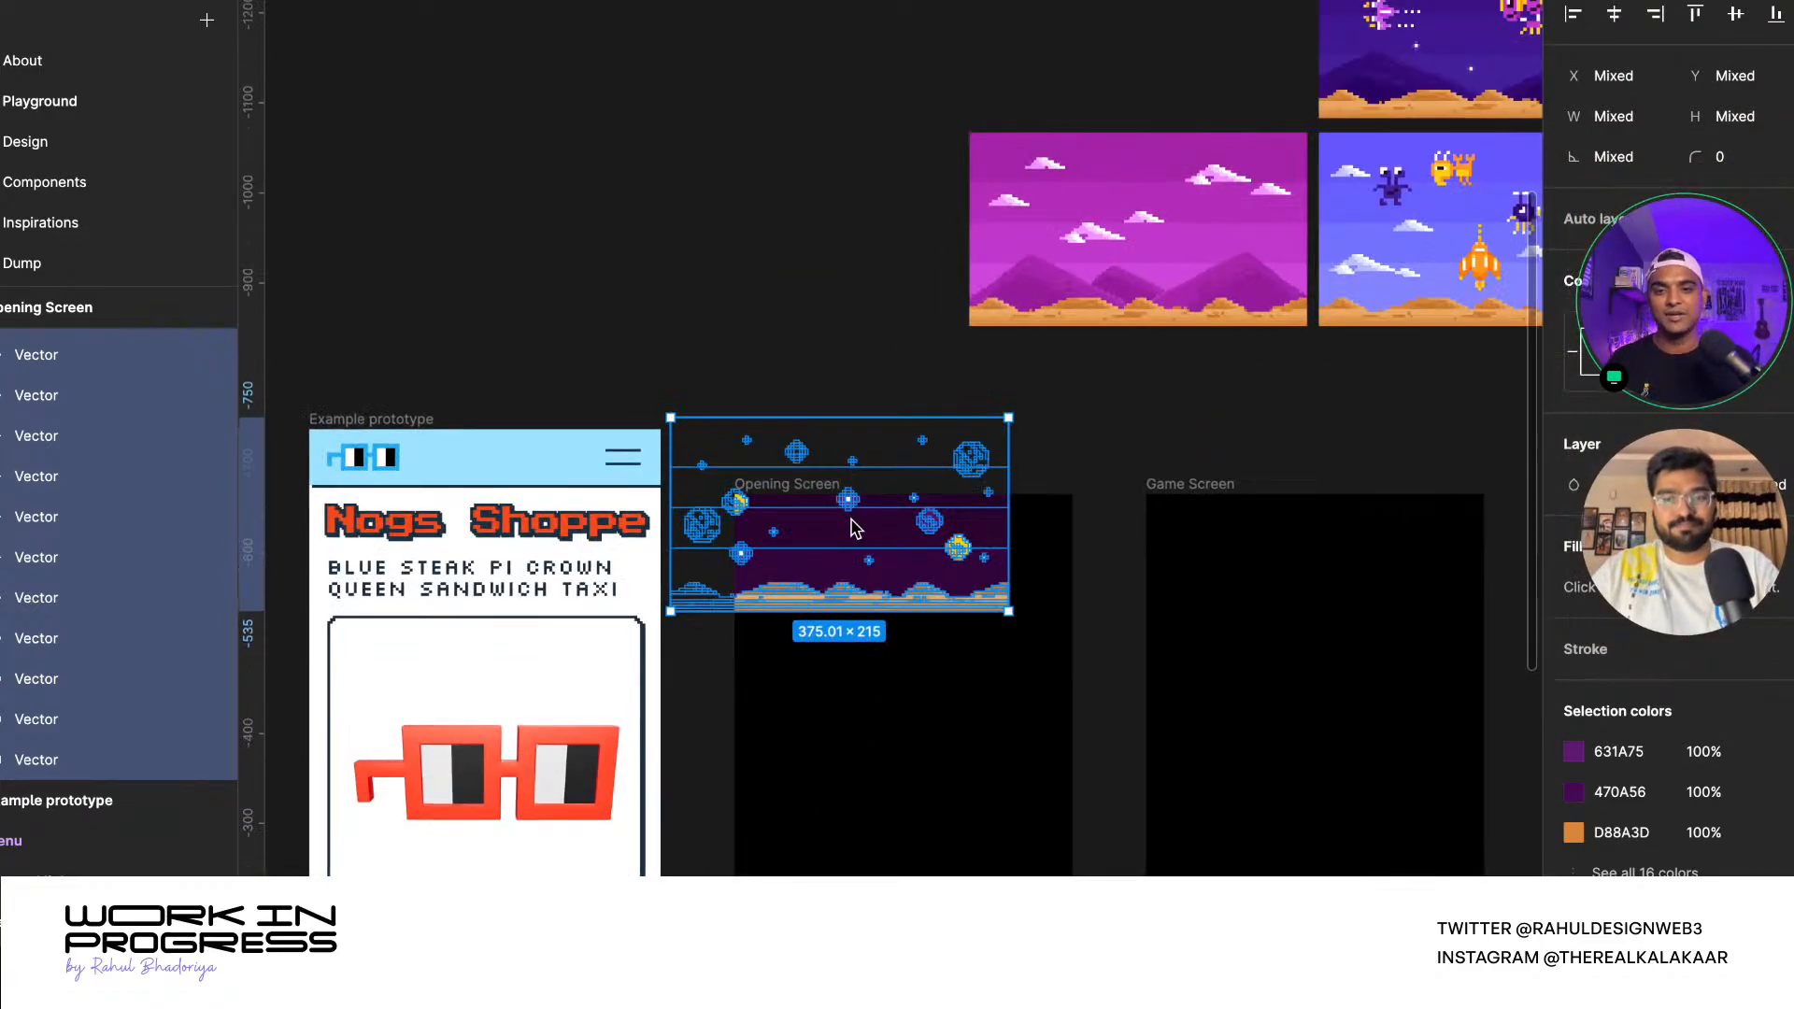
- Move the starry scene's vectors inside the Opening Screen frame, flush with both side edges and around mid-height
left_click_drag(873, 603, 925, 776)
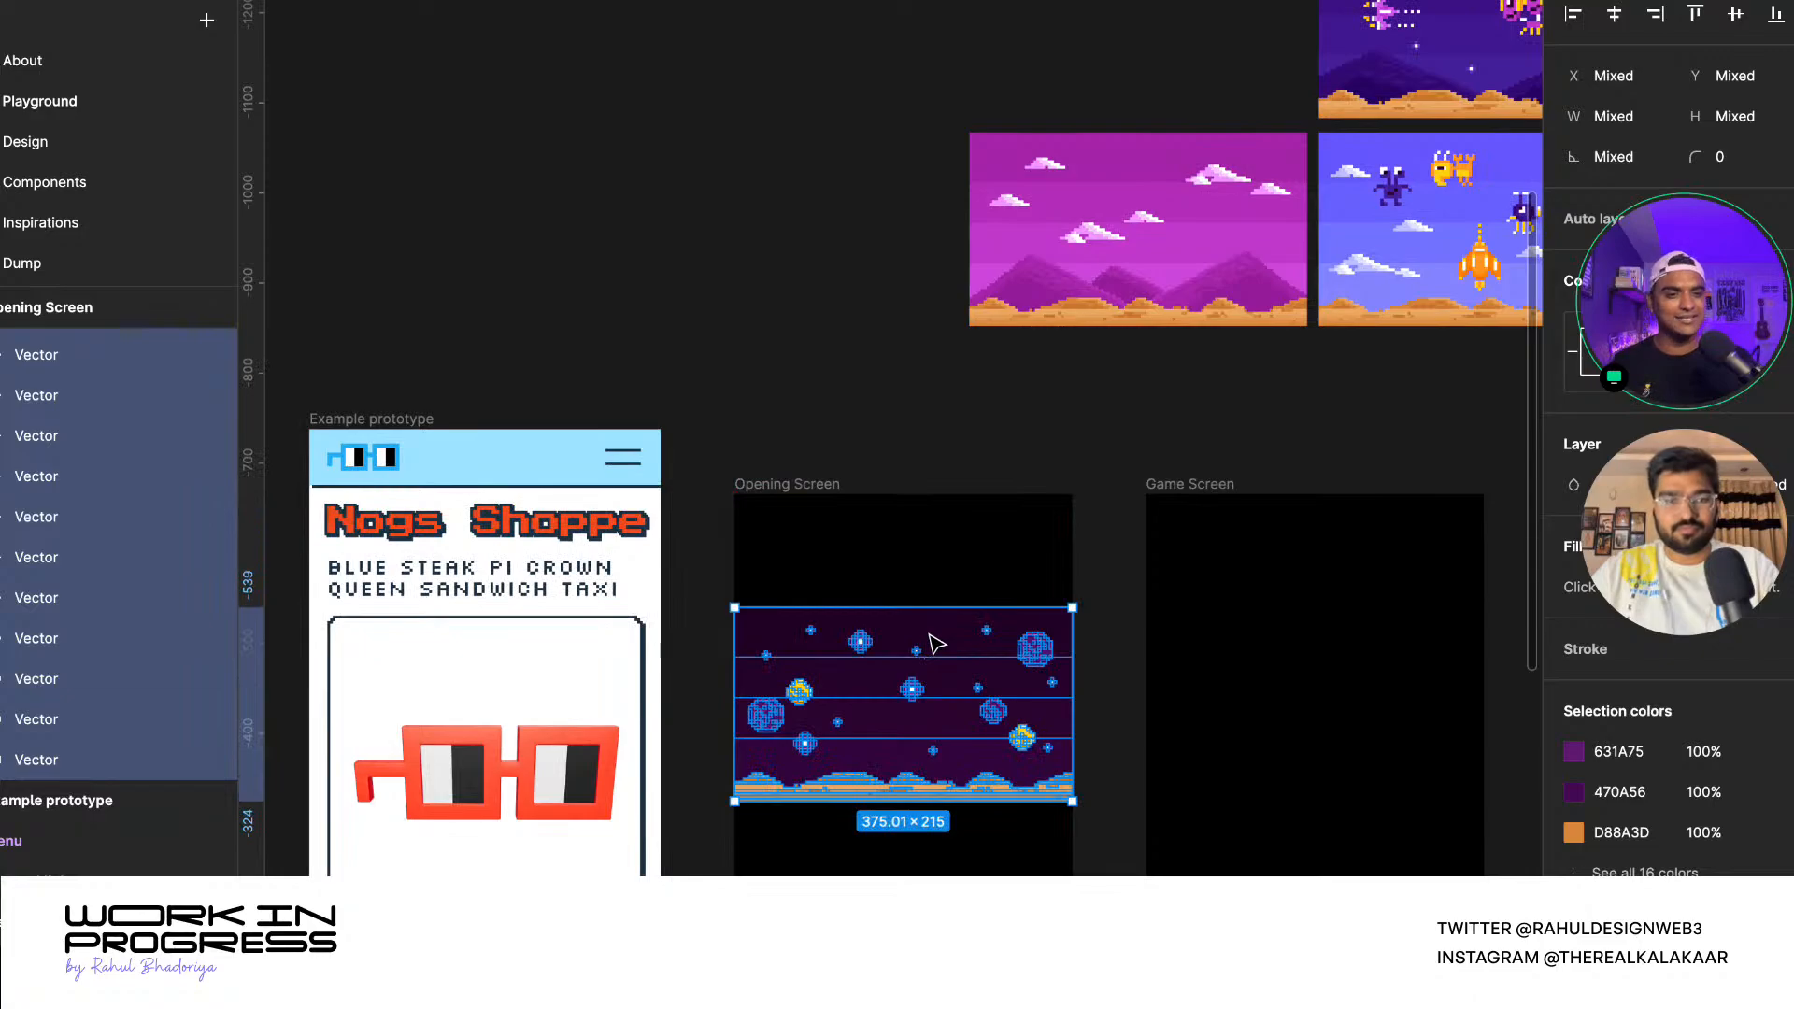
scroll(931, 638, "down", 3)
scroll(930, 638, "down", 3)
scroll(914, 318, "up", 4)
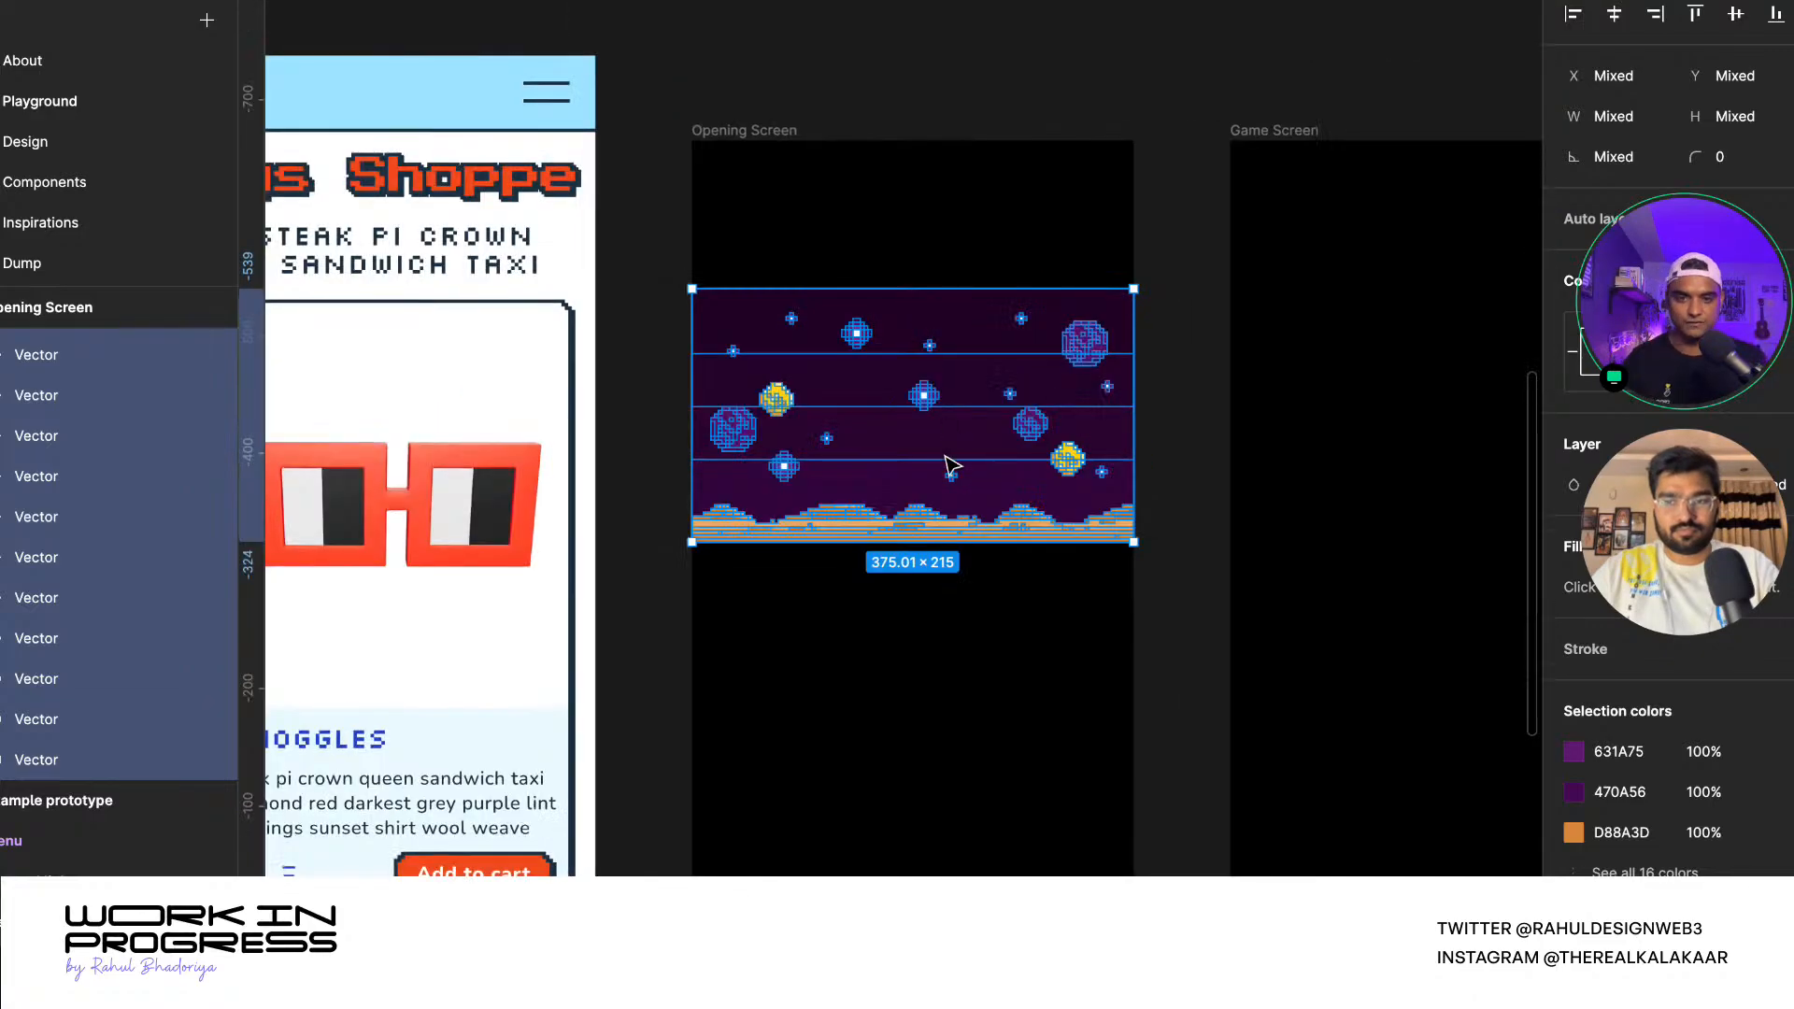
left_click_drag(947, 466, 942, 540)
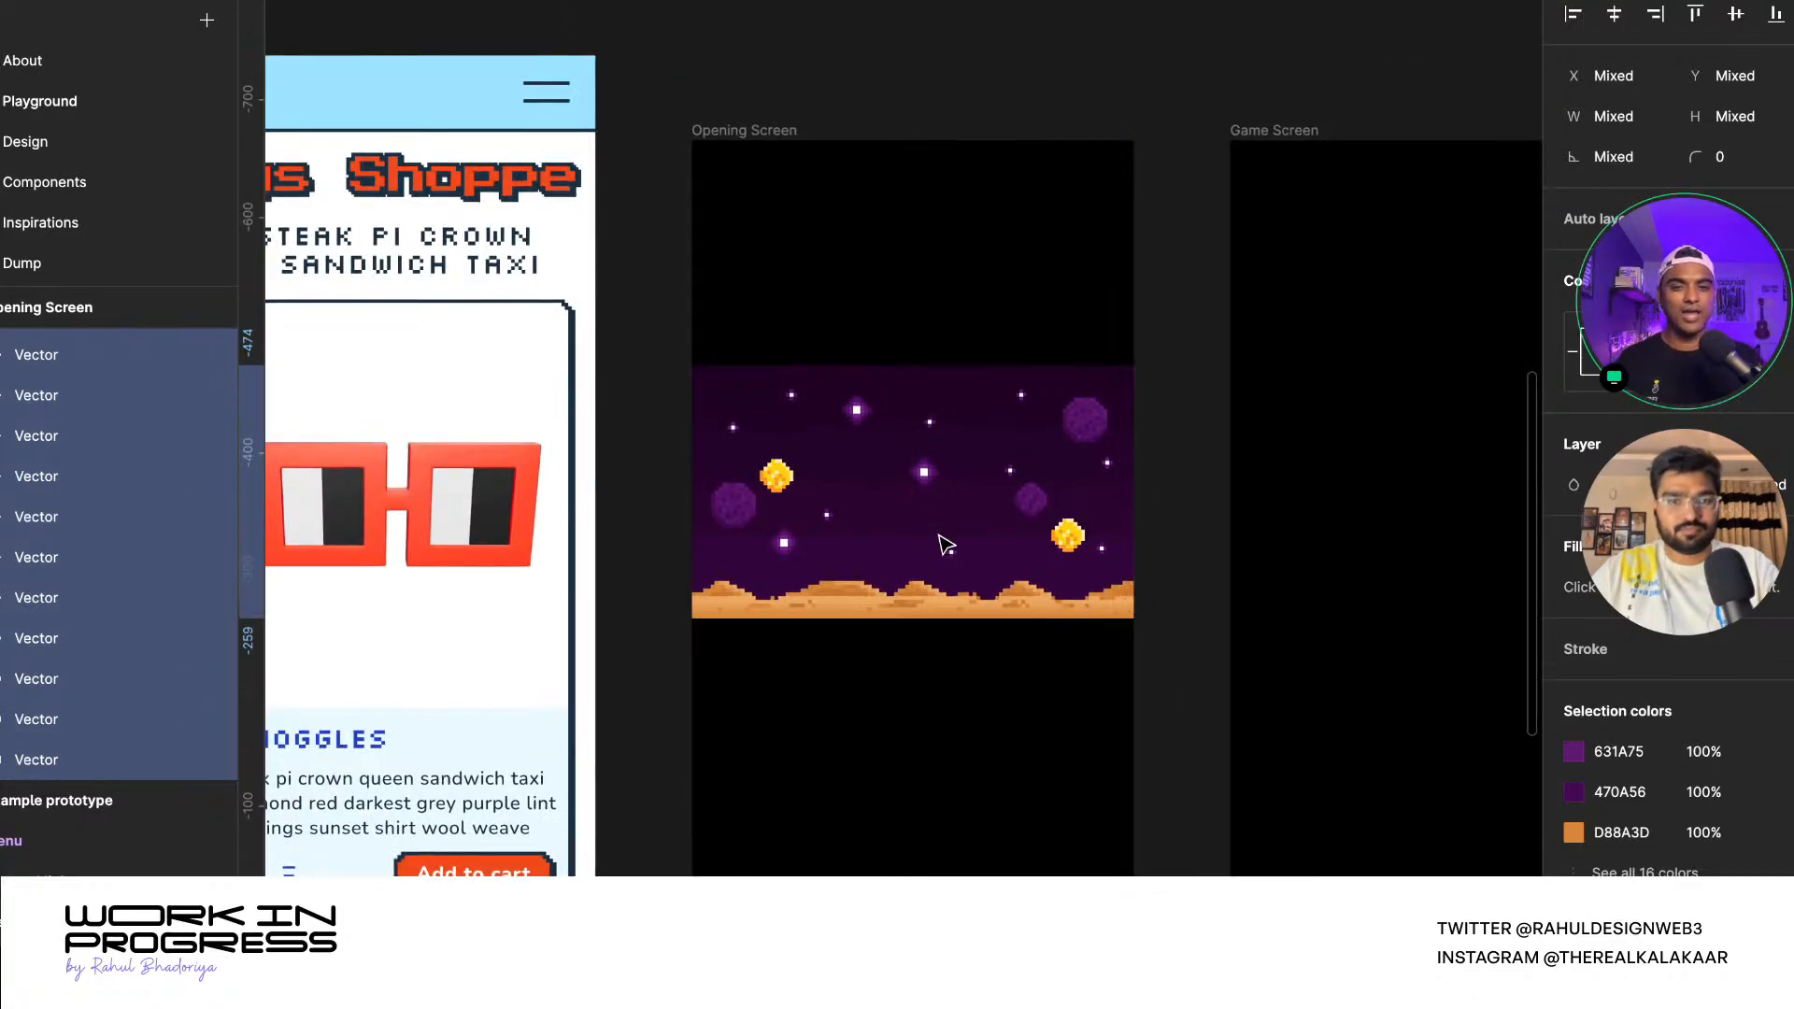
scroll(944, 540, "down", 2)
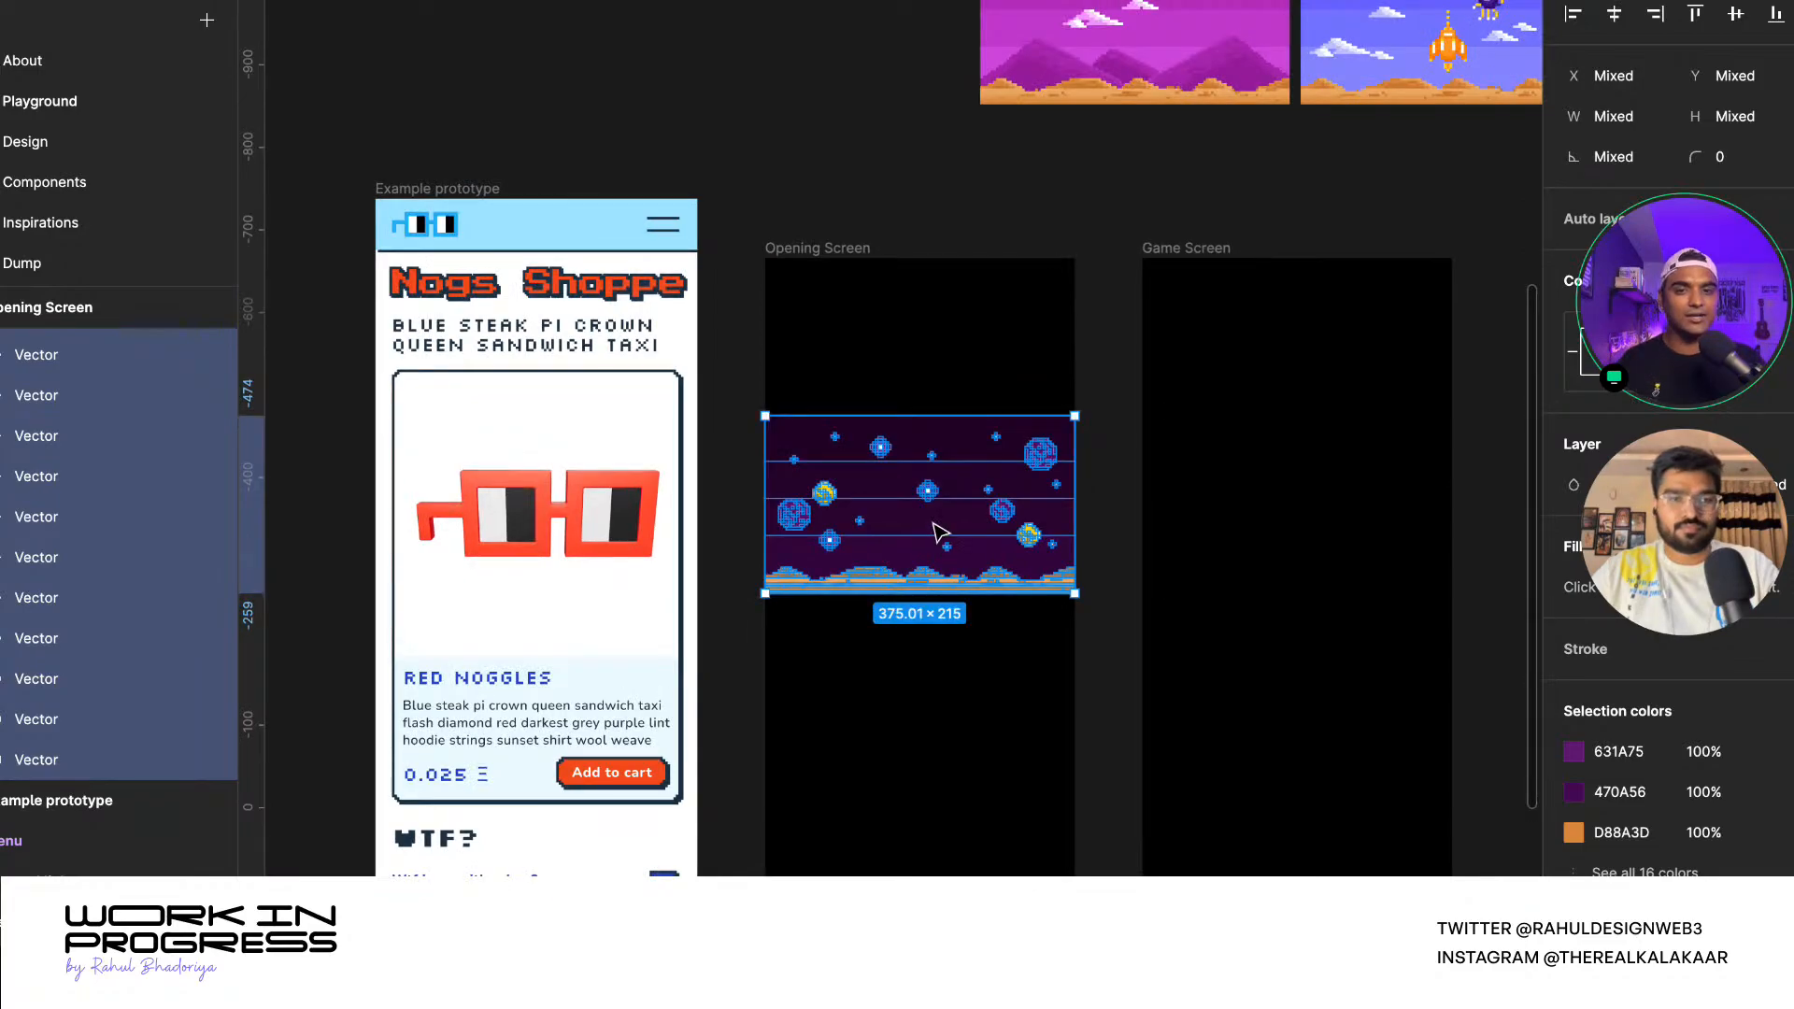
- Try stretching the whole starry scene upward inside the Opening Screen frame, and undo the resize
left_click_drag(913, 416, 913, 289)
left_click(911, 187)
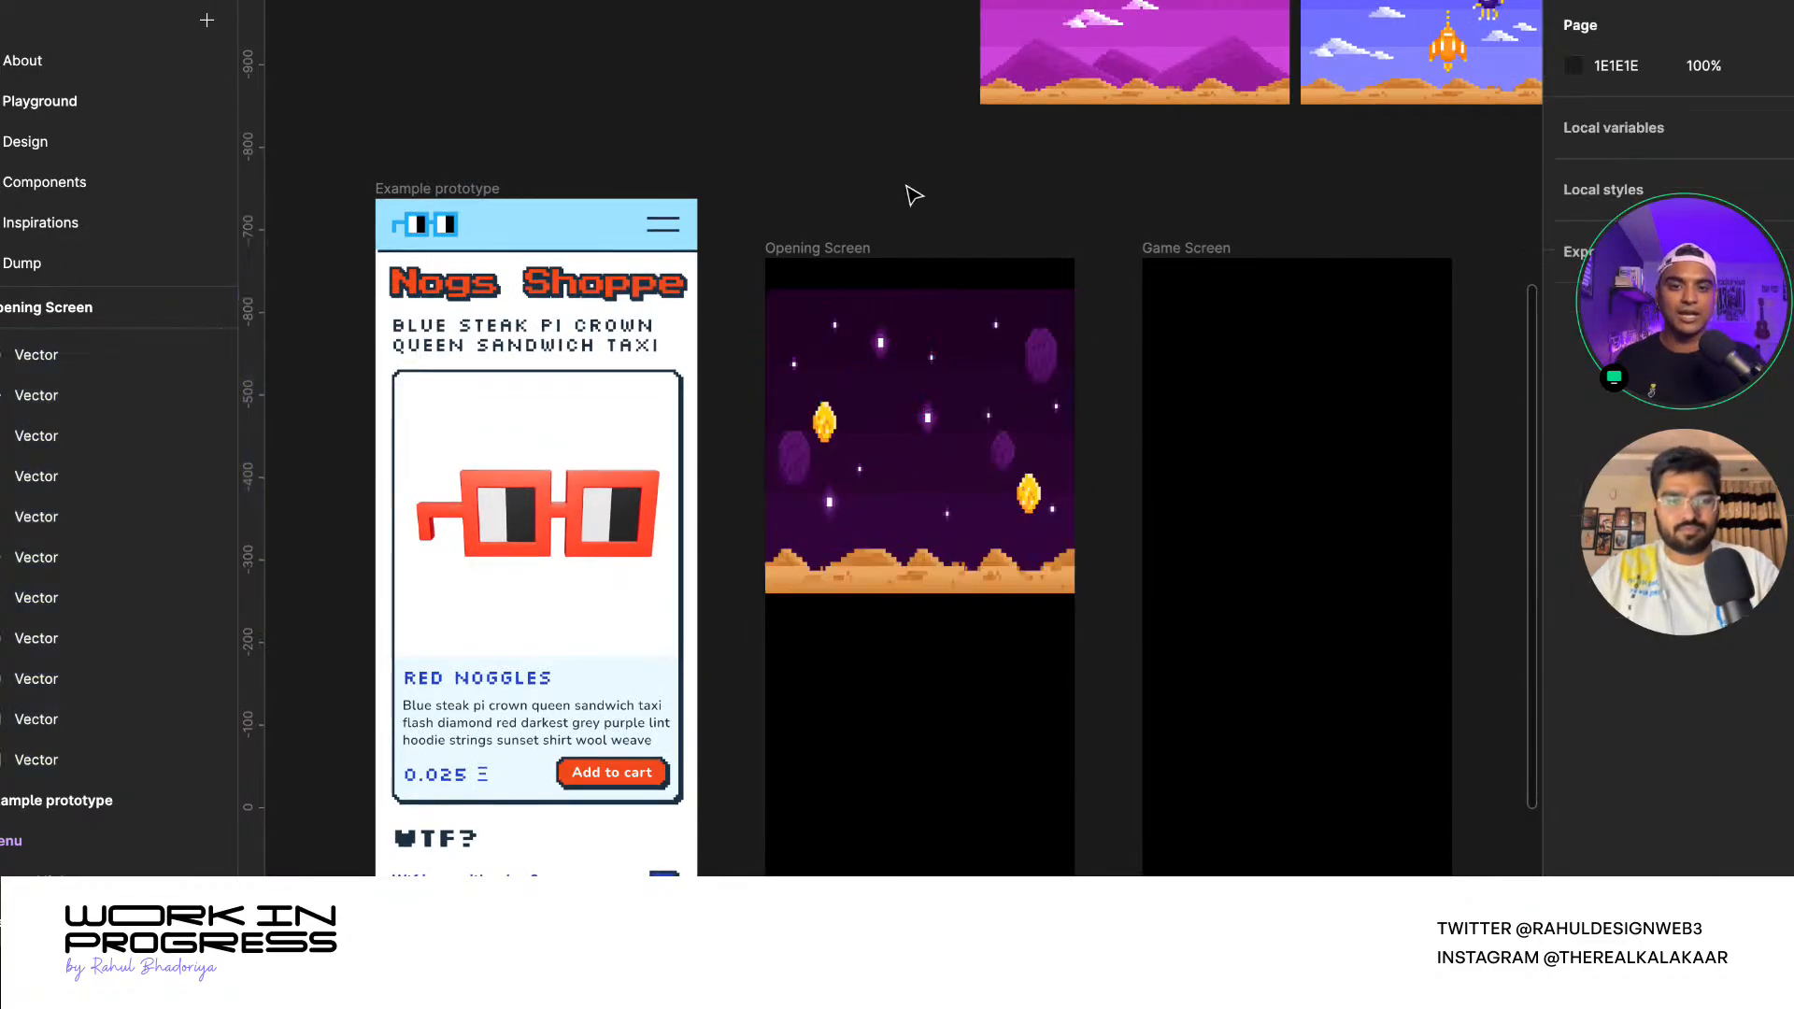
key("ctrl+z")
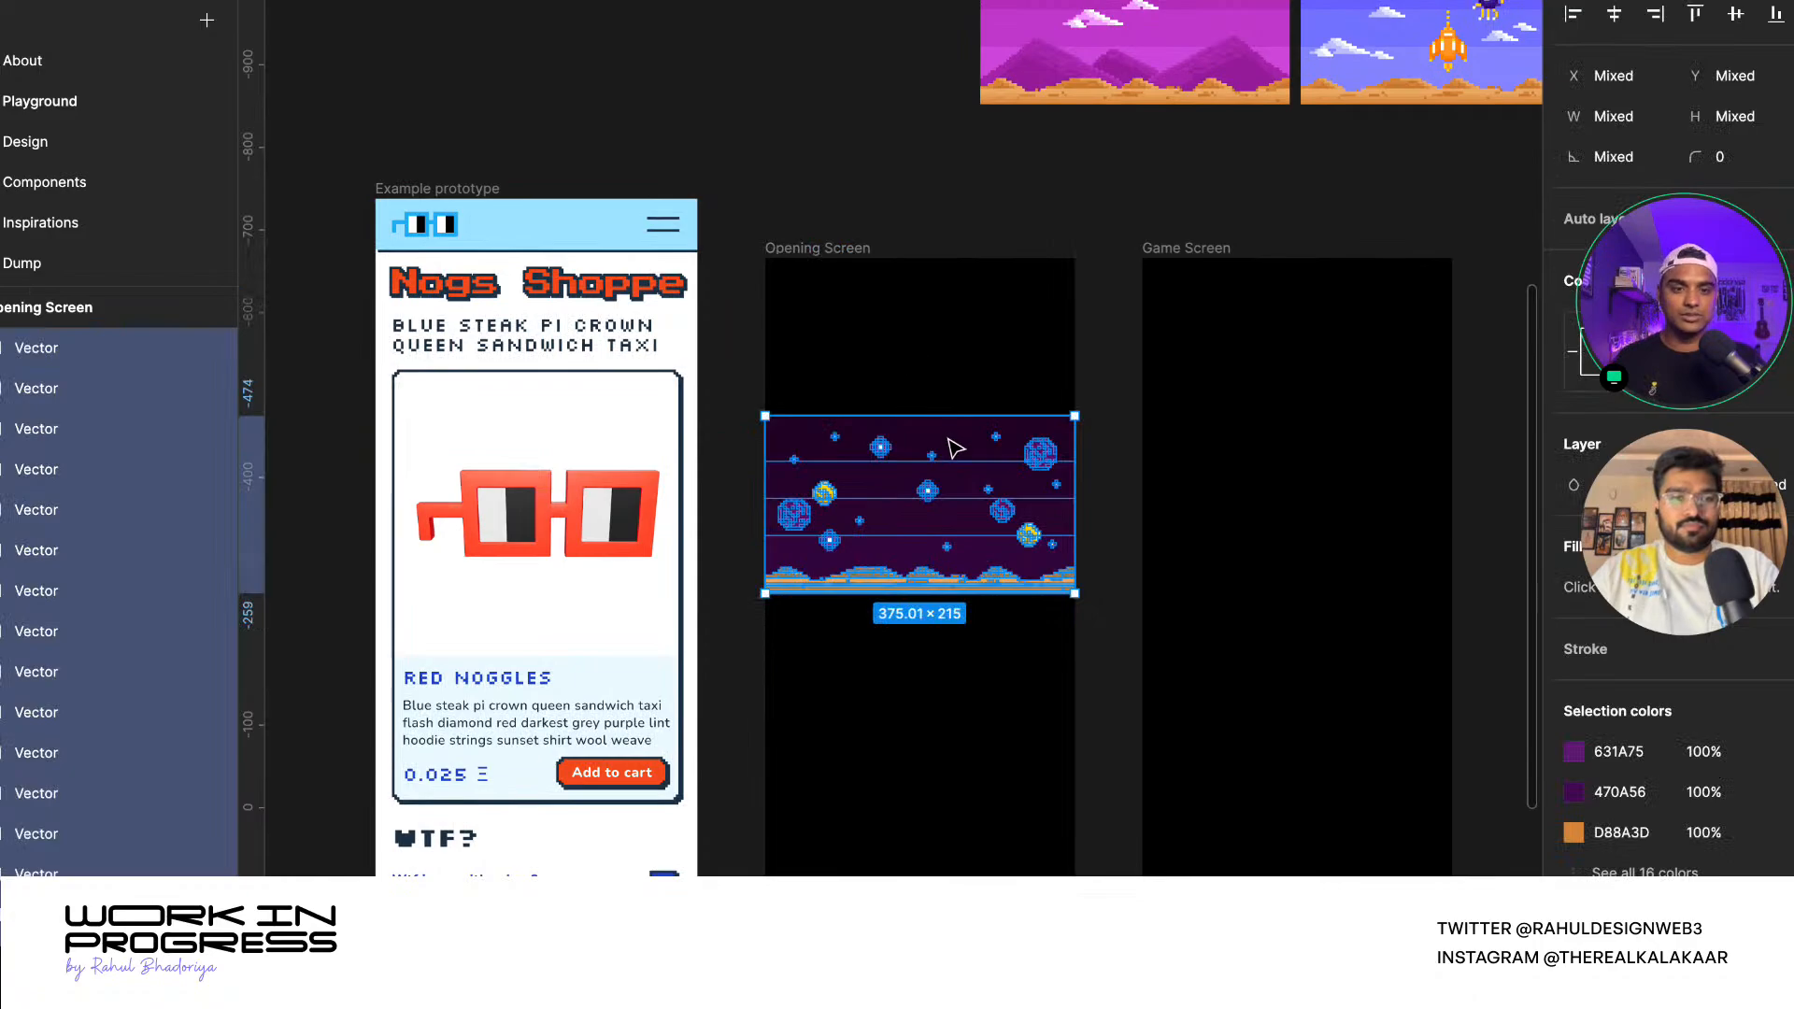
- Move the starry scene straight down to the bottom of the Opening Screen frame and clear the selection
left_click_drag(945, 439, 949, 774)
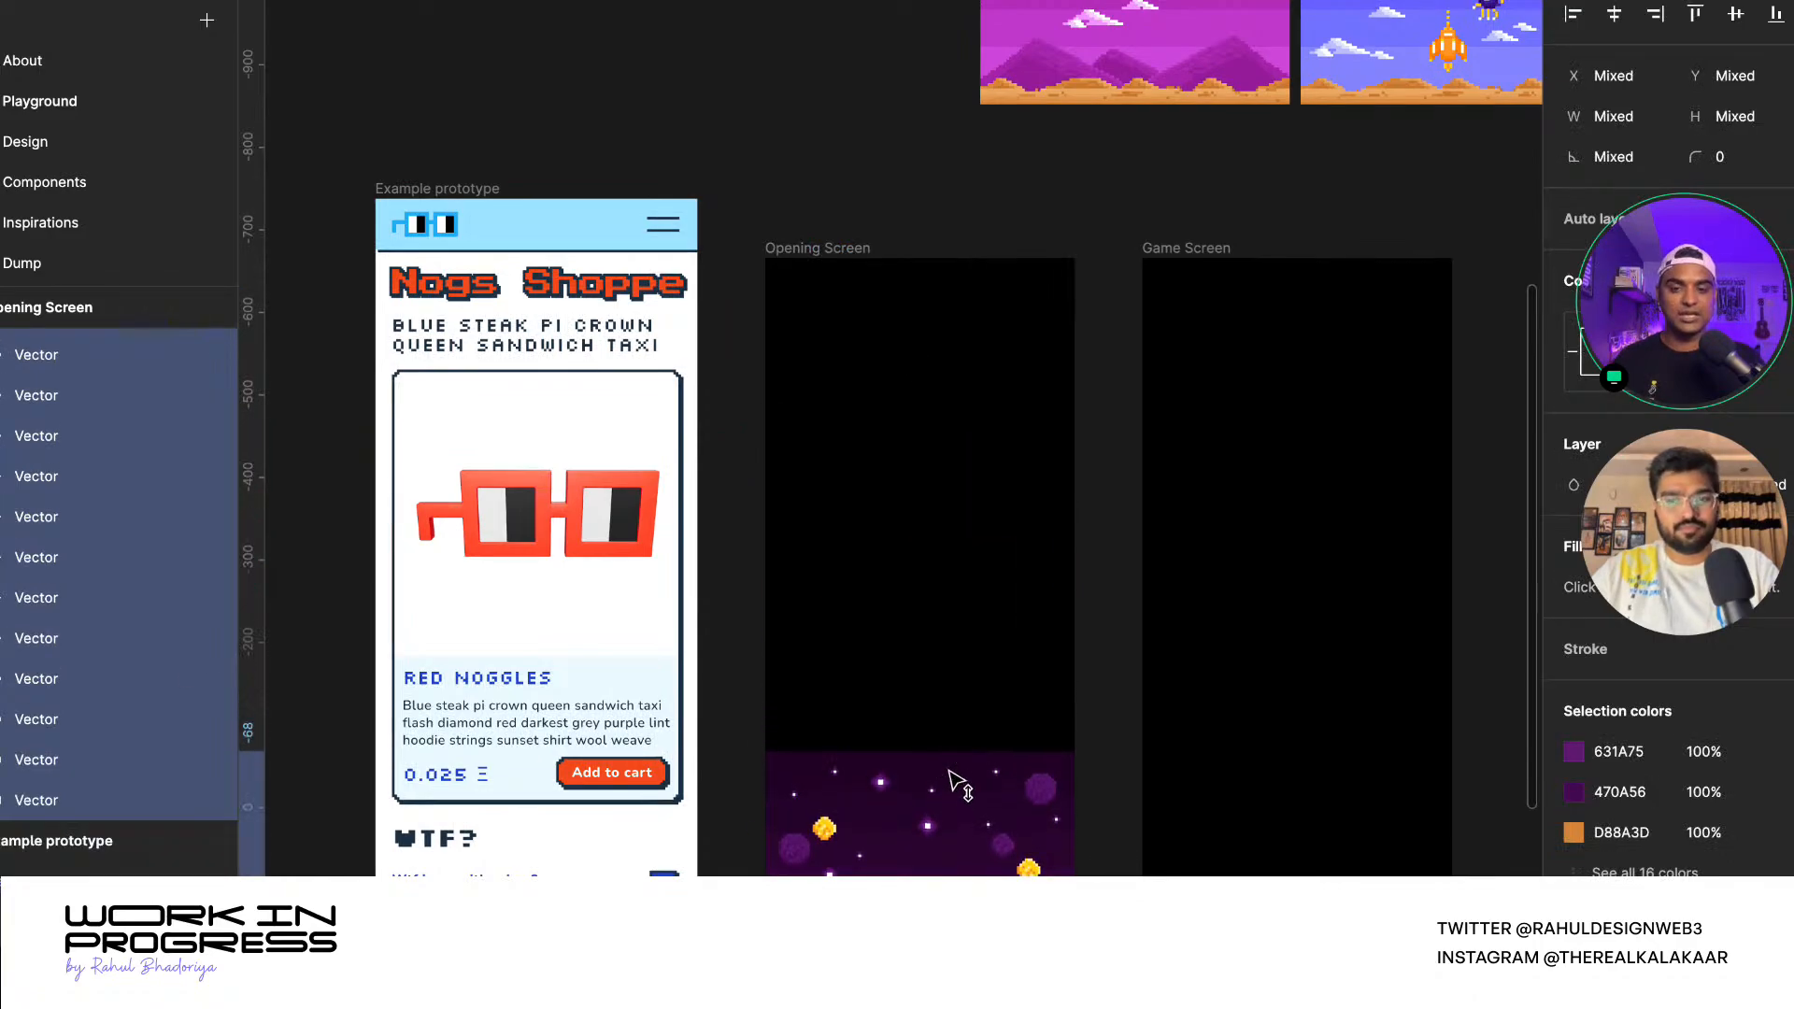
left_click(1125, 733)
scroll(1090, 797, "up", 5, "ctrl")
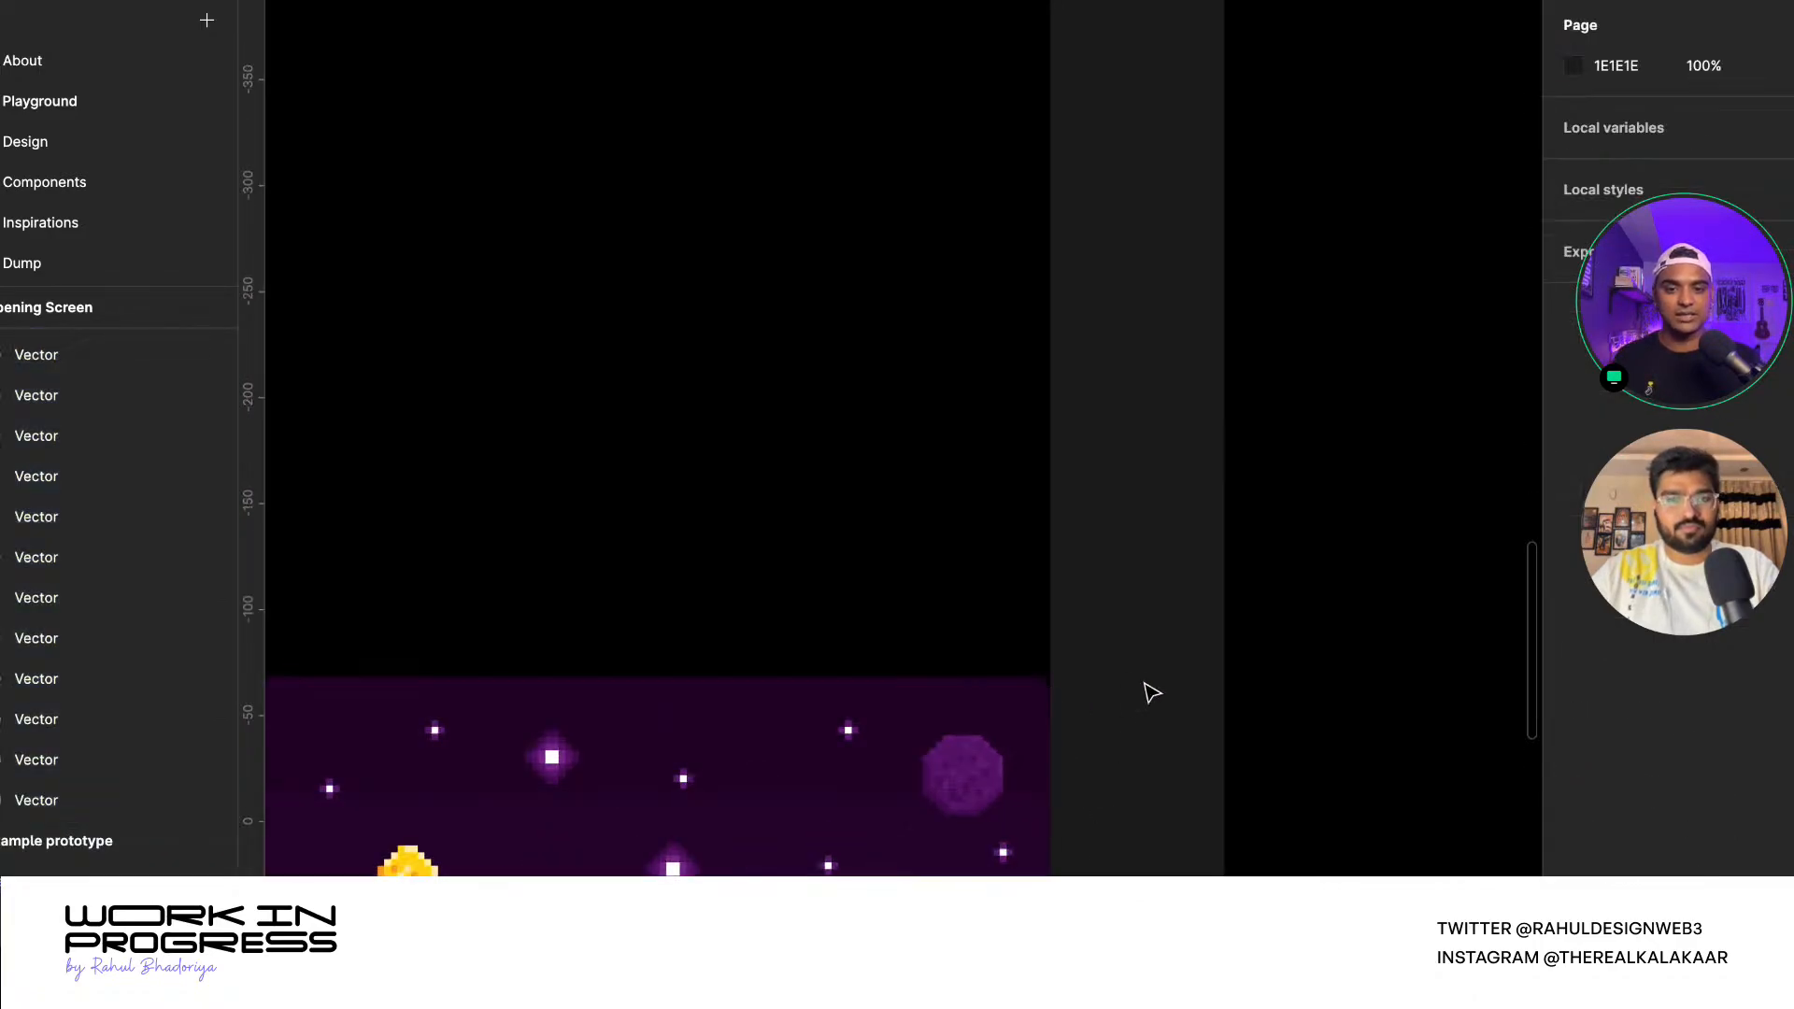
- Select the scene's four dark purple background bands and stretch them upward to cover the empty upper part of the Opening Screen
scroll(1141, 689, "down", 3)
left_click(1082, 709)
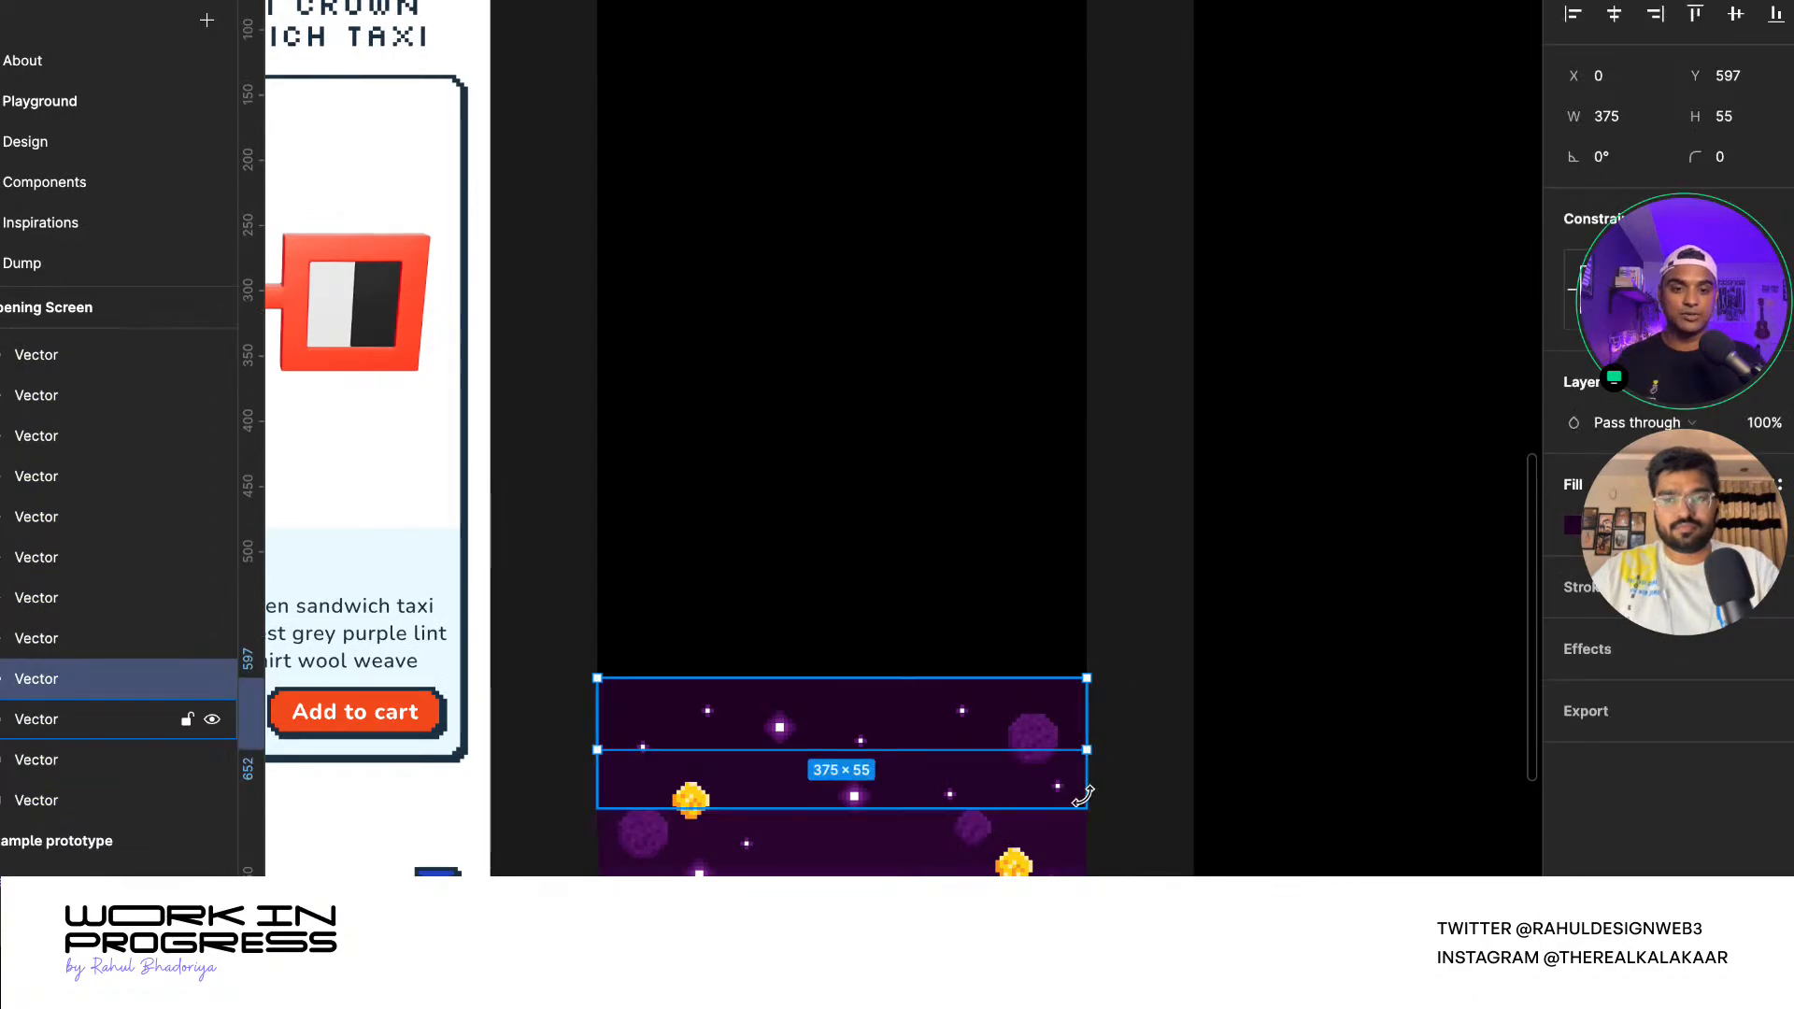
left_click(93, 718, "shift")
left_click(93, 758, "shift")
left_click(93, 799, "shift")
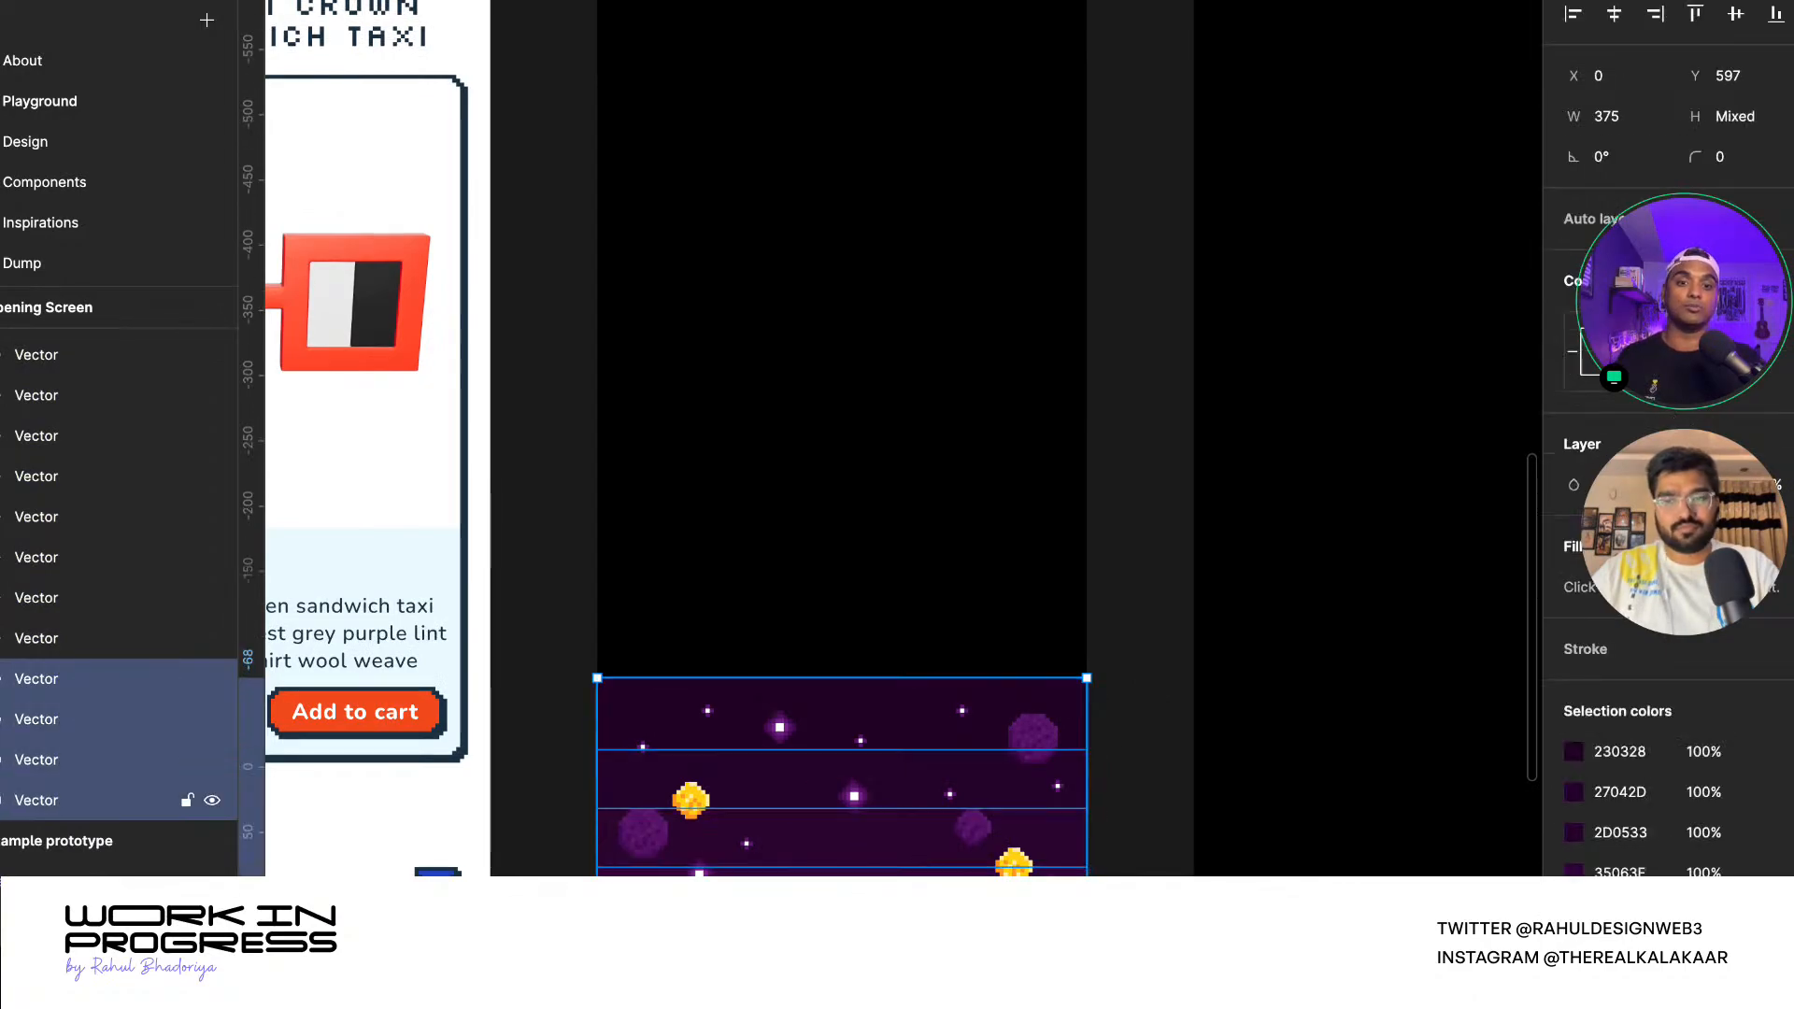
left_click_drag(841, 679, 849, 160)
scroll(816, 356, "up", 3)
left_click_drag(800, 478, 785, 200)
left_click(776, 173)
scroll(776, 173, "down", 3)
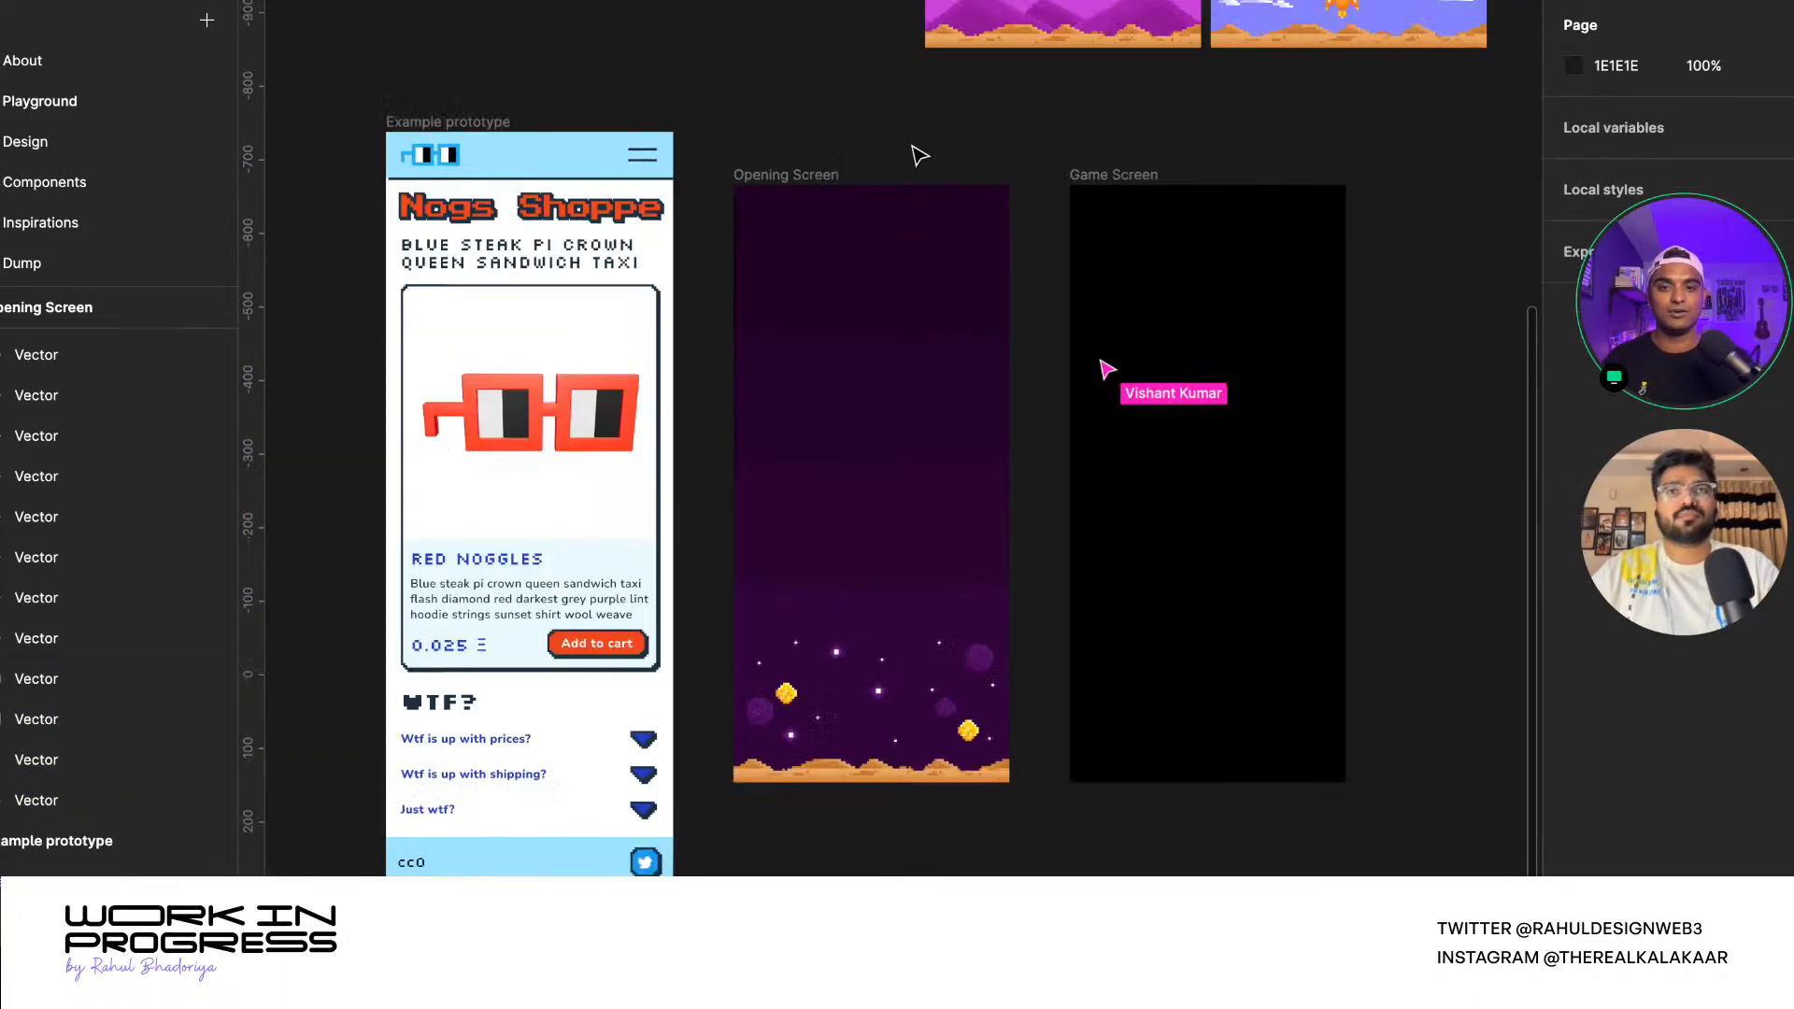
- Select the three upper purple background bands of the Opening Screen
left_click(917, 537)
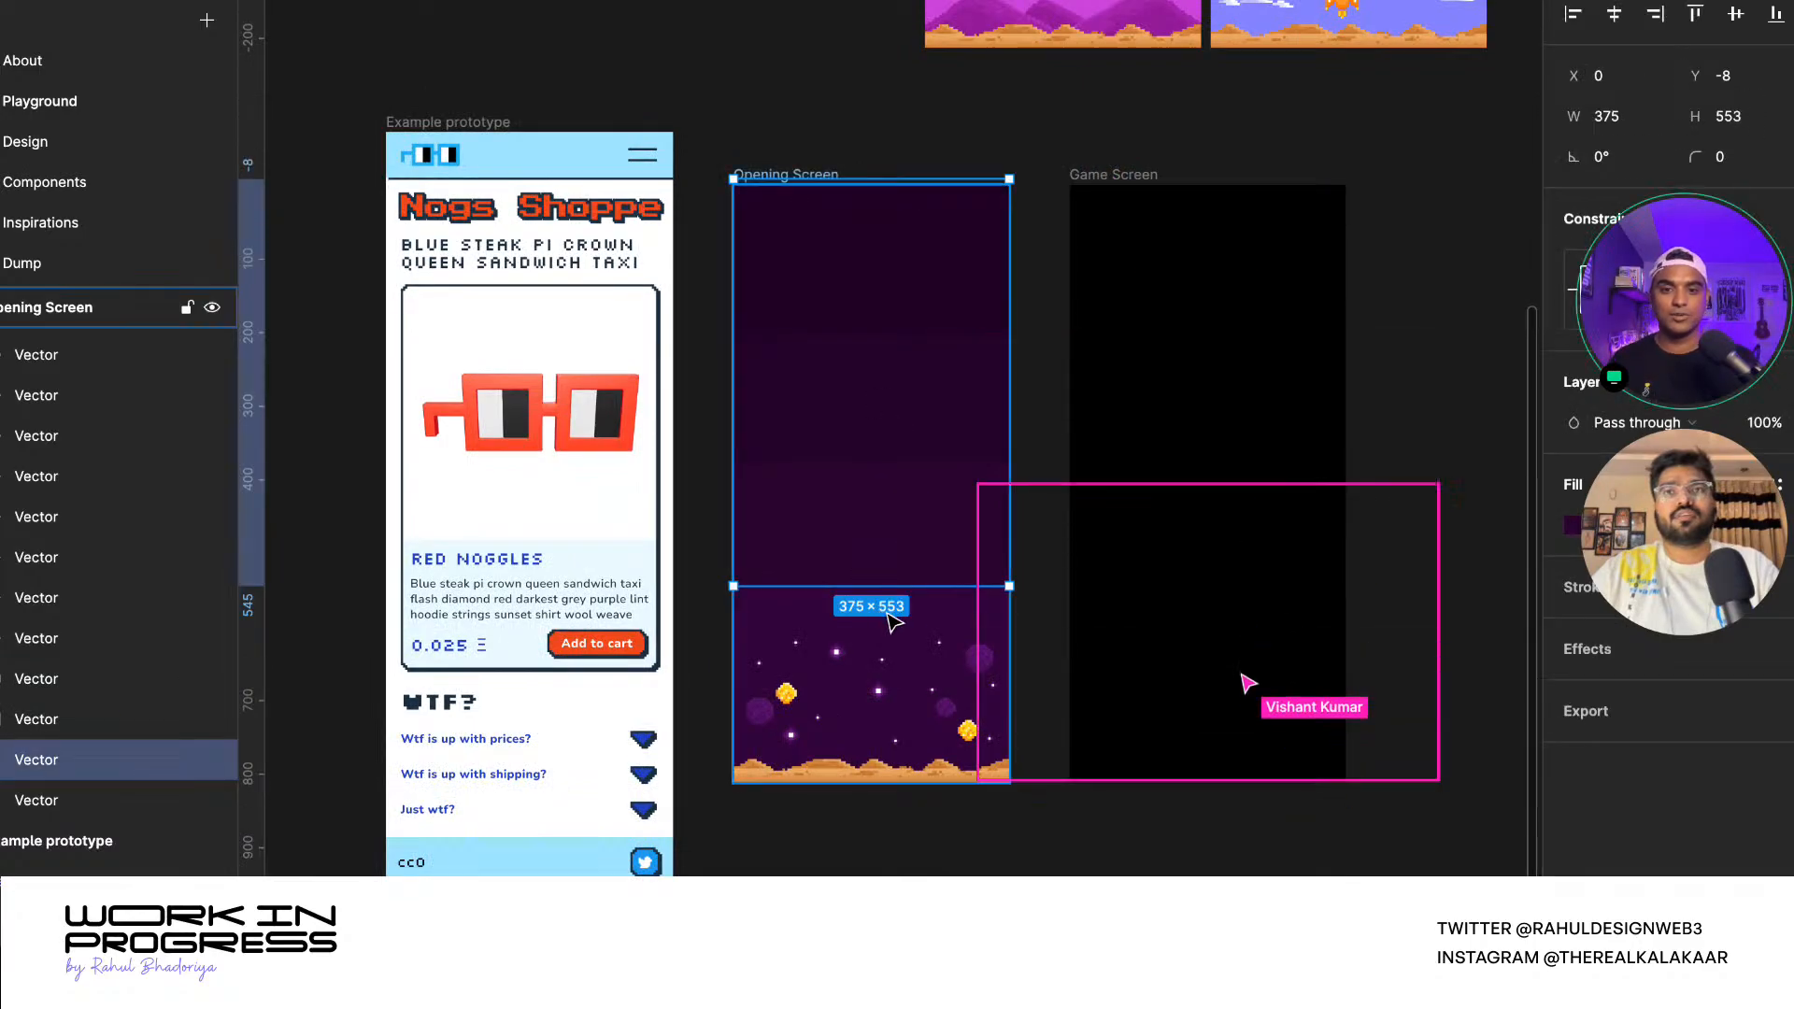
key("Escape")
left_click(899, 555)
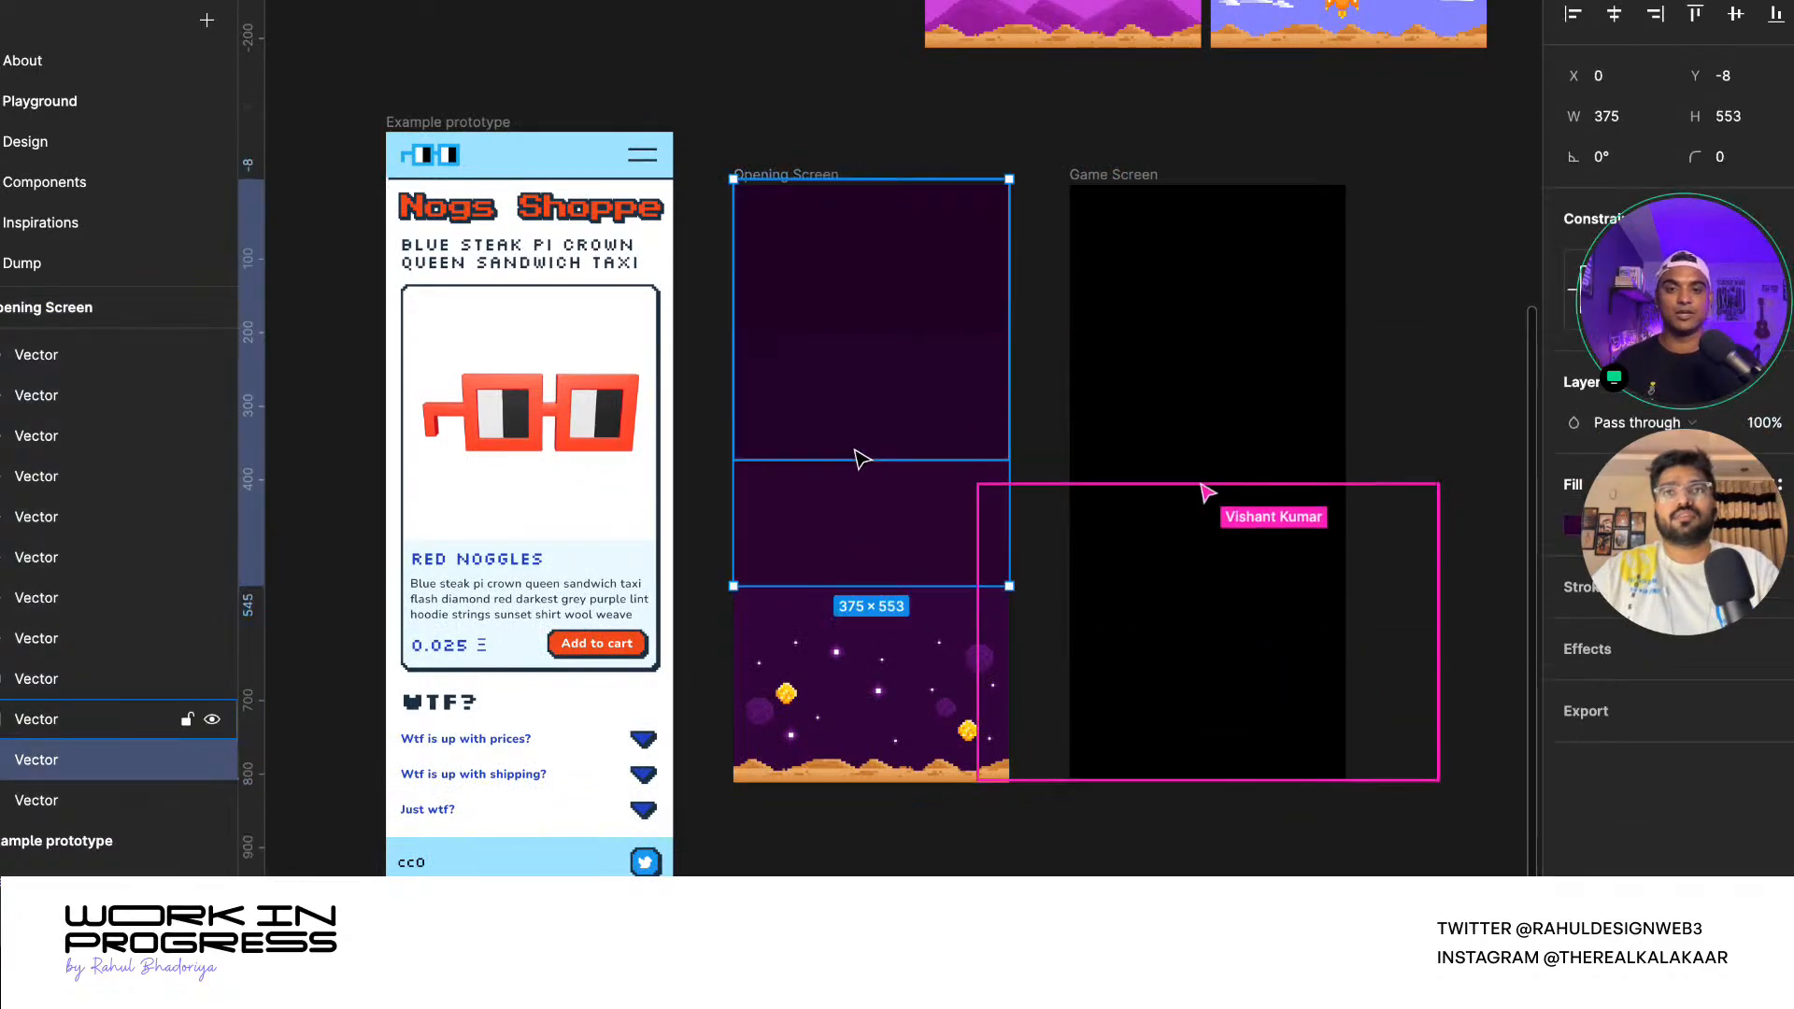
left_click(853, 449, "shift")
left_click(845, 312, "shift")
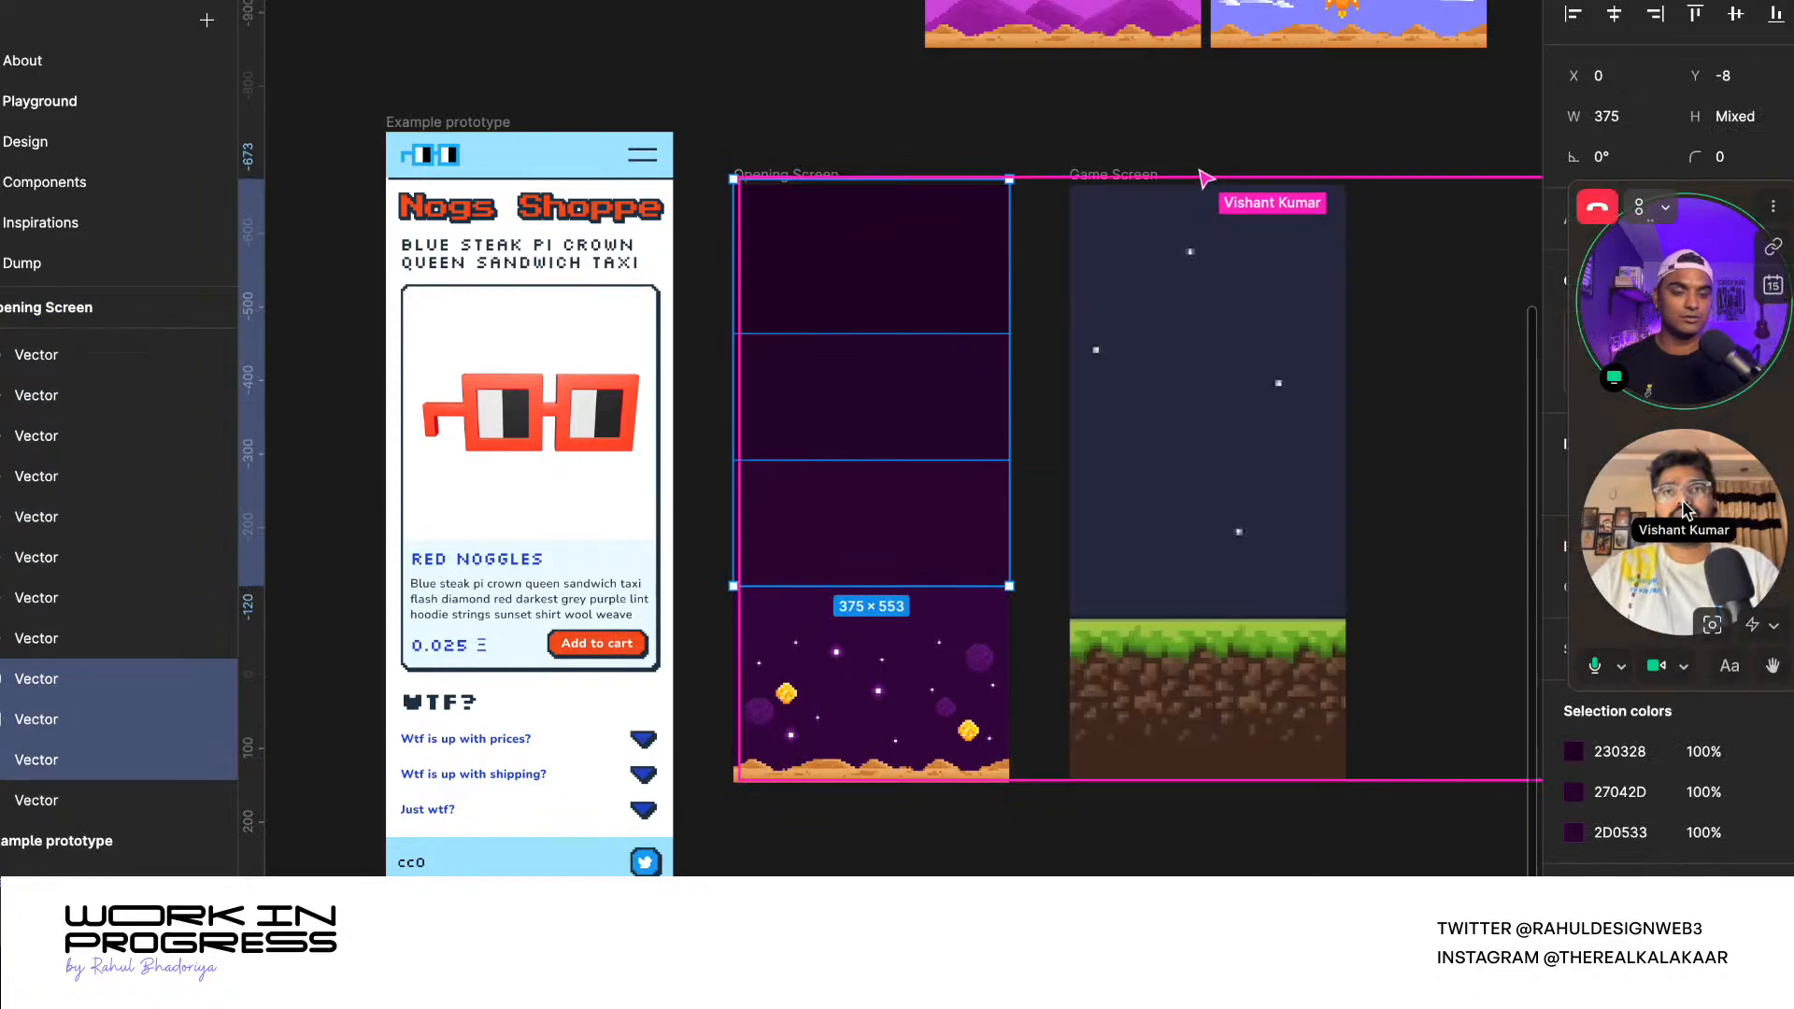
- Move the floating video-call window off the design properties onto the layer list, and clear the canvas selection
left_click_drag(1613, 626, 81, 549)
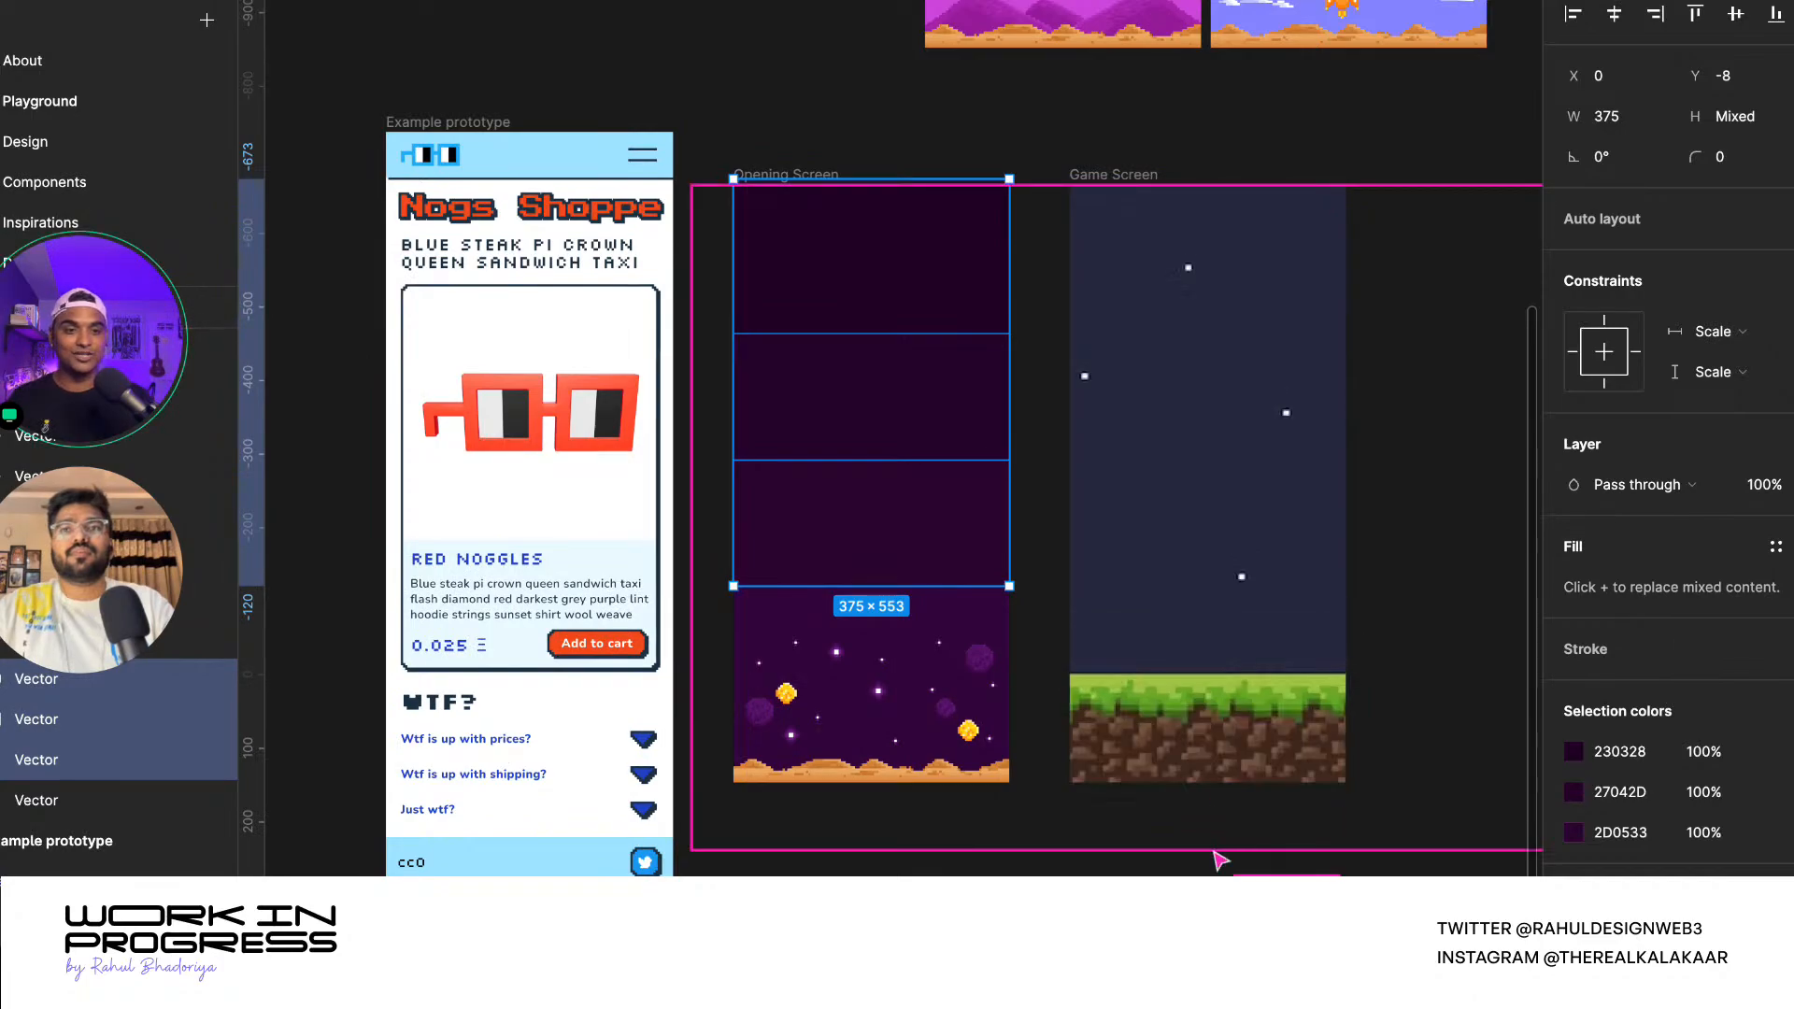
scroll(1215, 691, "down", 5)
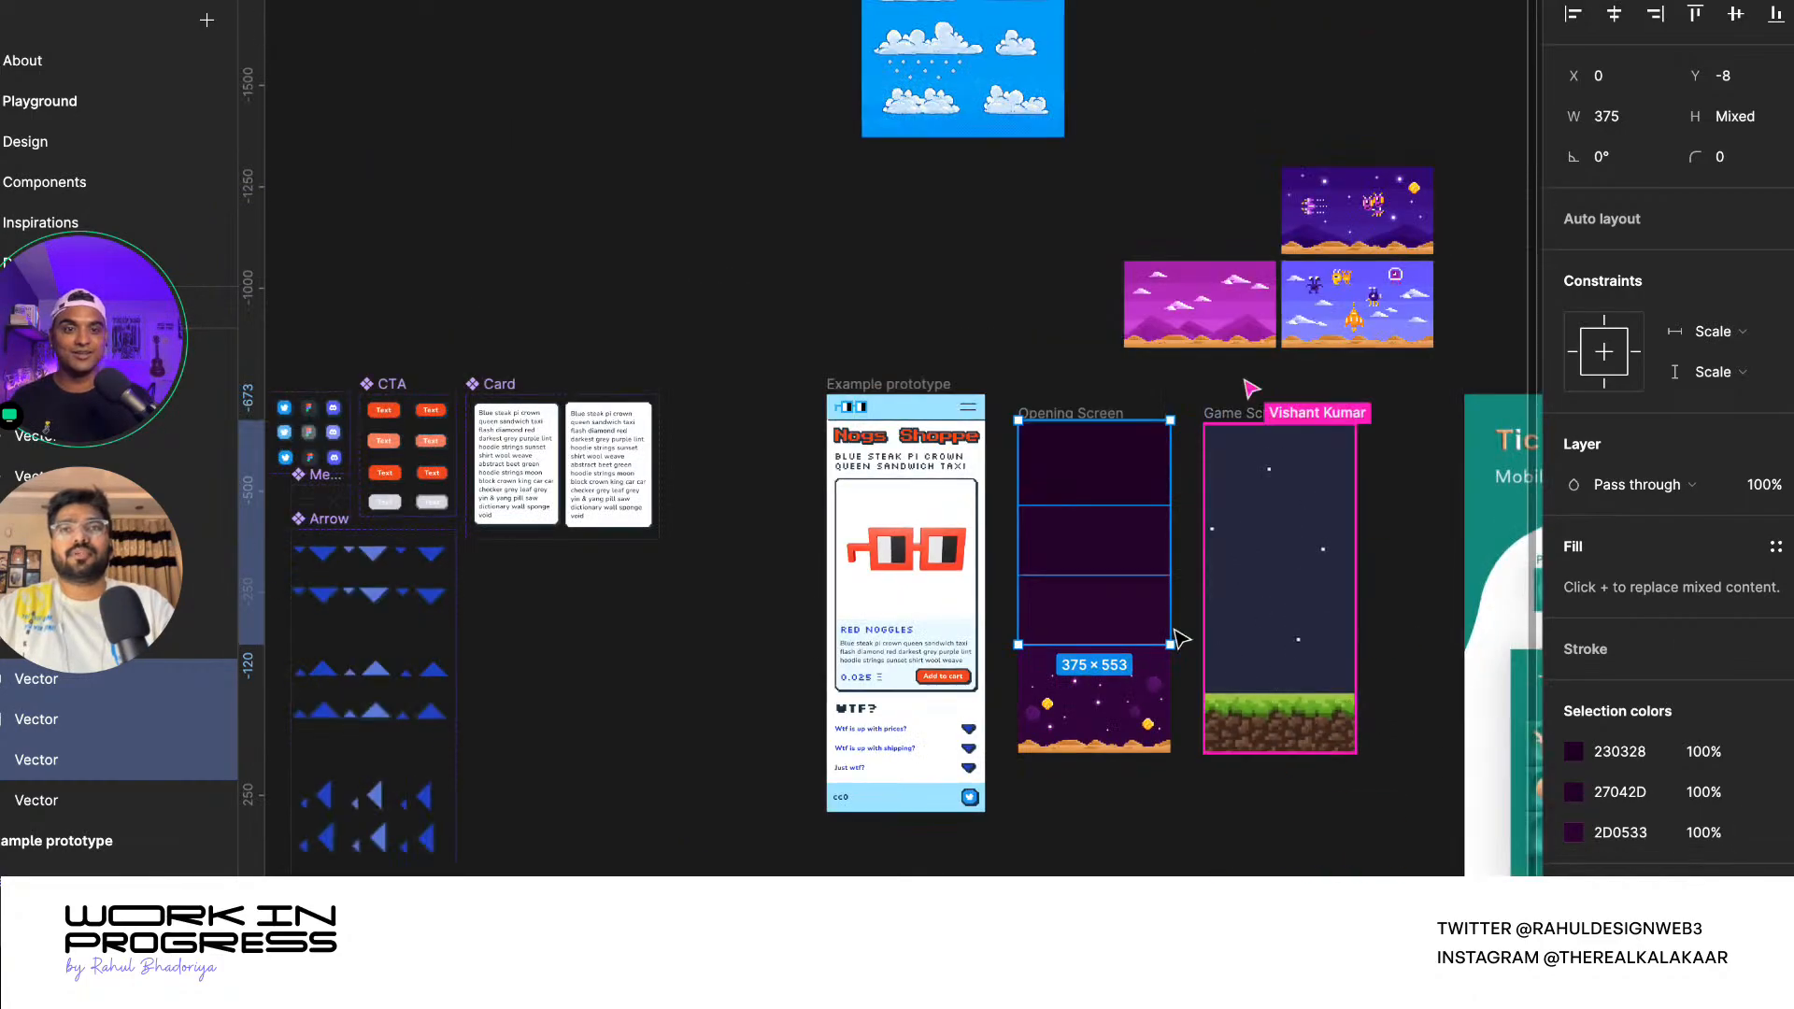
scroll(1220, 699, "up", 5)
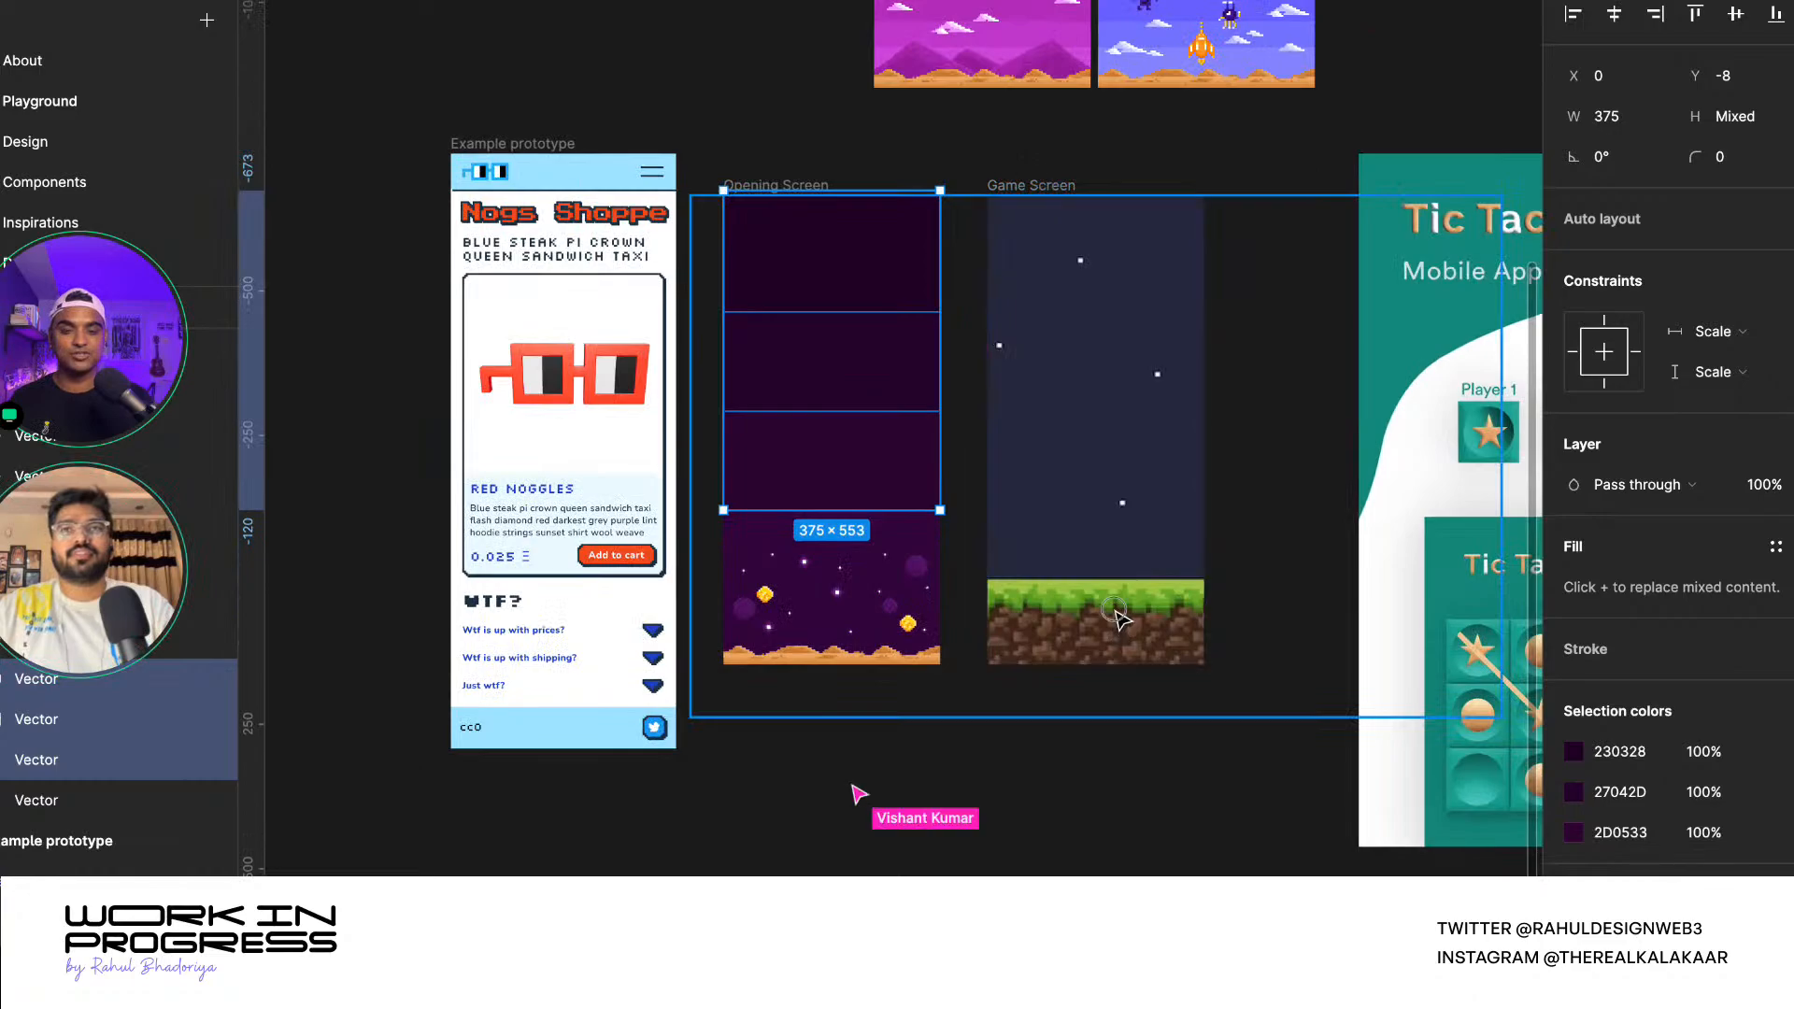
left_click(1110, 654)
scroll(1105, 646, "down", 3)
left_click(1129, 734)
scroll(1131, 734, "up", 2)
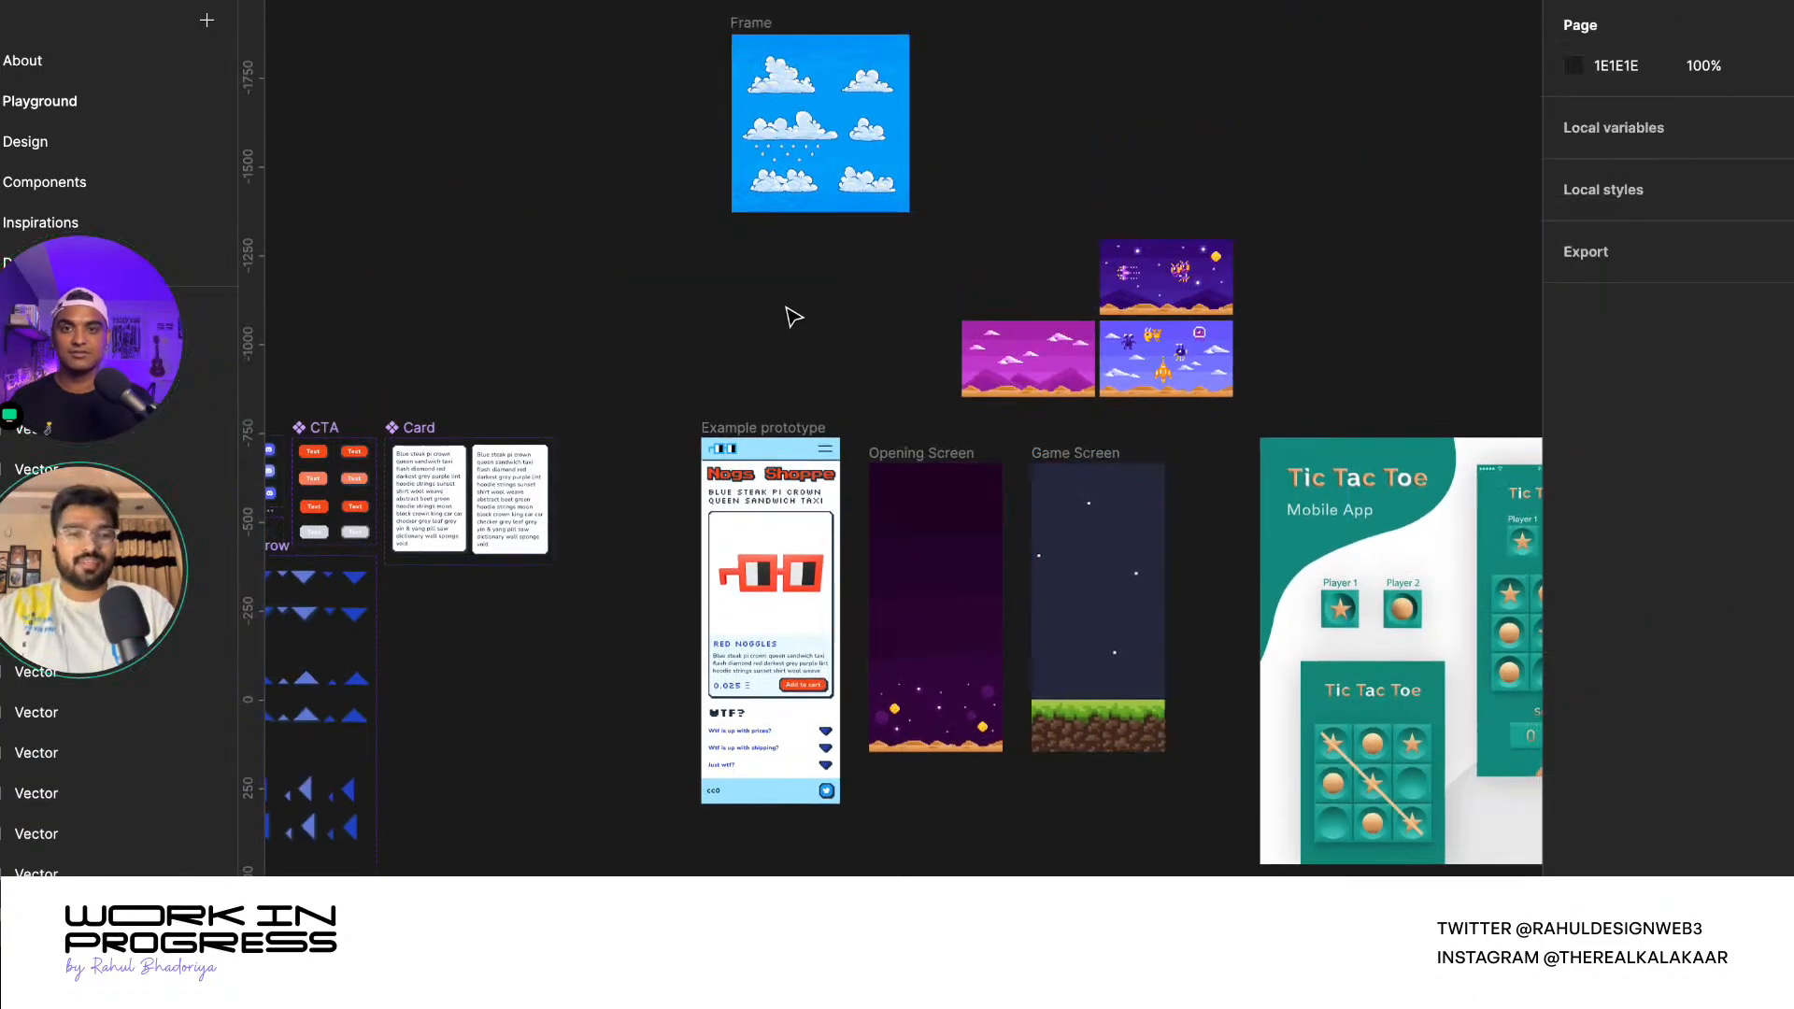
scroll(950, 795, "up", 4)
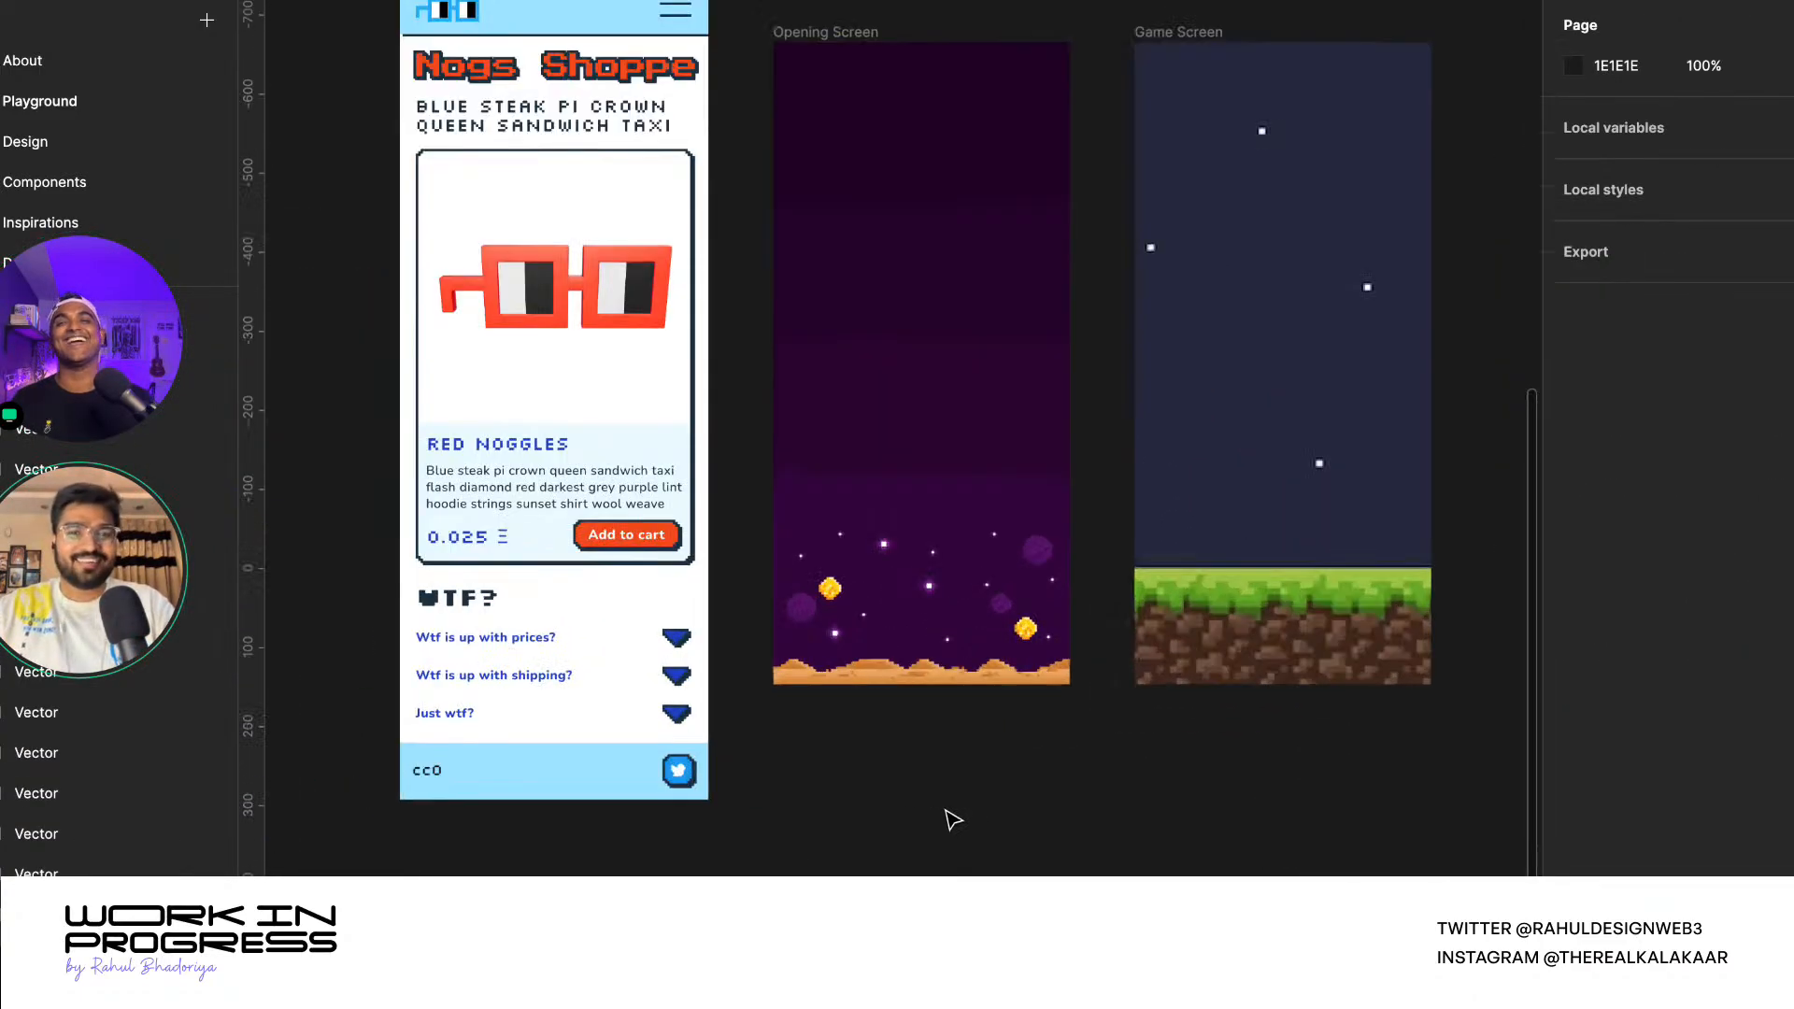
scroll(949, 815, "up", 2)
scroll(840, 670, "down", 4)
scroll(848, 679, "up", 6)
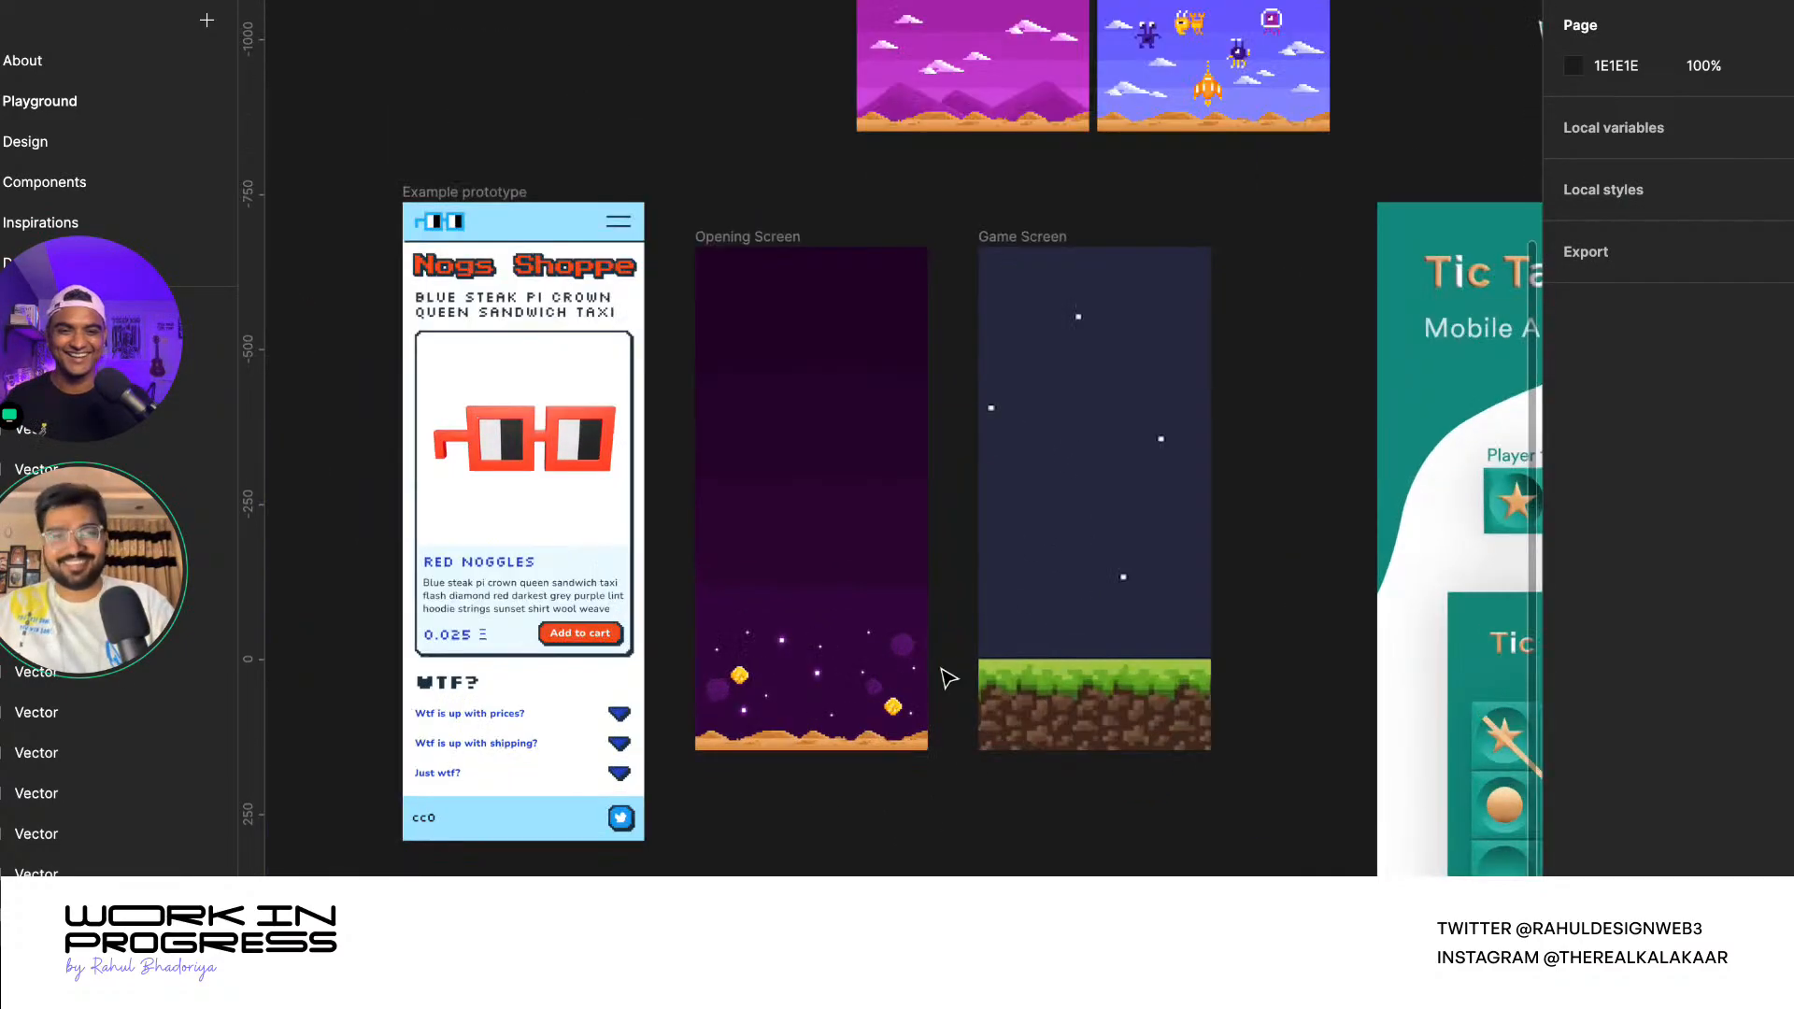
scroll(831, 697, "up", 1)
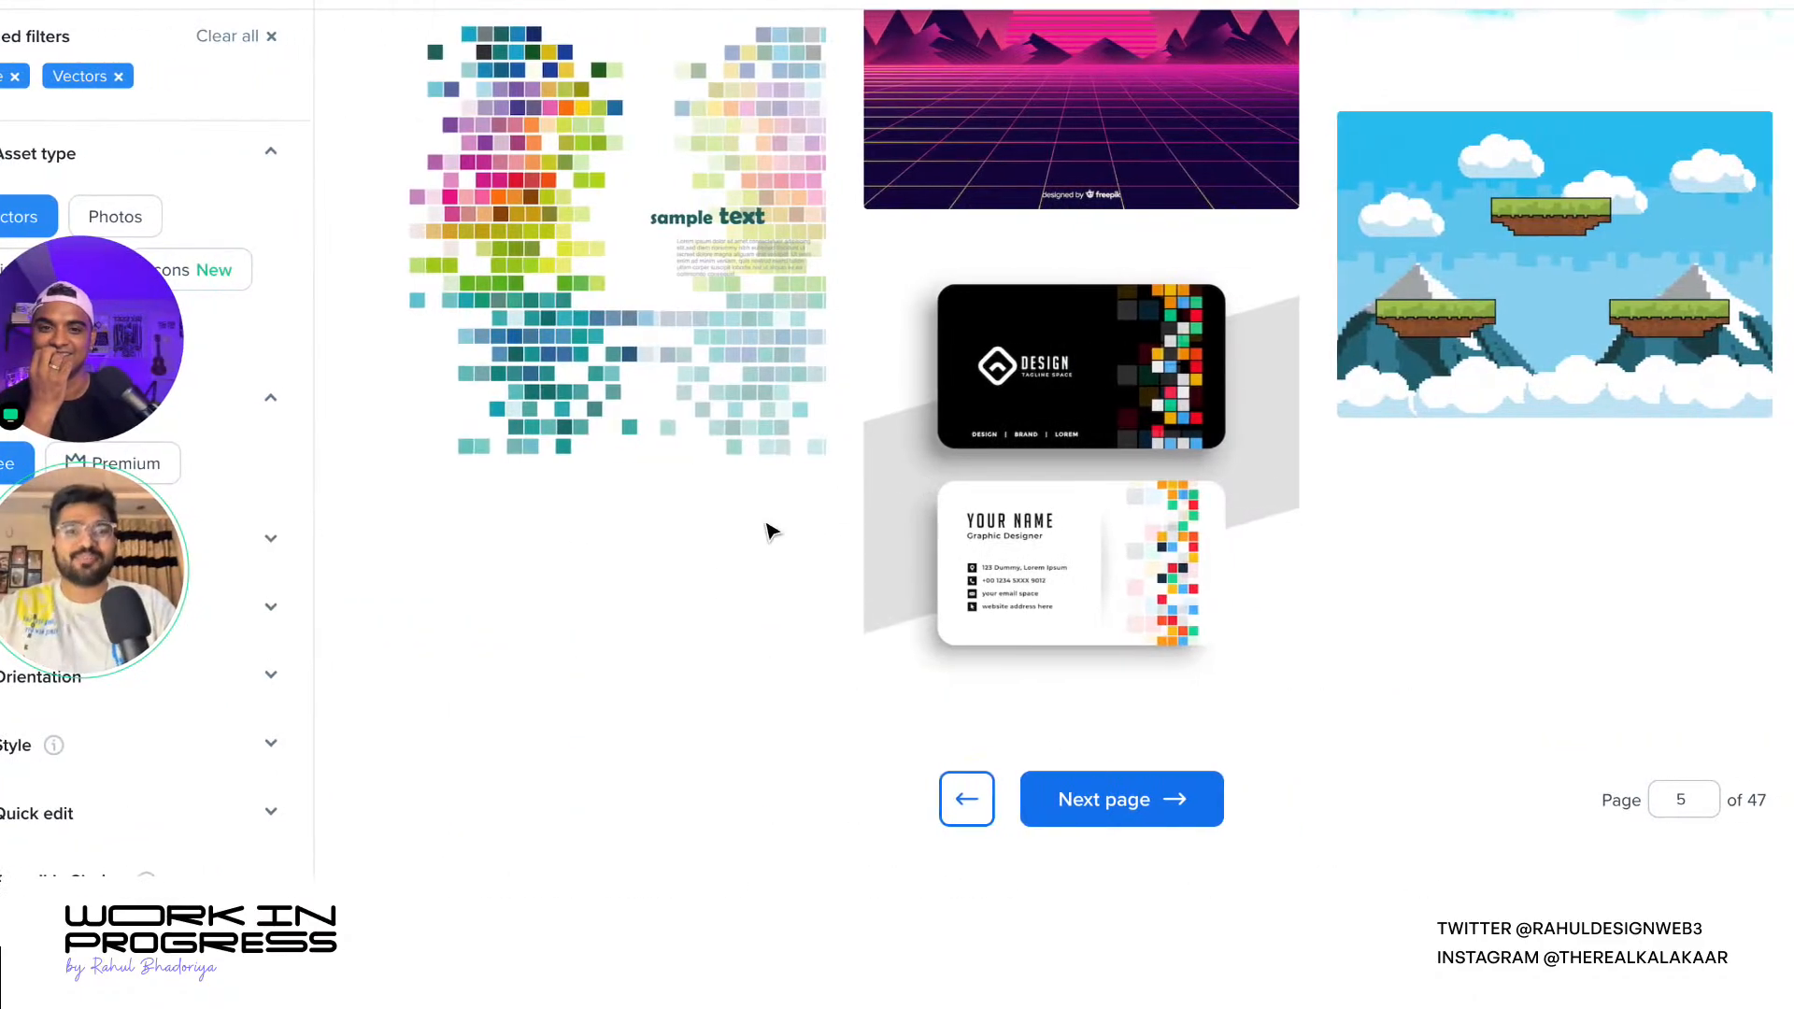
- Switch to Freepik and look through page 5 of the free pixel game vectors for more artwork
scroll(729, 579, "up", 2)
scroll(677, 645, "up", 5)
scroll(672, 640, "down", 2)
scroll(672, 640, "up", 5)
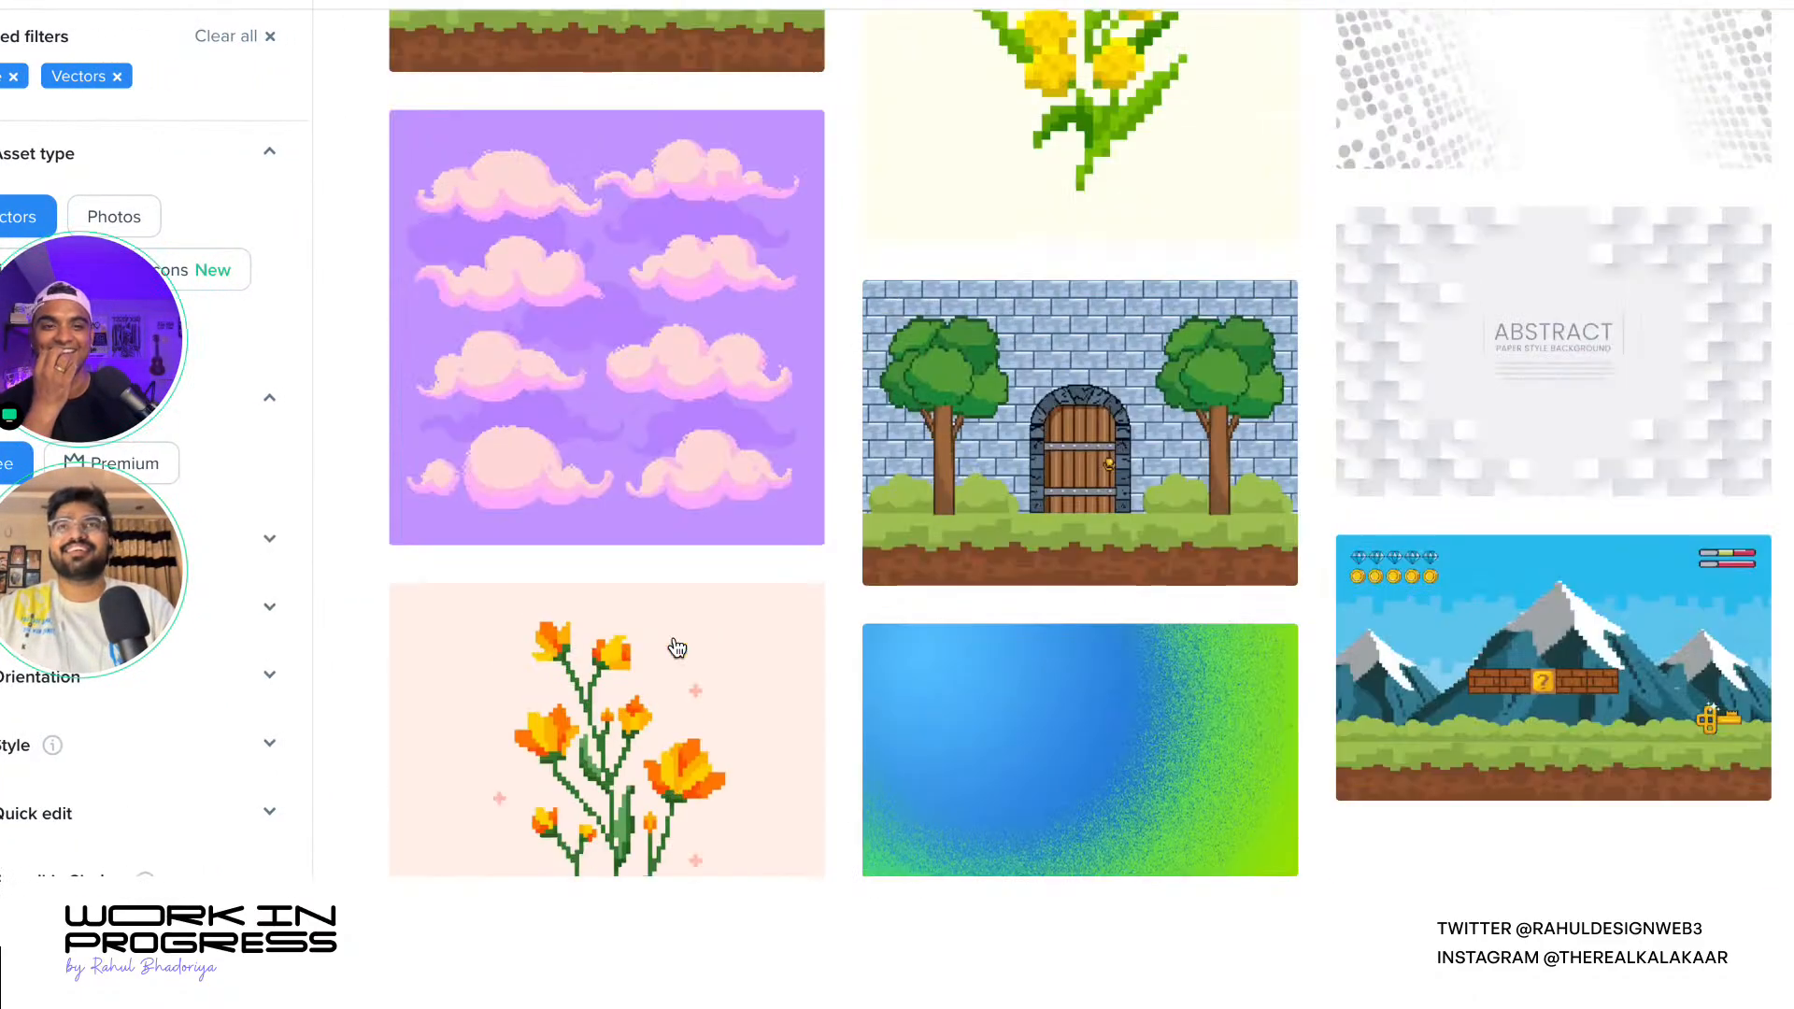
scroll(691, 652, "up", 10)
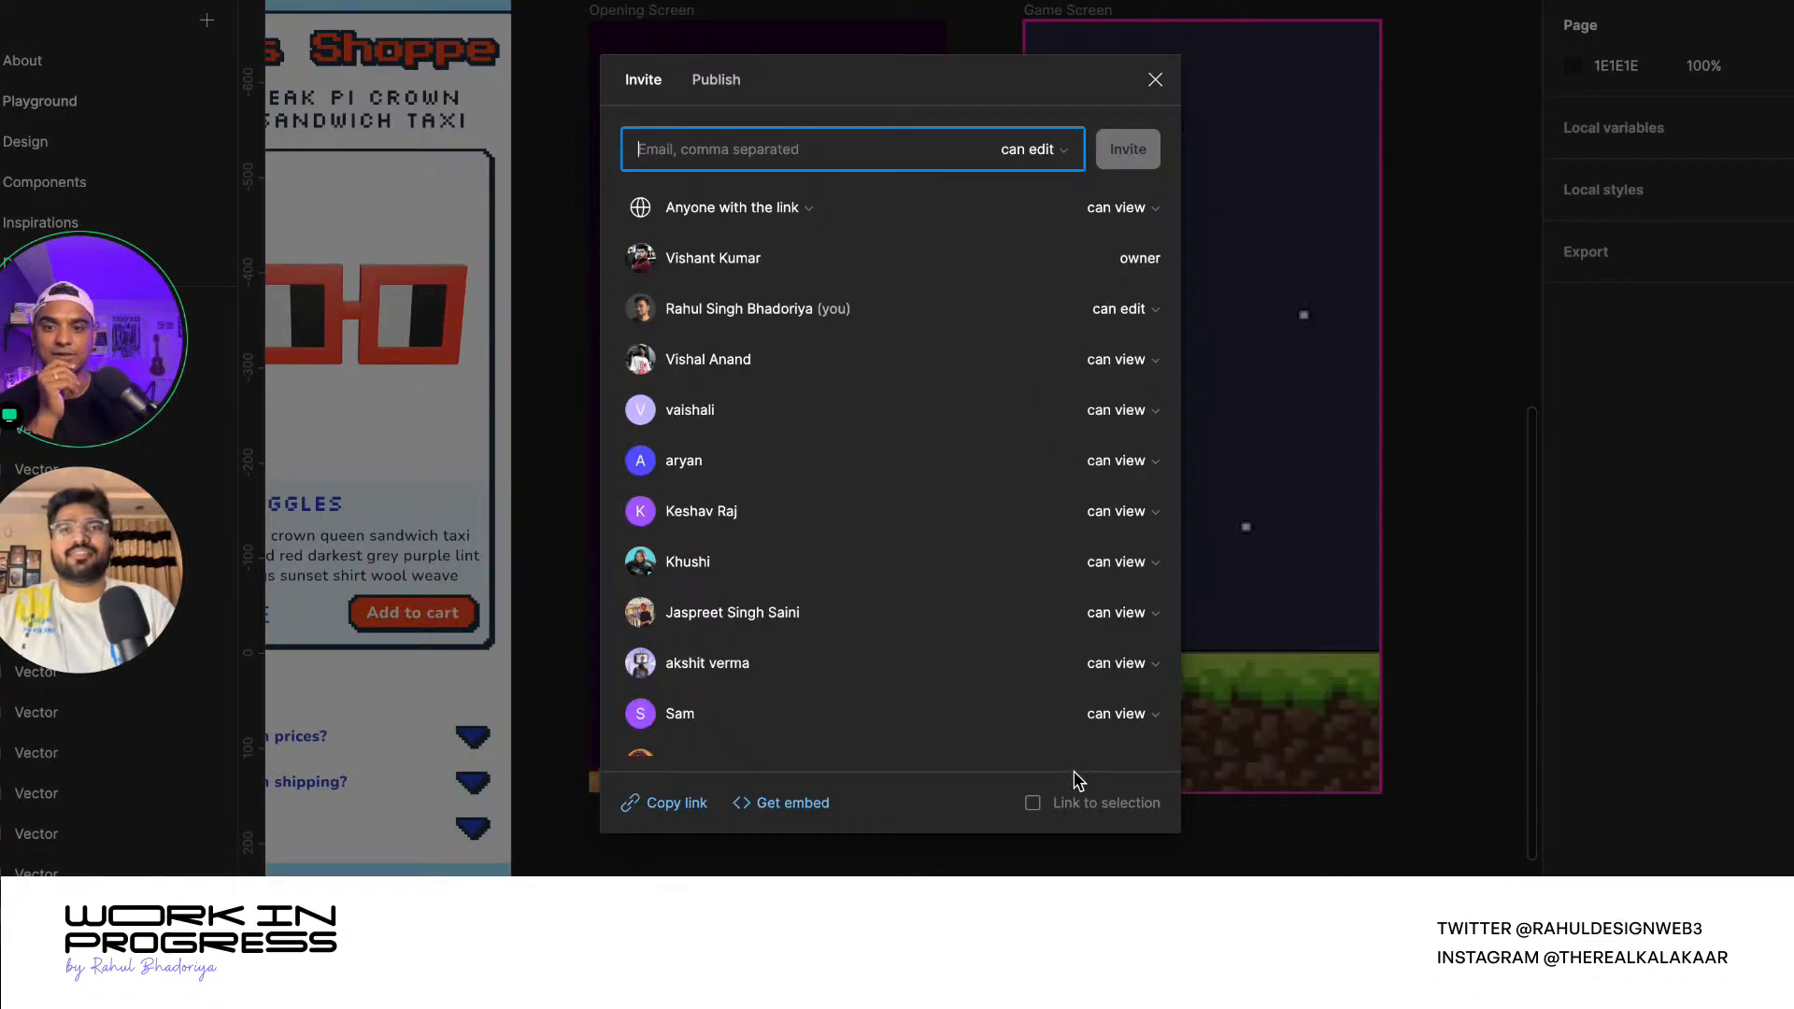
- Give collaborators "can edit" access in the Figma file's sharing settings and close them
left_click(1112, 663)
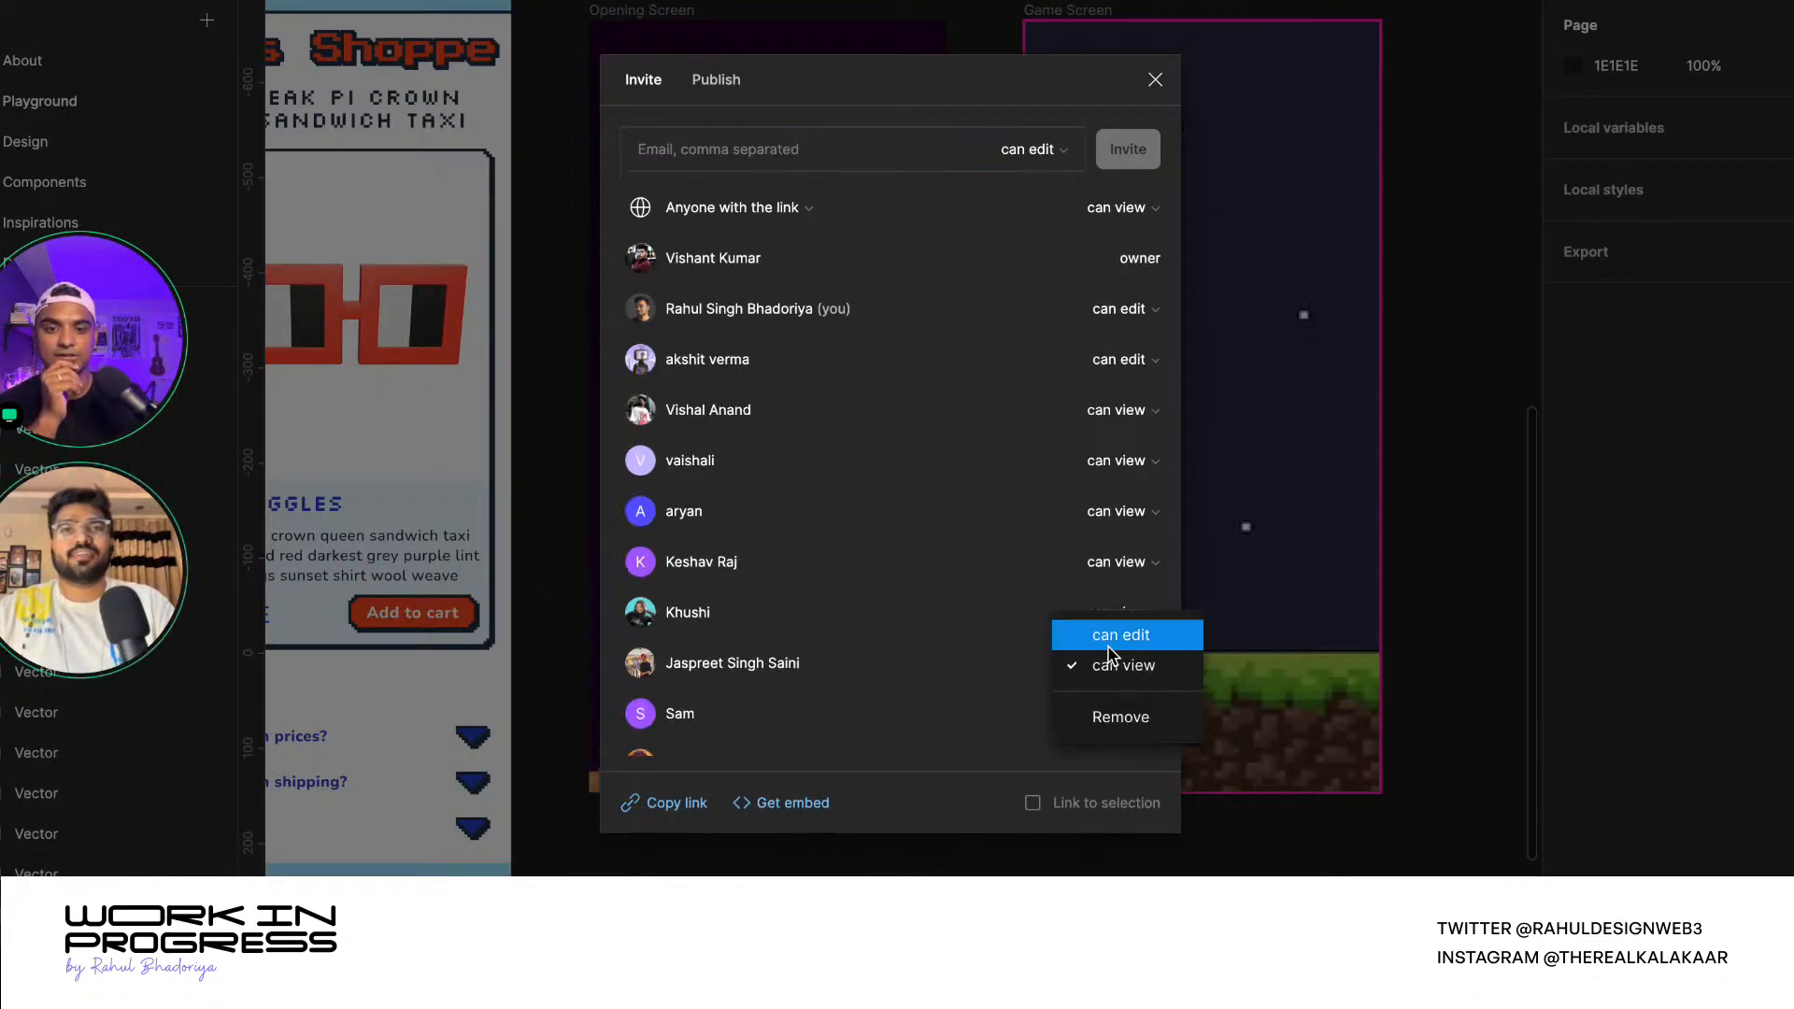
left_click(1155, 80)
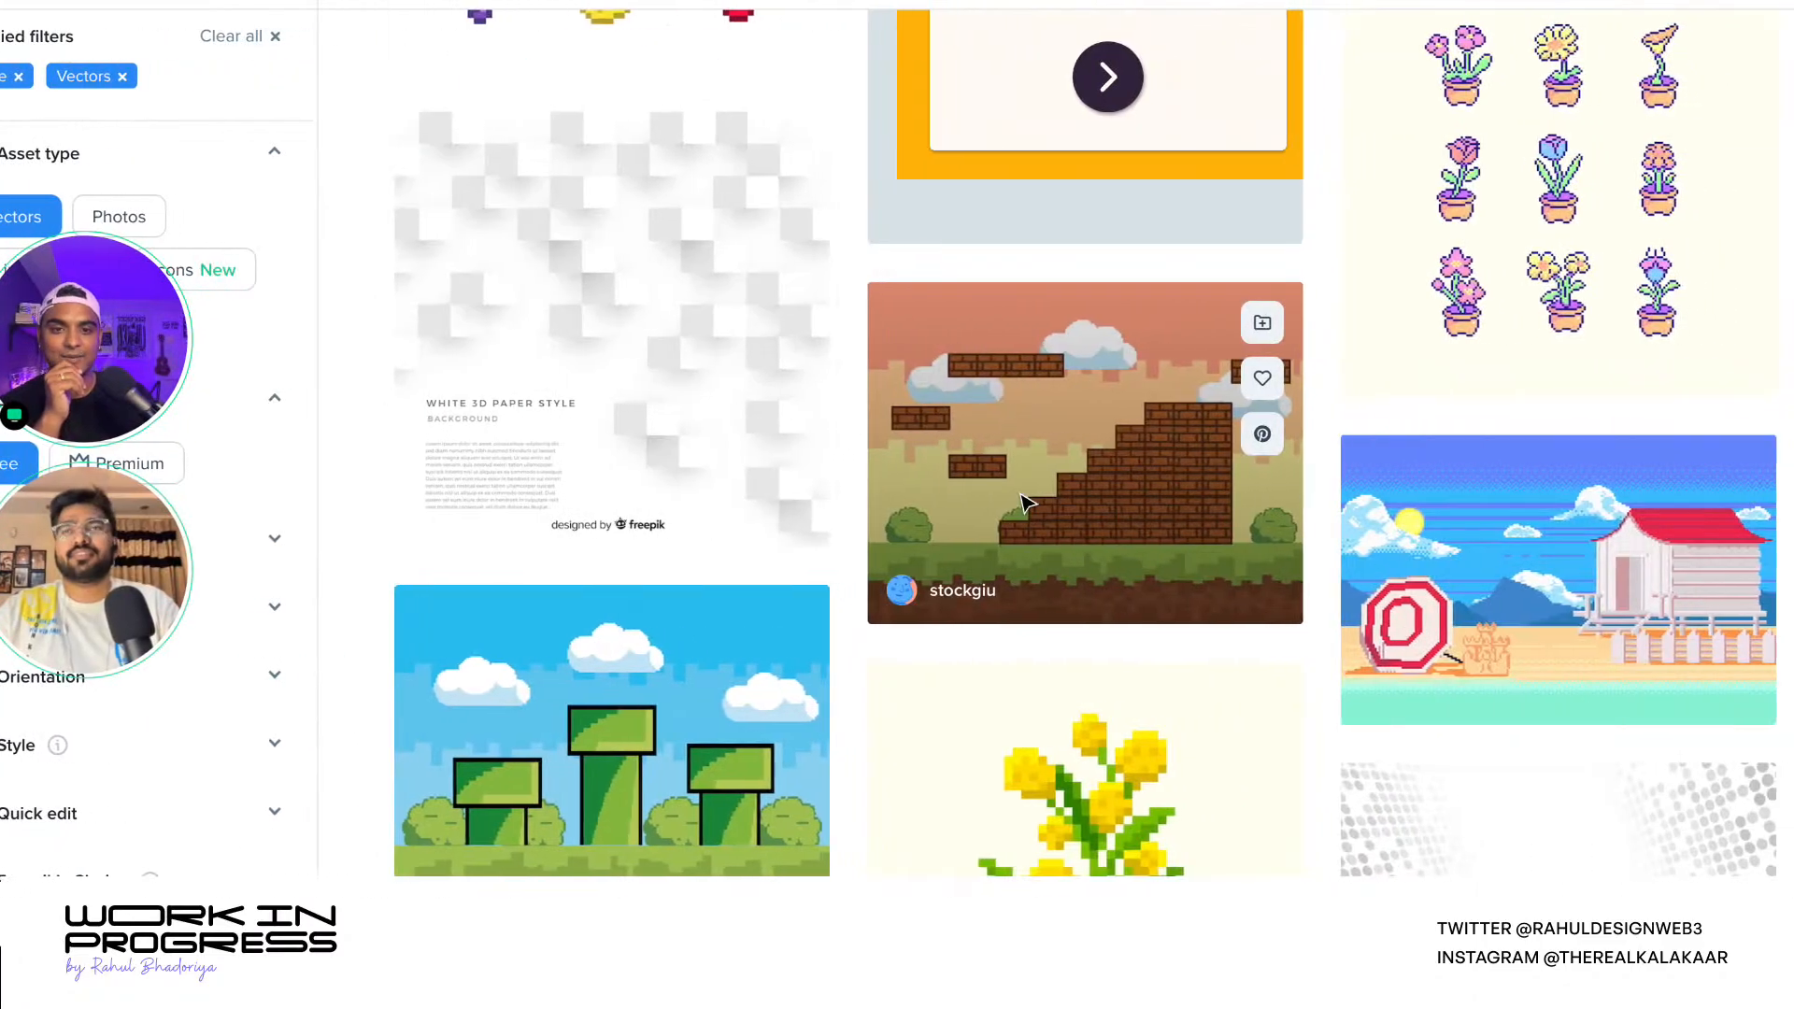
- In the Freepik pixel game results, open the scene with hearts, stars, coins and brick platforms and download it for free
scroll(1022, 505, "up", 10)
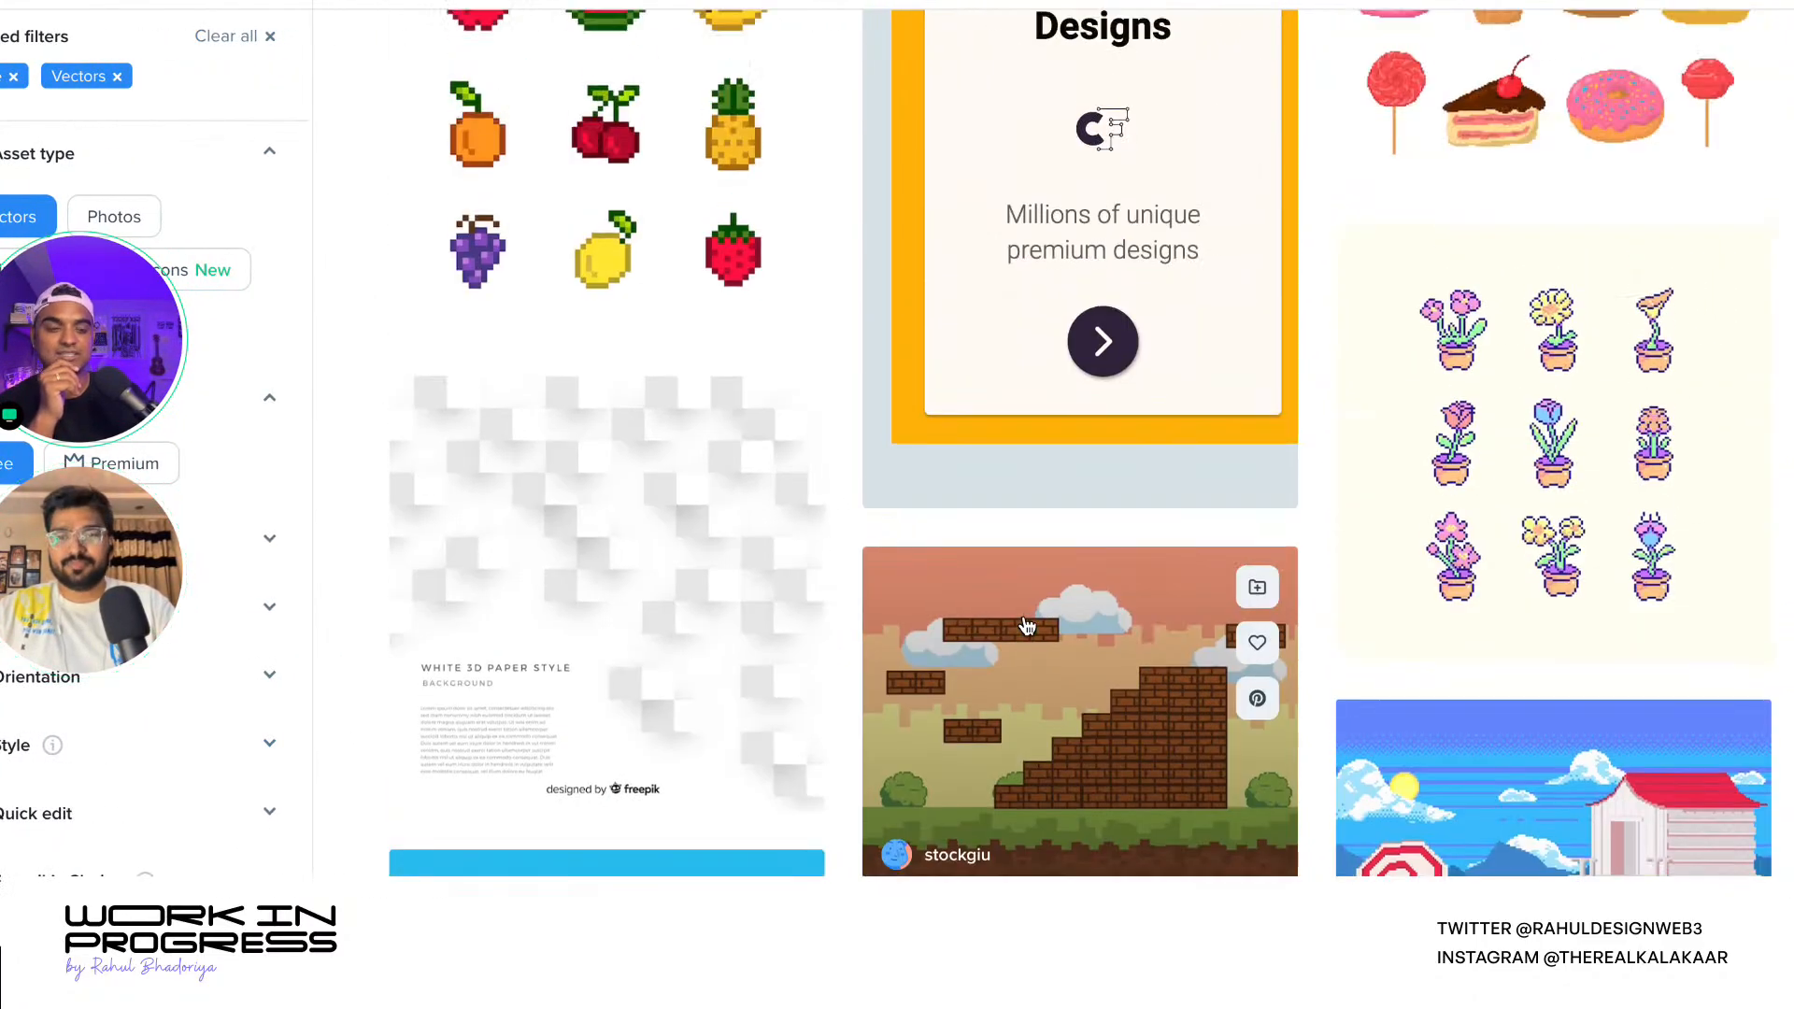
scroll(1028, 626, "up", 15)
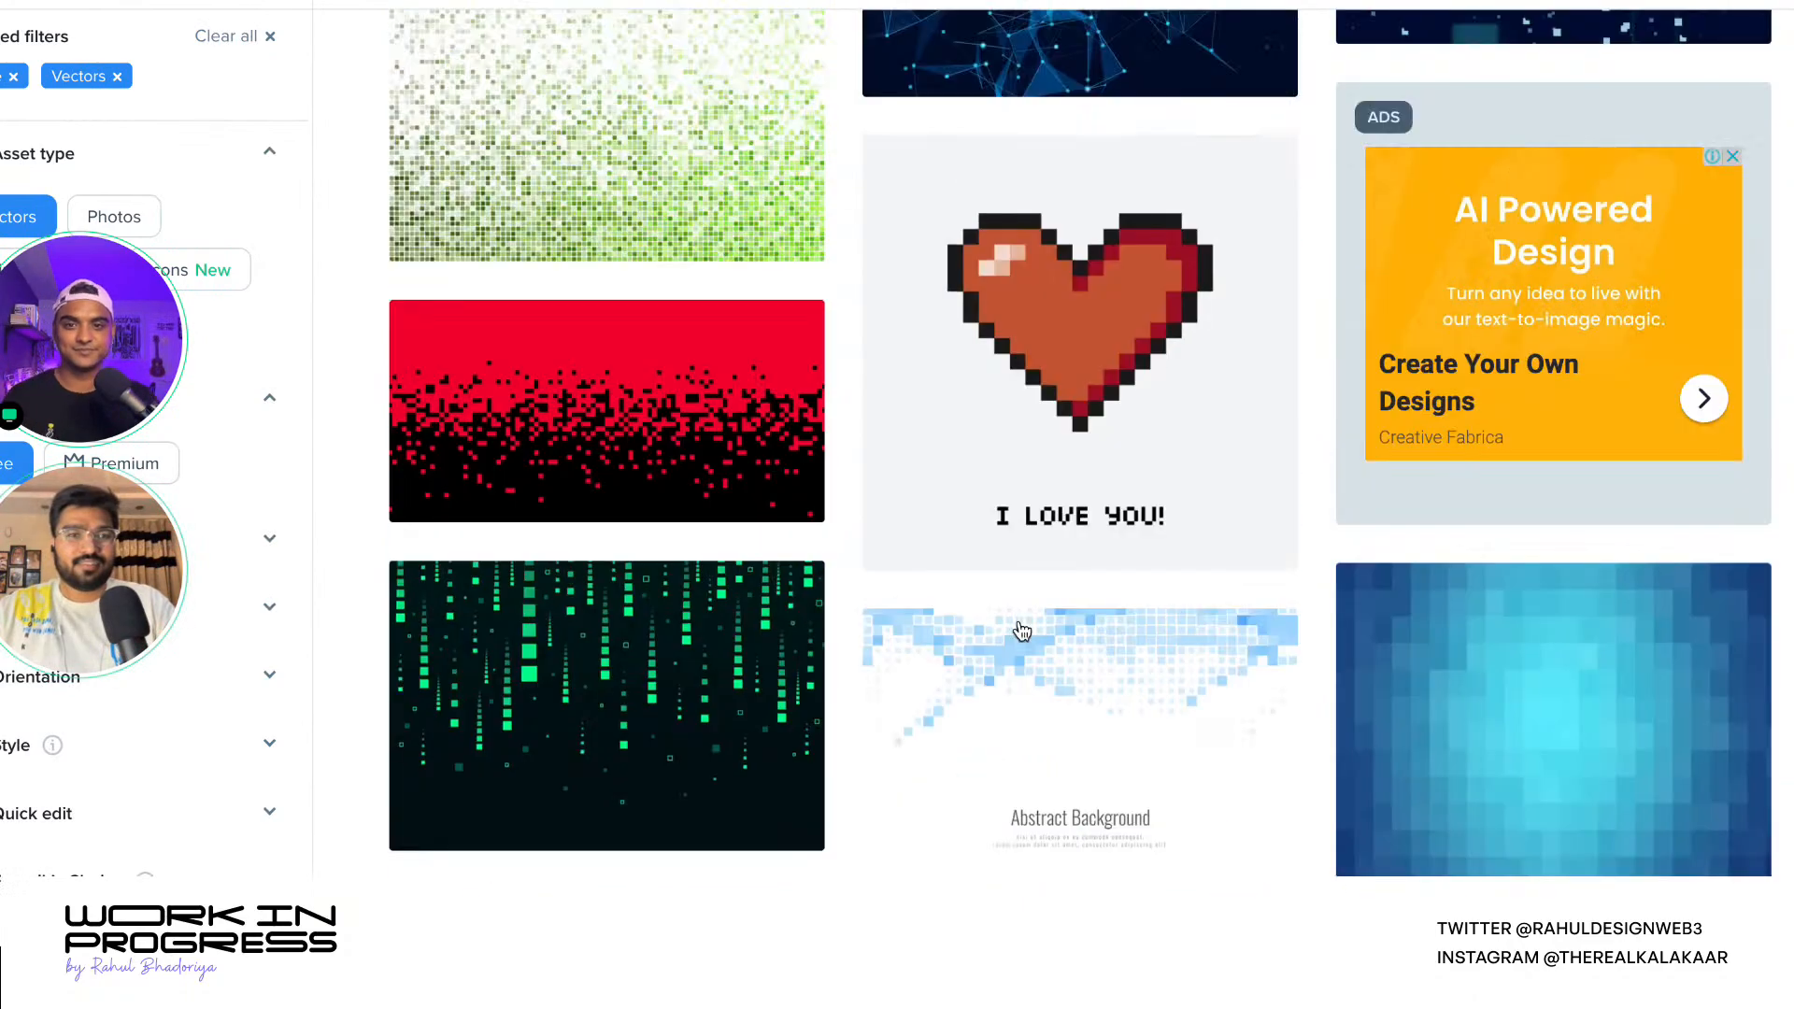
scroll(1021, 633, "up", 10)
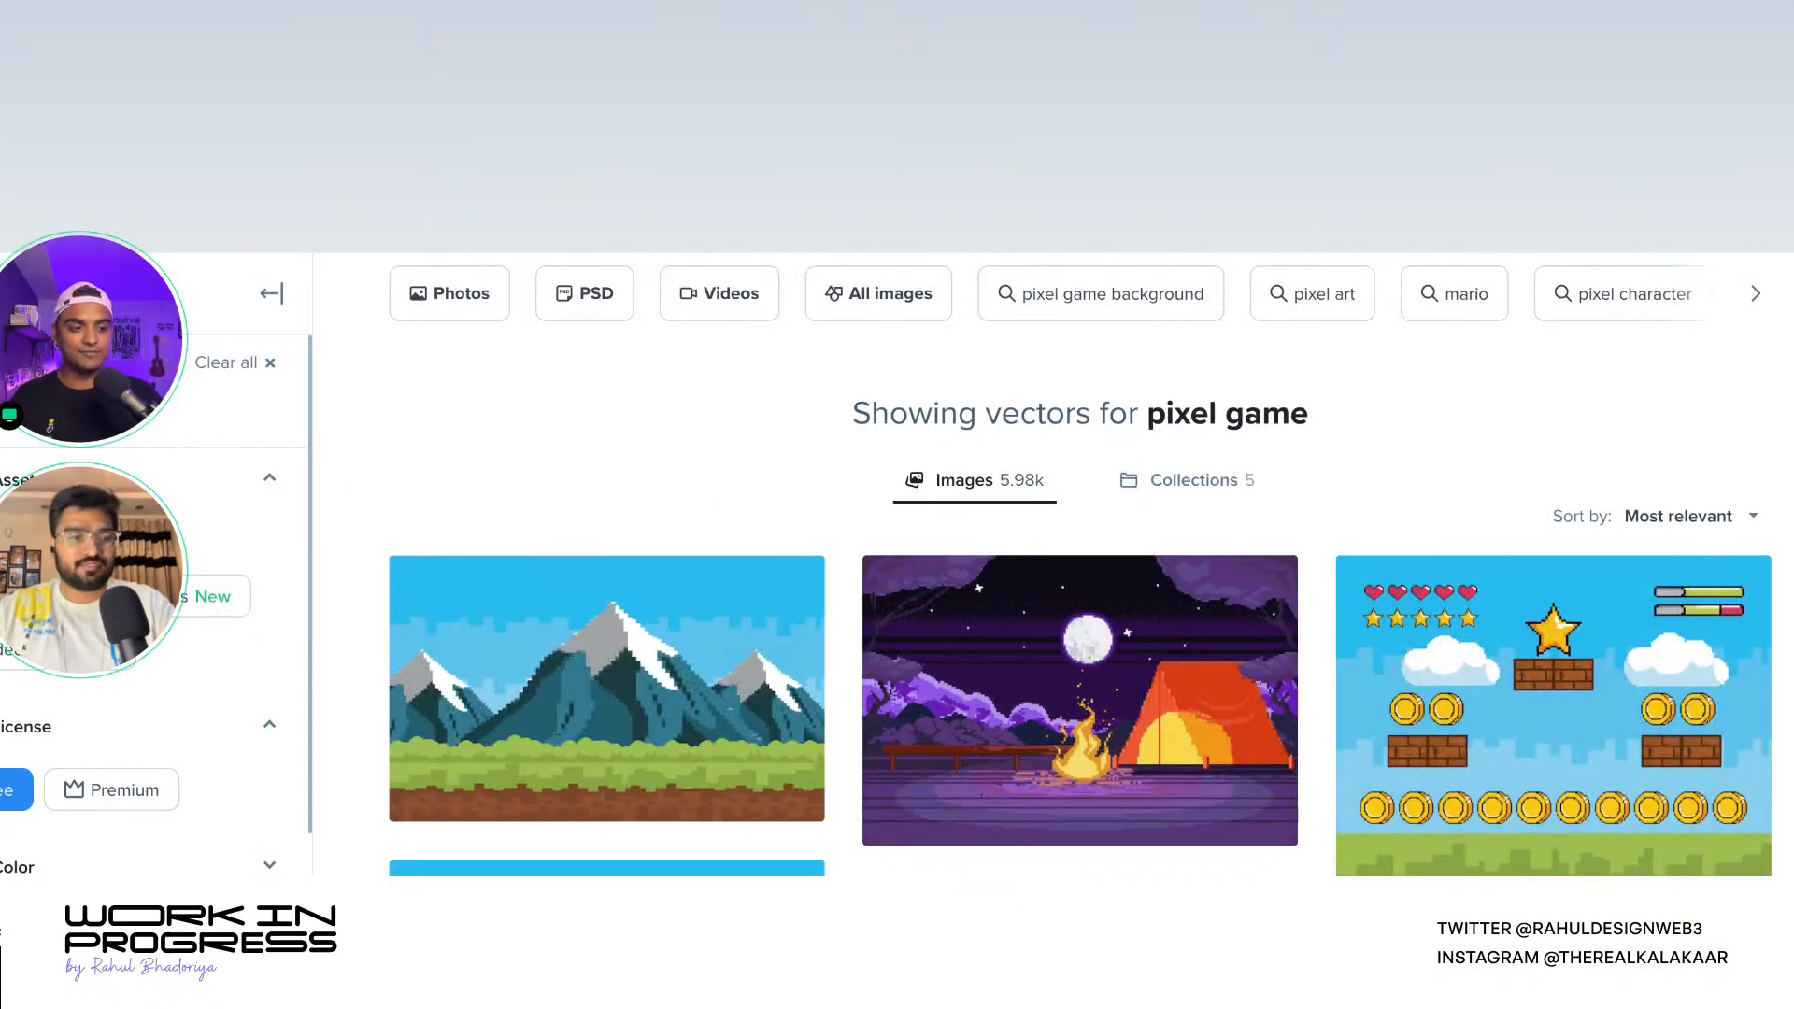
scroll(725, 520, "down", 4)
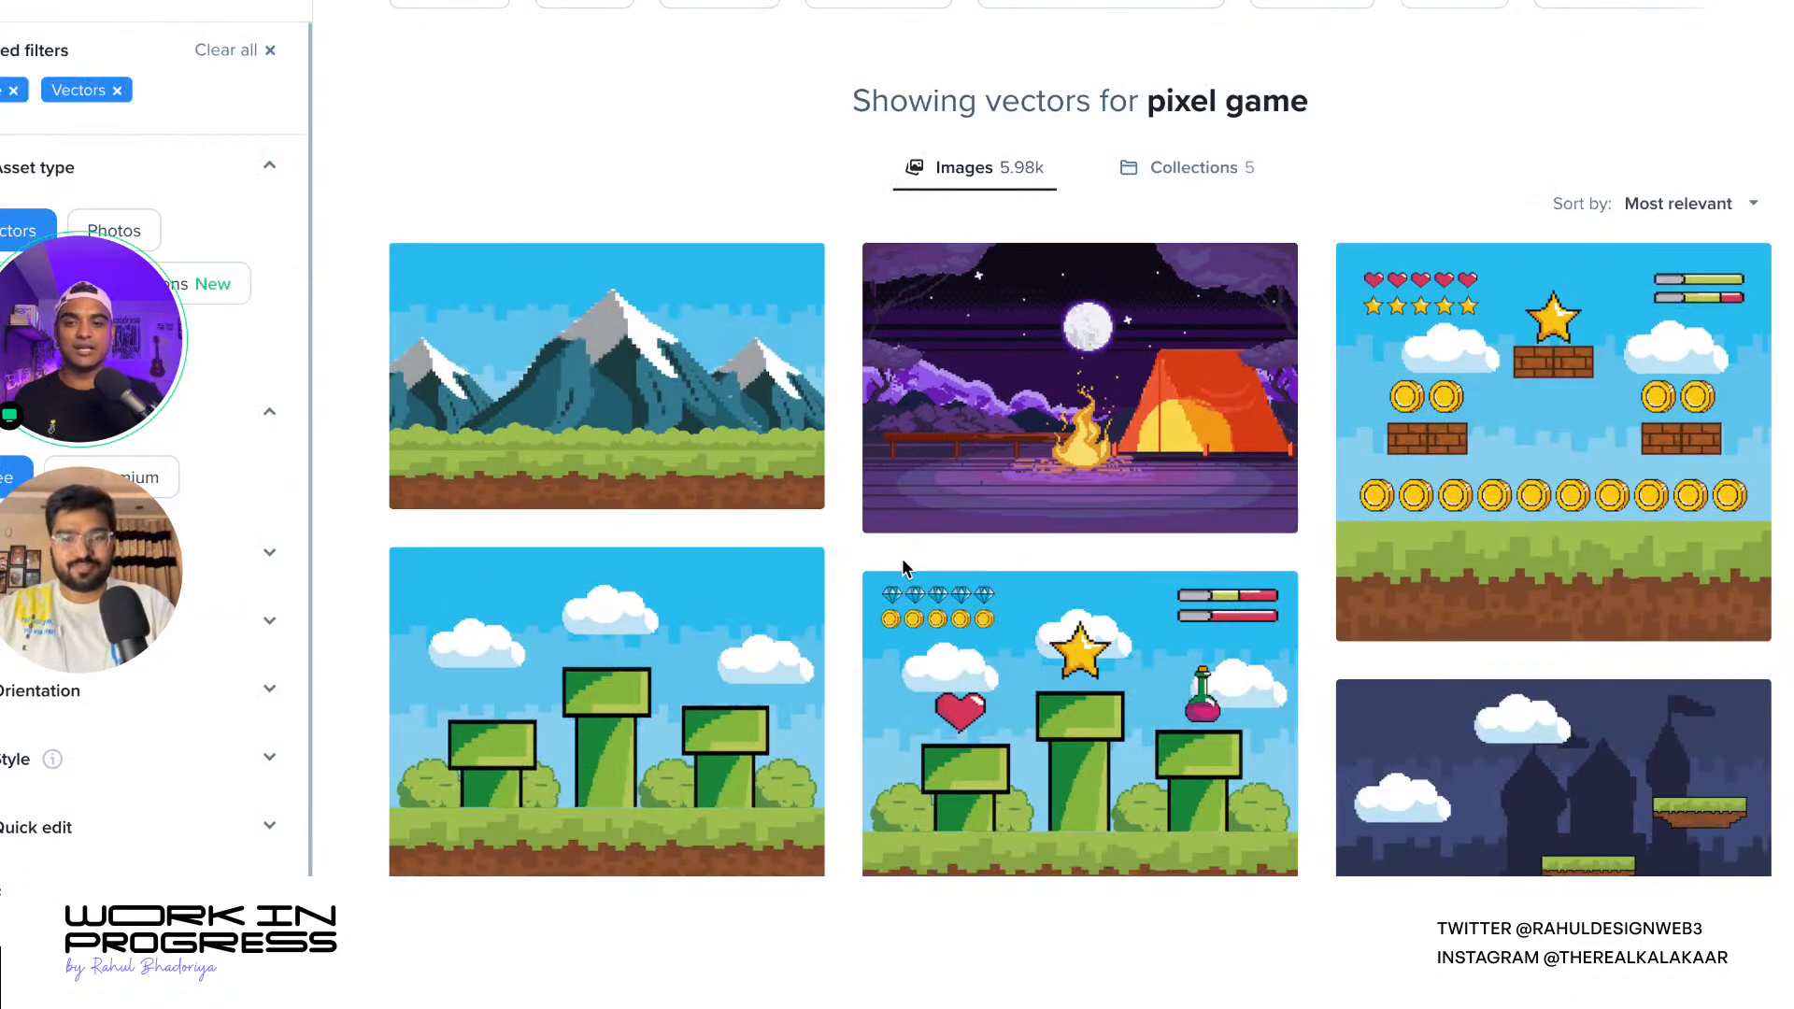
scroll(908, 572, "down", 1)
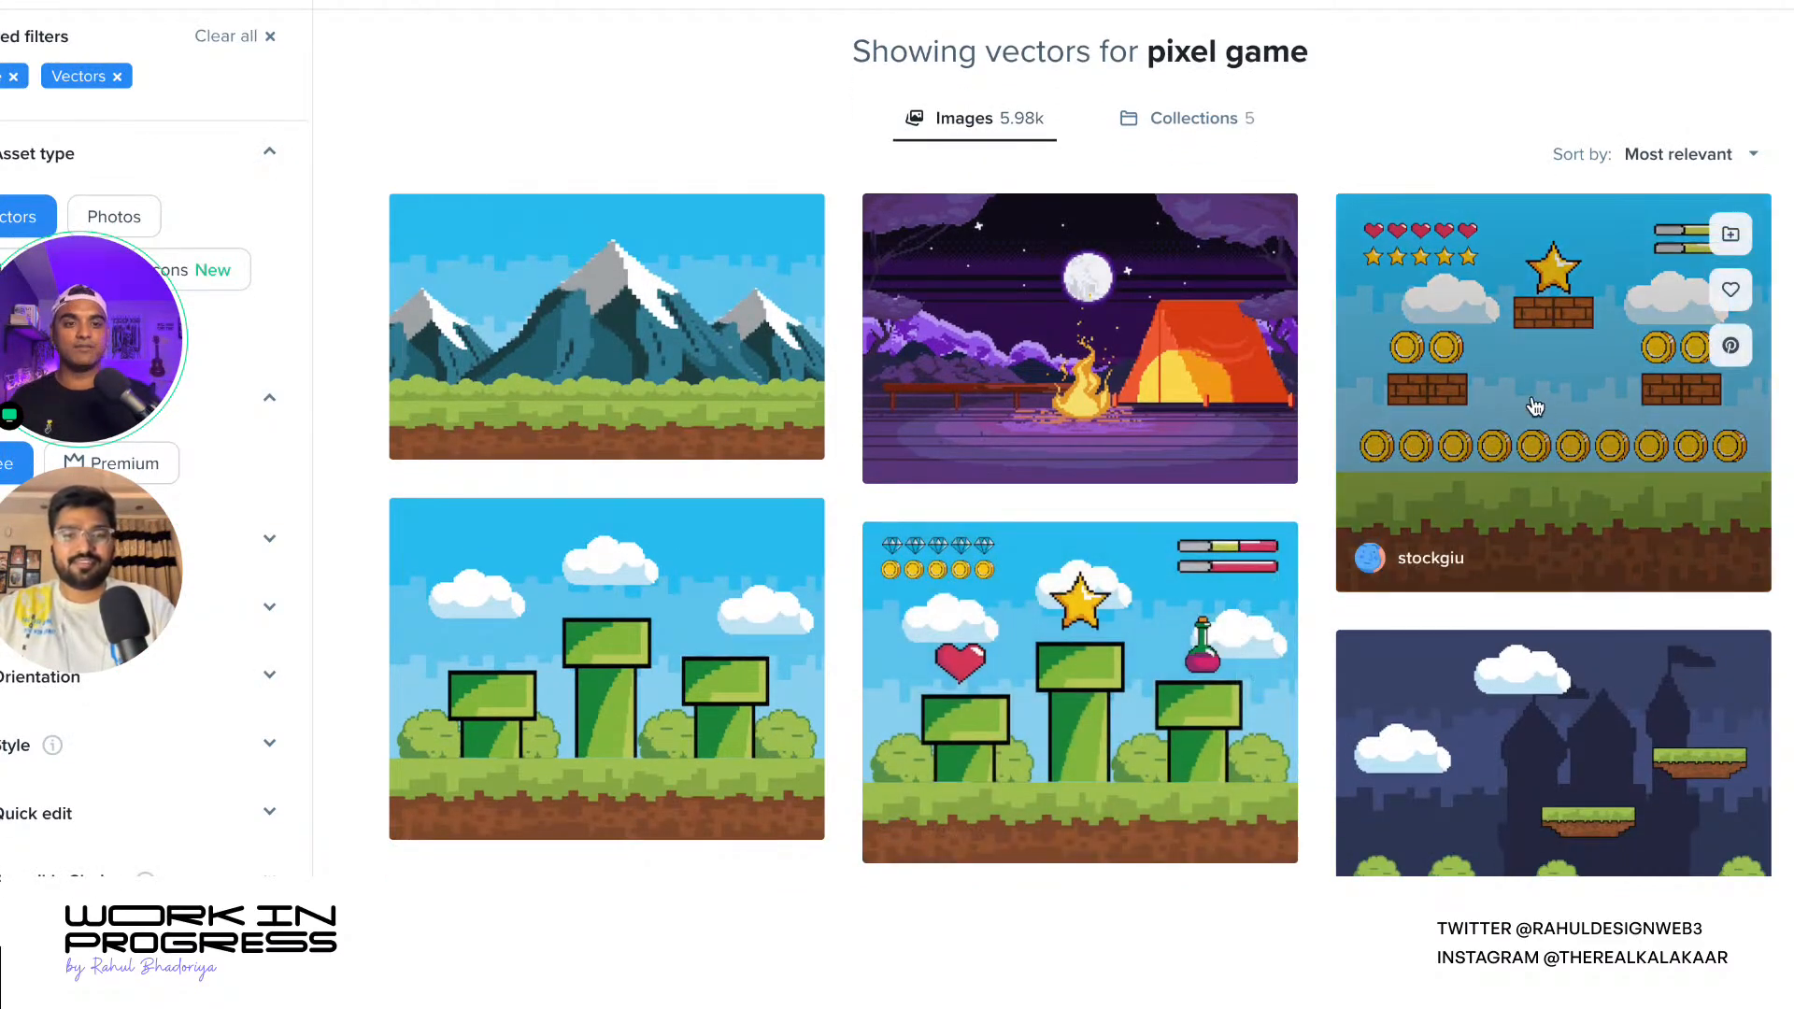
left_click(1535, 406)
left_click(1455, 329)
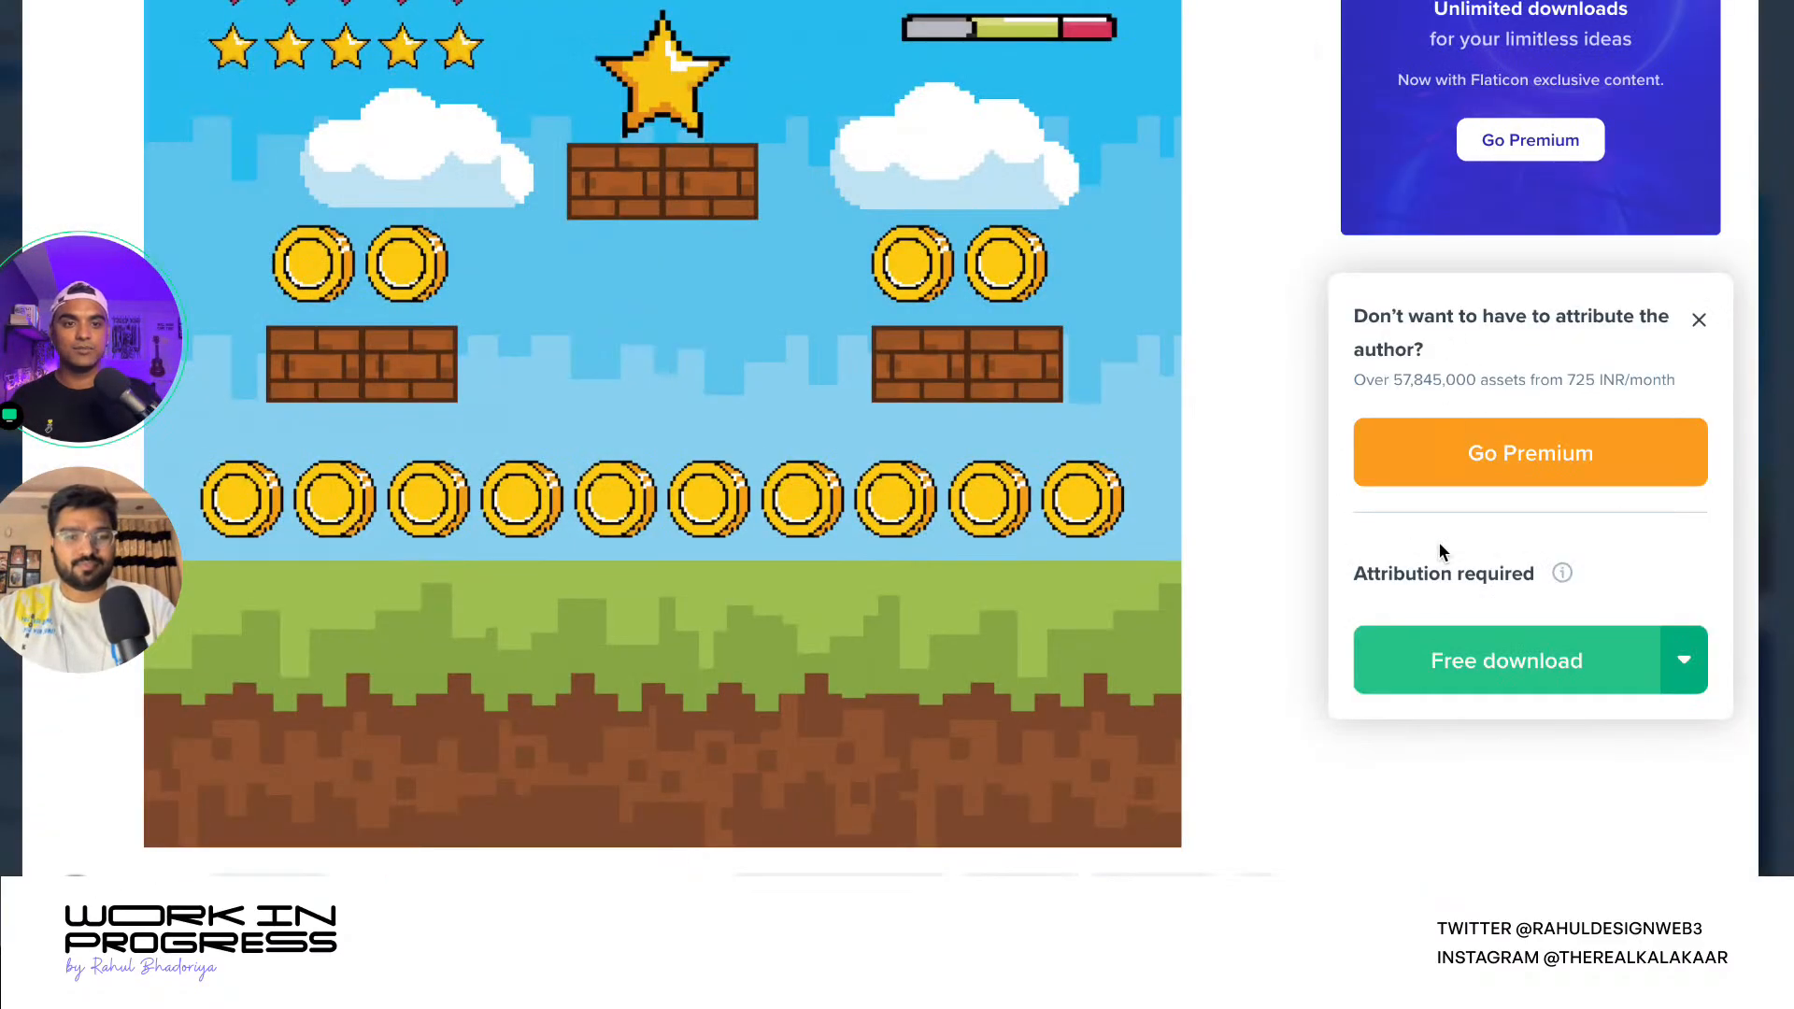
left_click(1438, 651)
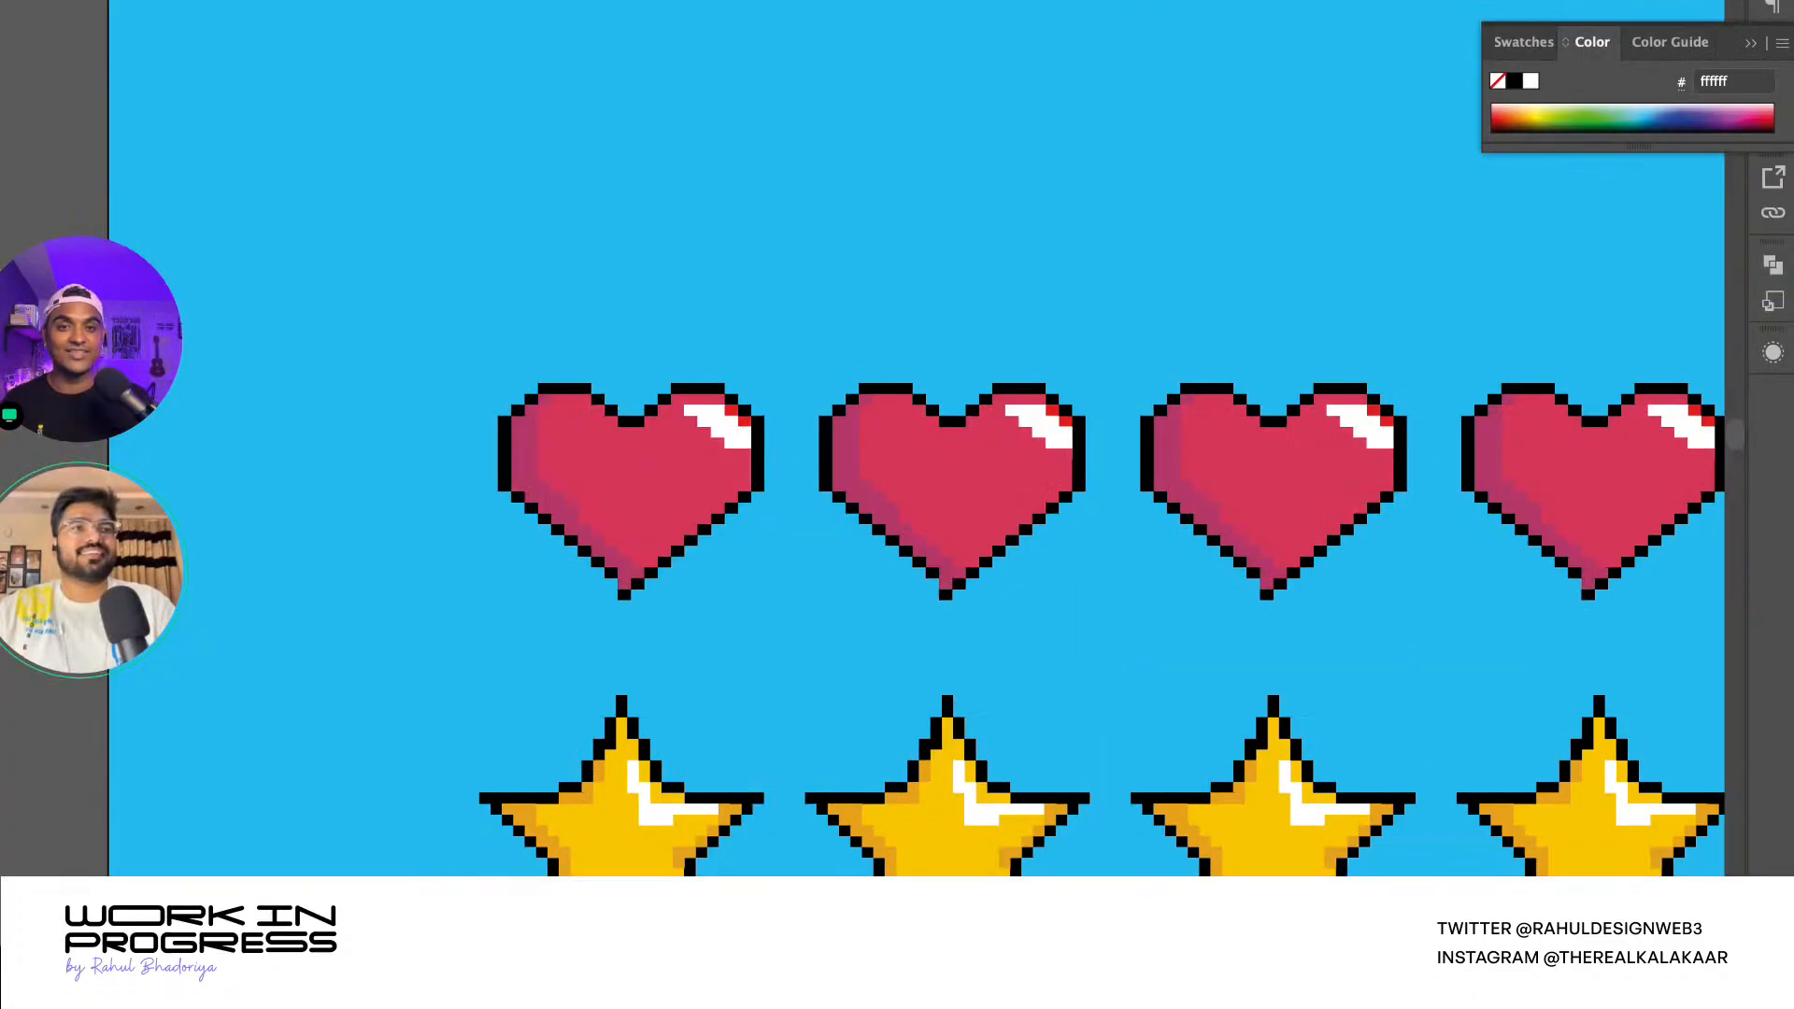
- Copy all artwork of the hearts, stars and coins scene and paste it into the Figma file below the Tic Tac Toe reference
scroll(846, 207, "down", 10)
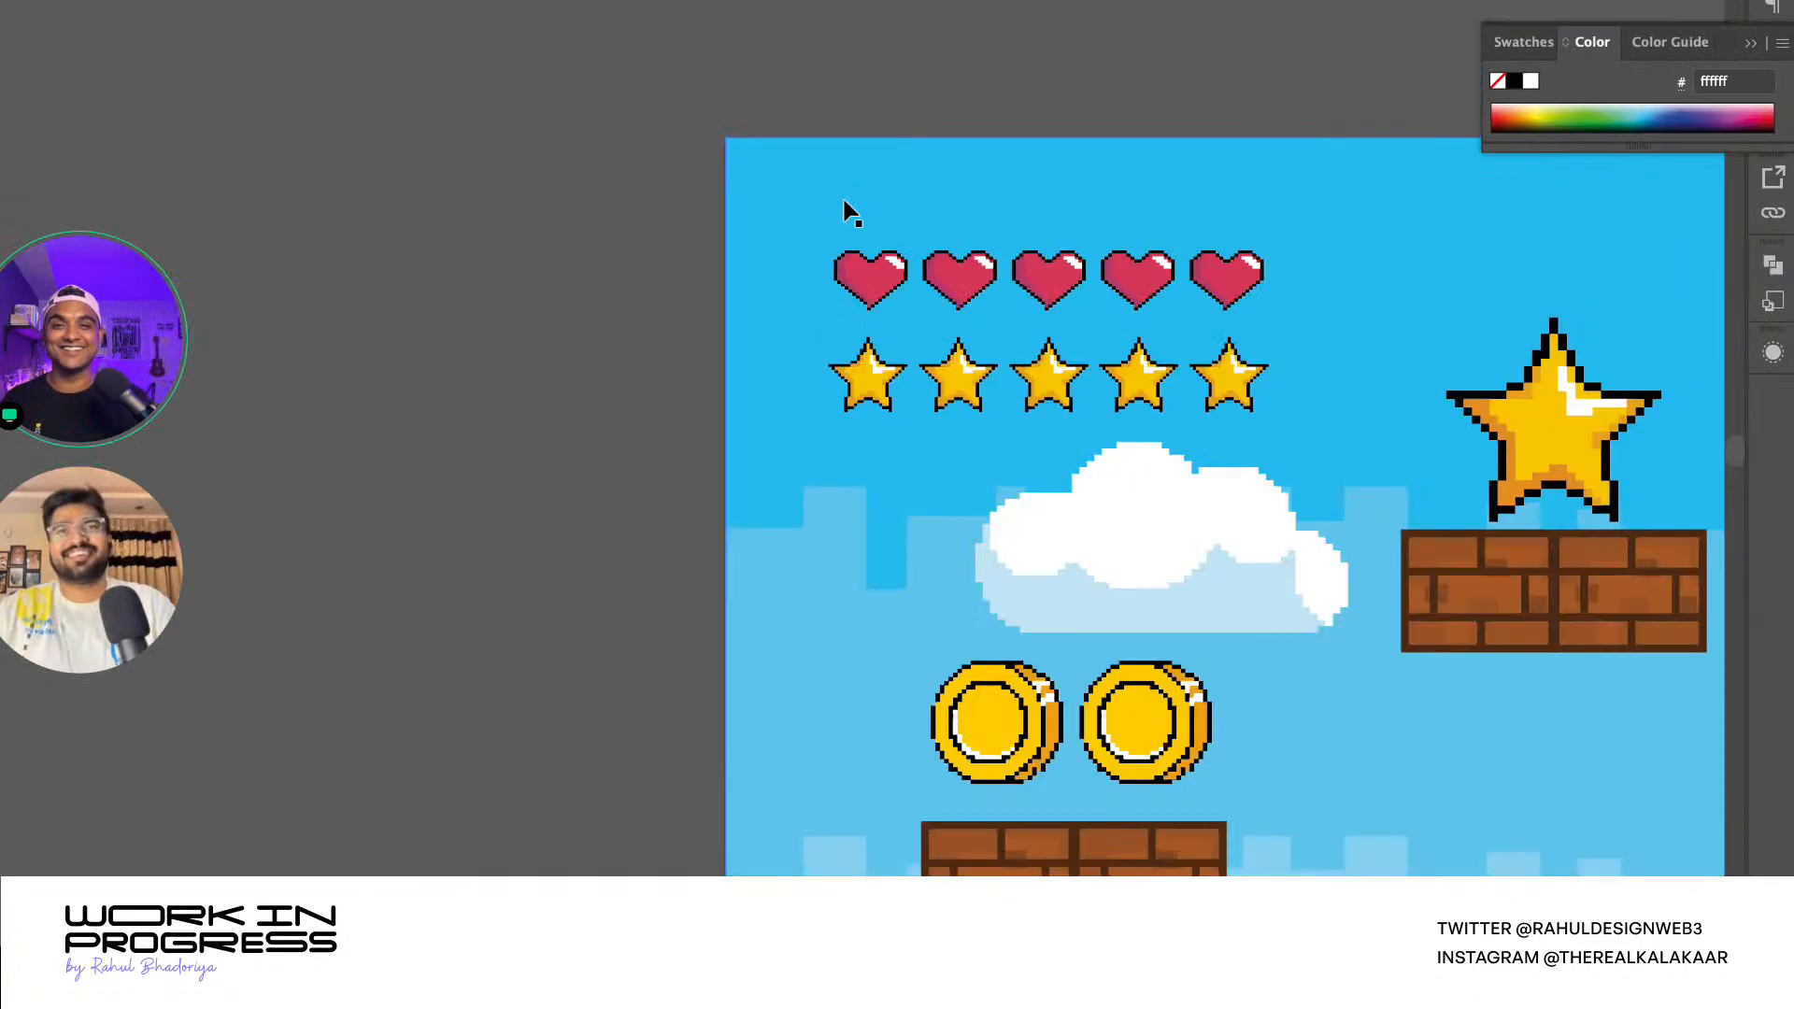
key("ctrl+a")
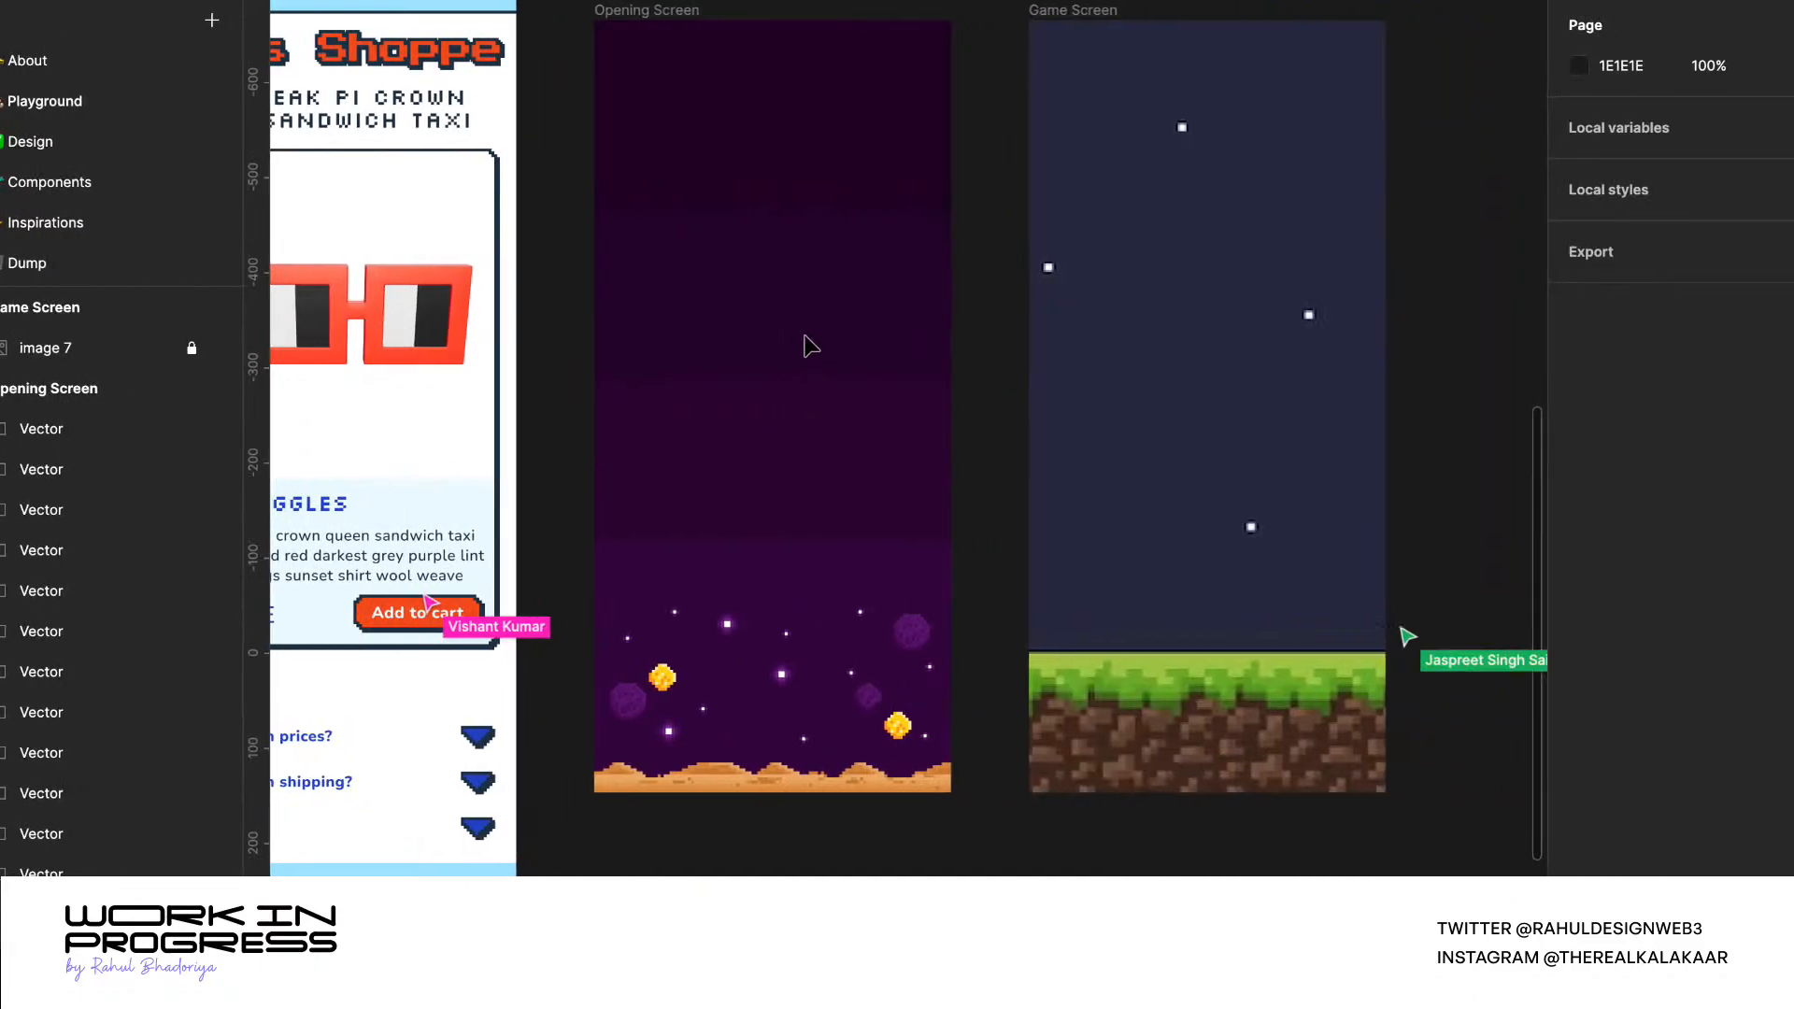
scroll(999, 363, "down", 3)
scroll(1000, 364, "down", 3)
scroll(745, 374, "down", 5)
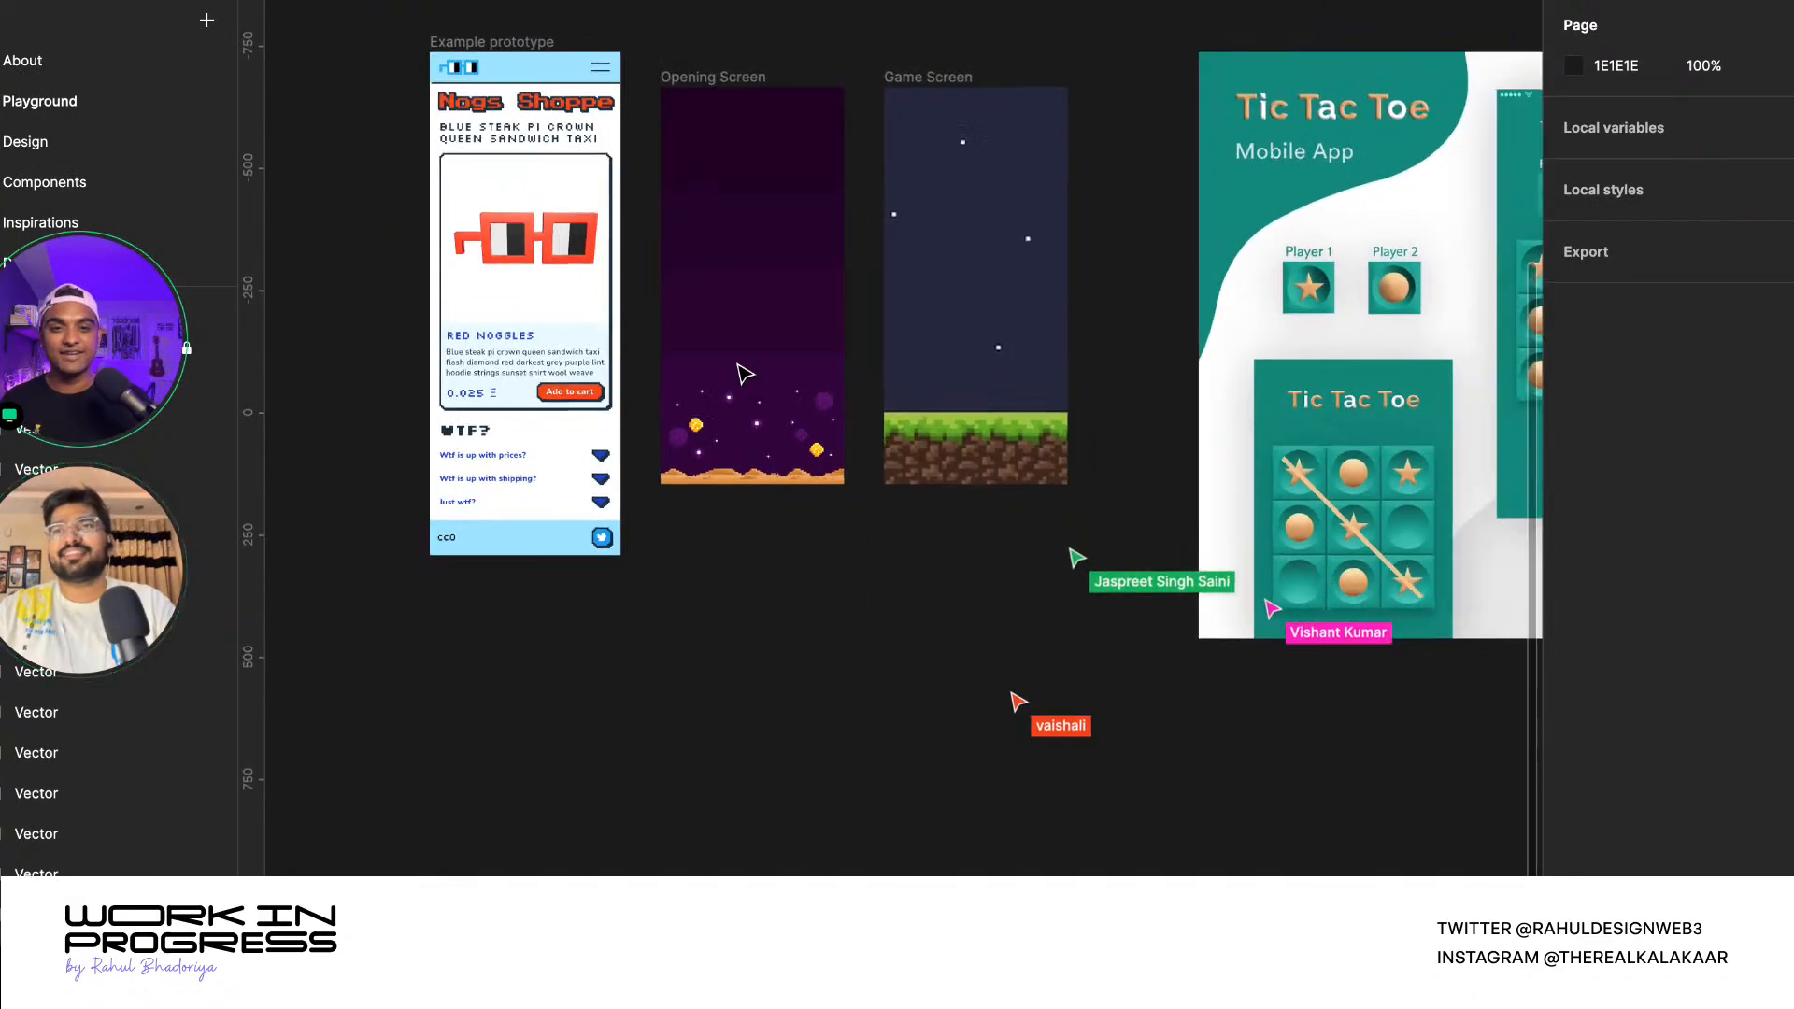
scroll(920, 442, "up", 2)
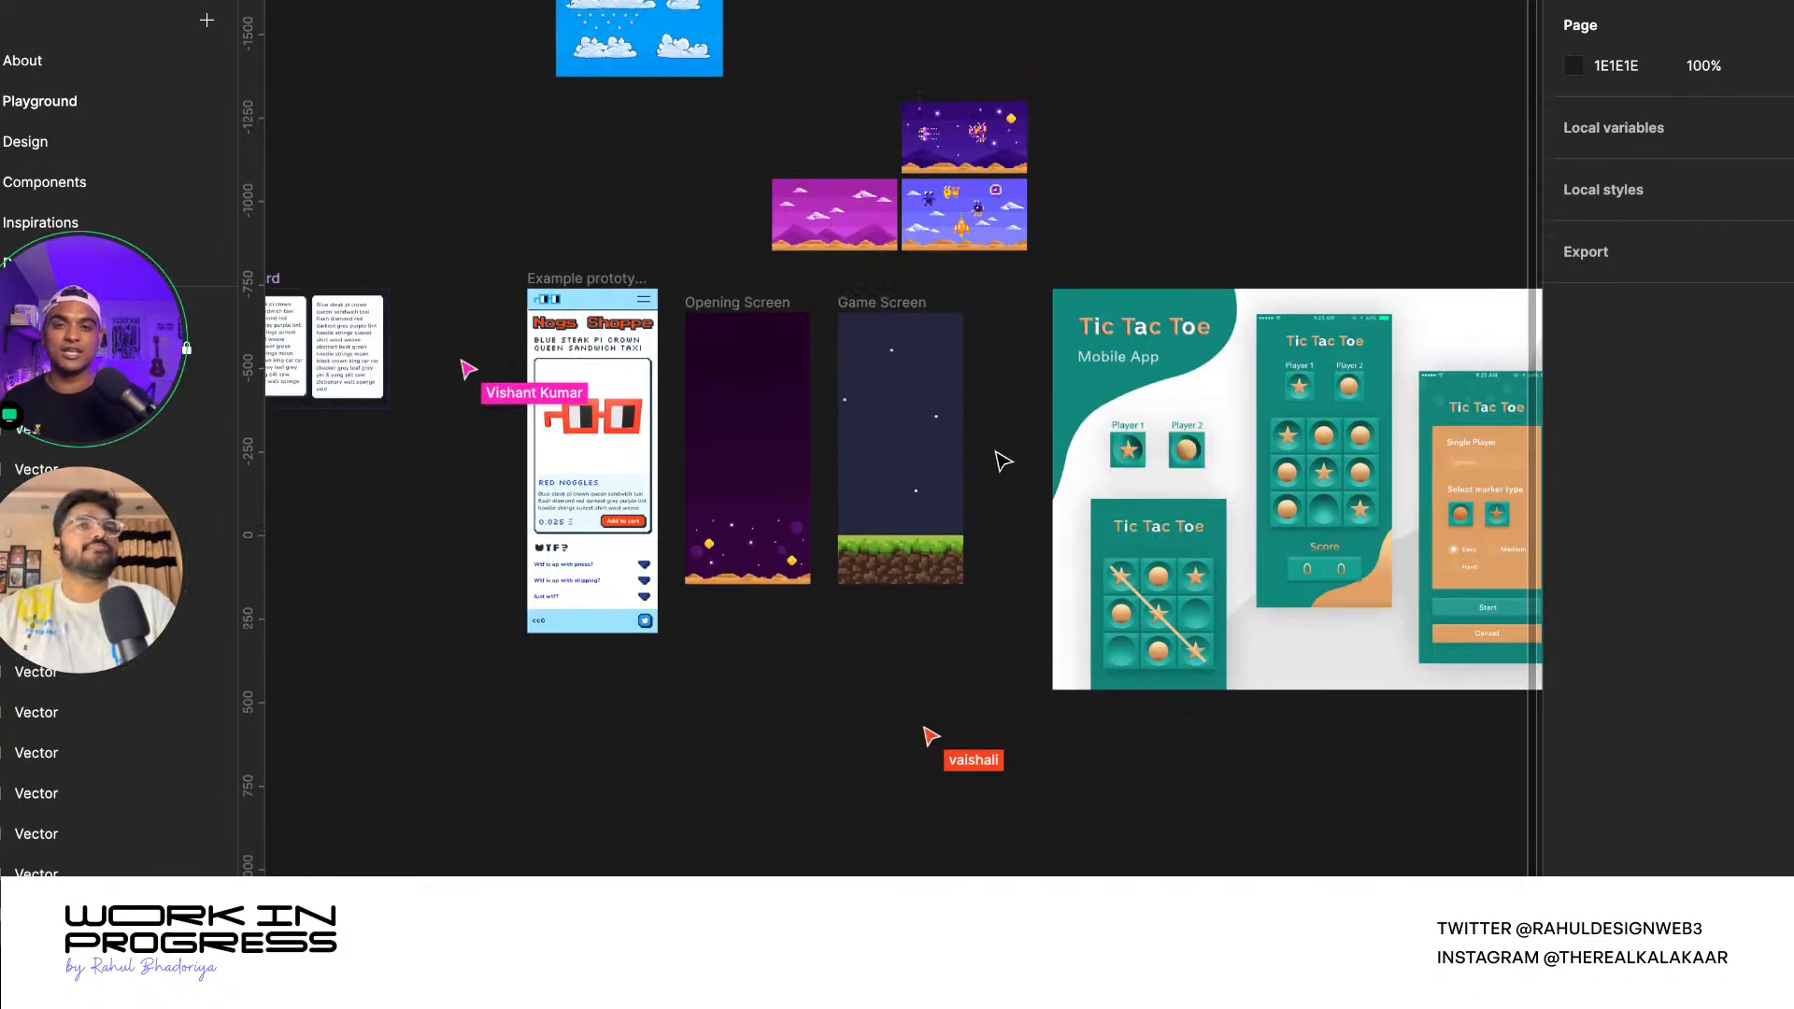
scroll(990, 419, "down", 3)
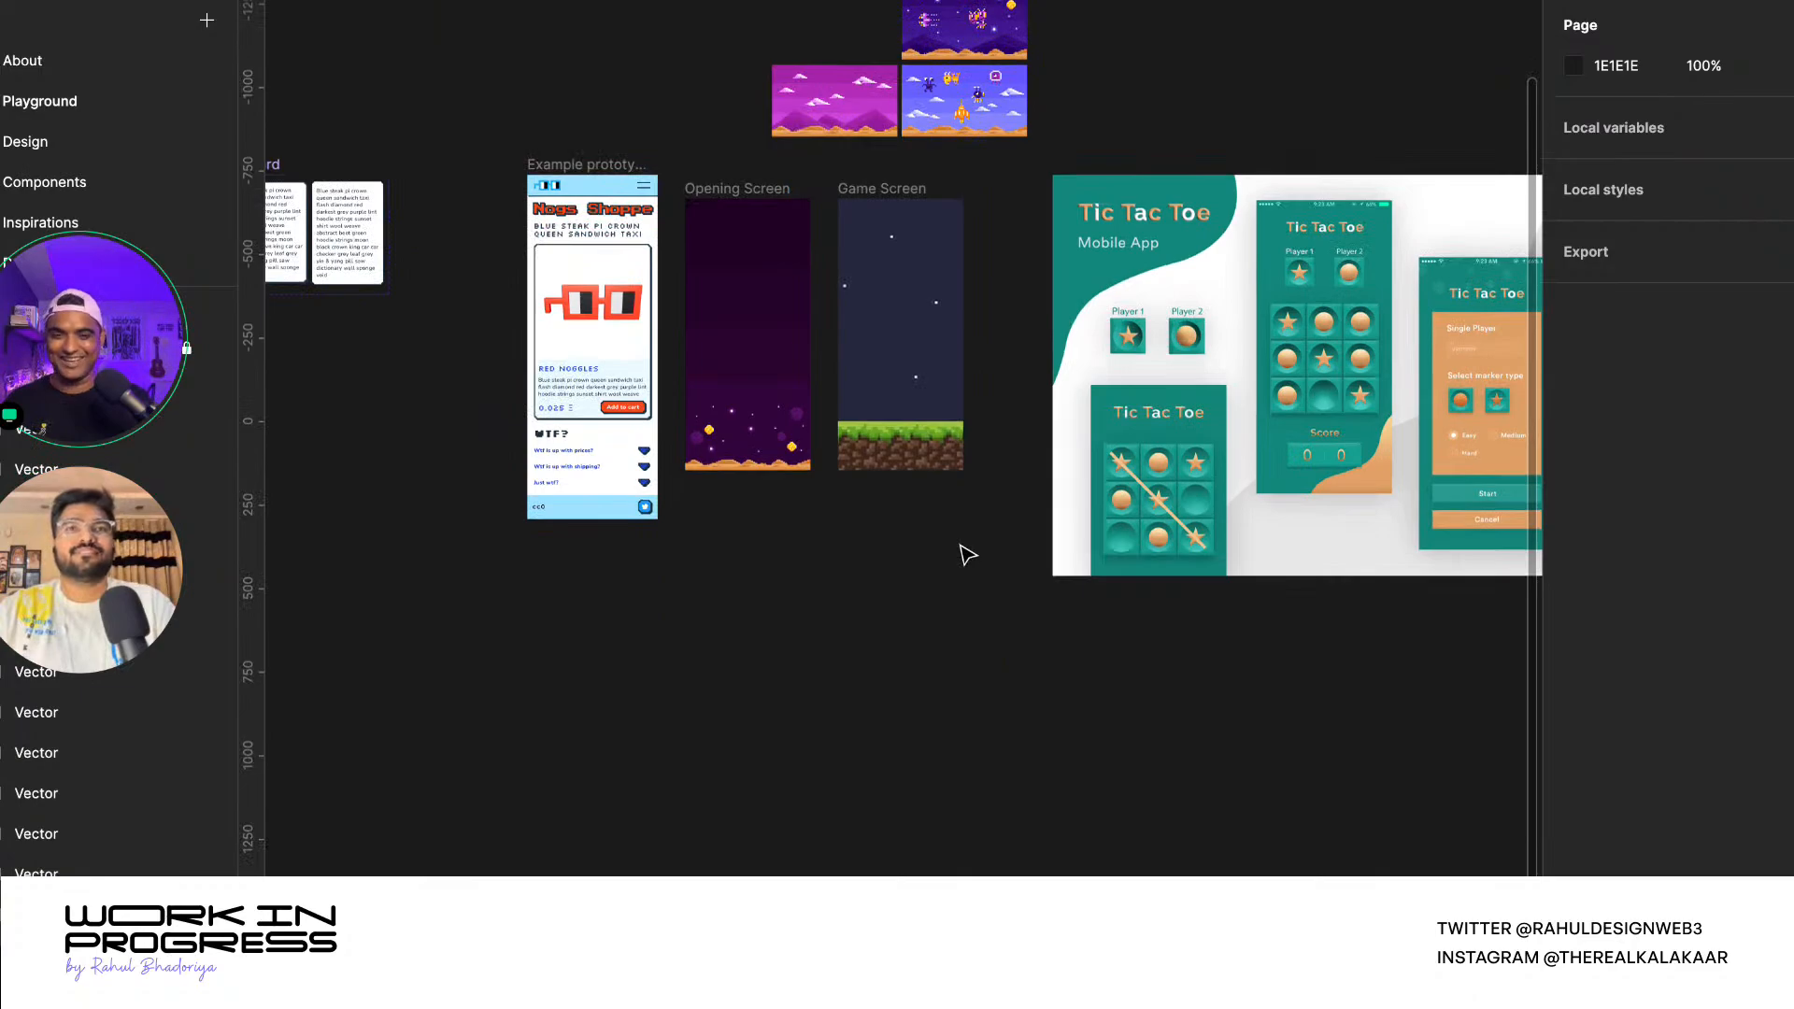
key("ctrl+v")
left_click_drag(866, 304, 811, 774)
scroll(736, 672, "down", 3)
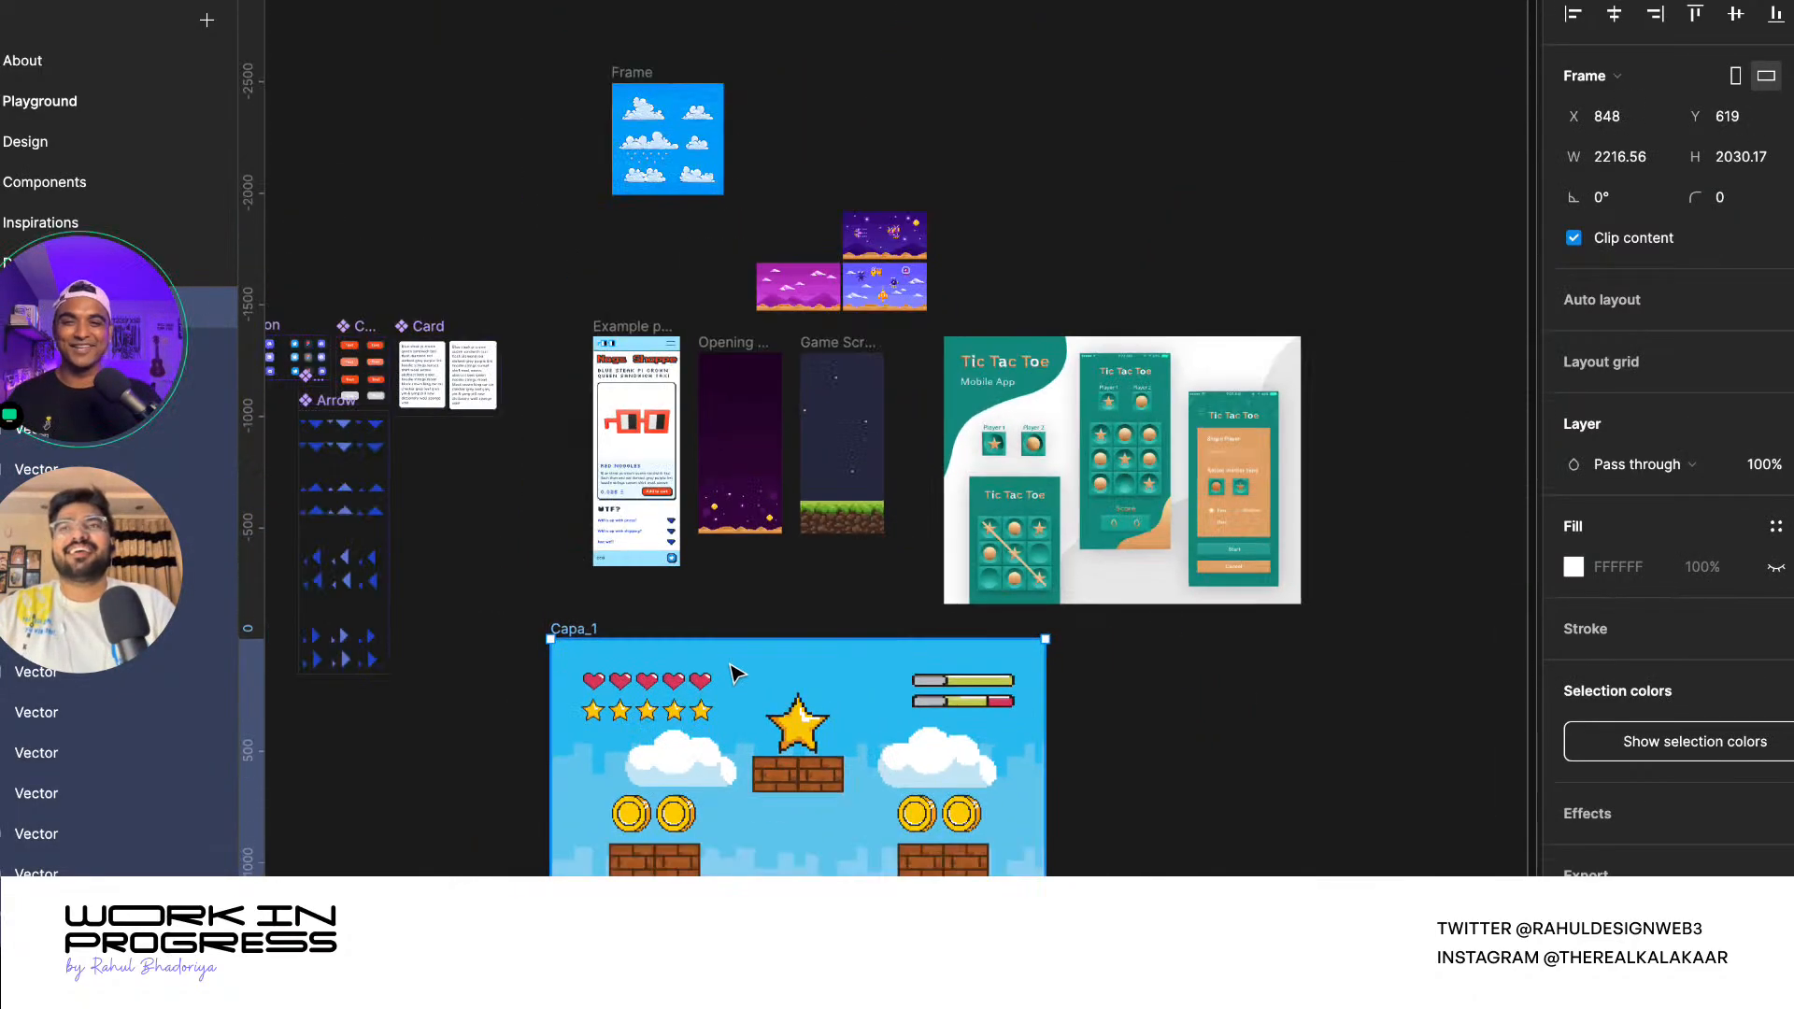
left_click_drag(735, 672, 990, 718)
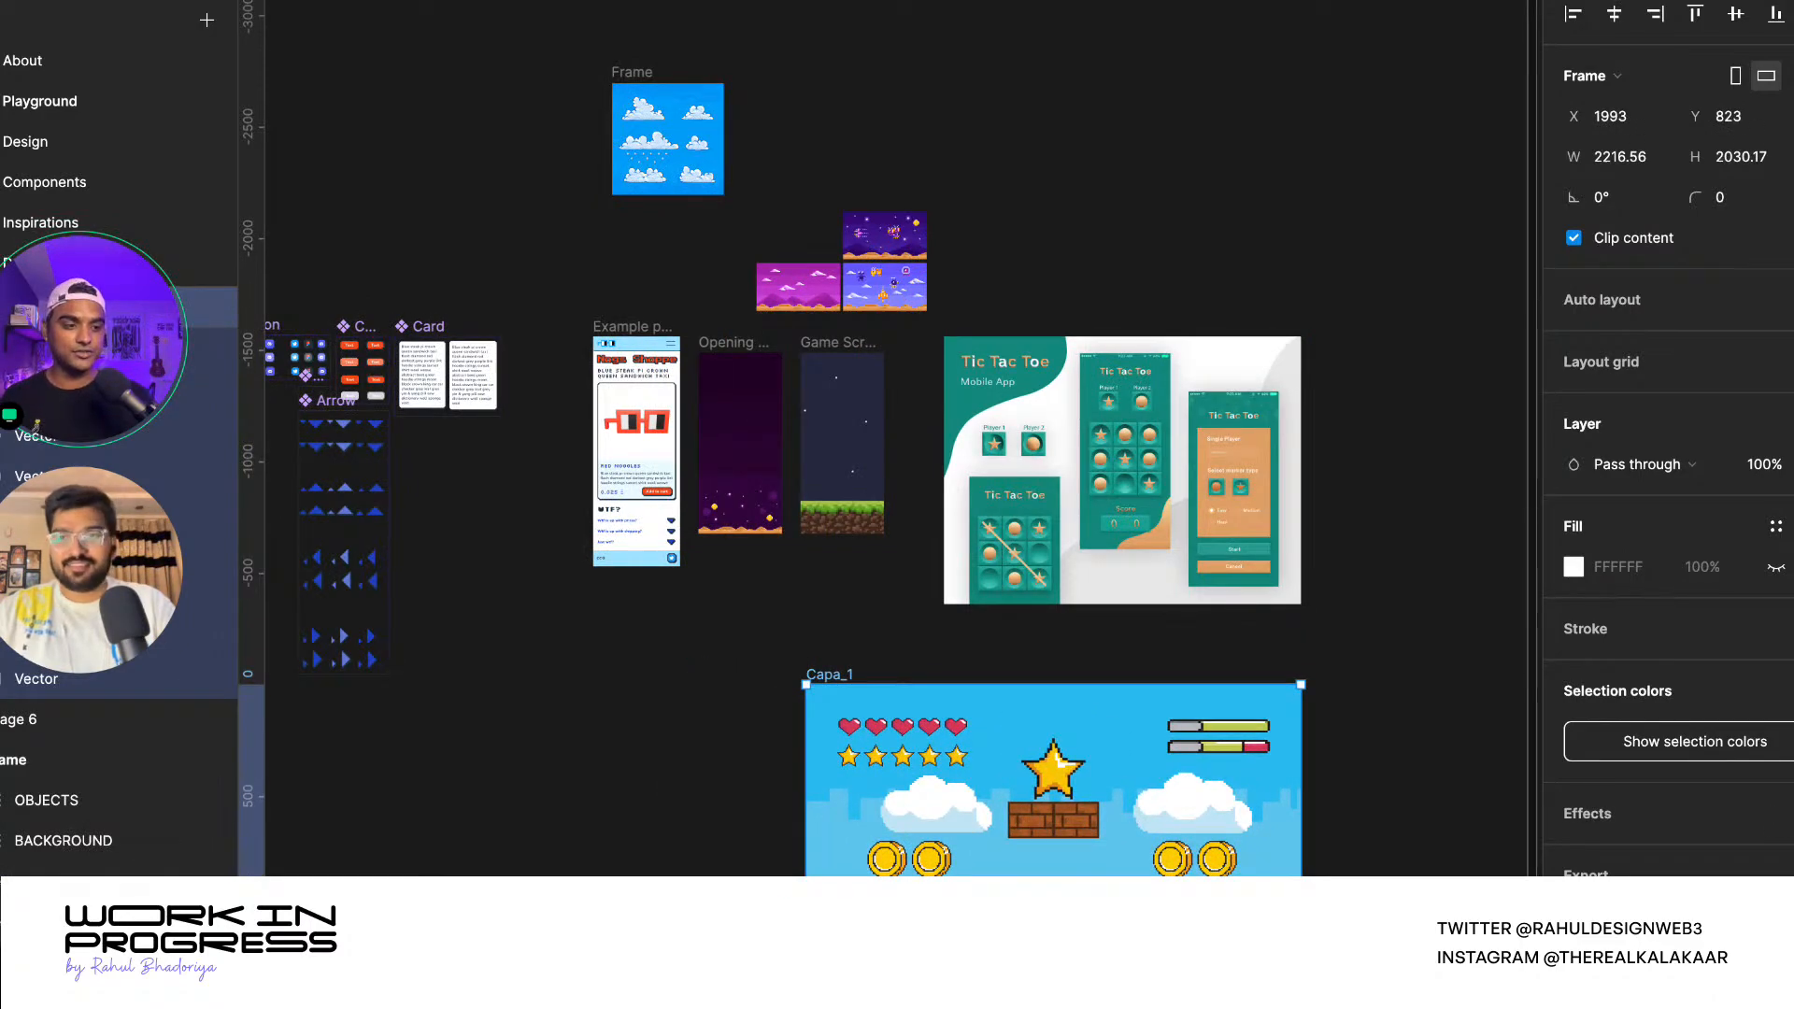
- Quit Illustrator, move the floating video-call window slightly inward, and return to the Figma file
key("super+Tab")
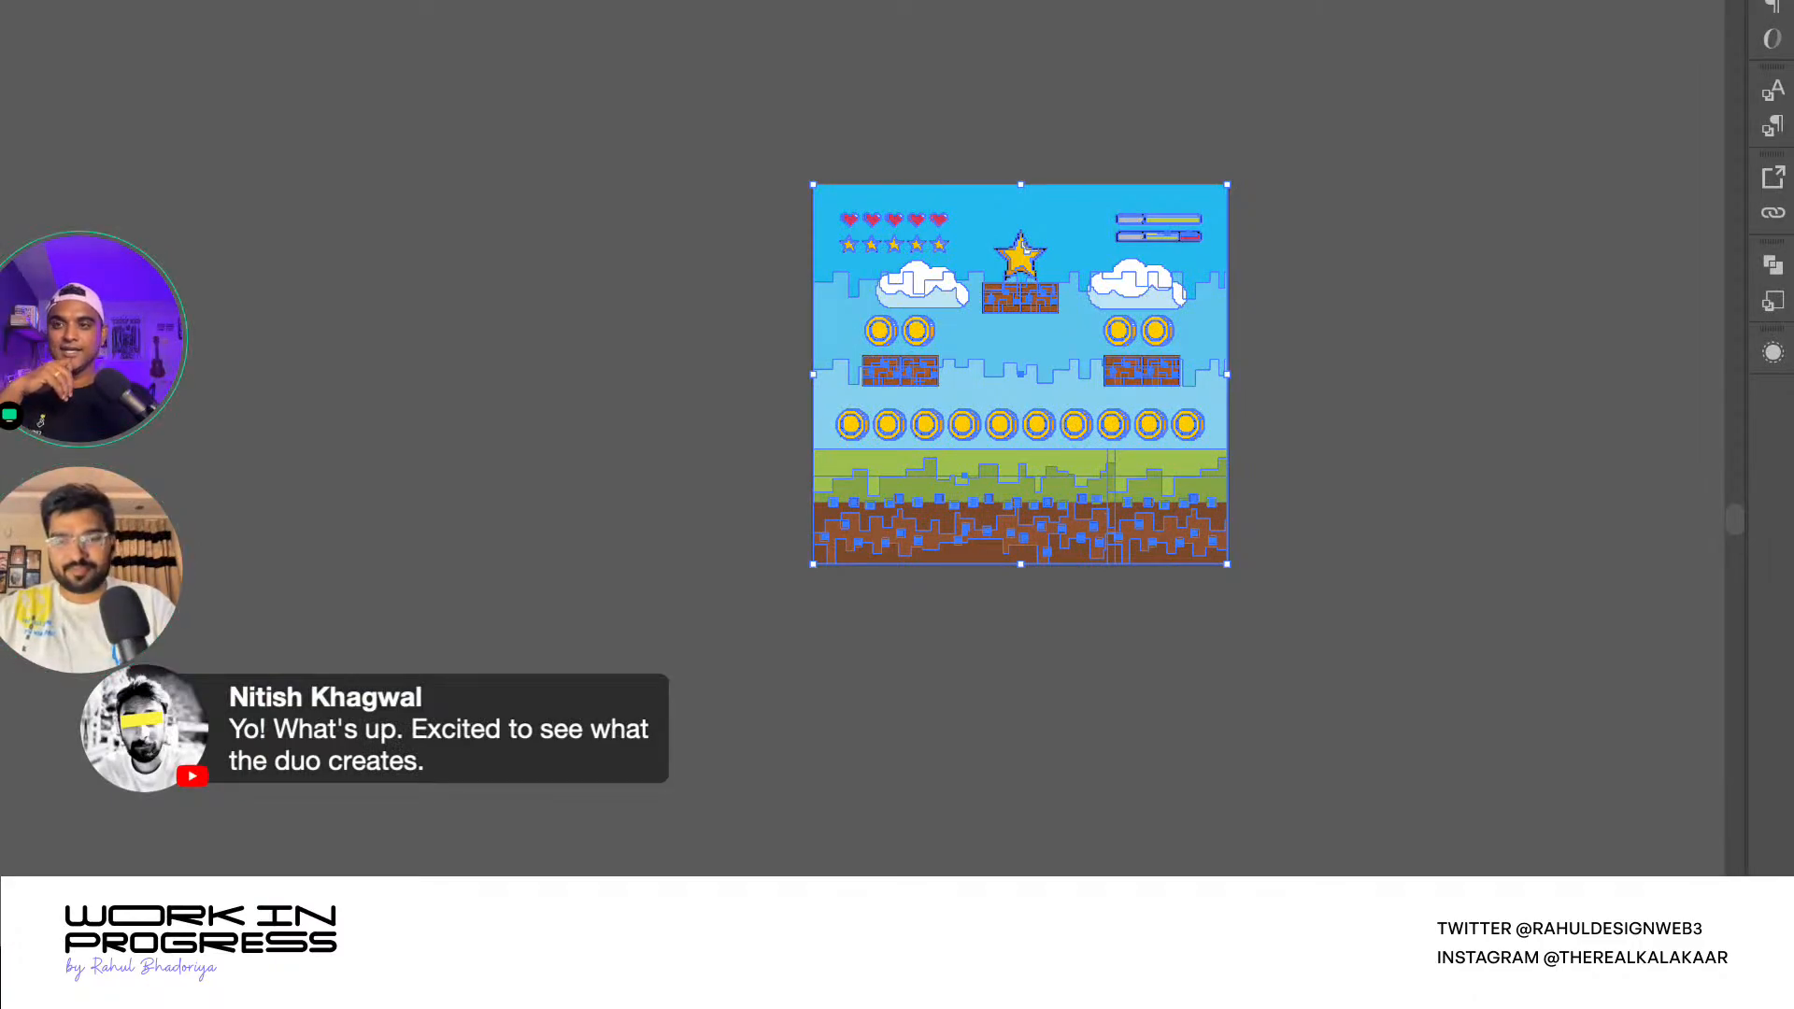
key("super+q")
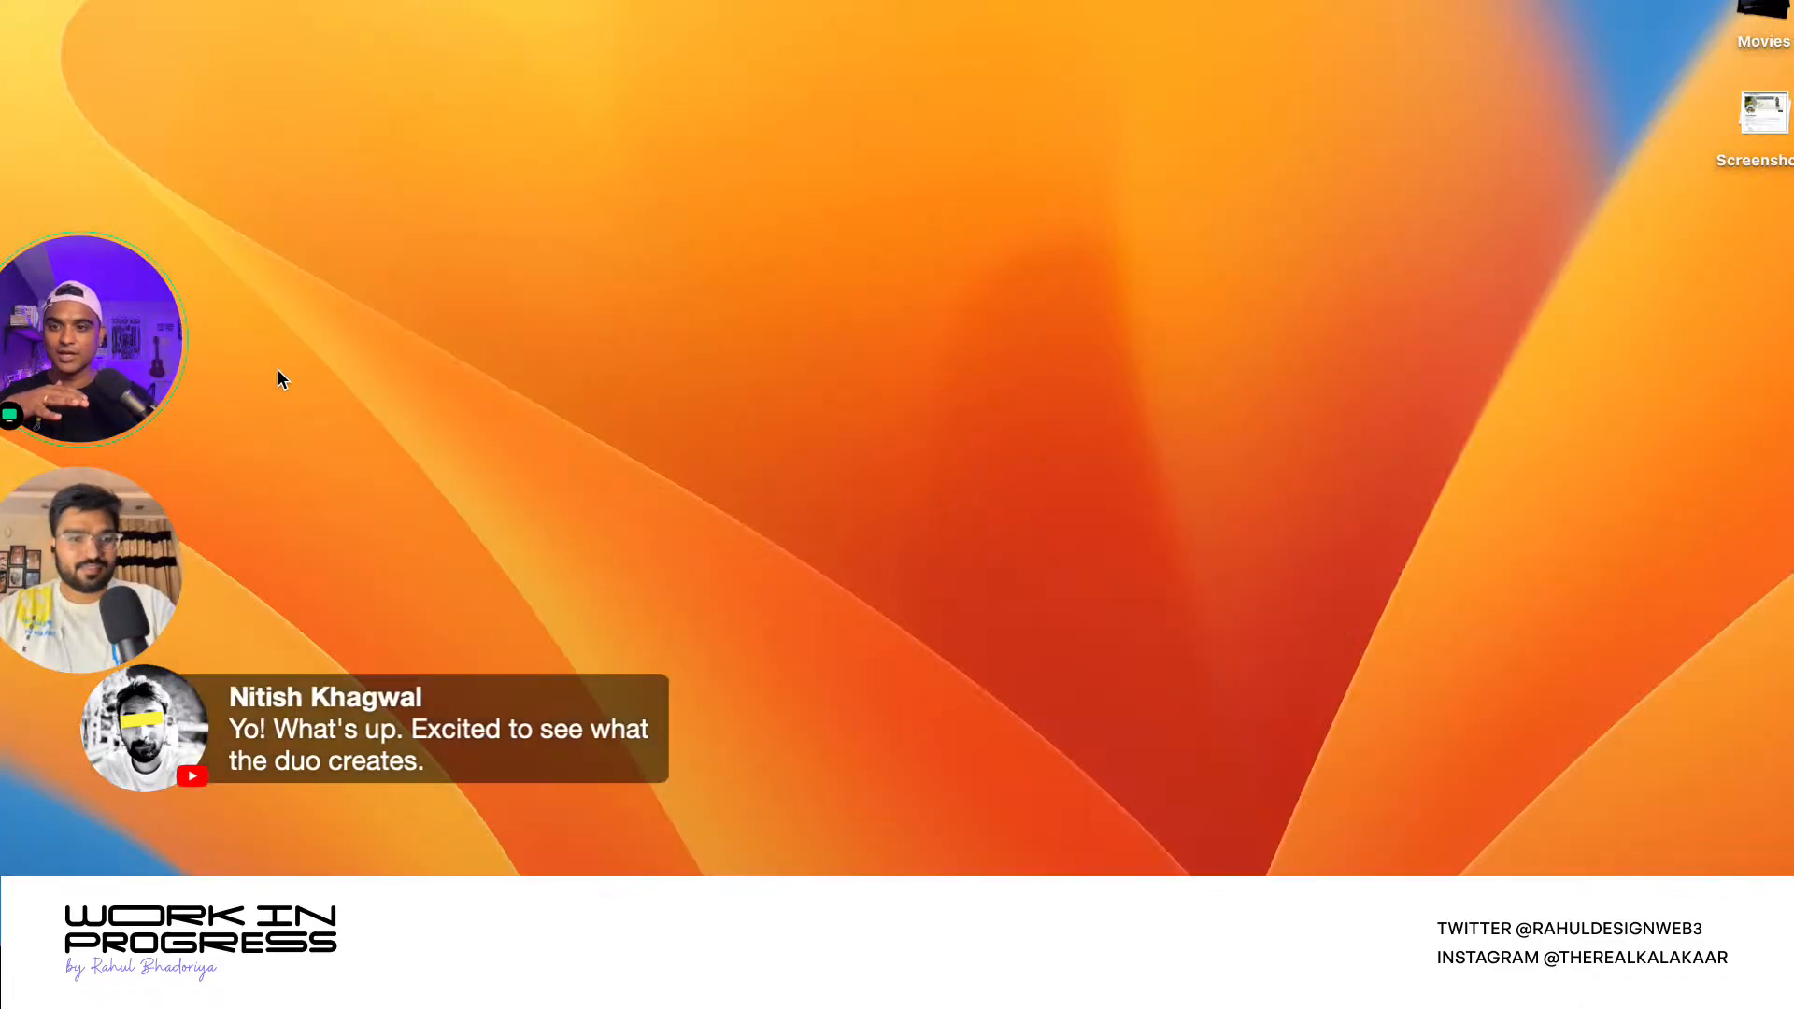
left_click_drag(103, 346, 265, 335)
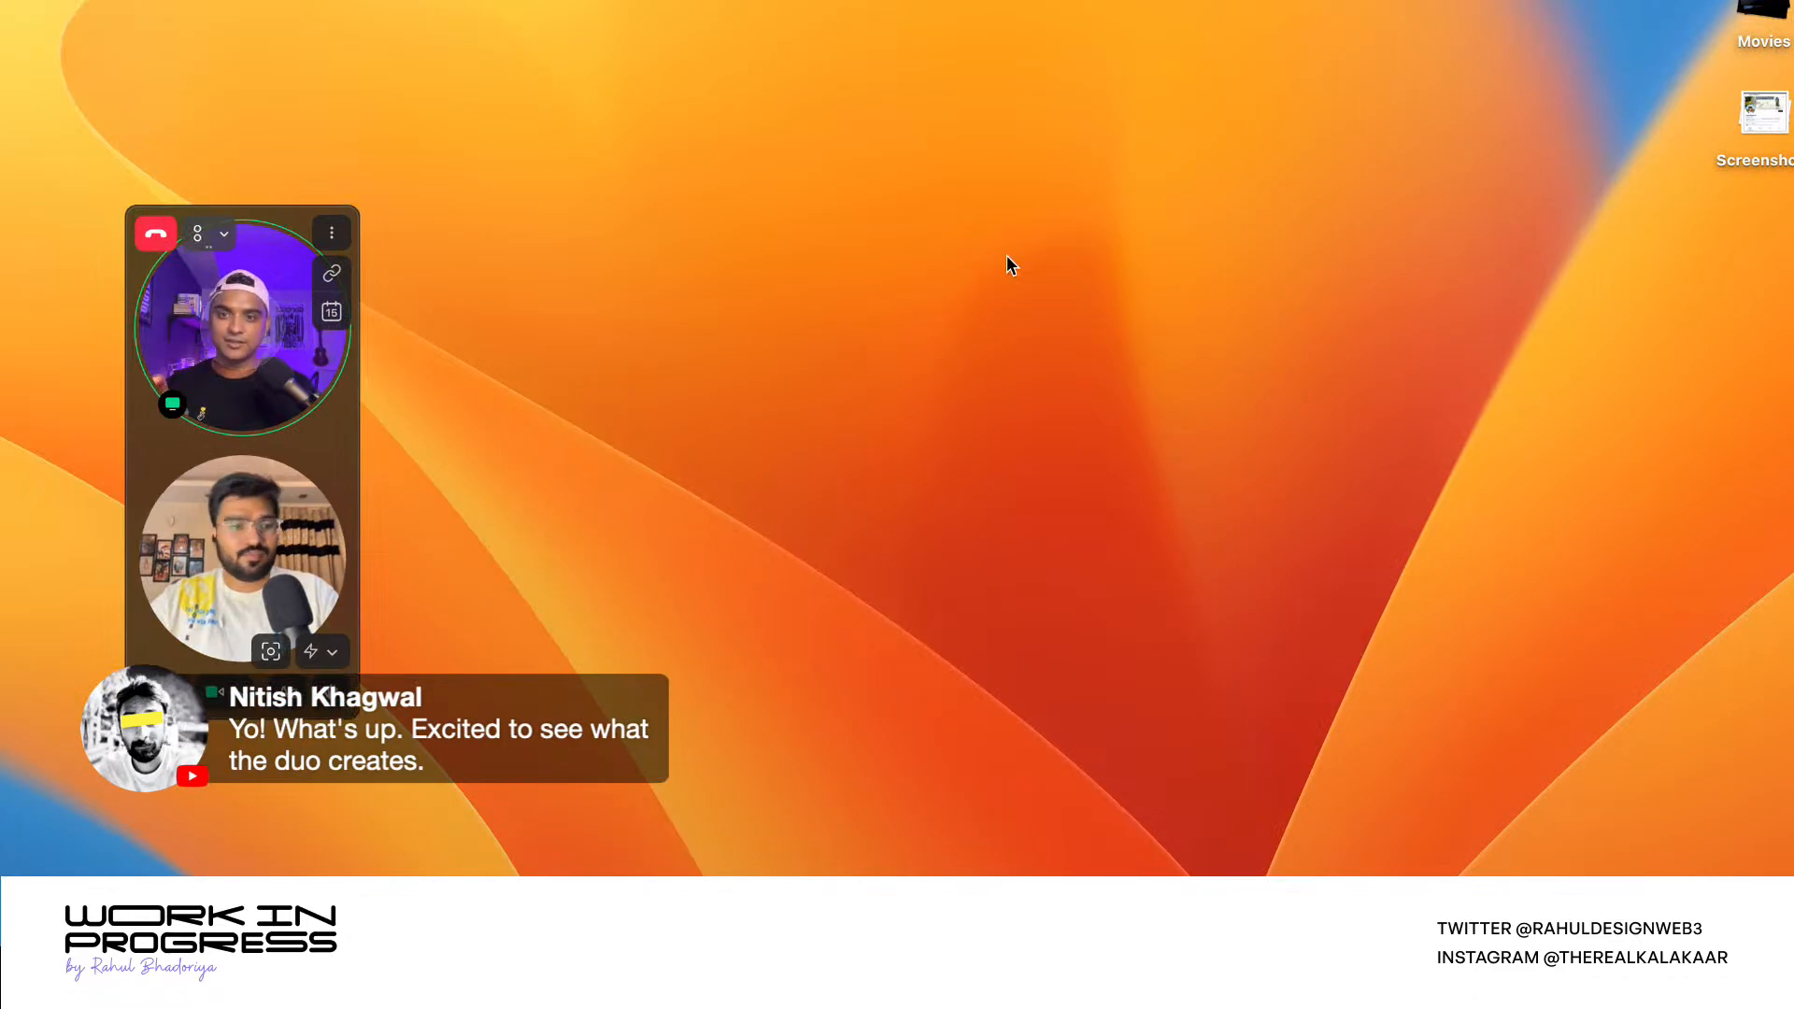
key("ctrl+Right")
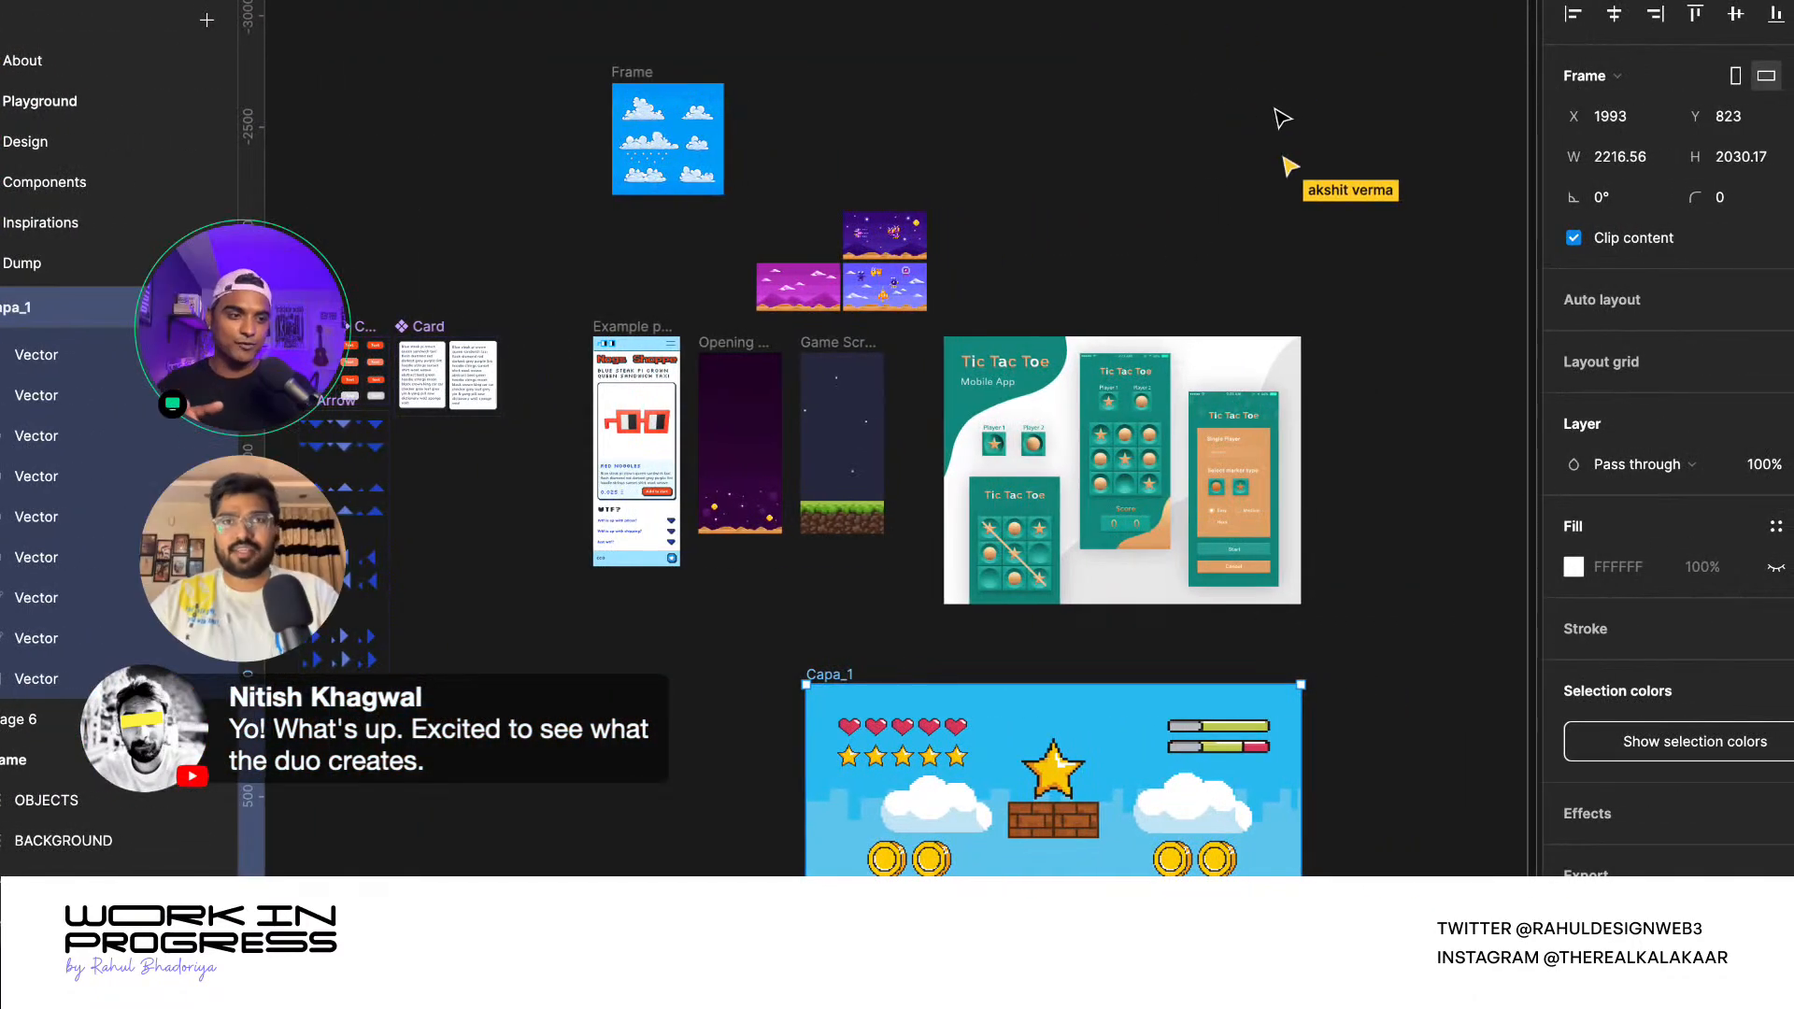
key("ctrl+Left")
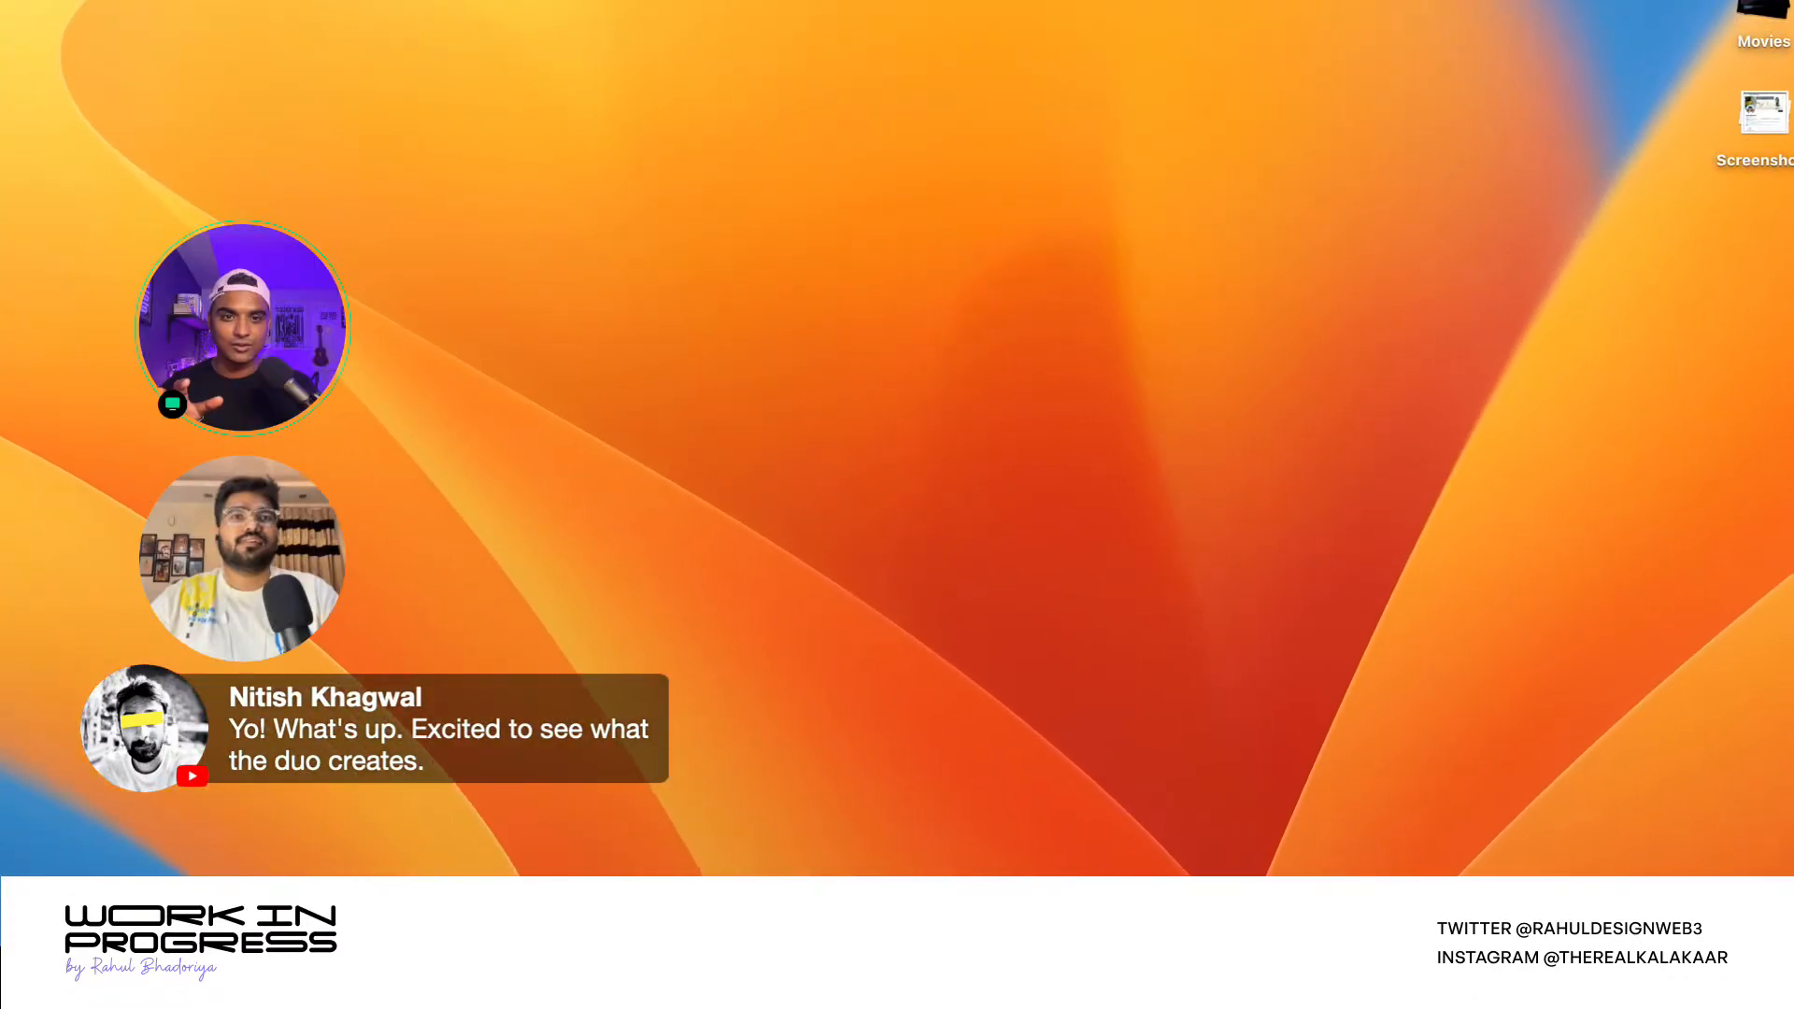
key("ctrl+Right")
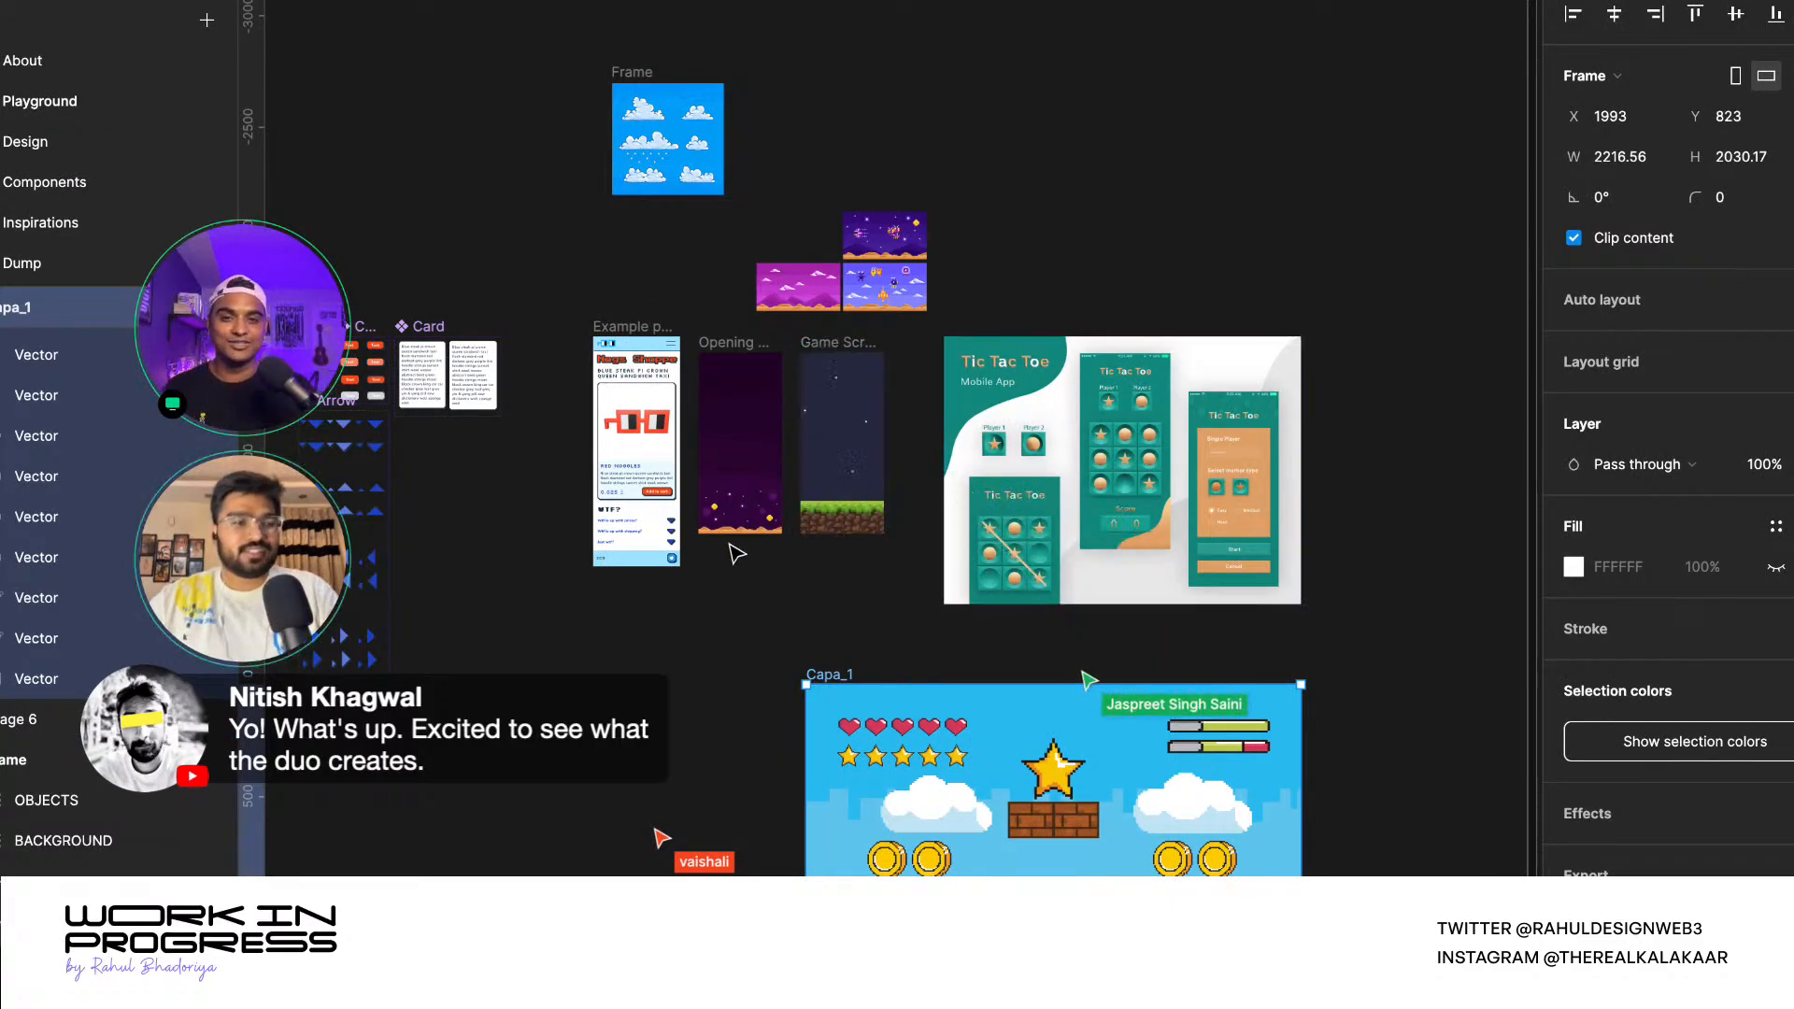
scroll(738, 554, "up", 2)
left_click_drag(725, 321, 686, 581)
scroll(687, 581, "down", 5)
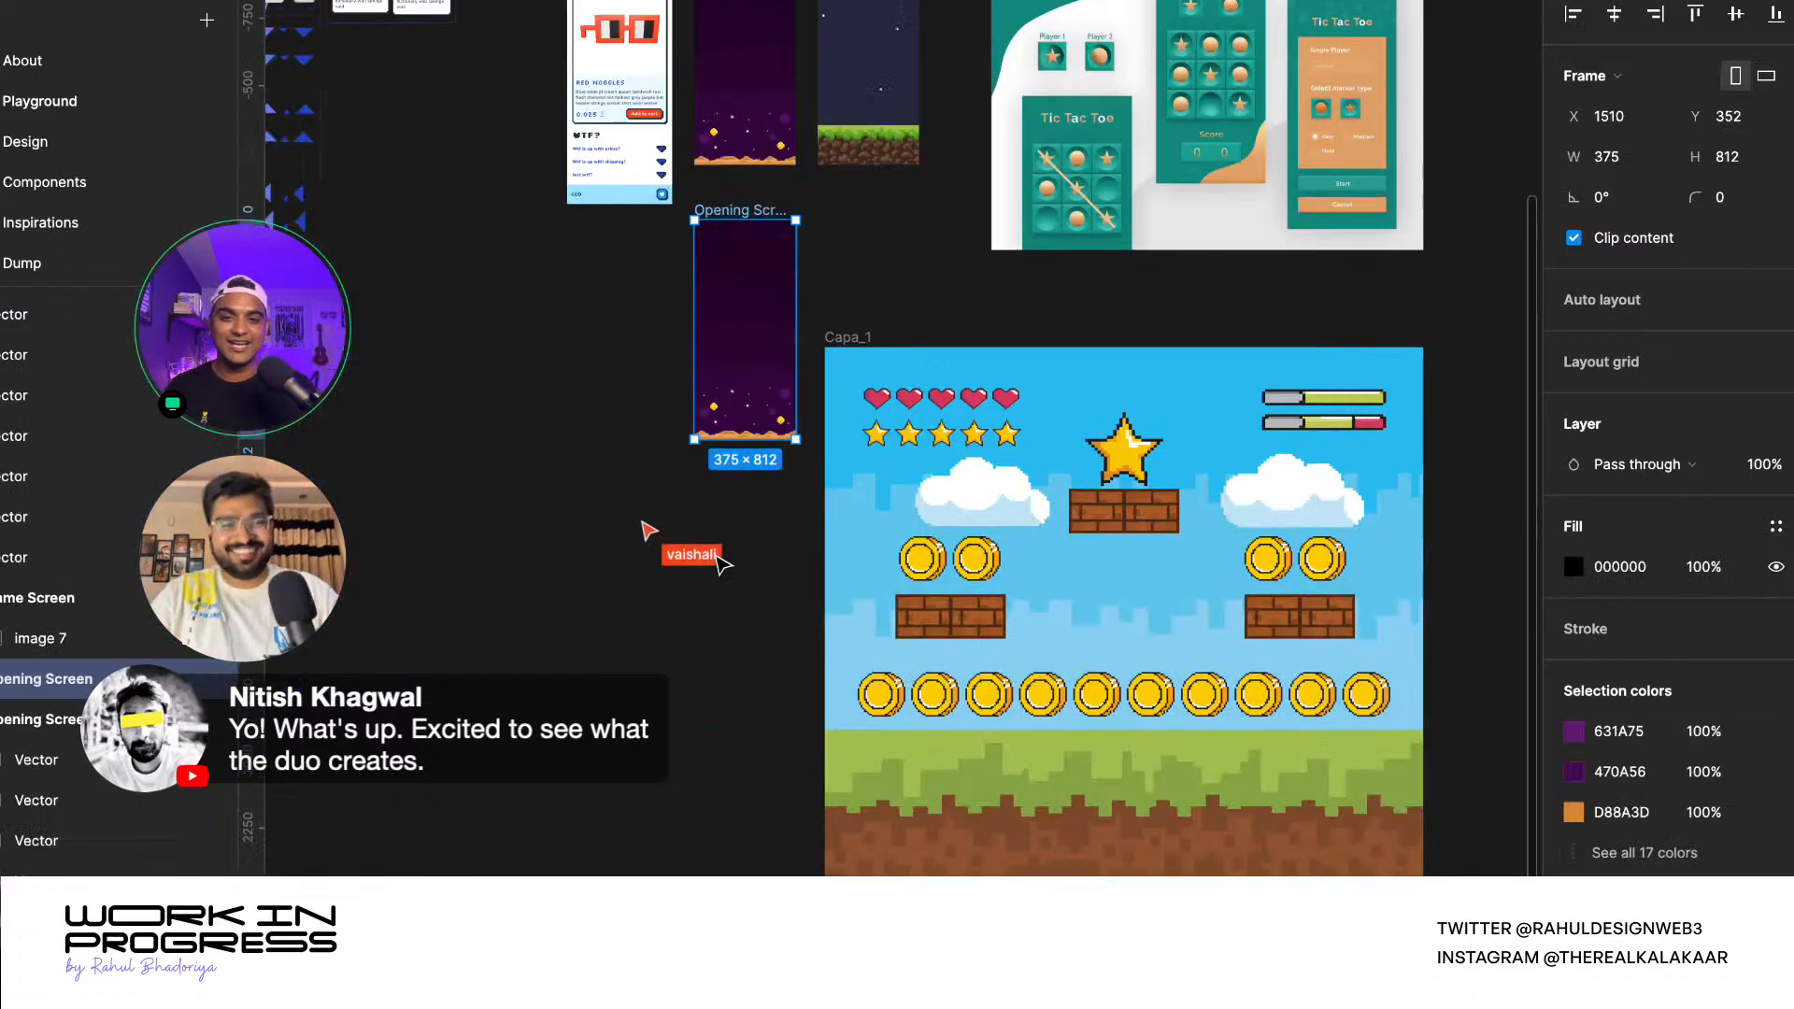
left_click_drag(859, 342, 903, 339)
left_click(755, 237)
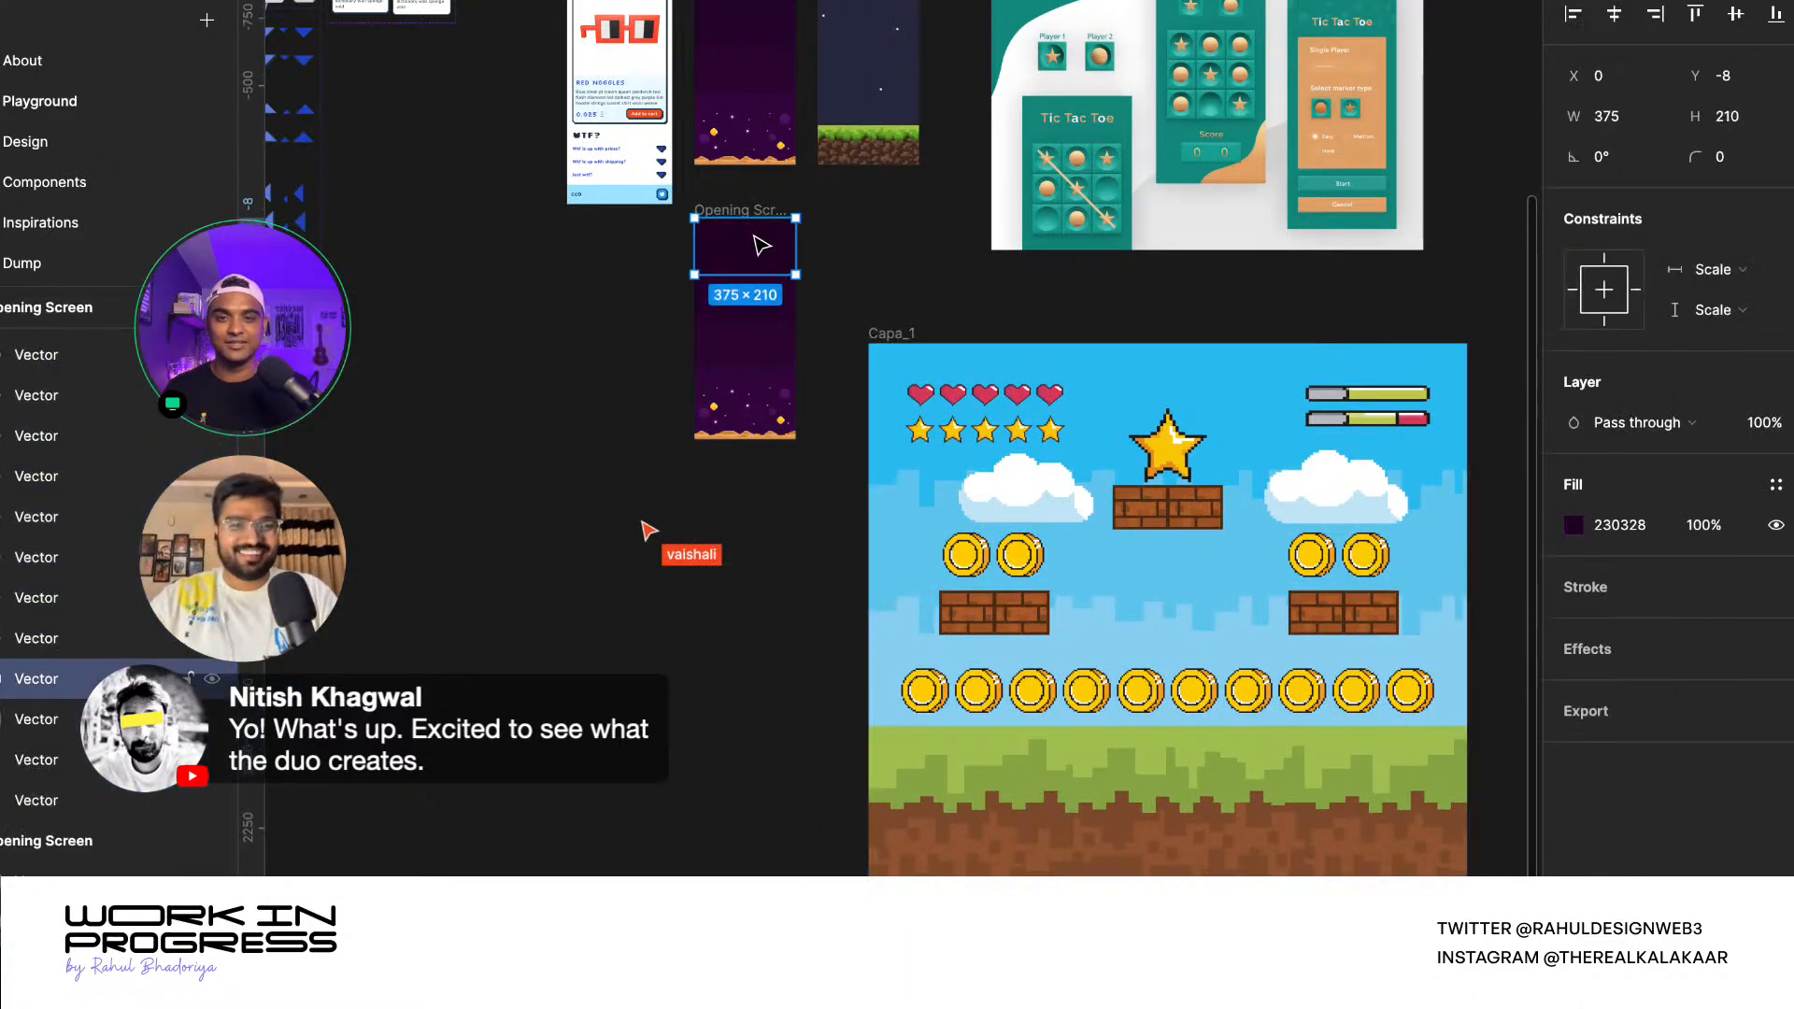
left_click(9, 804)
scroll(8, 809, "down", 2)
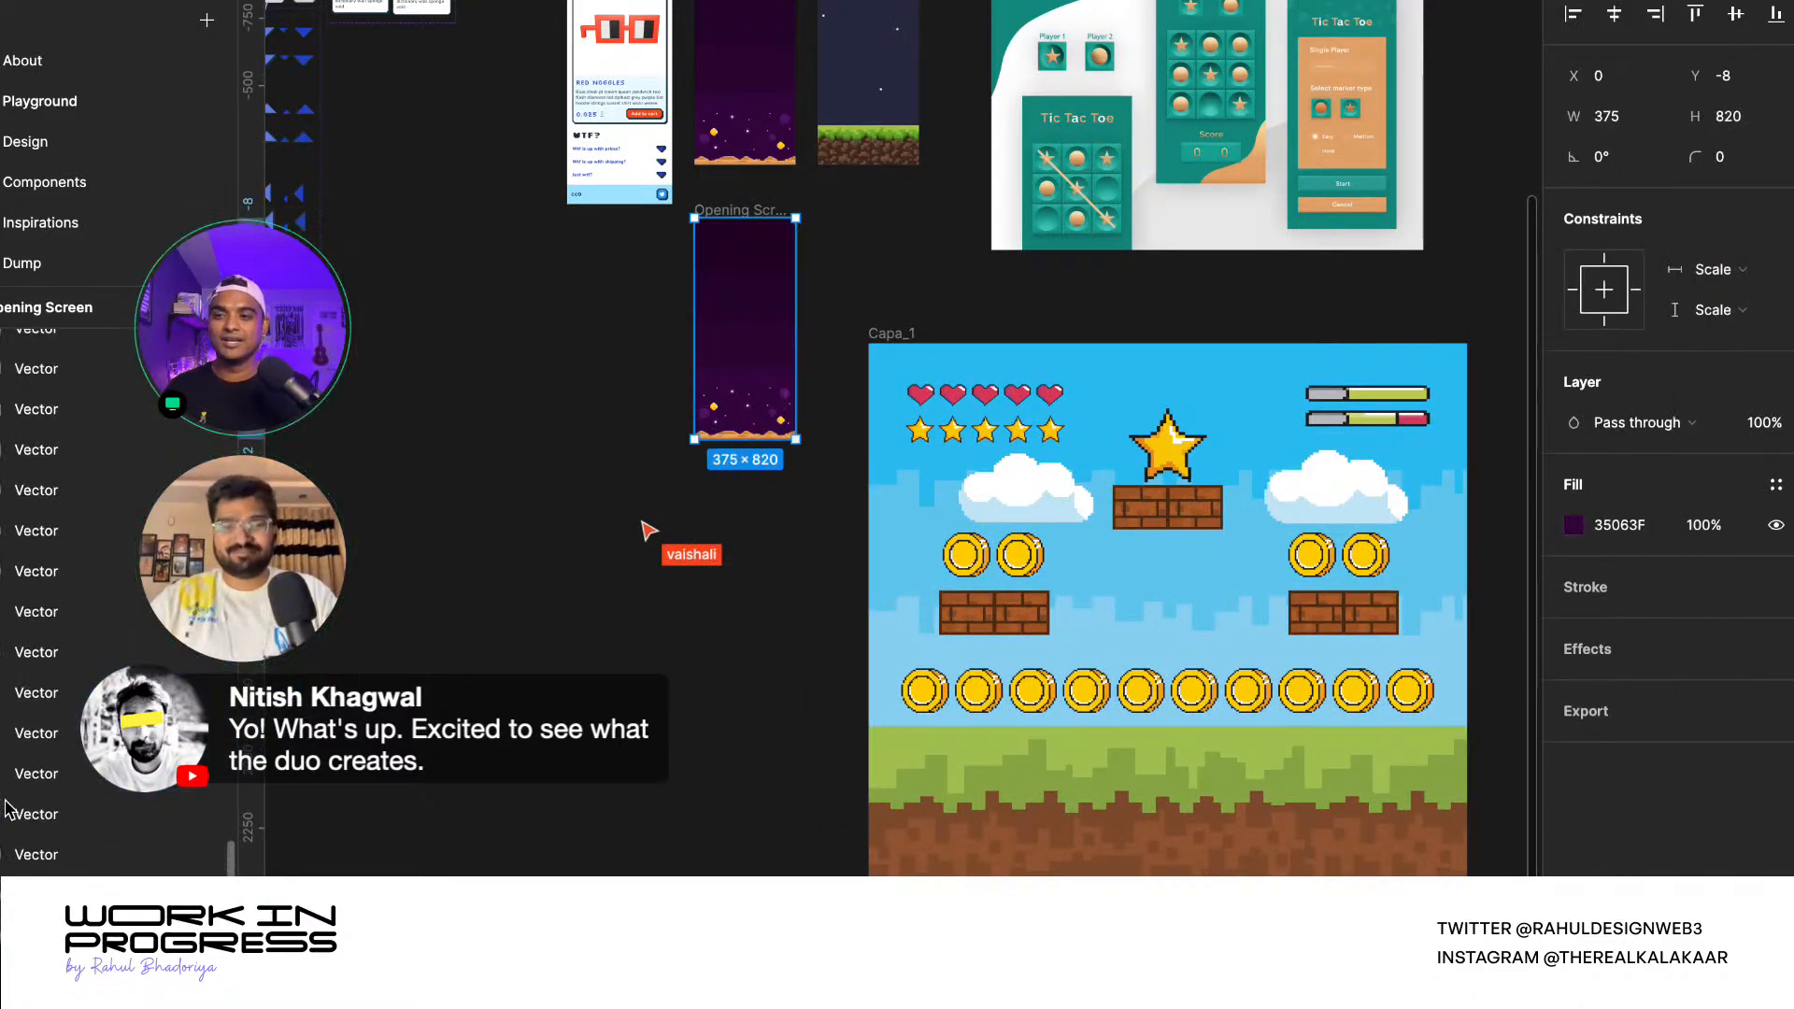
scroll(7, 809, "up", 5)
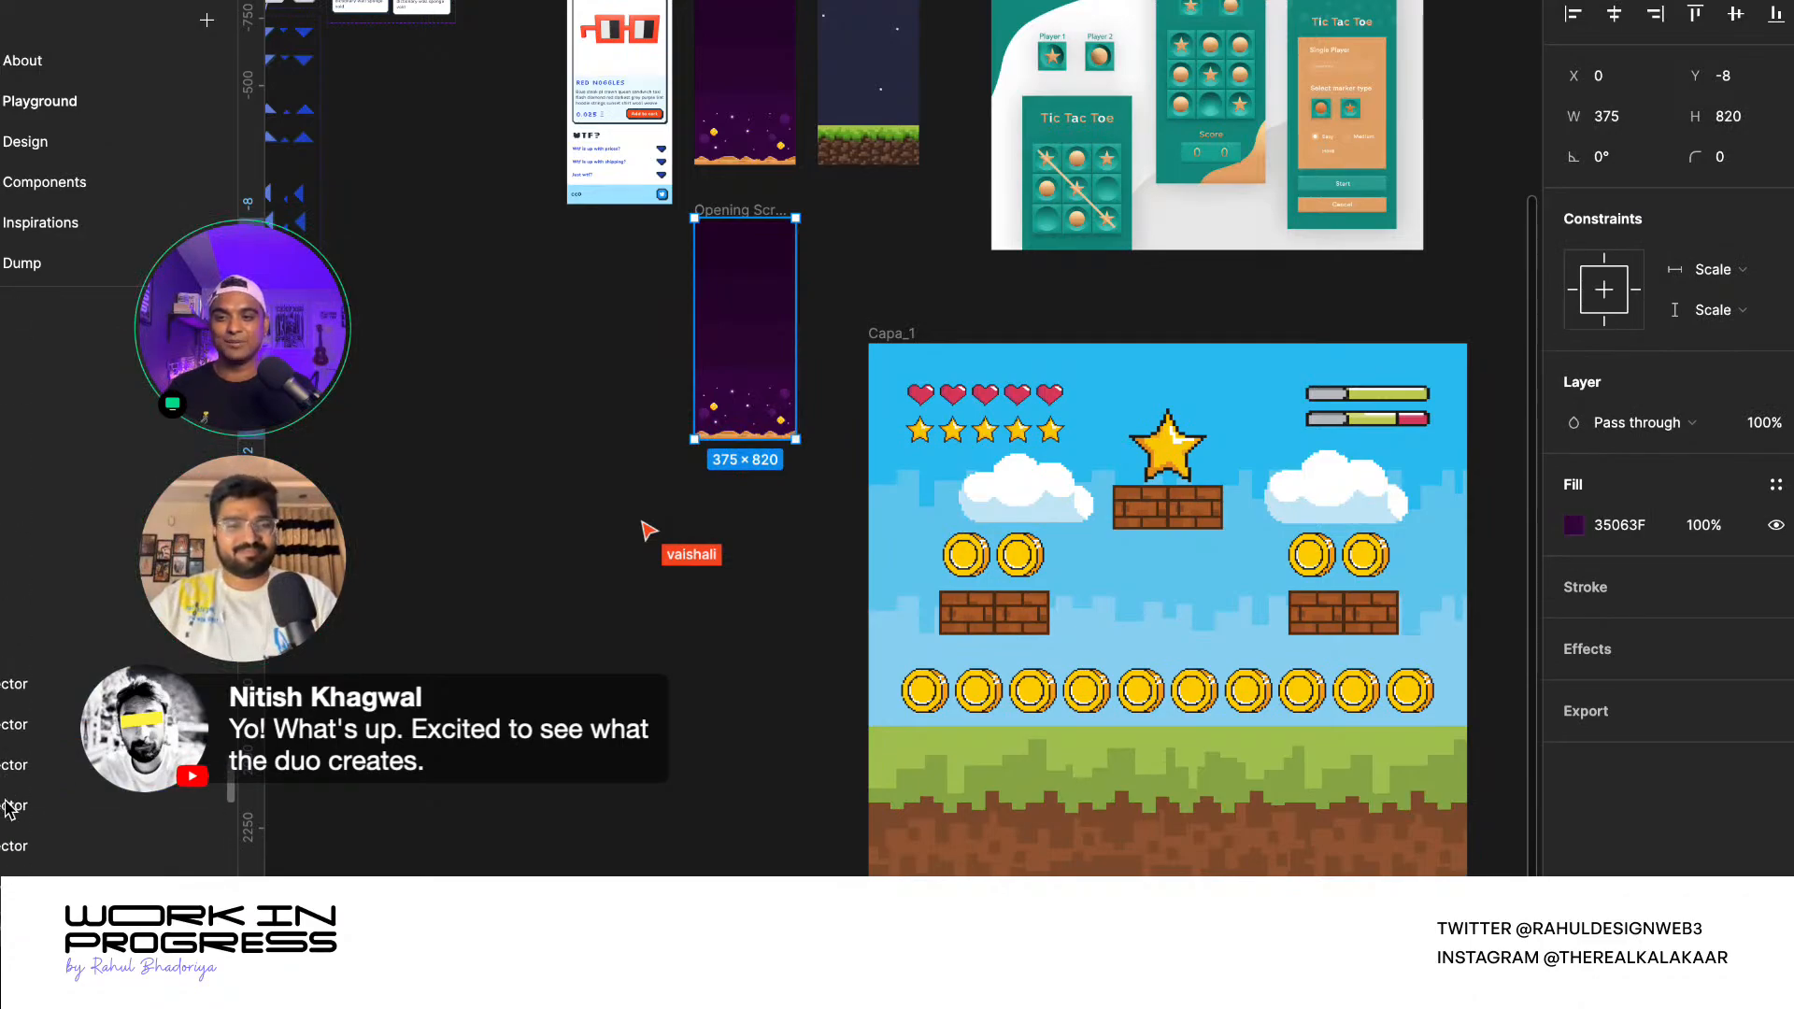
scroll(7, 809, "up", 2)
scroll(8, 809, "up", 1)
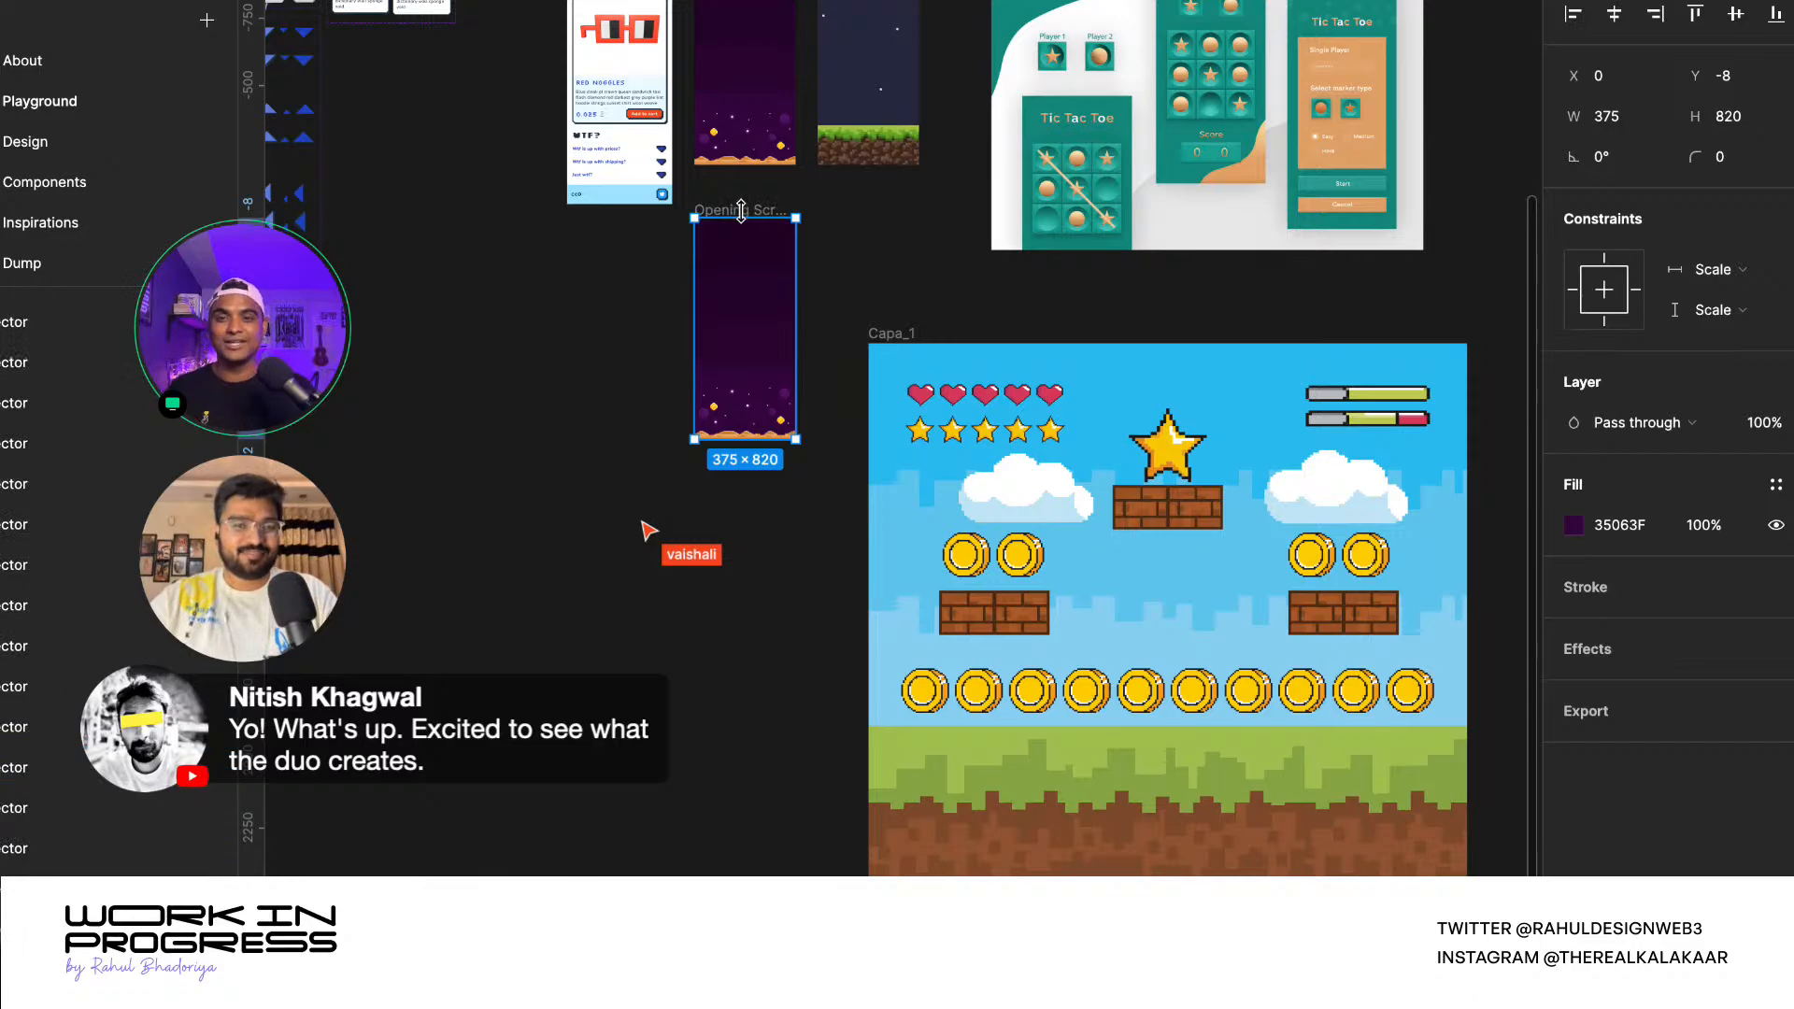
scroll(738, 212, "up", 5)
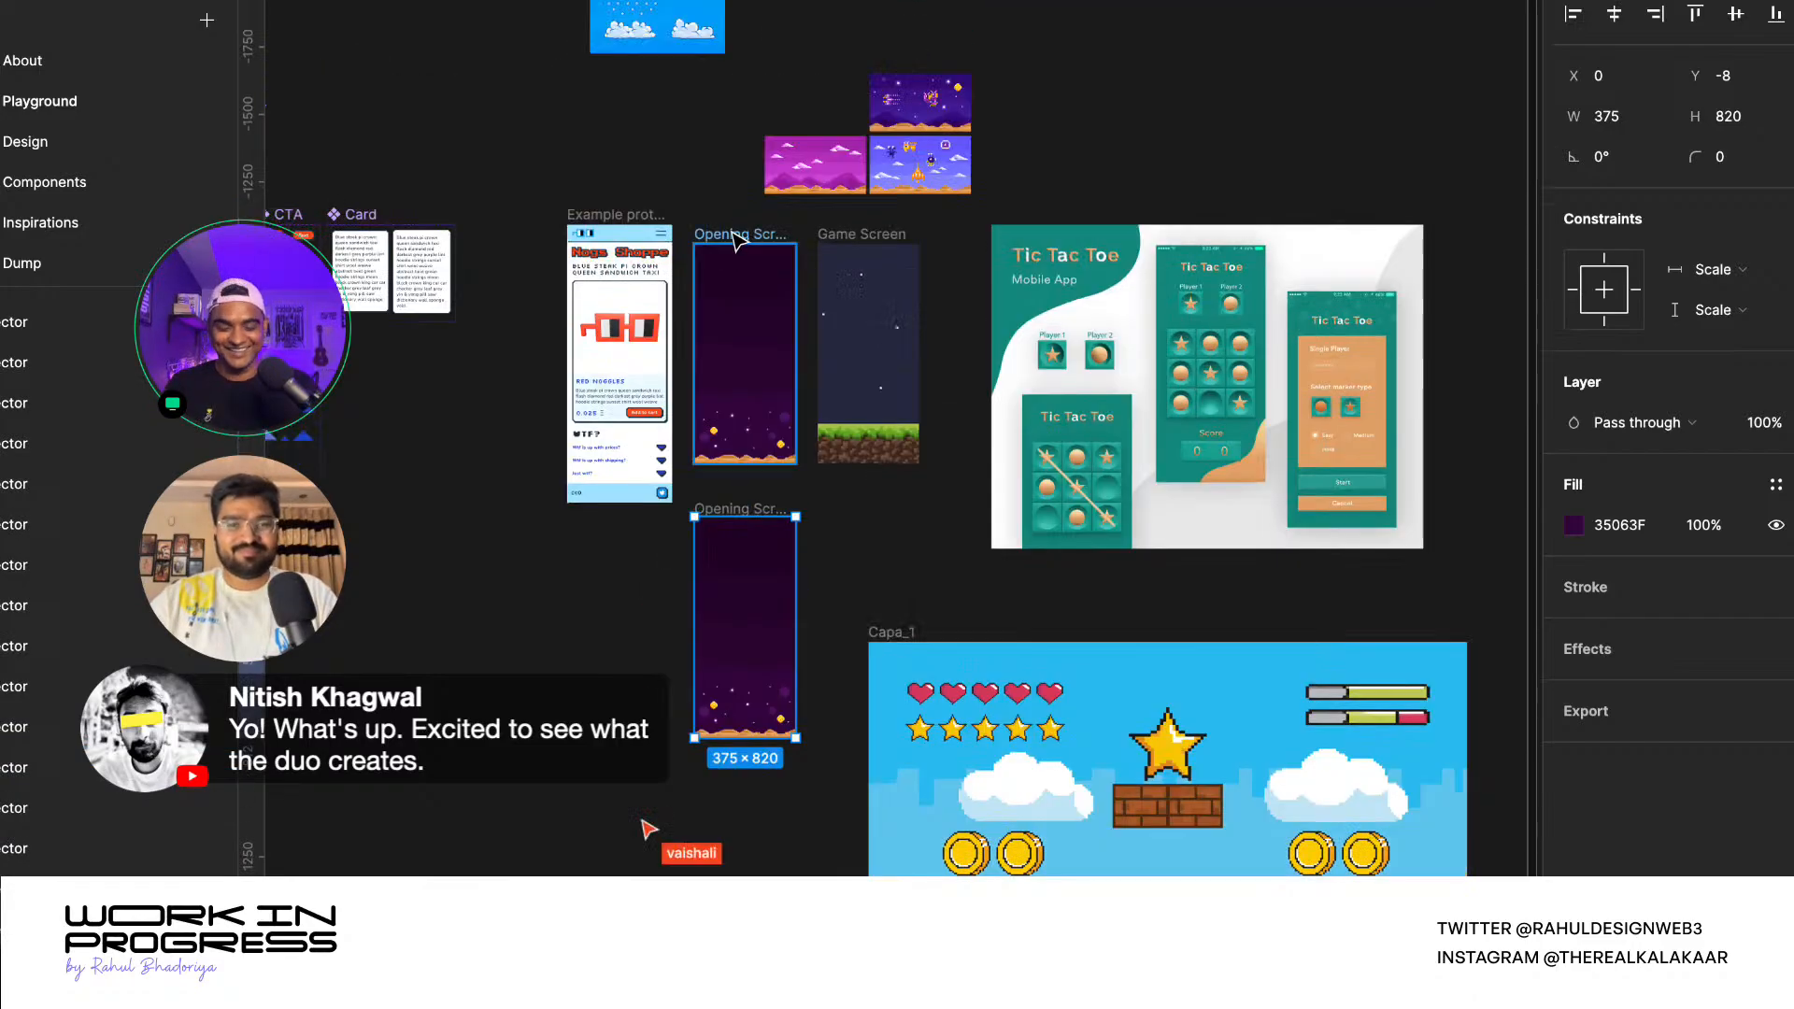
key("Delete")
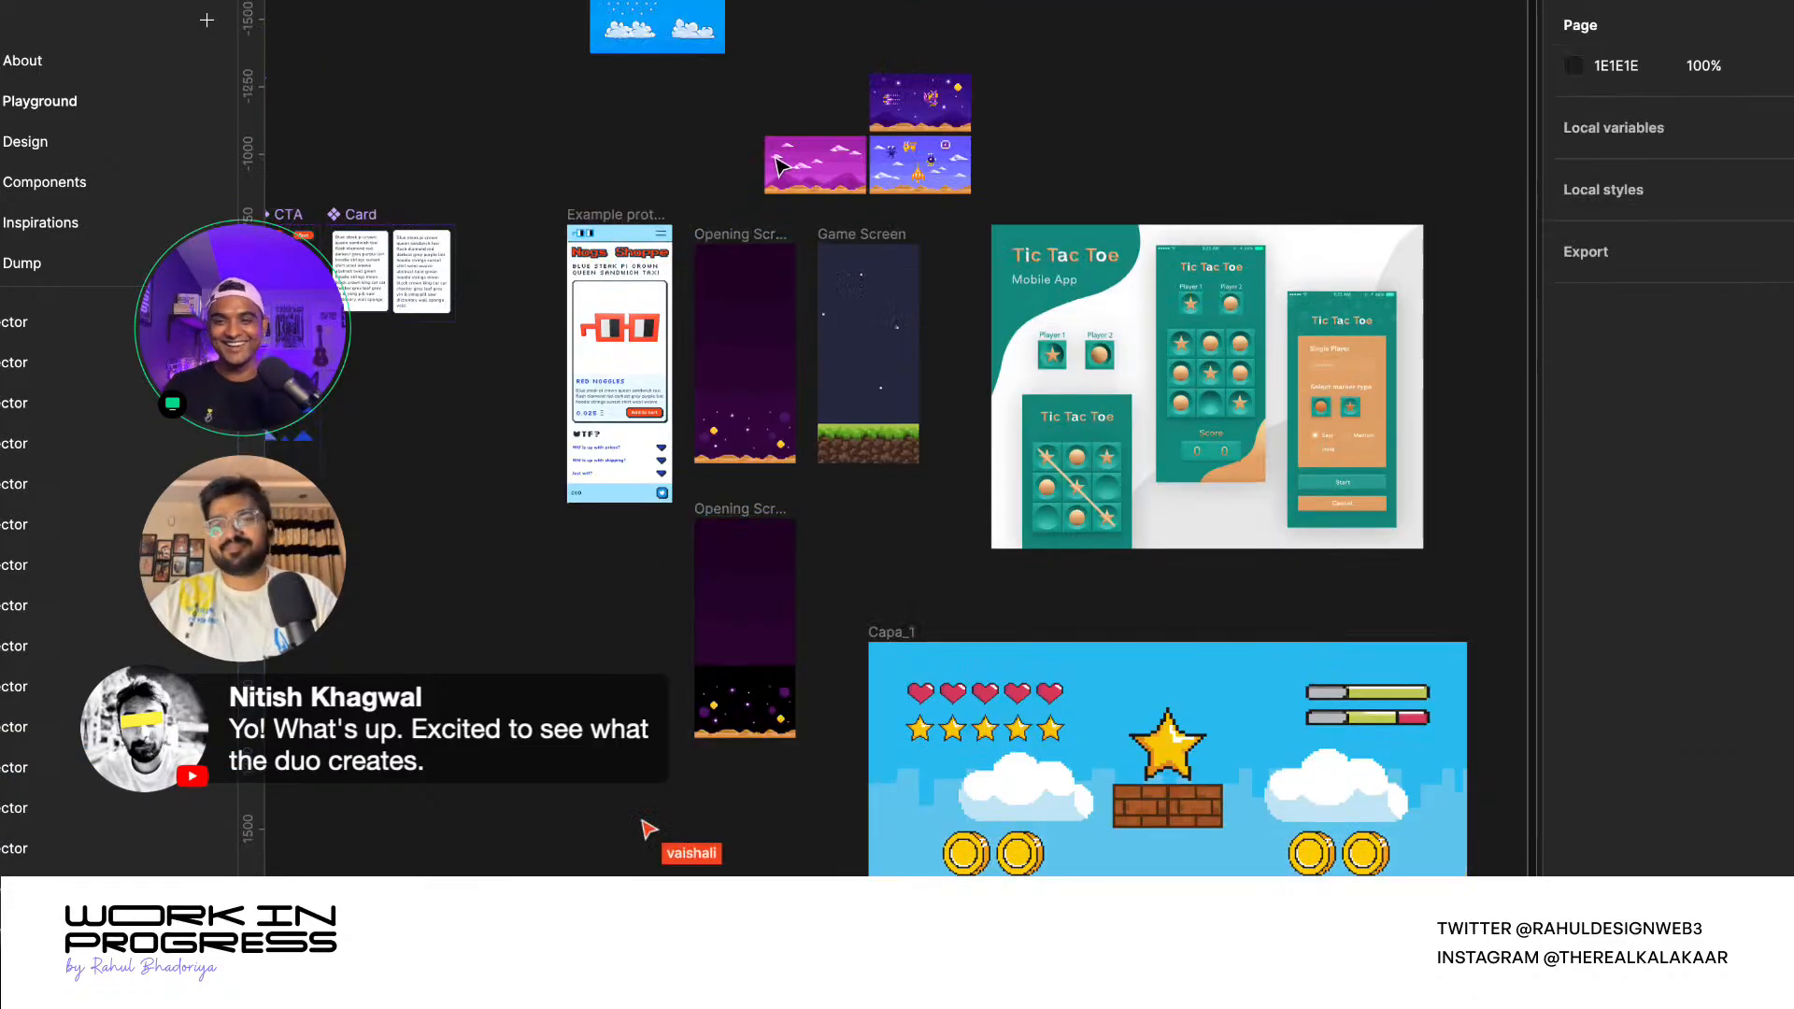
left_click(763, 511)
key("Delete")
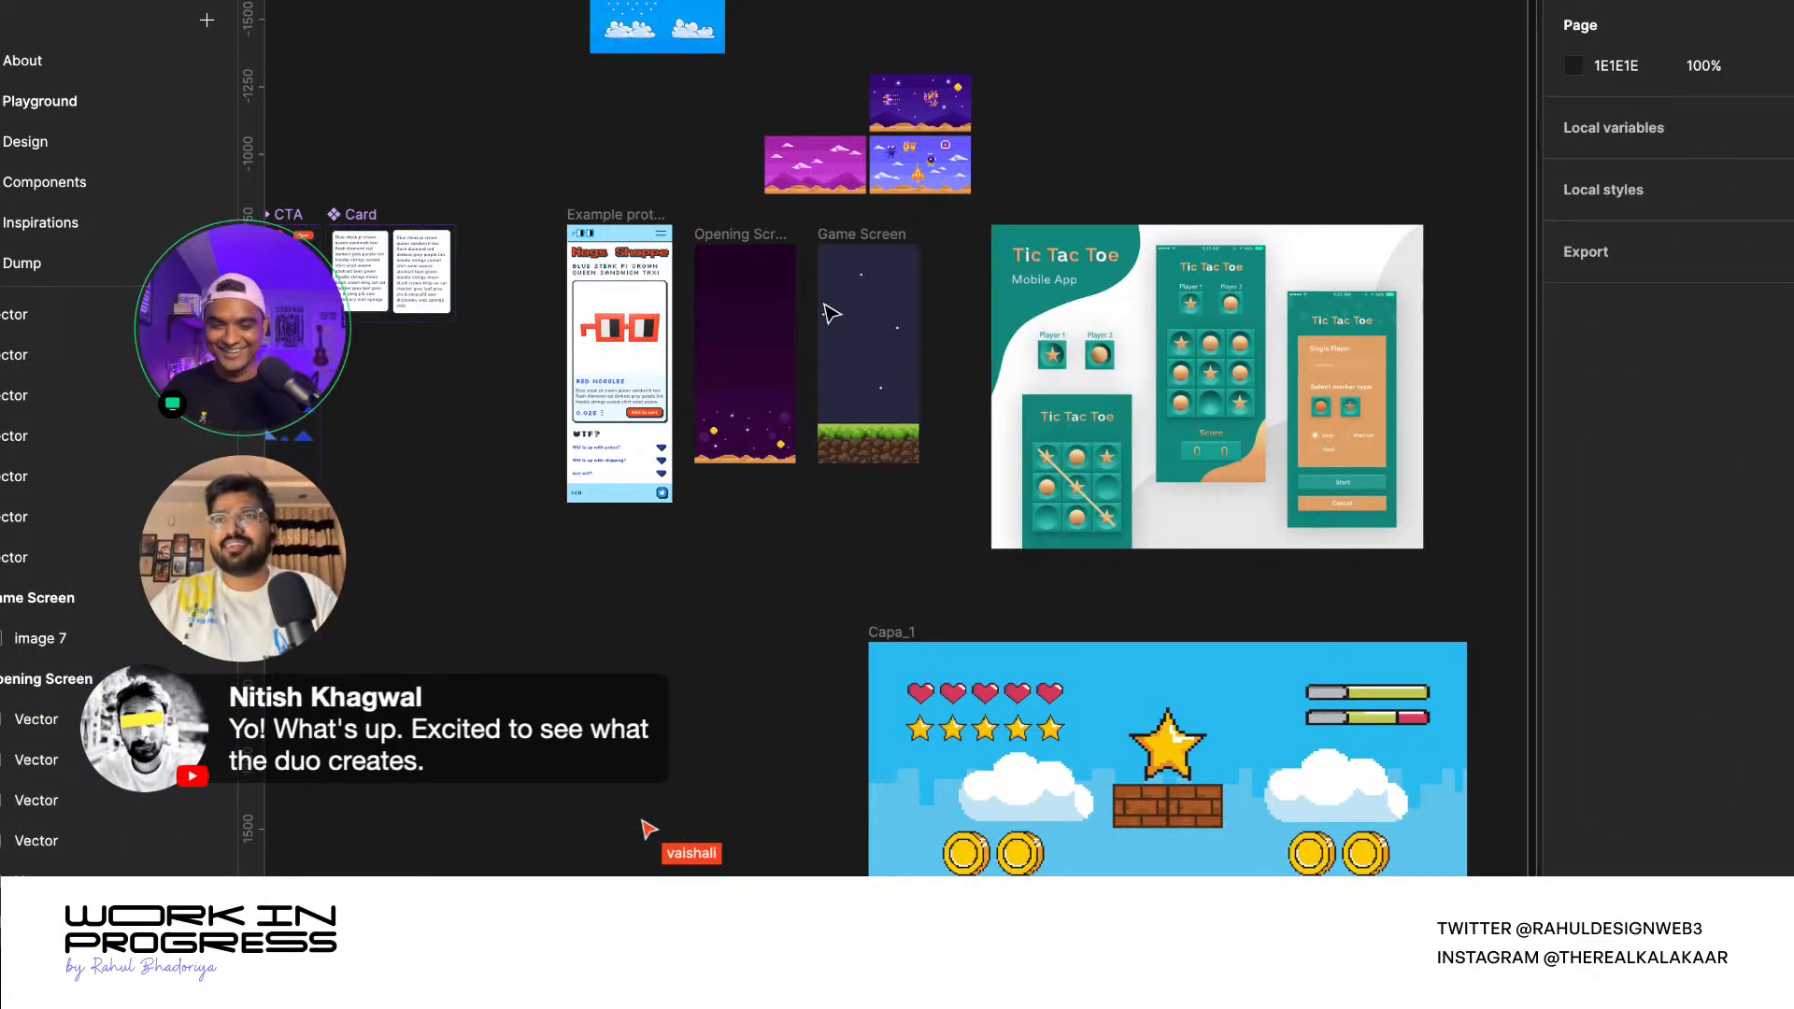
- Duplicate the Game Screen frame below the Opening Screen and delete image 7 from the copy, leaving an empty black frame
left_click_drag(872, 233, 755, 509)
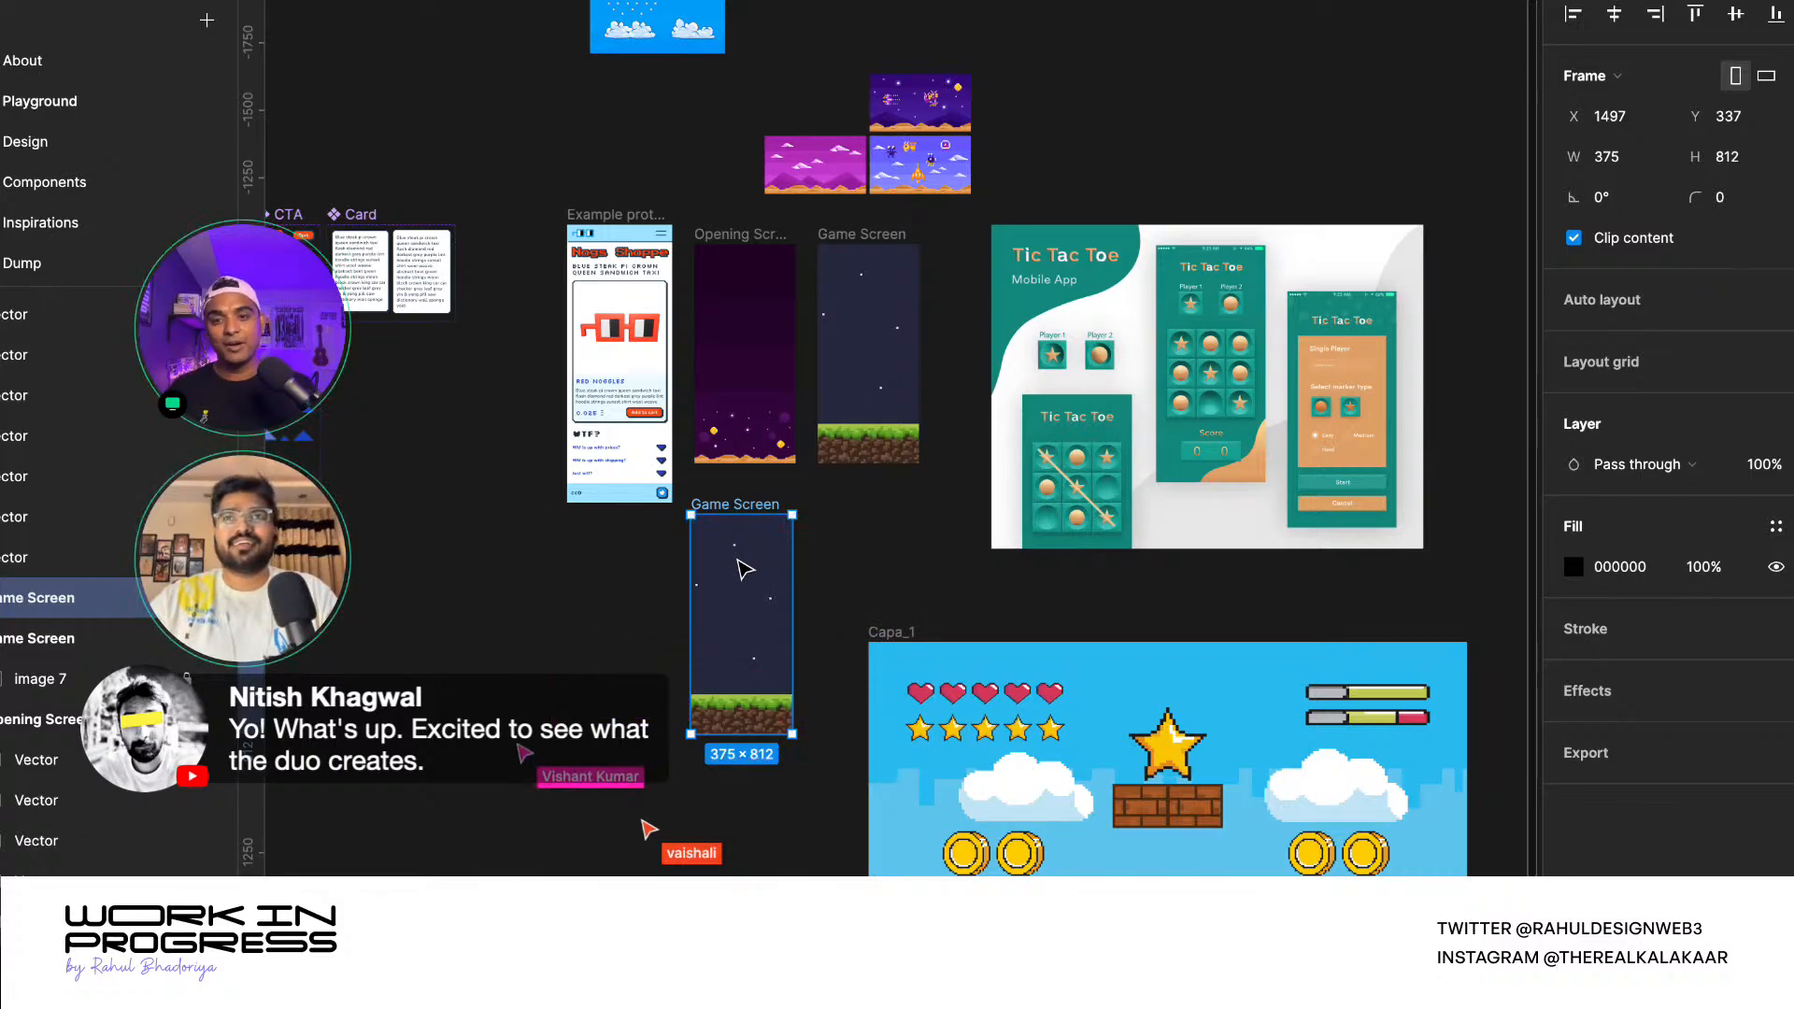
left_click(745, 625)
left_click(716, 532)
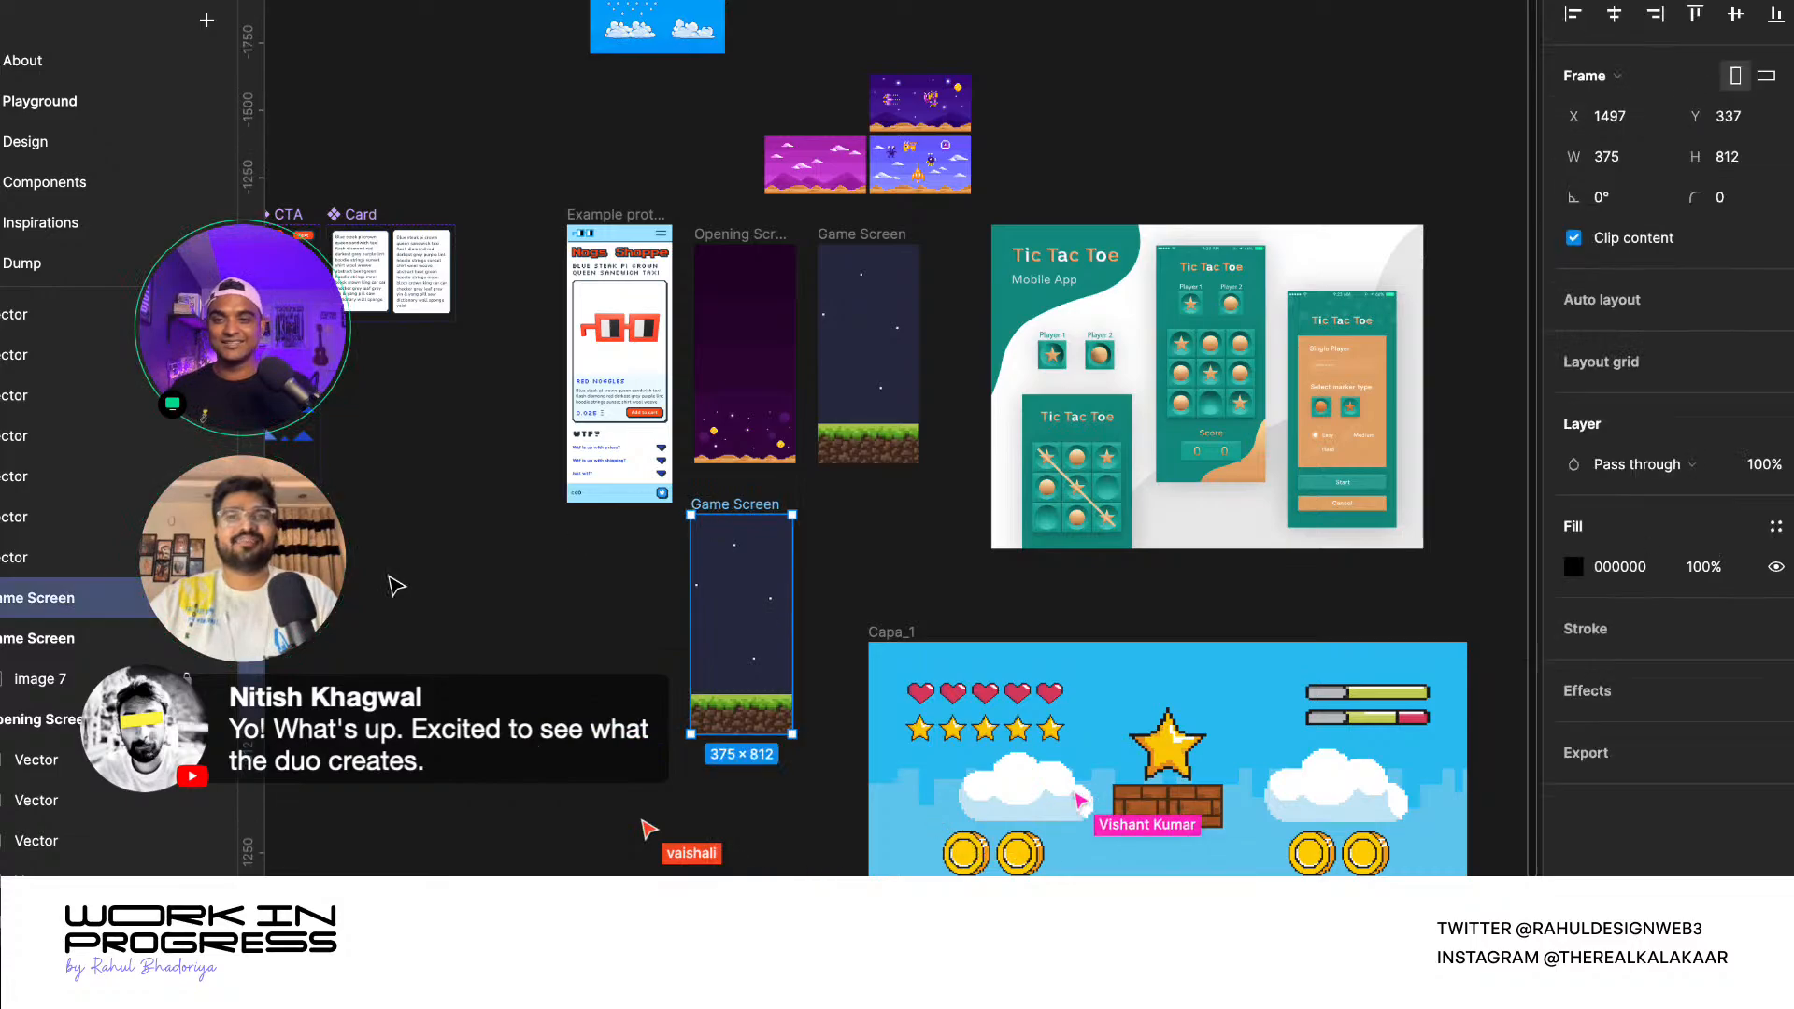
left_click(64, 682)
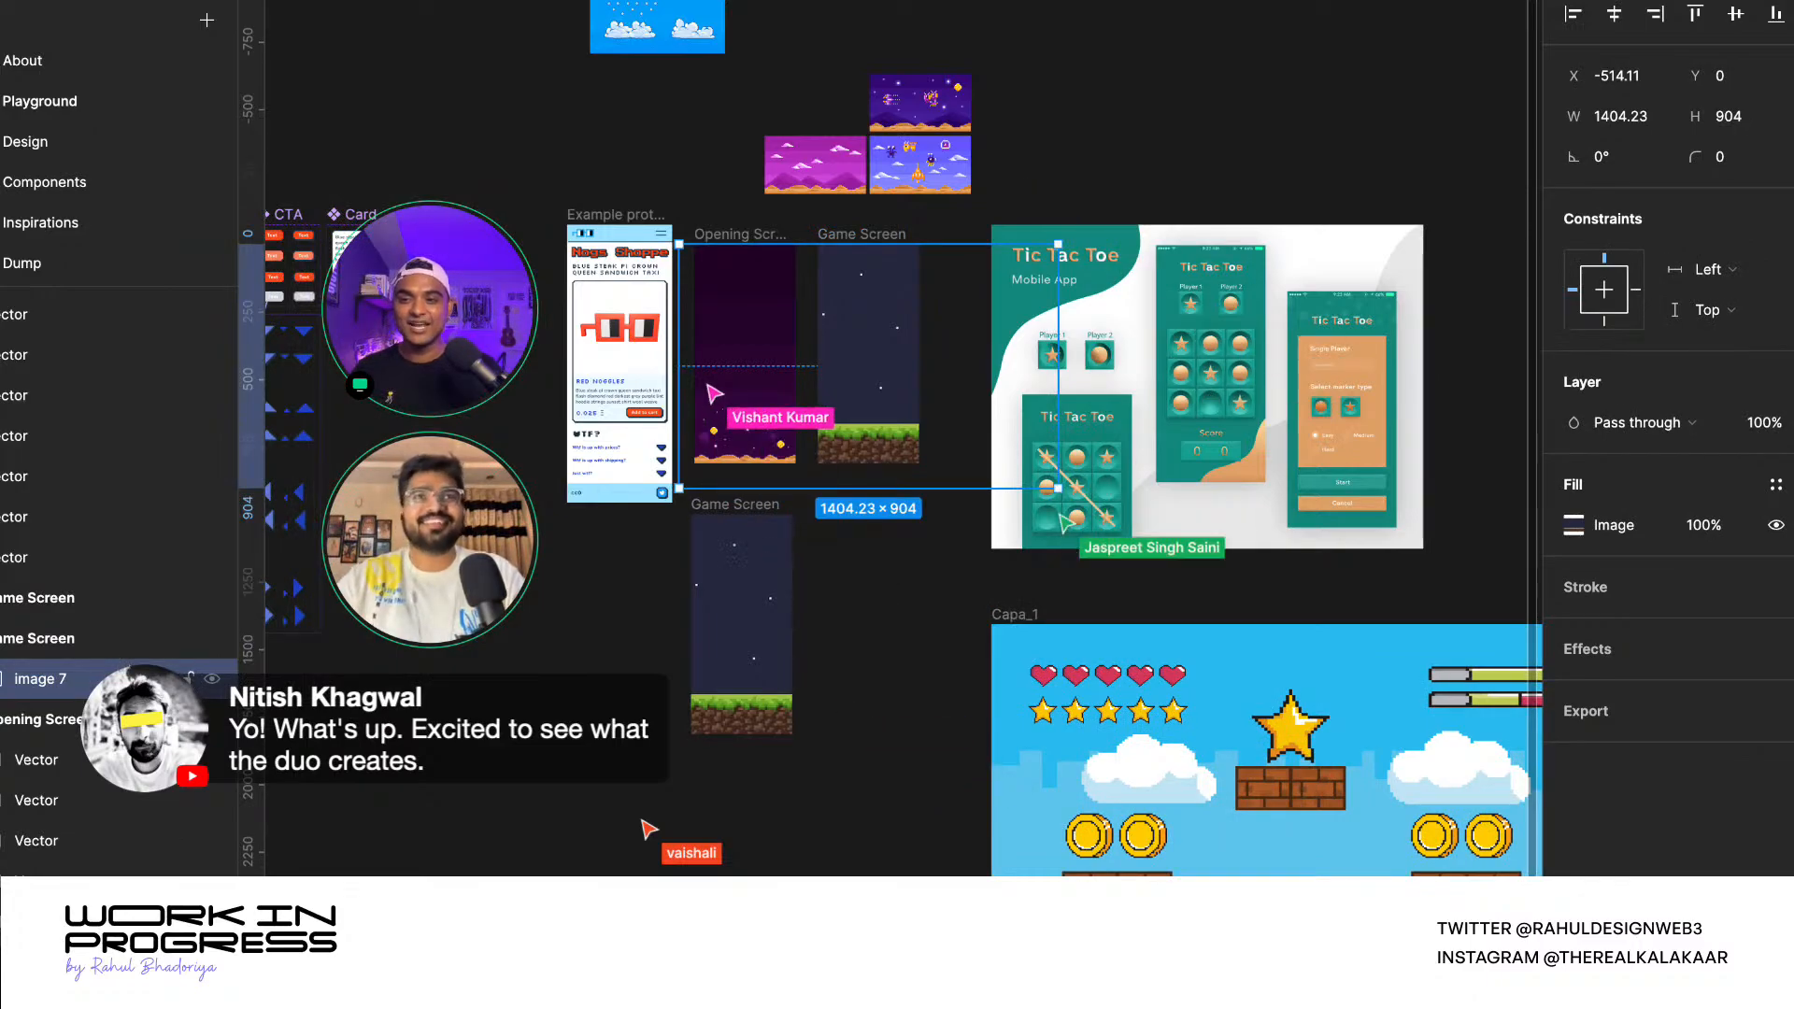
left_click(748, 647)
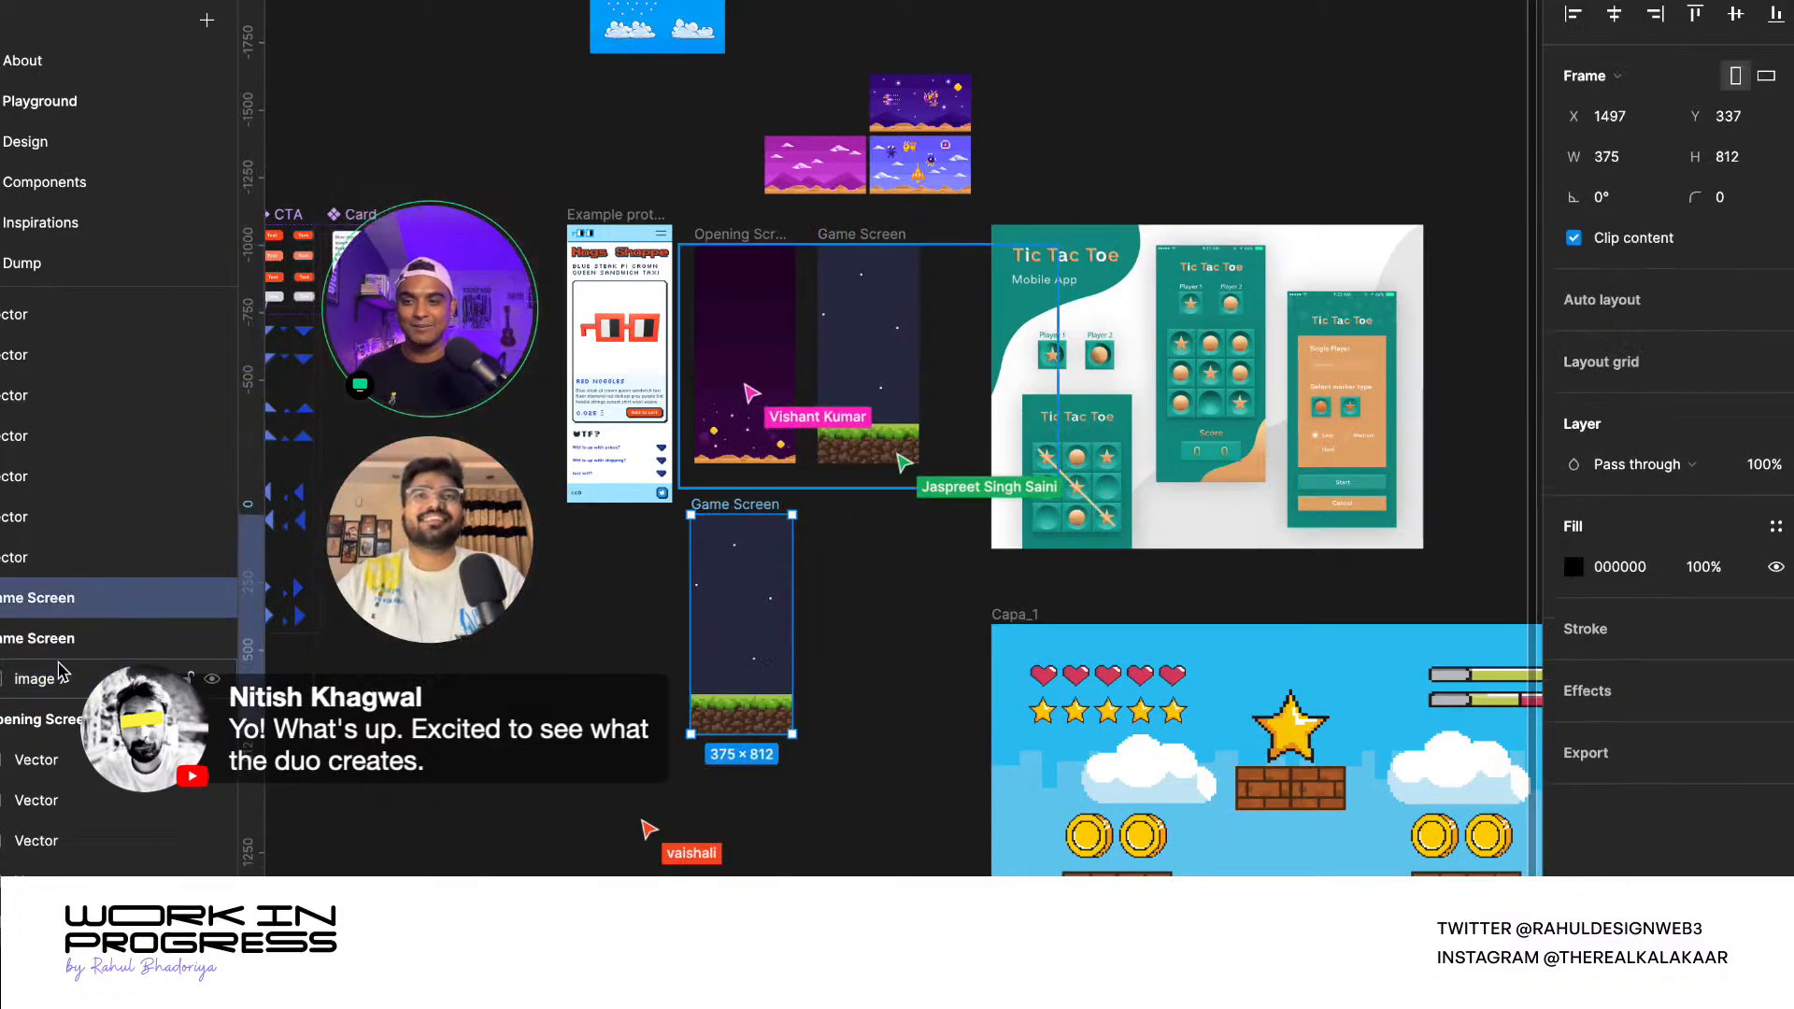
left_click(2, 598)
left_click(21, 637)
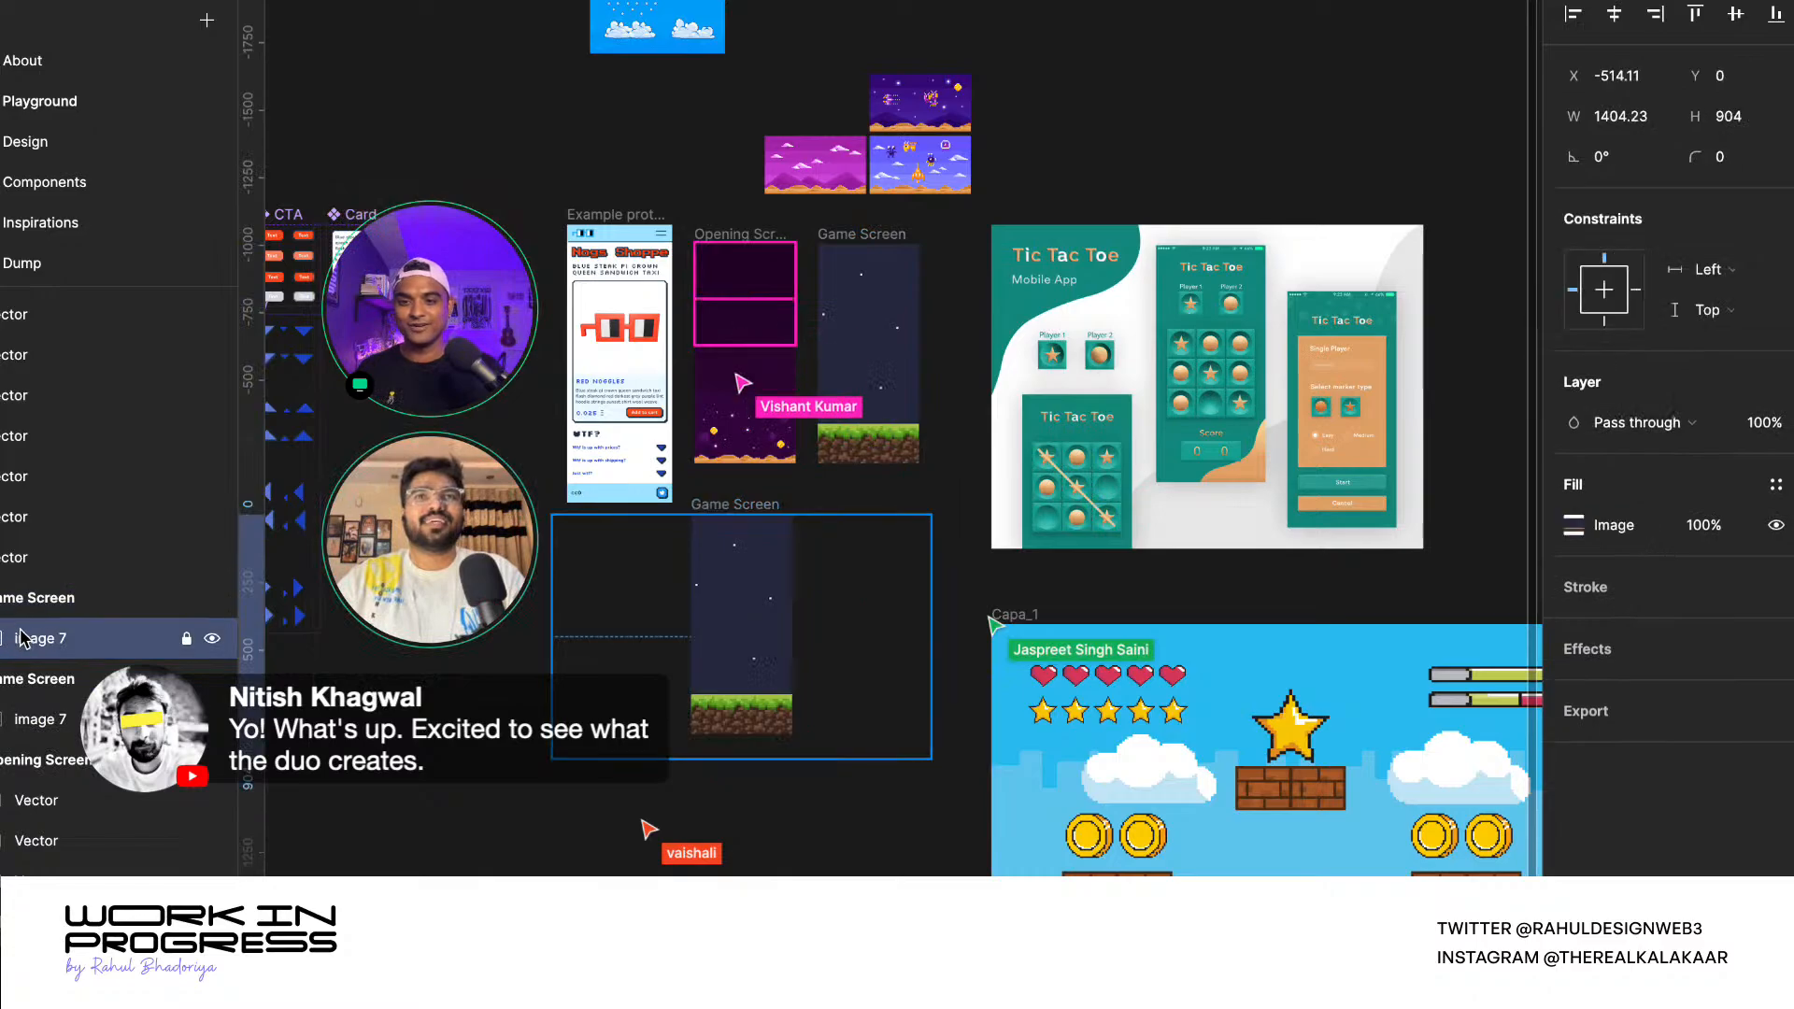
- Move the Capa_1 scene beside the empty Game Screen frame, at about X 2273, Y 590, and ungroup it into separate vectors
left_click_drag(1019, 617, 925, 580)
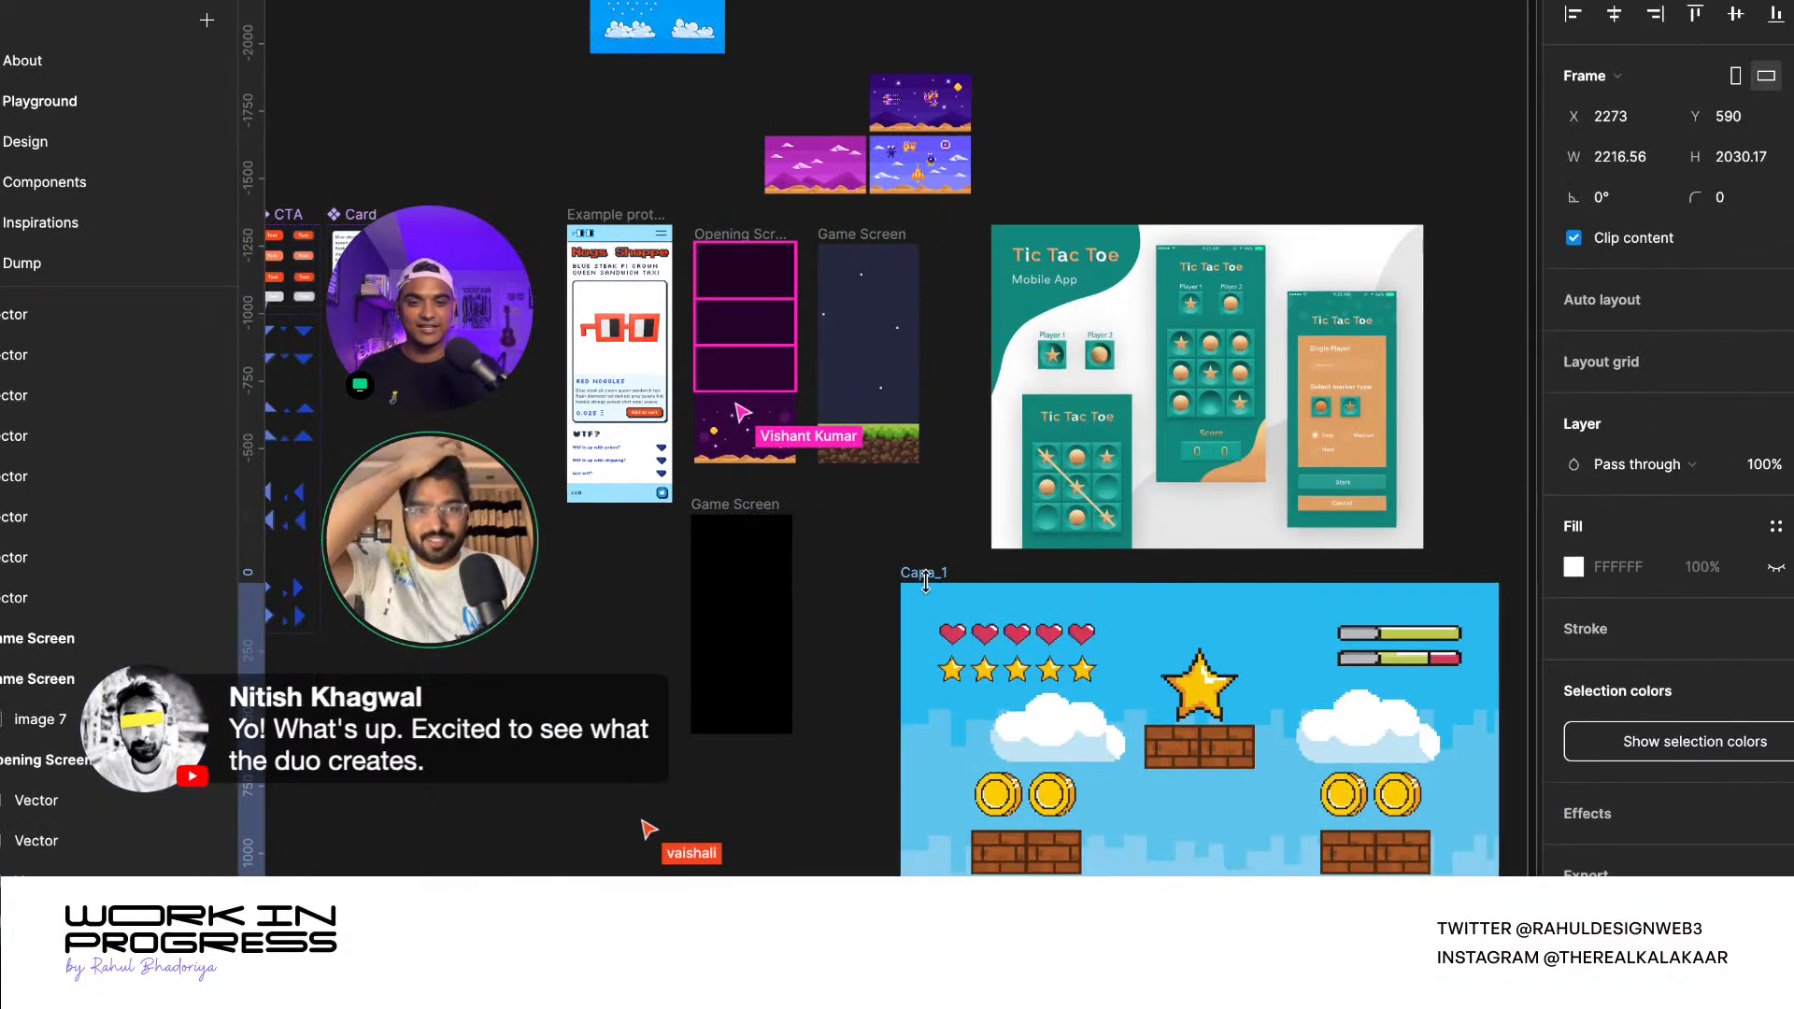
scroll(925, 584, "down", 3)
scroll(1167, 718, "up", 3)
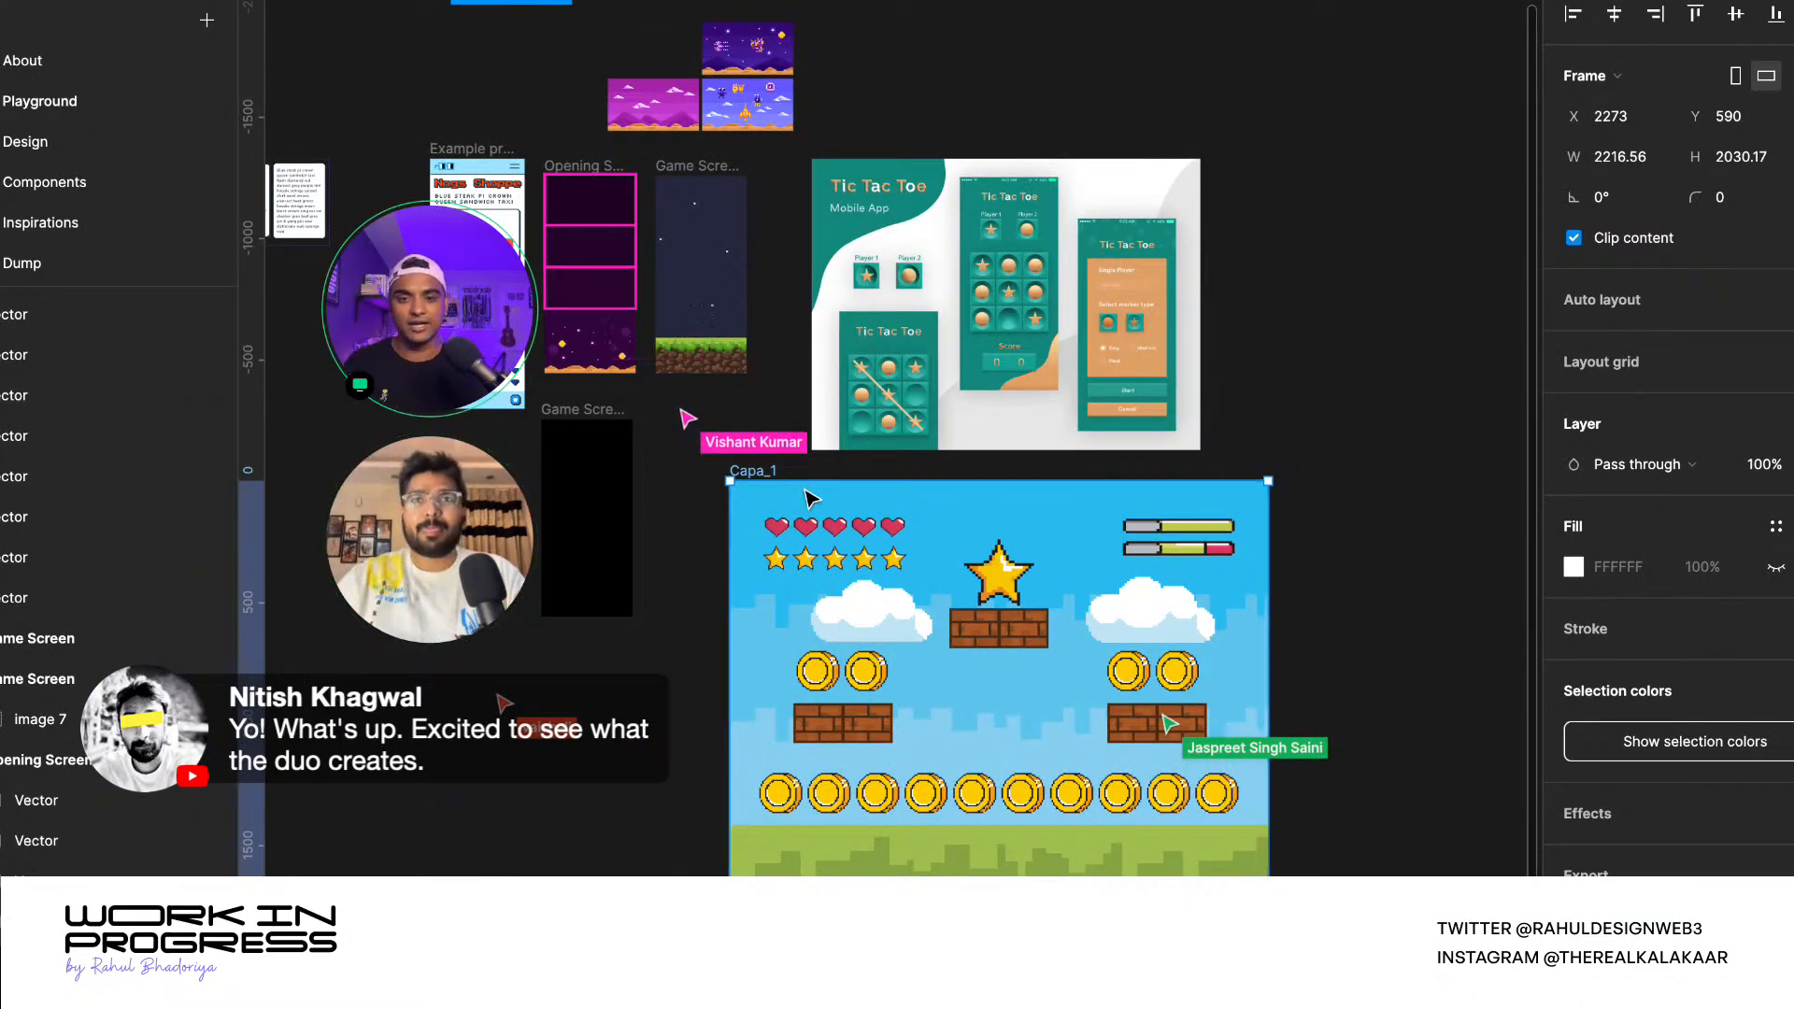
right_click(816, 528)
left_click(869, 564)
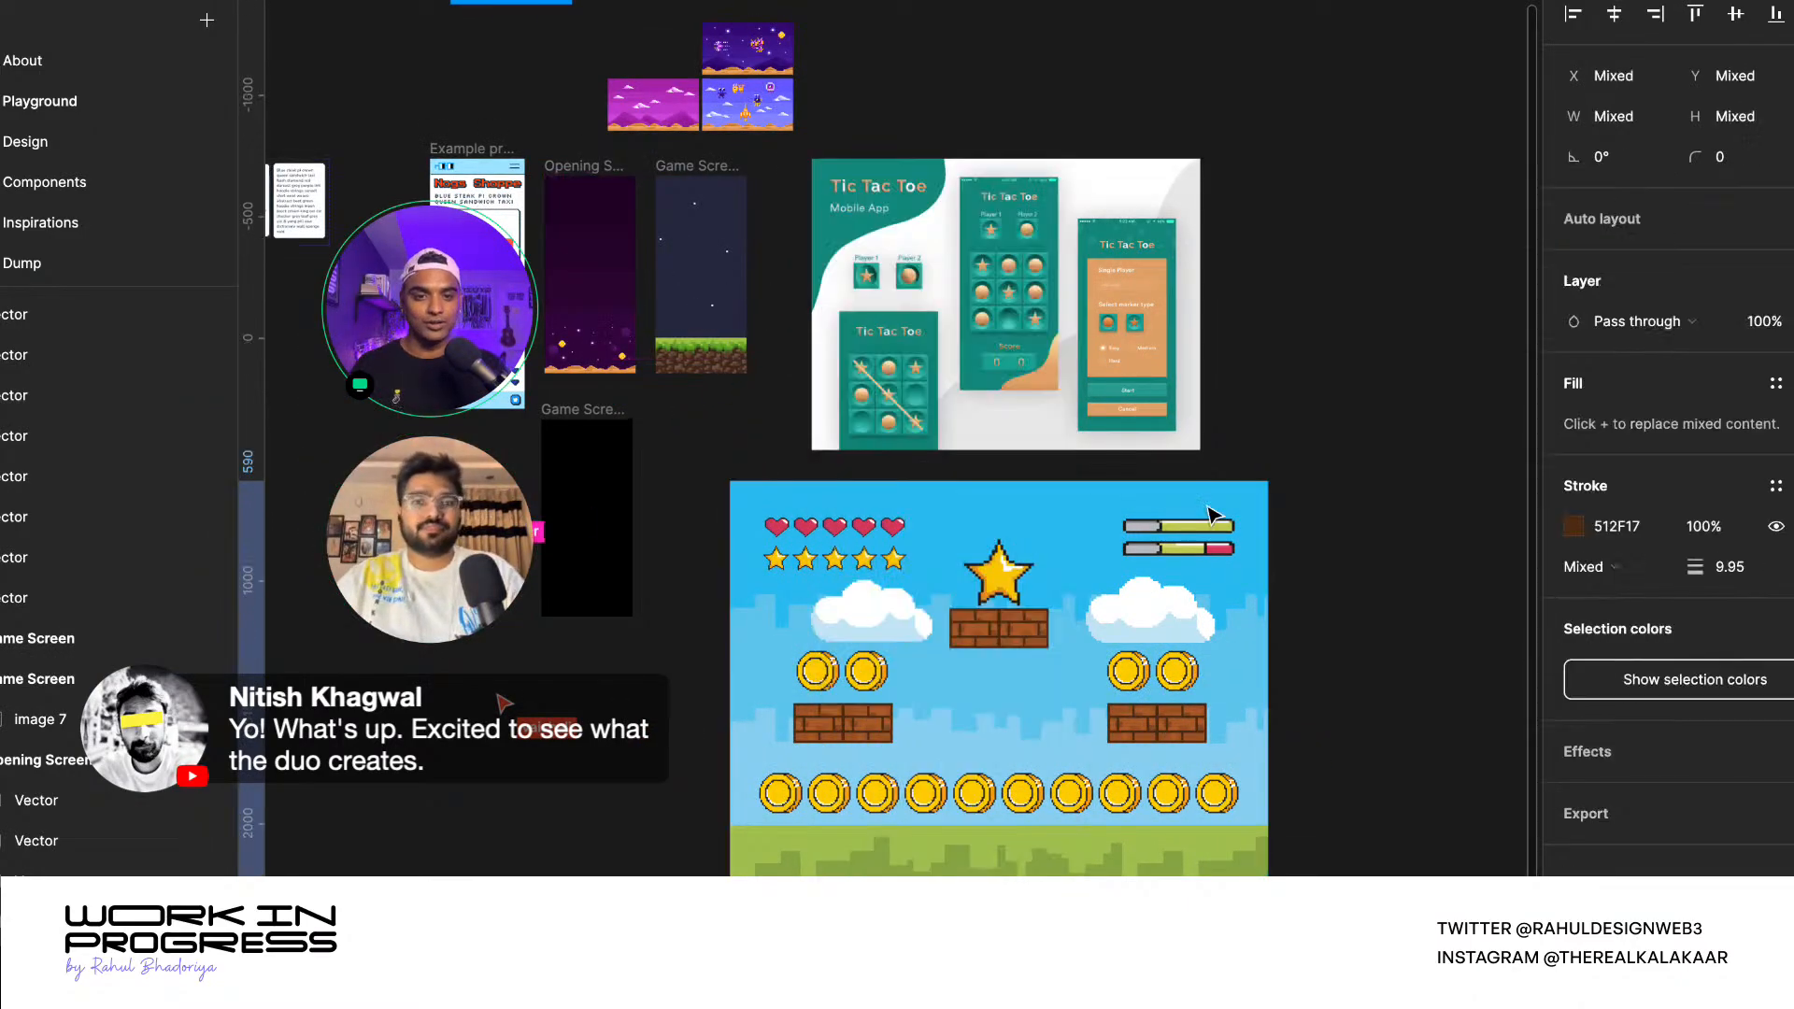
left_click(1308, 535)
left_click(1196, 542)
left_click(1121, 527, "shift")
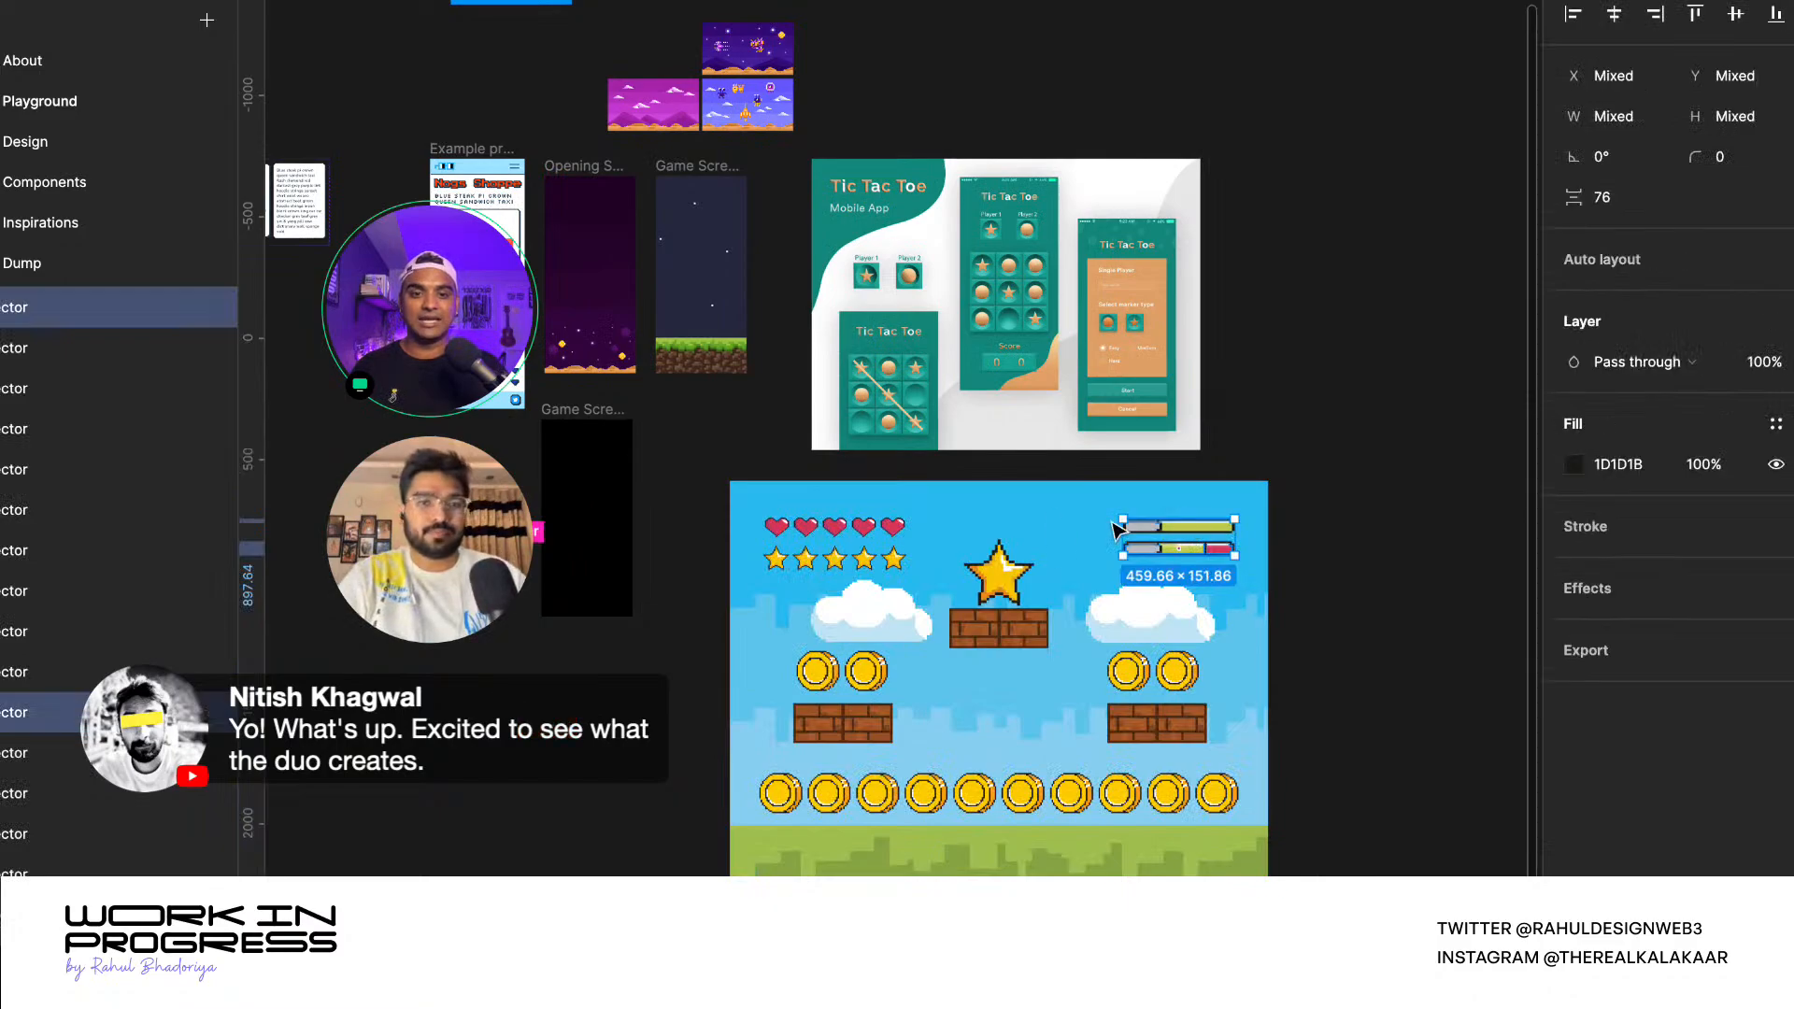
left_click(896, 528, "shift")
left_click(718, 519)
left_click(738, 513)
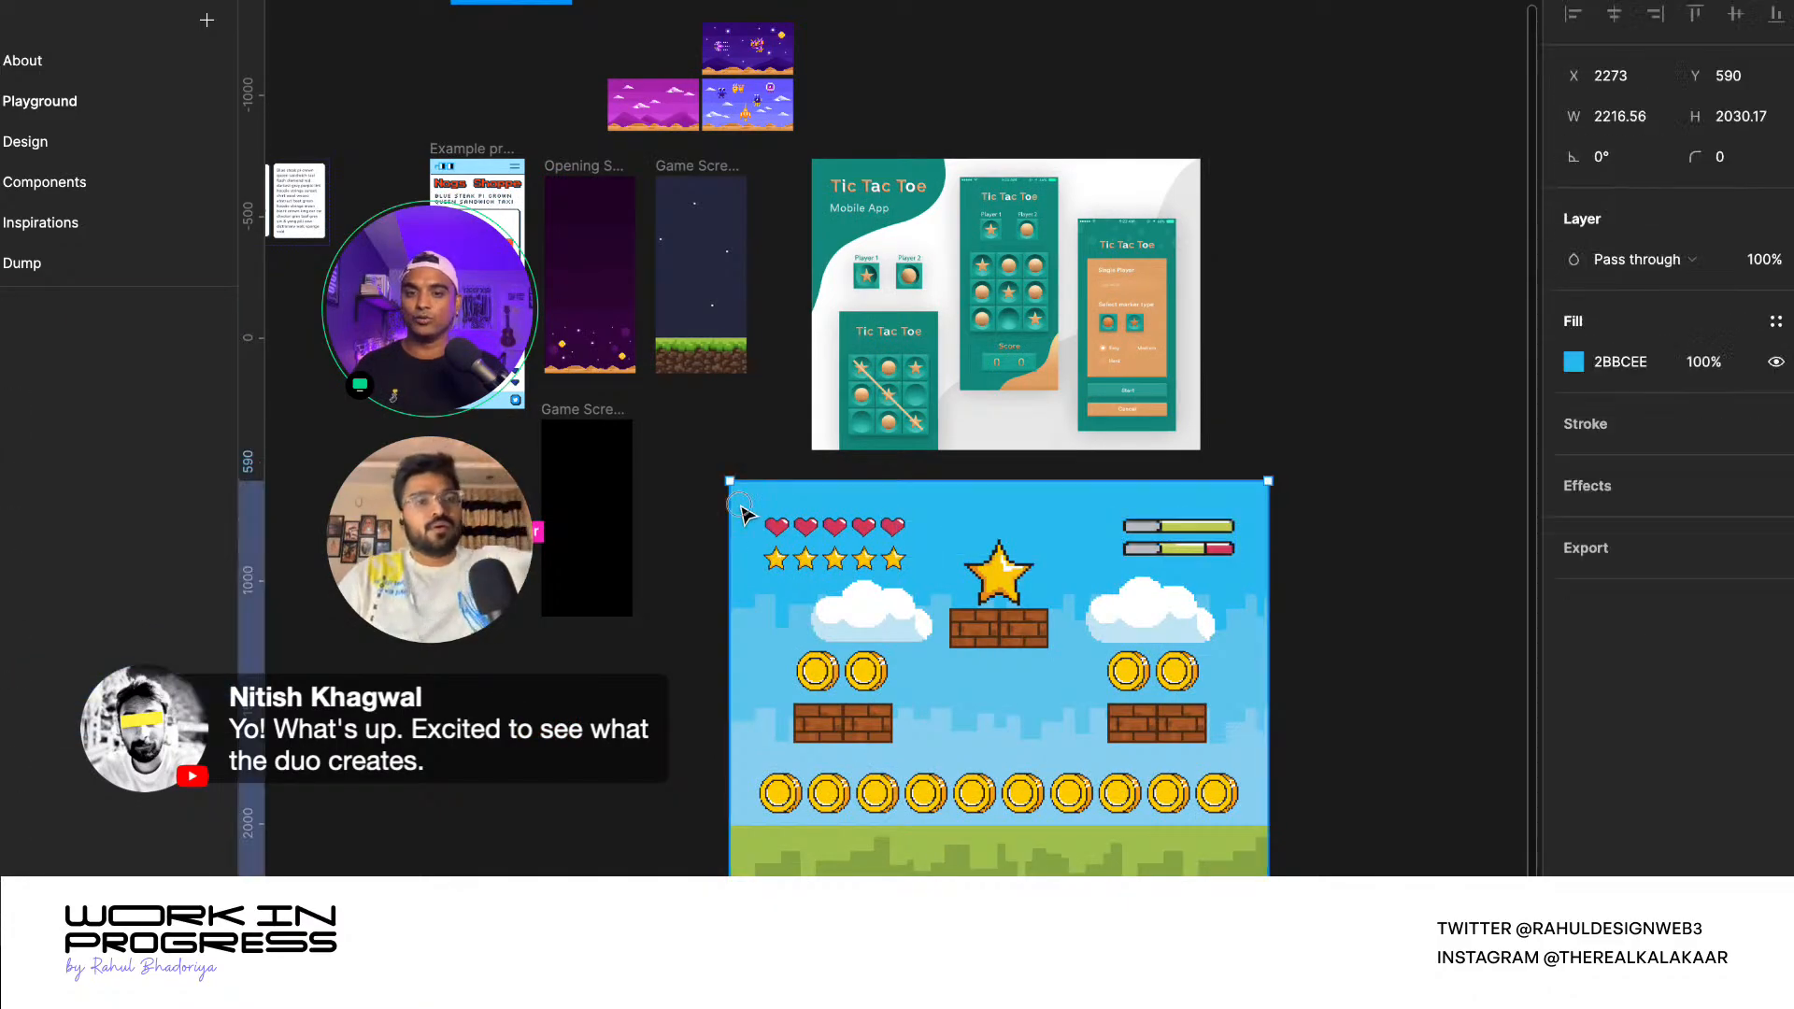
scroll(759, 505, "down", 2)
left_click_drag(779, 503, 735, 539)
key("super+z")
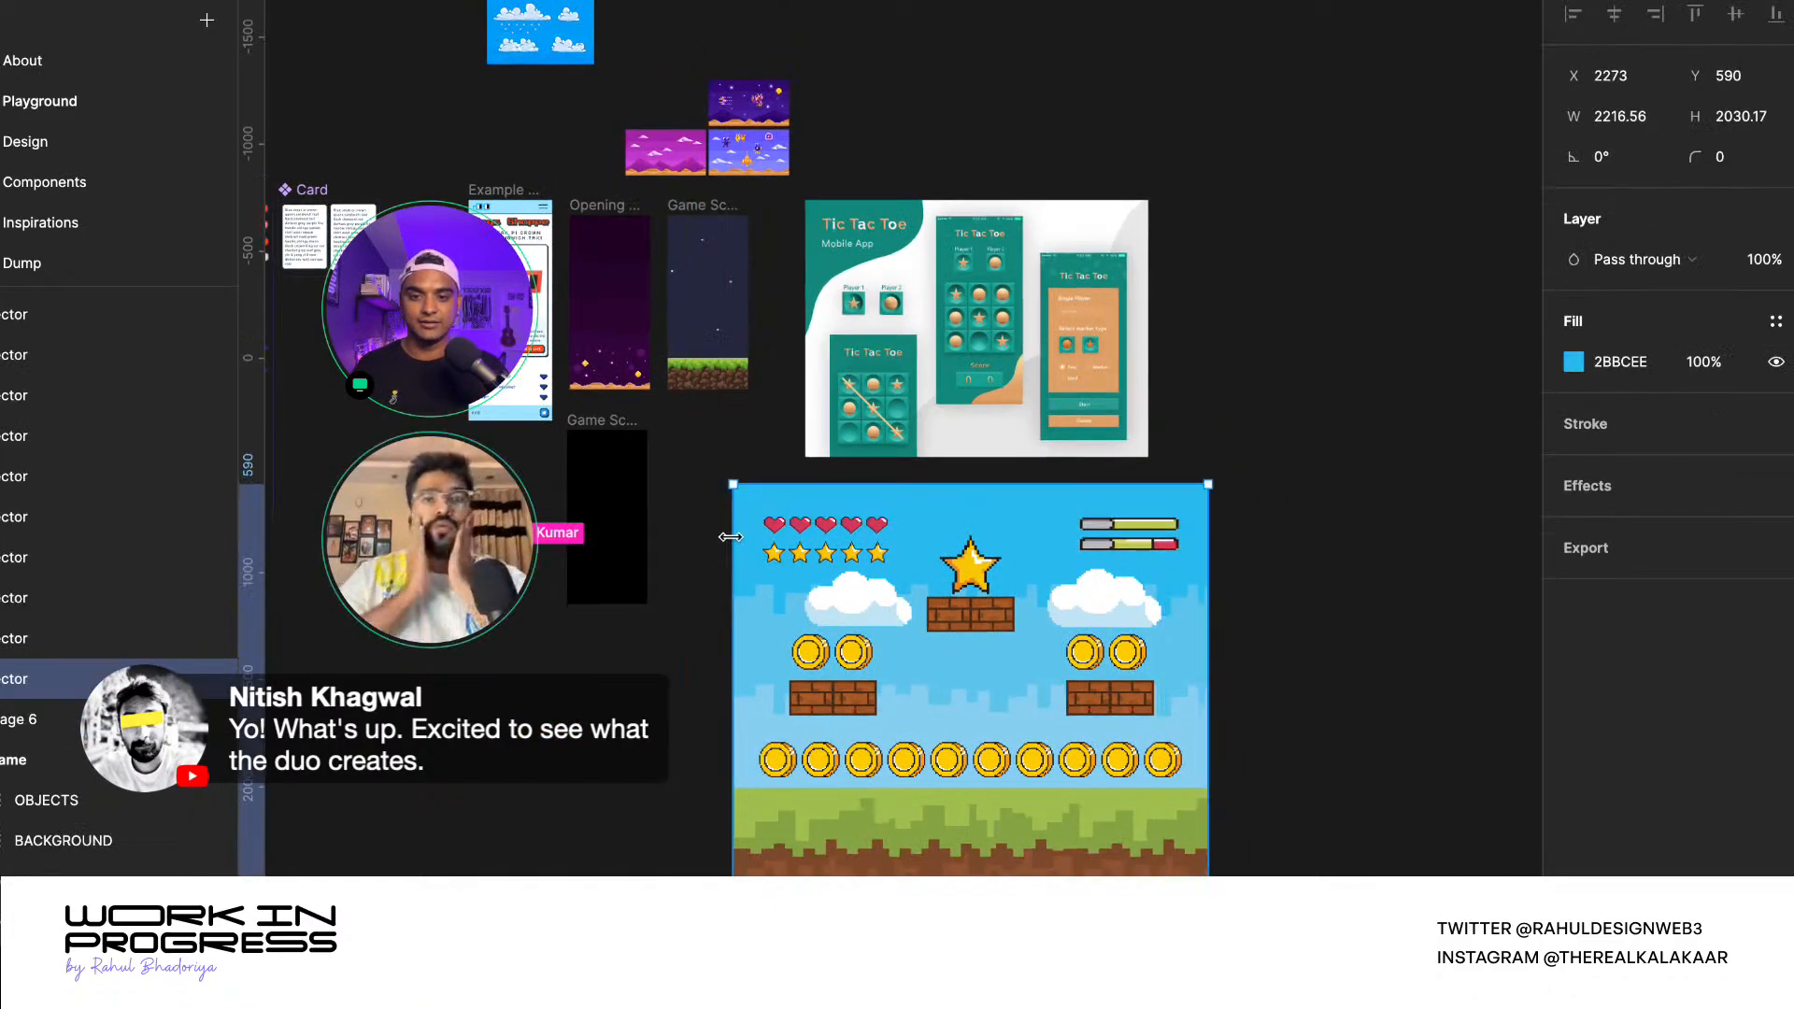
- Select the scene's hearts, stars, status bars, clouds, bricks and coins together, leaving the sky and city background layers out of the selection
left_click(676, 521)
left_click_drag(686, 483, 1229, 731)
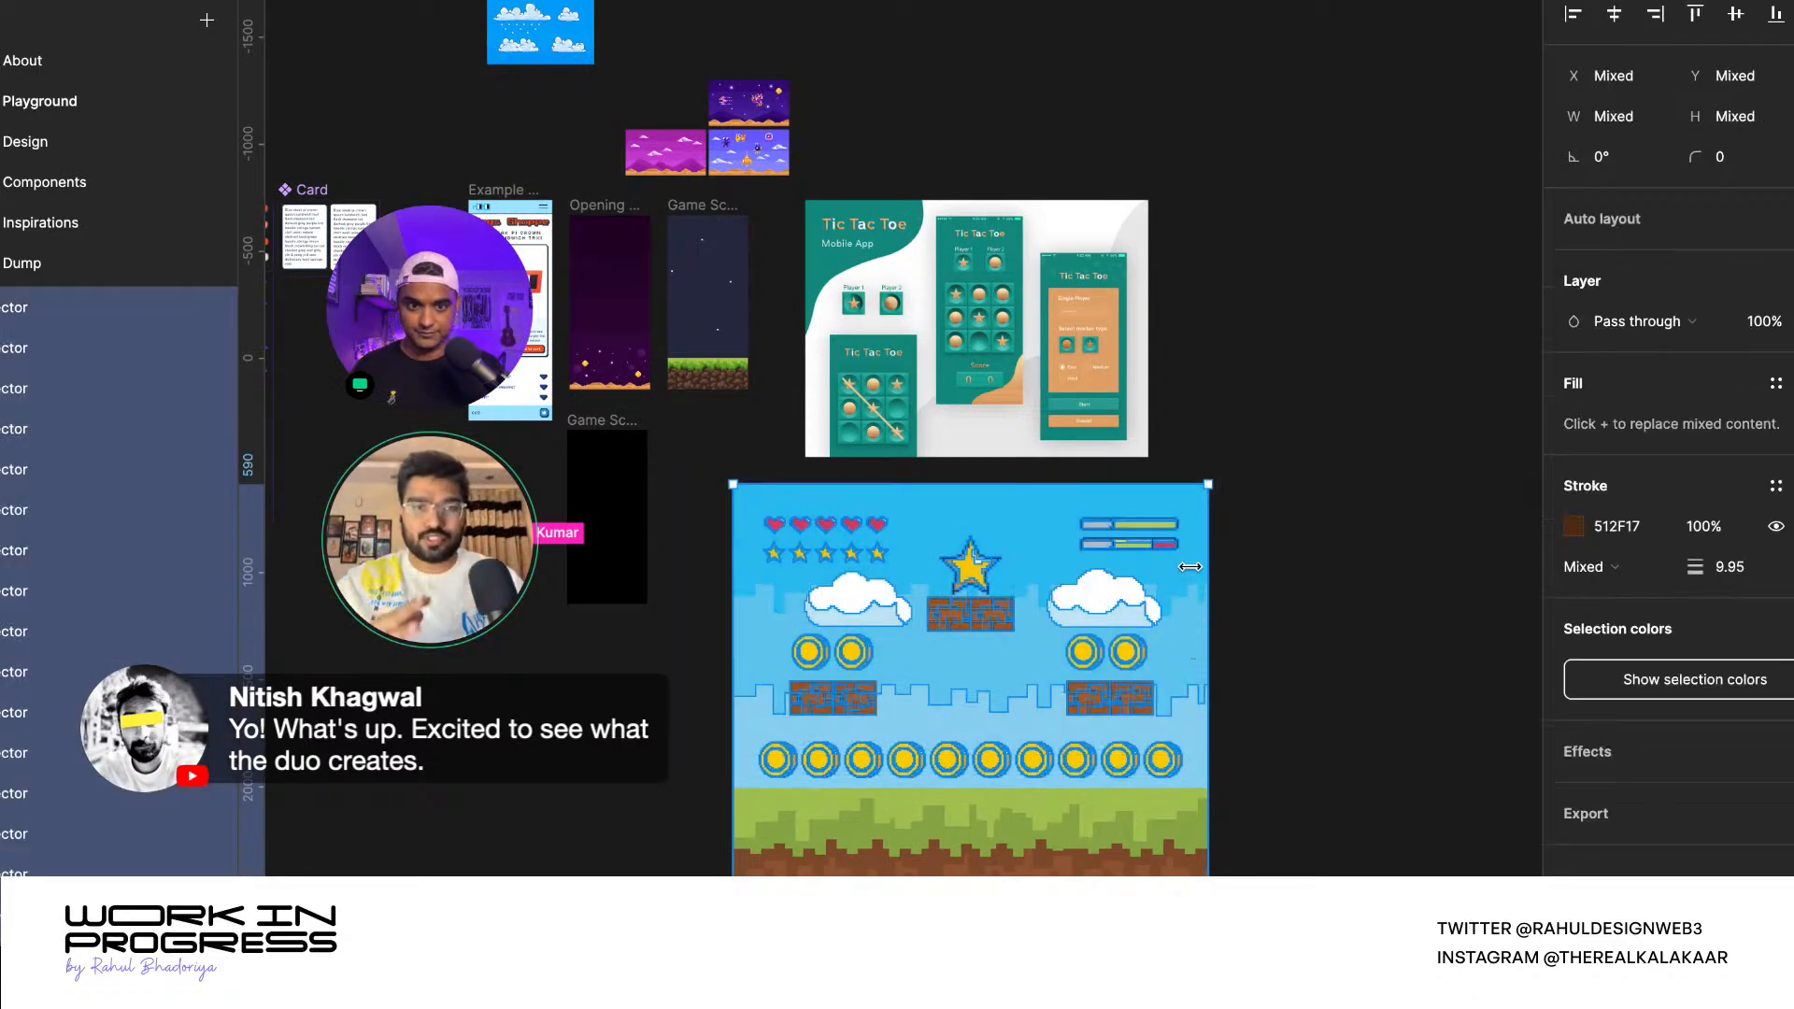
left_click(1190, 567, "shift")
left_click(1179, 736, "shift")
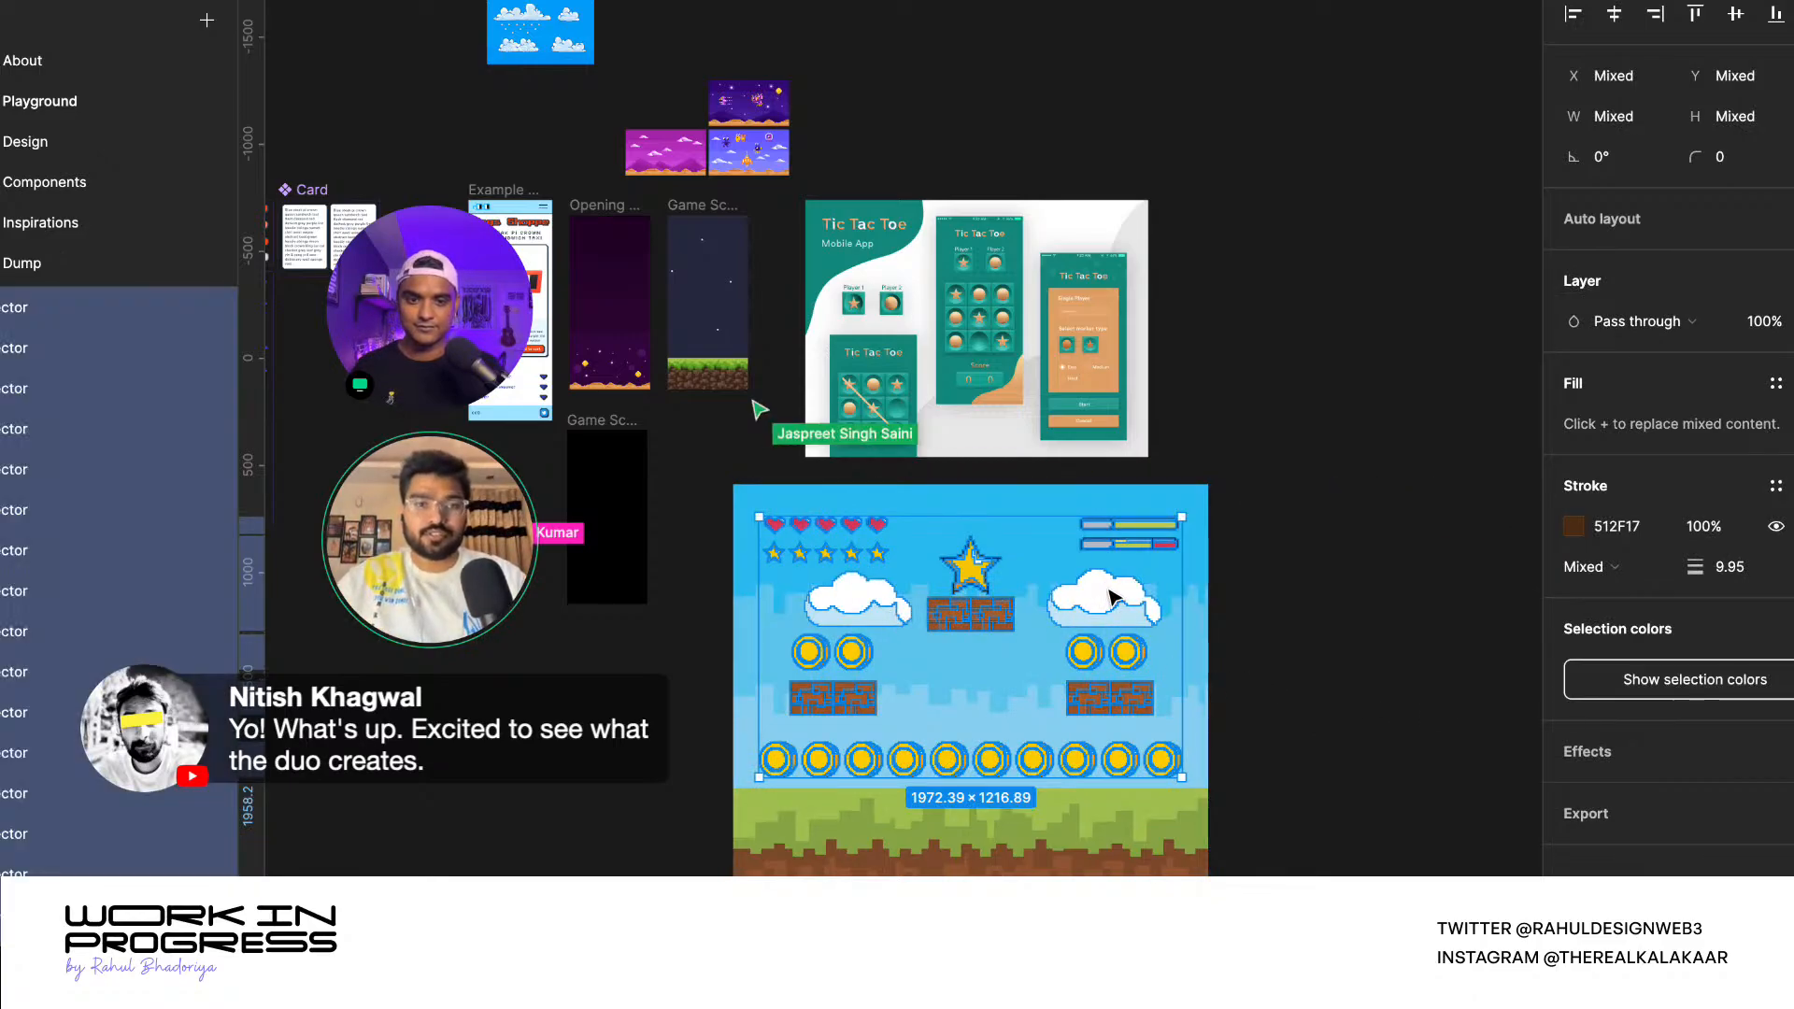
- Move the selected hearts, stars, clouds, coins, bricks and bars off the sky background onto the empty canvas beside it
scroll(1112, 598, "down", 1)
left_click_drag(864, 617, 1304, 624)
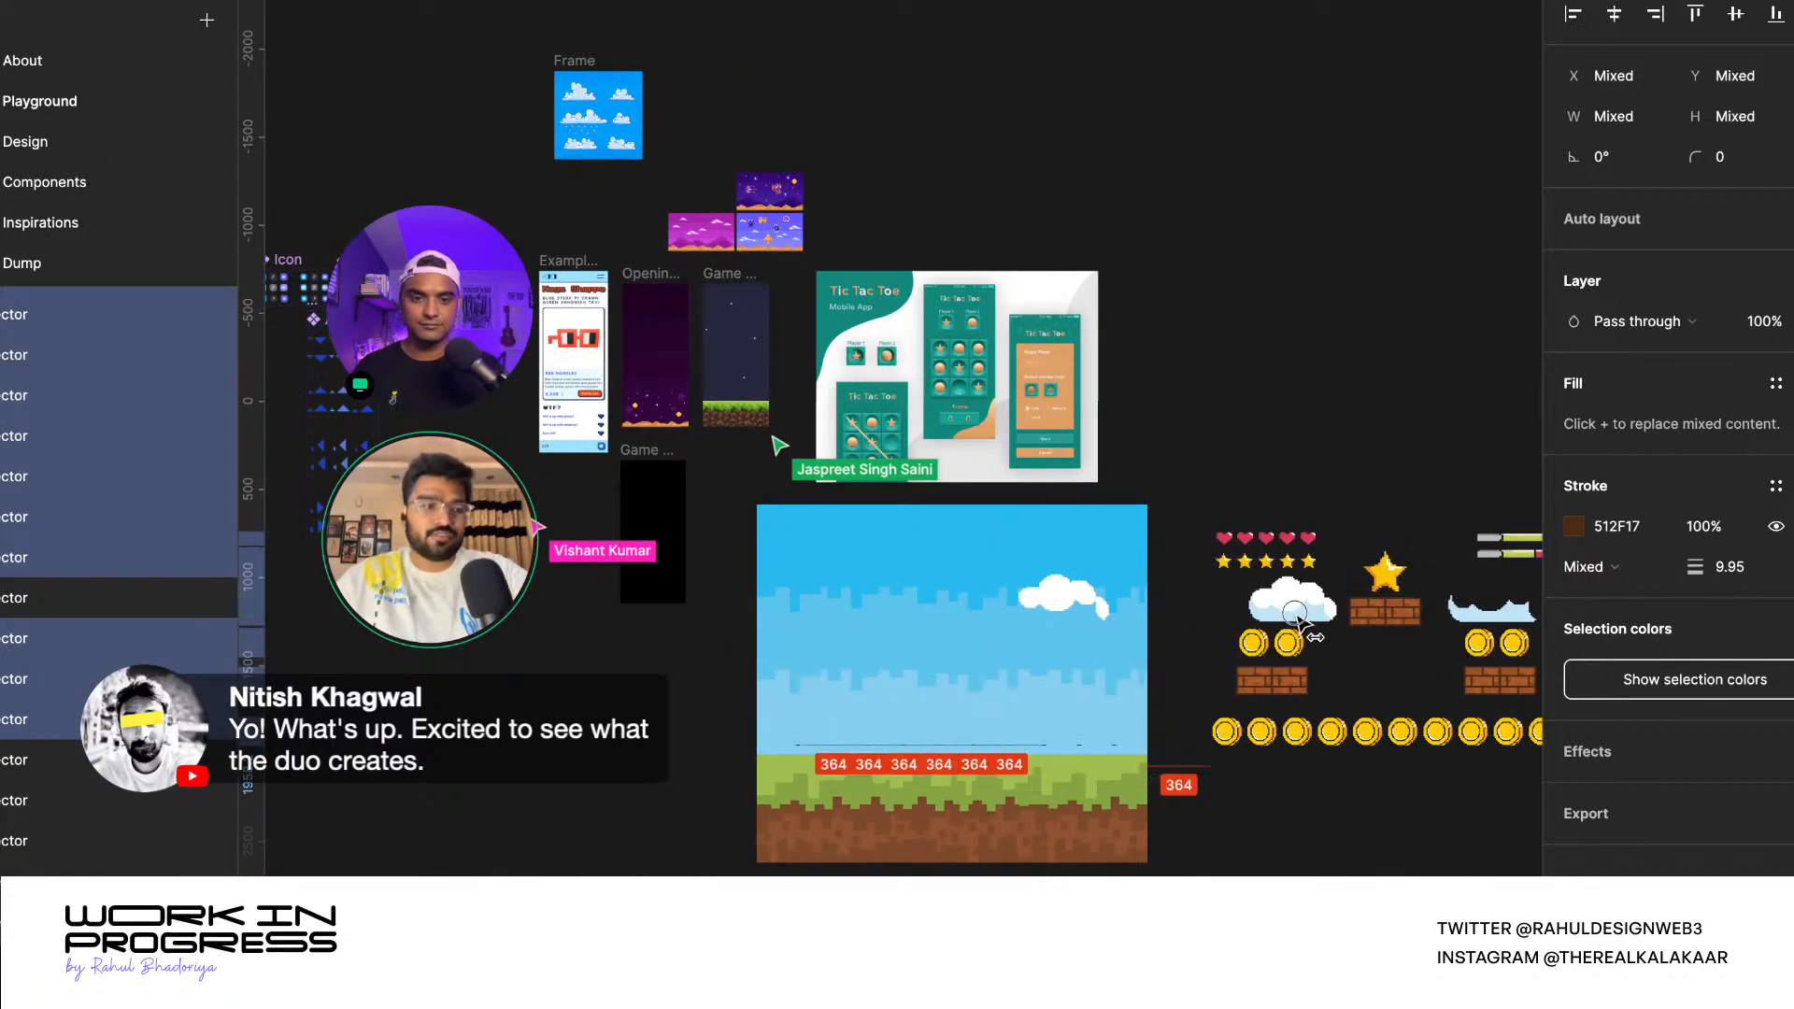
key("ctrl+z")
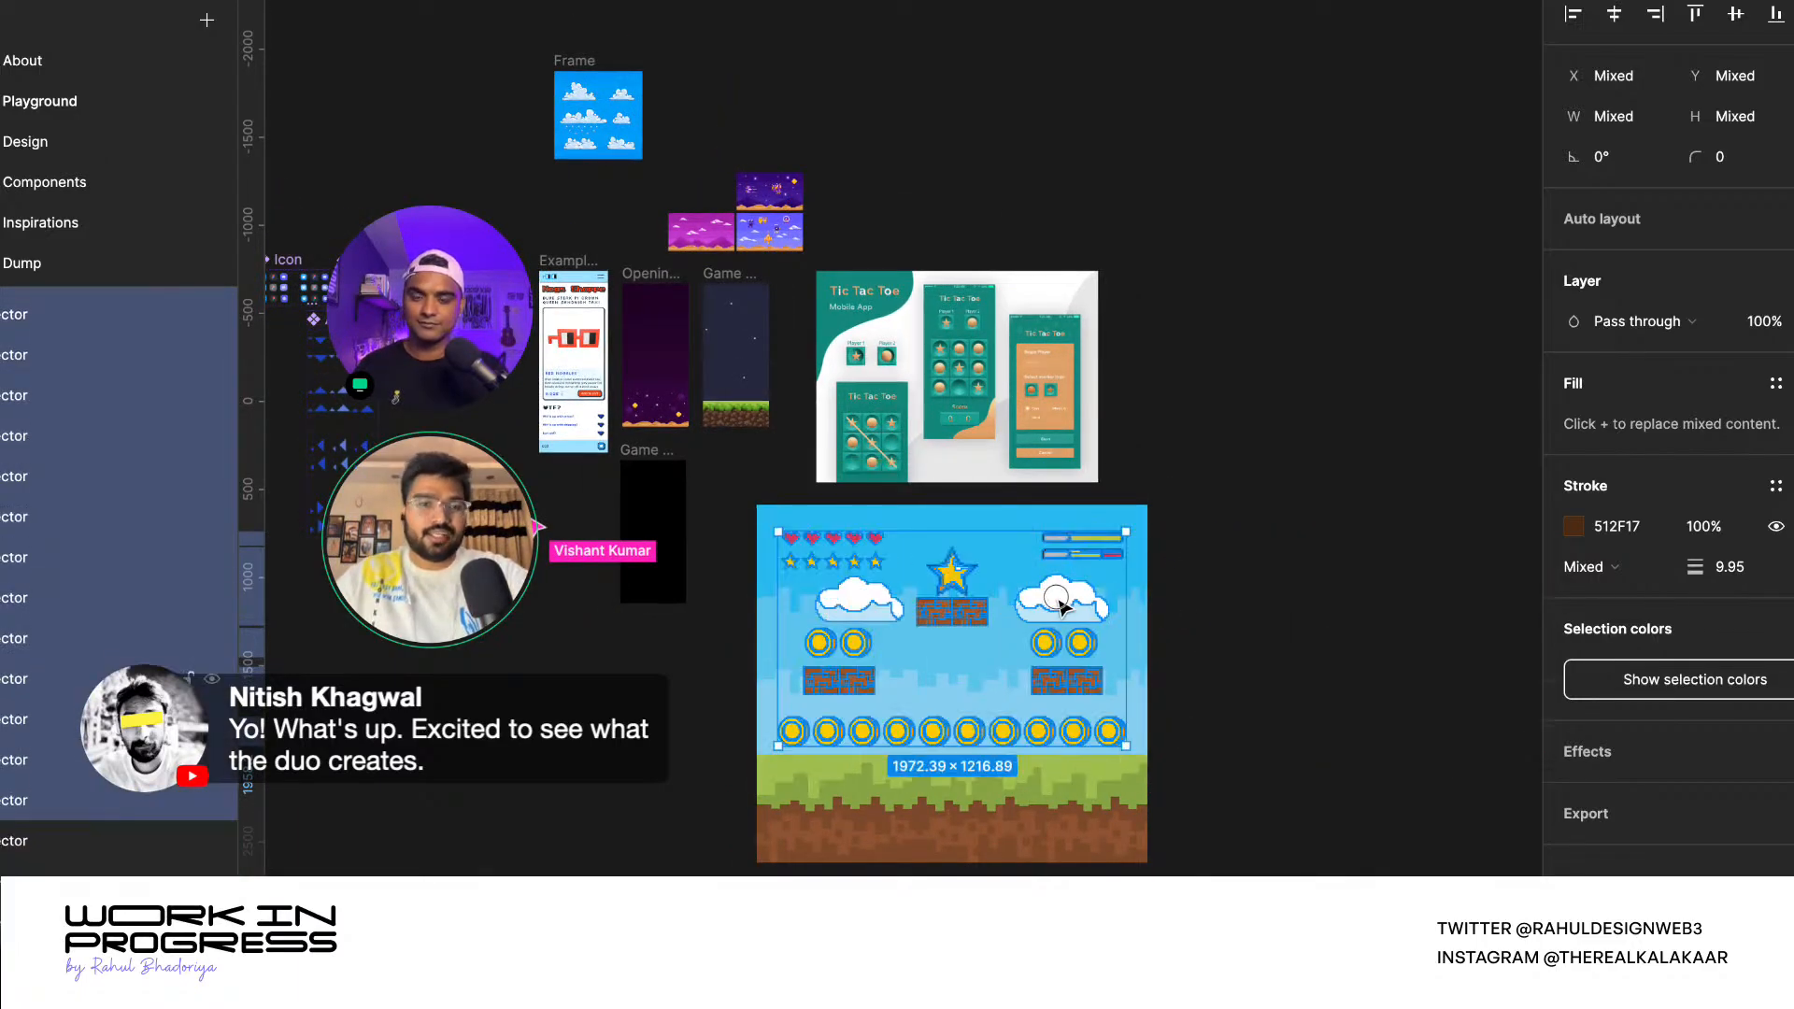
left_click_drag(1061, 606, 1464, 593)
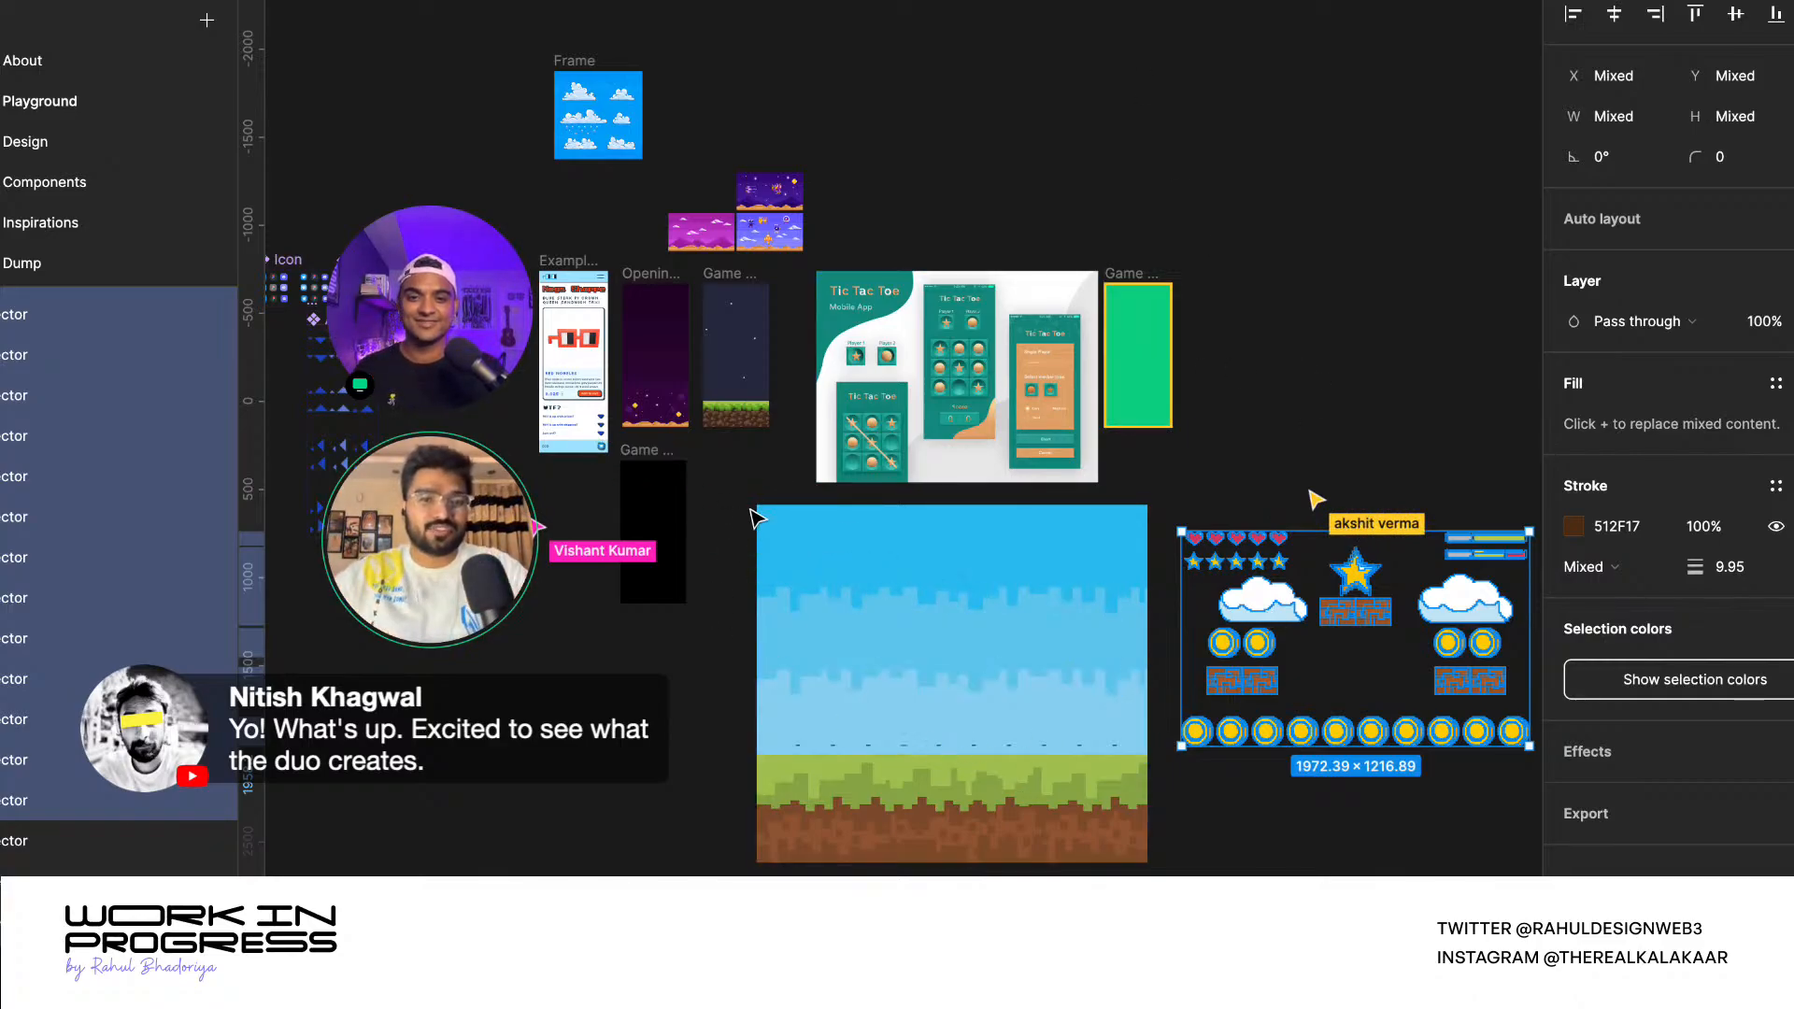
- Group the sky-and-ground background artwork, place it inside the black Game Screen frame and center it there
left_click_drag(714, 492, 1118, 849)
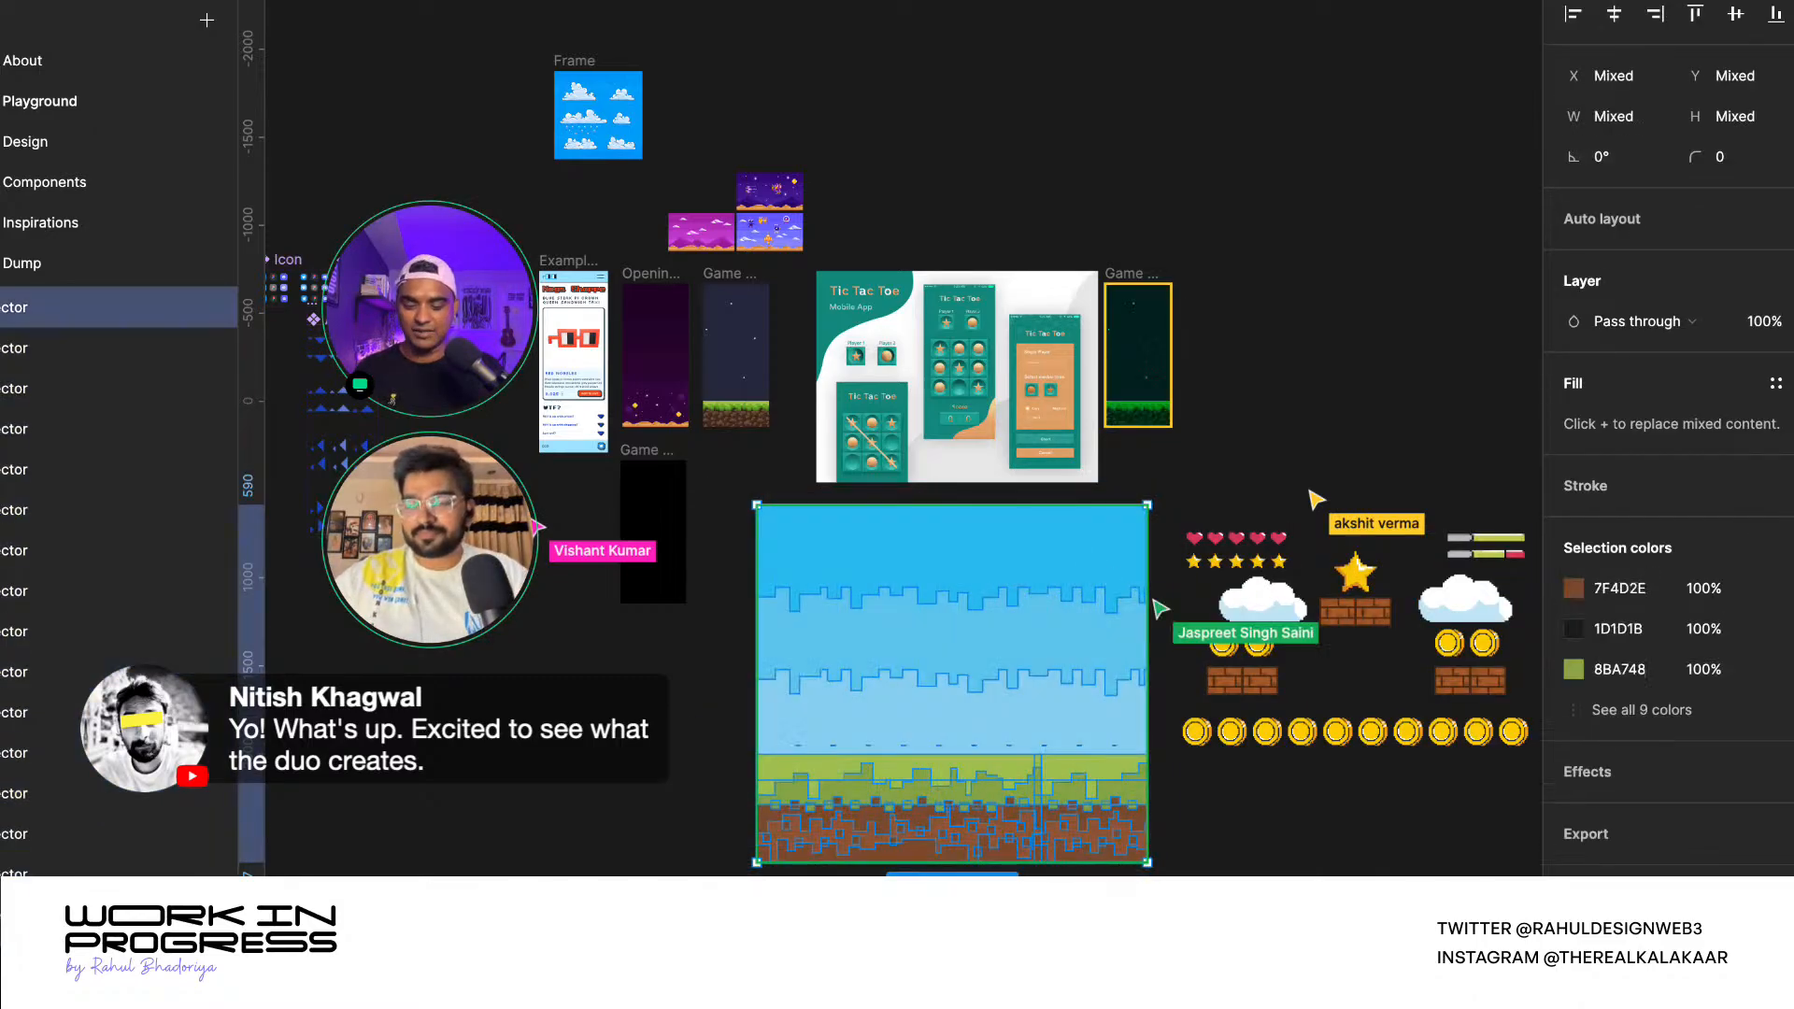
key("ctrl+g")
left_click_drag(945, 621, 658, 512)
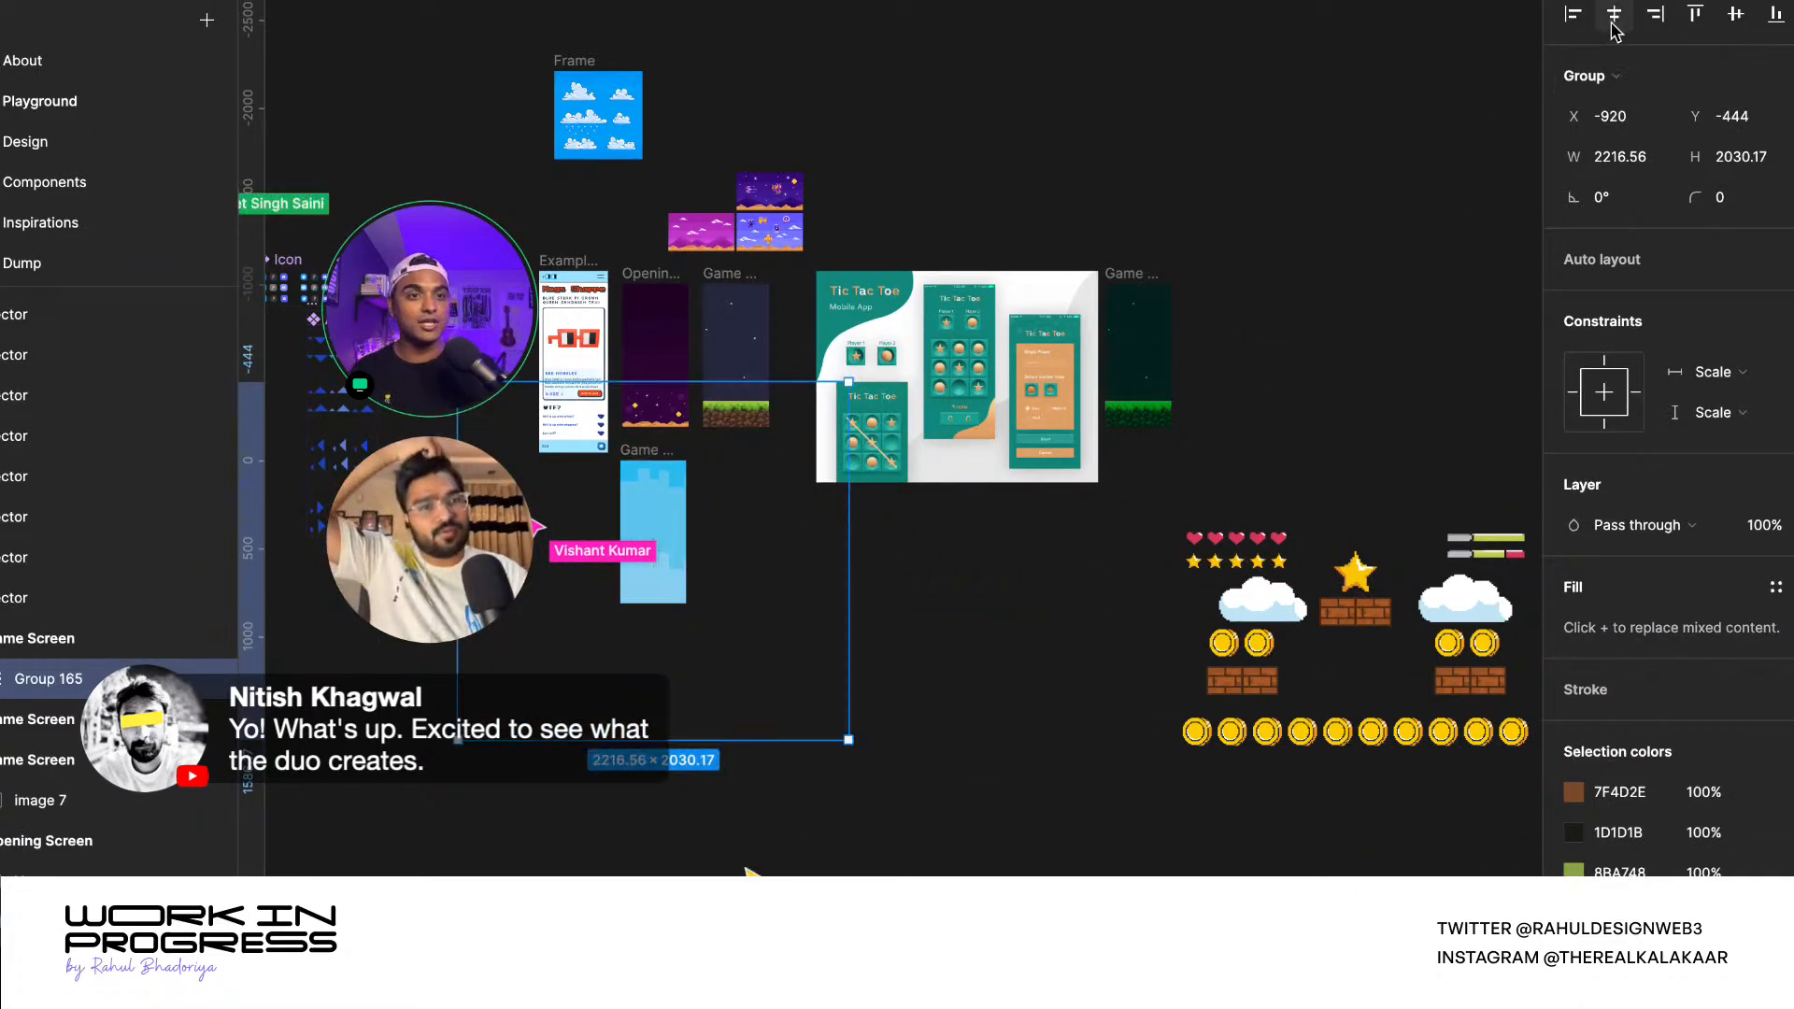
left_click(1735, 15)
- Scale the background group proportionally to about 980 × 898 and align its top edge with the Game Screen frame at Y 0
key("k")
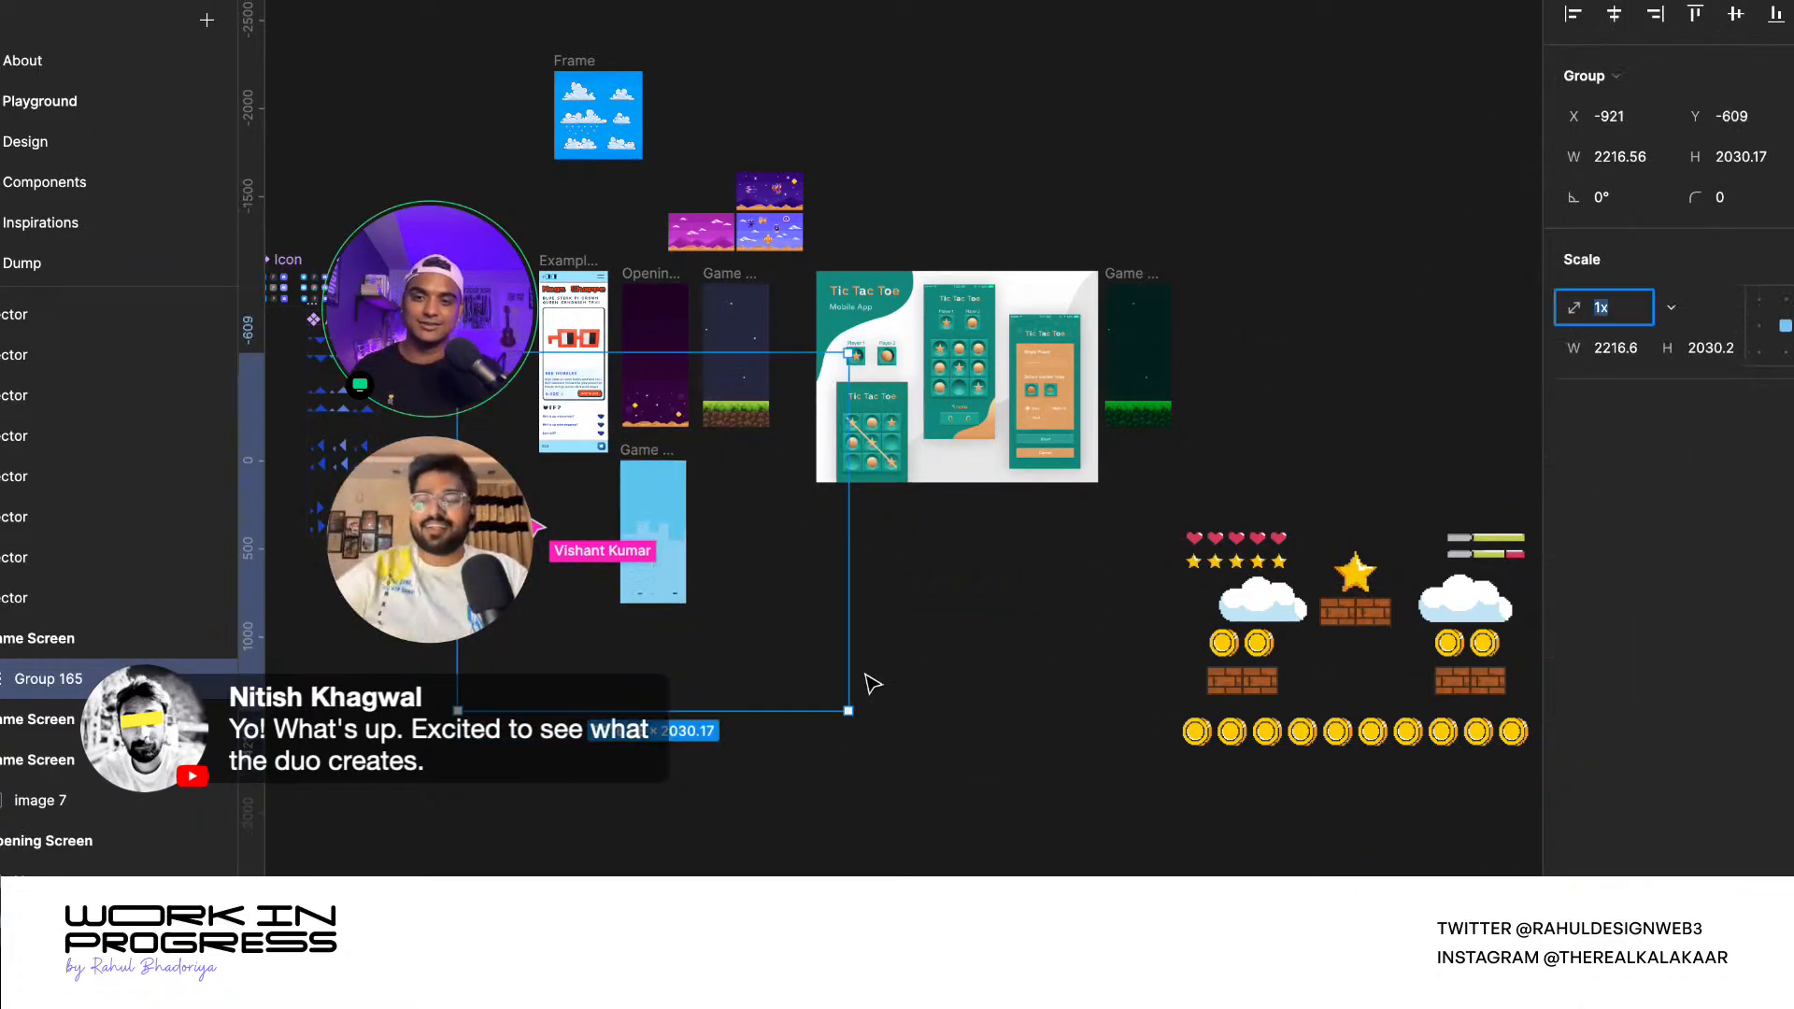
left_click_drag(851, 731, 705, 610)
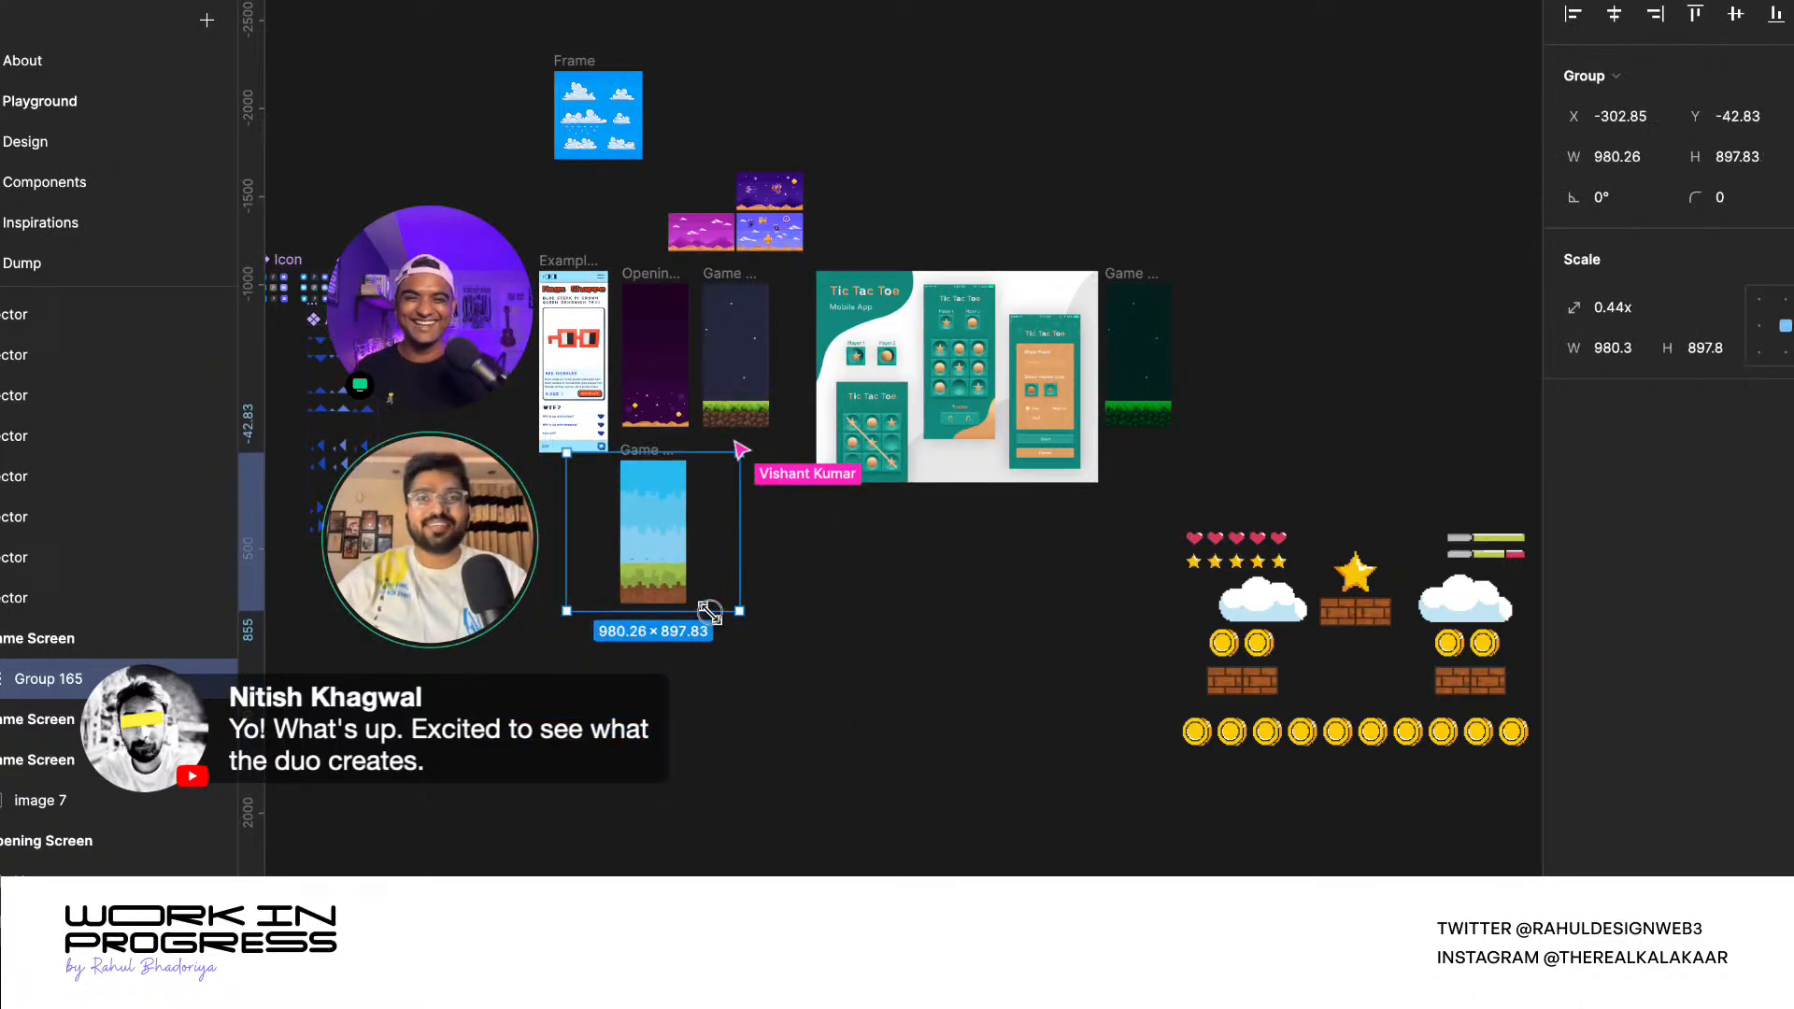
scroll(694, 602, "up", 1)
scroll(695, 603, "up", 5)
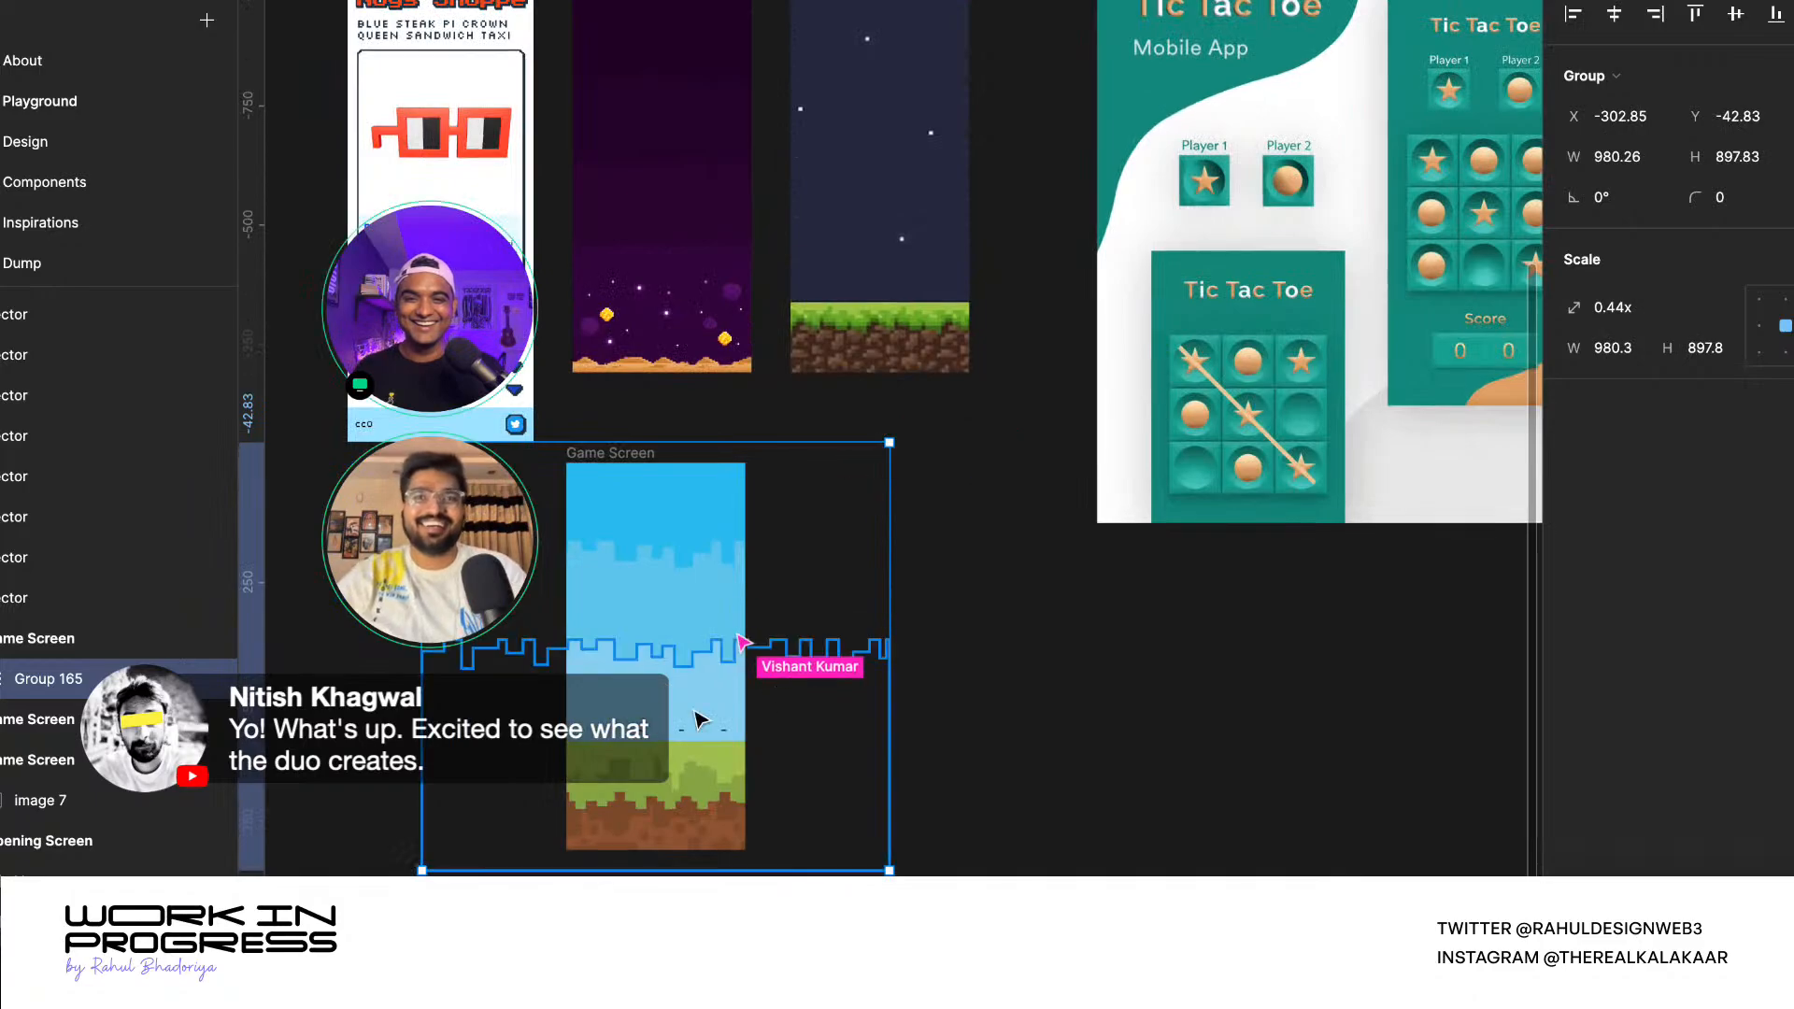
scroll(881, 672, "down", 1)
scroll(723, 708, "up", 1)
left_click_drag(718, 684, 719, 708)
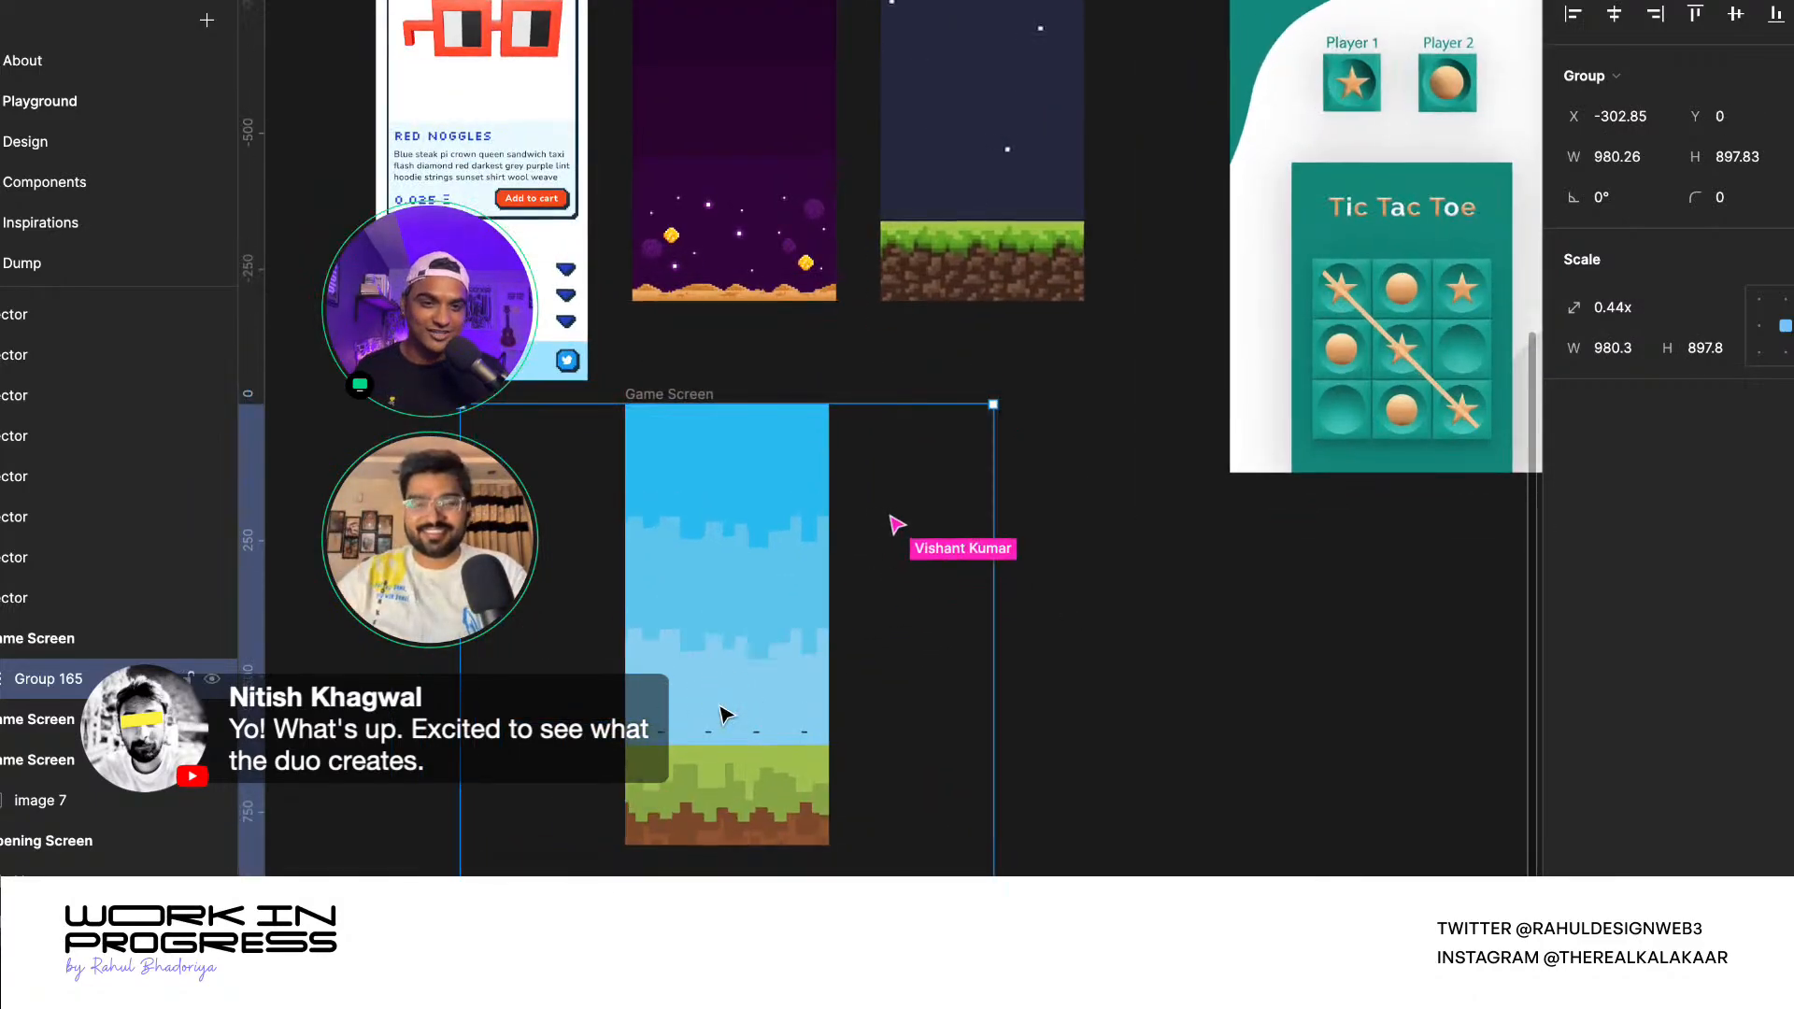
left_click(1158, 720)
- Examine the blue-sky Game Screen alongside the neighbouring Opening Screen, night Game Screen and Tic Tac Toe reference
scroll(1161, 712, "down", 3)
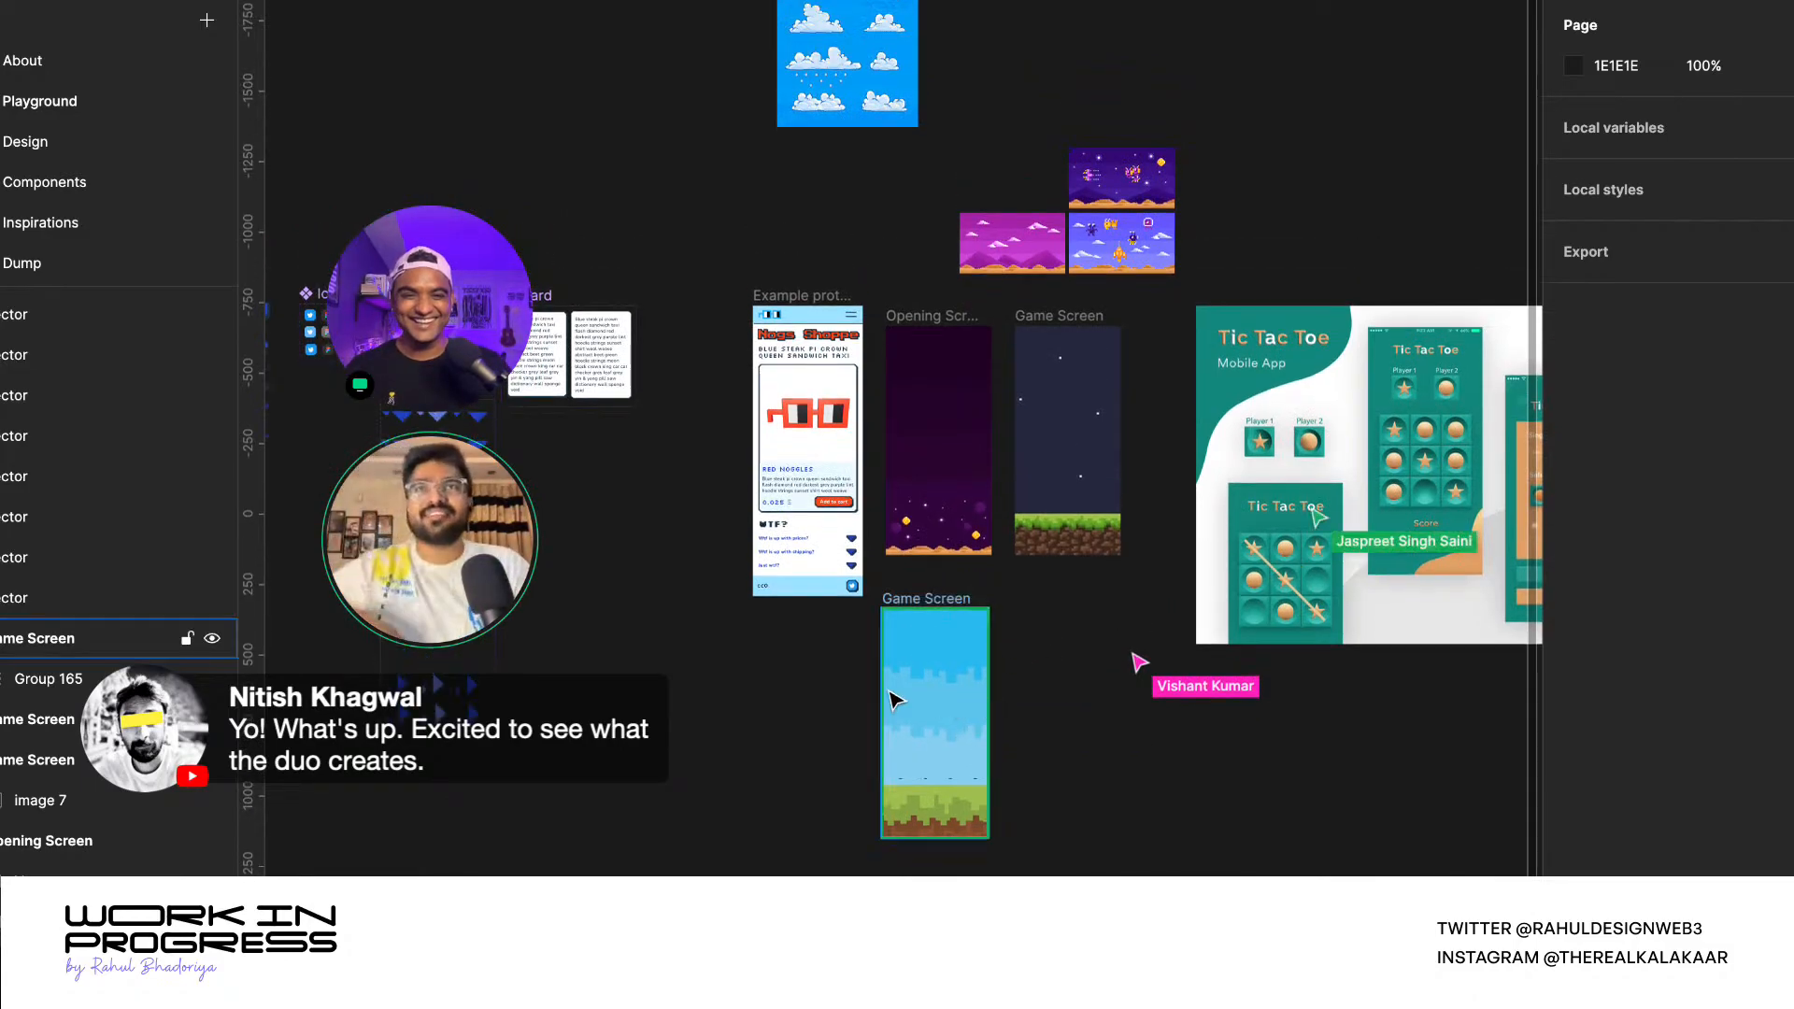
scroll(827, 710, "down", 3)
scroll(997, 731, "down", 1)
scroll(997, 729, "up", 3)
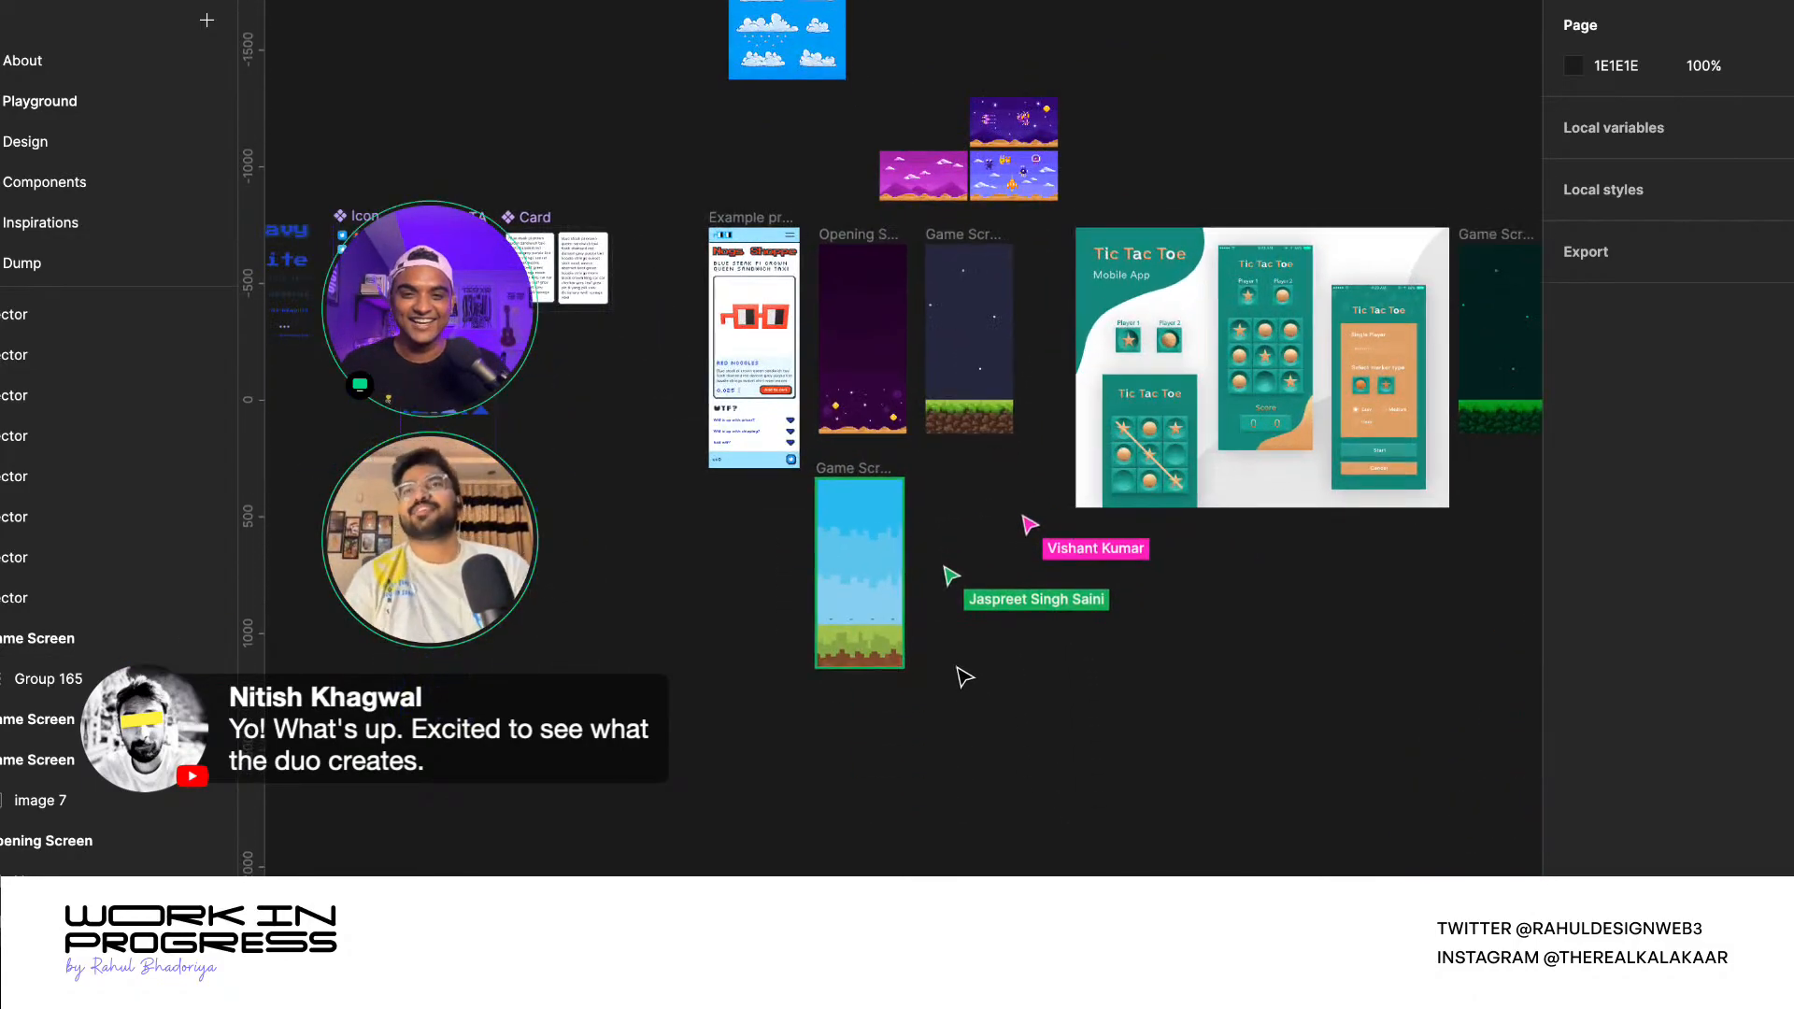
scroll(961, 673, "up", 1)
scroll(952, 661, "up", 2)
scroll(944, 679, "up", 2)
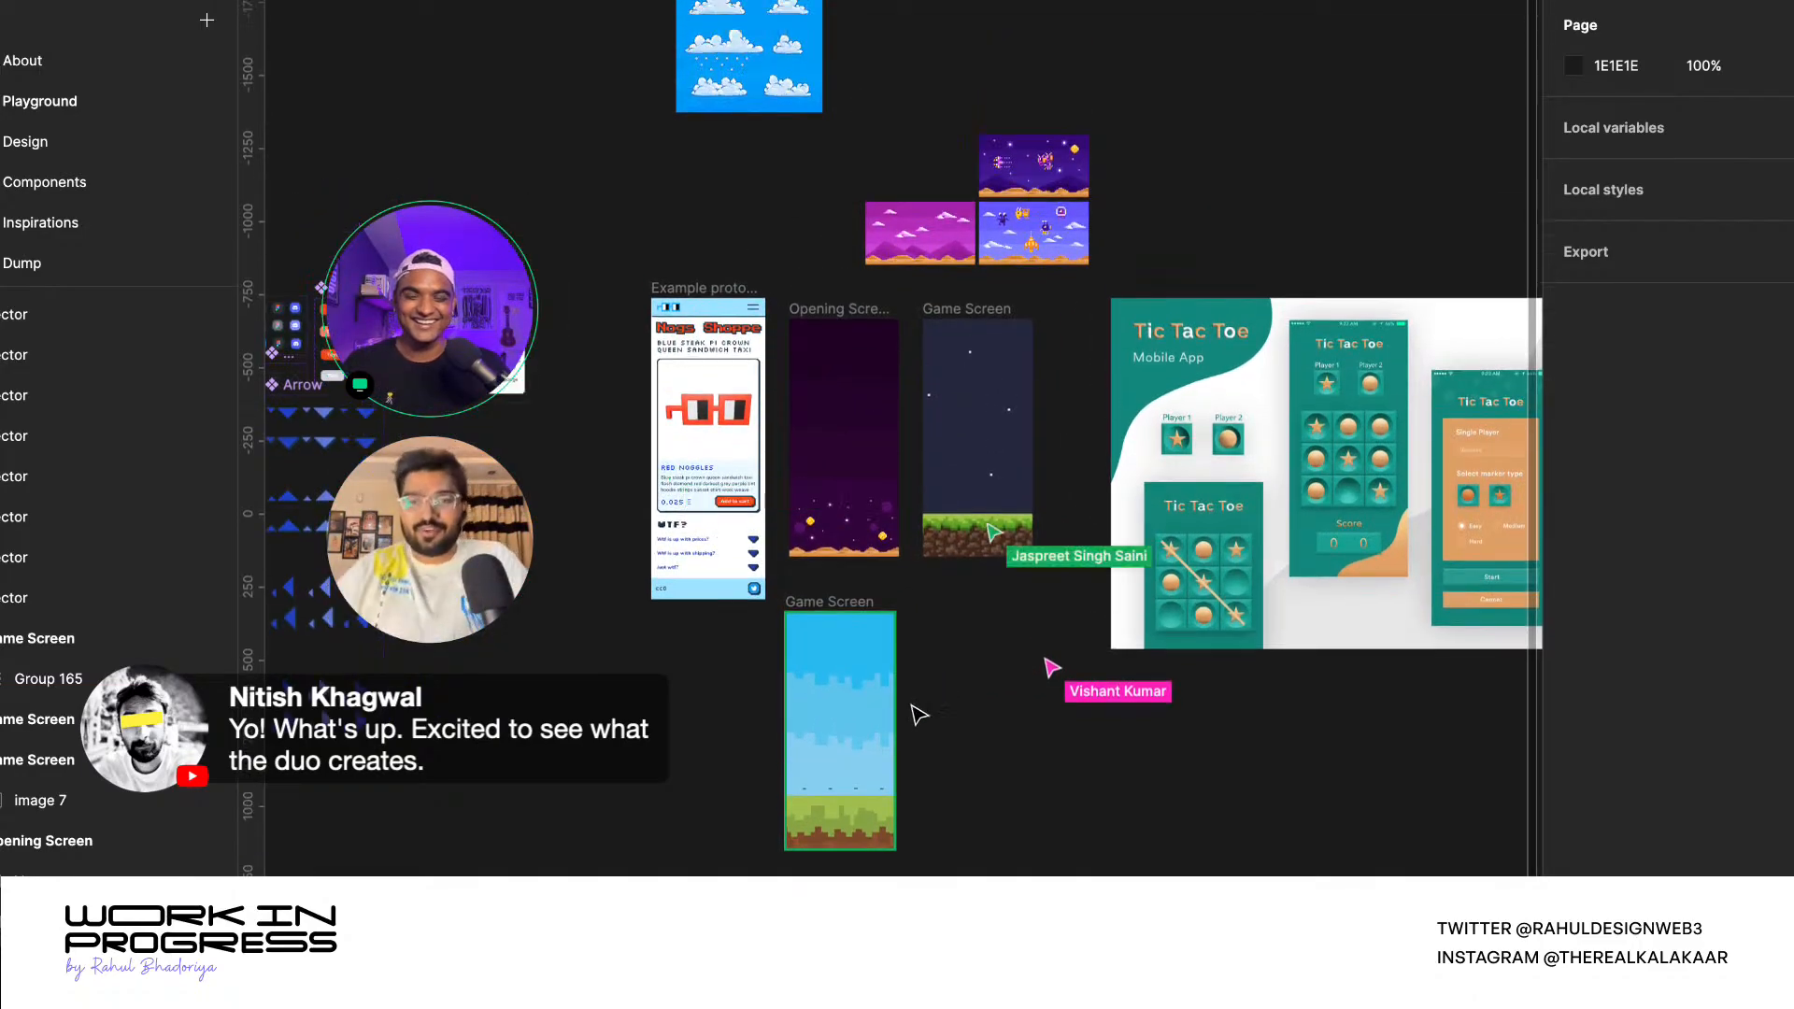
scroll(910, 707, "down", 1)
scroll(934, 739, "up", 5)
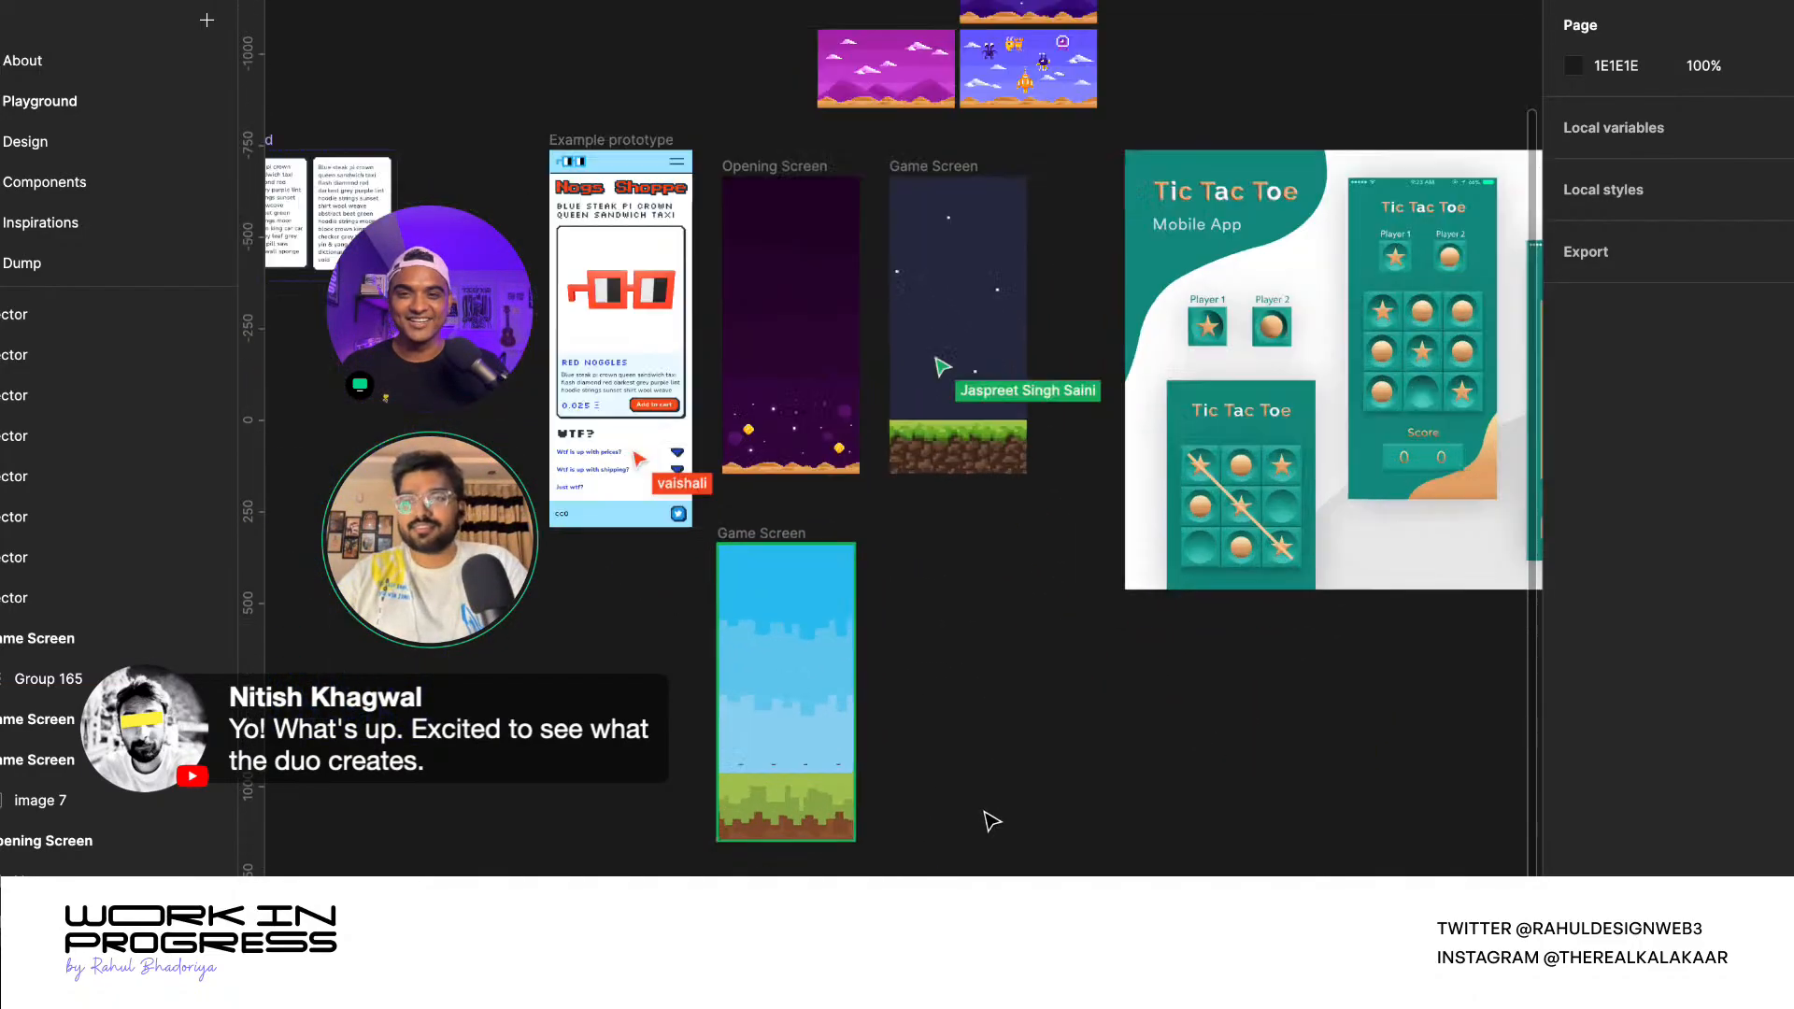
scroll(942, 754, "up", 1)
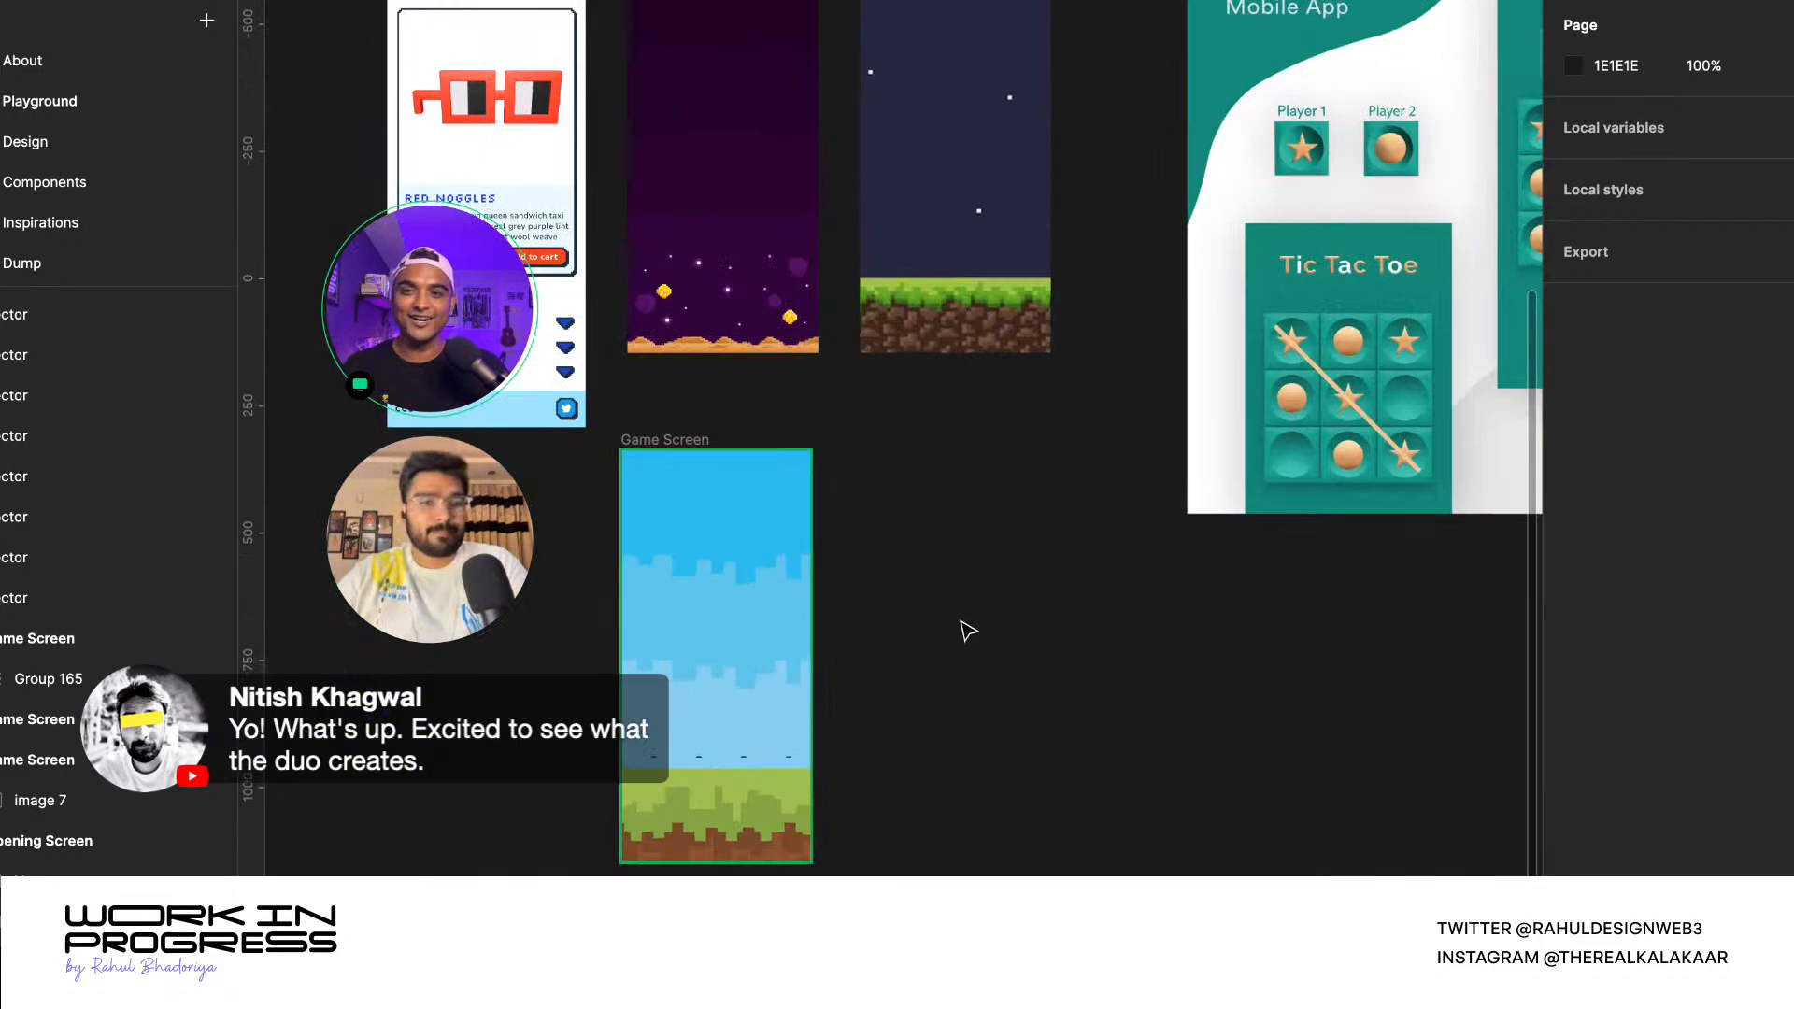
scroll(753, 573, "down", 3)
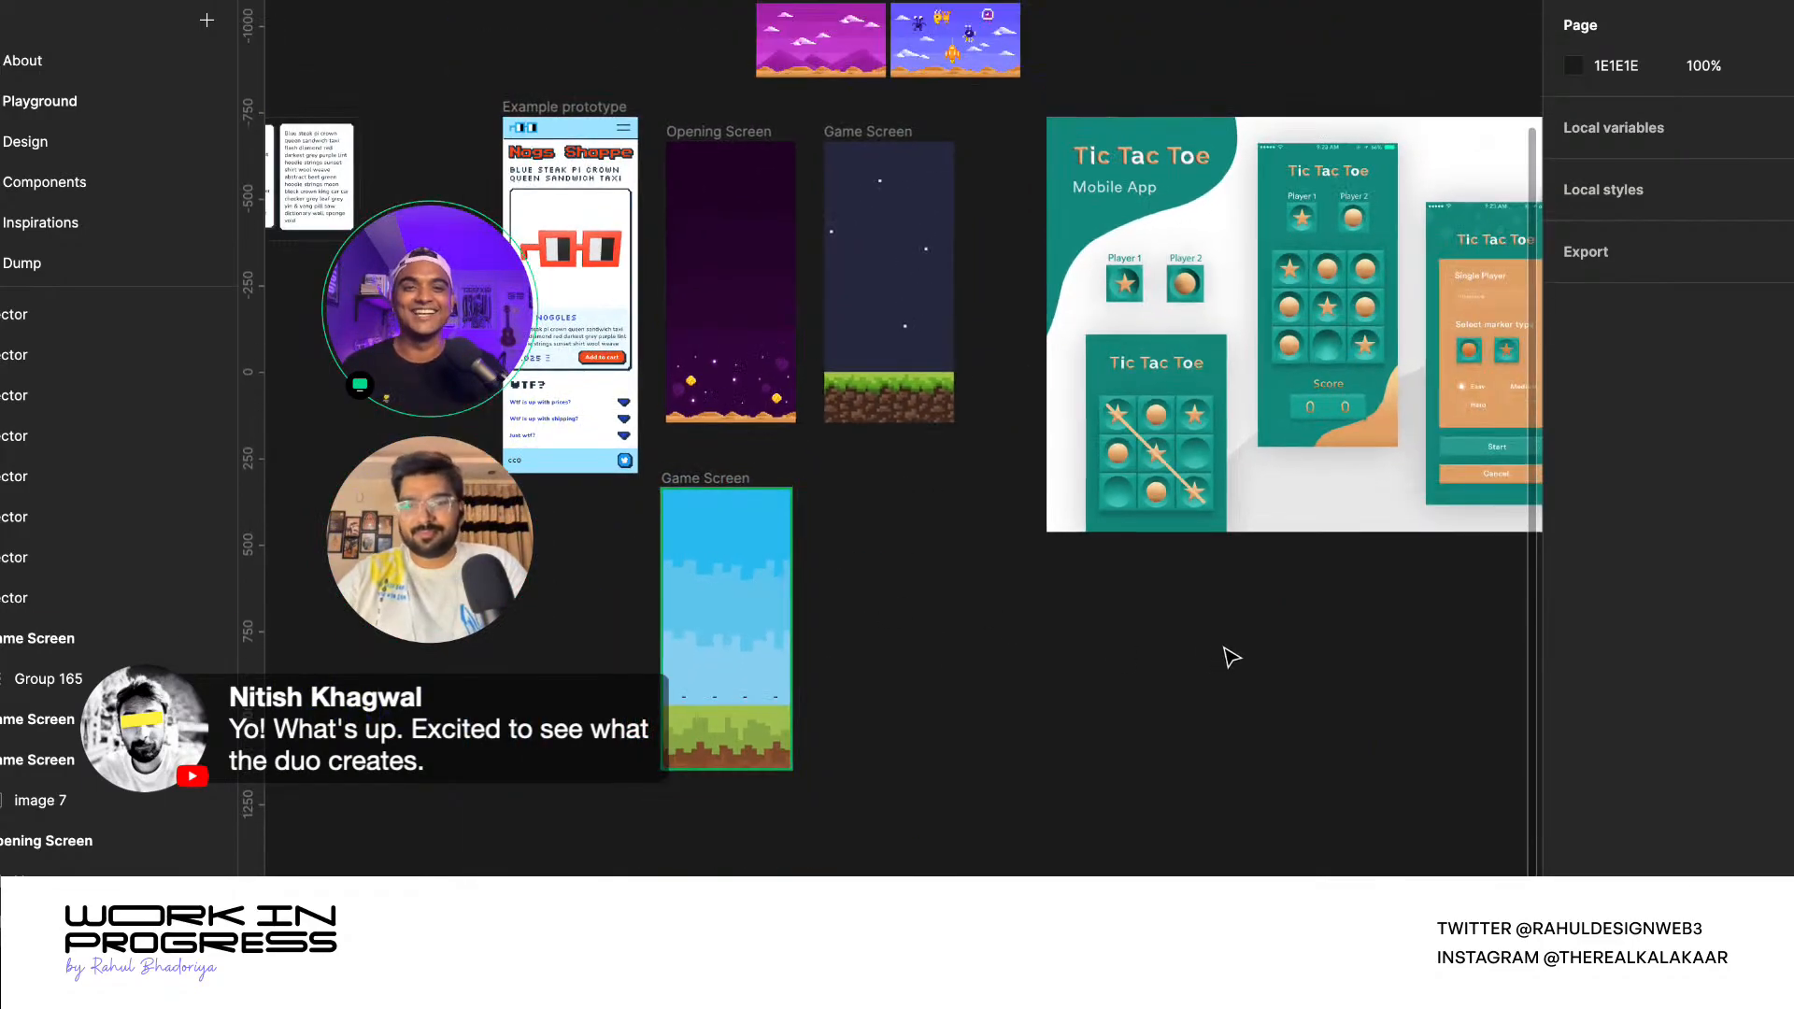
- Add the text "Fic Fac Foe" on the empty canvas below the Tic Tac Toe reference image
scroll(1232, 657, "up", 3)
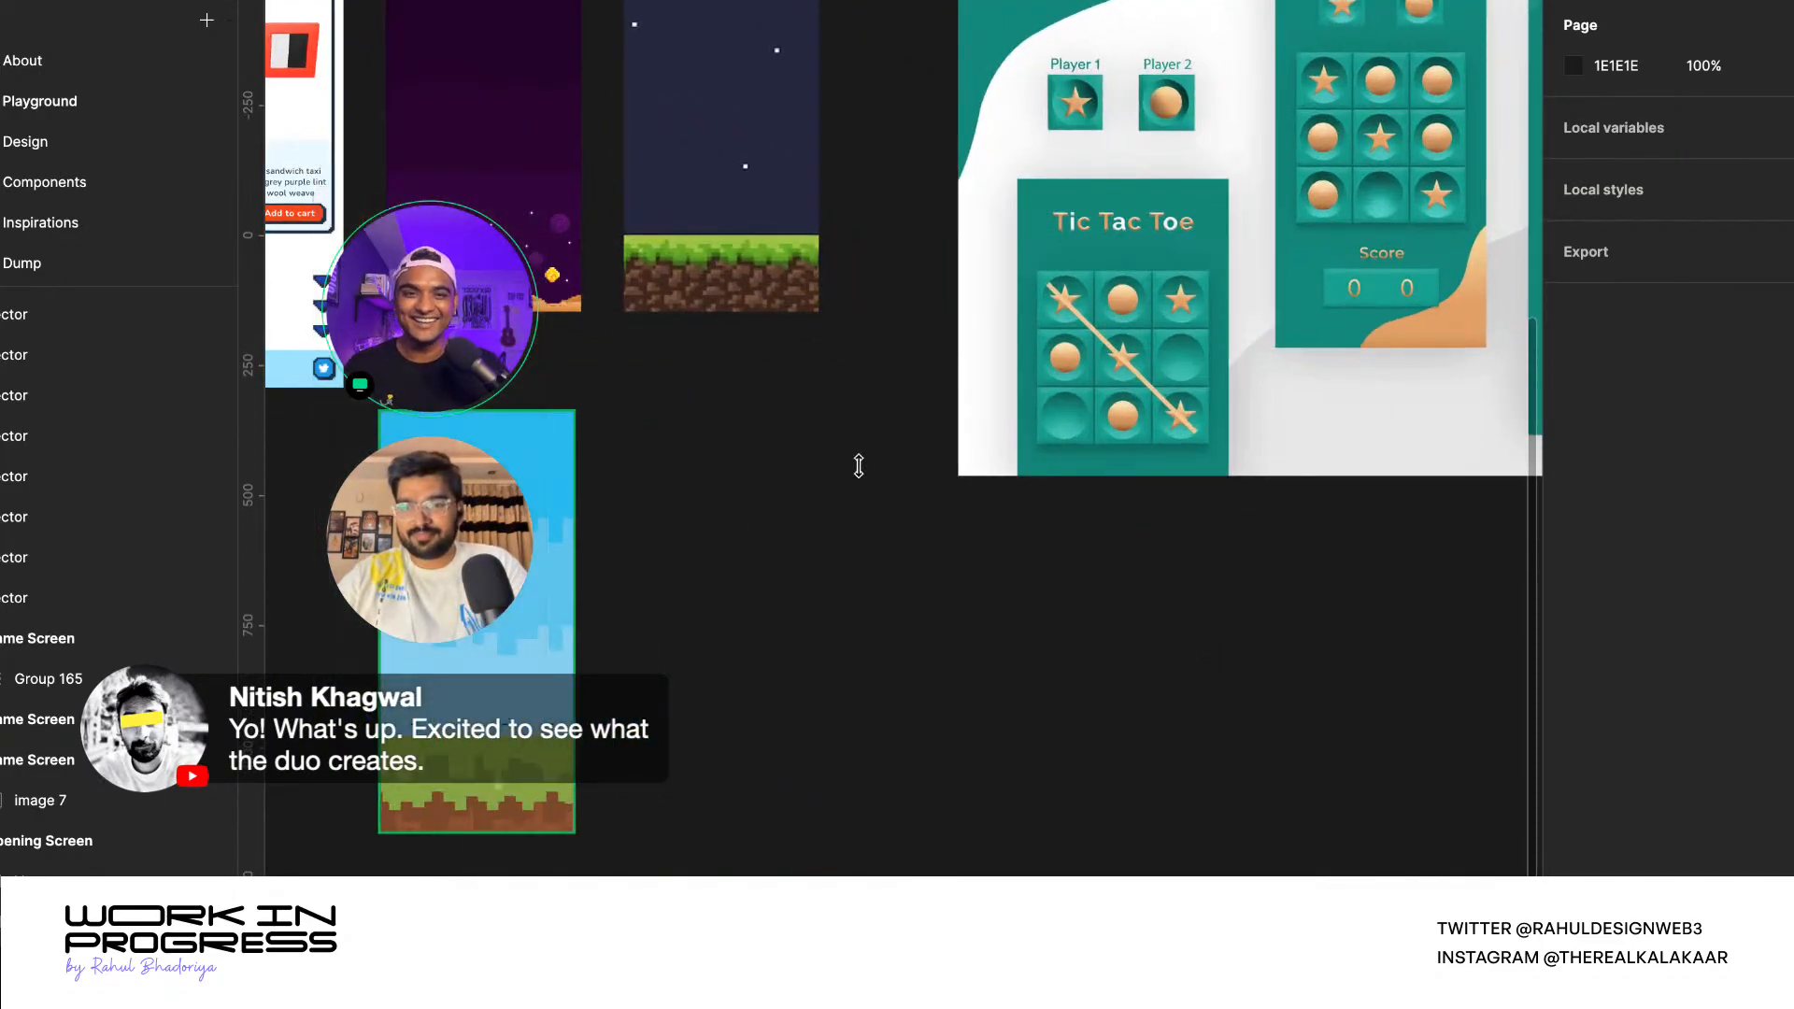
left_click(946, 809)
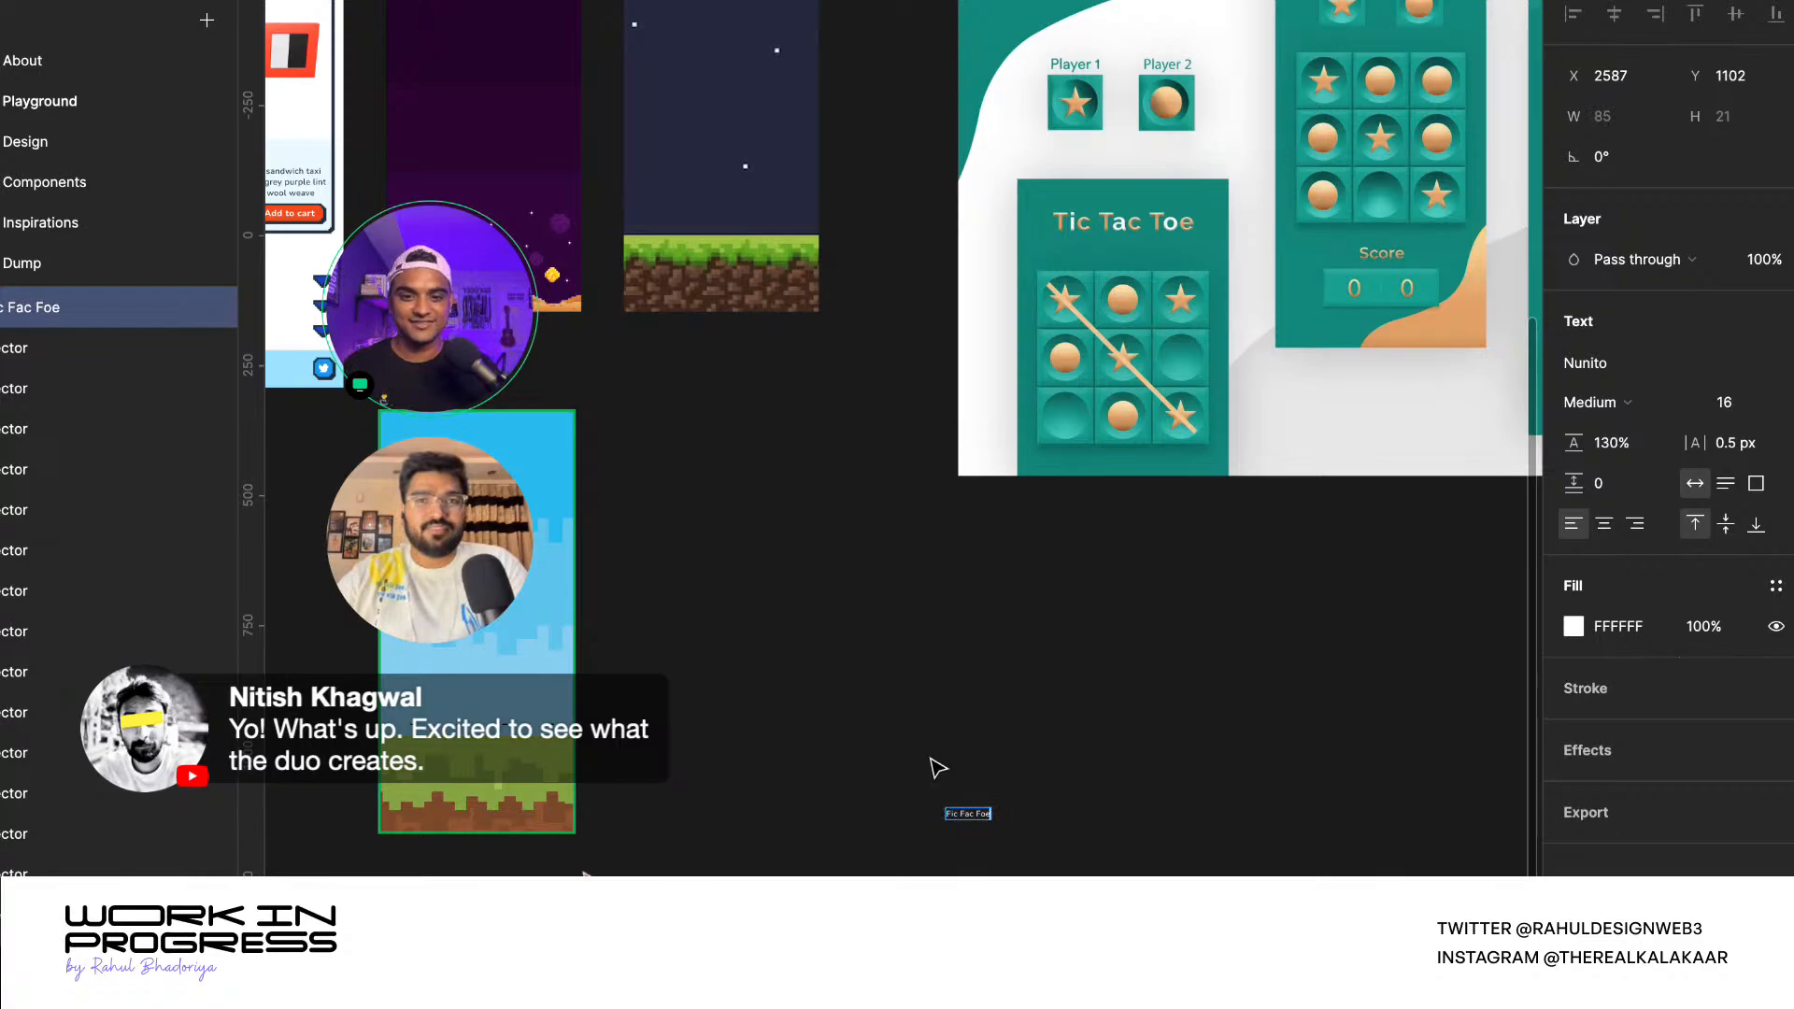
scroll(990, 855, "up", 5)
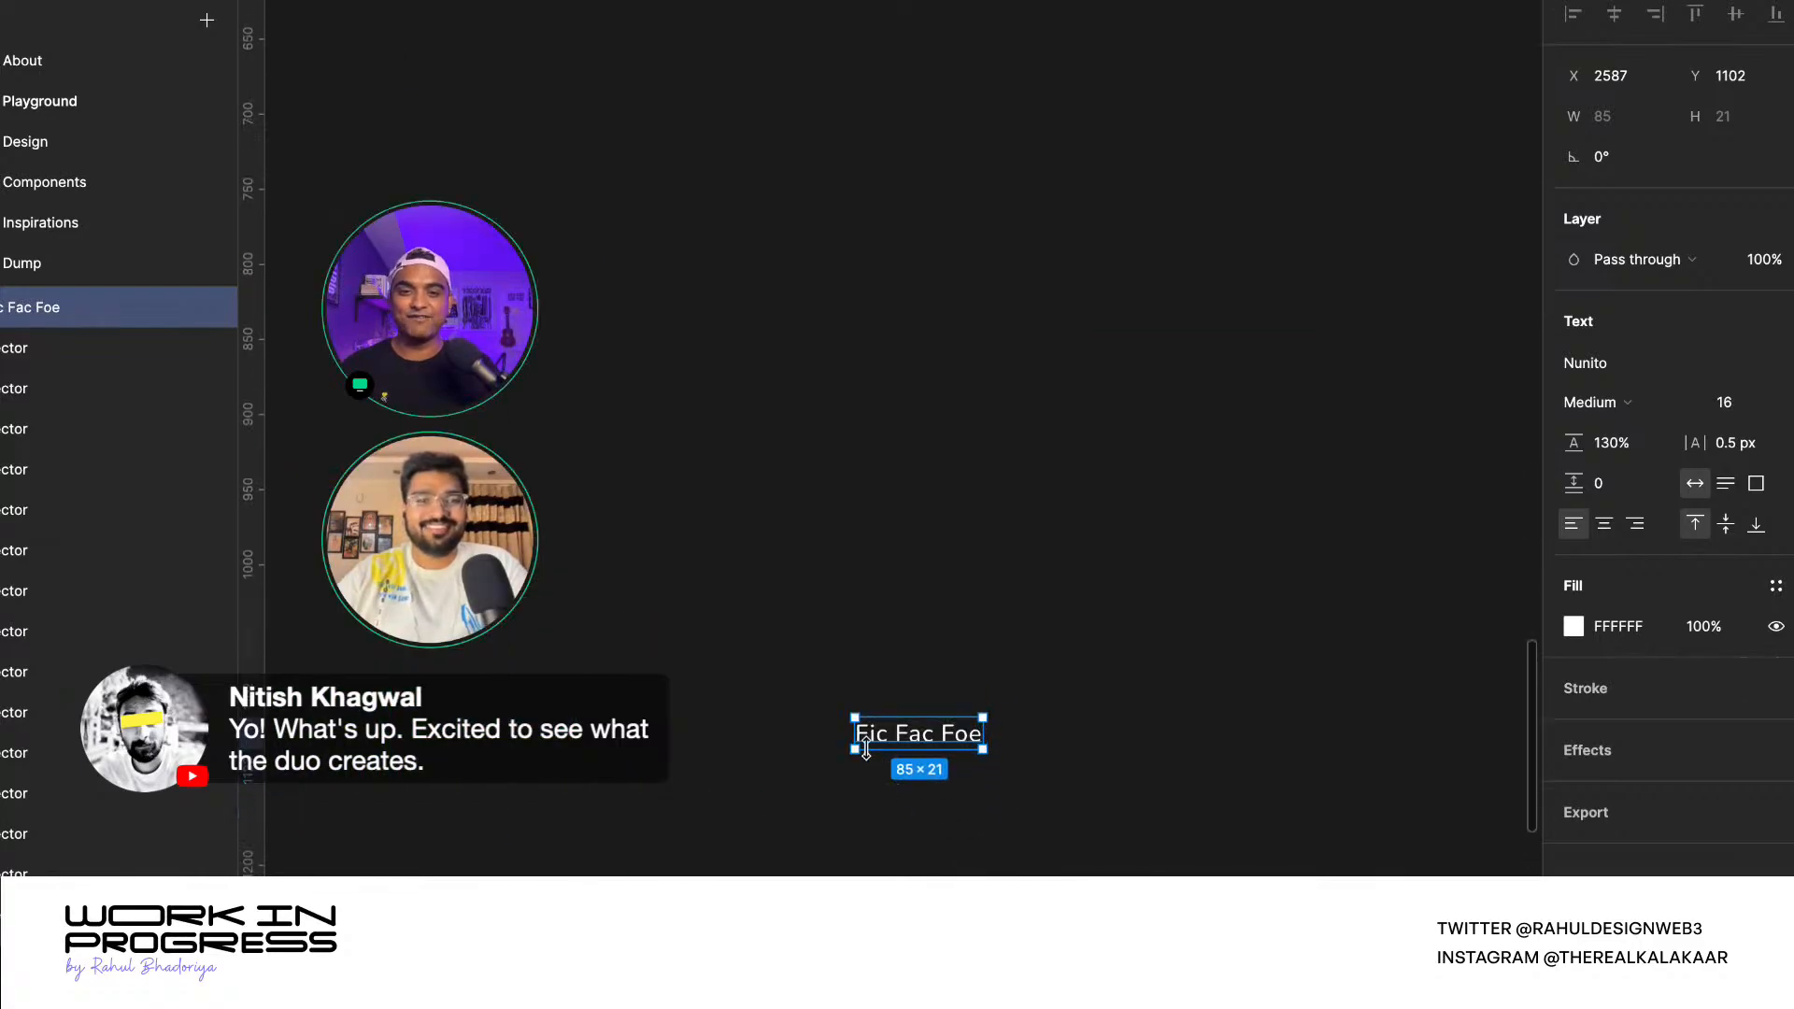
scroll(866, 748, "up", 1)
scroll(868, 752, "down", 1)
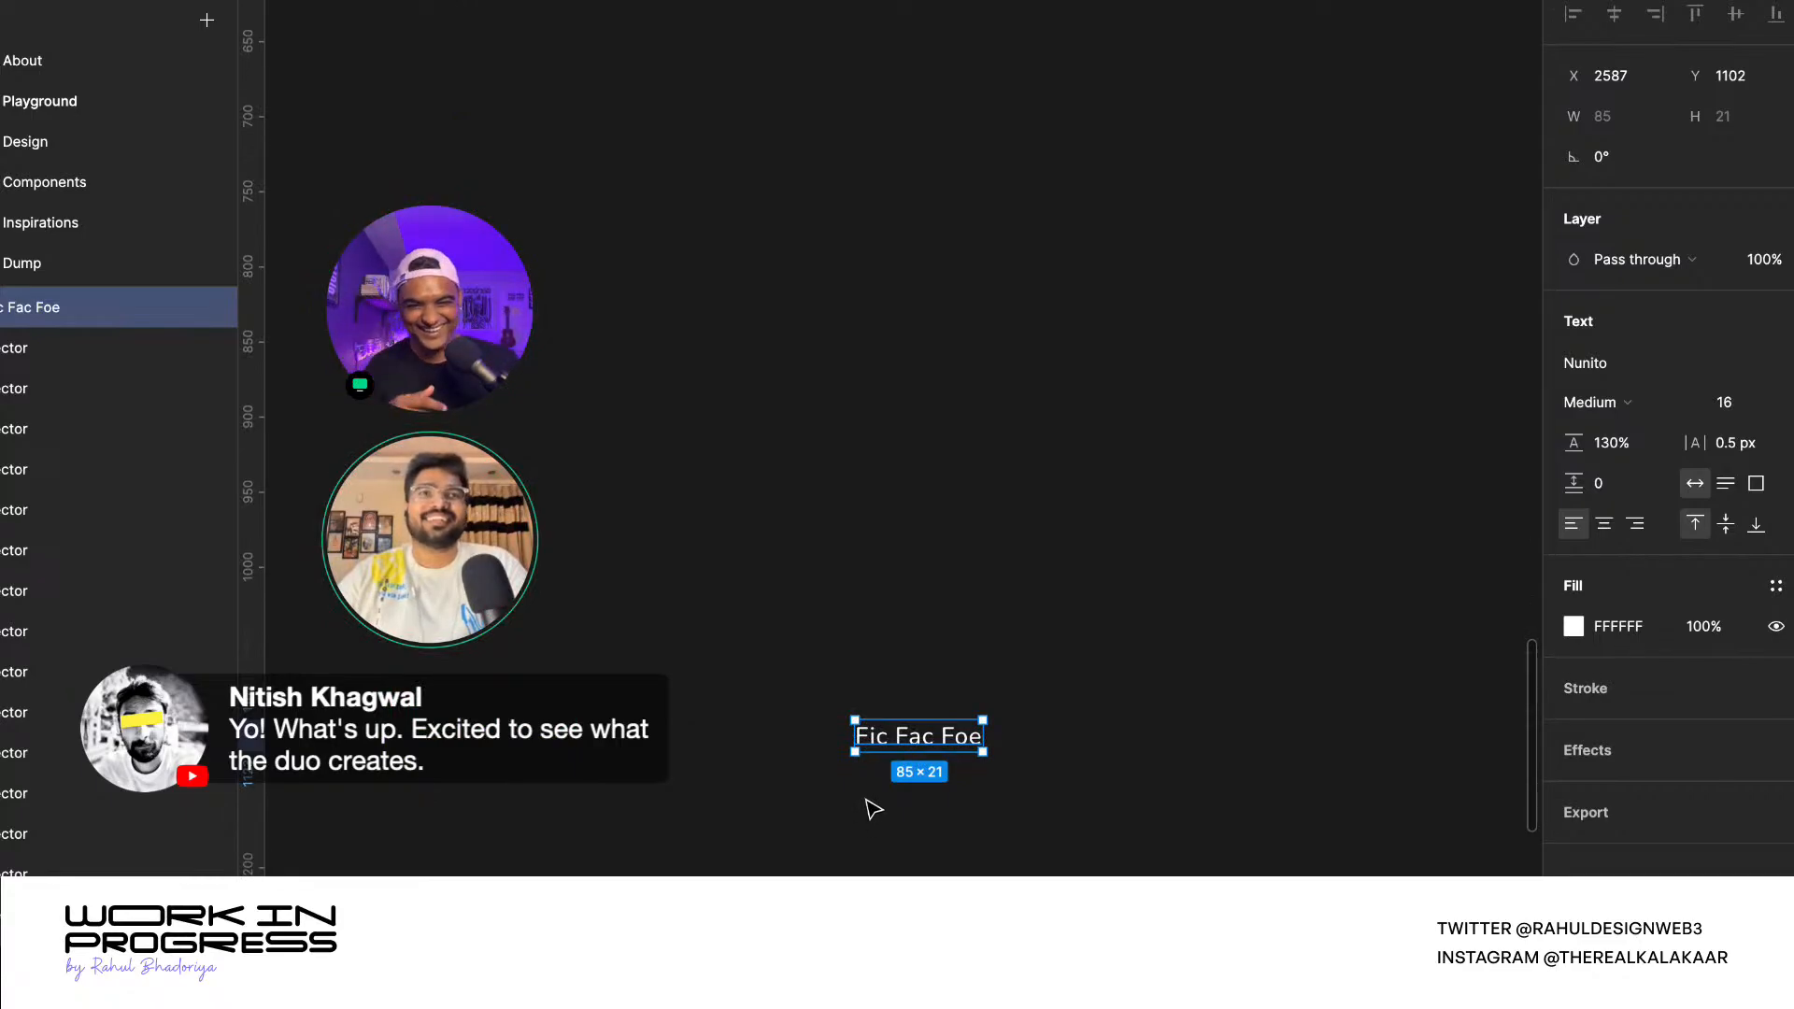
- Change the font of the "Fic Fac Foe" text to Press Start 2P
scroll(1045, 659, "down", 3)
scroll(1016, 685, "up", 3)
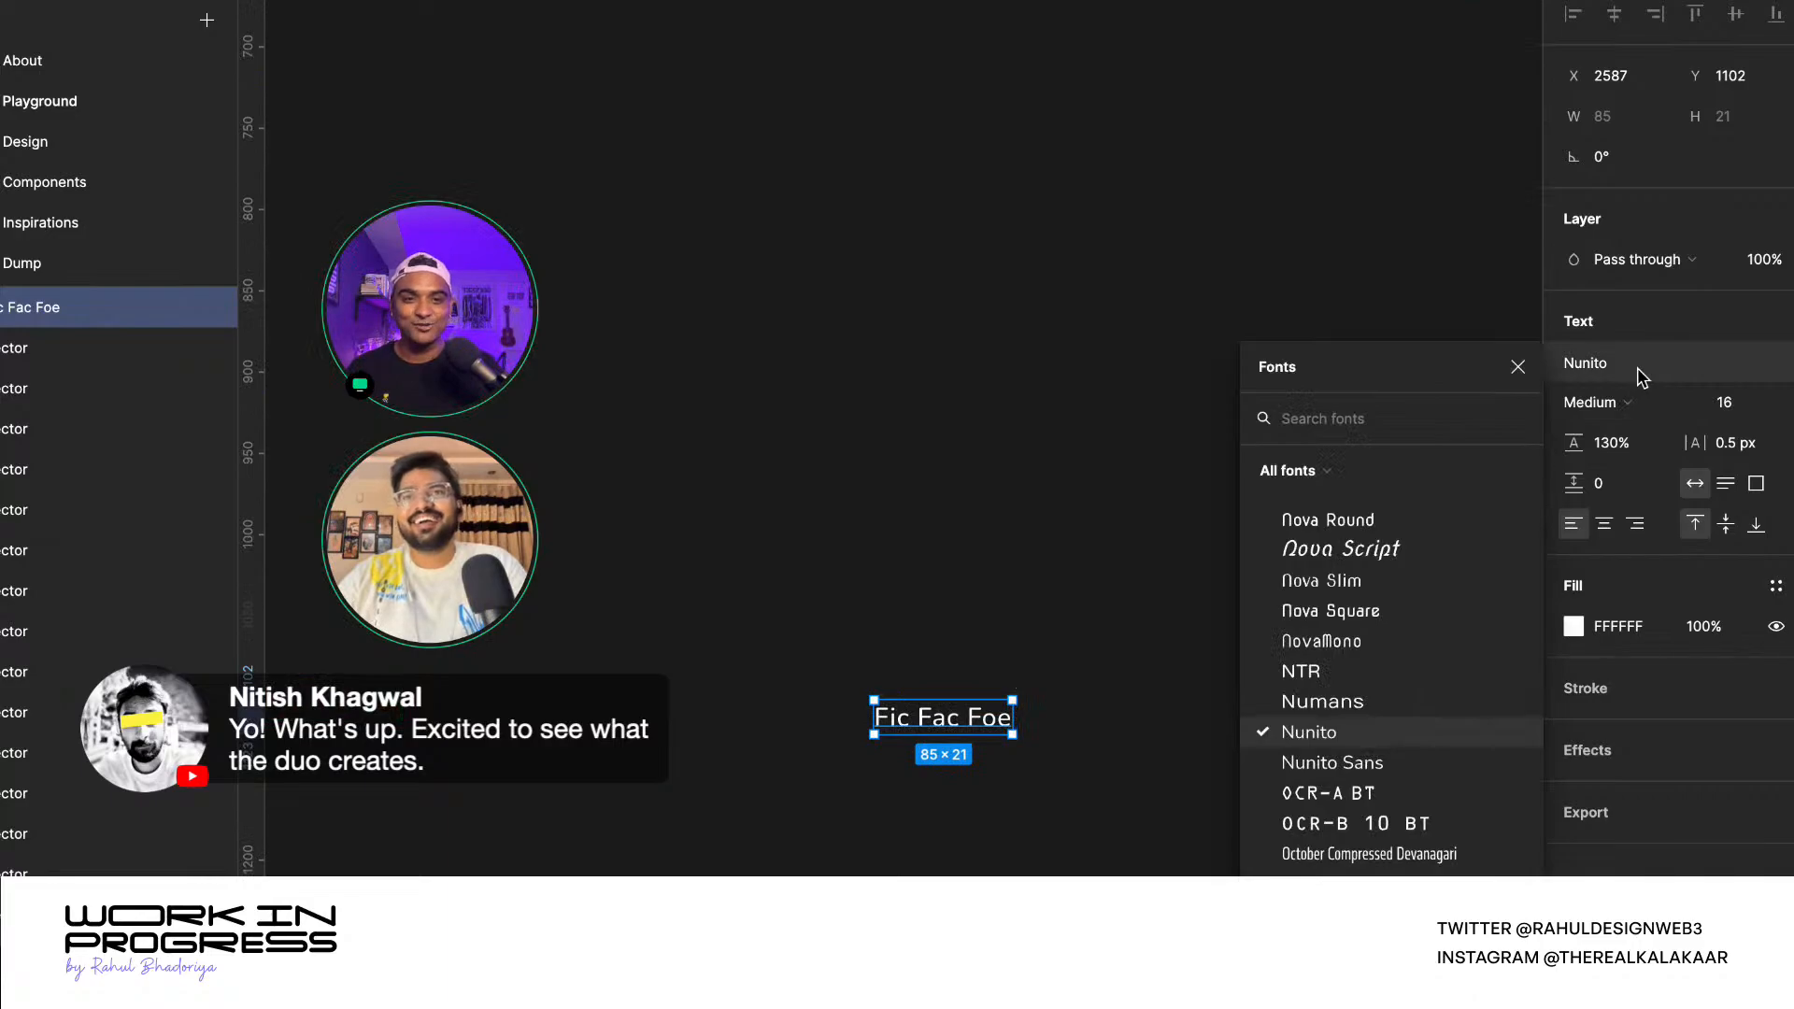
type("opr")
key("BackSpace")
key("BackSpace")
key("BackSpace")
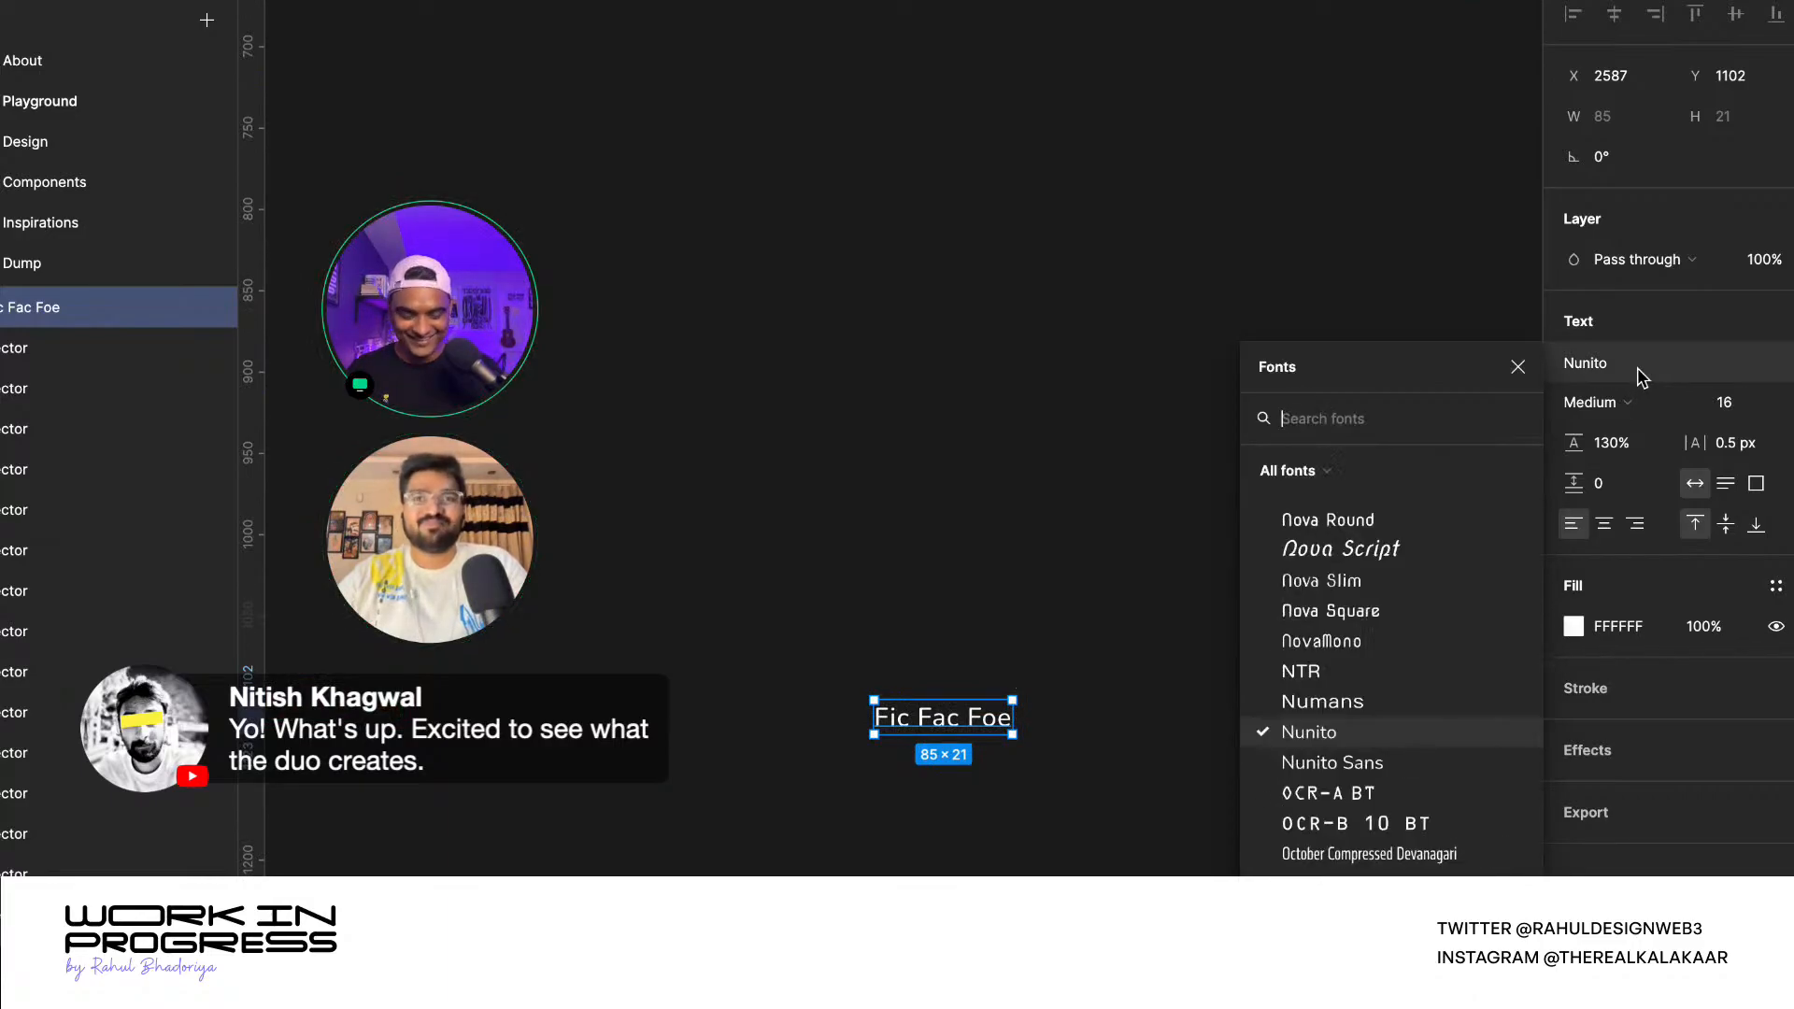
type("press")
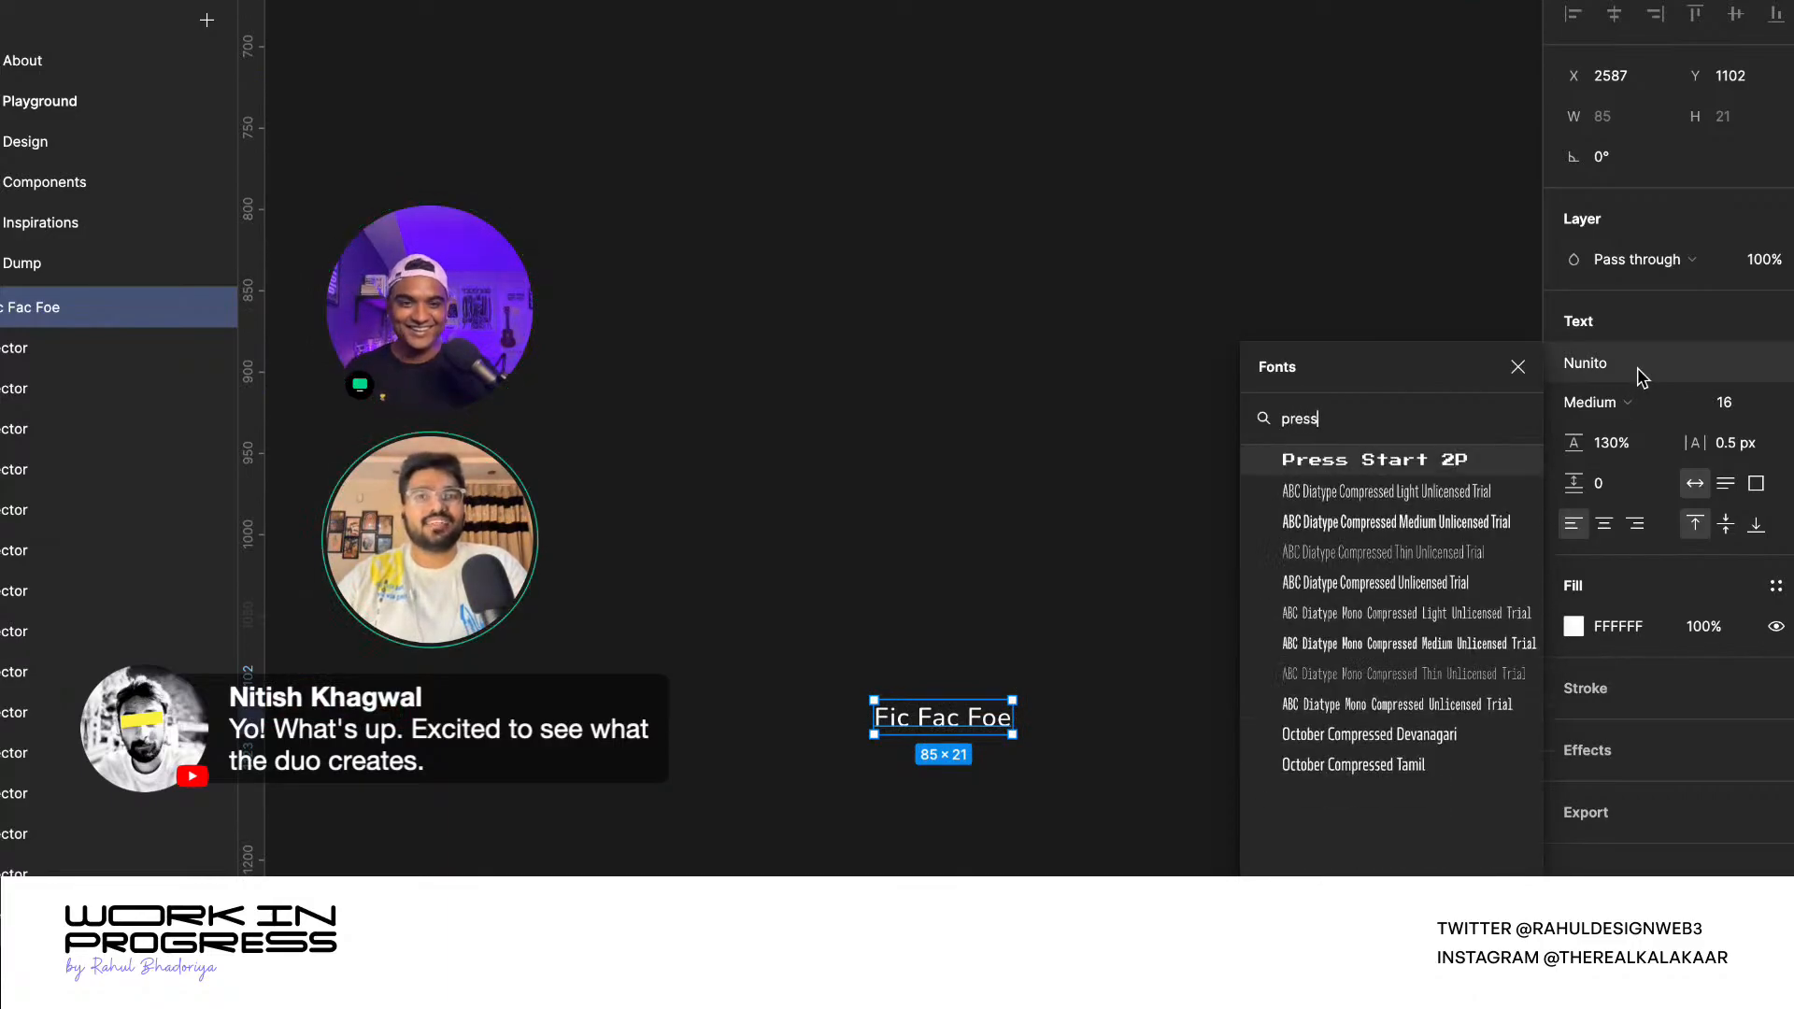
left_click(1446, 460)
- Resize the title's text box to 62 × 69 so each word takes its own line, and center-align the text
scroll(1195, 488, "down", 6)
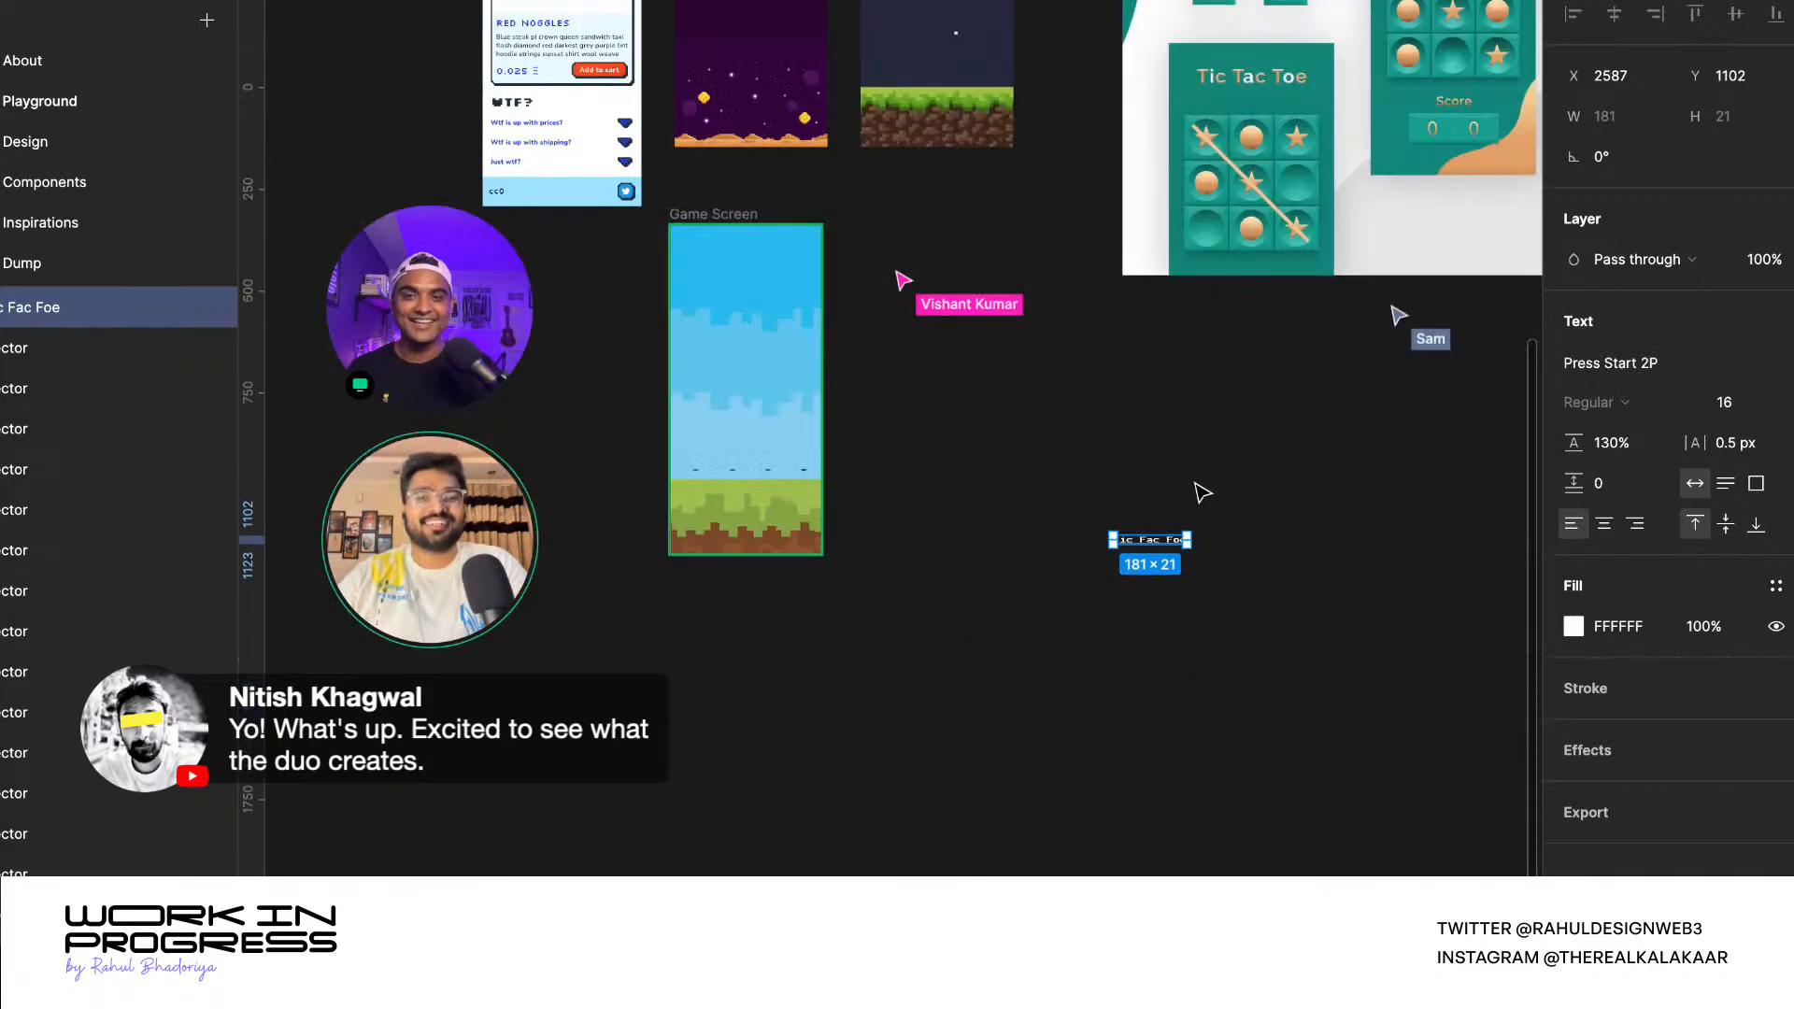
scroll(1195, 484, "up", 2)
scroll(1179, 685, "up", 5)
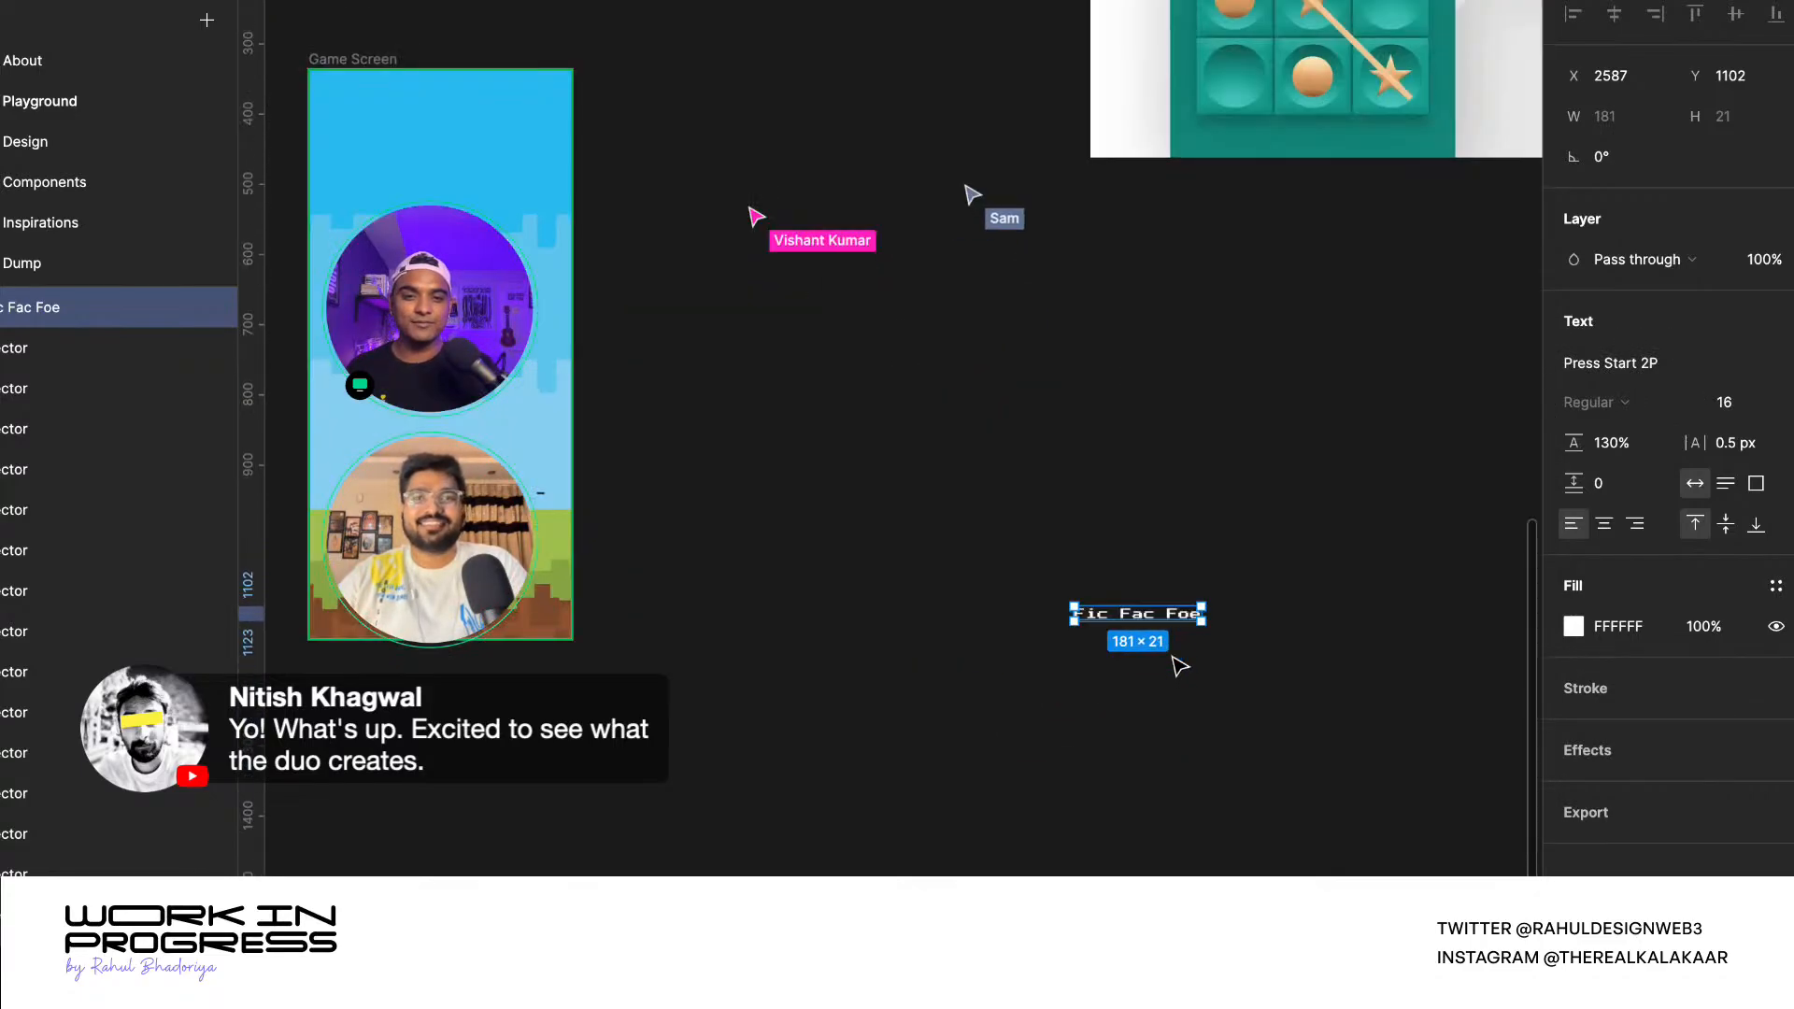
left_click_drag(1253, 579, 1020, 670)
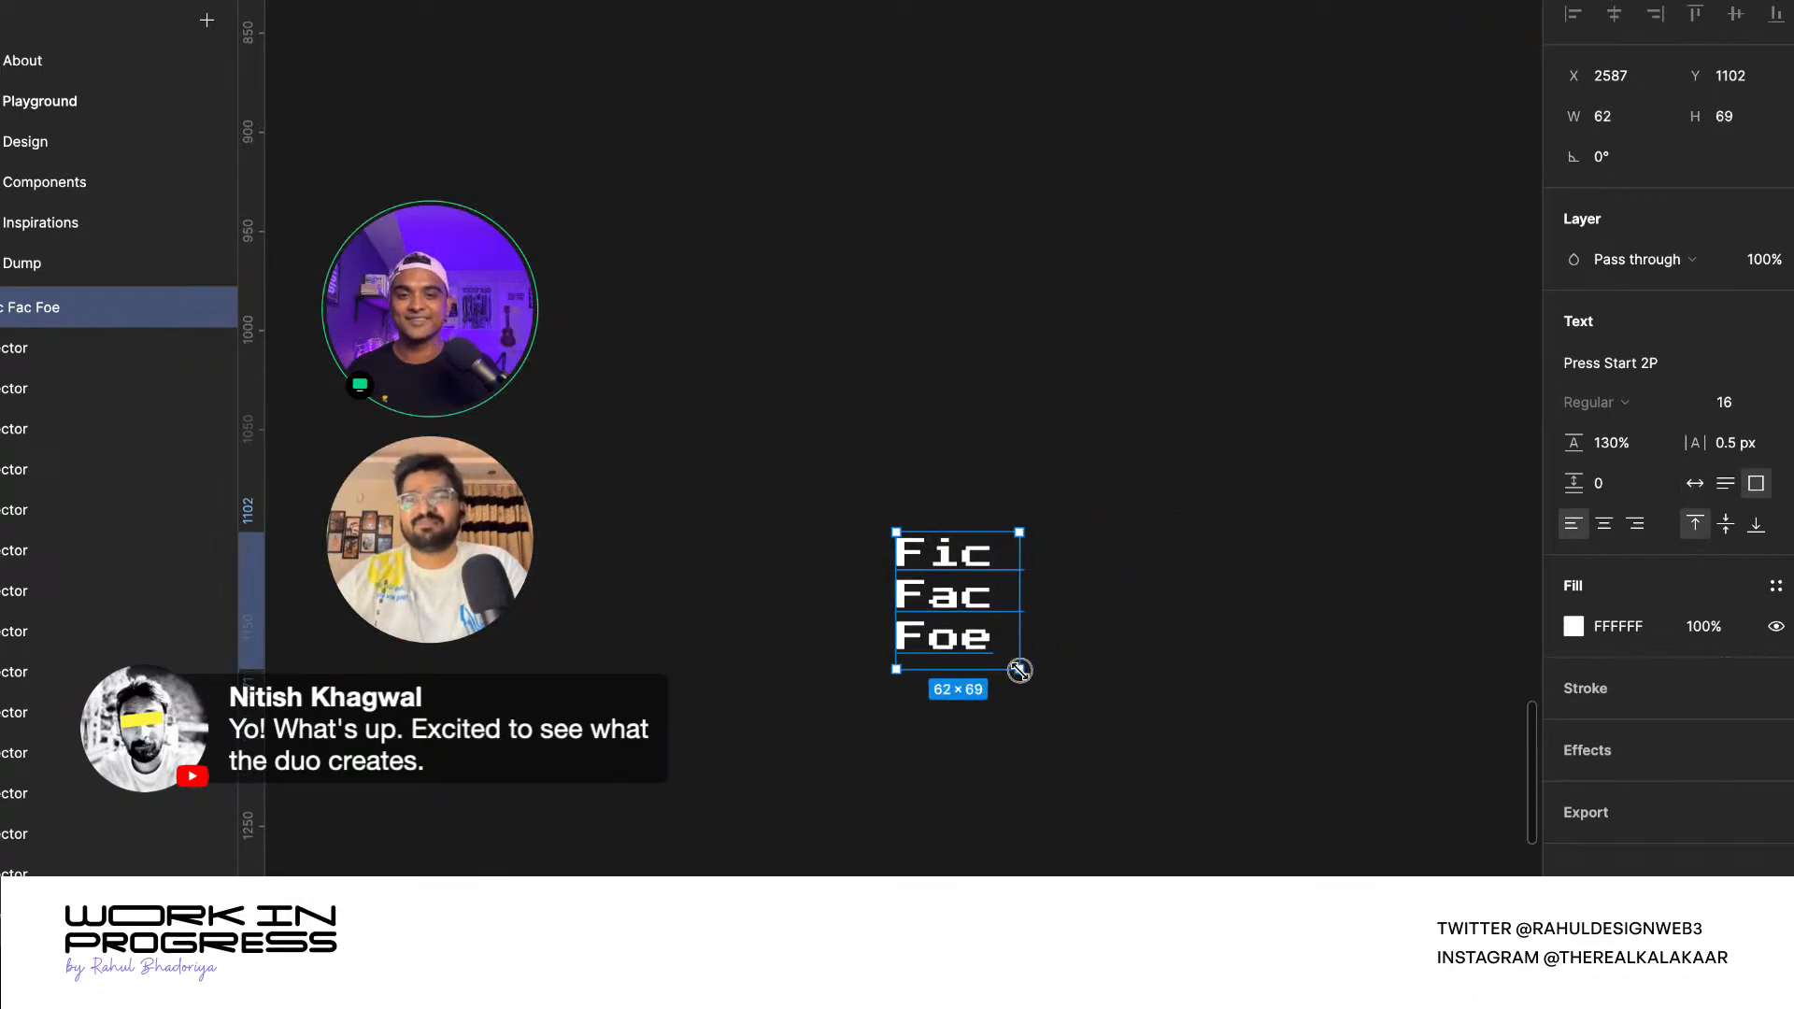
left_click(1612, 524)
left_click(1056, 612)
left_click(987, 609)
scroll(986, 603, "down", 3)
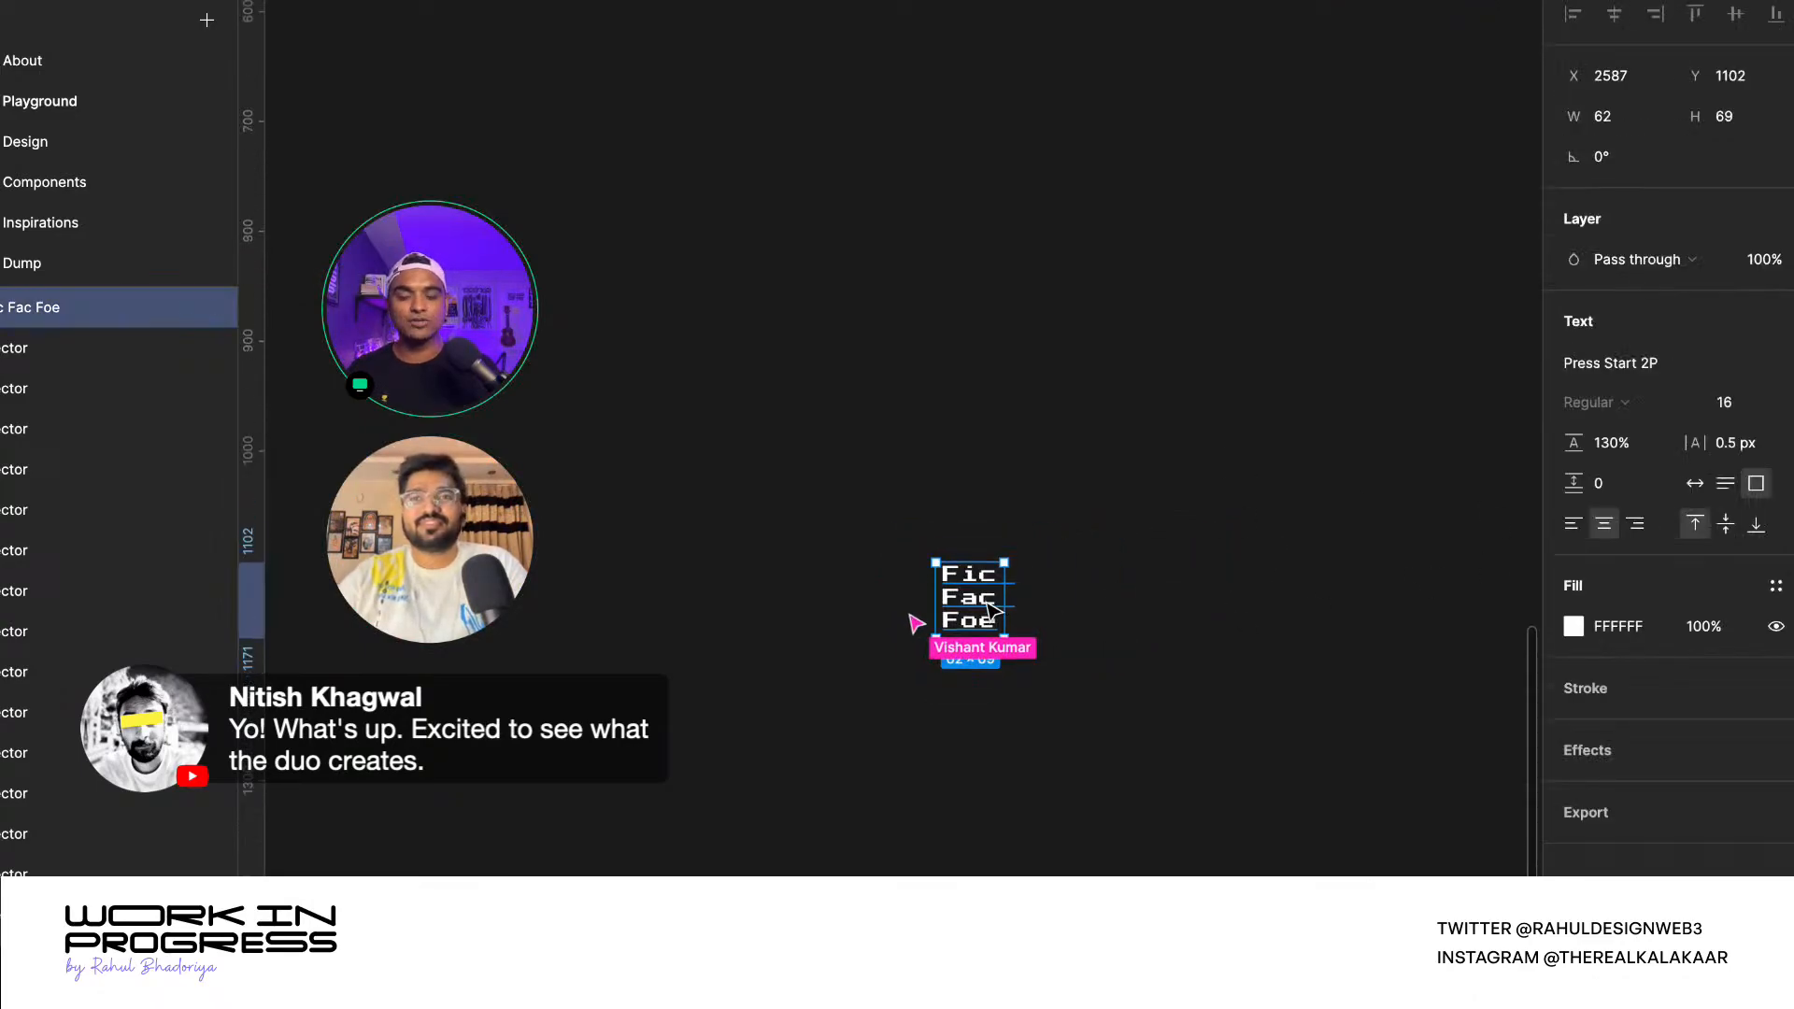
- Set the case of the "Fic Fac Foe" title to uppercase
scroll(993, 609, "up", 3)
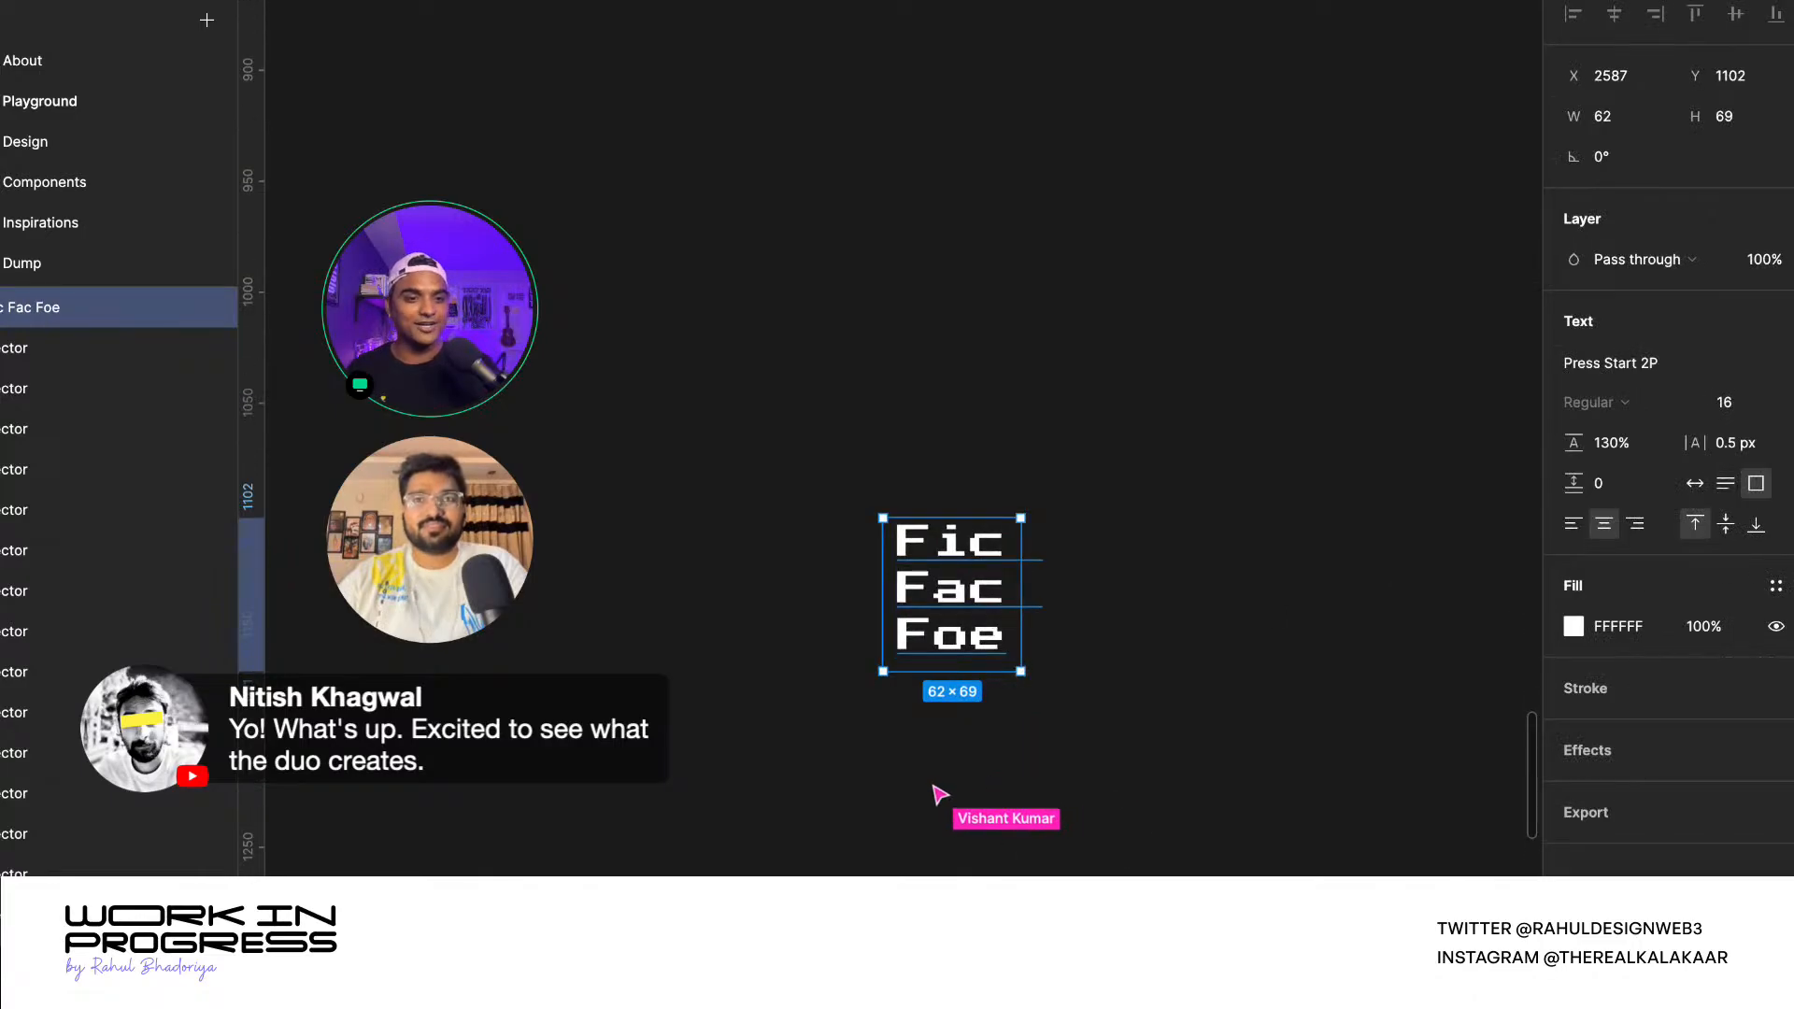
left_click(1778, 523)
left_click(1422, 535)
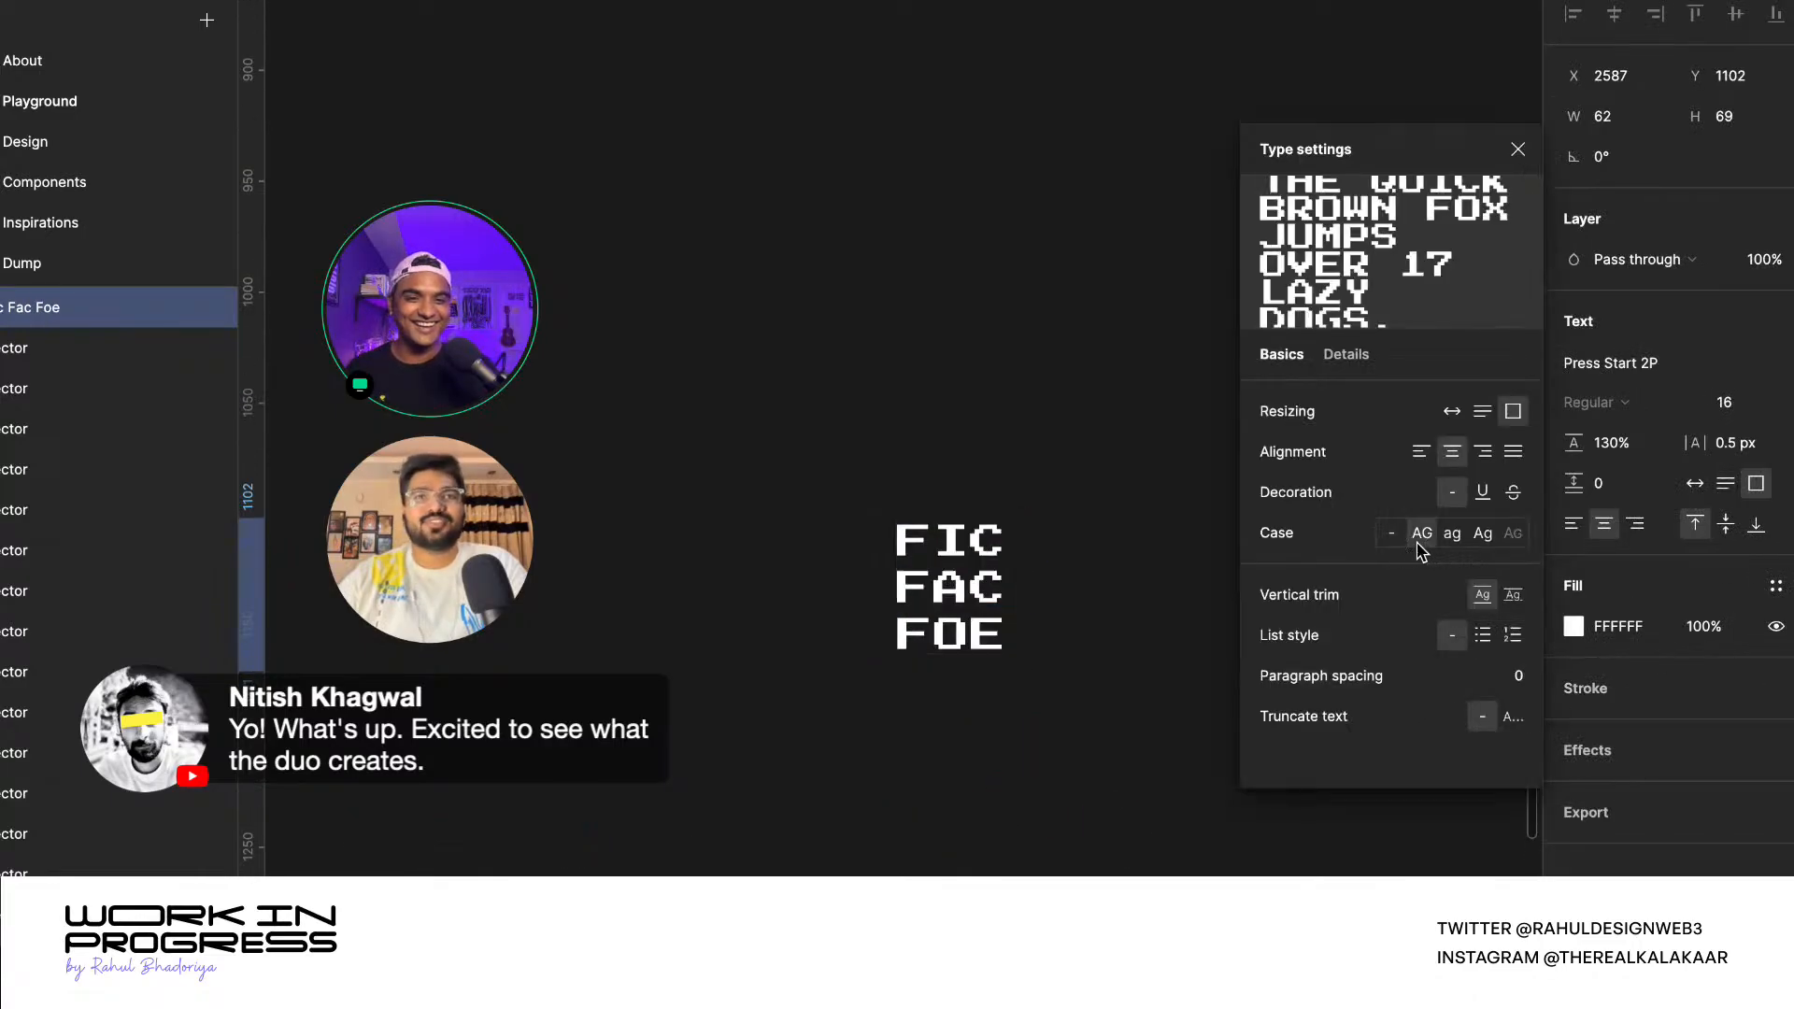
left_click(1517, 150)
left_click(1167, 257)
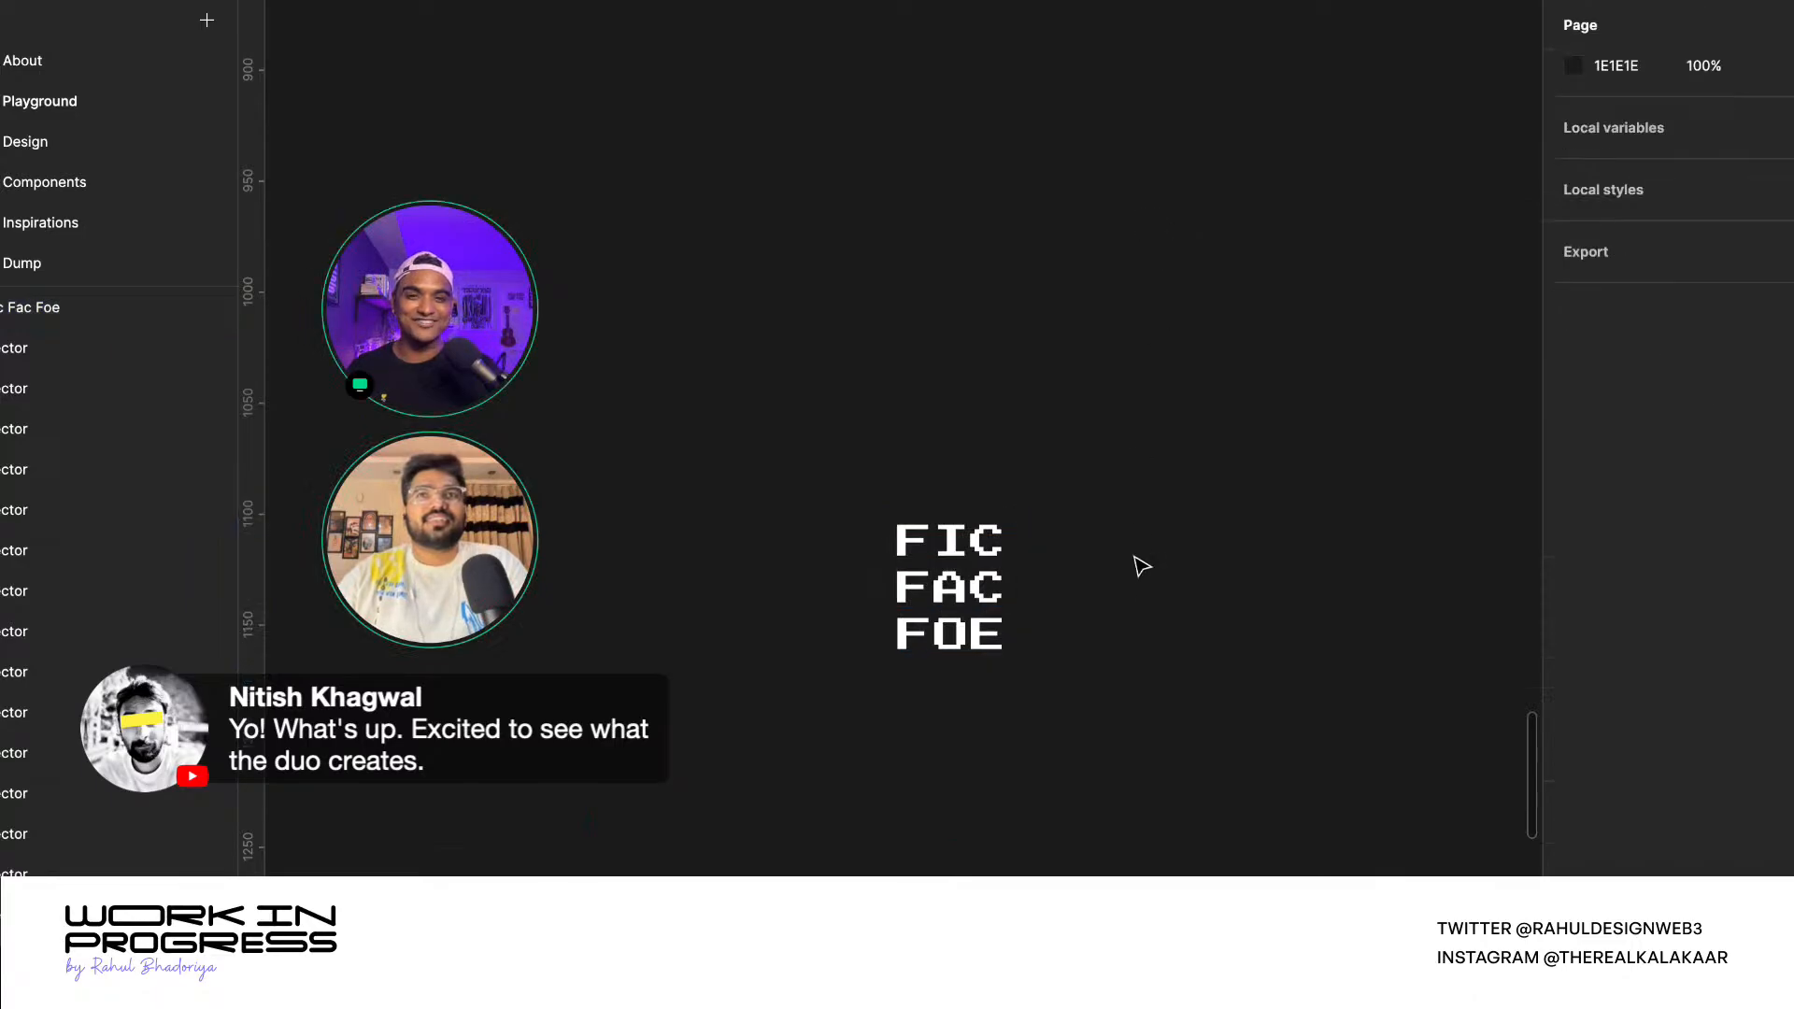
scroll(1142, 567, "down", 2)
scroll(1012, 579, "up", 2)
left_click(976, 607)
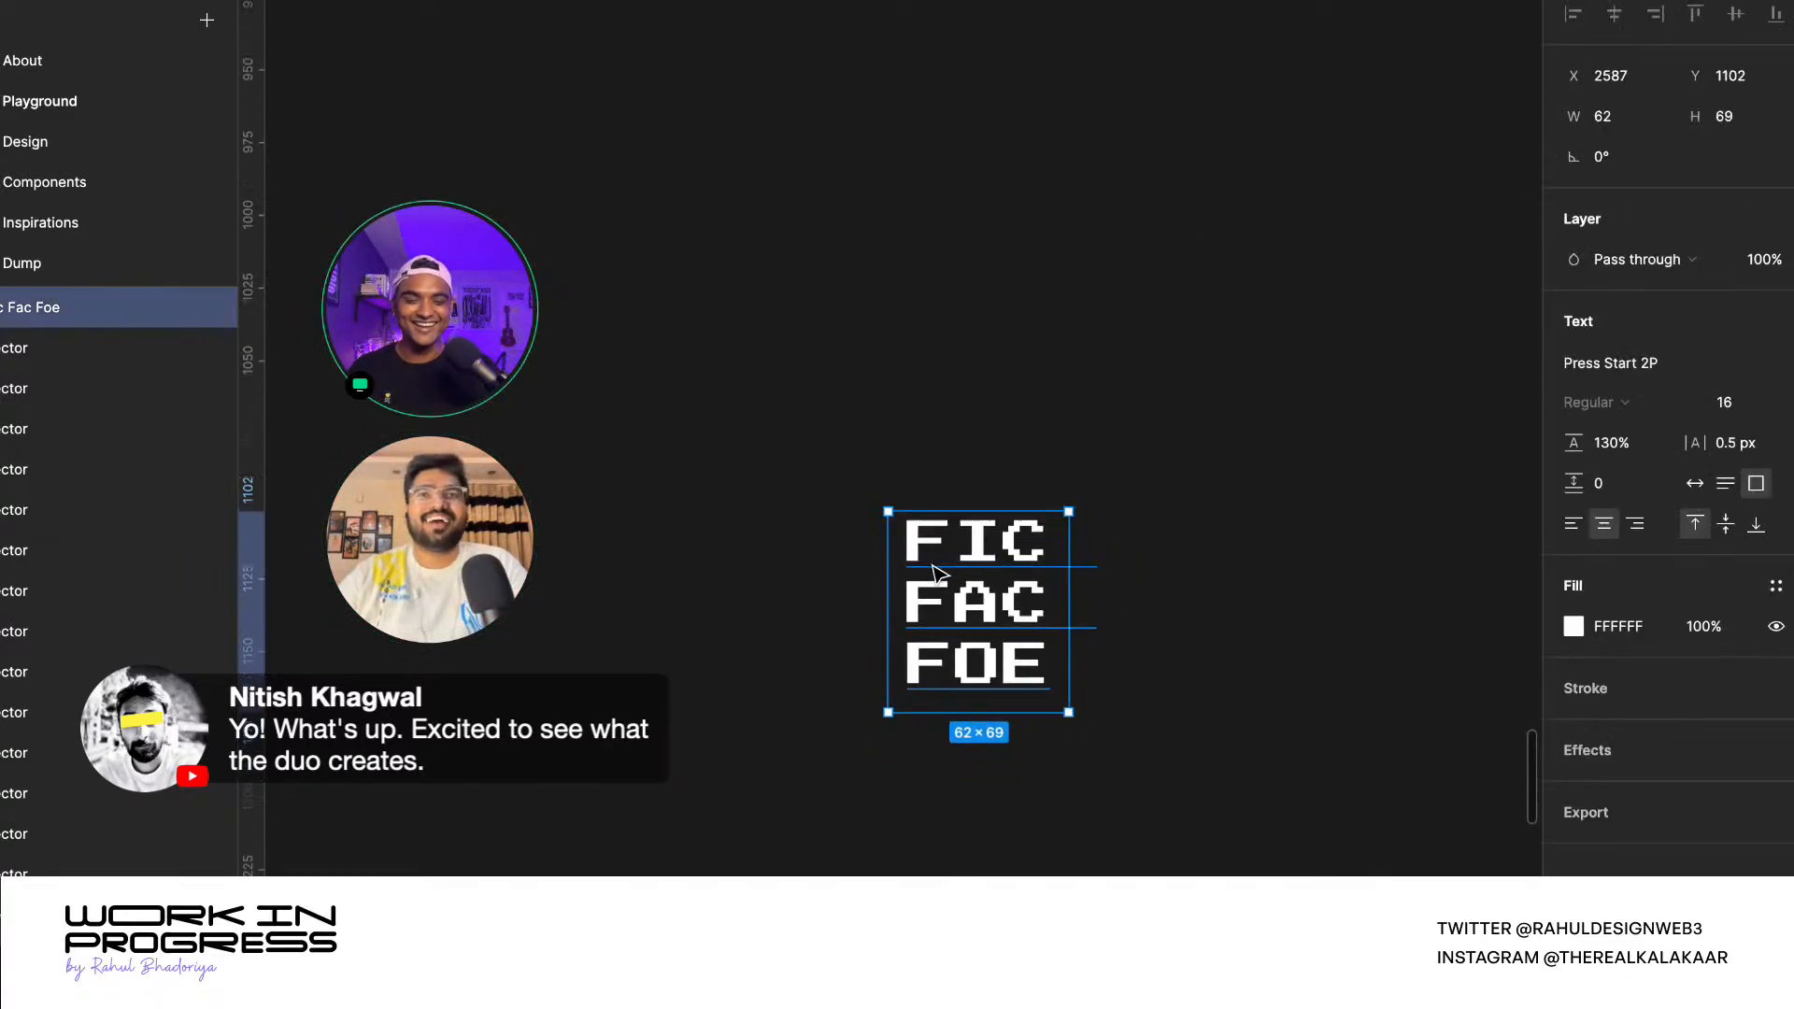
scroll(928, 573, "up", 3)
right_click(929, 573)
left_click(834, 564)
scroll(897, 673, "down", 2)
right_click(925, 659)
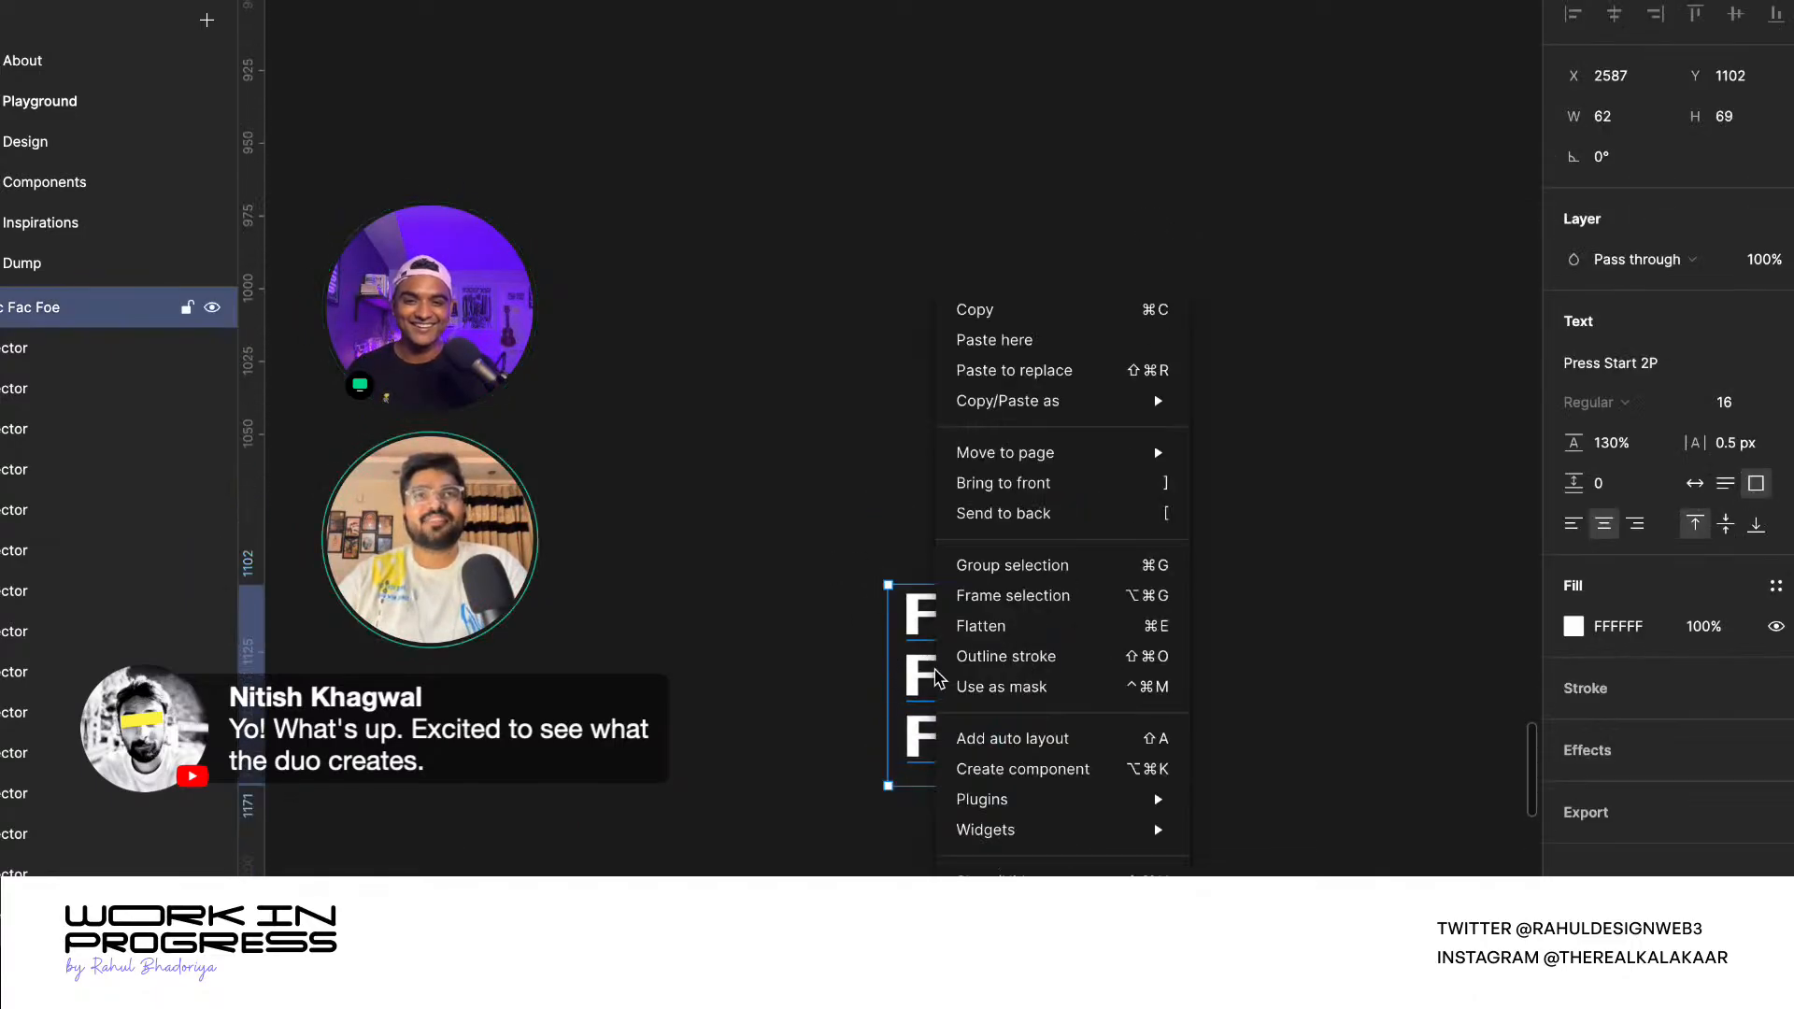
left_click(979, 659)
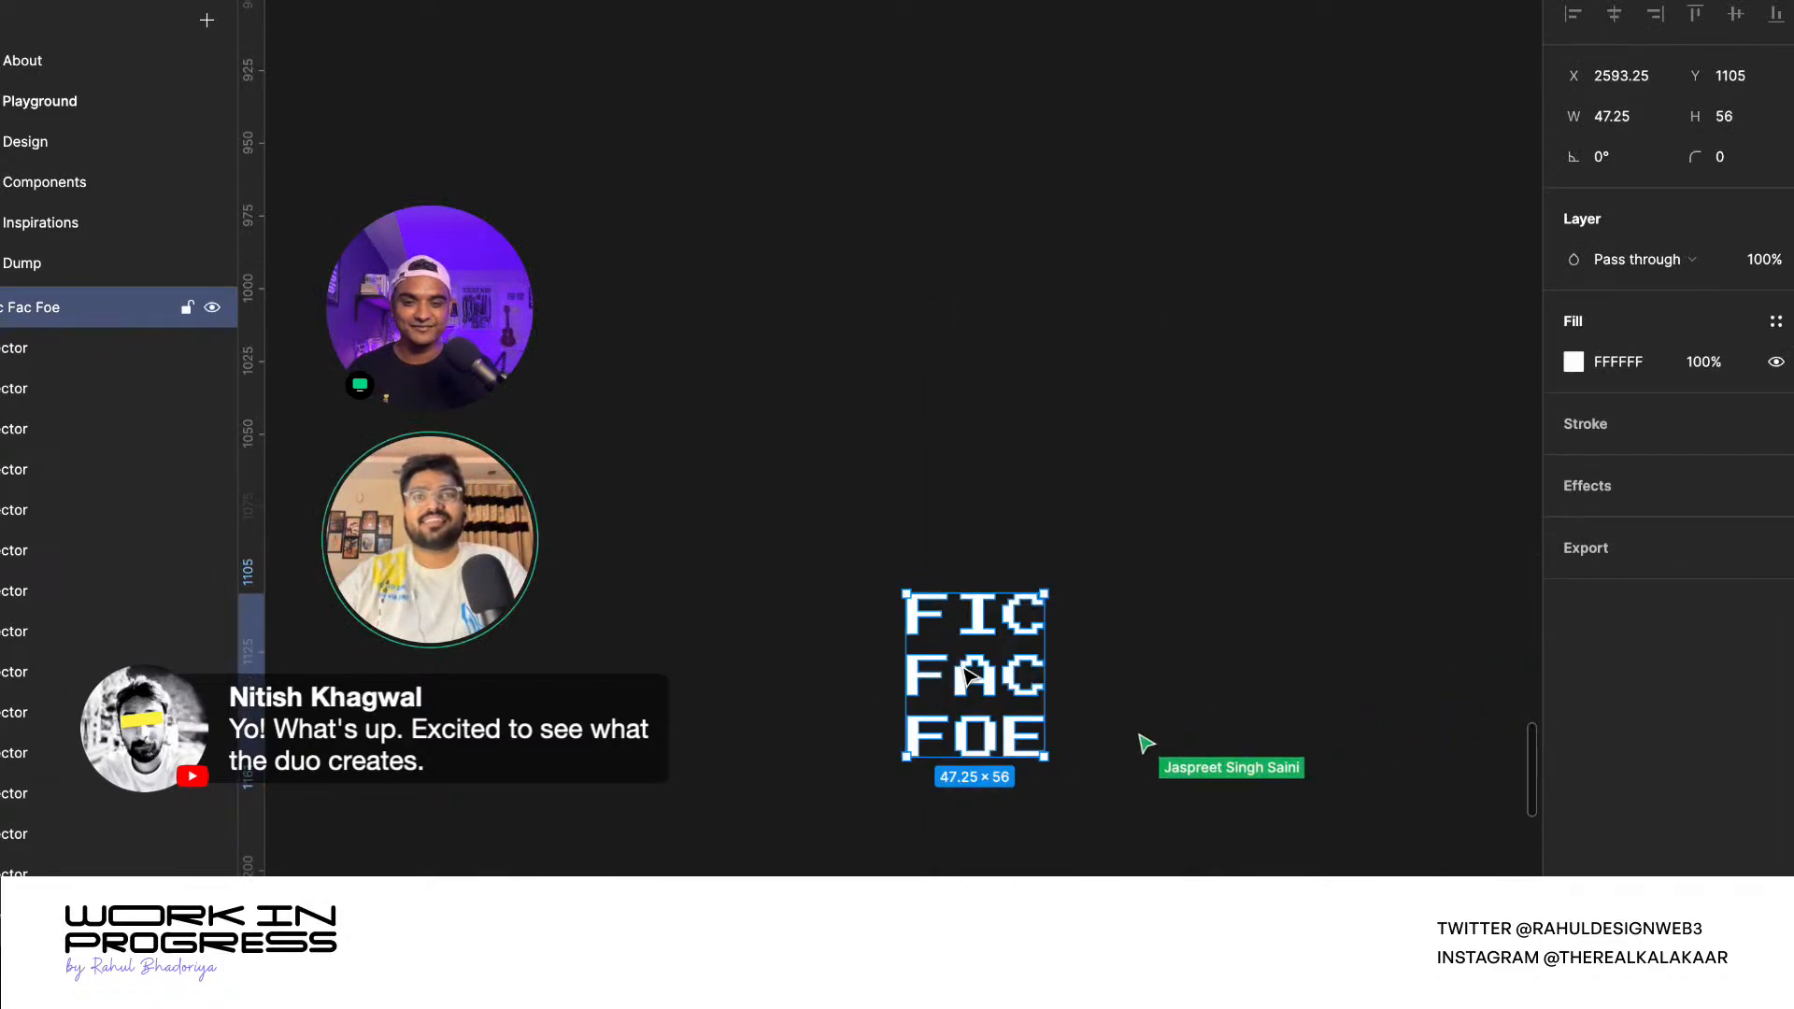
key("super+z")
- Duplicate the uppercase title above the original and convert the copy to vector shapes with Outline stroke
mouse_move(970, 679)
left_mouse_down()
mouse_move(1130, 411)
mouse_move(1128, 366)
left_mouse_up()
right_click(1133, 286)
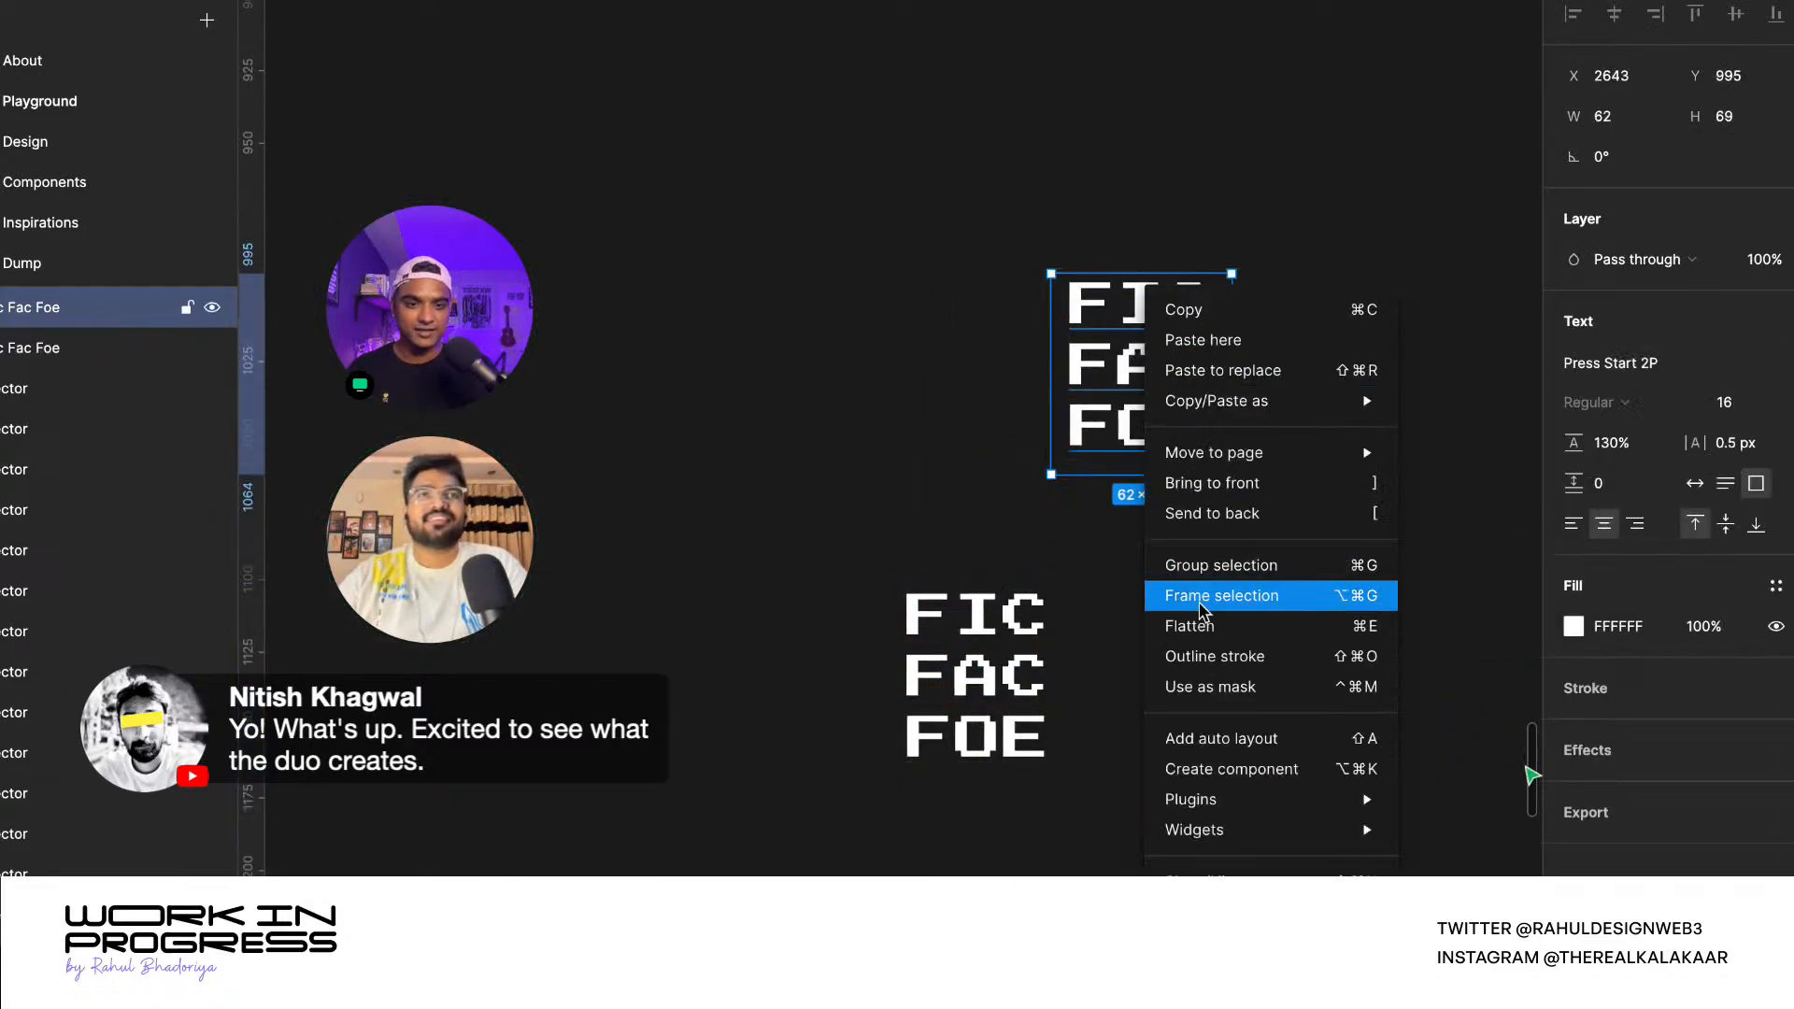
left_click(1210, 654)
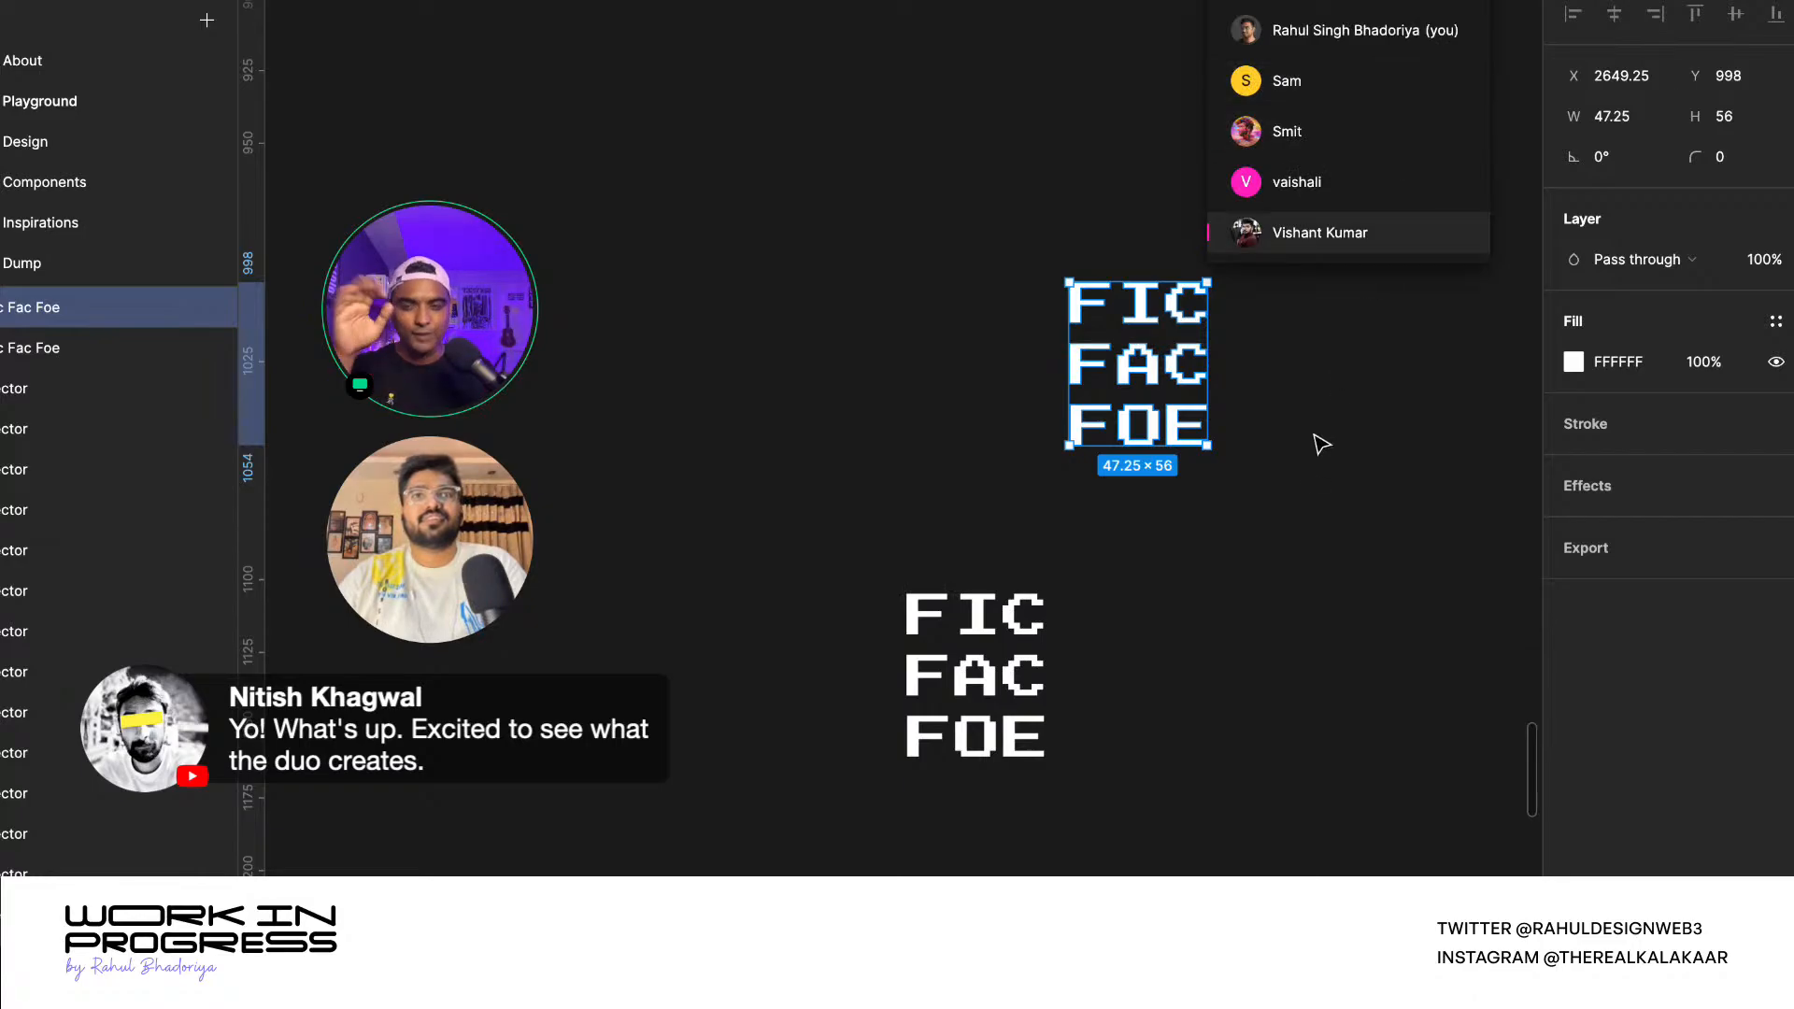
left_click(1293, 530)
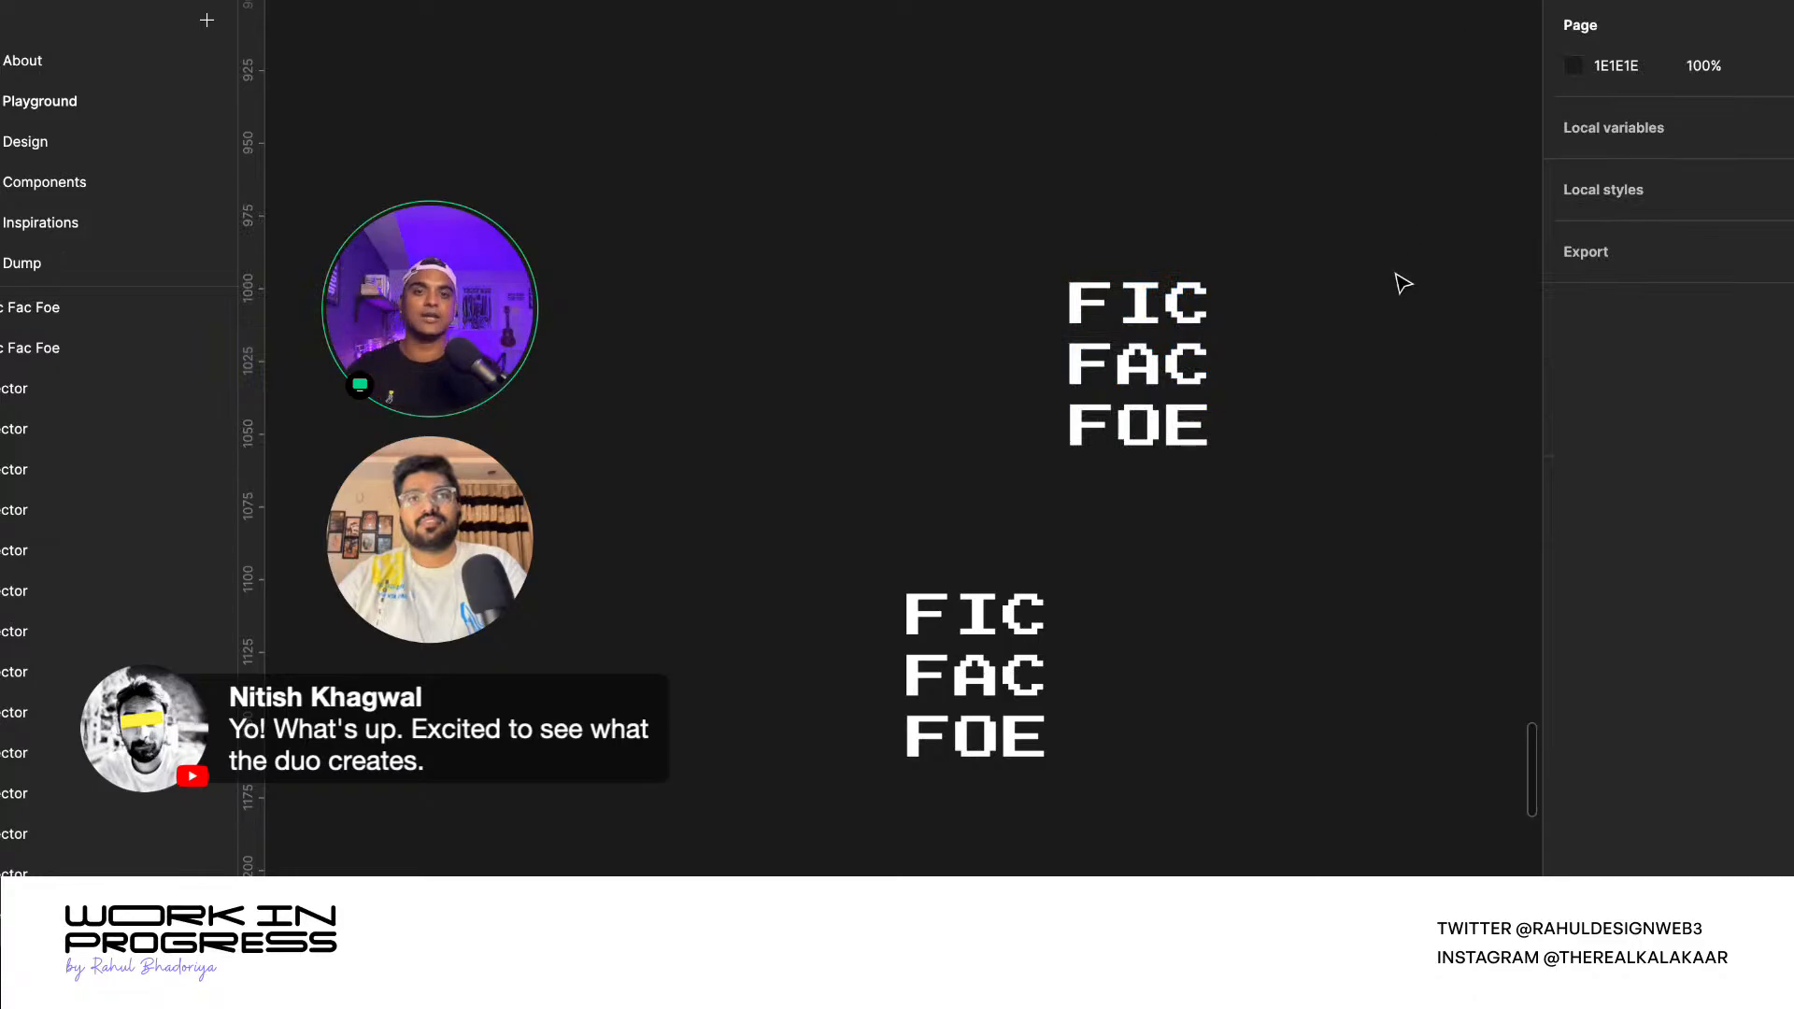
- Move the FAC row of the outlined title up closer to the FIC row by editing its vector points
left_click(1014, 607)
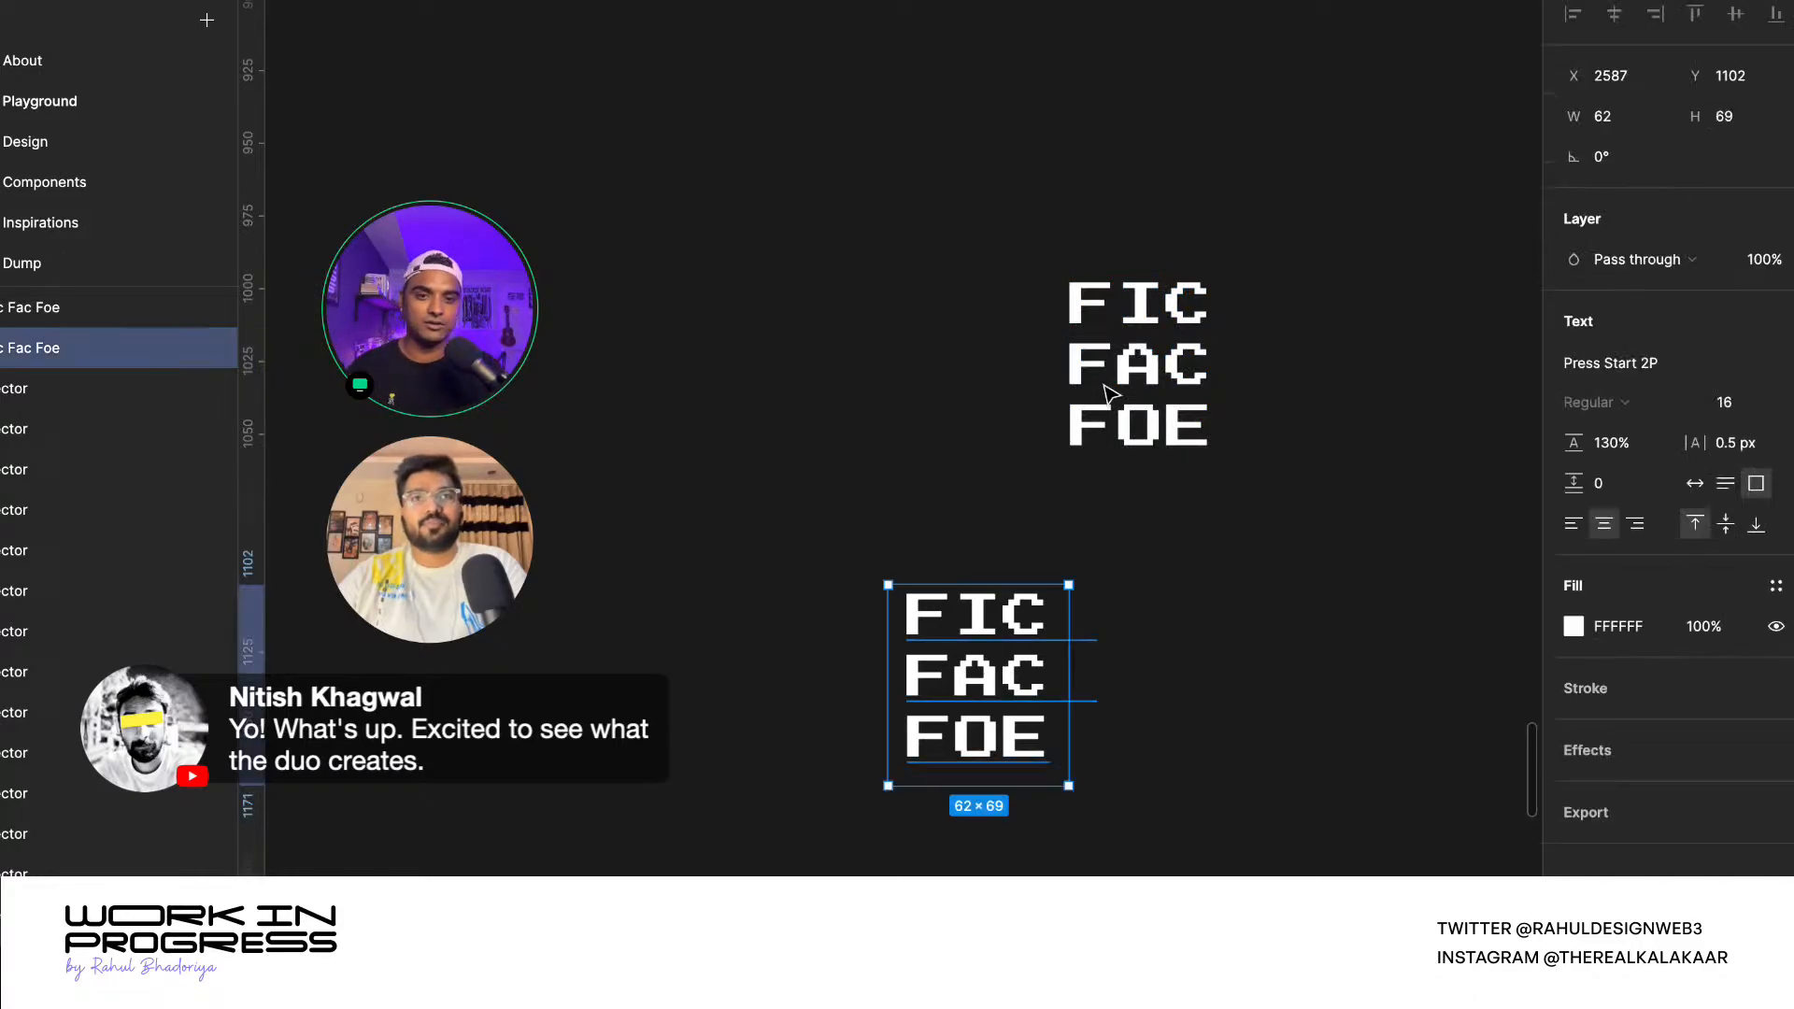
left_click(1065, 505)
left_click(1126, 375)
scroll(1214, 353, "up", 3)
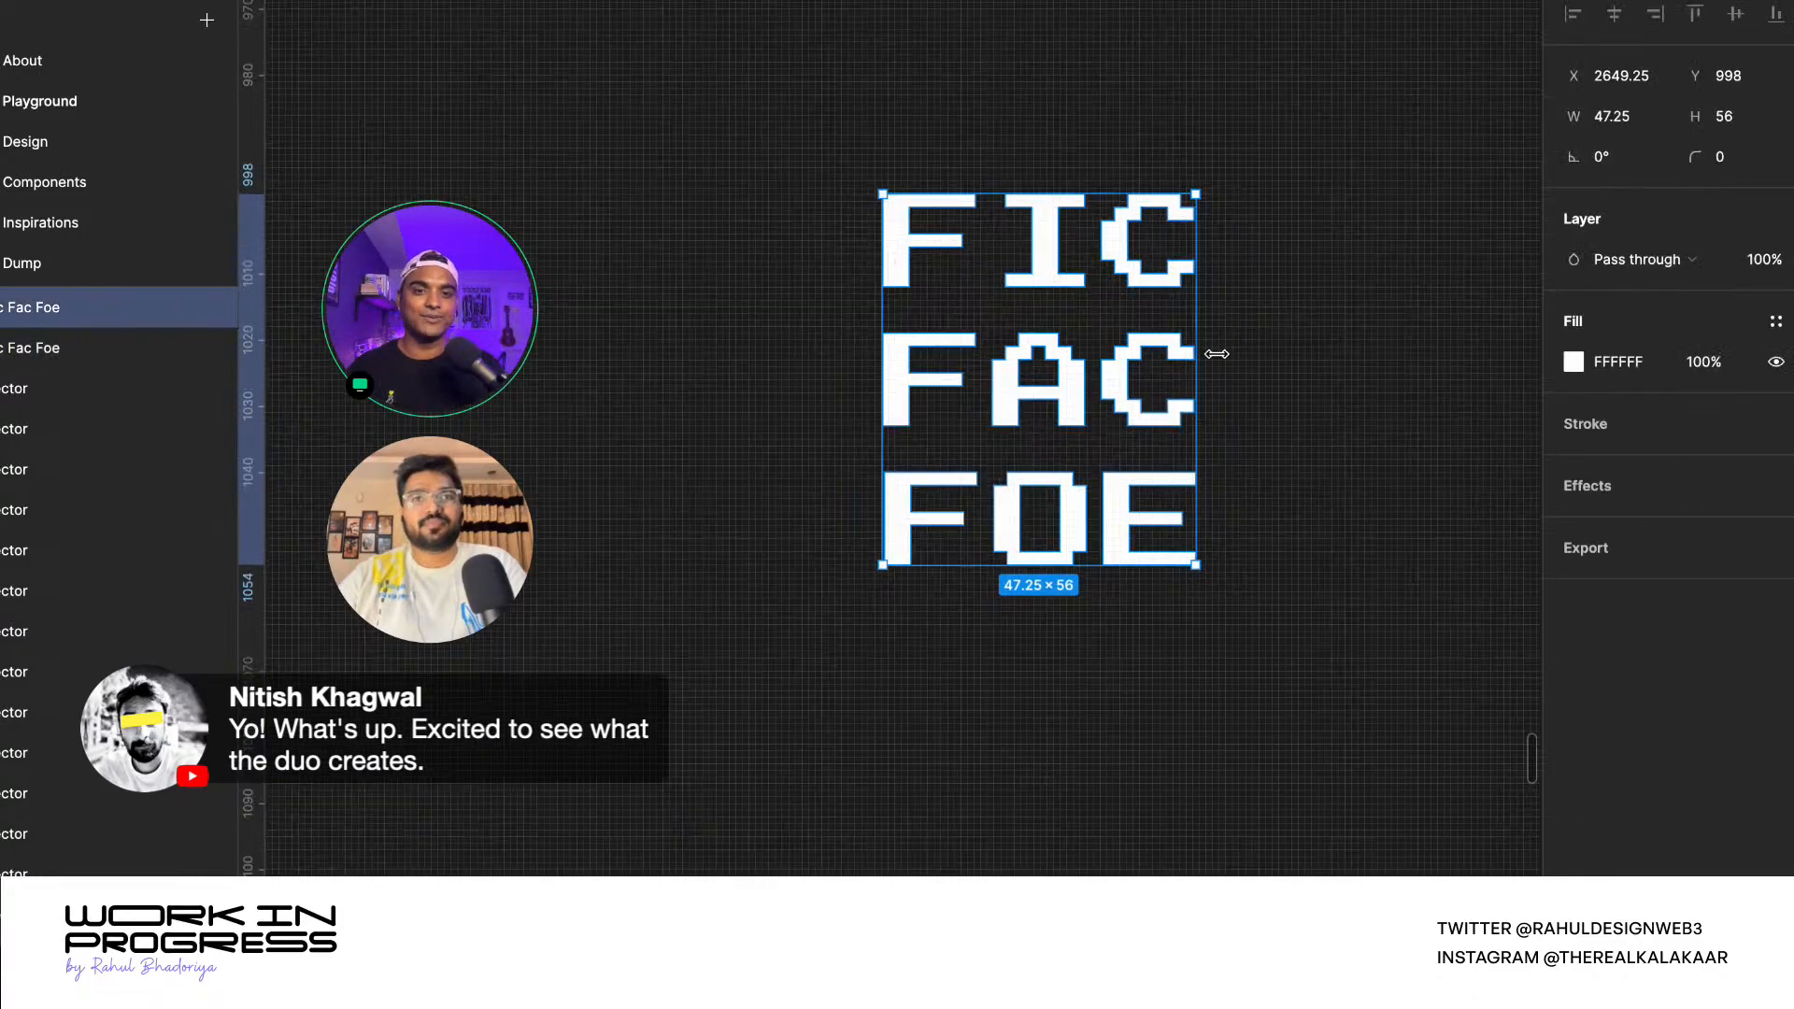
double_click(1155, 355)
mouse_move(845, 311)
left_mouse_down()
mouse_move(1204, 353)
mouse_move(1242, 452)
left_mouse_up()
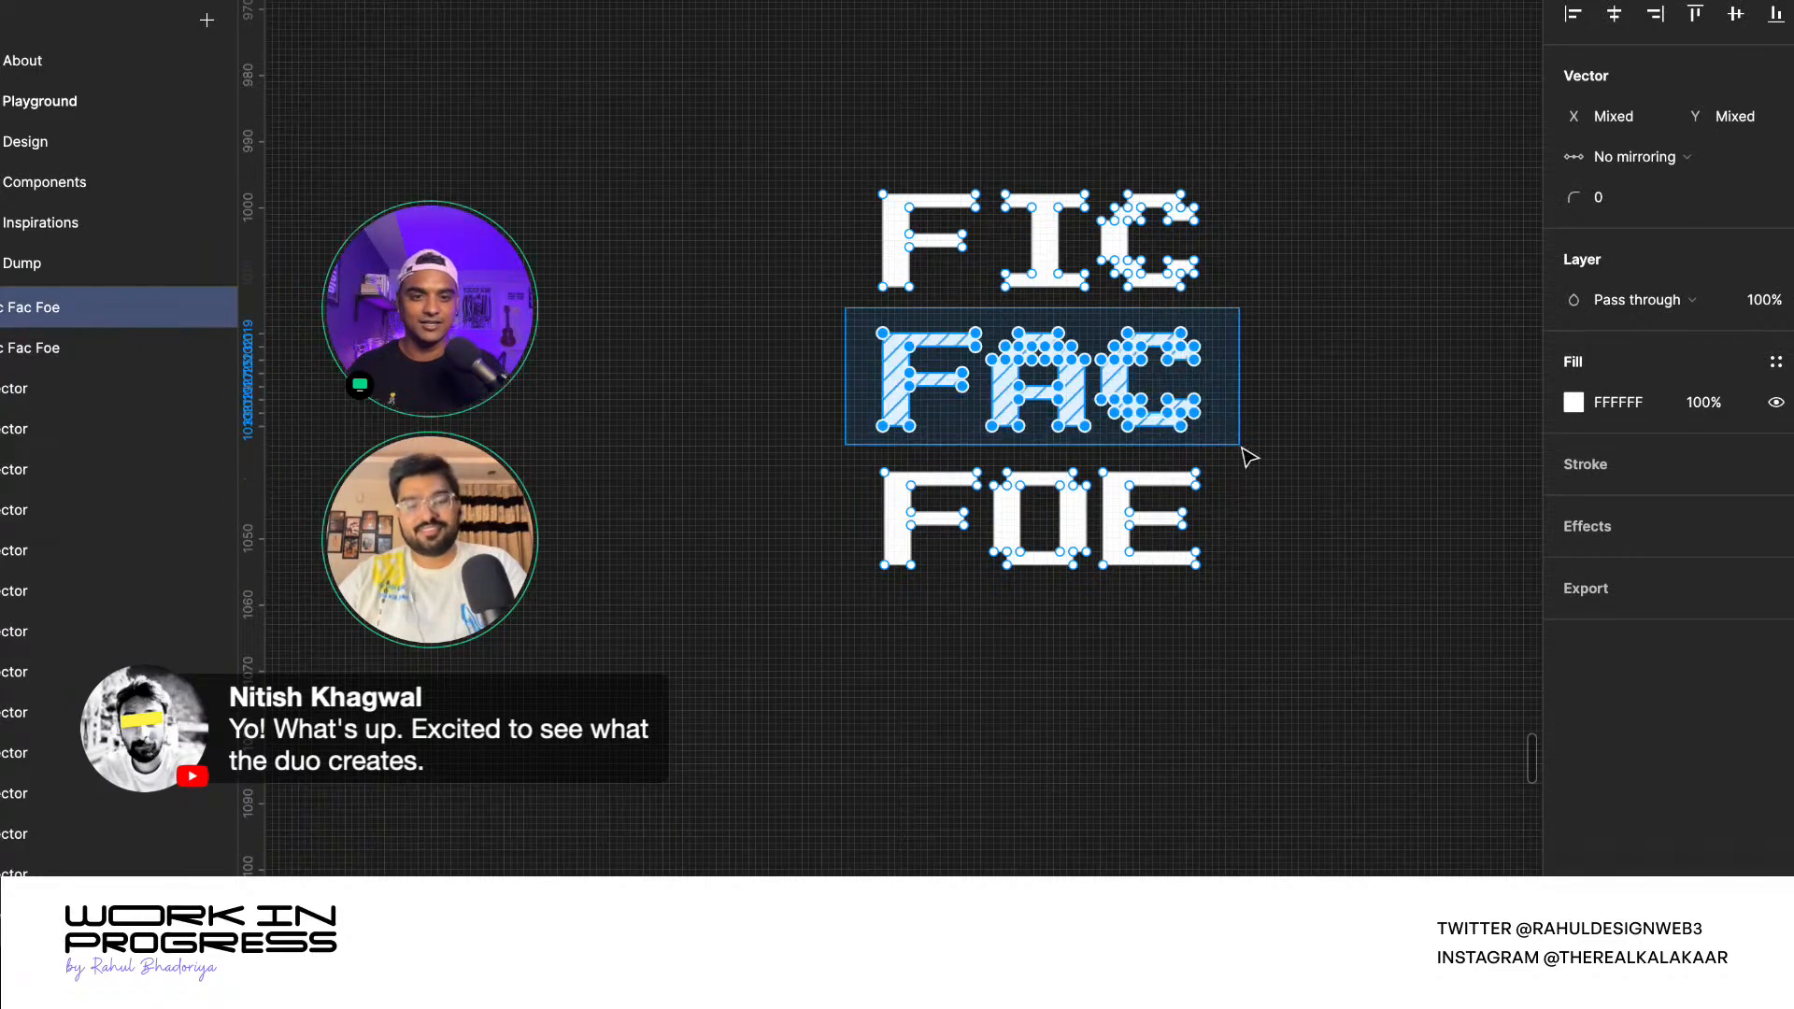
scroll(1133, 355, "up", 4)
left_click_drag(1167, 329, 1149, 245)
scroll(1150, 245, "down", 5)
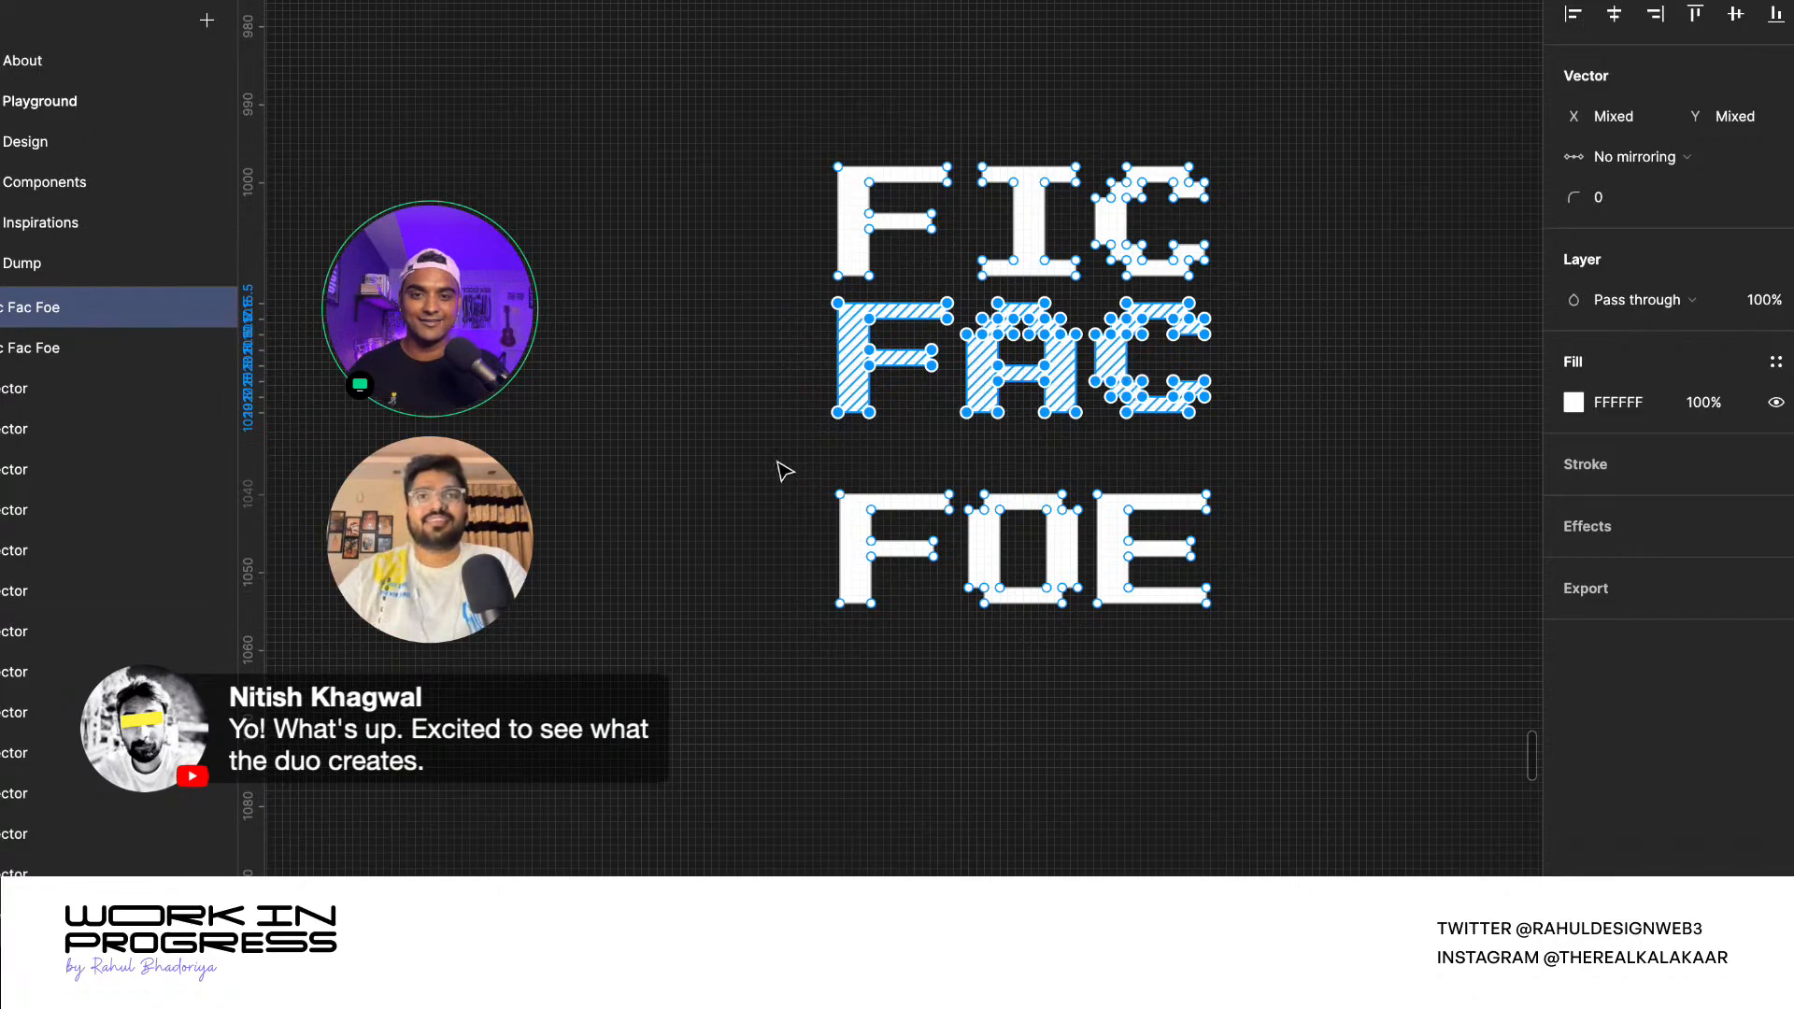
- Move the FOE row up to tighten its gap below FAC, bringing the outlined title's height to 49.5
left_click_drag(777, 464, 1273, 731)
scroll(1101, 532, "up", 5)
scroll(1137, 564, "down", 2)
left_click_drag(1137, 565, 1133, 472)
scroll(1090, 534, "down", 5)
double_click(1133, 700)
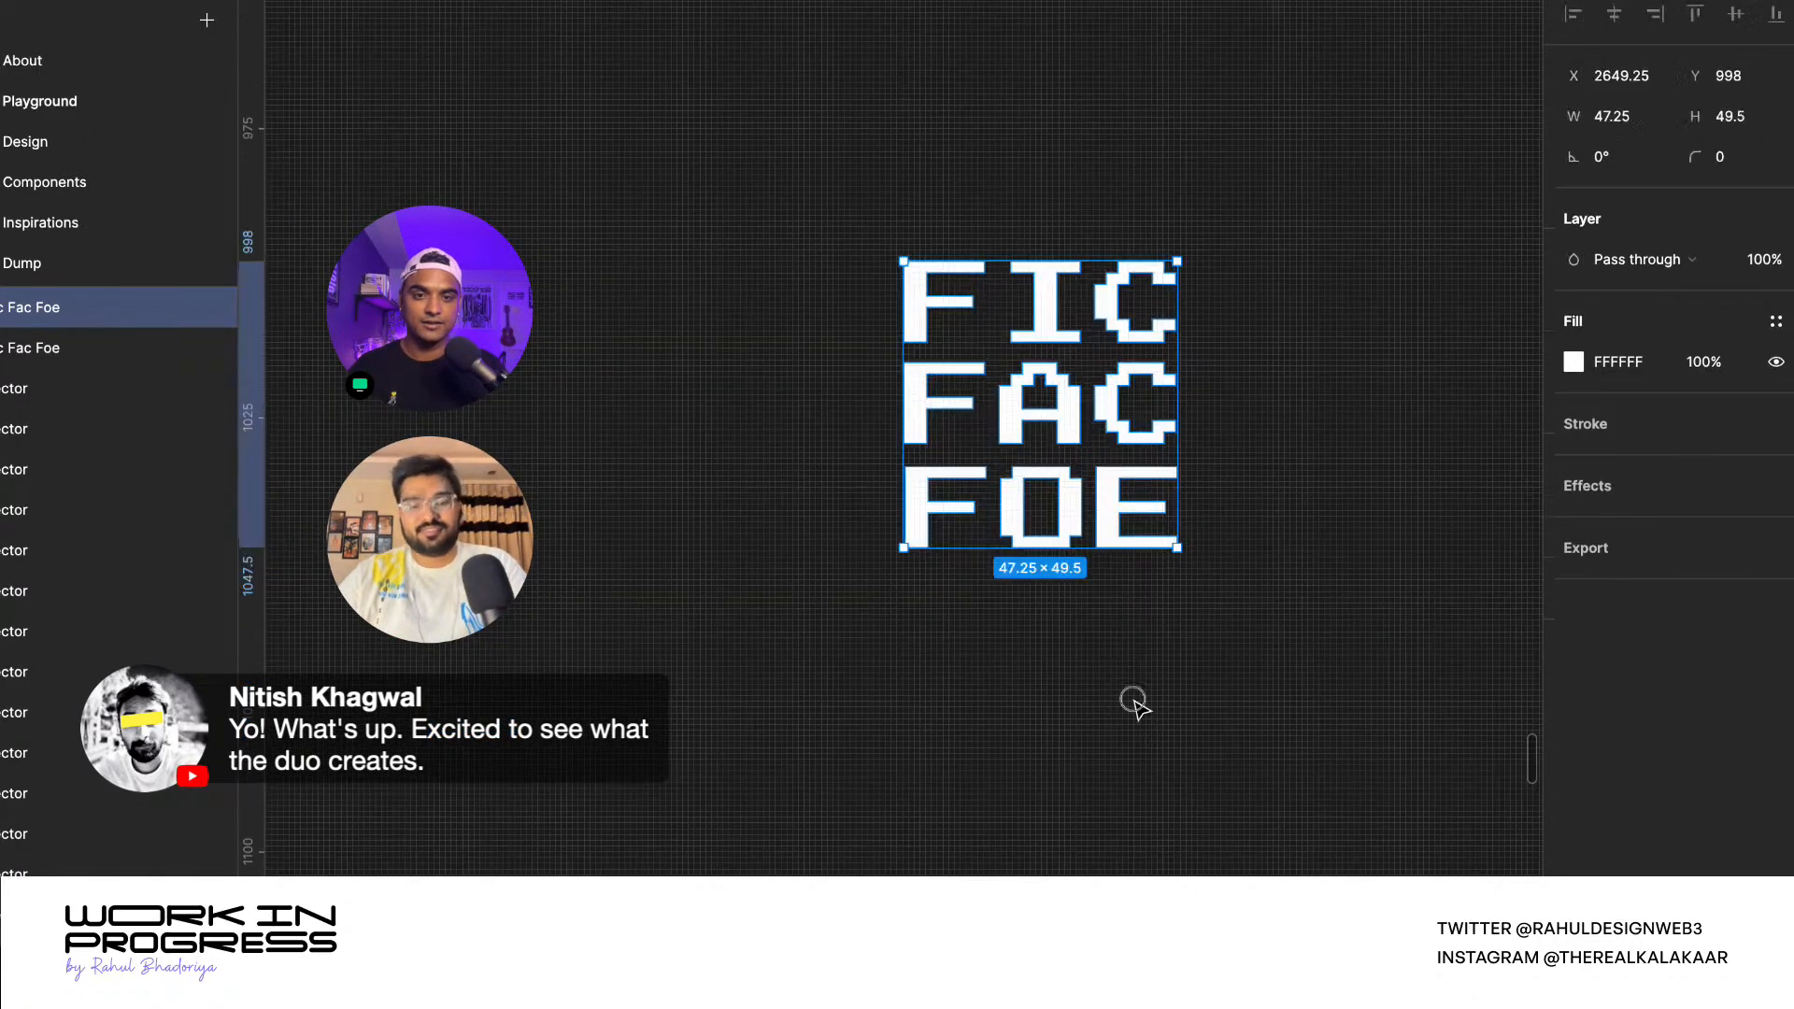
scroll(1134, 701, "down", 4)
left_click(1112, 689)
left_click(1089, 532)
scroll(1131, 617, "up", 8)
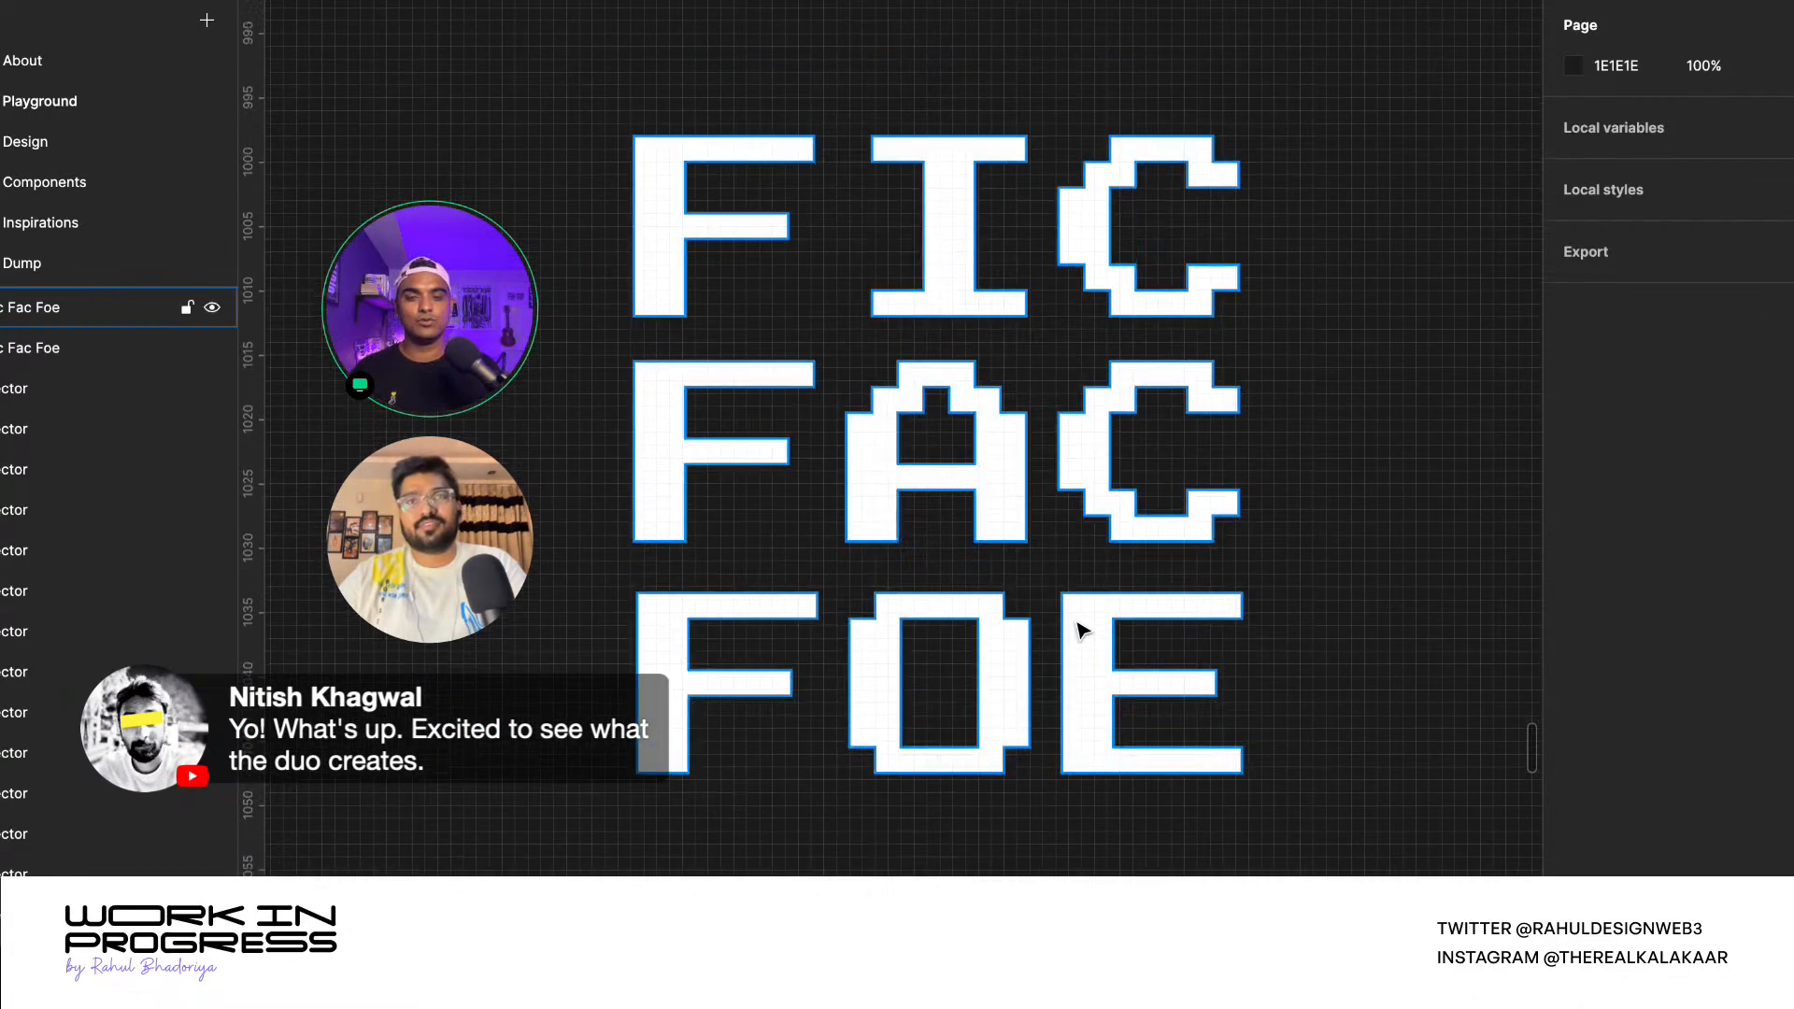
scroll(798, 425, "down", 3)
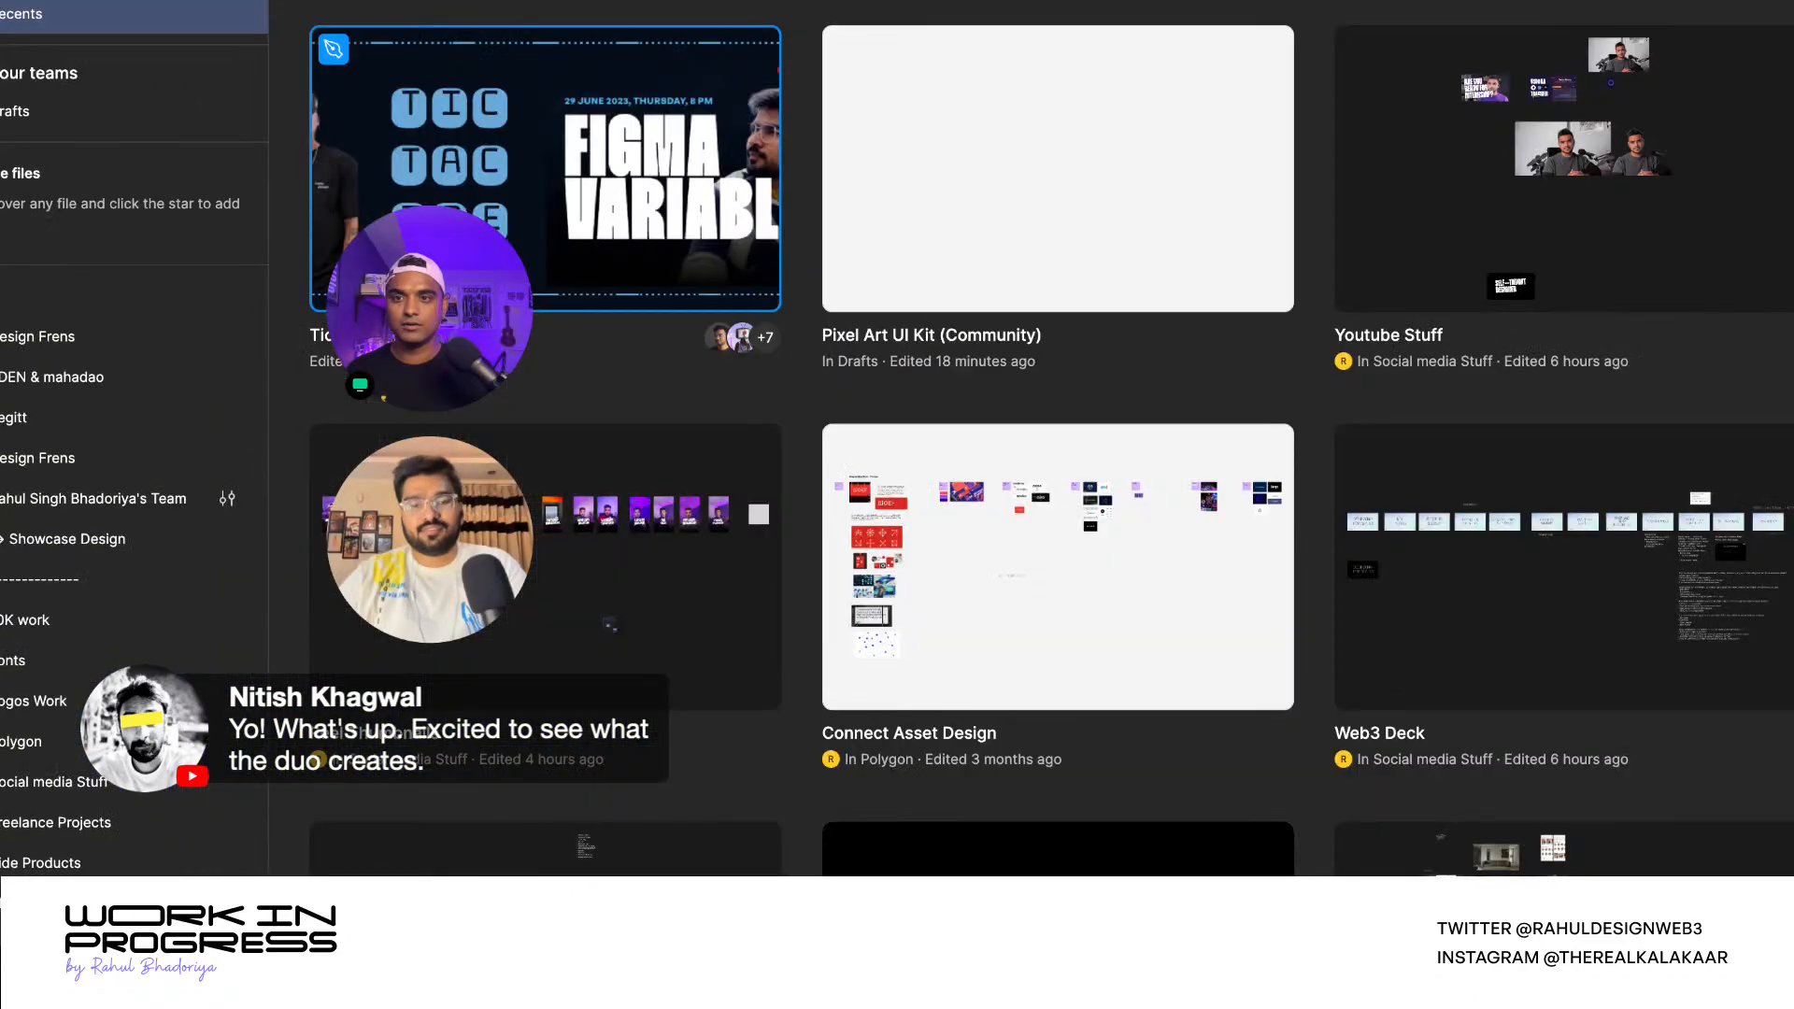
- Search the Figma Community for "figma icon" and look through the results for a pixel-style Figma logo
key("super+f")
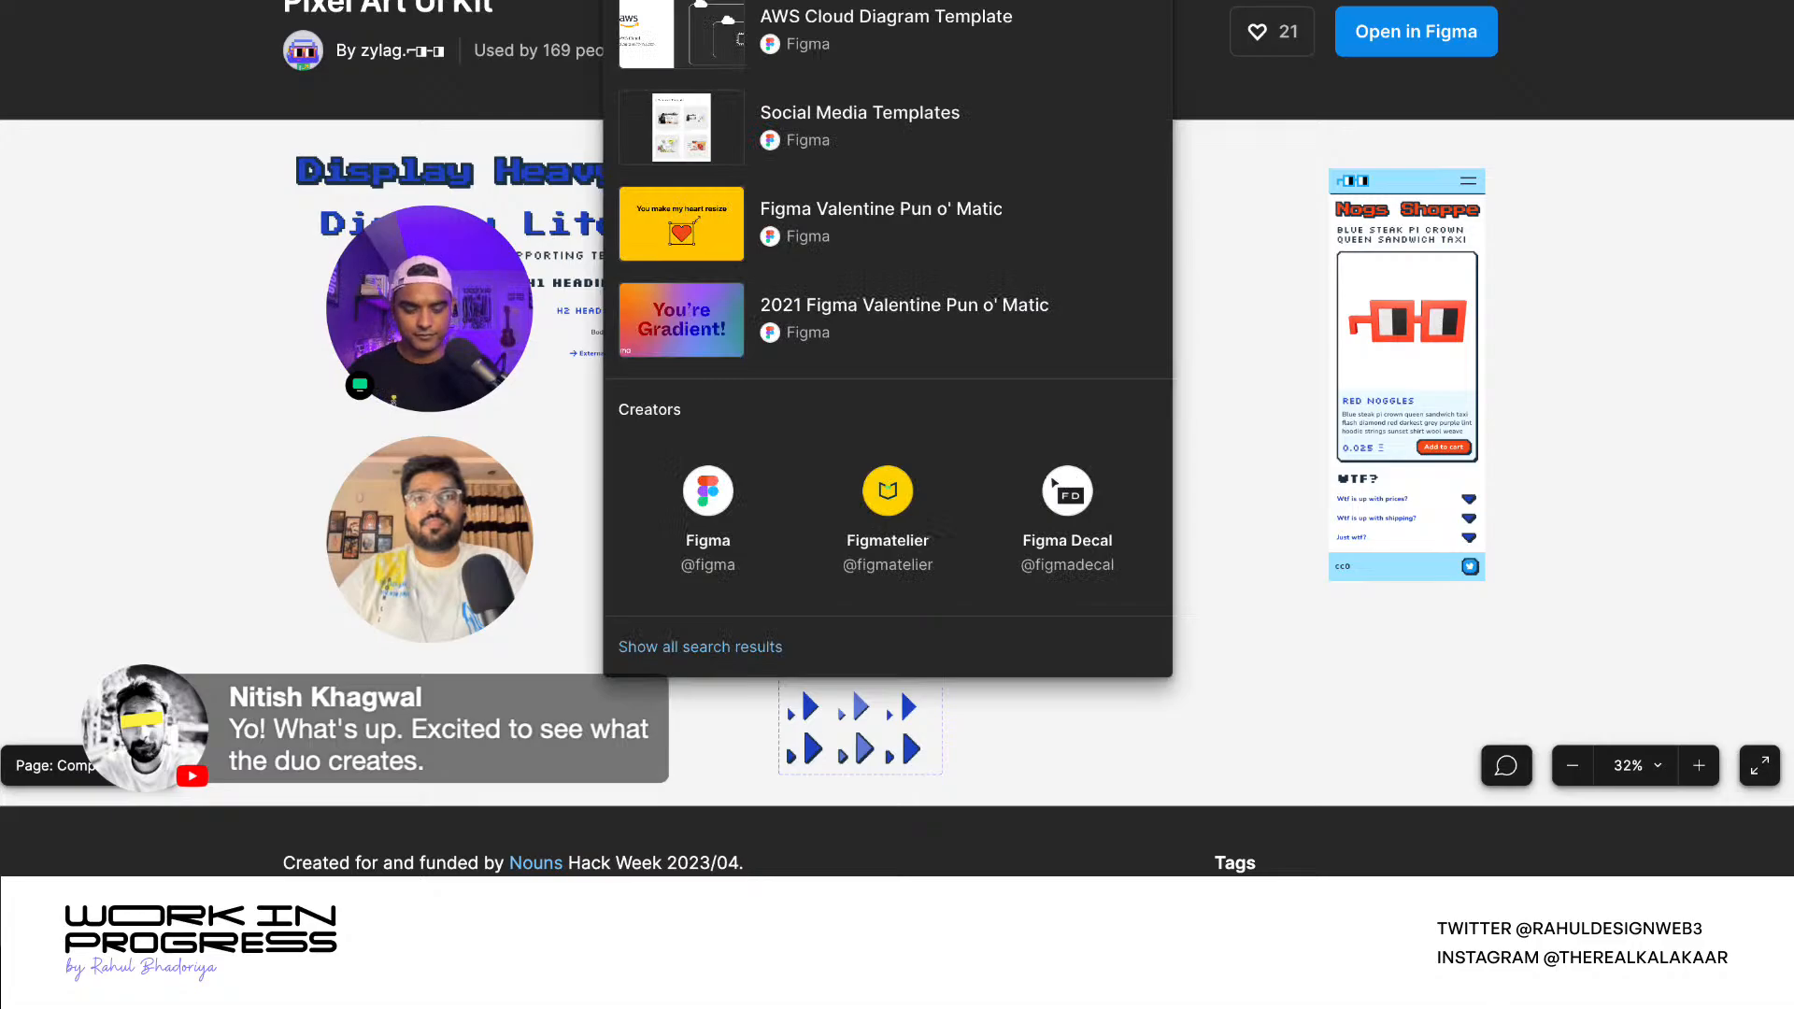
key("Return")
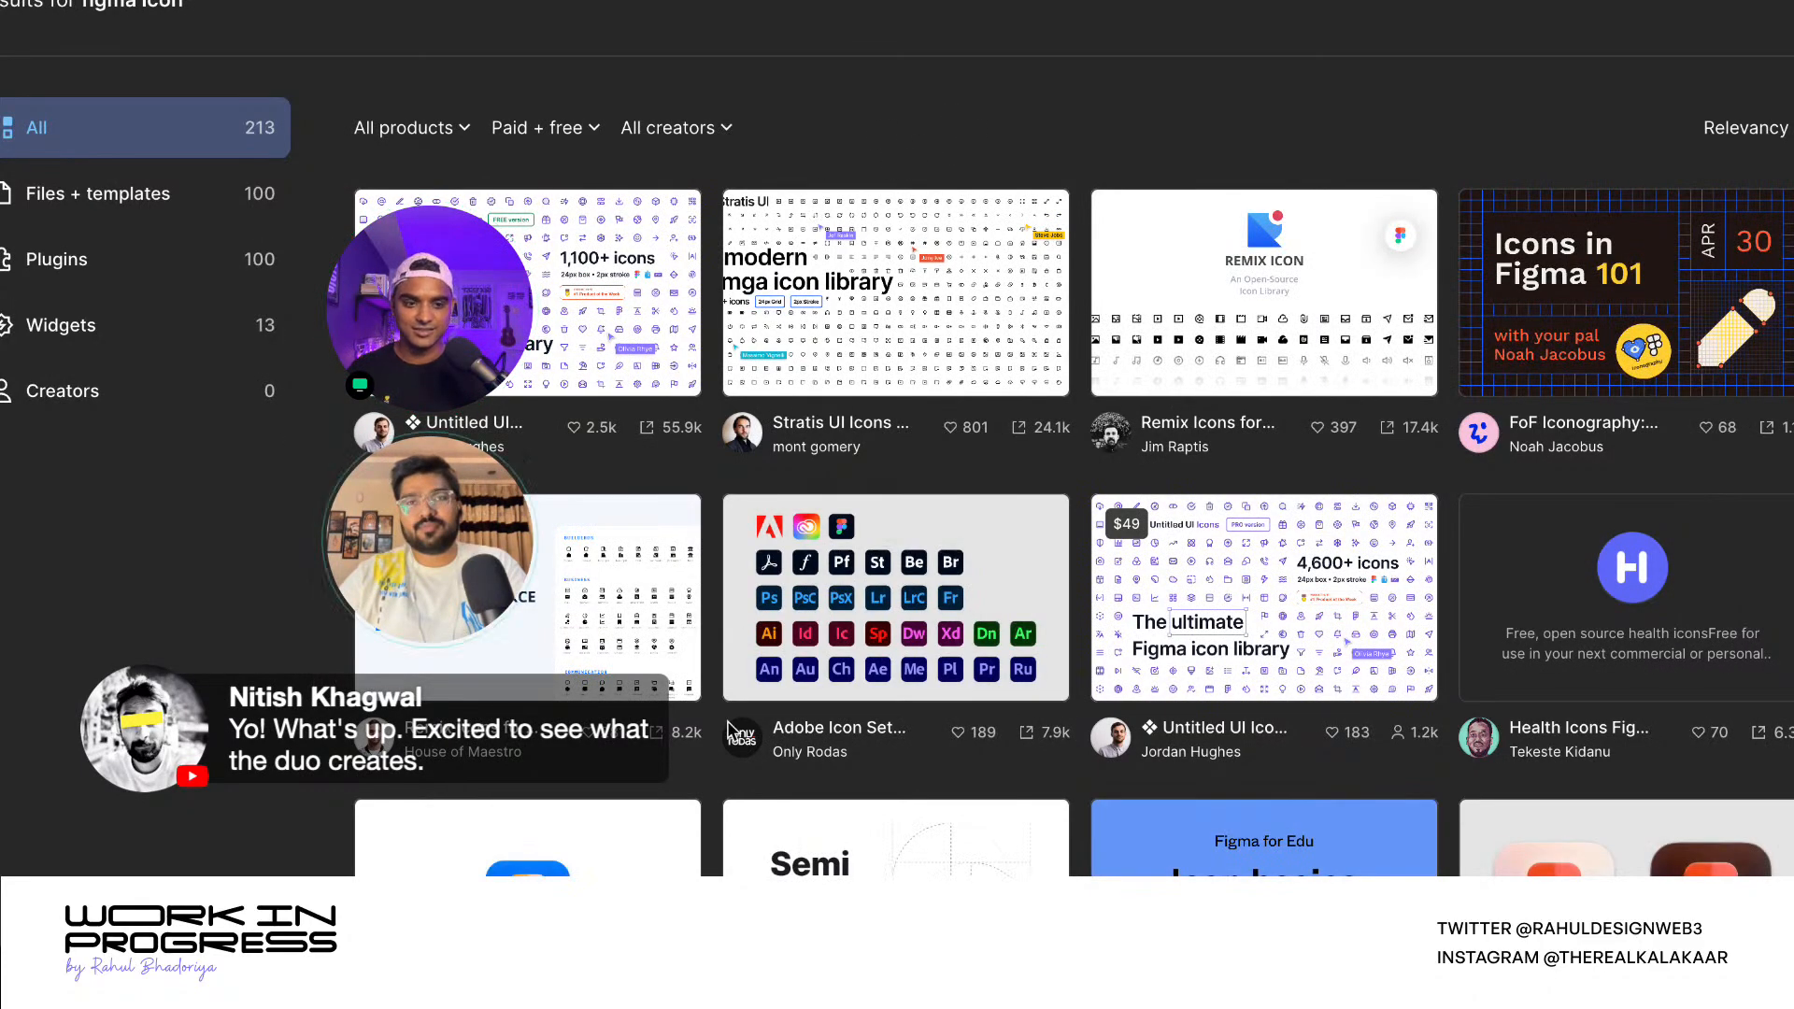
scroll(729, 726, "down", 3)
scroll(658, 667, "down", 3)
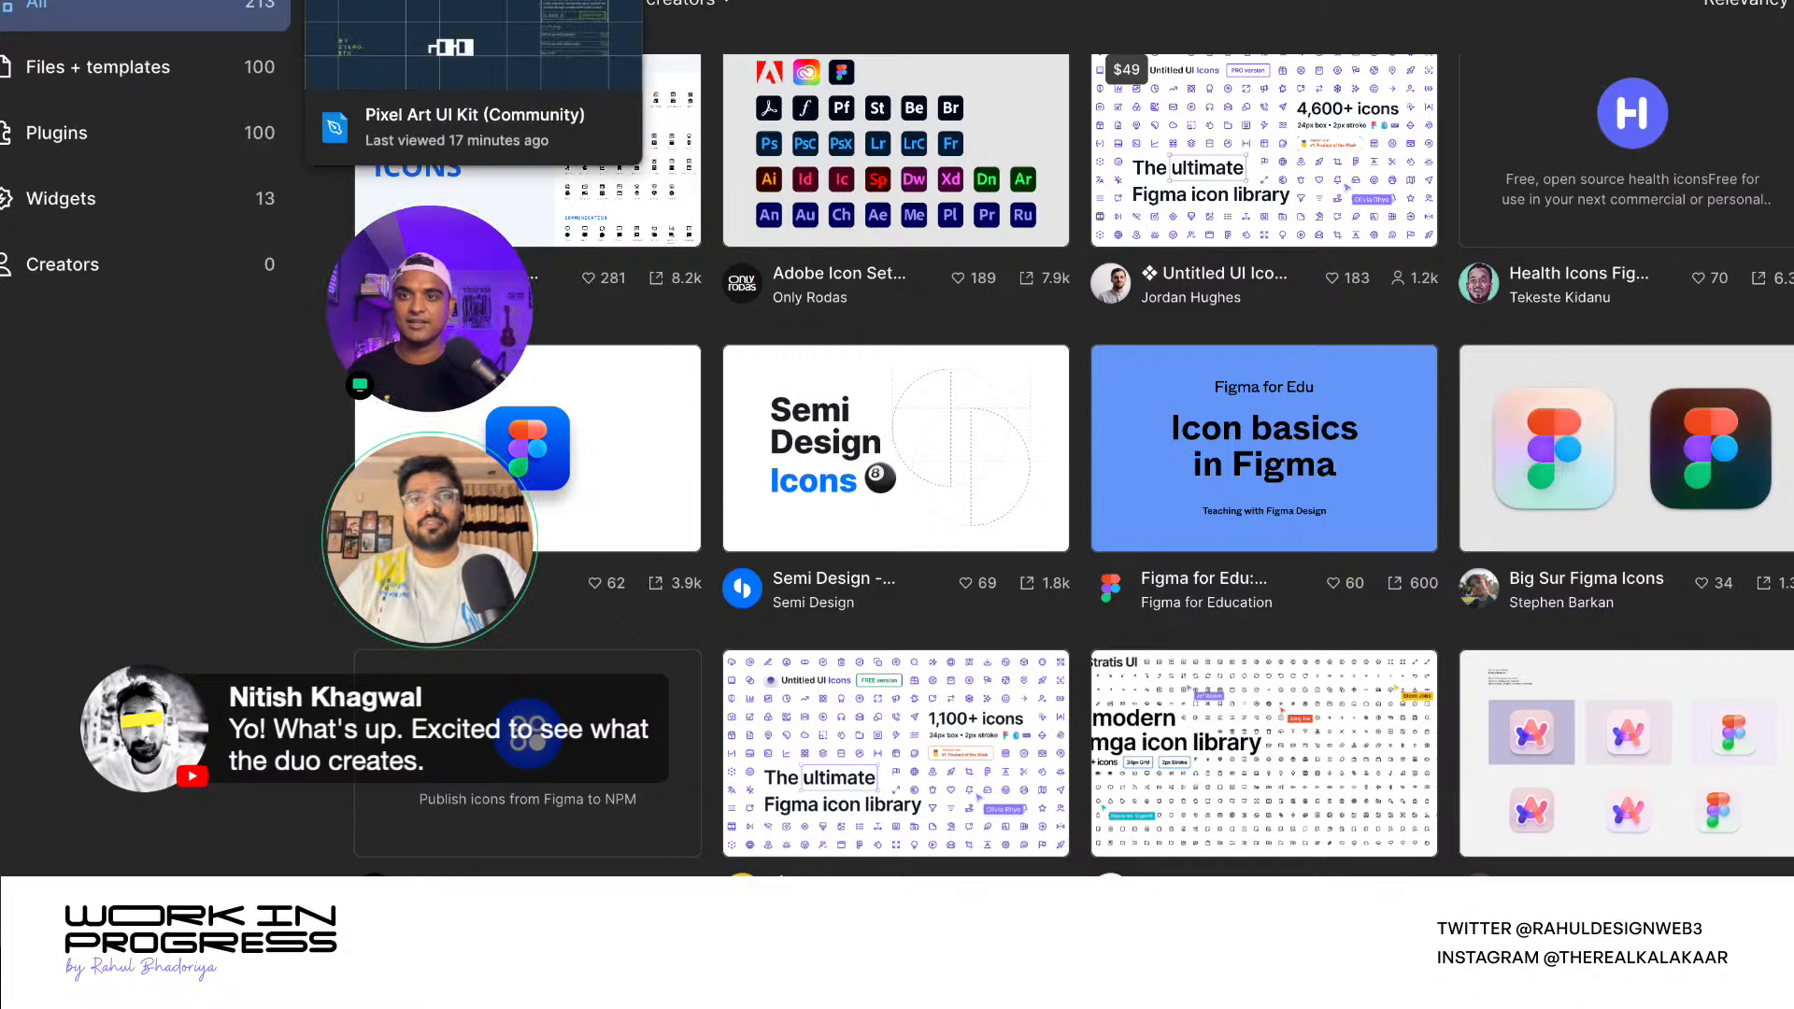
- Open the Pixel Art UI Kit (Community) file and find the faded Figma button in its Icon component set
left_click(472, 2)
left_click(878, 281)
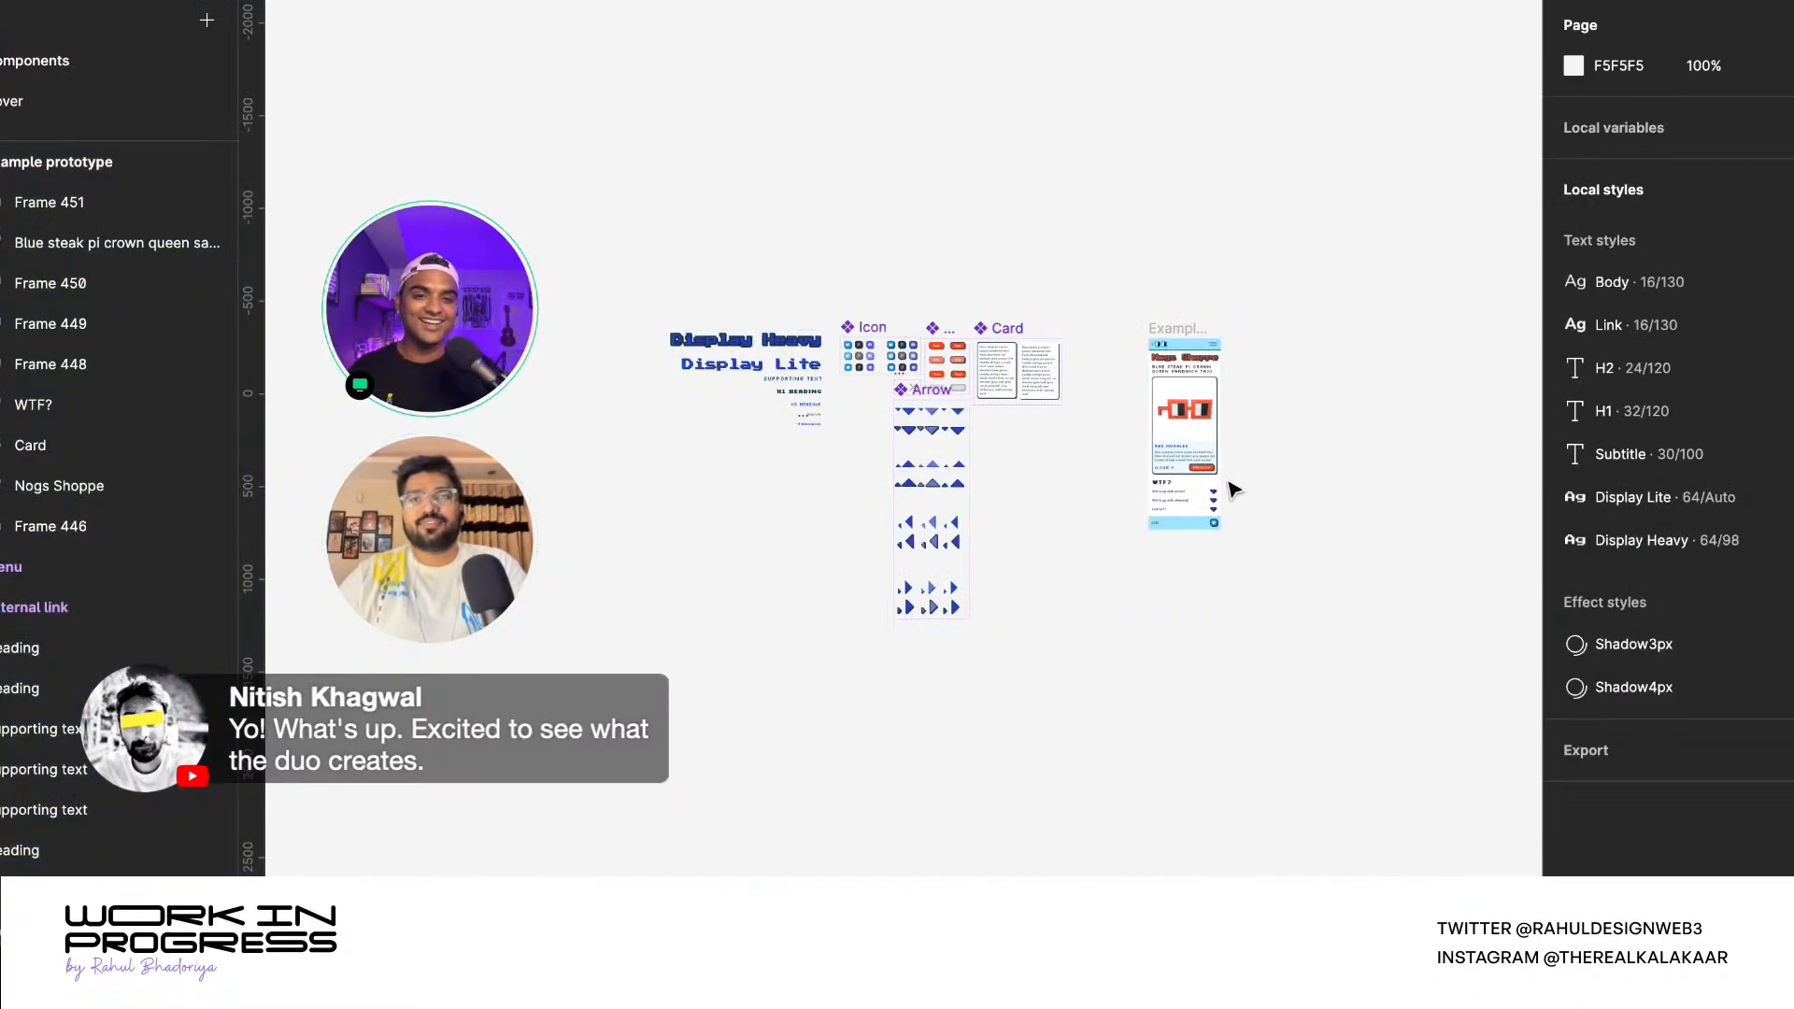
scroll(1224, 481, "up", 5)
scroll(1224, 481, "down", 4)
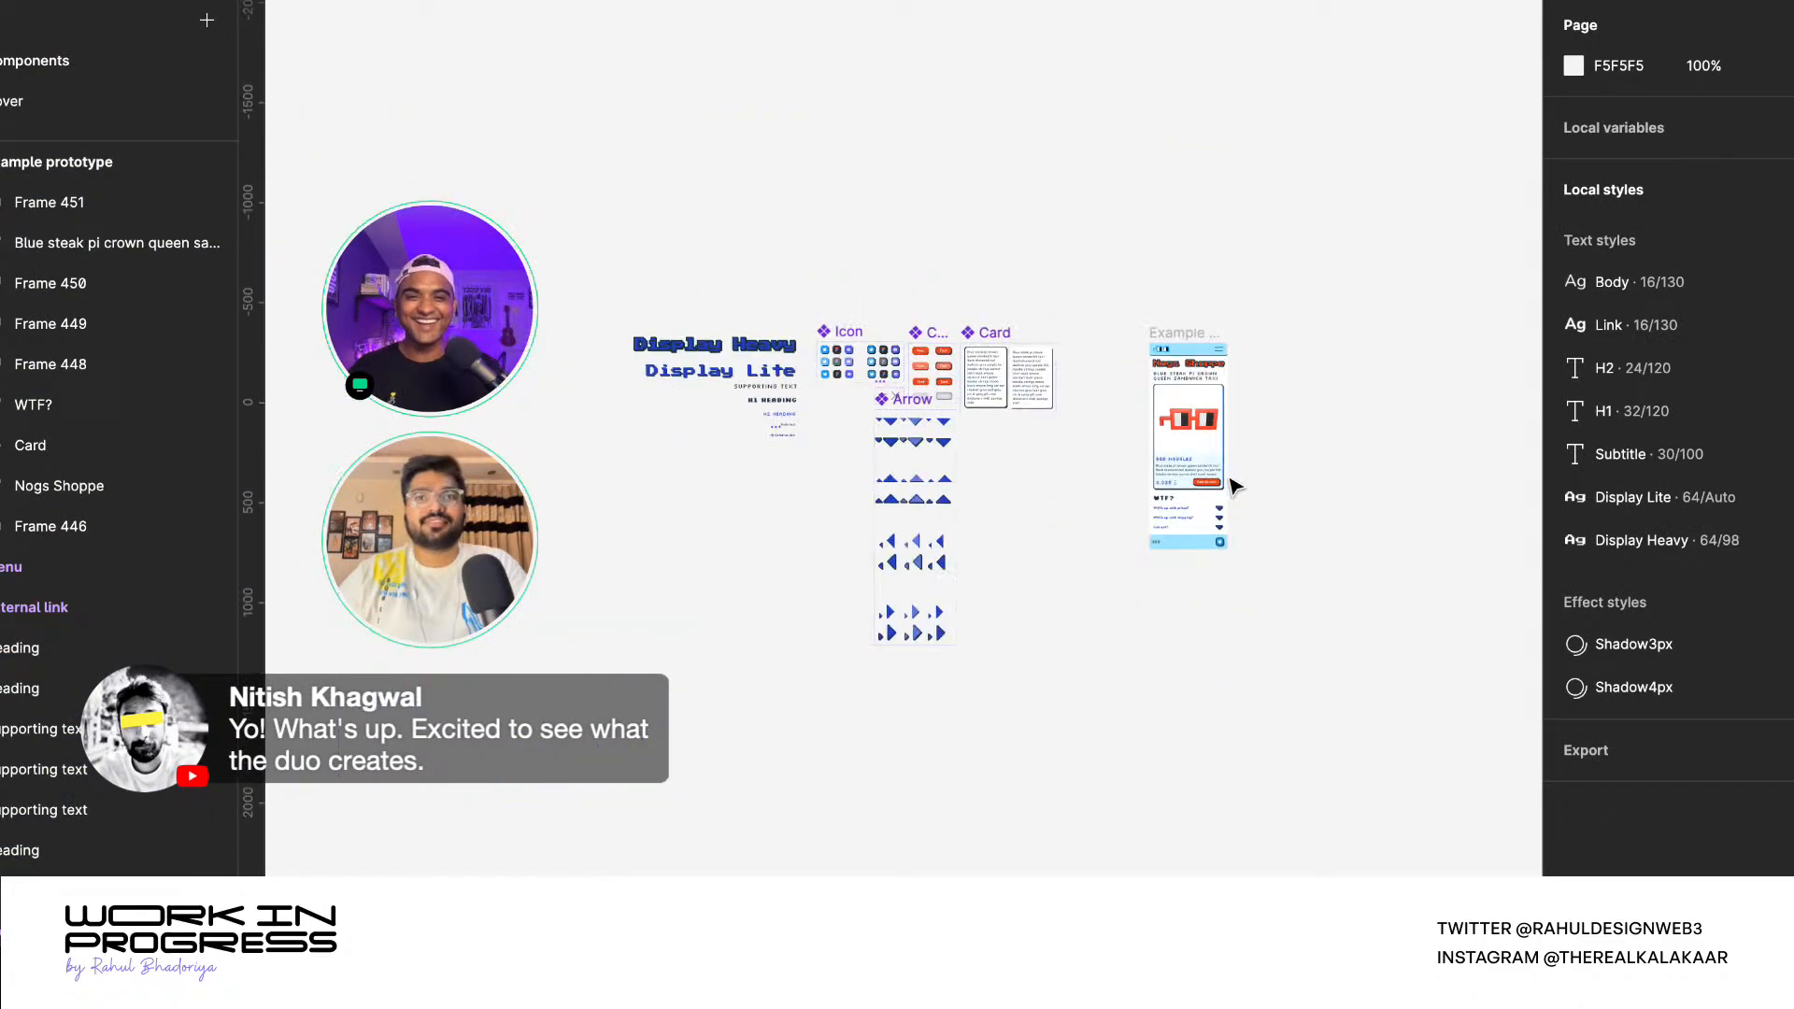
scroll(792, 364, "up", 8)
scroll(873, 417, "up", 12)
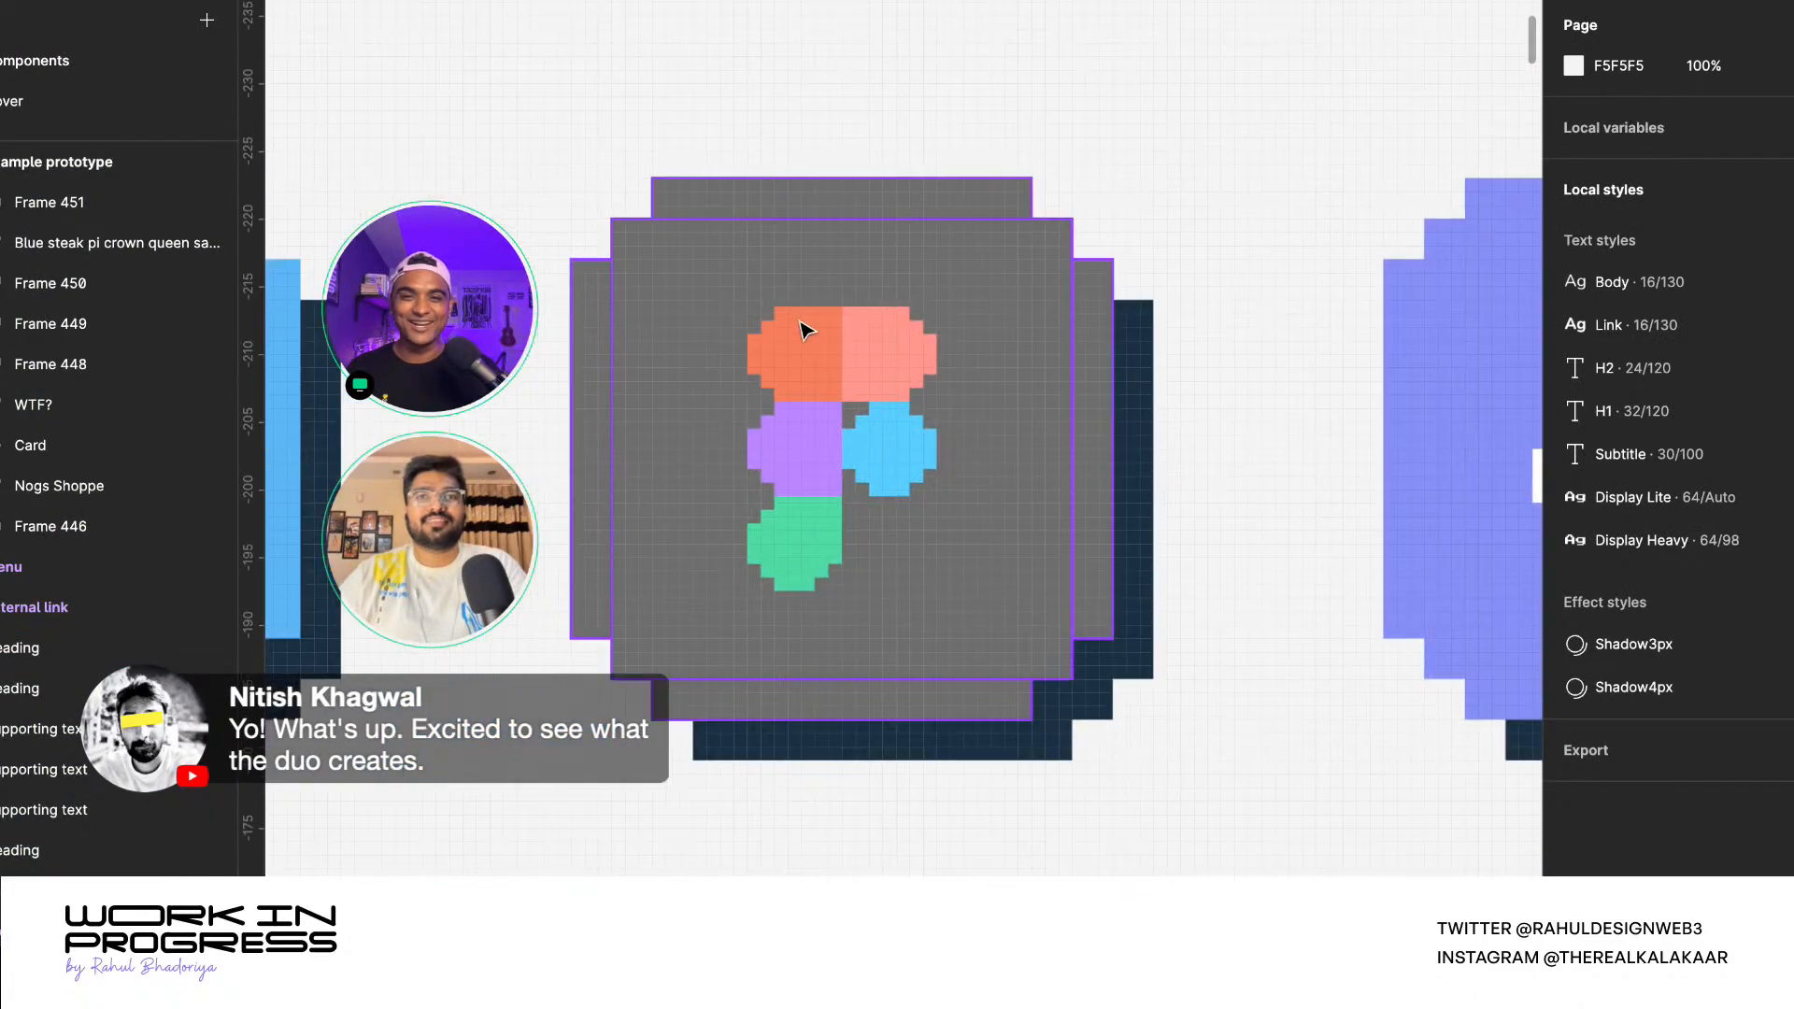
- Move the 40 × 40 semi-transparent white overlay off the Figma button and out of the Icon component set
left_click(805, 354, "super")
scroll(811, 360, "down", 10)
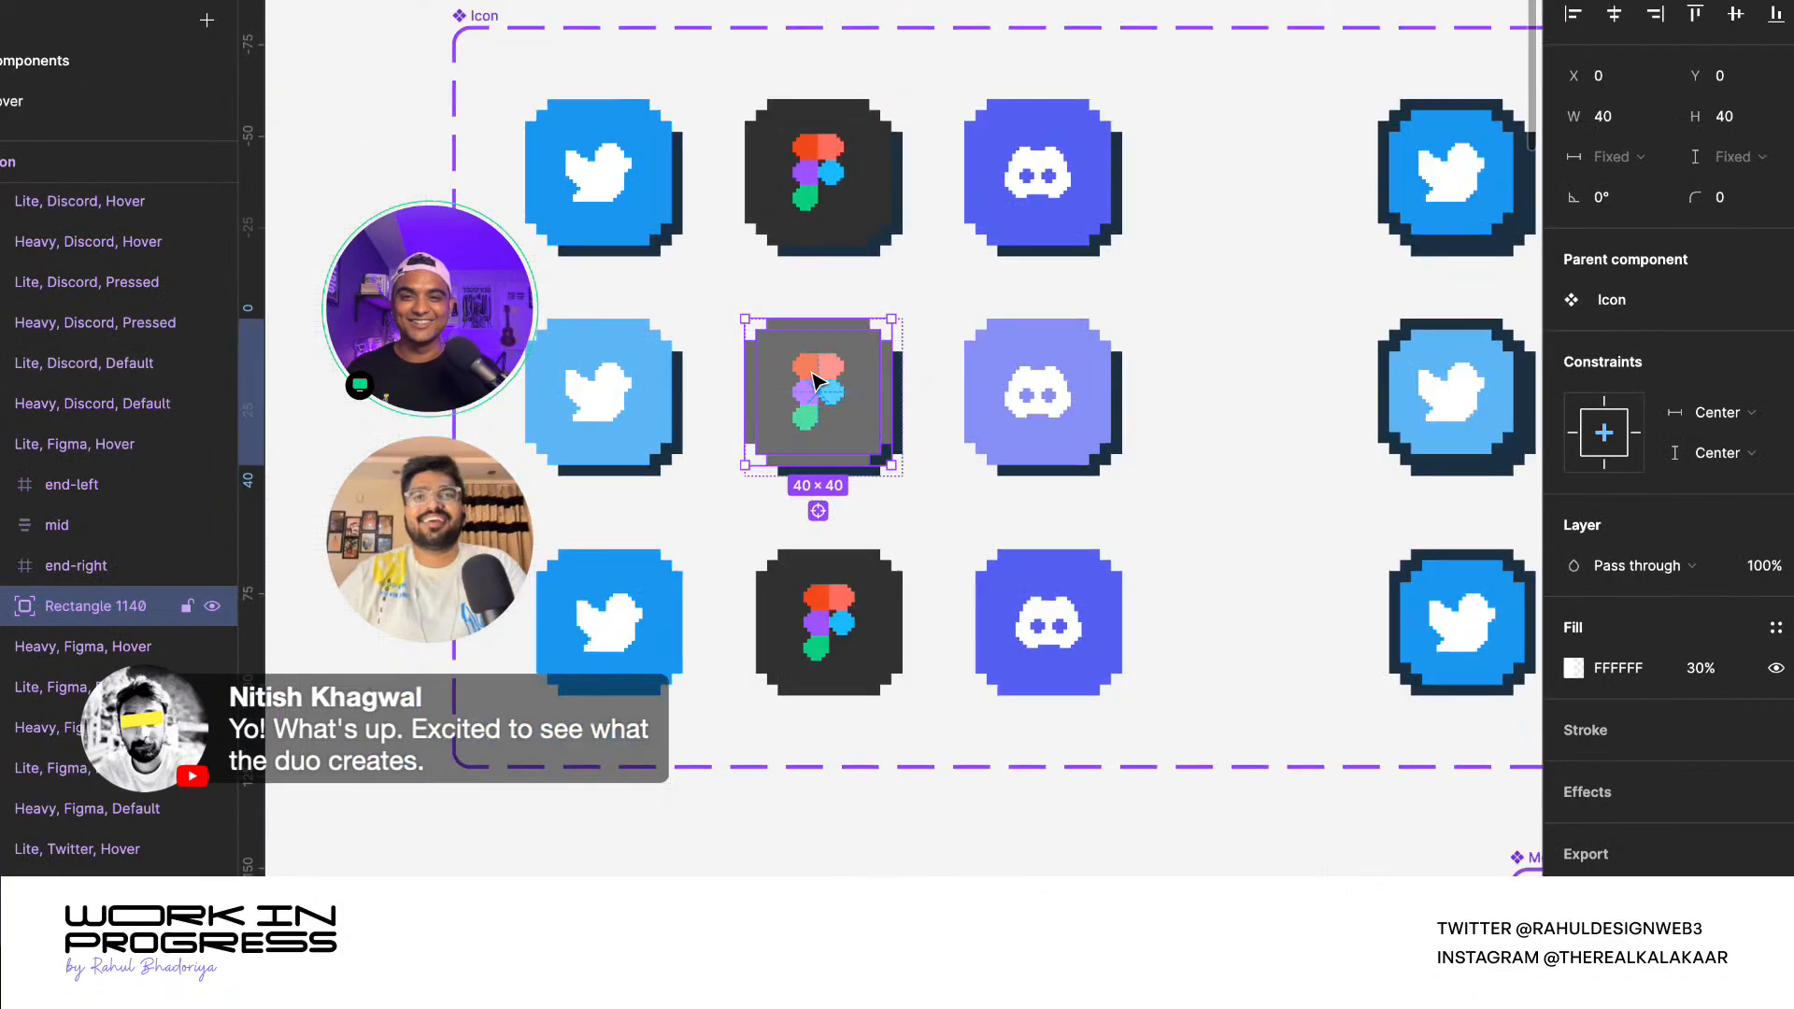
left_click_drag(811, 360, 752, 52)
scroll(841, 408, "up", 8)
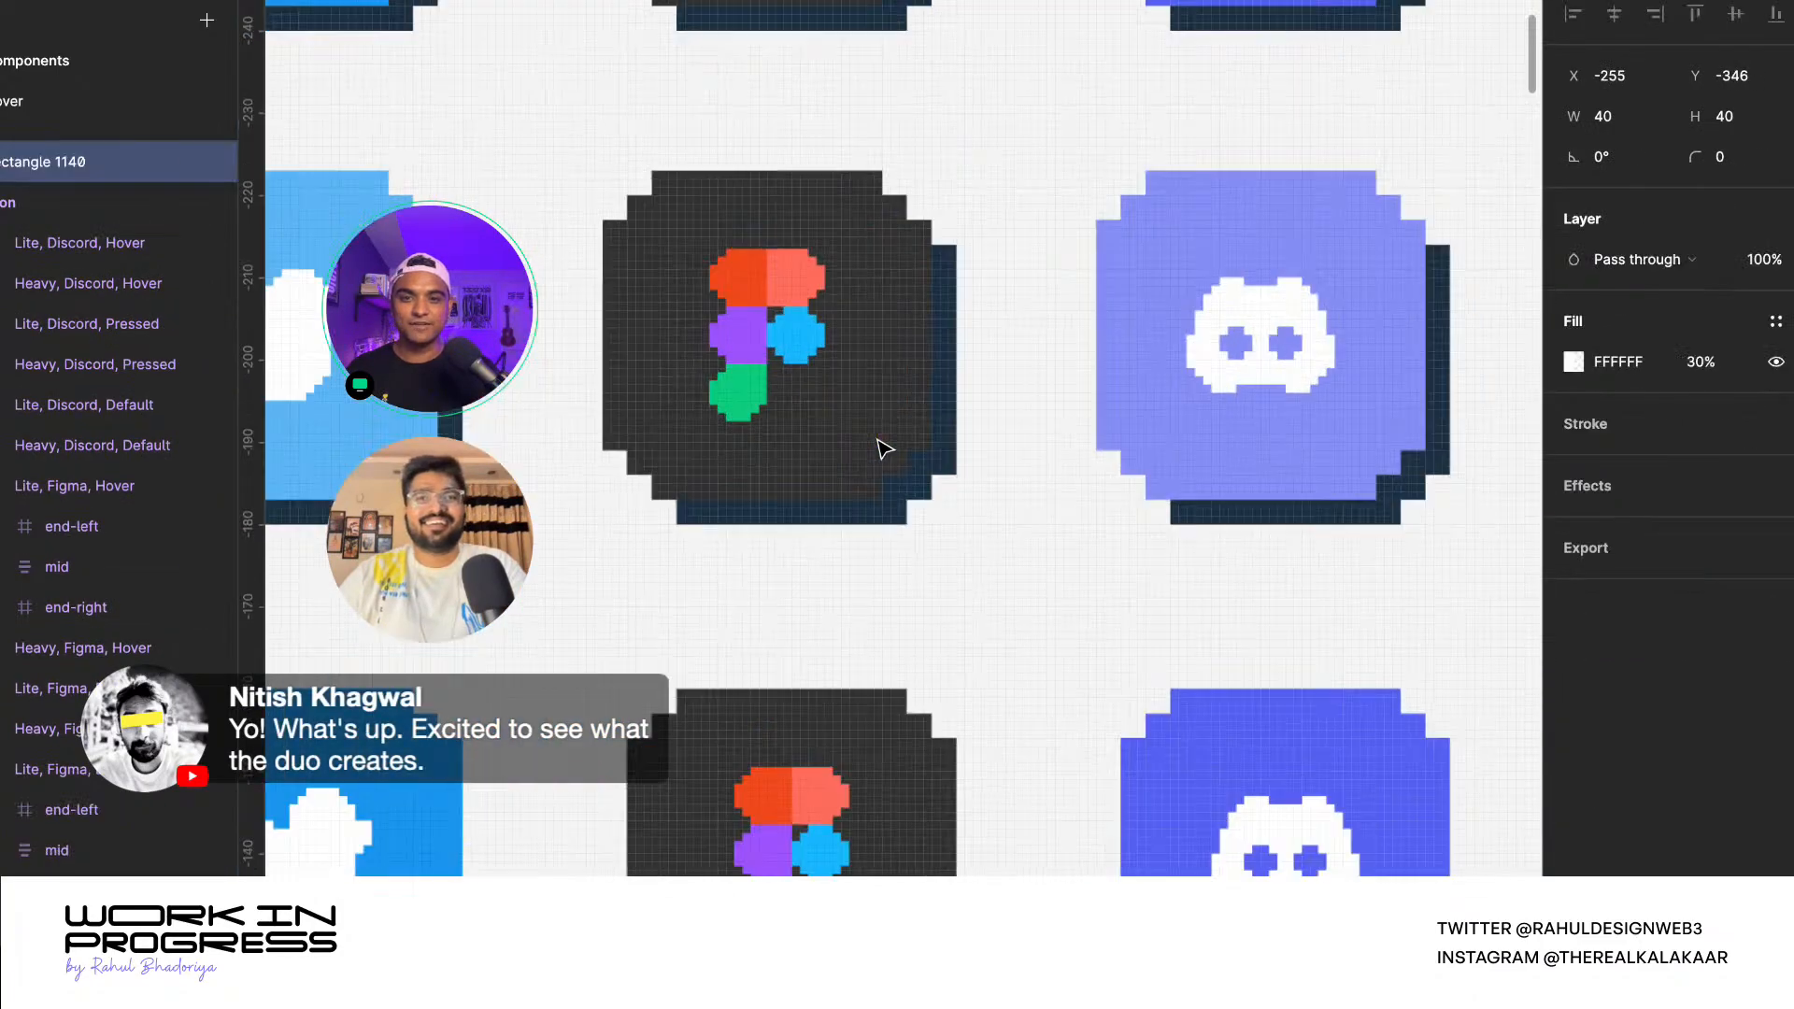
- Pull the pixel-art Figma logo frame out of its dark button and cut it from the kit
left_click(691, 241, "super")
double_click(692, 241)
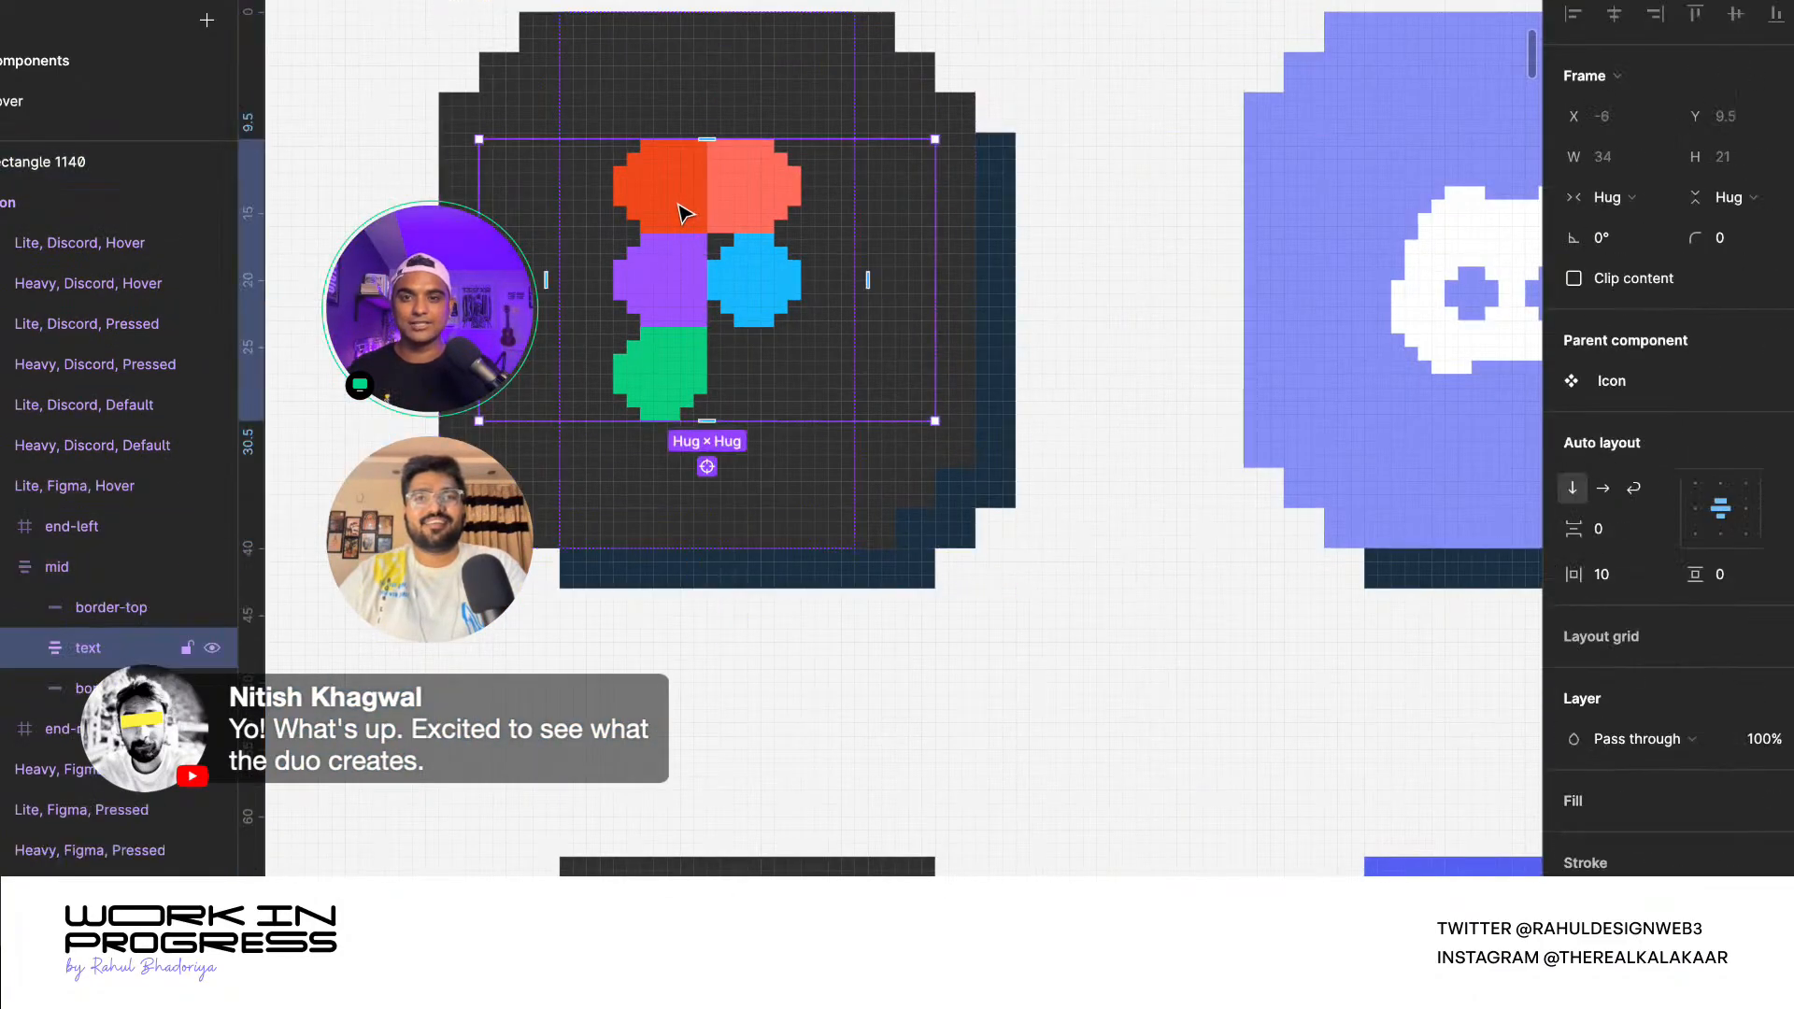
left_click_drag(667, 191, 1134, 576)
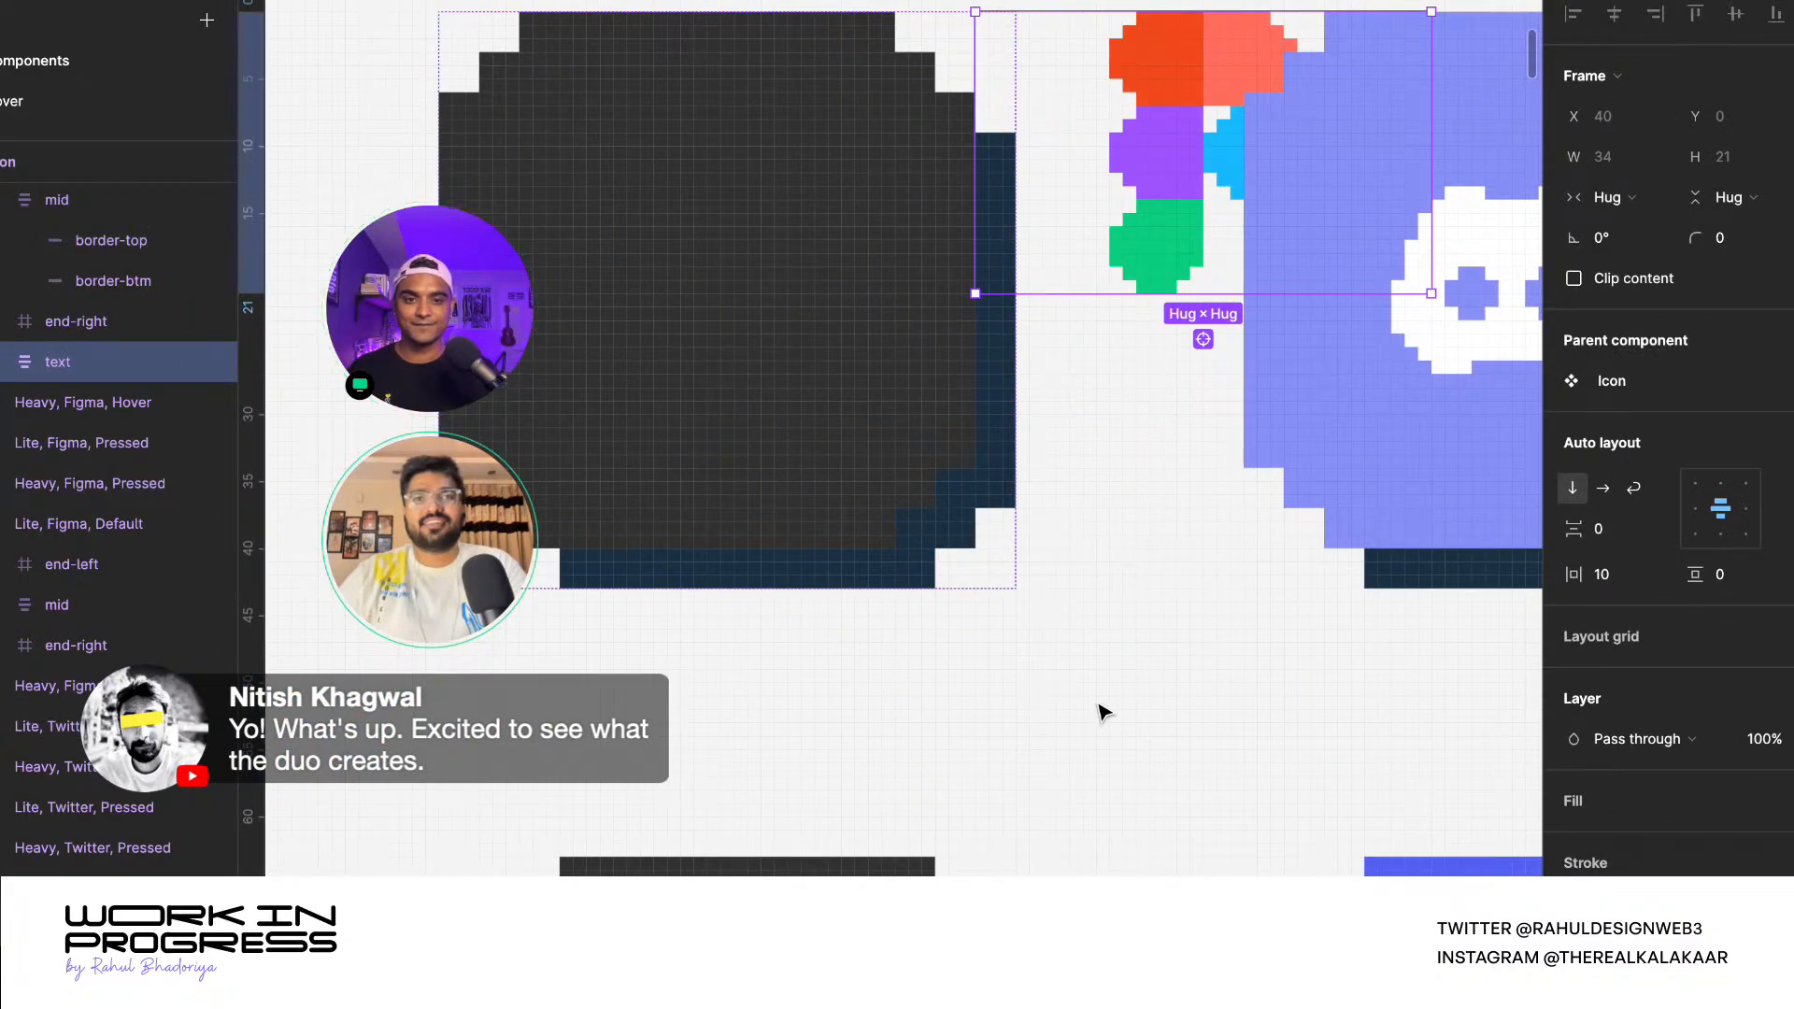
key("BackSpace")
- Switch back to the game file, paste the Figma logo over the first F of FIC, and scale it to 0.85x
key("ctrl+Tab")
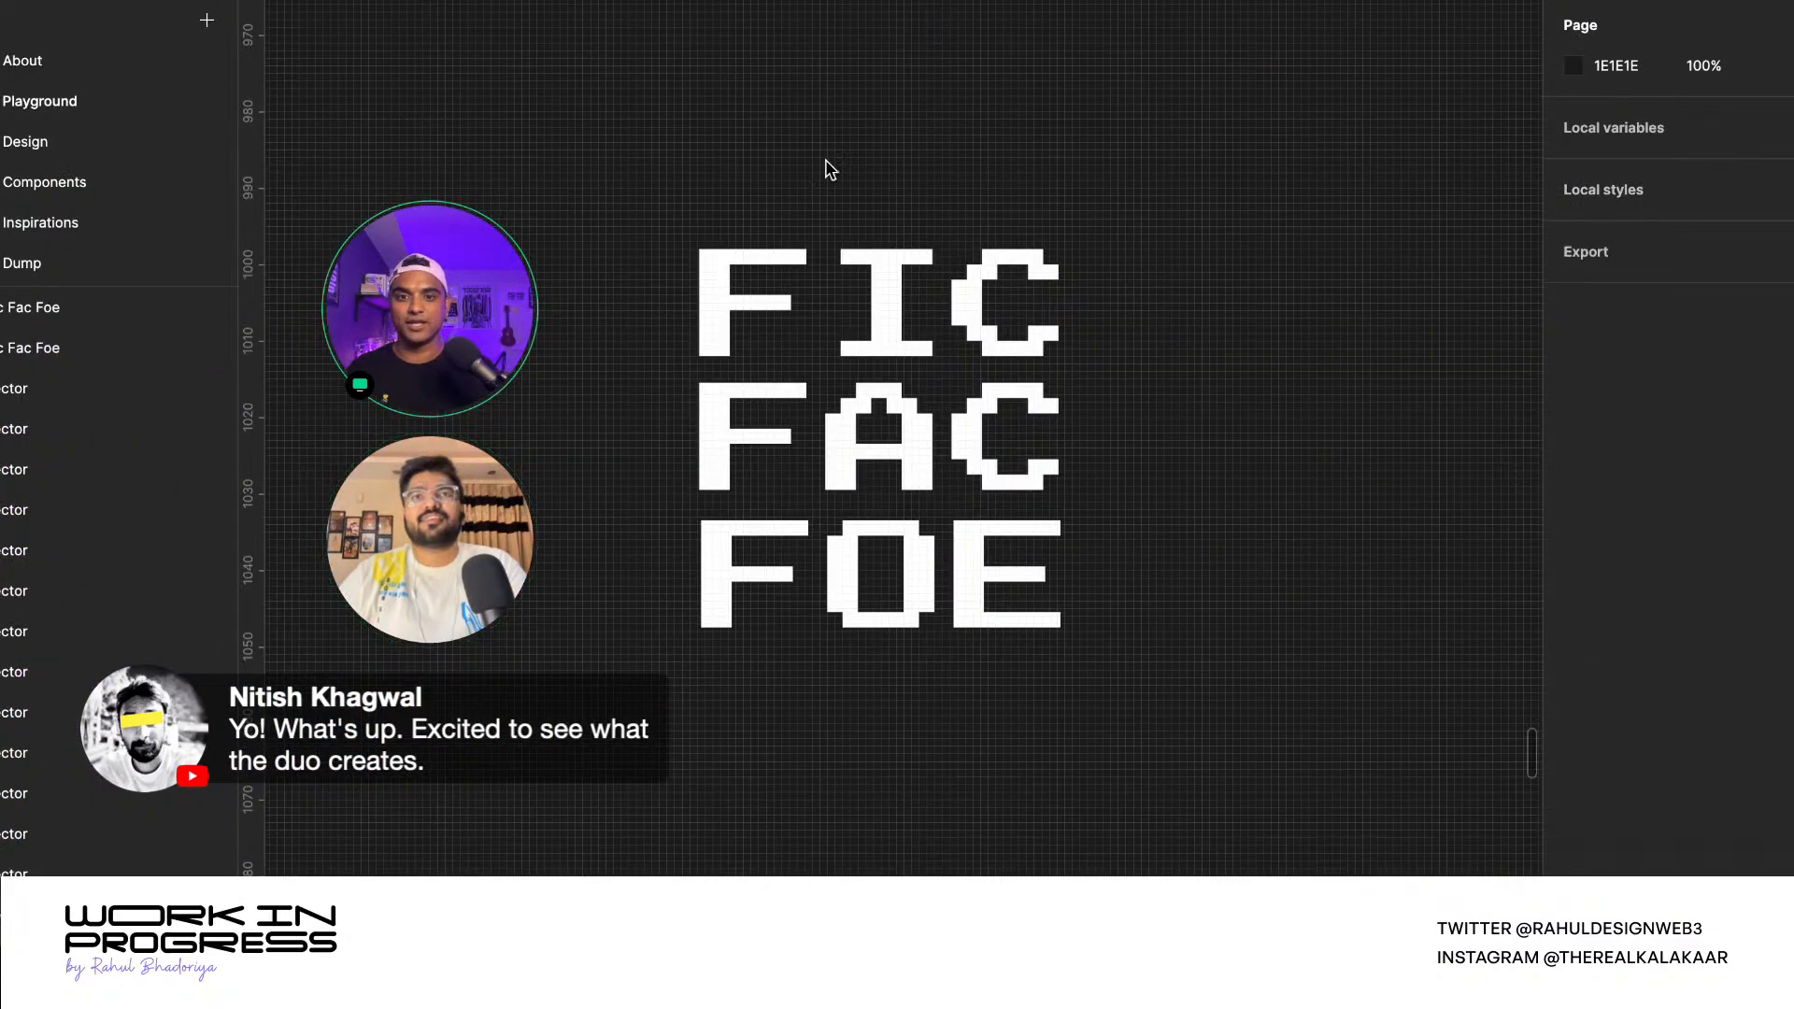
key("ctrl+v")
left_click_drag(876, 493, 757, 309)
scroll(759, 310, "up", 5)
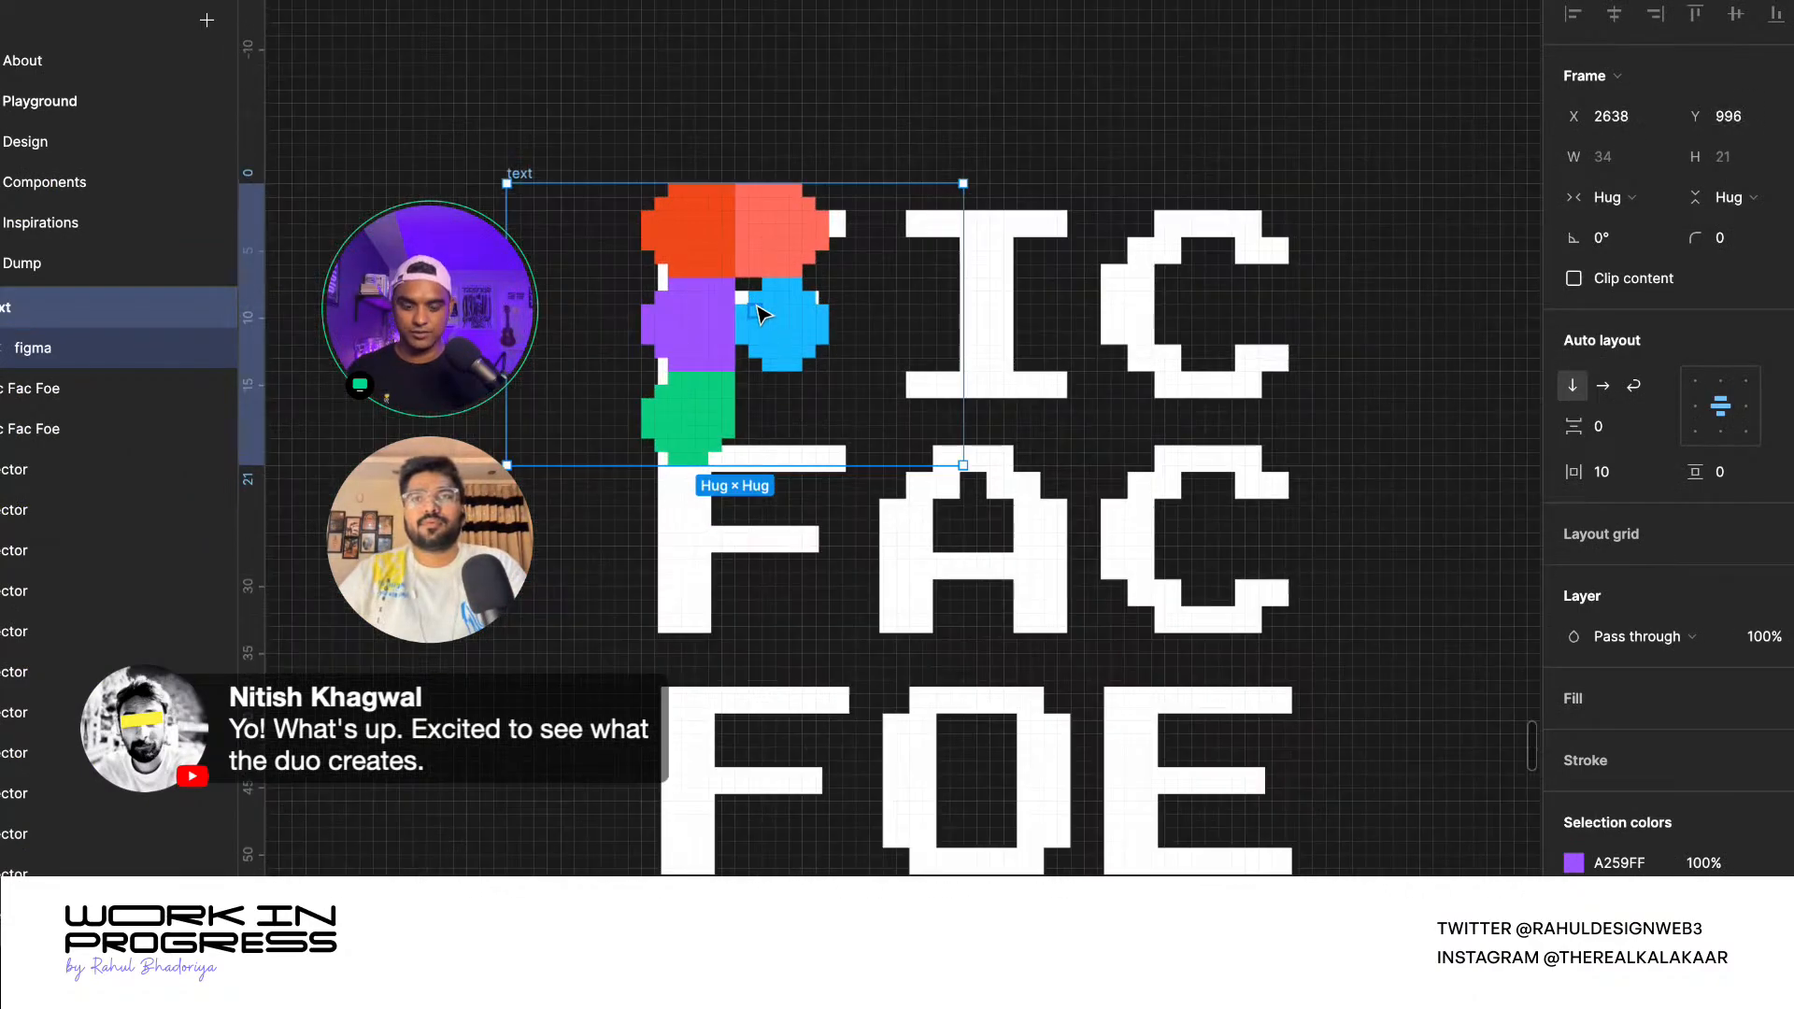
key("k")
left_click_drag(963, 464, 897, 423)
left_click_drag(701, 325, 733, 333)
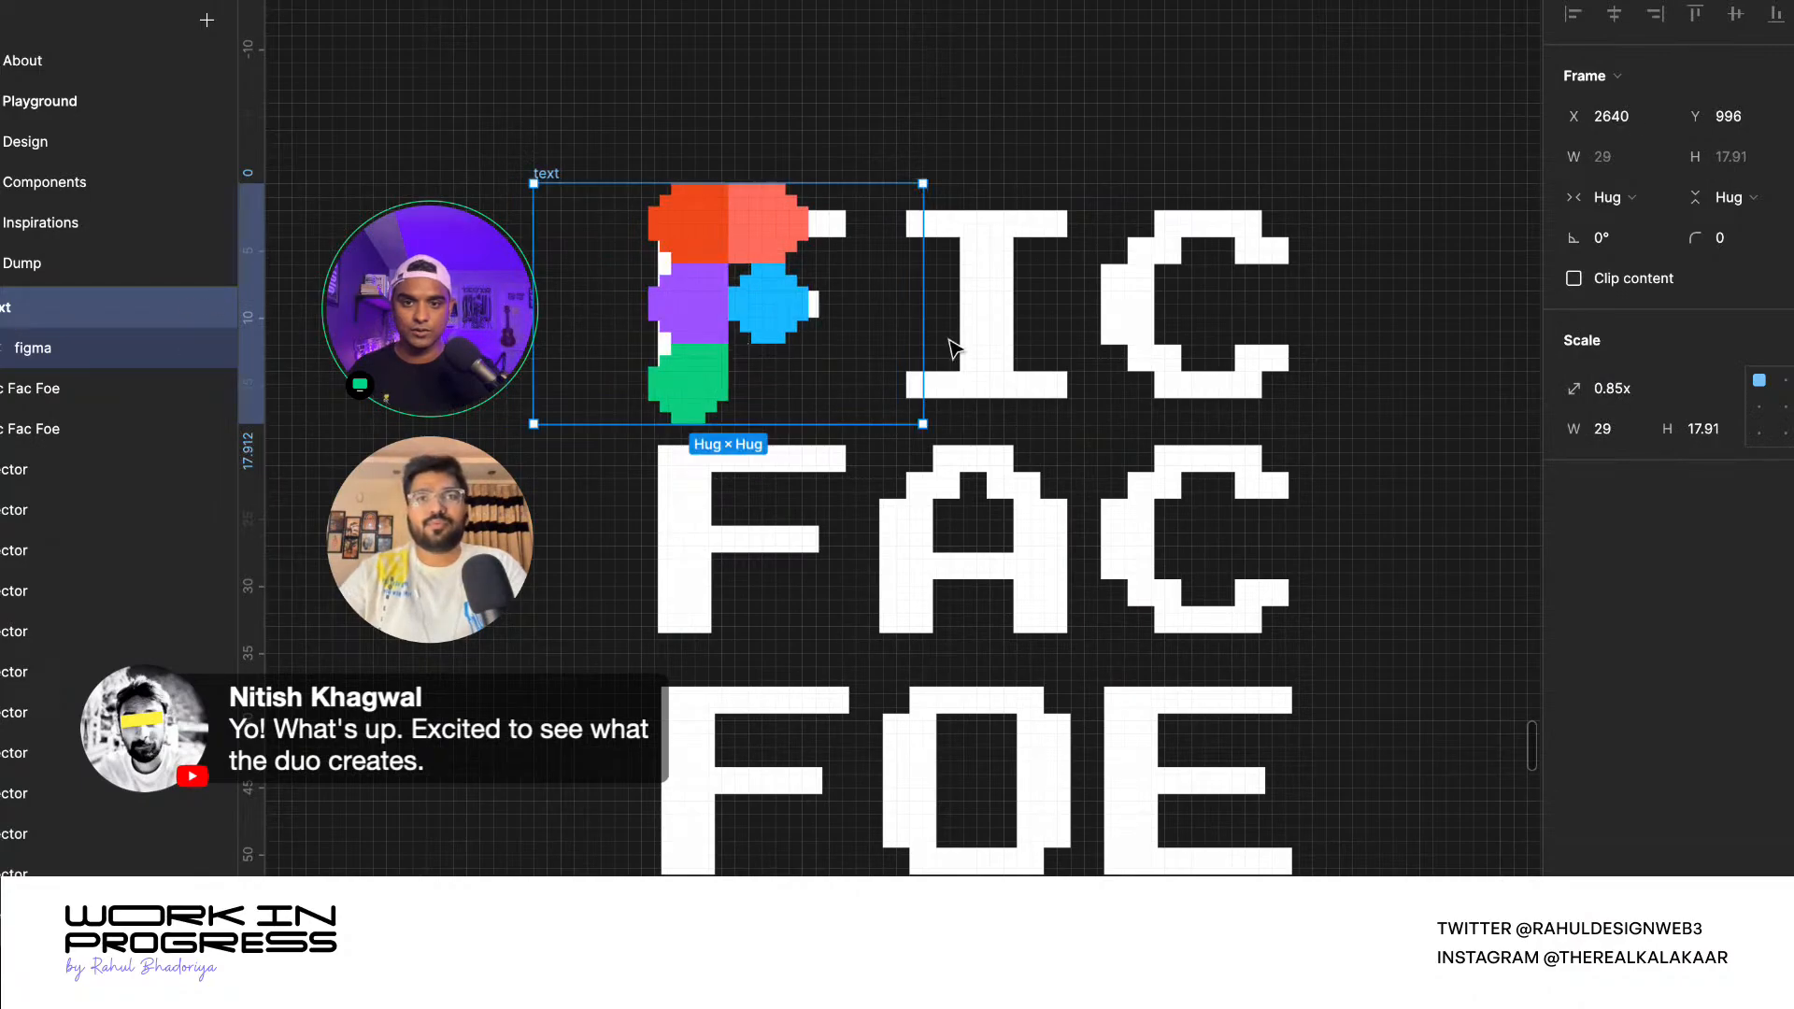
- Move the outlined title clear of the Figma logo to X 2680 and delete the F of FIC from its vectors
left_click(950, 348)
scroll(963, 349, "down", 3)
left_click_drag(965, 348, 1271, 332)
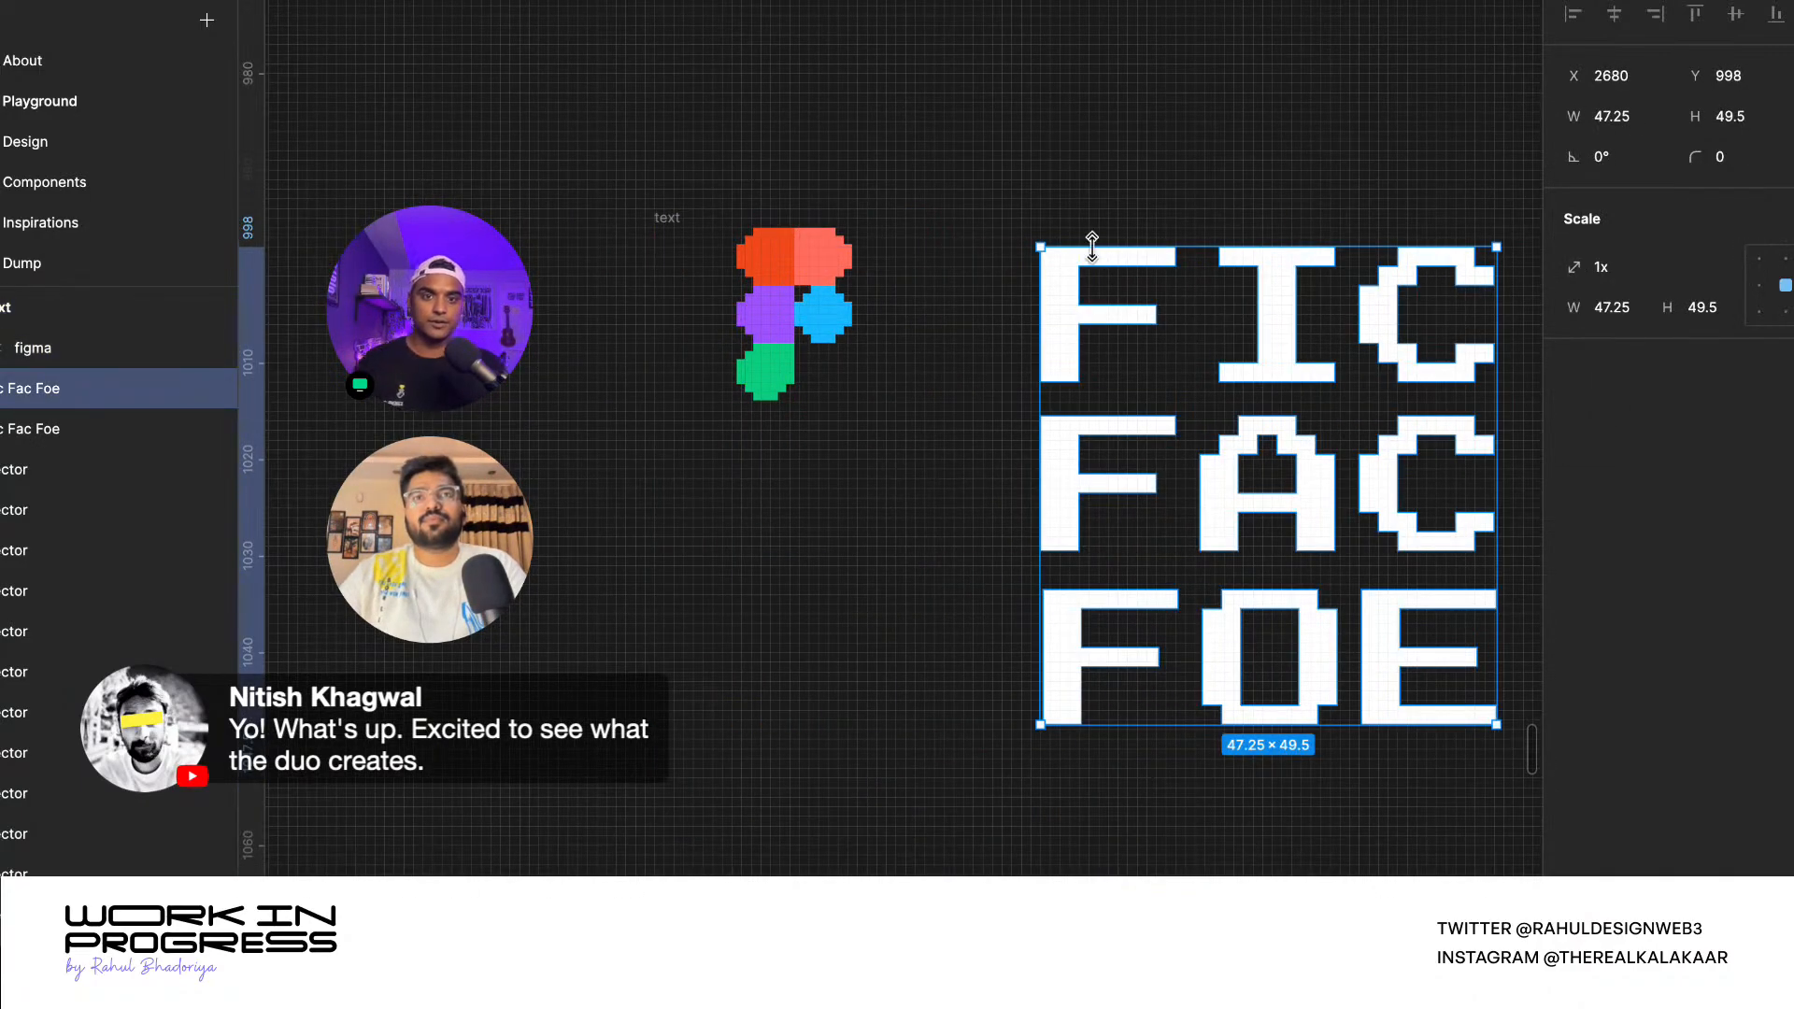
key("Return")
left_click_drag(971, 189, 1189, 401)
key("Delete")
key("Escape")
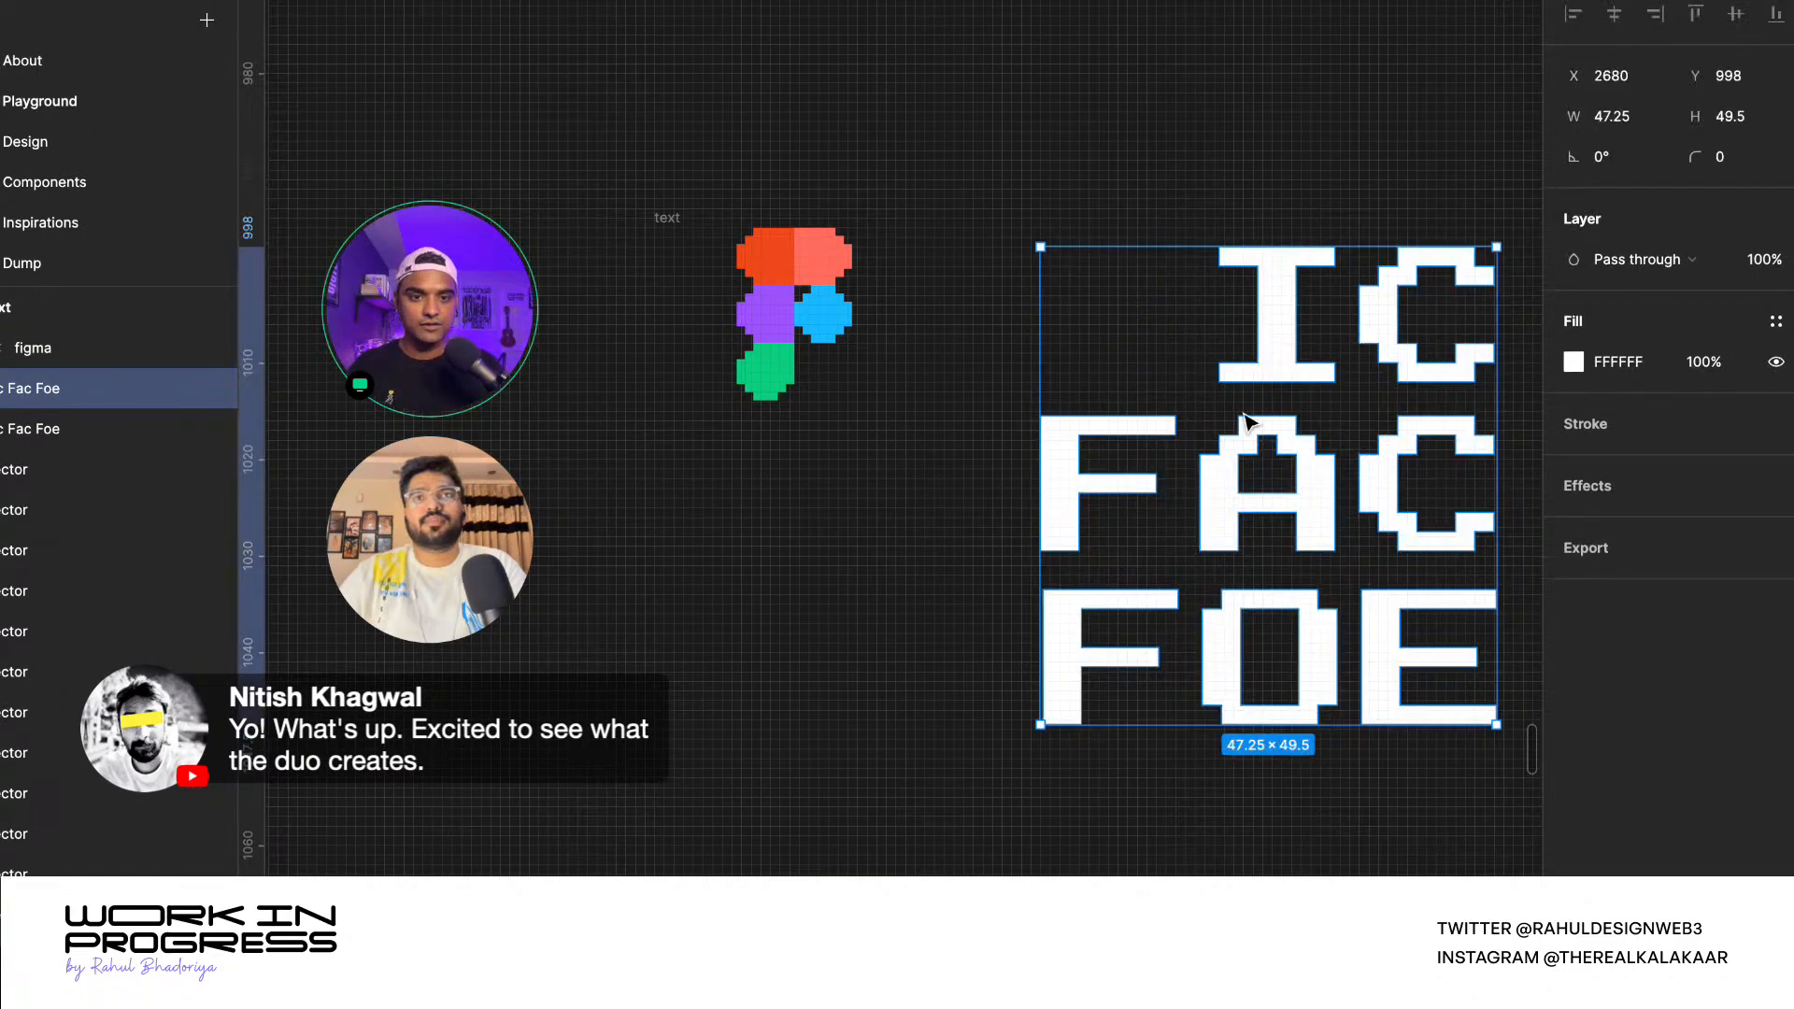
- Add a text layer above the outlined title reading "FIG", "FAC" and "FOE" on three lines
scroll(897, 465, "down", 4)
scroll(1233, 585, "up", 4)
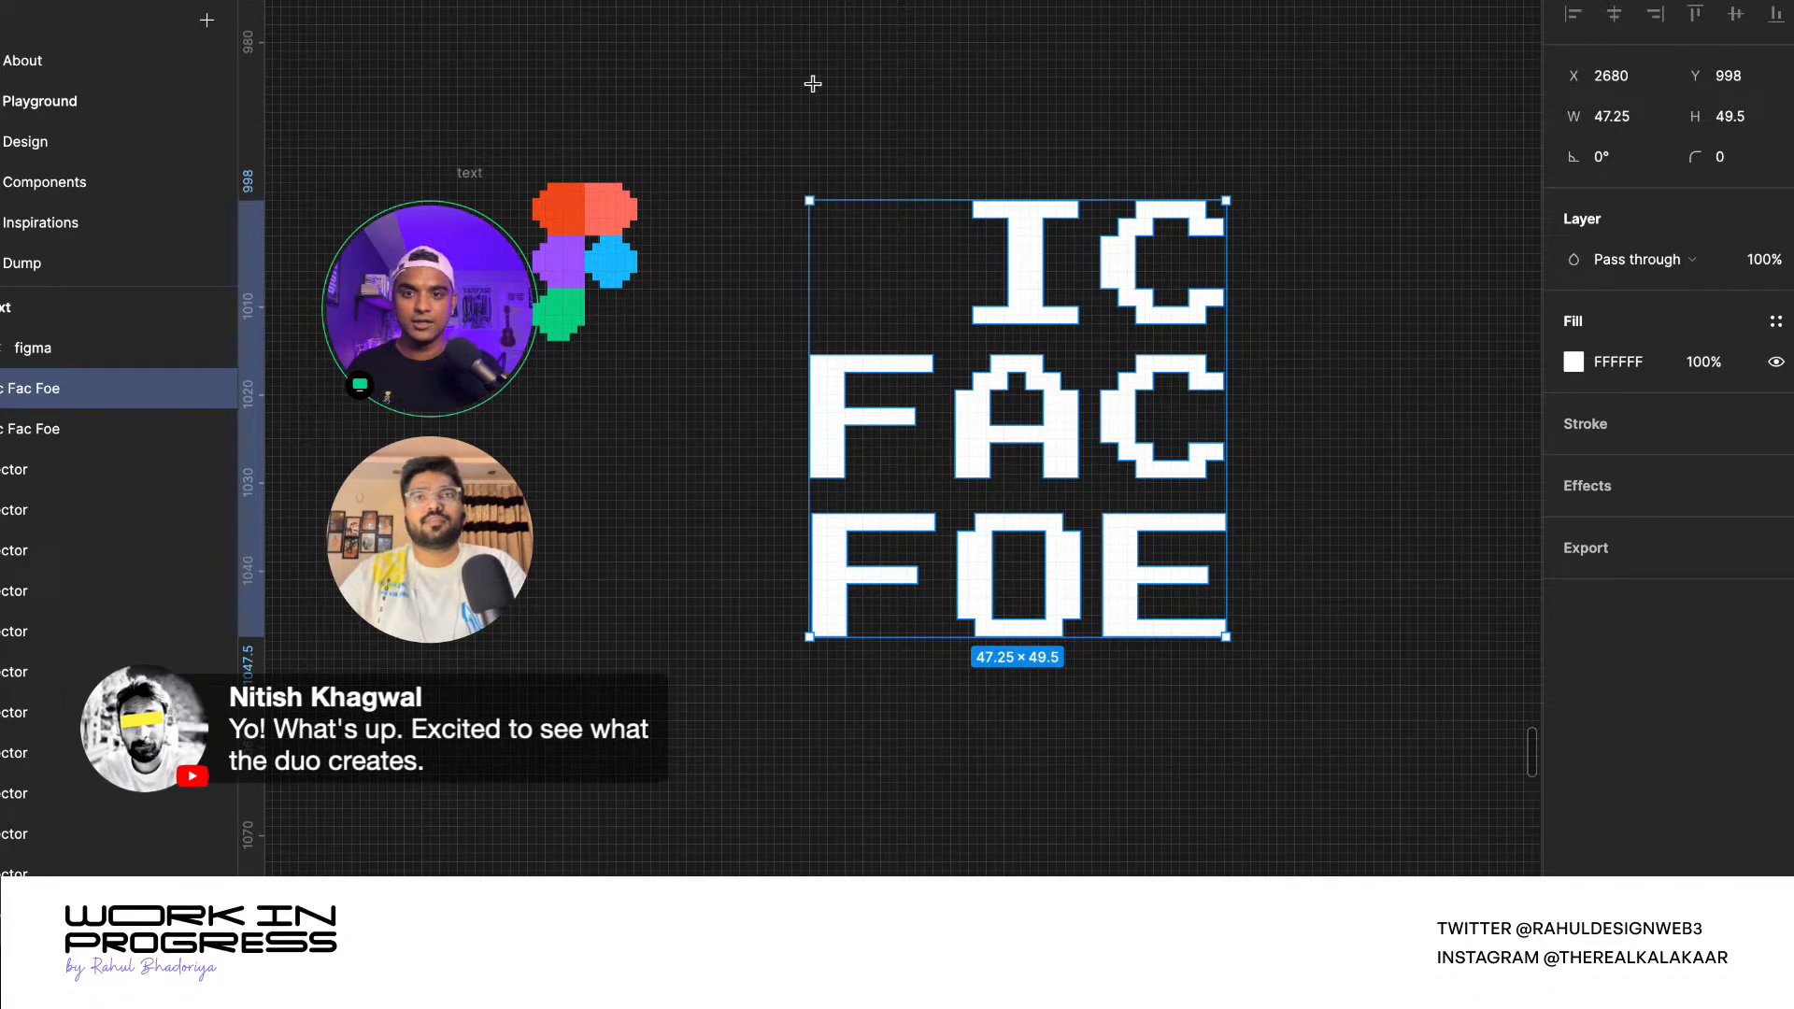
key("t")
left_click(813, 84)
type("FIG")
key("Return")
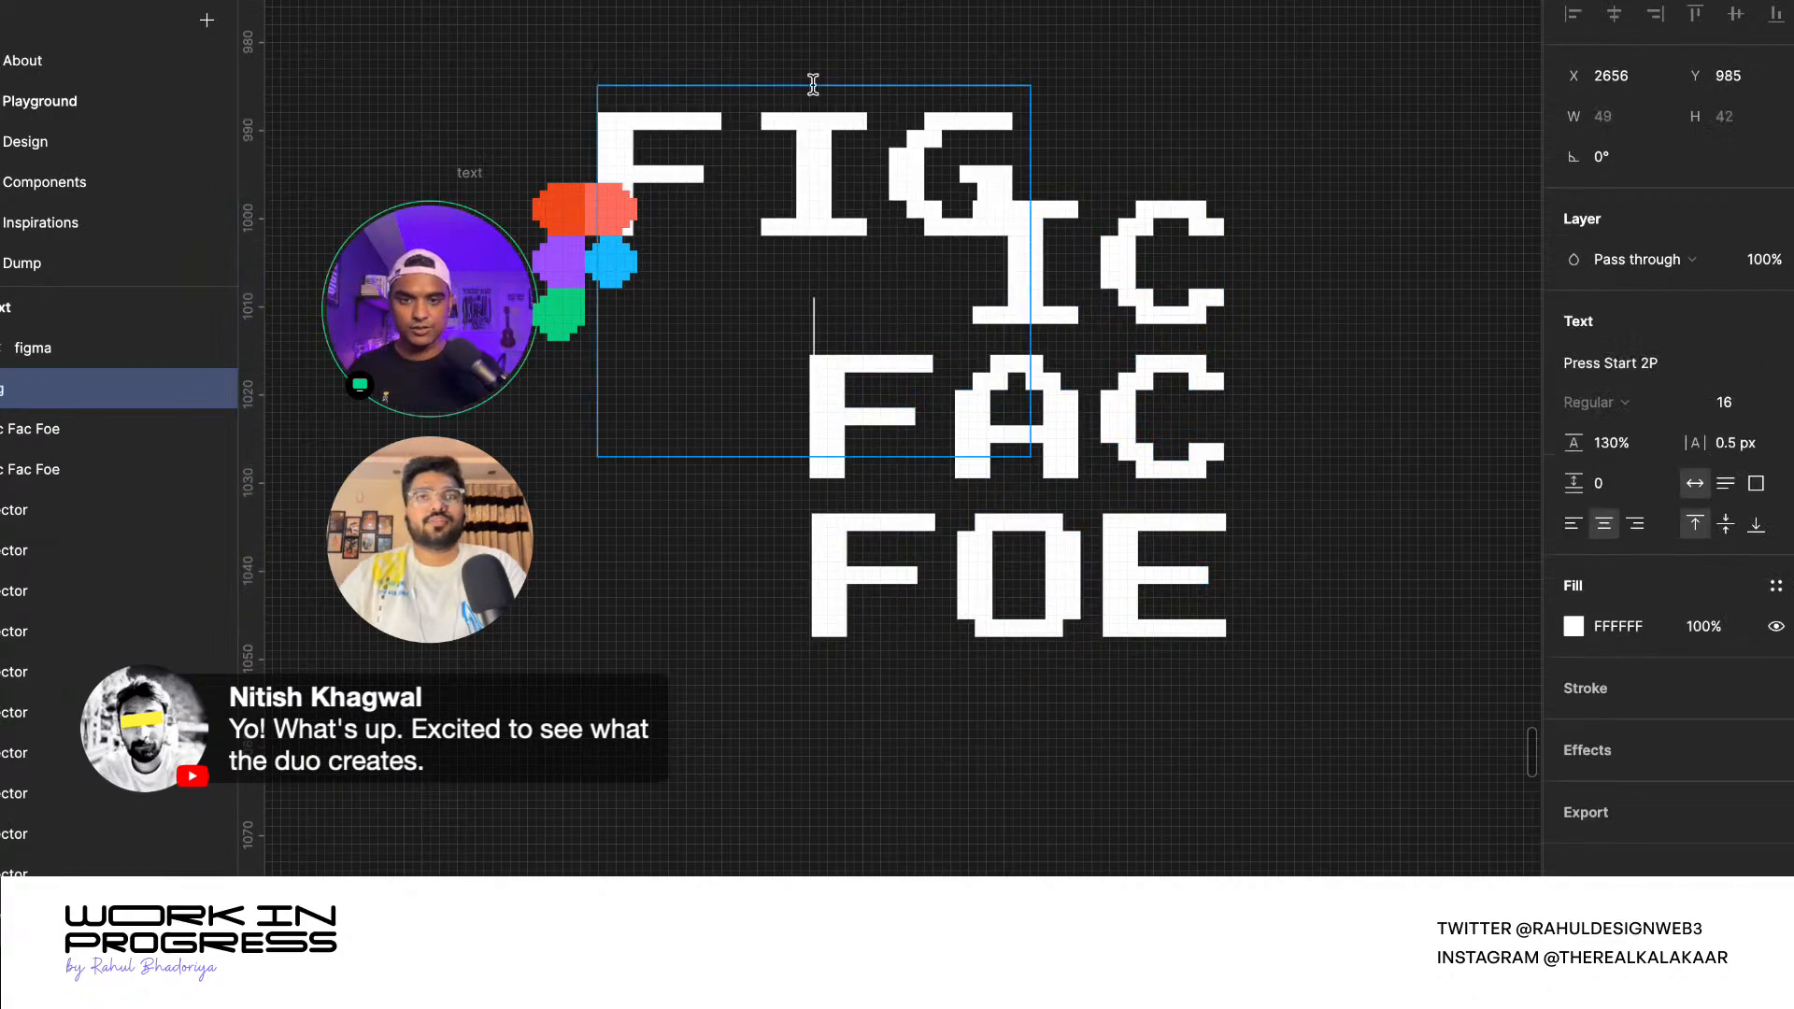
type("f")
key("BackSpace")
type("f")
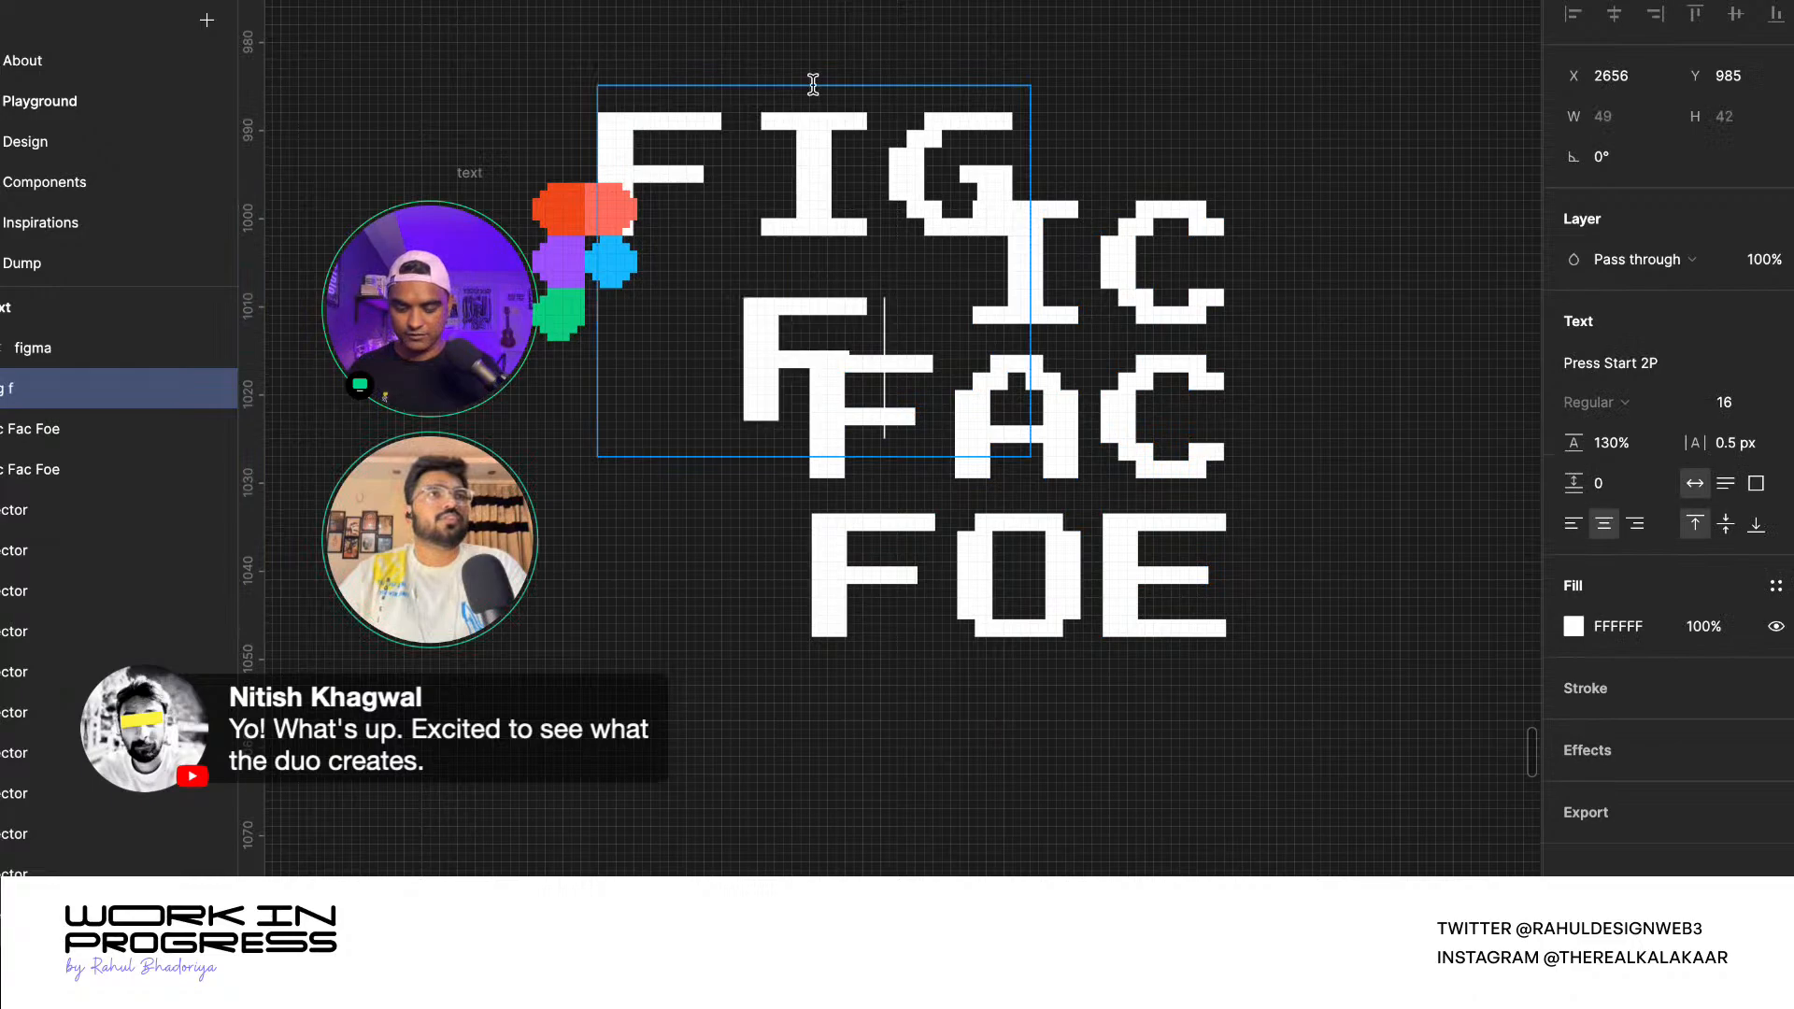
type("ac")
key("Return")
type("fioe")
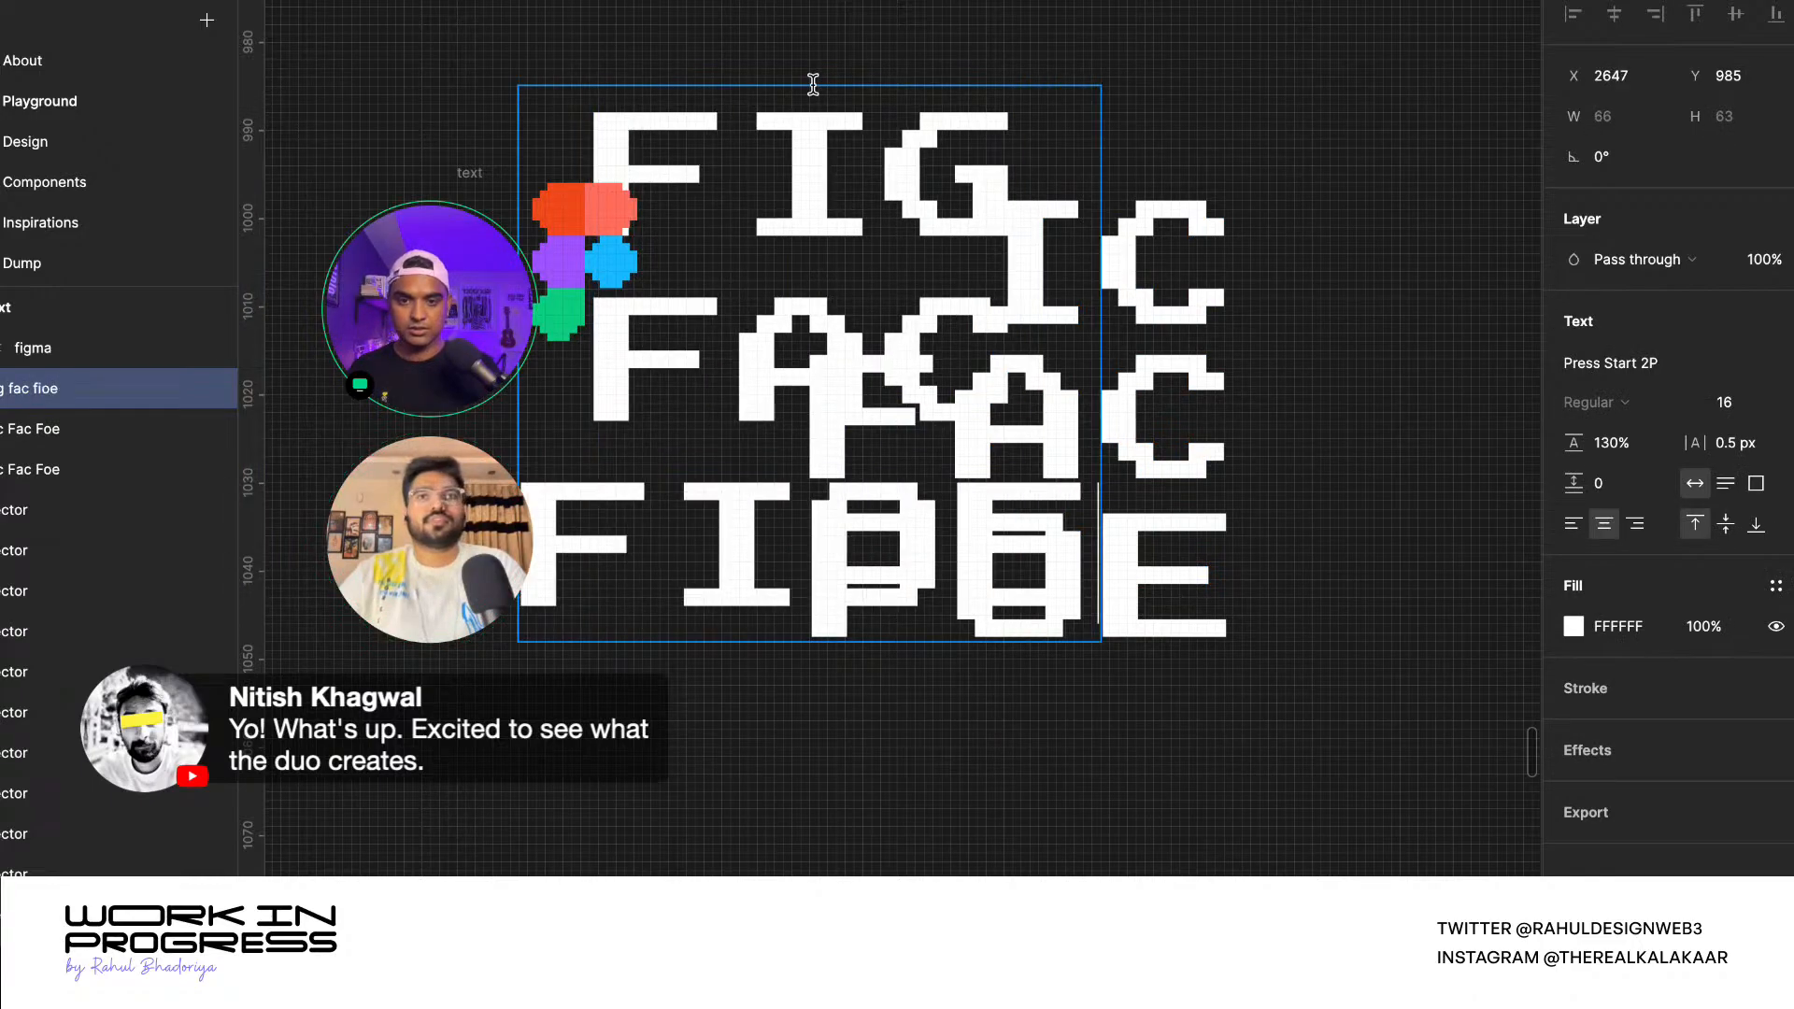
key("Left")
key("Left")
key("BackSpace")
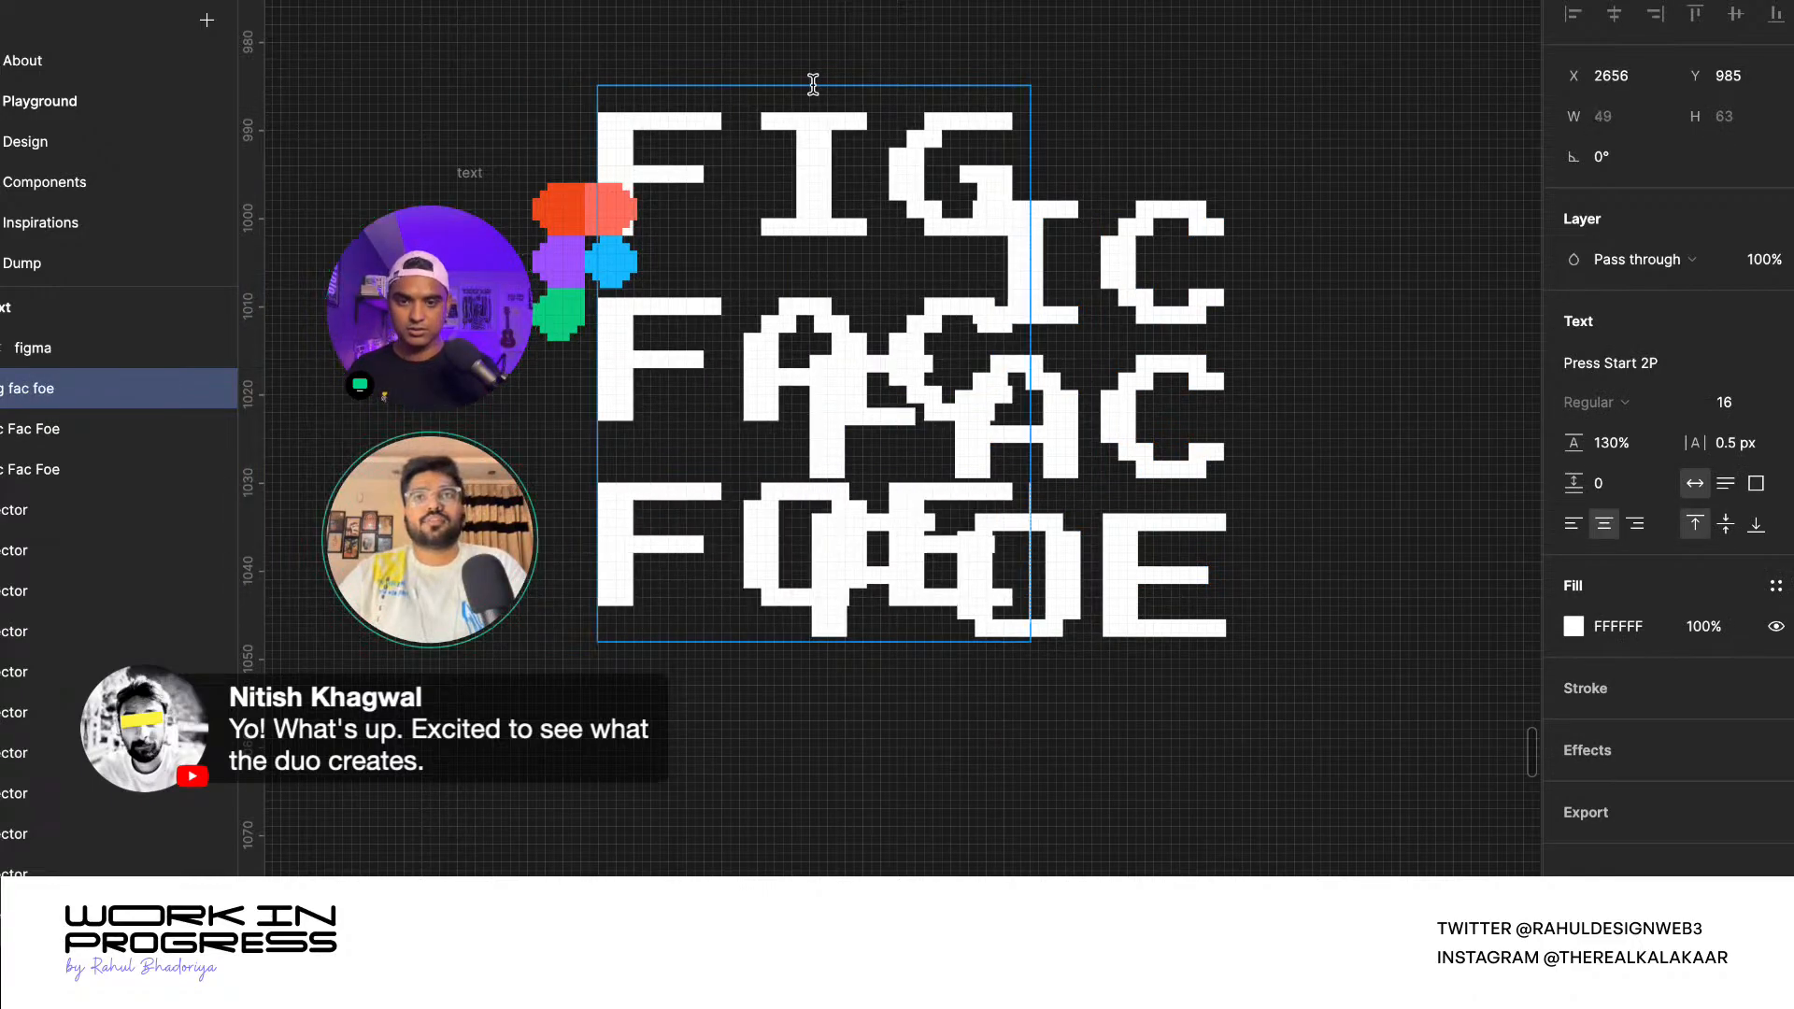
- Set the line height of the new FIG FAC FOE text to 109.5%
key("ctrl+a")
left_click_drag(1564, 443, 1518, 442)
left_click(1311, 155)
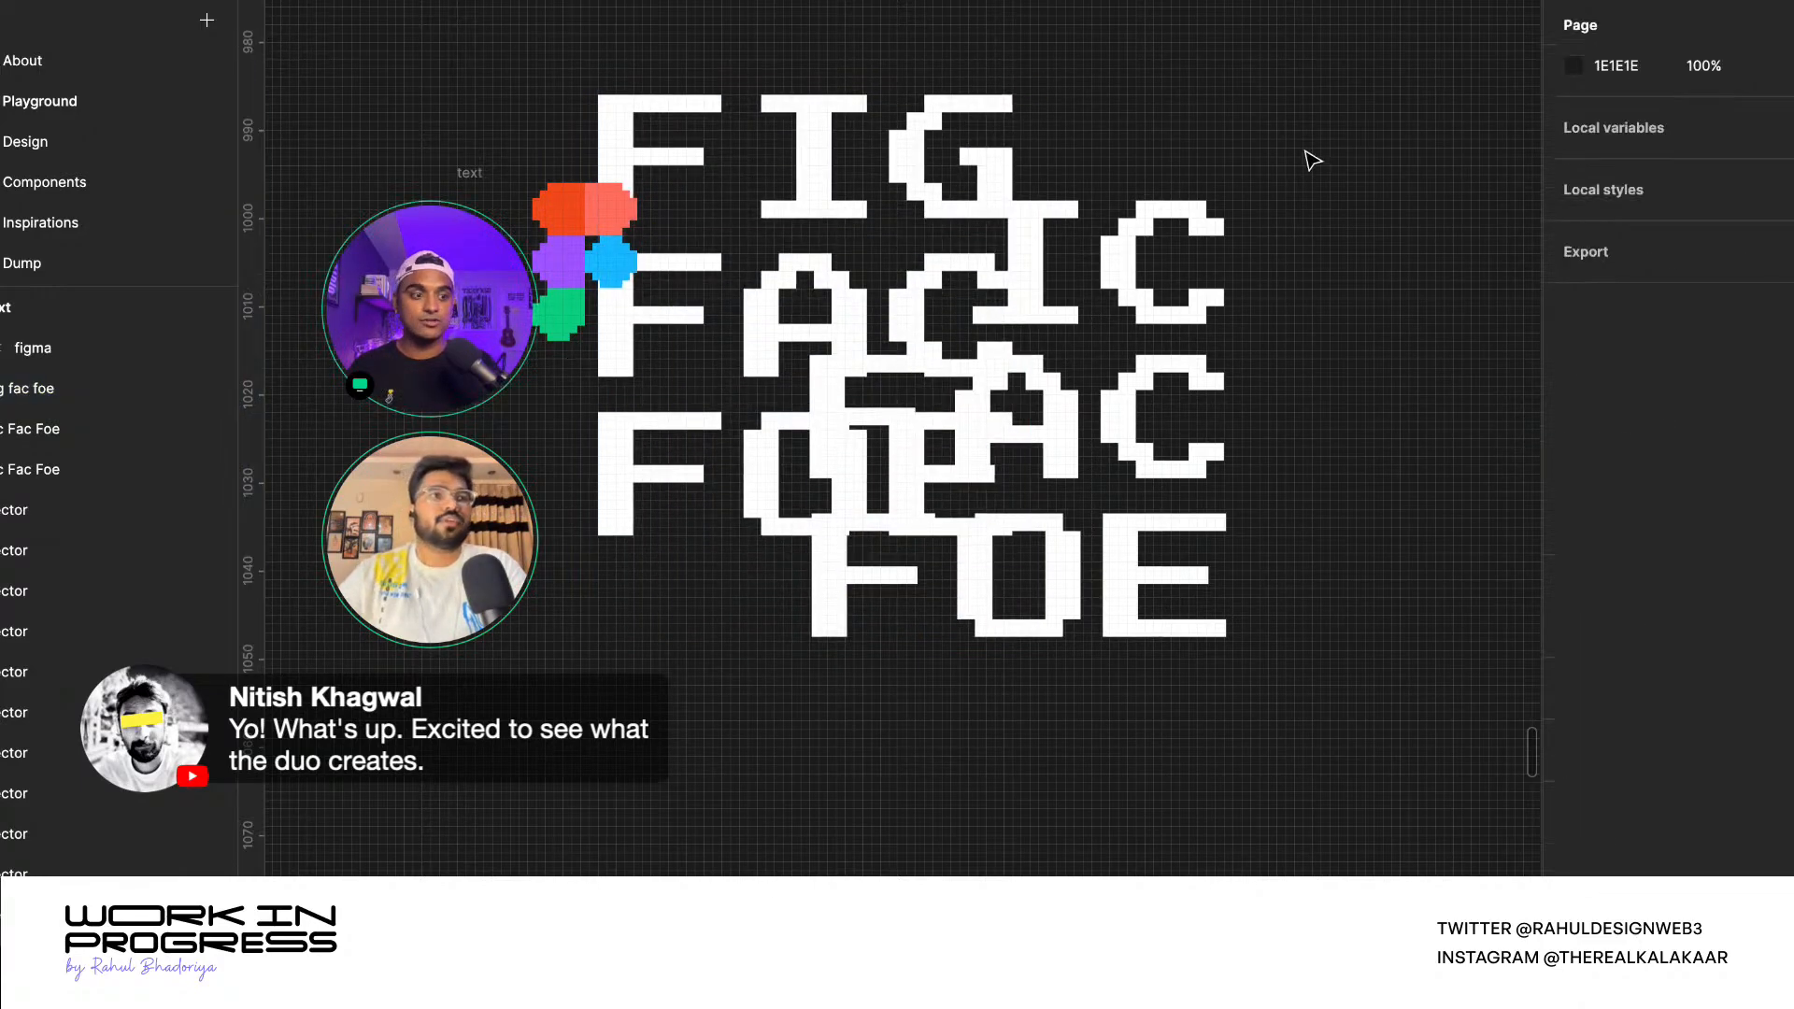
- Examine the Game Screen frame, the tic-tac-toe reference mockups and the title drafts across the canvas
scroll(1275, 390, "down", 6)
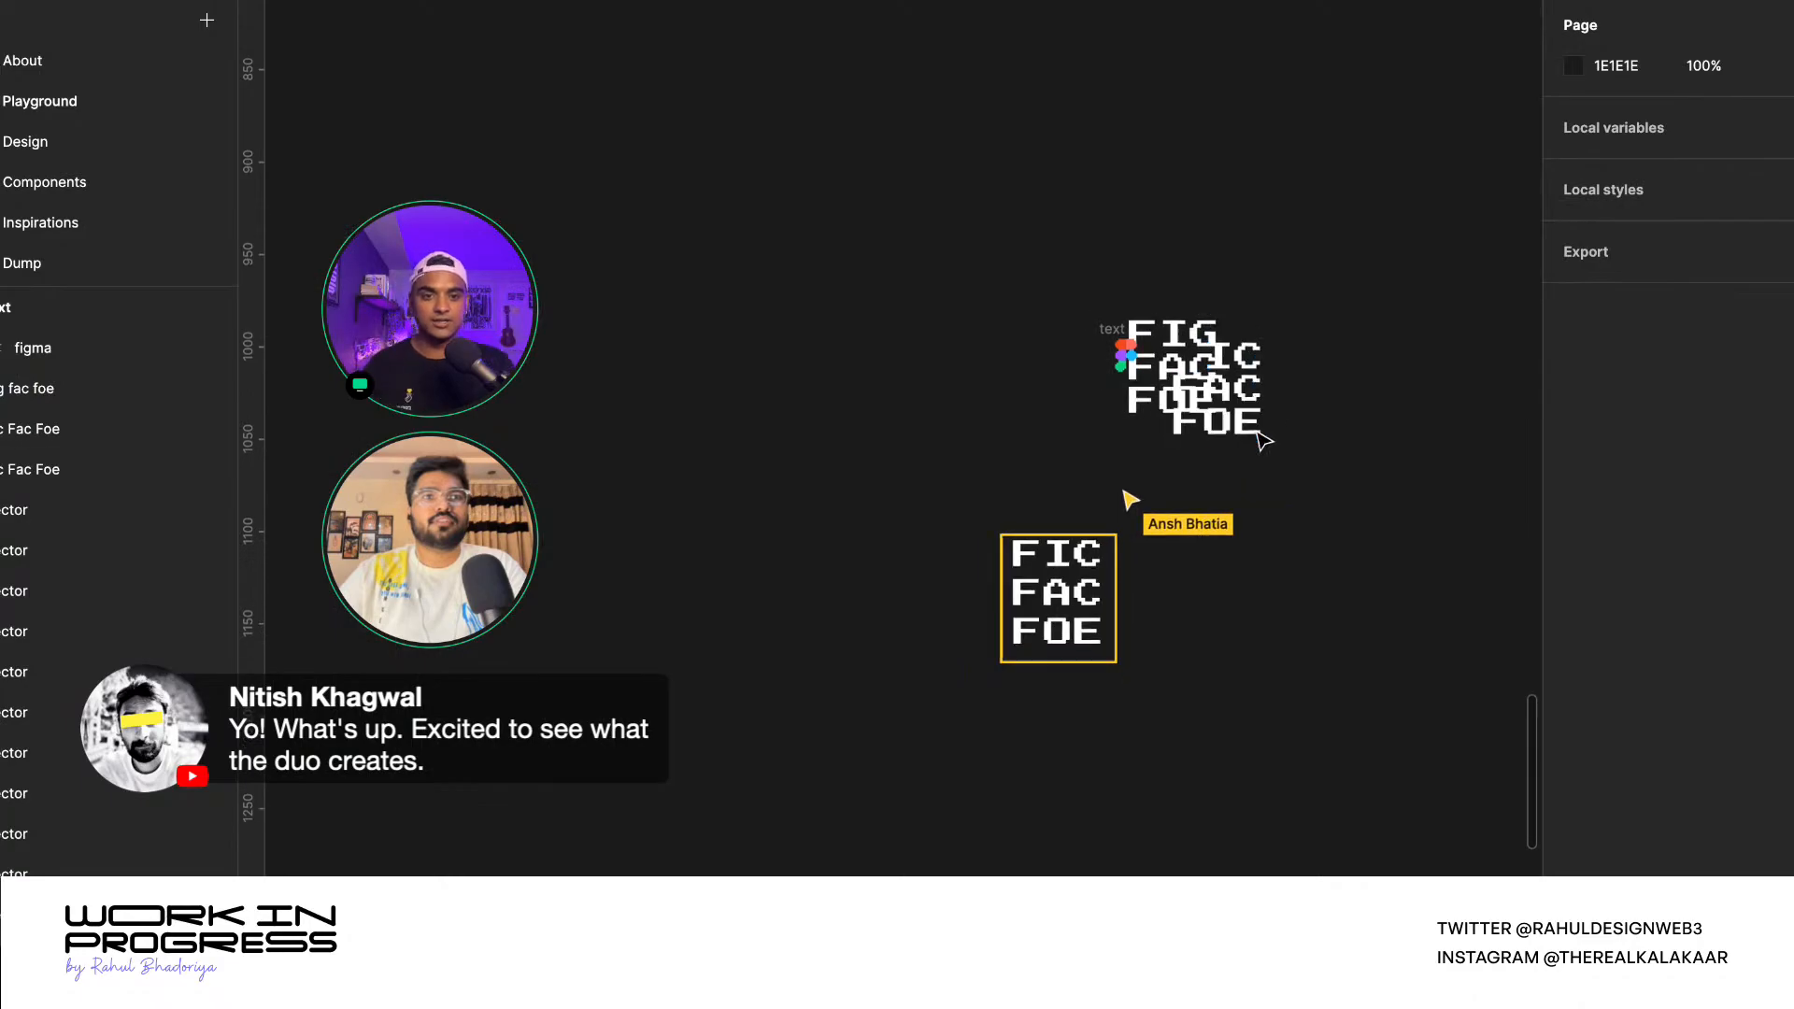
scroll(1214, 392, "down", 8)
scroll(1120, 277, "up", 3)
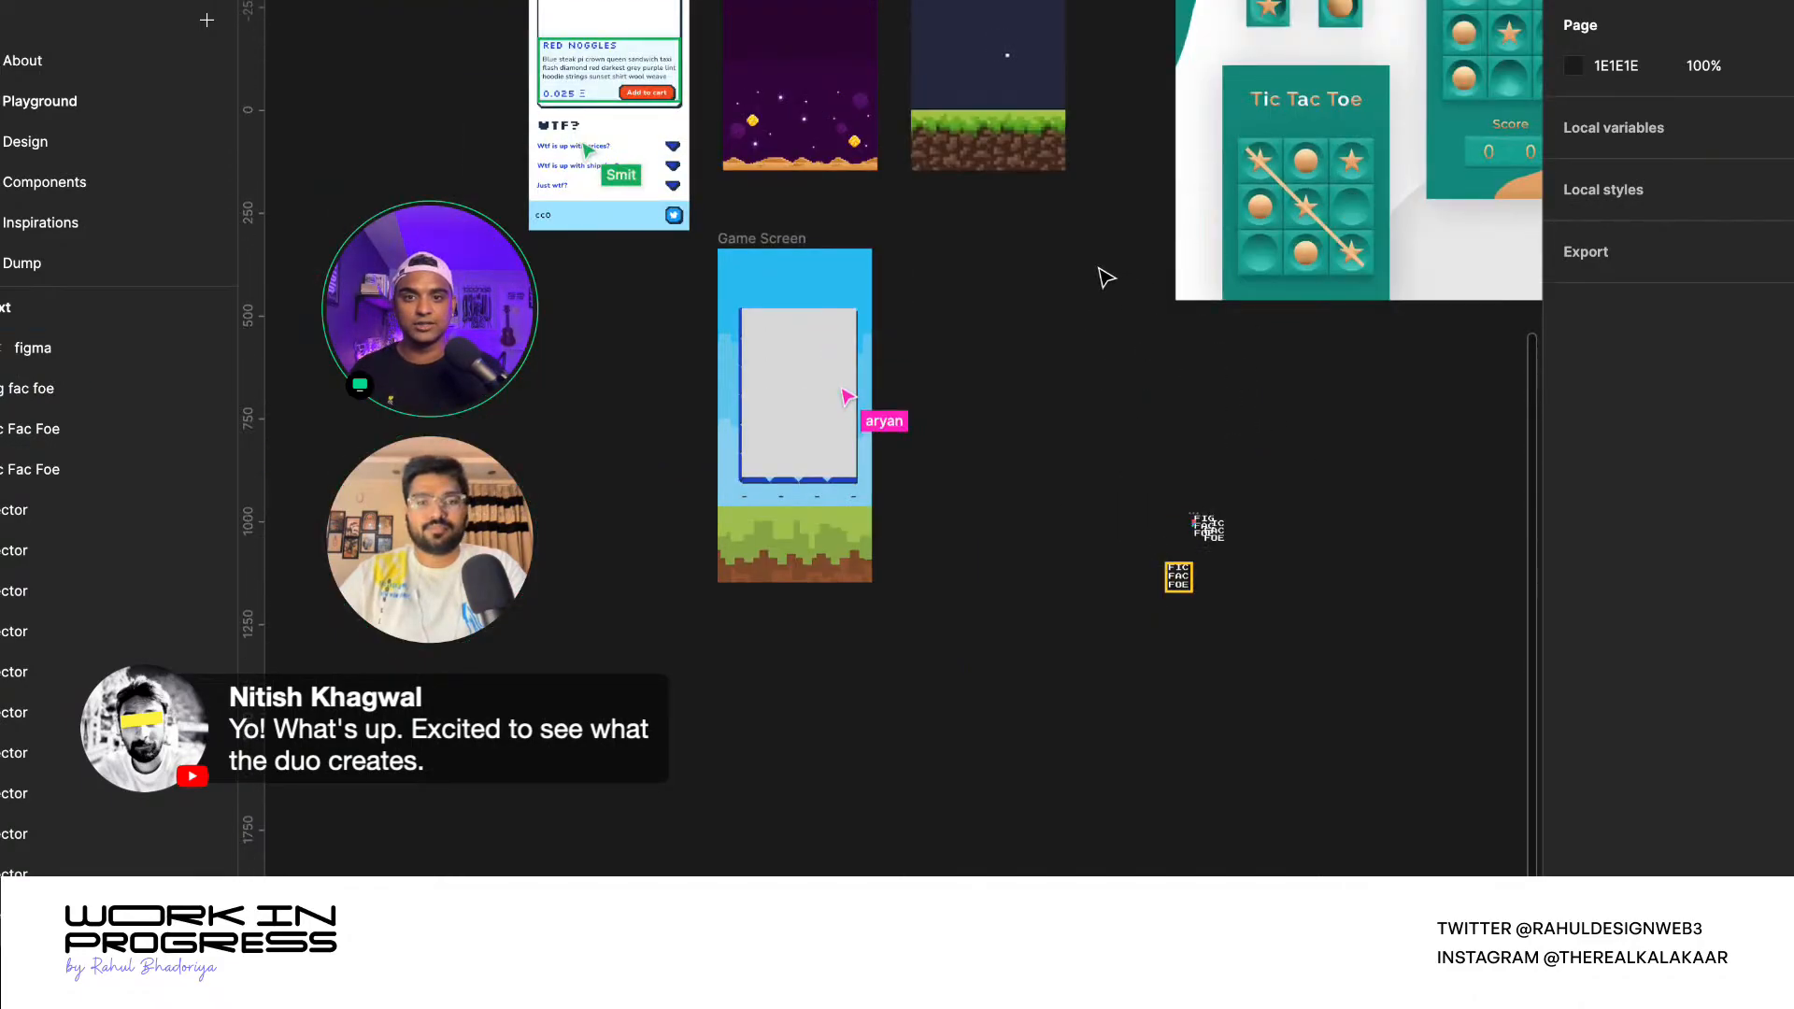
scroll(784, 473, "up", 6)
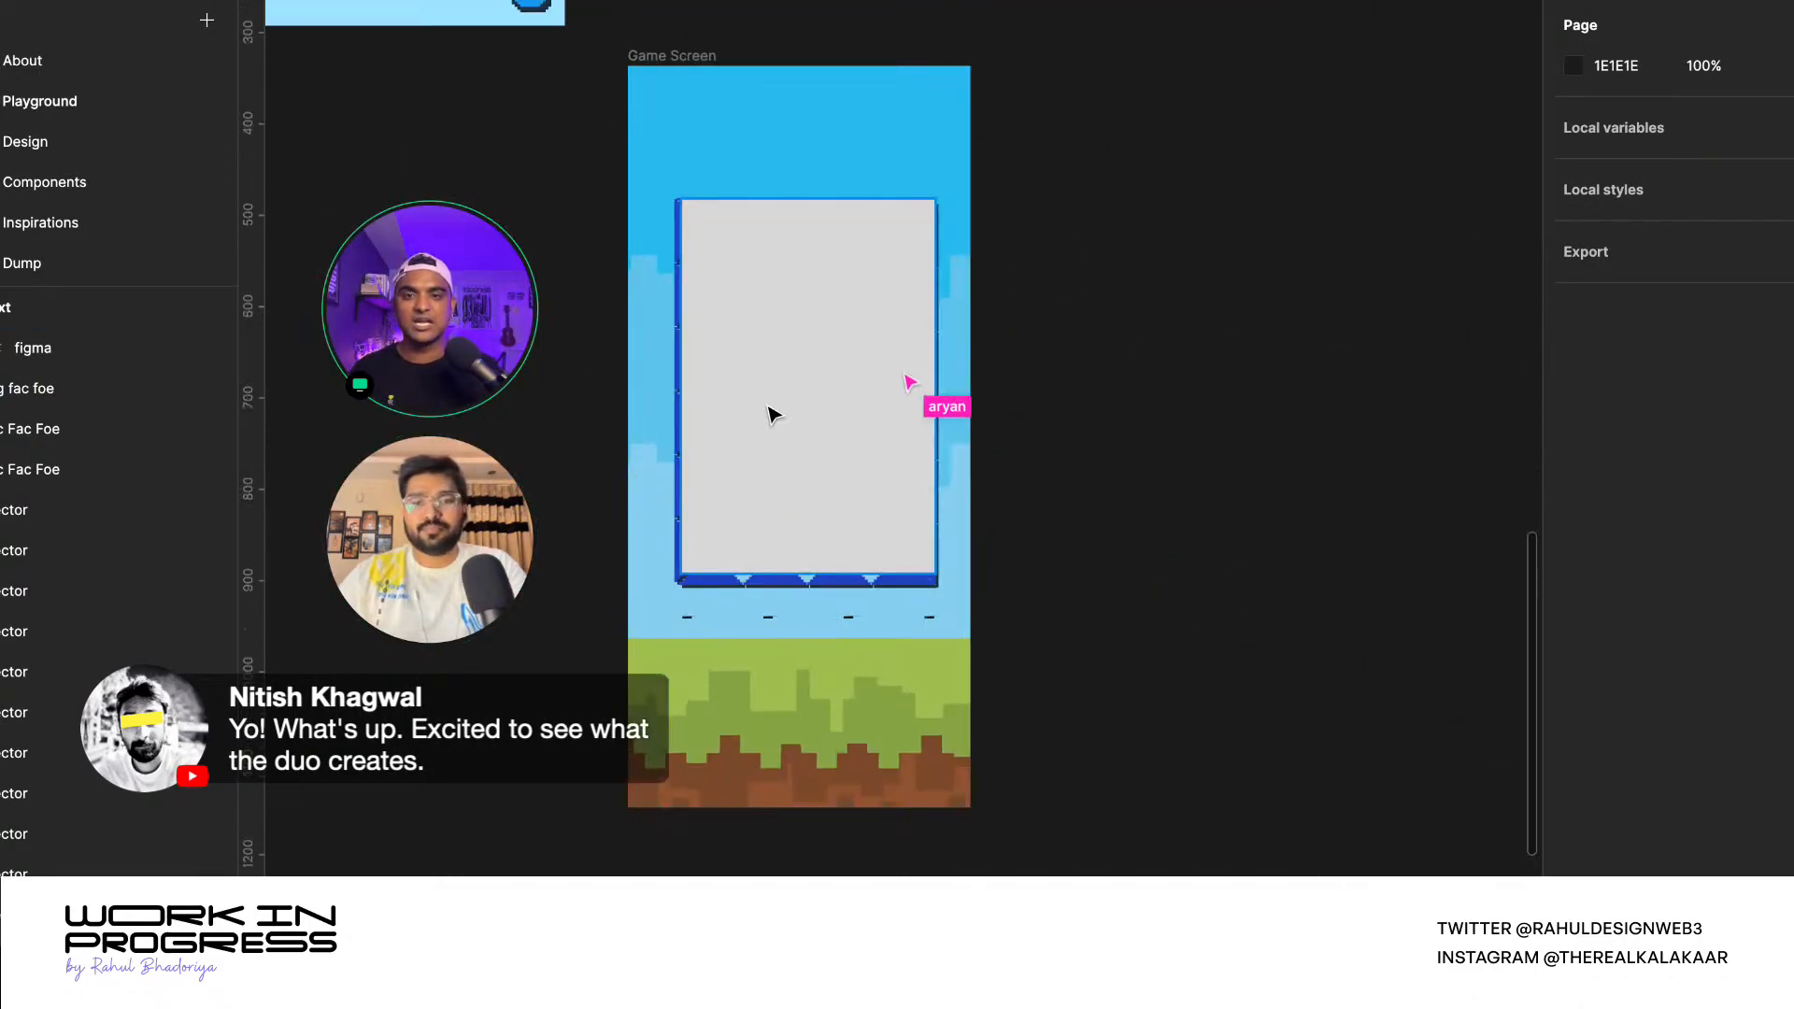
scroll(772, 415, "down", 5)
scroll(820, 452, "up", 4)
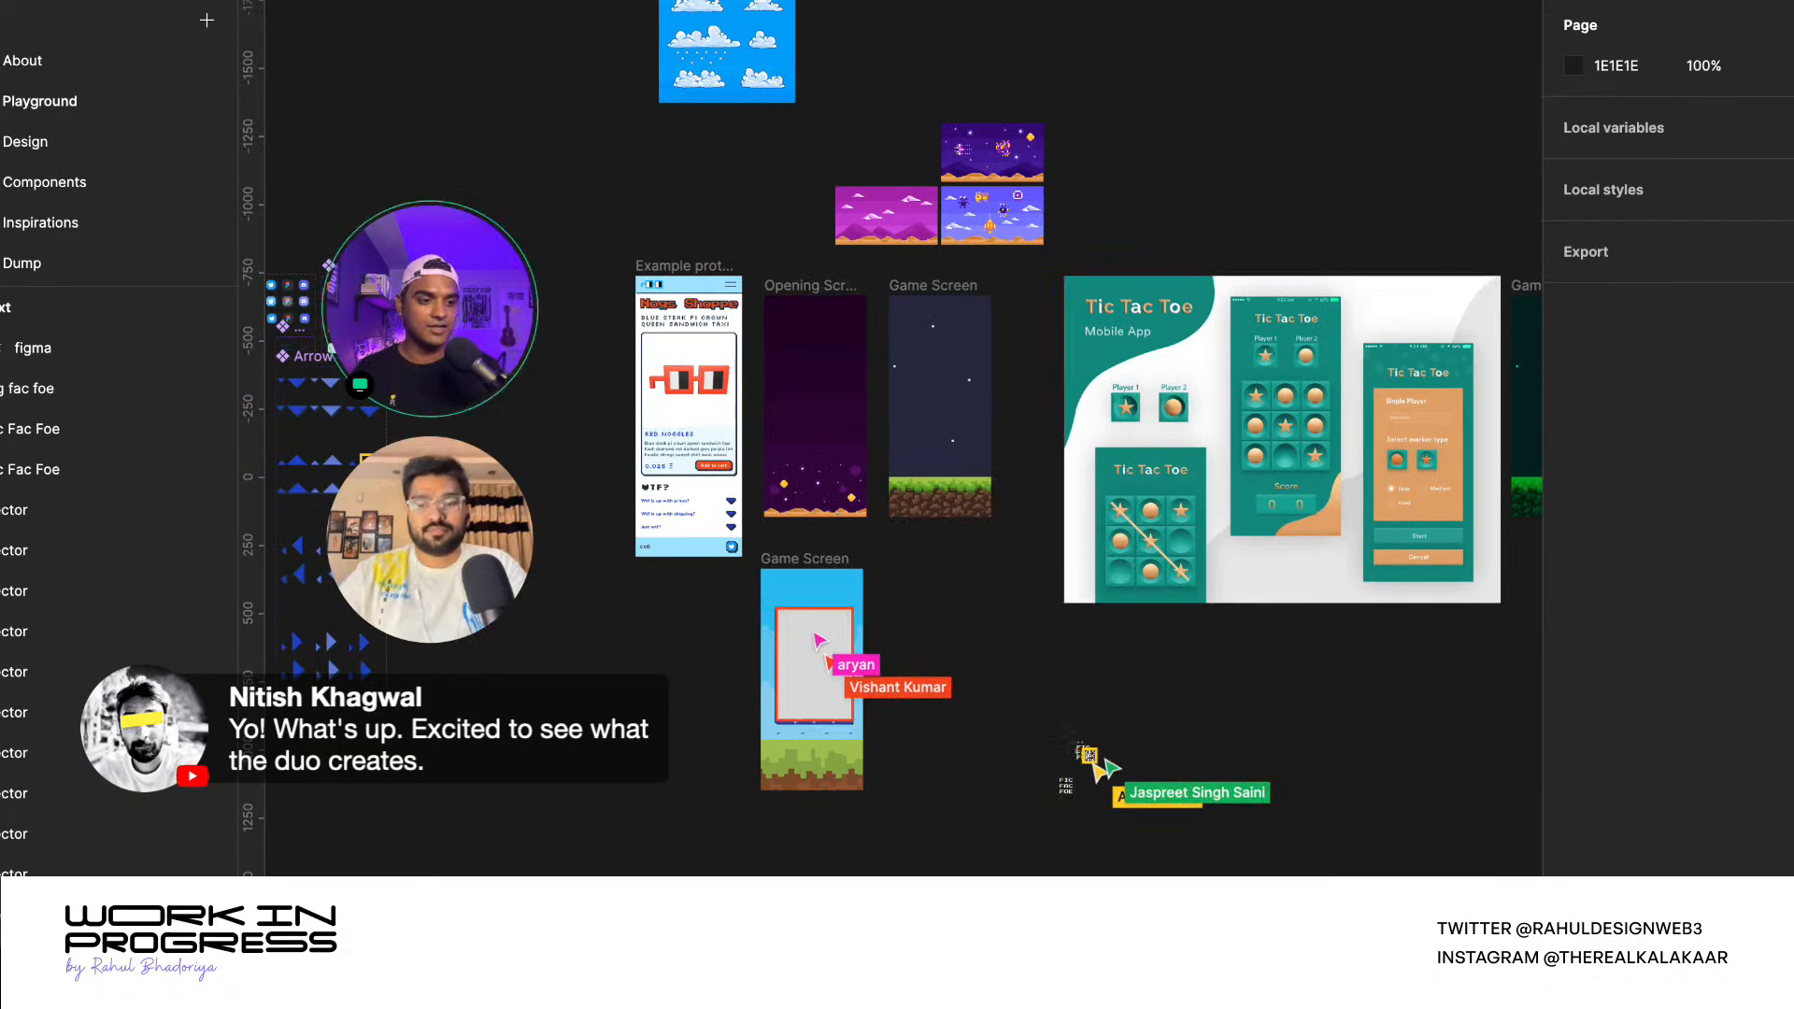
scroll(727, 514, "down", 4)
scroll(955, 693, "up", 7)
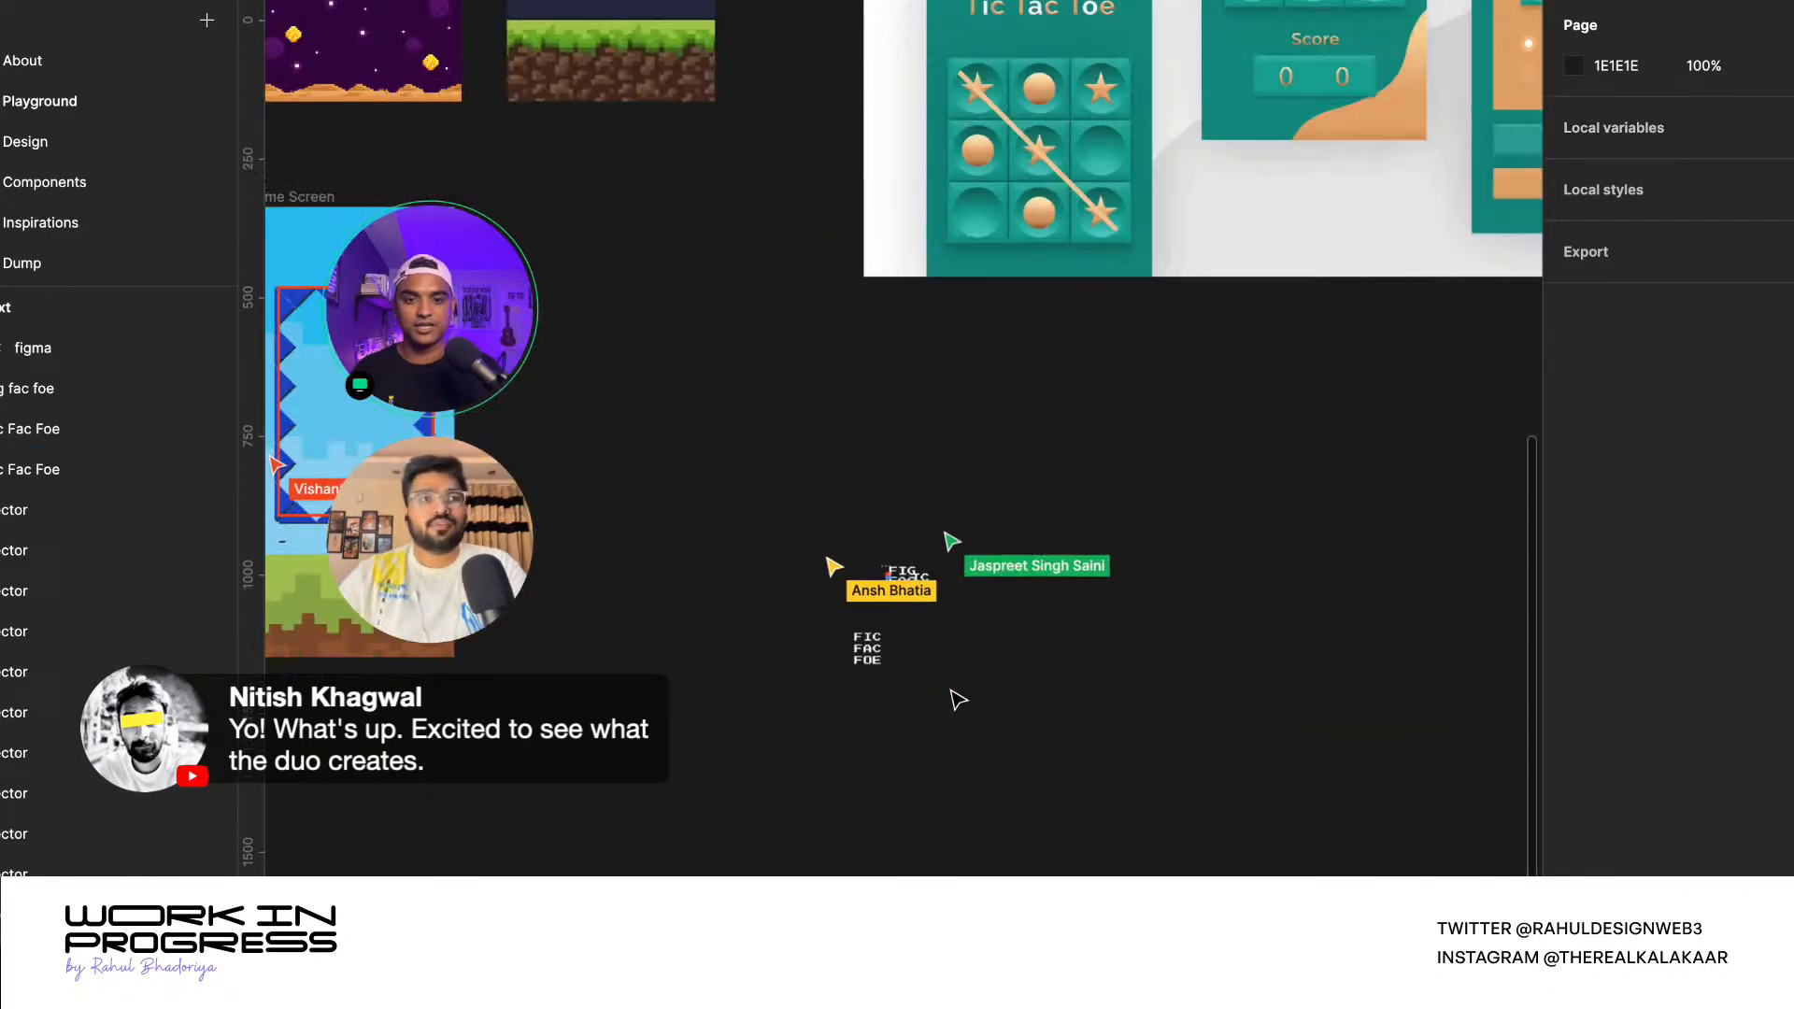
- Select the FIG FAC FOE text and launch RightFont to browse fonts for it
scroll(897, 654, "up", 6)
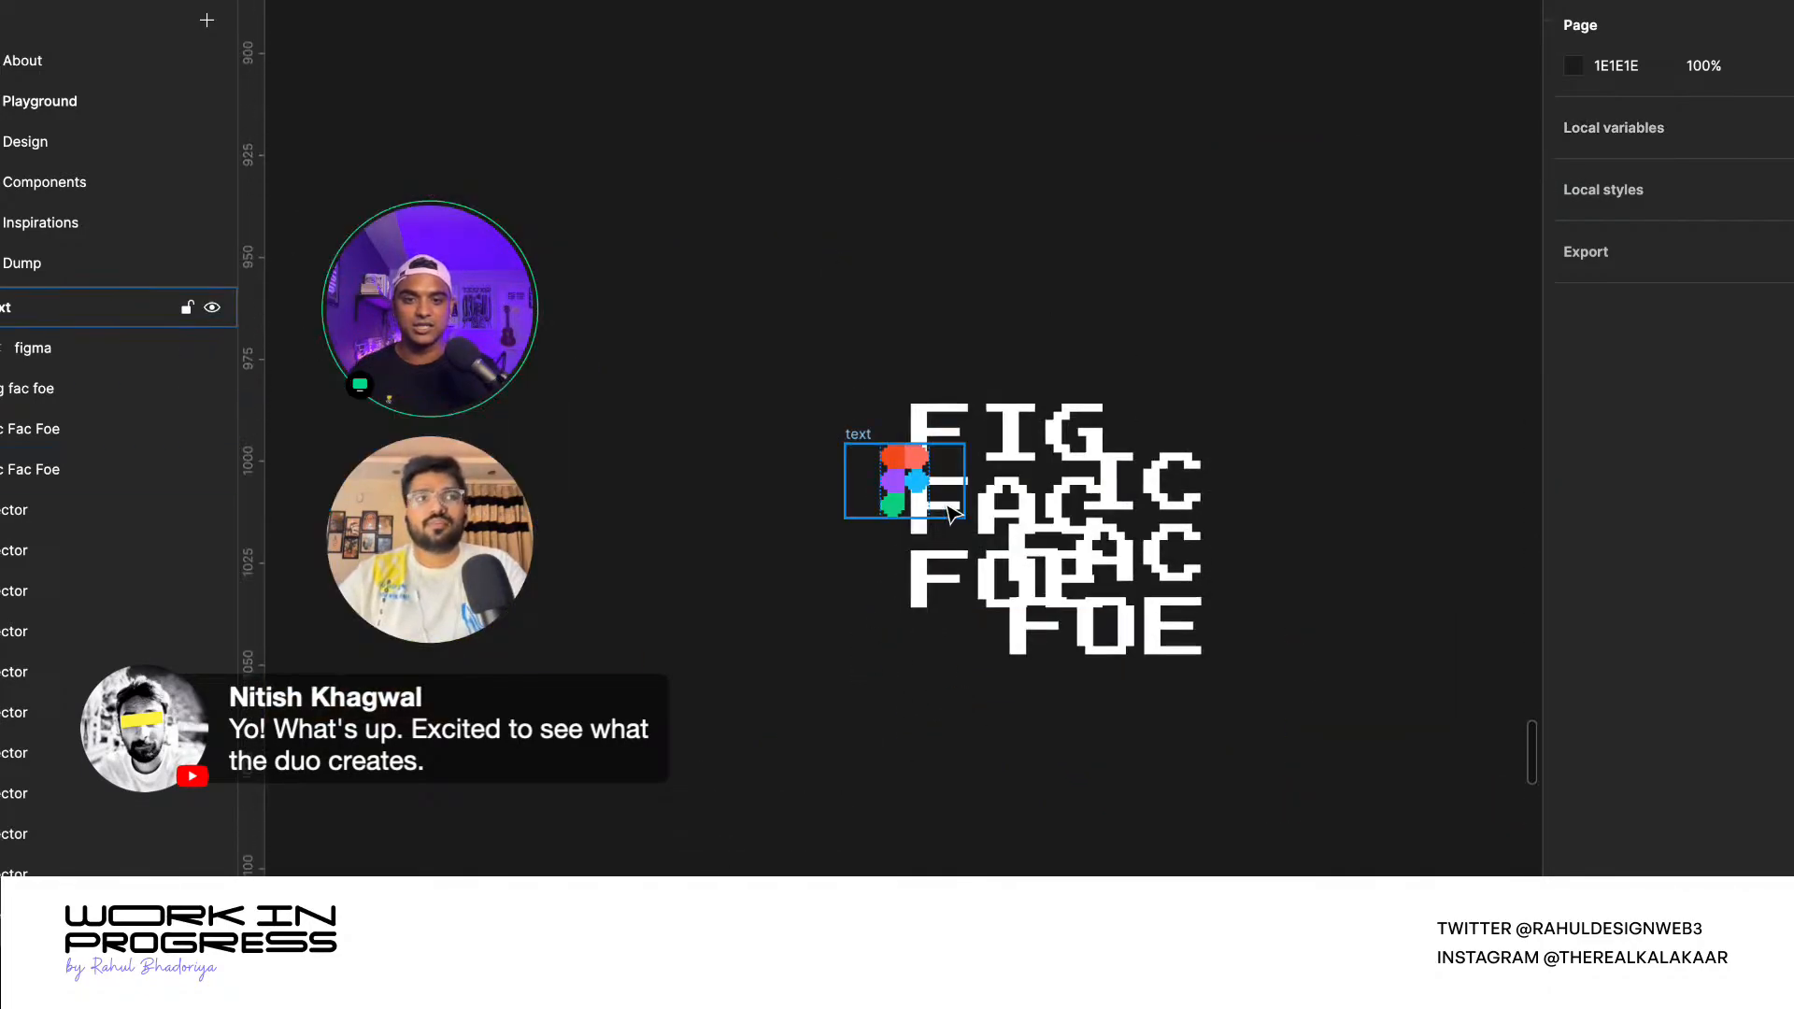
scroll(953, 512, "up", 3)
left_click(1122, 561)
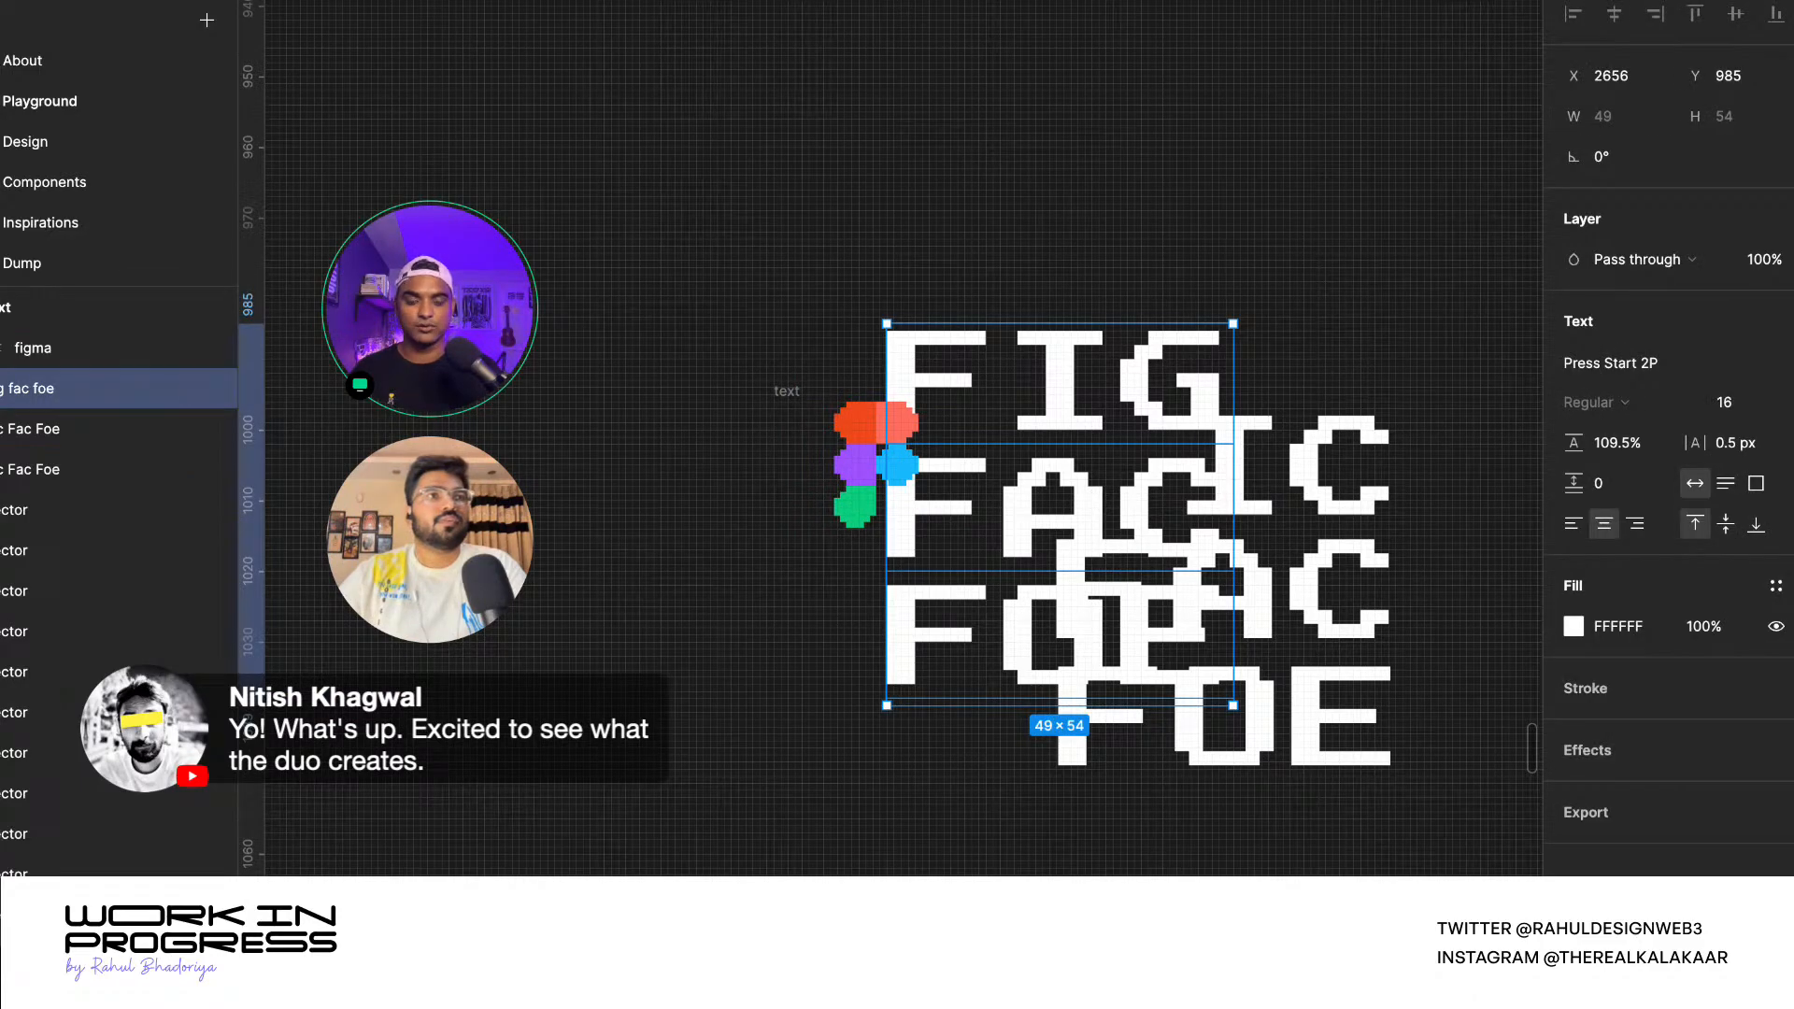
key("super+space")
type("right")
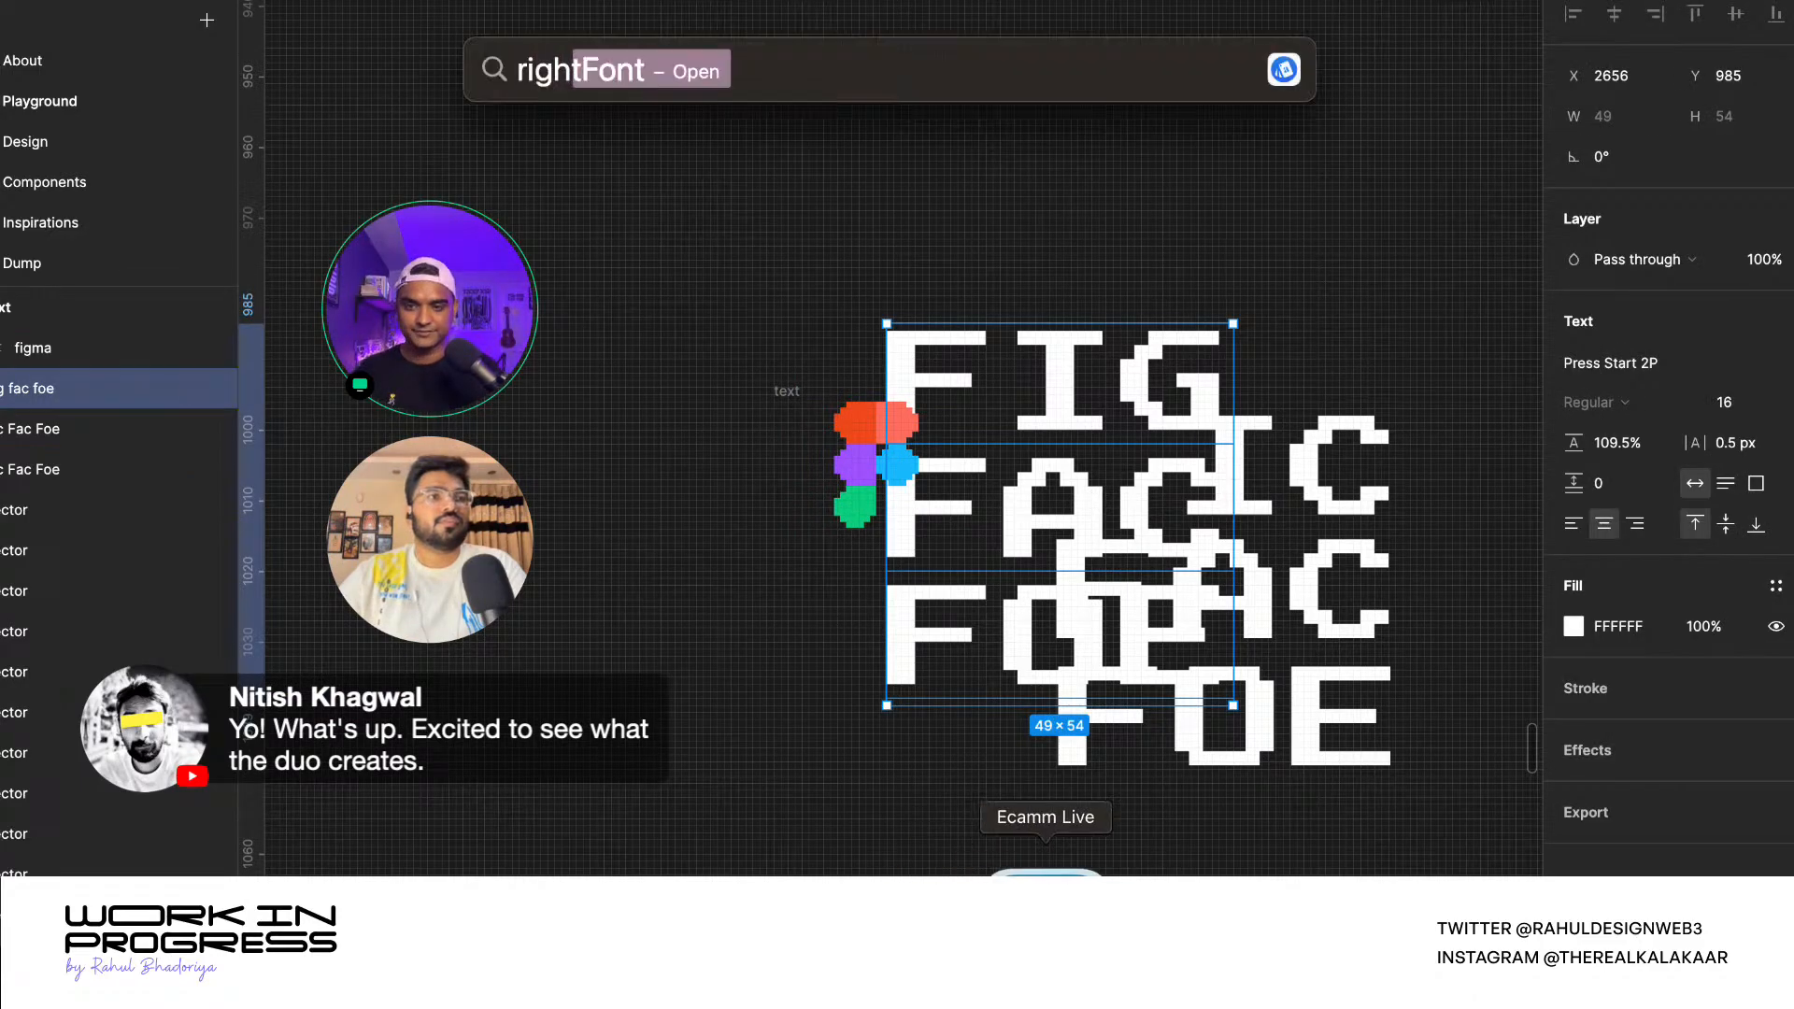
key("Return")
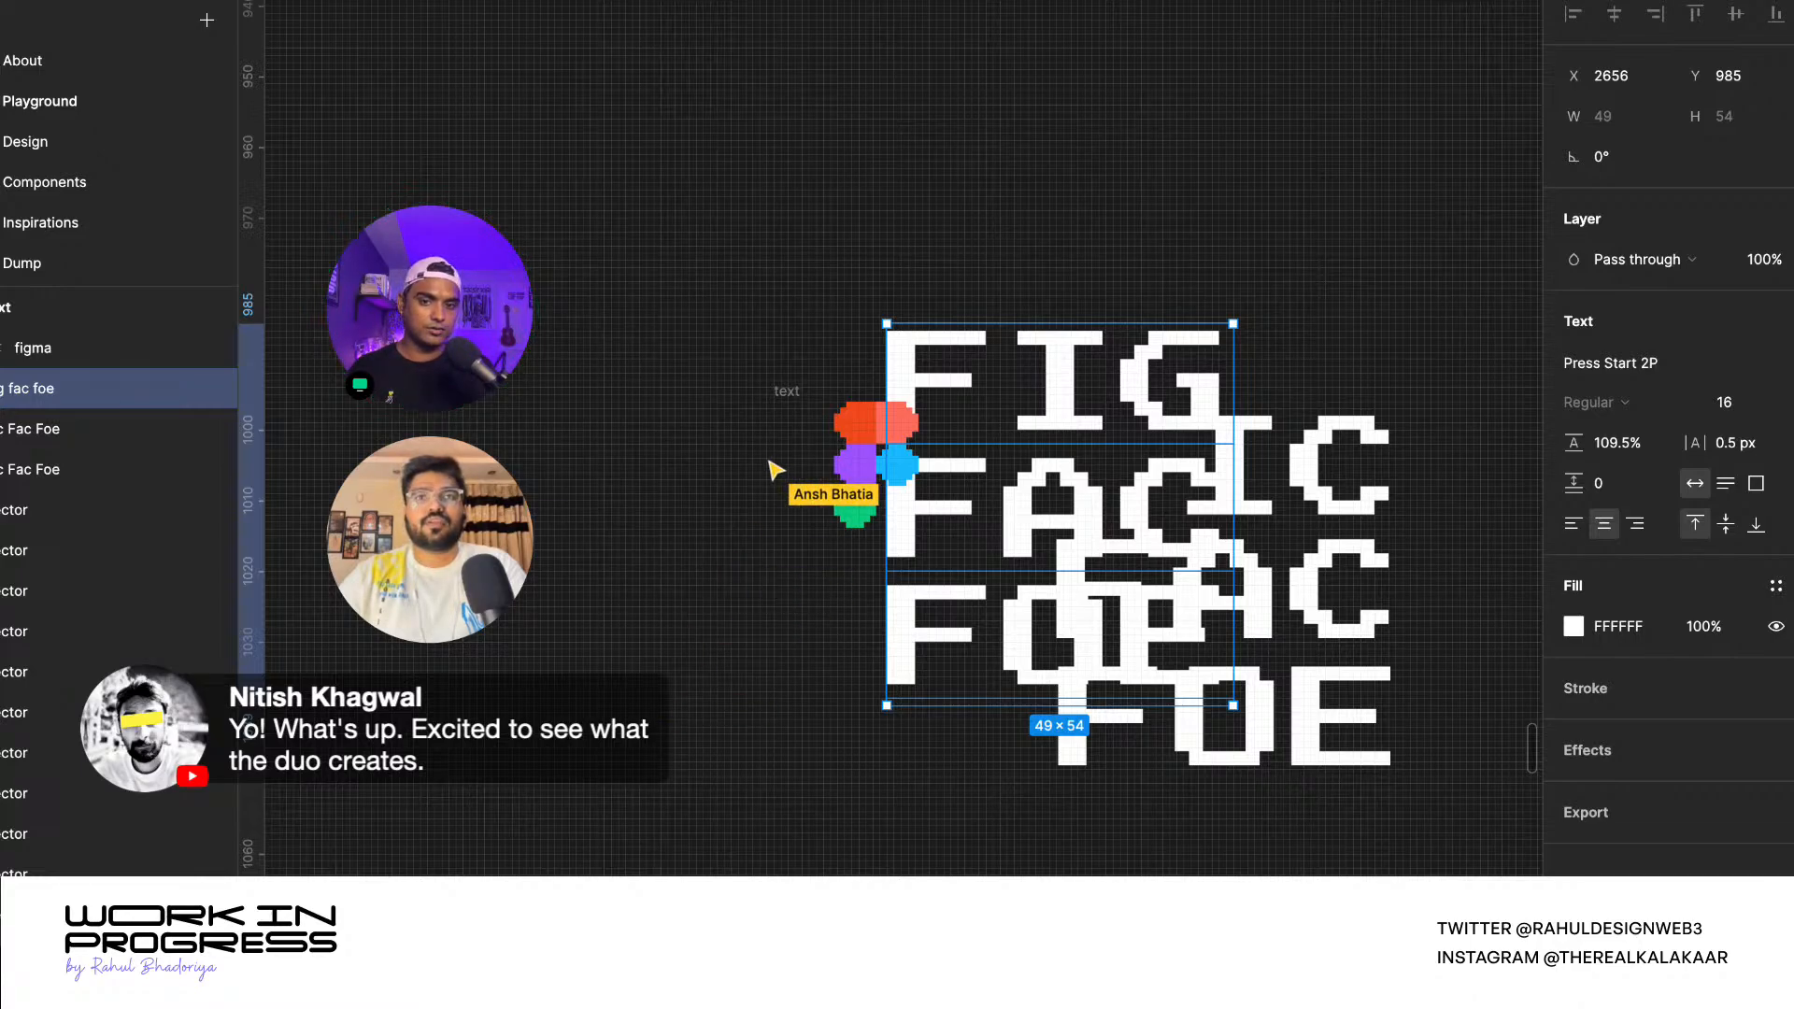
- Change the font of the FIG FAC FOE text to OffBit Trial
left_click(1617, 362)
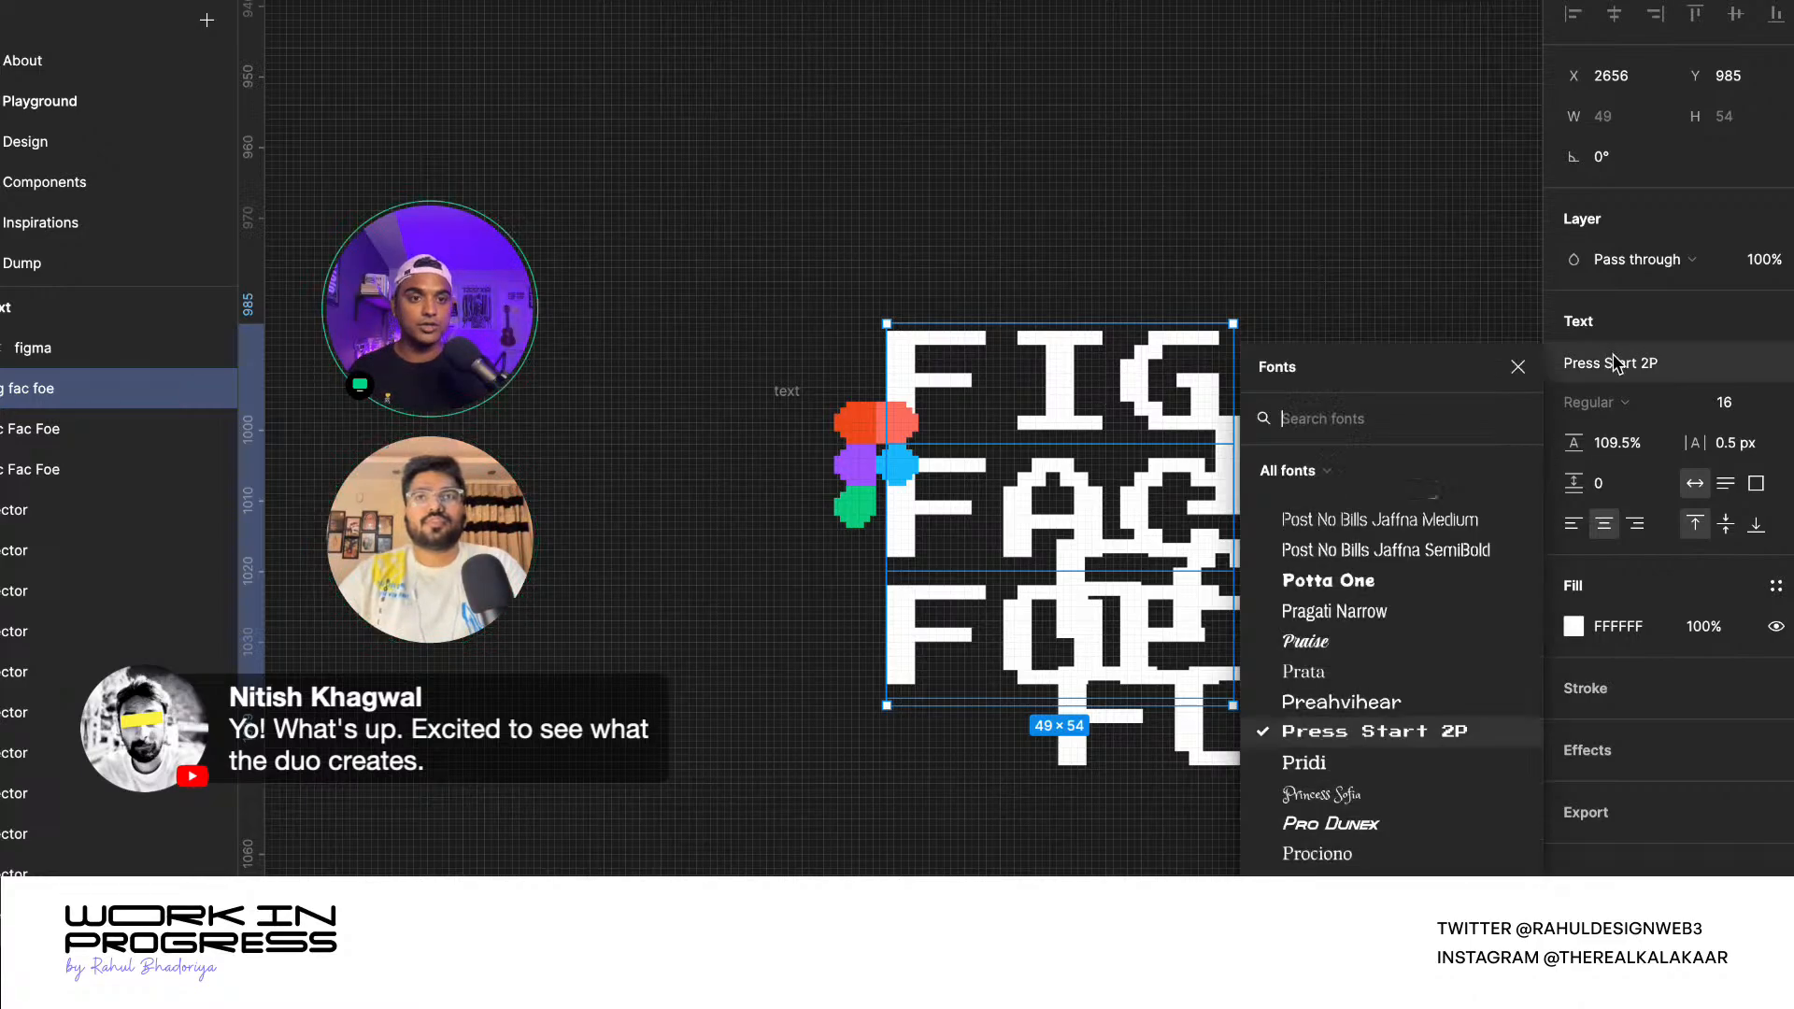
type("off")
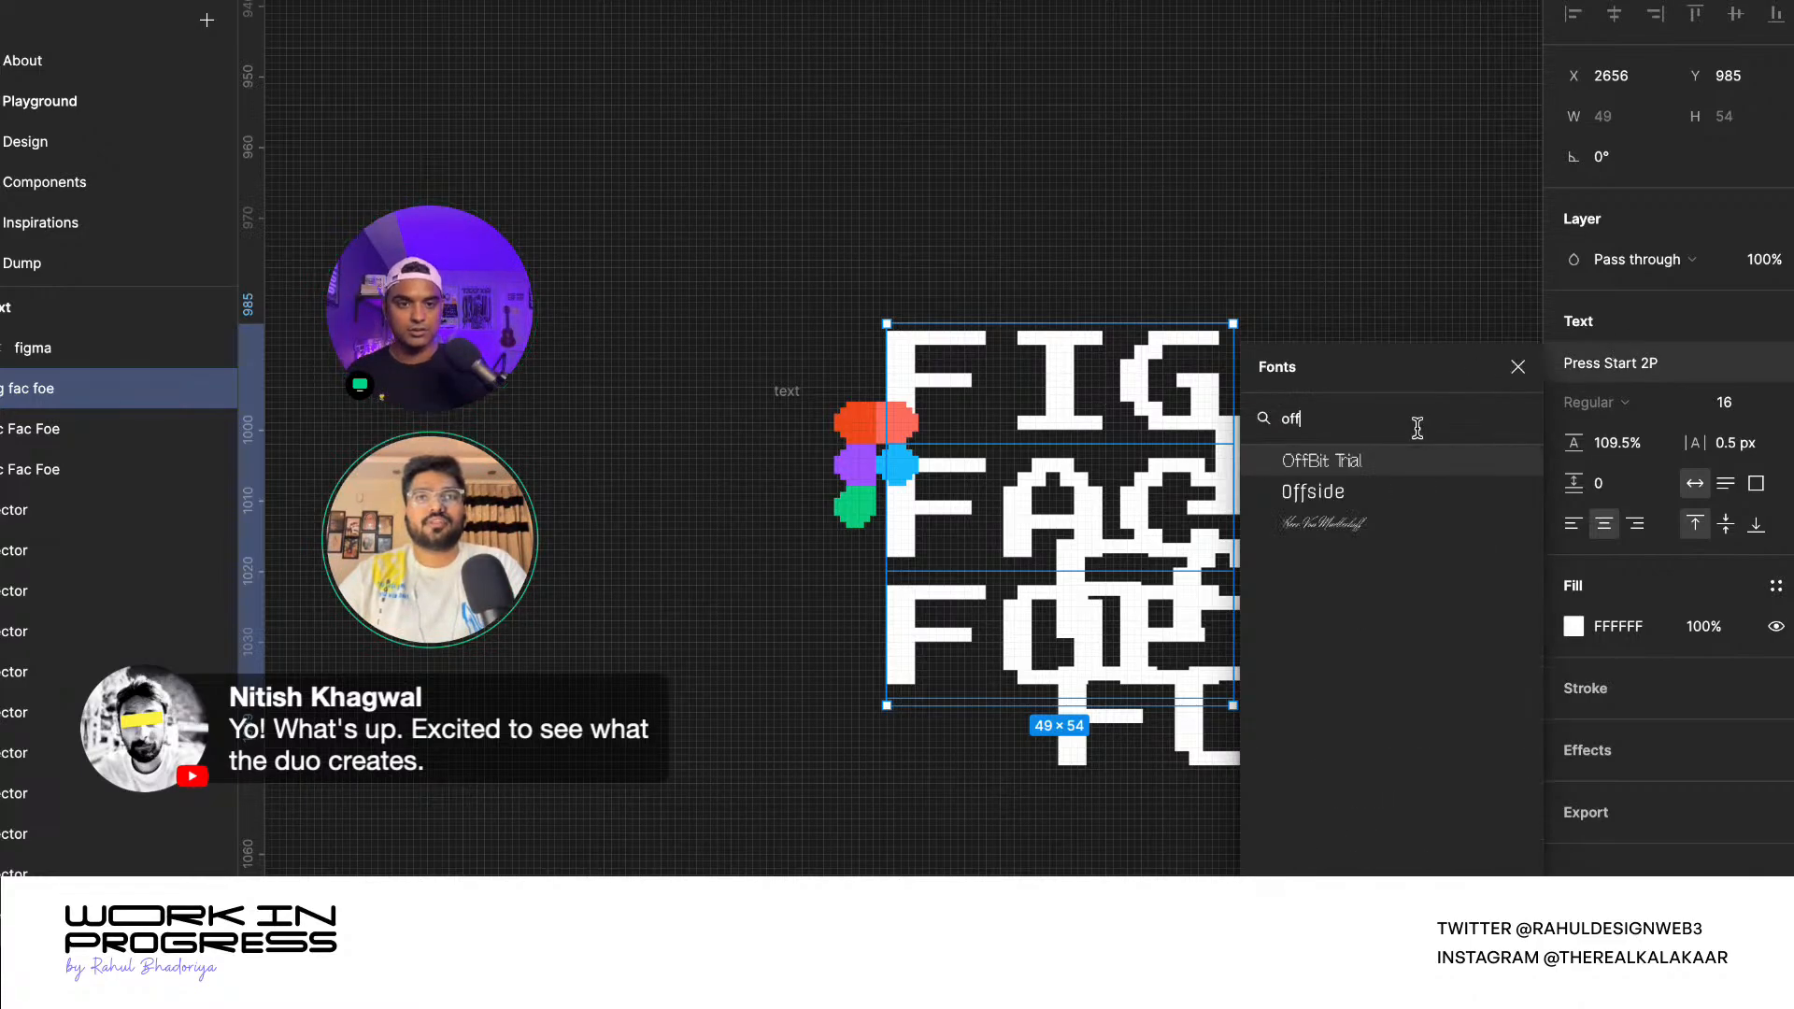
left_click(1381, 461)
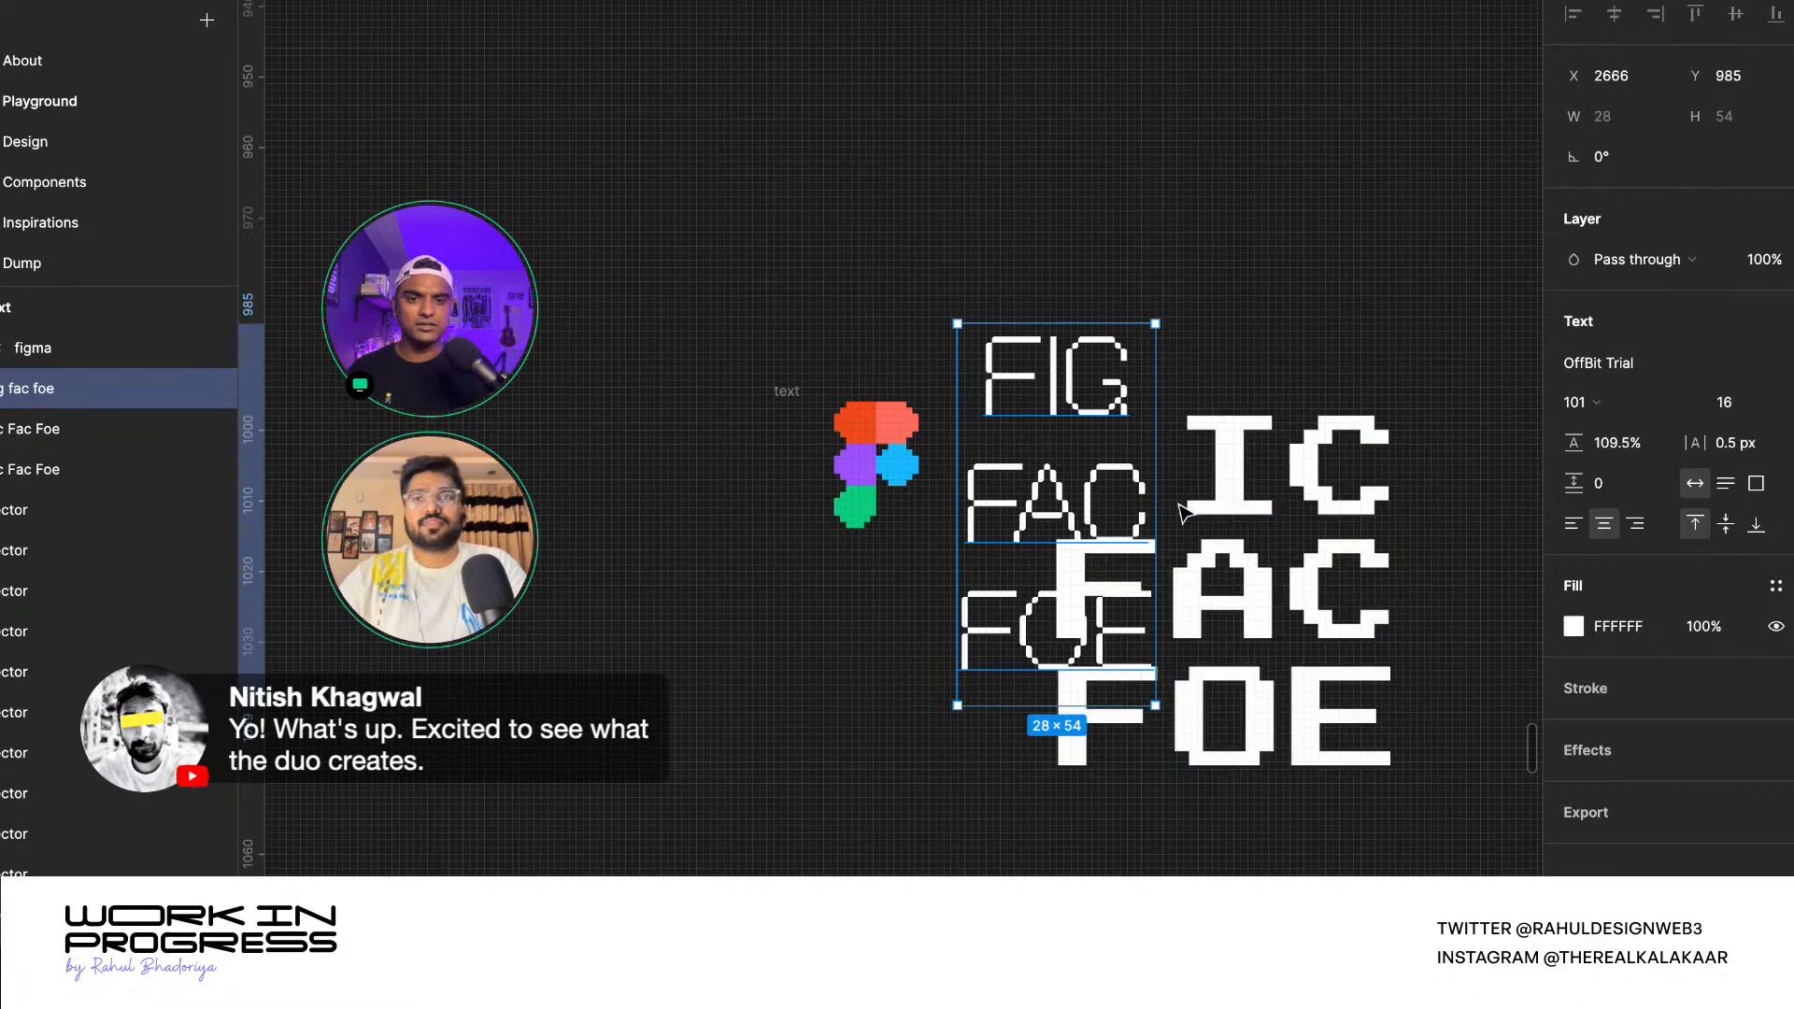
- Try the Bold and Dot Bold styles of OffBit Trial on the FIG FAC FOE text and inspect the letterforms
scroll(1182, 512, "up", 3)
left_click(1581, 402)
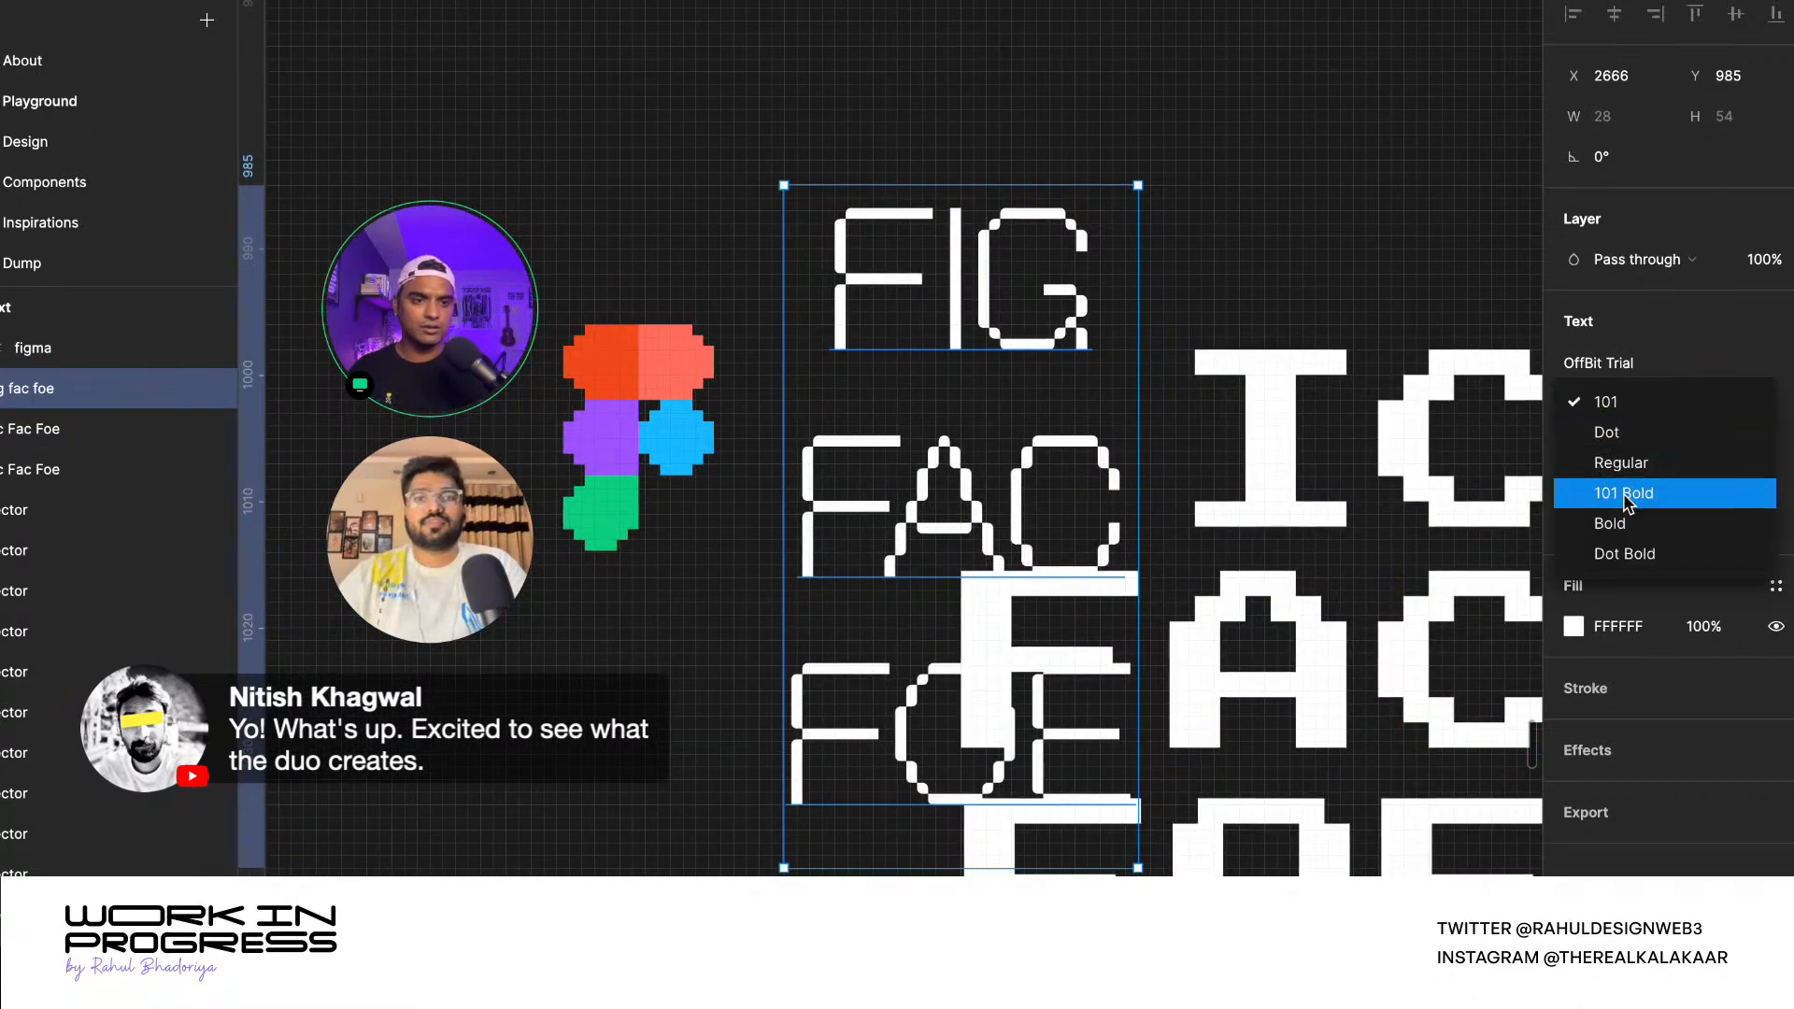
left_click(1617, 523)
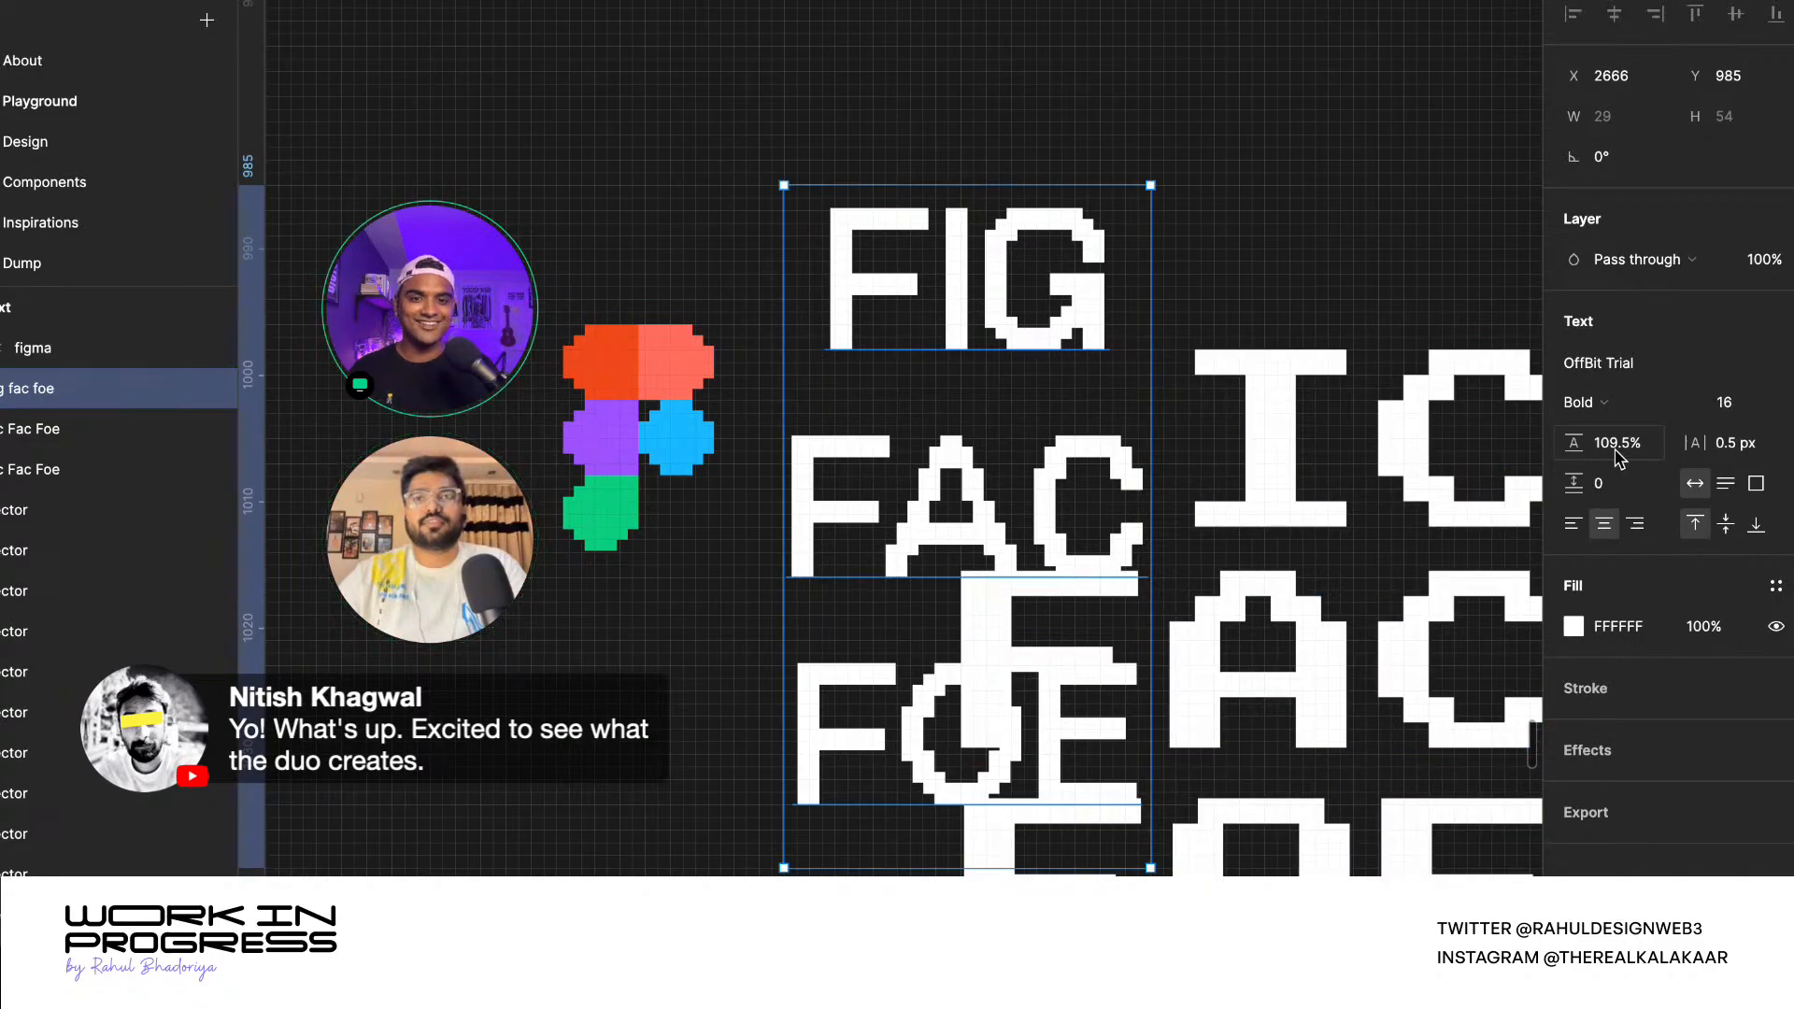
left_click(1607, 411)
left_click(1609, 426)
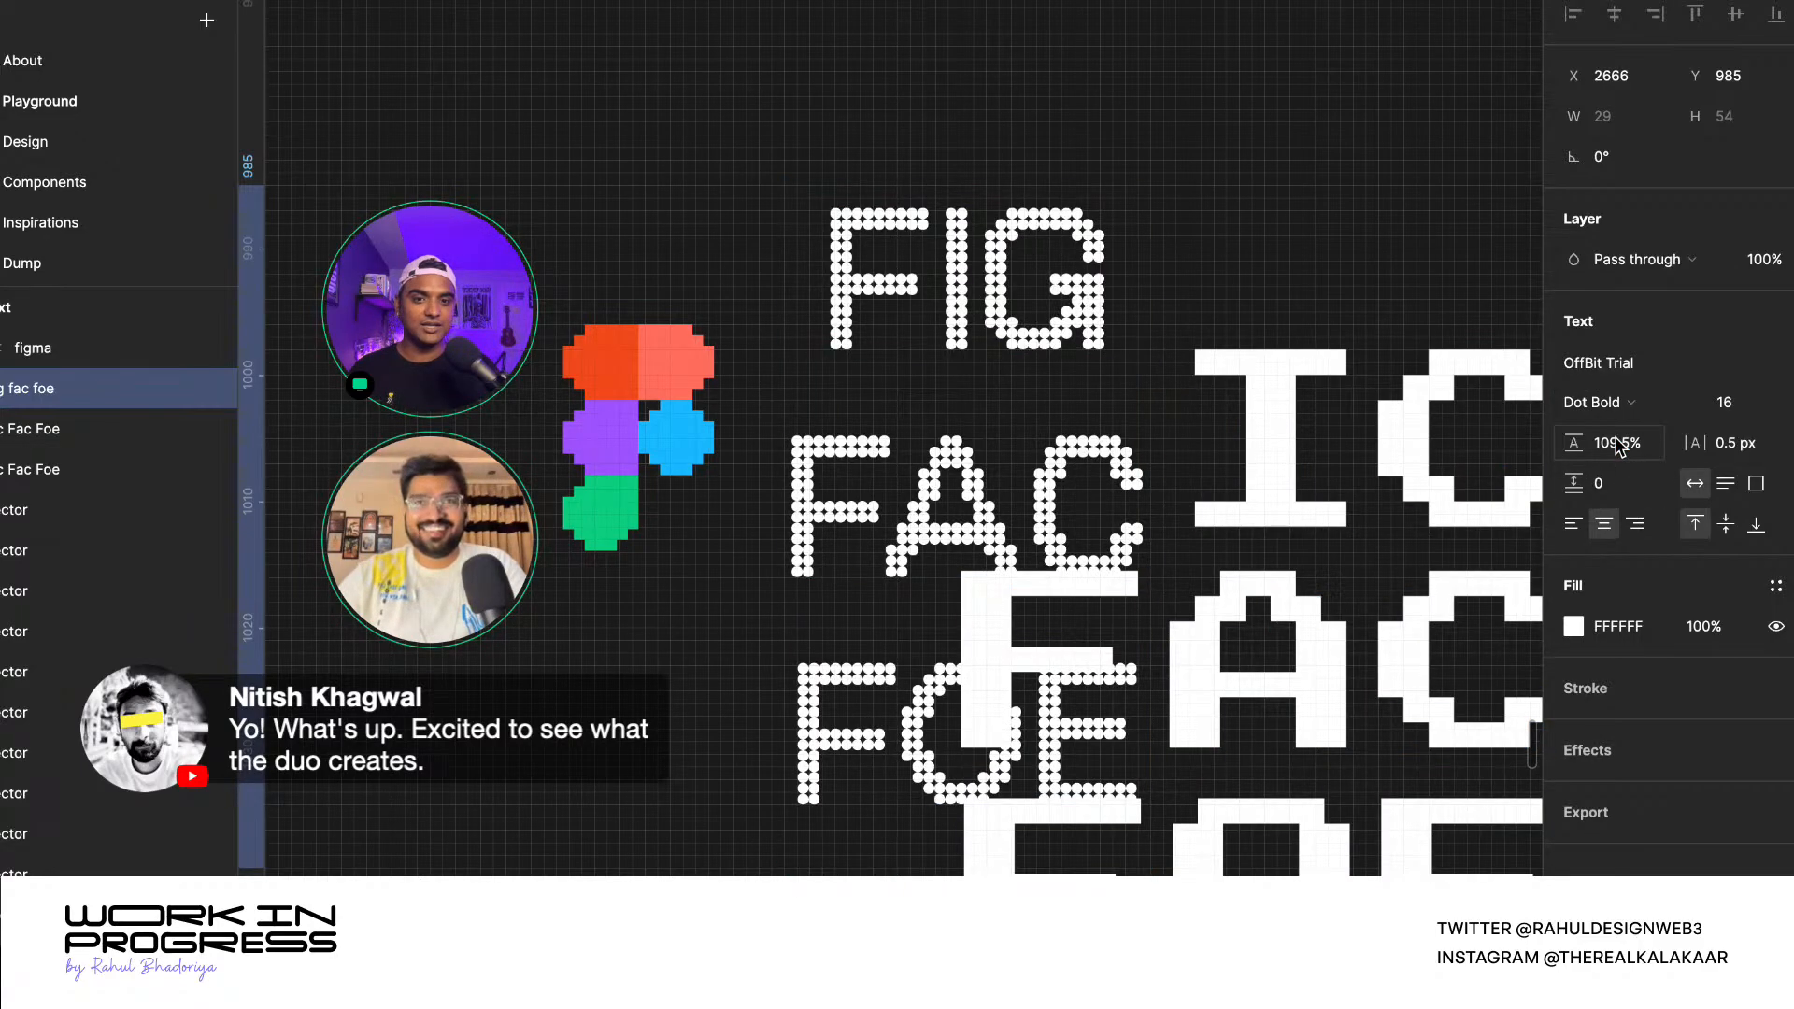
scroll(916, 584, "up", 5)
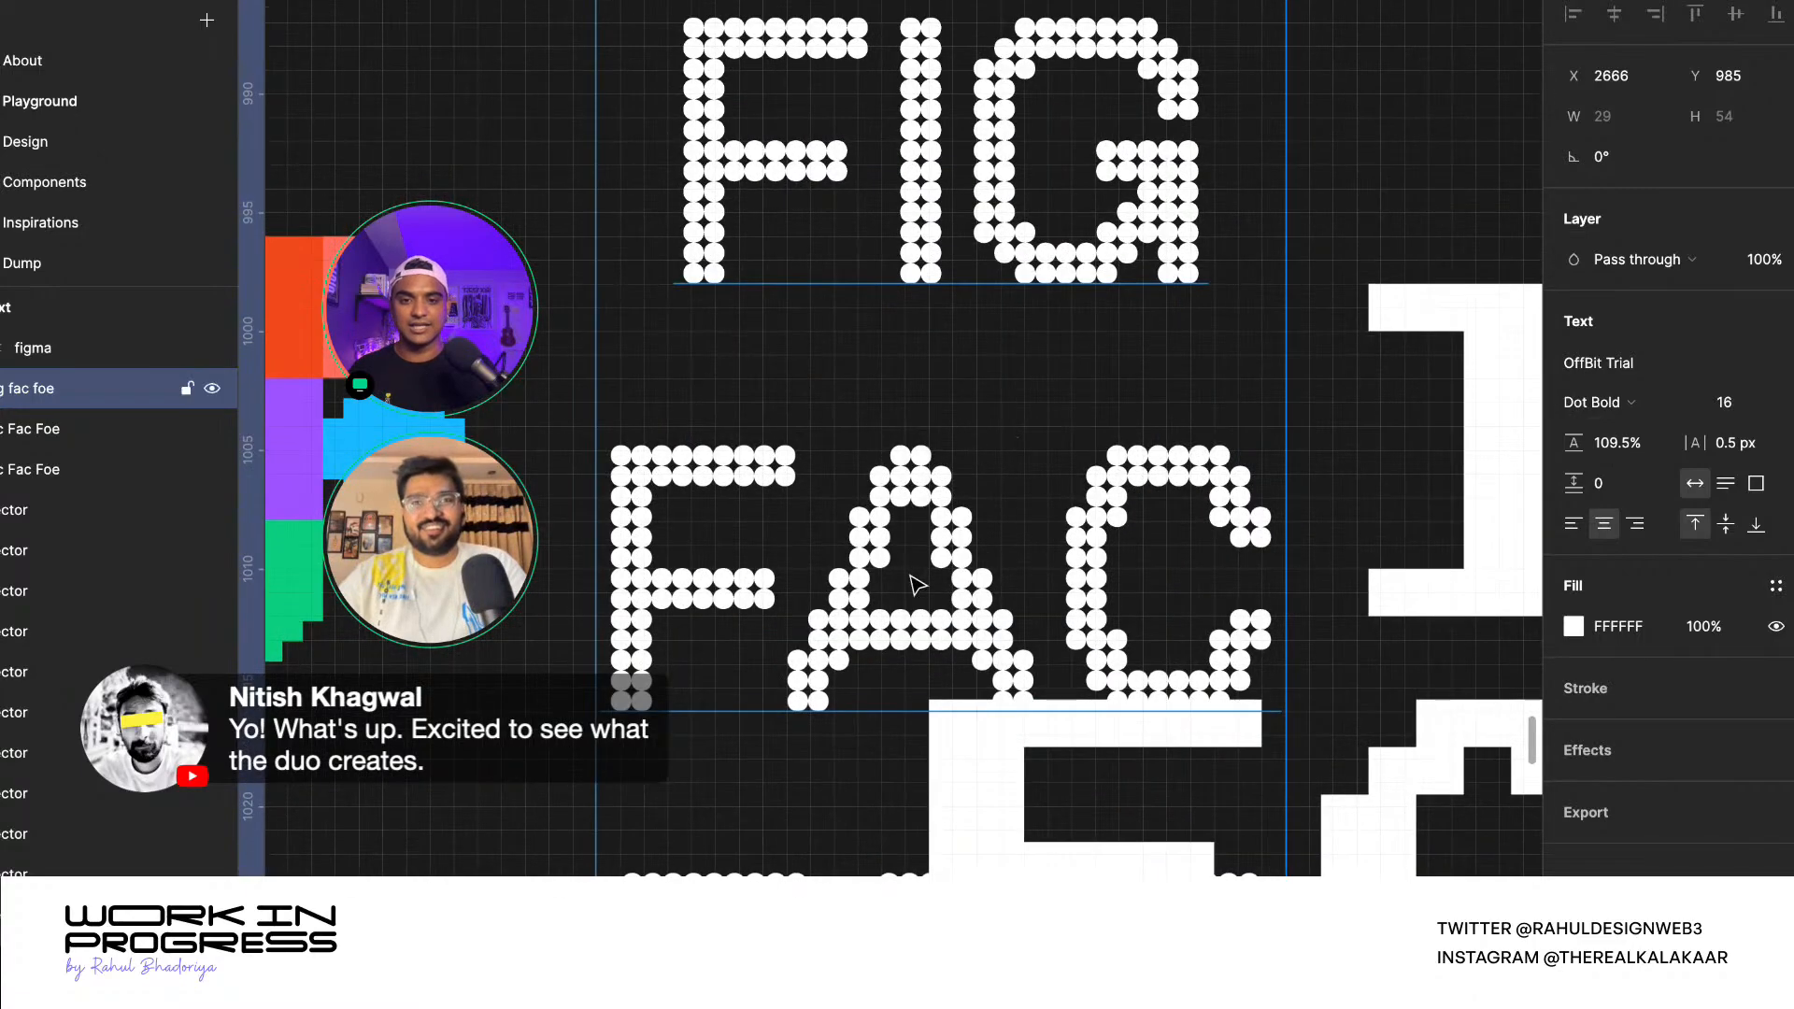
scroll(893, 560, "down", 3)
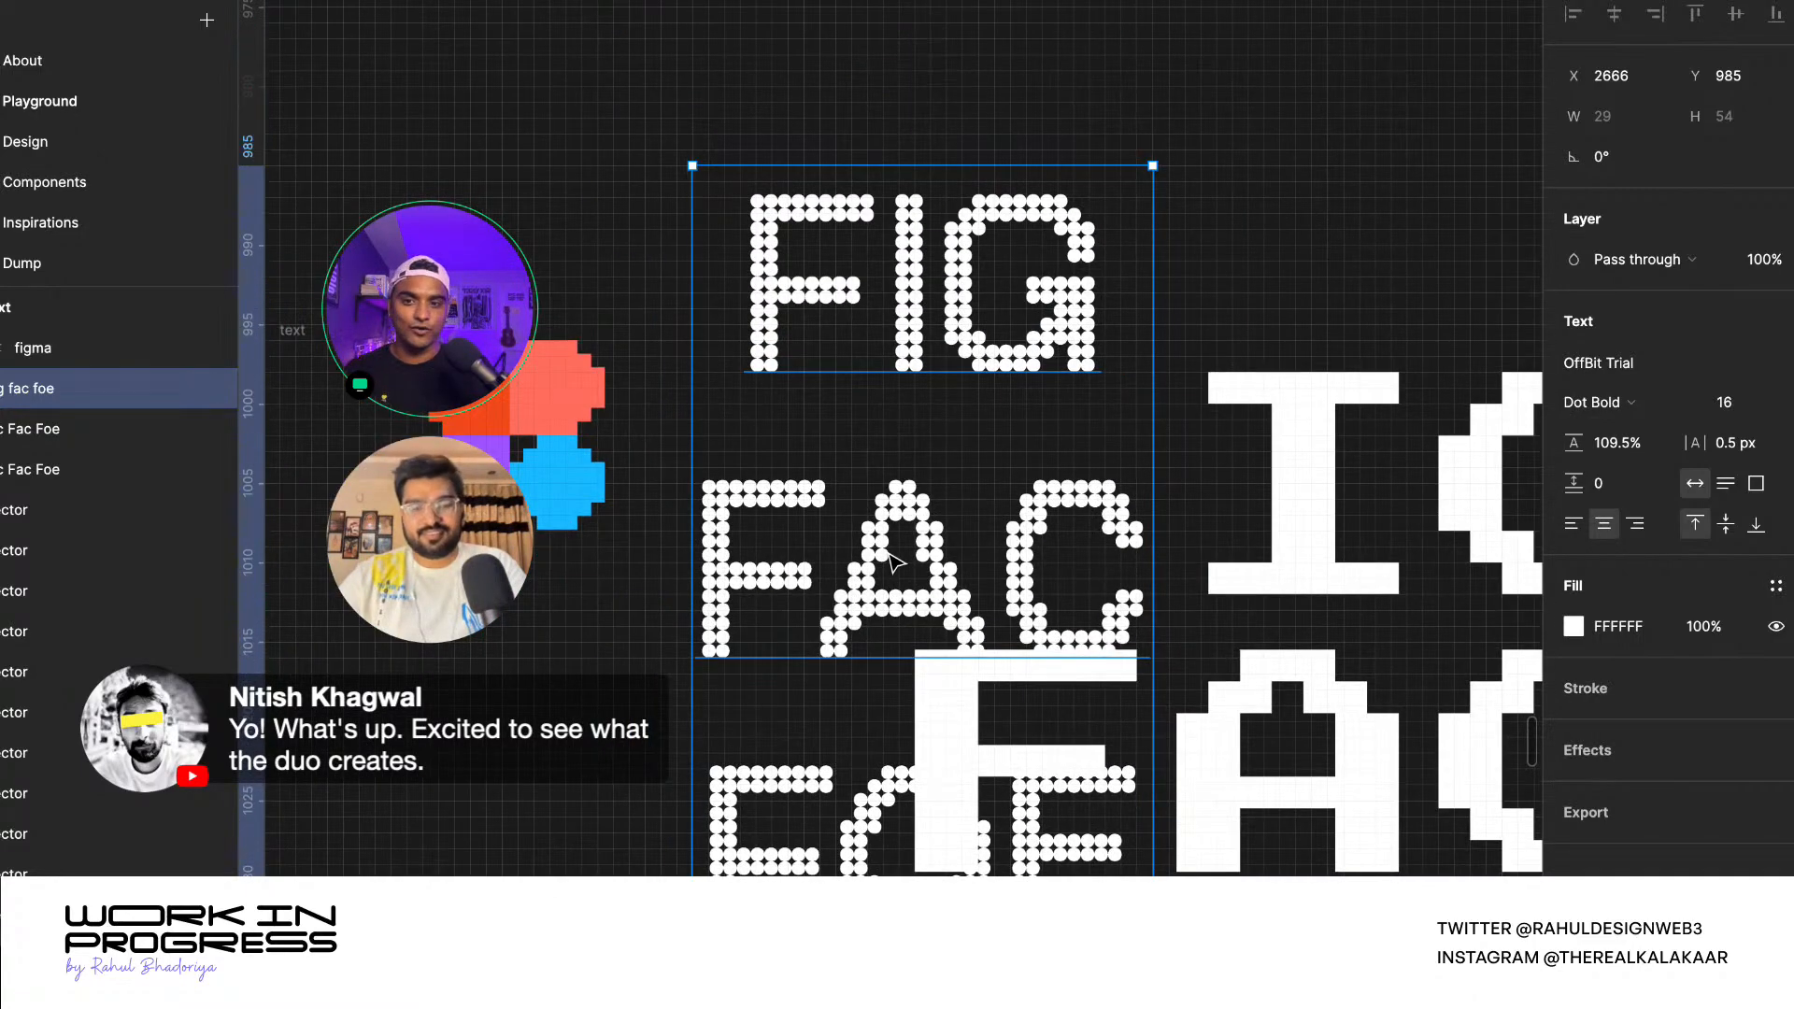
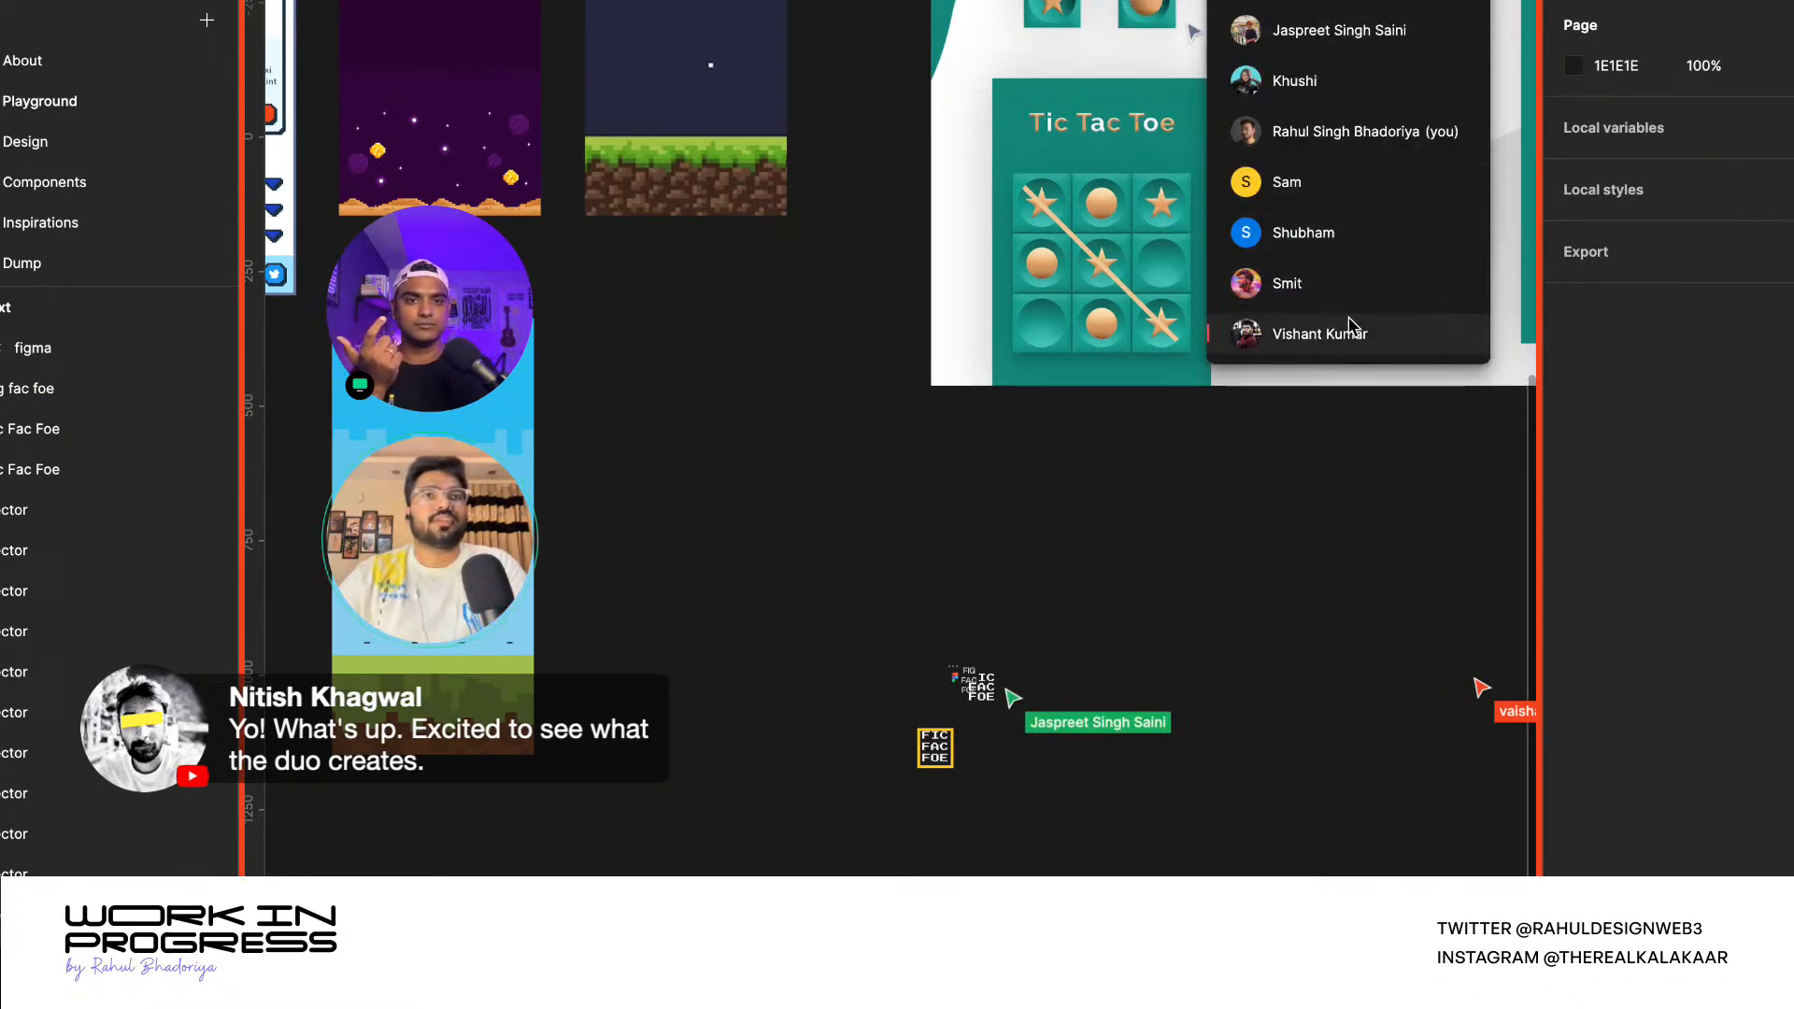
left_click(1349, 333)
left_click(769, 460)
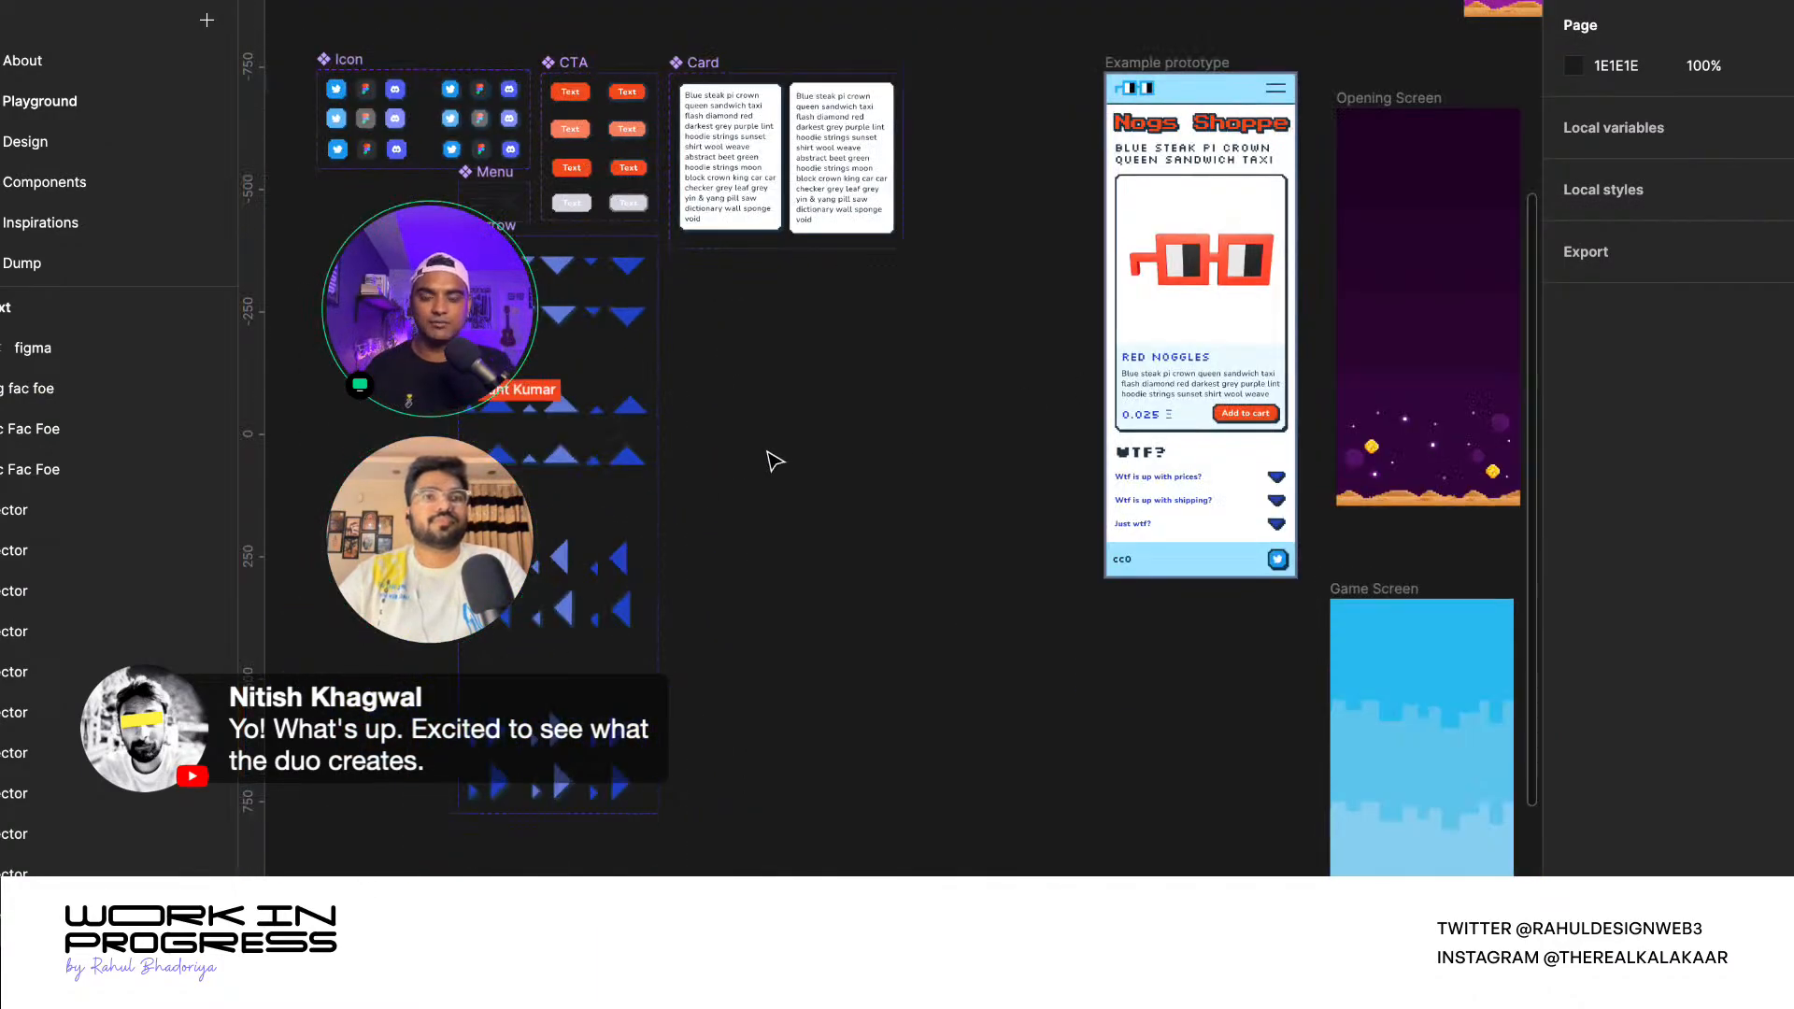
- Move the FIG FAC FOE text to the empty area below the outlined title, at X 2689, Y 1110
scroll(769, 454, "down", 5)
scroll(1177, 626, "up", 10)
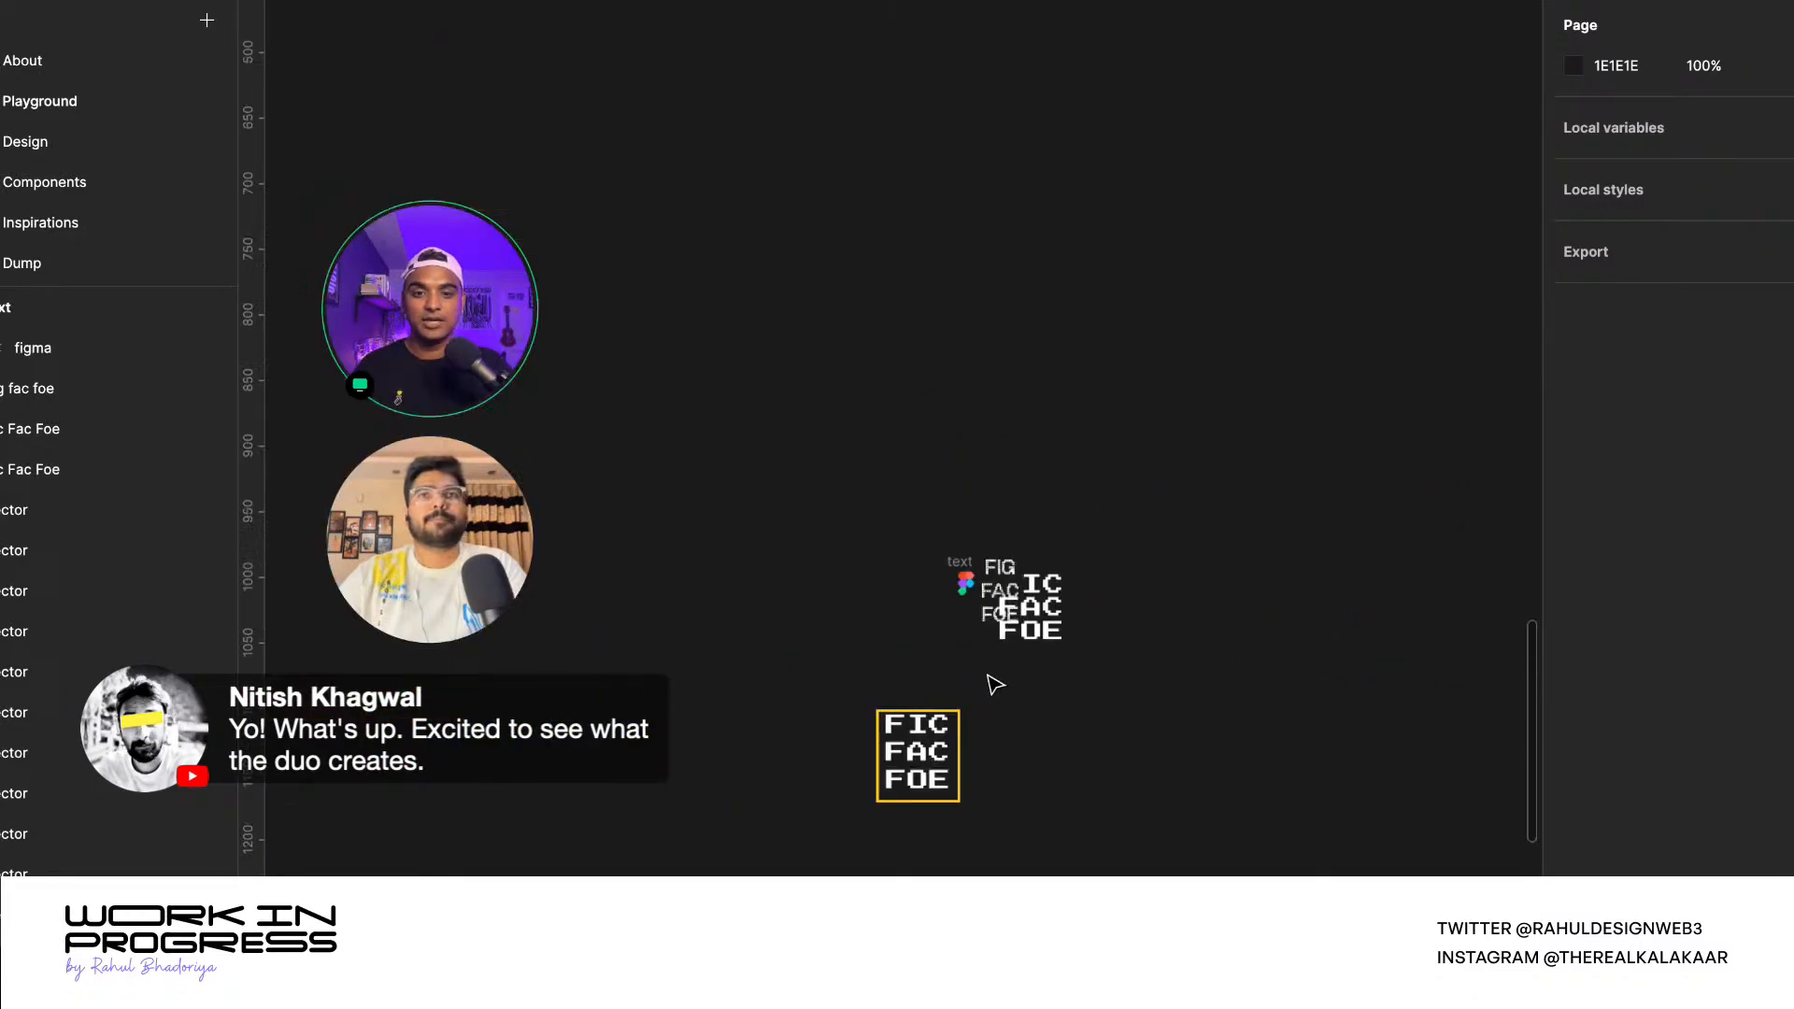
left_click(923, 759)
left_click(1018, 392)
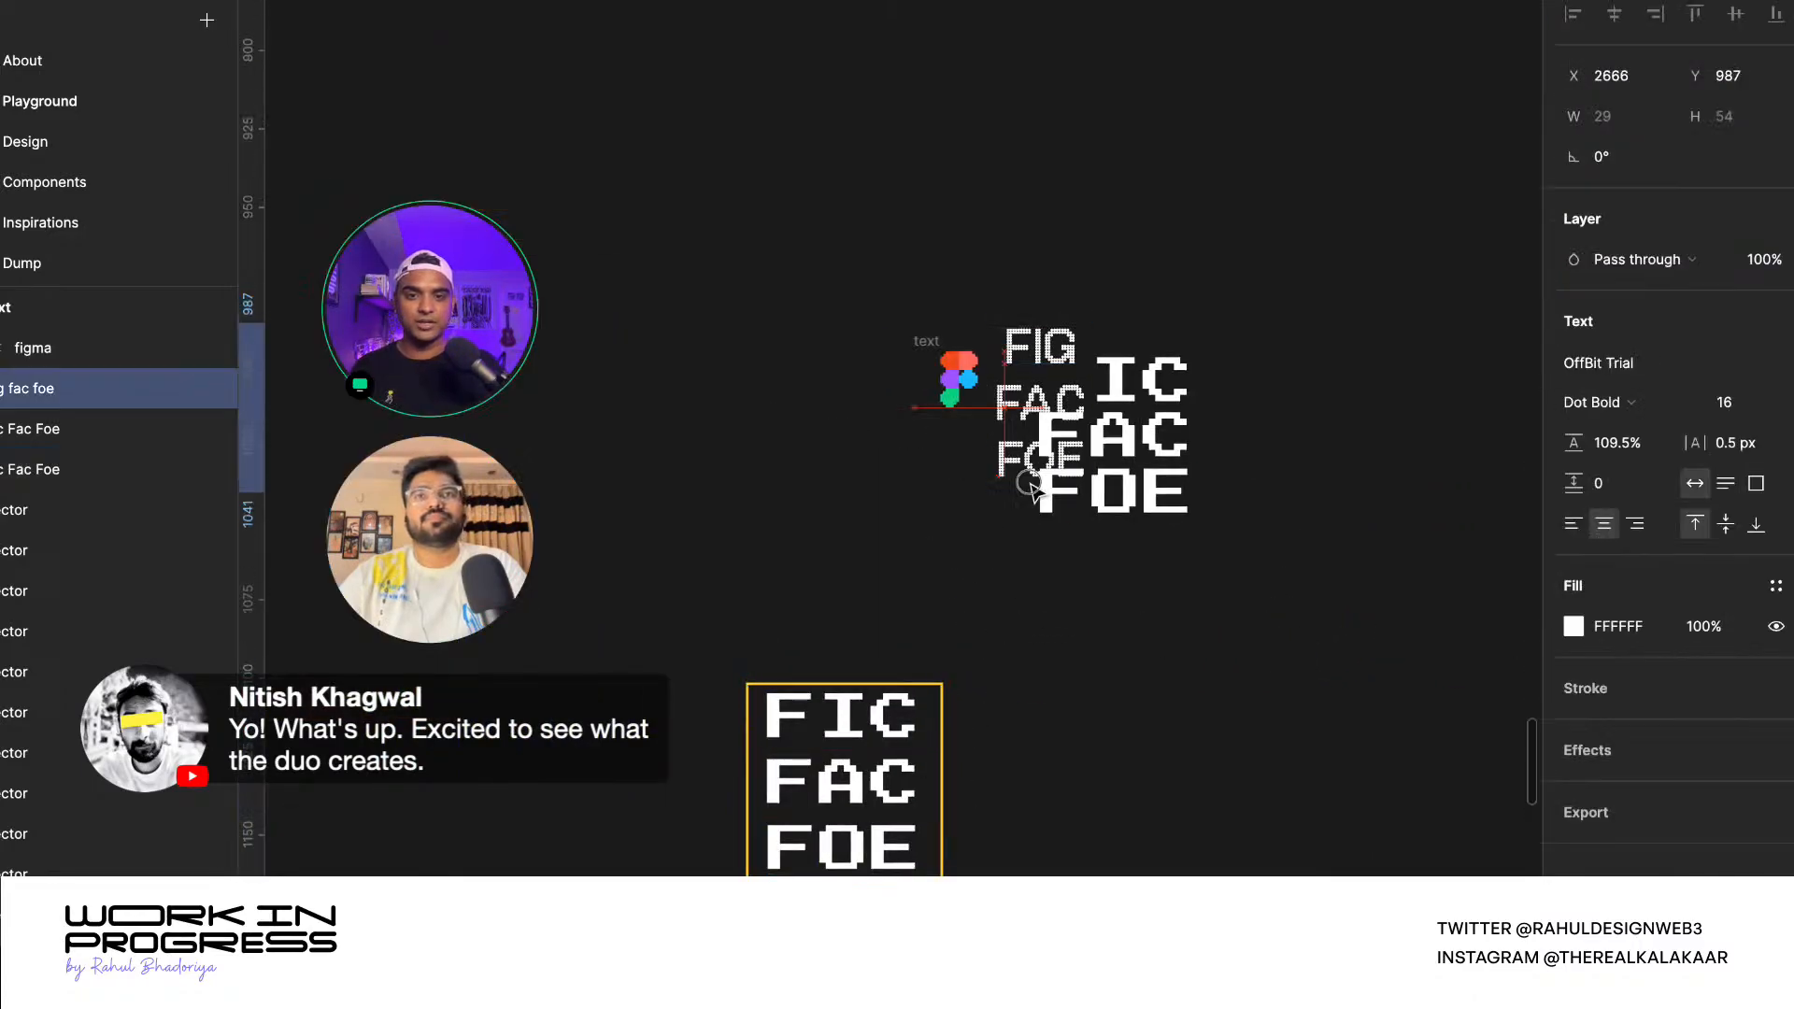
left_click_drag(1018, 392, 1094, 771)
scroll(1098, 775, "up", 5)
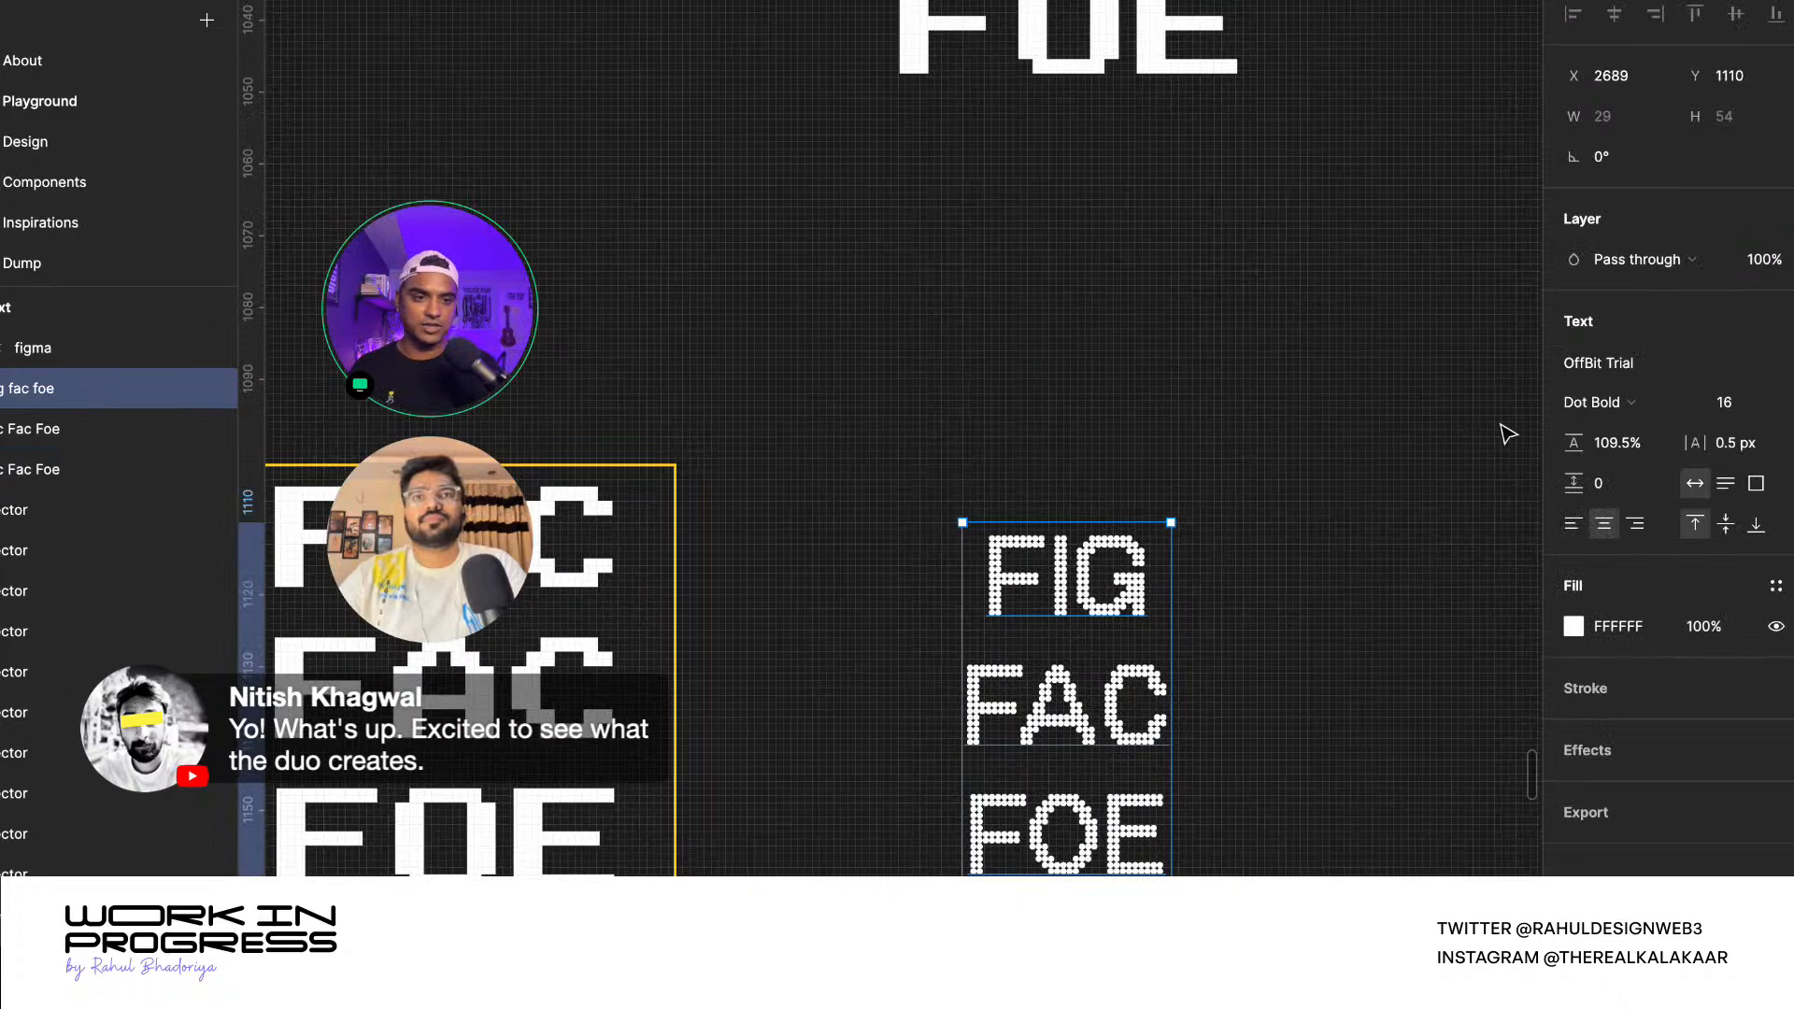
- Set the FIG FAC FOE text to the 101 Bold style and align it left
left_click(1608, 411)
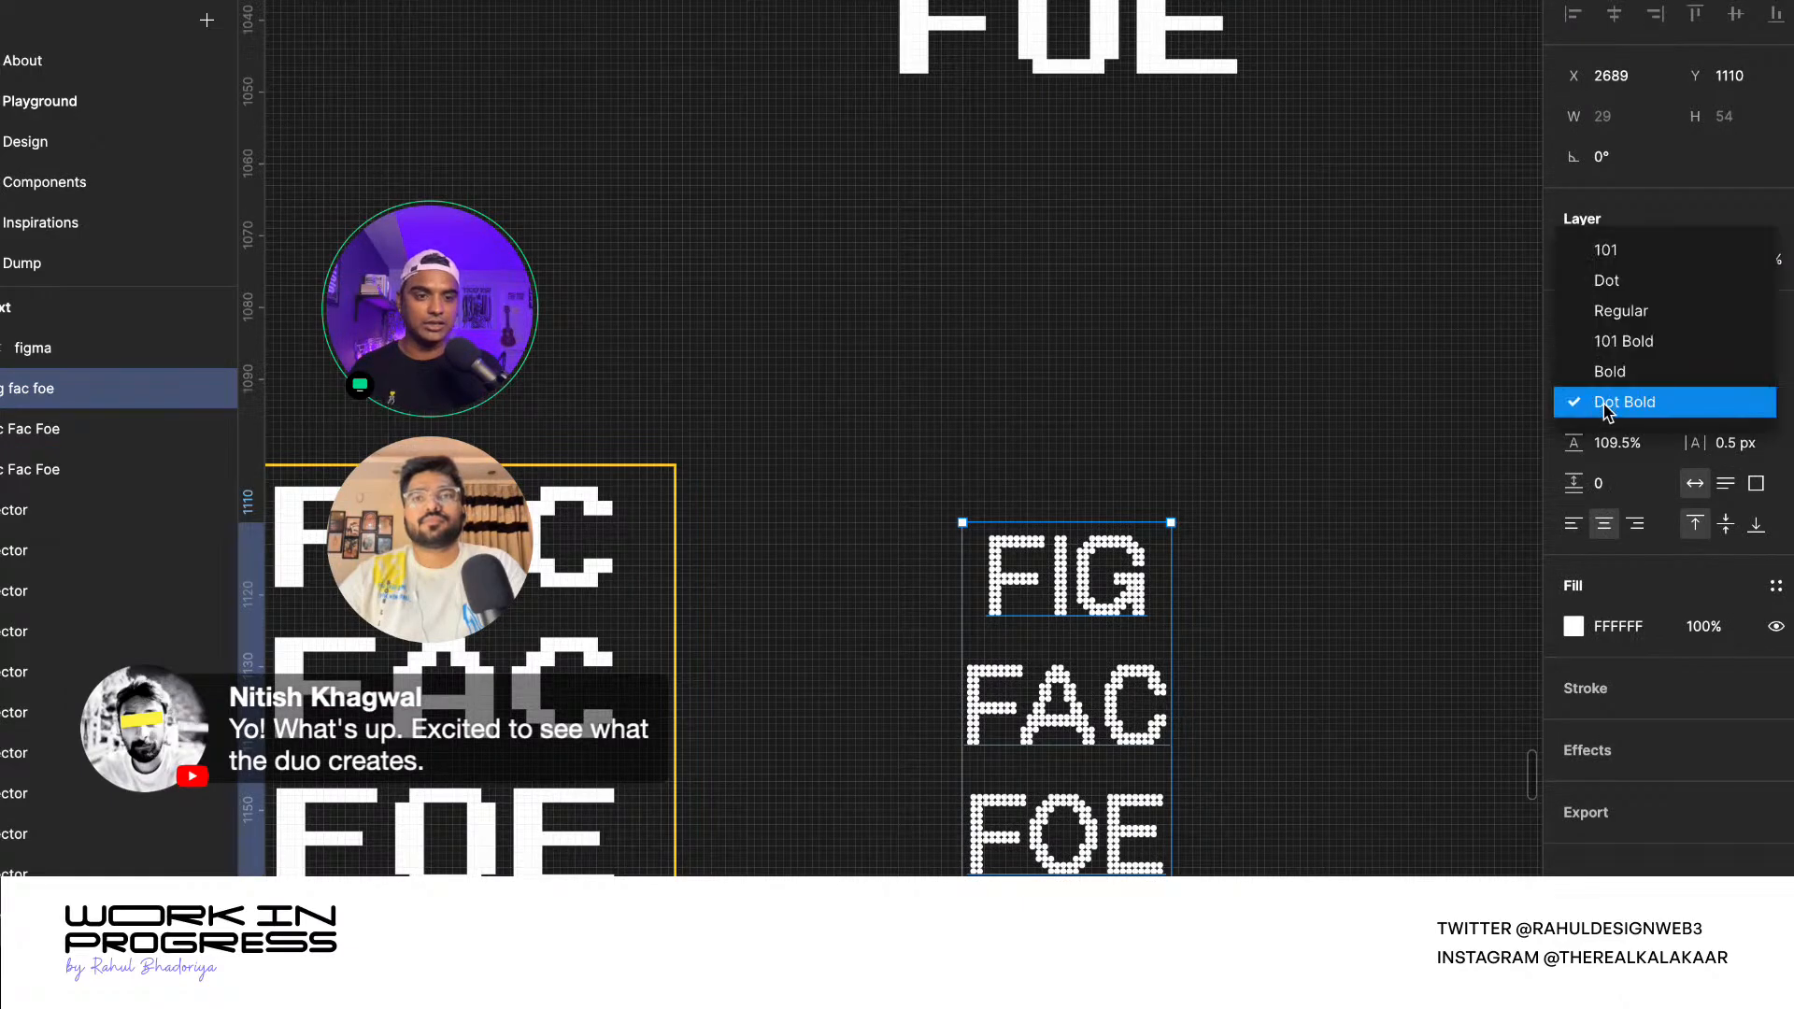
left_click(1605, 353)
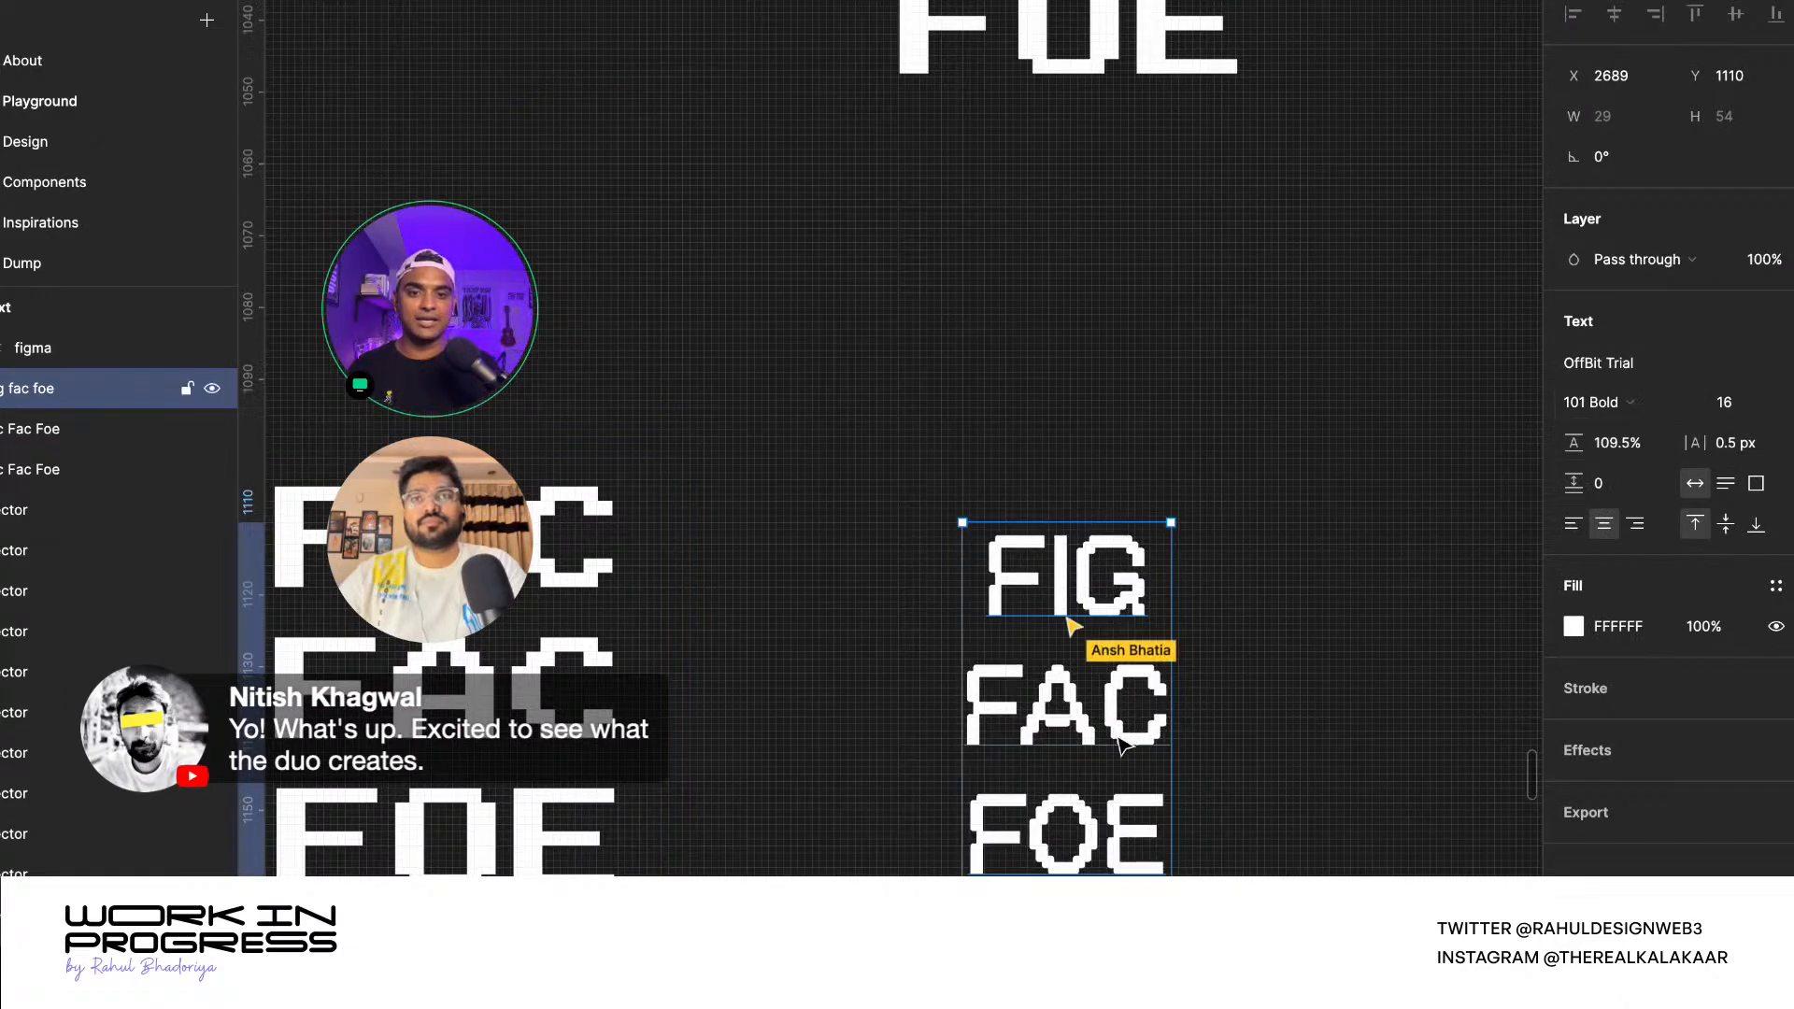
scroll(1119, 735, "up", 3)
left_click(1573, 523)
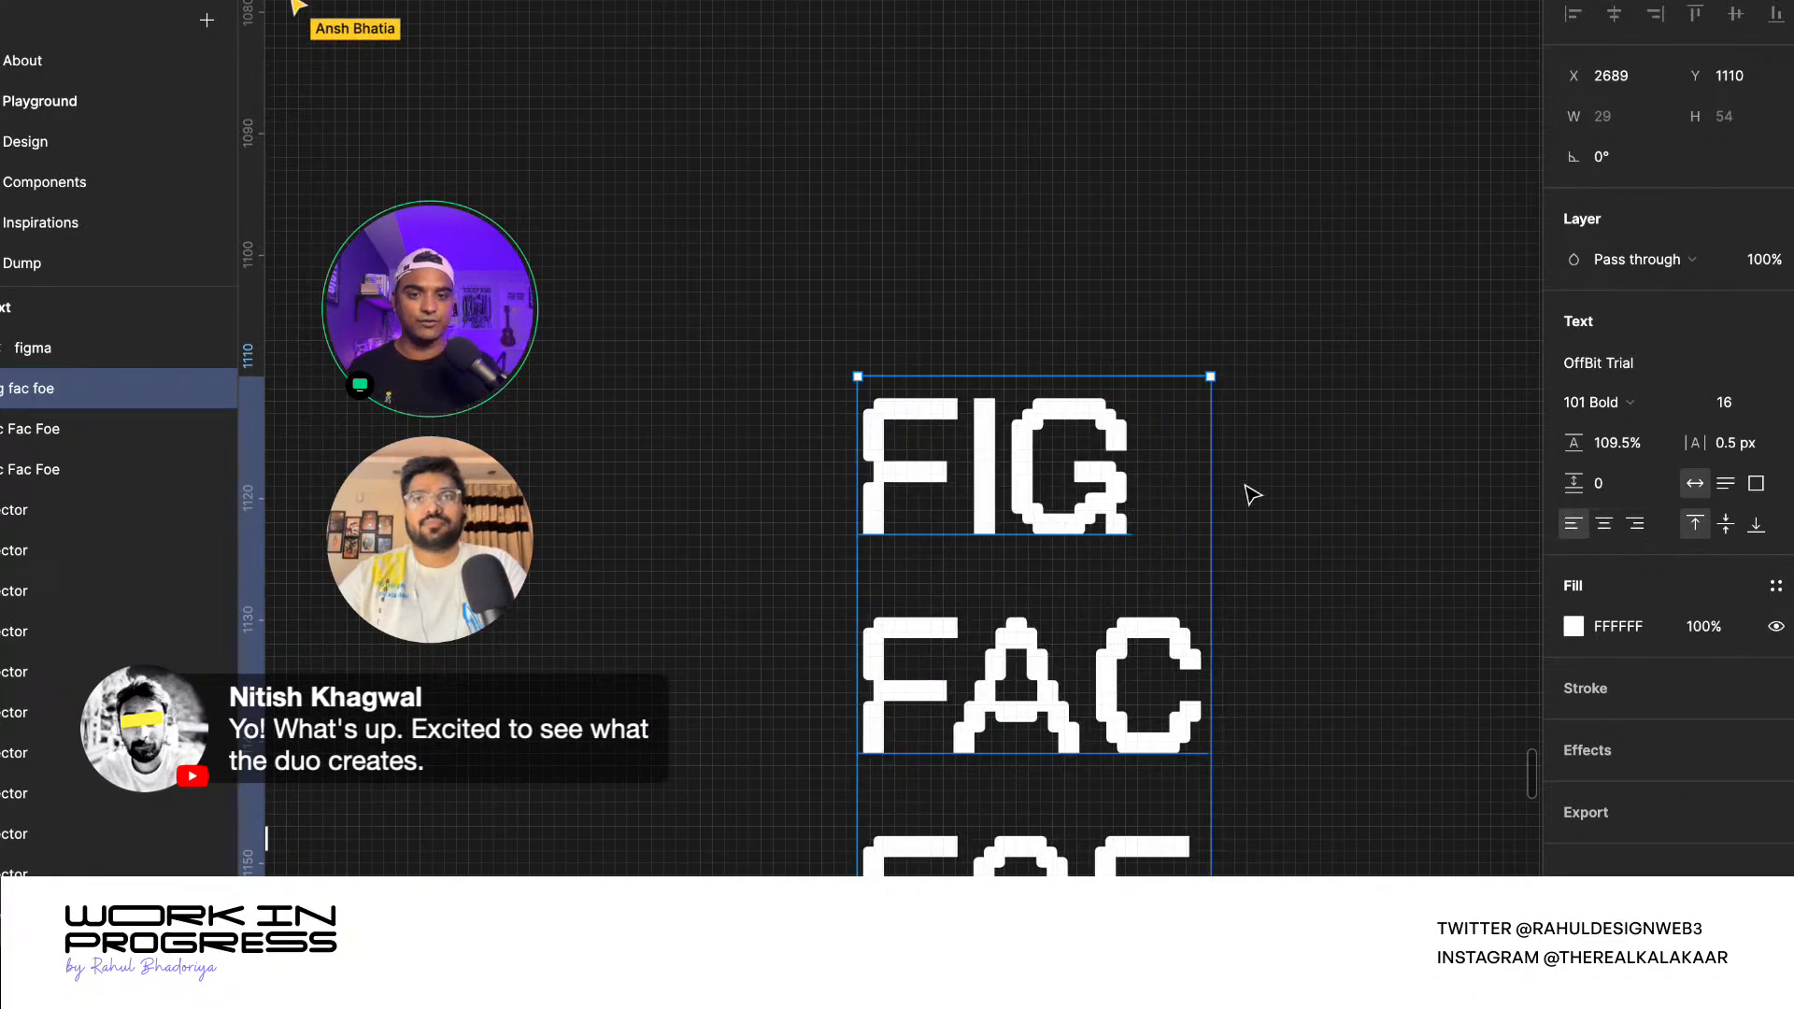
- Reduce the line height of the FIG FAC FOE text to 87.5%
scroll(1215, 493, "down", 3)
scroll(1181, 521, "up", 3)
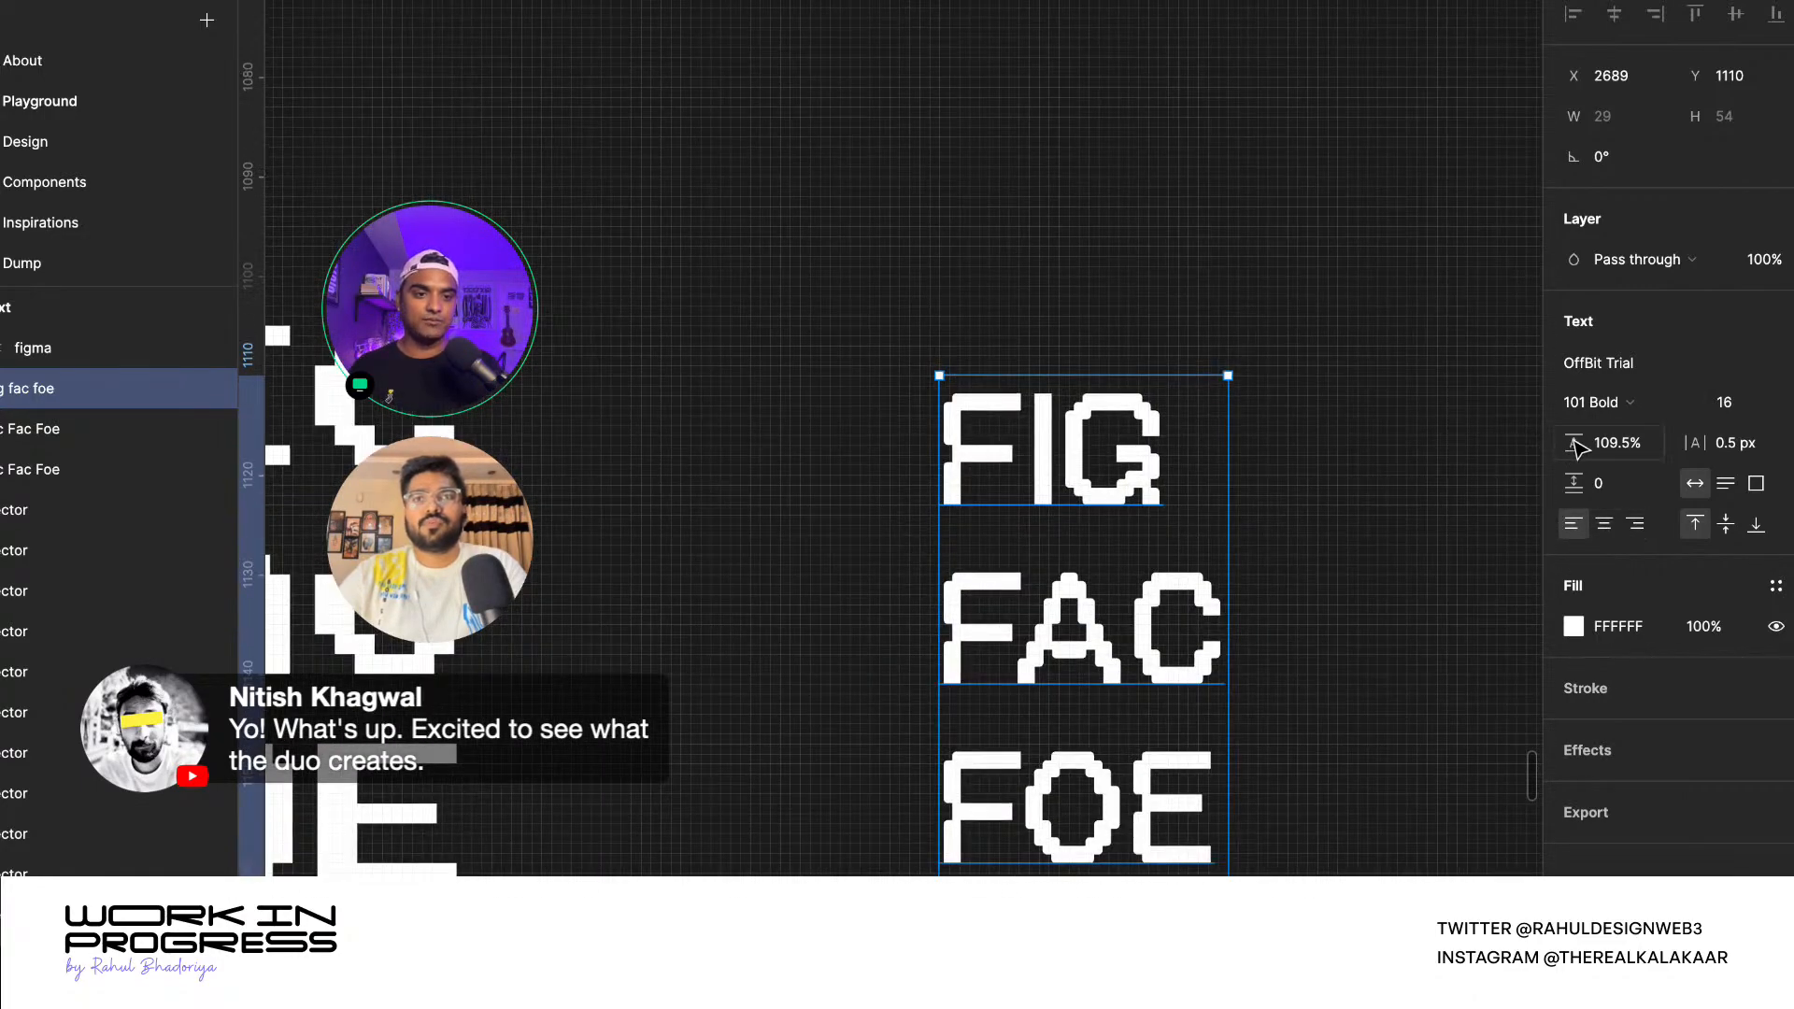
left_click_drag(1573, 442, 1500, 445)
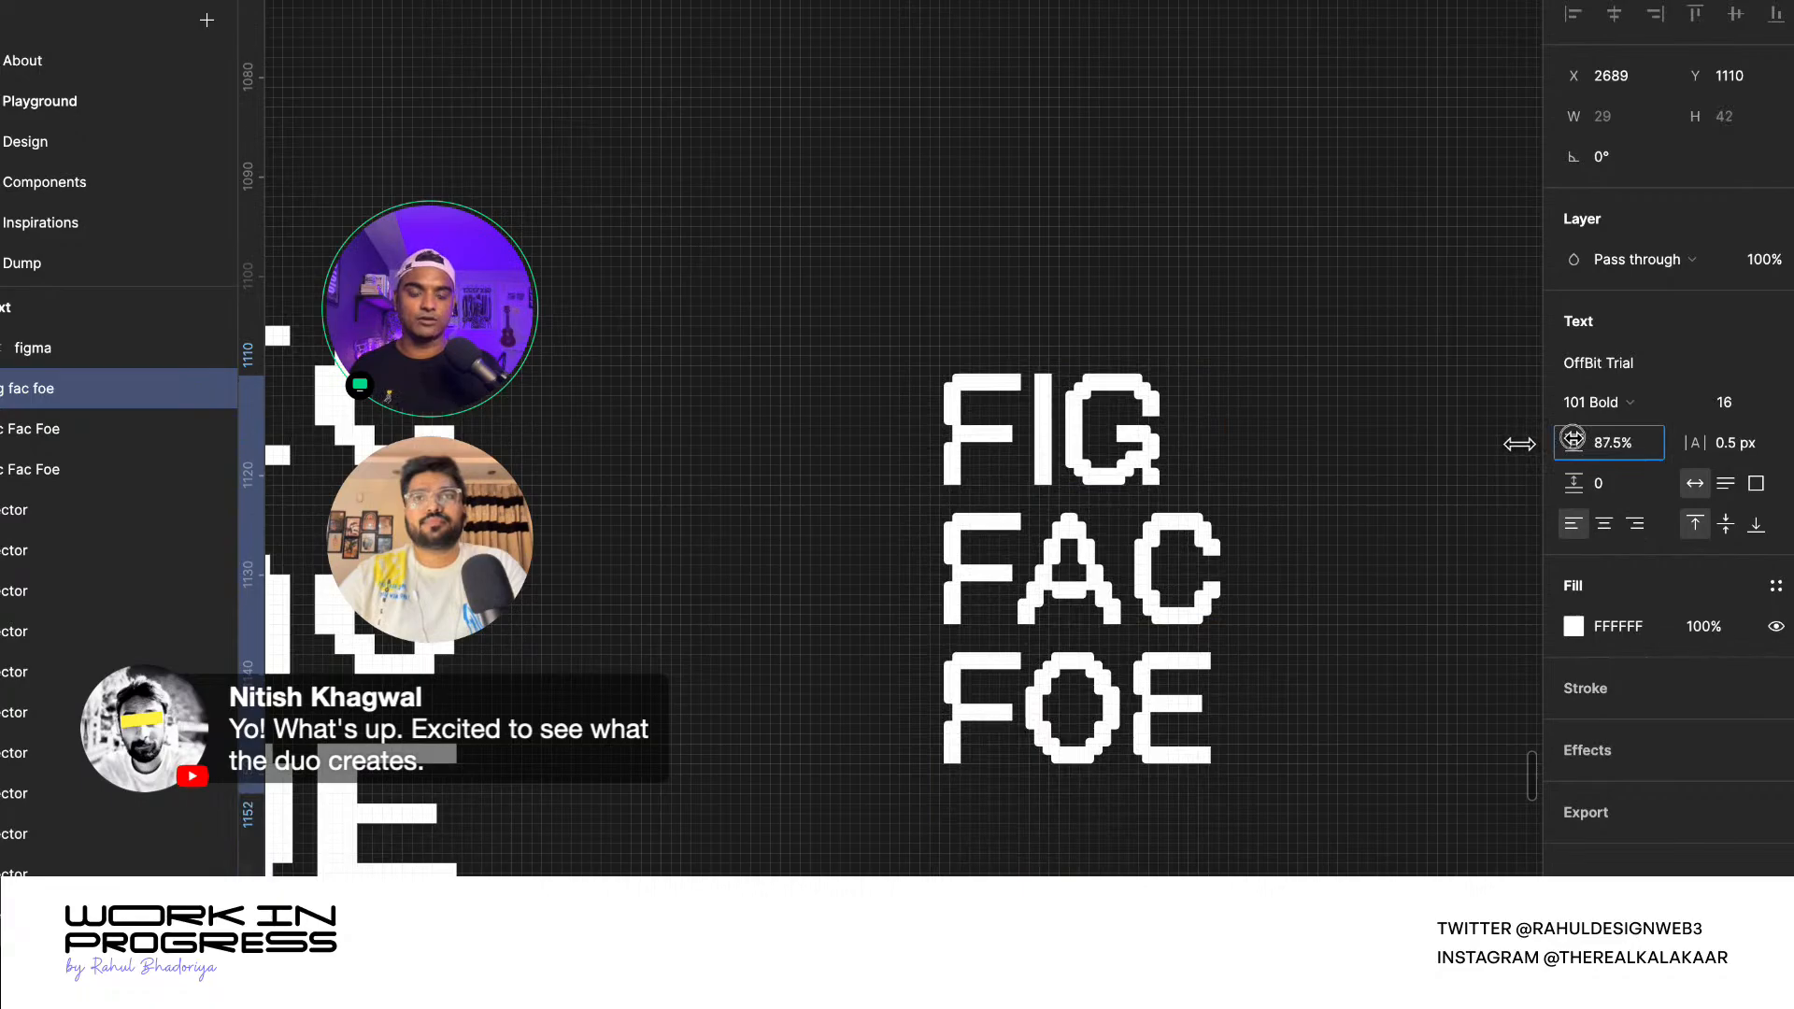
left_click(1231, 291)
- Compare the OffBit title with the FIC FAC FOE draft and move it up beside that draft to X 2564, Y 1050
scroll(1189, 360, "down", 3)
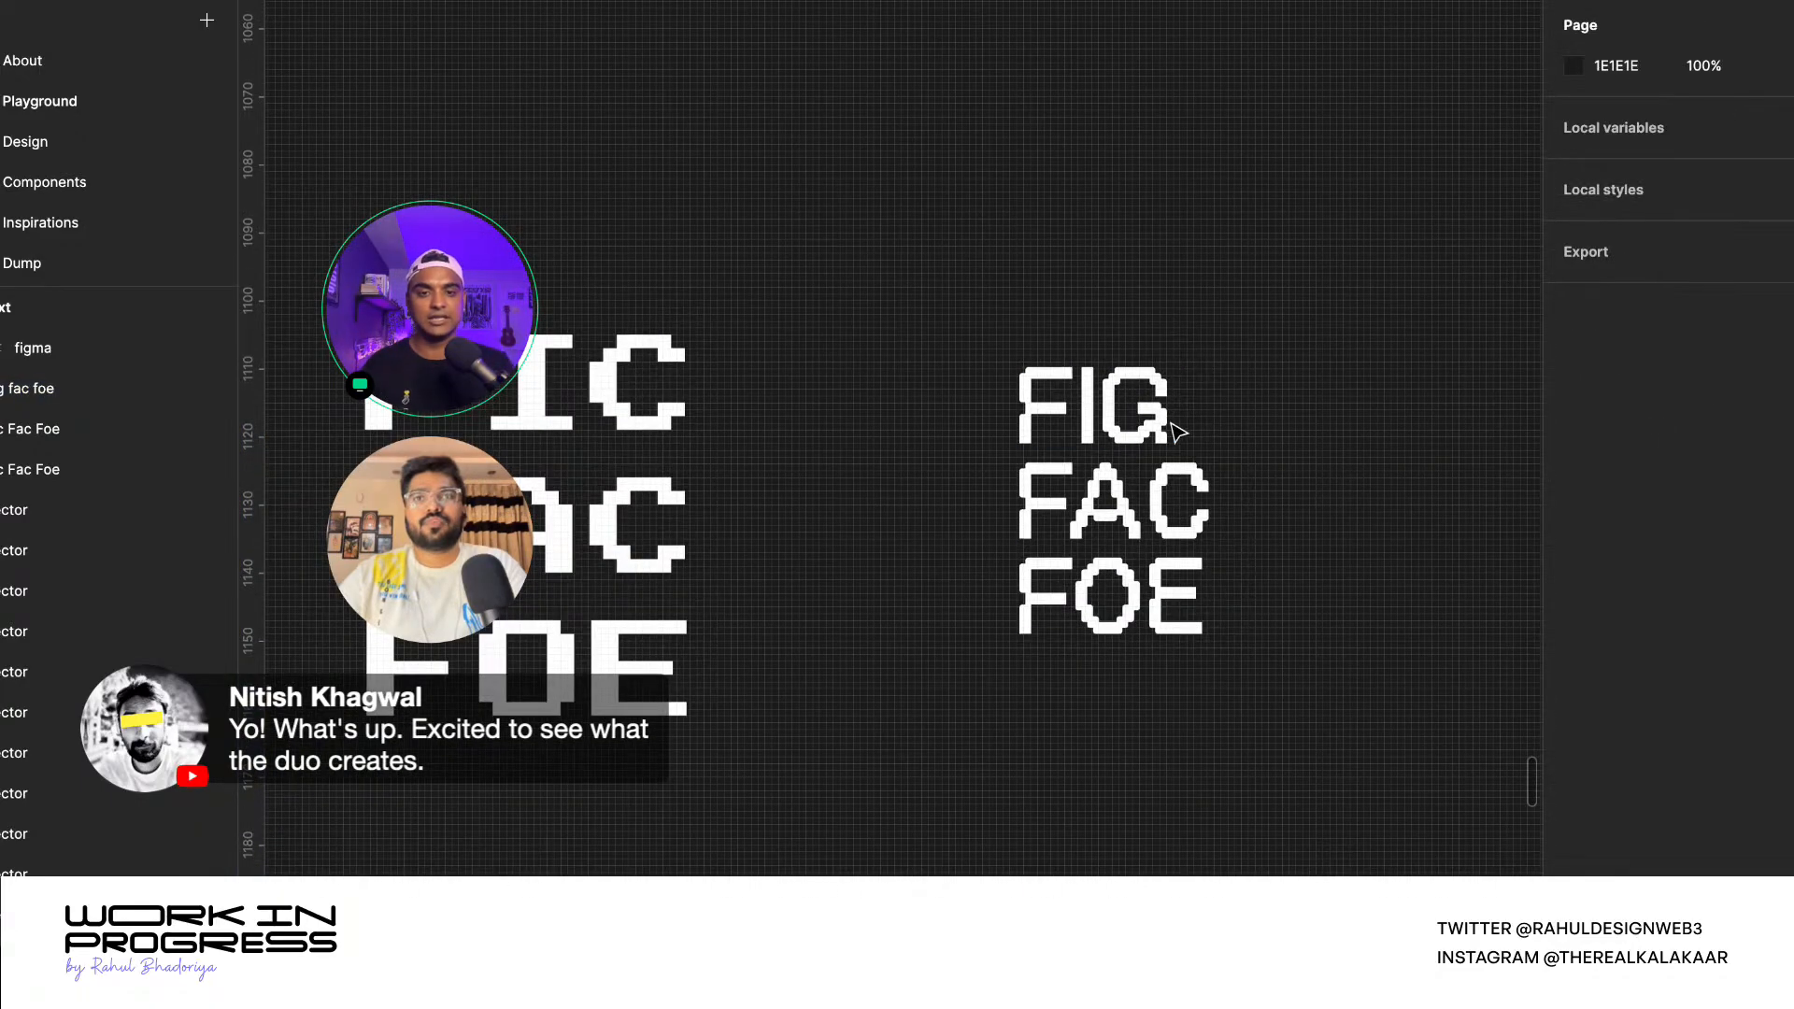
scroll(1159, 418, "up", 4)
scroll(1155, 417, "down", 4)
scroll(1141, 400, "up", 2)
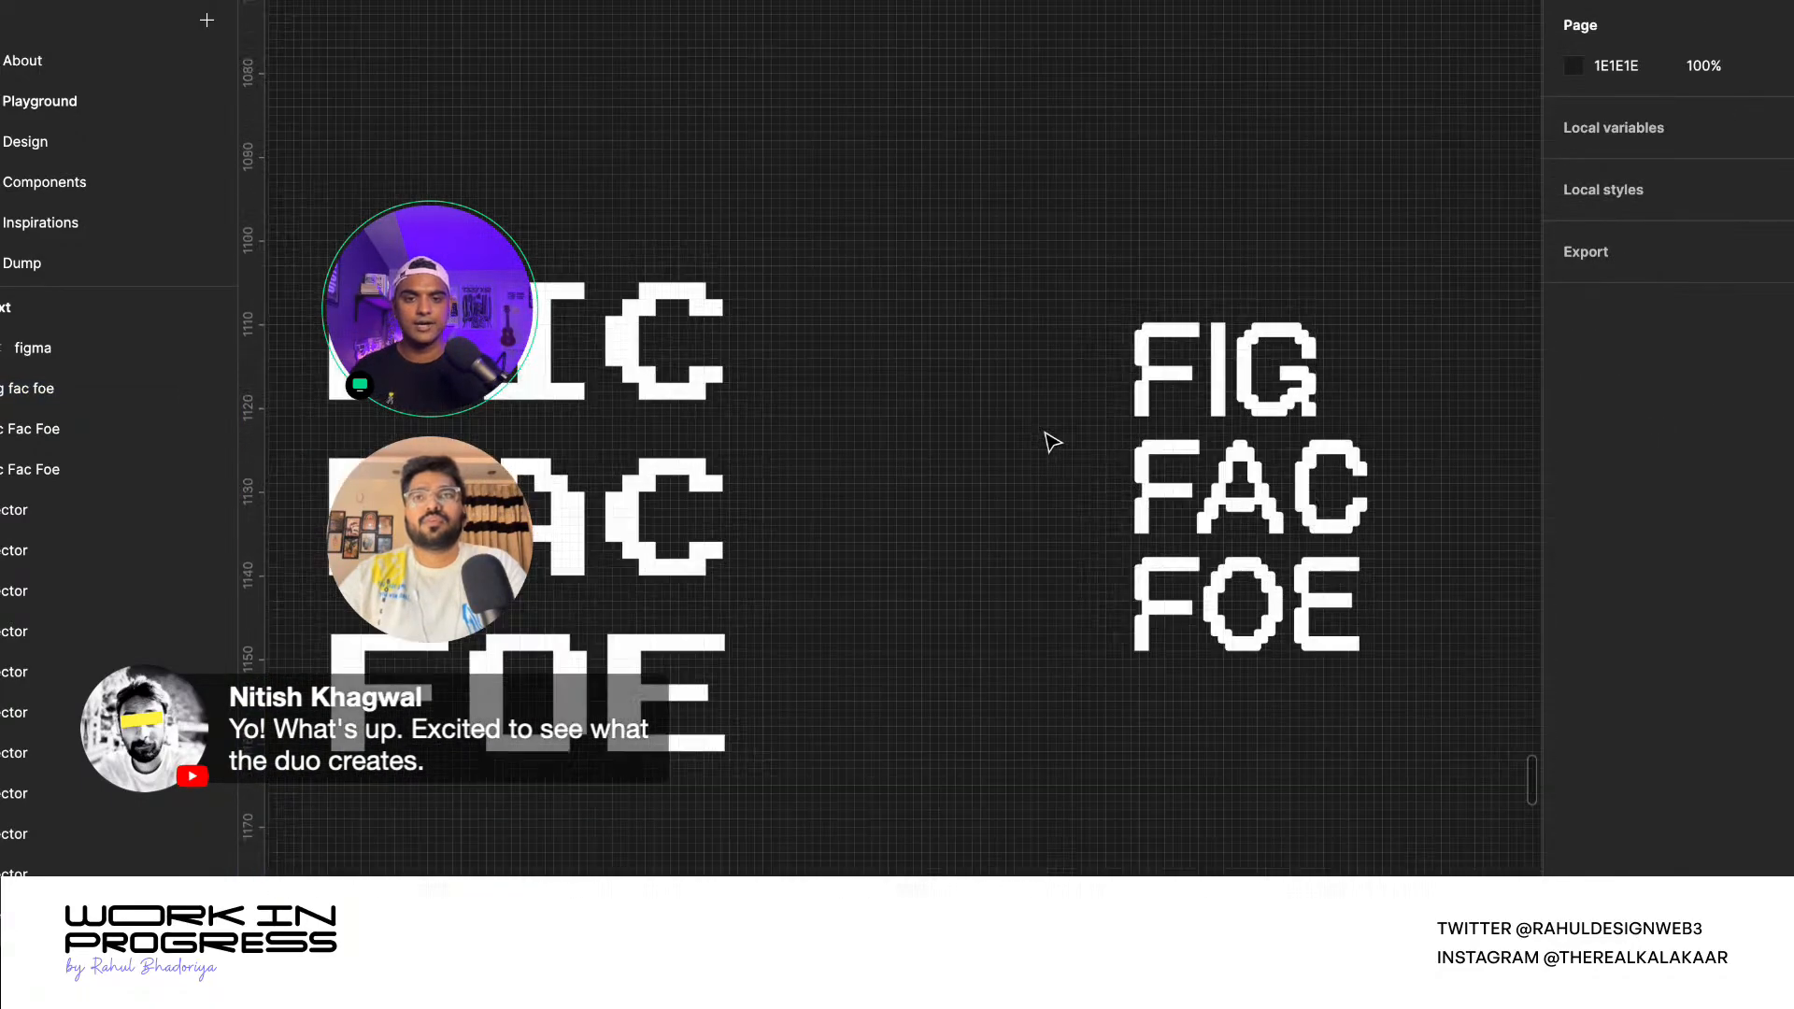
scroll(1050, 440, "down", 1)
scroll(1112, 468, "down", 2)
left_click_drag(1144, 472, 762, 295)
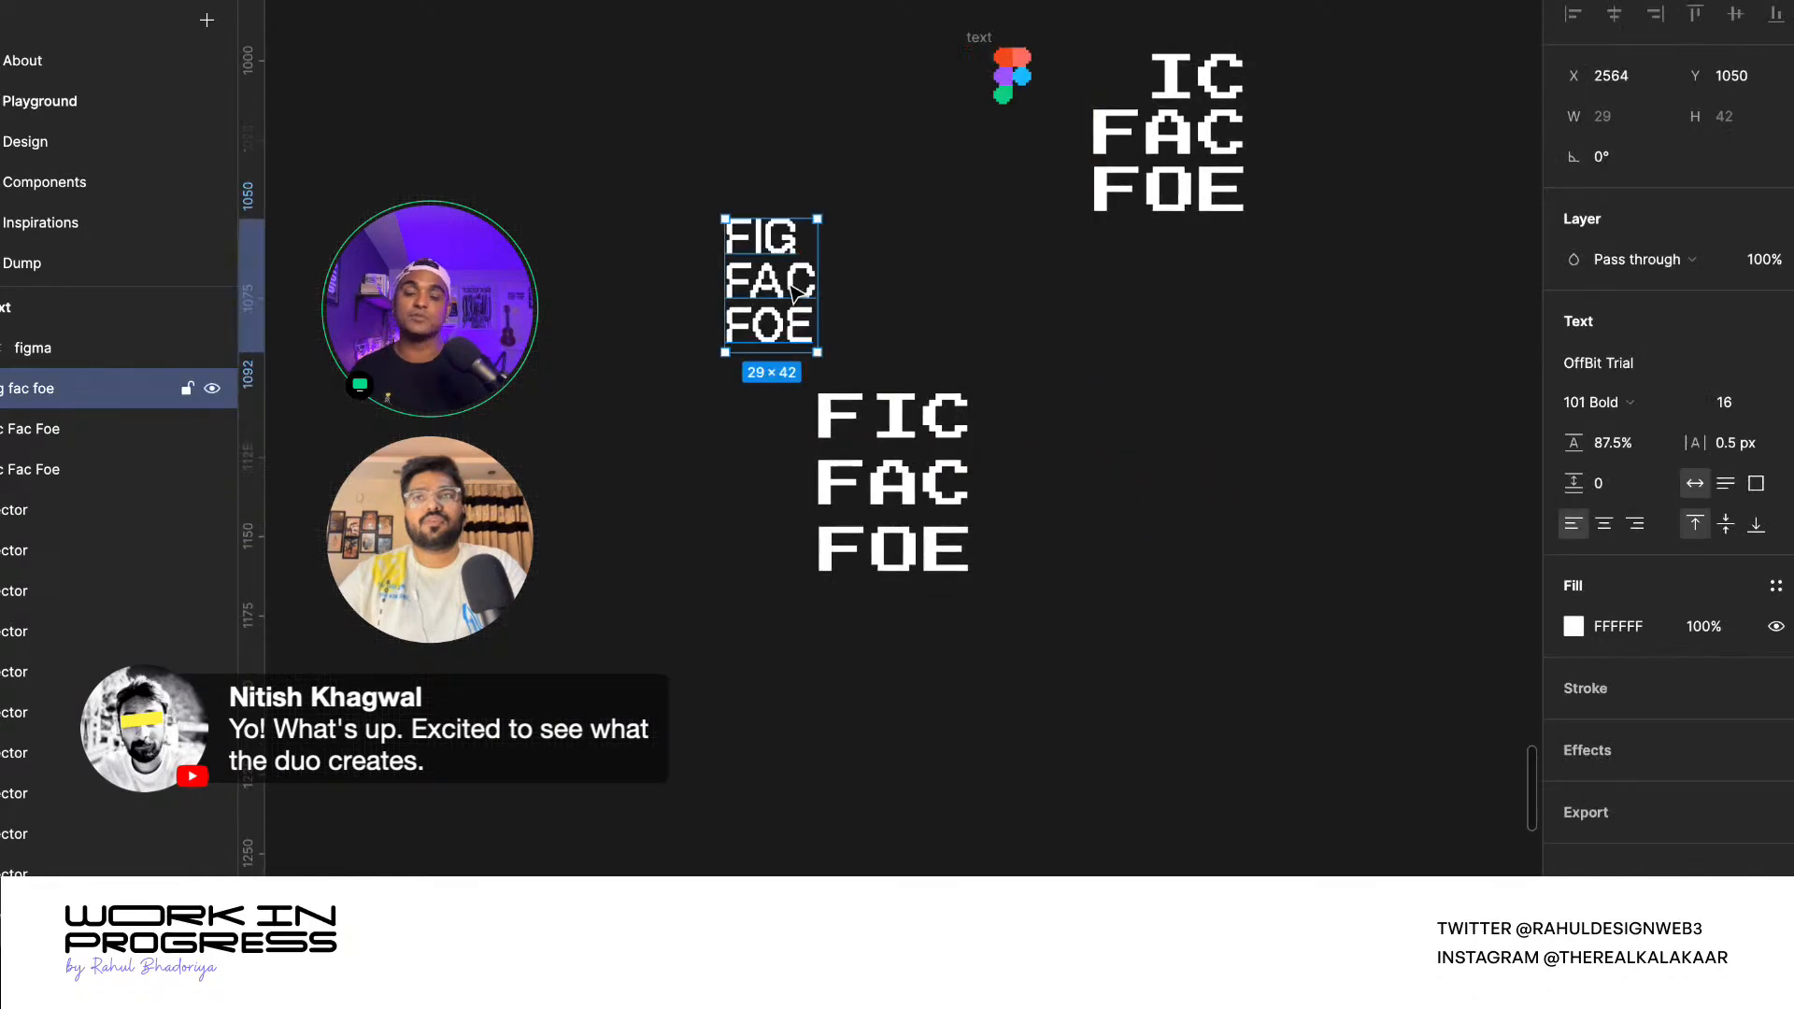
scroll(783, 281, "up", 2)
scroll(789, 308, "down", 2)
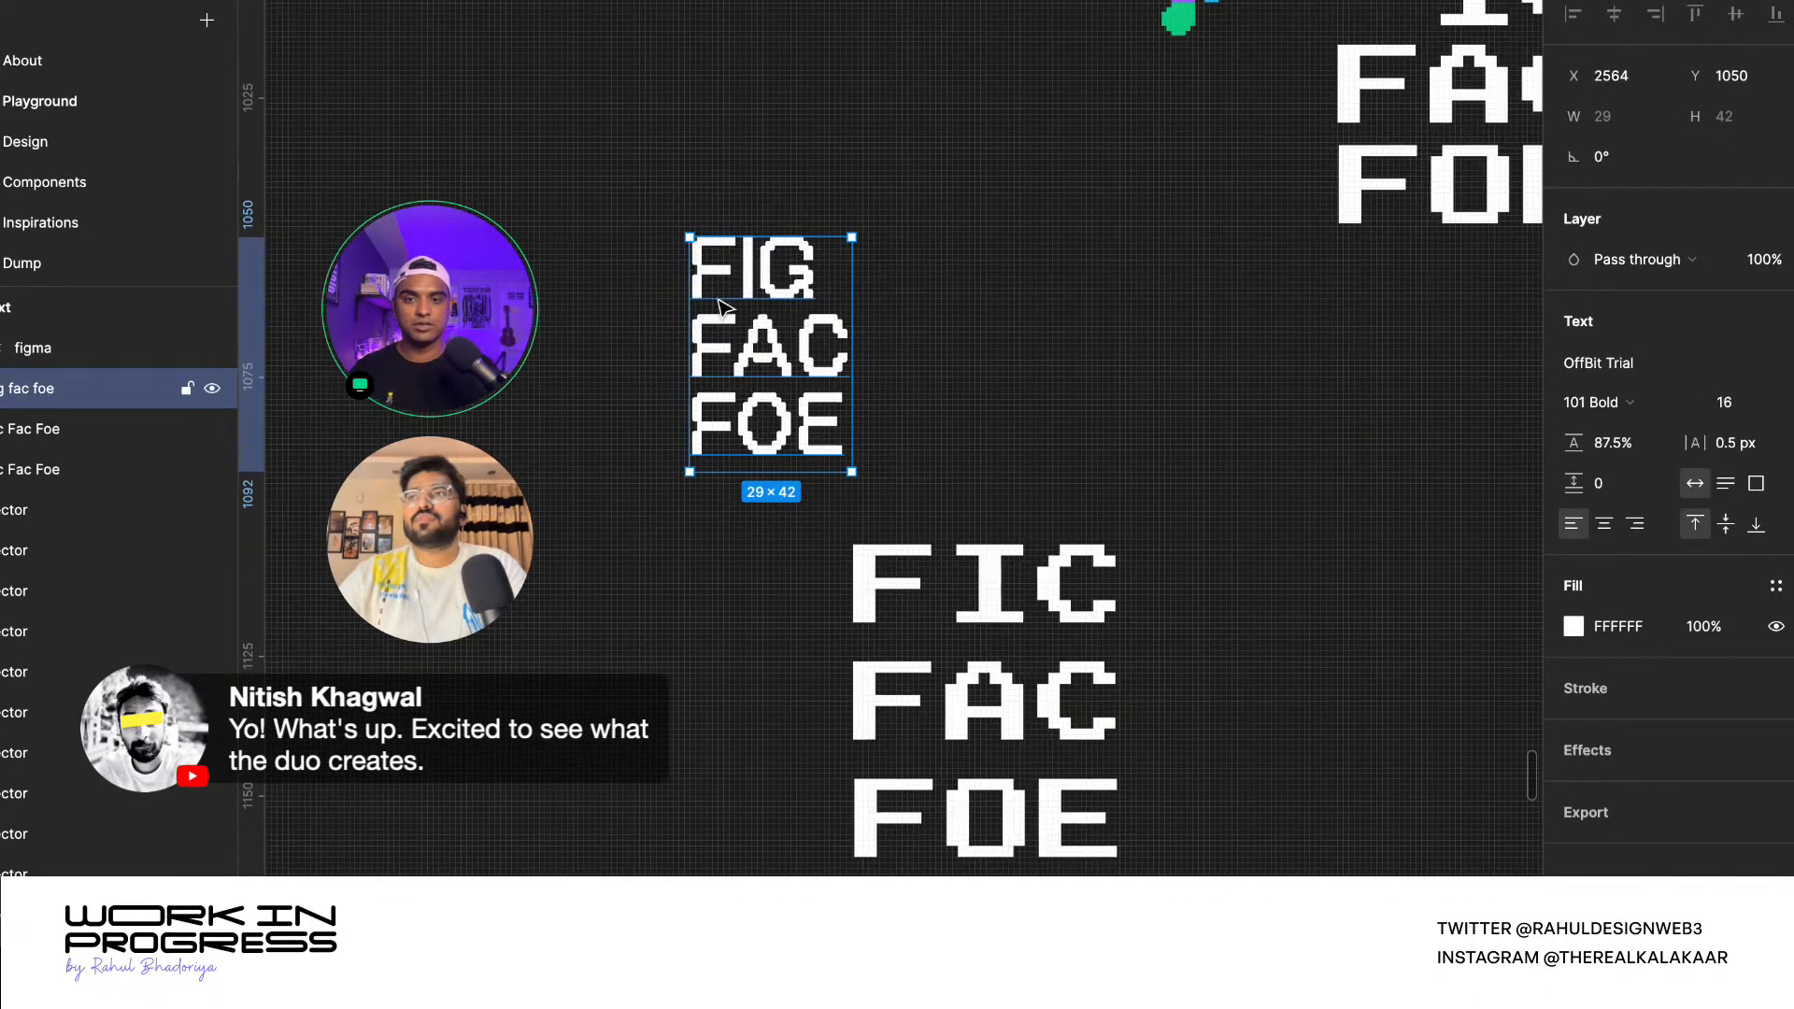
scroll(719, 304, "down", 2)
- Ungroup the text frame around the pixel Figma logo so the logo stands alone
left_click(869, 523)
left_click(1140, 178)
scroll(1159, 54, "up", 3)
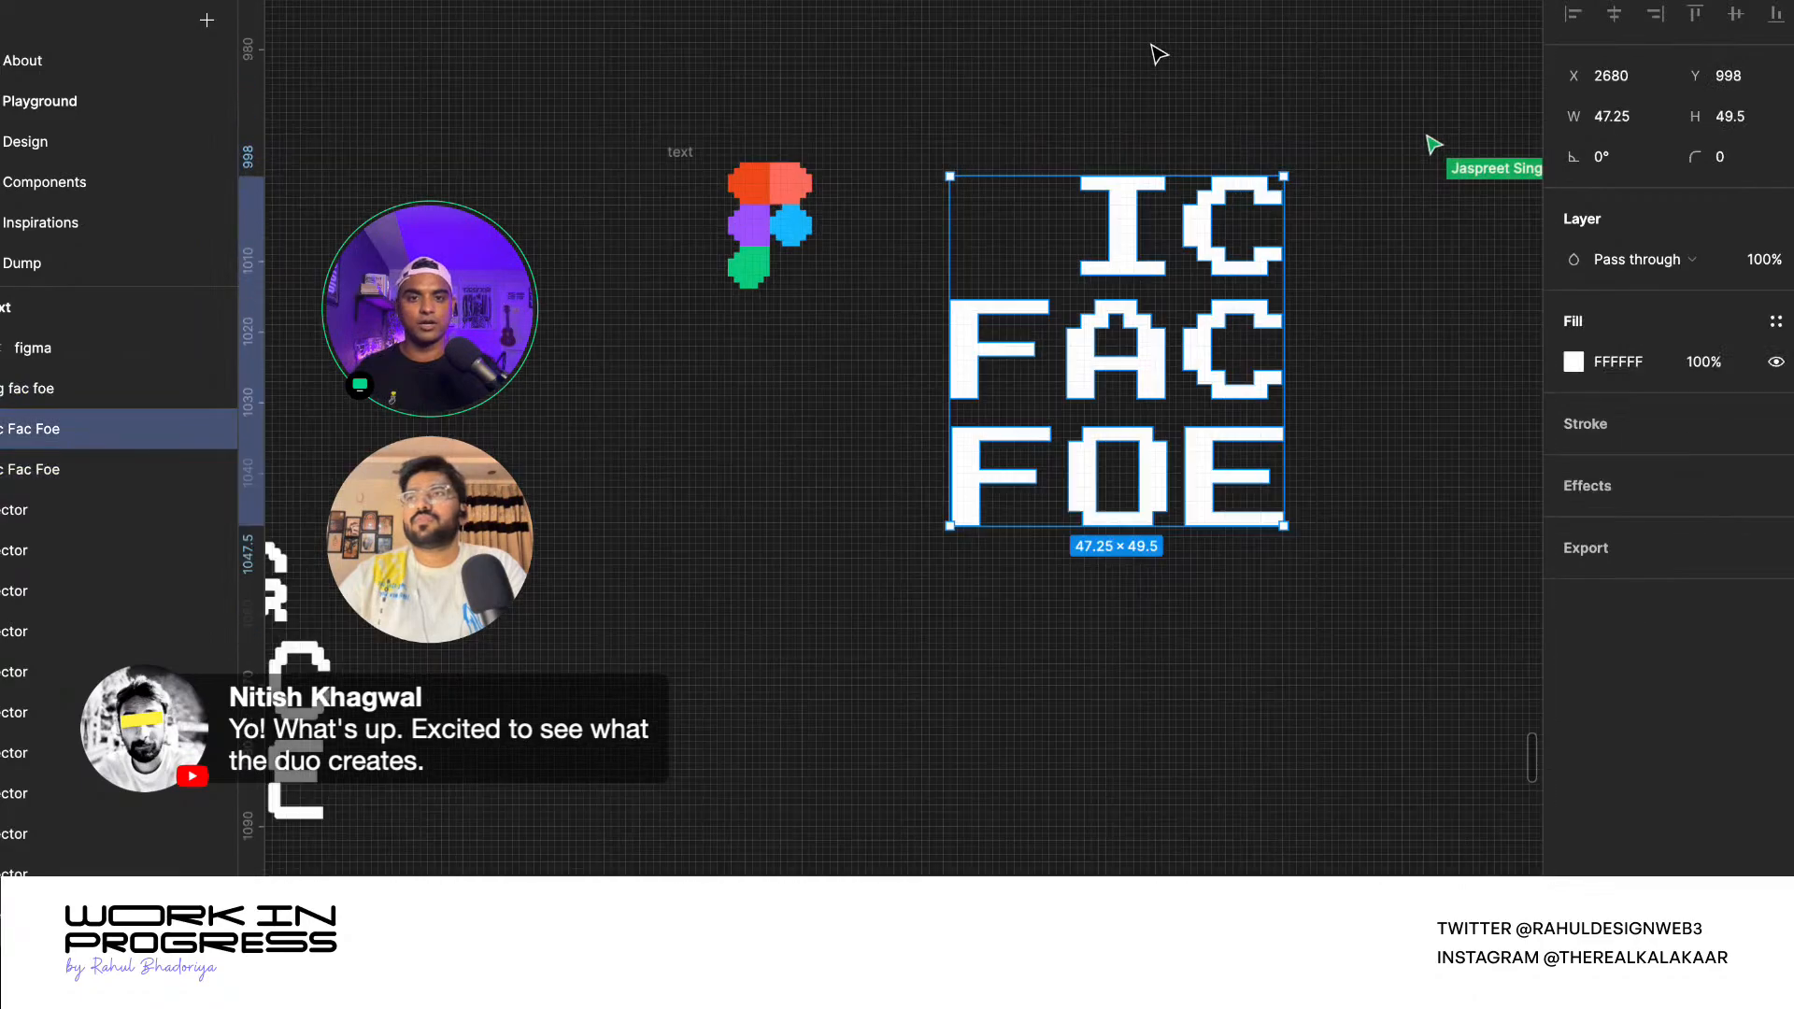
left_click(761, 220)
right_click(694, 159)
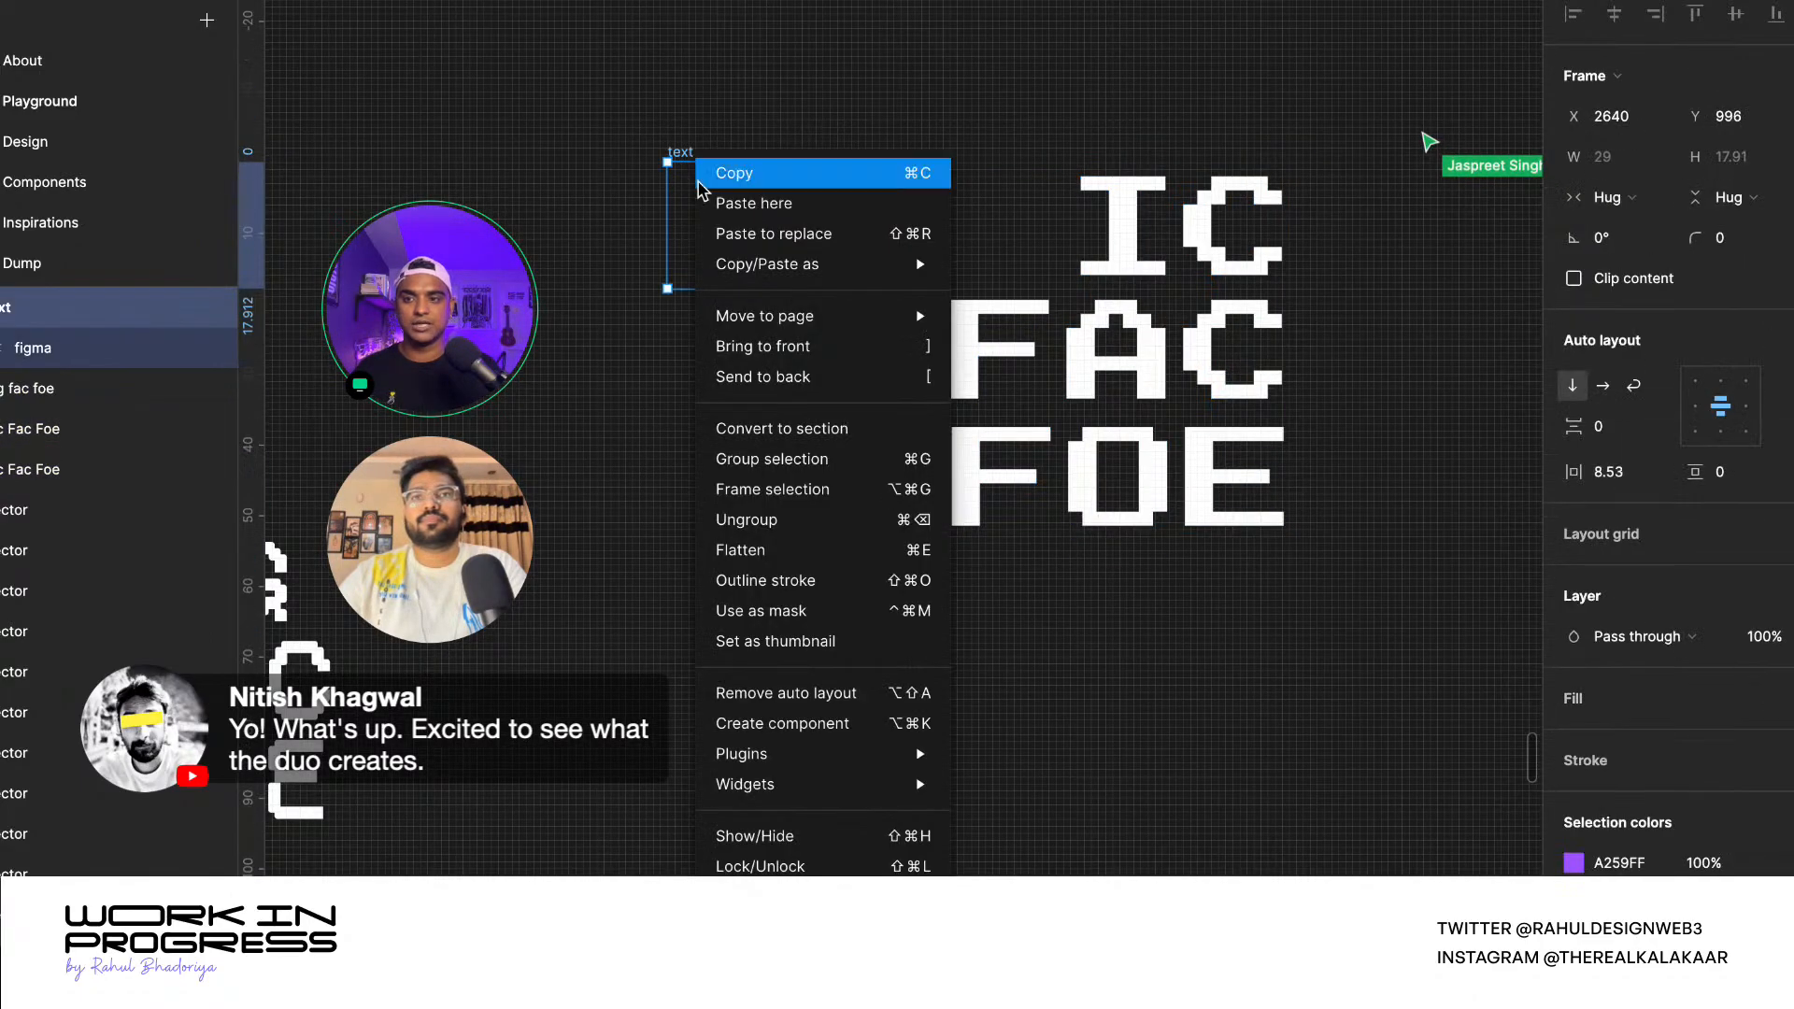
left_click(746, 520)
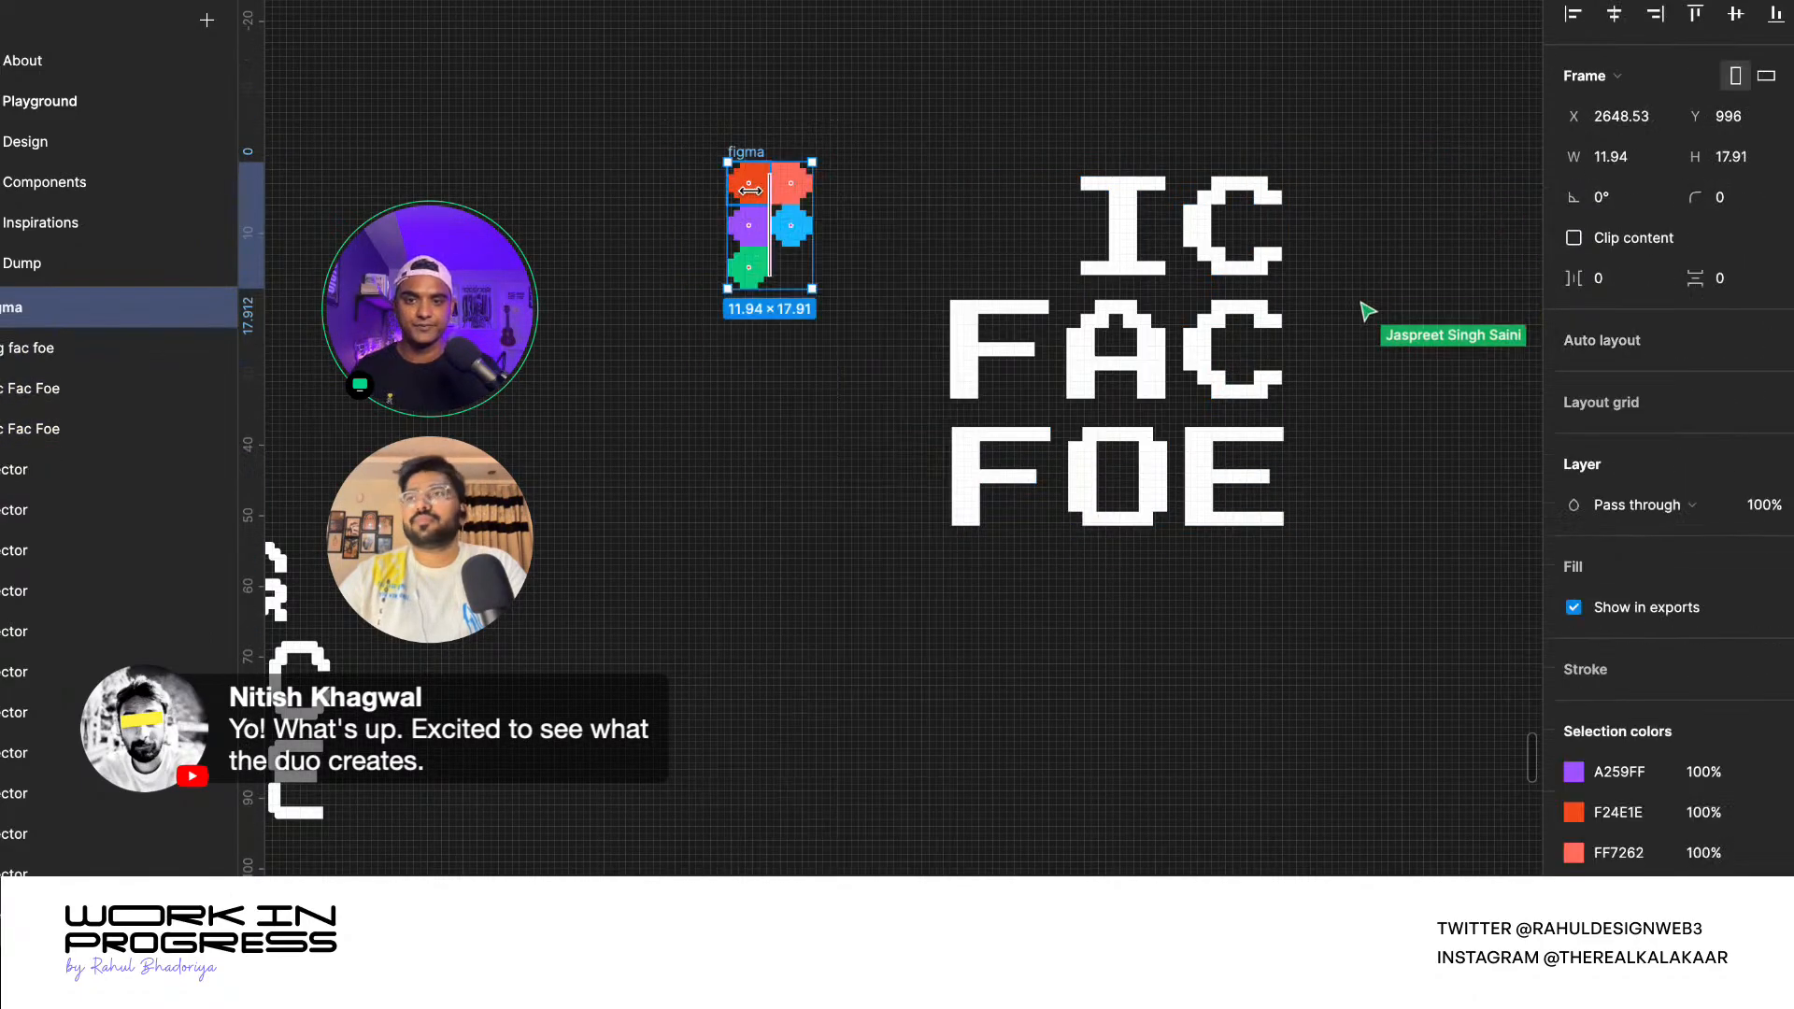
- Move the Figma logo in front of IC in the outlined title, at X 2681, Y 997, and scale it to 12 × 18
left_click_drag(774, 198, 986, 202)
scroll(986, 200, "up", 3)
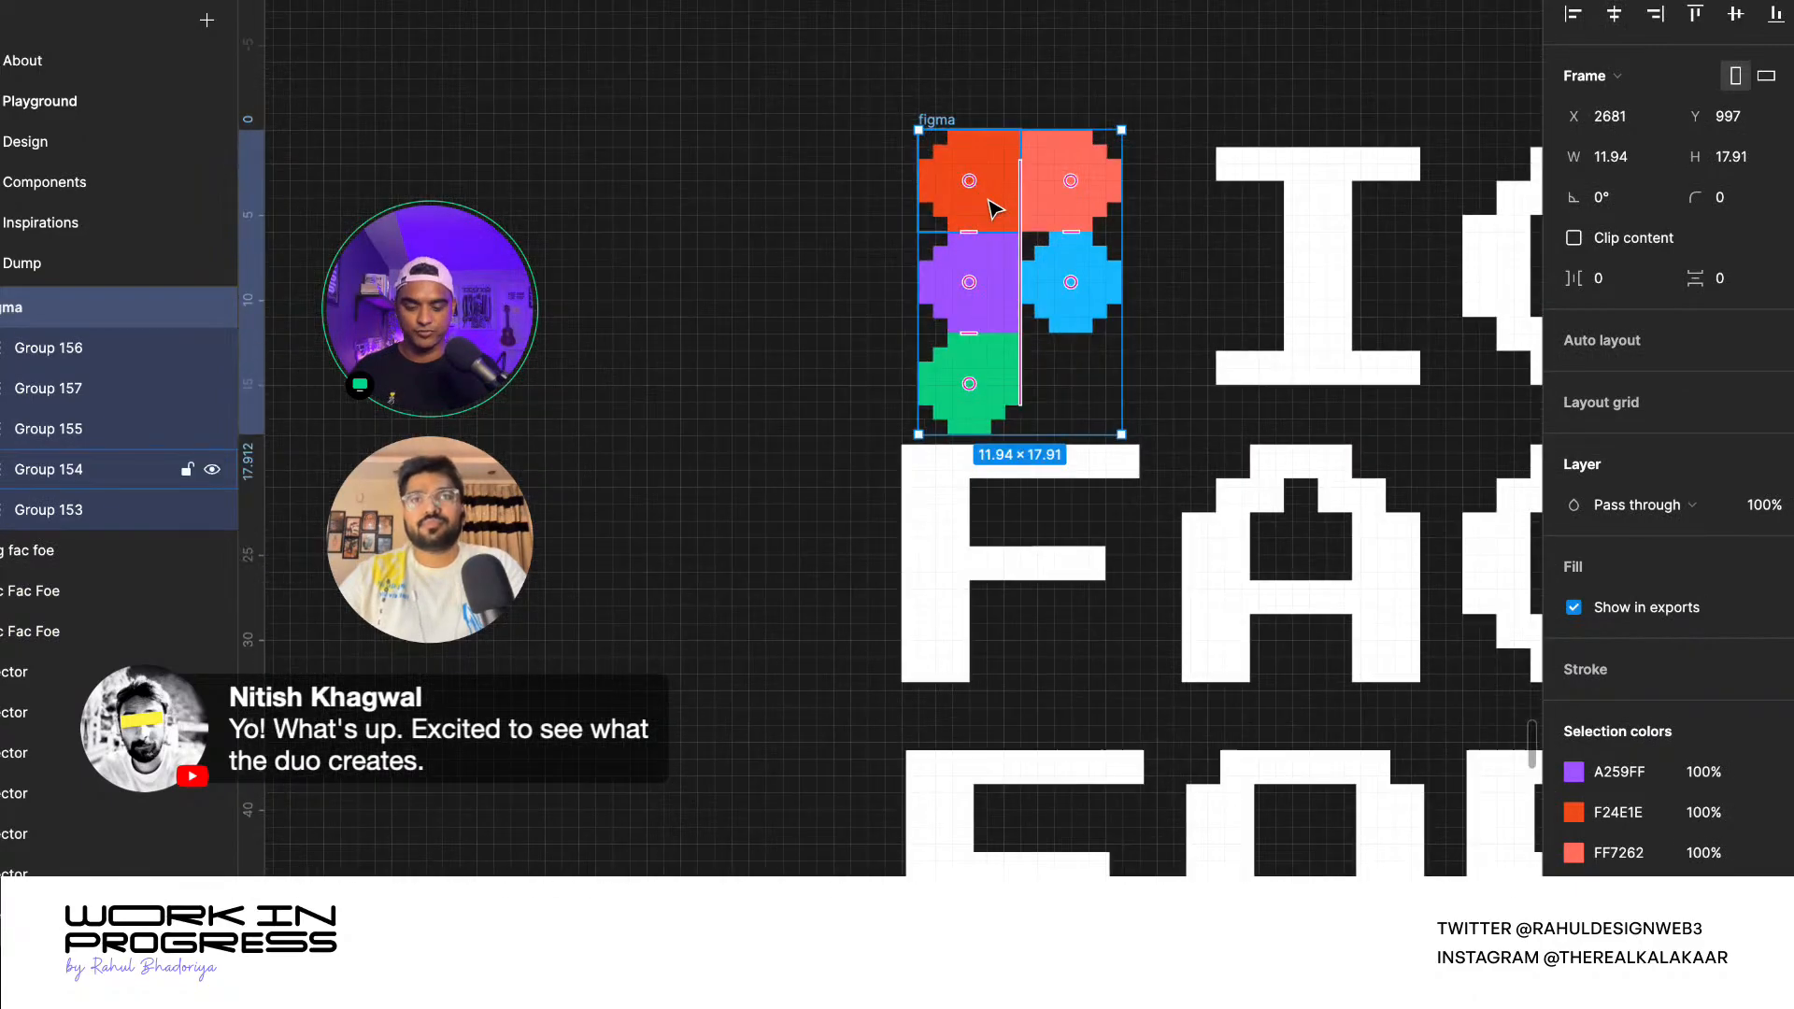
key("k")
mouse_move(1121, 427)
left_mouse_down()
mouse_move(1076, 399)
mouse_move(1119, 428)
left_mouse_up()
scroll(972, 374, "down", 3)
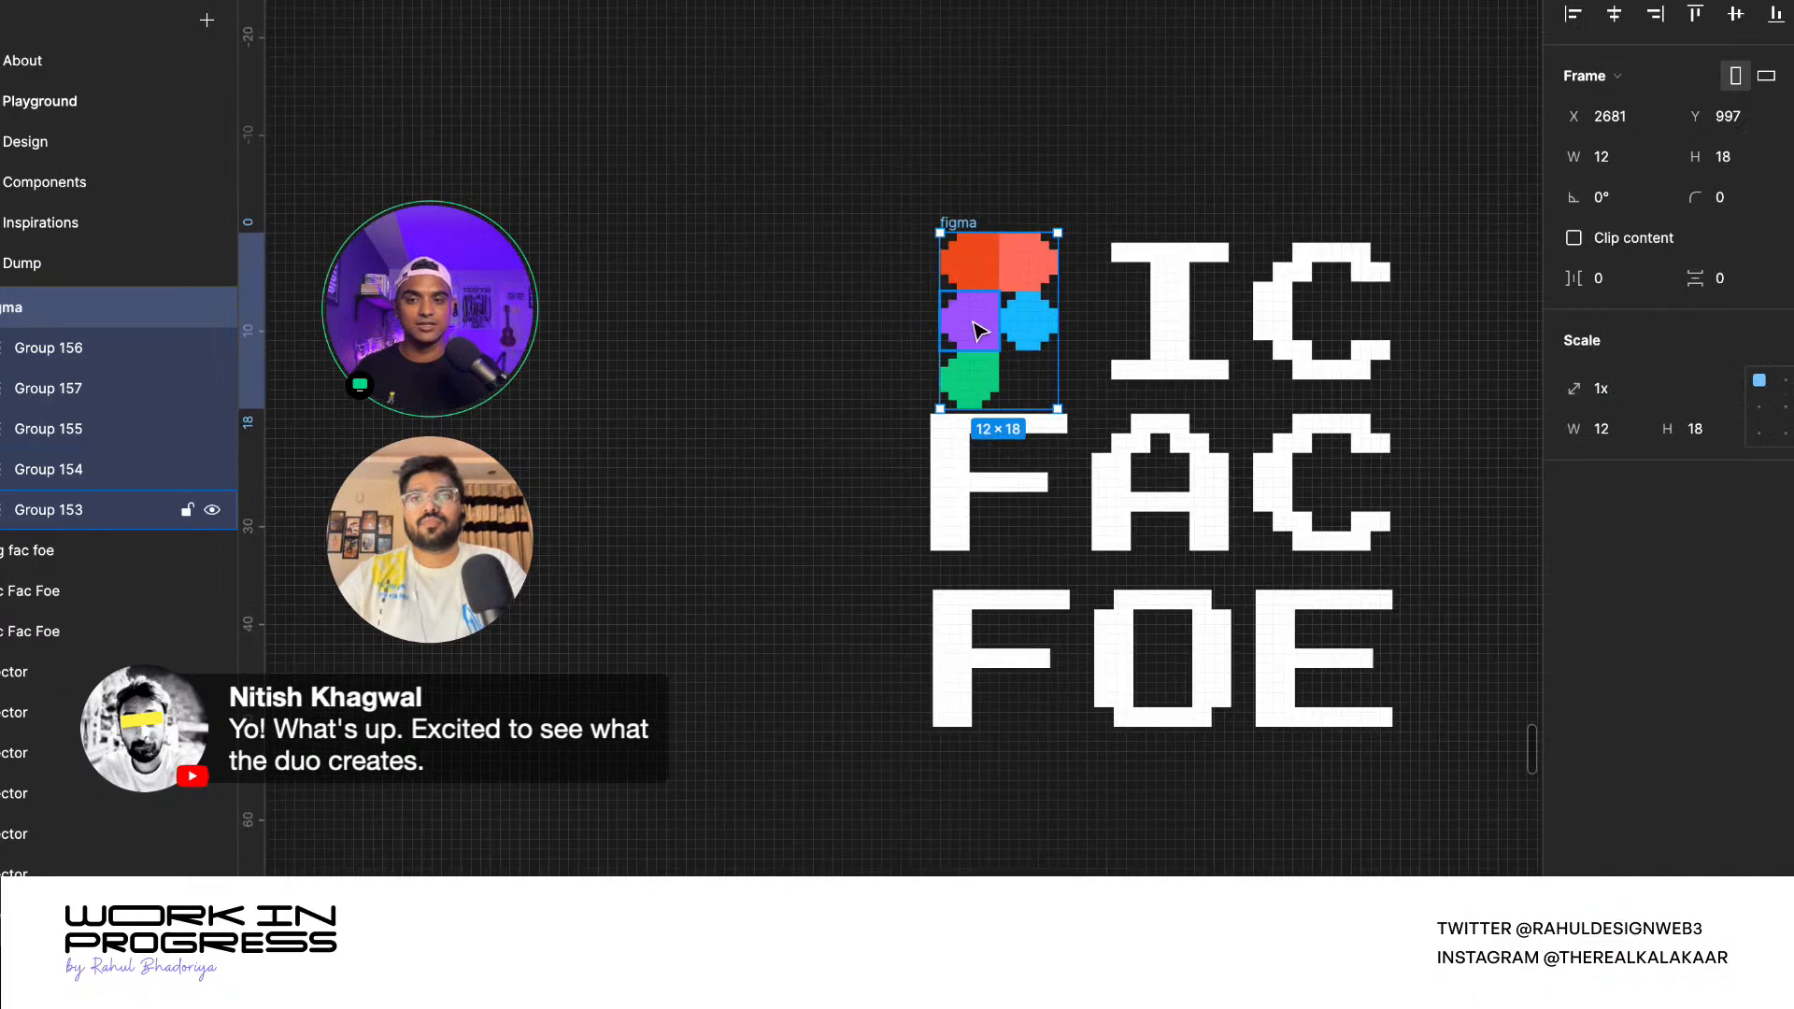
- Place the Figma logo over the F of FIG in the OffBit title, at X 2564, Y 1050, and scale it to 8 × 12
left_click_drag(972, 285, 621, 484)
scroll(991, 308, "down", 5)
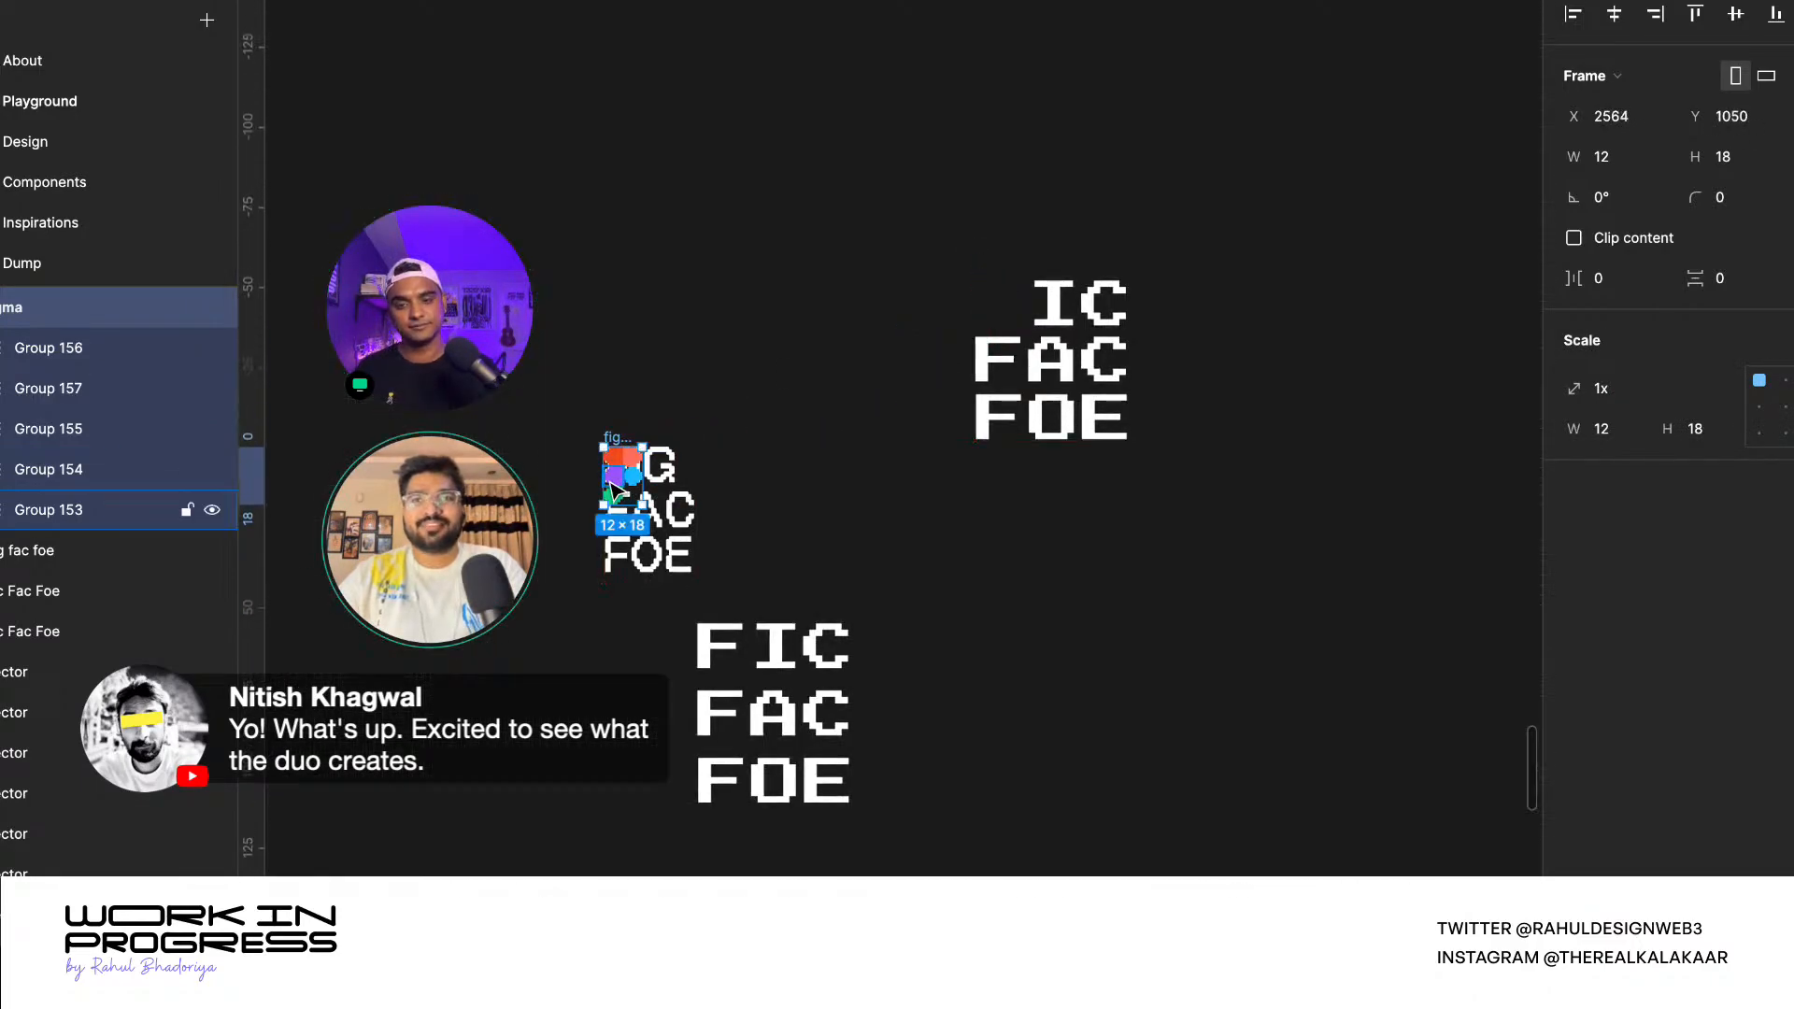
scroll(615, 488, "up", 5)
left_click_drag(692, 536, 670, 497)
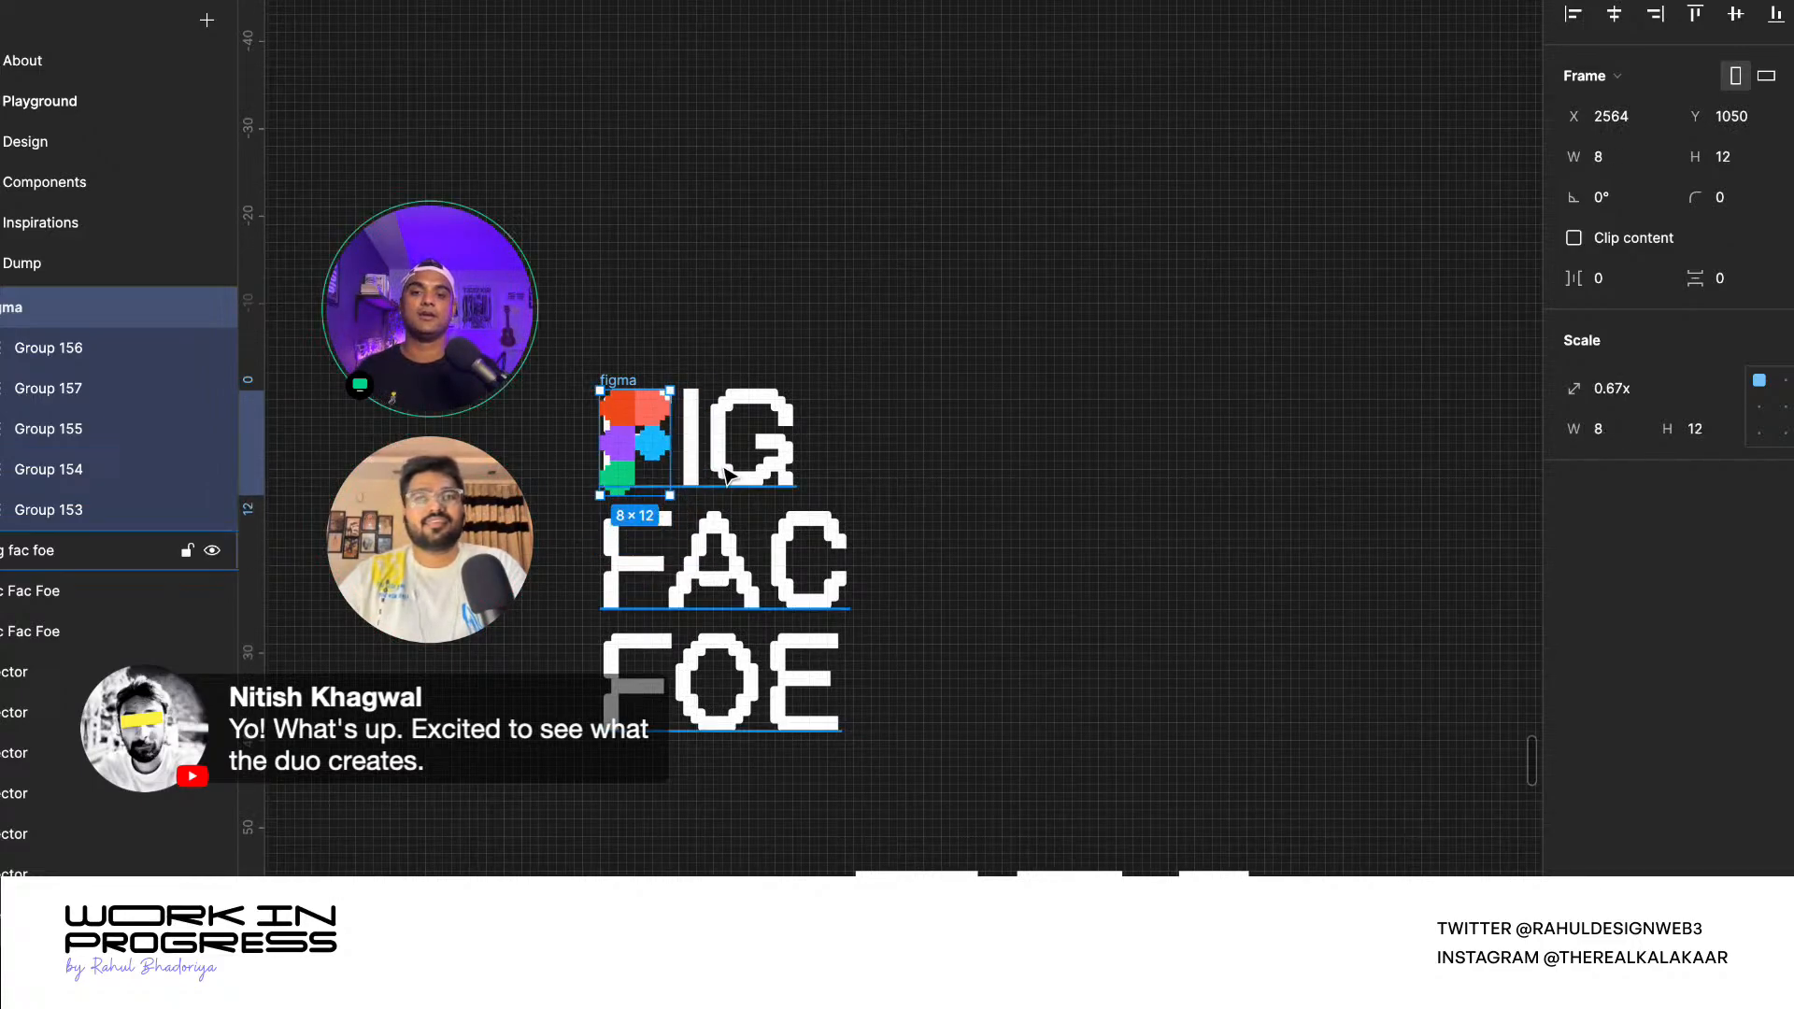
double_click(754, 464)
double_click(754, 464)
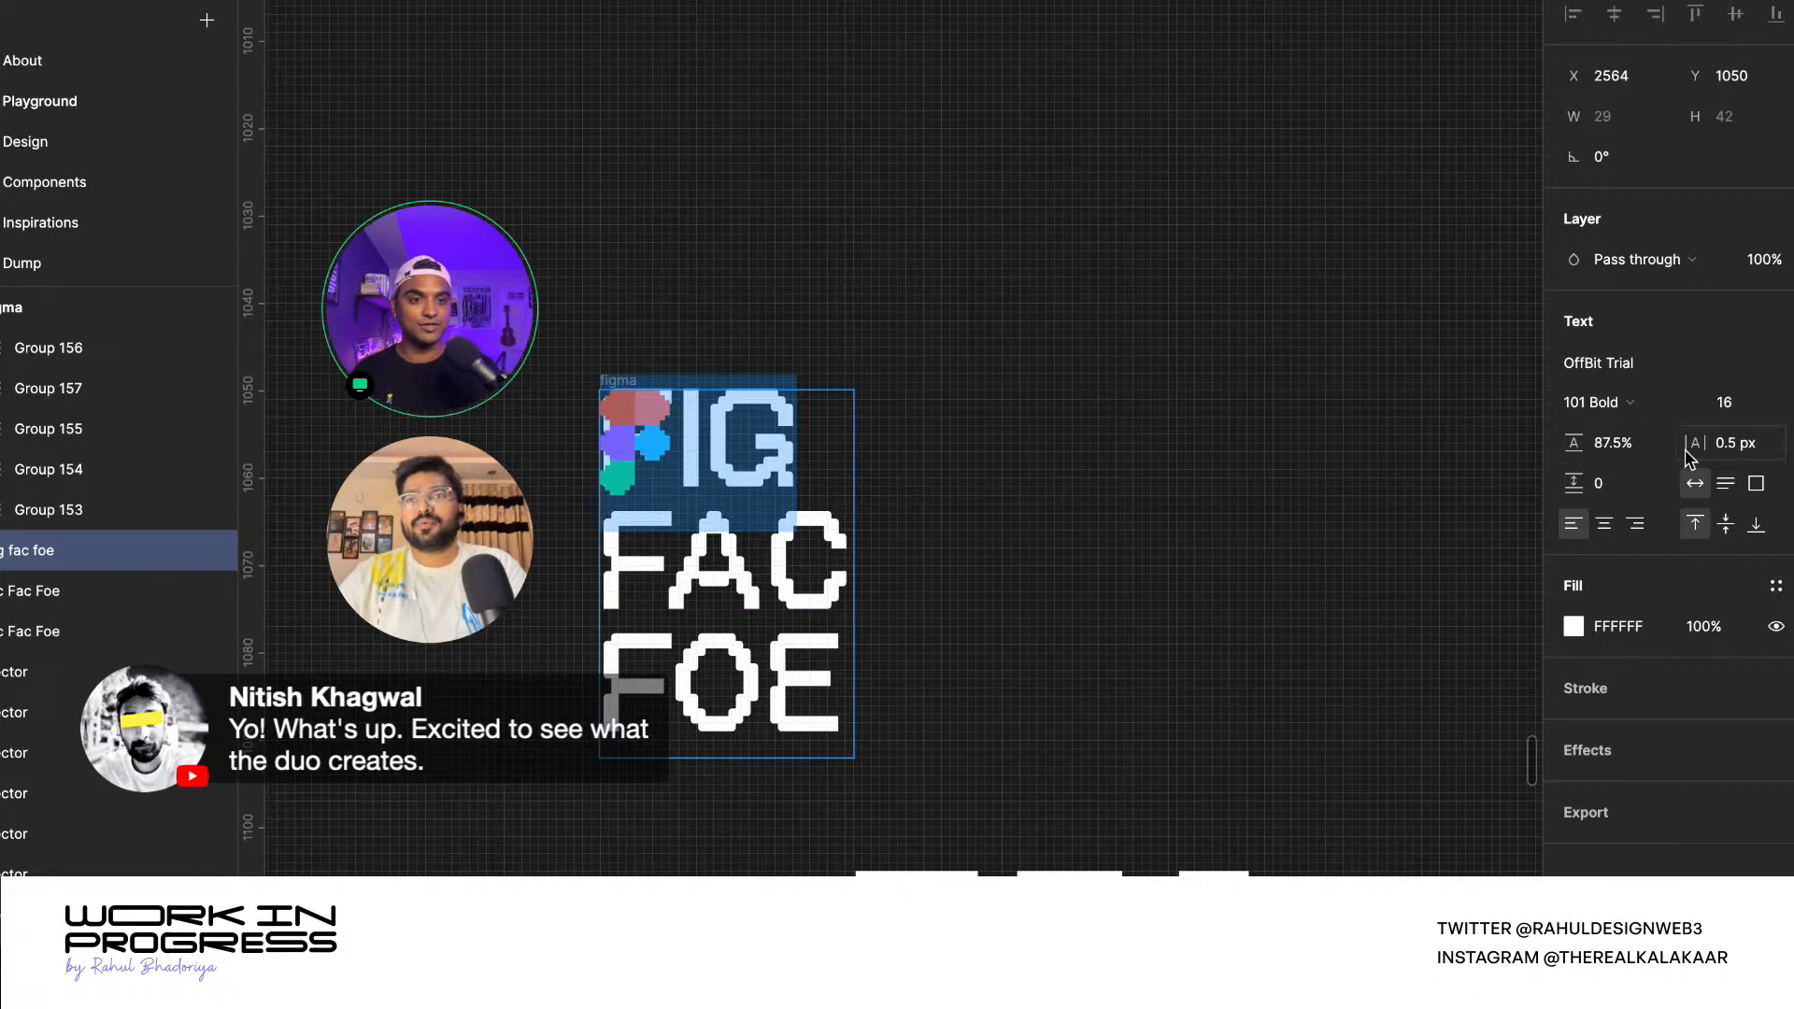
left_click(1786, 403)
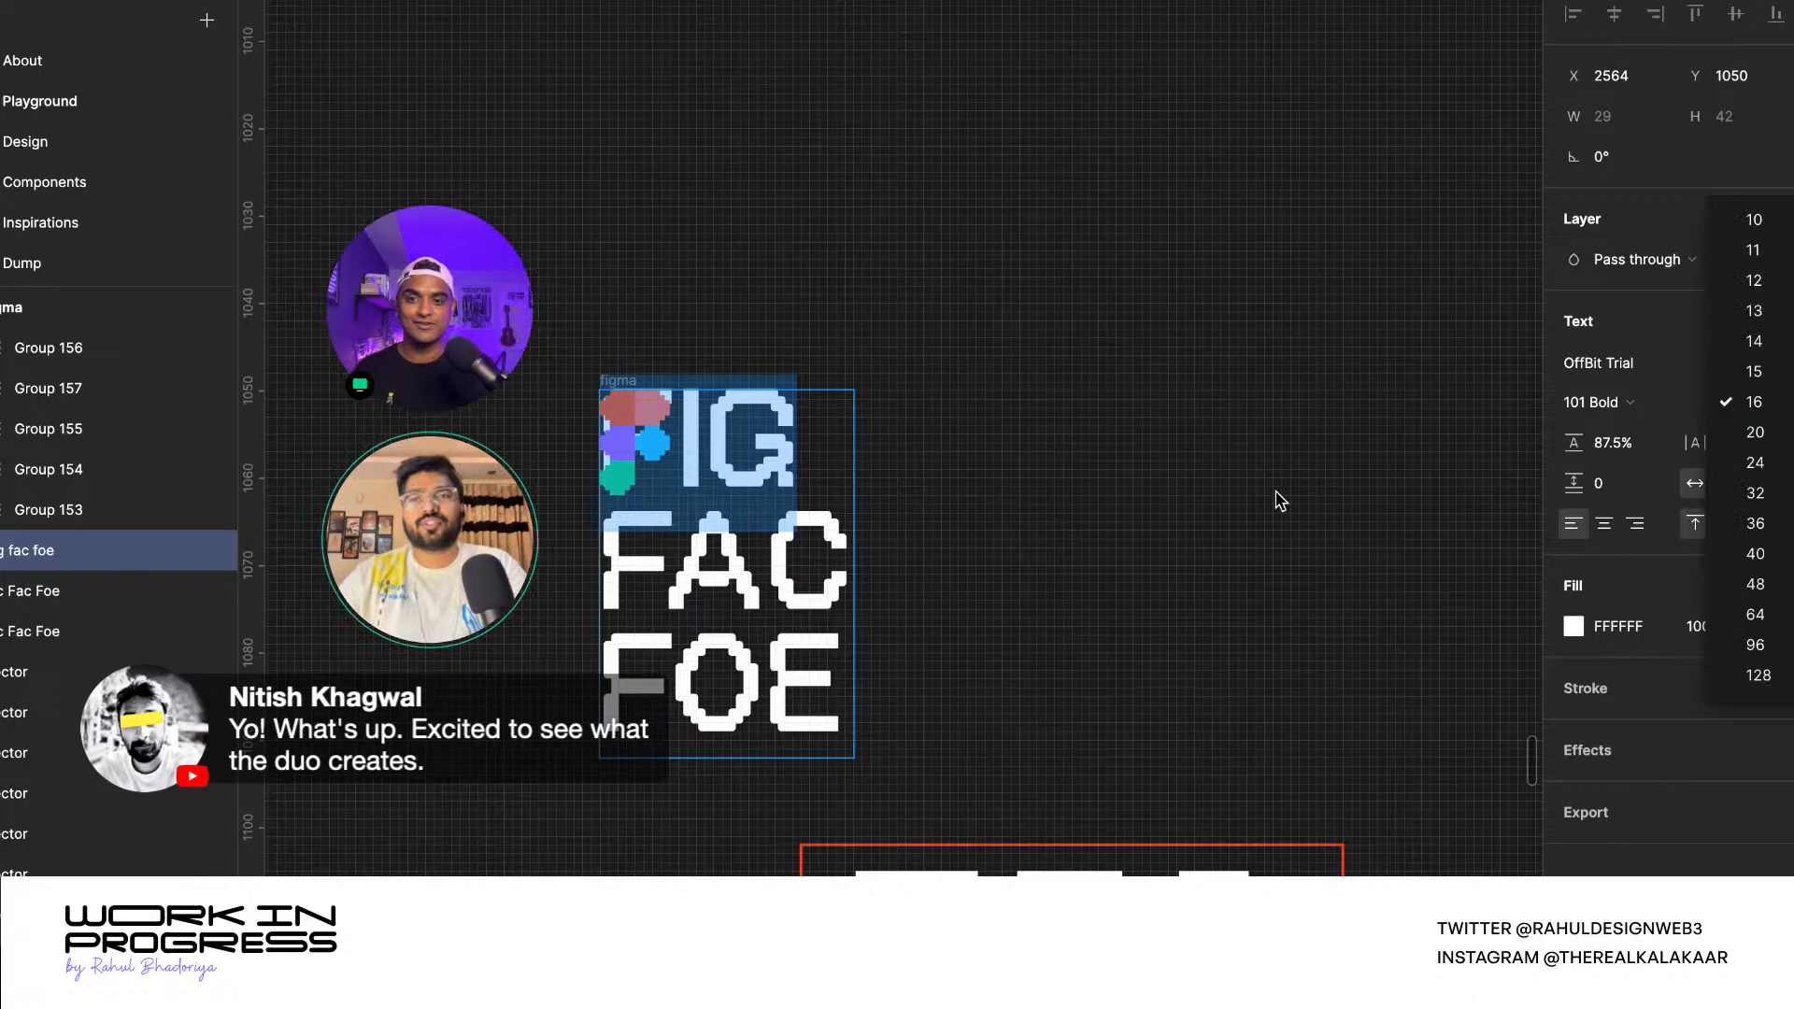
left_click(1041, 505)
double_click(768, 545)
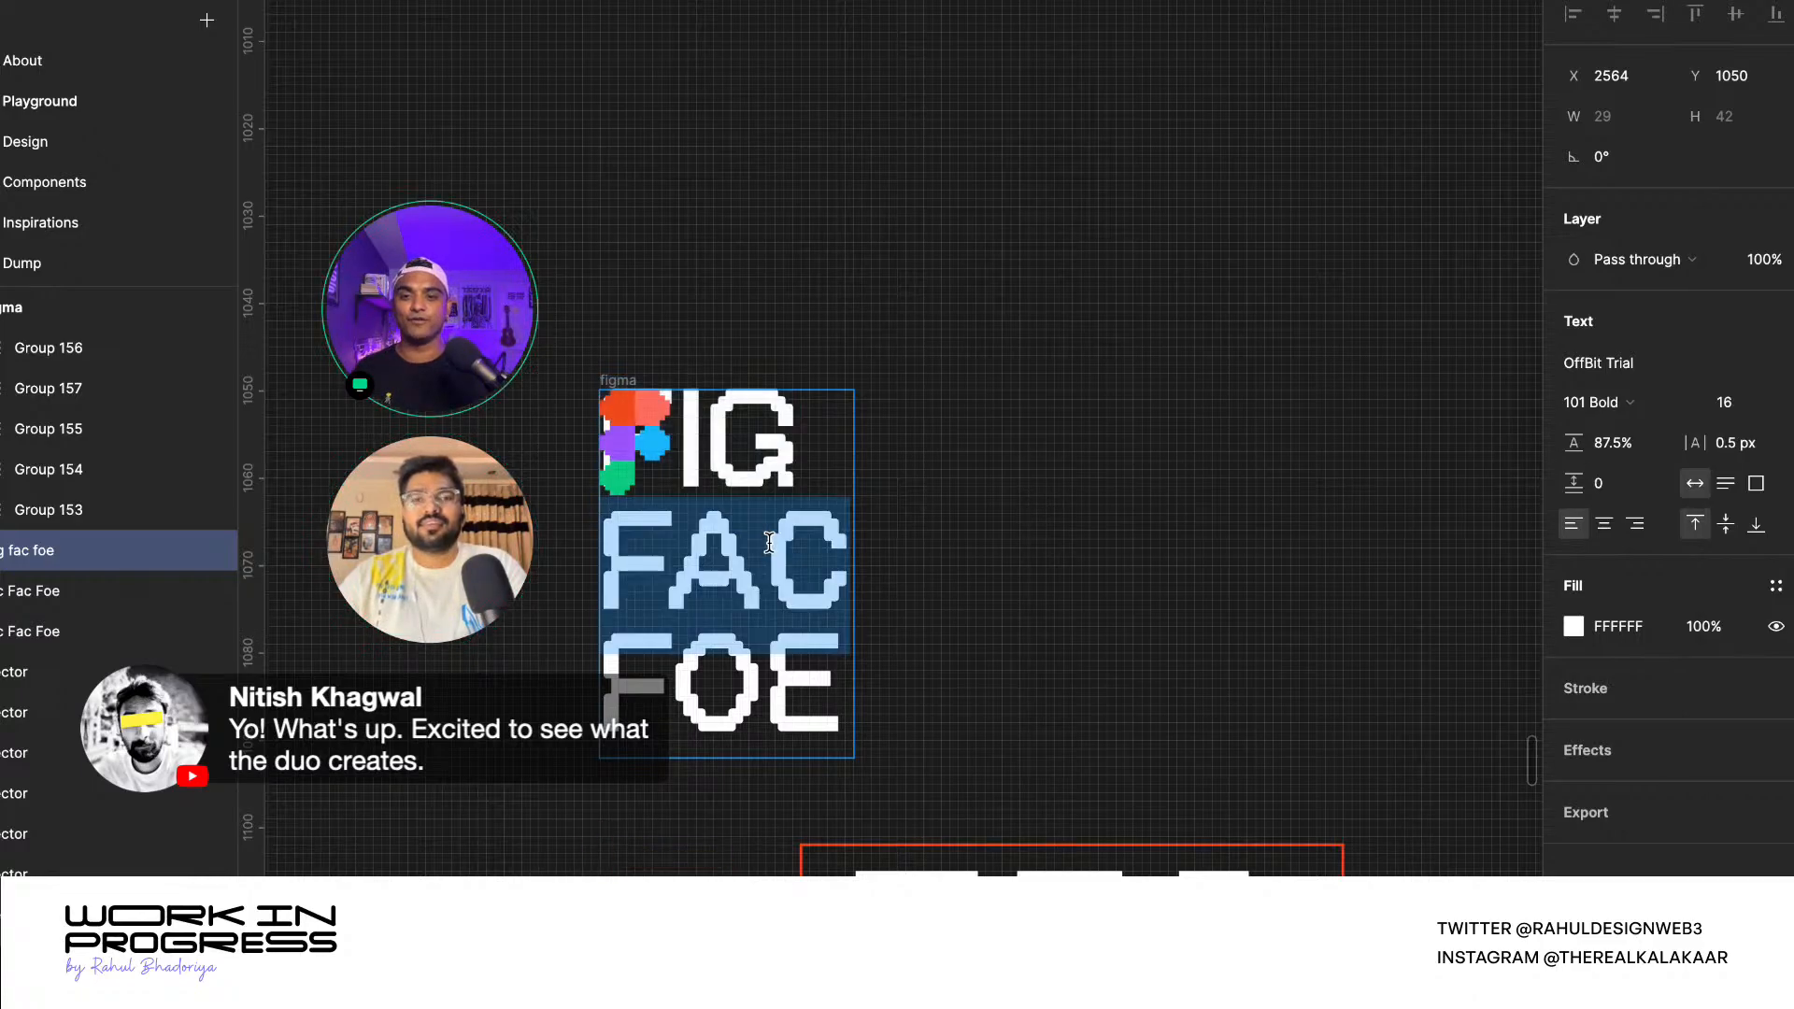
key("Escape")
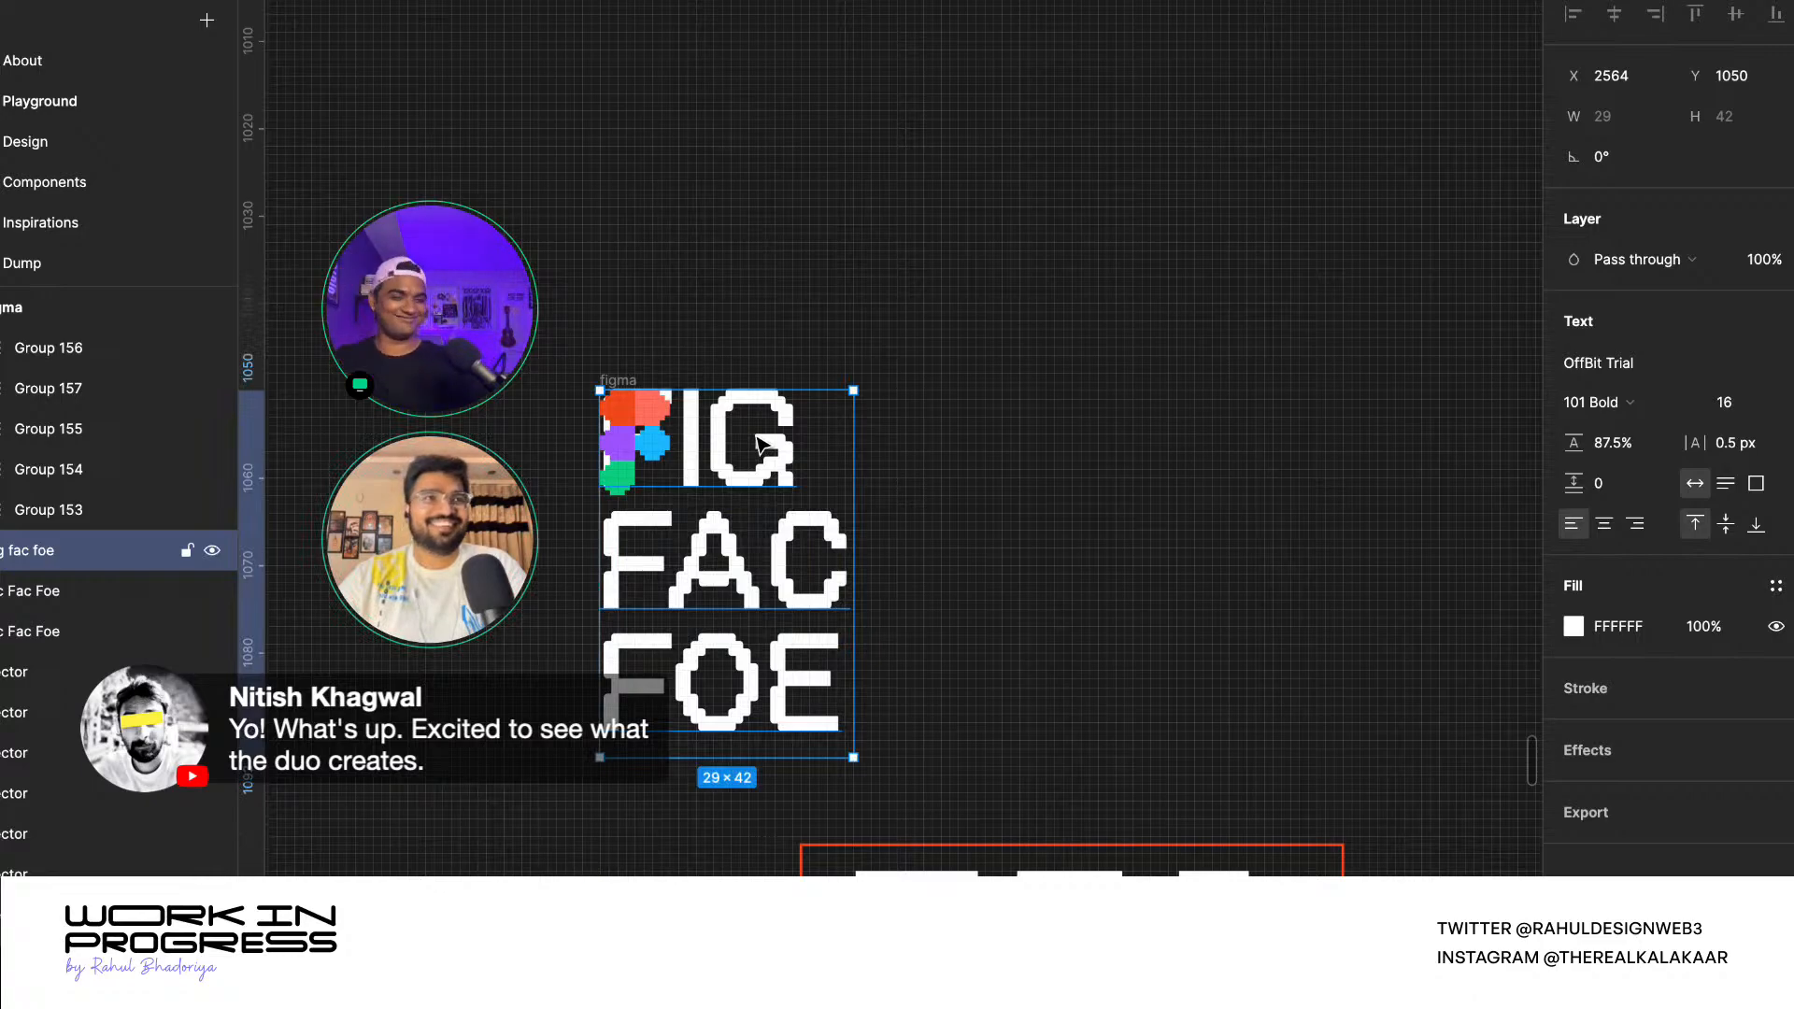
- Replace FAC with FRA in the second line of the OffBit title
double_click(777, 527)
double_click(788, 547)
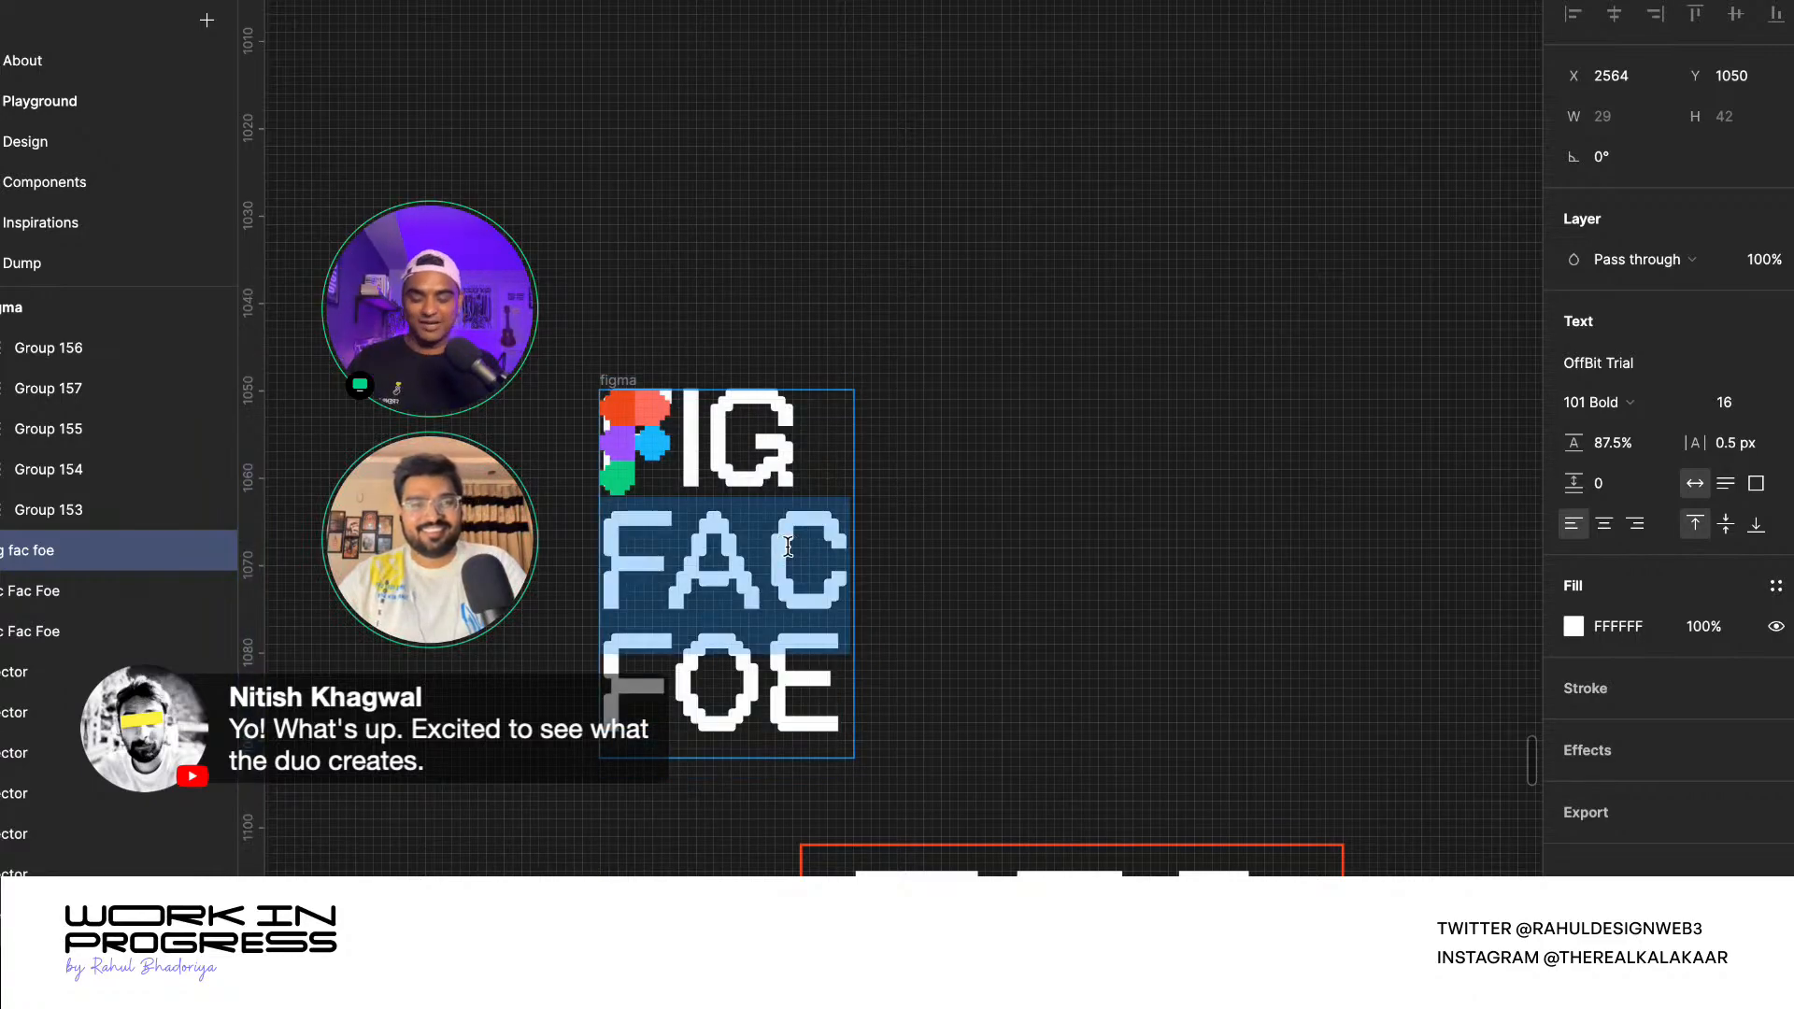
type("fram")
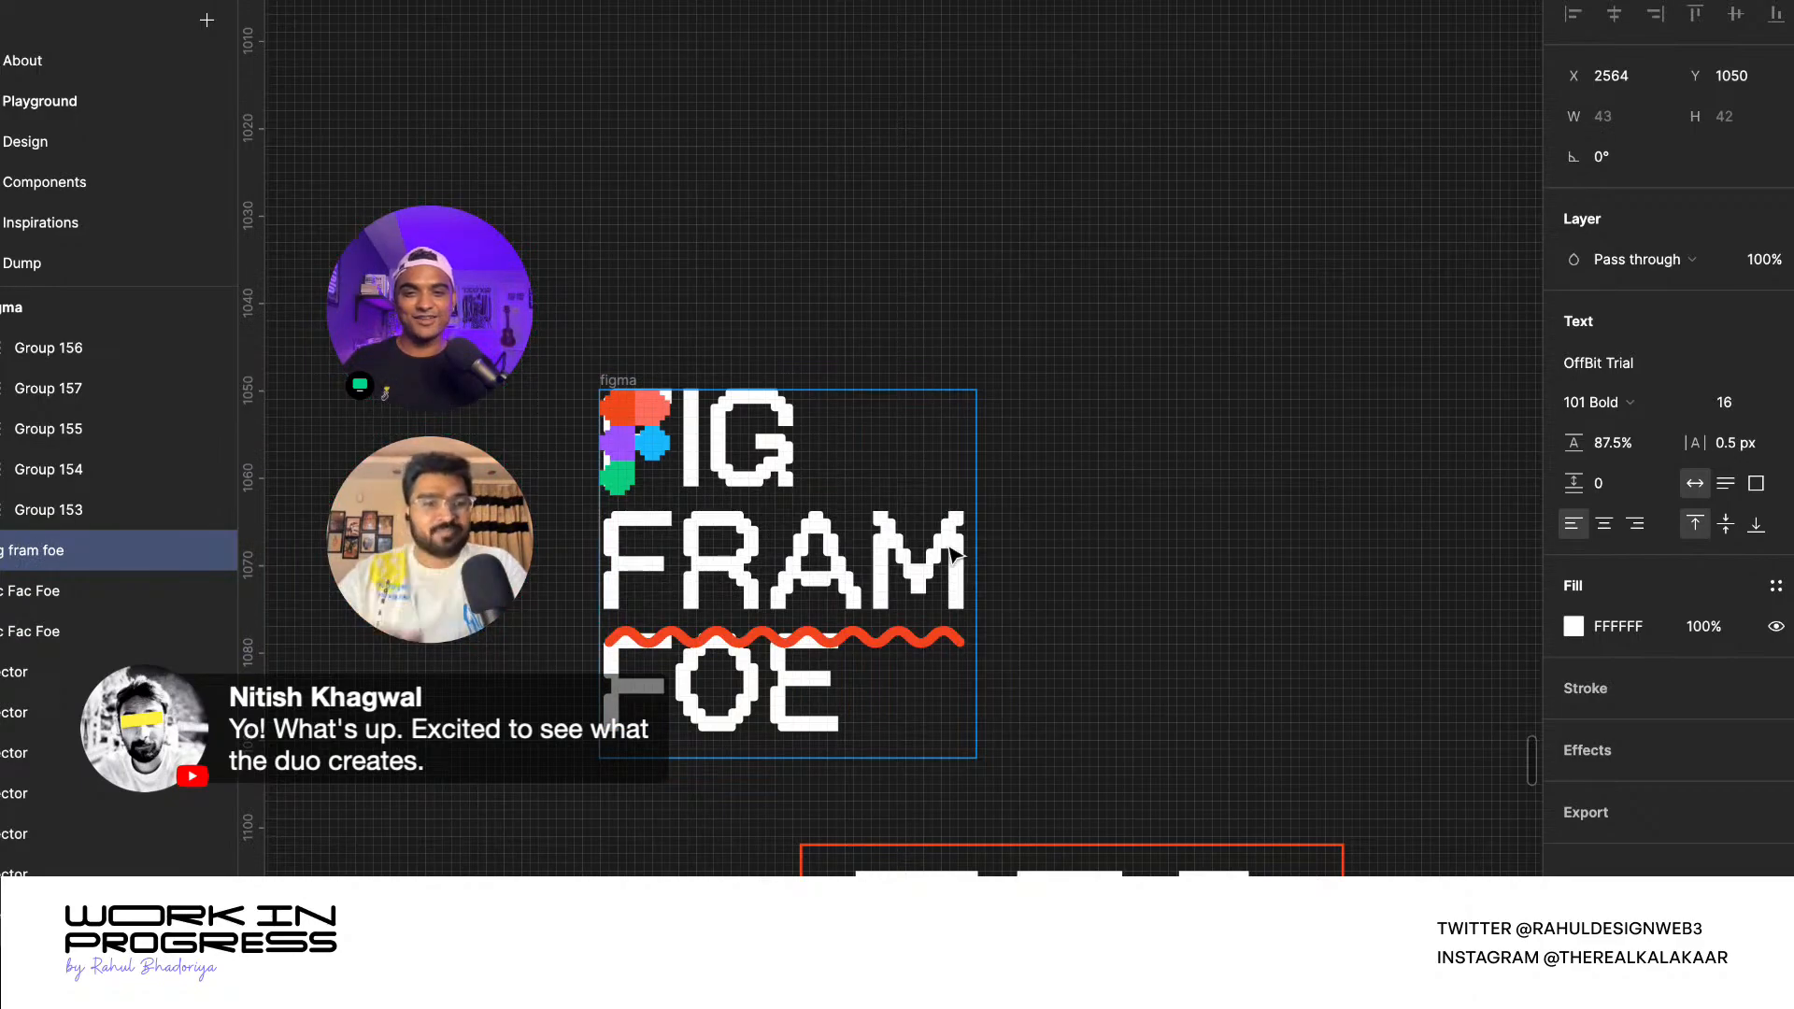
key("shift+Left")
key("BackSpace")
key("Escape")
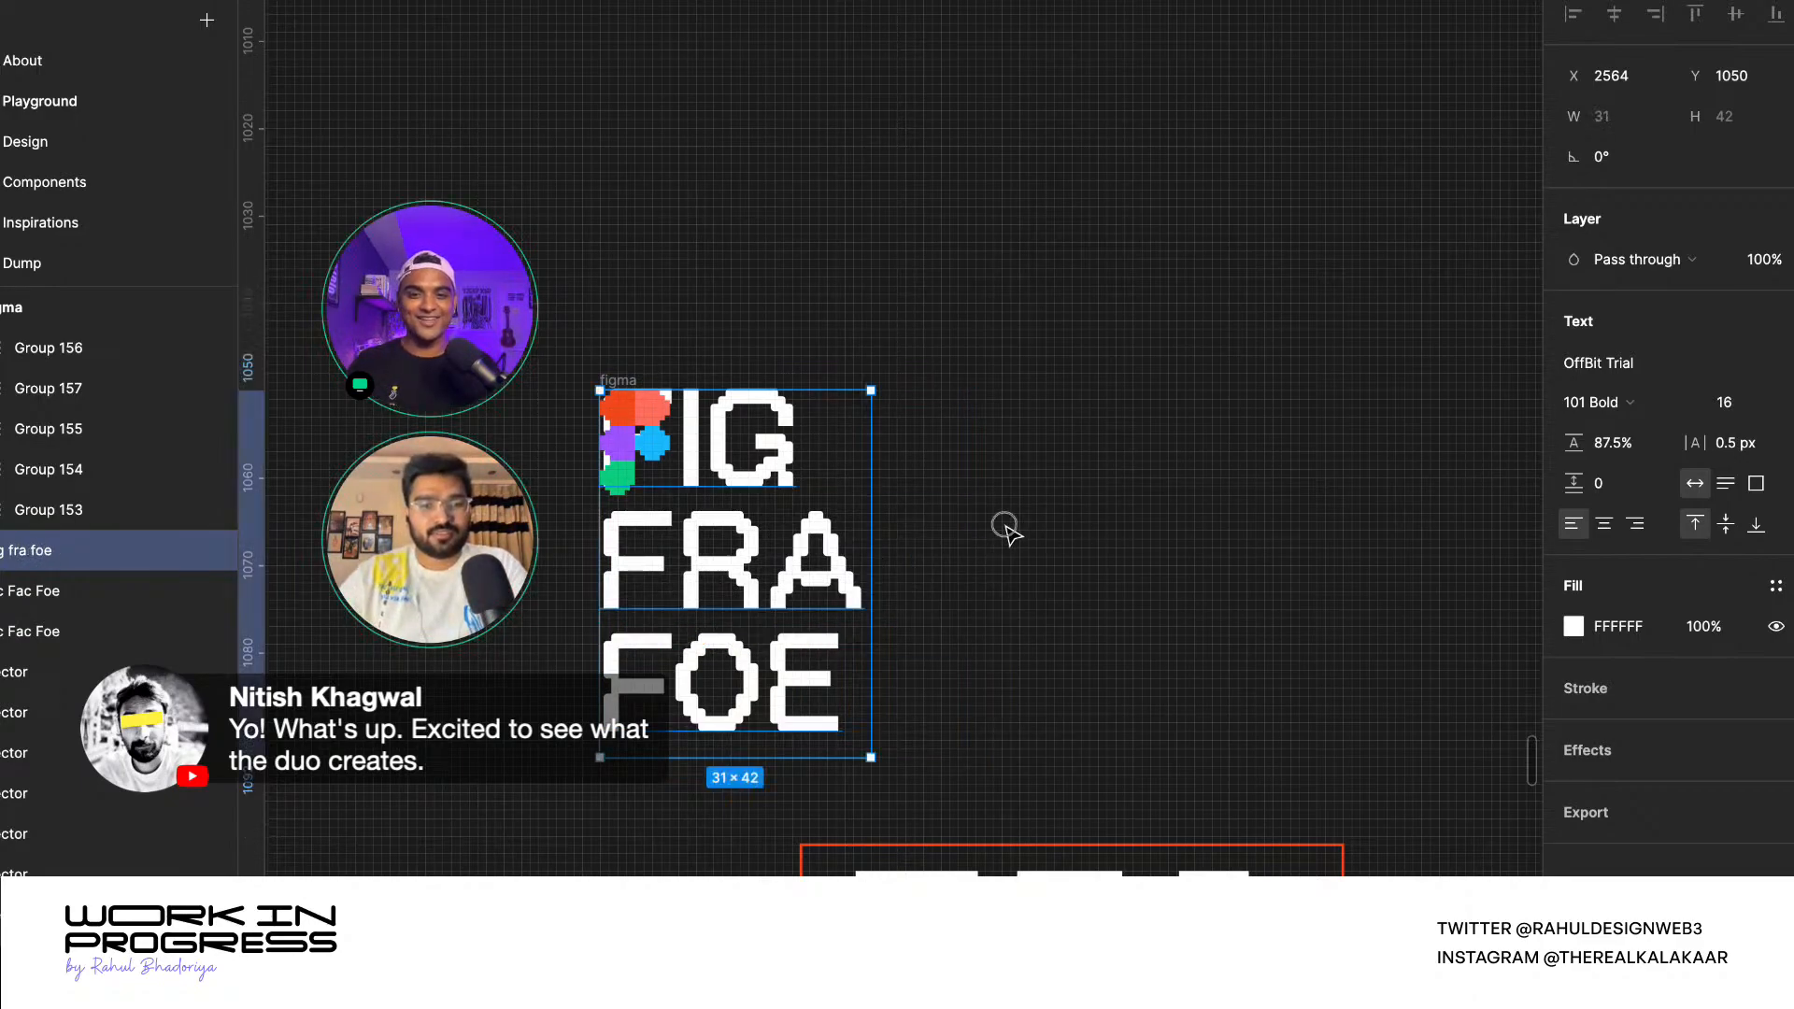
left_click(1006, 526)
- Switch to the web browser, look up the meaning of foe, and return to the design file
triple_click(798, 457)
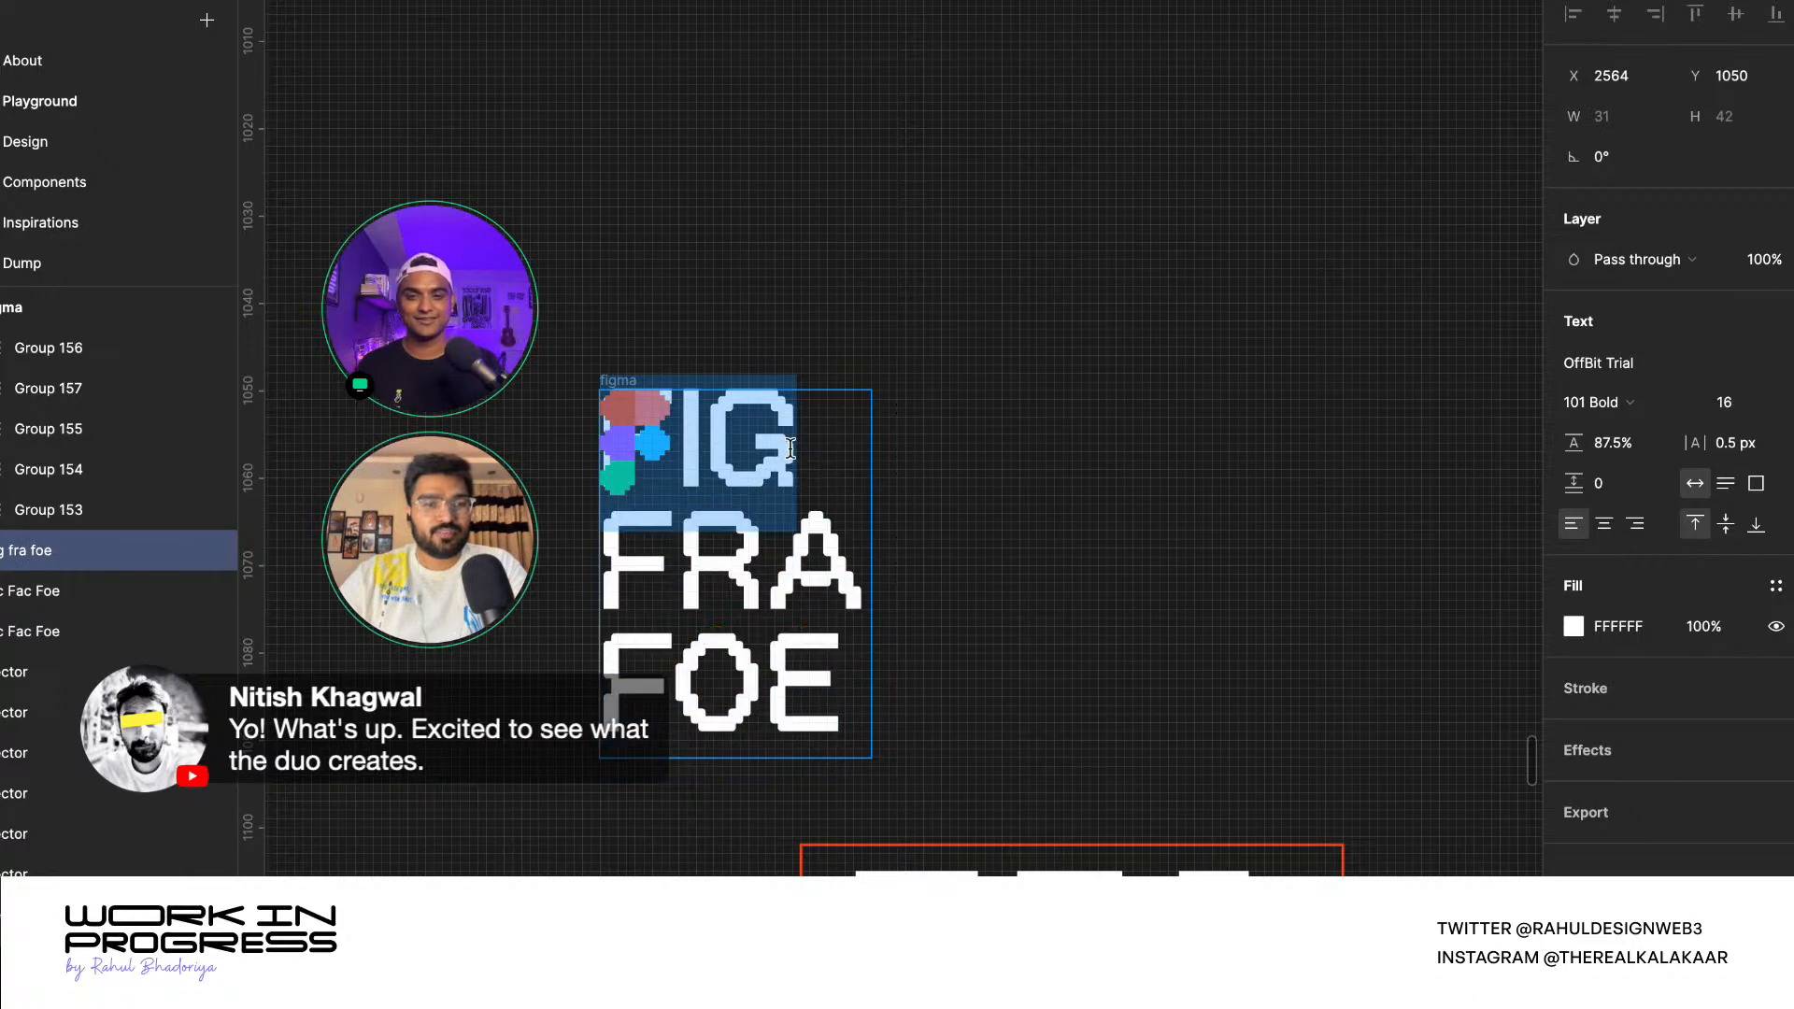
key("Escape")
key("ctrl+Right")
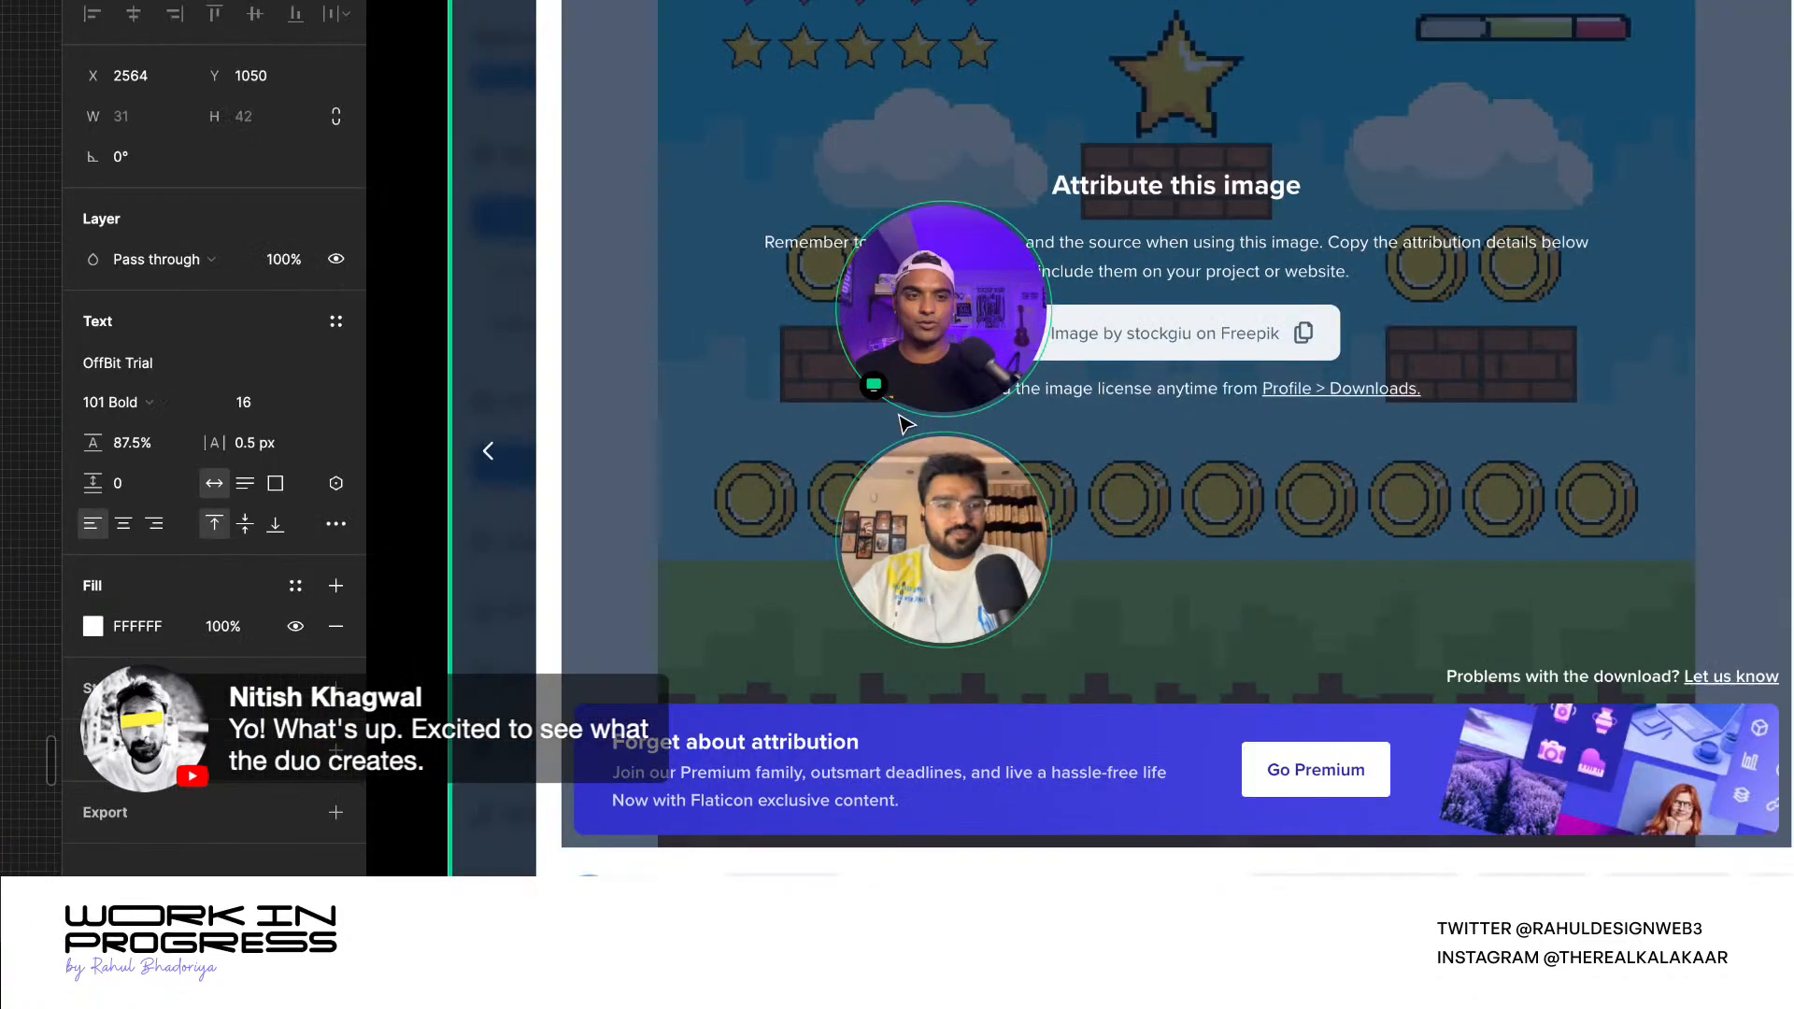
key("super+t")
type("font")
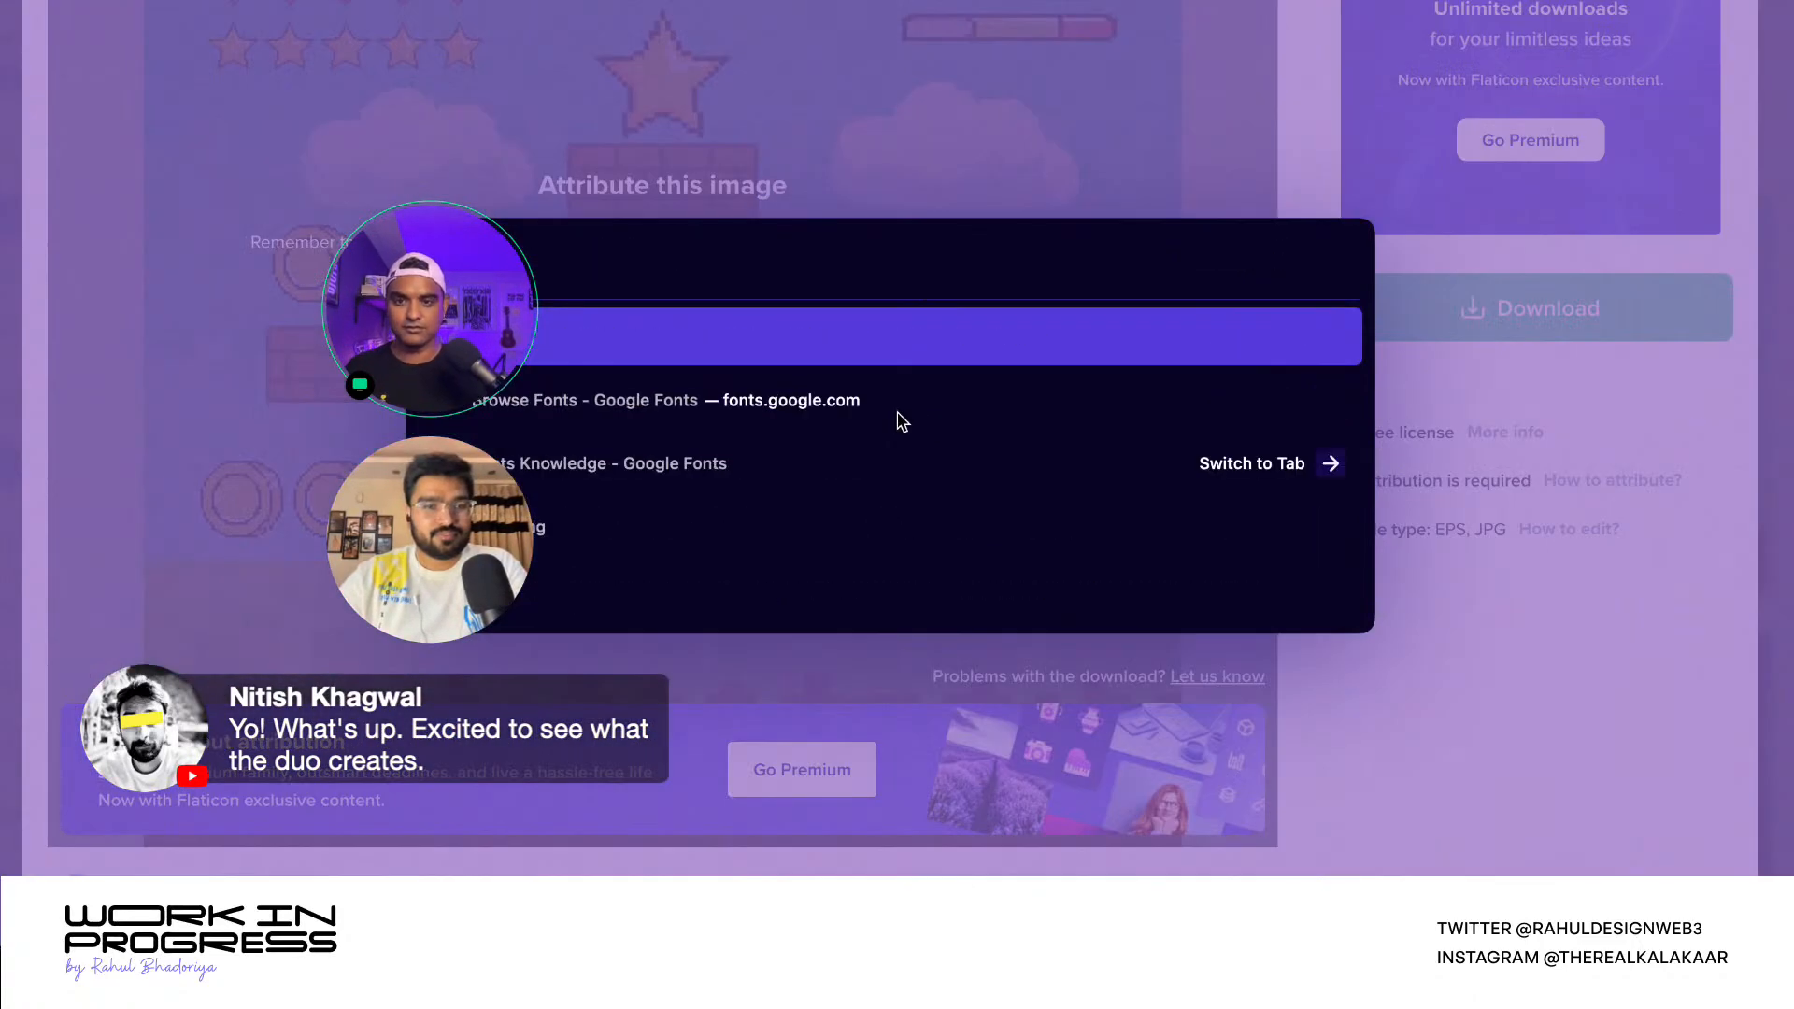
type("r meanin")
key("Return")
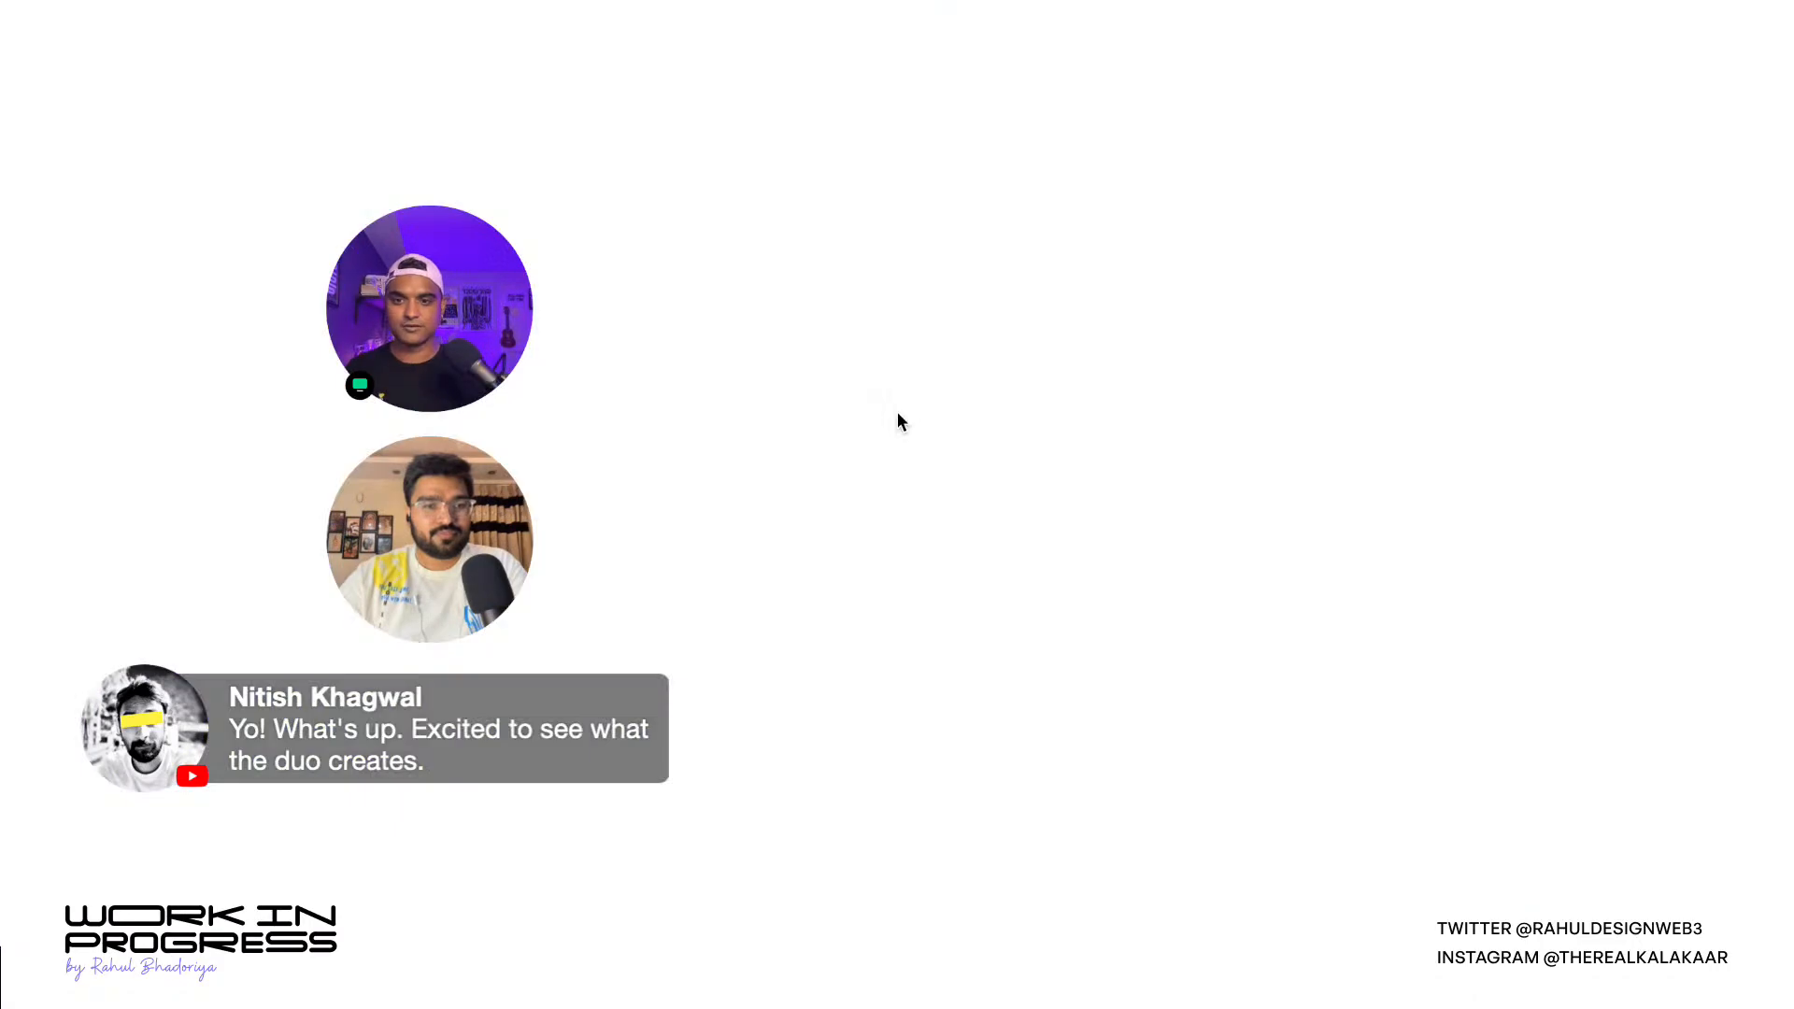
left_click_drag(417, 306, 1486, 339)
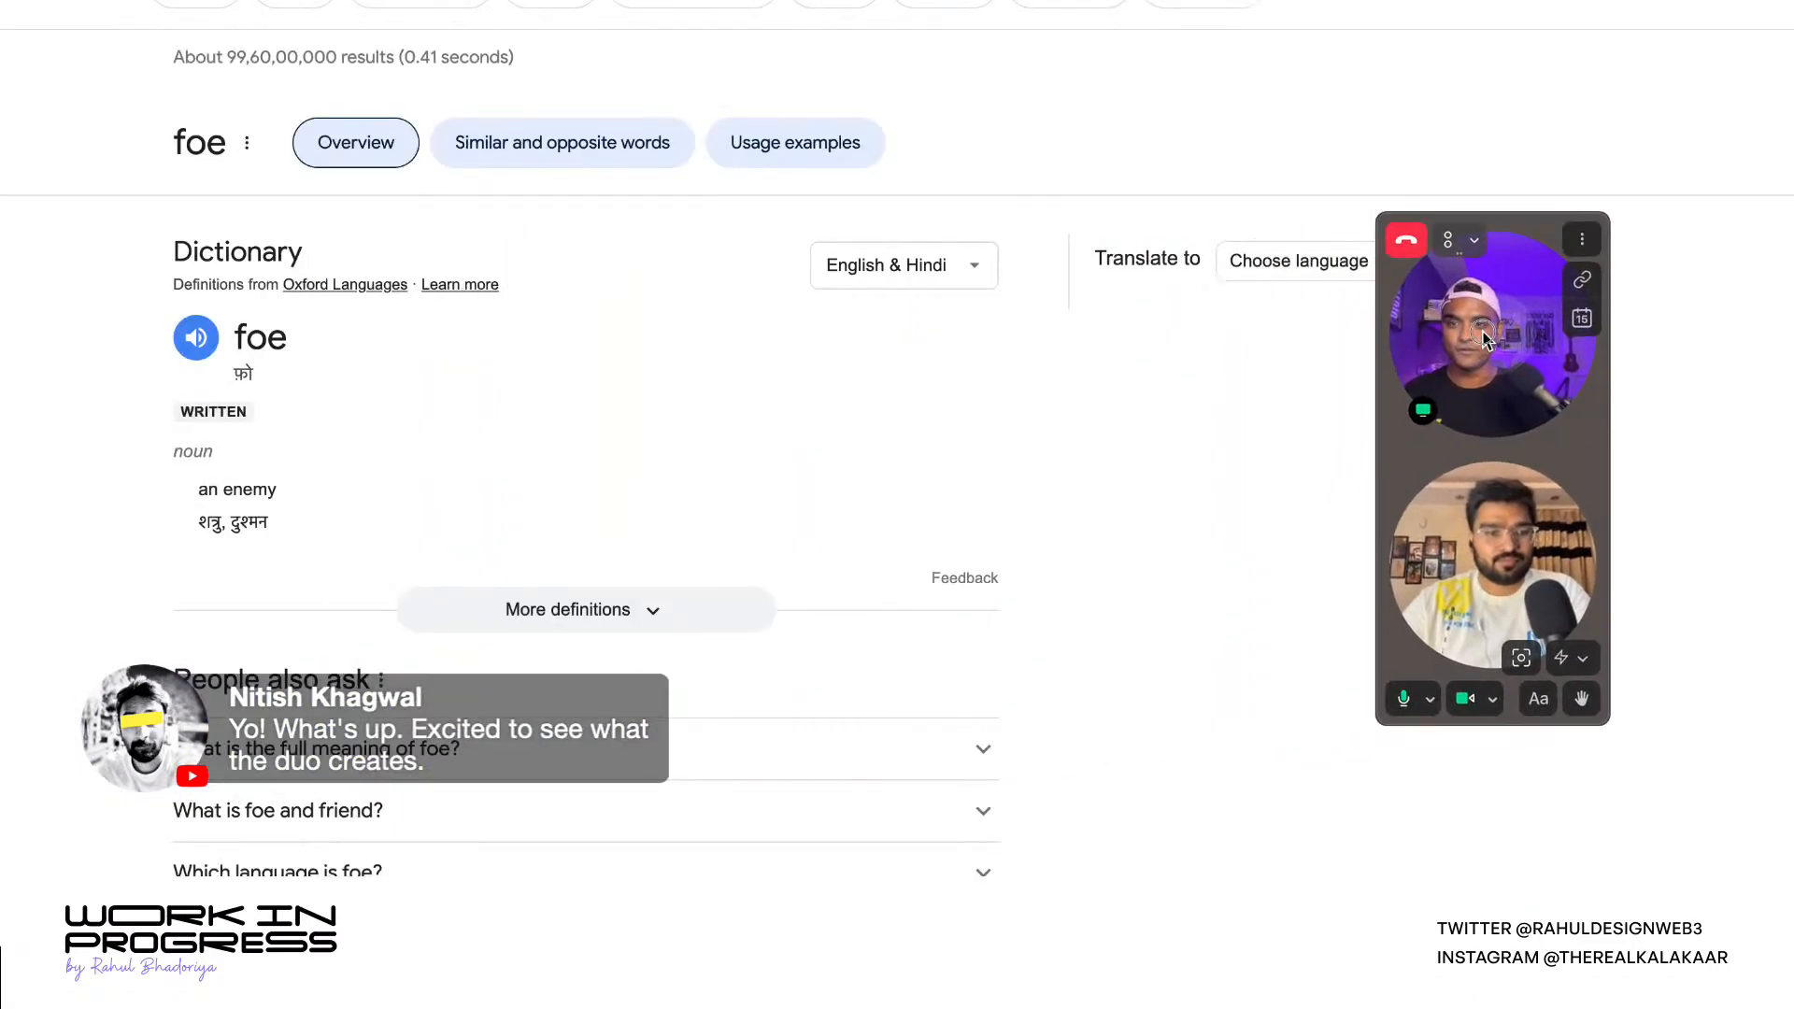
key("ctrl+Left")
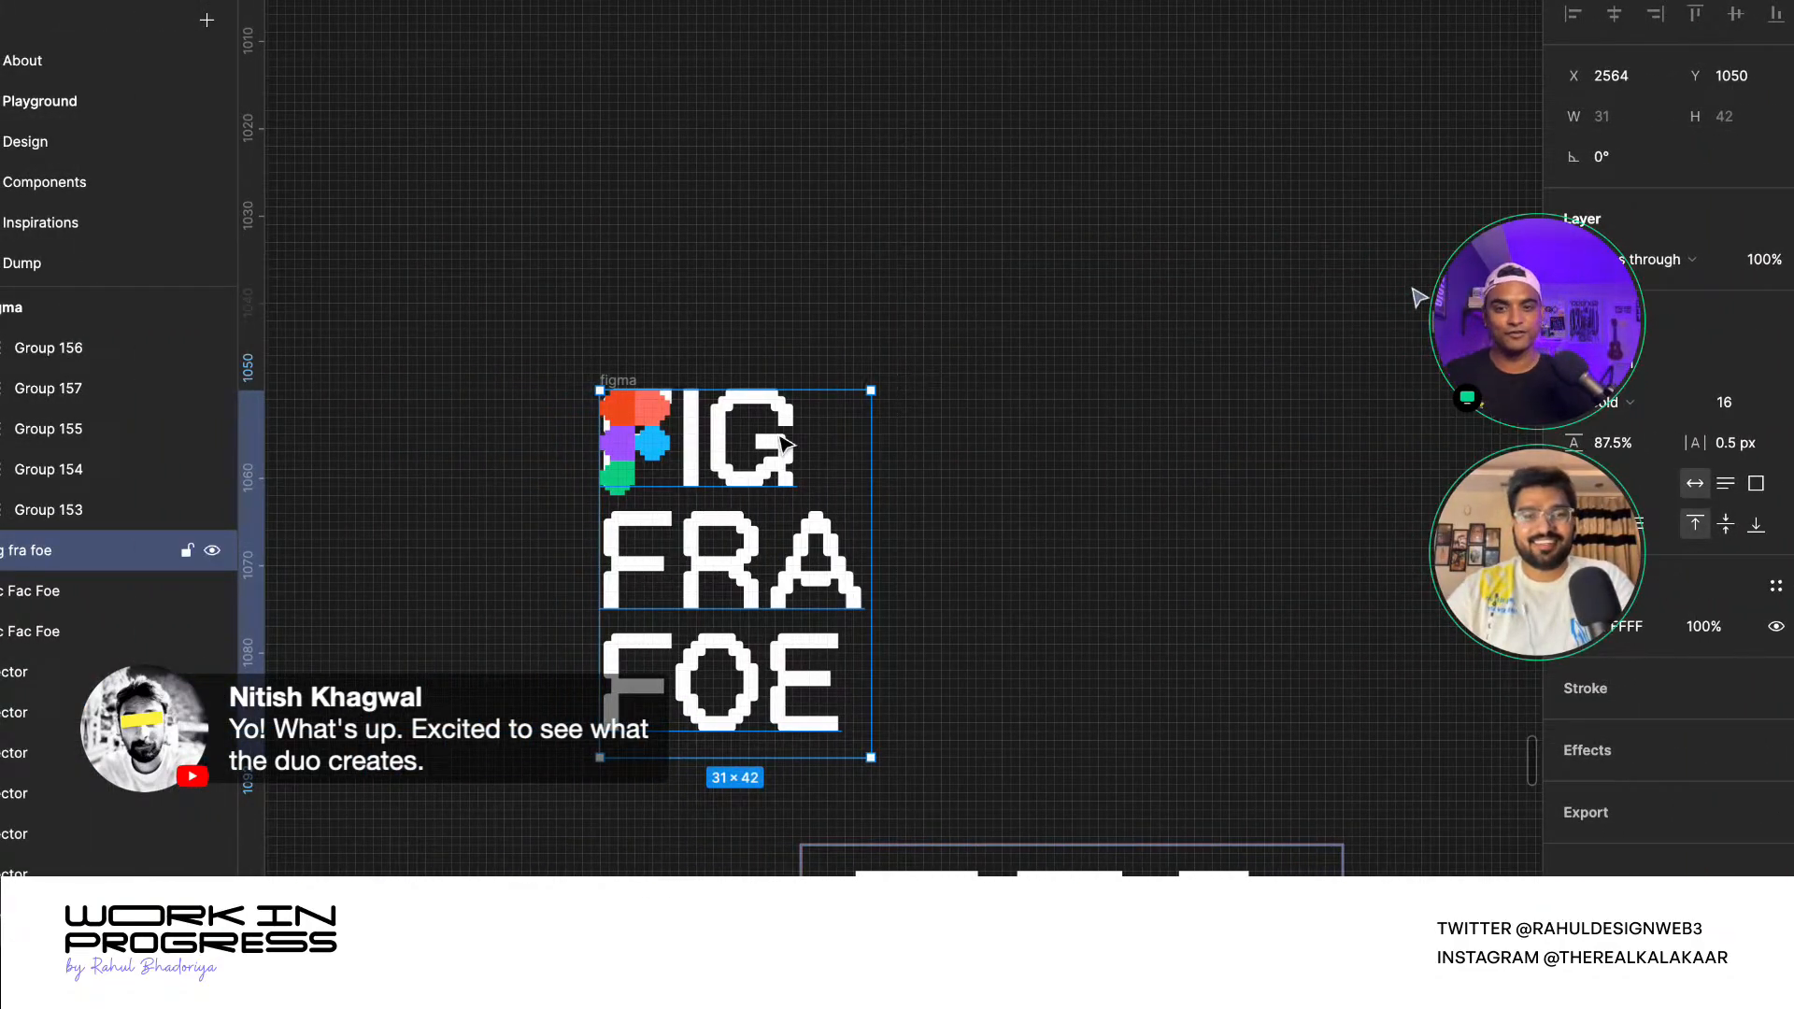
- Examine the three lines of the FIG FRA FOE title up close, including their letterforms and line heights
scroll(783, 444, "down", 2)
scroll(783, 467, "up", 3)
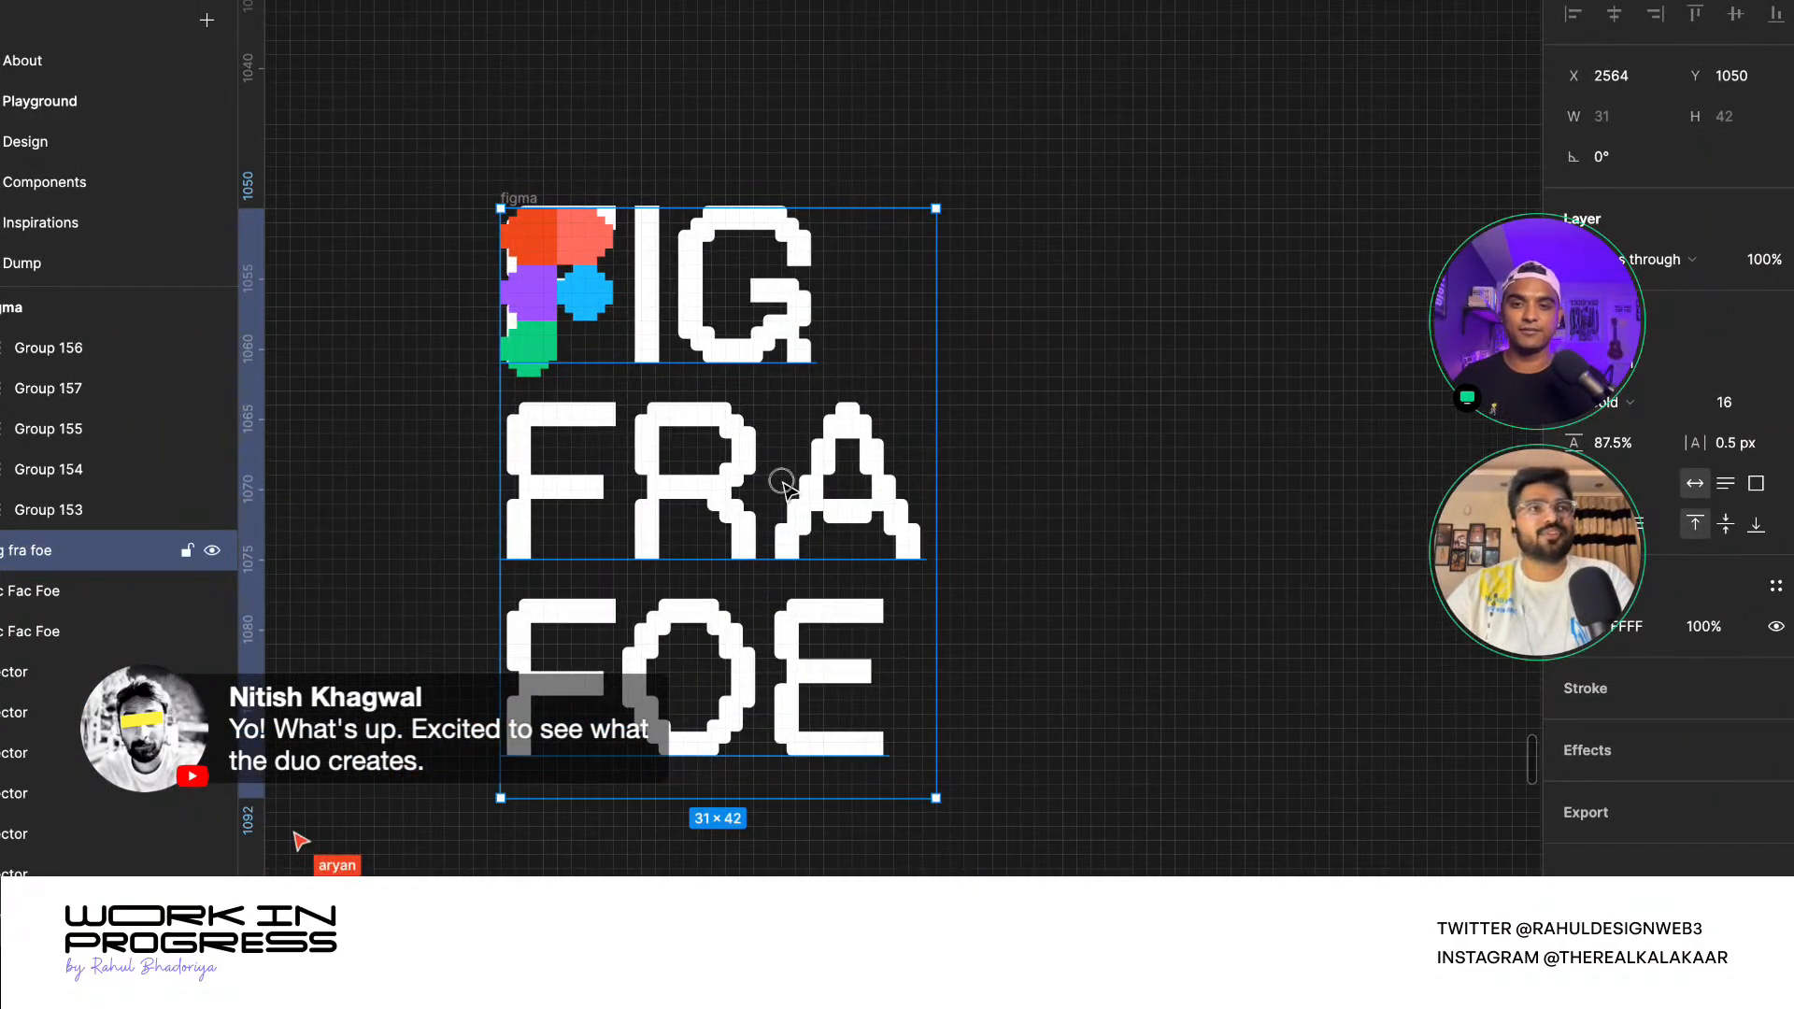
double_click(783, 483)
double_click(760, 484)
left_click(1031, 437)
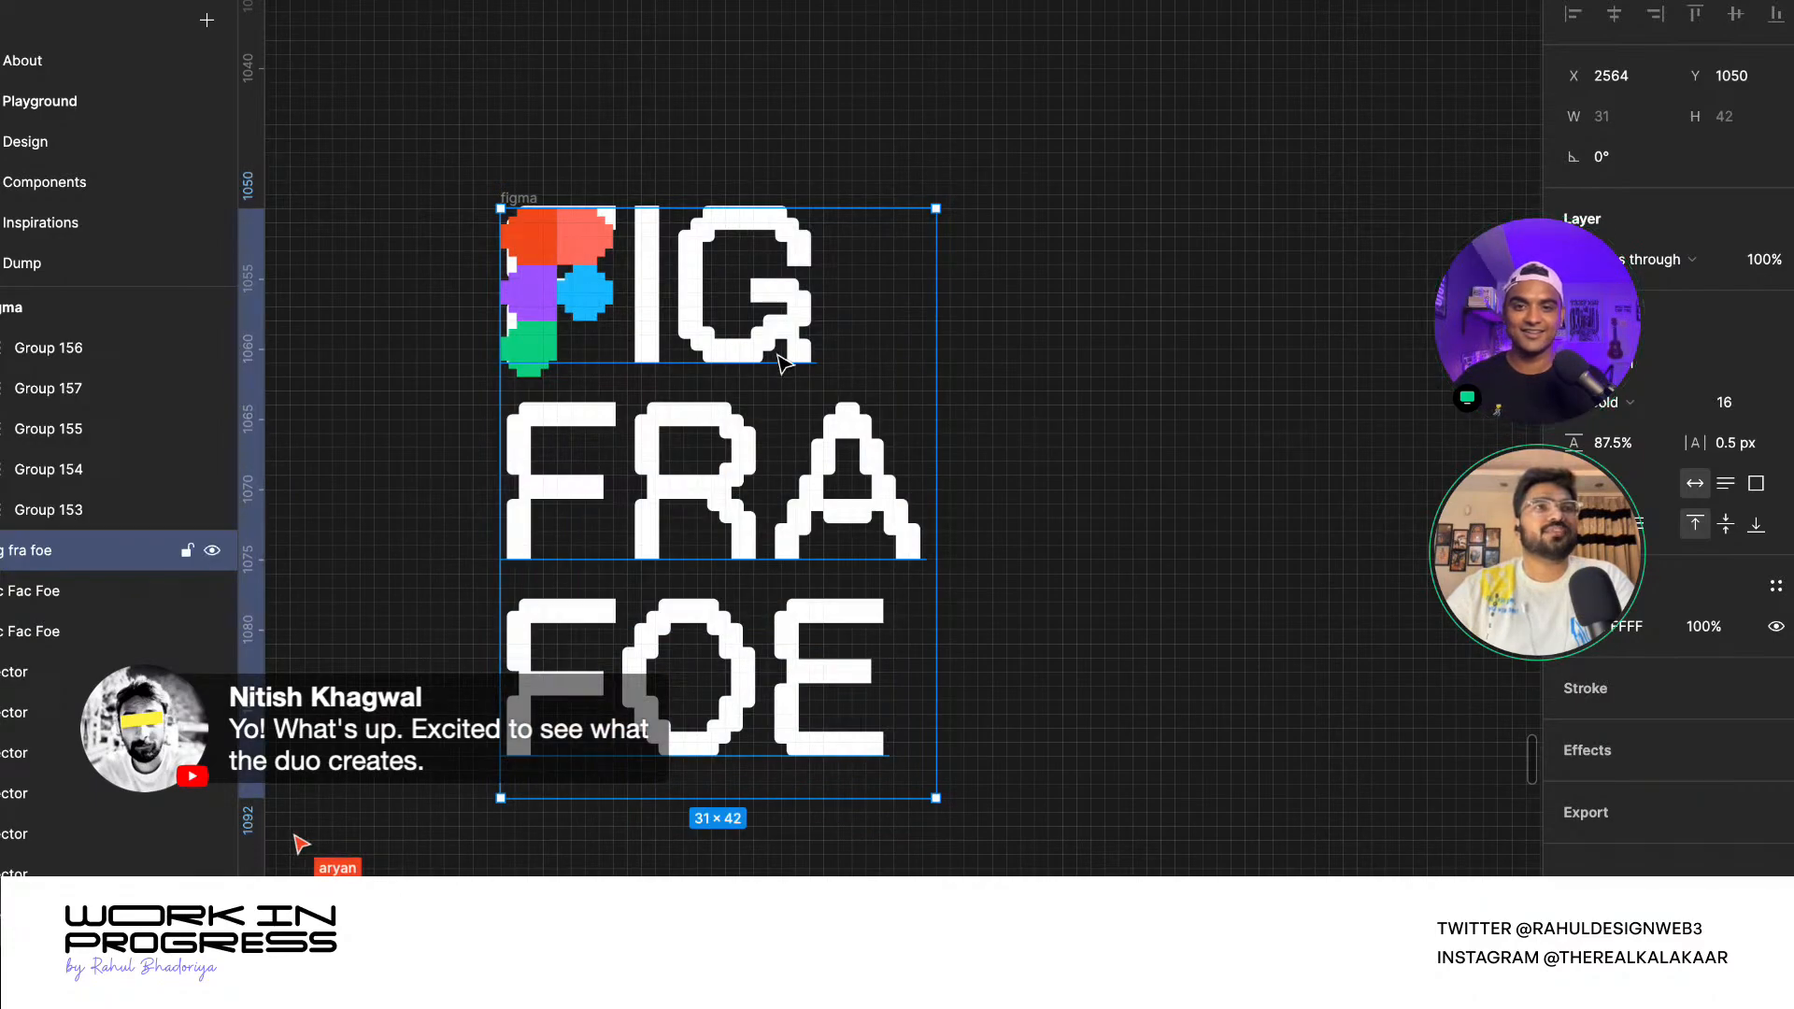
scroll(805, 322, "up", 3)
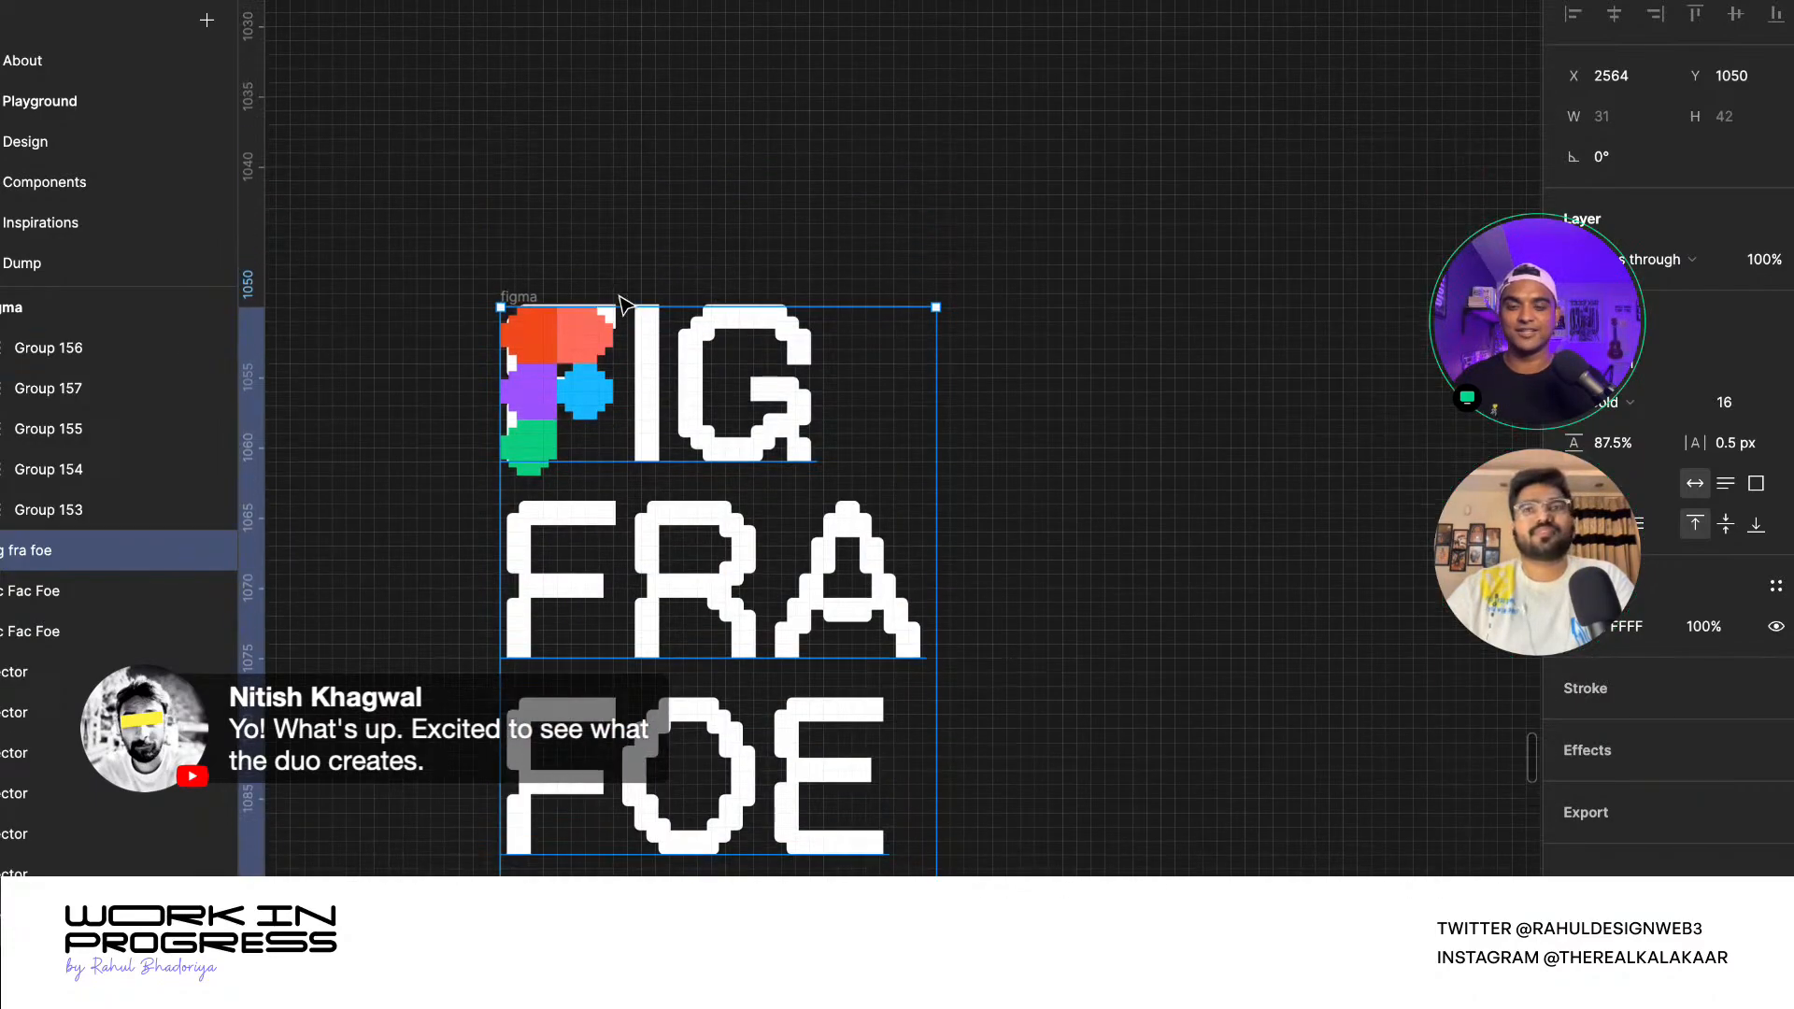
double_click(922, 564)
double_click(917, 563)
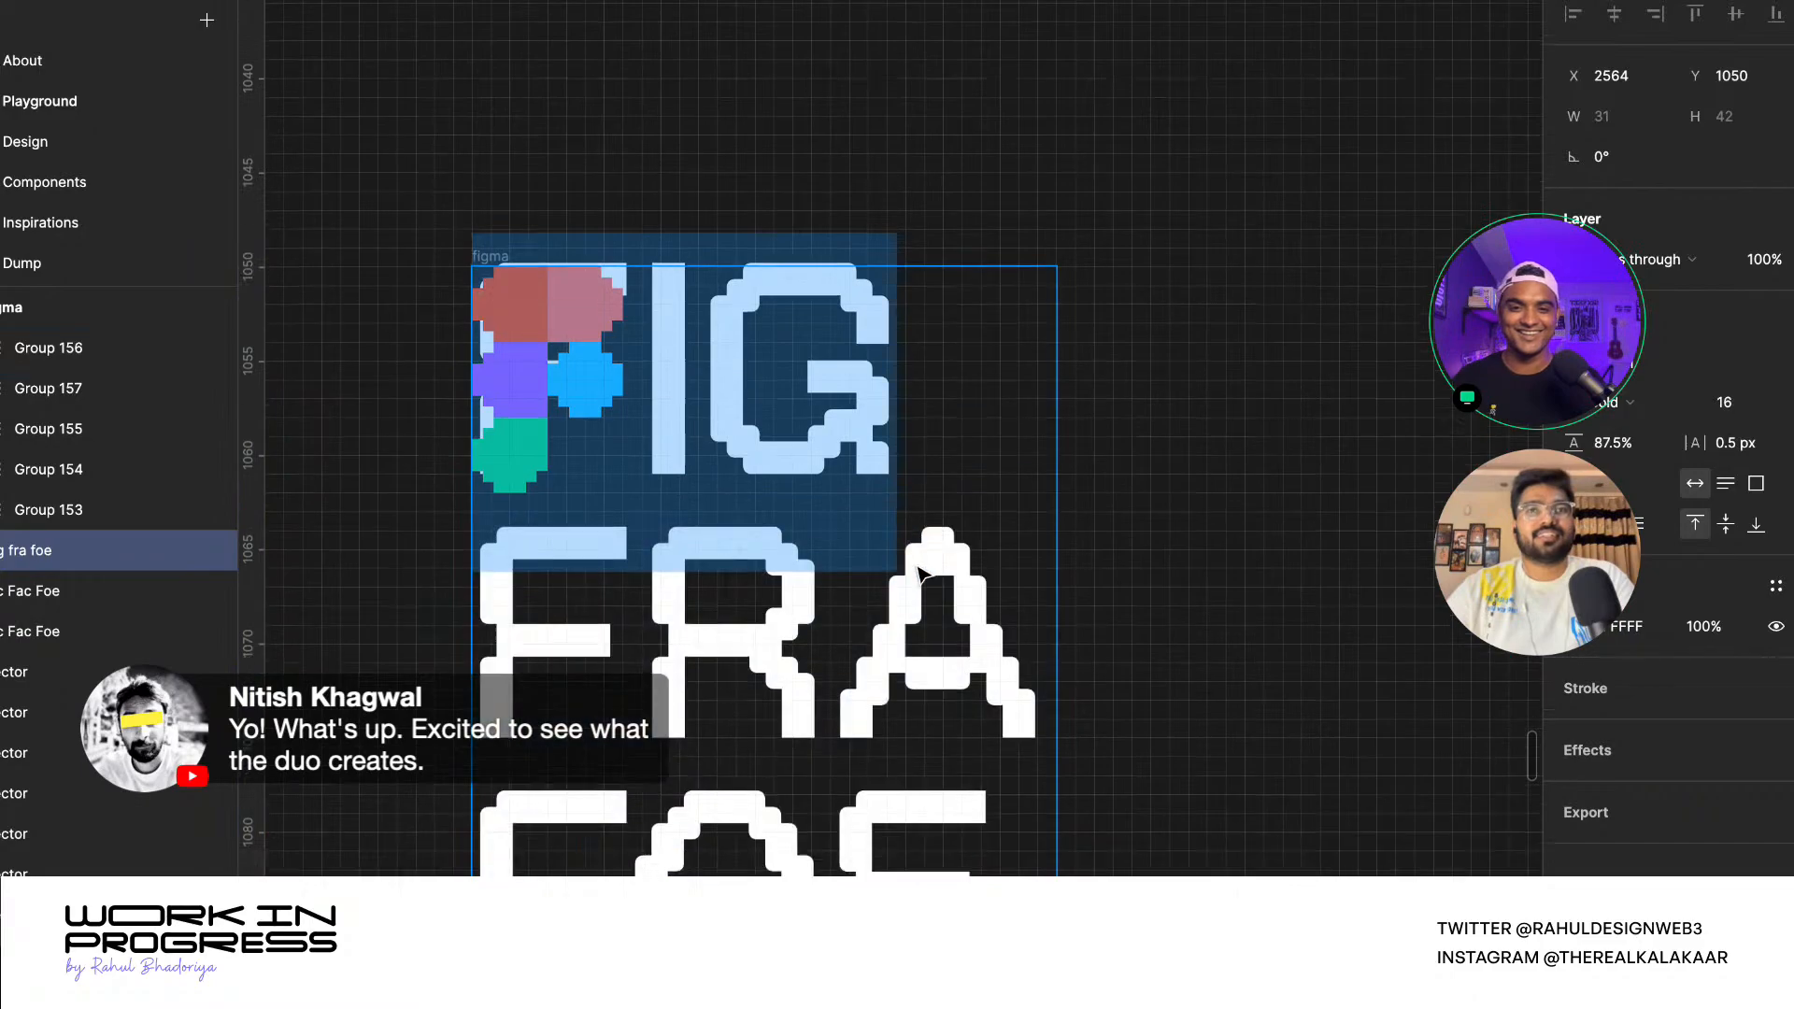
scroll(915, 563, "down", 4)
left_click_drag(1046, 326, 497, 306)
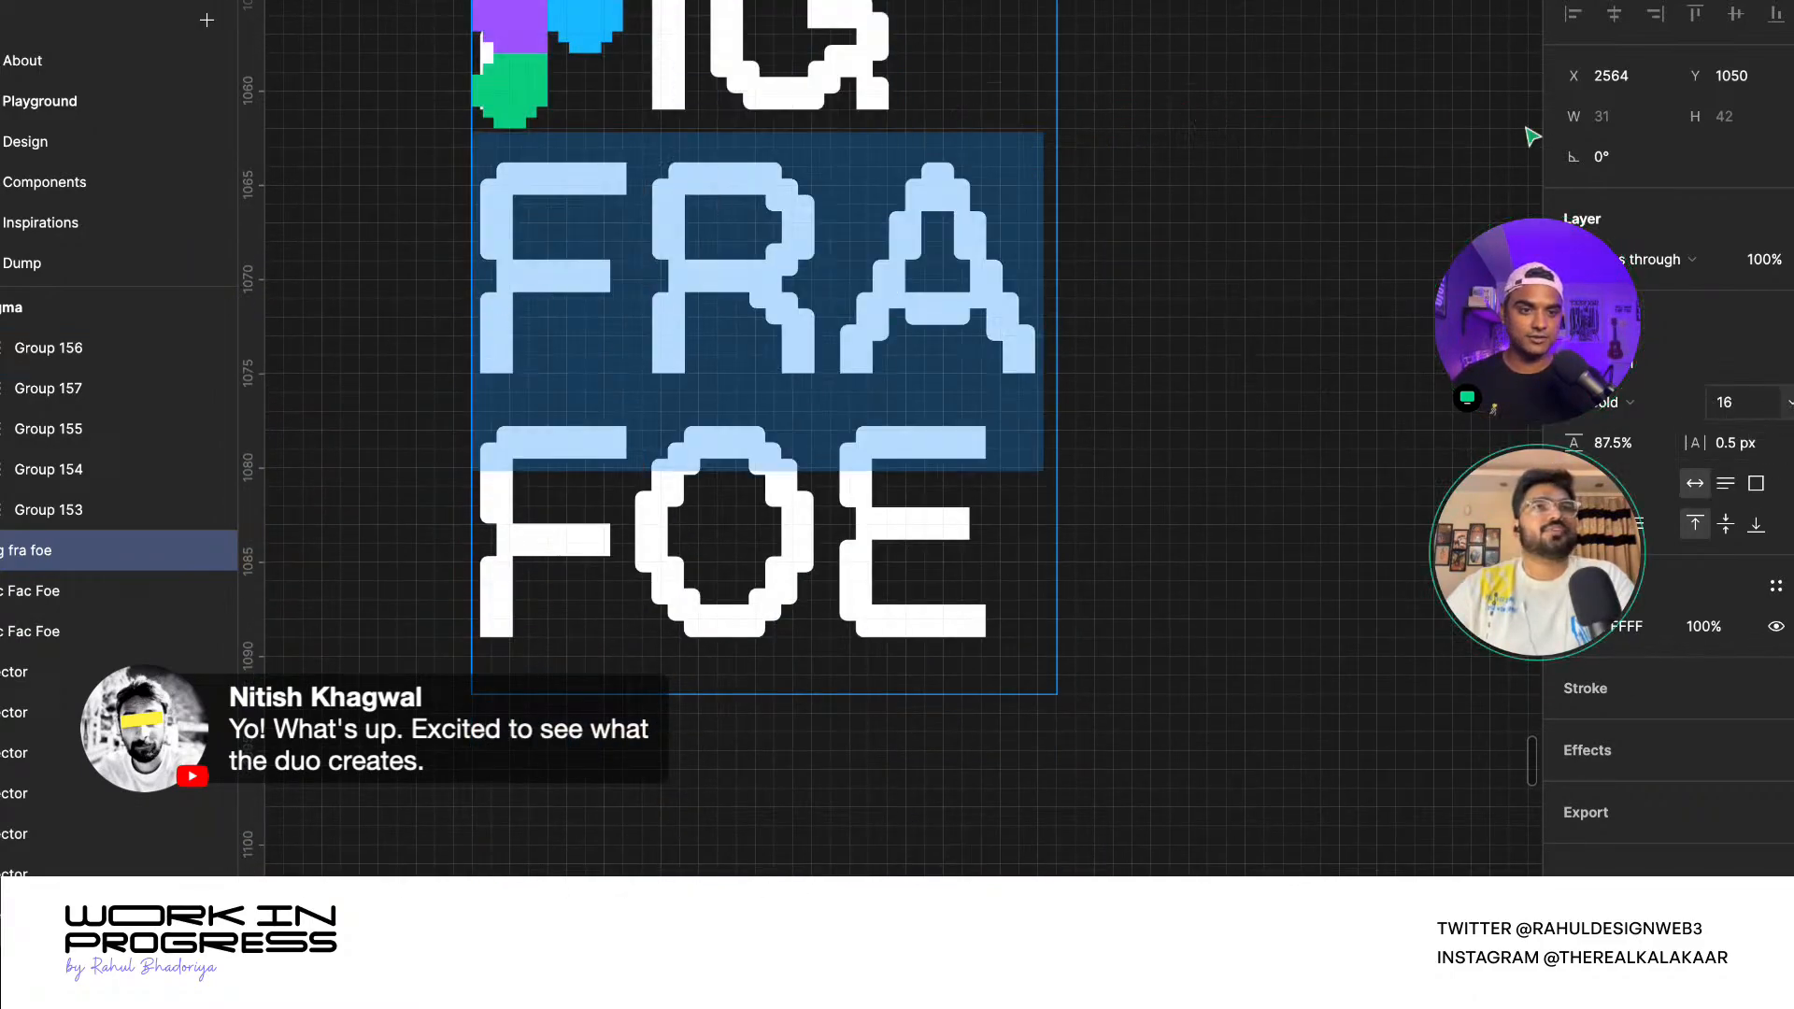
key("Escape")
scroll(934, 355, "up", 3)
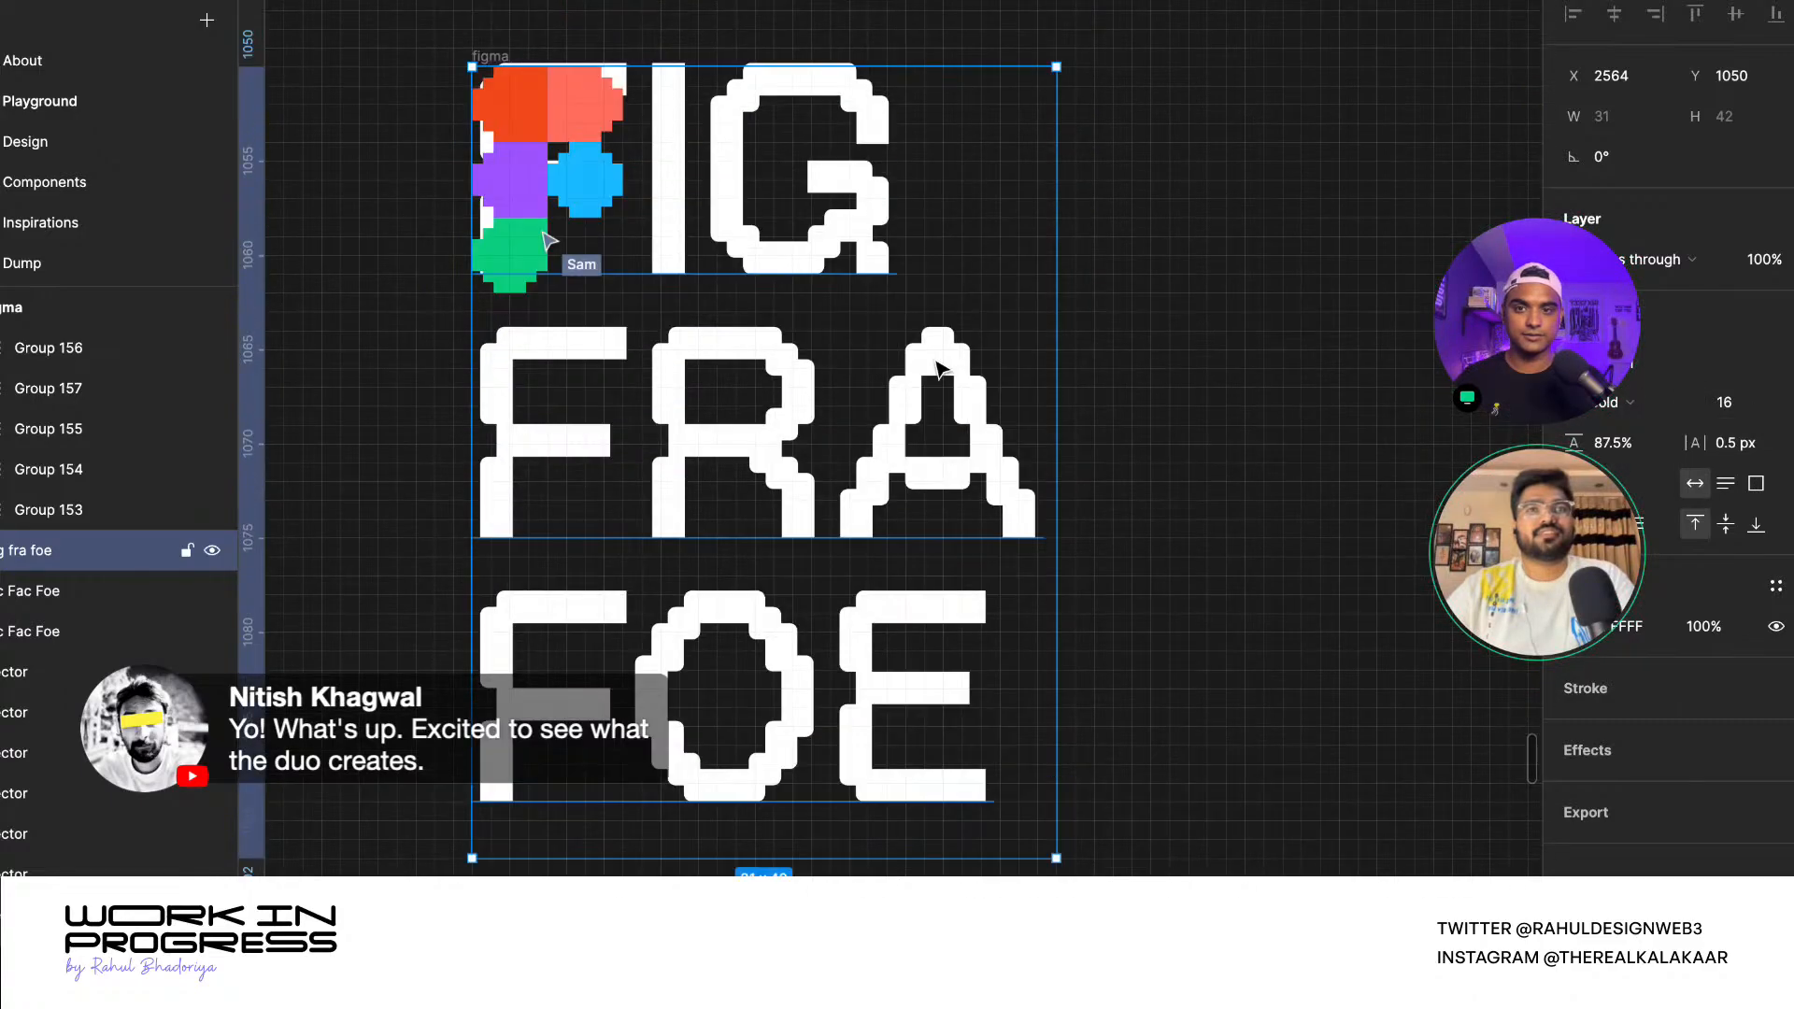
scroll(918, 369, "down", 5)
left_click(999, 353)
left_click(946, 397)
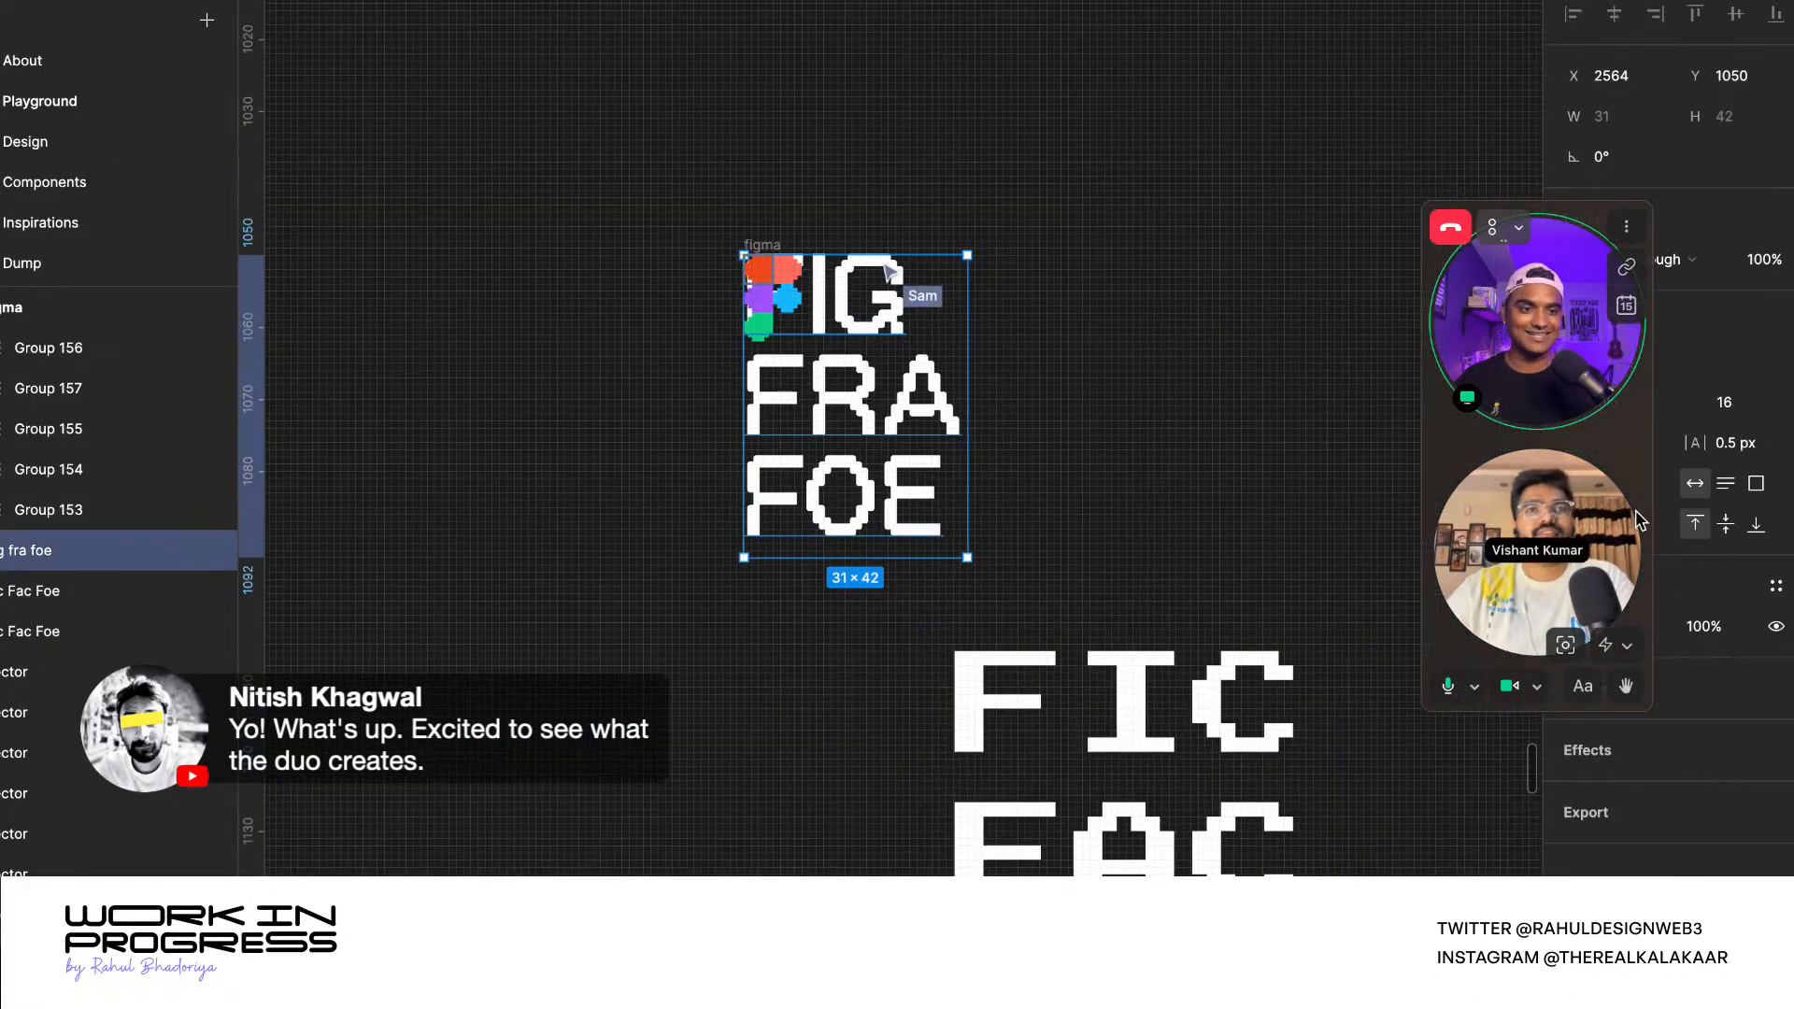
- Center-align the three lines of the FIG FRA FOE title
left_click_drag(1607, 480, 1325, 420)
left_click(1605, 523)
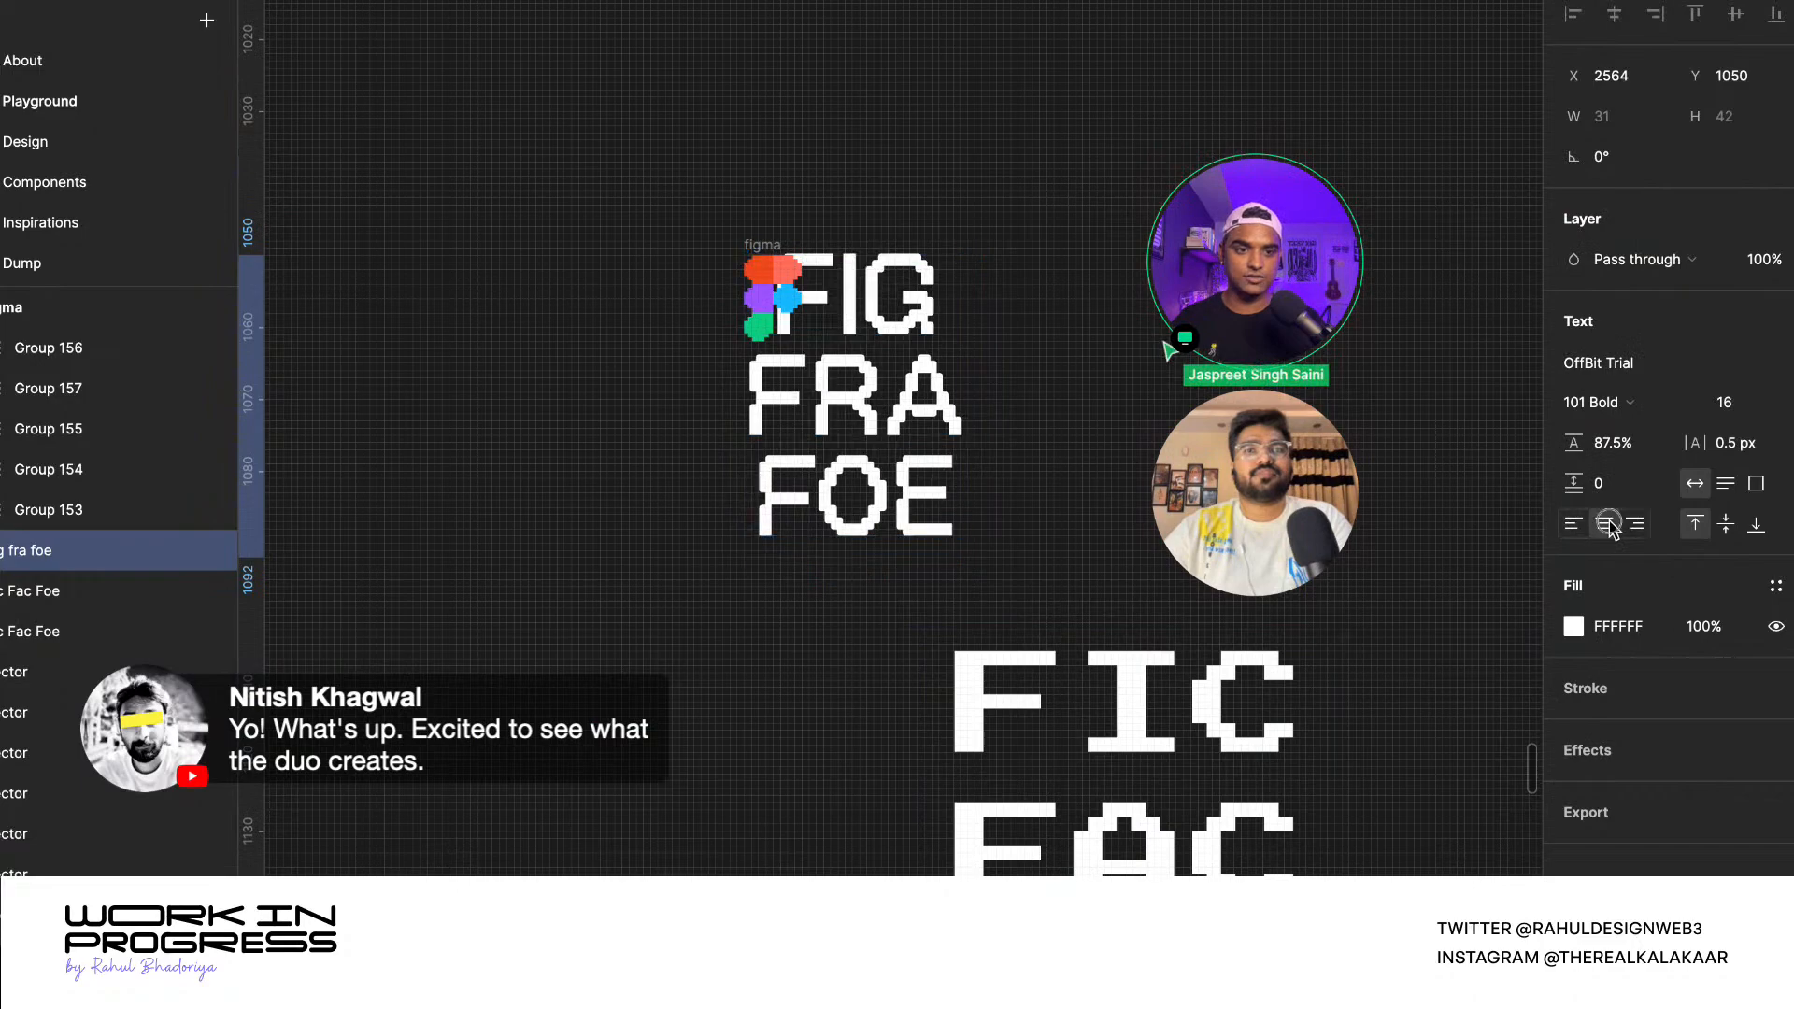
scroll(930, 481, "up", 2)
scroll(913, 475, "down", 1)
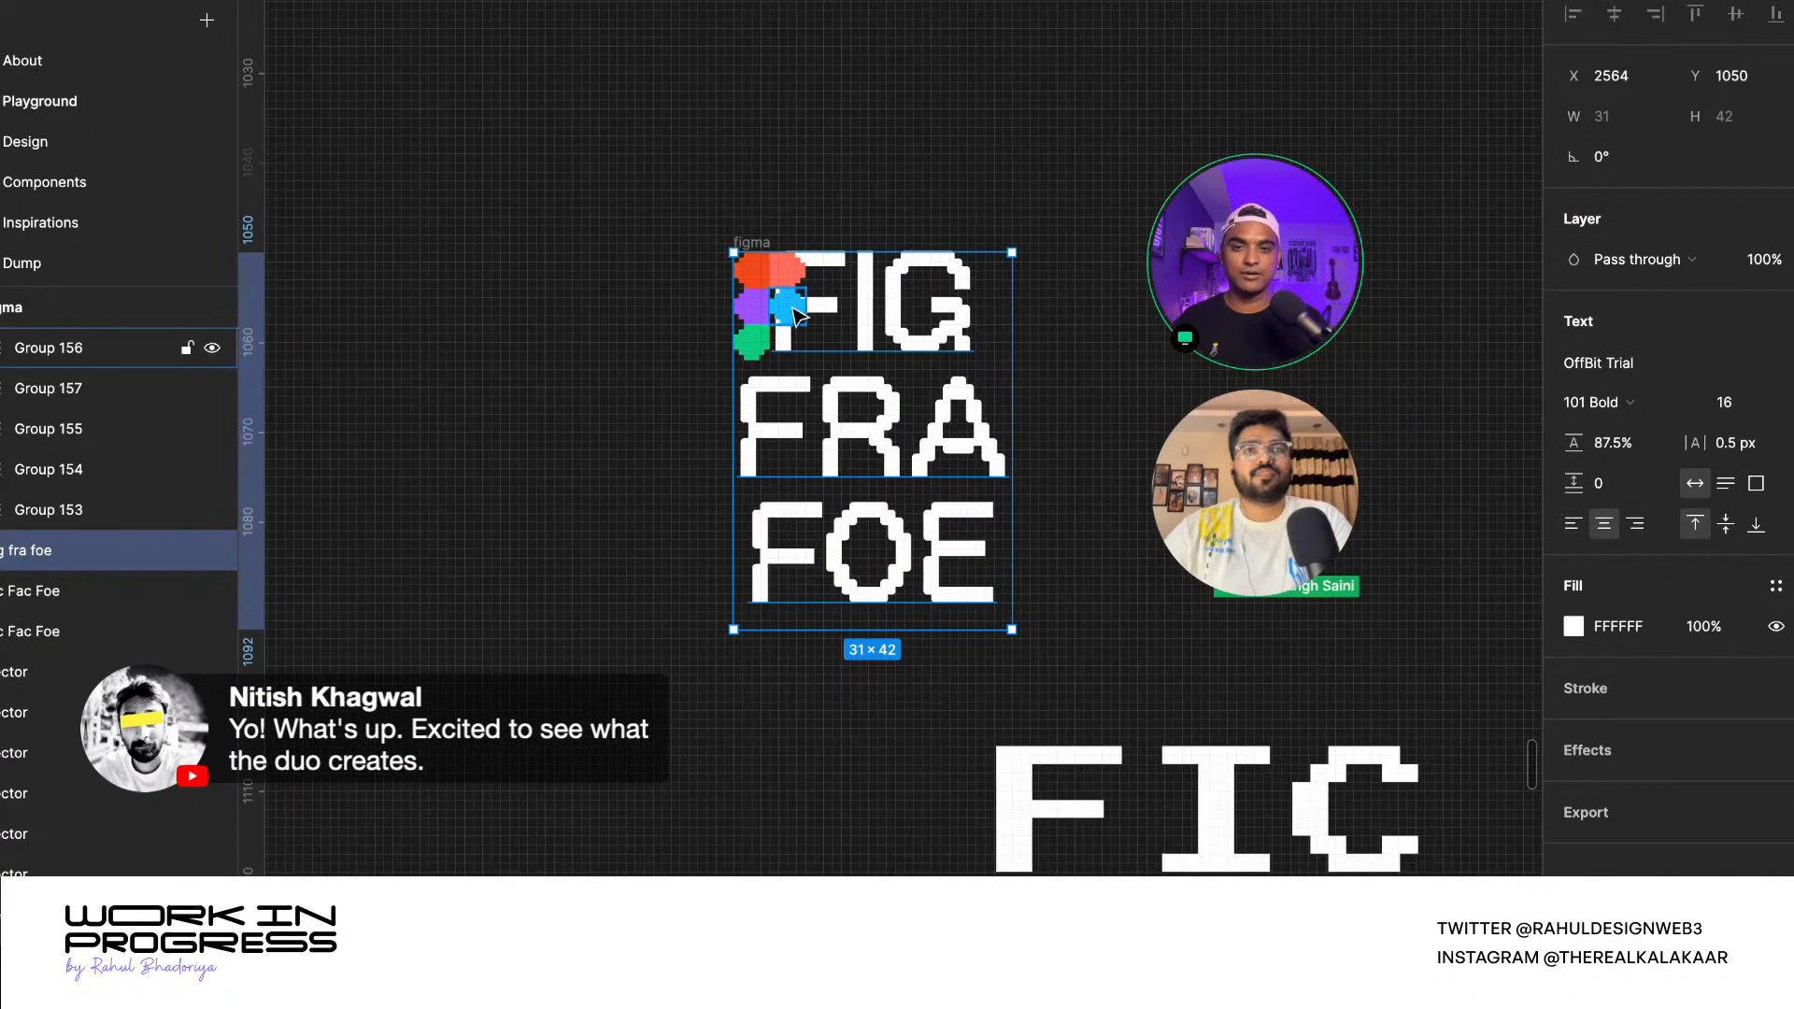
- Delete the pixel Figma logo overlapping the FIG line, leaving the plain text title
left_click(783, 305)
left_click_drag(662, 217, 861, 376)
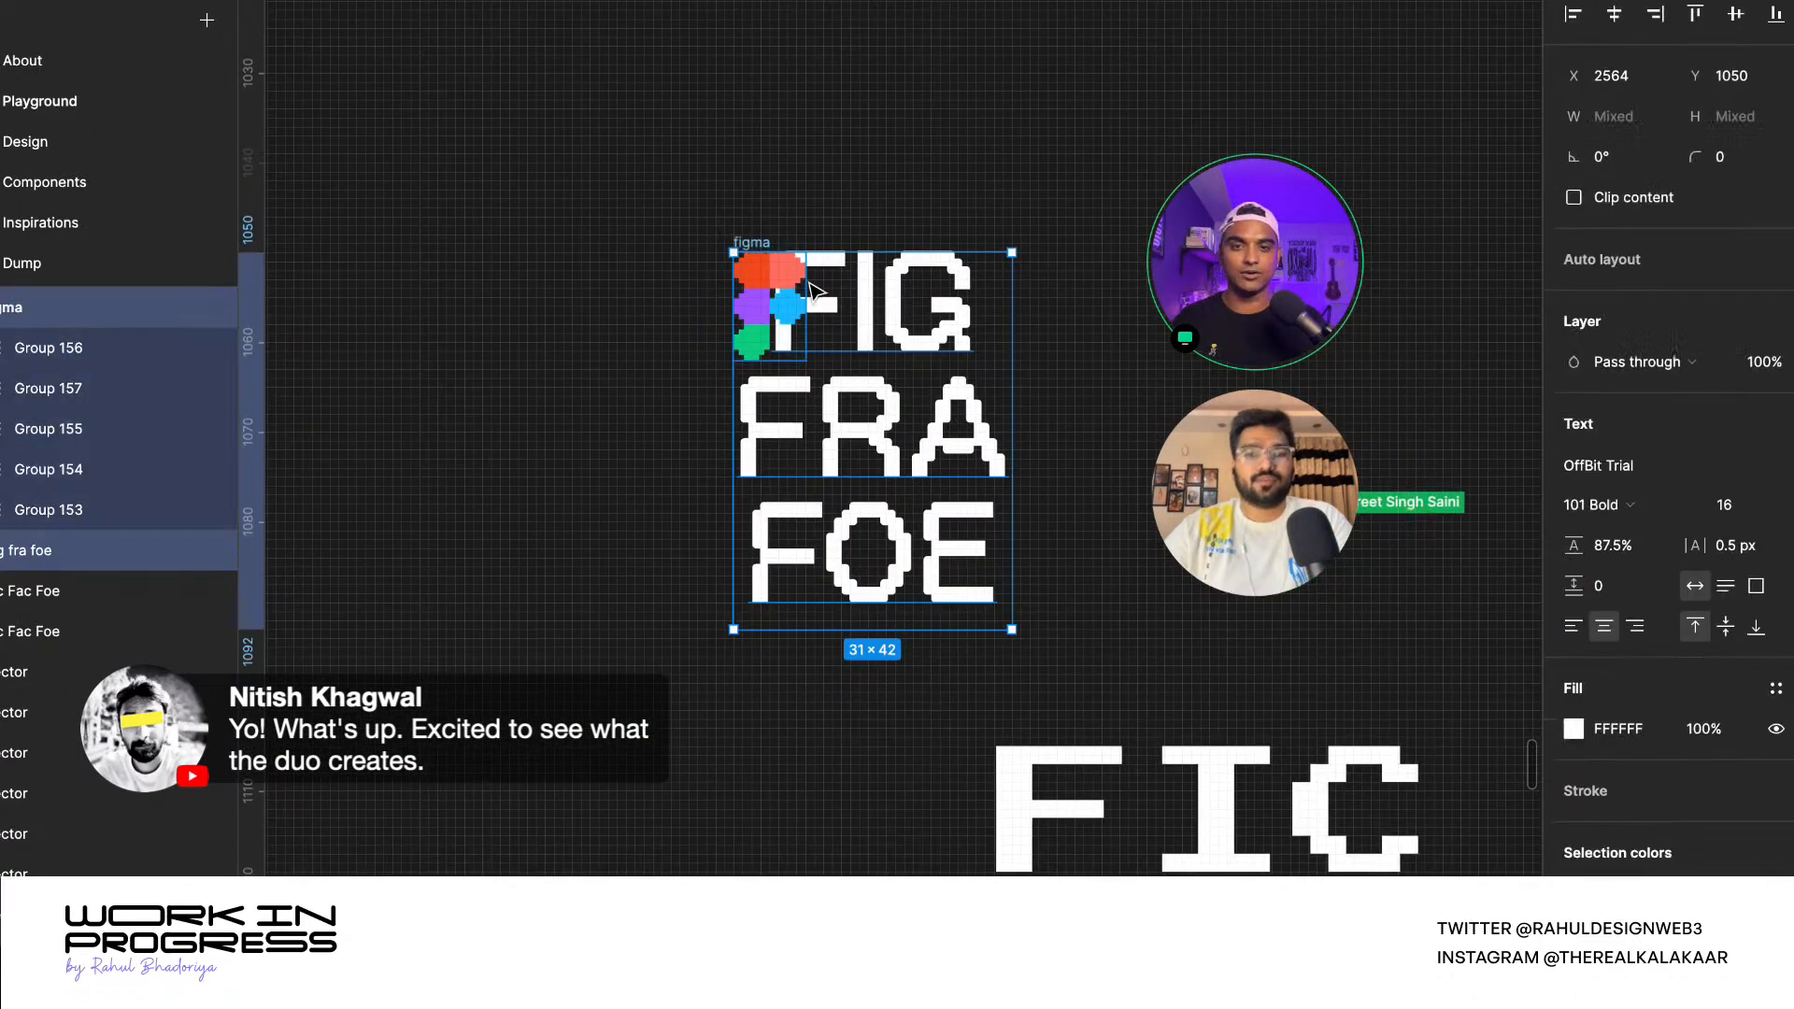
left_click(761, 233)
left_click(761, 238)
key("Delete")
left_click(829, 338)
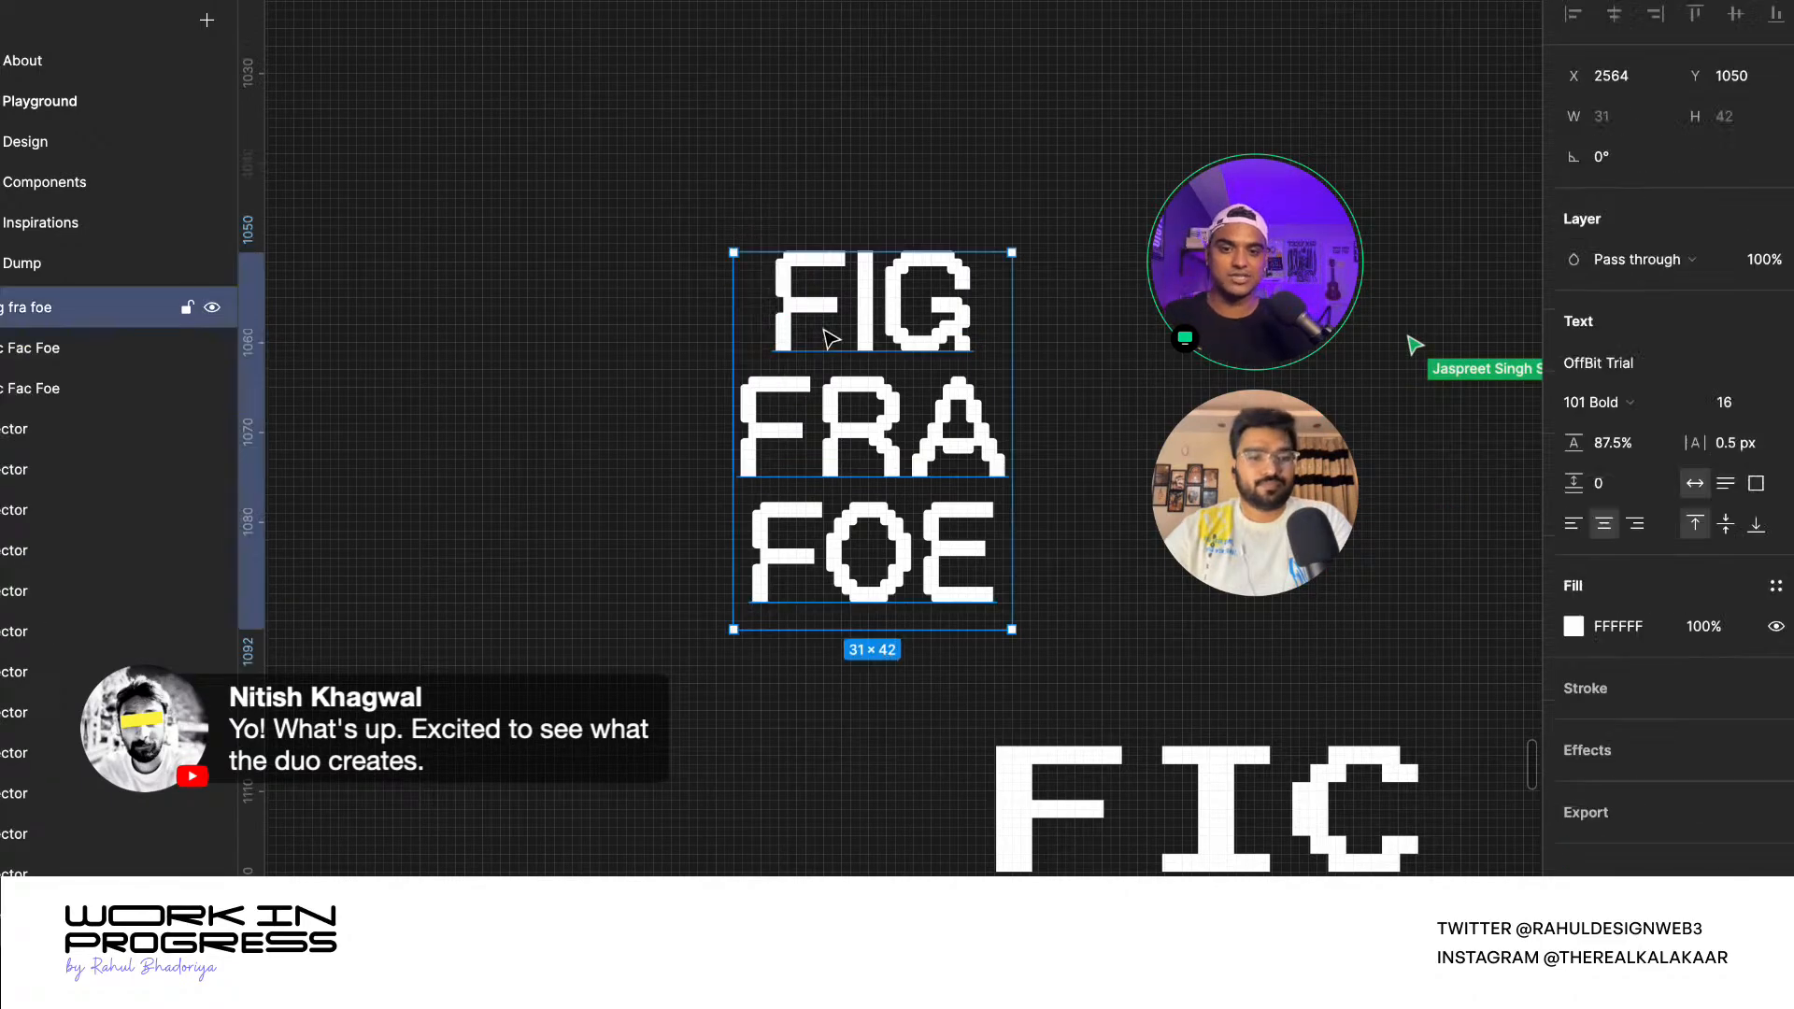
double_click(879, 395)
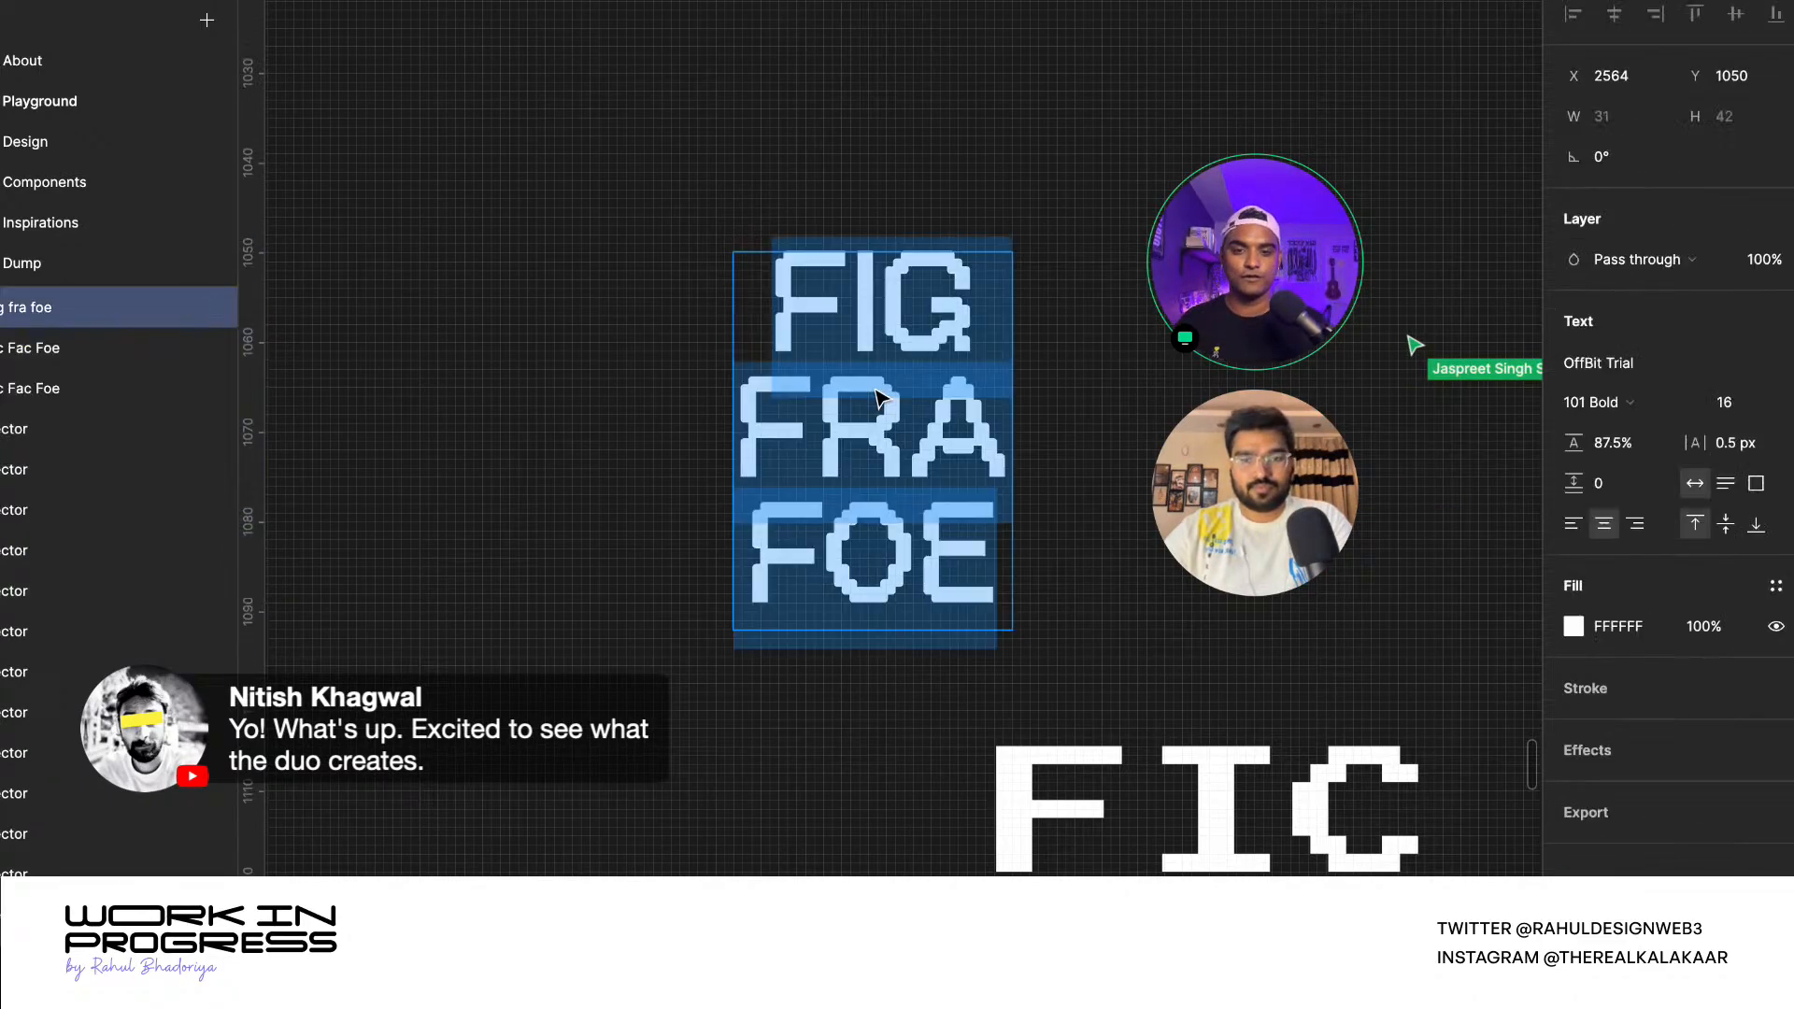
left_click(601, 182)
- Move the FIG FRA FOE title away from the other drafts to beside the light-blue Game Screen, at X 2295, Y 567
scroll(830, 408, "down", 8)
left_click_drag(831, 419, 832, 416)
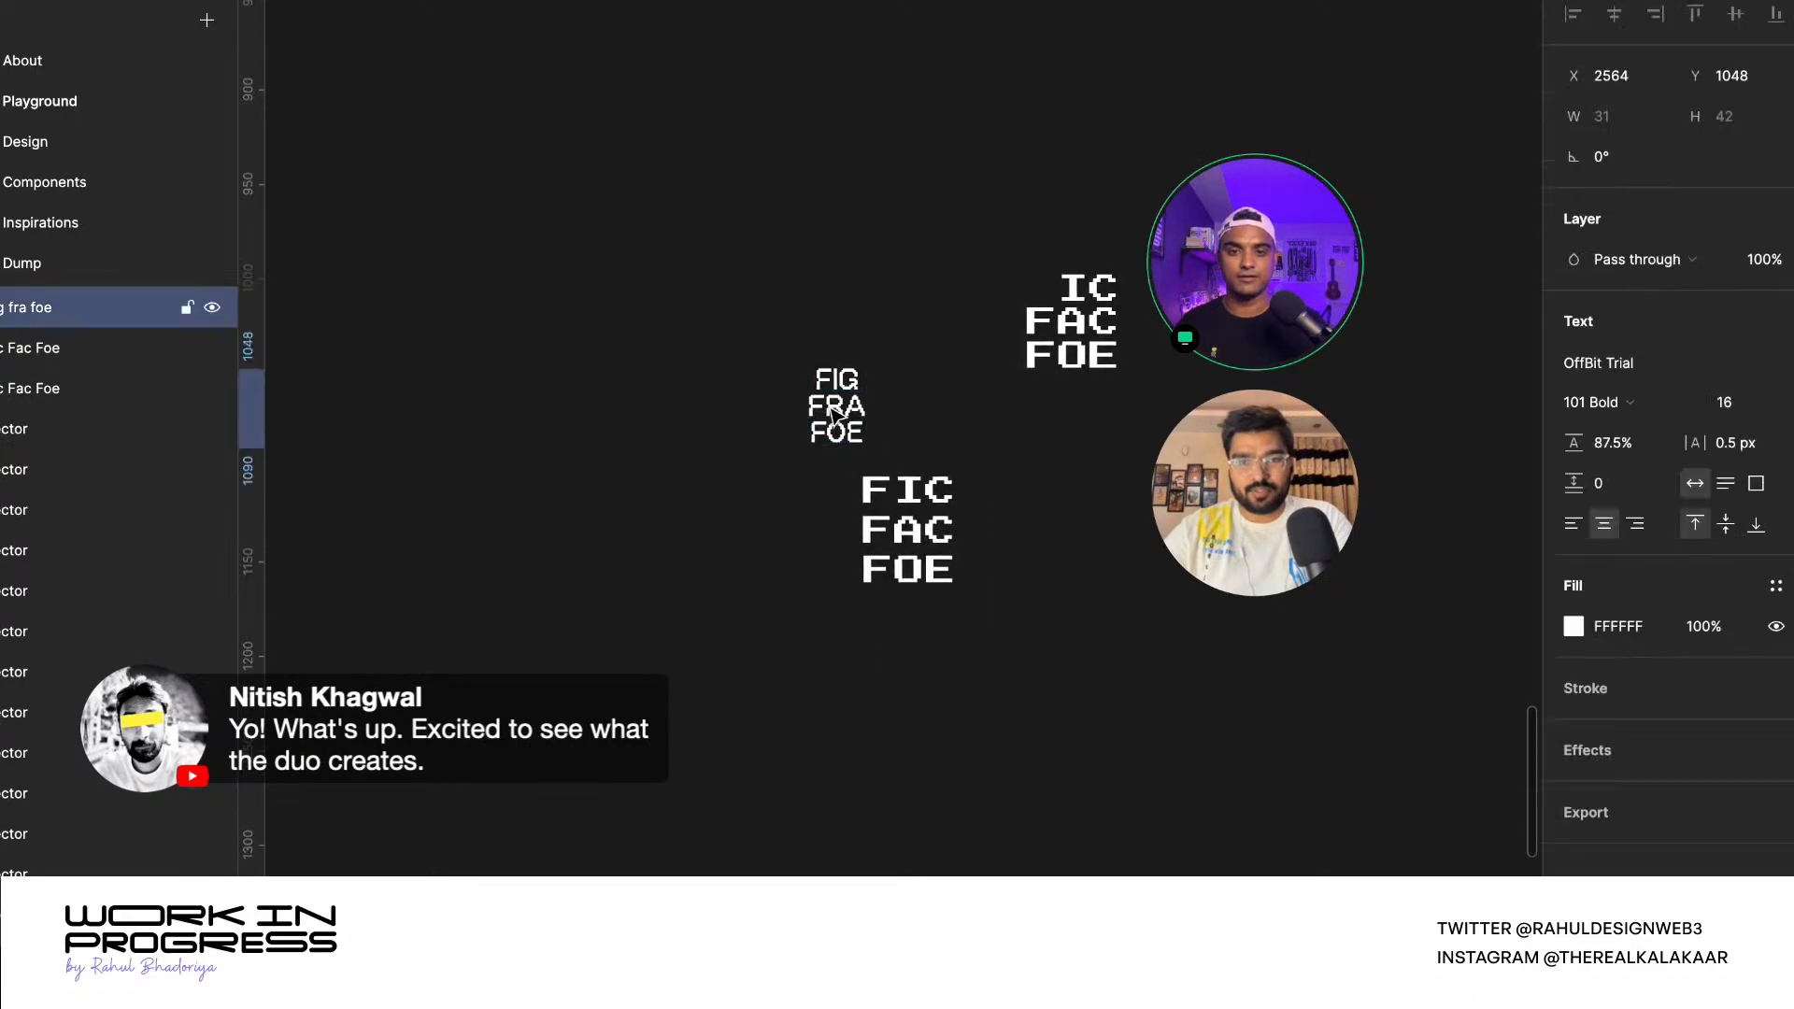
scroll(831, 418, "up", 3)
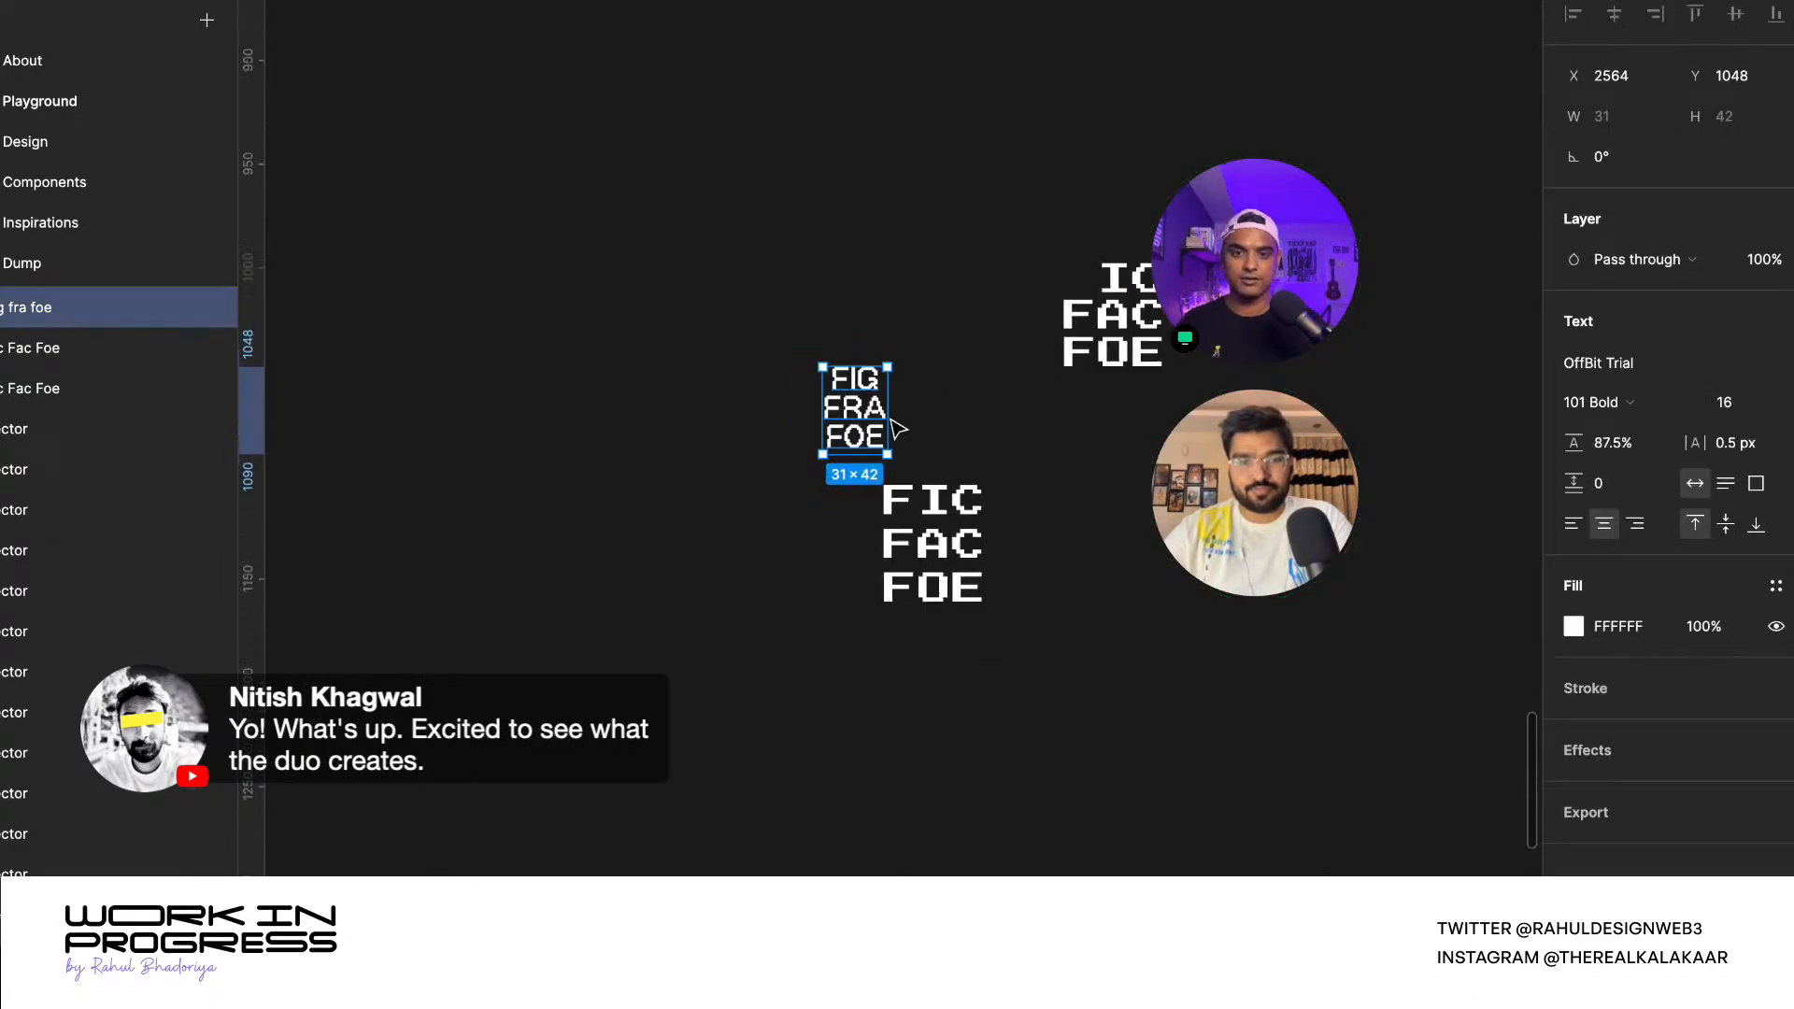
scroll(860, 421, "down", 6)
scroll(867, 411, "up", 4)
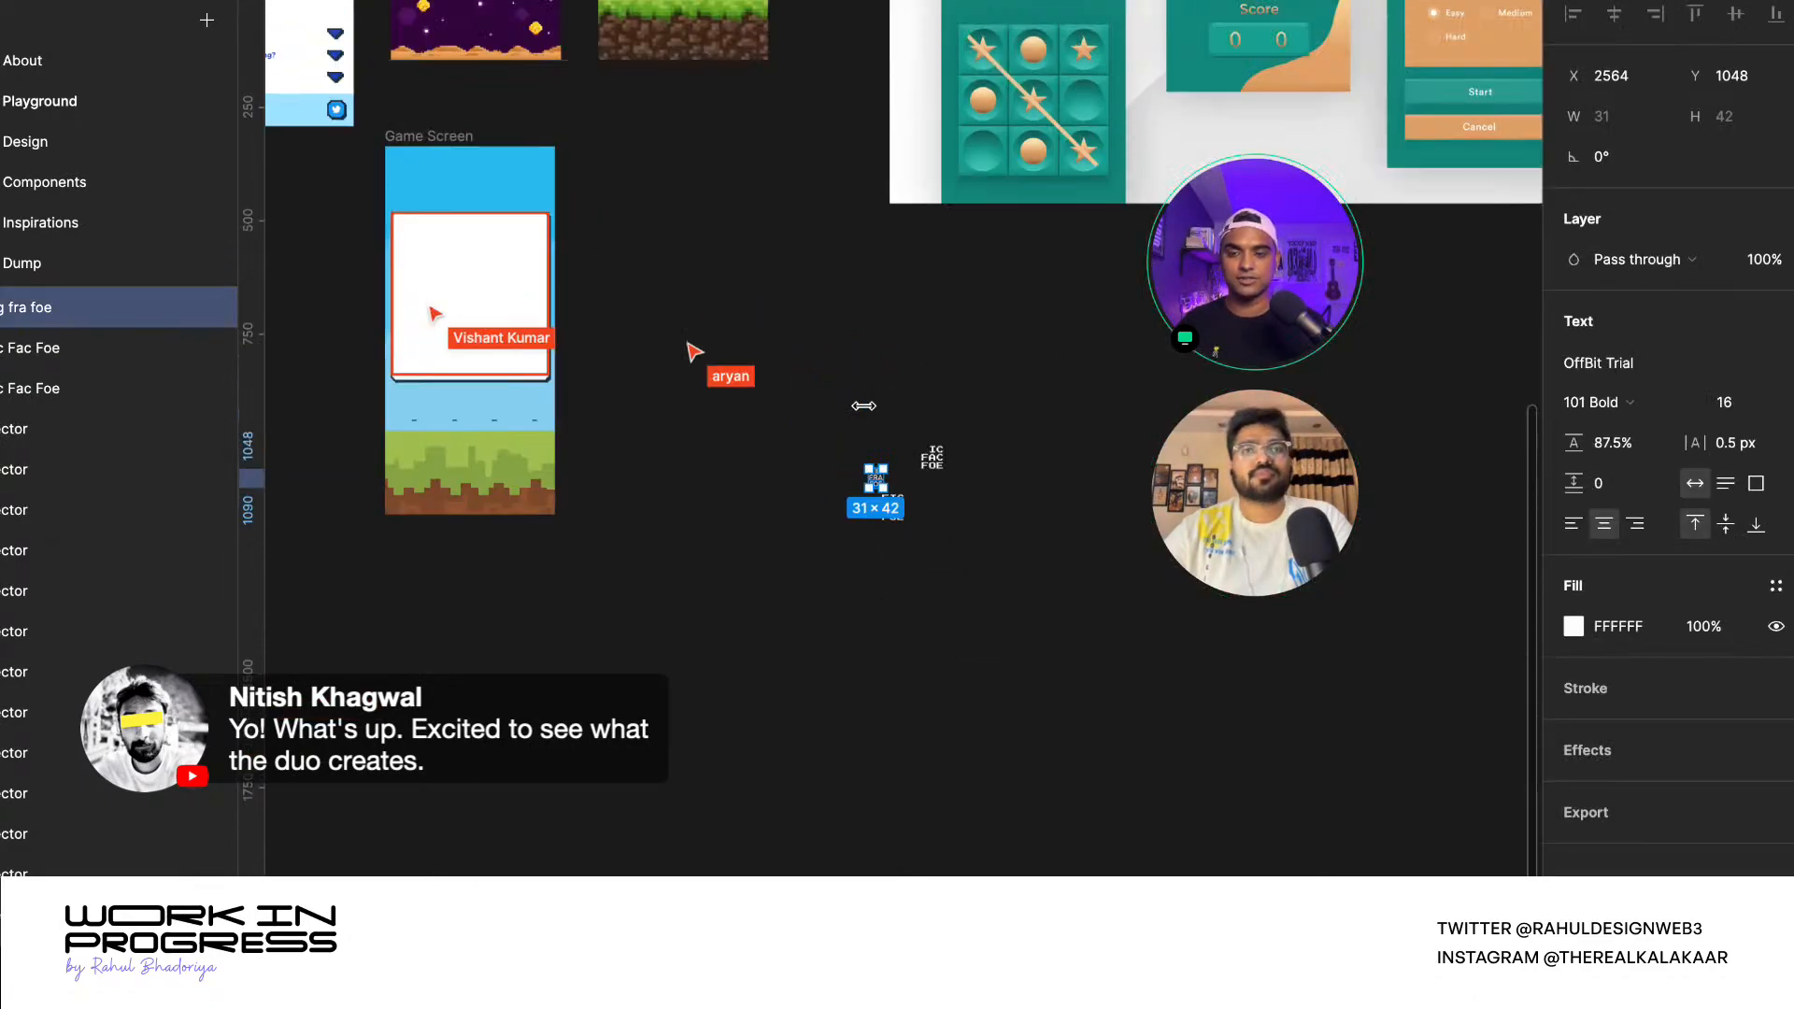
left_click(829, 393)
scroll(805, 402, "up", 3)
scroll(781, 406, "down", 2)
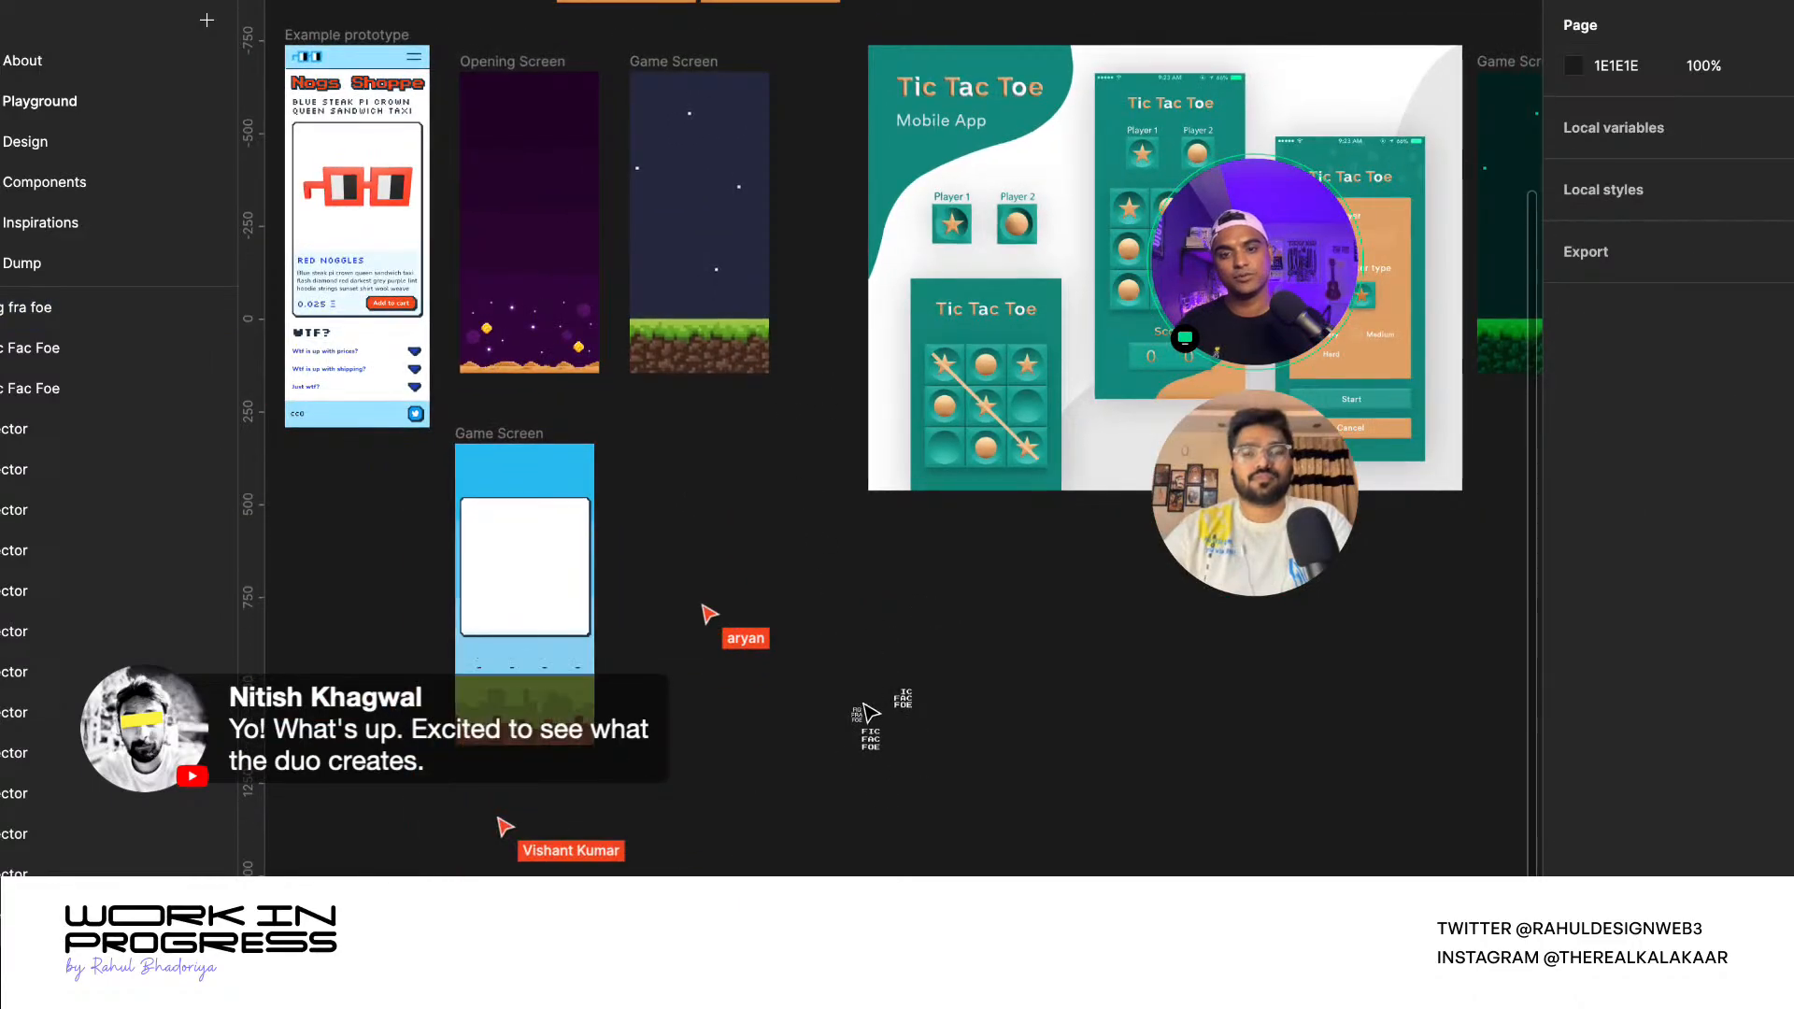
left_click_drag(861, 716, 736, 570)
- Examine the Tic Tac Toe mobile app reference image for its title, player markers, game board, score and start screen layout
scroll(735, 570, "up", 4)
scroll(713, 545, "down", 6)
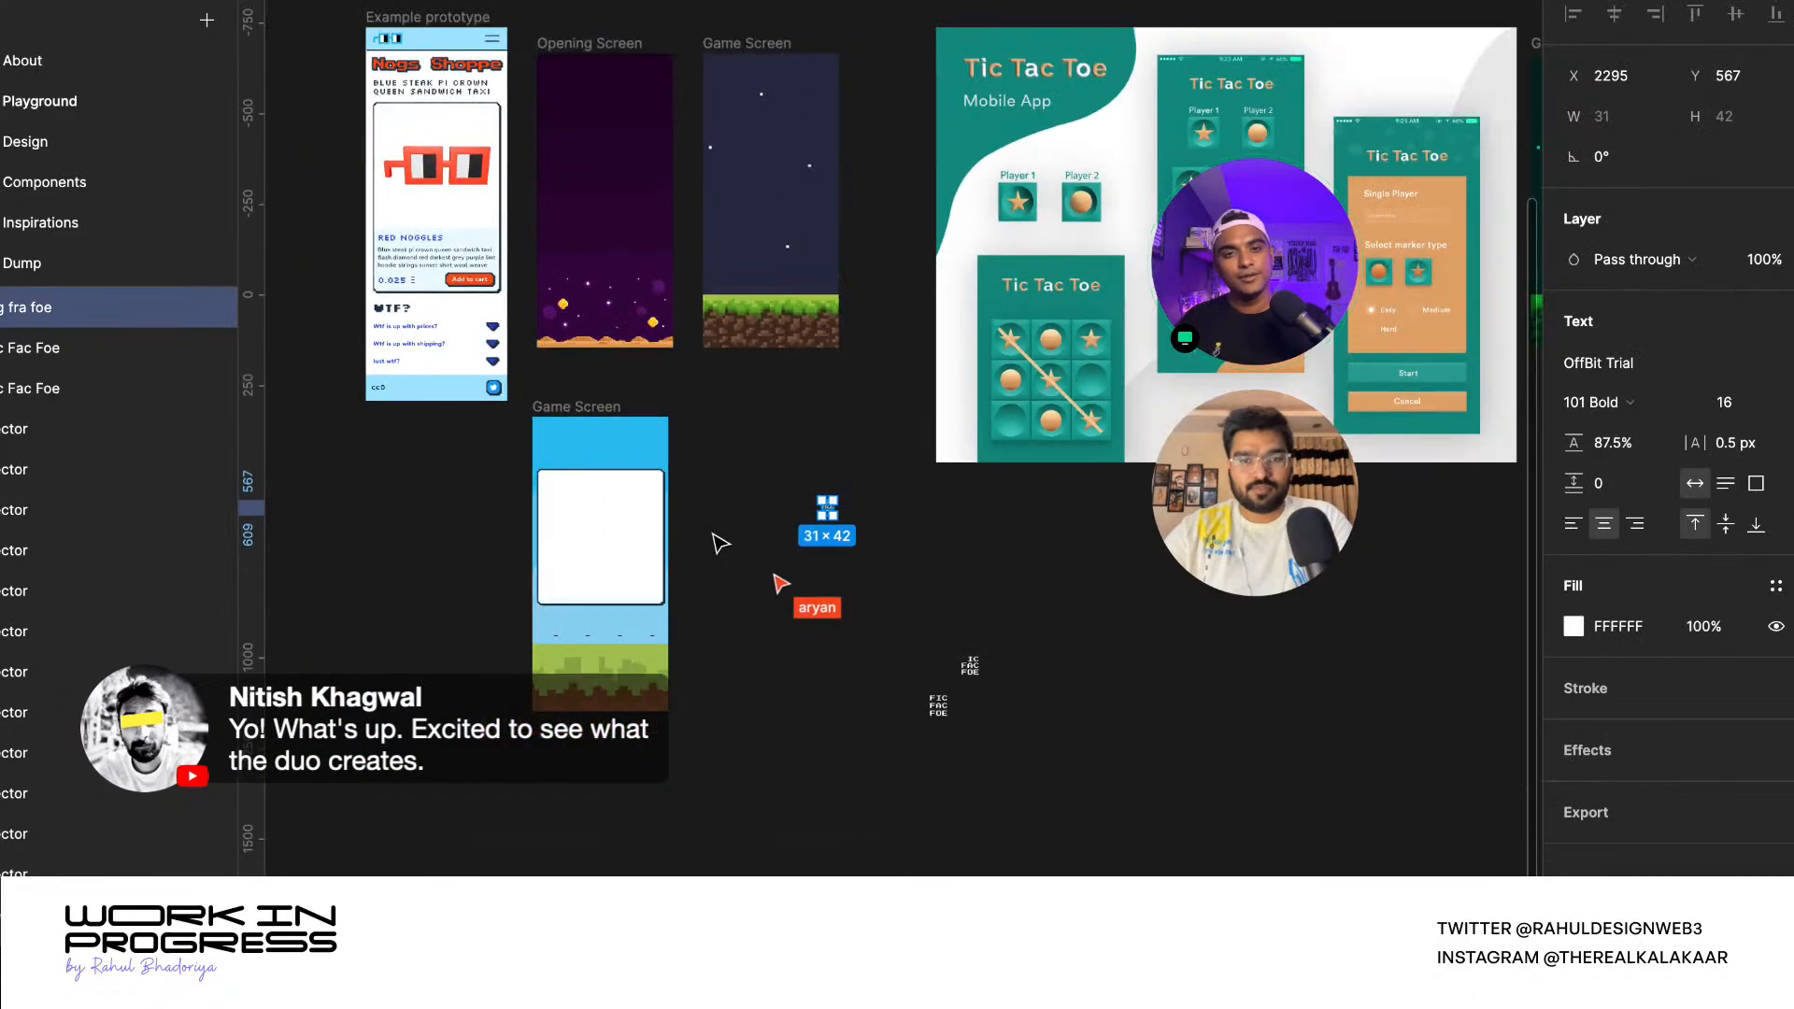
scroll(716, 495, "down", 4)
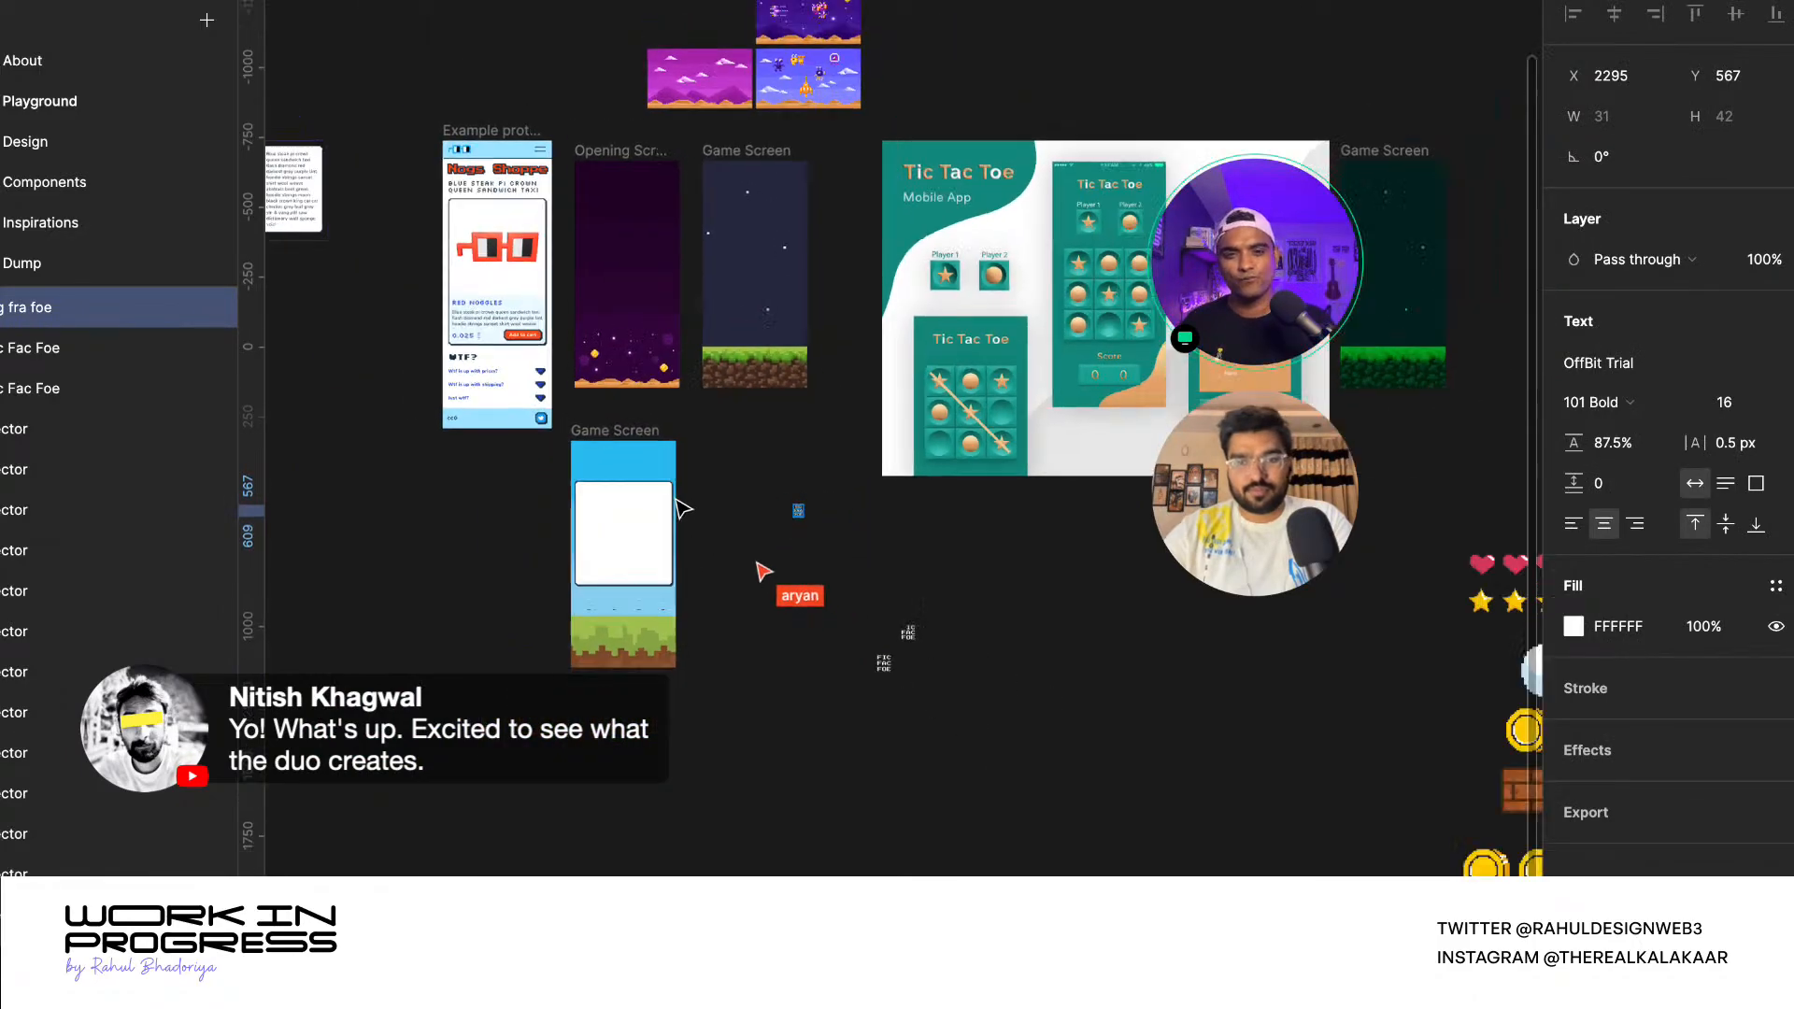
scroll(1124, 427, "up", 5)
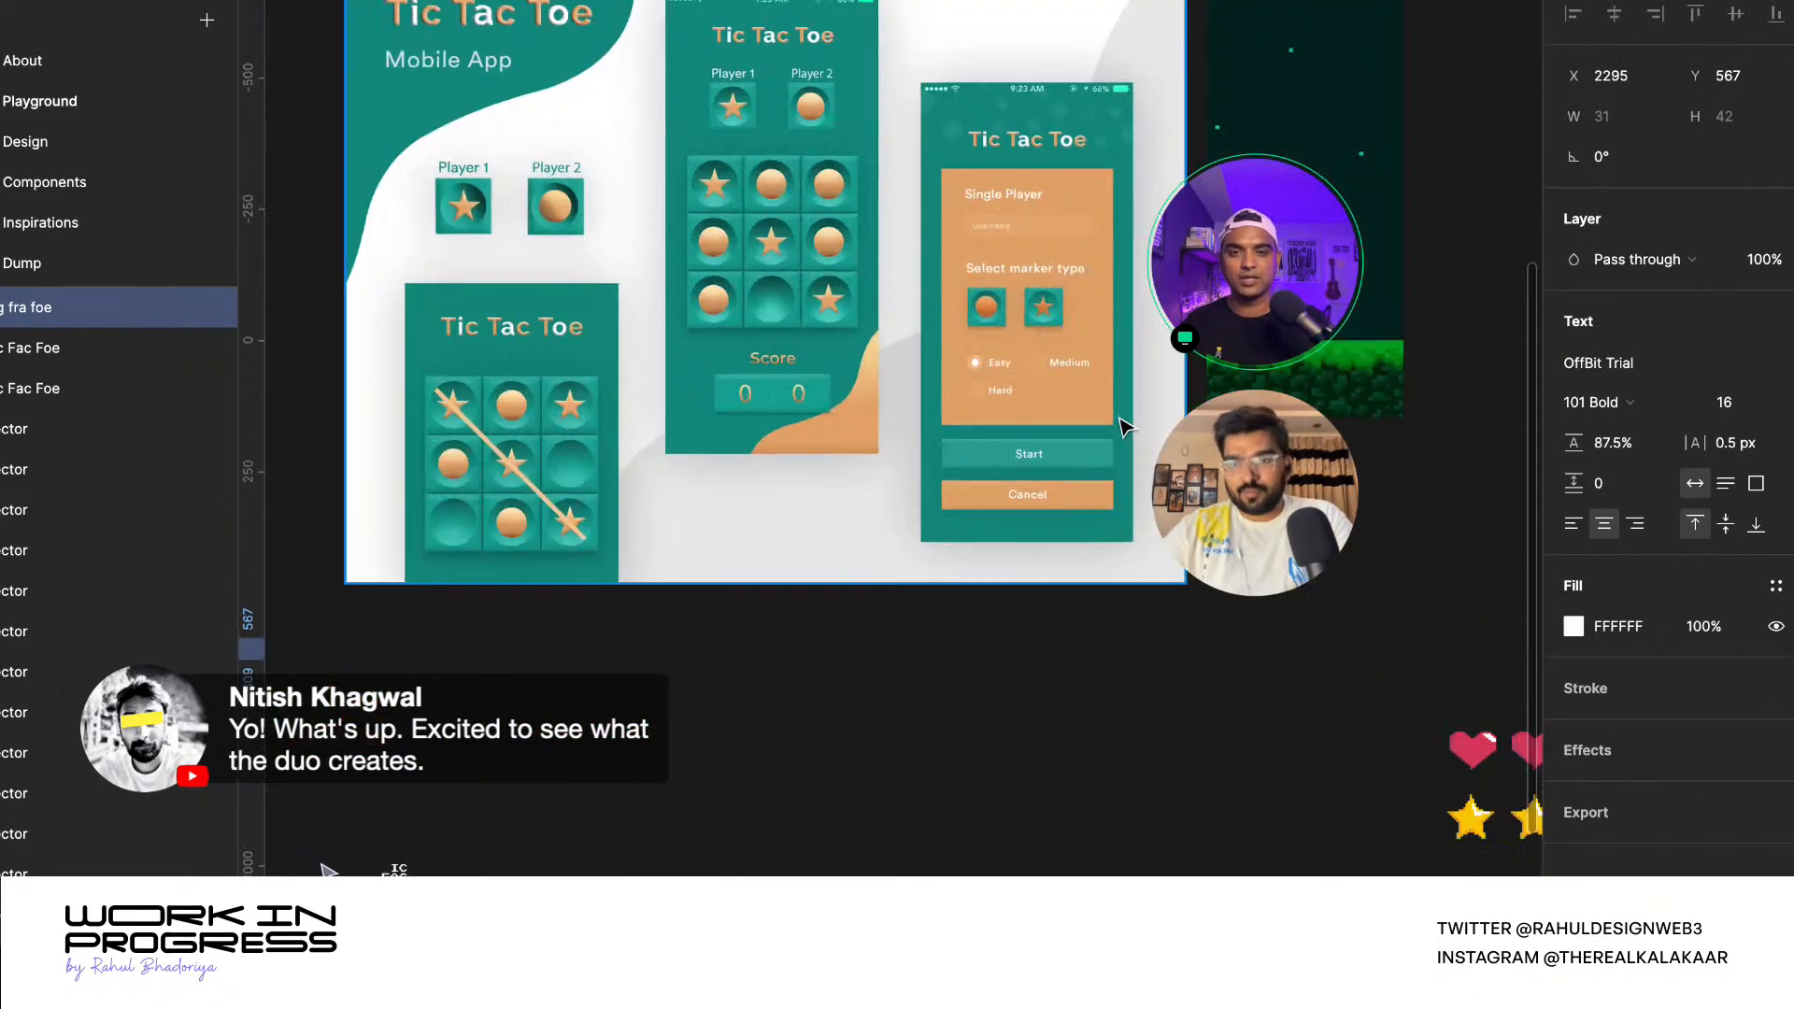
scroll(951, 364, "up", 2)
scroll(951, 365, "down", 2)
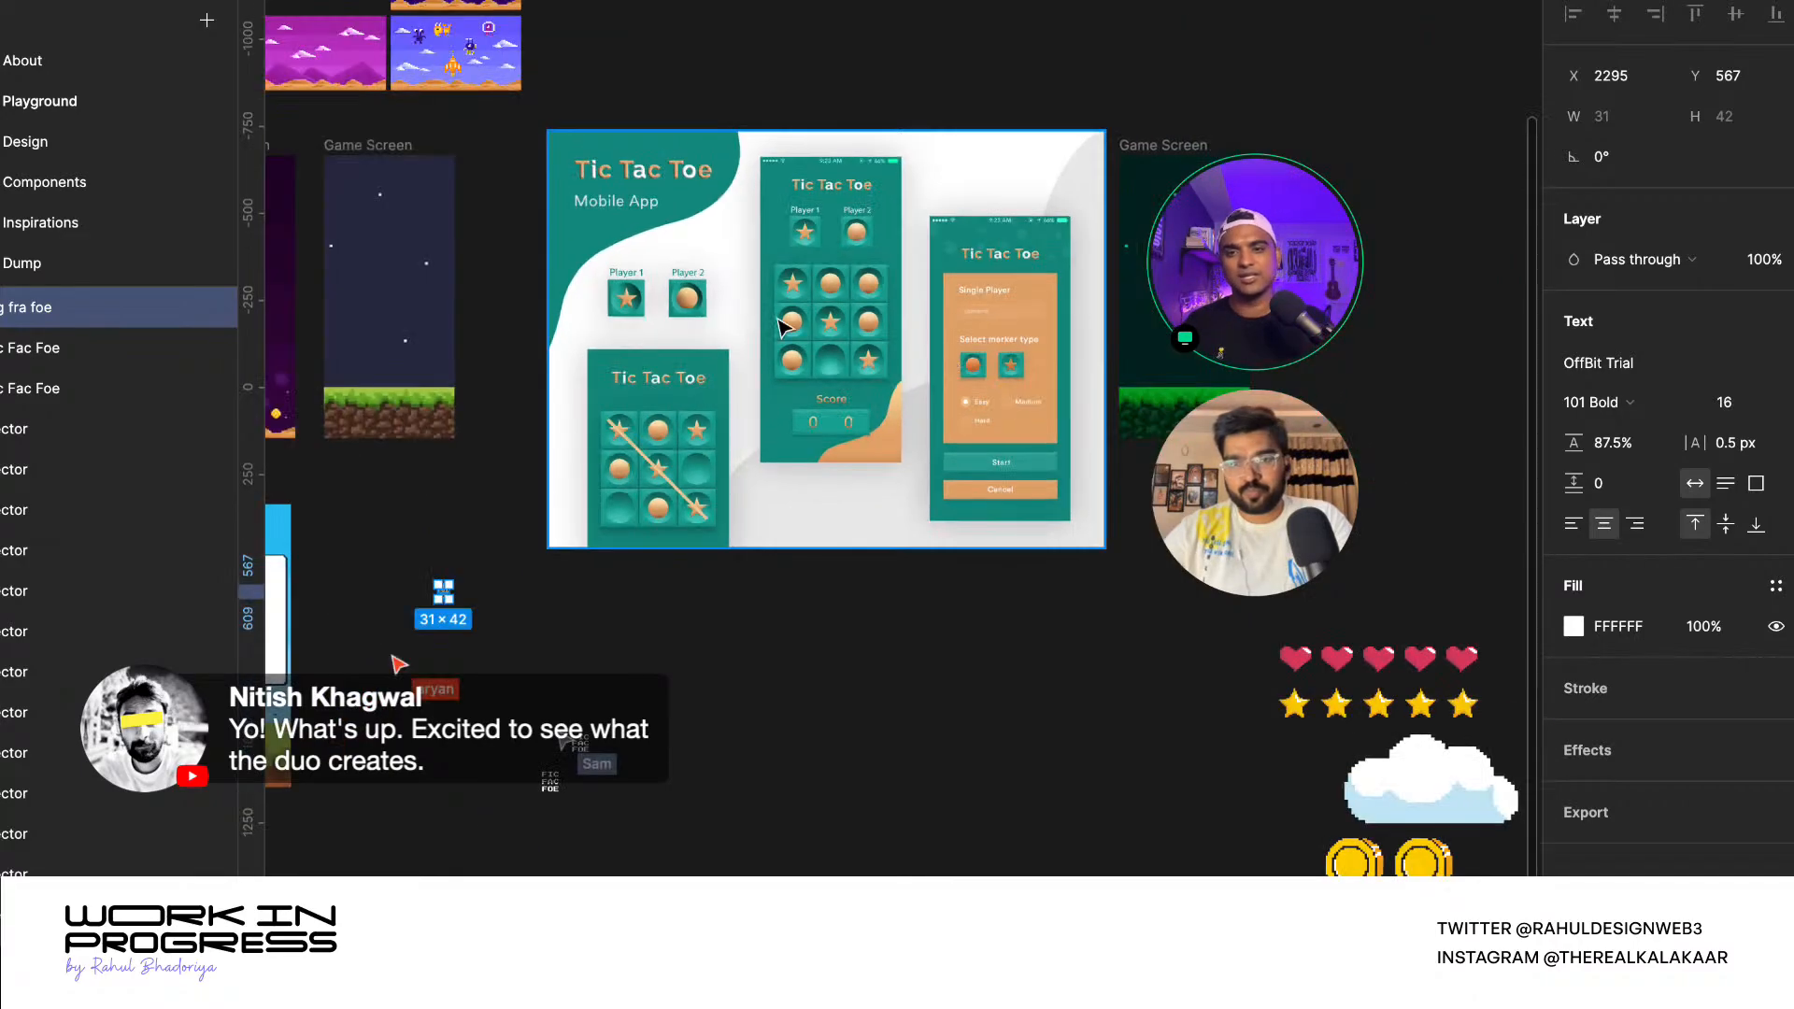
left_click(666, 228)
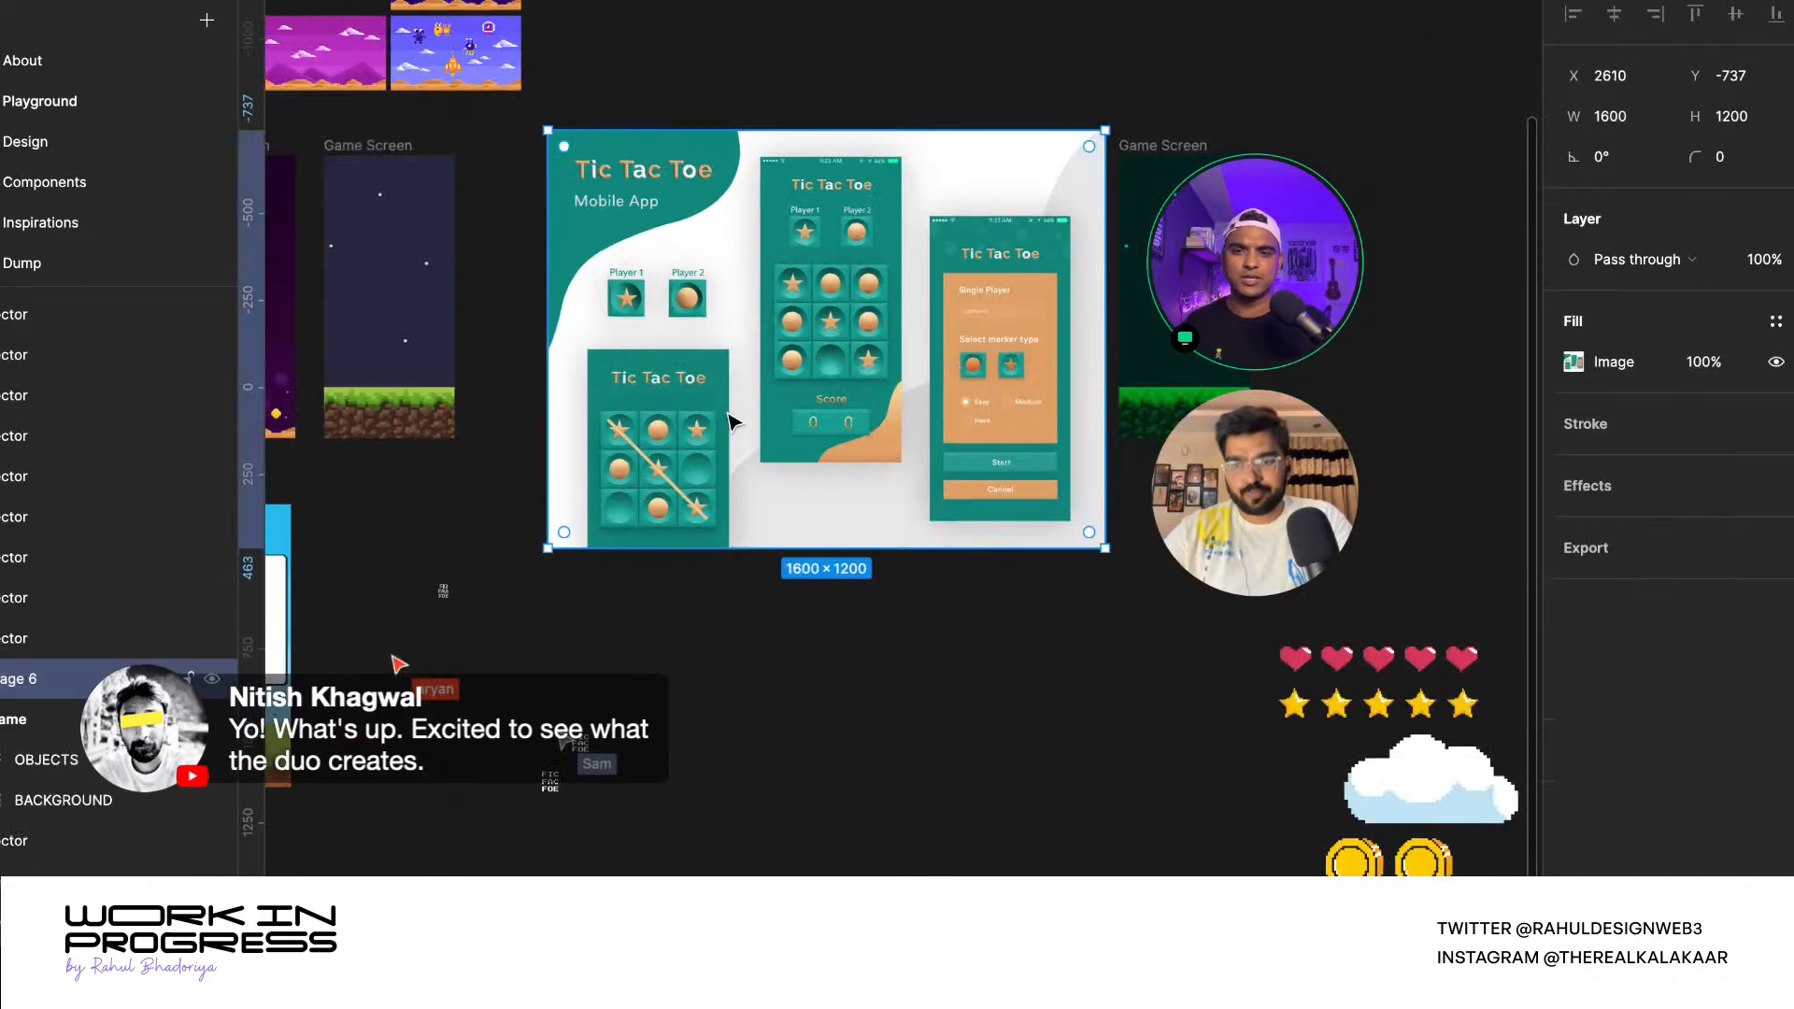
scroll(696, 353, "up", 3)
scroll(688, 323, "down", 2)
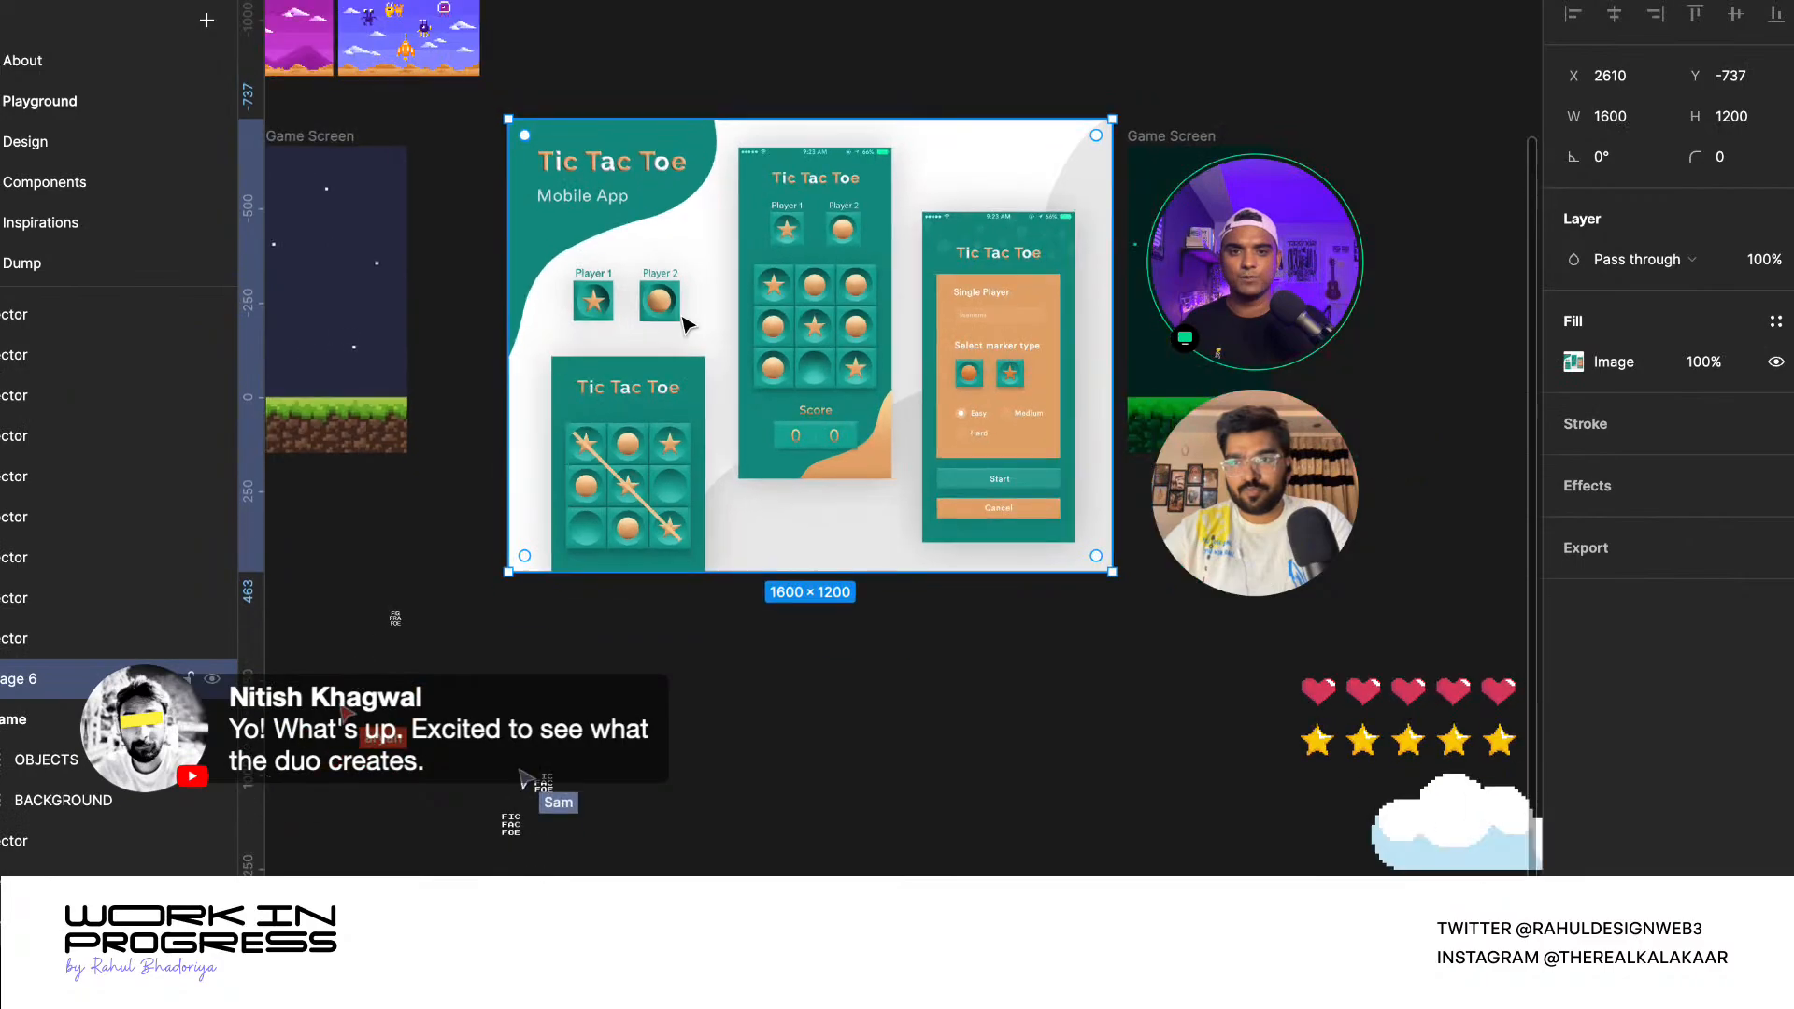
- Examine the reference's single-player start screen for its username field, marker type choices, difficulty options and Start and Cancel buttons
scroll(834, 266, "up", 2)
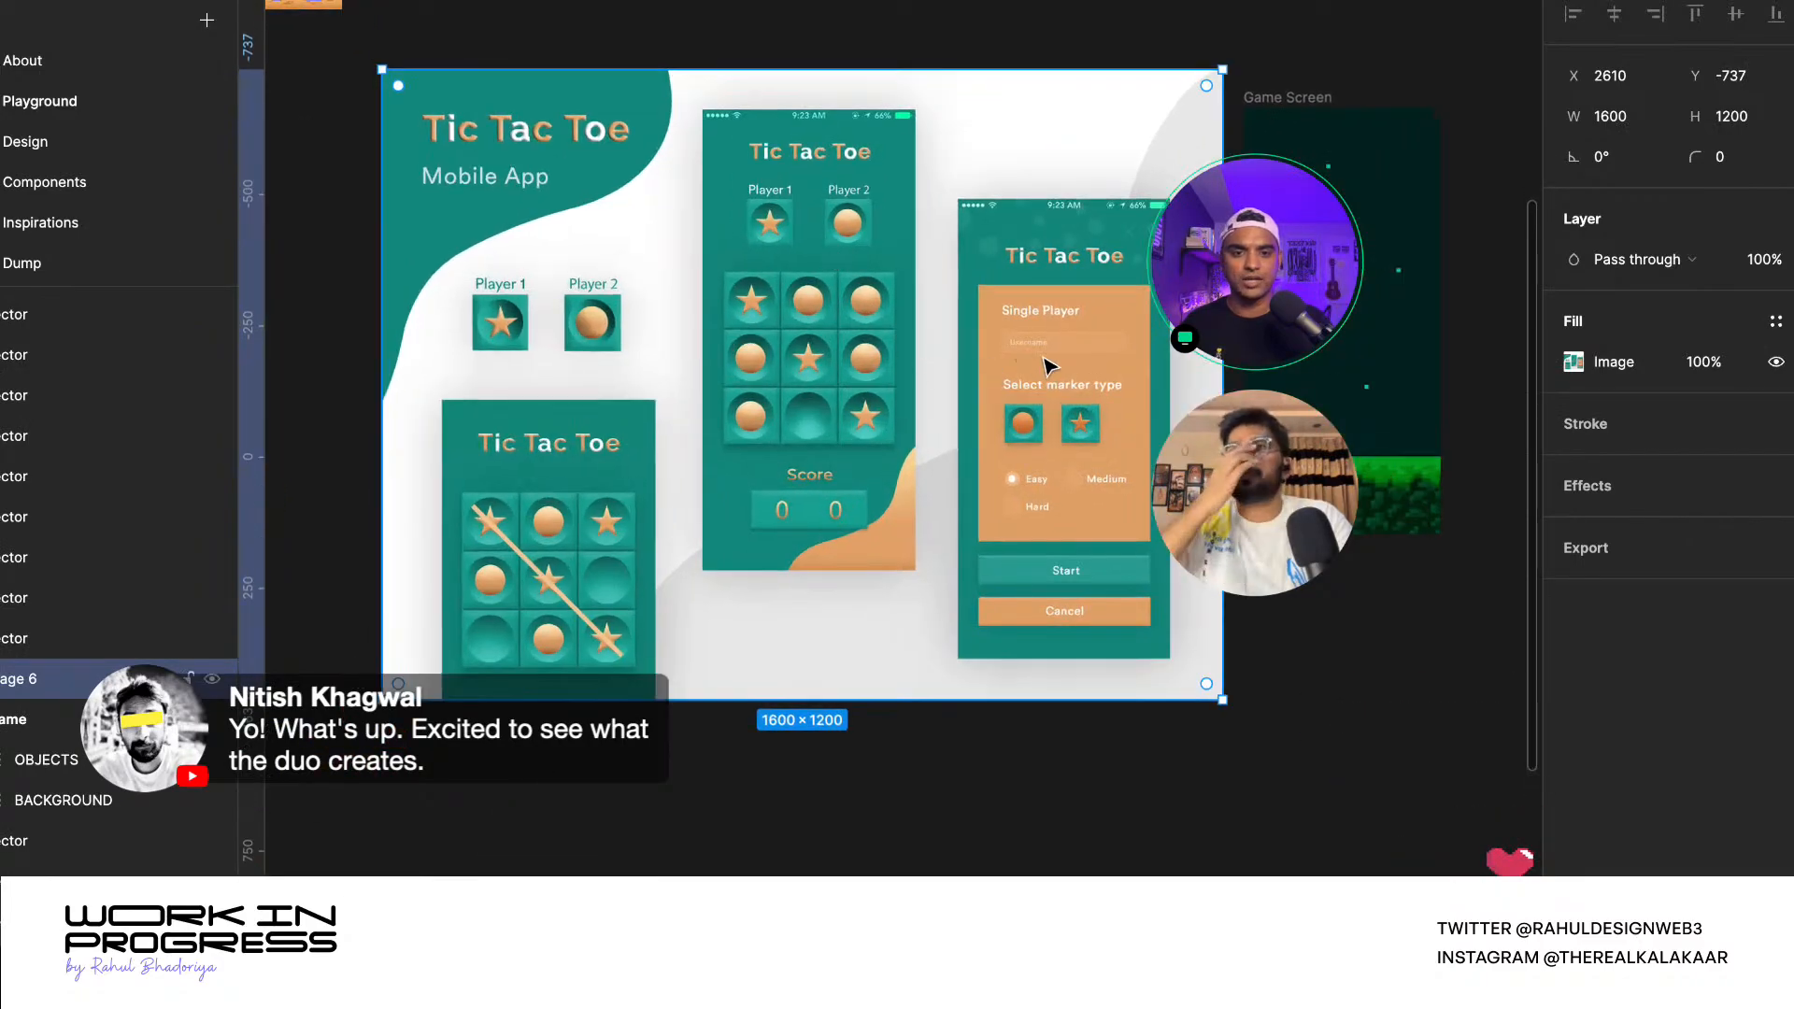
scroll(1047, 365, "up", 2)
scroll(990, 365, "down", 2)
scroll(939, 369, "up", 3)
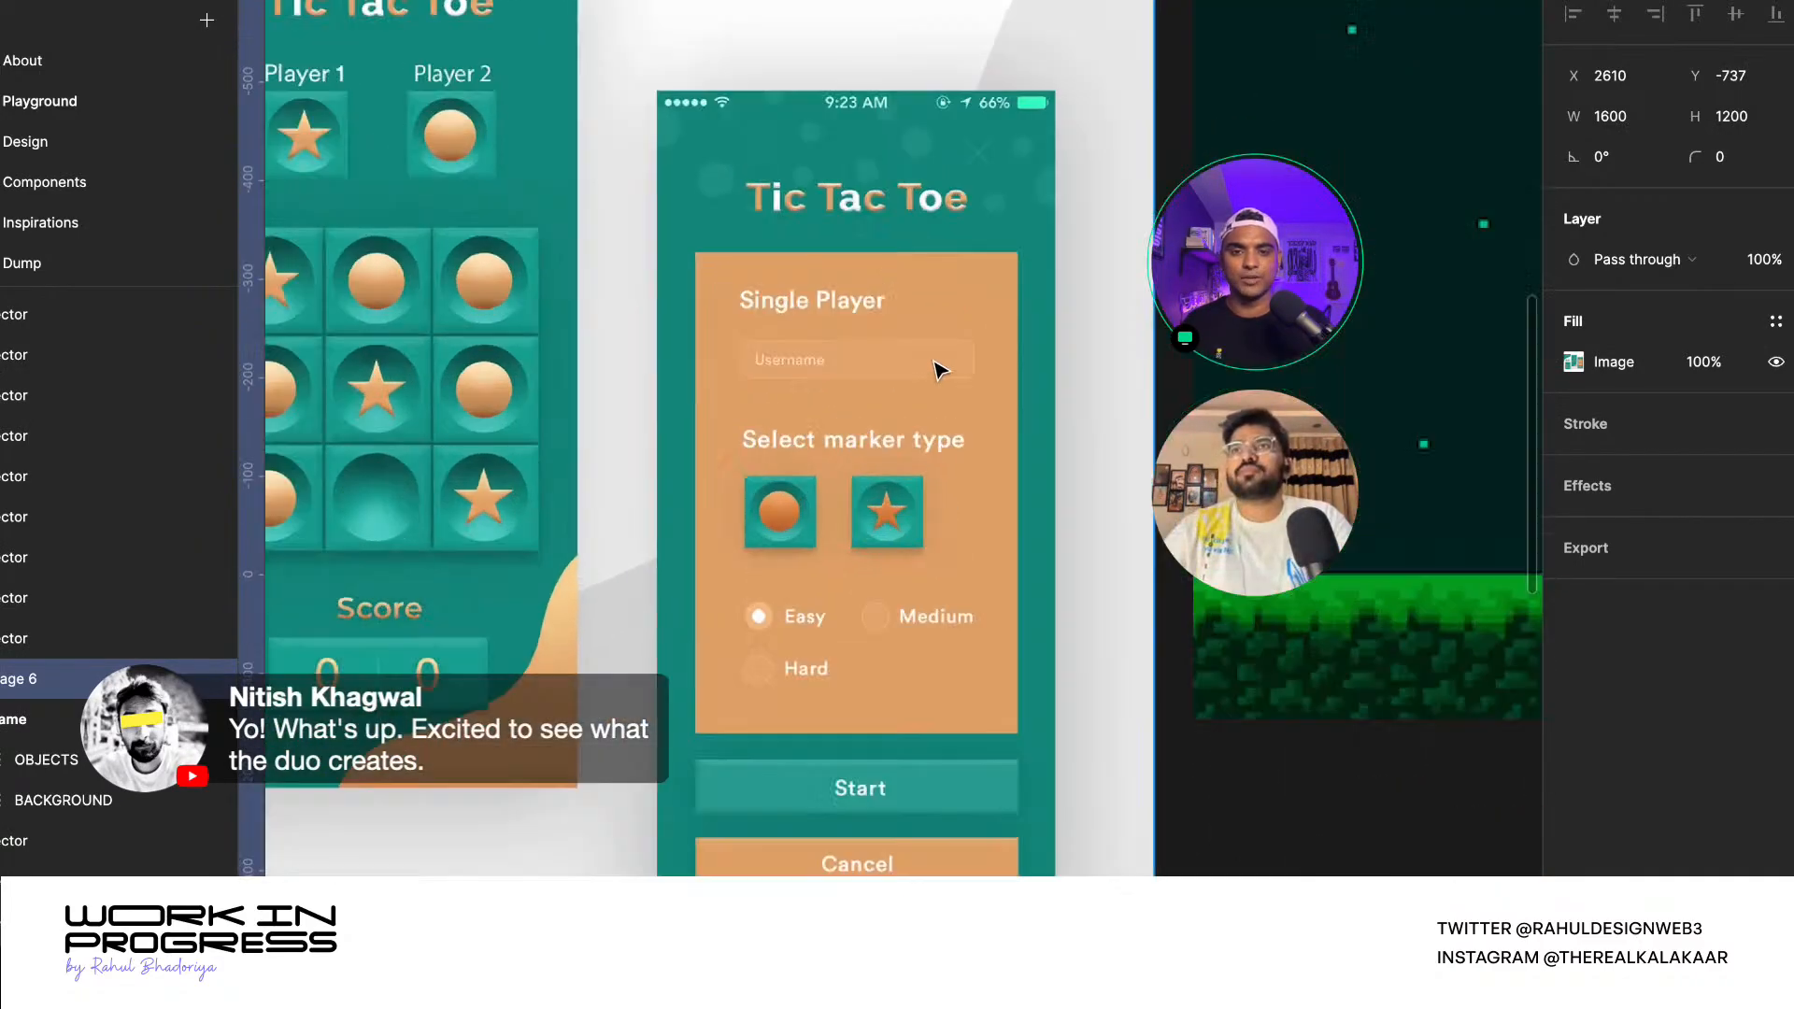
scroll(939, 369, "up", 1)
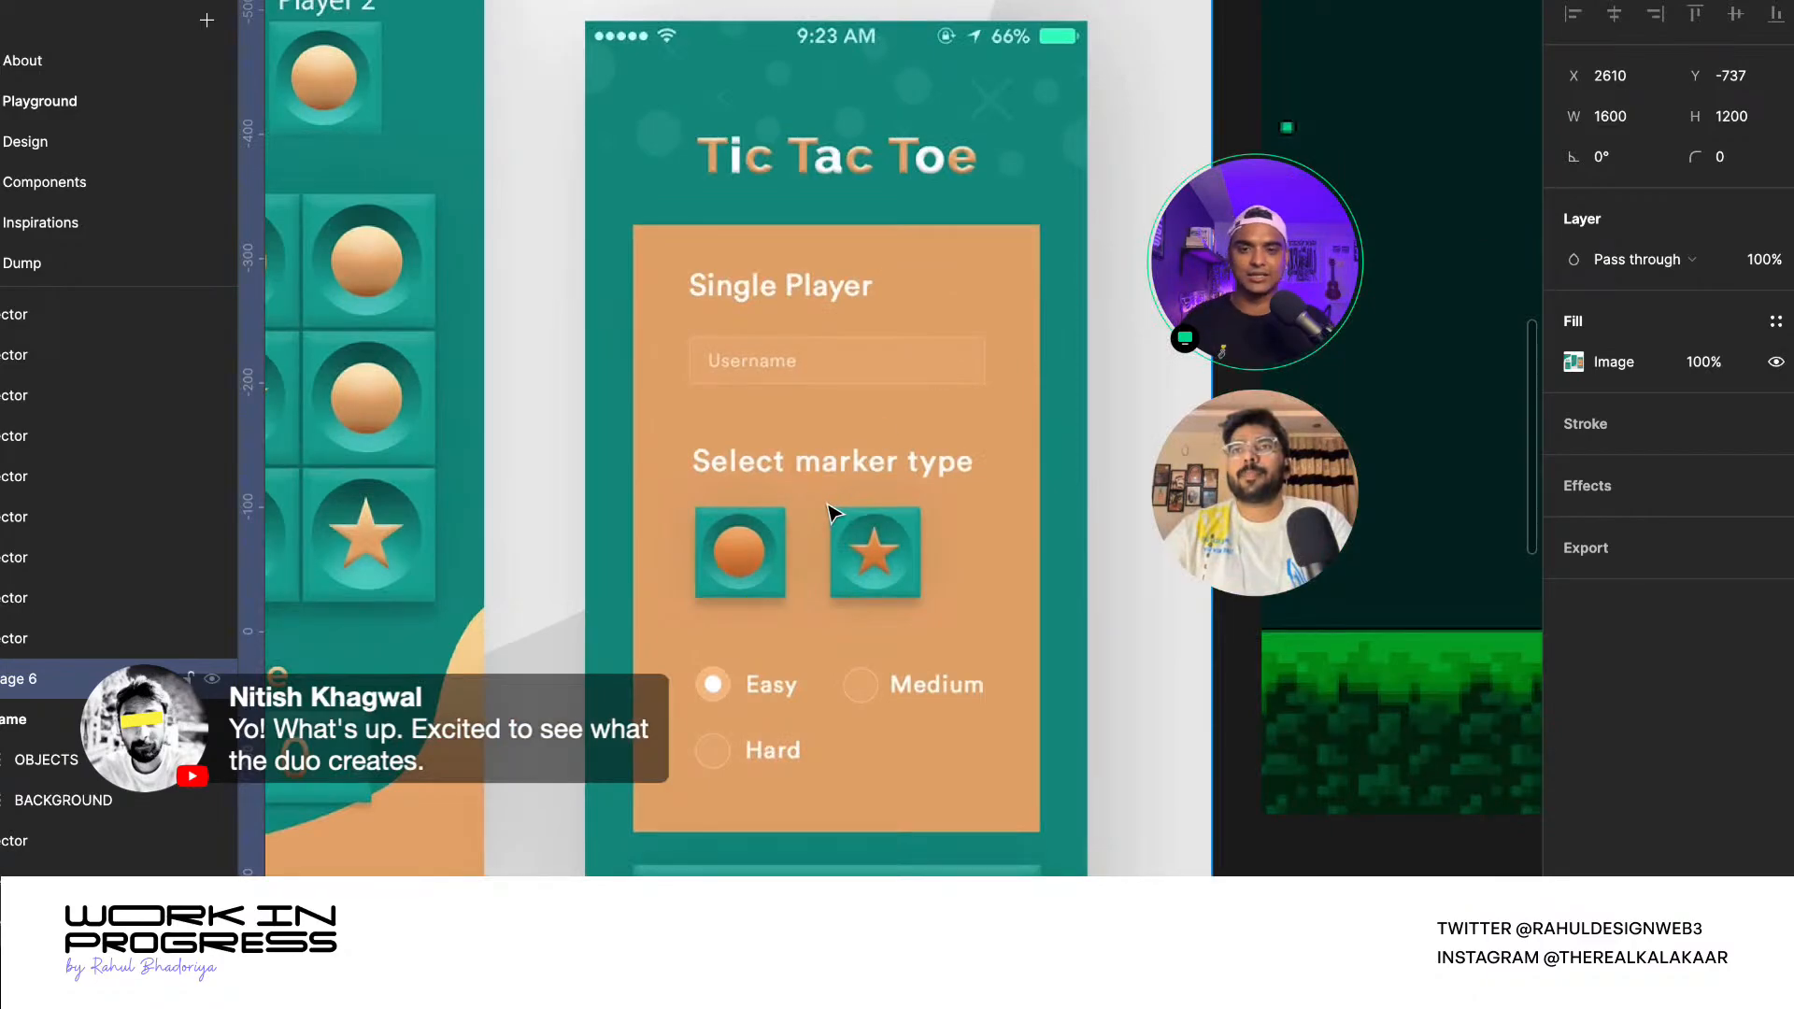
scroll(739, 607, "down", 2)
scroll(972, 295, "down", 5)
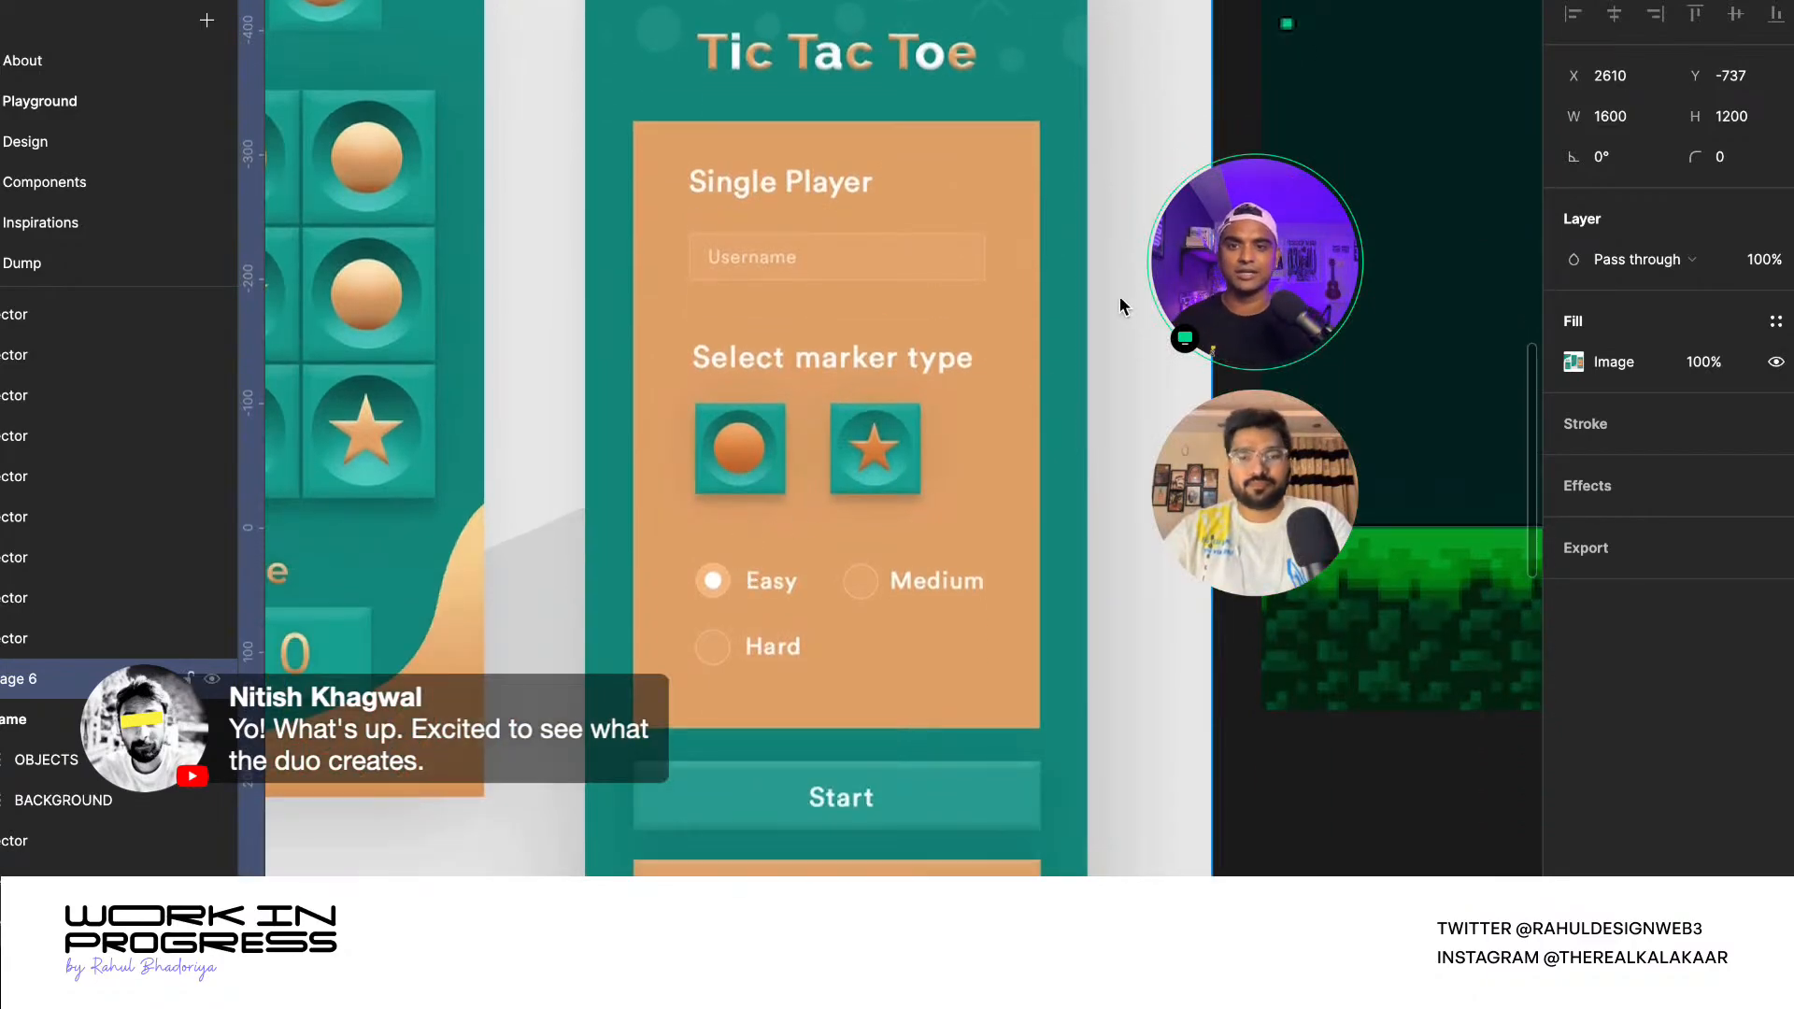
scroll(945, 273, "down", 5)
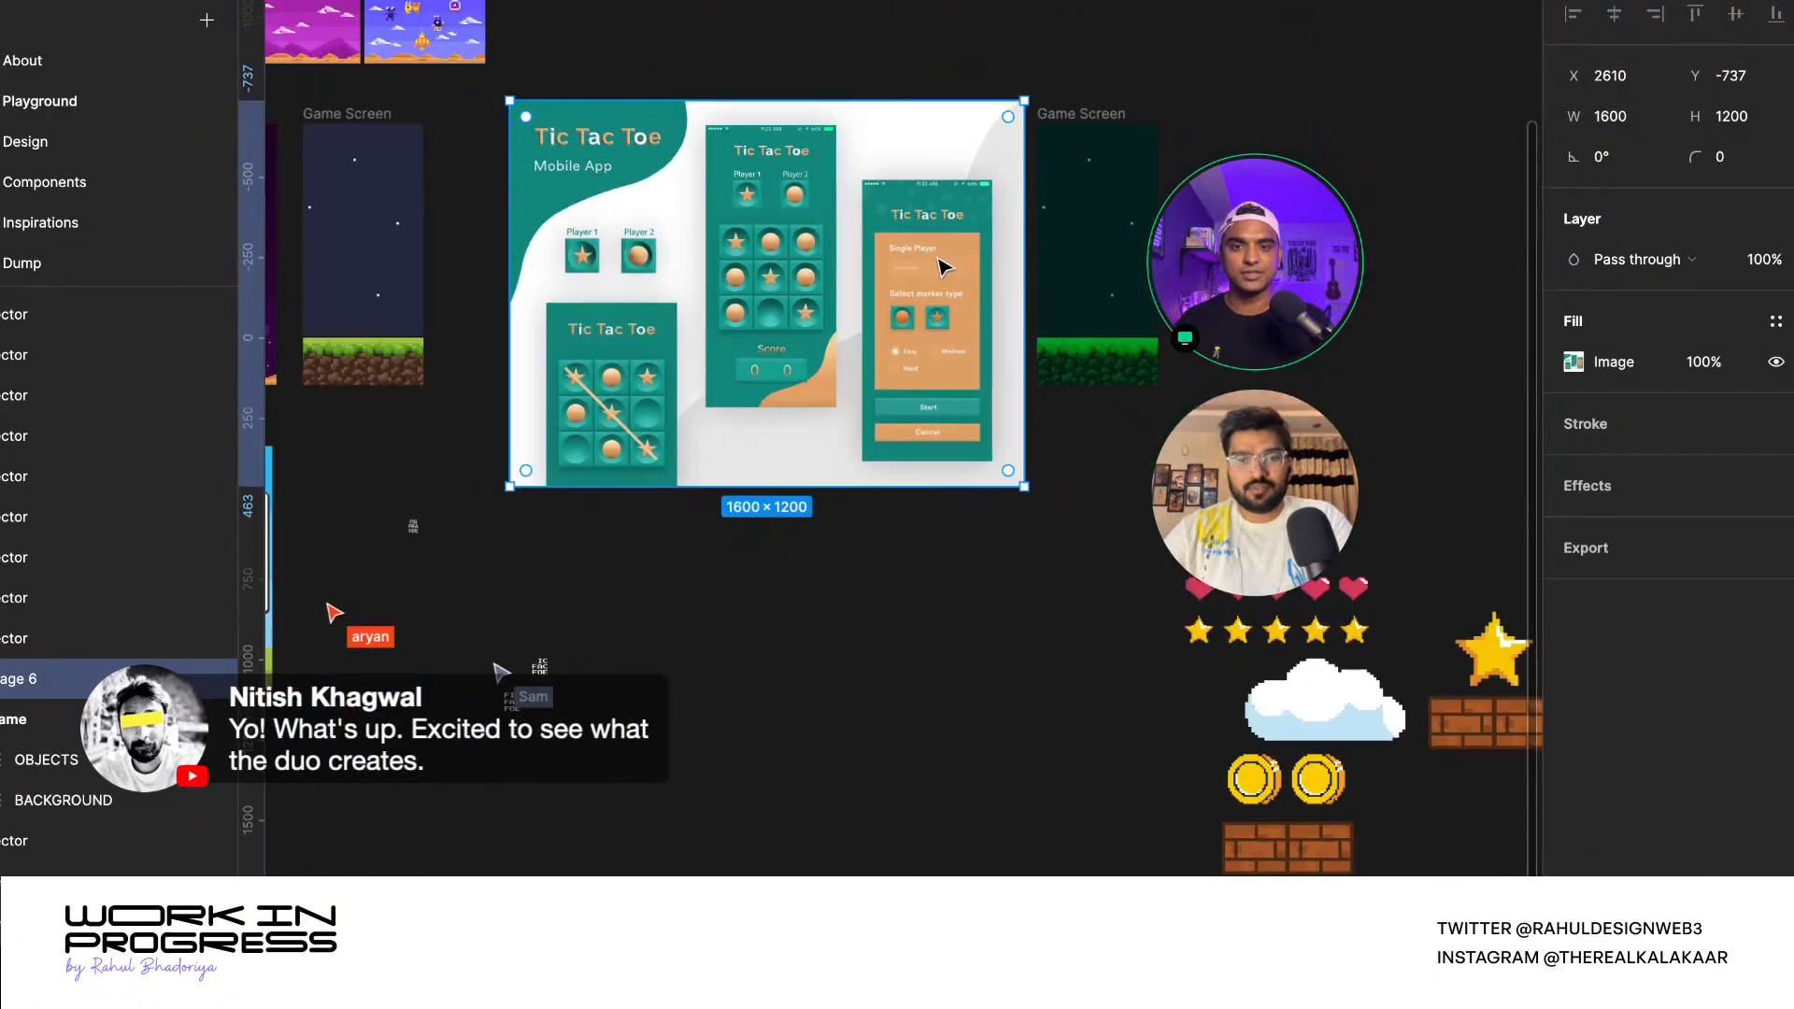
- Duplicate the Tic Tac Toe reference image below and crop the copy to its single-player start screen, about 516 × 1034
left_click_drag(911, 249, 852, 716, "alt")
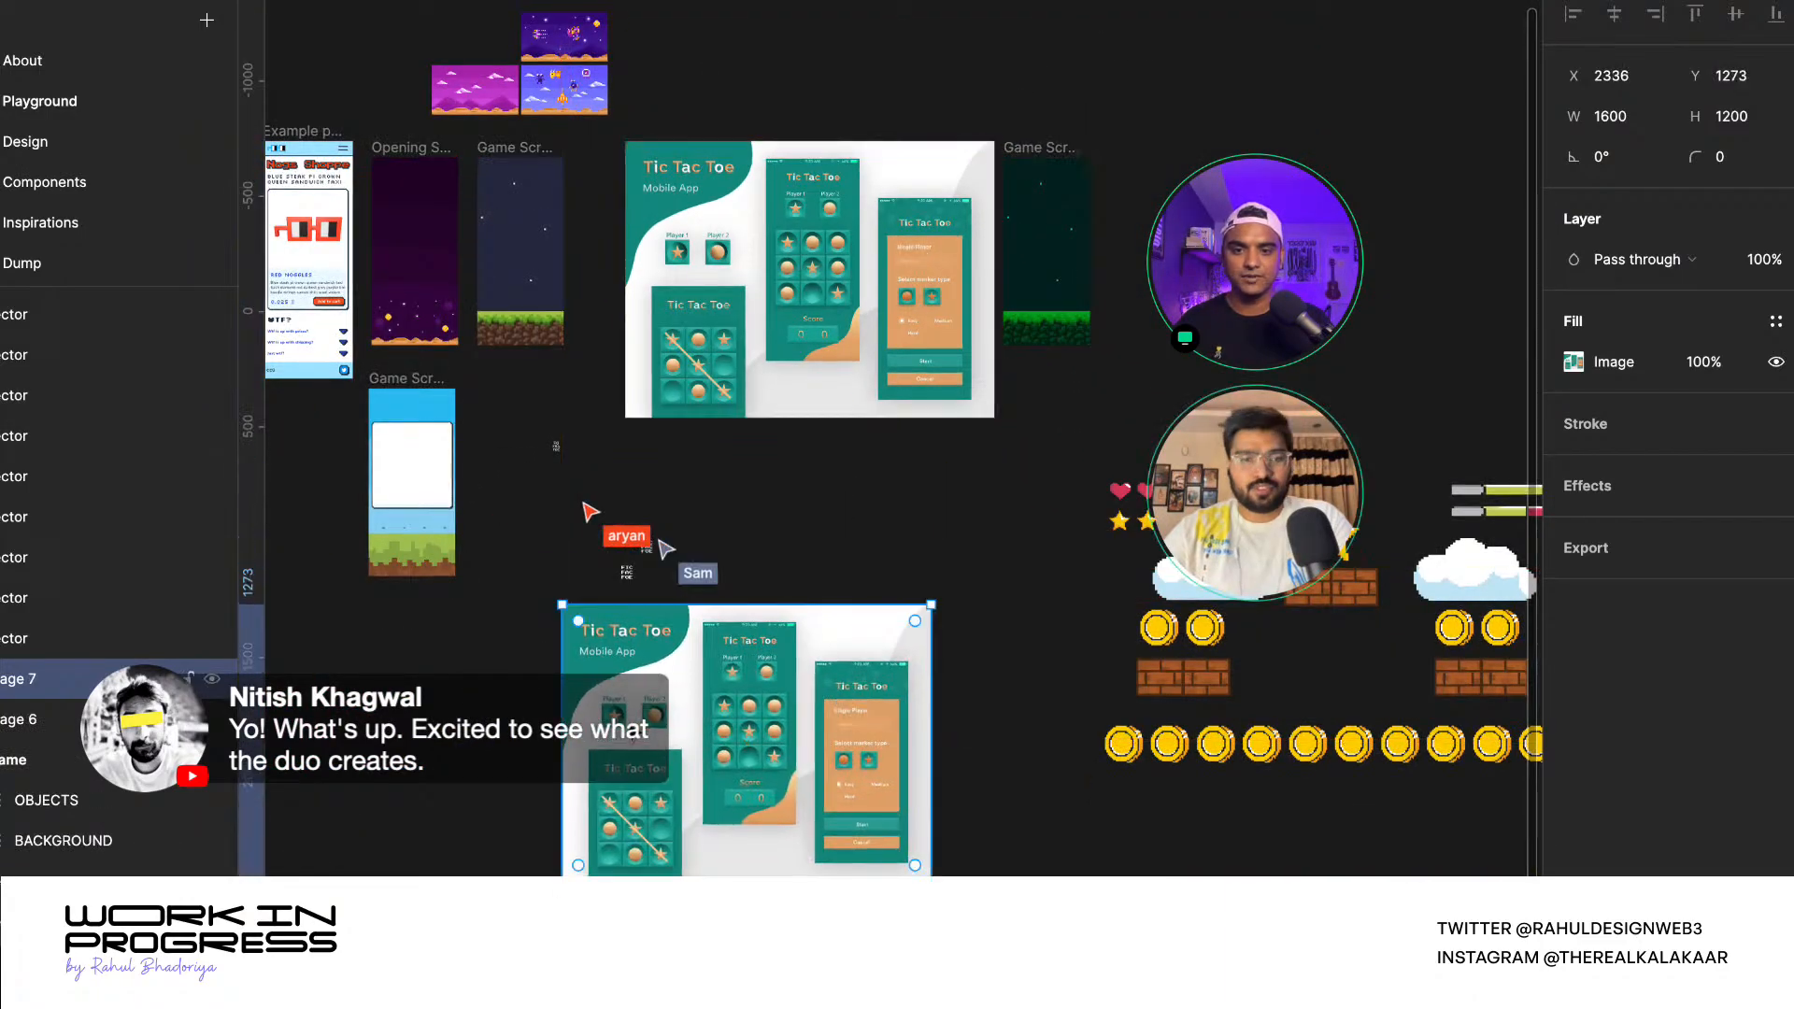
left_click_drag(572, 720, 812, 719)
left_click_drag(930, 607, 923, 643)
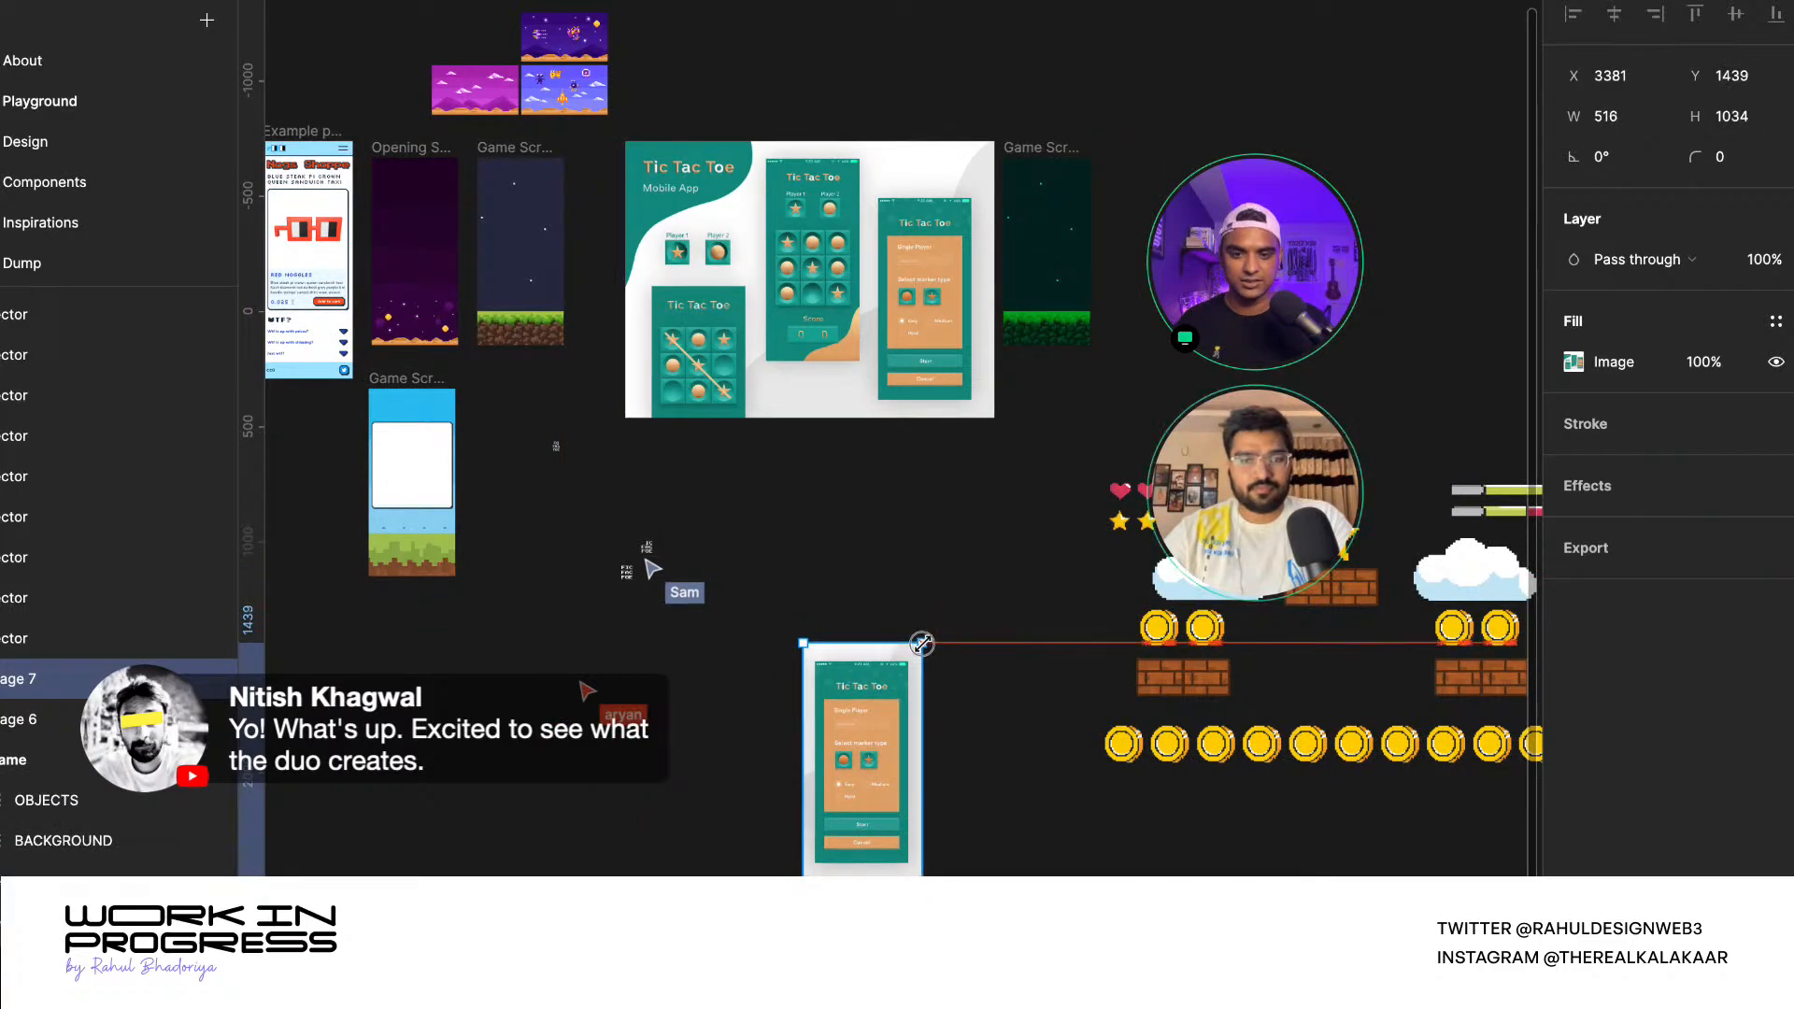
- Place the cropped start screen just below the full reference image, at X 3028, Y 628
left_click_drag(876, 755, 795, 568)
scroll(785, 584, "up", 5)
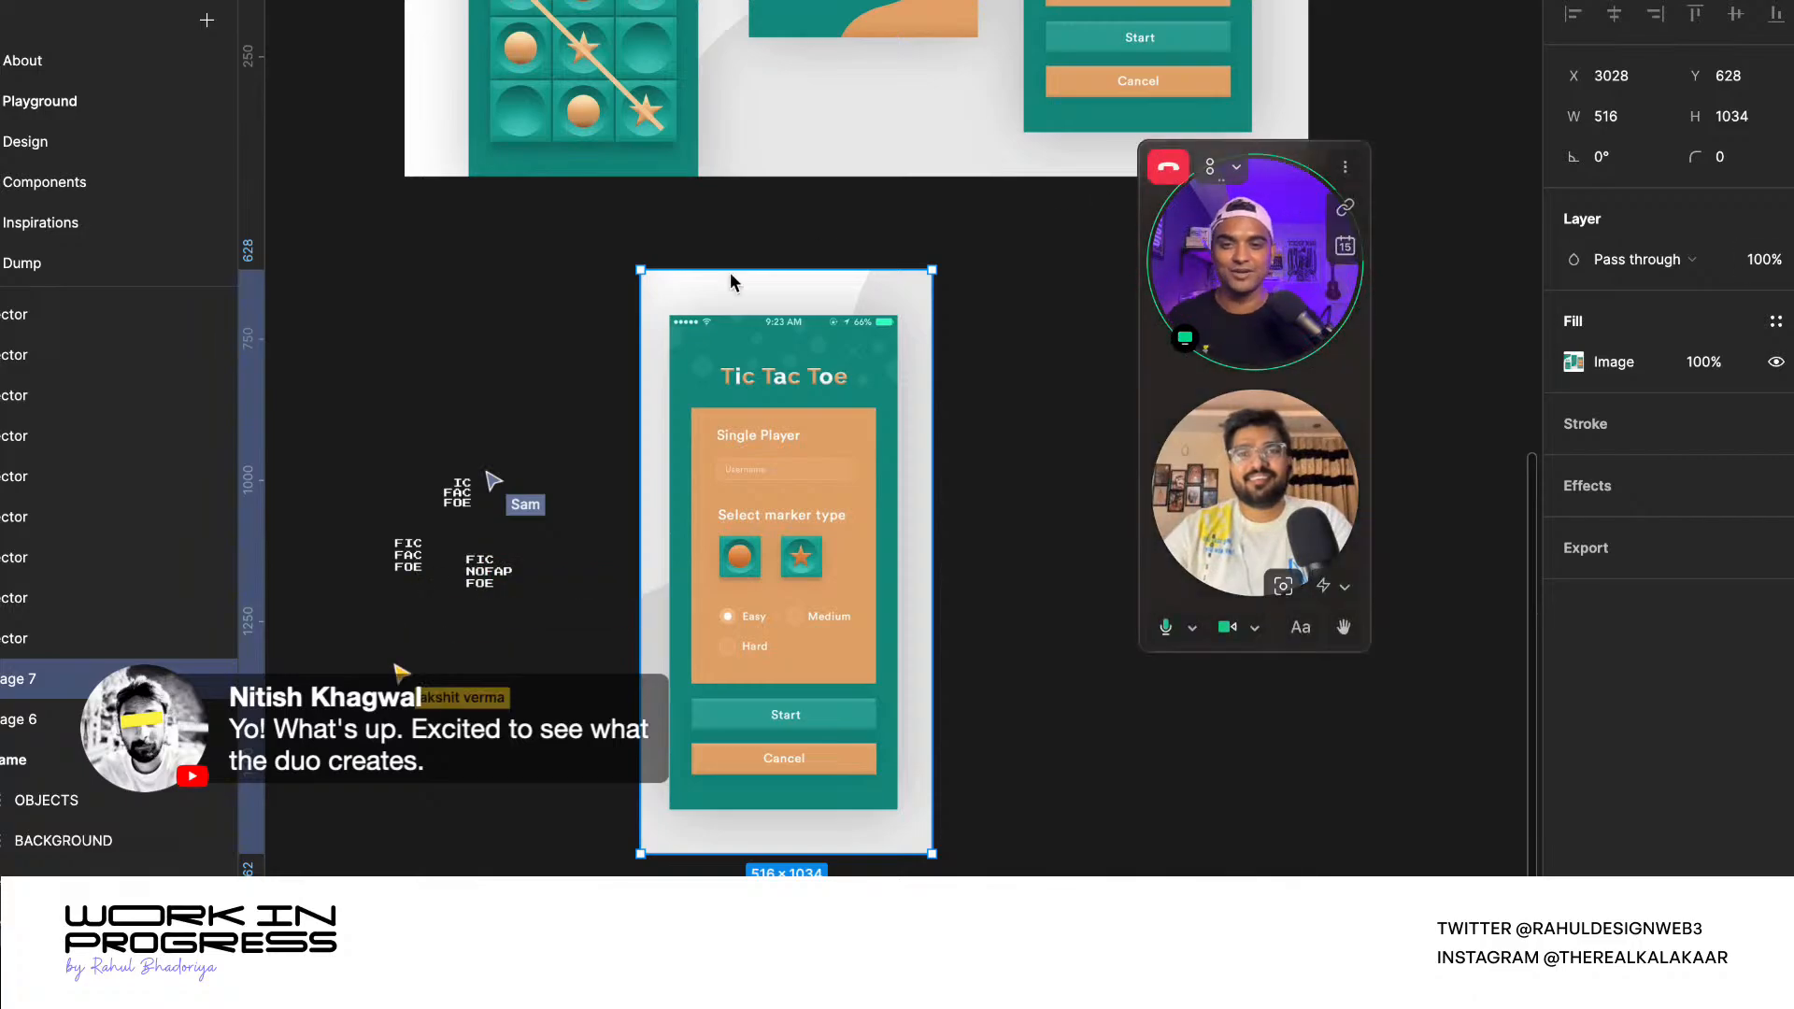
left_click(511, 404)
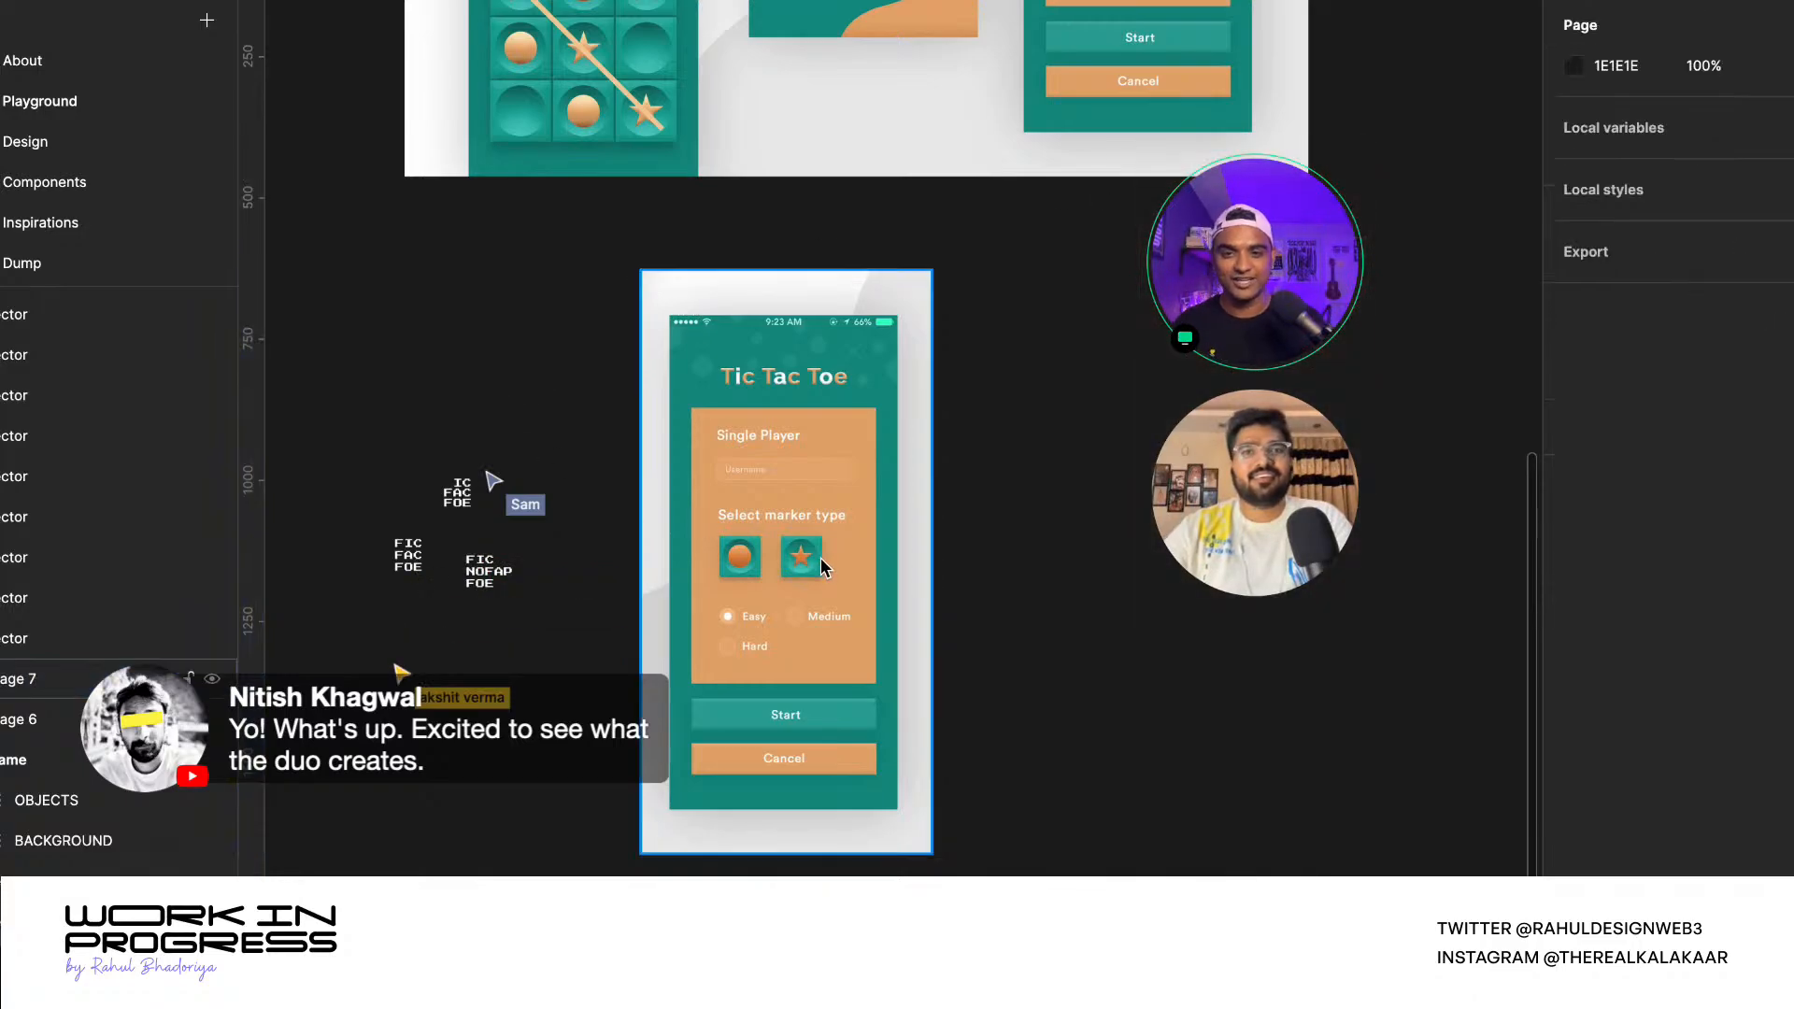
- Duplicate the lowest light-blue Game Screen frame beside the cropped start screen, at X 3625, Y 753
scroll(823, 561, "down", 3)
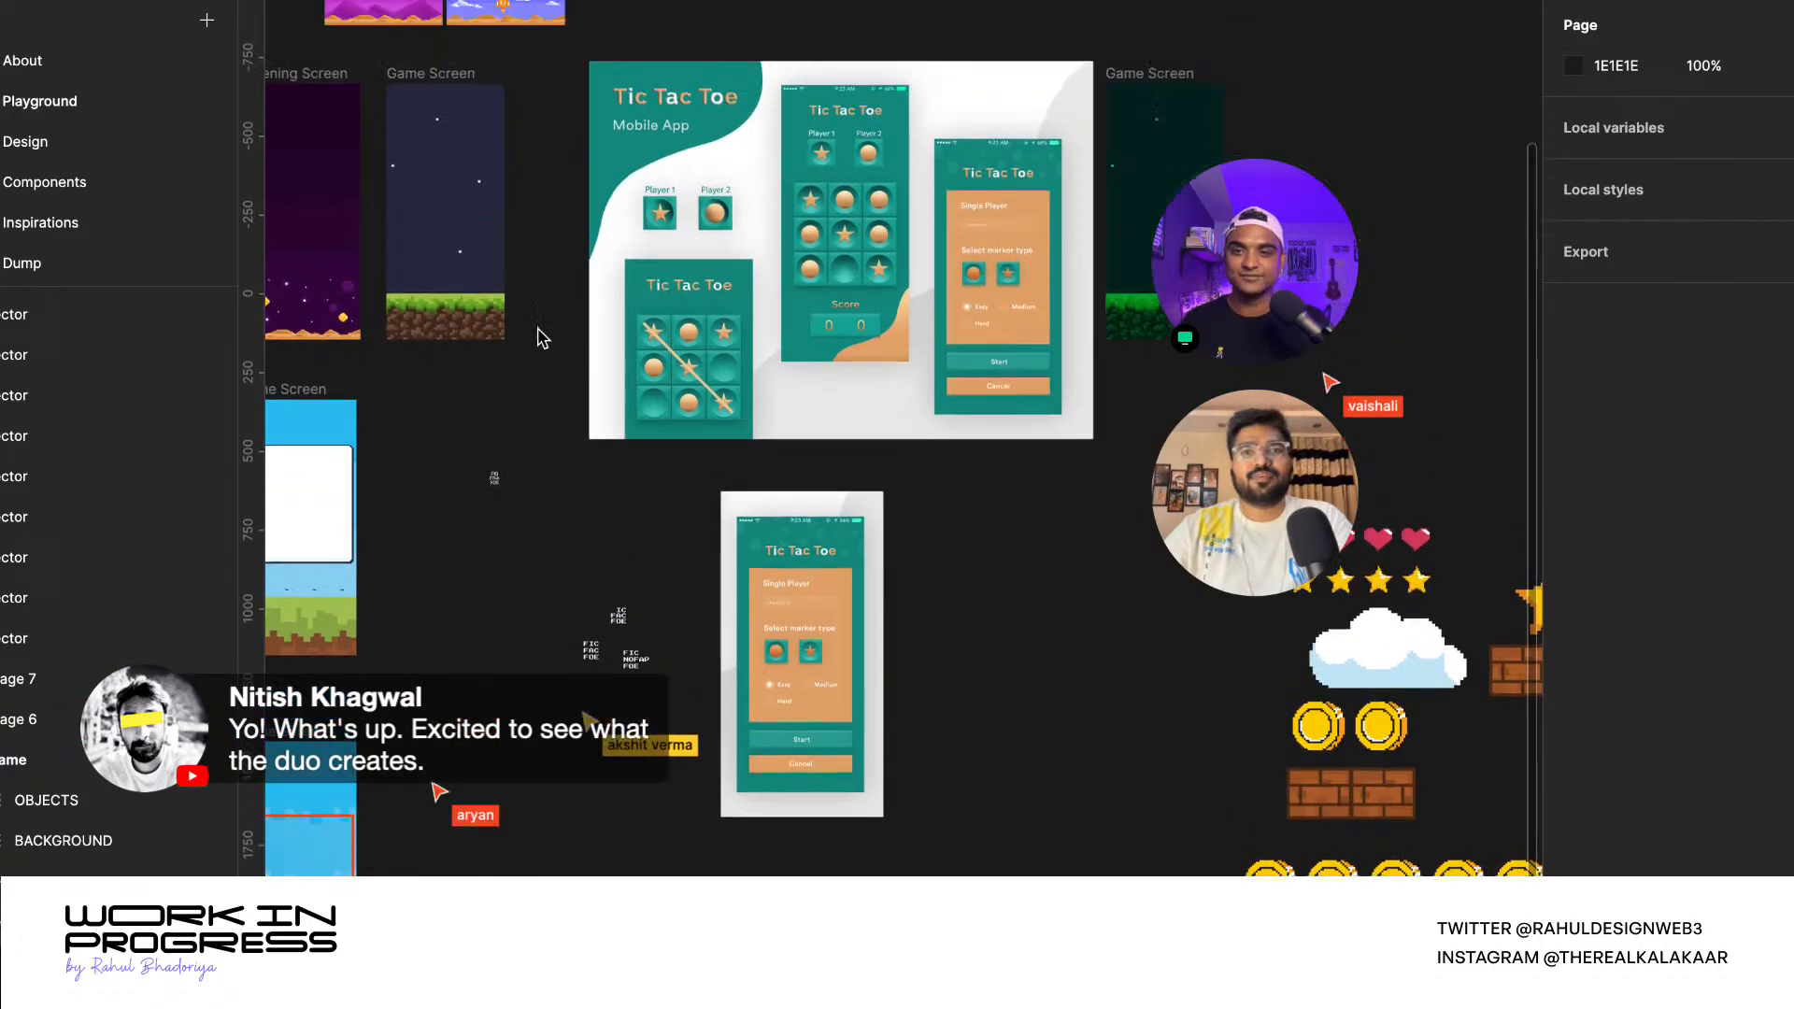
scroll(745, 552, "down", 4)
scroll(615, 547, "up", 2)
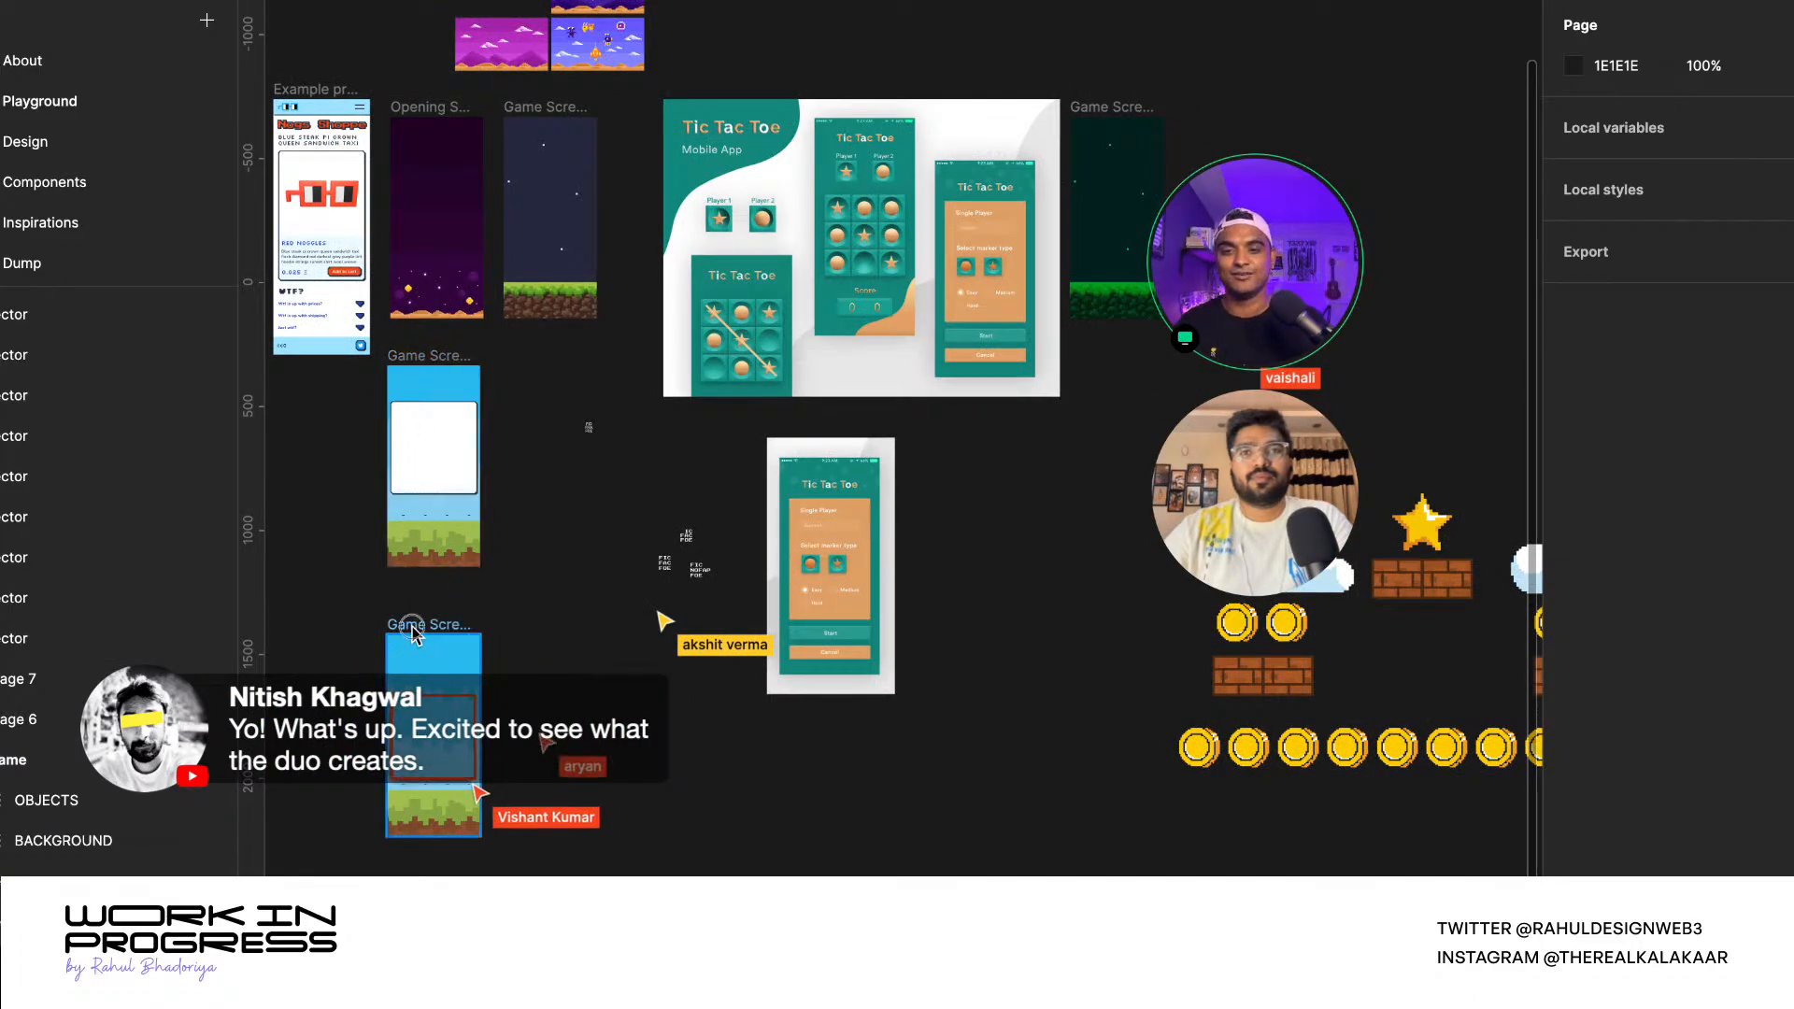
left_click_drag(412, 632, 939, 463)
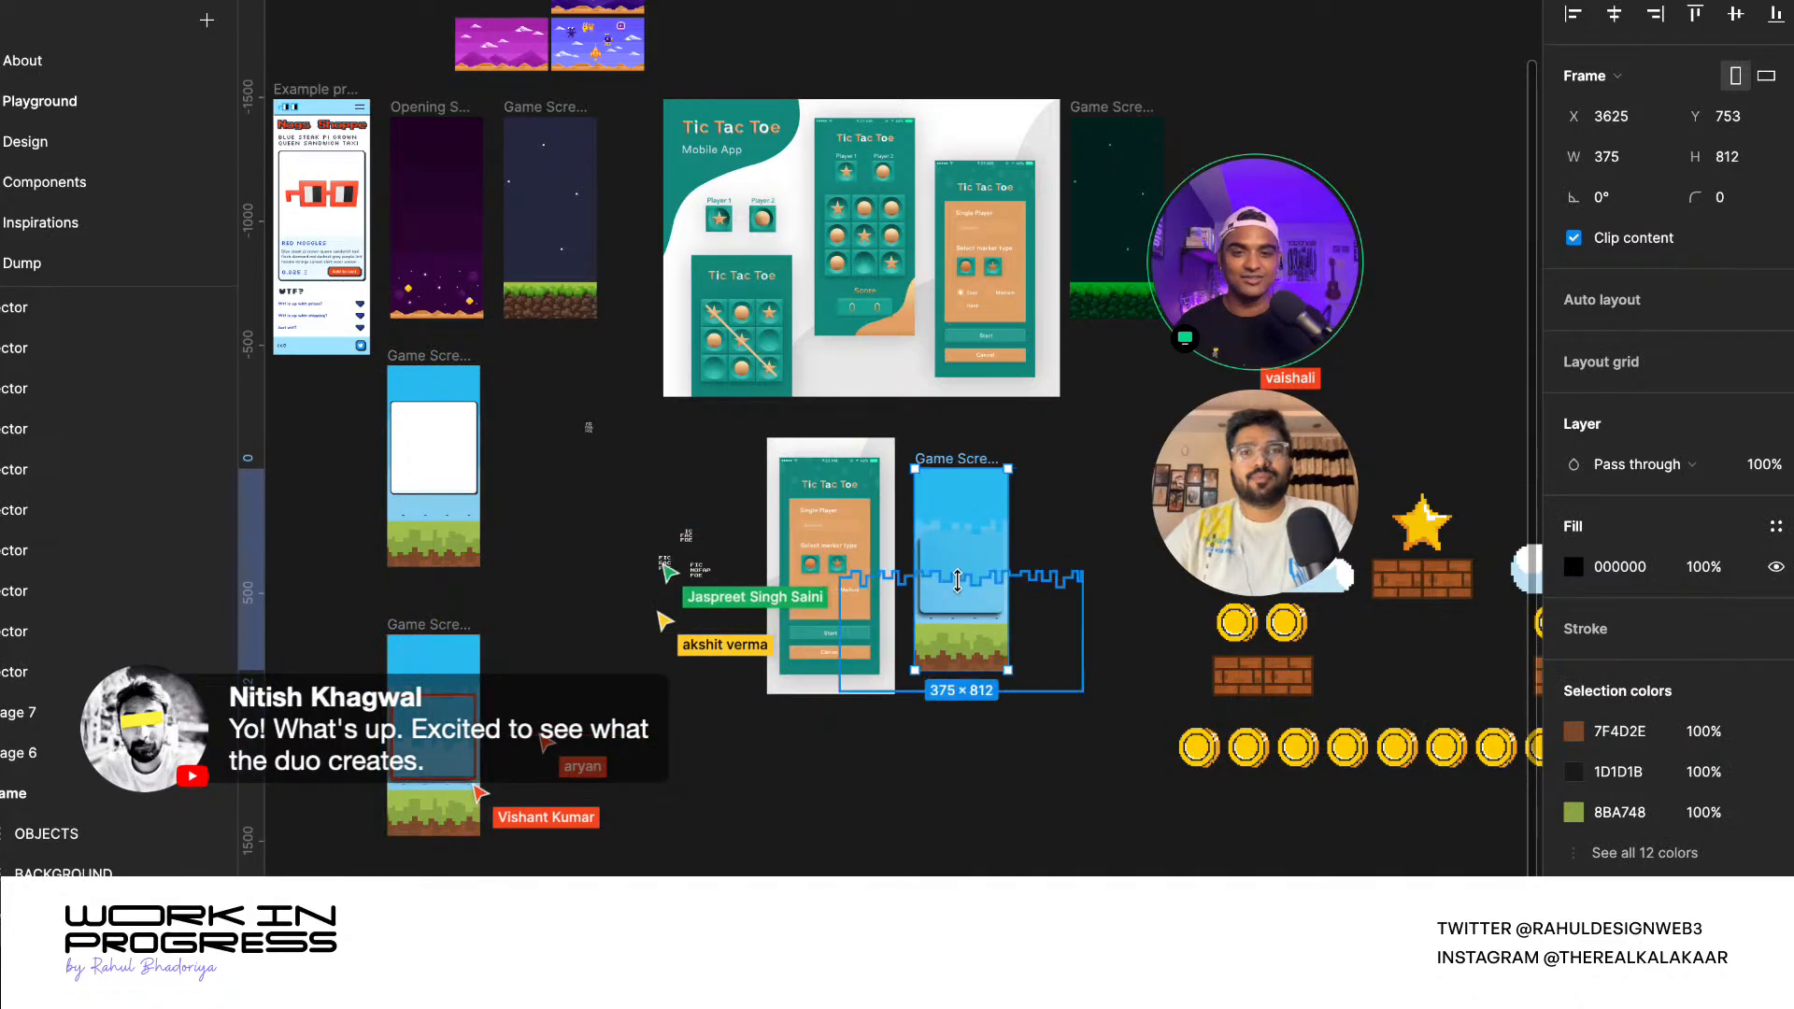
- Delete the blank card panel from the Game Screen copy beside the cropped start screen, leaving only the landscape
scroll(957, 581, "up", 5)
left_click(931, 575)
key("BackSpace")
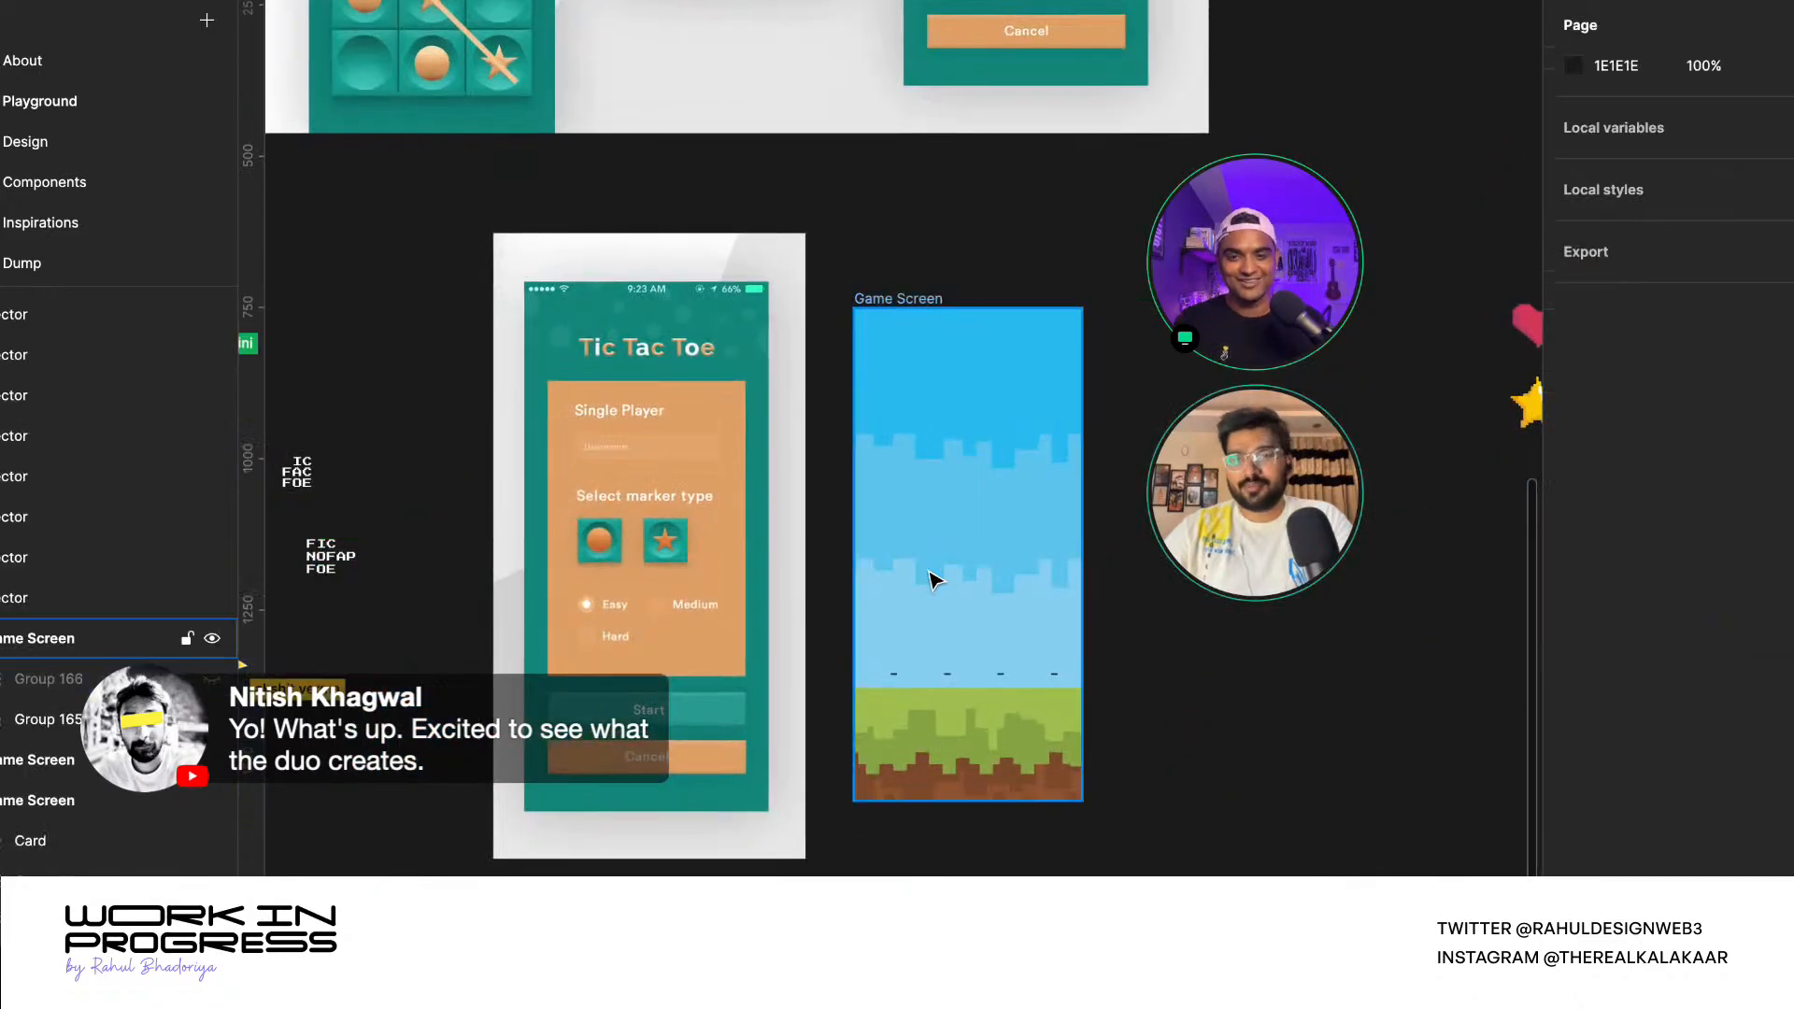
- Delete the four long black dash vectors just above the grass in the Game Screen copy
left_click(948, 684)
scroll(949, 684, "up", 5)
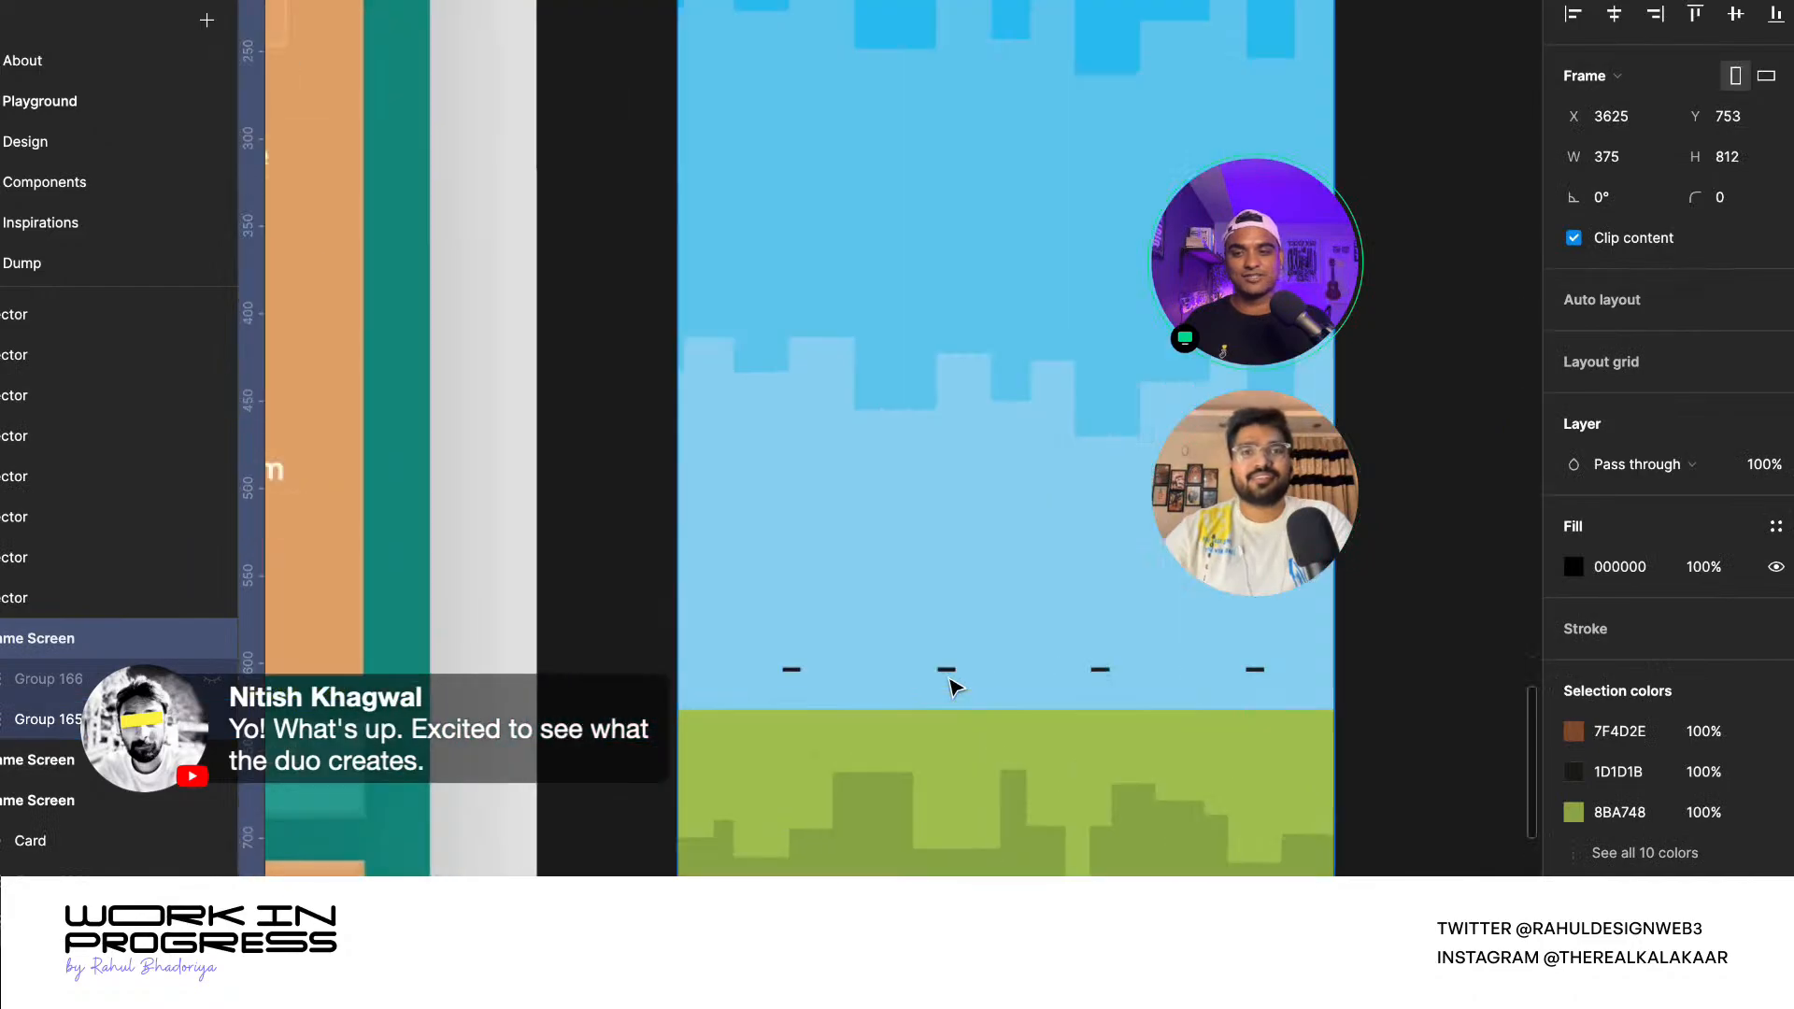
left_click(52, 720)
left_click(65, 840)
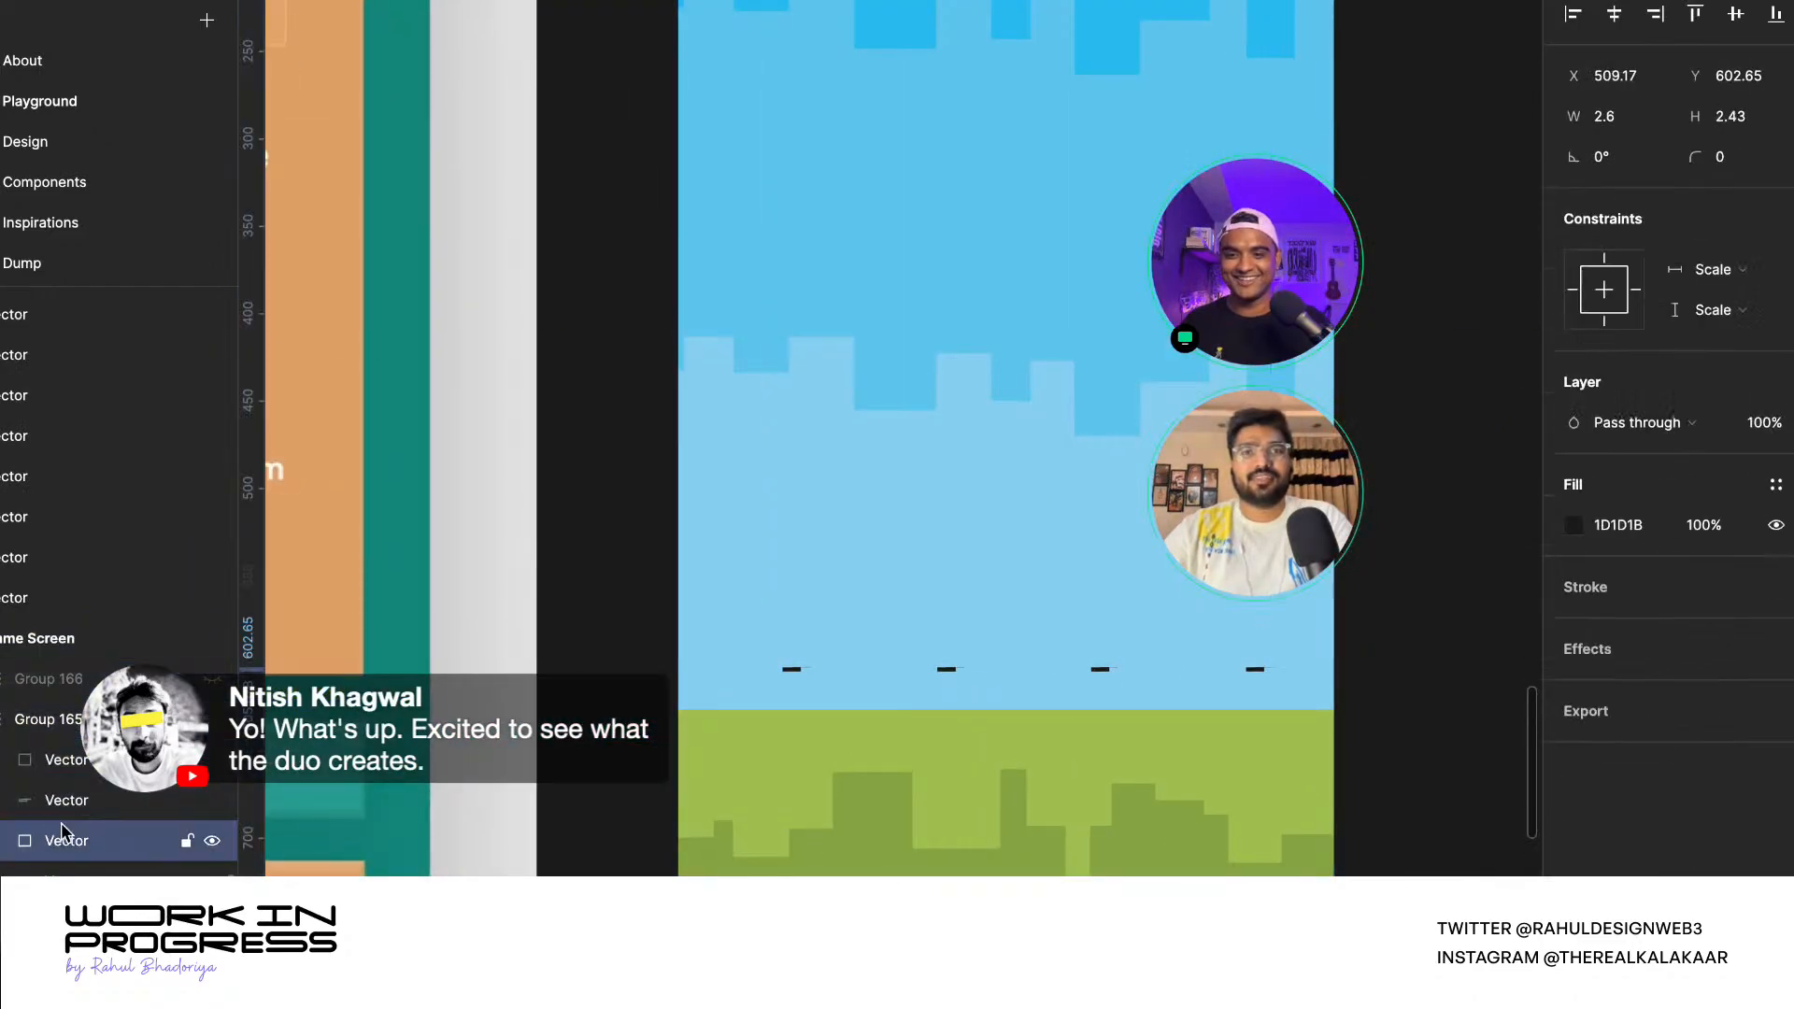
scroll(781, 687, "up", 5)
scroll(843, 641, "down", 1)
left_click(852, 609)
scroll(671, 643, "down", 5)
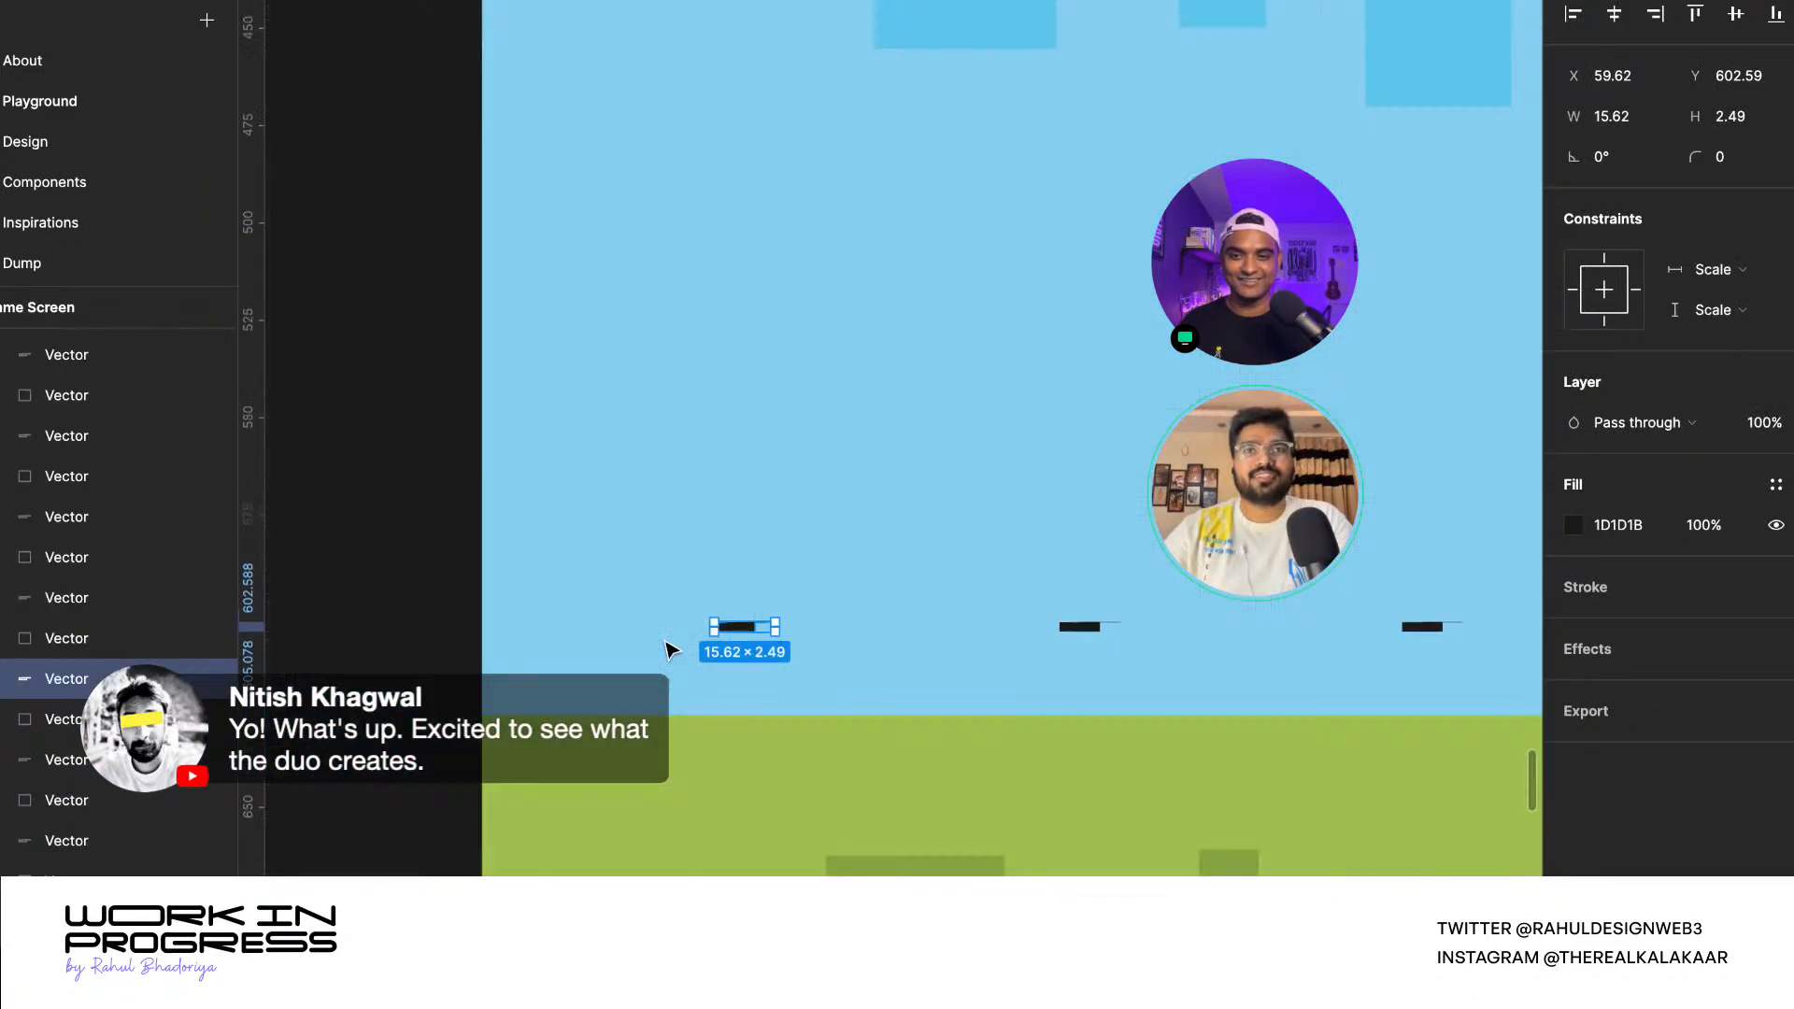
left_click(118, 598, "shift")
left_click(101, 530, "shift")
left_click(105, 441, "shift")
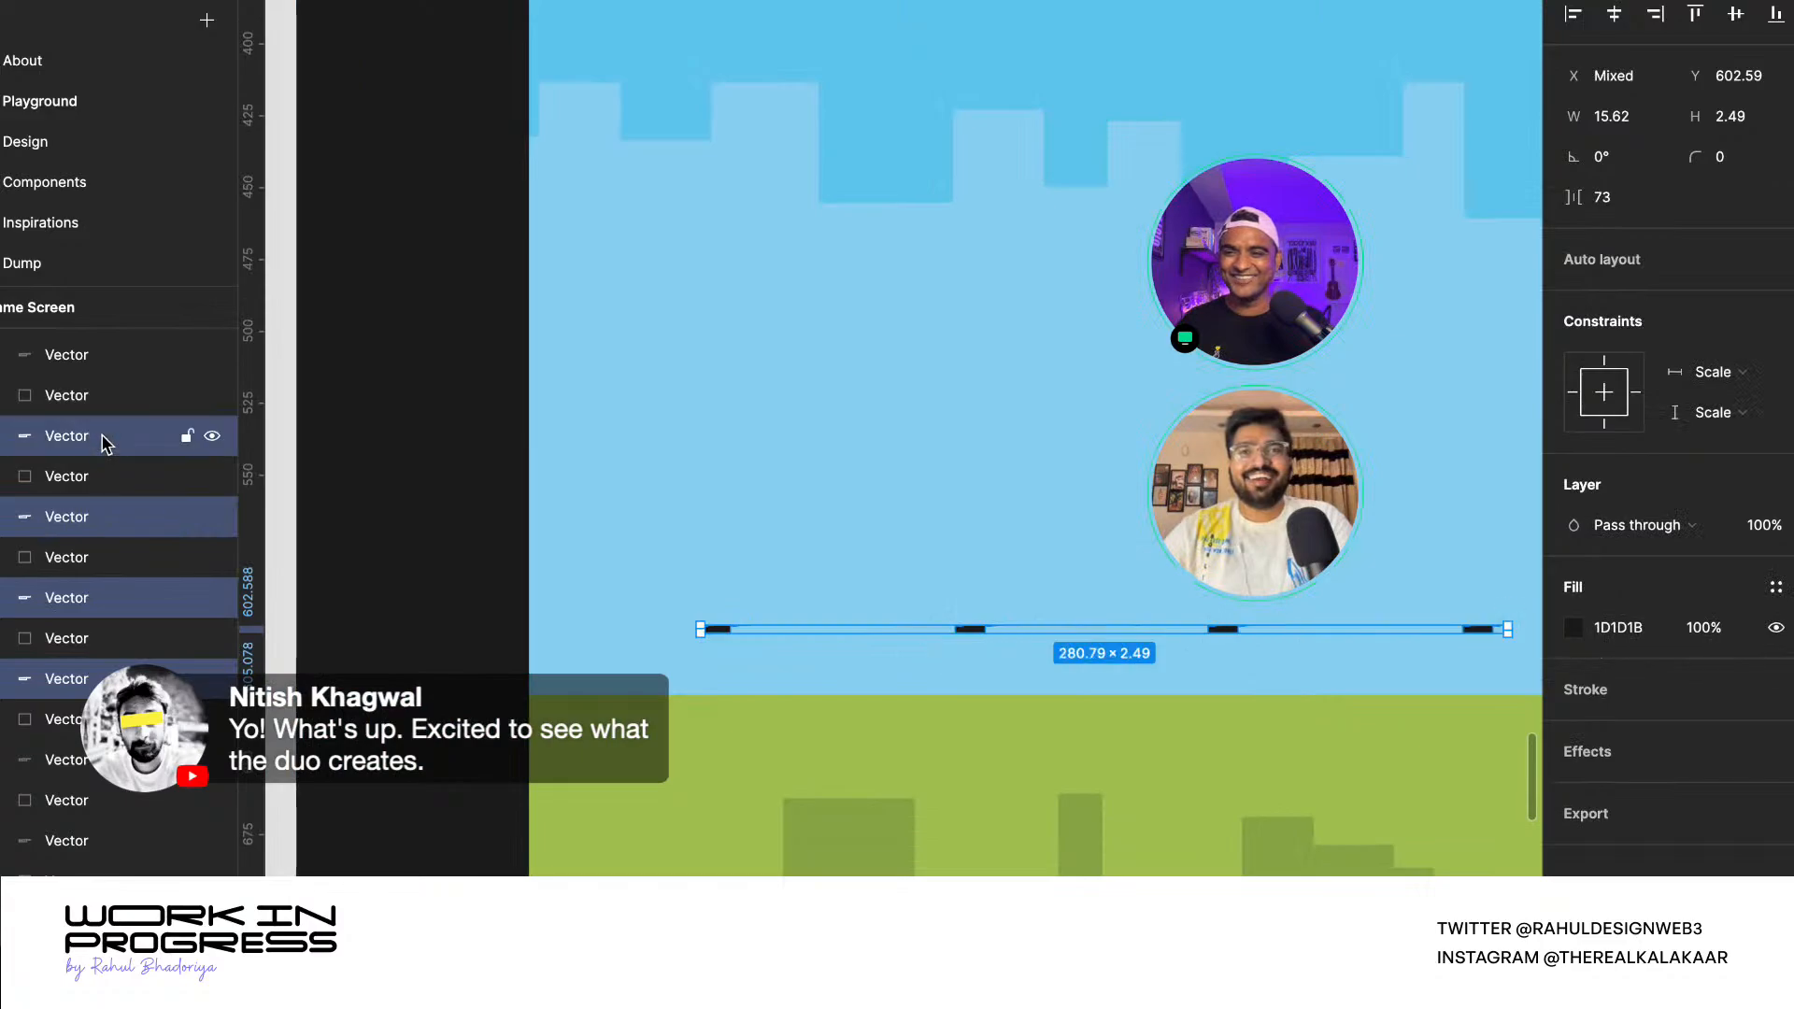
key("BackSpace")
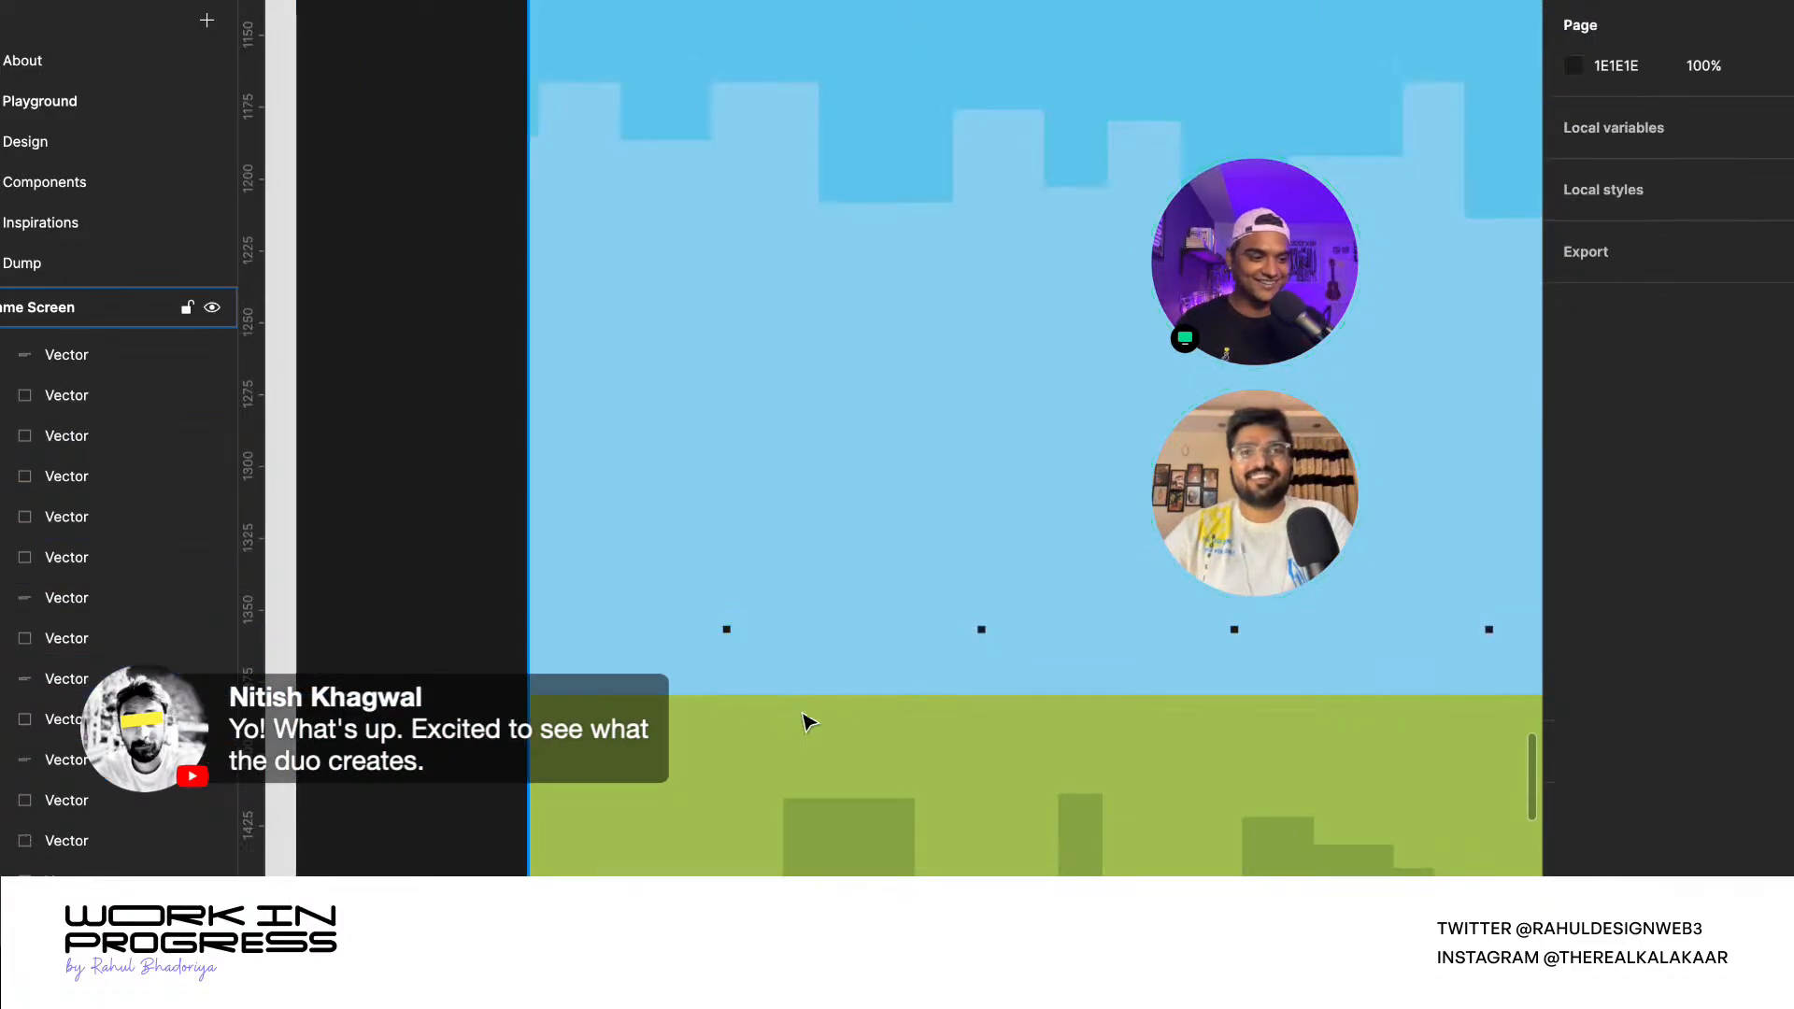
- Delete the remaining small black square vectors above the grass inside the Game Screen copy
scroll(920, 640, "down", 10)
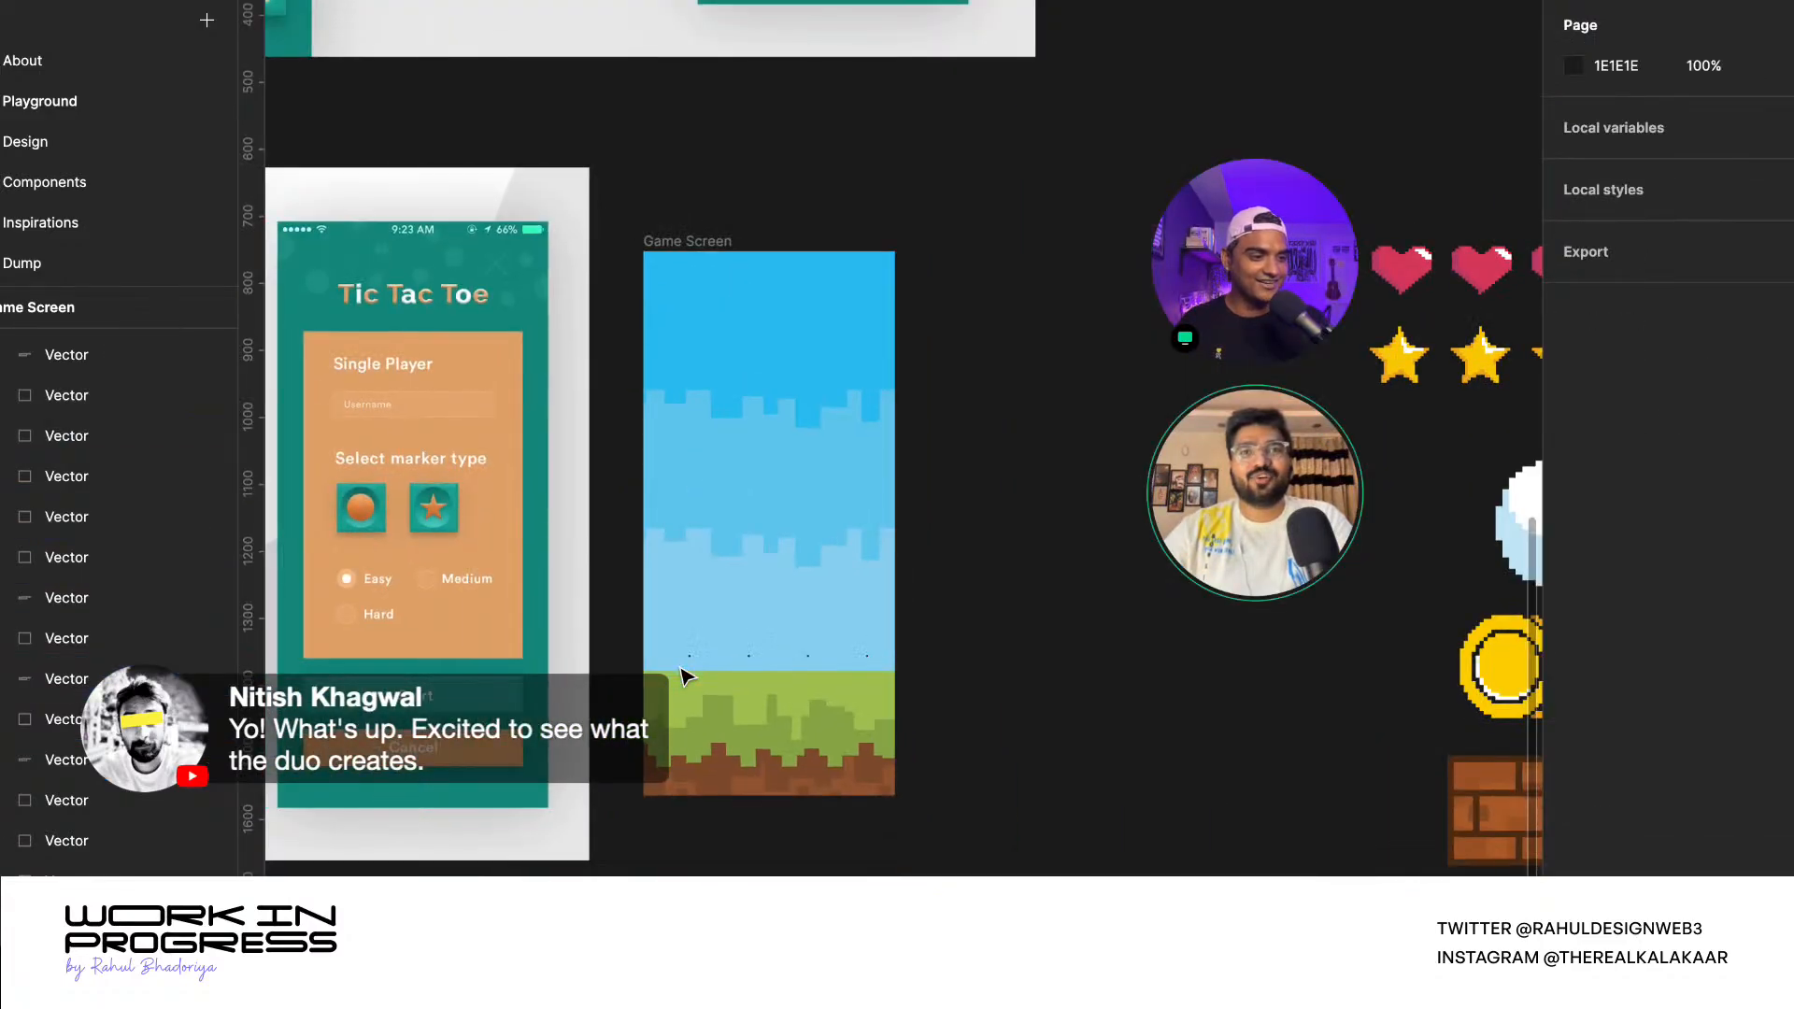
scroll(909, 693, "up", 5)
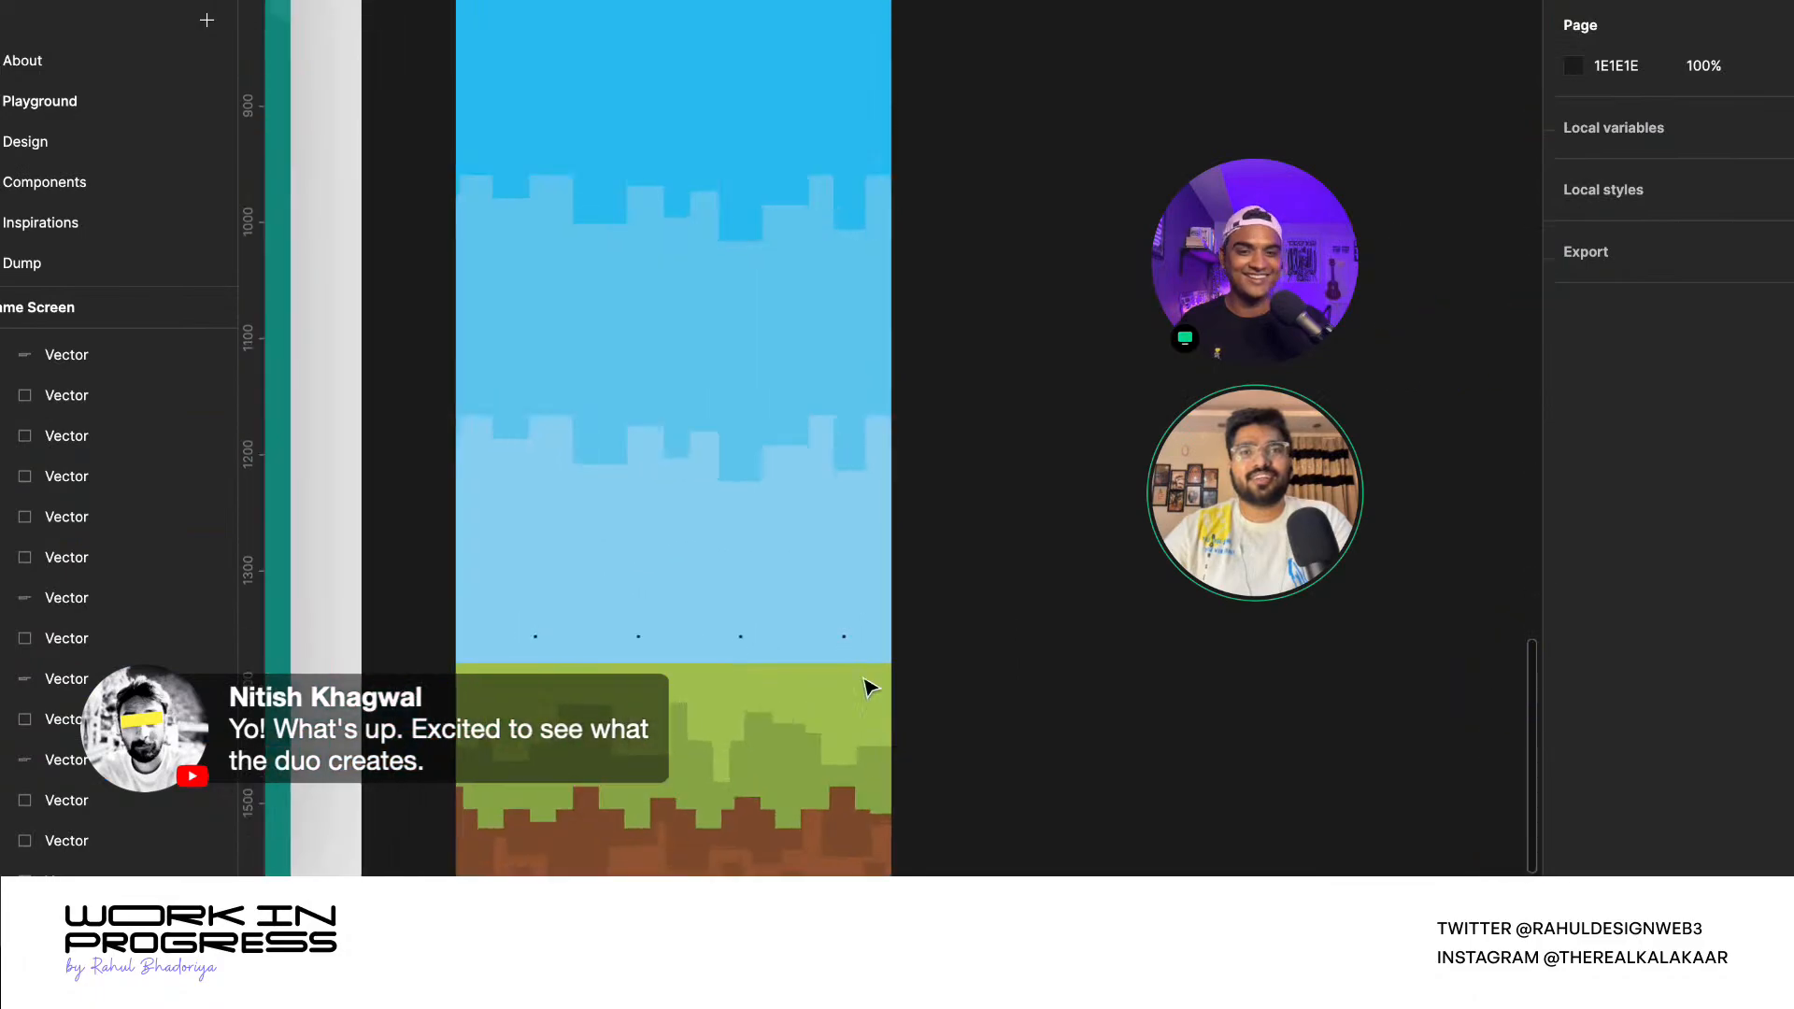
left_click(739, 640)
left_click(75, 399)
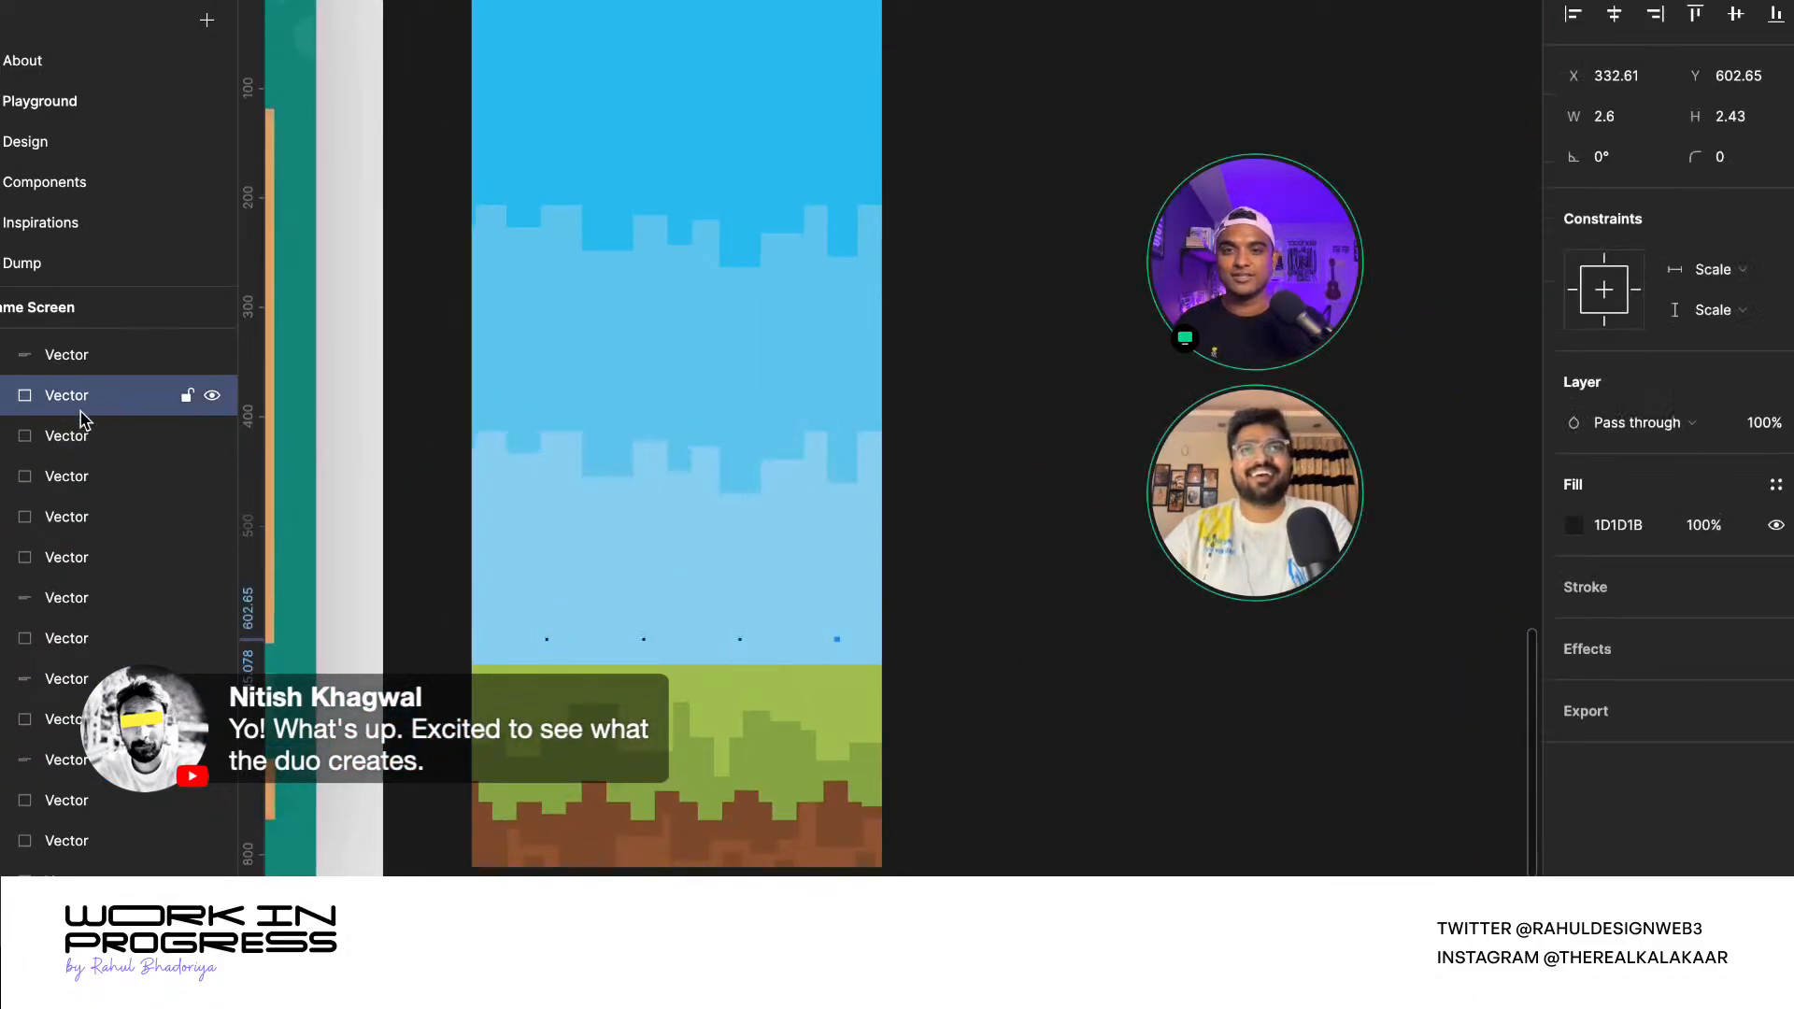
left_click(82, 426)
left_click(83, 558, "shift")
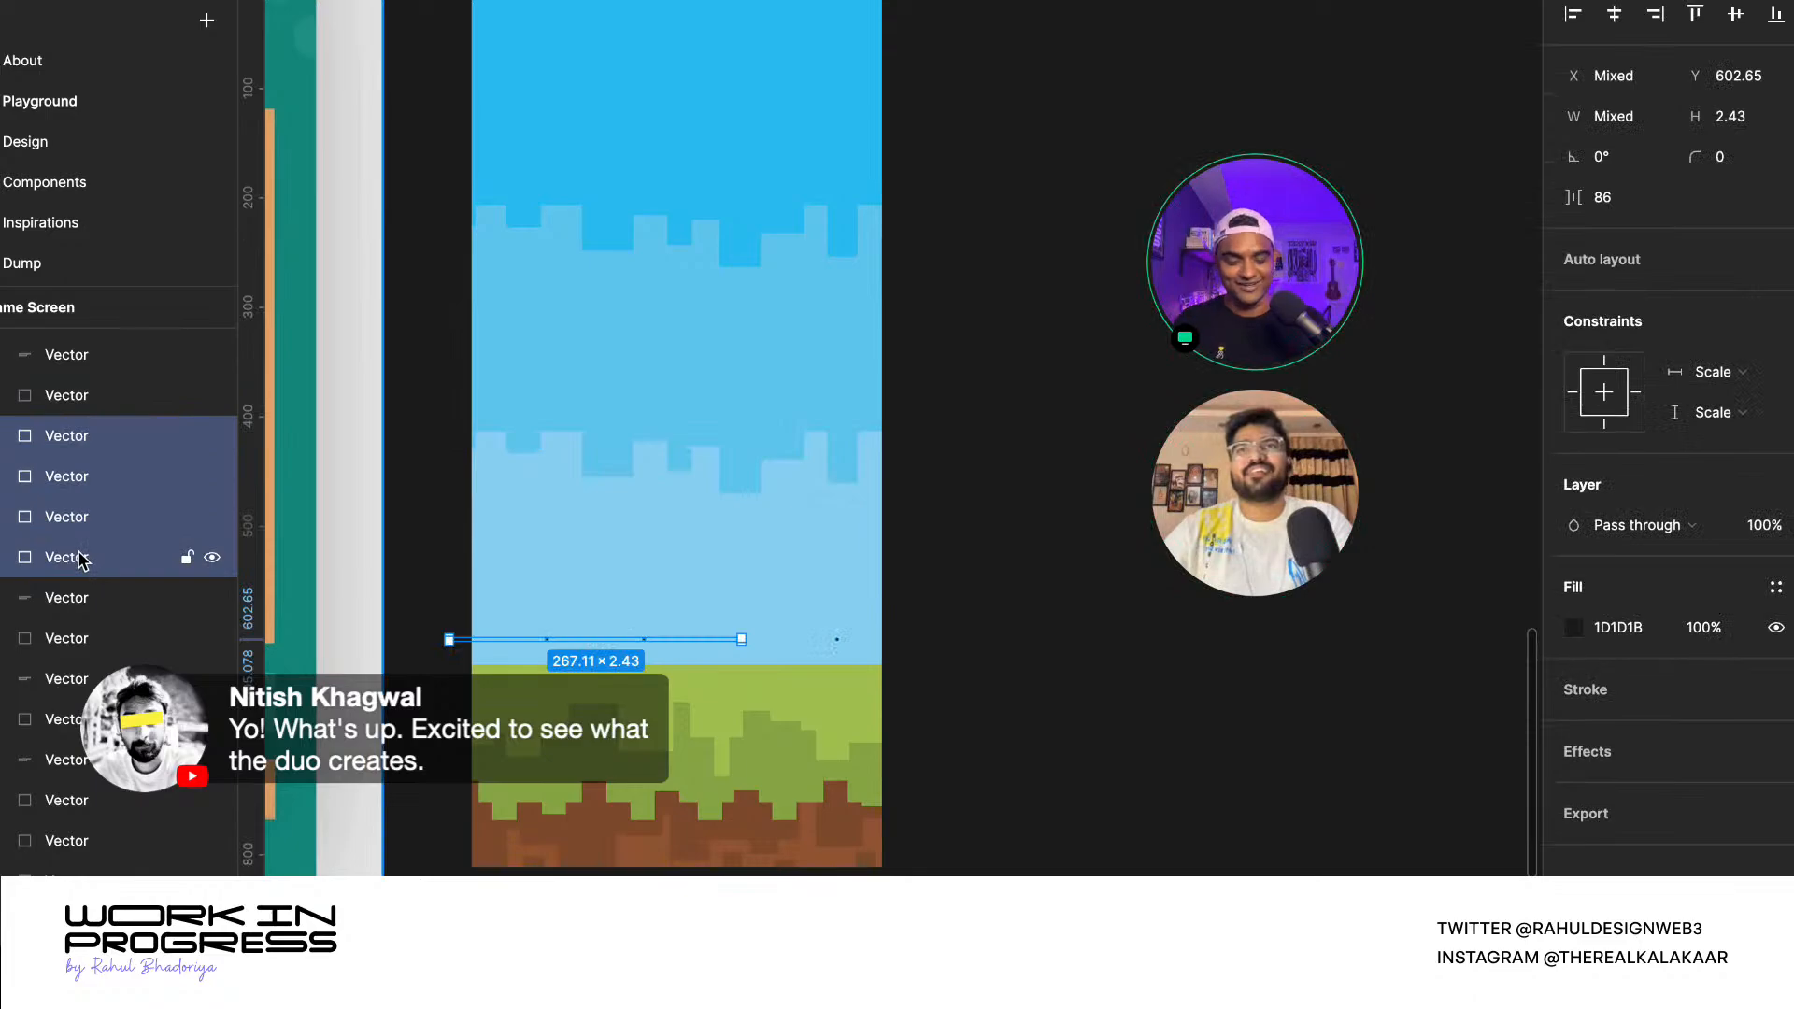
key("Delete")
left_click(79, 558)
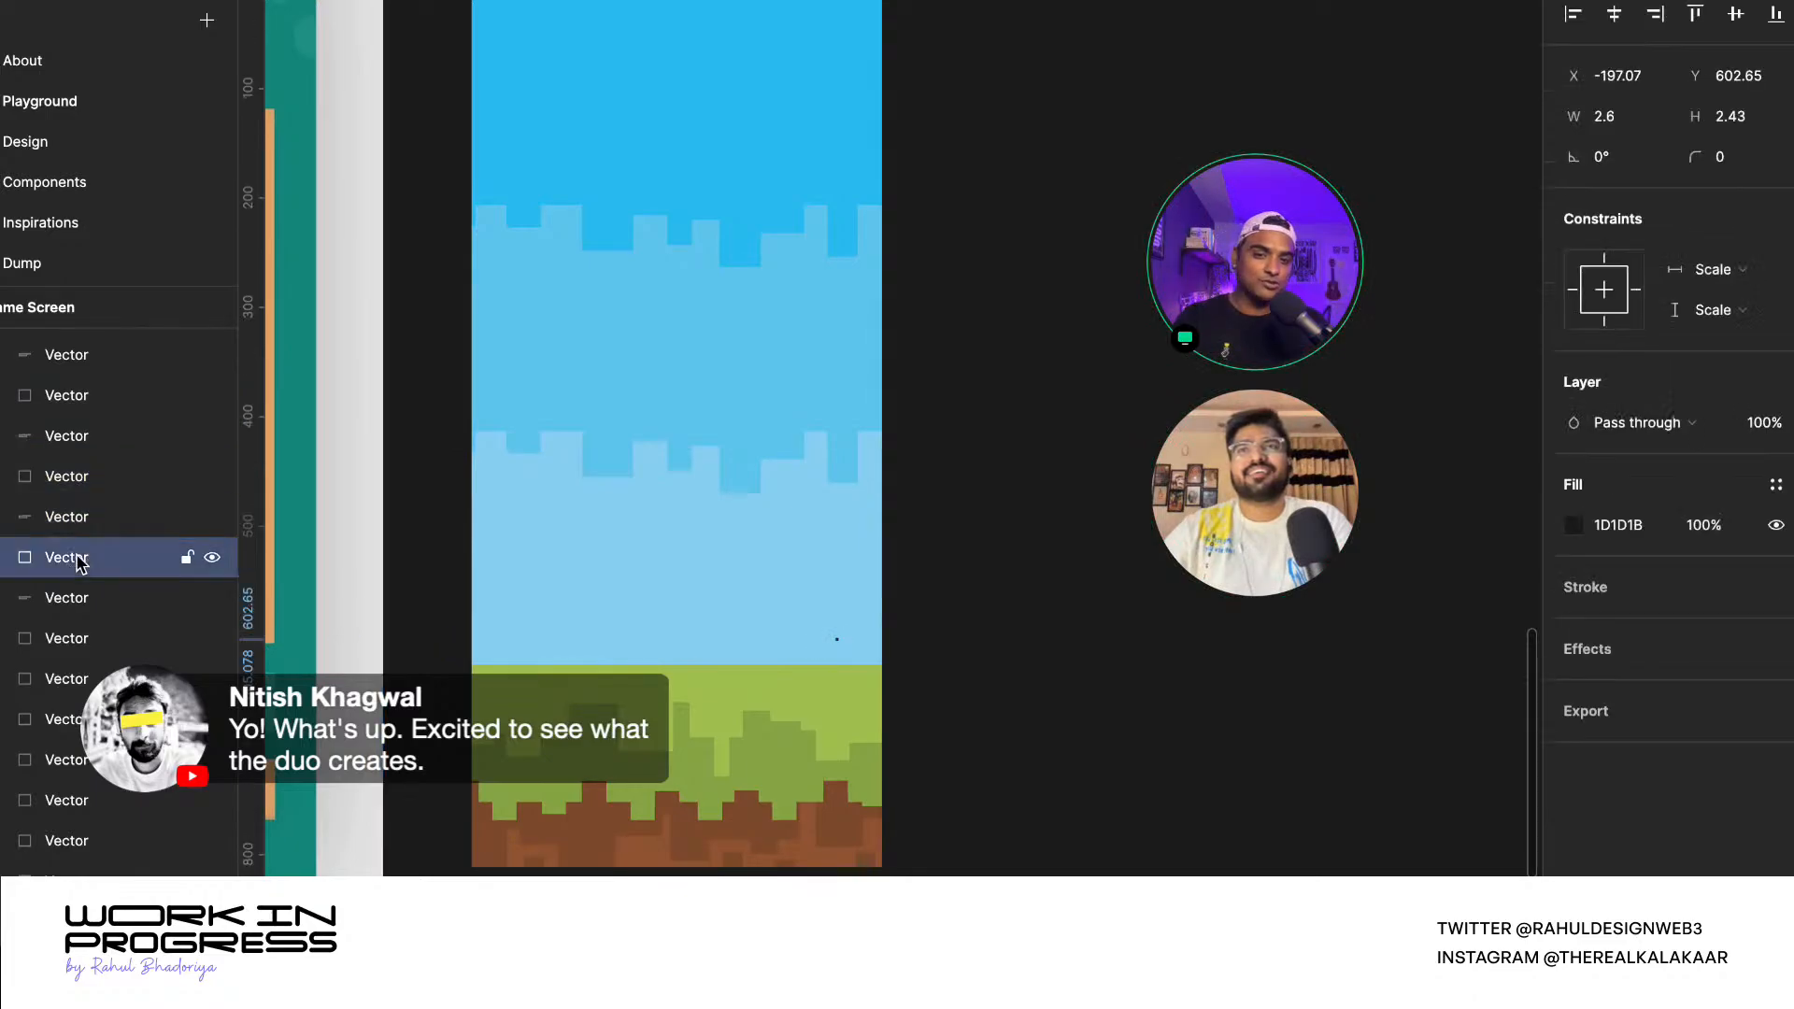
left_click(67, 478)
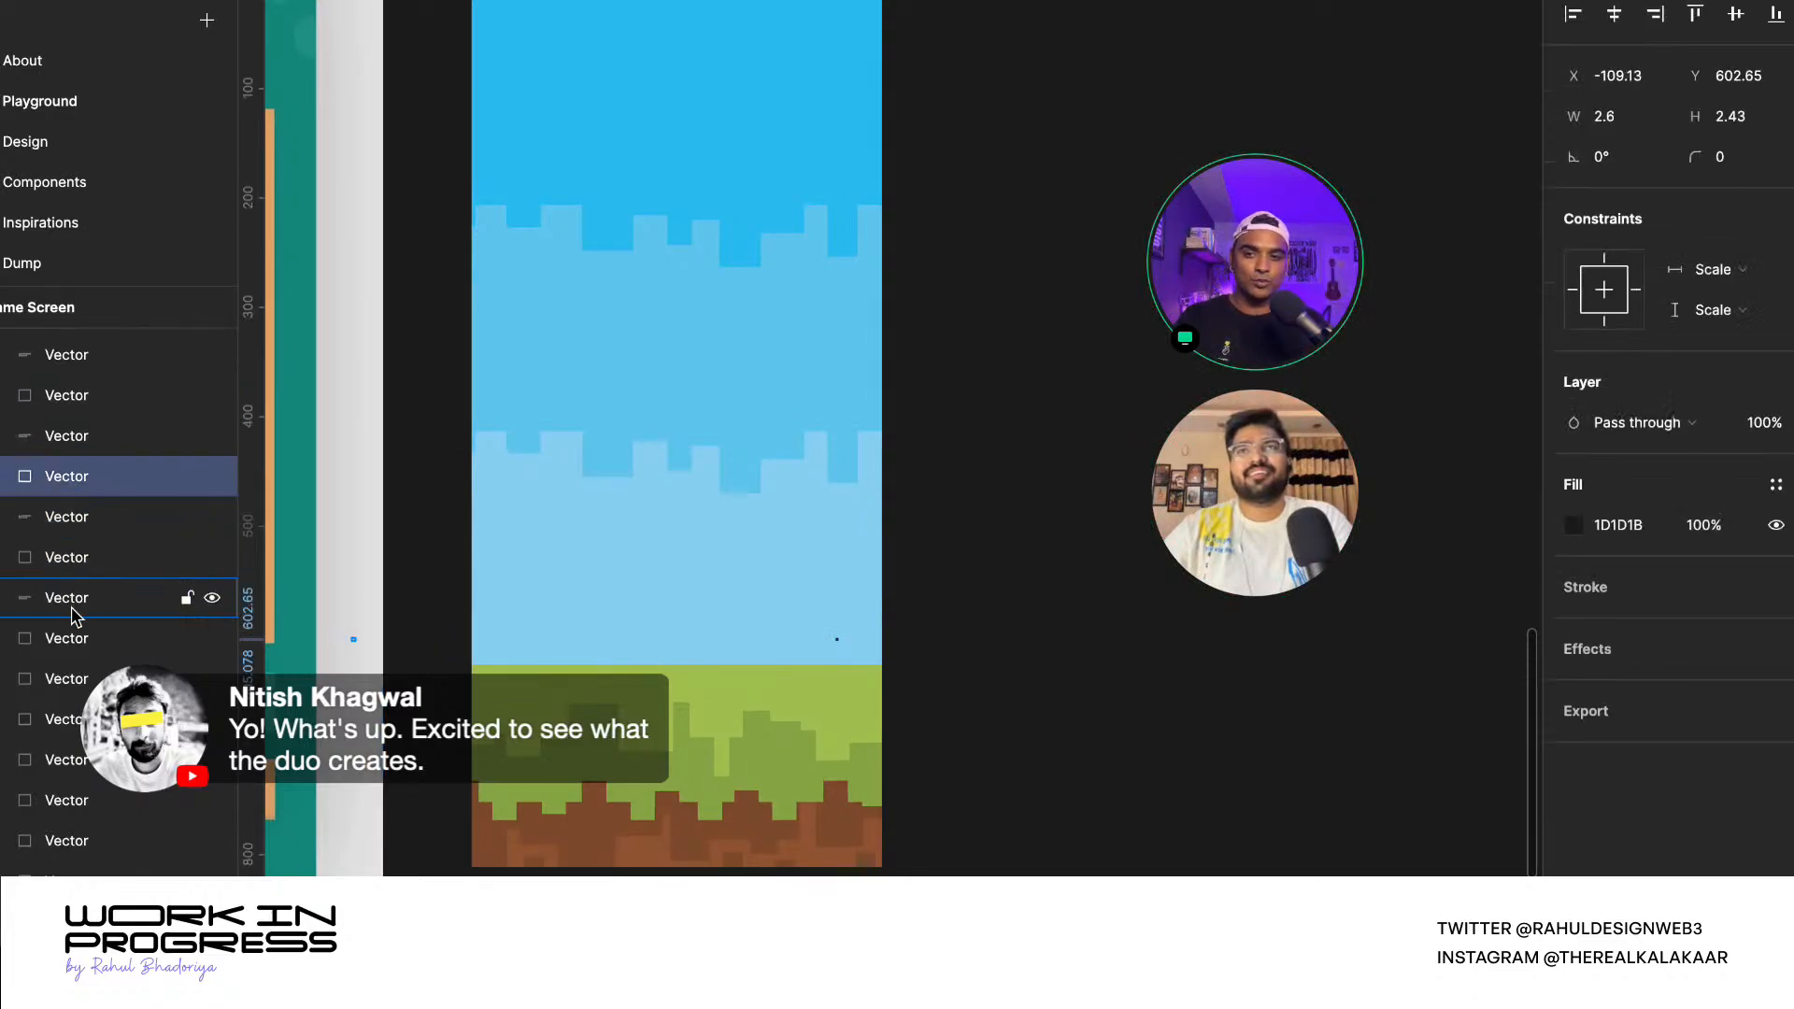
left_click(600, 646)
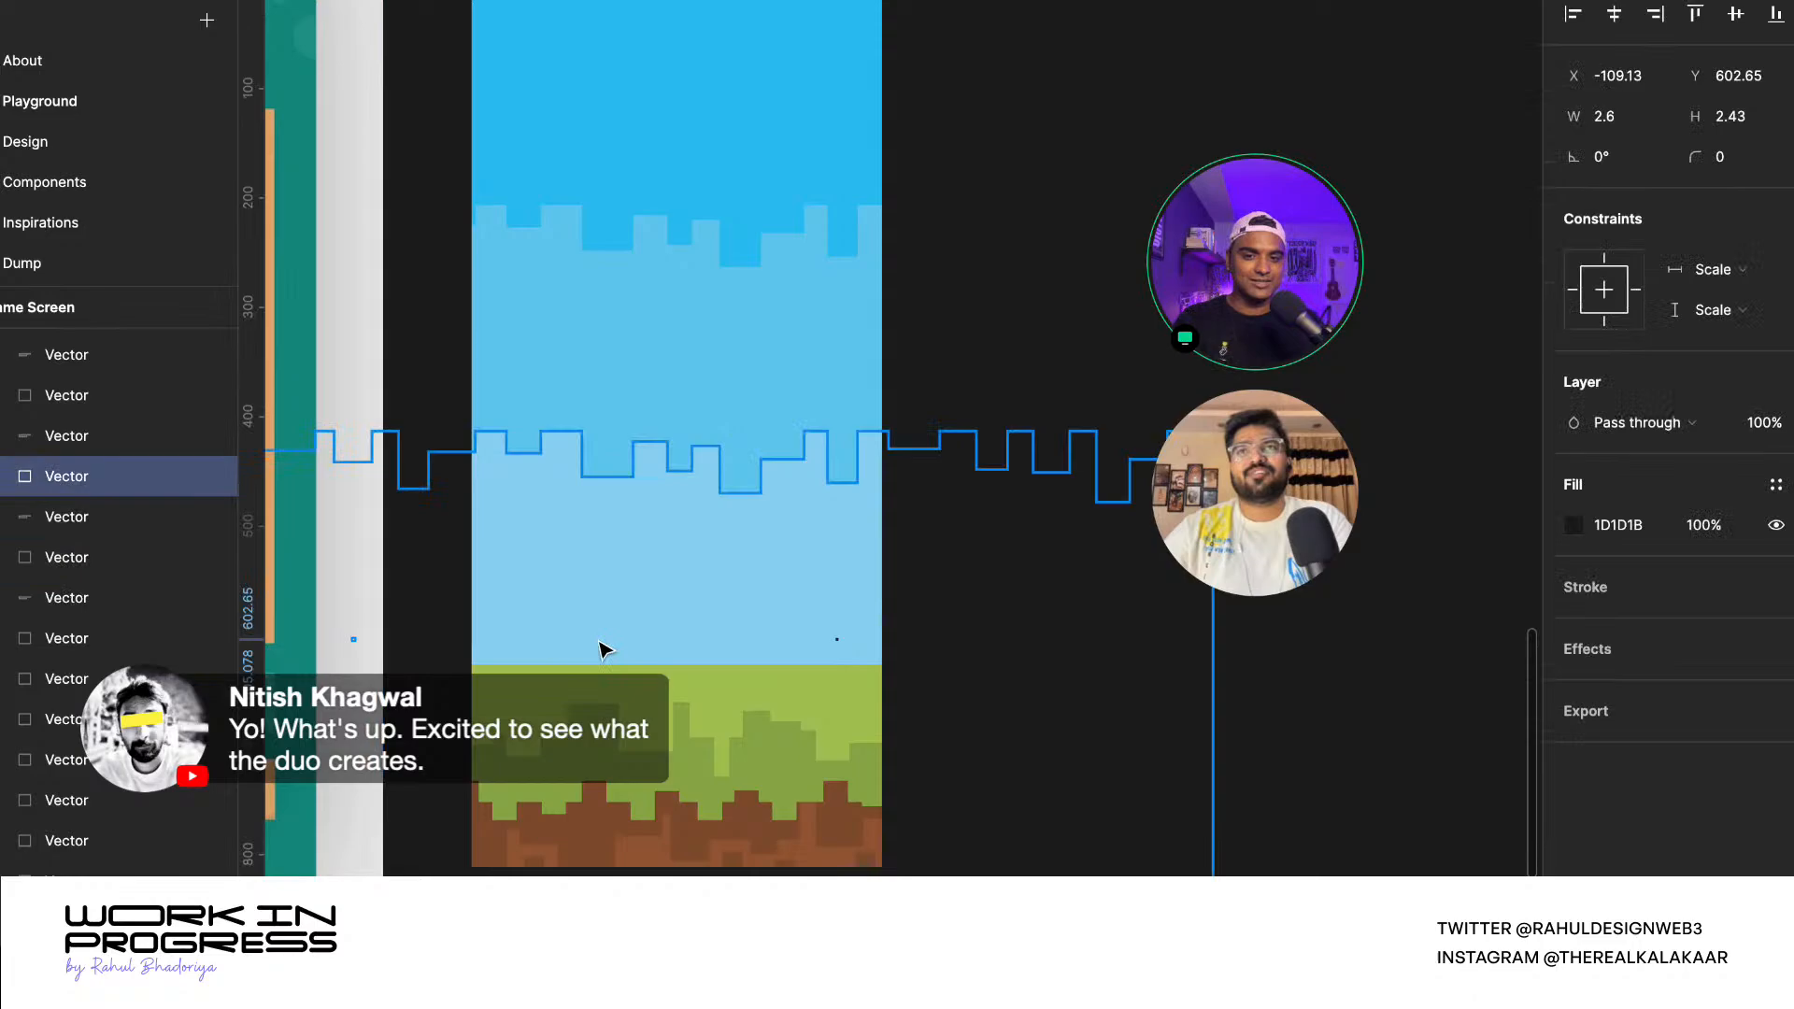
left_click(837, 642)
key("BackSpace")
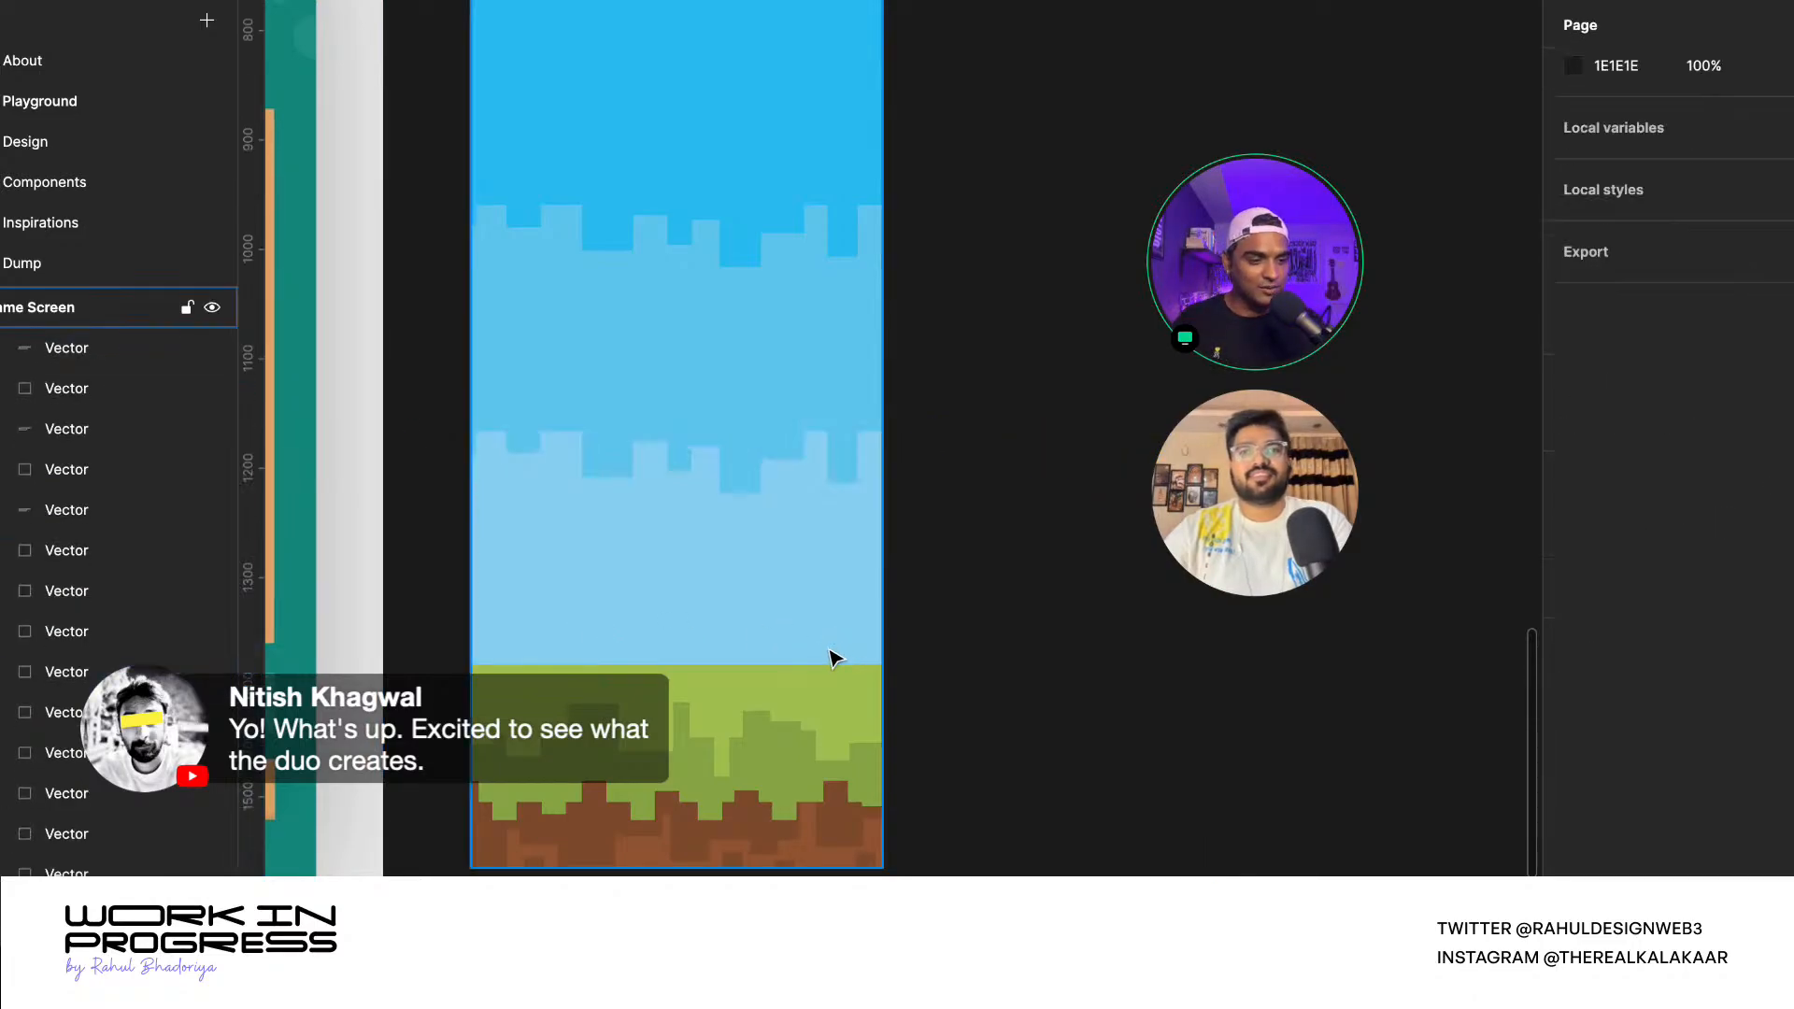
scroll(804, 541, "up", 3)
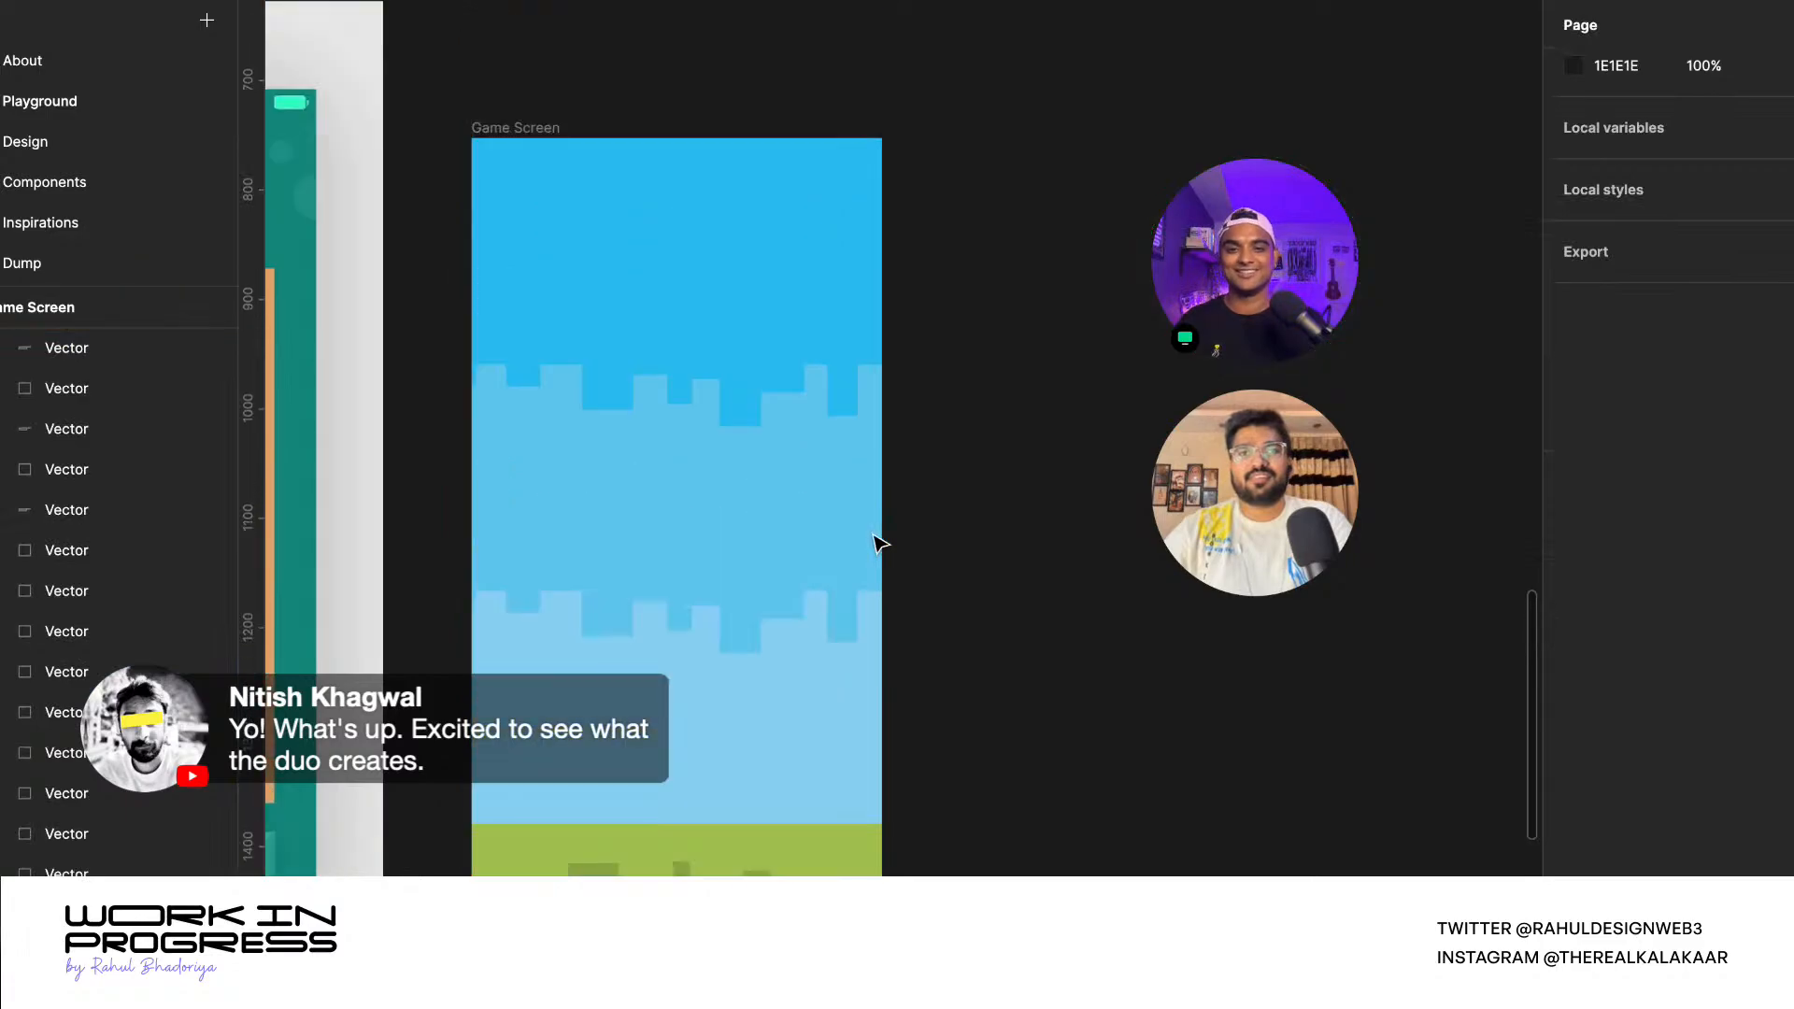
scroll(878, 541, "down", 2)
scroll(852, 540, "up", 2)
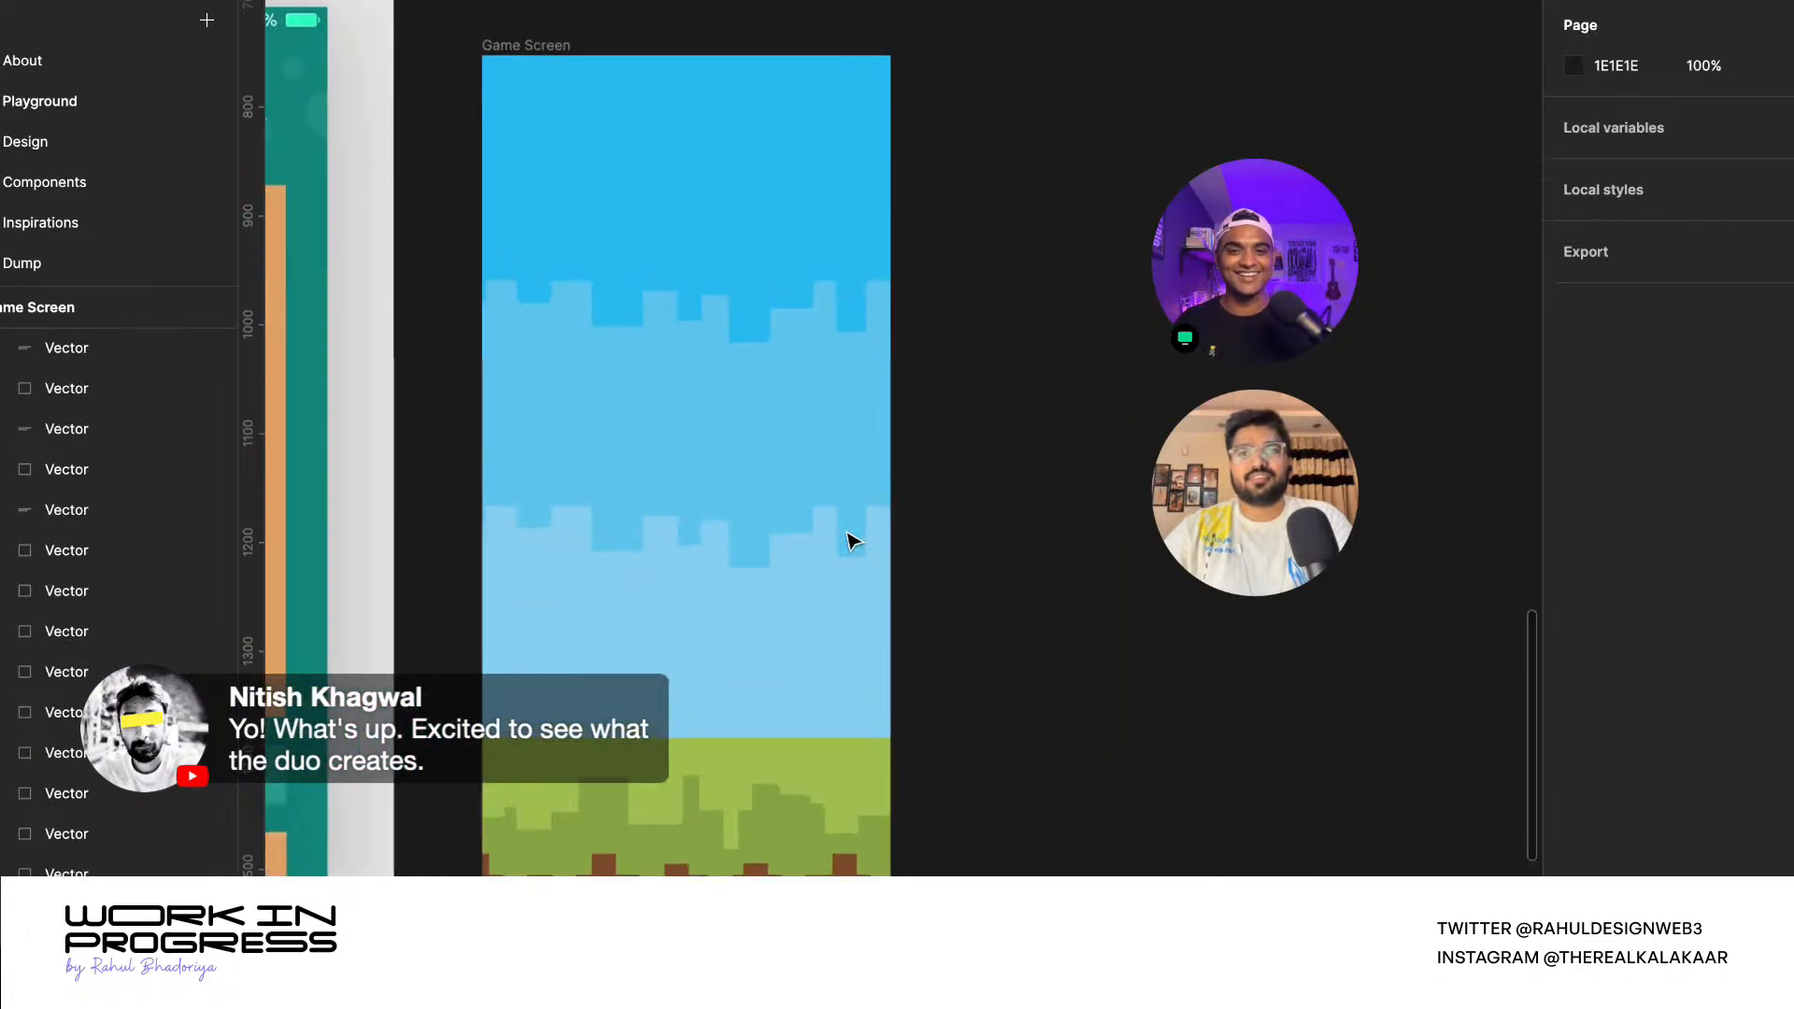
scroll(976, 531, "down", 3)
scroll(975, 531, "up", 1)
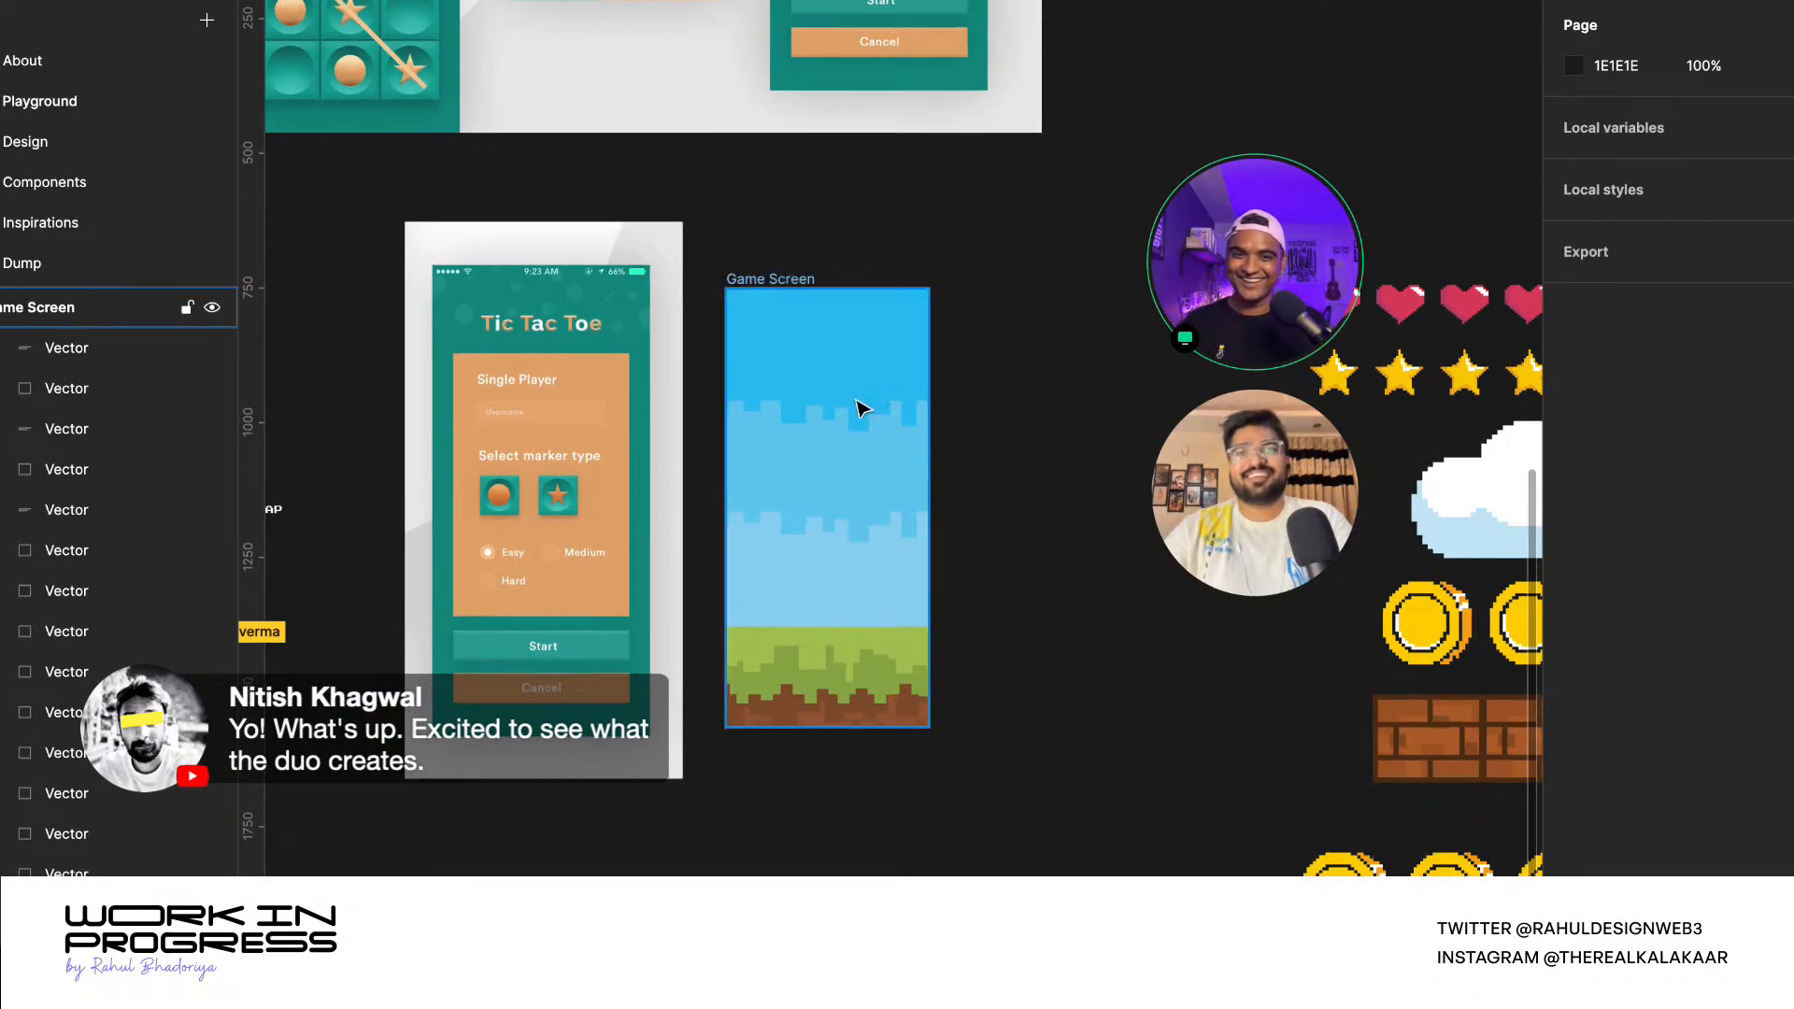
scroll(809, 355, "down", 3)
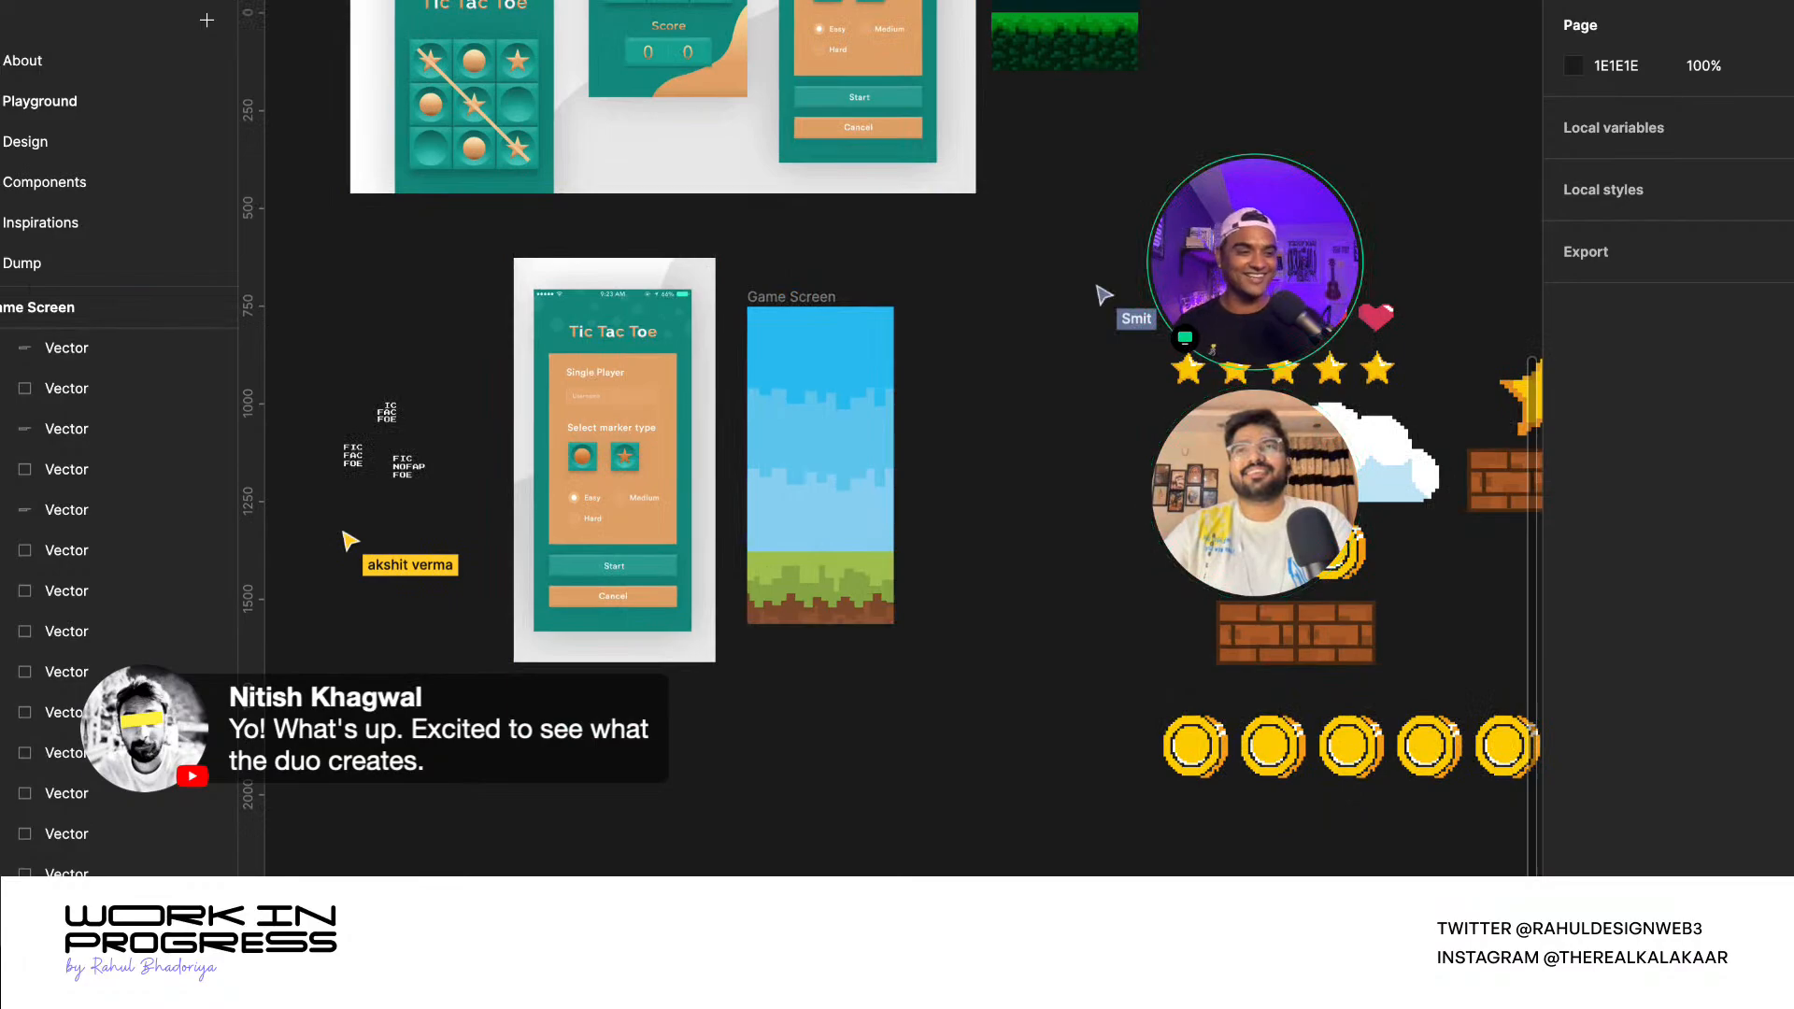
- Switch to the Figma Community search results and open the "ios" accessibility settings file in Figma
key("super+1")
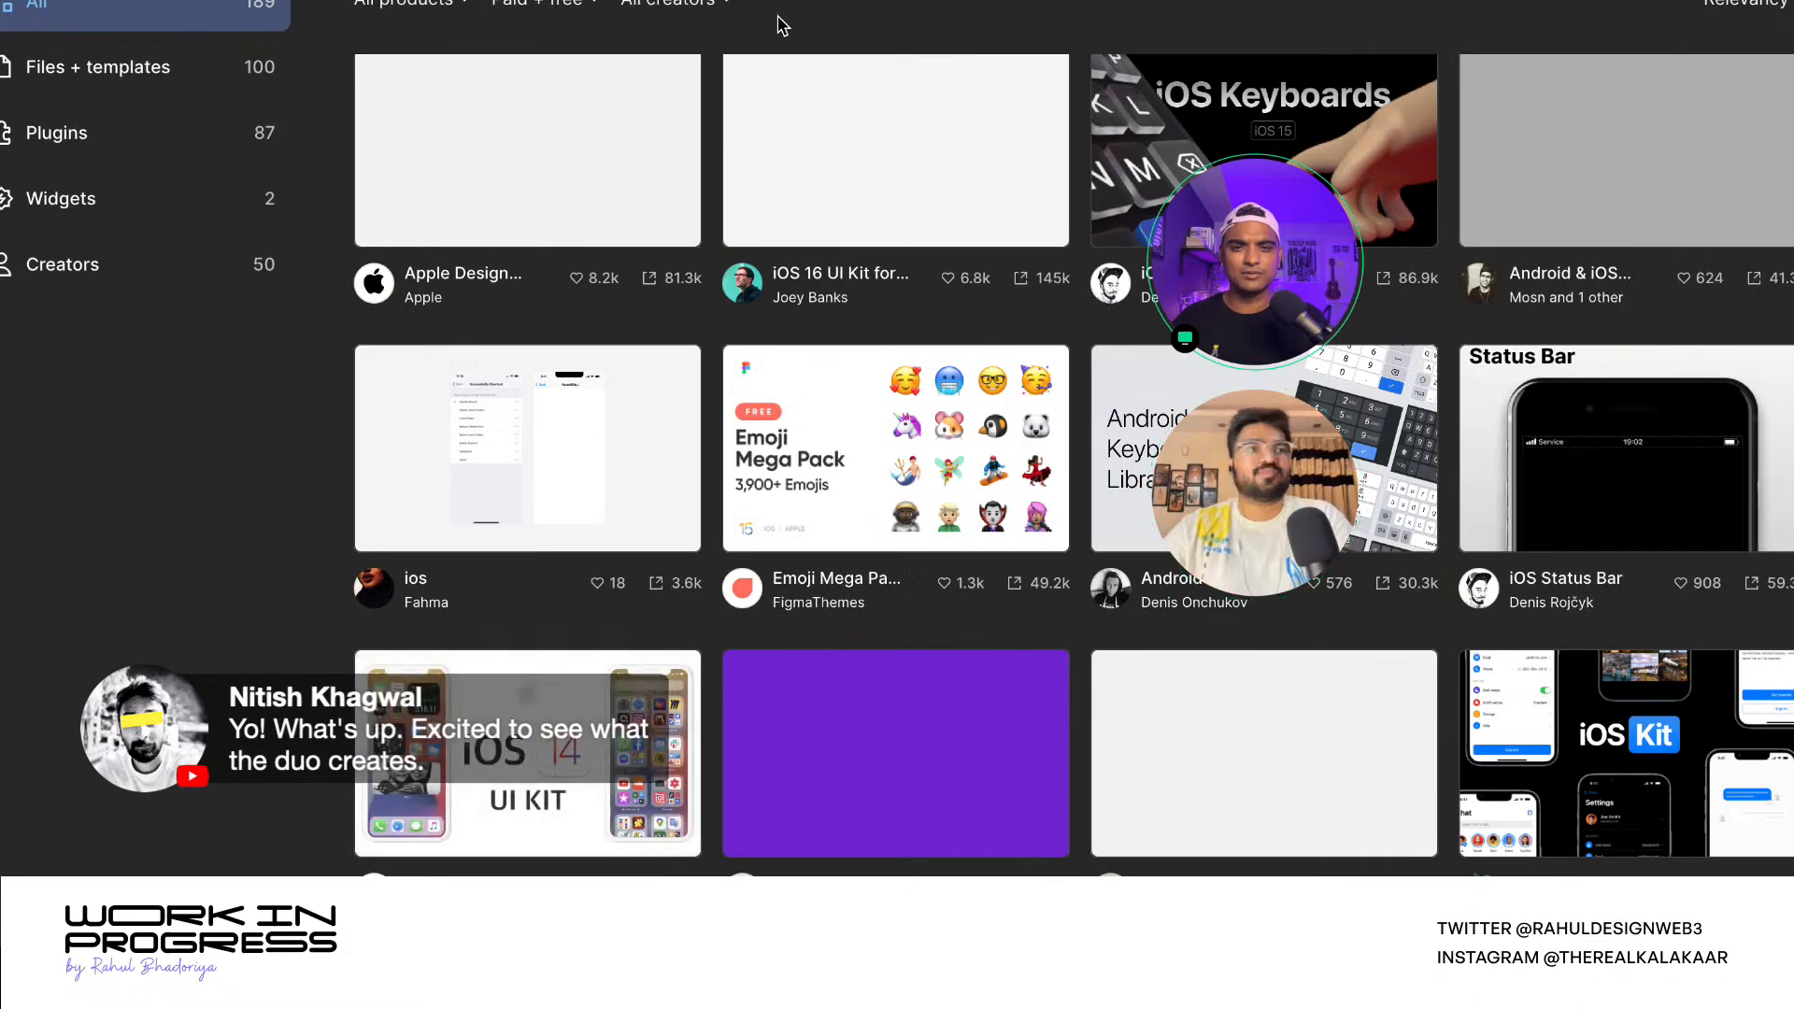
left_click(602, 448)
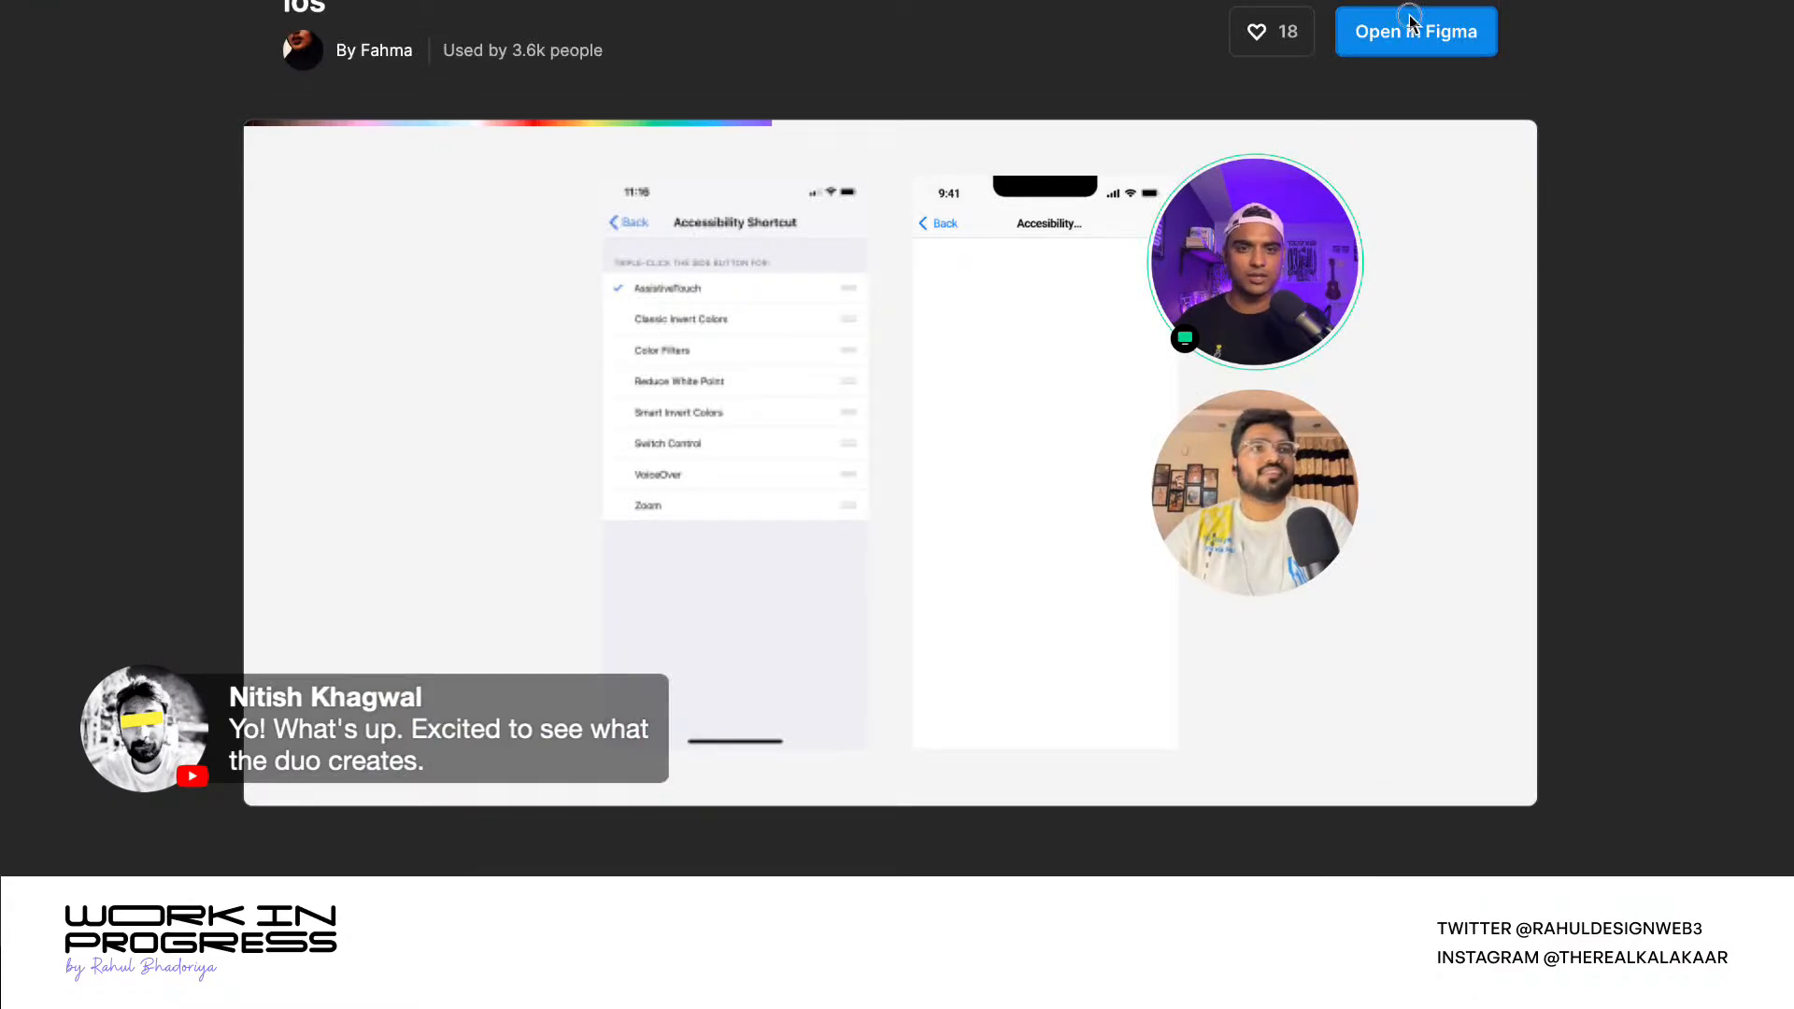
left_click(1415, 28)
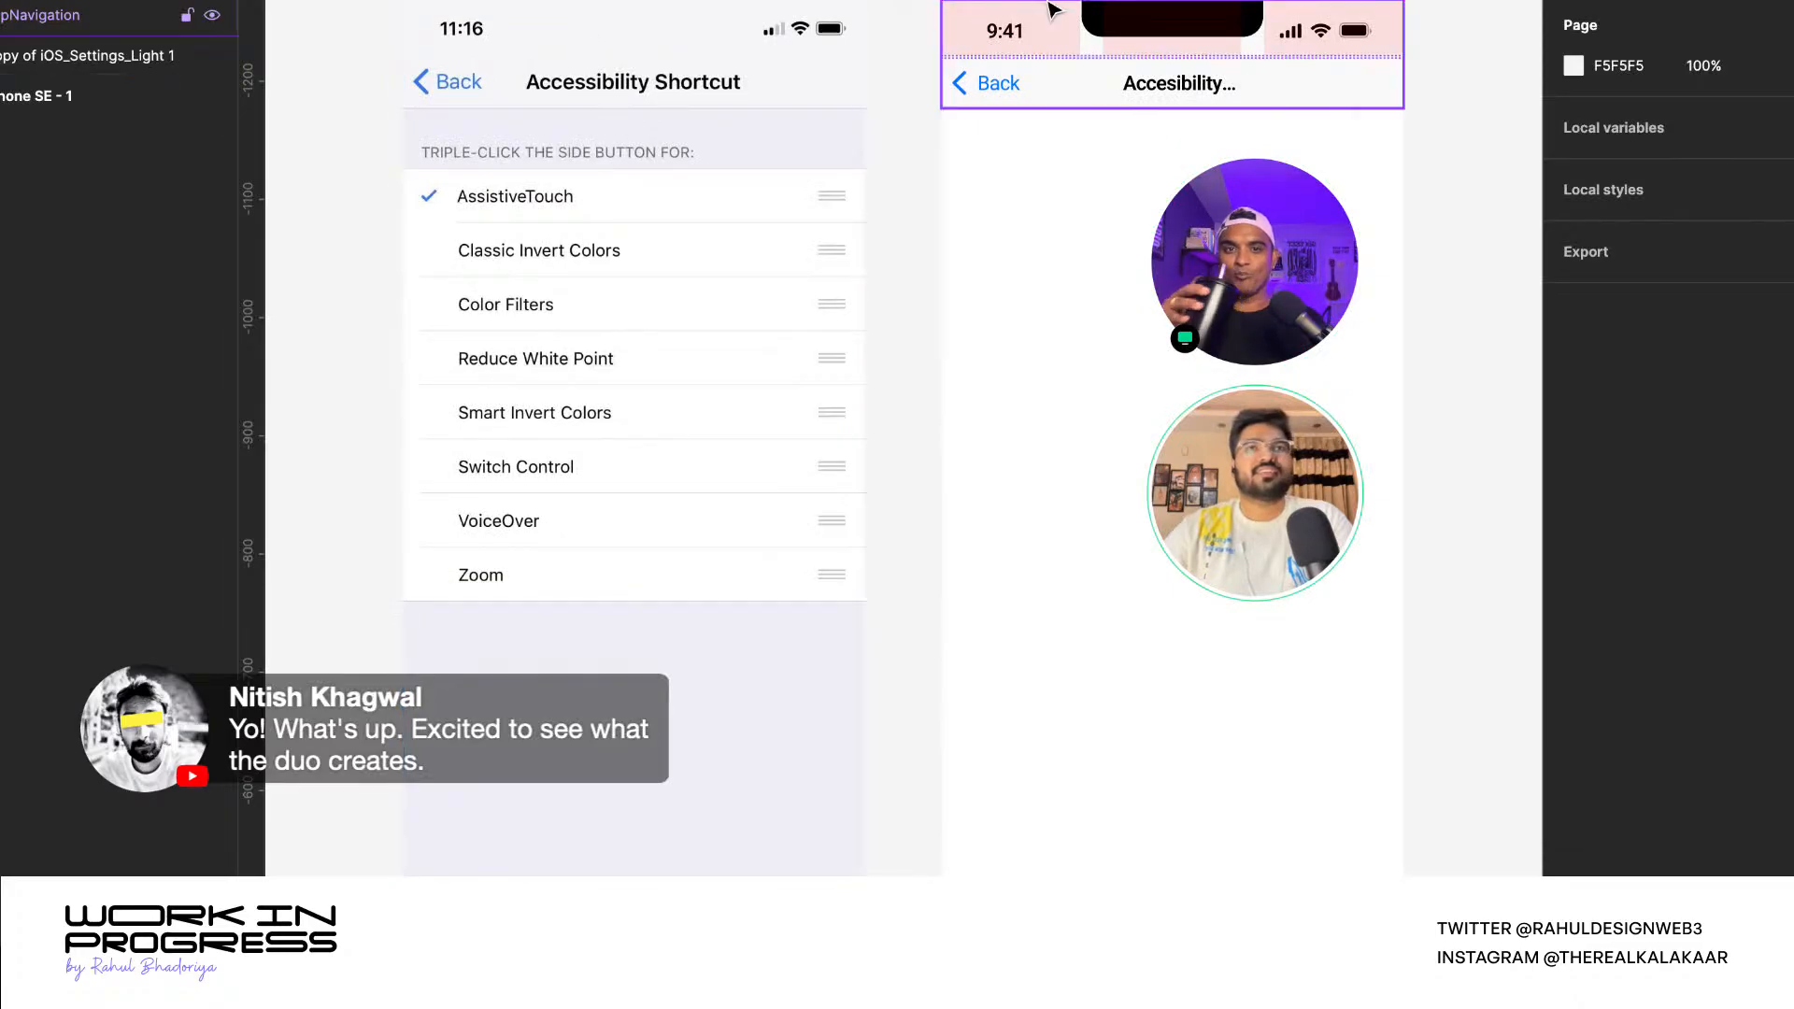
- Copy the TopNavigation bar with the 9:41 status bar from the ios file into the cleaned-up Game Screen frame
left_click(1034, 30)
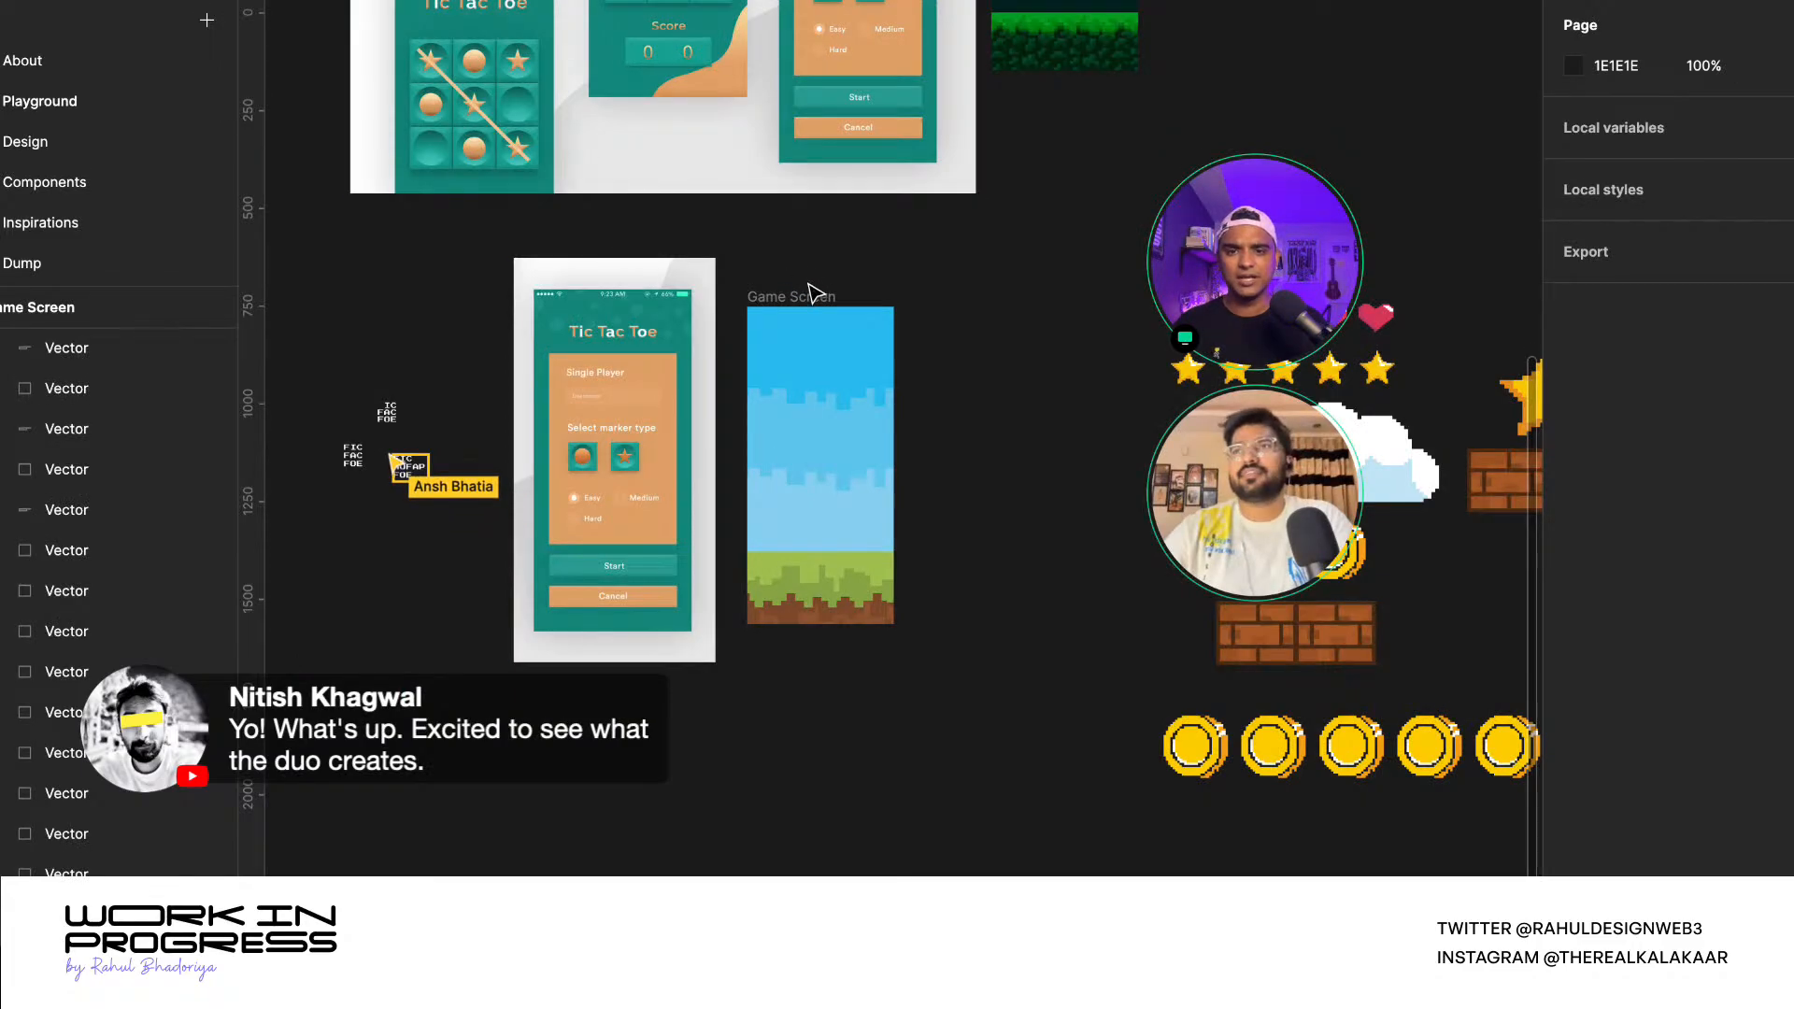
left_click(811, 296)
scroll(931, 528, "up", 5)
key("ctrl+v")
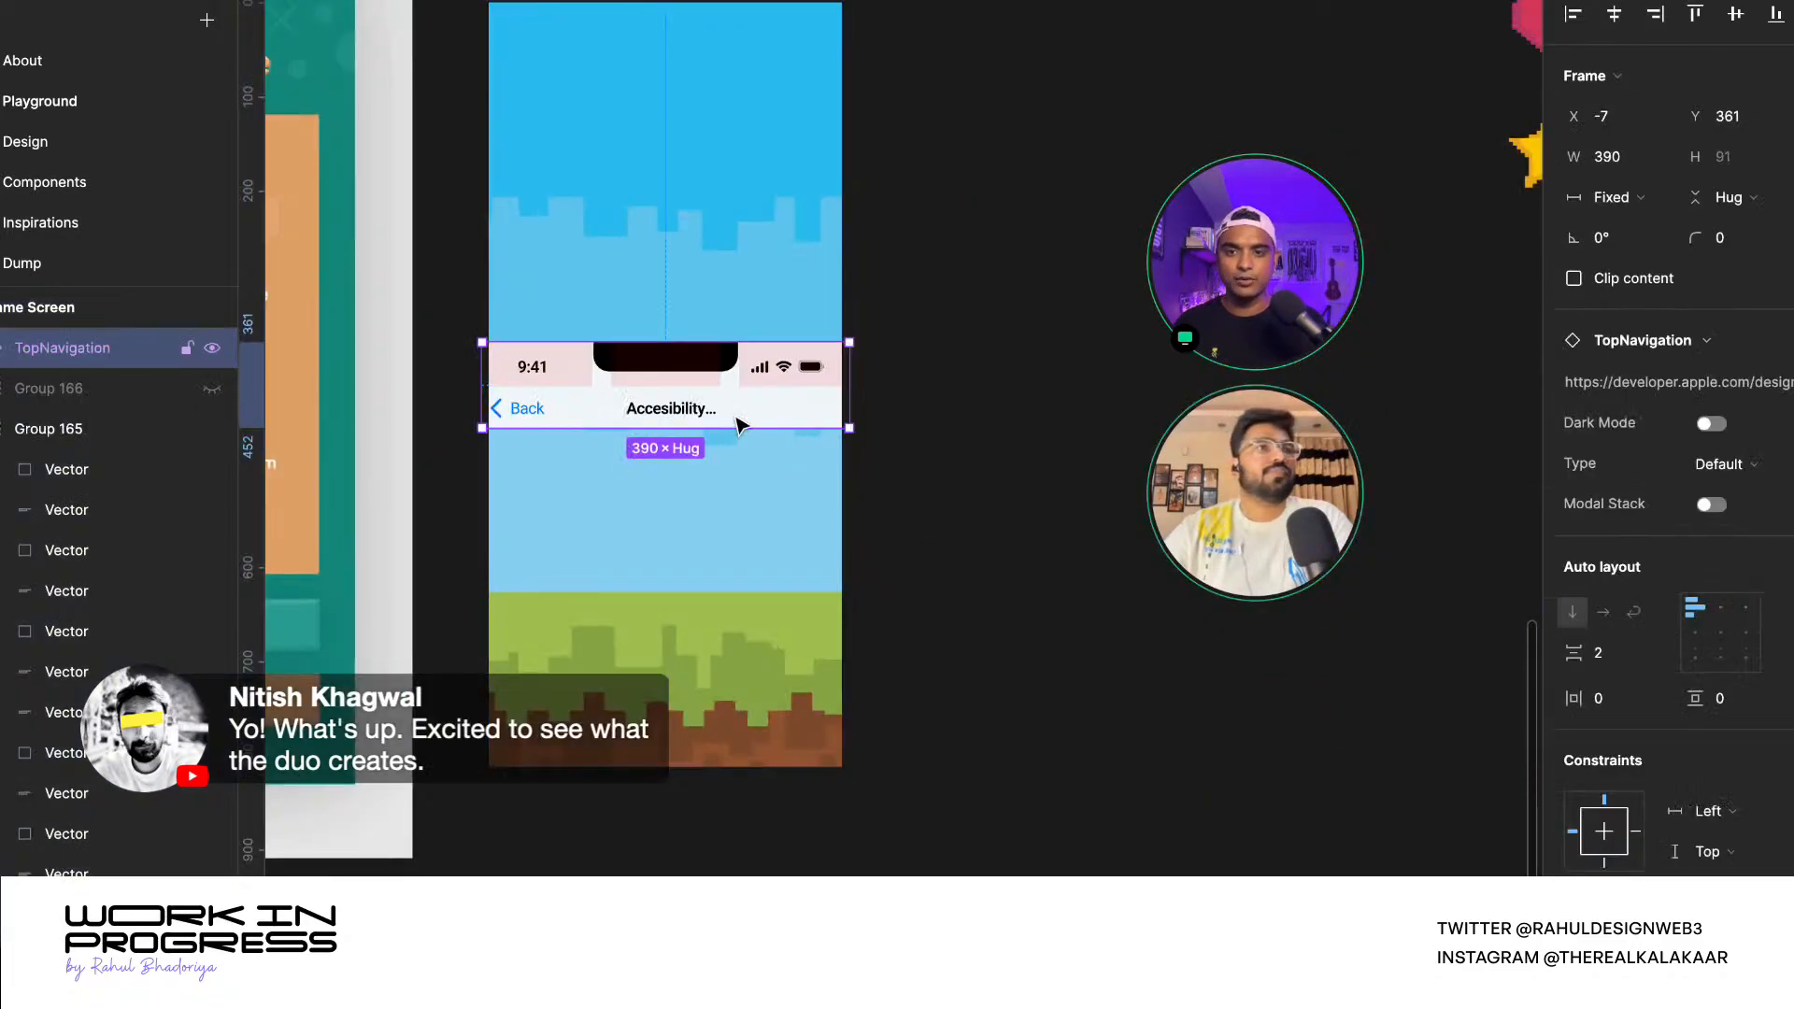
- Align the TopNavigation bar to the top edge of the Game Screen frame and hide its F9F9F9 fill
left_click(1694, 13)
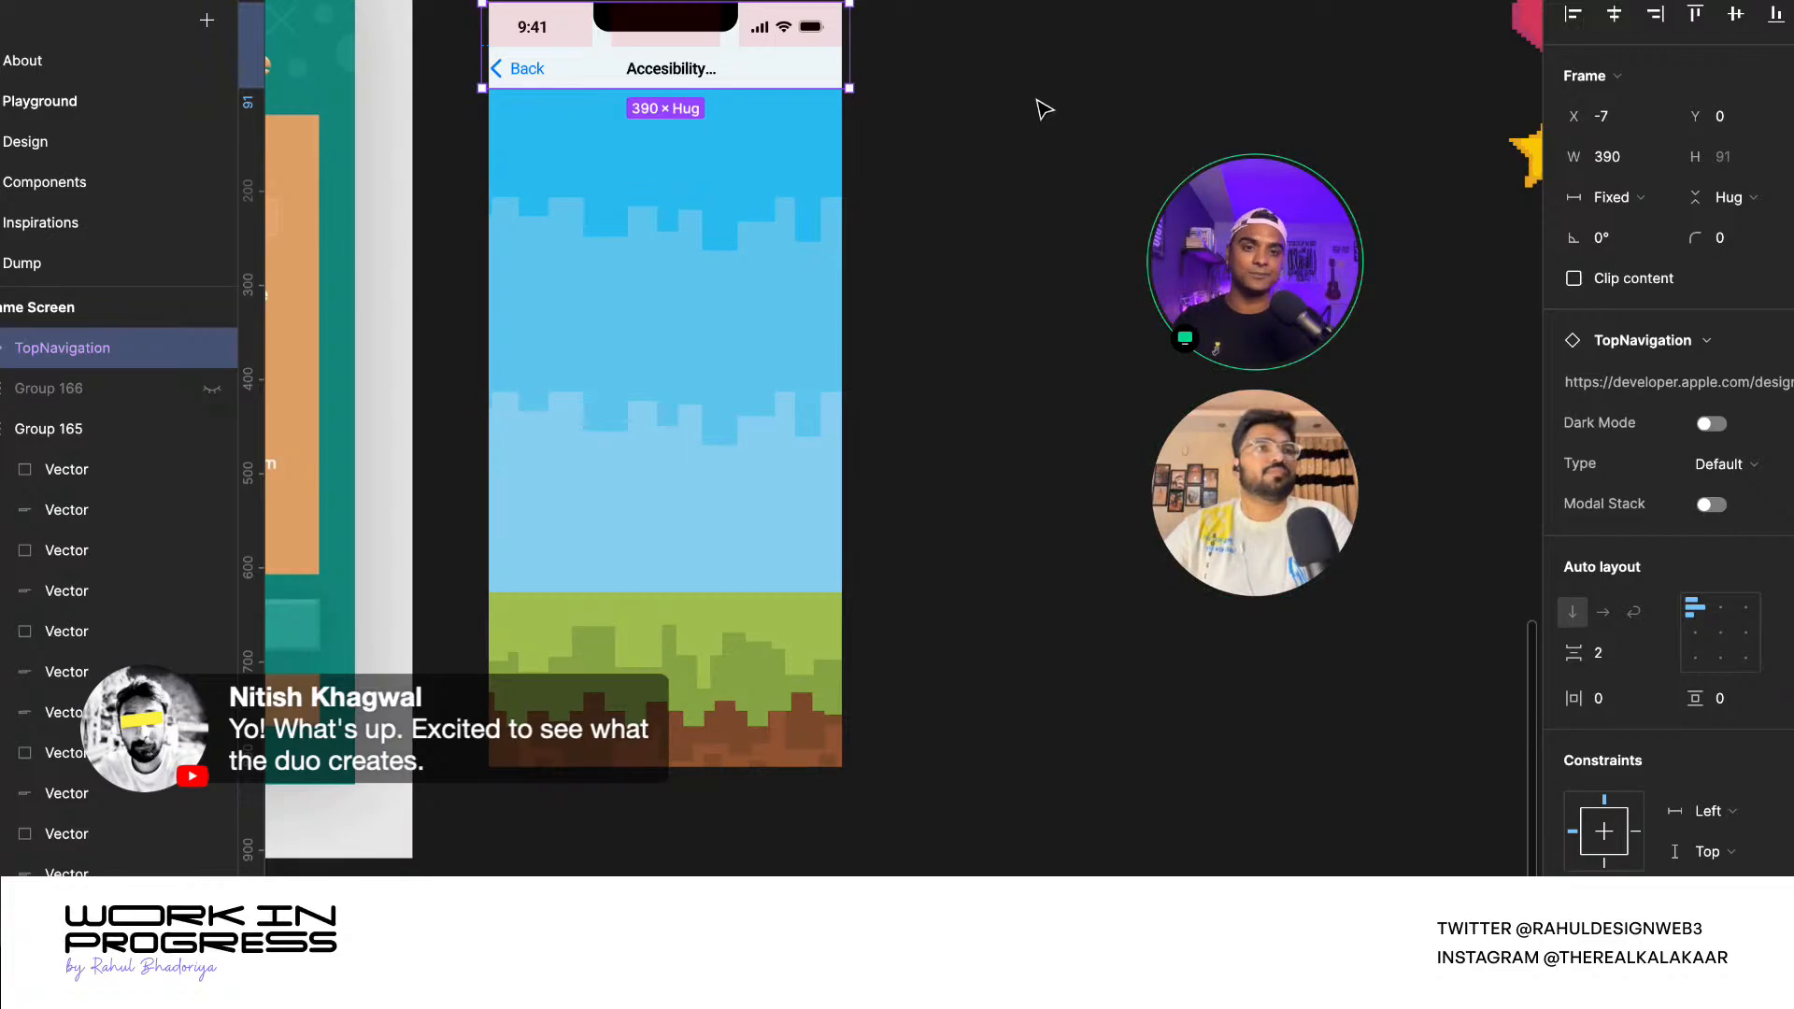
scroll(1682, 654, "down", 3)
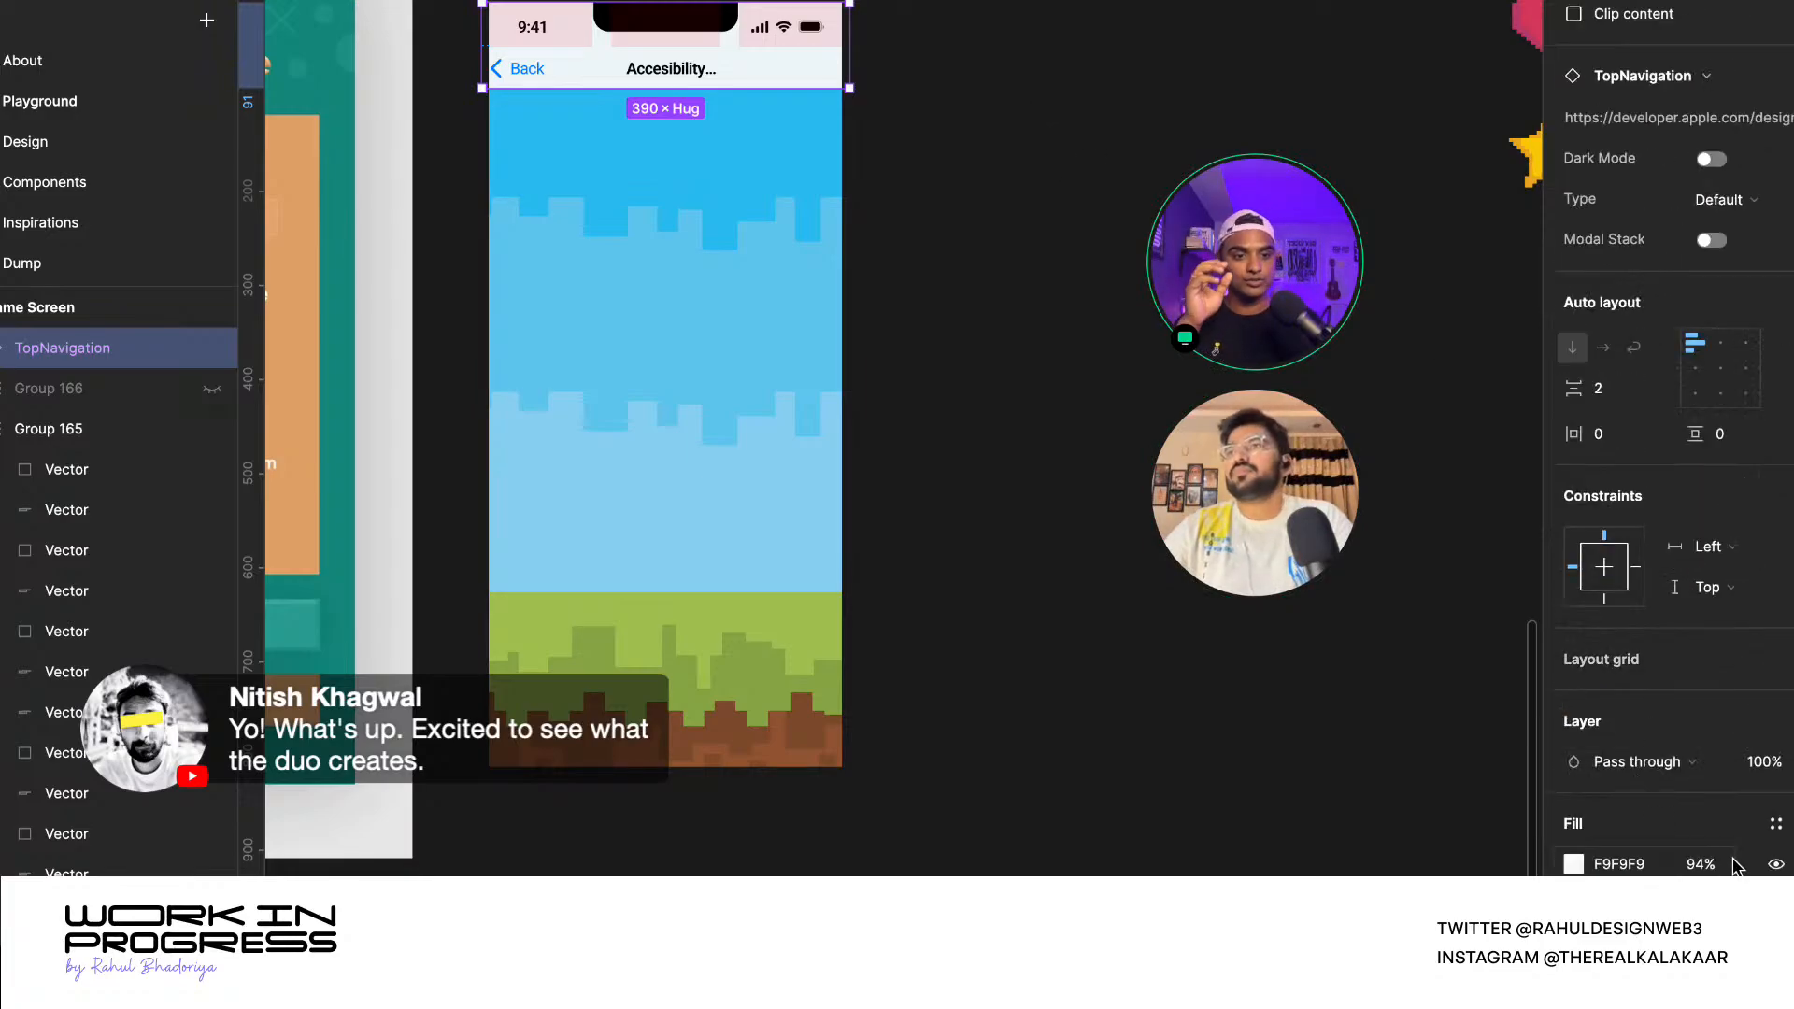
left_click(1769, 864)
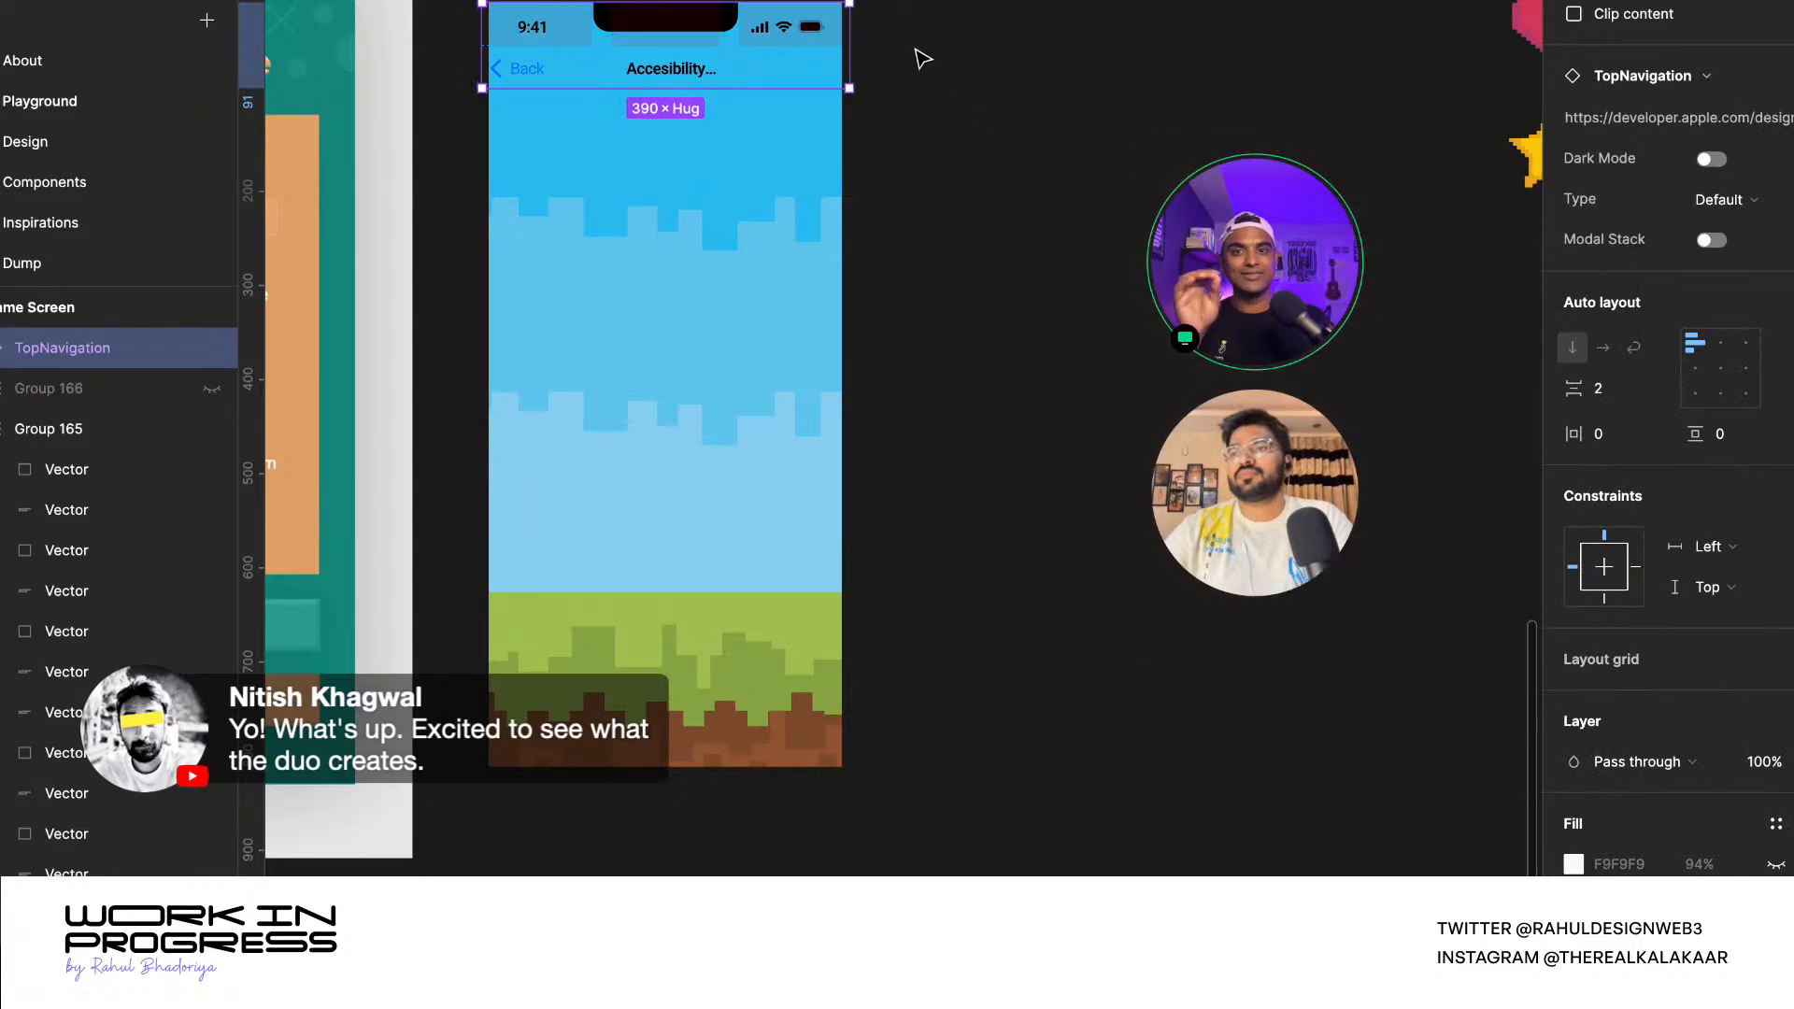
- Hide the nested navigation content row with Back and the Accessibility title inside the TopNavigation bar
double_click(710, 76)
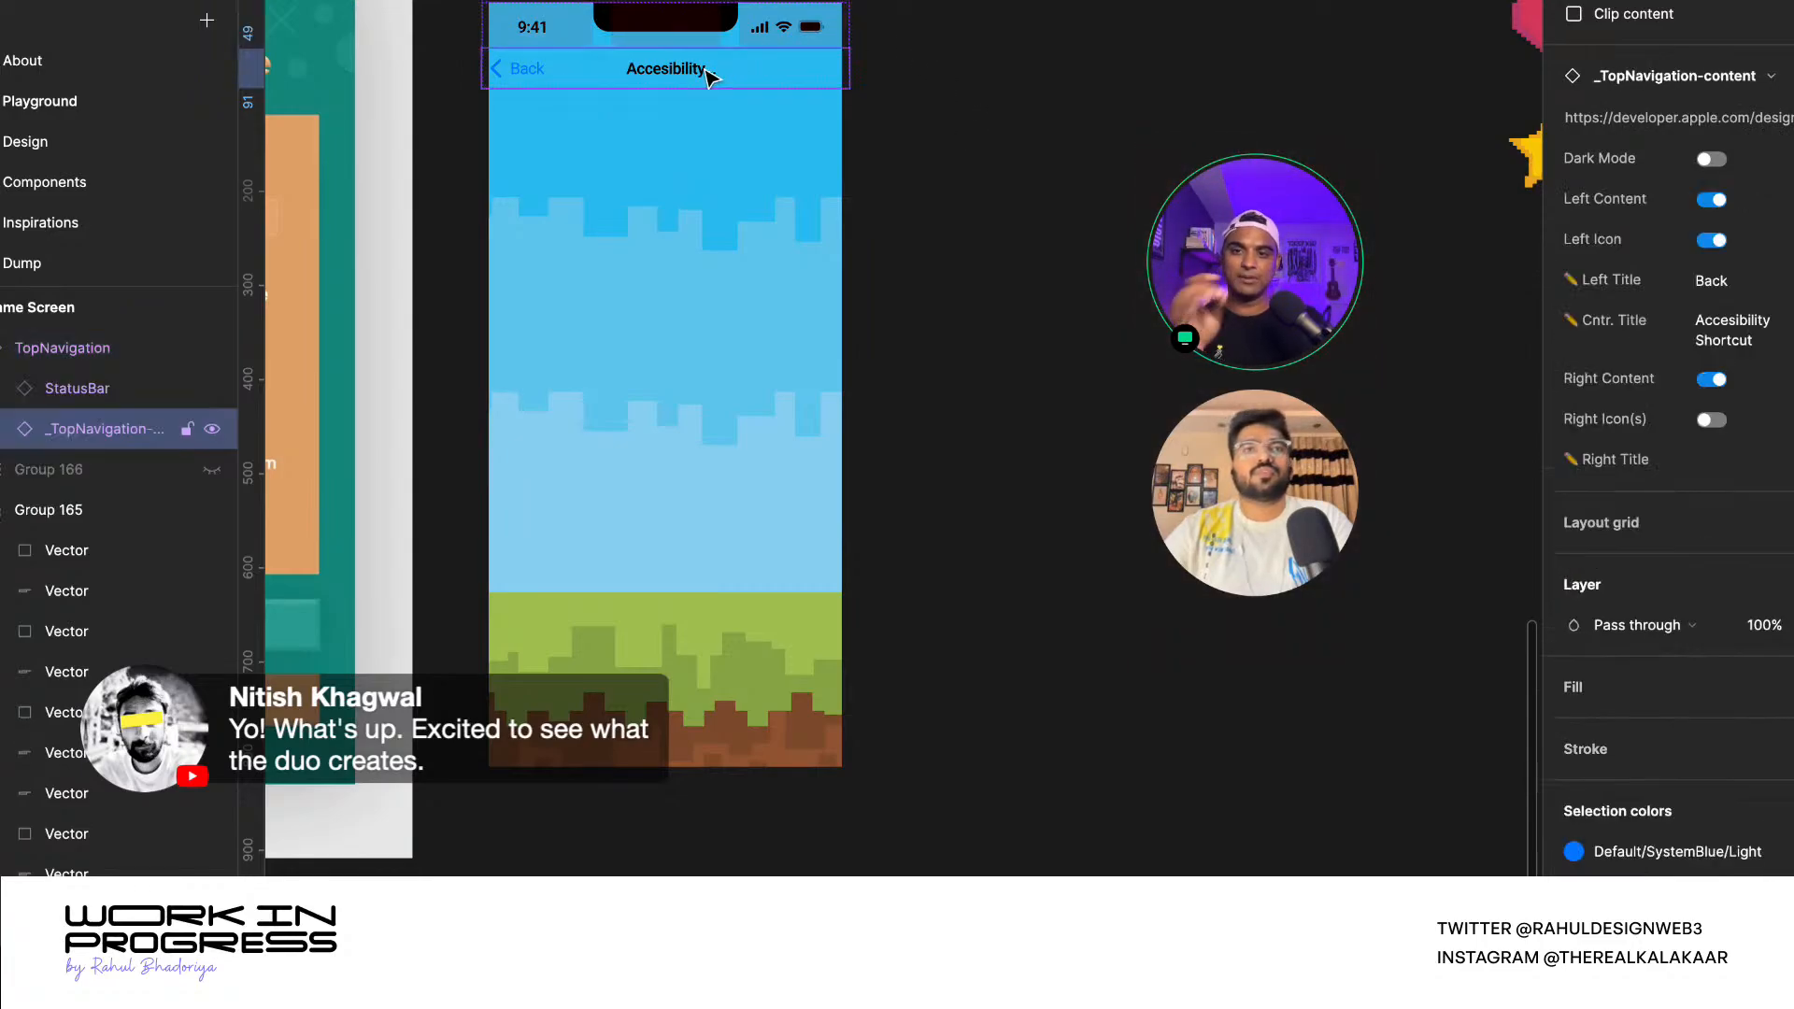
key("ctrl+shift+h")
left_click(701, 59)
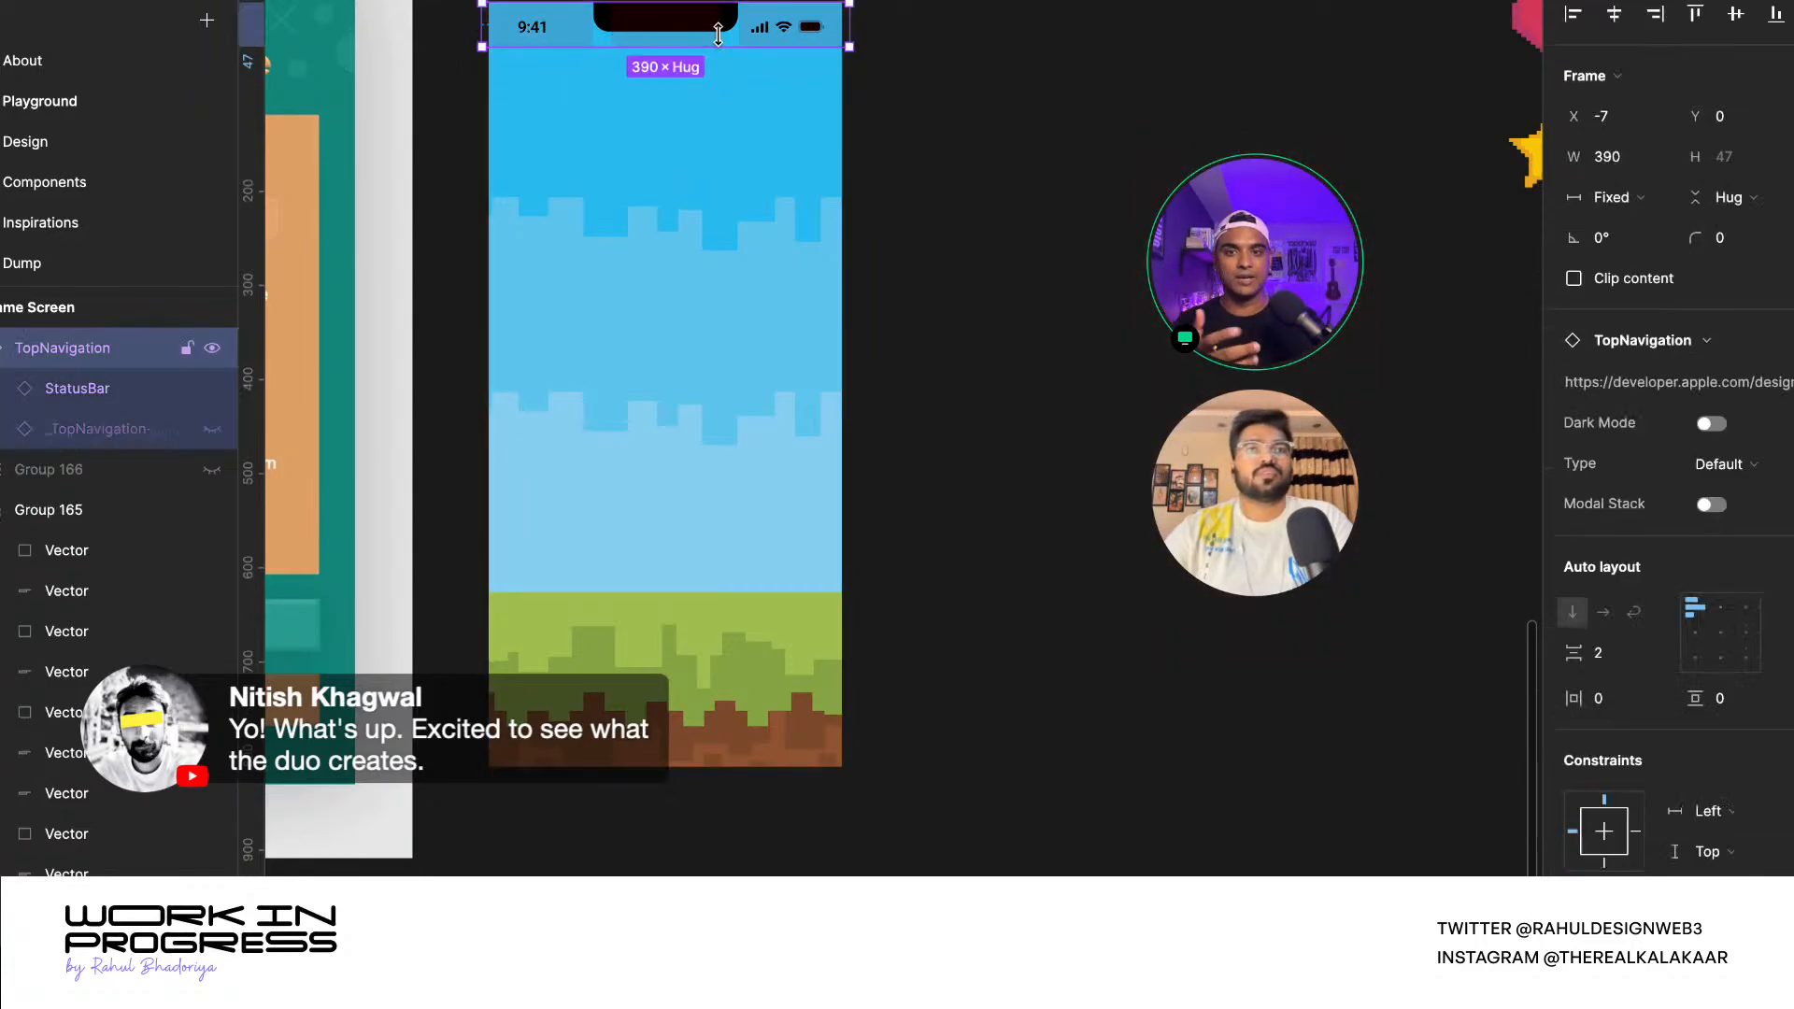
- Detach the TopNavigation instance and its nested StatusBar instance from their components
right_click(717, 34)
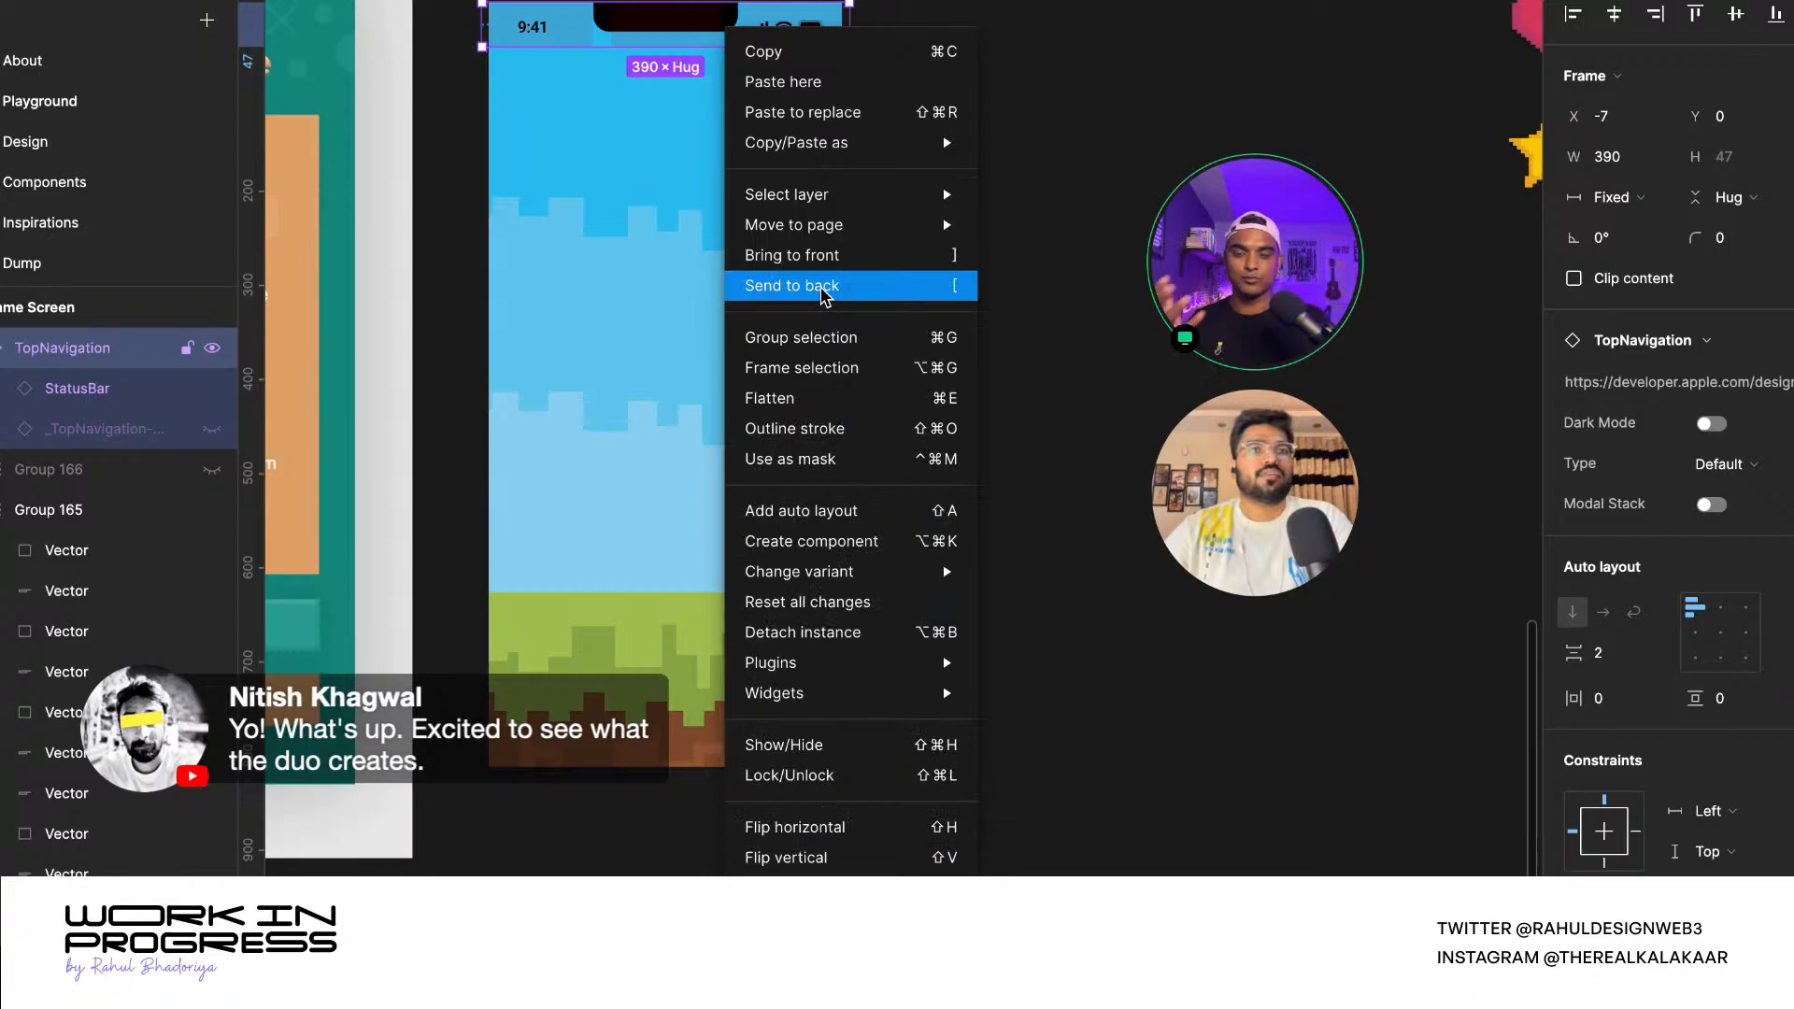
left_click(630, 38)
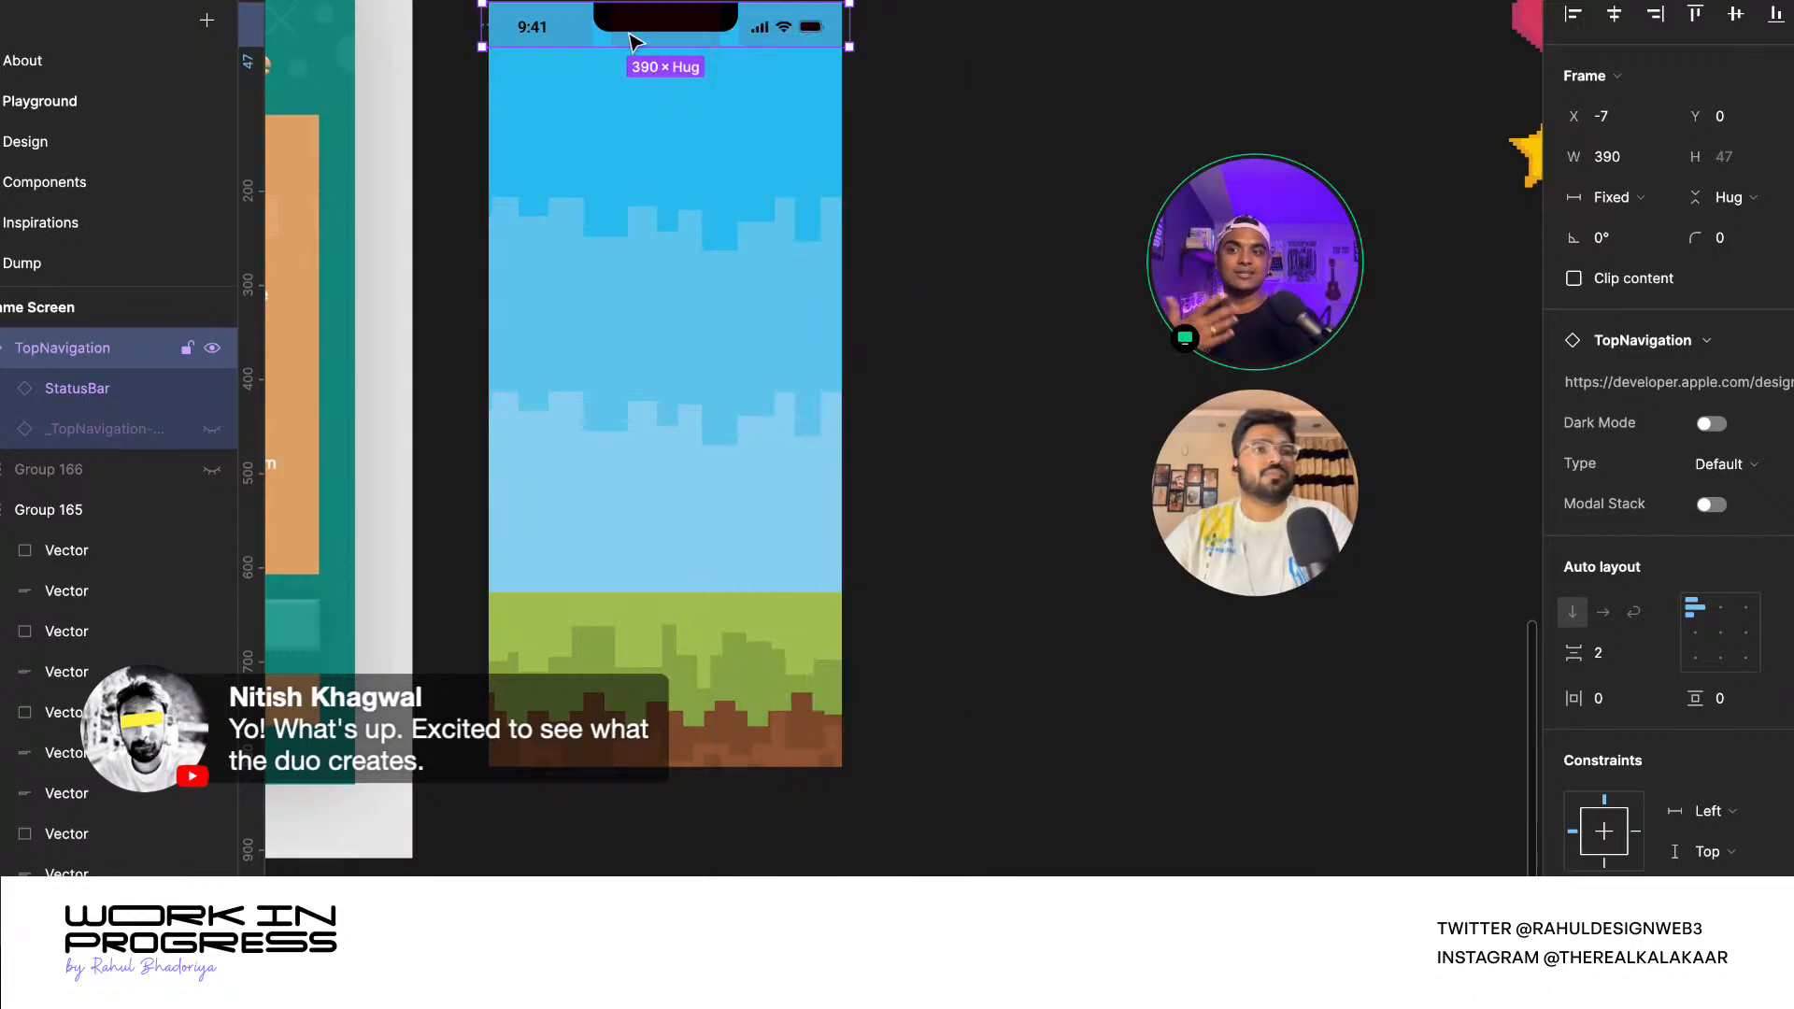
right_click(629, 38)
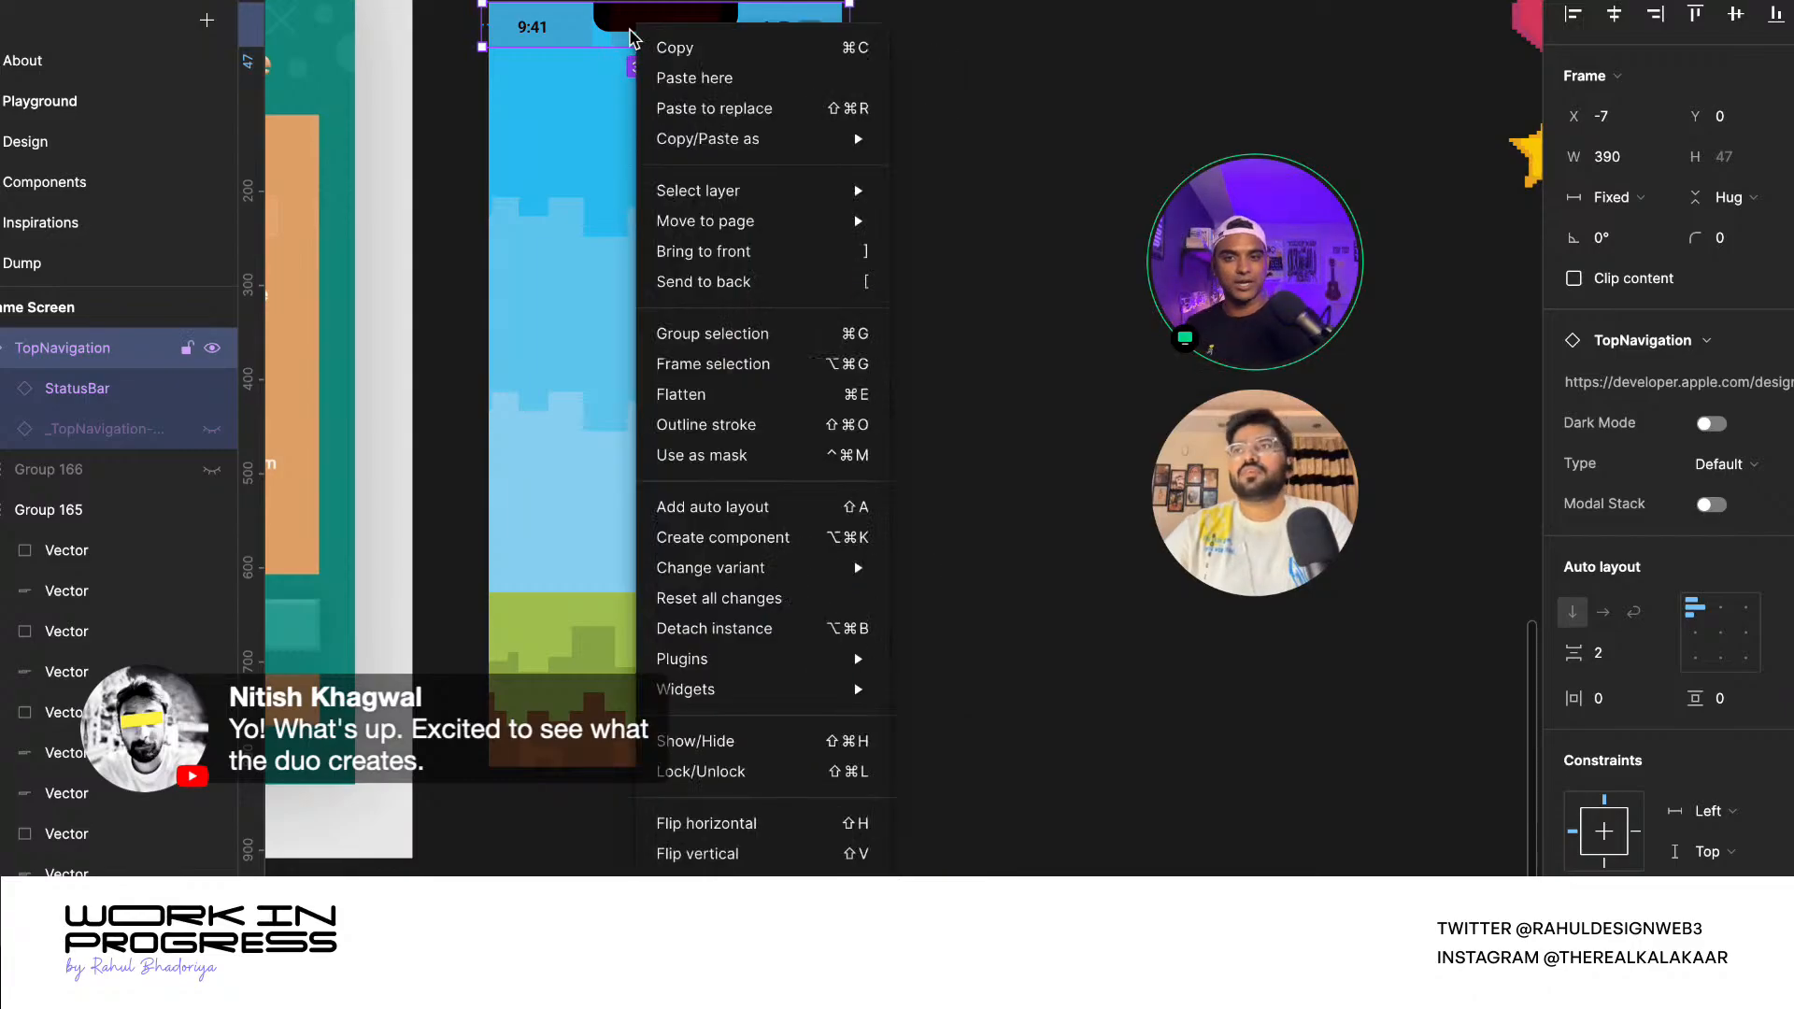
left_click(787, 628)
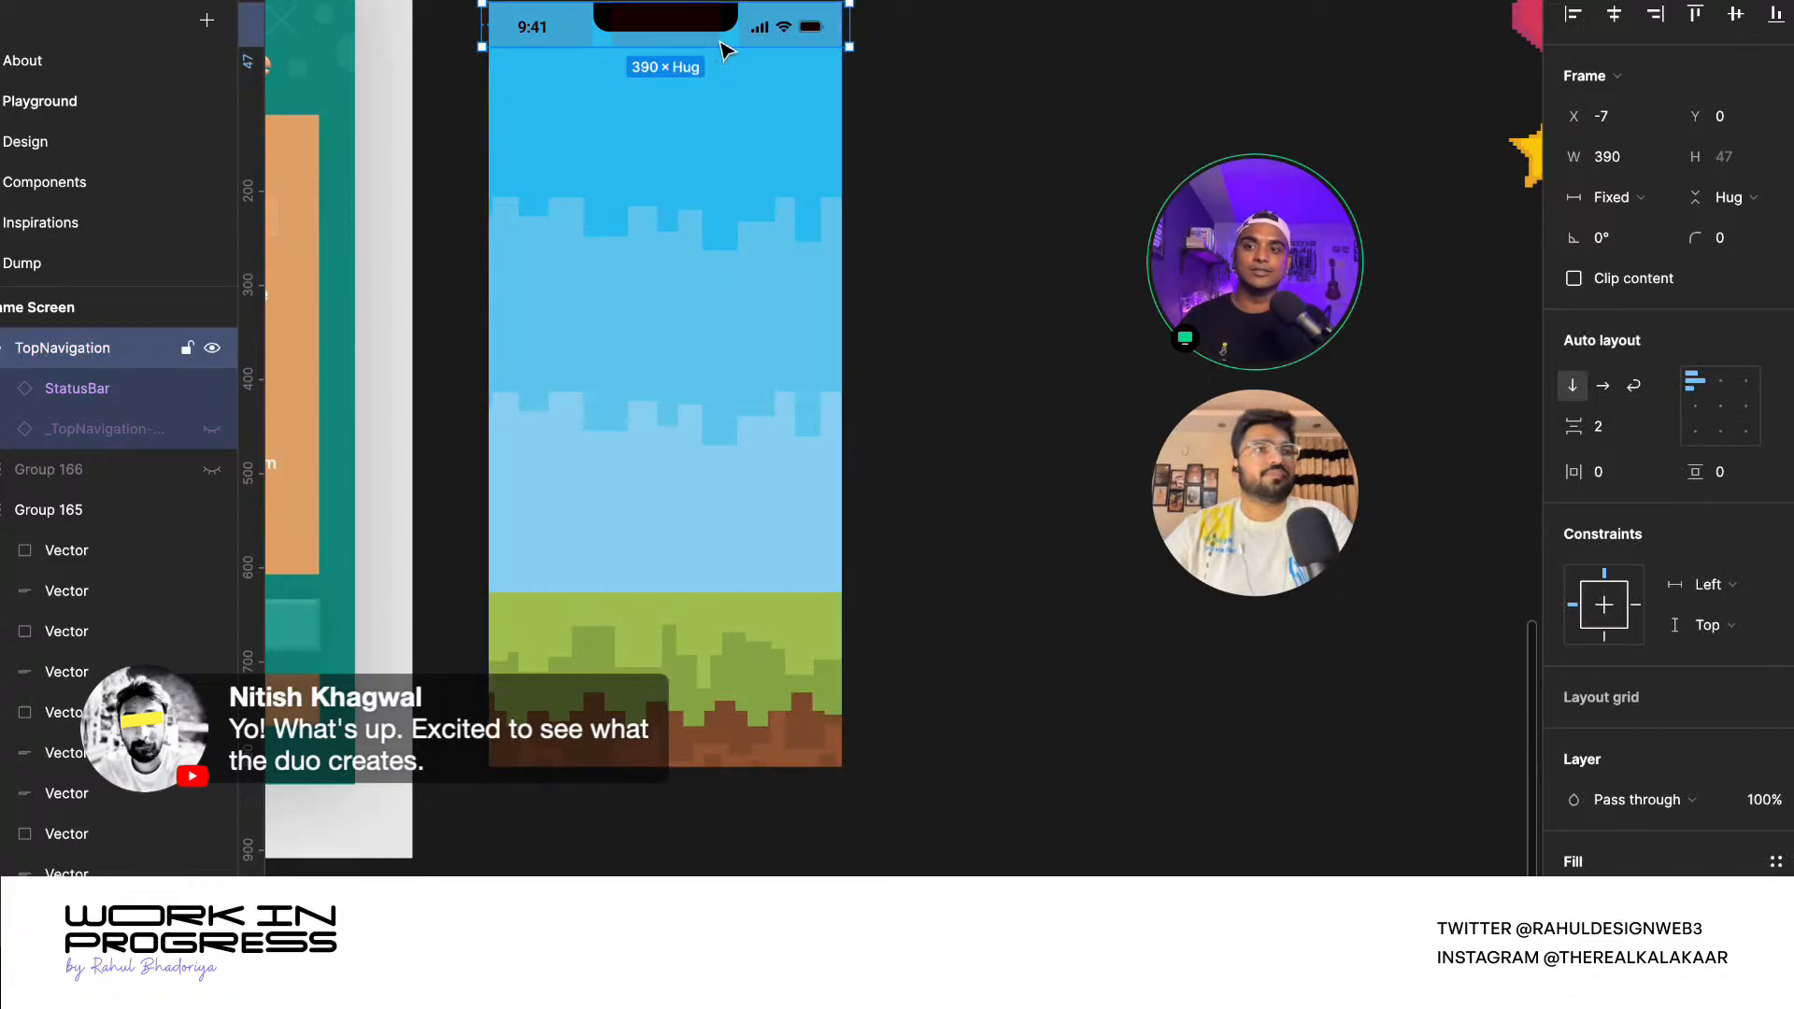
scroll(727, 49, "up", 5)
double_click(853, 172)
scroll(855, 187, "up", 4)
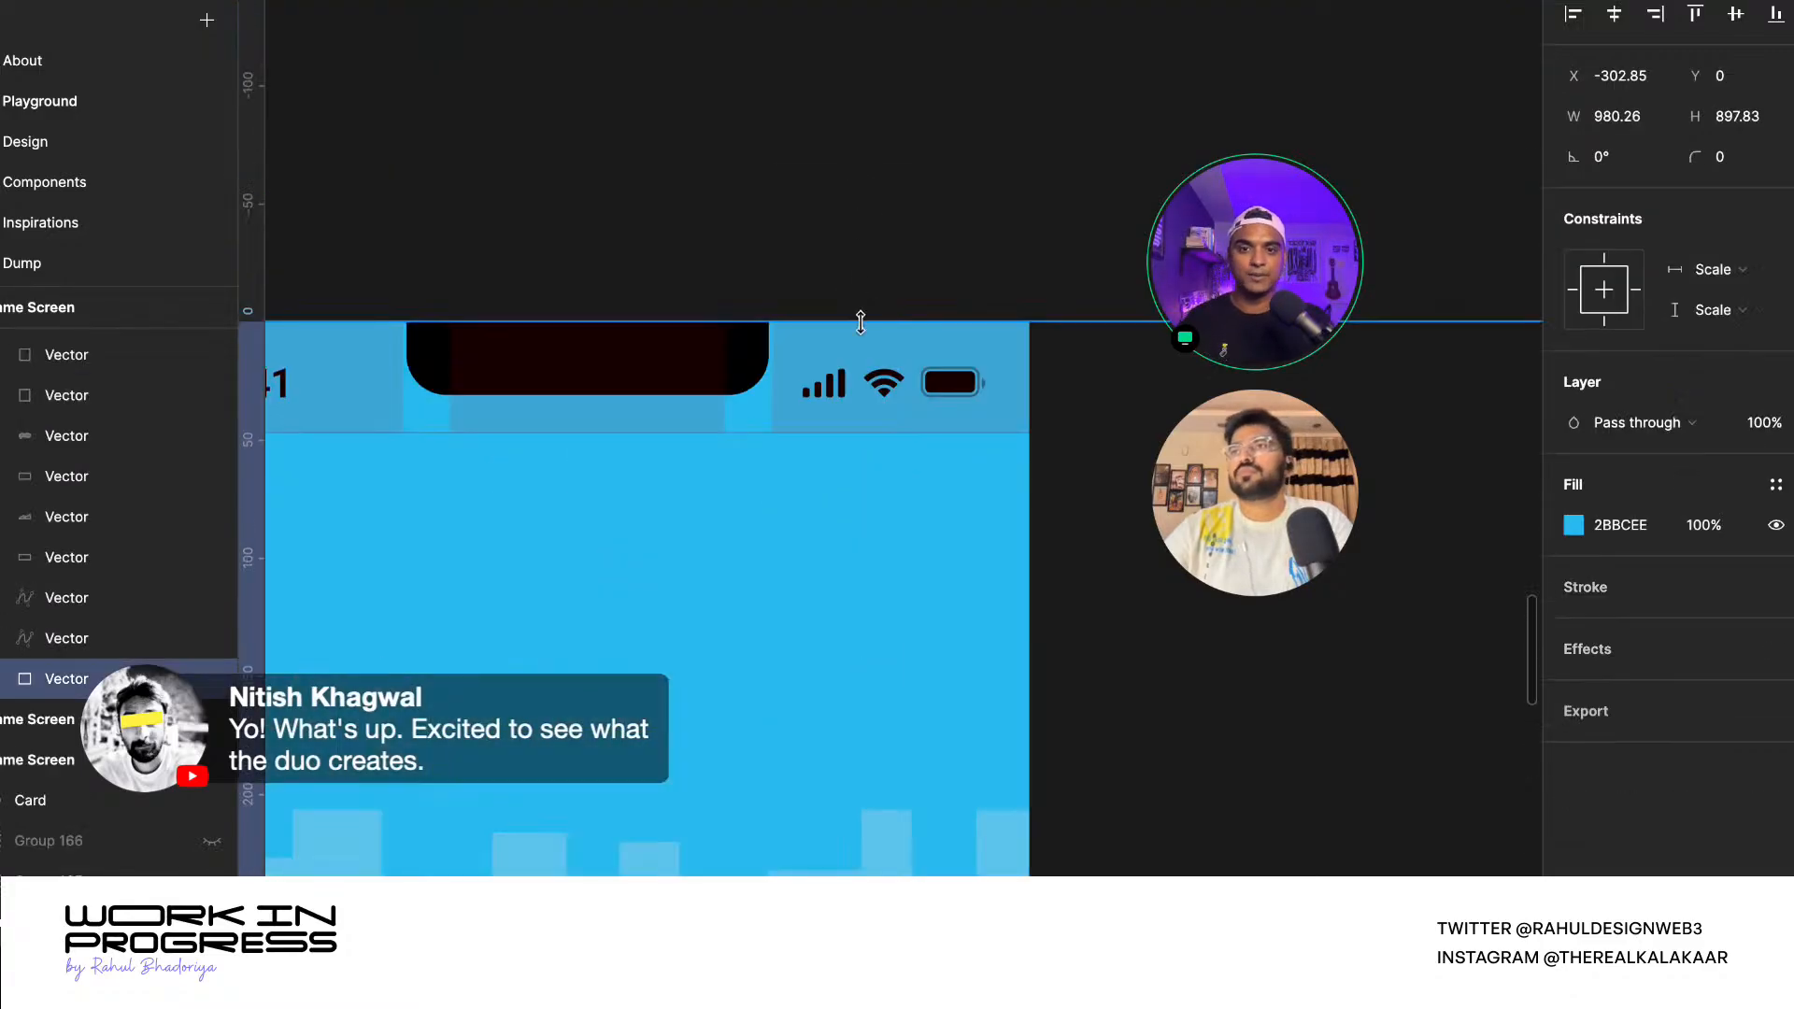
double_click(857, 362)
right_click(847, 367)
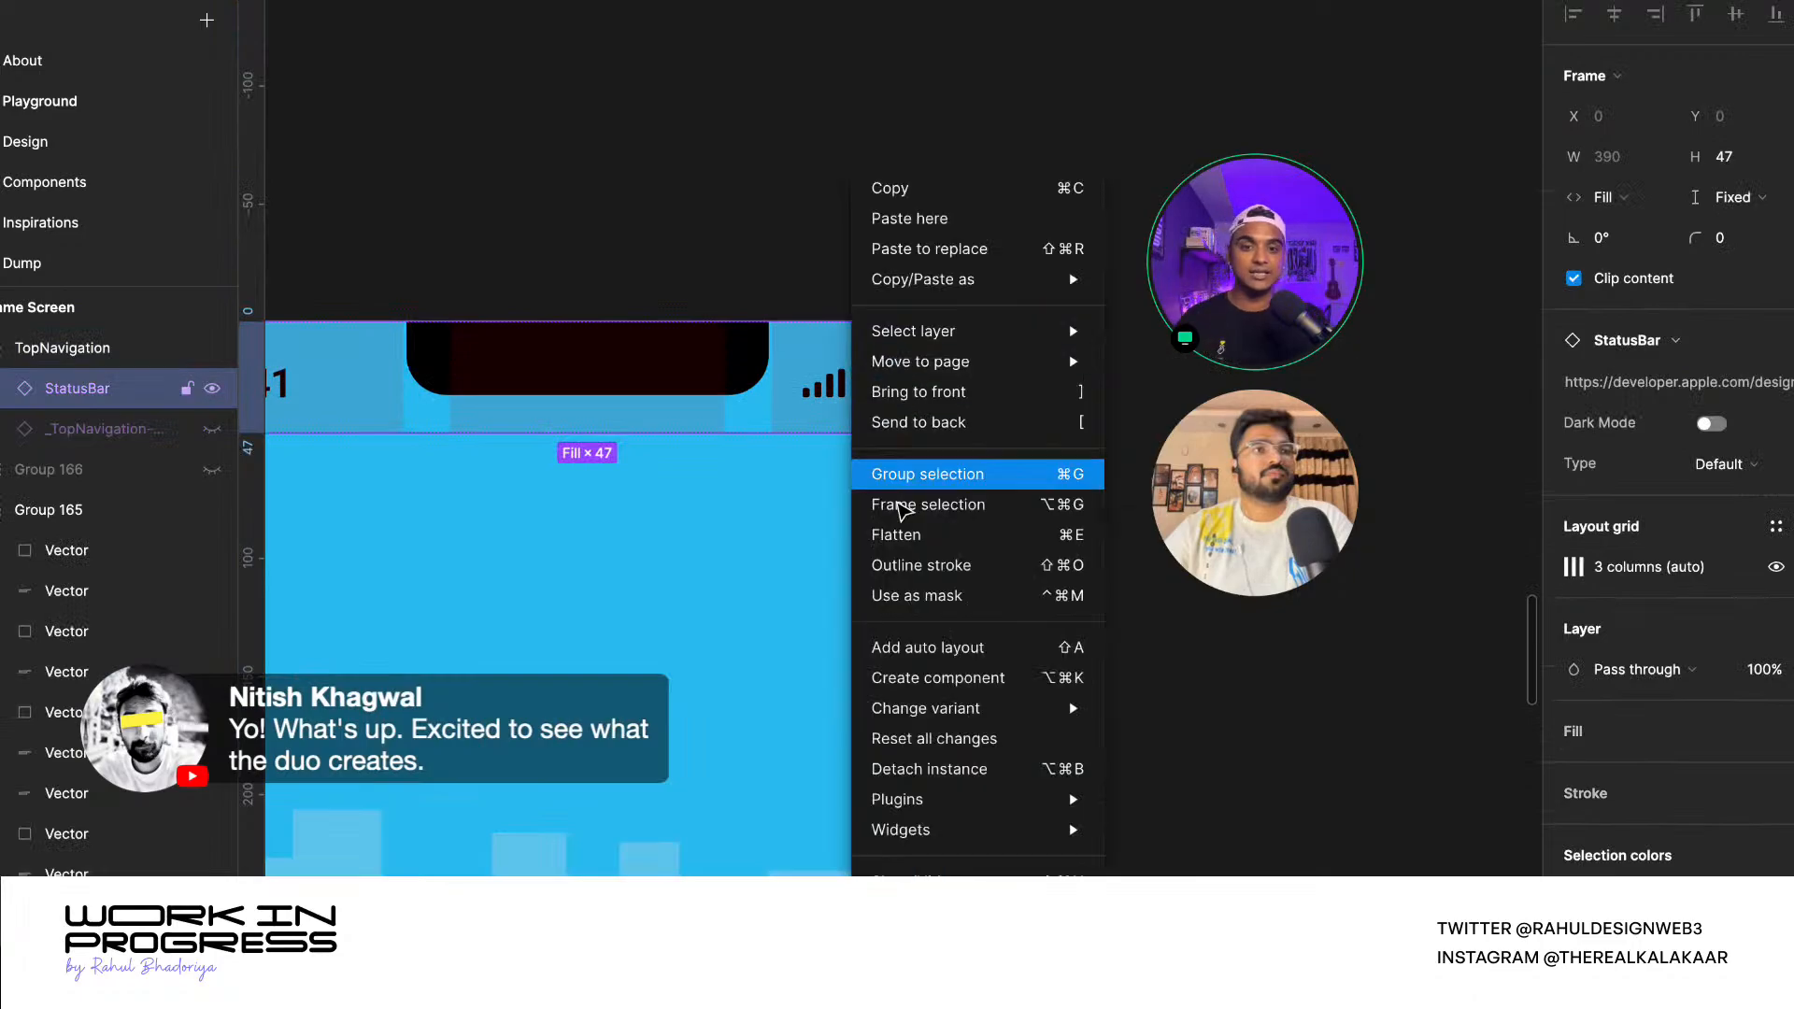
left_click(920, 761)
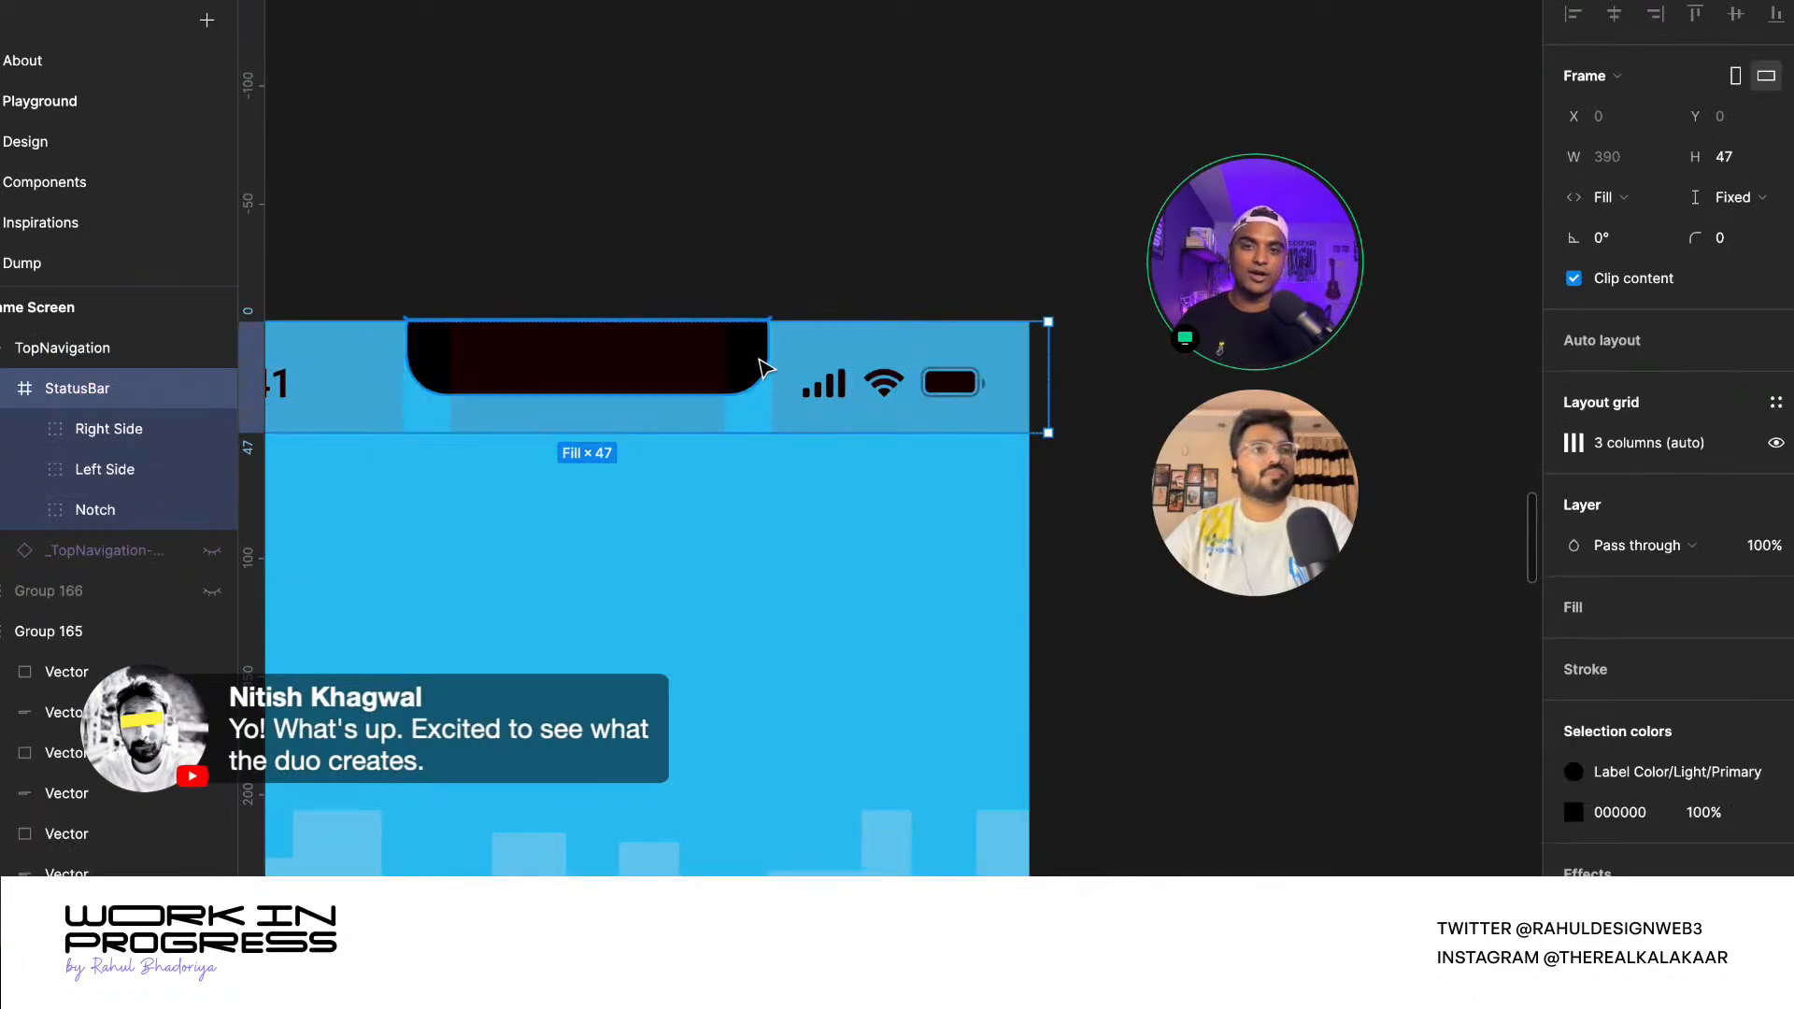
left_click(814, 352)
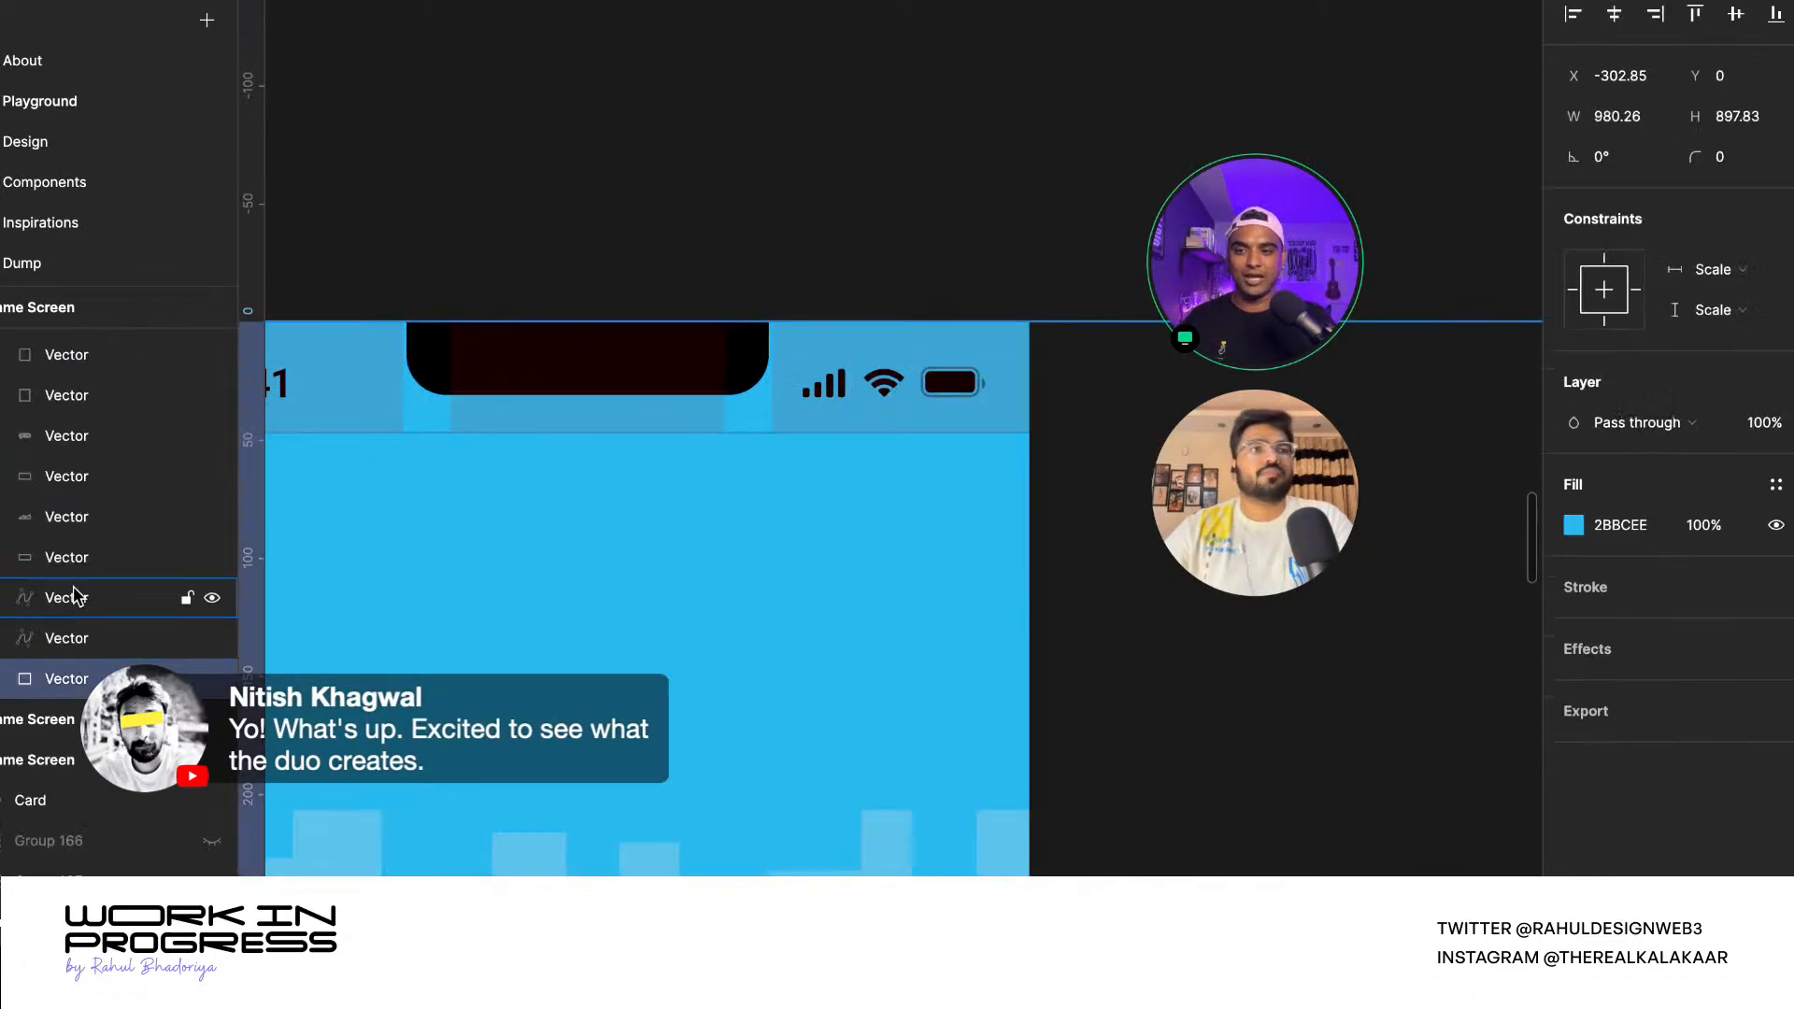
key("BackSpace")
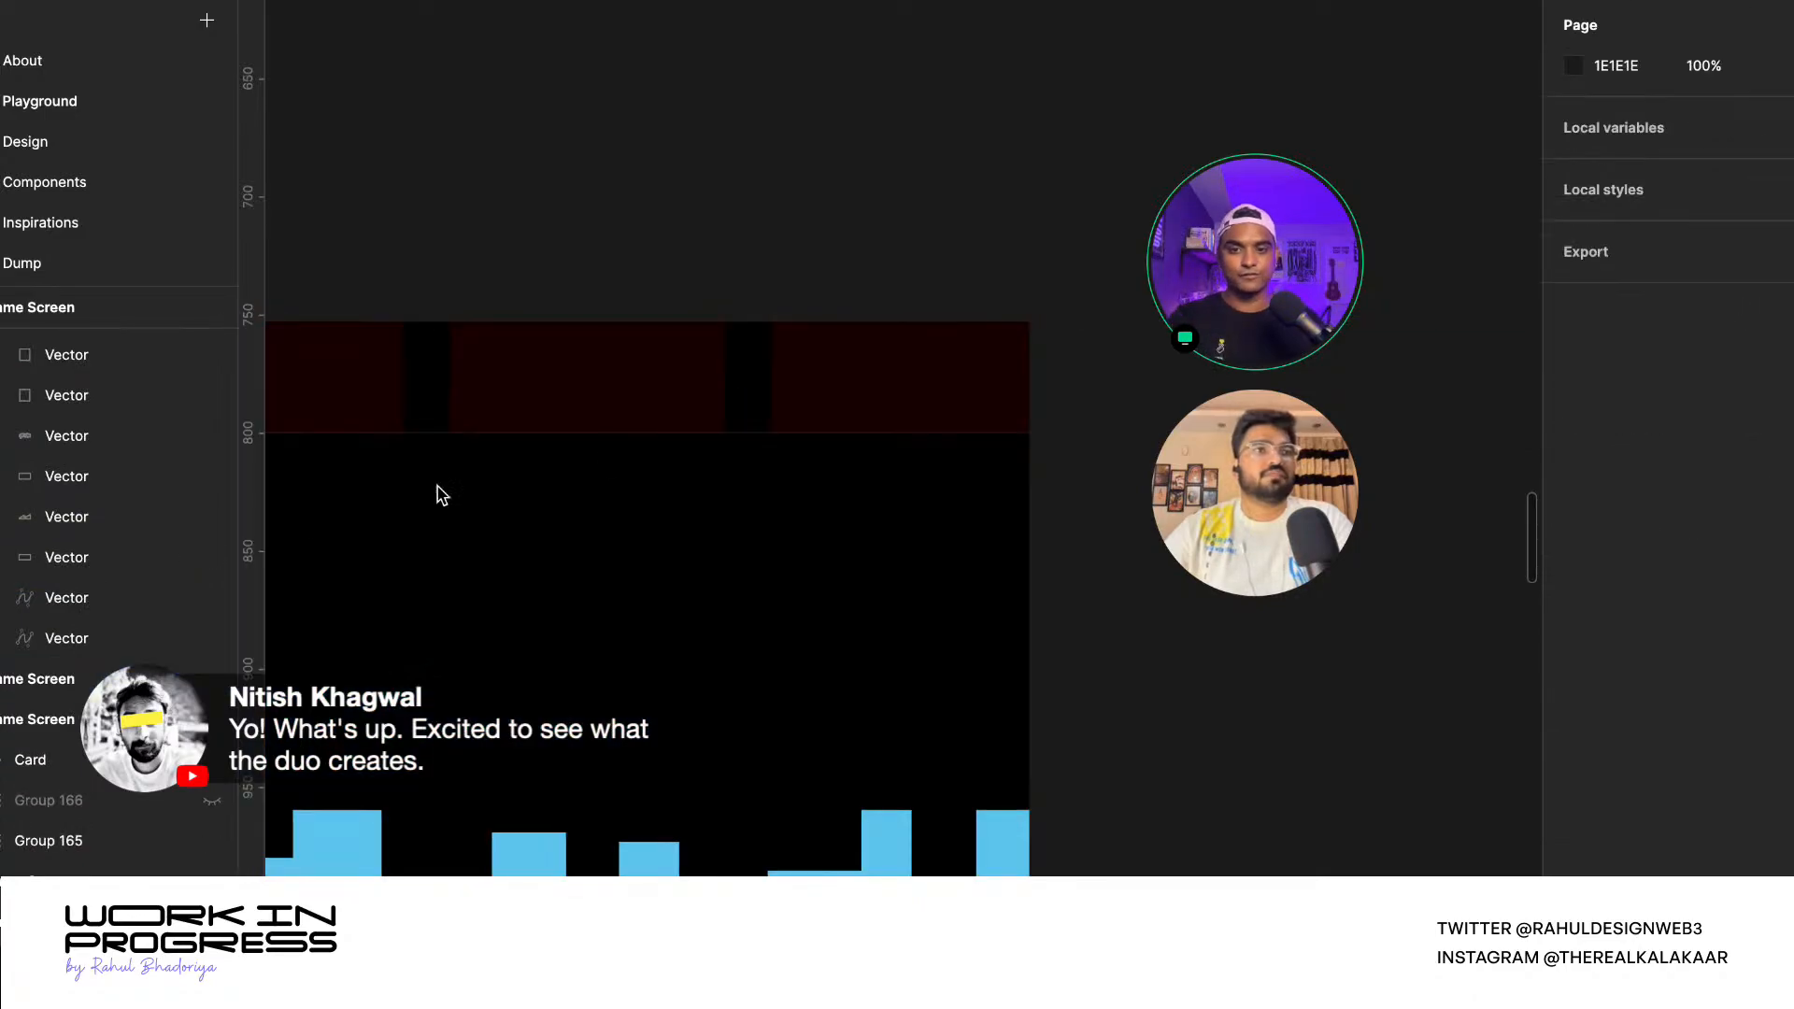
key("super+z")
- Delete the hidden navigation content layer from the detached TopNavigation frame
left_click(829, 391)
scroll(830, 397, "down", 3)
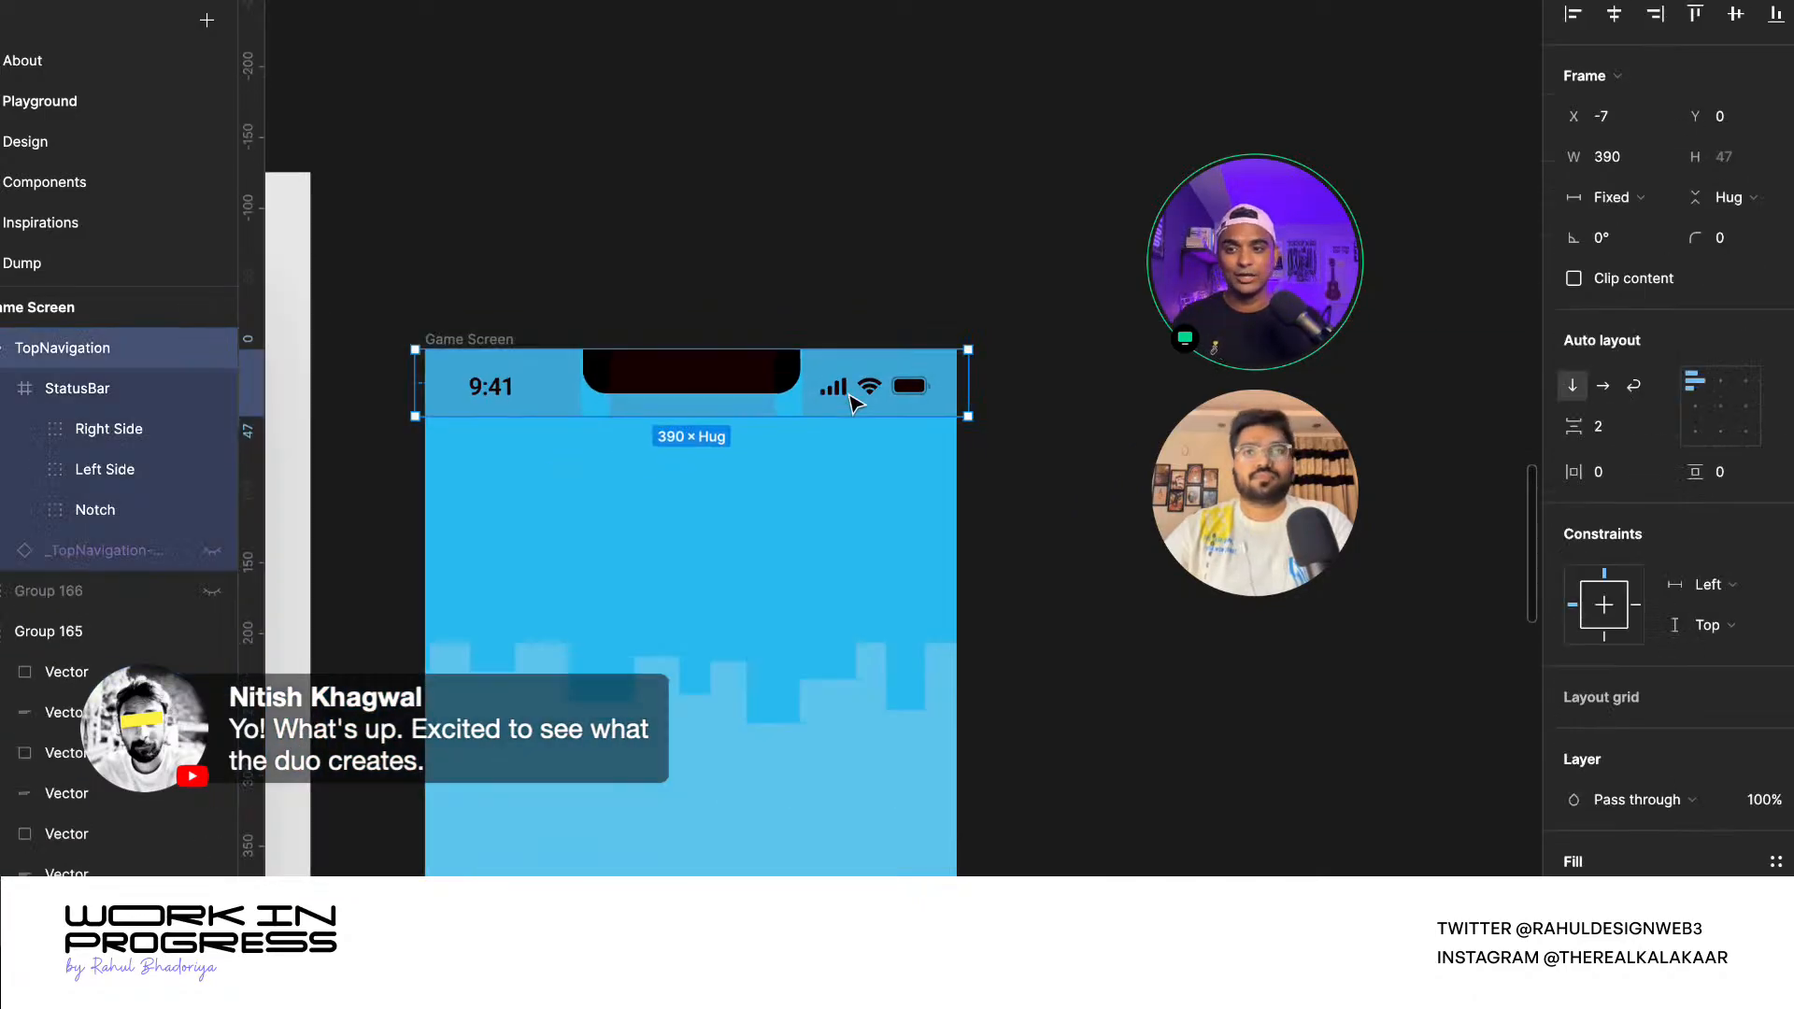
left_click(110, 556)
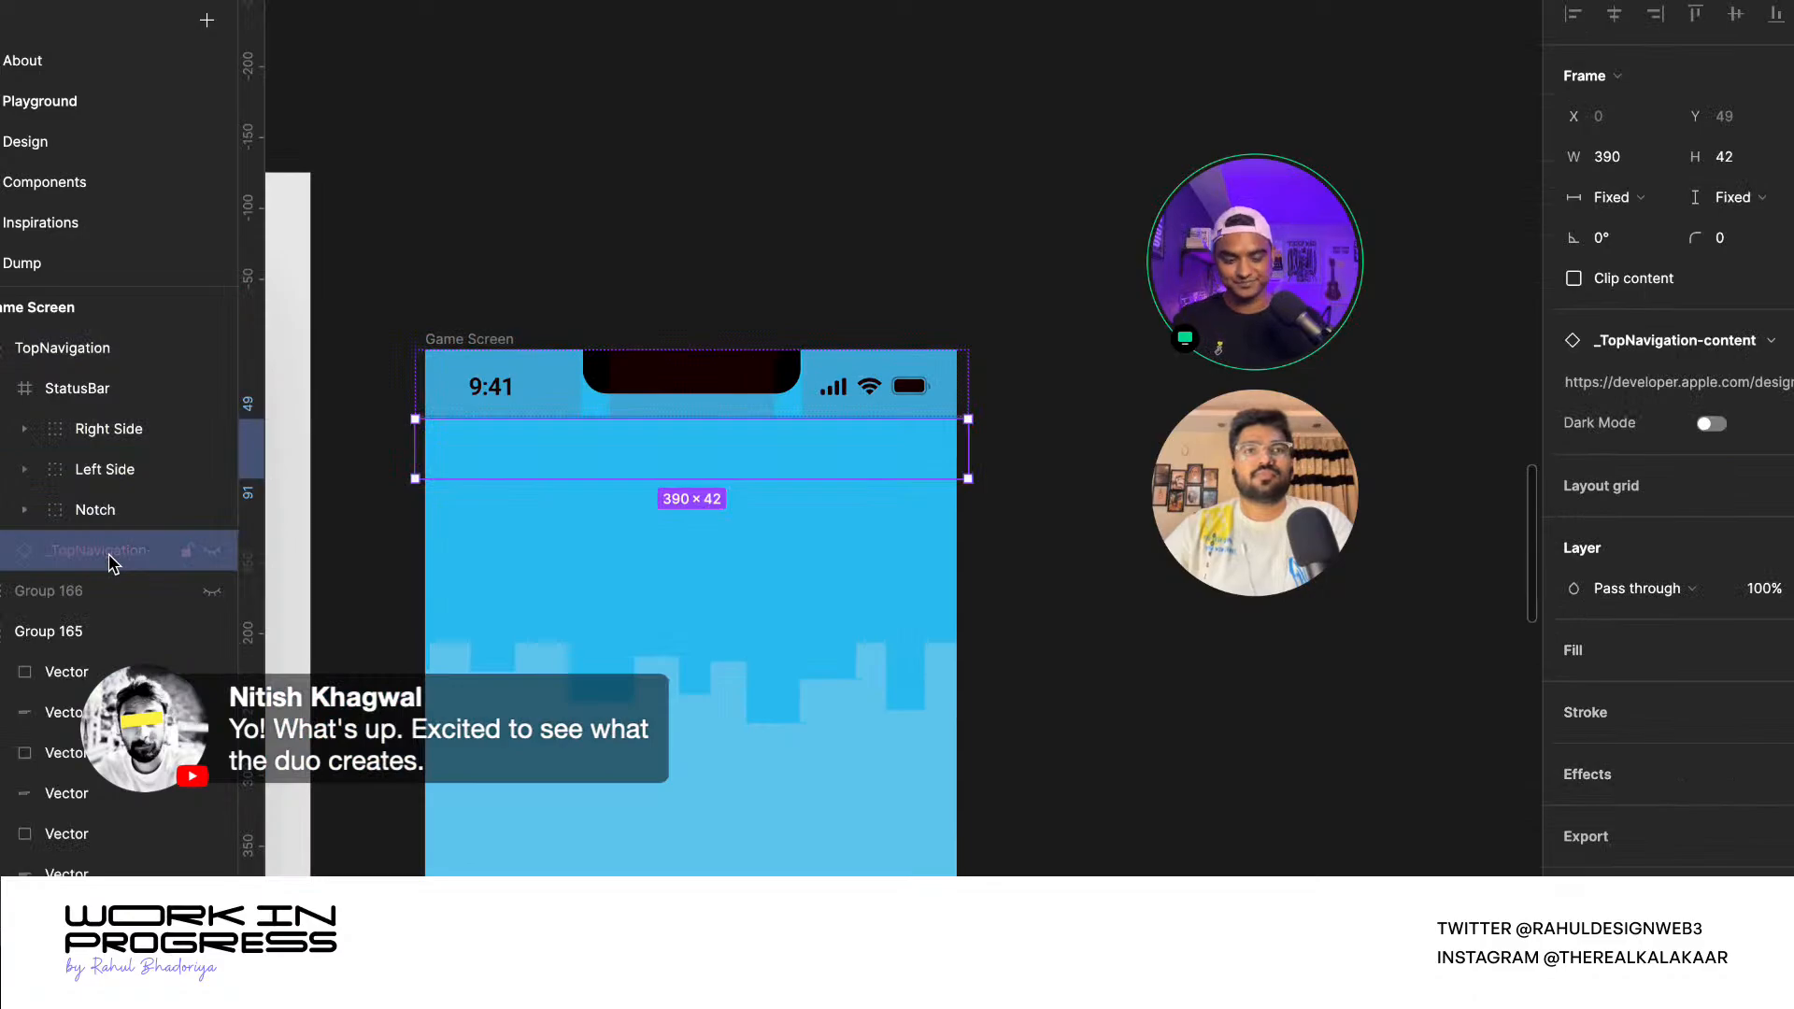
key("BackSpace")
- Hide the 3-column layout grid on the StatusBar frame and clear the selection
left_click(86, 516)
left_click(81, 473)
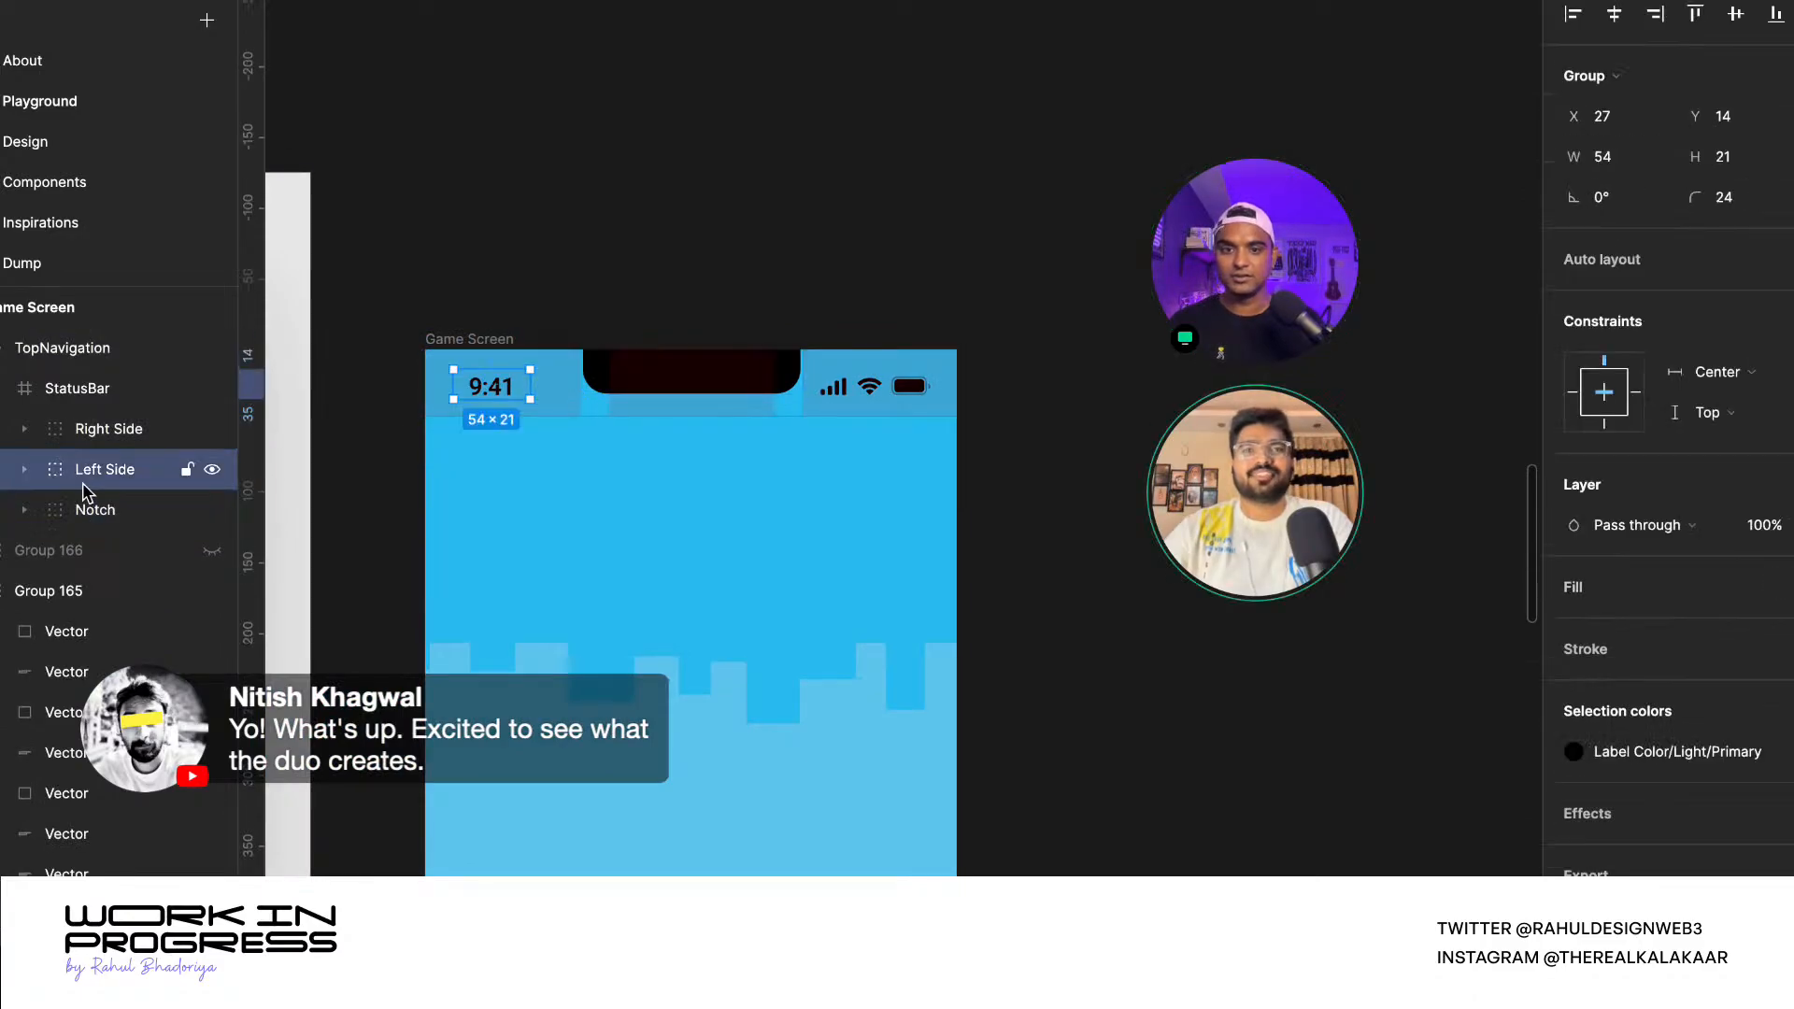
left_click(97, 439)
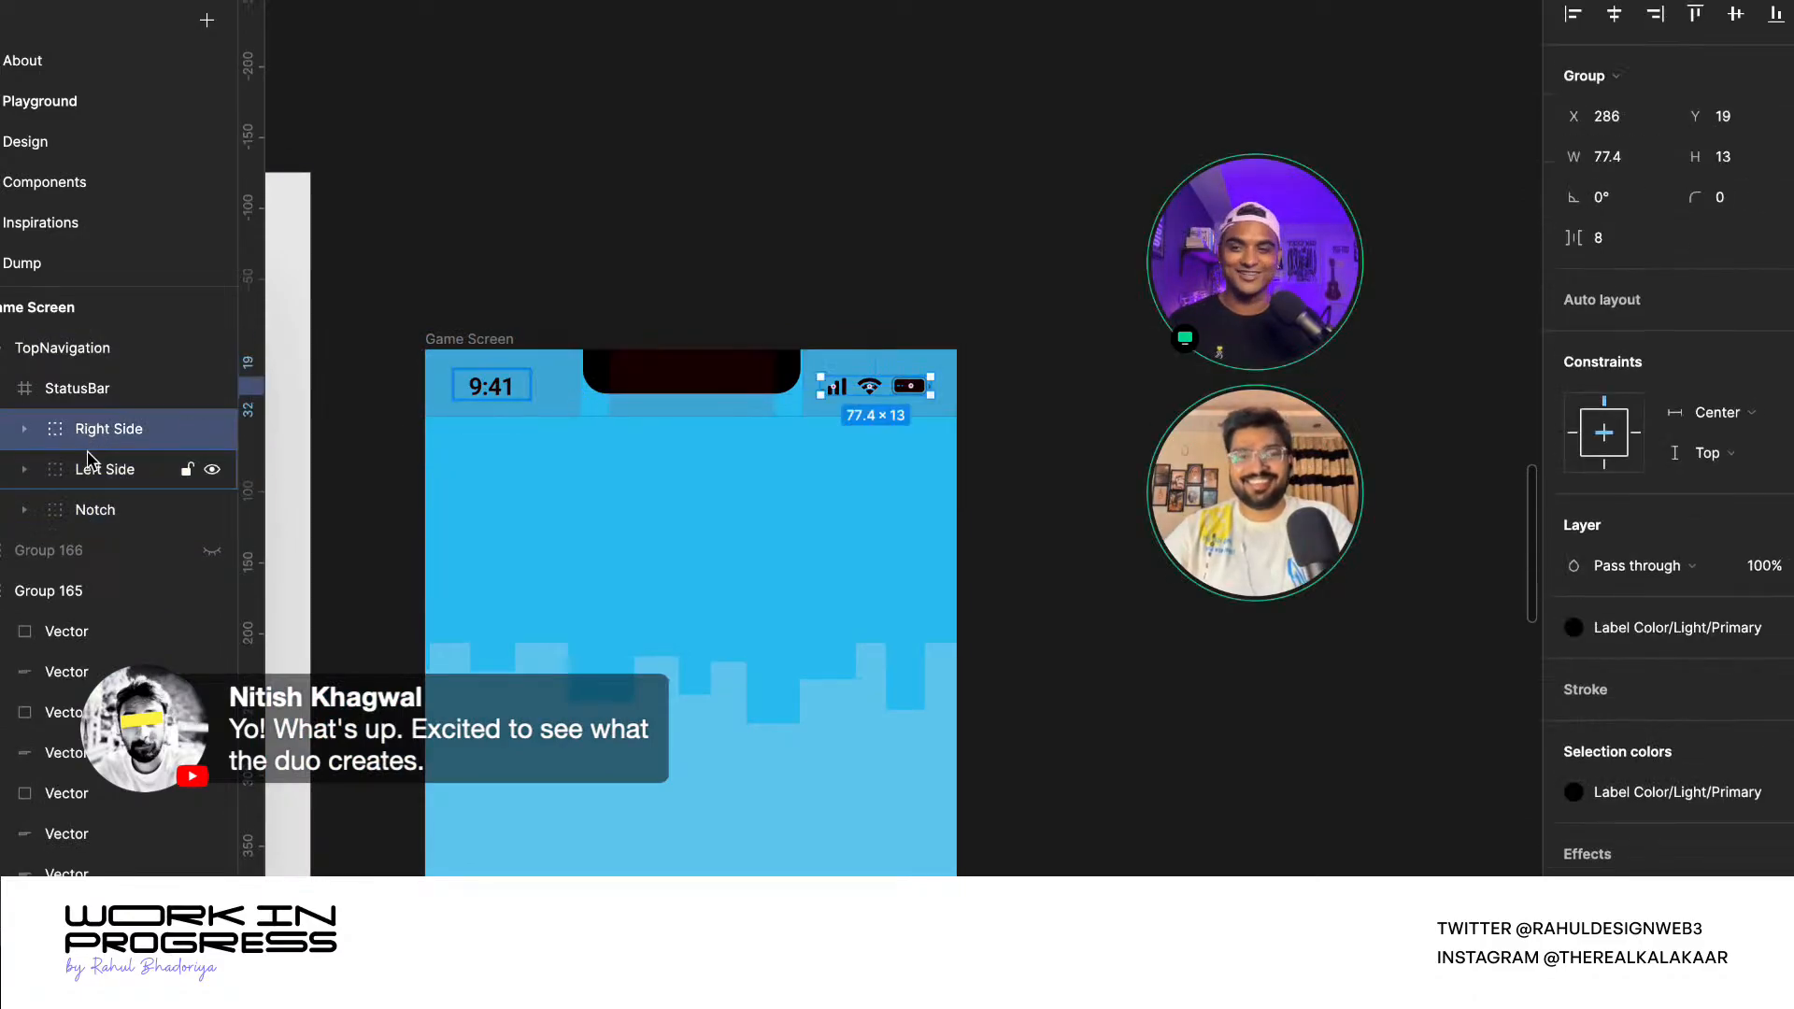
left_click(75, 398)
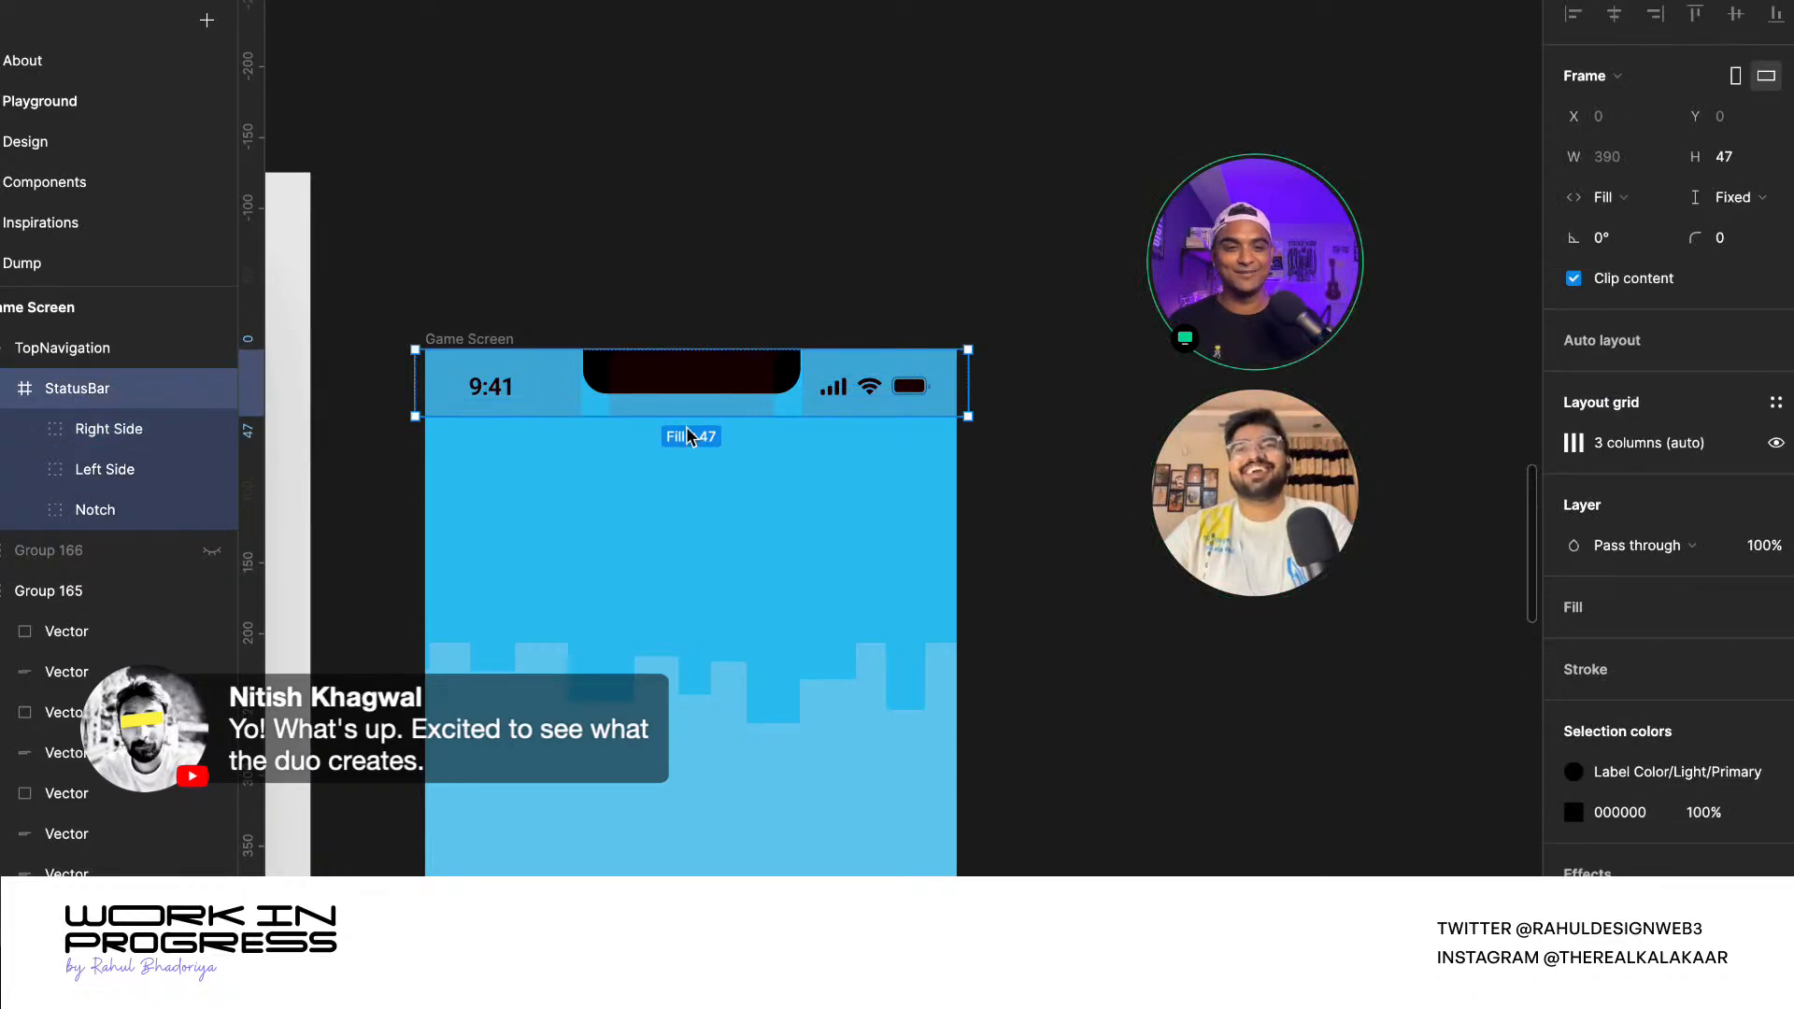
left_click(1775, 443)
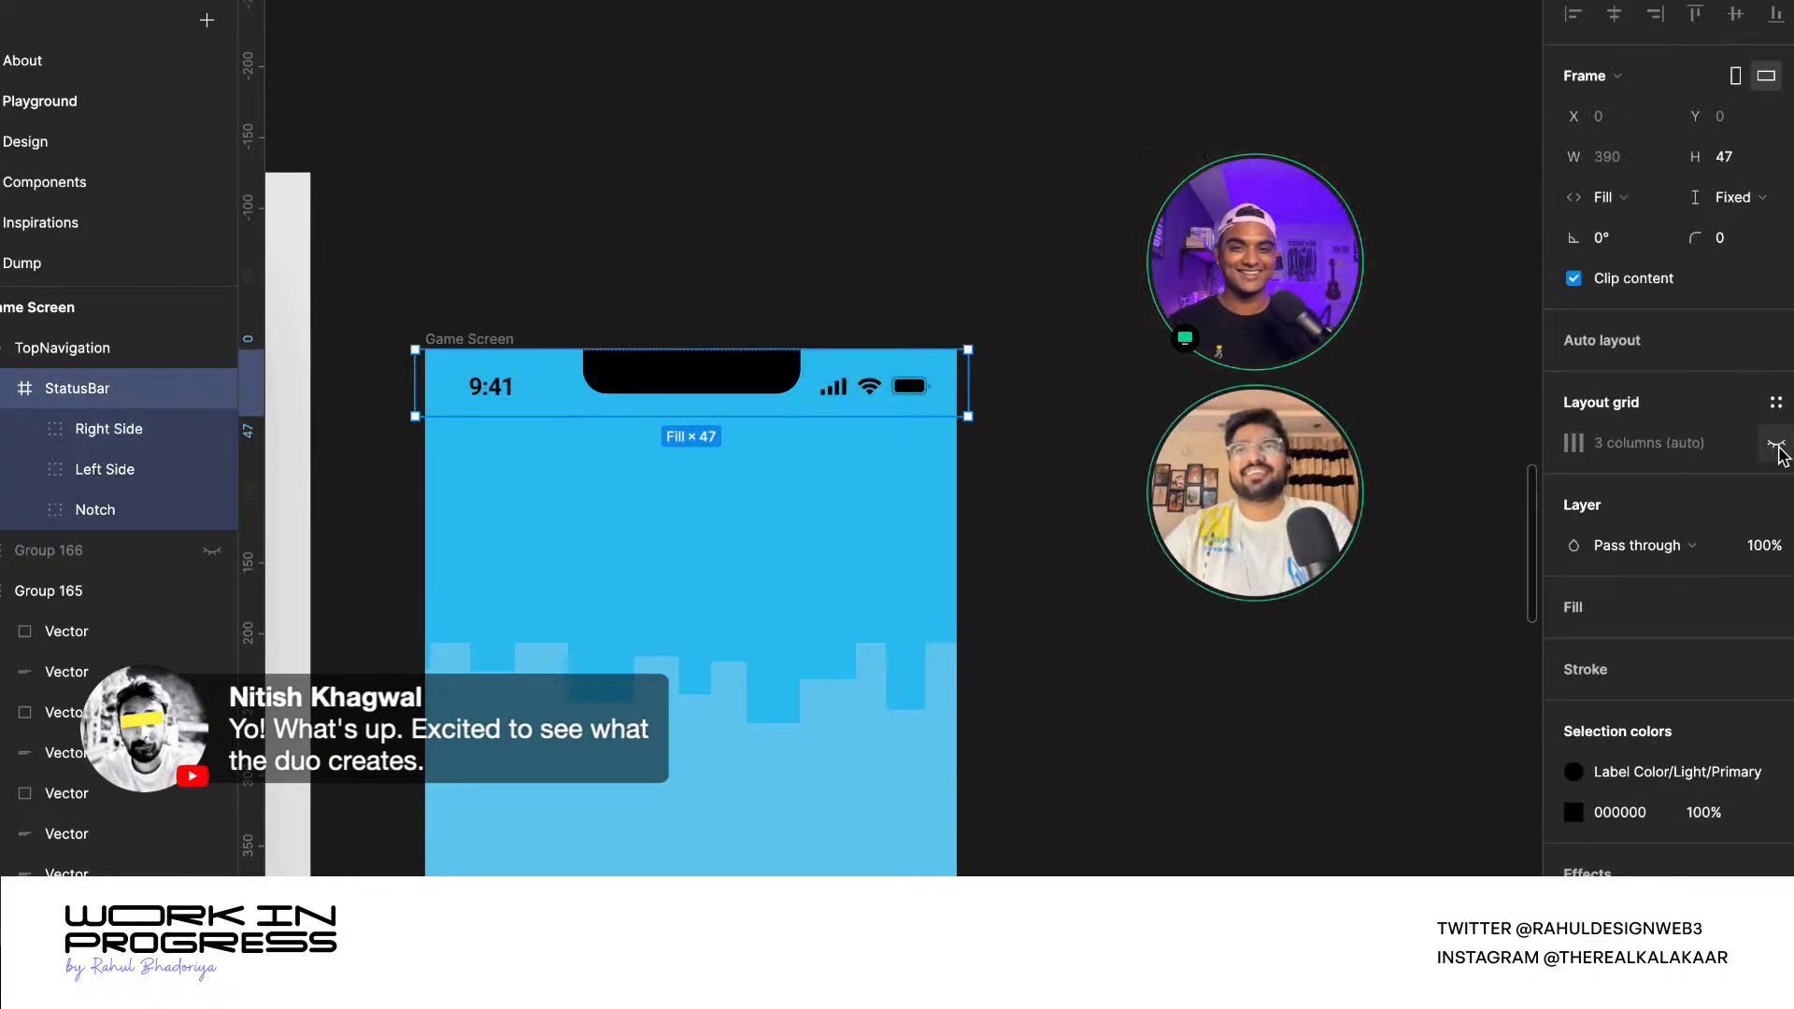
left_click(881, 258)
- Inspect the status bar on the Game Screen up close and compare the screen with the surrounding reference layout and pixel assets
scroll(727, 350, "down", 5)
left_click(733, 358)
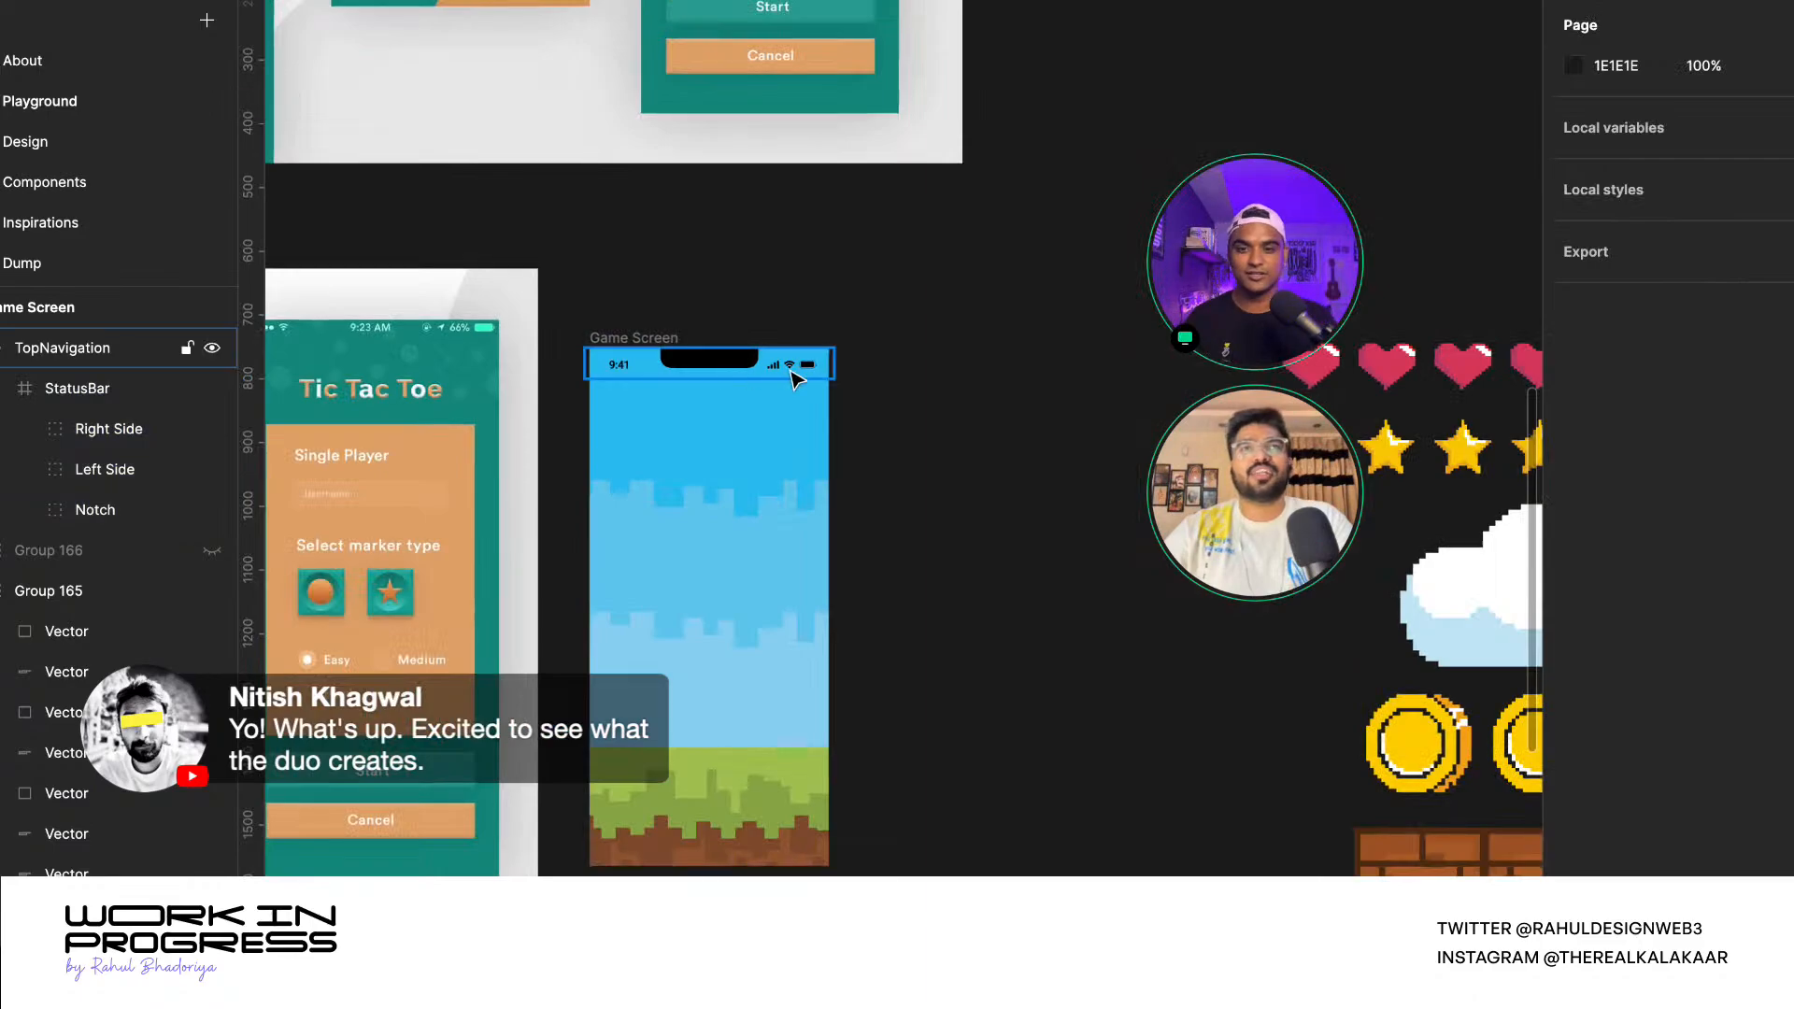
scroll(787, 370, "up", 4)
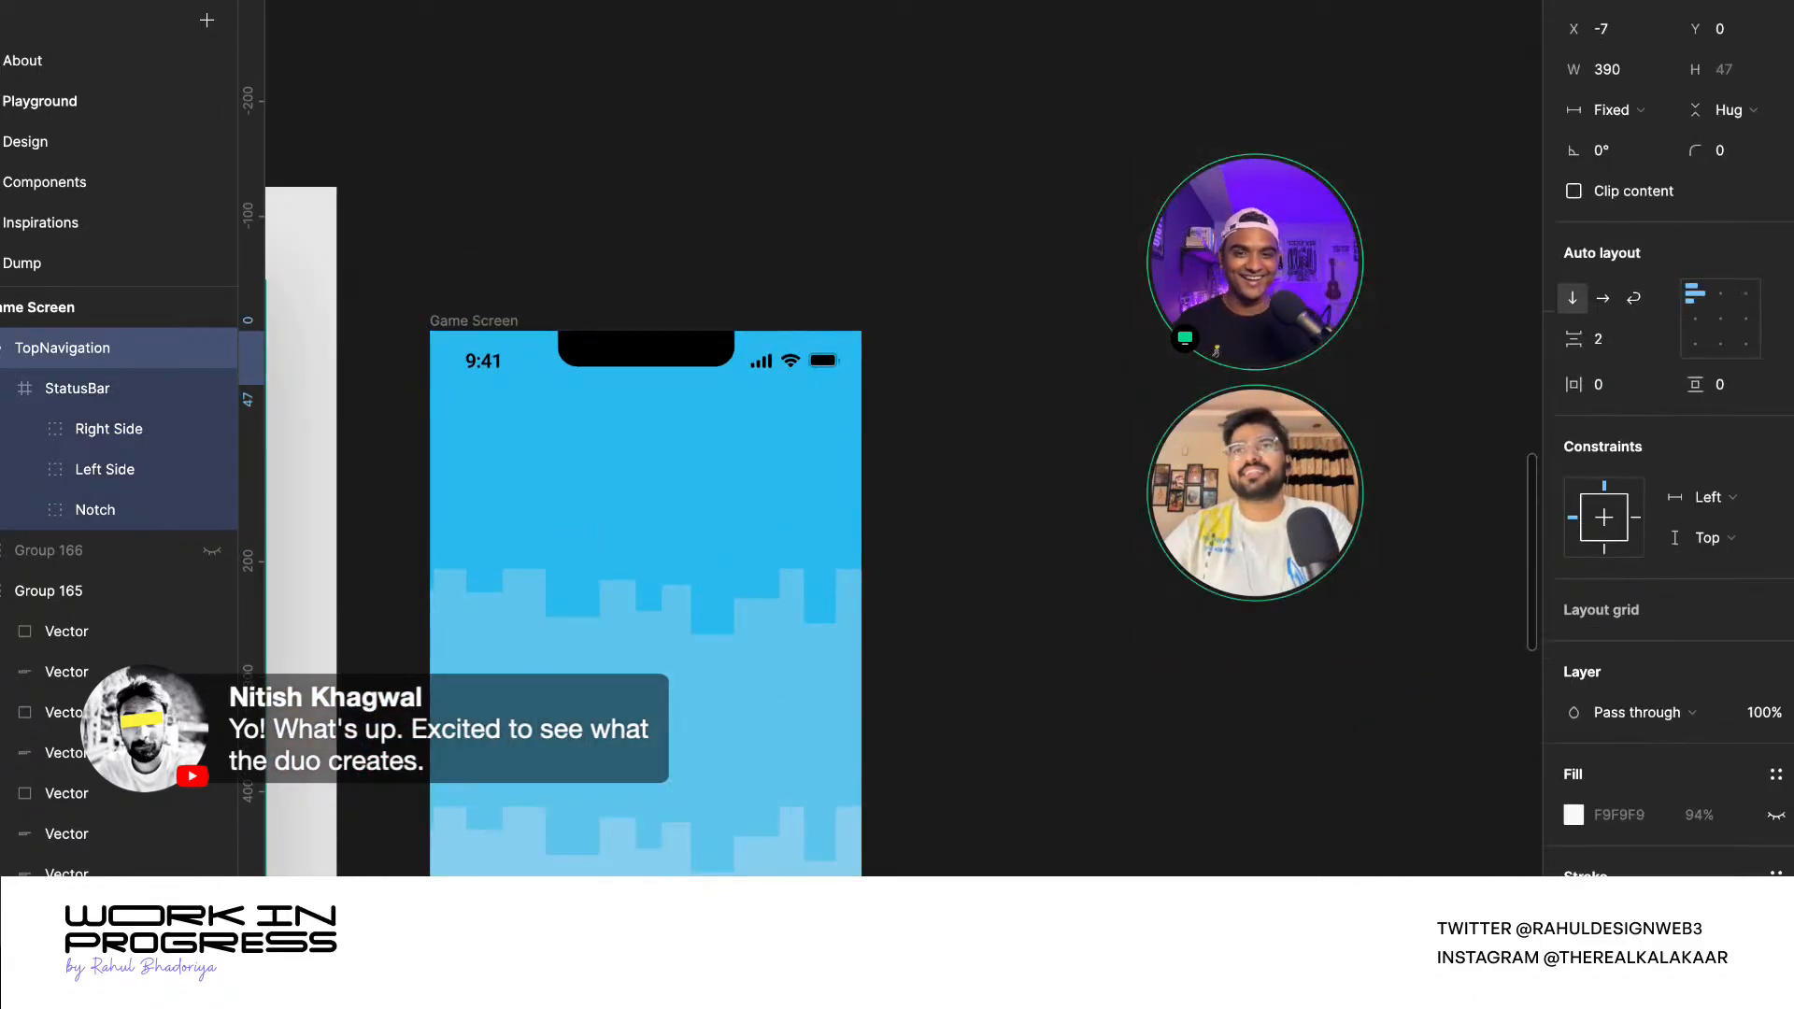
left_click(748, 201)
scroll(748, 201, "down", 4)
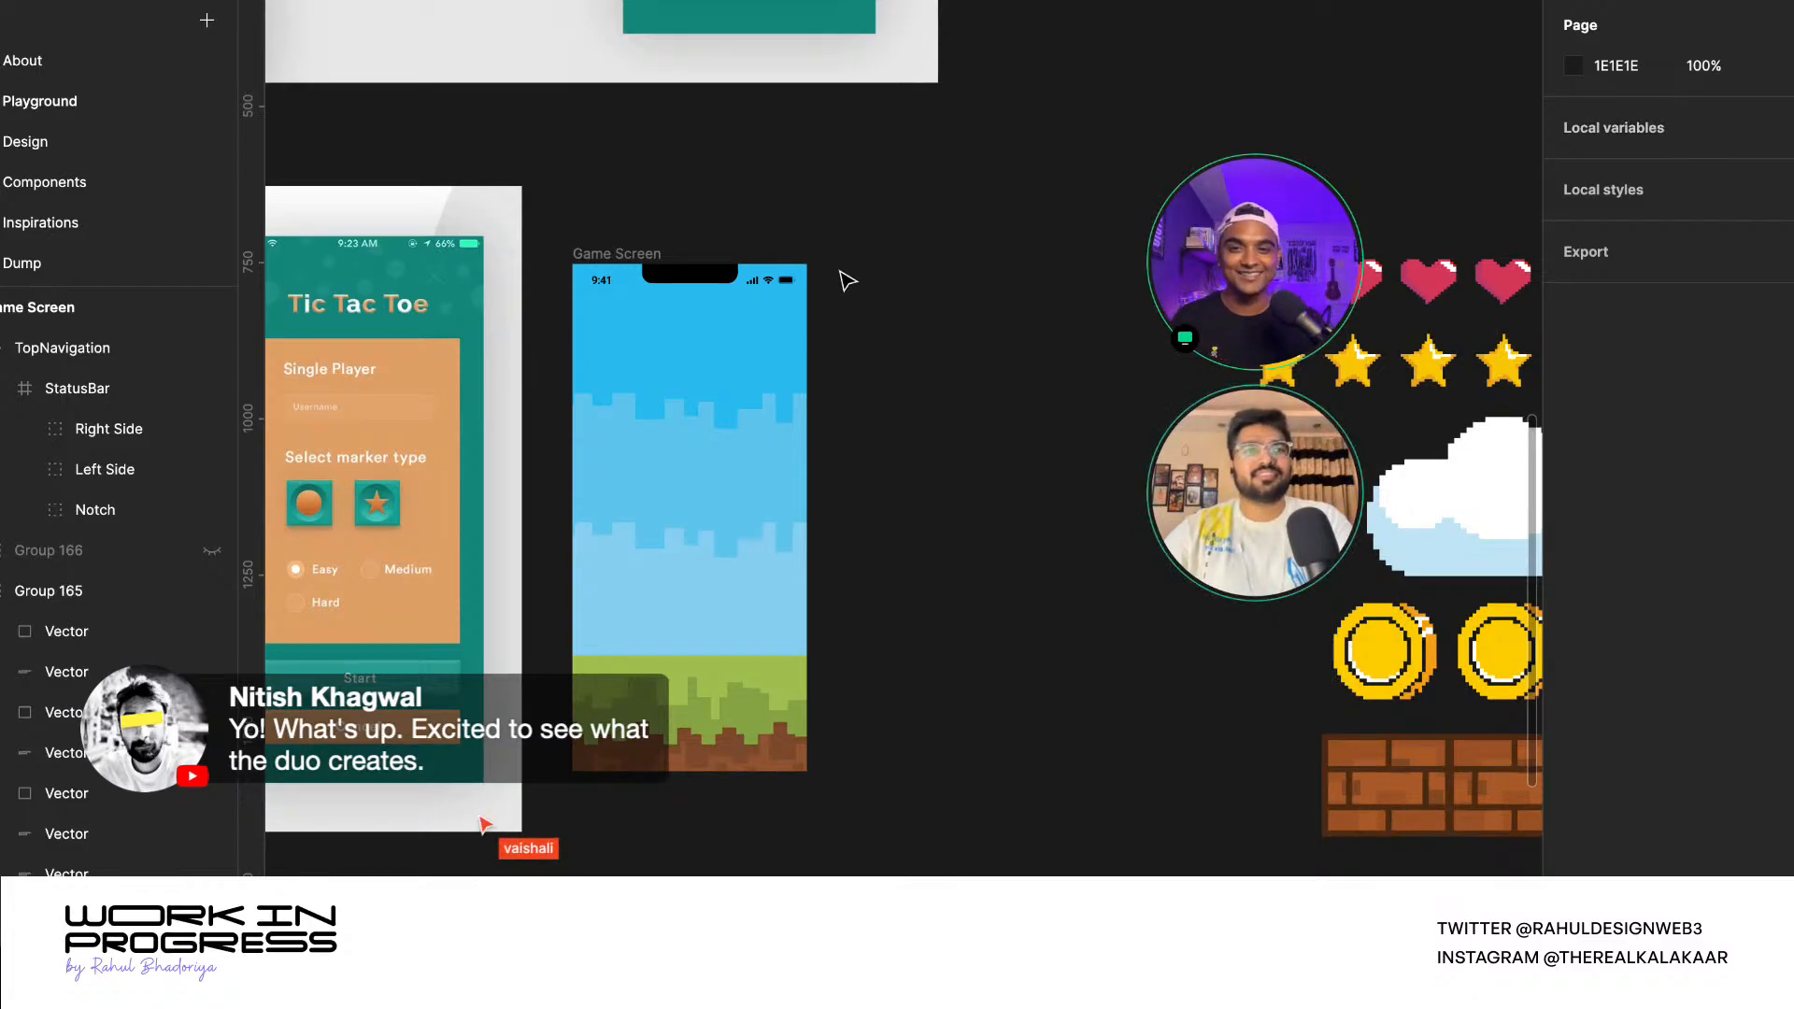
left_click(777, 288)
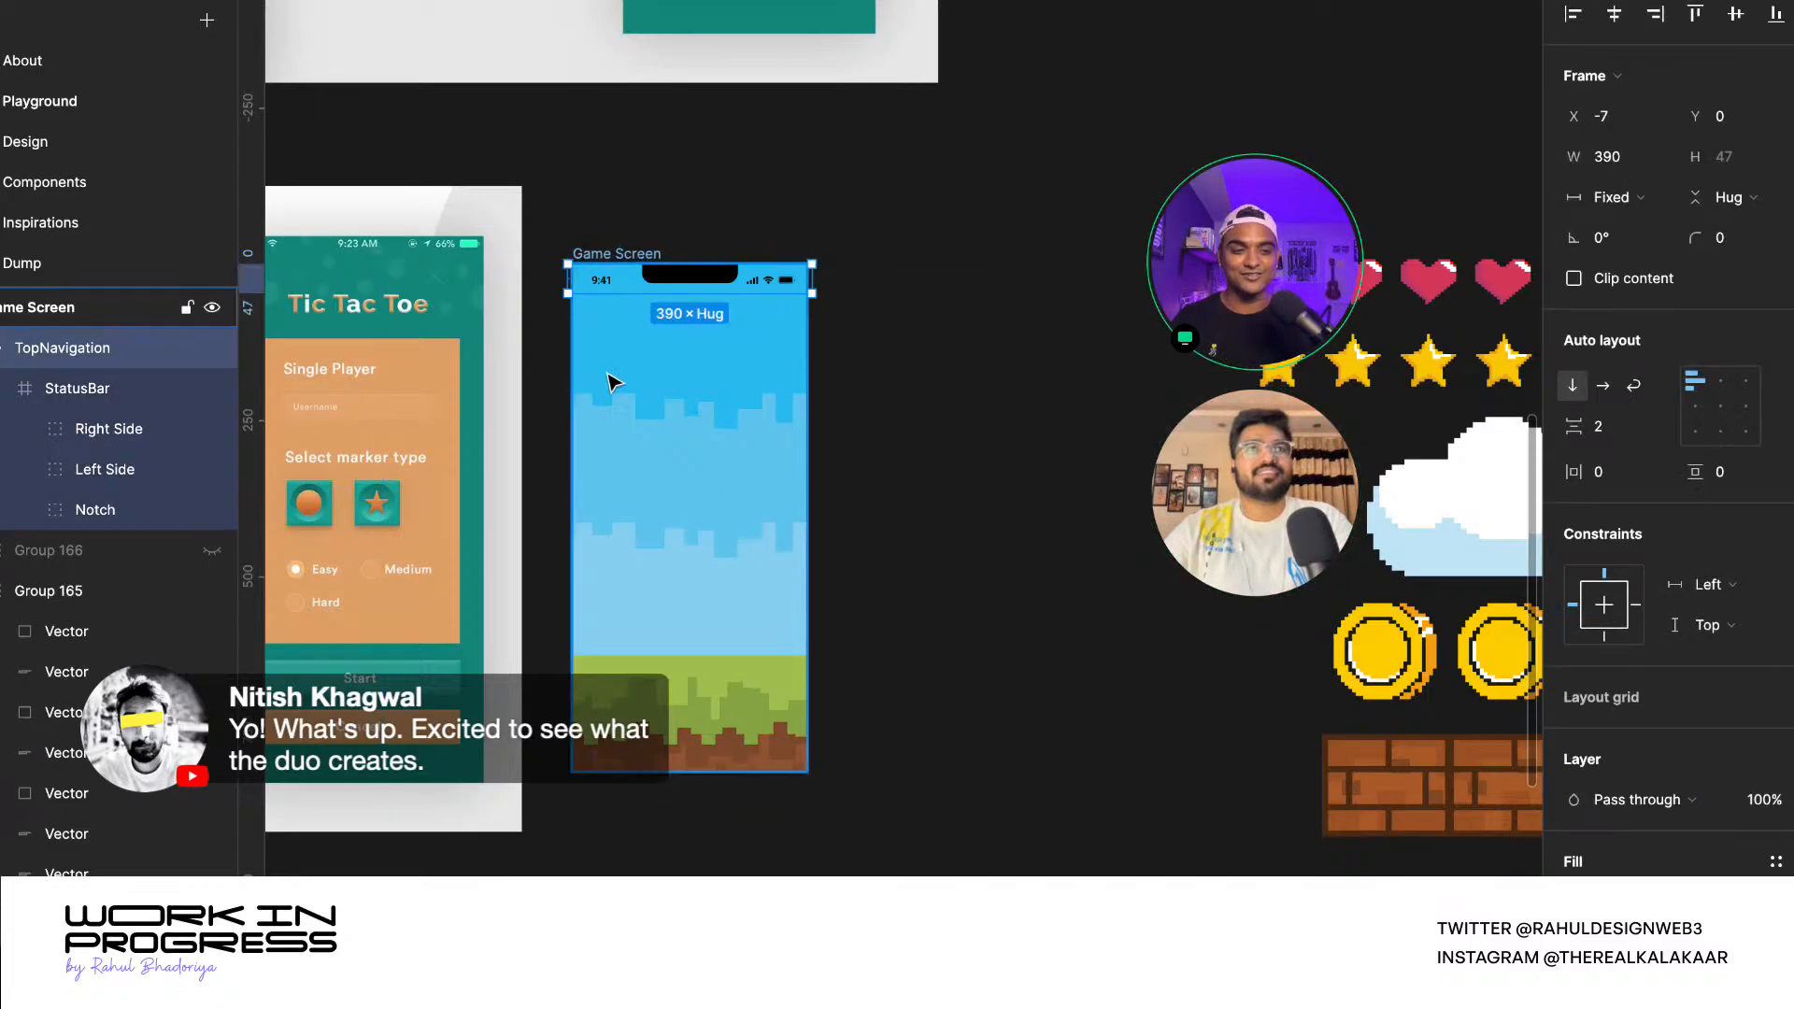
scroll(594, 418, "up", 4)
scroll(706, 353, "up", 1)
scroll(707, 350, "down", 5)
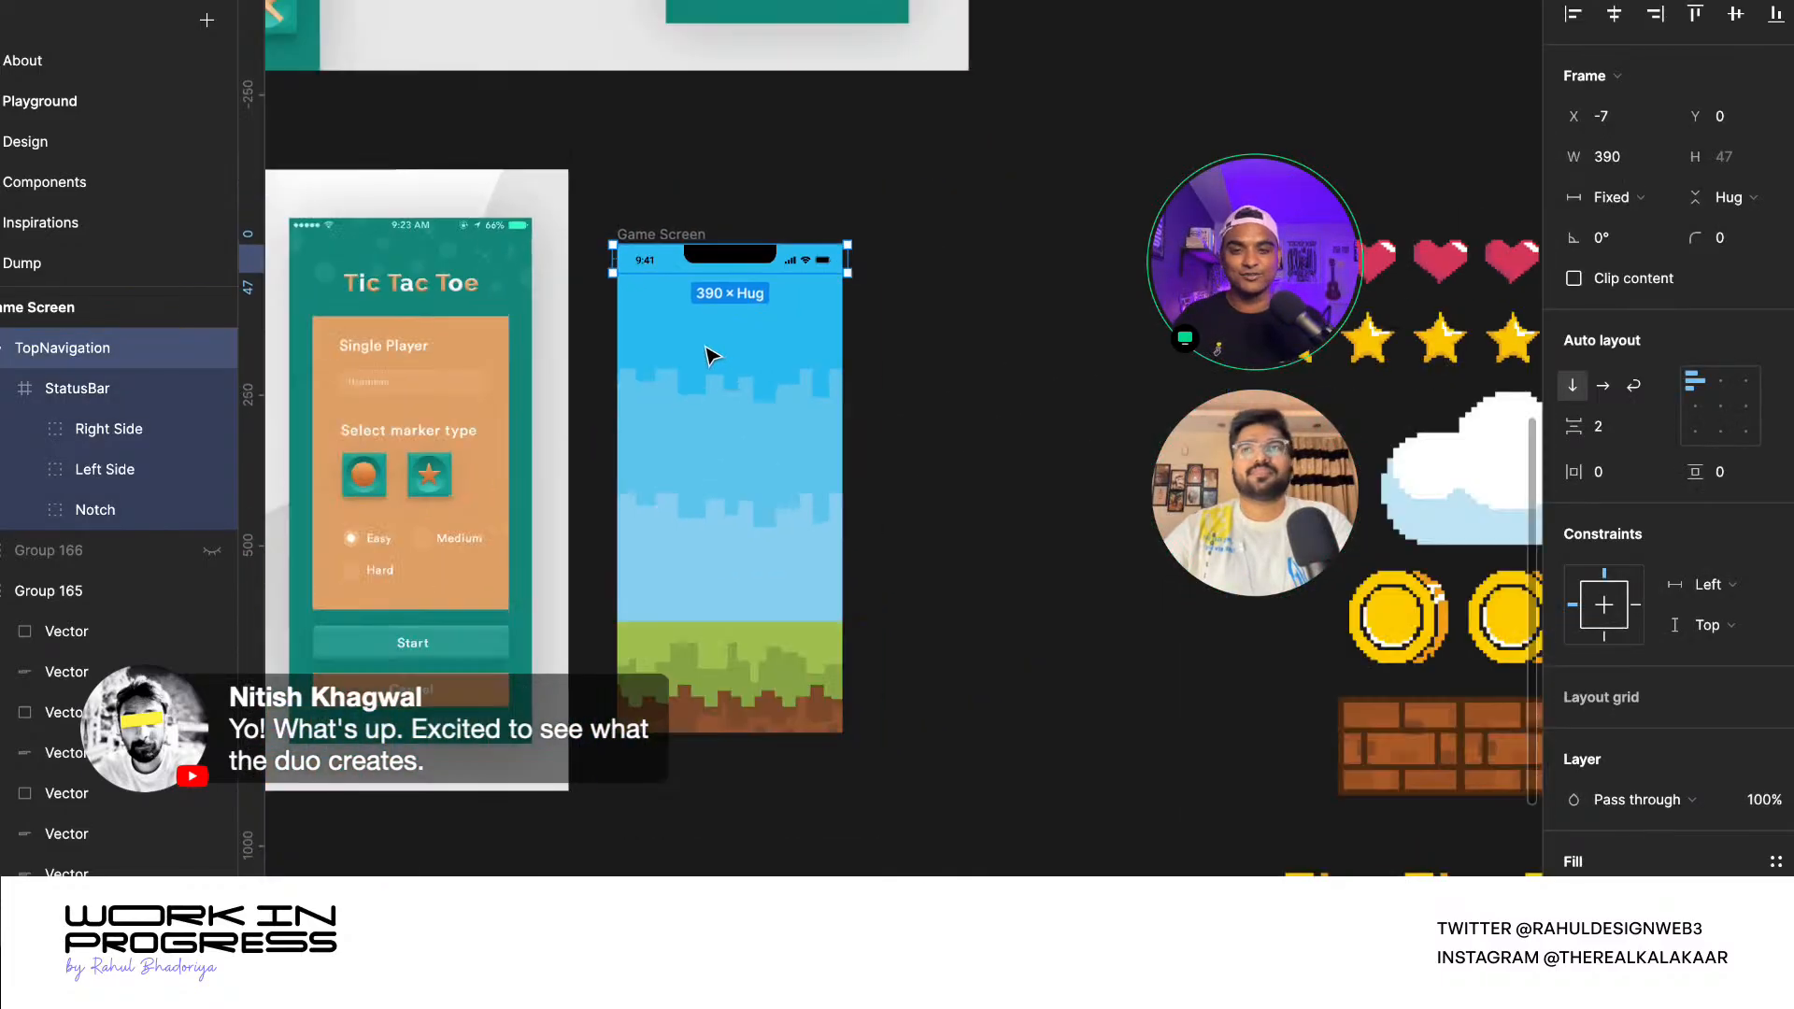
scroll(748, 402, "down", 5)
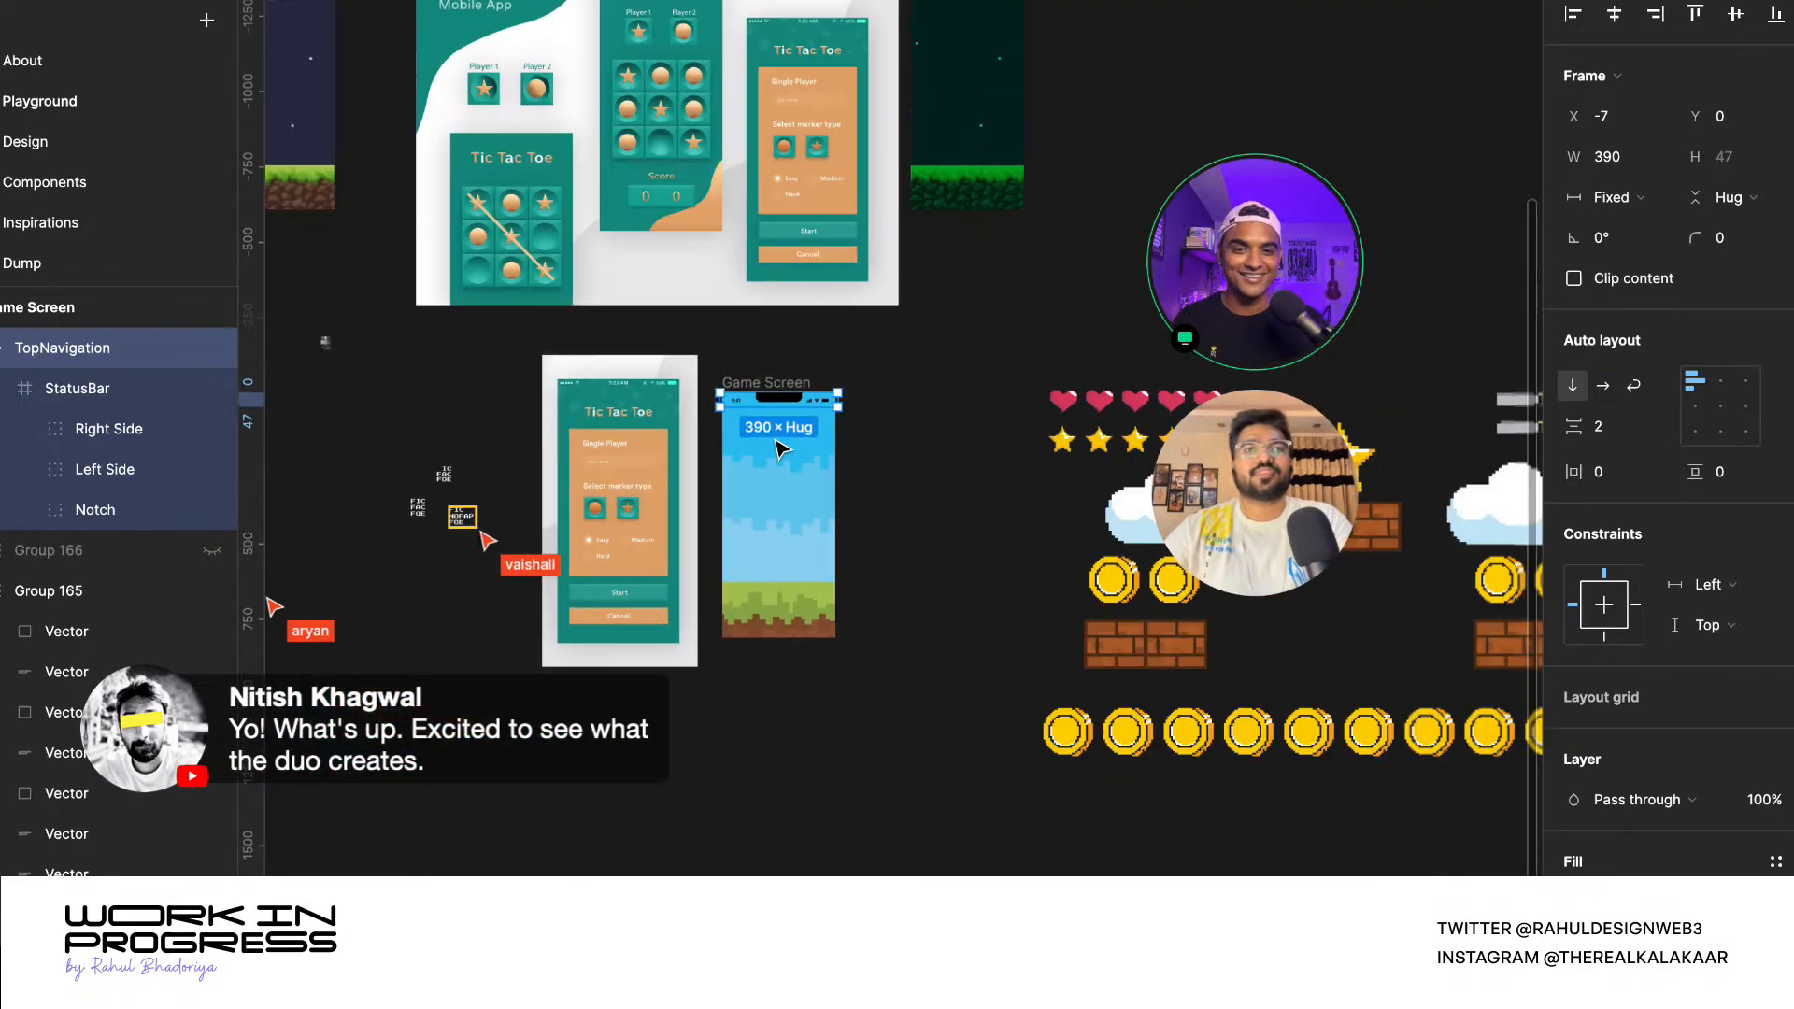
scroll(902, 654, "down", 10)
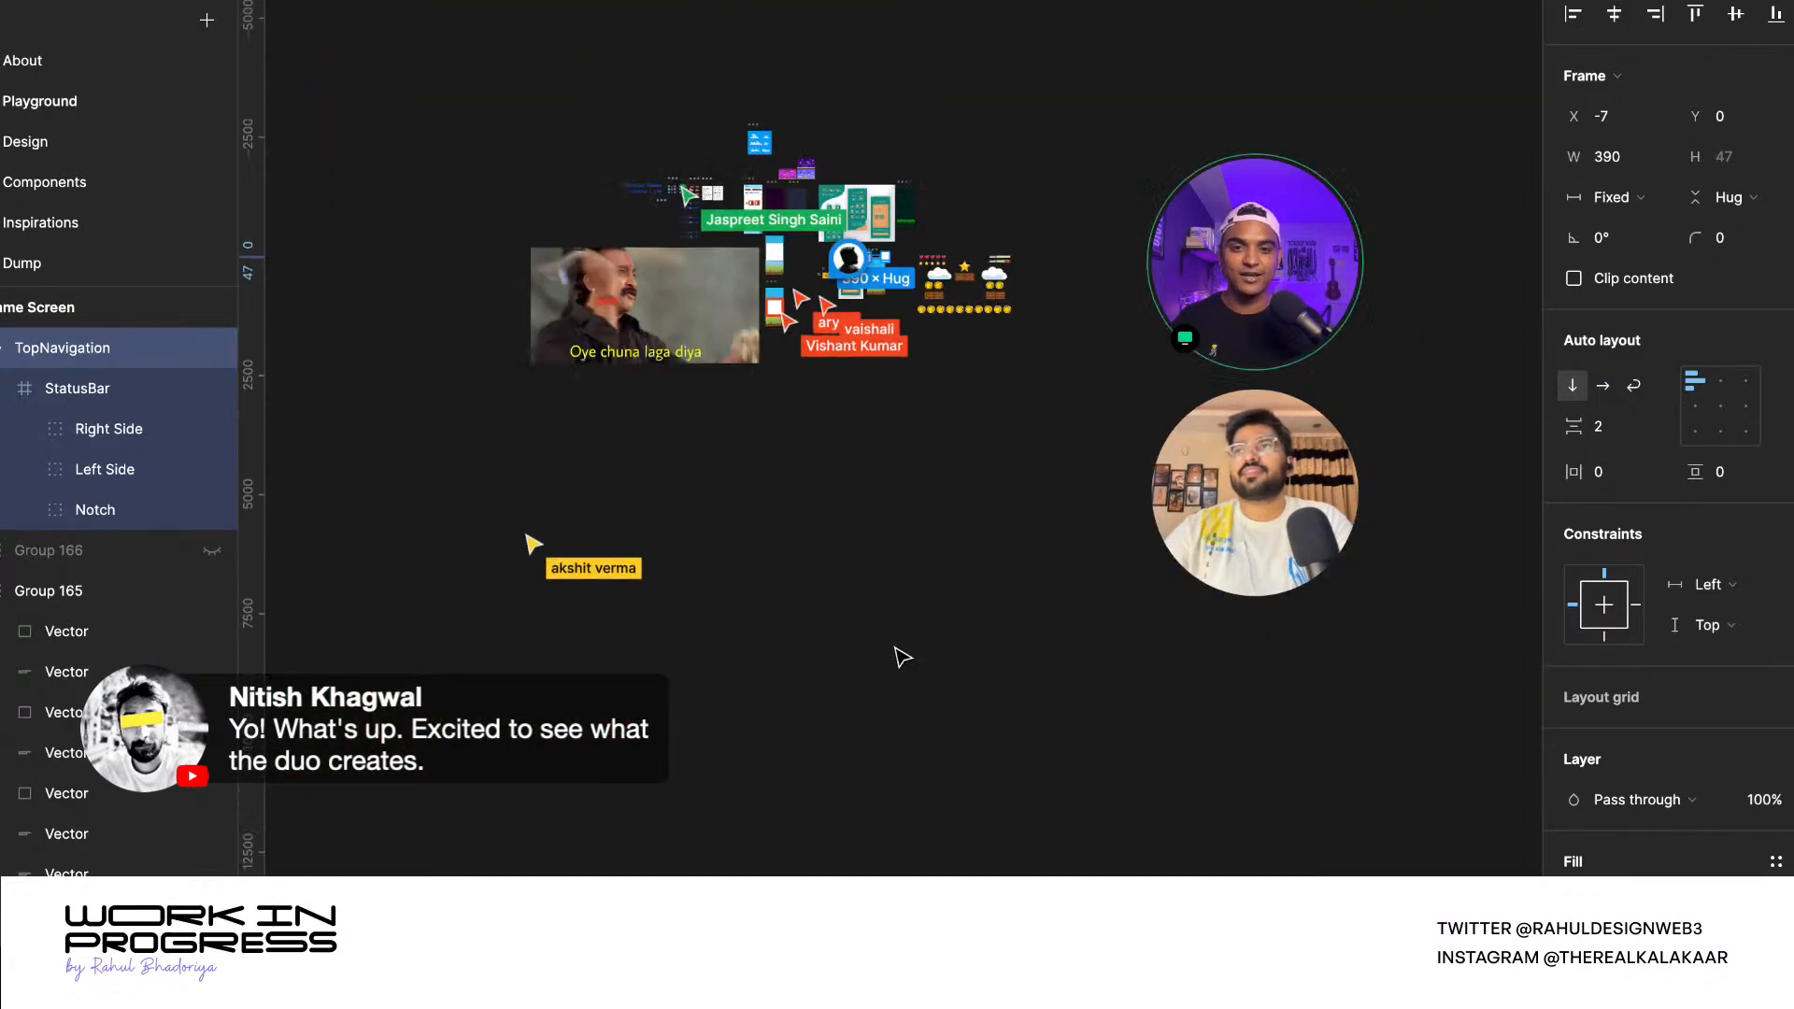
- Examine the white pixel-font title variants, FIC FAC FOE and FIC NOFAP FOE, beside the reference layout
scroll(881, 513, "up", 12)
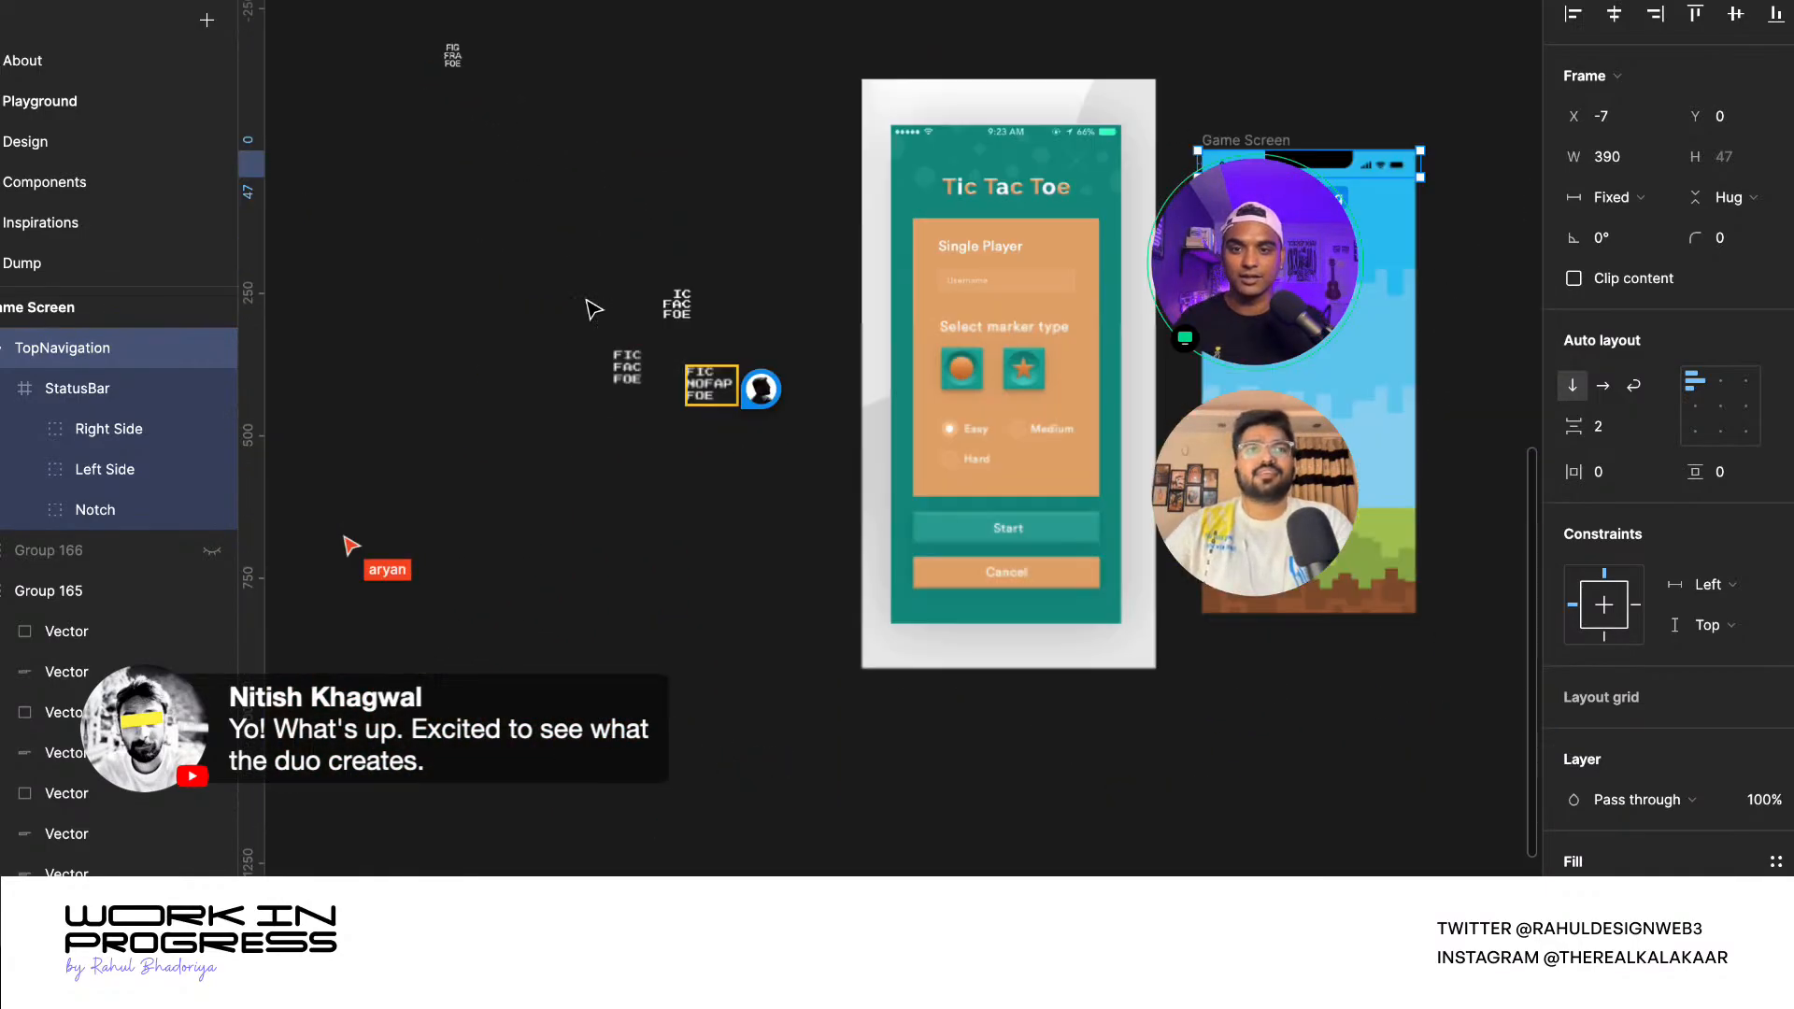
scroll(672, 370, "up", 3)
left_click(766, 416)
scroll(804, 449, "up", 3)
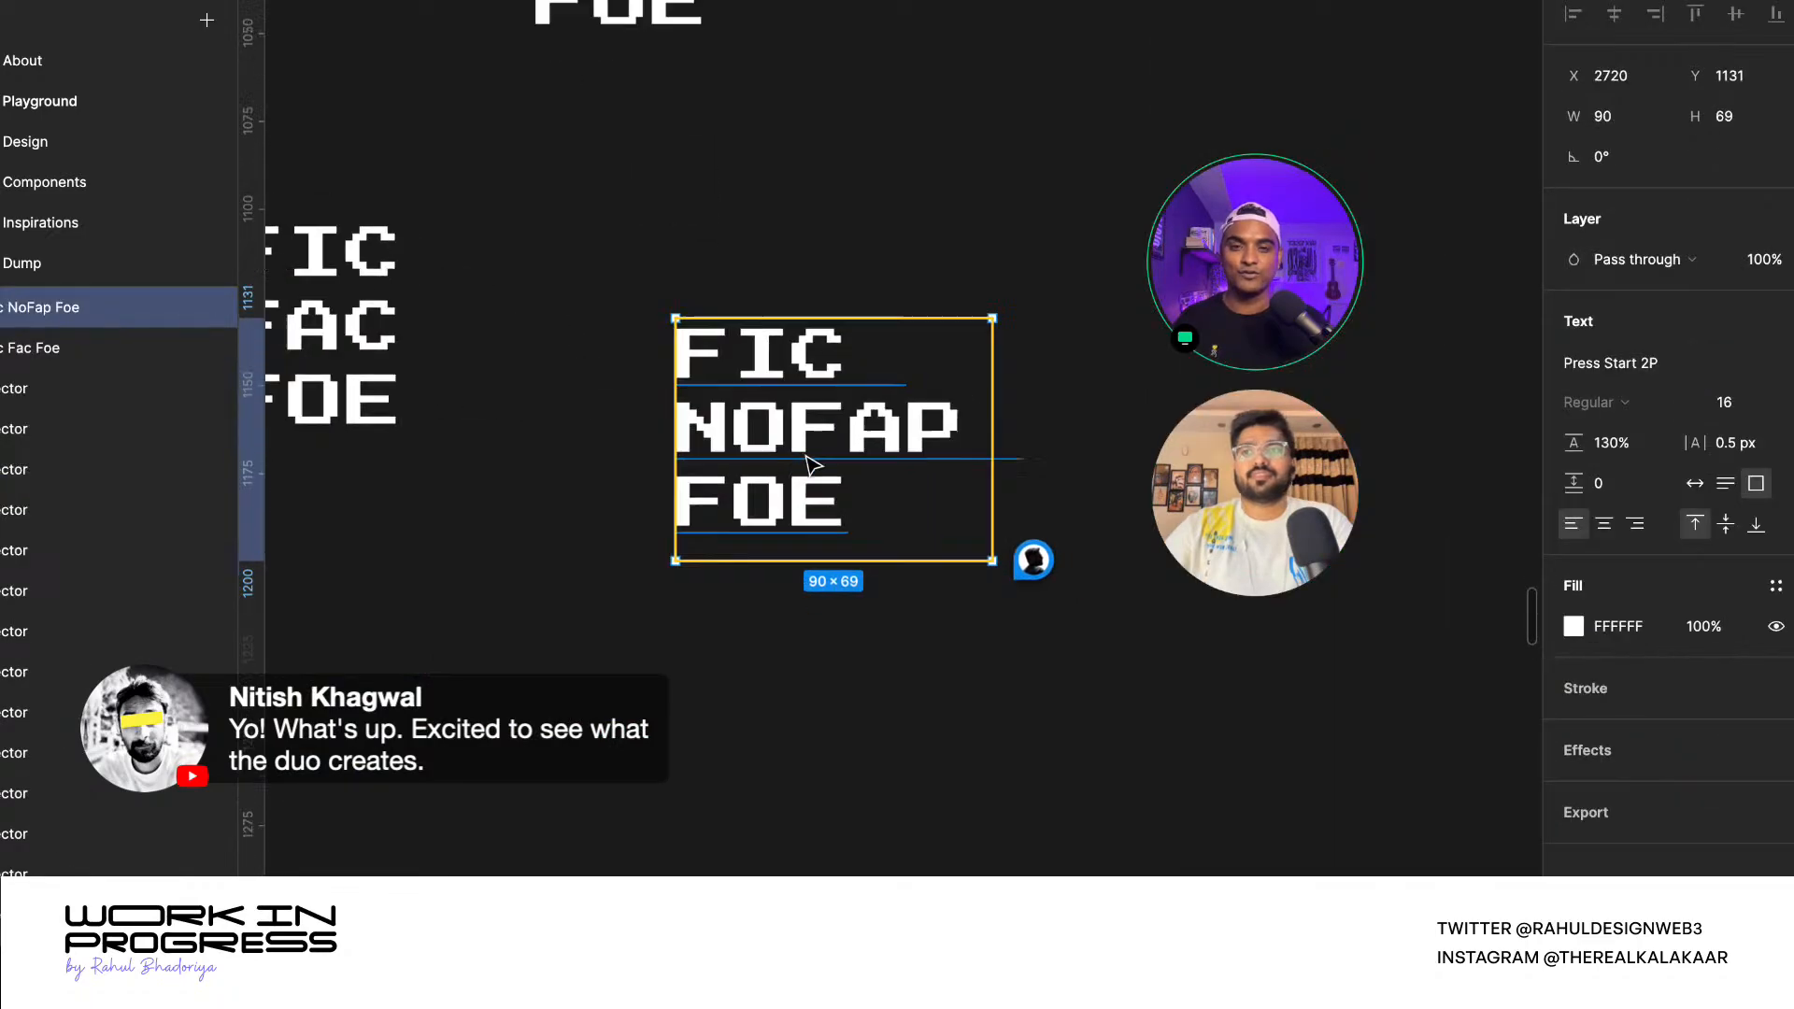
scroll(811, 463, "down", 3)
left_click(793, 272)
scroll(785, 261, "down", 3)
left_click(722, 156)
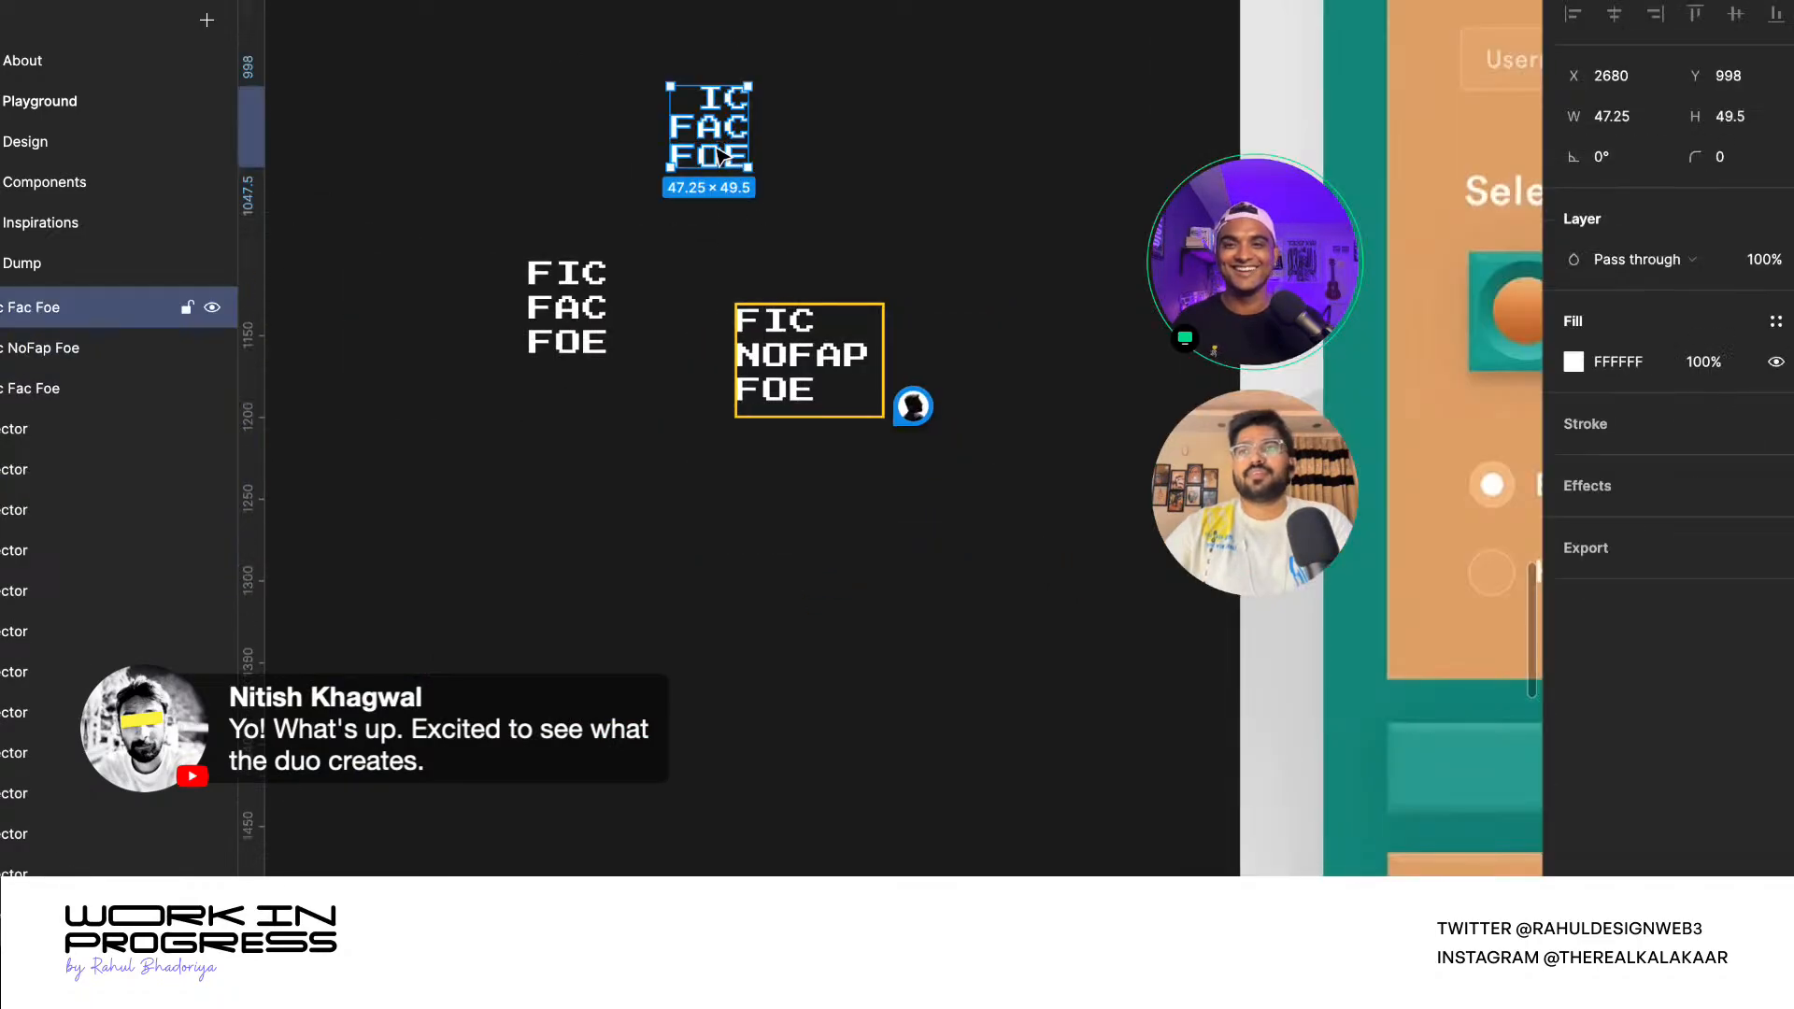
left_click(586, 278)
scroll(570, 289, "up", 2)
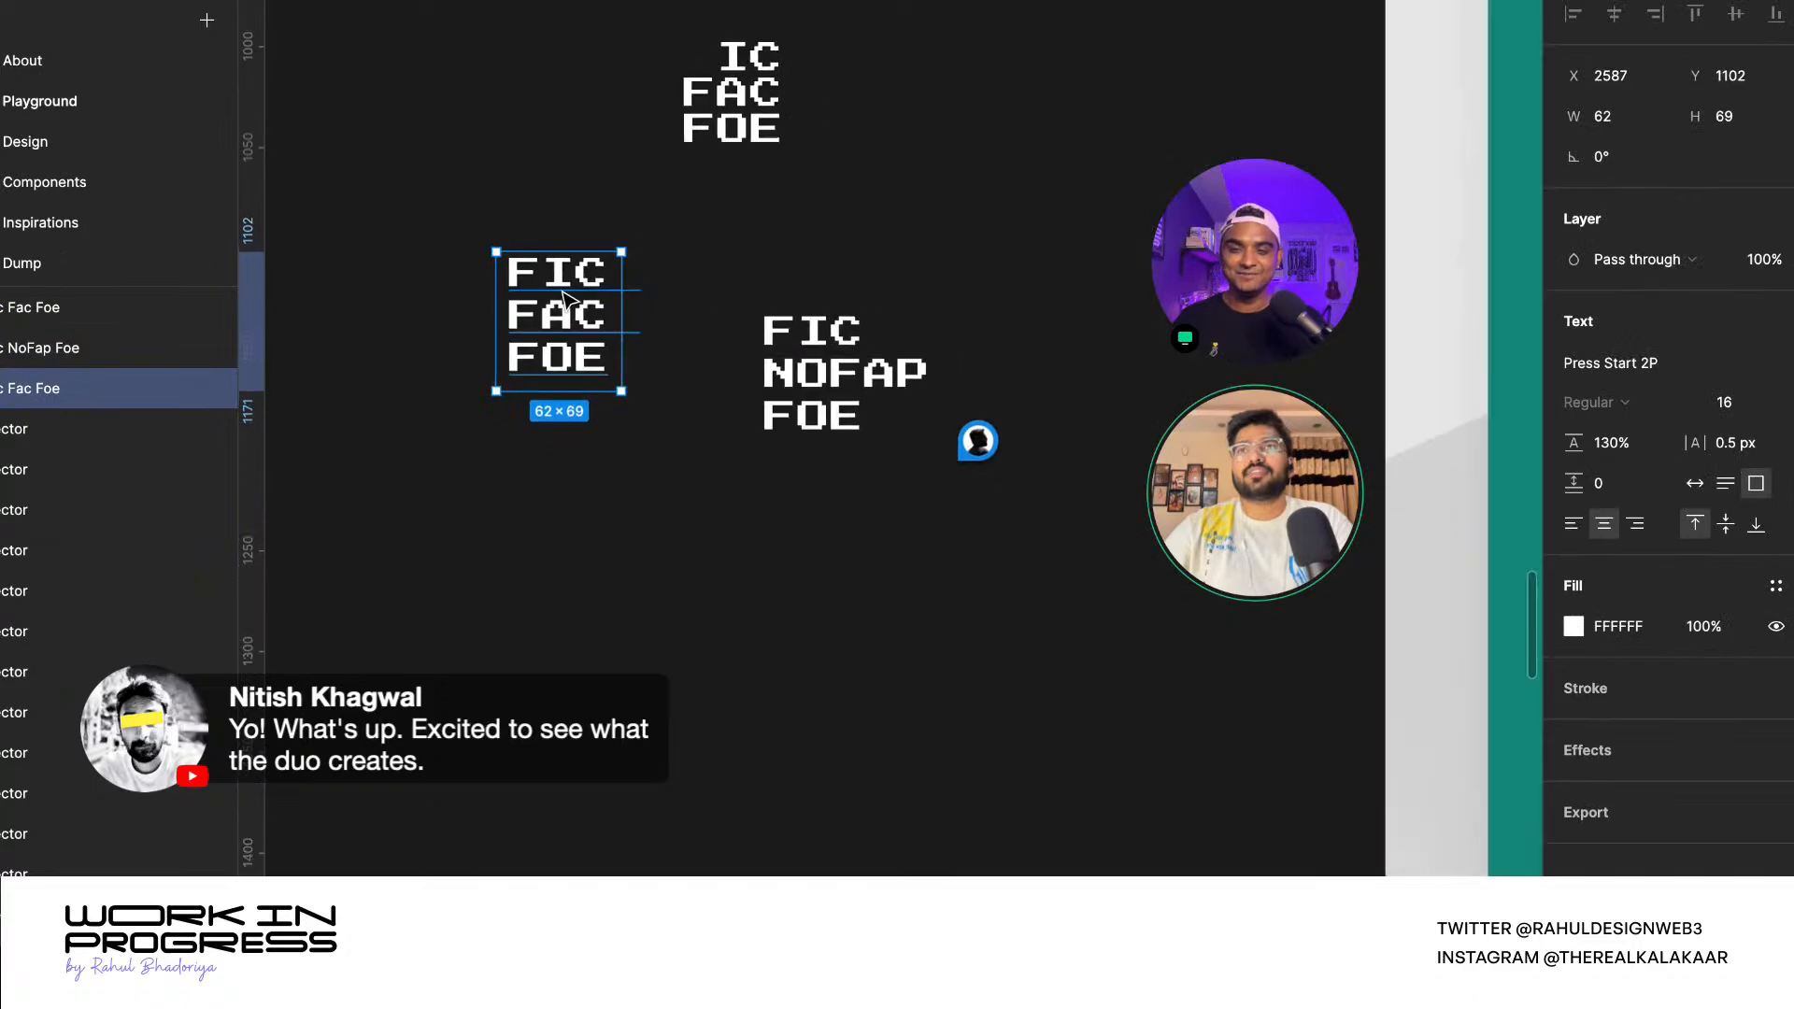
scroll(563, 304, "up", 2)
scroll(564, 313, "down", 2)
scroll(564, 322, "up", 2)
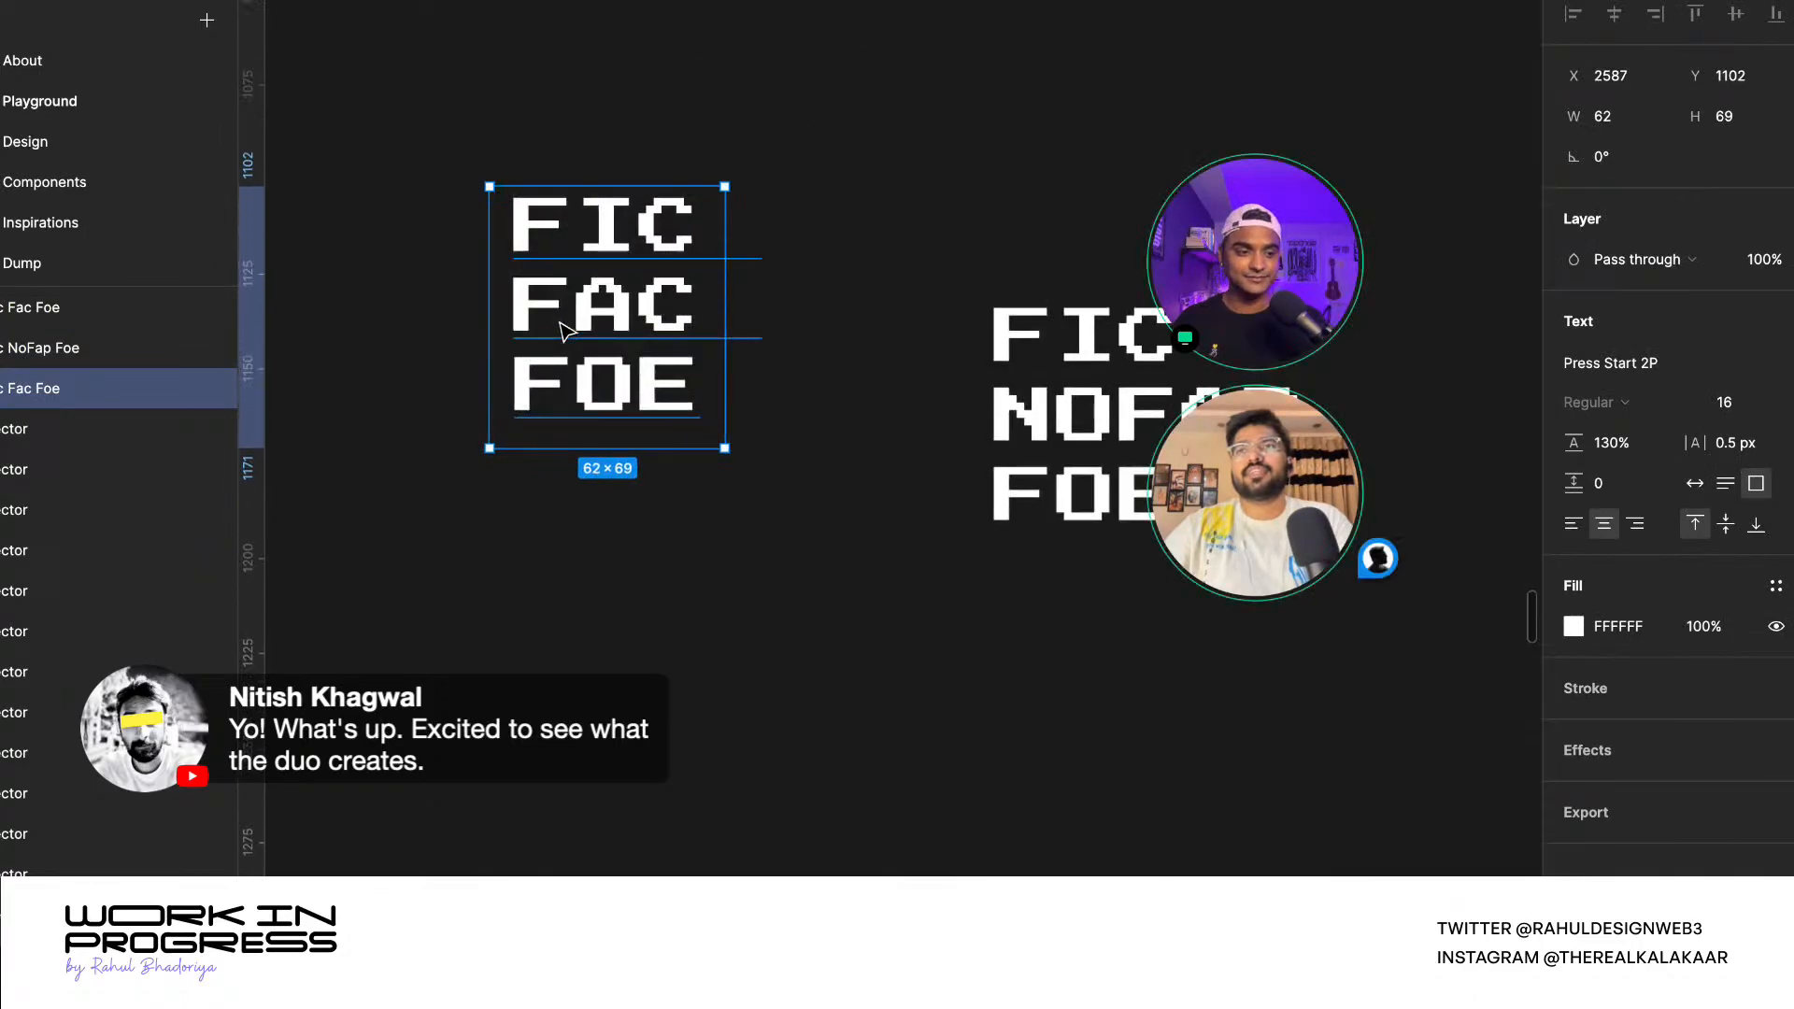
scroll(563, 329, "down", 2)
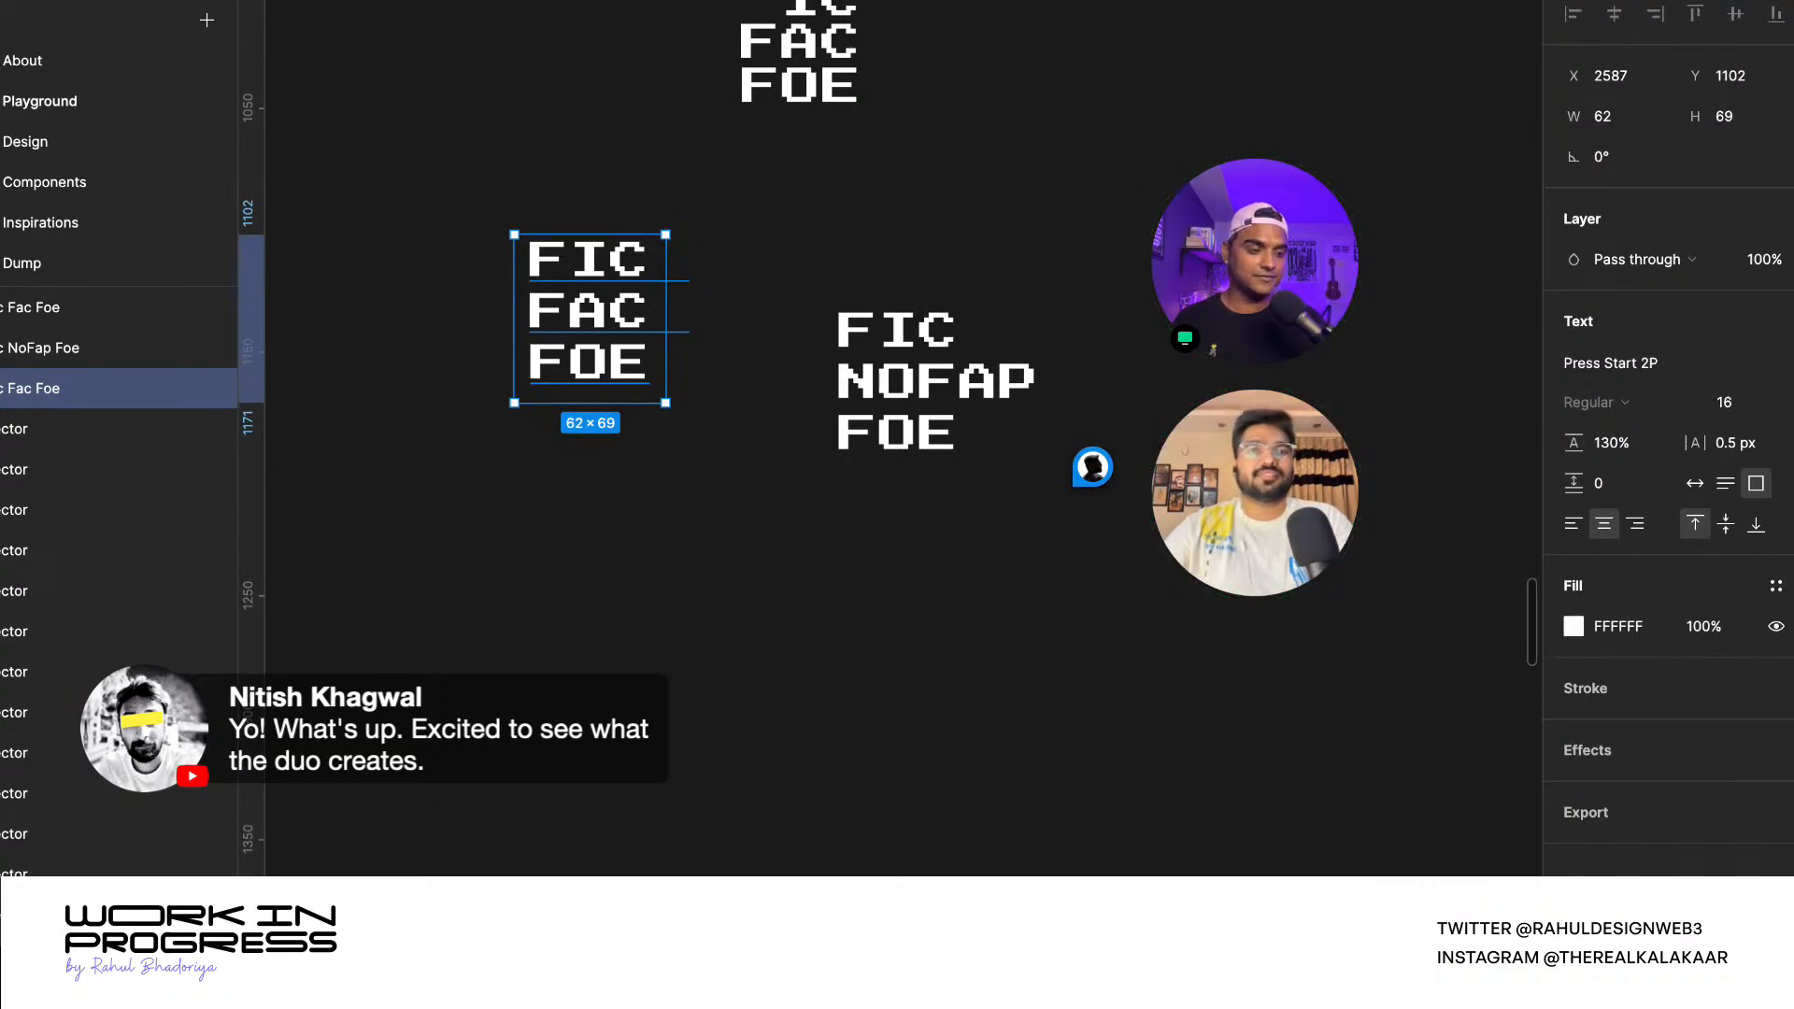
key("ctrl+Left")
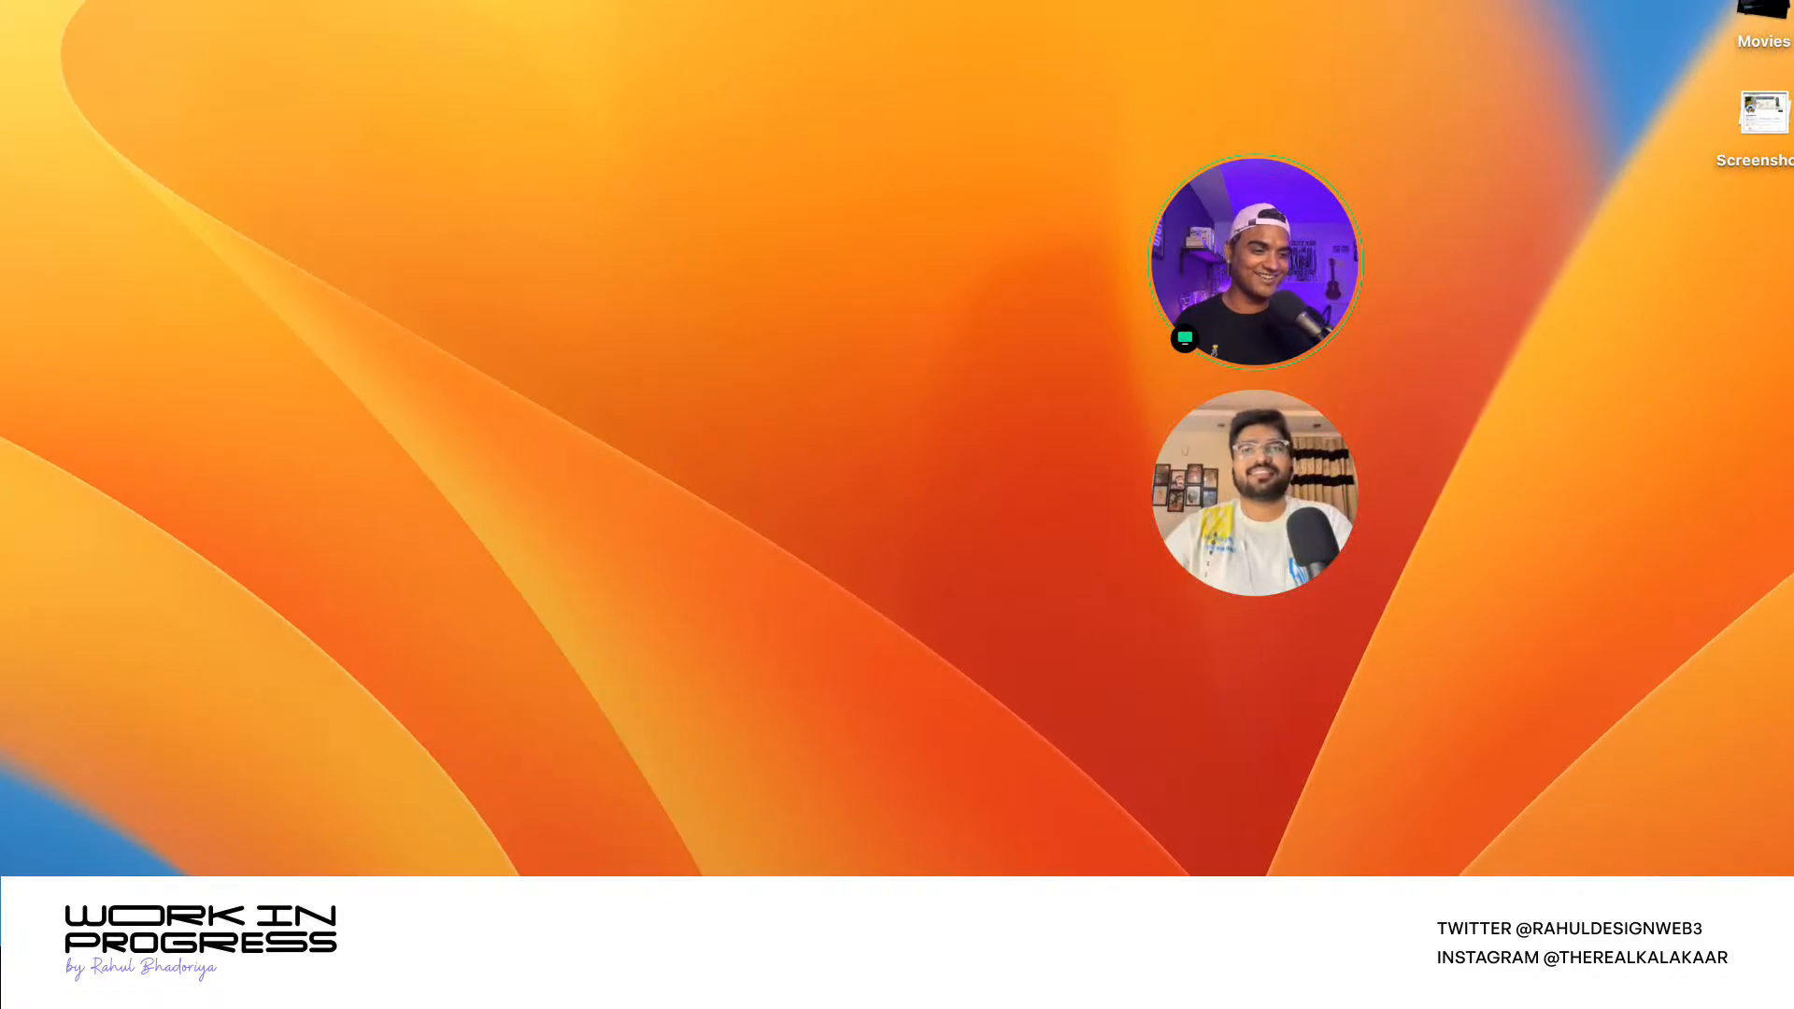
key("ctrl+Right")
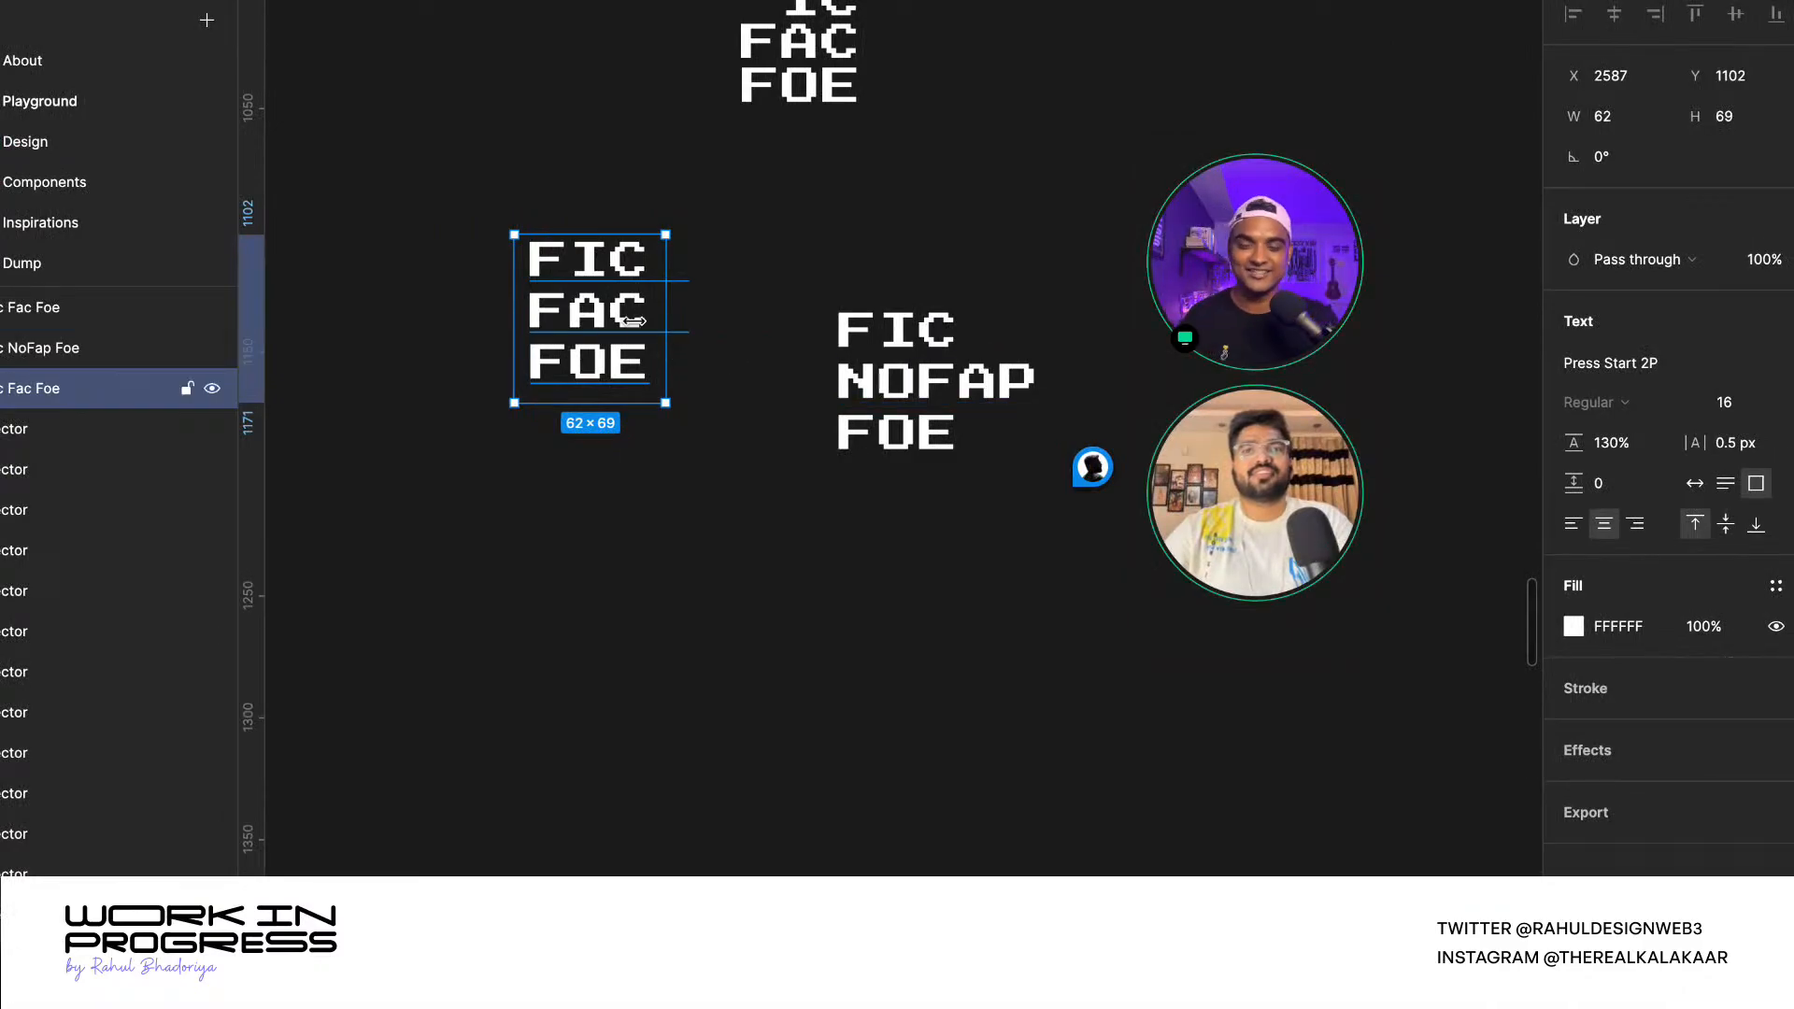
- Move the white FIC FAC FOE text onto the Game Screen, in the sky below the notch
scroll(638, 327, "up", 2)
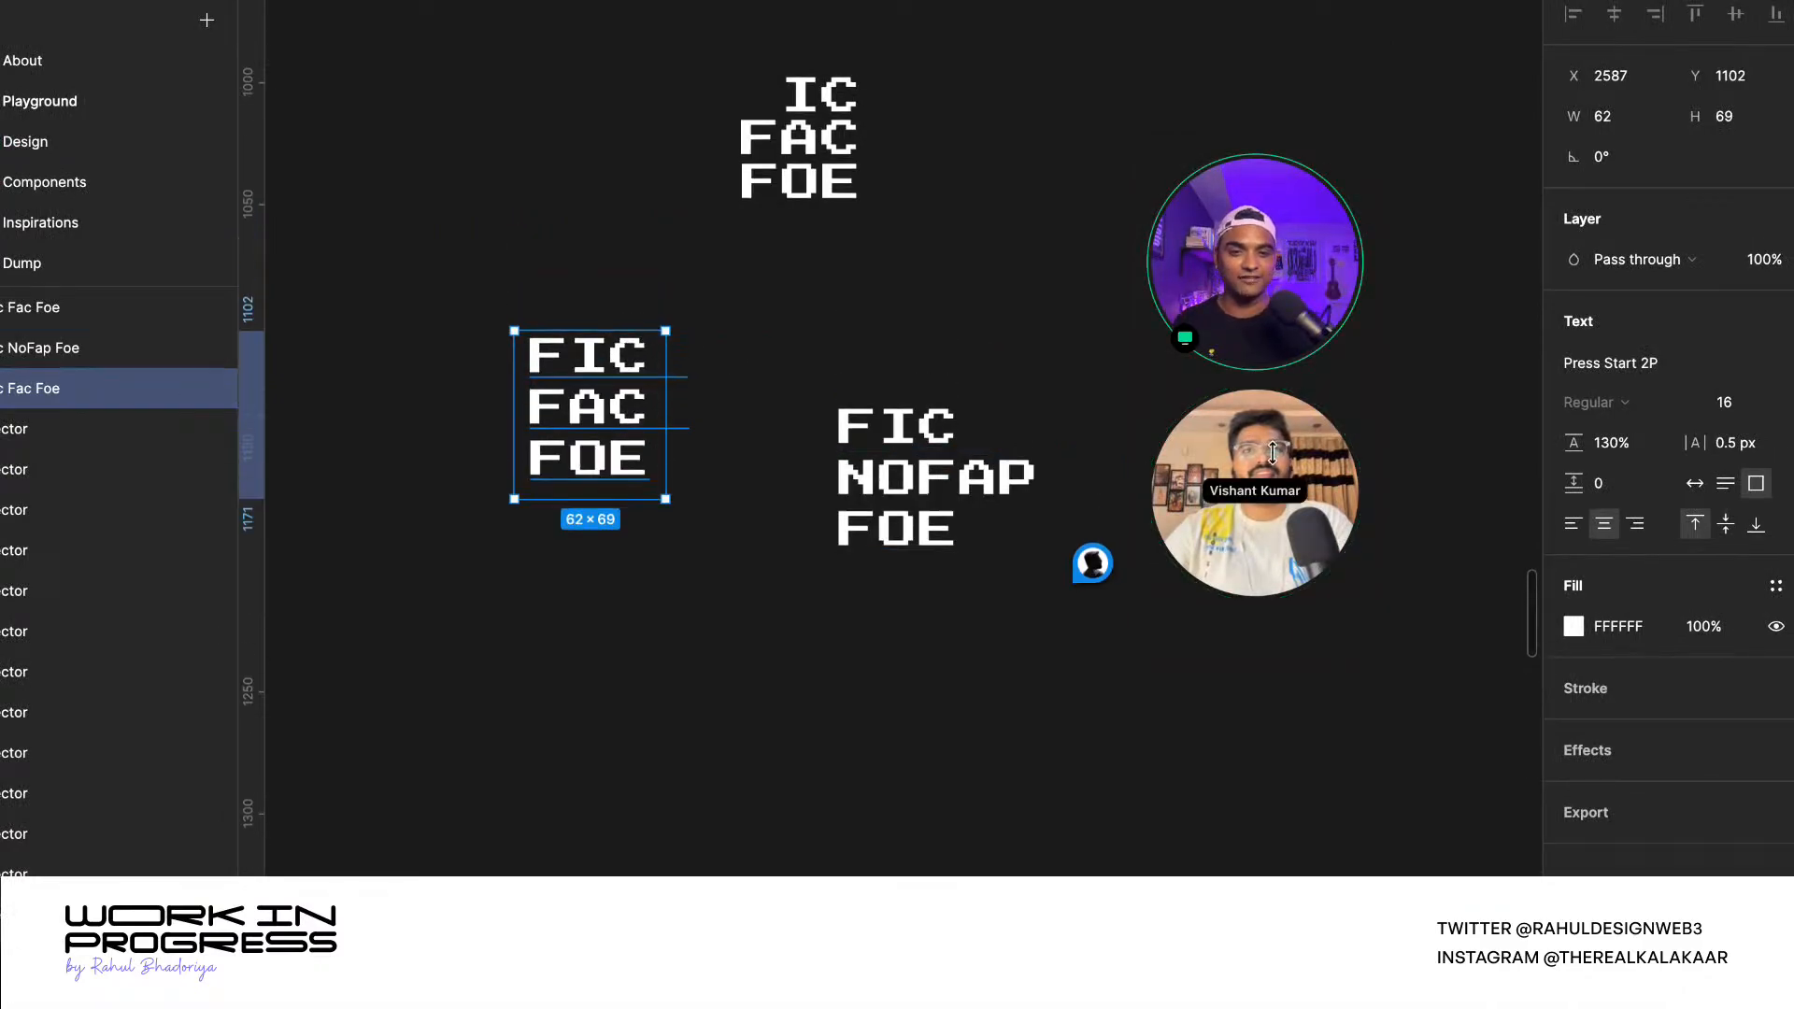
left_click_drag(1256, 464, 2, 464)
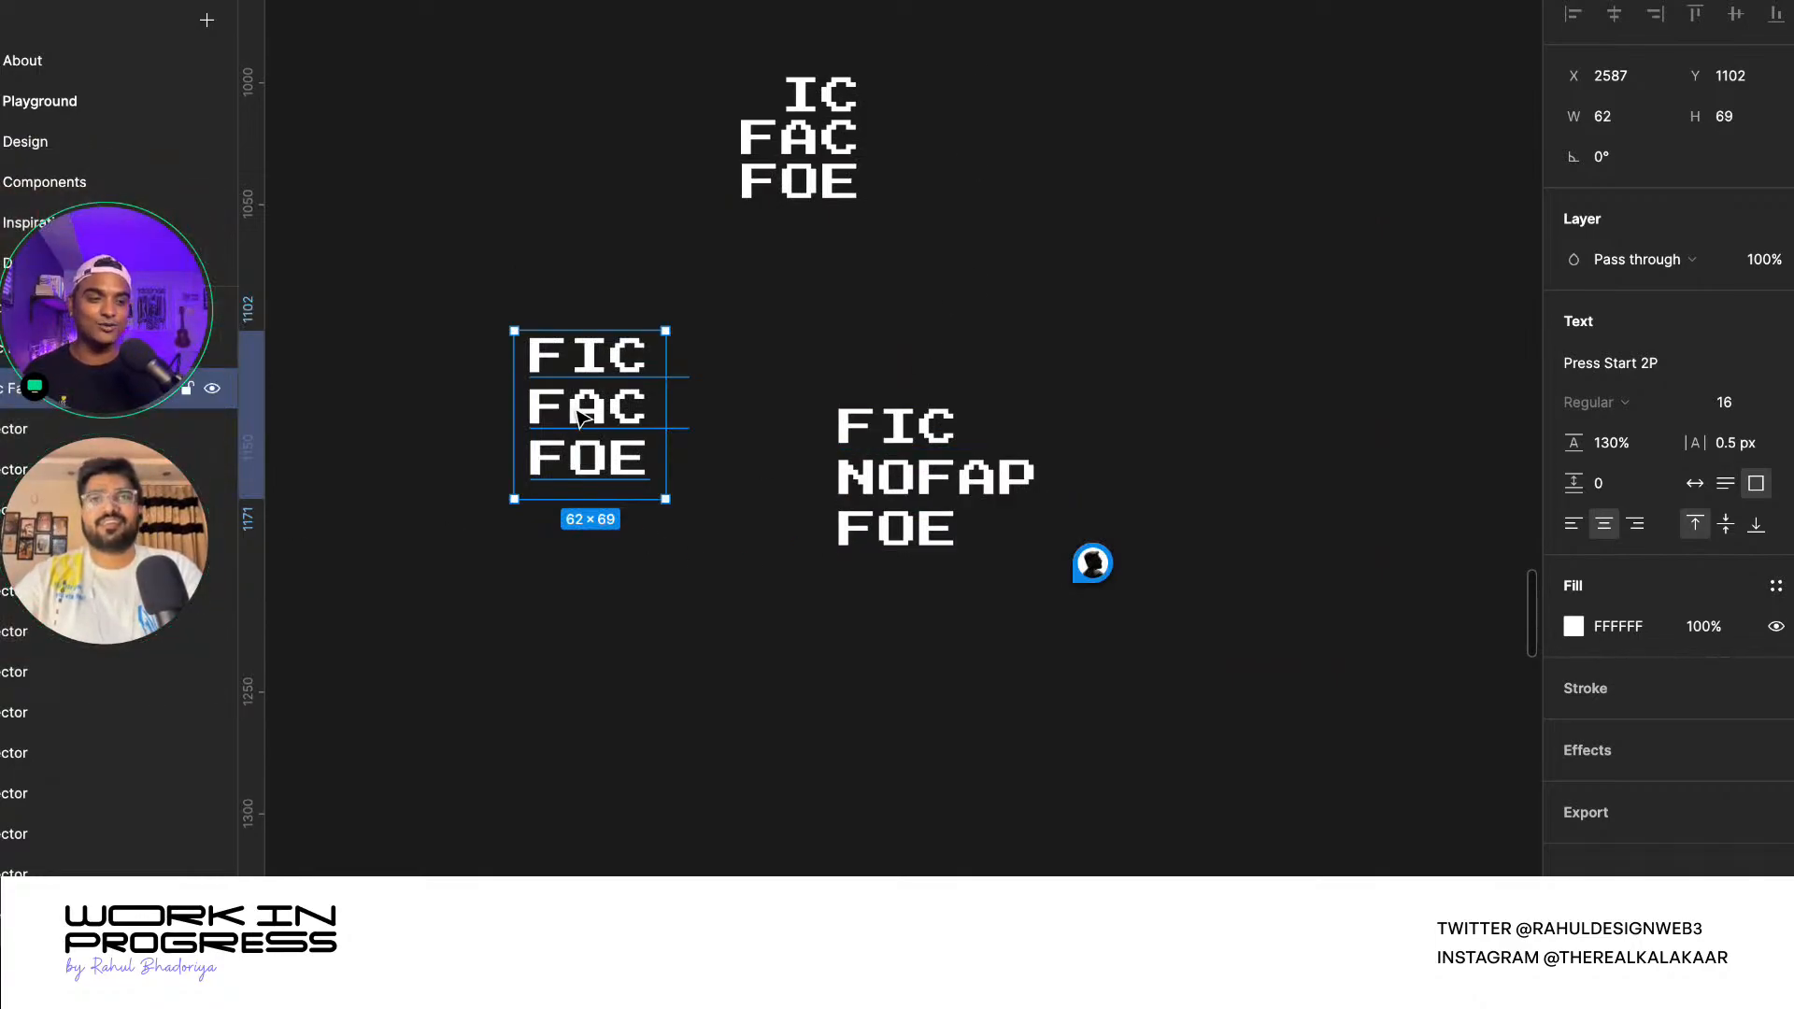
scroll(579, 416, "down", 5, "ctrl")
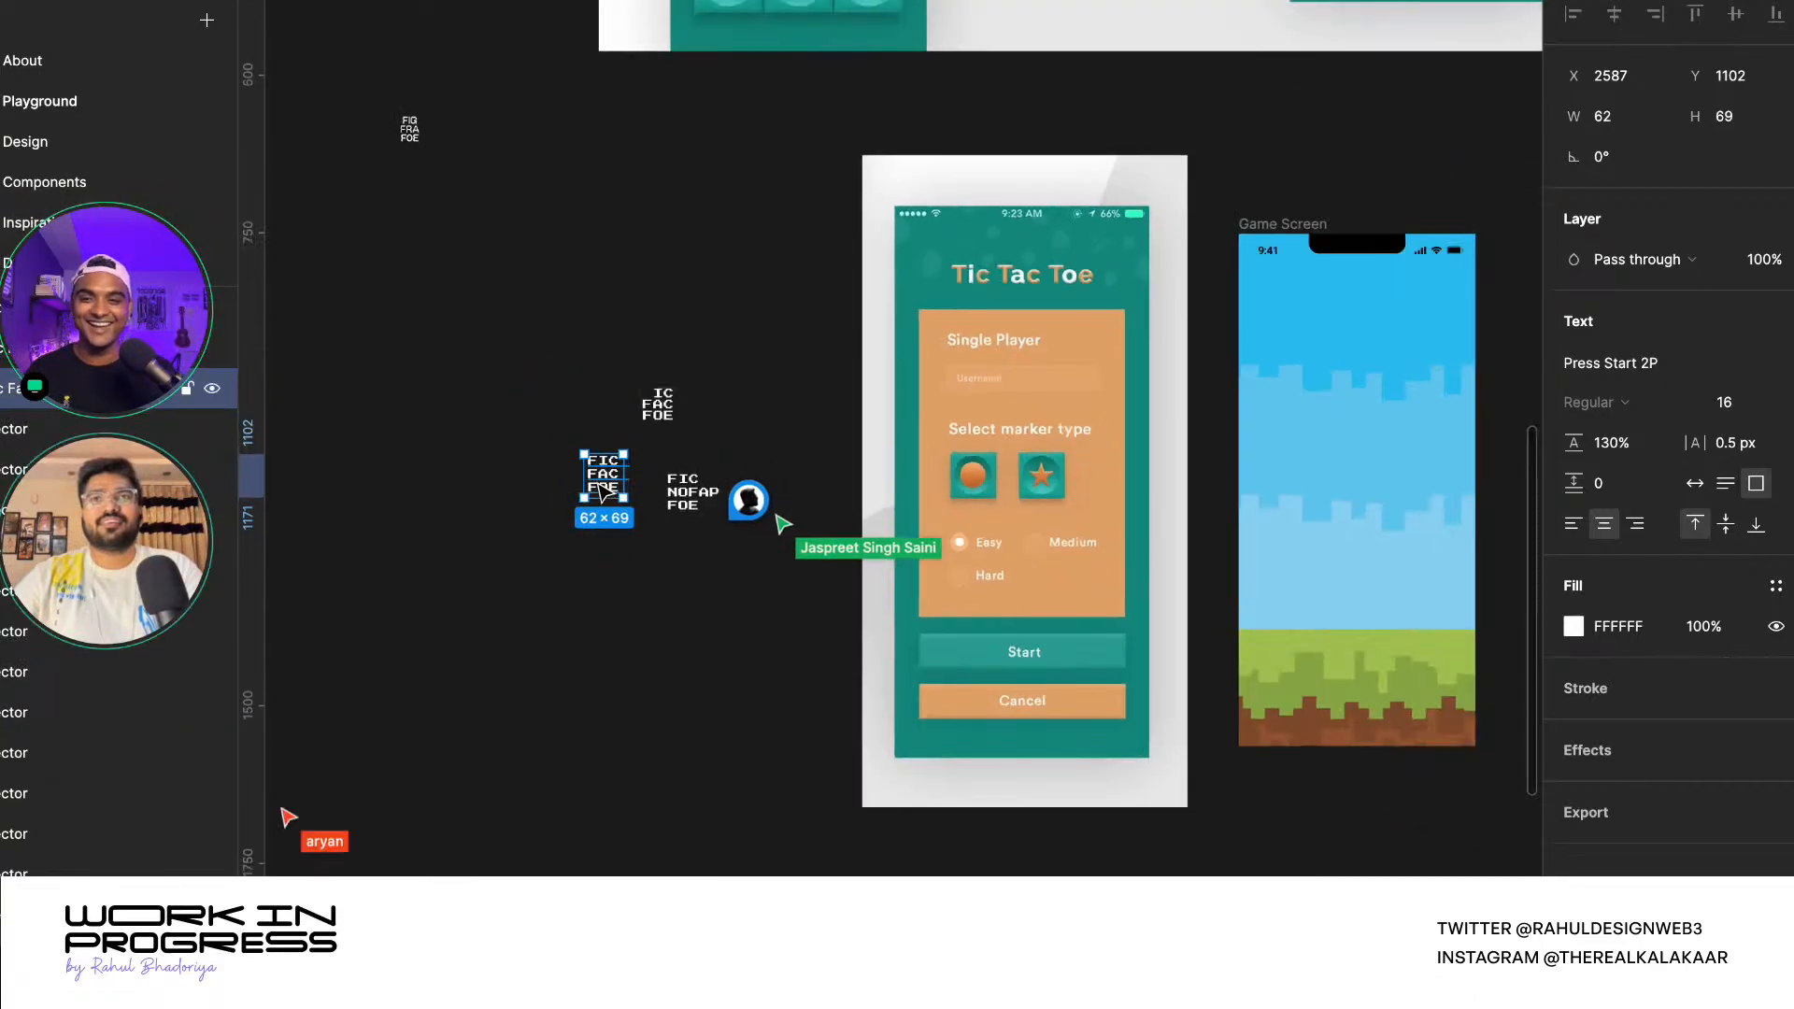
left_click_drag(603, 492, 1349, 327)
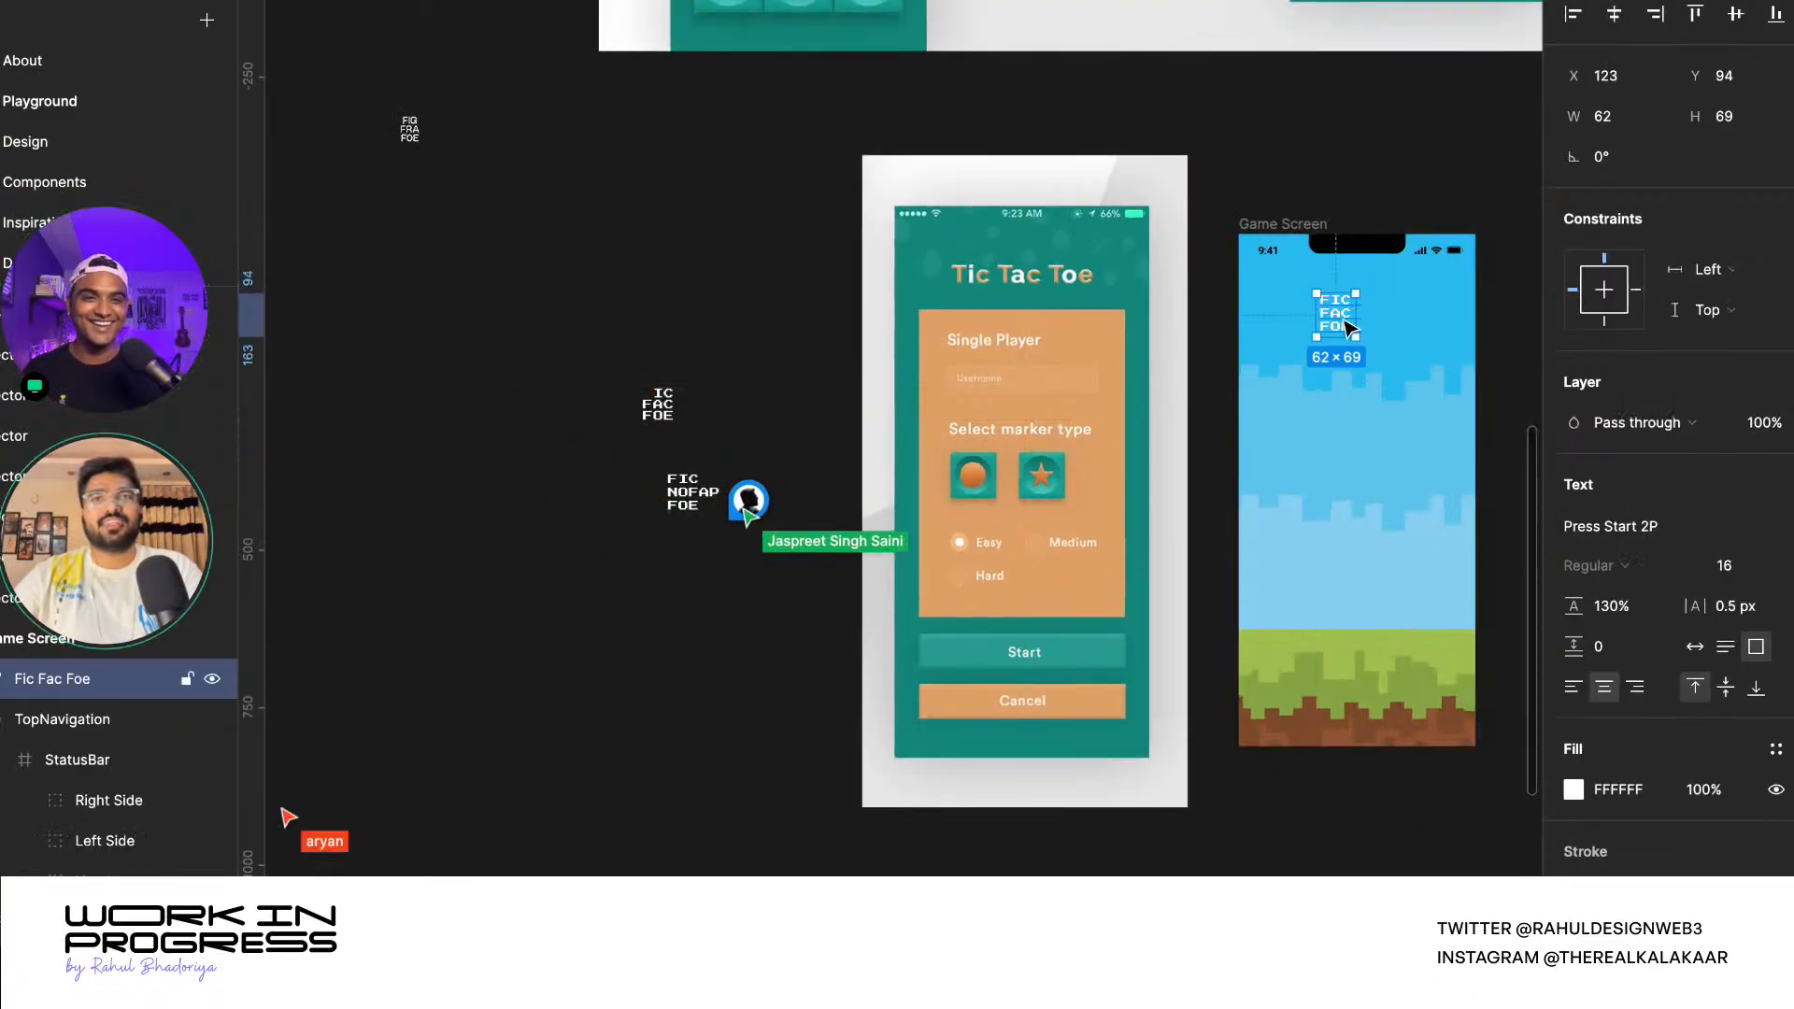
- Change the wording of the Game Screen title to "Fig Fra Foe"
scroll(1349, 327, "up", 5, "ctrl")
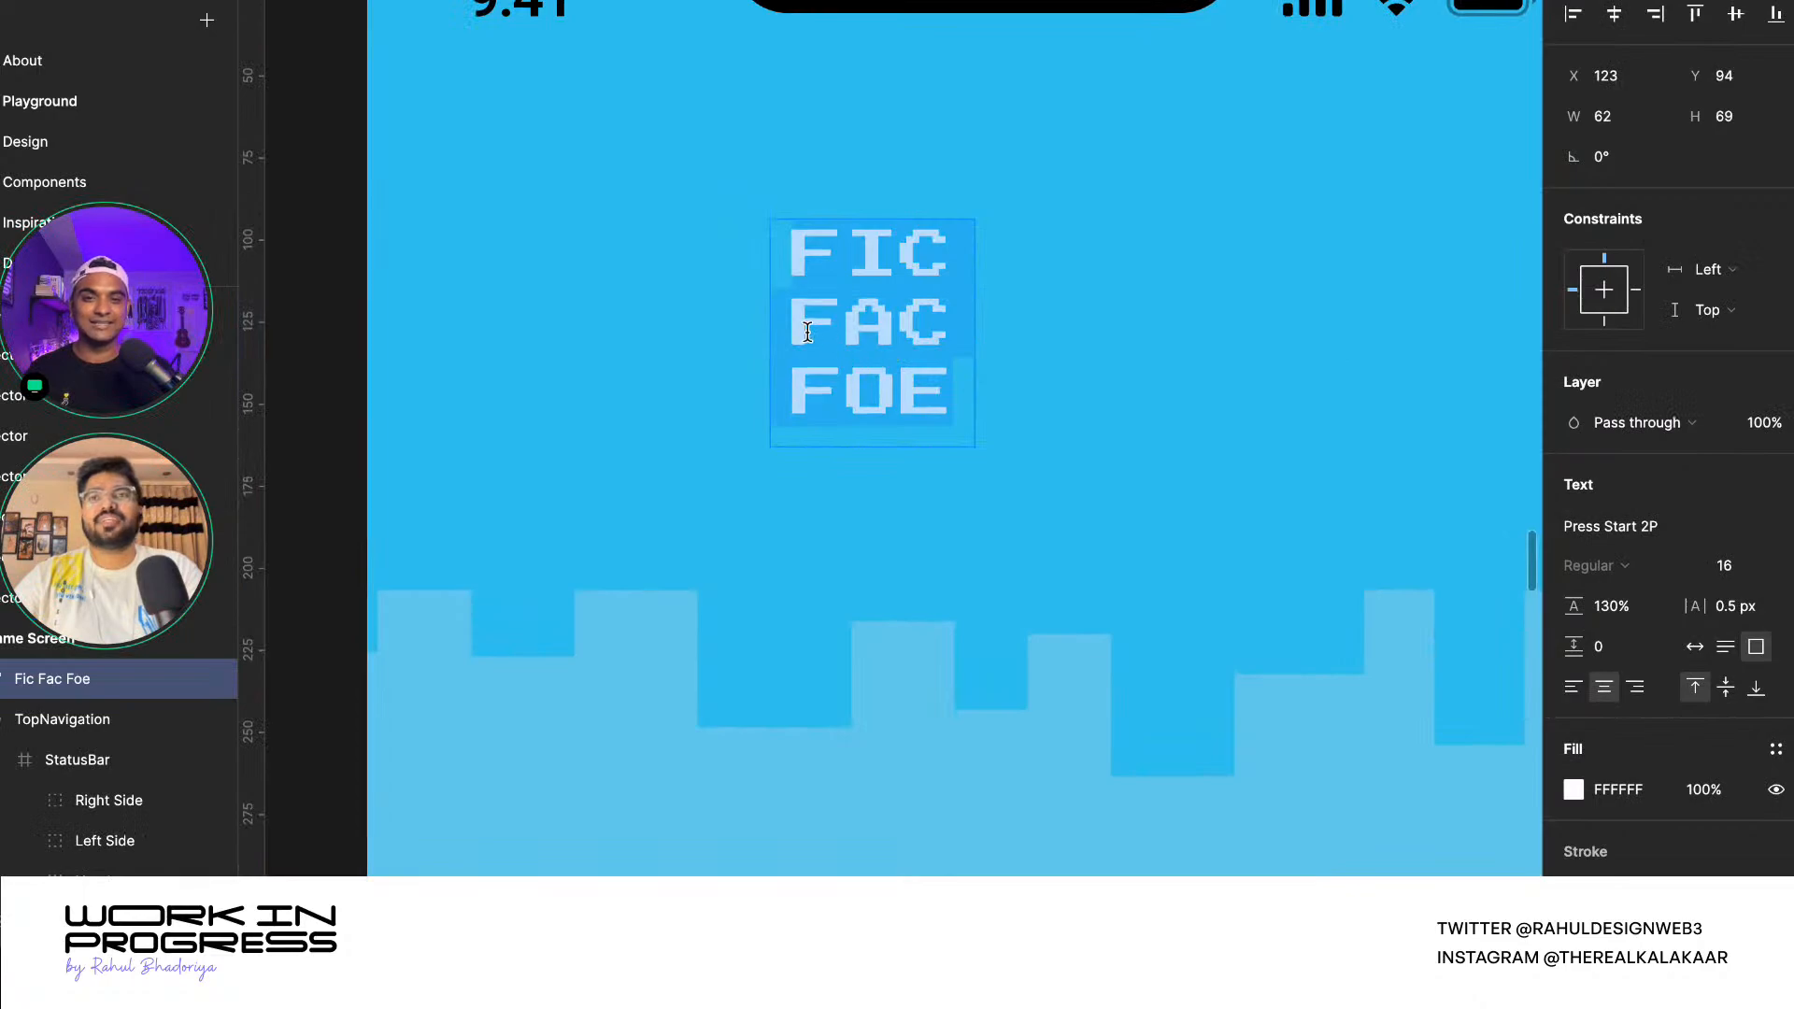
left_click(795, 331)
key("BackSpace")
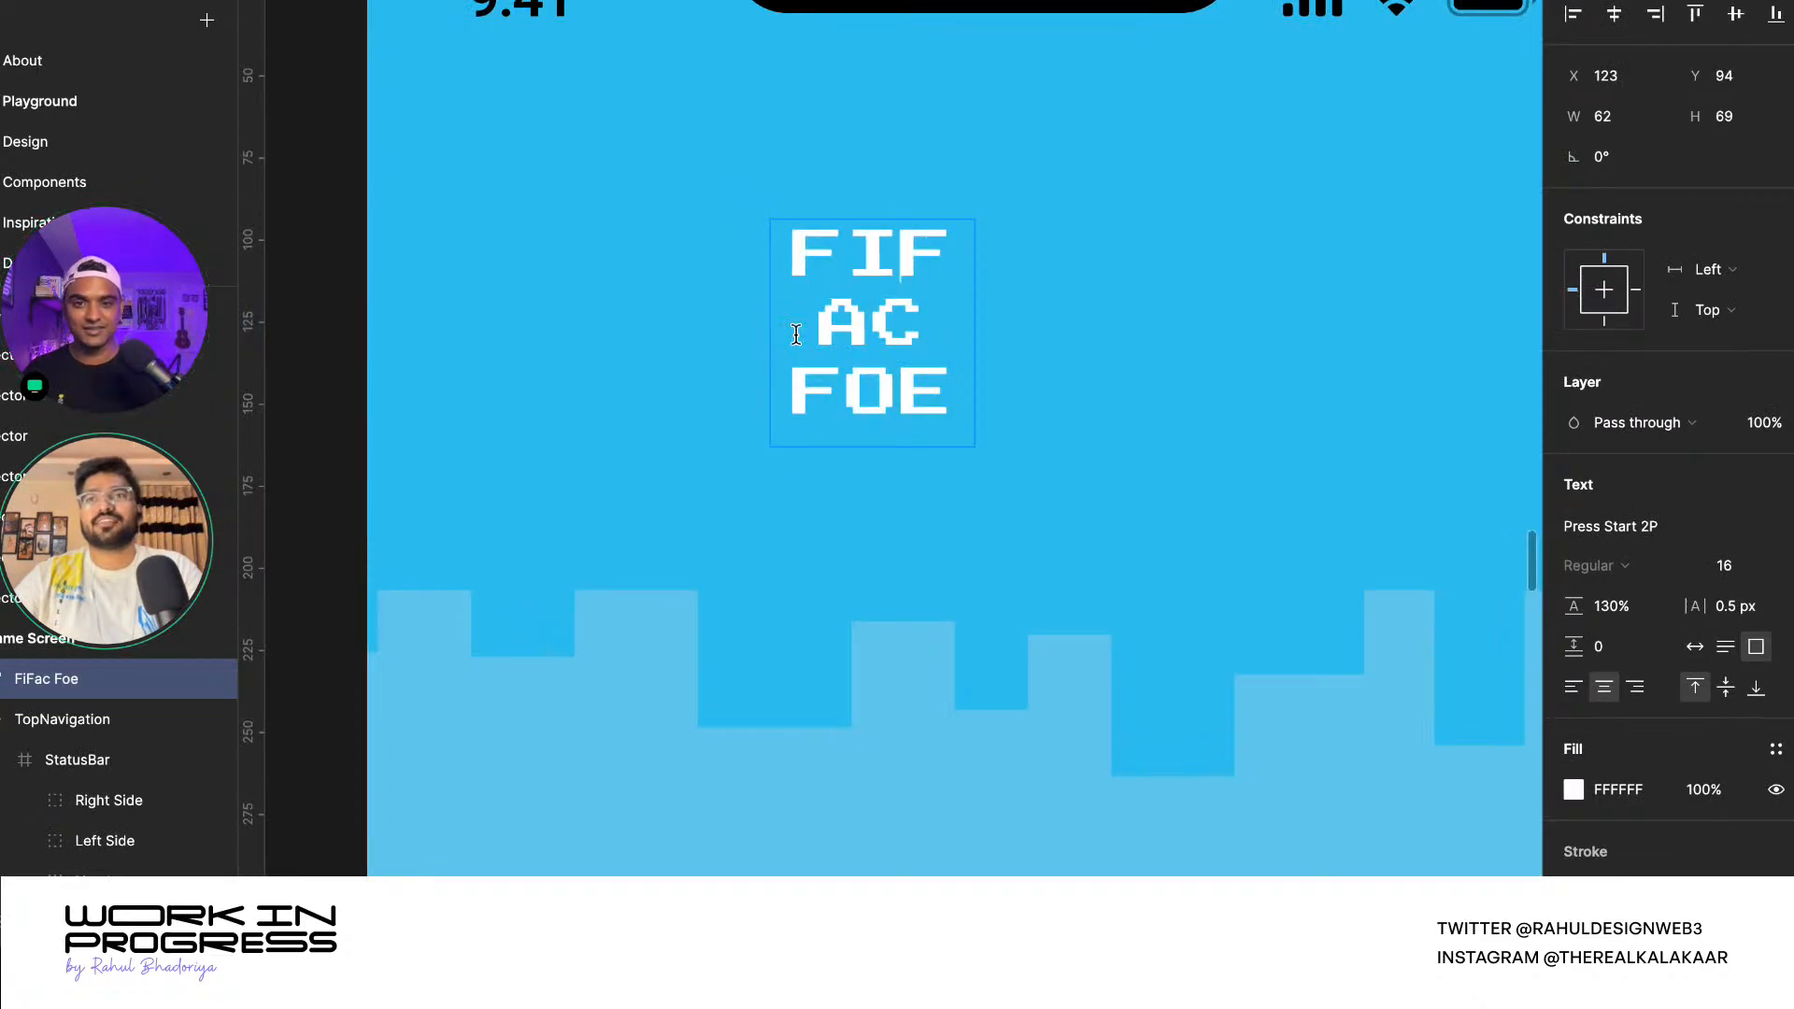
type("g")
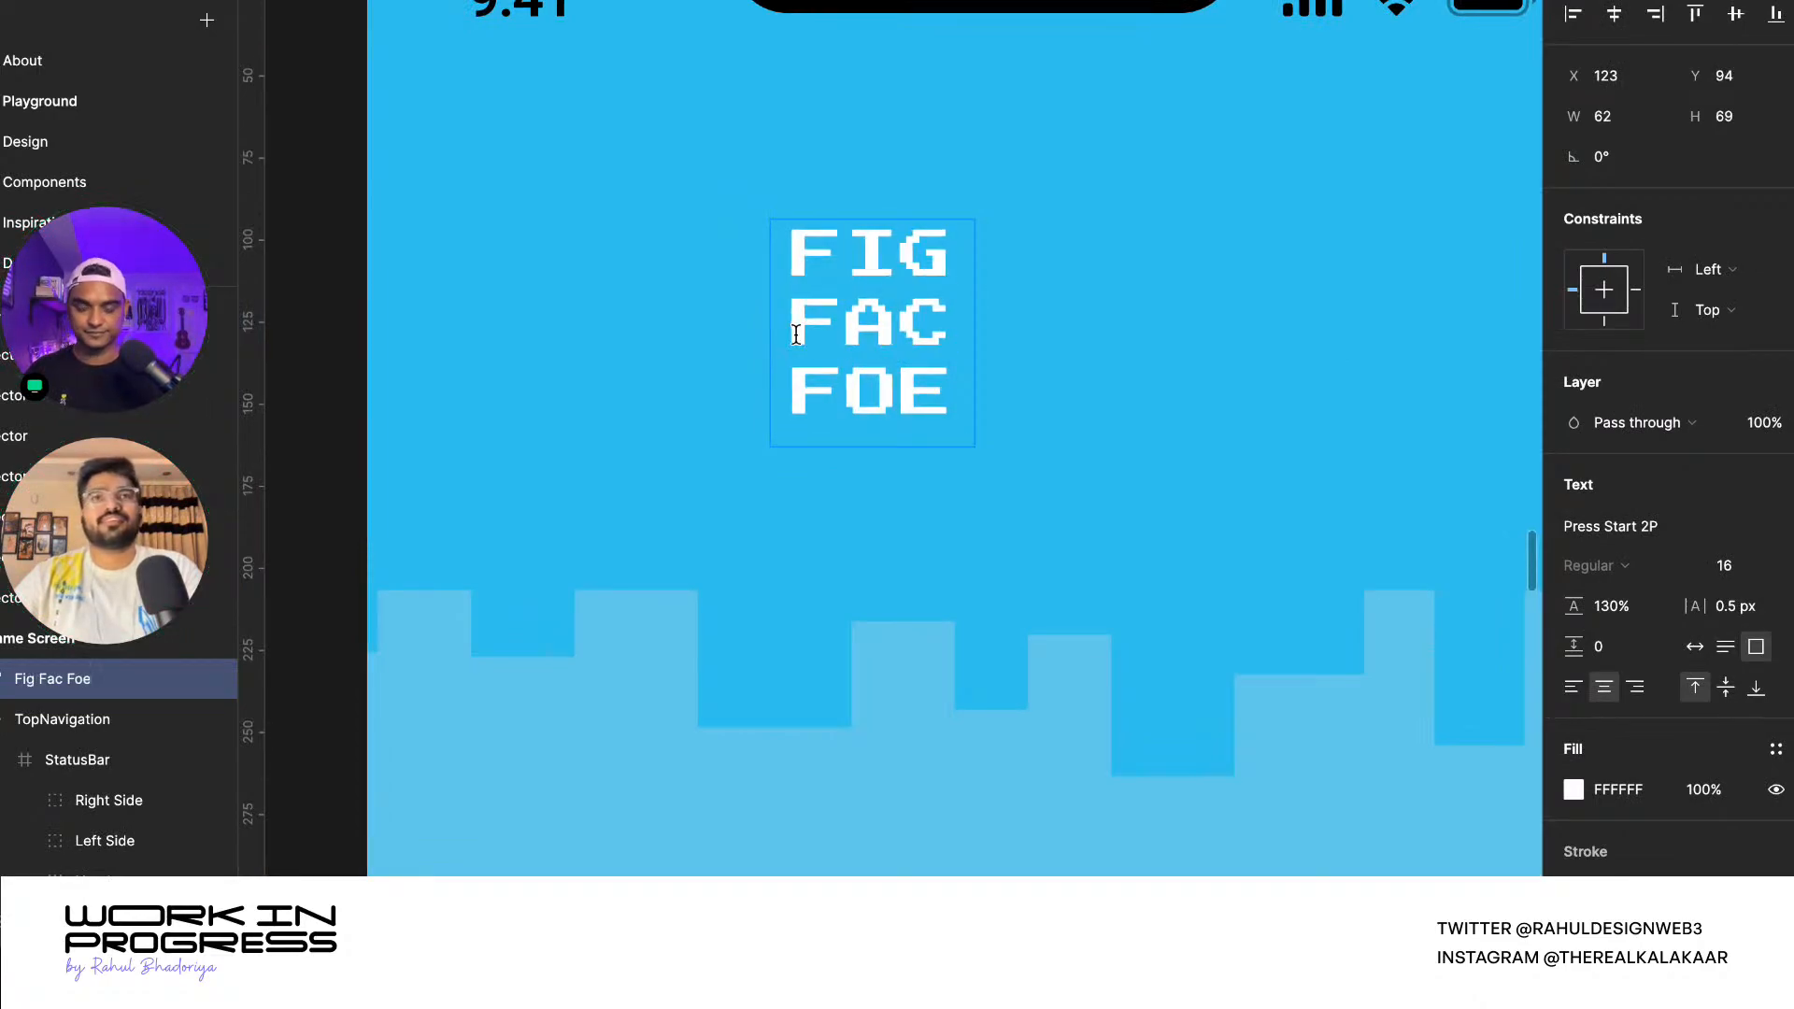
triple_click(833, 296)
double_click(835, 295)
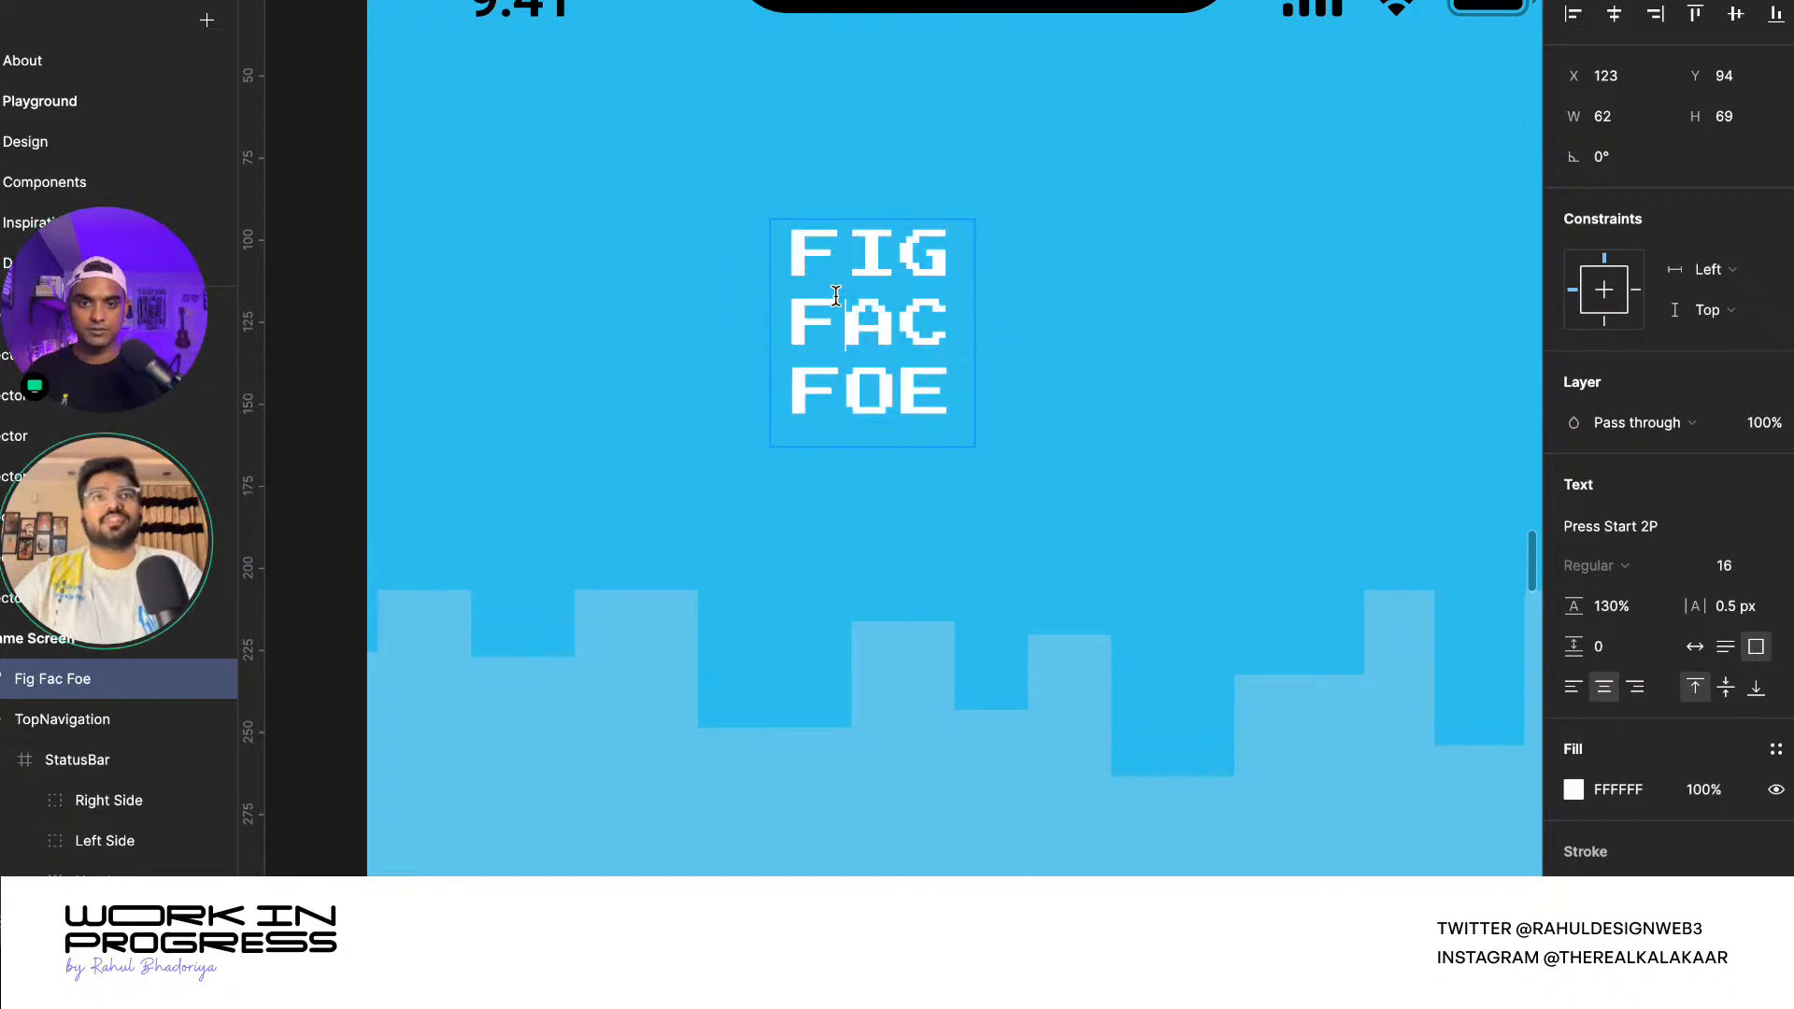
type("Fra")
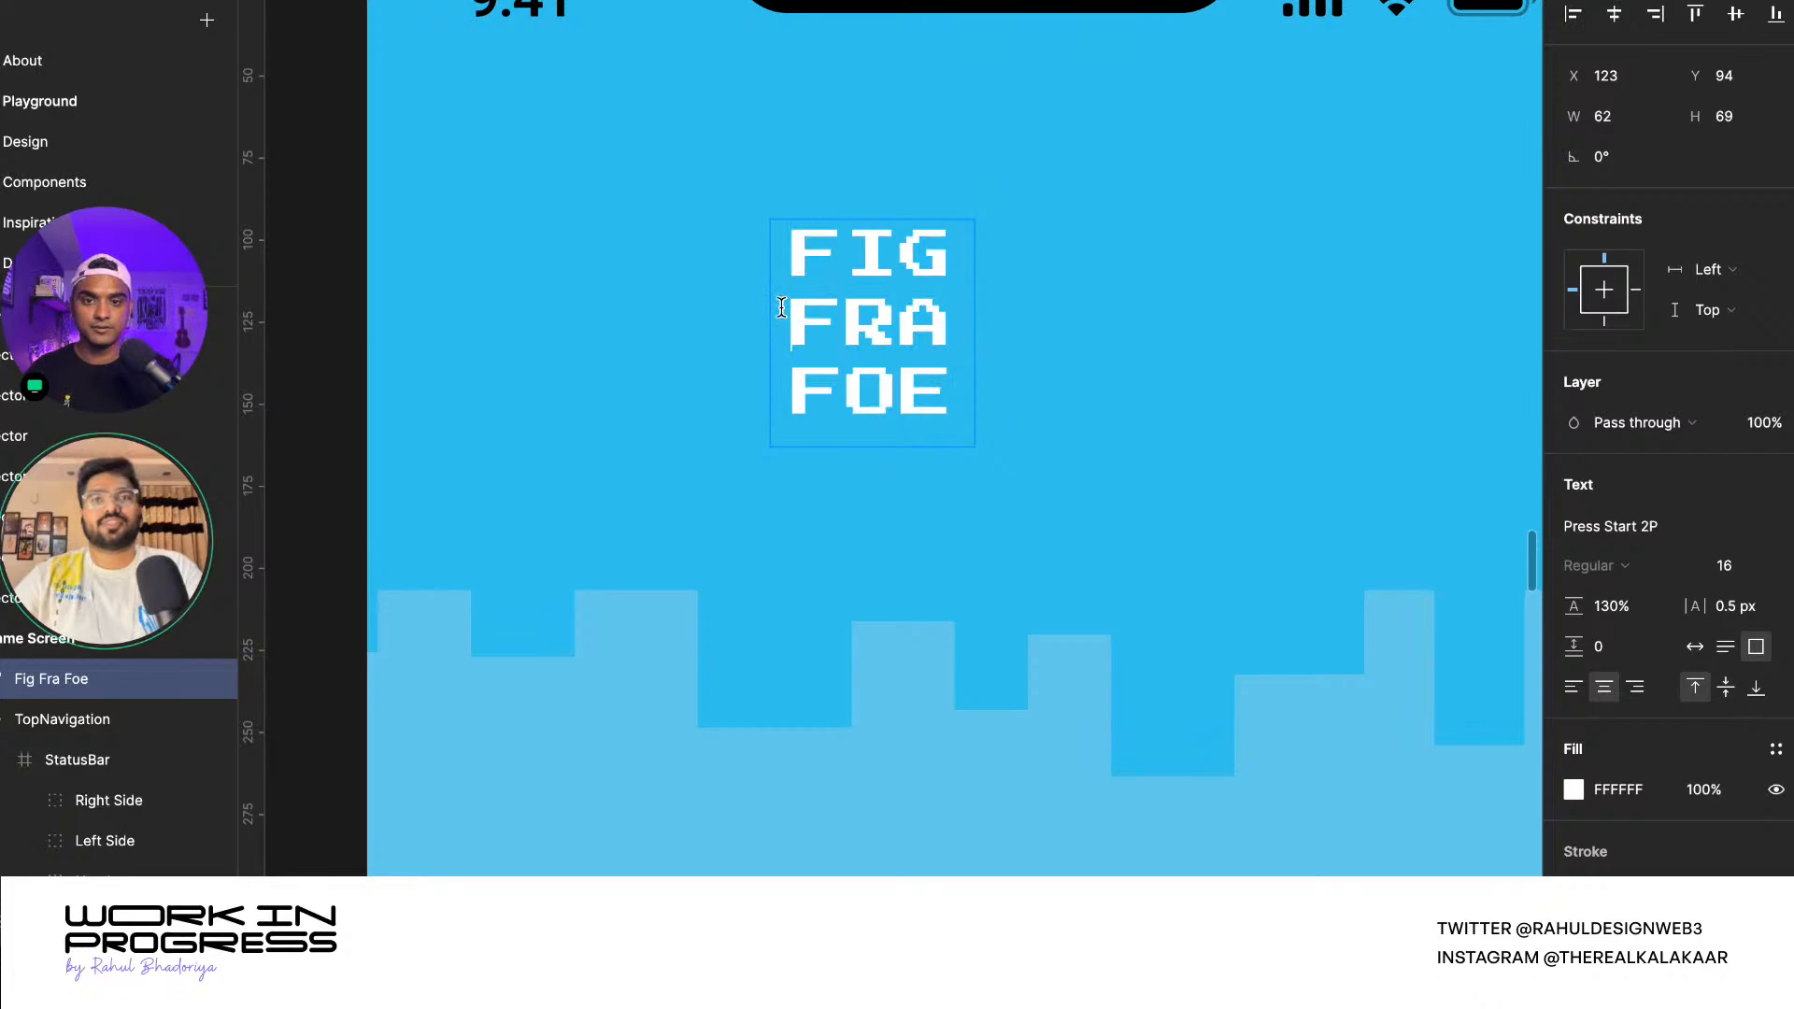
type("X")
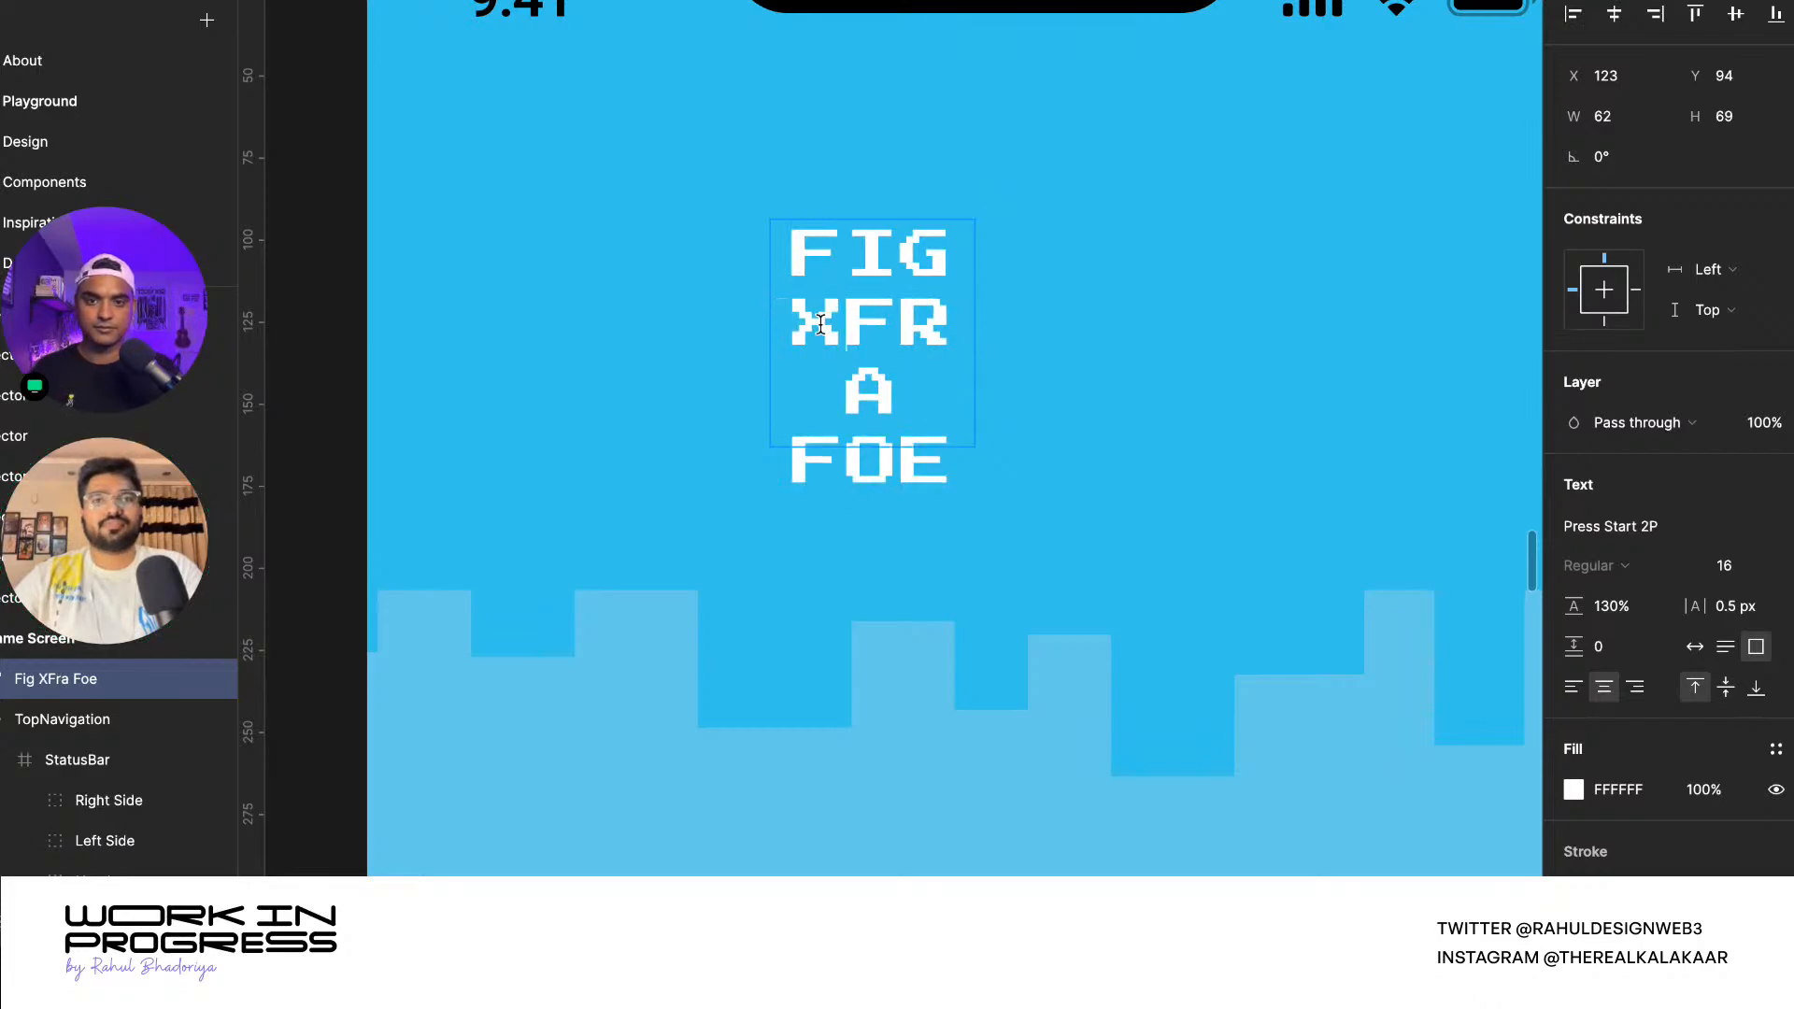
left_click_drag(787, 323, 806, 329)
key("BackSpace")
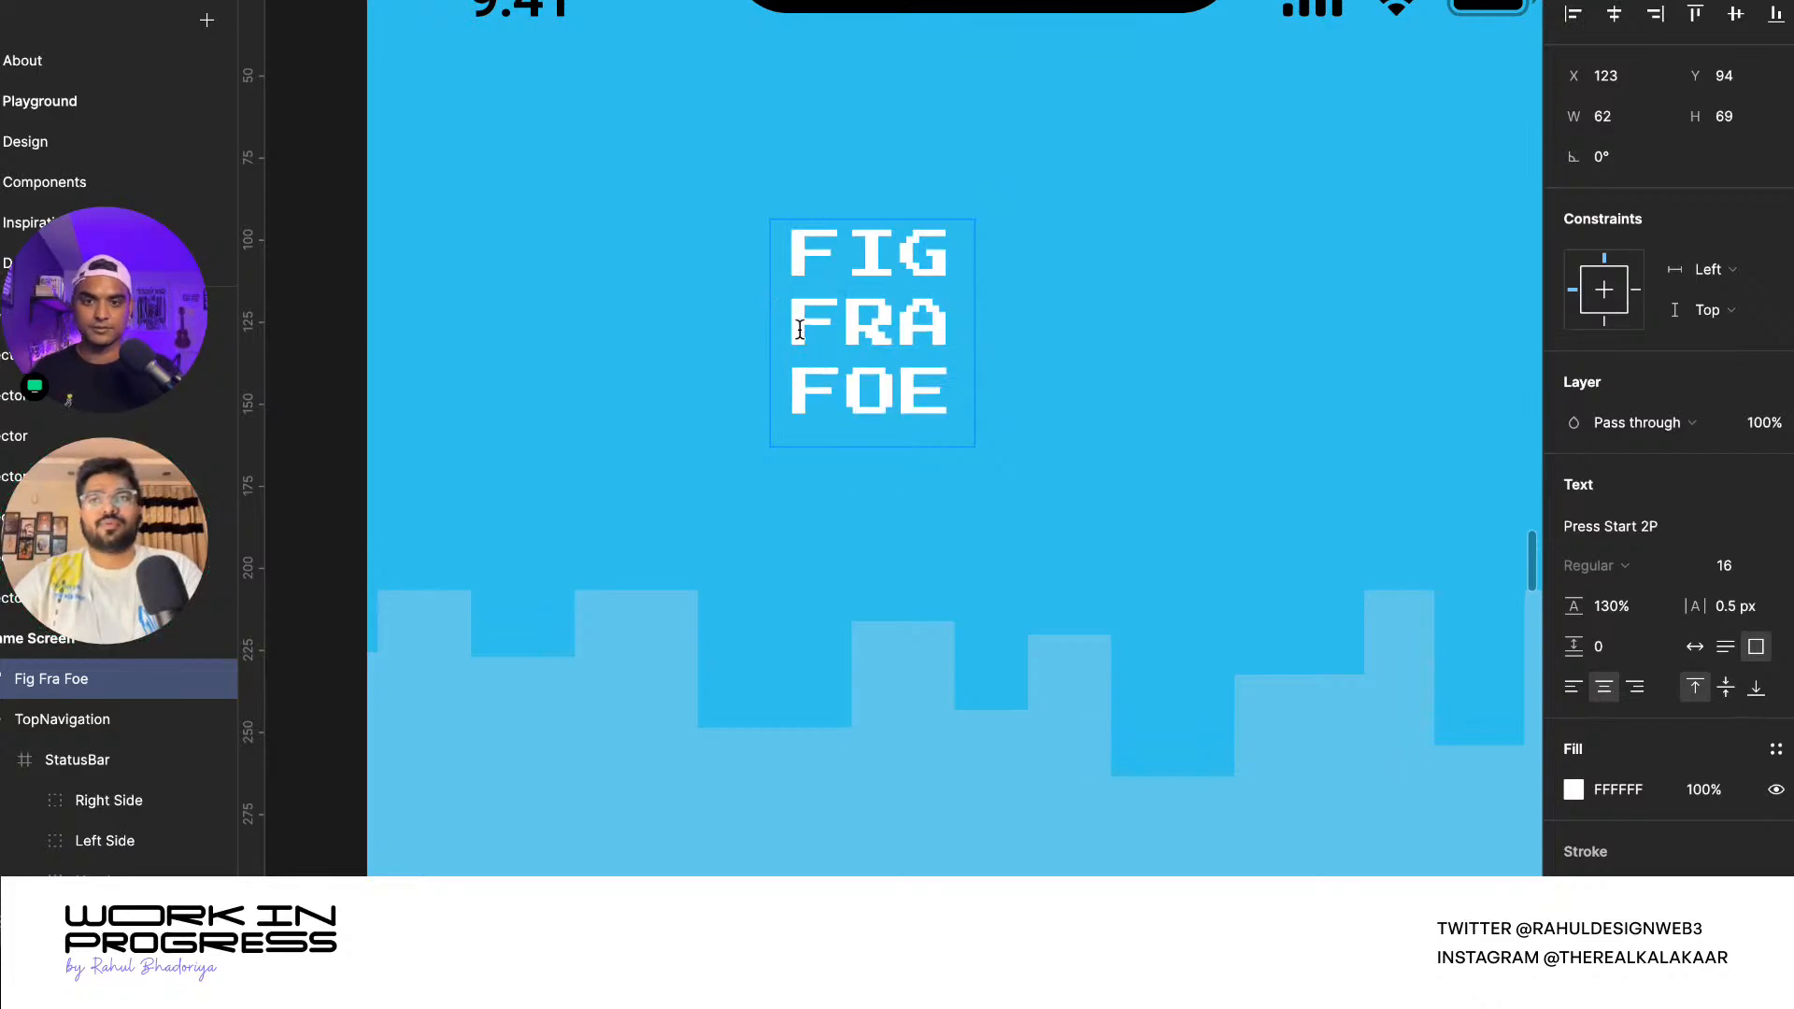
- Set the title to auto width on one line with single spaces between words, and centre it horizontally on the Game Screen
key("Escape")
left_click(1695, 647)
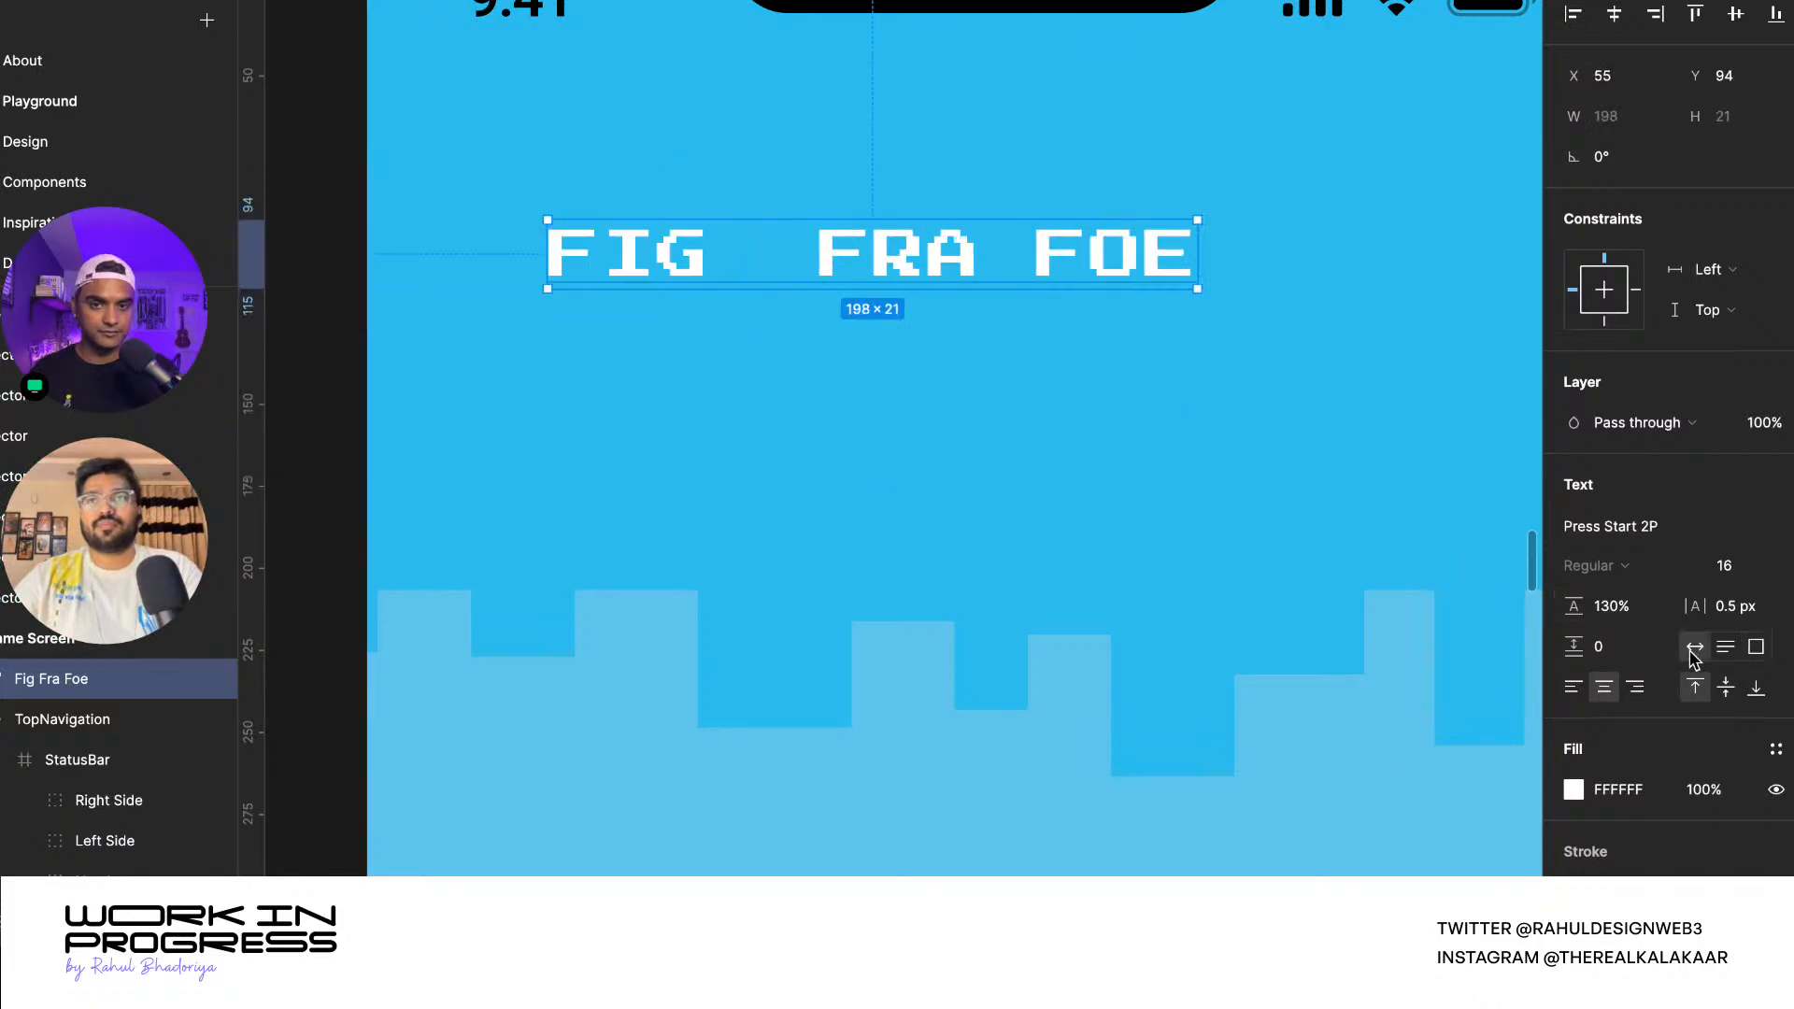
double_click(810, 263)
left_click(809, 262)
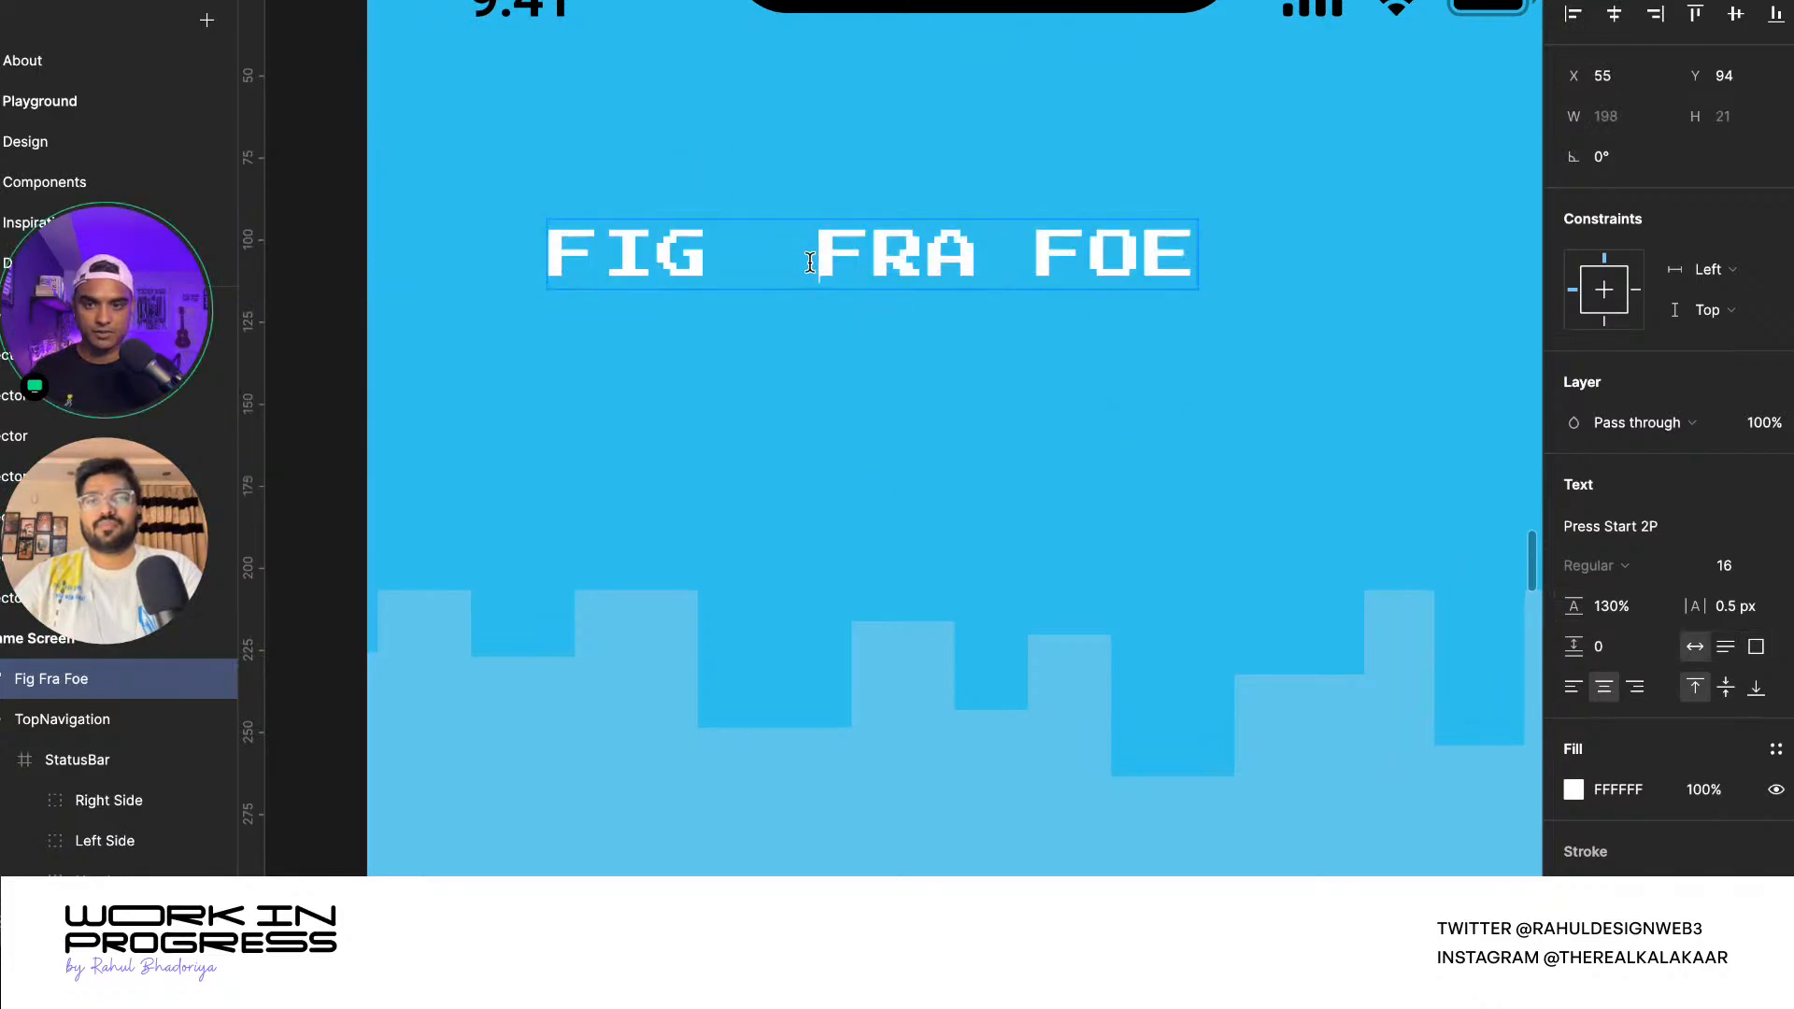
key("BackSpace")
key("Escape")
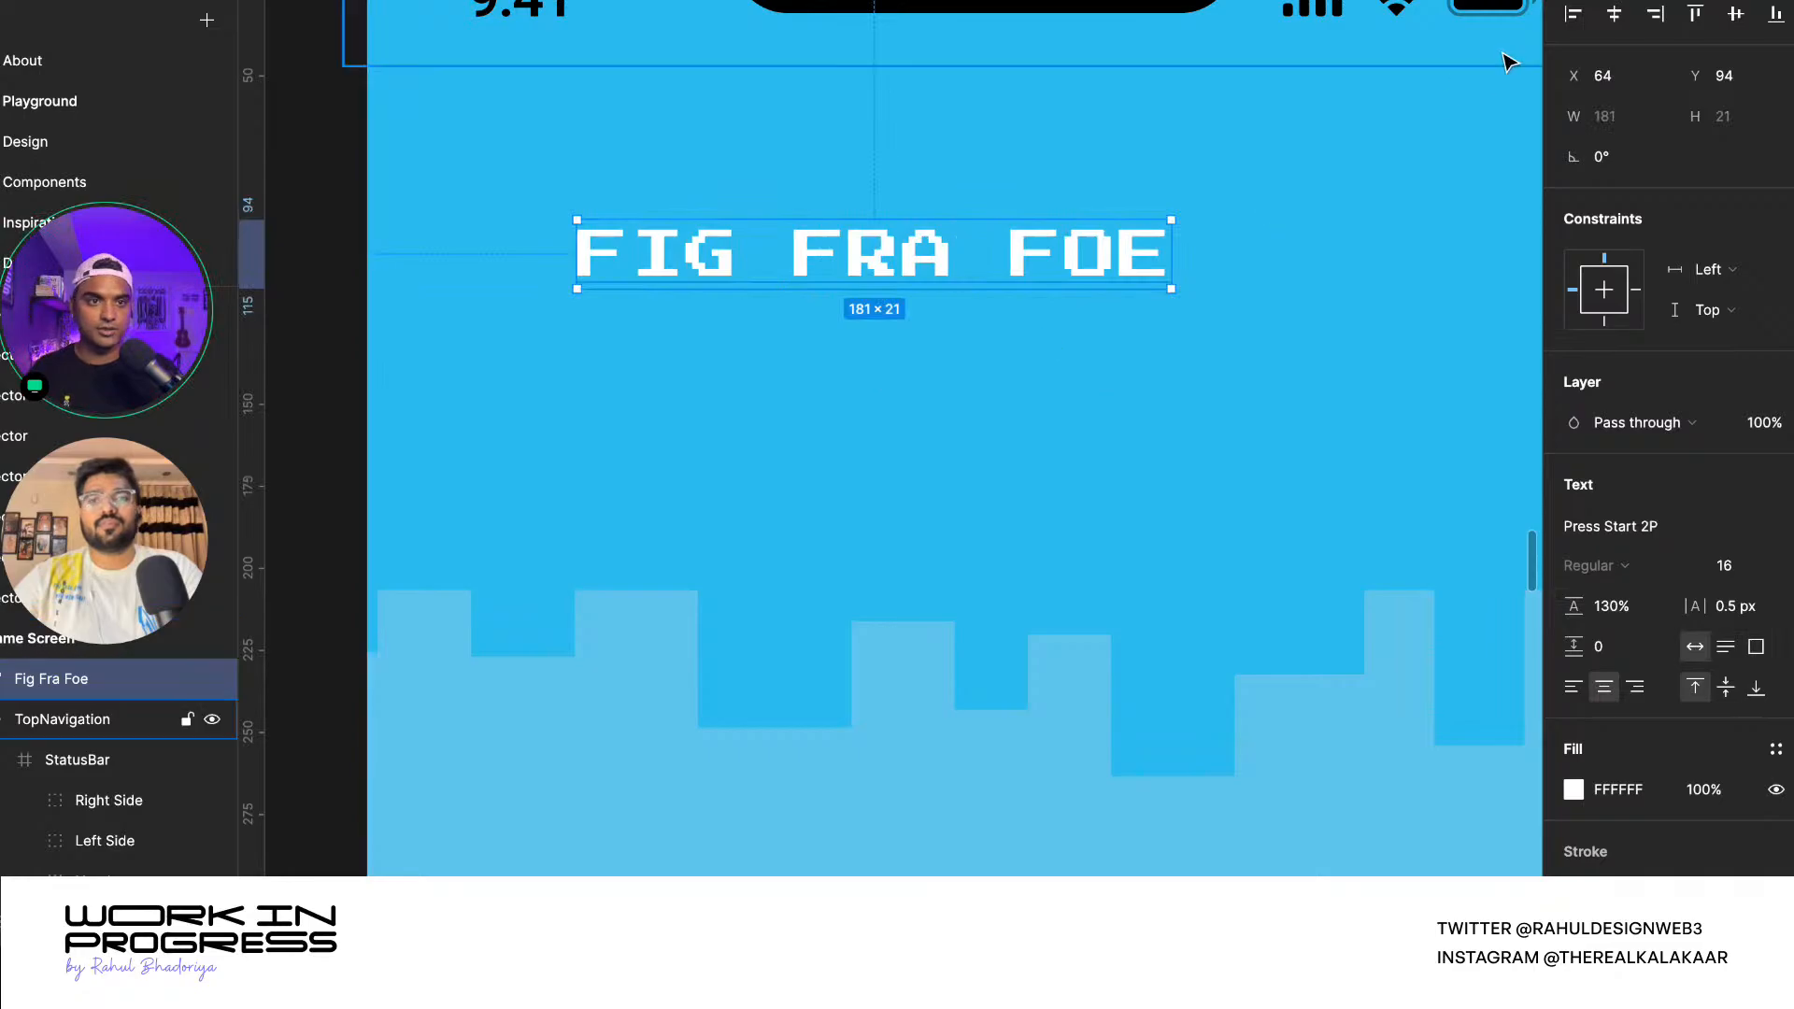
key("alt+h")
- Duplicate the FIG FRA FOE title just below itself and replace the copy's text with "x"
scroll(1168, 199, "down", 3)
scroll(1168, 199, "up", 10)
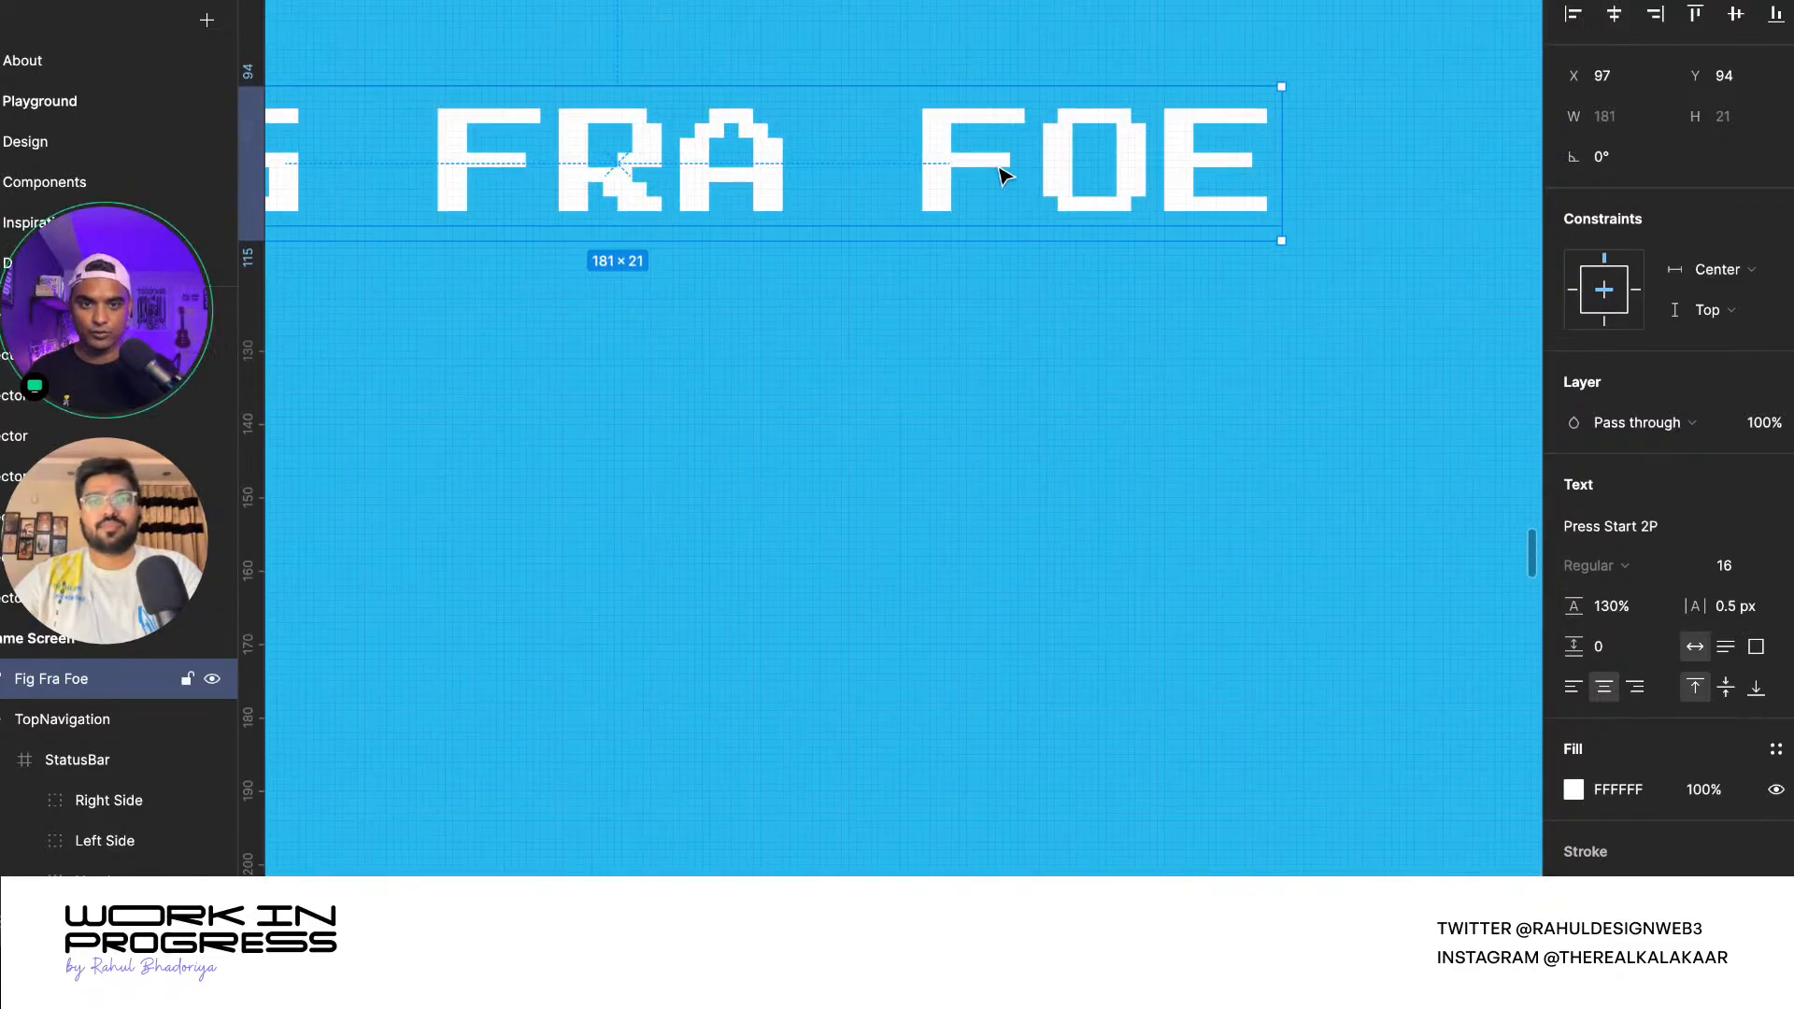
left_click_drag(999, 173, 962, 458, "alt")
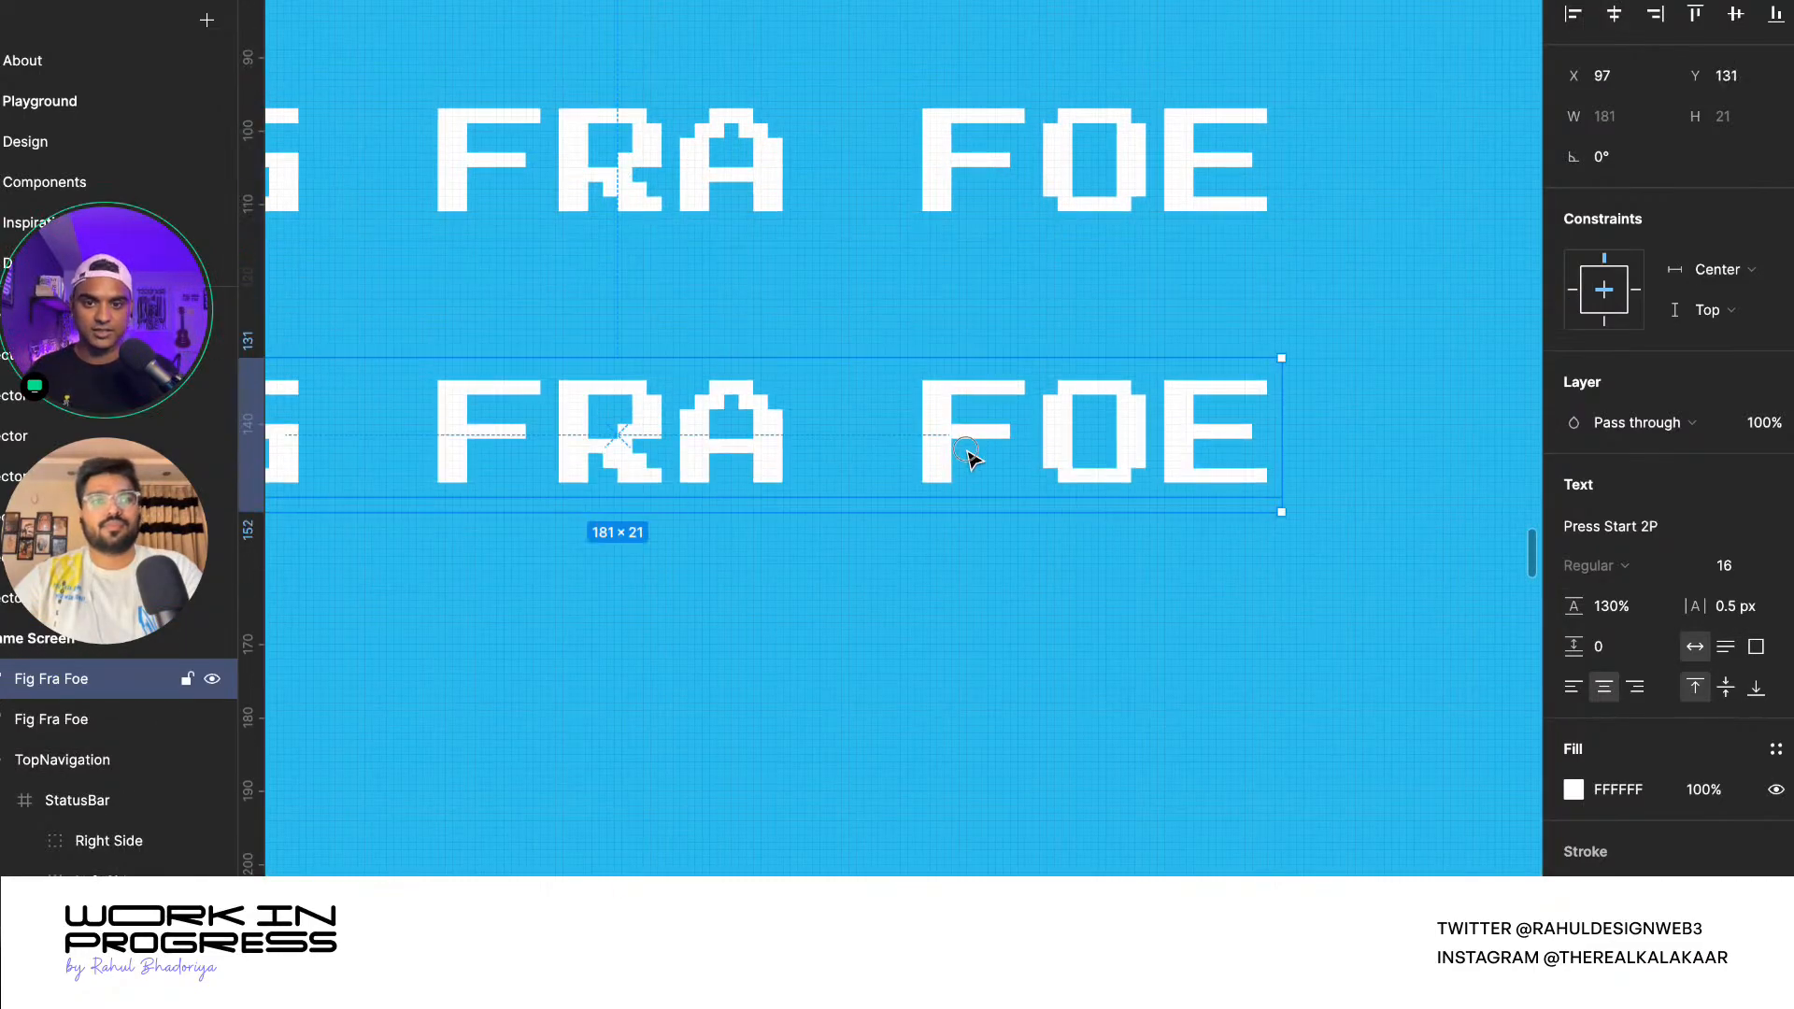
double_click(966, 451)
type("x")
key("Escape")
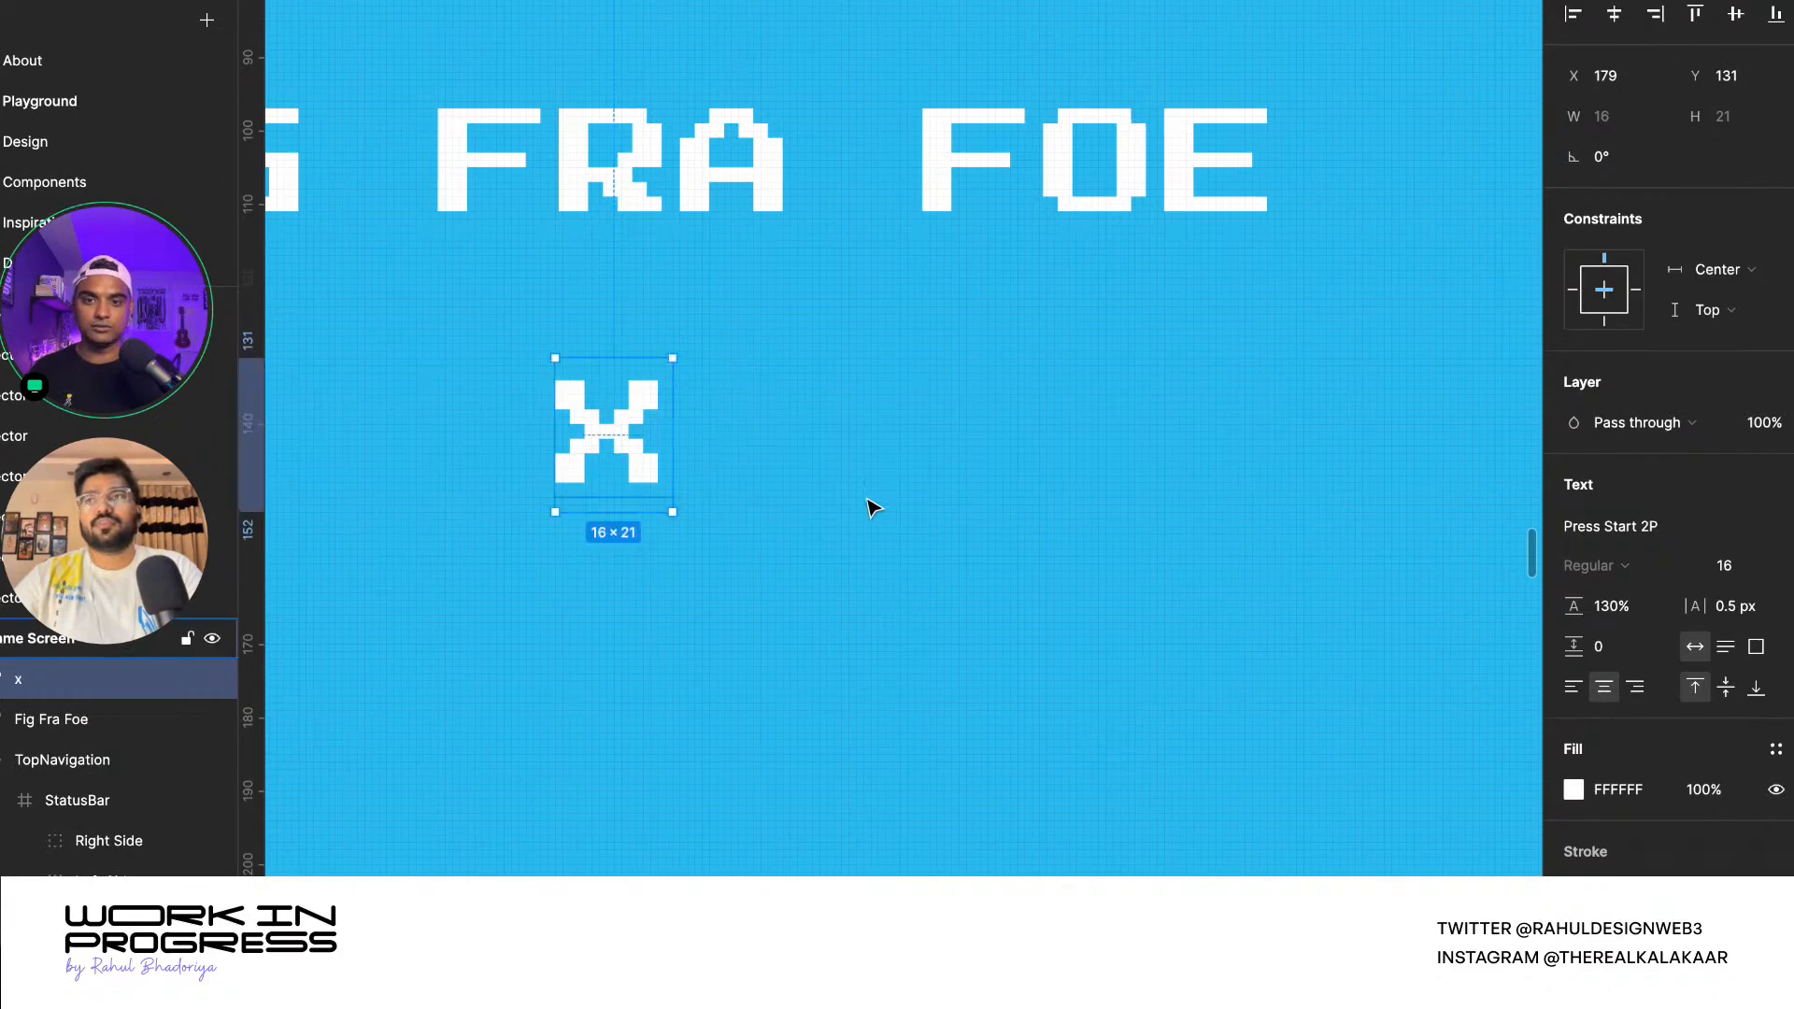
- Scale the x down to about 7 × 9 and place one copy in each gap between the title words
key("k")
left_click_drag(668, 364, 380, 171)
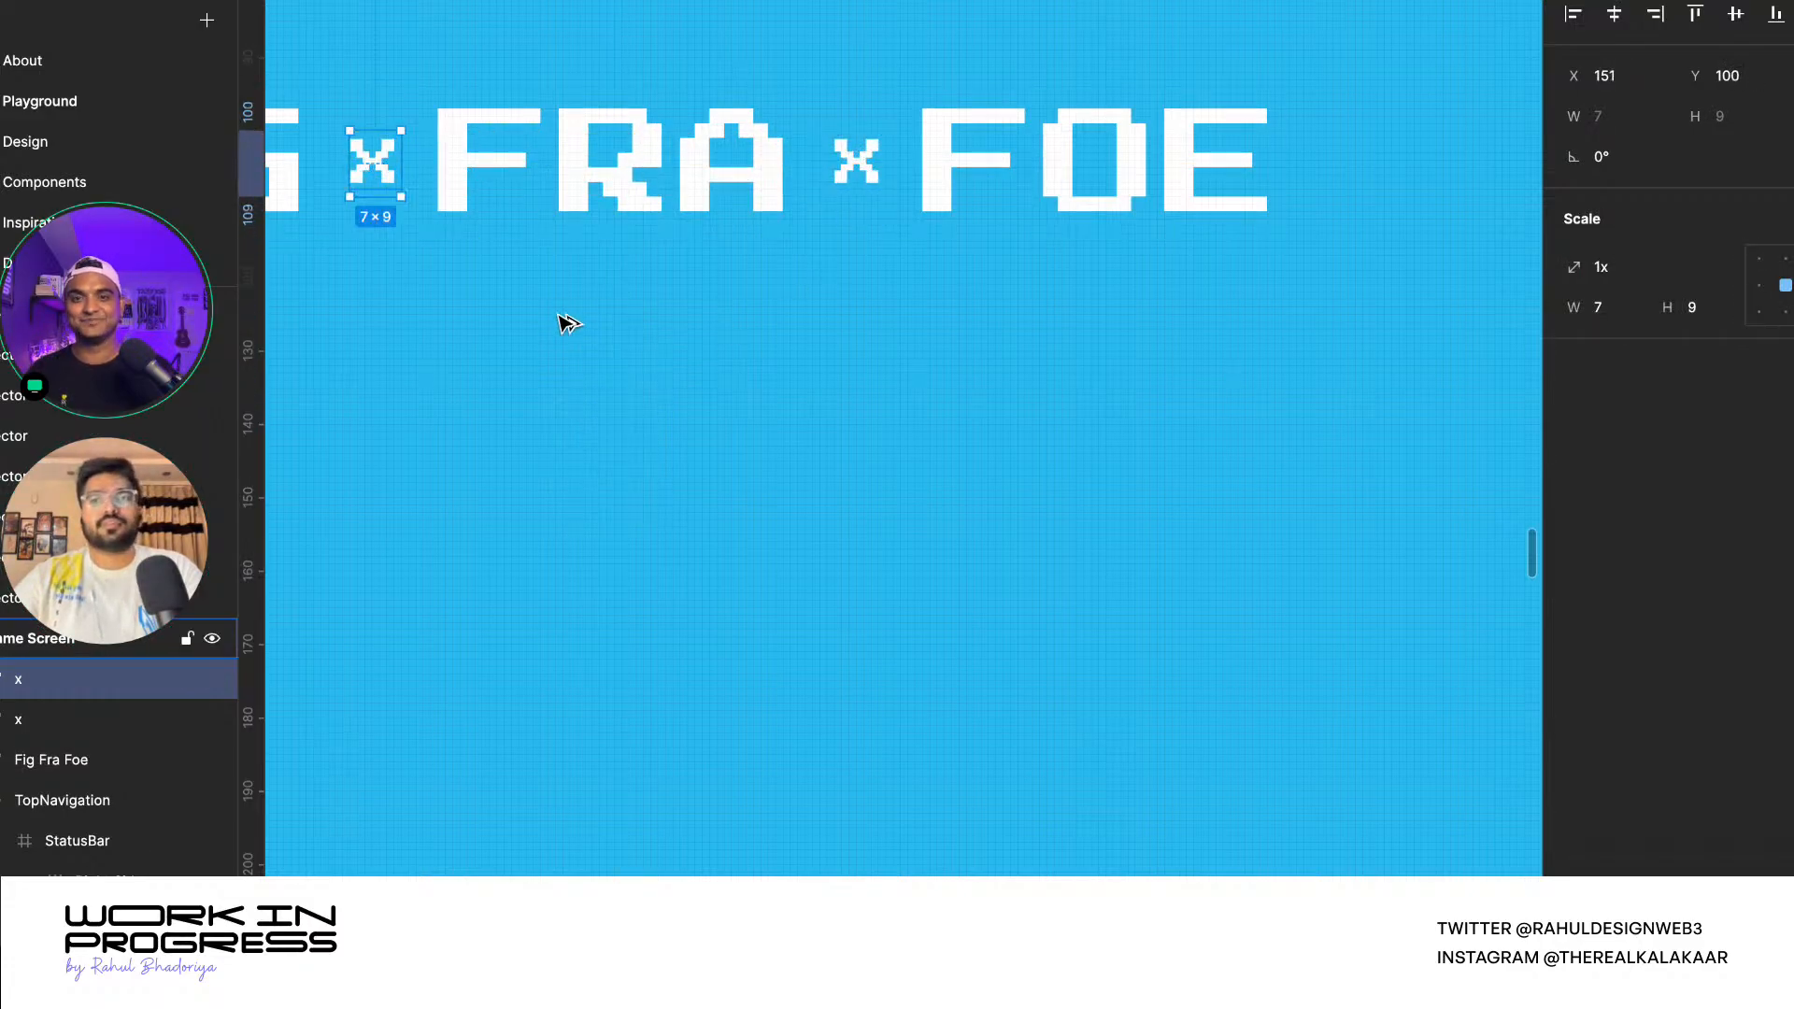
left_click(562, 321)
scroll(1094, 352, "down", 3)
scroll(1093, 356, "up", 4)
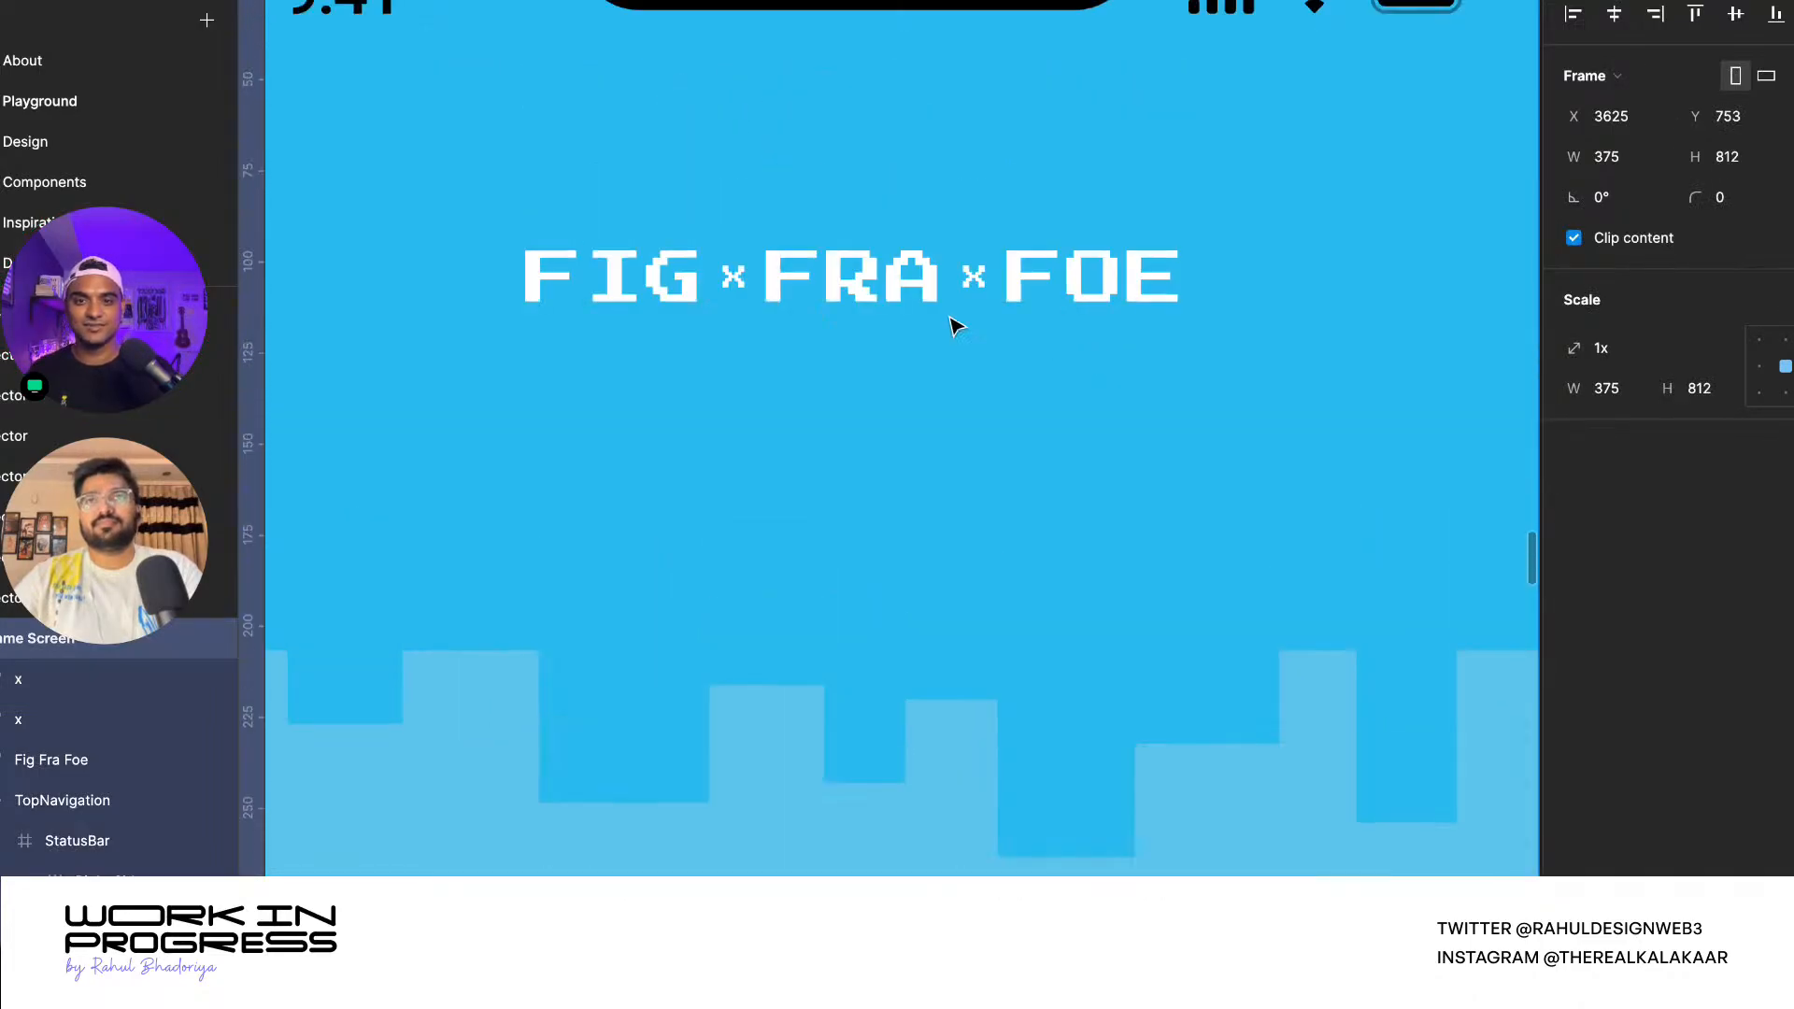
- Group the FIG FRA FOE title with its two small x separators and clear the selection
scroll(804, 299, "up", 3)
left_click(802, 295)
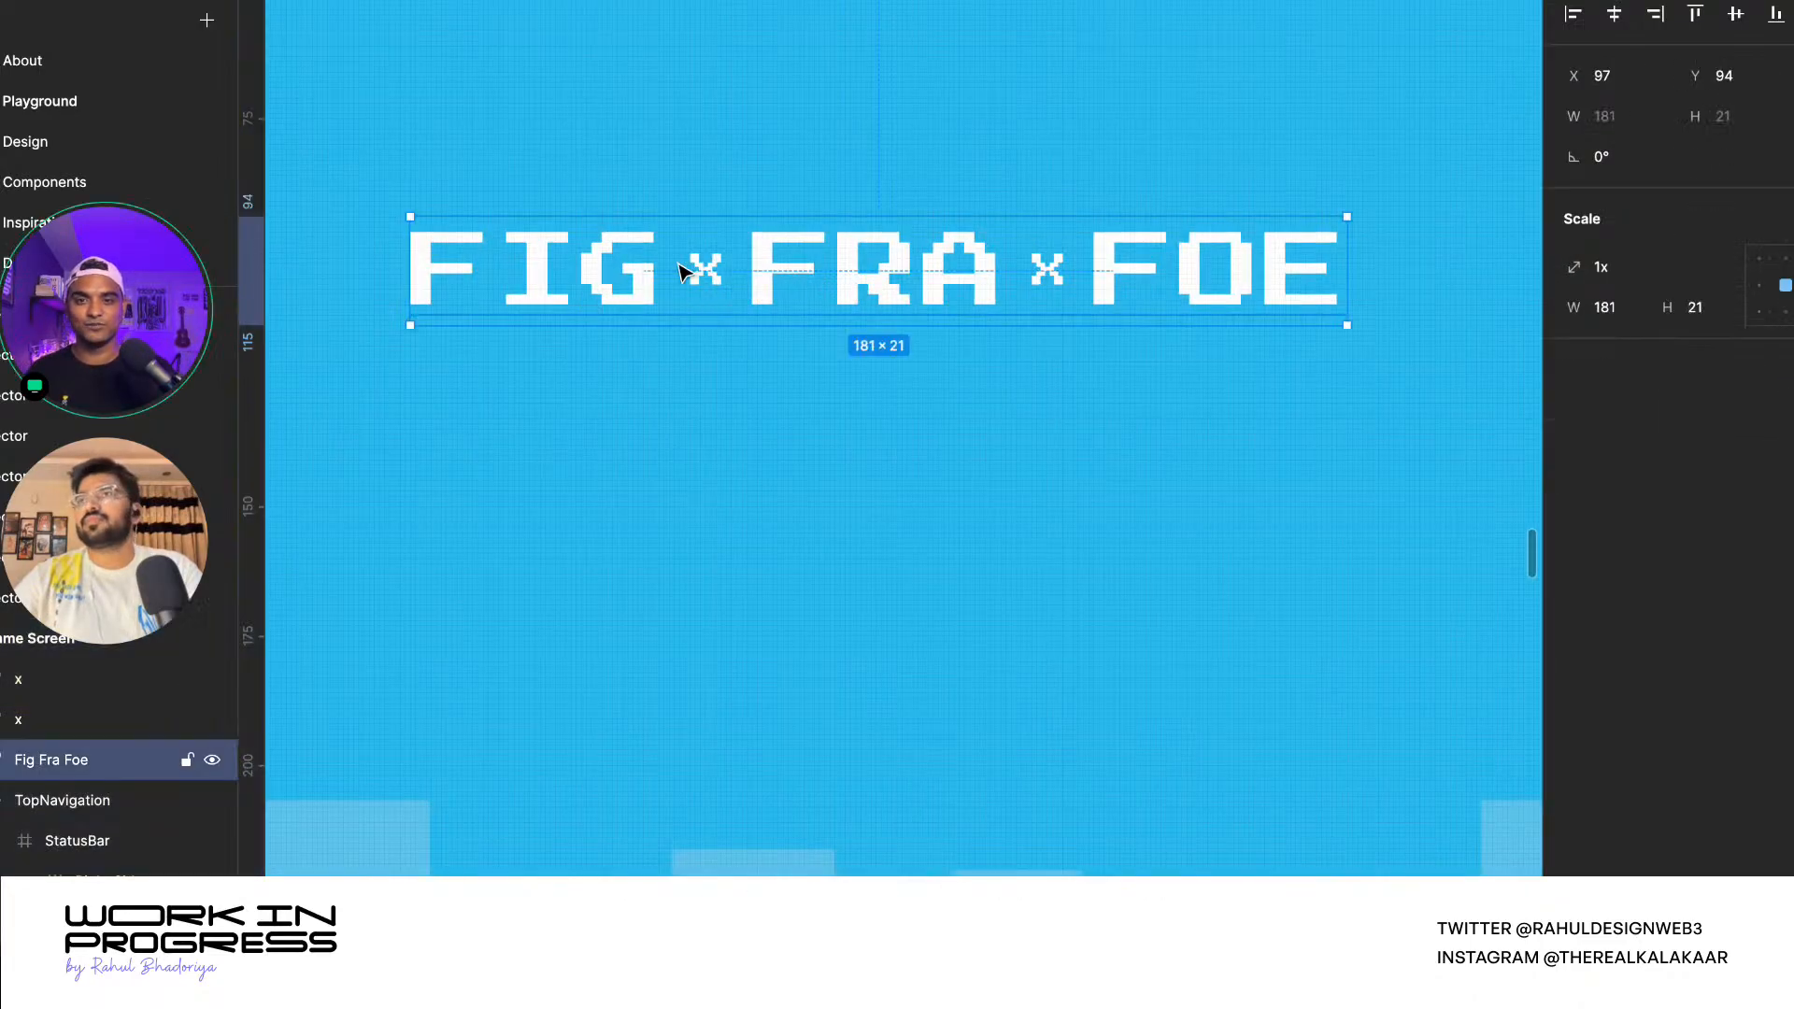
left_click(707, 273, "shift")
left_click(1039, 295, "shift")
key("ctrl+g")
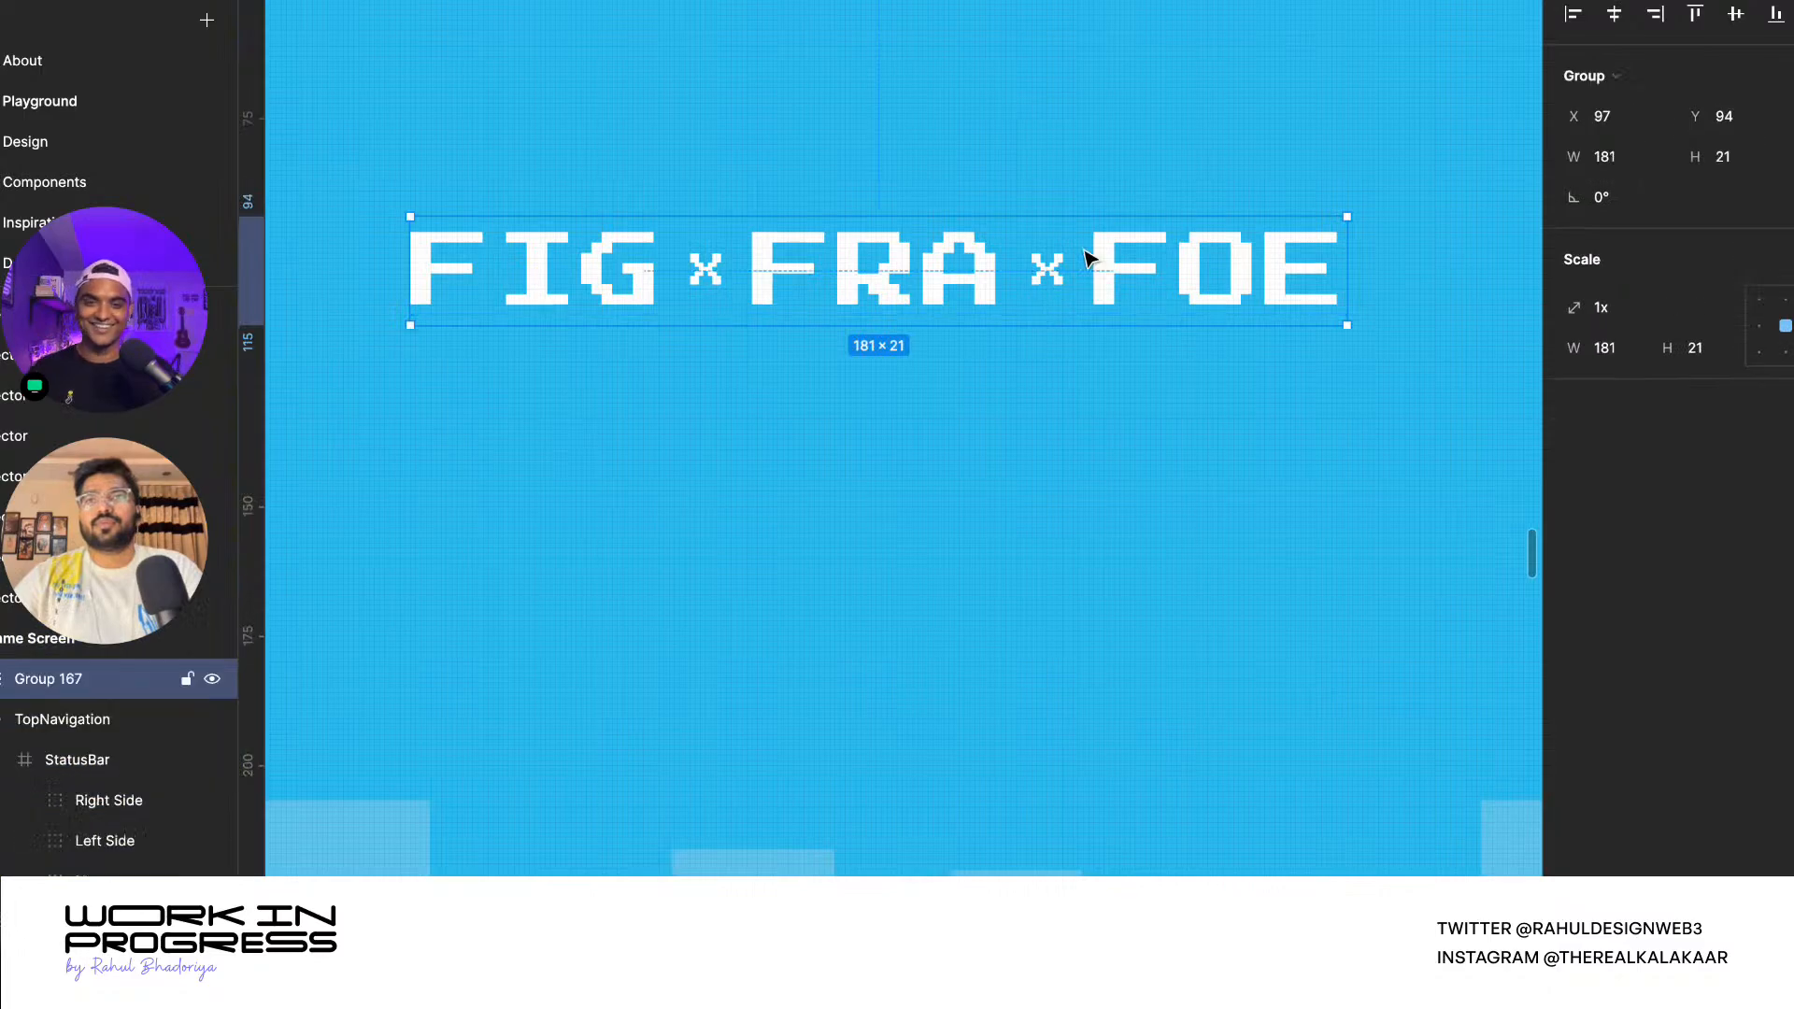
scroll(1028, 443, "down", 5)
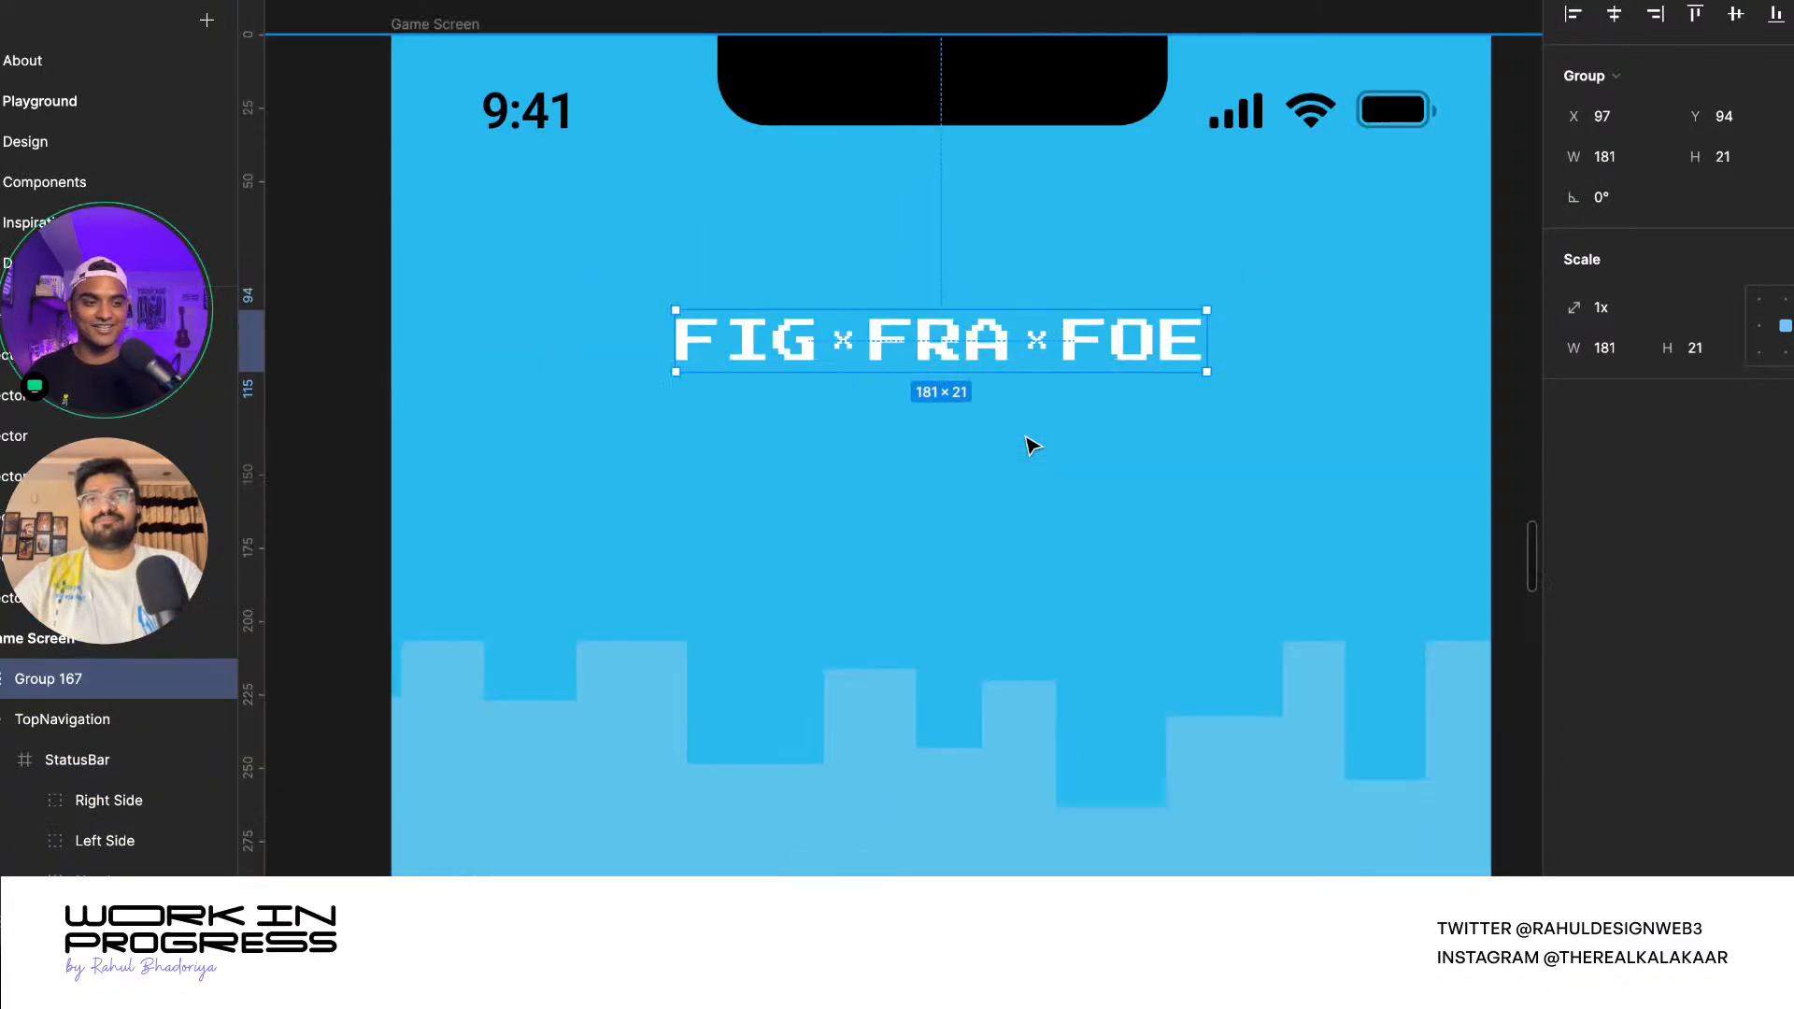
scroll(1020, 422, "down", 5)
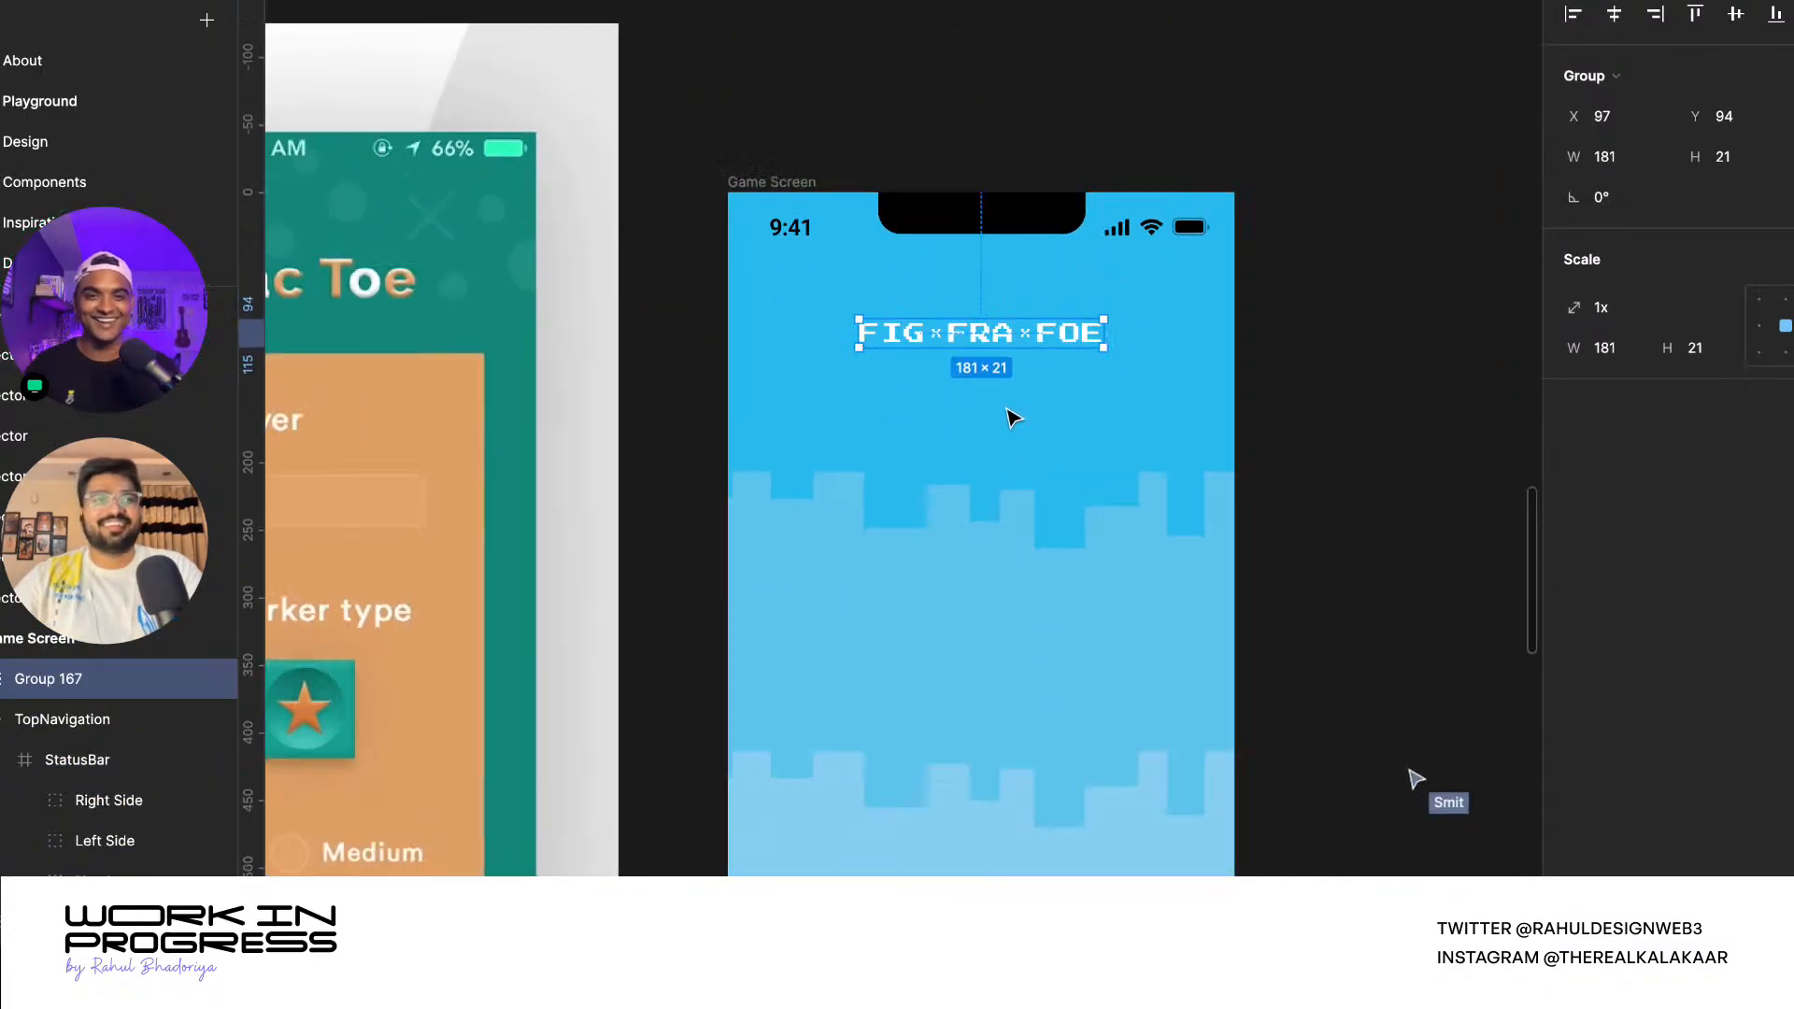
left_click(962, 152)
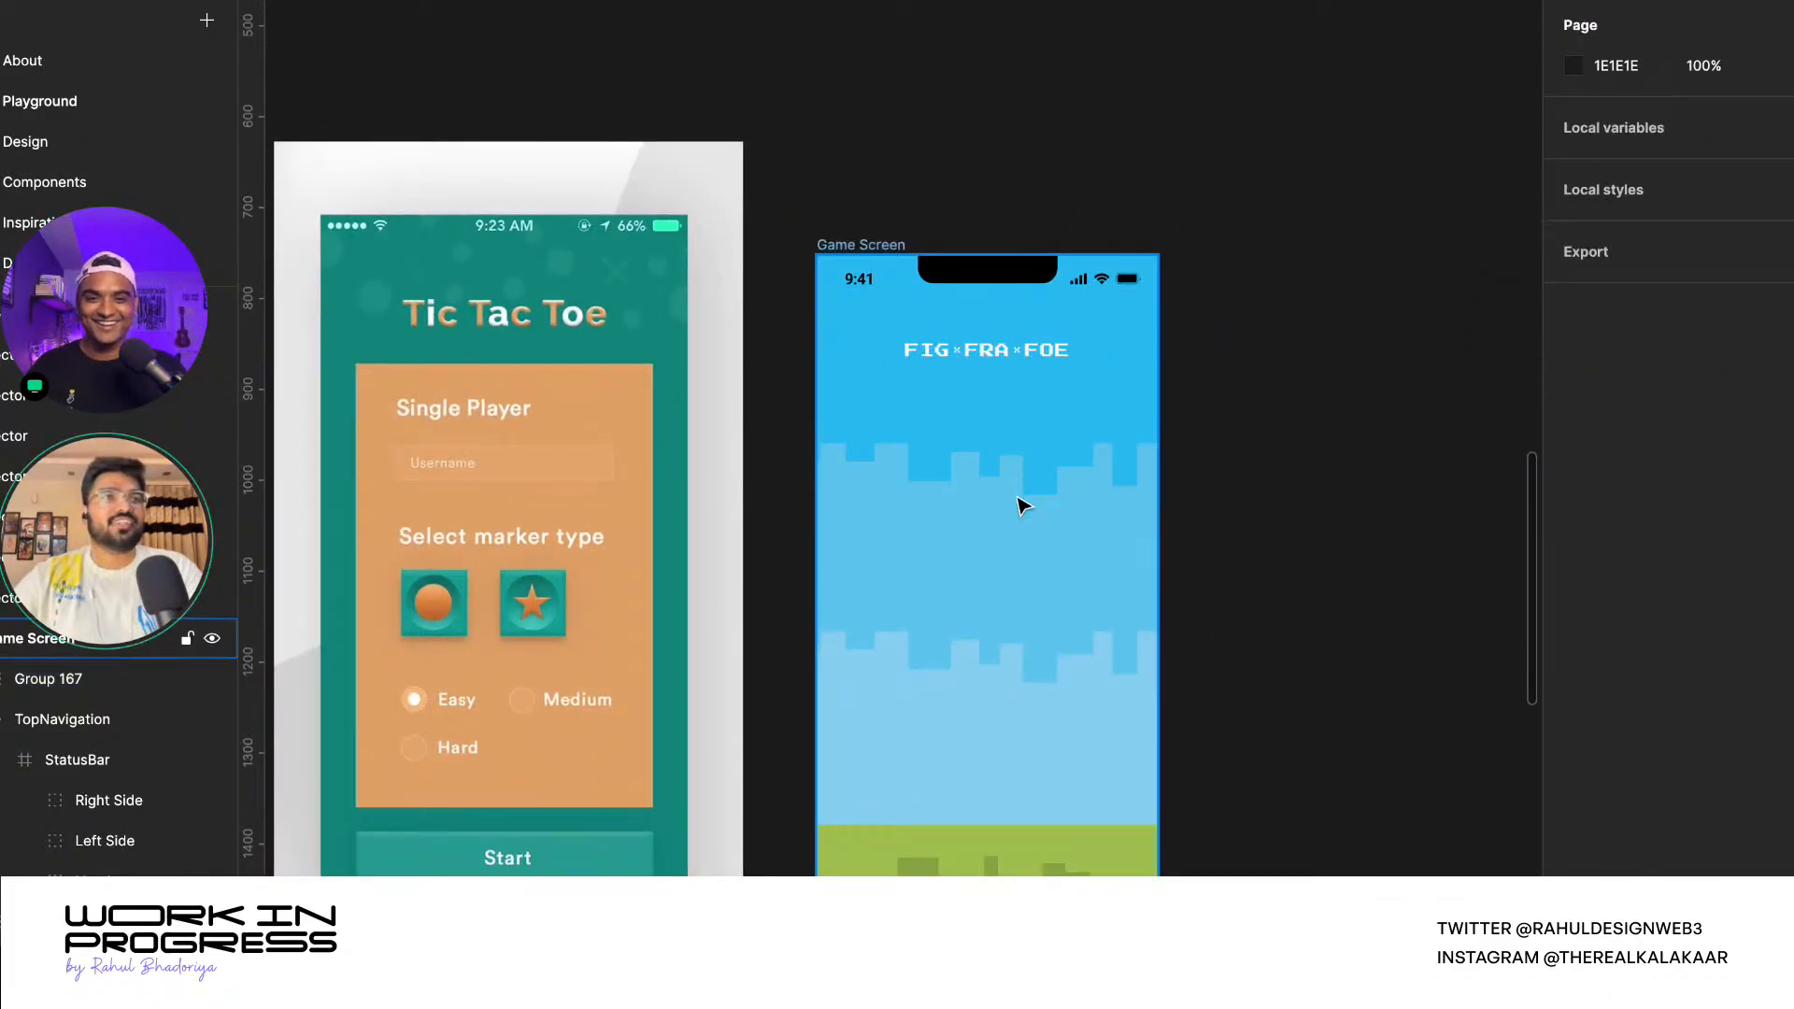
- Draw a rectangle about 288 × 362 below the title on the Game Screen as the main panel
scroll(995, 484, "down", 5)
scroll(1005, 488, "up", 2)
scroll(1004, 488, "up", 3)
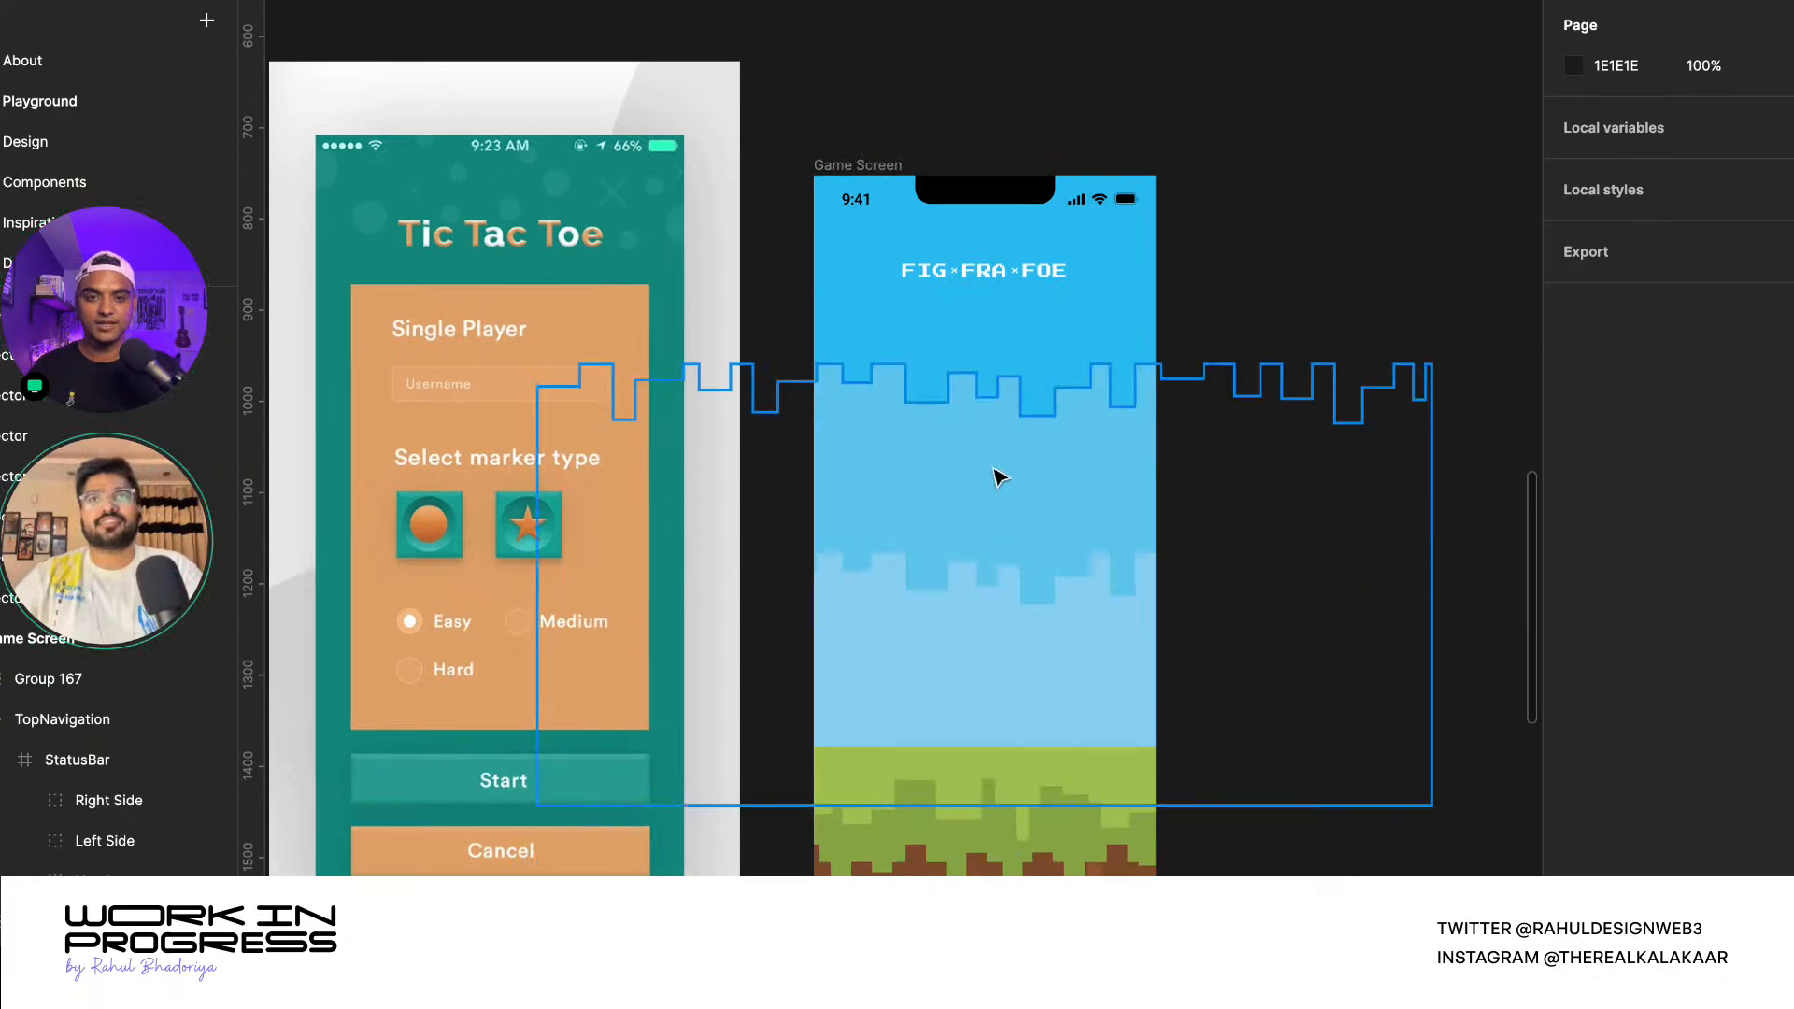
scroll(993, 473, "up", 2)
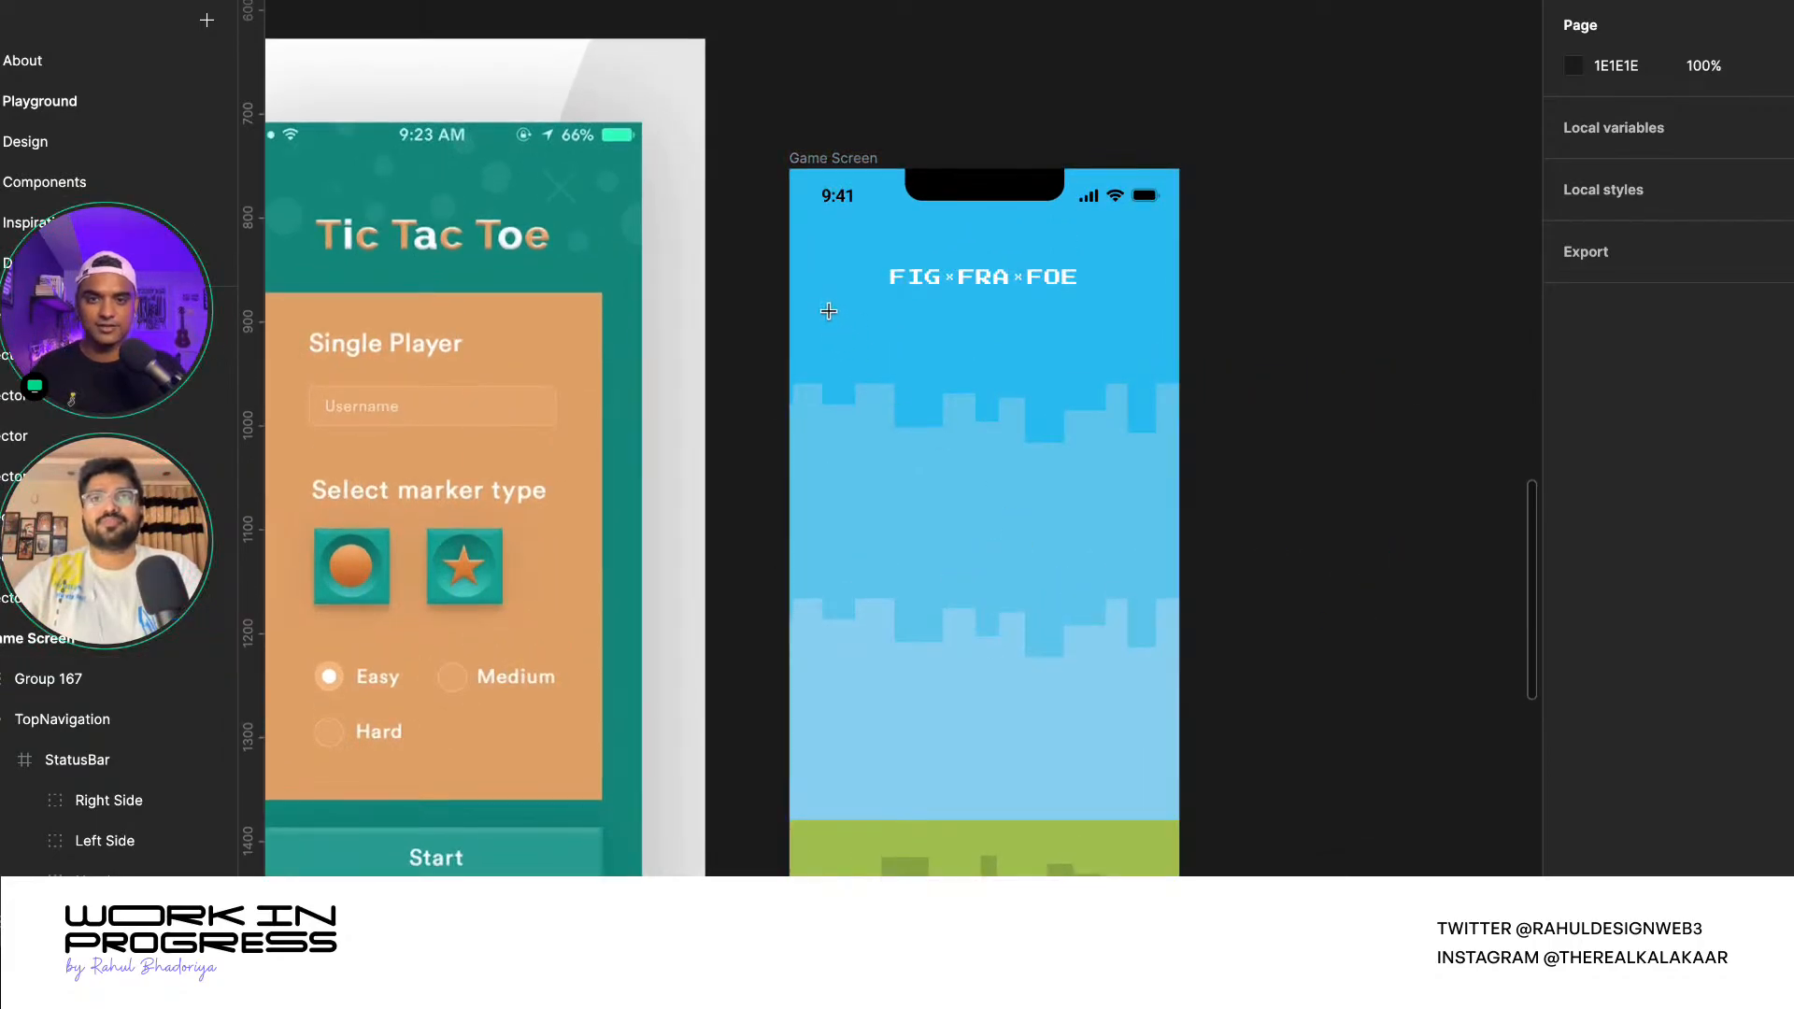
mouse_move(824, 305)
left_mouse_down()
mouse_move(1102, 631)
mouse_move(1125, 682)
left_mouse_up()
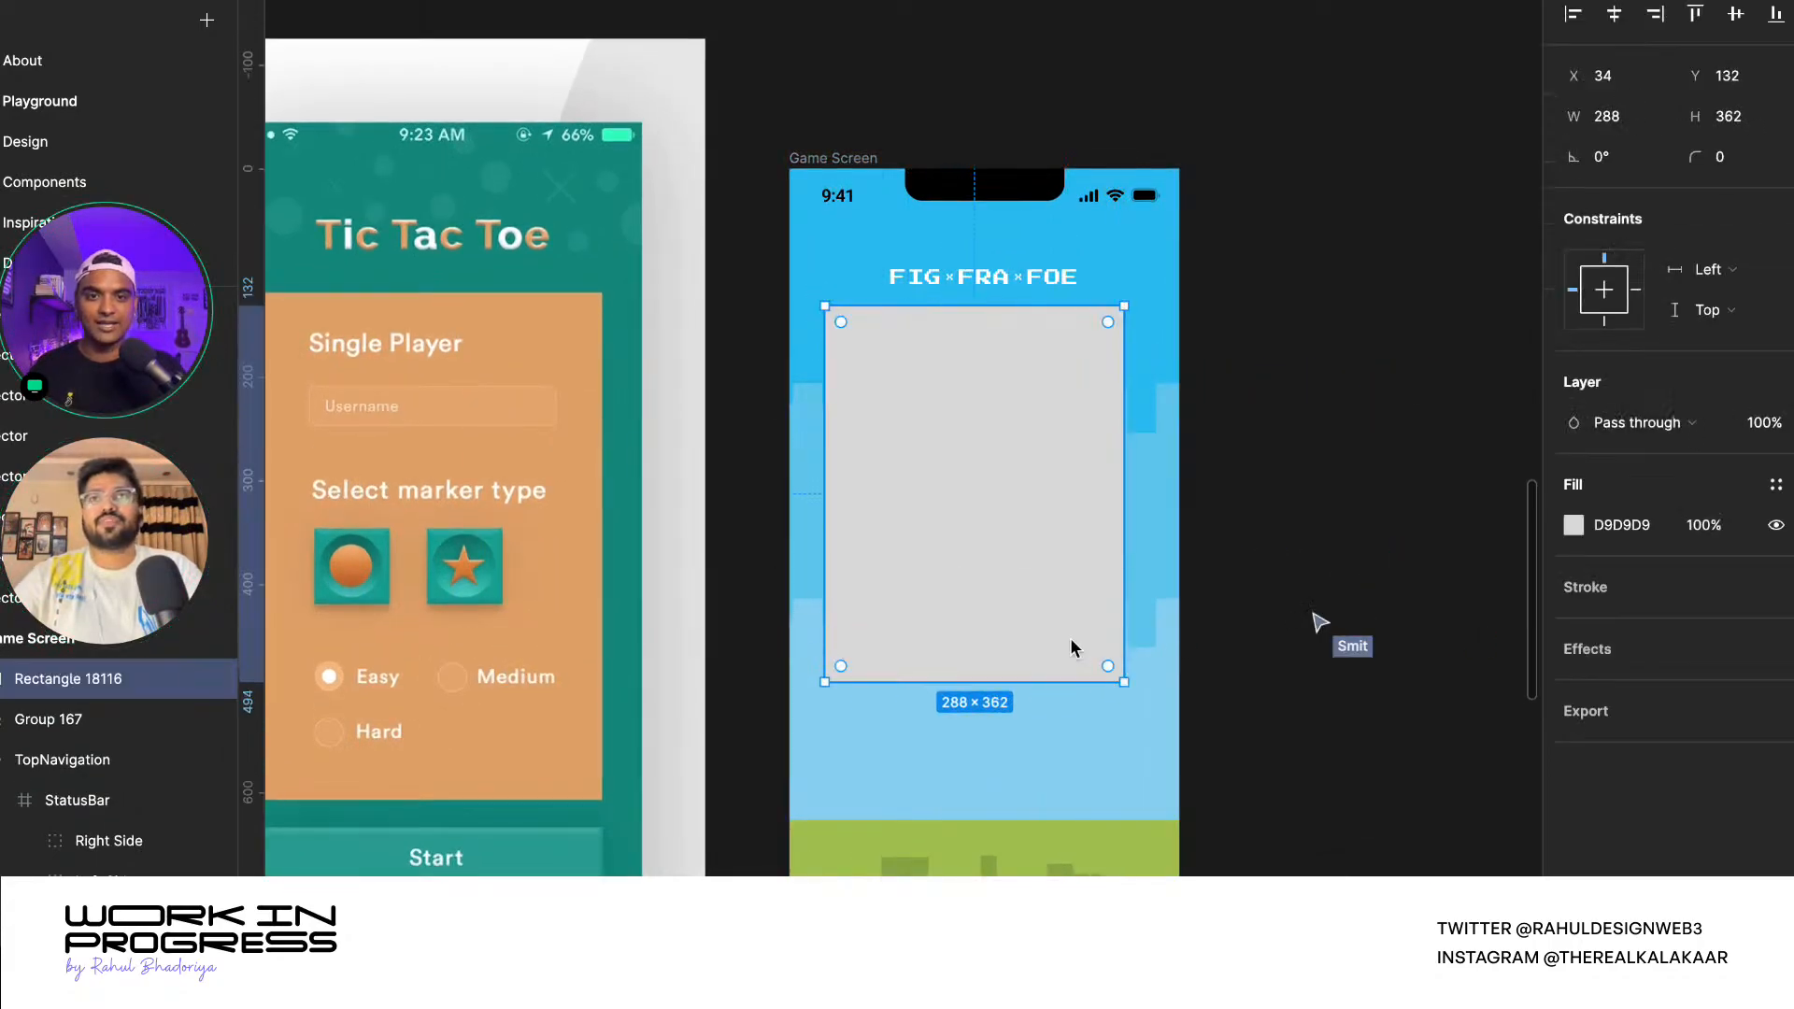
left_click(839, 161)
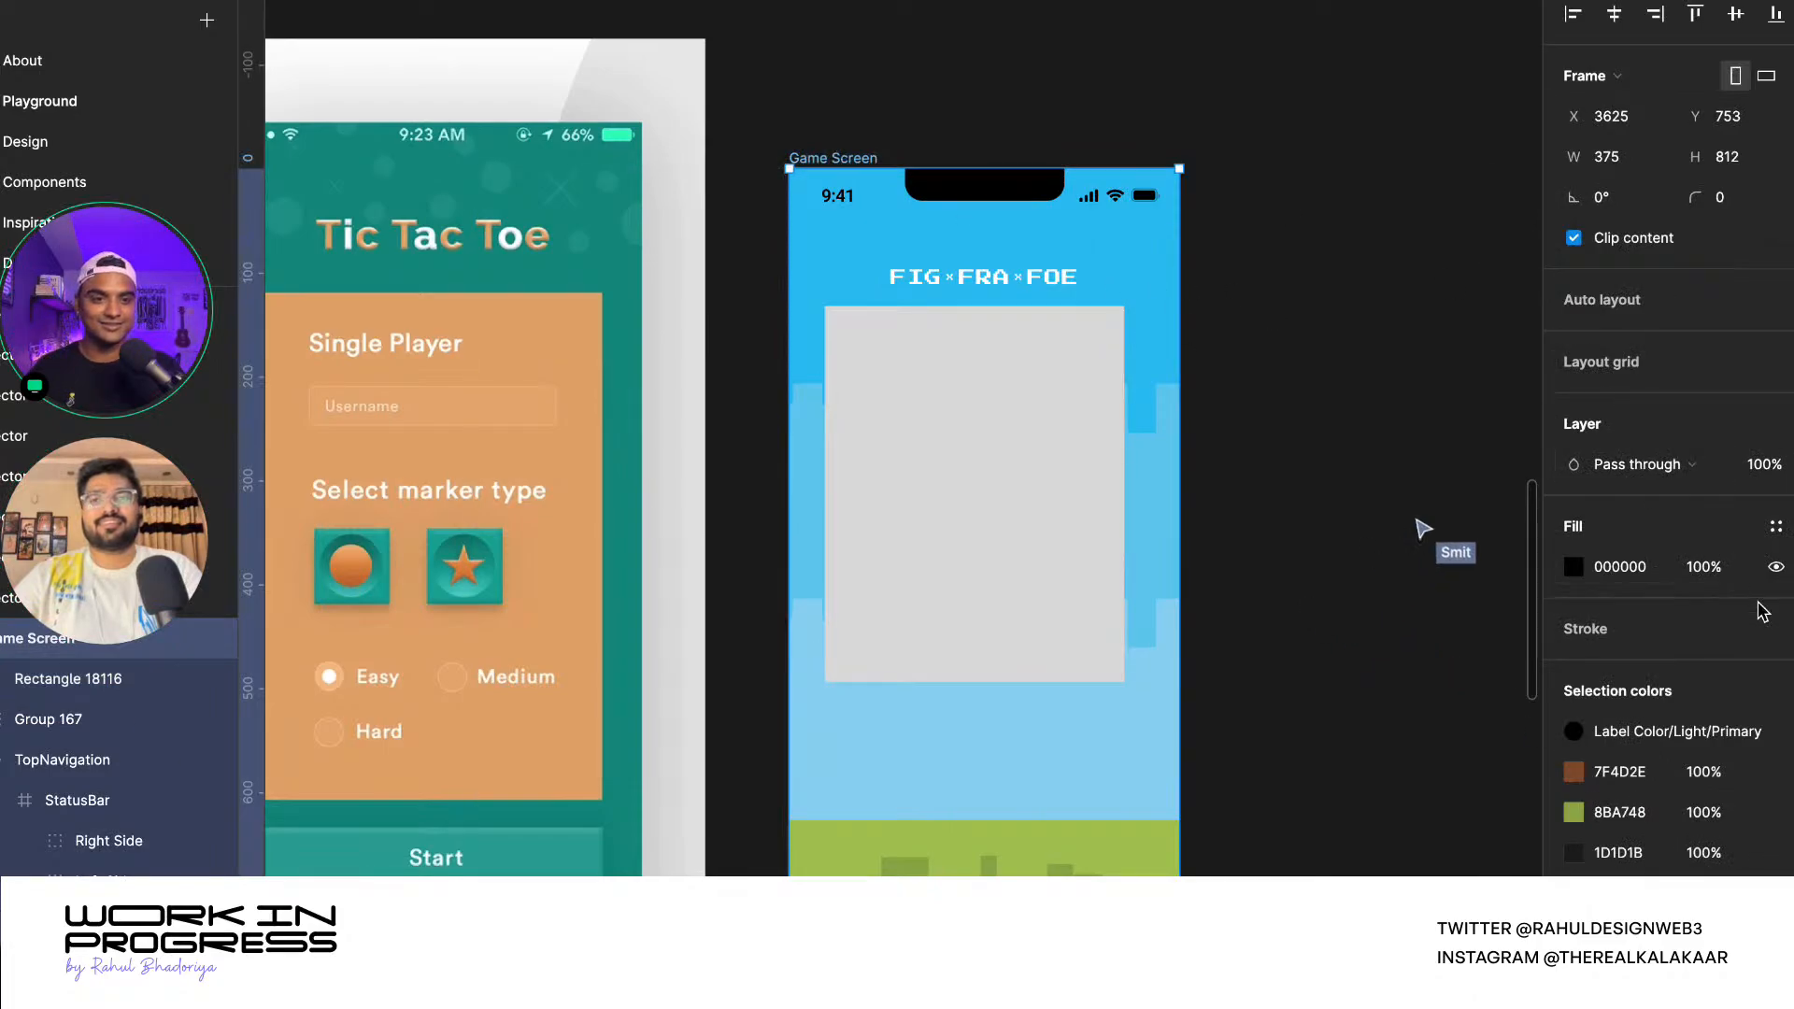
left_click(895, 358)
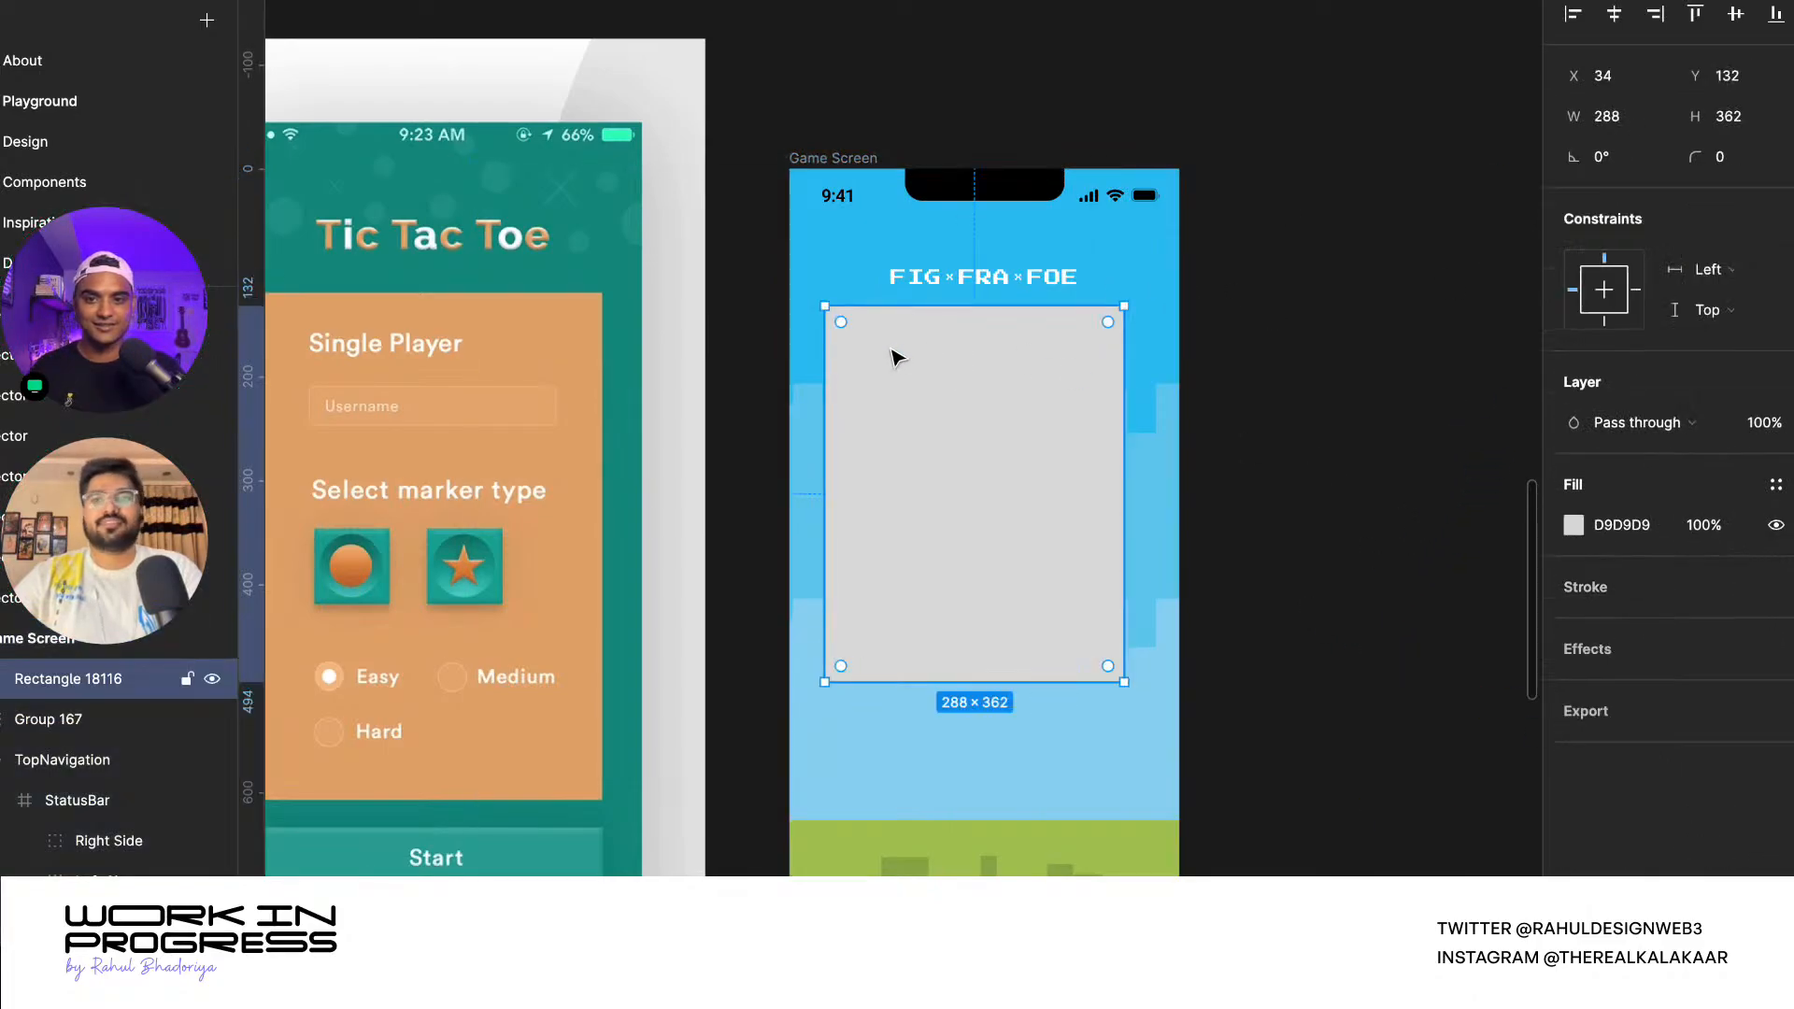
- Place vertical guides at the left edge of the 9:41 time and the right edge of the battery icon
scroll(896, 358, "up", 3)
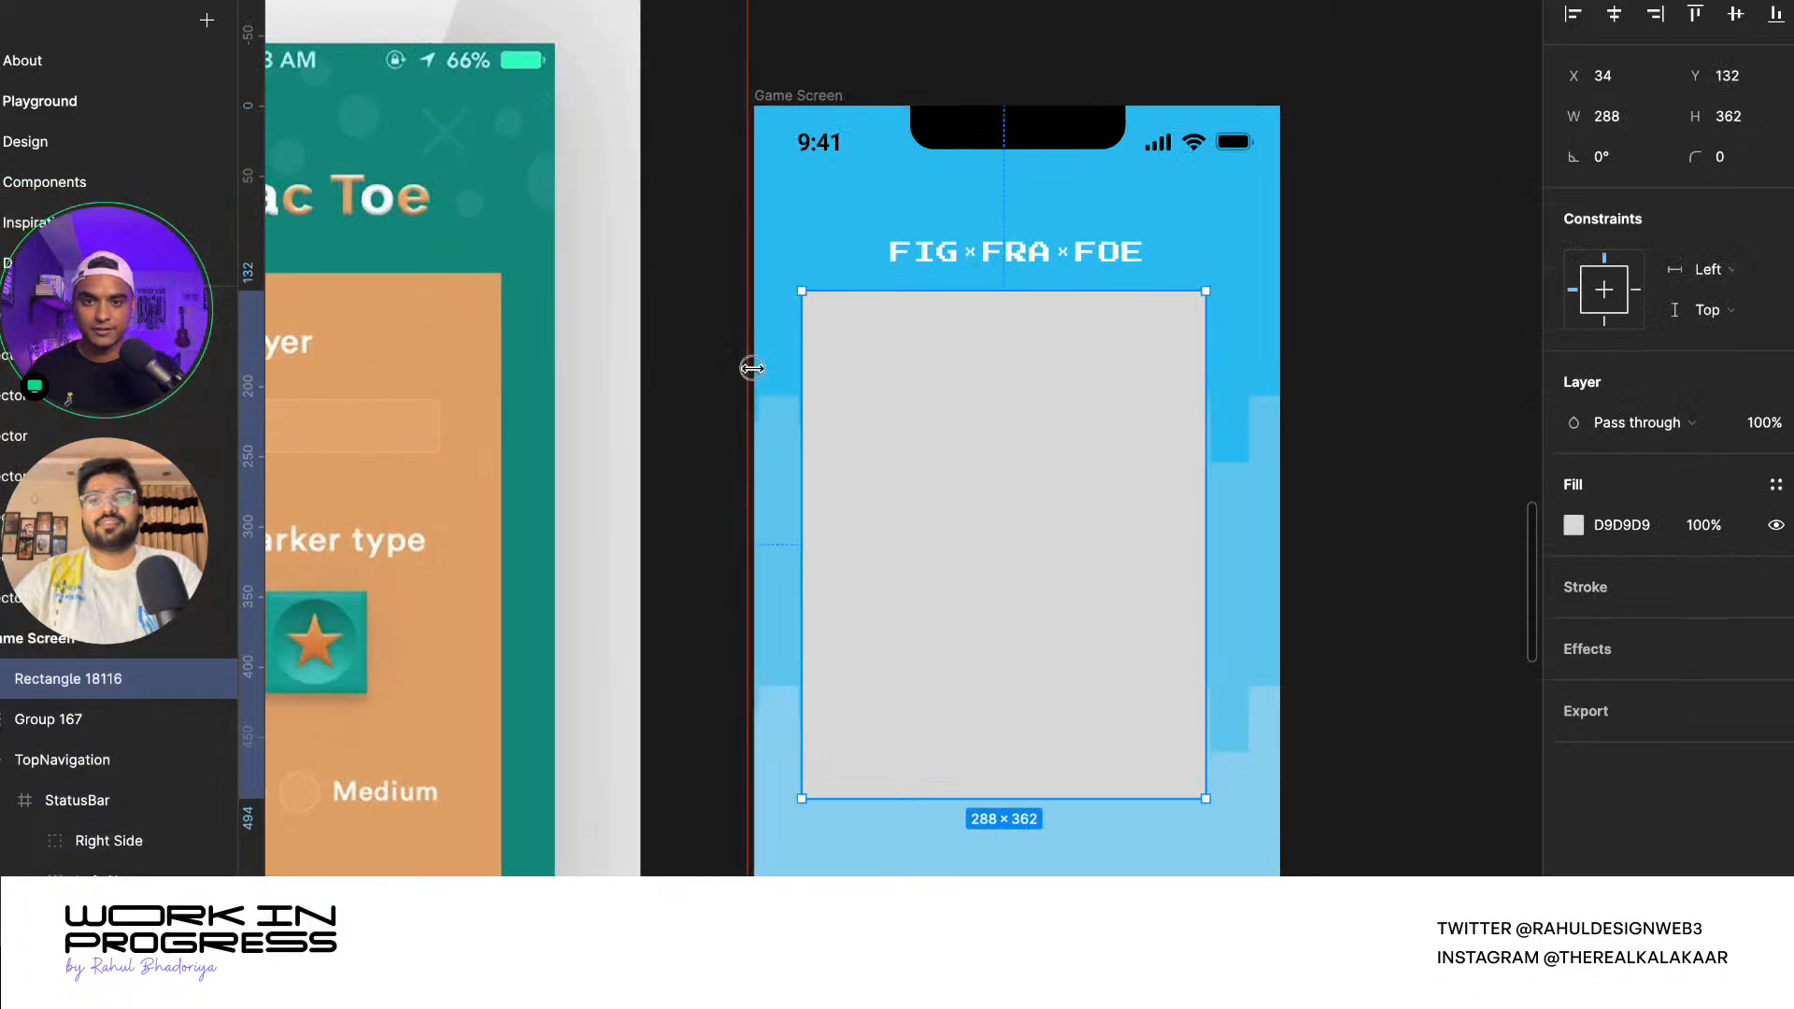
left_click_drag(752, 368, 795, 156)
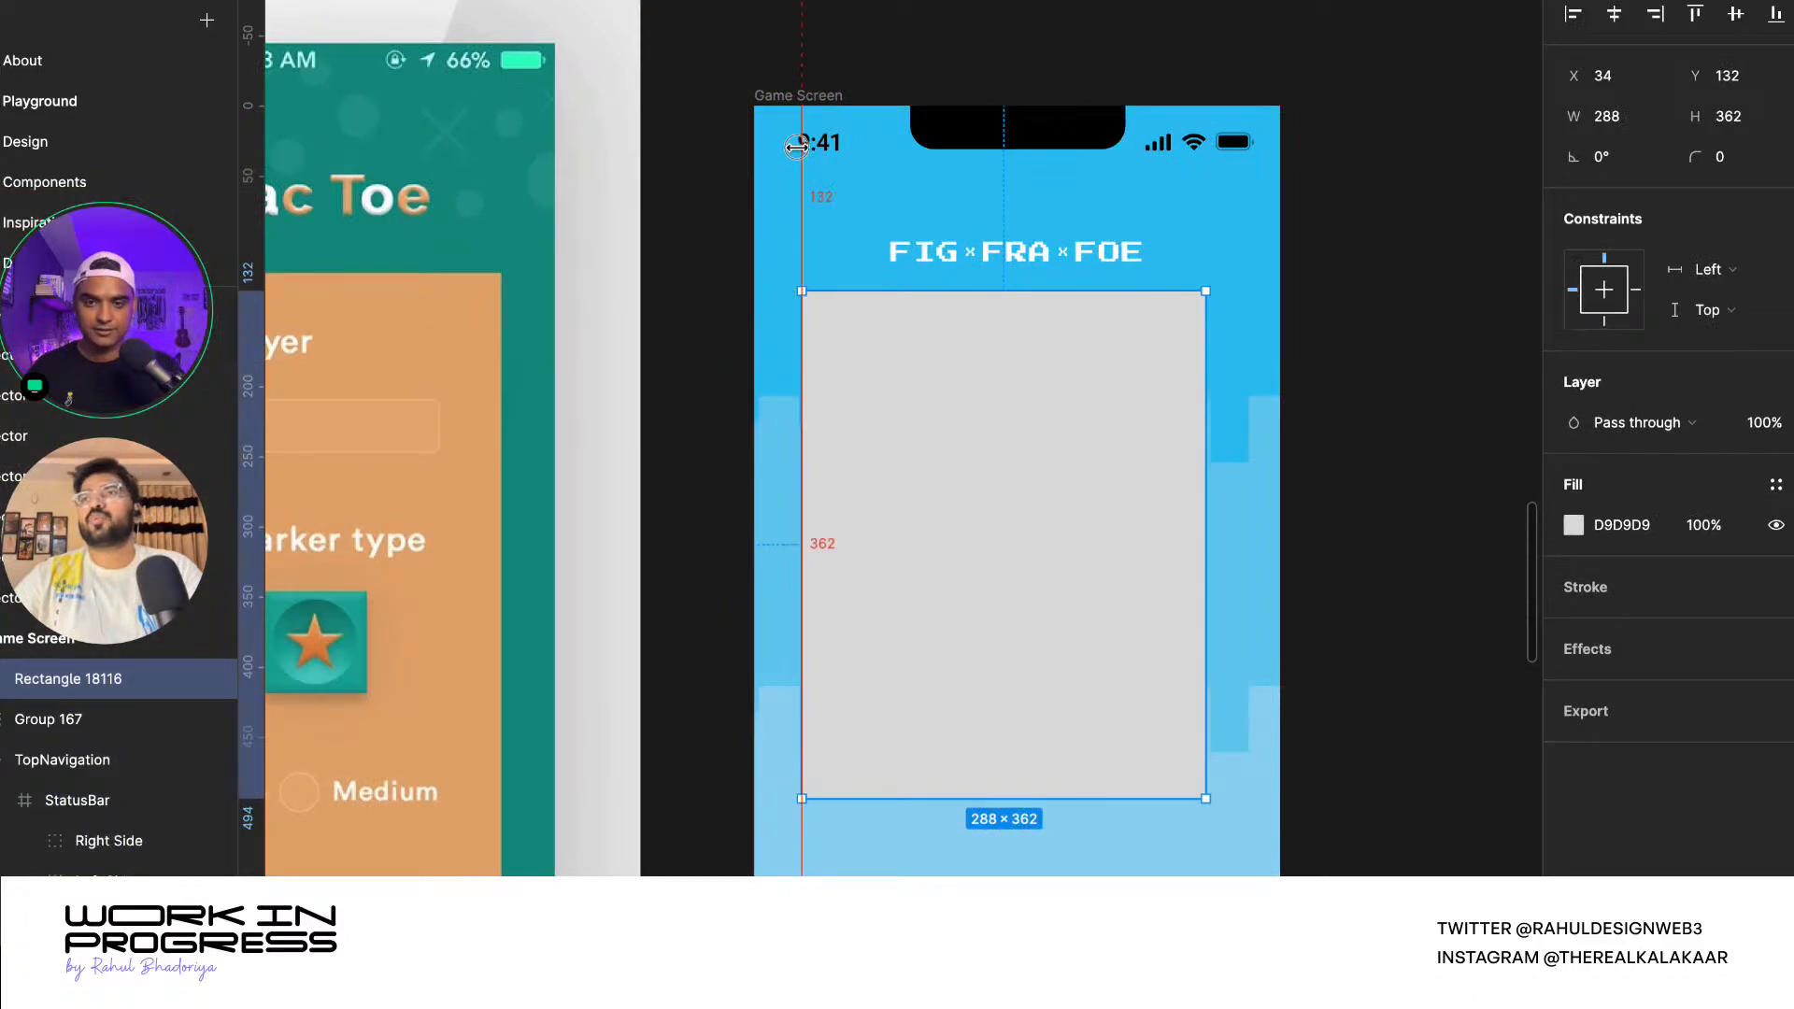
scroll(796, 146, "up", 5)
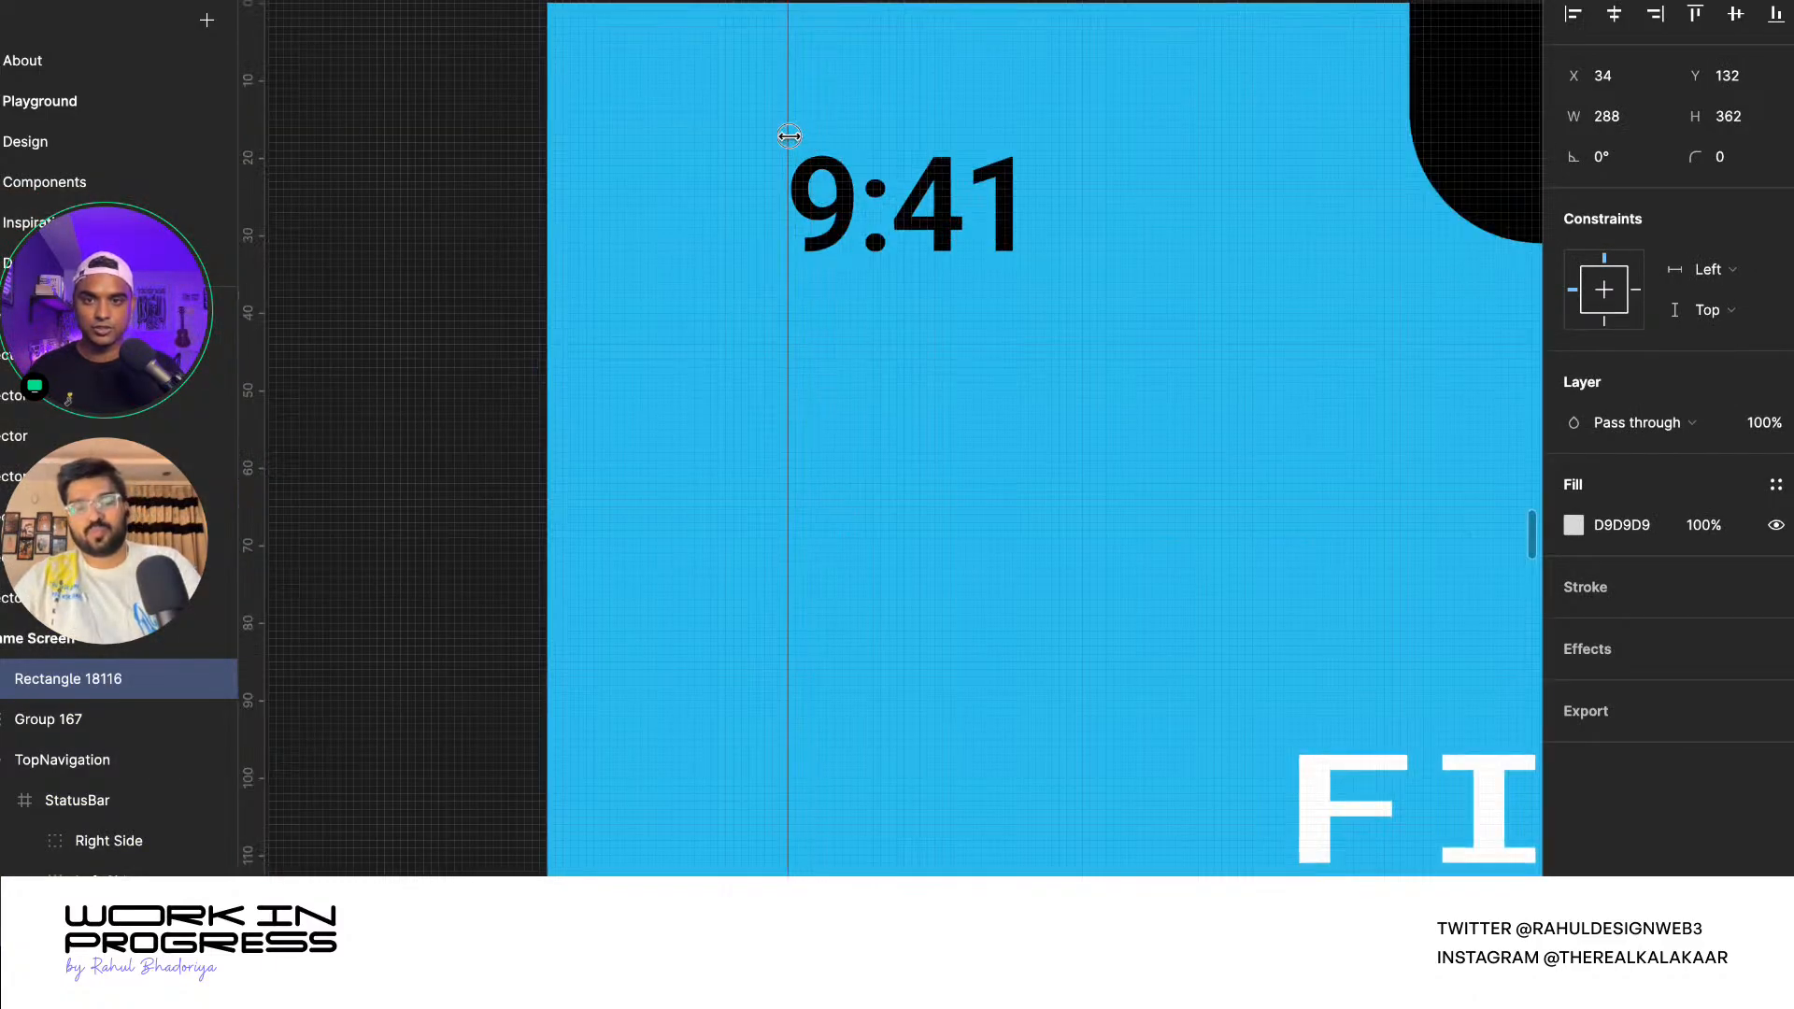
scroll(629, 331, "down", 6)
scroll(1018, 463, "up", 2)
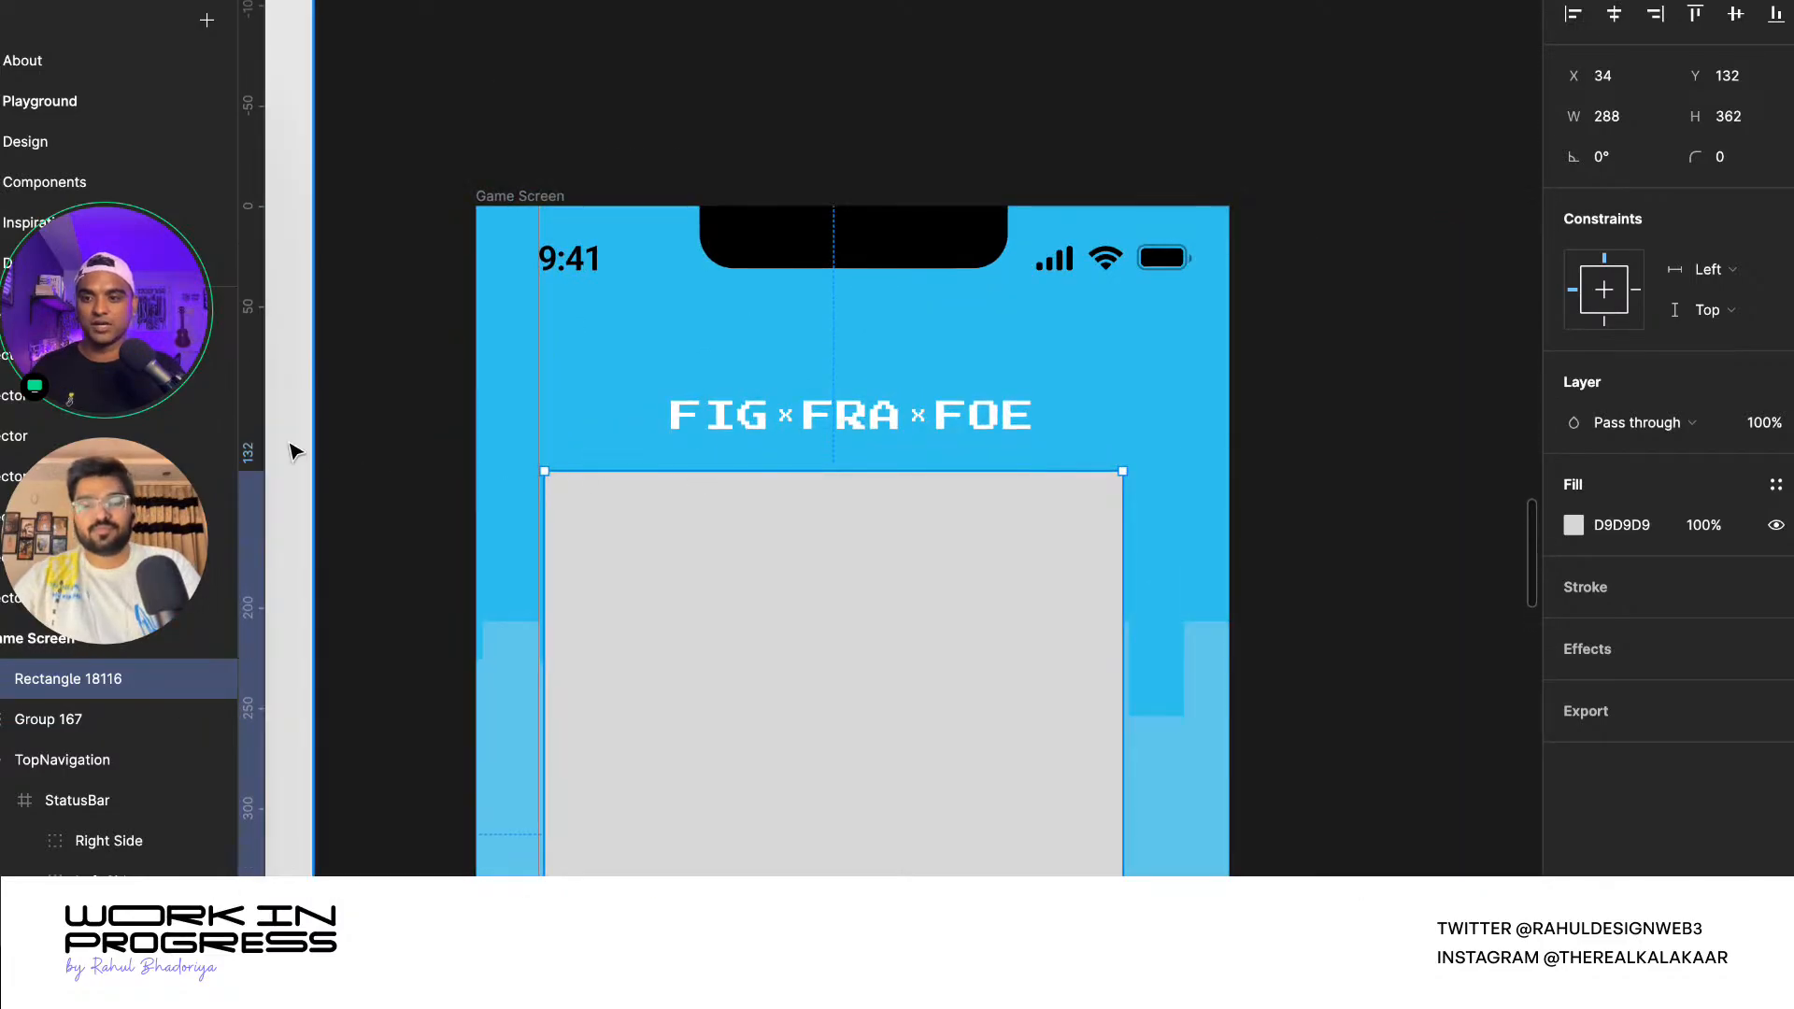
left_click_drag(290, 452, 1191, 230)
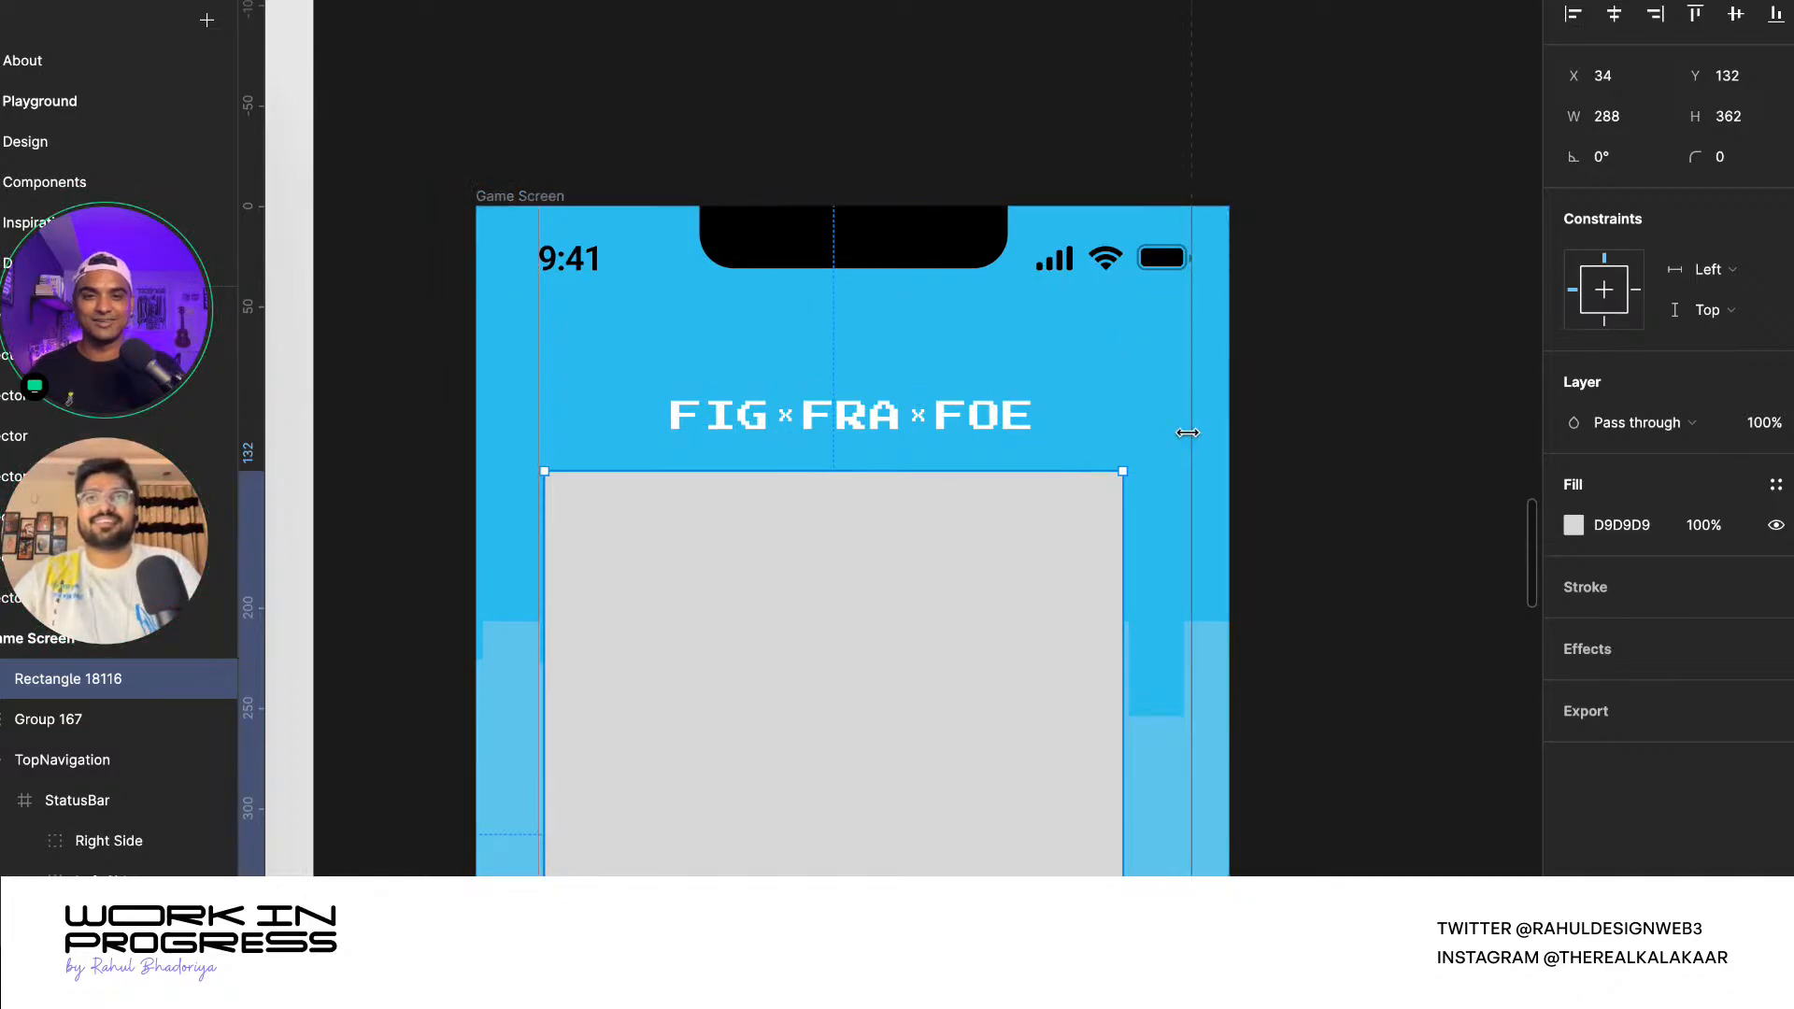
scroll(445, 288, "up", 5)
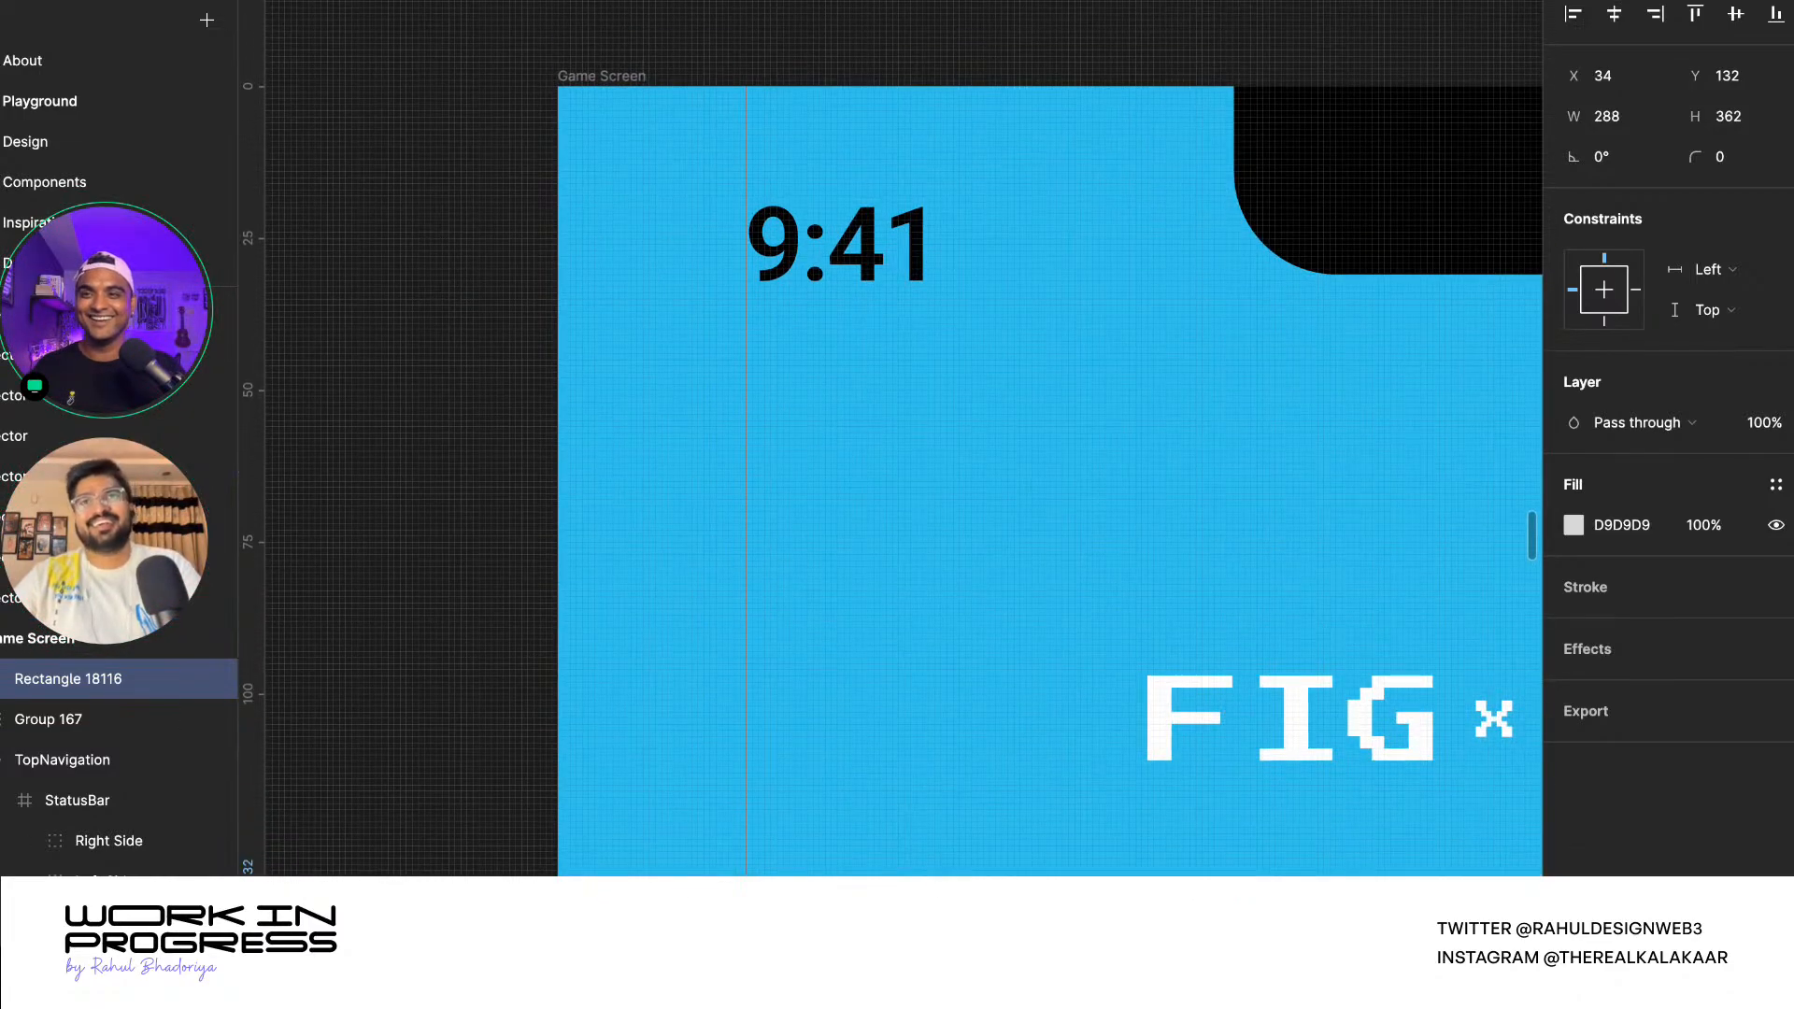
- Draw a spacer rectangle of 30 × 31 in the Game Screen's upper-left corner and set the left guide 30 from the frame's edge
left_click_drag(561, 85, 745, 272)
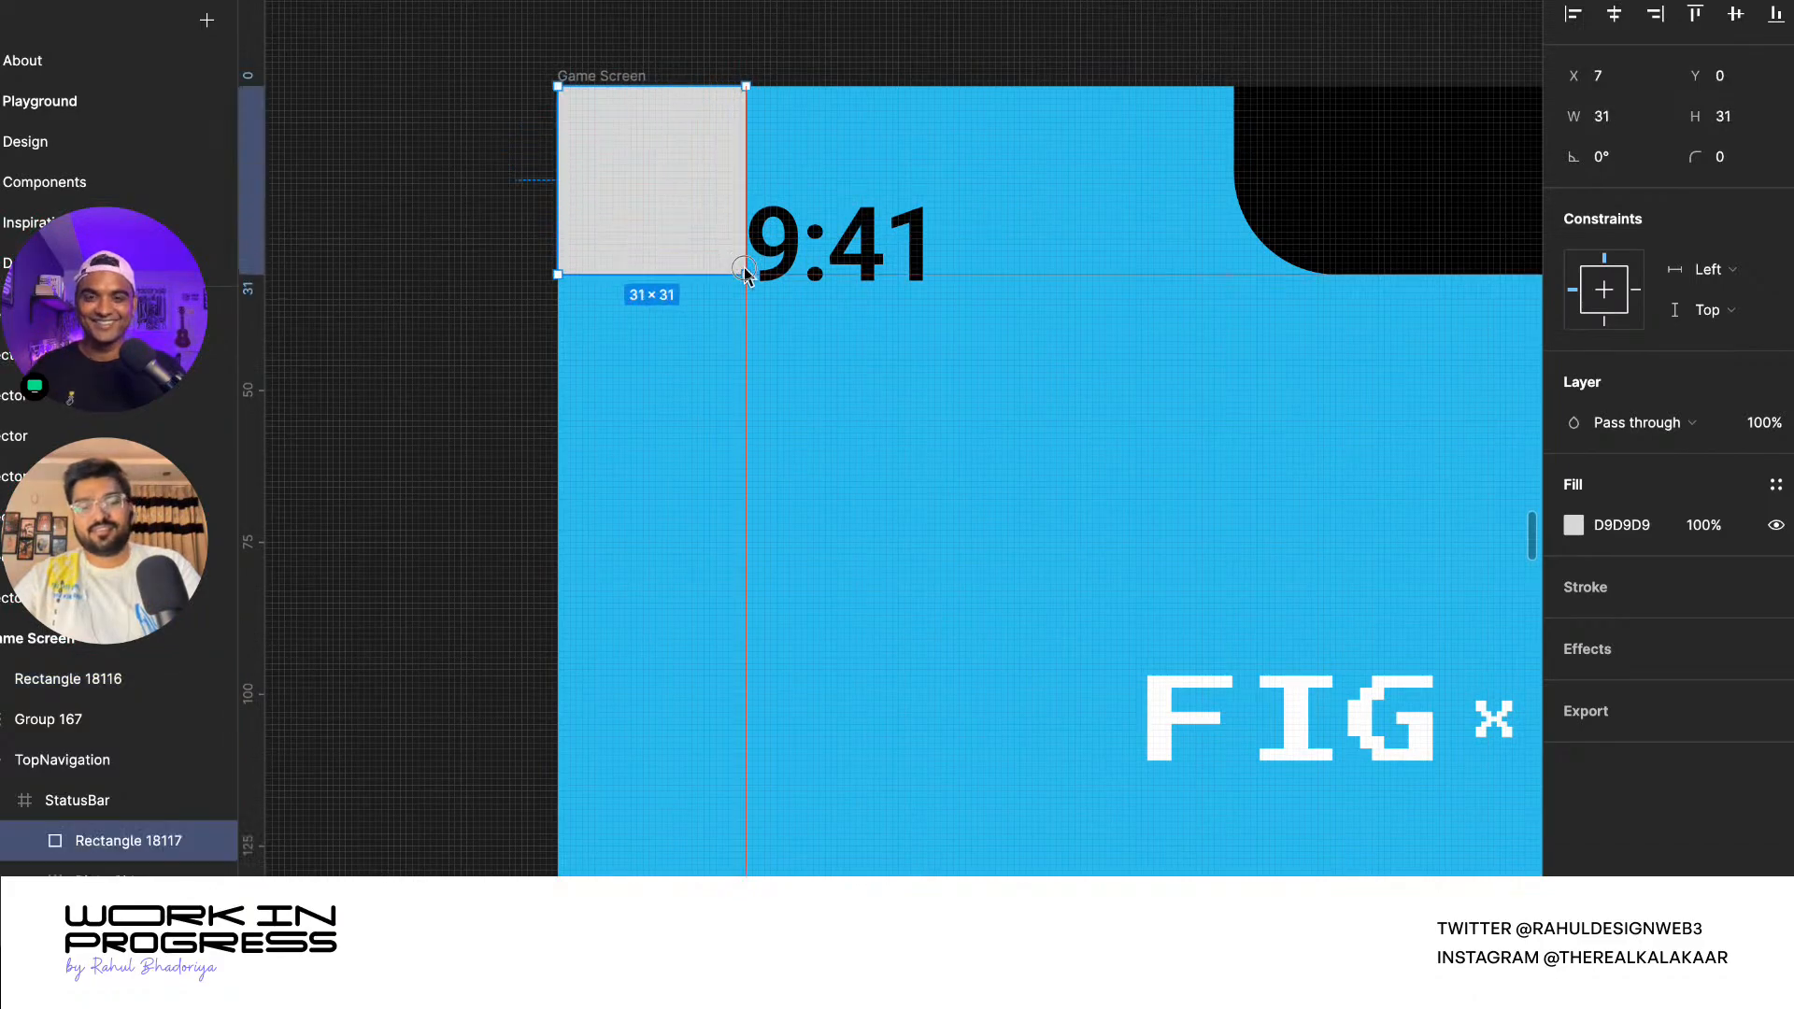
scroll(748, 333, "up", 5)
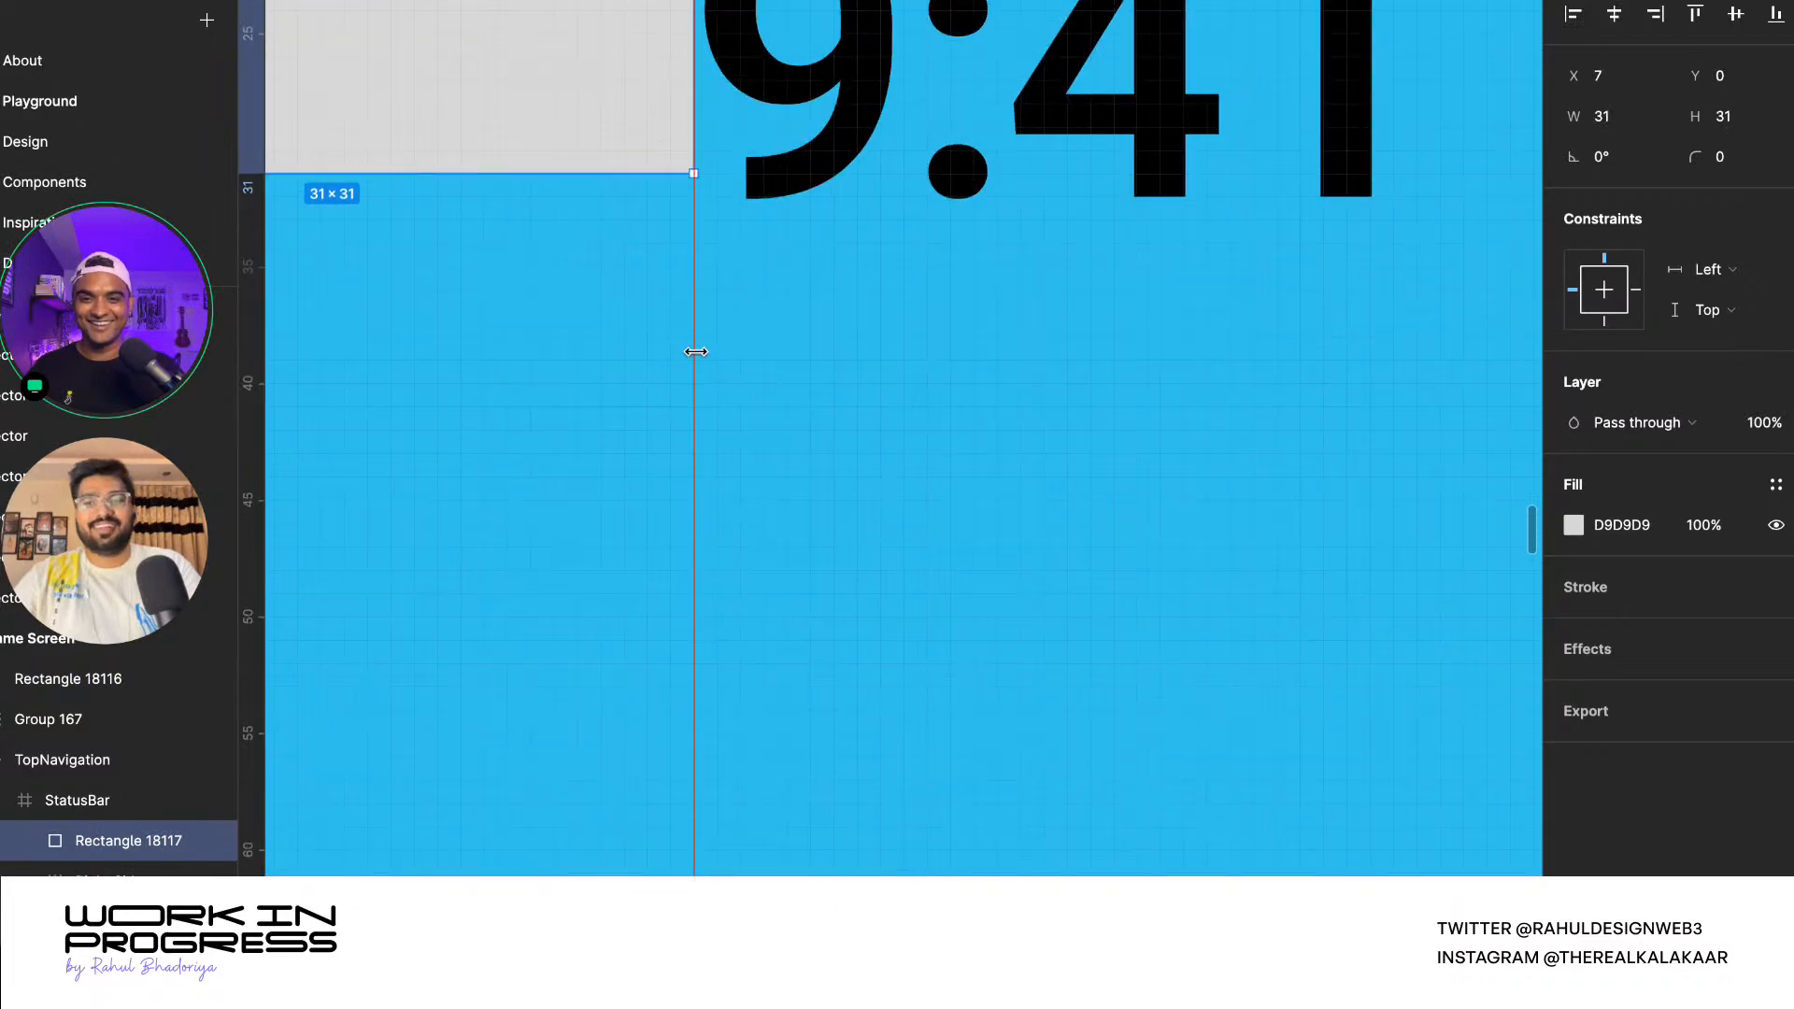
scroll(696, 351, "up", 2)
scroll(654, 355, "down", 5)
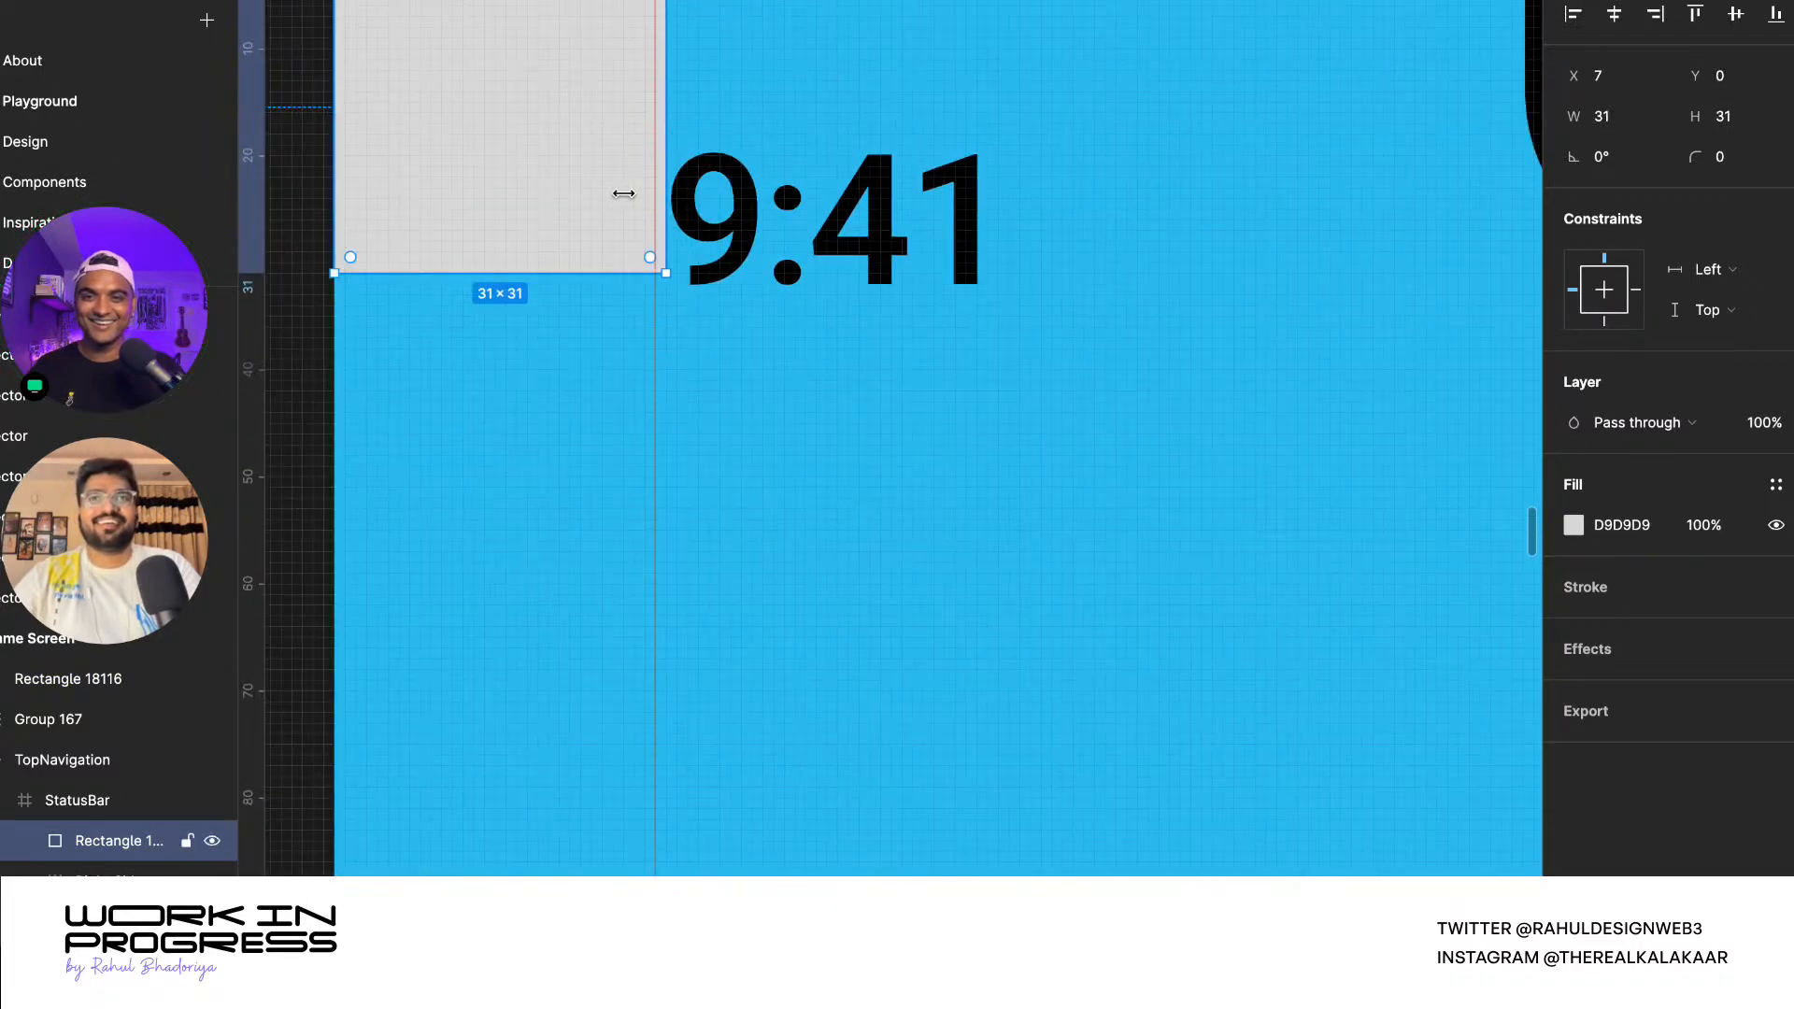
left_click_drag(652, 212, 645, 212)
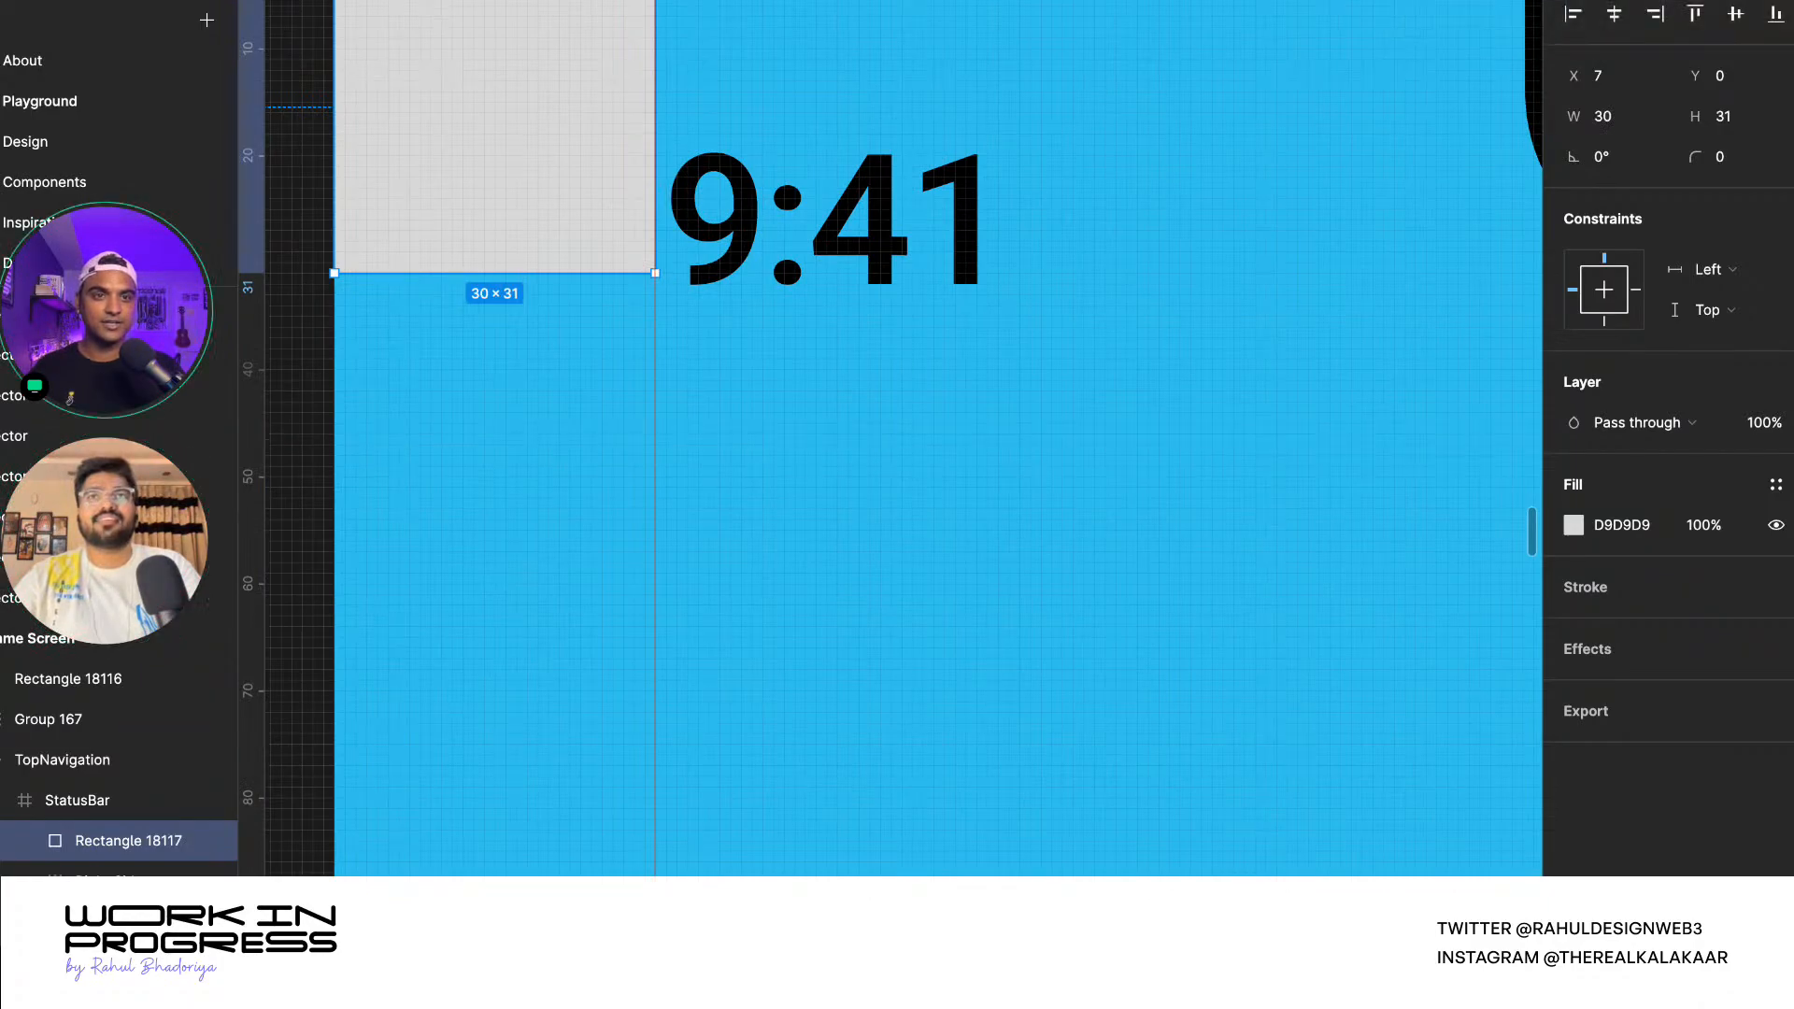
- Set the right guide 30 from the frame's right edge using the spacer rectangle moved to that corner, and remove the rectangle
left_click(1714, 20)
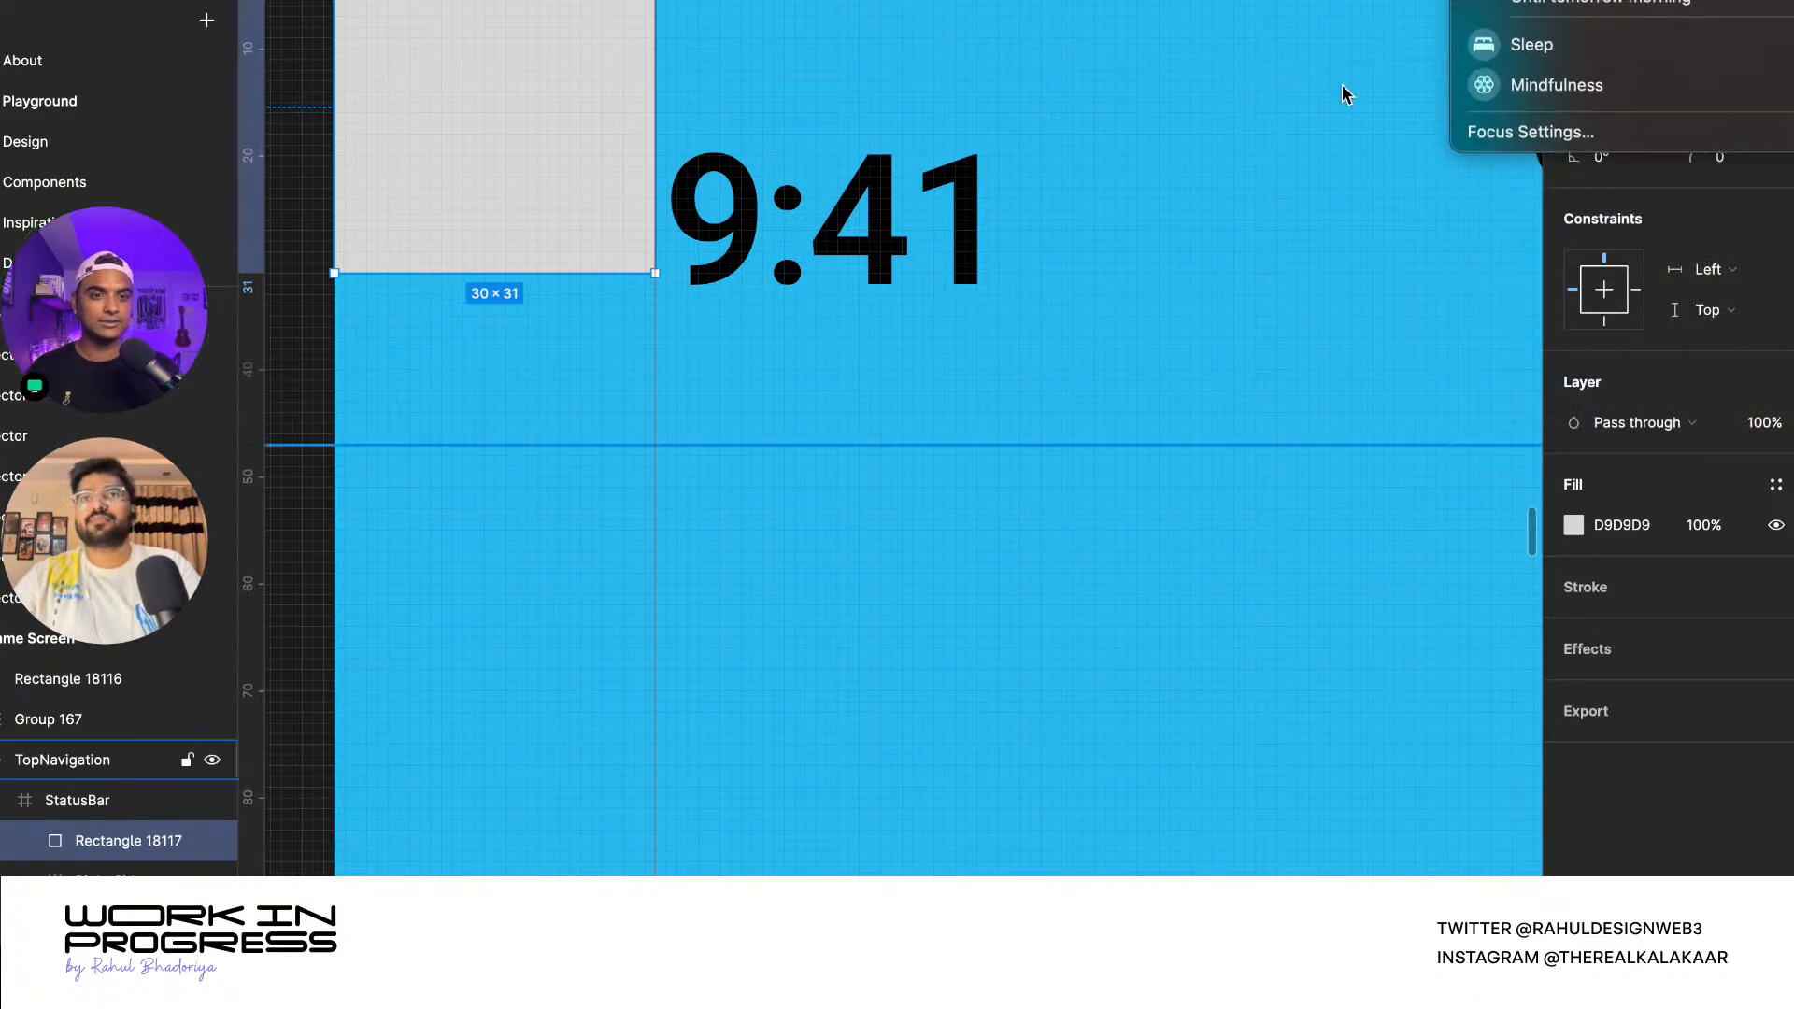
left_click(1009, 200)
scroll(621, 180, "down", 3)
scroll(594, 173, "down", 2)
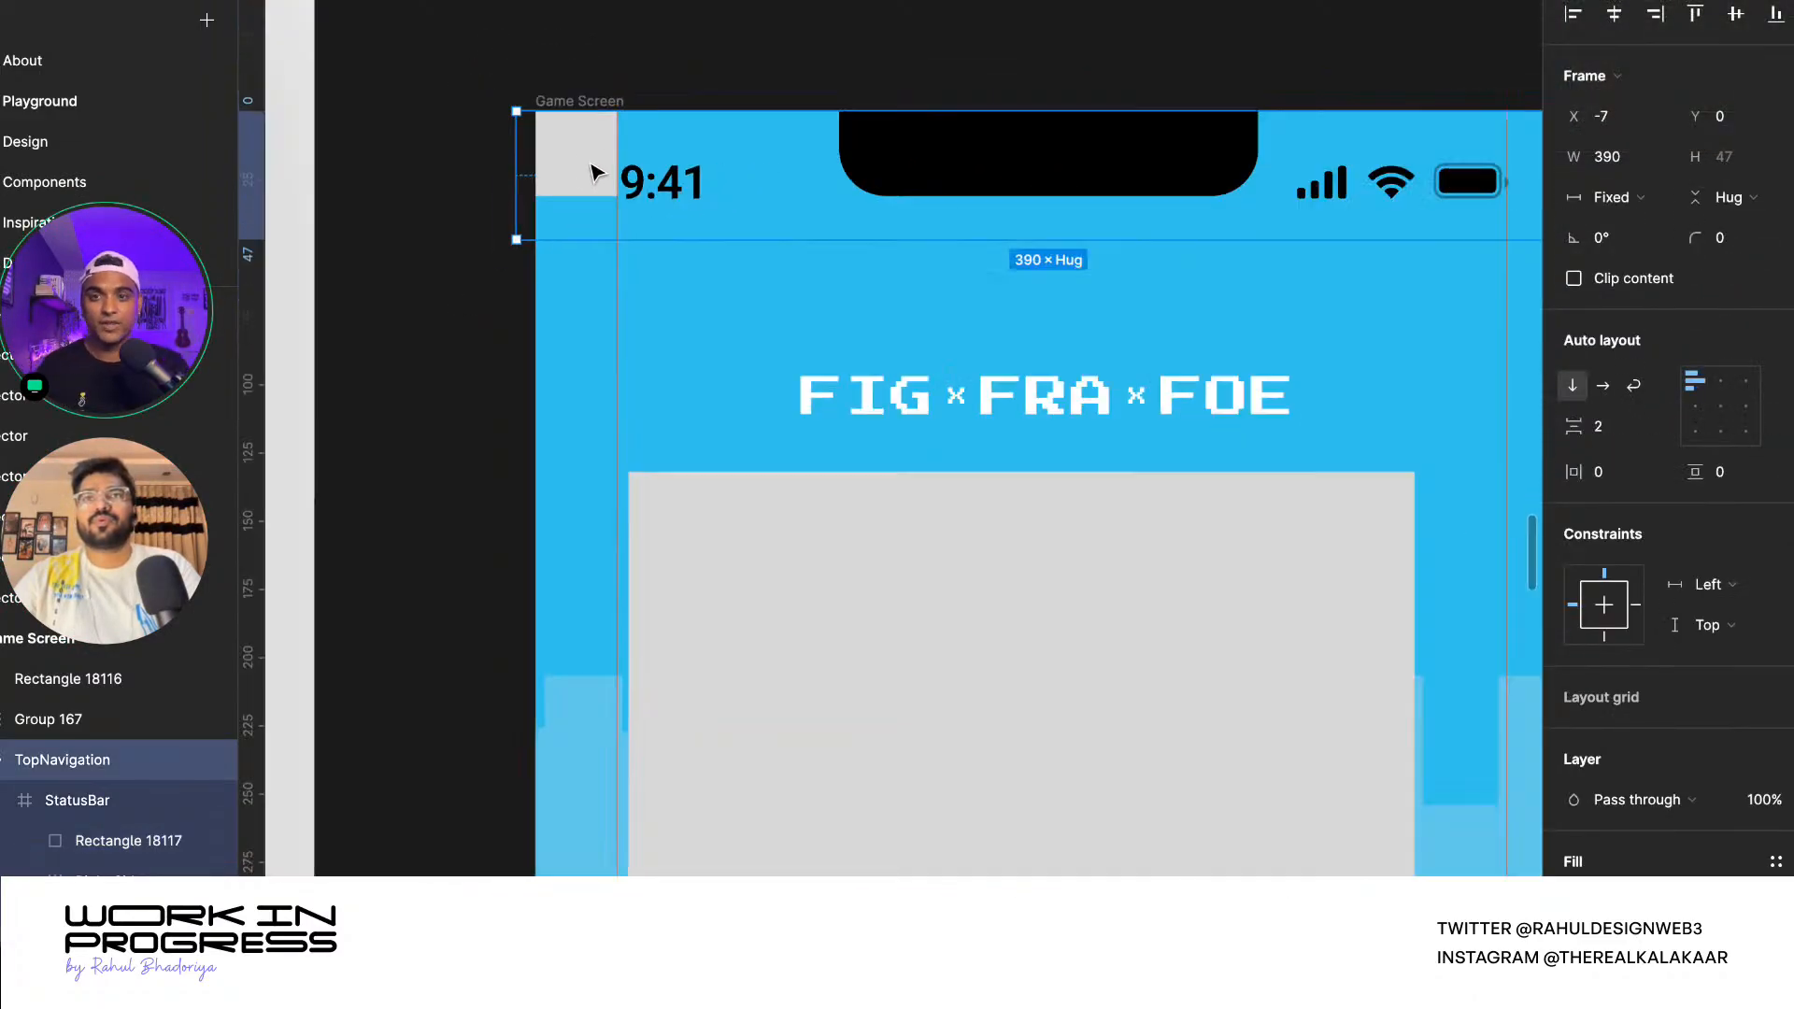
left_click(572, 165)
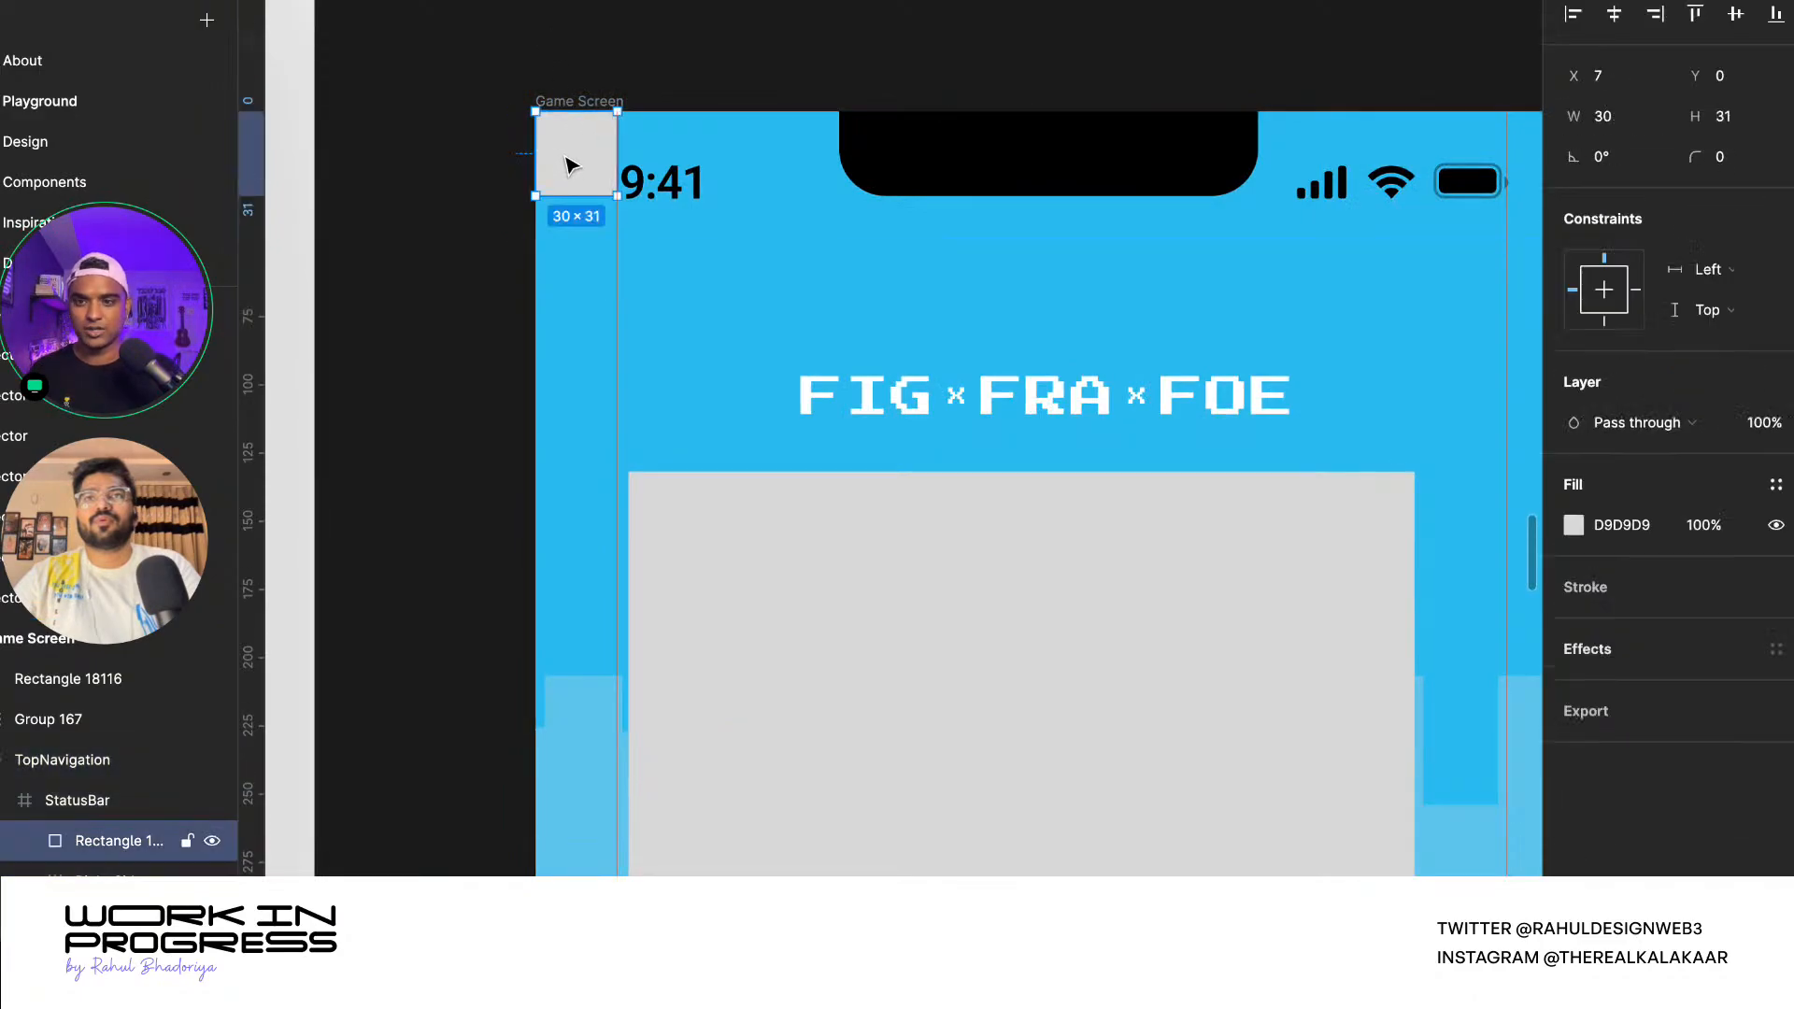
scroll(564, 165, "down", 2)
left_click_drag(565, 159, 1327, 235)
scroll(1357, 140, "up", 5)
scroll(1321, 160, "up", 1)
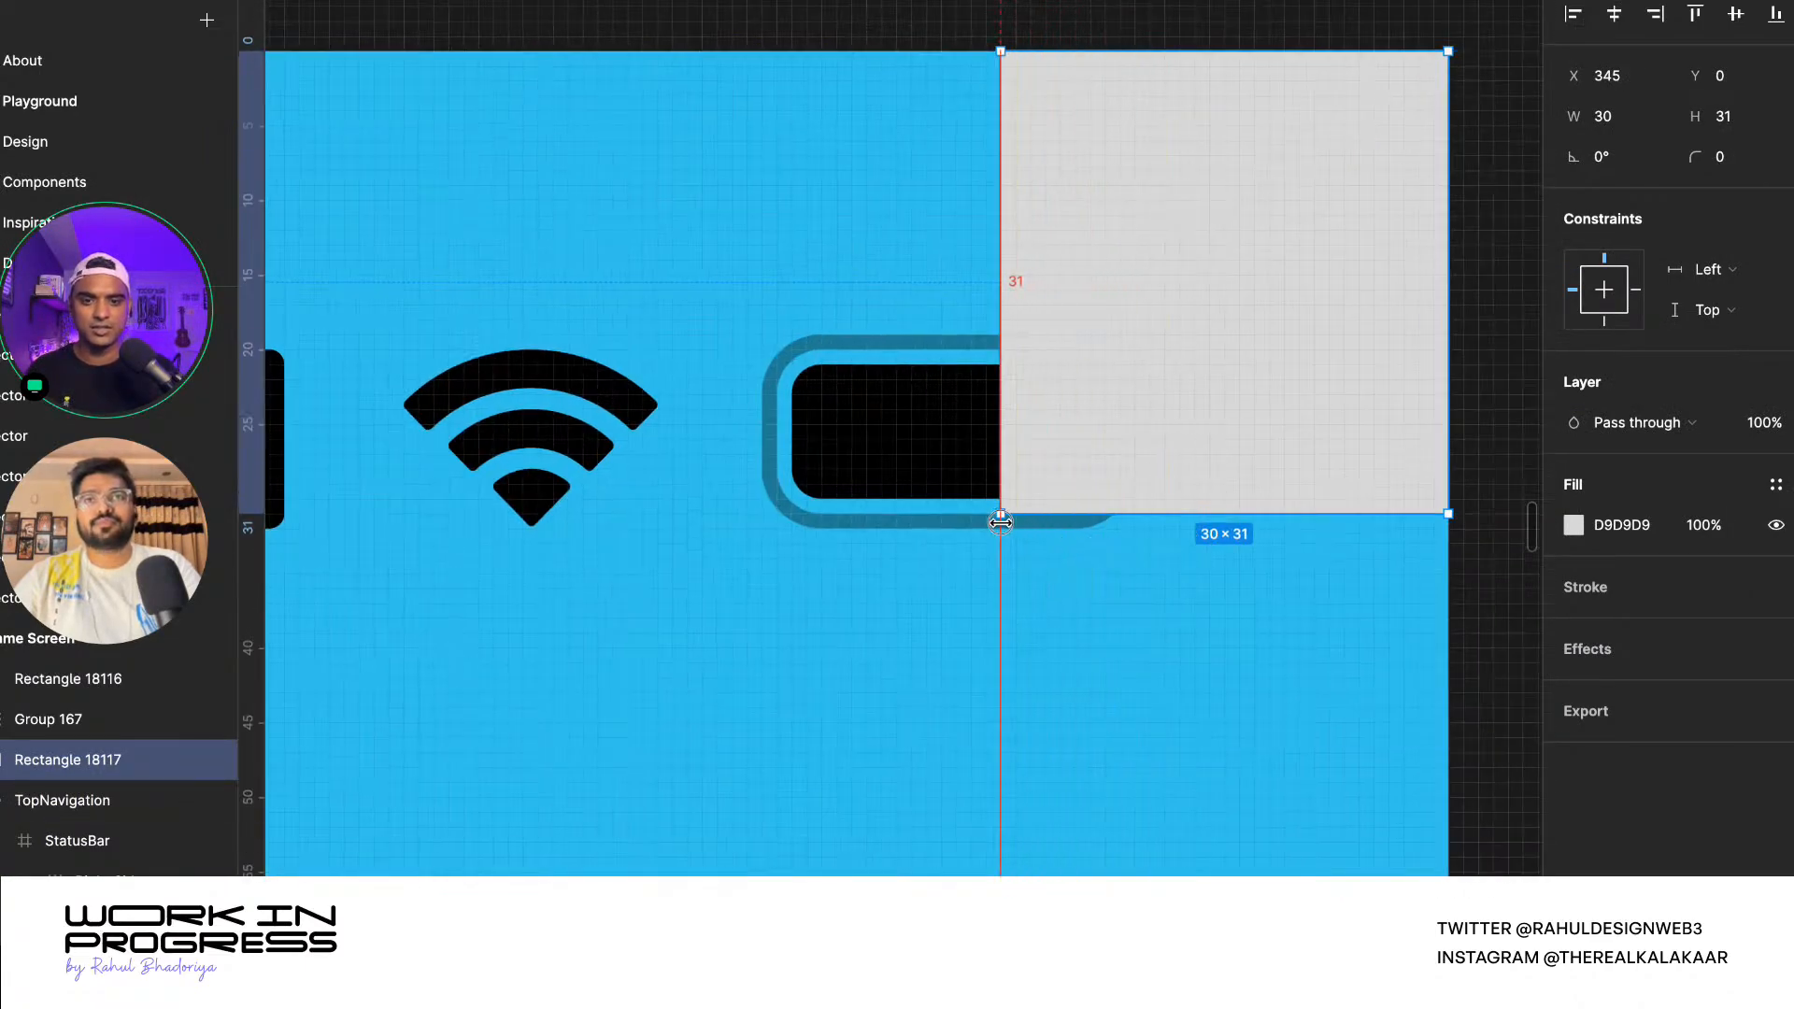
key("Delete")
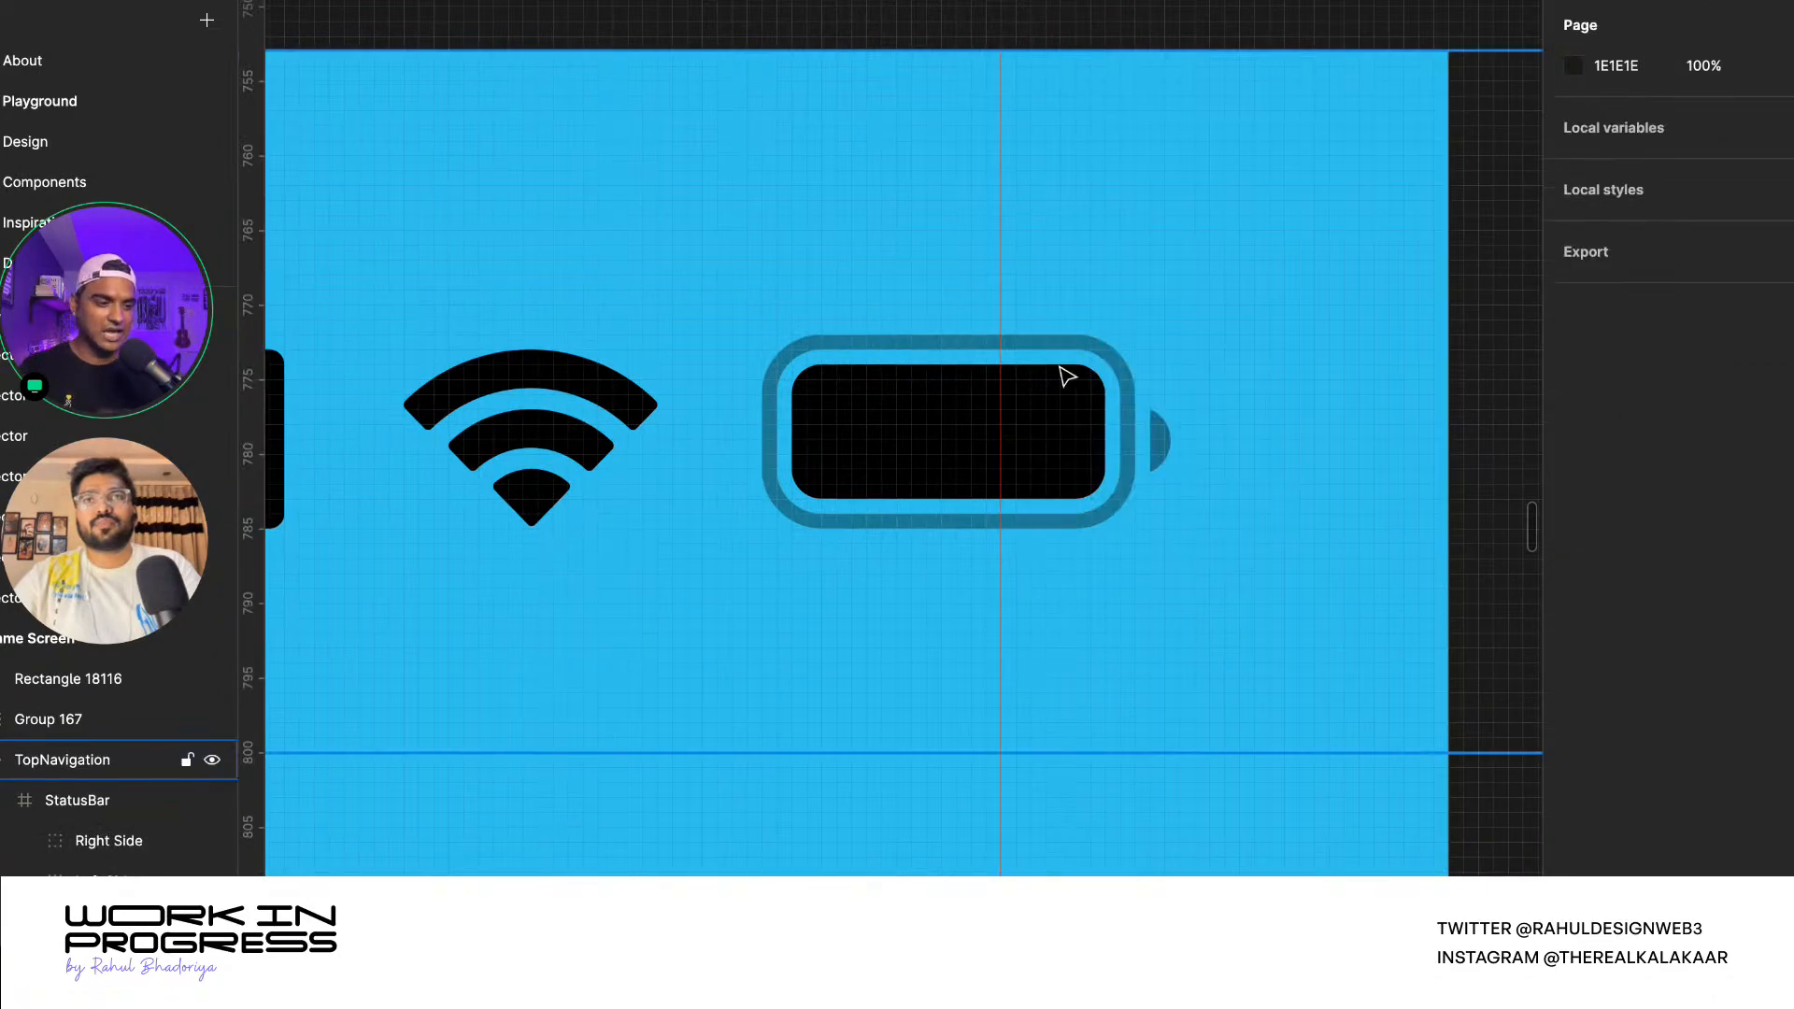
- Shift the main panel to X 30 at the left guide and widen it to 315 so it reaches the right guide
scroll(983, 476, "down", 5)
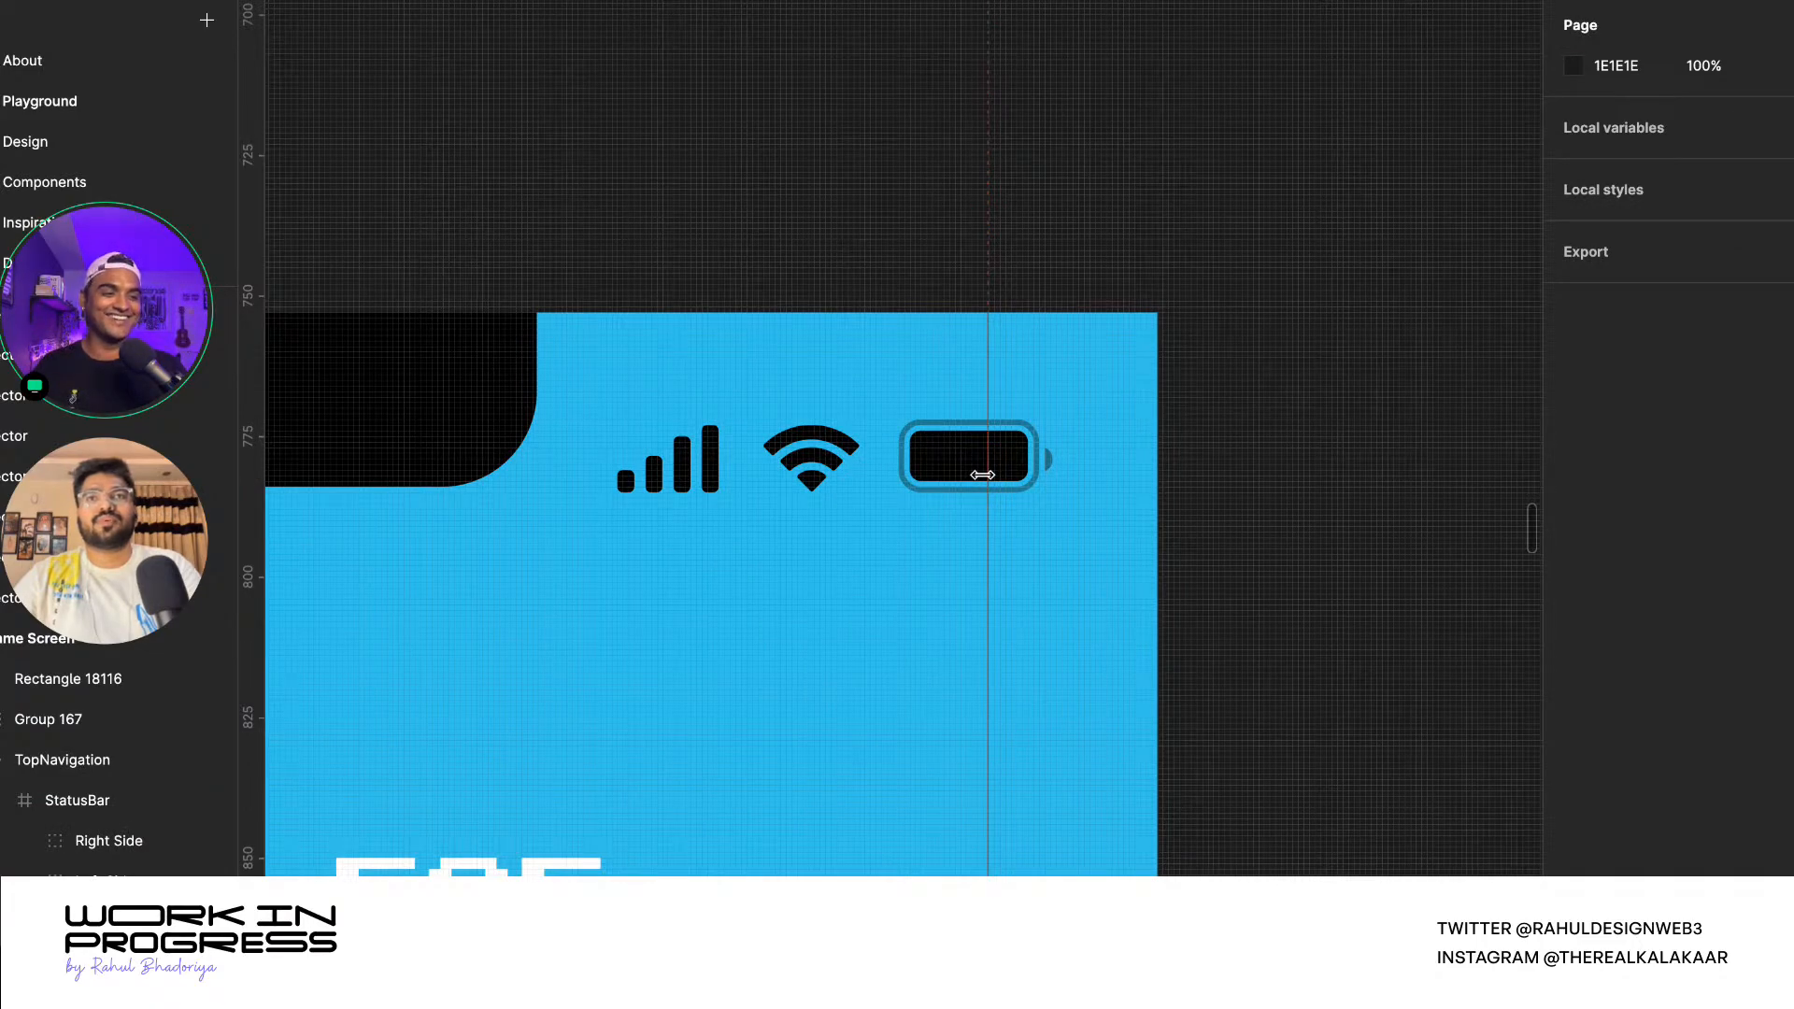
scroll(981, 472, "down", 3)
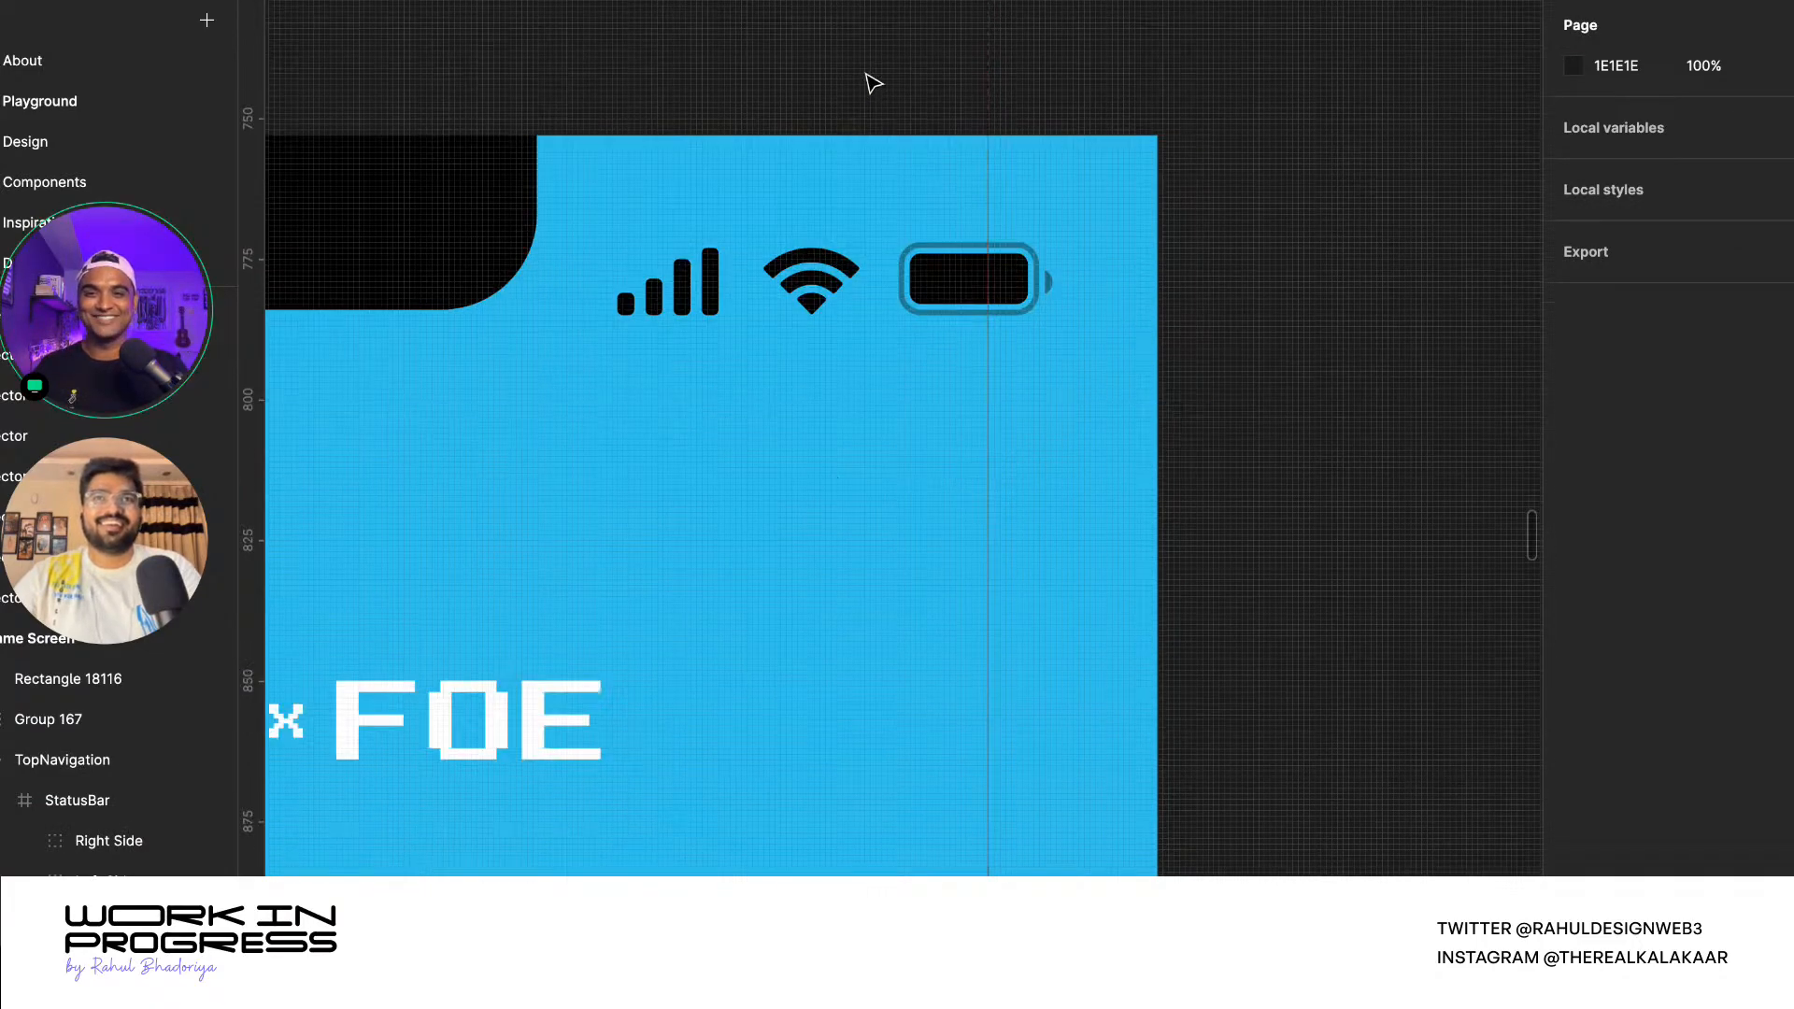
scroll(1103, 271, "down", 5)
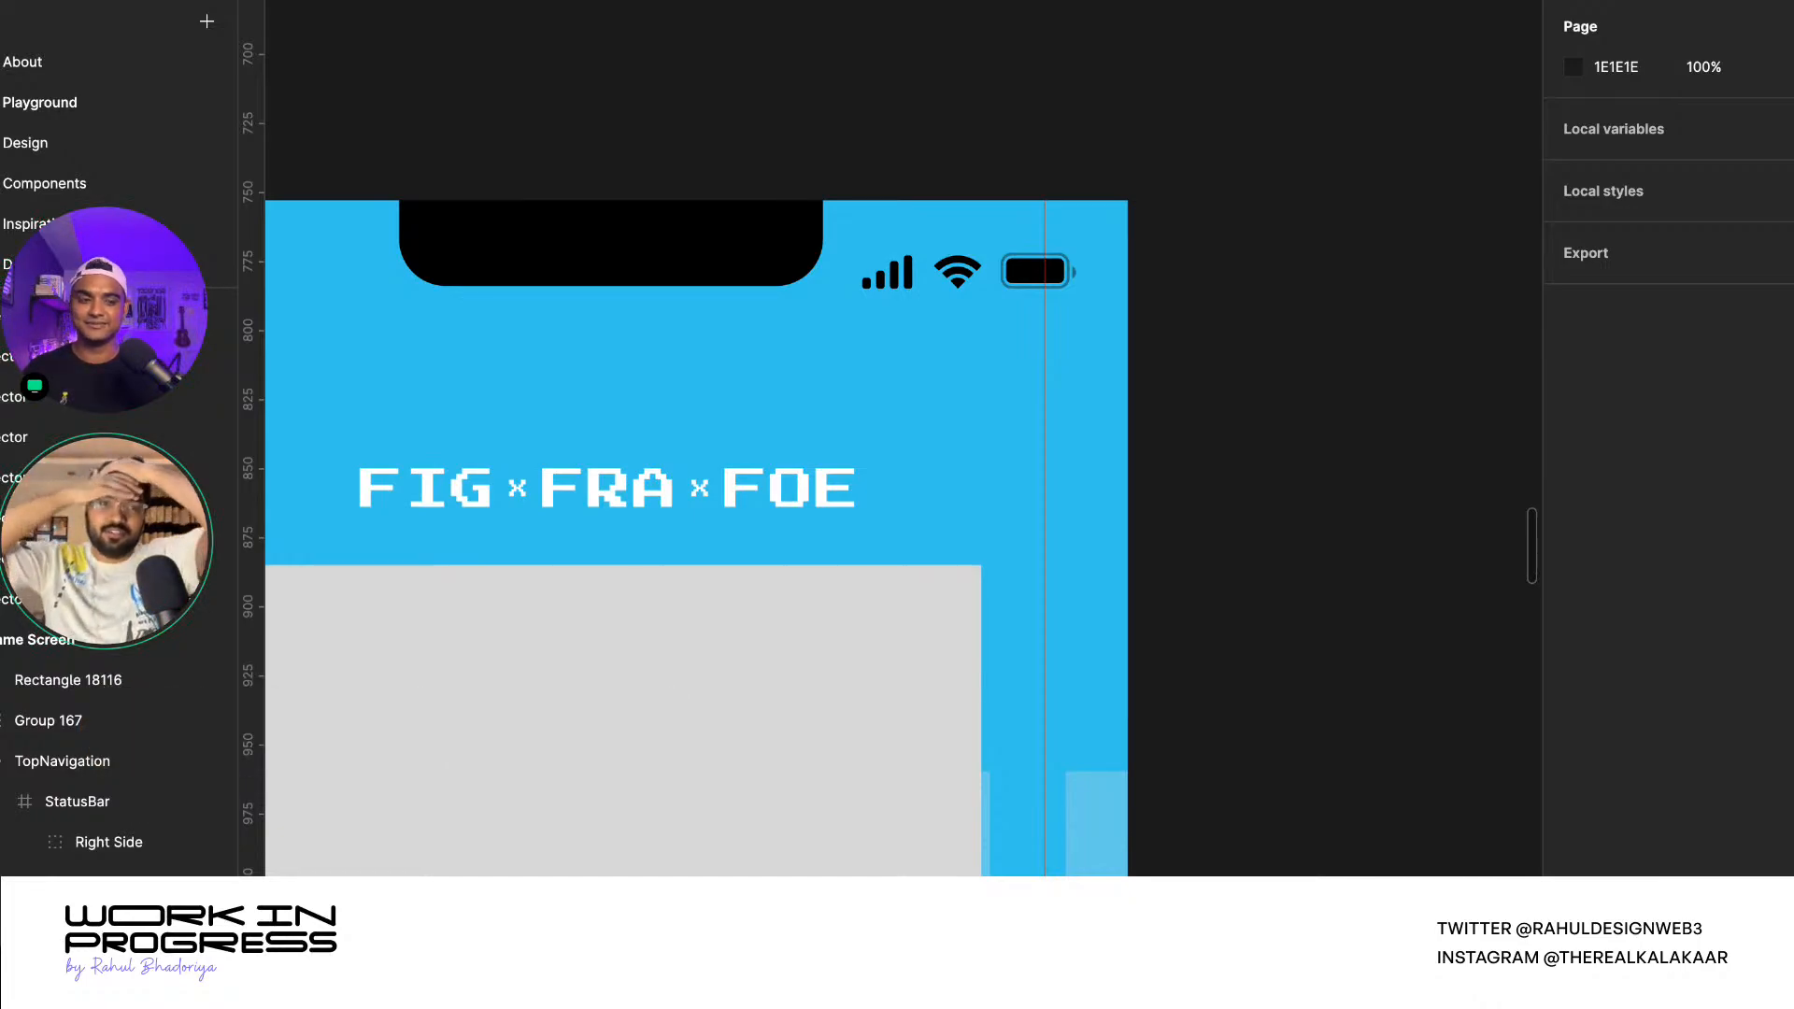
scroll(1141, 524, "down", 5)
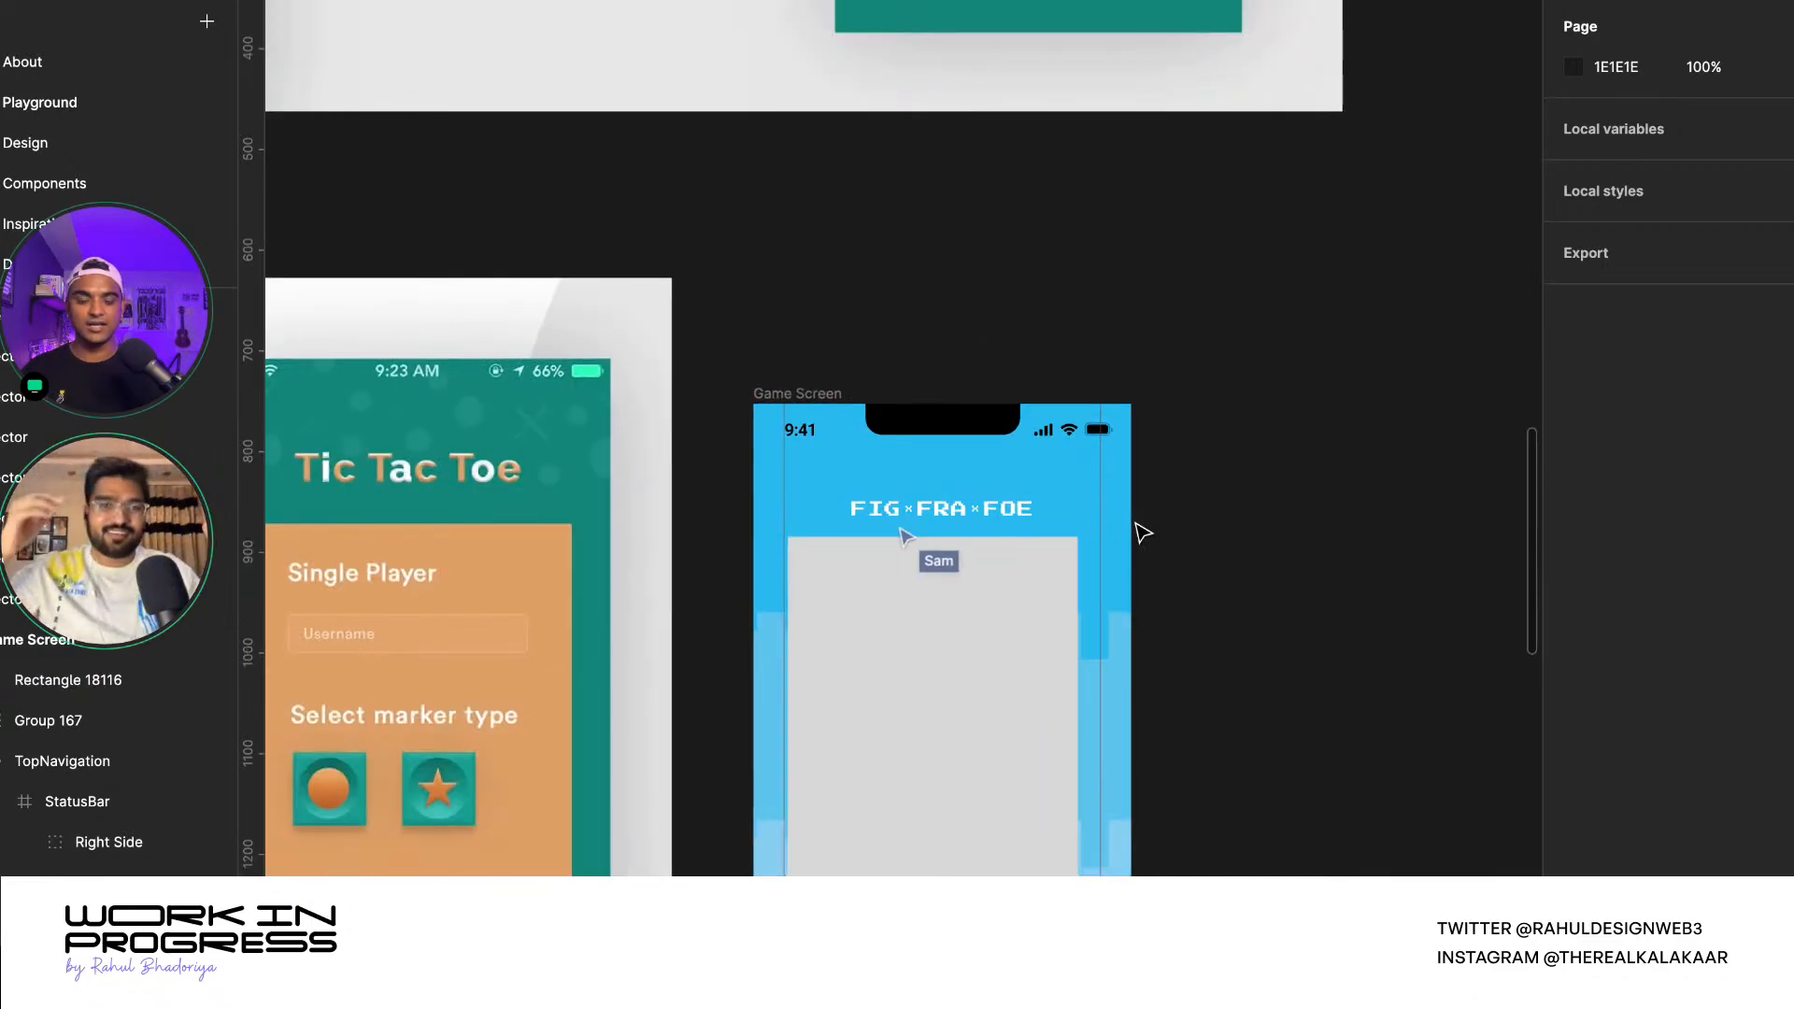
left_click(1021, 580)
scroll(1064, 661, "up", 3)
key("Left")
key("Left")
key("Left")
key("Left")
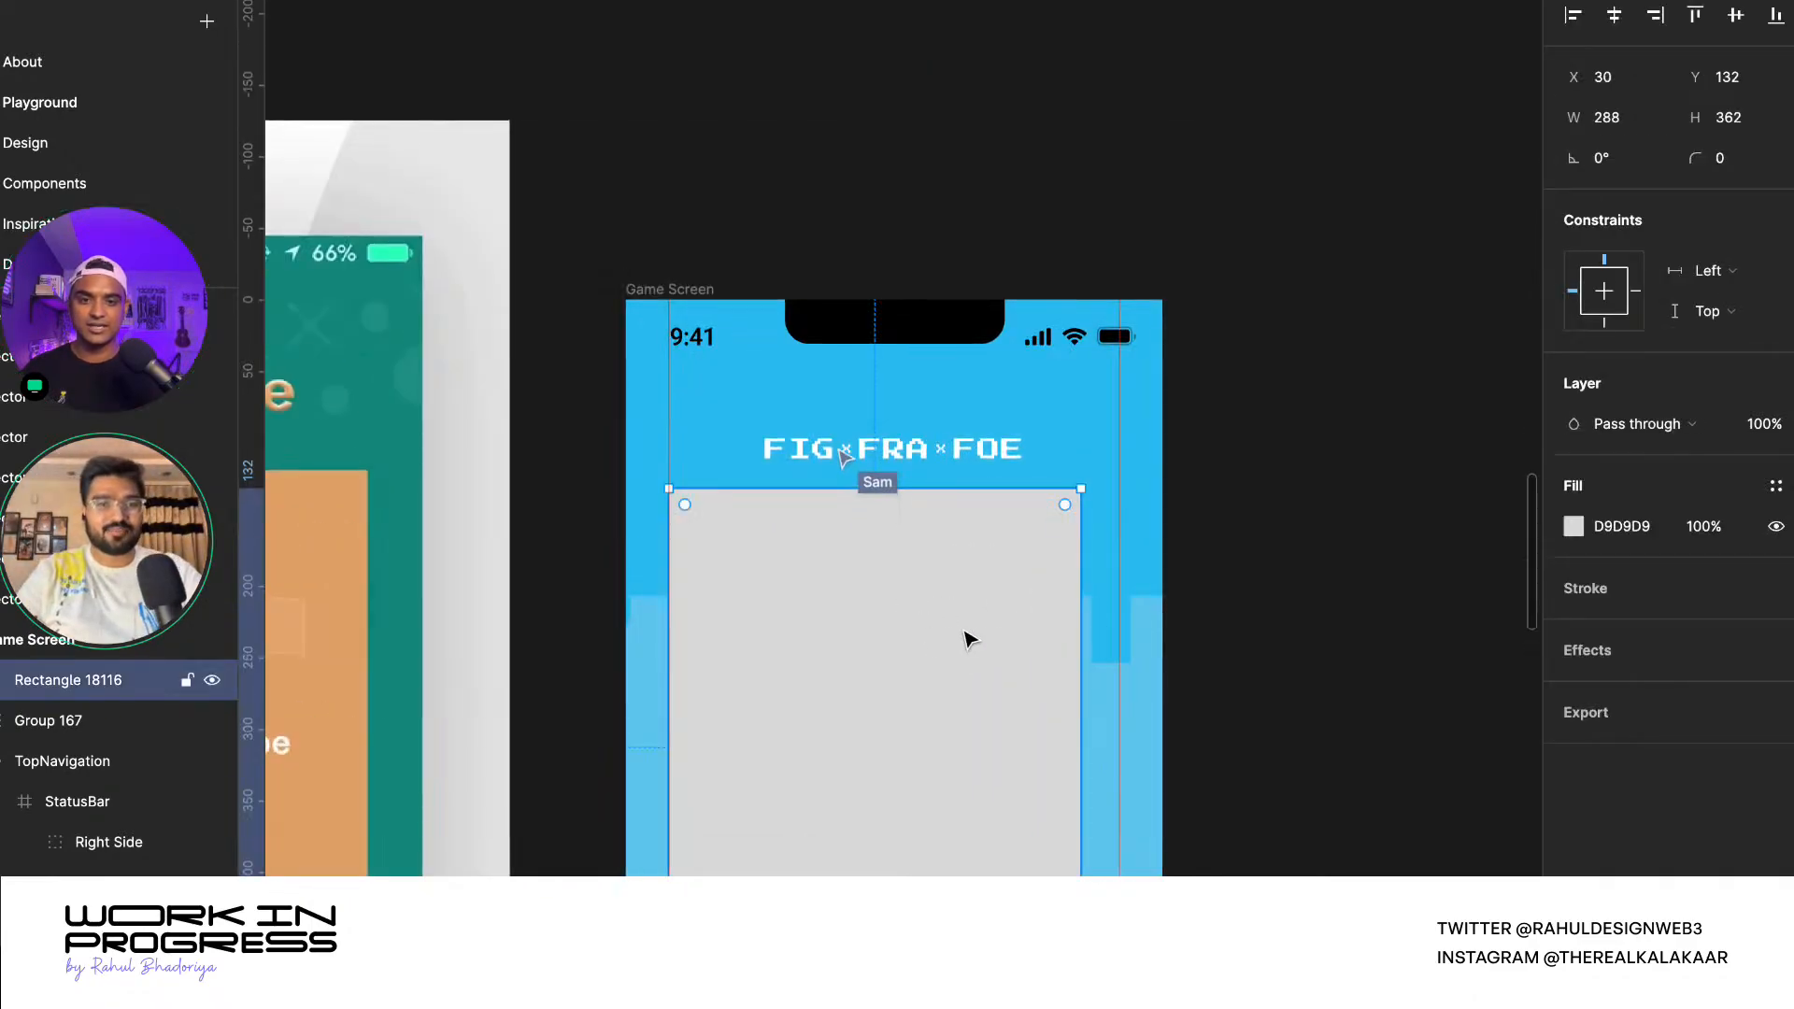
left_click_drag(1079, 682, 1117, 674)
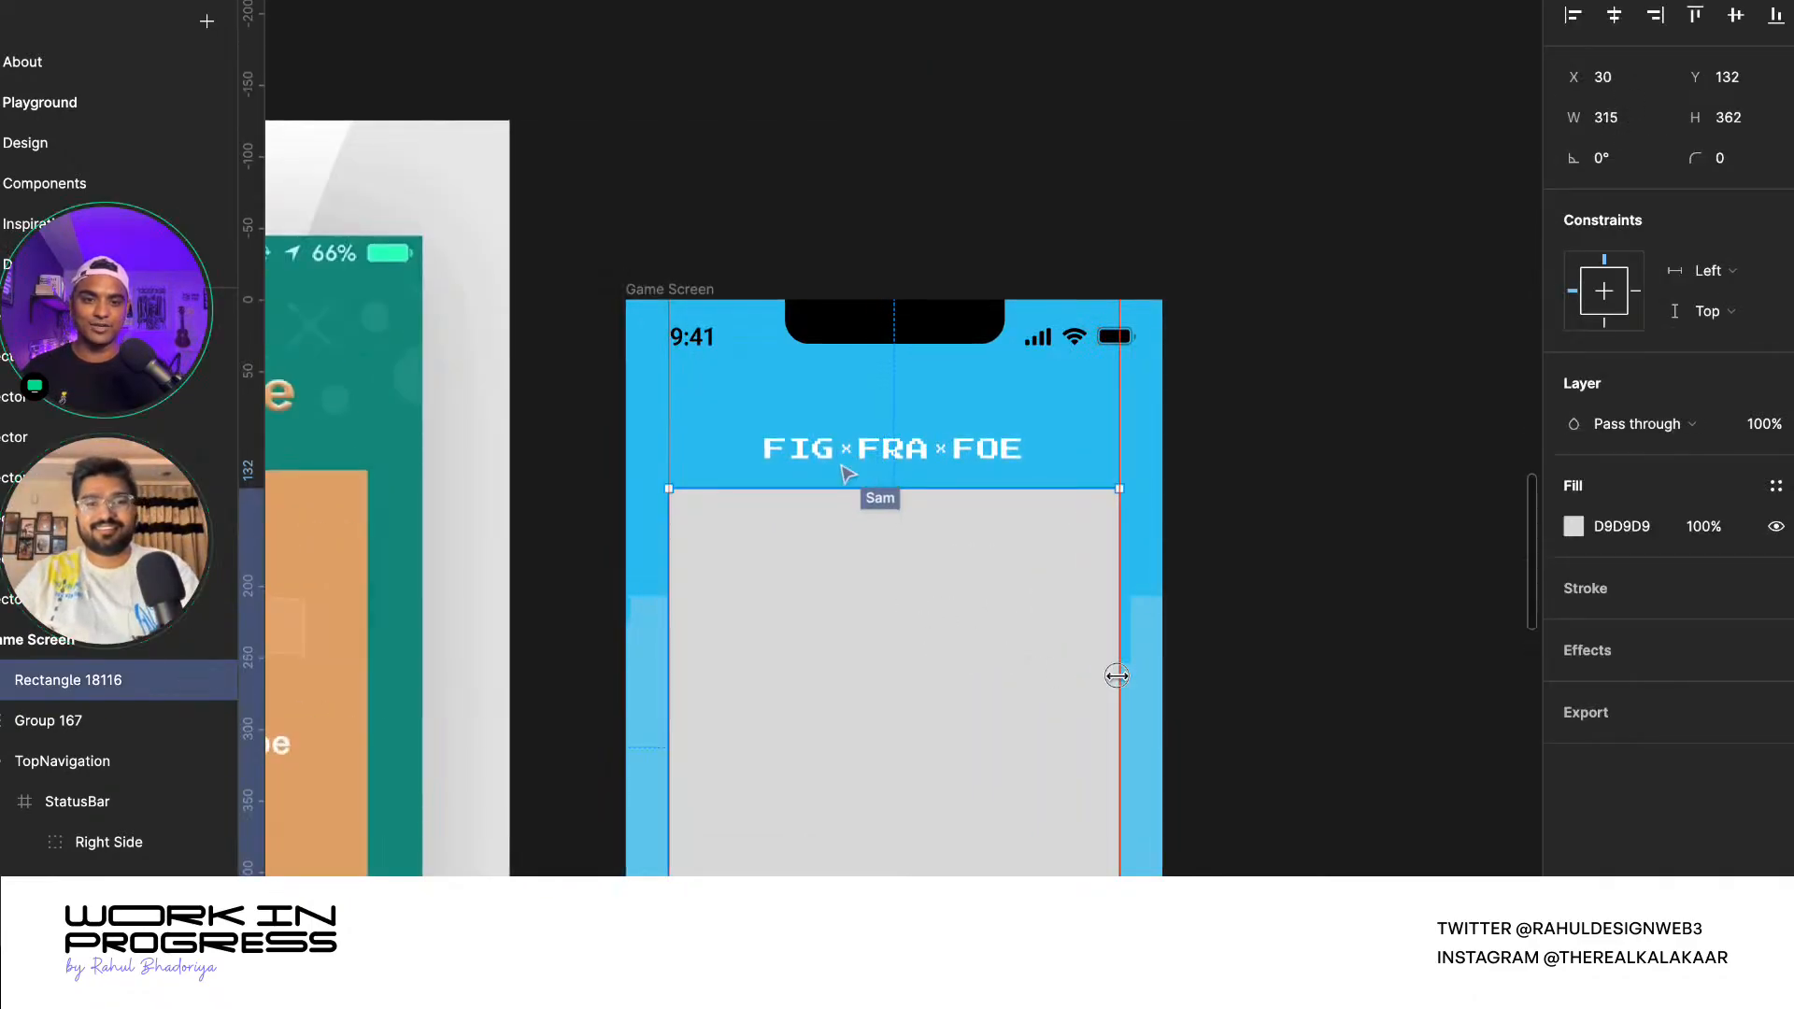
- Move the main panel down to Y 151 to leave more room below the title
scroll(1021, 623, "down", 3)
scroll(1013, 621, "up", 2)
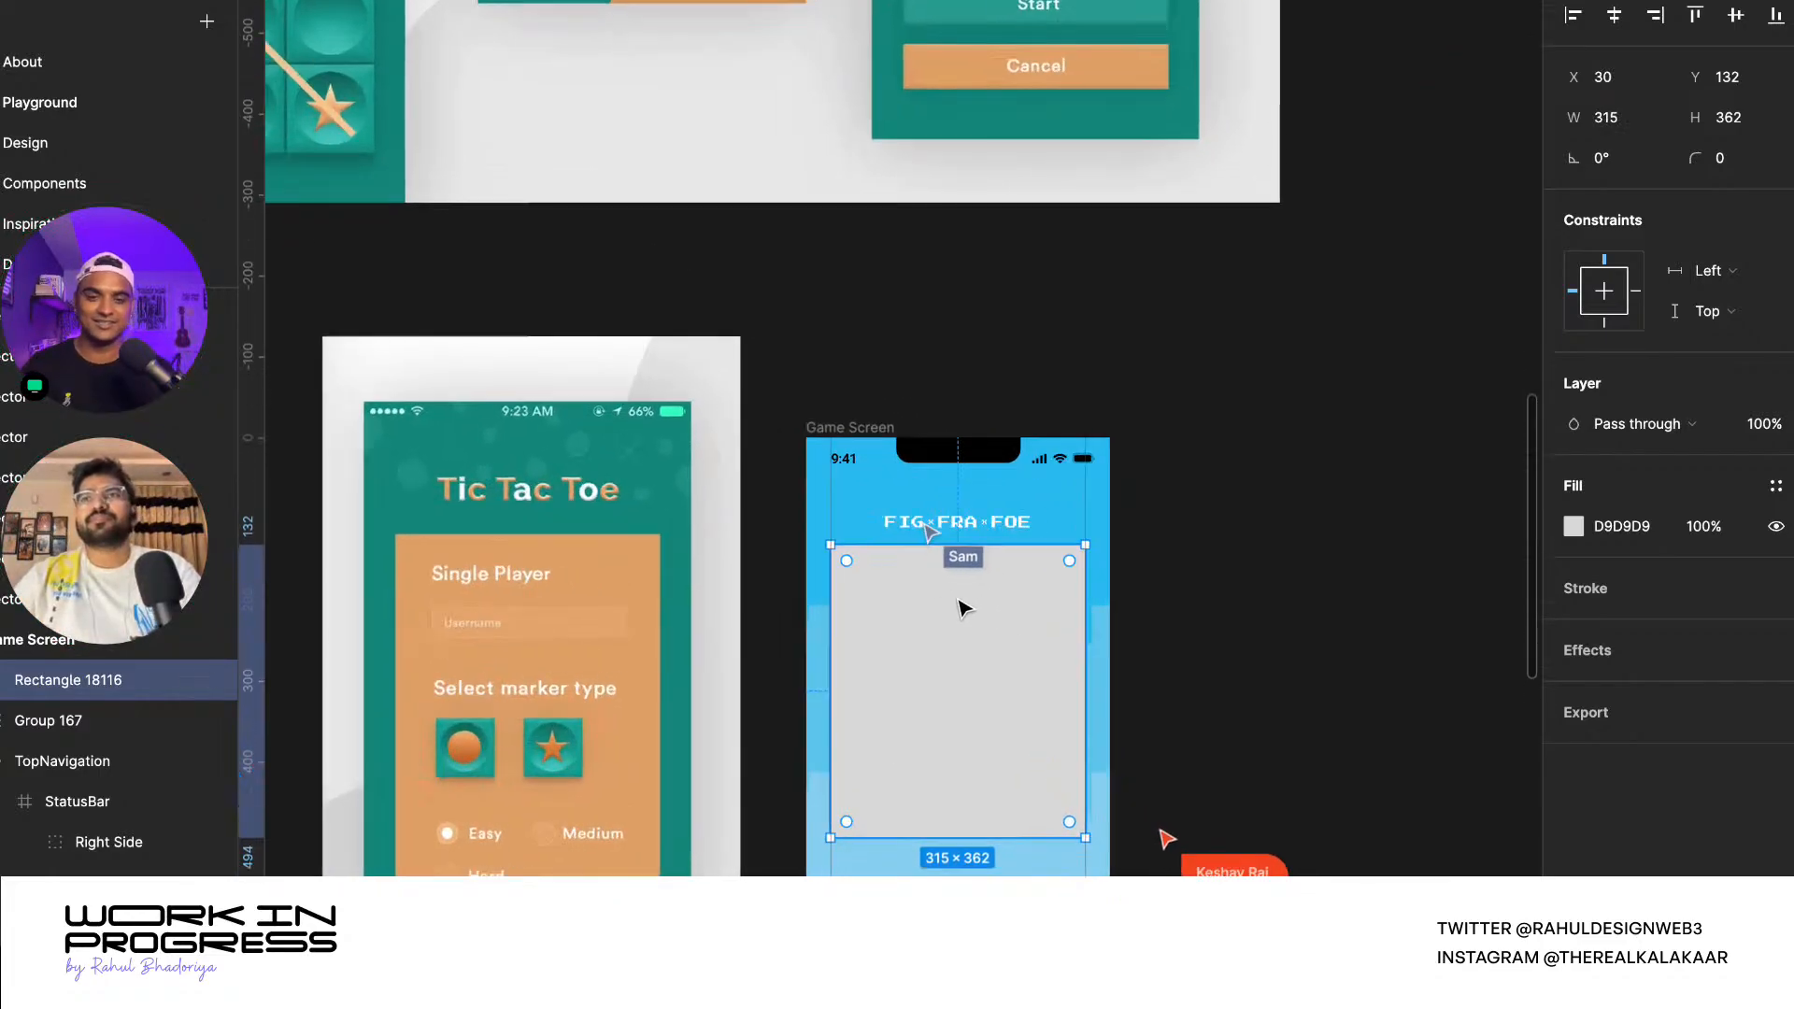
left_click_drag(897, 597, 906, 612)
scroll(965, 816, "up", 2)
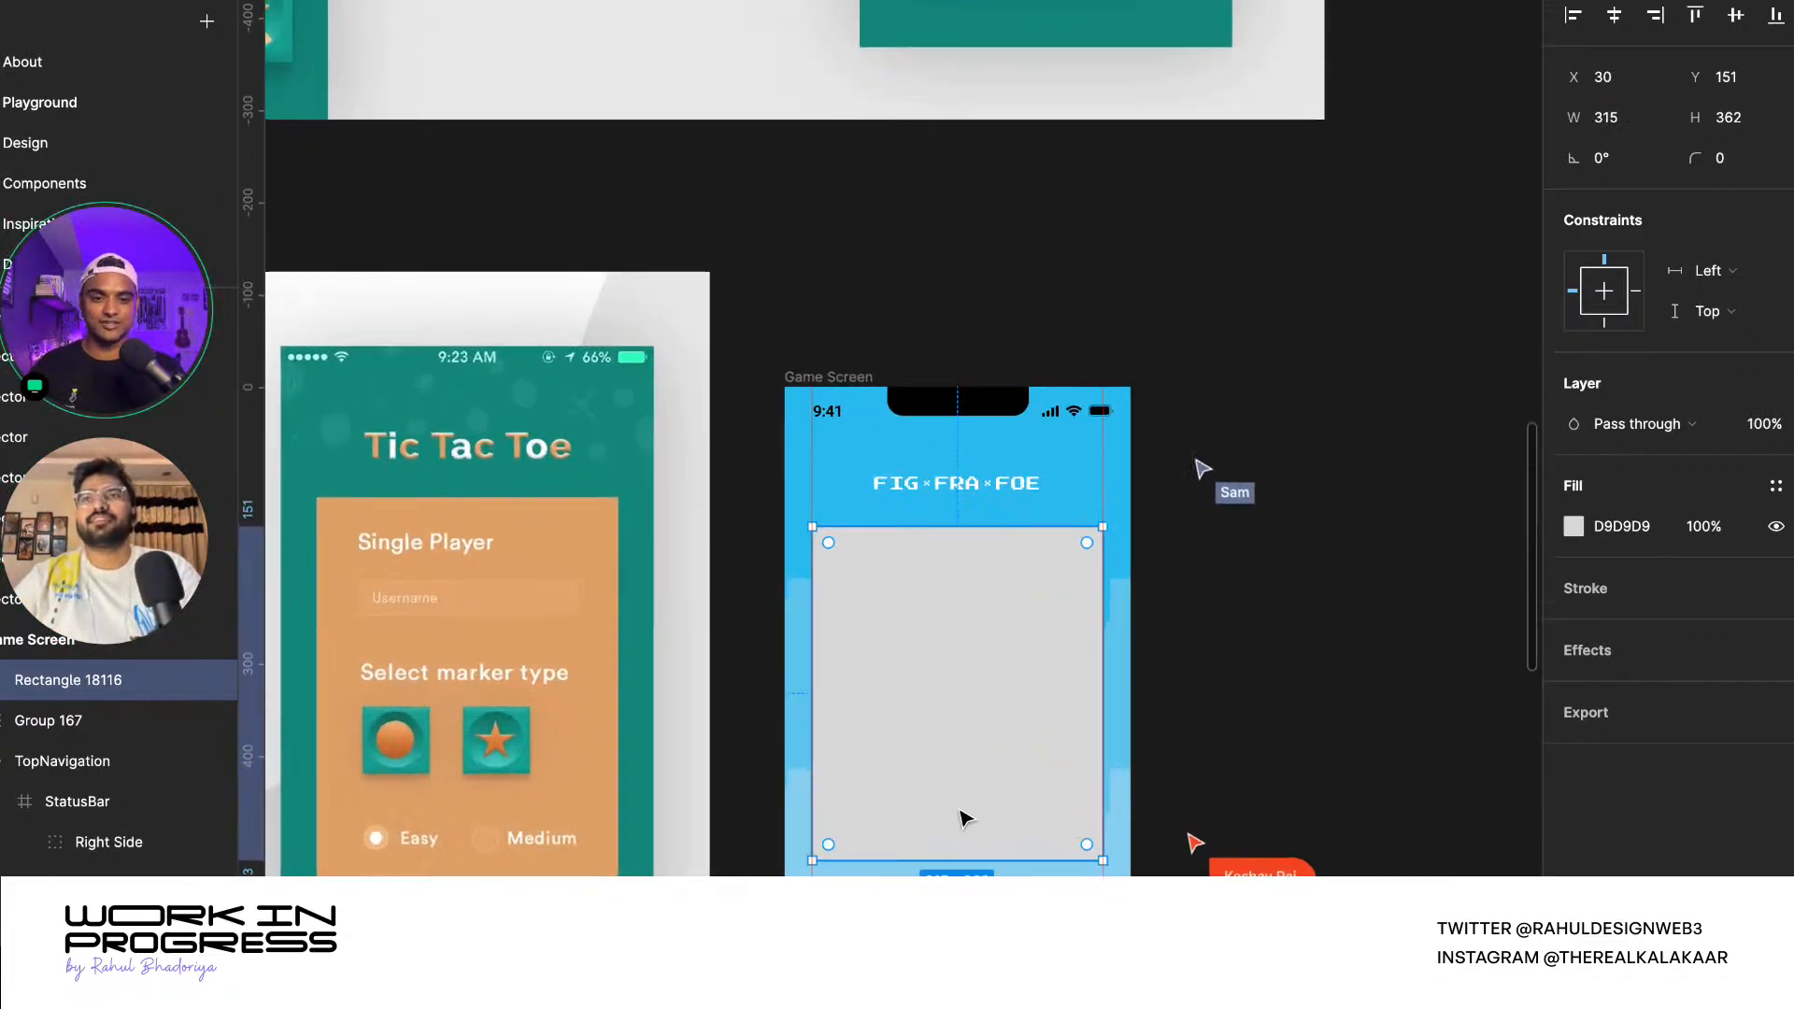
- Delete the main panel, undo the deletion and clear the selection
key("Delete")
scroll(962, 816, "down", 2)
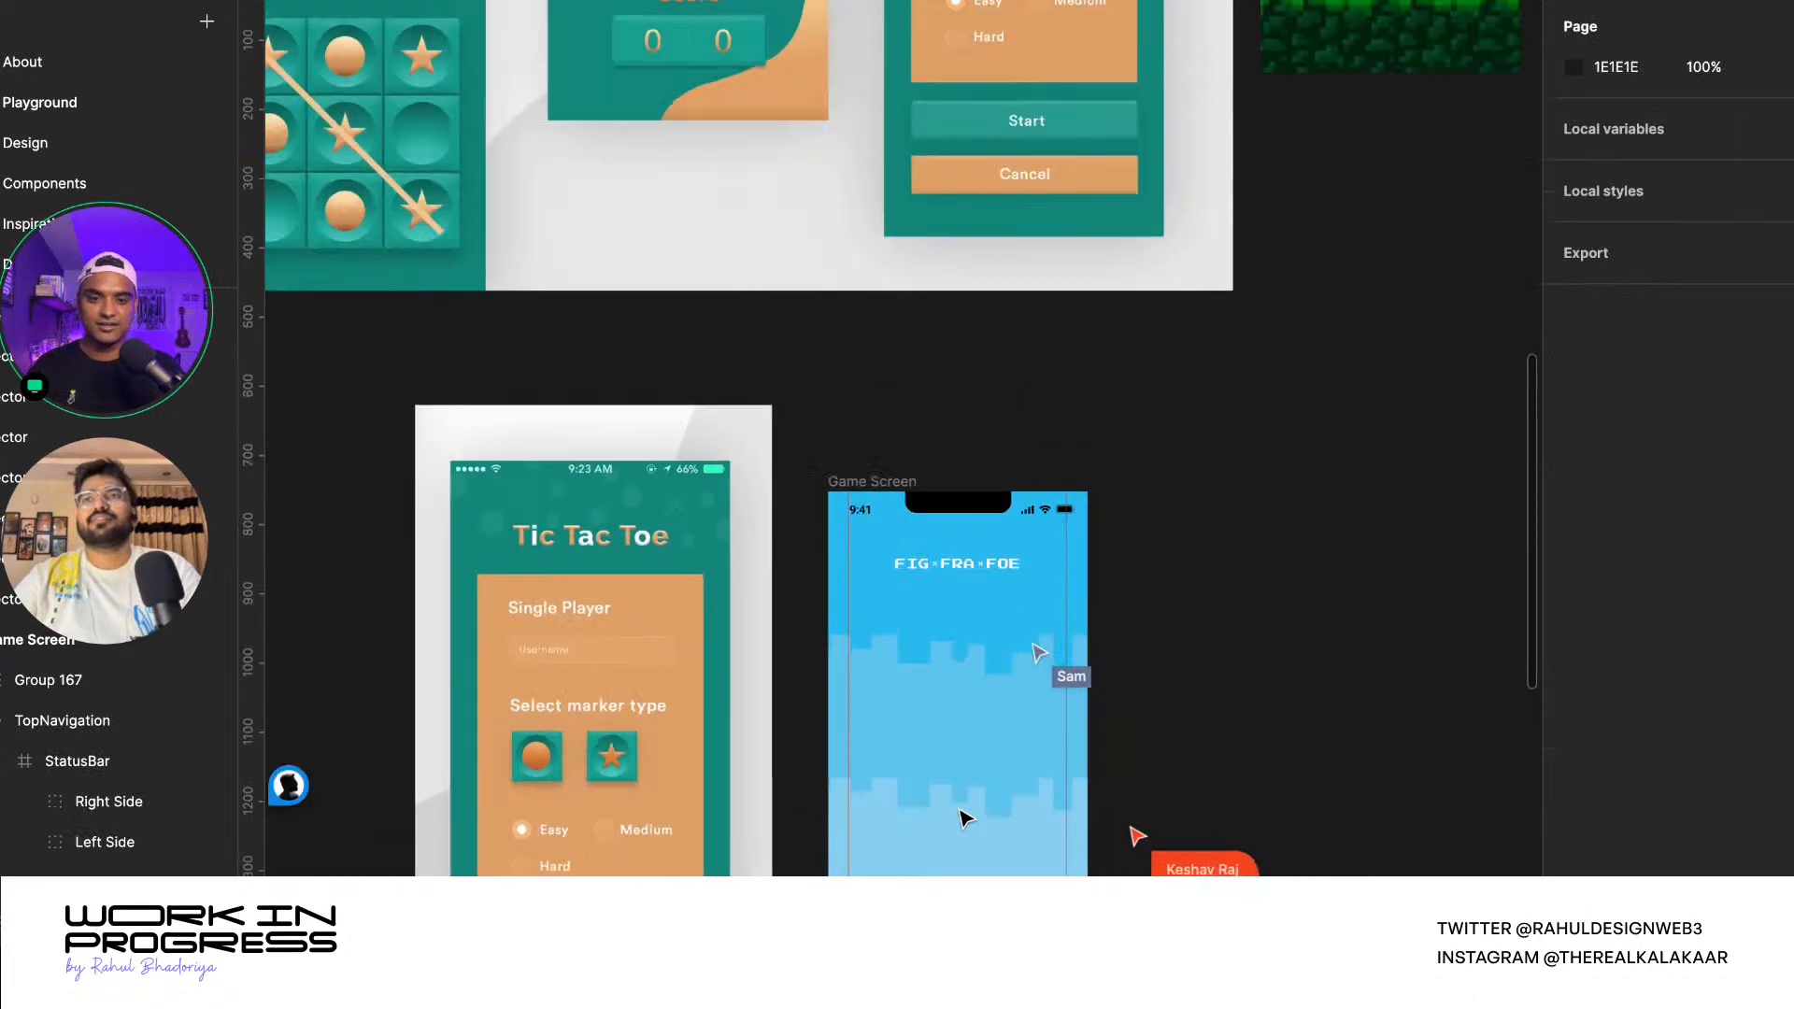
scroll(963, 817, "down", 2)
scroll(984, 780, "up", 1)
key("ctrl+z")
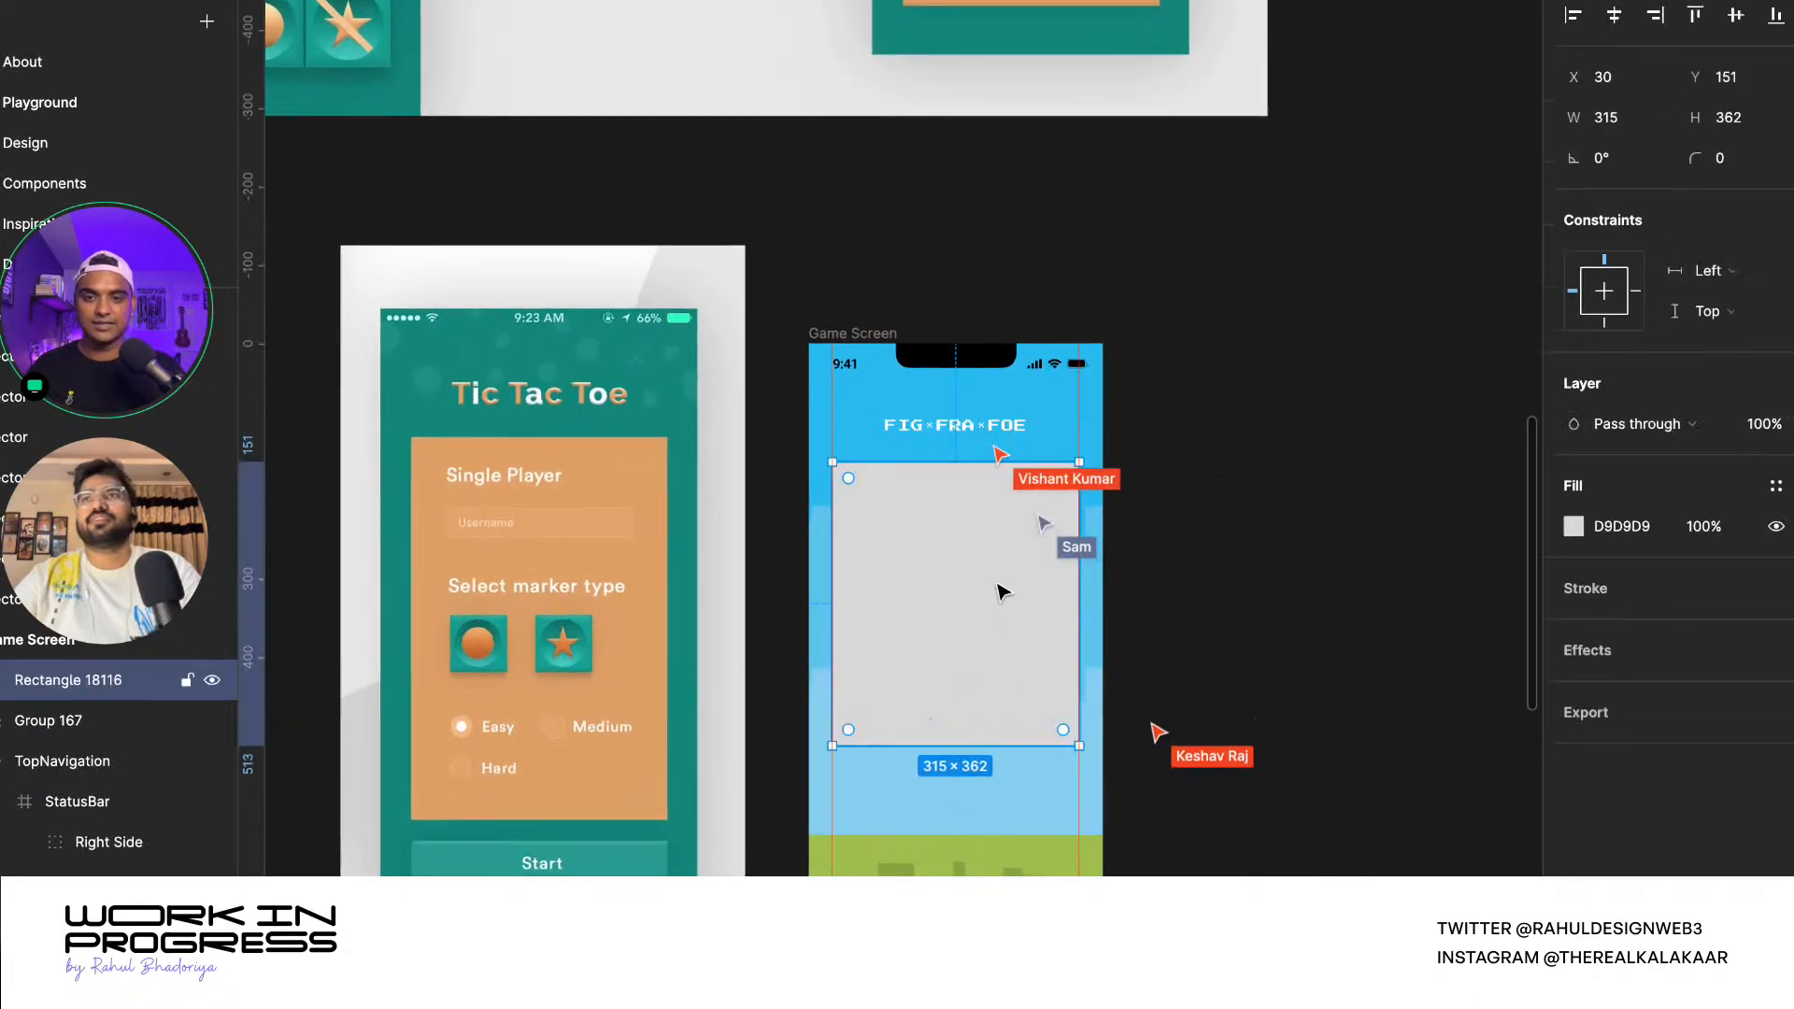
scroll(930, 720, "up", 2)
key("Escape")
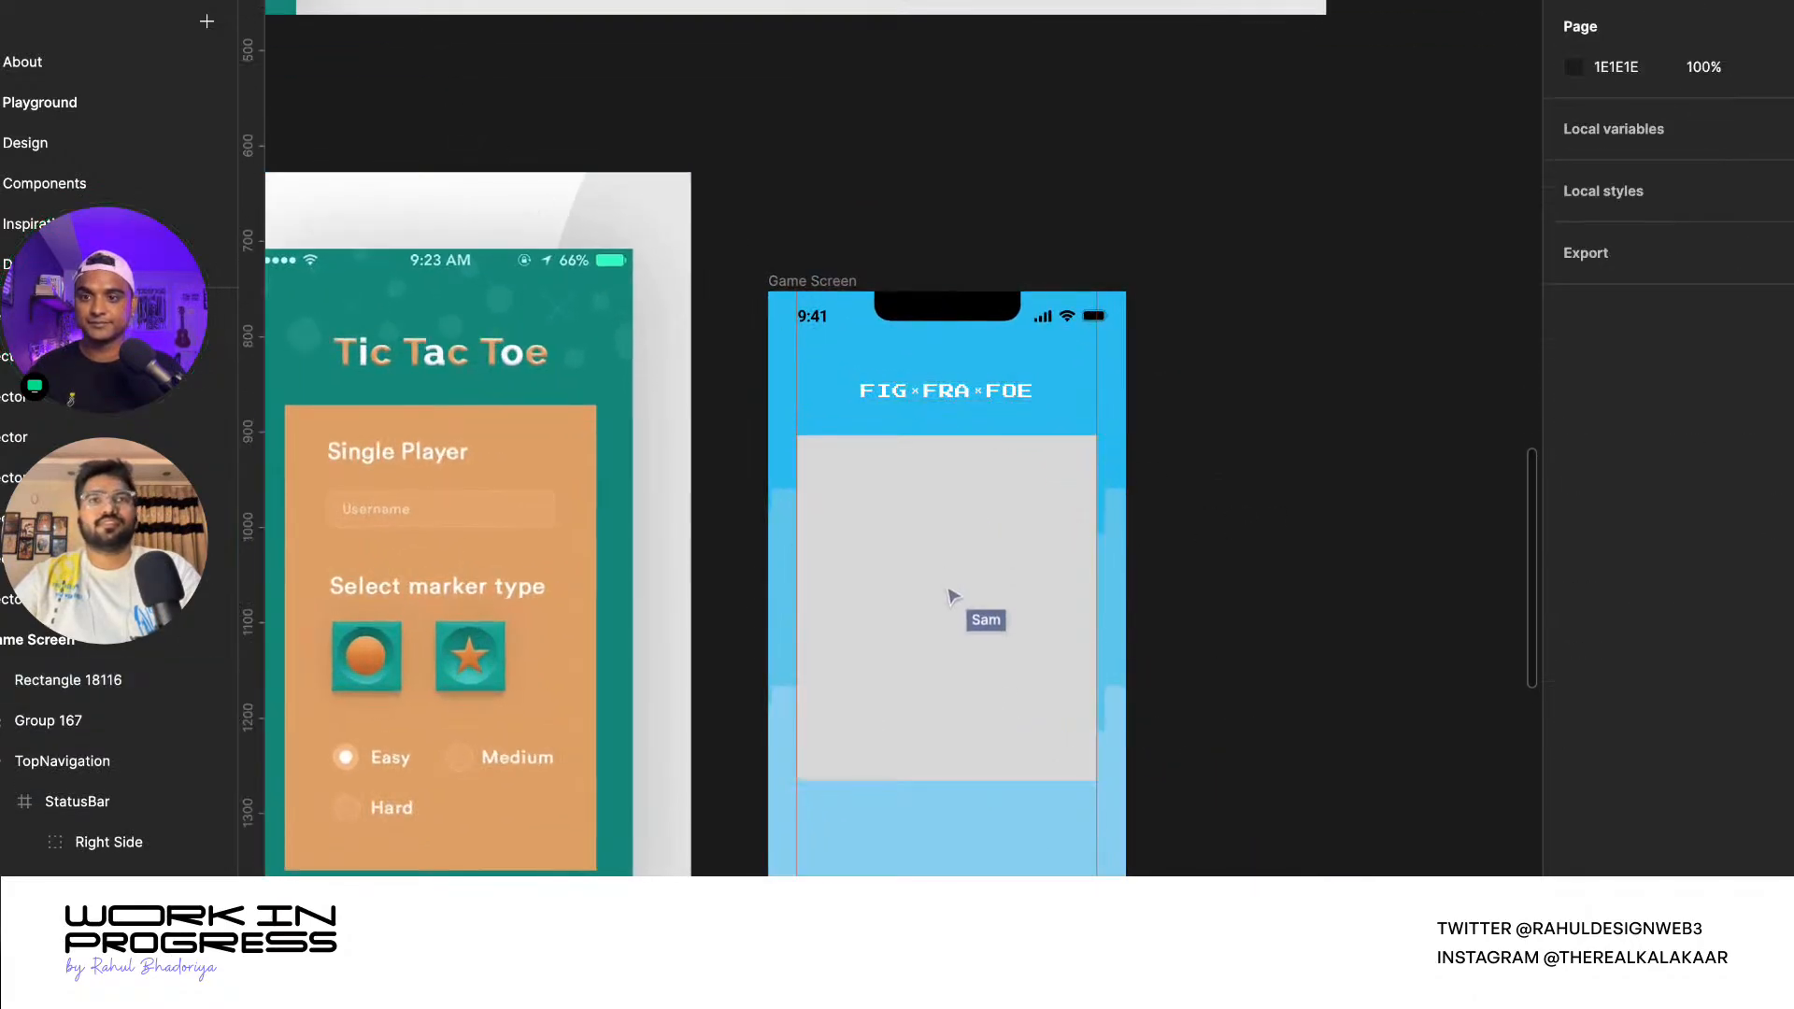
- Add a text layer reading "Single Player" on the empty canvas beside the Game Screen
key("r")
left_click(1264, 533)
type("Sing")
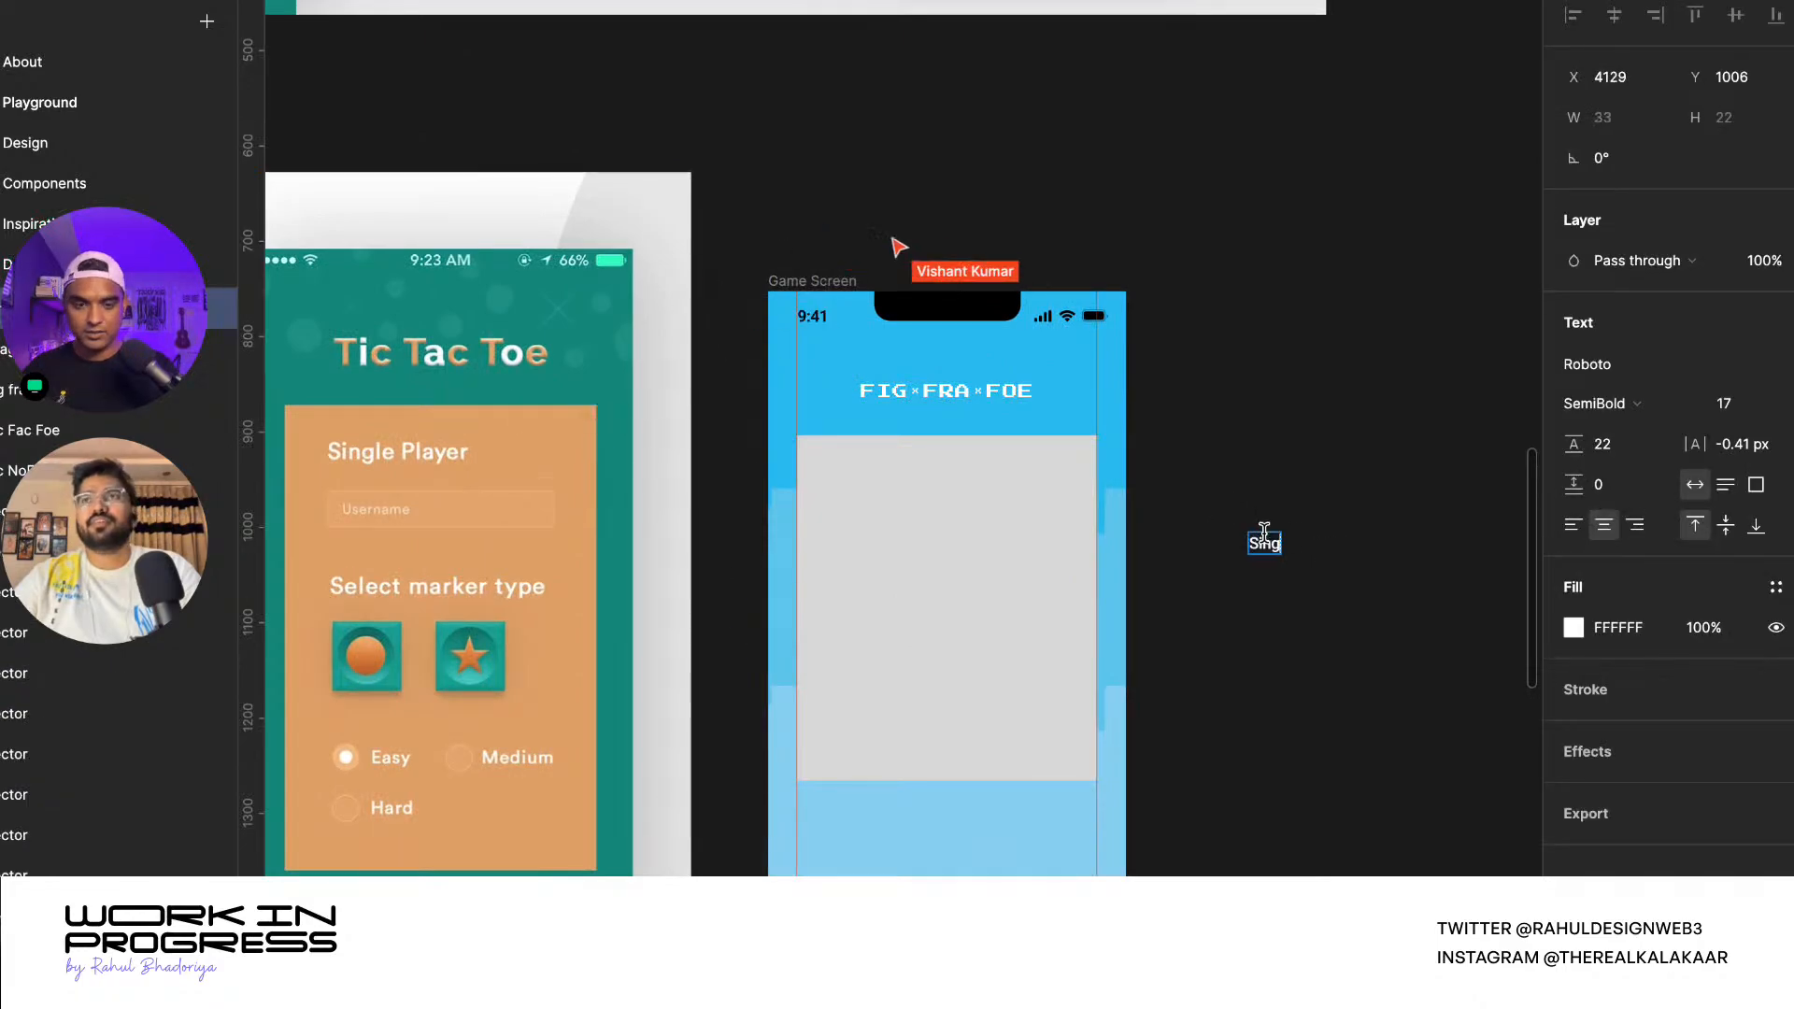
type("le Playe")
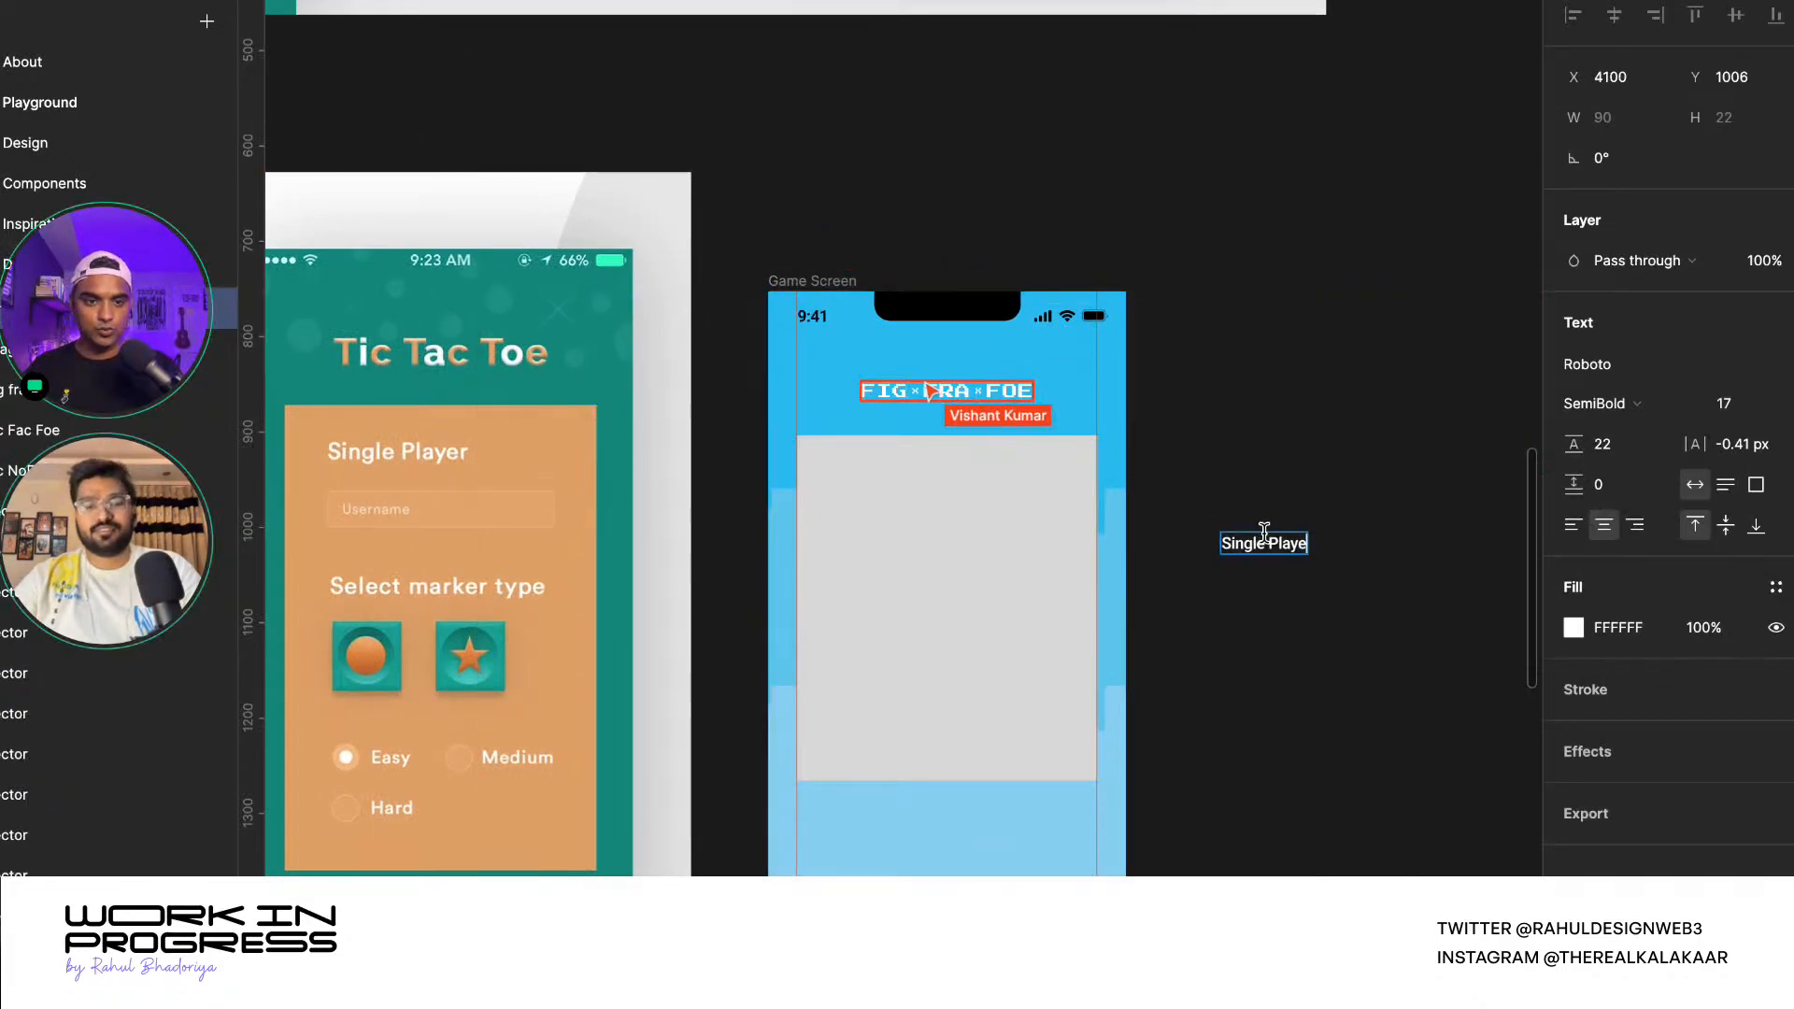
type("r")
key("Escape")
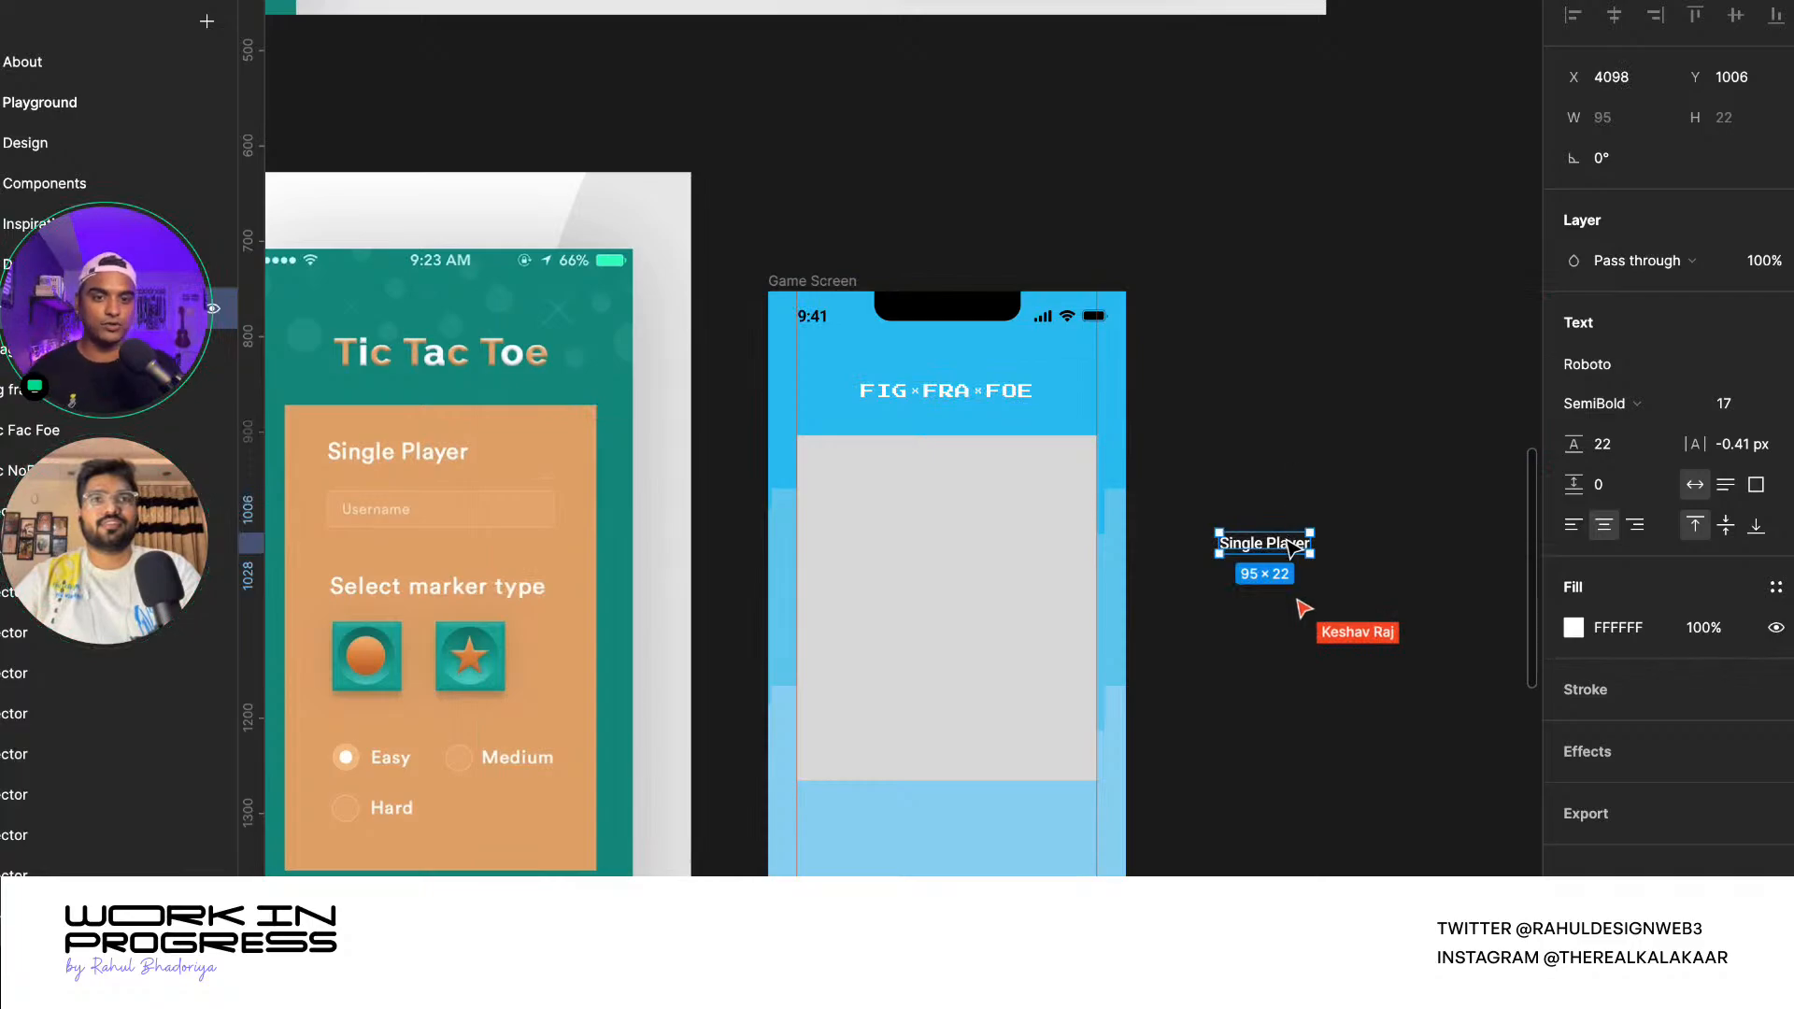
- Set the Single Player text to size 24 and try the Tickerpixel font on it
scroll(1292, 546, "up", 5)
left_click(1724, 409)
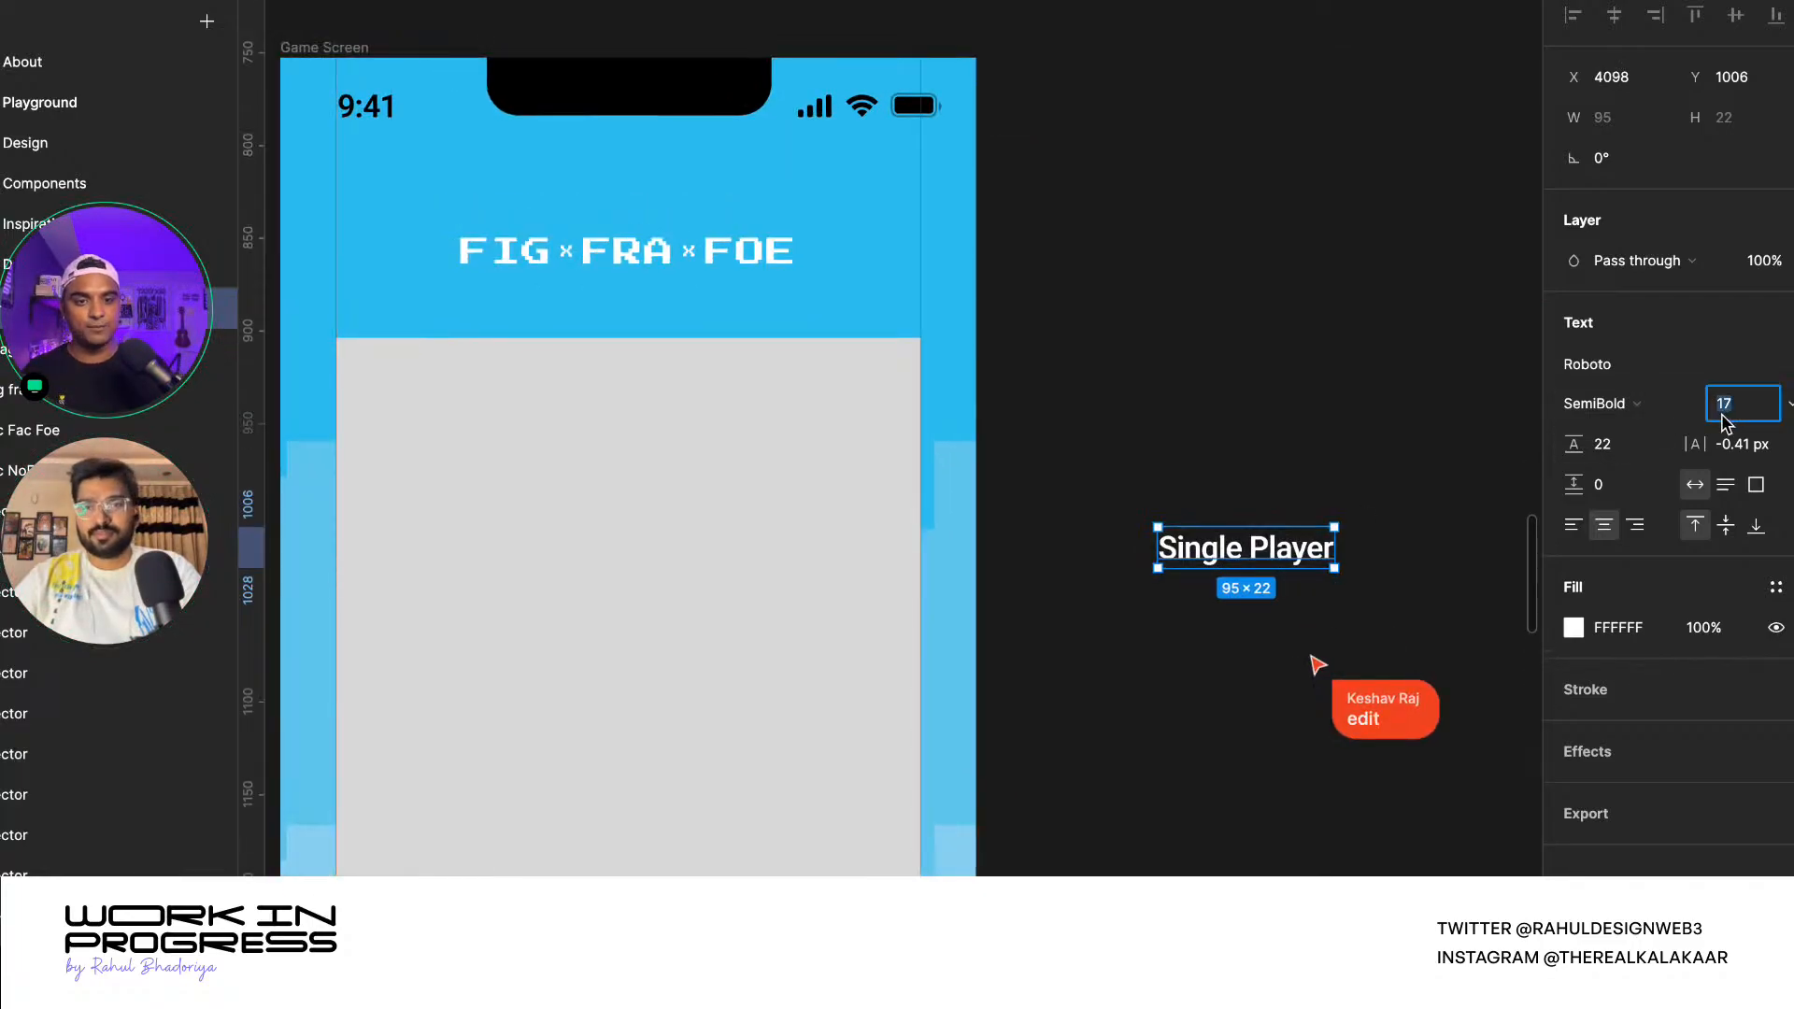
key("Return")
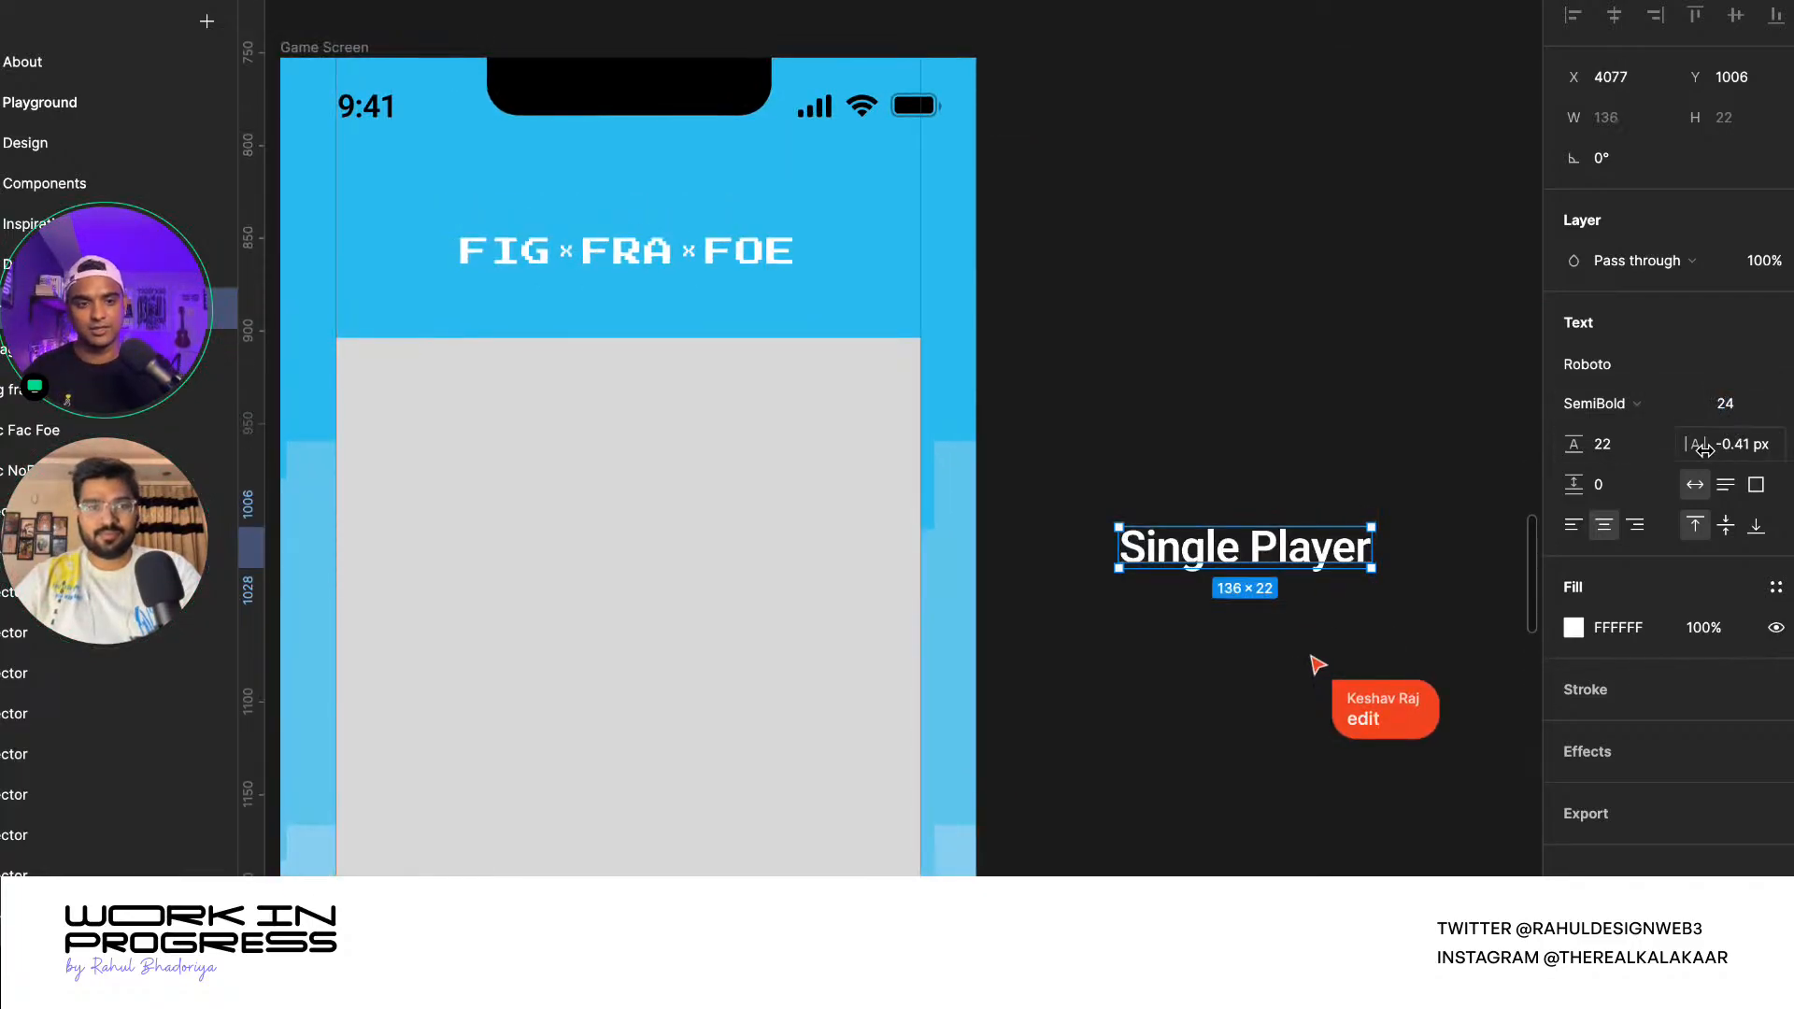
left_click(1626, 375)
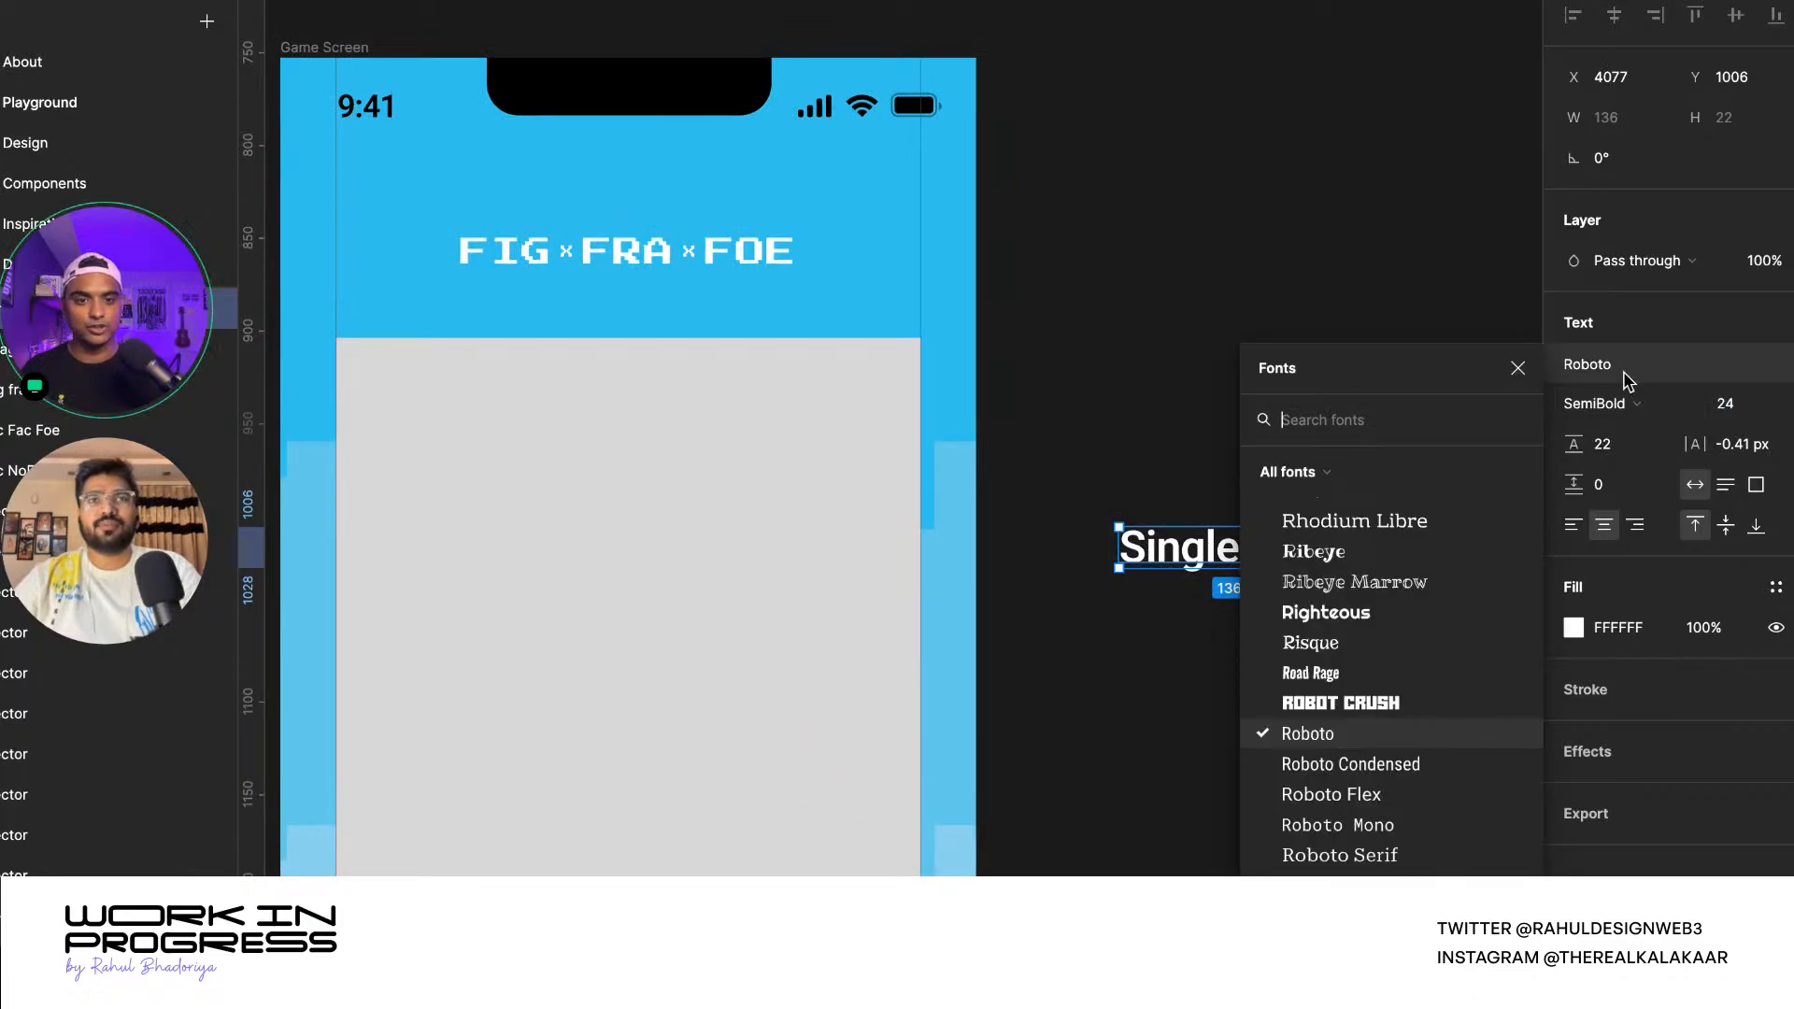
type("pixe")
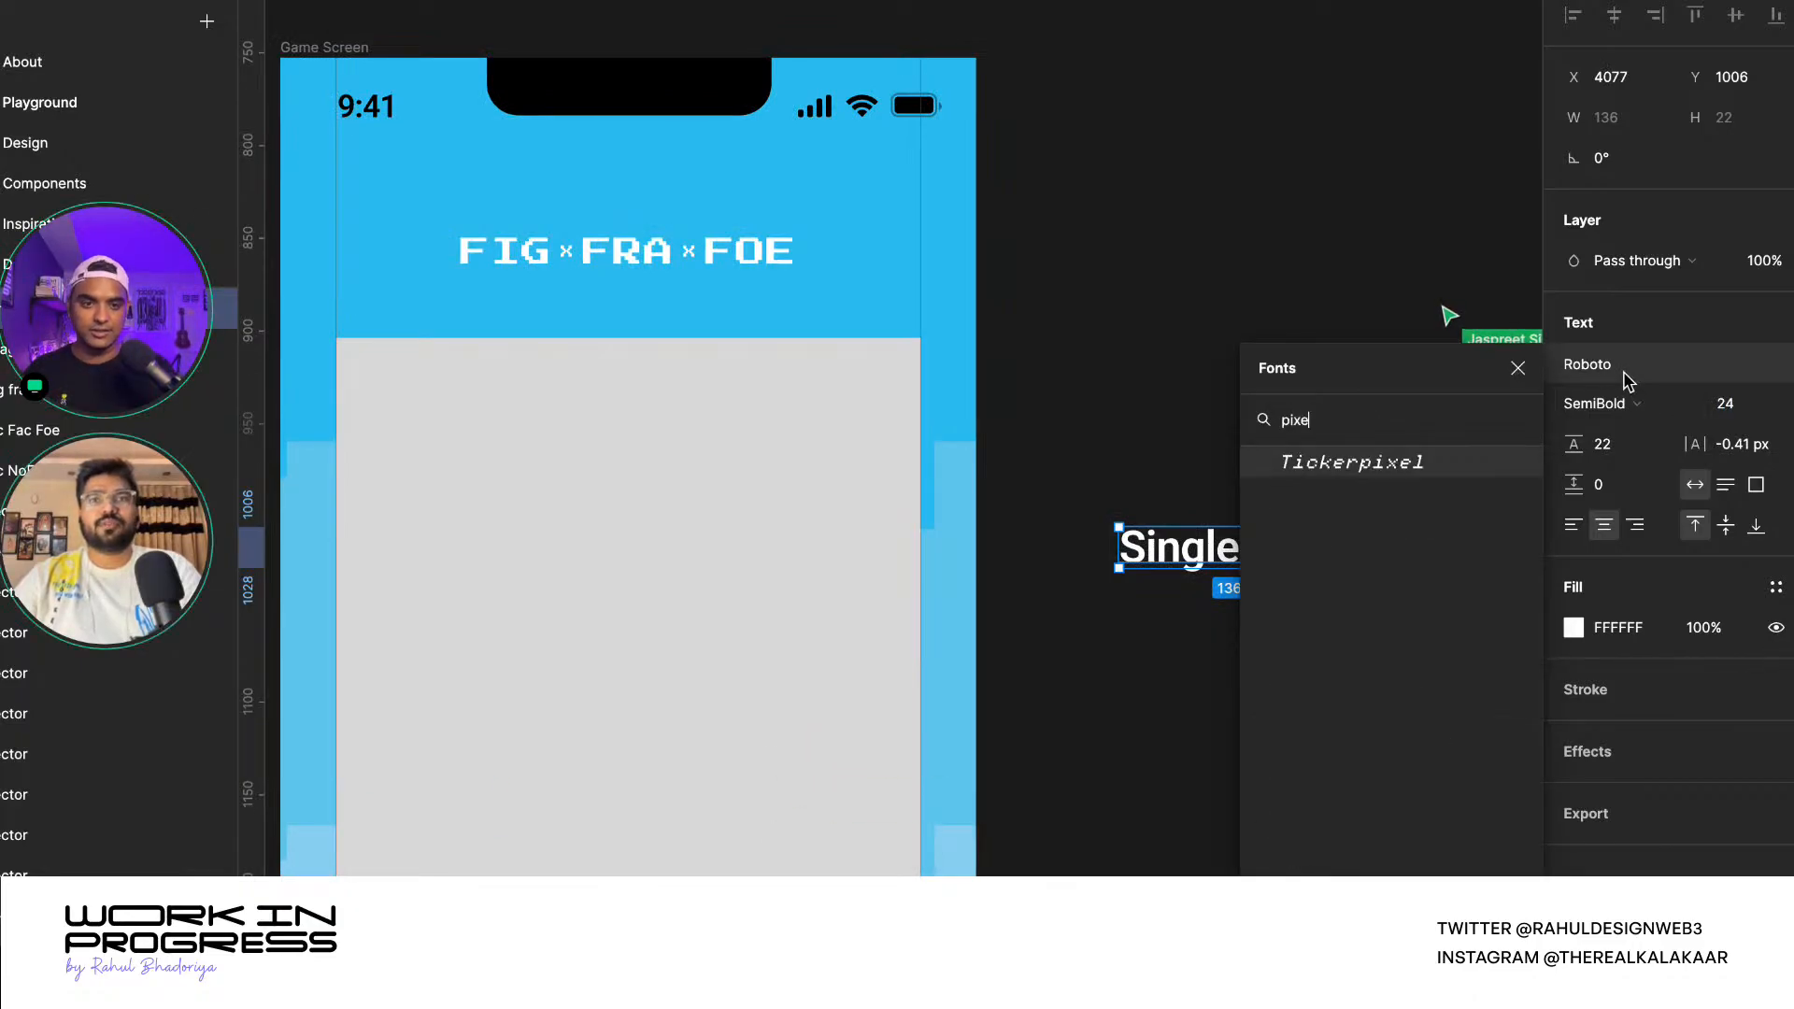
left_click(1323, 471)
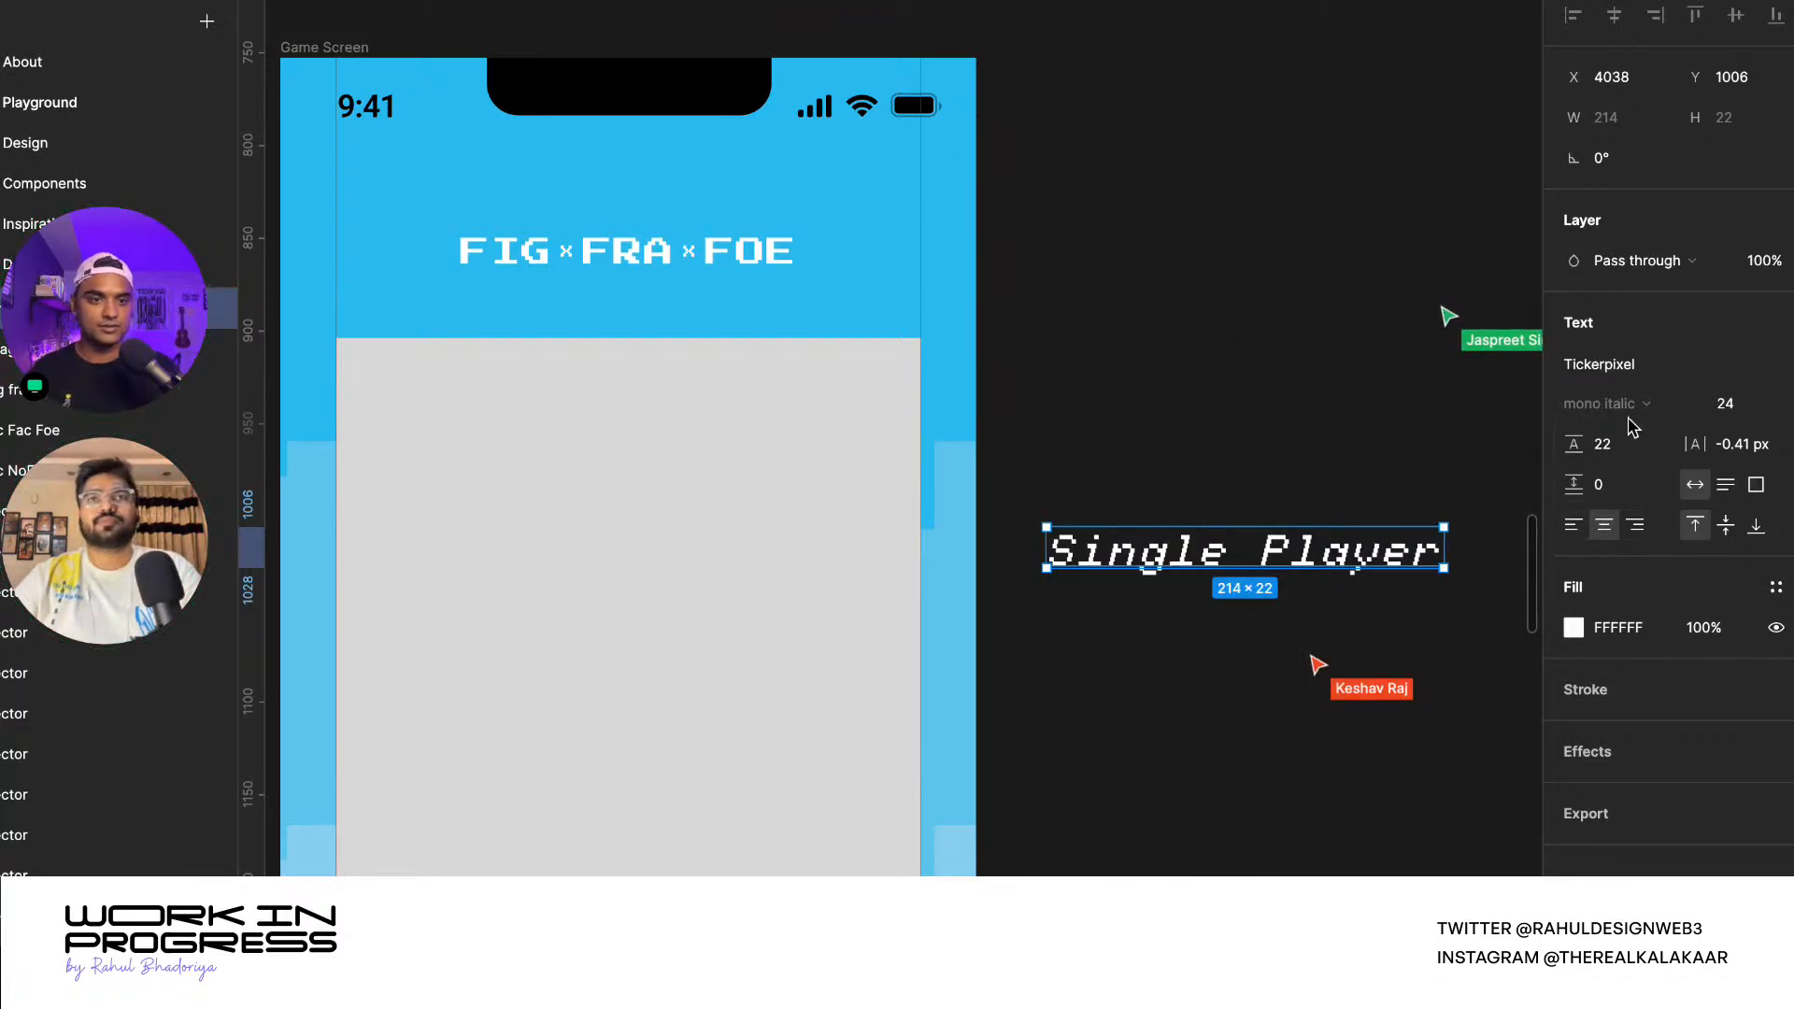
- Search the fonts for "press" and apply Press Start 2P to the Single Player text
left_click(1619, 360)
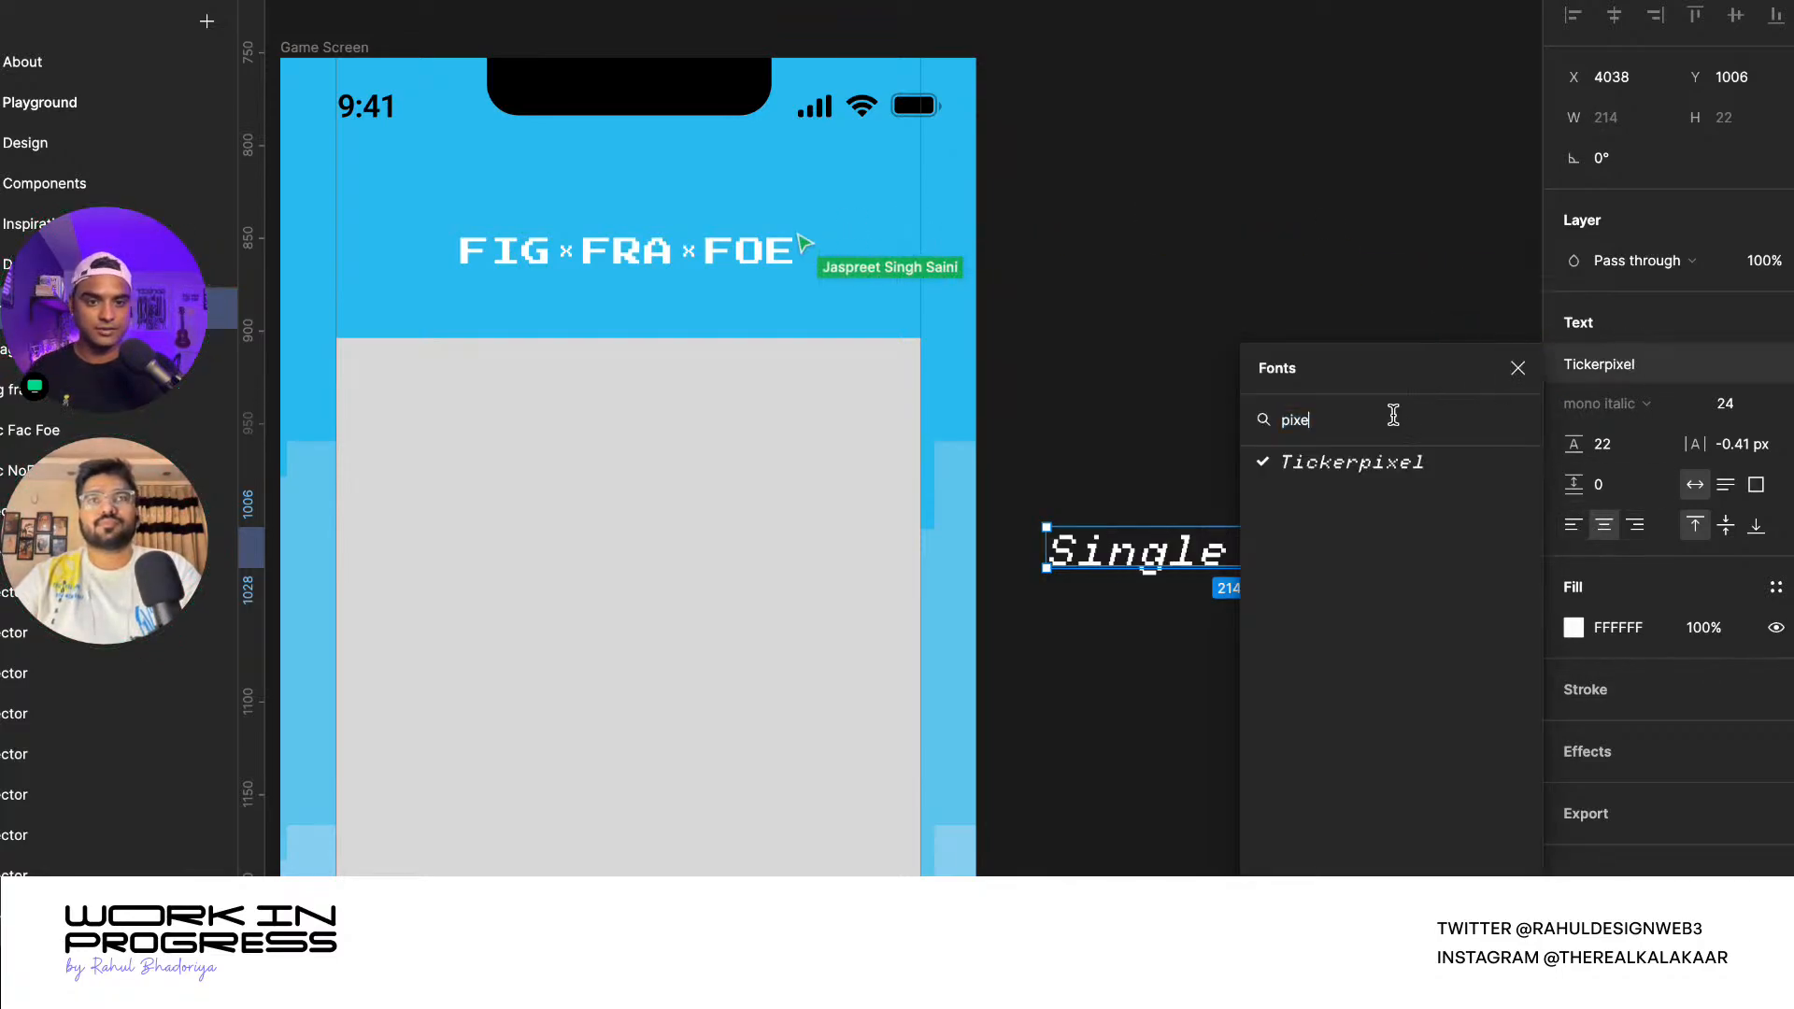
key("BackSpace")
key("BackSpace")
key("BackSpace")
key("BackSpace")
type("pre")
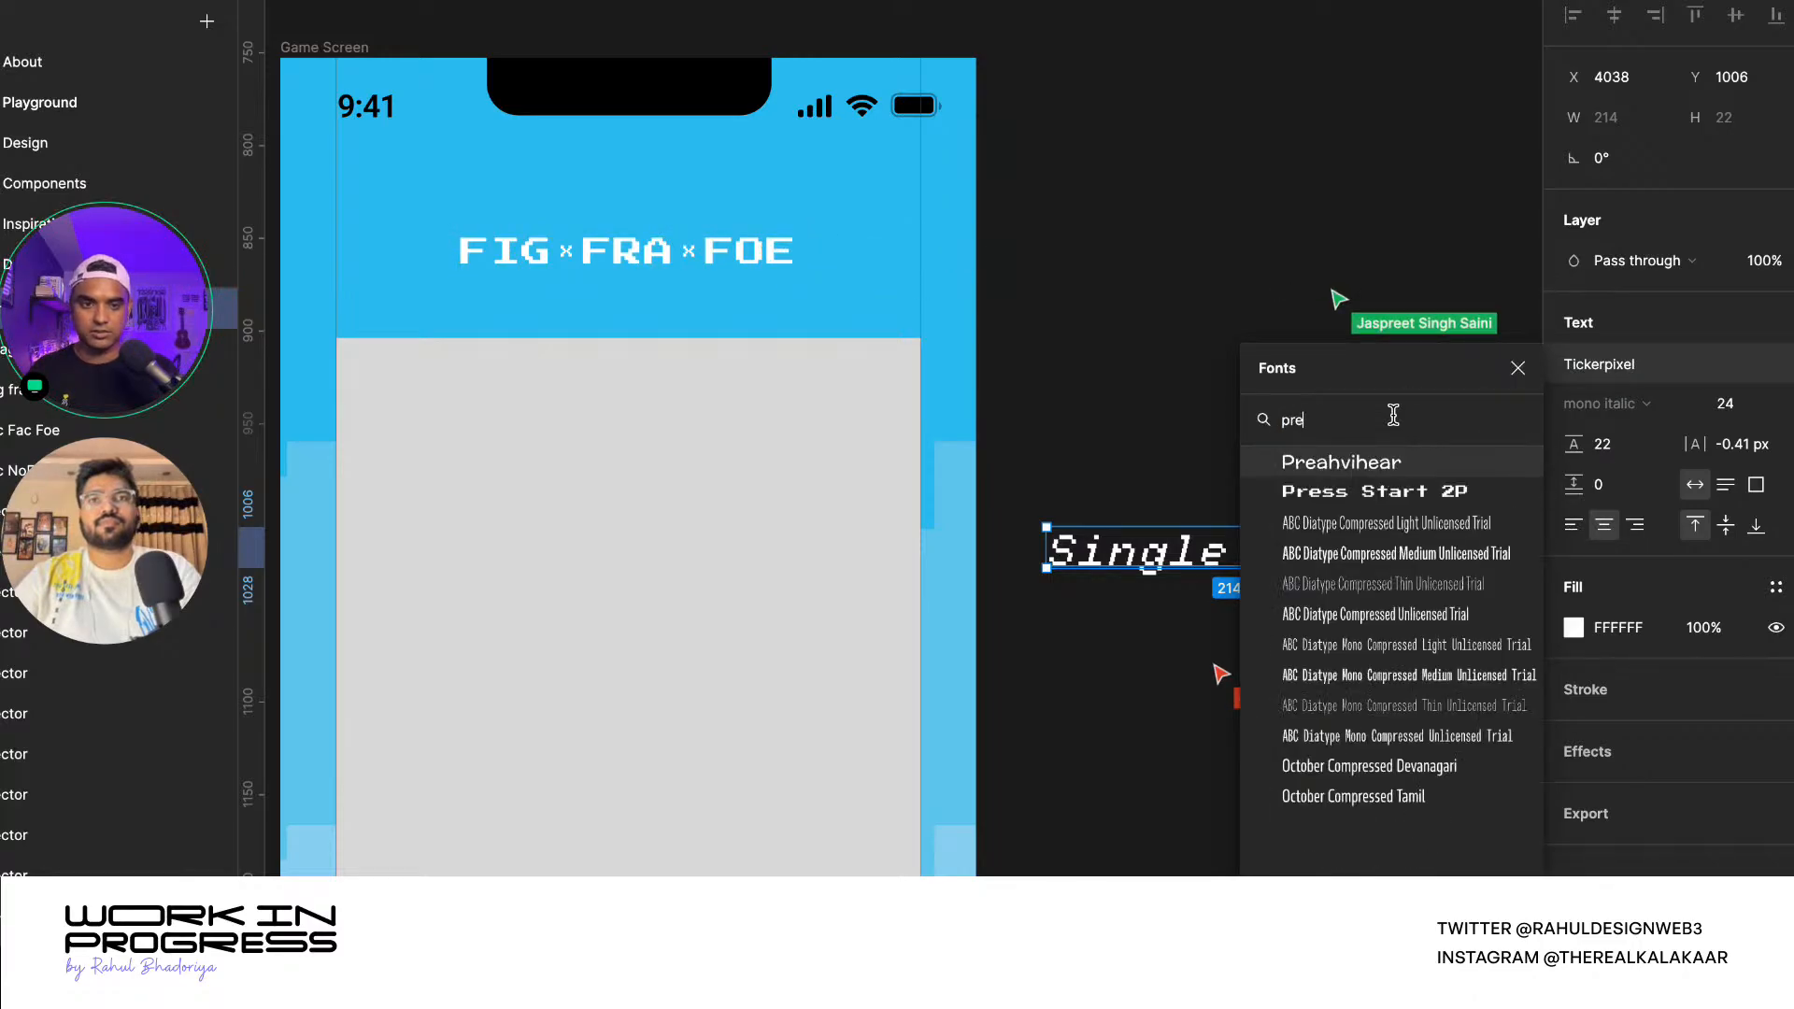
type("ss")
left_click(1392, 458)
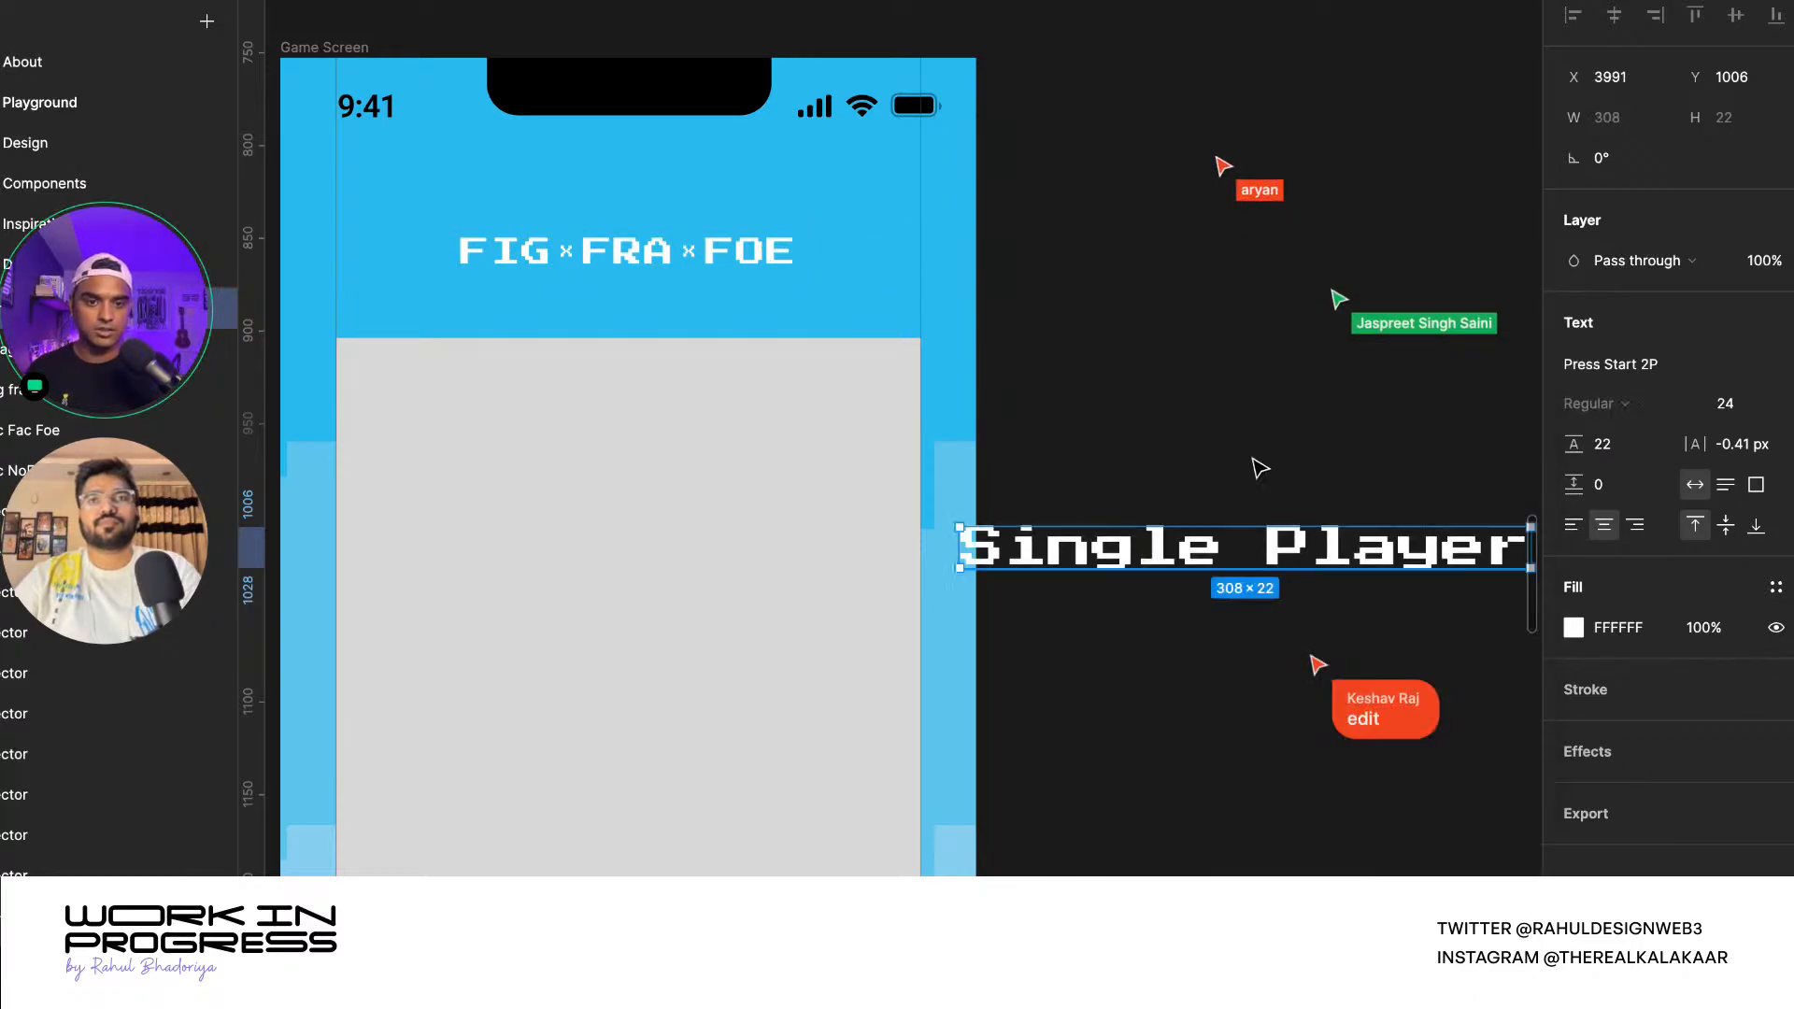
- Move the Single Player text onto the upper part of the main panel, at about Y 185
scroll(1259, 468, "down", 5)
left_click_drag(1205, 504, 972, 467)
scroll(971, 467, "up", 2)
- Reduce the Single Player text's font size to 20
left_click(1754, 577)
type("2")
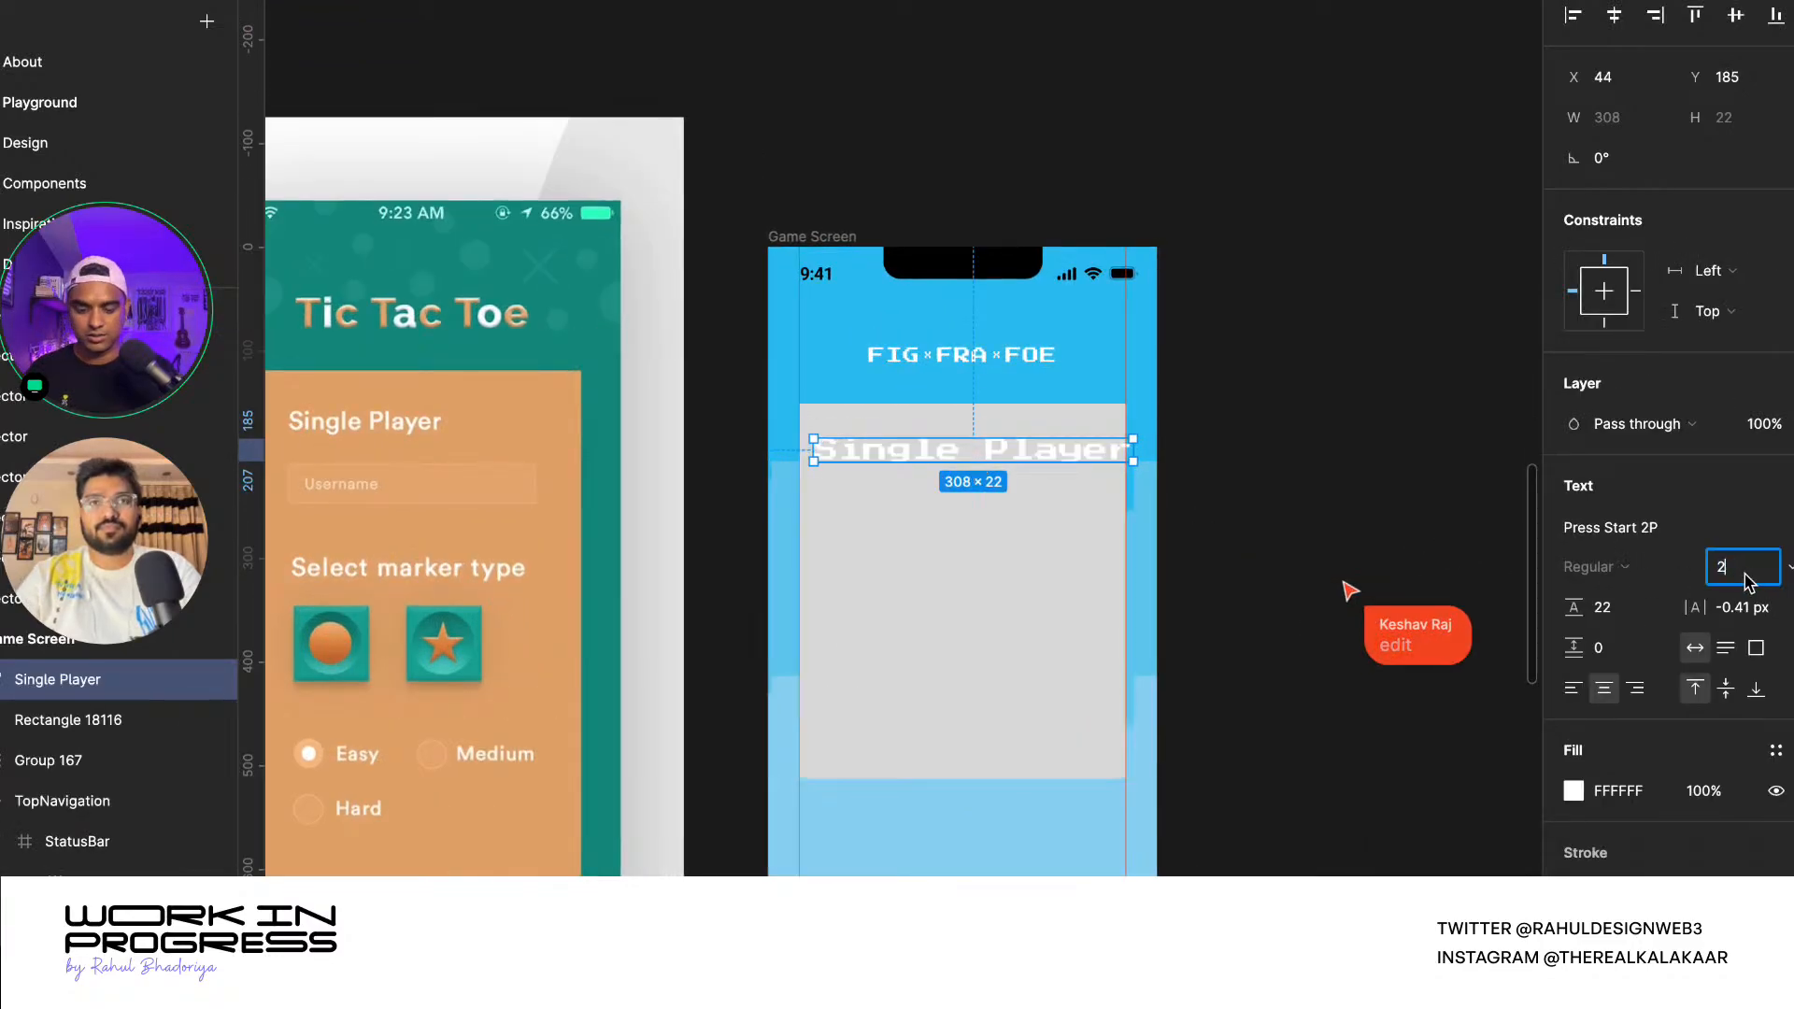
type("0")
key("Return")
scroll(993, 465, "up", 1)
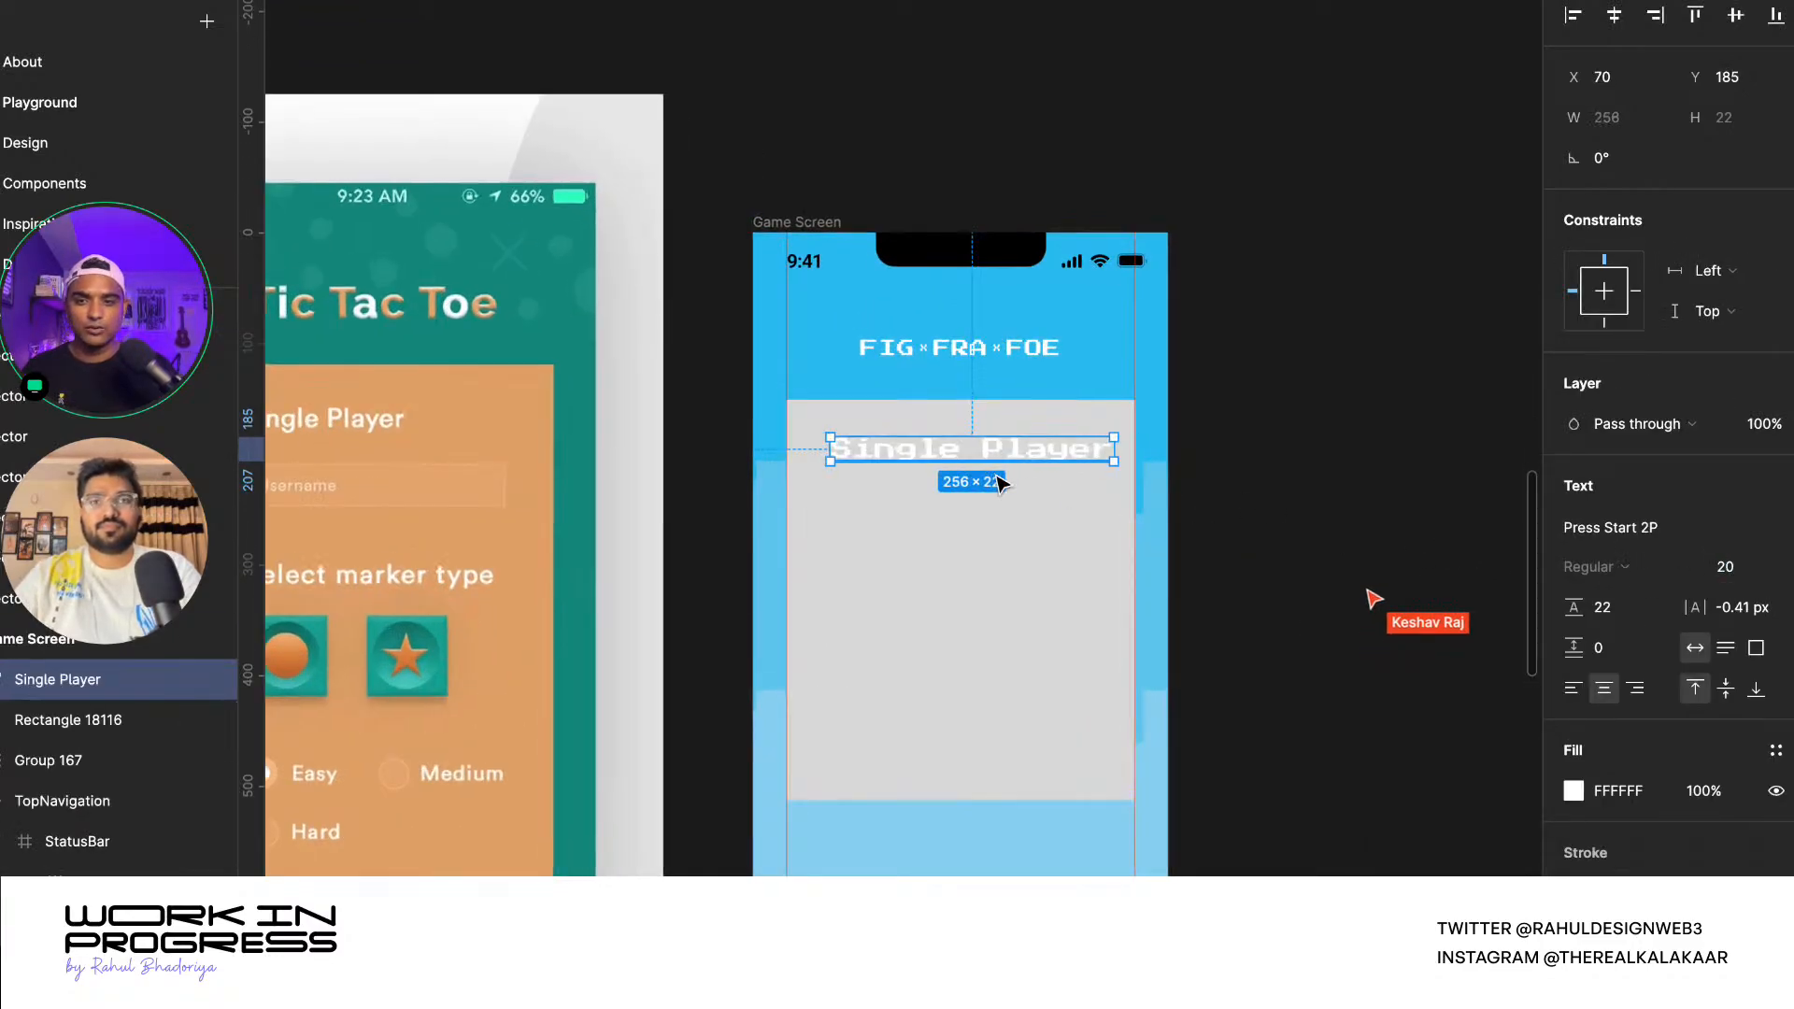
- Set the Single Player heading's font size to 16
left_click(1761, 579)
type("16")
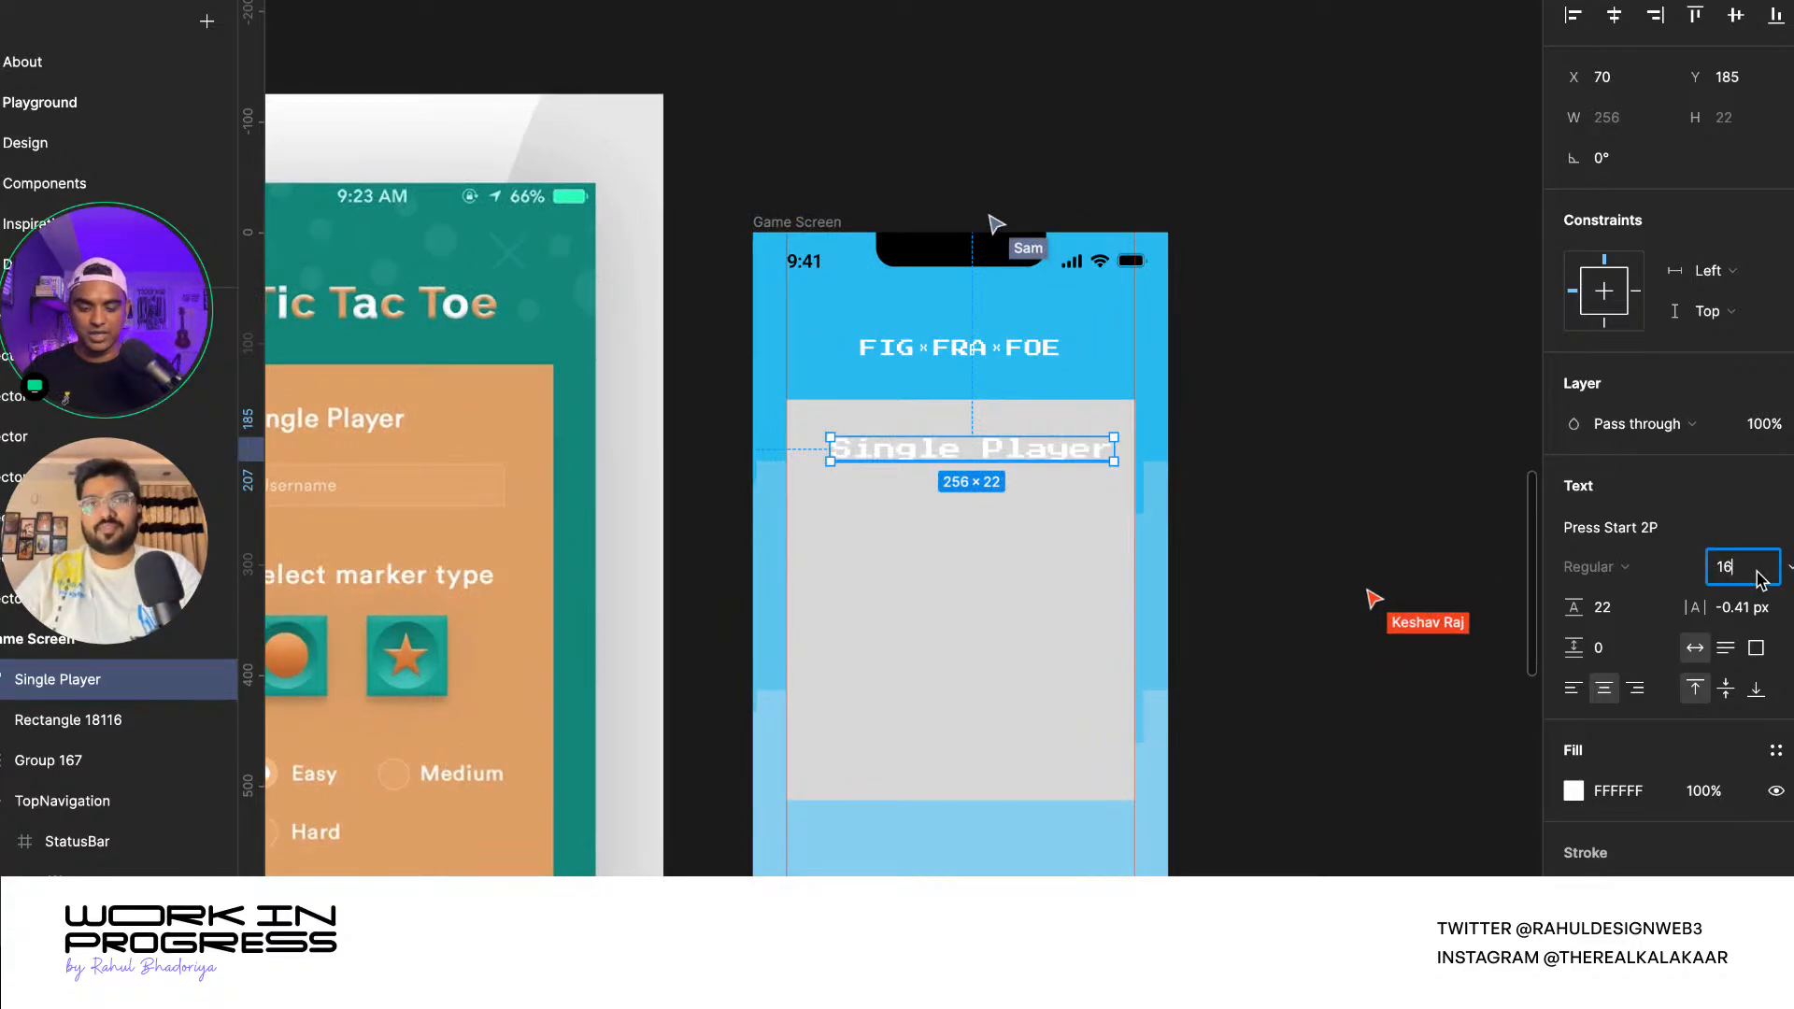
key("Return")
scroll(1379, 562, "down", 1)
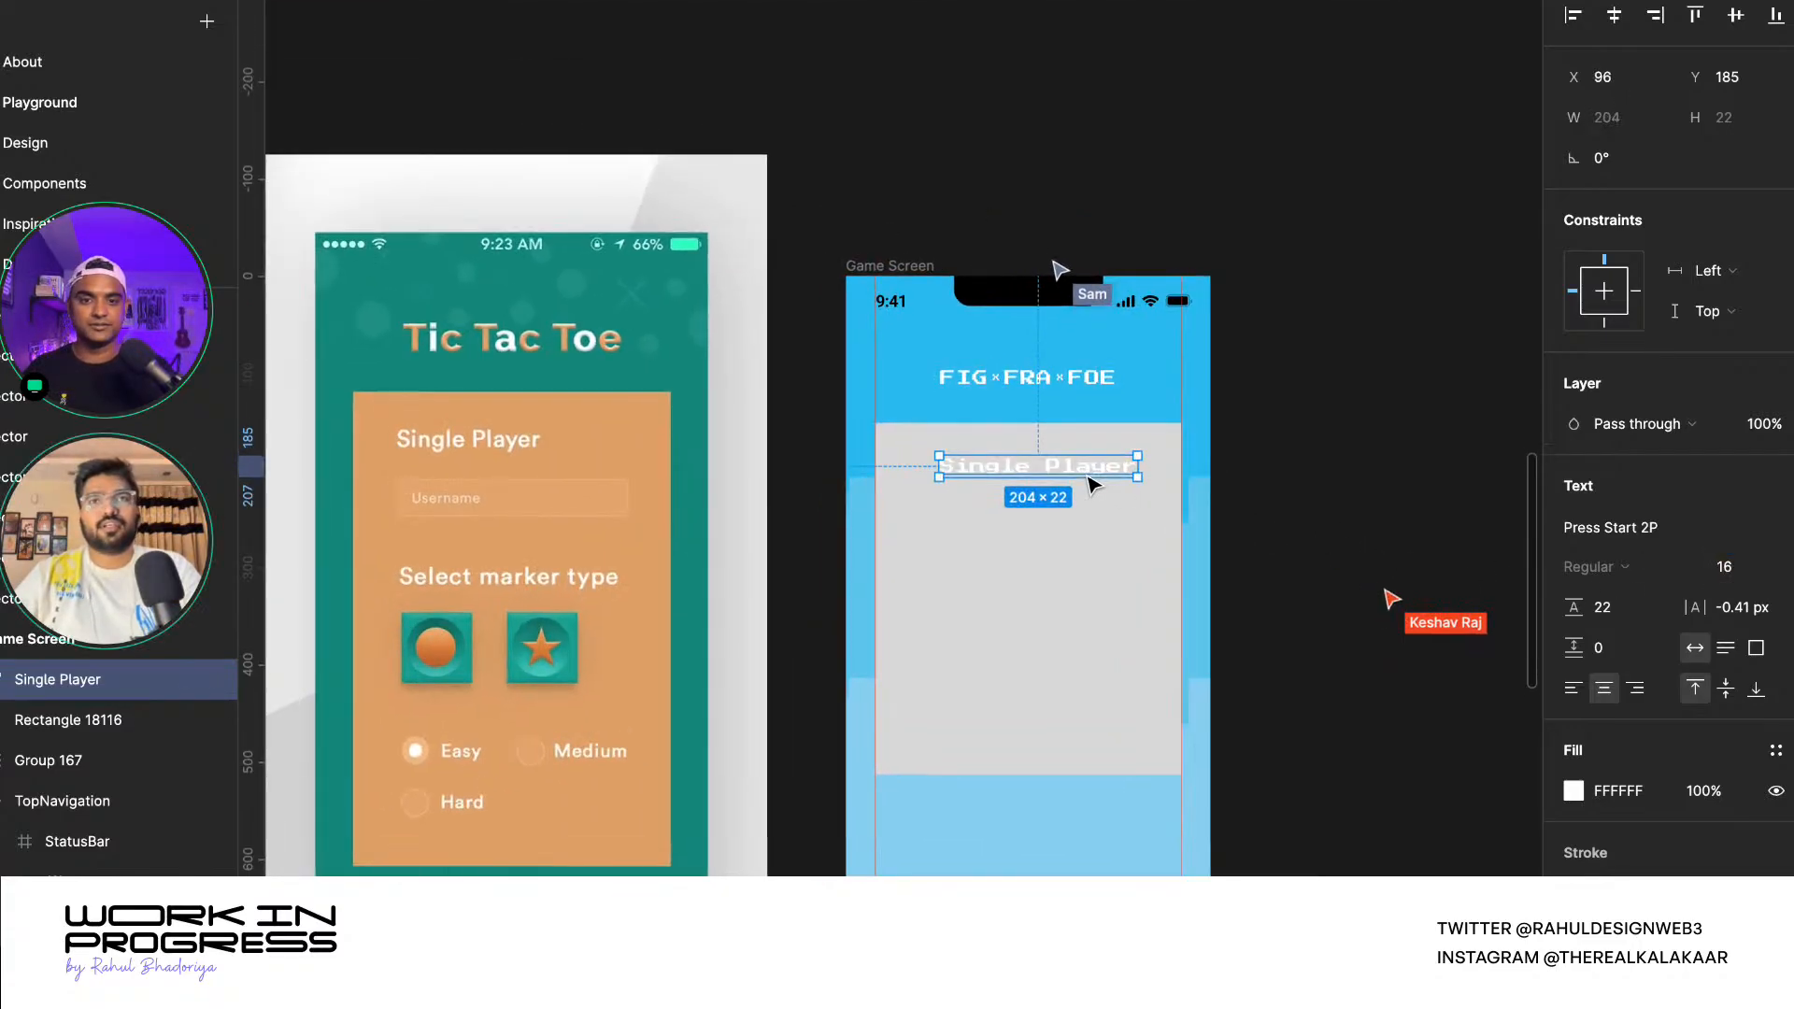
- Center the Single Player heading horizontally in the Game Screen frame
left_click(1616, 17)
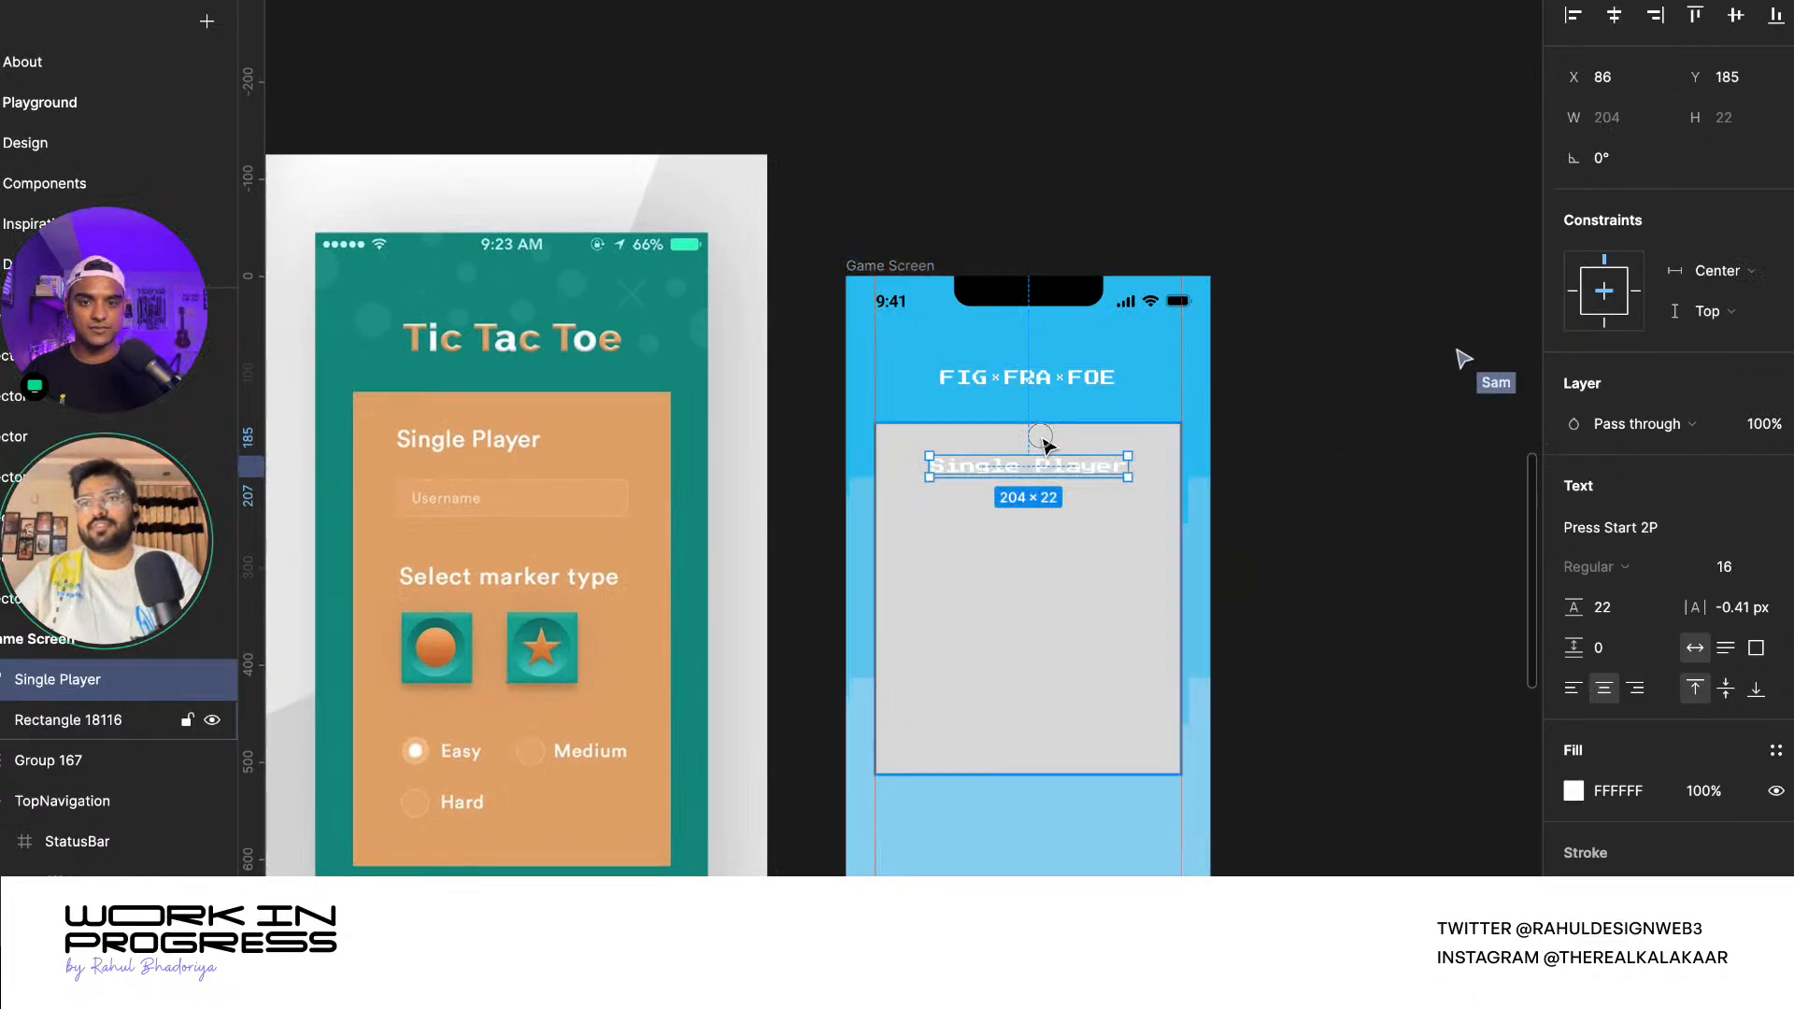
left_click(1090, 446)
left_click(1005, 472)
scroll(994, 468, "up", 2)
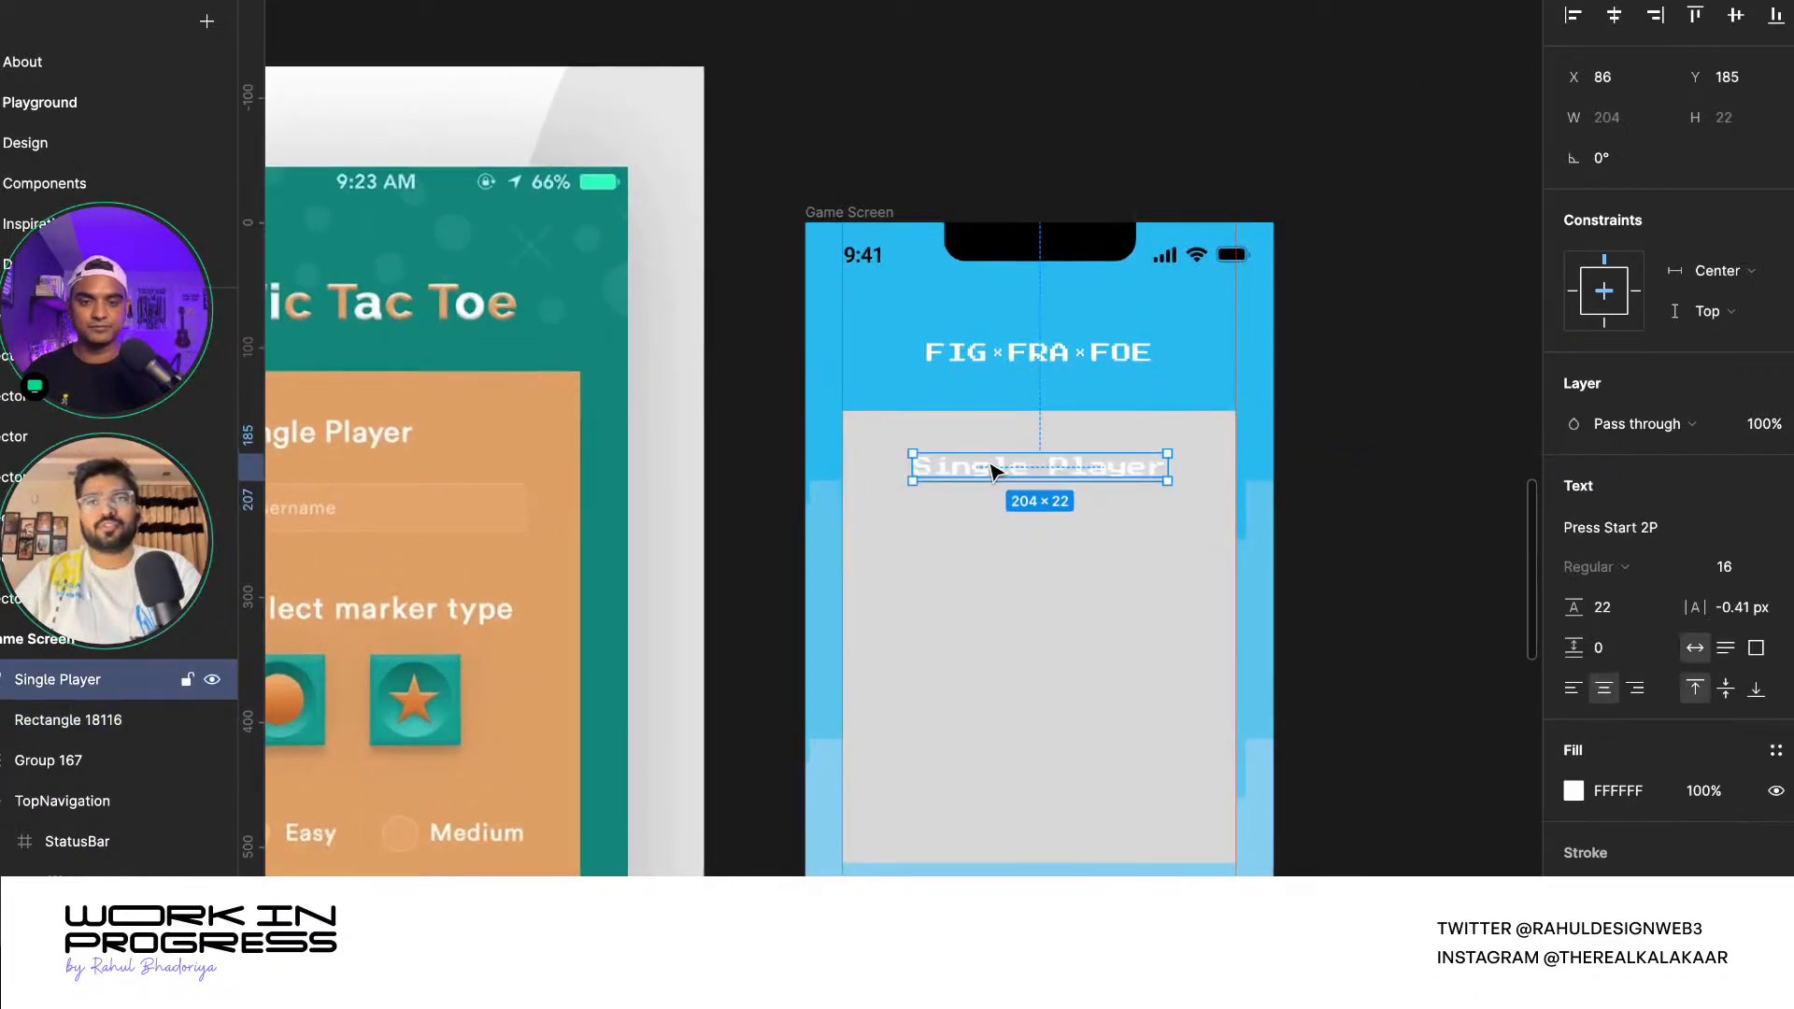
left_click(953, 449)
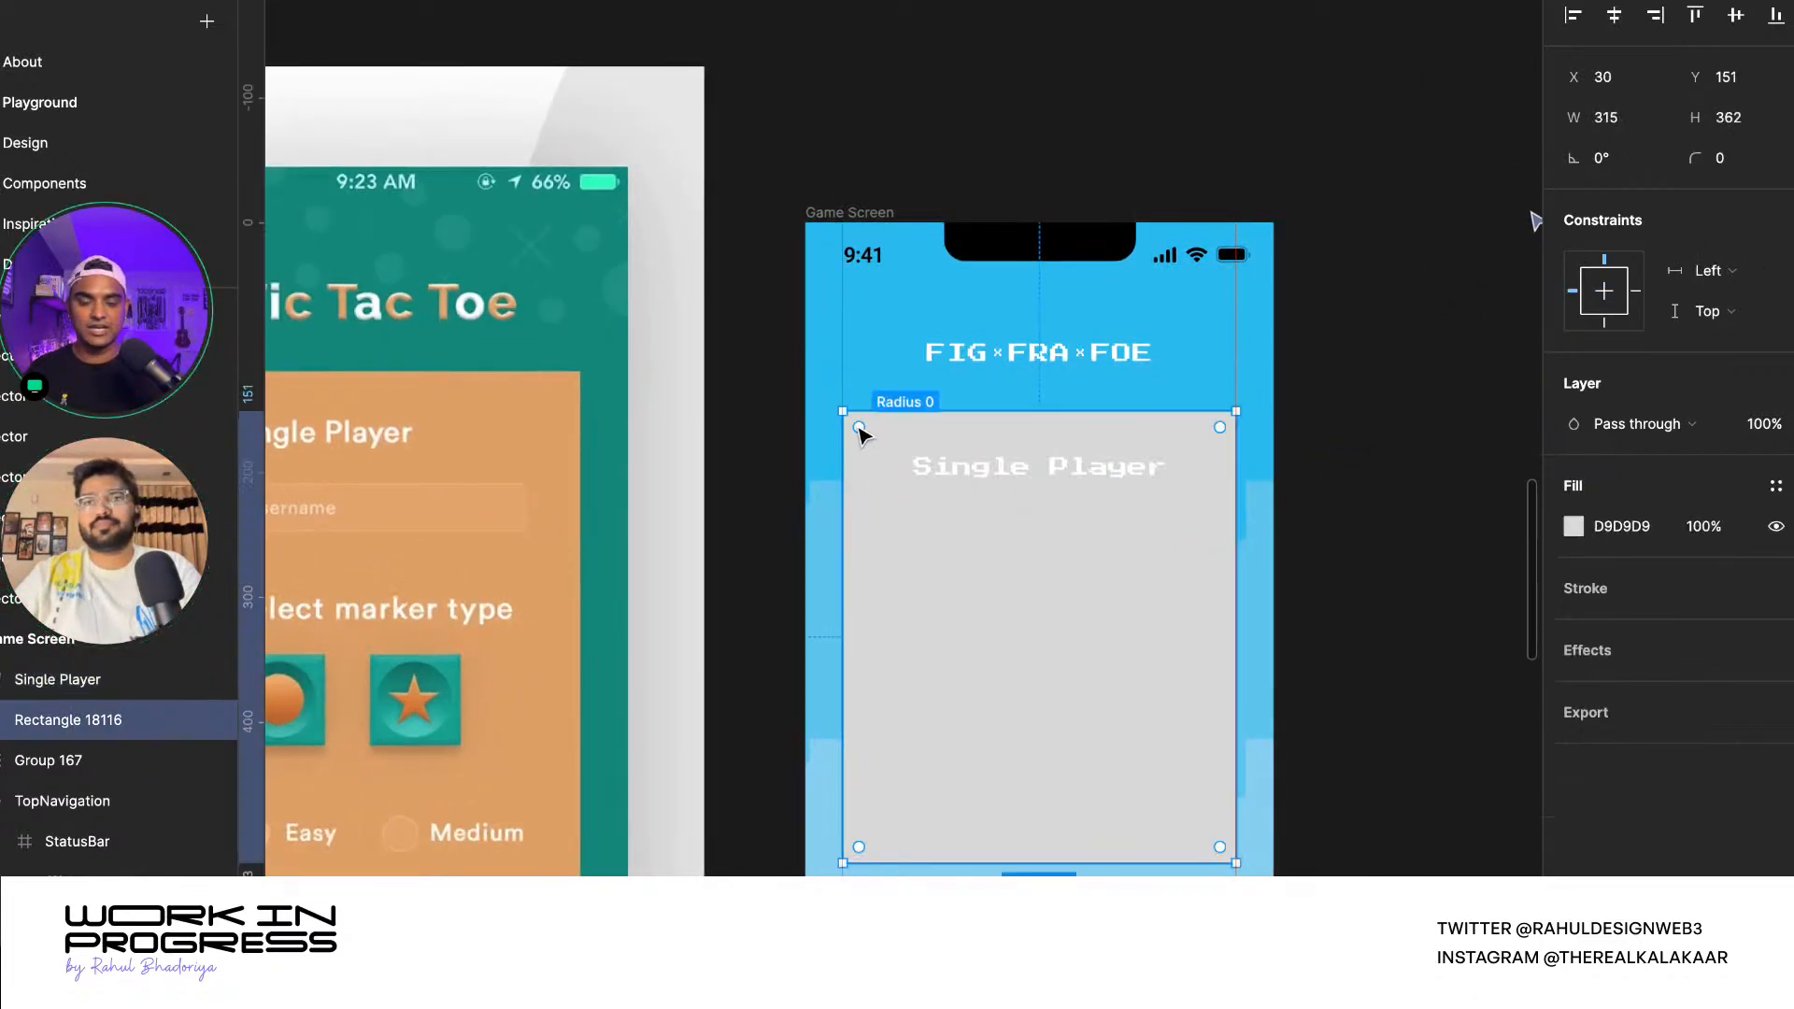
scroll(857, 426, "up", 2)
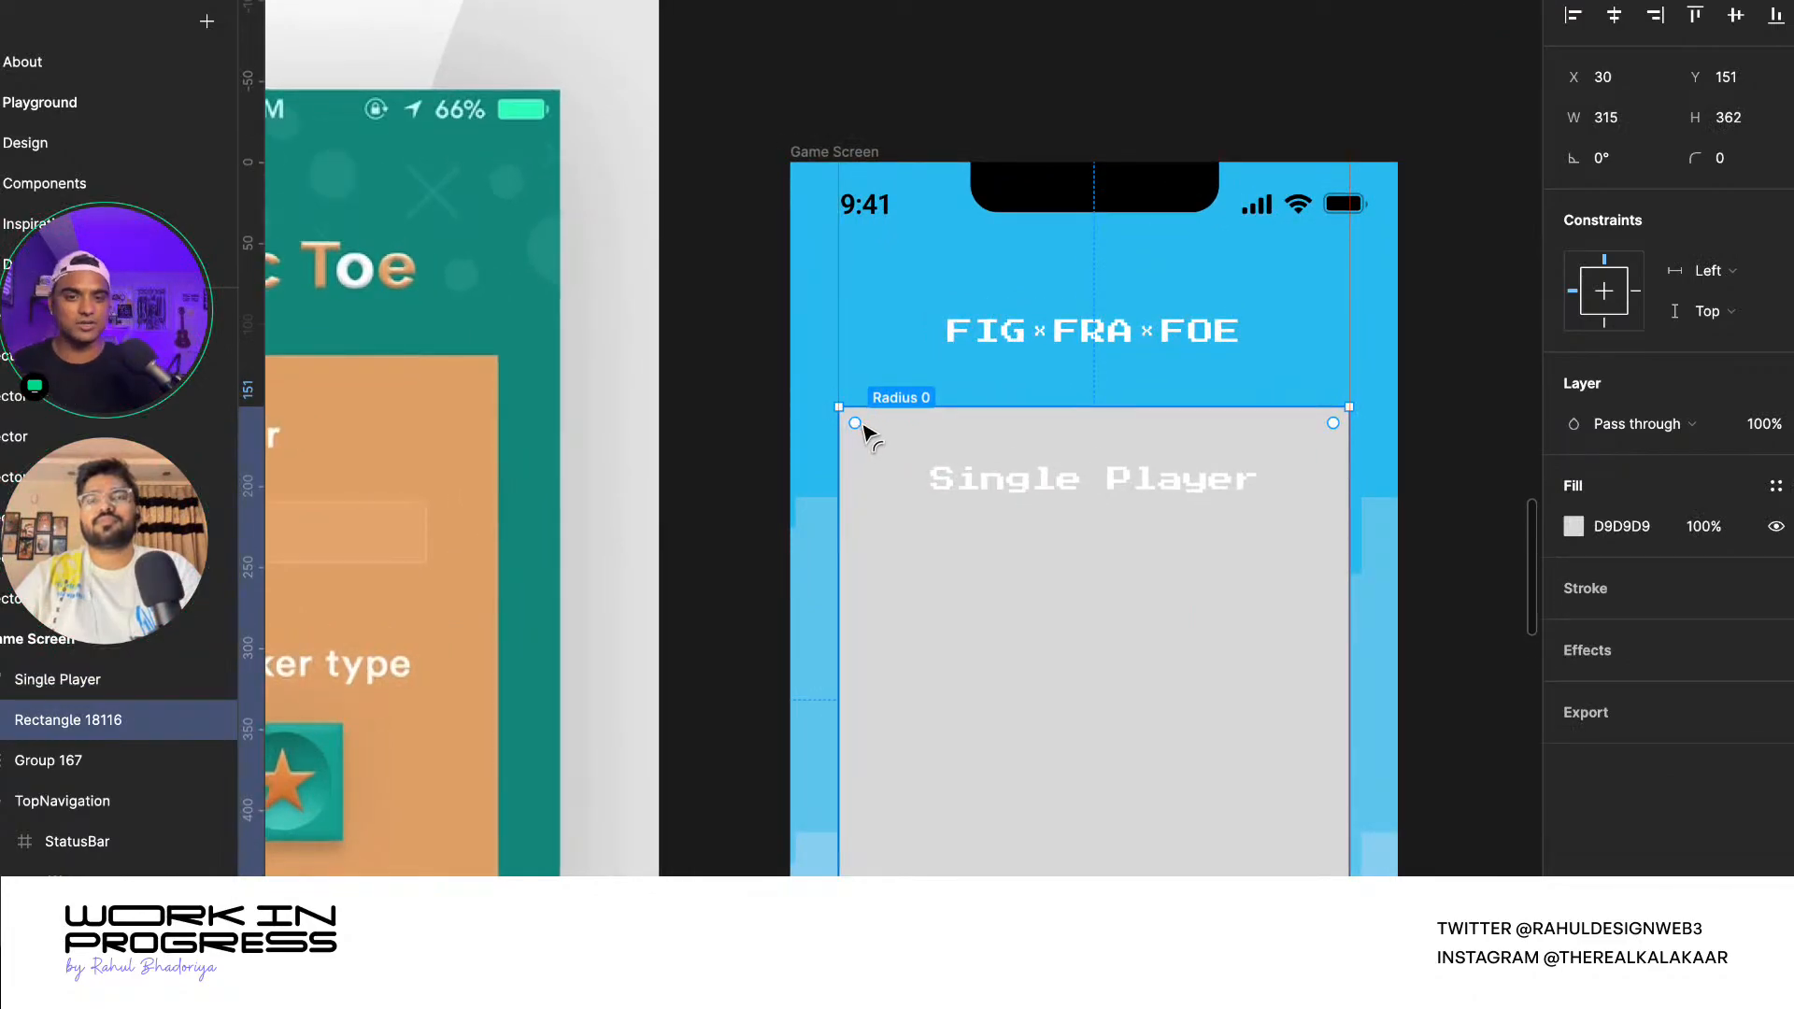
scroll(861, 432, "down", 3)
left_click(916, 464)
key("shift+a")
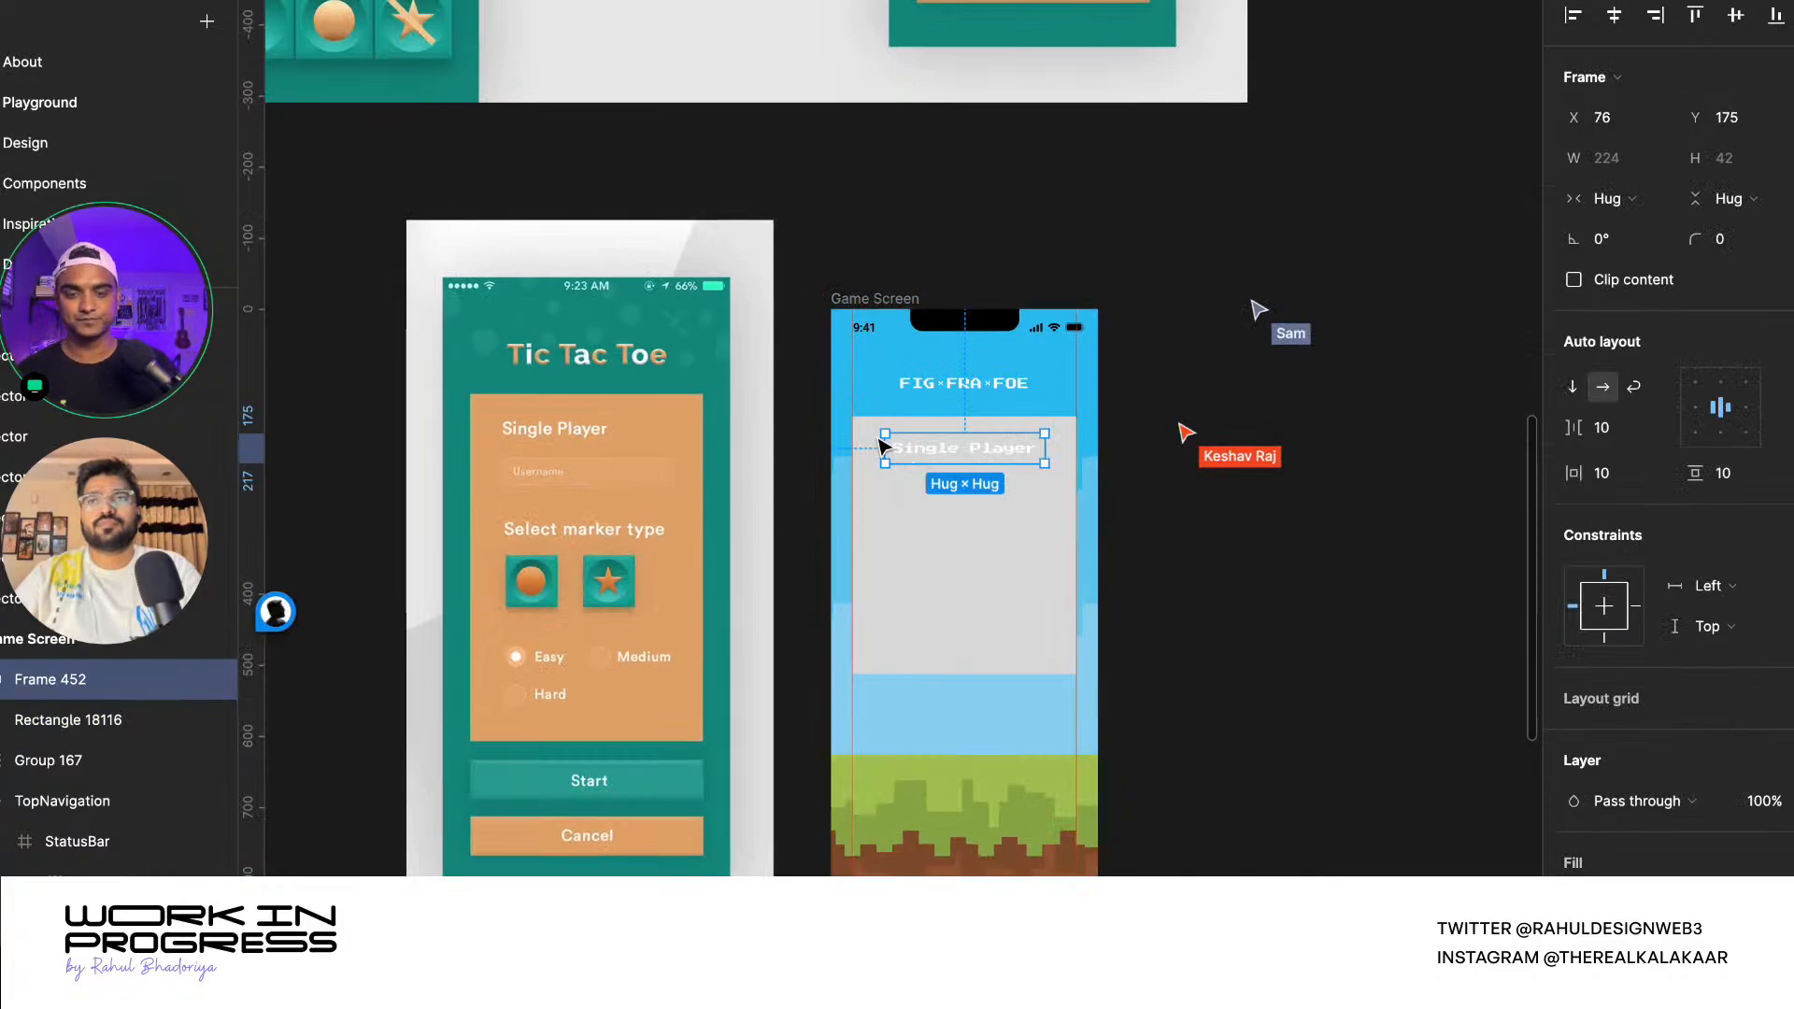
double_click(880, 446)
left_click(1148, 530)
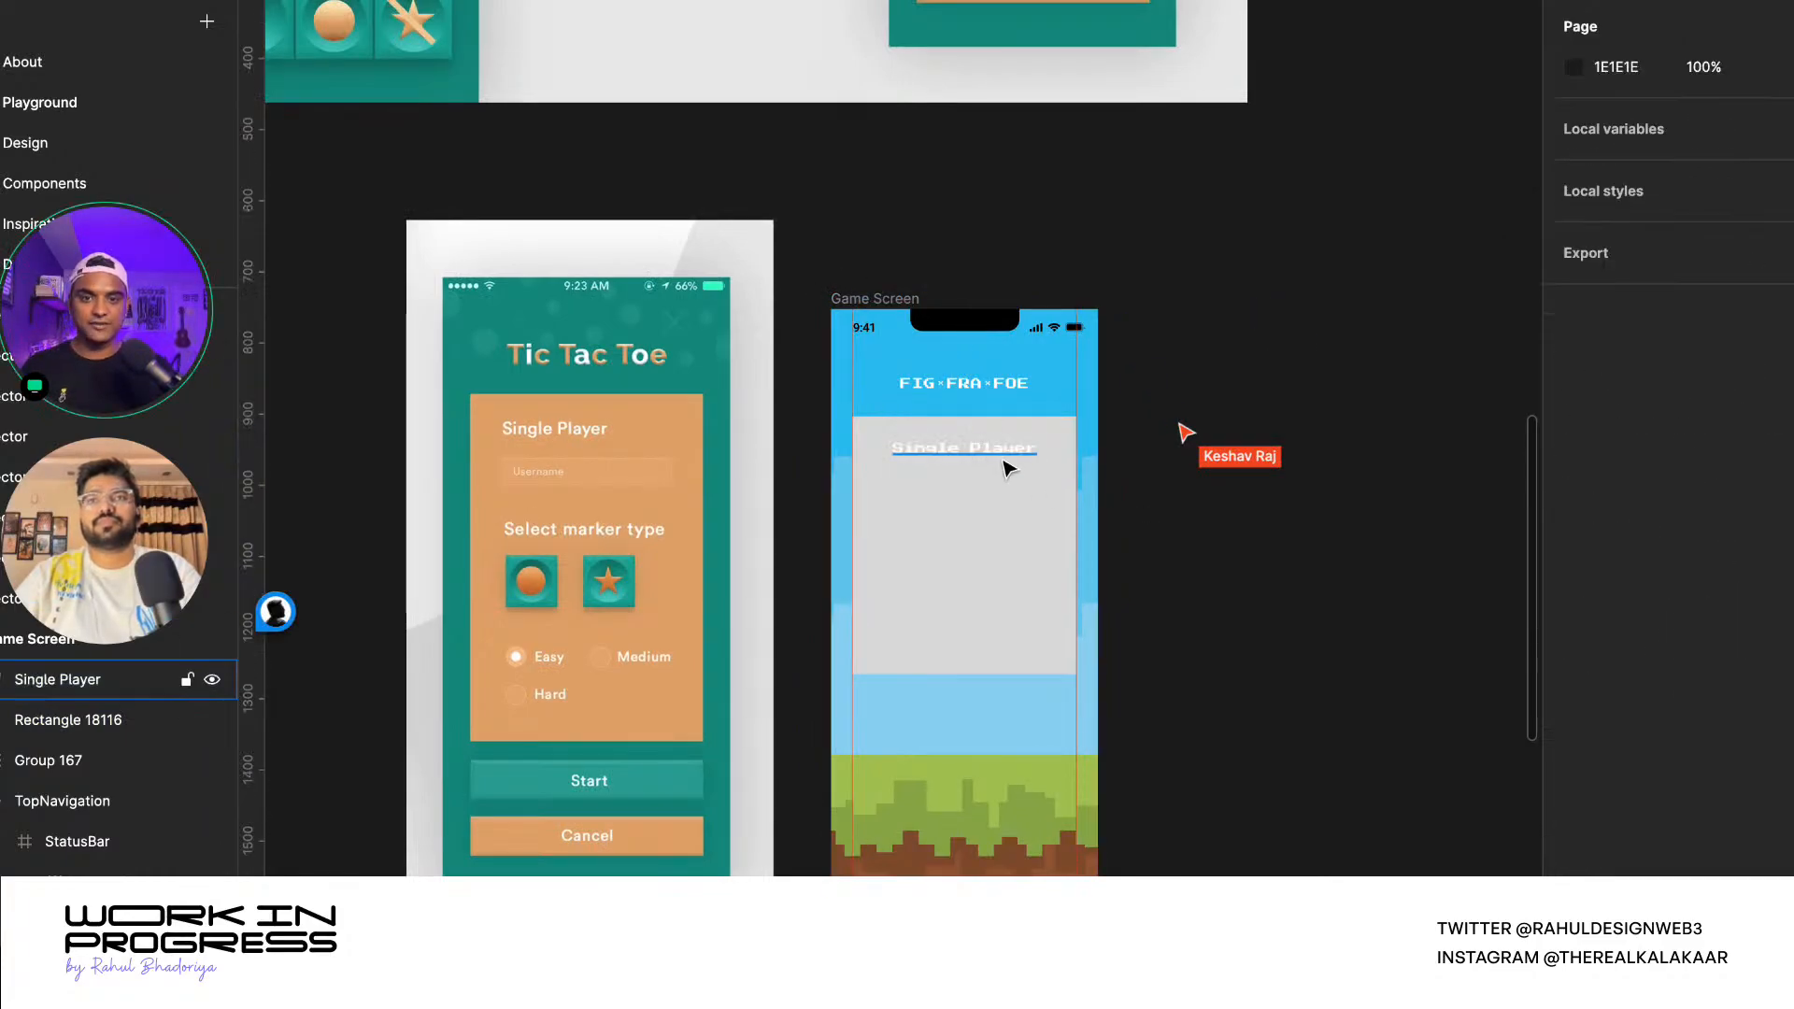
double_click(989, 455)
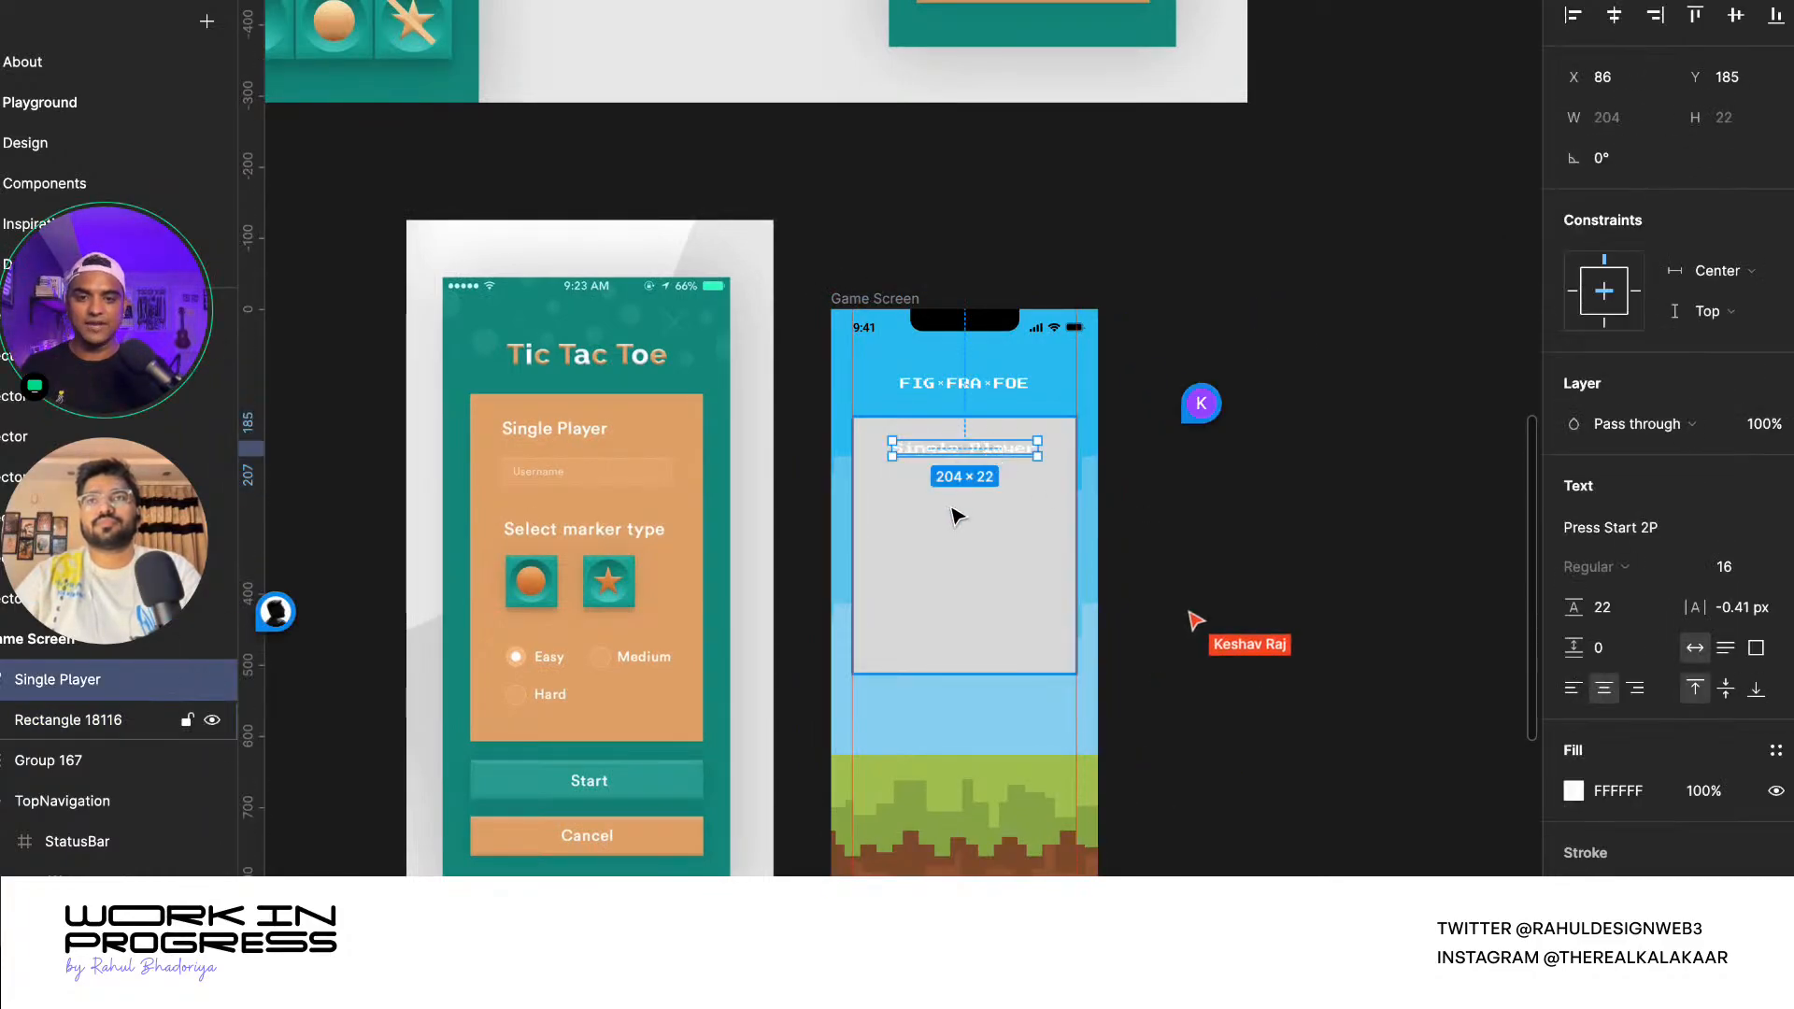
- Examine the Single Player heading up close and compare its placement with the title and the grey panel
scroll(956, 519, "up", 4)
scroll(922, 866, "up", 5)
scroll(921, 805, "up", 3)
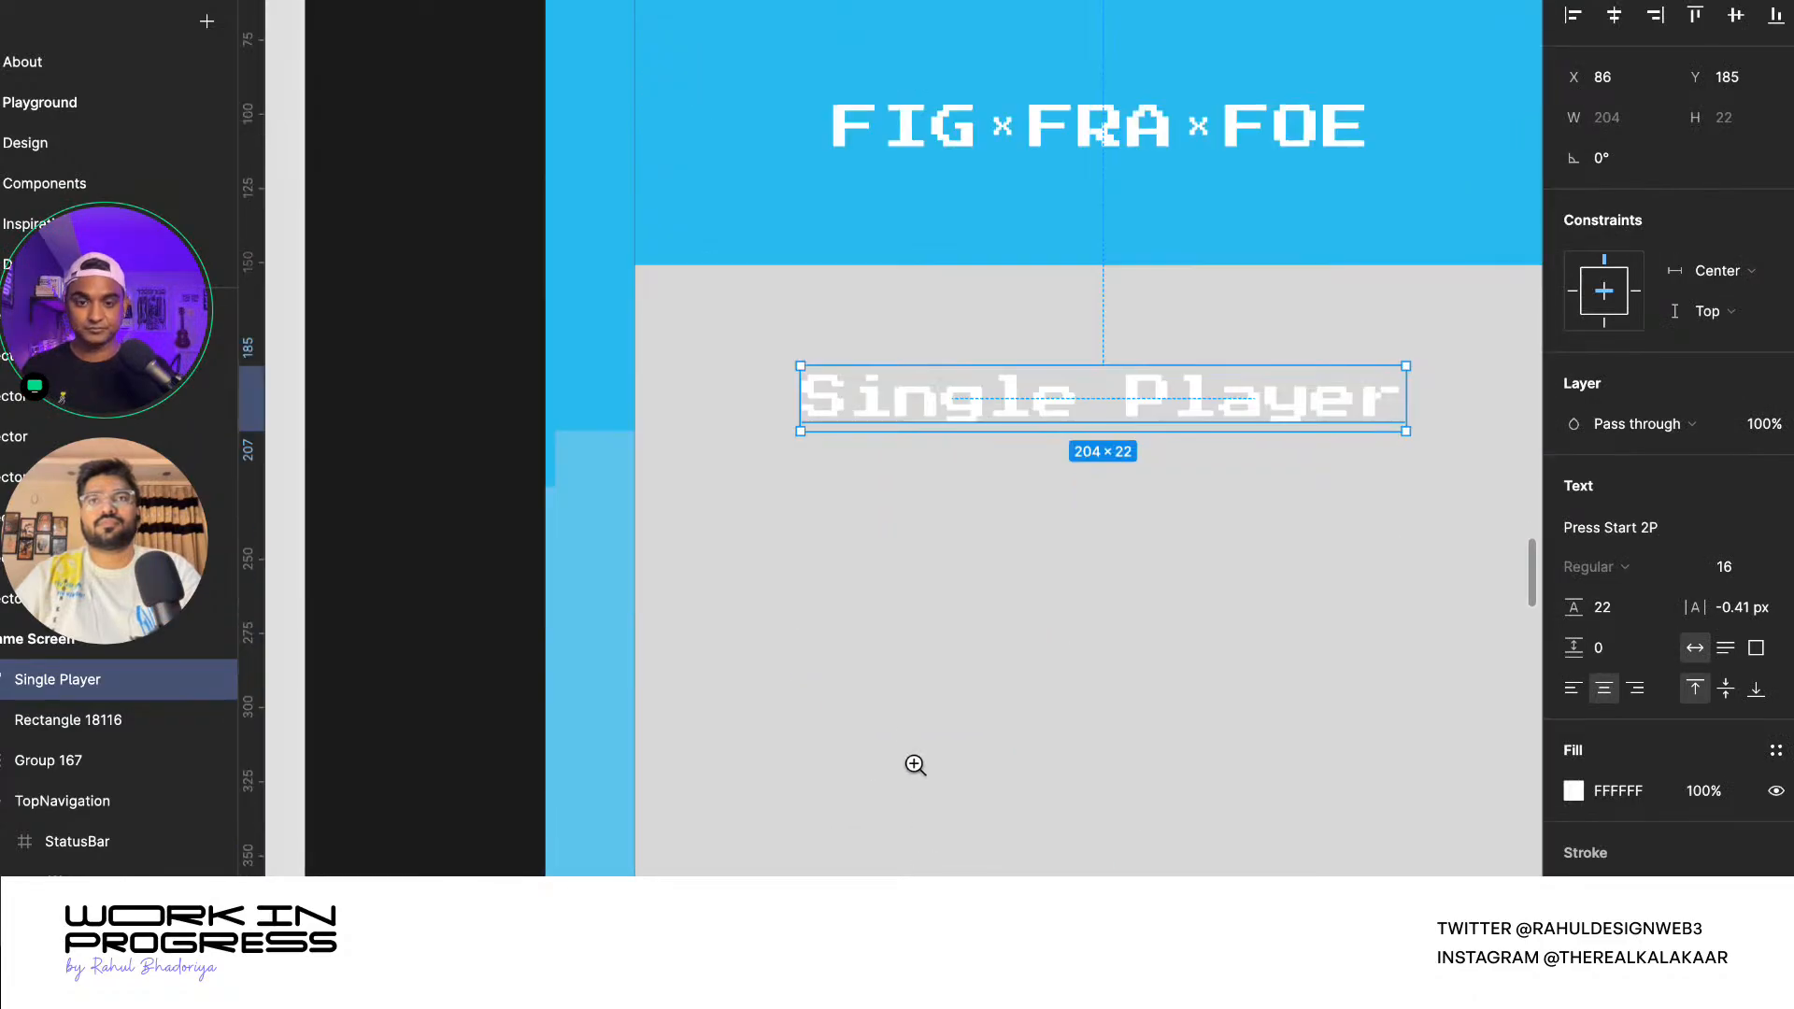
left_click(869, 397)
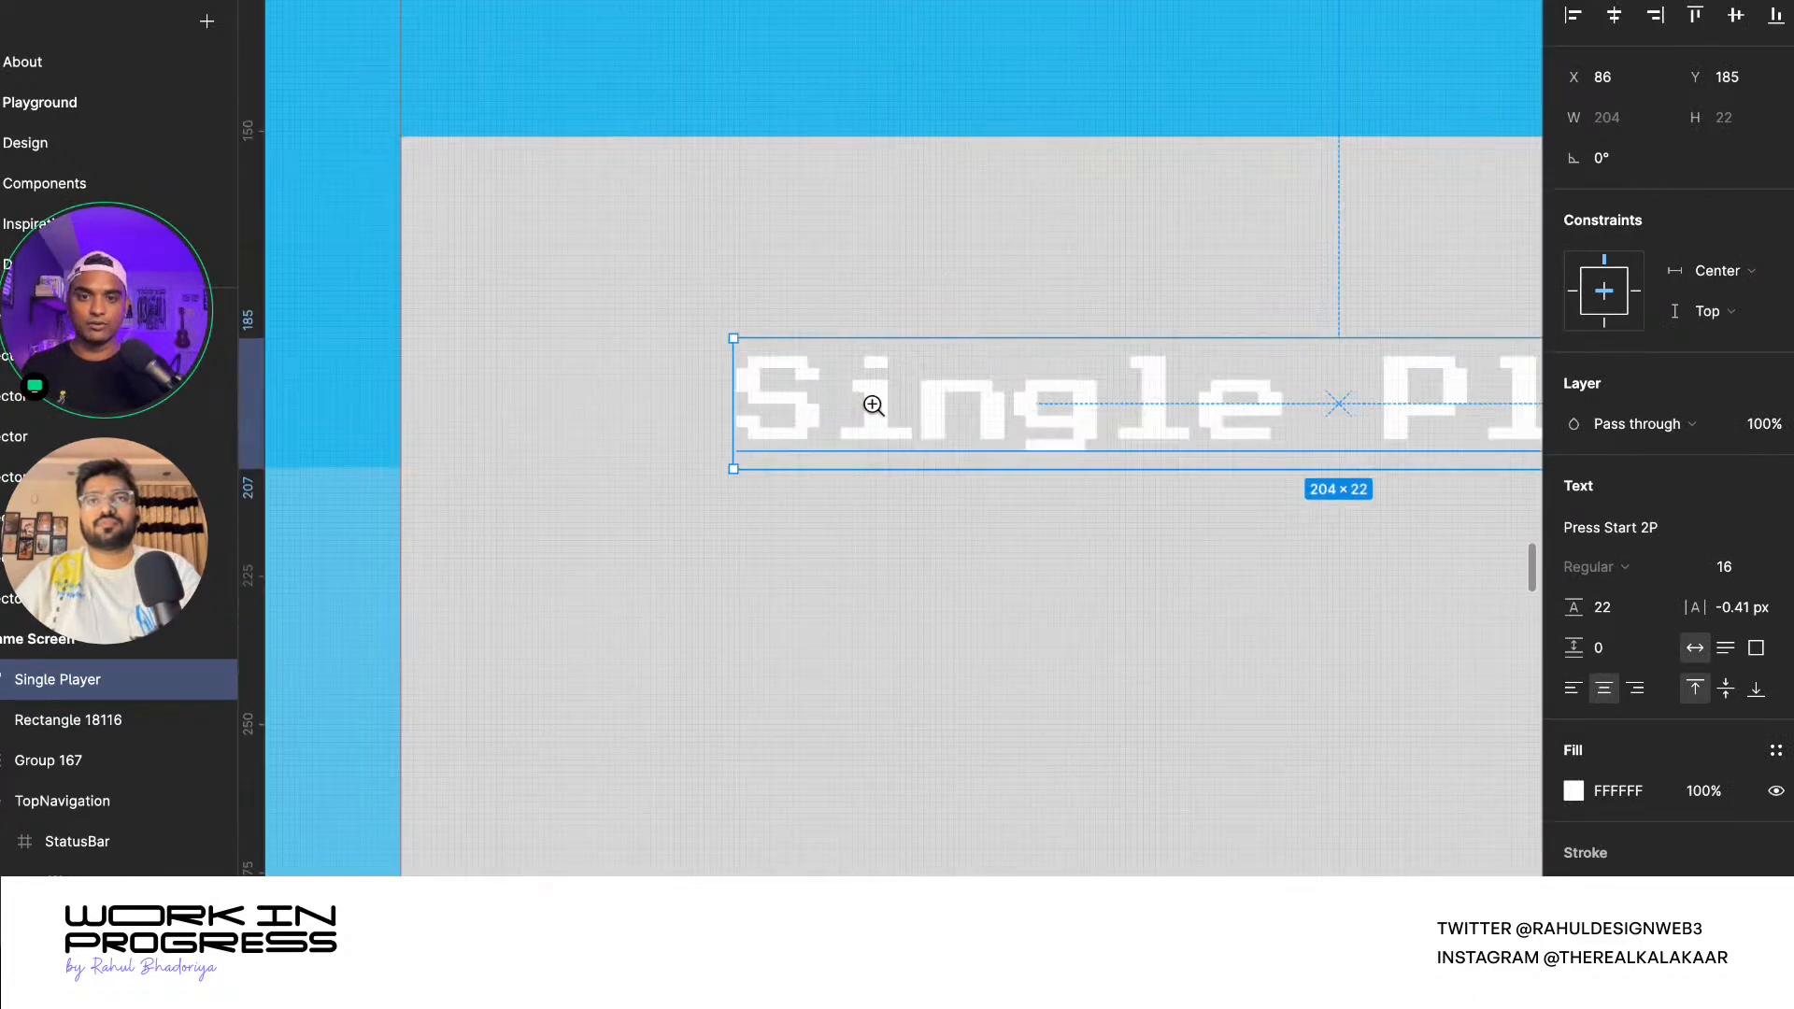
left_click(872, 404, "alt")
scroll(873, 404, "down", 2)
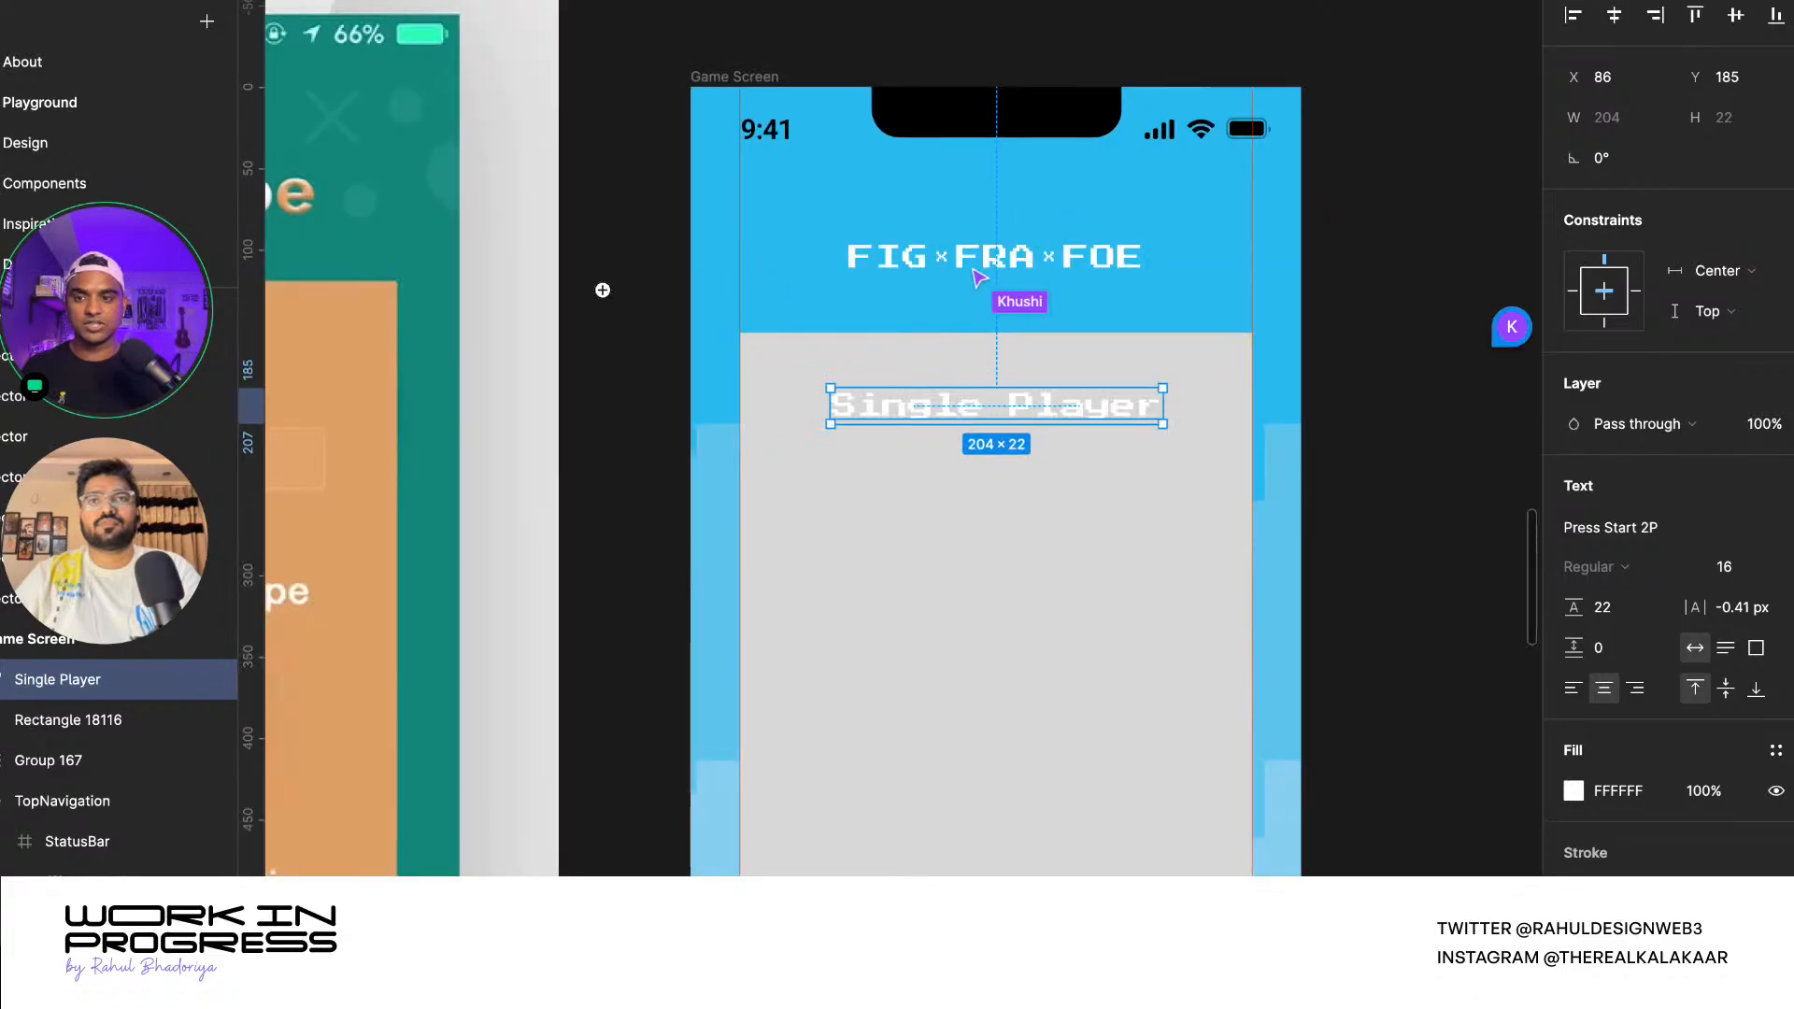
left_click(1381, 300)
left_click(1381, 301)
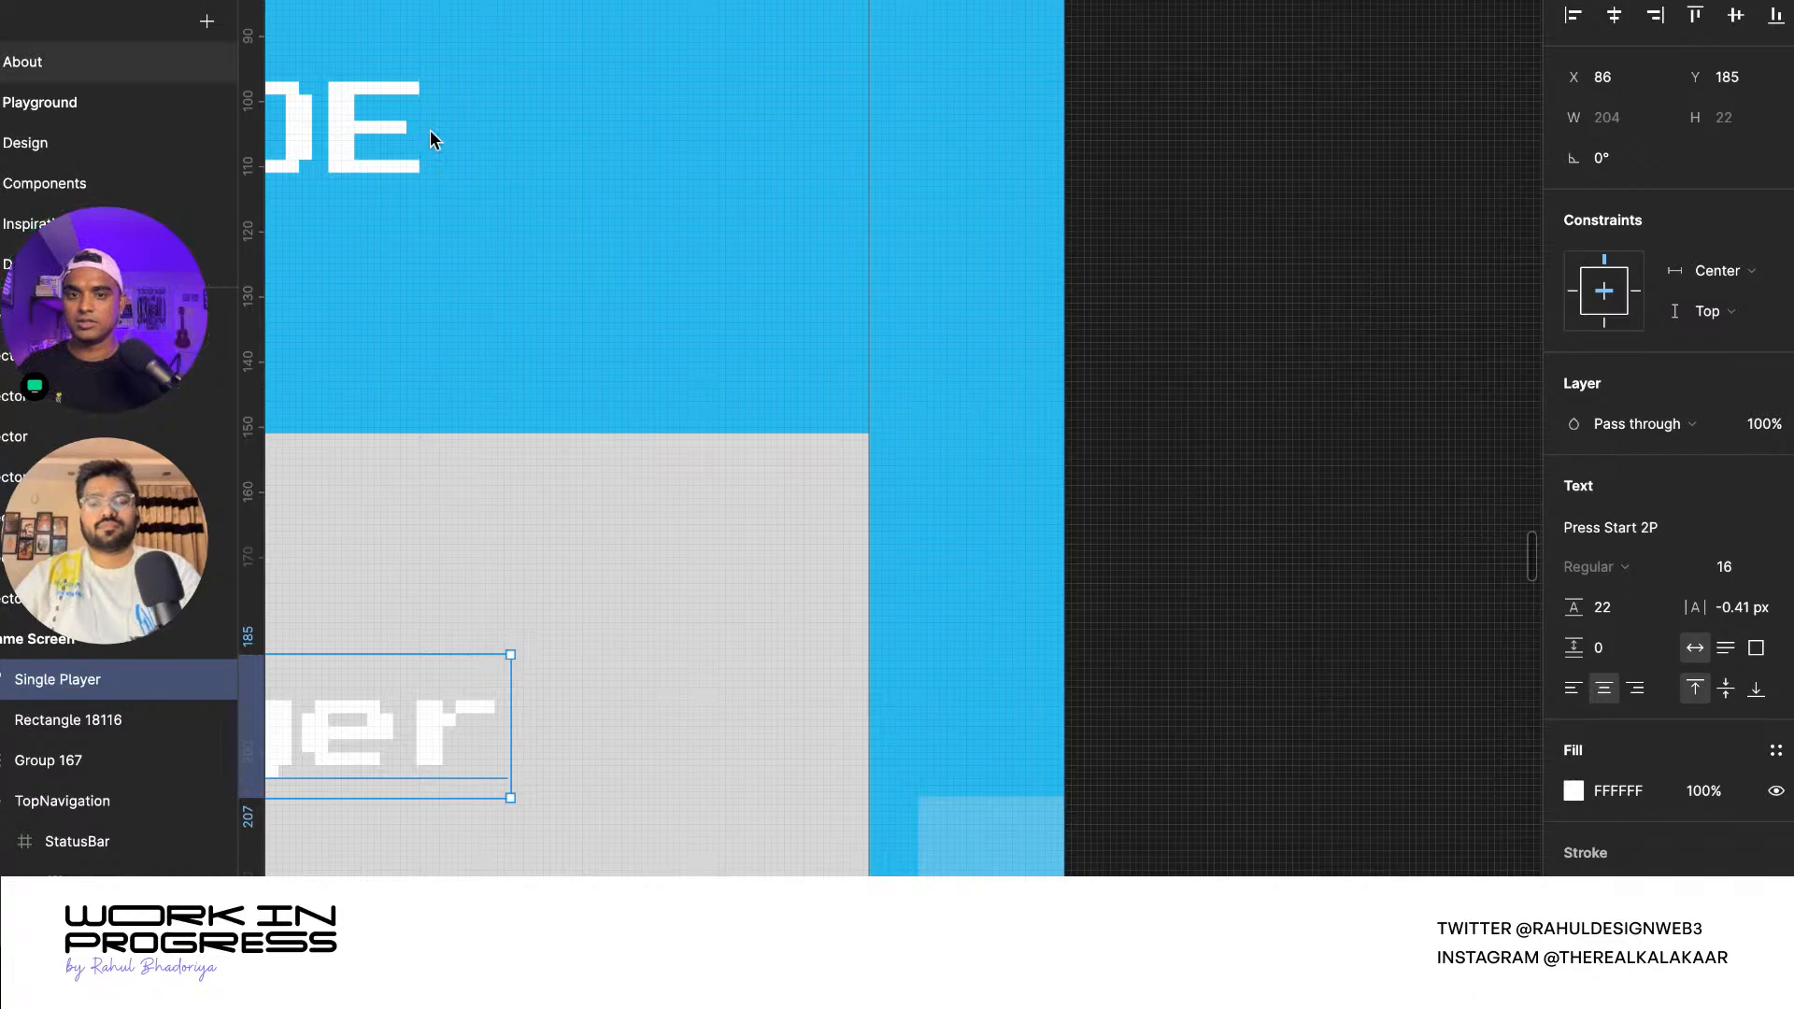
left_click(1163, 397)
scroll(1164, 398, "down", 2)
scroll(1168, 406, "down", 4)
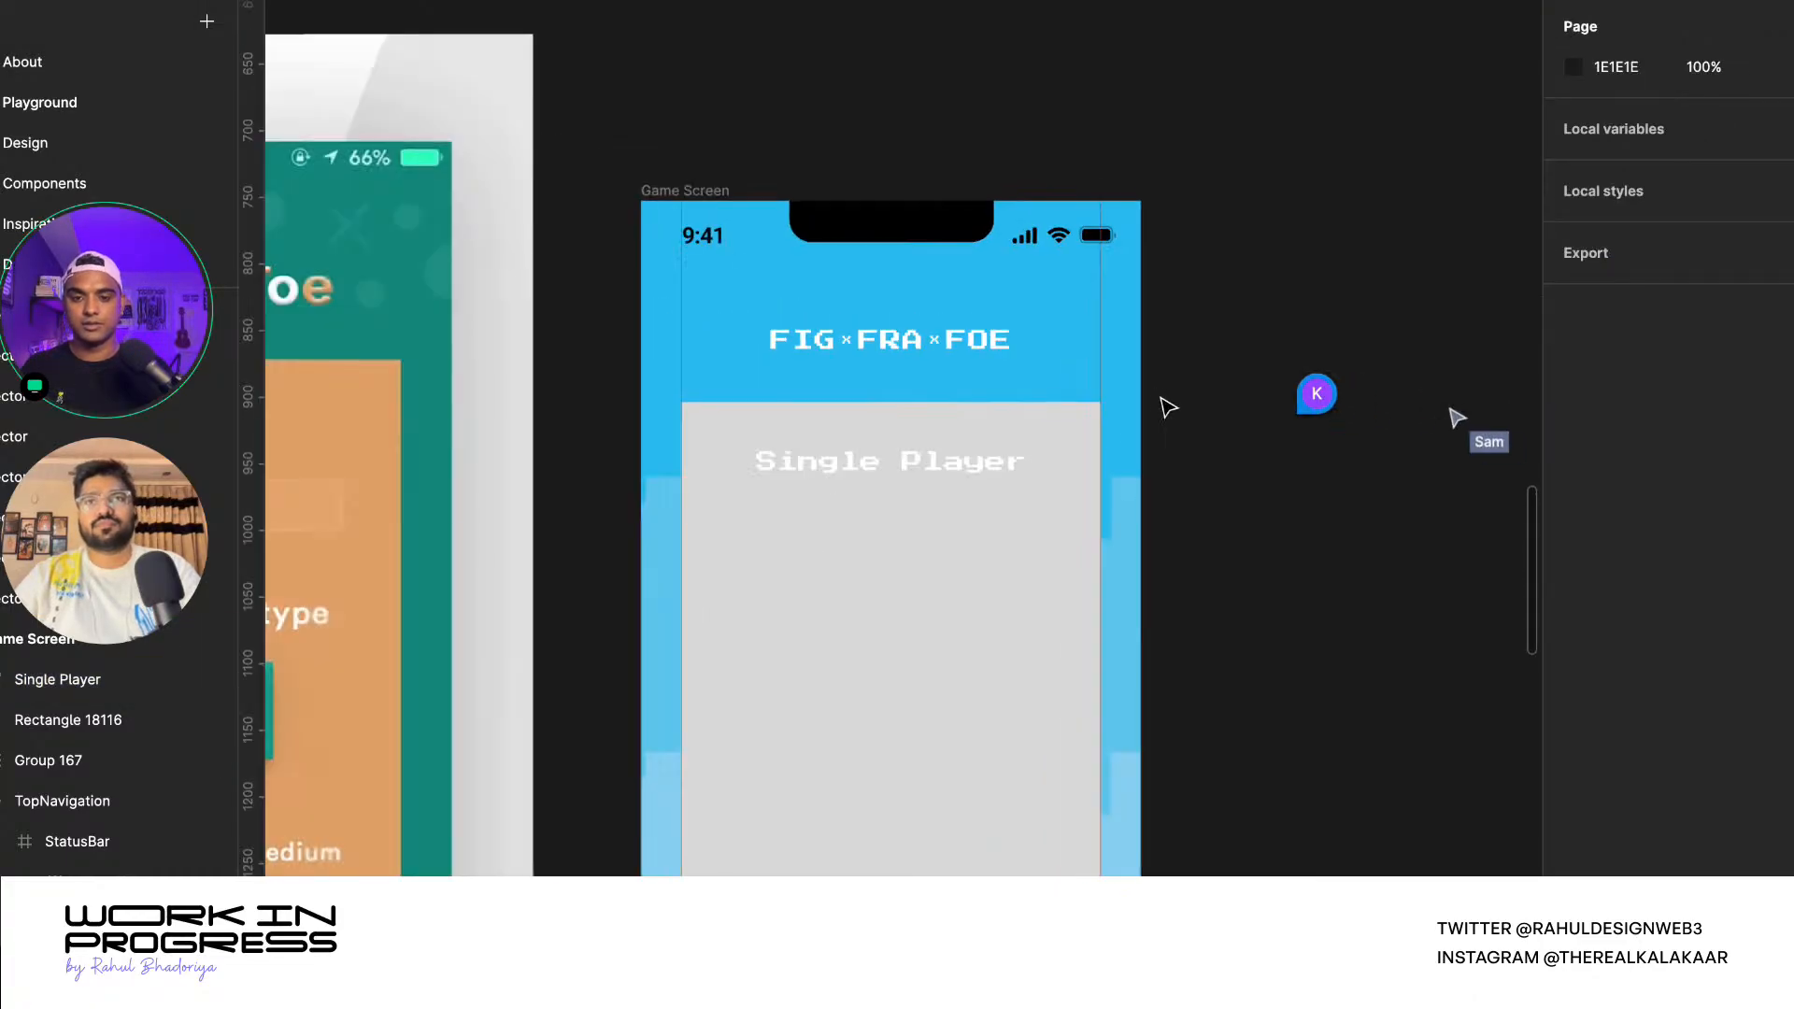
left_click(998, 446)
mouse_move(1302, 402)
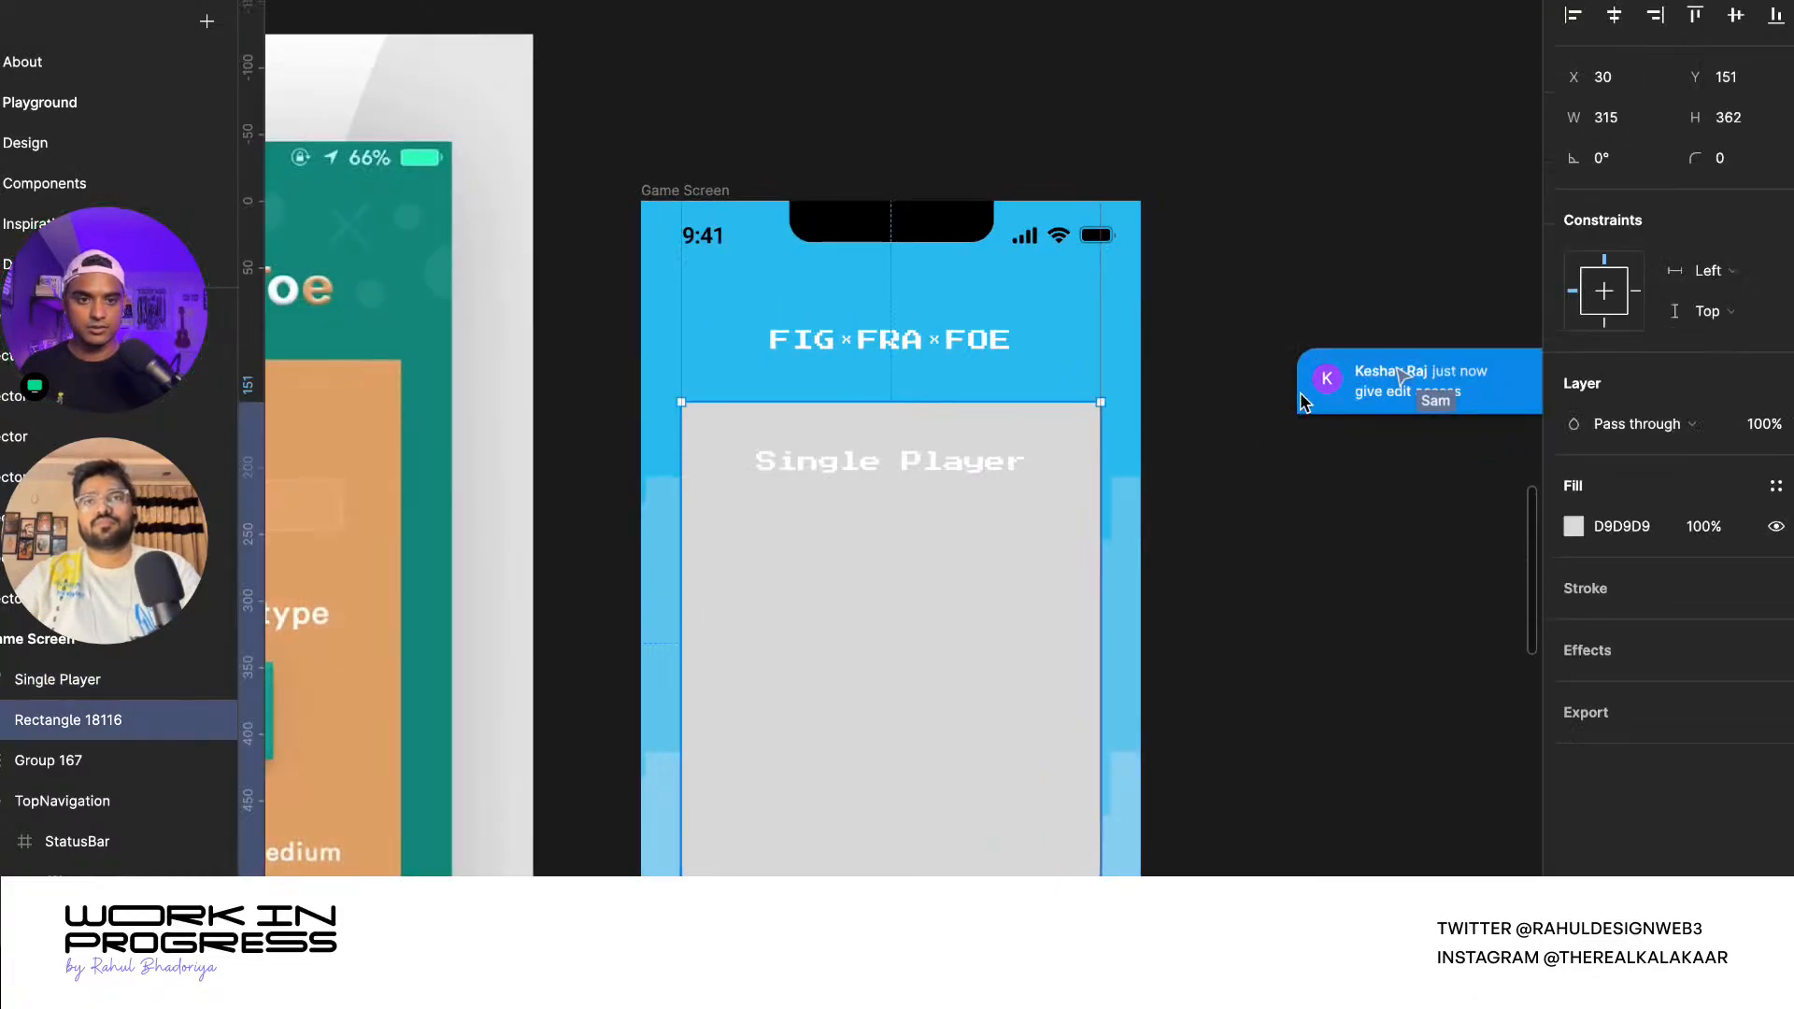
scroll(1304, 402, "down", 1)
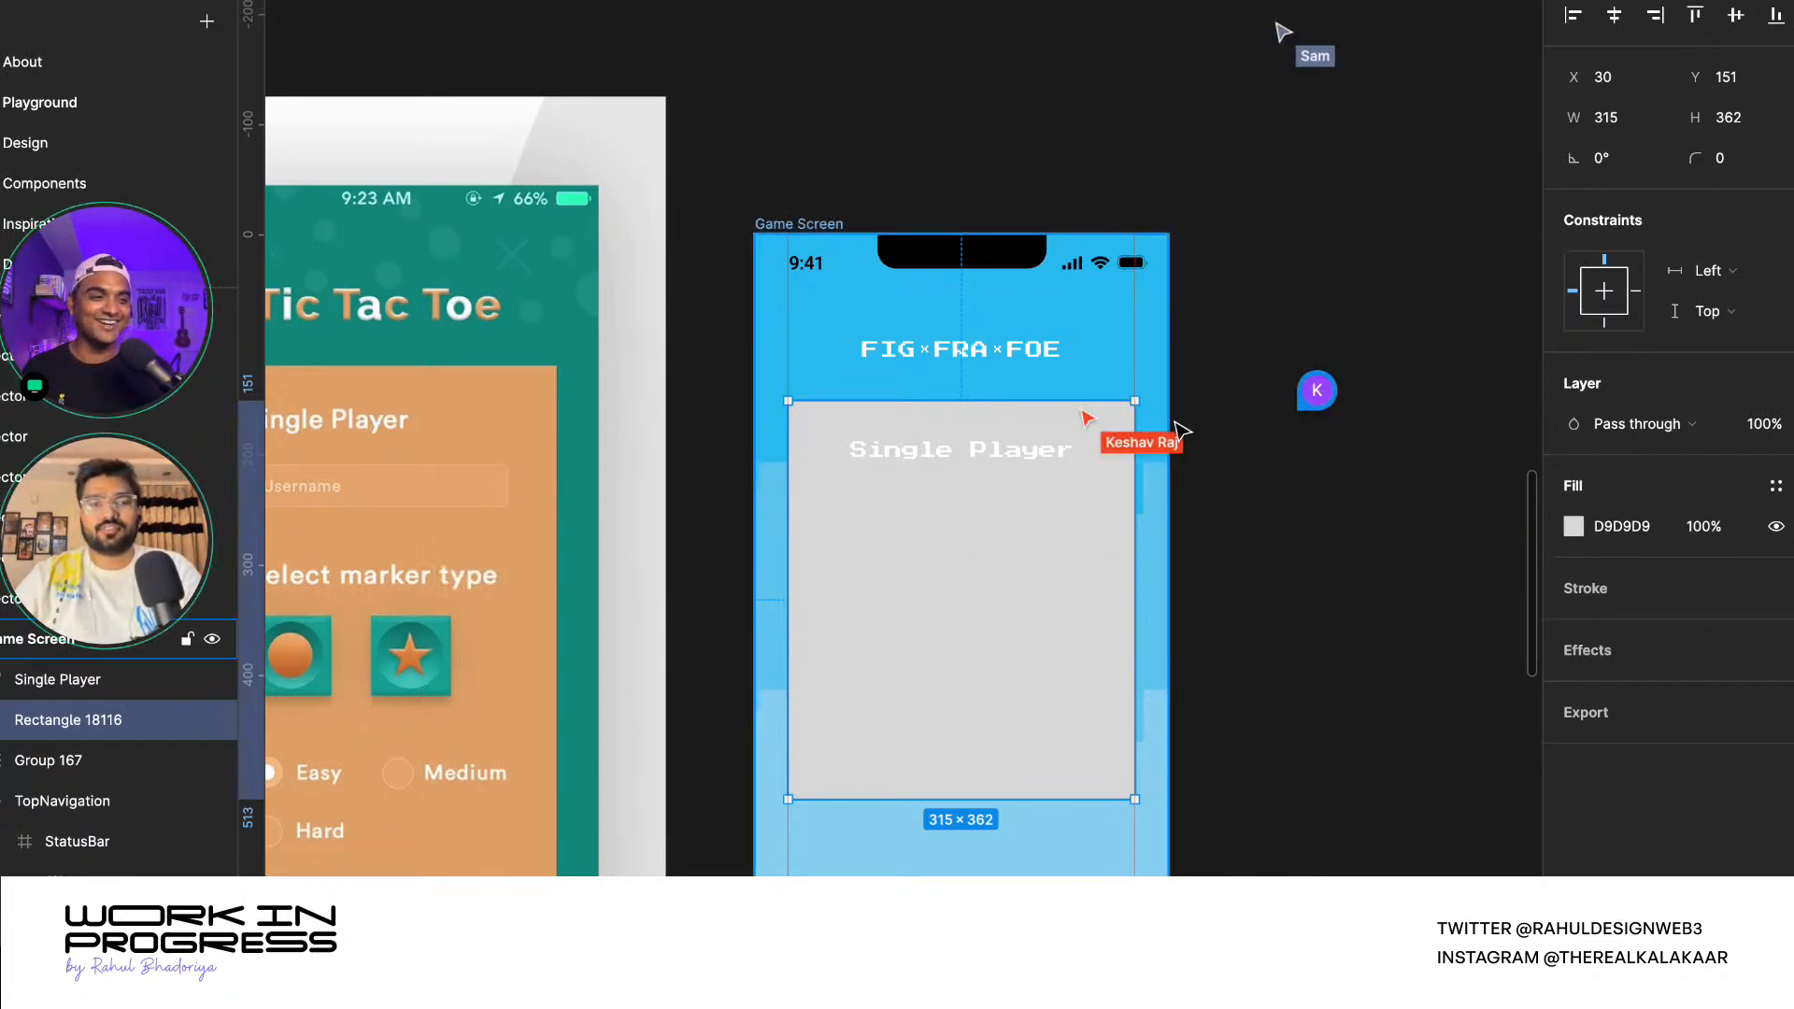
scroll(1174, 427, "down", 2)
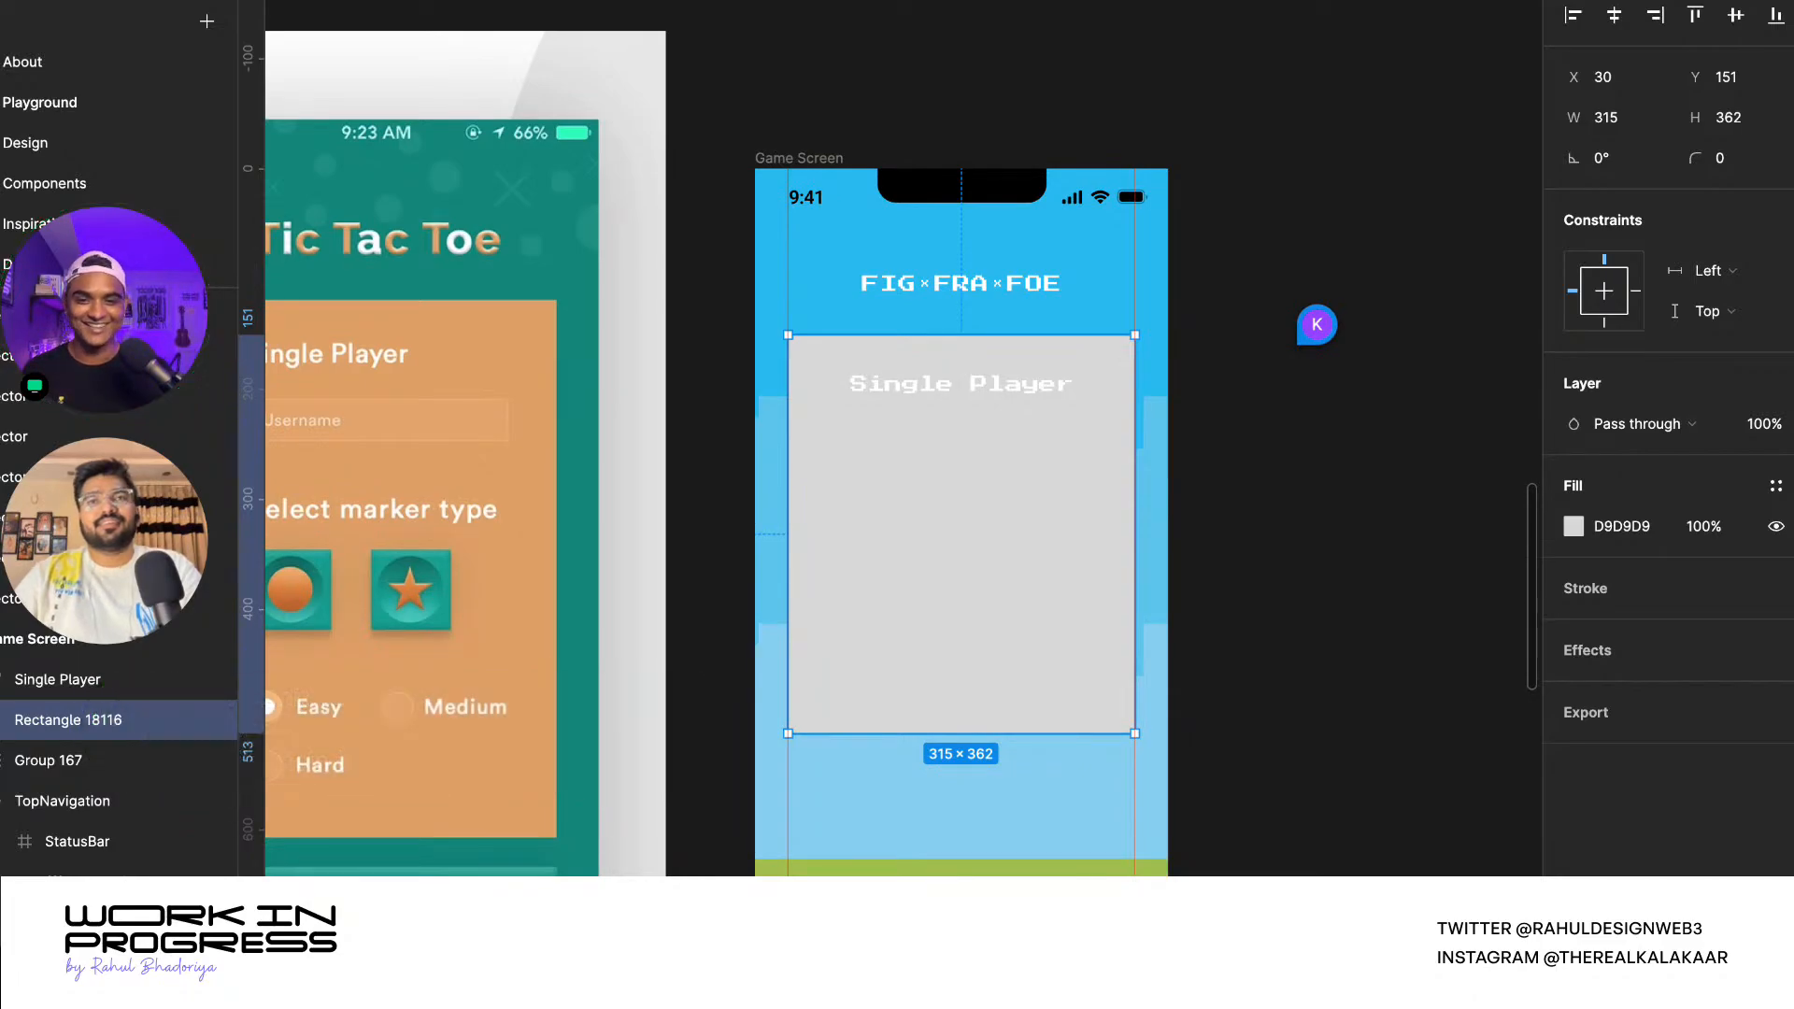
scroll(969, 536, "up", 1)
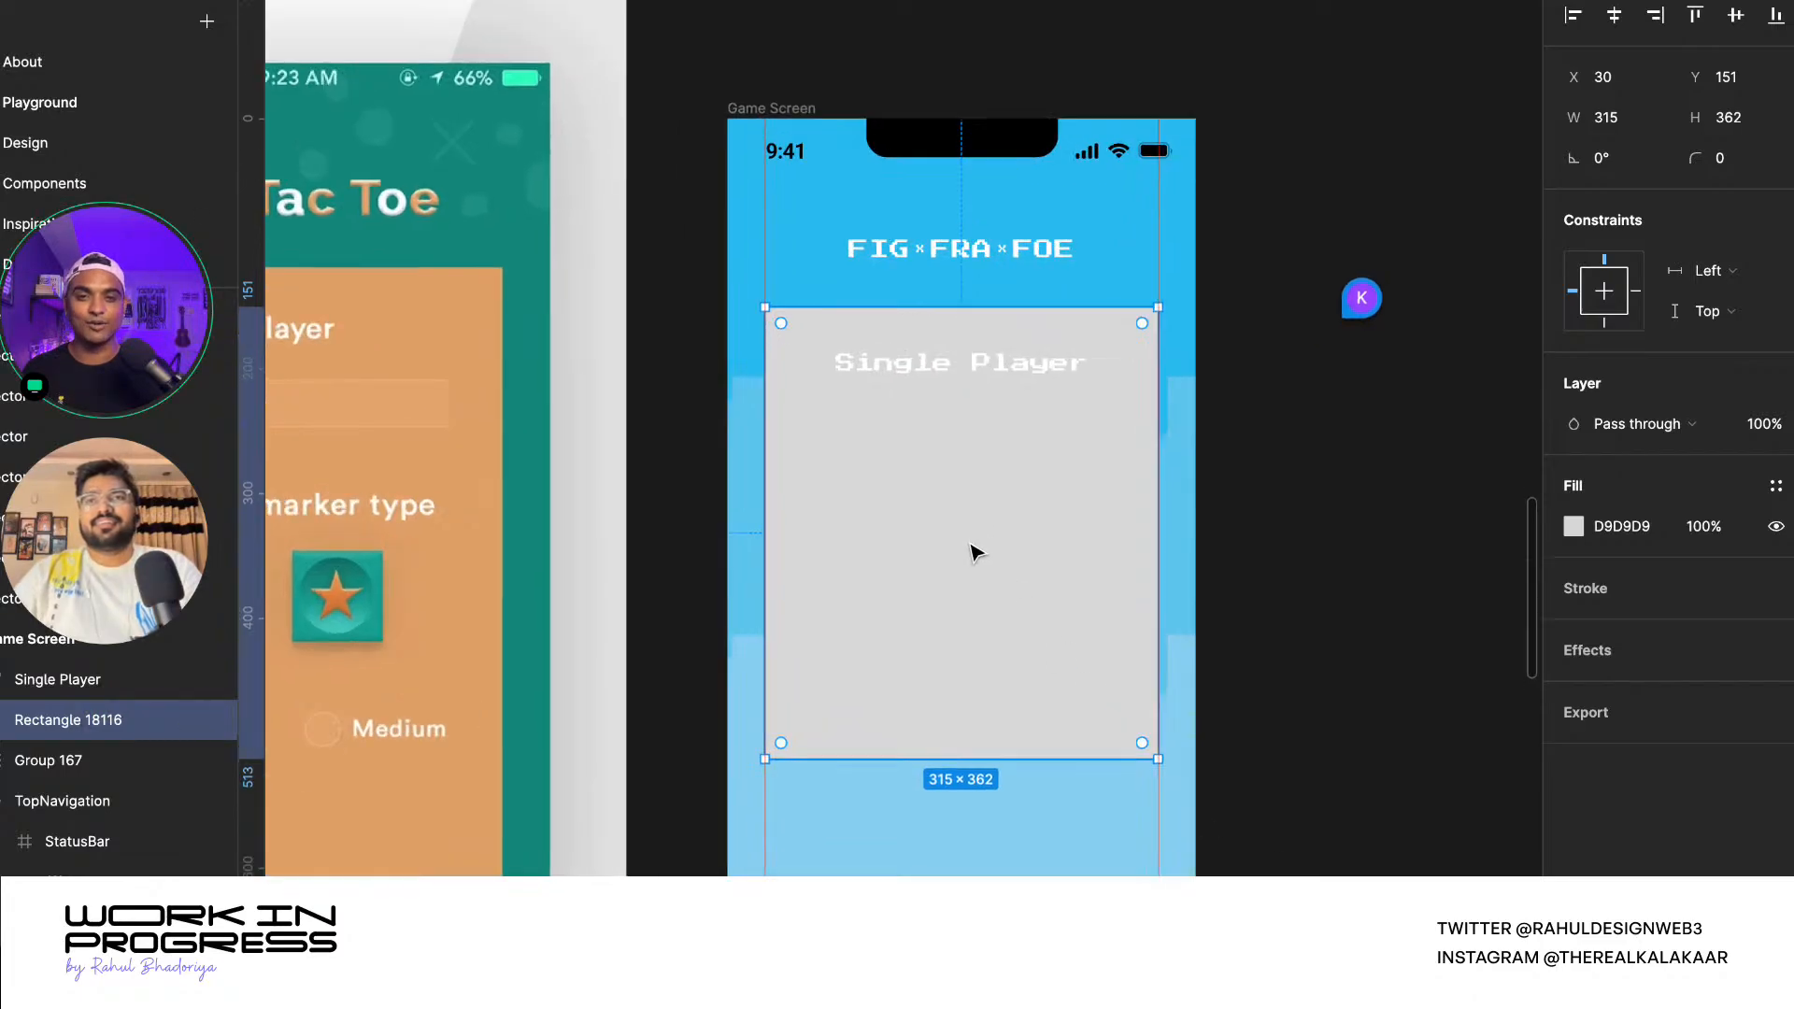
- Delete the grey panel rectangle behind the Single Player heading
left_click(892, 387)
scroll(935, 389, "up", 3)
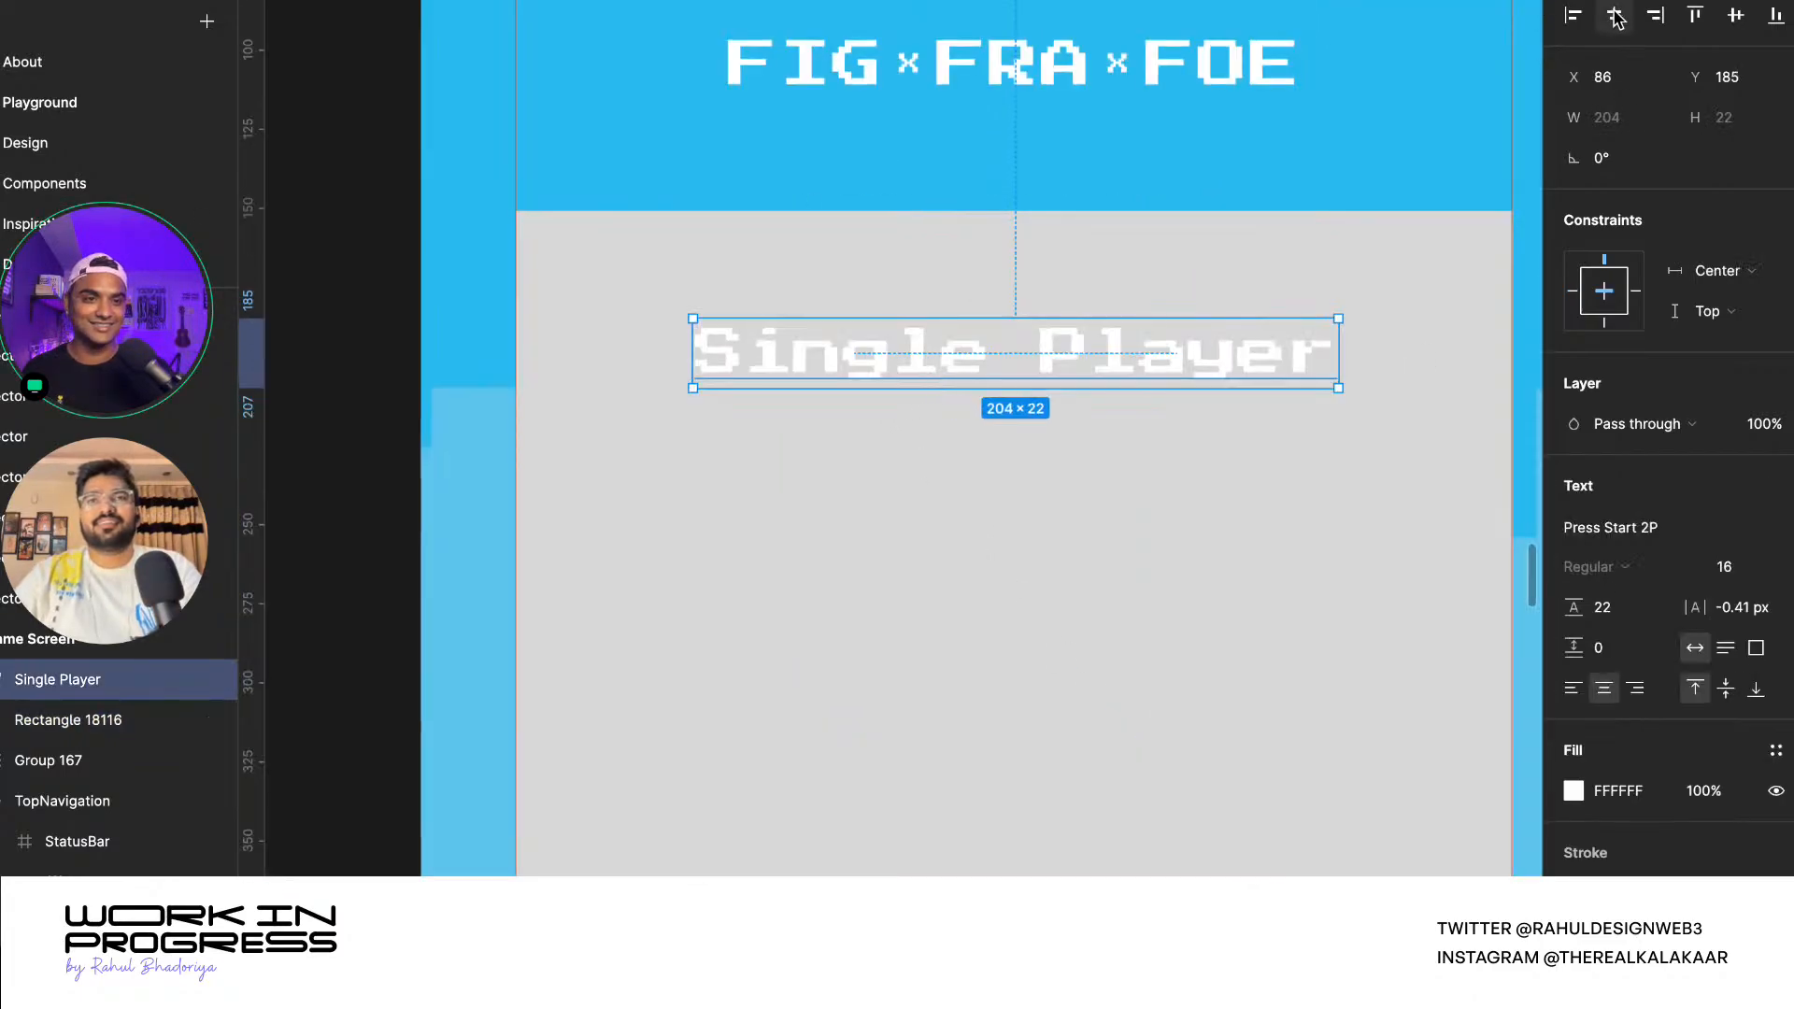
left_click(1022, 272)
scroll(1022, 272, "down", 5)
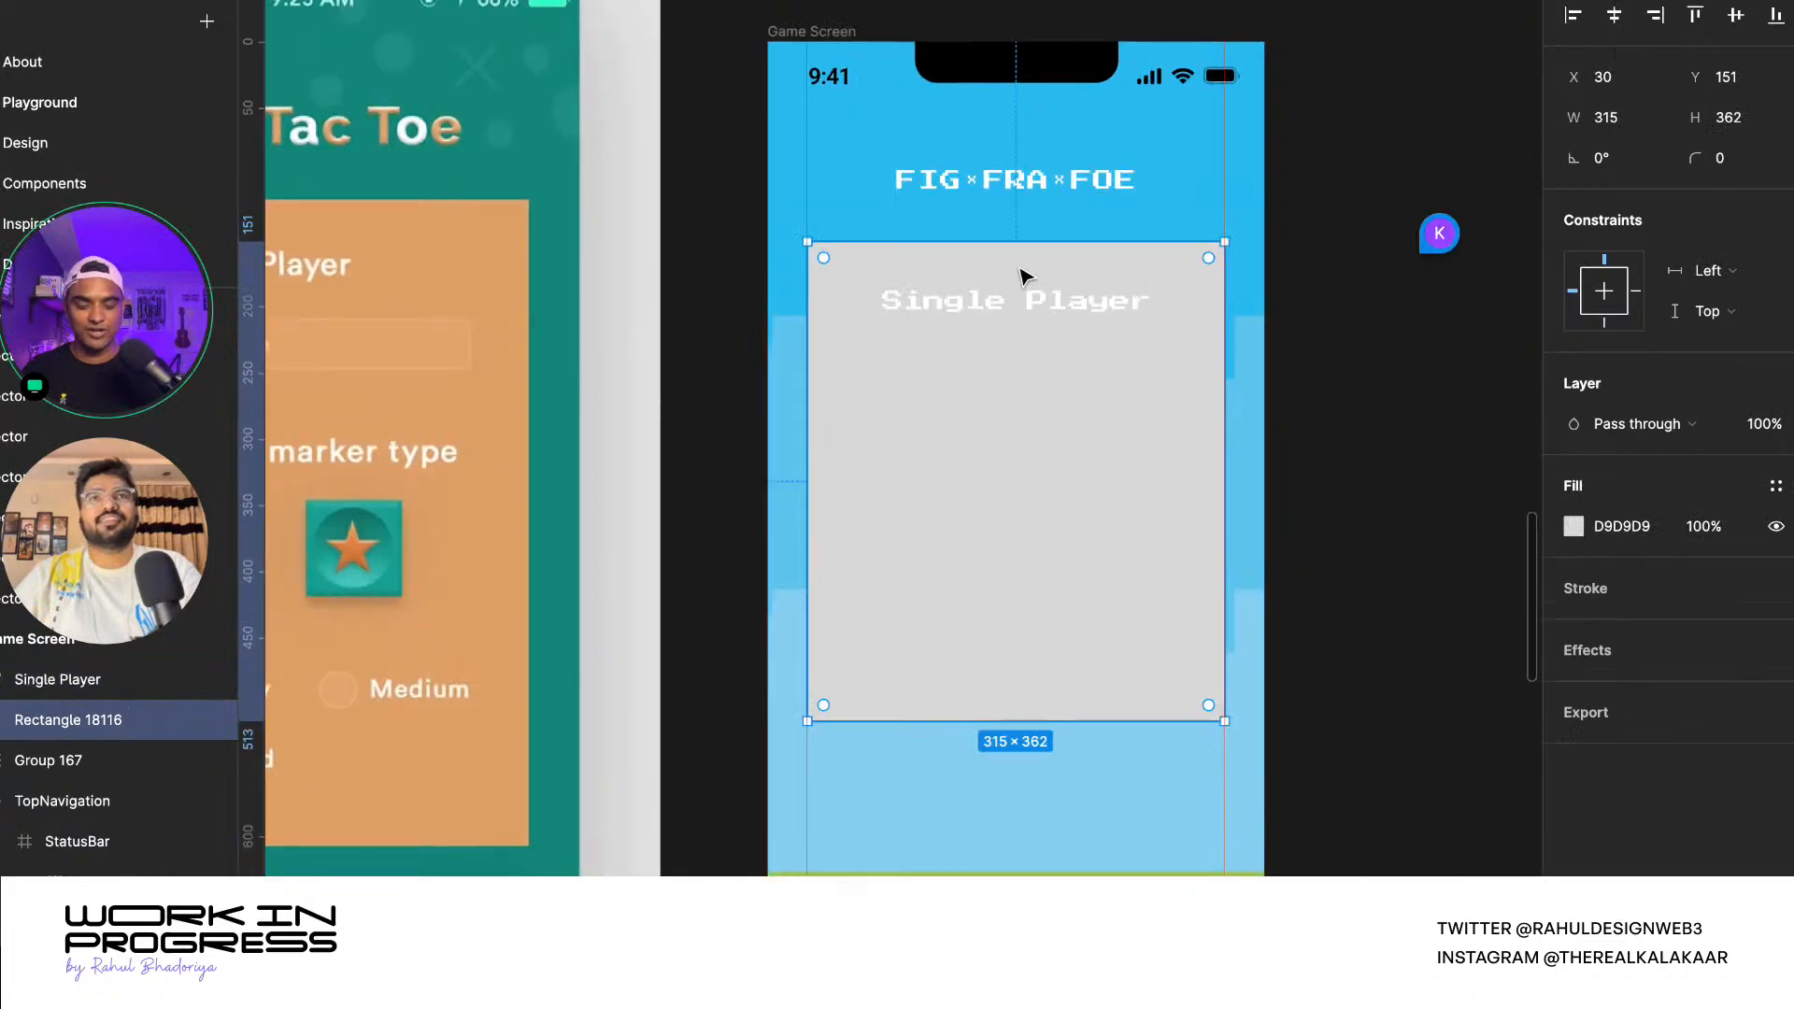
key("Delete")
- Recolour the FIG×FRA×FOE title to the dark navy document colour 1E3445
left_click(996, 181)
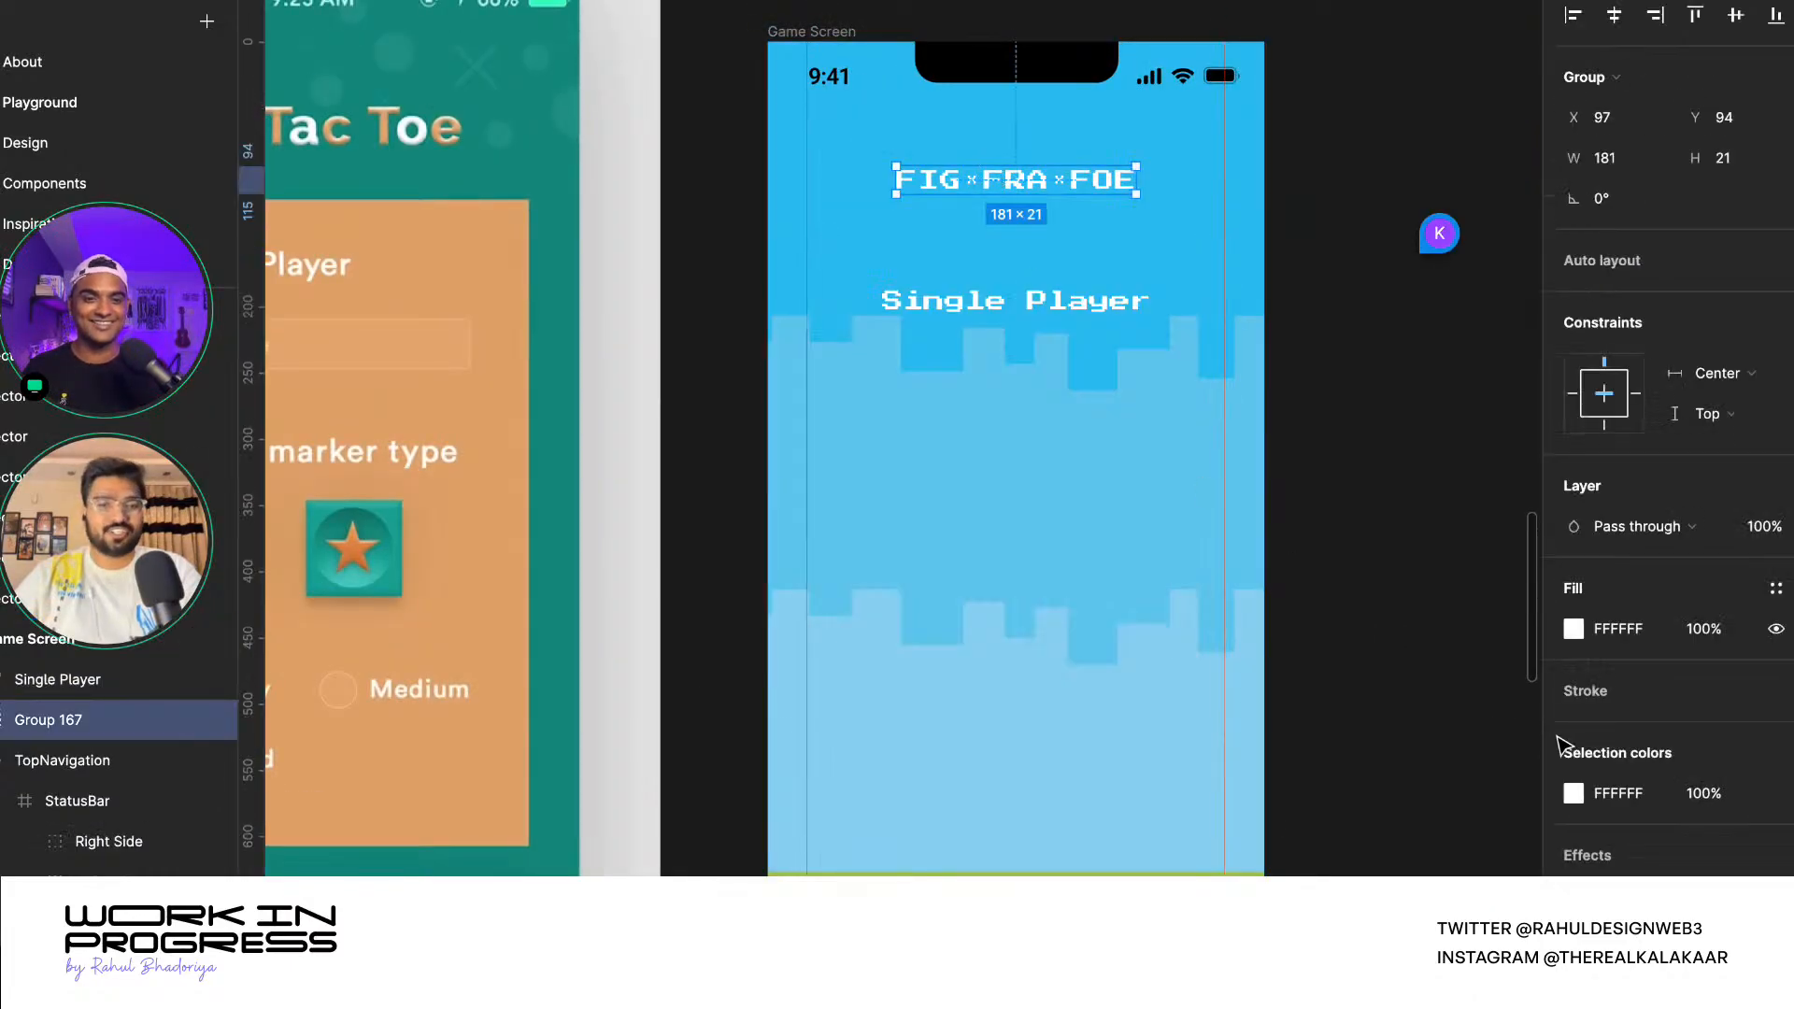
left_click(1573, 629)
left_click(1355, 874)
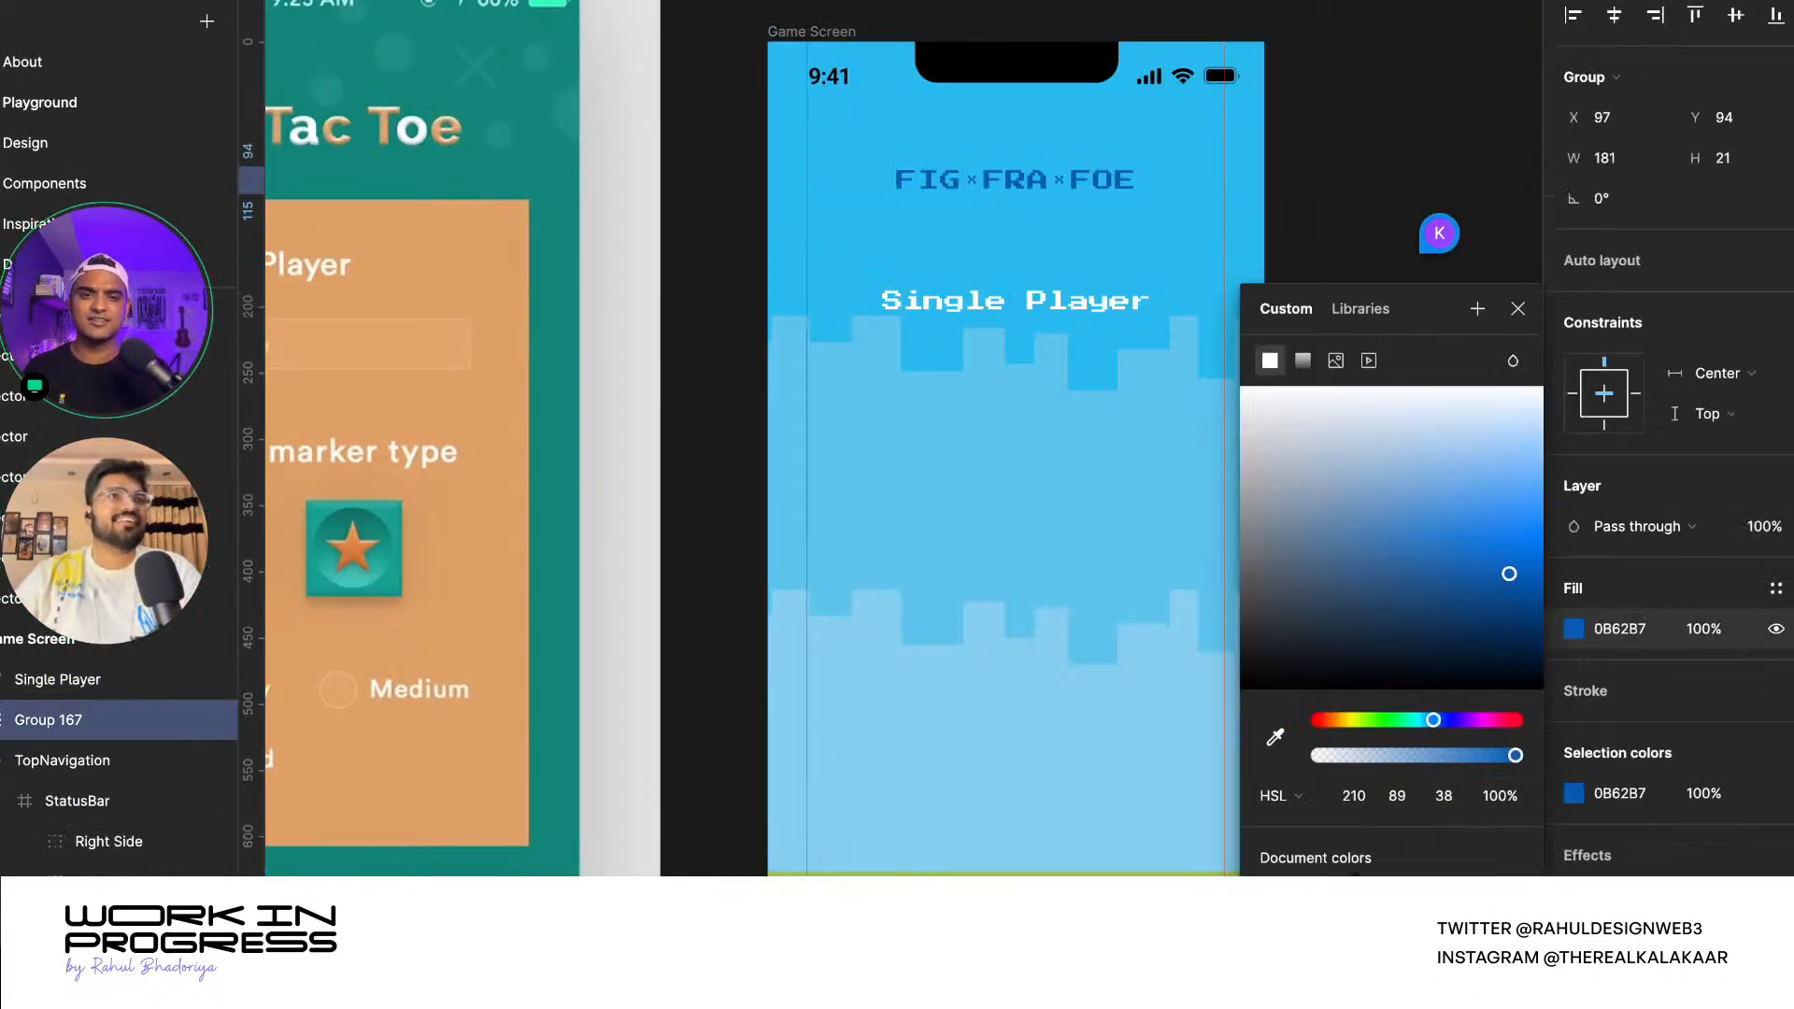
left_click(1322, 874)
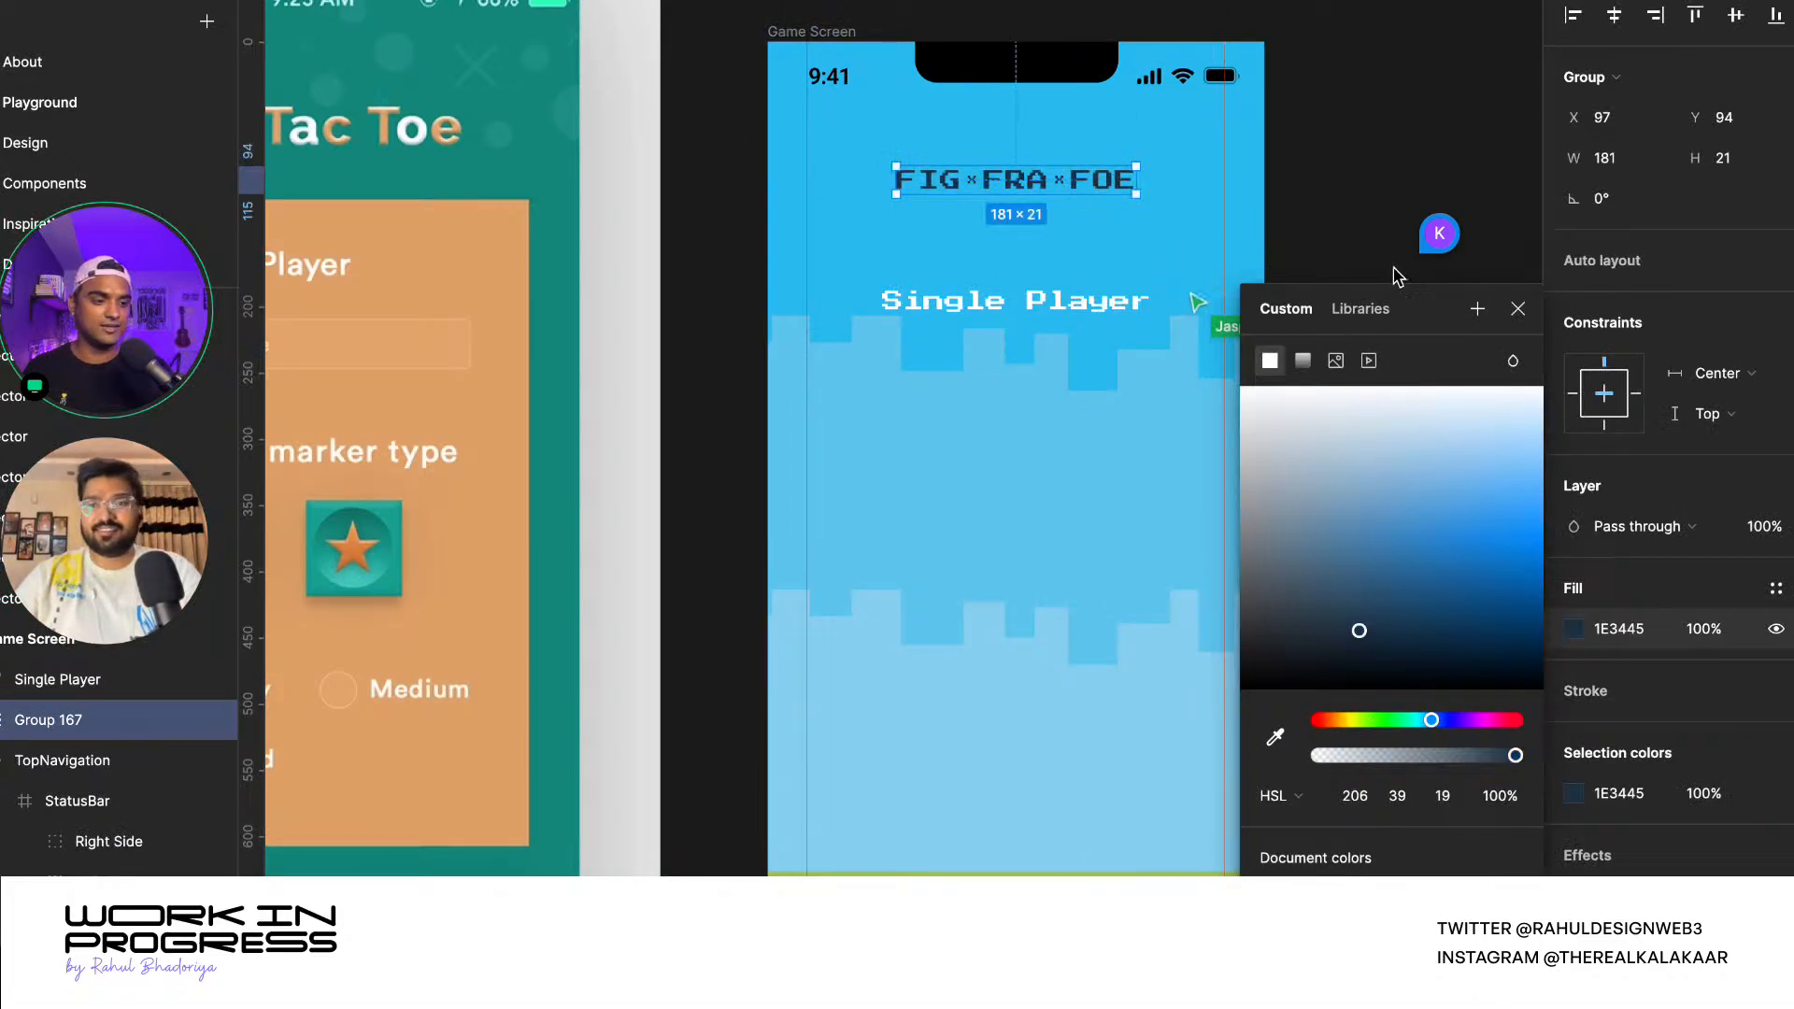
left_click(1515, 308)
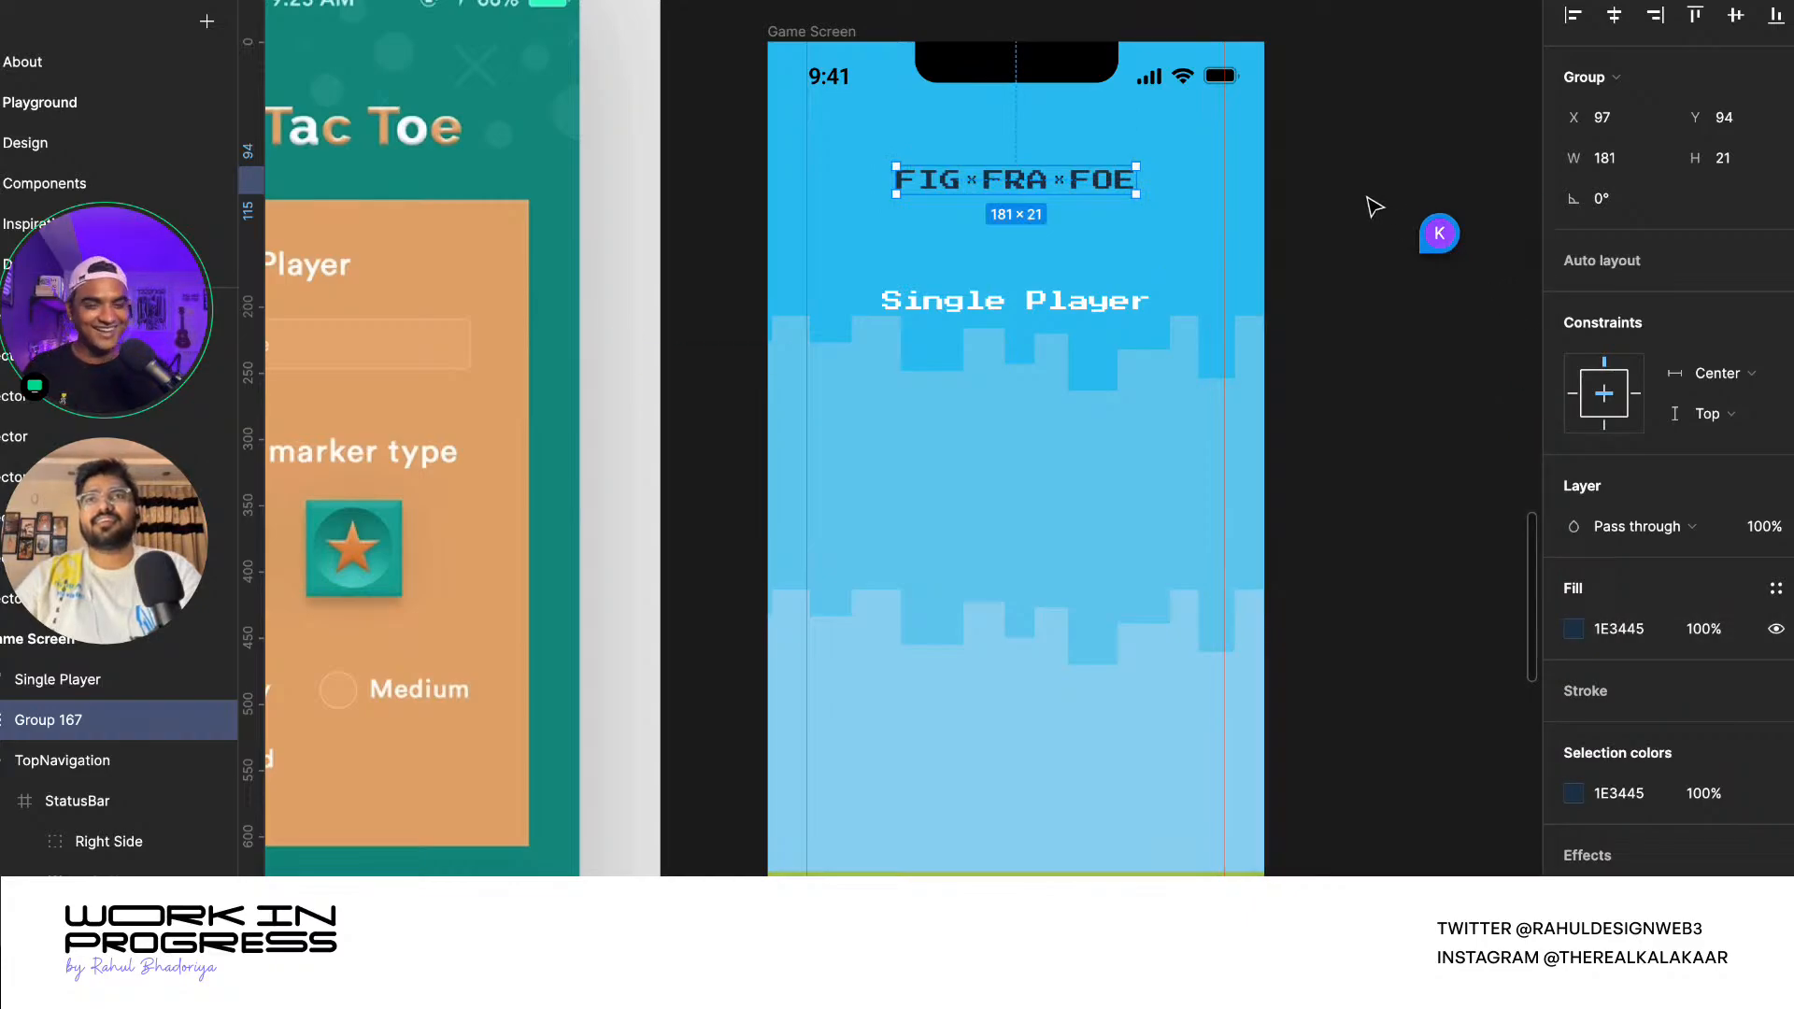
left_click(1327, 160)
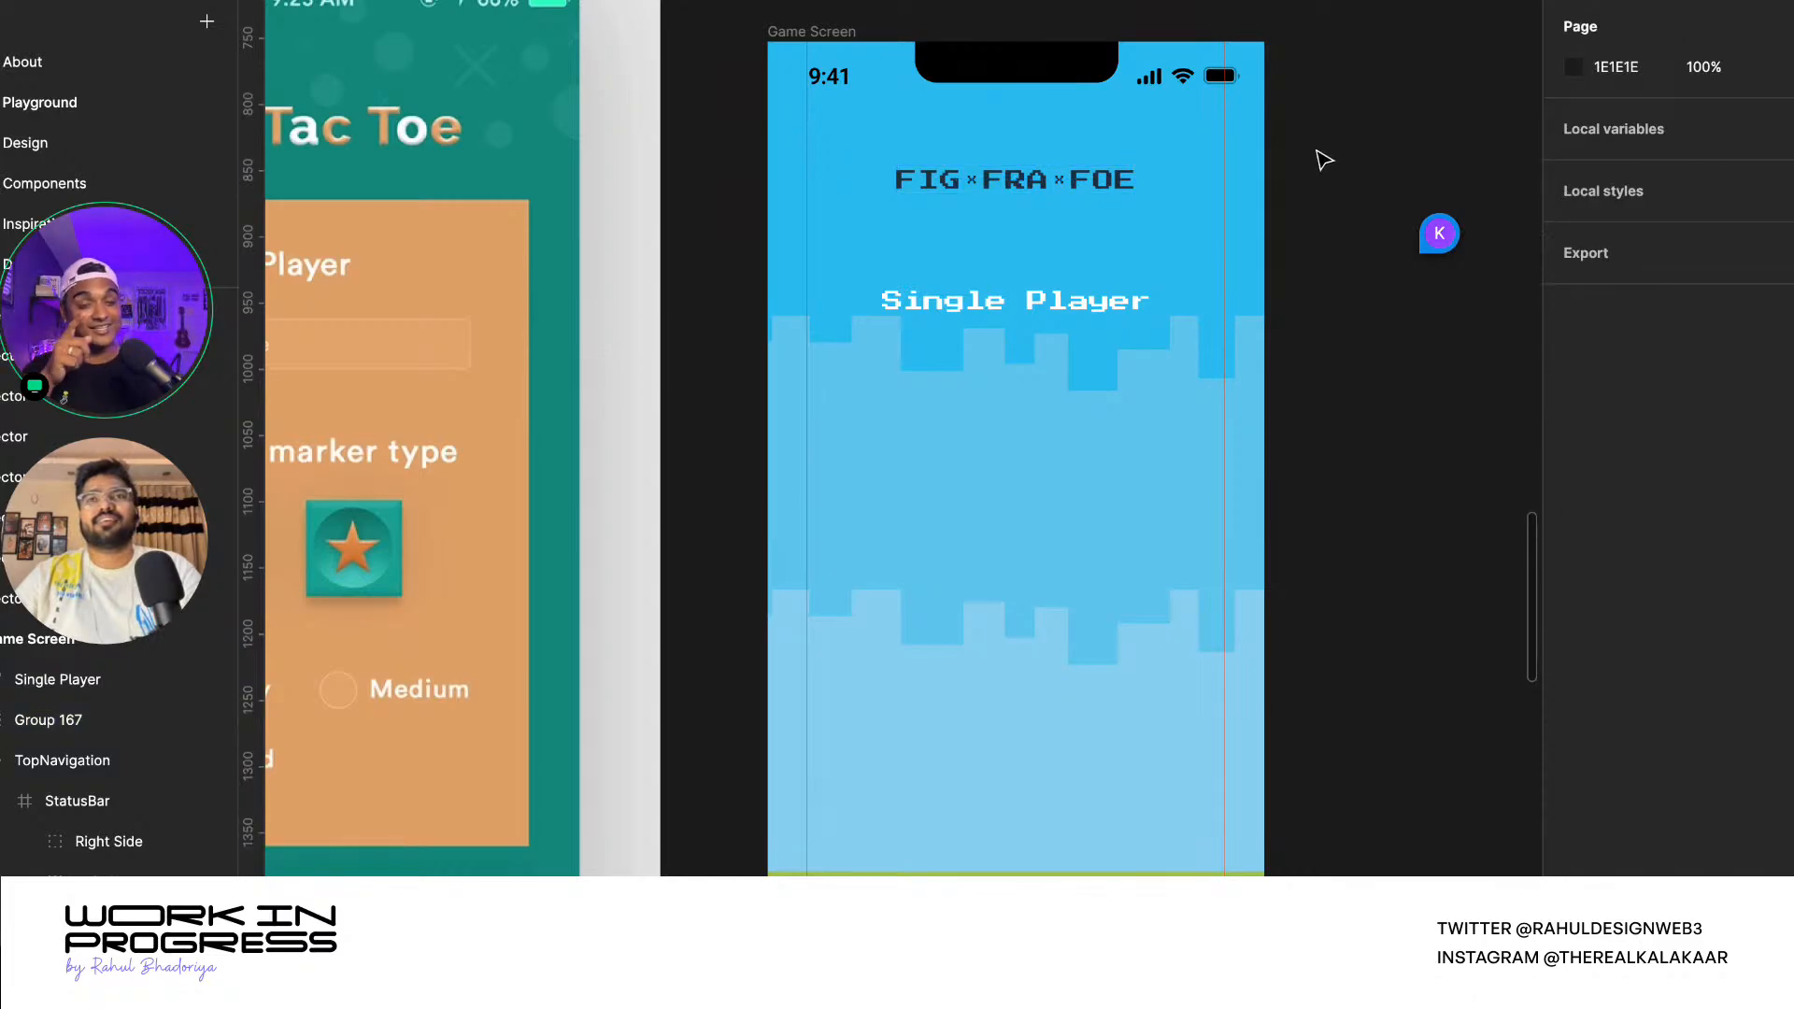
- Move the FIG×FRA×FOE title up slightly to Y 84
left_click(1071, 187)
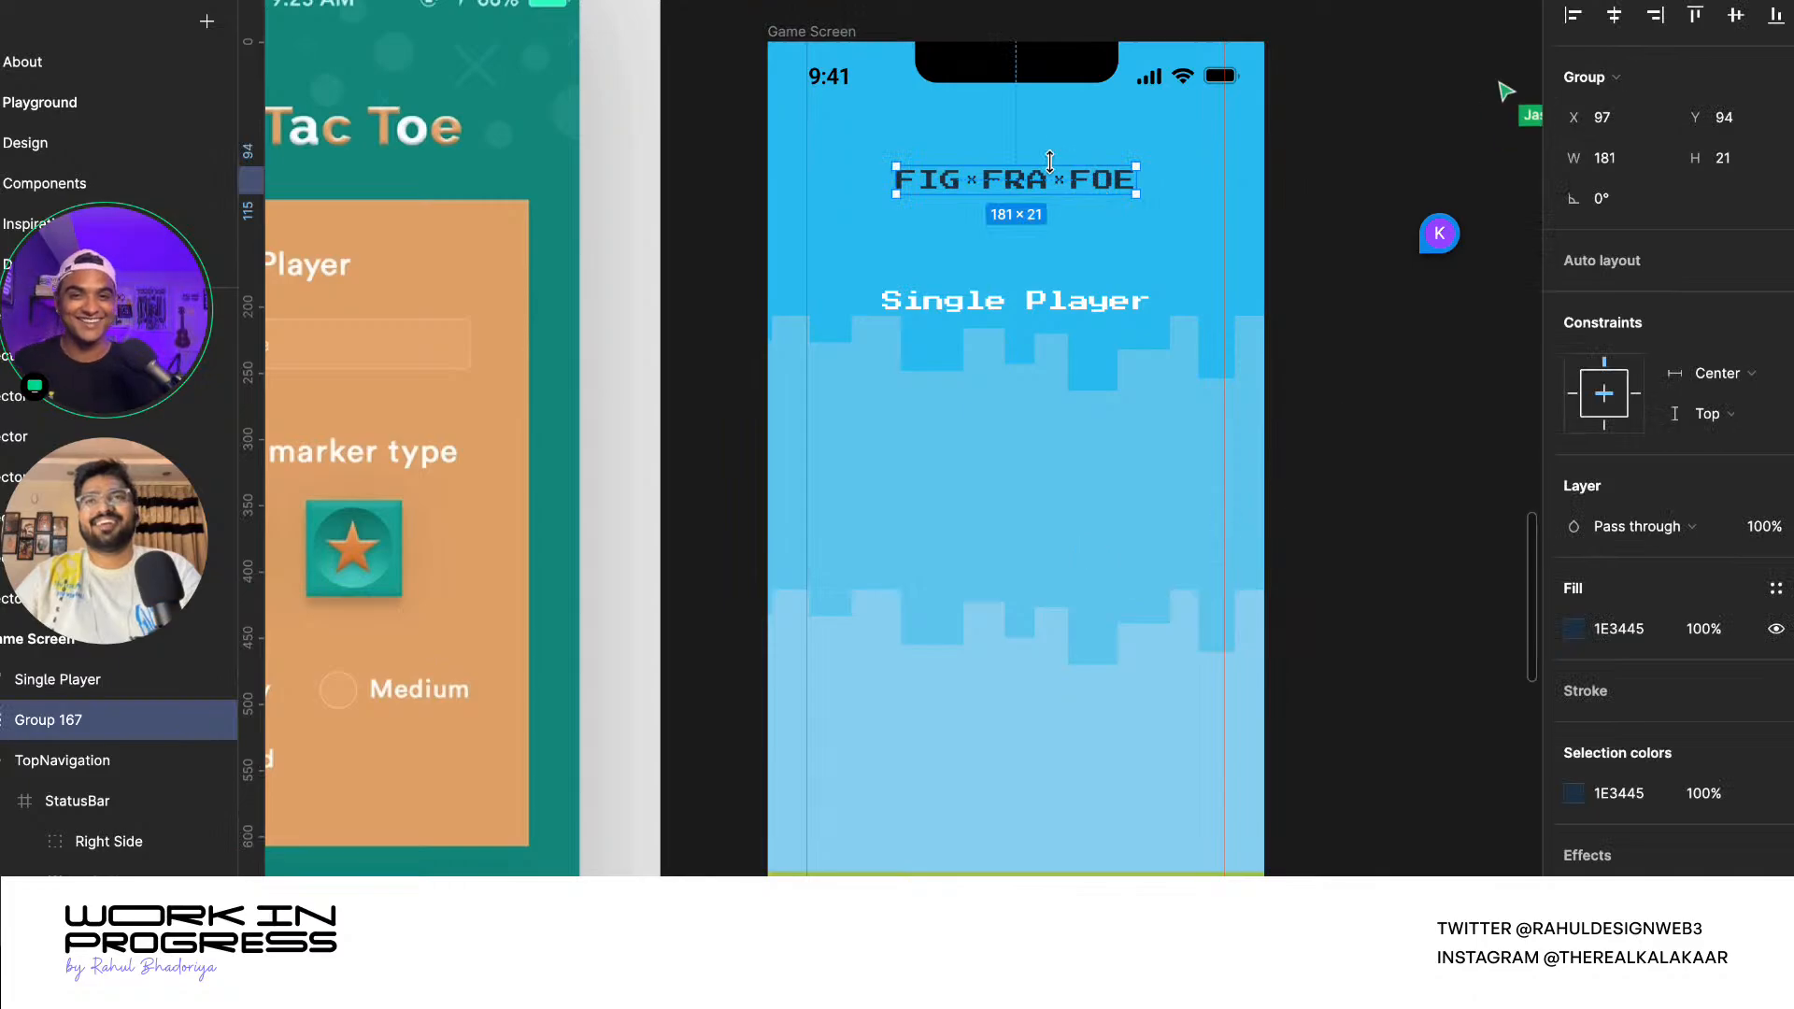
left_click_drag(1071, 195, 1071, 183)
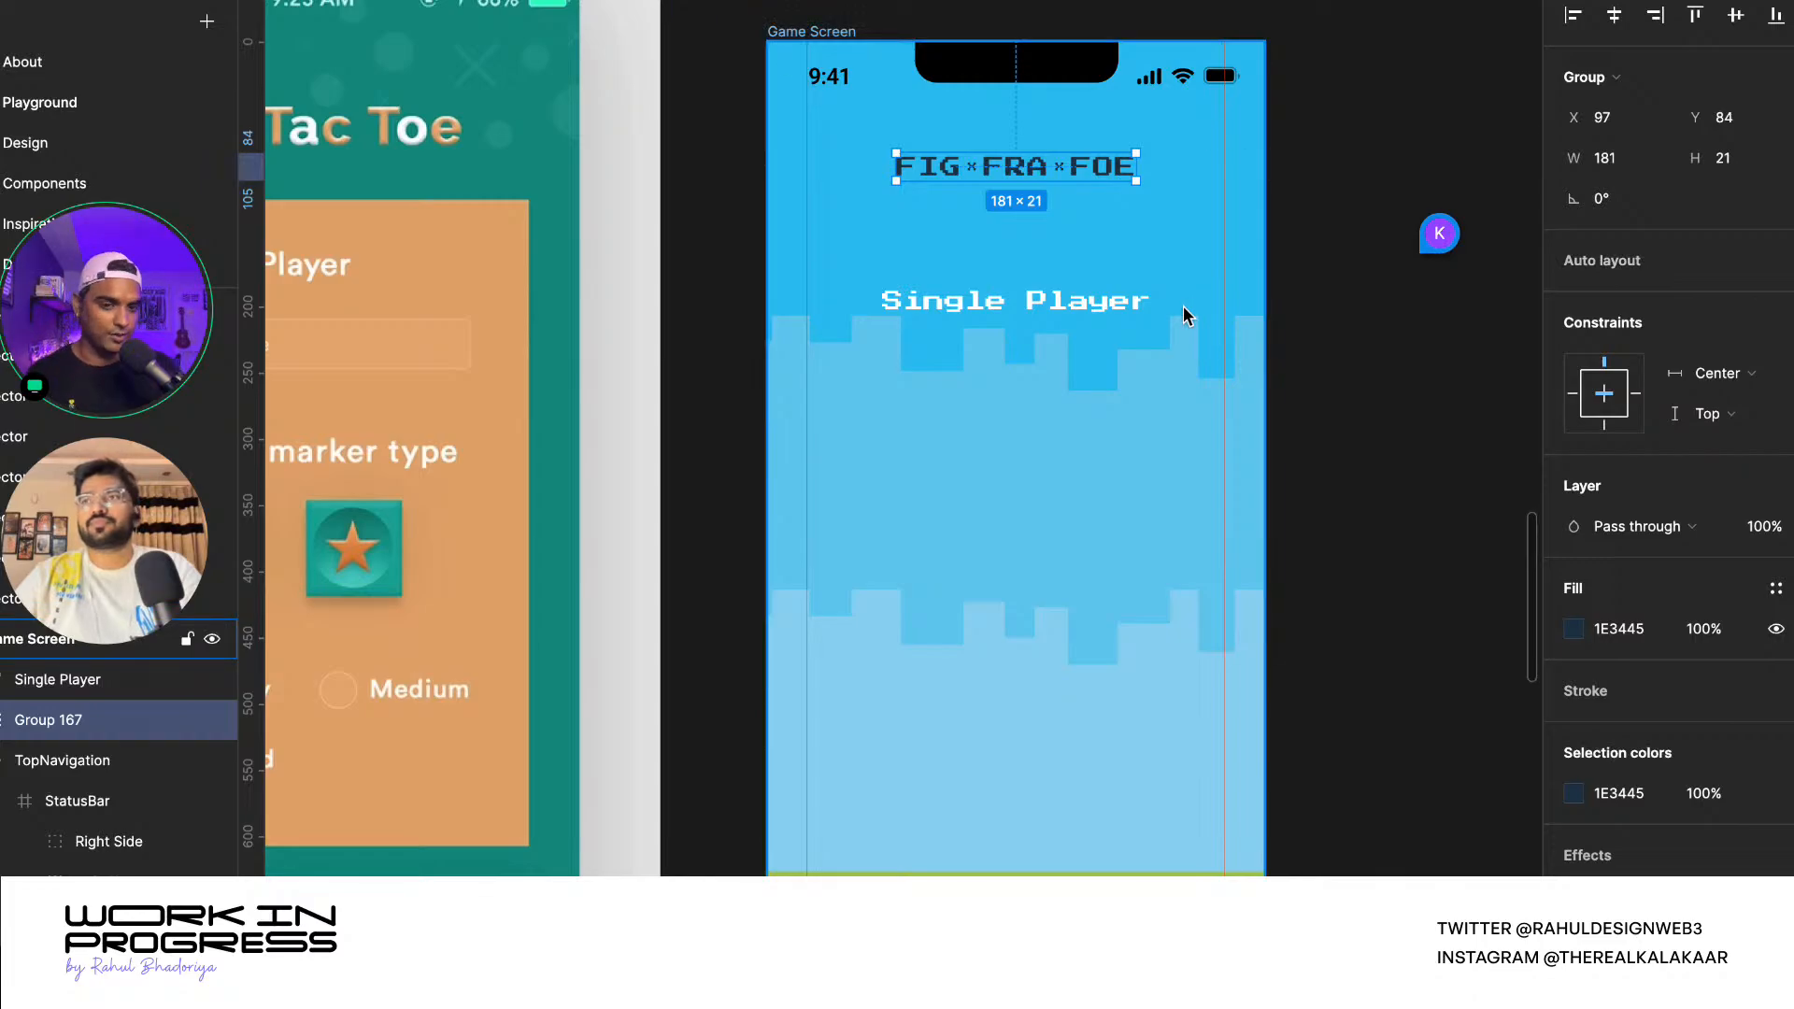
left_click(1313, 448)
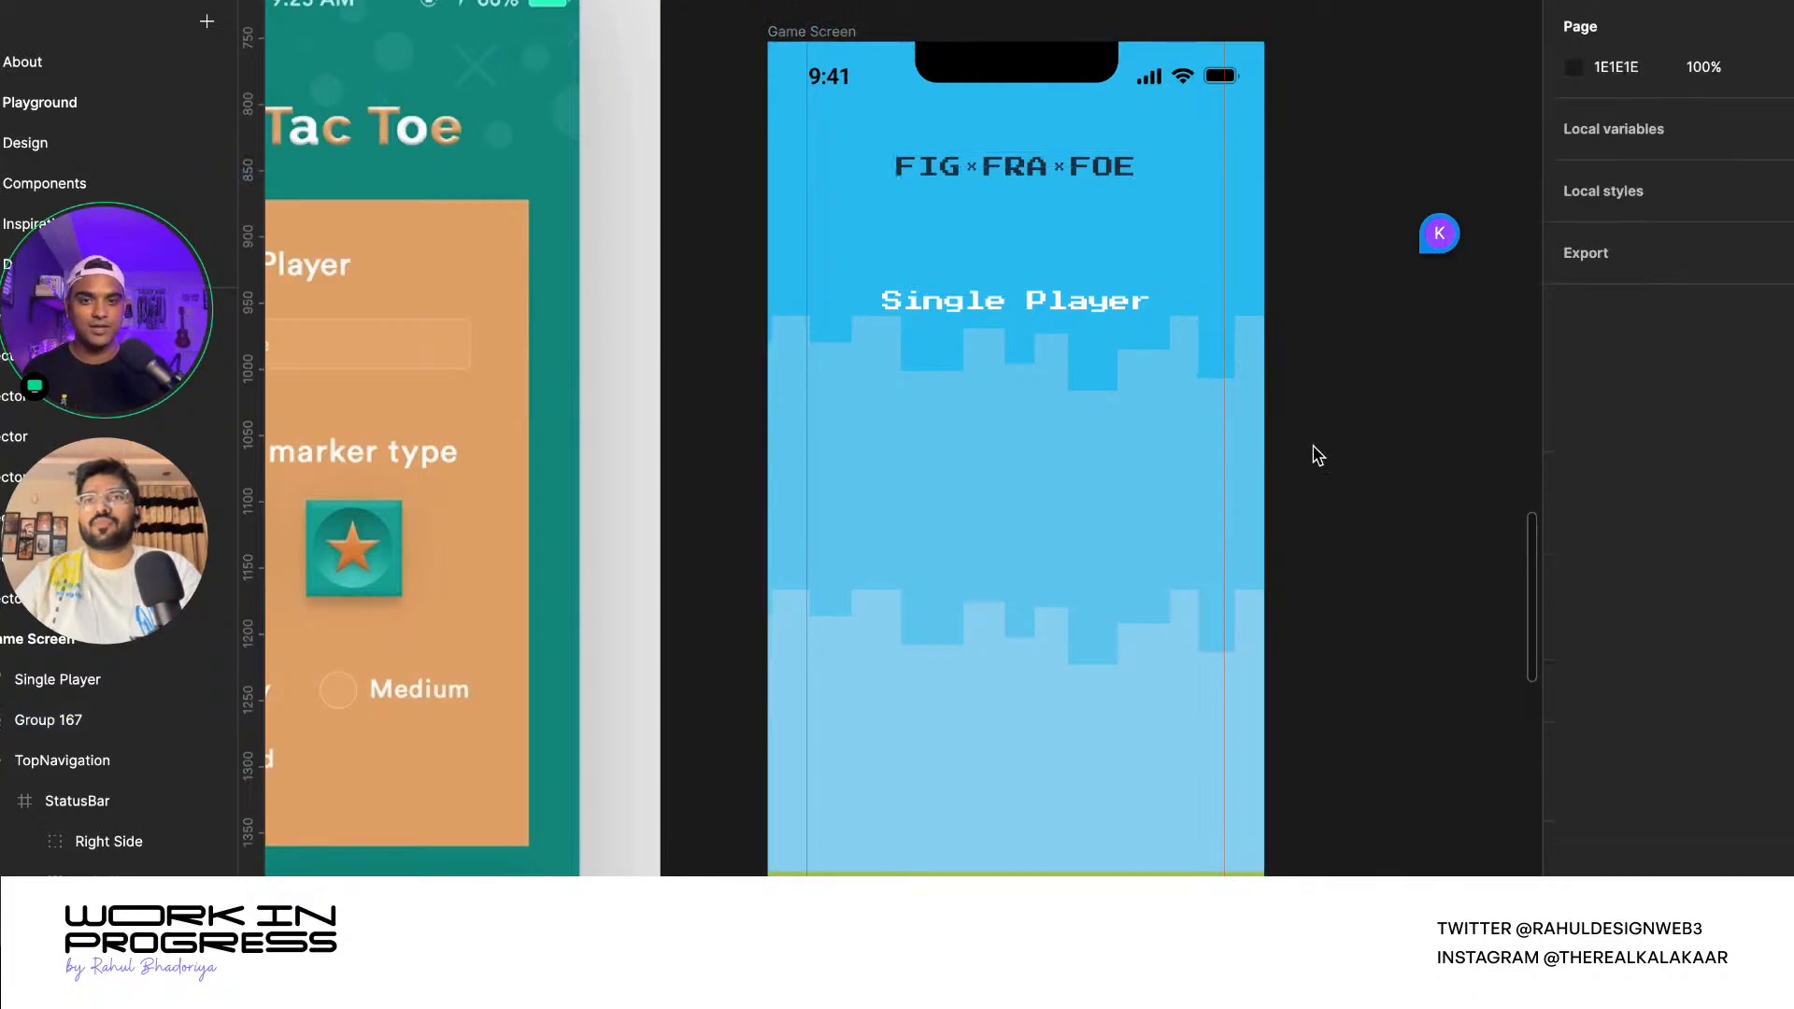
- Duplicate the Single Player heading just below the original at about Y 228 and set the copy's font size to 12
left_click(931, 299)
scroll(1062, 374, "down", 5)
scroll(1042, 350, "up", 5)
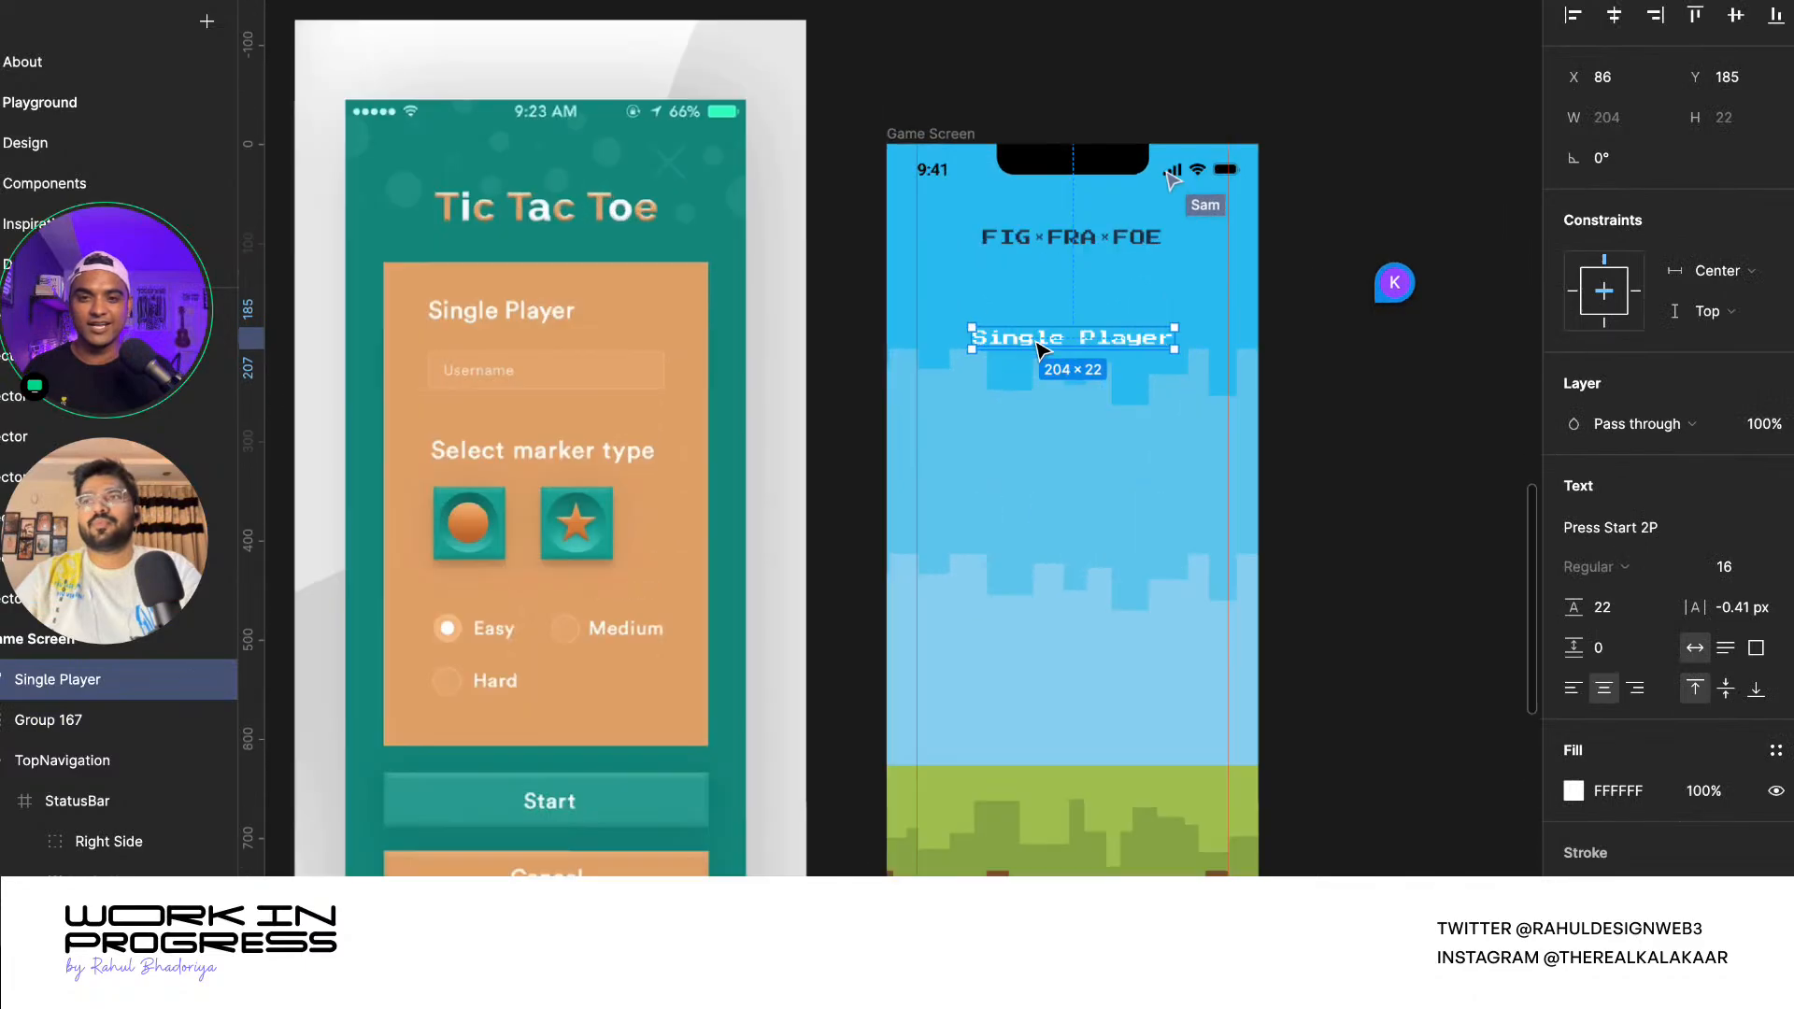
scroll(1036, 343, "up", 3)
left_click_drag(1037, 344, 1044, 398)
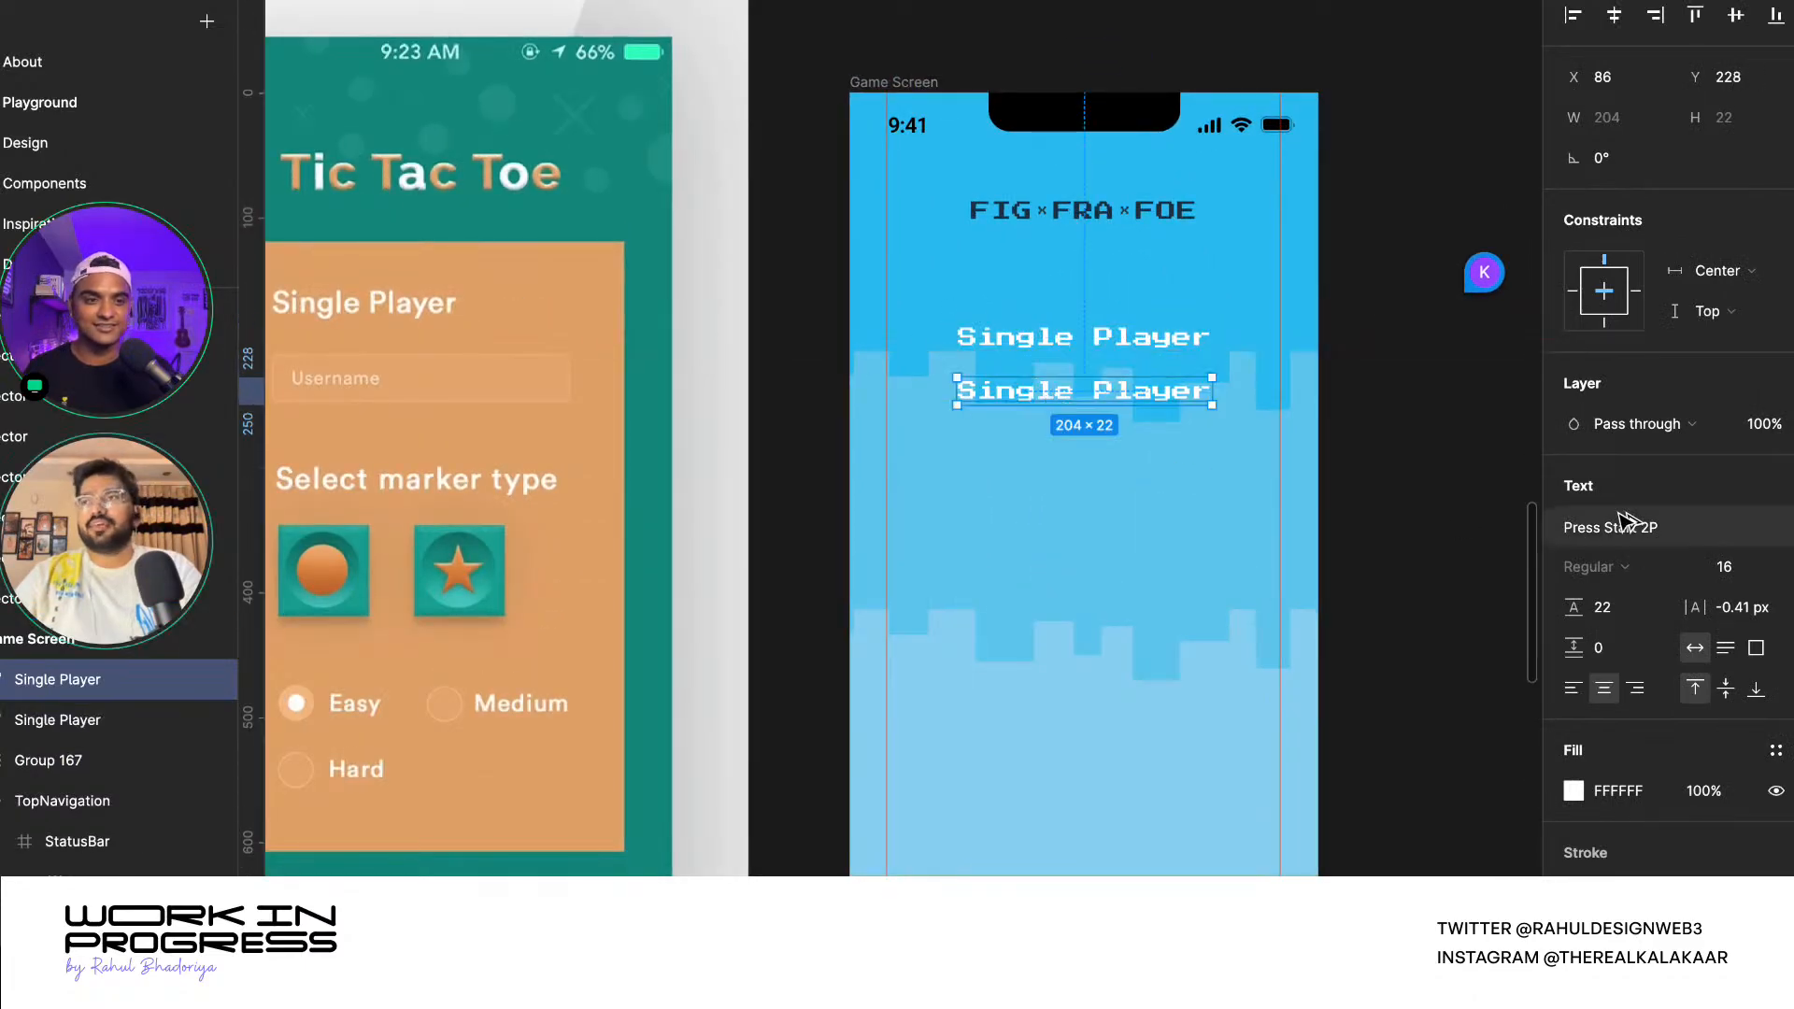
left_click(1719, 579)
key("Return")
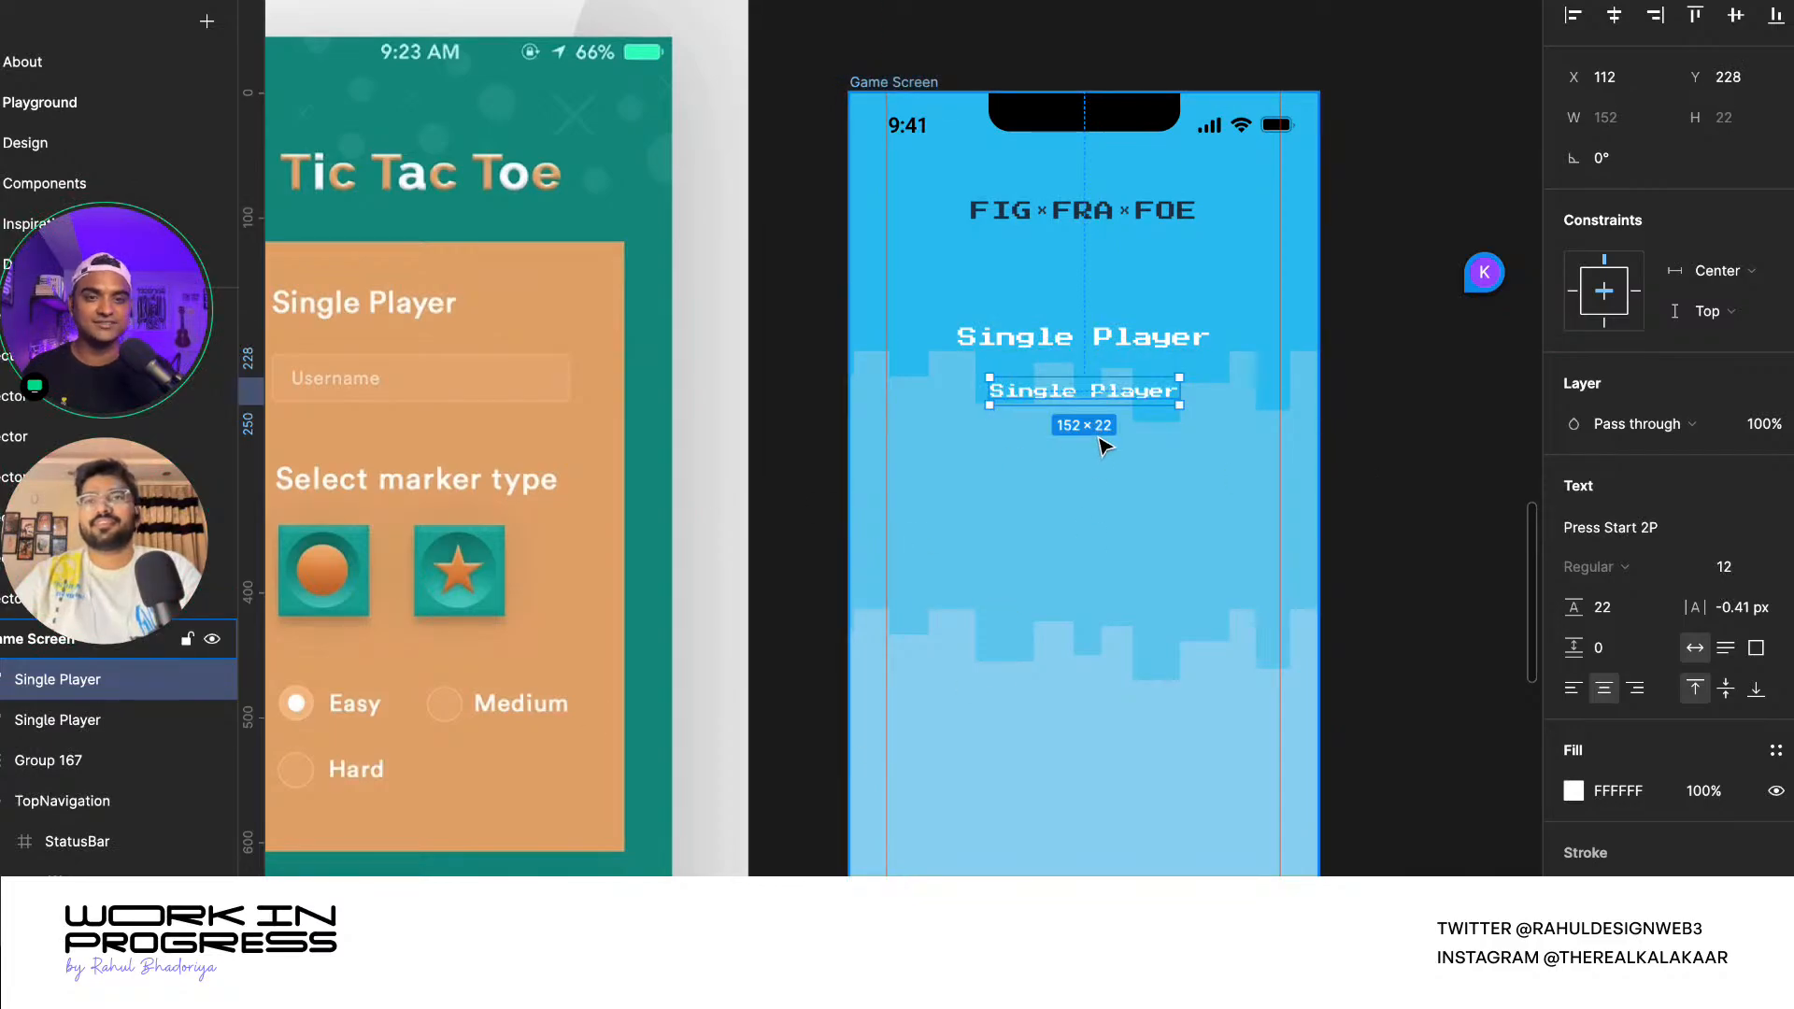
- Replace the text of the smaller Single Player copy with Username
scroll(1102, 447, "up", 3)
double_click(1072, 402)
type("Usner")
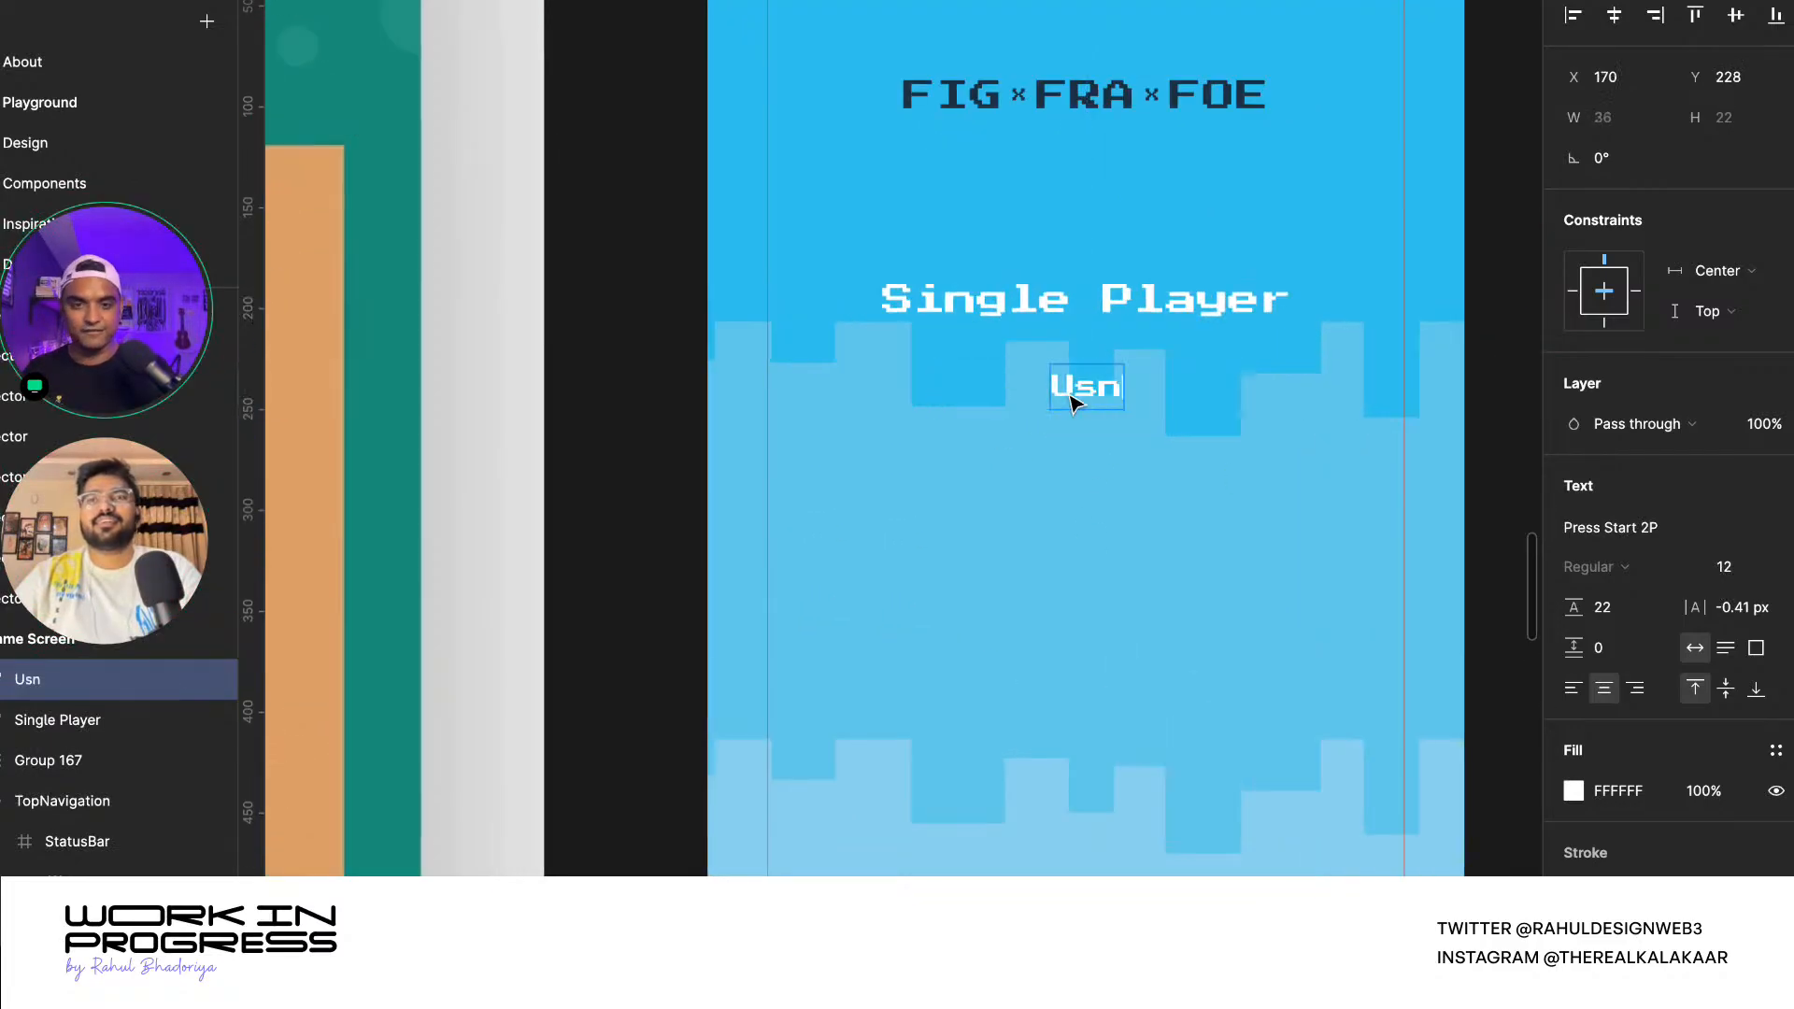
key("BackSpace")
key("BackSpace")
key("BackSpace")
type("er")
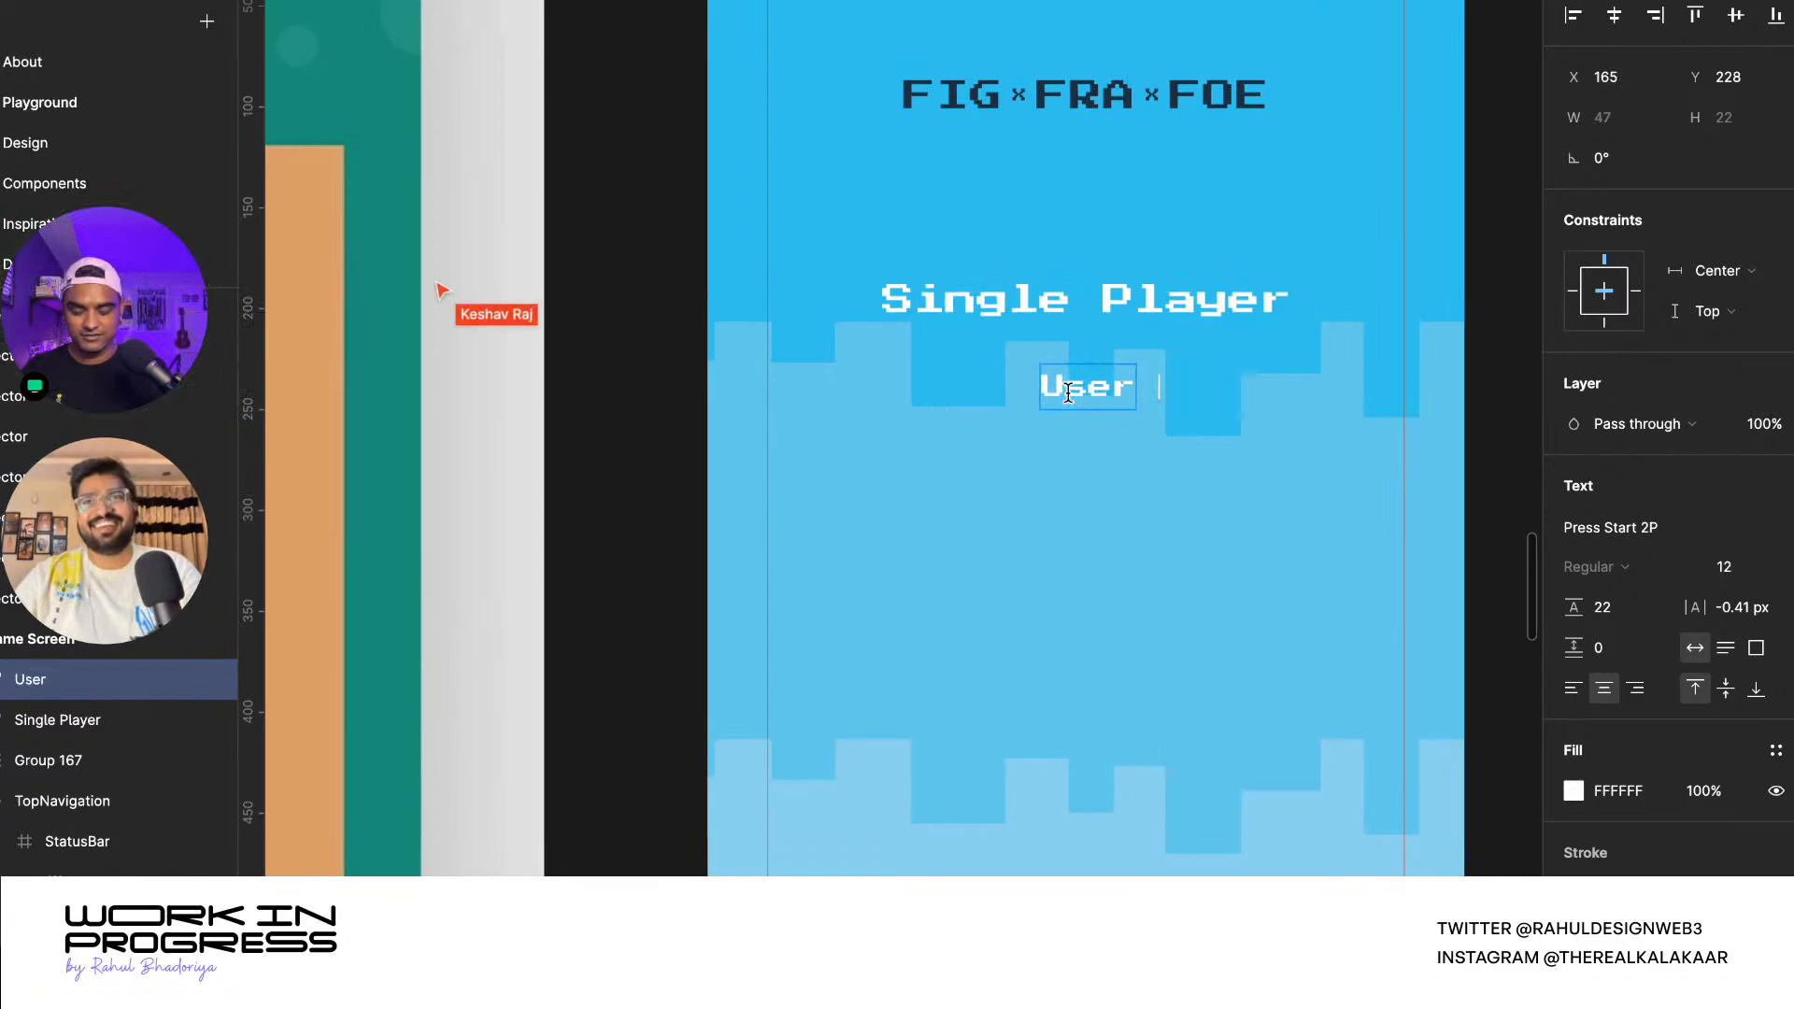
type("name")
key("Escape")
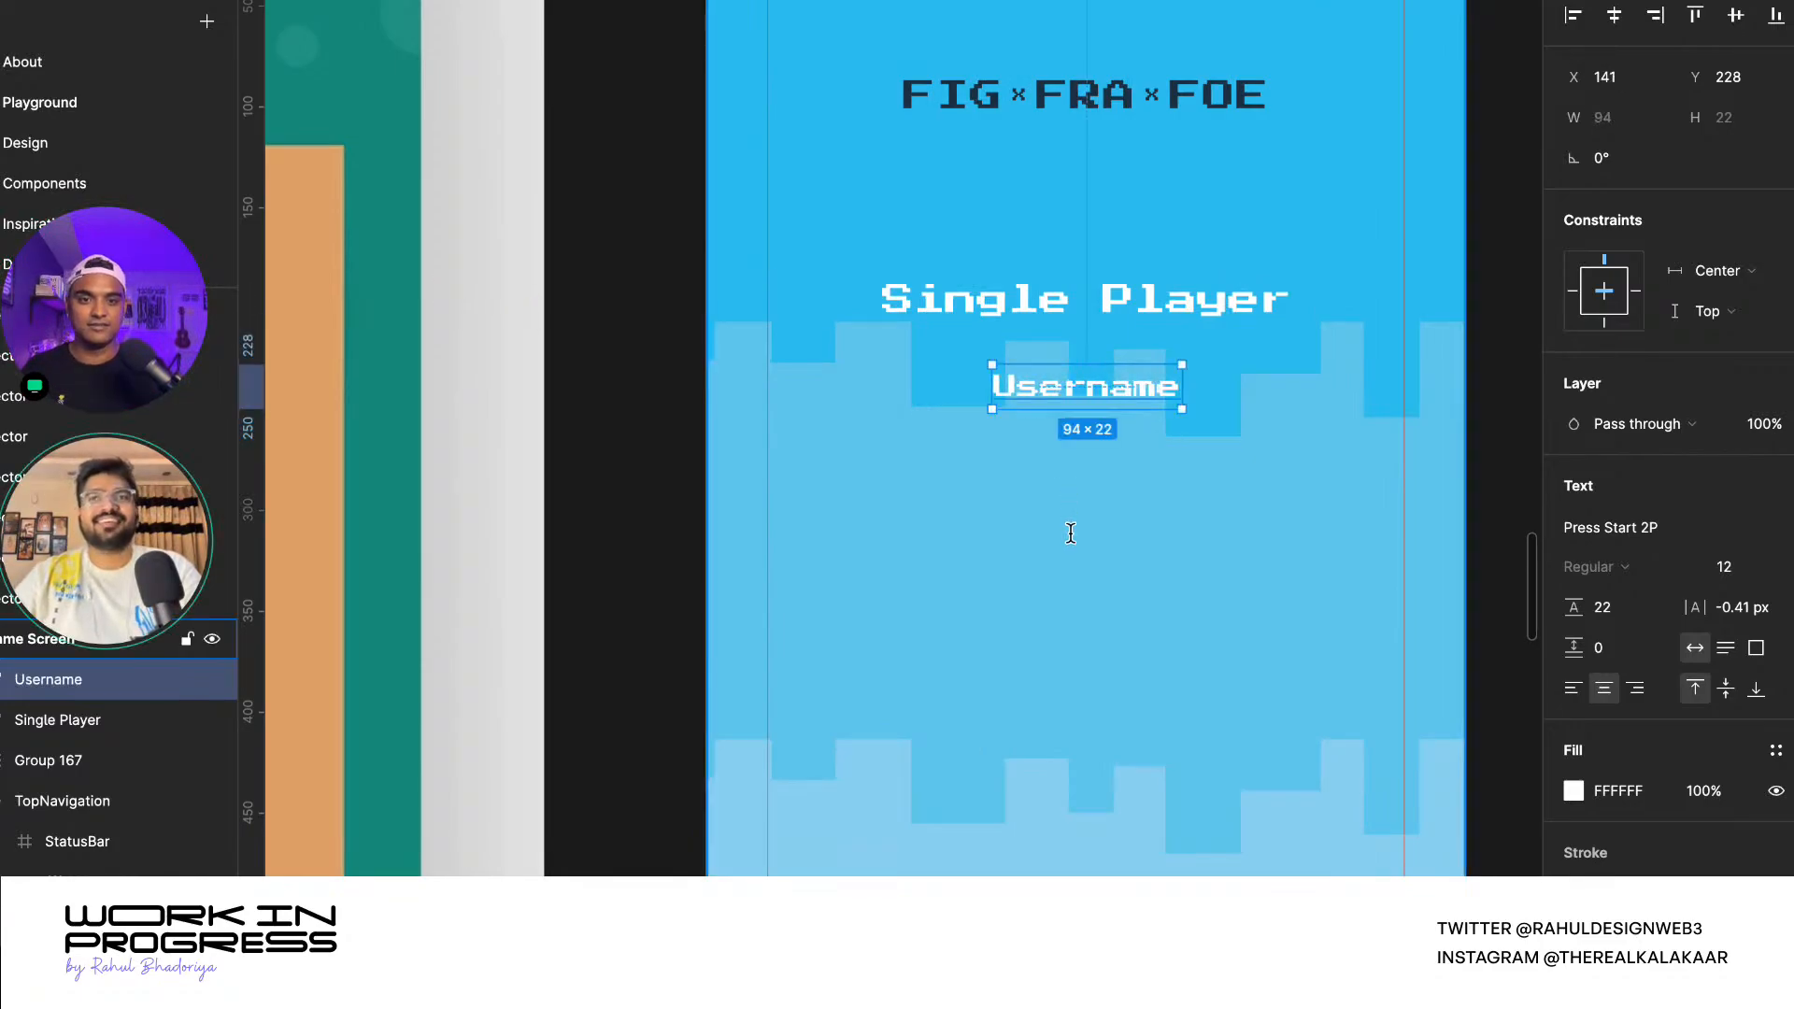
- Wrap the Username text in an auto layout frame and give the frame a white fill
key("shift+a")
scroll(1205, 519, "down", 3)
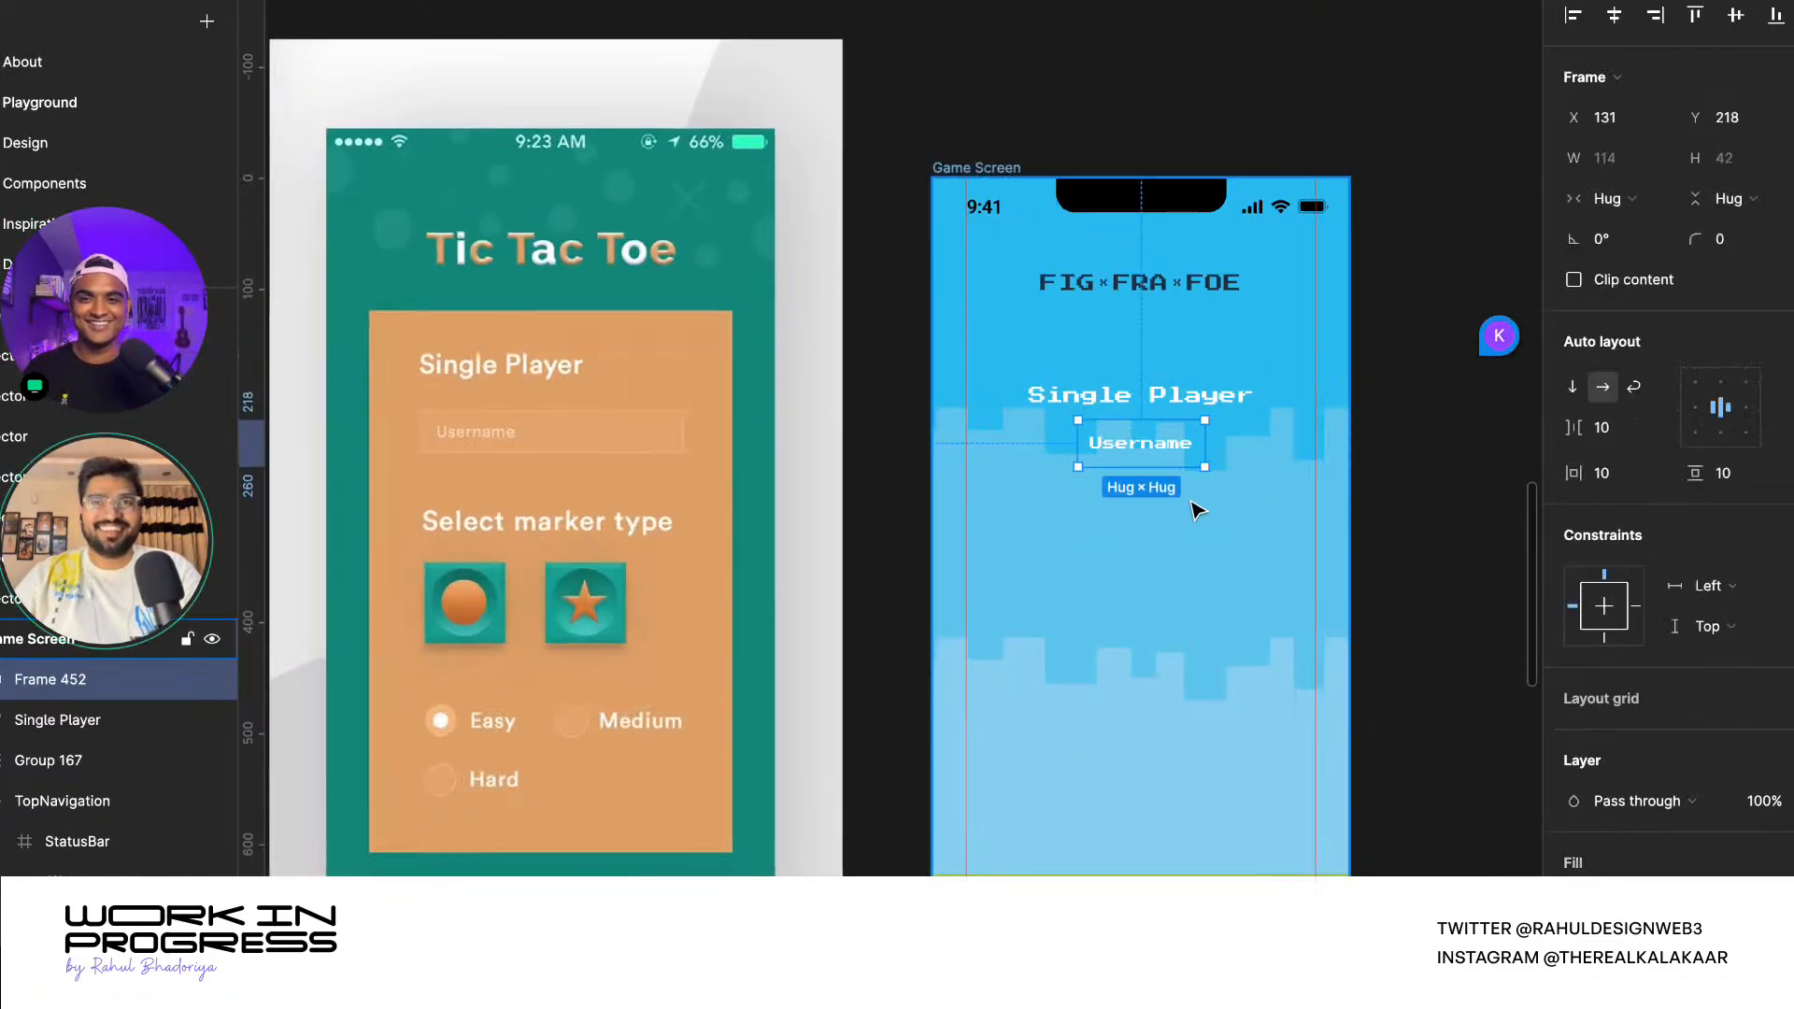
scroll(1133, 453, "up", 5)
scroll(973, 564, "down", 5)
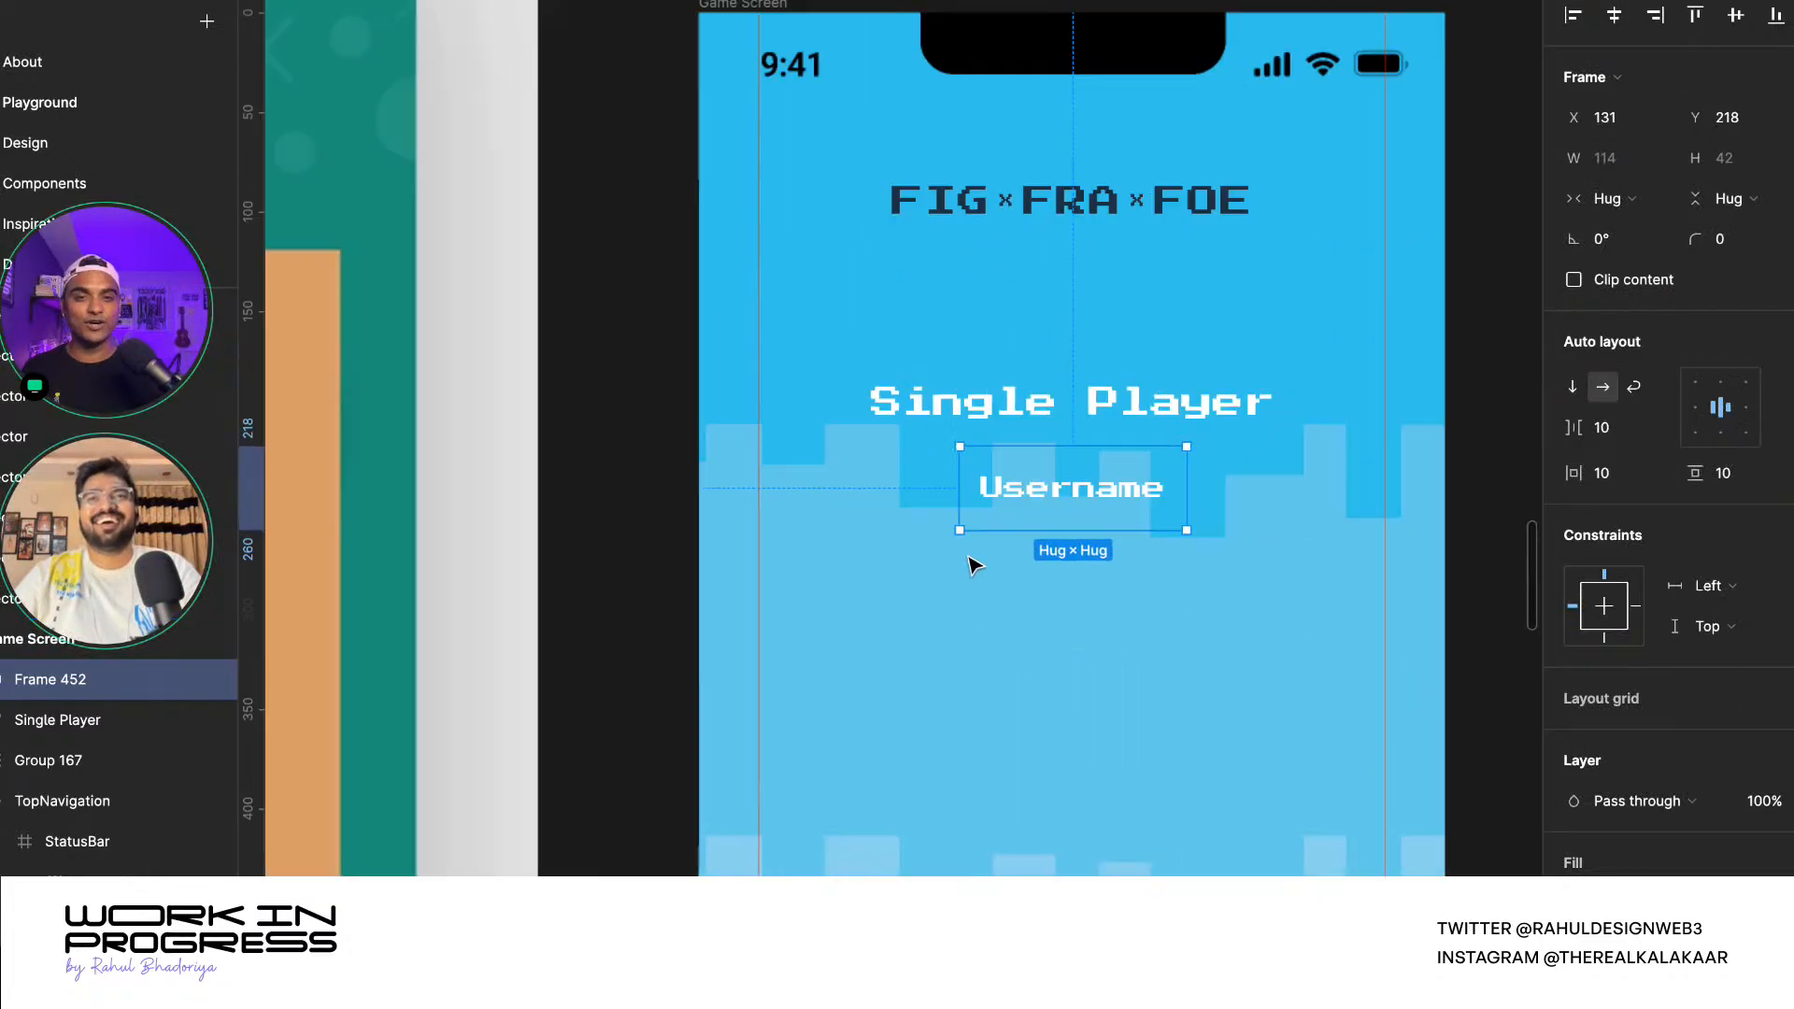
left_click(1573, 862)
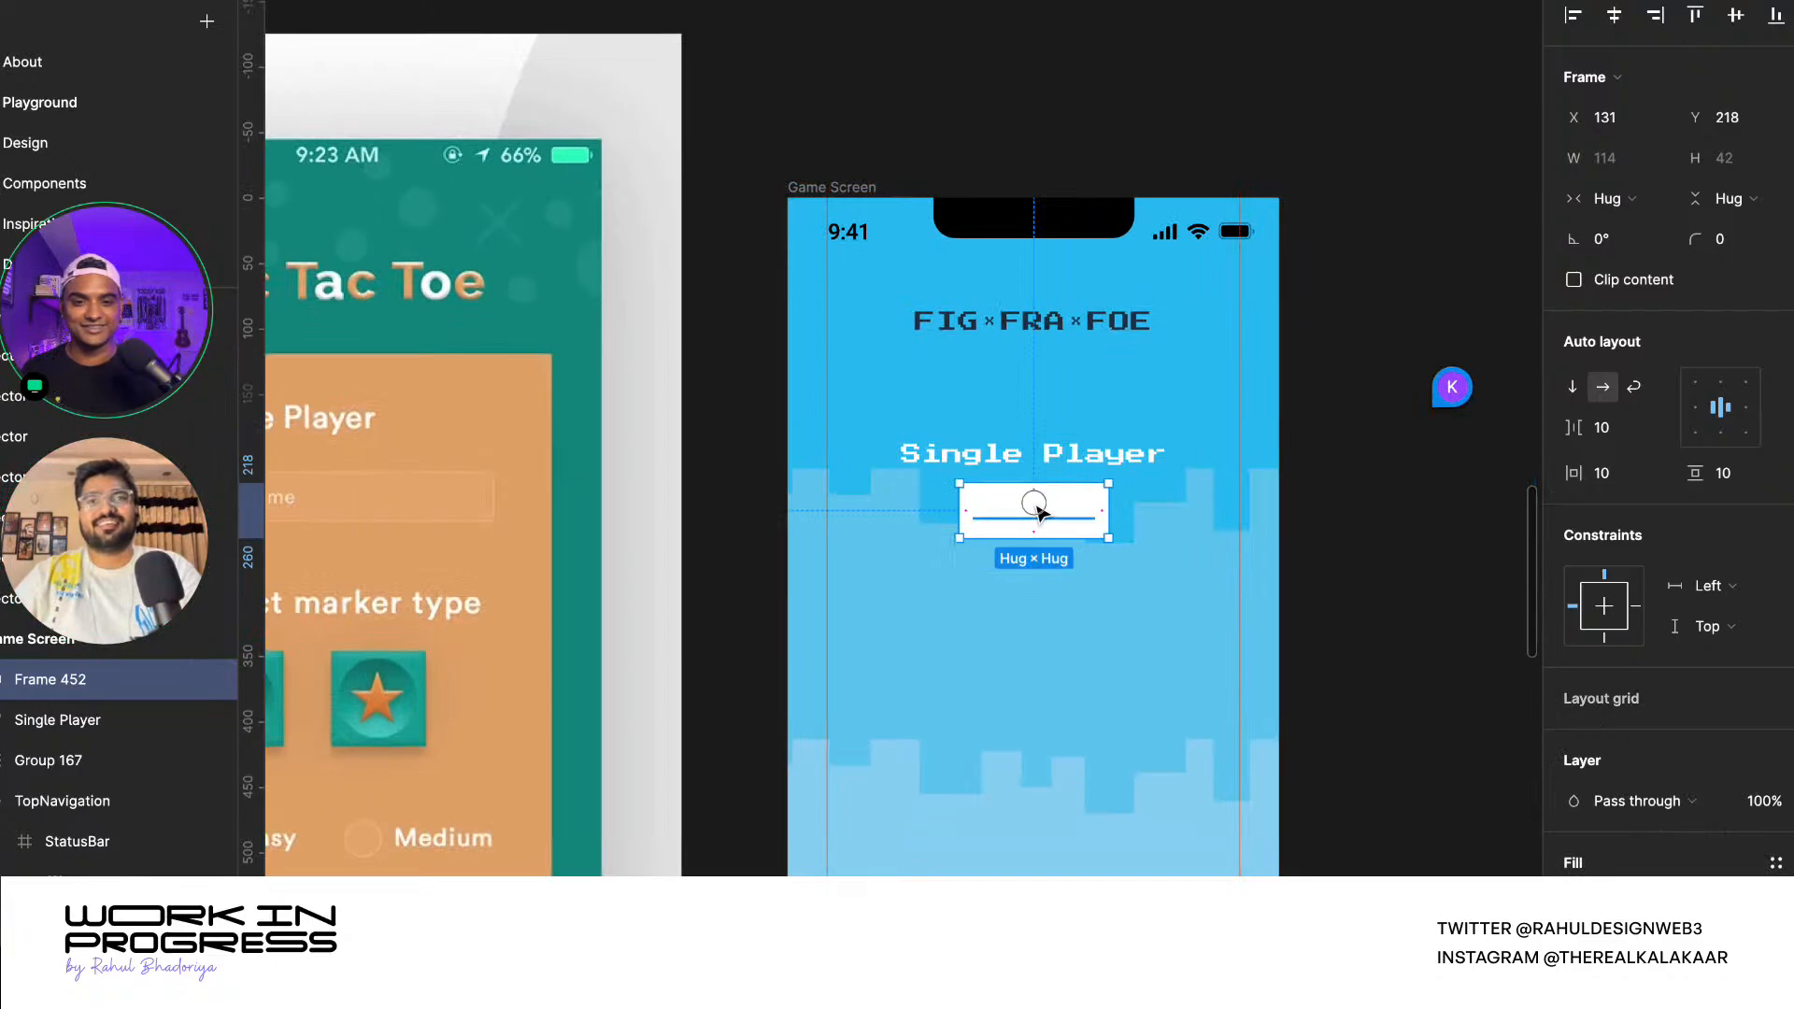
- Recolor the Username text to dark navy 1E3445 by sampling the color of the FIG×FRA×FOE title
left_click(1033, 506)
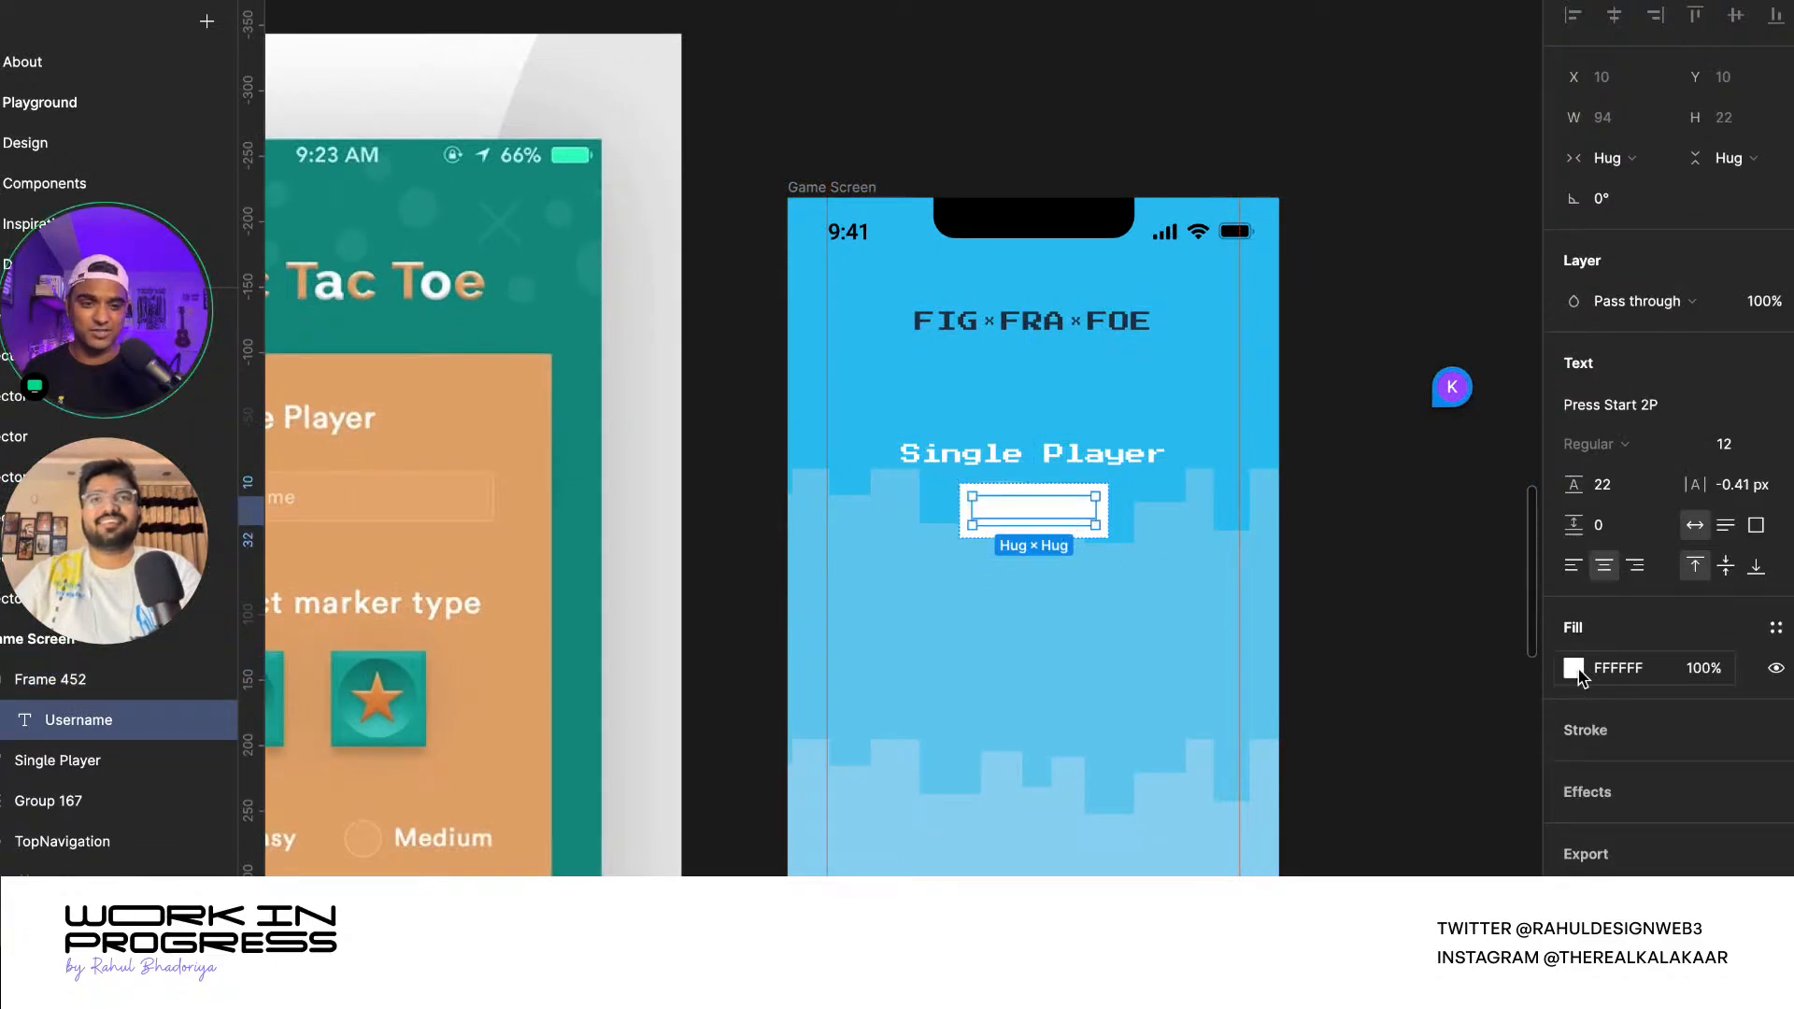
key("i")
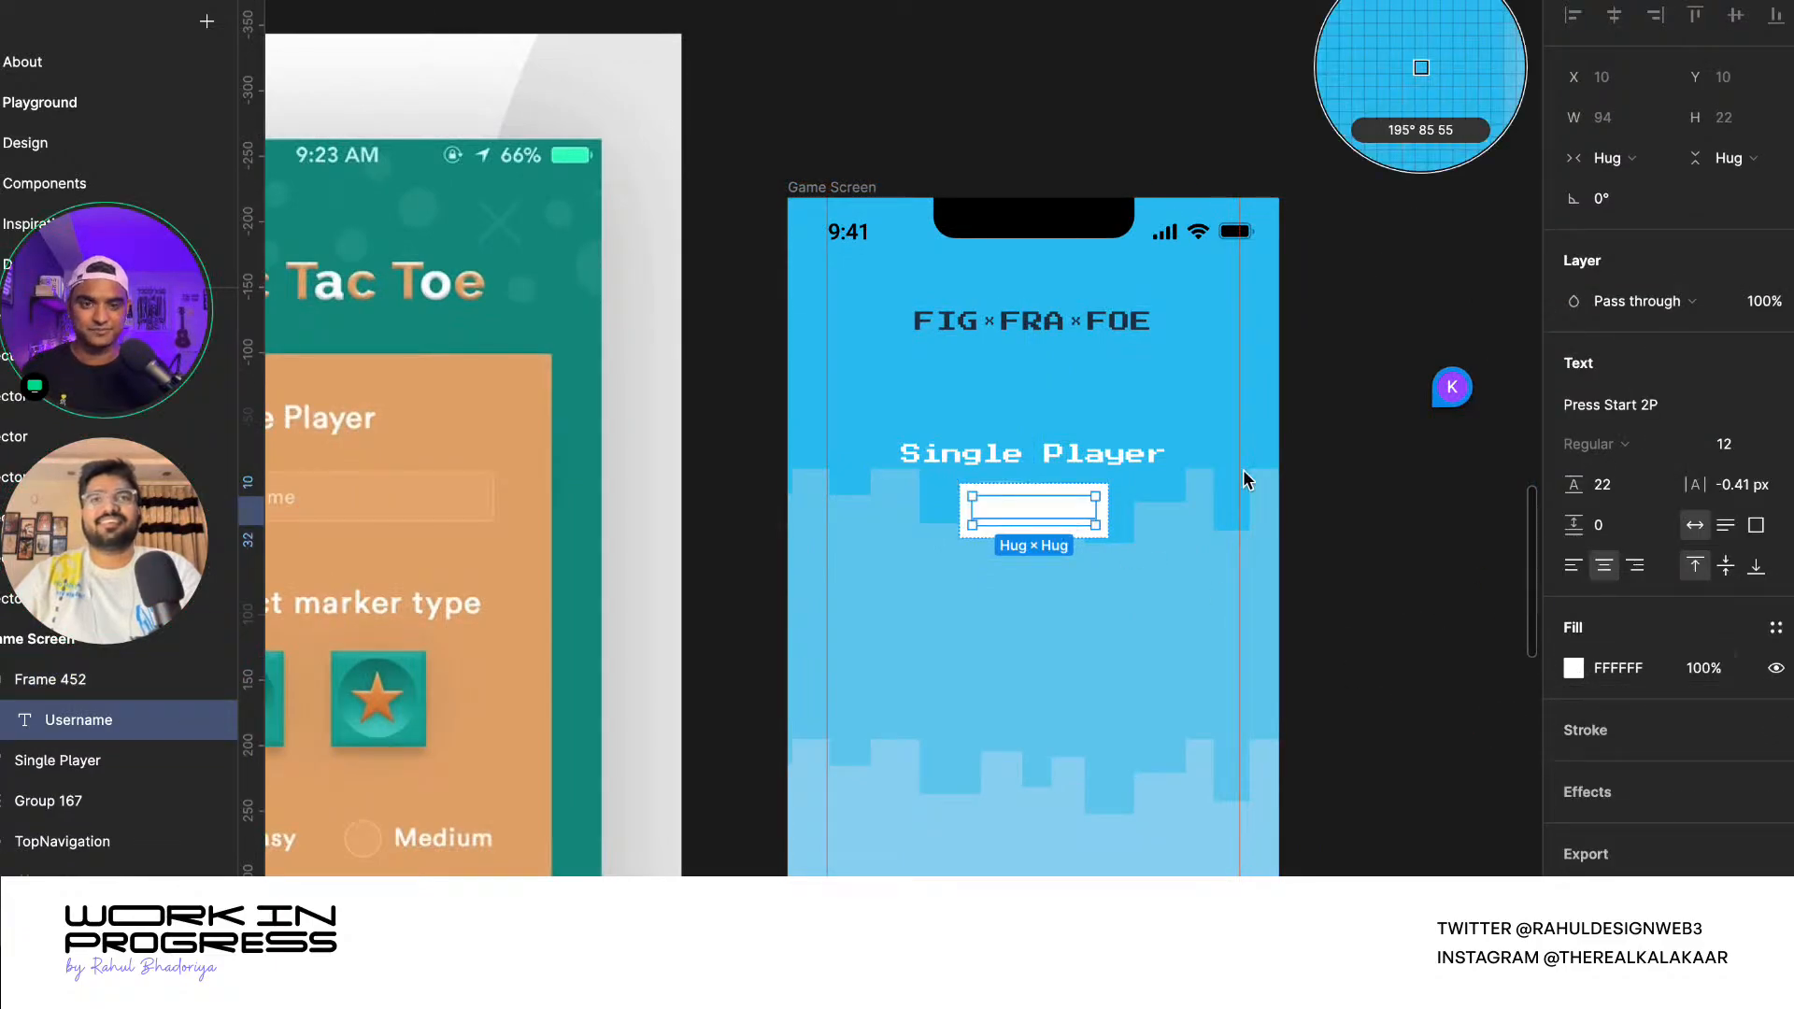
left_click(1117, 322)
scroll(1082, 492, "up", 4)
left_click(1067, 497)
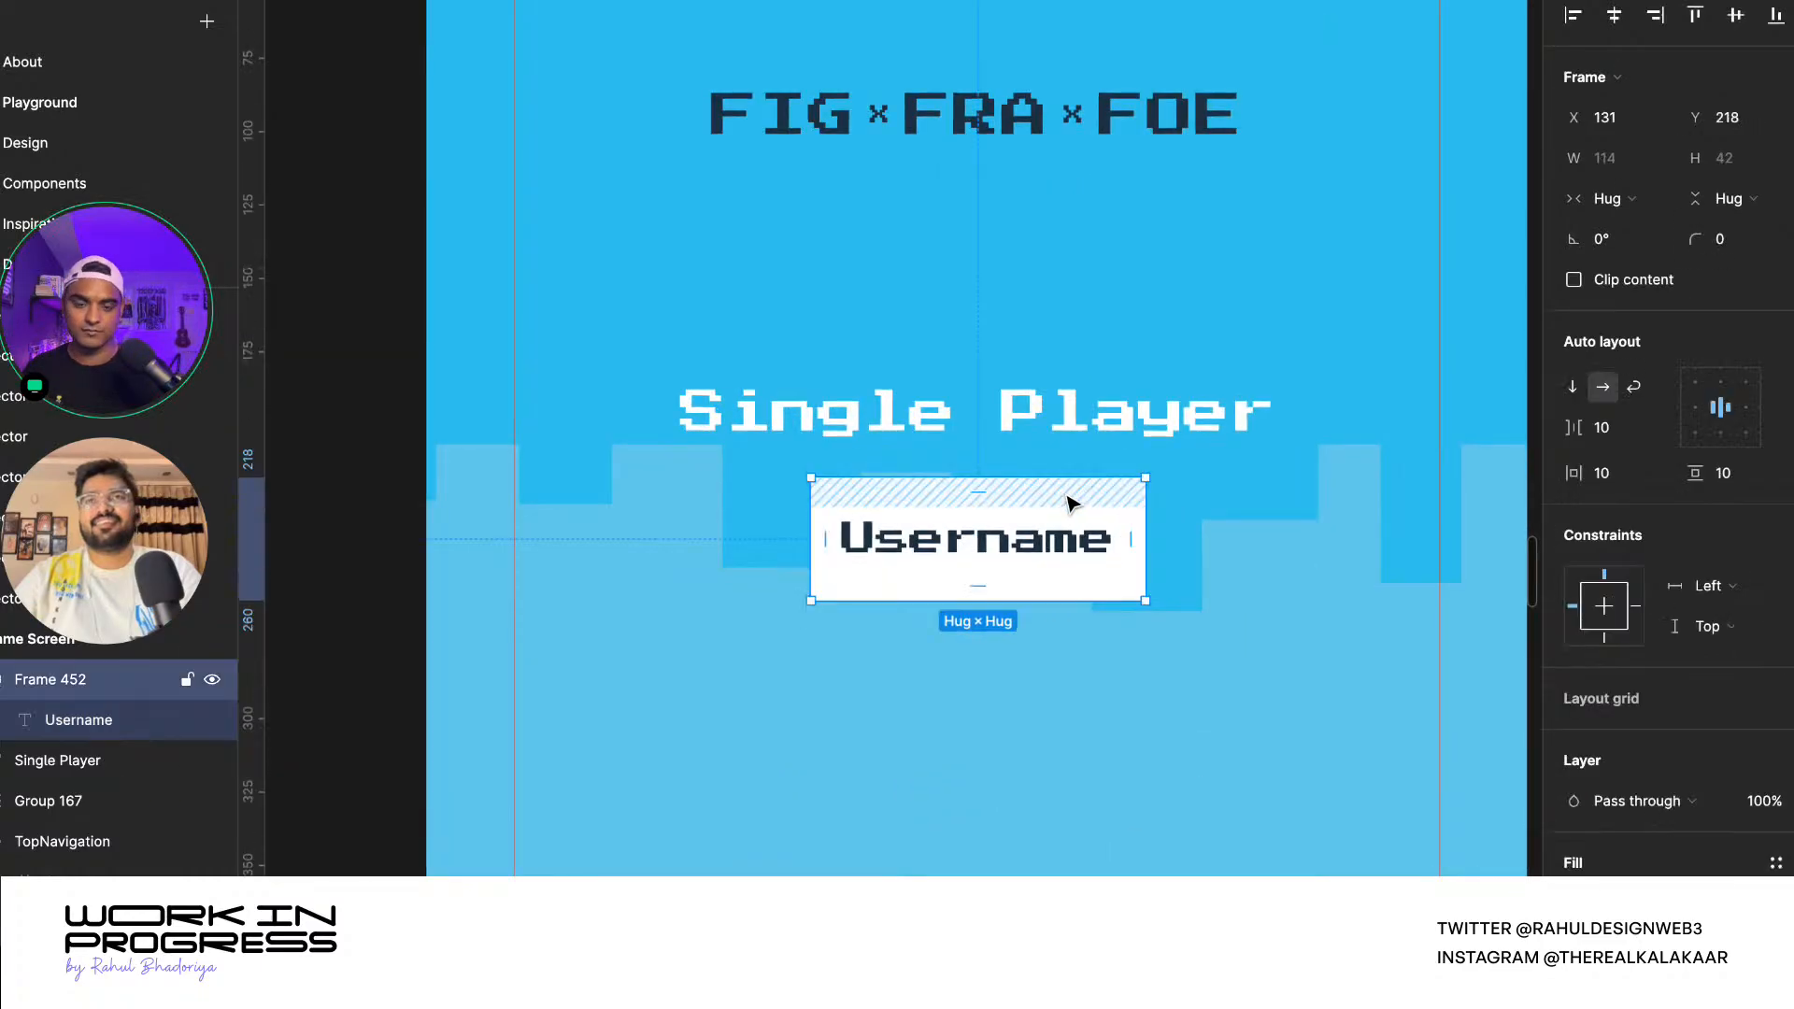
- Examine the pixel-style CTA components, the other game screens and the Tic Tac Toe reference for styling the Username field
scroll(1064, 500, "down", 3)
scroll(1065, 508, "up", 5)
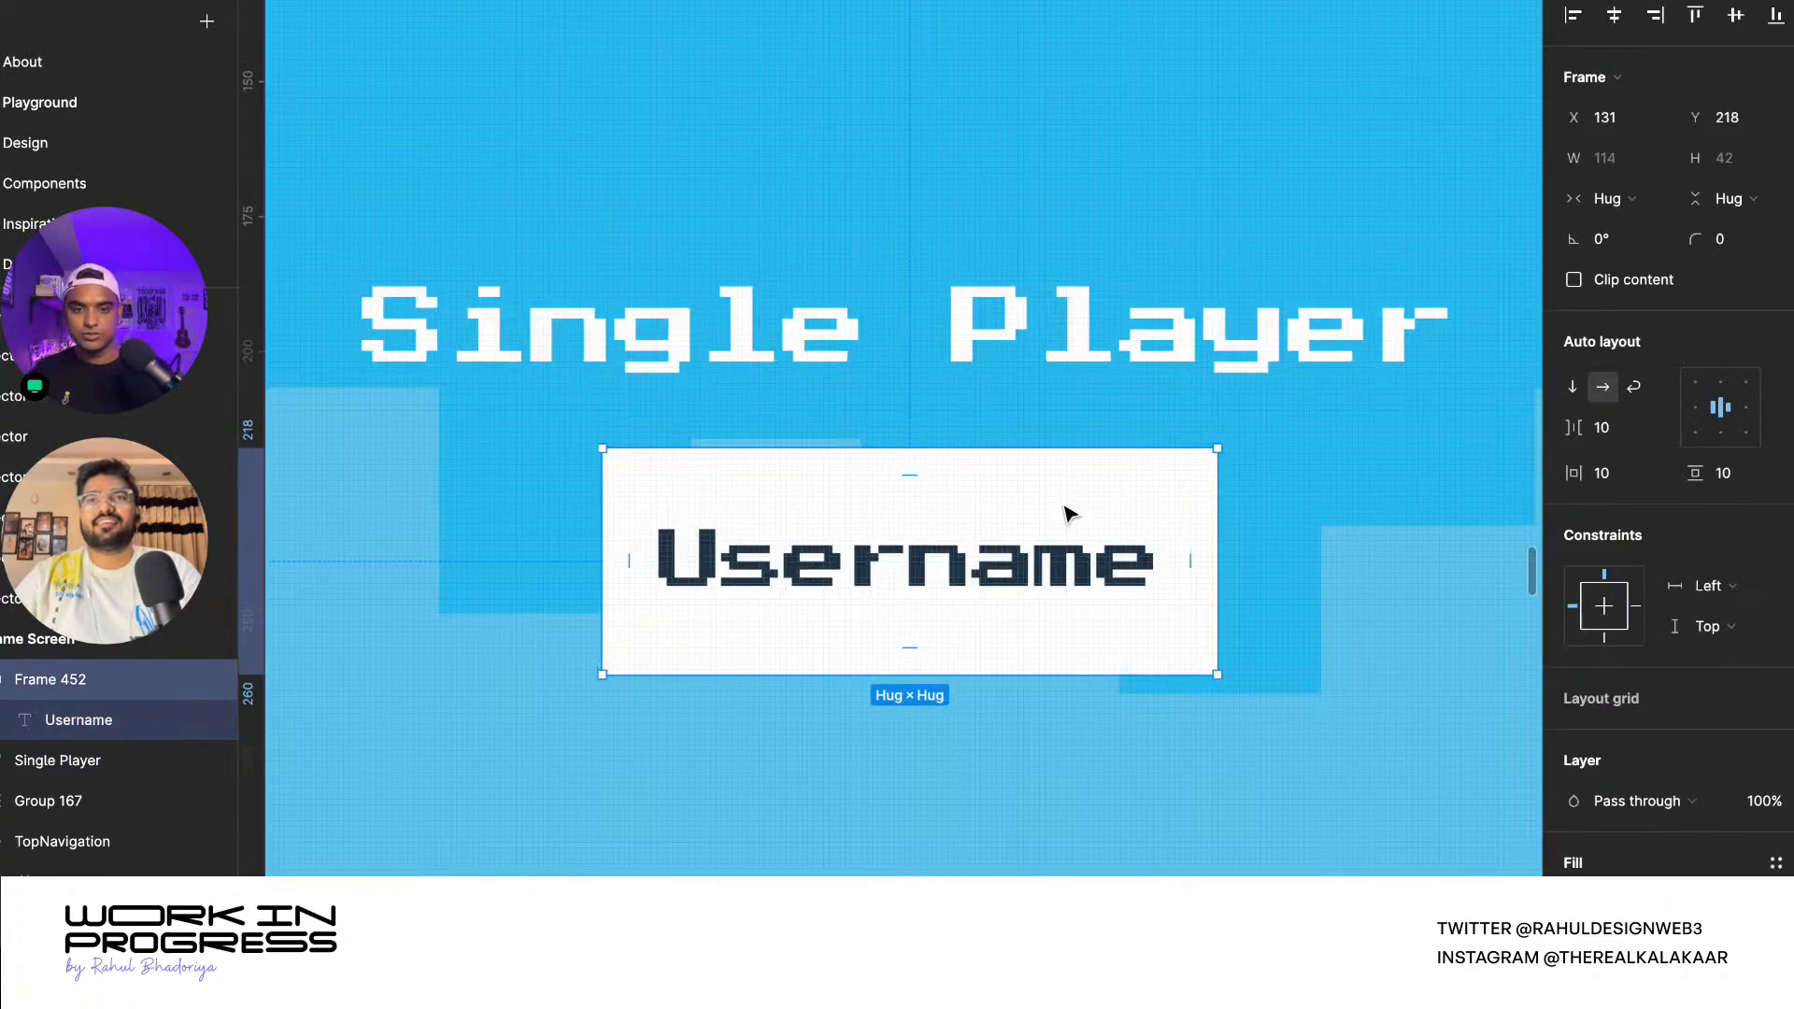
scroll(1068, 514, "down", 15)
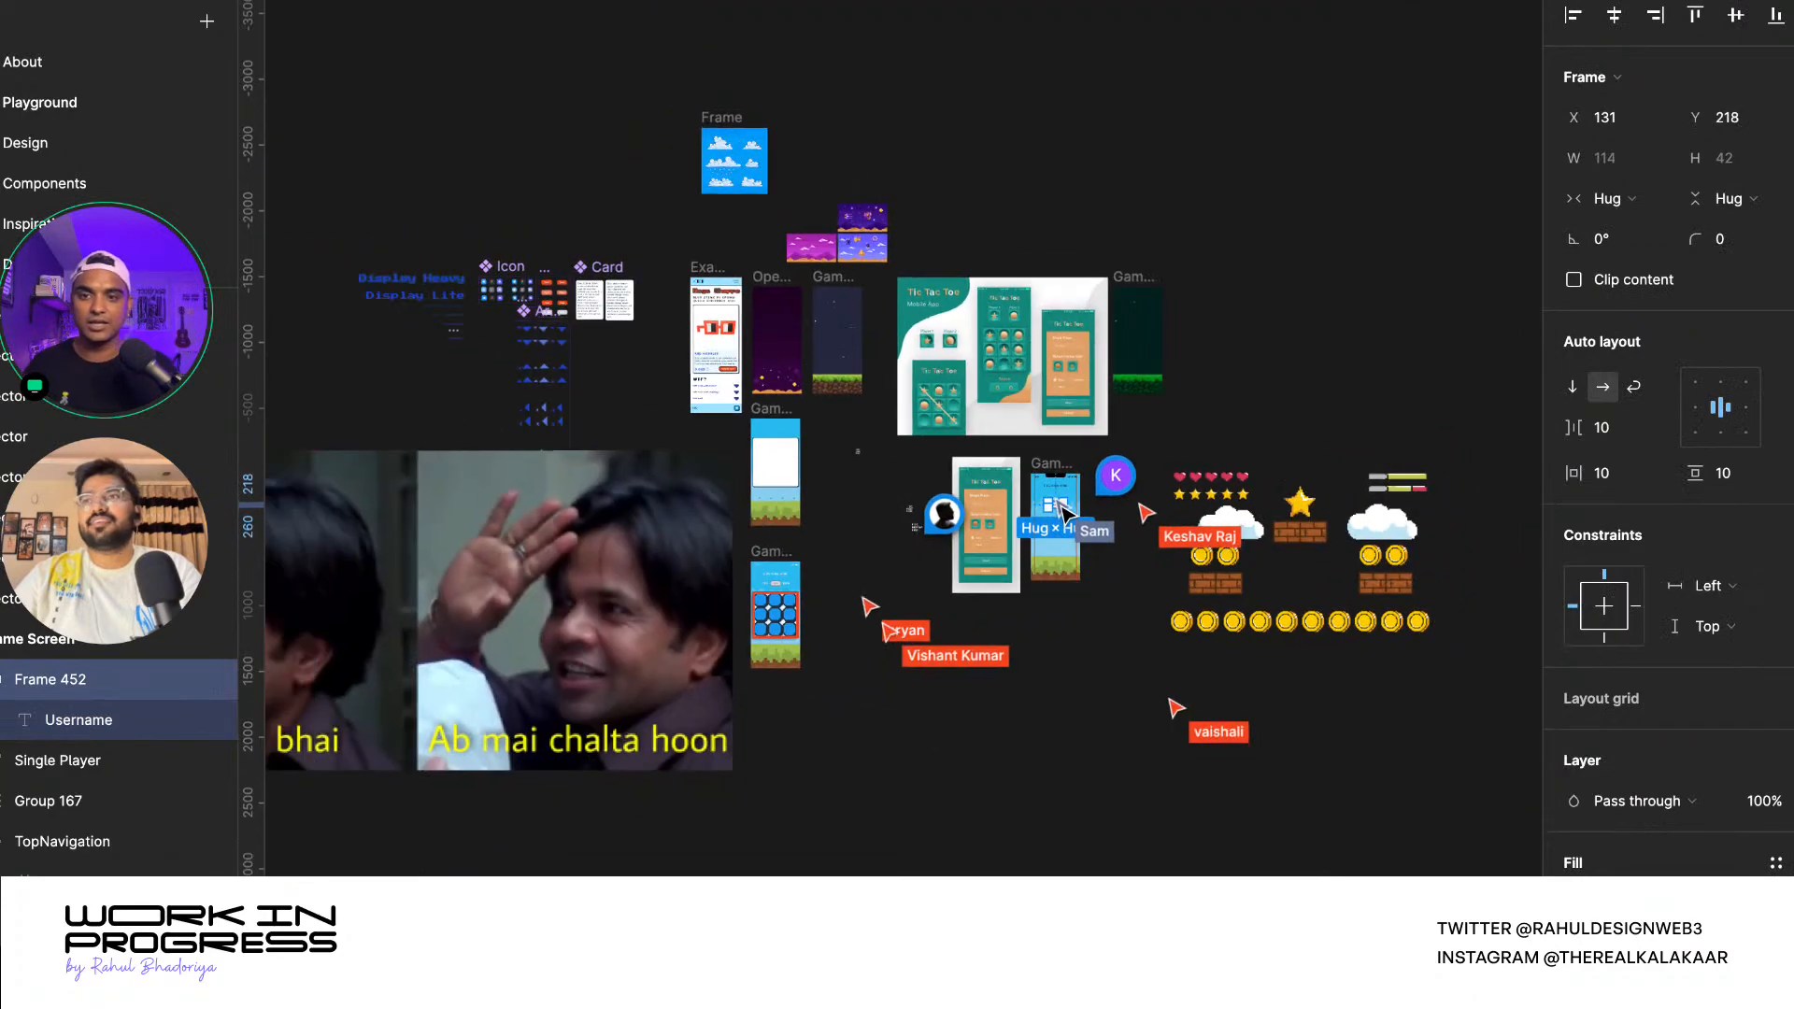
scroll(514, 299, "up", 10)
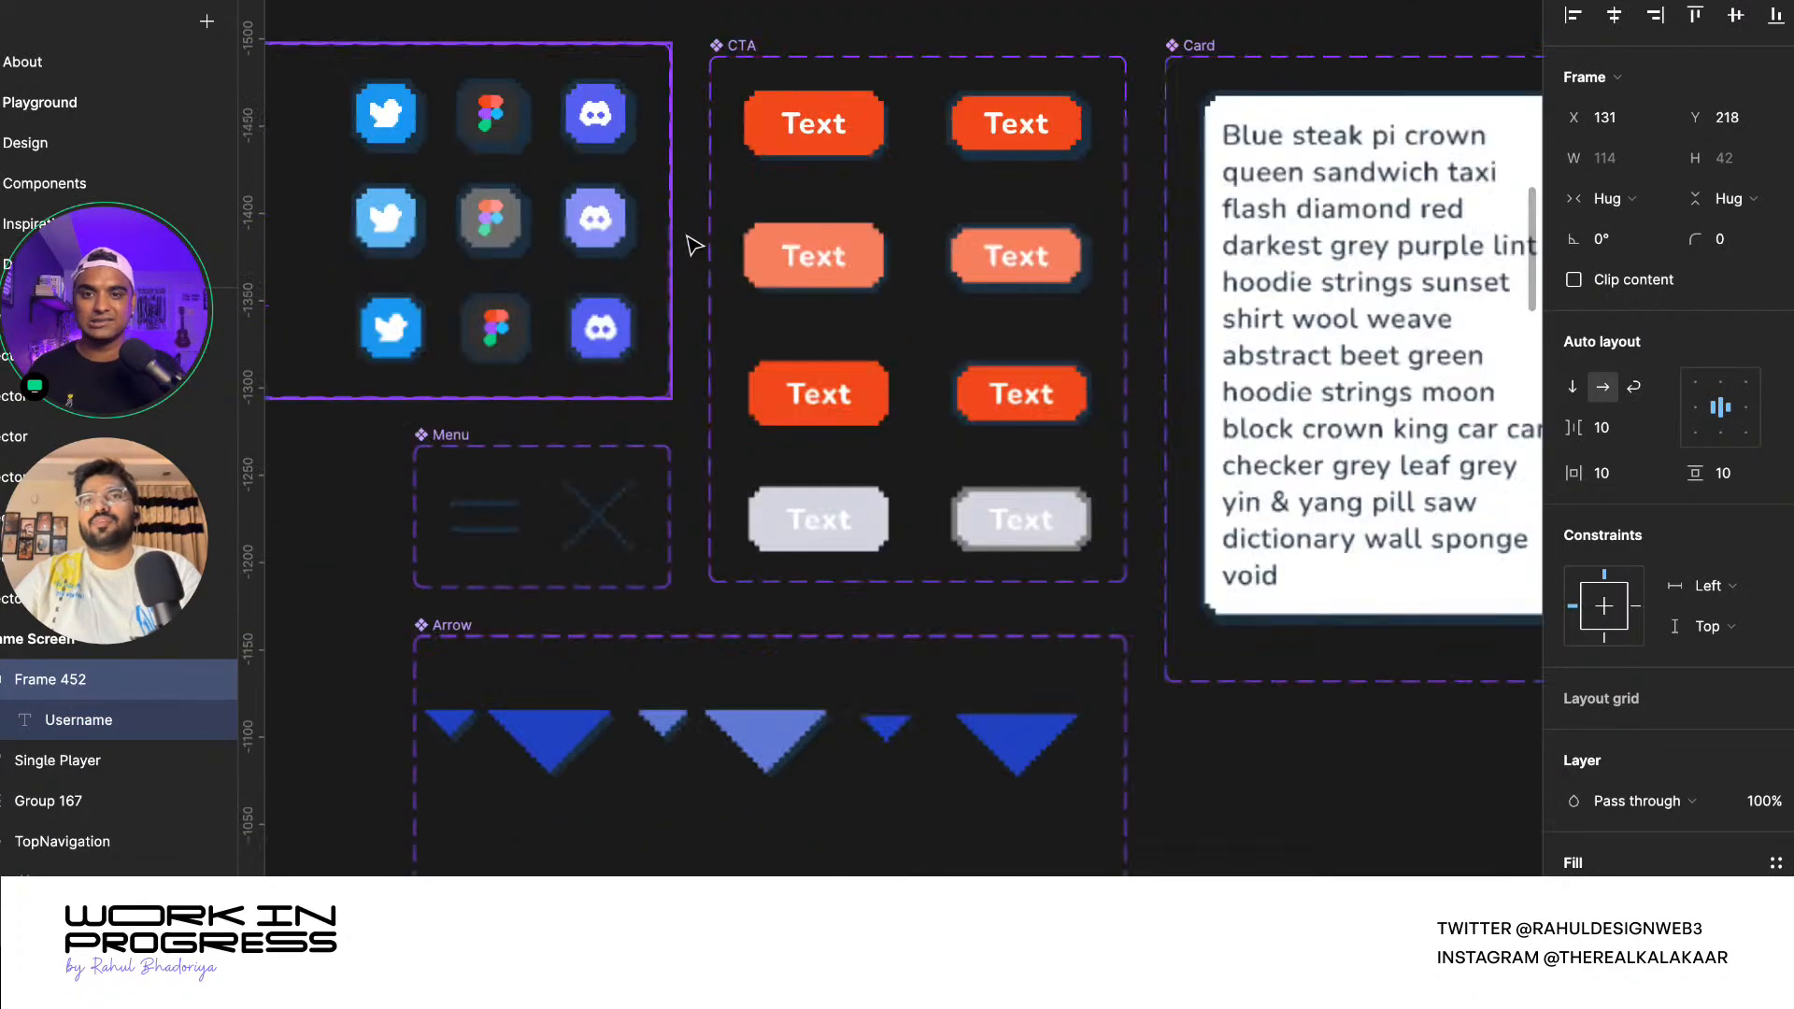
scroll(801, 121, "up", 5)
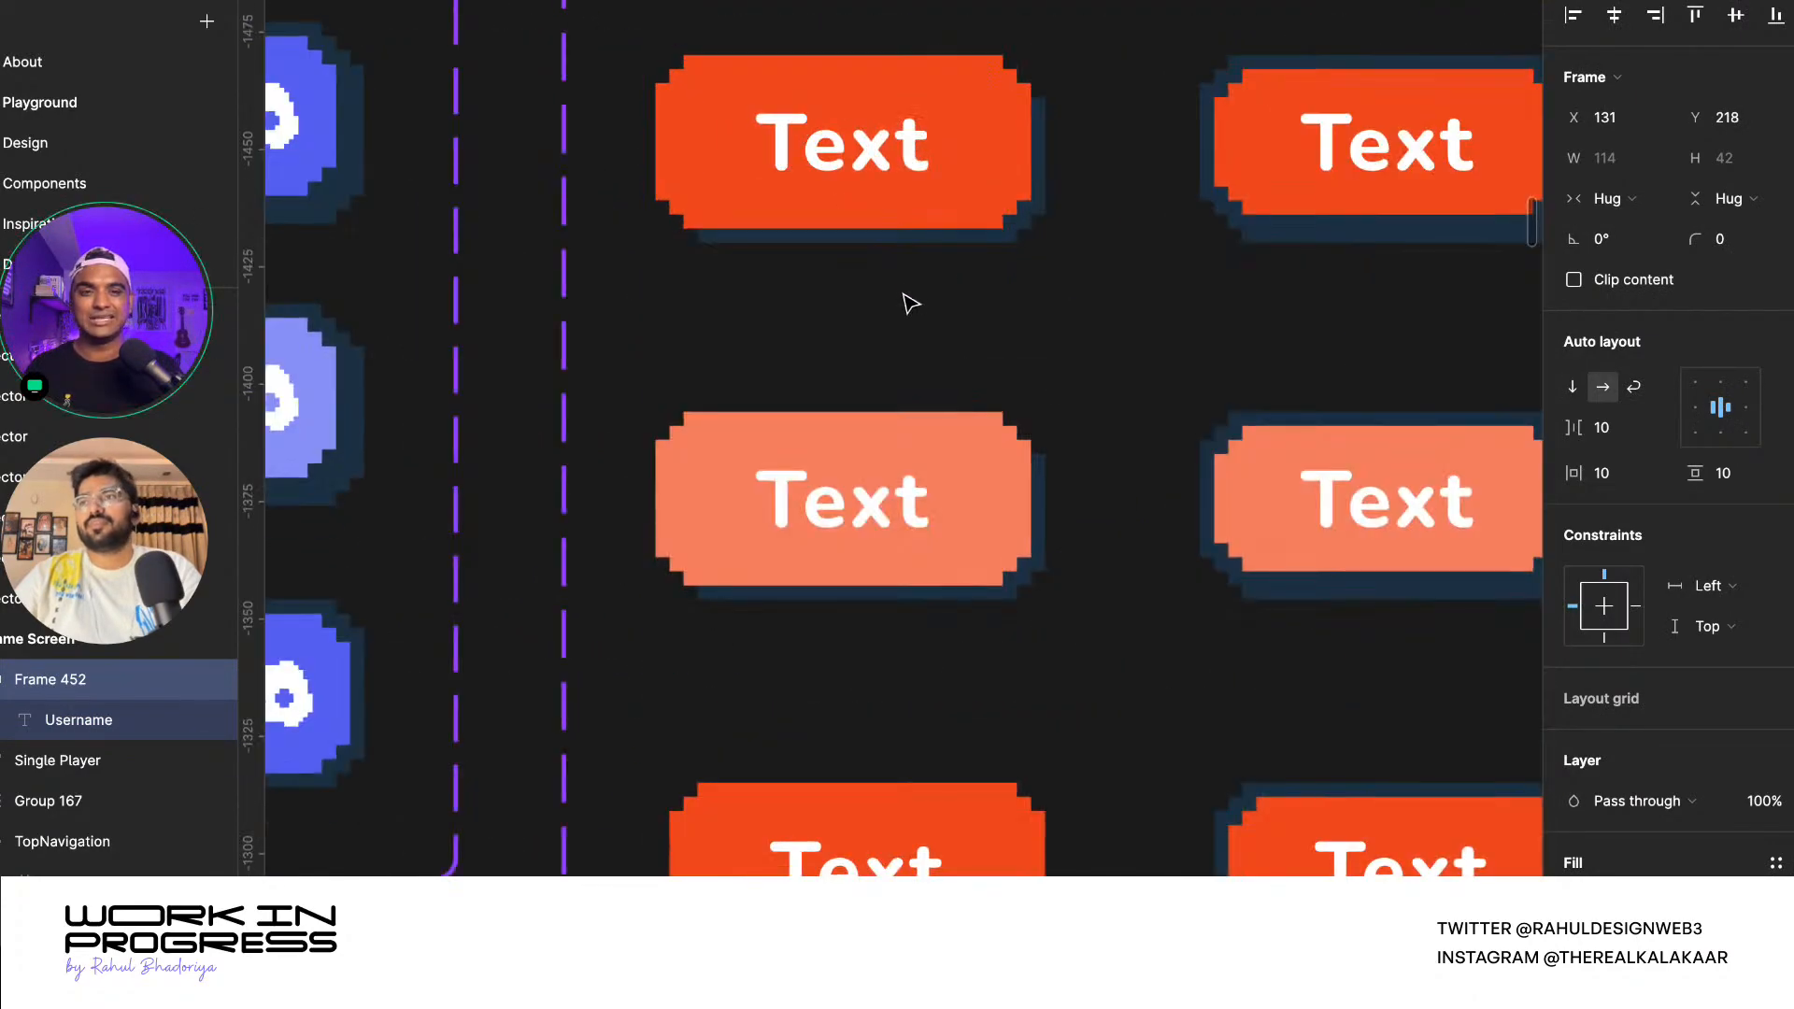
scroll(909, 300, "down", 4)
scroll(701, 368, "down", 12)
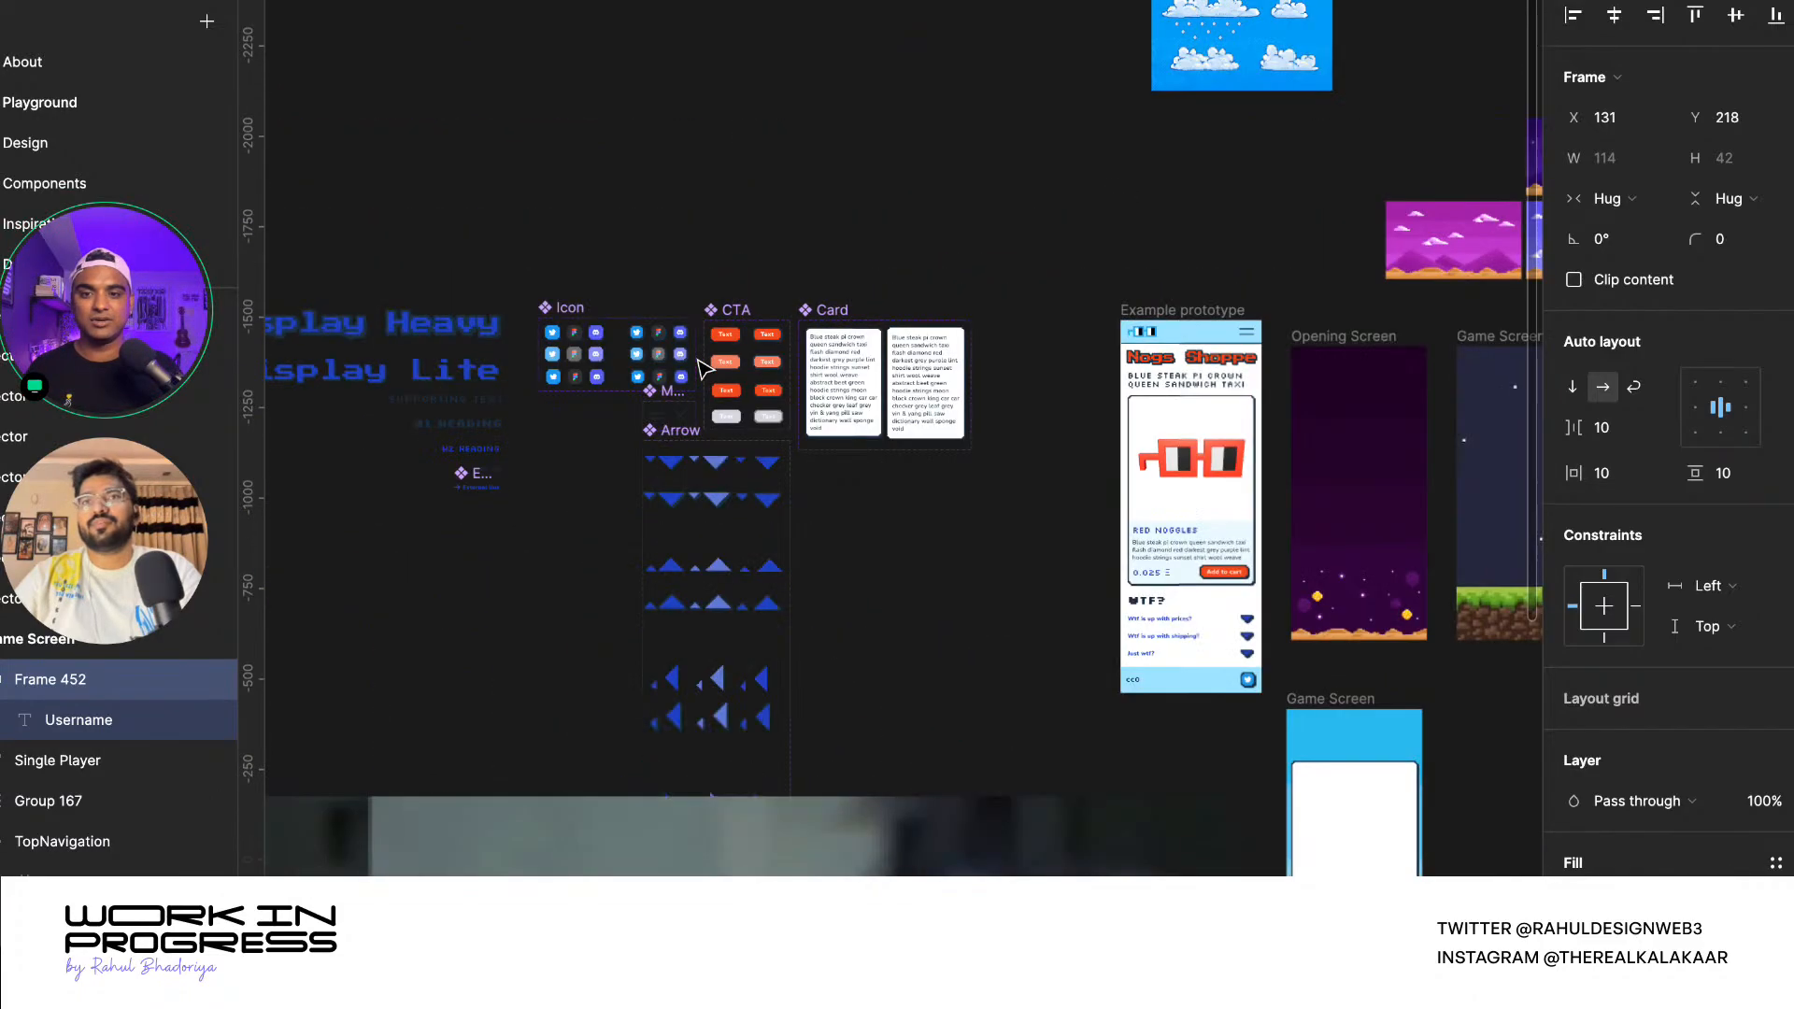
scroll(702, 368, "down", 2)
scroll(1121, 528, "up", 8)
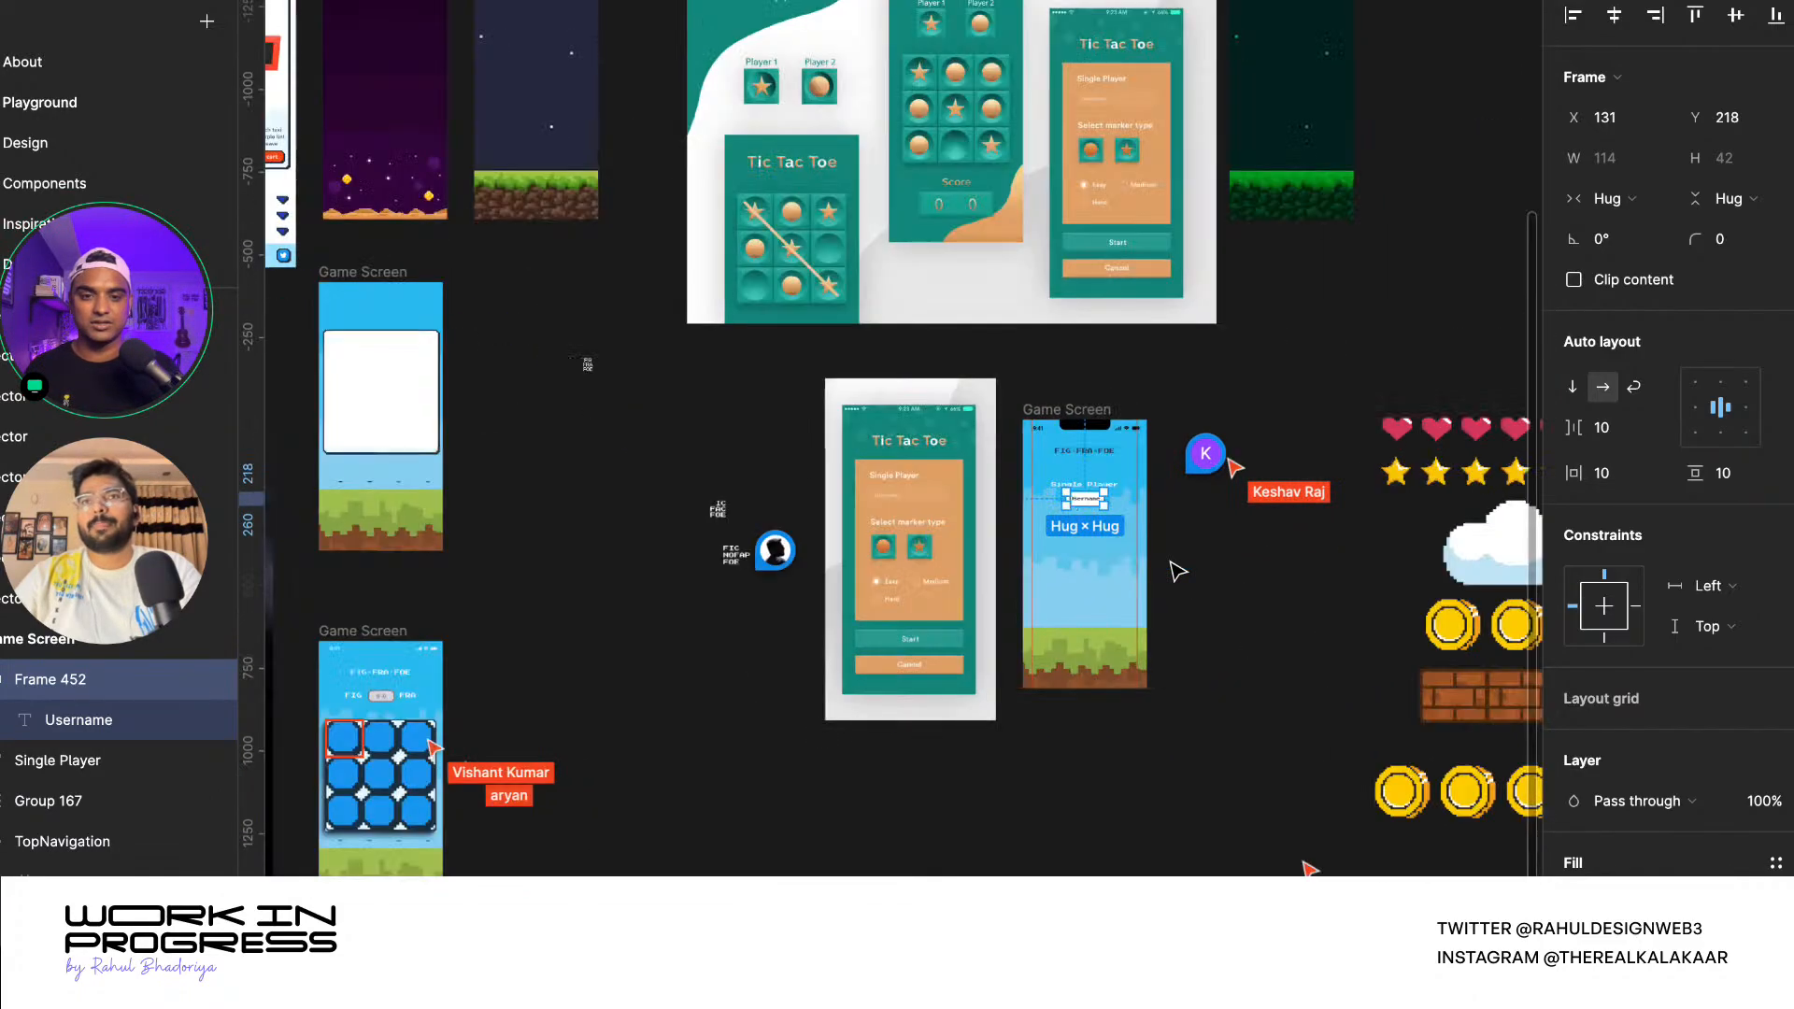
scroll(1119, 522, "down", 3)
scroll(517, 715, "up", 10)
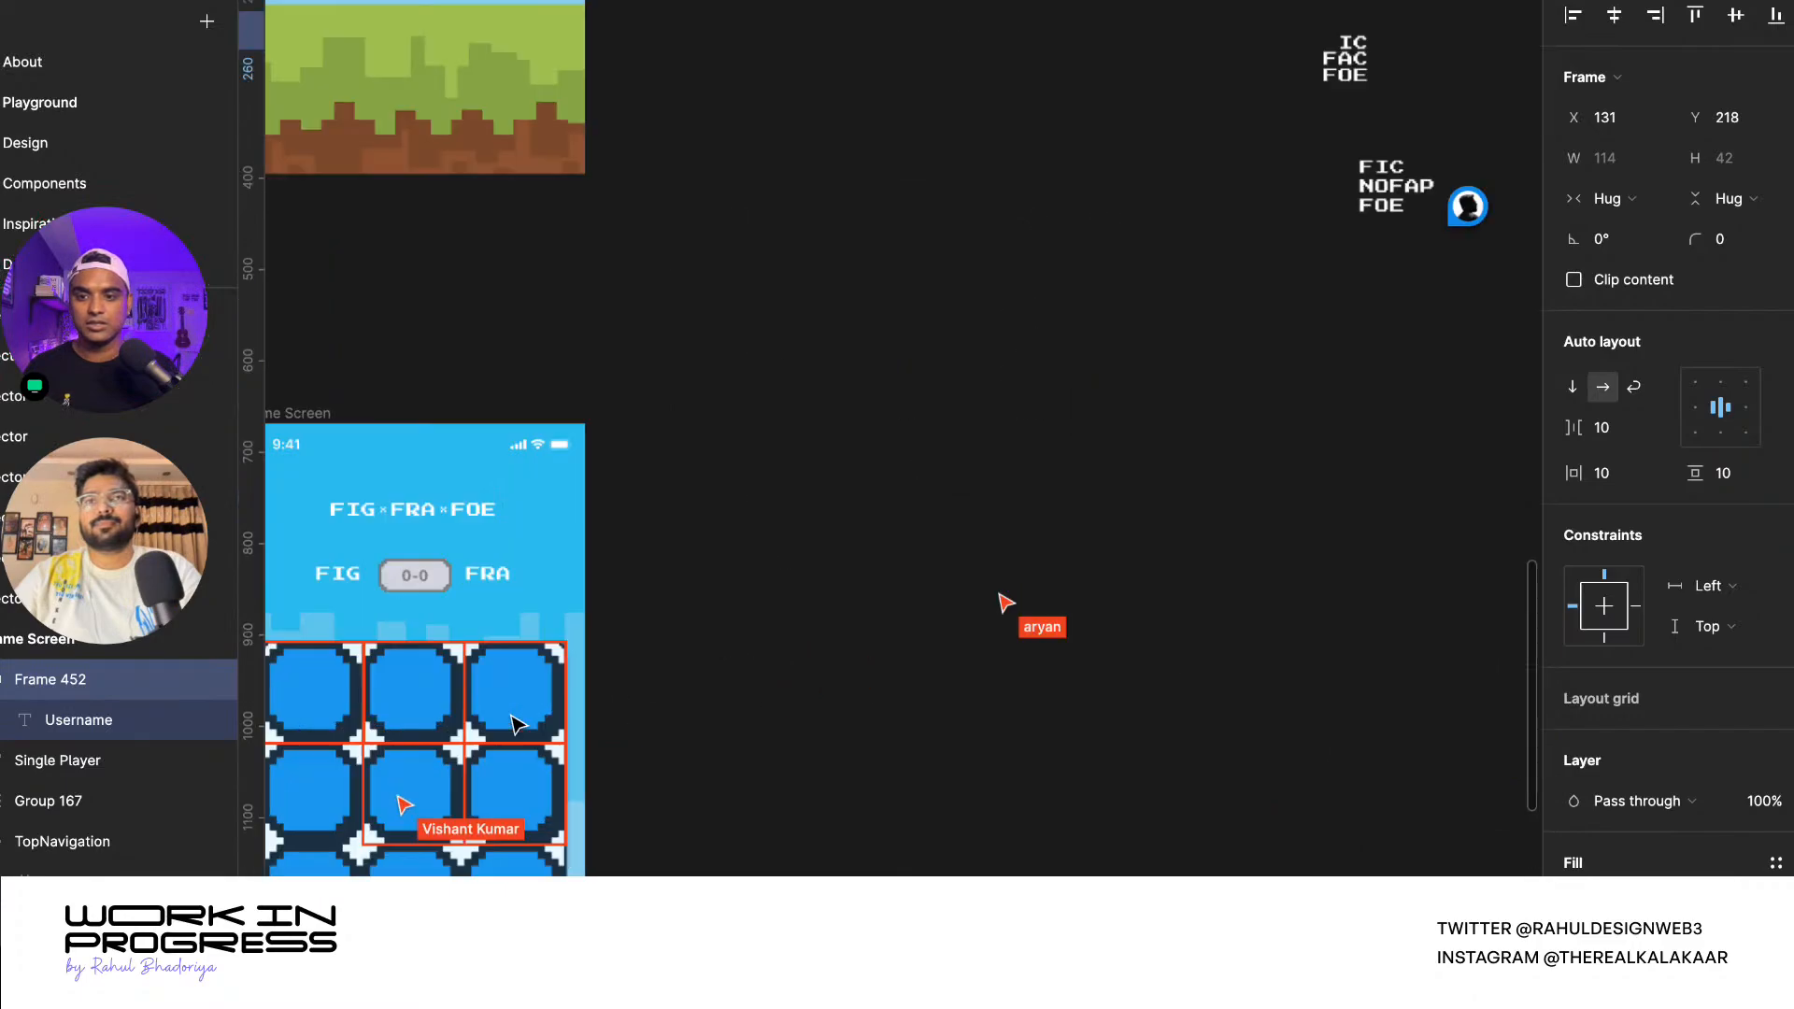
scroll(817, 659, "down", 10)
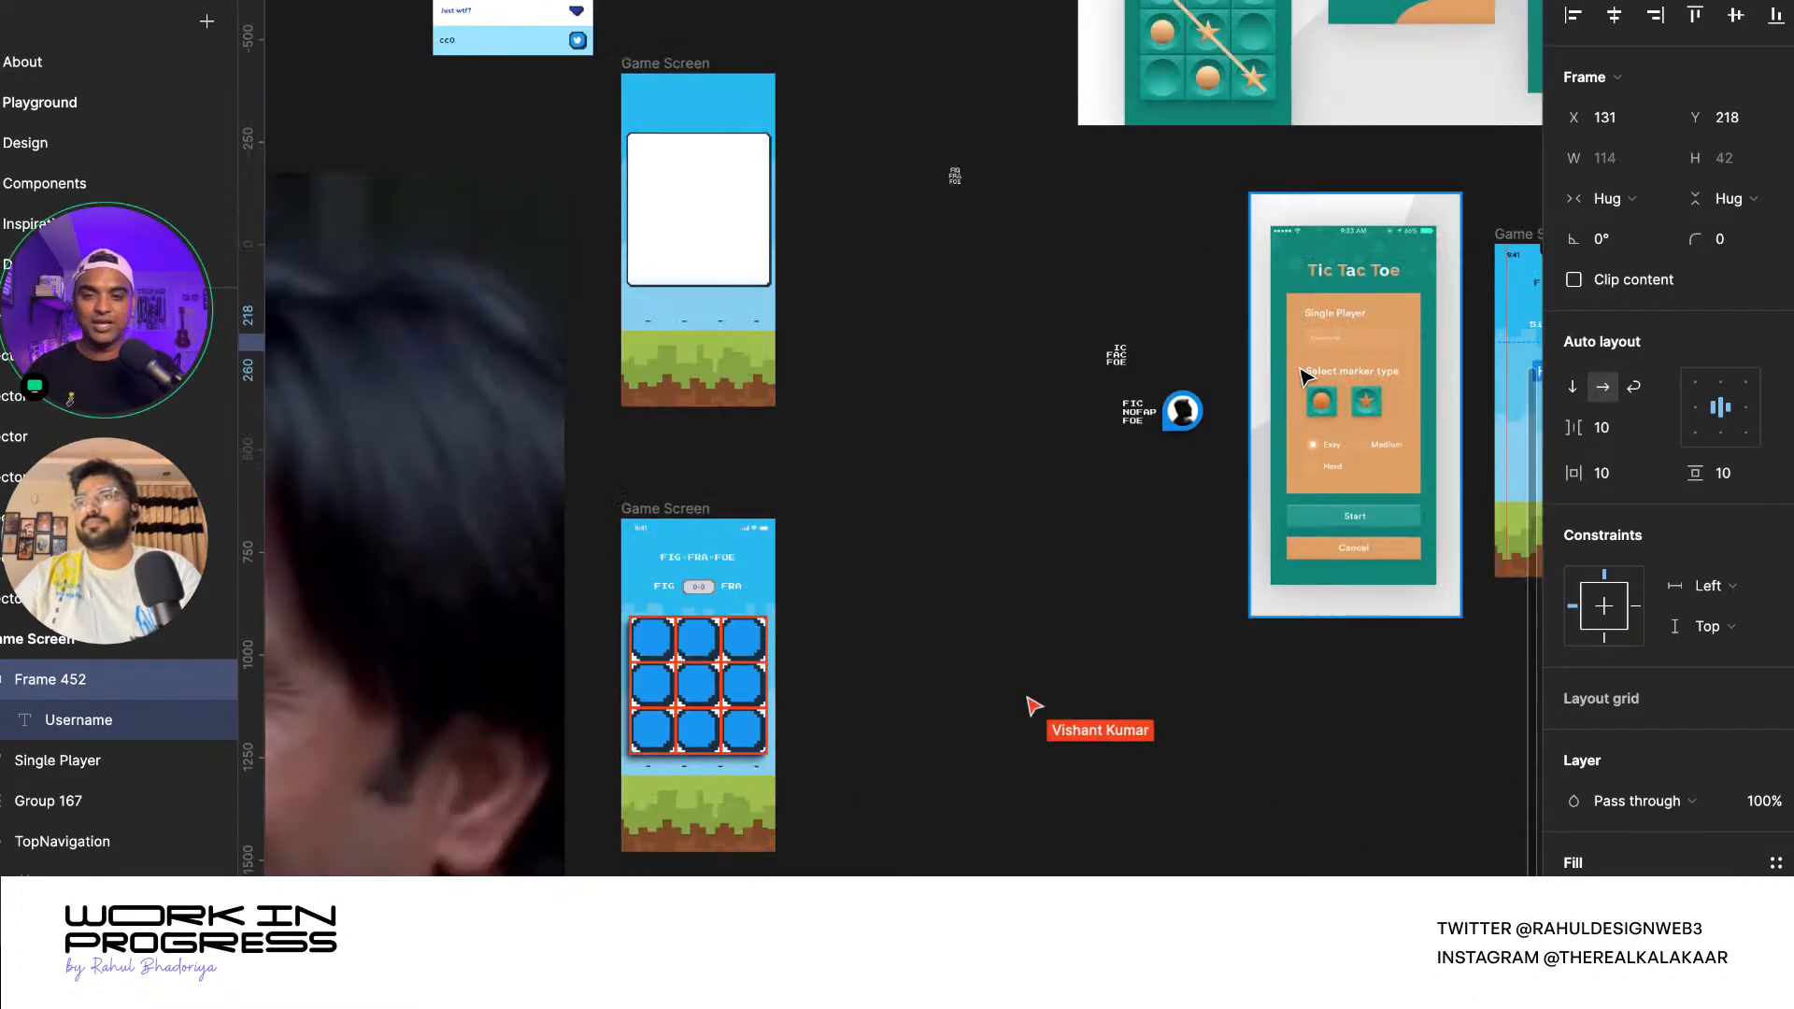
scroll(853, 428, "down", 3)
scroll(1050, 433, "up", 10)
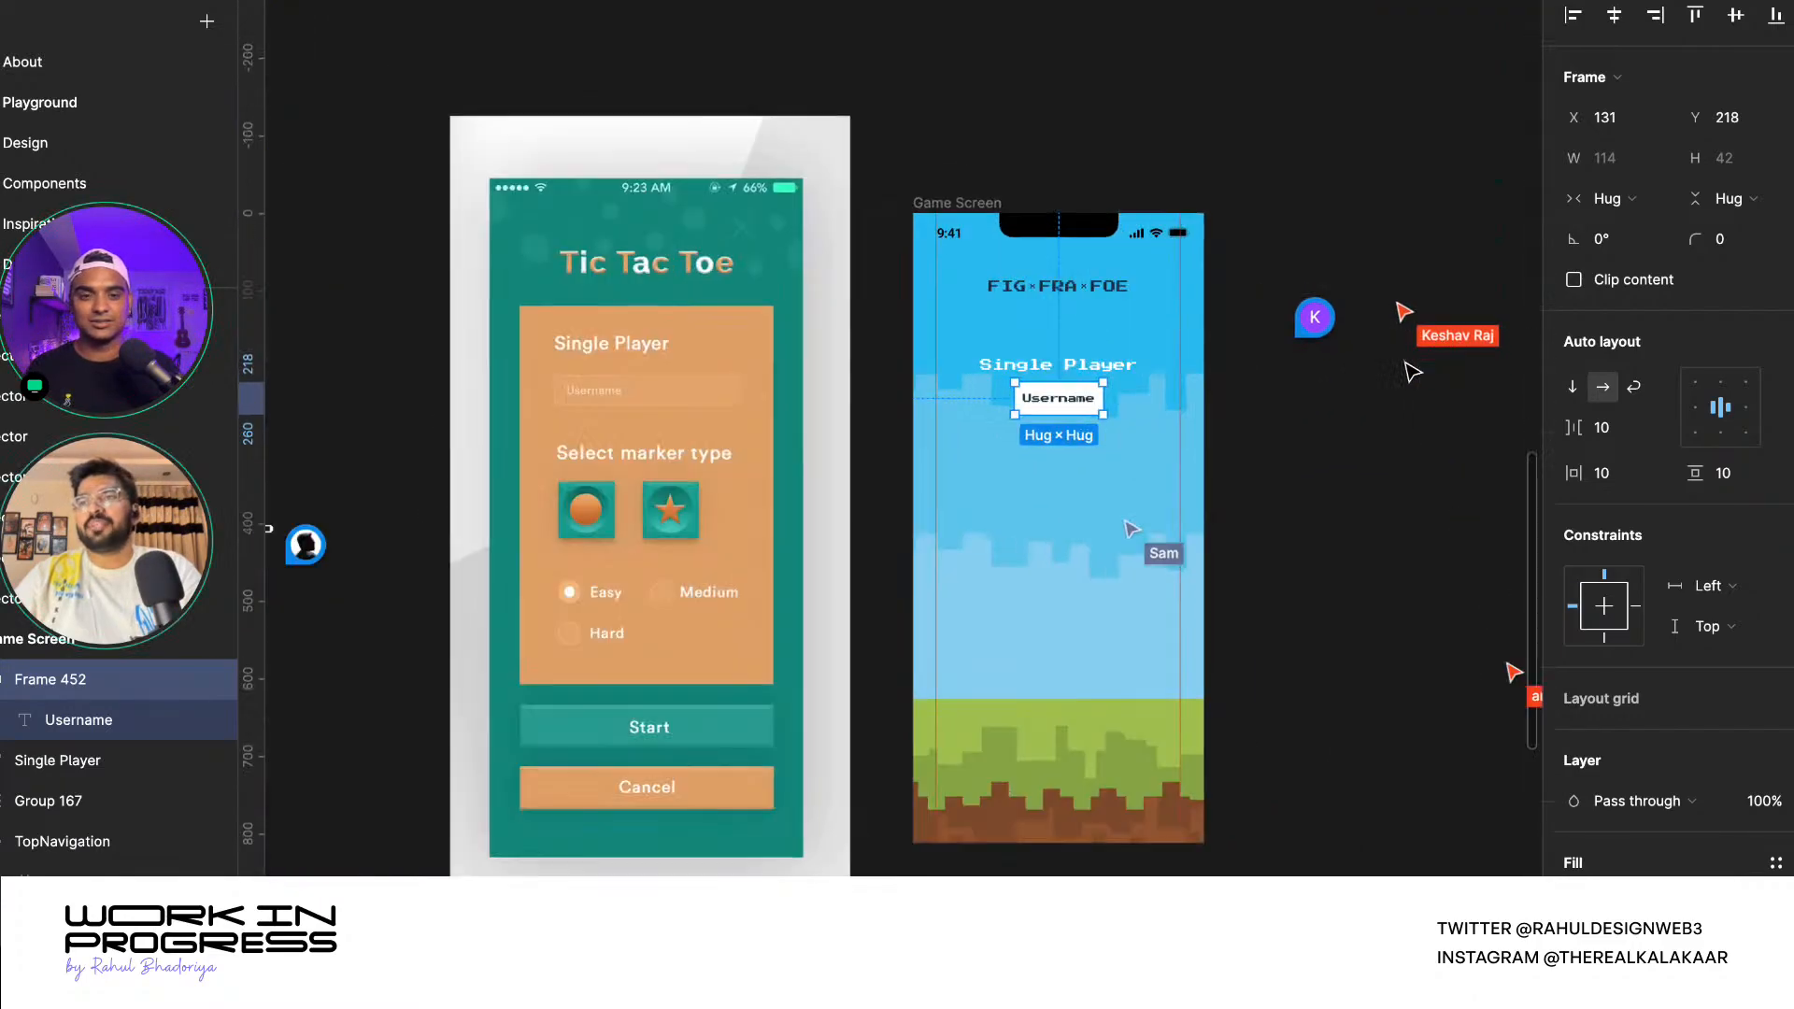
scroll(1050, 434, "up", 5)
scroll(893, 425, "down", 6)
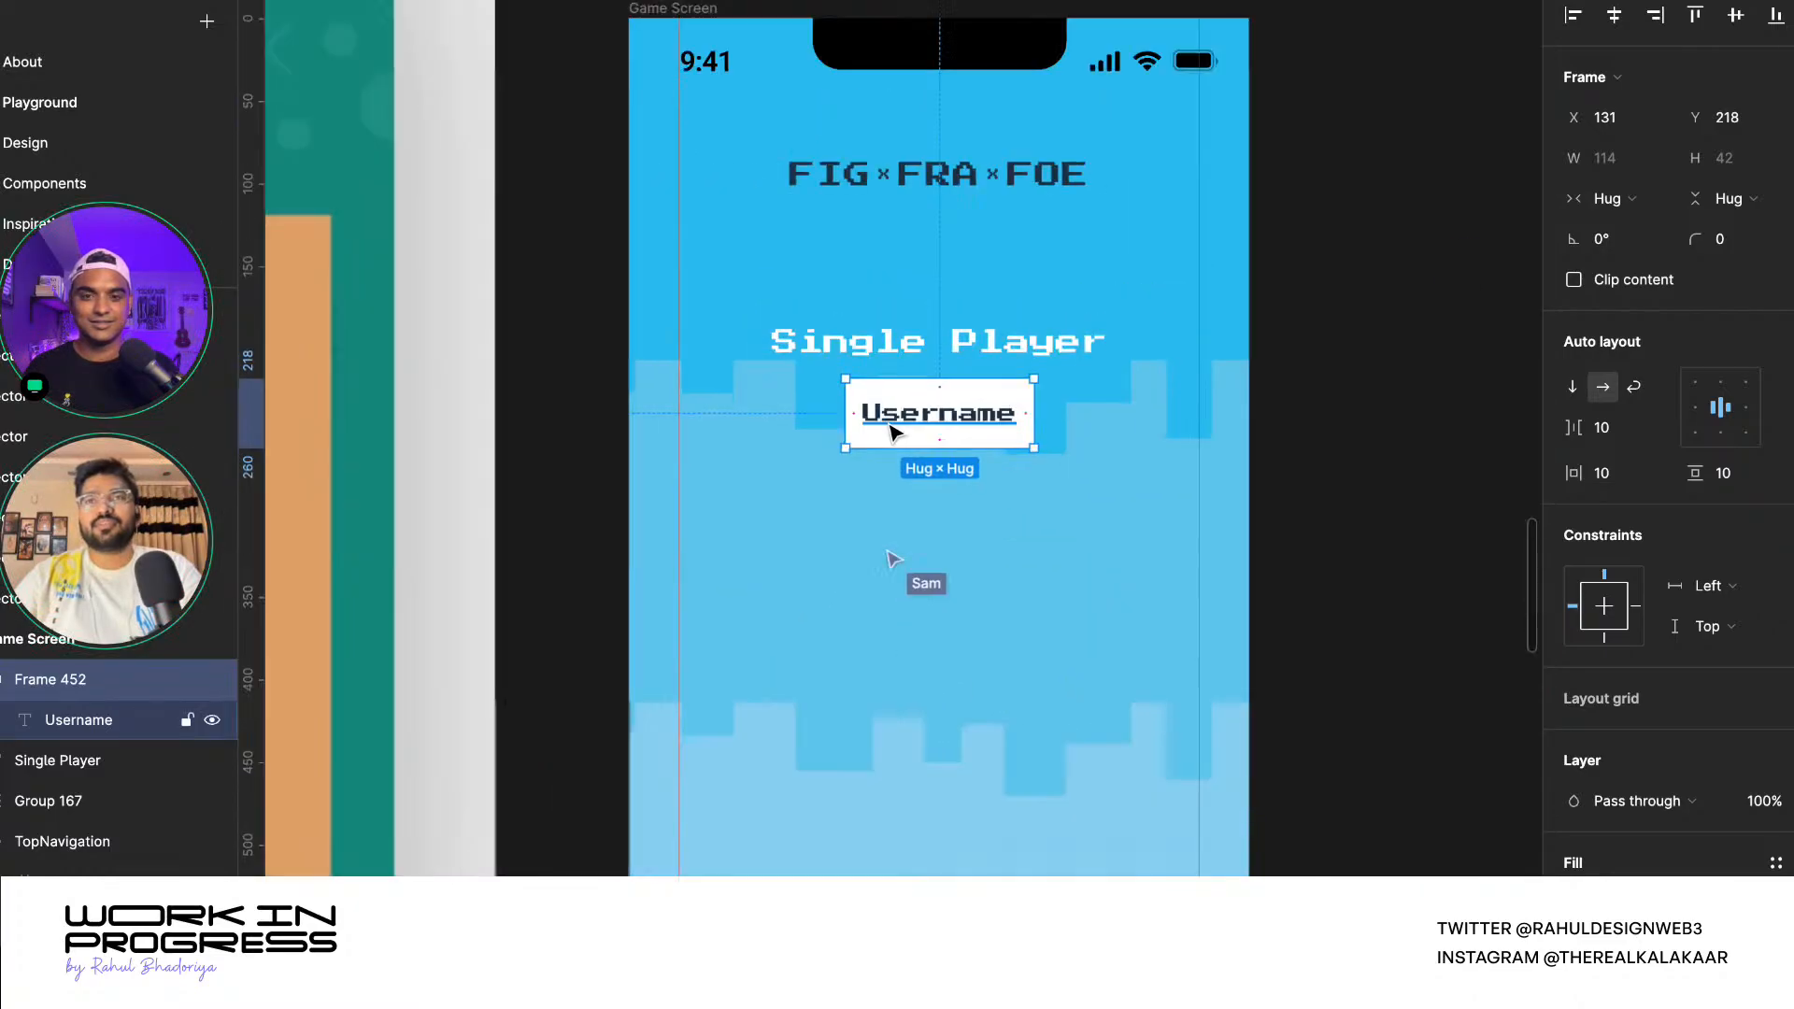
scroll(893, 431, "up", 6)
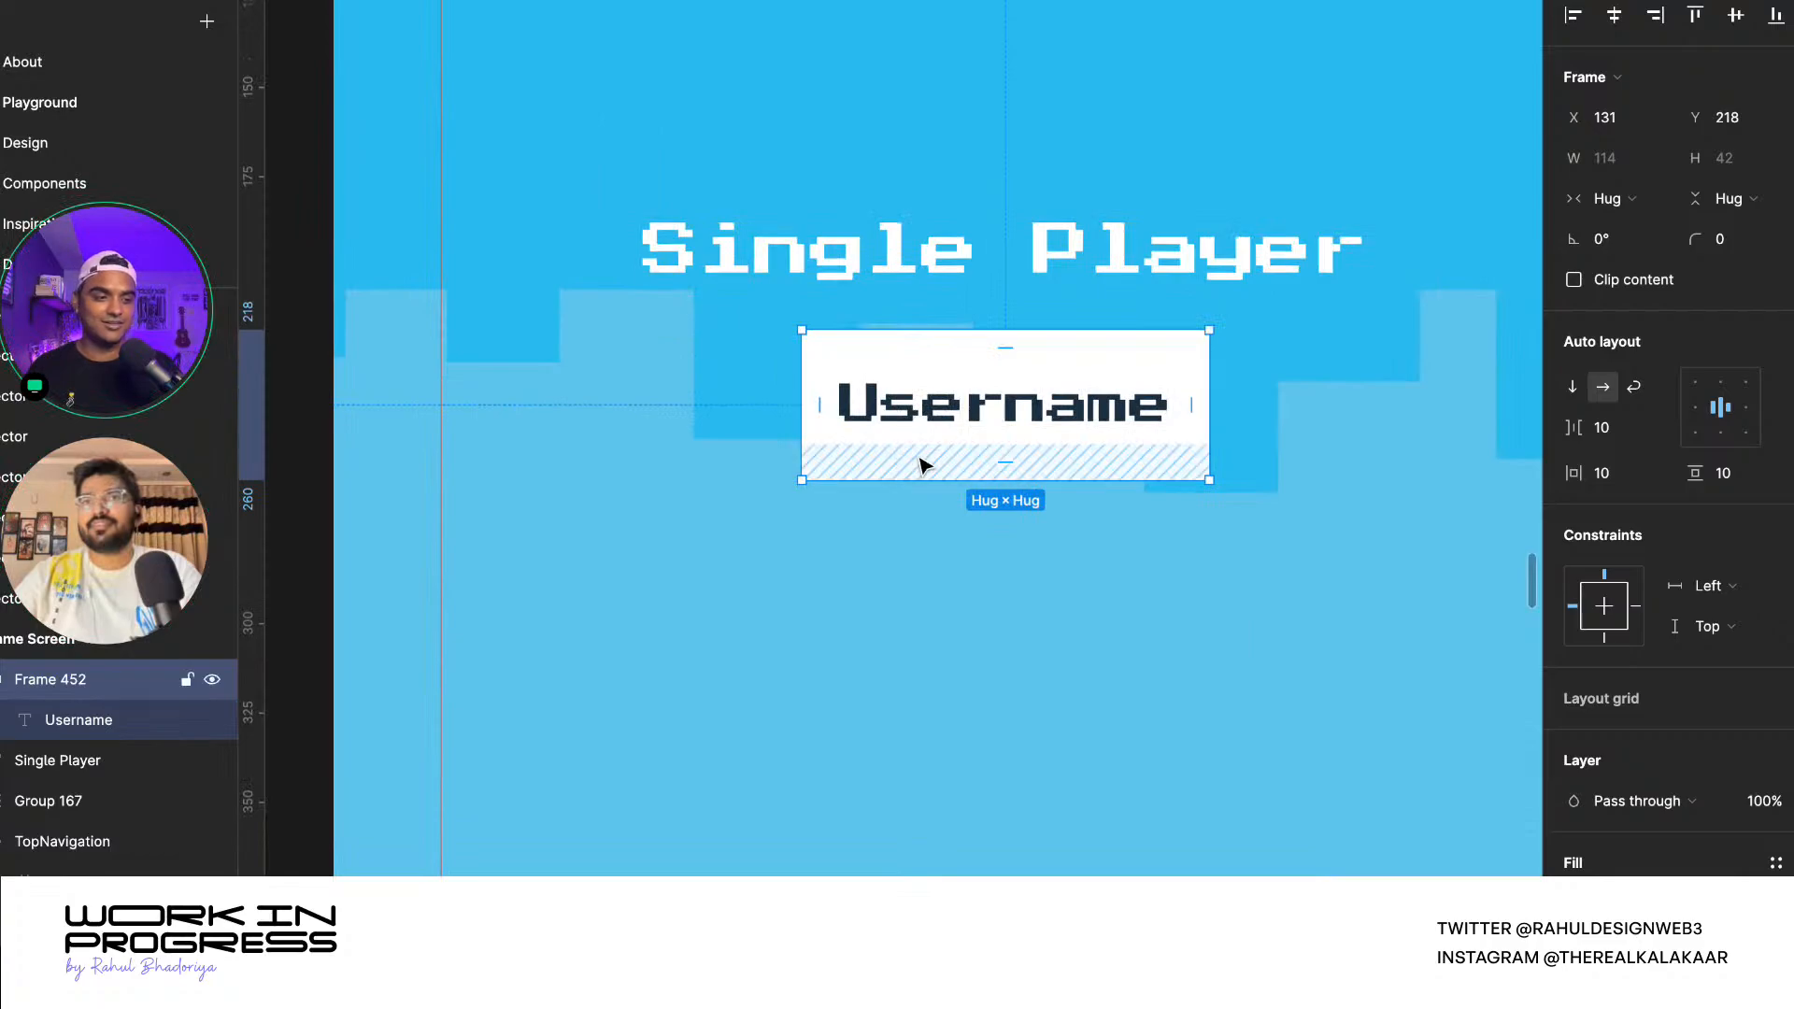
- Add a black 3 px stroke to the Username frame and position it outside
scroll(1727, 841, "down", 4)
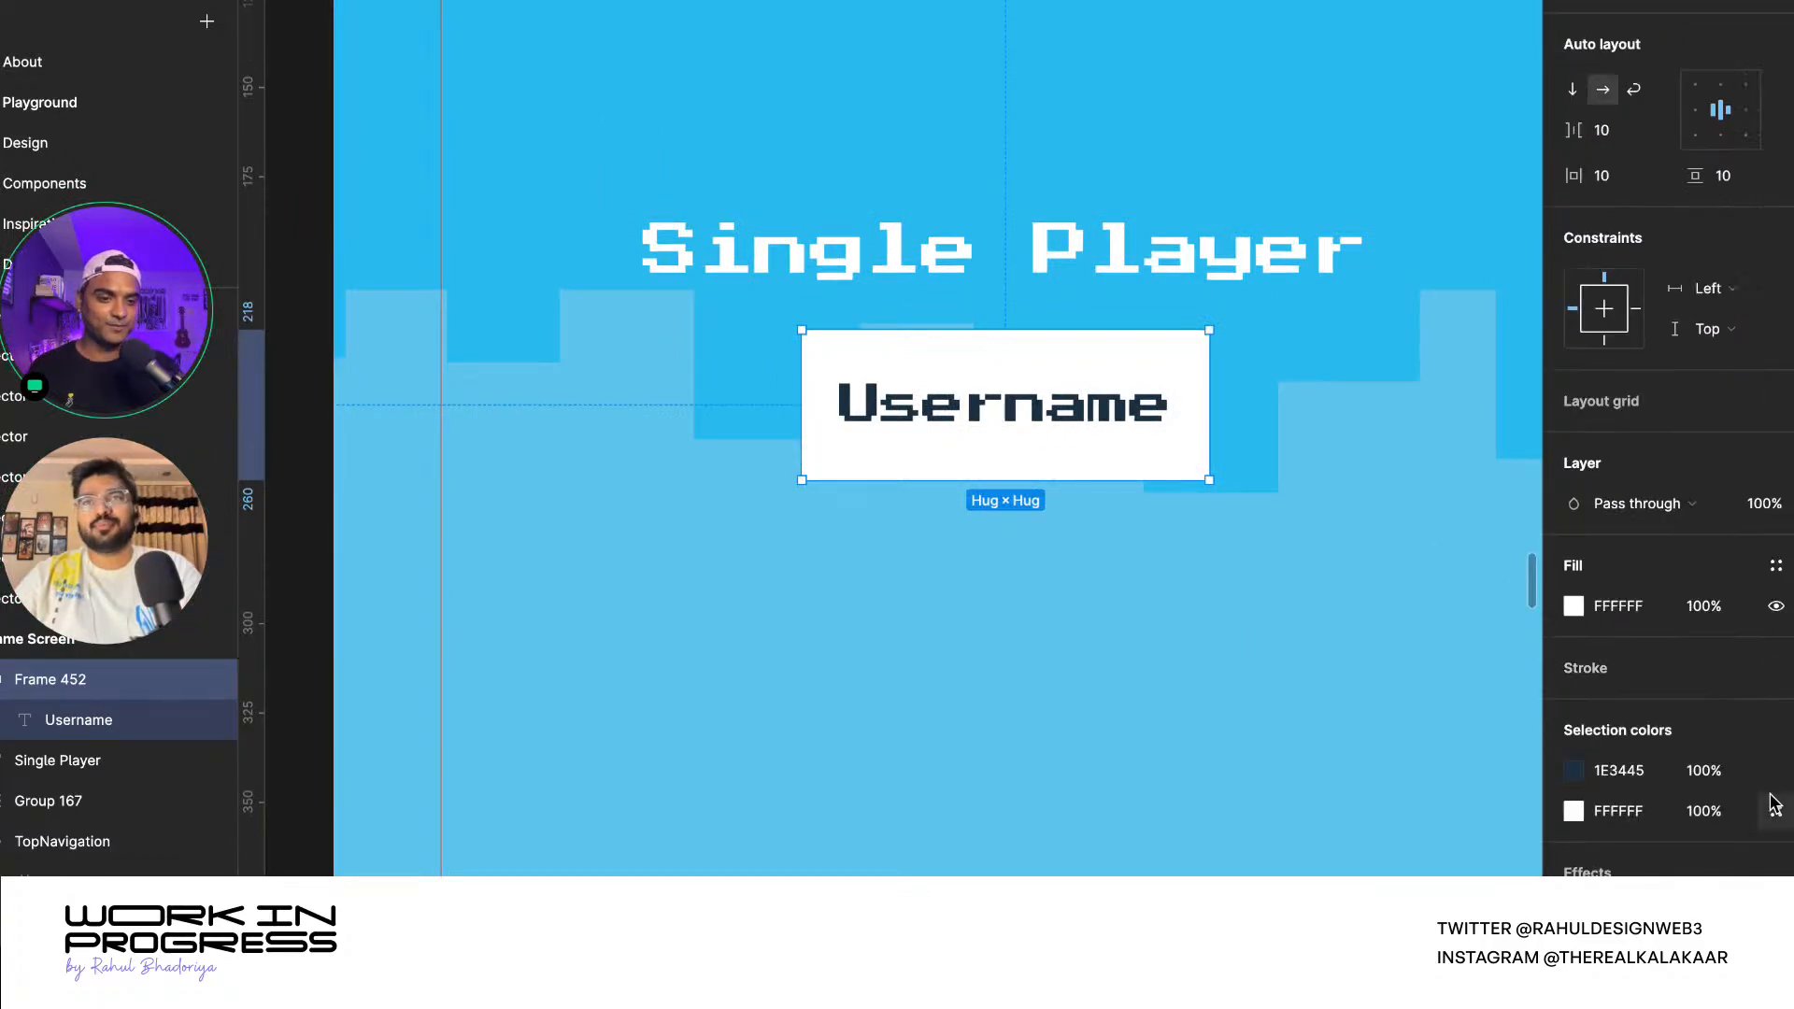
left_click(1775, 667)
left_click_drag(1699, 749, 1703, 748)
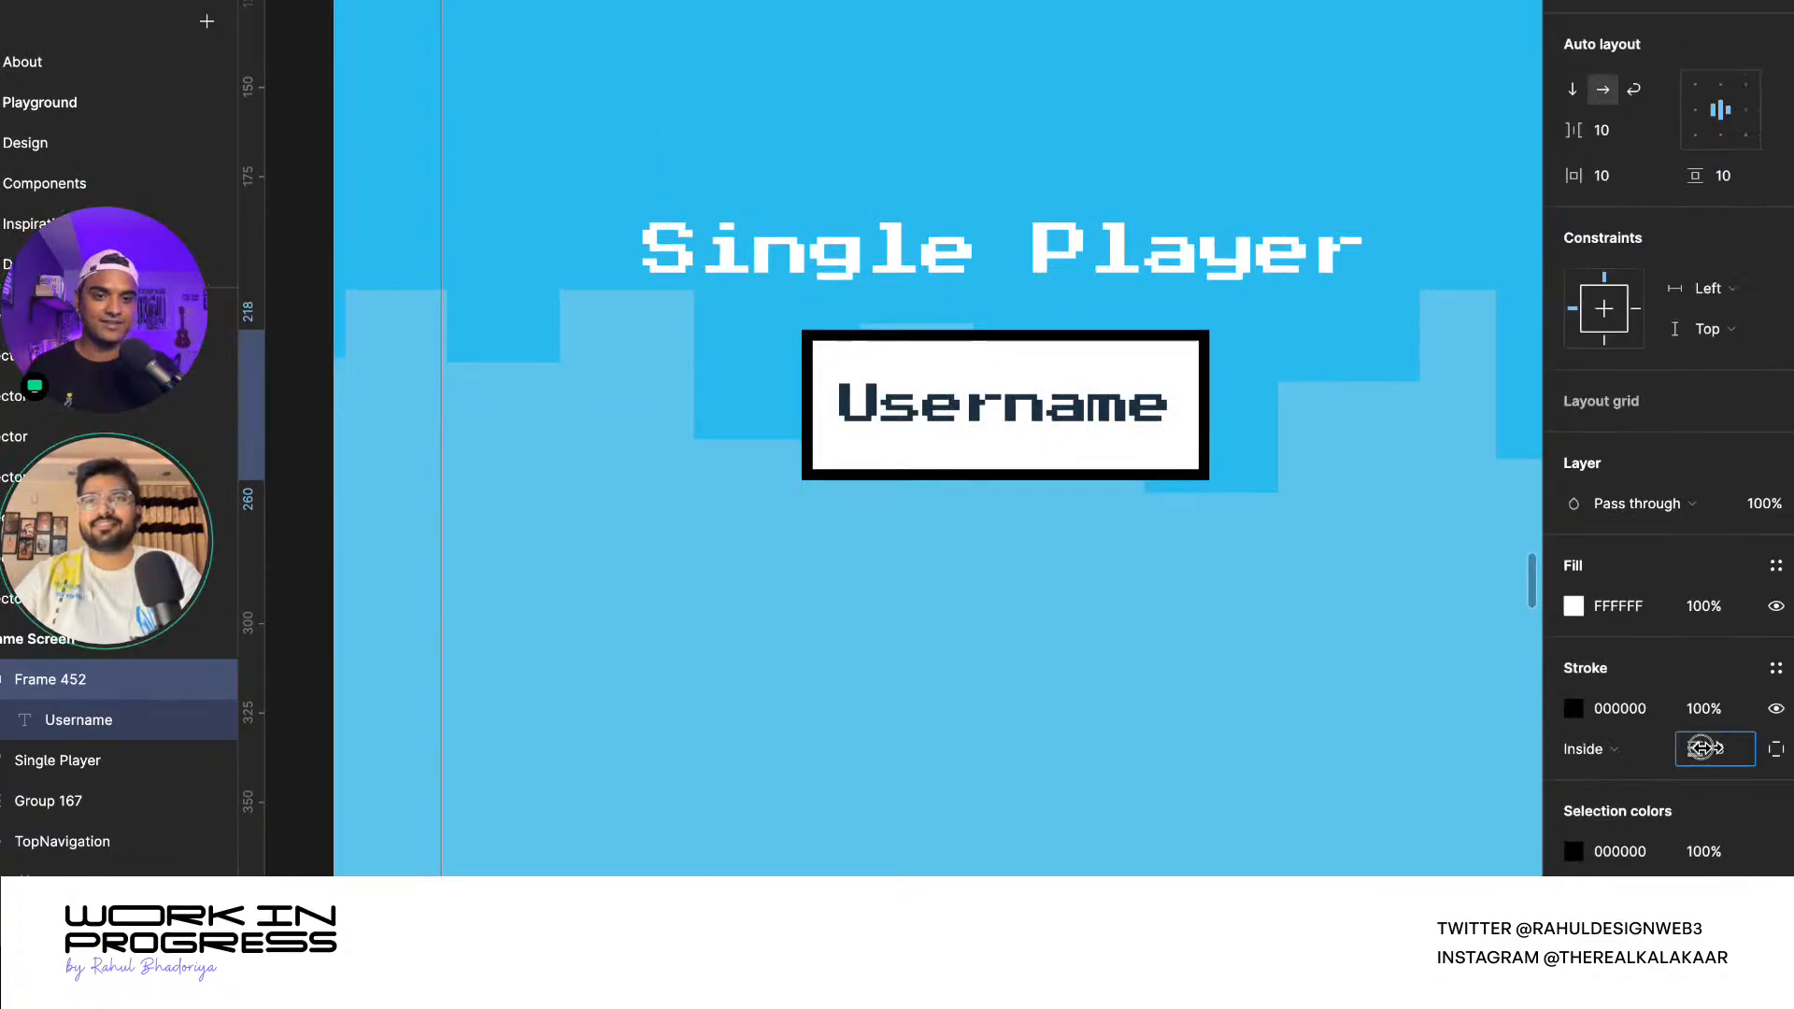
left_click(1589, 749)
left_click(1593, 772)
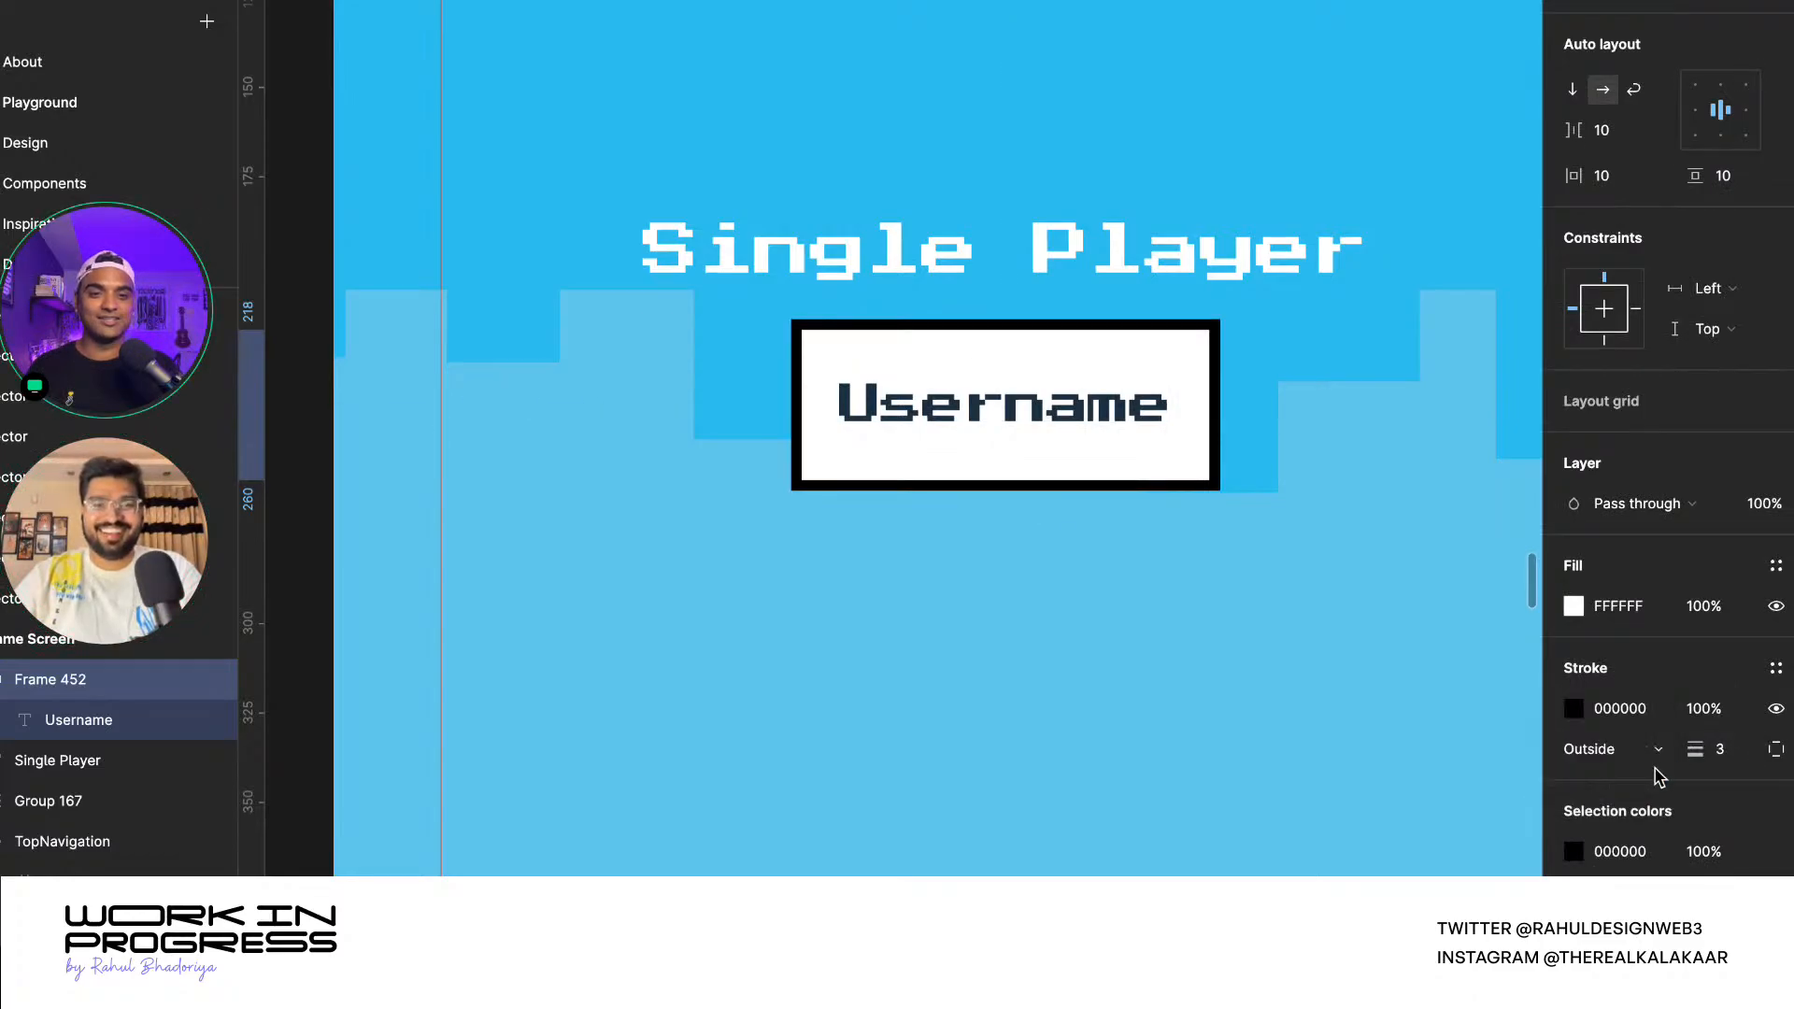
- Add a drop shadow to the Username frame and set its blur to 0
scroll(1666, 783, "down", 1)
left_click(1777, 890)
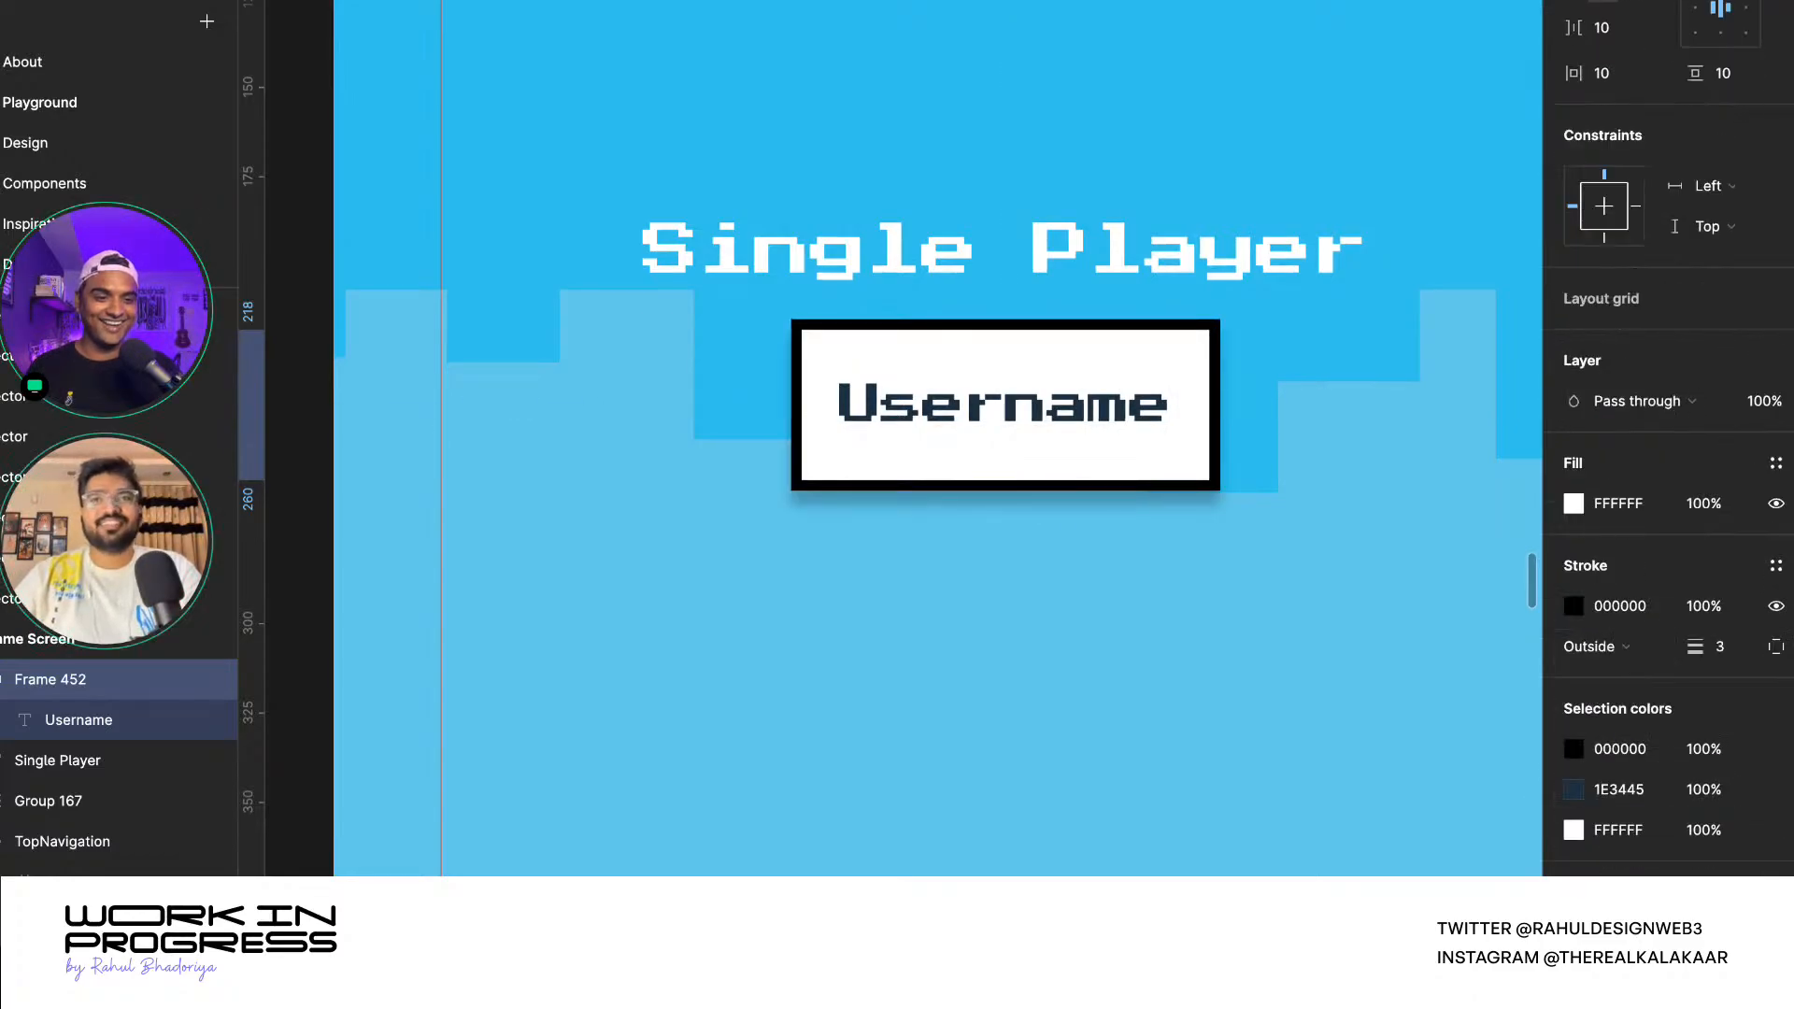
left_click(1574, 929)
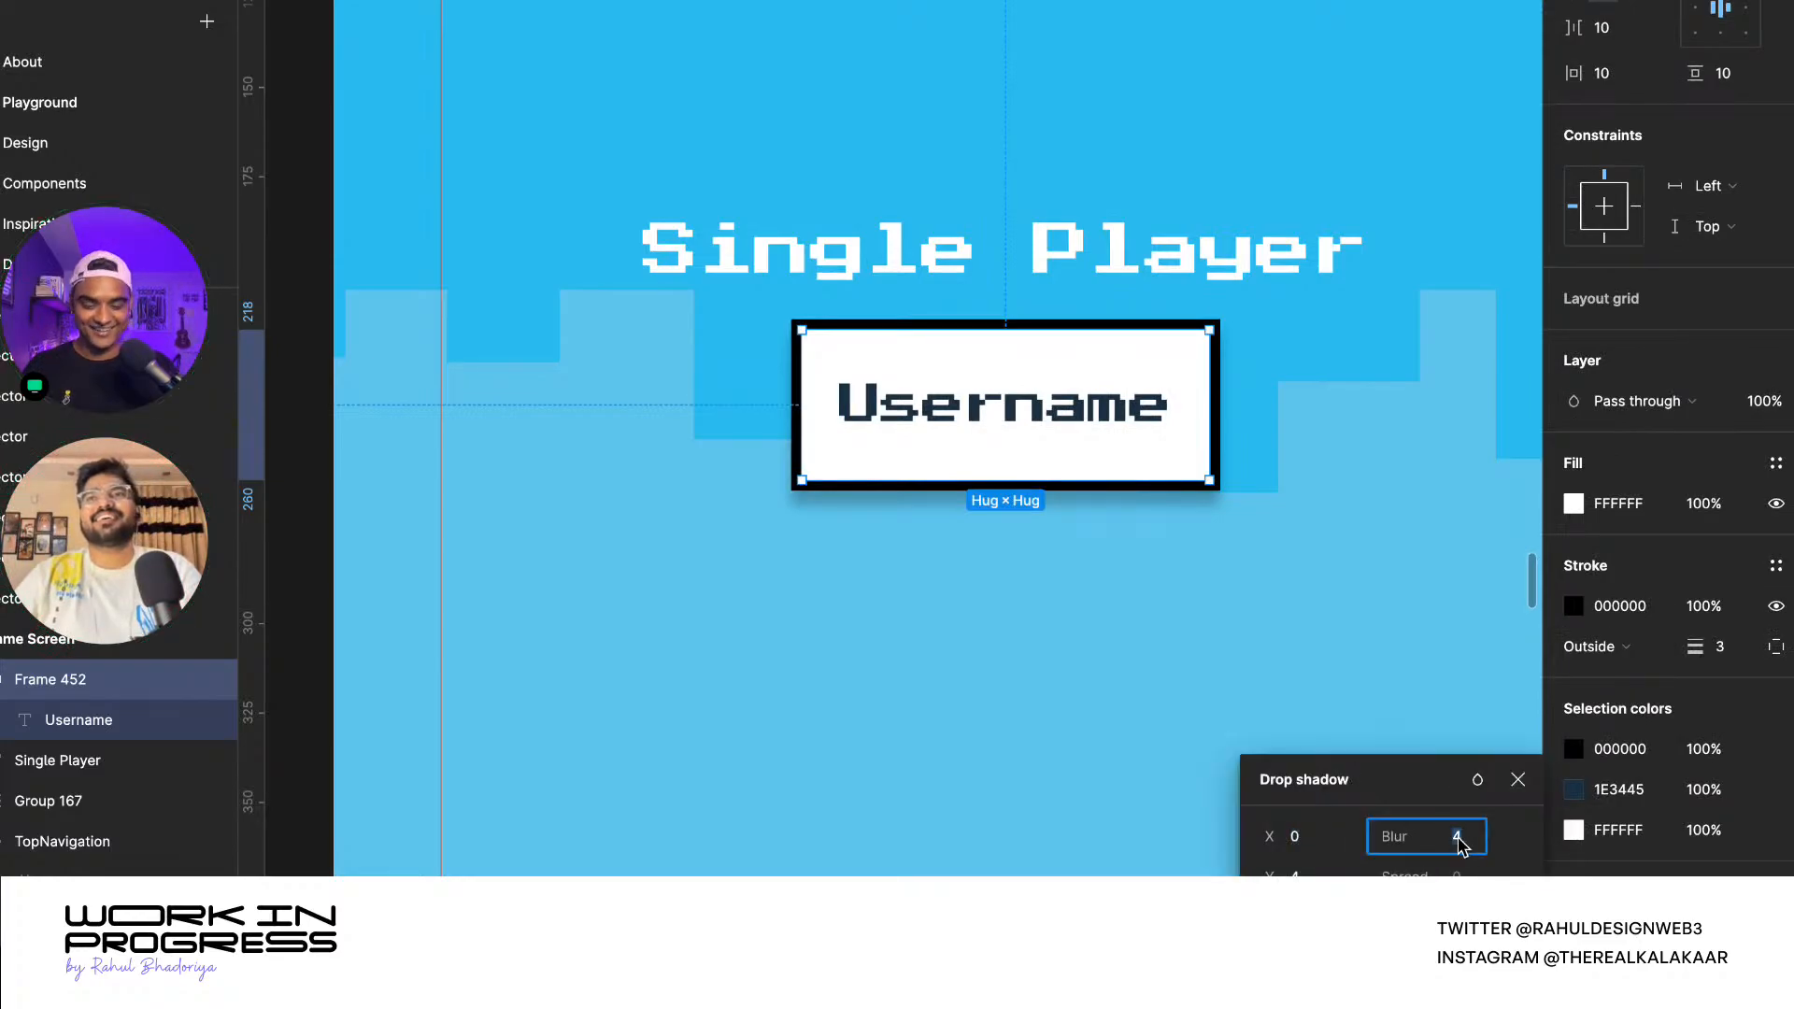
left_click(1458, 837)
type("0")
key("Return")
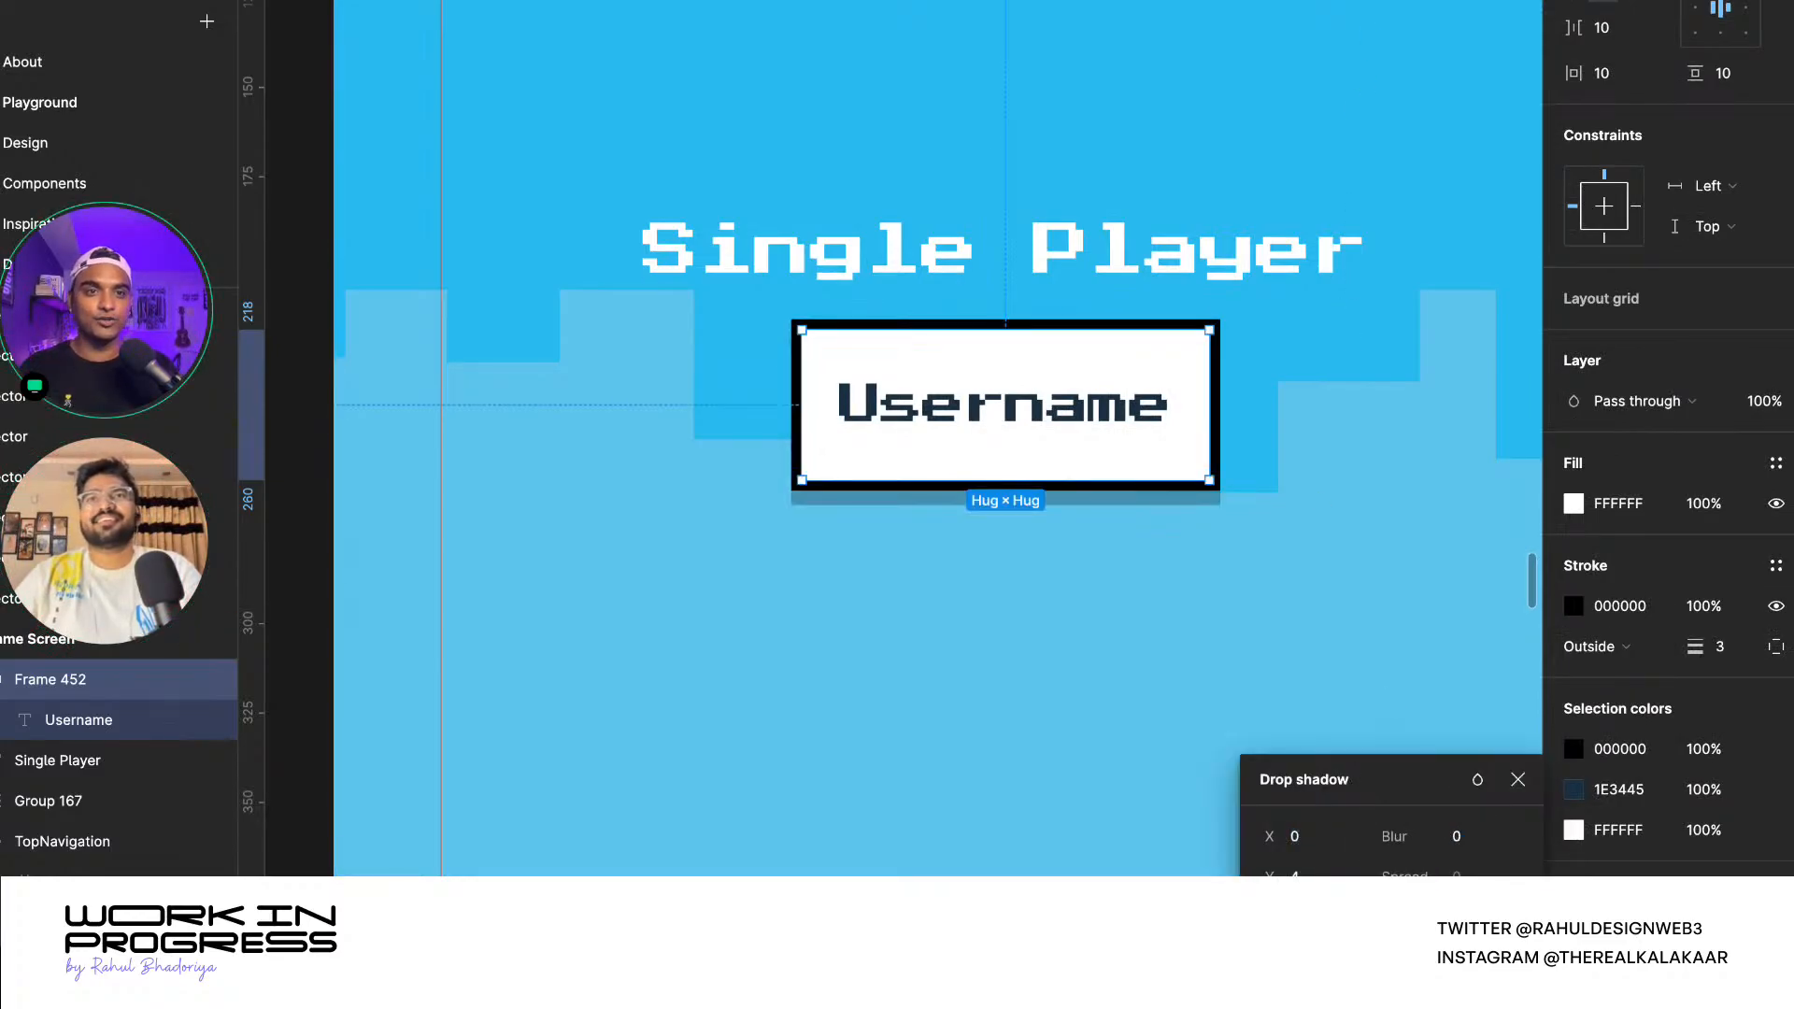
- Follow a collaborator's view with the interface hidden to examine their work on the game board
left_click(1411, 3)
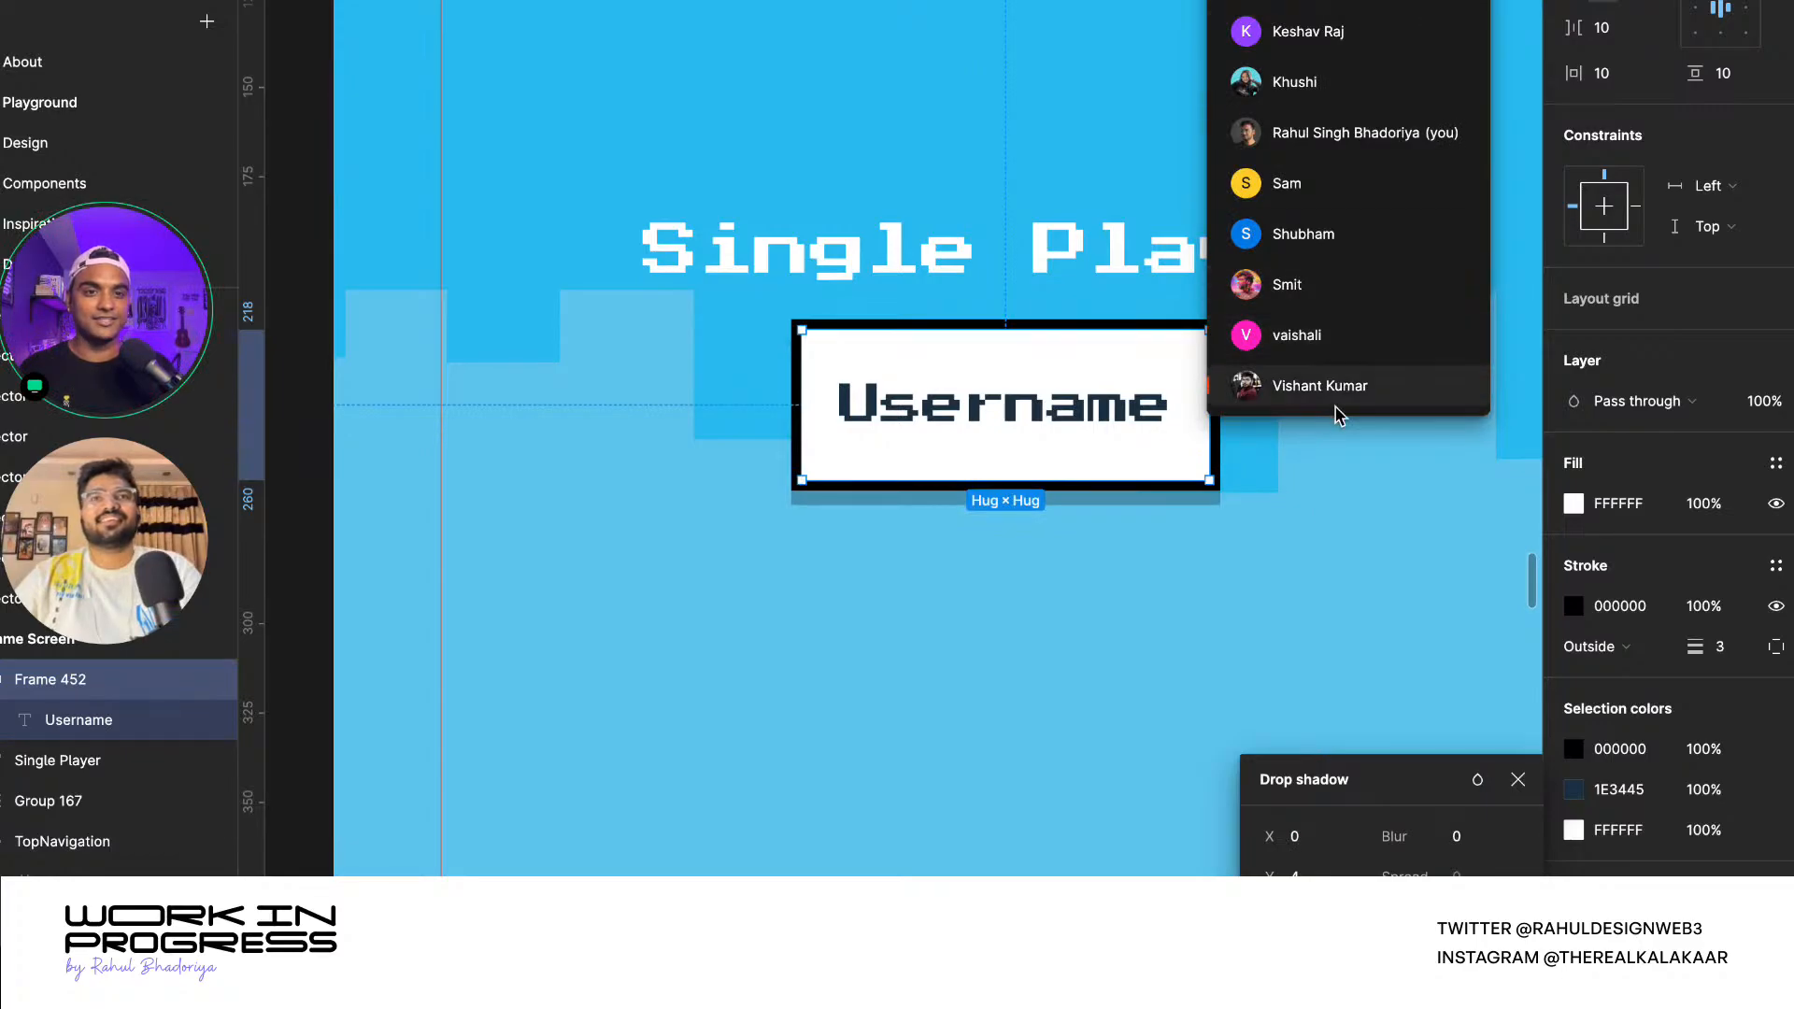
left_click(1327, 385)
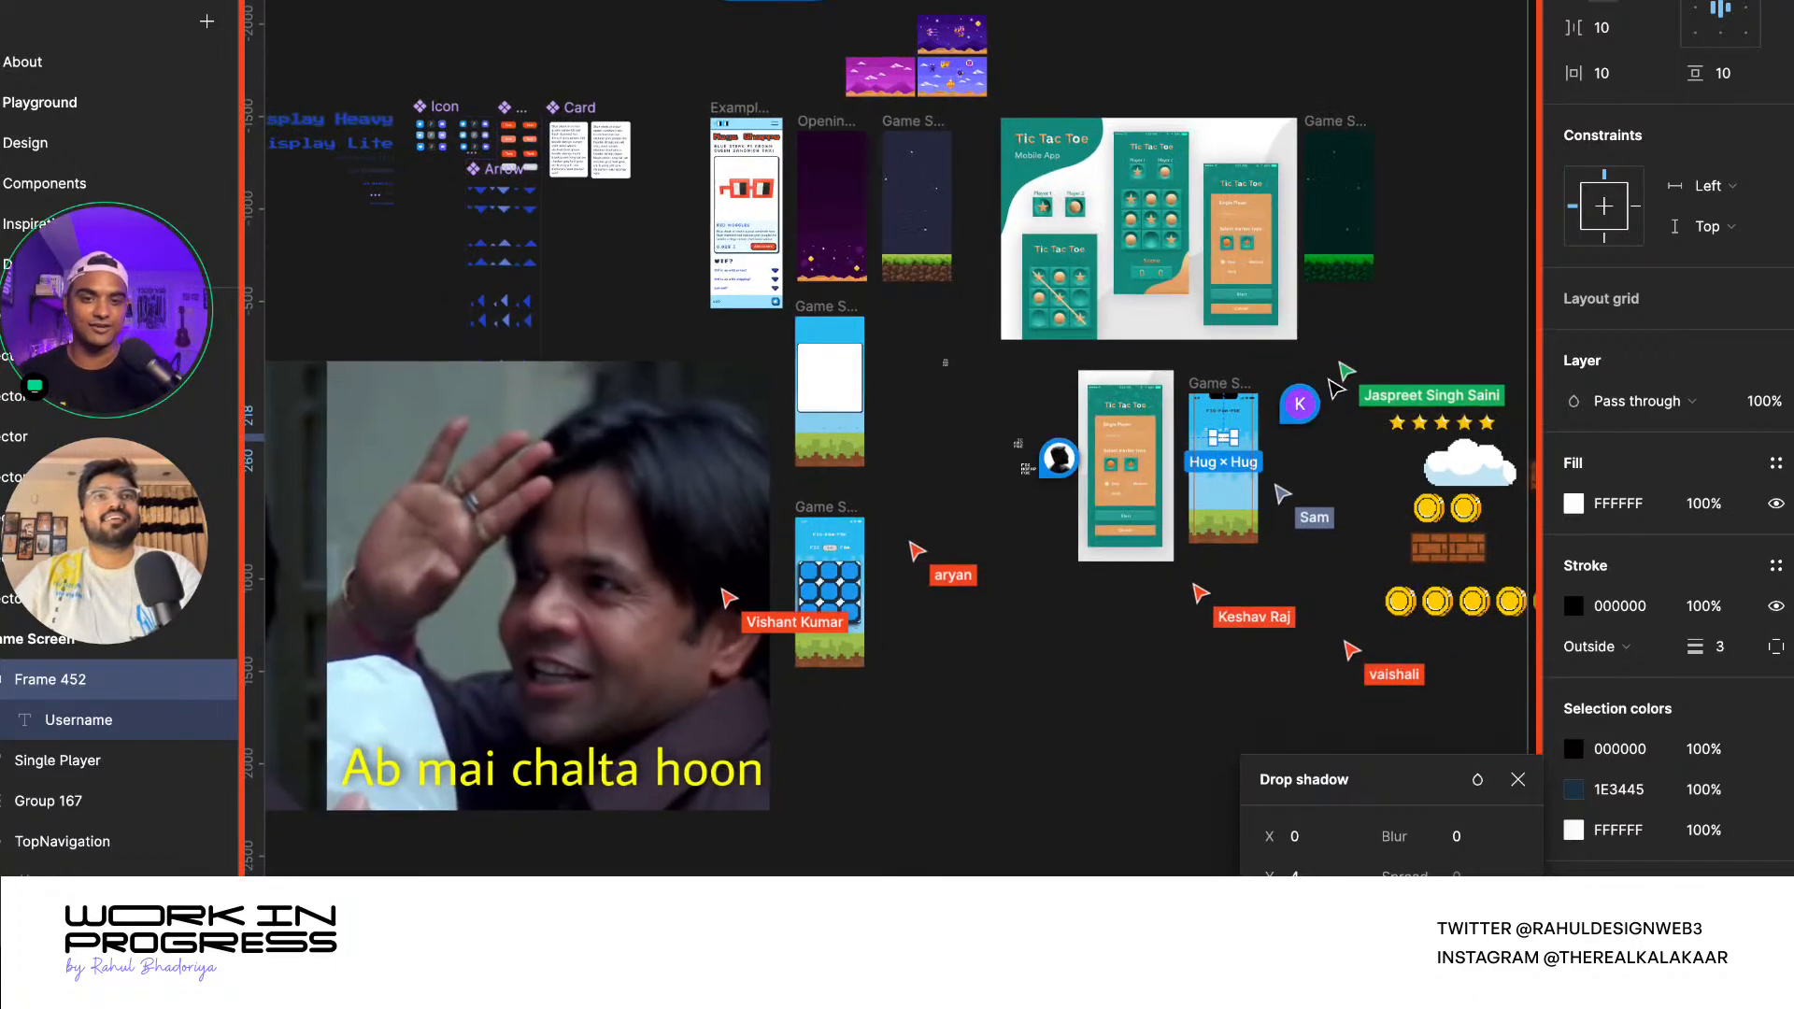
key("super+backslash")
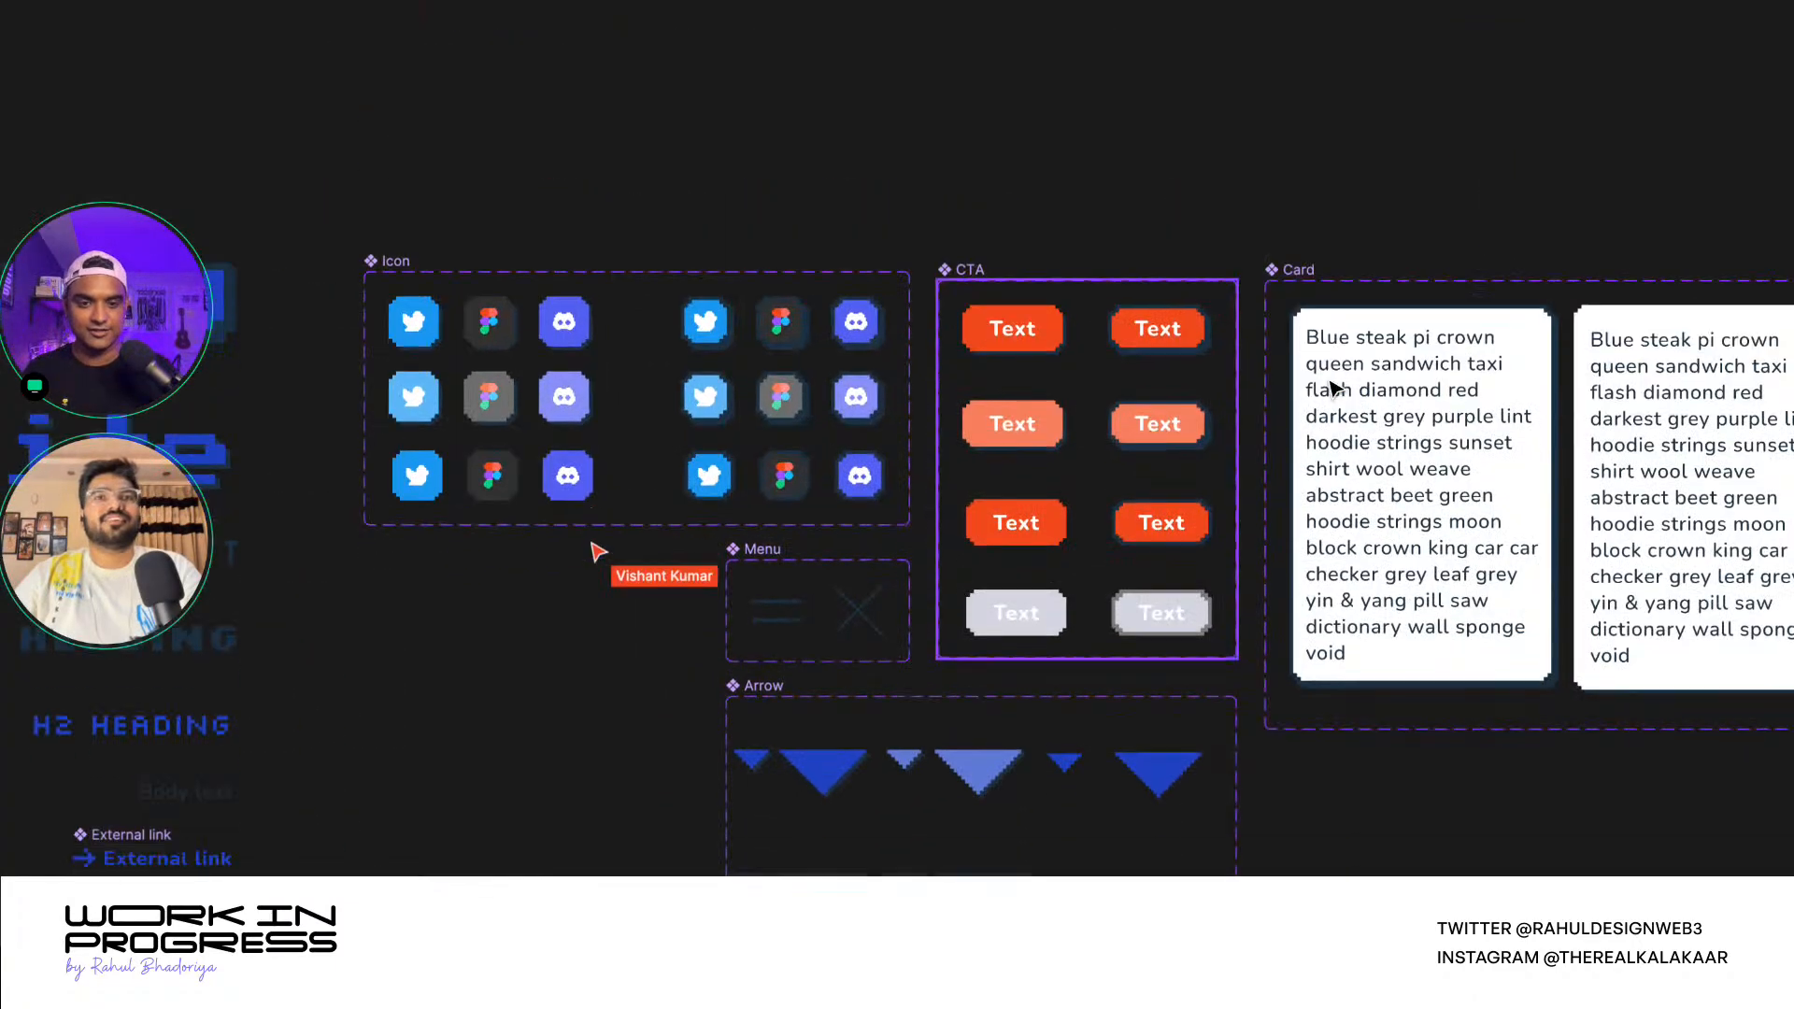
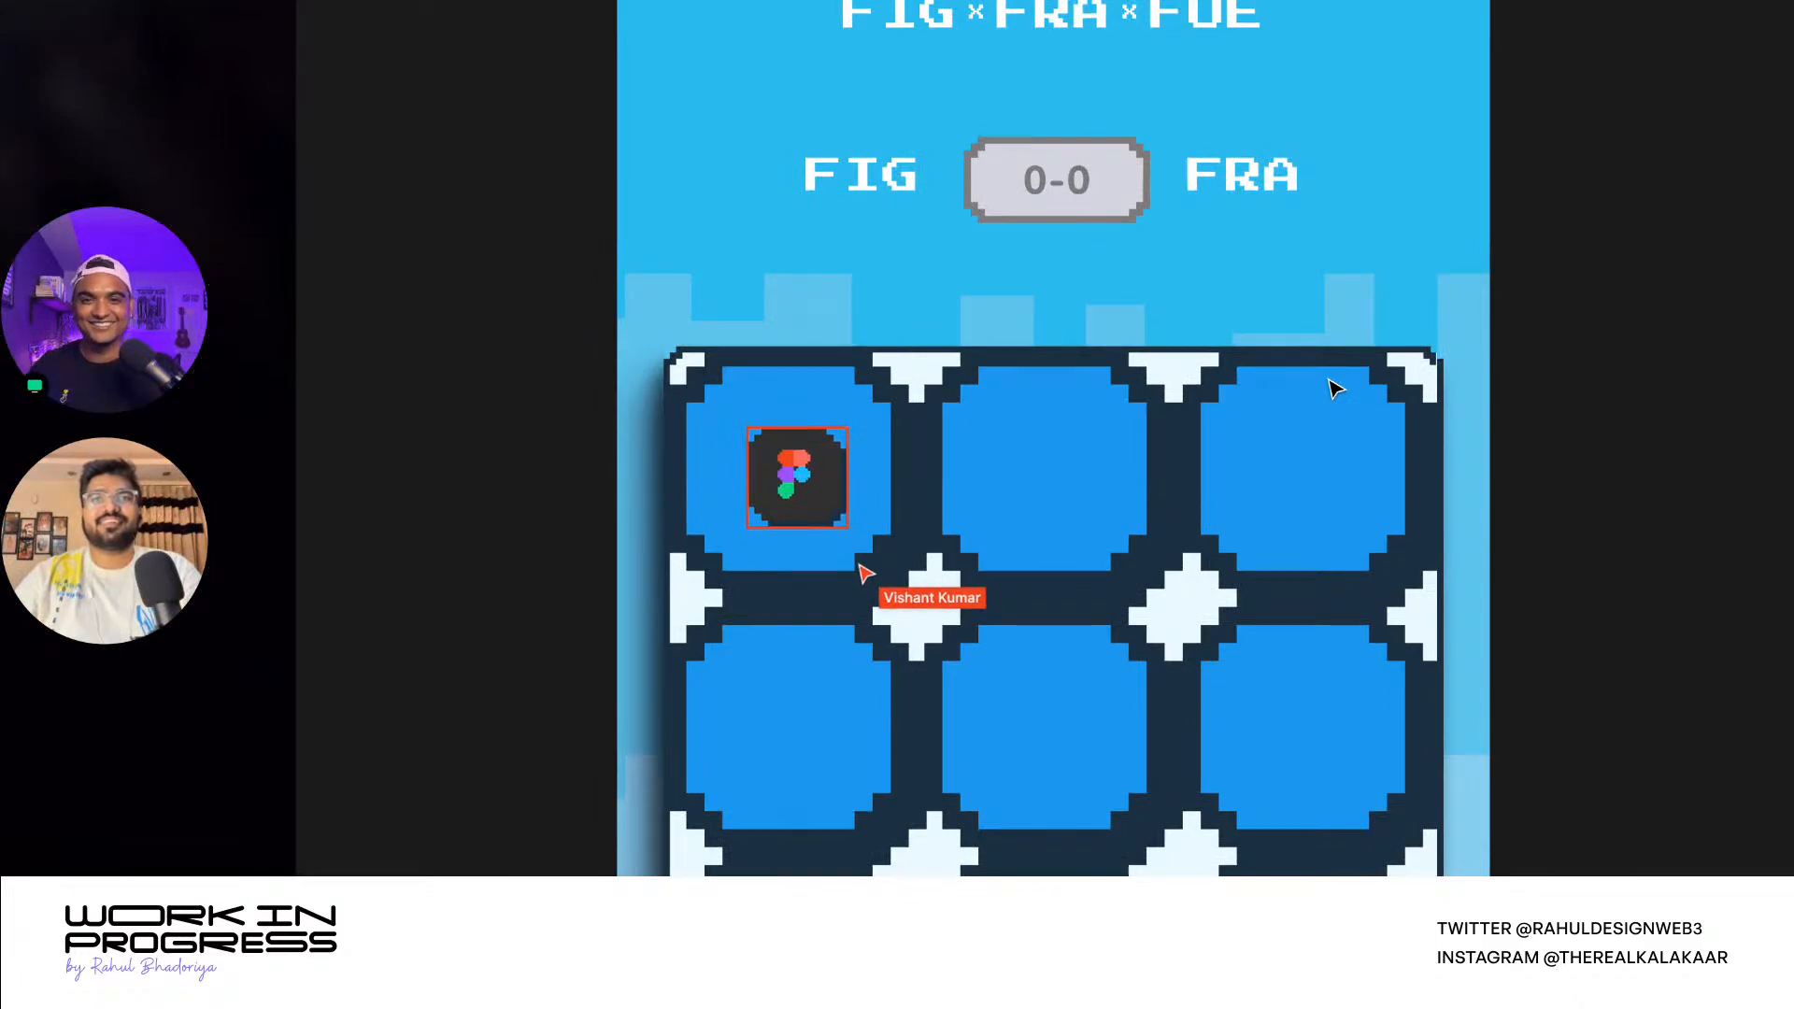
scroll(979, 478, "down", 1)
scroll(1135, 497, "down", 5)
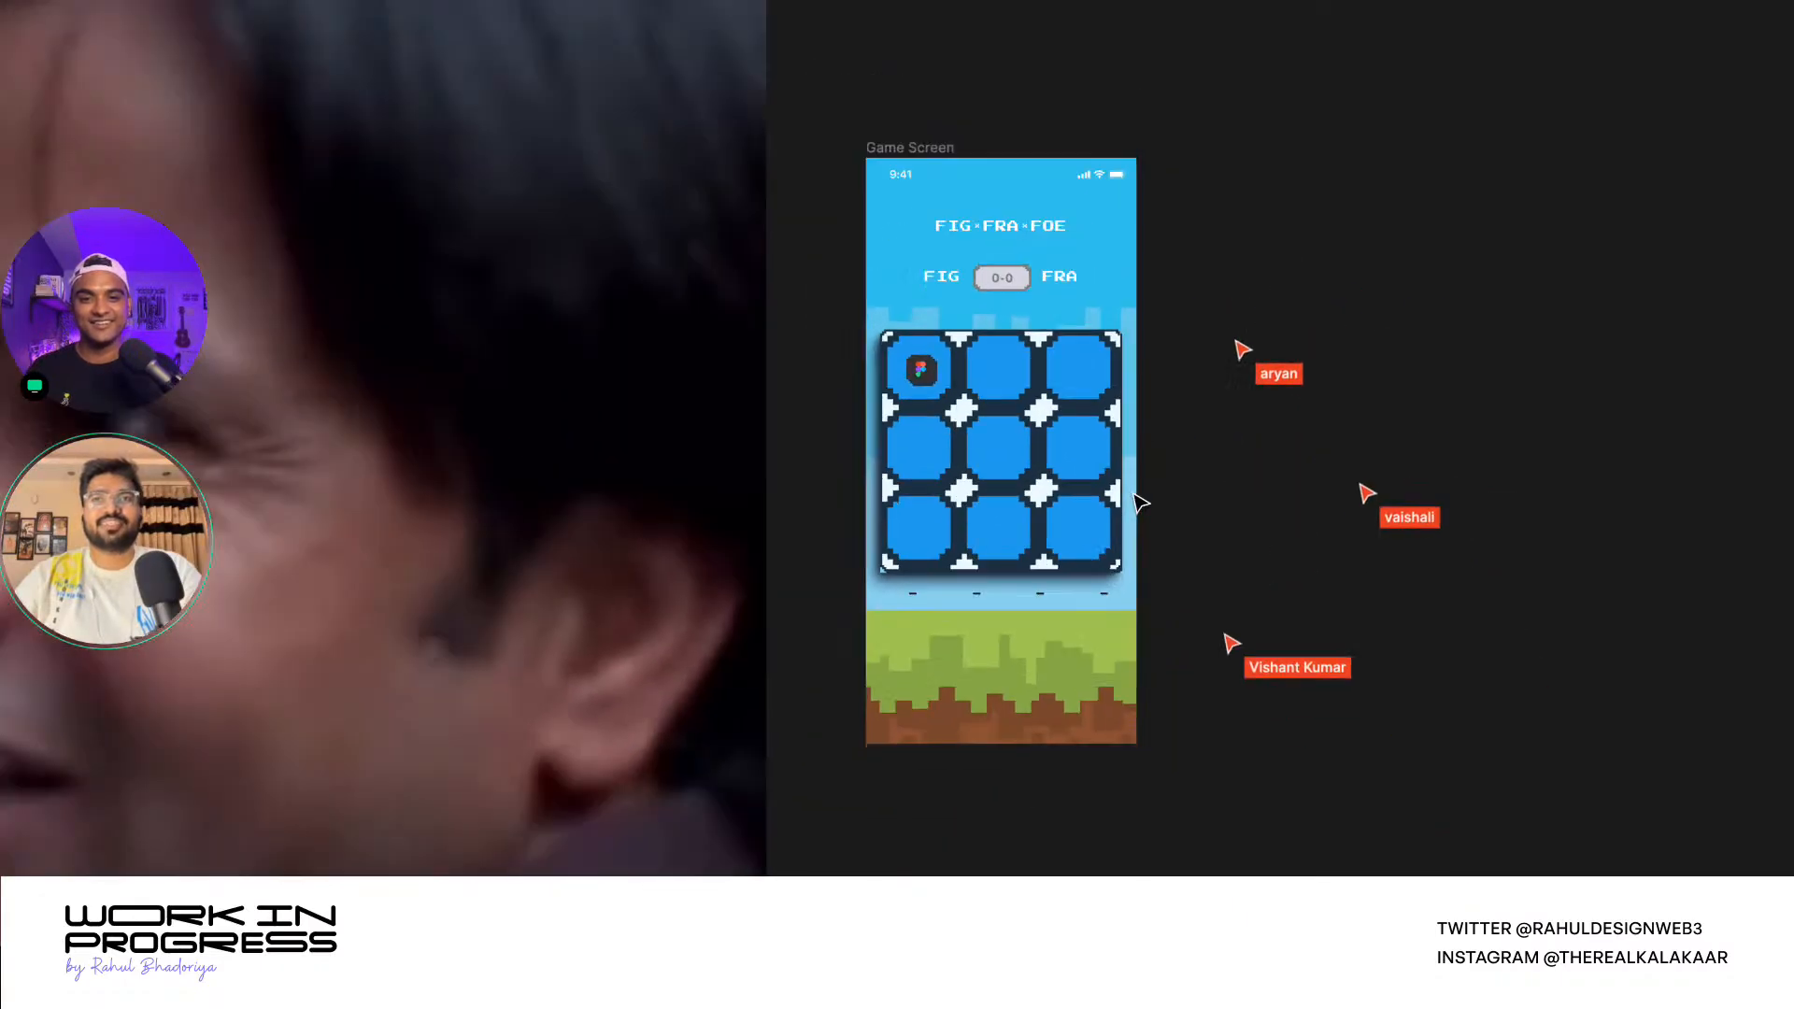
- Delete the large meme image beside the game screens from the canvas
left_click(762, 511)
scroll(791, 518, "down", 5)
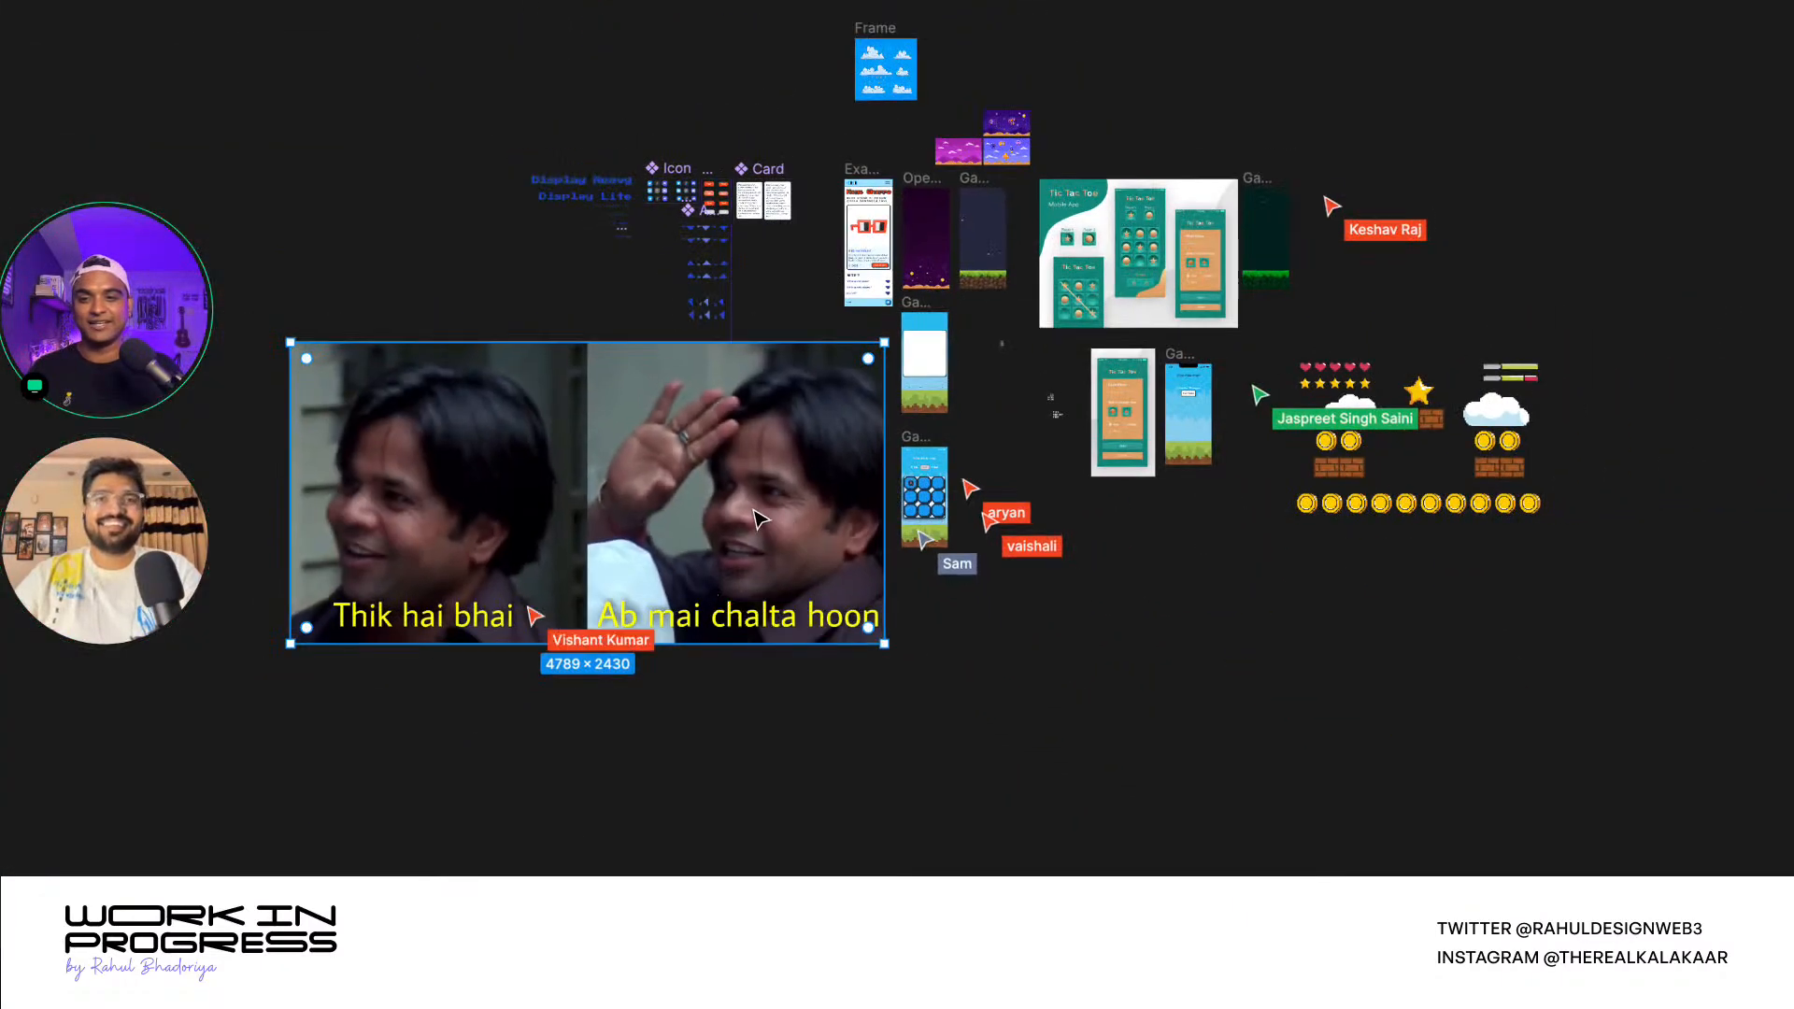
scroll(737, 526, "up", 1)
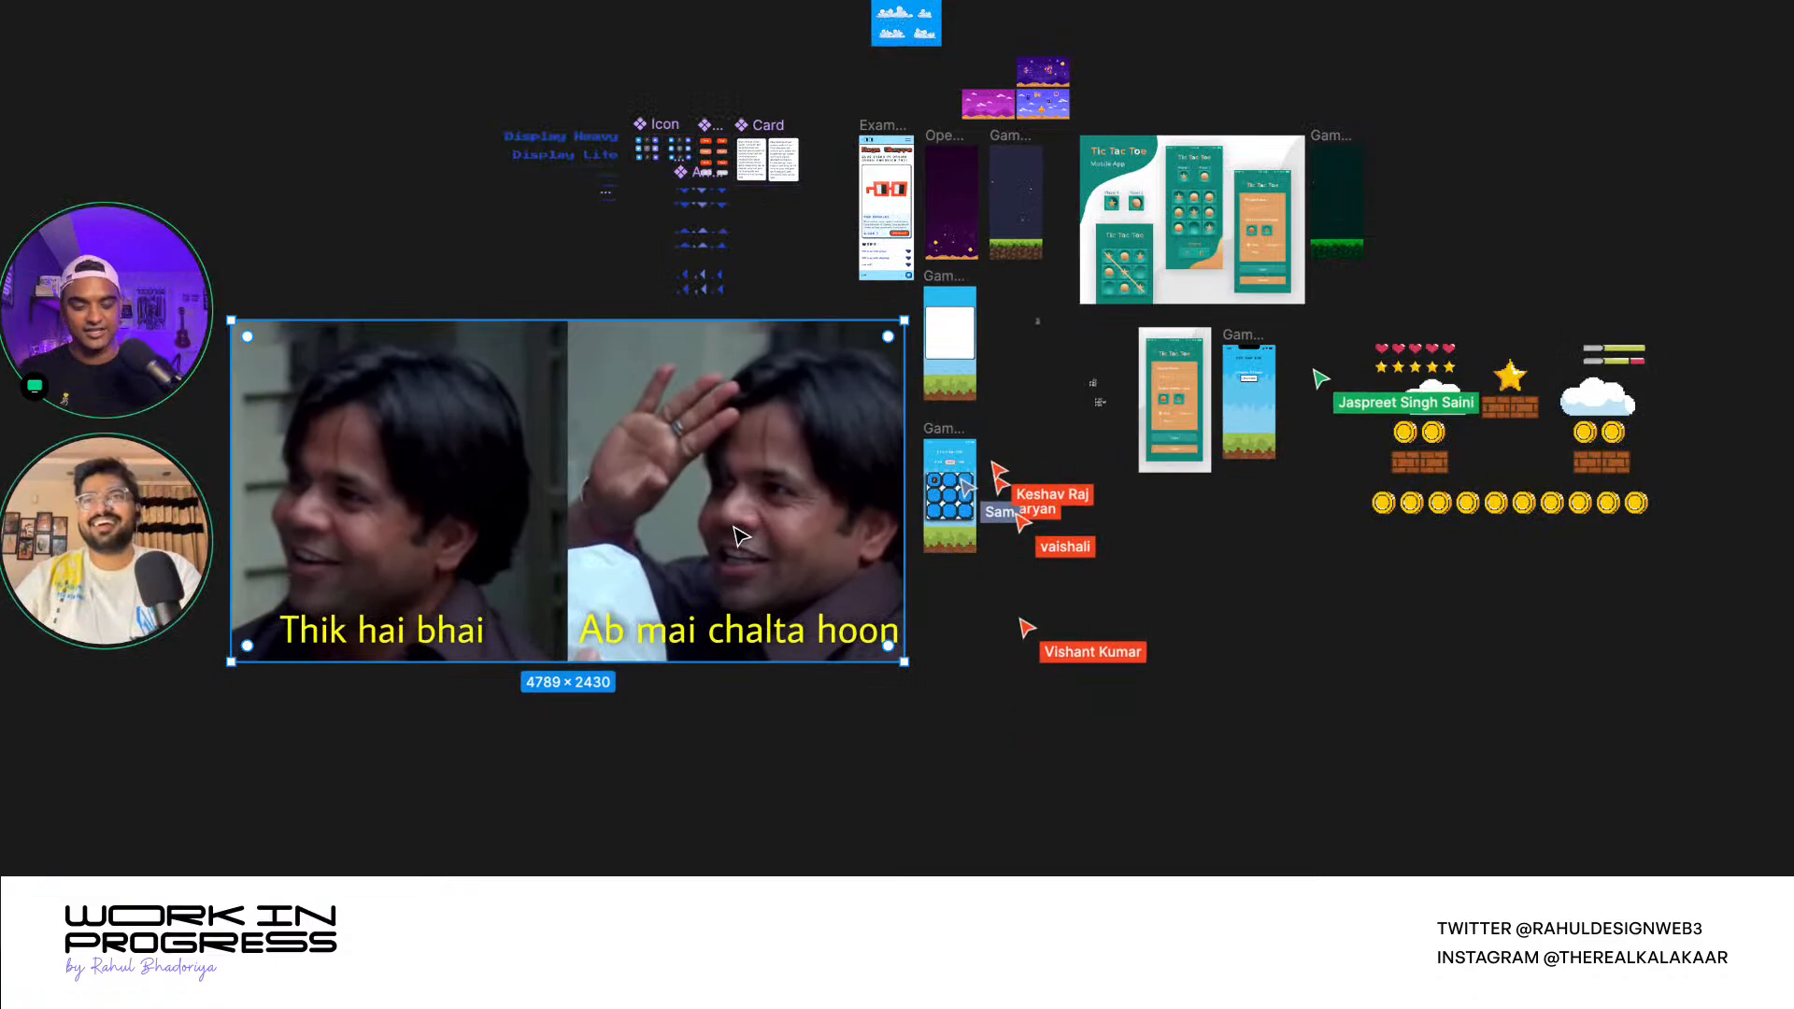
key("Delete")
- Restore the interface and hide both drop shadows on the Board in the Game Screen with the 0-0 score
scroll(962, 512, "up", 10)
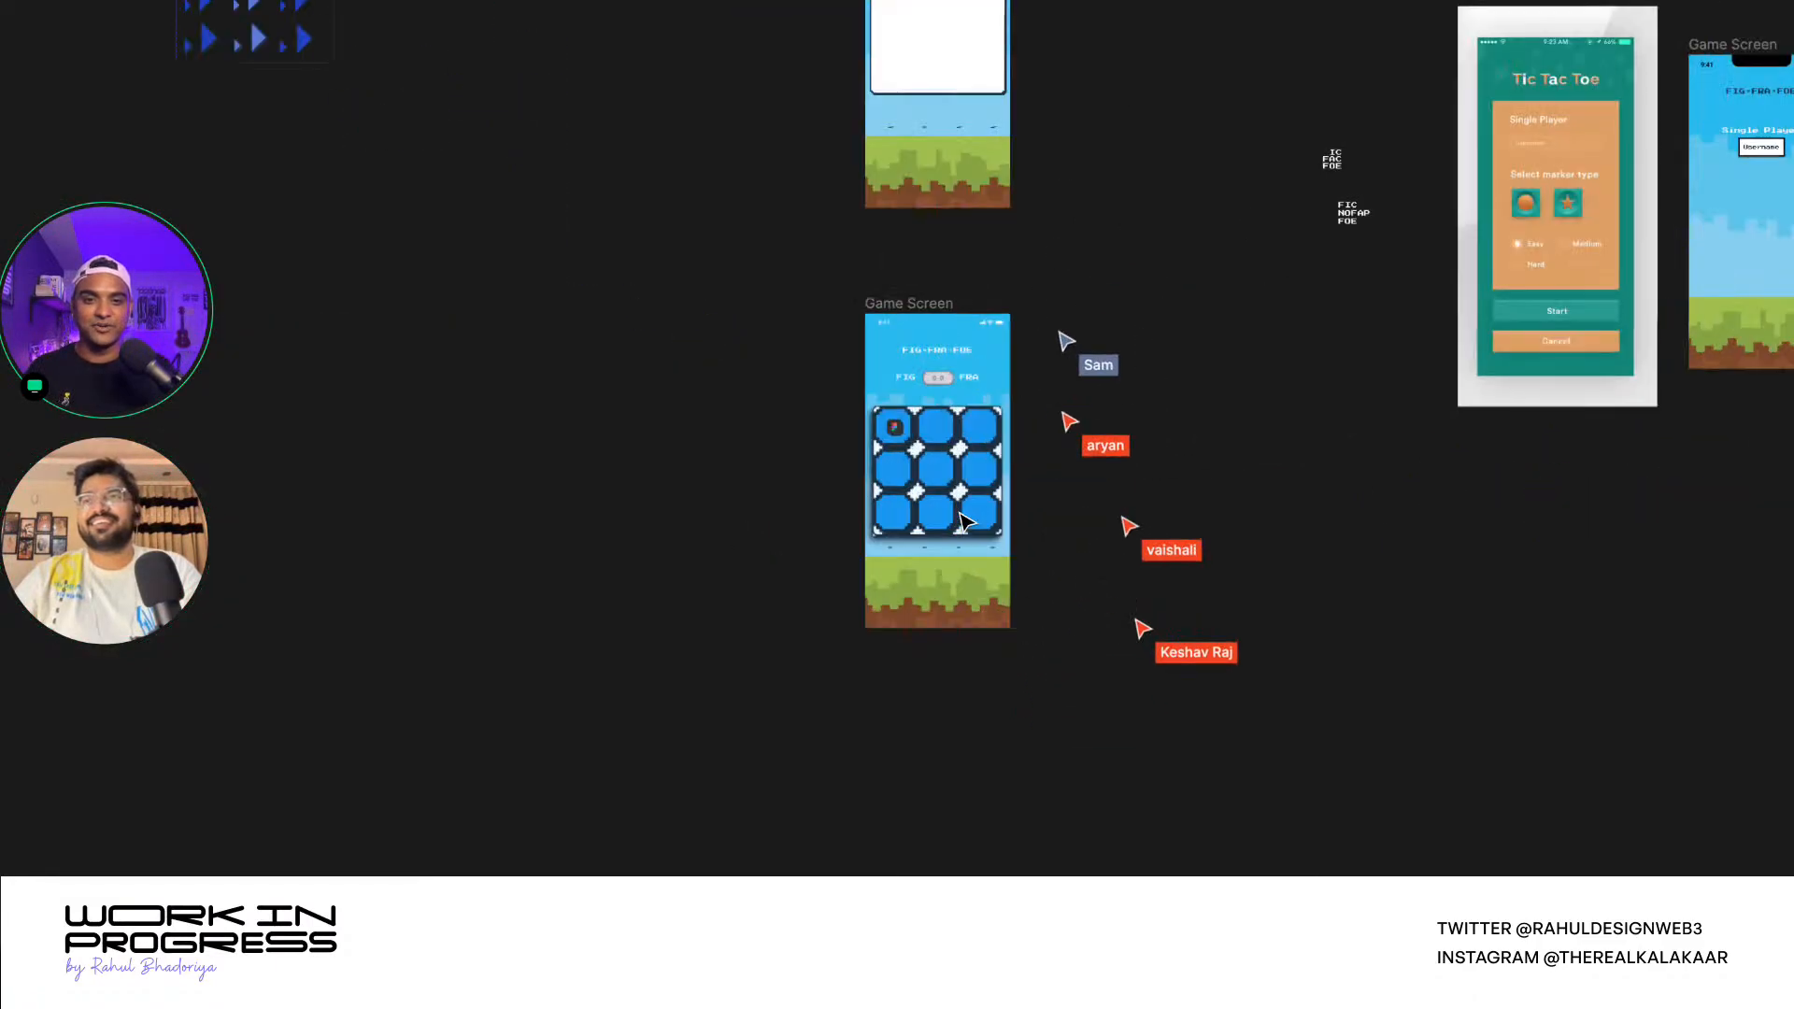
left_click(972, 523)
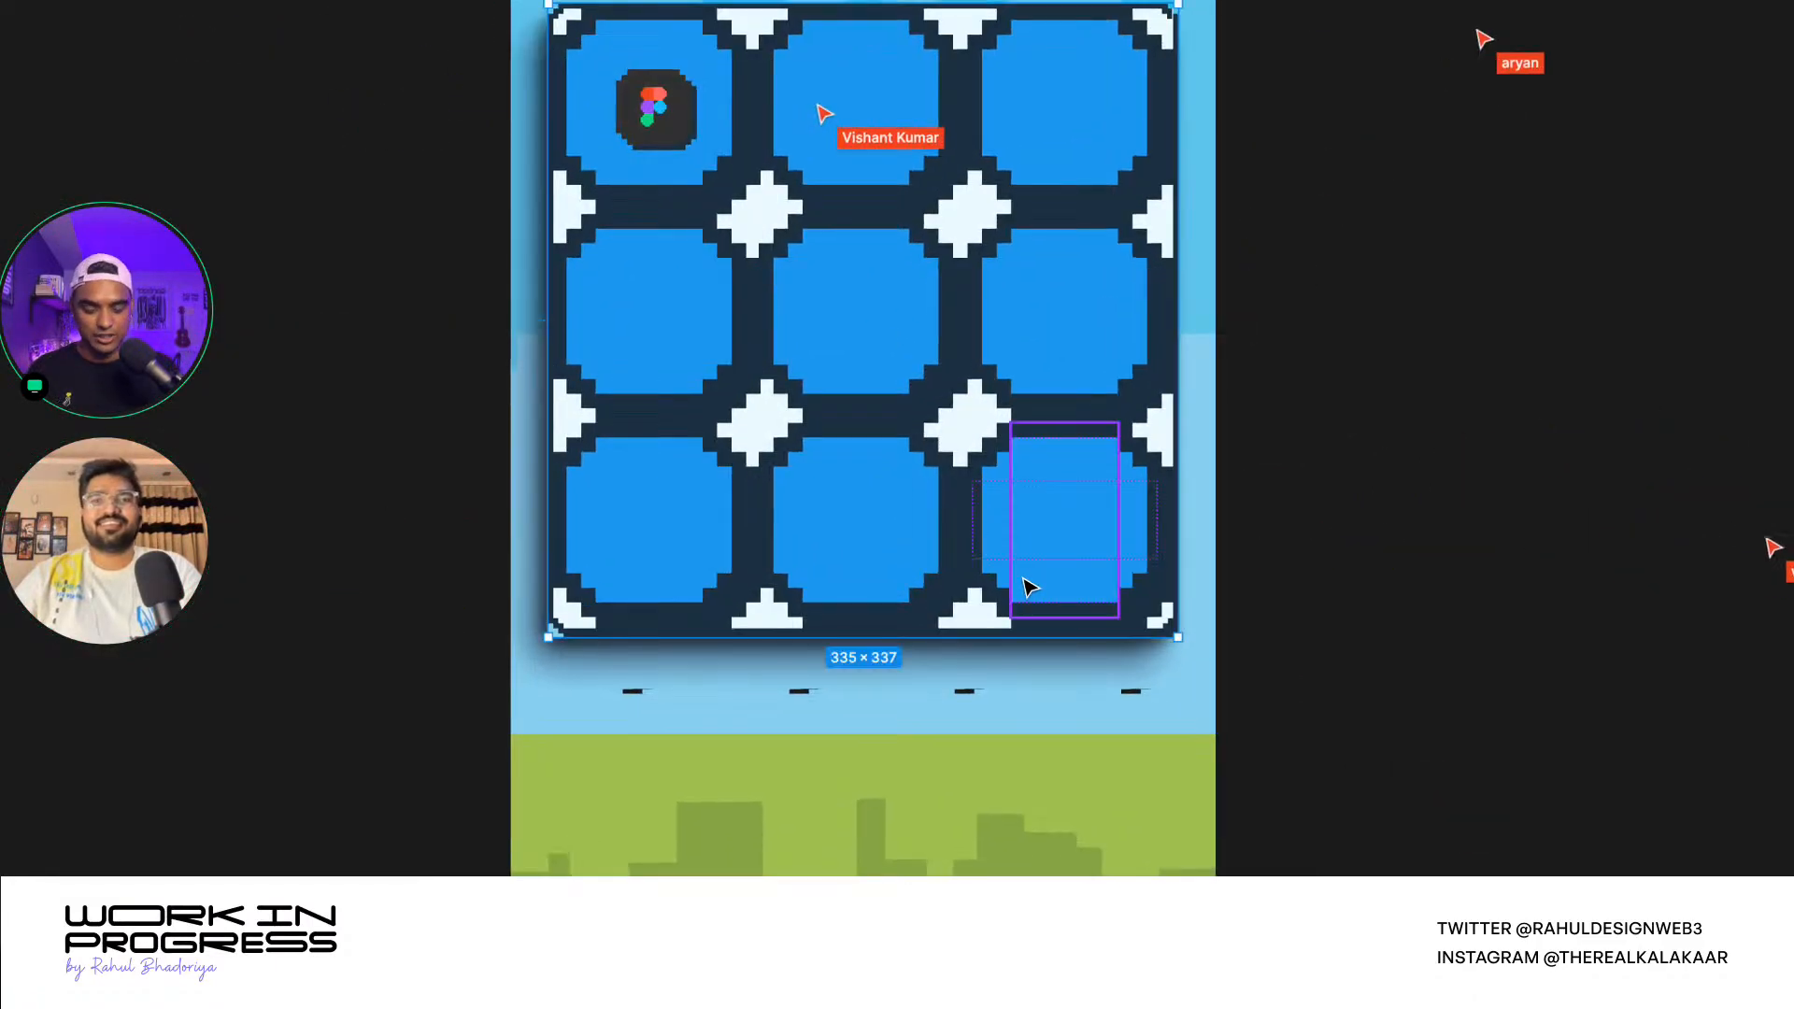
key("ctrl+backslash")
scroll(1738, 561, "down", 3)
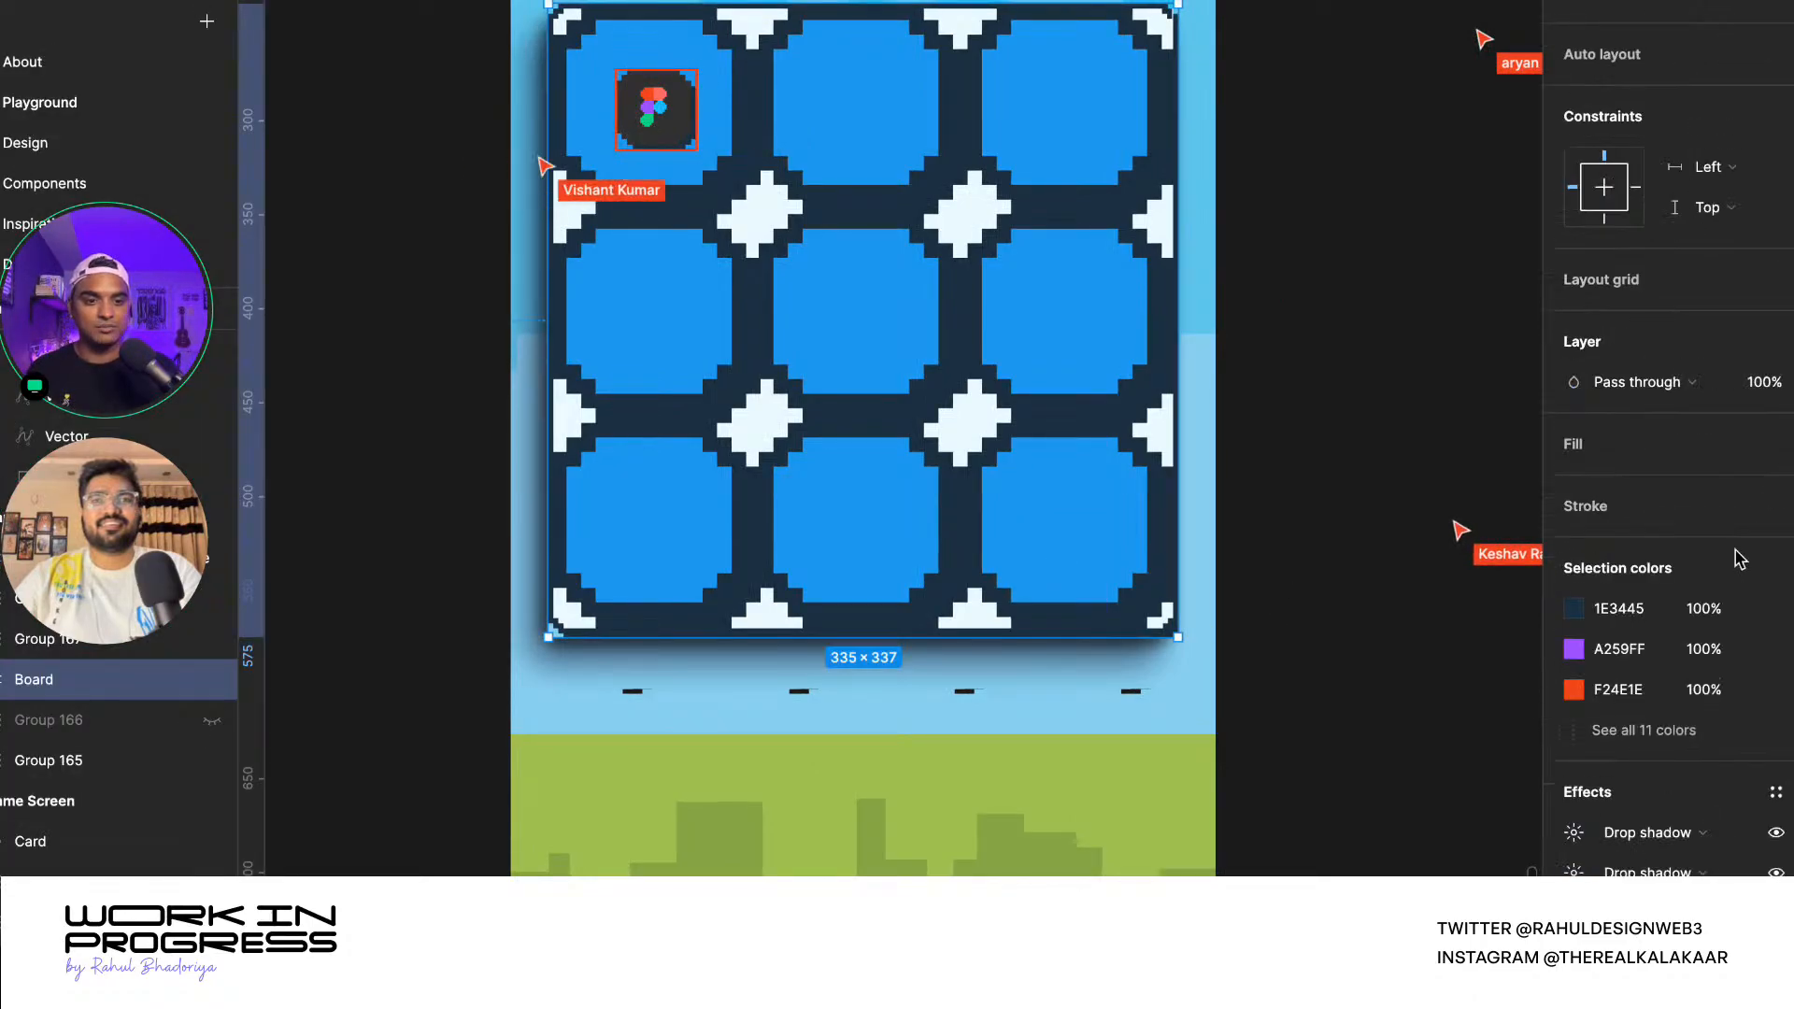
left_click(1776, 832)
left_click(1775, 872)
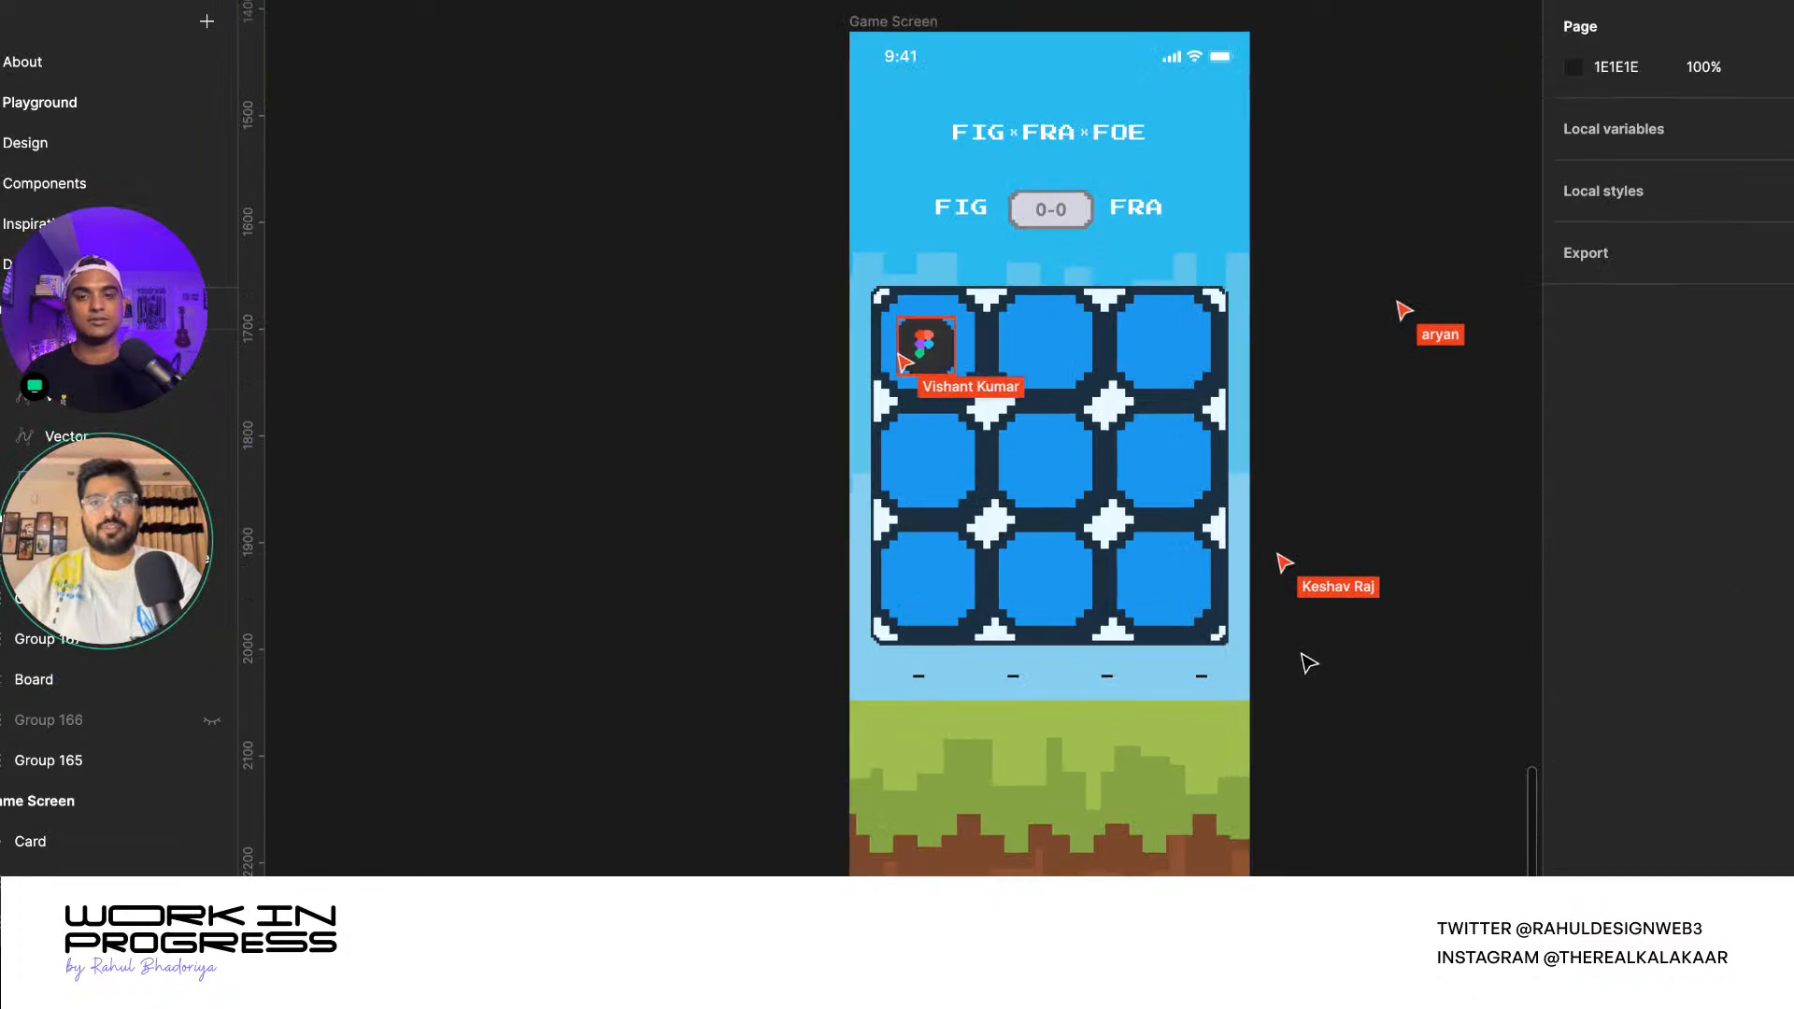
- Examine the game board screen and its FIG 0-0 FRA score header
scroll(972, 448, "down", 3)
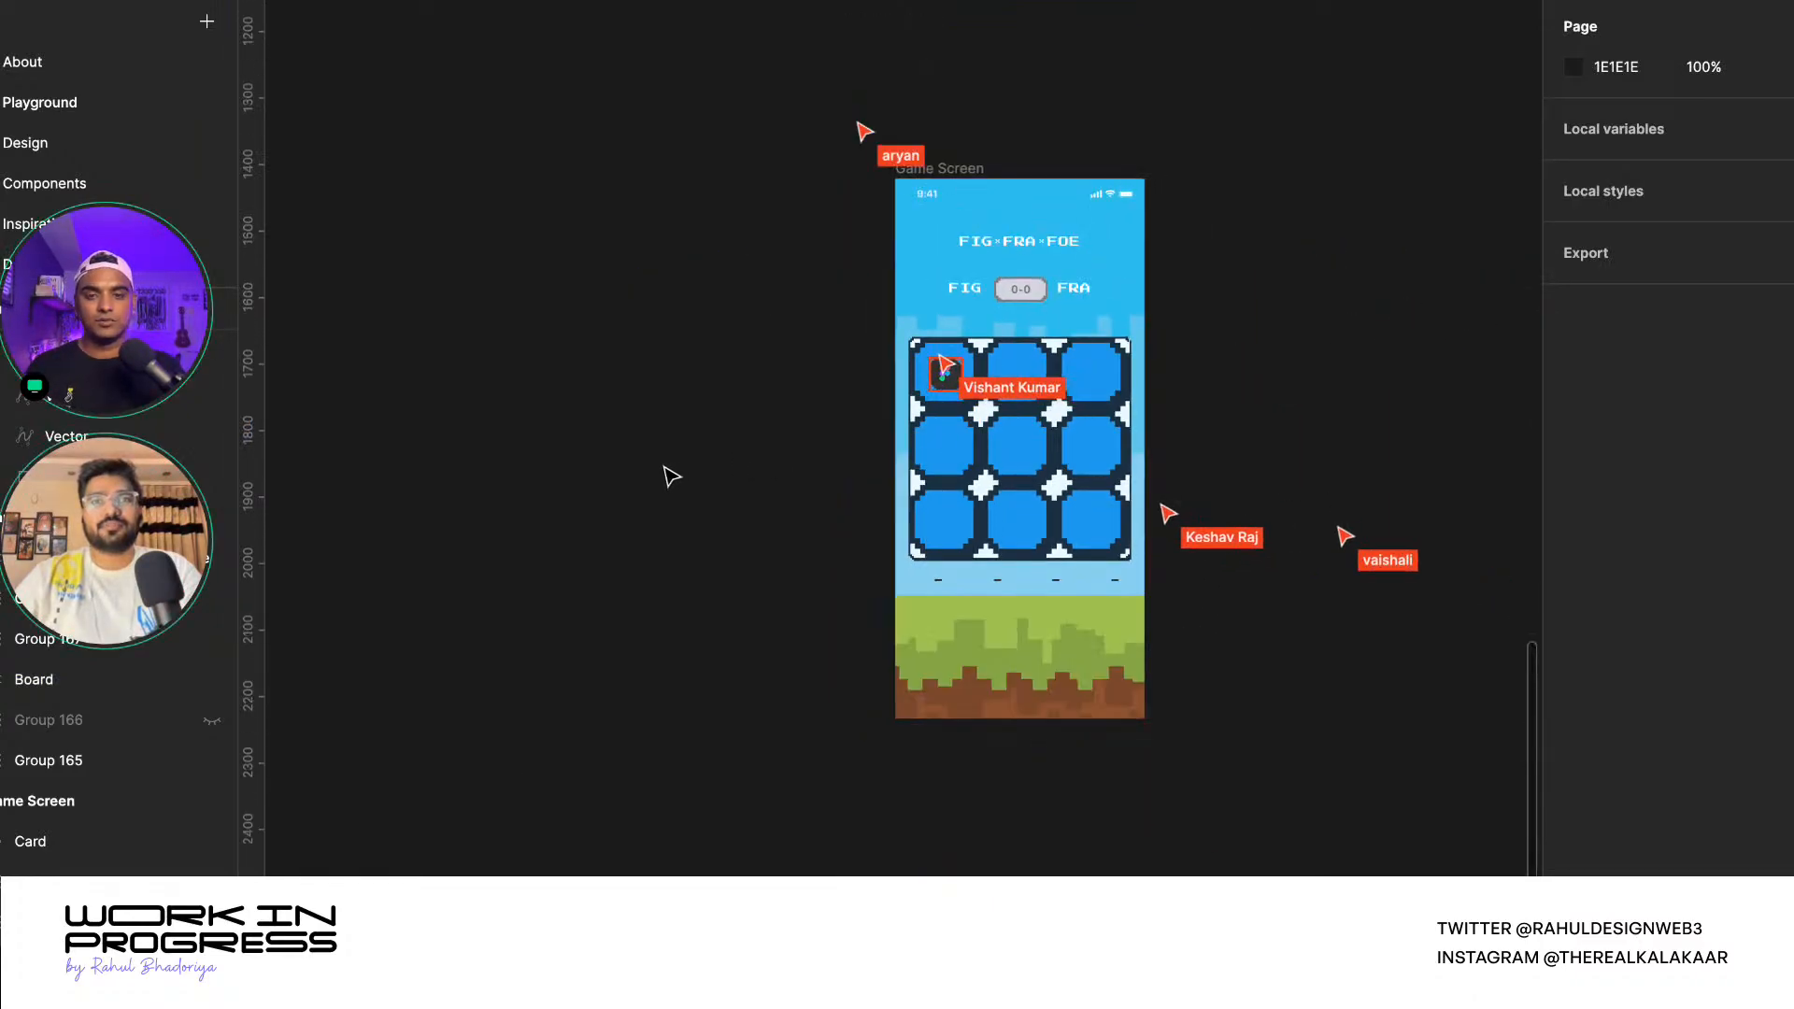
scroll(669, 473, "down", 2)
scroll(1037, 327, "up", 3)
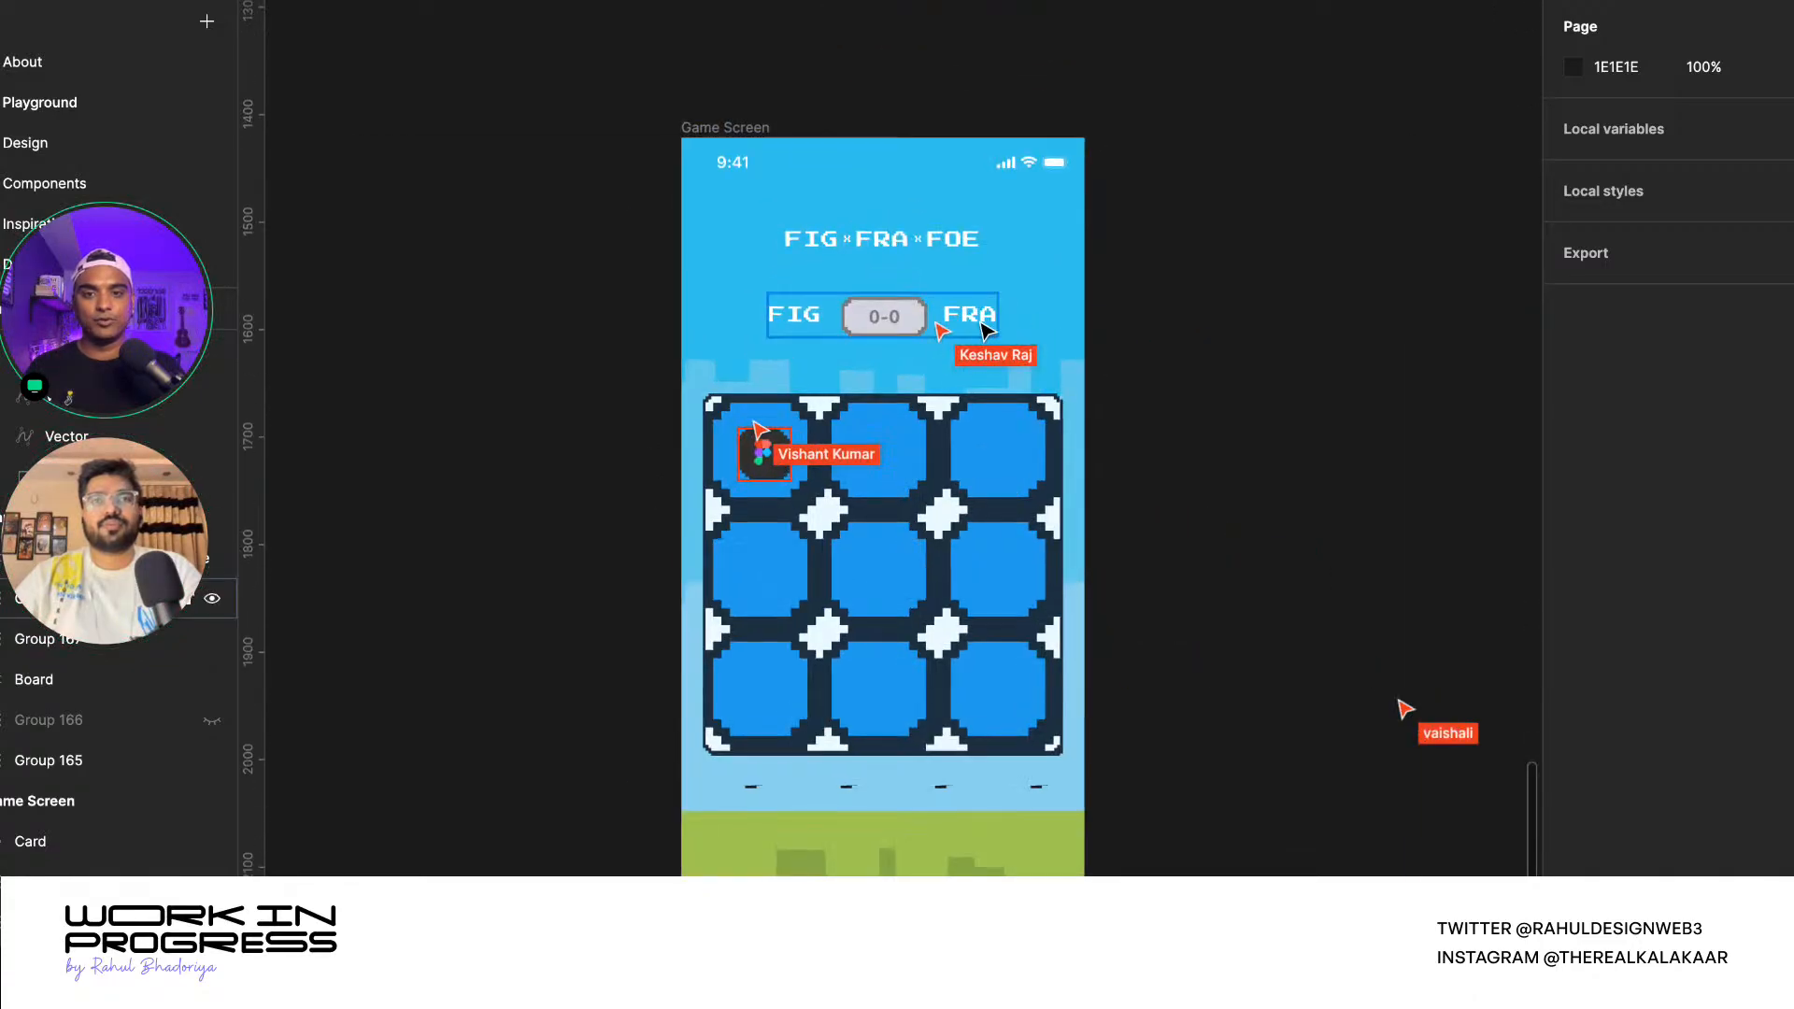
left_click(977, 322)
scroll(941, 346, "up", 2)
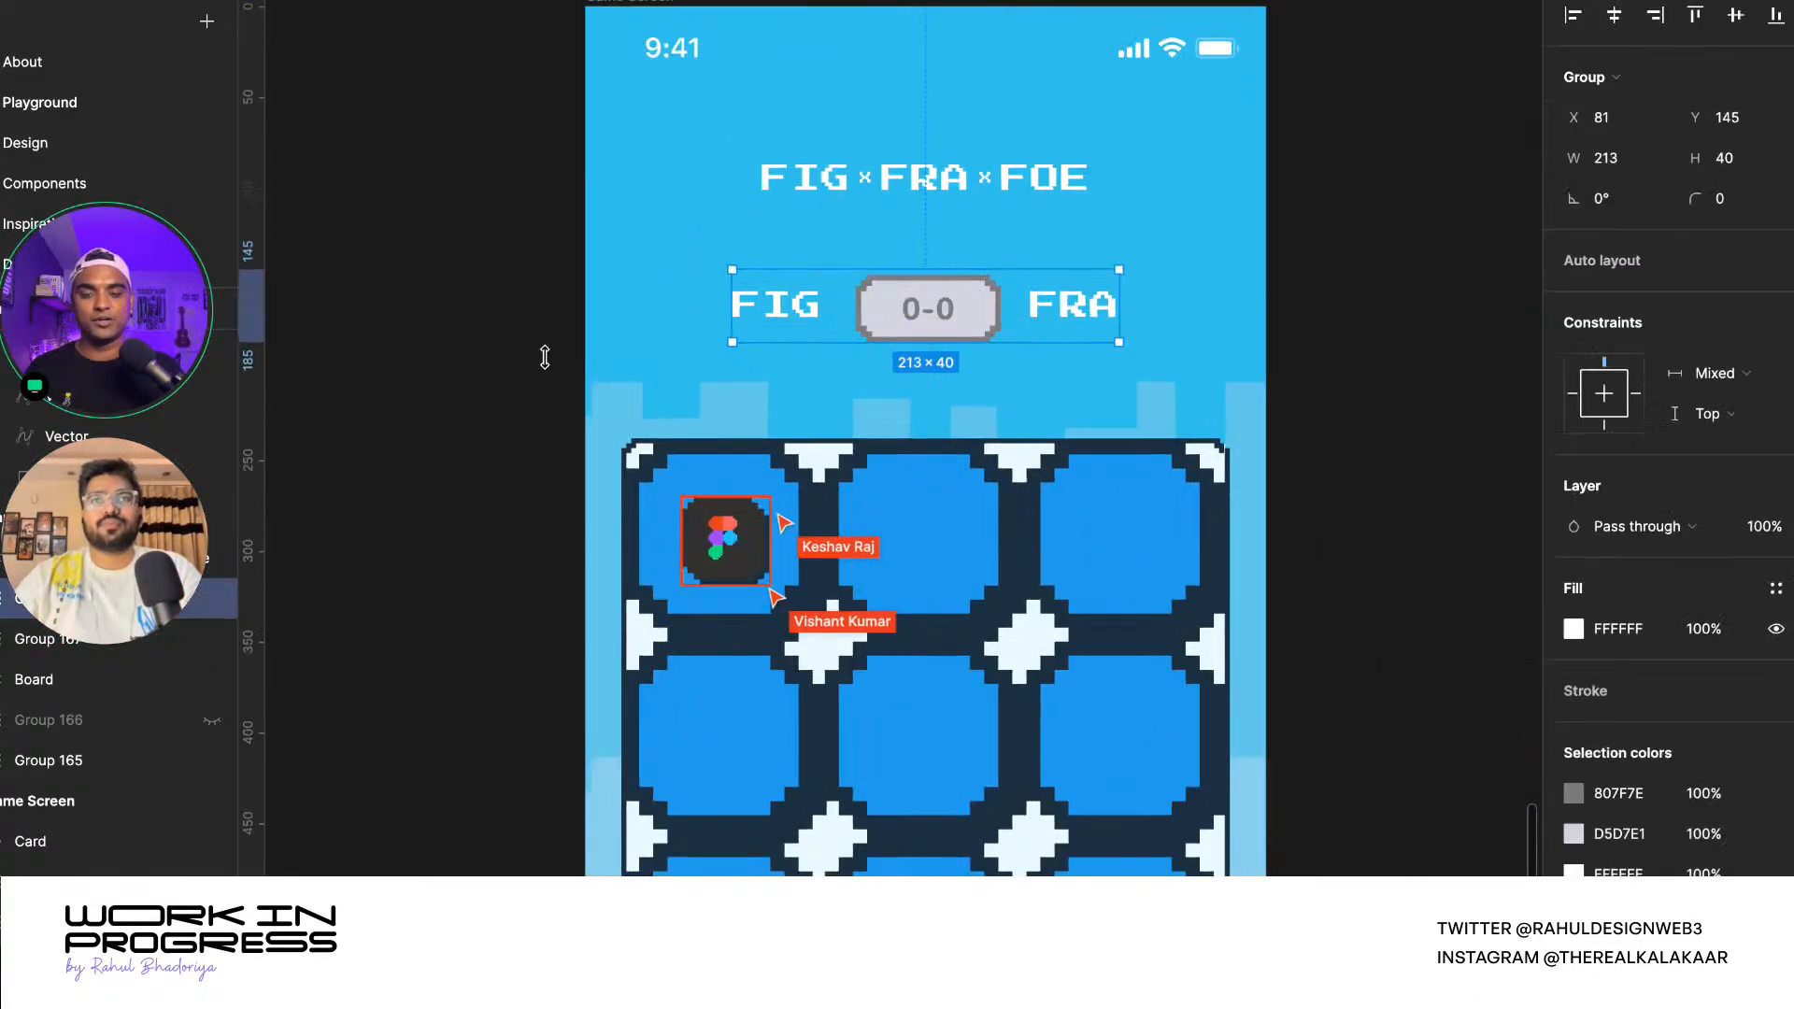
scroll(418, 391, "down", 3)
scroll(703, 337, "down", 3)
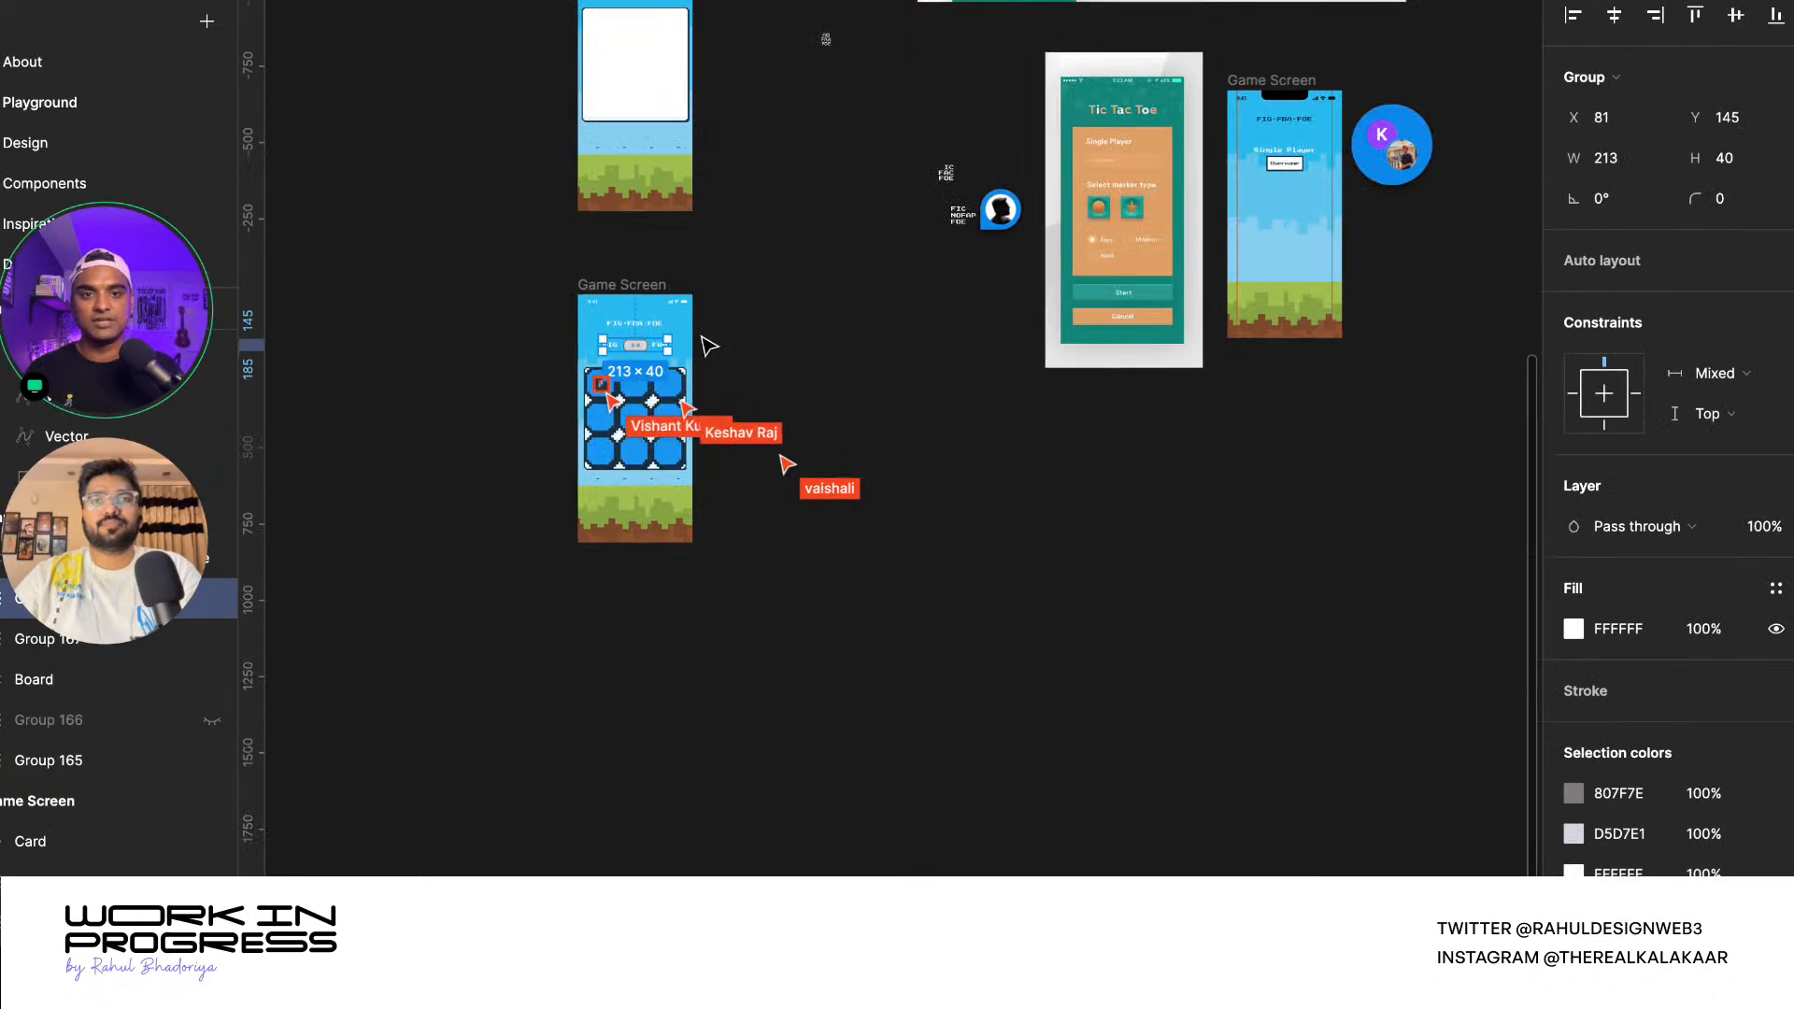
- Examine the Tic Tac Toe reference mockups alongside the Single Player game screen
scroll(707, 344, "up", 3)
scroll(708, 346, "up", 2)
scroll(709, 346, "up", 2)
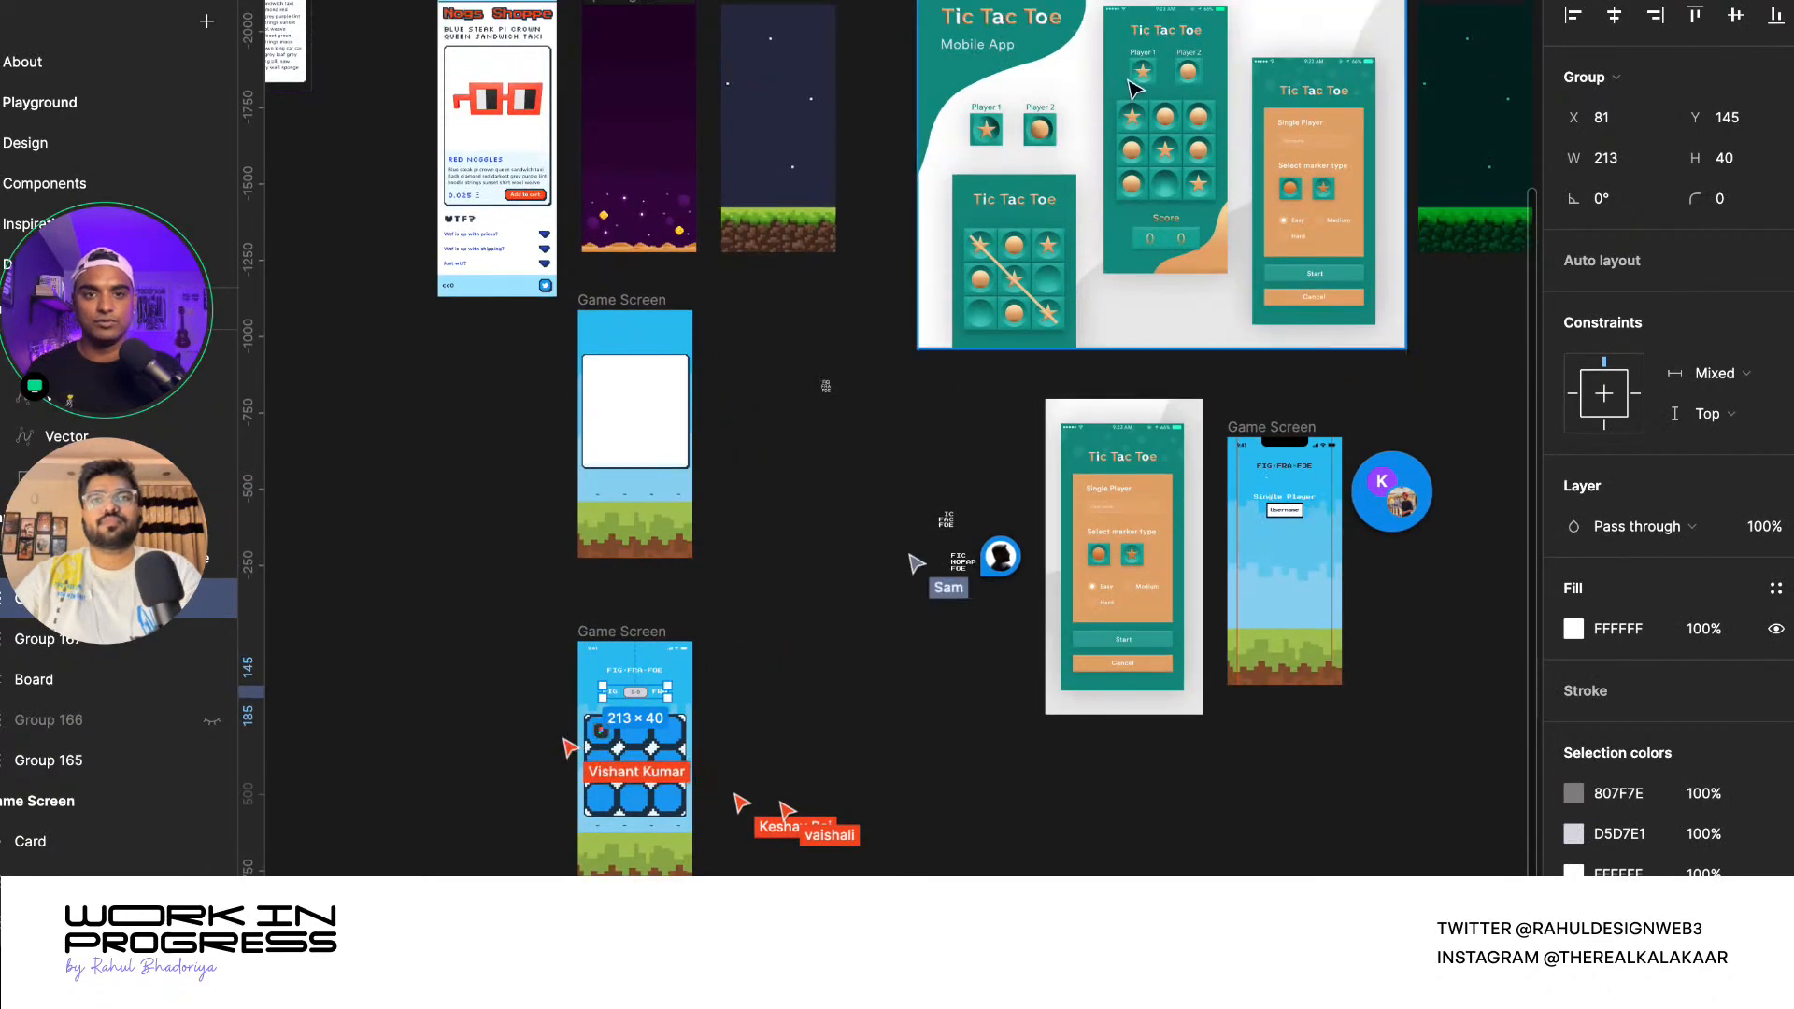
scroll(1344, 58, "up", 3)
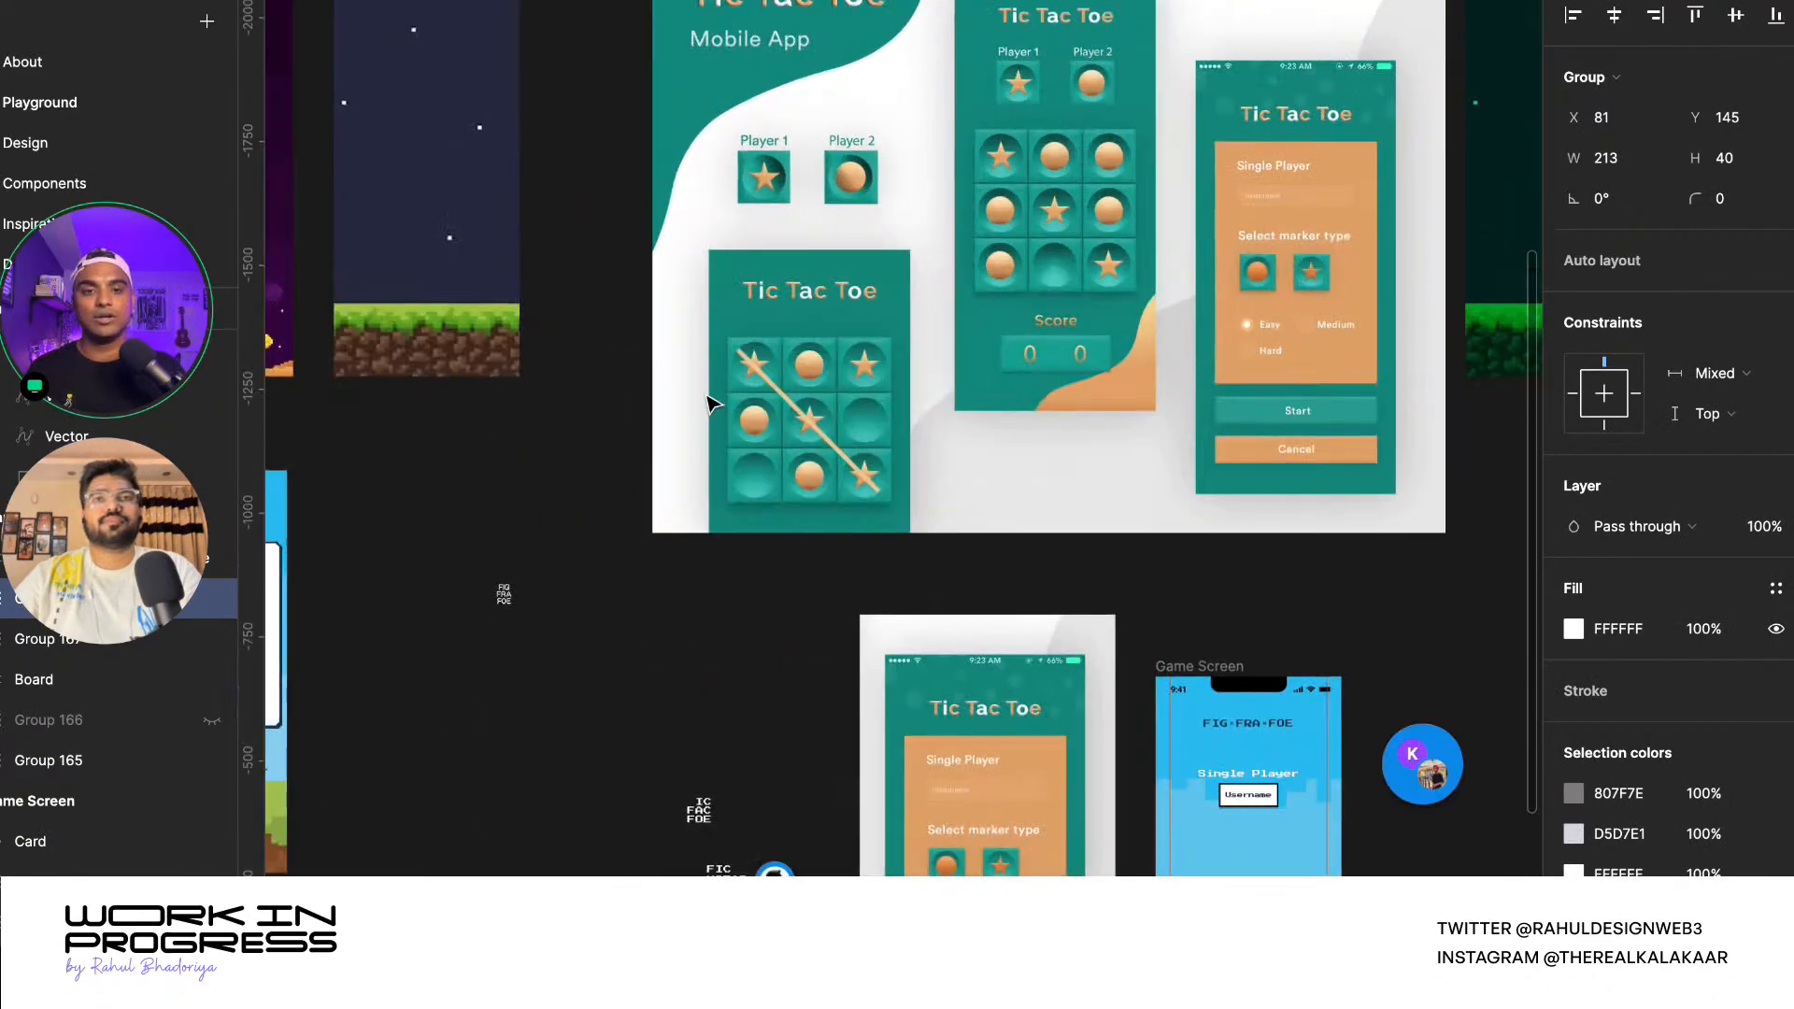
scroll(939, 378, "down", 3)
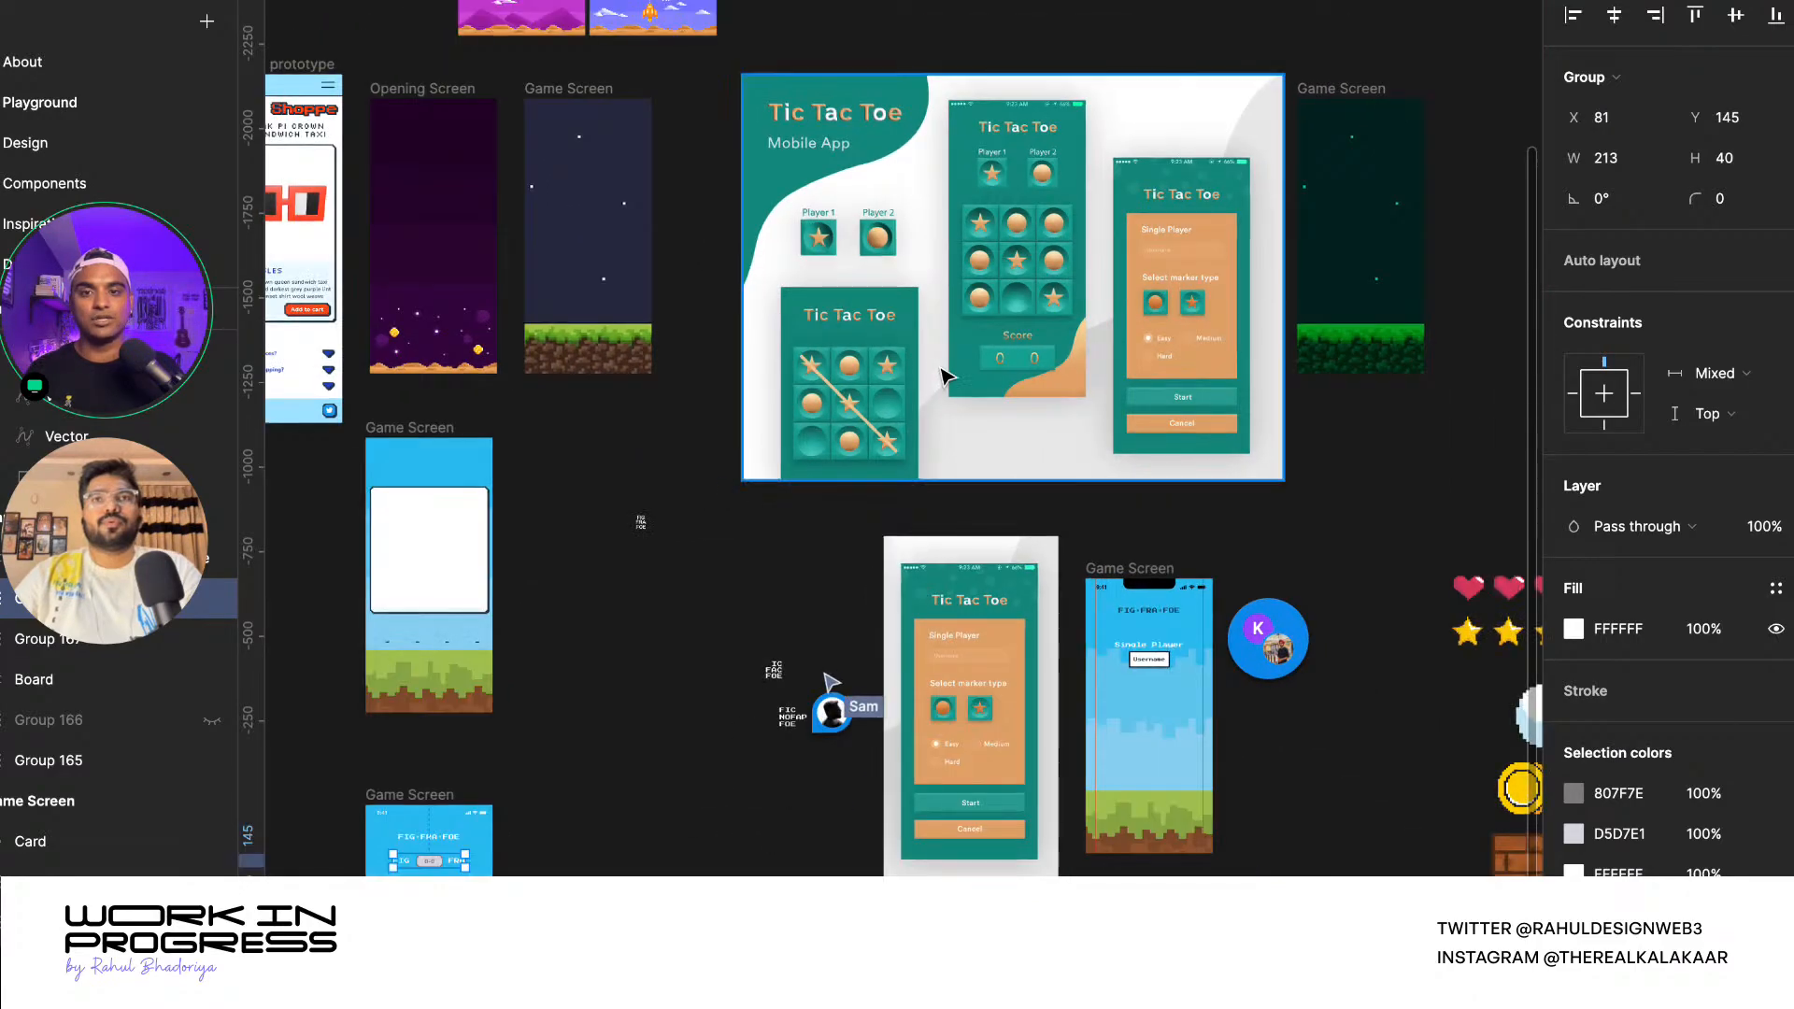
scroll(943, 380, "down", 3)
scroll(1261, 579, "up", 3)
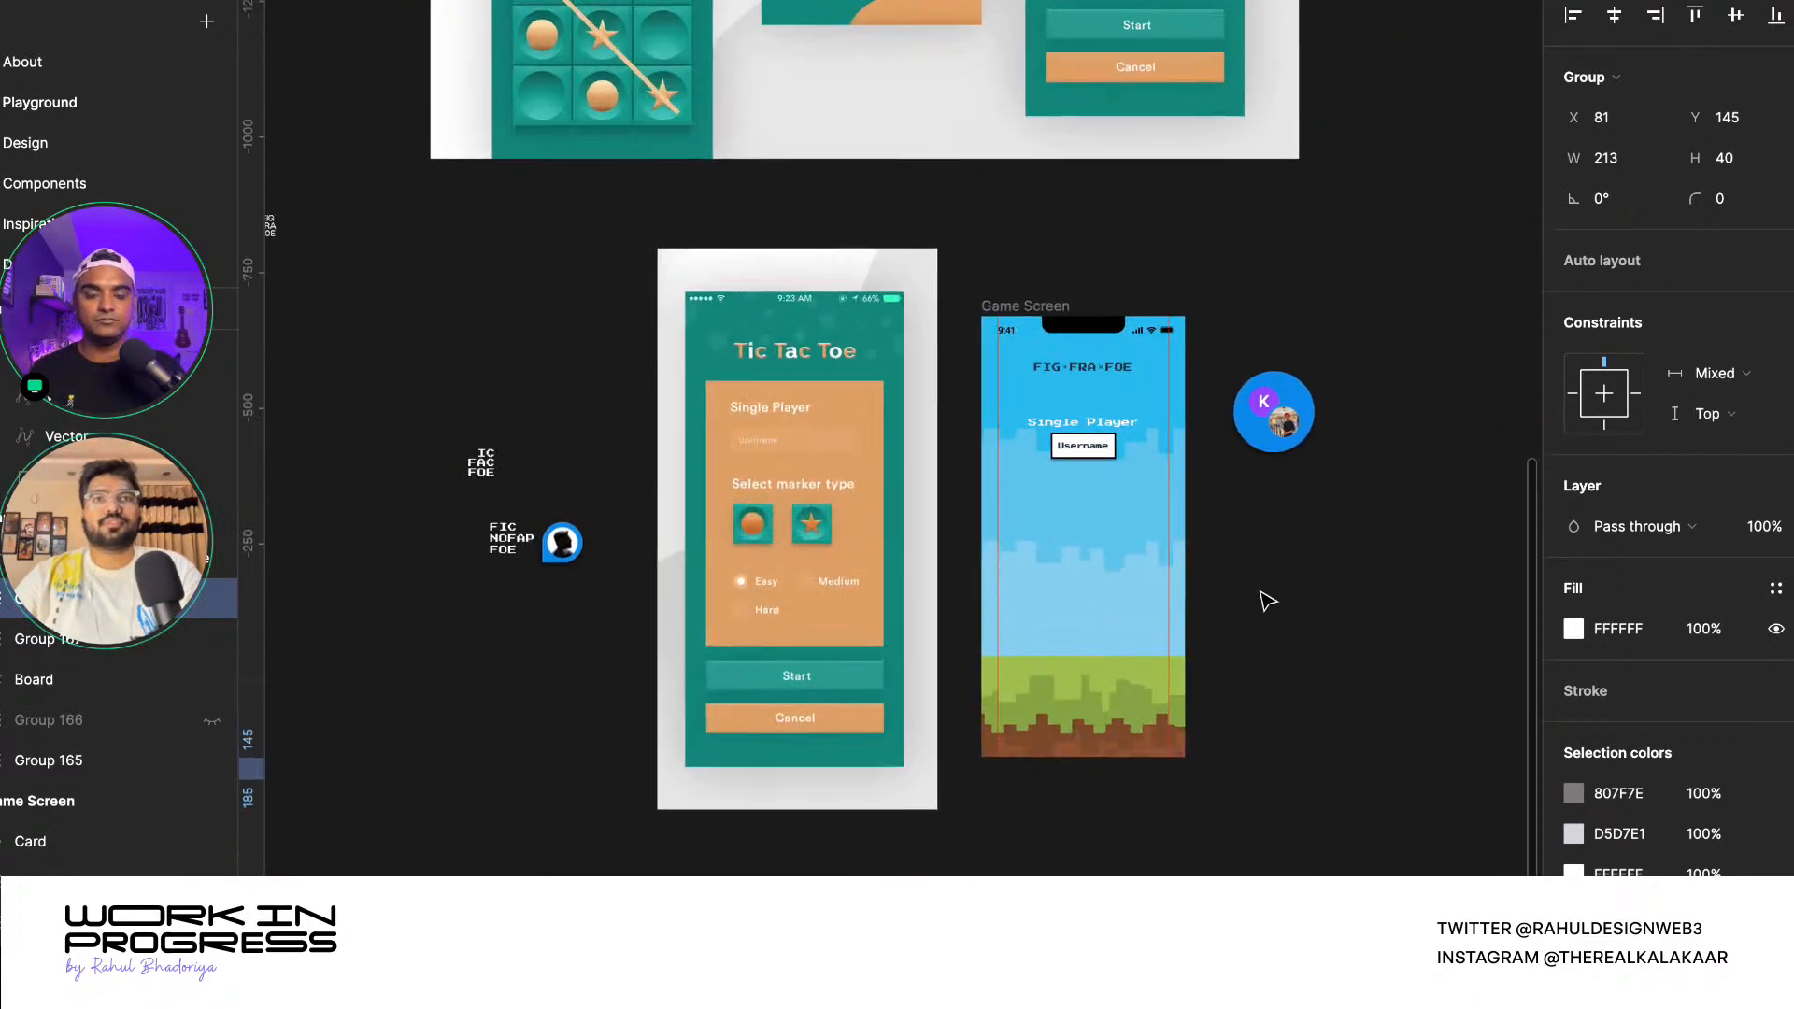
scroll(1267, 546, "up", 6)
scroll(1266, 532, "down", 3)
scroll(1273, 539, "down", 3)
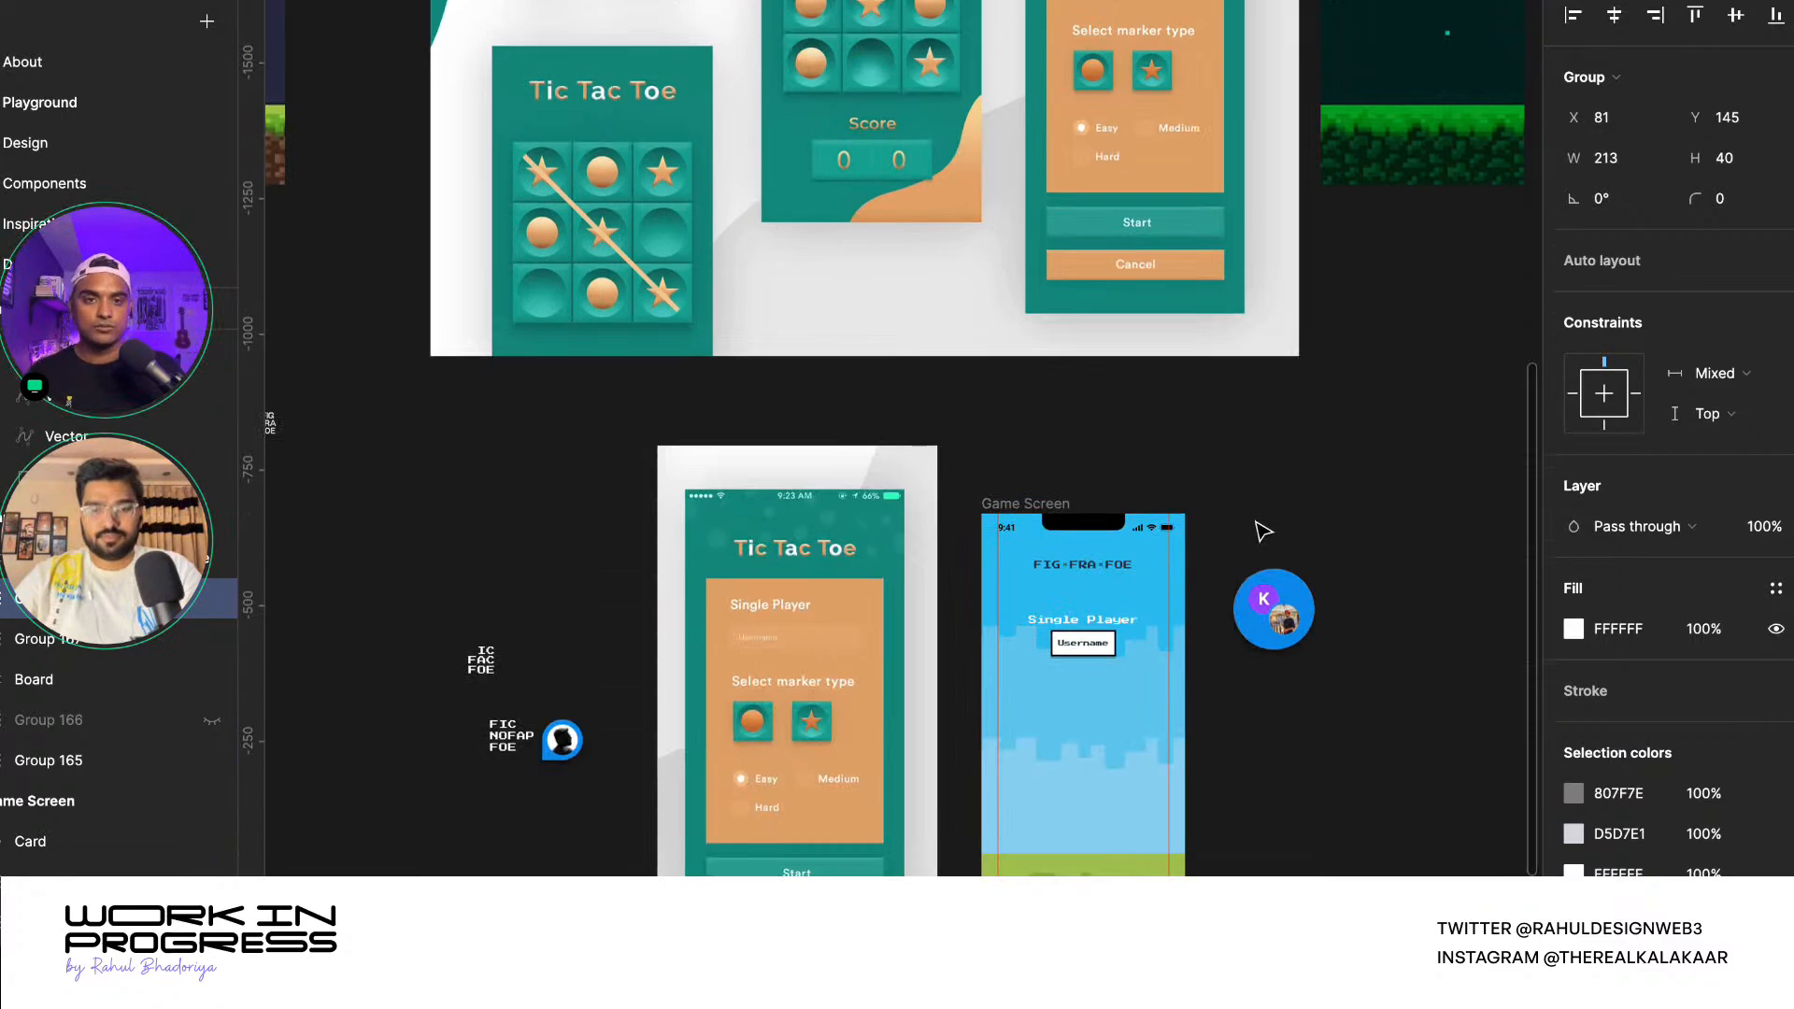
scroll(1252, 523, "up", 3)
scroll(536, 513, "up", 1)
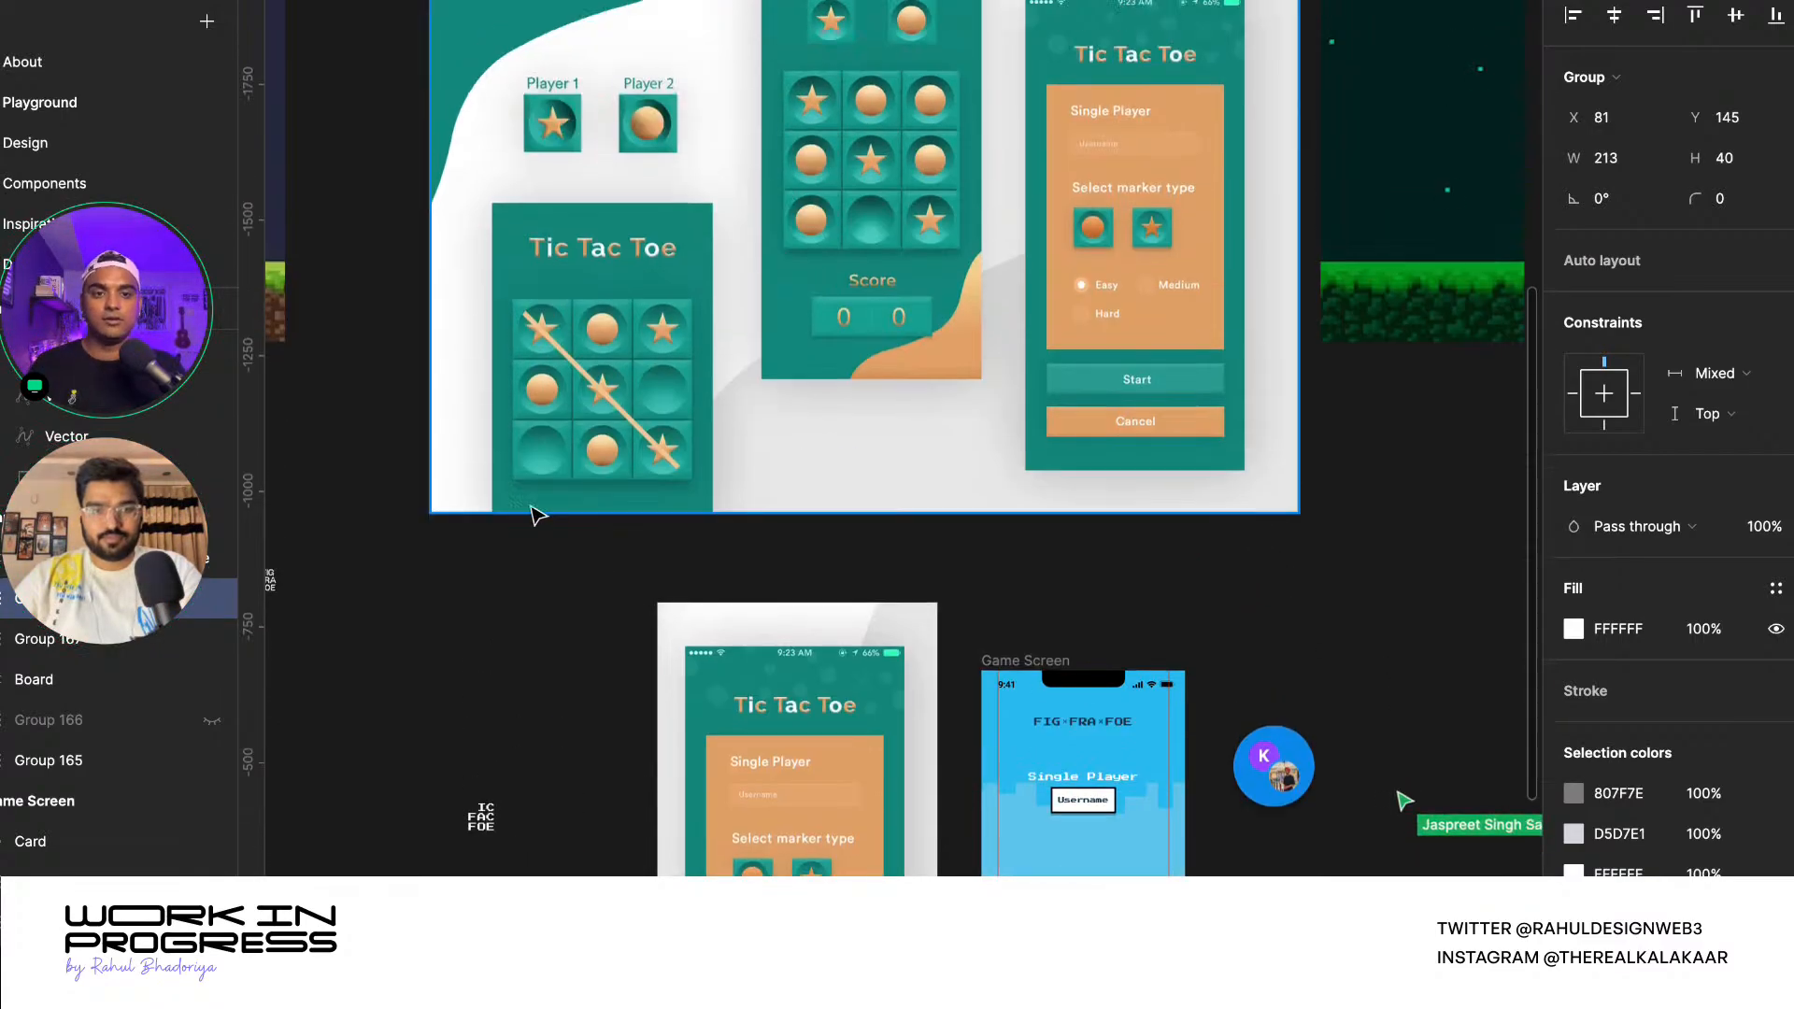
scroll(760, 508, "down", 5)
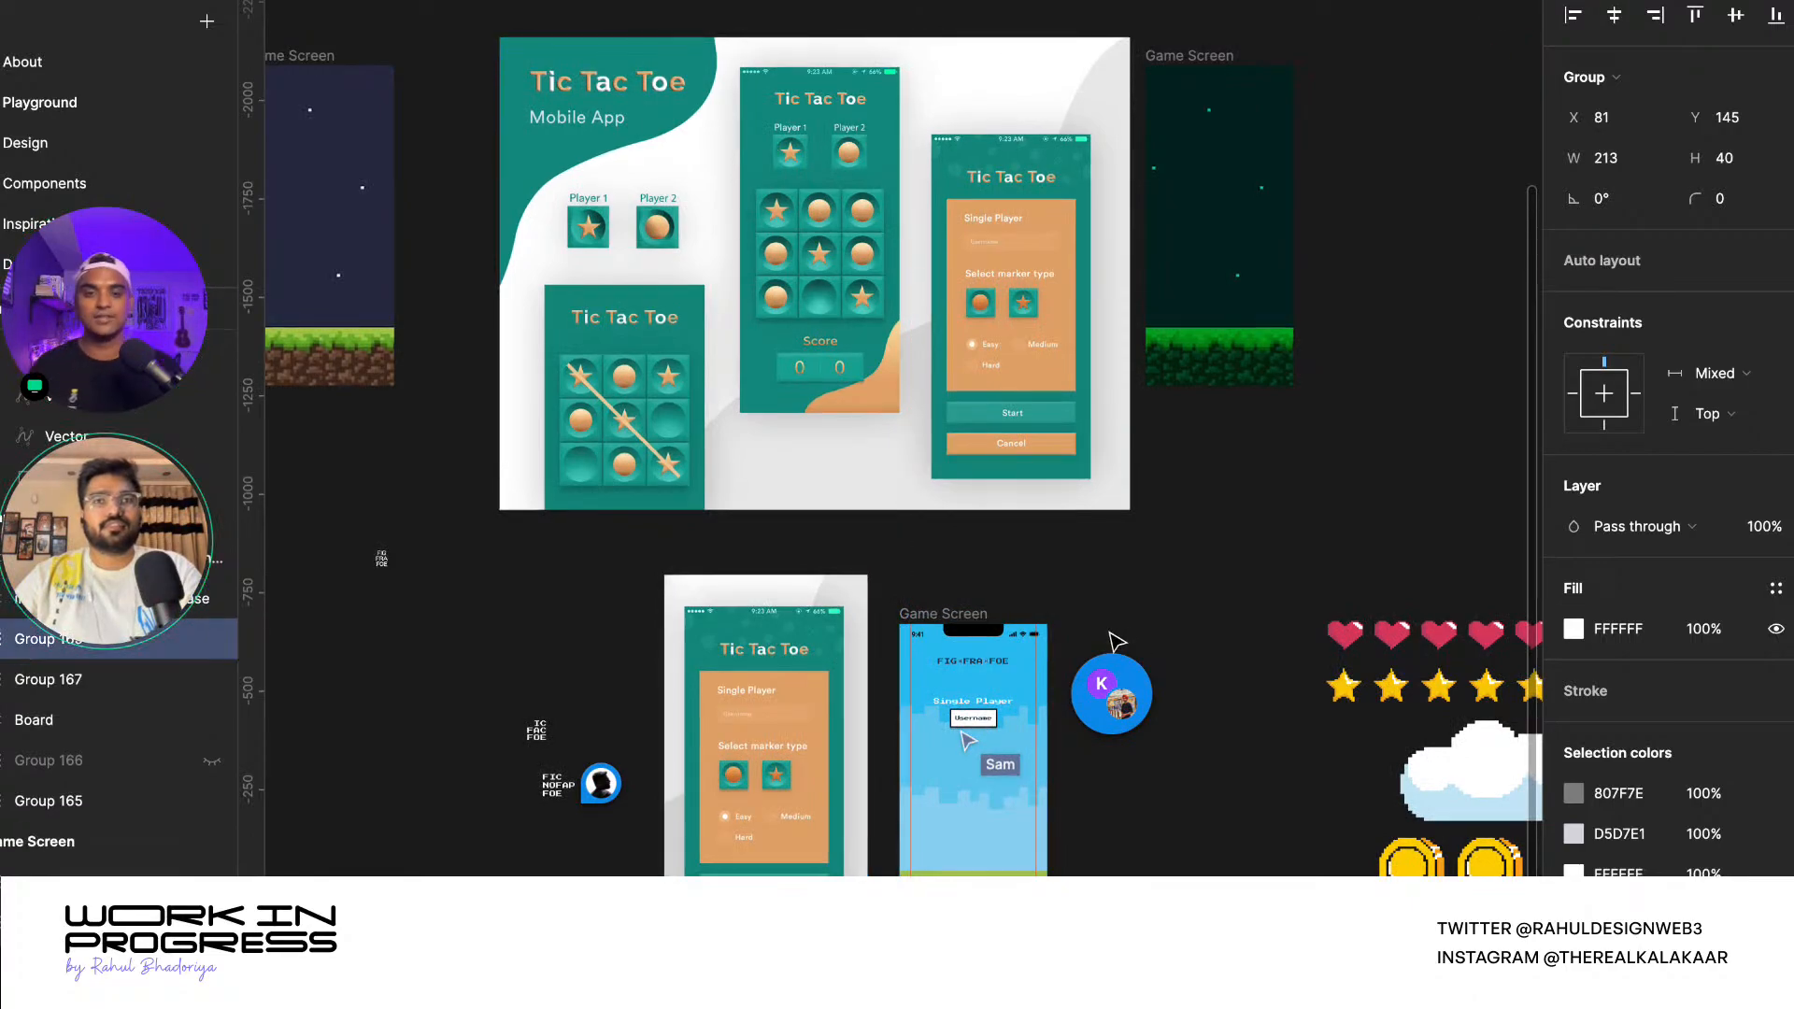
- Set the Username box's drop shadow offset to X 2 and Y 2
scroll(957, 765, "up", 10)
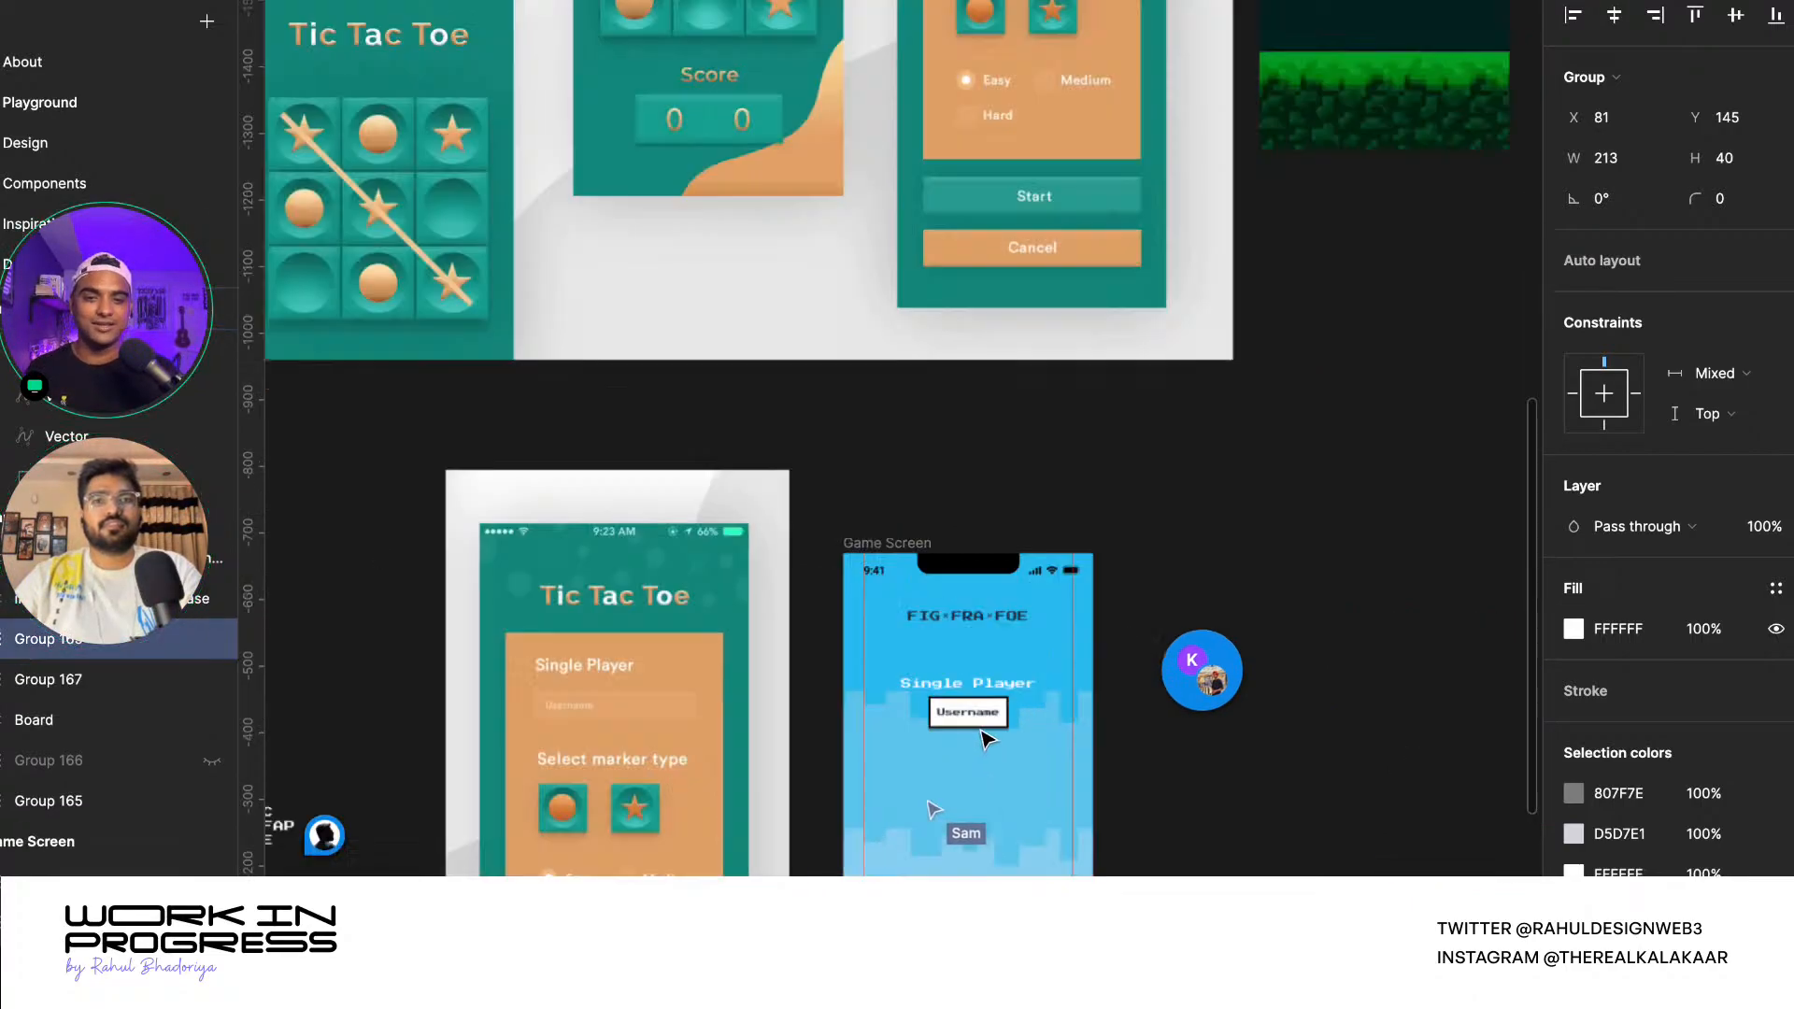
left_click(973, 713)
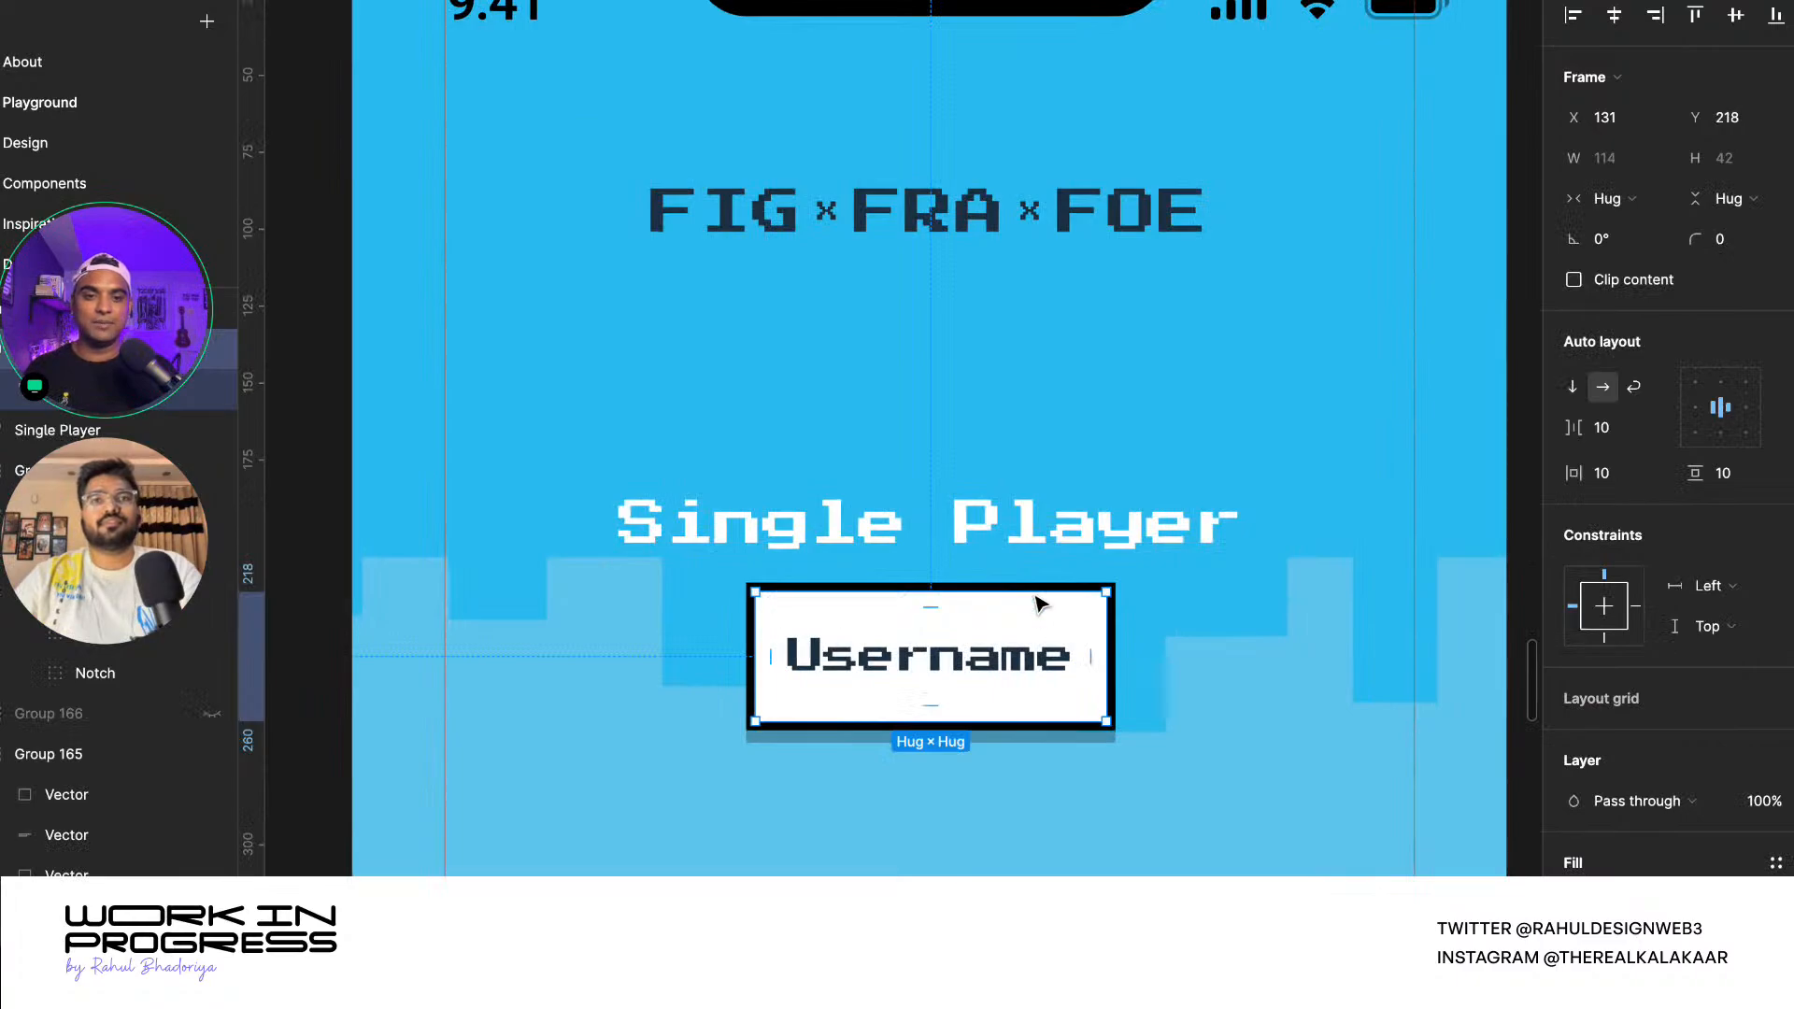
scroll(1039, 594, "up", 3)
scroll(1663, 467, "down", 5)
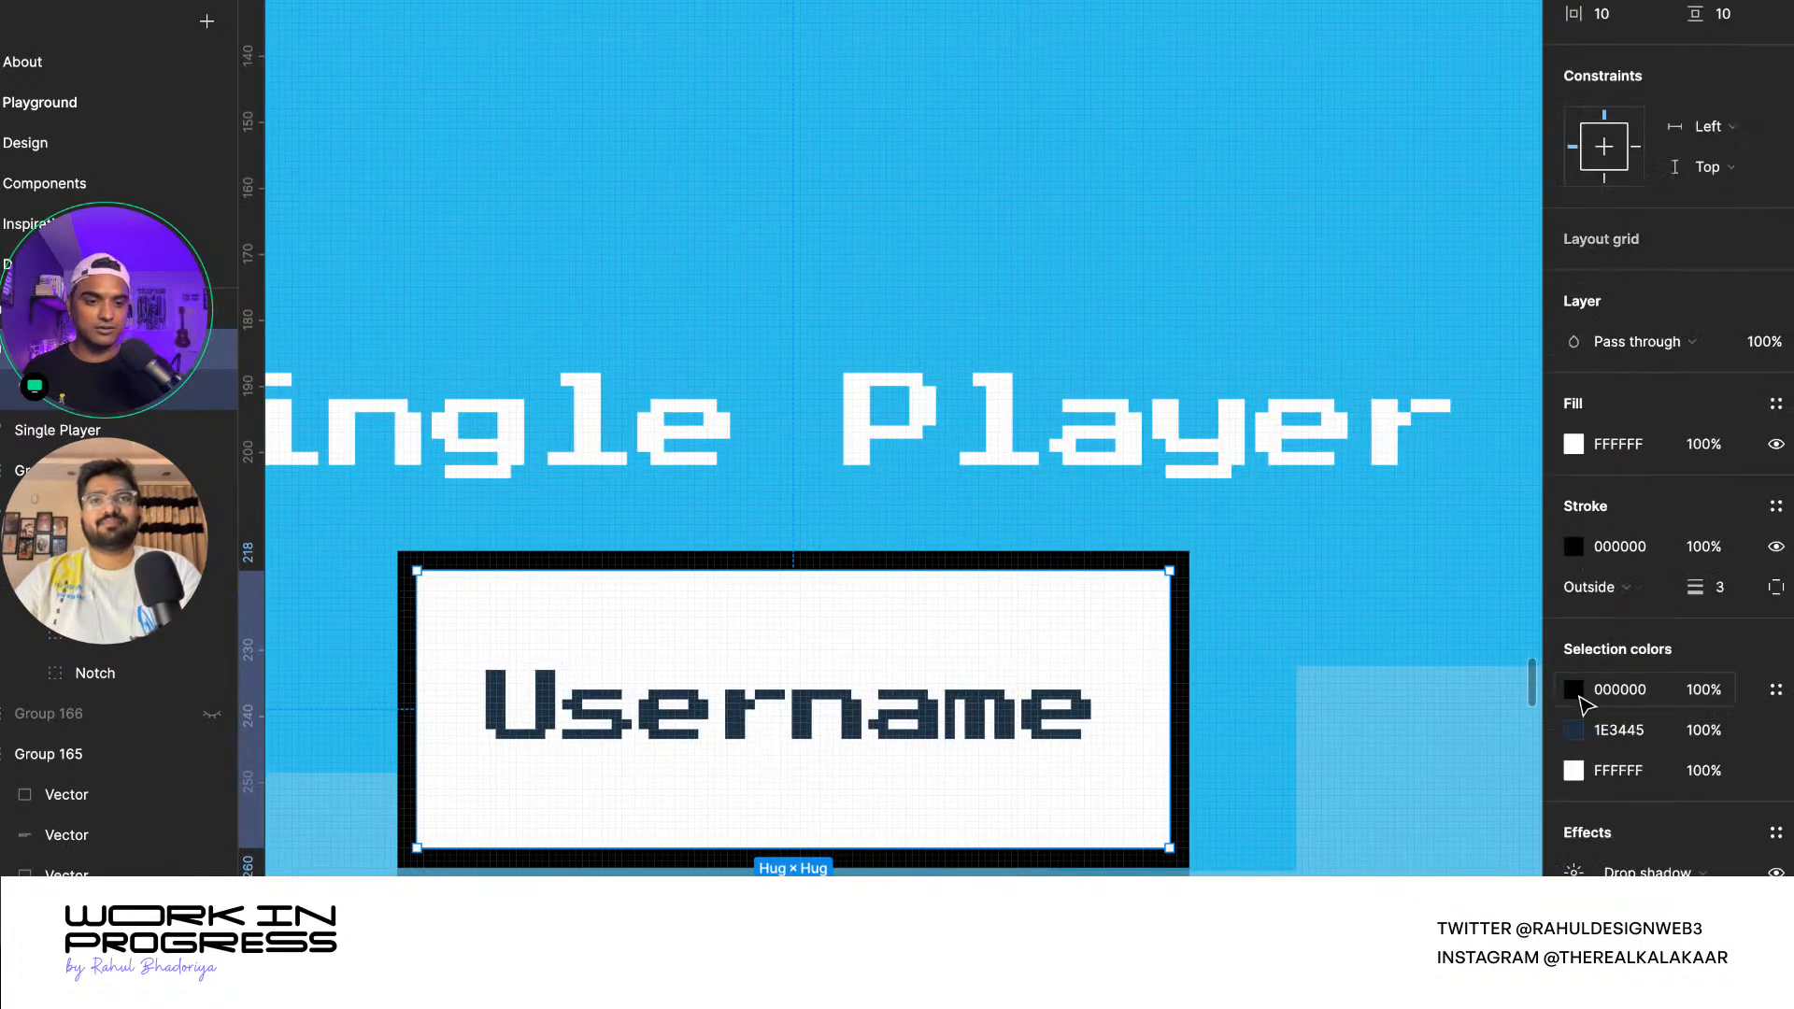
left_click(1575, 872)
key("Escape")
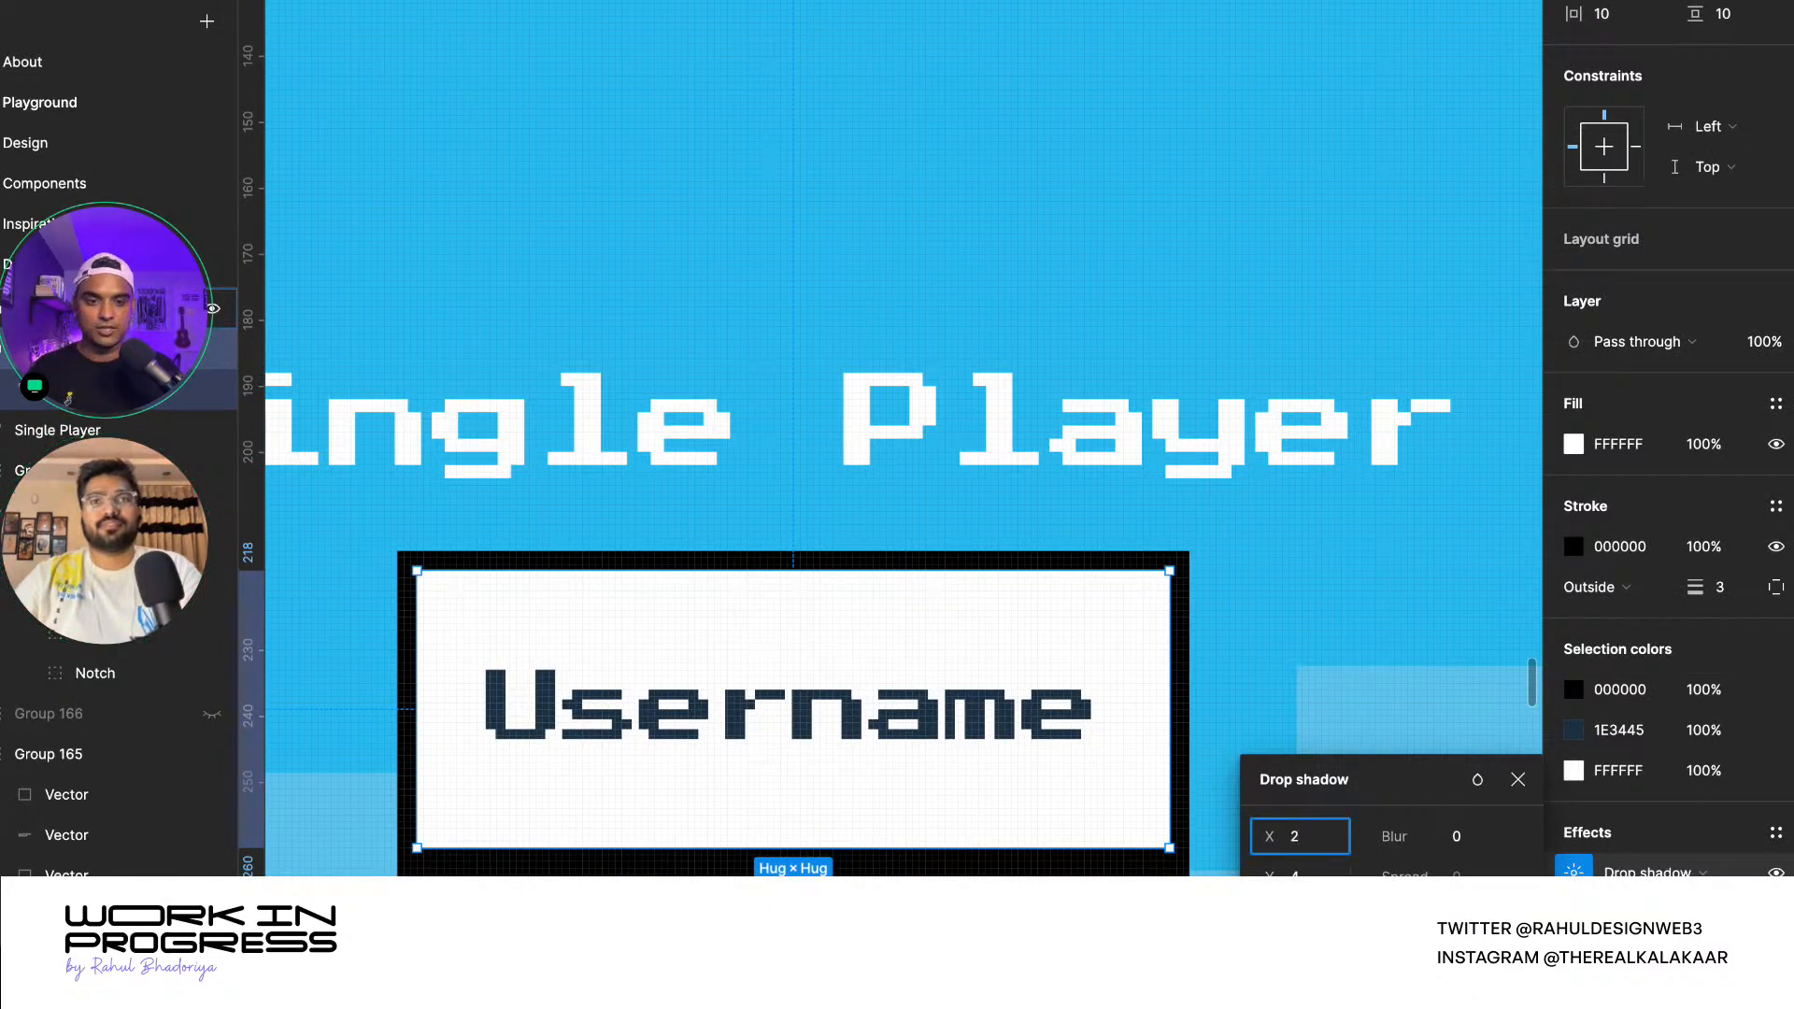
key("Tab")
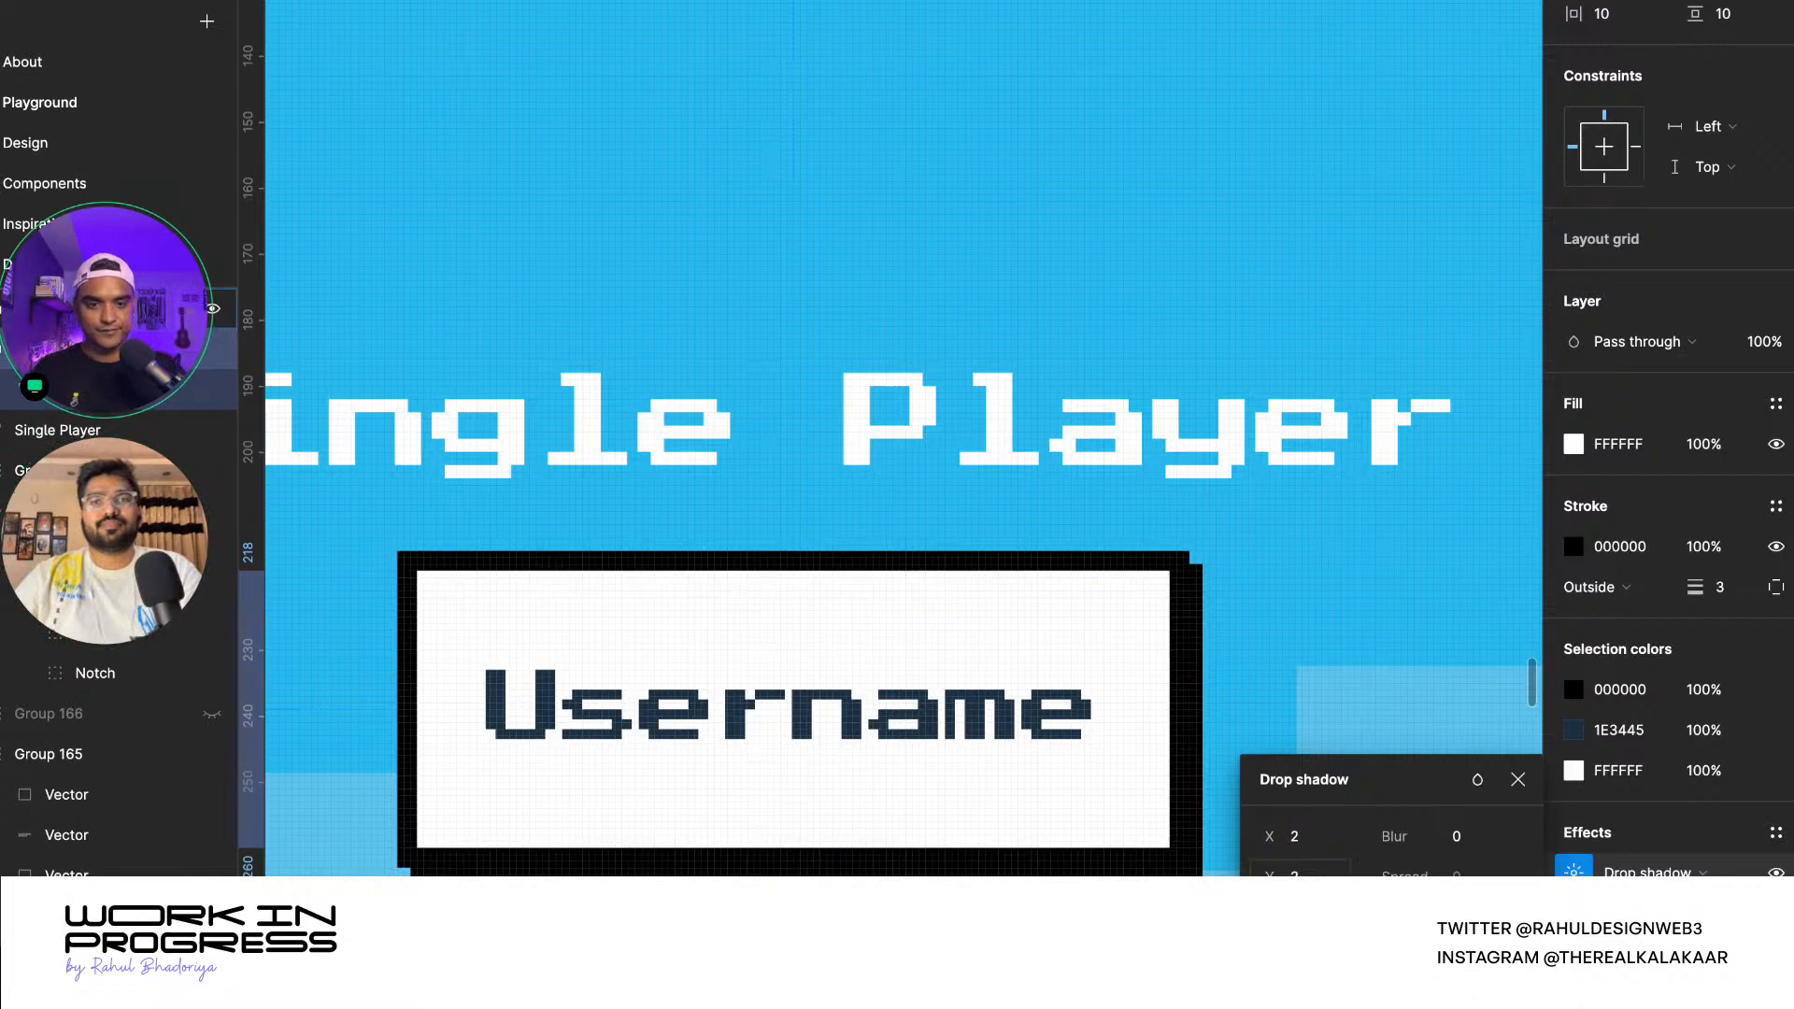
left_click(1518, 779)
- Examine the Username box's styling and compare the screen layout with the Single Player reference mockup
scroll(1121, 593, "down", 6)
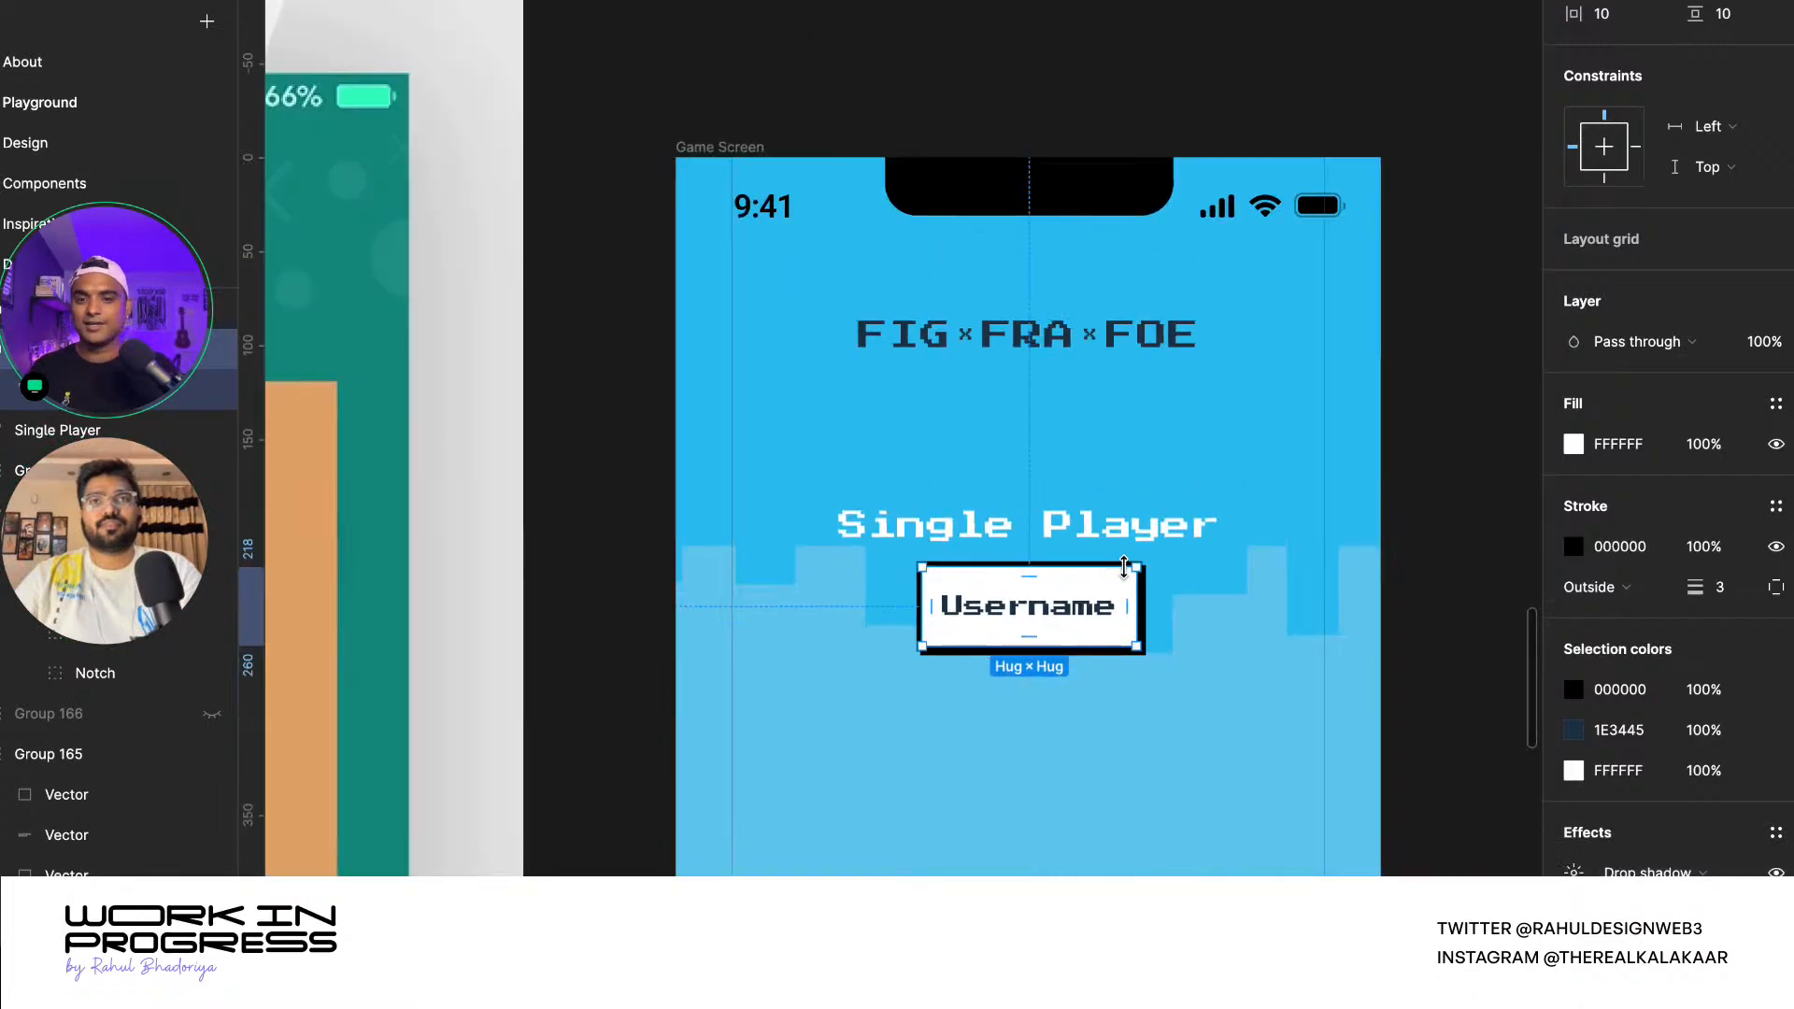
scroll(1125, 585, "up", 4)
scroll(1147, 603, "down", 4)
scroll(1147, 608, "down", 5)
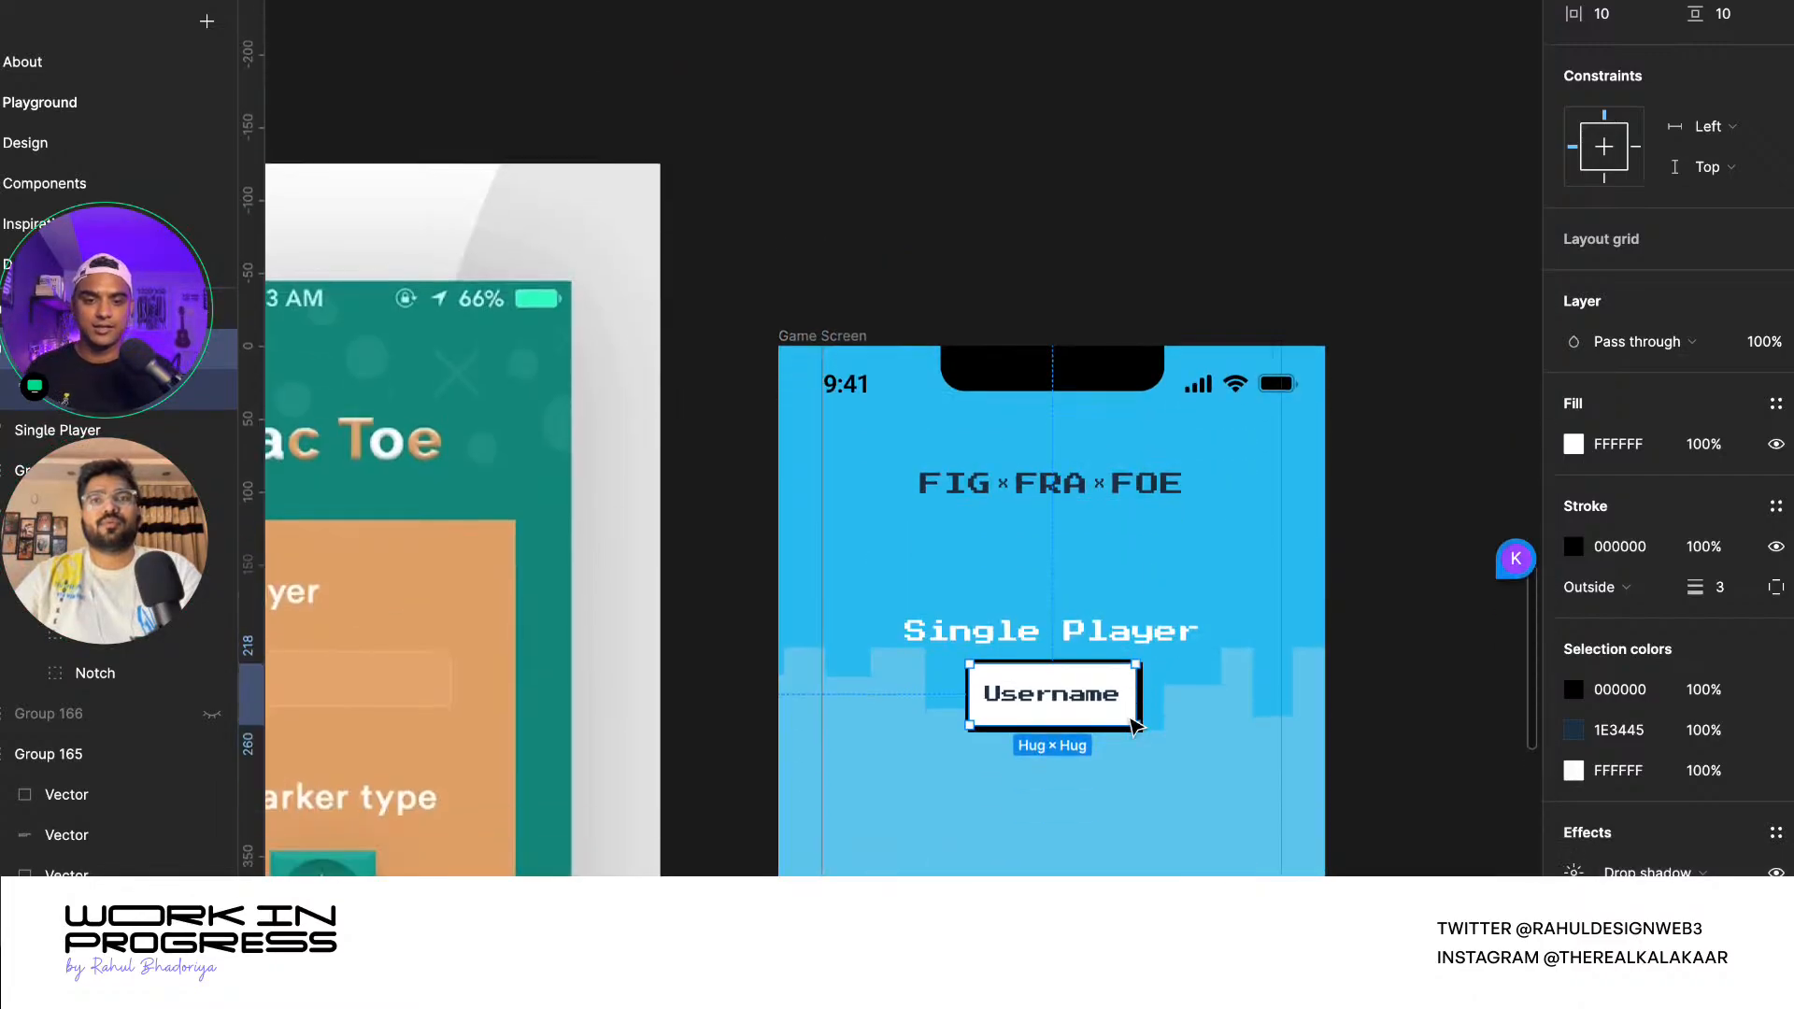
scroll(1213, 598, "down", 2)
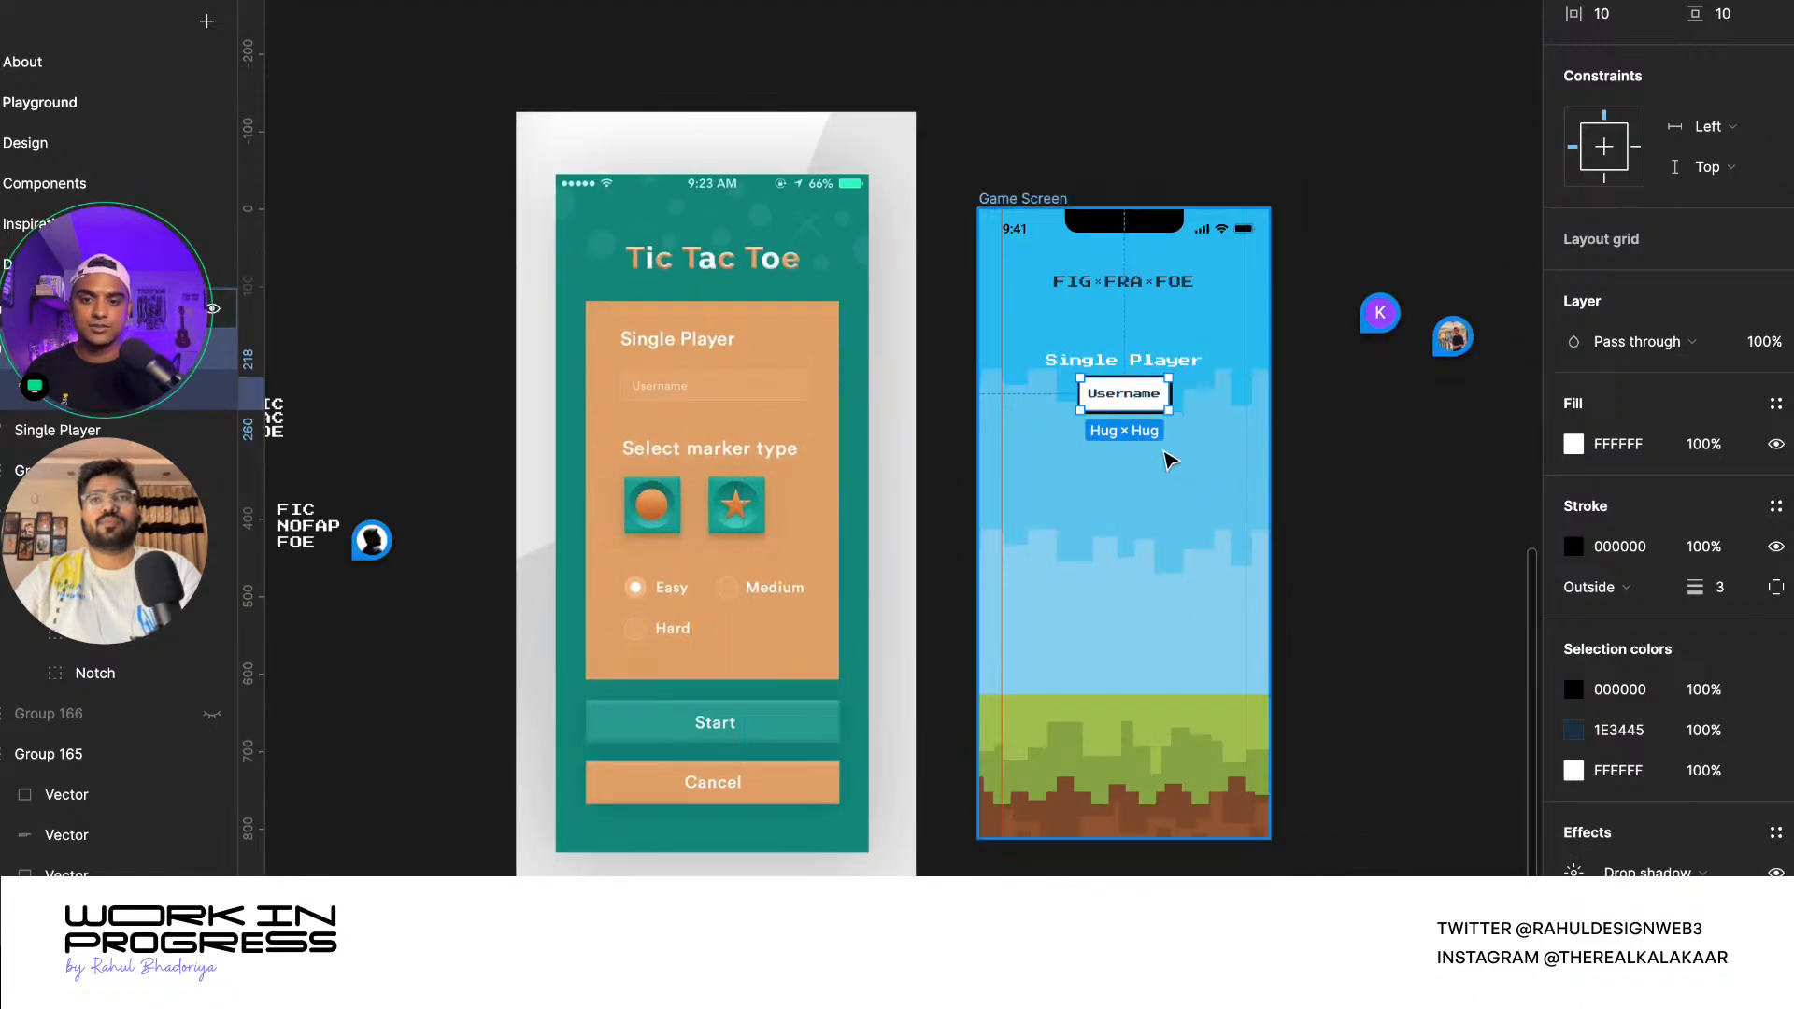
scroll(1142, 428, "up", 1)
scroll(1142, 411, "up", 4)
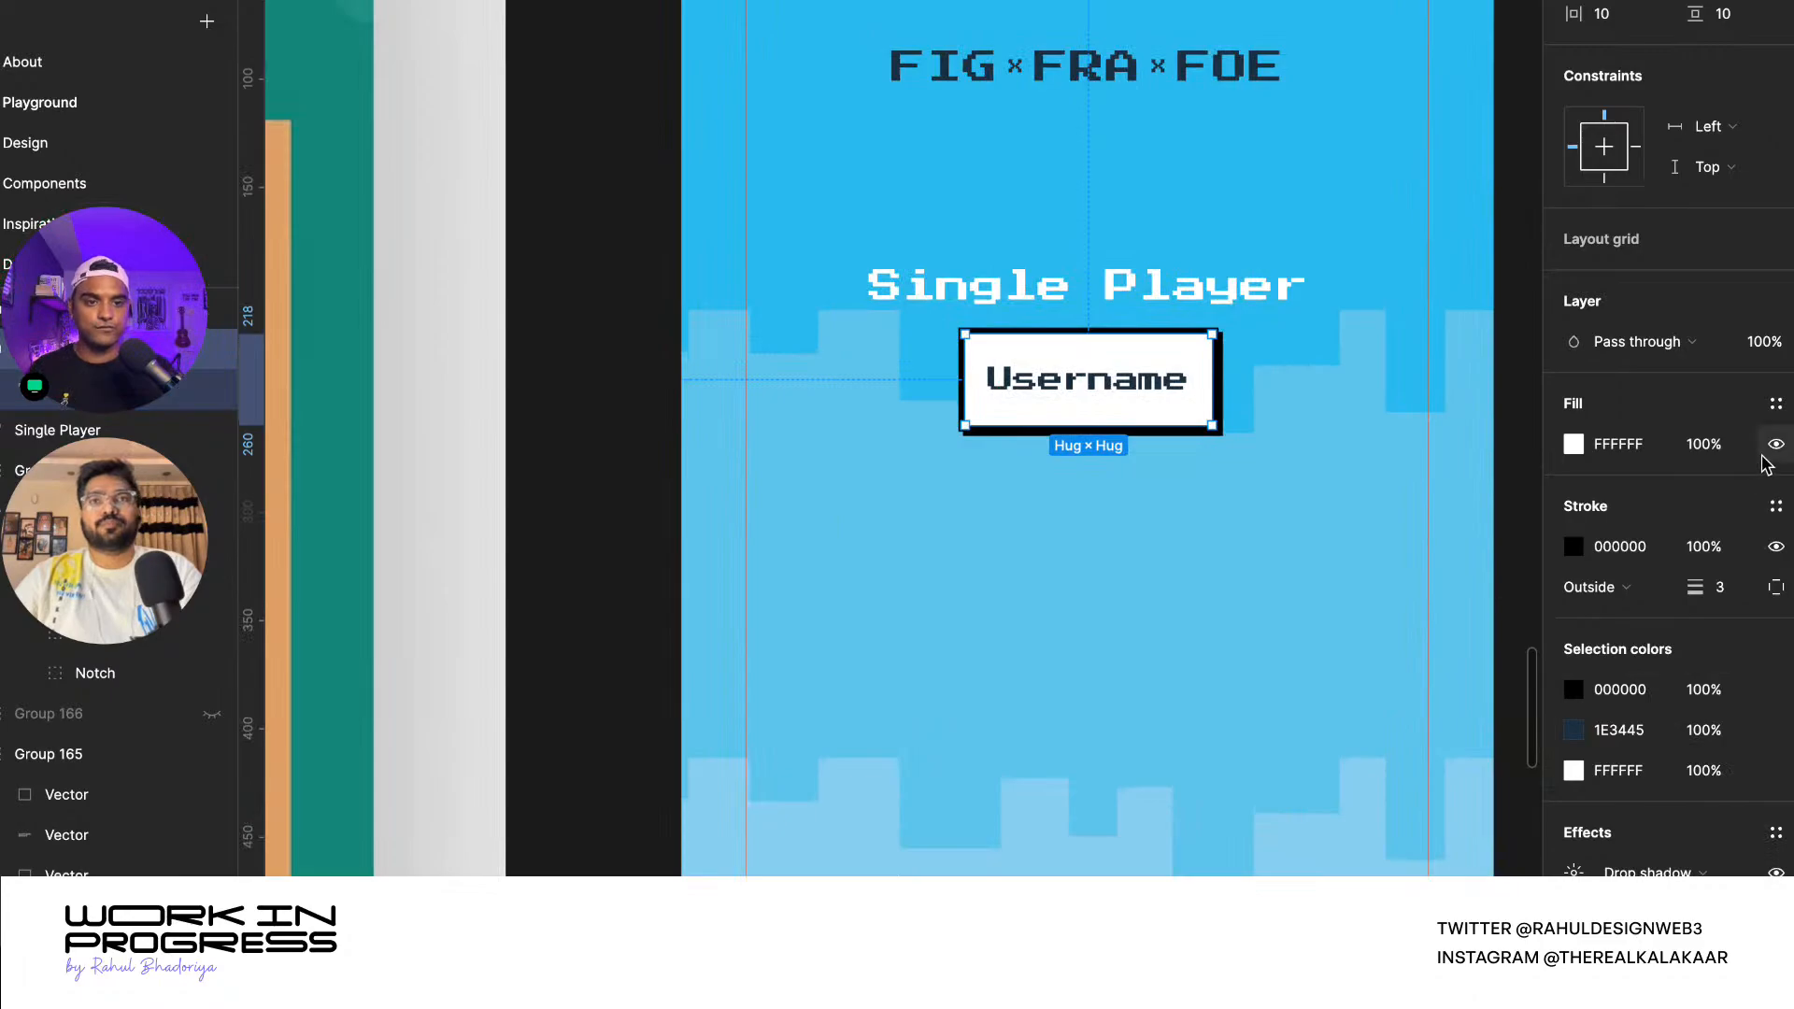
scroll(1090, 426, "down", 3)
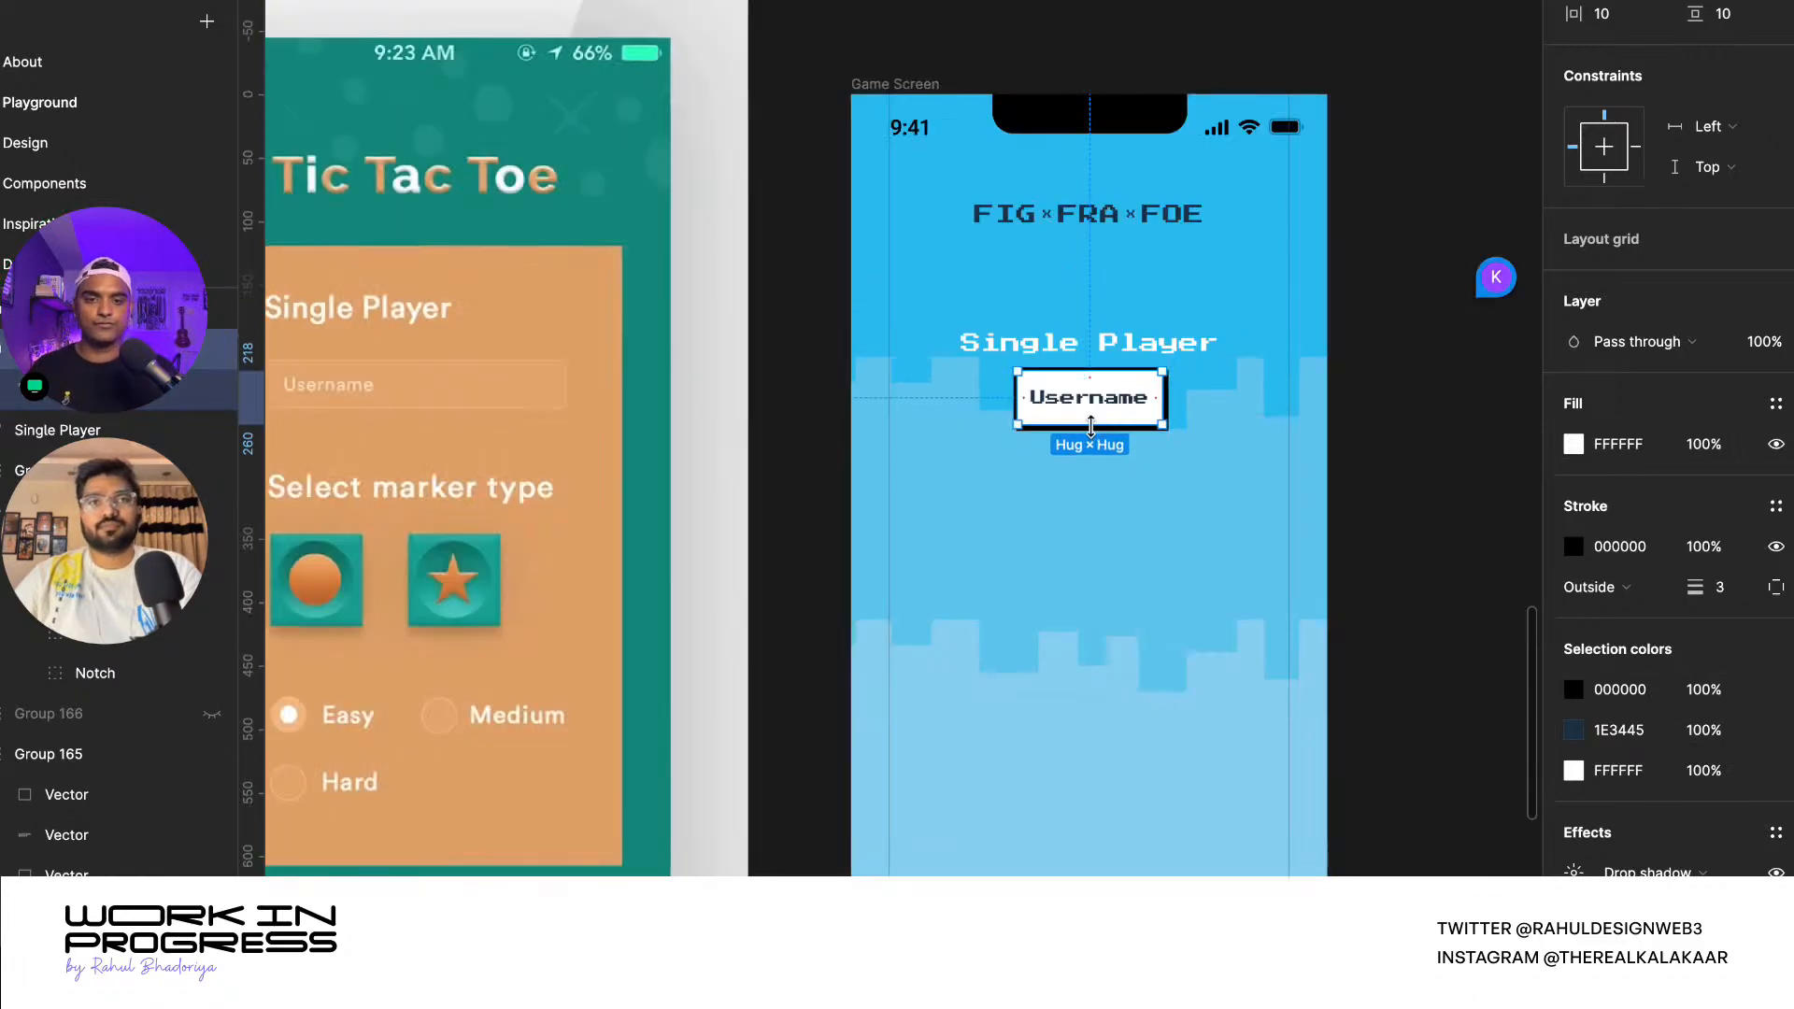
scroll(1054, 386, "down", 3)
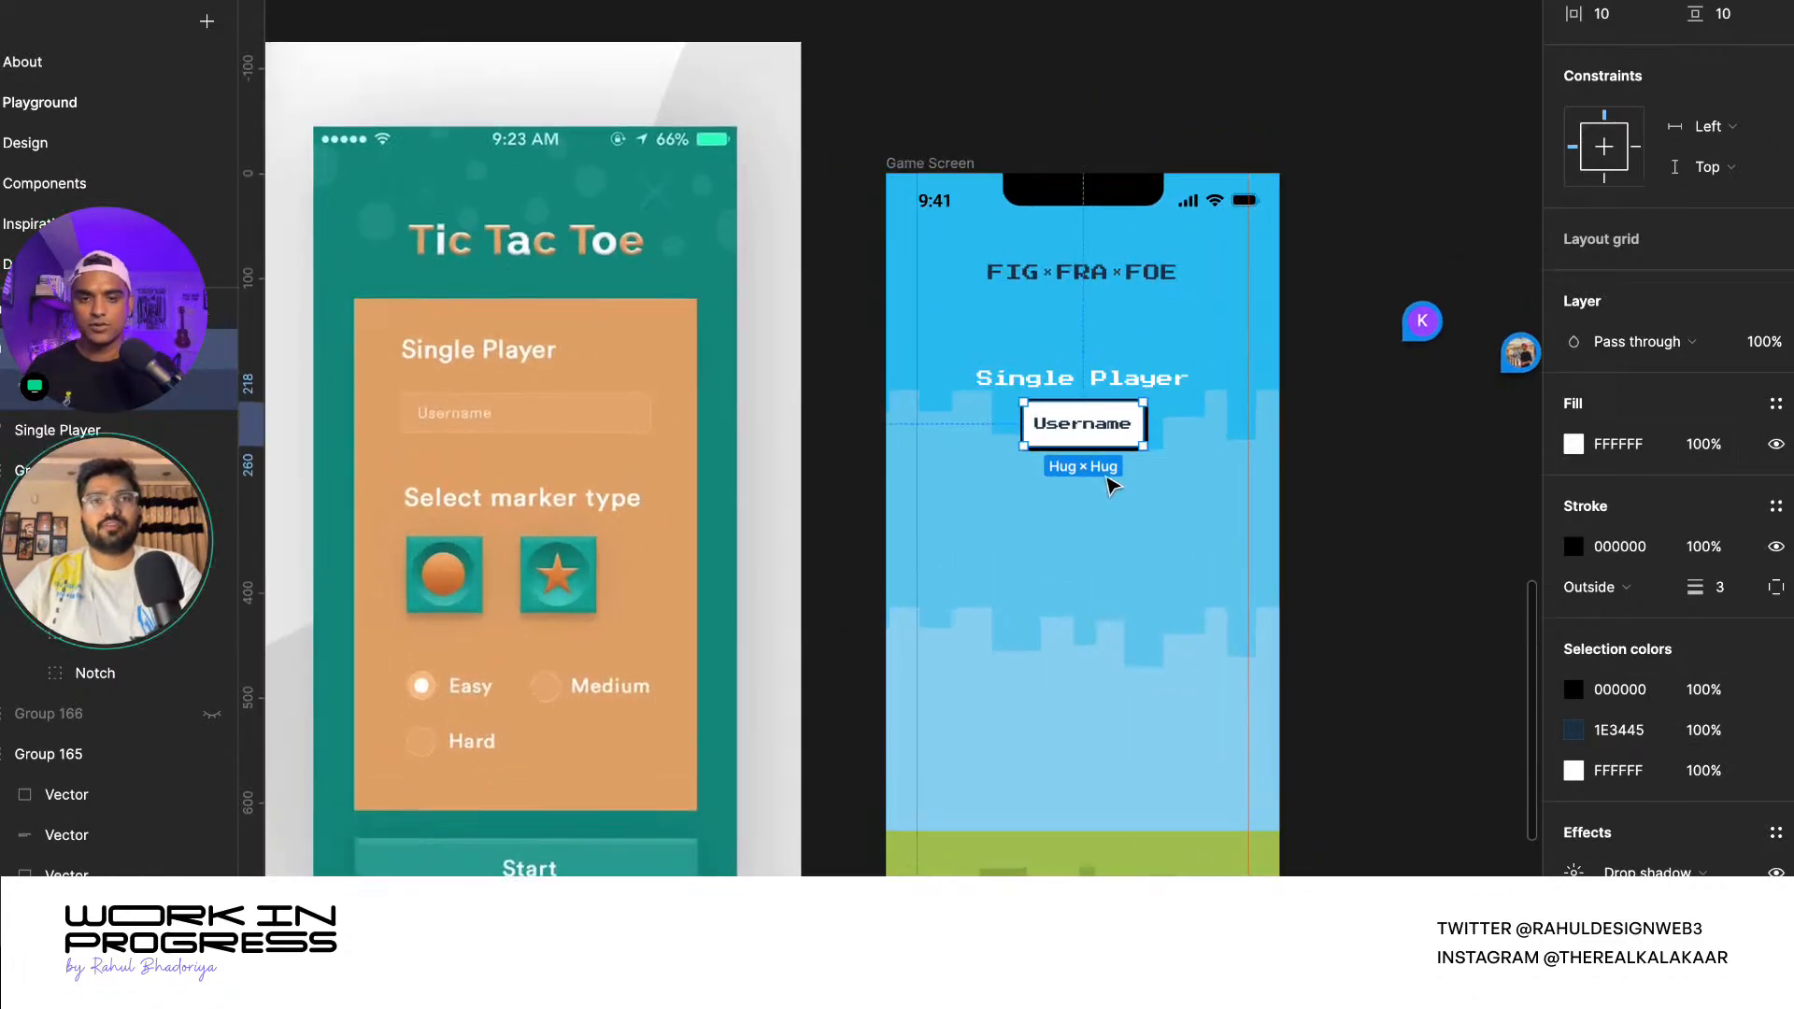
- Duplicate the Single Player heading below the Username box and replace the copy's text with "Se"
scroll(1108, 482, "up", 2)
left_click(1058, 408)
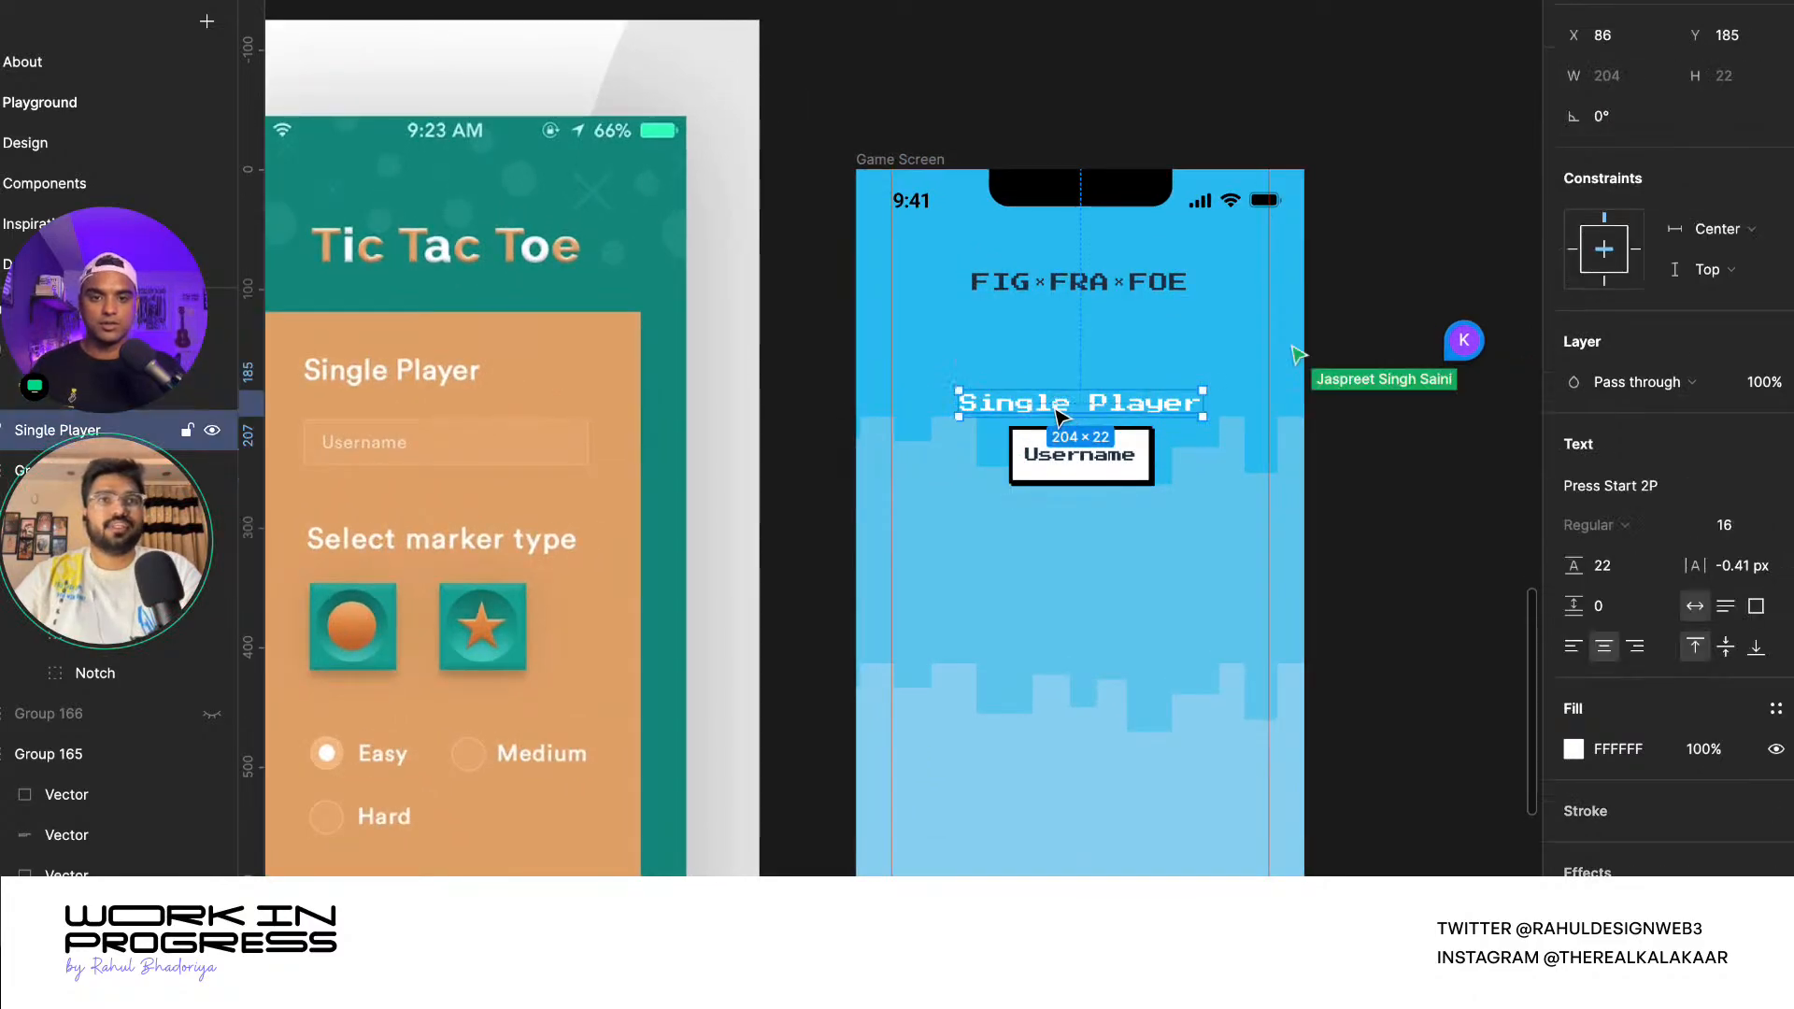
left_click_drag(1058, 409, 1075, 572, "alt")
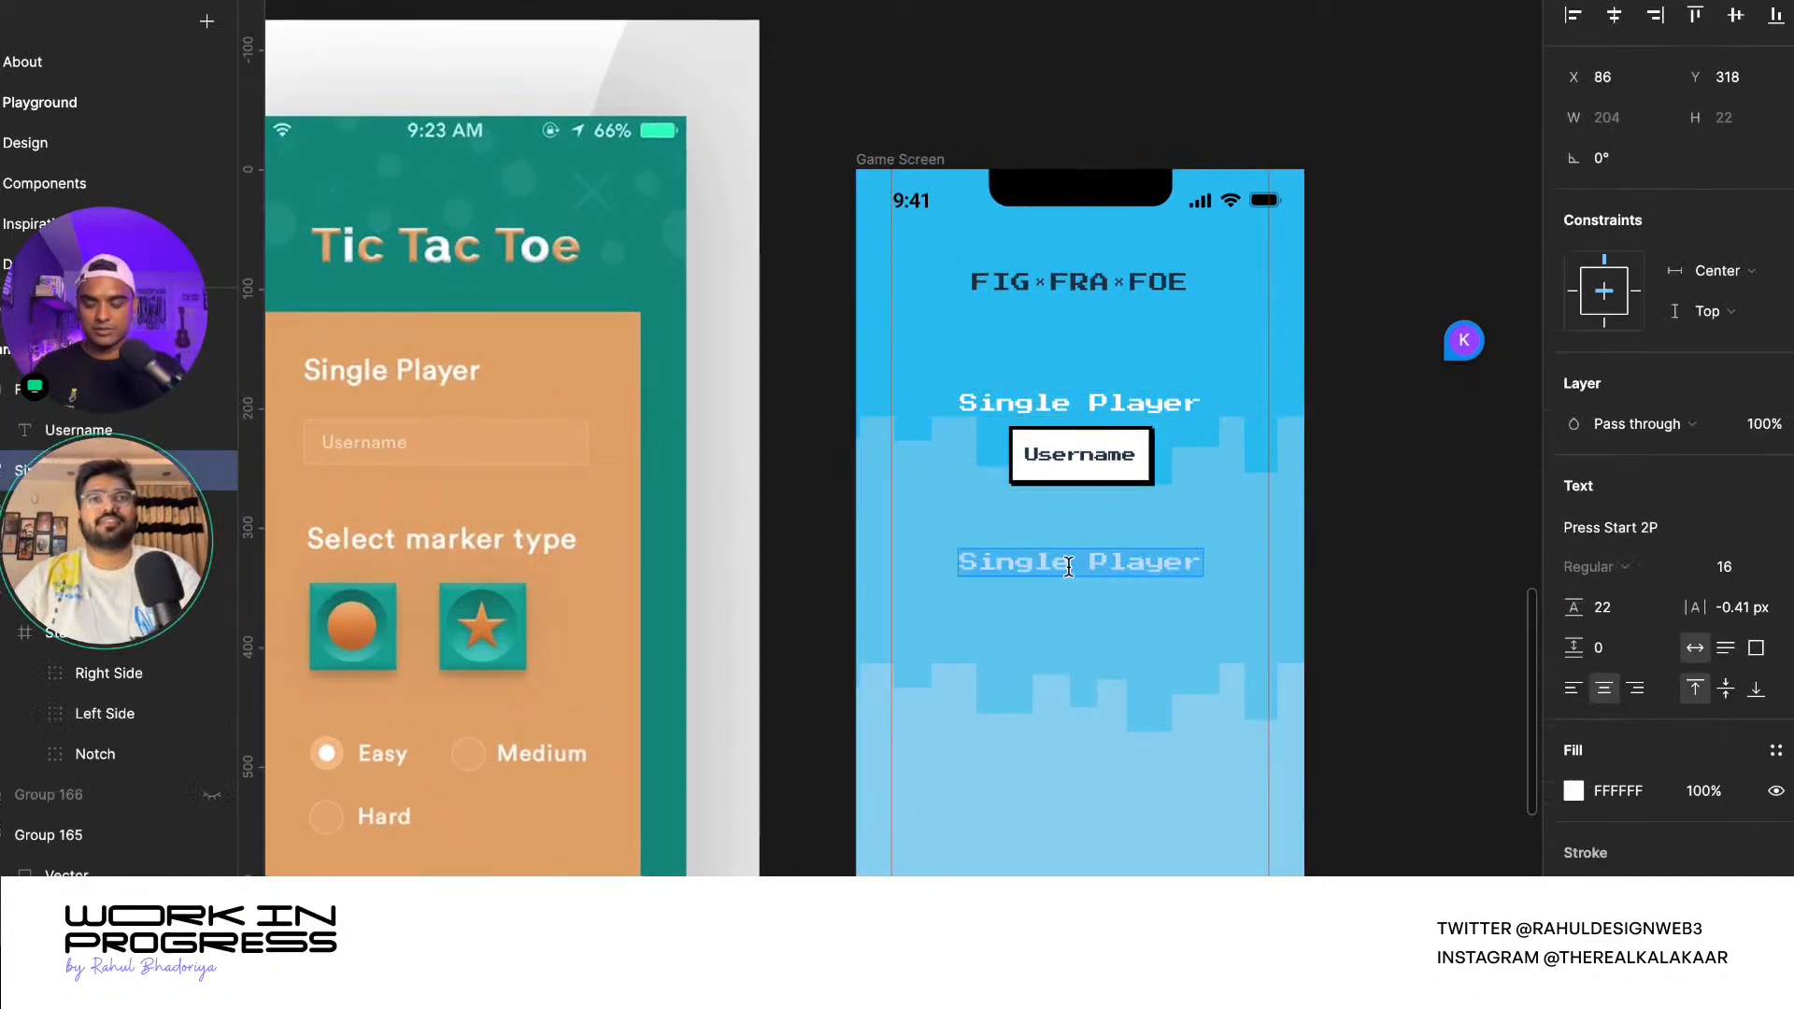
type("Selc")
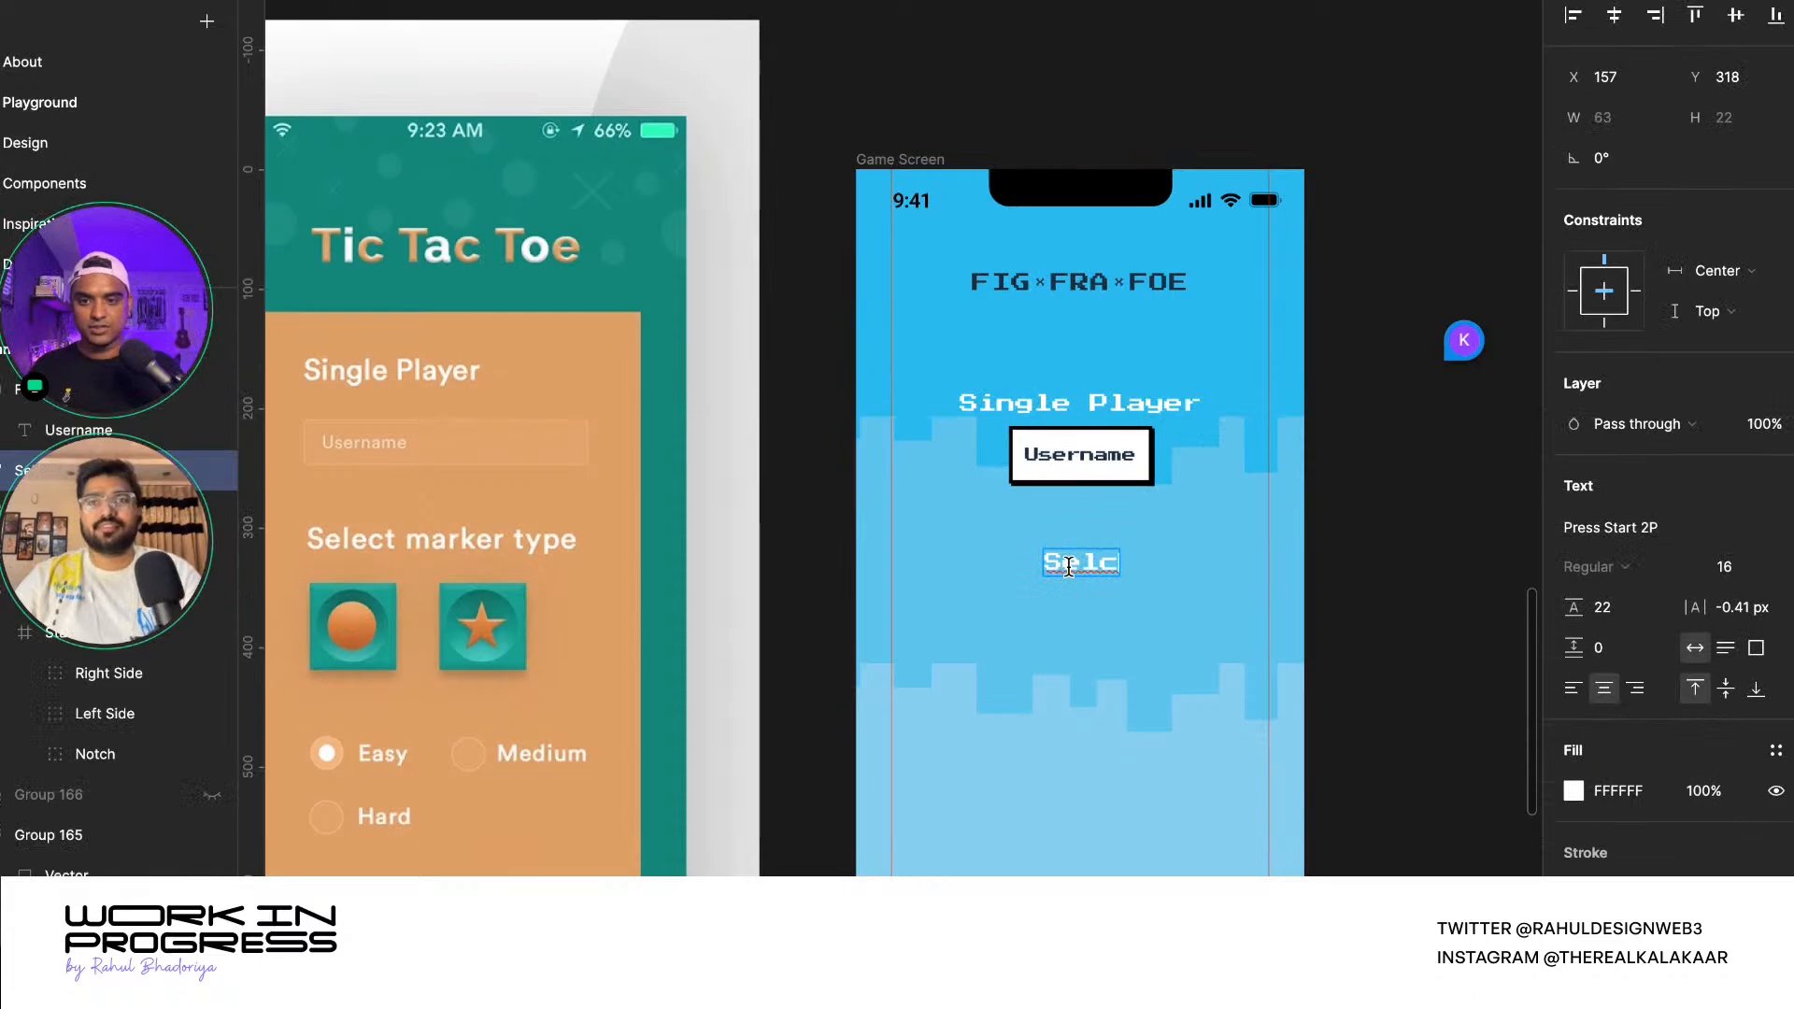
key("BackSpace")
key("BackSpace")
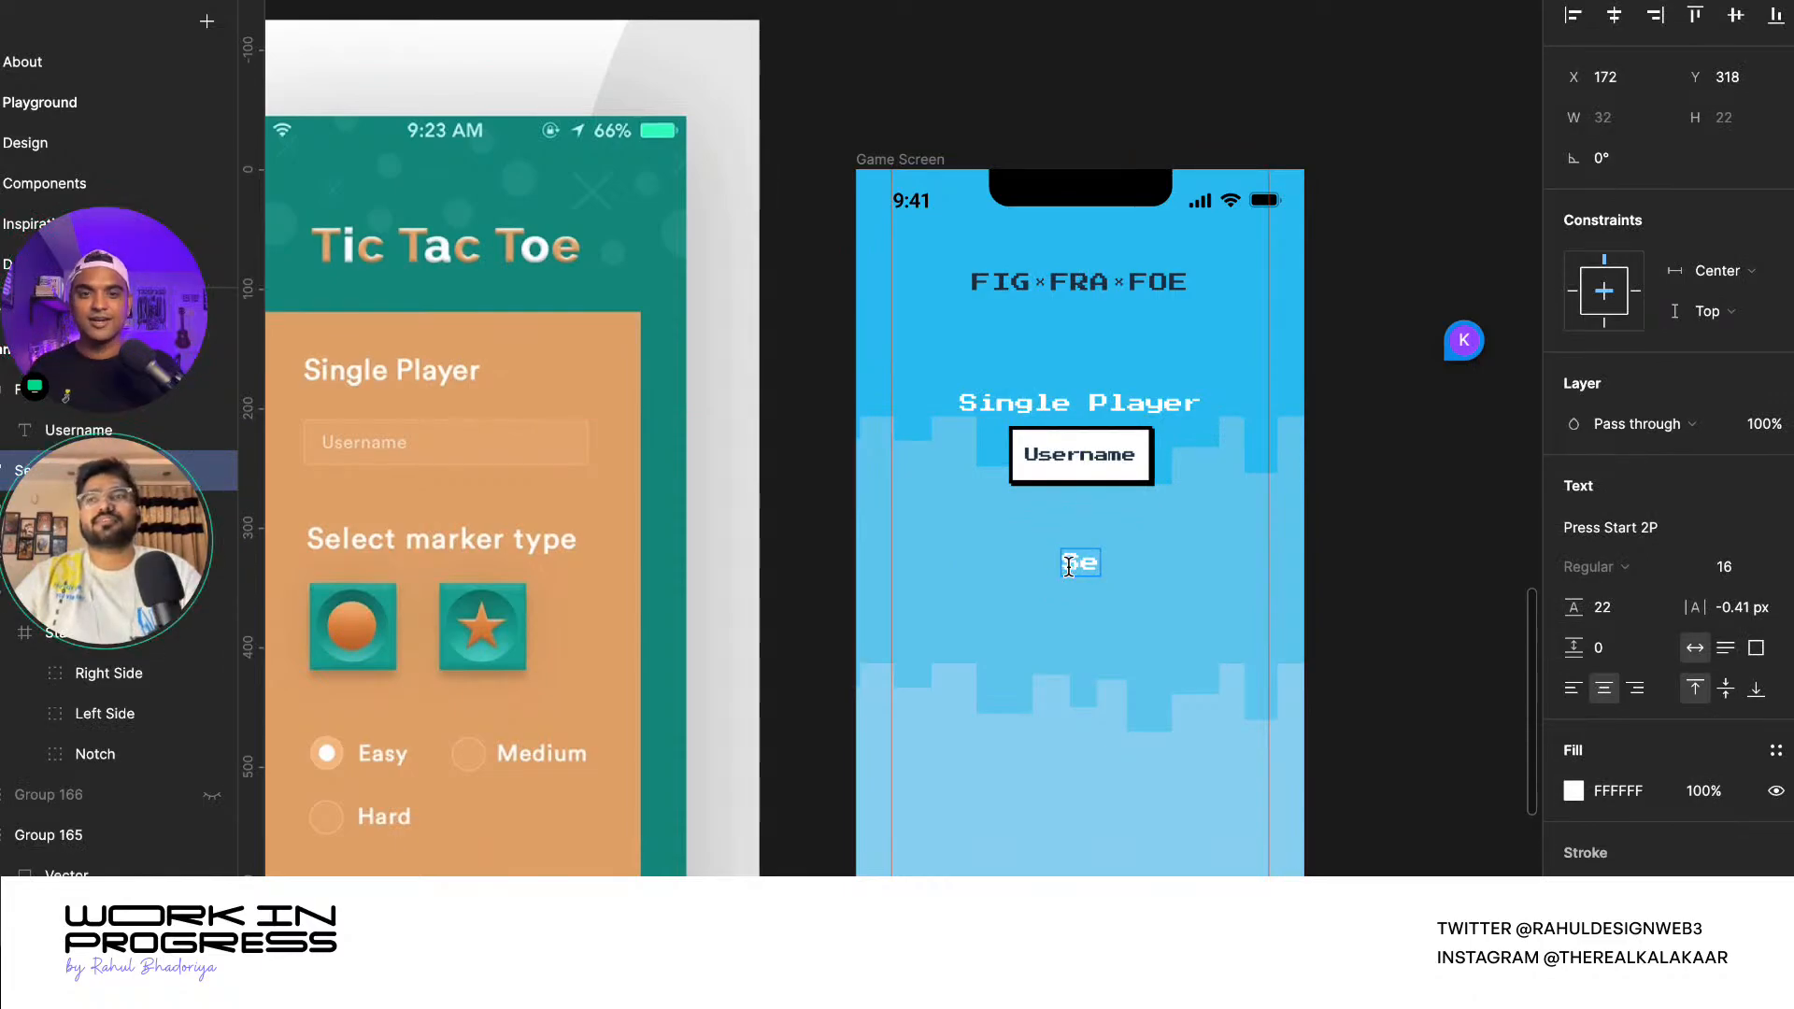
key("Escape")
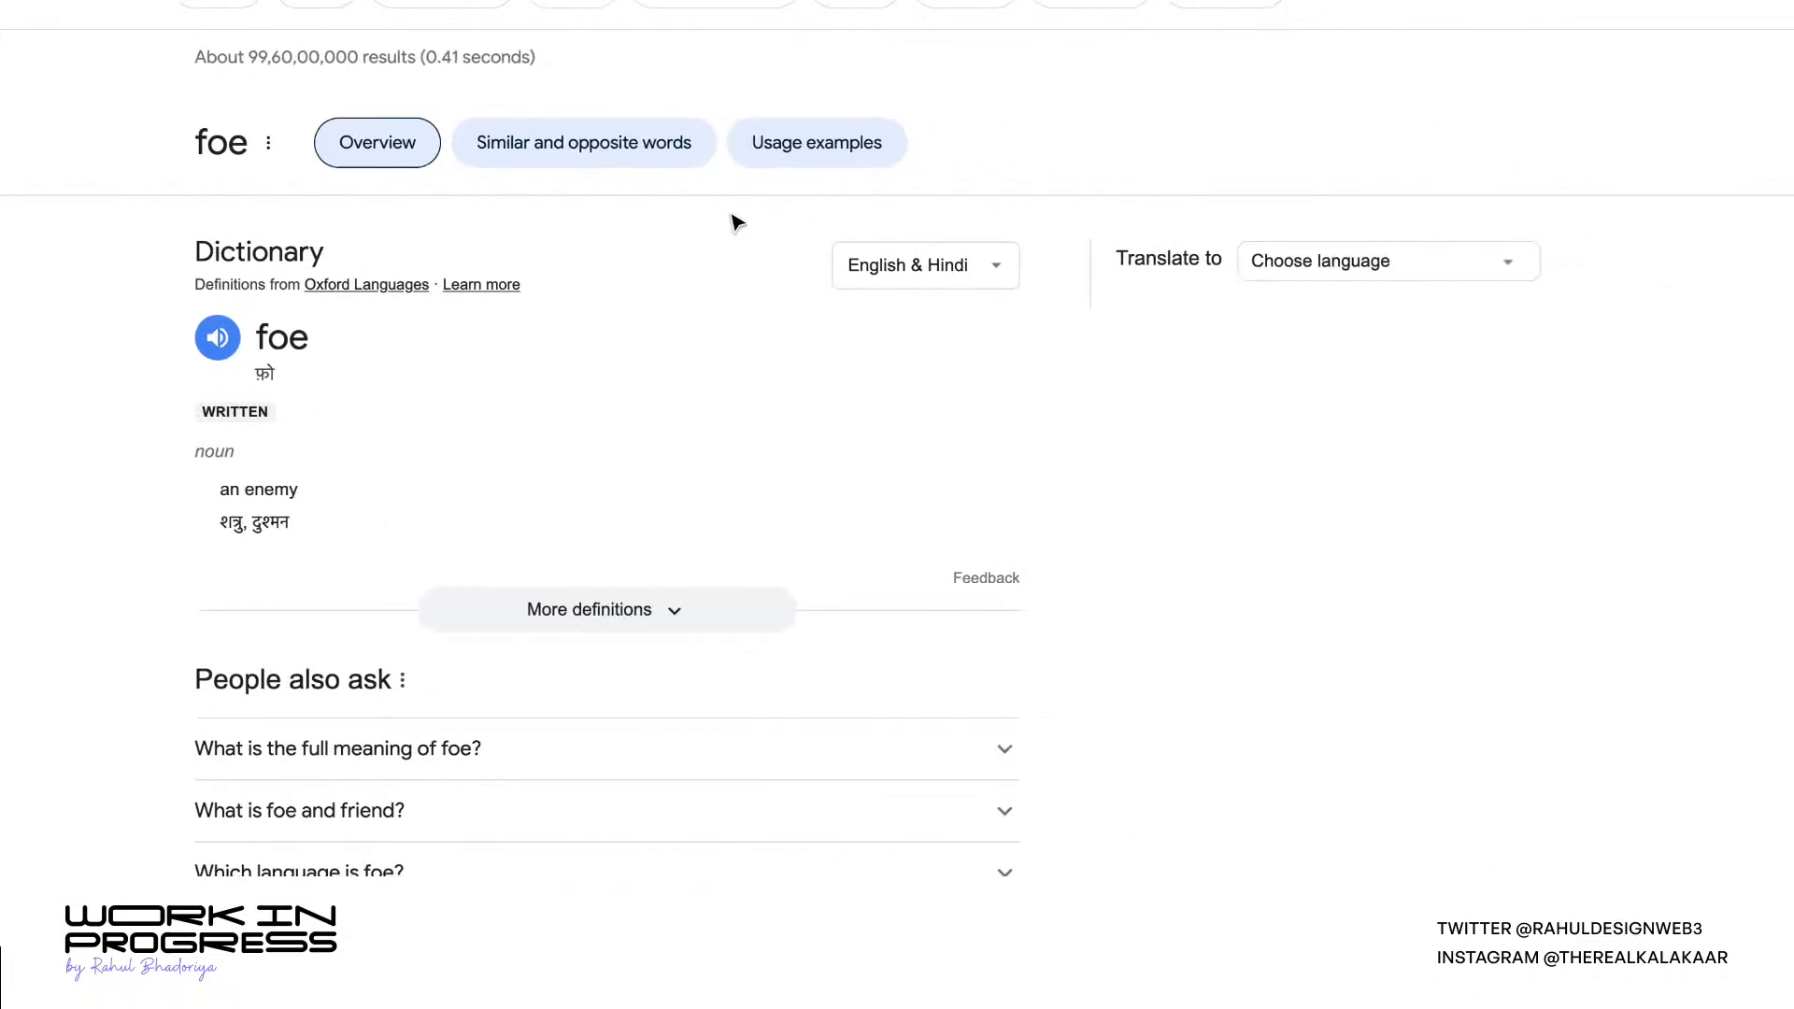
- Switch to the web browser and search for "framer logo svg" in a new tab
key("super+t")
type("framer ")
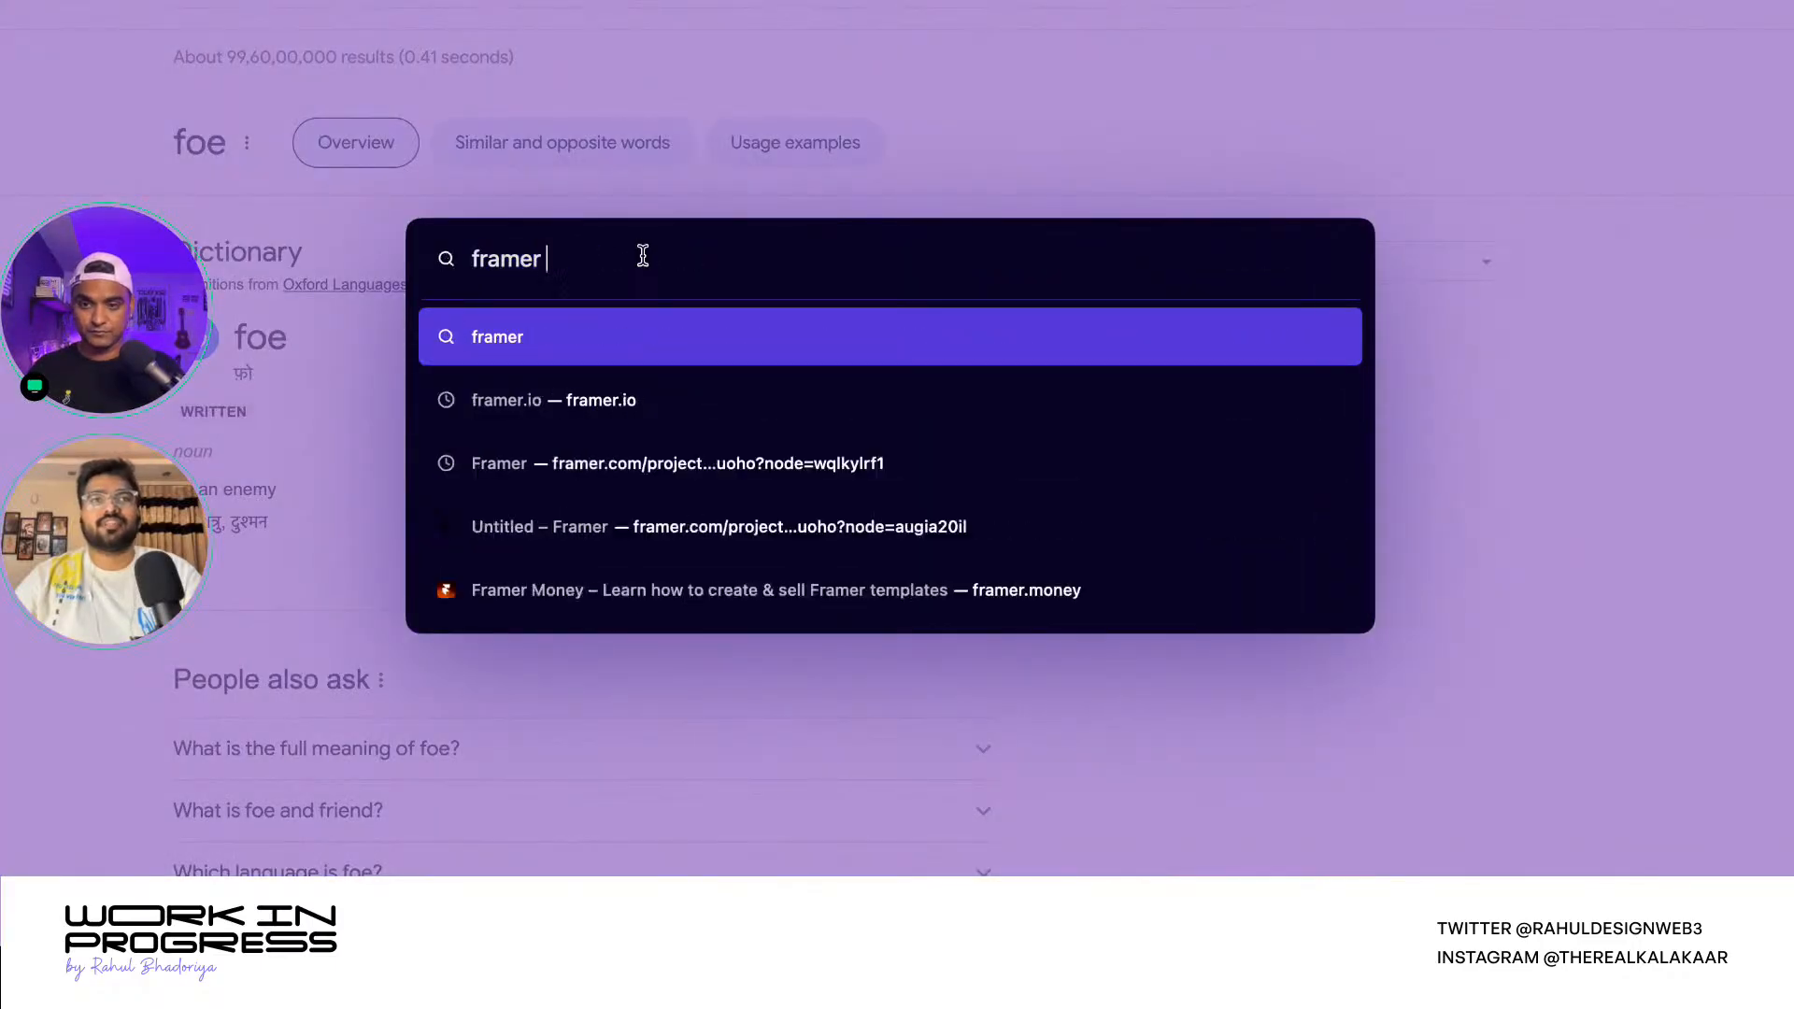
type("logo svg")
key("Return")
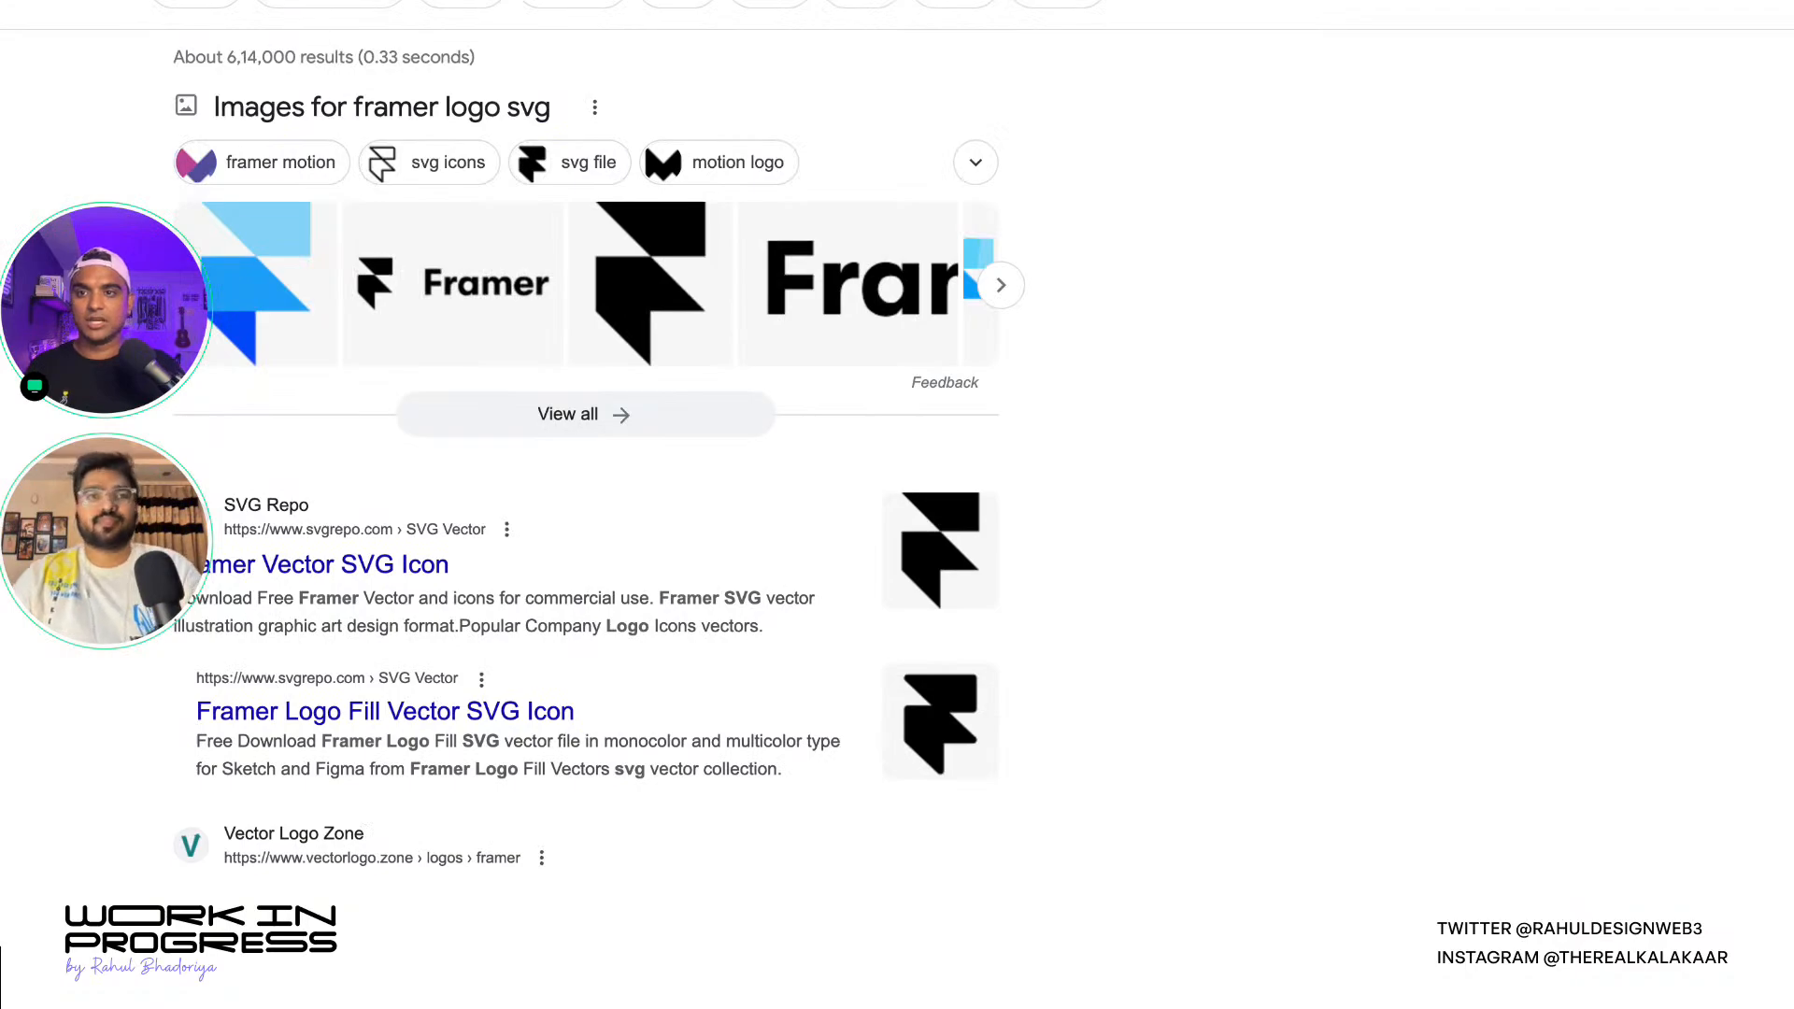
left_click(301, 292)
right_click(1446, 231)
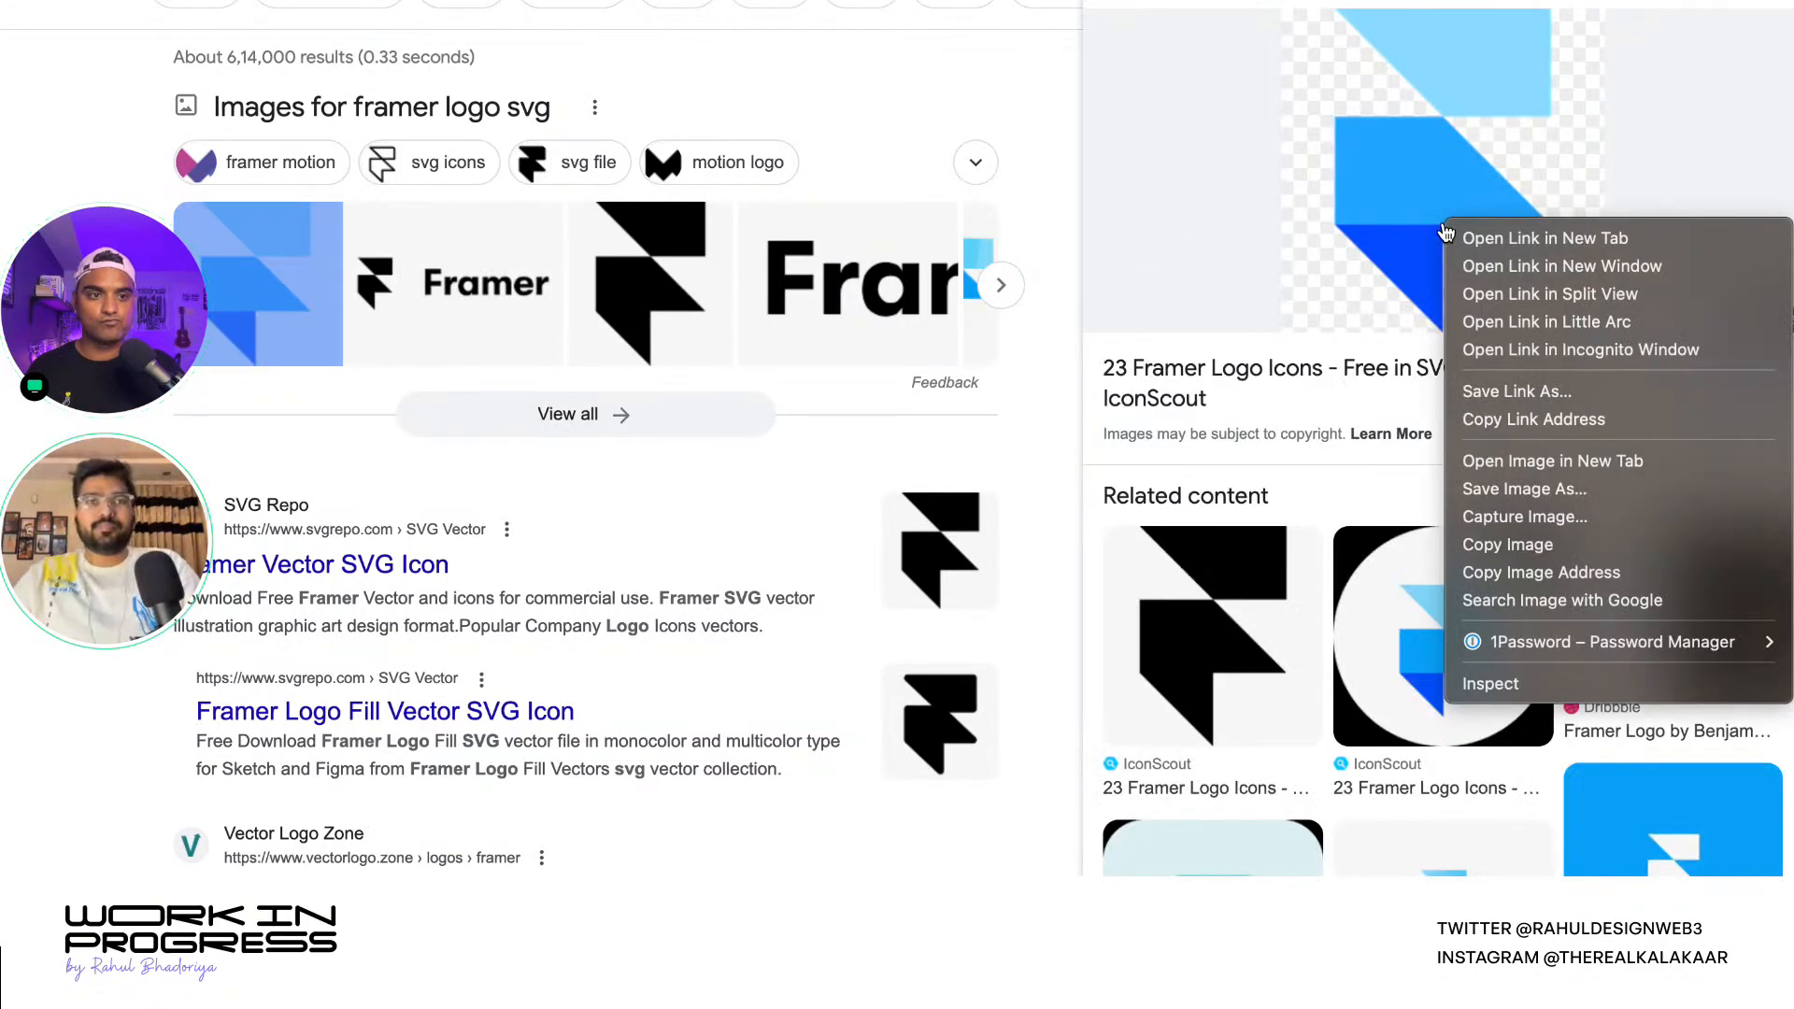
left_click(1331, 250)
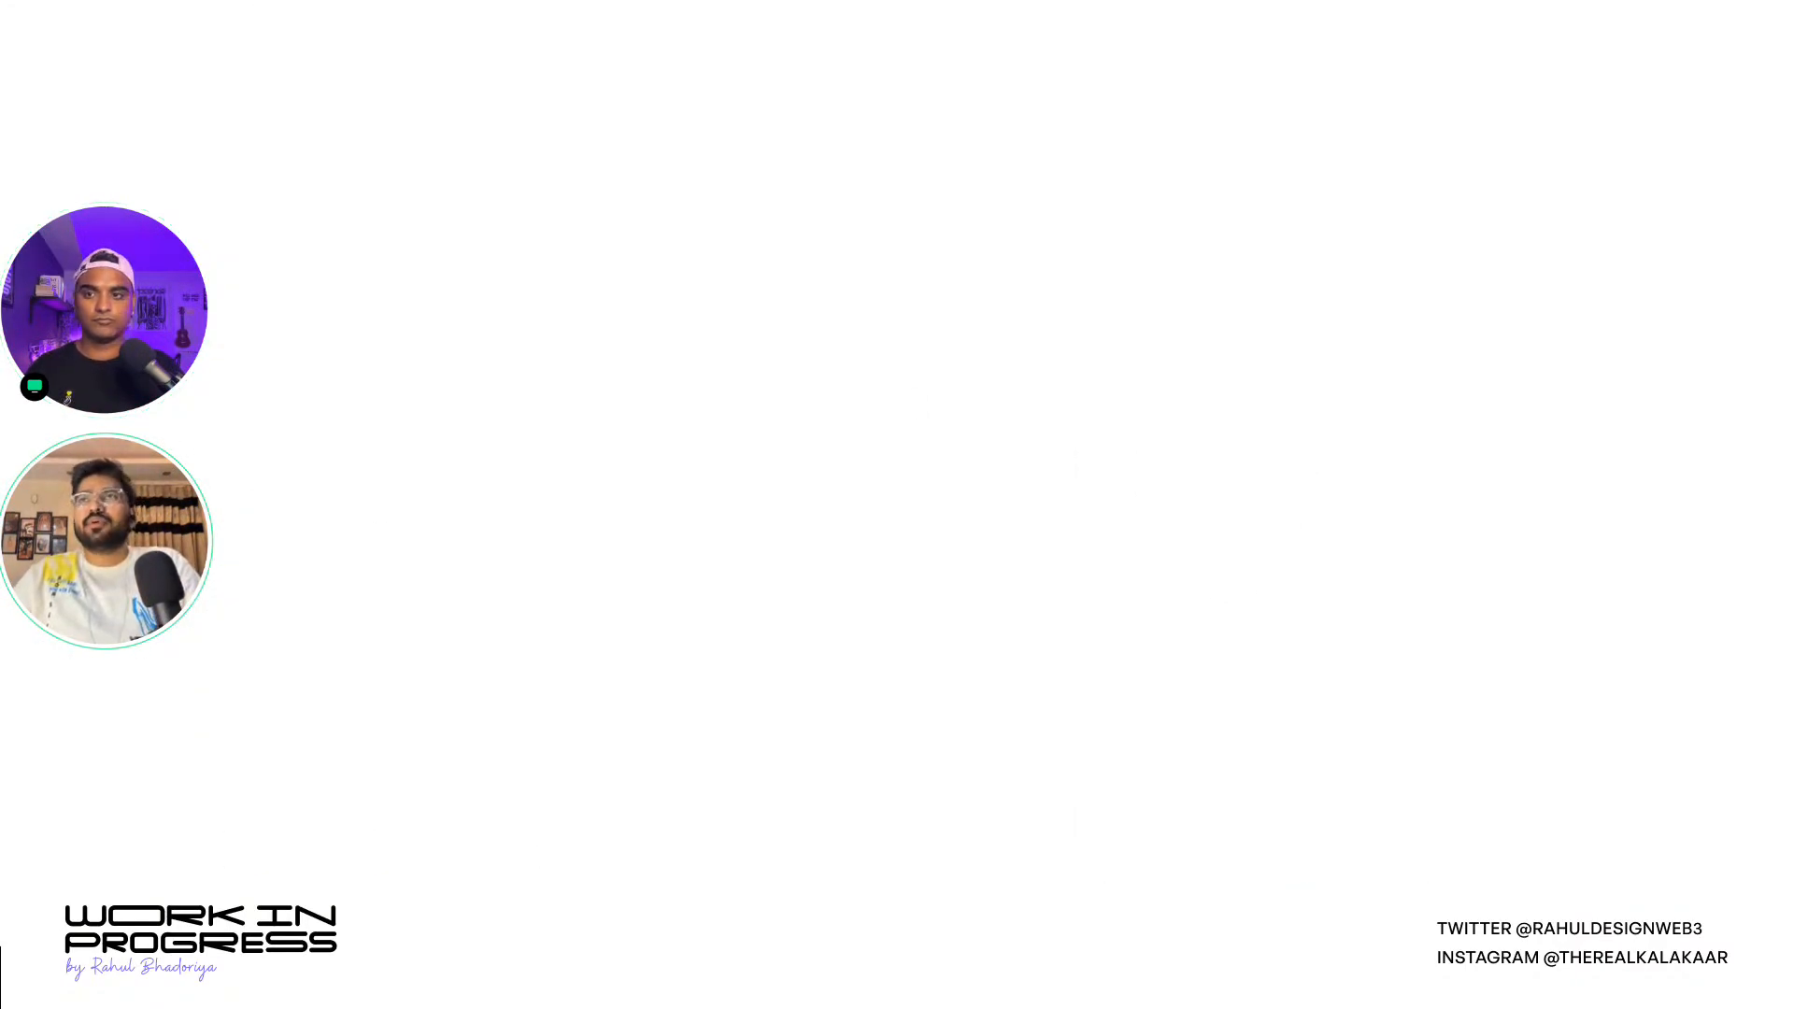
left_click(105, 736)
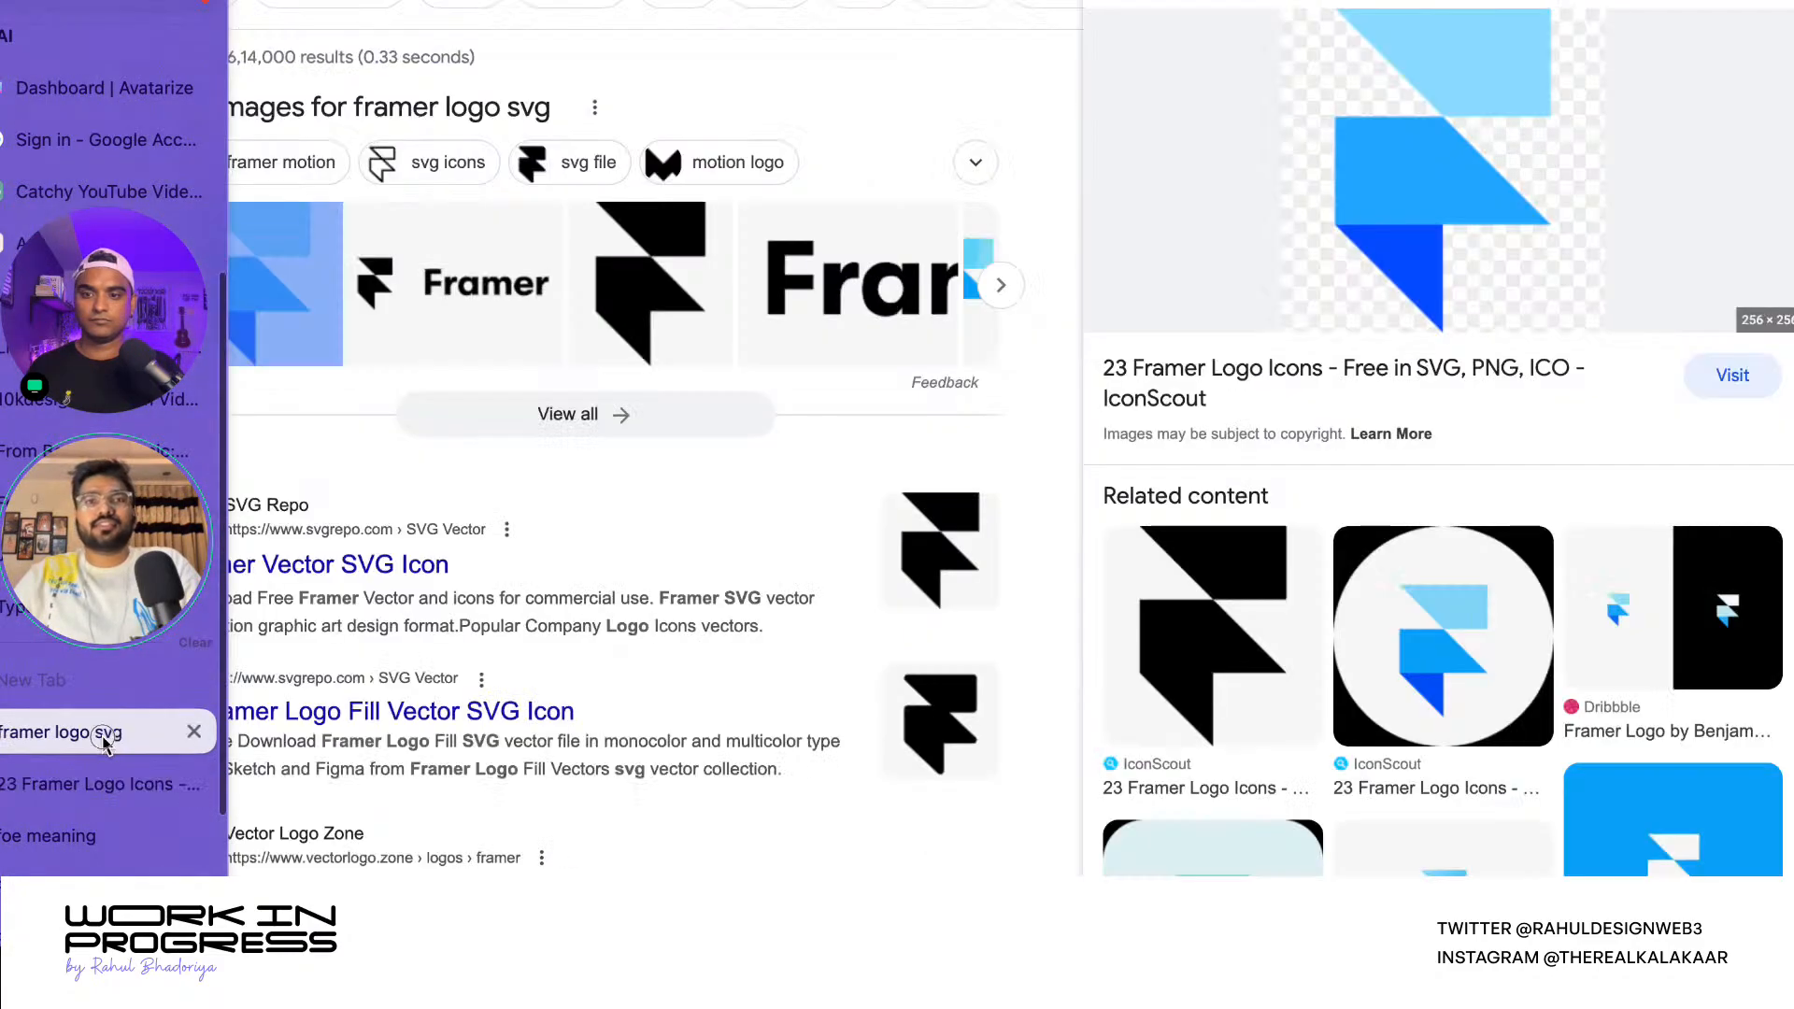
- Preview the black Framer logo from the image results and copy the image
left_click(1215, 607)
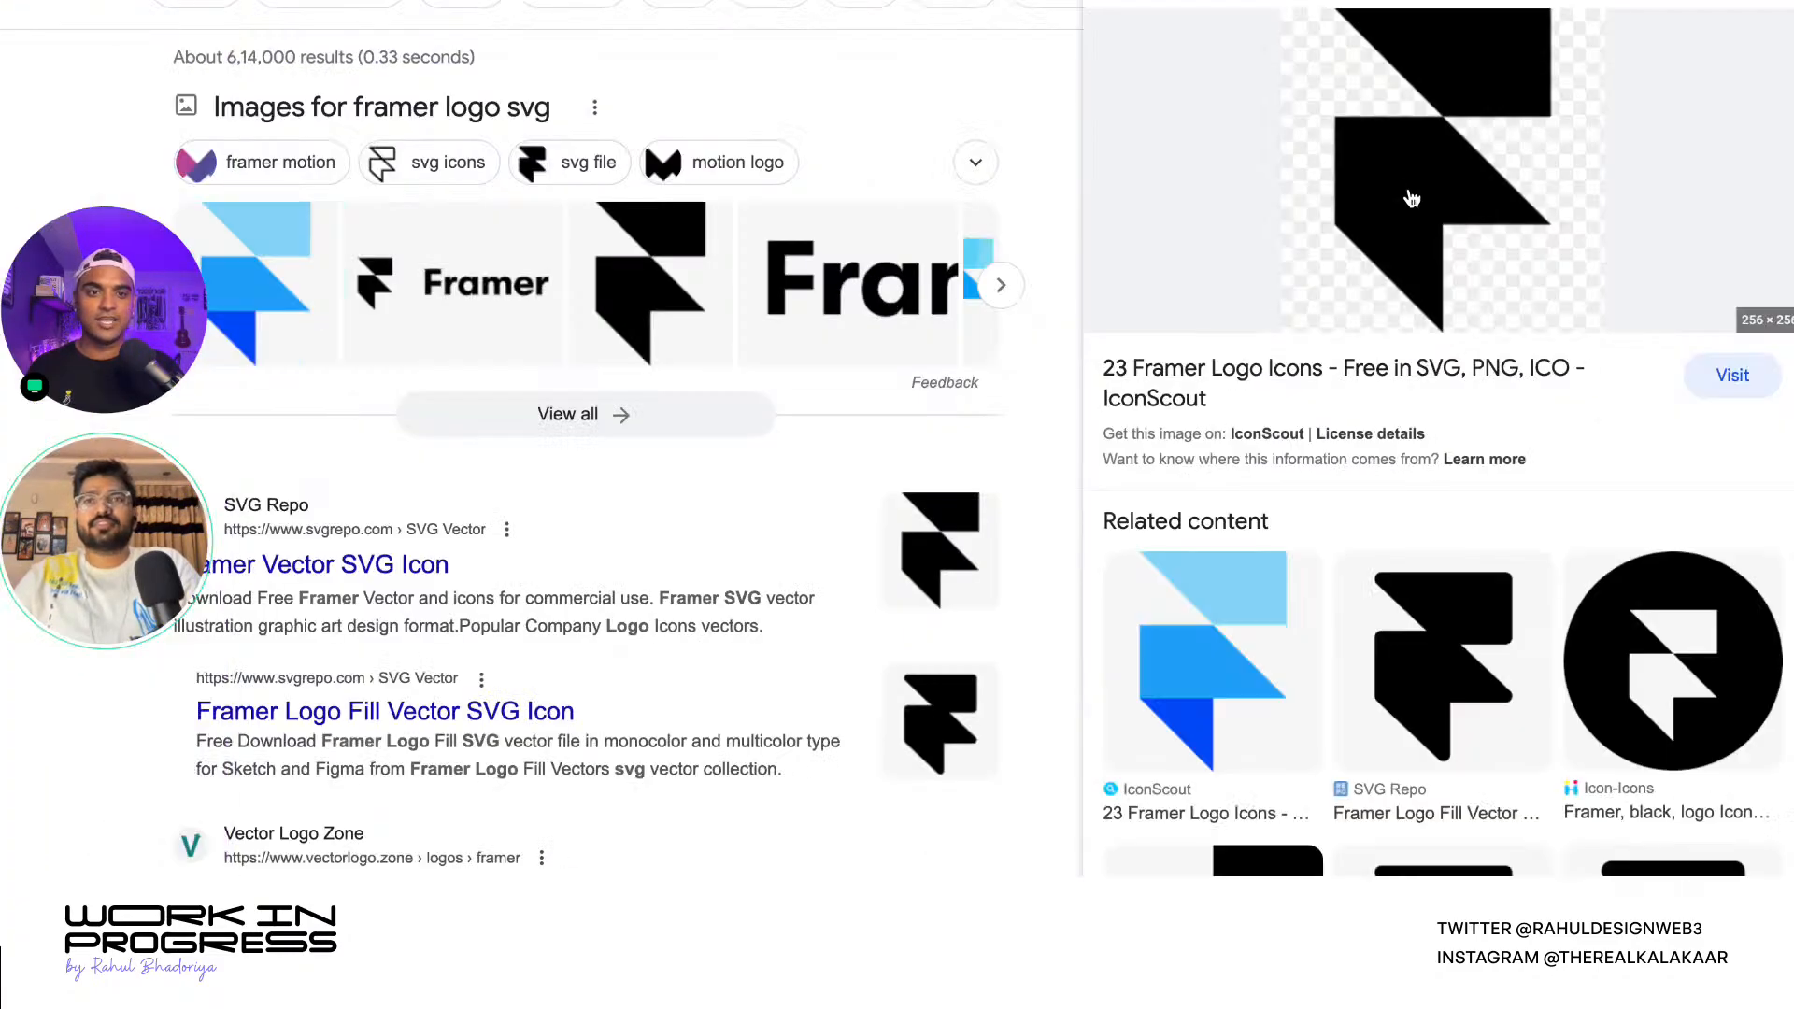
left_click(663, 327)
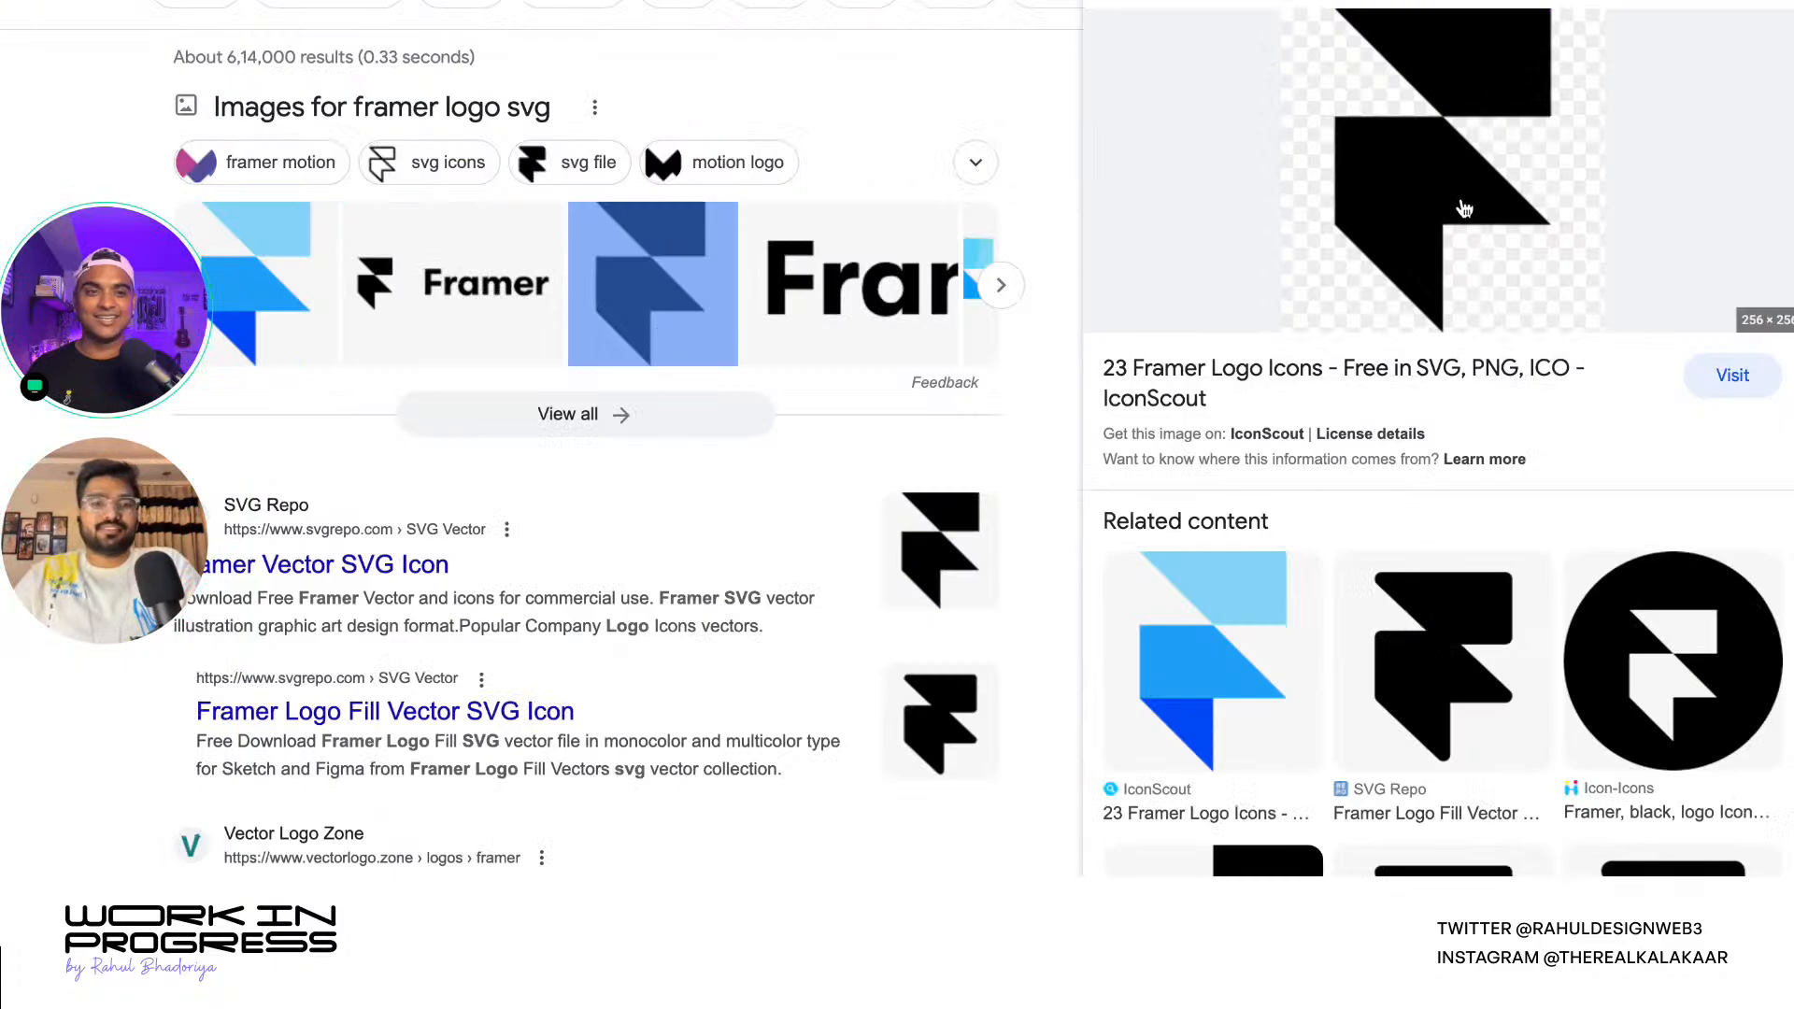
right_click(1439, 182)
left_click(1523, 495)
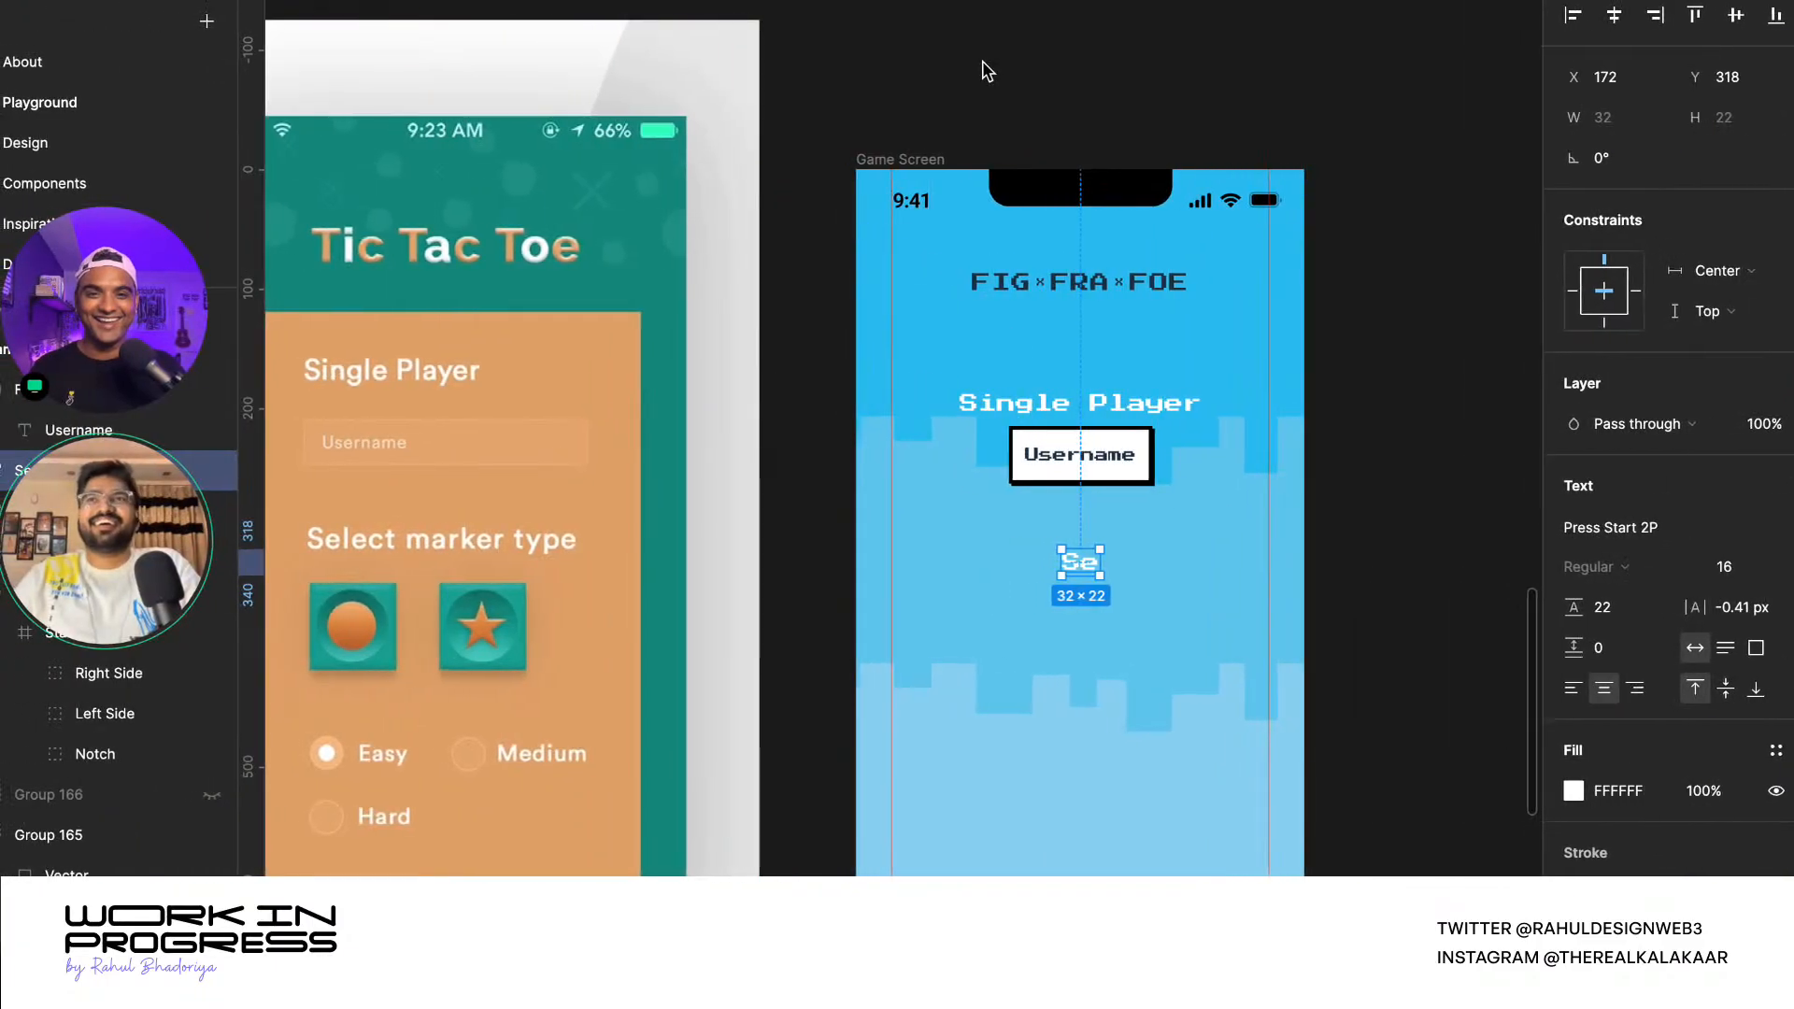
- Paste the copied Framer logo onto the canvas and place it in the empty area beside the Game Screen frame
left_click(987, 73)
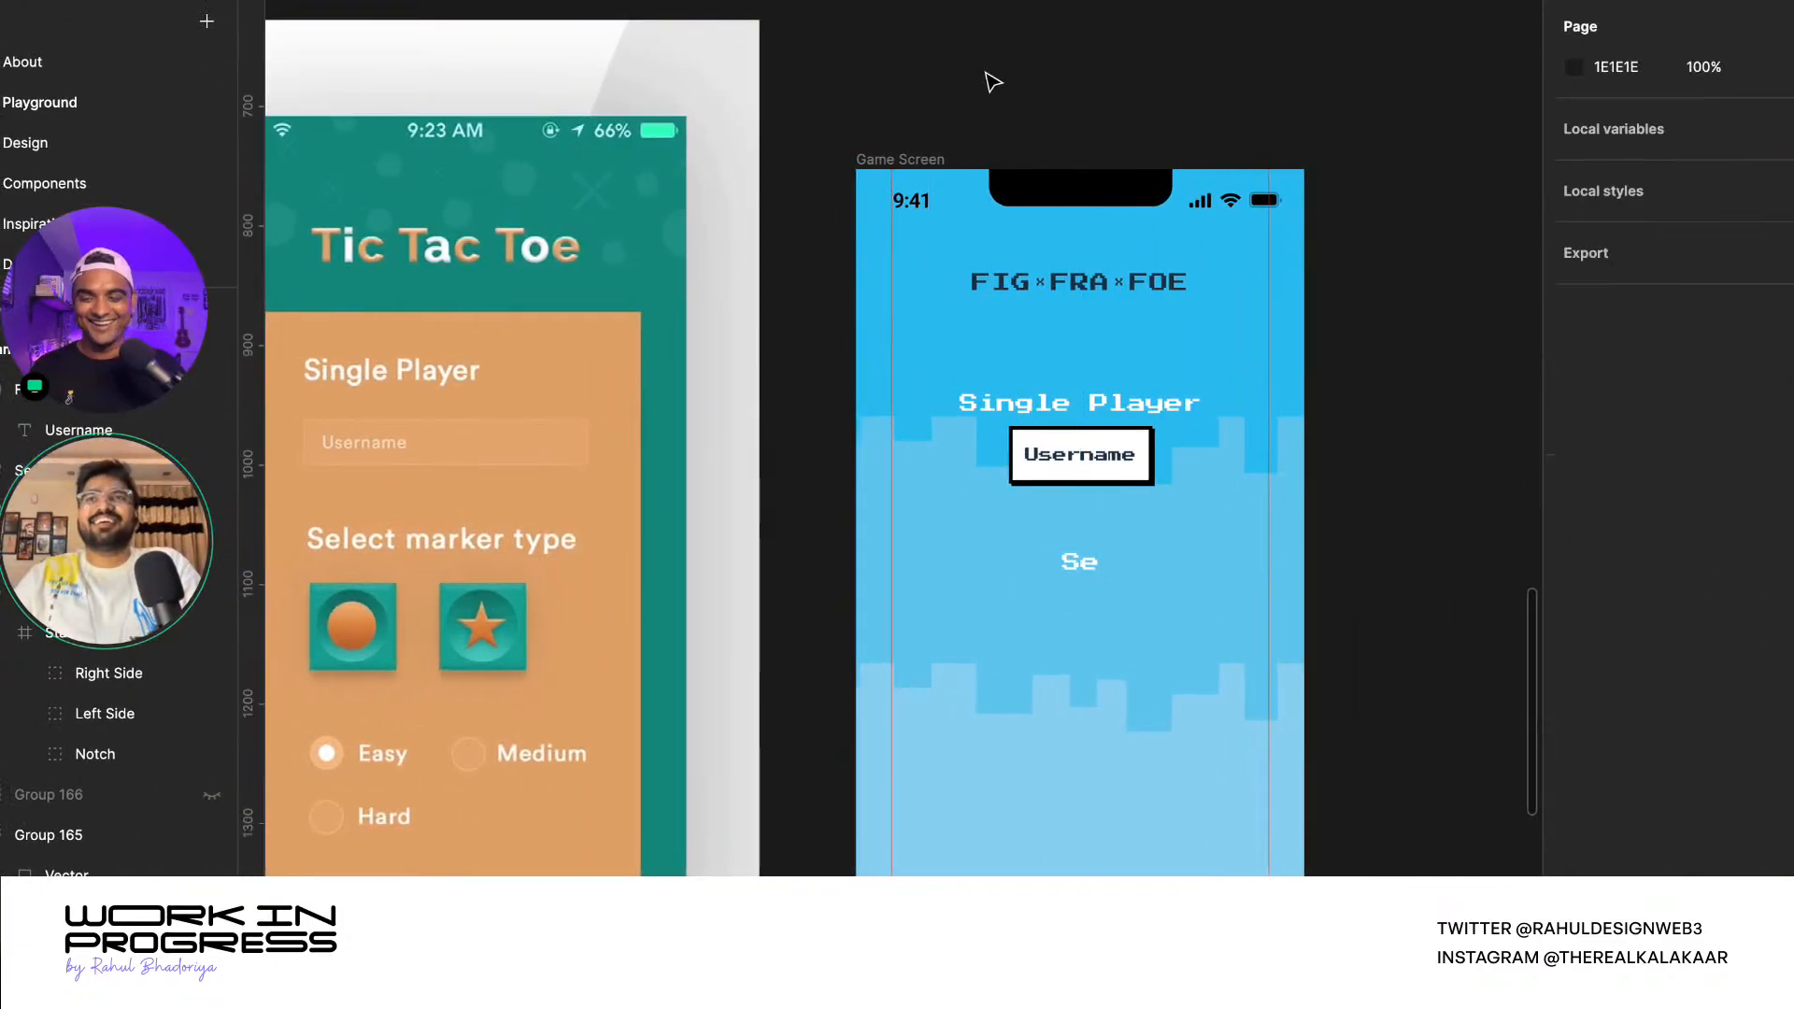
key("ctrl+v")
scroll(876, 508, "down", 3)
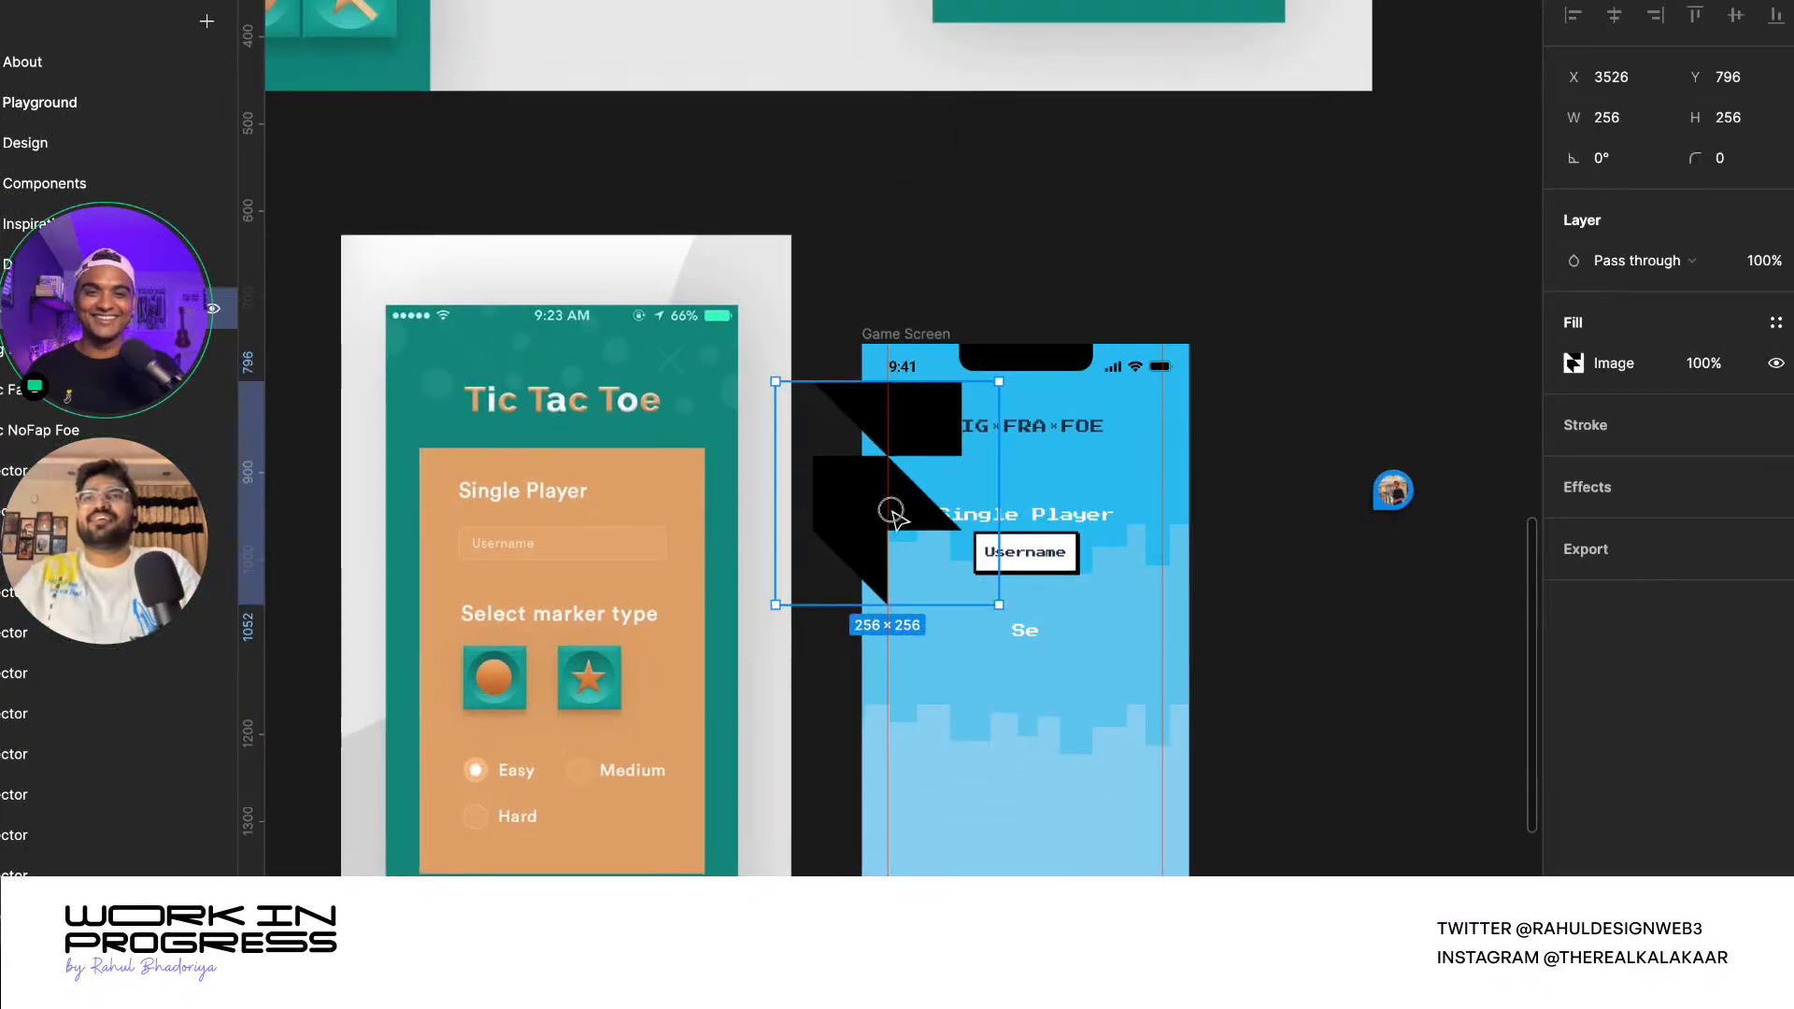
left_click_drag(844, 505, 1337, 294)
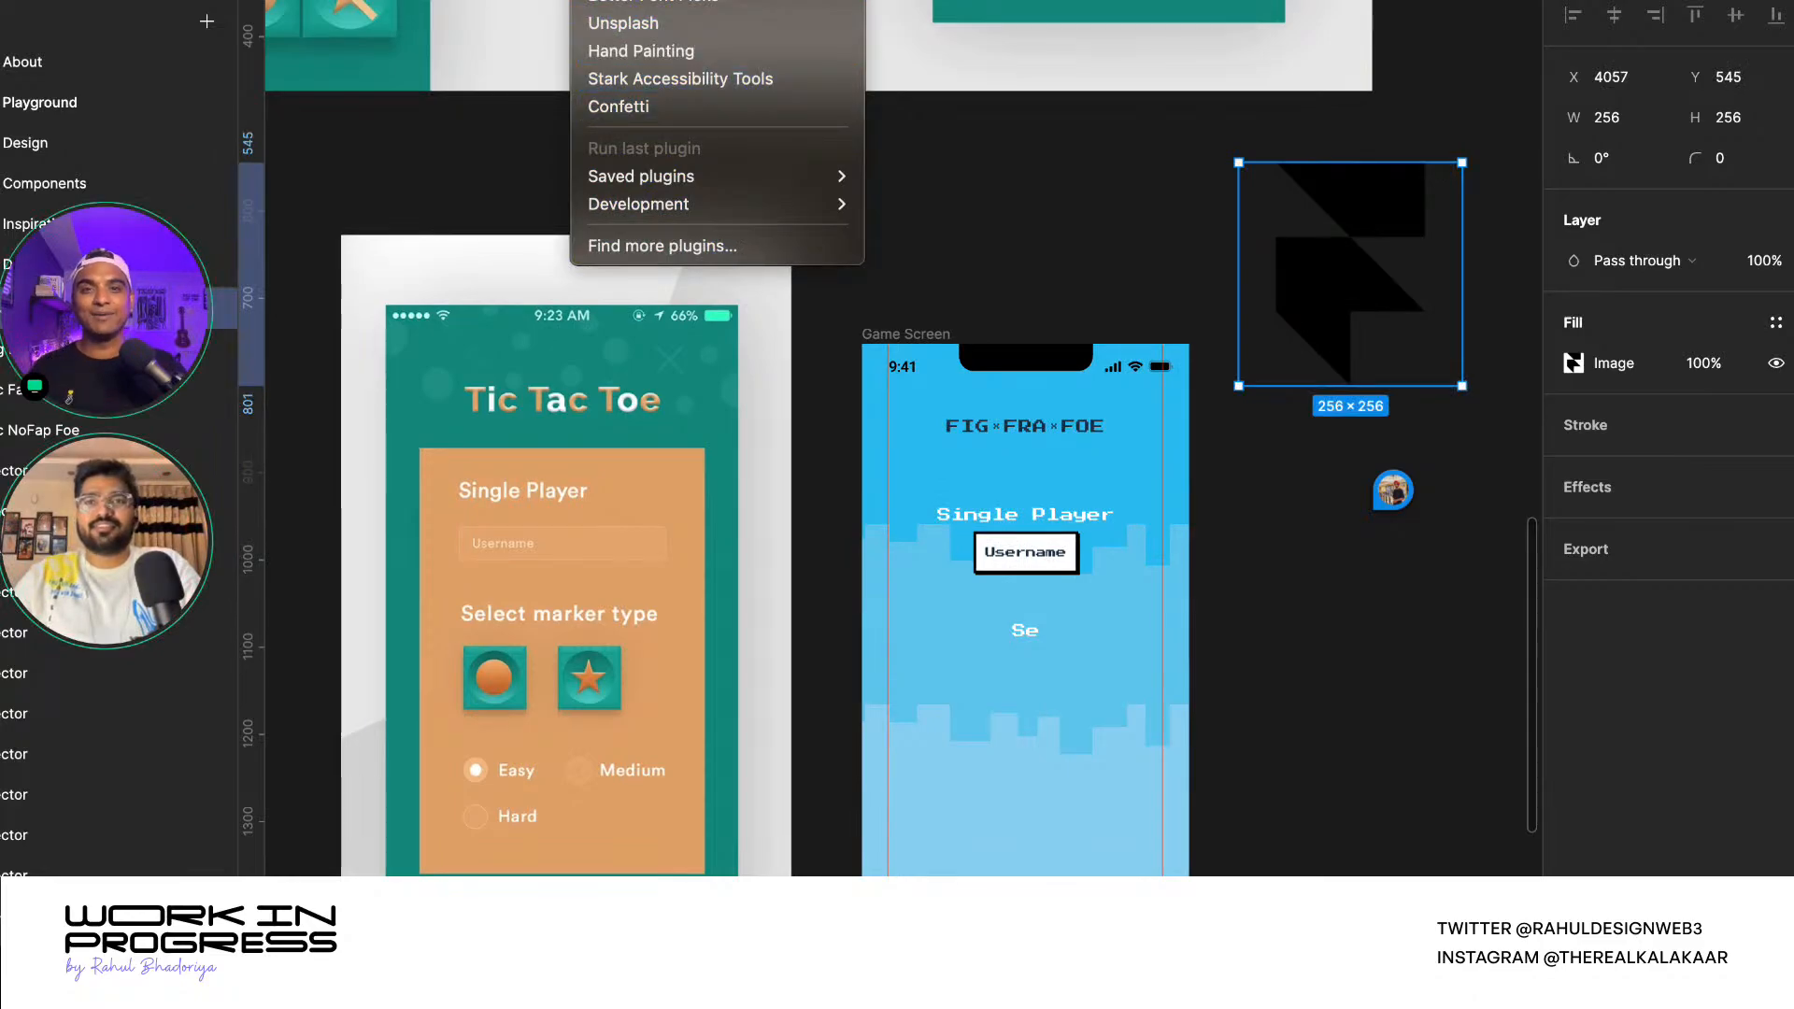
mouse_move(740, 184)
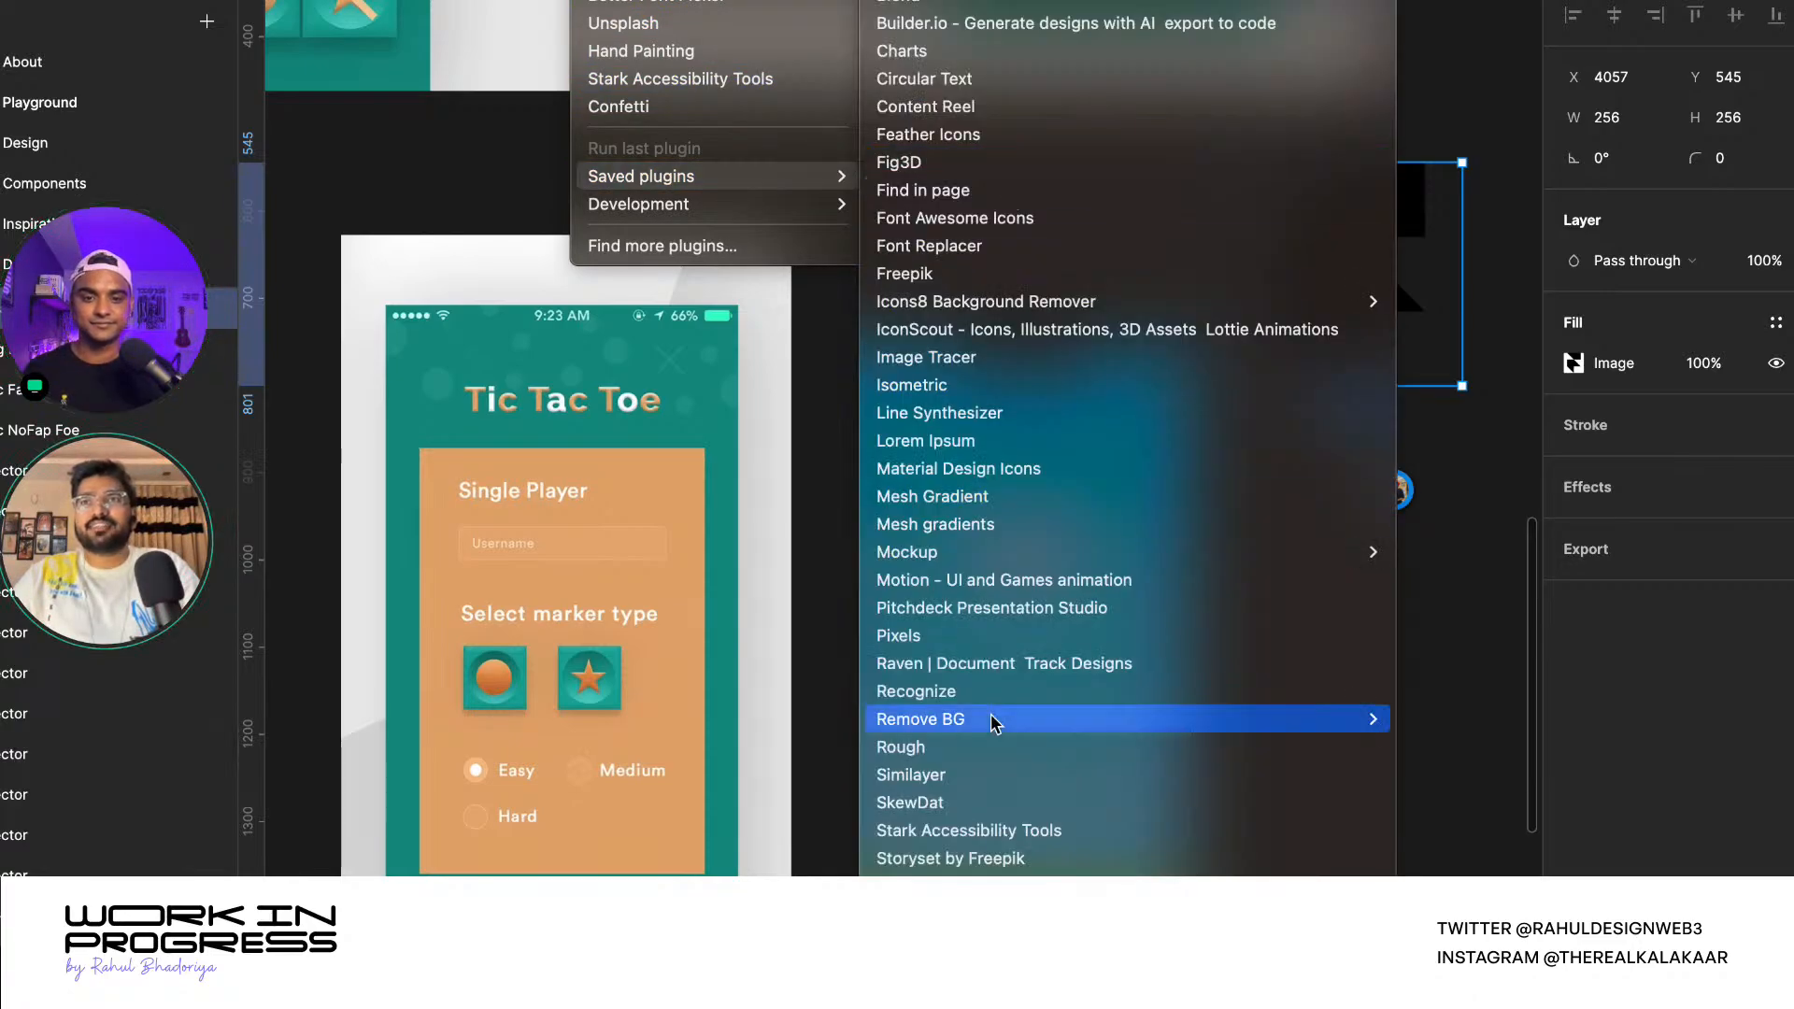
scroll(994, 775, "down", 2)
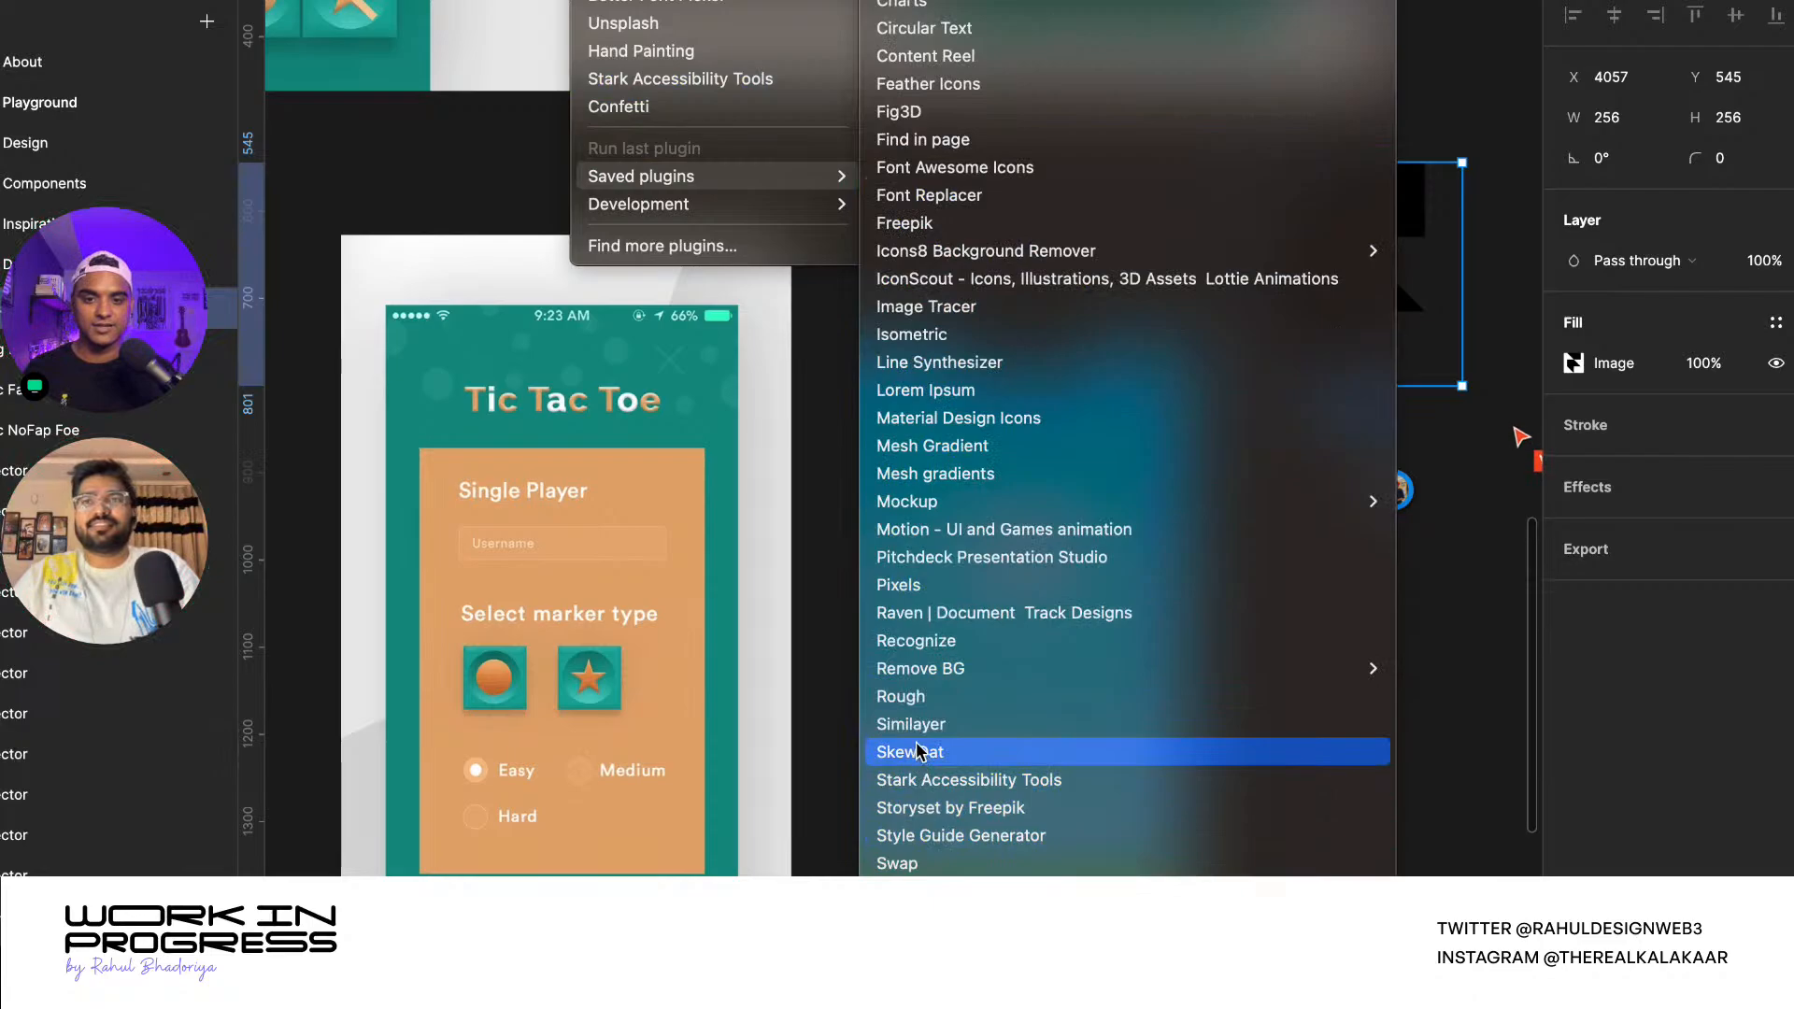
left_click(1061, 234)
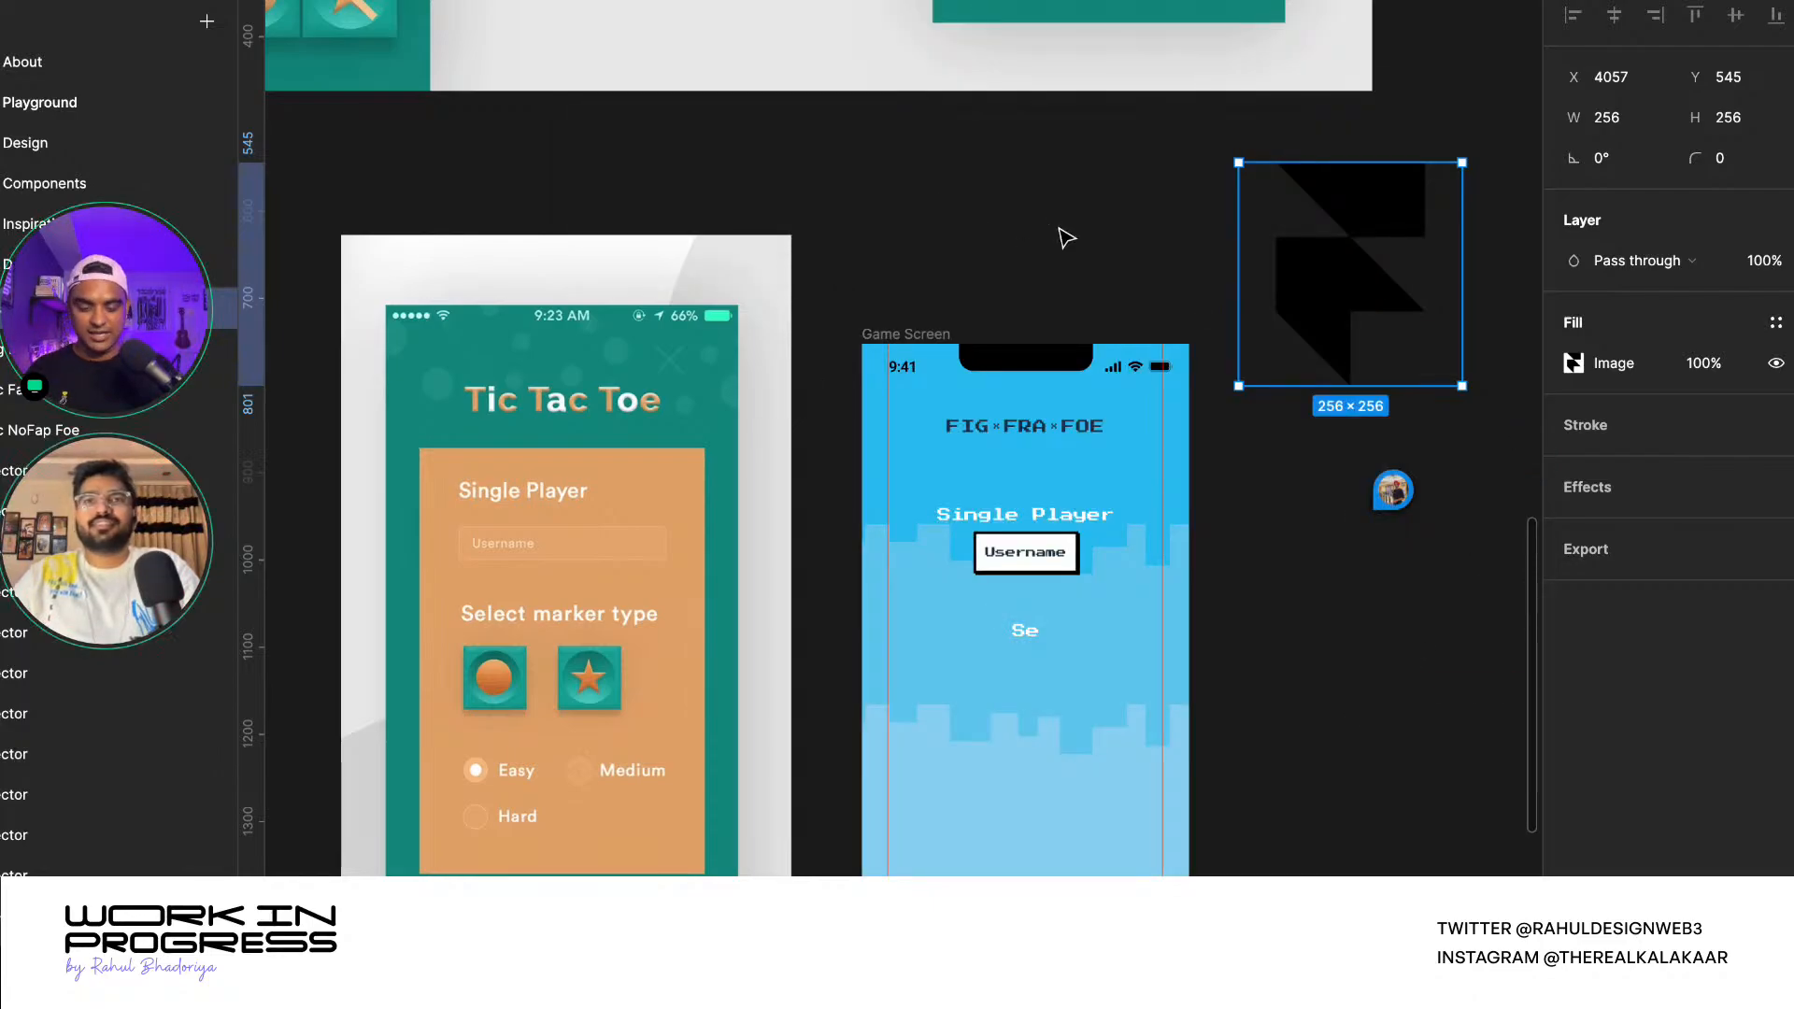
- Pixelate the Framer logo image with the Pixels plugin, using a pixel size of 11
key("super+slash")
type("pixe")
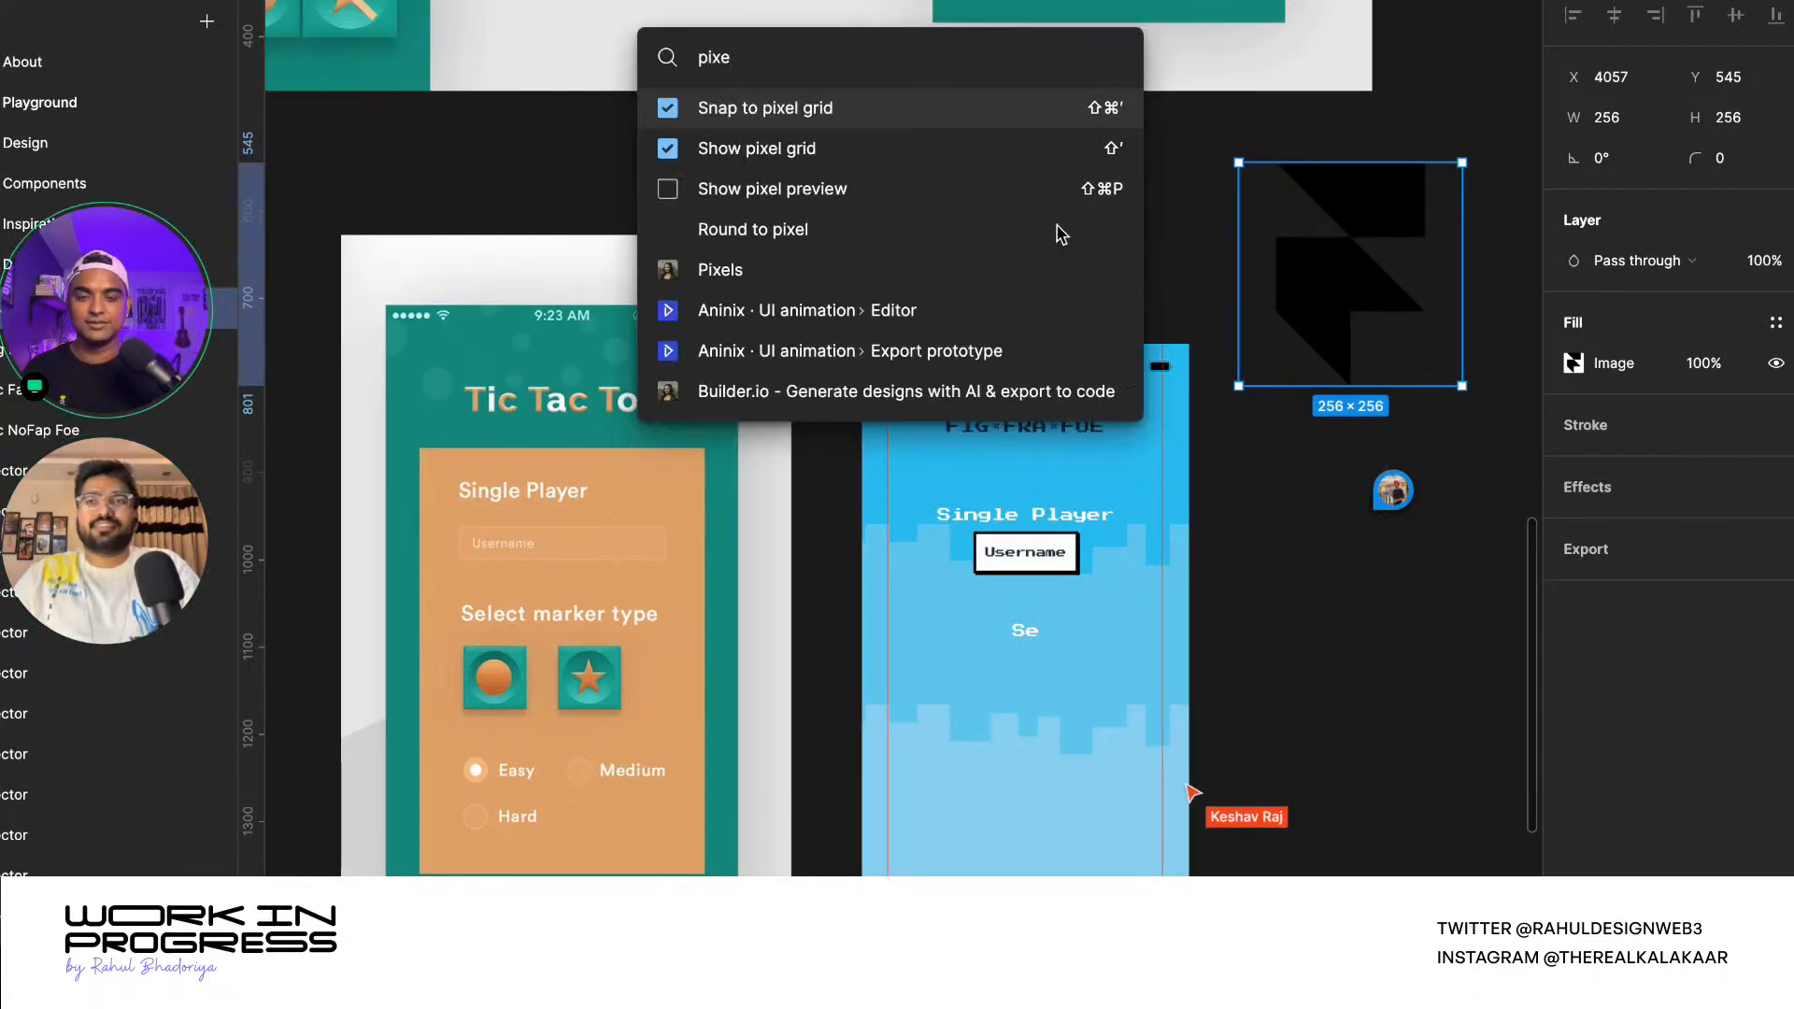
left_click(953, 267)
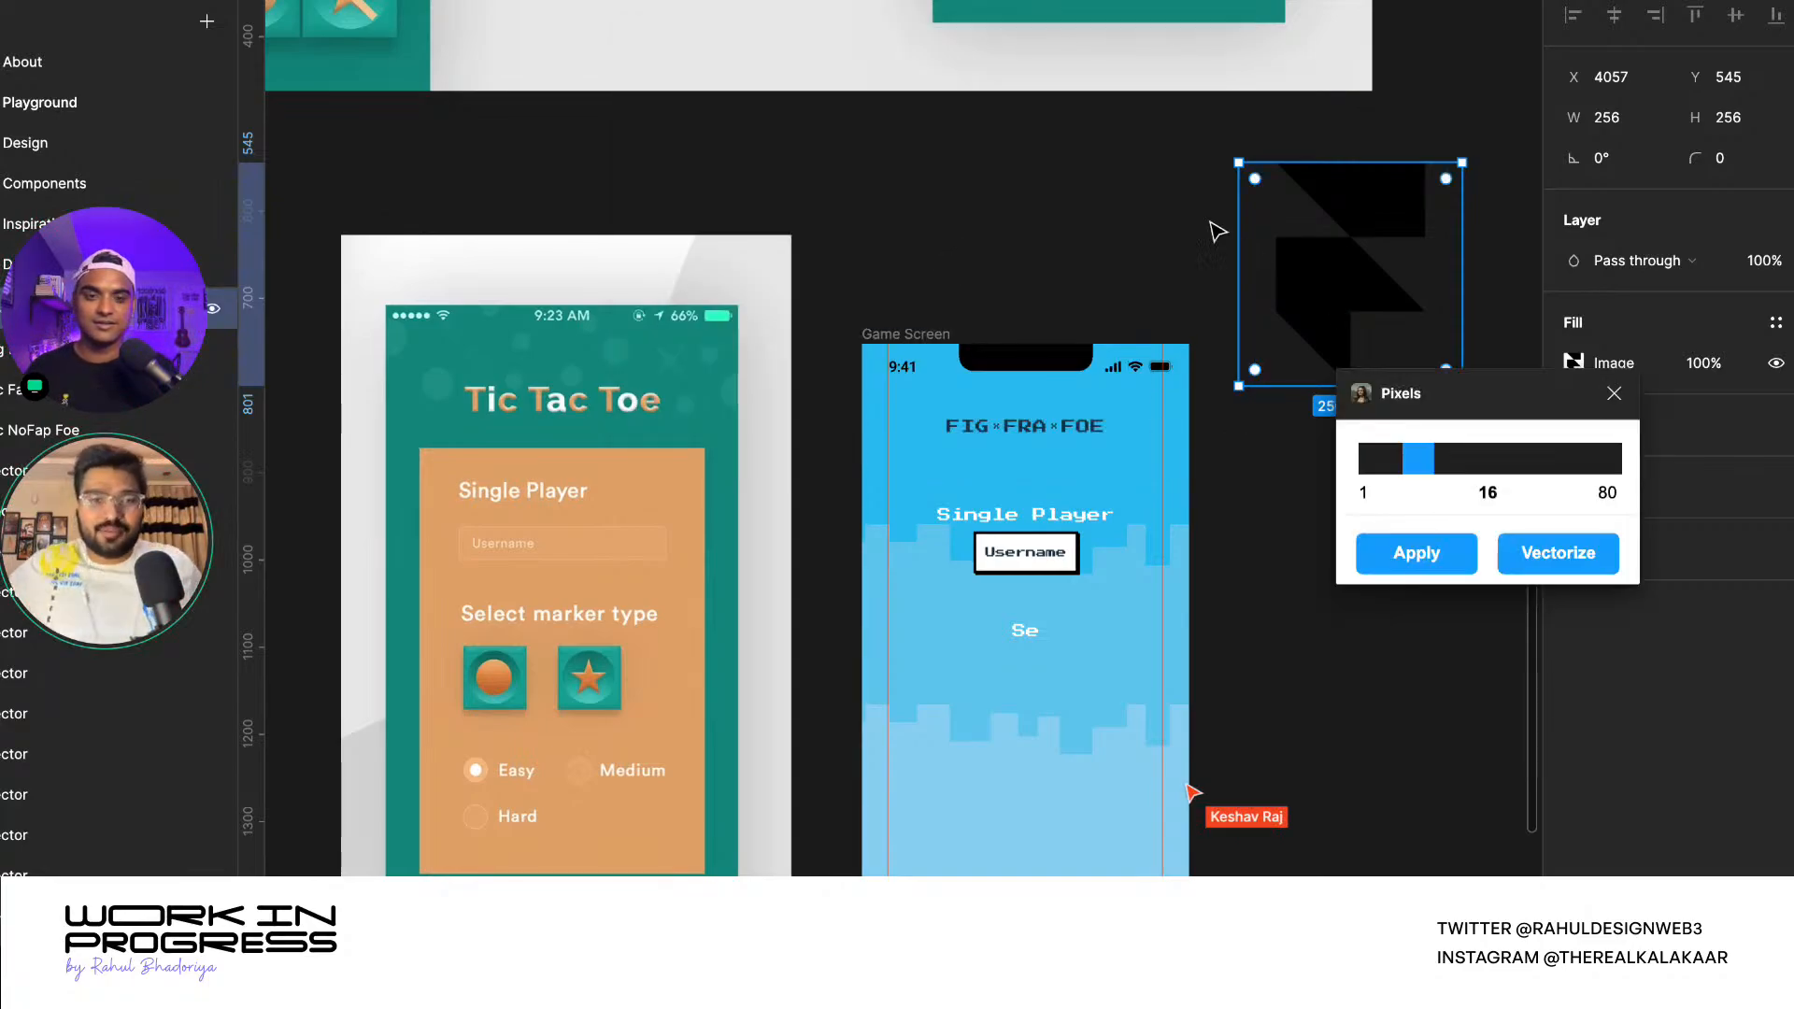
mouse_move(1419, 458)
left_mouse_down()
mouse_move(1444, 458)
mouse_move(1392, 472)
left_mouse_up()
left_click(1403, 553)
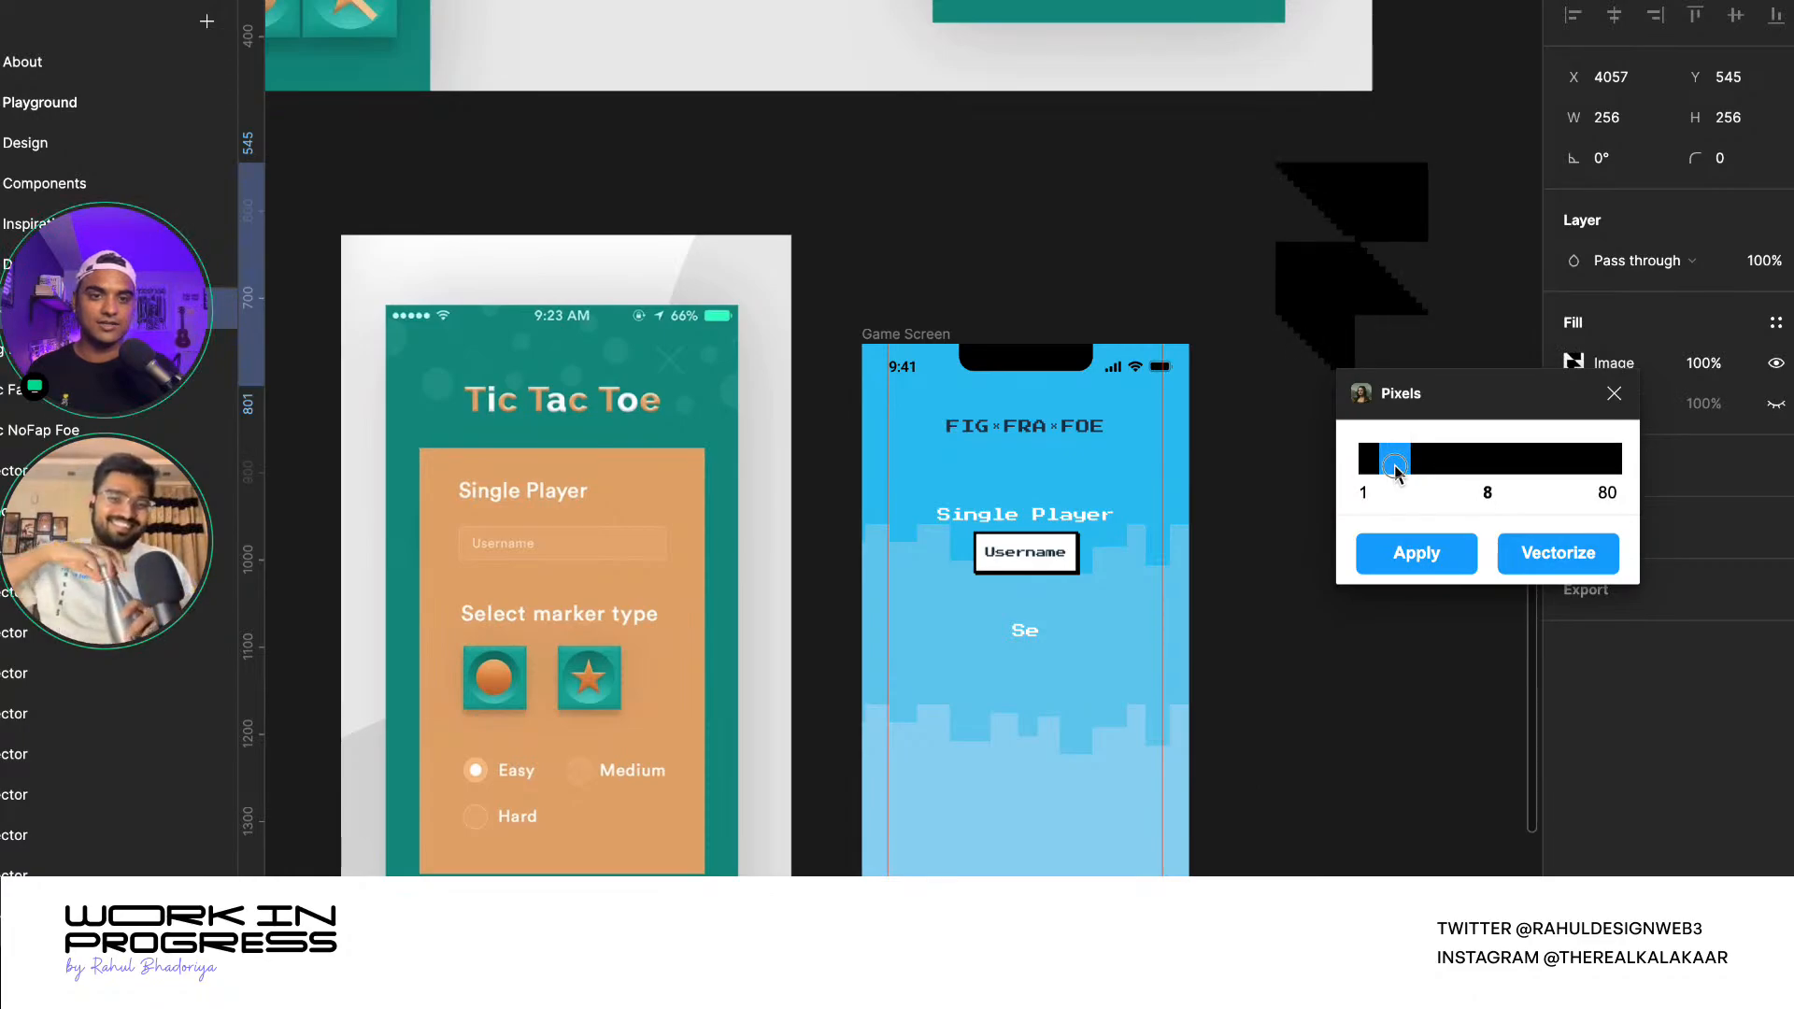
left_click_drag(1400, 466, 1405, 467)
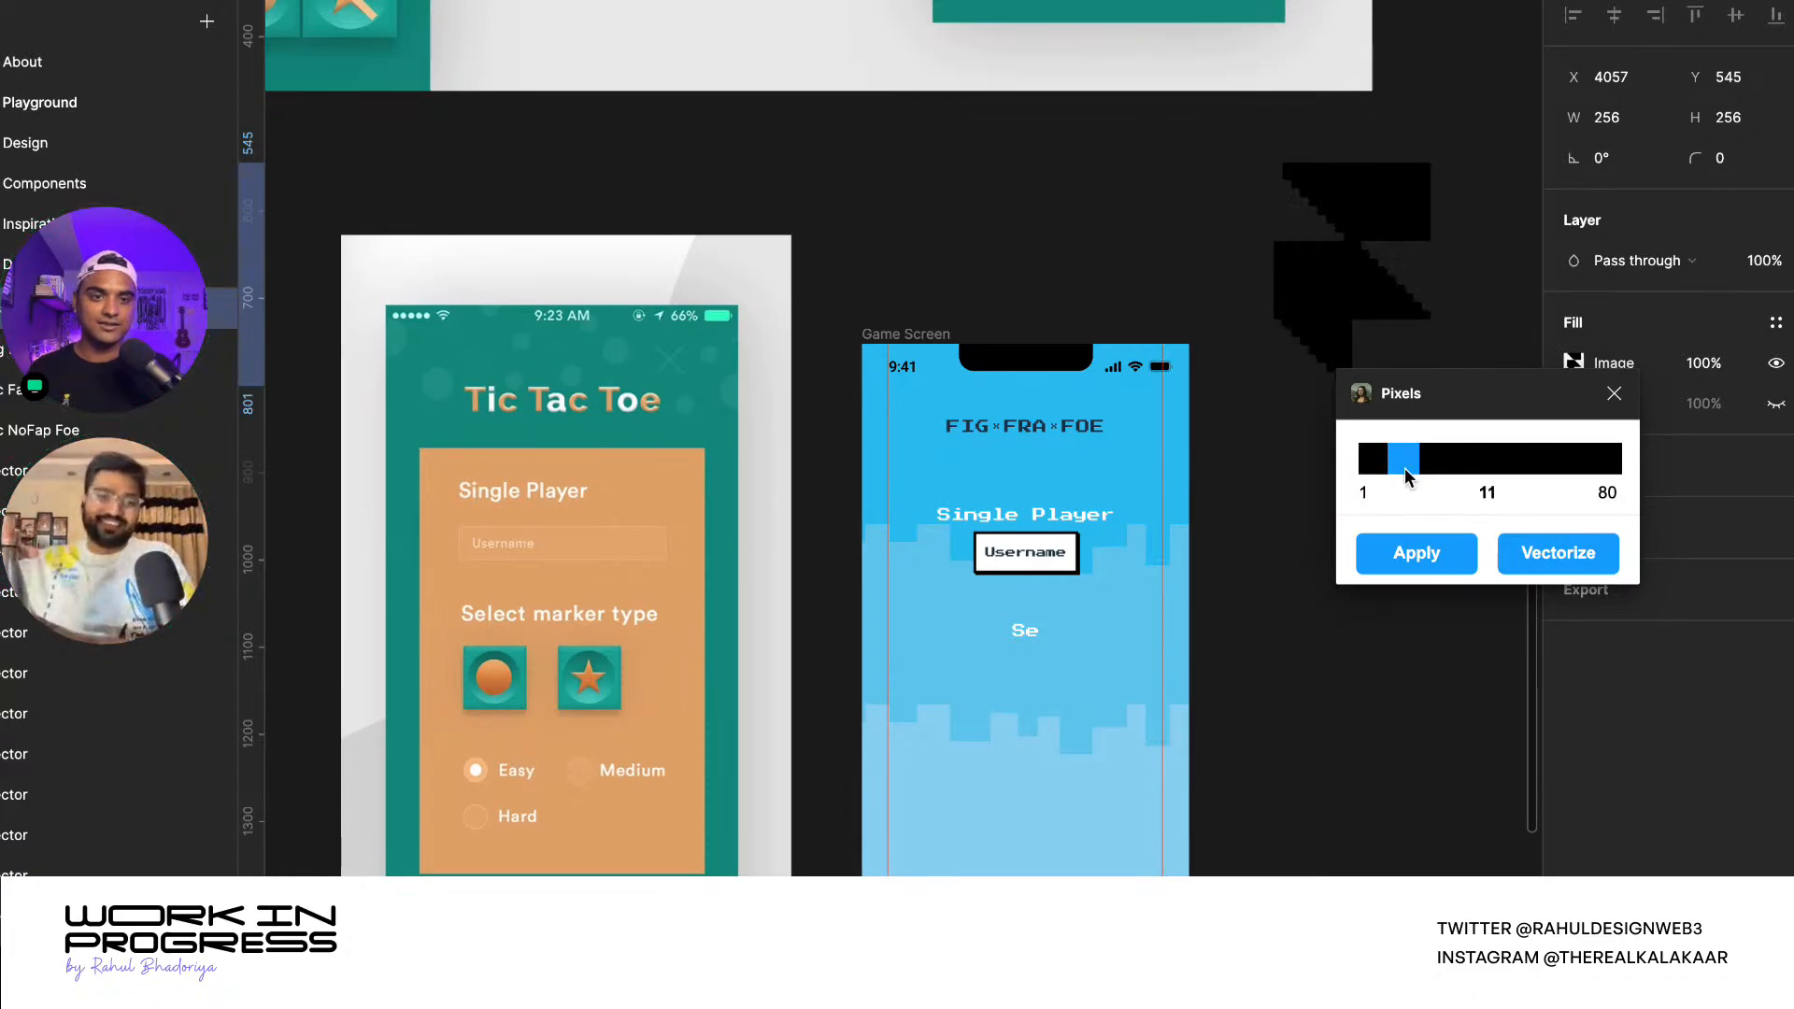
left_click(1411, 554)
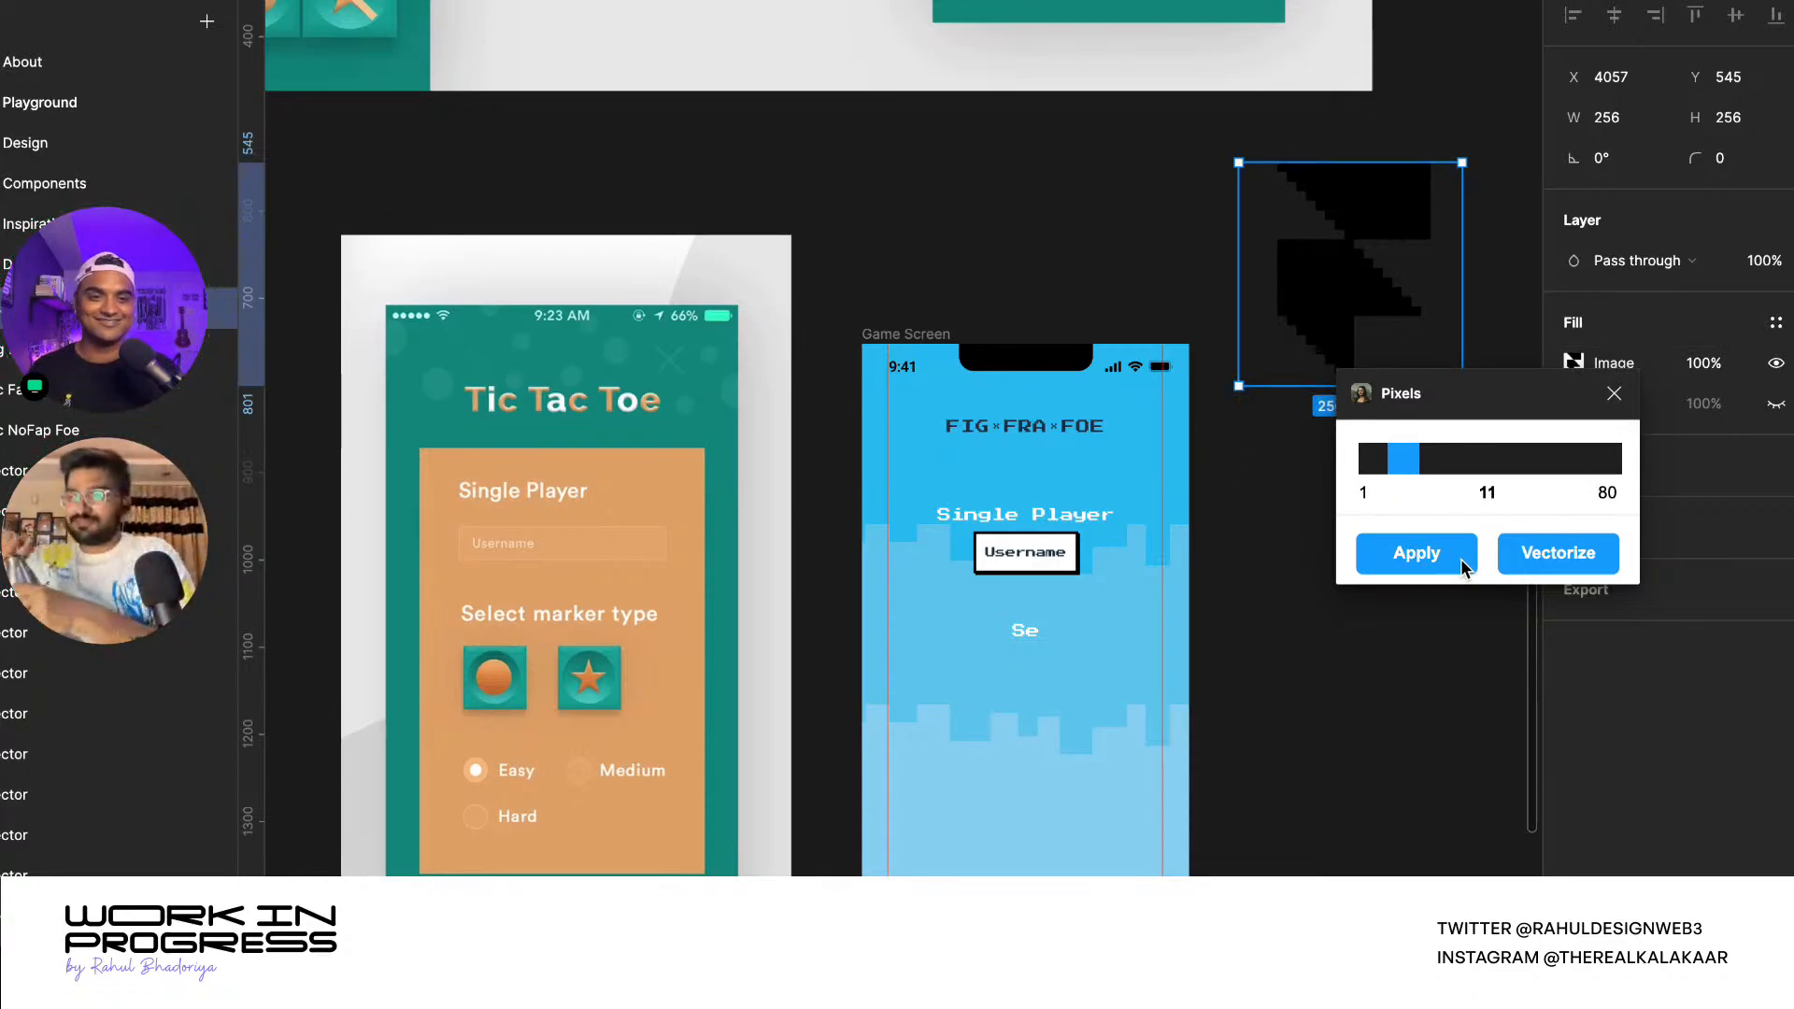
- Vectorize the pixelated logo with the Pixels plugin, close the plugin, and move the logo image down to X 4035, Y 636
left_click(1529, 559)
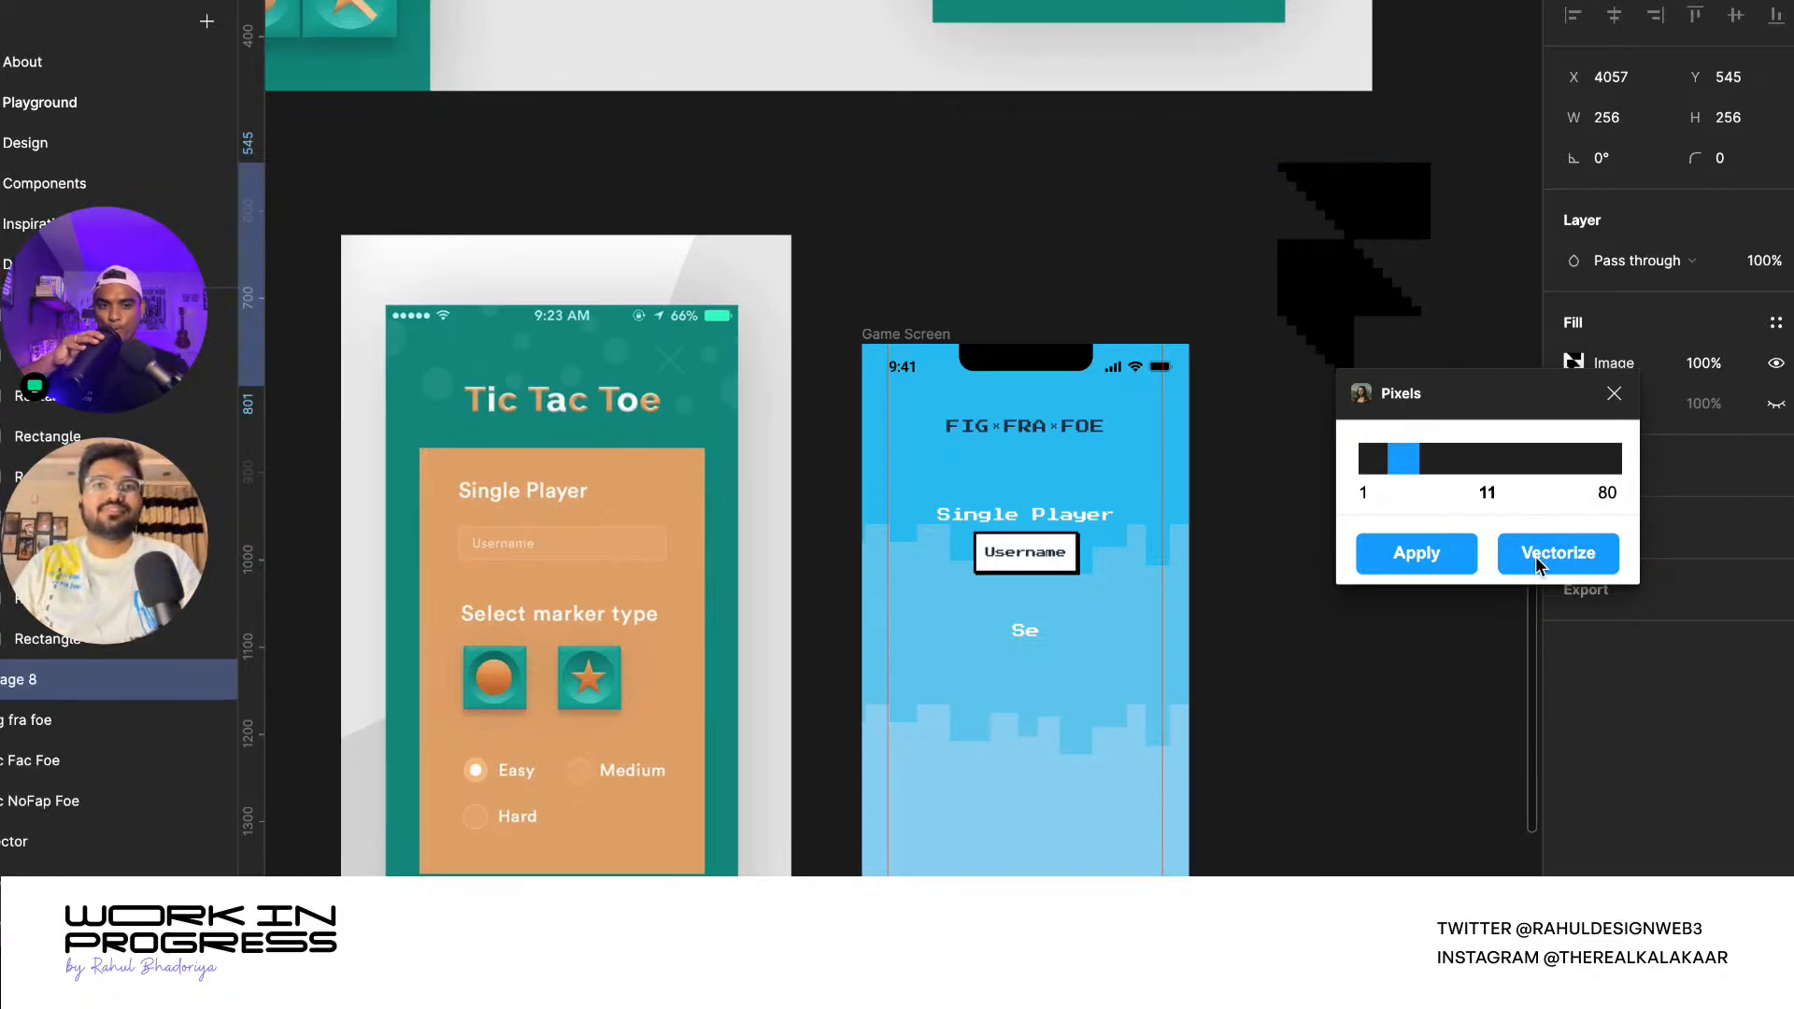
left_click_drag(1406, 397, 1343, 479)
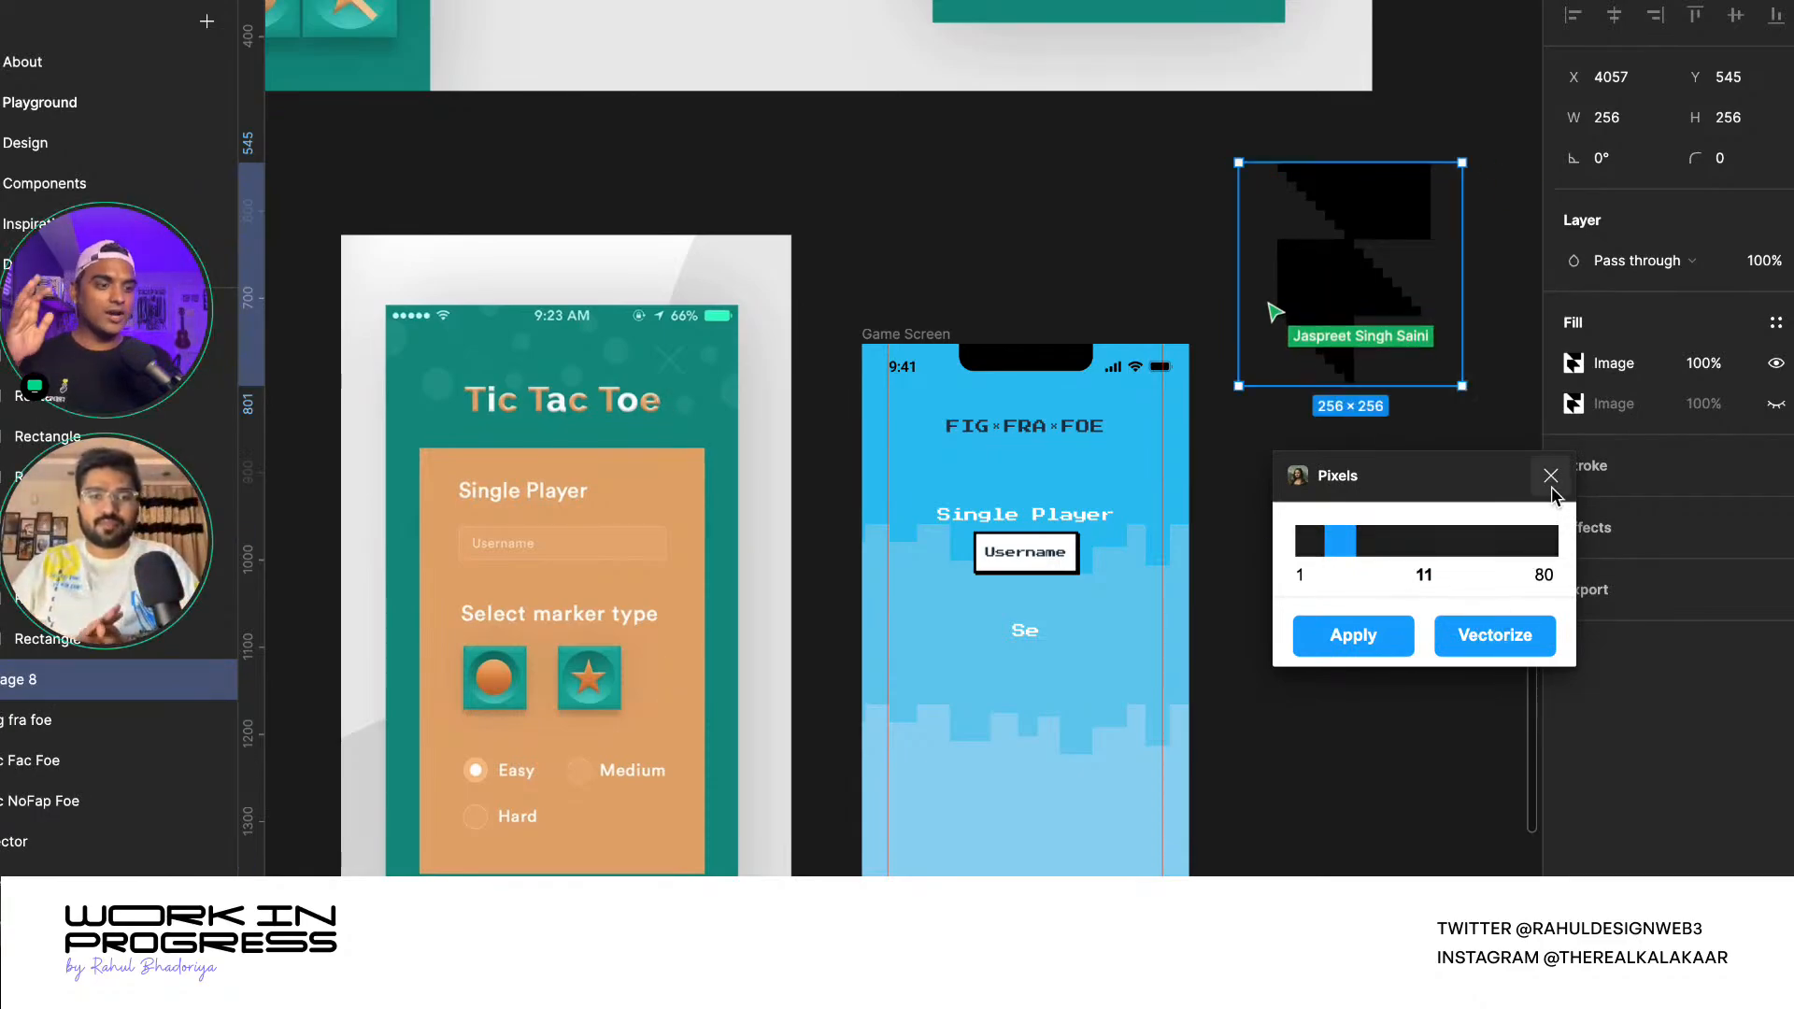
left_click(1495, 635)
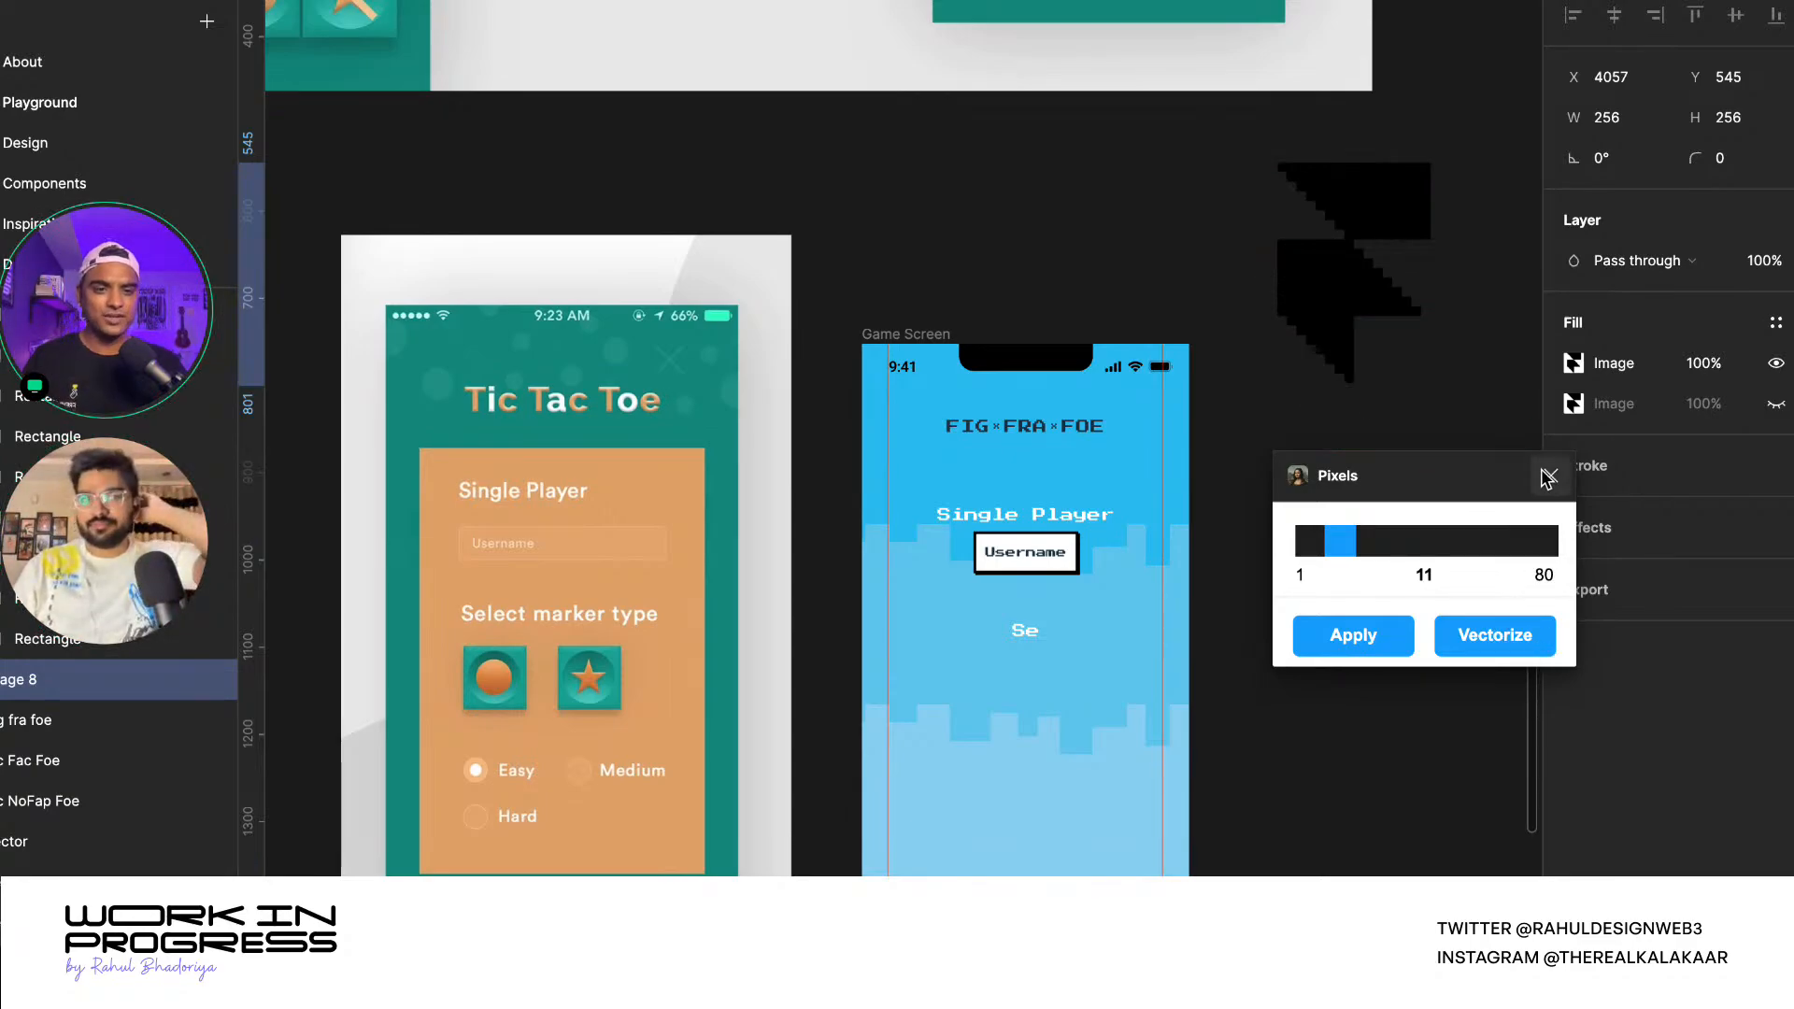
left_click(1550, 476)
left_click_drag(1343, 333, 1324, 414)
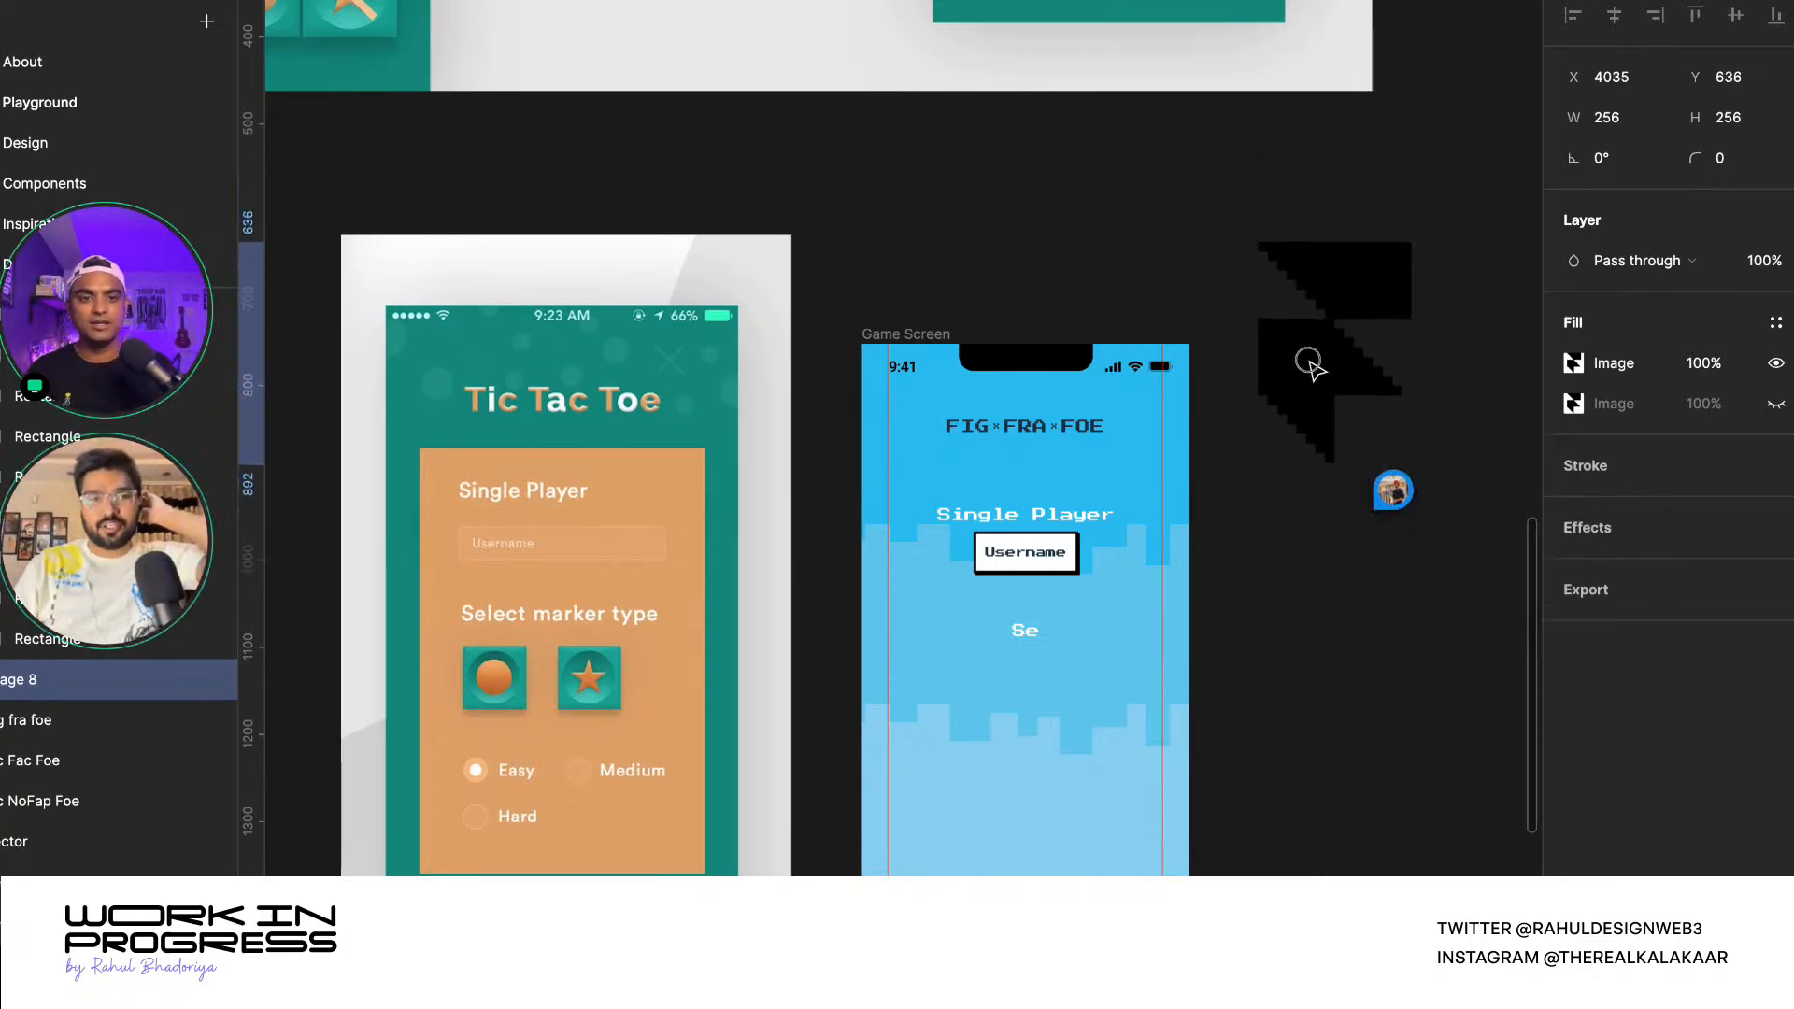
scroll(1318, 372, "down", 5)
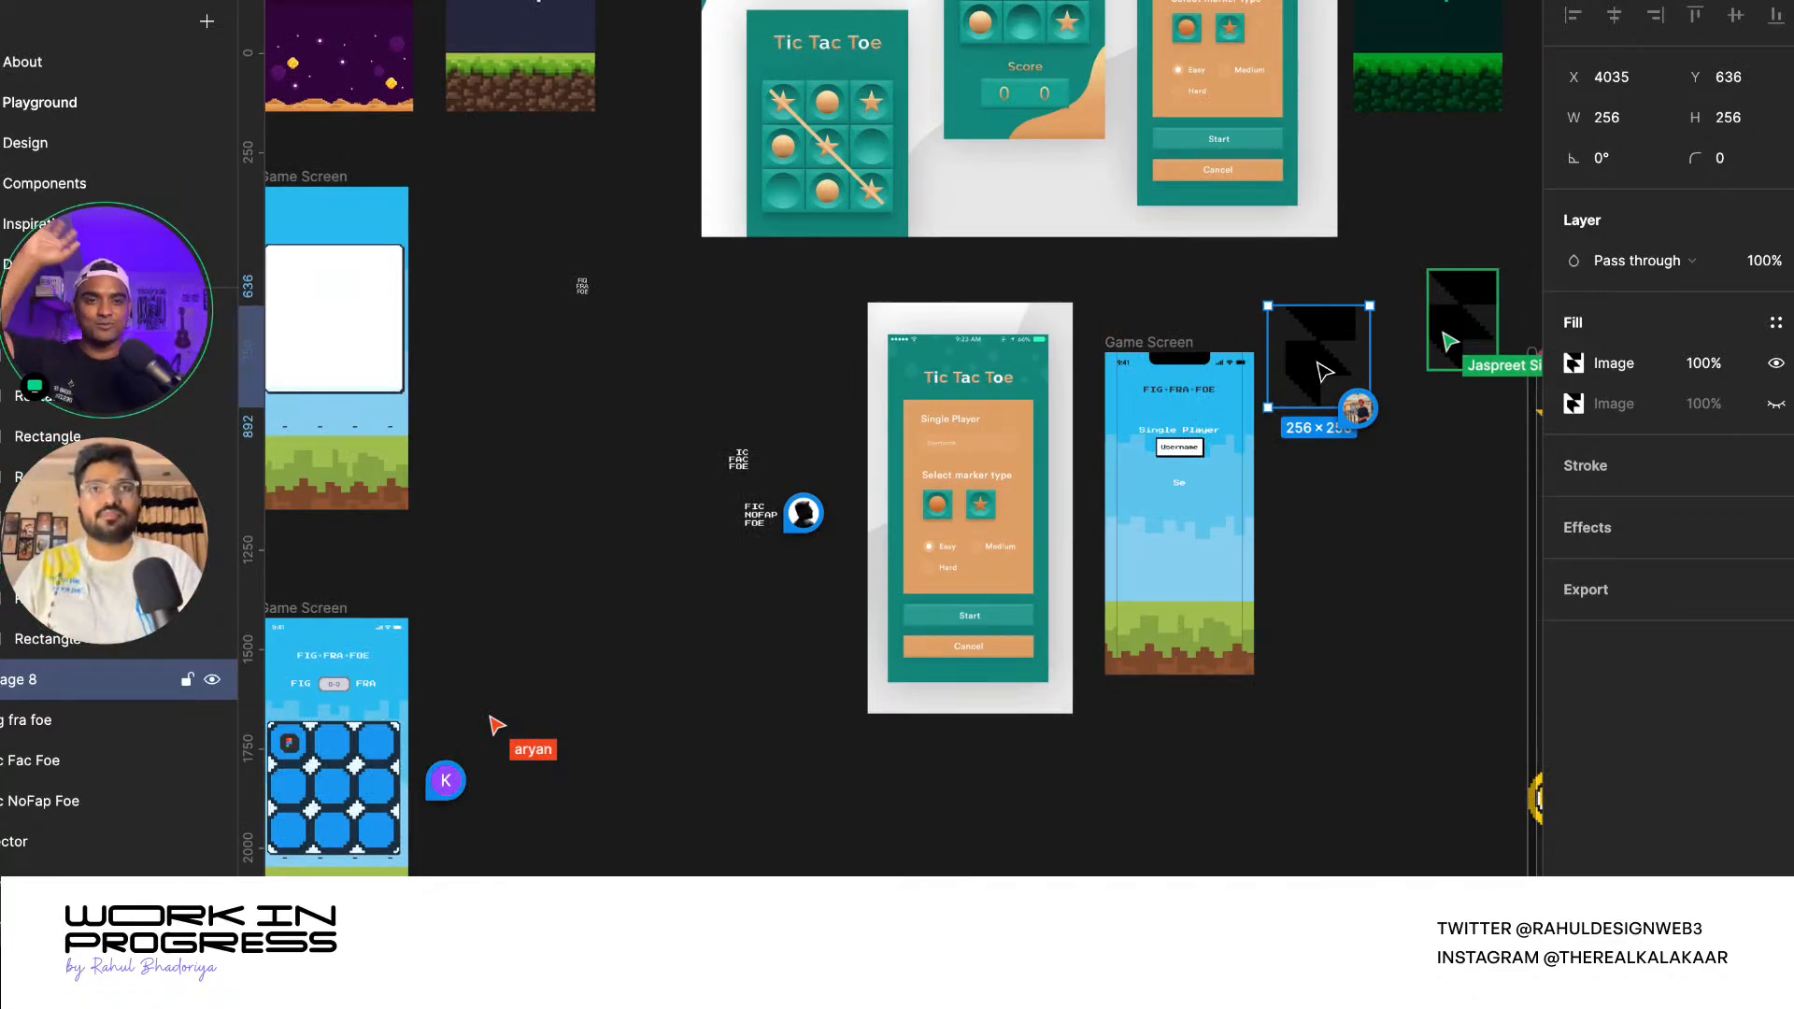
scroll(1325, 372, "down", 2)
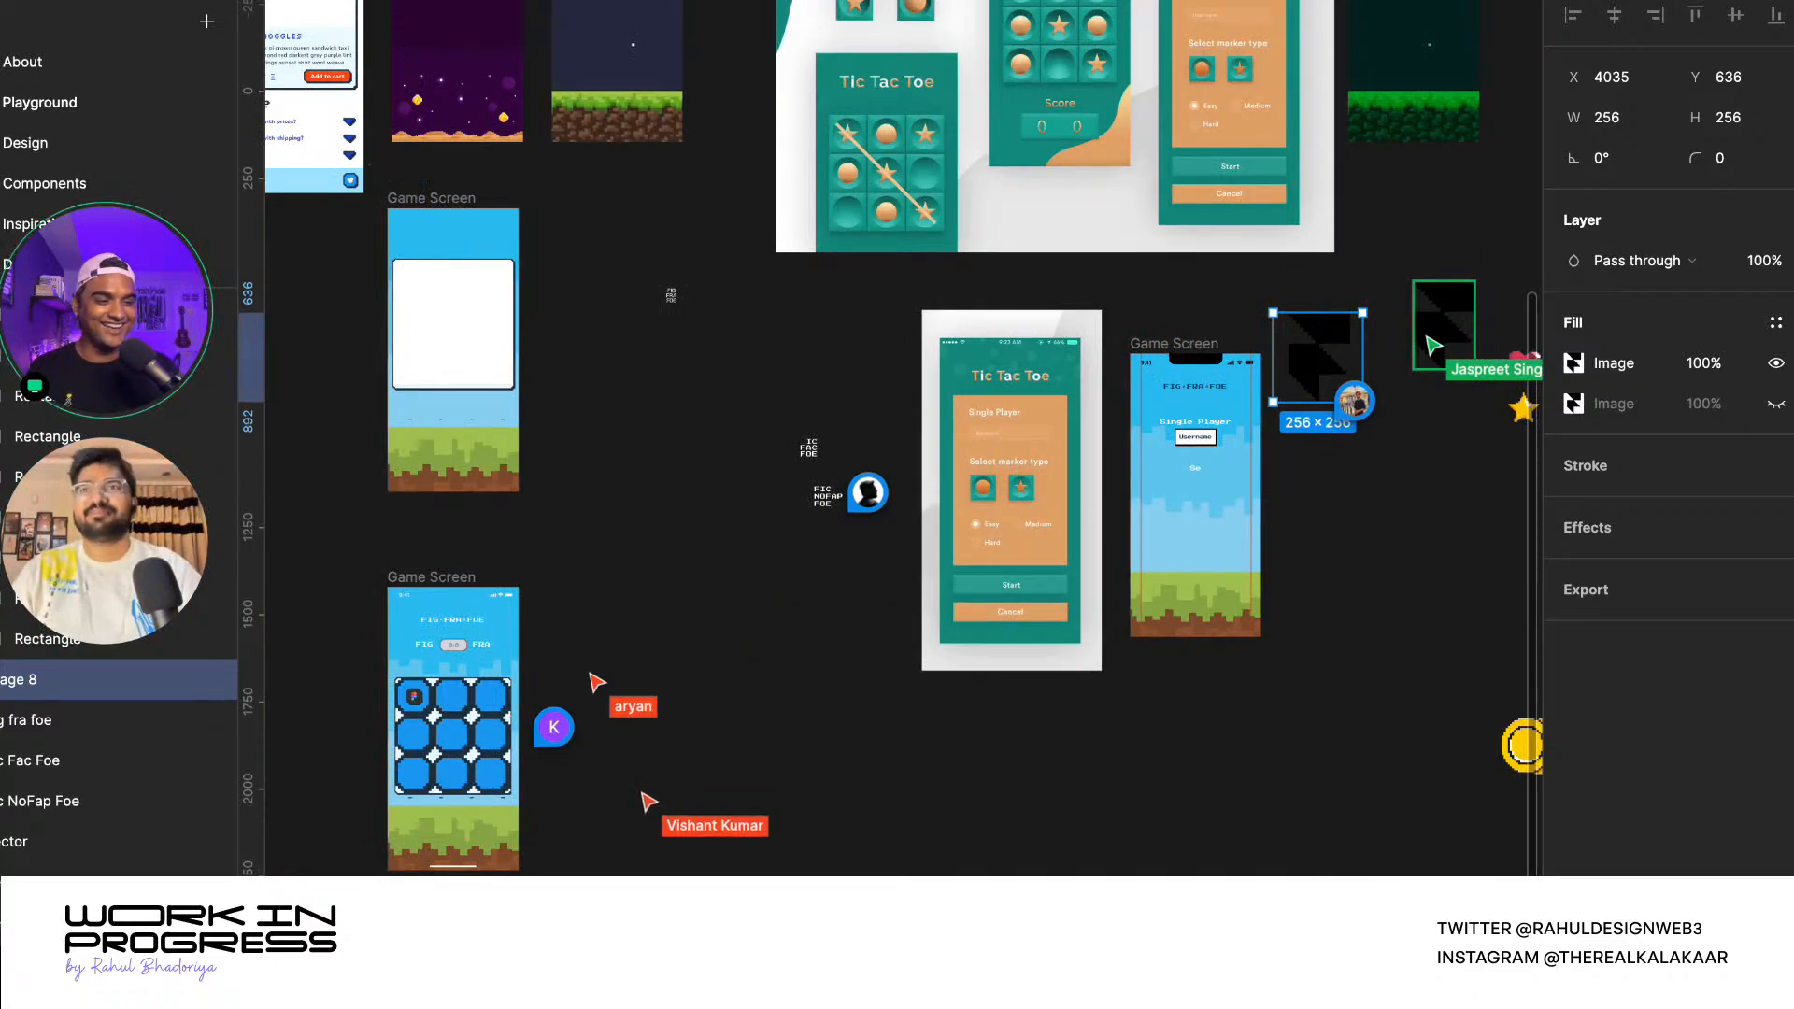
scroll(1345, 374, "up", 5)
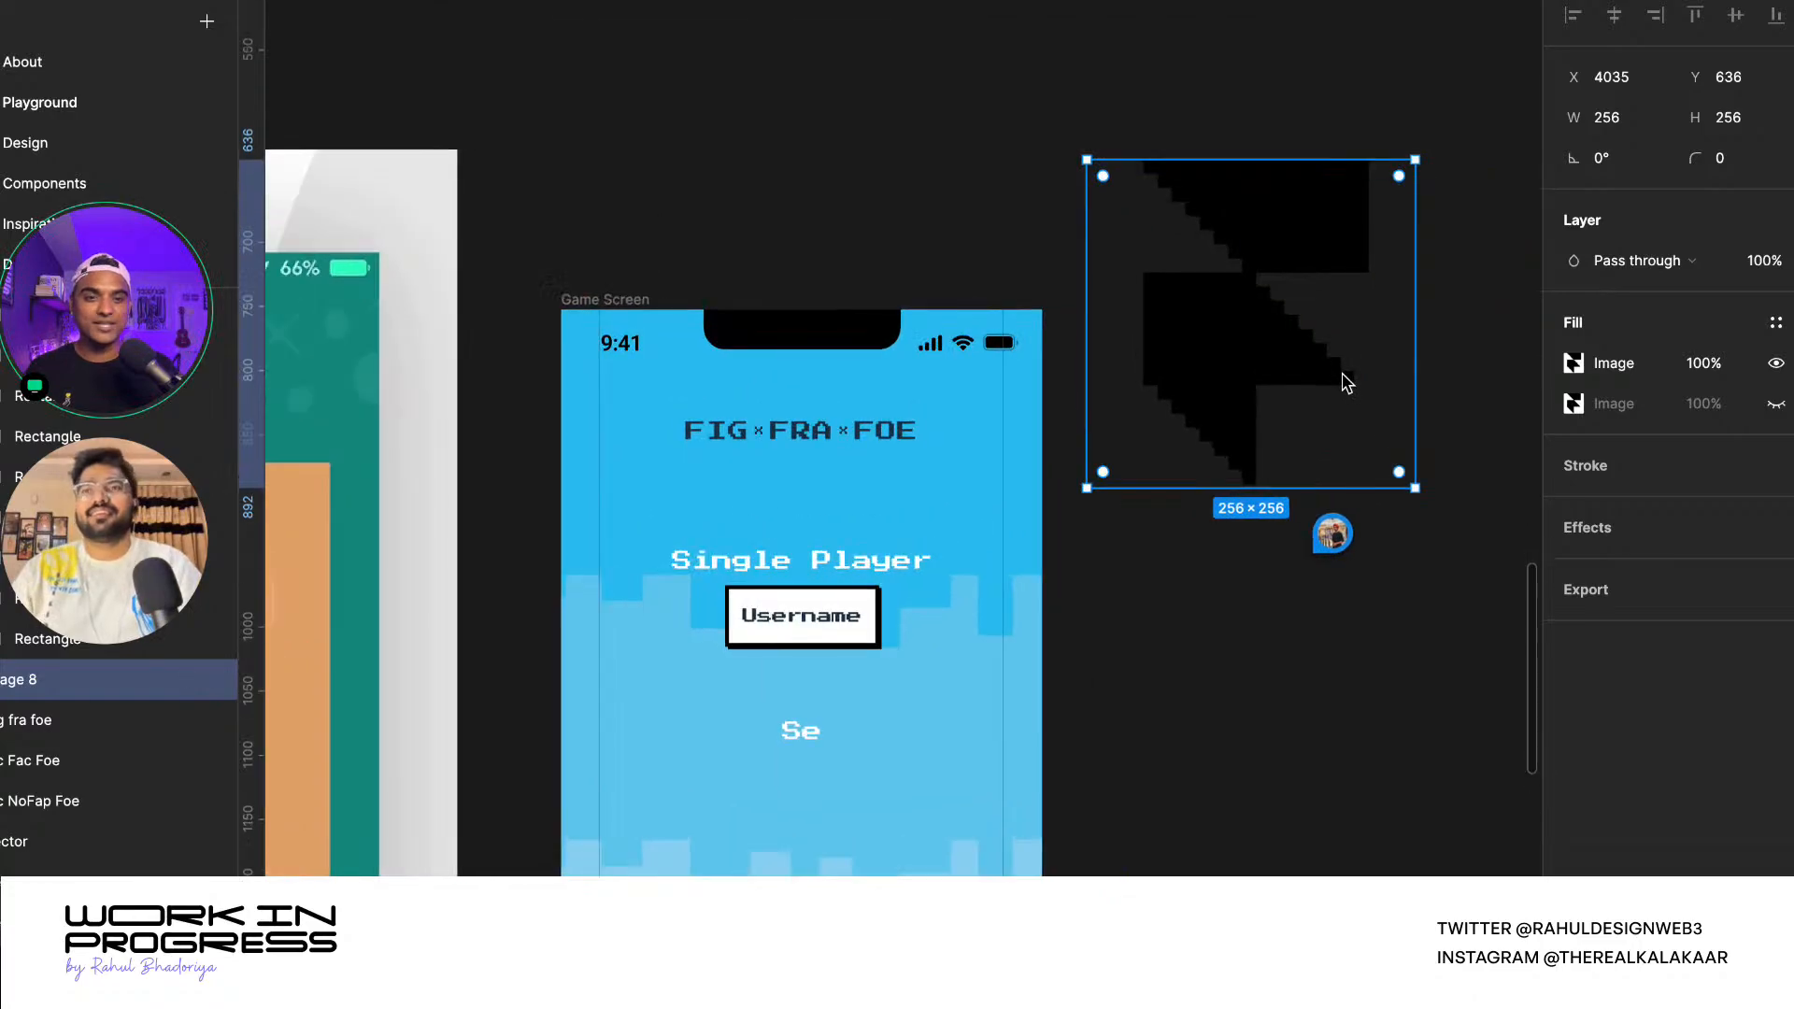
scroll(1164, 448, "down", 3)
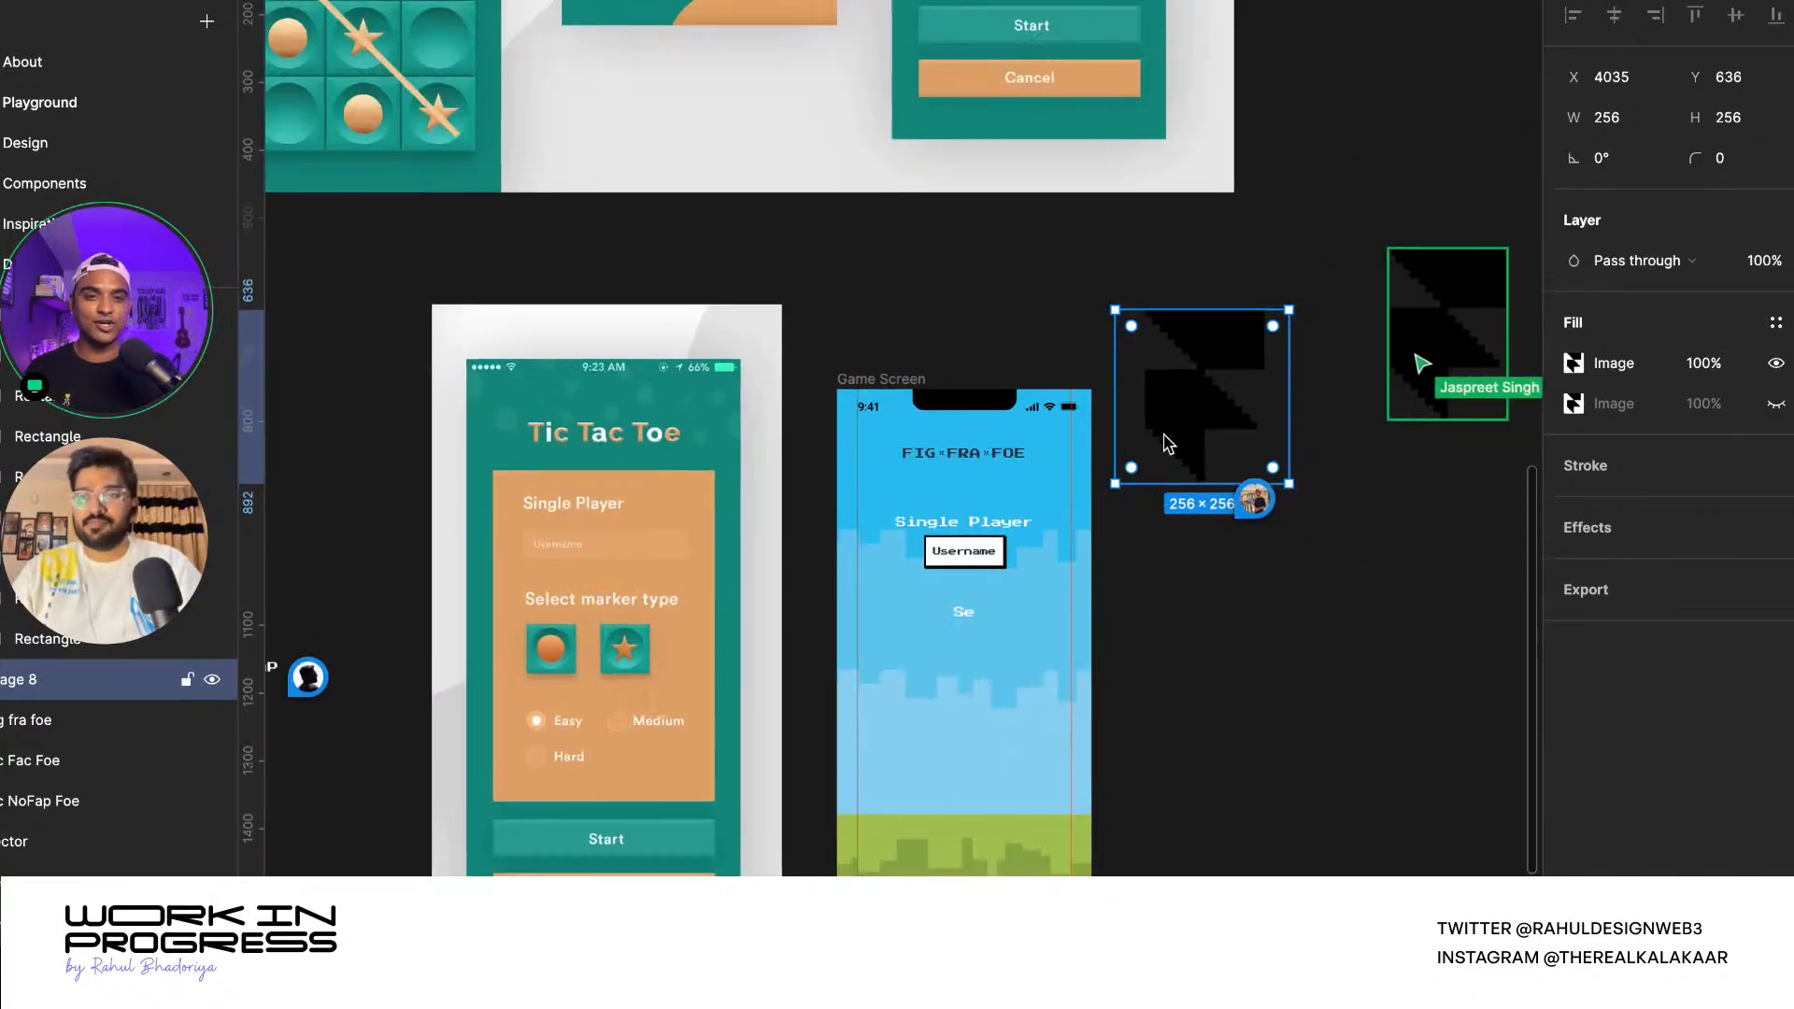
scroll(1168, 443, "down", 3)
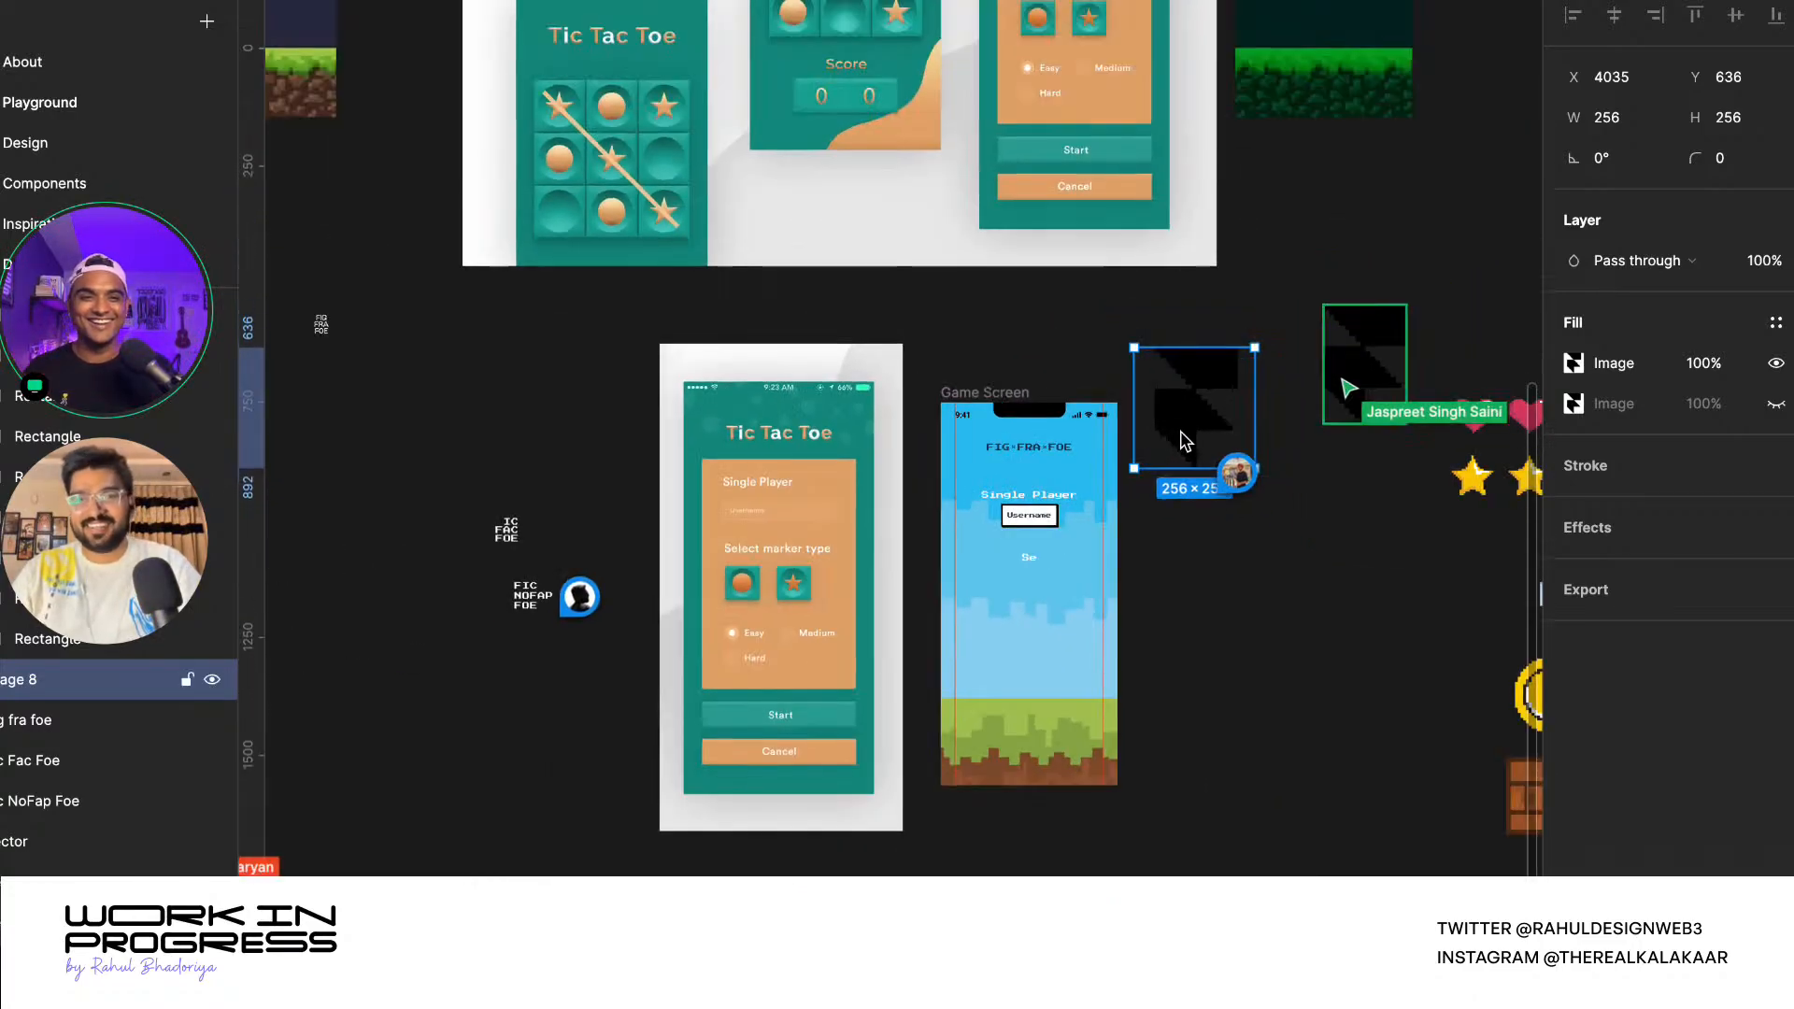
- Try to trace the pixelated logo into a vector with the Image Tracer plugin and close the plugin without placing the trace
scroll(1182, 442, "up", 5)
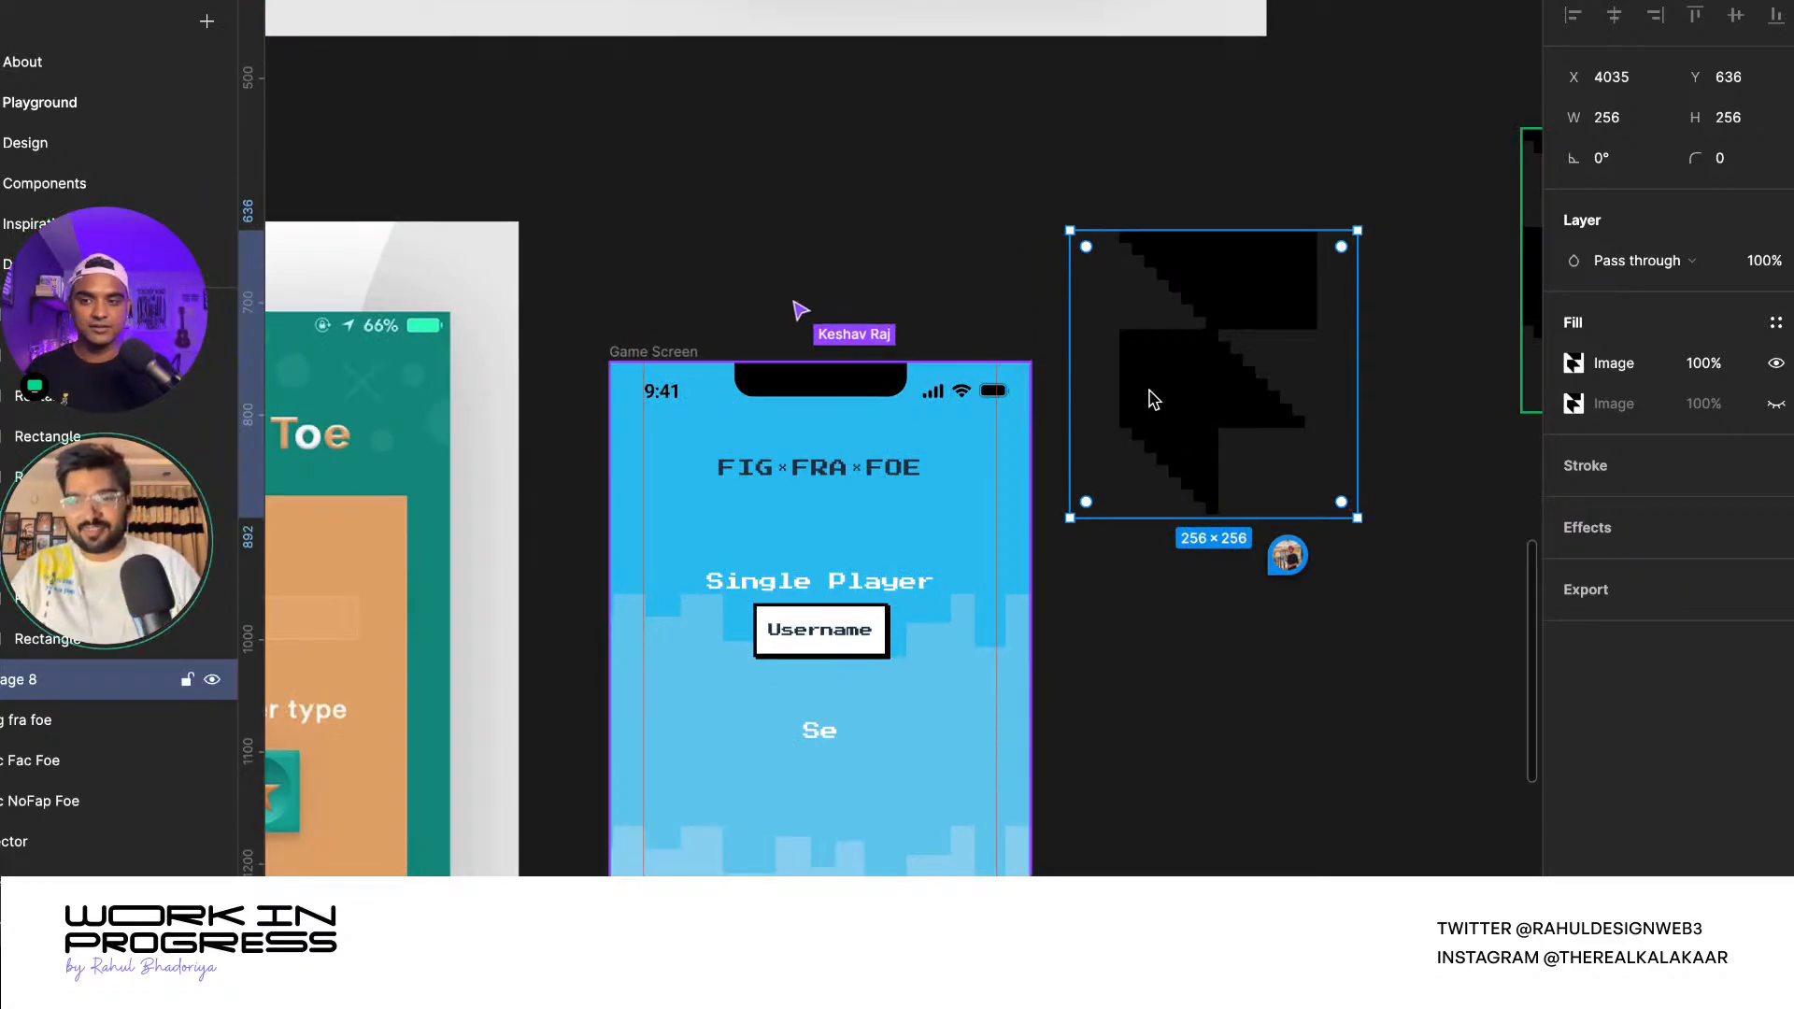
right_click(1152, 400)
left_click(1126, 388)
right_click(1128, 391)
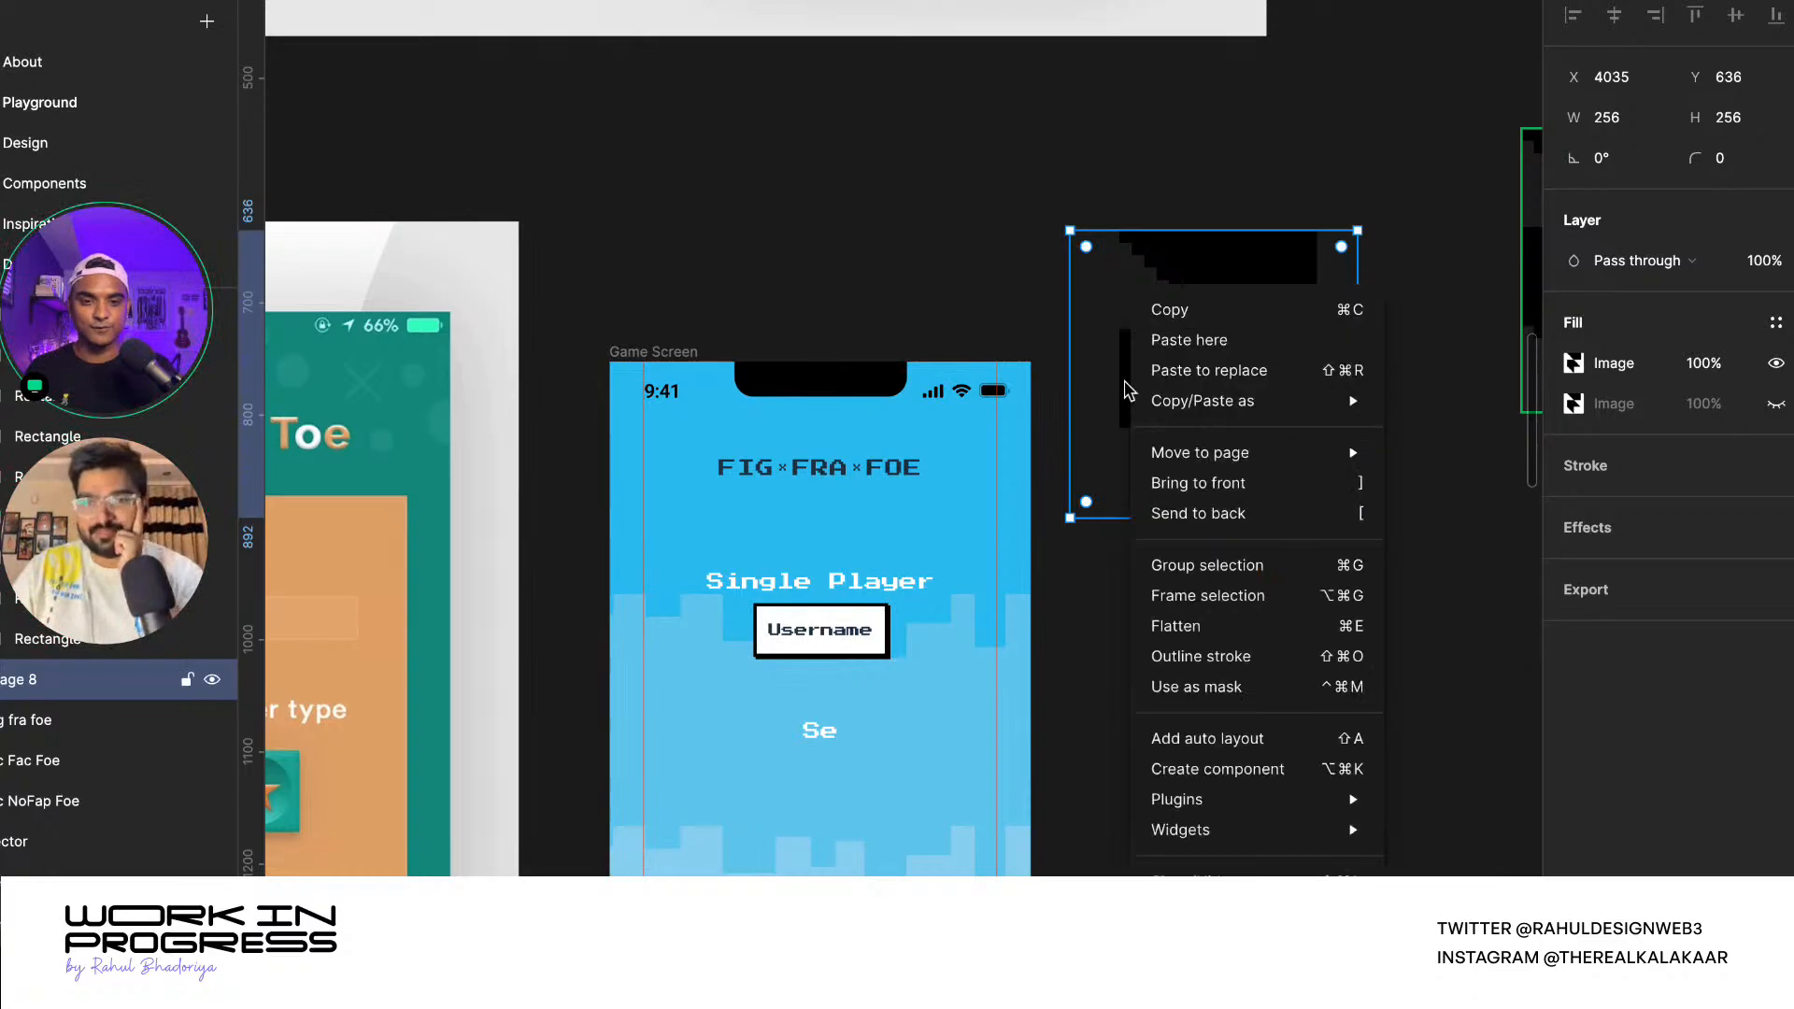
left_click(1108, 390)
key("ctrl+slash")
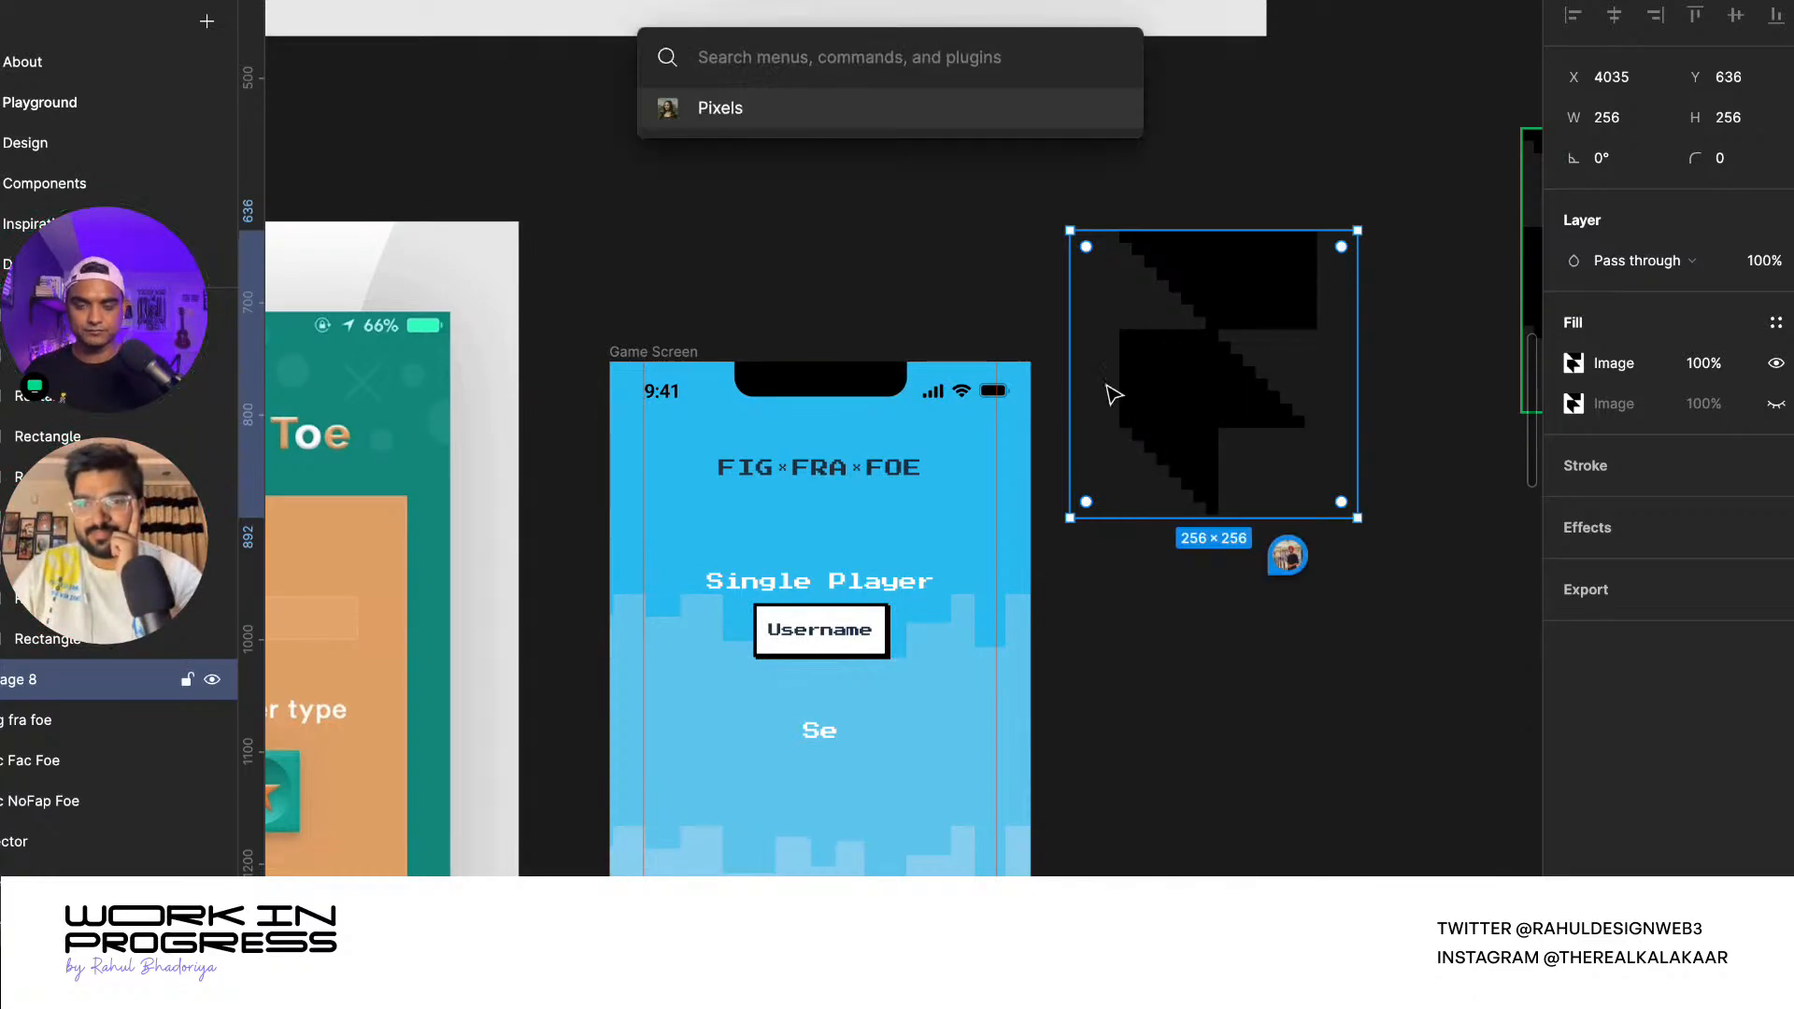
type("imag")
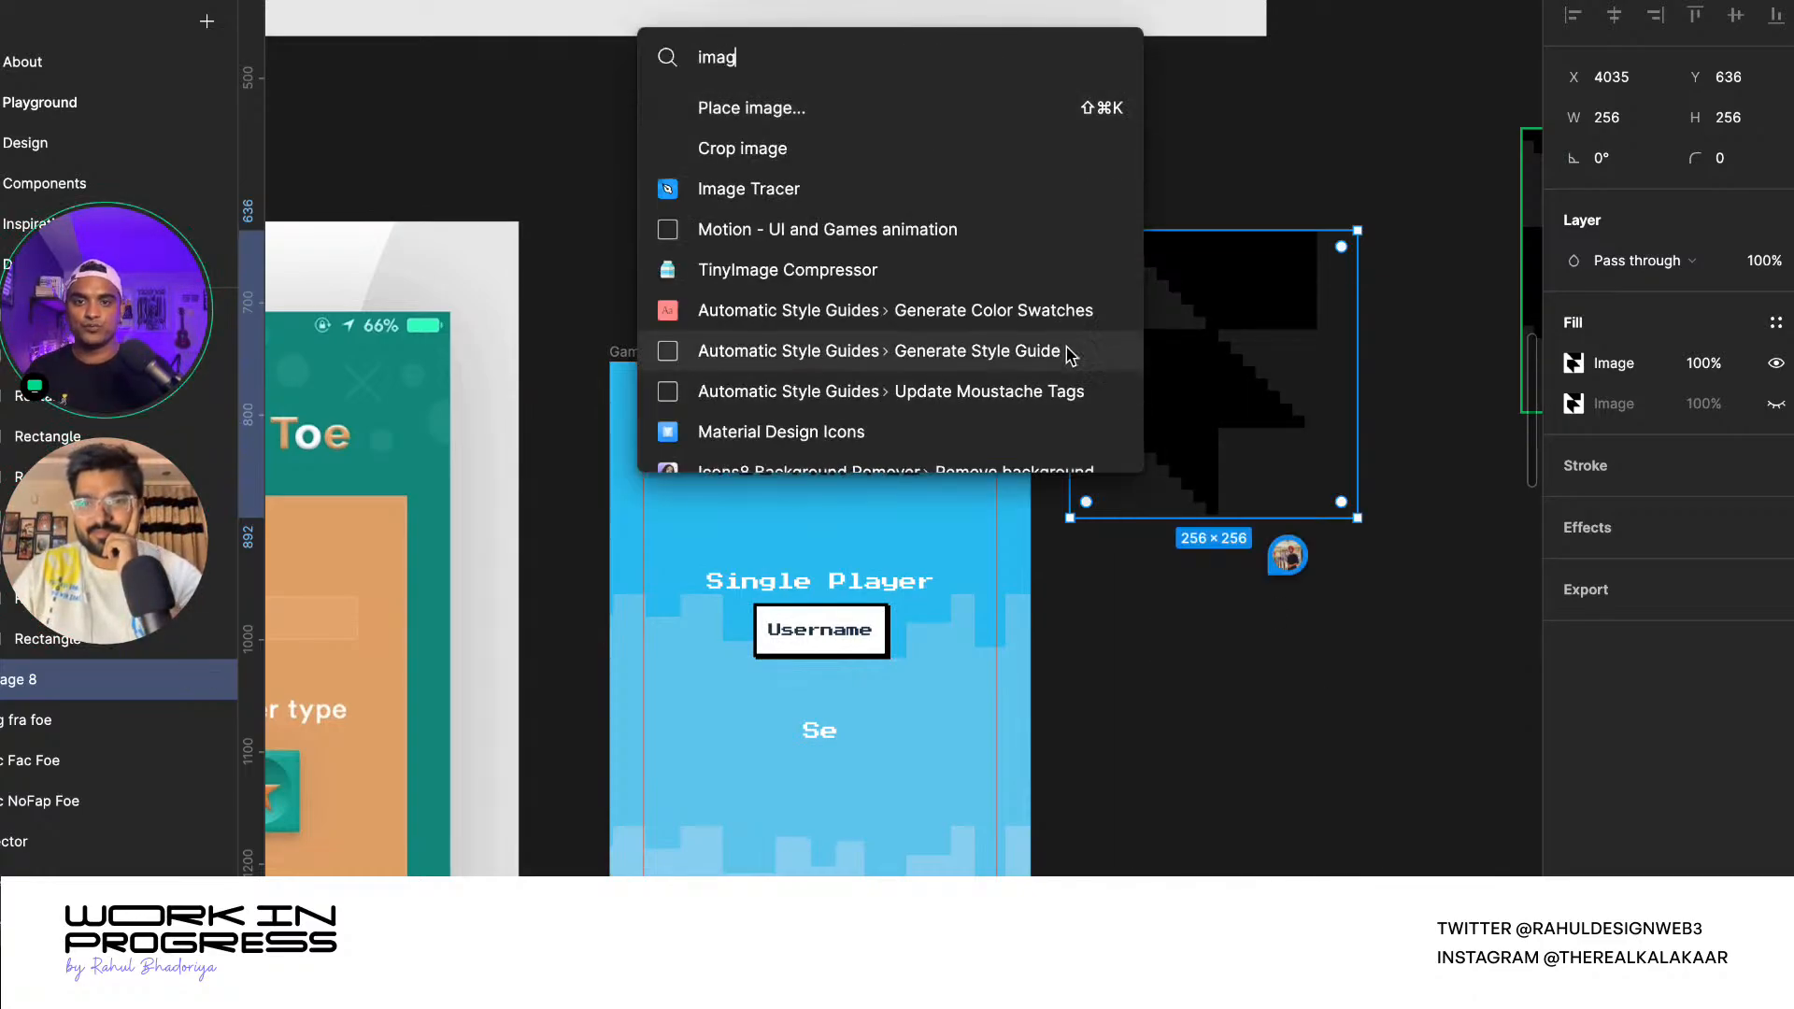
left_click(862, 203)
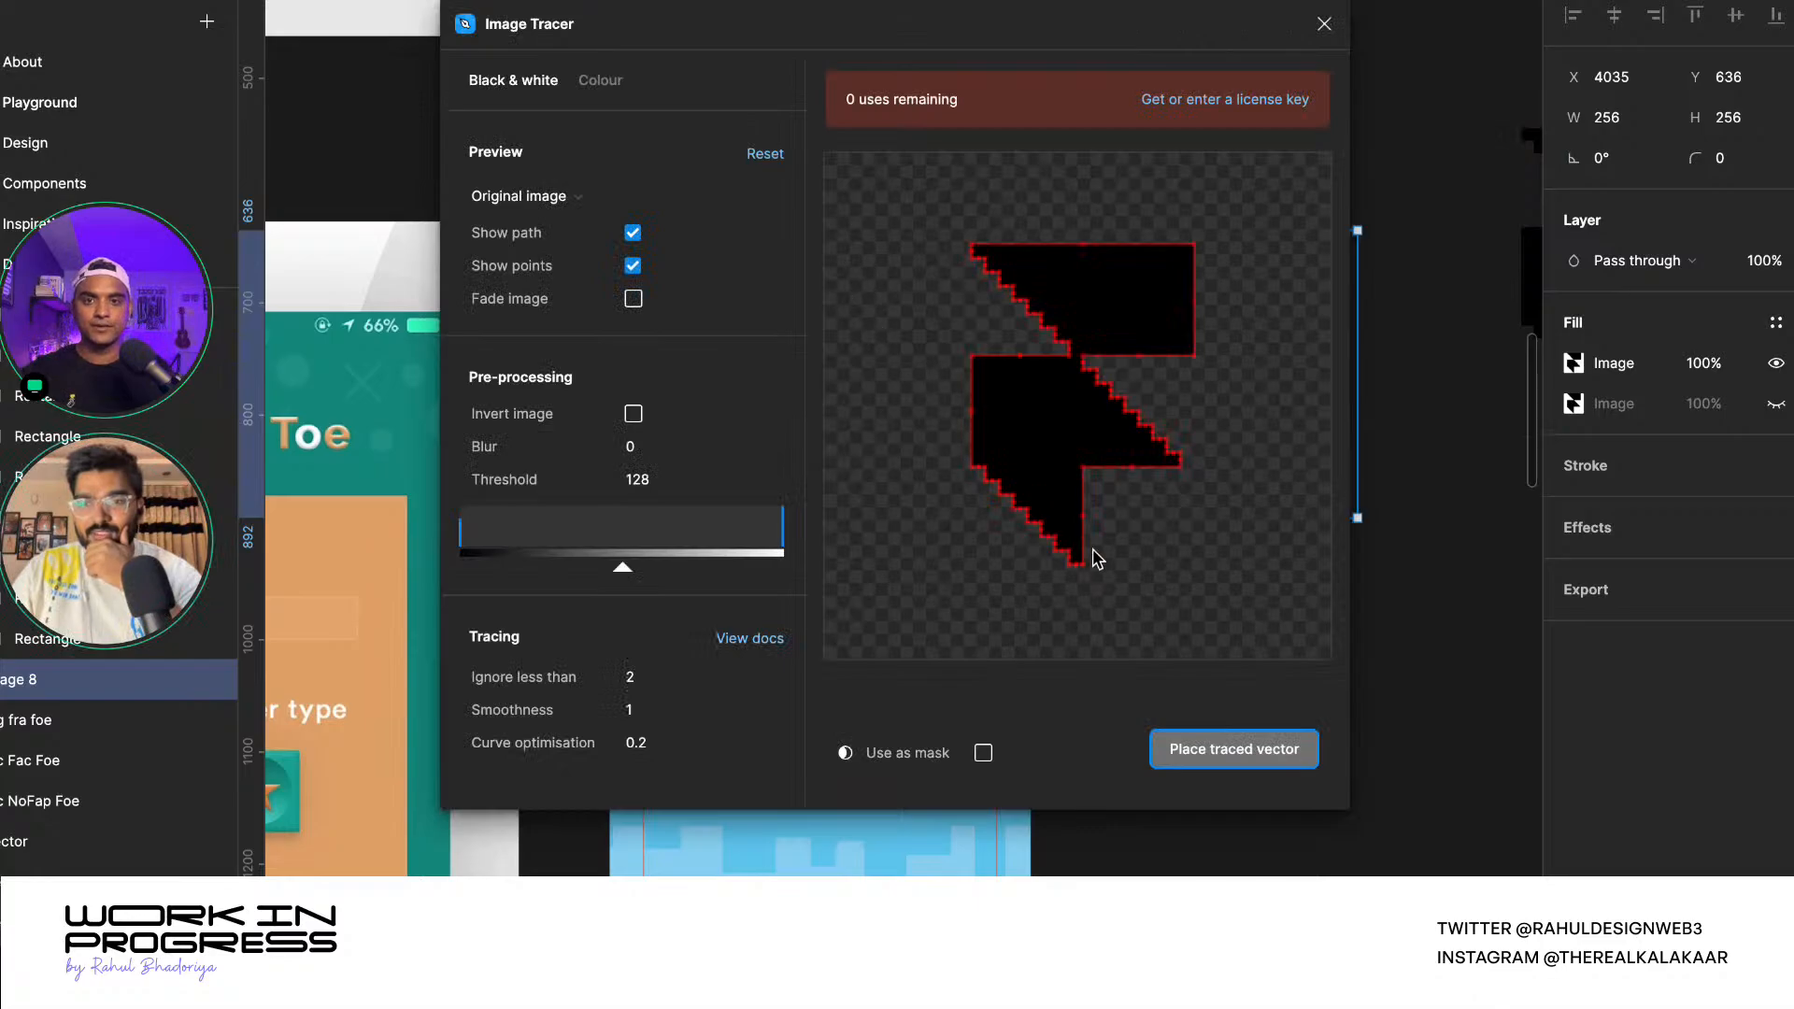
left_click(1324, 25)
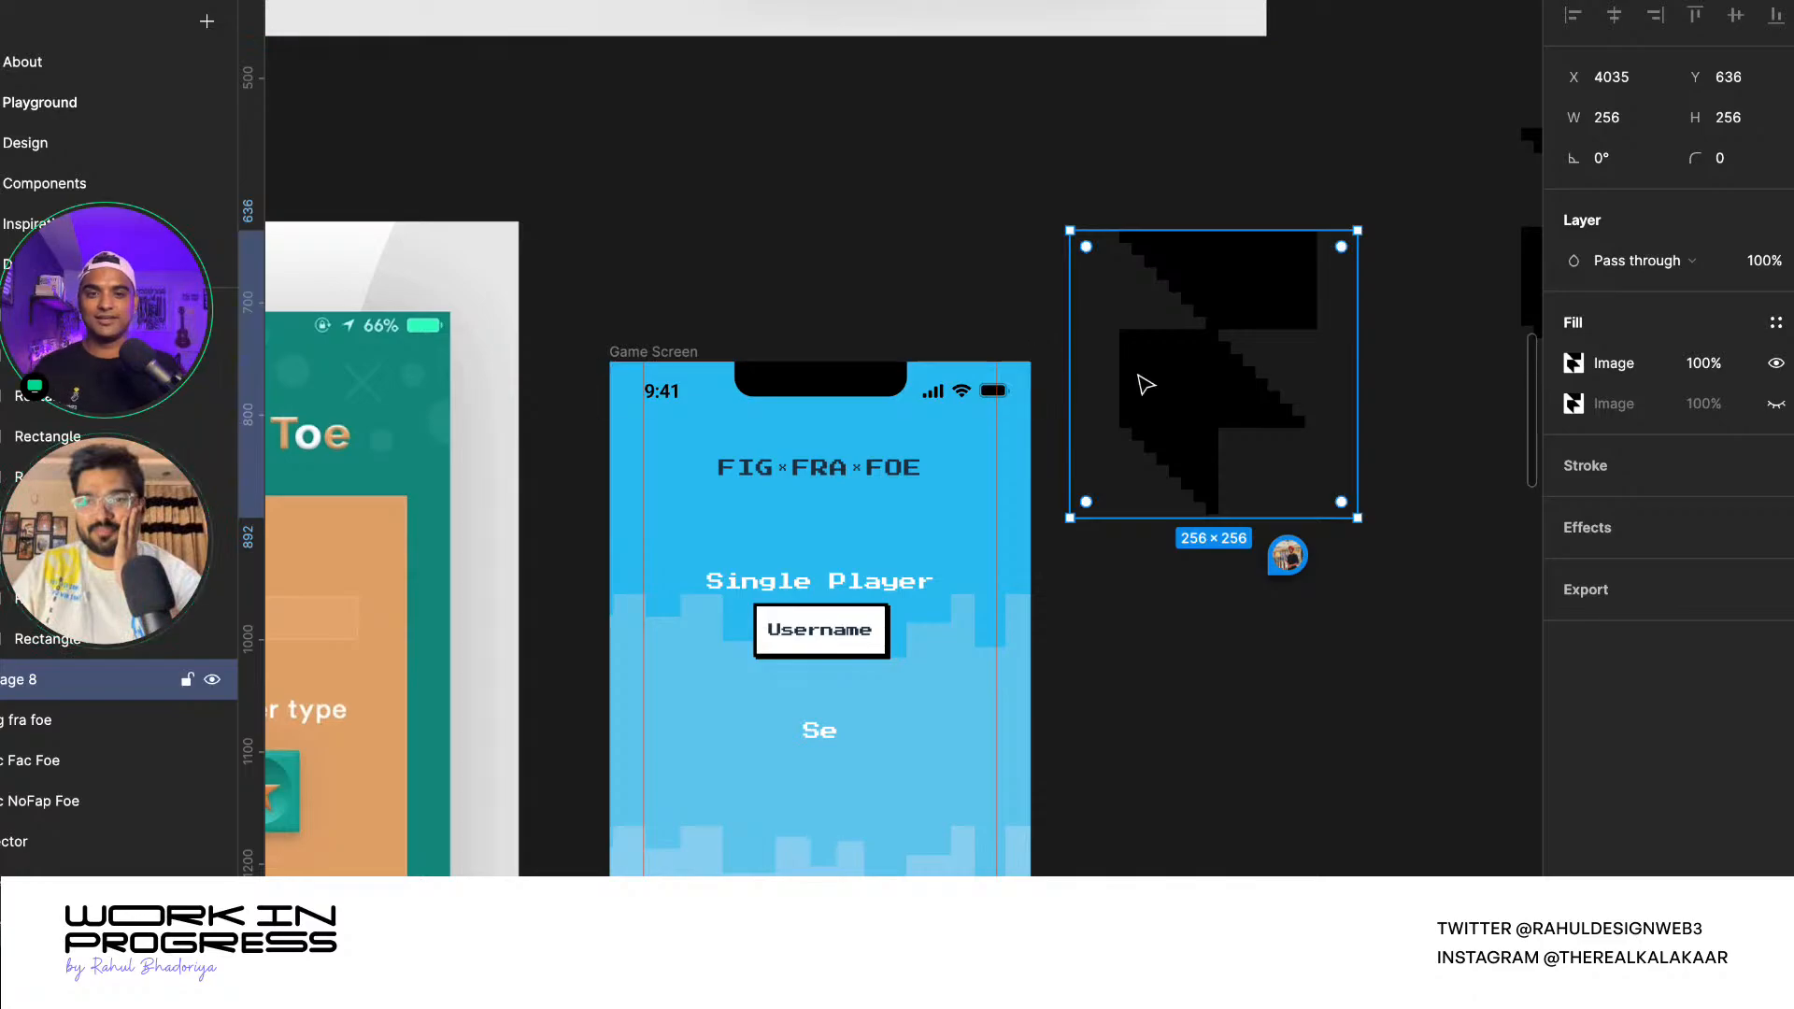
- Move the pixelated logo into the Game Screen frame containing the blue nine-tile board, at X 60, Y 28
scroll(1159, 385, "down", 5)
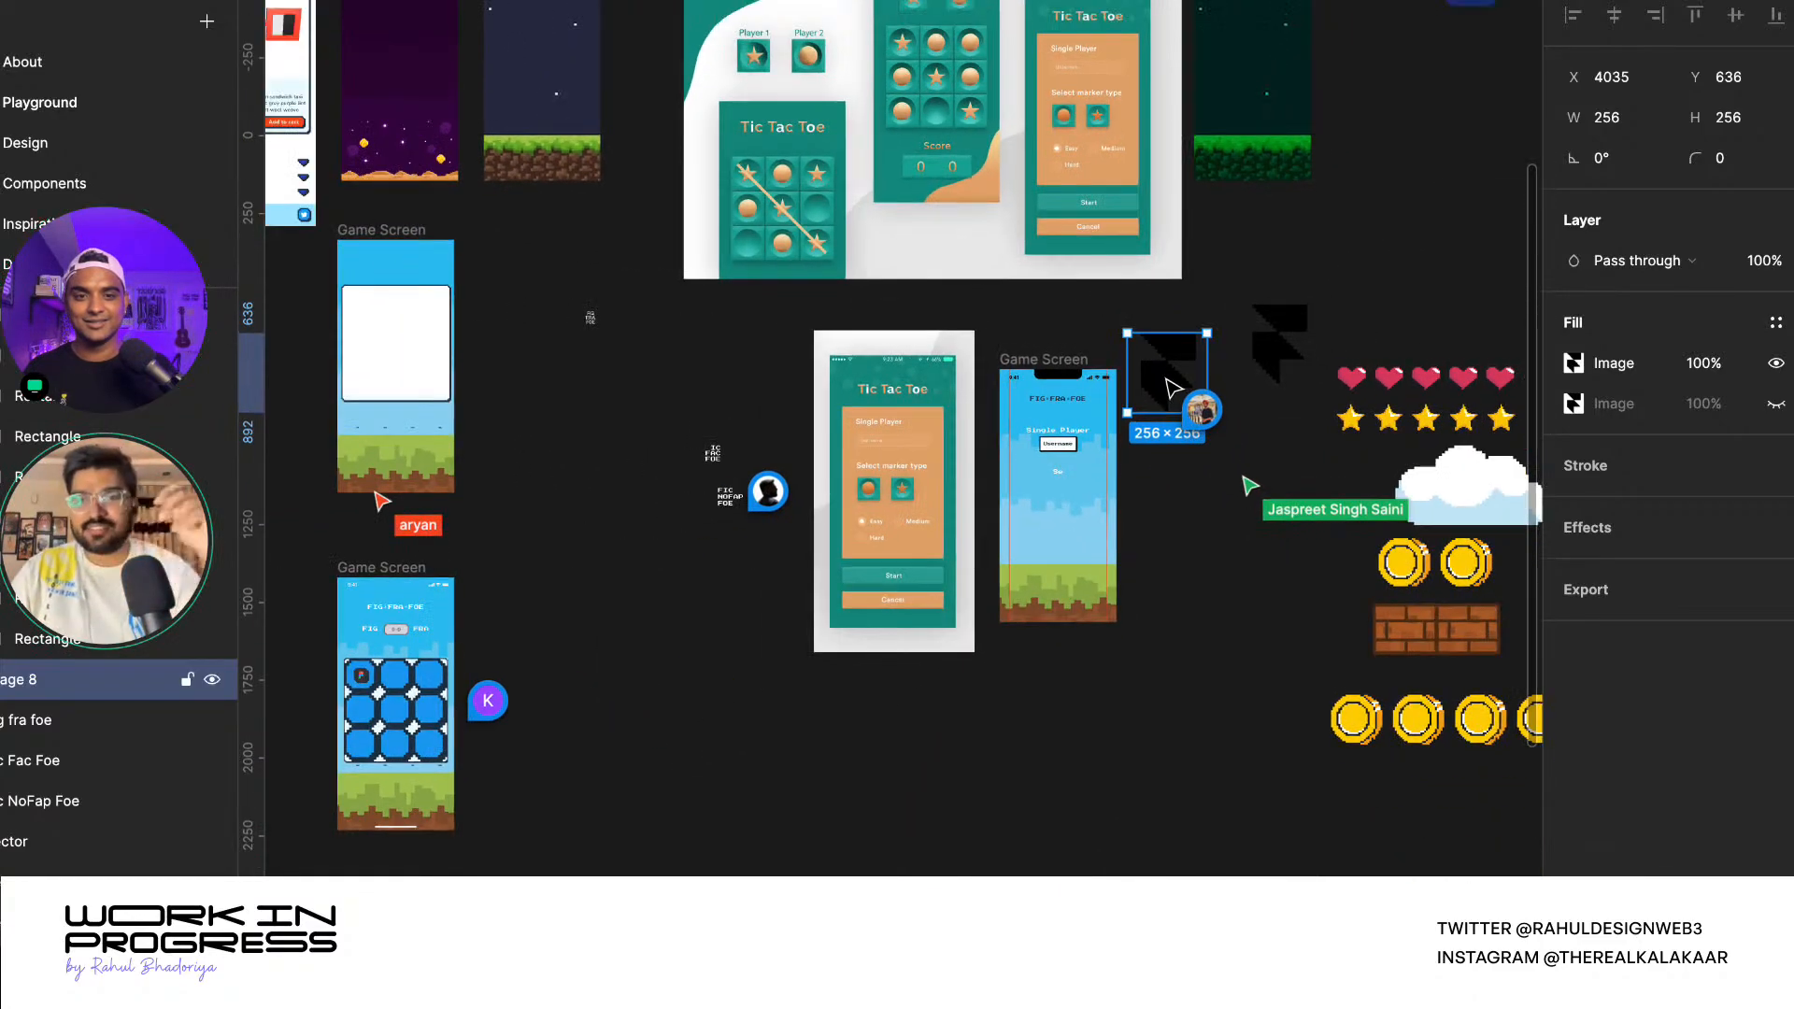
left_click_drag(1176, 390, 416, 651)
scroll(560, 710, "up", 1)
scroll(569, 719, "down", 1)
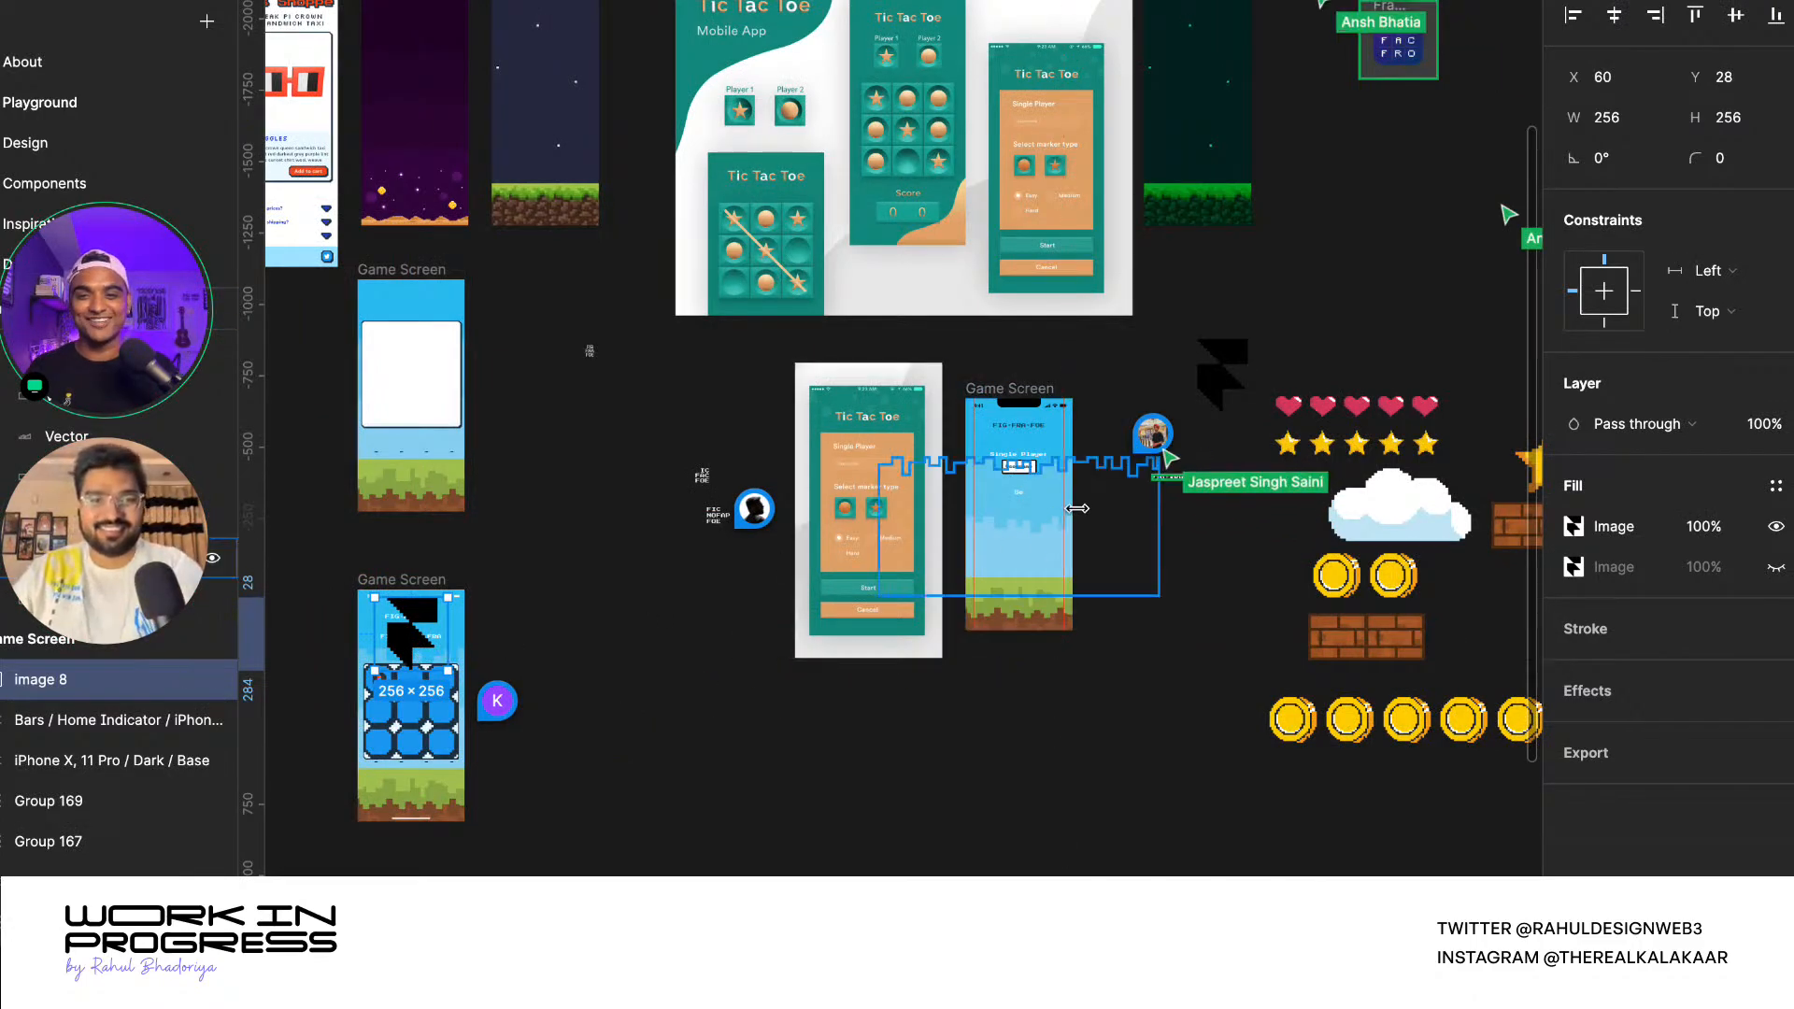
- Replace the "Se" text below the Username box with "Select"
scroll(914, 484, "up", 10)
left_click(748, 445)
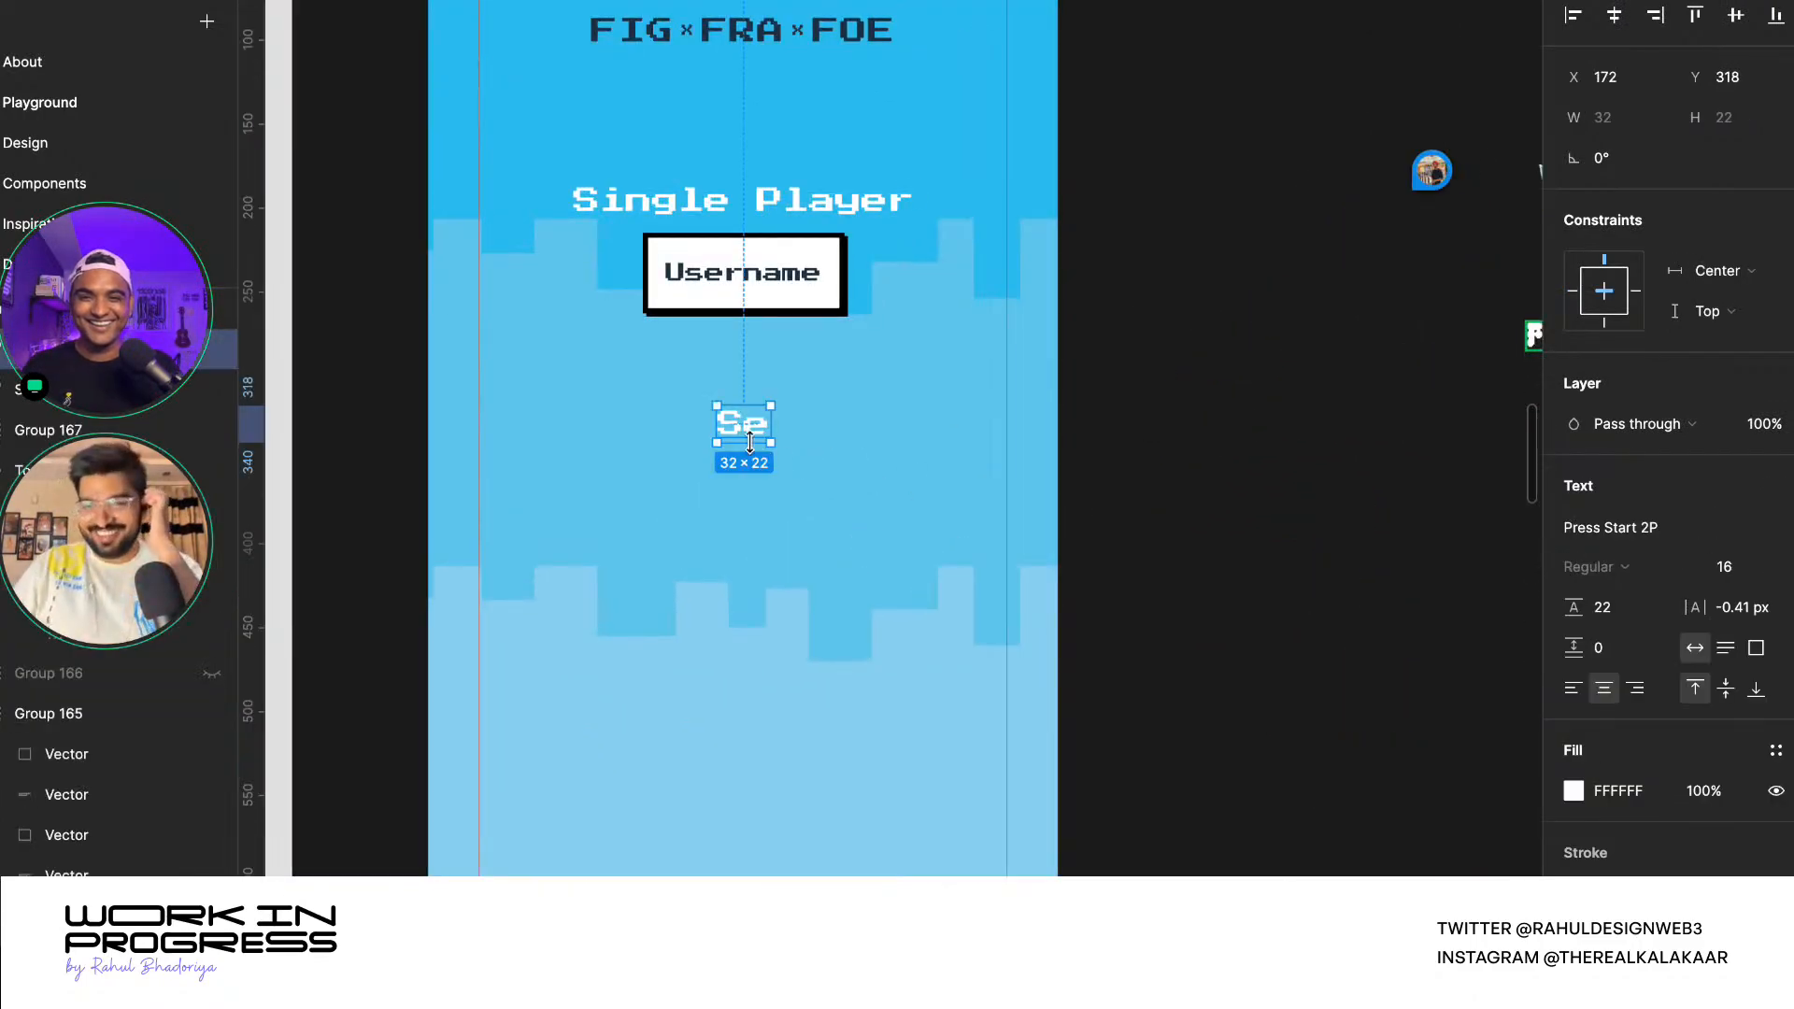
scroll(748, 447, "down", 5)
scroll(748, 447, "up", 4)
double_click(752, 439)
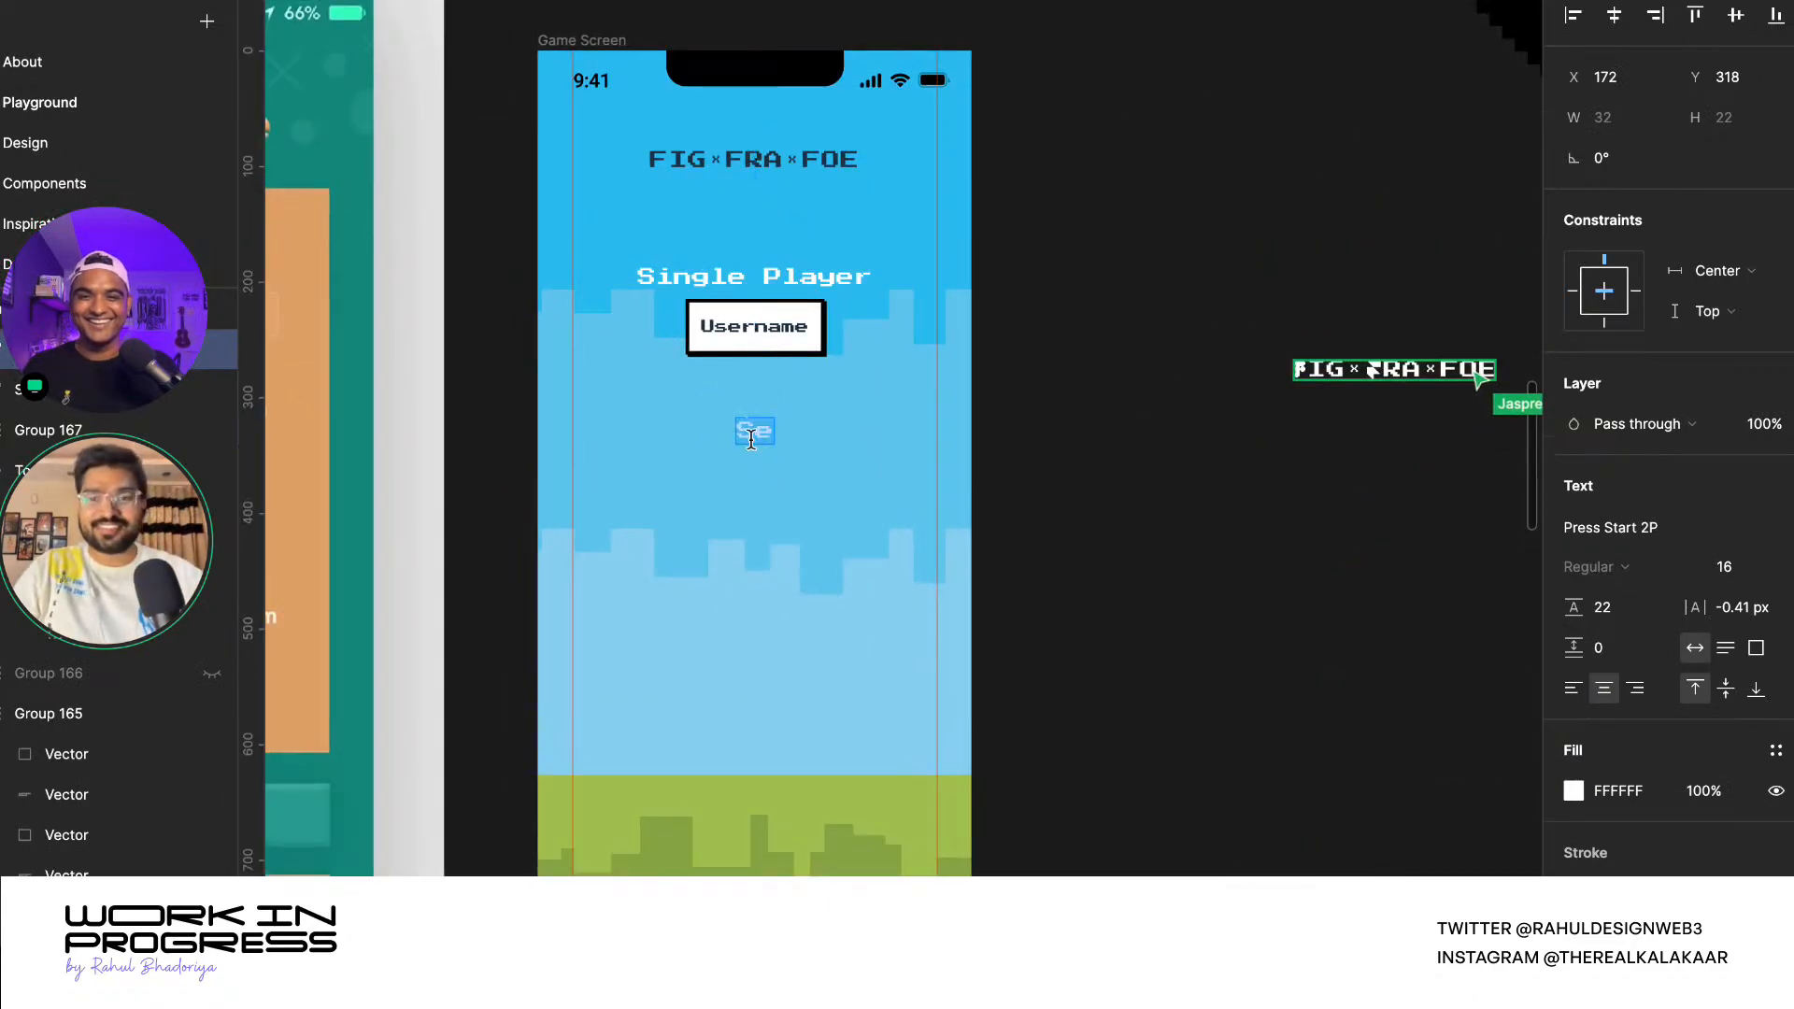
type("Select")
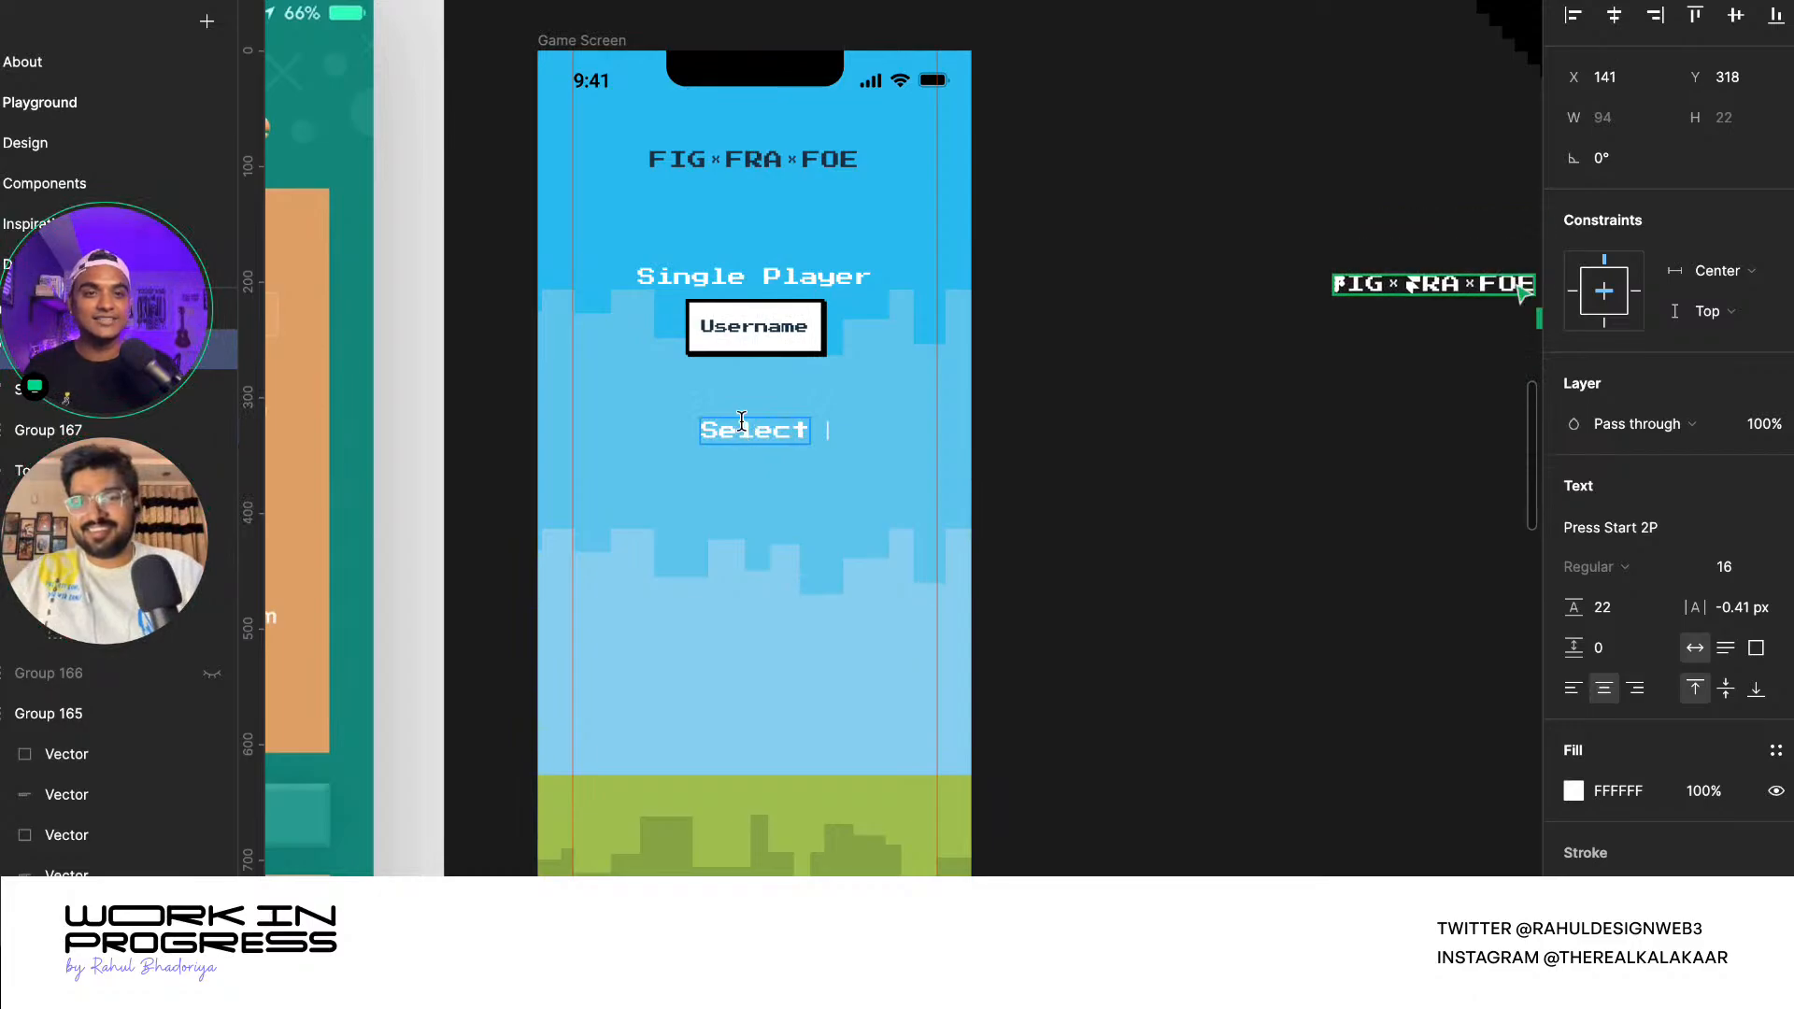
- Complete the heading below the Username box so that it reads "Select Your Tool"
scroll(1463, 274, "up", 5)
scroll(1377, 283, "down", 4)
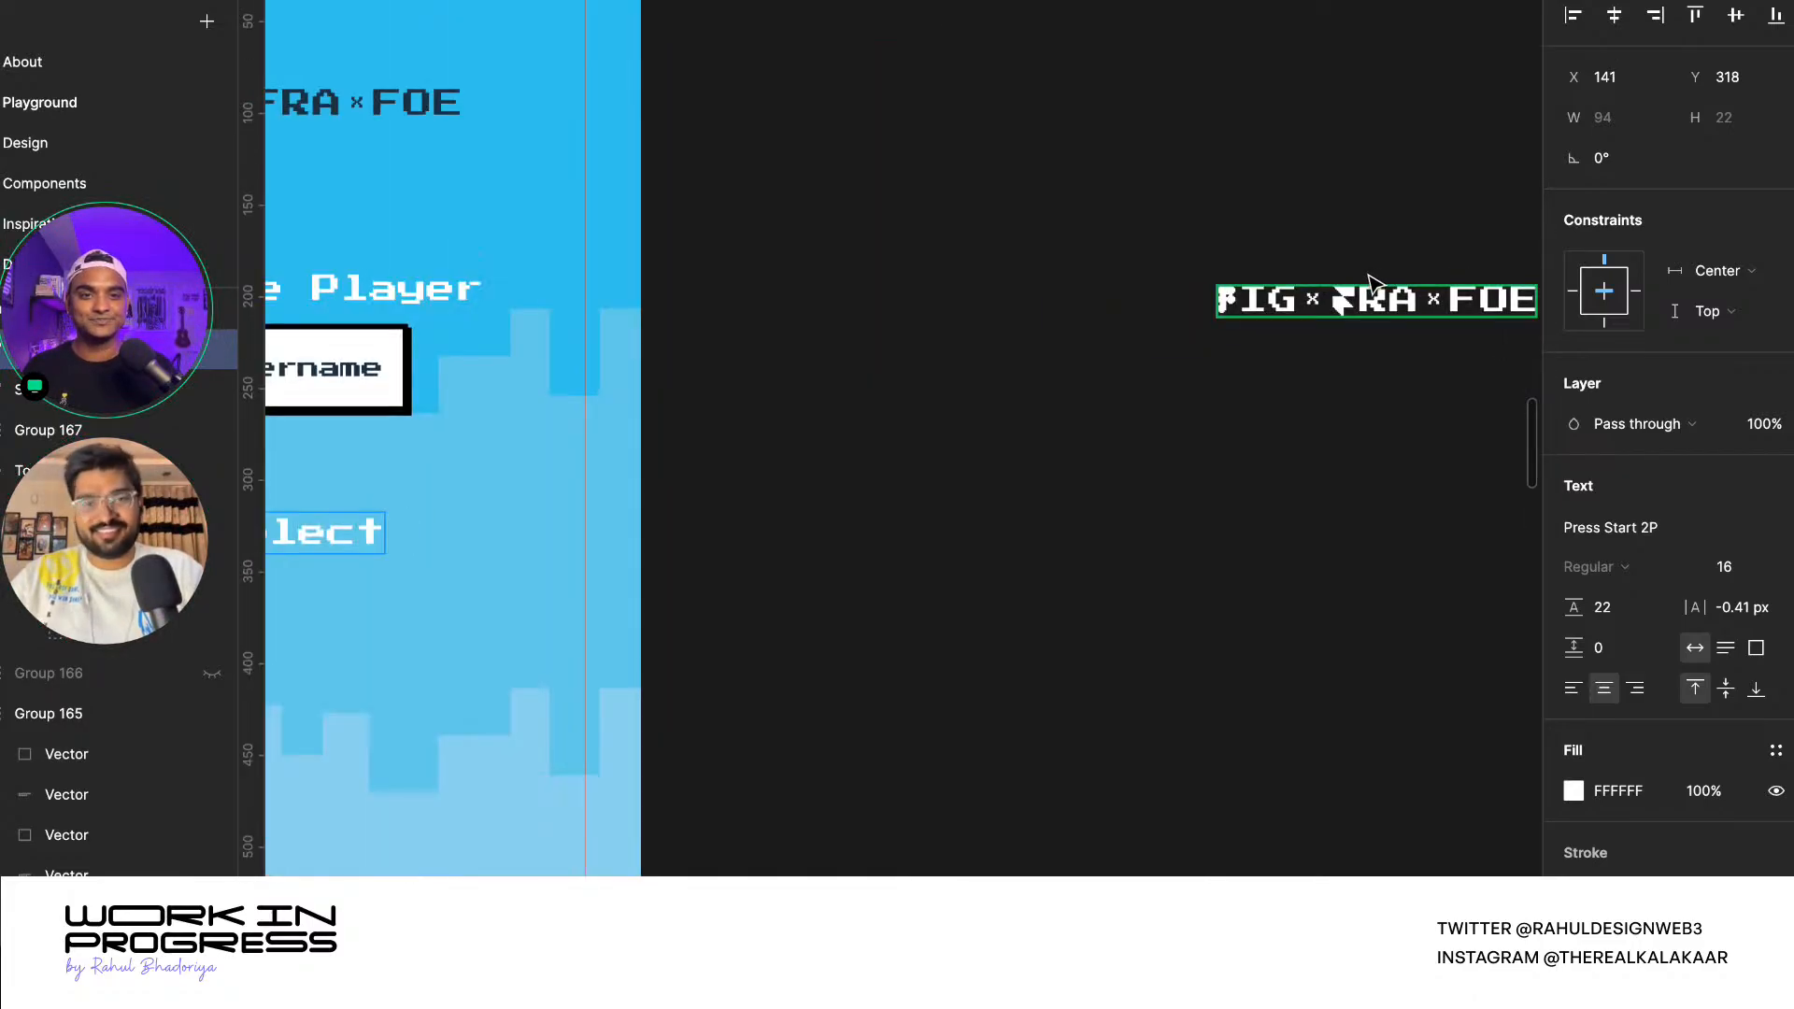
scroll(689, 484, "up", 3)
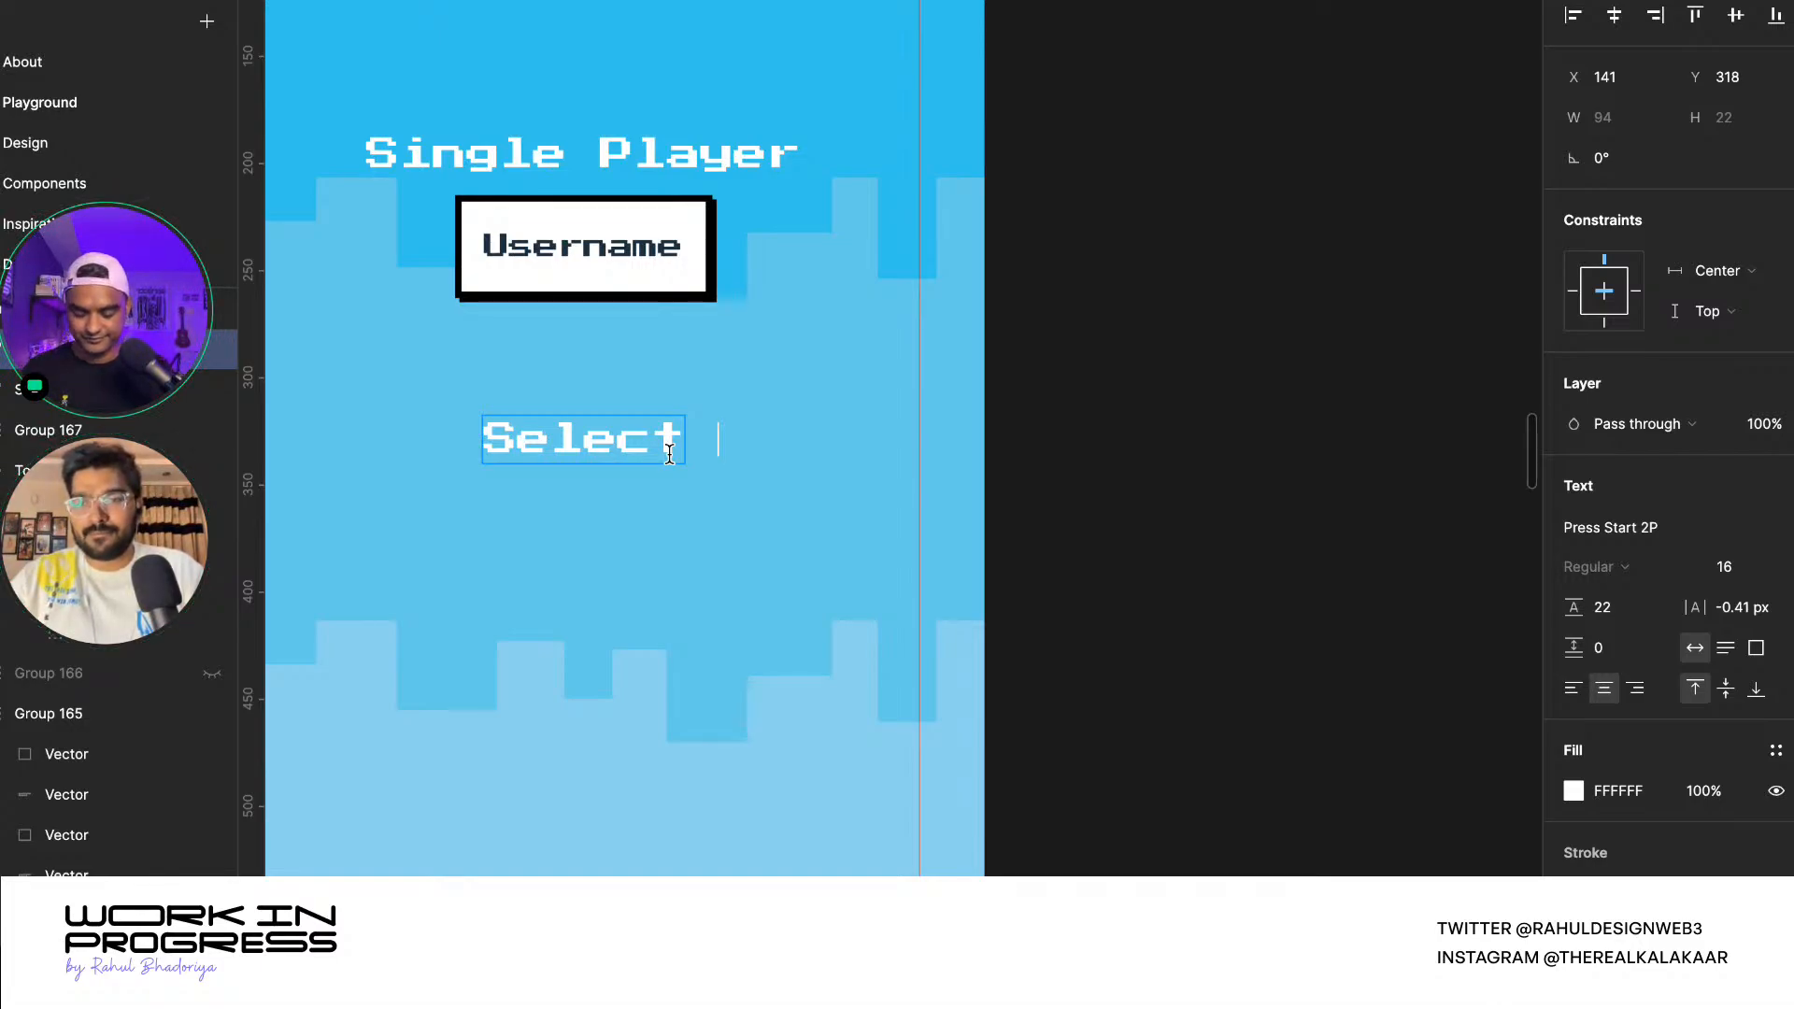
type("Tool")
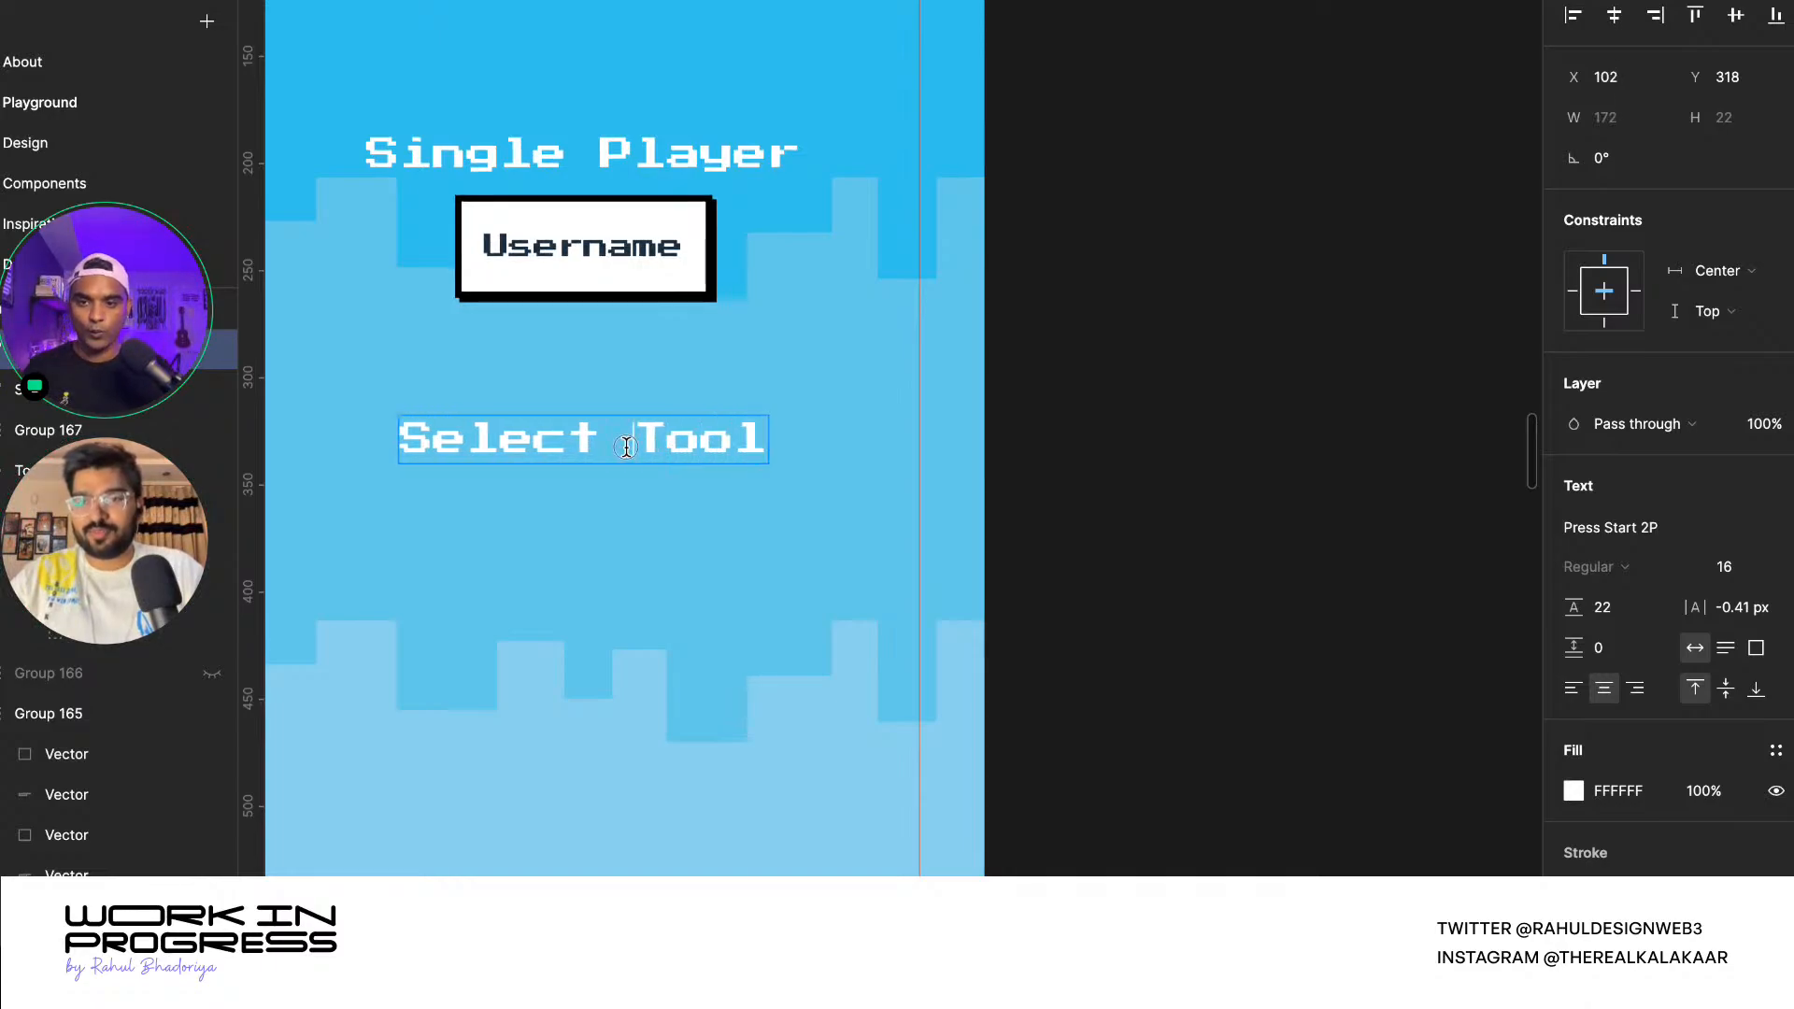
type(" y")
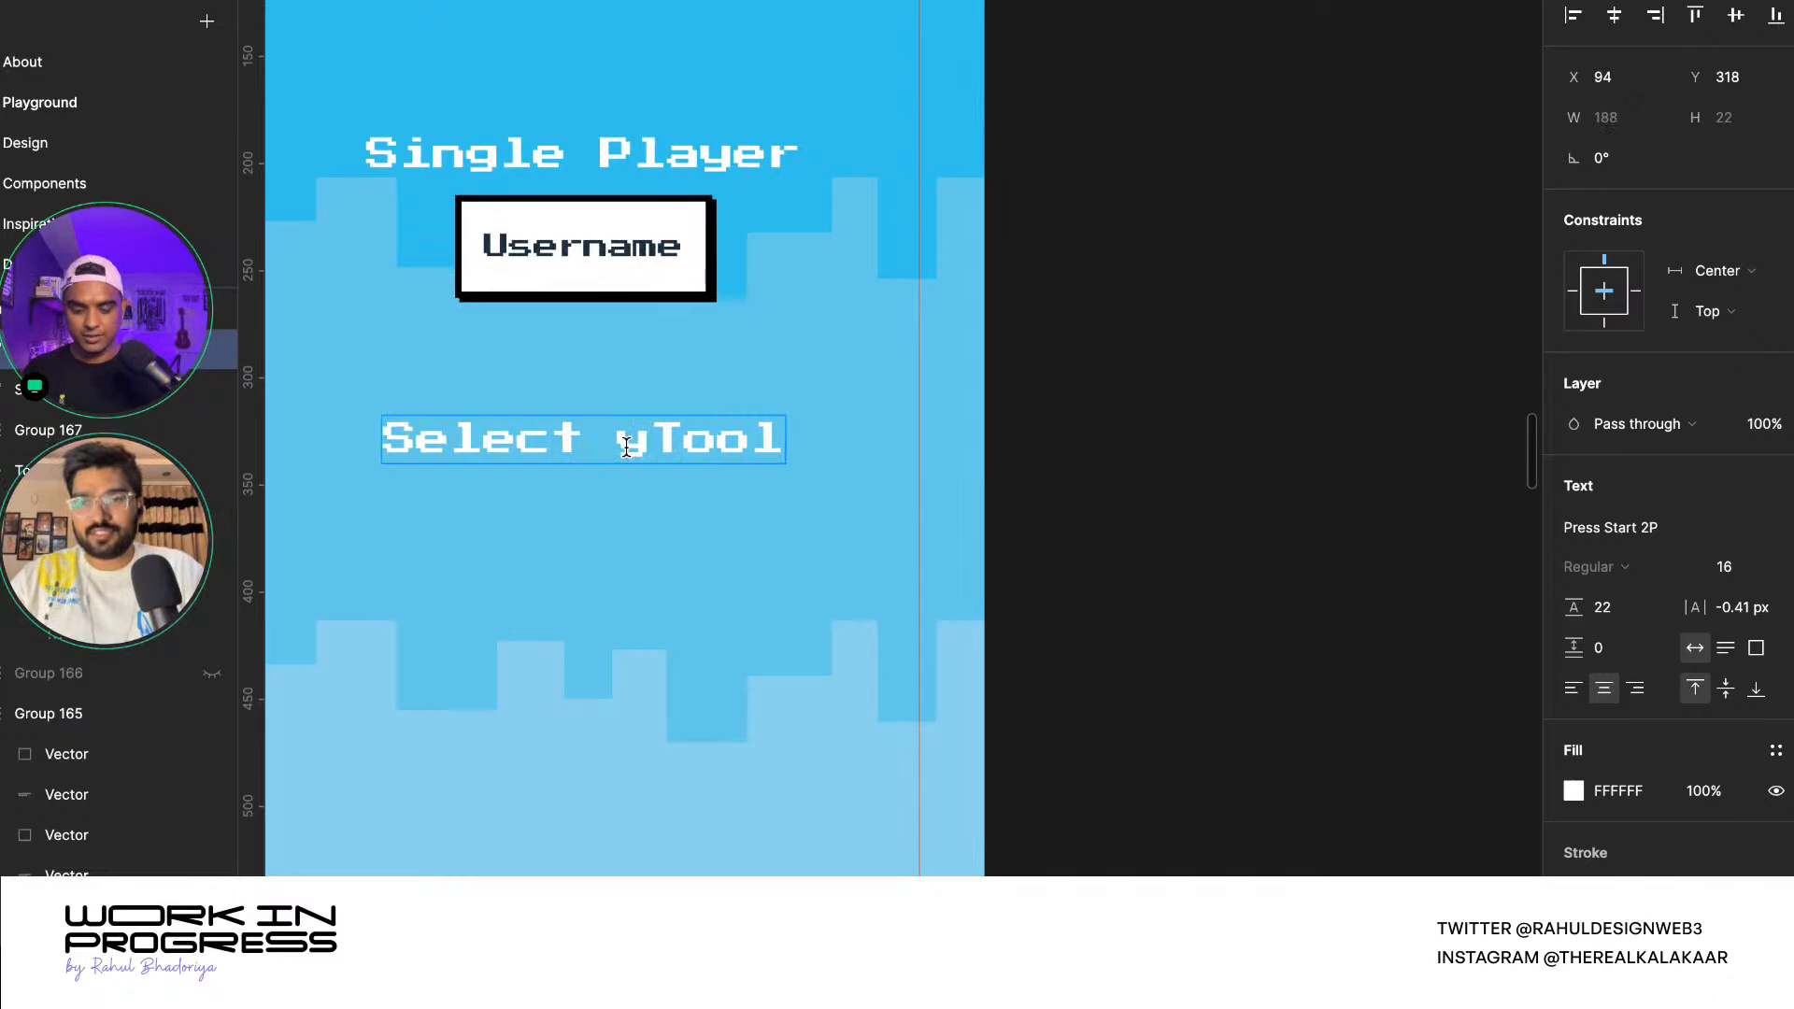
key("BackSpace")
type("Your")
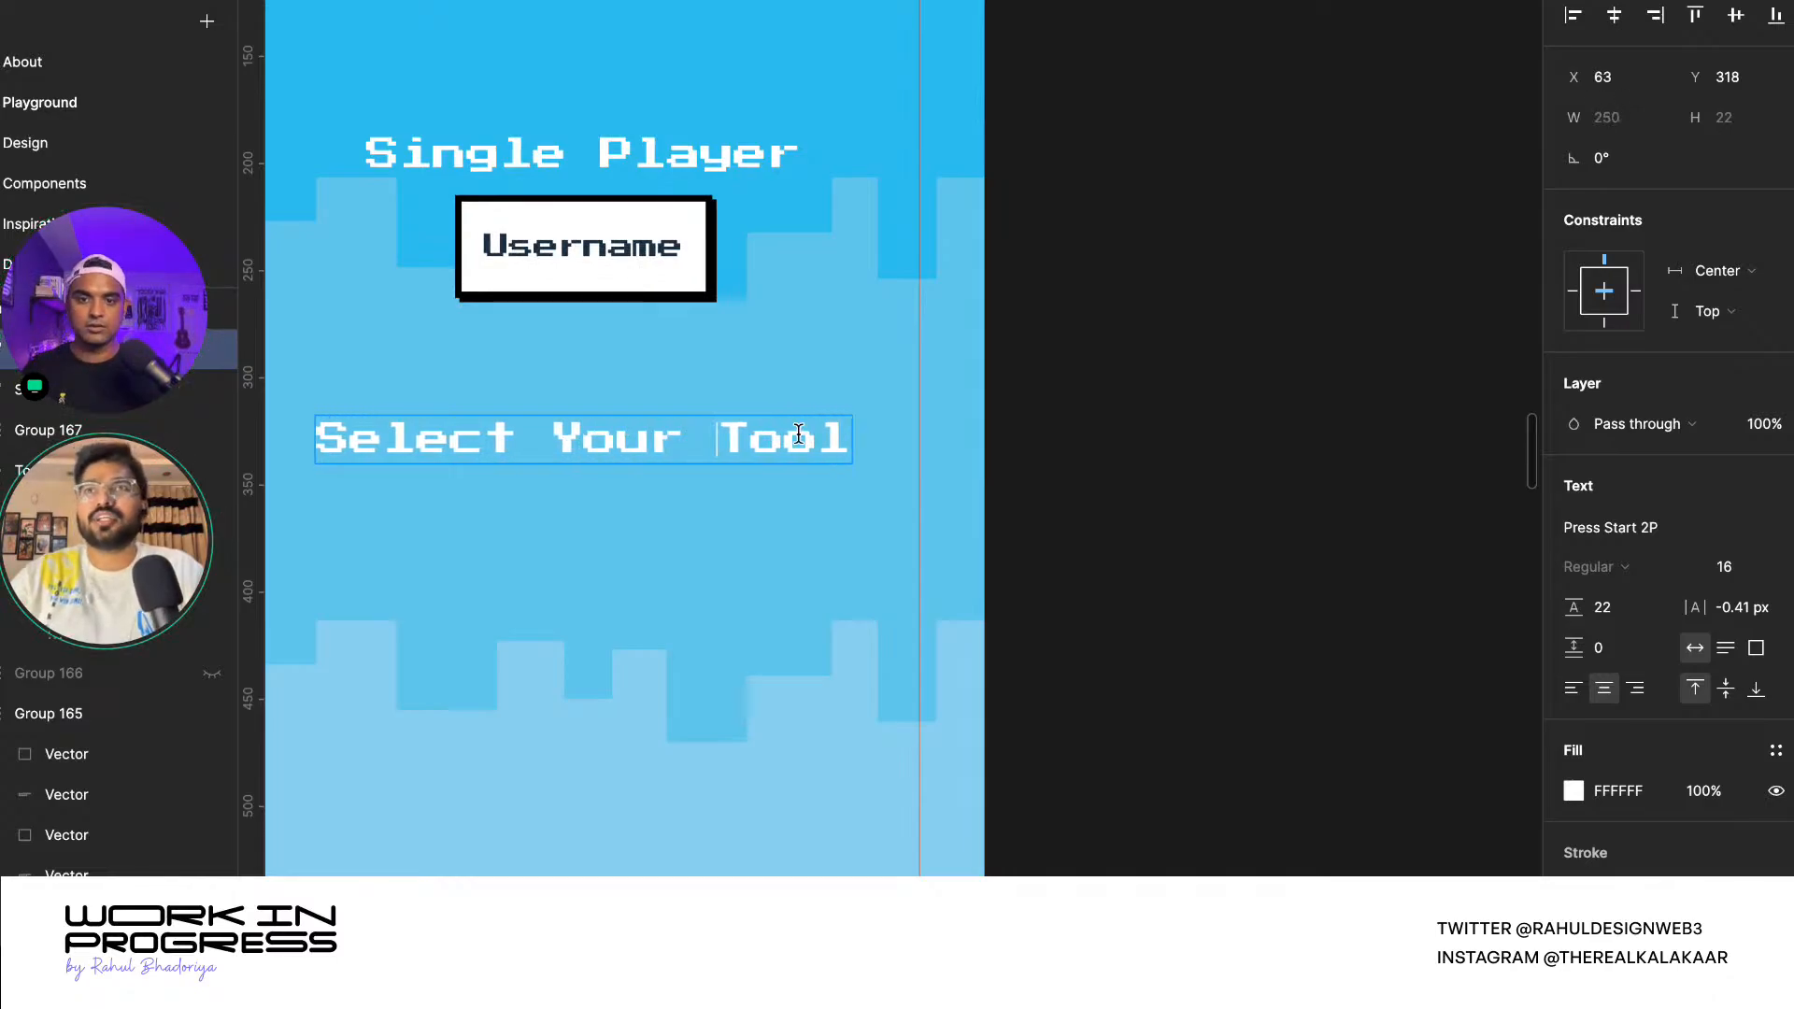
key("Escape")
scroll(1134, 496, "down", 5)
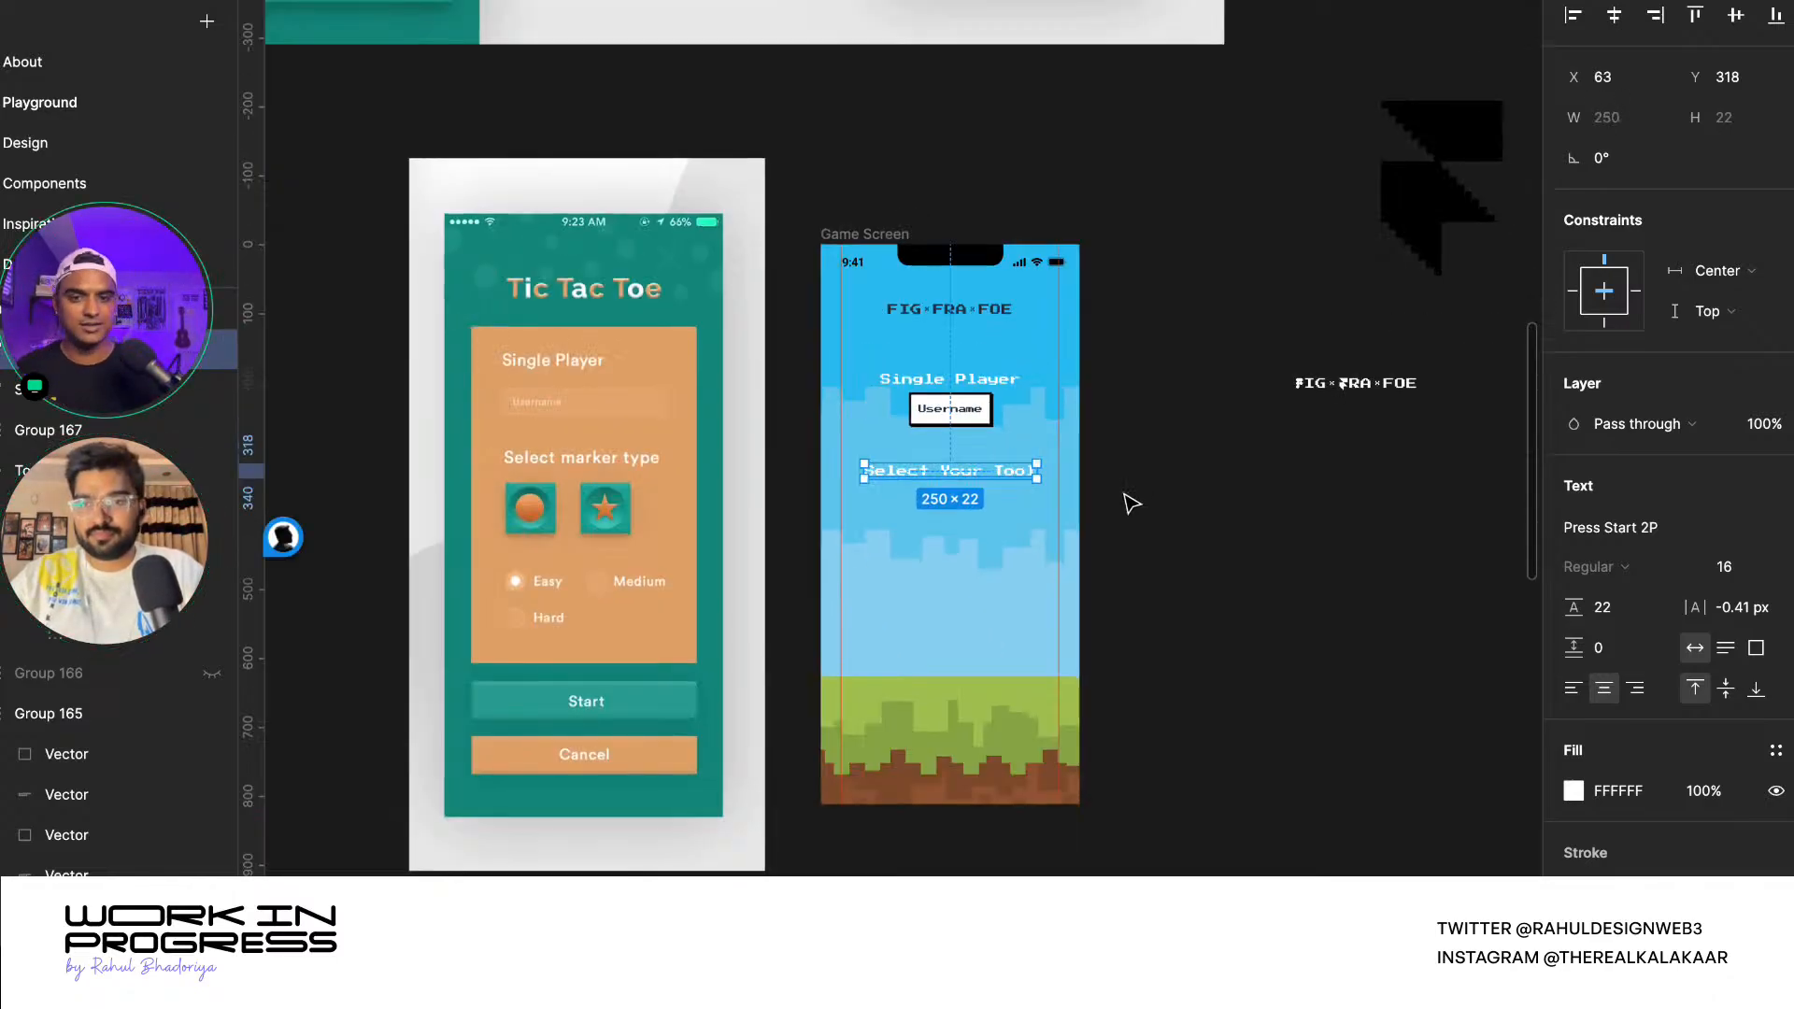
- Swap the dark title in the Game Screen for the white FIG×FRA×FOE logo title, leaving the dark one outside at X 4045, Y 857
left_click_drag(1375, 386, 1389, 336)
scroll(963, 317, "up", 5)
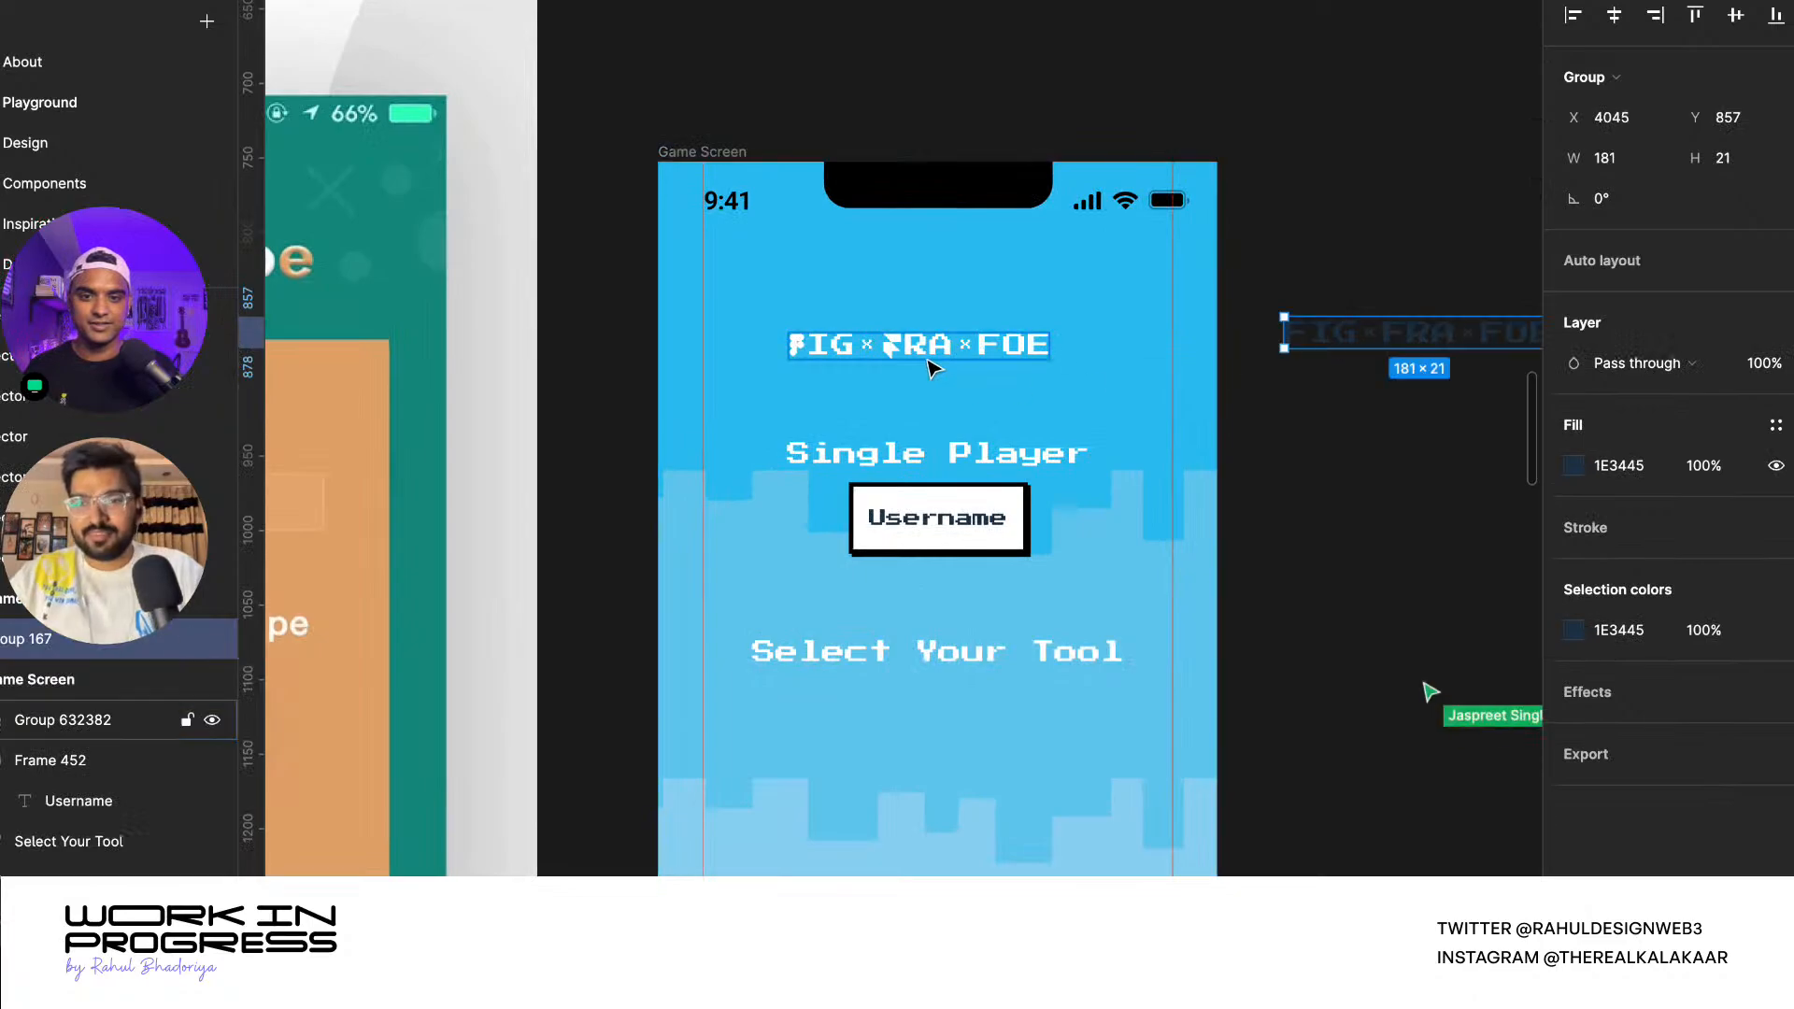
left_click_drag(925, 355, 945, 306)
- Scale the white title proportionally to 310.15 × 30.75 between the margin guides and place it at X 32, Y 73.25
key("k")
left_click_drag(1068, 307, 1068, 317)
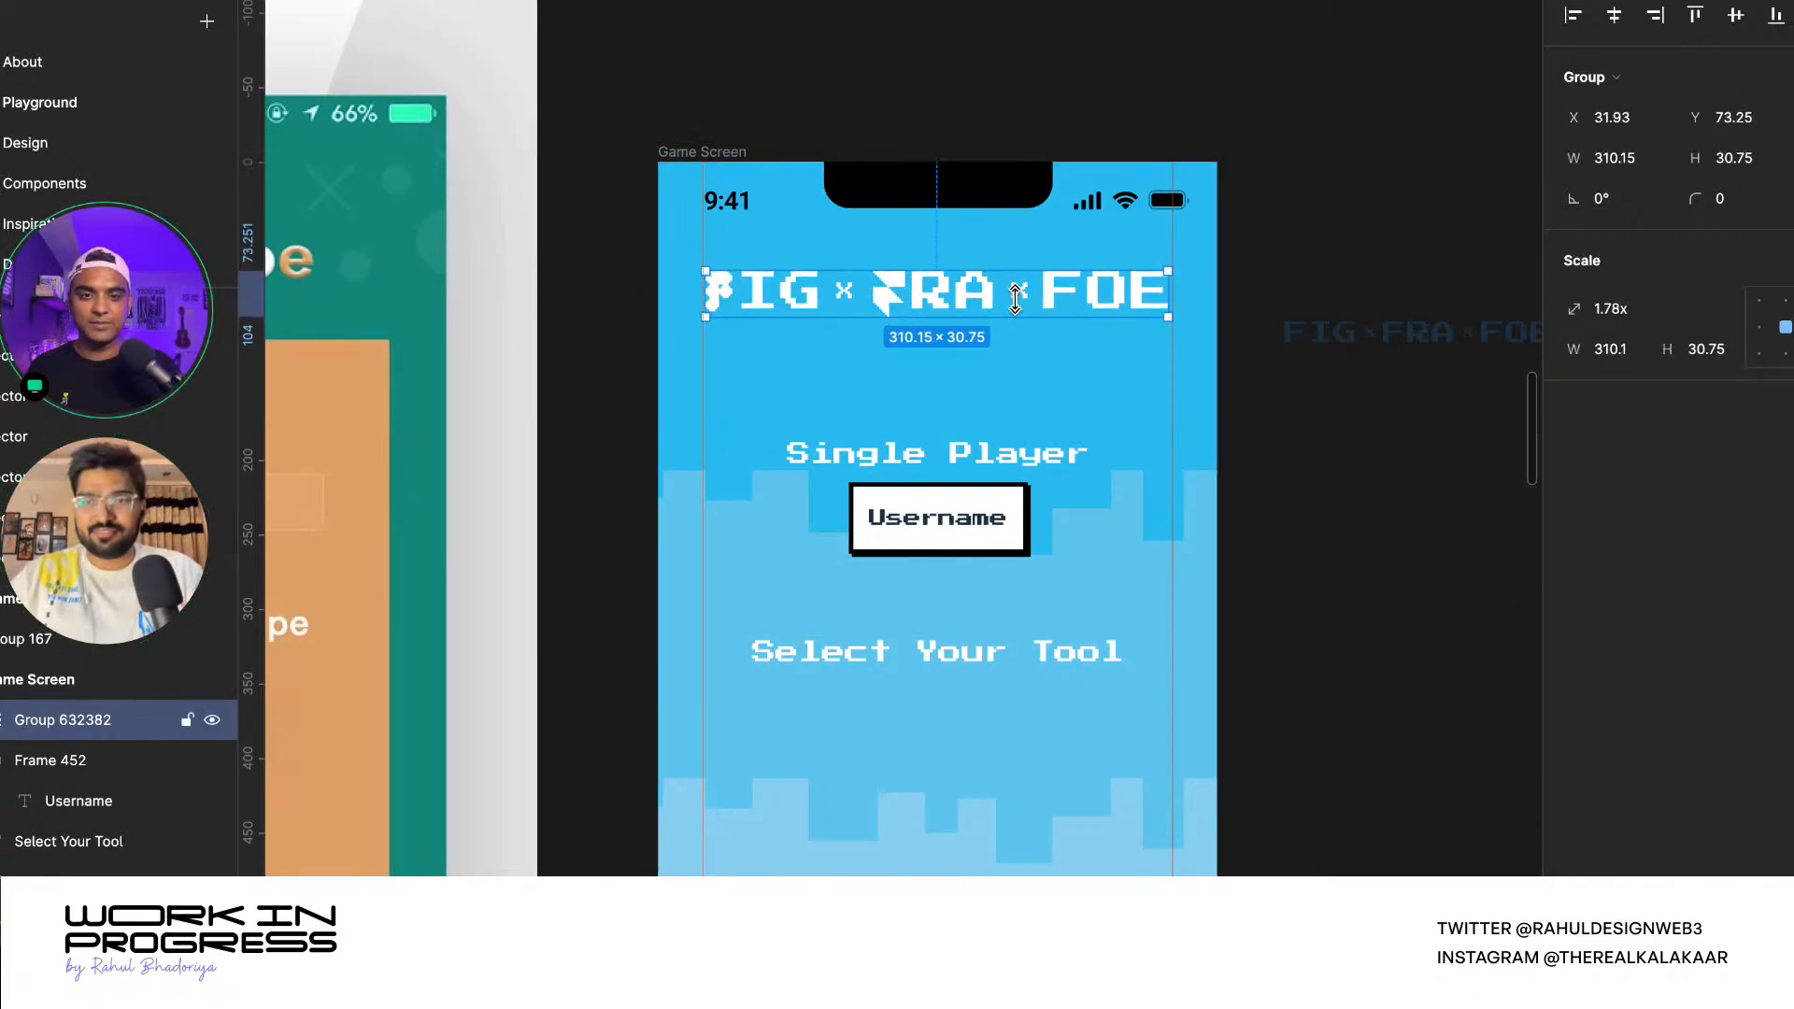
scroll(1184, 341, "up", 10)
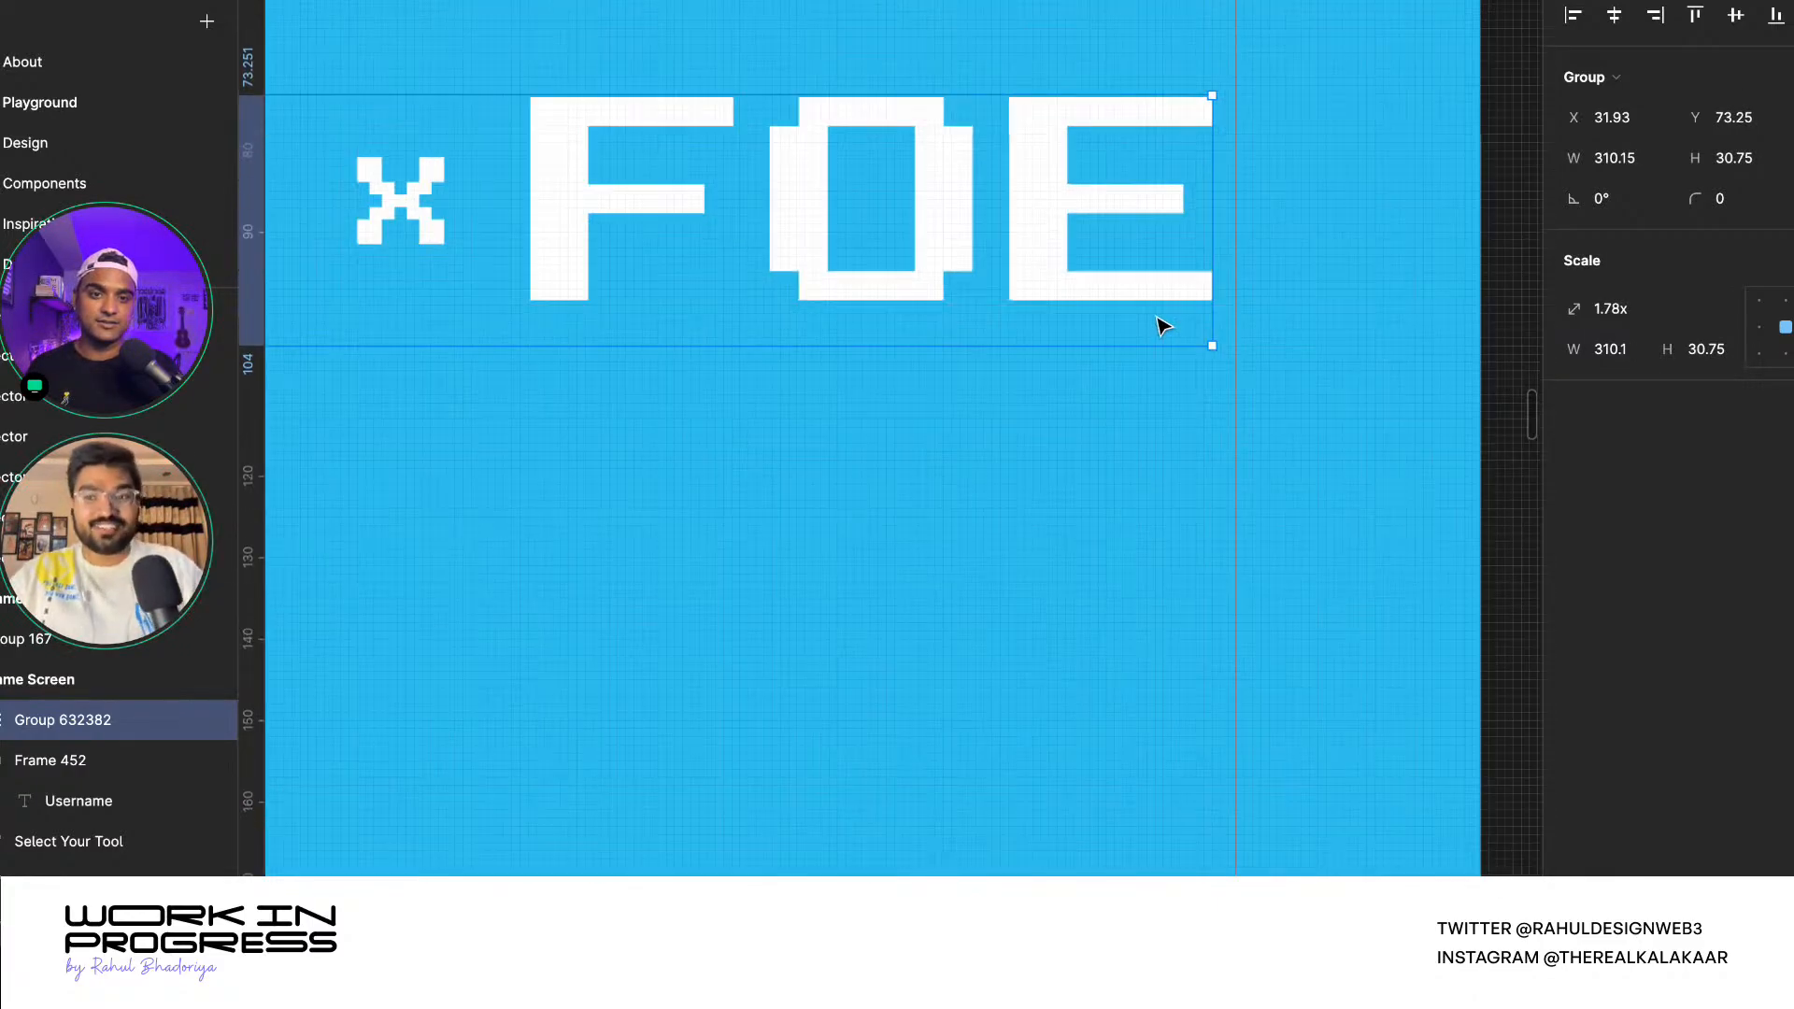
left_click_drag(1252, 367, 1245, 364)
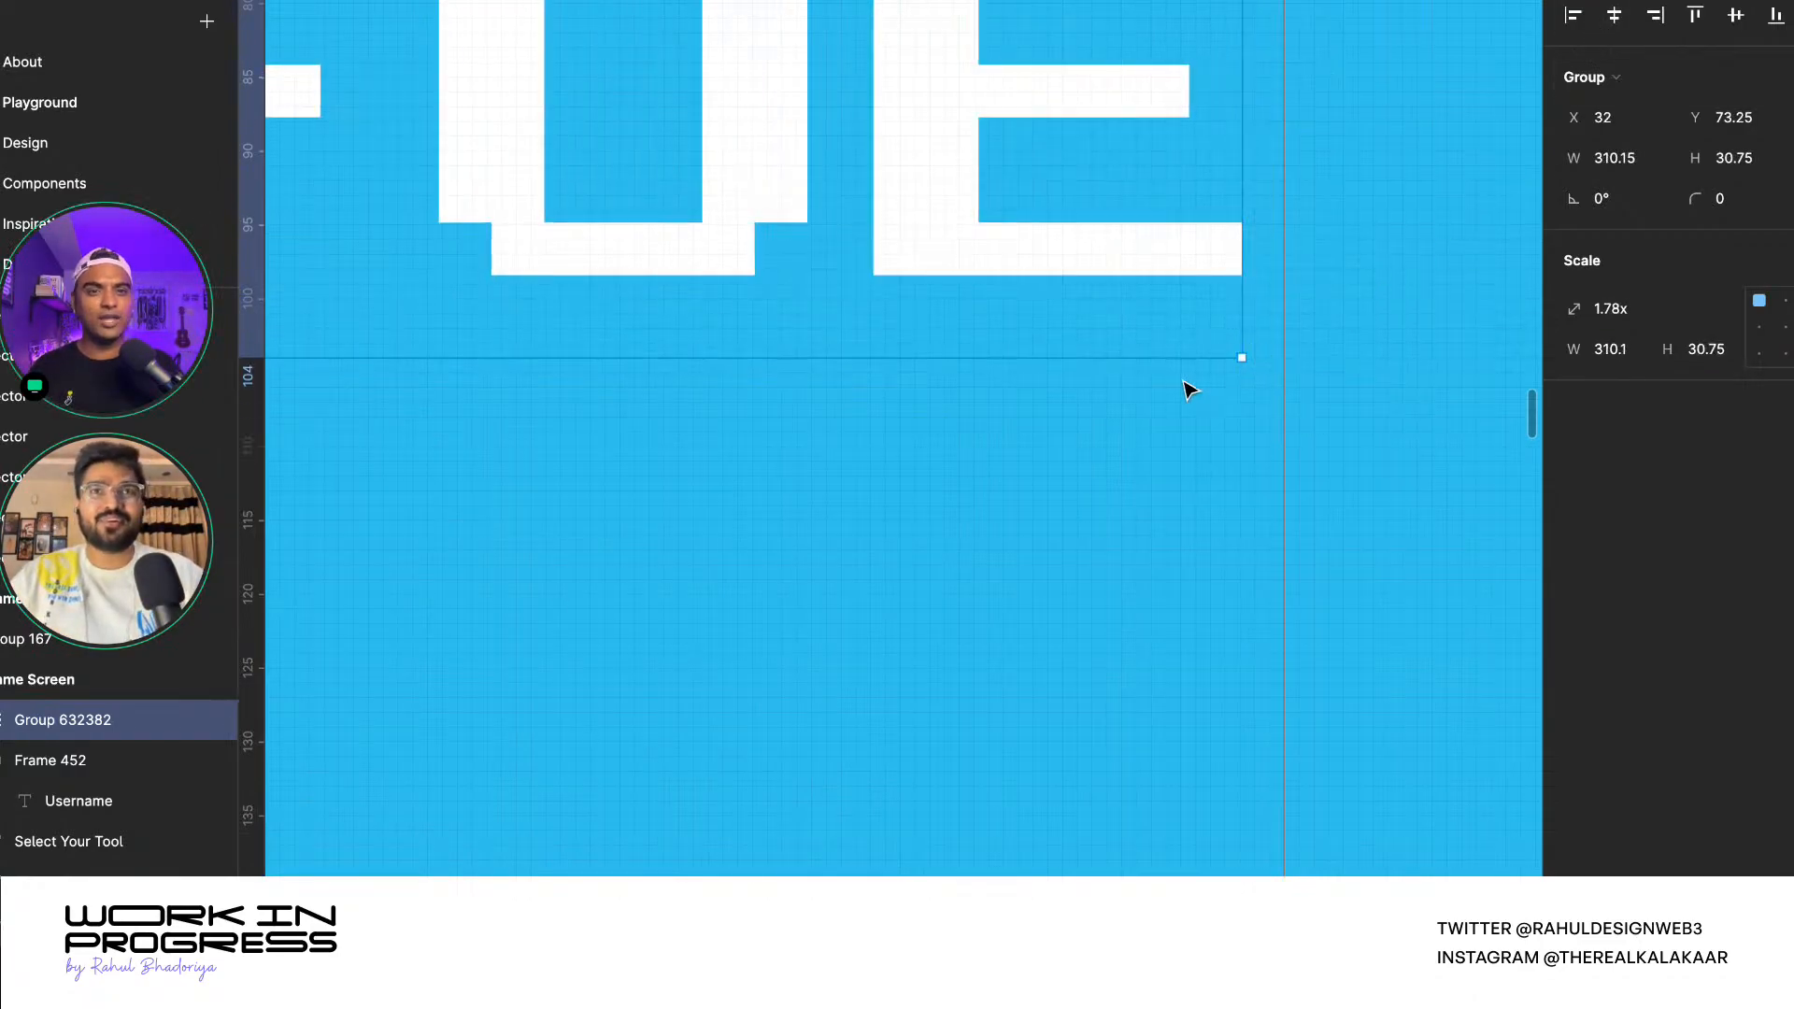
scroll(1186, 389, "down", 15)
scroll(1129, 385, "down", 5)
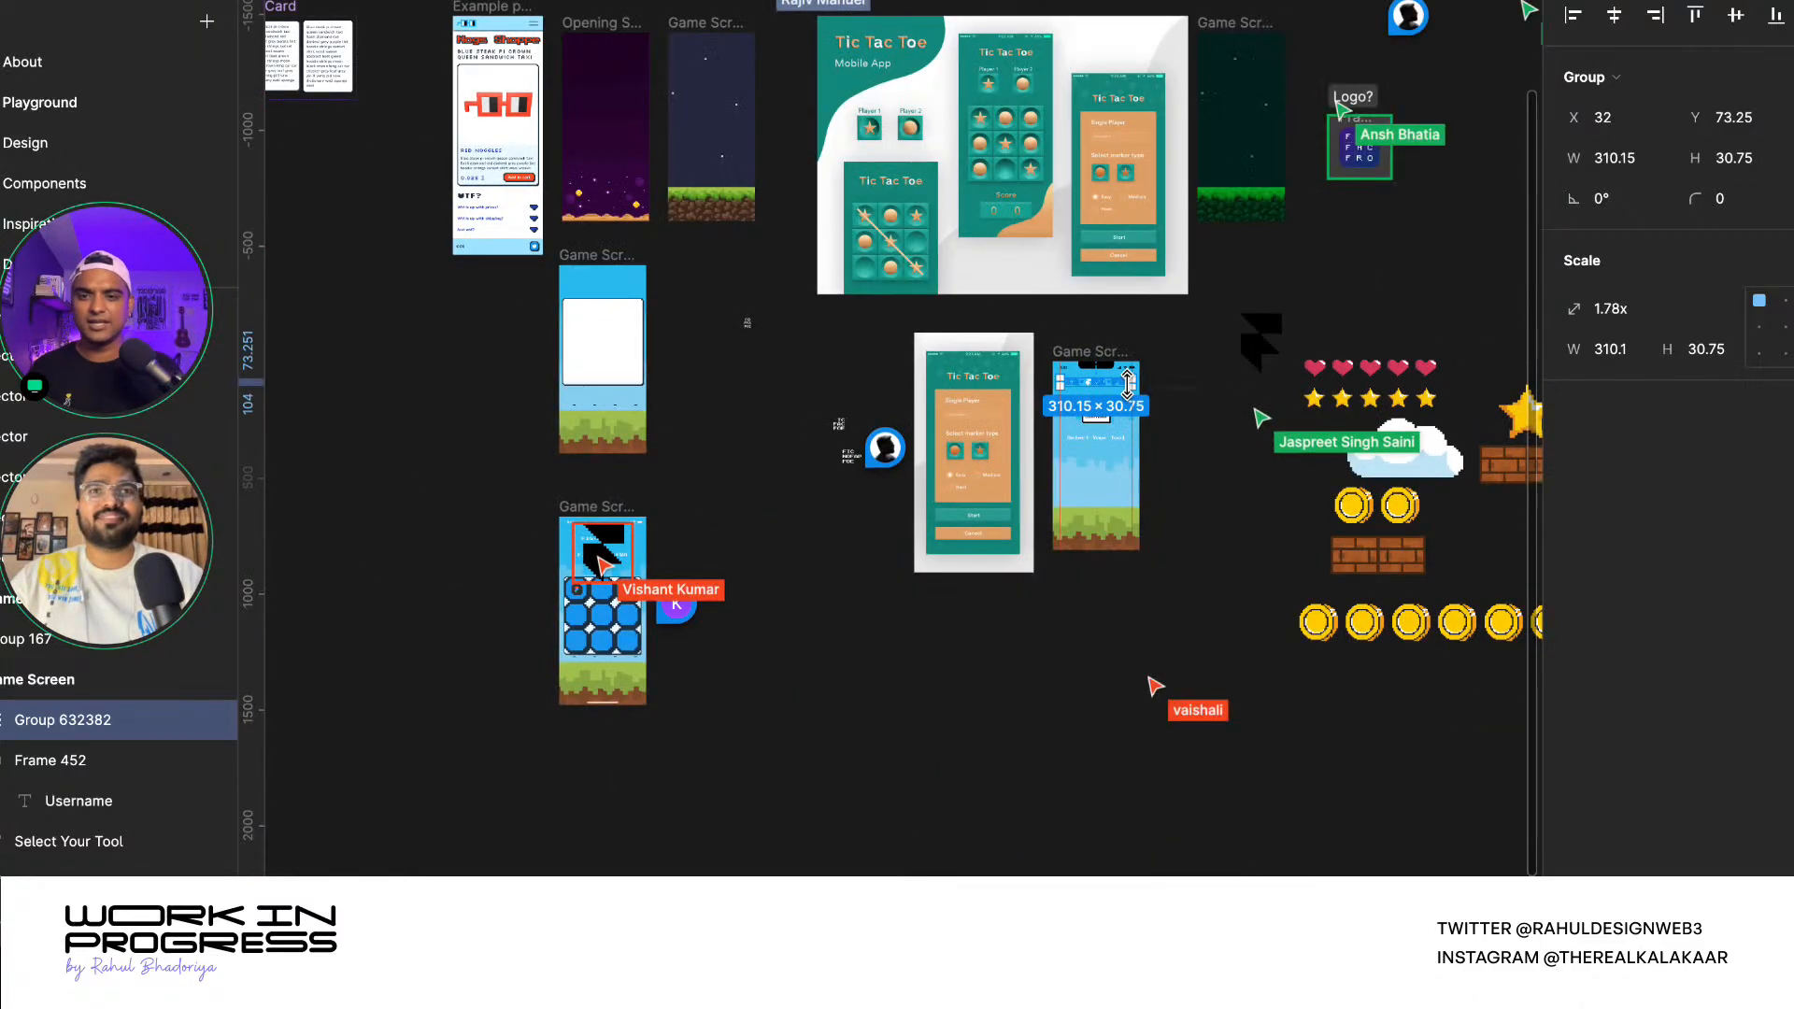
scroll(1142, 439, "up", 20)
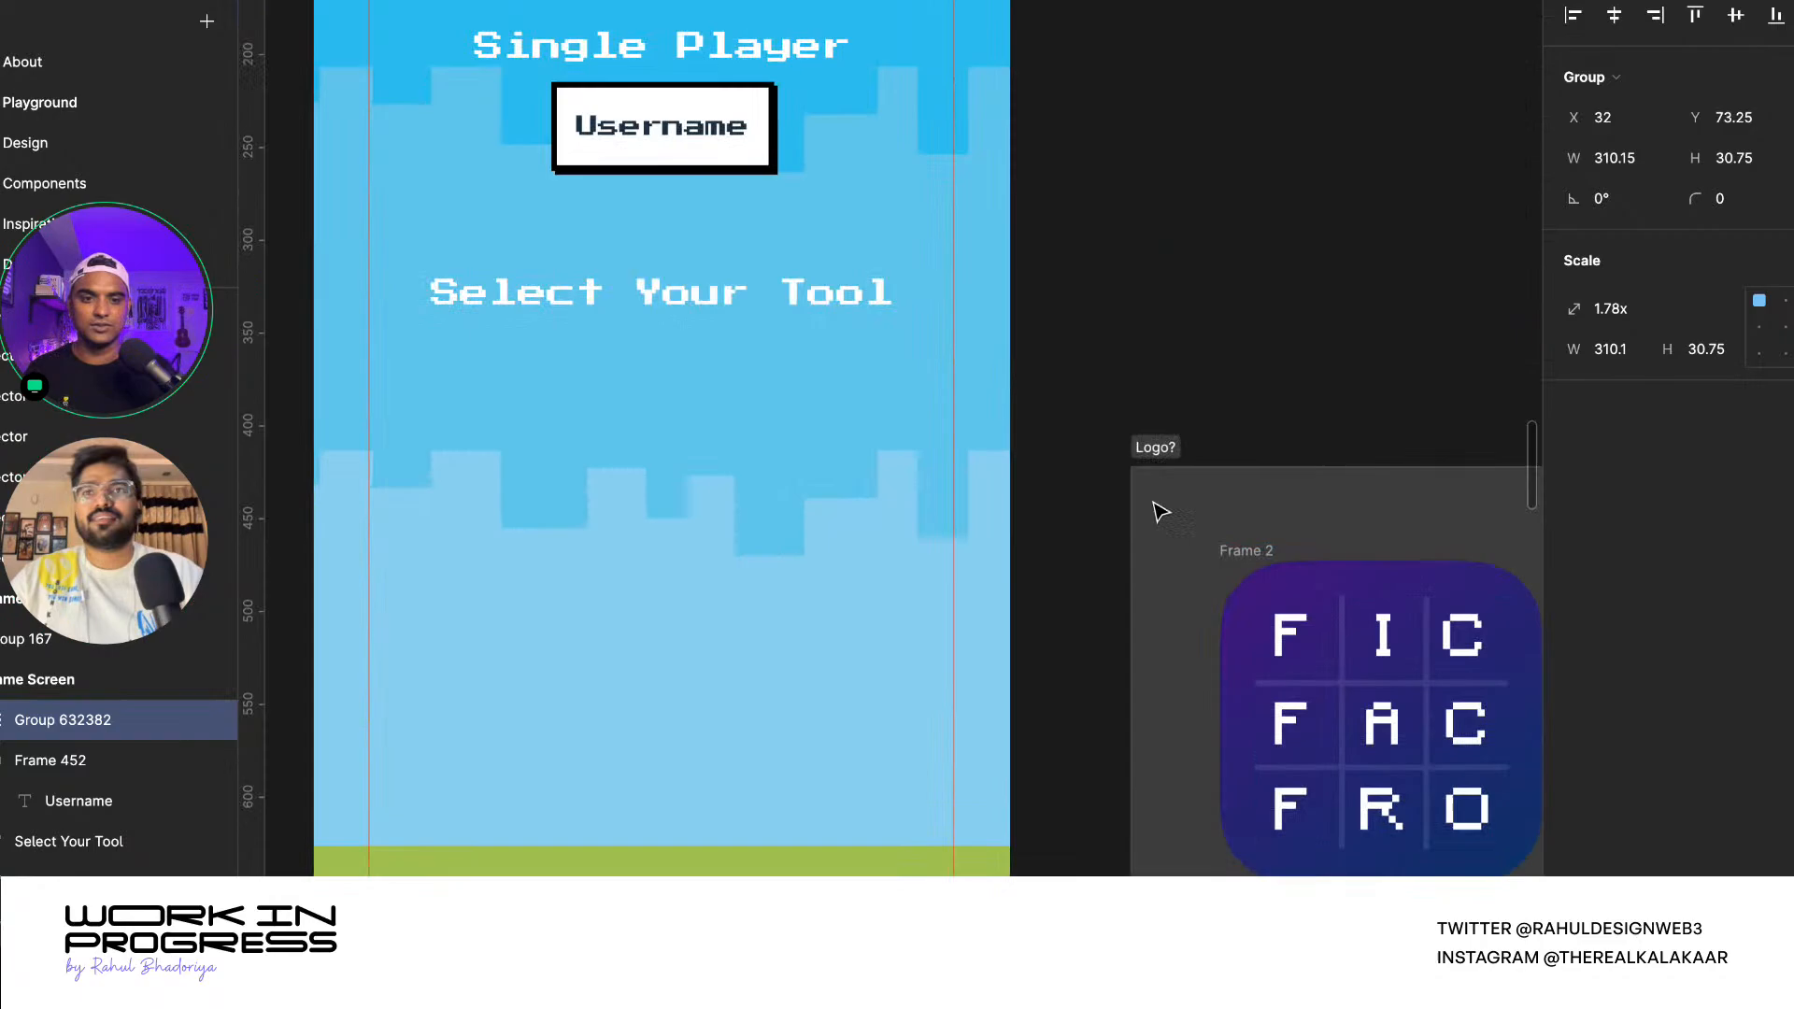
left_click(1160, 512)
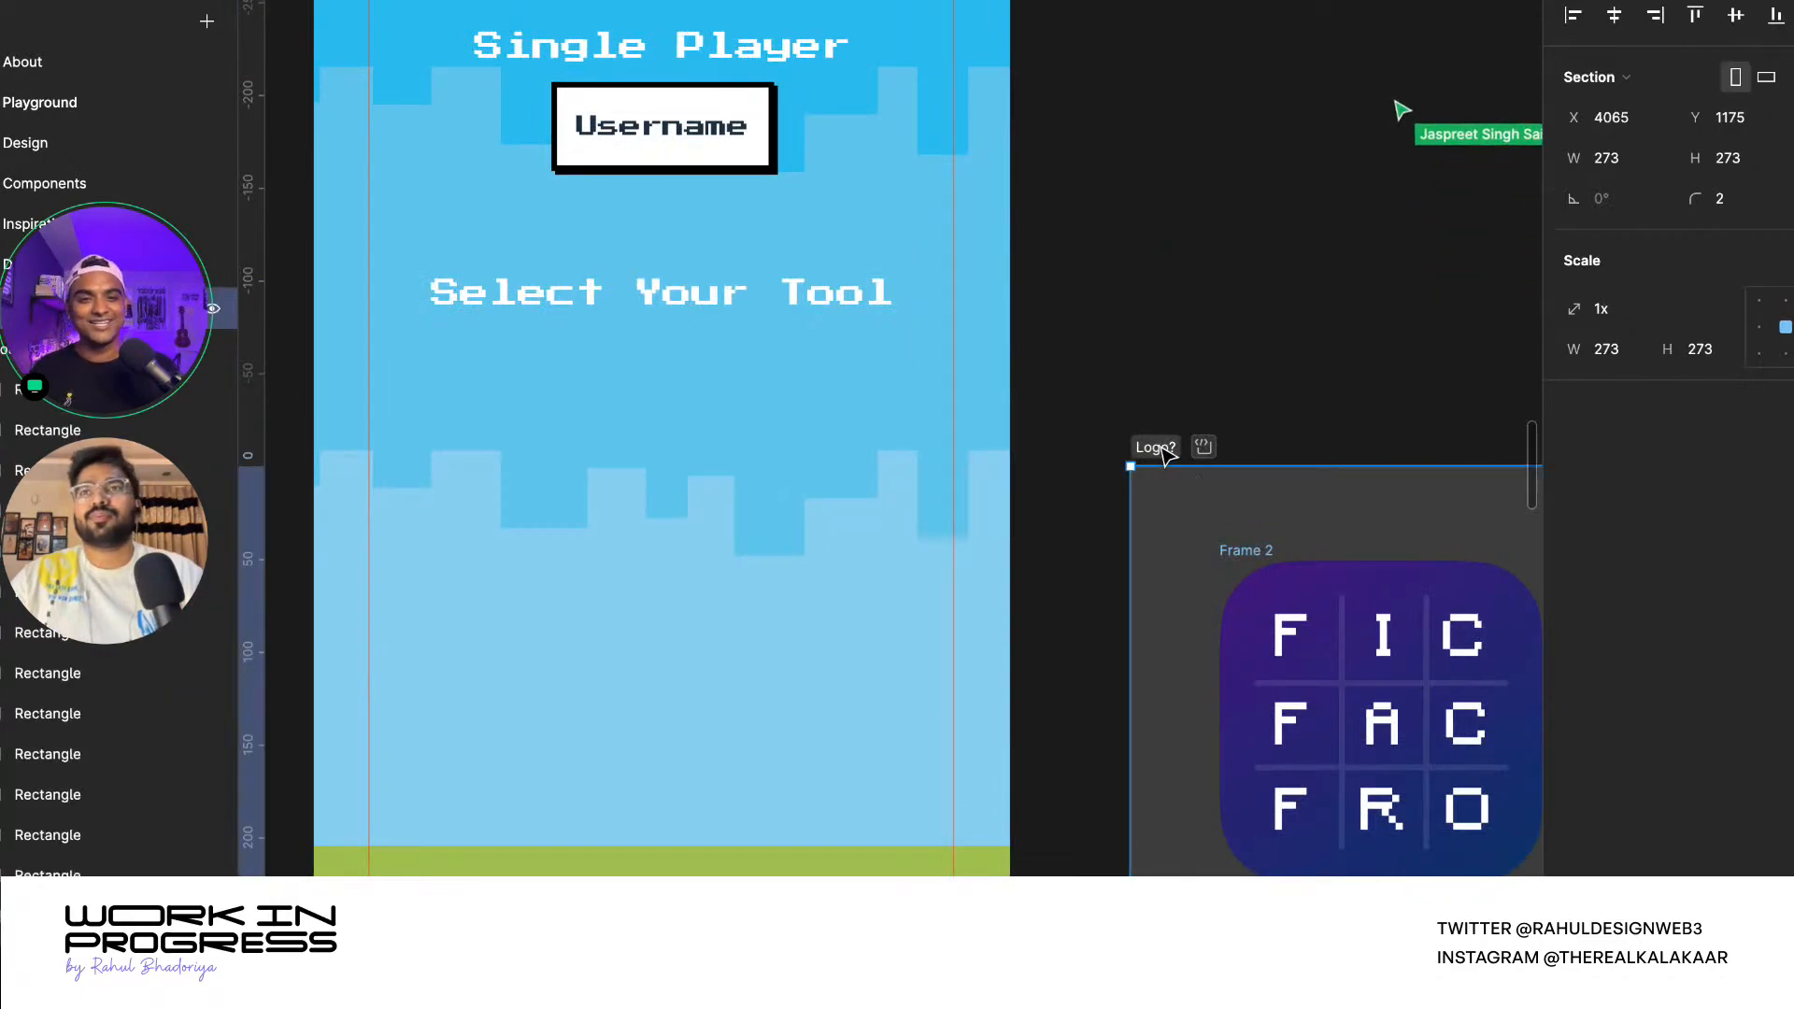
scroll(1164, 458, "down", 15)
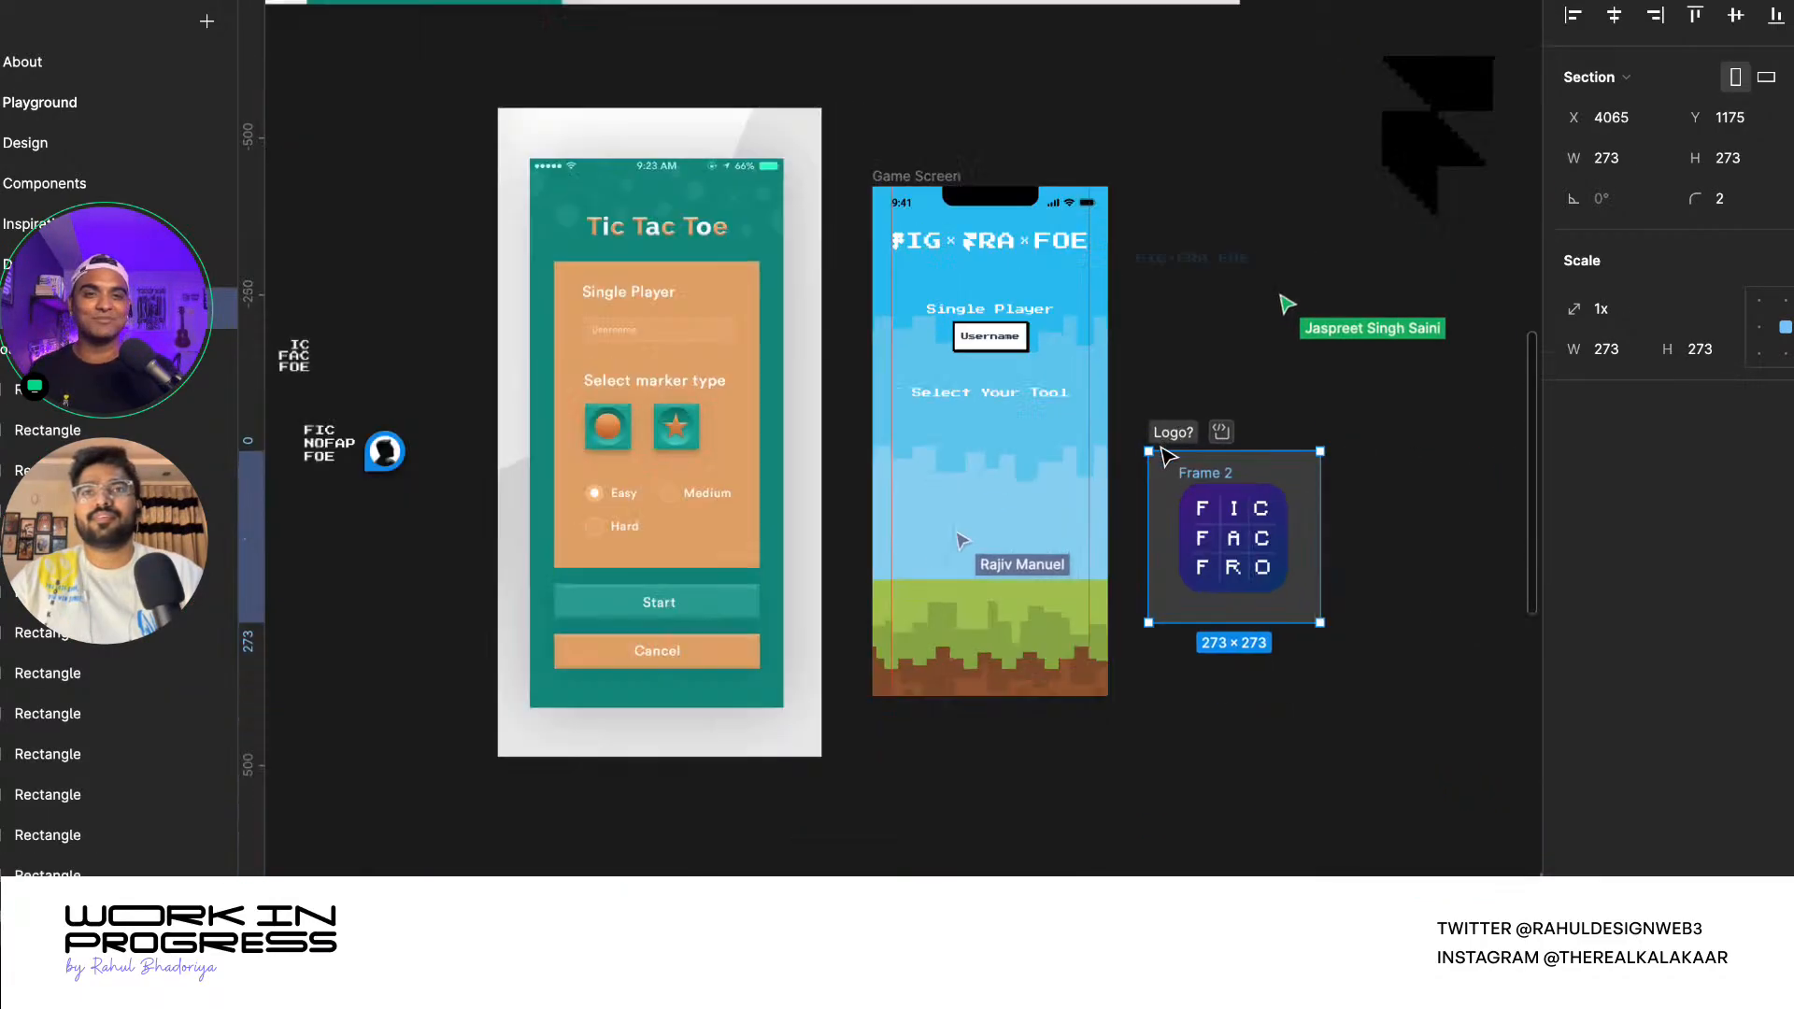
left_click(1152, 358)
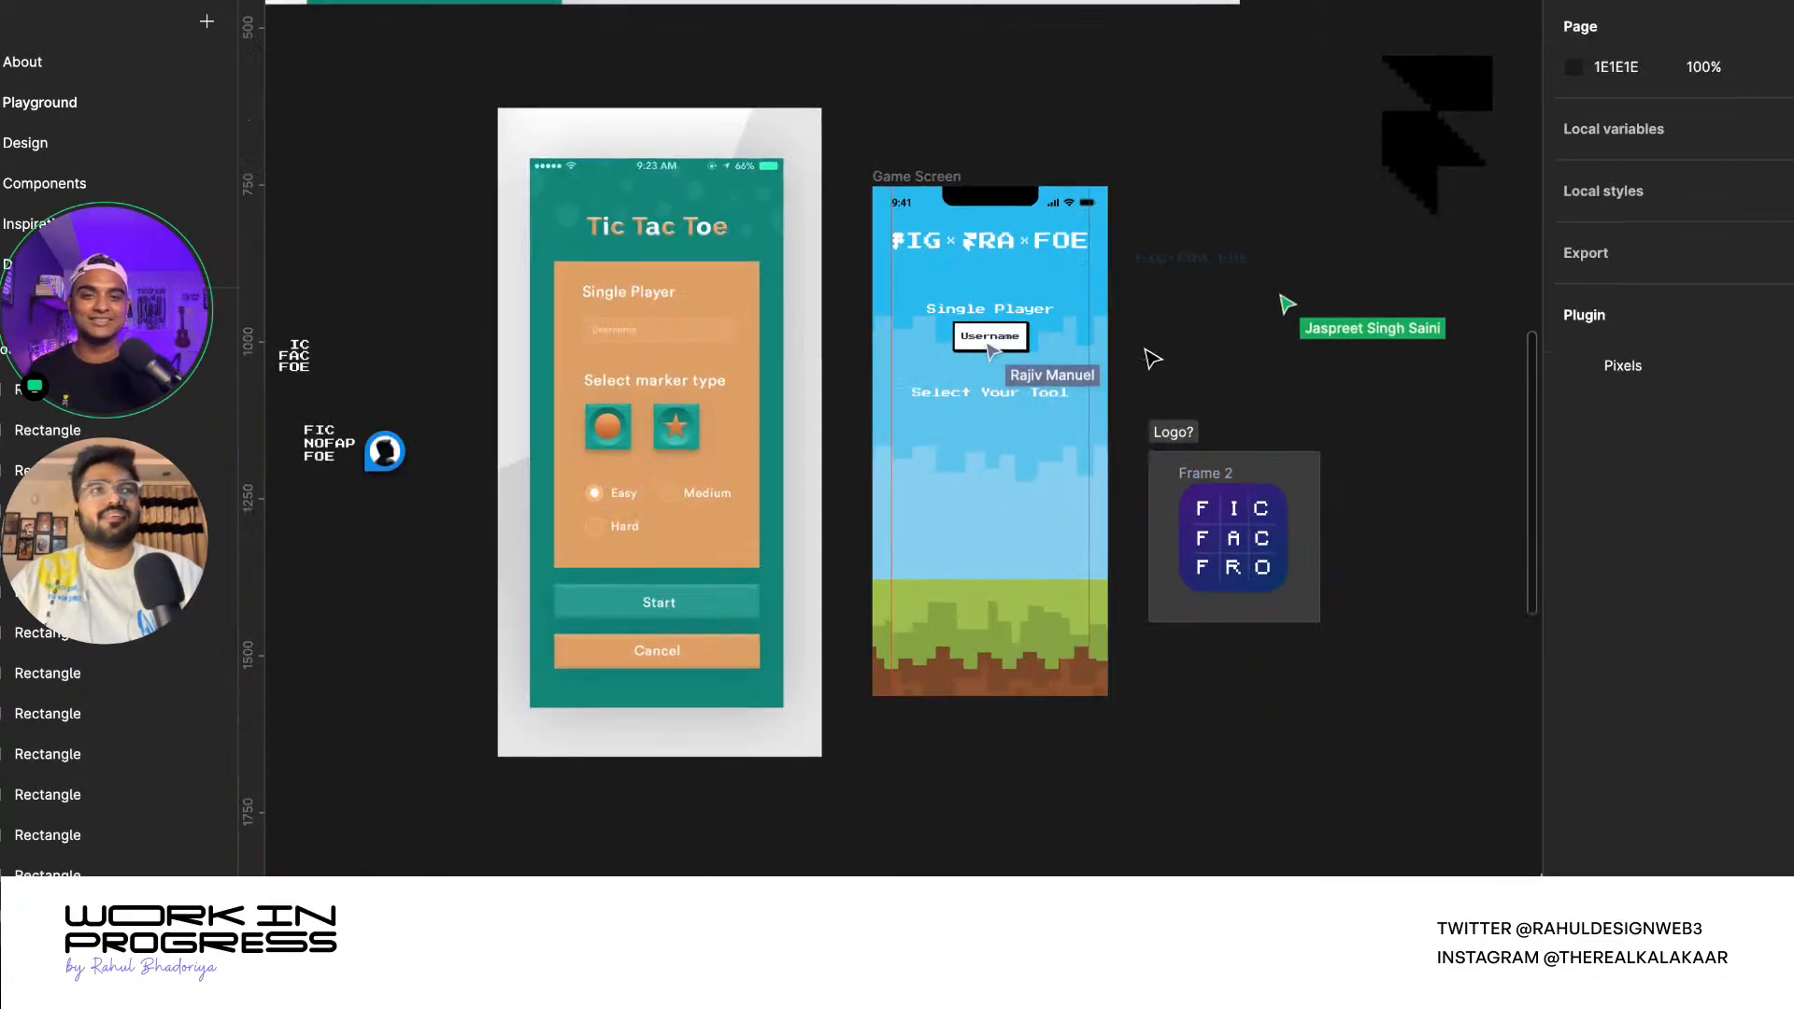
- Move the white FIG×FRA×FOE title down to Y 87 and clear the selection
scroll(1037, 233, "up", 10)
left_click(998, 265)
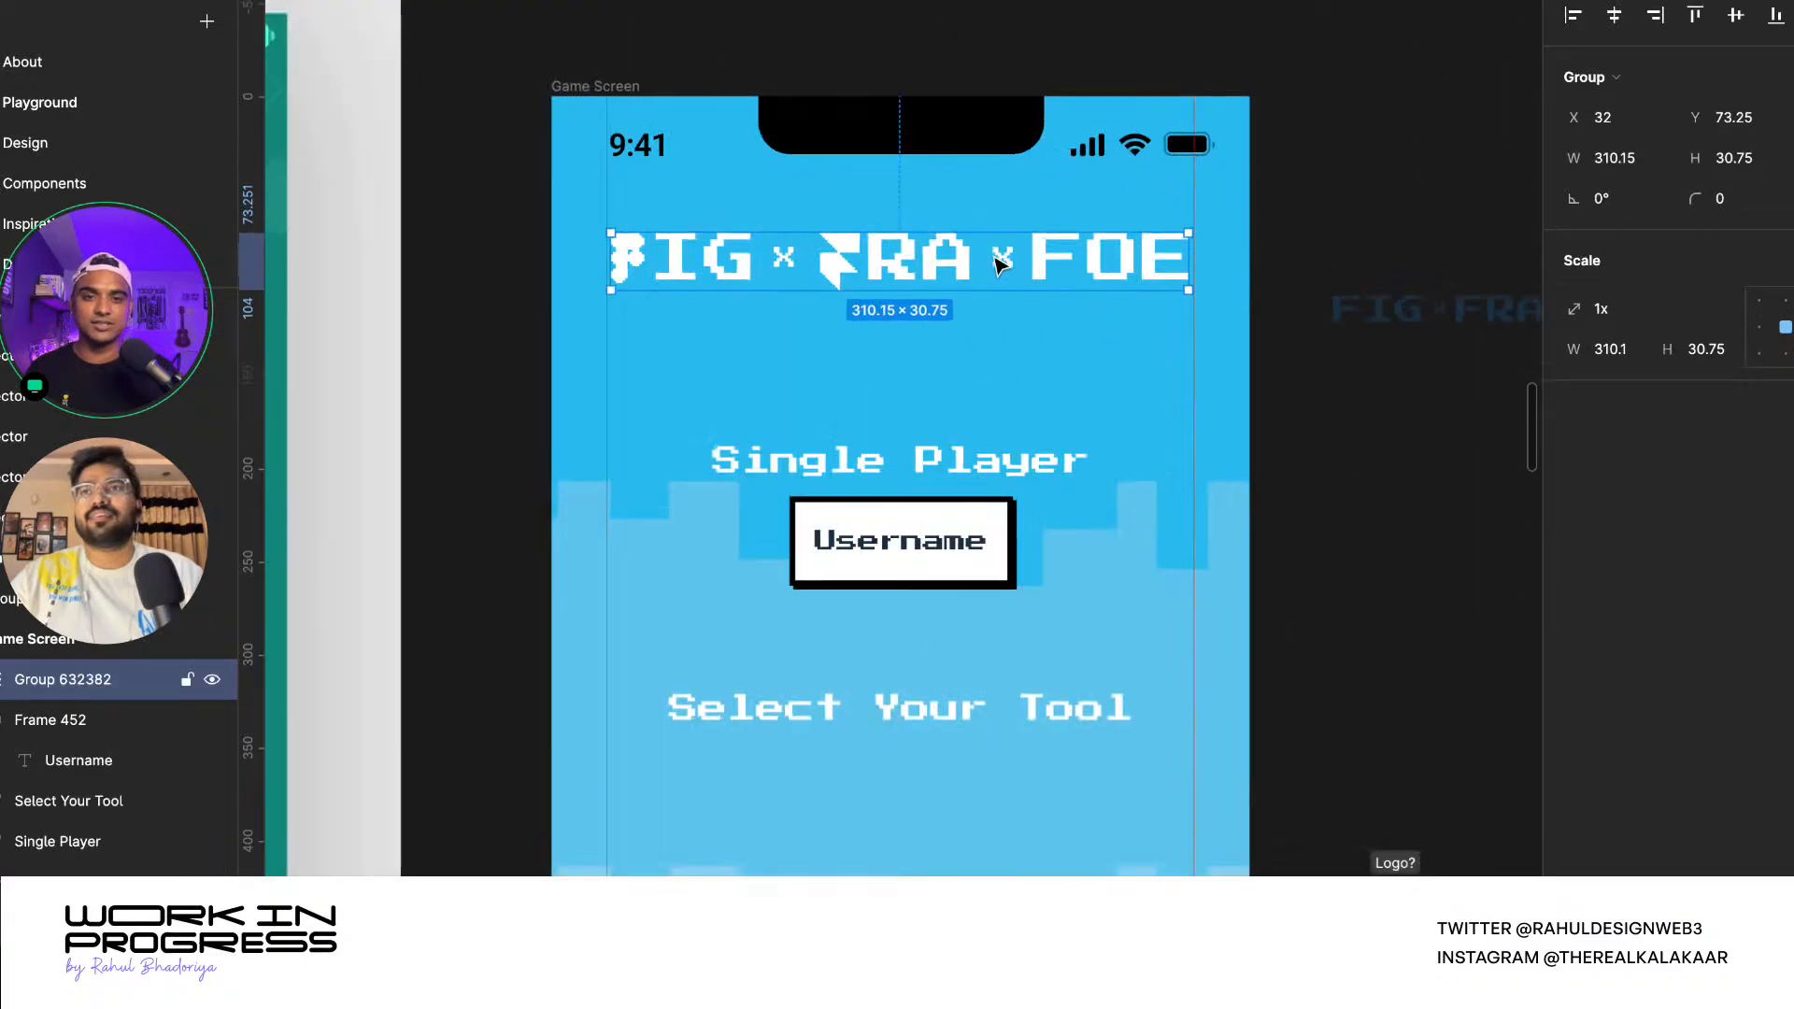
left_click_drag(998, 265, 998, 291)
scroll(821, 339, "up", 10)
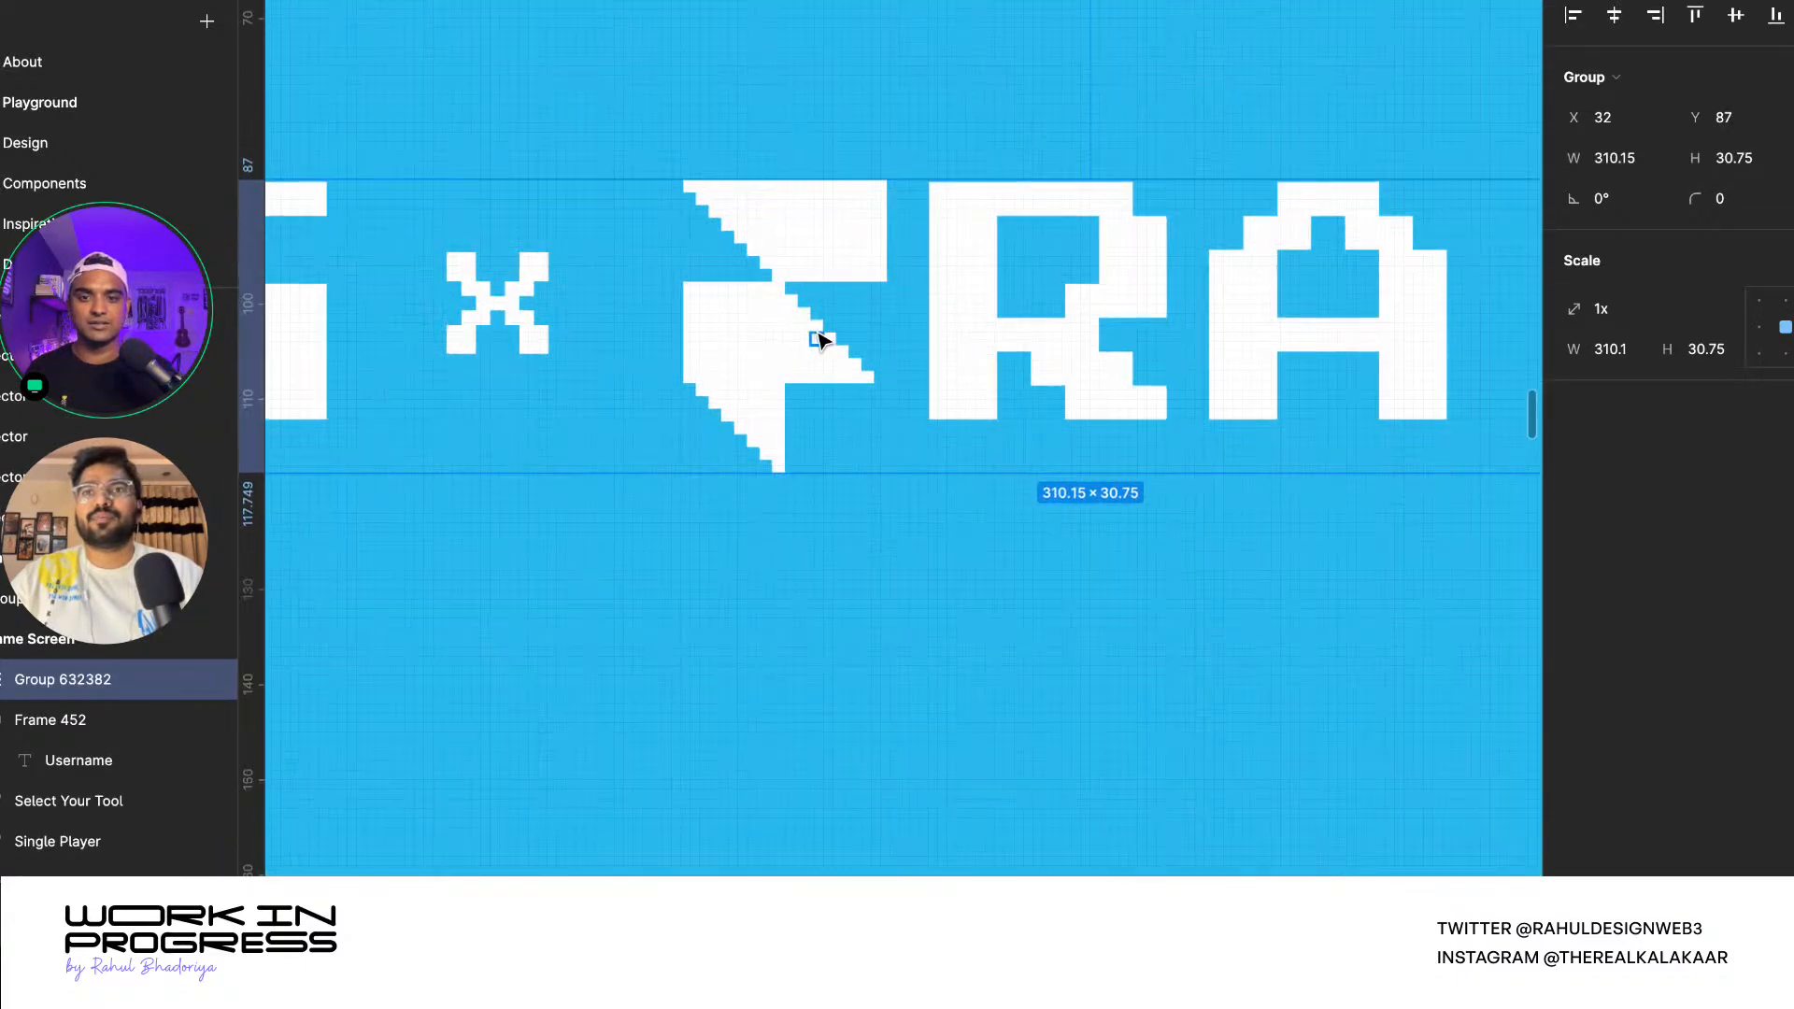
scroll(820, 339, "down", 10)
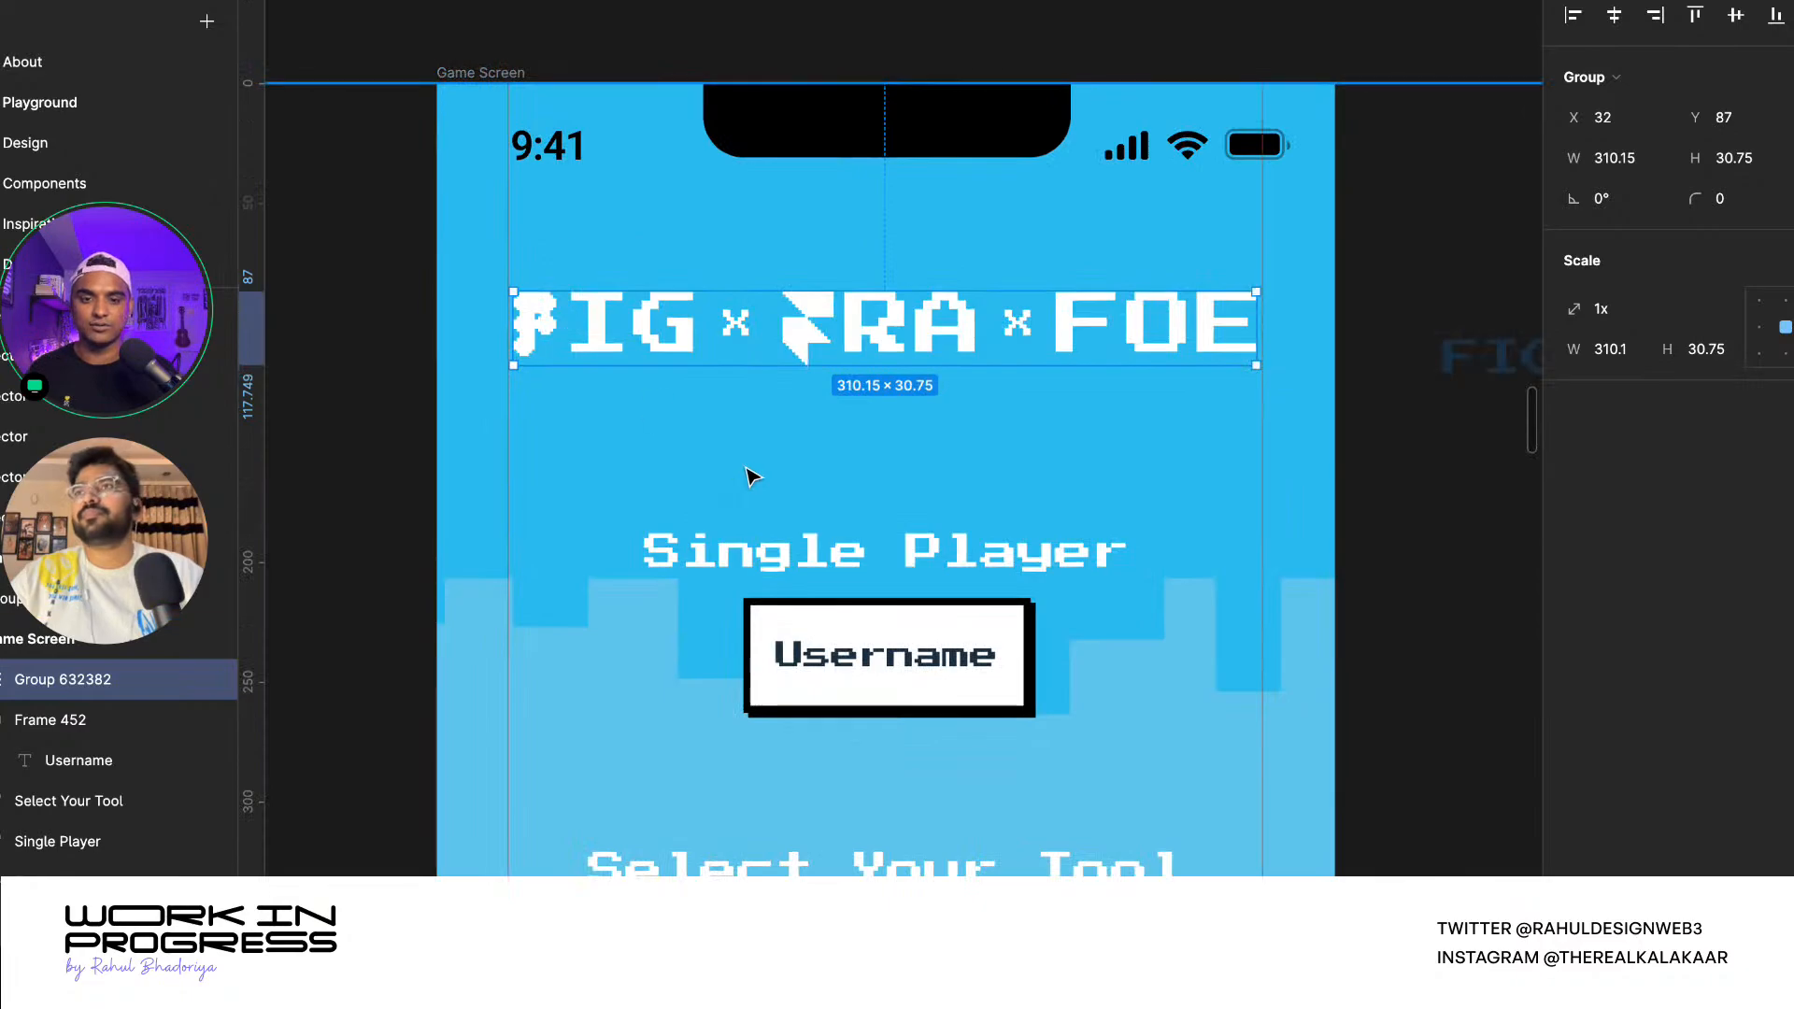
scroll(752, 477, "down", 10)
left_click(1072, 292)
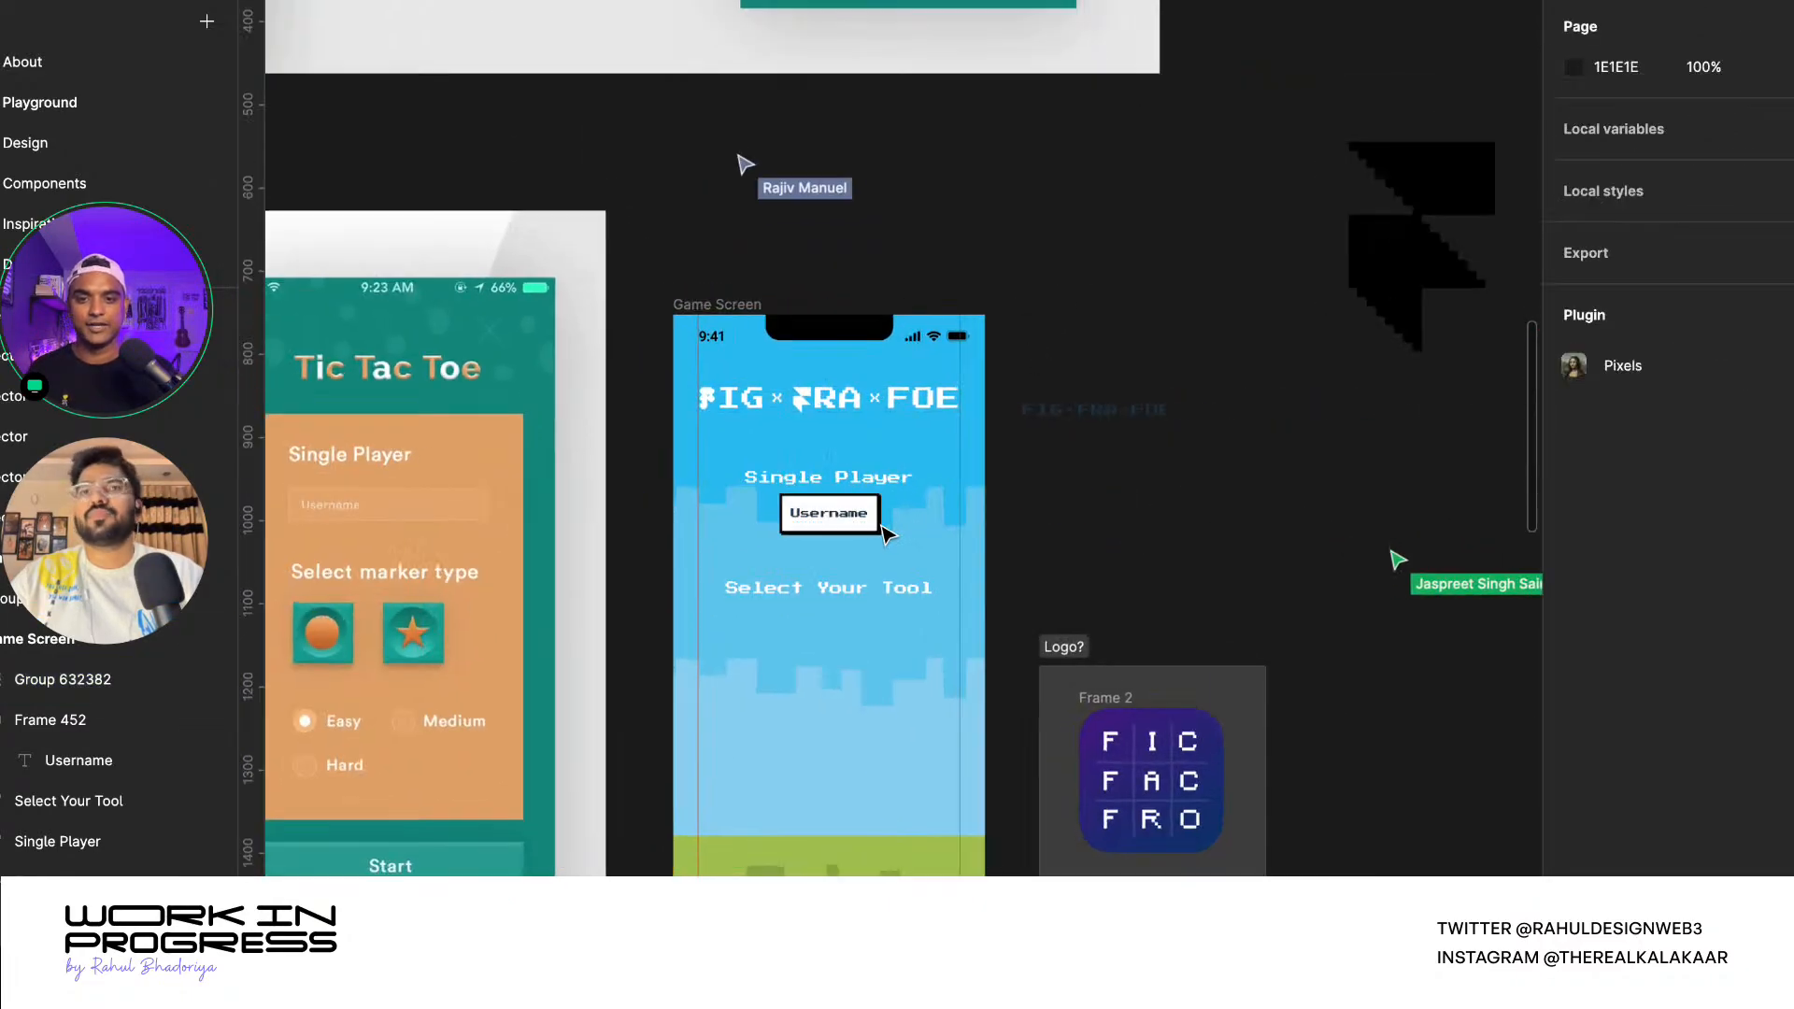
- Move the Username box down to X 130, Y 231, widening its gap to the Single Player heading
scroll(883, 532, "up", 3)
left_click(822, 528)
scroll(760, 525, "up", 5)
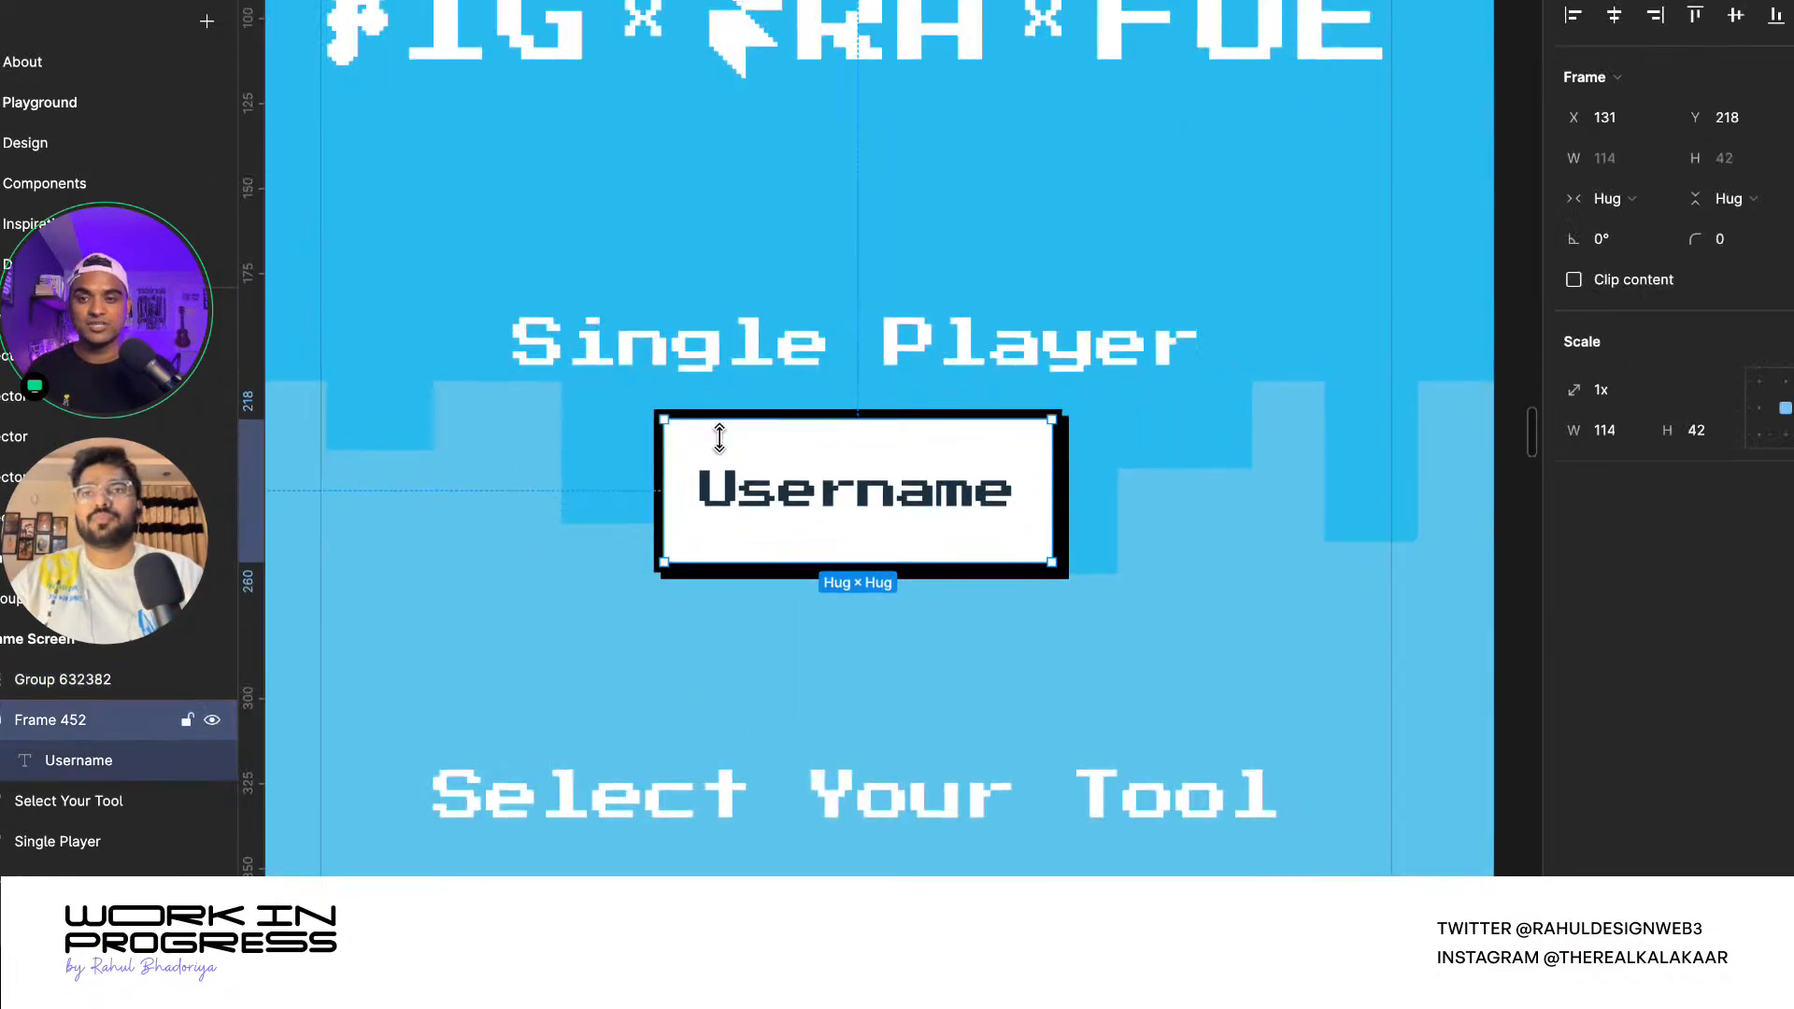
scroll(725, 452, "down", 3)
mouse_move(738, 453)
left_mouse_down()
mouse_move(717, 469)
mouse_move(737, 481)
left_mouse_up()
scroll(737, 481, "down", 3)
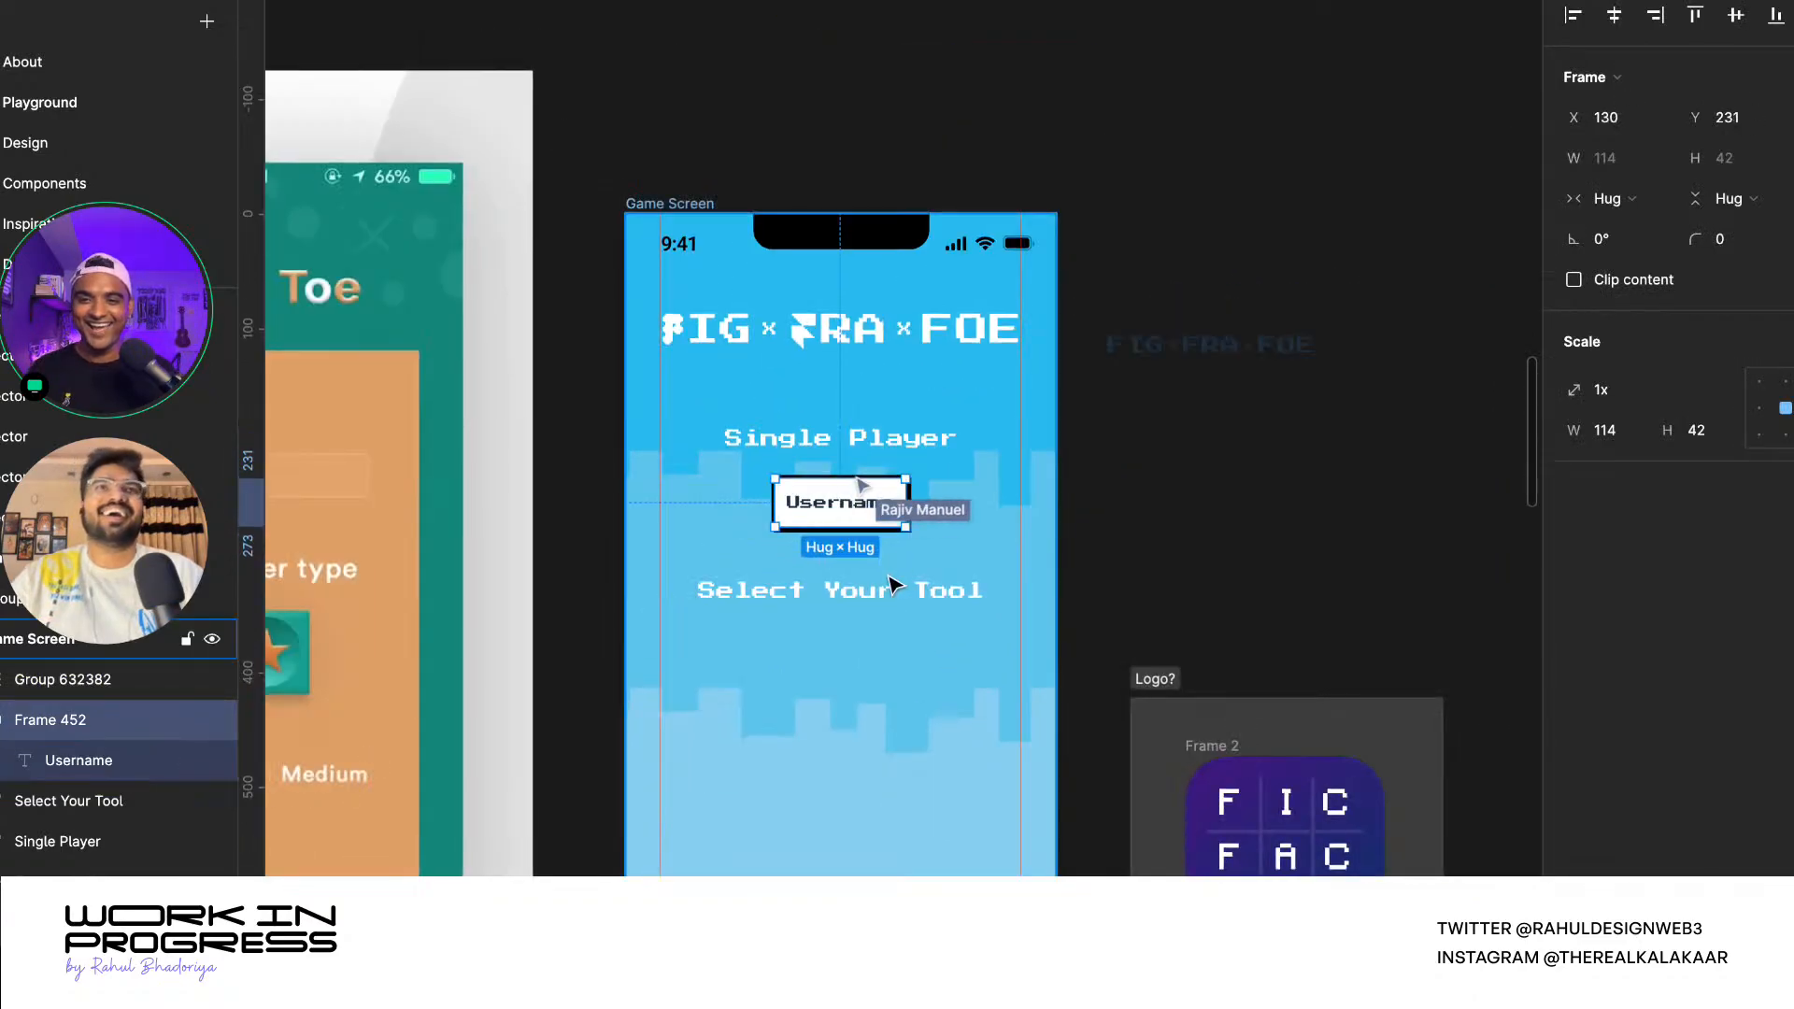
- Move the "Select Your Tool" heading up to Y 313 and clear the selection
left_click(844, 596)
scroll(843, 595, "up", 3)
left_click_drag(843, 605, 845, 595)
scroll(981, 560, "down", 3)
scroll(1172, 513, "down", 2)
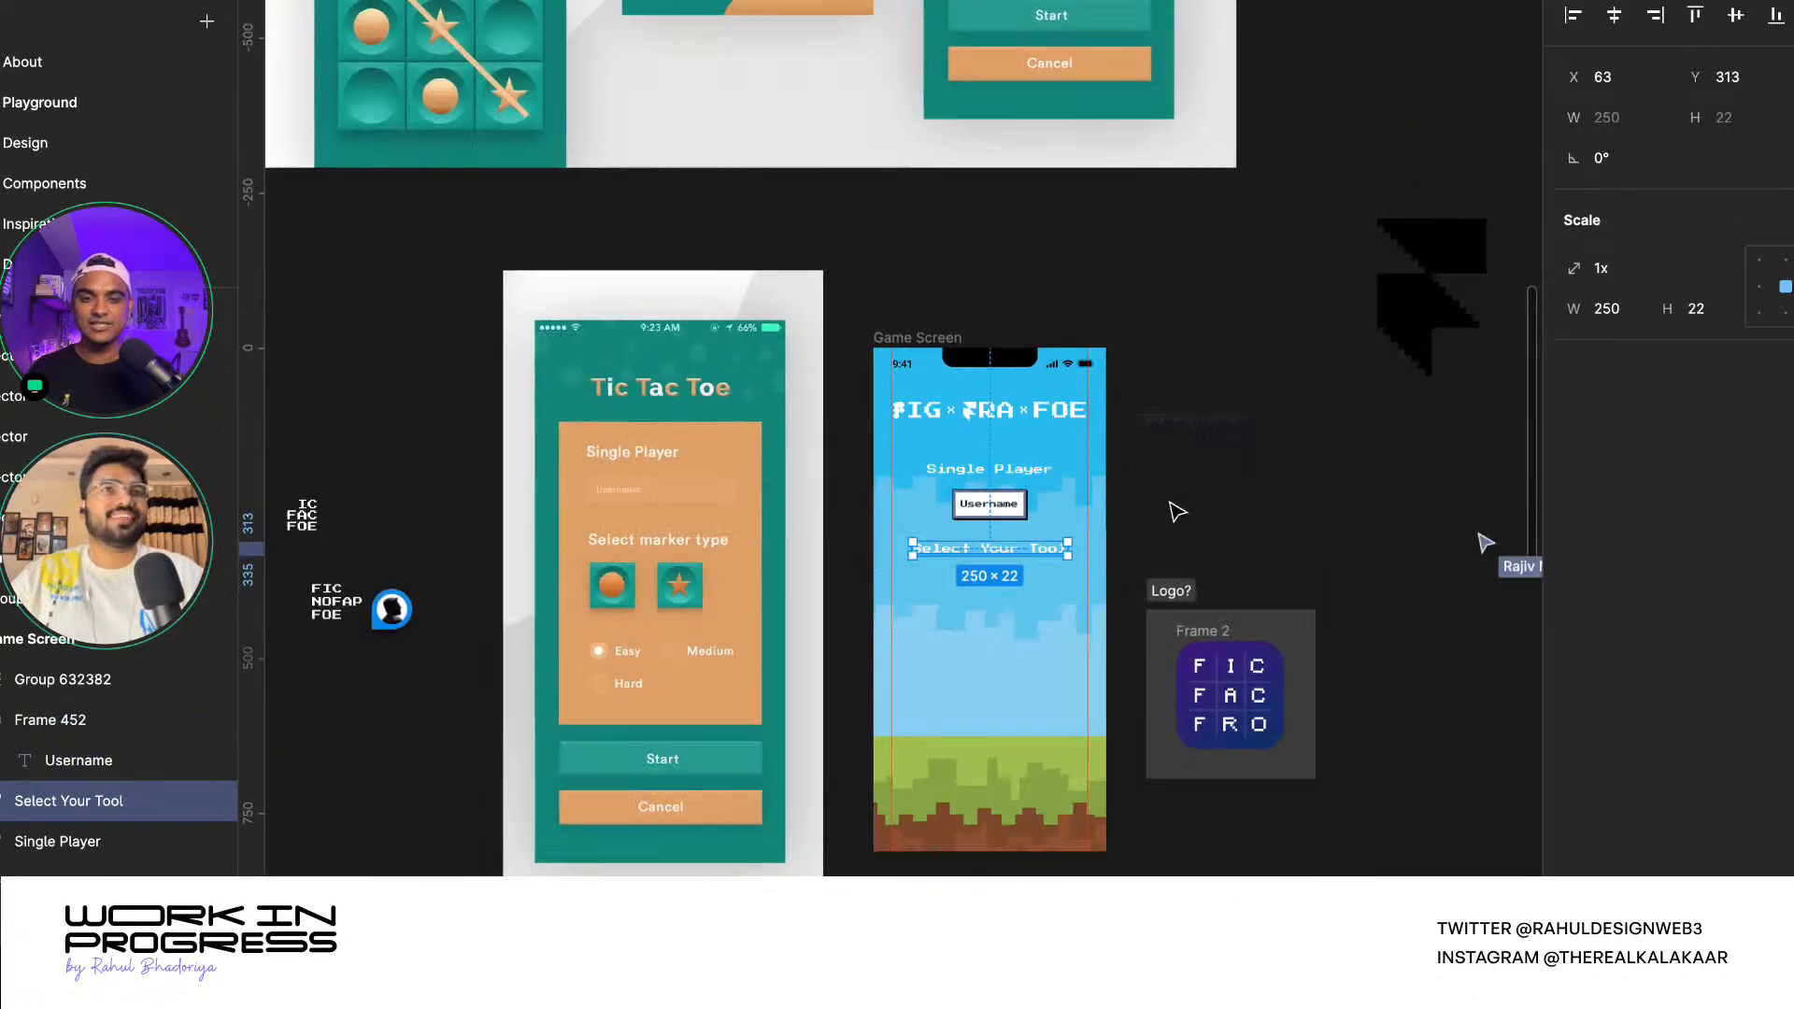
left_click(1174, 512)
- Place a copy of the title's pixel Figma mark outside the Game Screen at X 4056, Y 1030
scroll(935, 568, "down", 3)
scroll(967, 529, "up", 1)
scroll(968, 529, "up", 5)
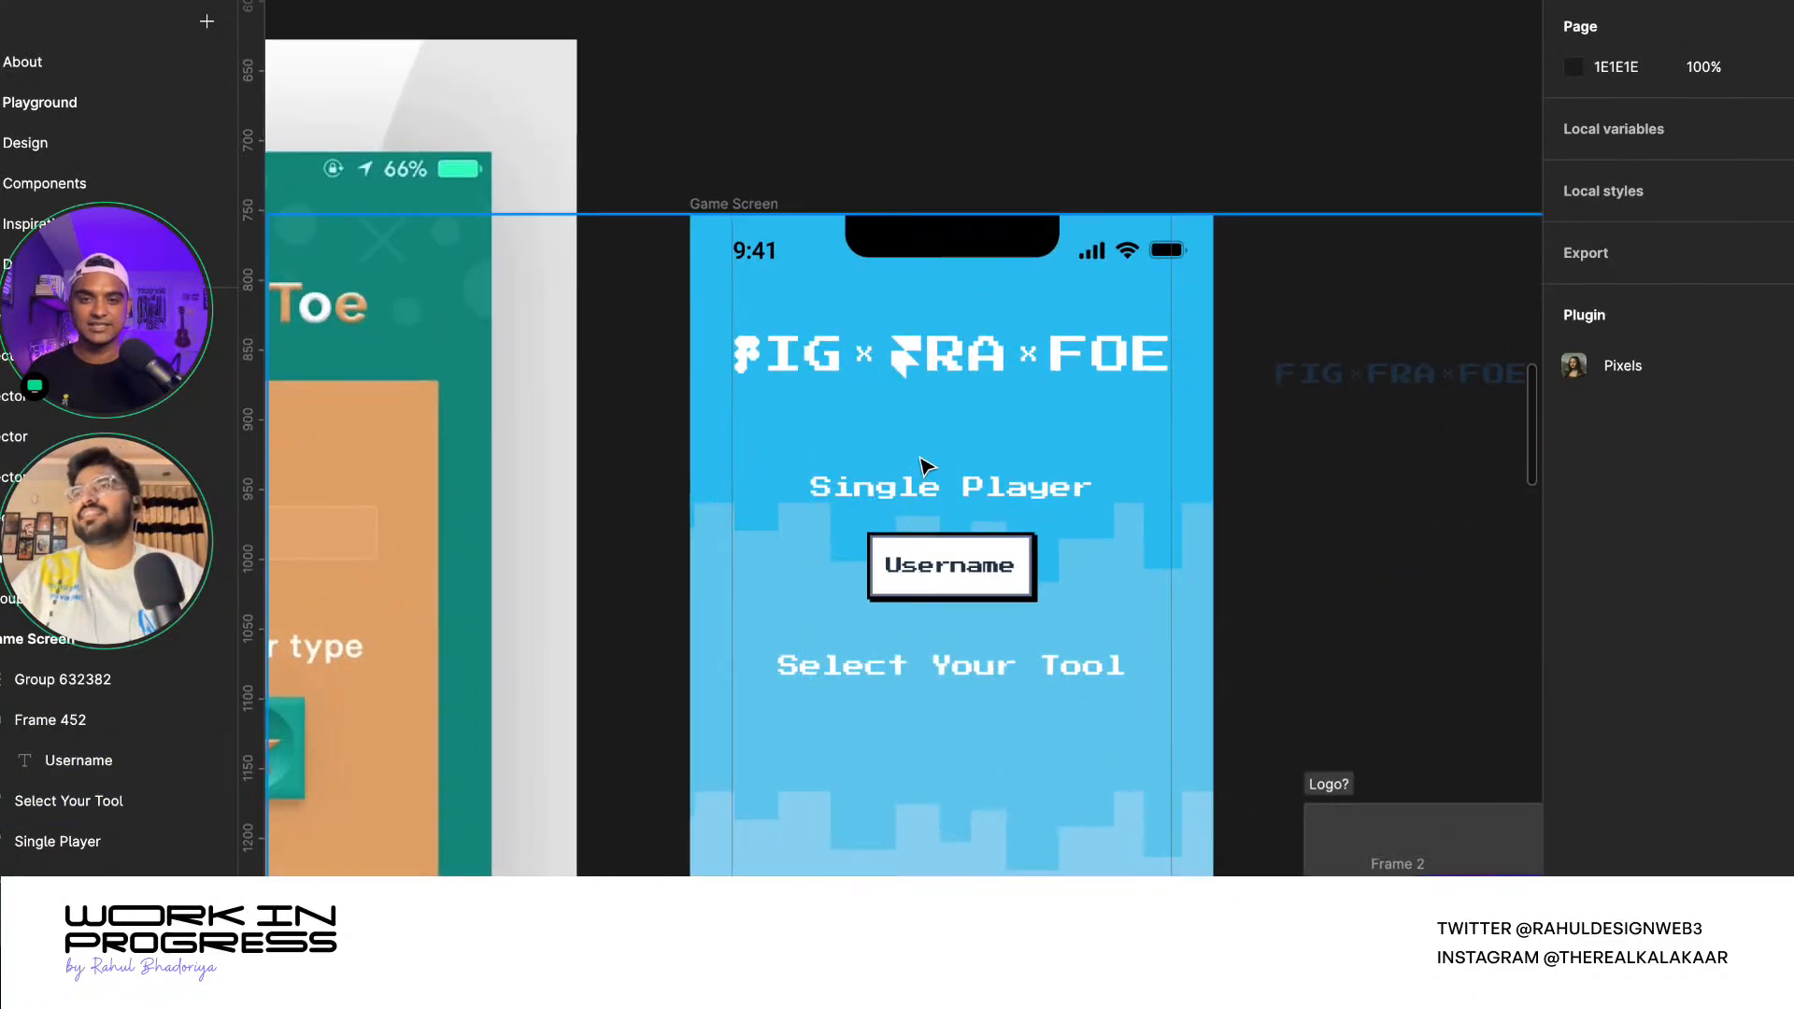
left_click(747, 353)
double_click(749, 355)
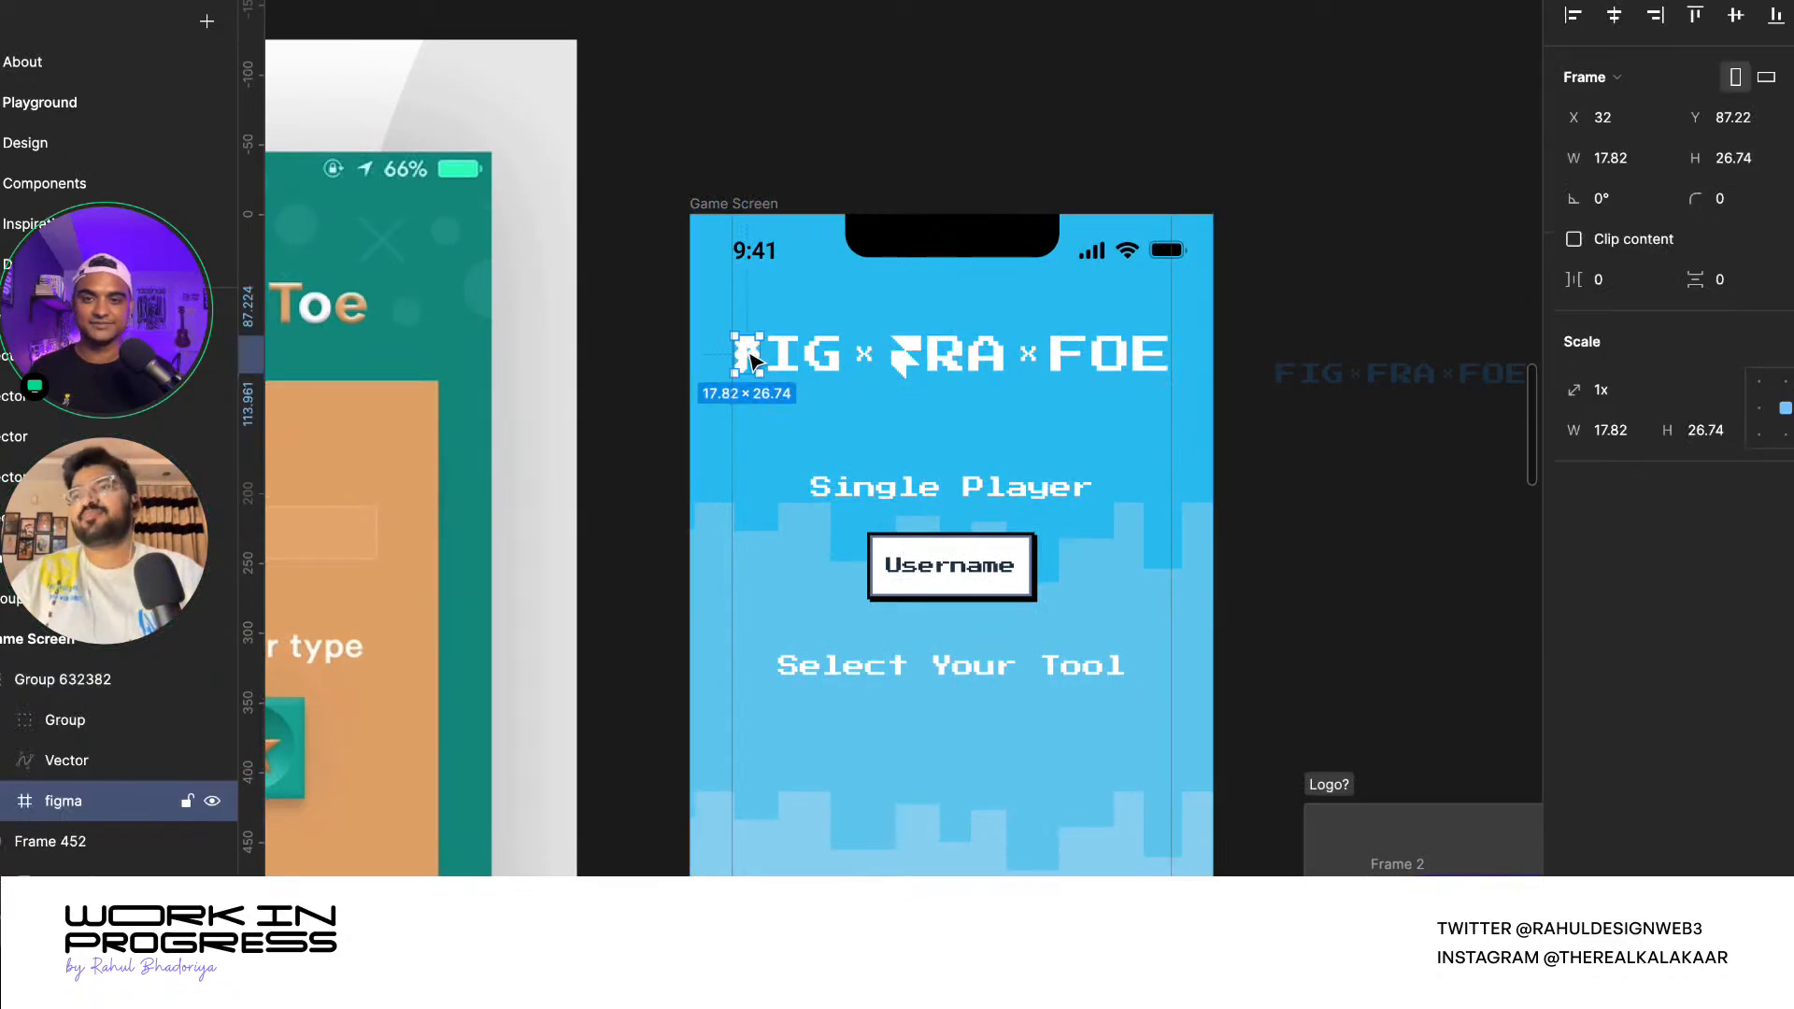
left_click_drag(758, 366, 1325, 637)
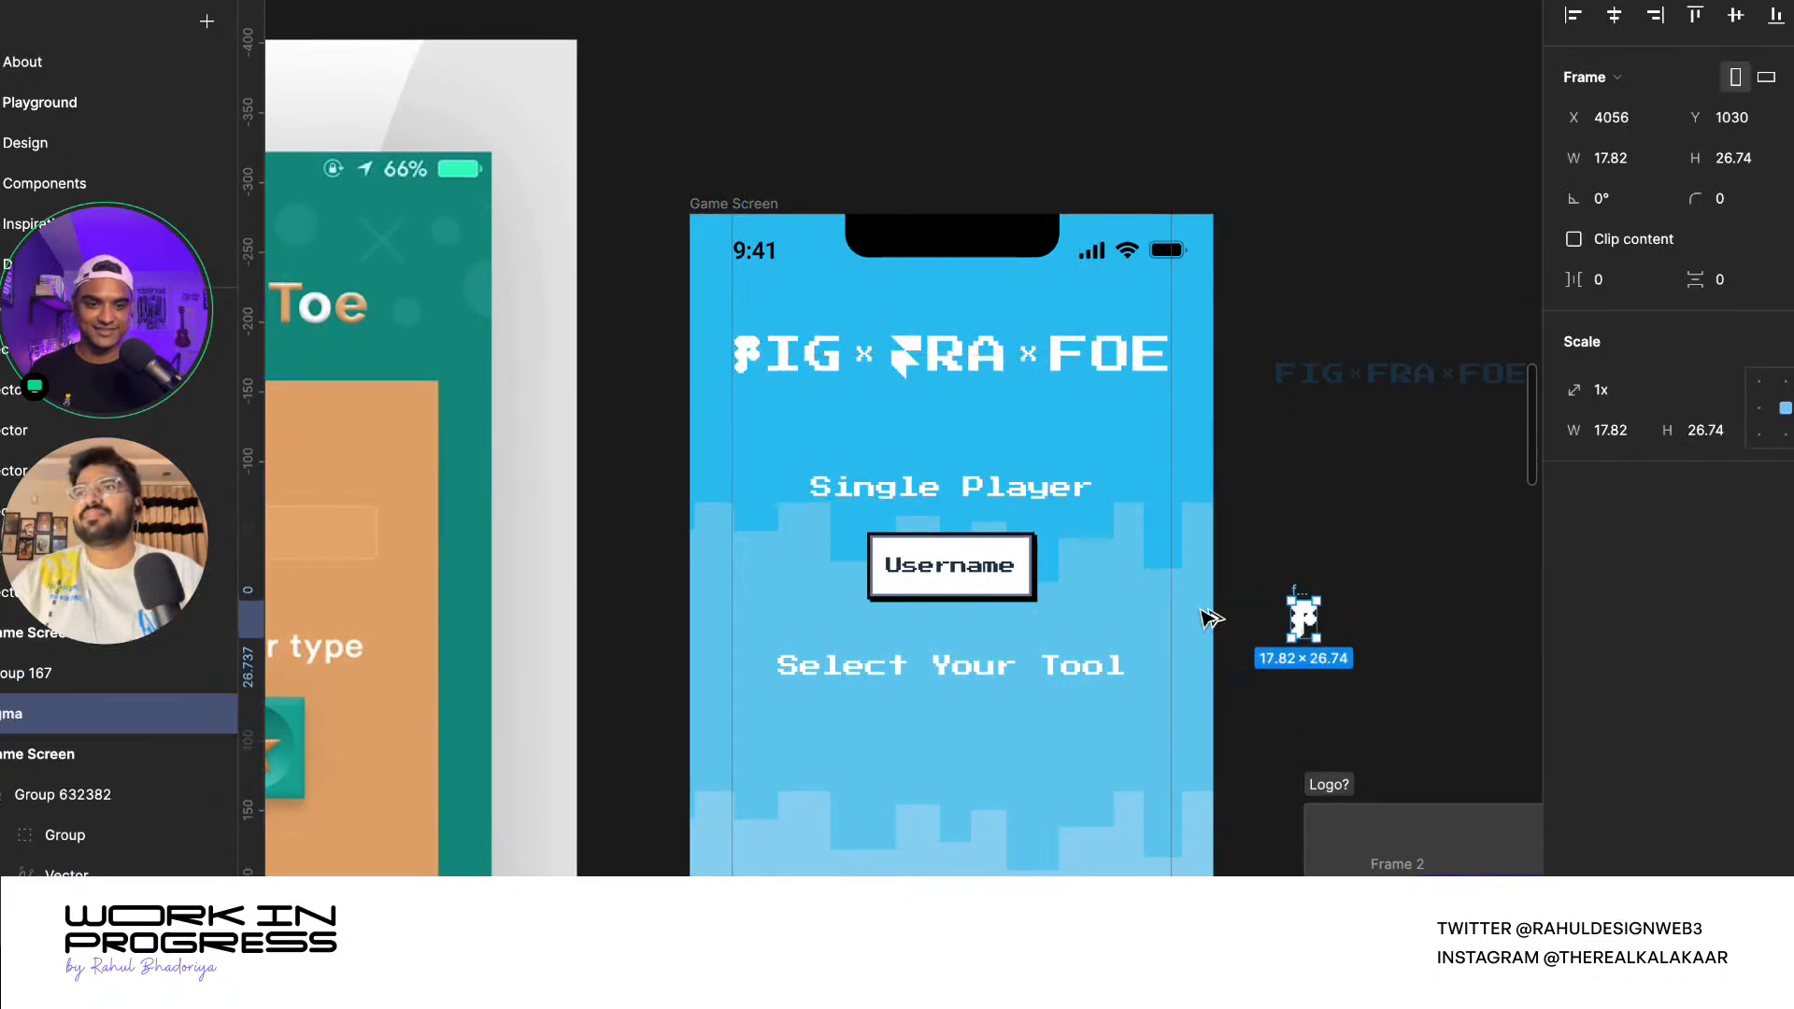
- Place a copy of the title's pixel Framer mark beside the Figma mark at X 4088, Y 1030, scaled to 18.78 × 27
left_click(920, 325)
left_click(913, 355, "ctrl")
left_click_drag(913, 355, 1363, 636)
scroll(1359, 631, "up", 5, "ctrl")
scroll(1300, 584, "down", 3, "ctrl")
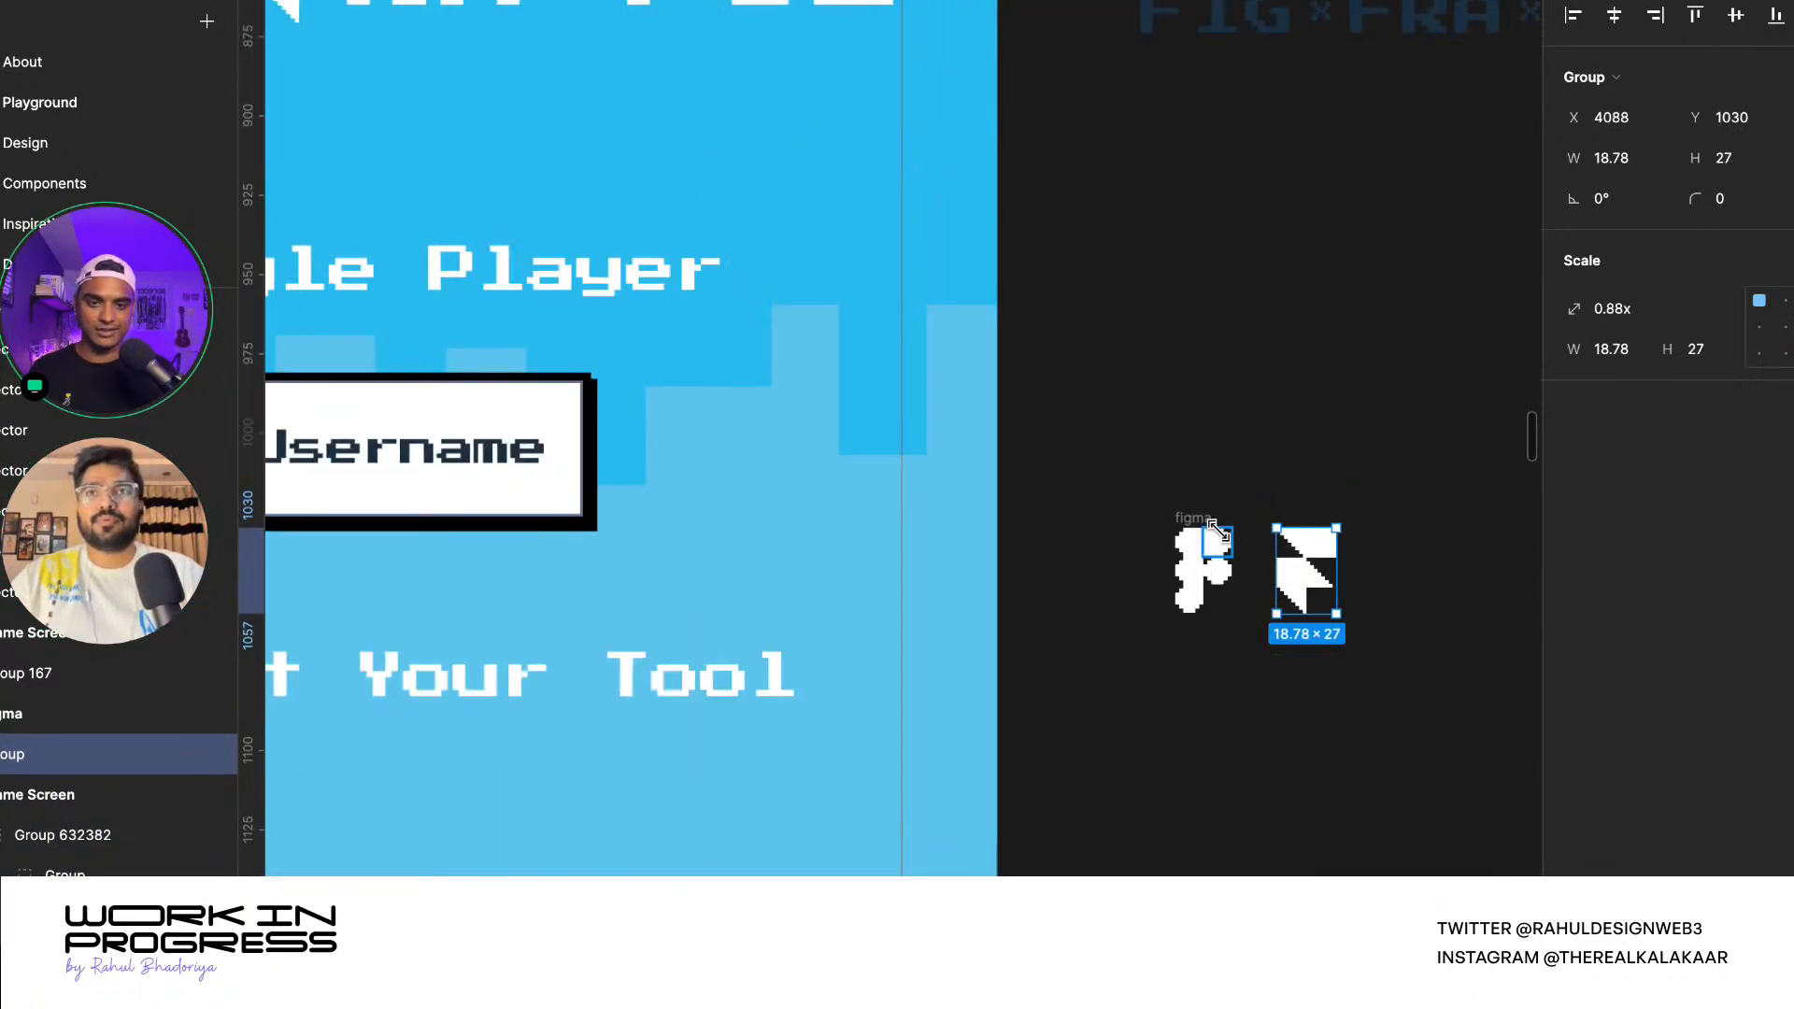
- Put both marks below the "Select Your Tool" heading at Y 366 and scale them together to 205.22 × 109.11
left_click_drag(1104, 438, 987, 869)
scroll(1341, 645, "down", 3, "ctrl")
mouse_move(885, 825)
left_mouse_down()
mouse_move(901, 860)
mouse_move(908, 843)
left_mouse_up()
scroll(889, 752, "down", 4)
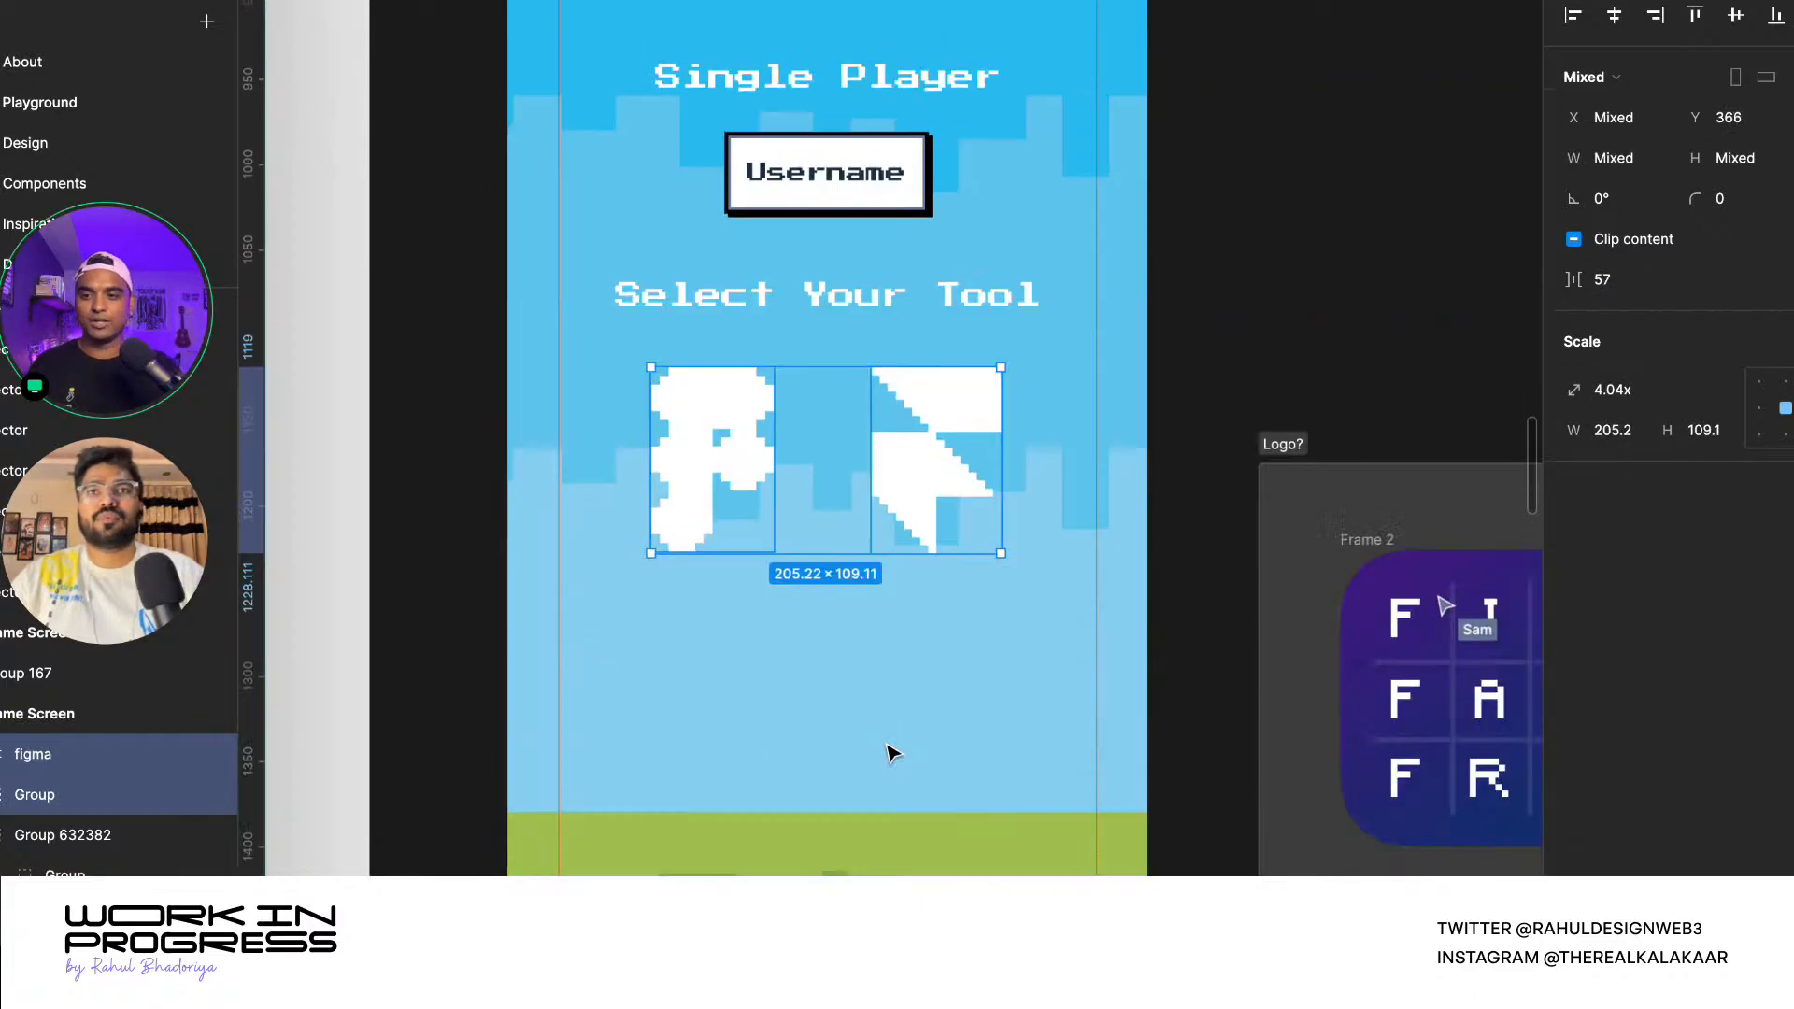
scroll(863, 716, "down", 1)
scroll(862, 714, "down", 3)
scroll(878, 589, "up", 2)
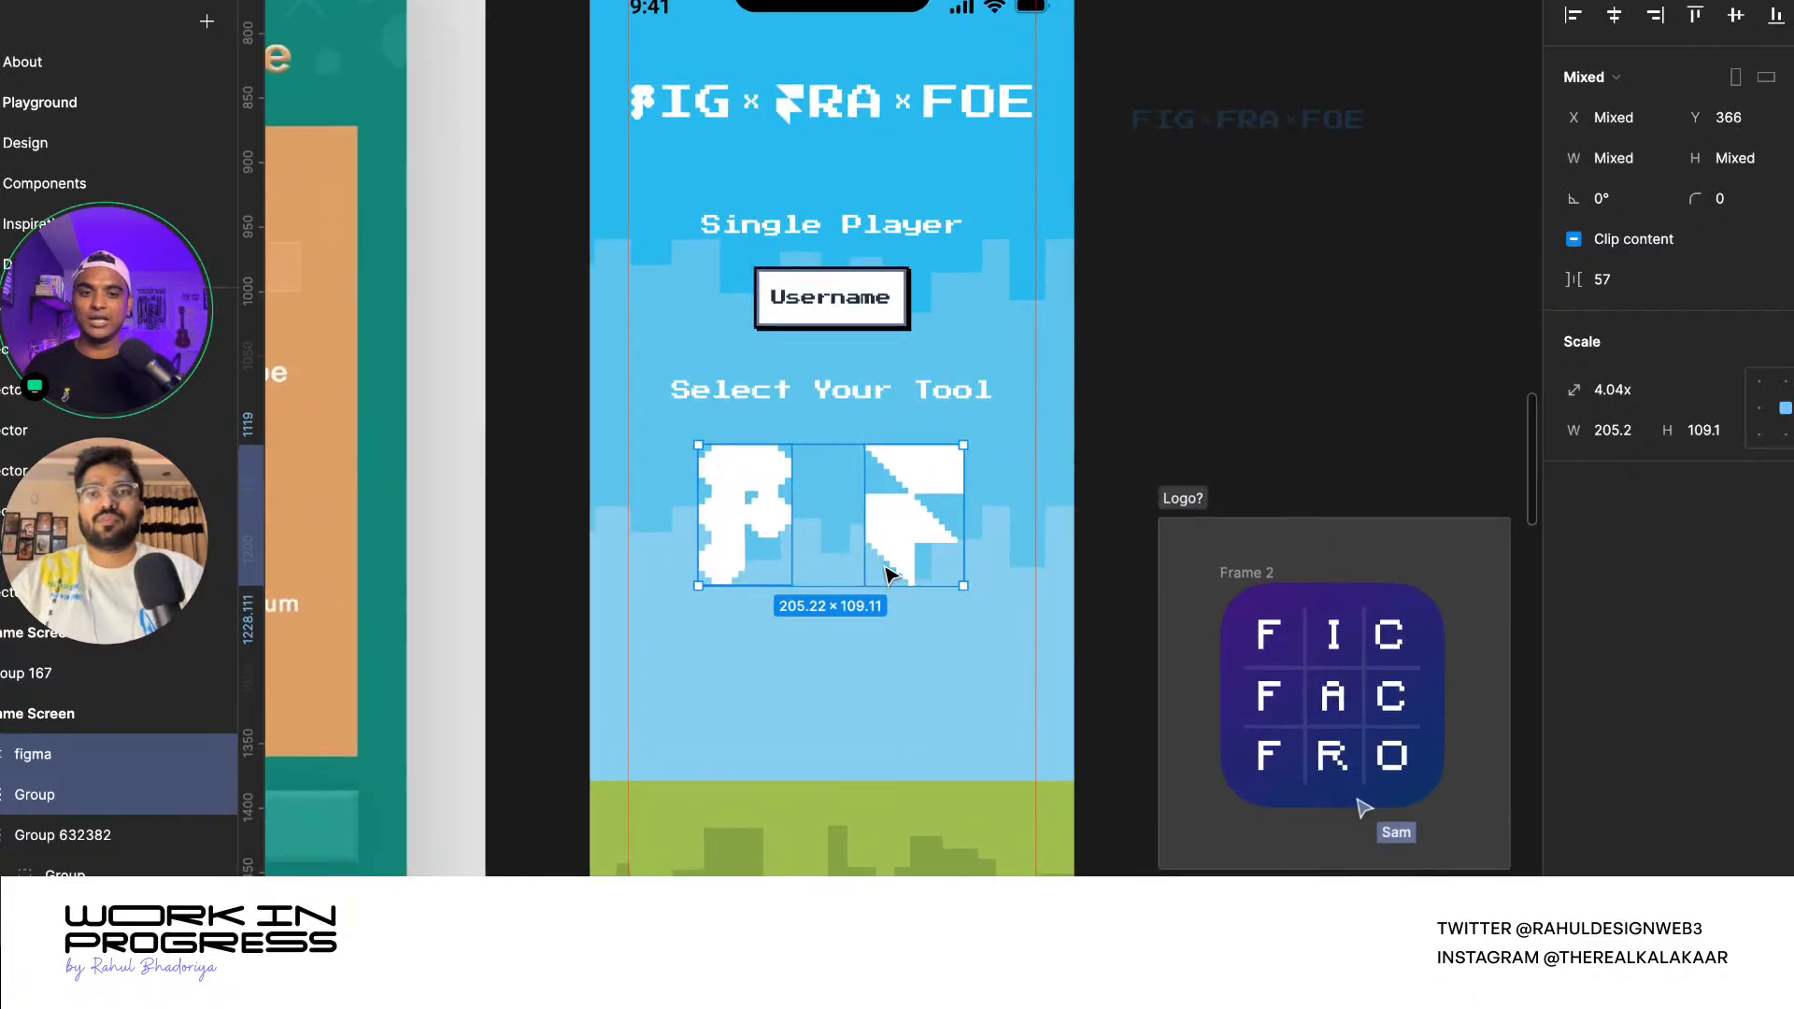
- Move the enlarged Figma and Framer marks out of the Game Screen to the empty canvas beside it at Y 1004
left_click_drag(934, 501, 1300, 377)
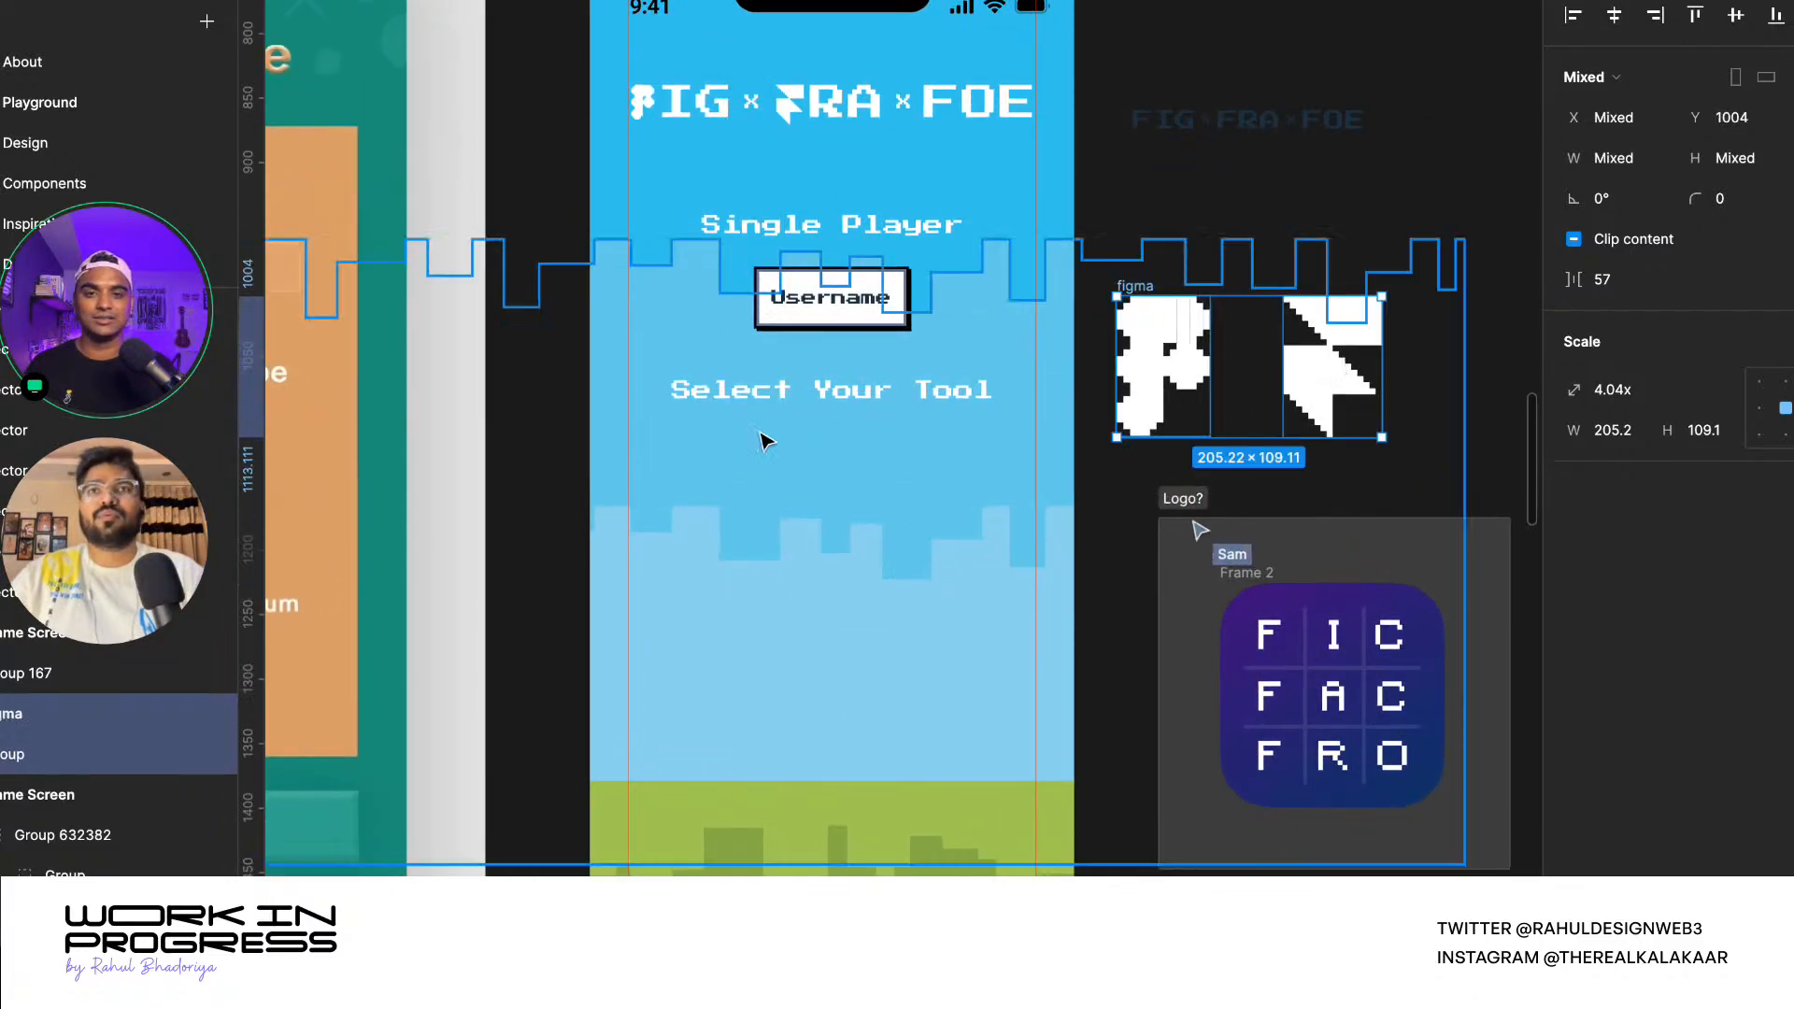
scroll(1289, 374, "down", 3)
scroll(1243, 260, "up", 6)
left_click(1242, 261)
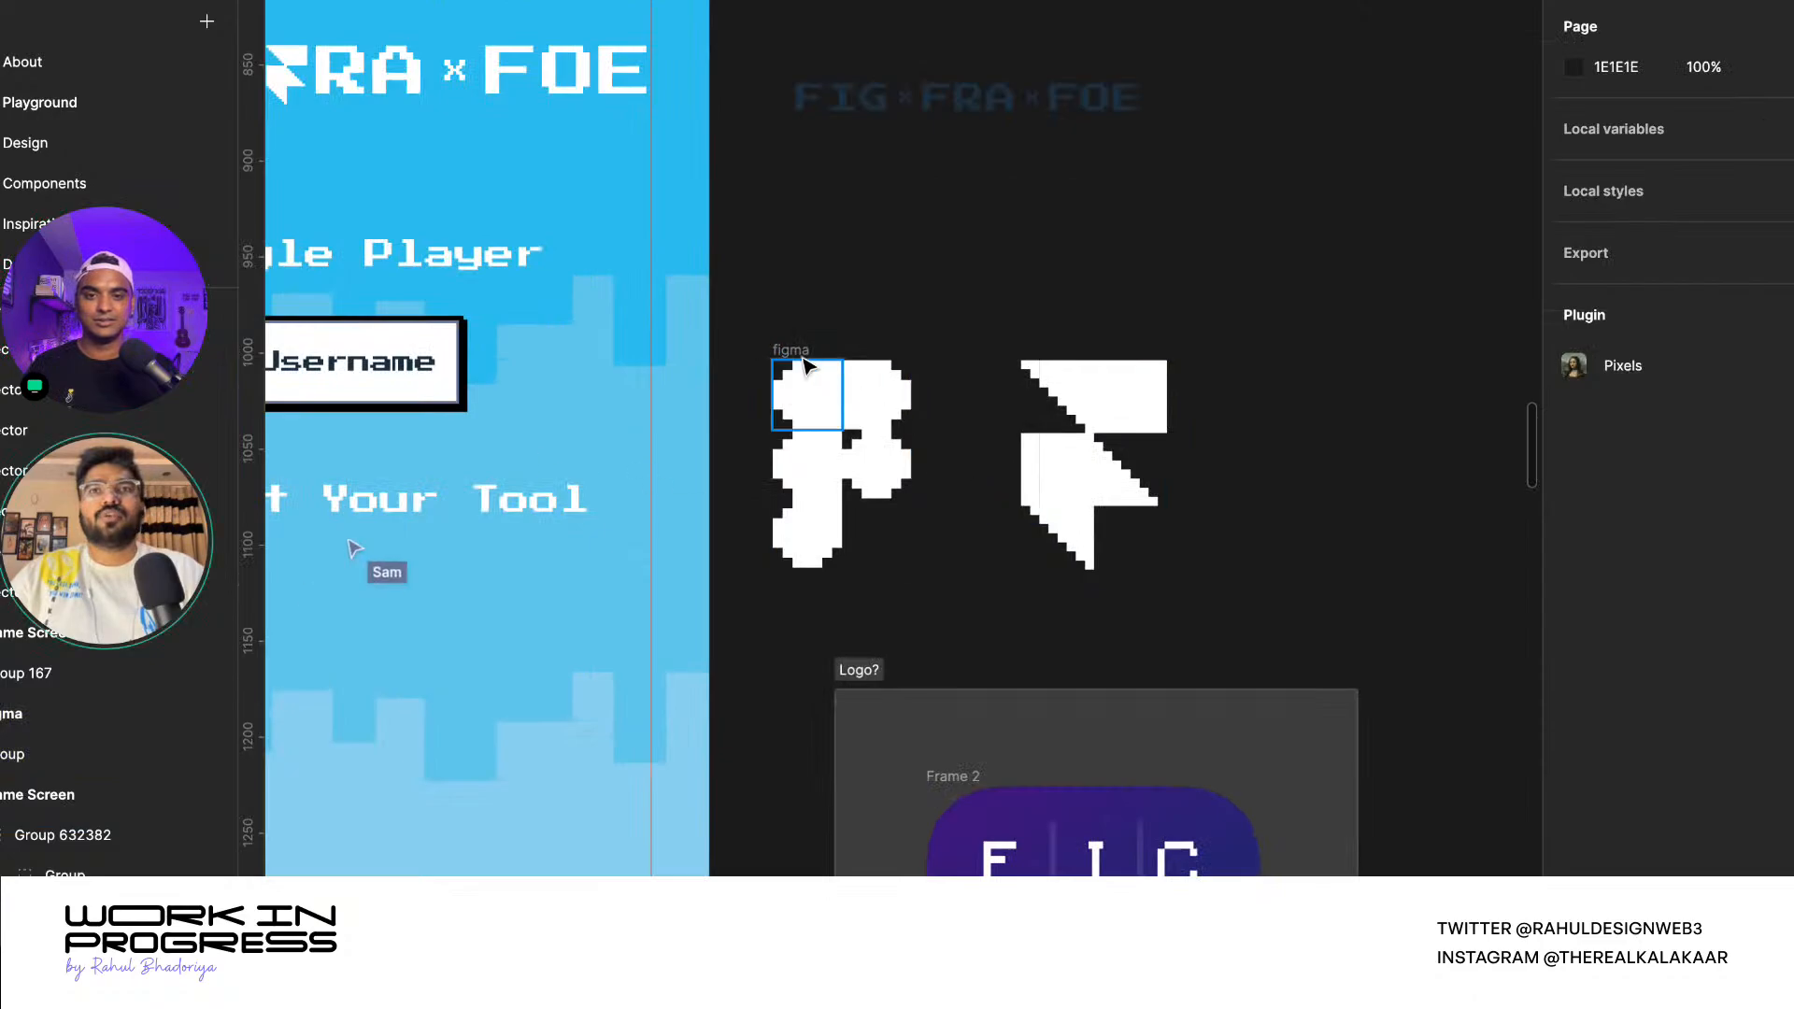
left_click(792, 351)
key("shift+a")
double_click(792, 351)
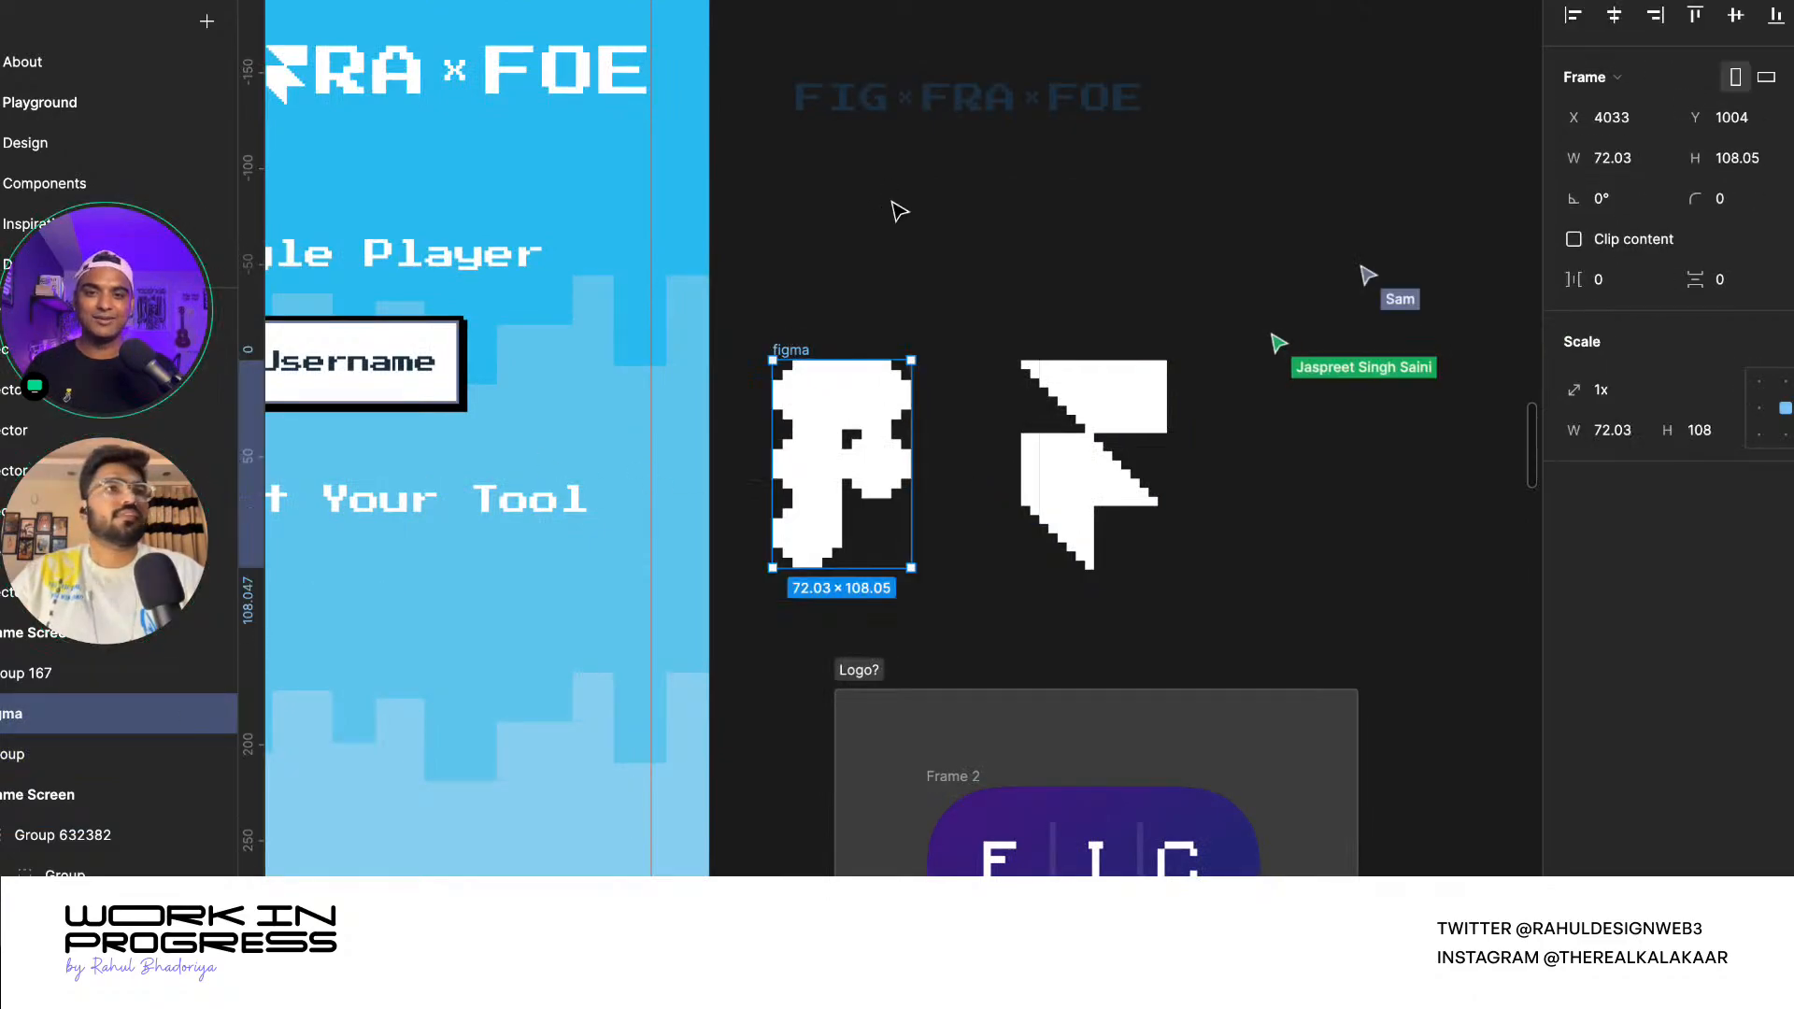
left_click(877, 231)
- Draw a 137 × 137 square frame on the canvas beside the Framer mark, at X 4350, Y 1047
key("f")
scroll(981, 405, "down", 3)
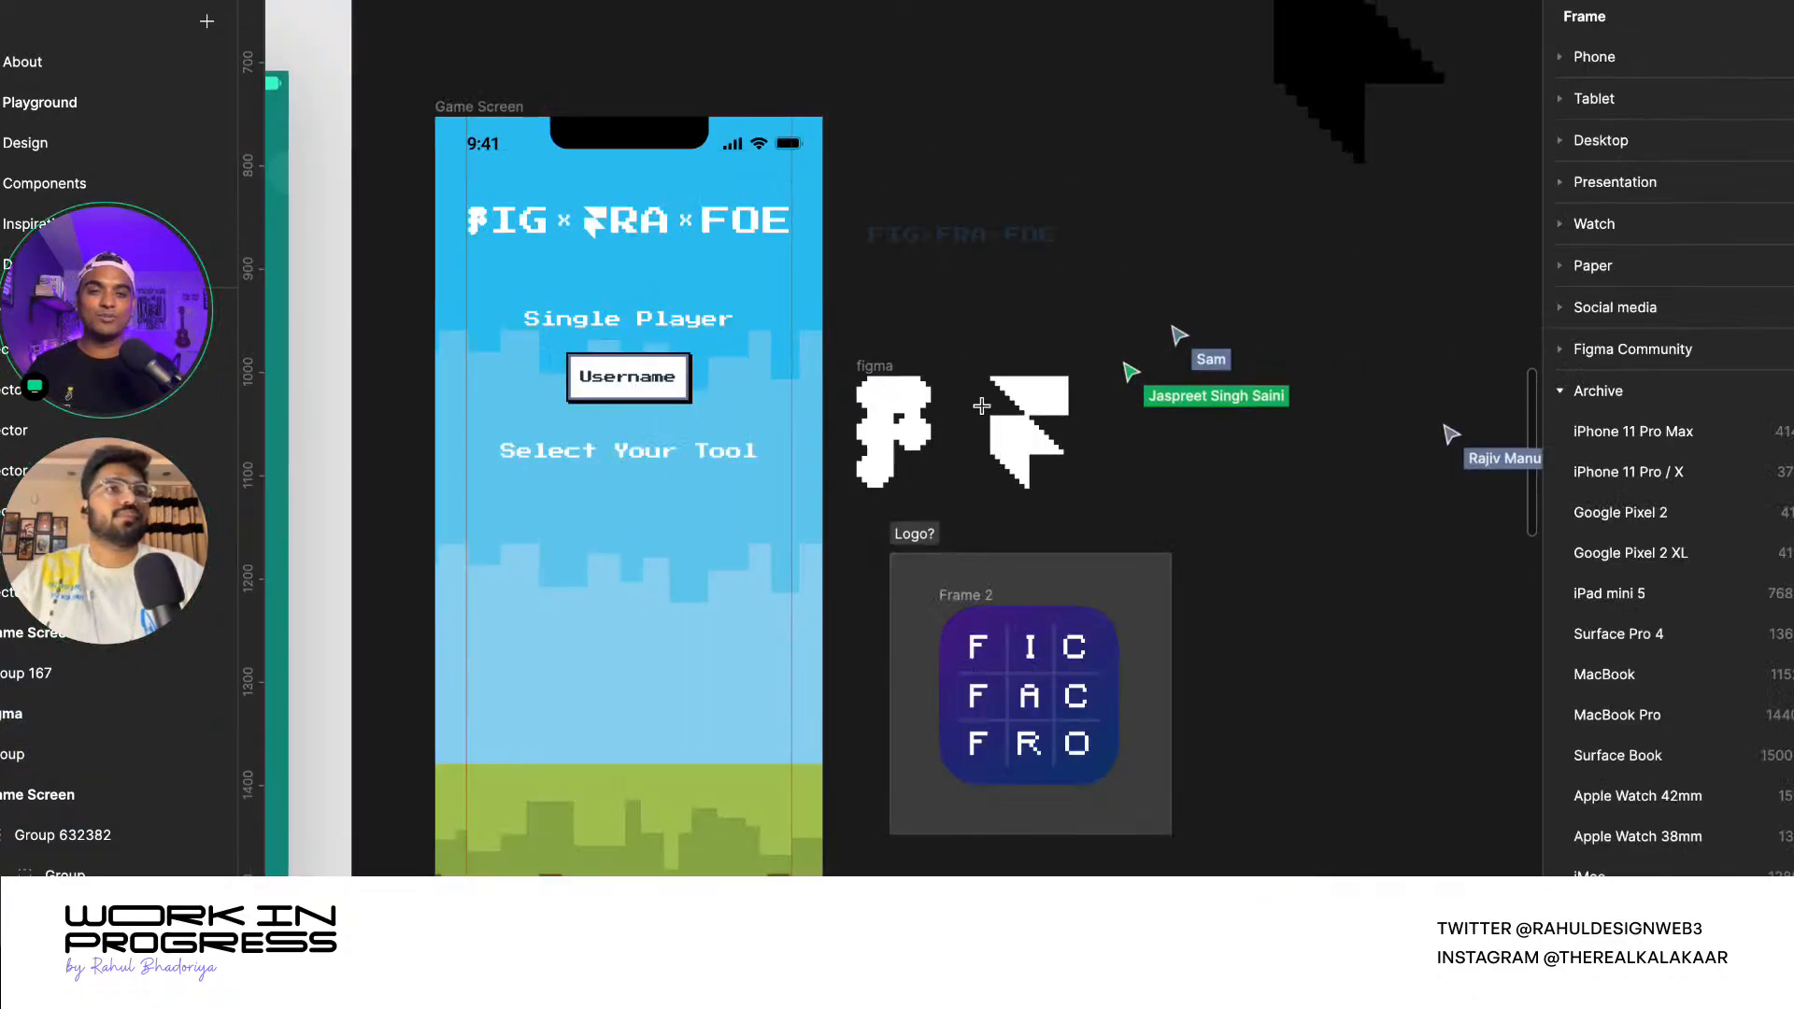
scroll(1185, 423, "up", 1)
left_click_drag(1185, 423, 1344, 580)
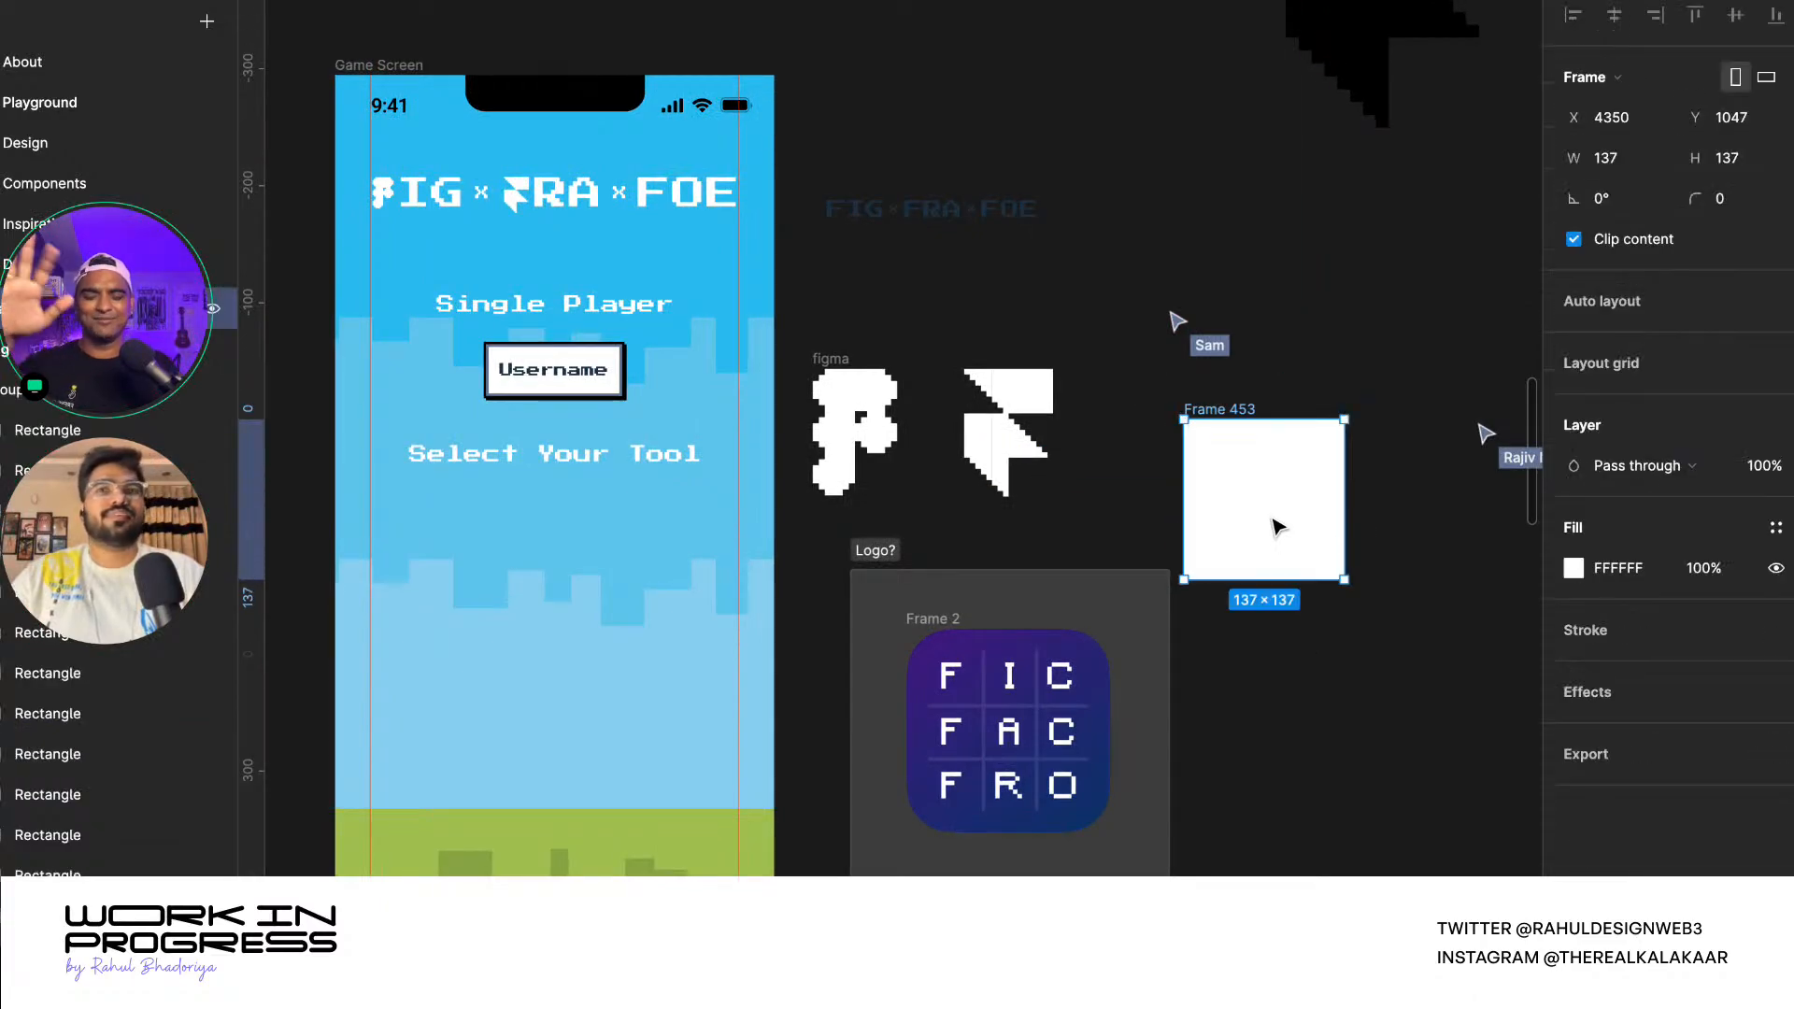
- Add a drop shadow with X 2, Y 2 and blur 0 to both the Figma and Framer marks
left_click(829, 369)
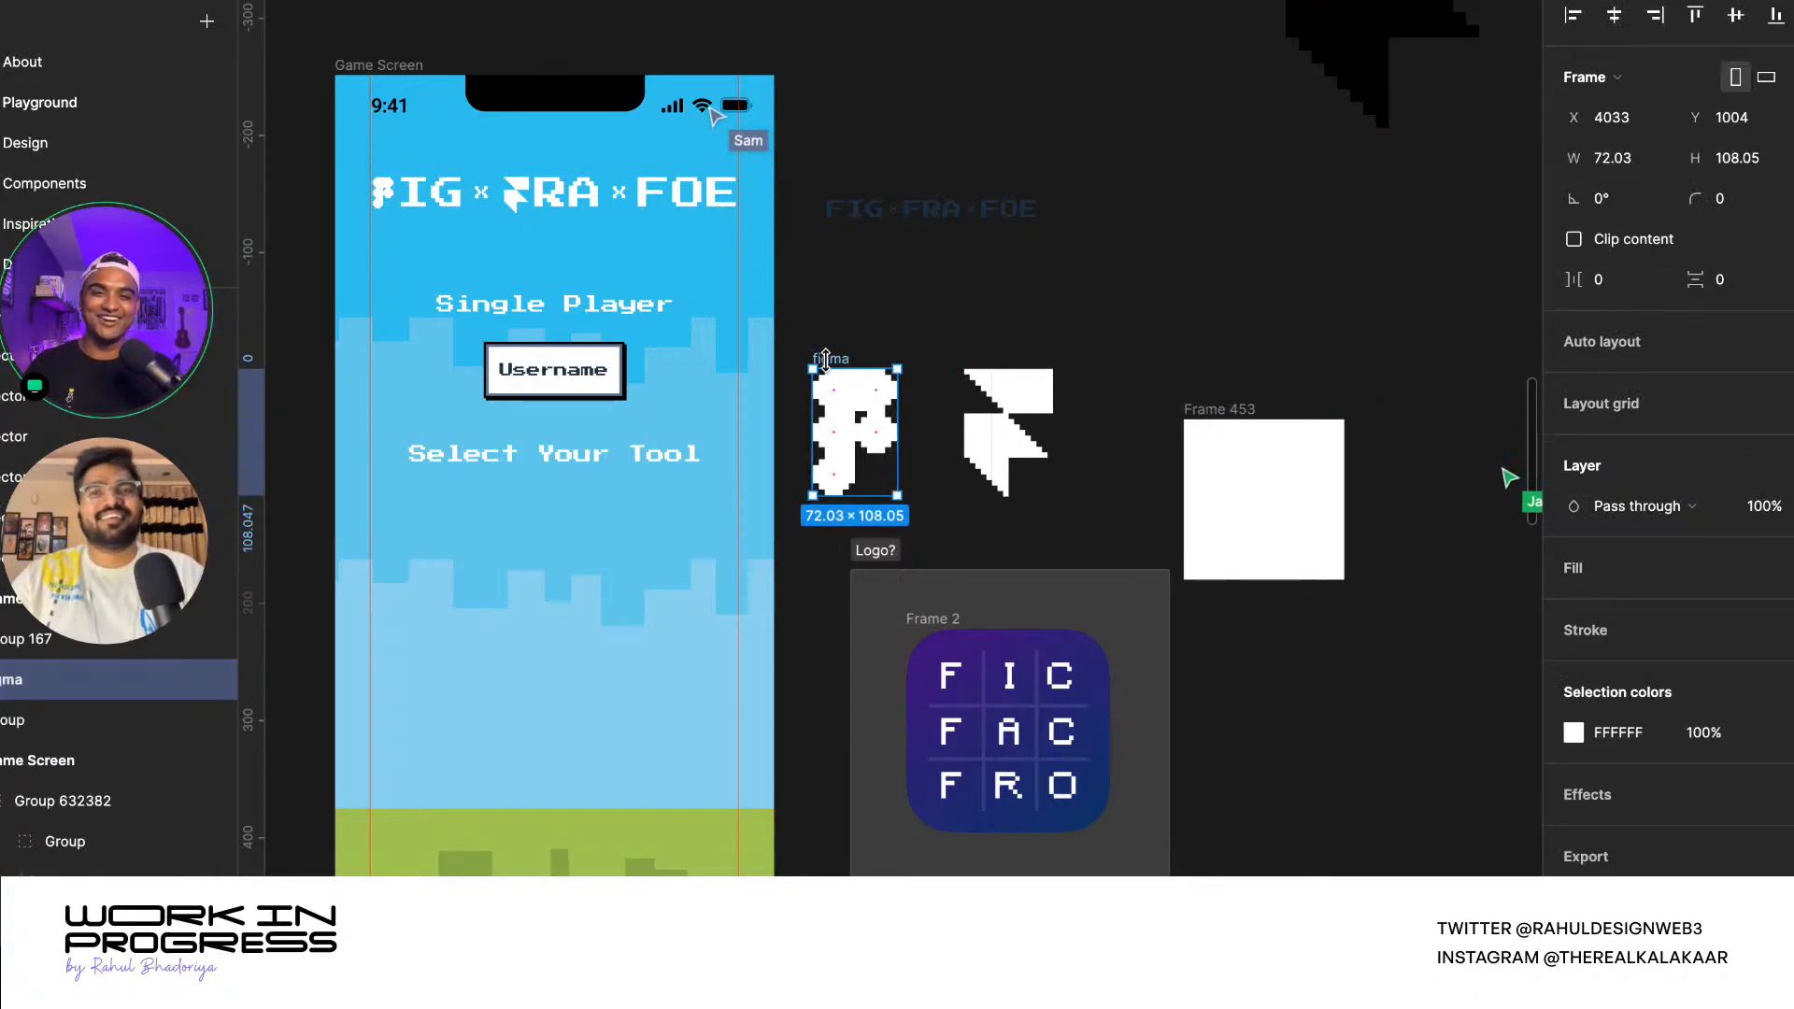
left_click(1007, 430, "shift")
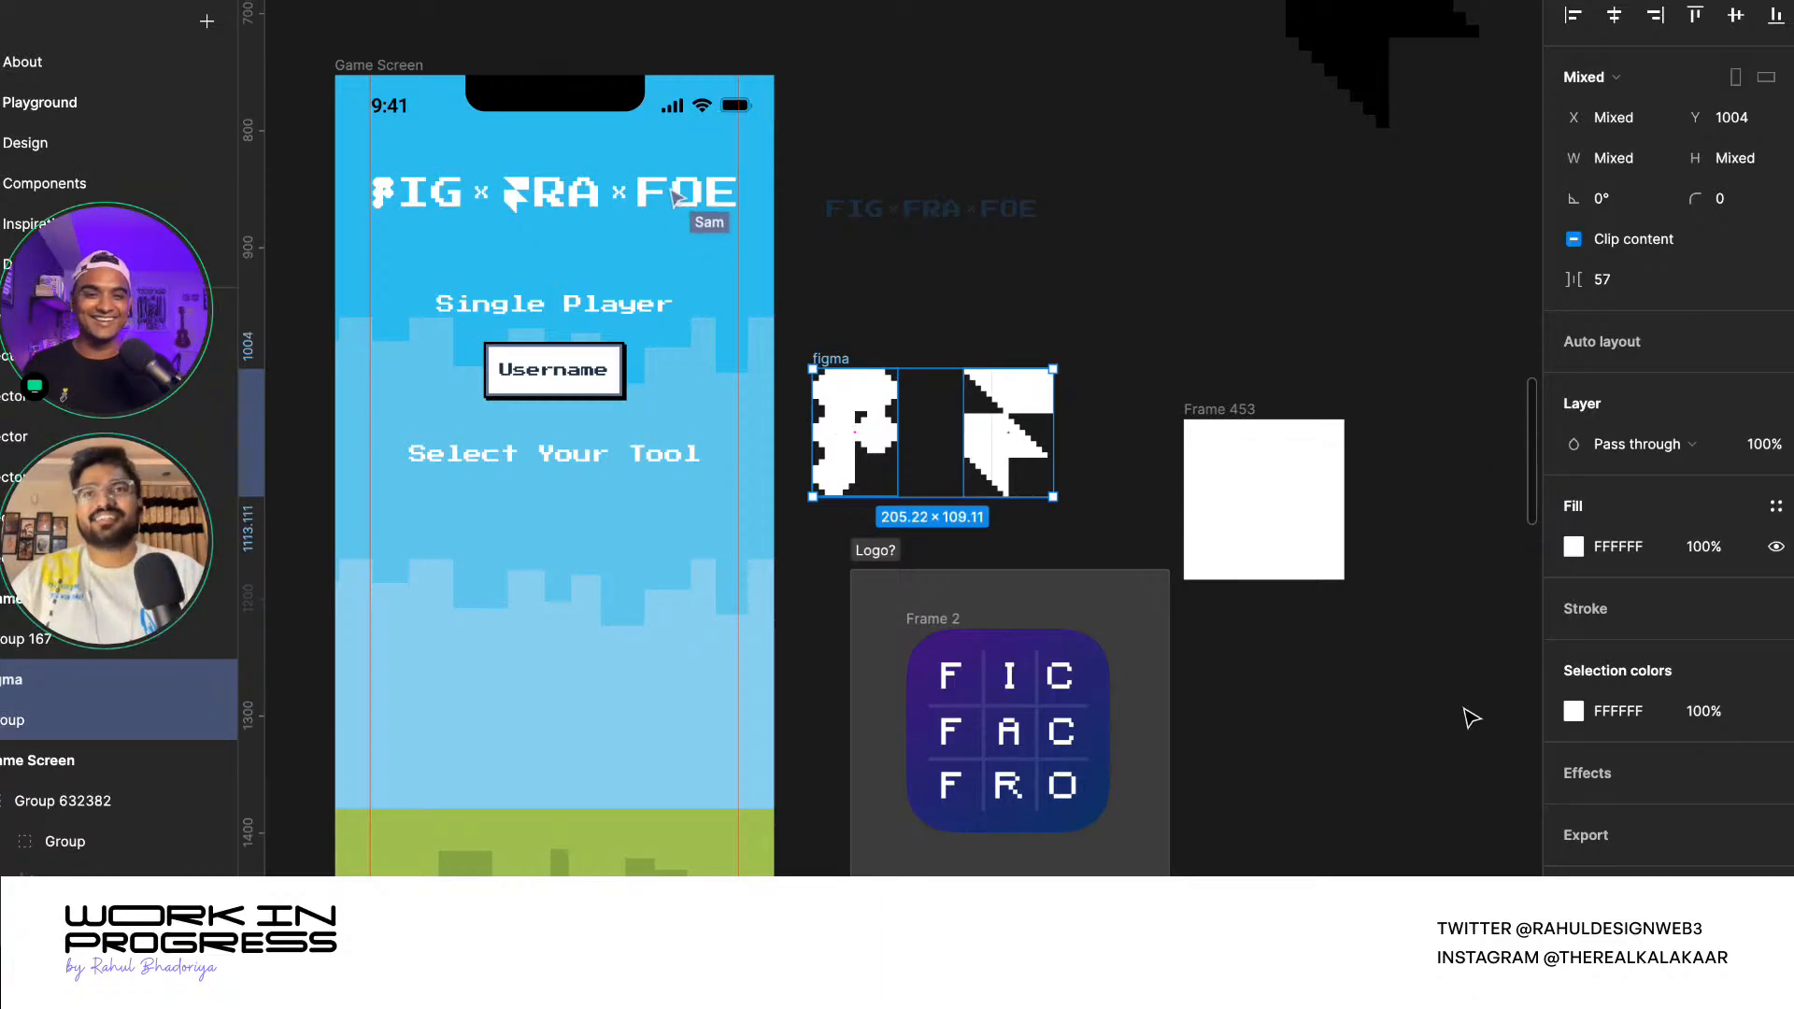
left_click(1775, 773)
left_click(1626, 813)
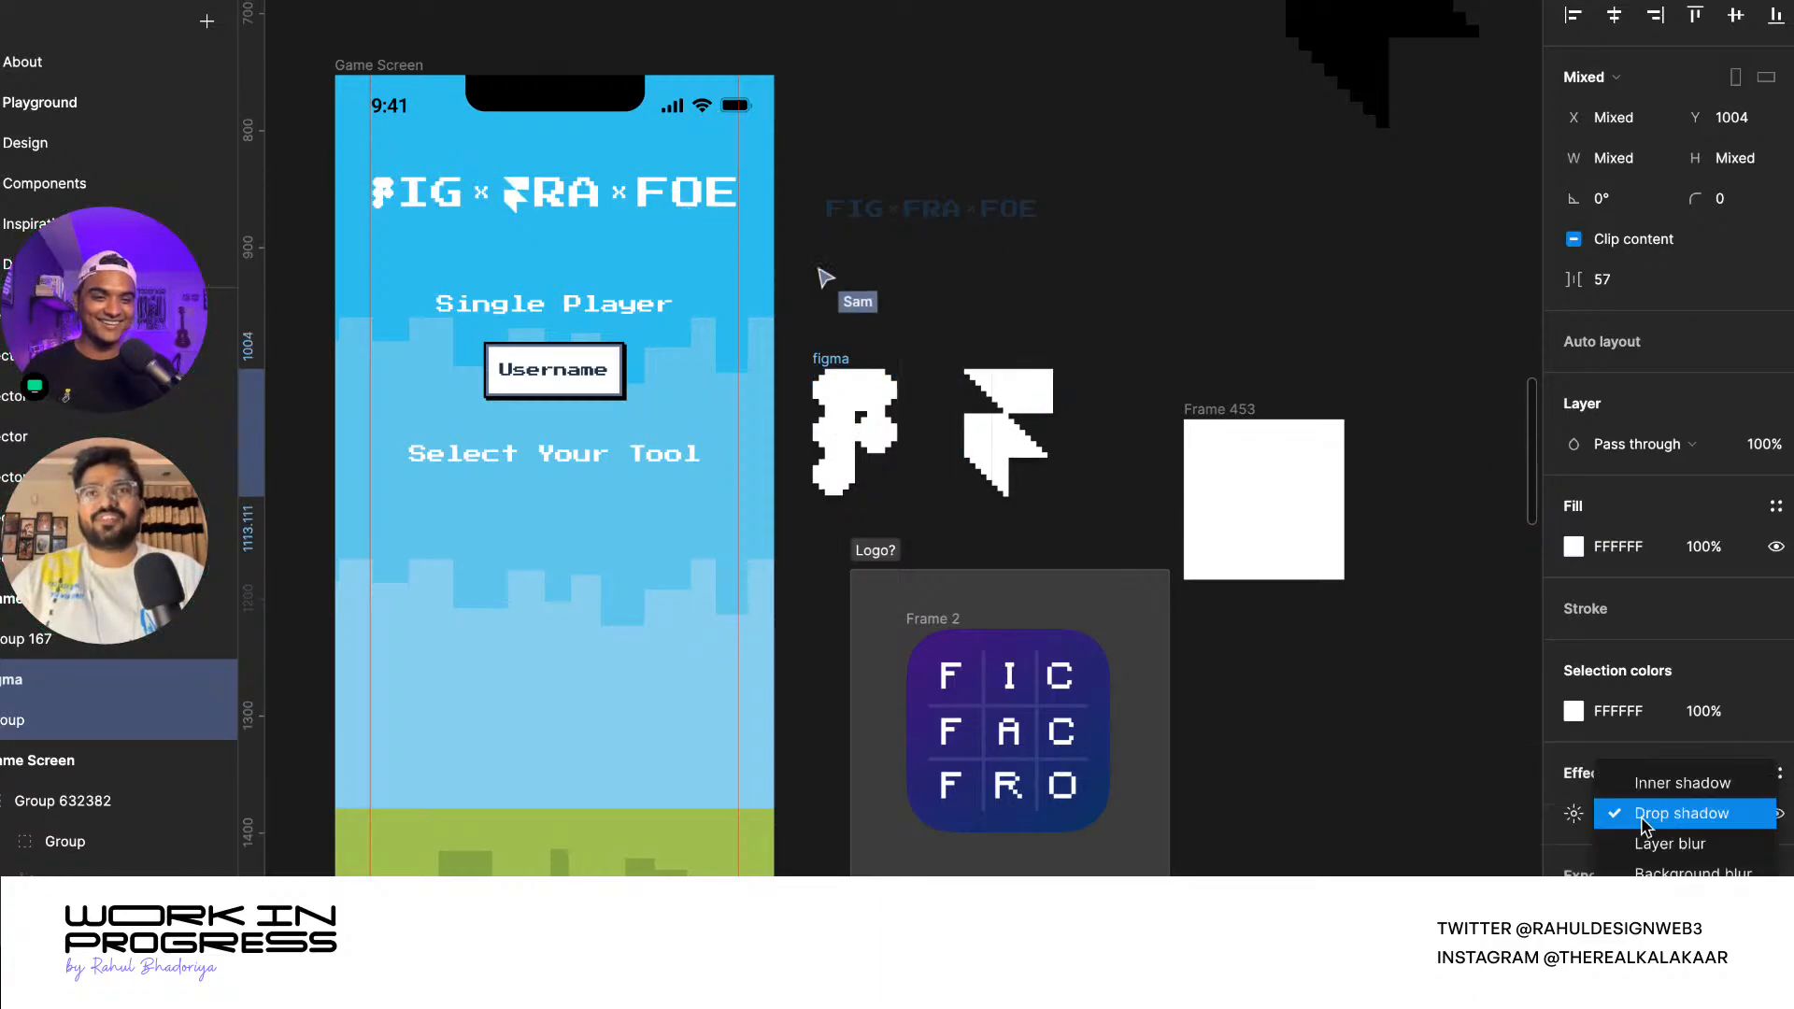
left_click(1603, 818)
left_click(1575, 815)
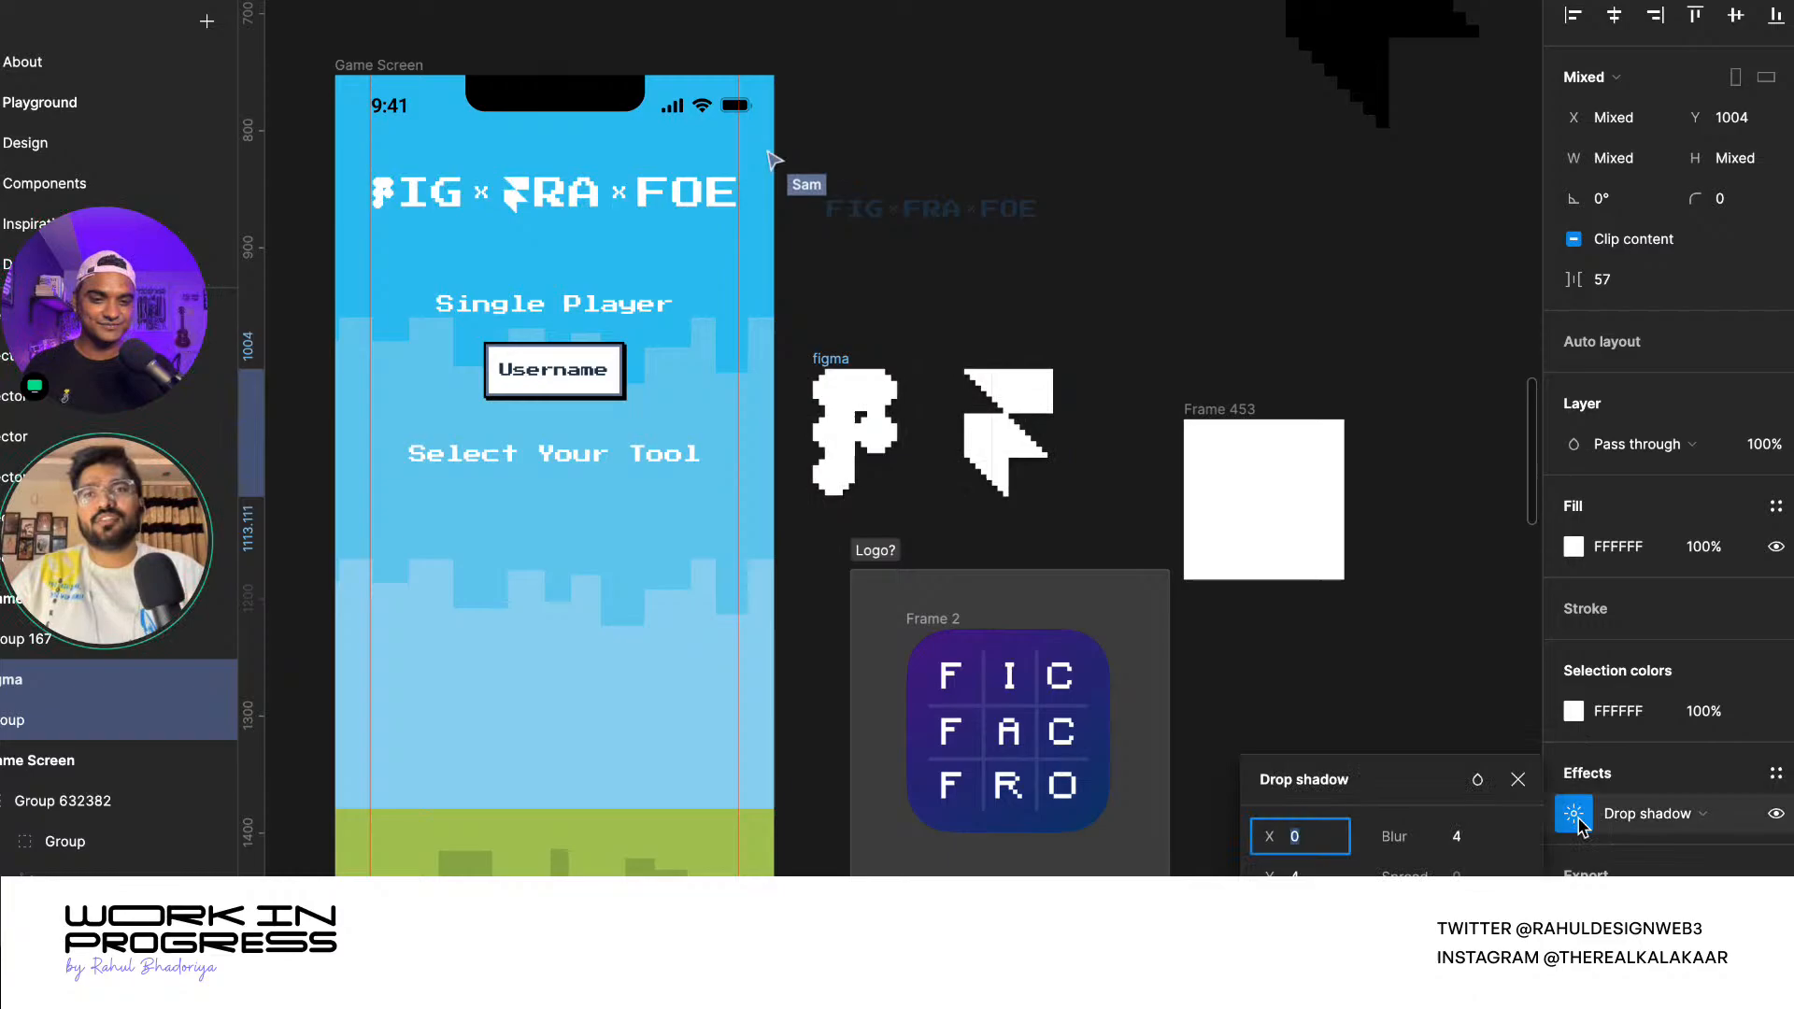
left_click(1478, 841)
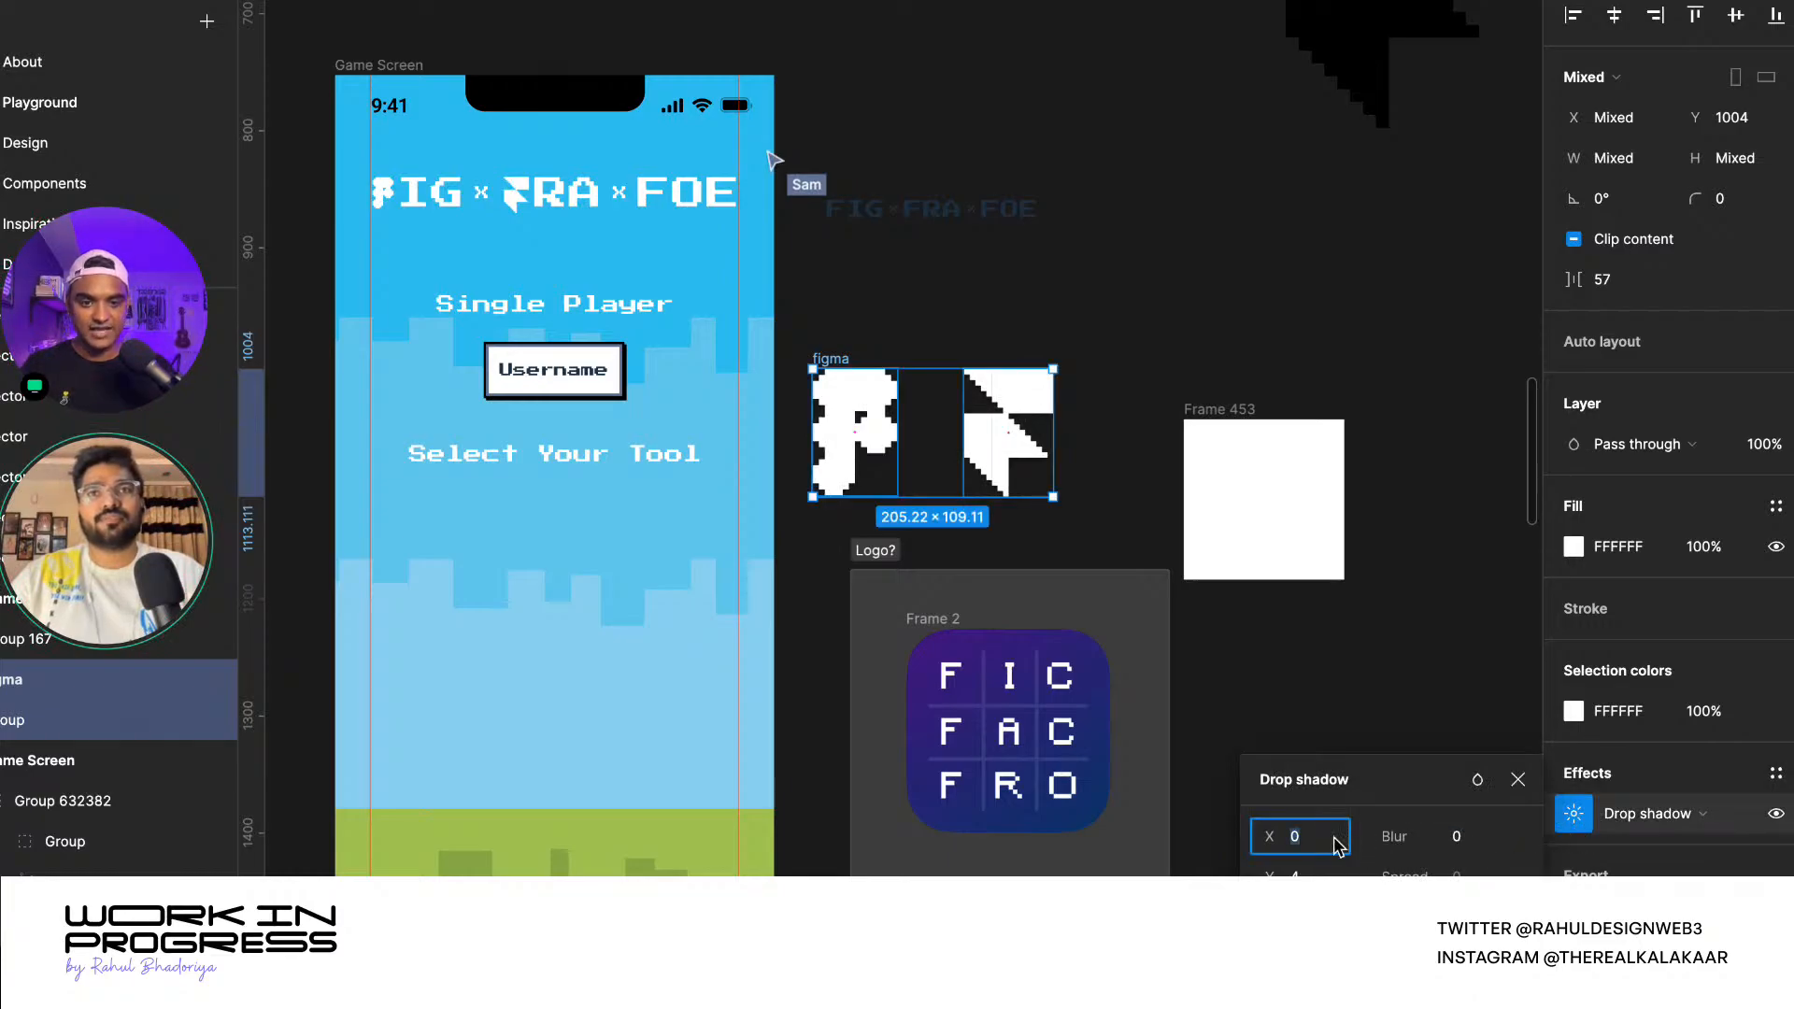
left_click(1331, 874)
type("2")
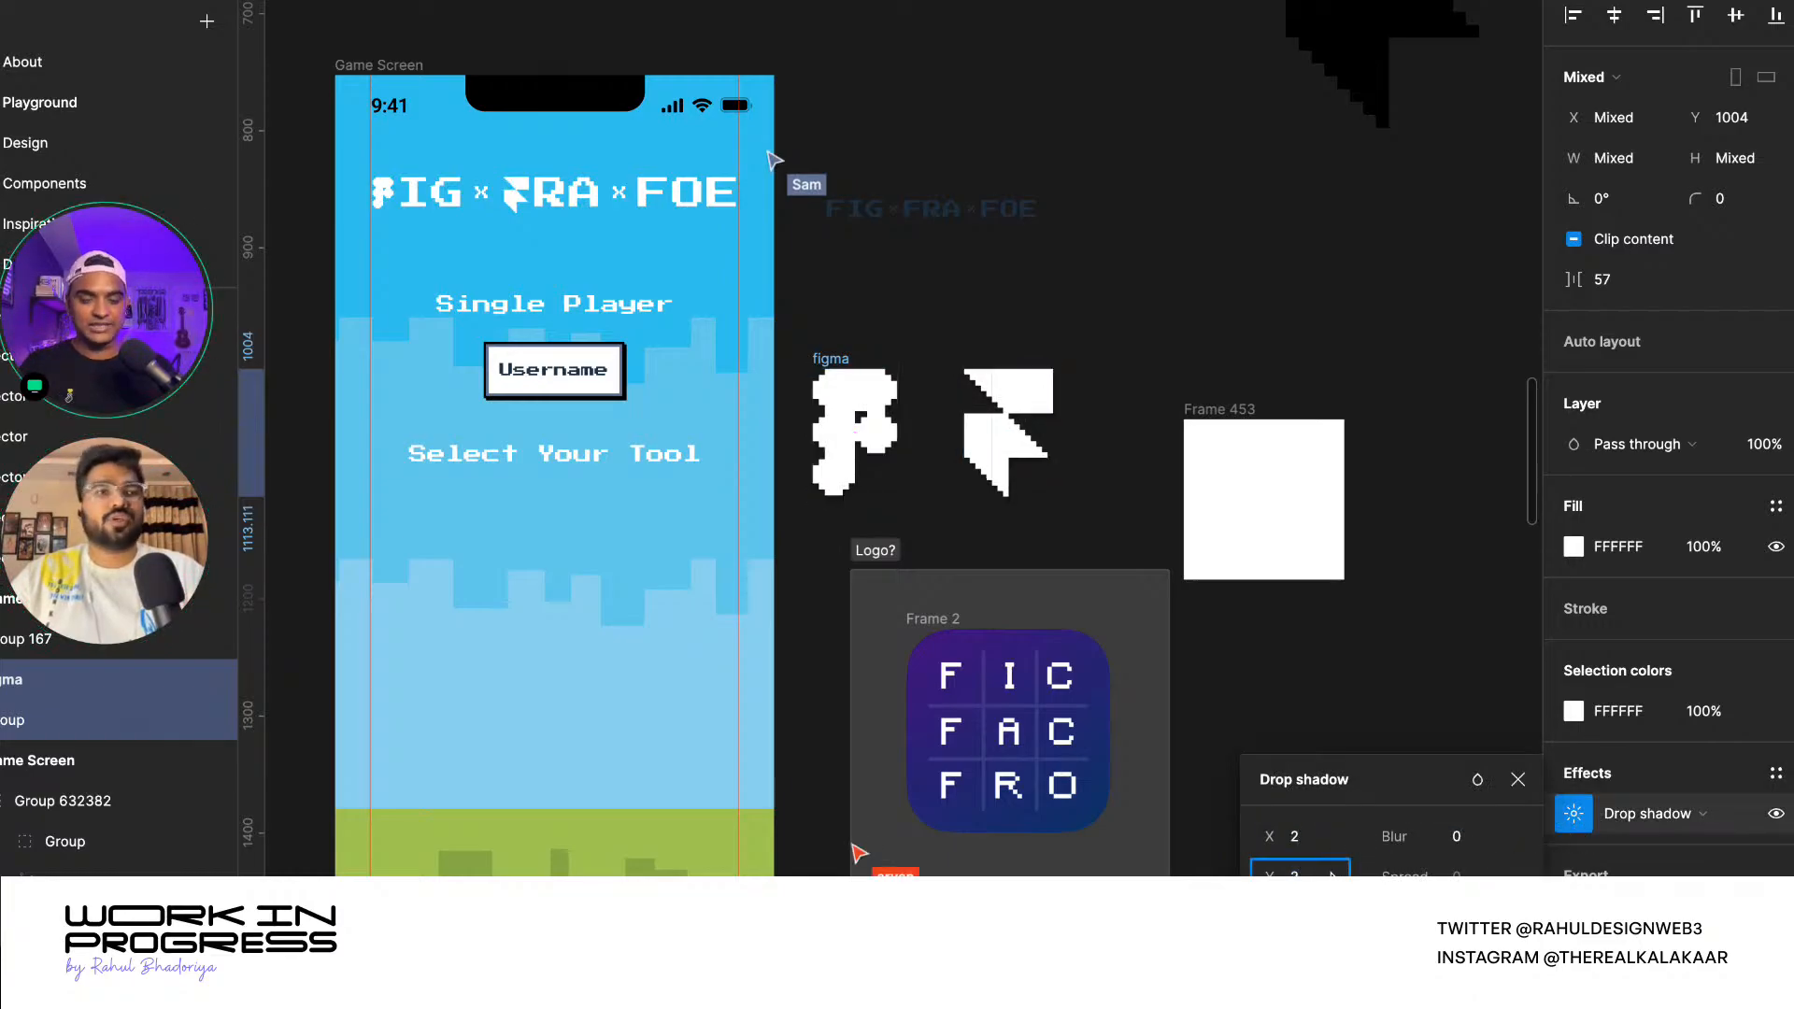
key("Return")
- Move both marks below "Select Your Tool" at Y 394 and make their shadow solid black with X 4 and Y 4 offsets
left_click_drag(826, 360, 448, 524)
scroll(454, 560, "up", 4)
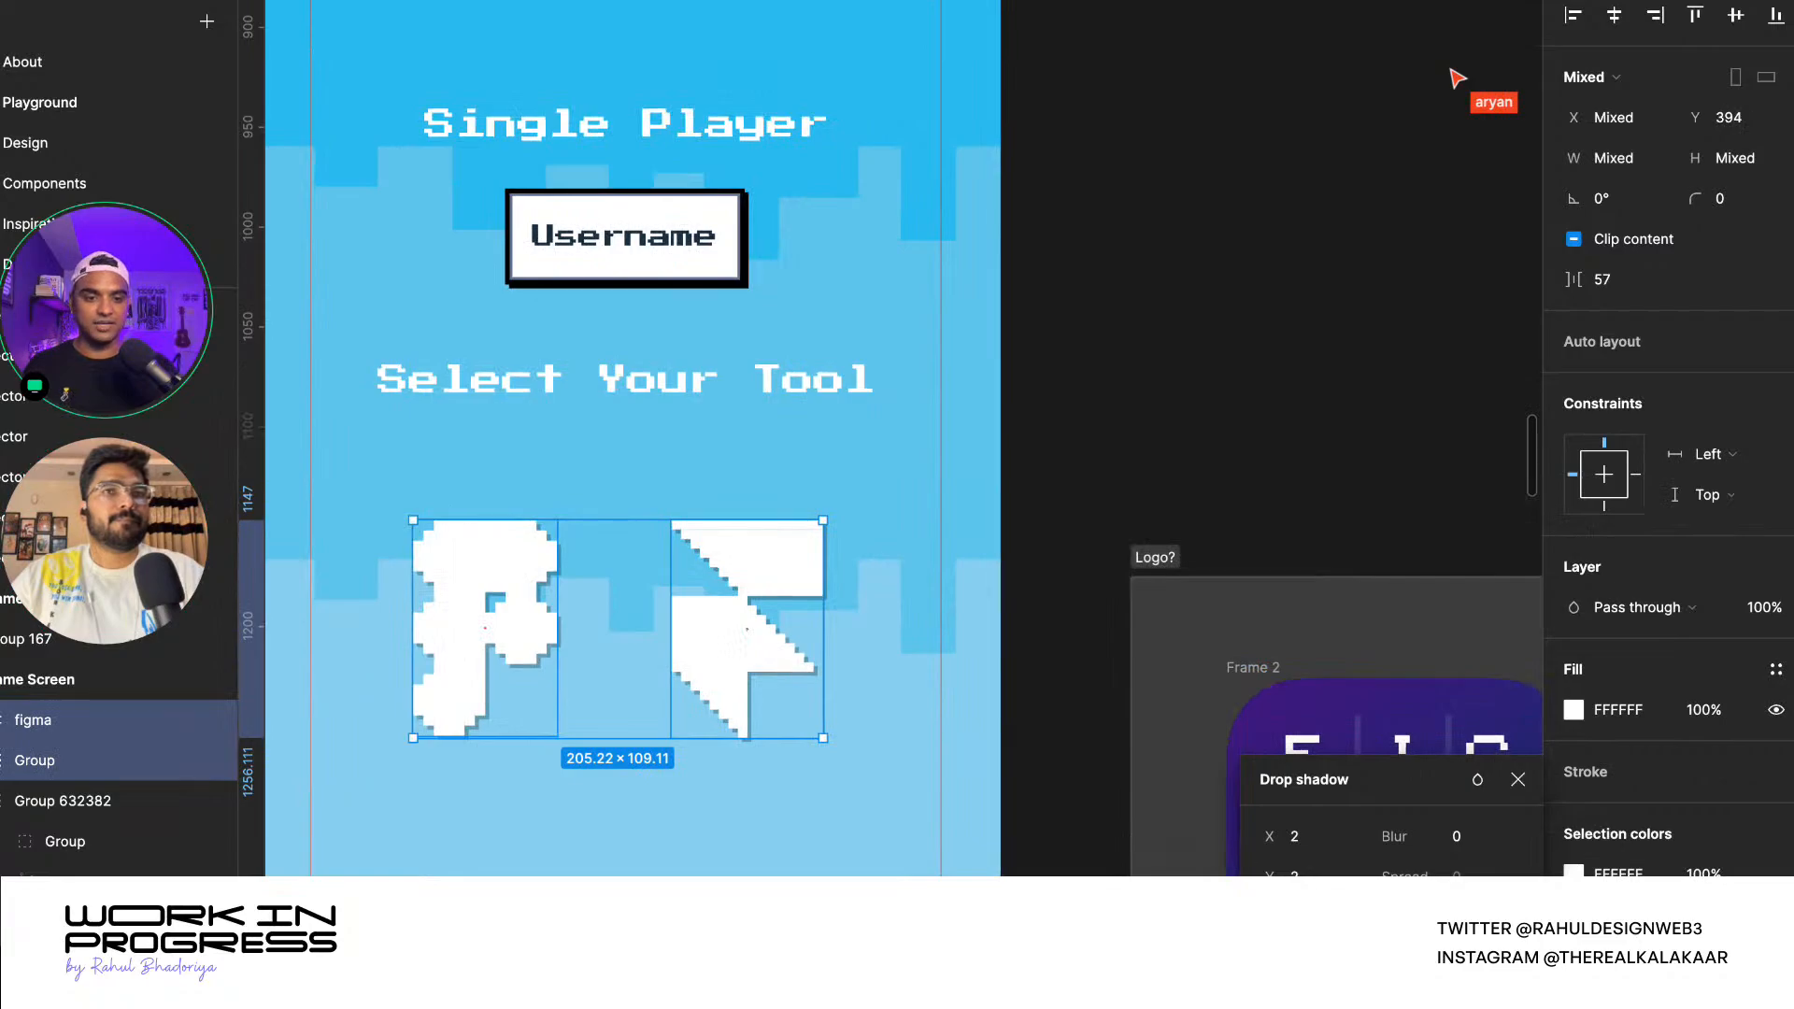
key("Return")
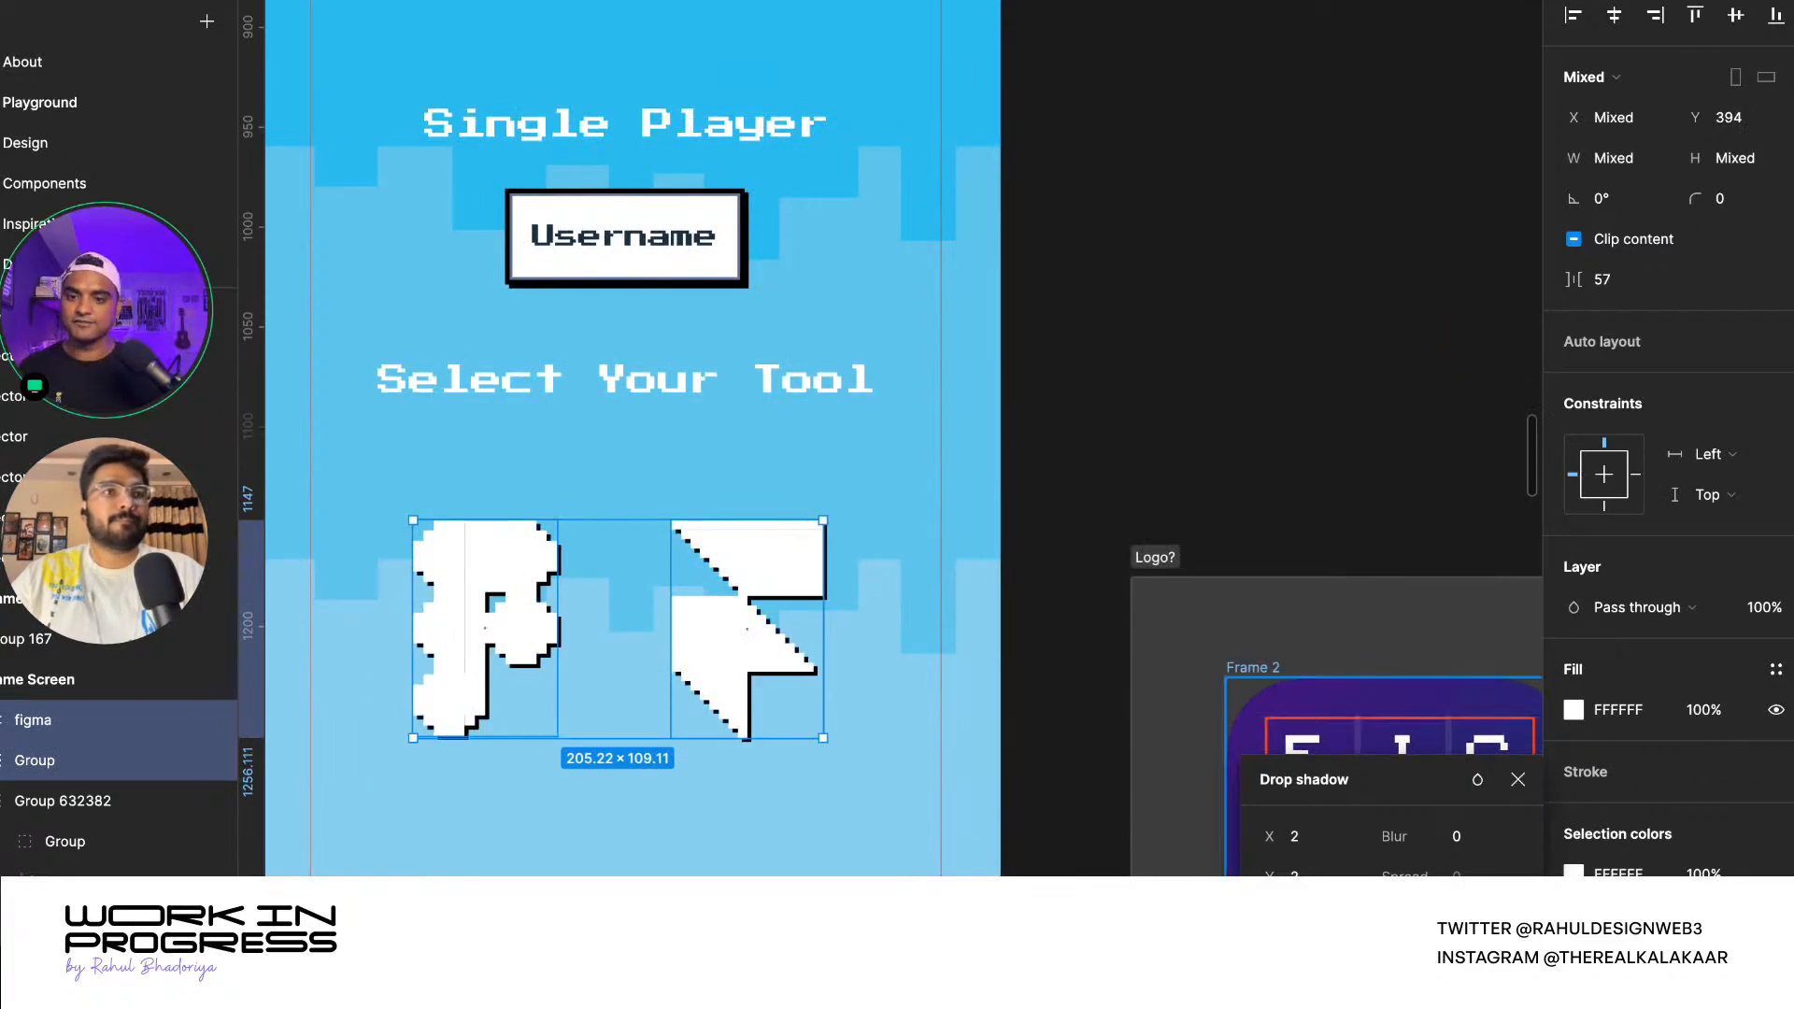
left_click(1329, 840)
key("Tab")
type("4")
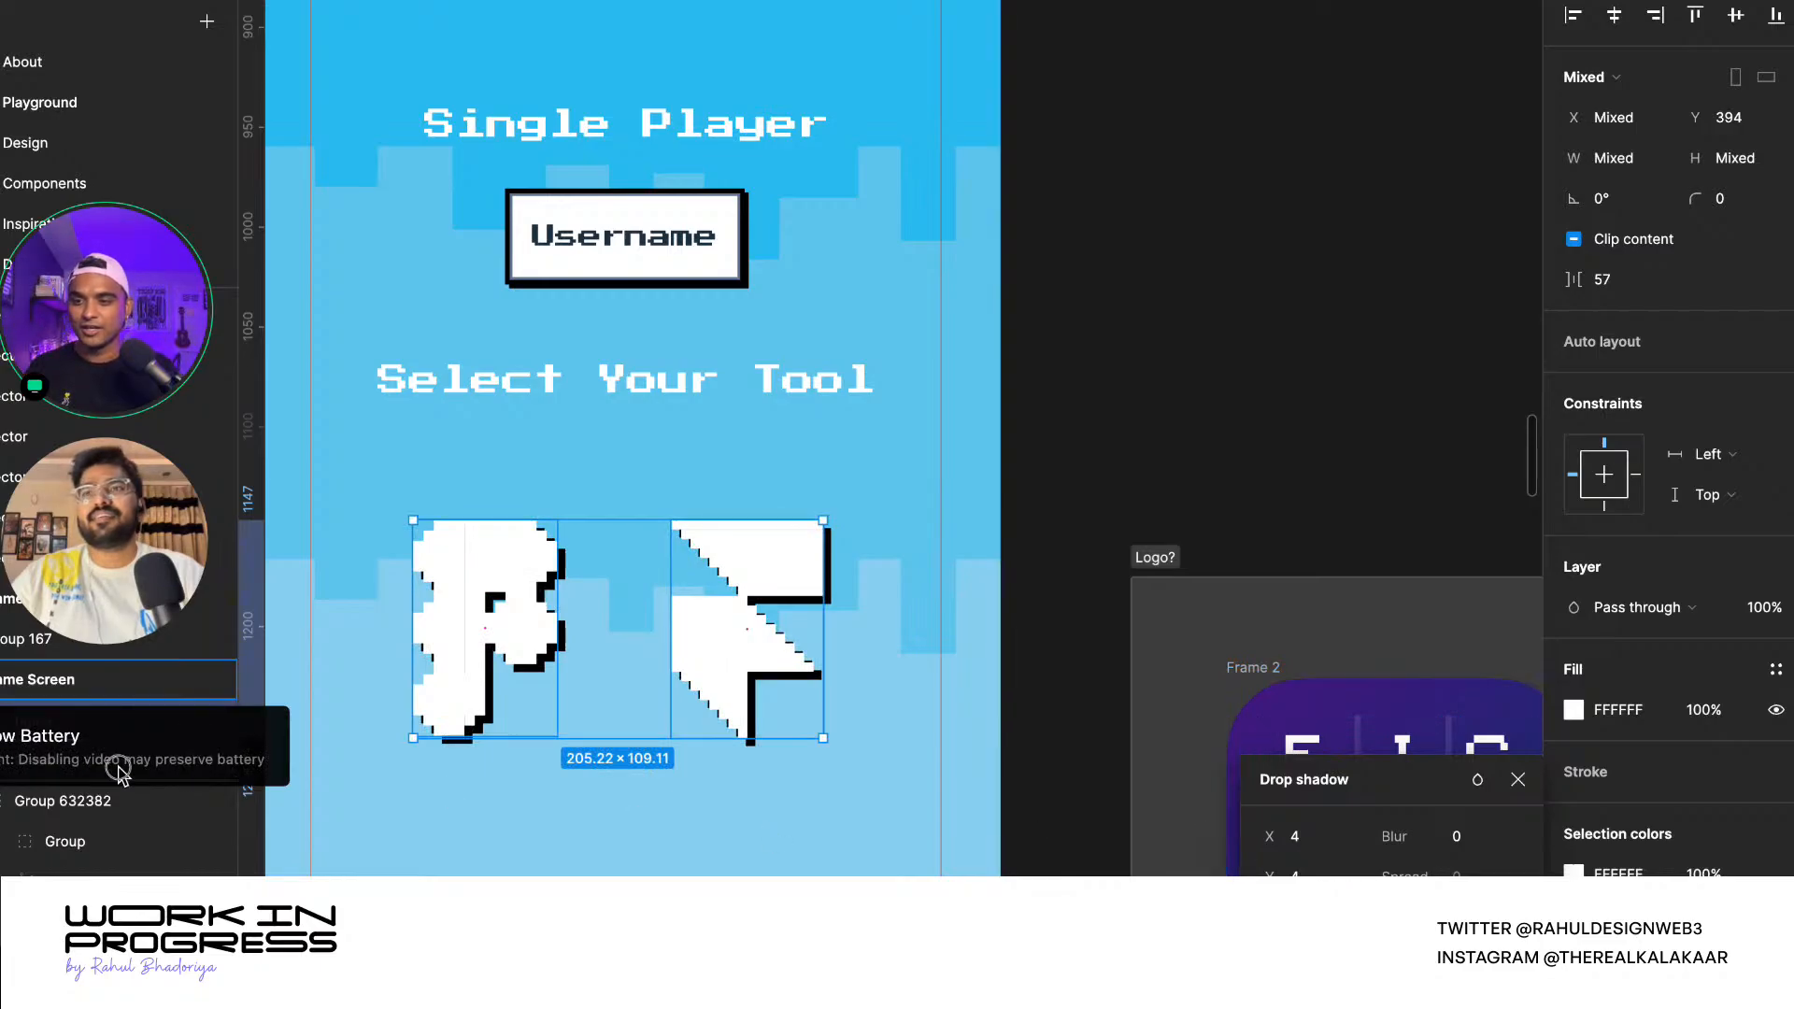
- Move the Figma and Framer mark layers out of the Game Screen frame to the page level and deselect them
left_click_drag(245, 844, 947, 619)
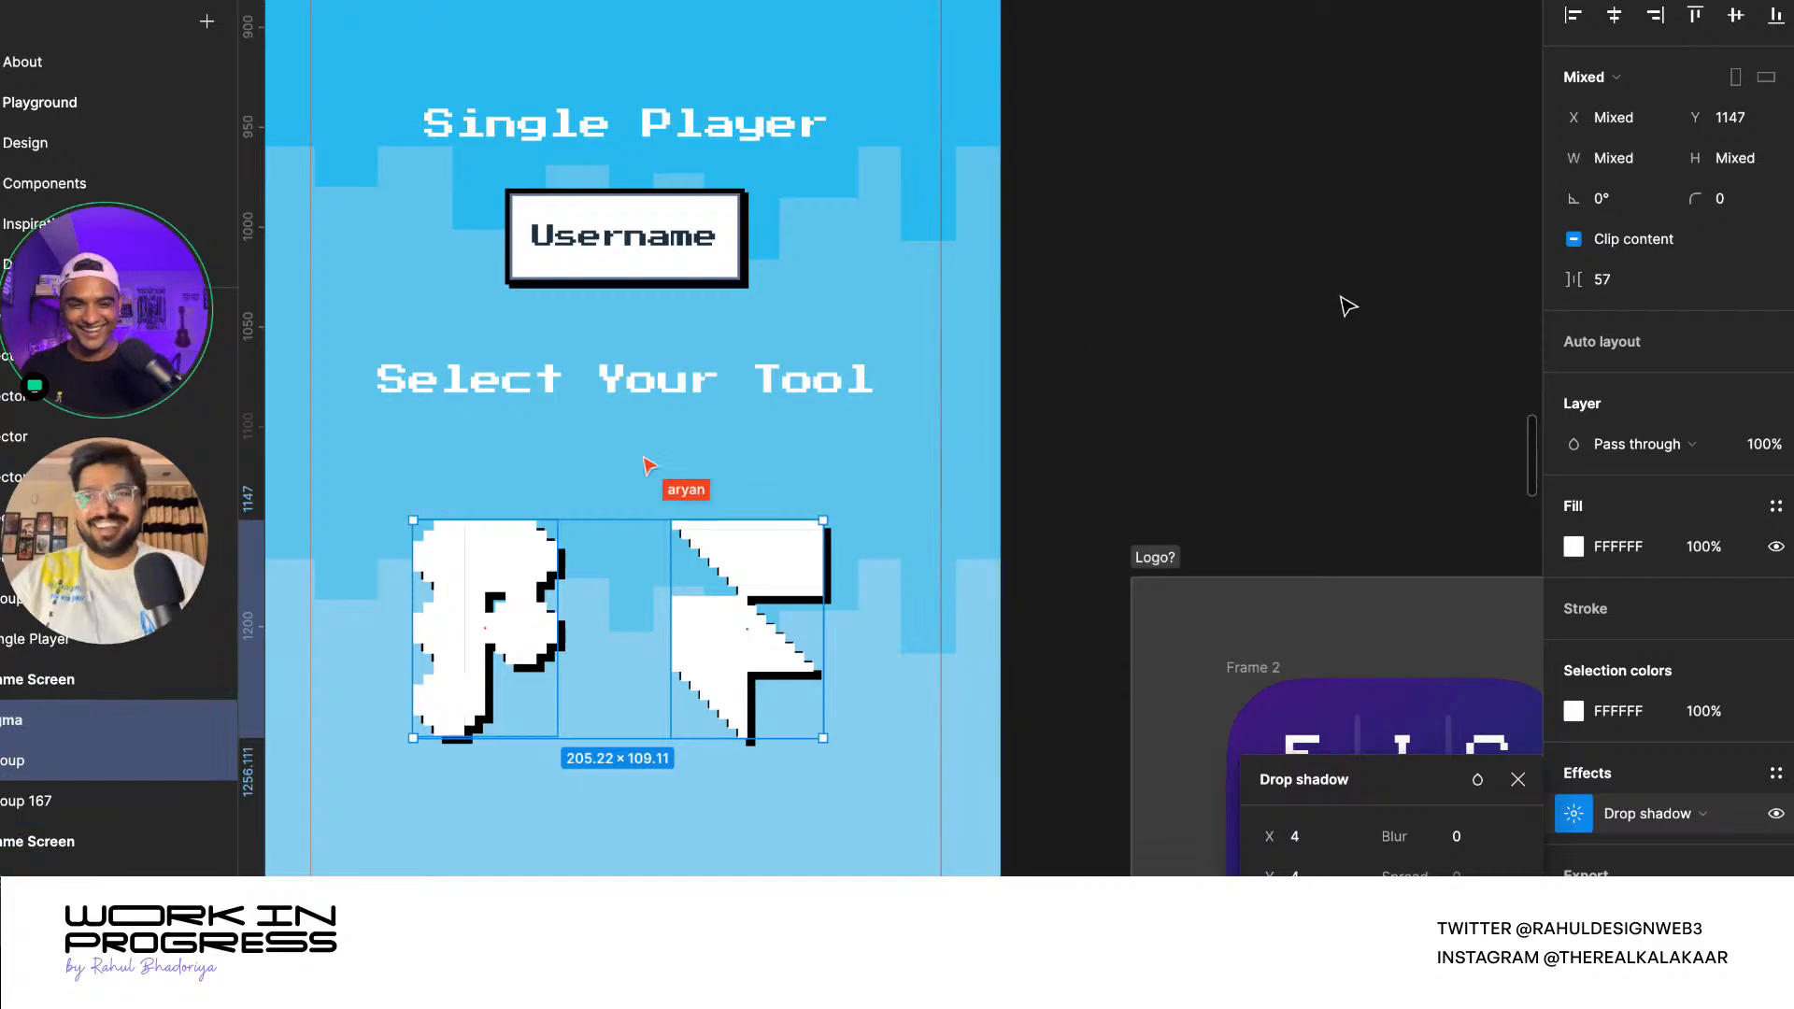
left_click(1517, 779)
left_click(1159, 416)
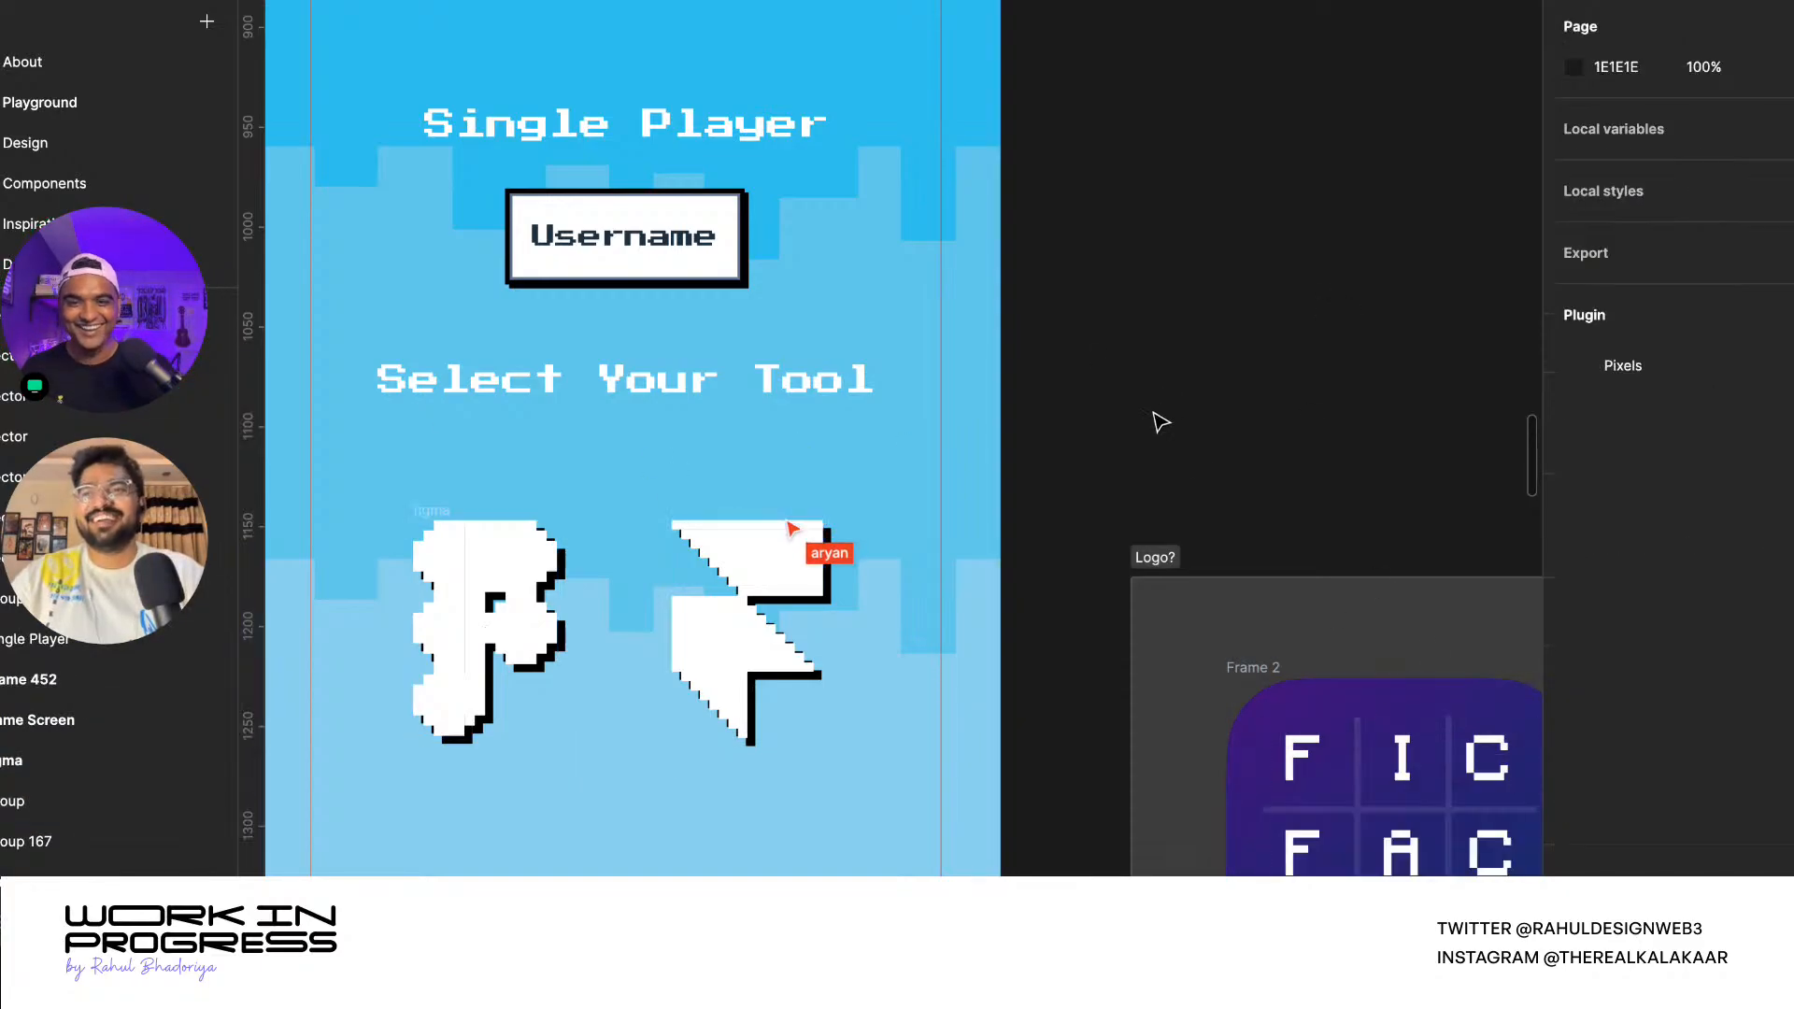
- Shift the Framer mark horizontally away from the Figma mark to X 3850
scroll(1155, 421, "down", 5)
scroll(920, 496, "up", 5)
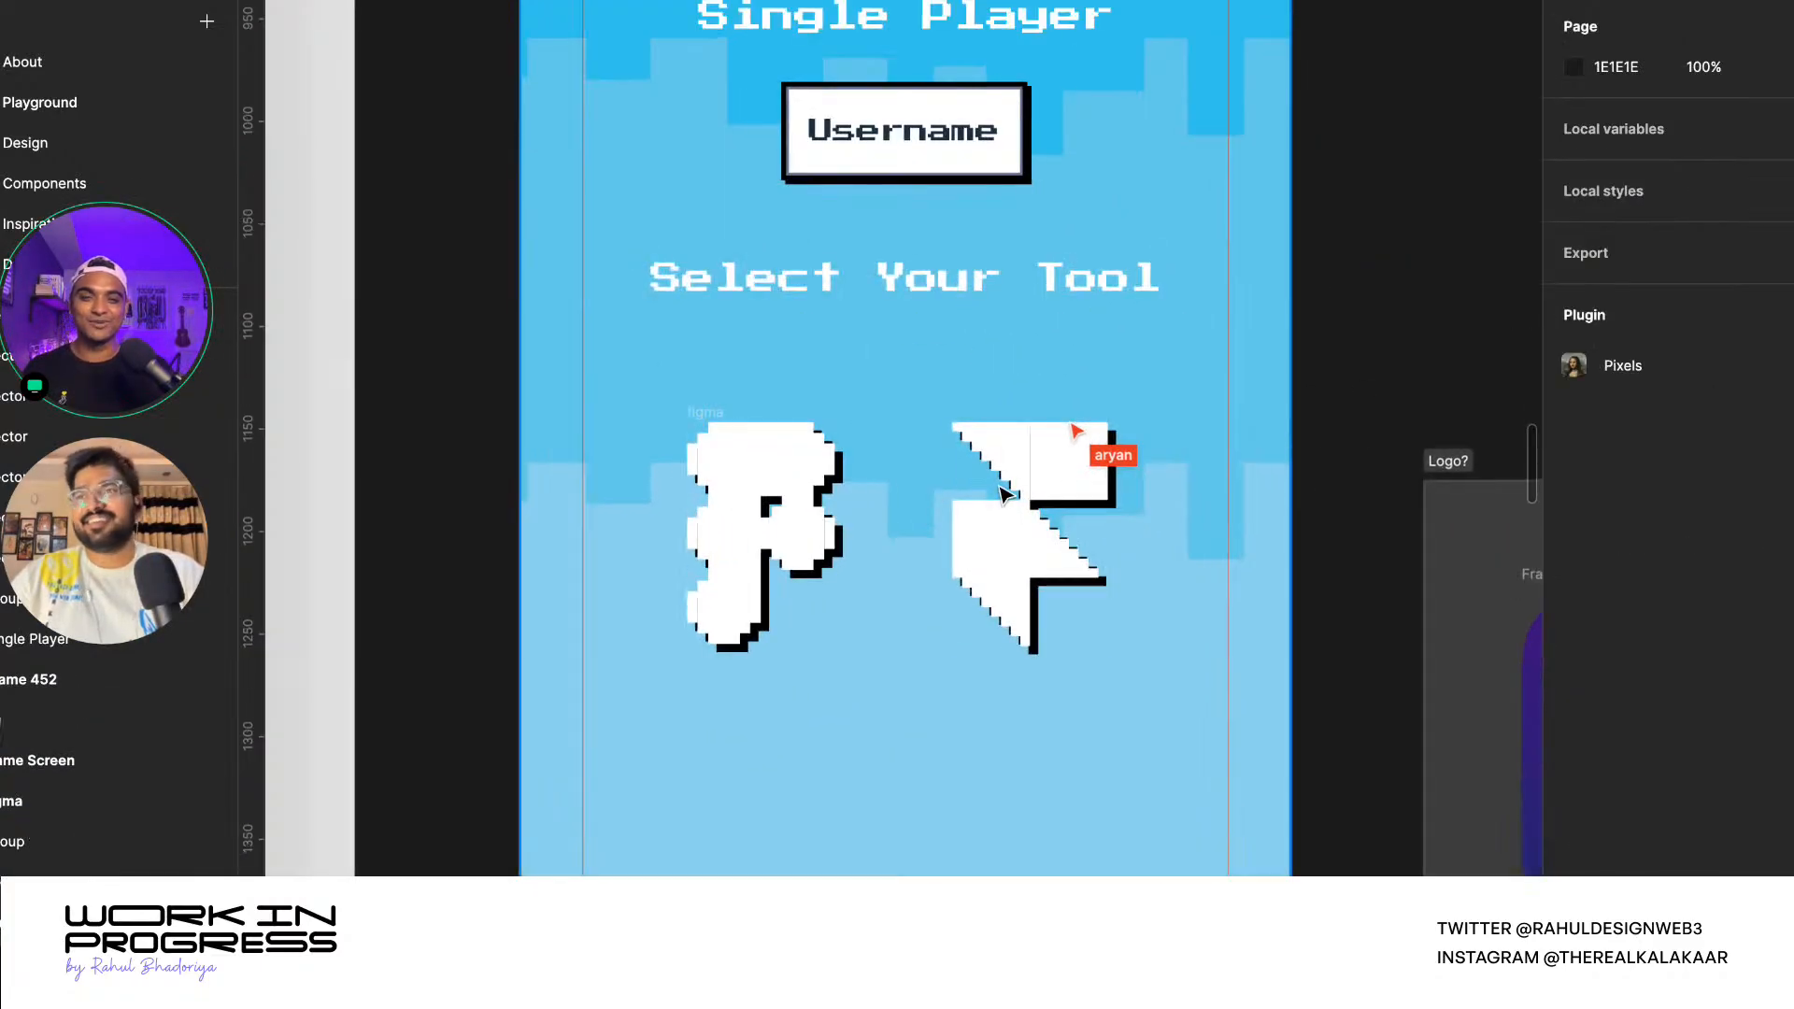
left_click(1017, 483)
left_click_drag(1017, 483, 1047, 483)
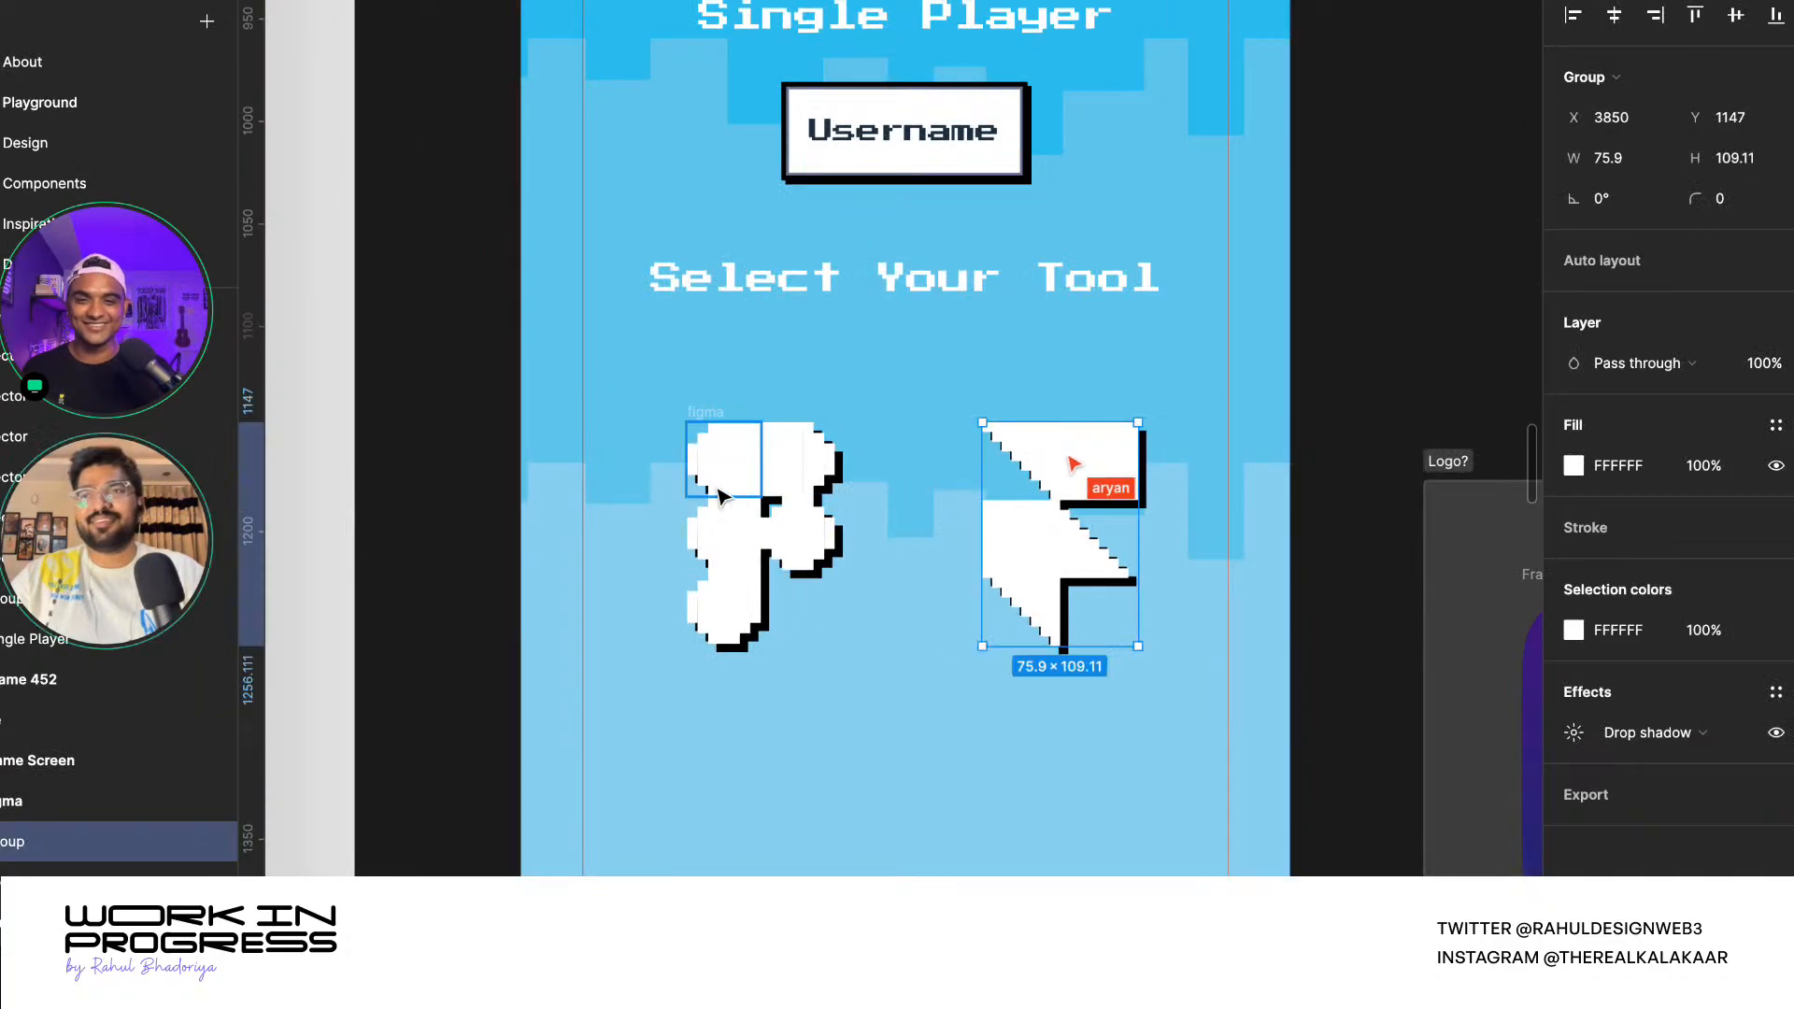
- Ungroup the Figma mark's frame and regroup its pieces as a plain group
left_click(729, 473, "shift")
left_click(706, 411)
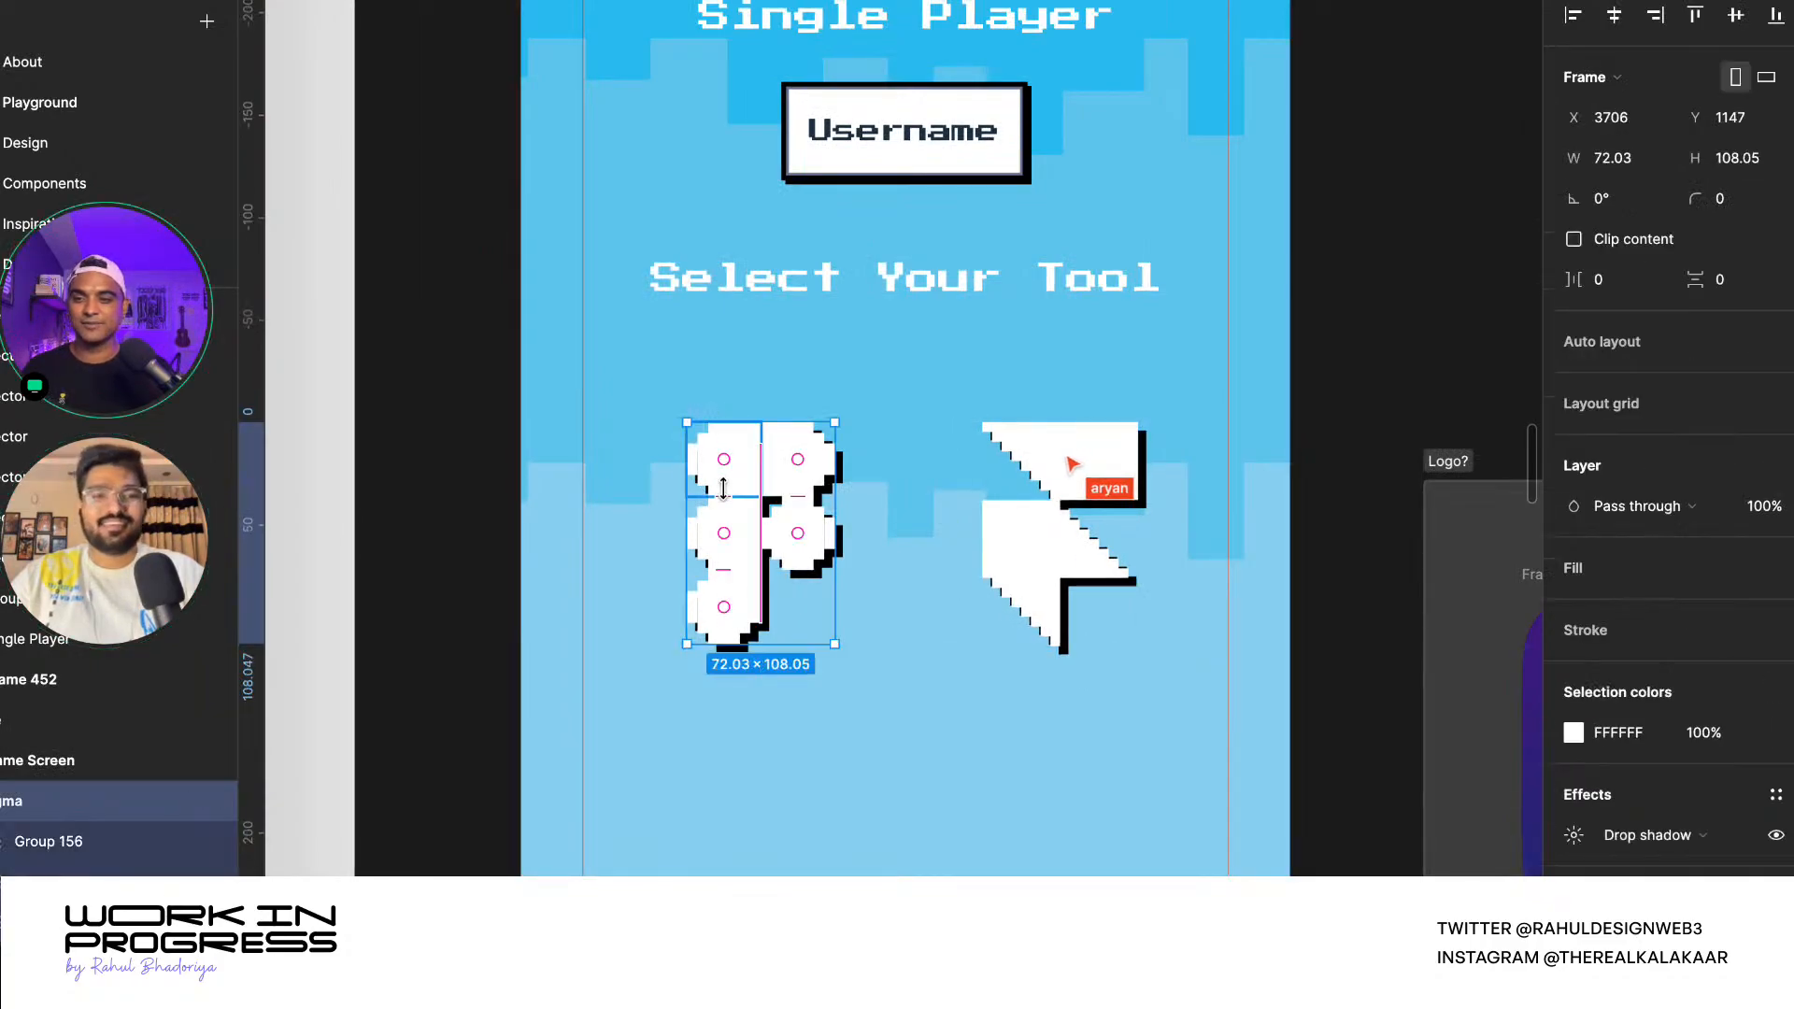
right_click(767, 459)
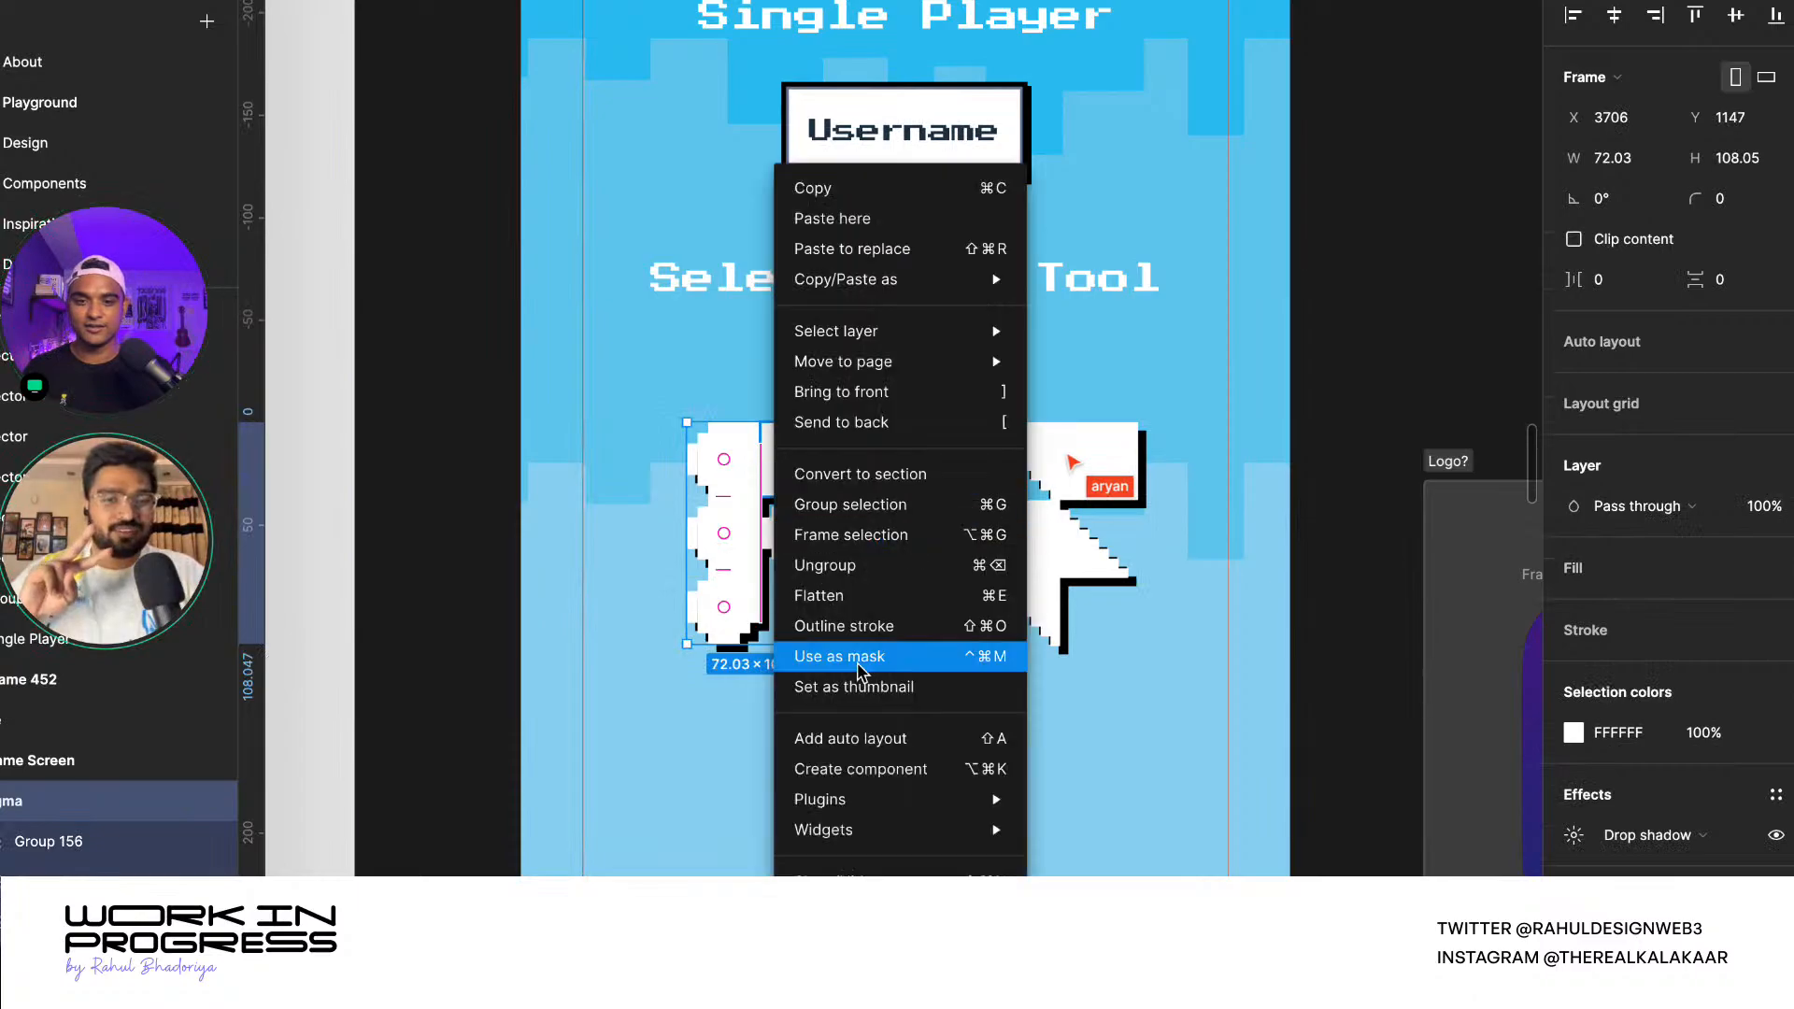
left_click(846, 562)
key("ctrl+g")
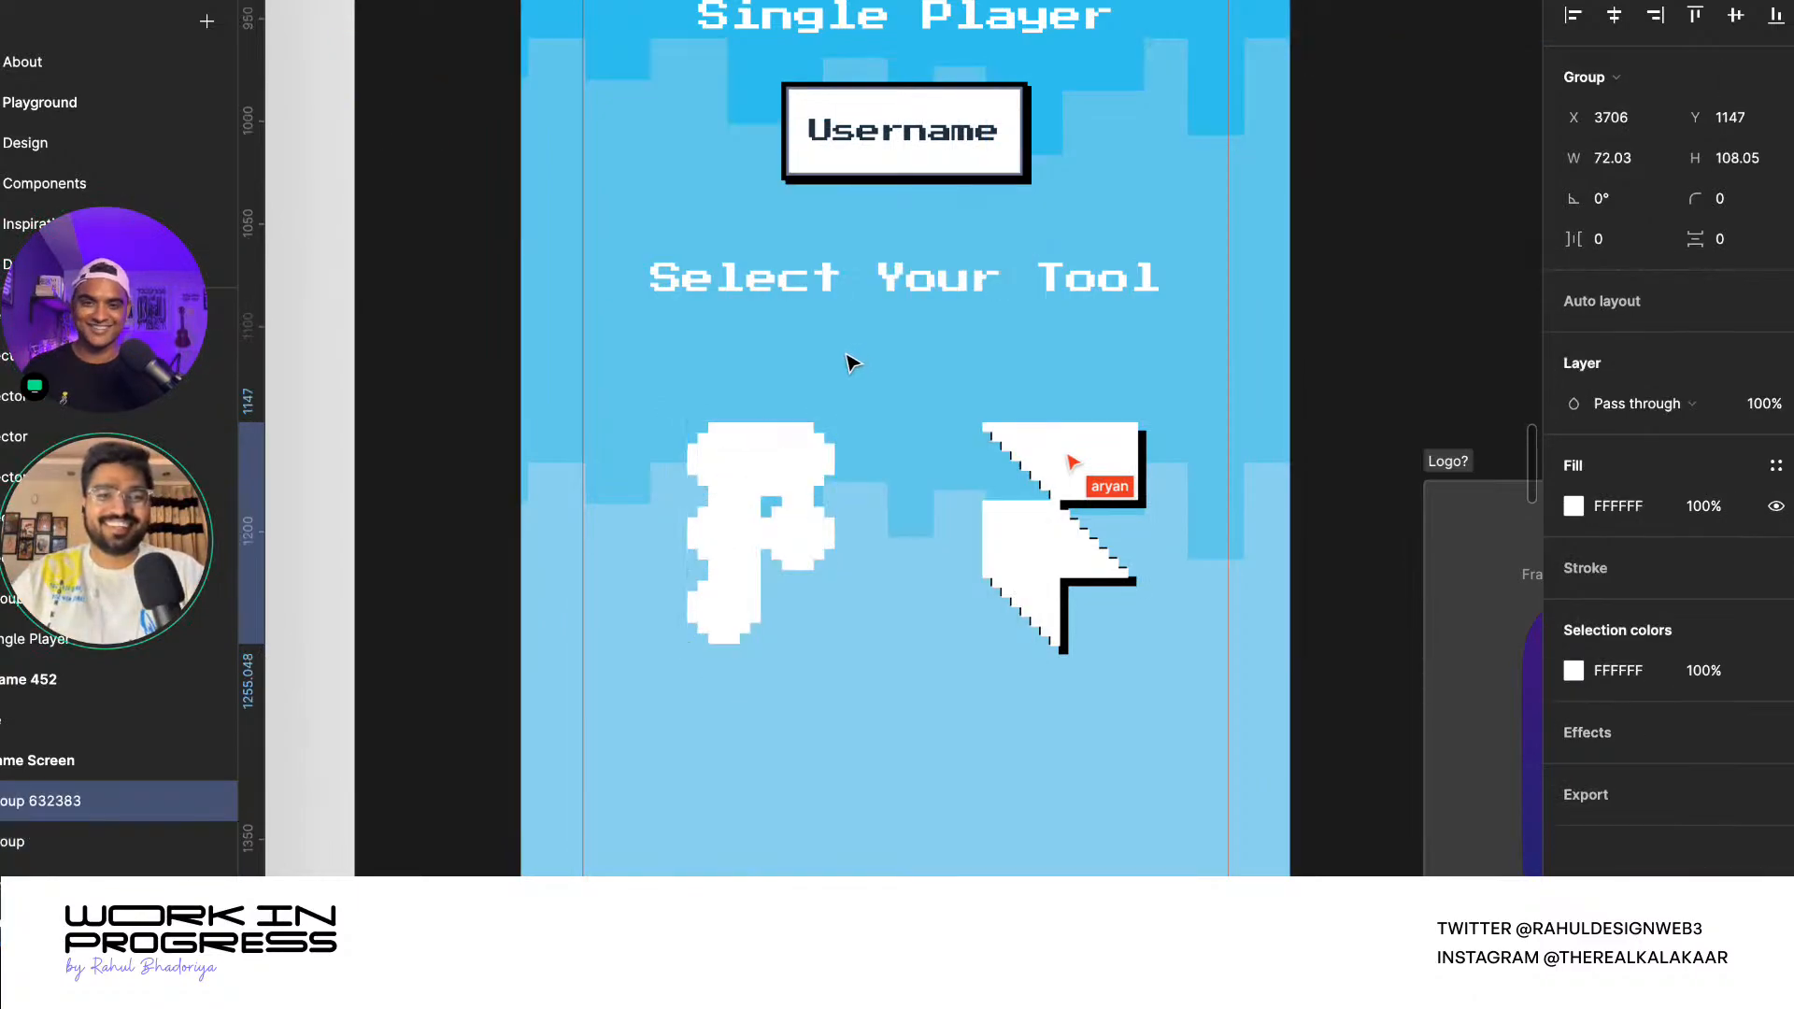
- Try a black inside stroke of 1 on the regrouped Figma mark
scroll(990, 542, "down", 2)
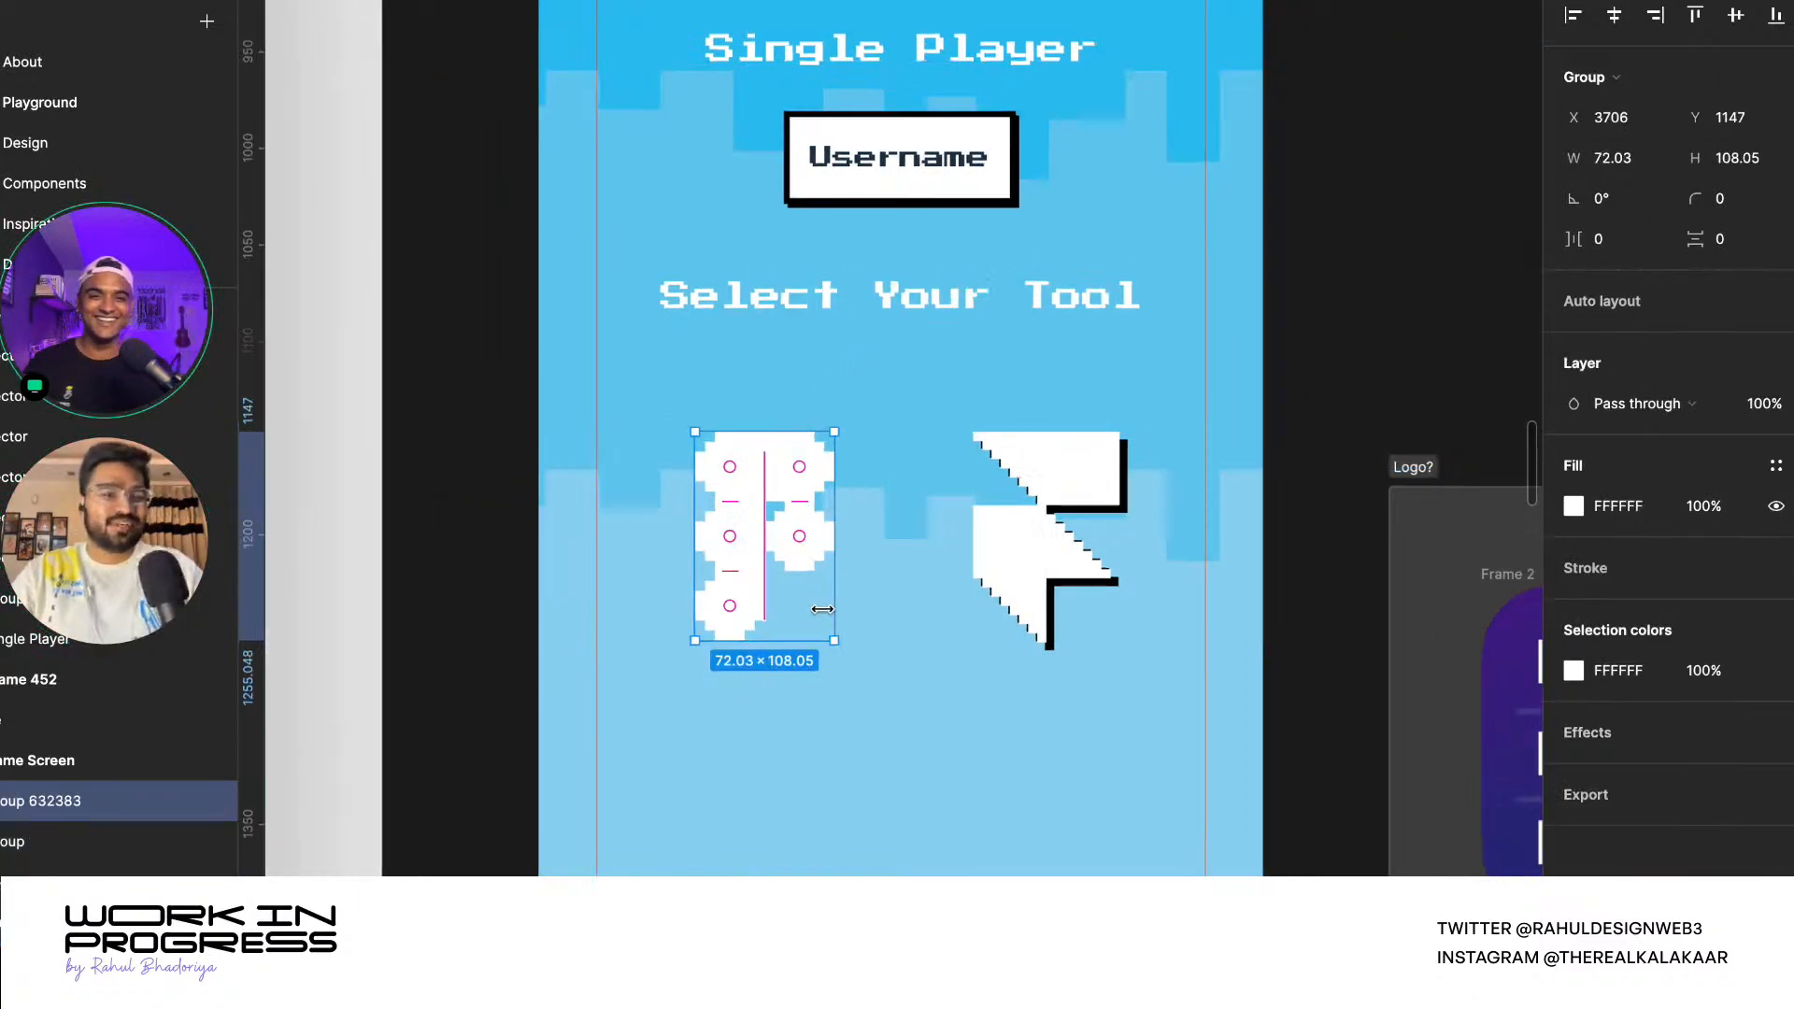
left_click(989, 533)
scroll(972, 523, "down", 3)
scroll(860, 521, "up", 5)
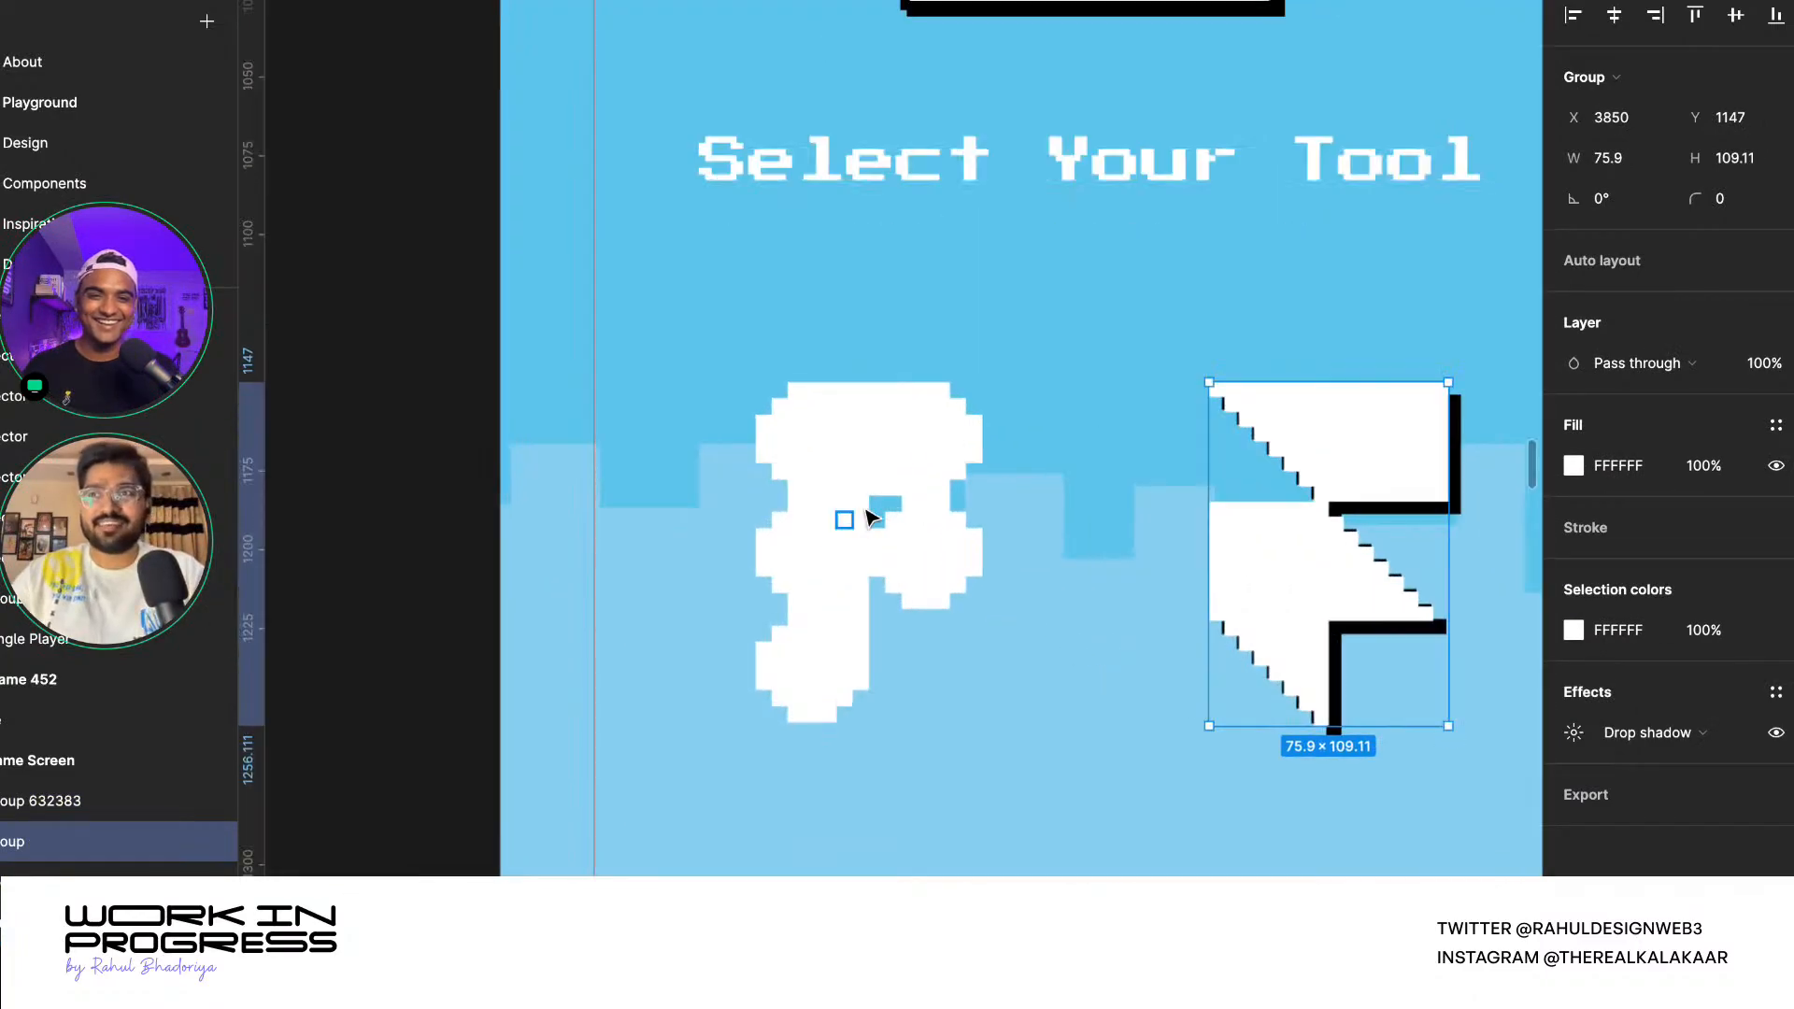
left_click(867, 519)
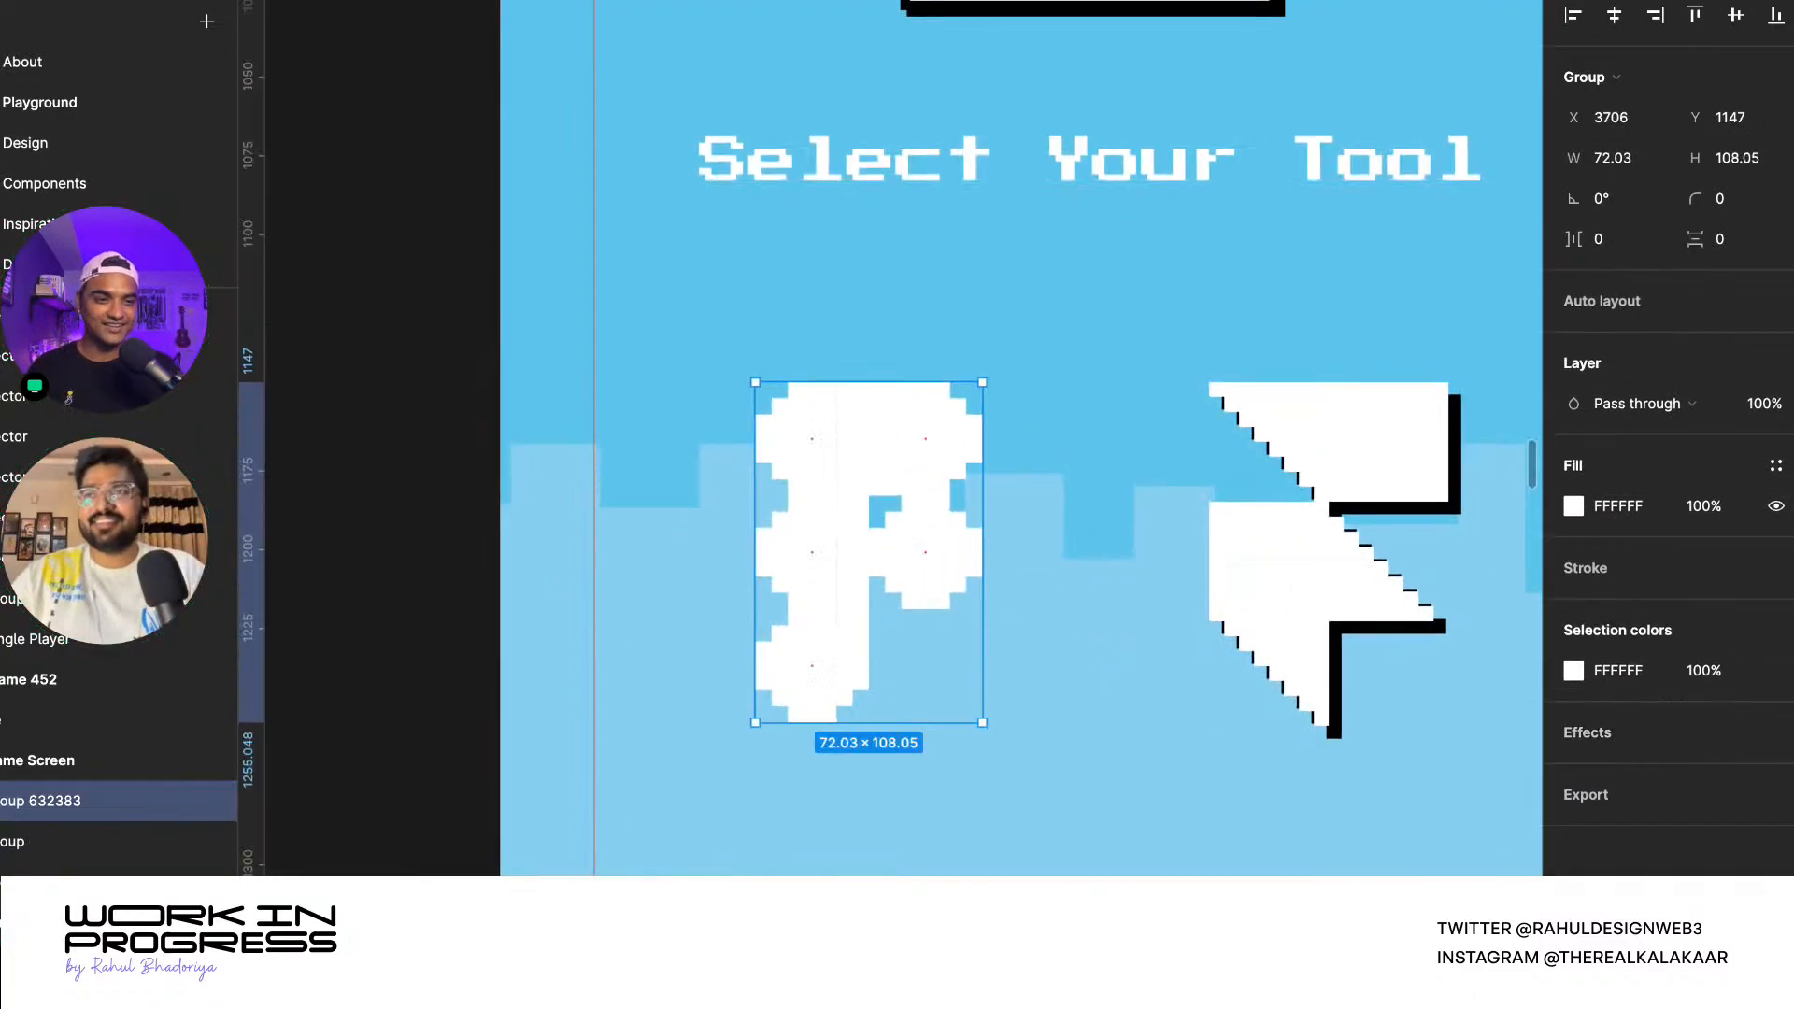
left_click(1775, 567)
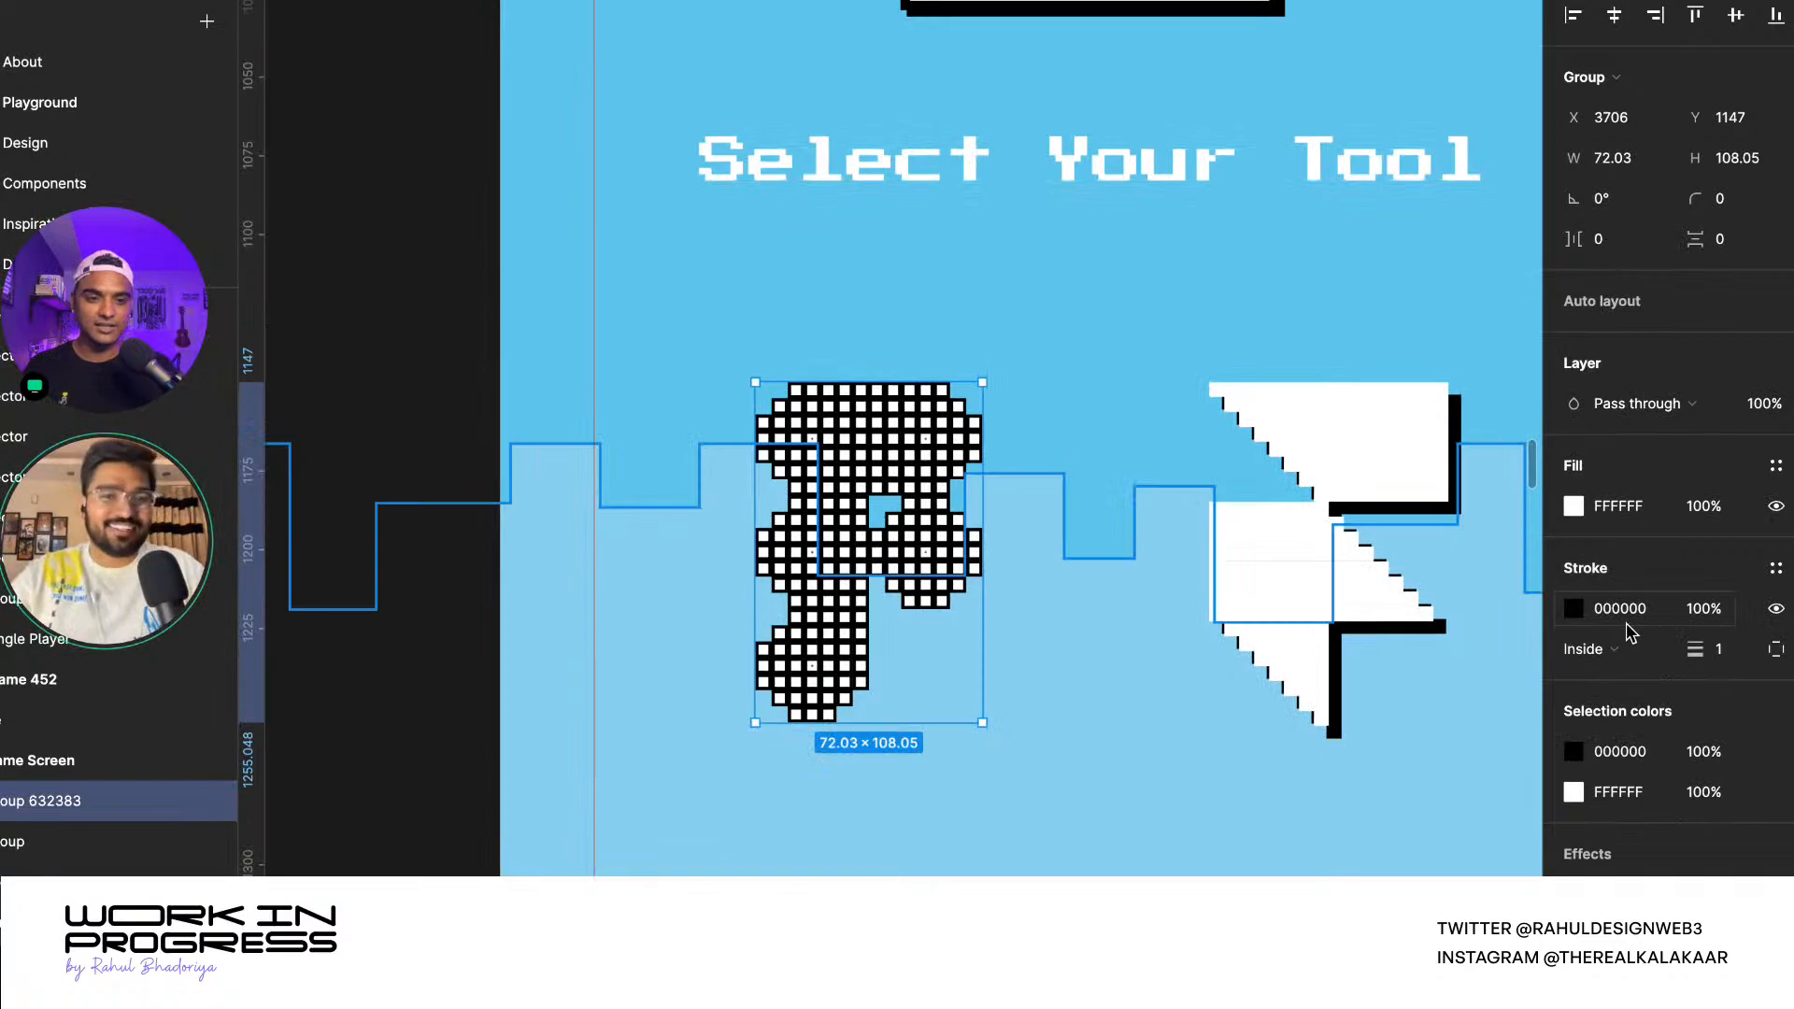
key("super+z")
- Give the Figma mark group a solid black drop shadow with X 4, Y 4 and blur 0
left_click(1777, 739)
left_click(1574, 773)
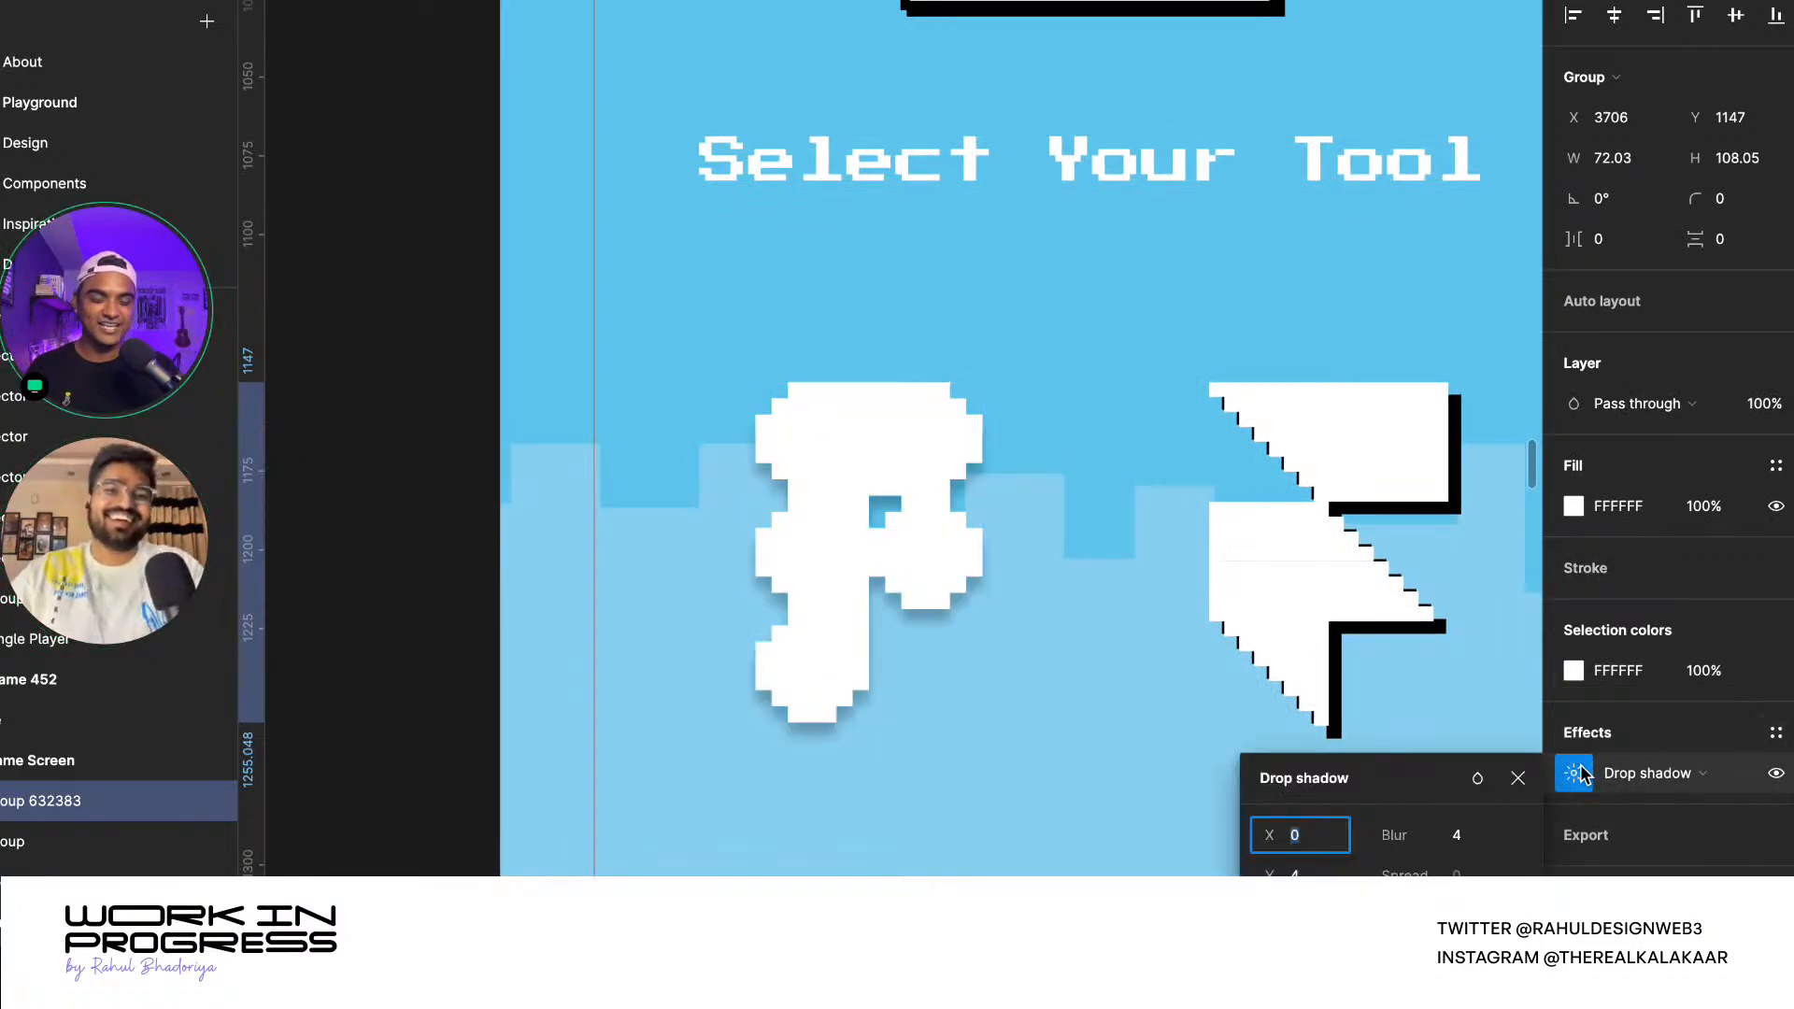
left_click(1447, 840)
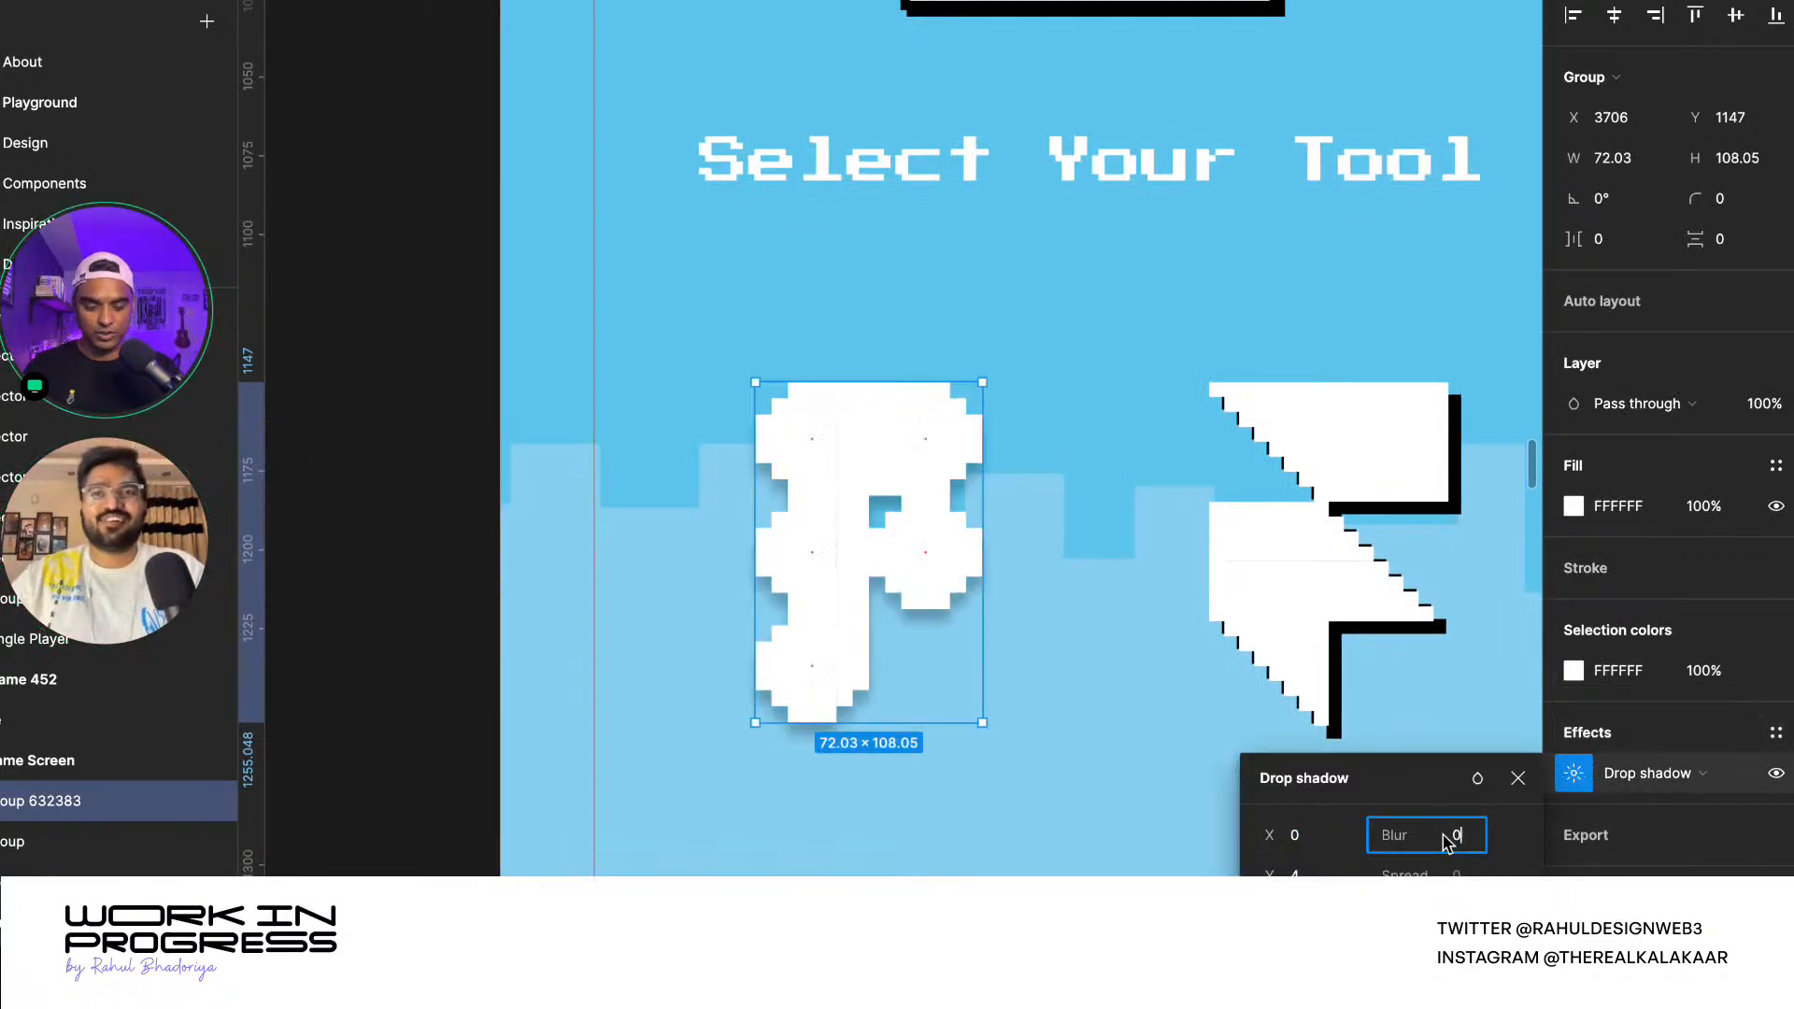
key("Return")
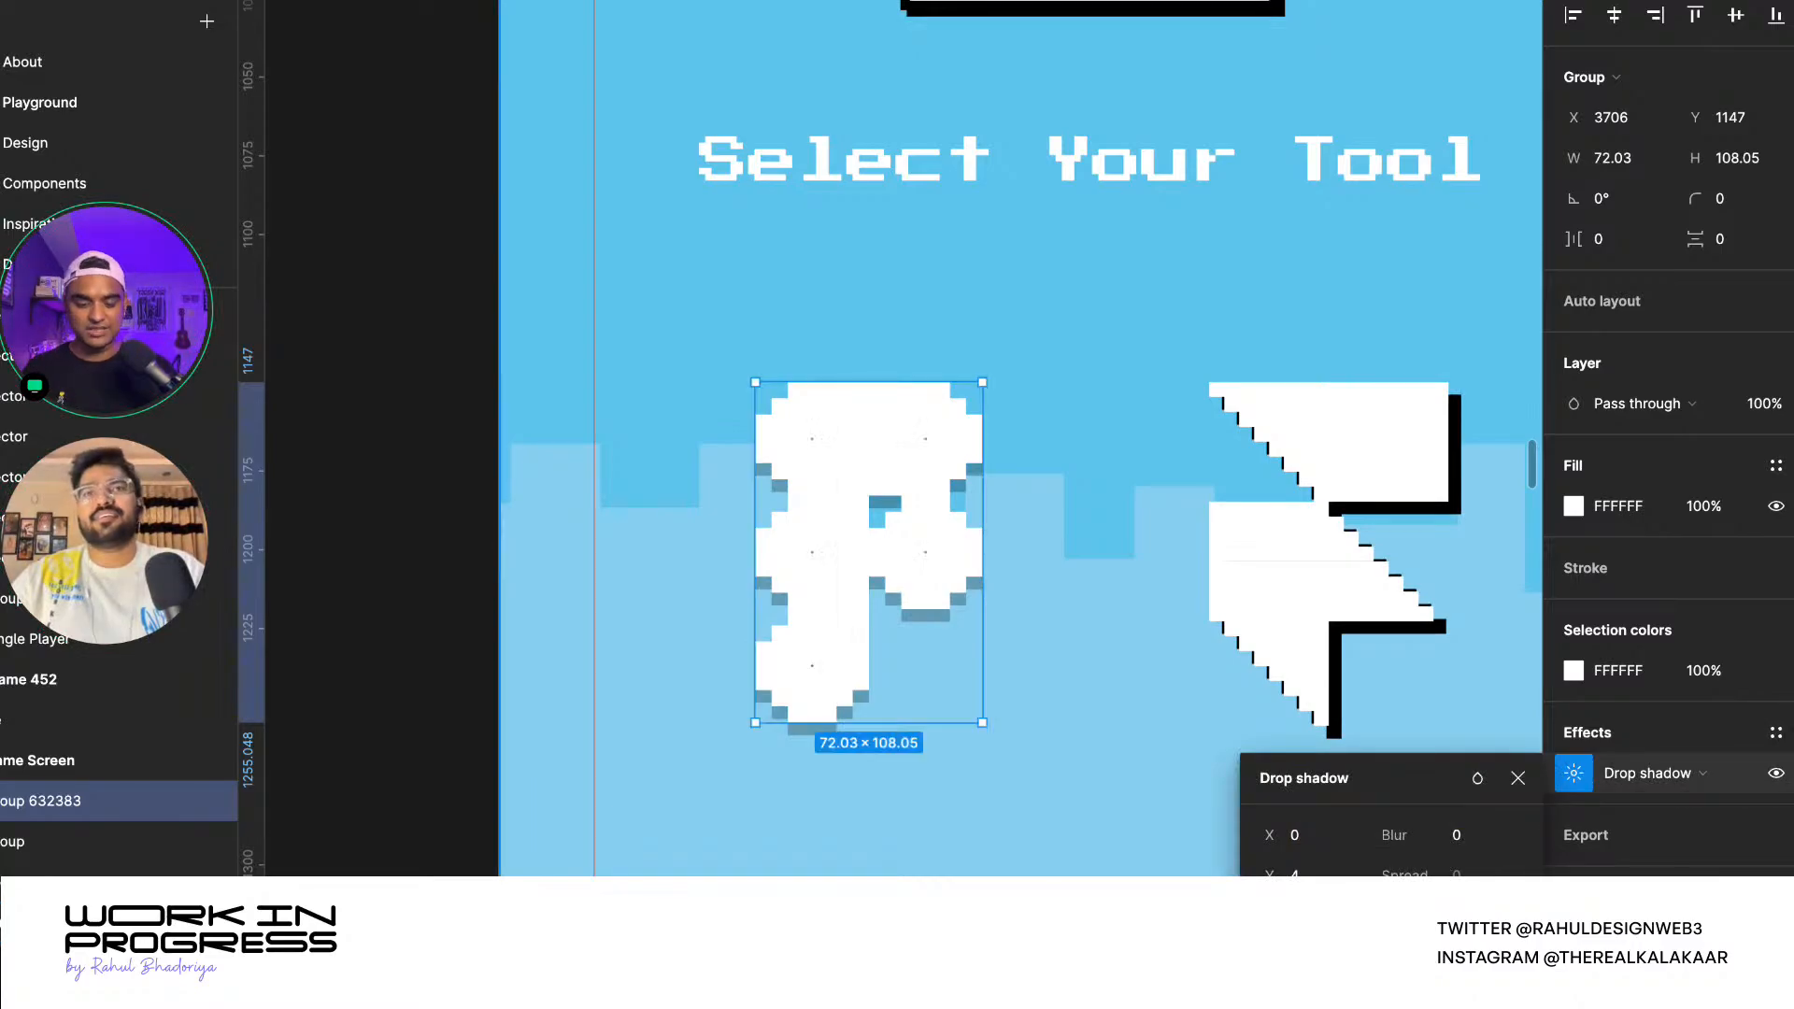
key("Return")
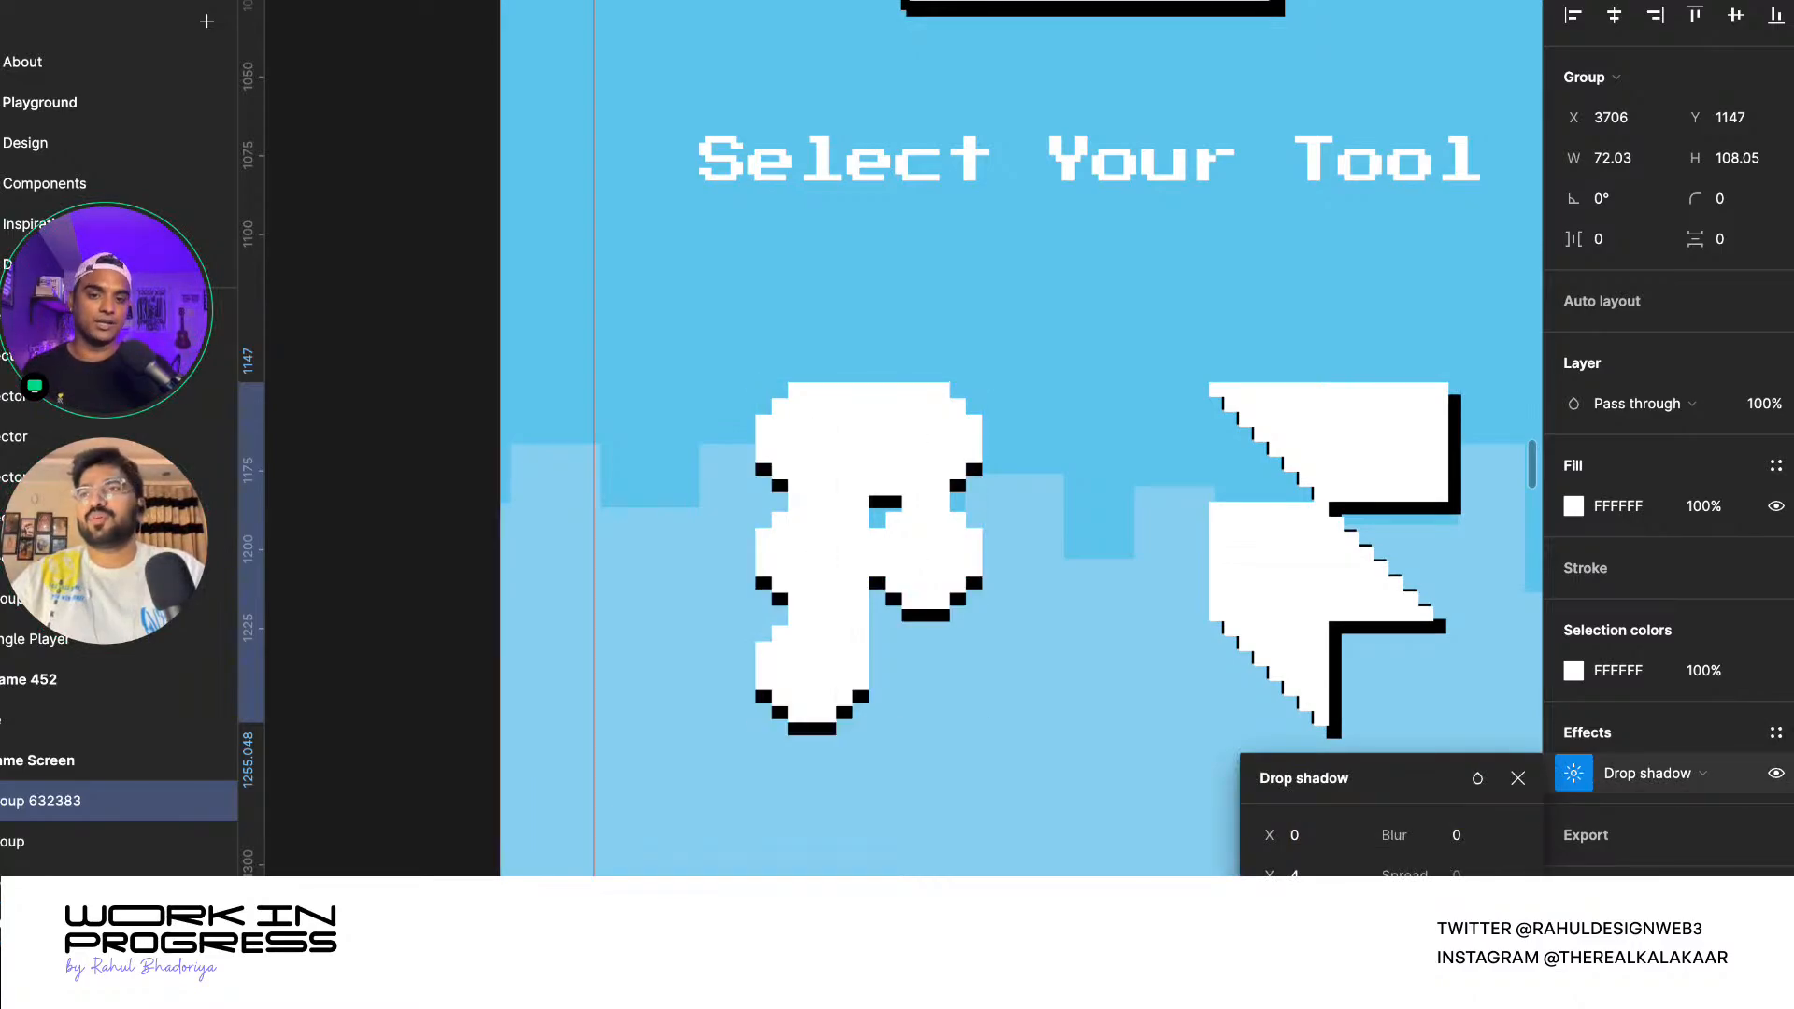
left_click(1306, 850)
key("Return")
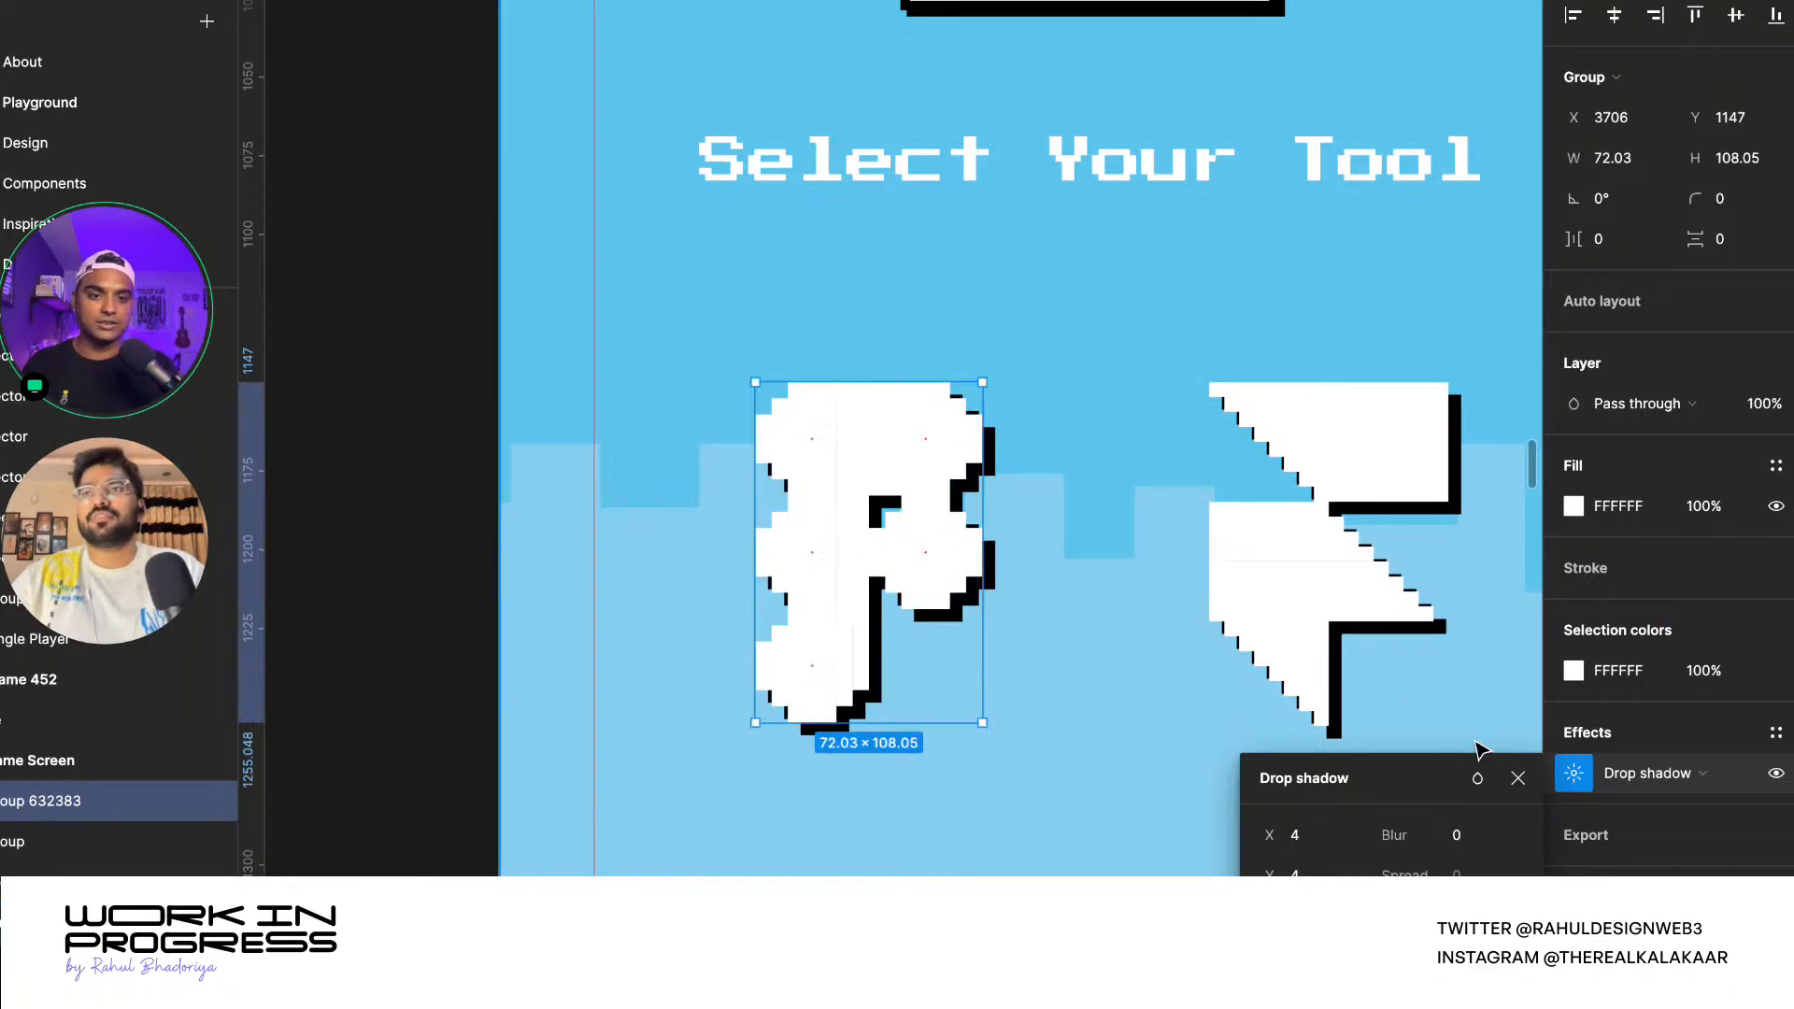
left_click(1515, 783)
- Compare the shadowed Figma and Framer marks with each other and with the Tic Tac Toe reference screen
scroll(1057, 573, "down", 5)
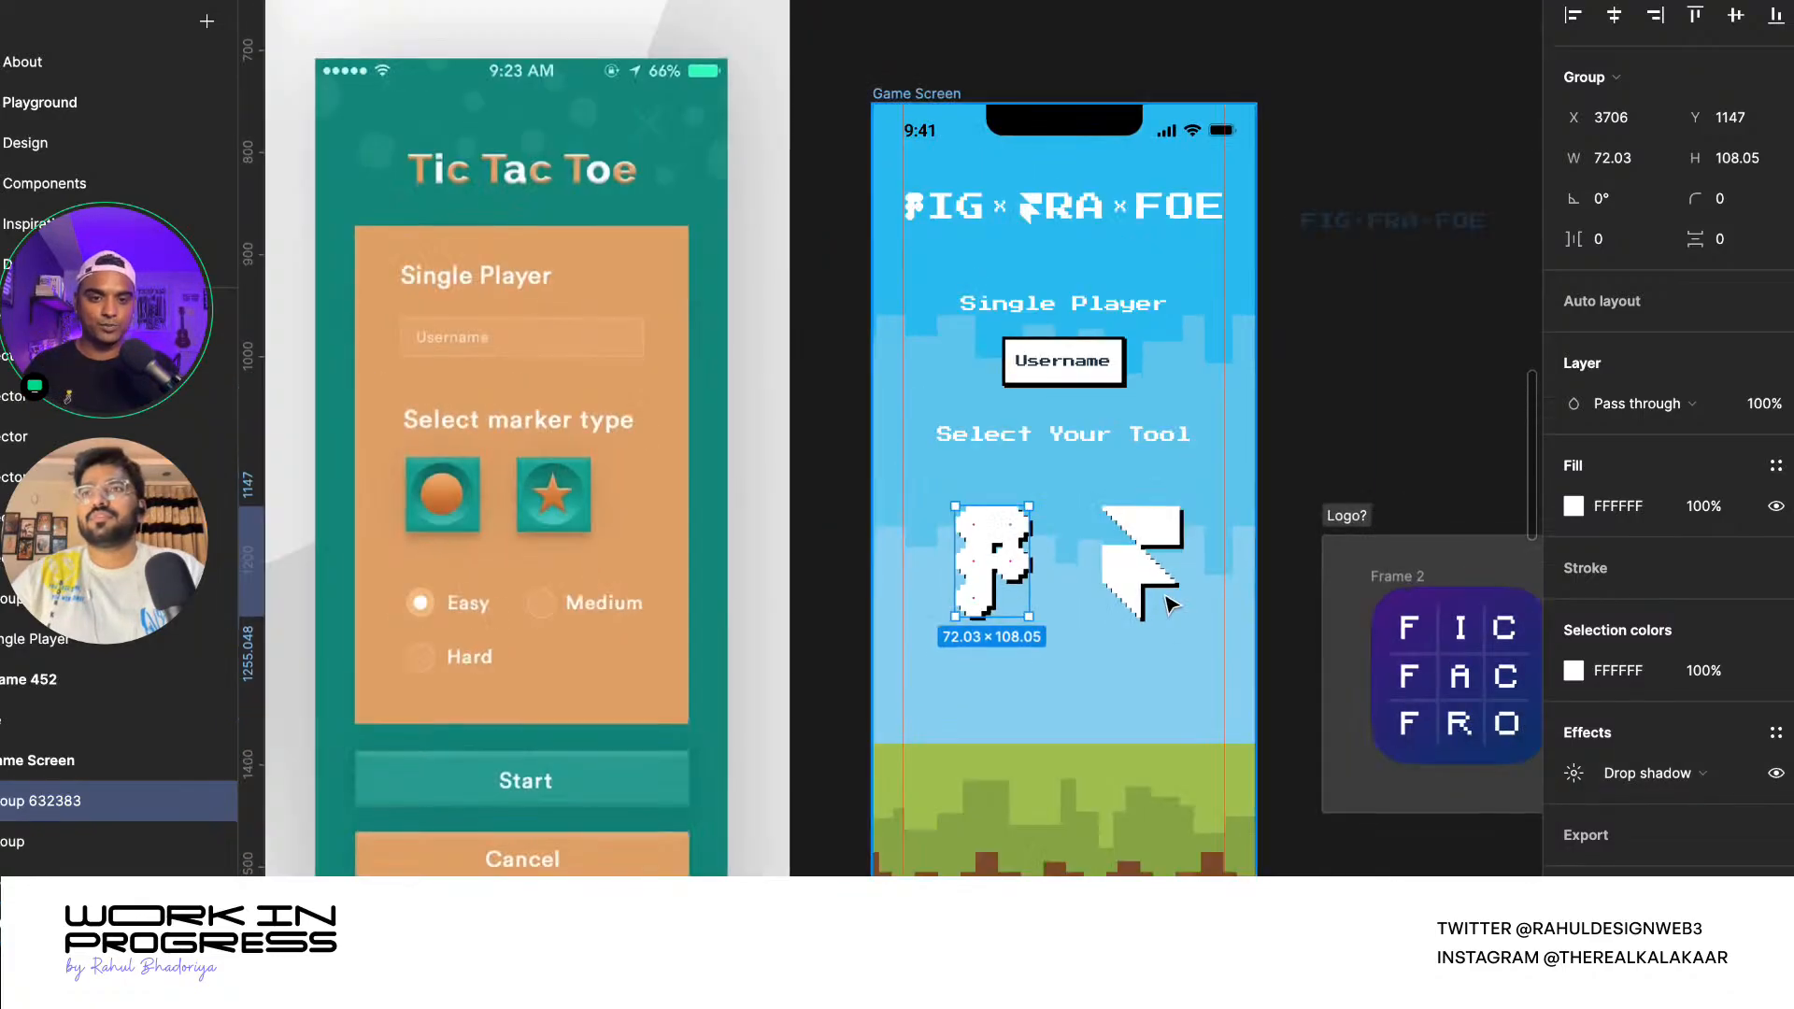
left_click(1134, 603, "shift")
scroll(1134, 603, "up", 3)
left_click(1459, 271)
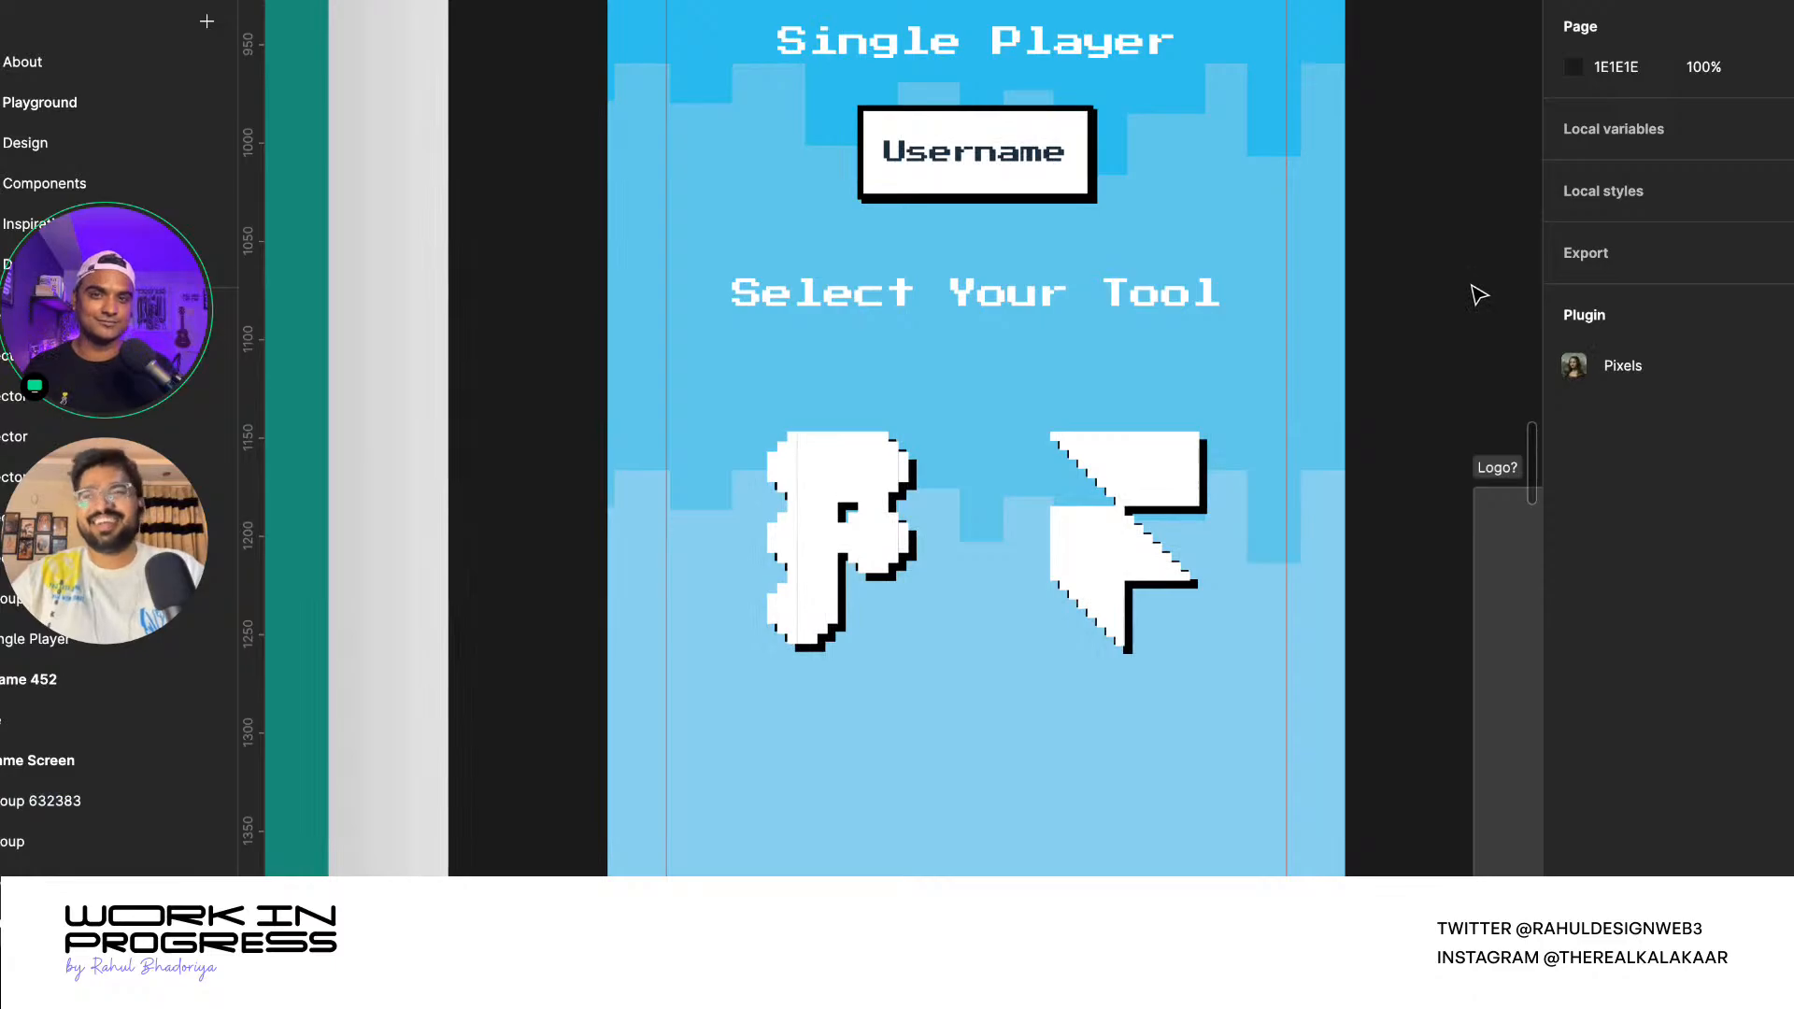
left_click(1110, 588)
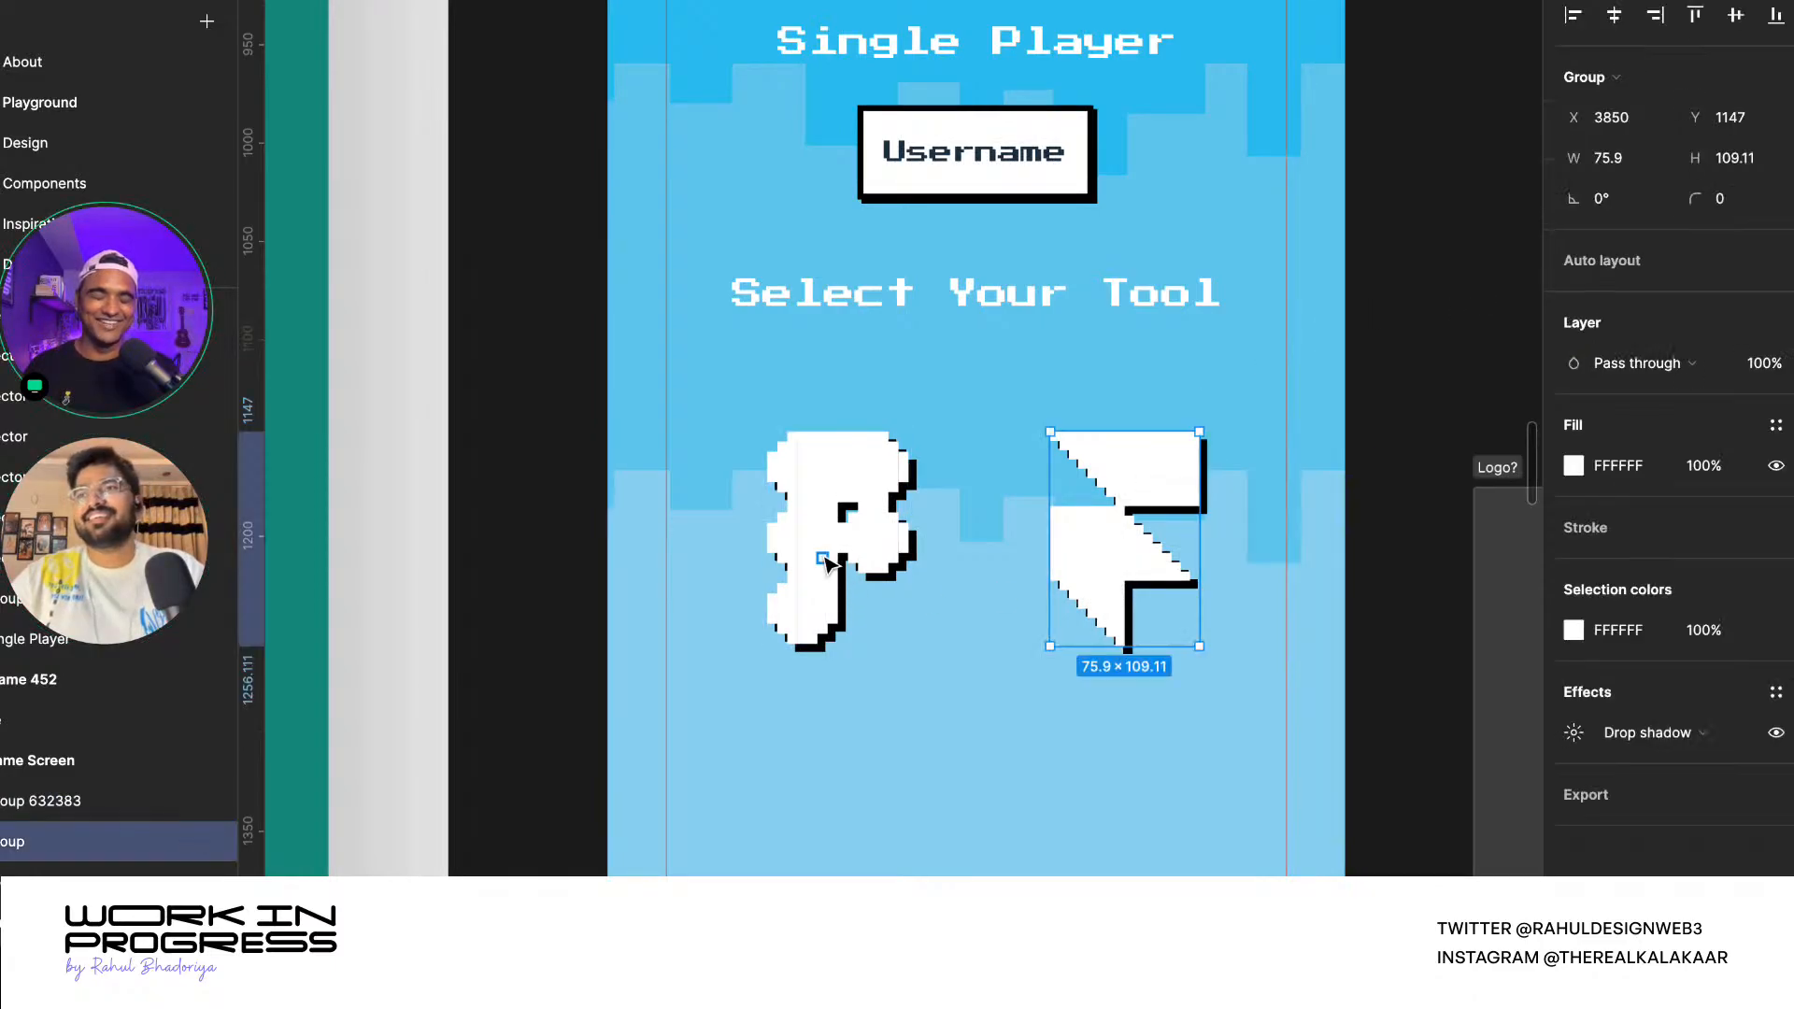
scroll(826, 505, "down", 3)
left_click(1202, 348)
scroll(1203, 351, "down", 5)
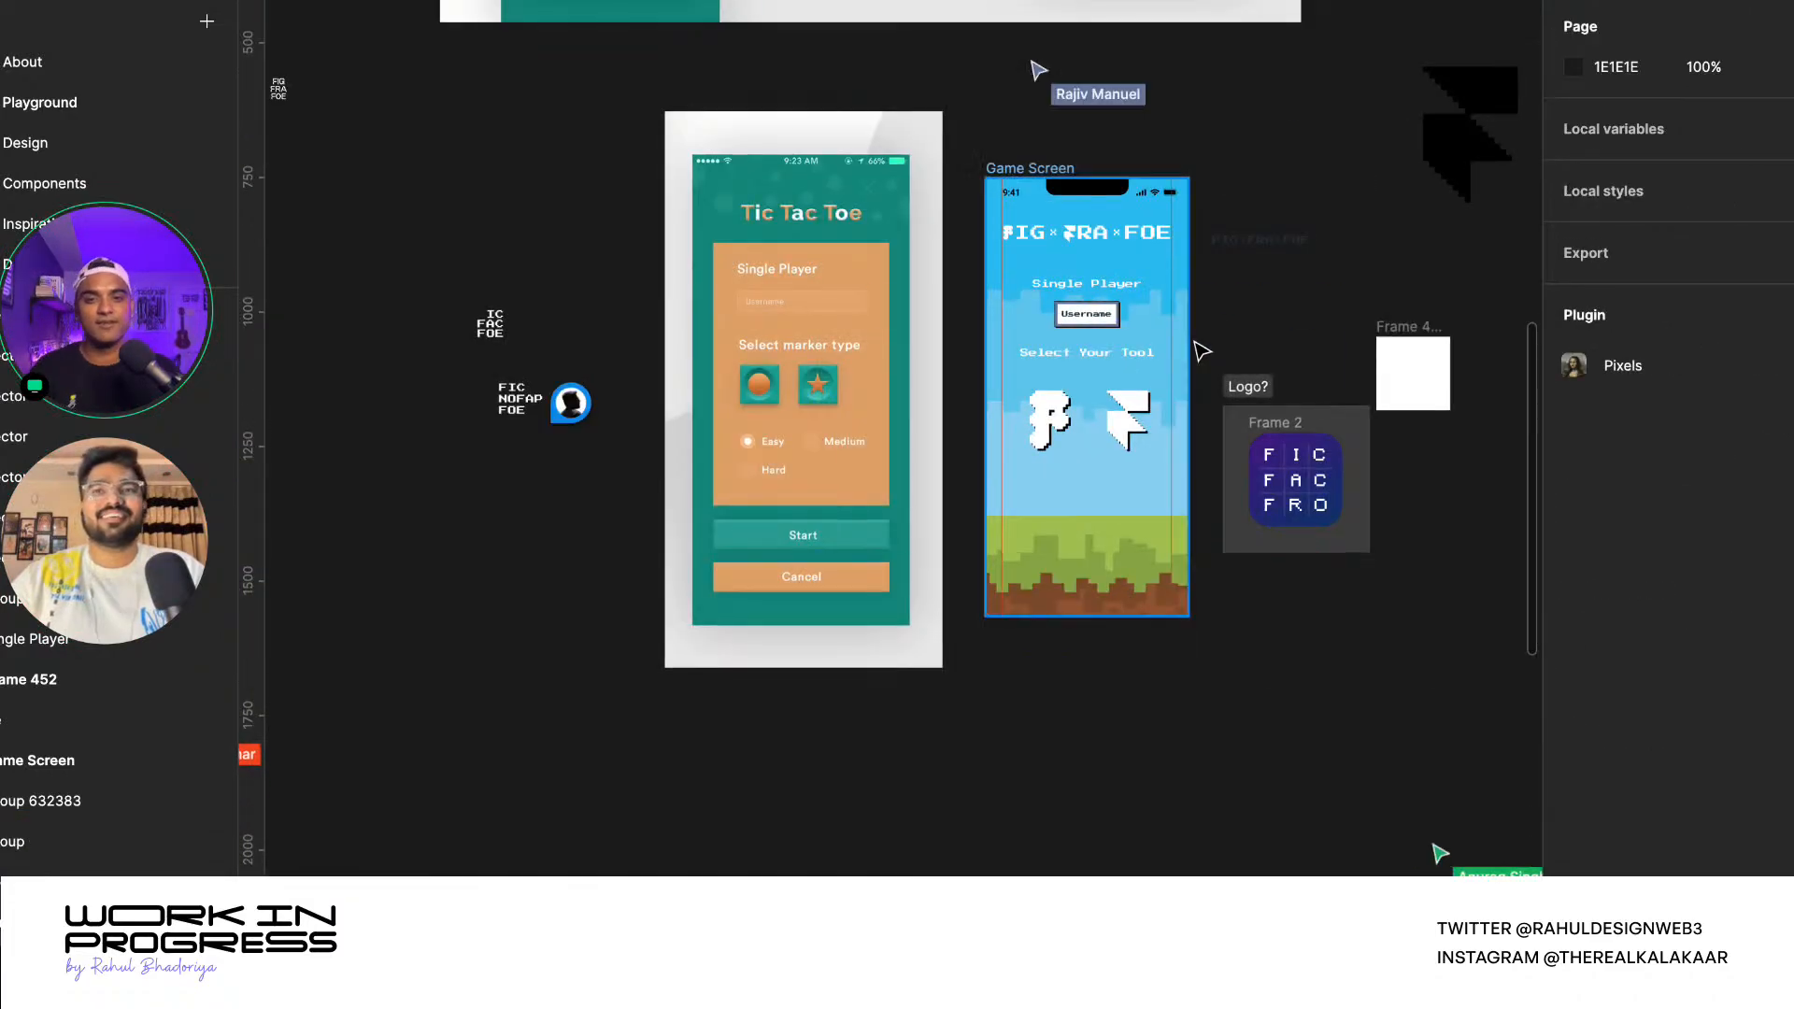
- Duplicate the Username box below the two marks and change the copy's text to "Start"
scroll(1202, 351, "up", 4)
scroll(1178, 385, "up", 1)
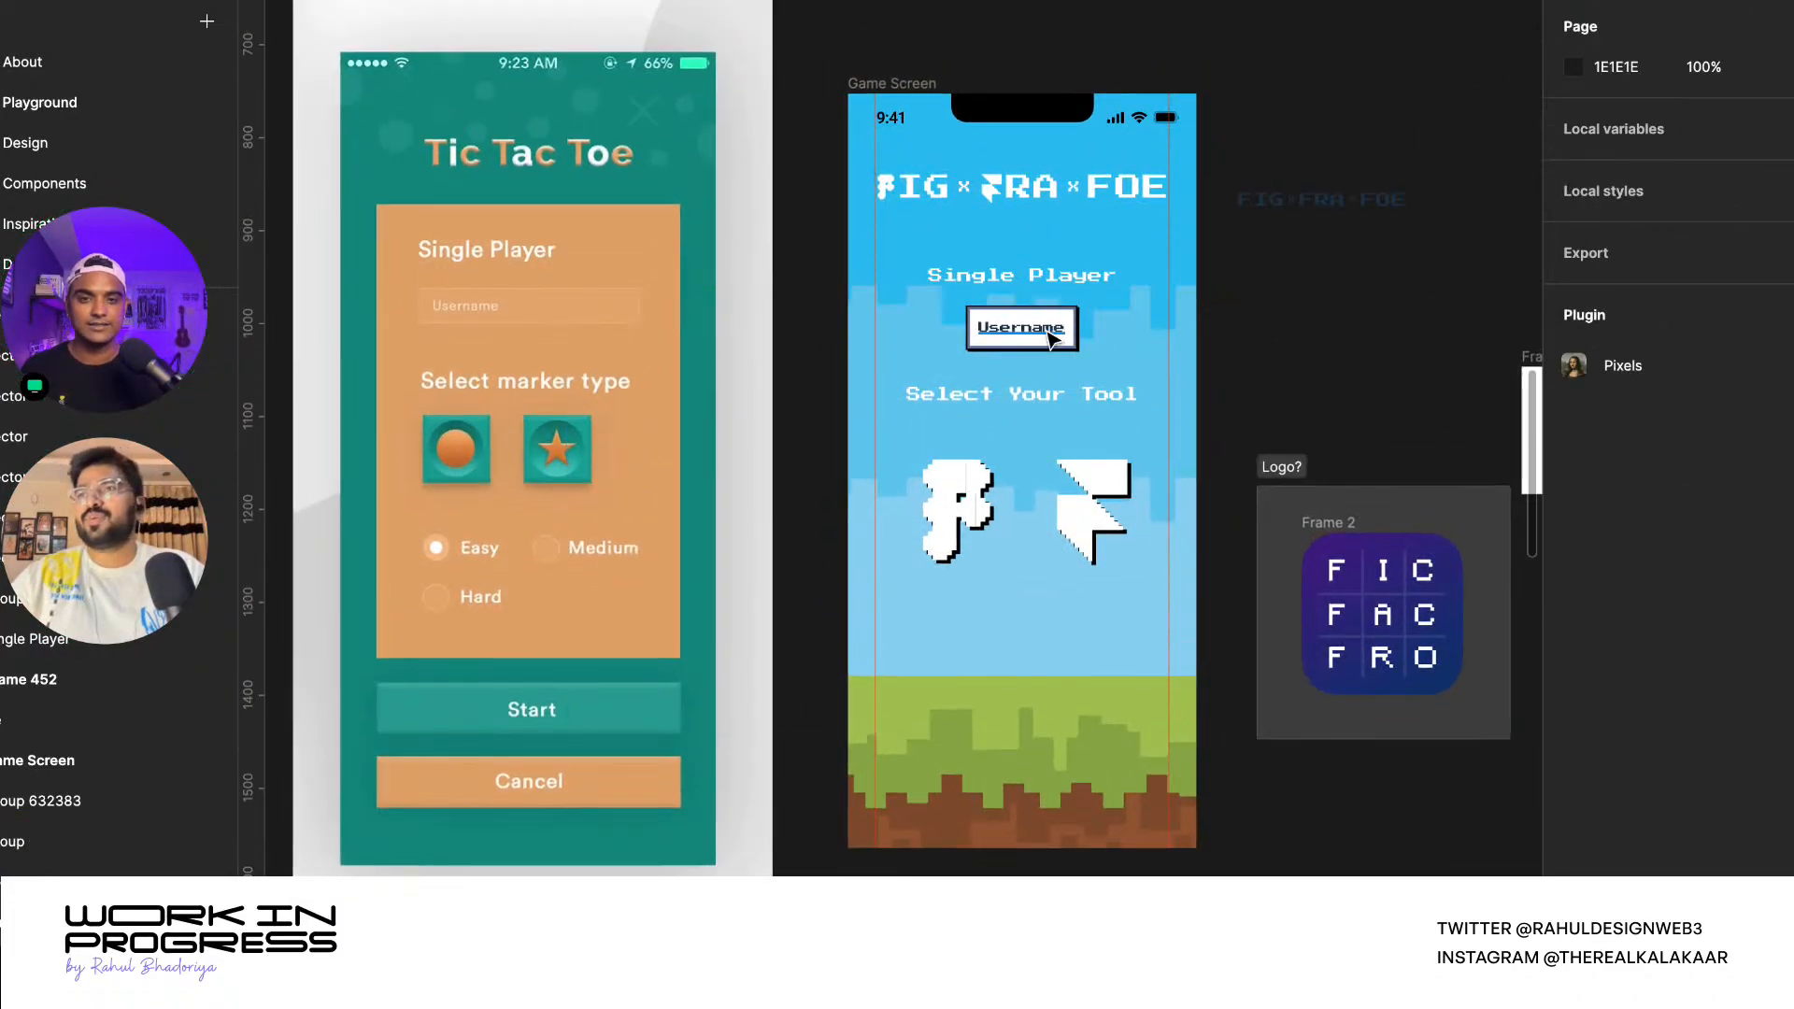
left_click(1042, 325)
left_click_drag(1022, 327, 1021, 625)
scroll(1021, 624, "up", 5)
double_click(957, 535)
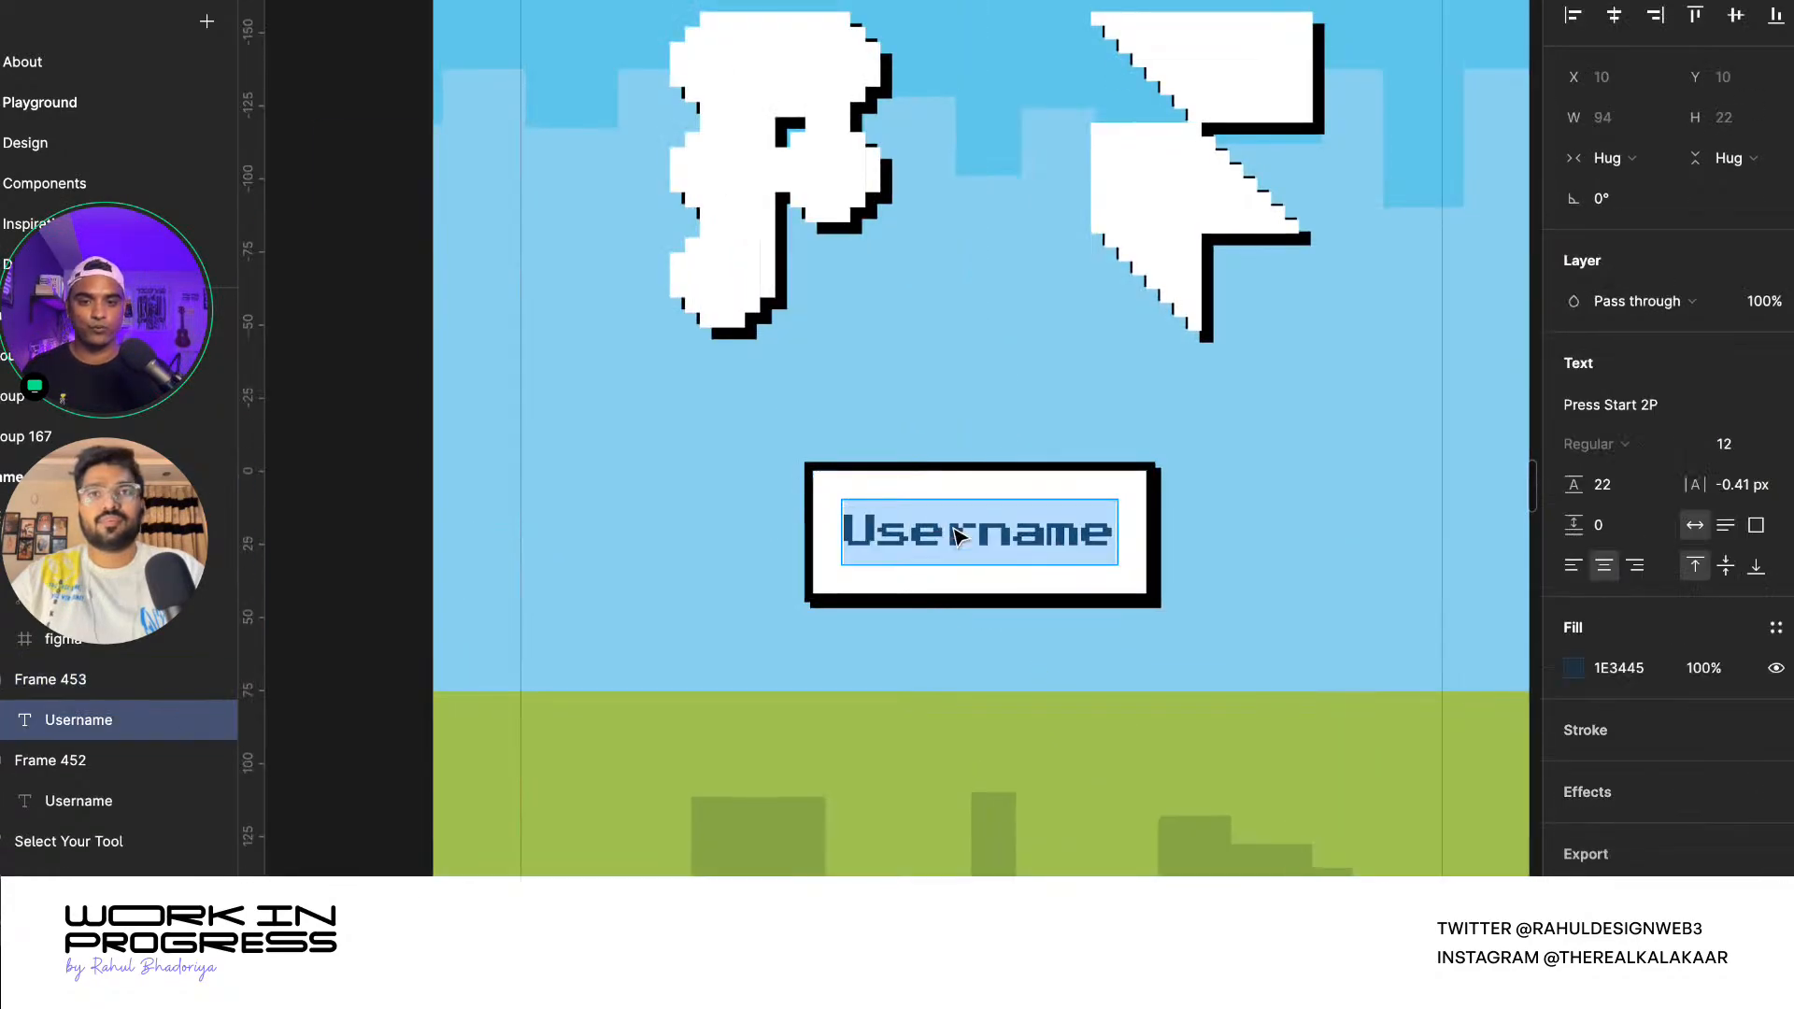
type("Start")
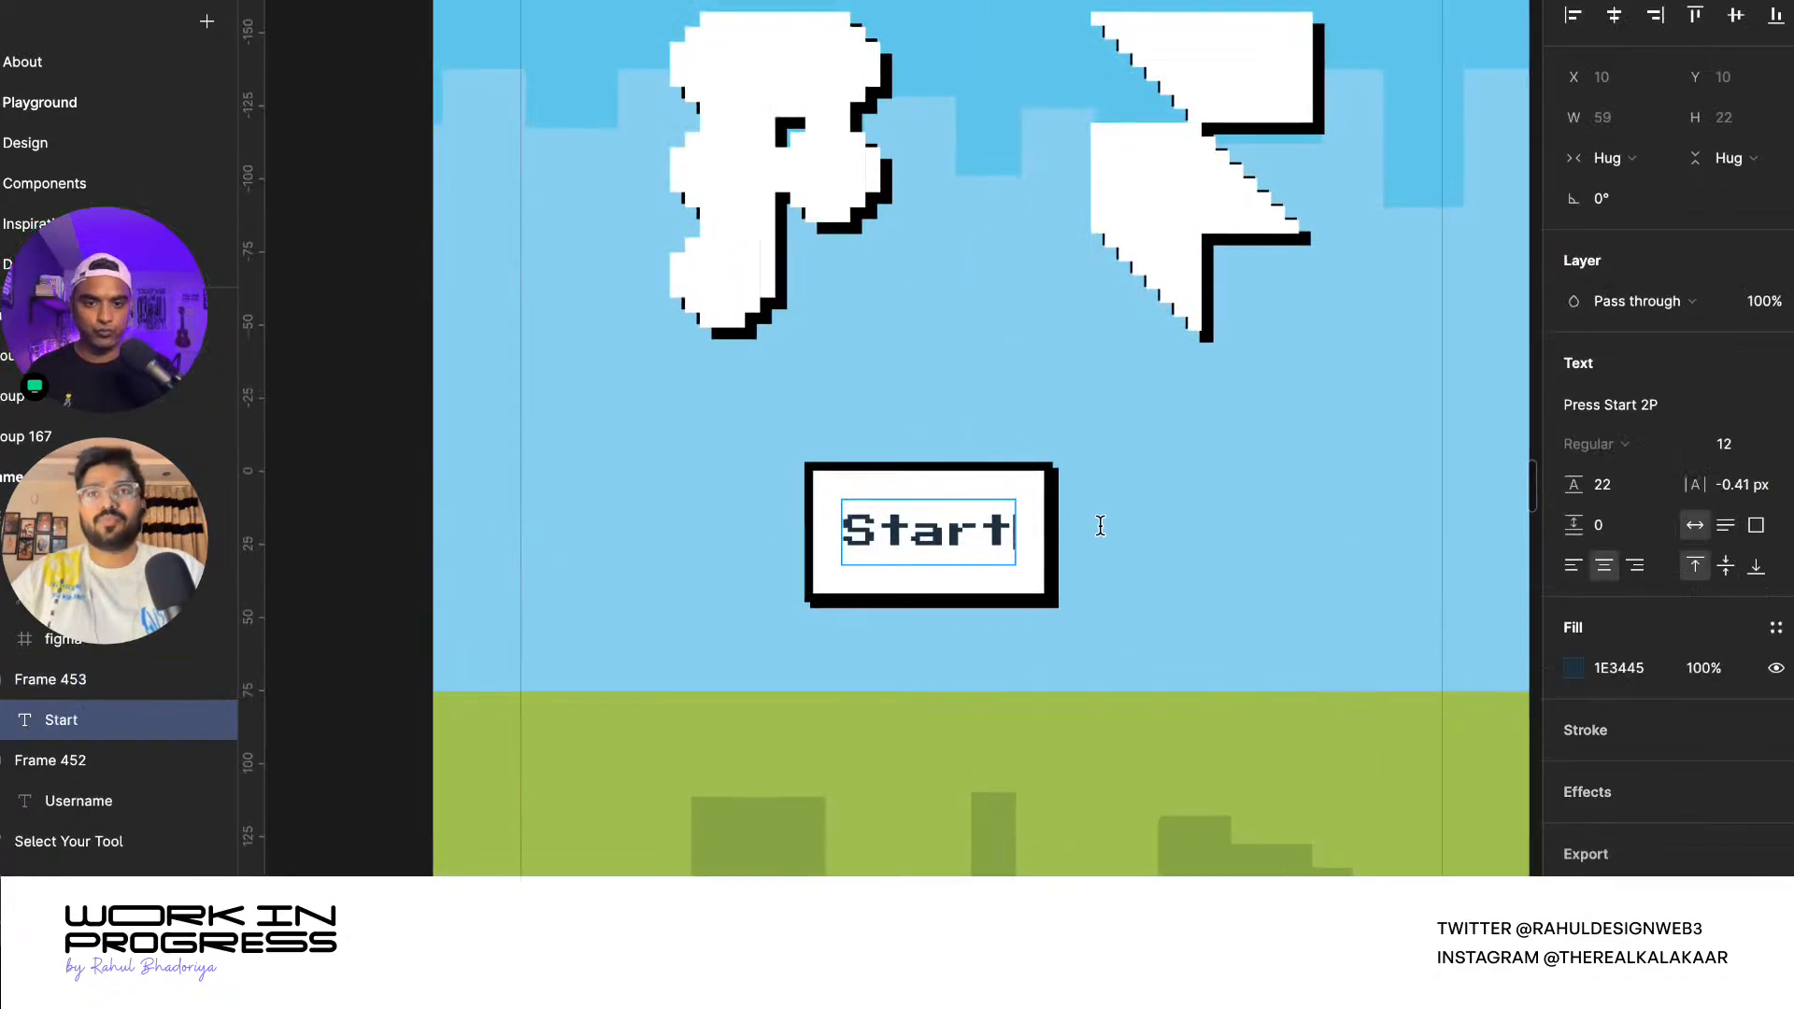
- Widen the Start button to 199 and centre it horizontally on the Game Screen
key("Escape")
key("Escape")
left_click_drag(1057, 558, 1215, 557)
left_click(1614, 16)
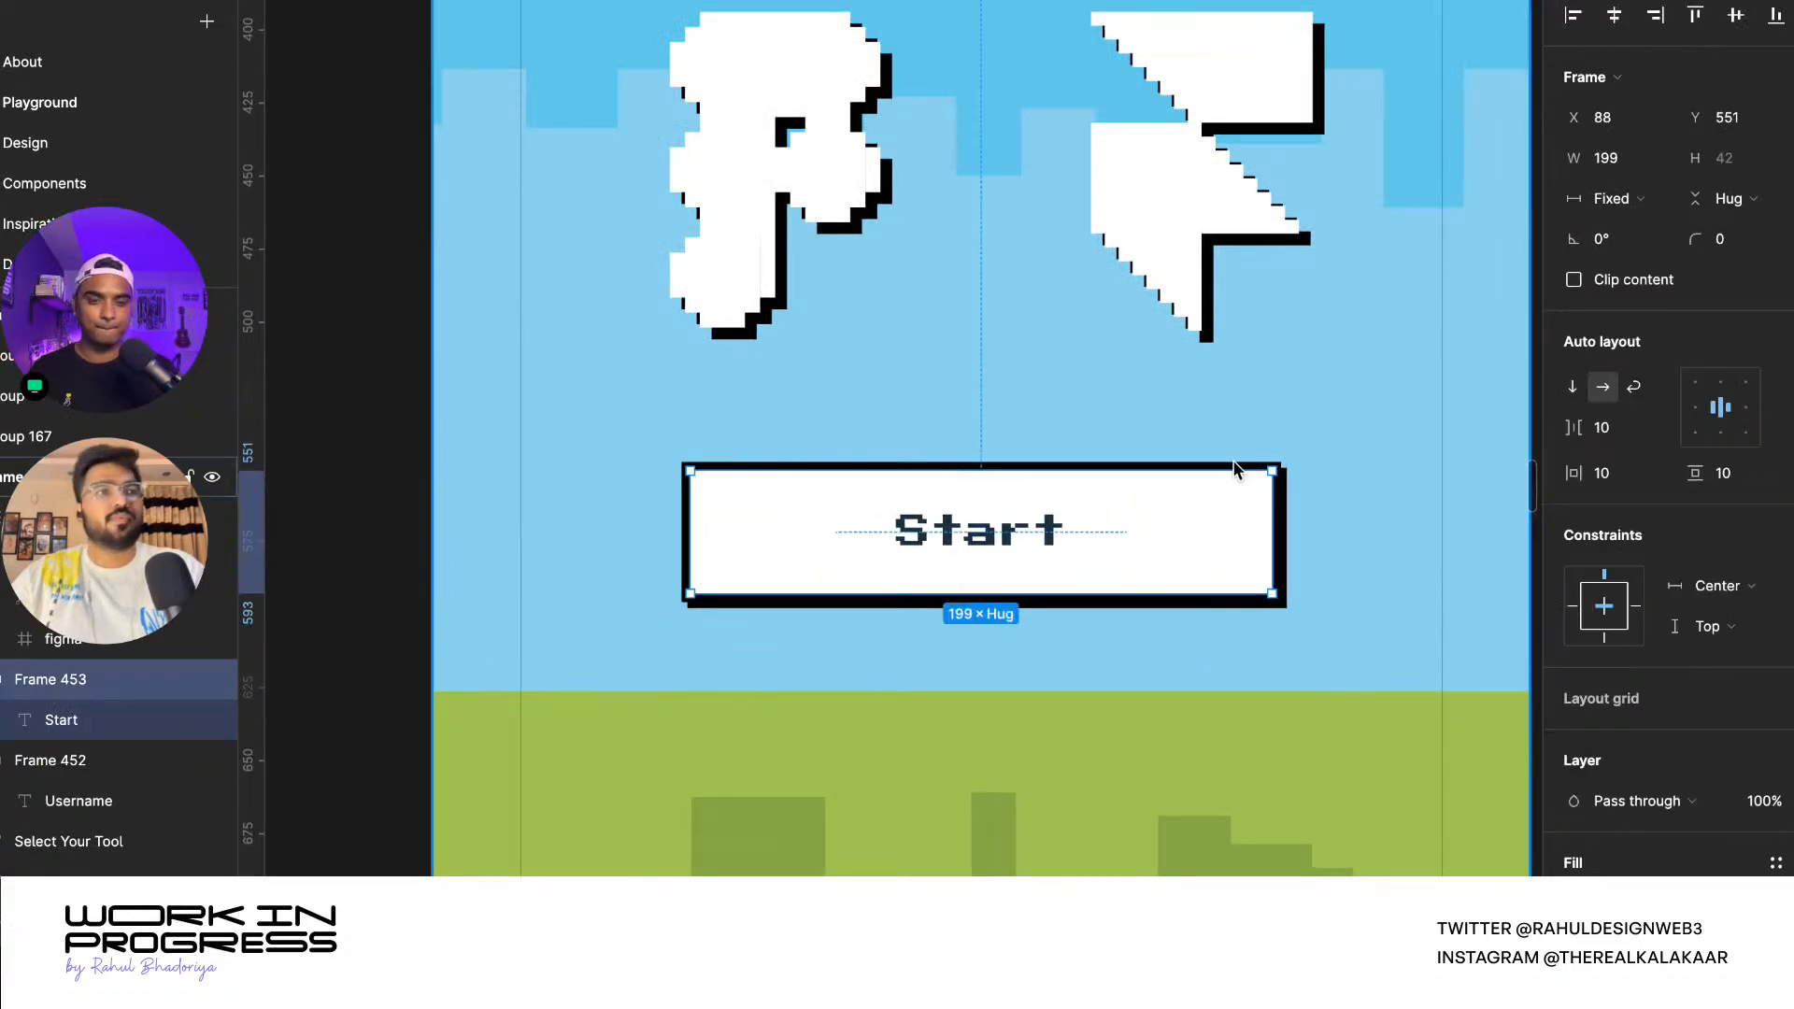
- Cut the double brick block out of the game assets, paste it over the Game Screen's lower part and group its pieces
scroll(1185, 521, "down", 10)
scroll(1038, 613, "down", 2)
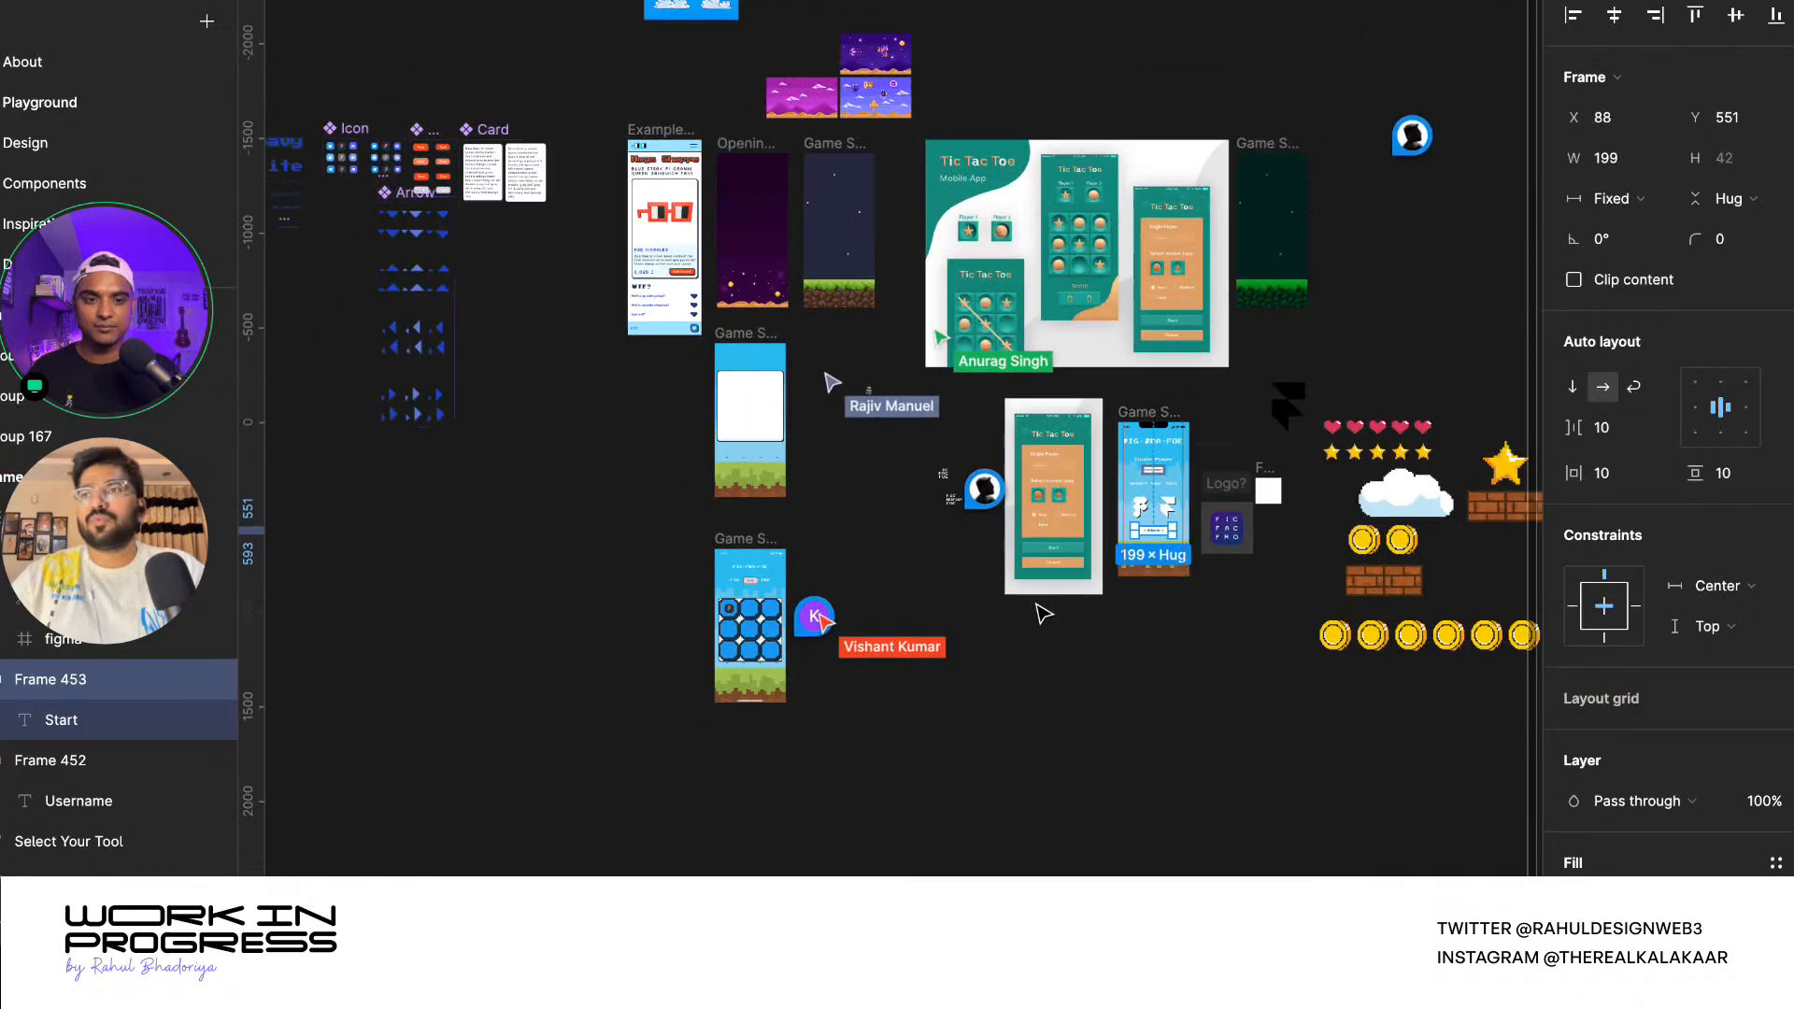
scroll(1458, 571, "up", 7)
left_click(1388, 597, "super")
scroll(1389, 613, "up", 5)
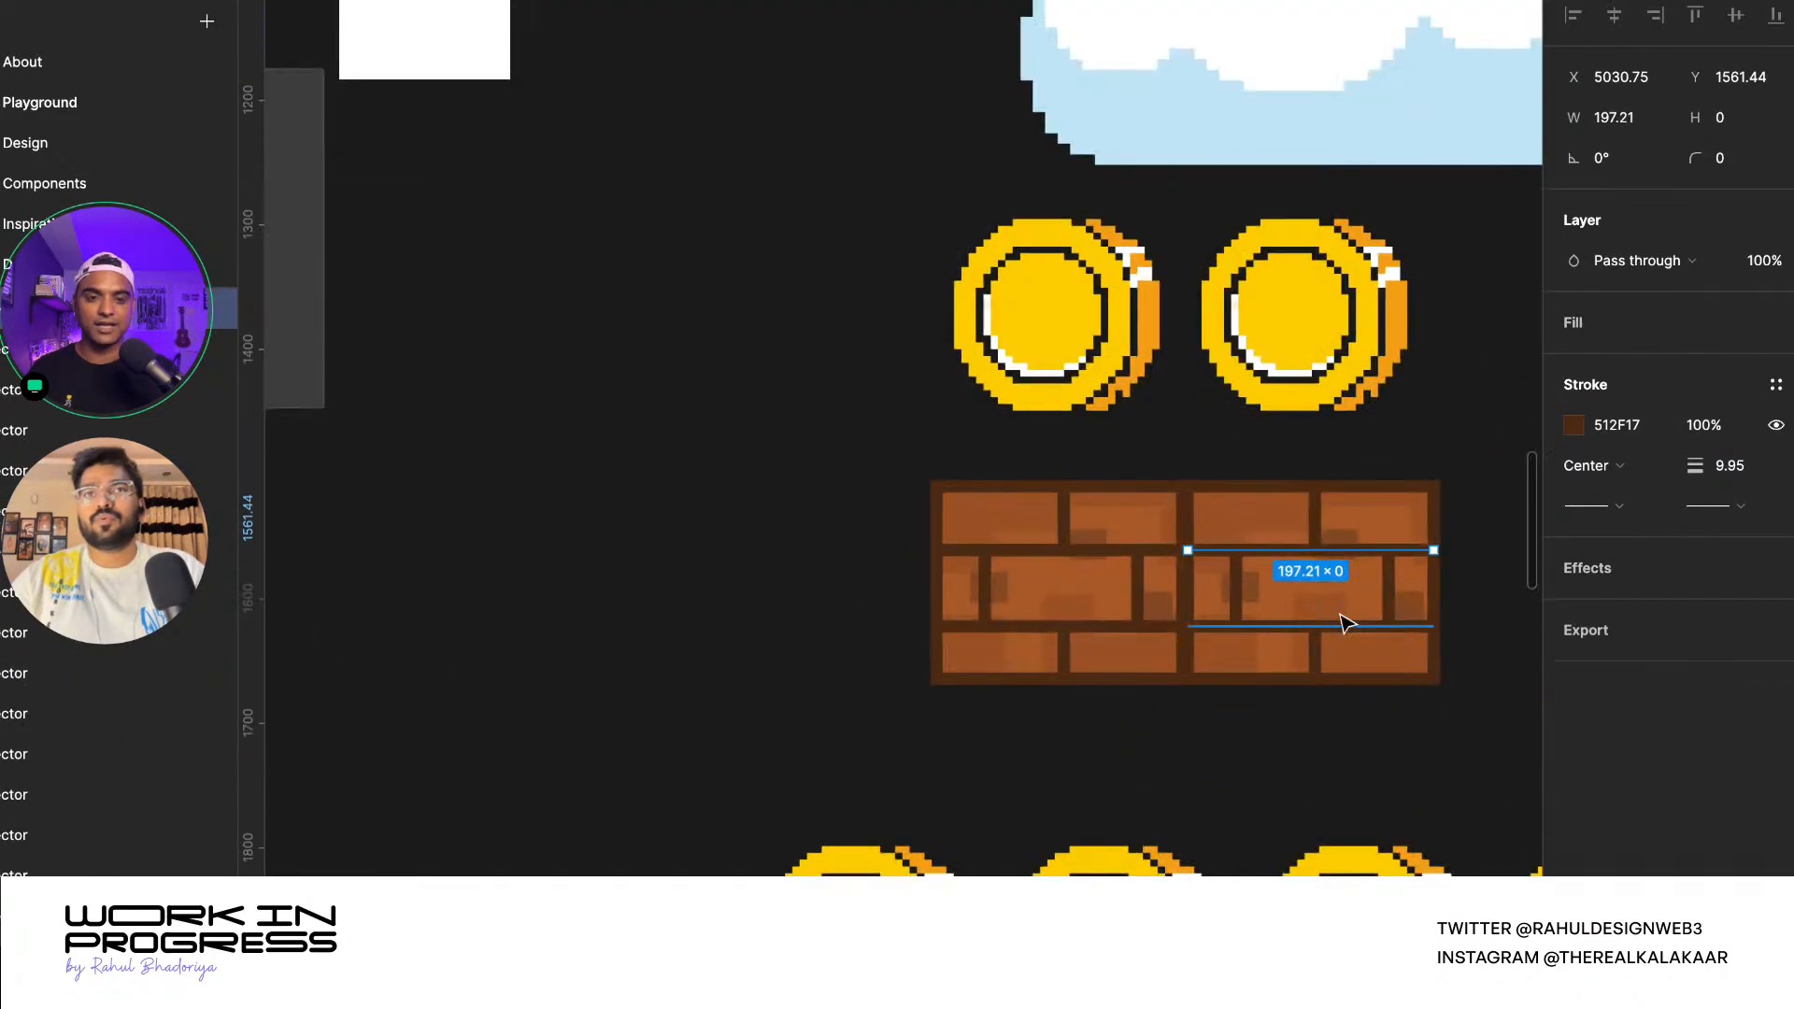
left_click_drag(749, 453, 1445, 765)
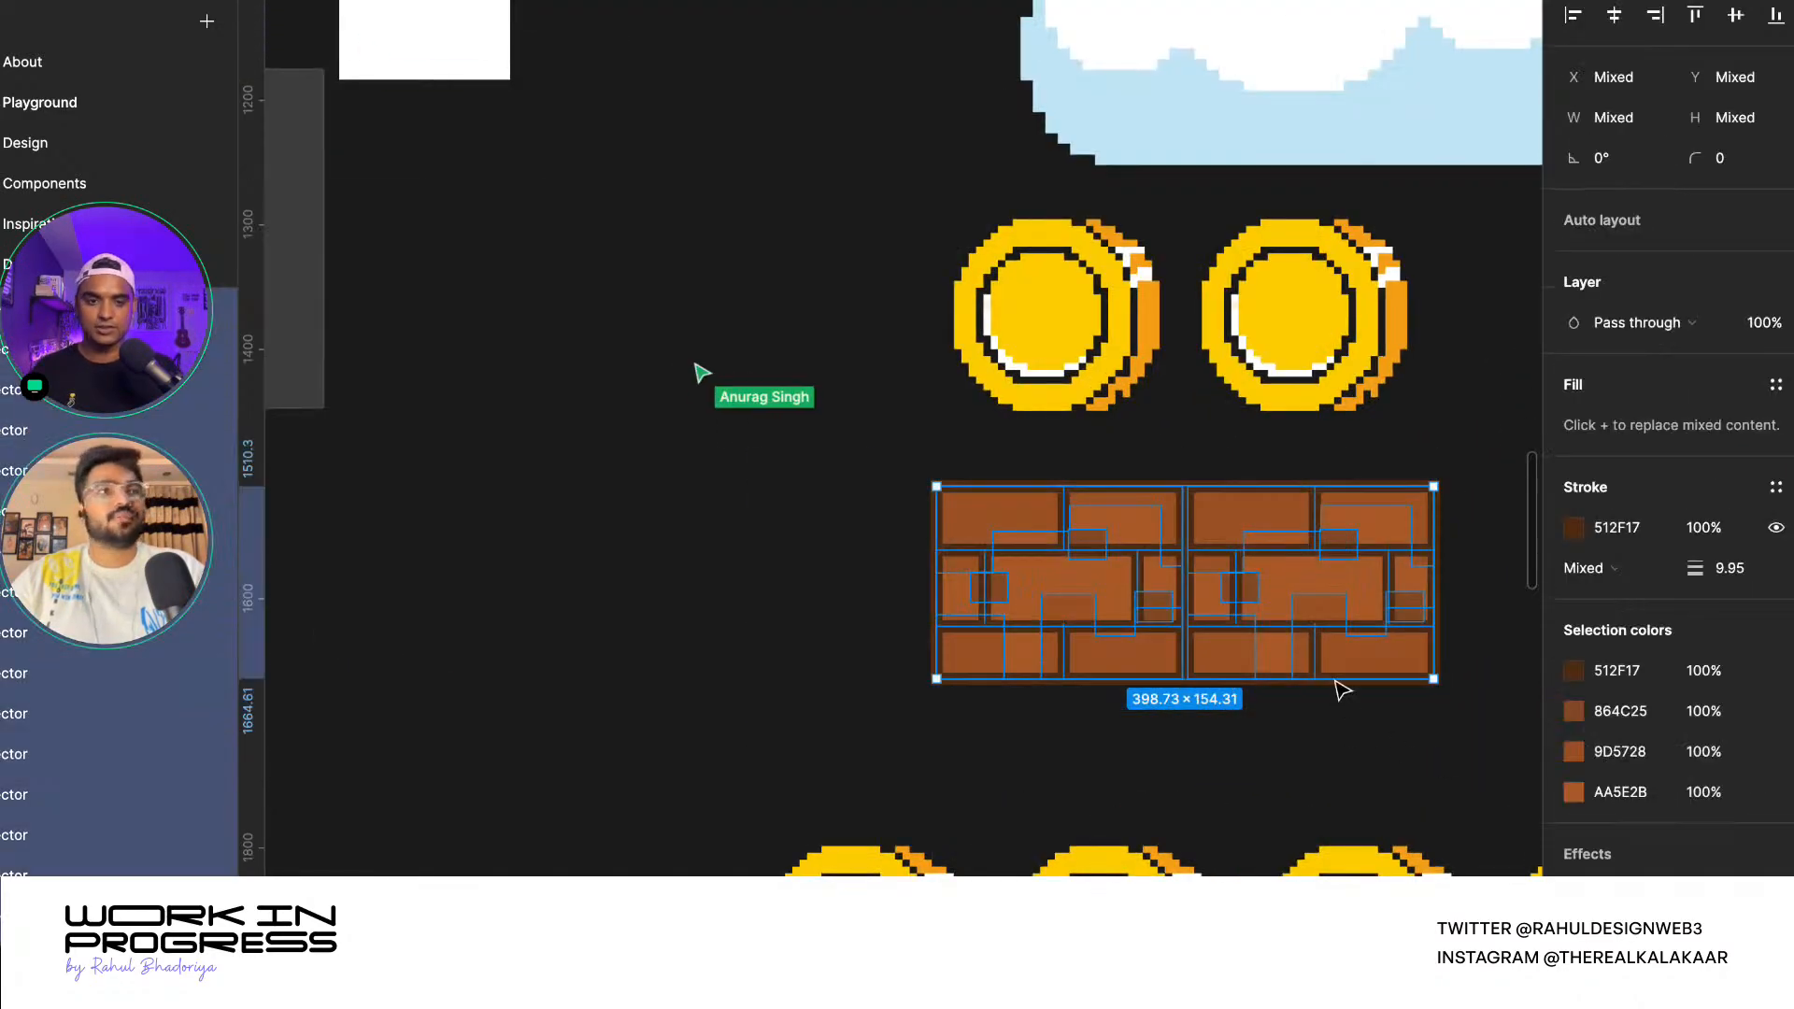
key("super+x")
scroll(1317, 594, "down", 5)
scroll(663, 519, "up", 4)
scroll(665, 525, "up", 3)
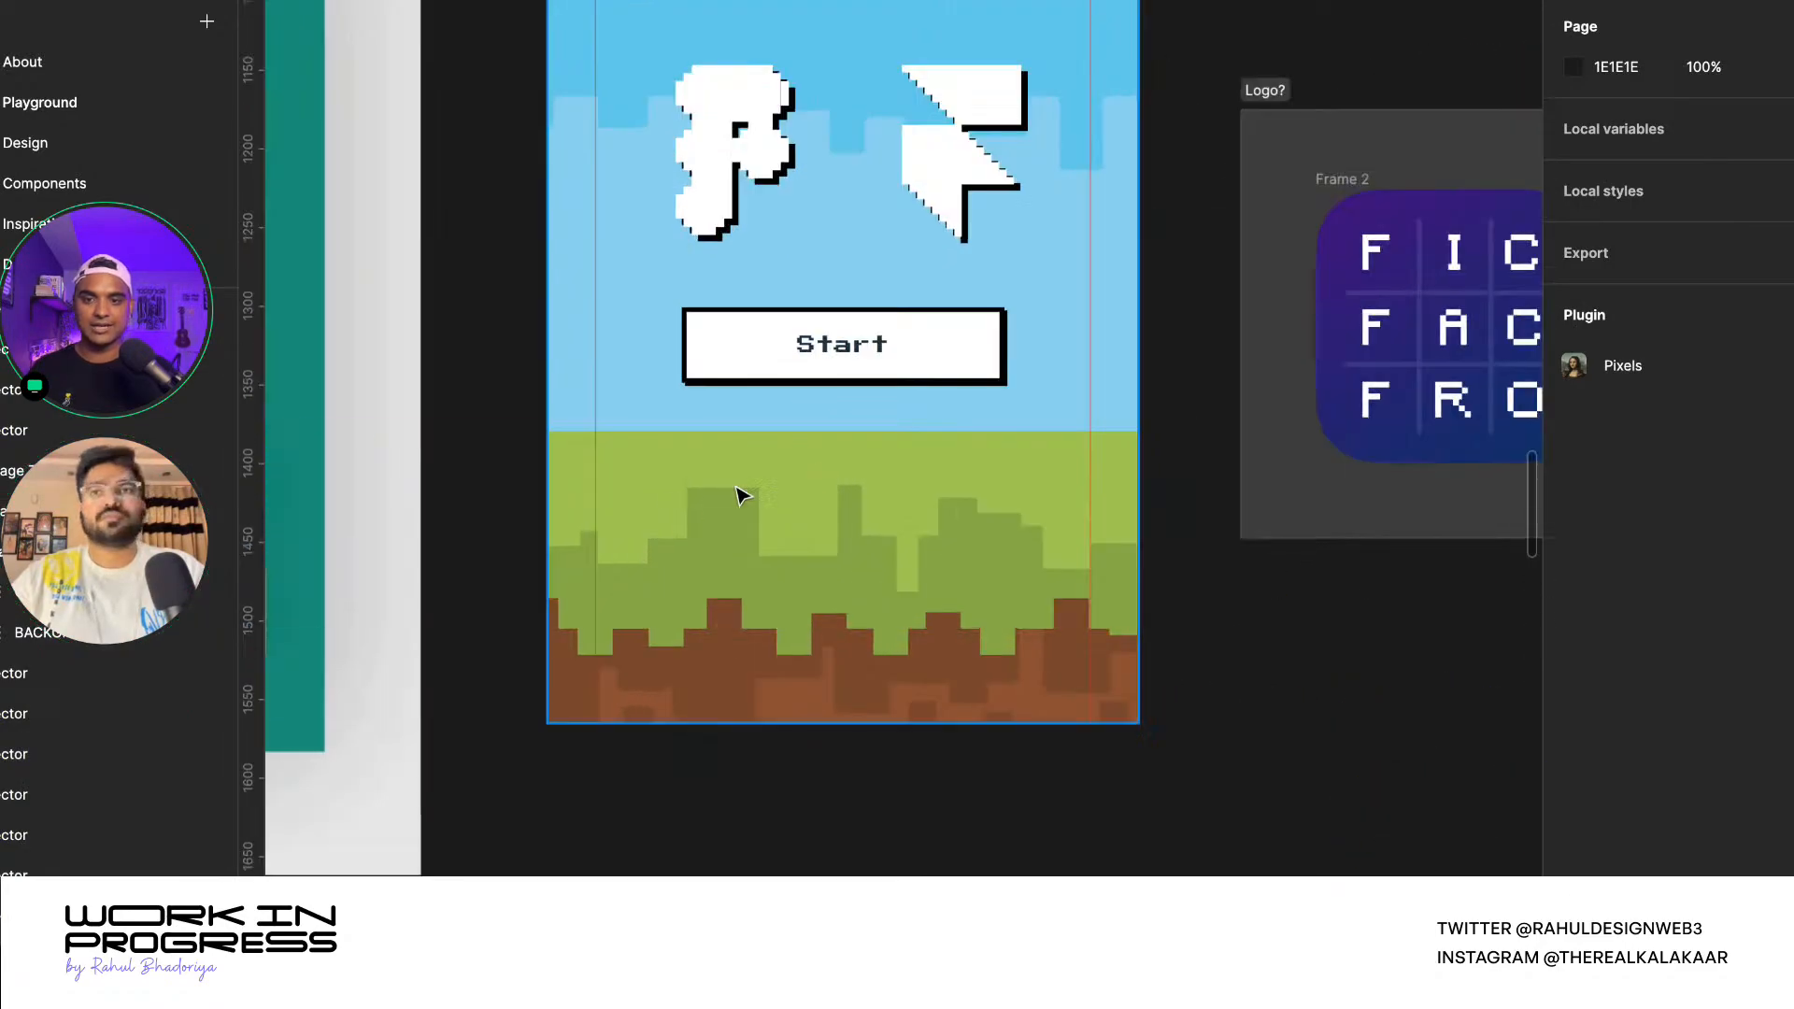
key("super+v")
key("super+g")
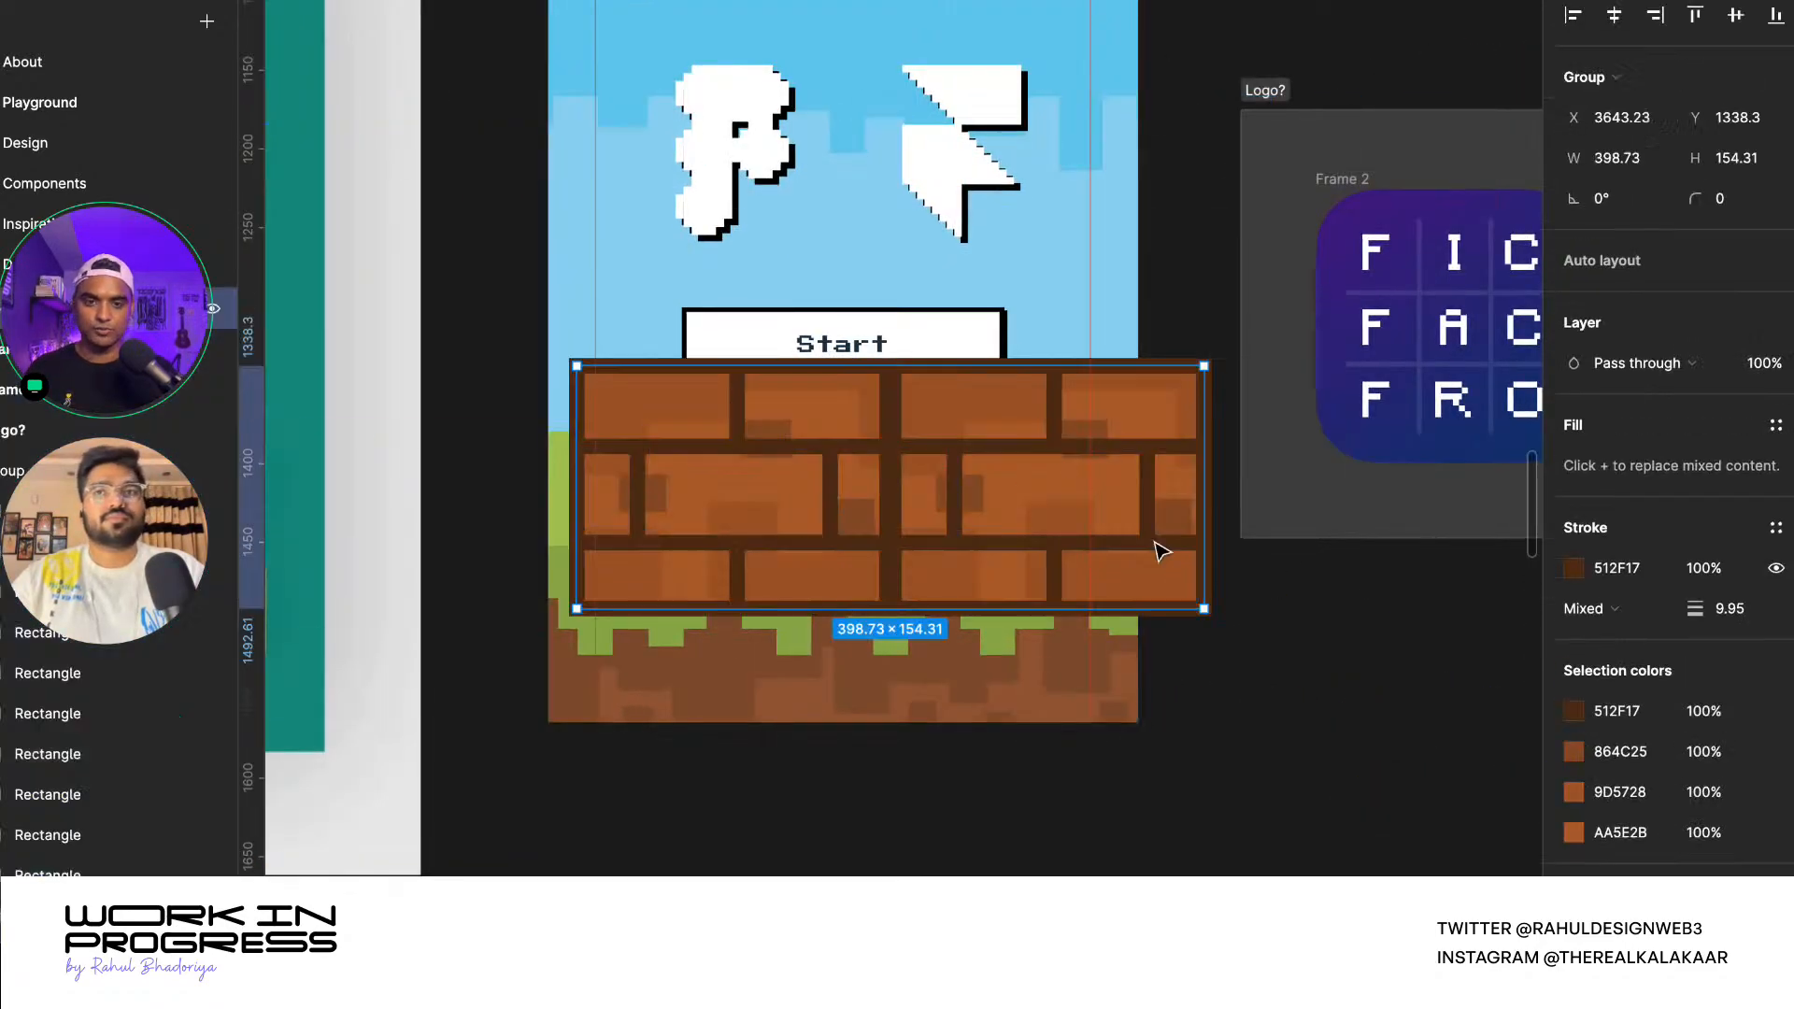
- Scale the brick group proportionally to 0.6x, about 240 × 93, and place it over the Start button
key("k")
left_click_drag(1204, 608, 962, 480)
left_click_drag(874, 442, 926, 372)
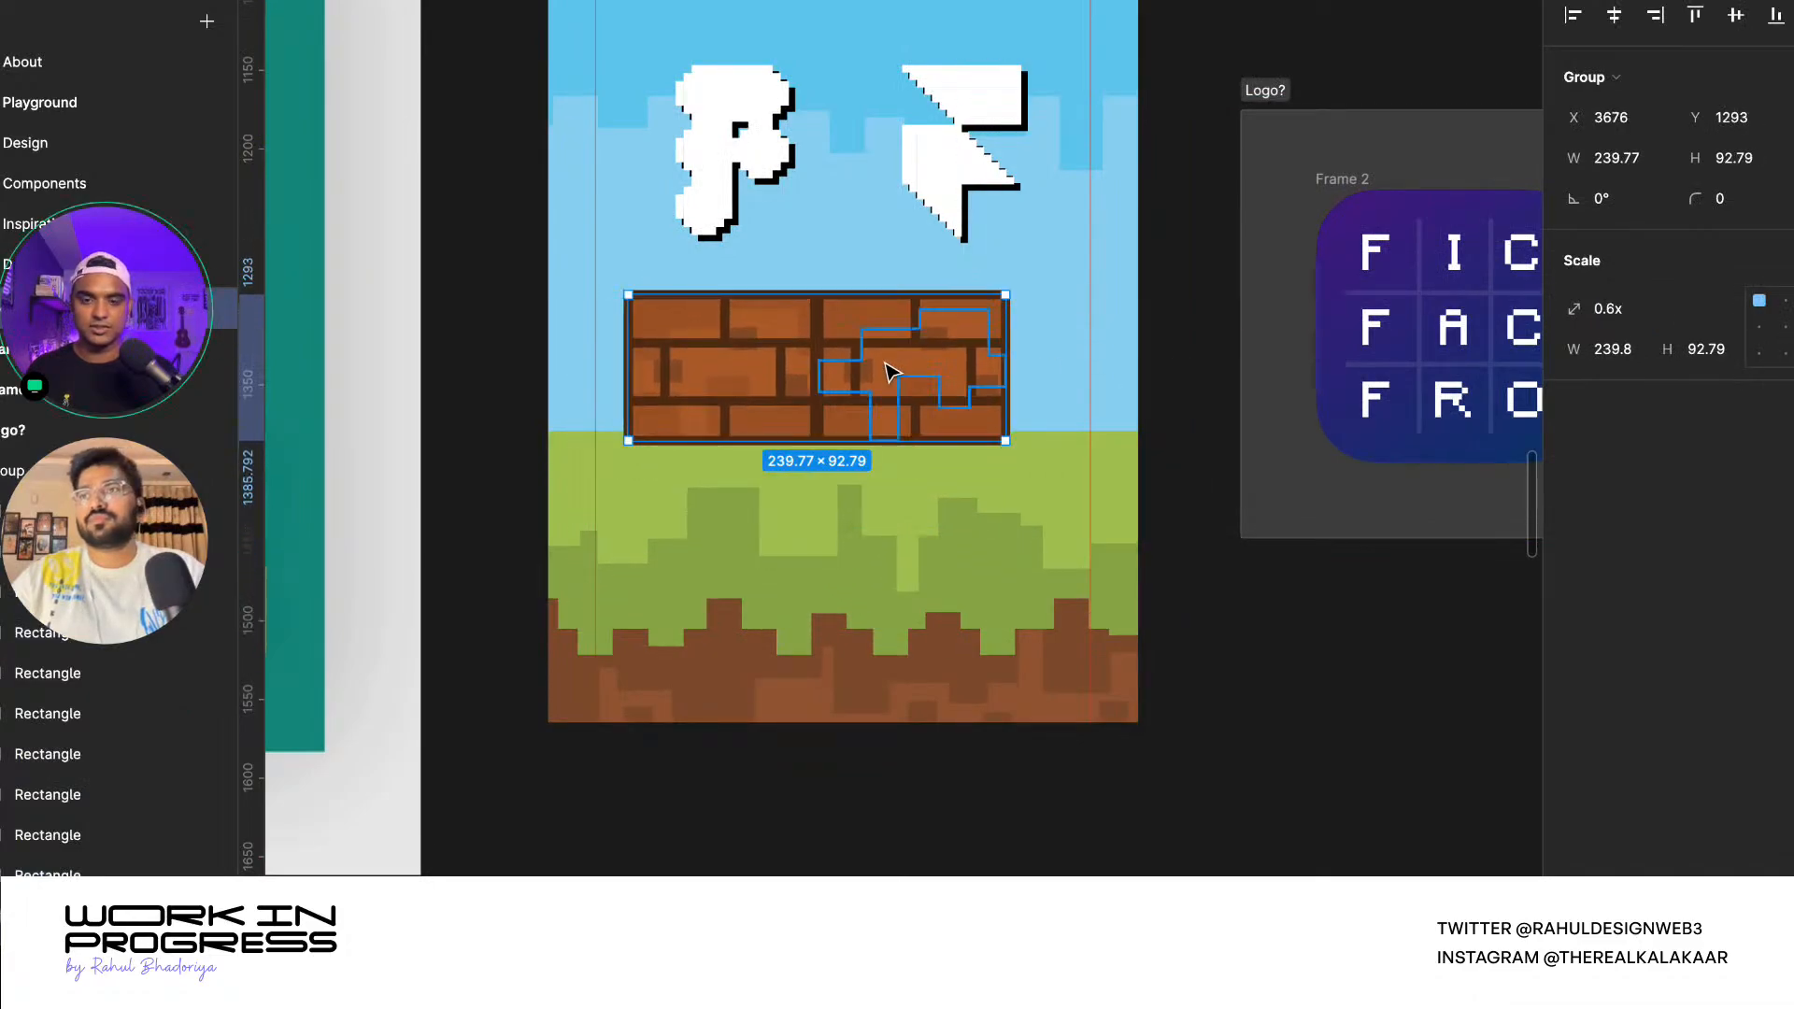
- Shift the dark outline of the second brick tile to X 3795 so it lines up with the seam between both tiles
scroll(841, 360, "up", 4)
double_click(797, 327)
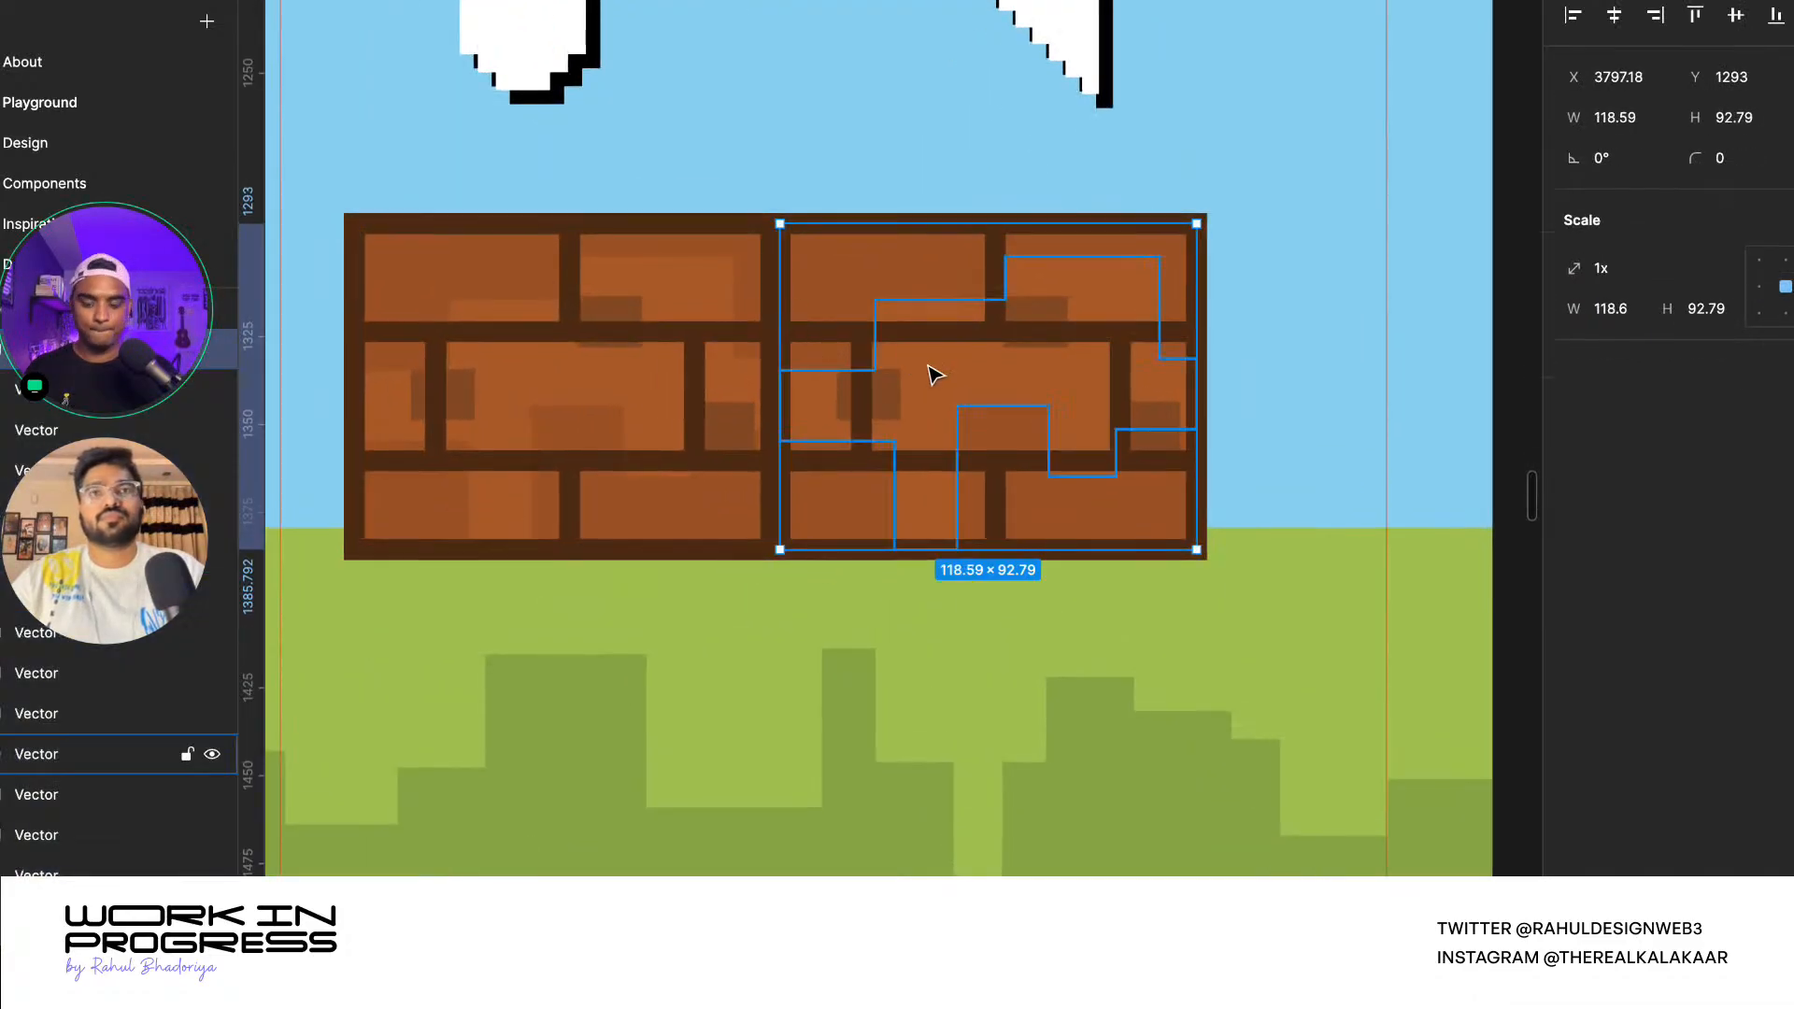
key("v")
left_click(1774, 426)
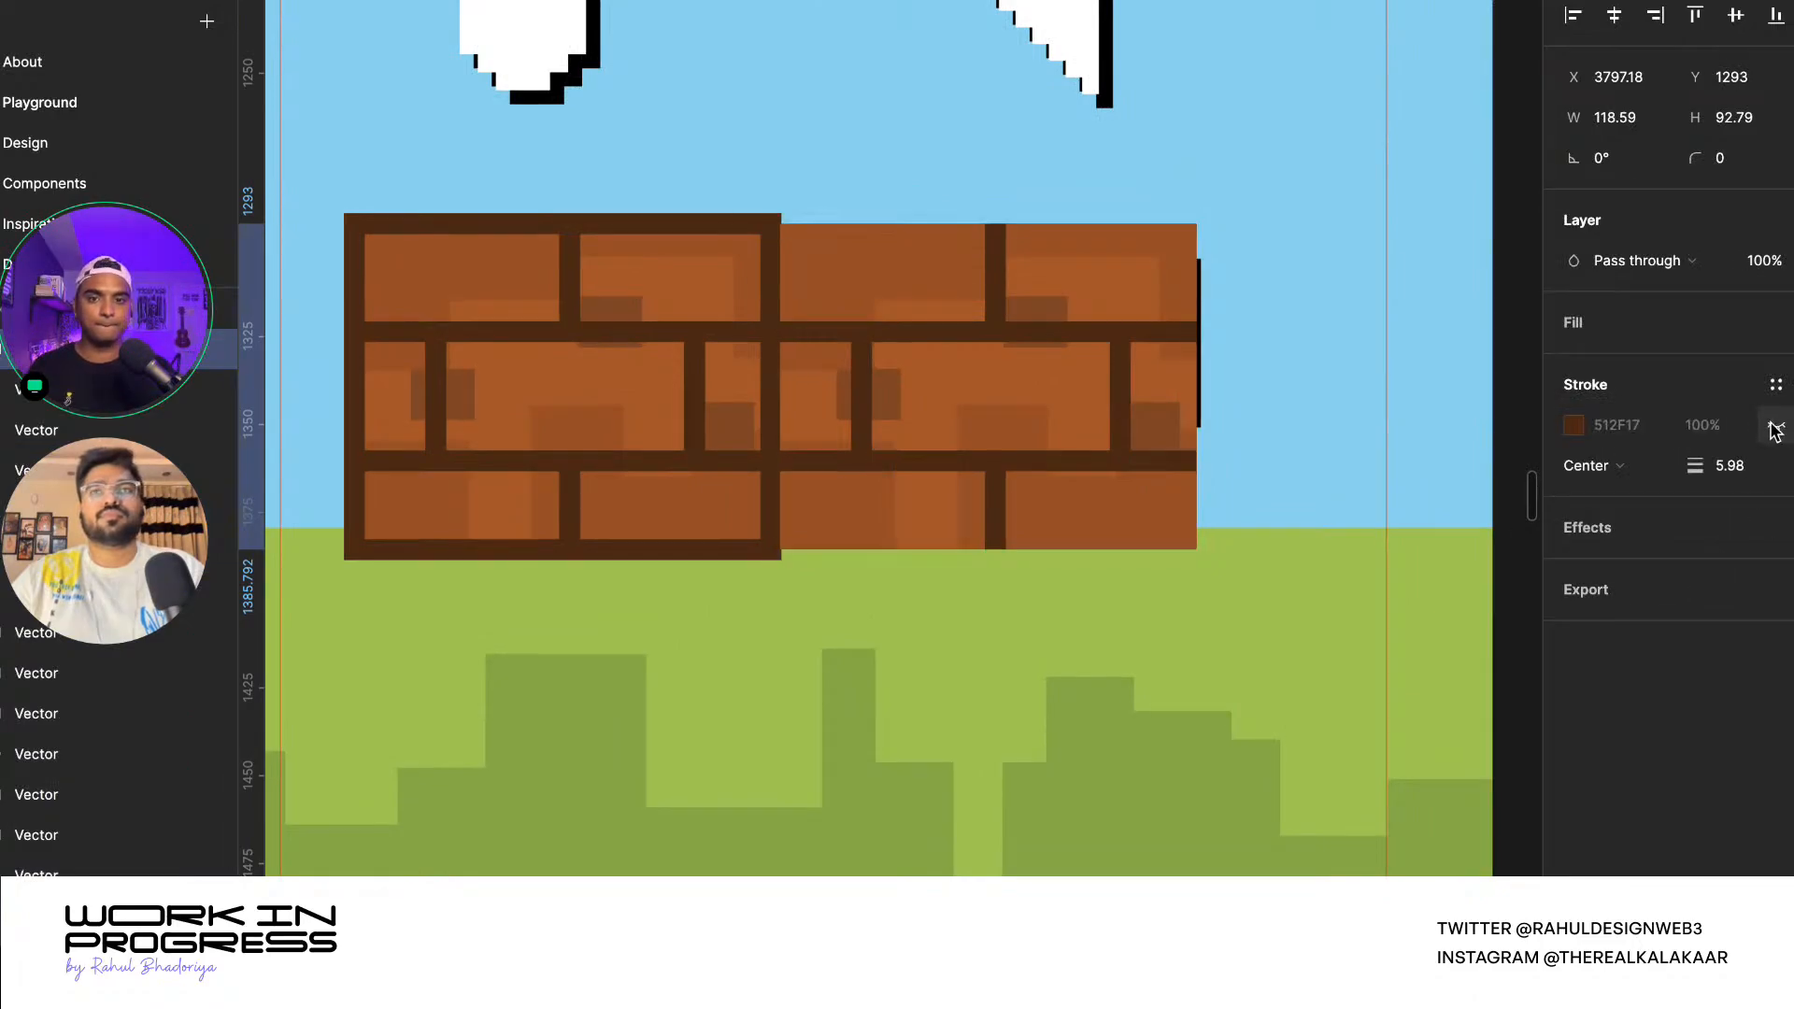
left_click(1774, 427)
scroll(859, 318, "up", 4)
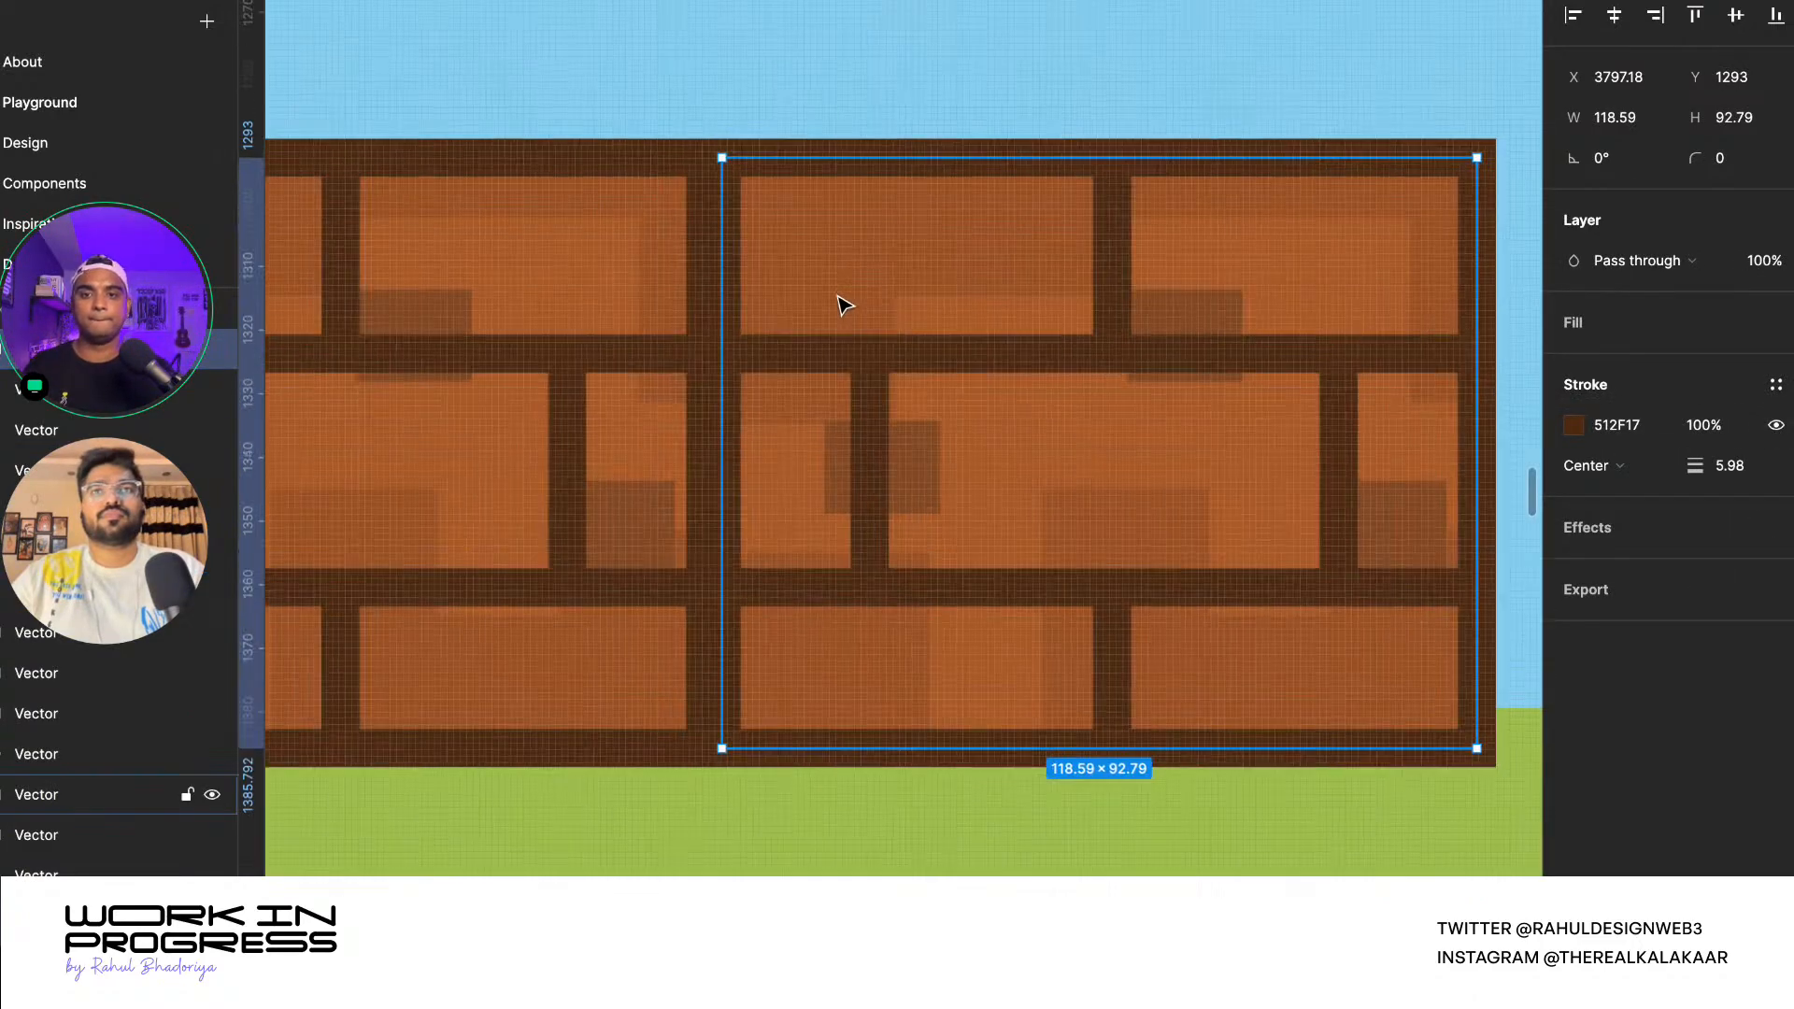
left_click_drag(821, 249, 813, 241)
scroll(882, 429, "down", 5)
scroll(794, 449, "up", 5)
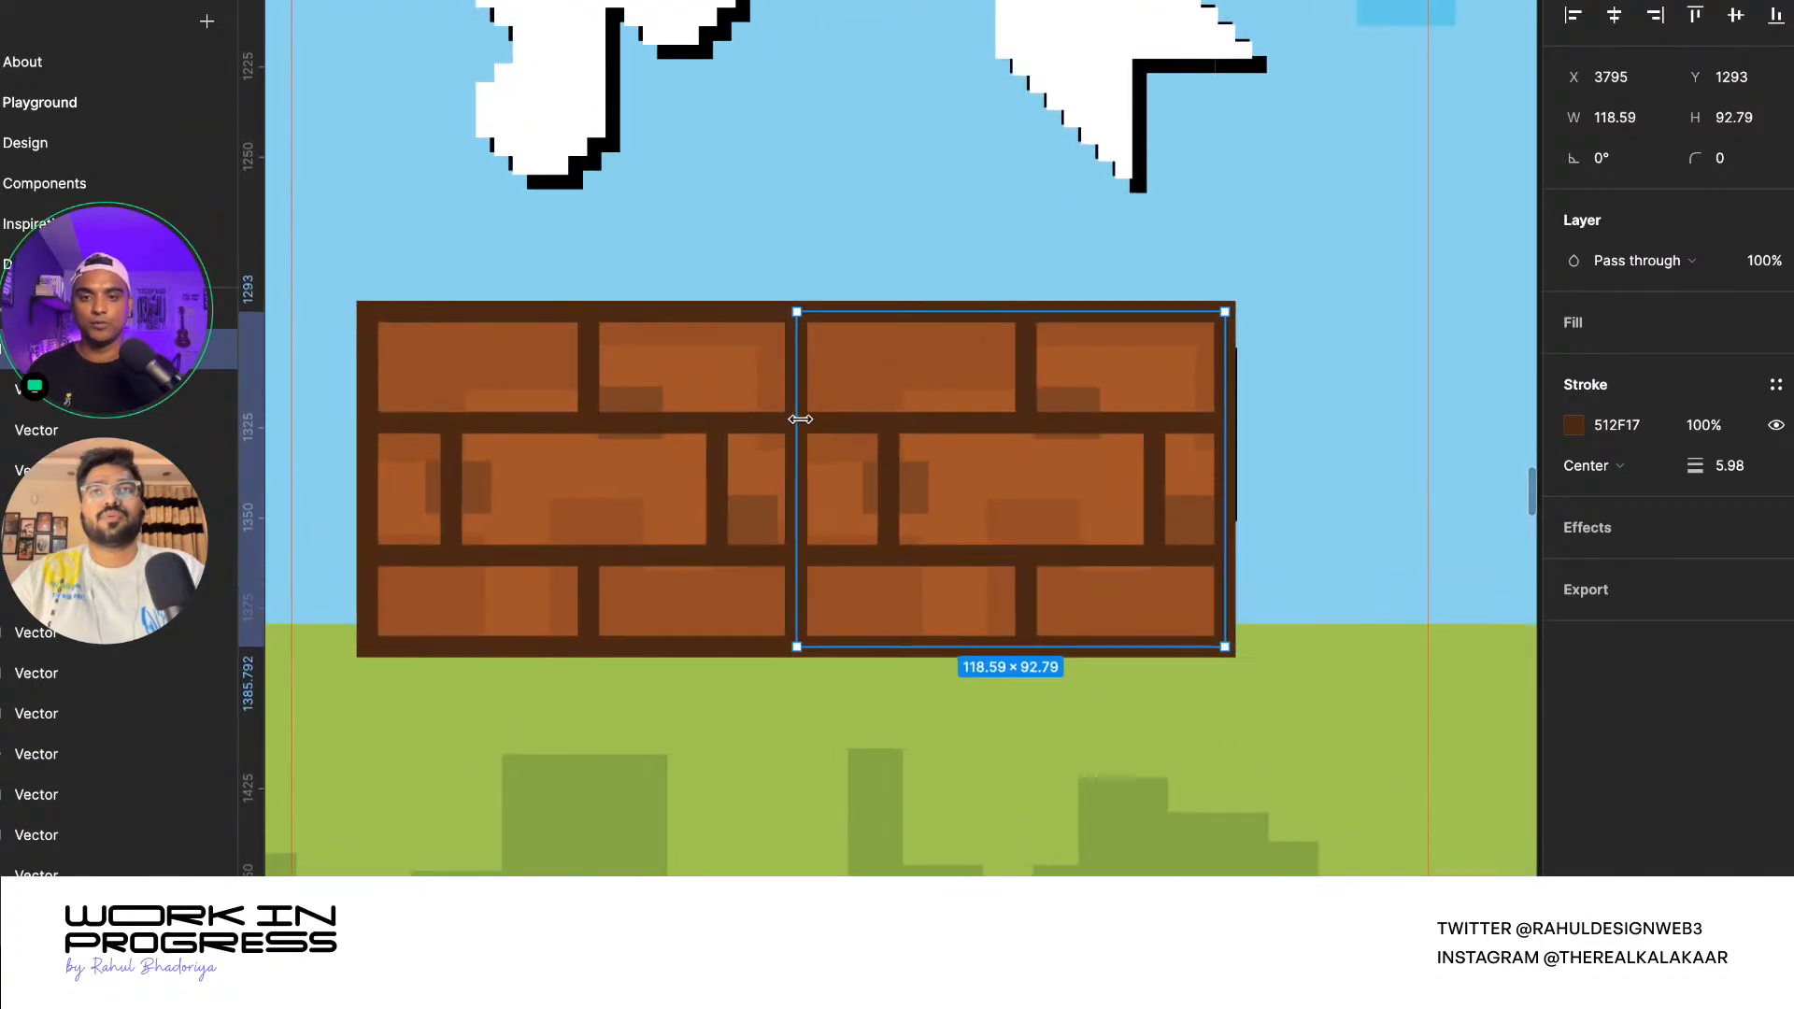
scroll(780, 501, "down", 3)
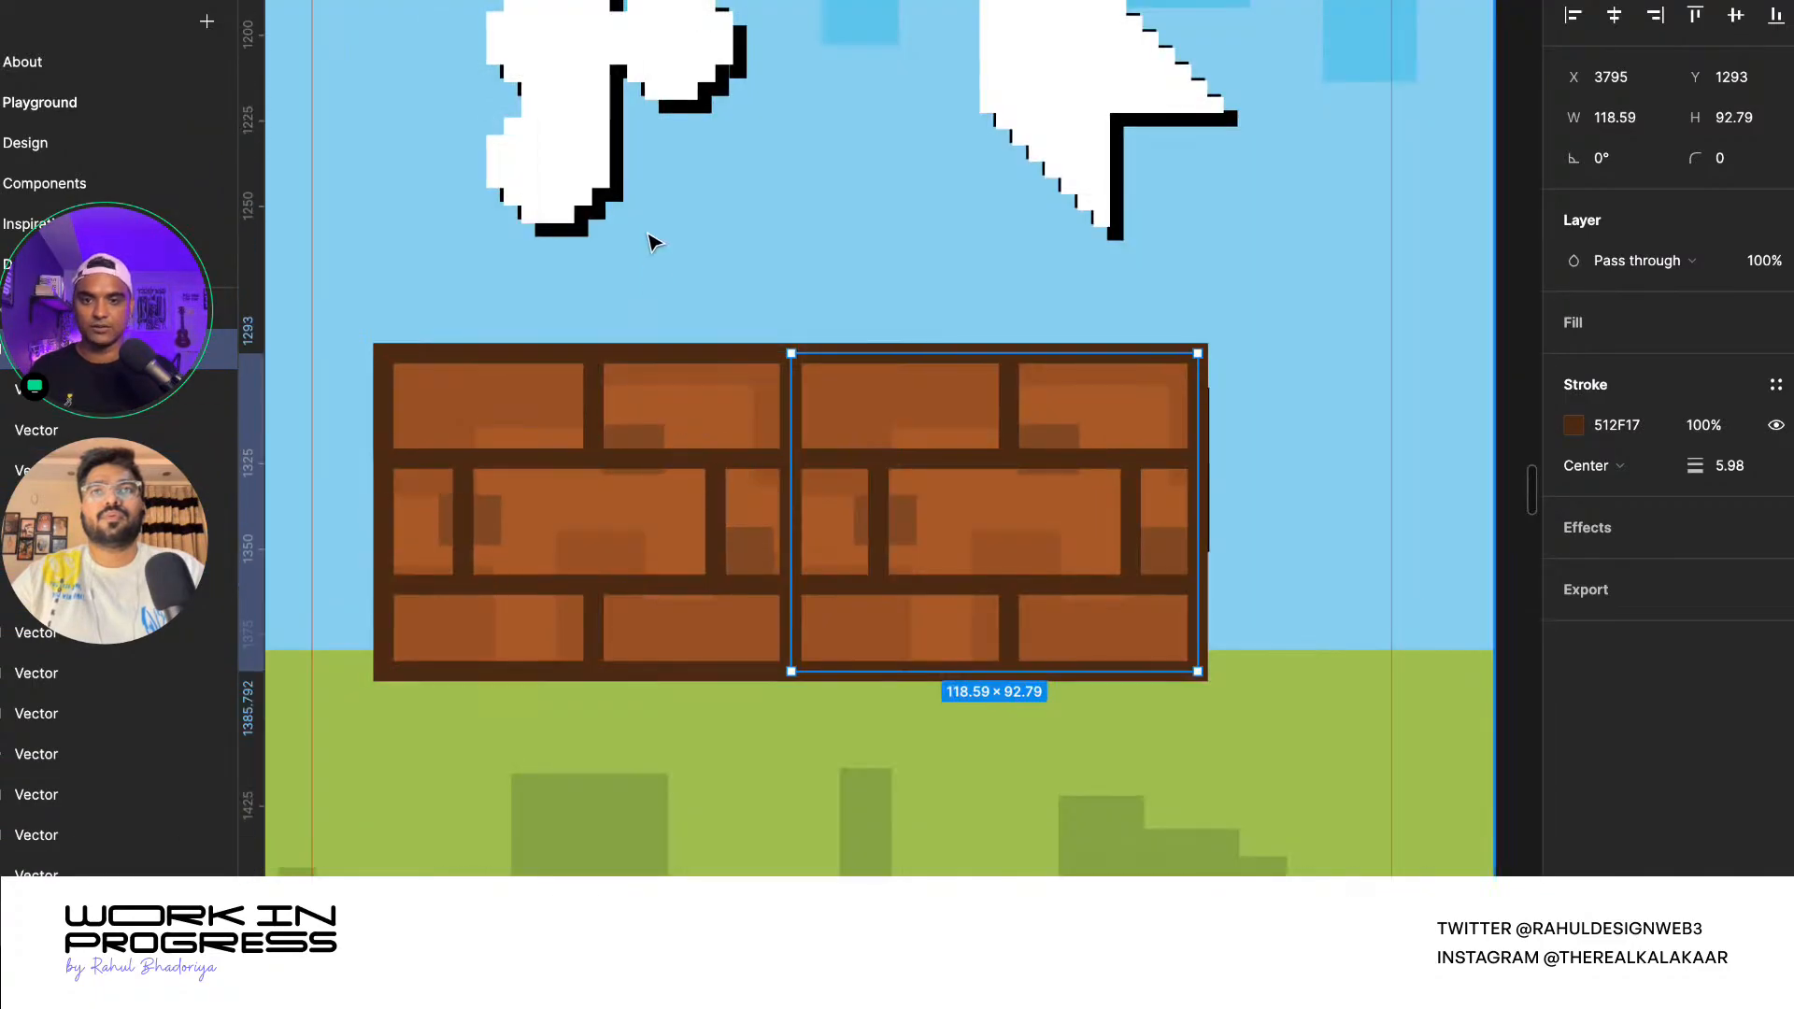
- Move the brick group down to expose the Start button, cut its Start text and delete the white box
left_click(653, 240)
left_click_drag(743, 421, 747, 548)
left_click(766, 436)
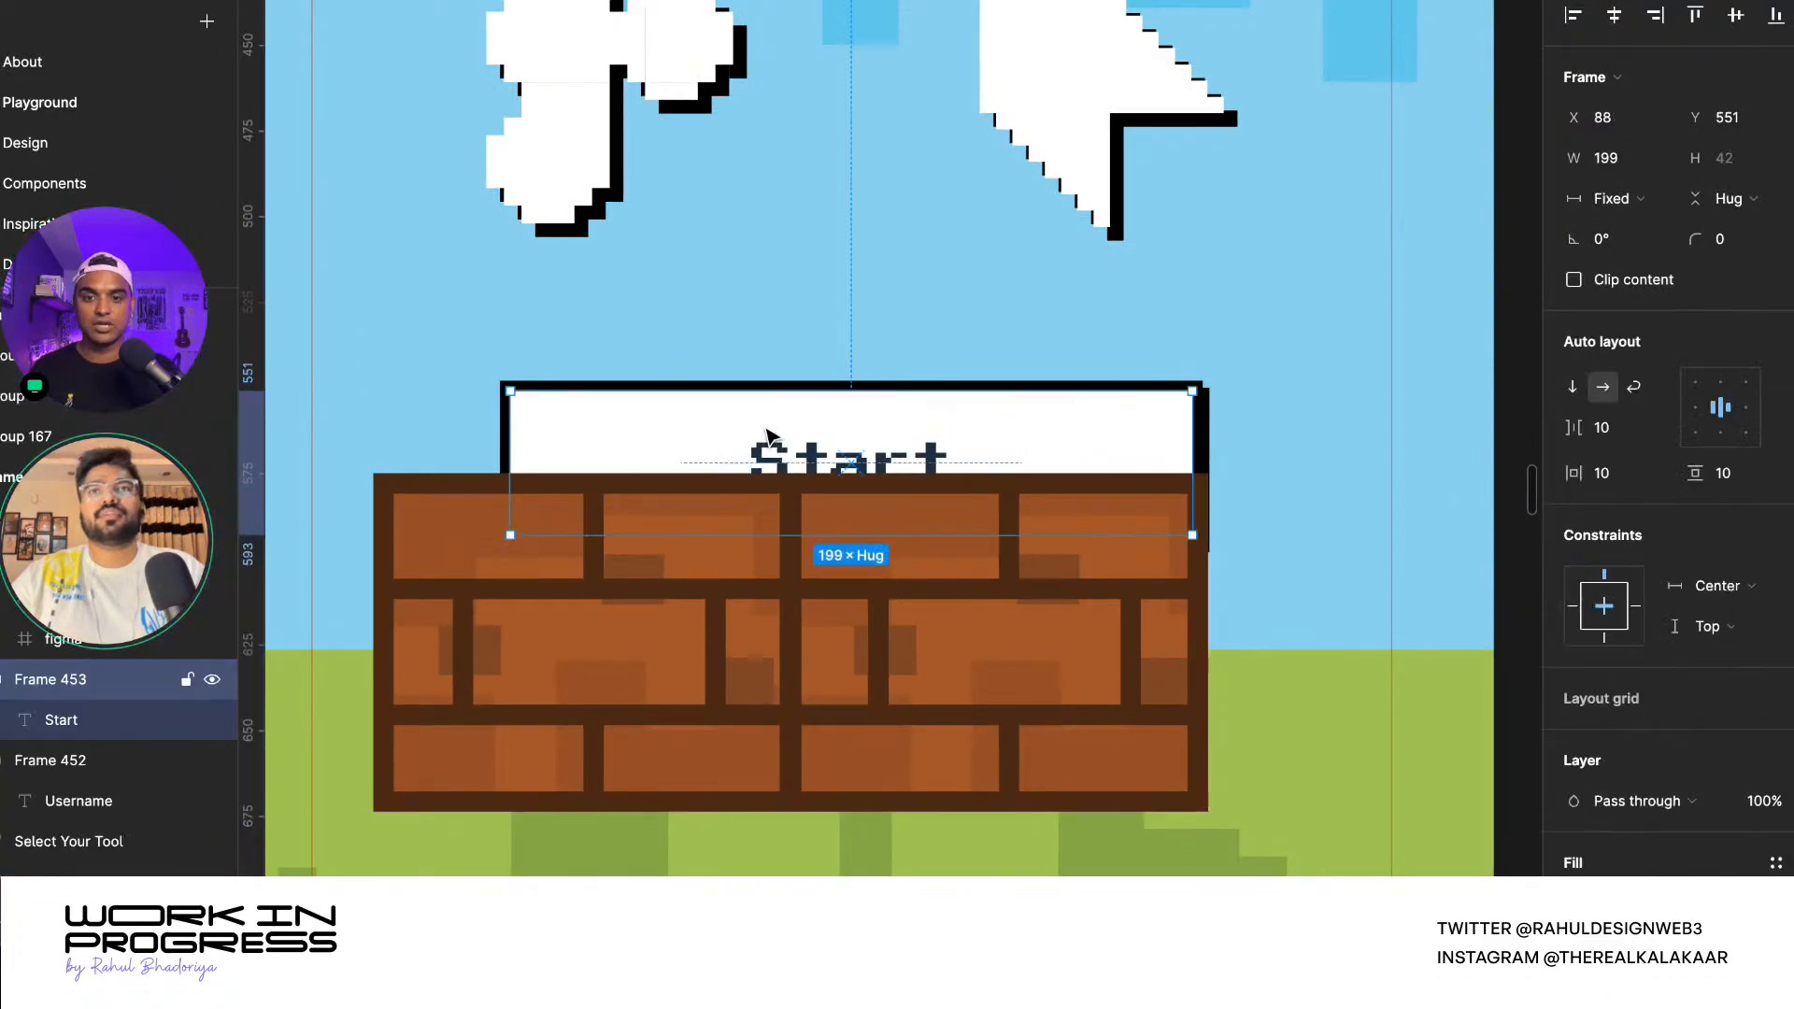
left_click(802, 457)
key("Delete")
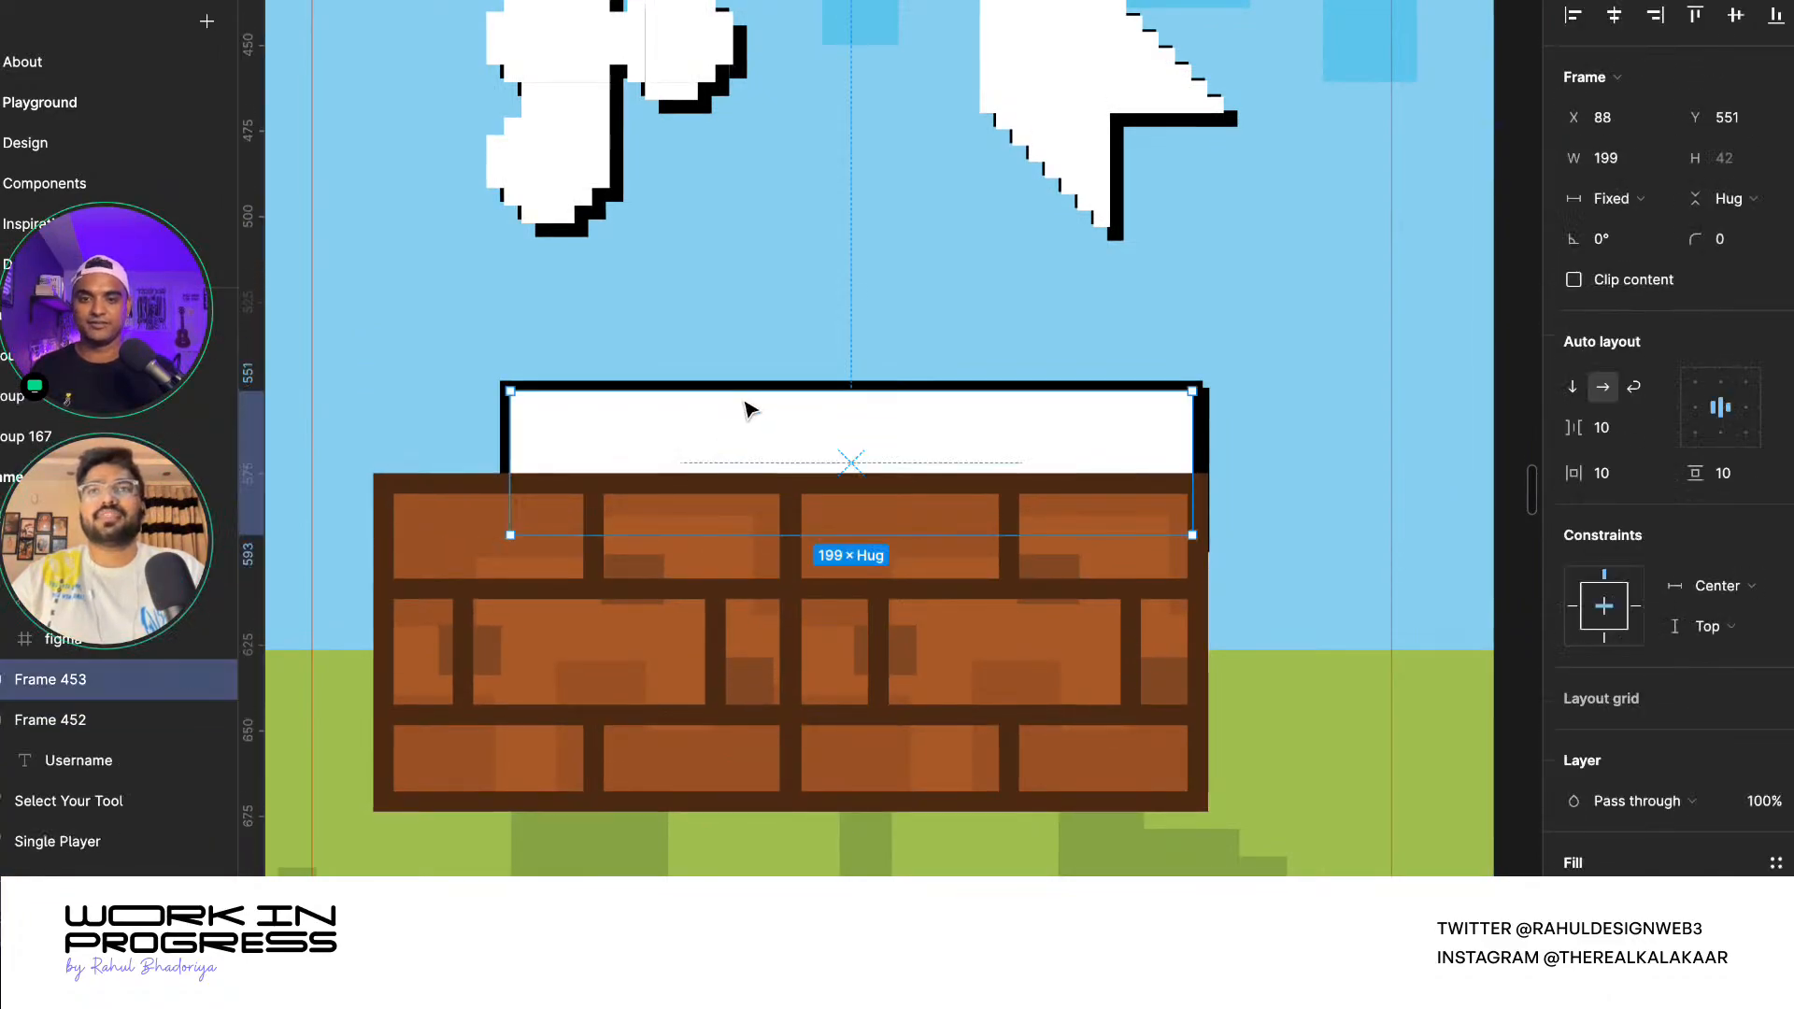
key("Delete")
- Move the brick group up into the removed button's place and paste the Start text centred over the bricks
left_click(732, 536)
left_click_drag(733, 536, 860, 514)
key("ctrl+v")
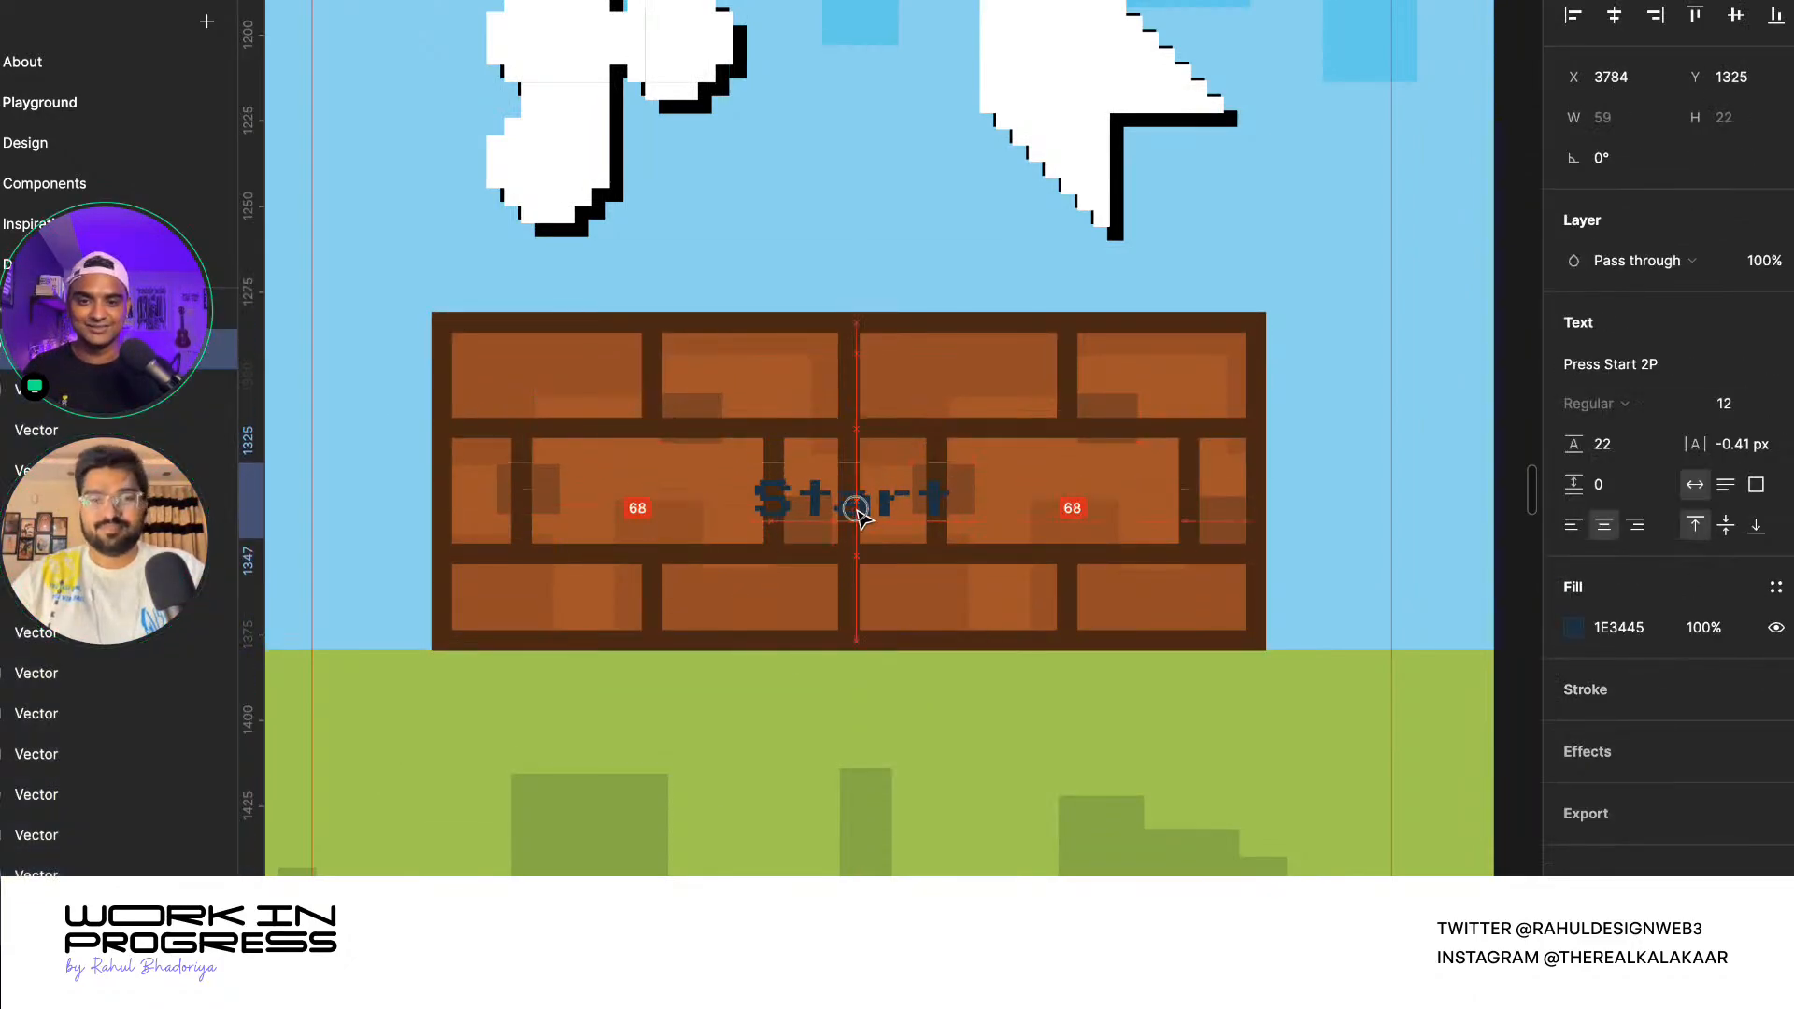
- Scale the Start text 2.08x to 123 × 46 and recolour it white (FFFFFF), sampled from the Framer mark
key("k")
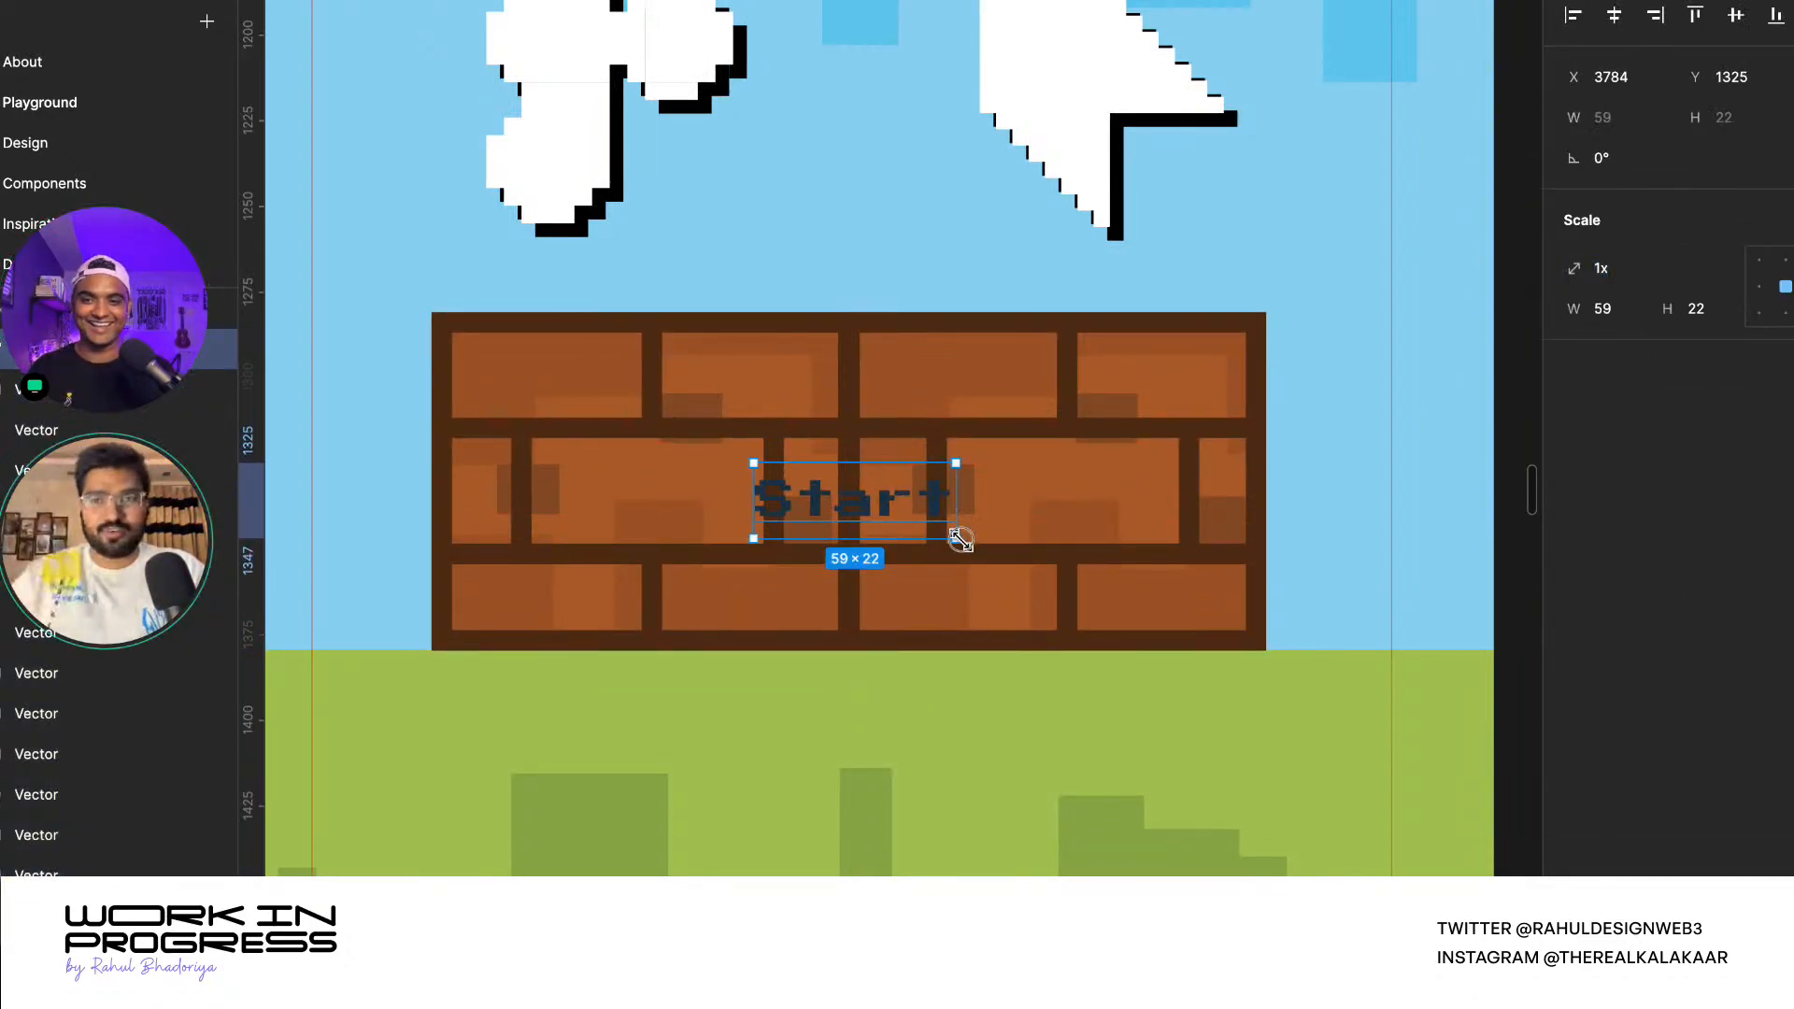
mouse_move(961, 540)
left_mouse_down()
mouse_move(1003, 579)
mouse_move(935, 534)
left_mouse_up()
scroll(783, 513, "up", 5)
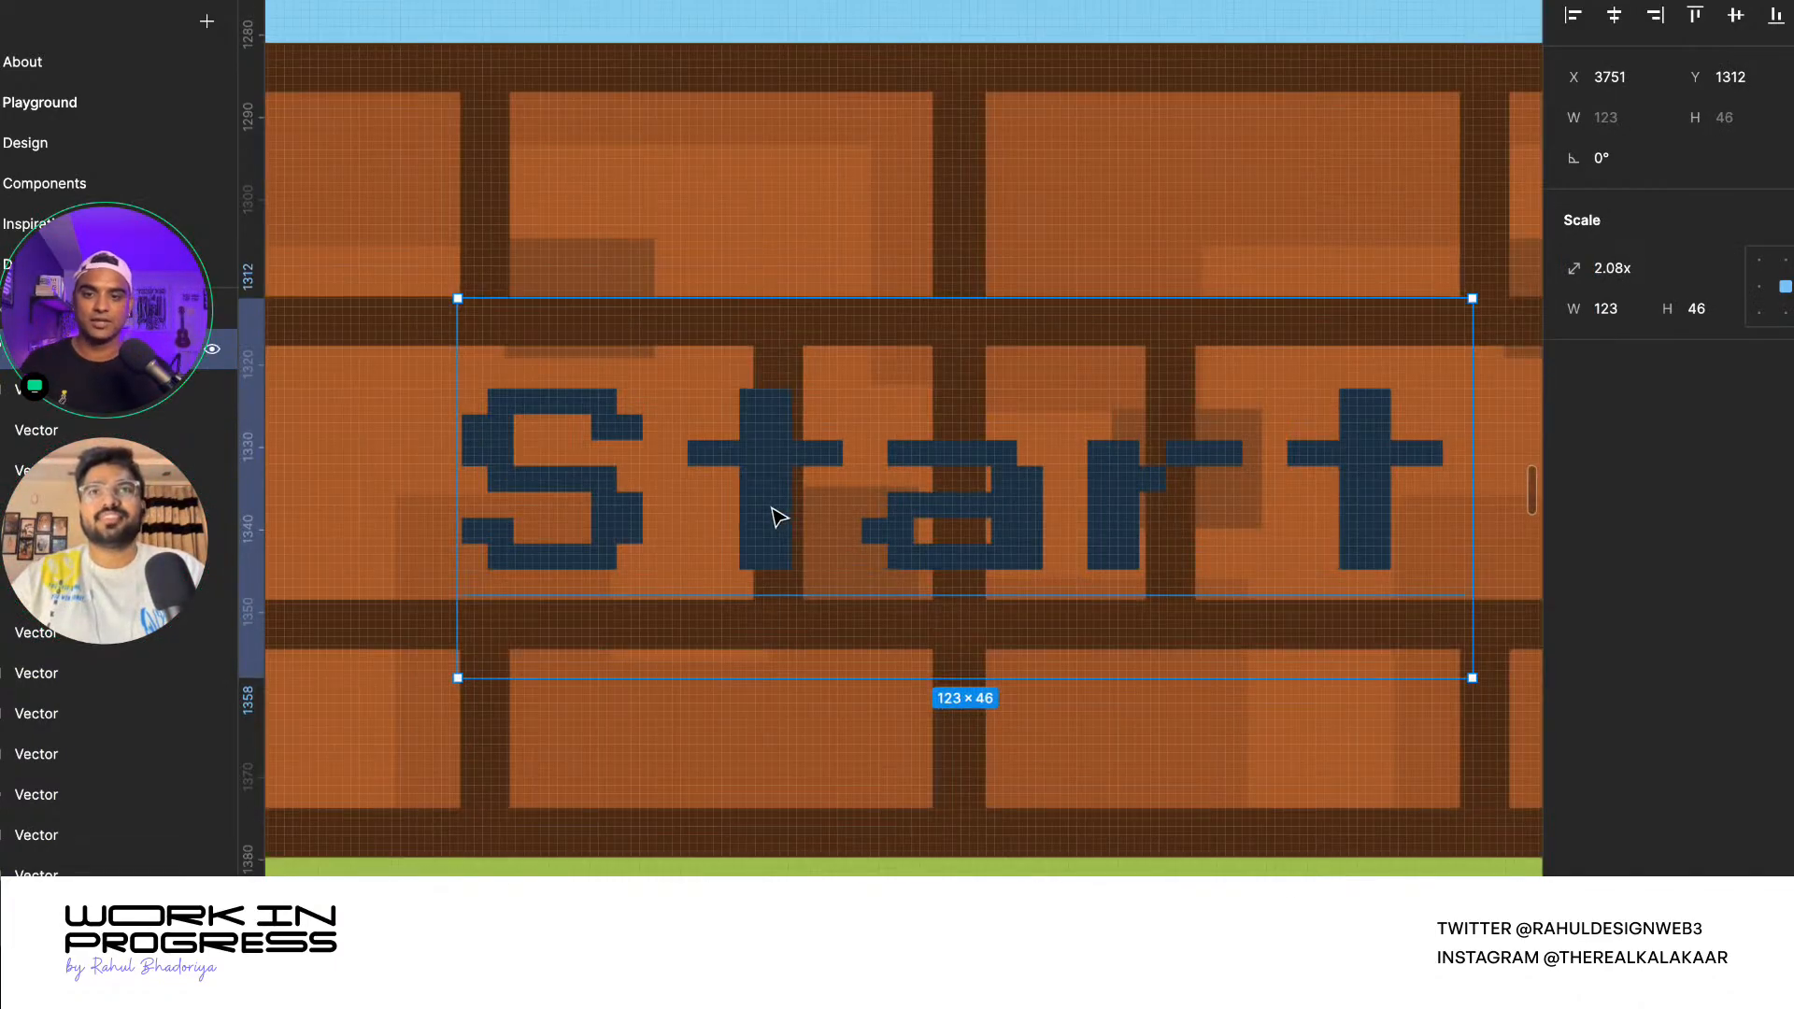
scroll(720, 504, "up", 2)
scroll(725, 504, "down", 8)
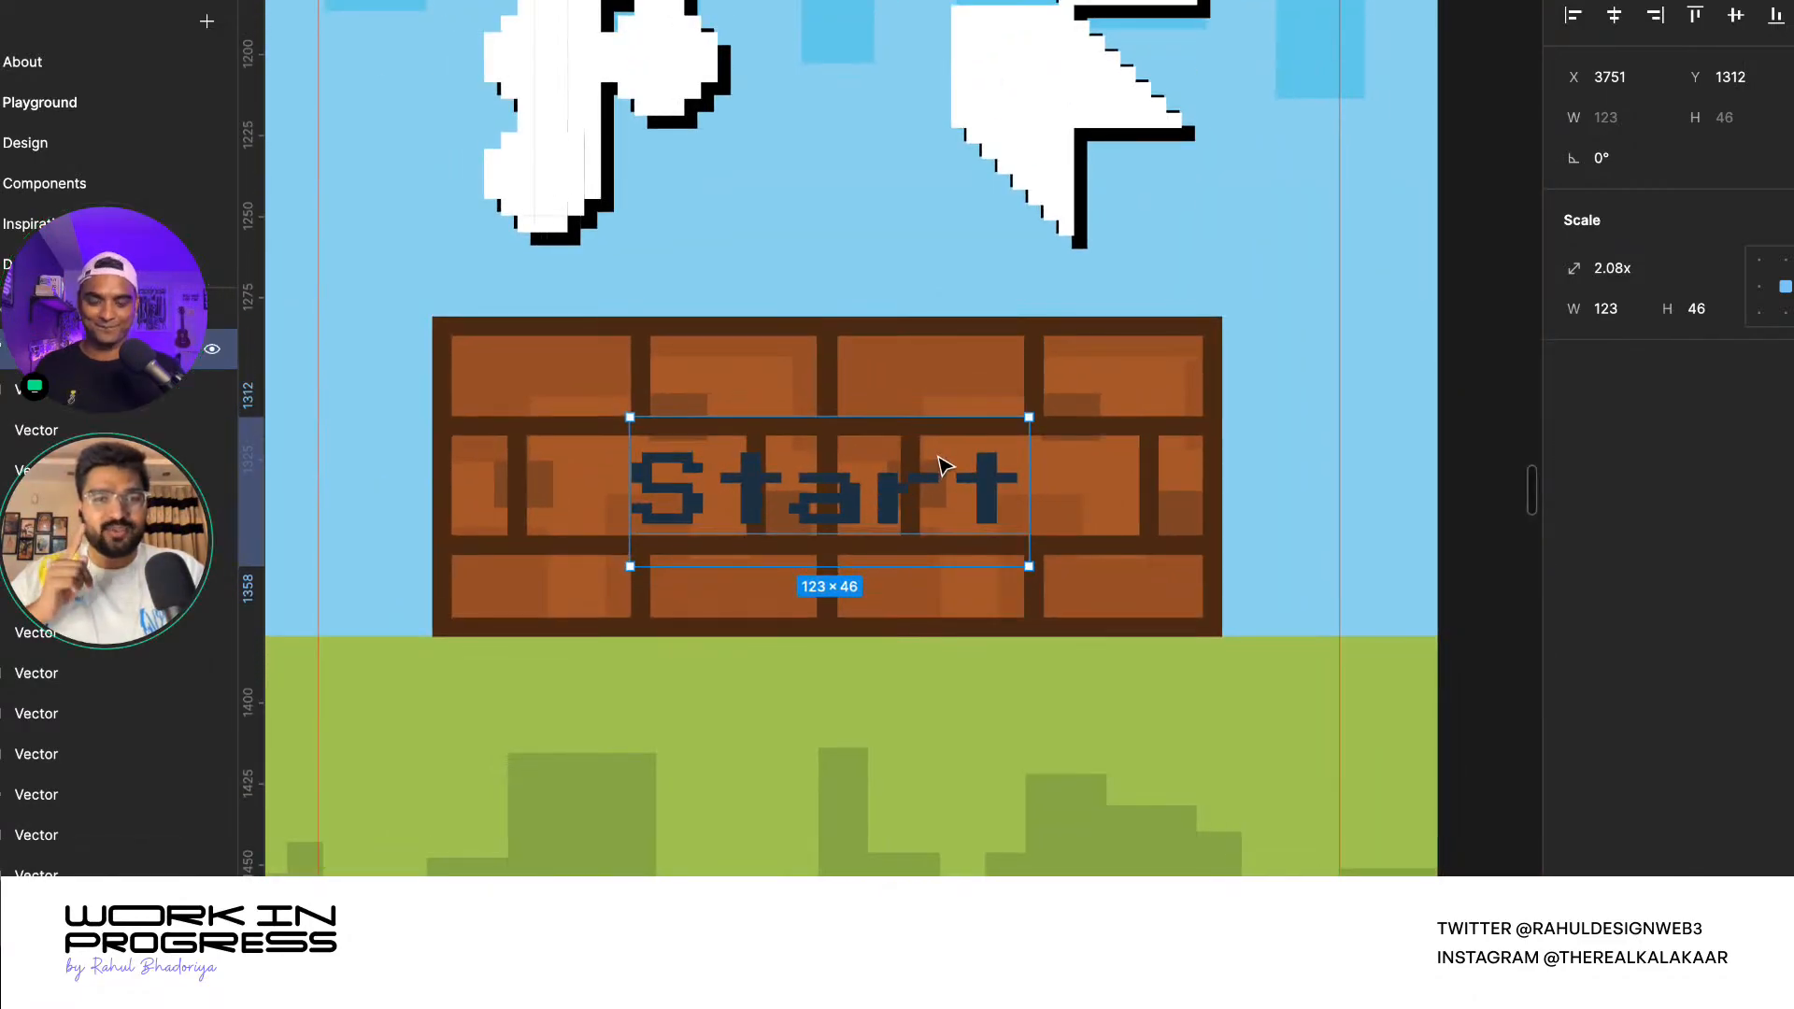
key("i")
left_click(1025, 82)
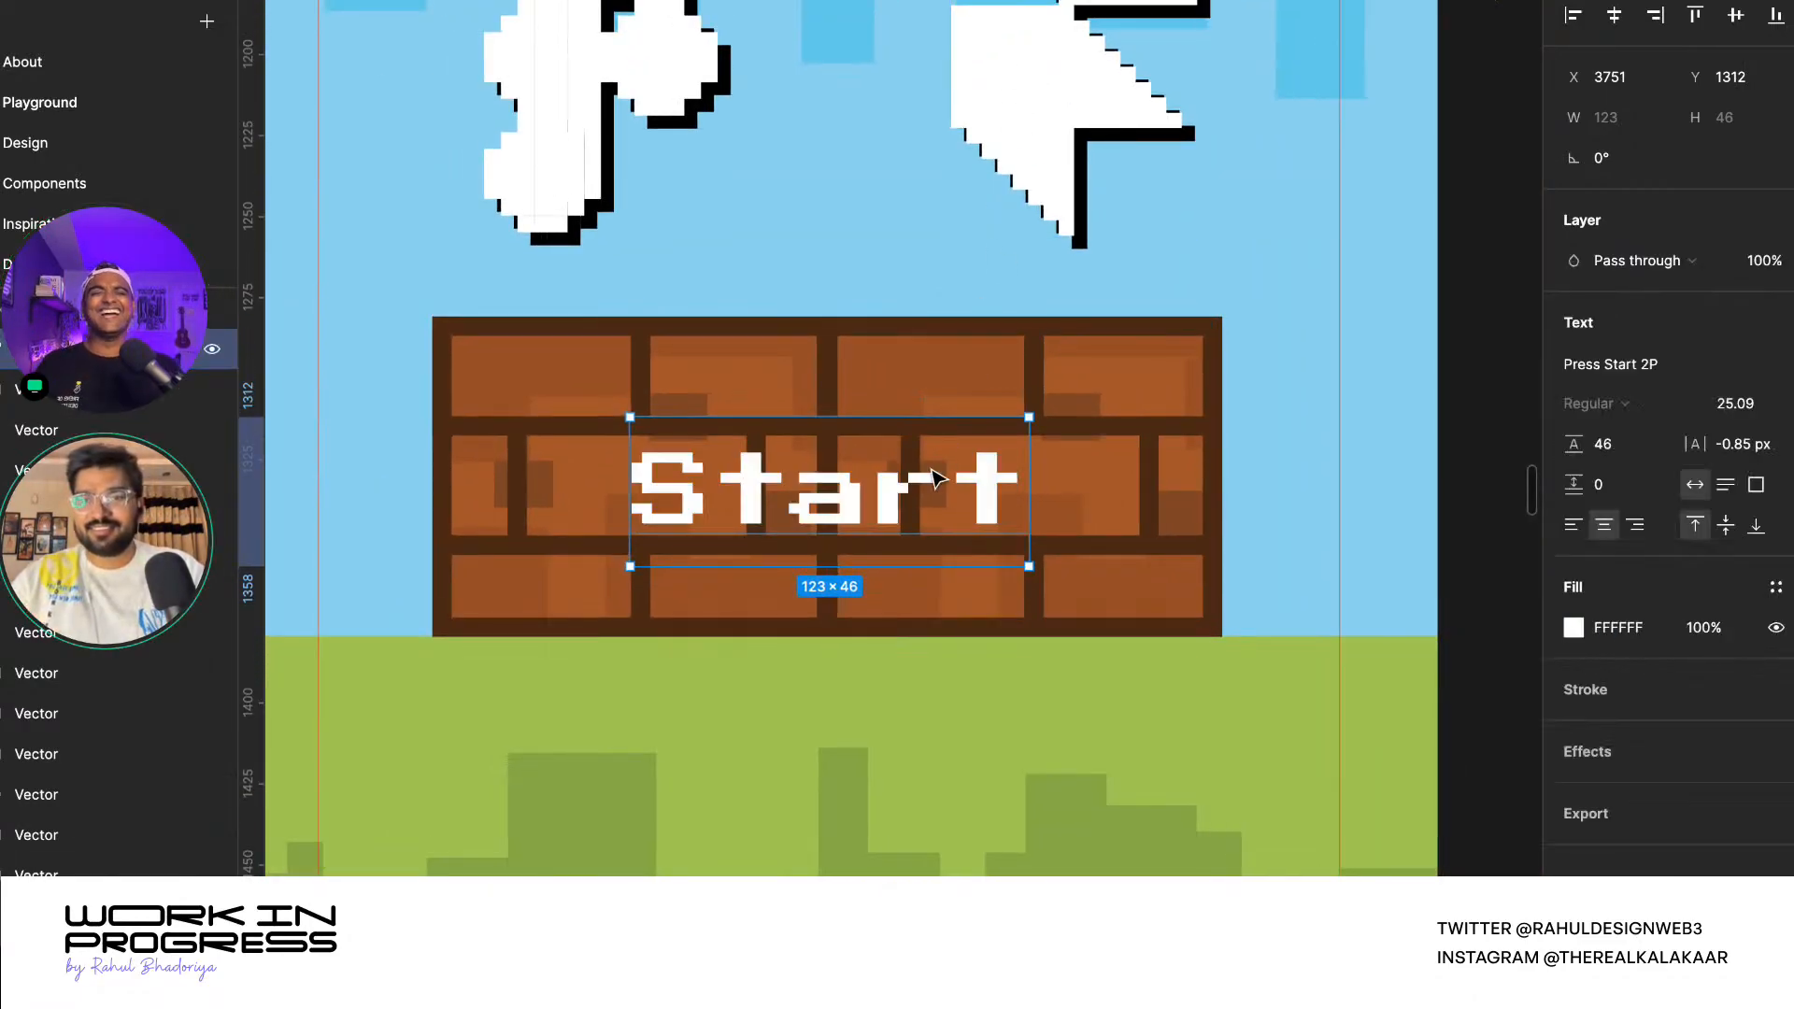
- Try covering the seams around the Start text with a 128 × 30 rectangle filled with brick colour AA5E2B
scroll(672, 526, "up", 3)
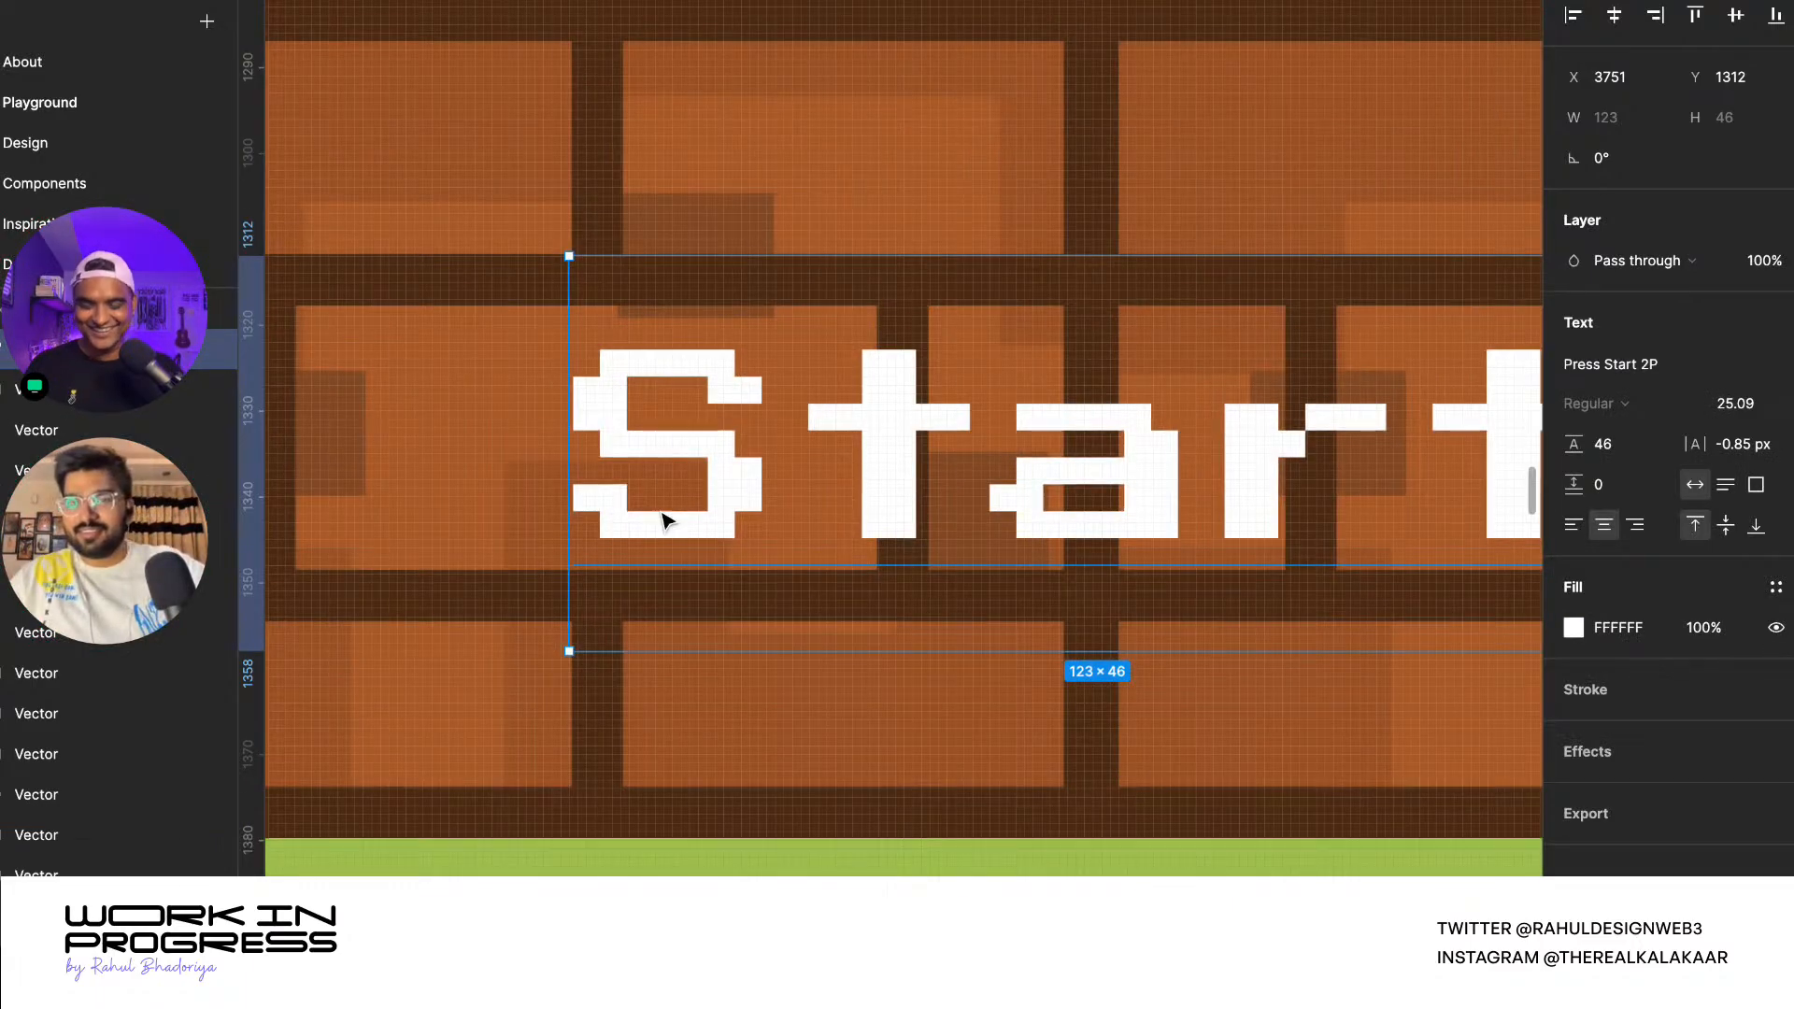
left_click_drag(544, 307, 1045, 572)
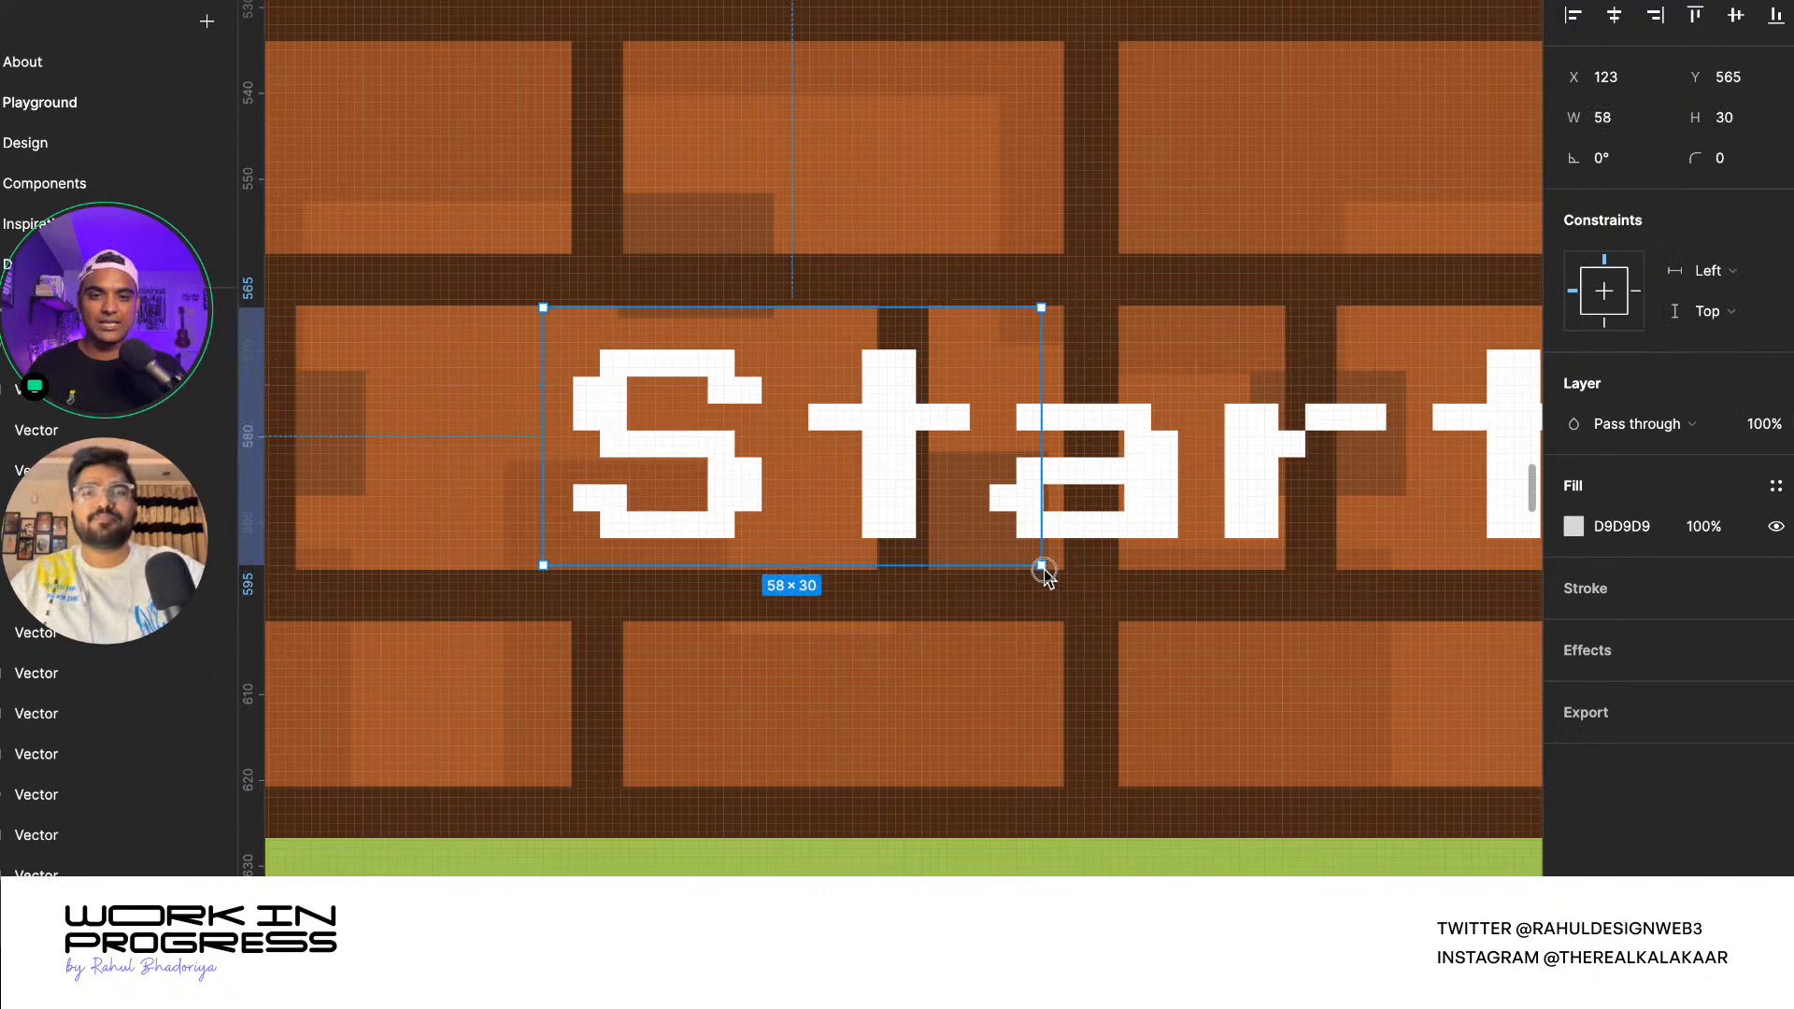
scroll(981, 563, "down", 3)
left_click_drag(1014, 473, 1338, 508)
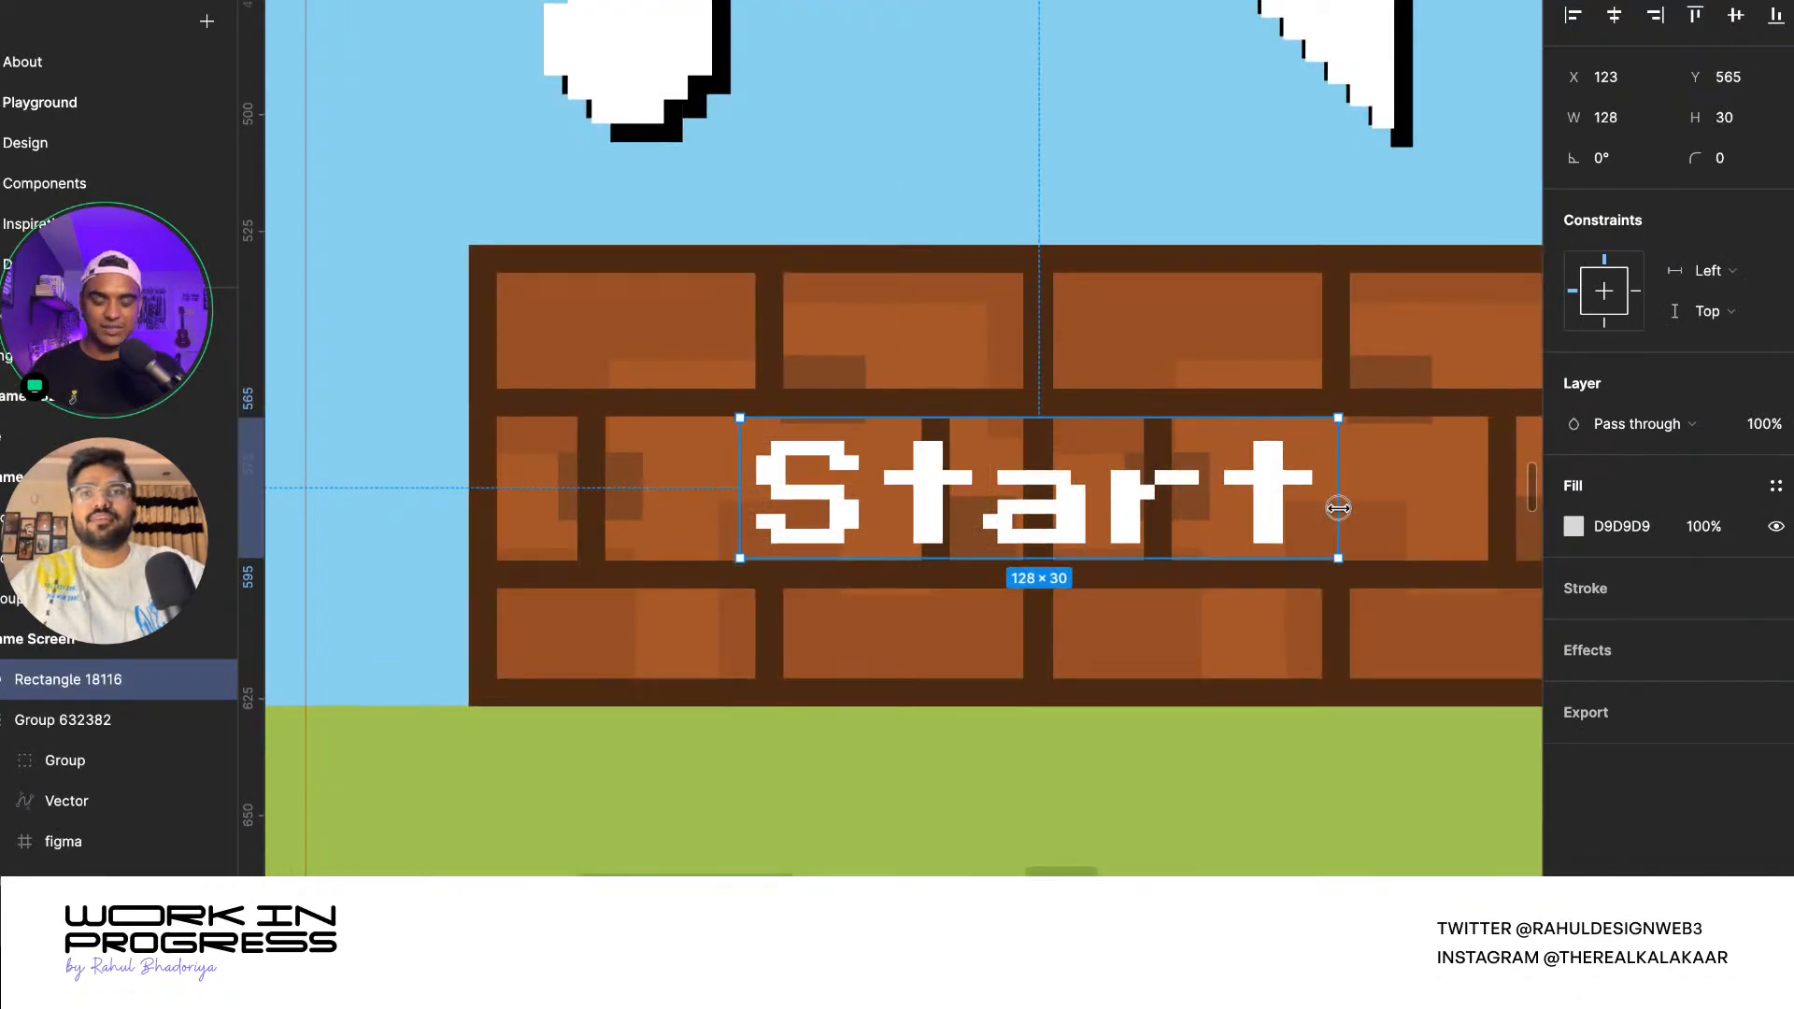
key("i")
left_click(1430, 465)
scroll(981, 472, "down", 5)
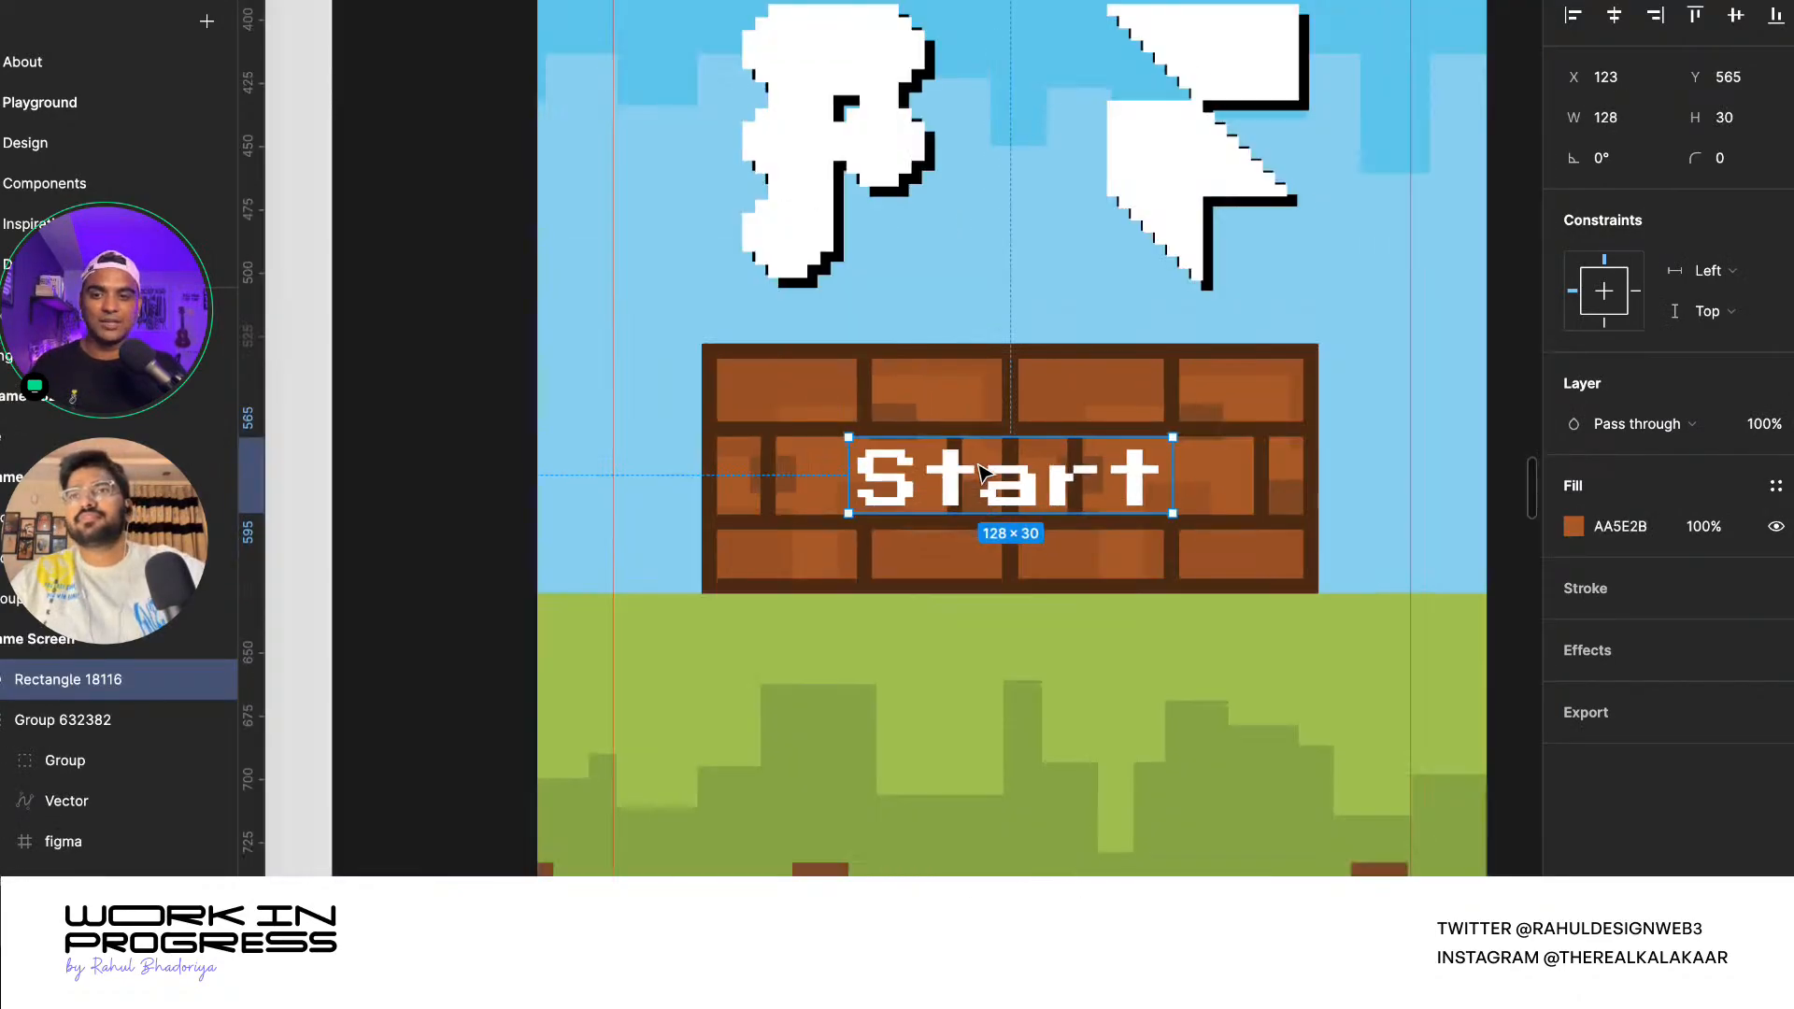
- Remove the brick-coloured rectangle from the Start button
scroll(981, 472, "up", 5)
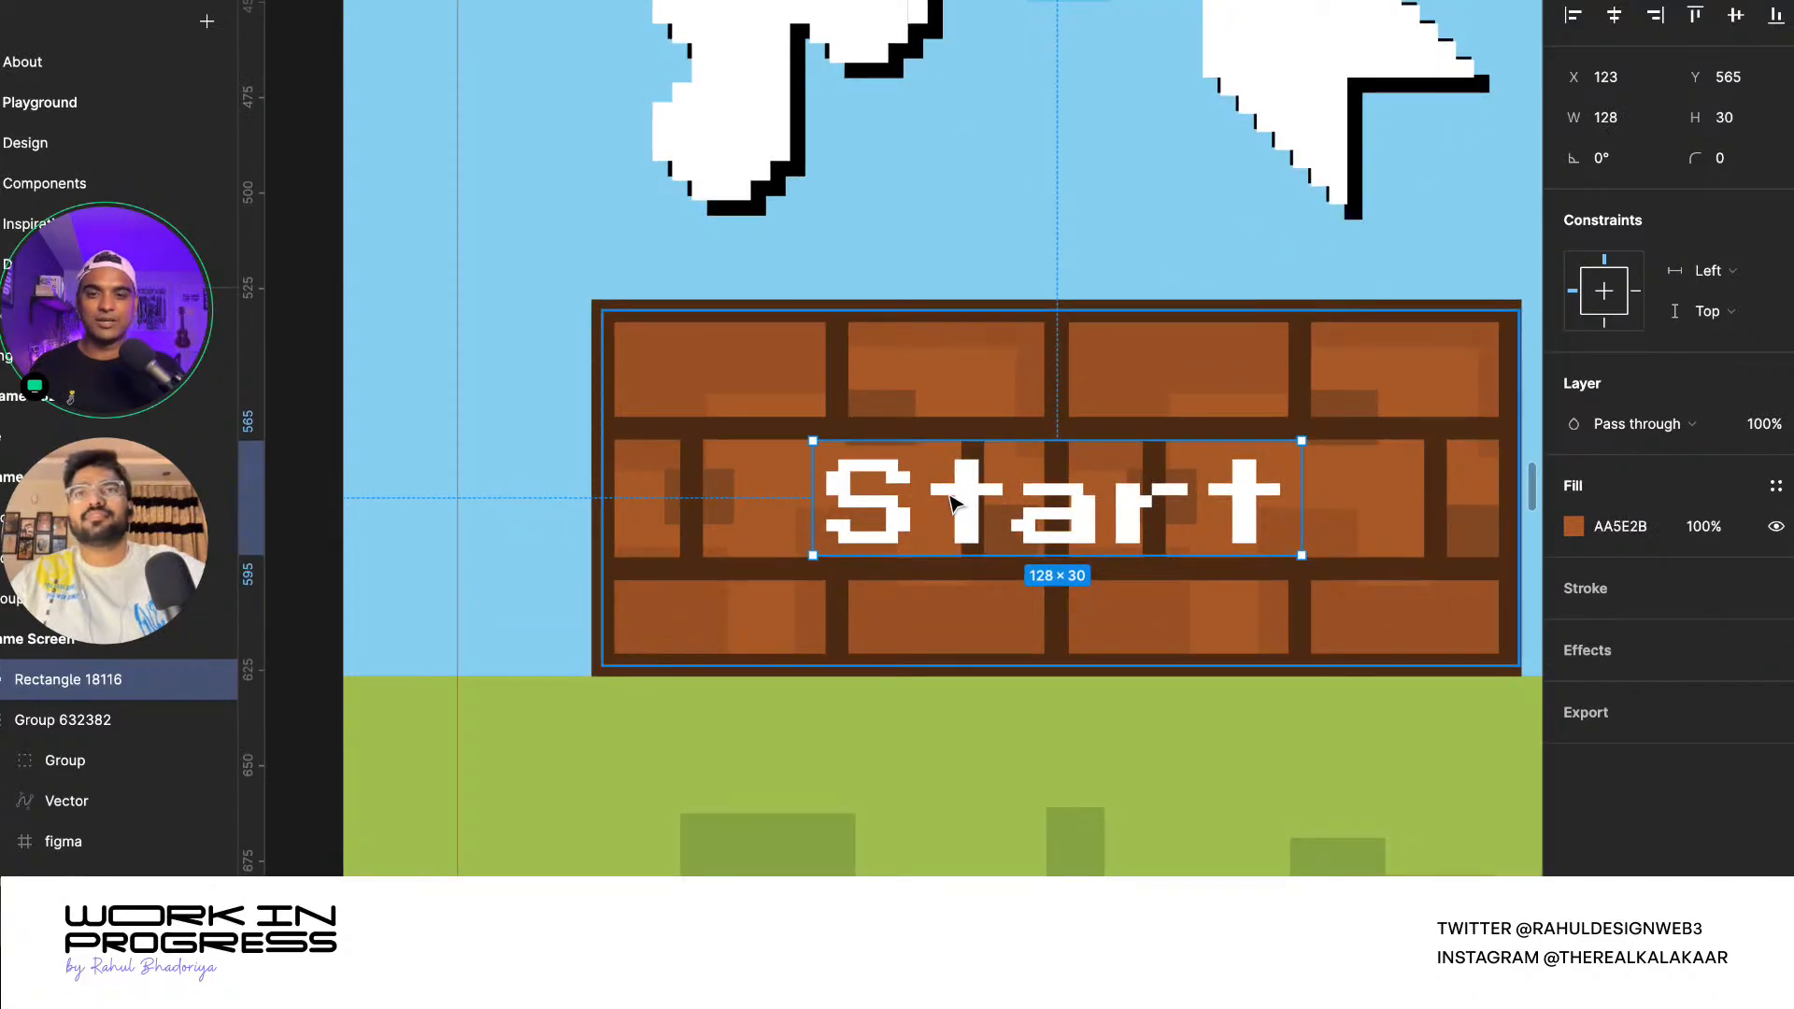
scroll(951, 503, "down", 2)
left_click_drag(939, 497, 965, 557)
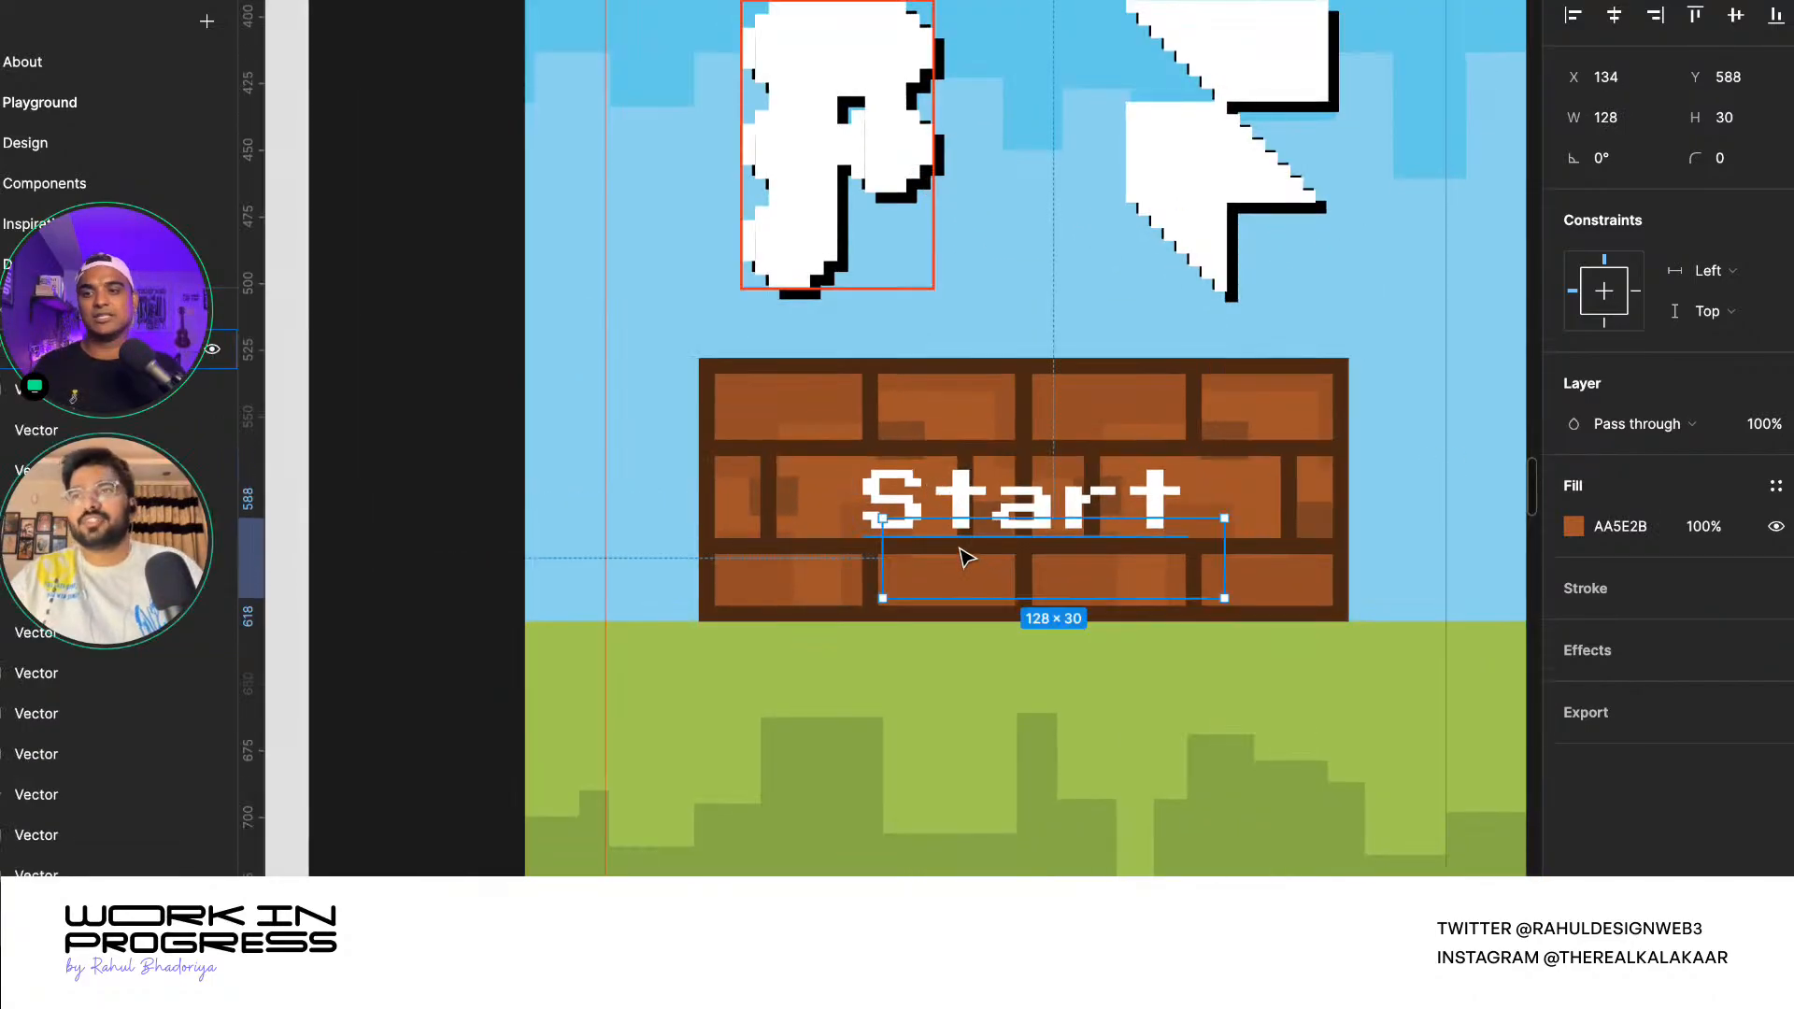
key("ctrl+z")
key("BackSpace")
scroll(888, 552, "down", 3)
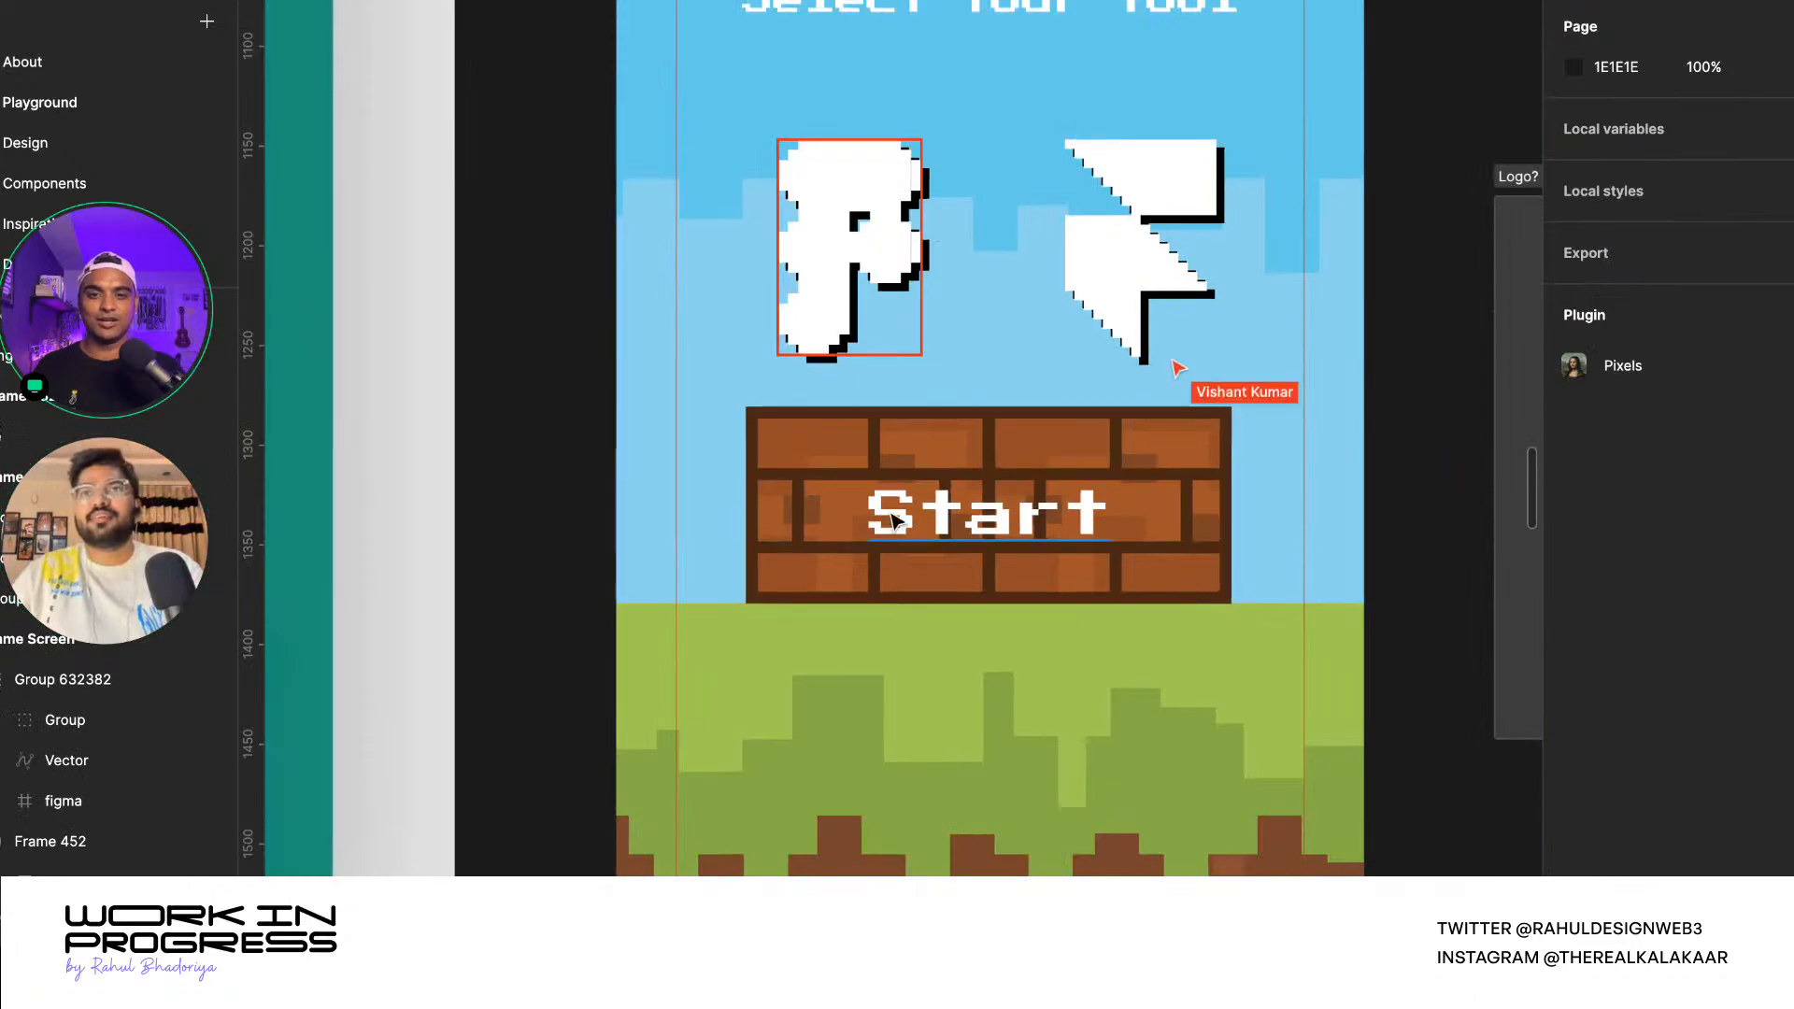
- Nudge the Start text on the brick button to X 3760, Y 1317
left_click(897, 520)
double_click(923, 521)
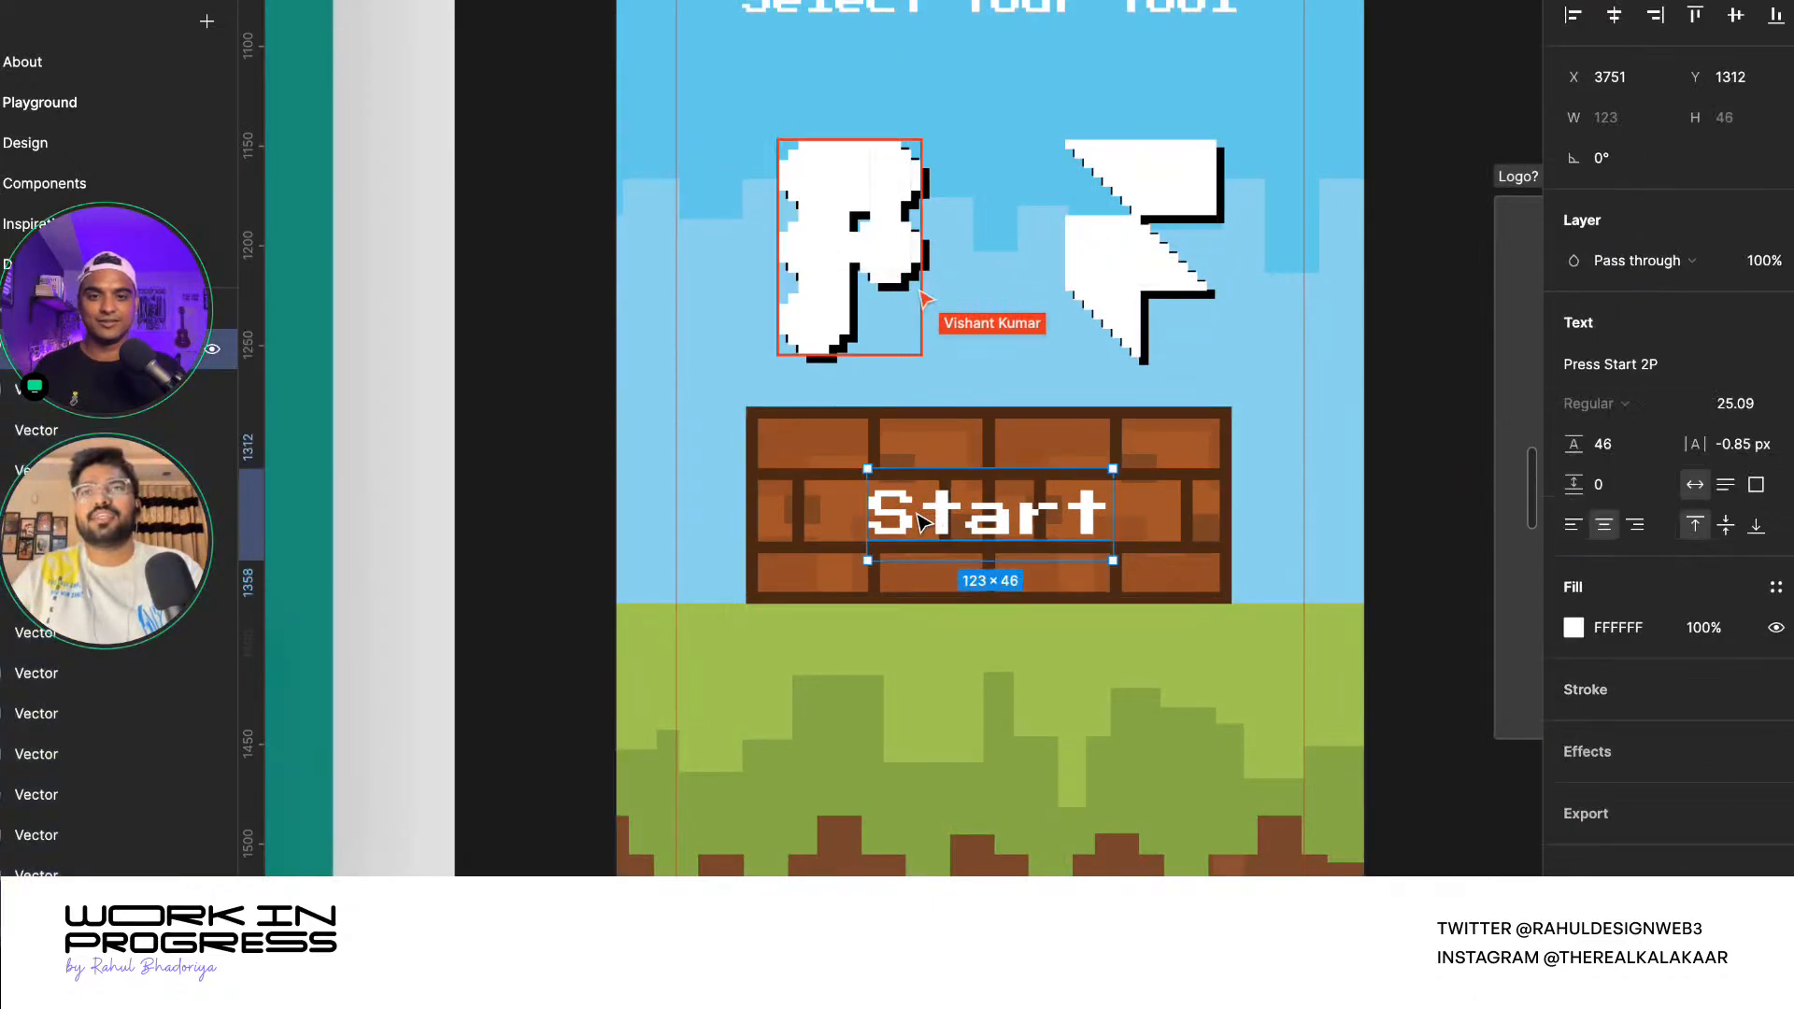
left_click_drag(923, 521, 940, 529)
left_click(844, 442)
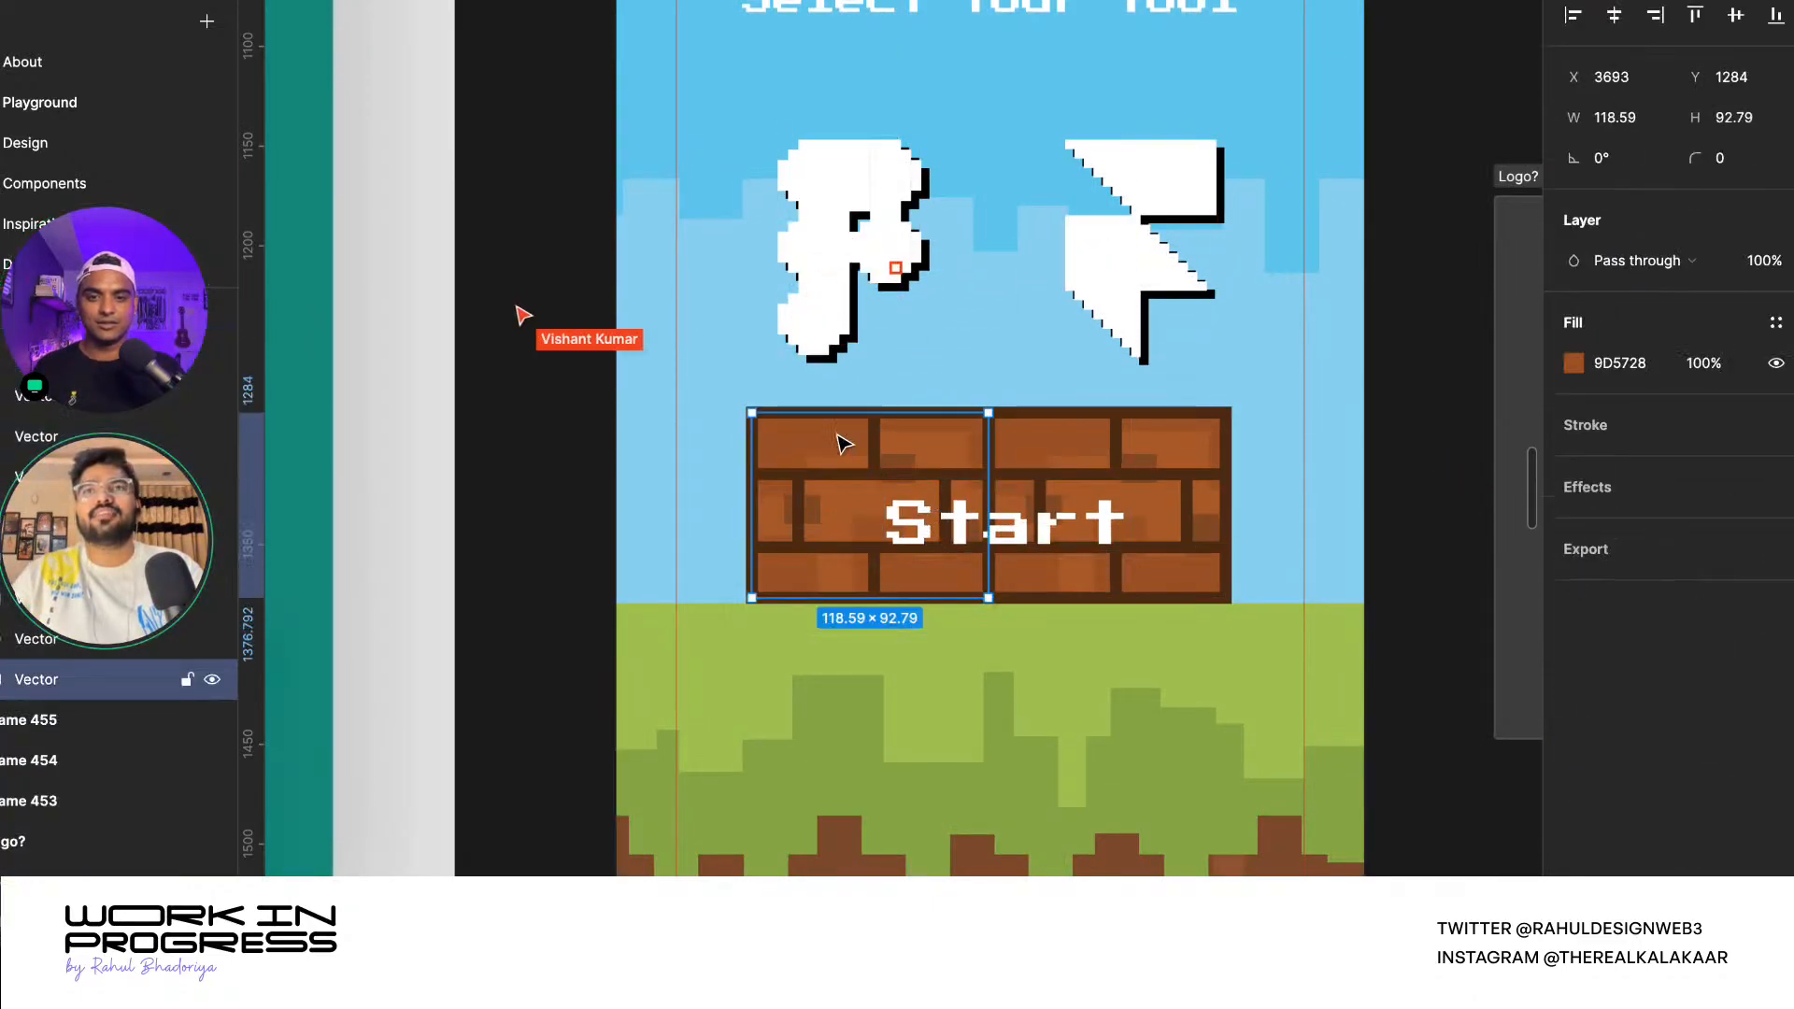
scroll(70, 719, "up", 3)
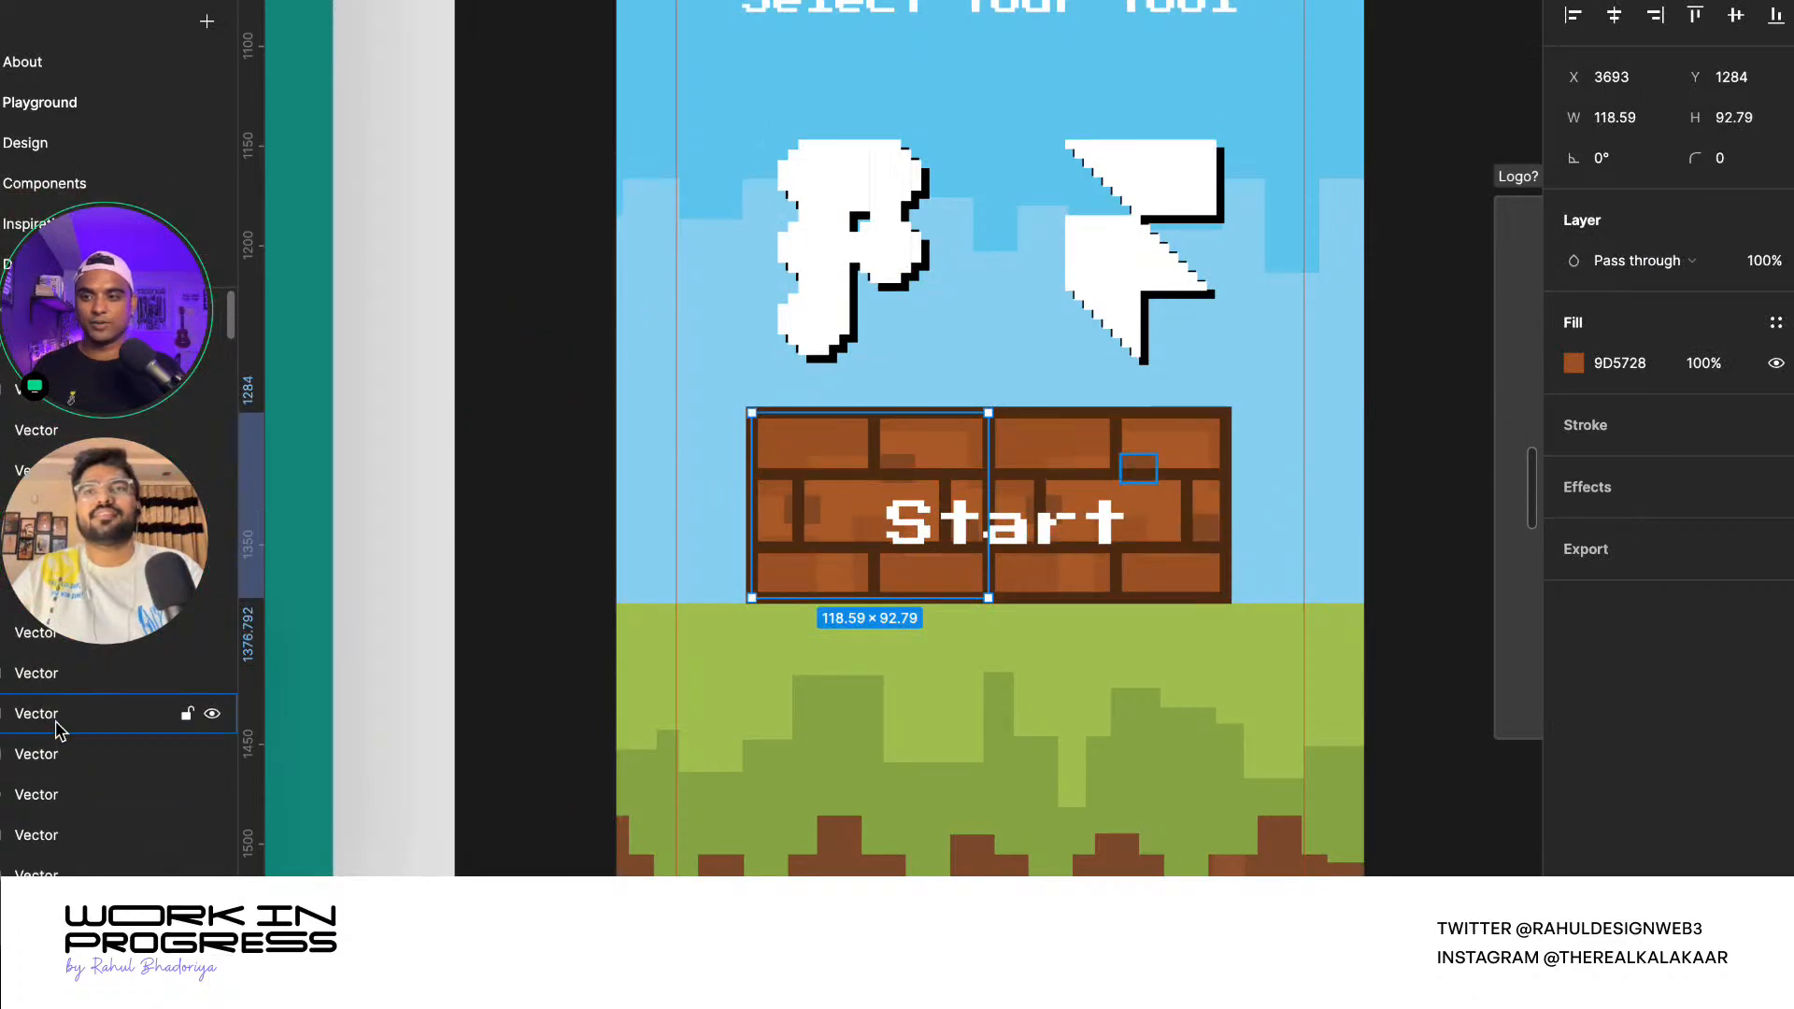
left_click(224, 308)
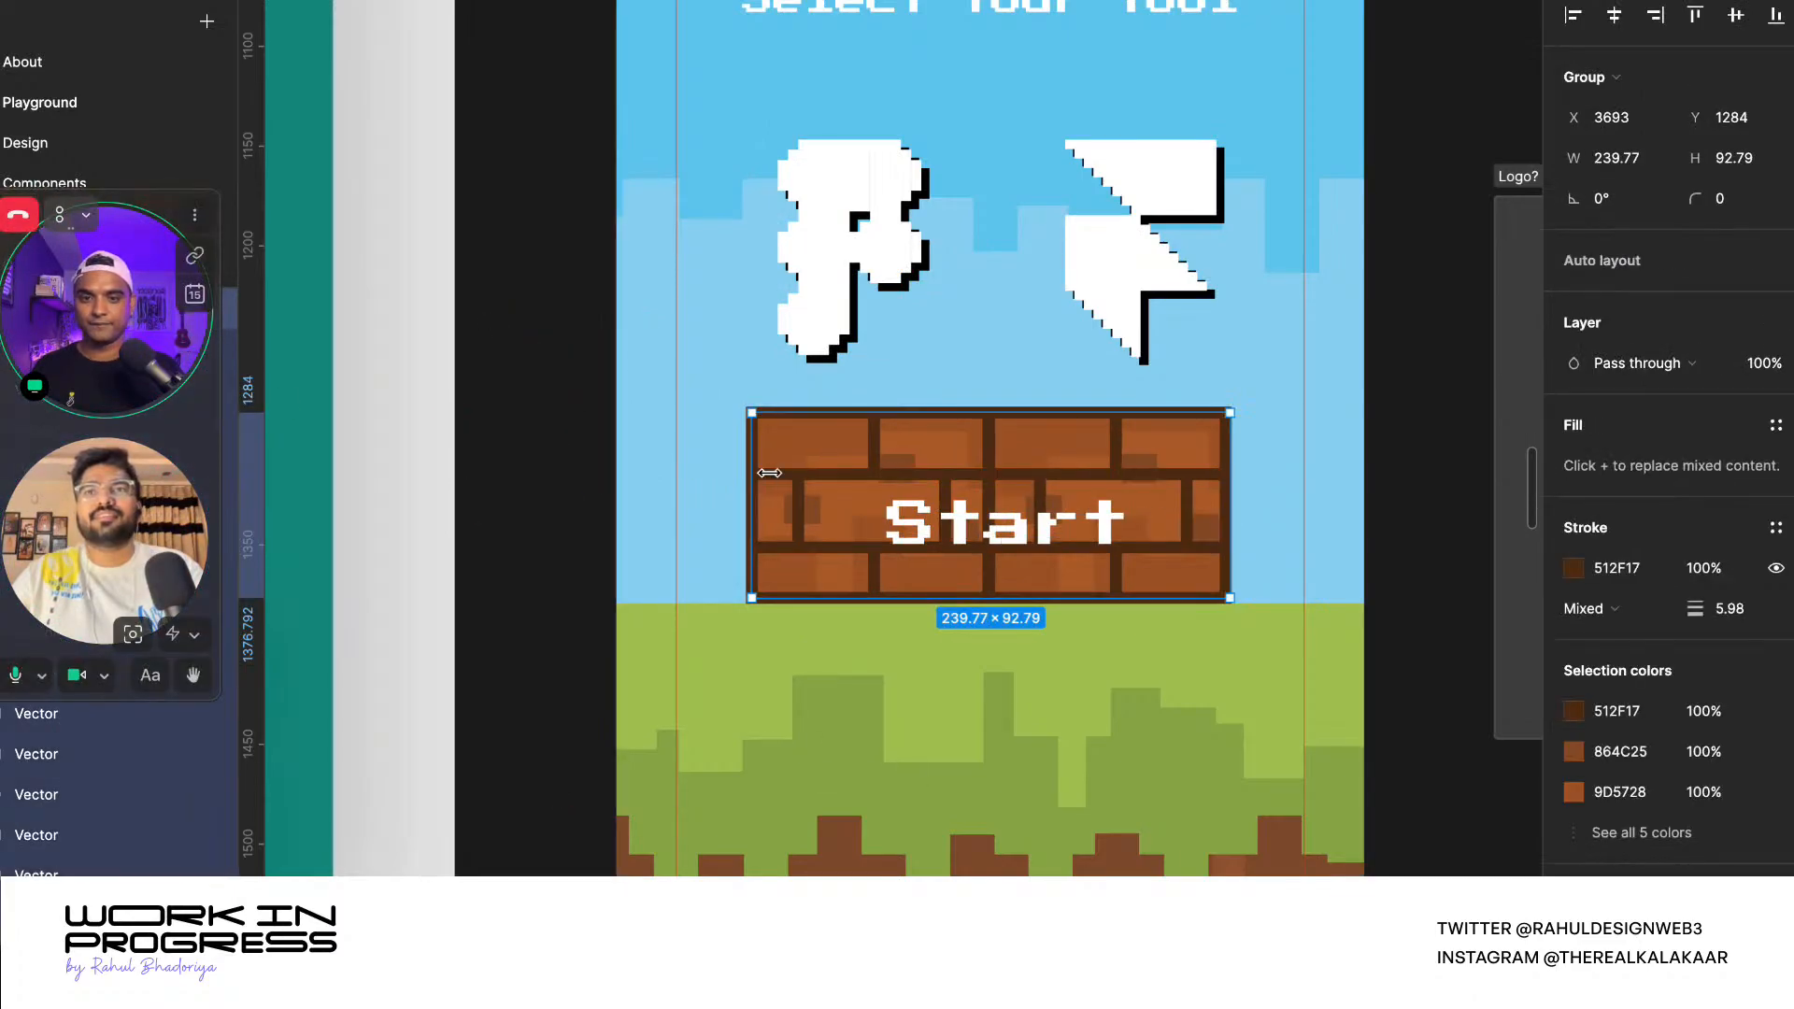
double_click(940, 533)
- Move the whole brick Start button group onto the empty canvas below the Game Screen, at X 3825, Y 1807
scroll(940, 532, "down", 5)
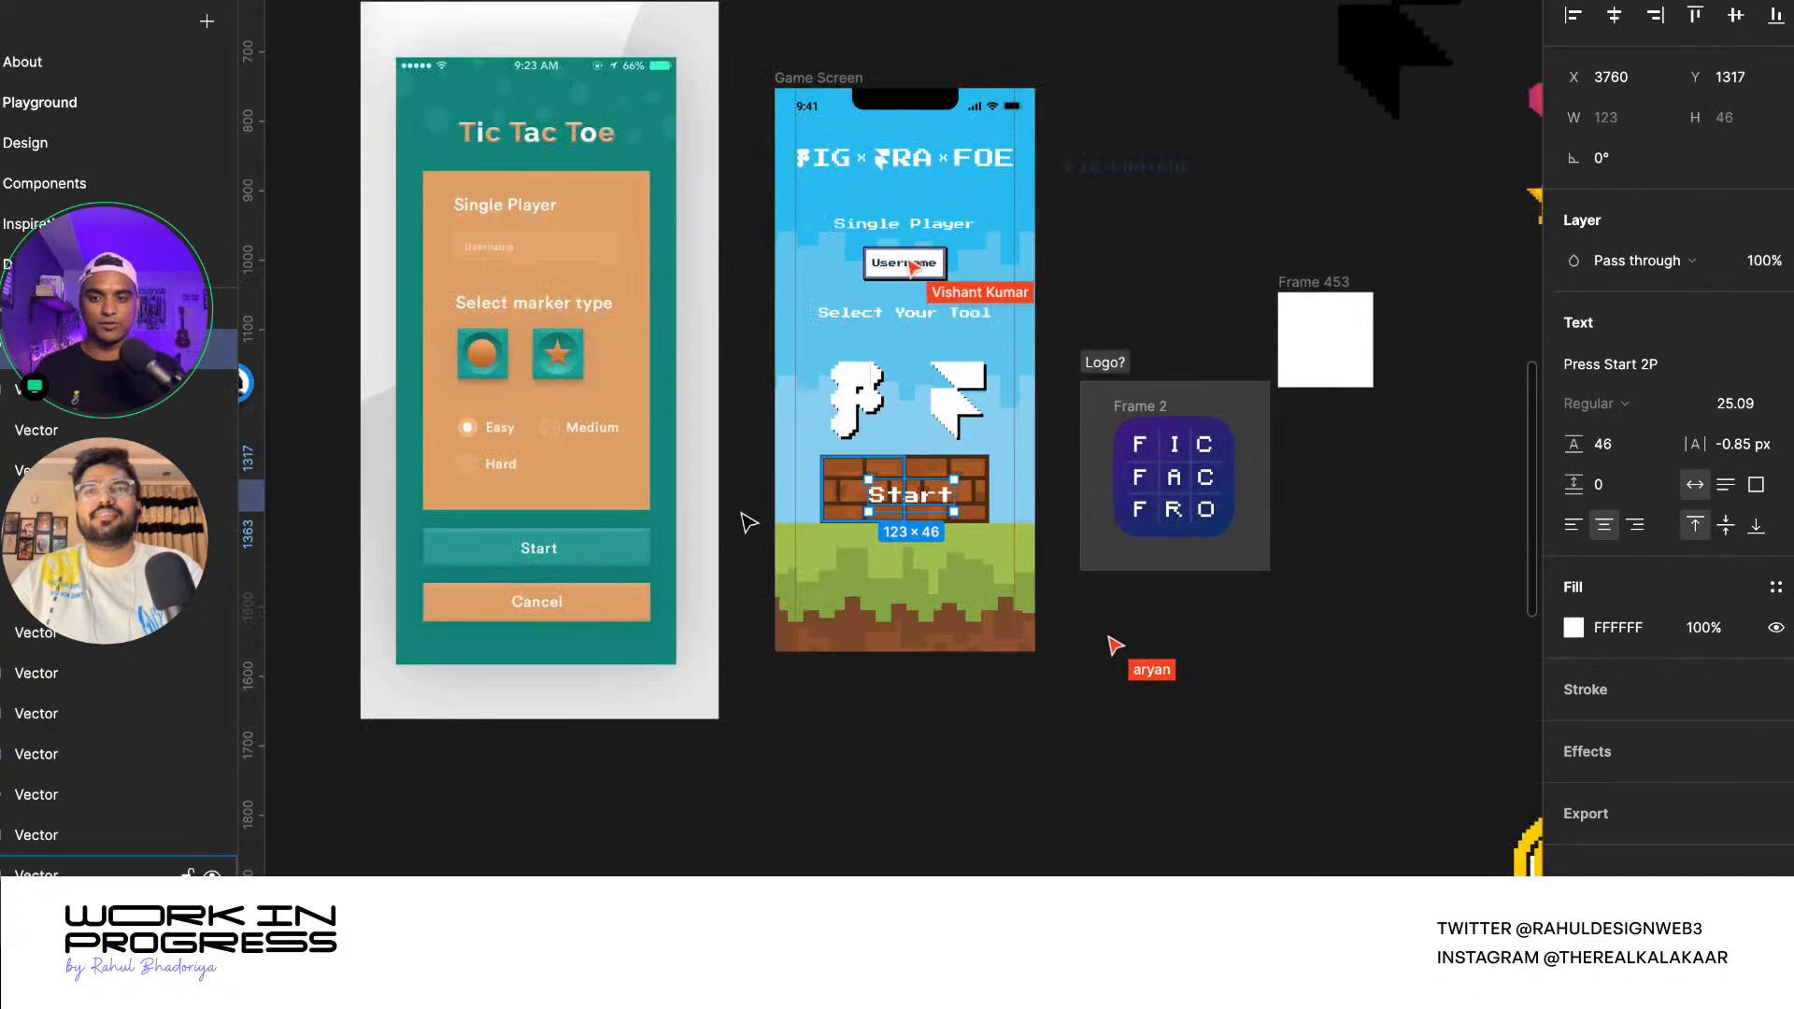
left_click(225, 308)
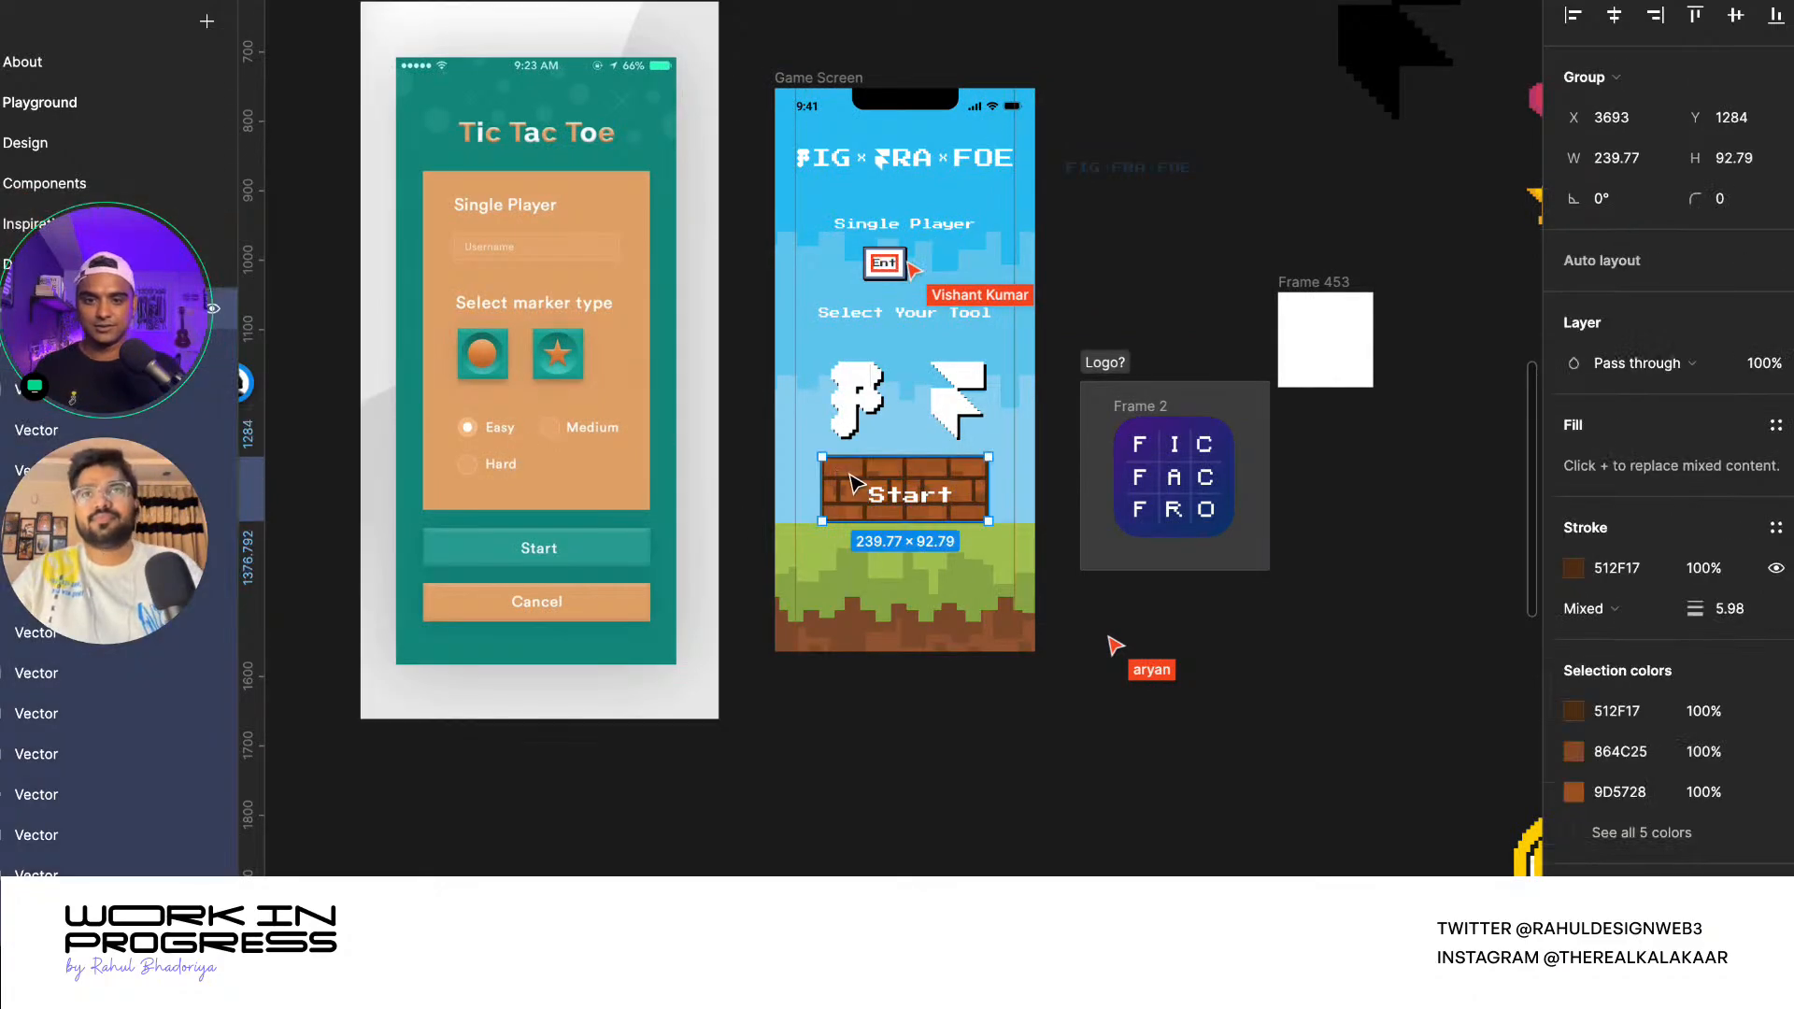
left_click_drag(848, 472, 958, 874)
- Recentre the Start text over the brick group, at X 3884, Y 1833
scroll(1014, 875, "up", 8)
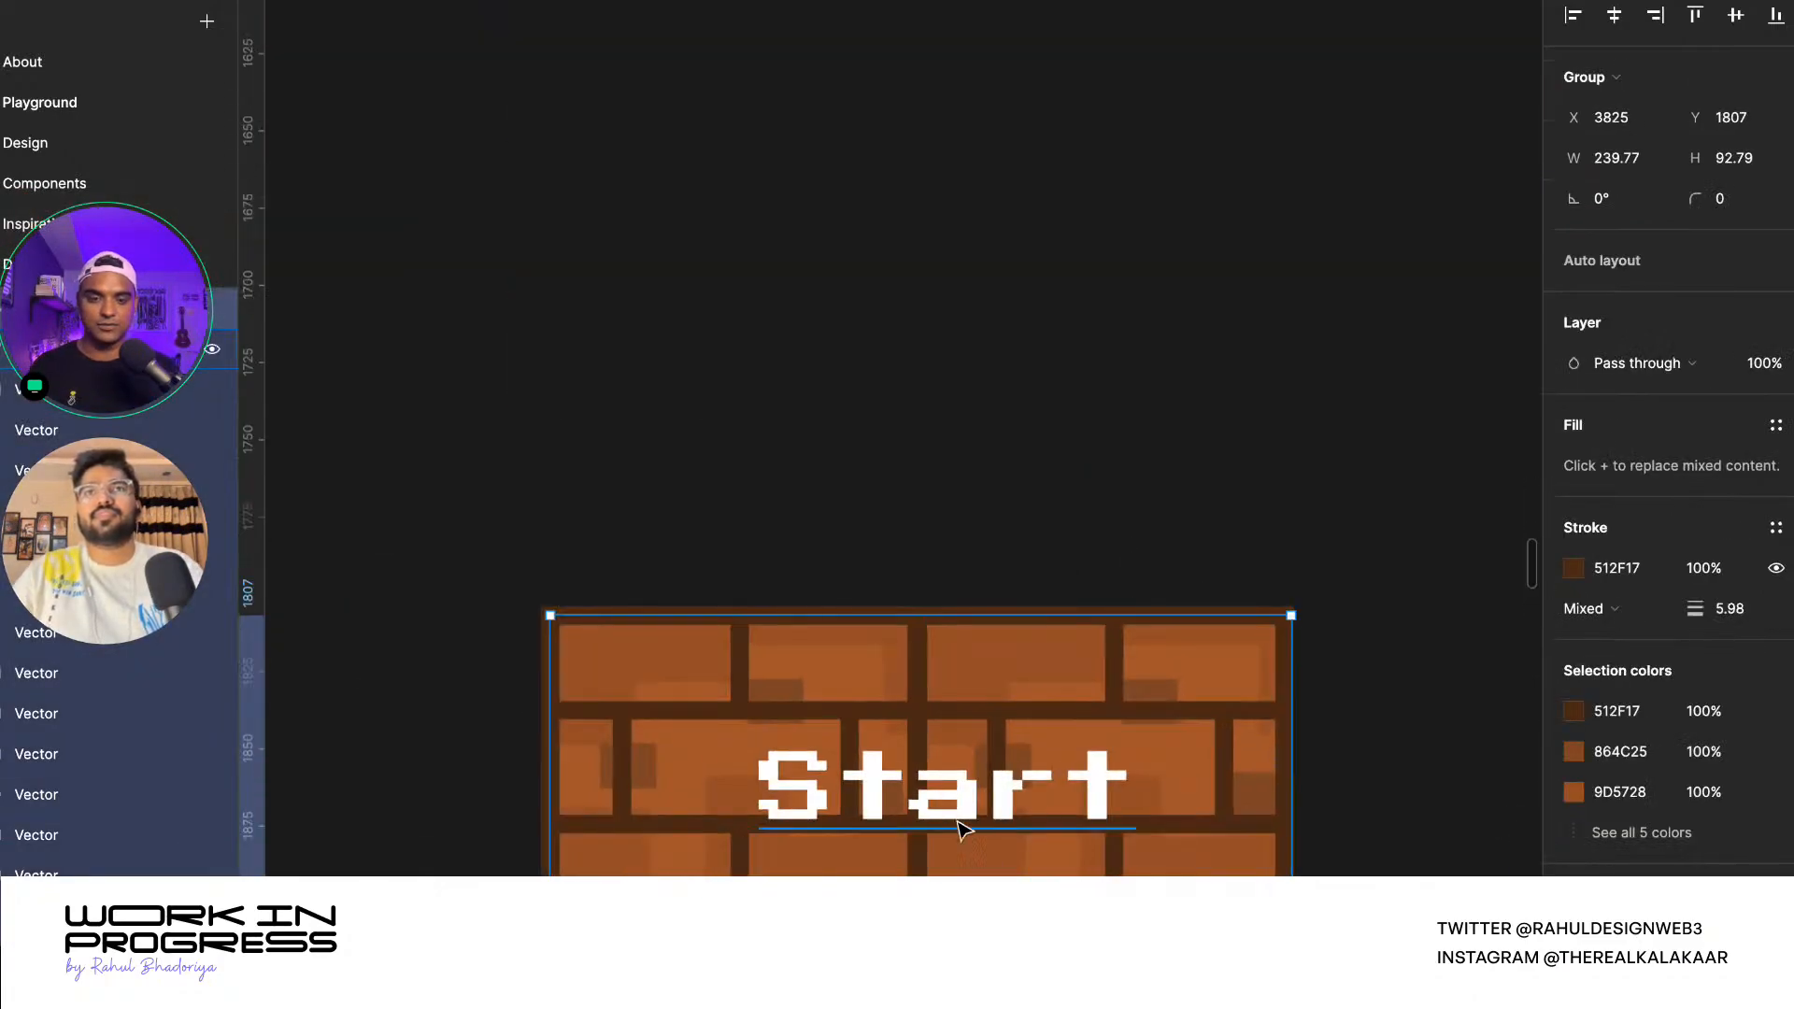
double_click(928, 799)
left_click_drag(928, 803, 904, 781)
scroll(822, 421, "down", 5)
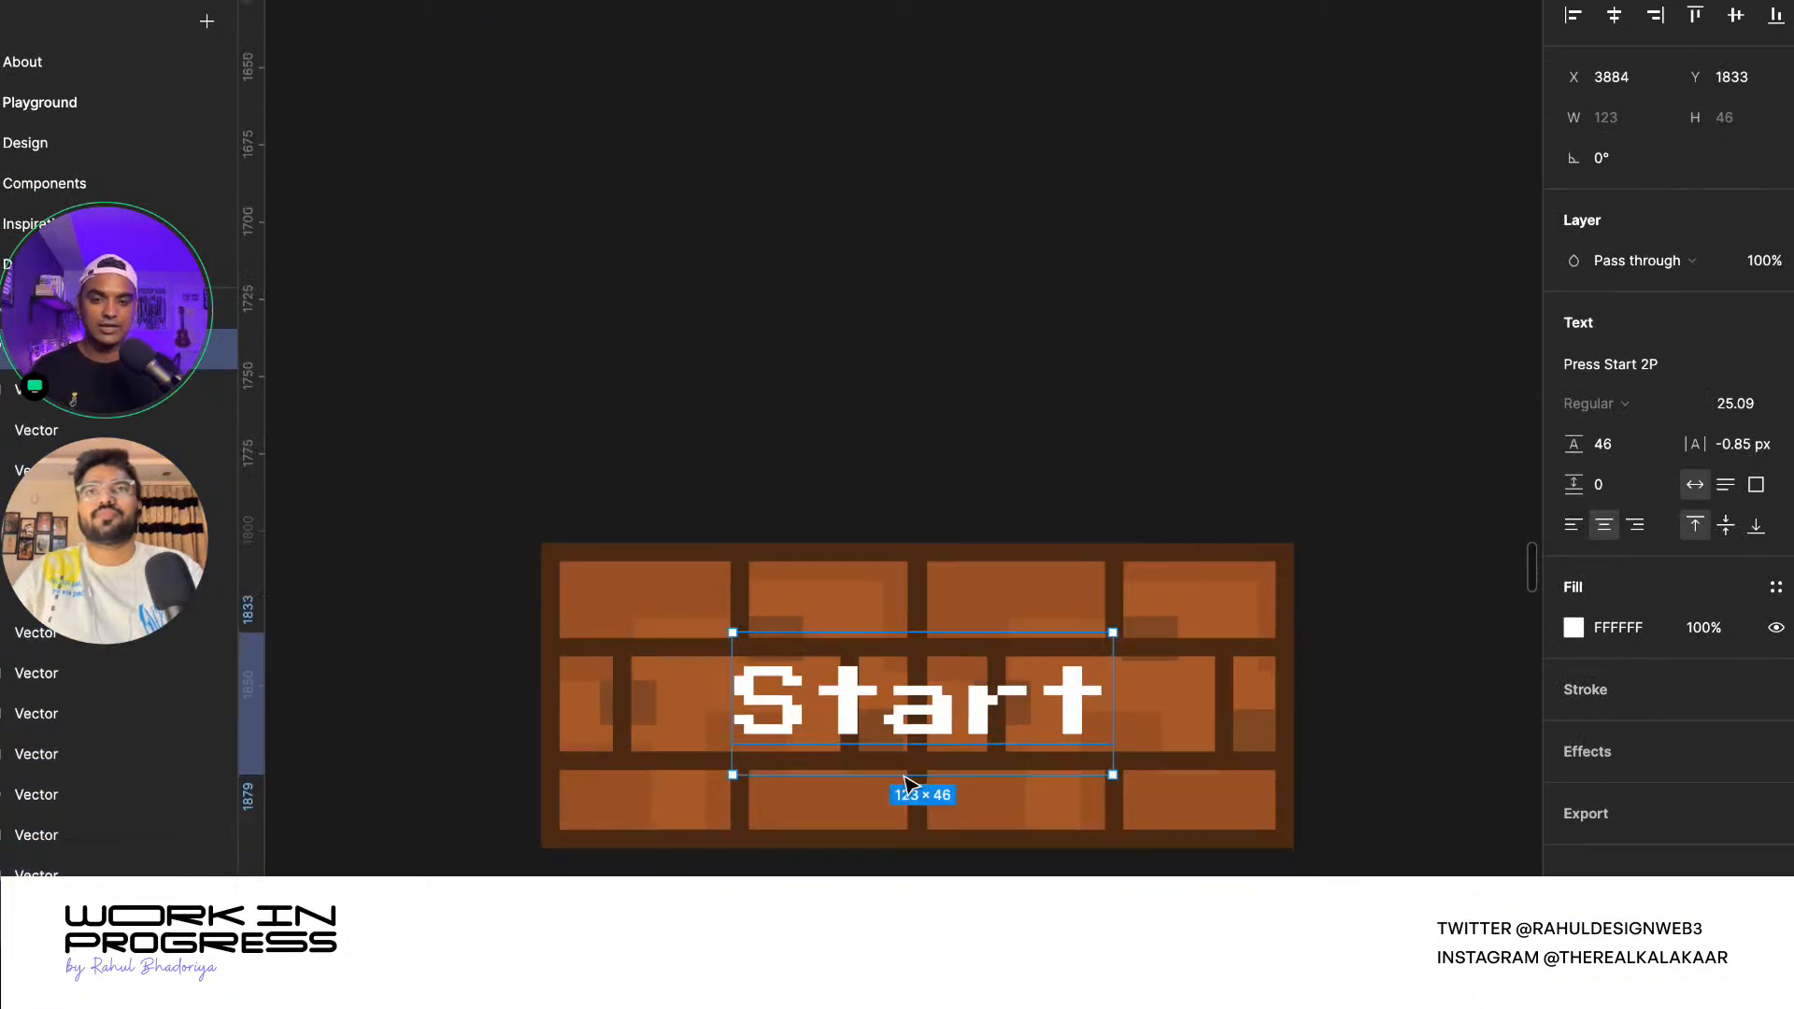
left_click(752, 201)
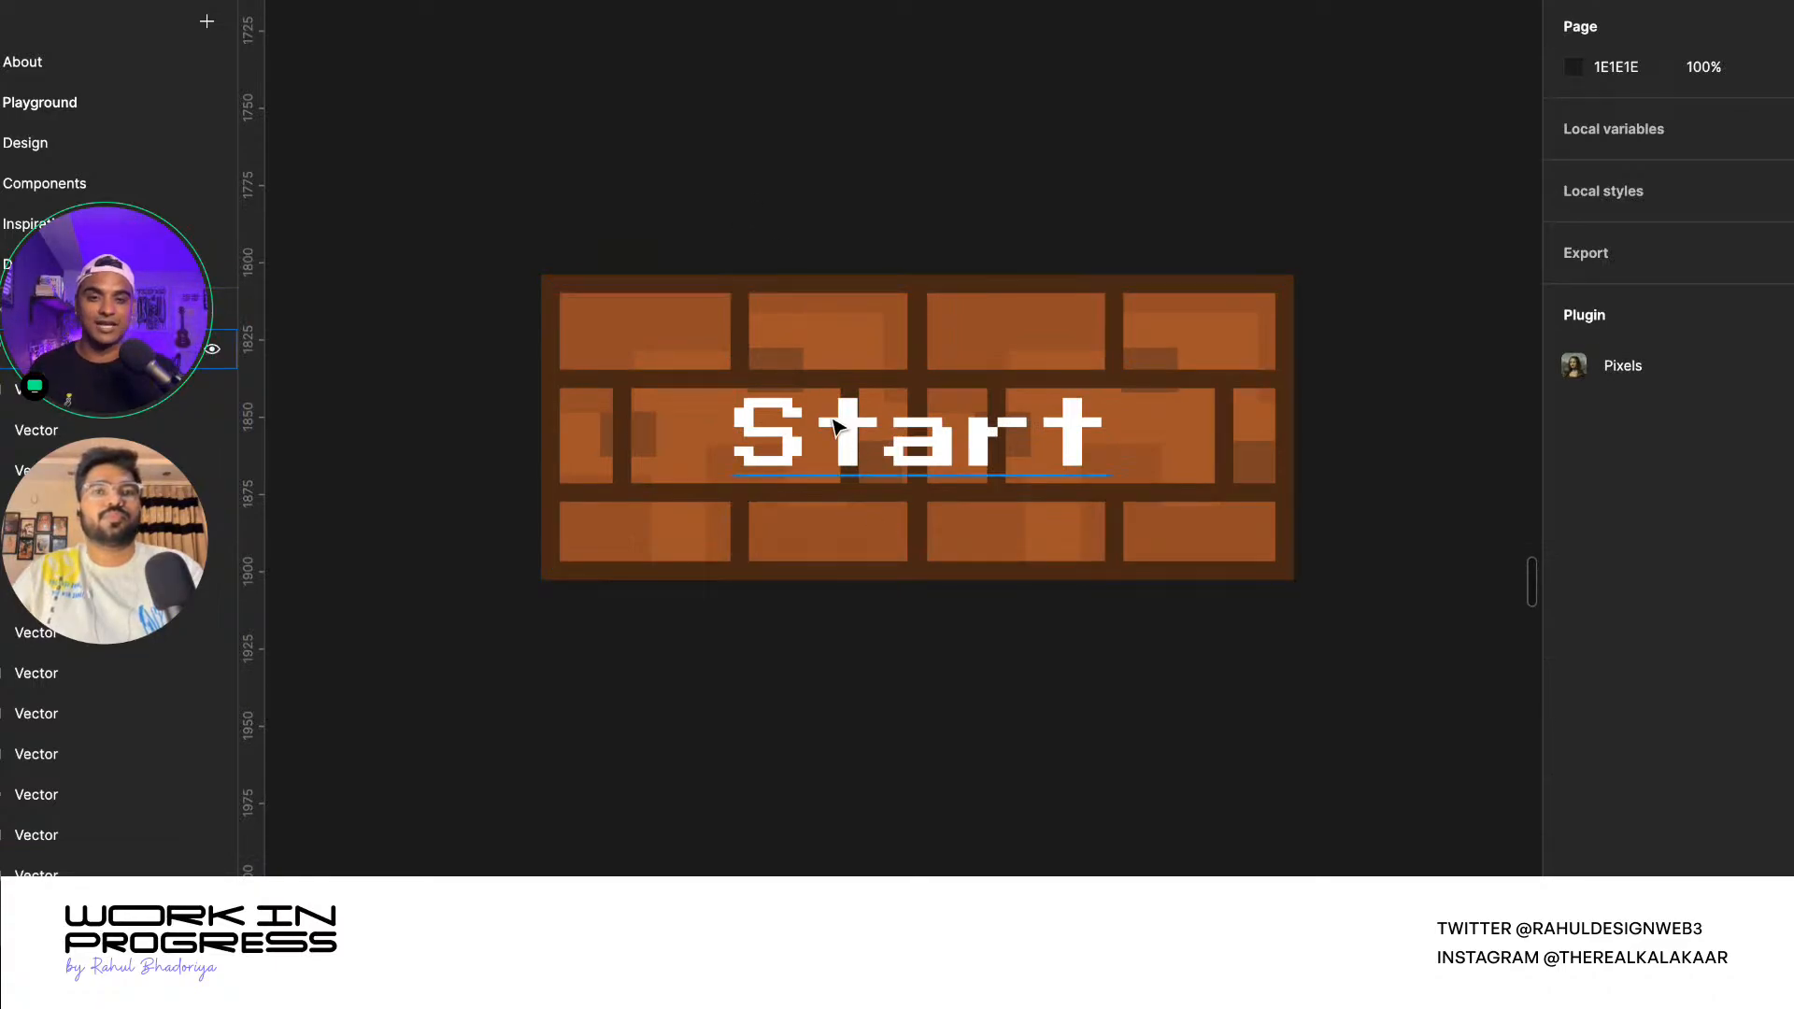
left_click(841, 425)
scroll(847, 415, "up", 3)
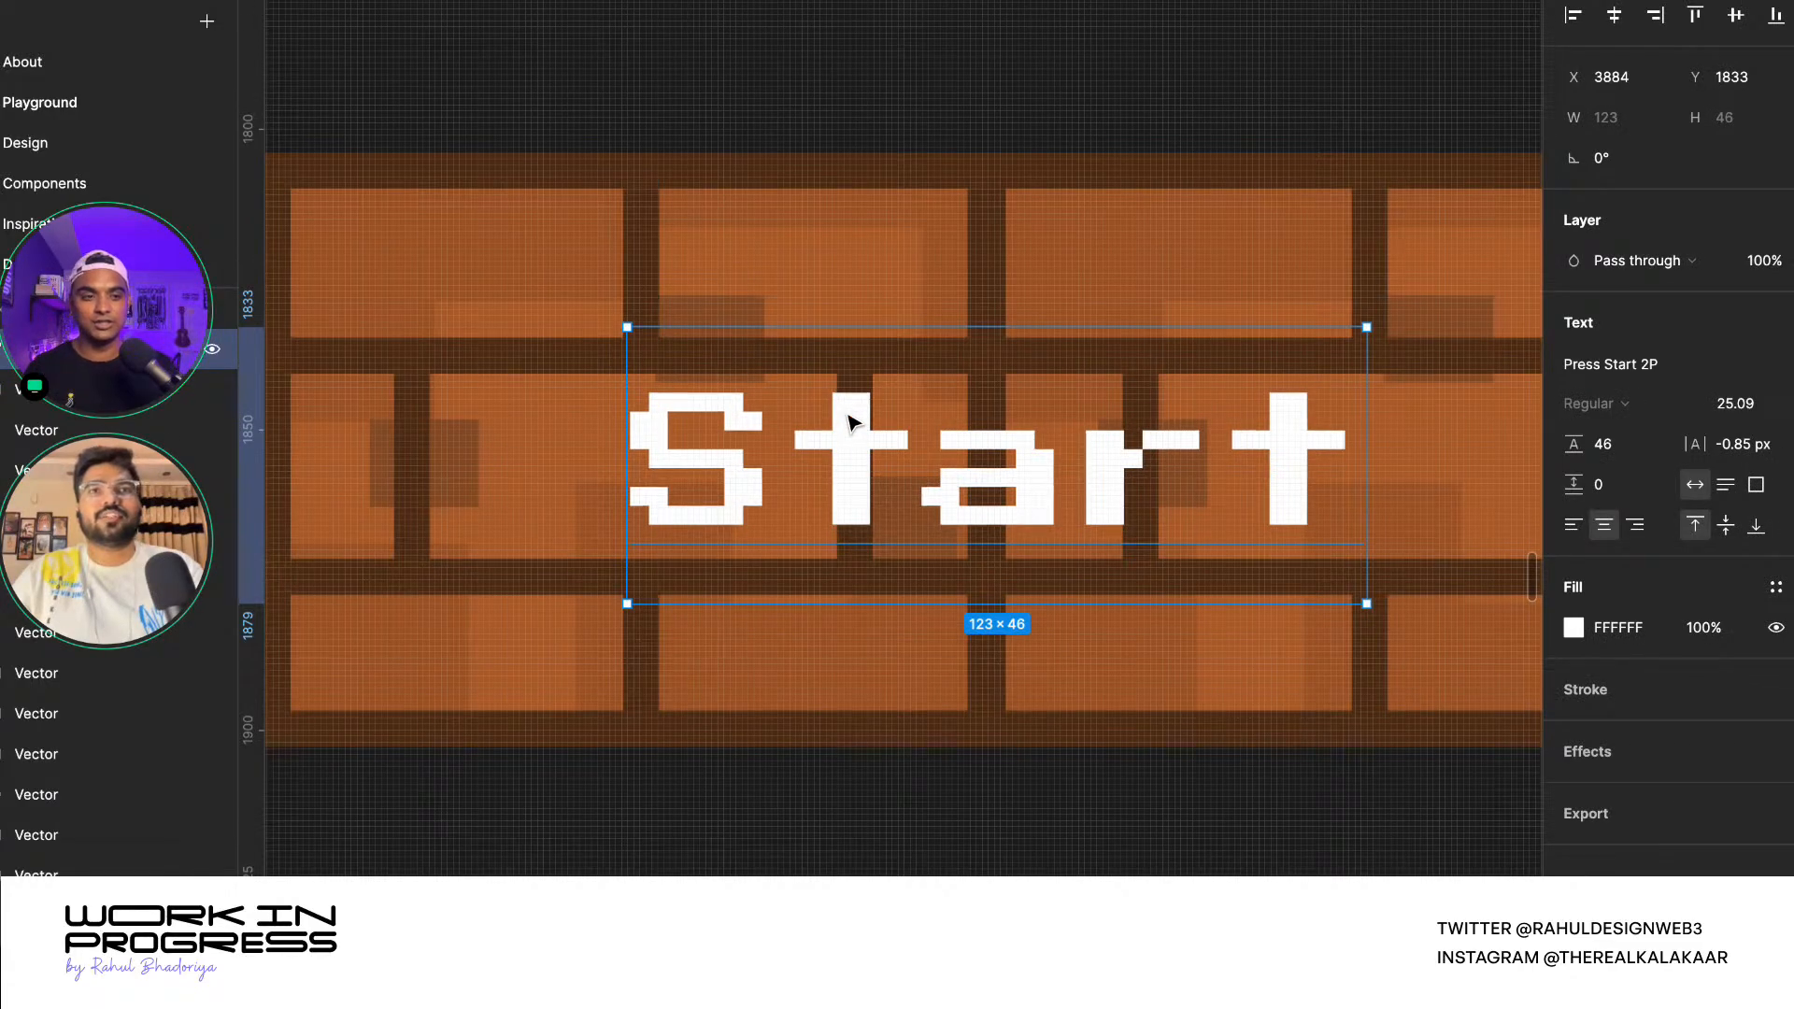
- Jump to a collaborator's view and examine the dark forest Game Screen beside the two character frames
scroll(846, 423, "down", 2)
scroll(848, 432, "down", 10)
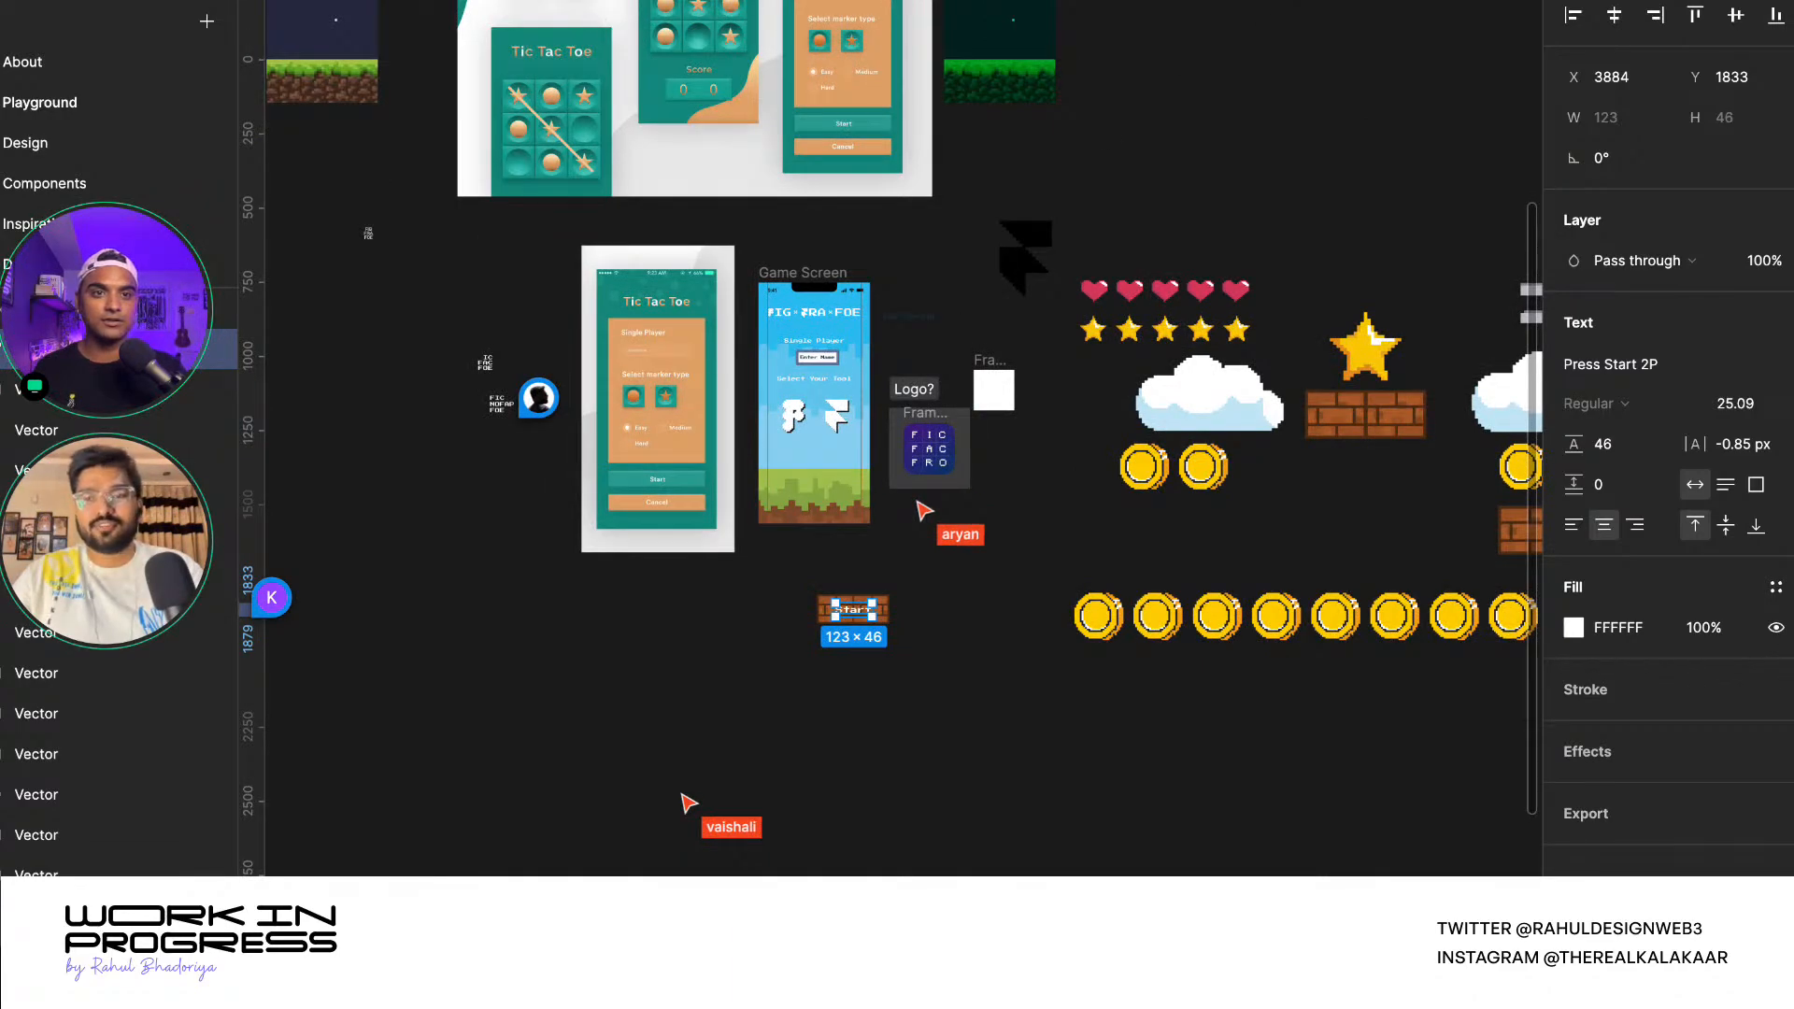
left_click(1408, 2)
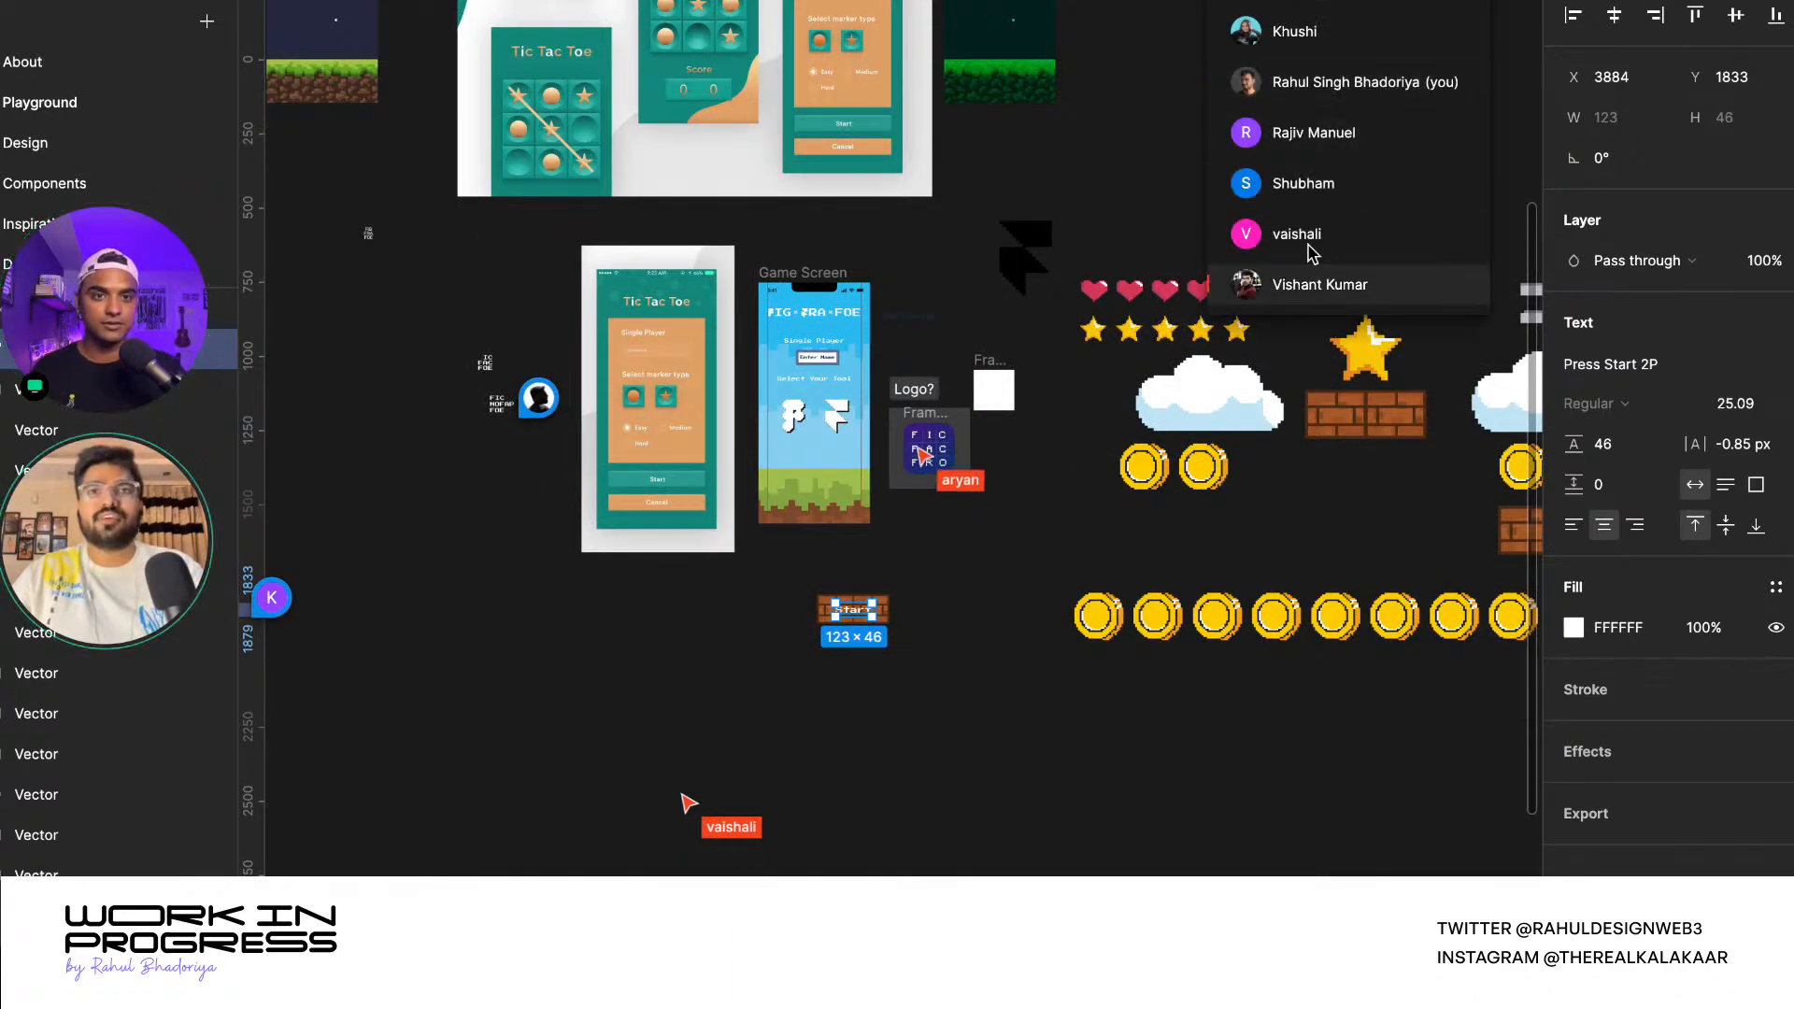
left_click(1305, 5)
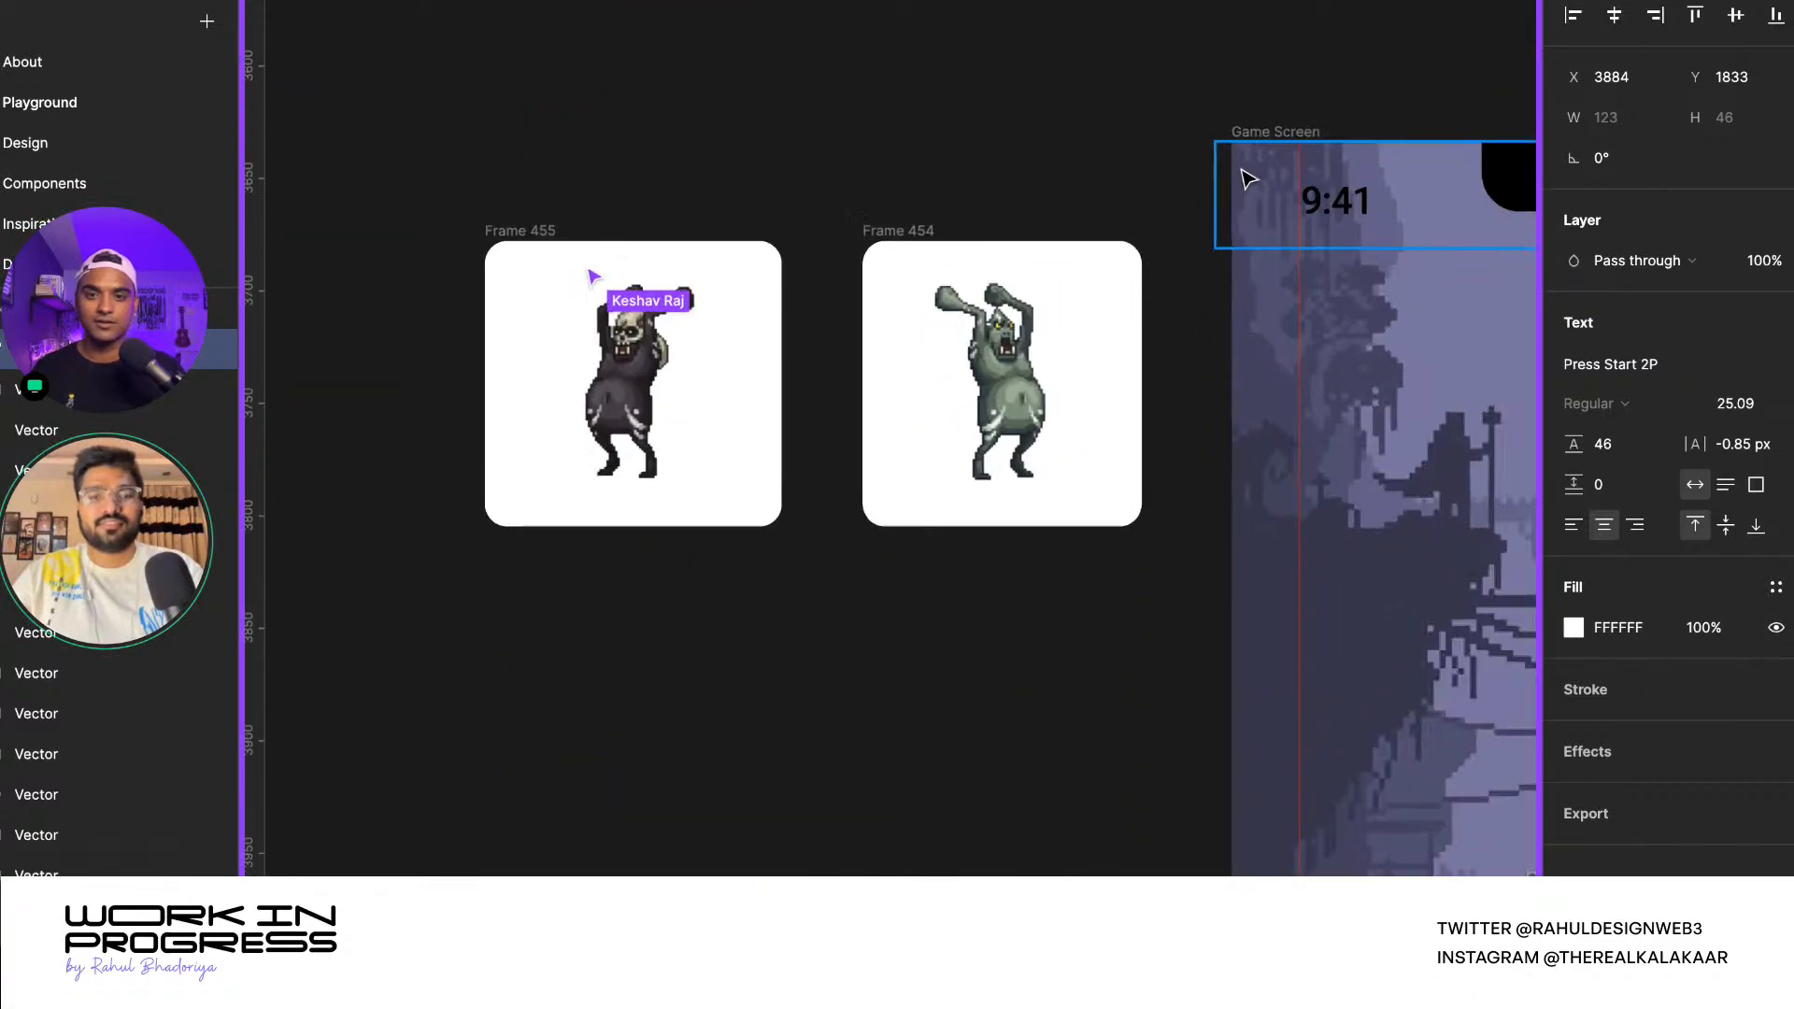
scroll(551, 134, "down", 3)
scroll(547, 138, "down", 4)
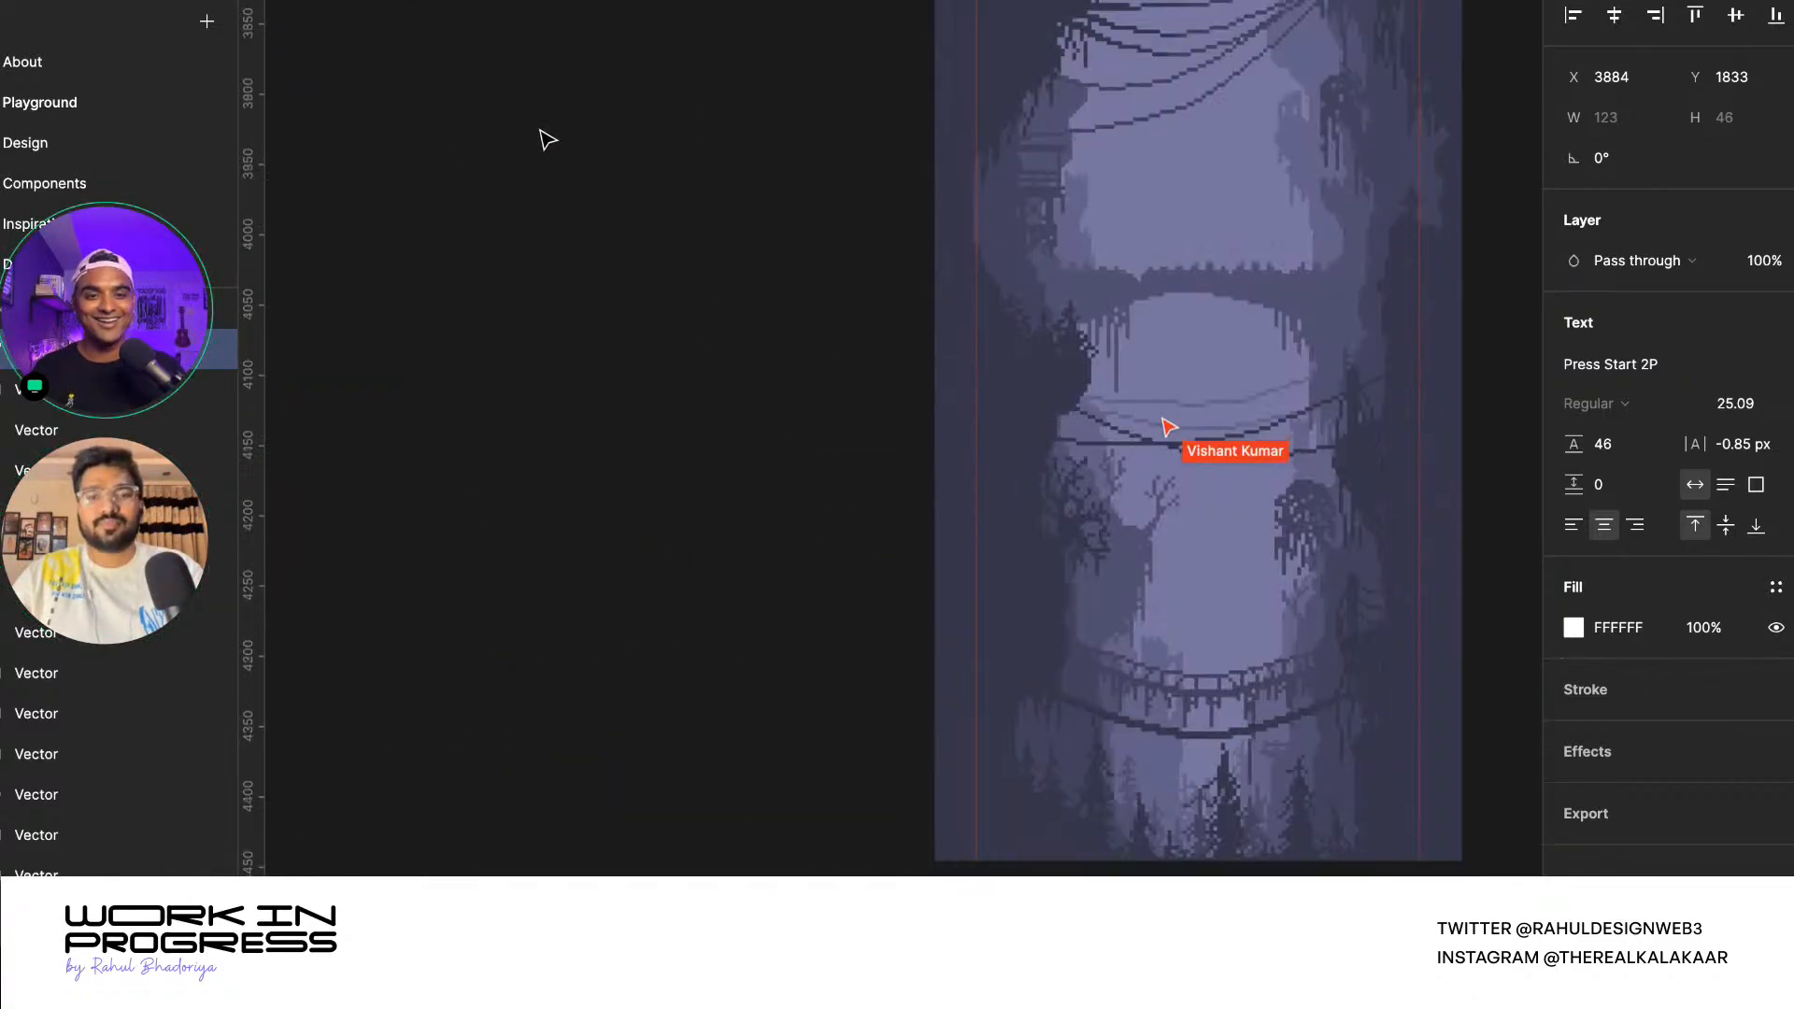
scroll(992, 453, "down", 5)
scroll(1002, 454, "up", 3)
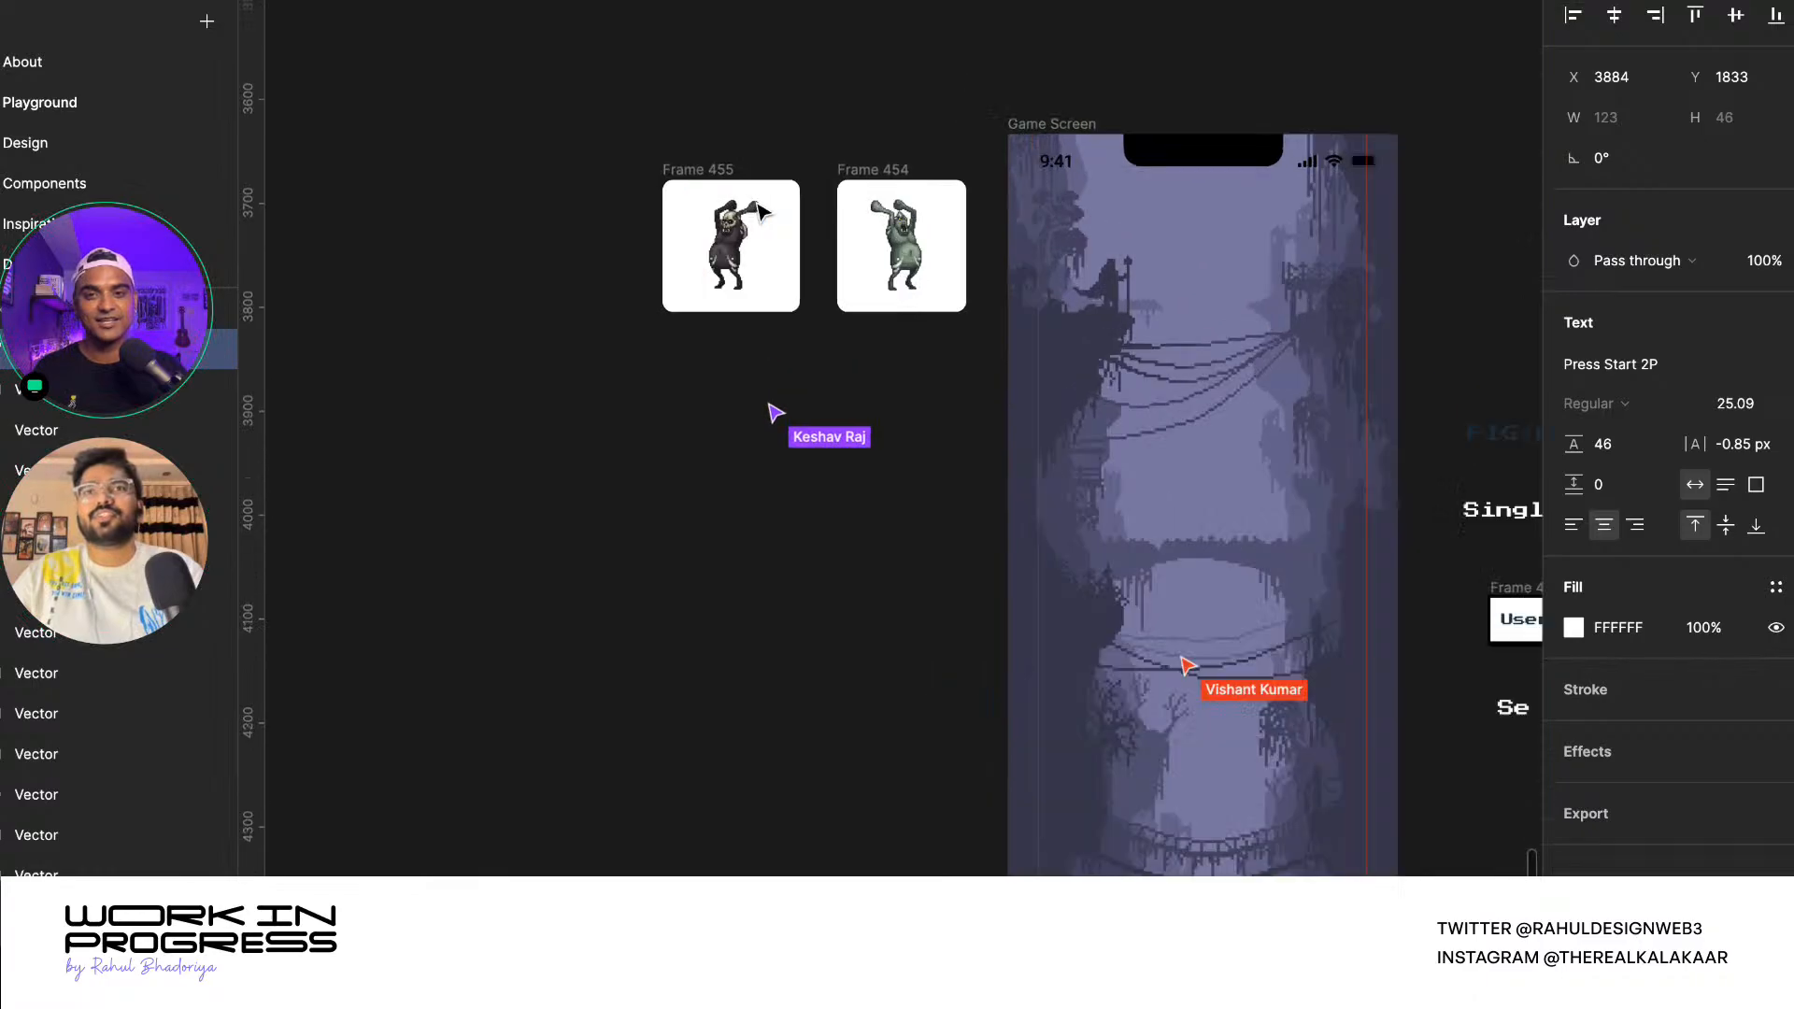
scroll(724, 273, "up", 4)
left_click(724, 273)
scroll(725, 280, "down", 3)
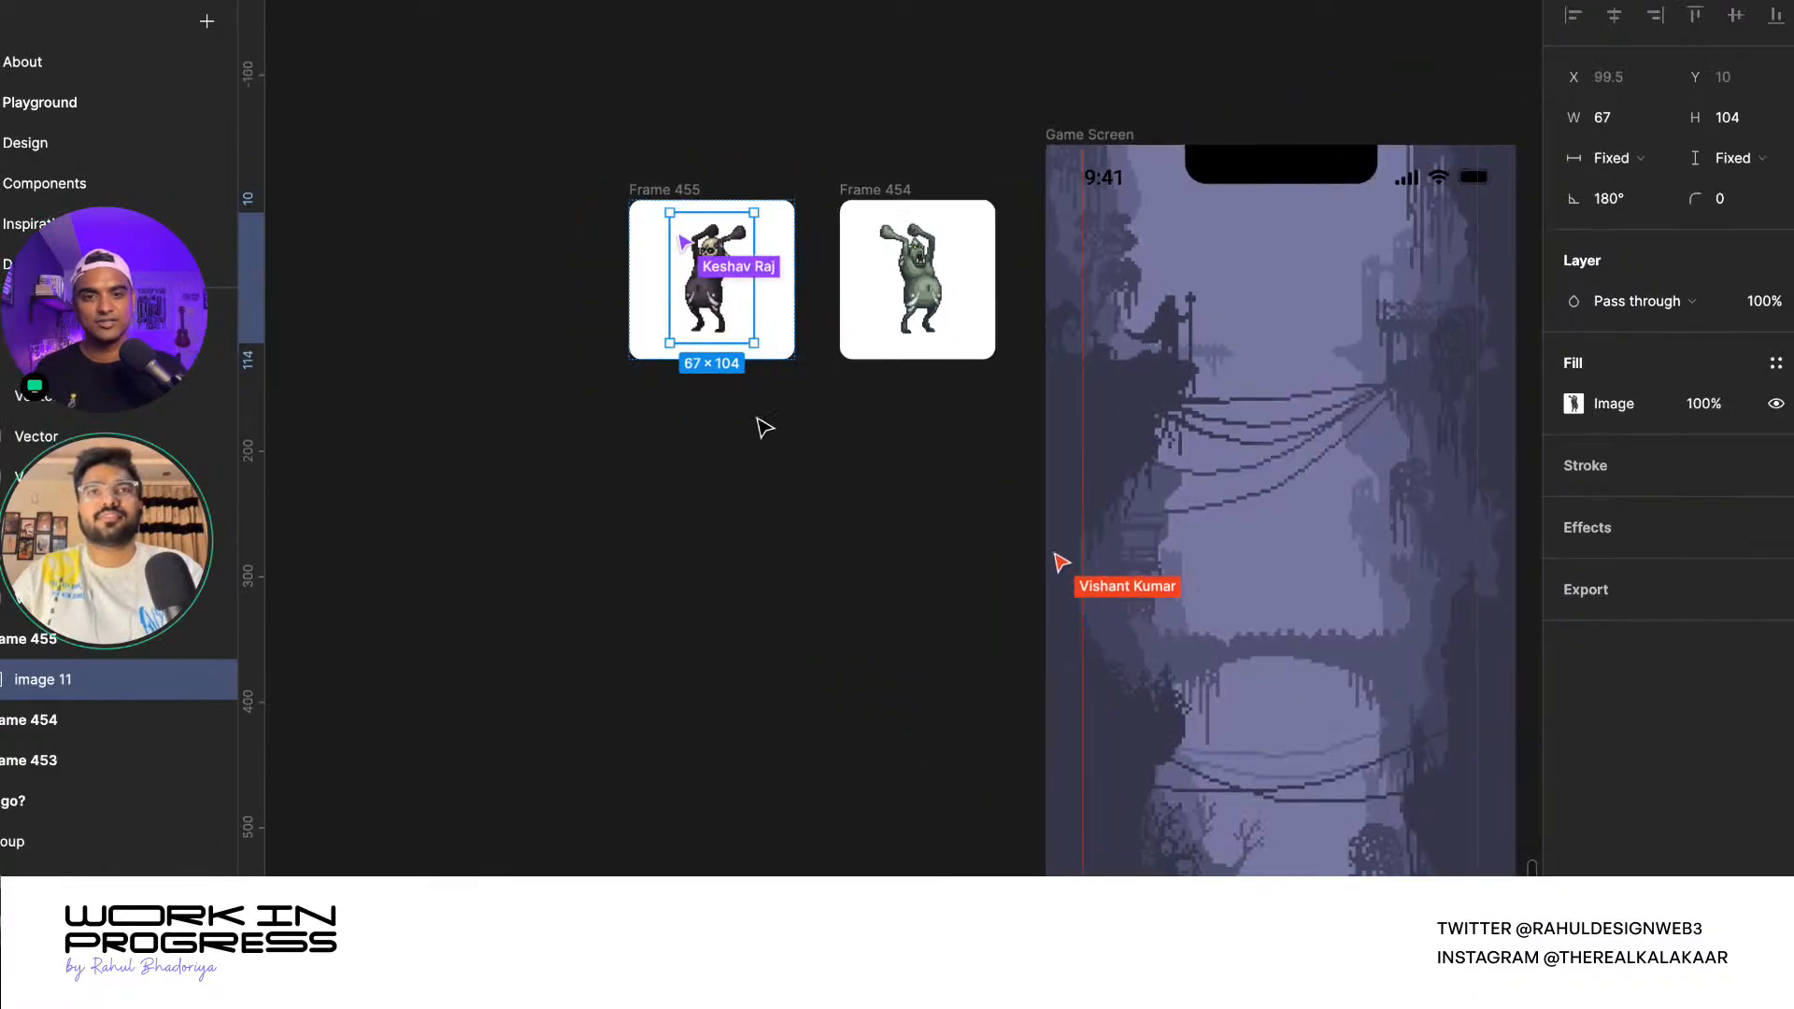
left_click(765, 464)
scroll(775, 383, "down", 5)
scroll(1115, 541, "up", 7)
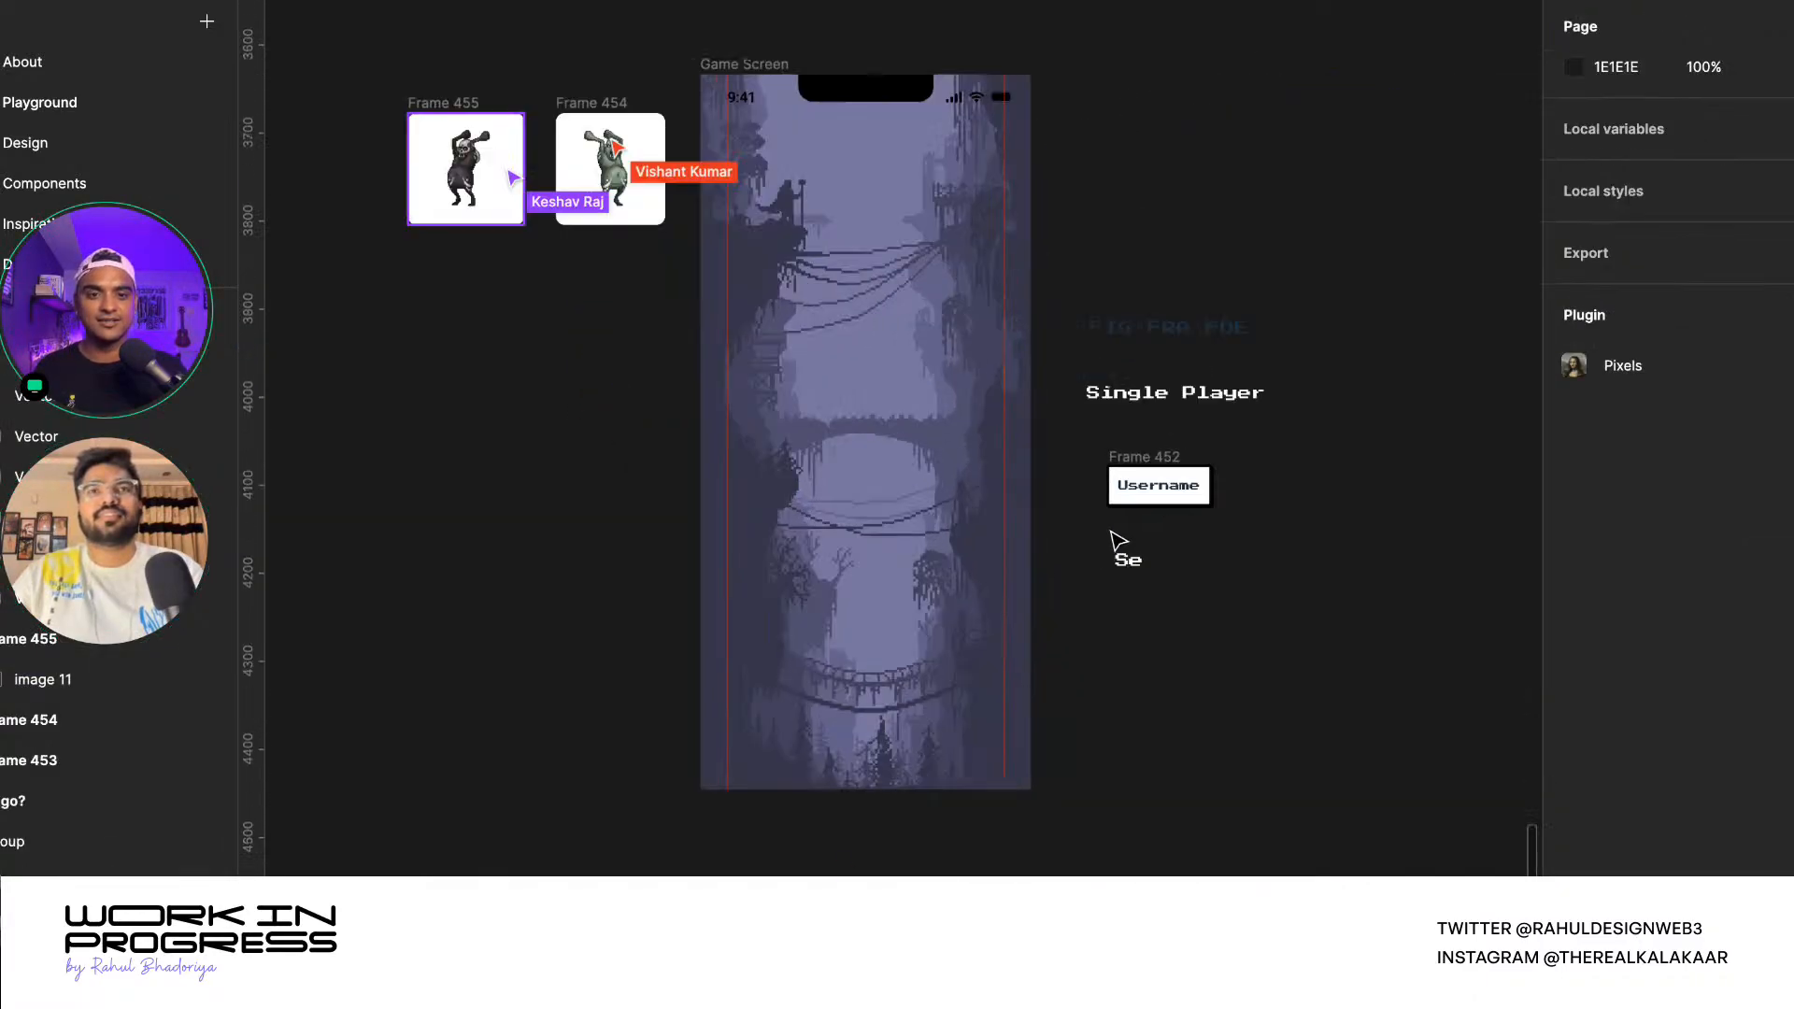
- Examine the pixel-art monsters in Frame 455 and Frame 454 up close against their backgrounds
scroll(1242, 305, "down", 3)
scroll(1234, 445, "up", 3)
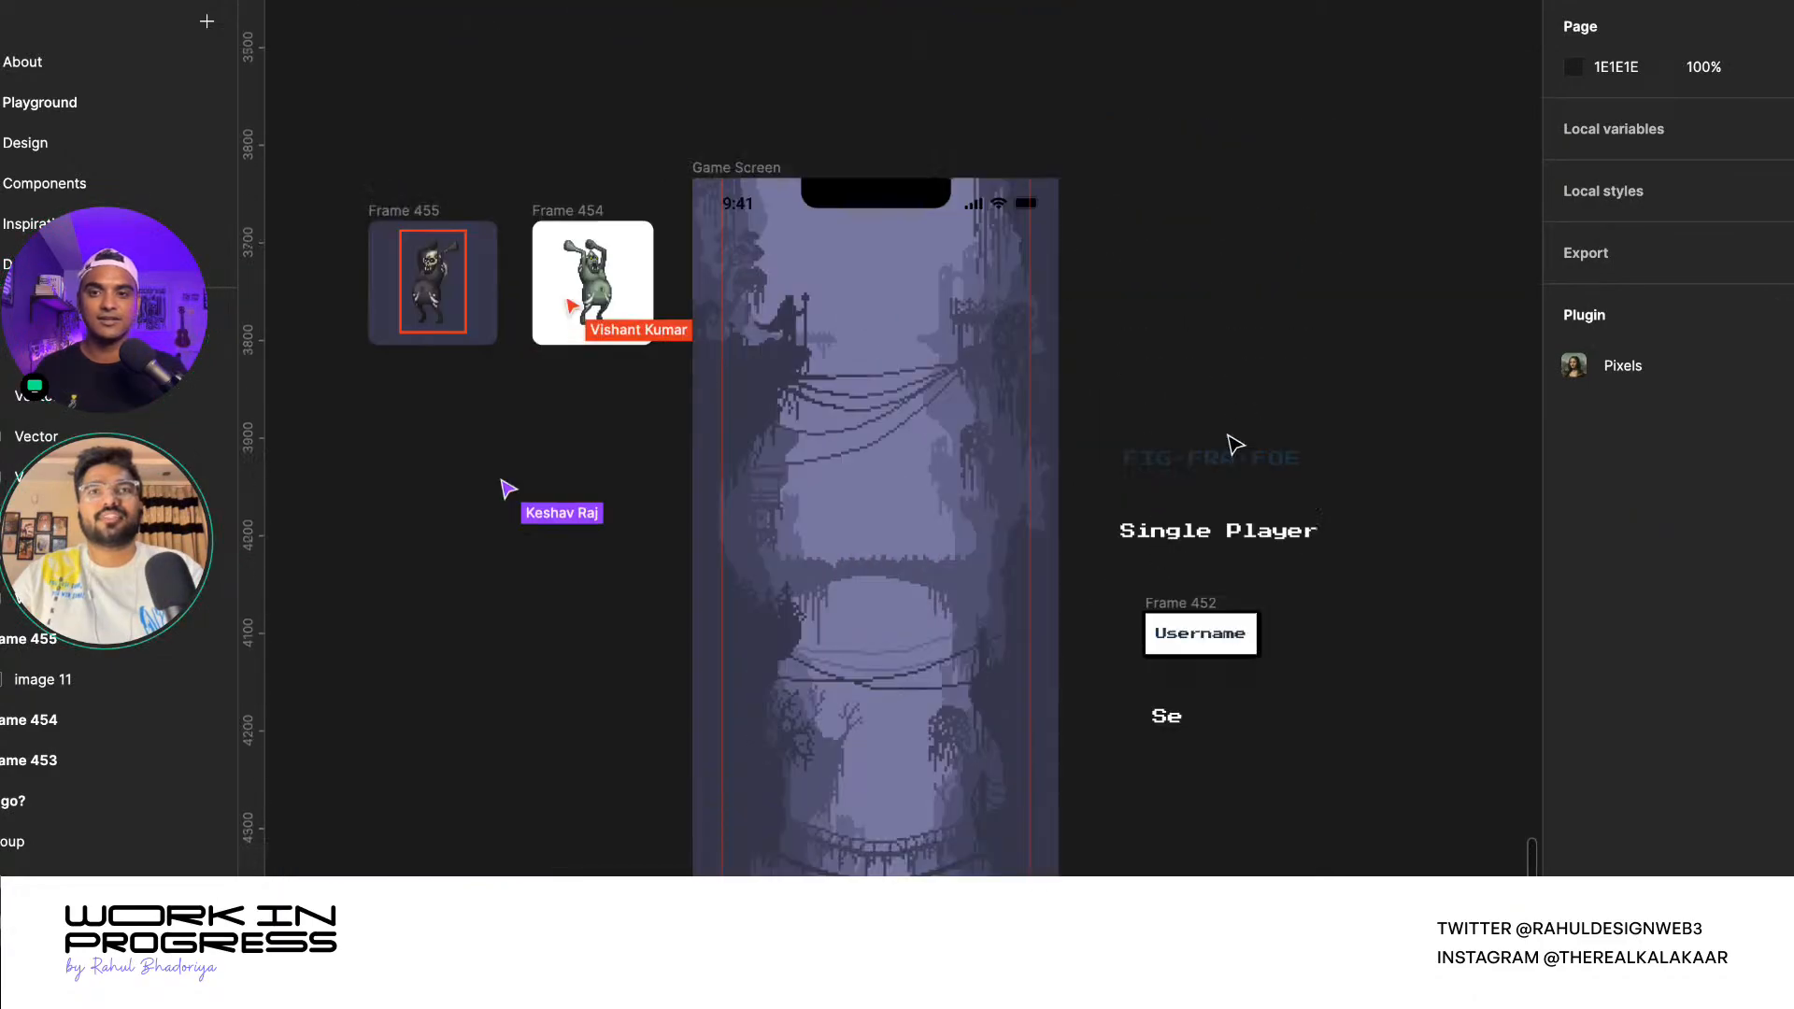
left_click(465, 299)
left_click(465, 299)
scroll(439, 299, "up", 5)
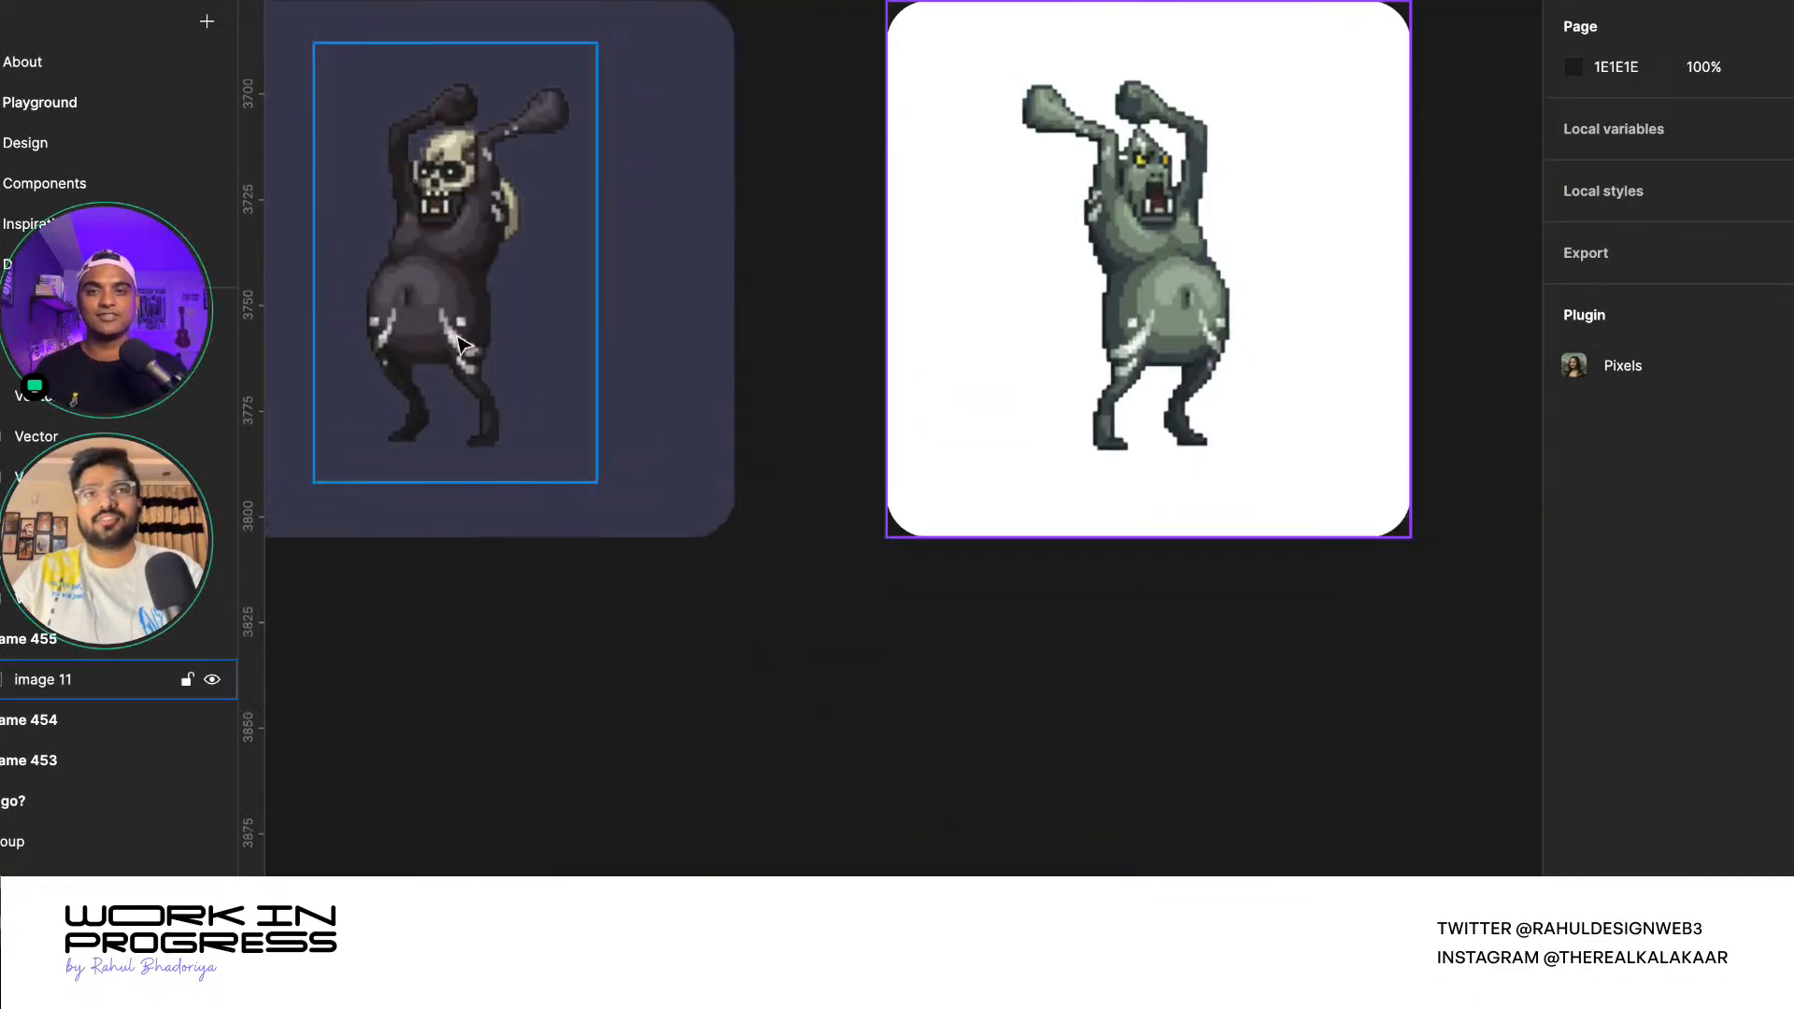
scroll(751, 449, "down", 5)
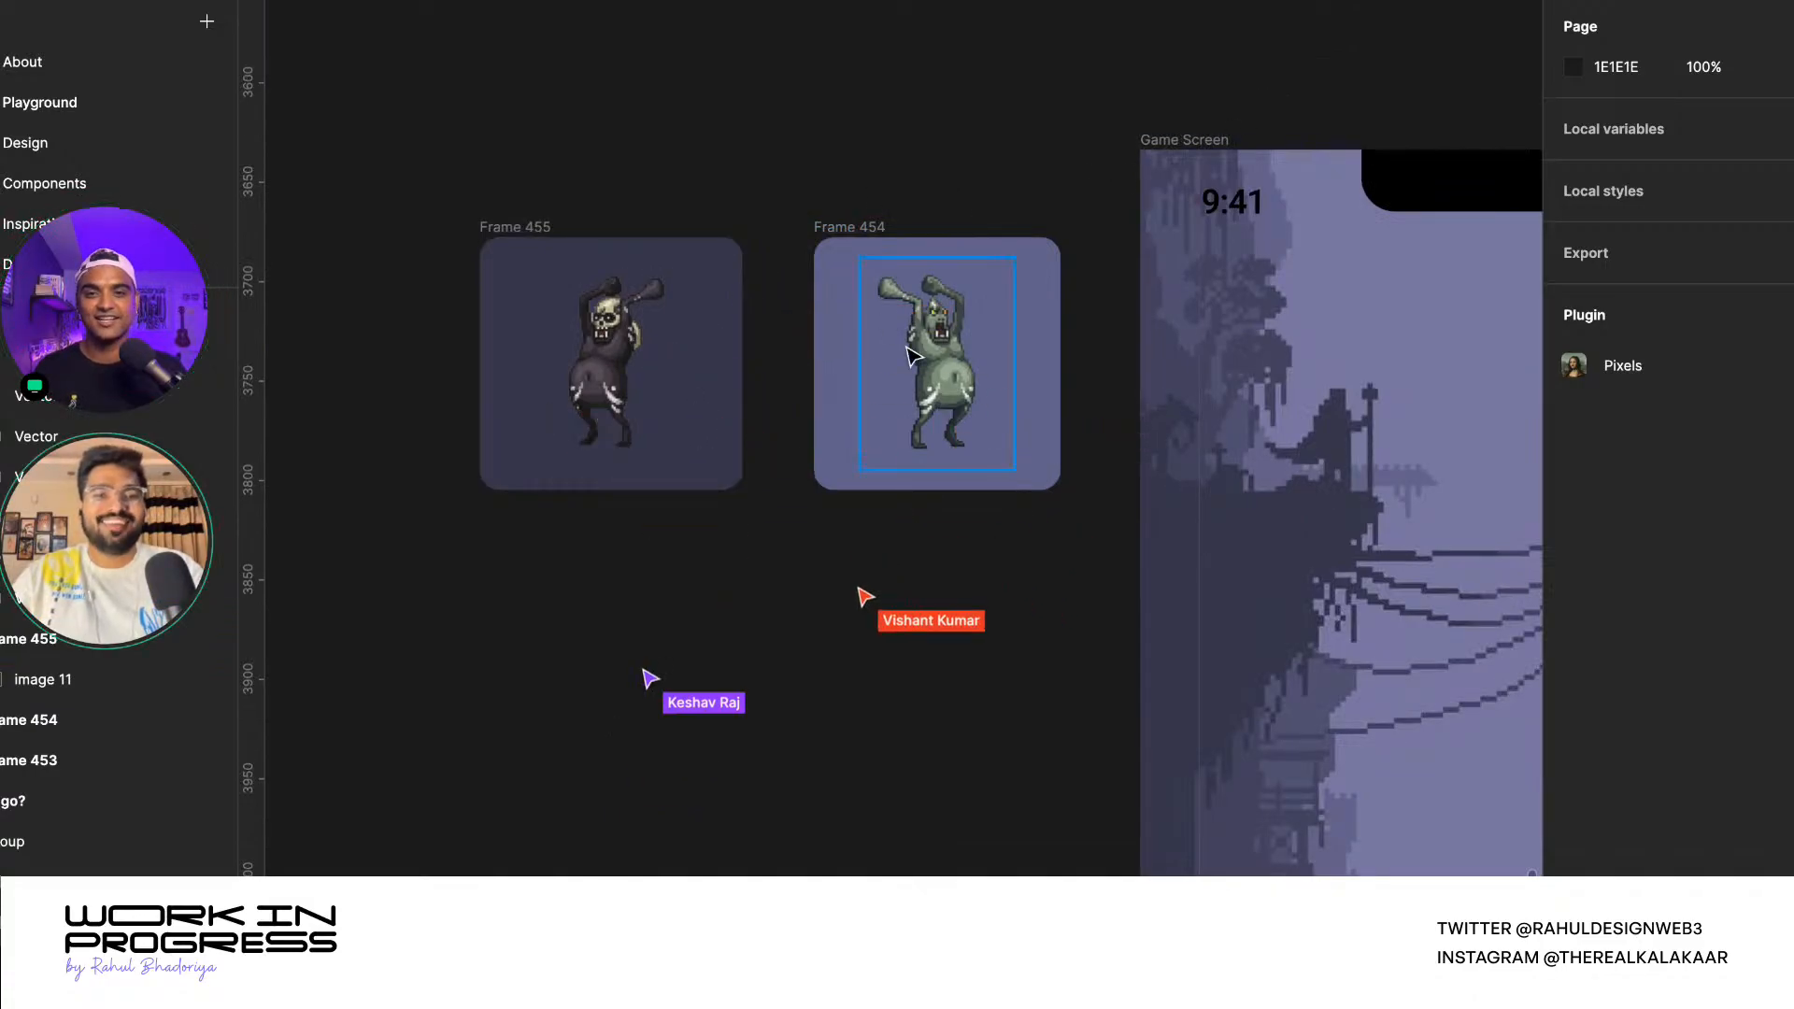
scroll(911, 355, "up", 5)
scroll(939, 383, "down", 4)
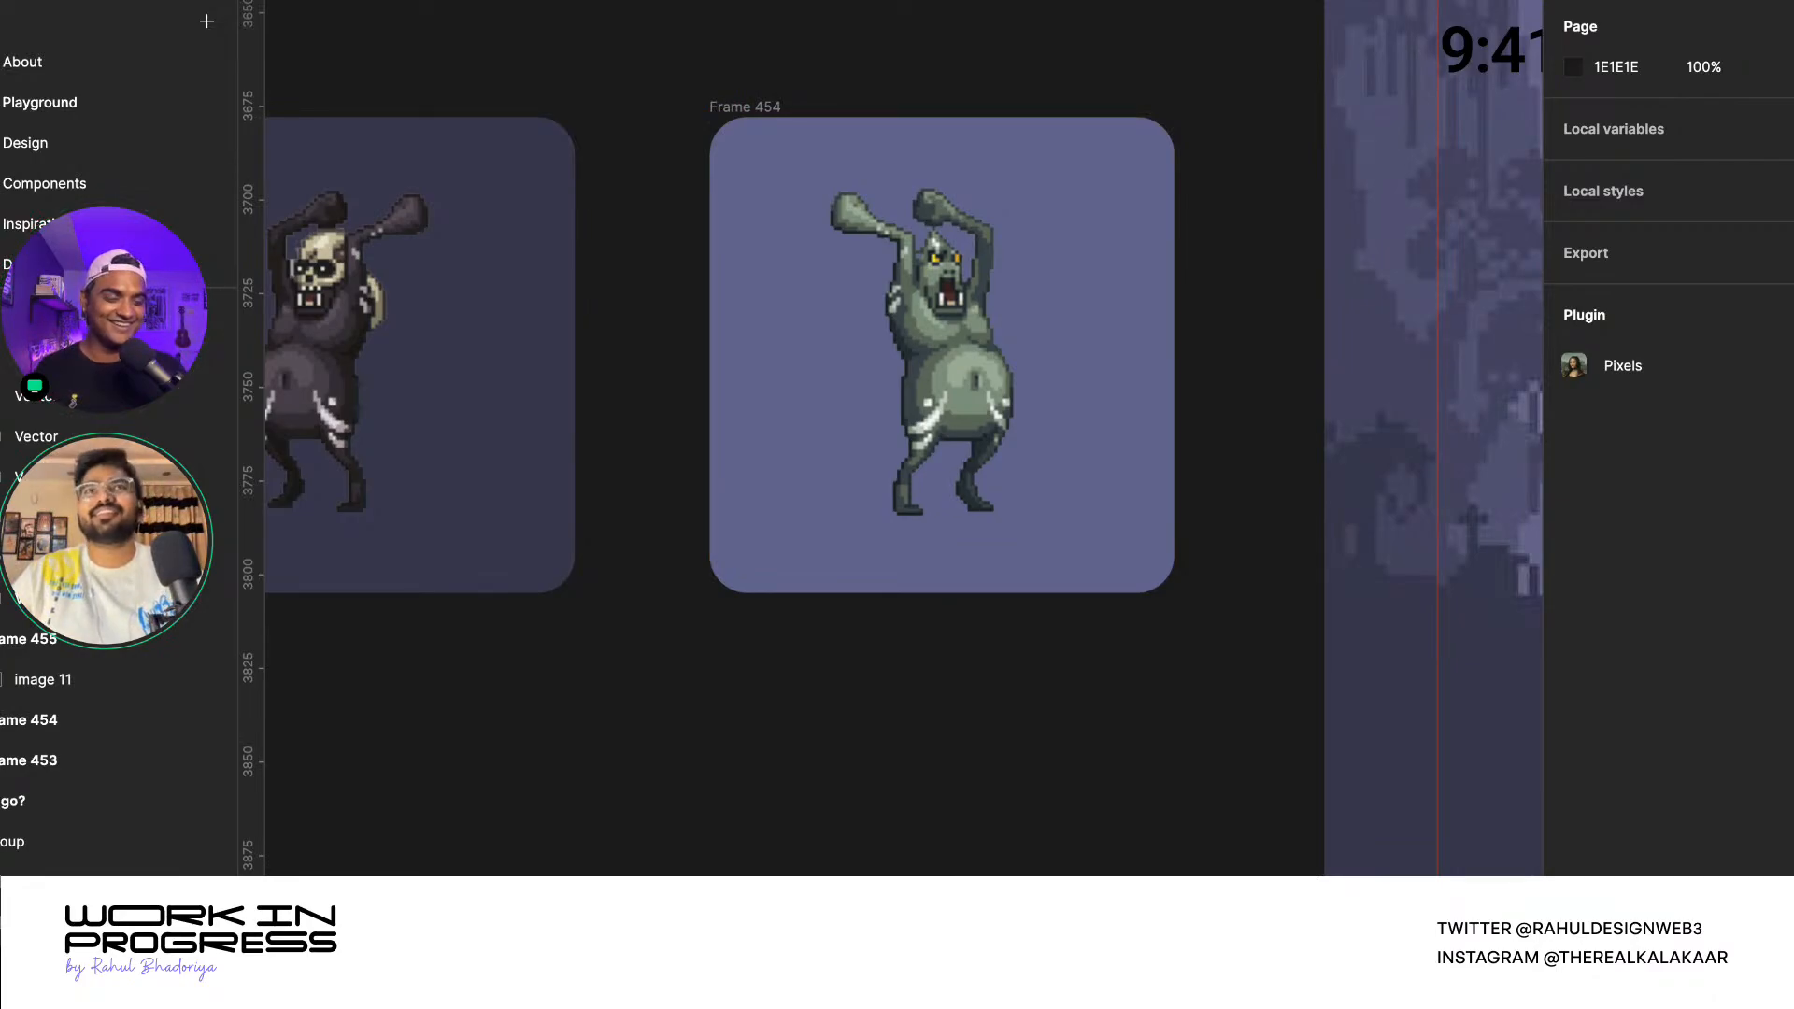
scroll(817, 521, "down", 5)
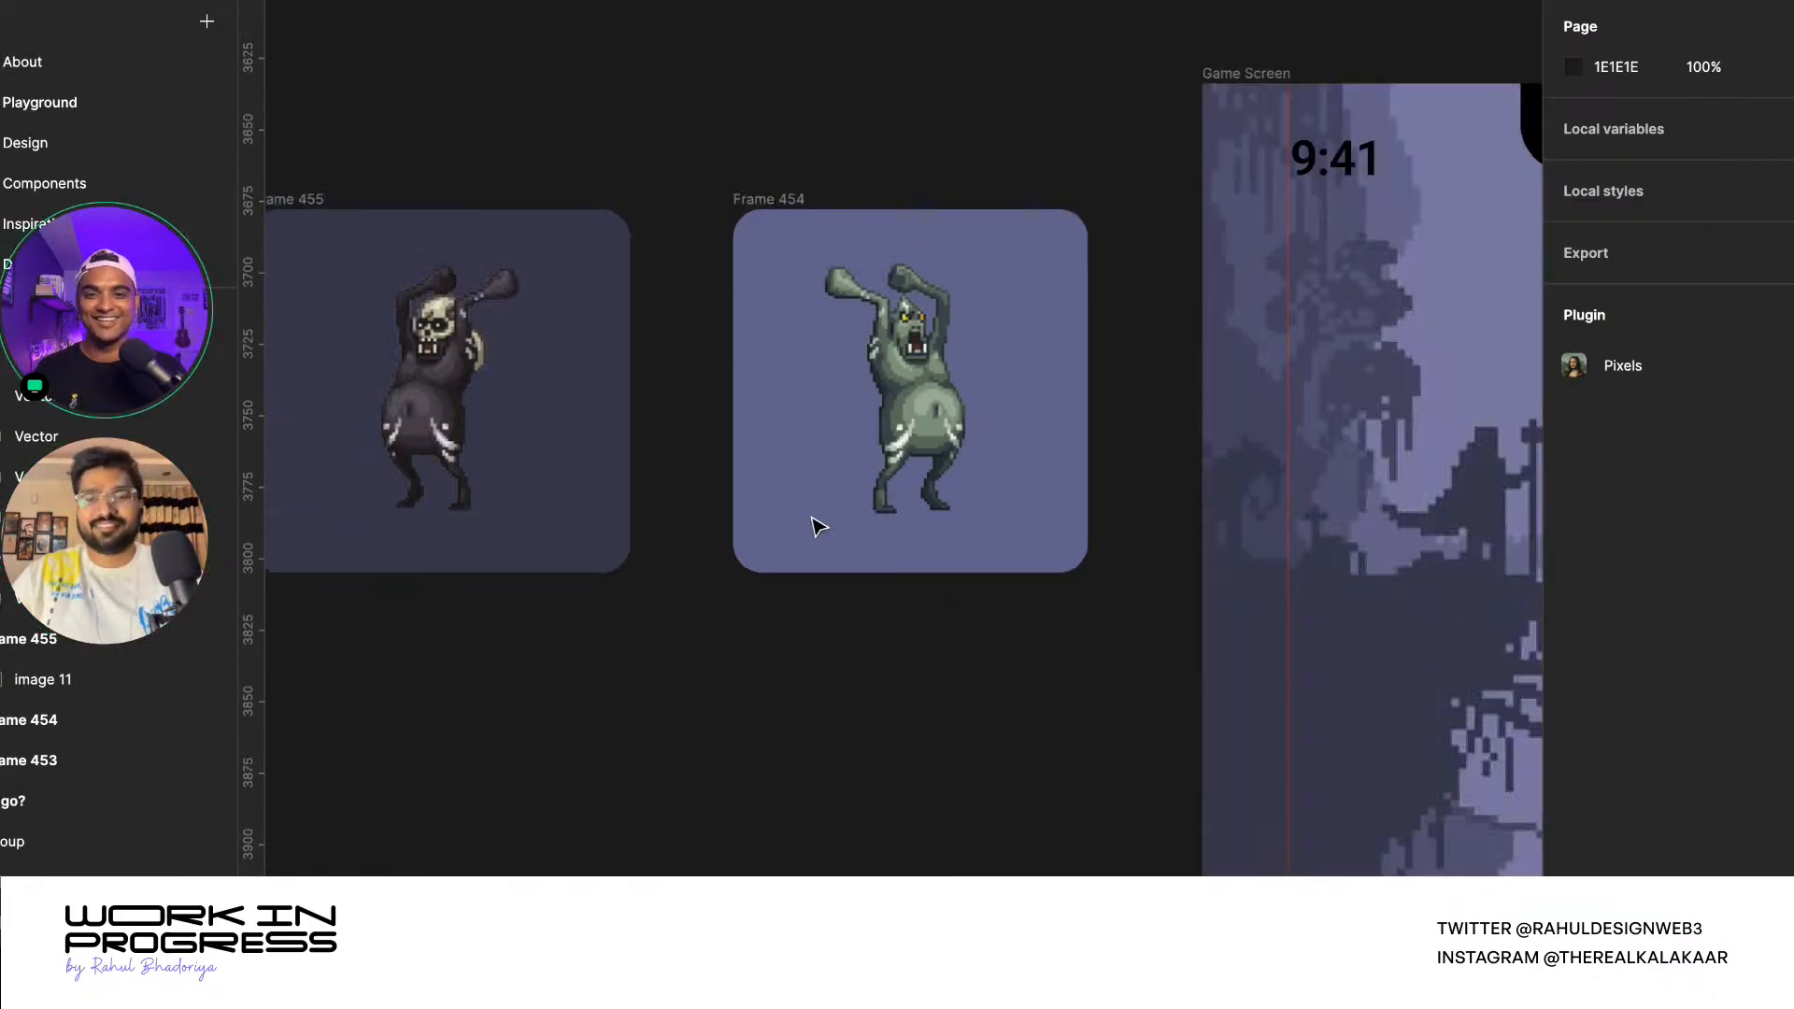
scroll(806, 518, "up", 6)
scroll(806, 519, "down", 5)
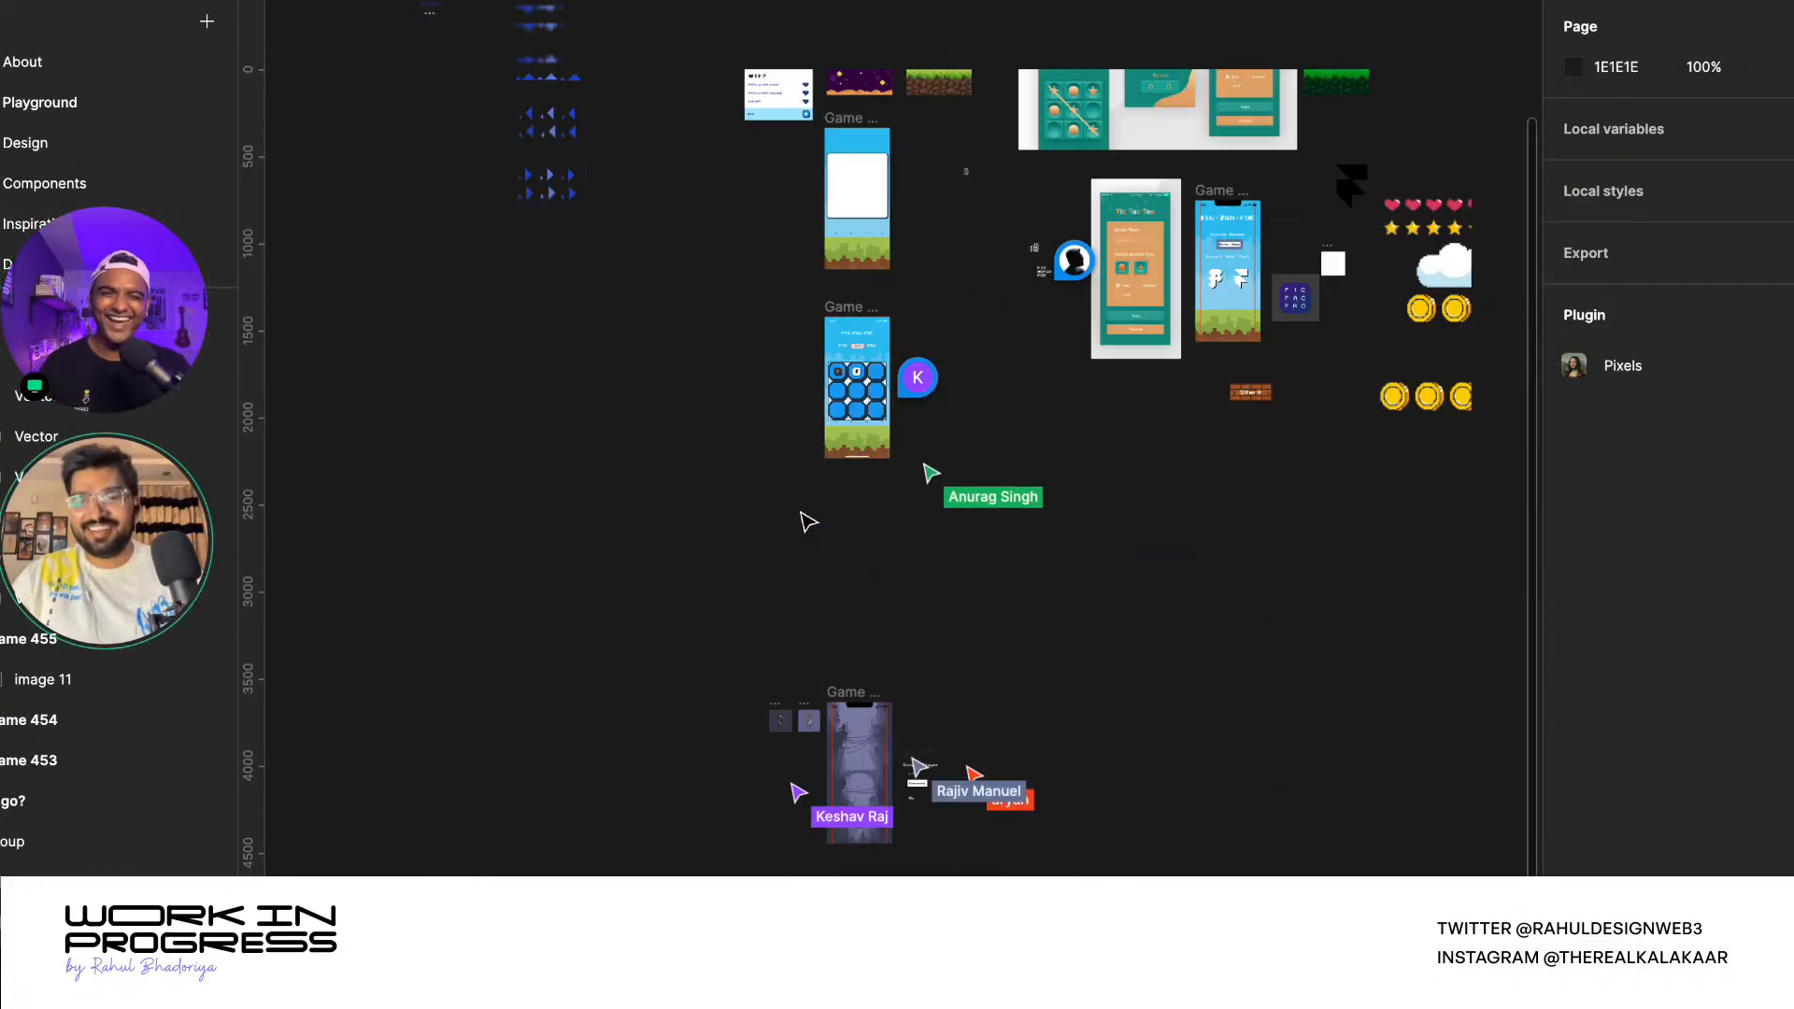
- Draw a 20 × 30 rectangle at X 3910, Y 1841 over the first t of the brick Start button
scroll(805, 519, "up", 1)
scroll(1142, 402, "up", 10)
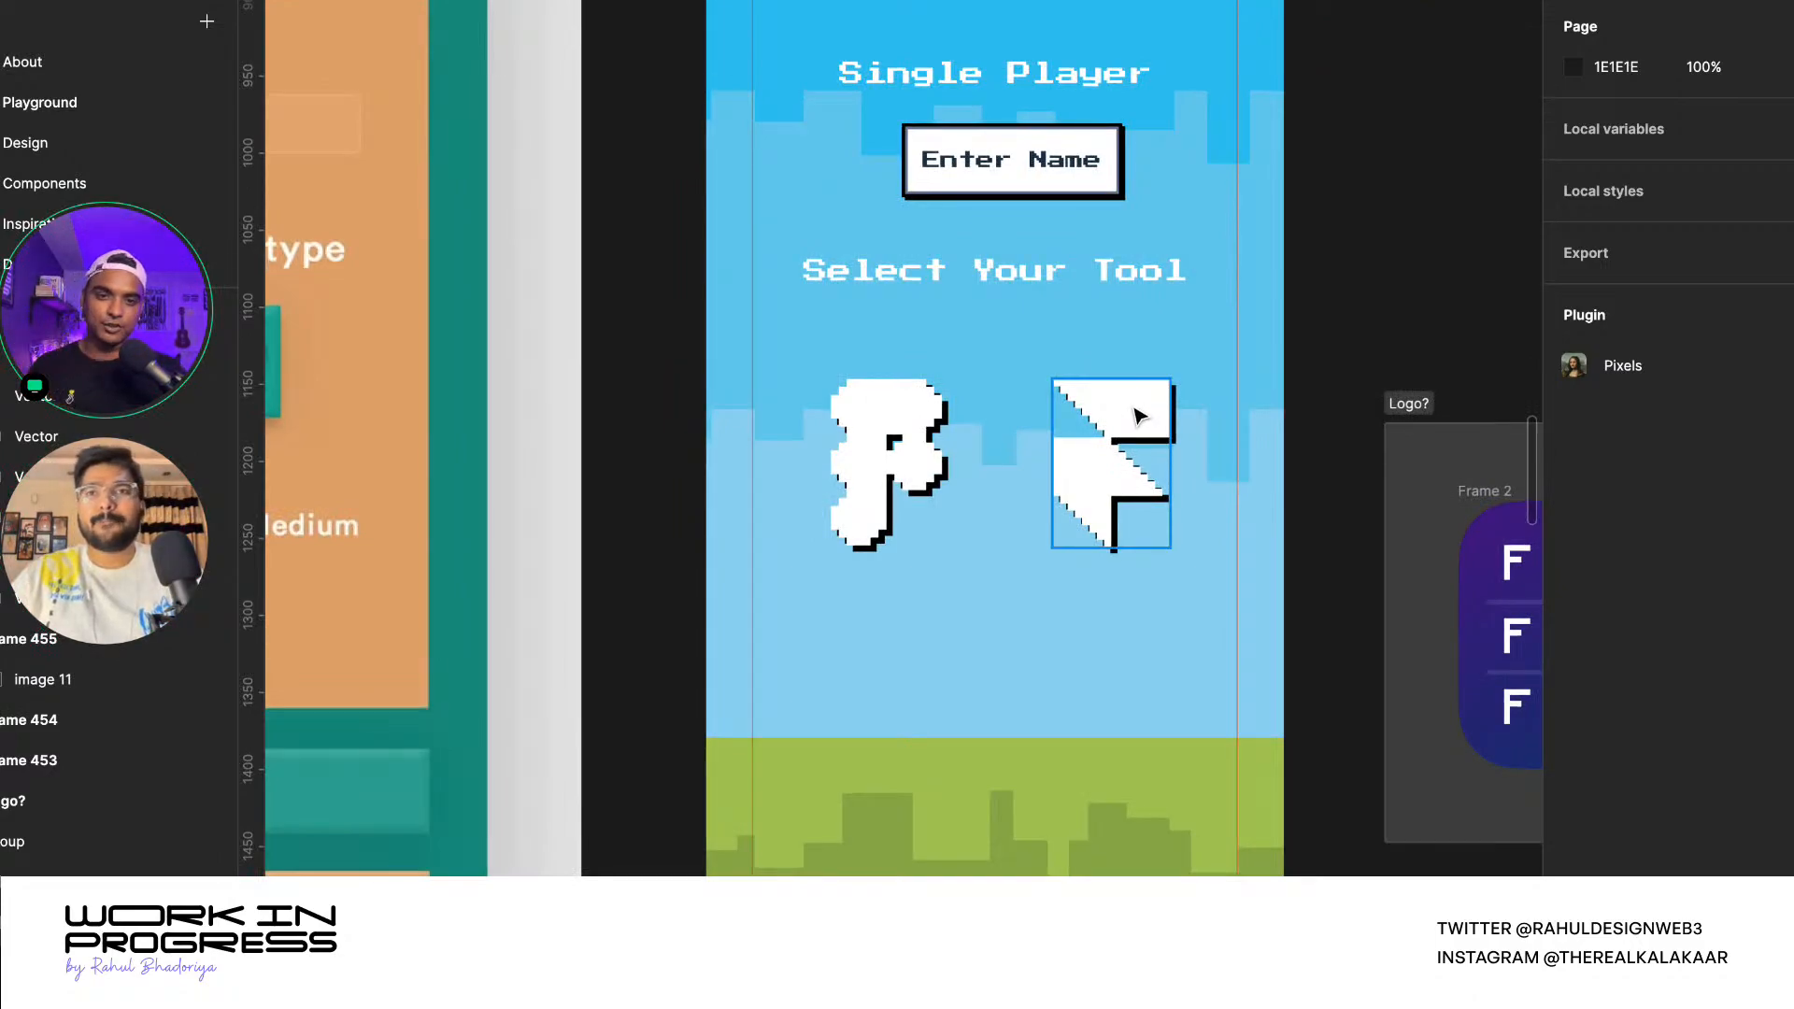
scroll(1131, 421, "down", 4)
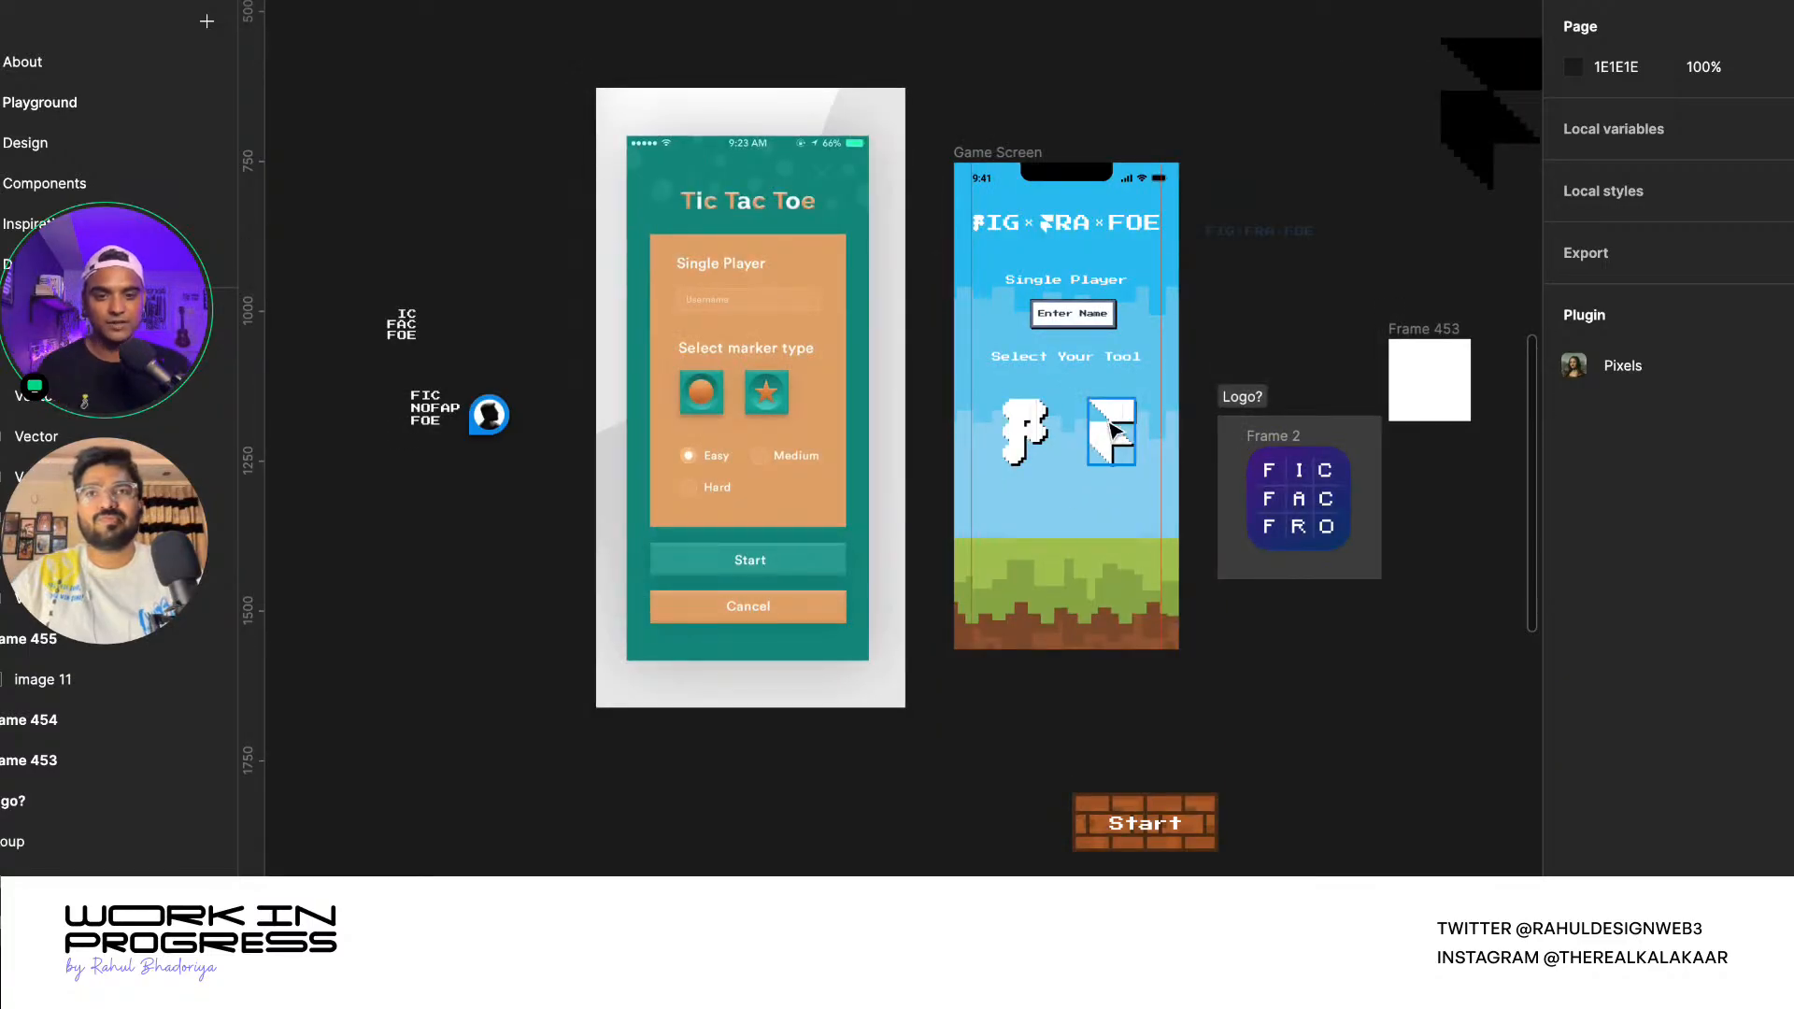
scroll(1145, 821, "up", 6)
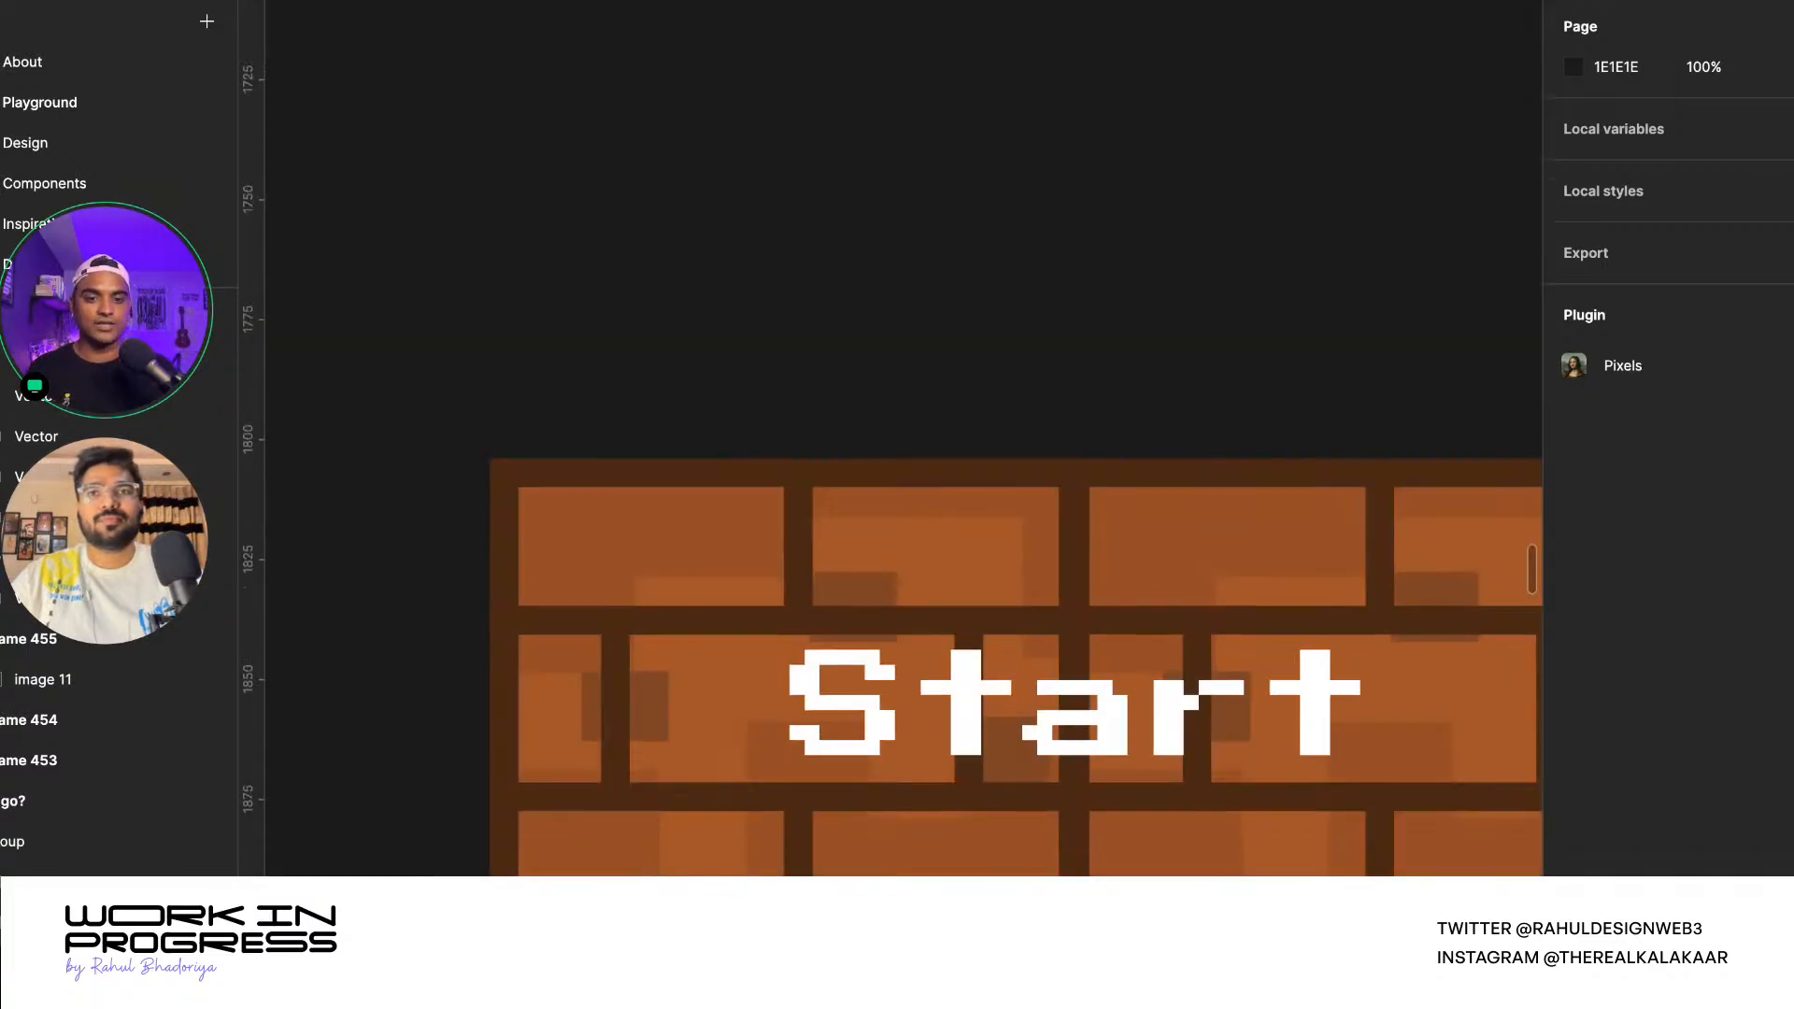
scroll(986, 724, "up", 3)
key("r")
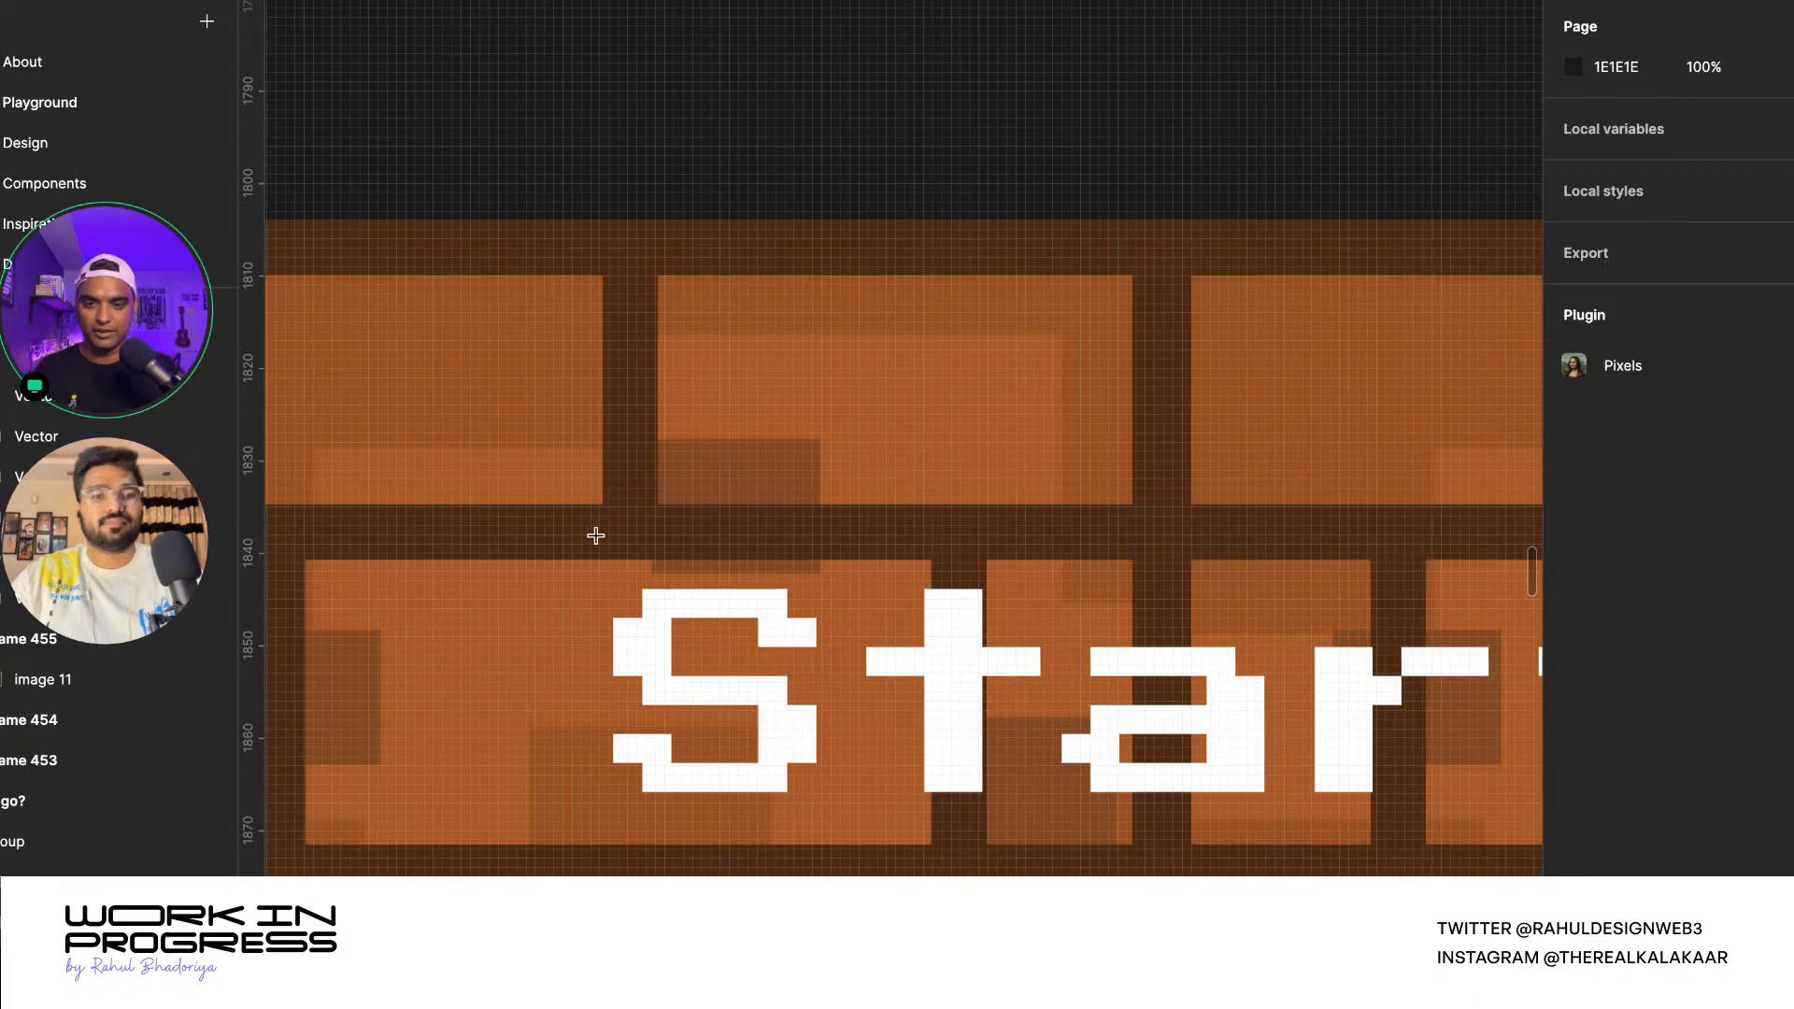
mouse_move(602, 586)
left_mouse_down()
mouse_move(790, 726)
mouse_move(790, 710)
left_mouse_up()
left_click_drag(686, 641, 929, 629)
scroll(964, 594, "up", 5)
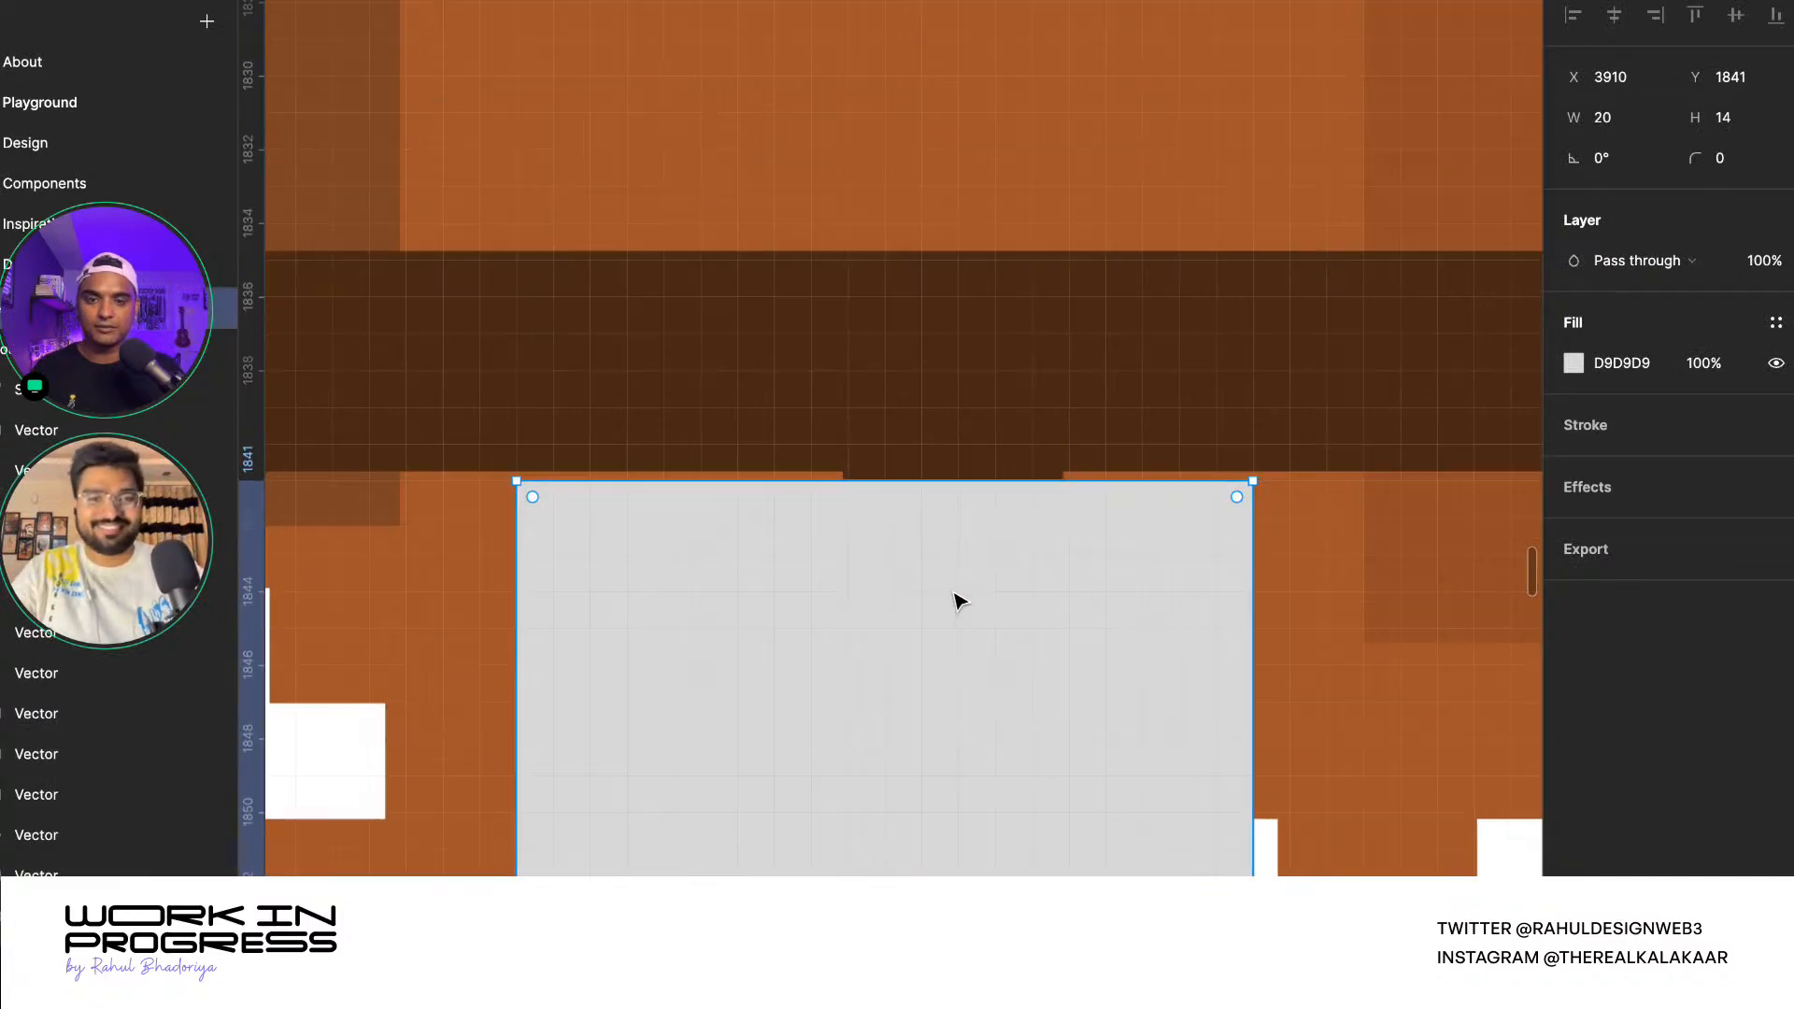
scroll(942, 564, "down", 4)
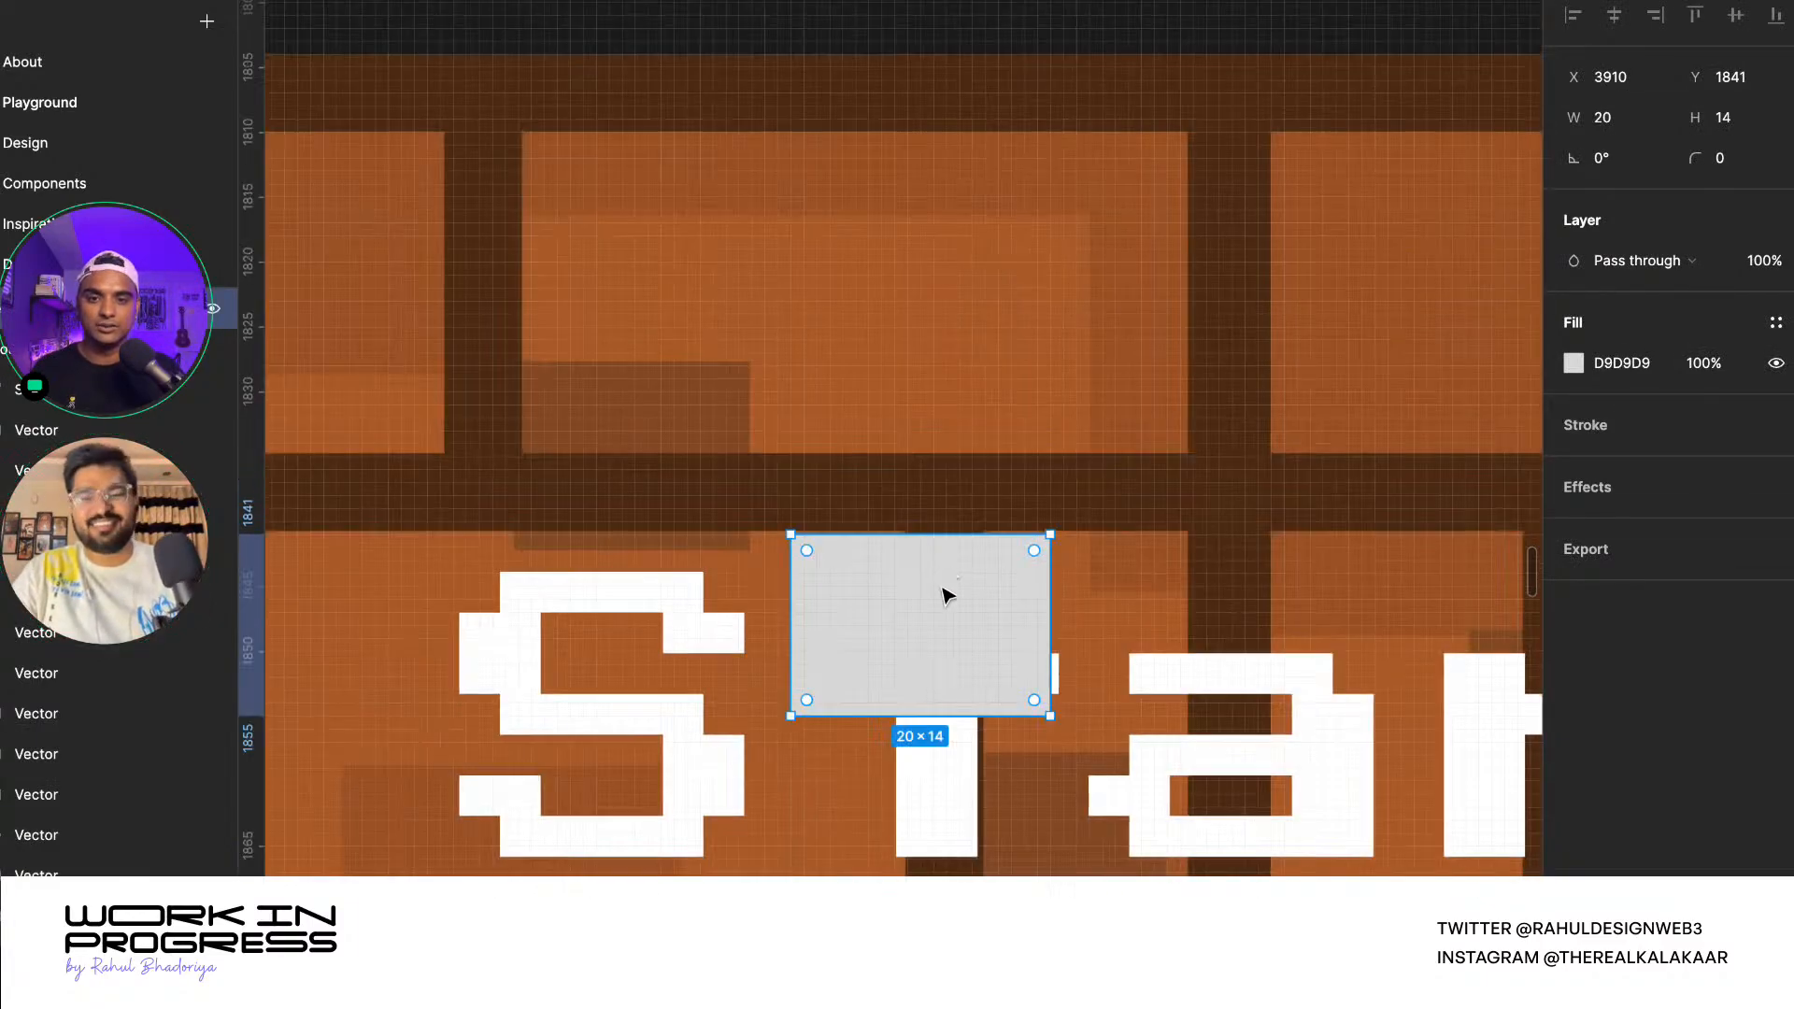
left_click_drag(931, 739, 925, 897)
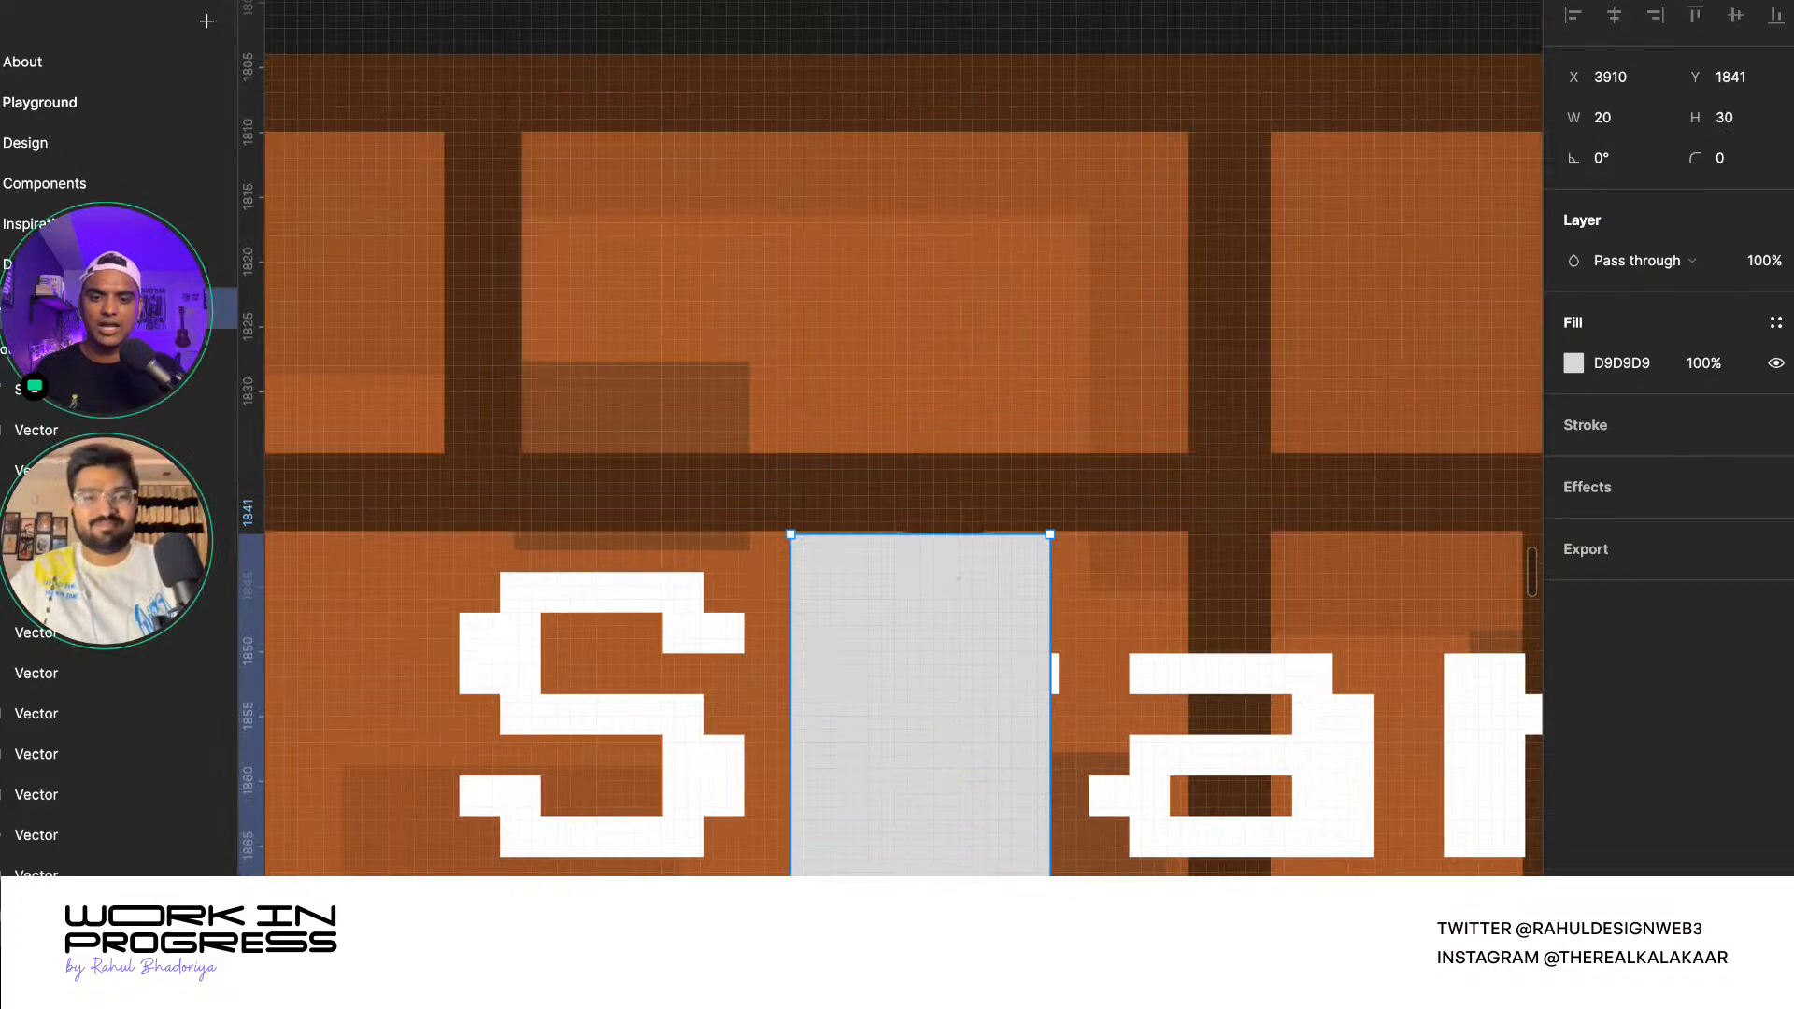
- Fill the rectangle with the sampled brick colour AA5E2B and duplicate it along the middle brick row to cover the joints
key("i")
left_click(440, 571)
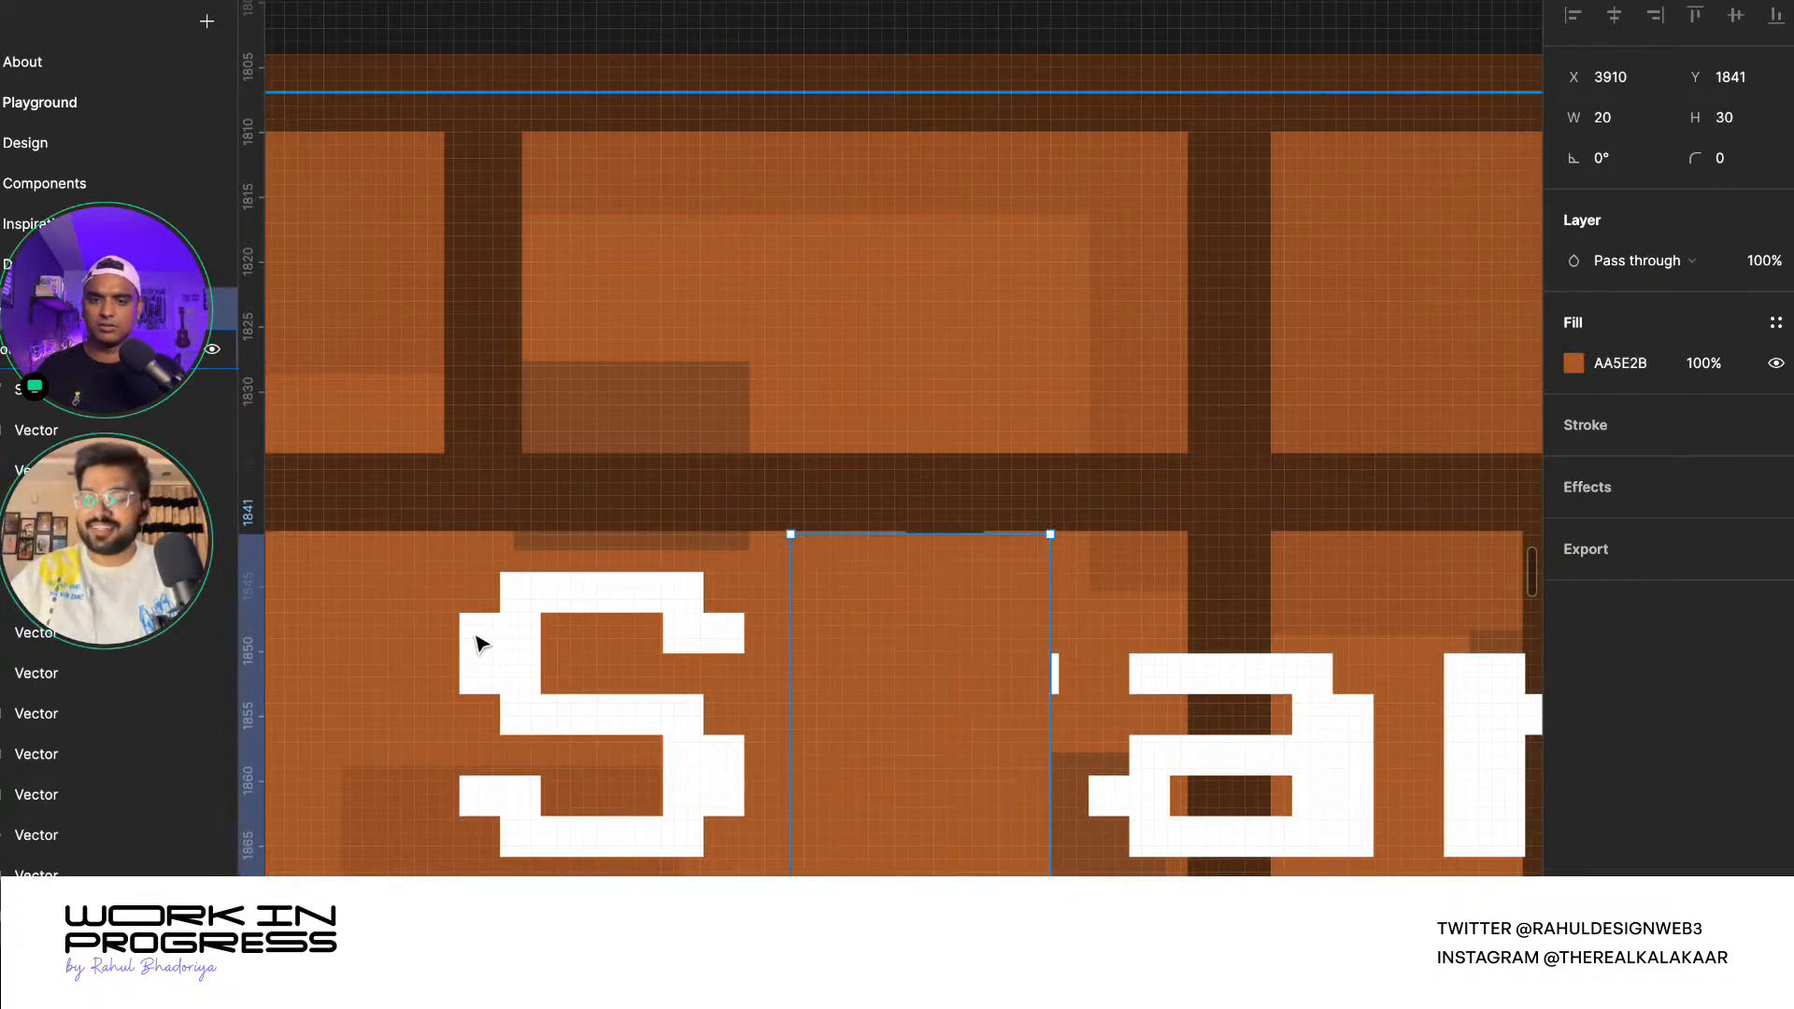
scroll(496, 653, "down", 3)
left_click_drag(767, 661, 1075, 659)
scroll(996, 660, "down", 3)
left_click(1159, 406)
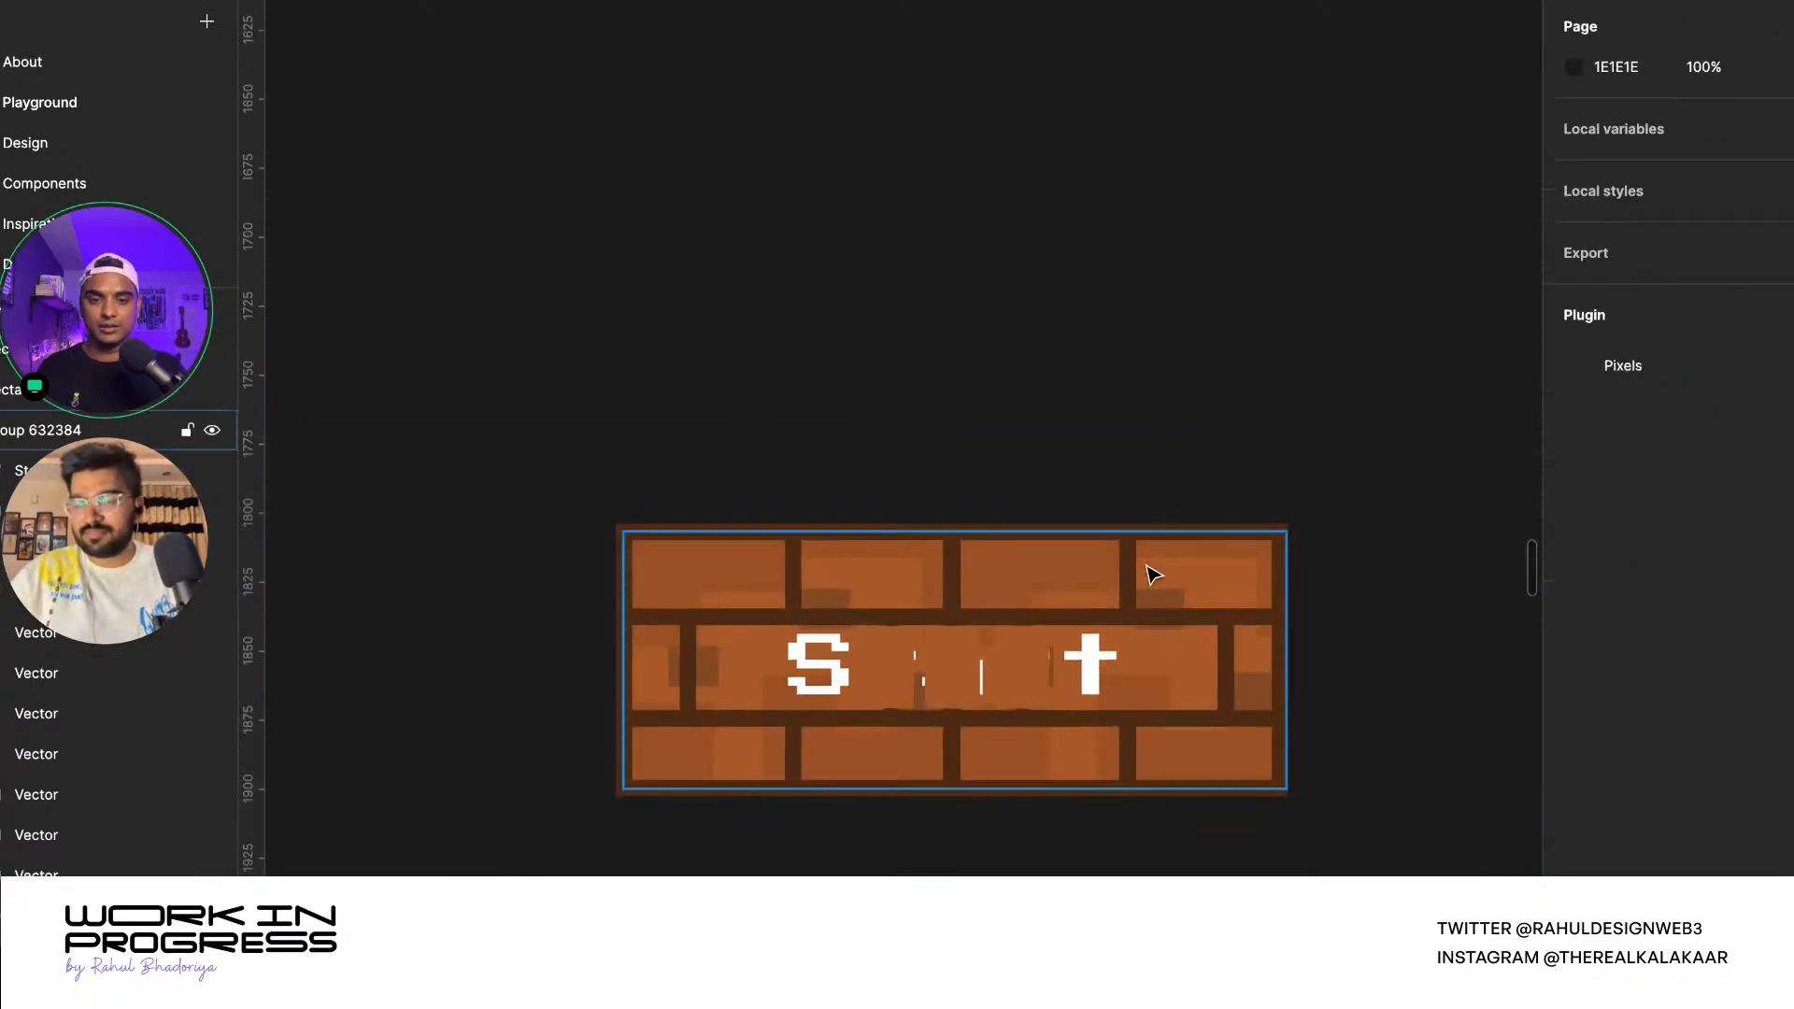
- Bring the Start text in front of the brick patches by cutting it, grouping the brick shapes and pasting it back
double_click(1092, 687)
right_click(1091, 687)
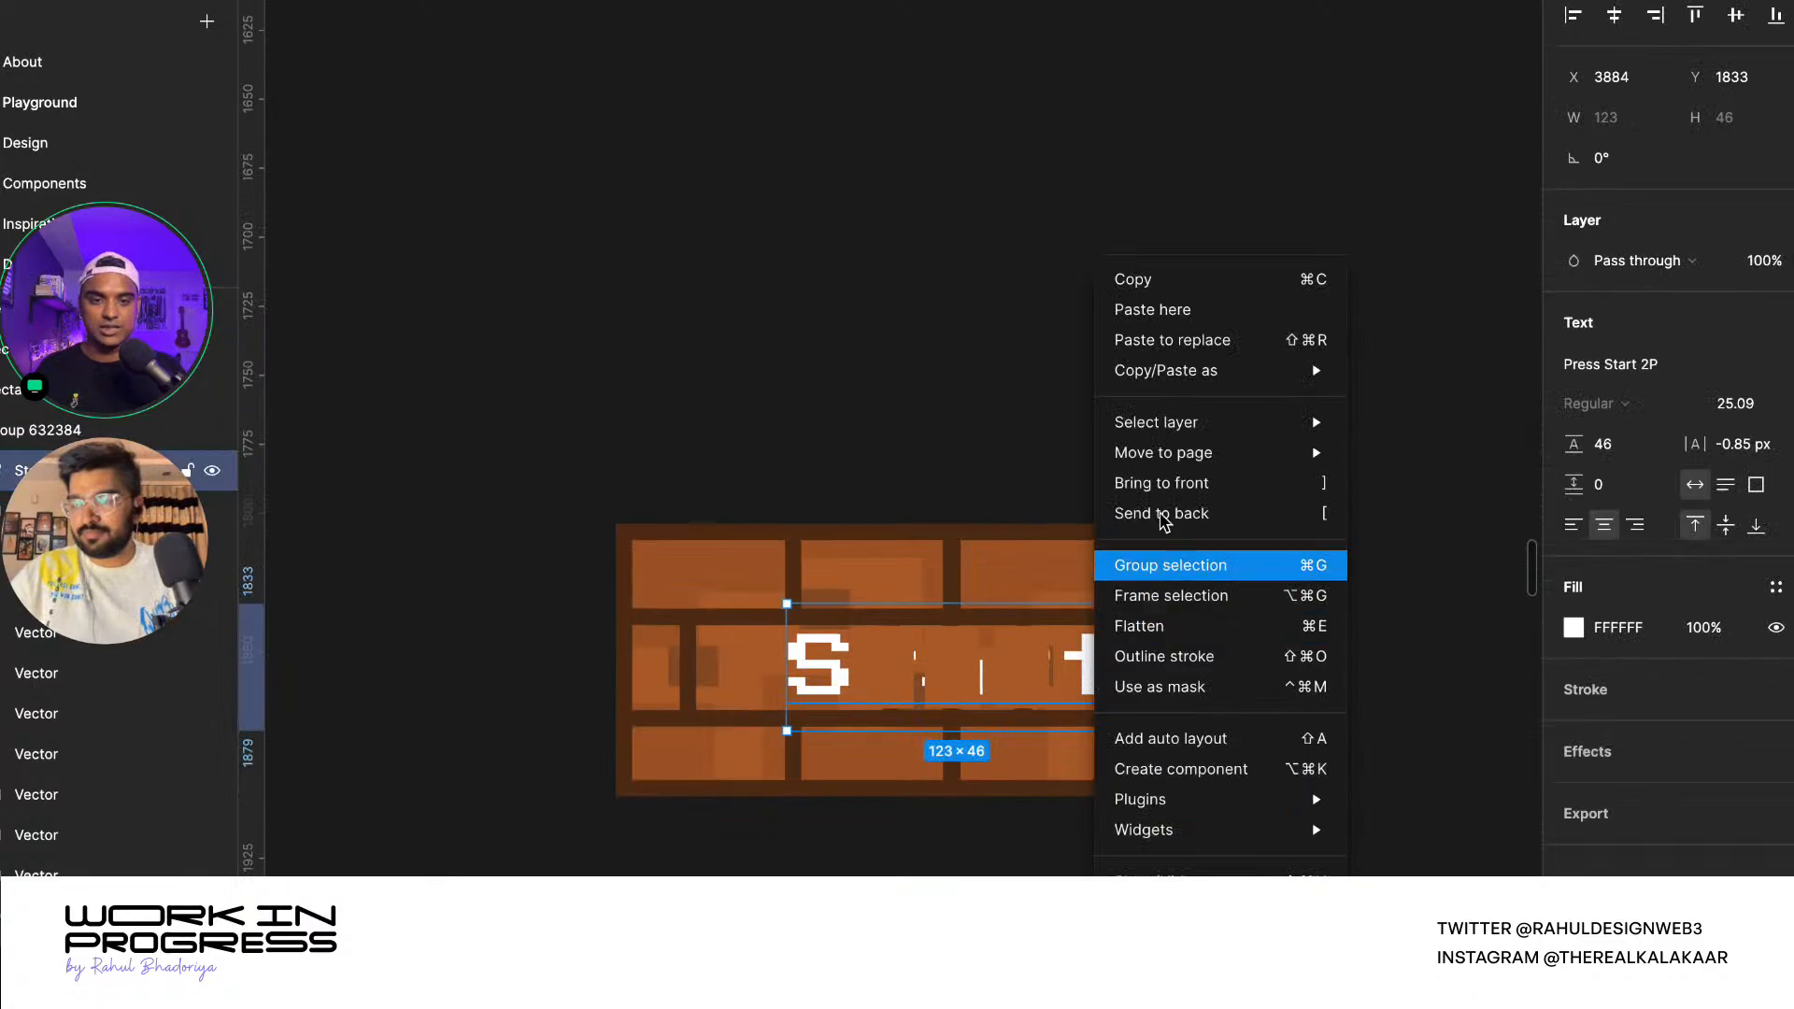
left_click(1159, 493)
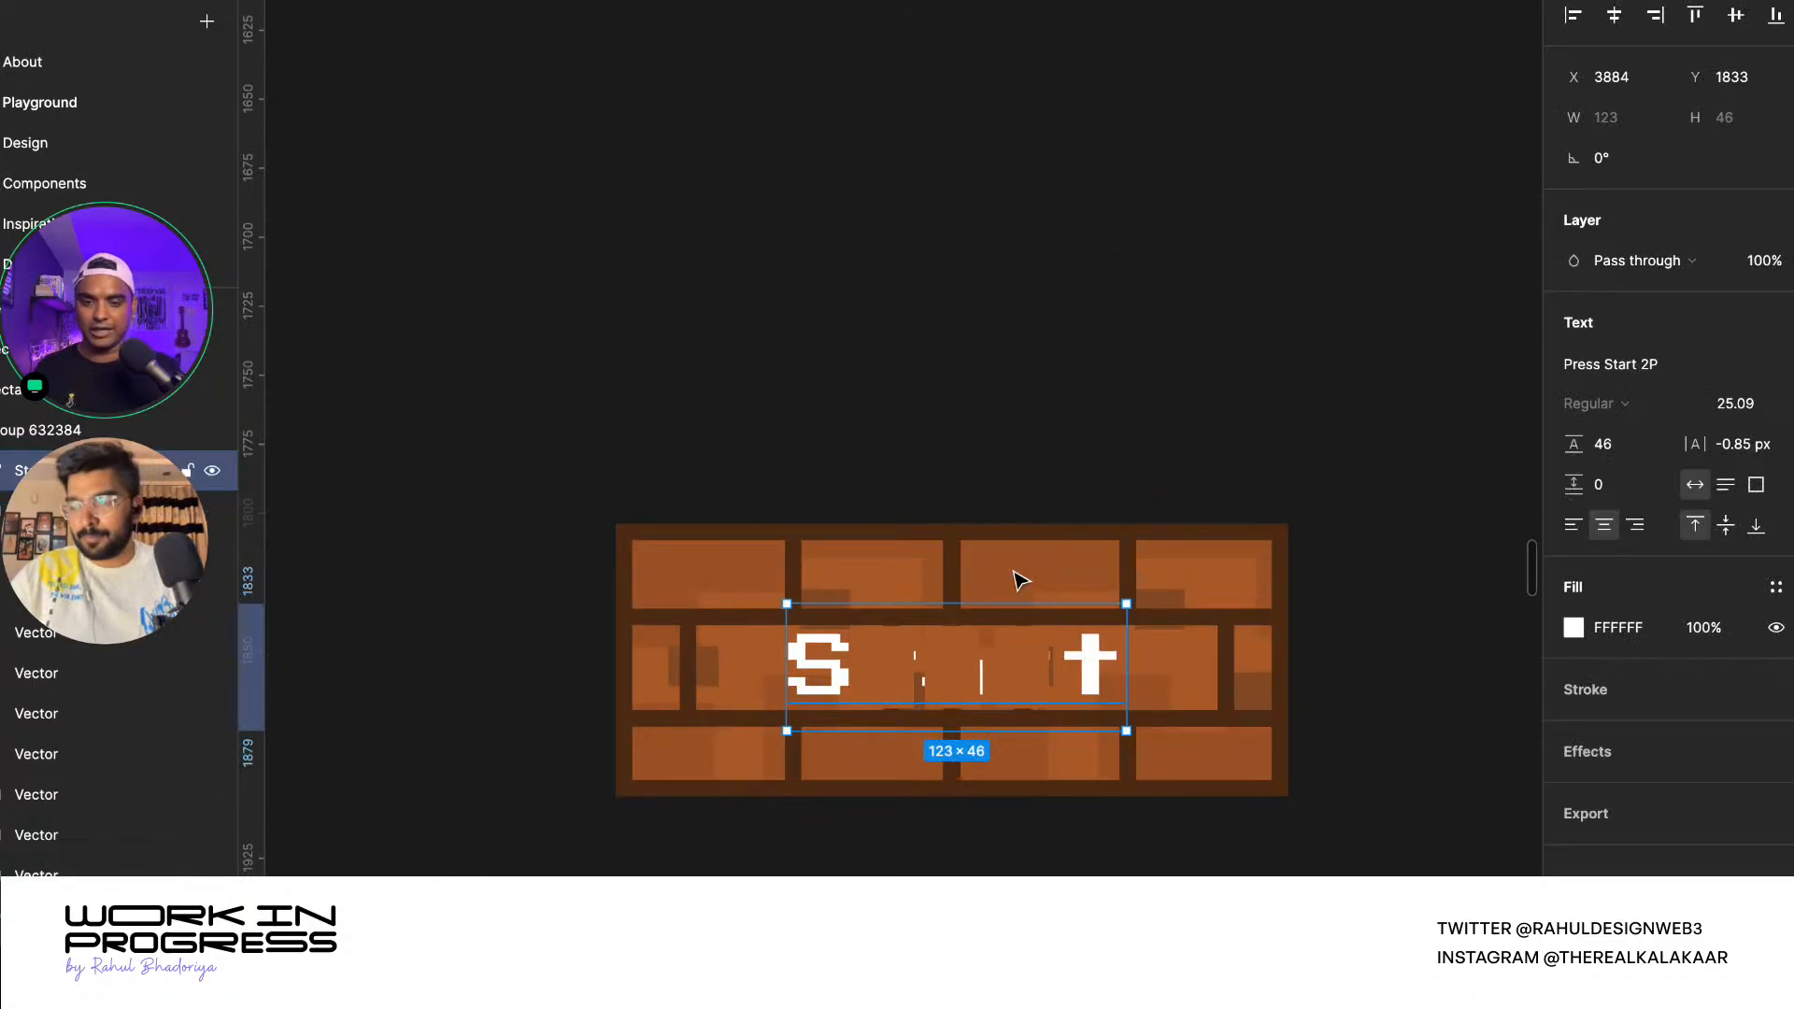
key("Delete")
left_click_drag(604, 427, 1319, 866)
key("ctrl+g")
key("ctrl+v")
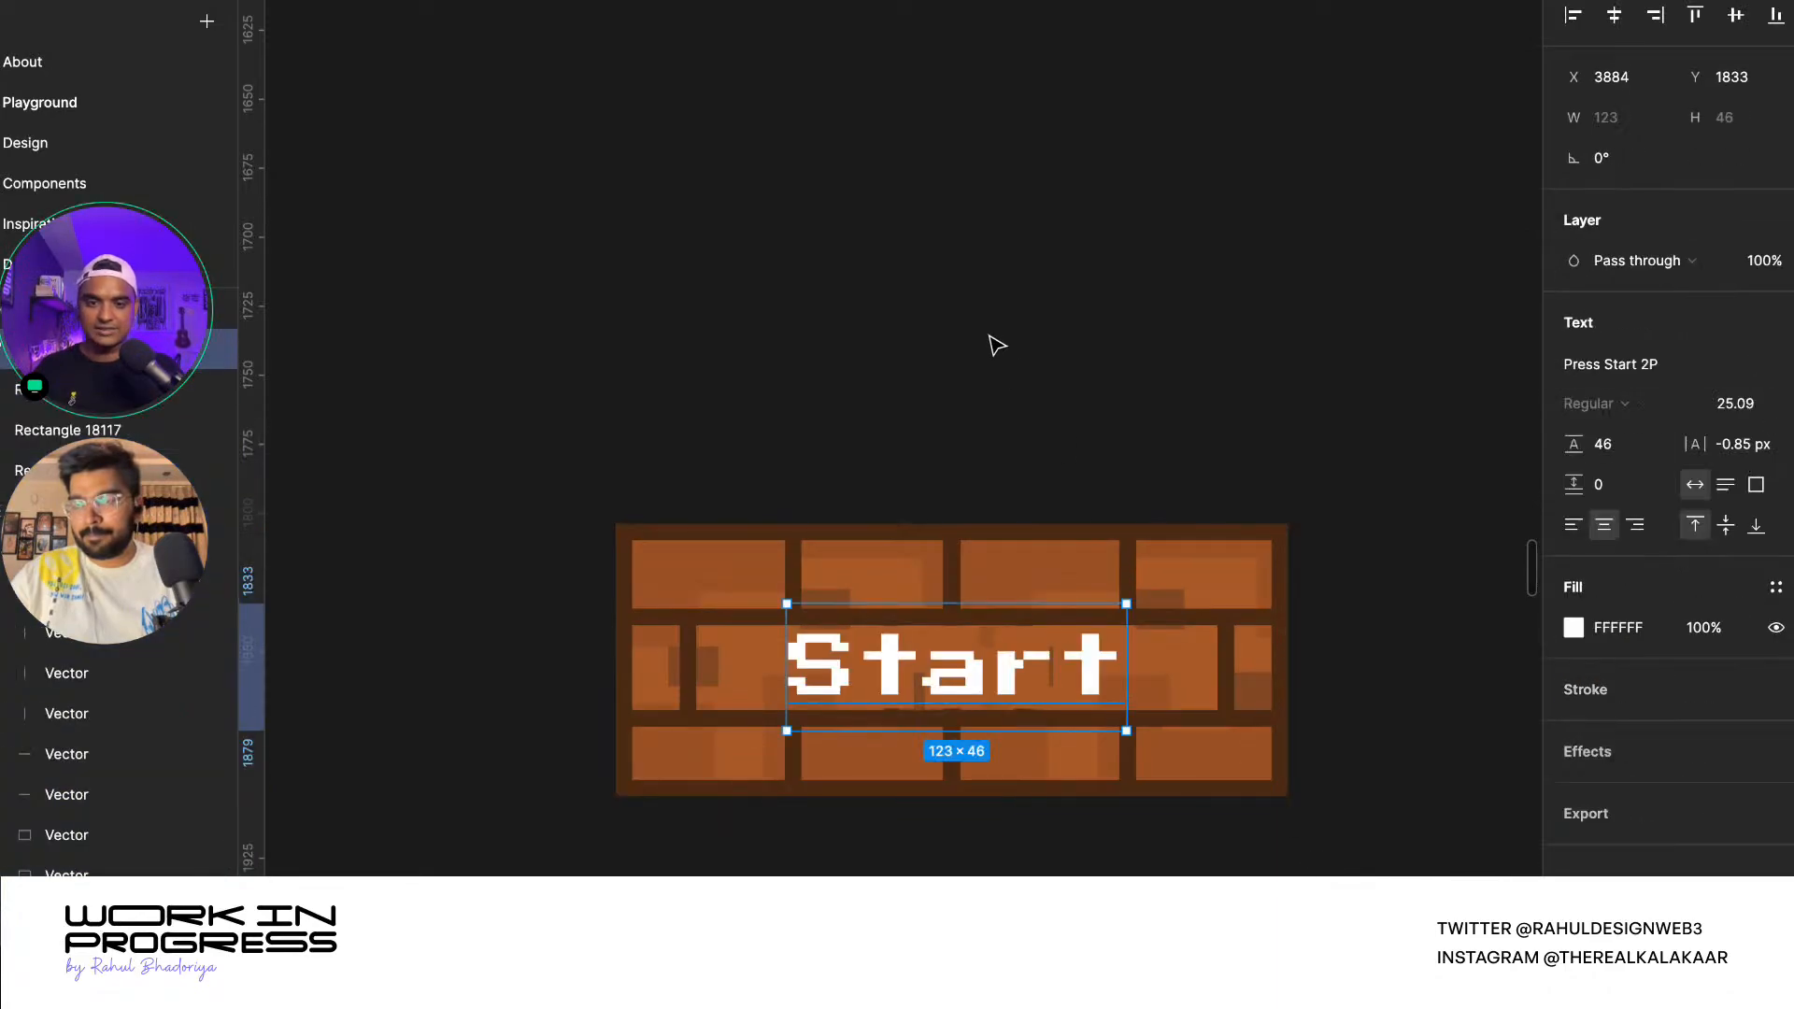
left_click(999, 412)
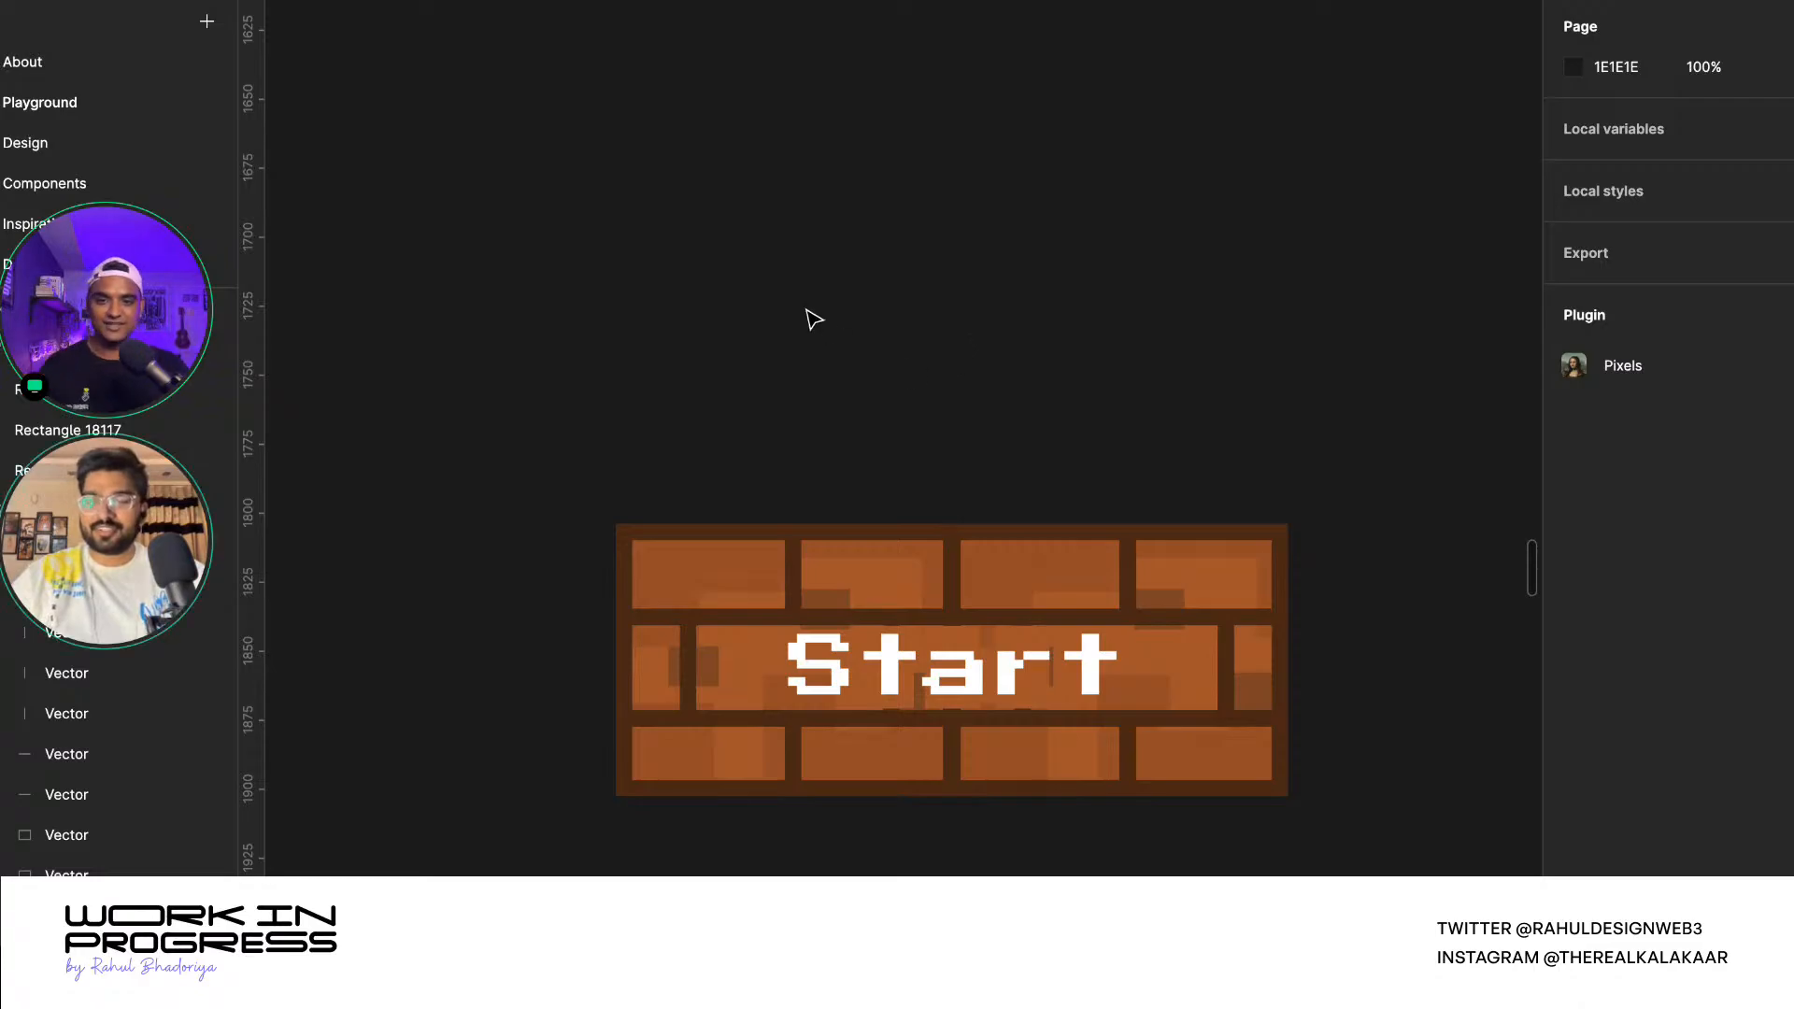
- Group the Start text with its bricks and place the button below the tool marks in the Game Screen, at X 67, Y 555
left_click_drag(502, 404, 1313, 877)
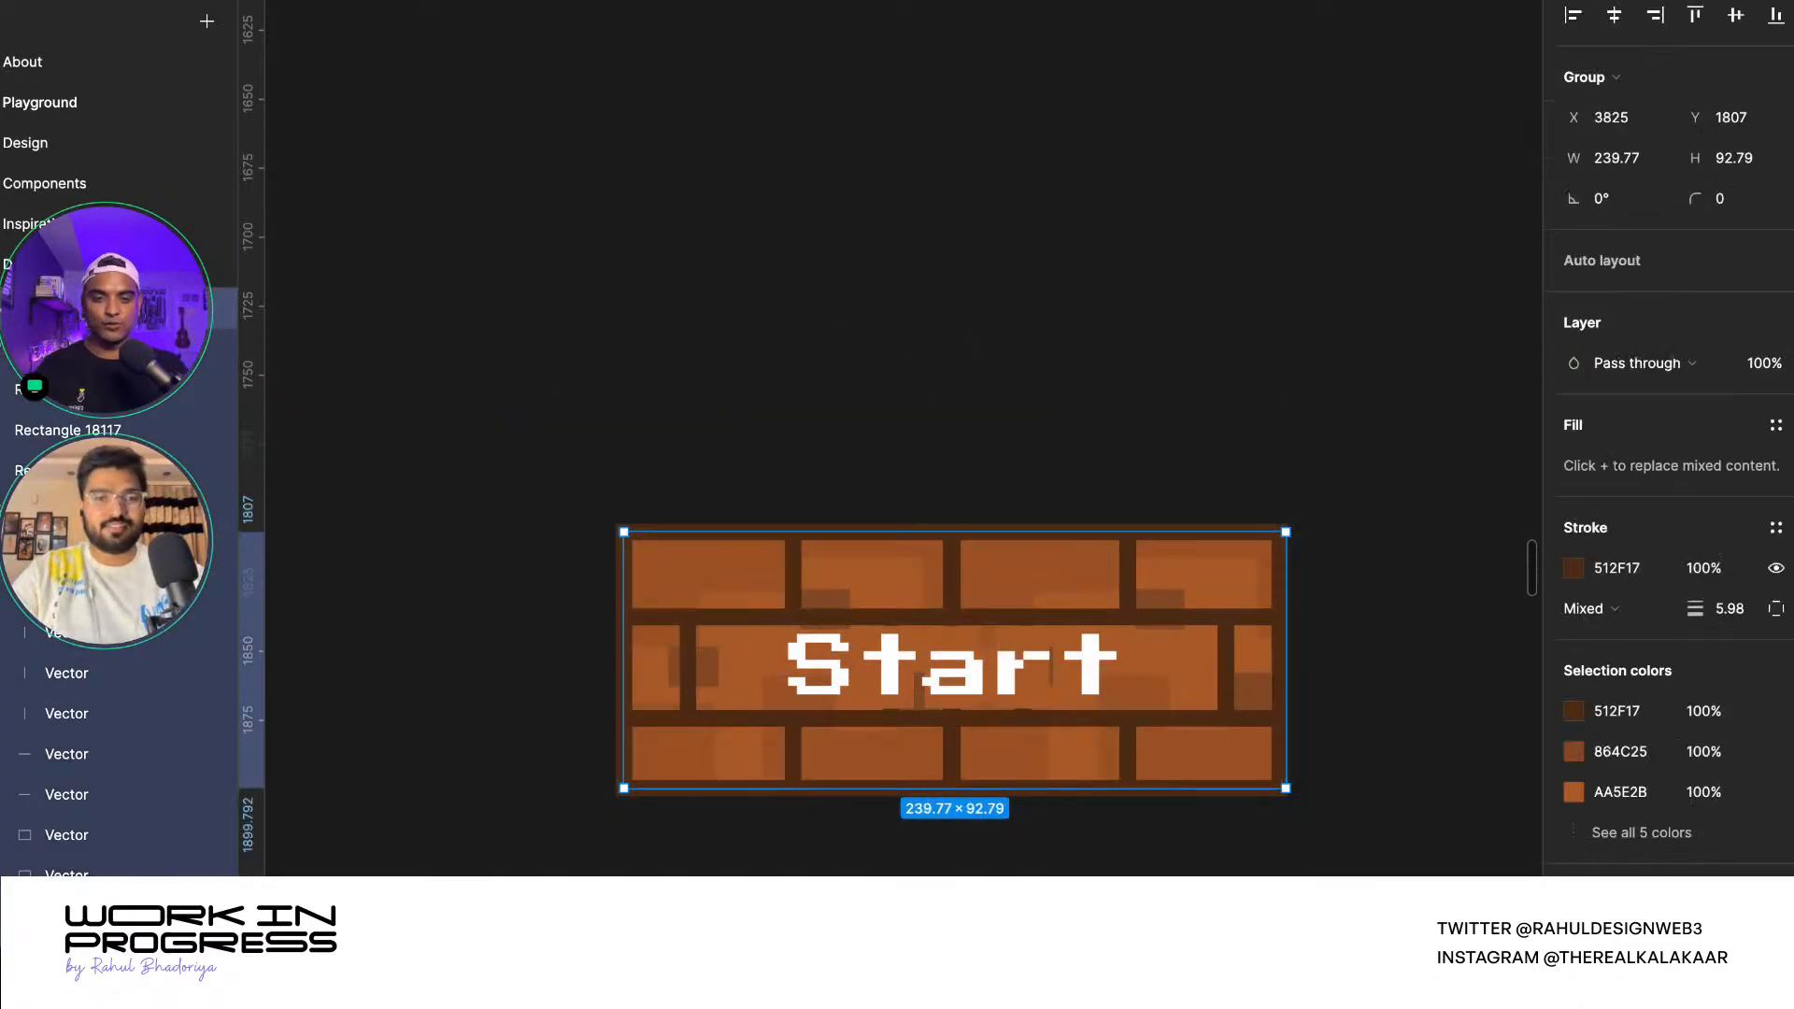
key("super+g")
scroll(1128, 684, "down", 6)
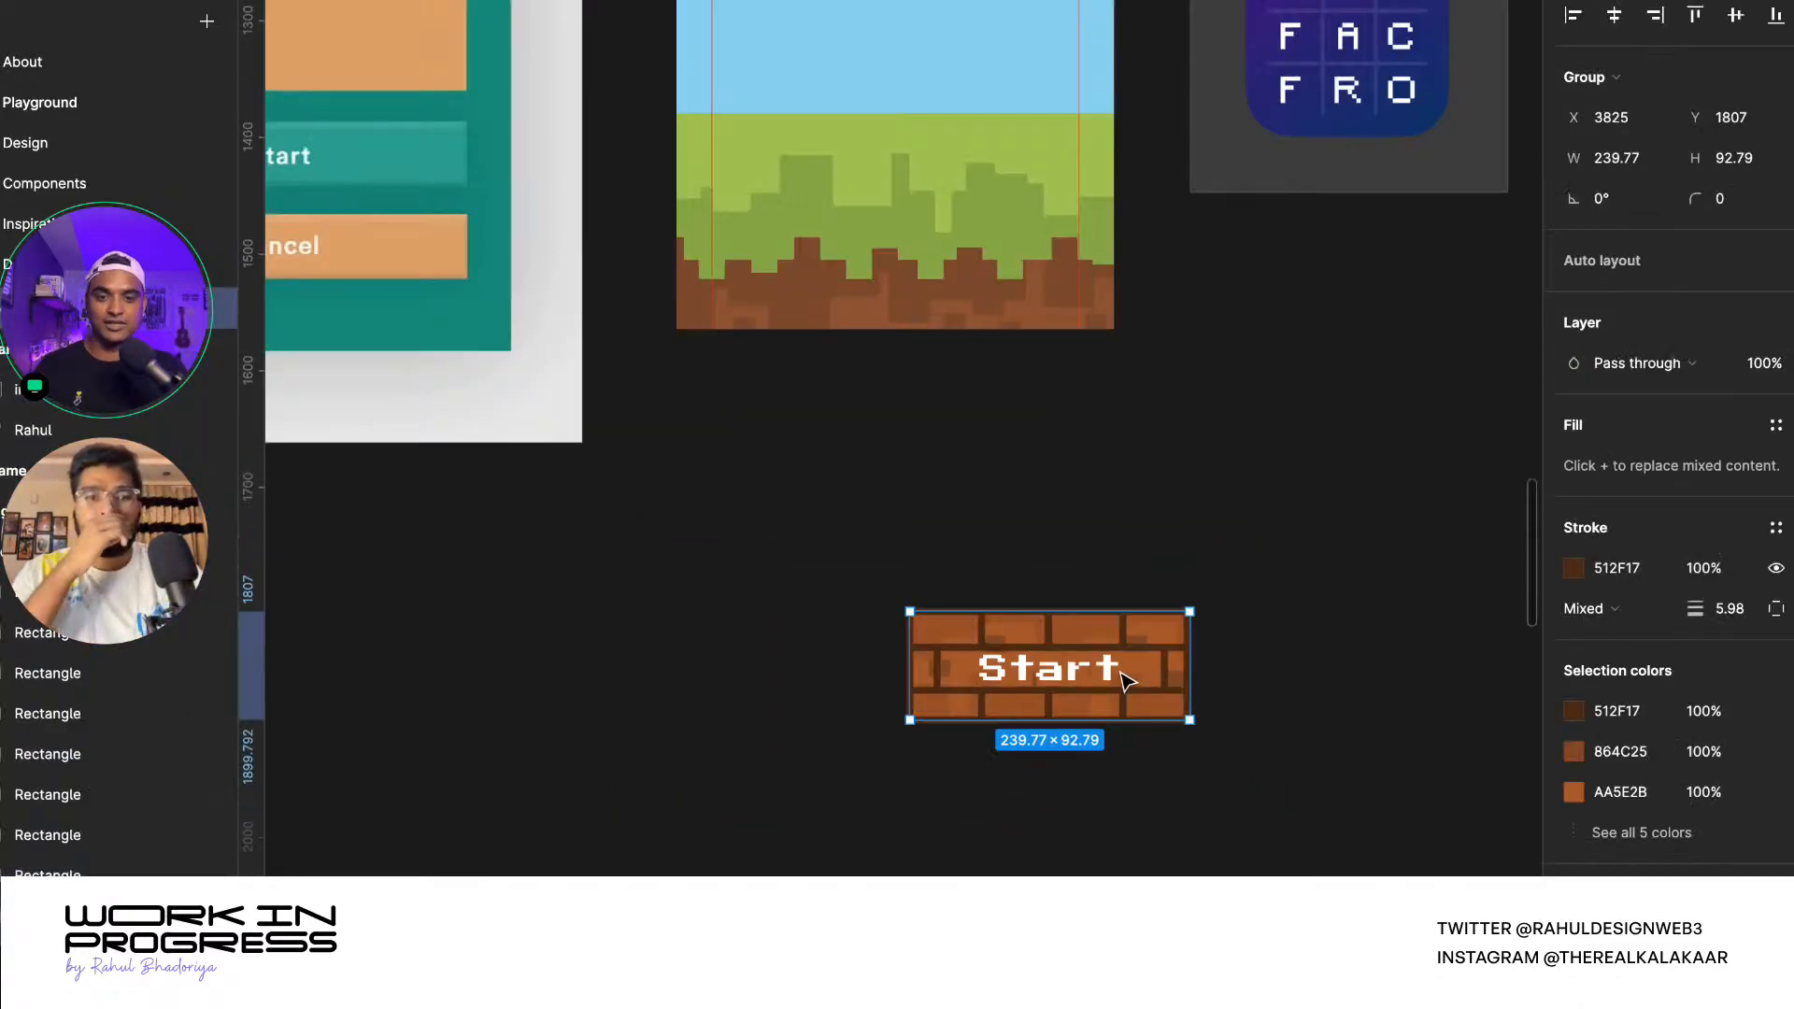
left_click_drag(1106, 665, 1016, 291)
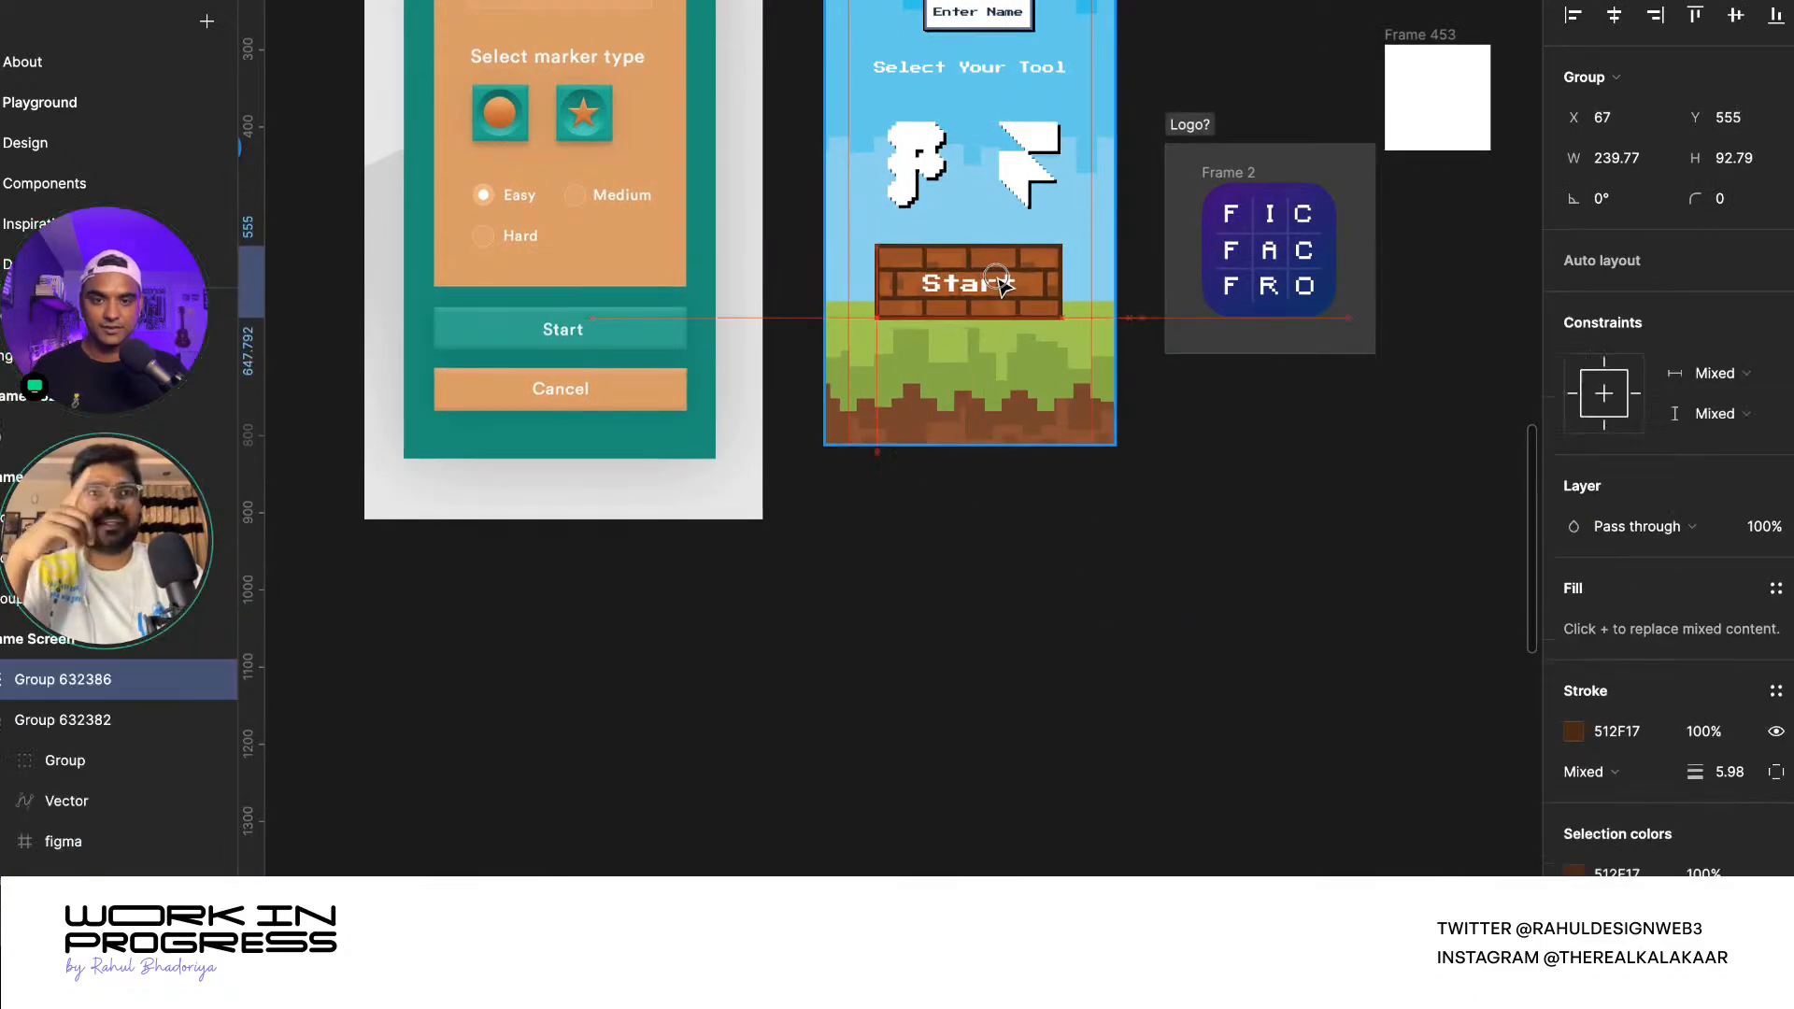
scroll(998, 309, "up", 5)
scroll(993, 374, "down", 2)
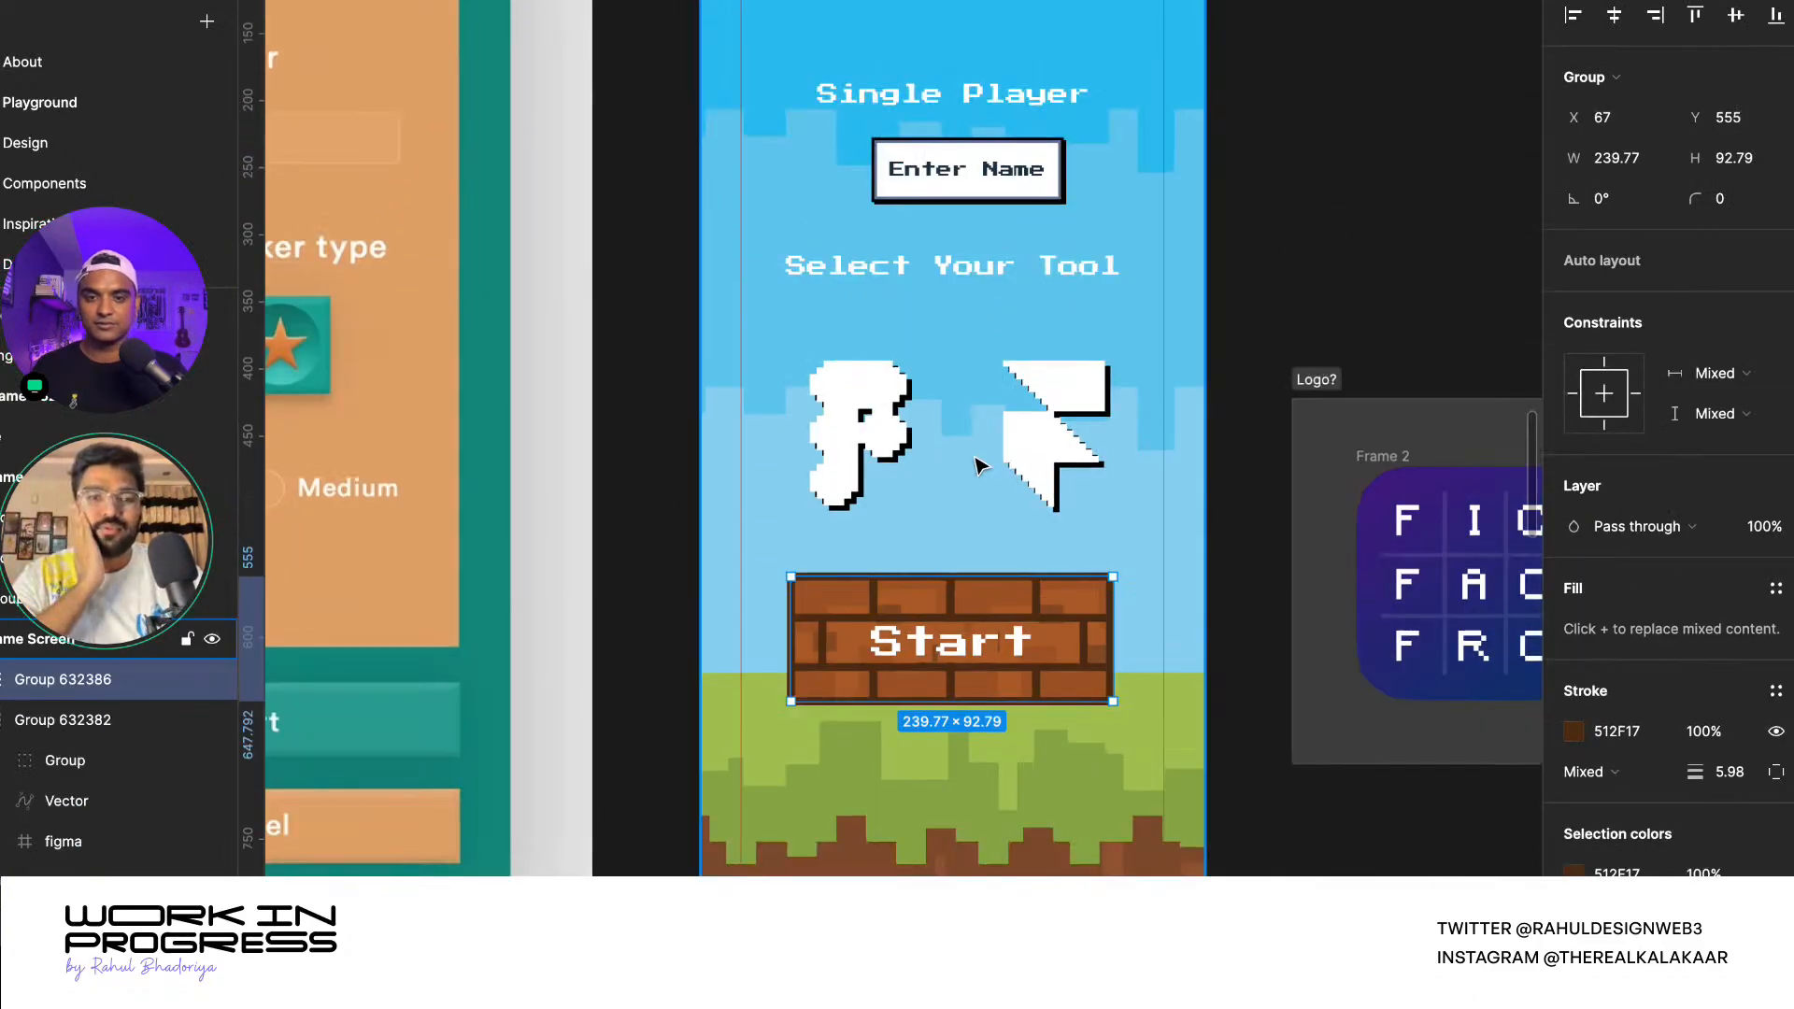
- Move both tool marks together up towards the Select Your Tool heading, to Y 1120
left_click(1032, 449)
scroll(1024, 472, "down", 5)
scroll(1023, 472, "up", 5)
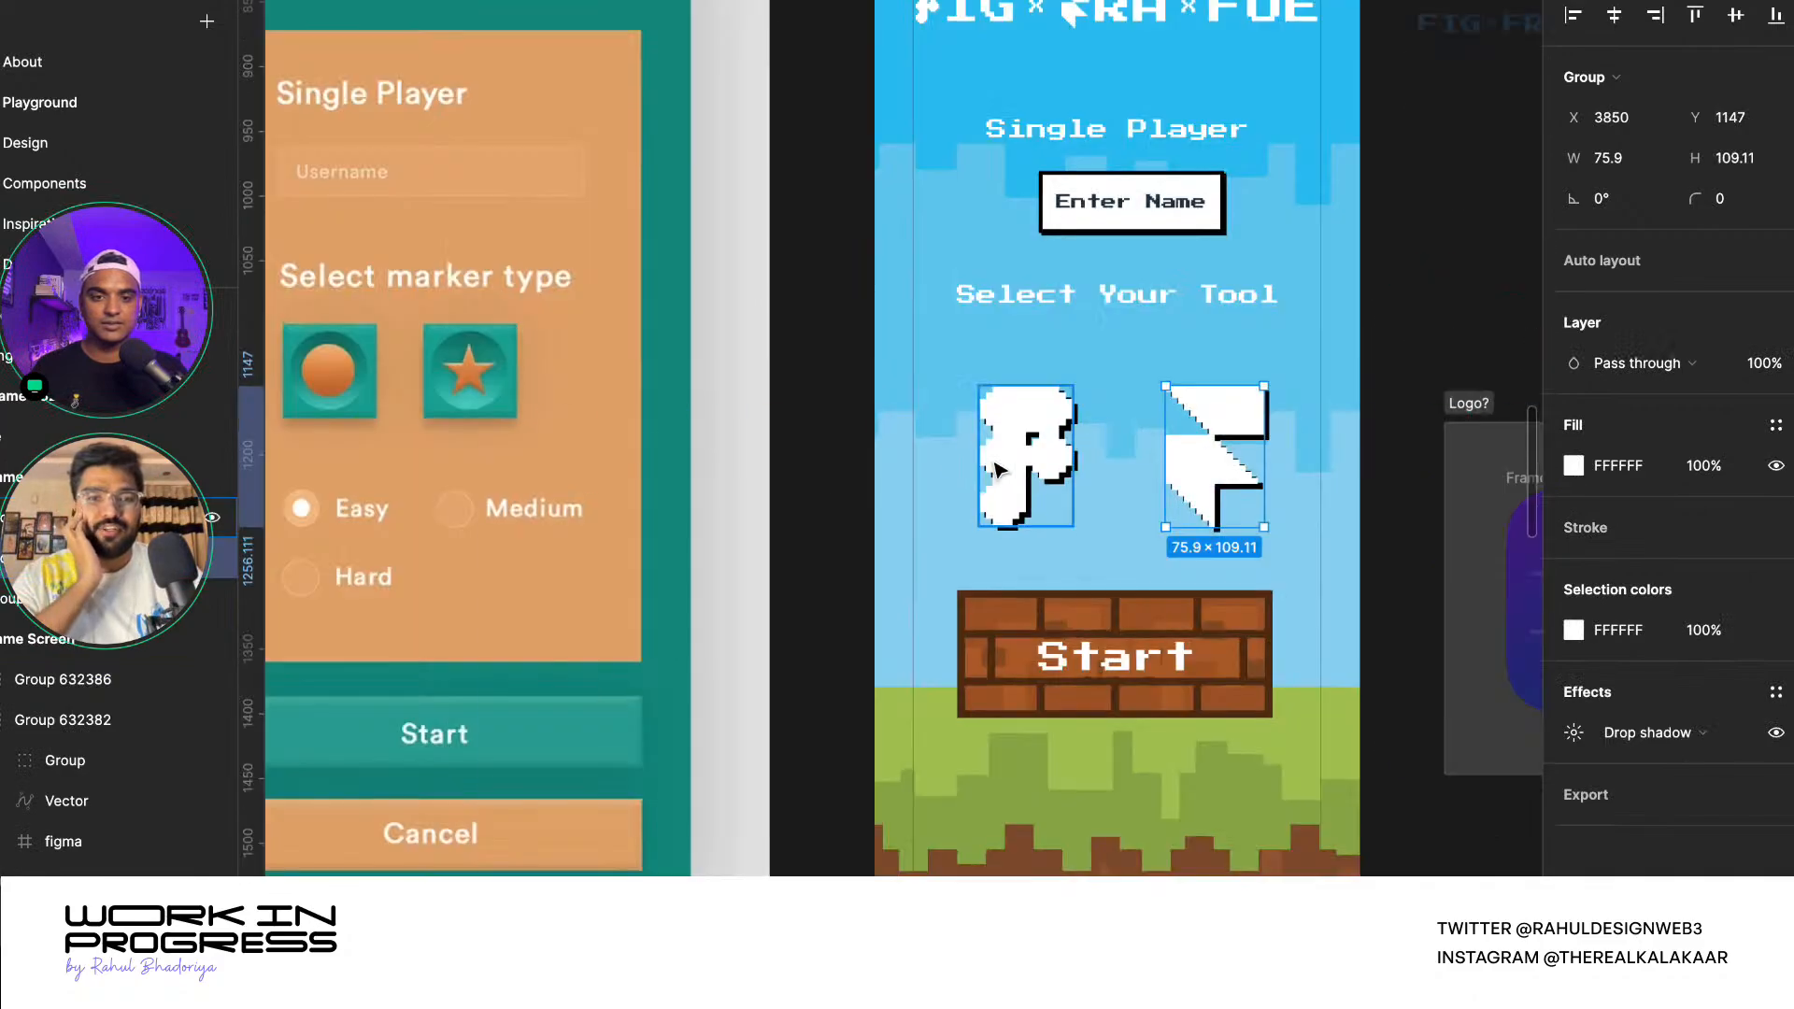
left_click(982, 452, "shift")
scroll(1152, 484, "down", 8)
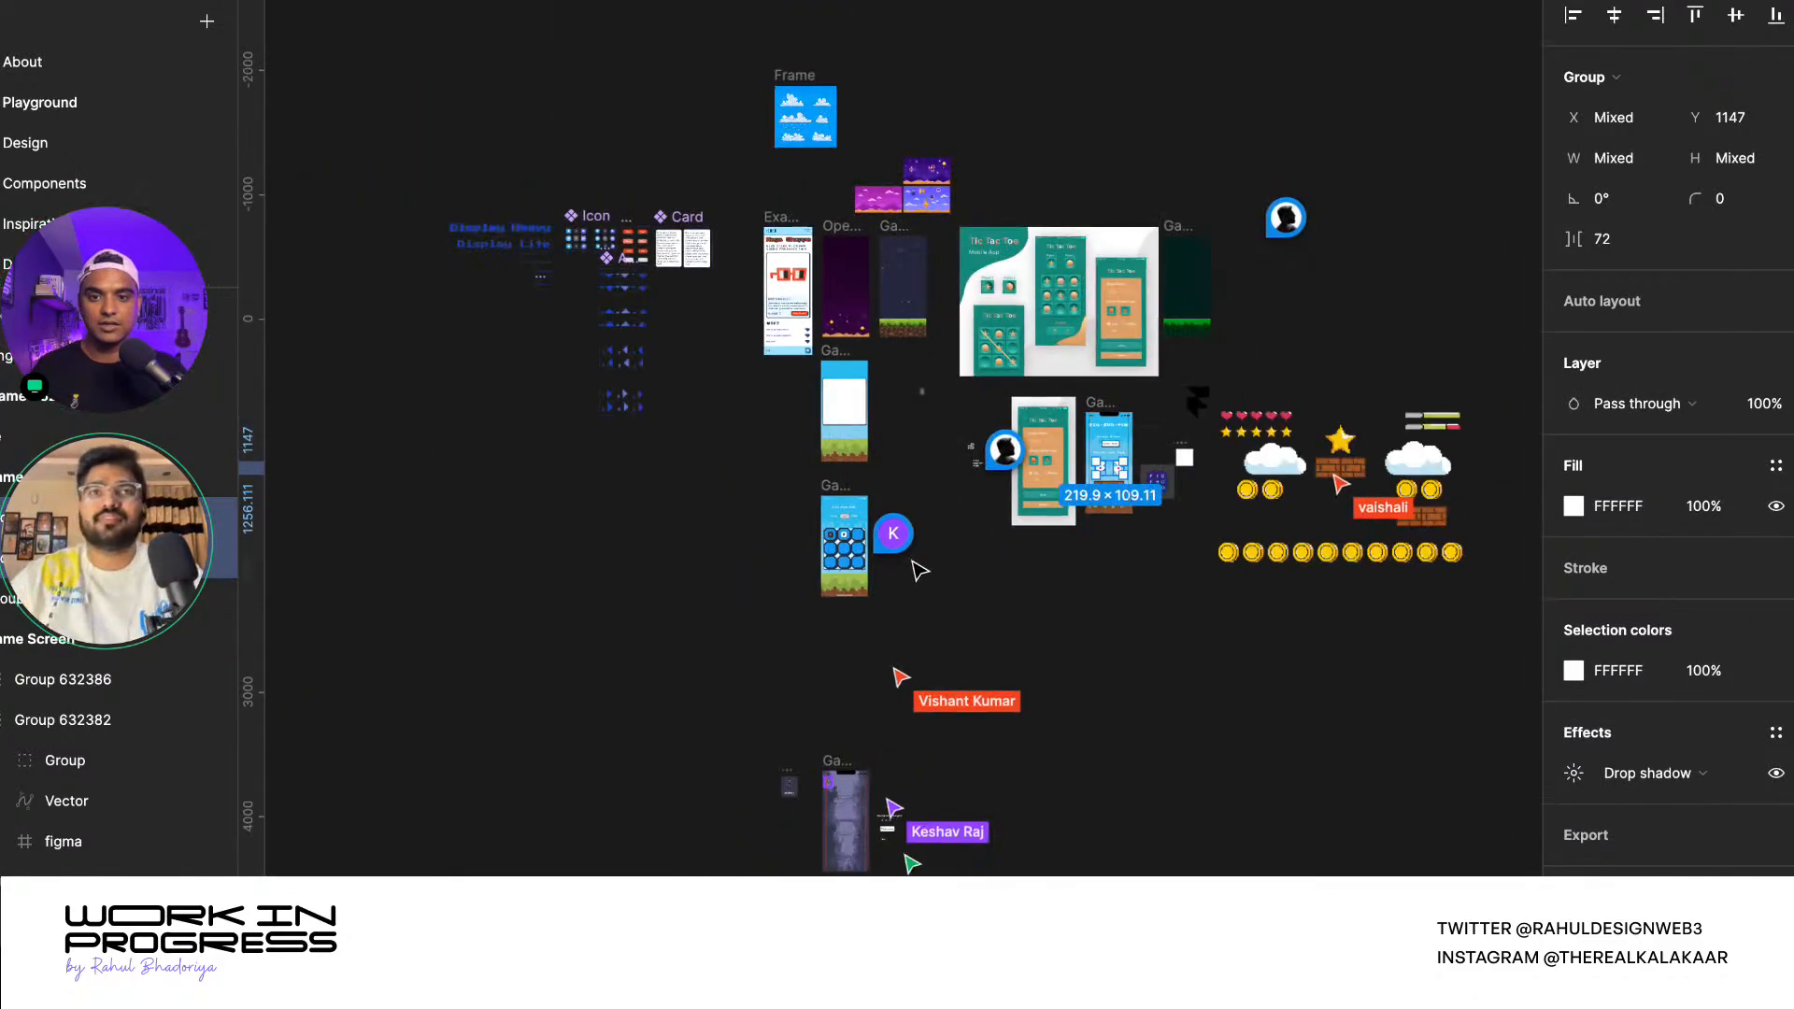
scroll(1154, 476, "up", 2)
scroll(1194, 444, "up", 6)
scroll(1194, 447, "up", 5)
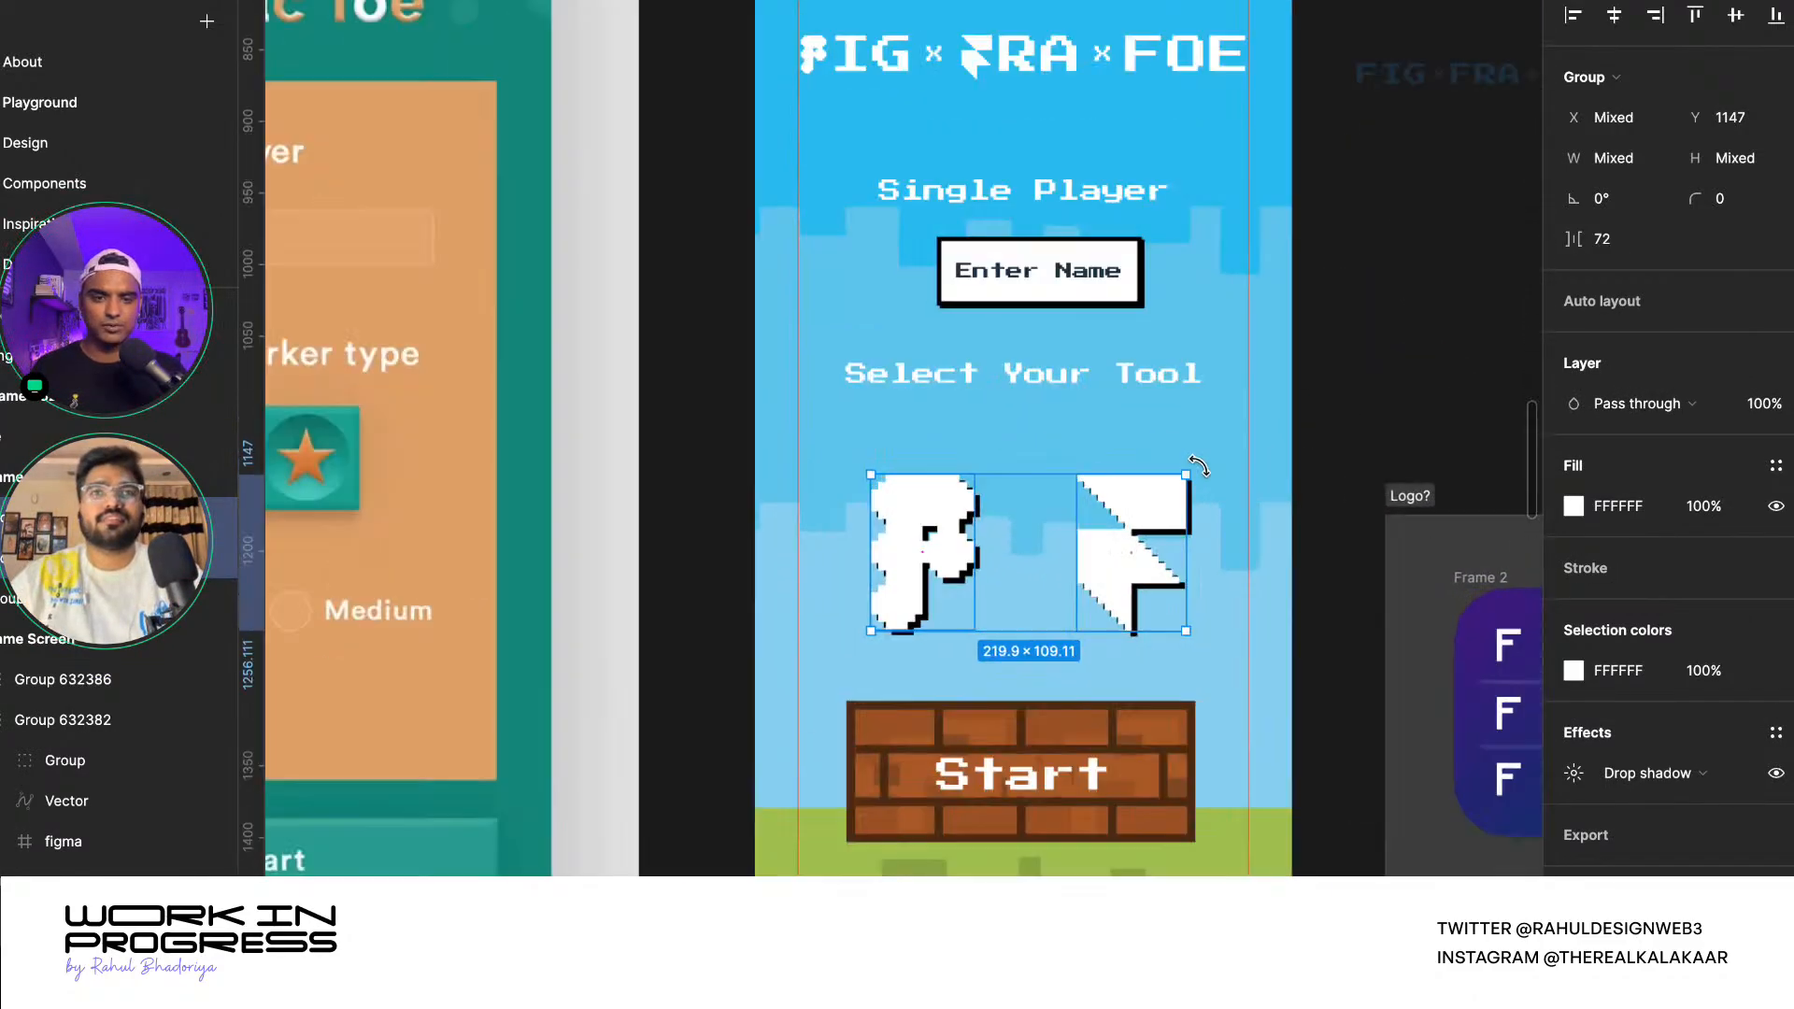
scroll(1139, 561, "up", 2)
left_click_drag(1136, 569, 1135, 519)
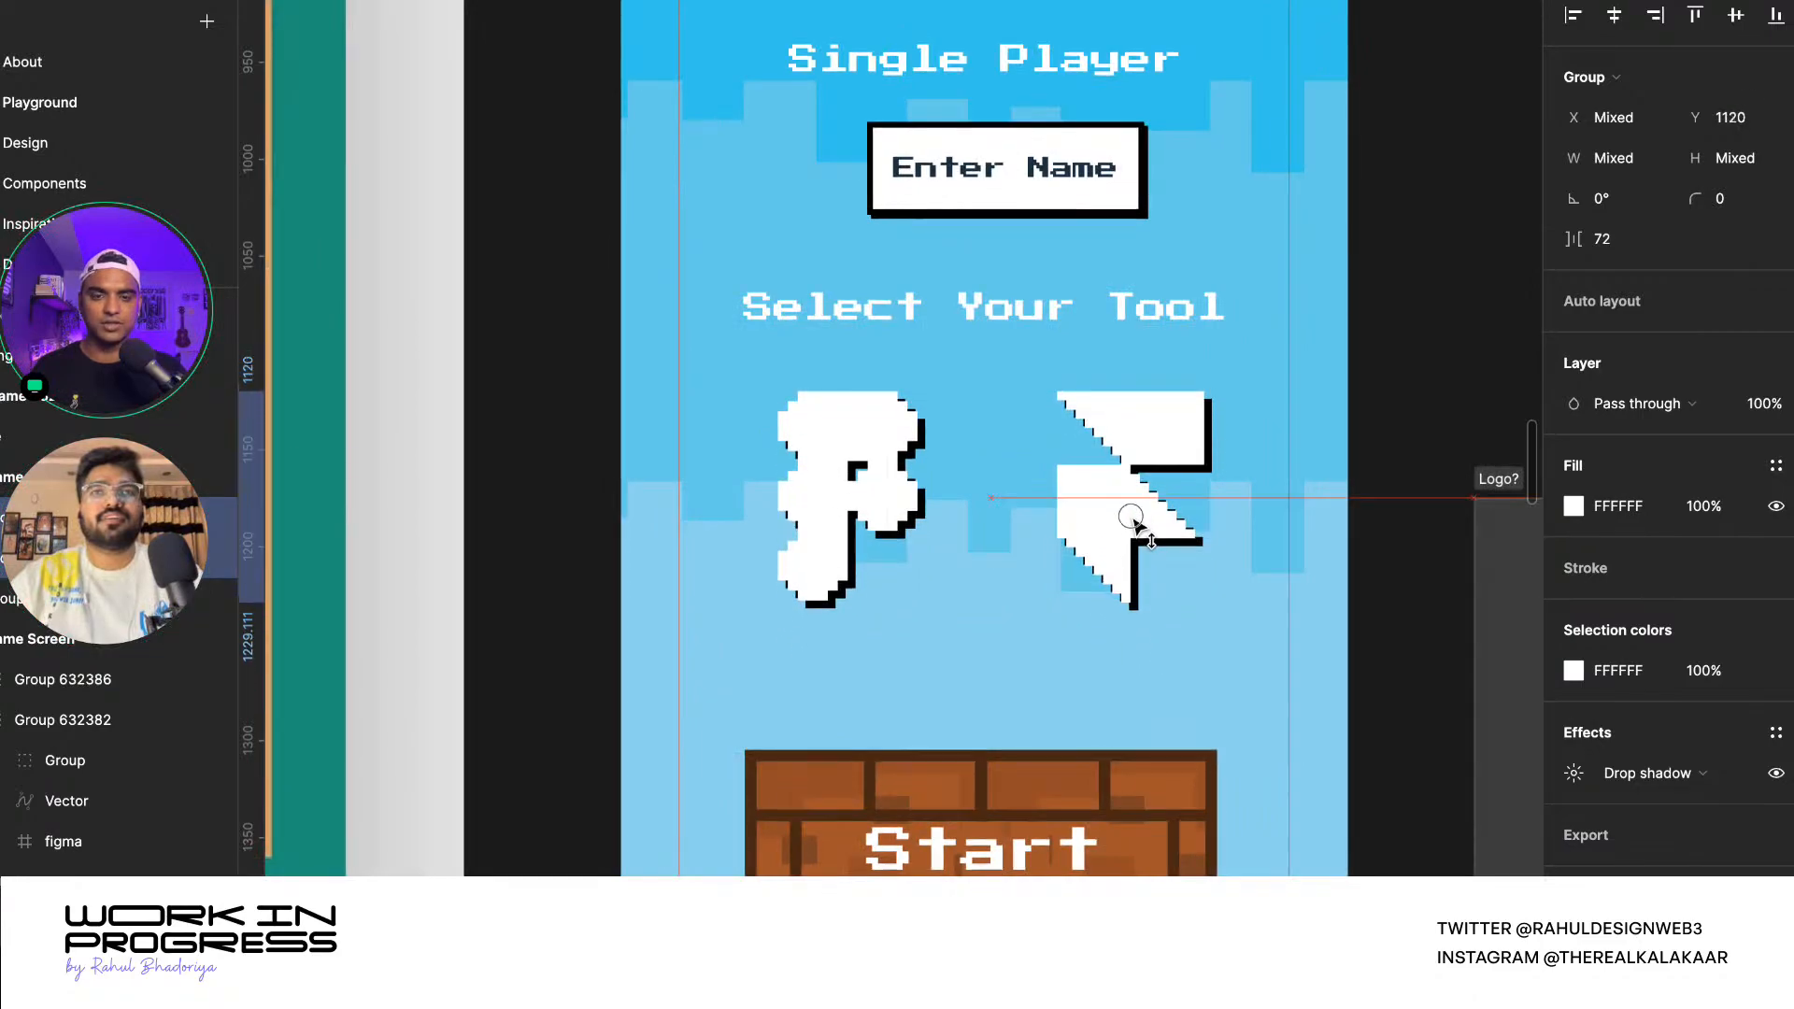
- Move the Single Player heading and the Enter Name box out of the Game Screen onto the empty canvas beside it
scroll(1001, 460, "down", 3)
left_click(986, 306)
scroll(986, 305, "down", 3)
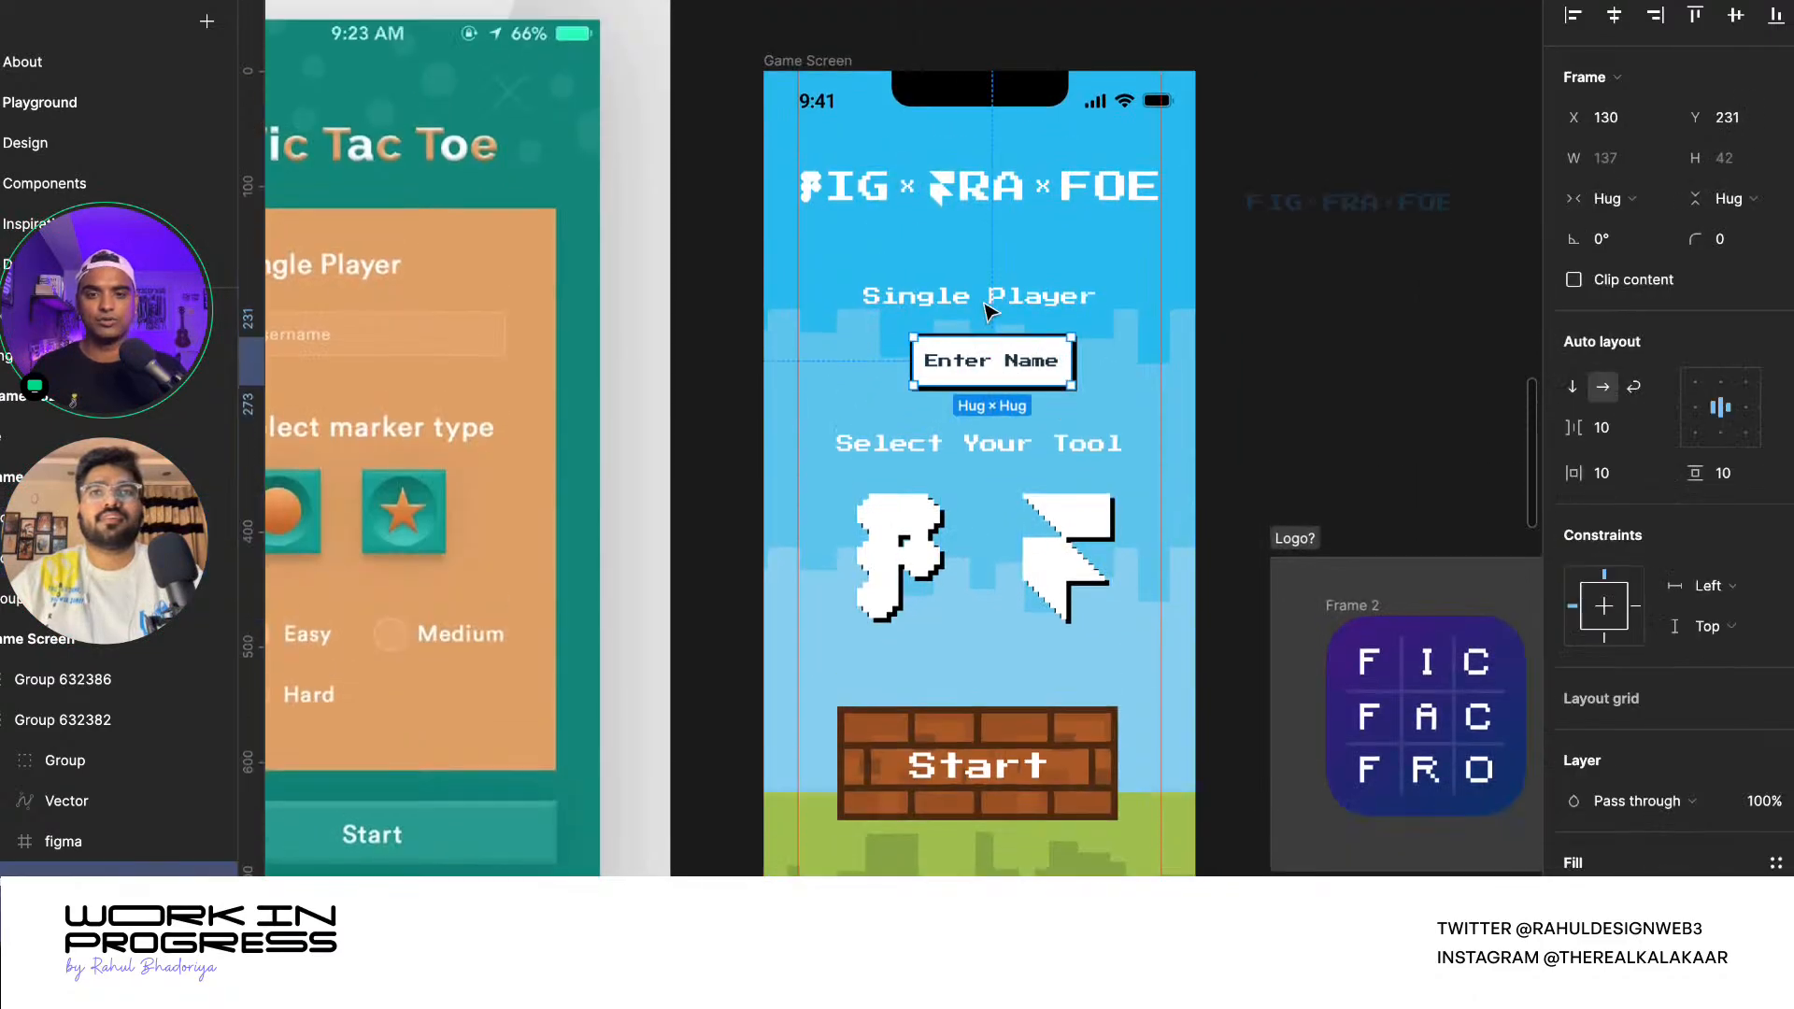
left_click(945, 282, "shift")
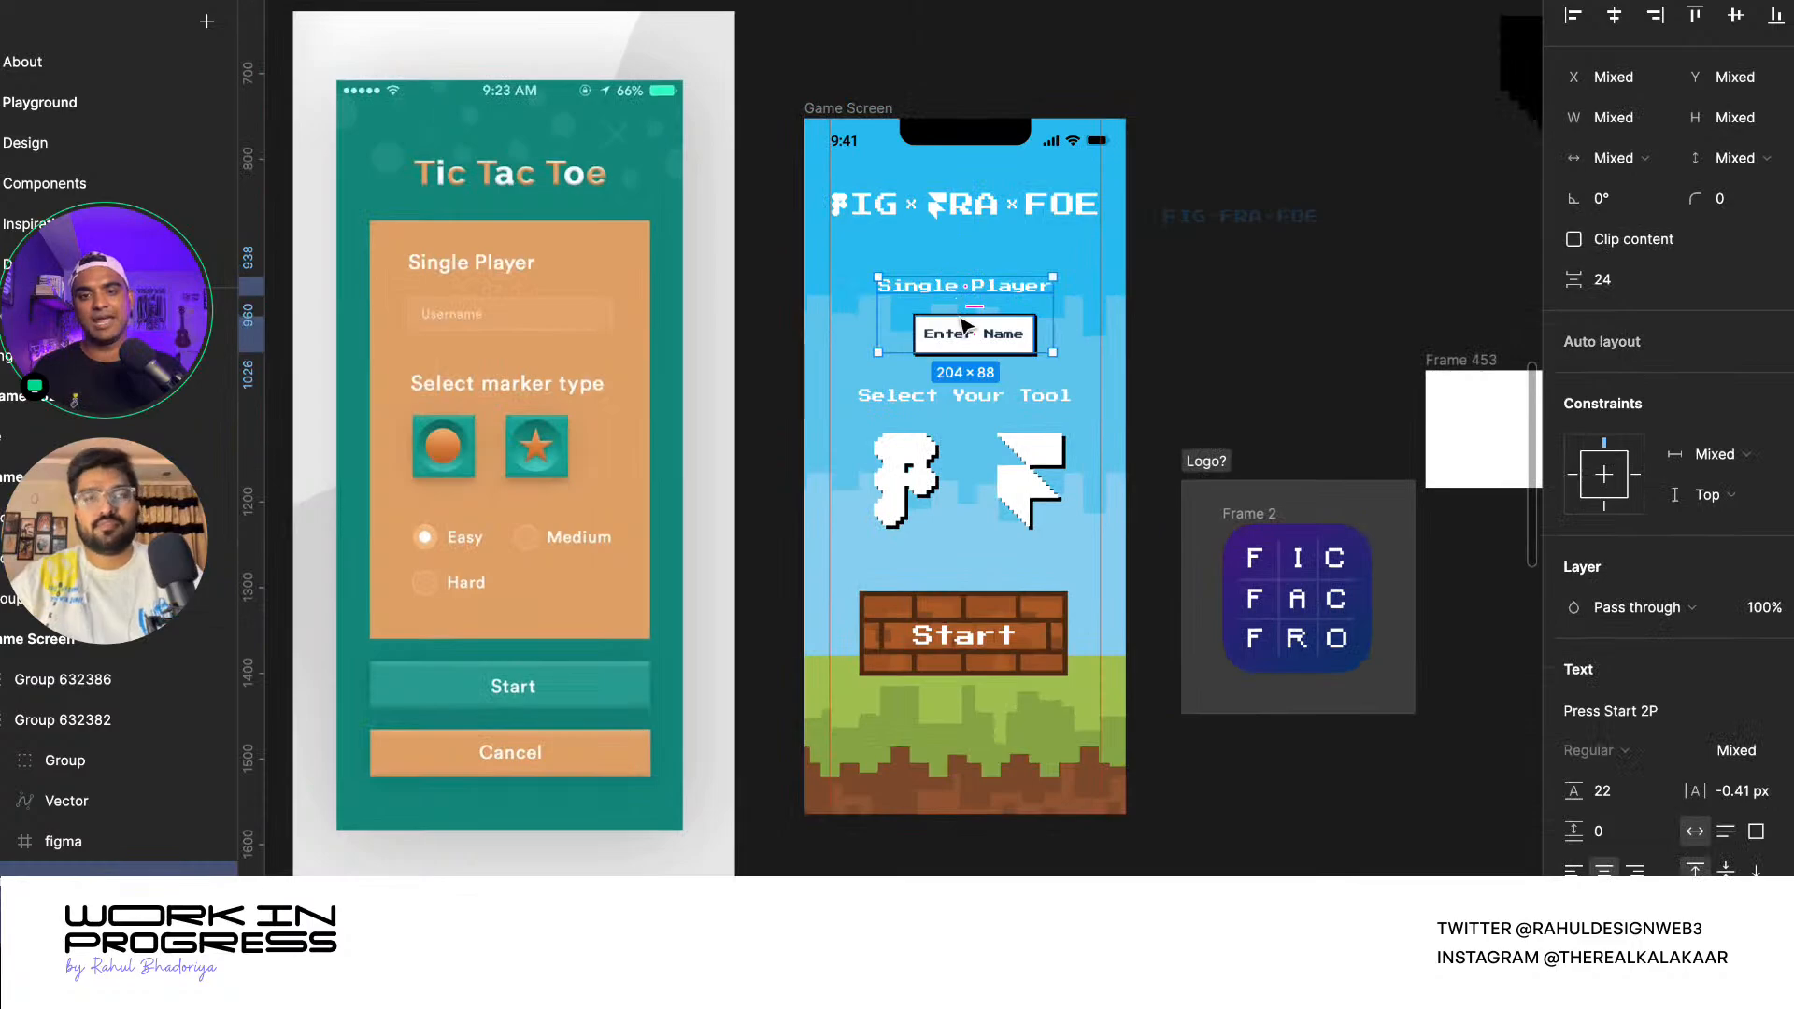
left_click_drag(963, 324, 1351, 117)
key("ctrl+alt+g")
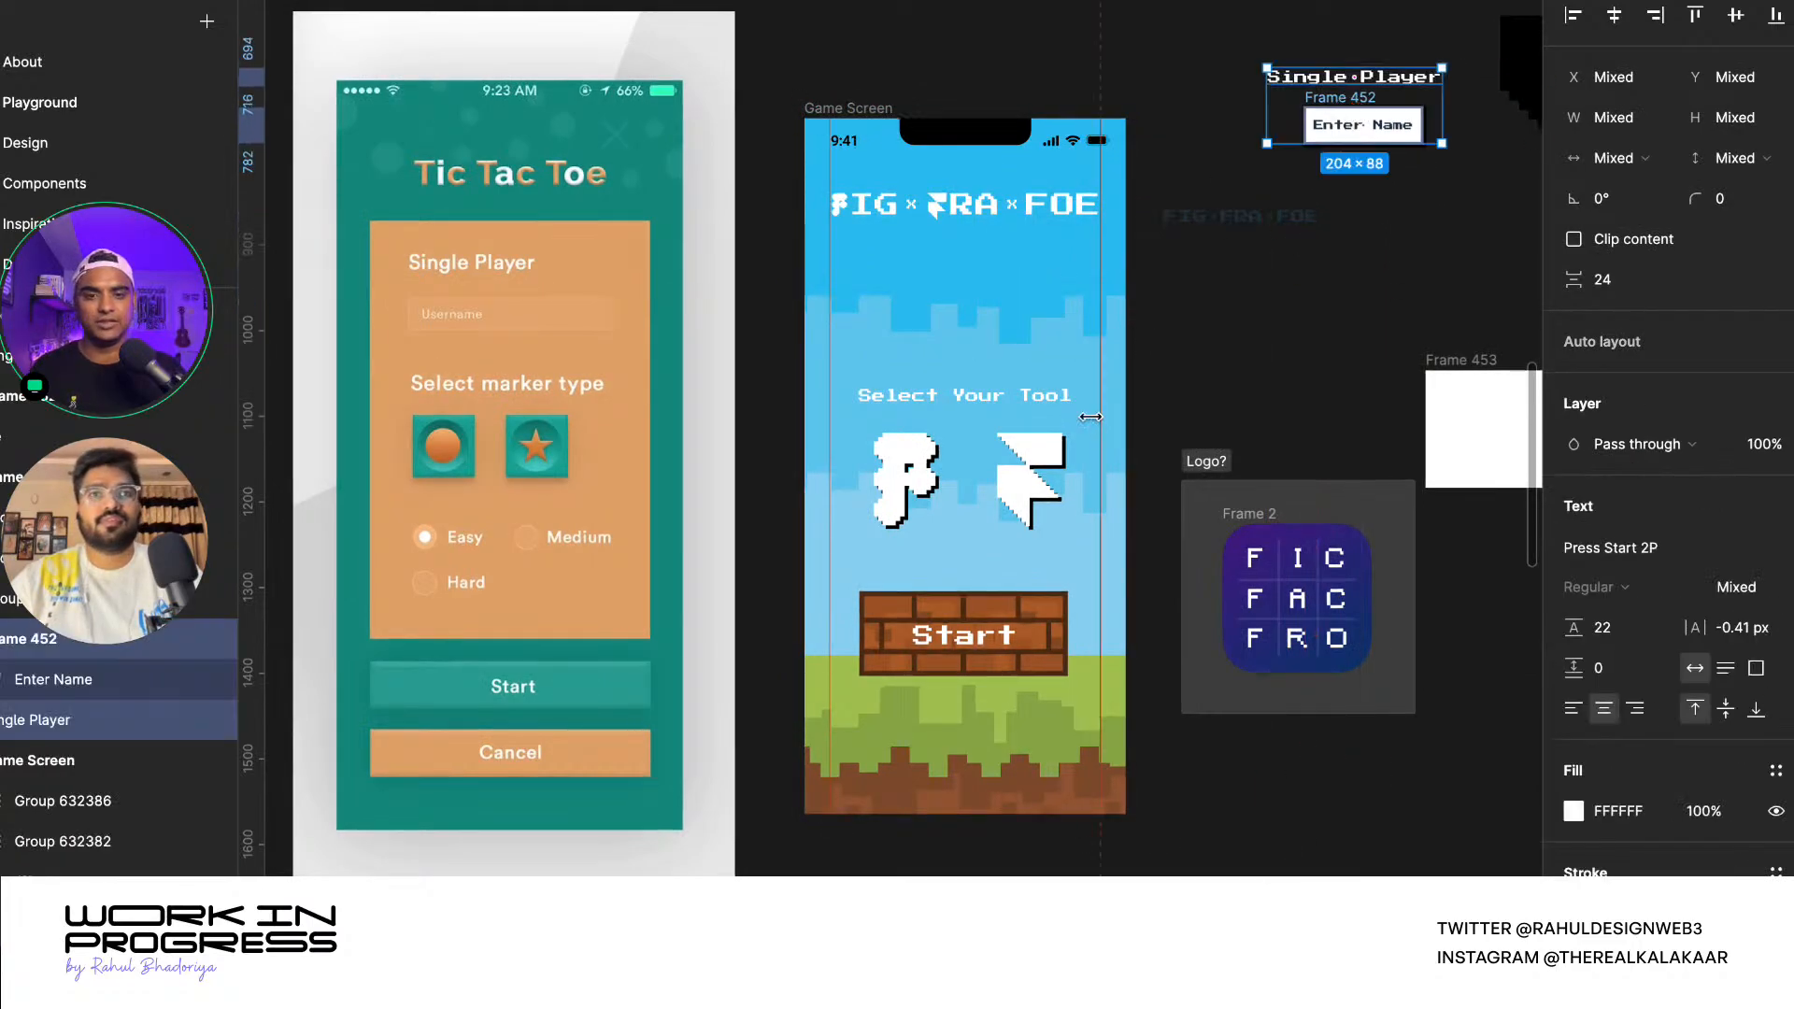
- Move the Select Your Tool heading and both tool marks up together into the freed space, with the marks at Y 1036
scroll(1069, 432, "up", 3)
left_click(1001, 392)
left_click(955, 471)
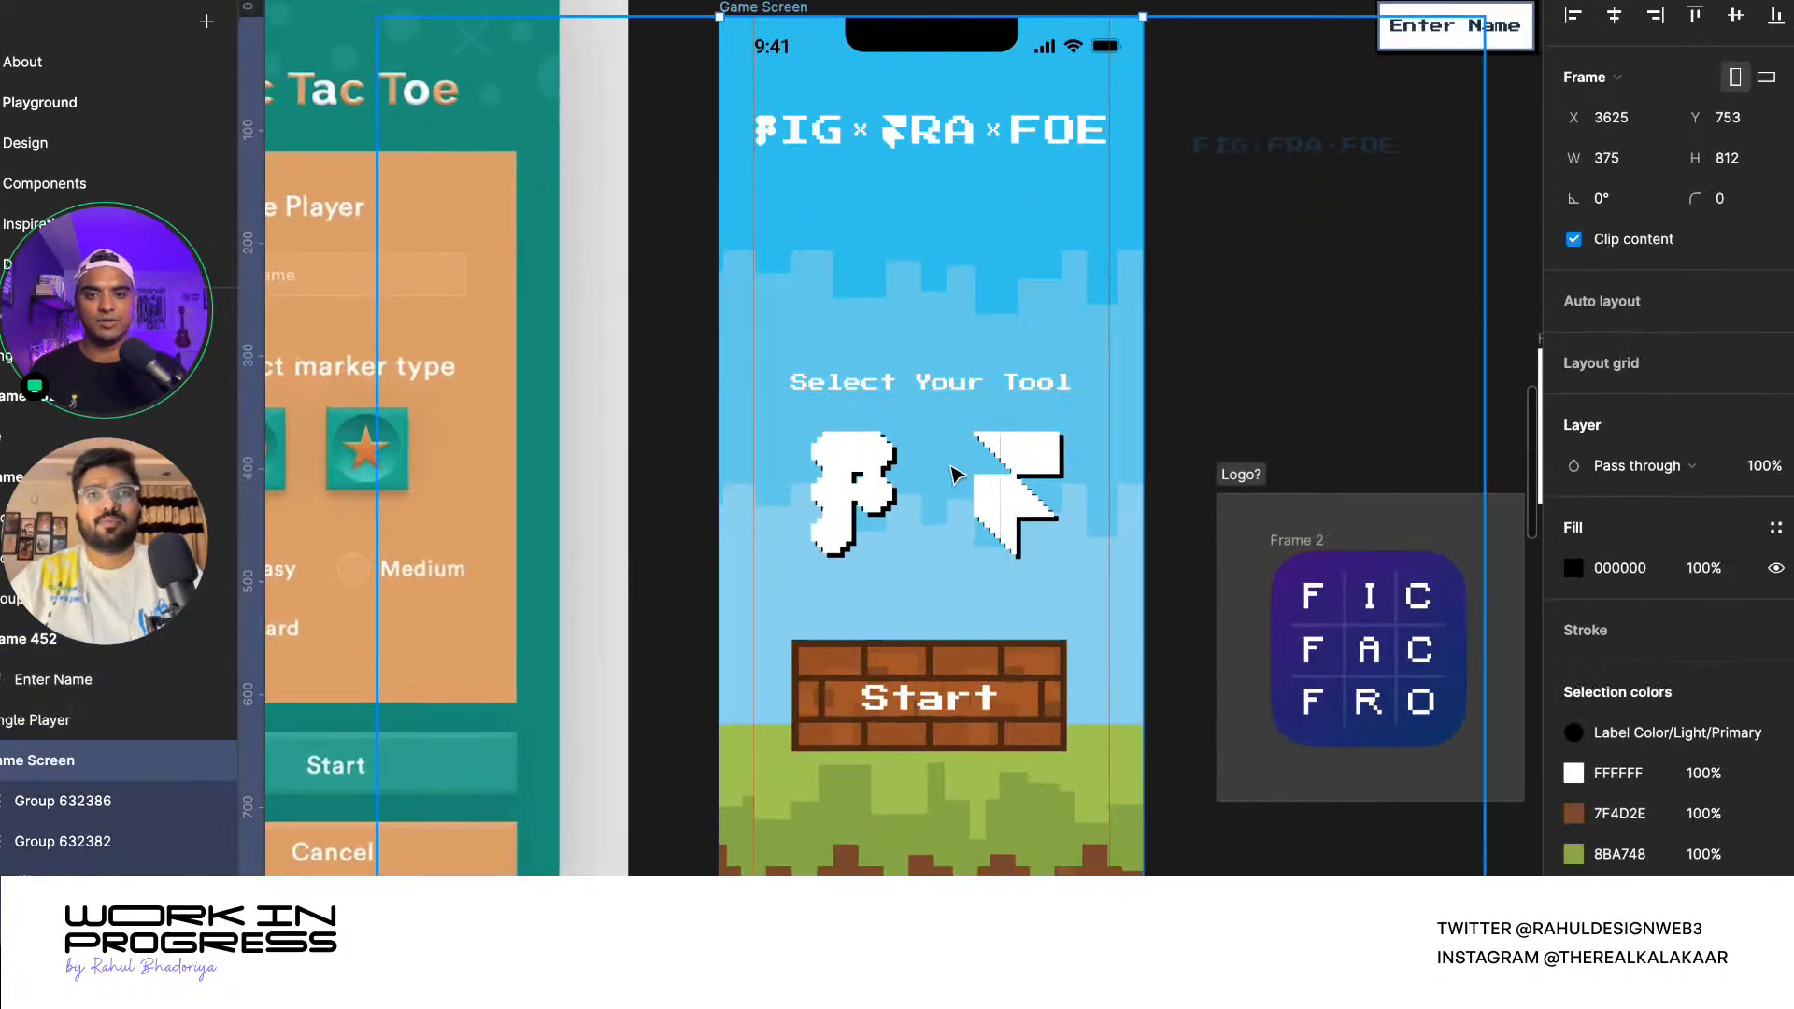
left_click(883, 472)
left_click(879, 400, "shift")
left_click(1002, 484, "shift")
left_click_drag(1000, 472, 992, 416)
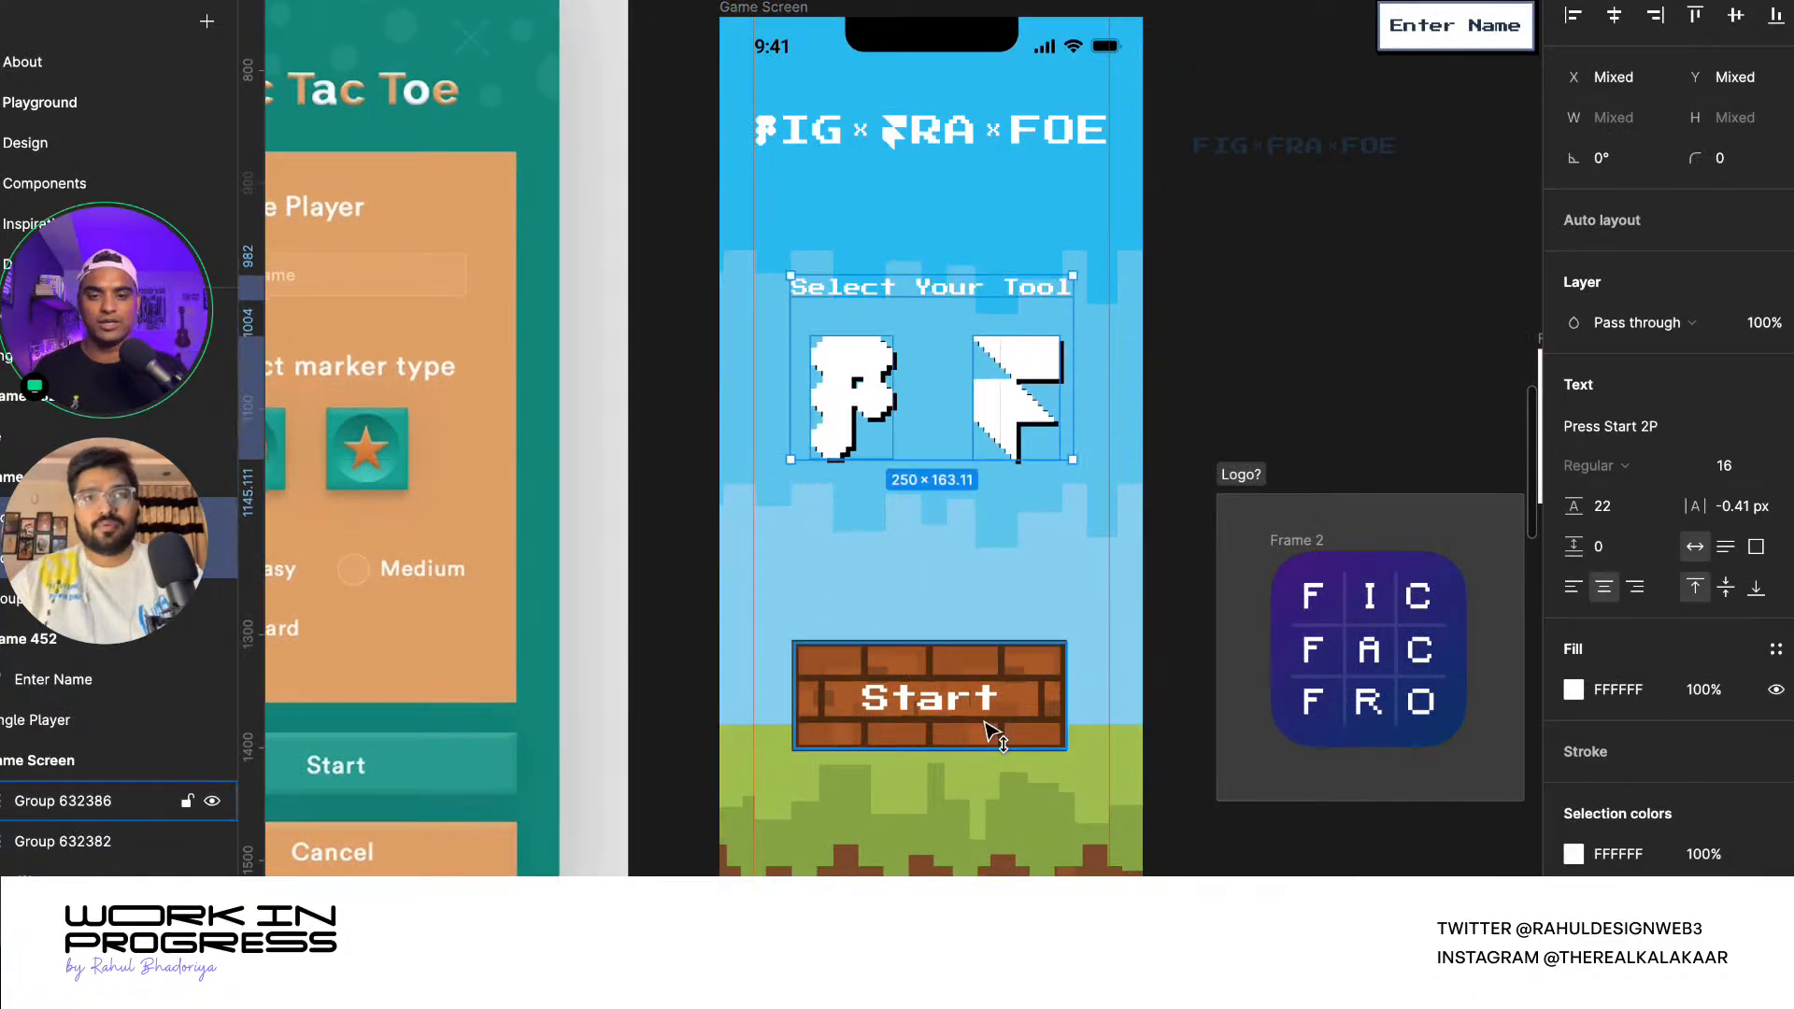
- Move the Start button up below the tool marks and scale it to 0.85x, placed at X 84.55, Y 464
left_click_drag(980, 727, 1009, 613)
key("k")
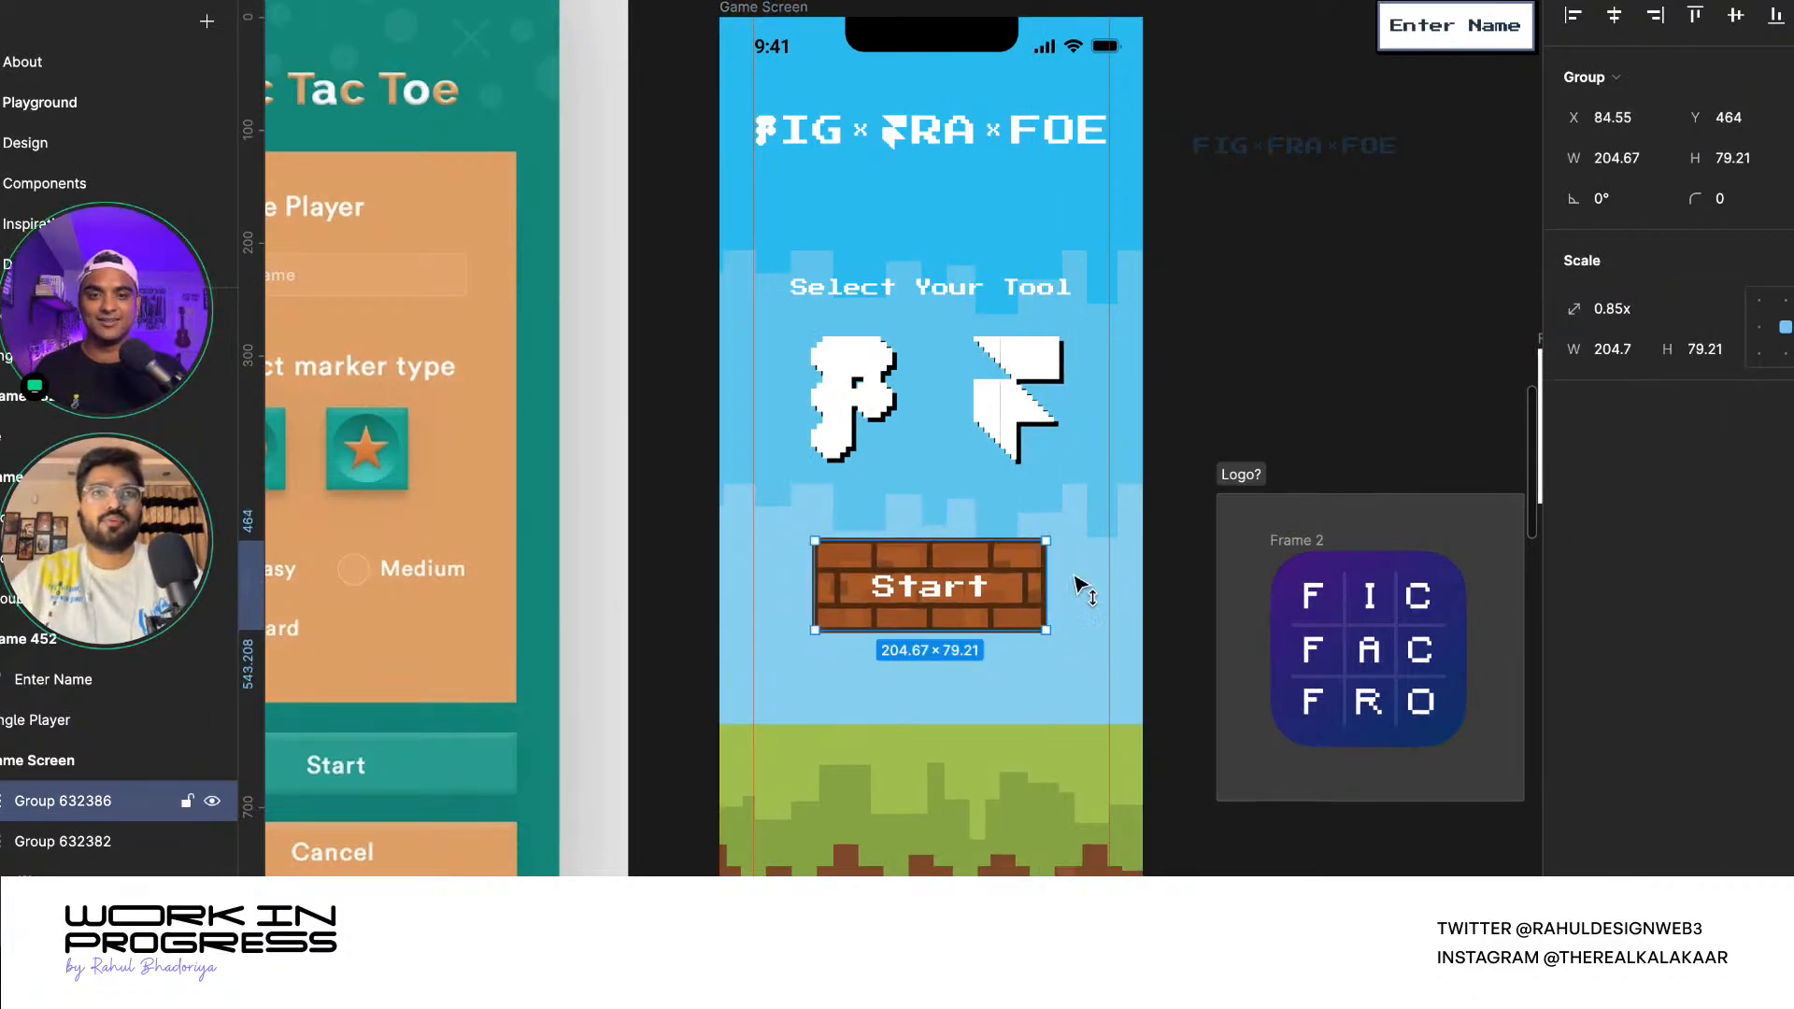
left_click(1079, 586)
- Move the Select Your Tool heading up directly under the Fig Fra Foe logo, at X 63, Y 147
left_click_drag(1012, 313, 997, 211)
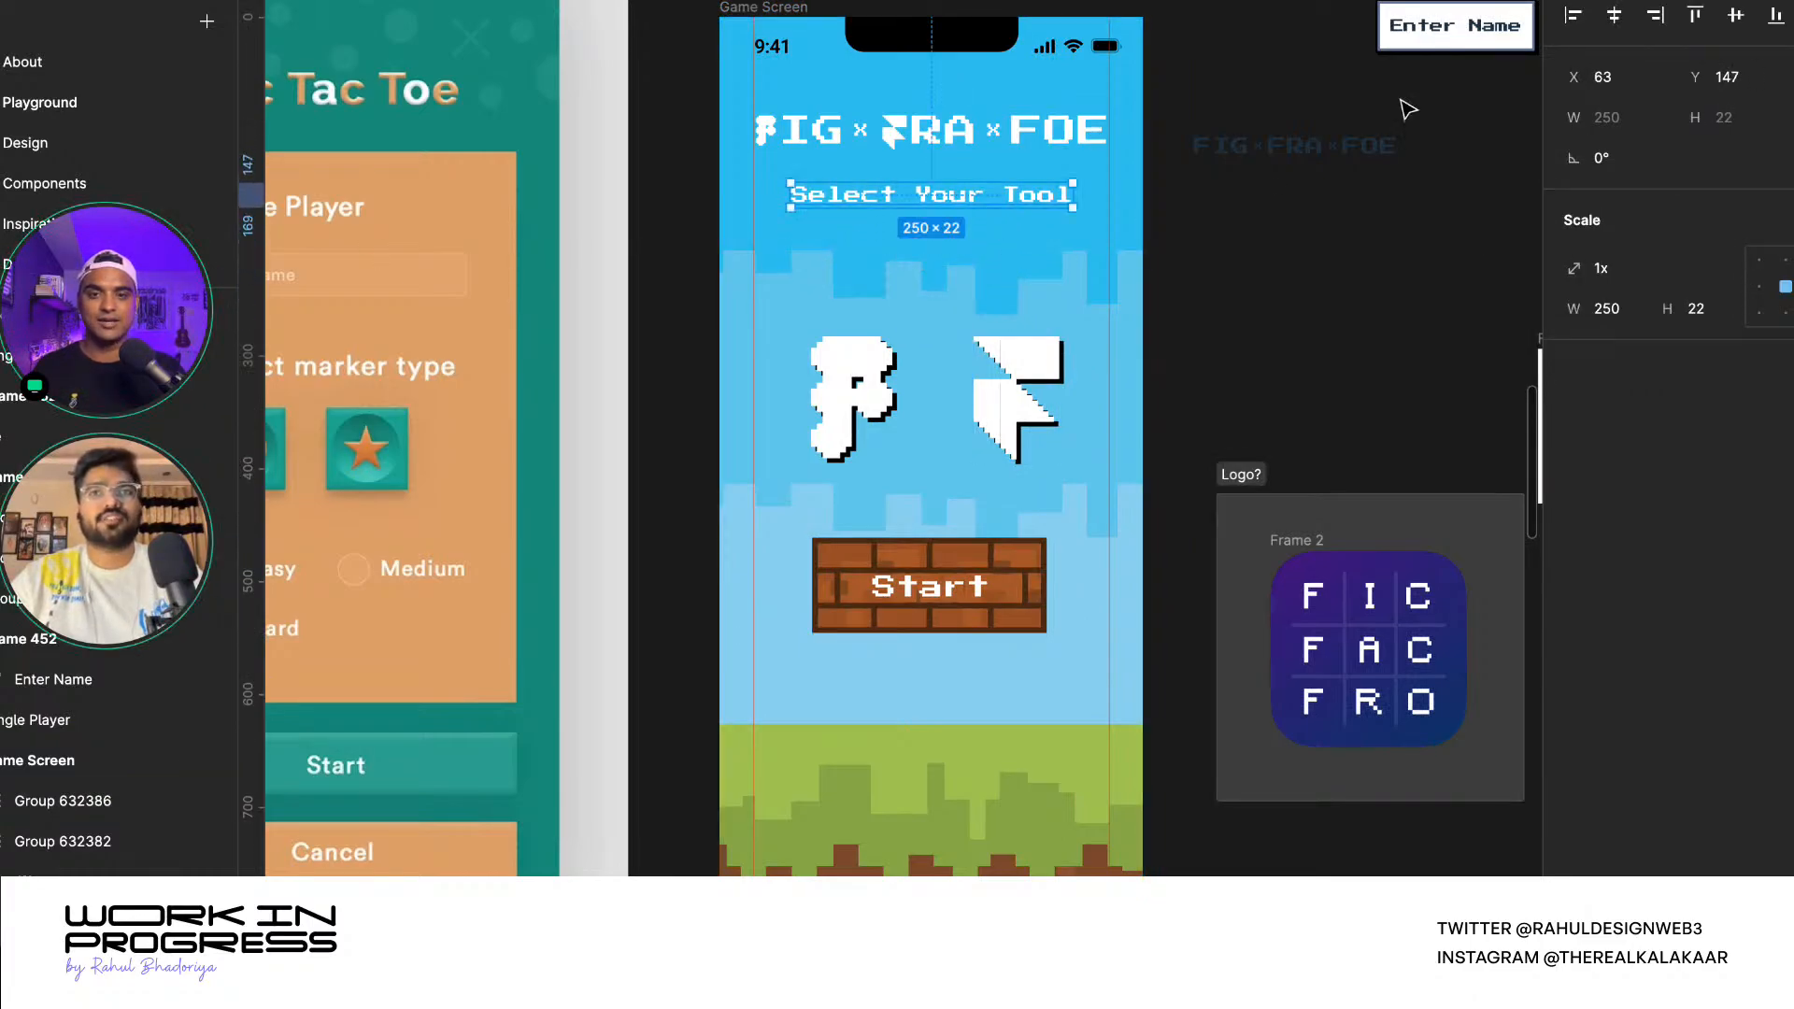
left_click(1261, 372)
scroll(1258, 371, "down", 3)
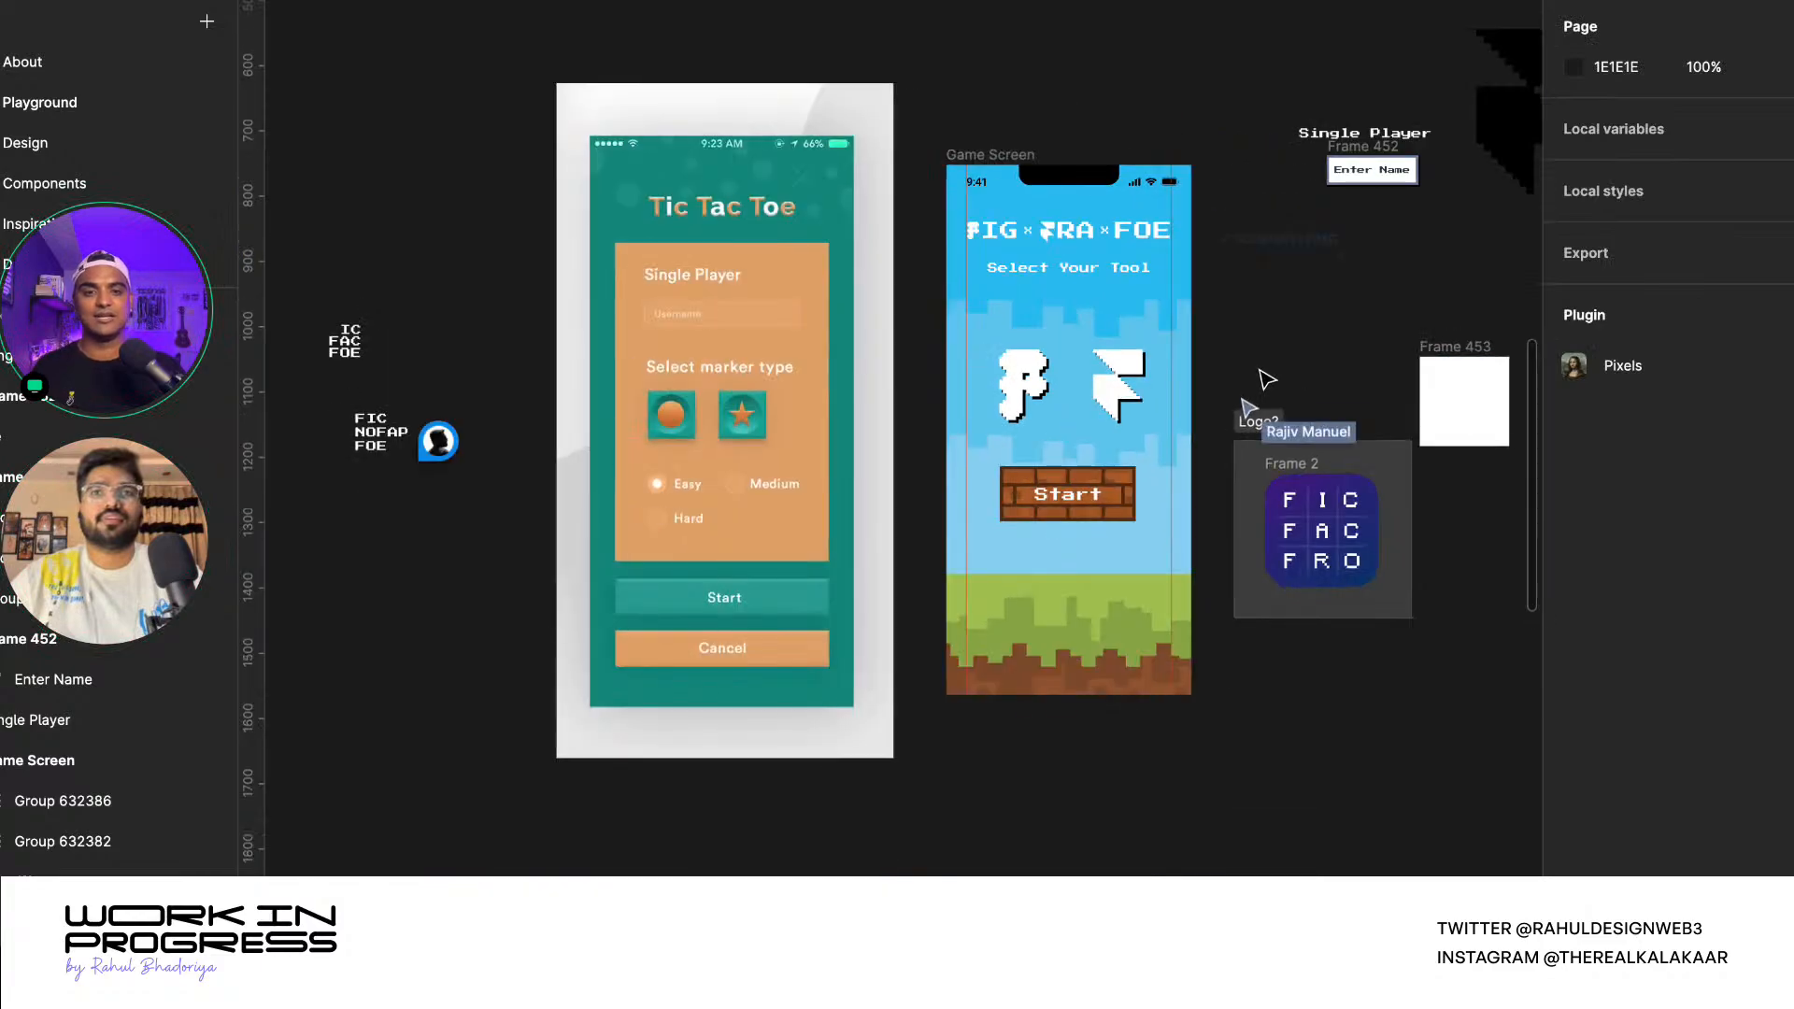
left_click(1085, 271)
scroll(1087, 278, "up", 3)
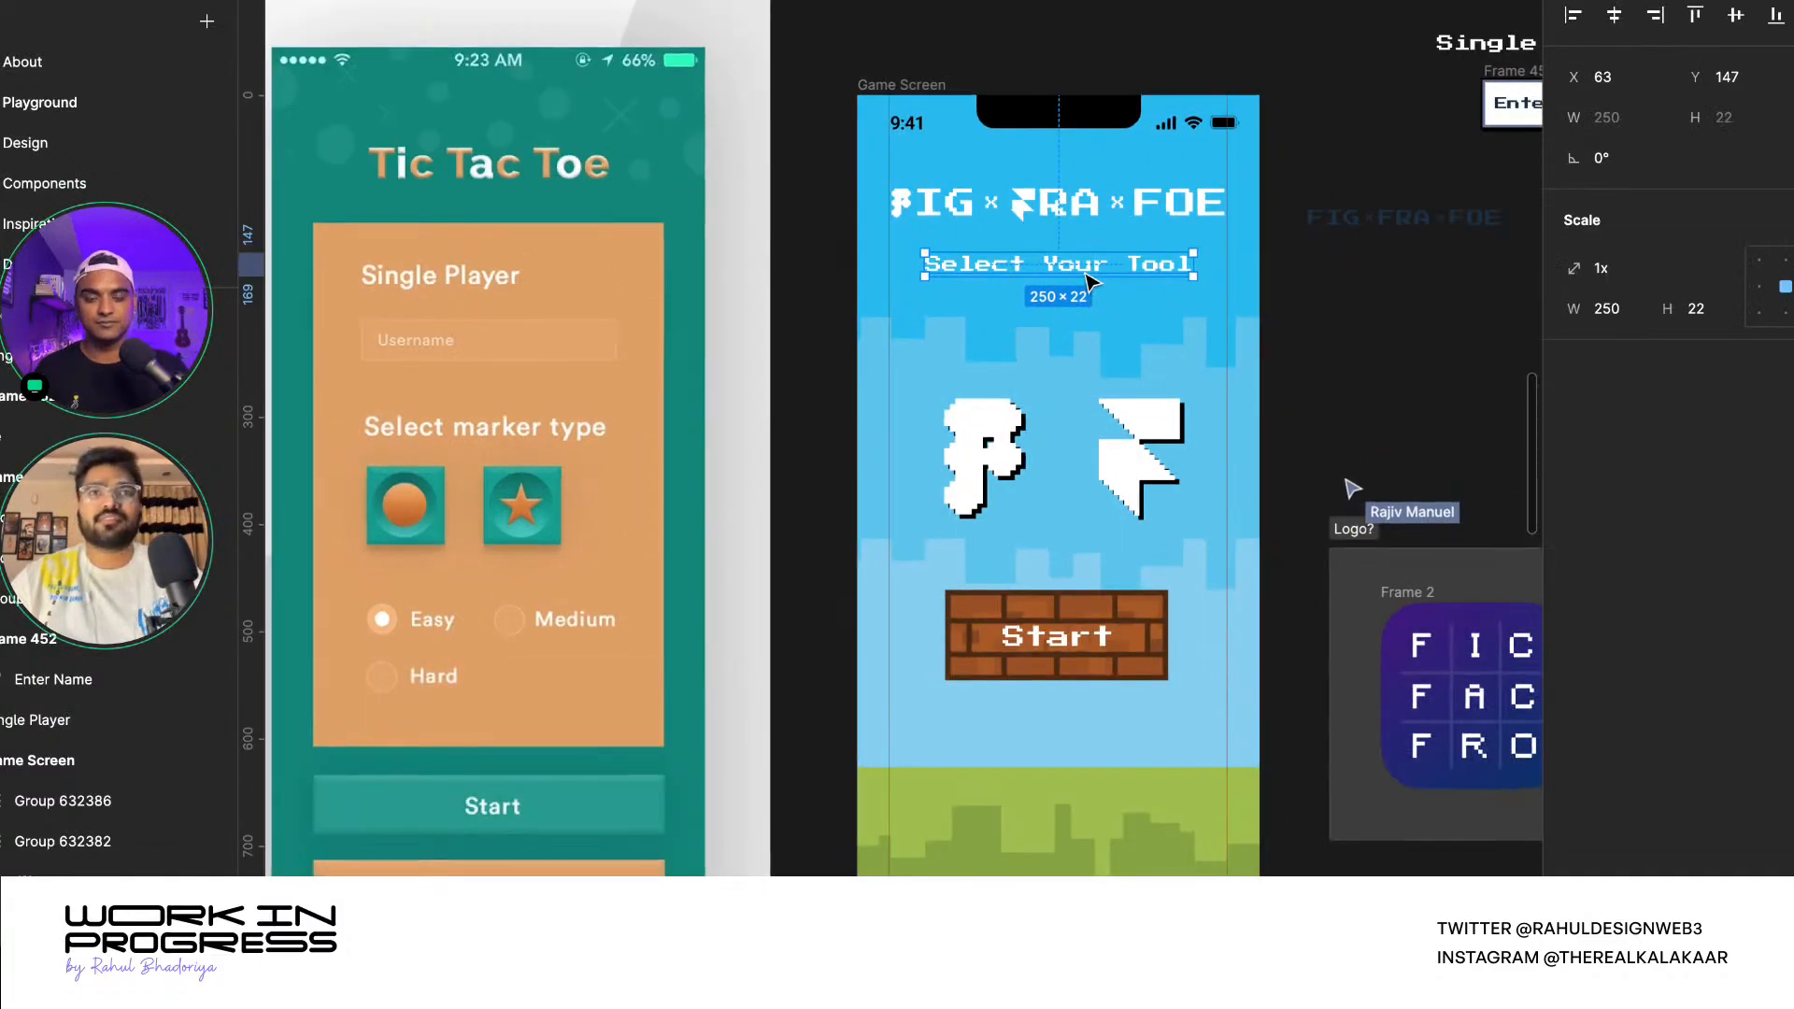
scroll(1087, 283, "down", 5)
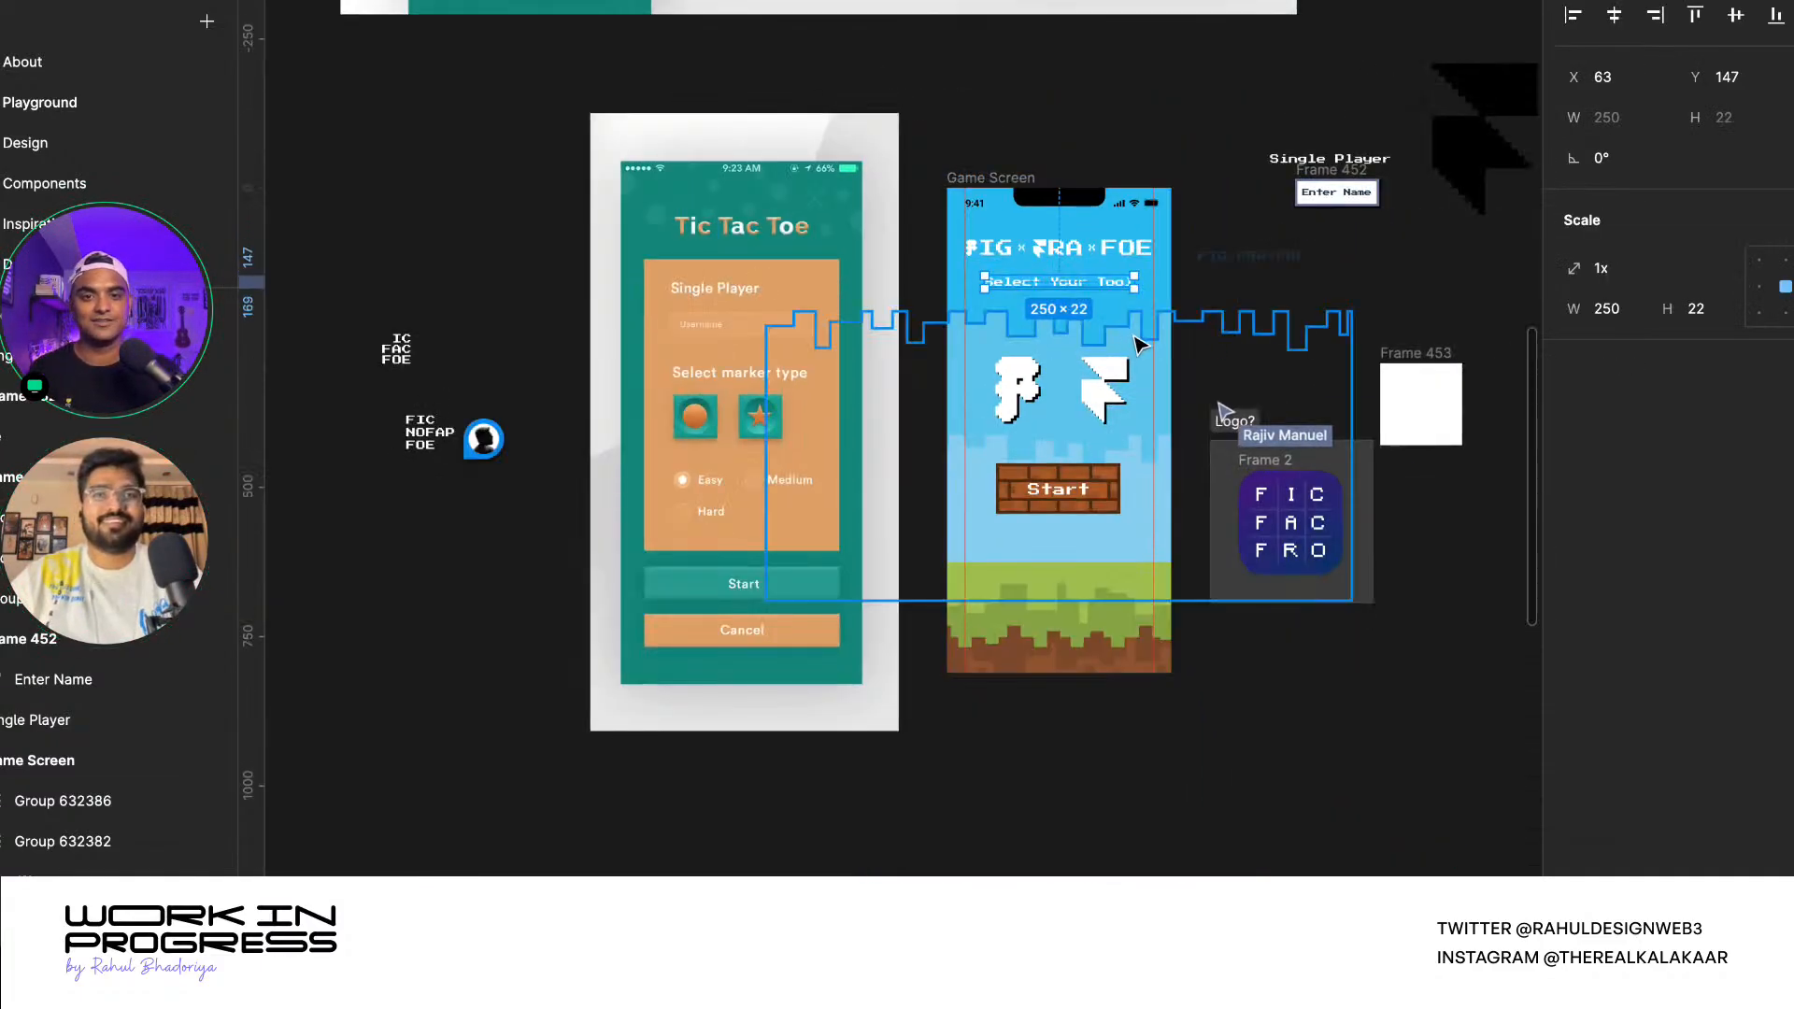
scroll(1098, 425, "up", 5)
scroll(939, 427, "up", 5)
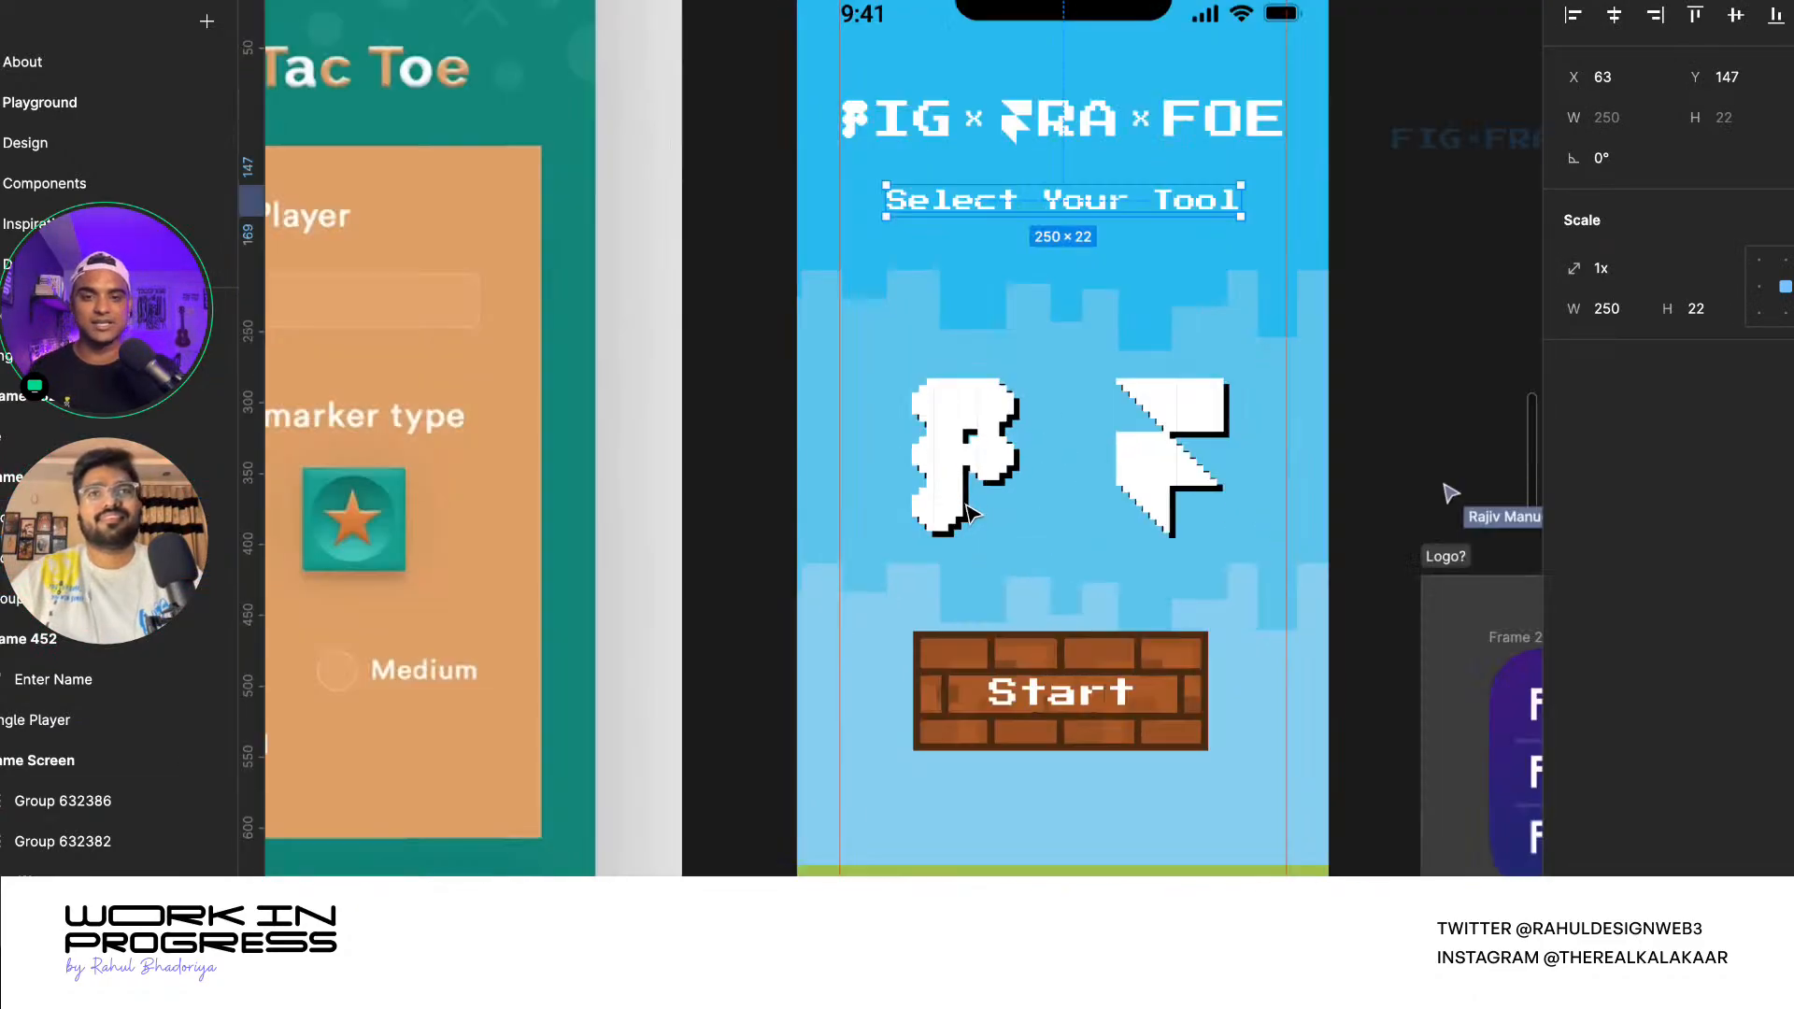
scroll(967, 504, "down", 3)
- Duplicate both tool marks onto the empty canvas below the logo frame
left_click(964, 499)
scroll(893, 489, "down", 4)
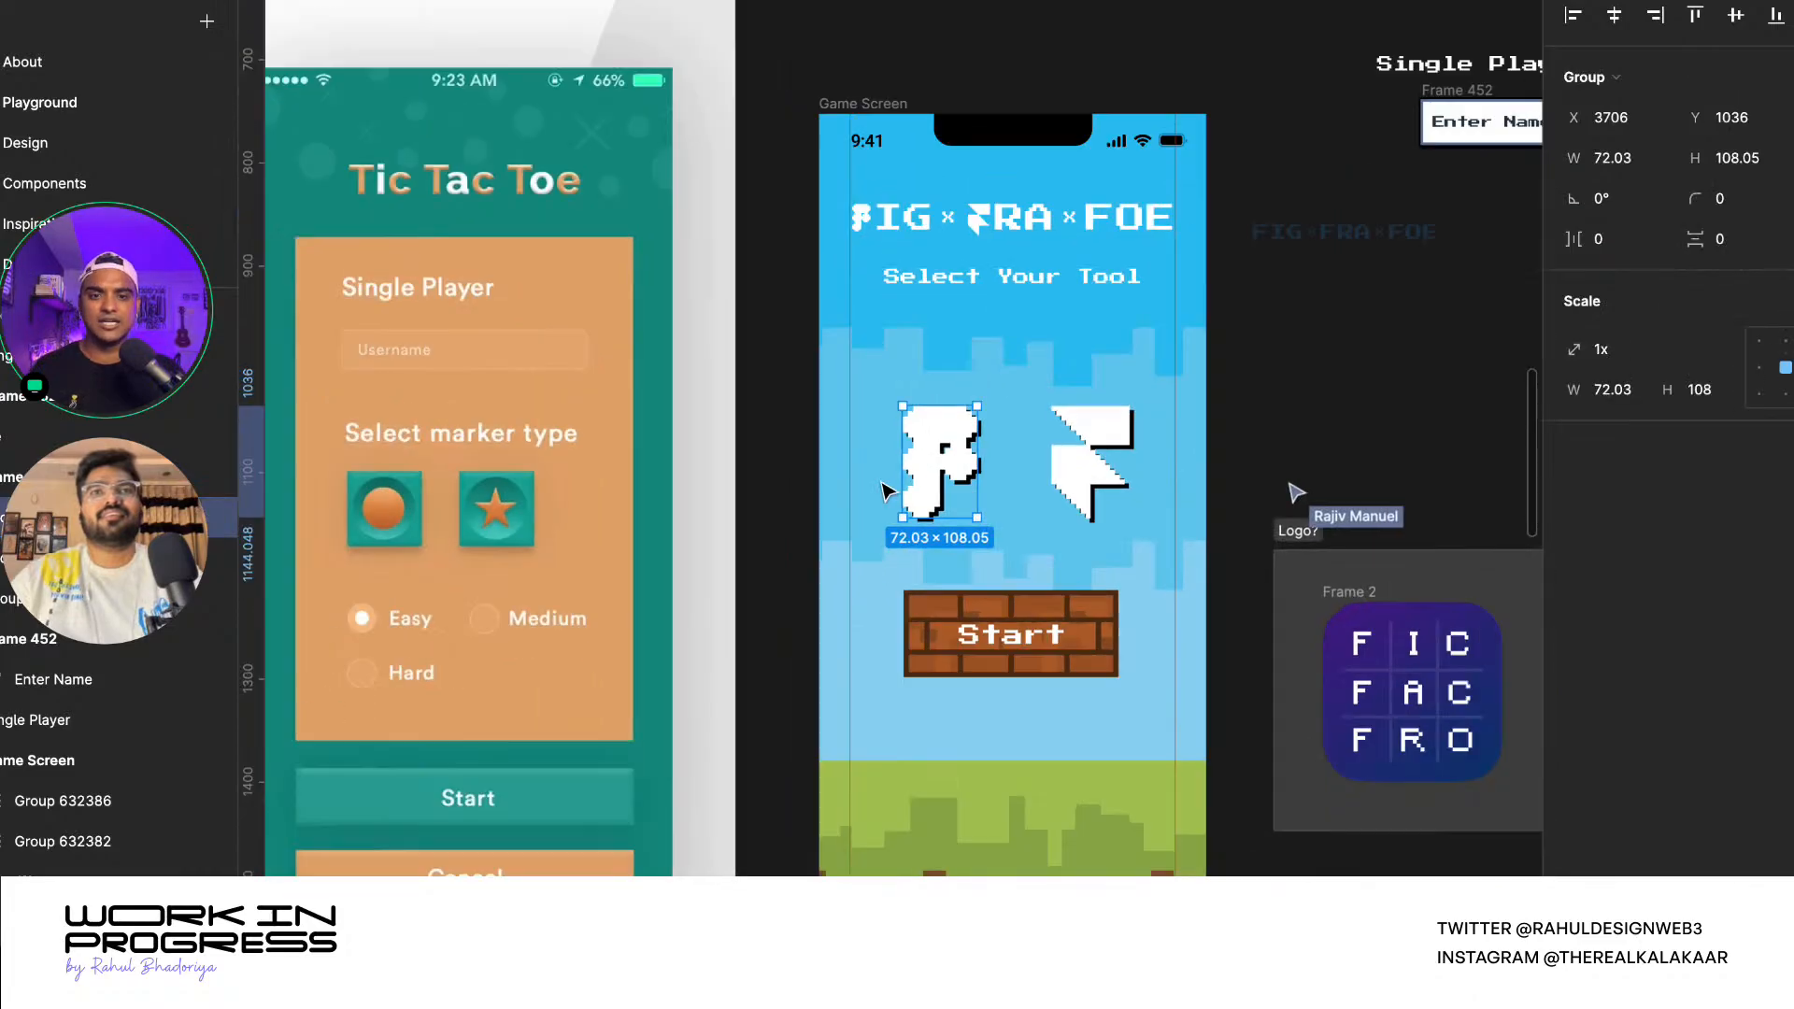
left_click(1039, 482, "shift")
scroll(1035, 482, "down", 3)
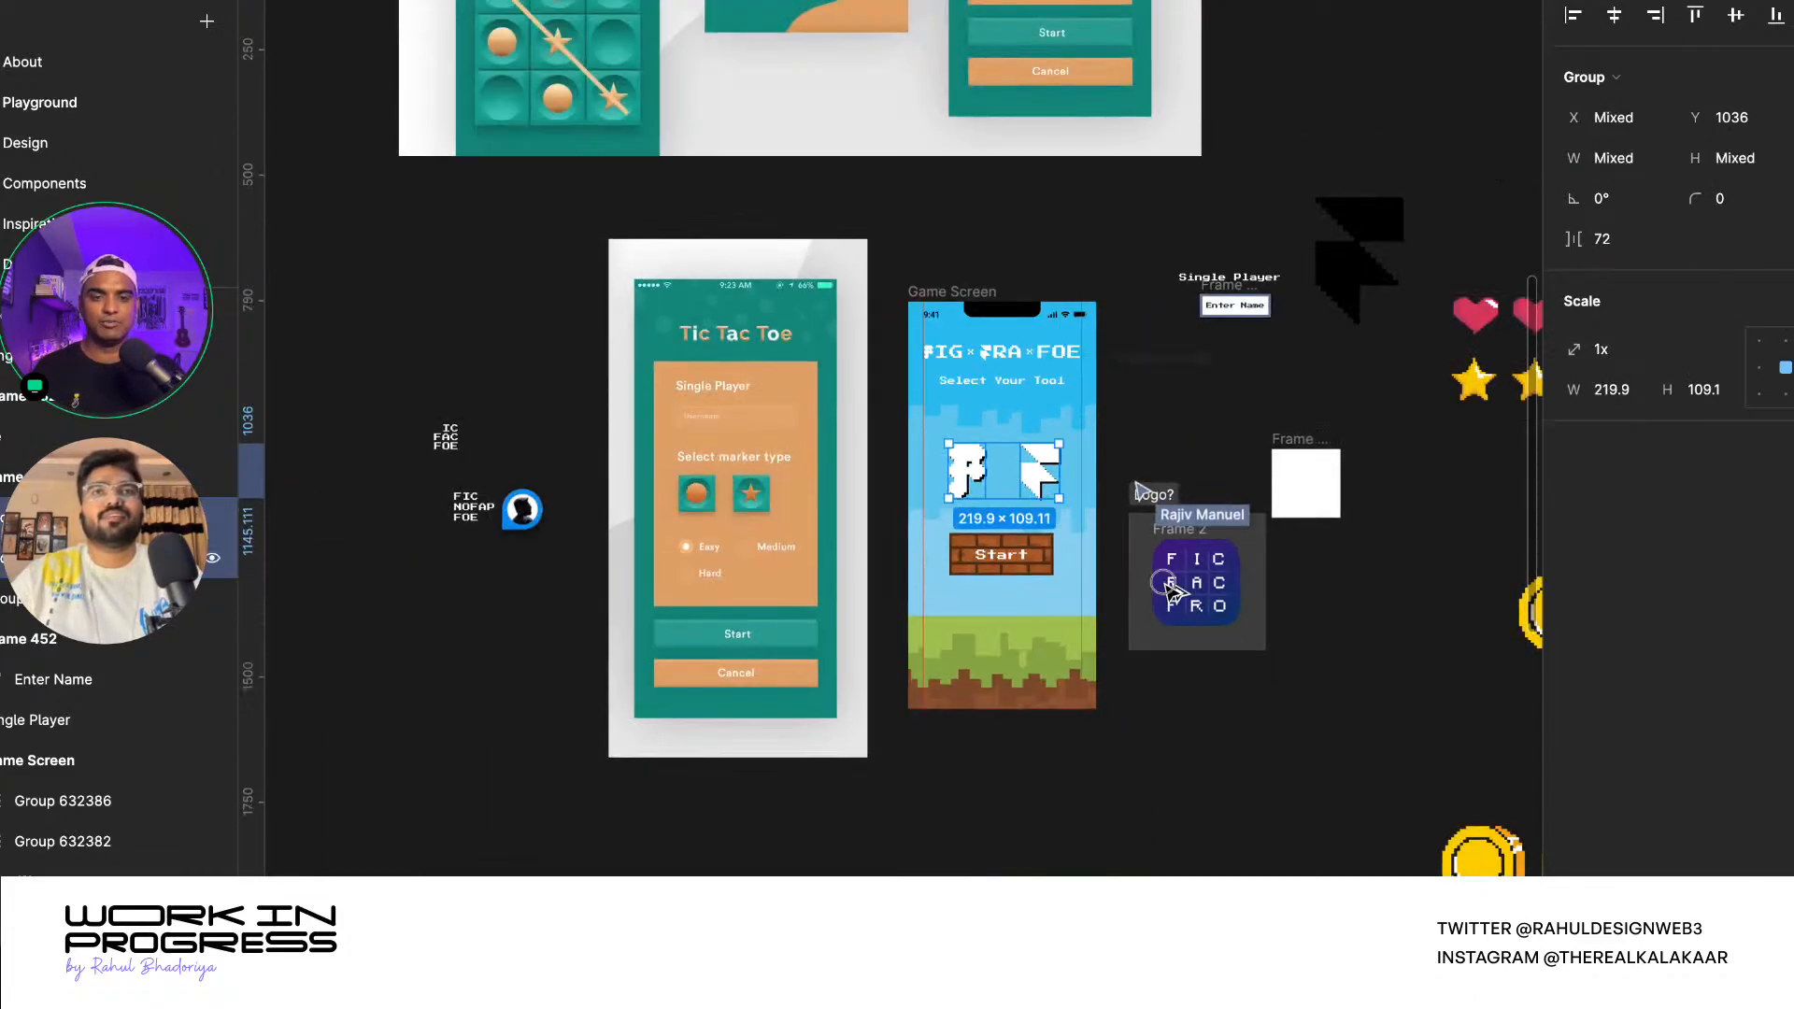
left_click_drag(1166, 585, 1282, 755)
left_click(1328, 637)
scroll(981, 826, "down", 3)
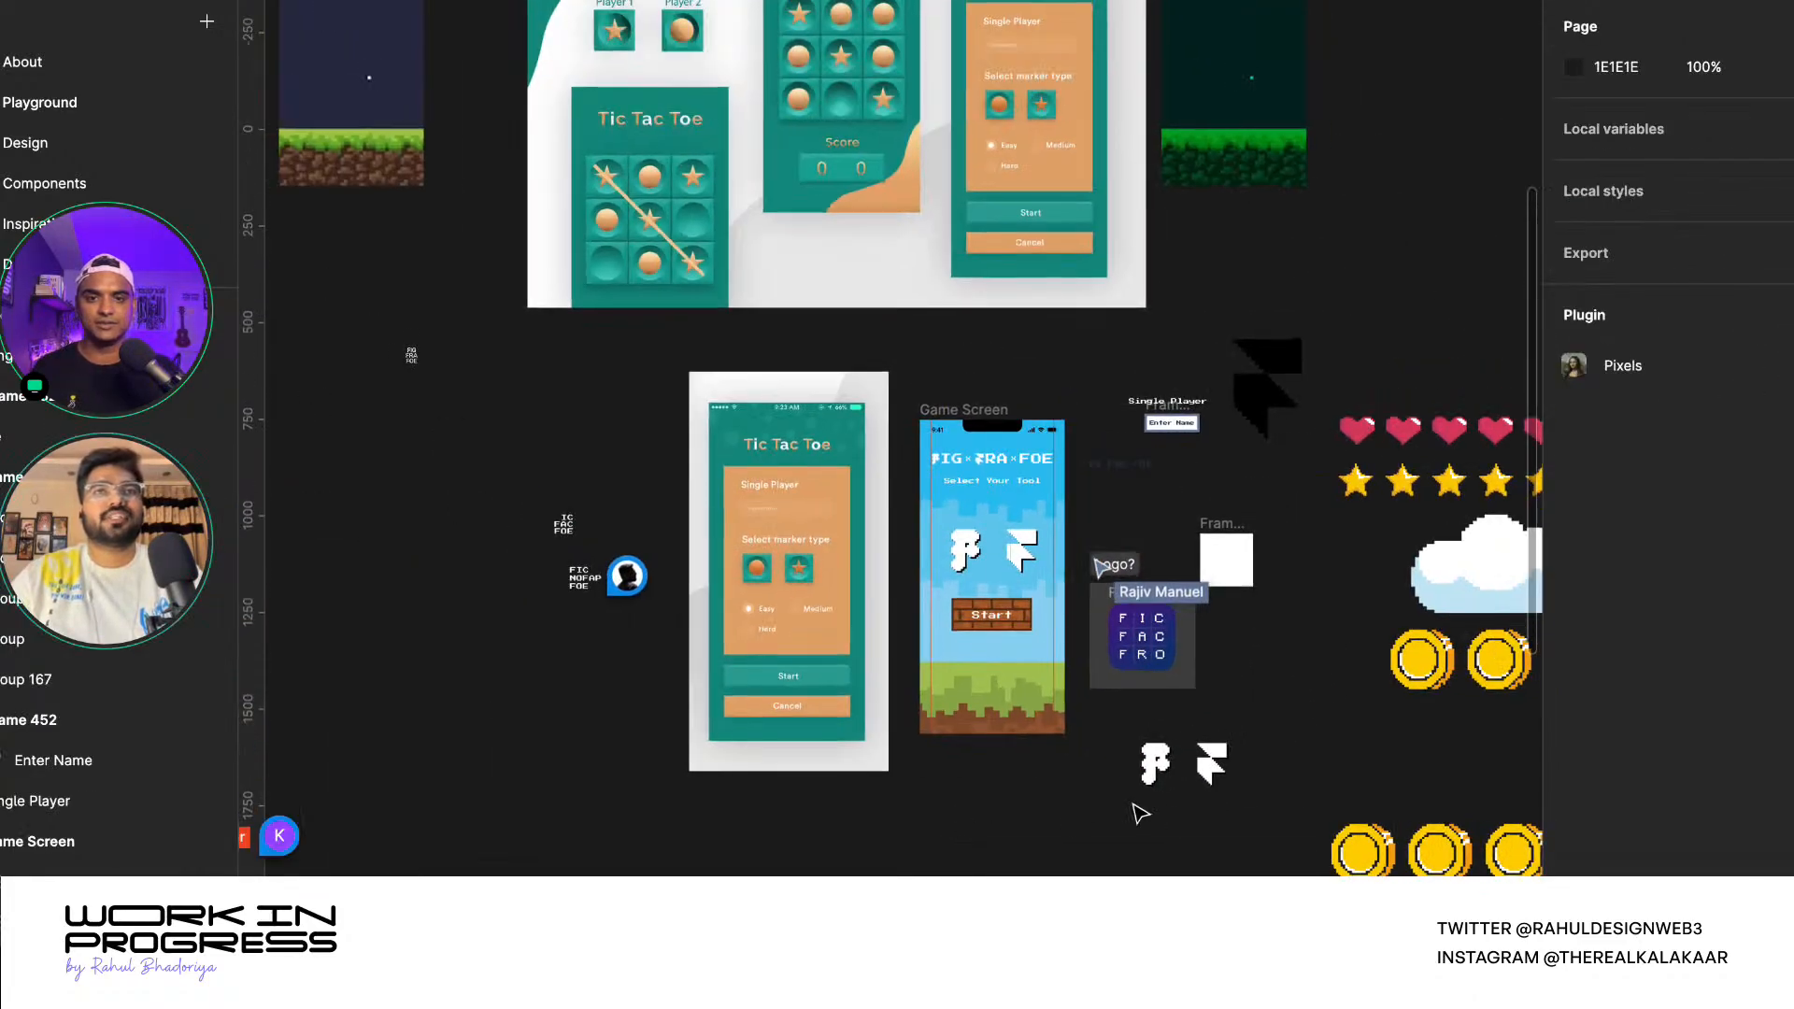
- Delete the duplicated tool marks from the canvas below the logo frame
scroll(1215, 805, "up", 6)
left_click(1036, 710)
scroll(1182, 715, "down", 3)
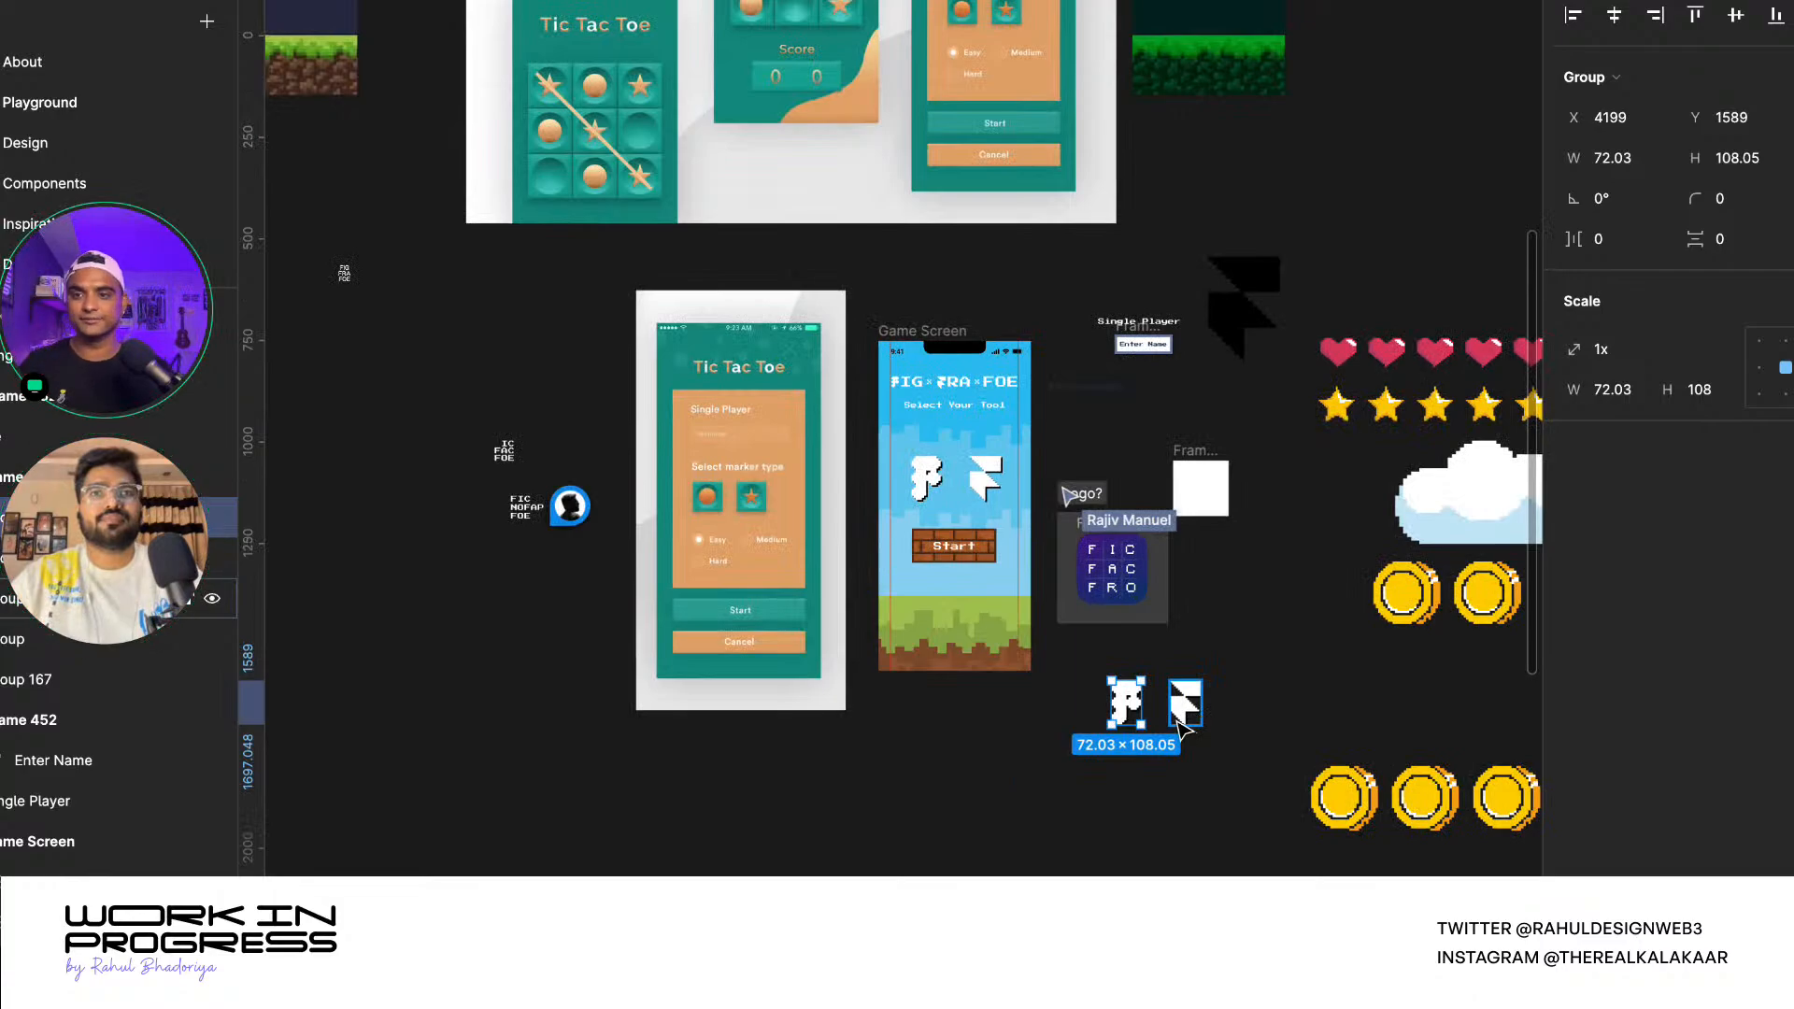
left_click(989, 481)
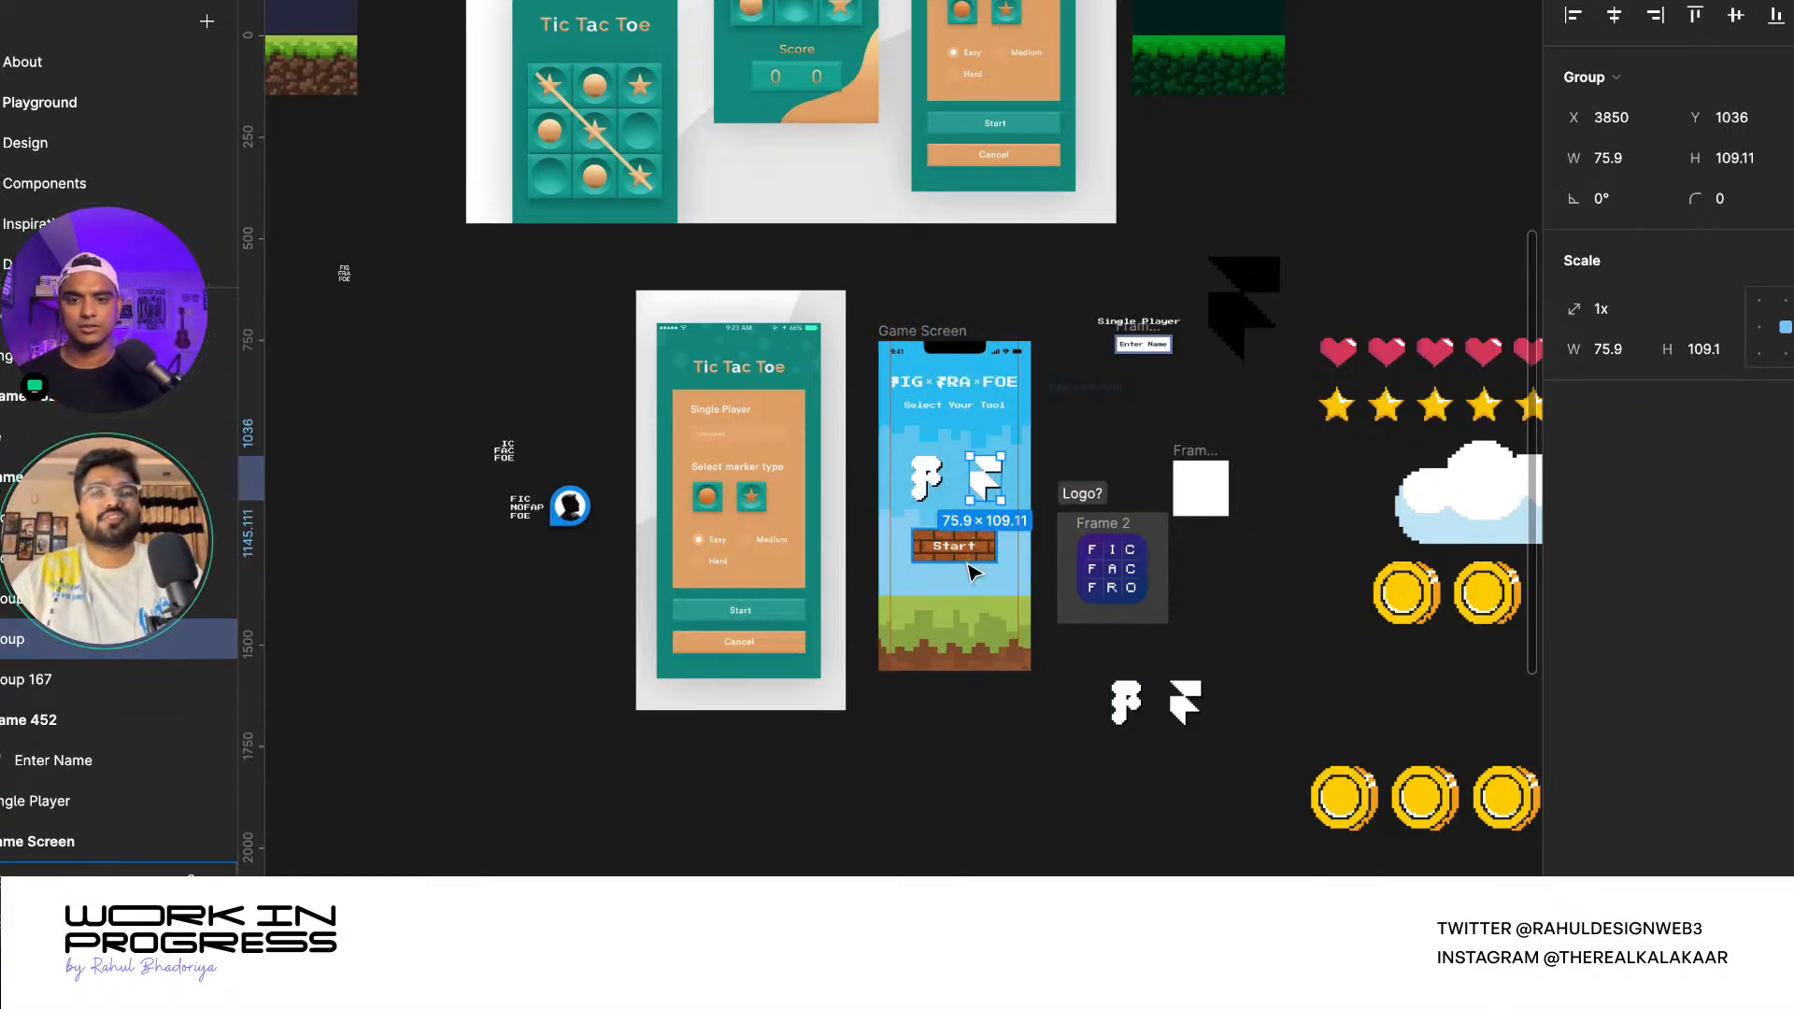
left_click(1037, 729)
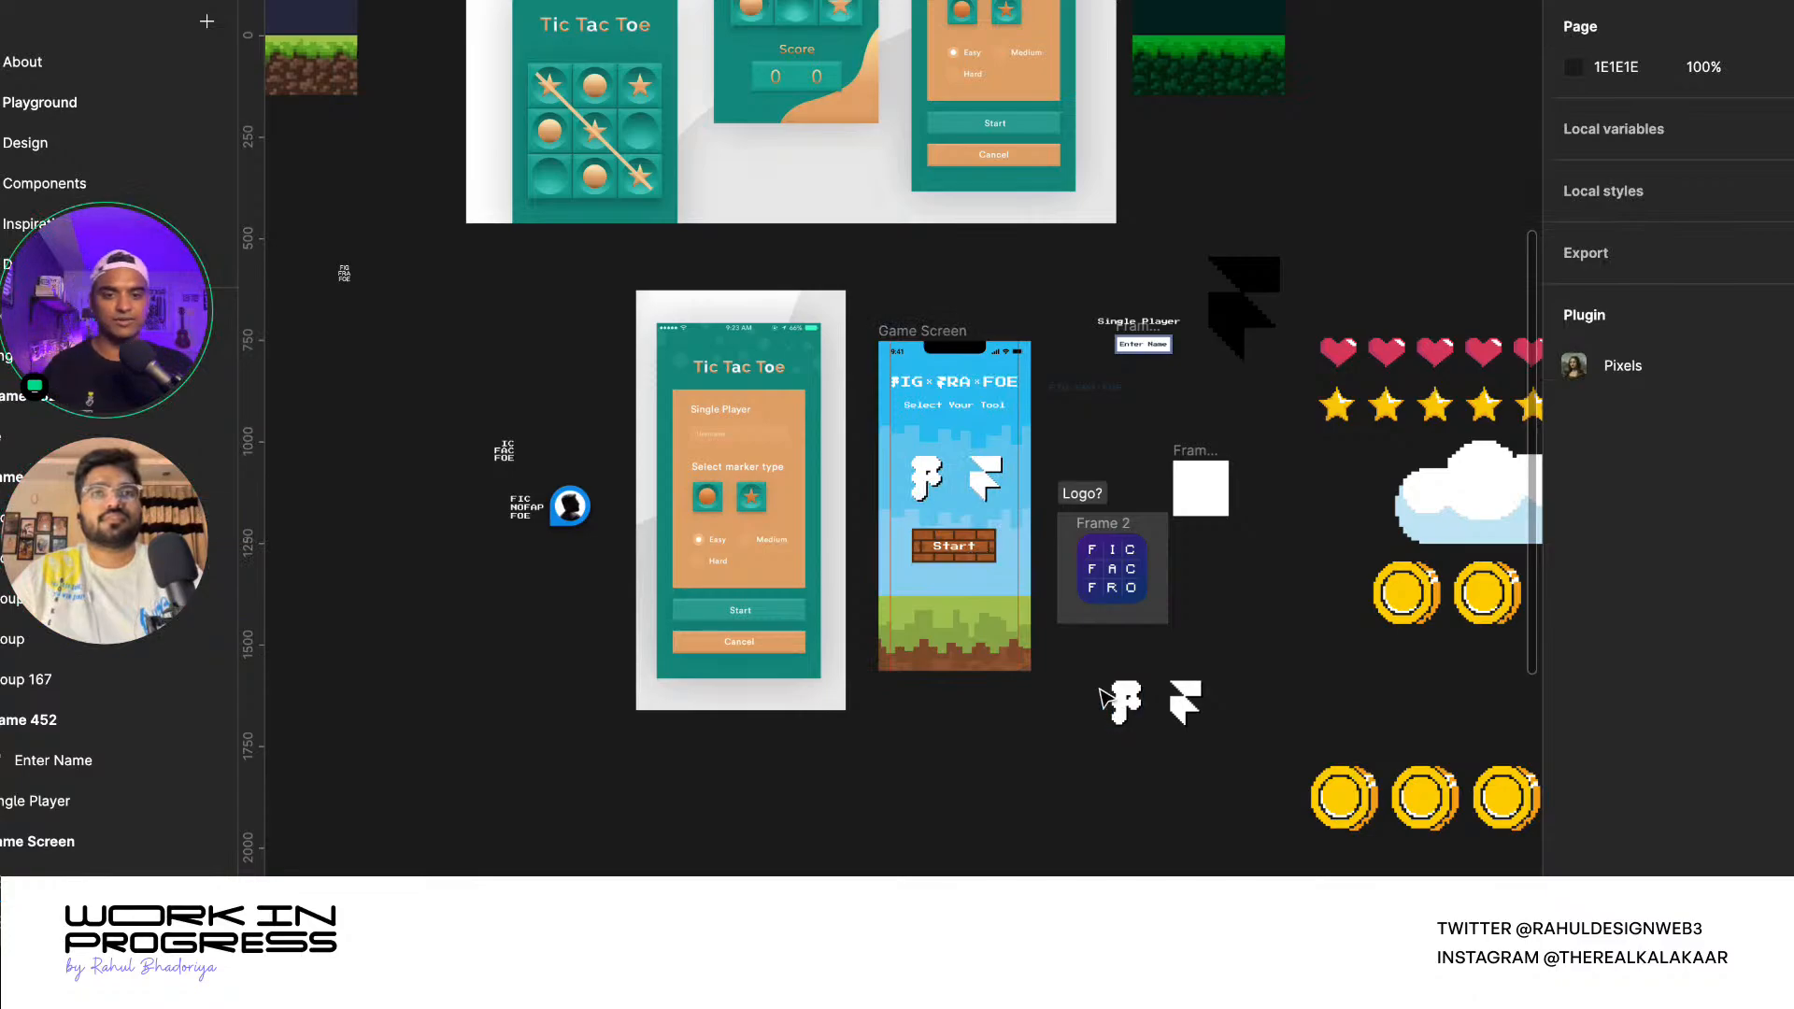
left_click_drag(1100, 692, 1221, 821)
key("Delete")
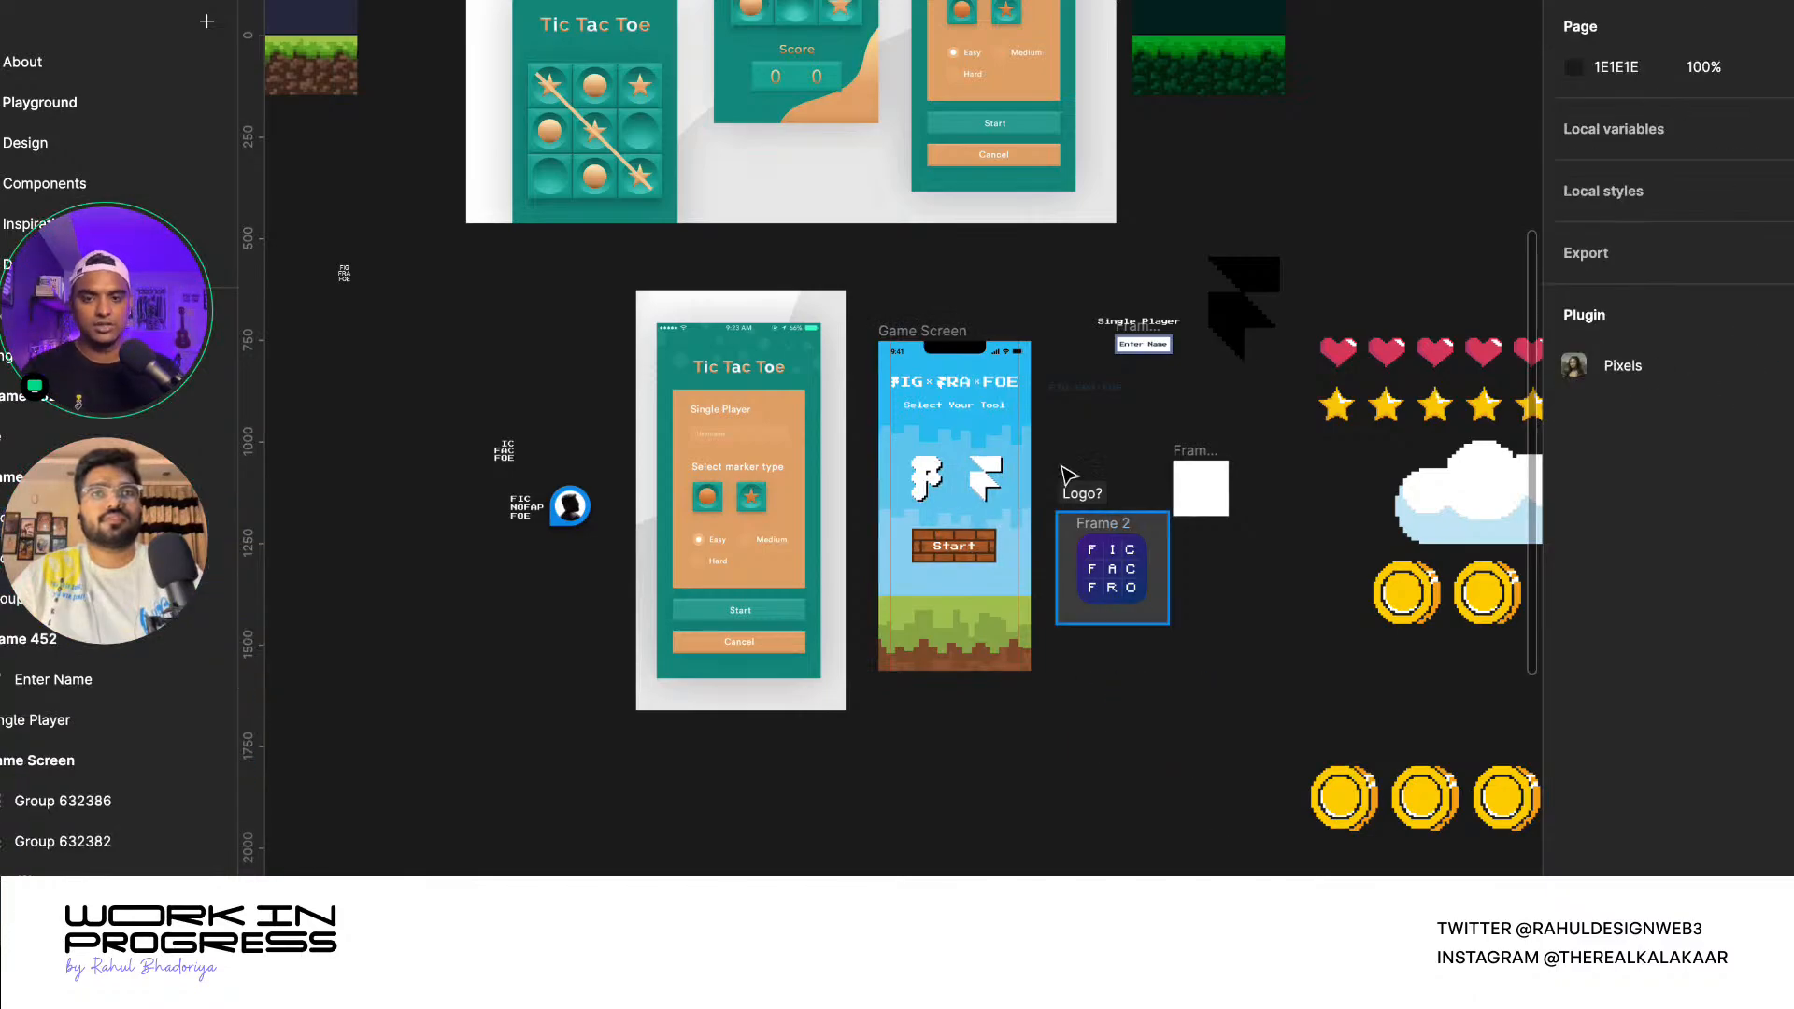
- Try lowering the opacity of the arrow-shaped tool mark in the Game Screen to 20%
scroll(998, 478, "up", 5)
left_click(990, 490)
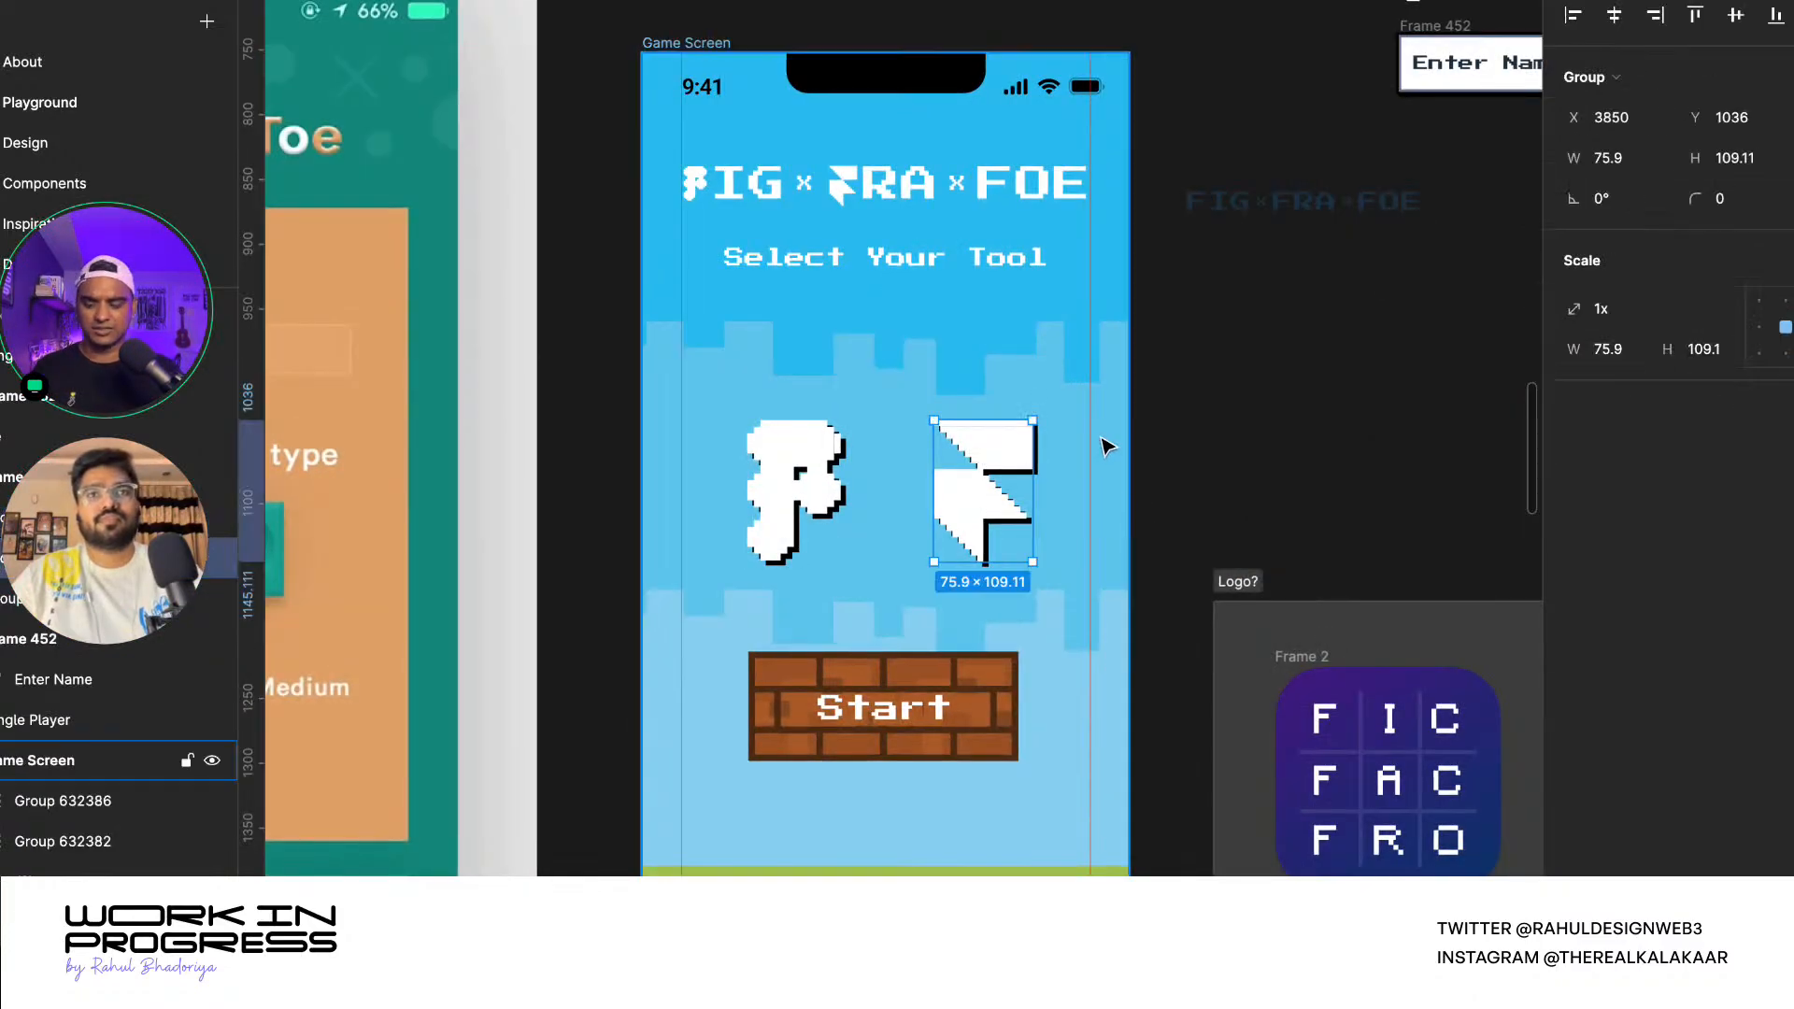
key("2")
left_click(1221, 436)
scroll(1220, 436, "down", 3)
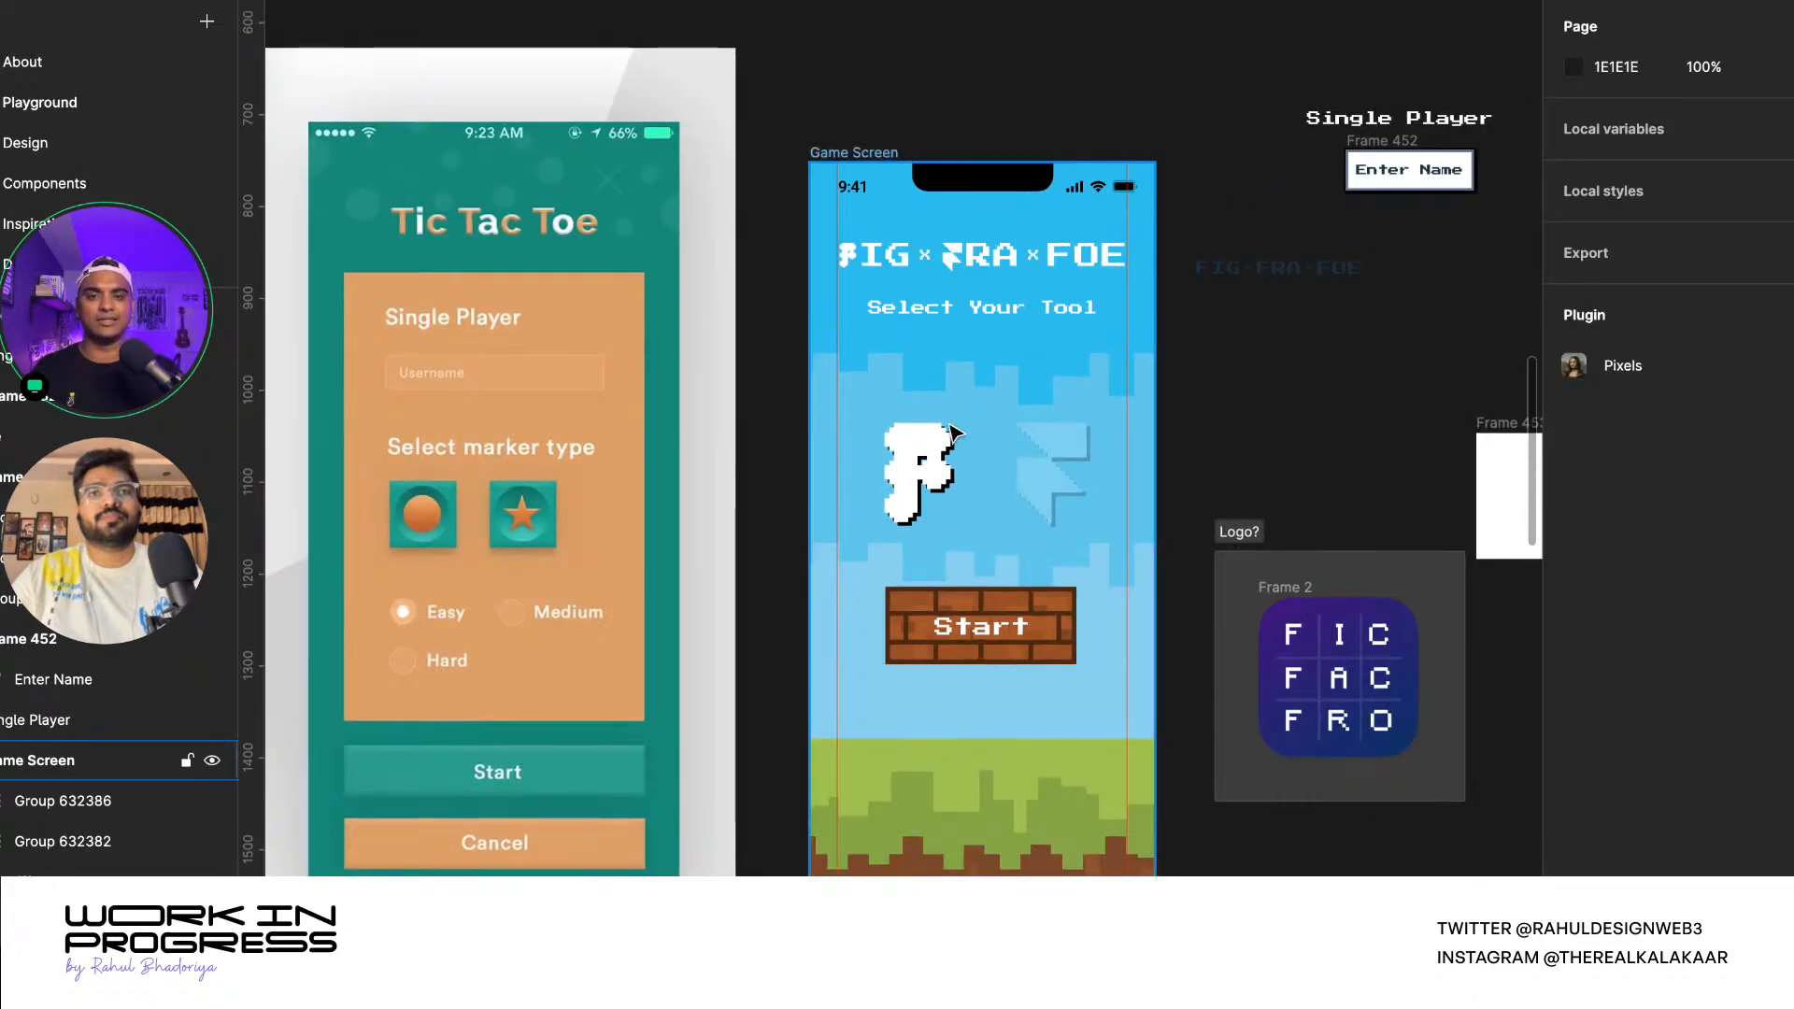
- Undo the opacity change on the arrow-shaped tool mark
left_click(938, 434)
key("super+z")
key("super+z")
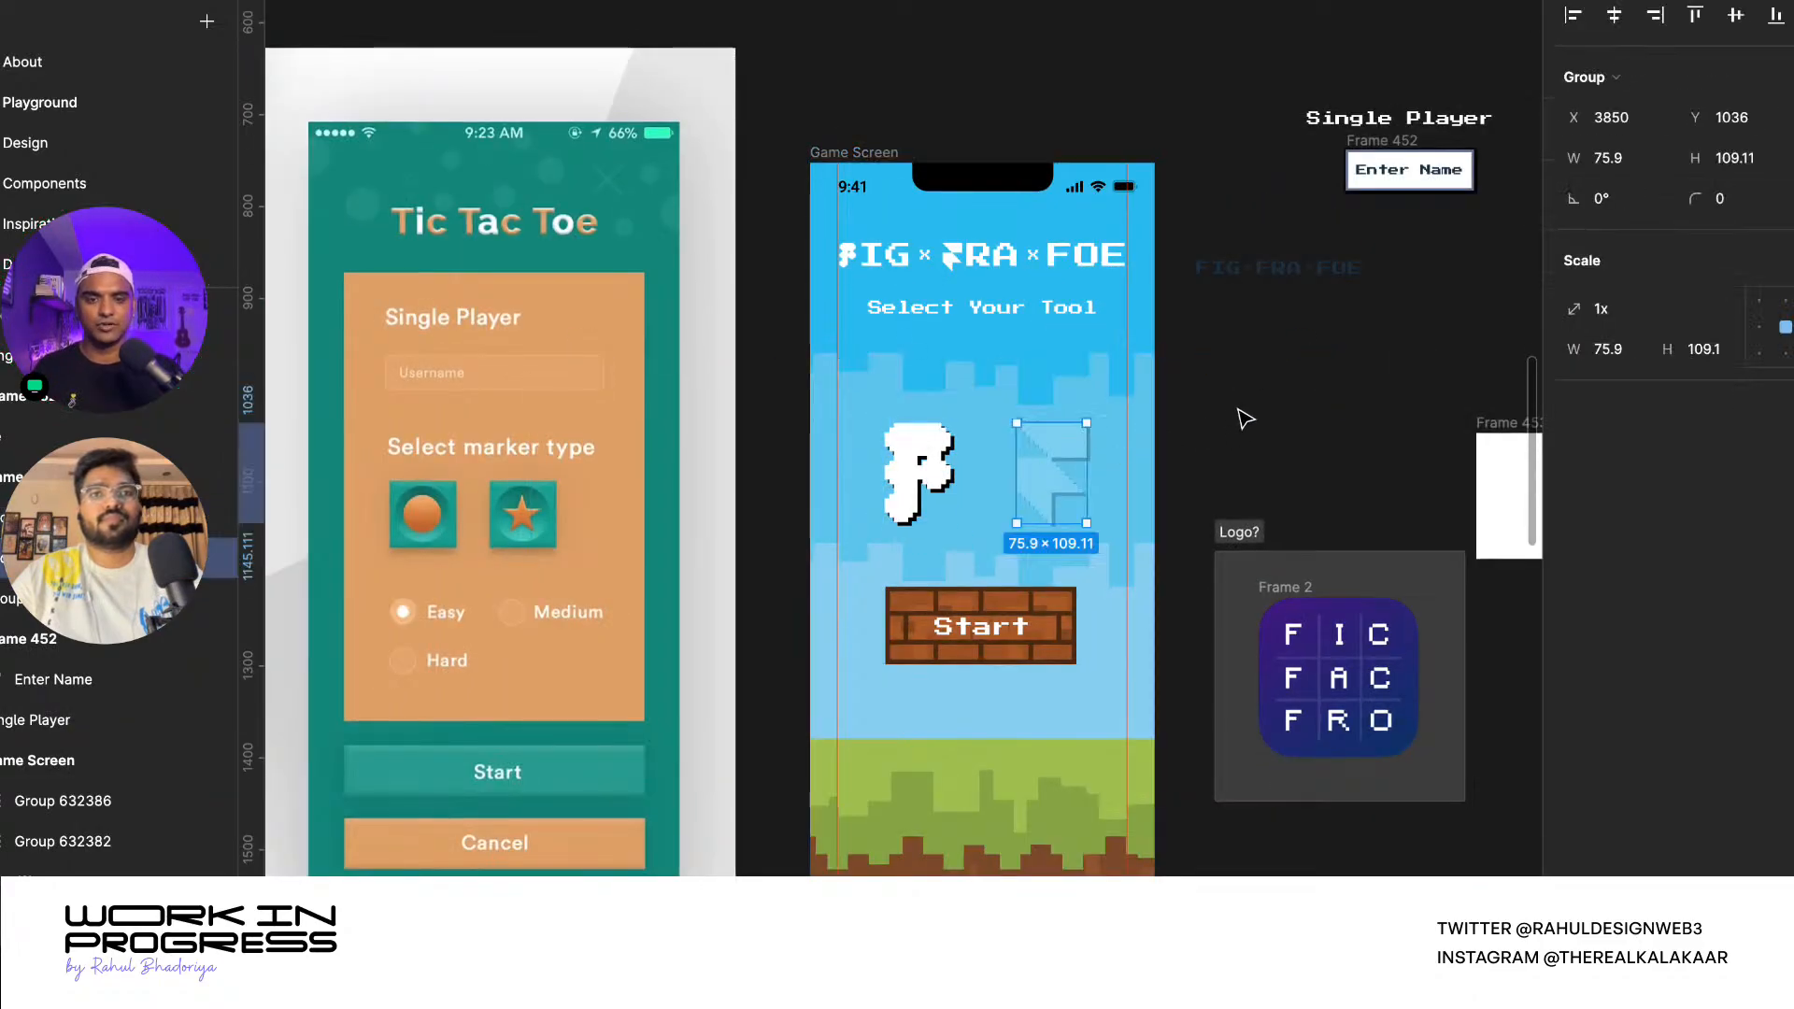
left_click(1241, 412)
key("super+z")
key("super+z")
key("super+z")
scroll(1113, 451, "down", 3)
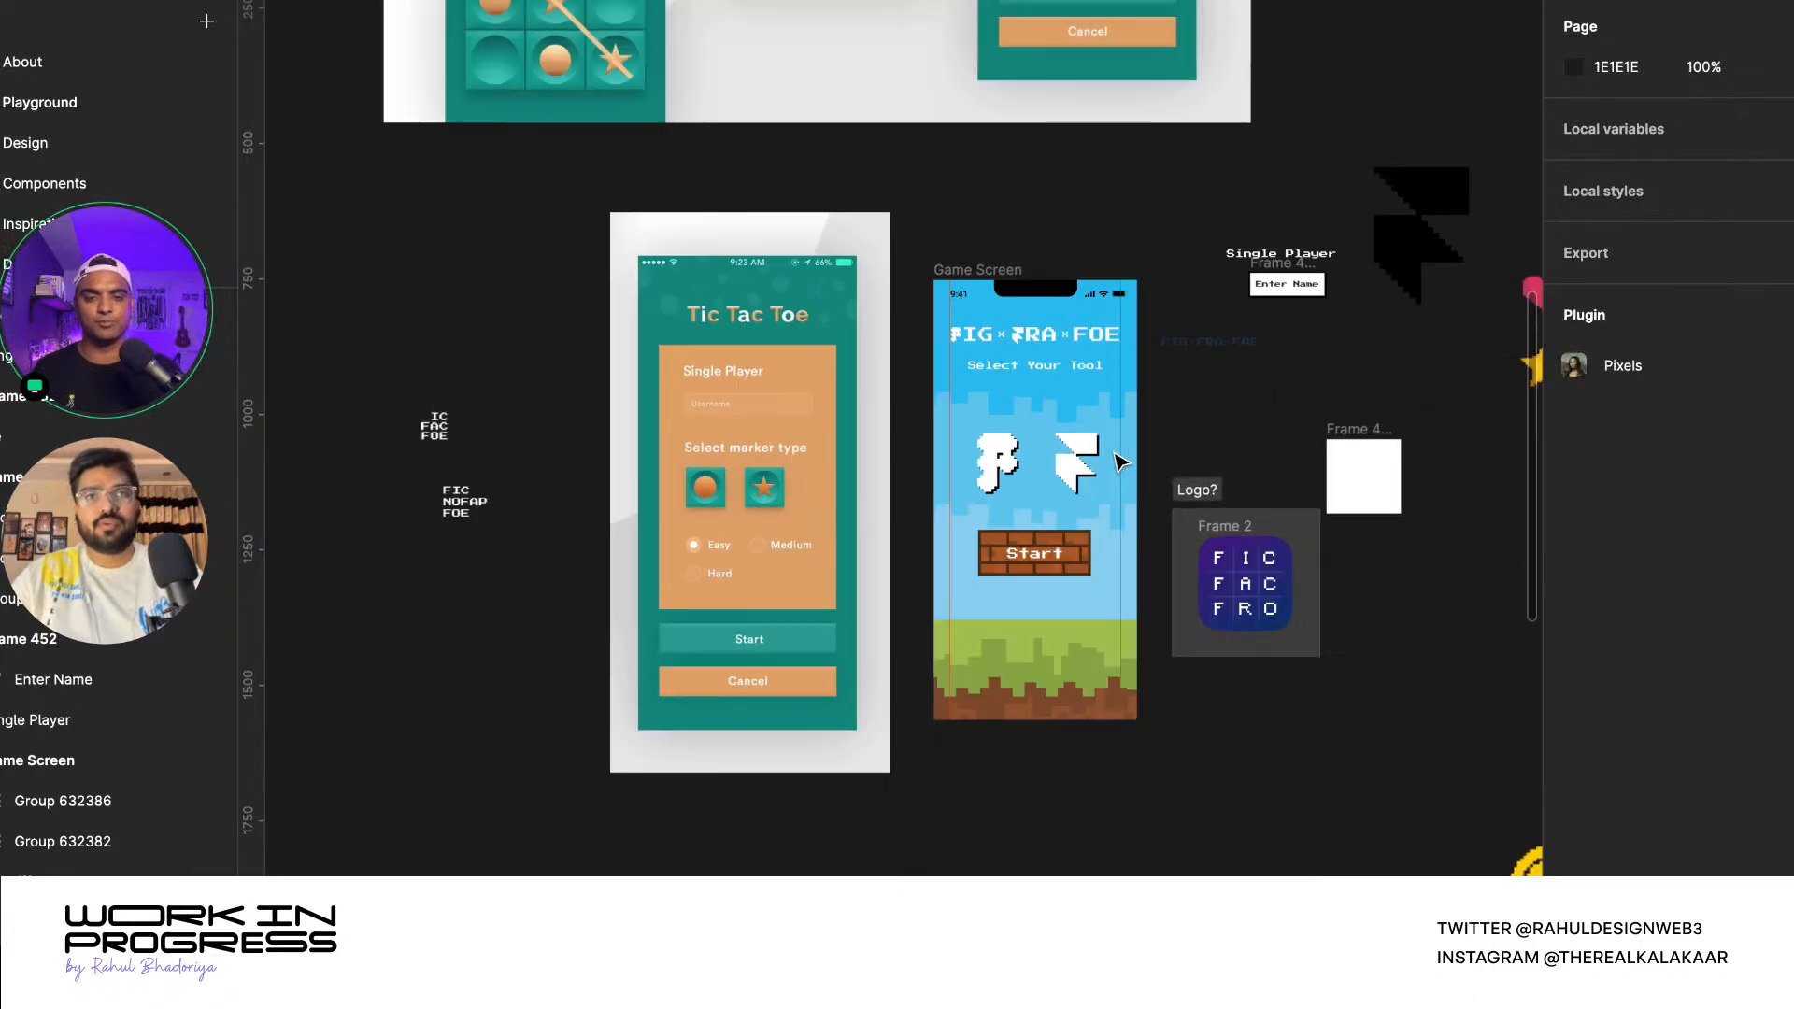
- Make two copies of the brick Start button side by side on the canvas below the logo frame, at Y 1589
left_click(1080, 535)
scroll(1082, 533, "up", 5)
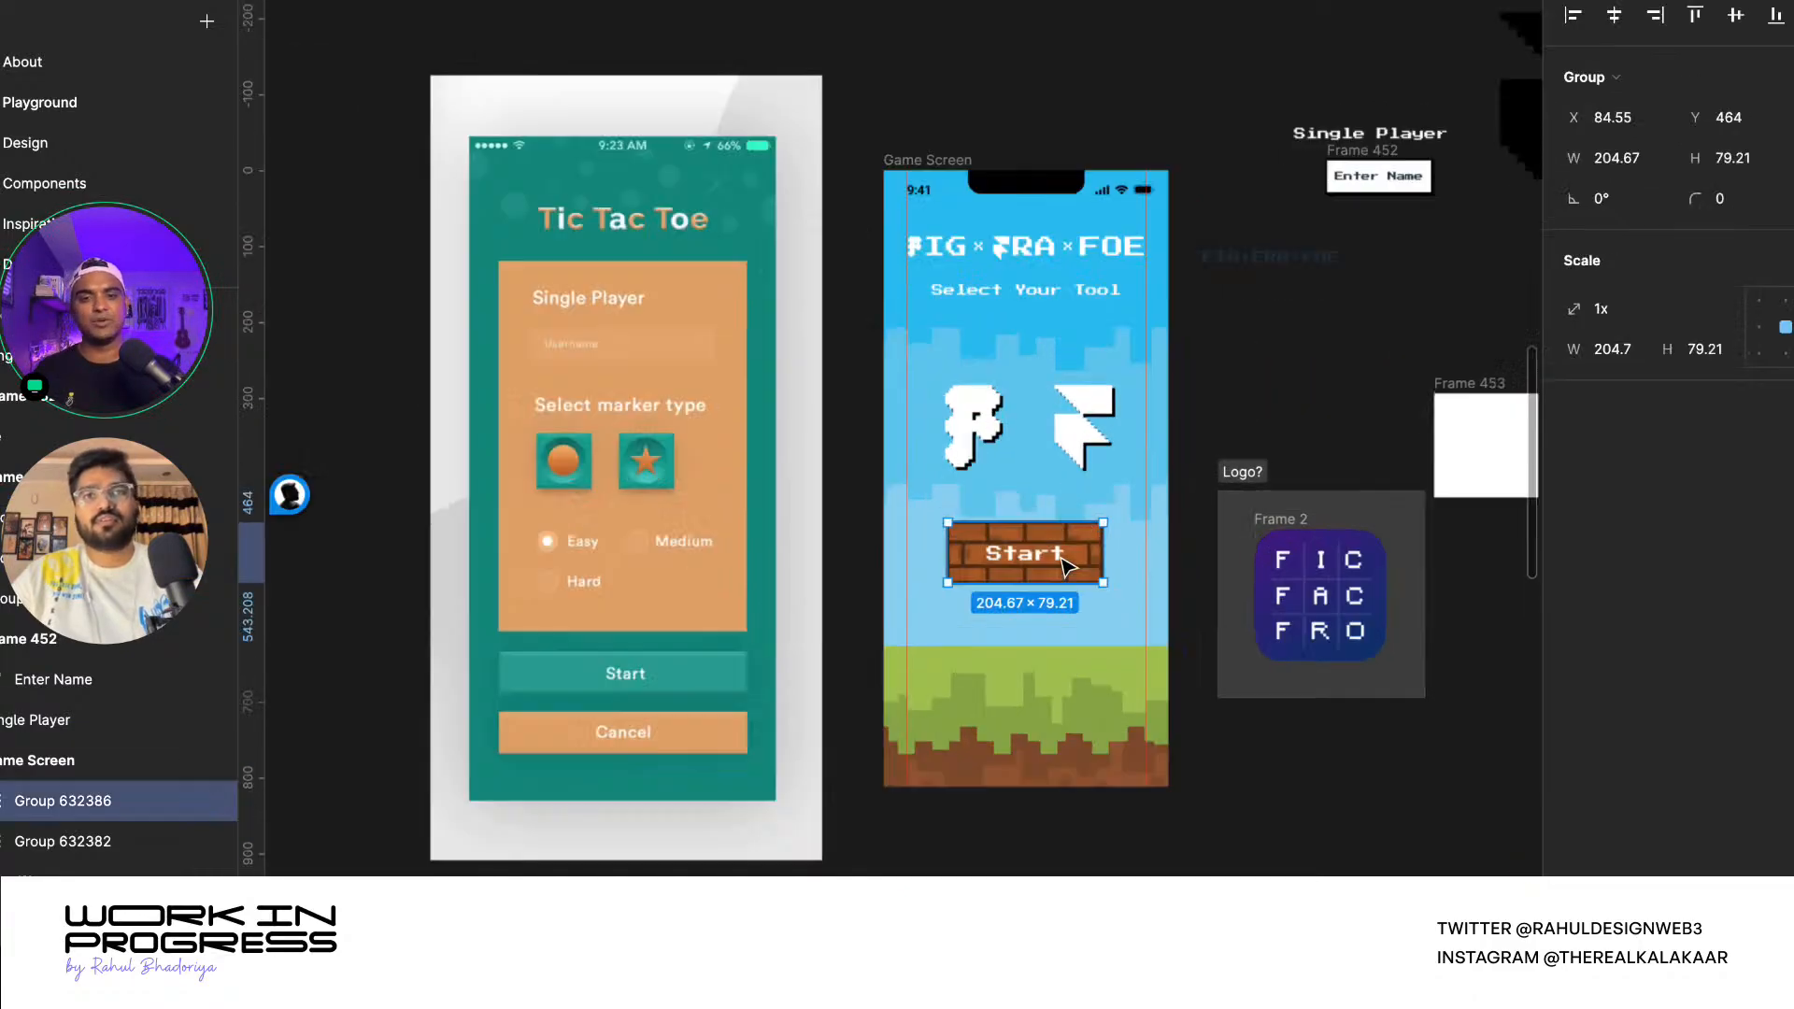
scroll(888, 579, "down", 1)
scroll(885, 572, "up", 3)
scroll(782, 612, "down", 4)
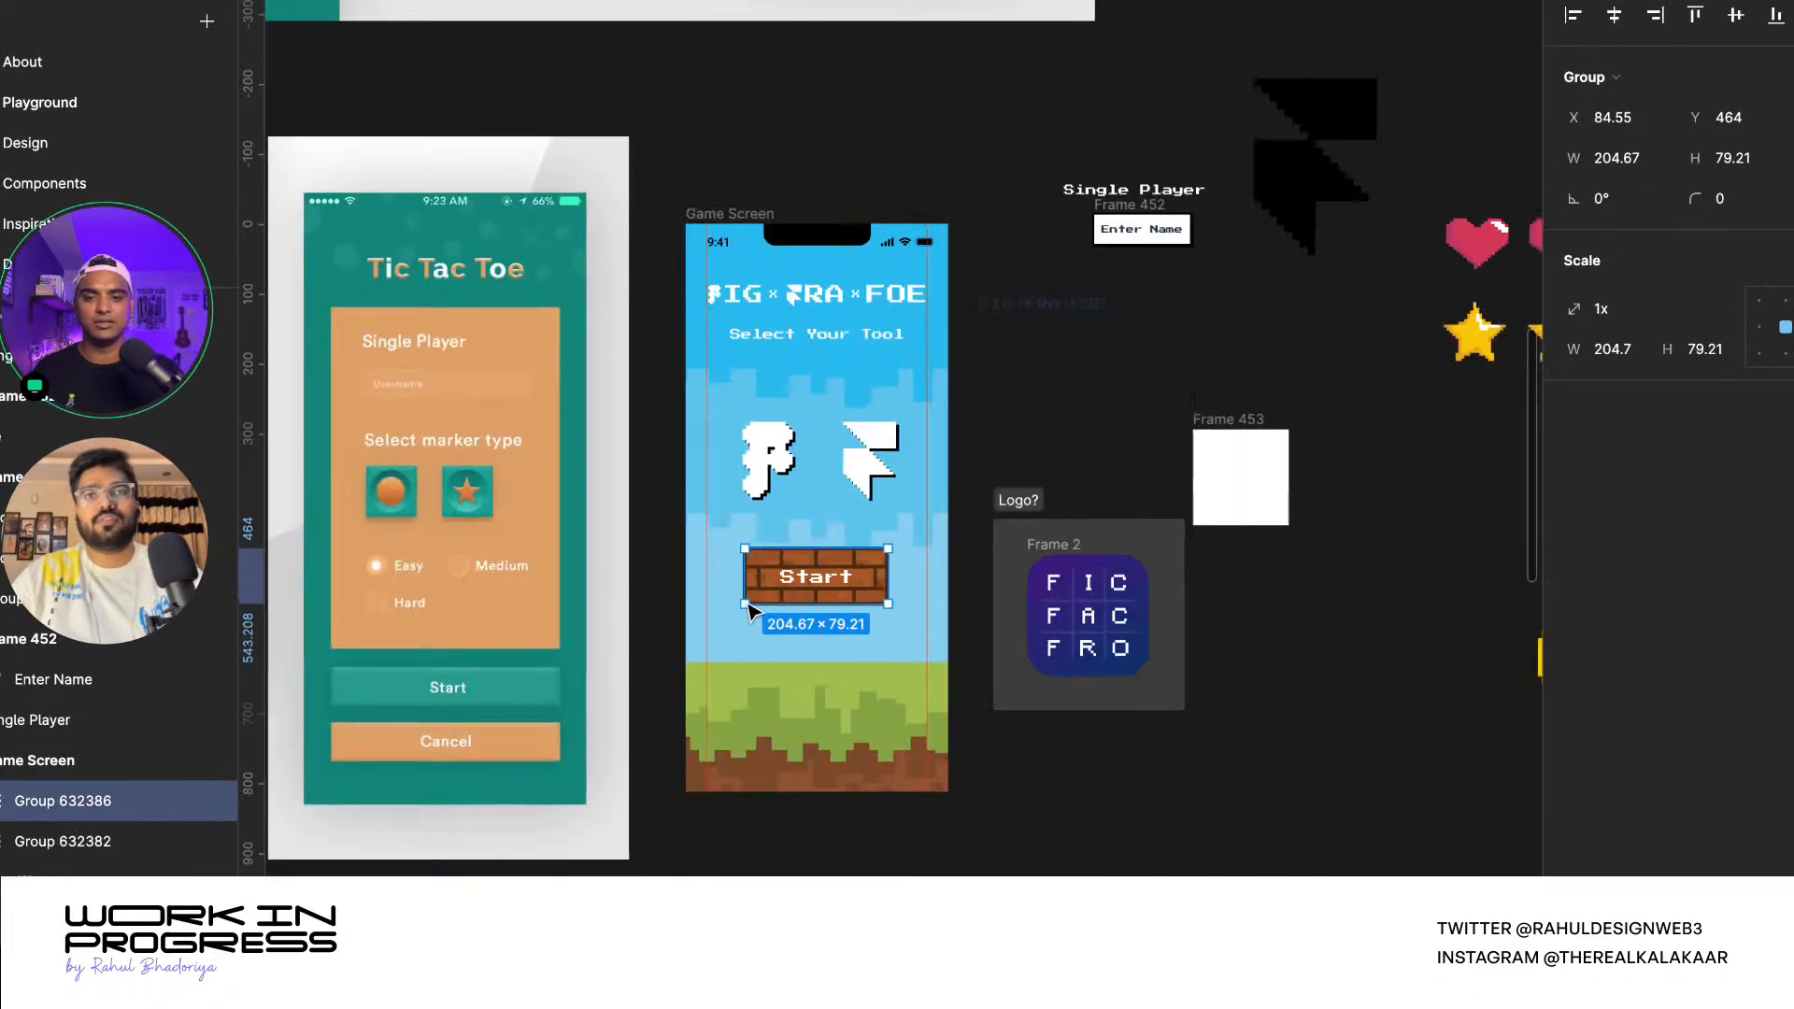
left_click_drag(787, 588, 1092, 856, "alt")
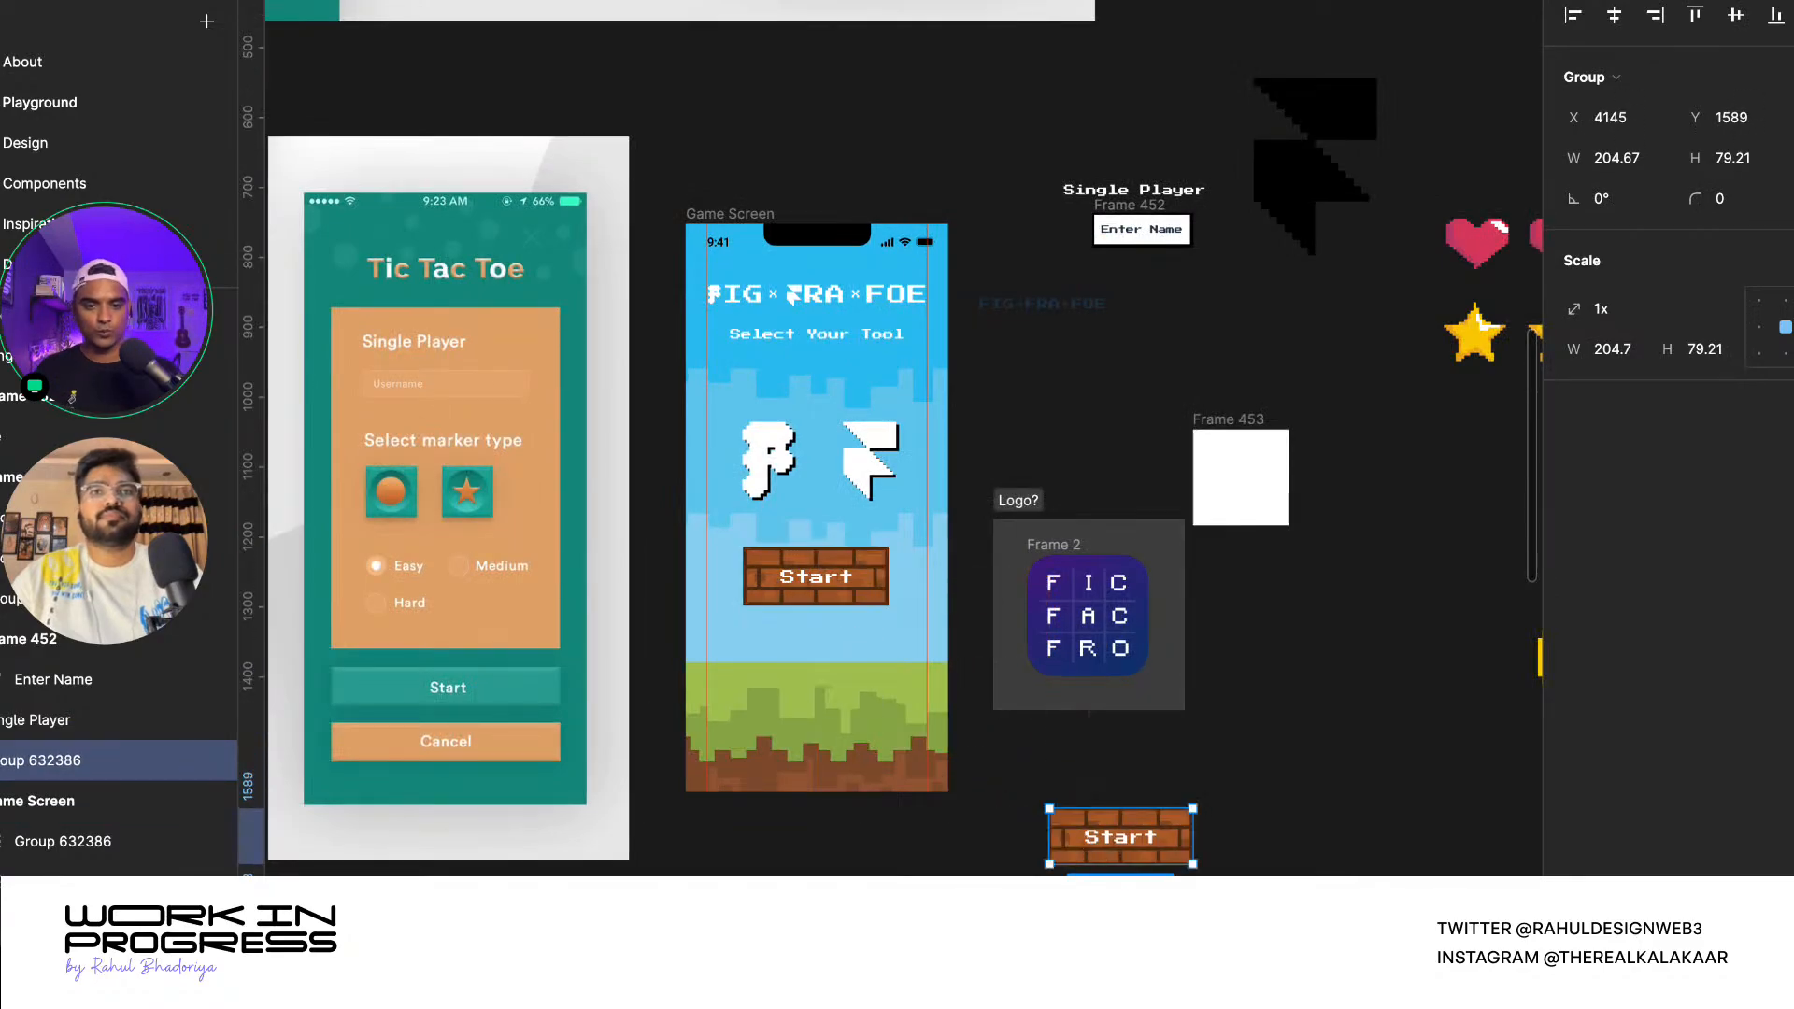
scroll(1091, 856, "up", 4)
left_click_drag(1054, 774, 1429, 780, "alt")
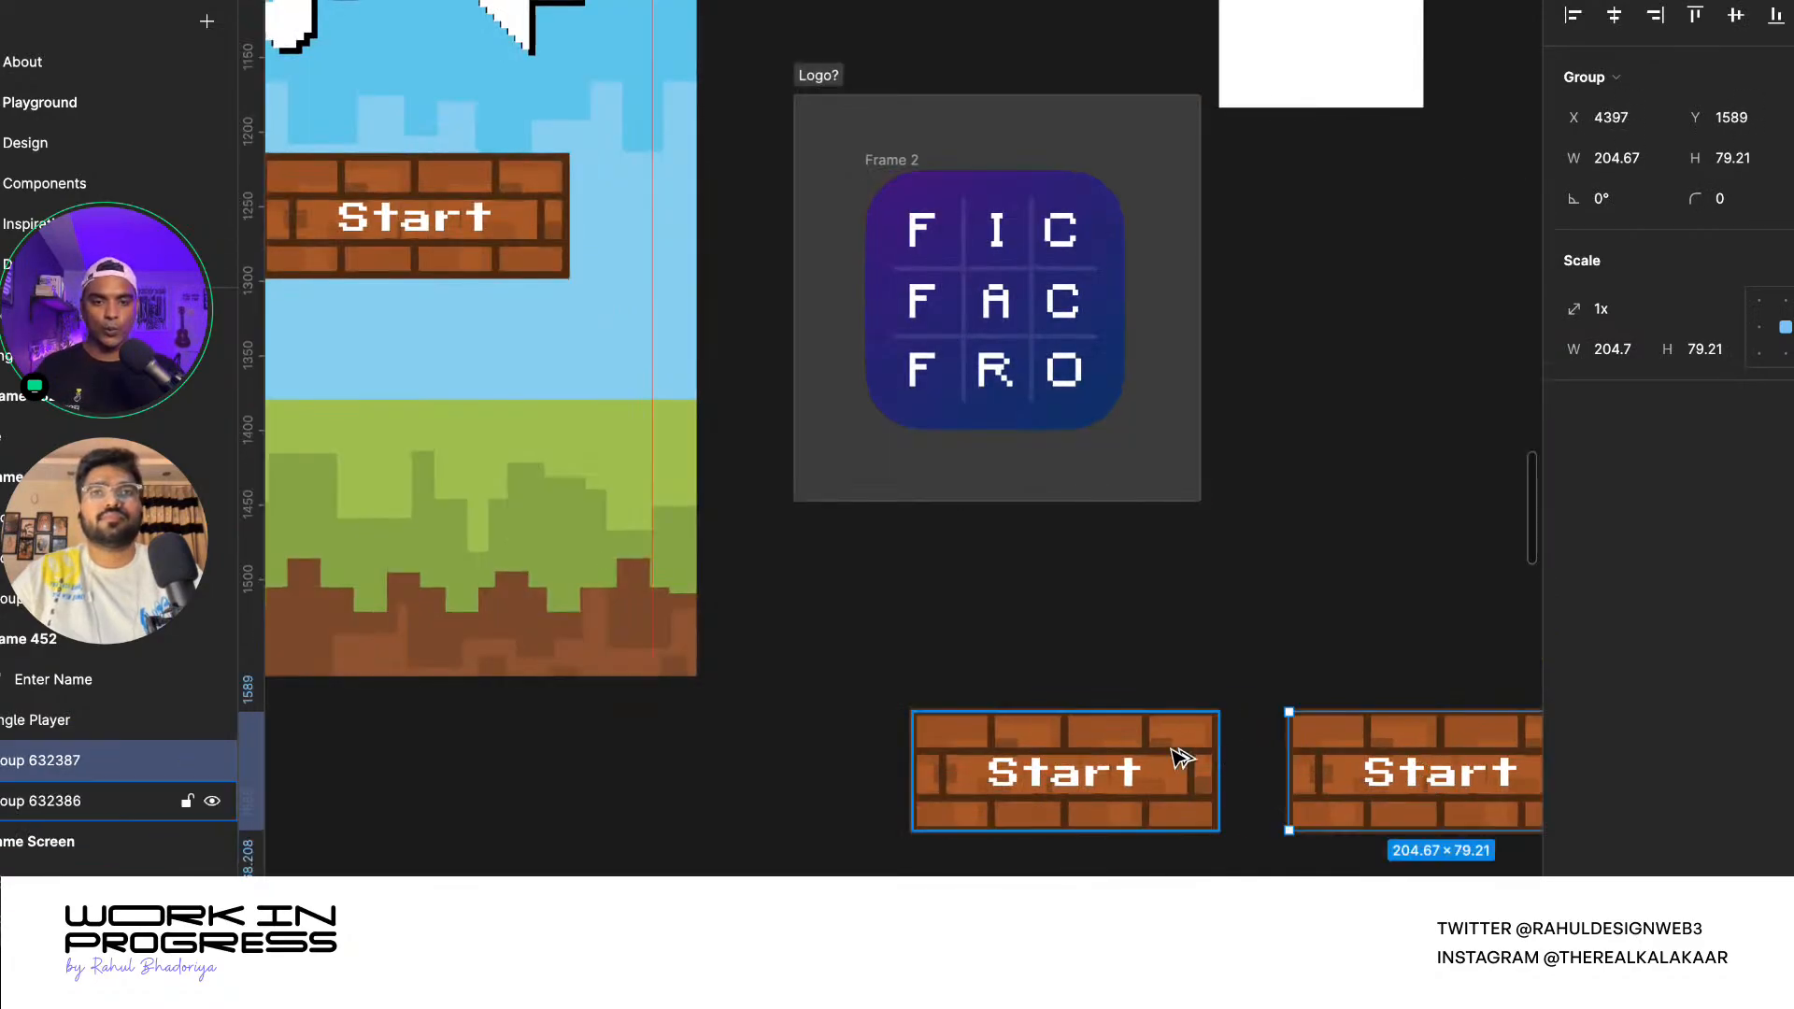
- Try recolouring one of the brick shades in the first Start button copy to light grey C3C3C3, and undo it
left_click(1175, 753)
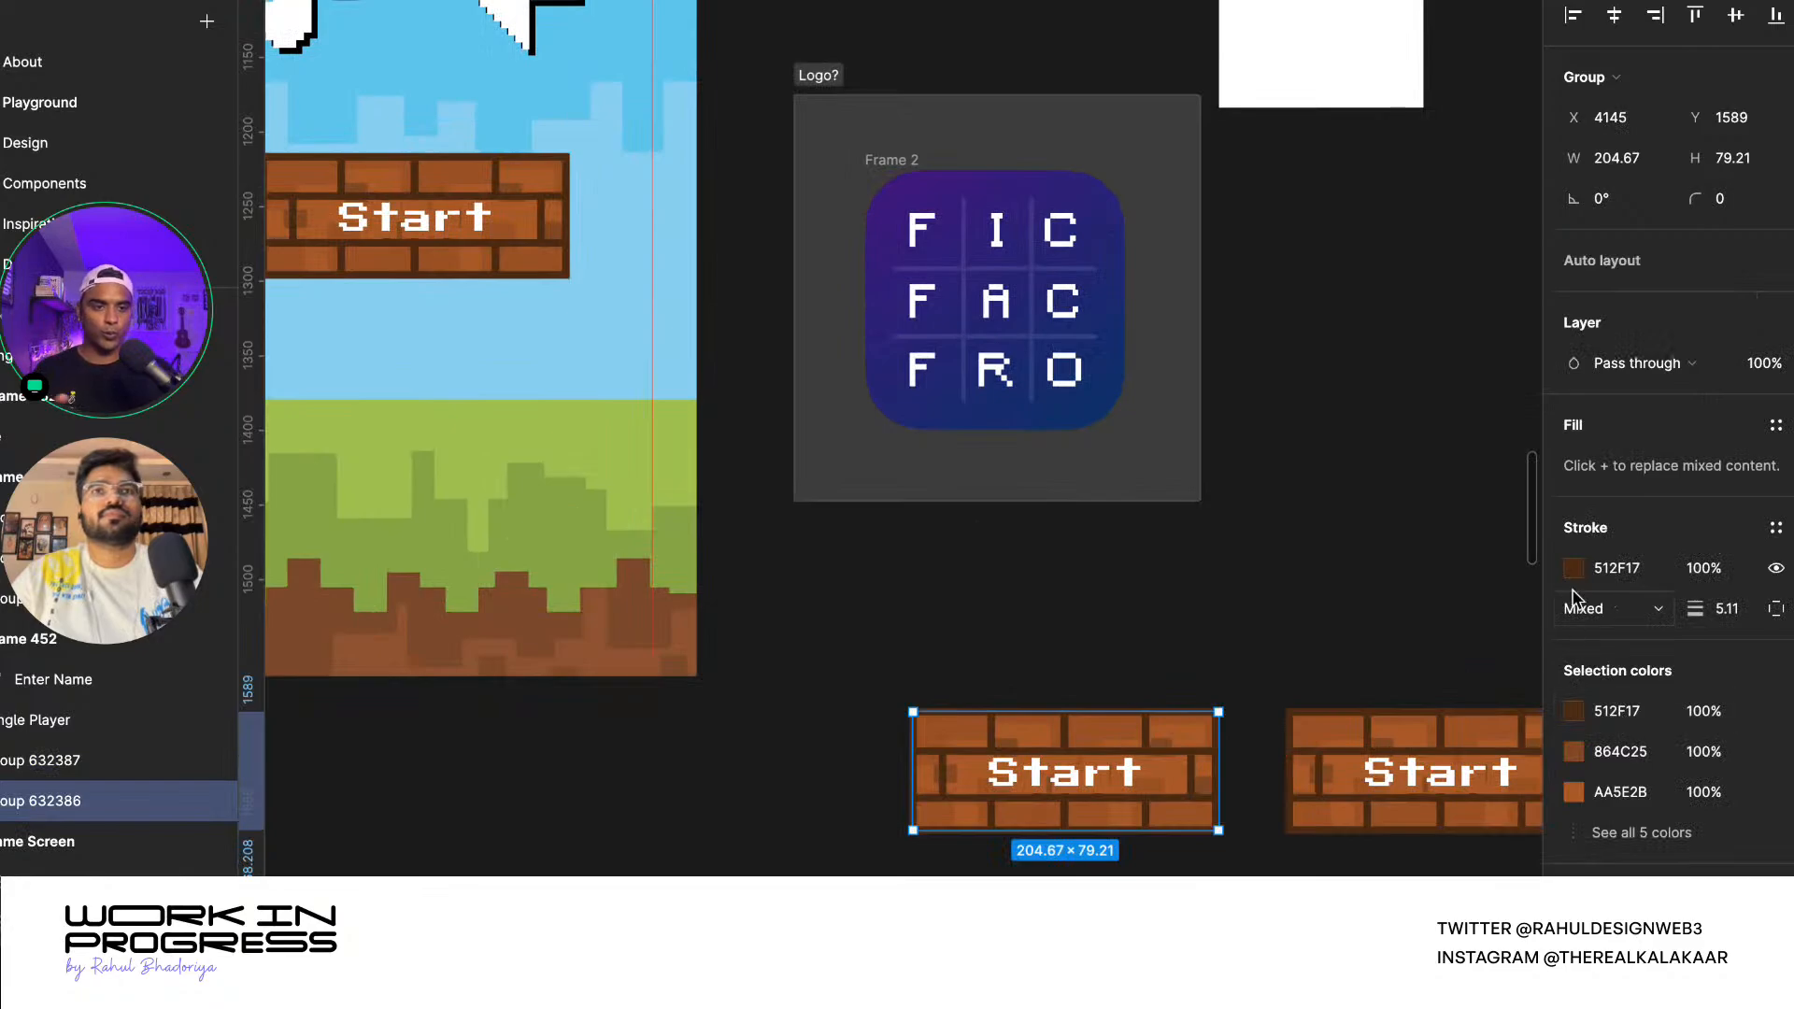
left_click(1594, 835)
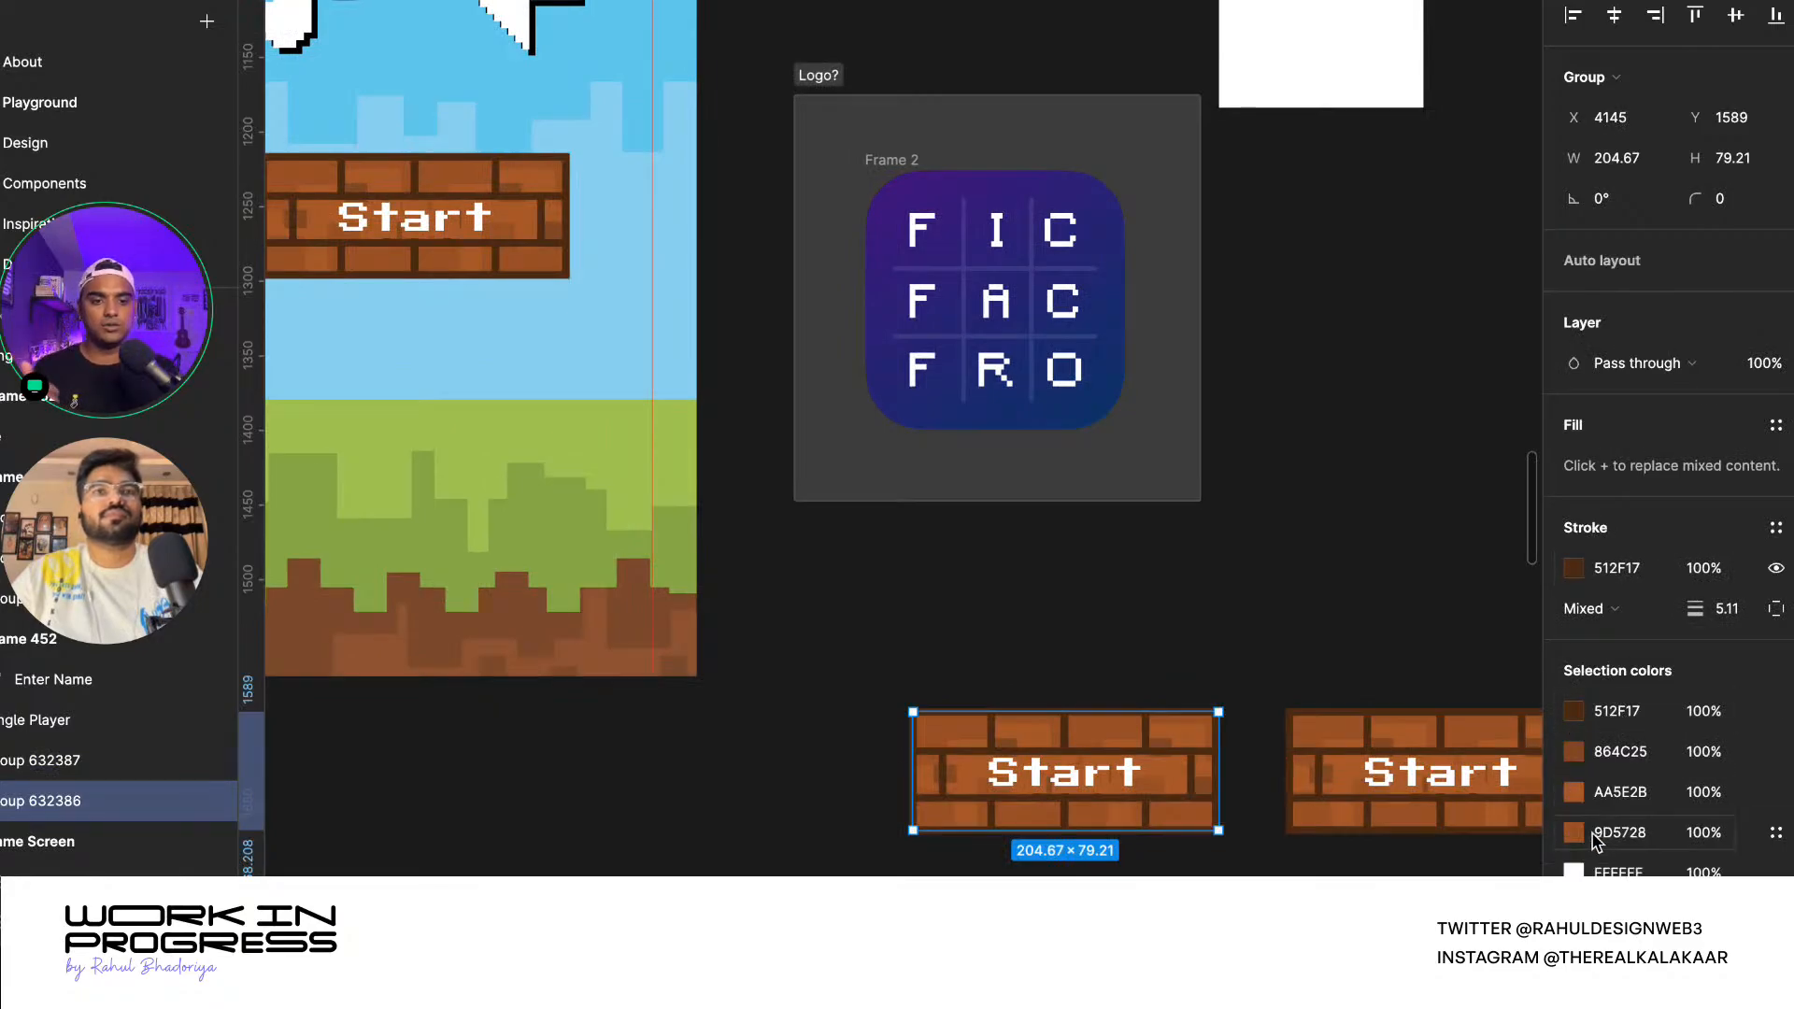
left_click(1576, 832)
left_click_drag(1422, 573, 1231, 472)
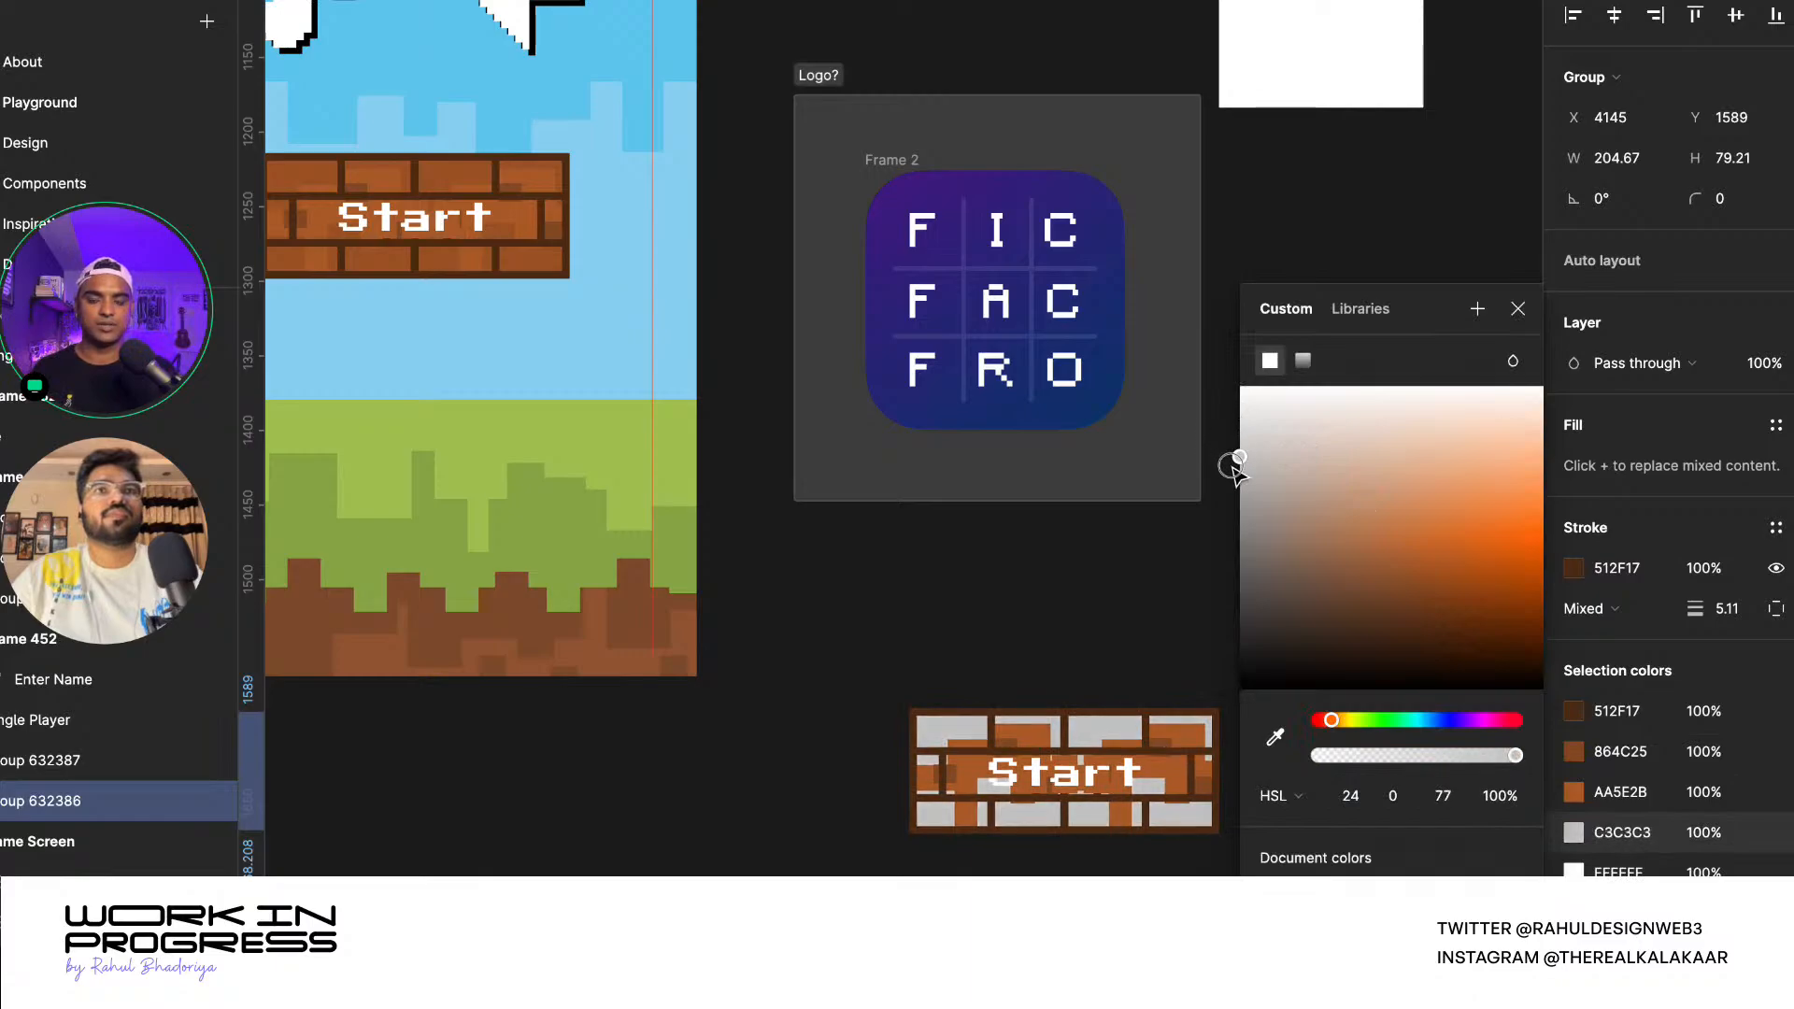
left_click(1517, 308)
key("ctrl+z")
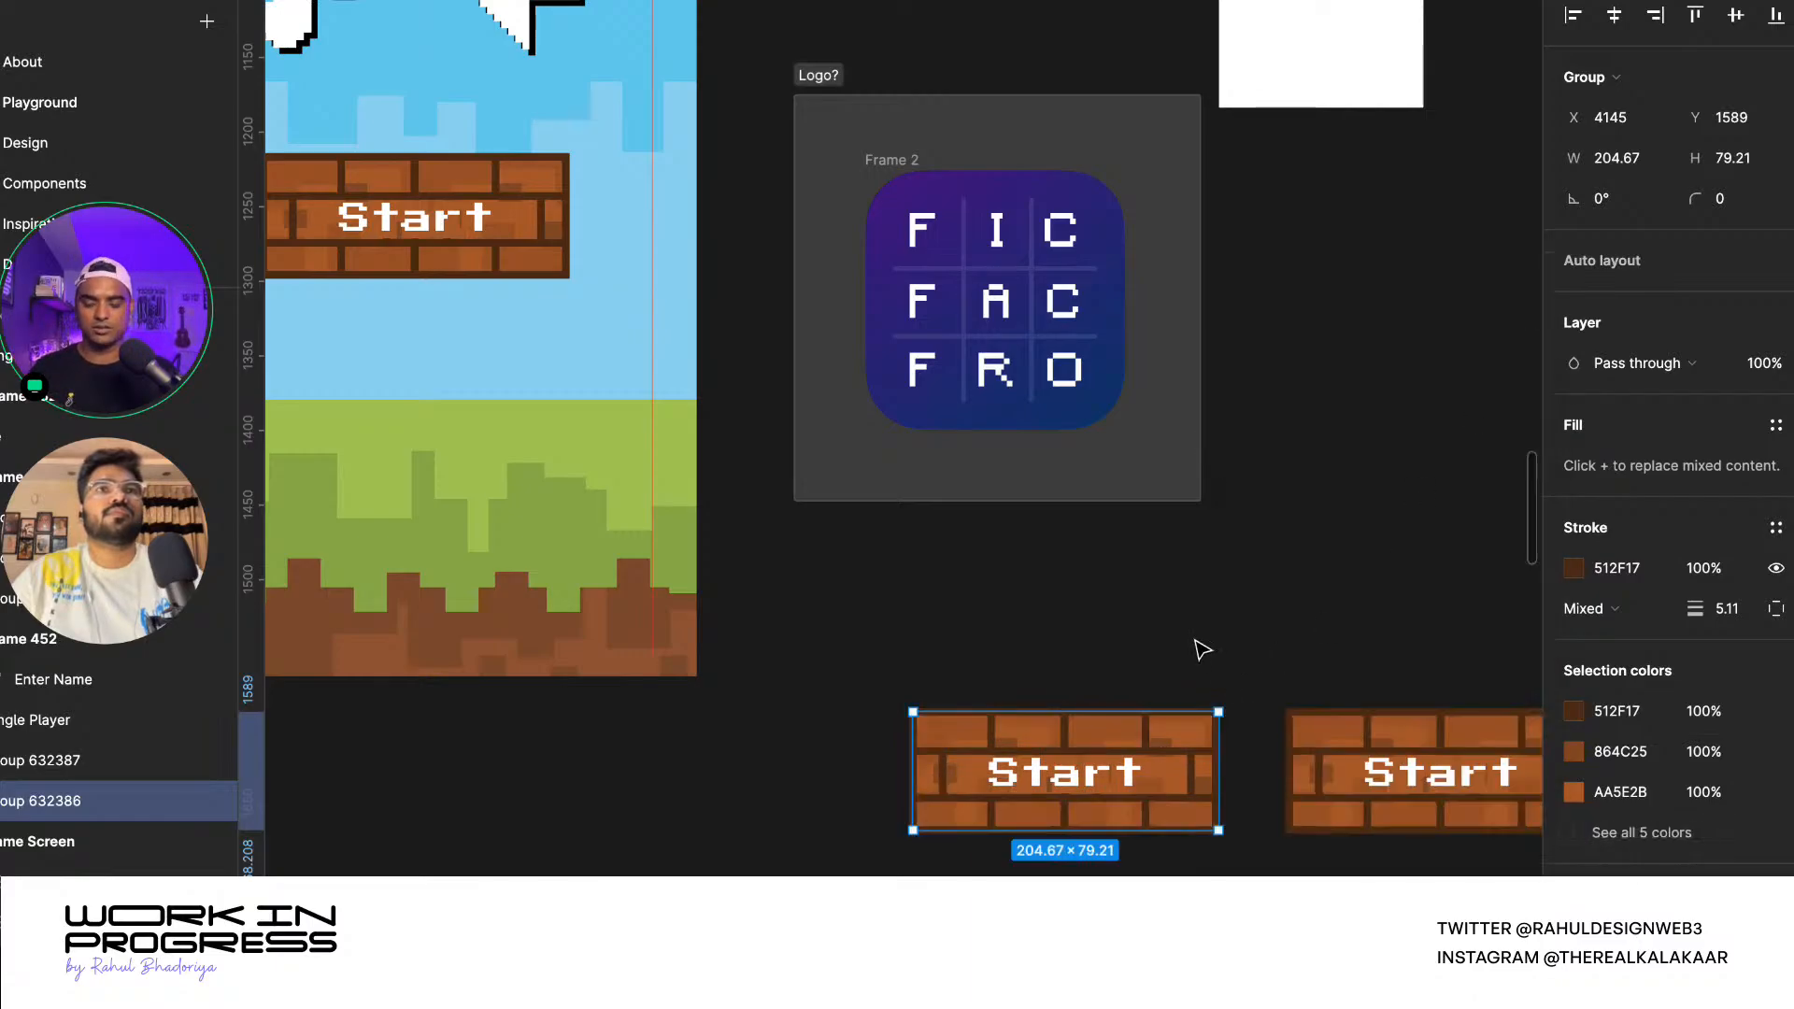
- Set the opacity of the first Start button copy and of the Game Screen's Start button to 20%
key("2")
scroll(1236, 627, "down", 4)
left_click(846, 404)
key("2")
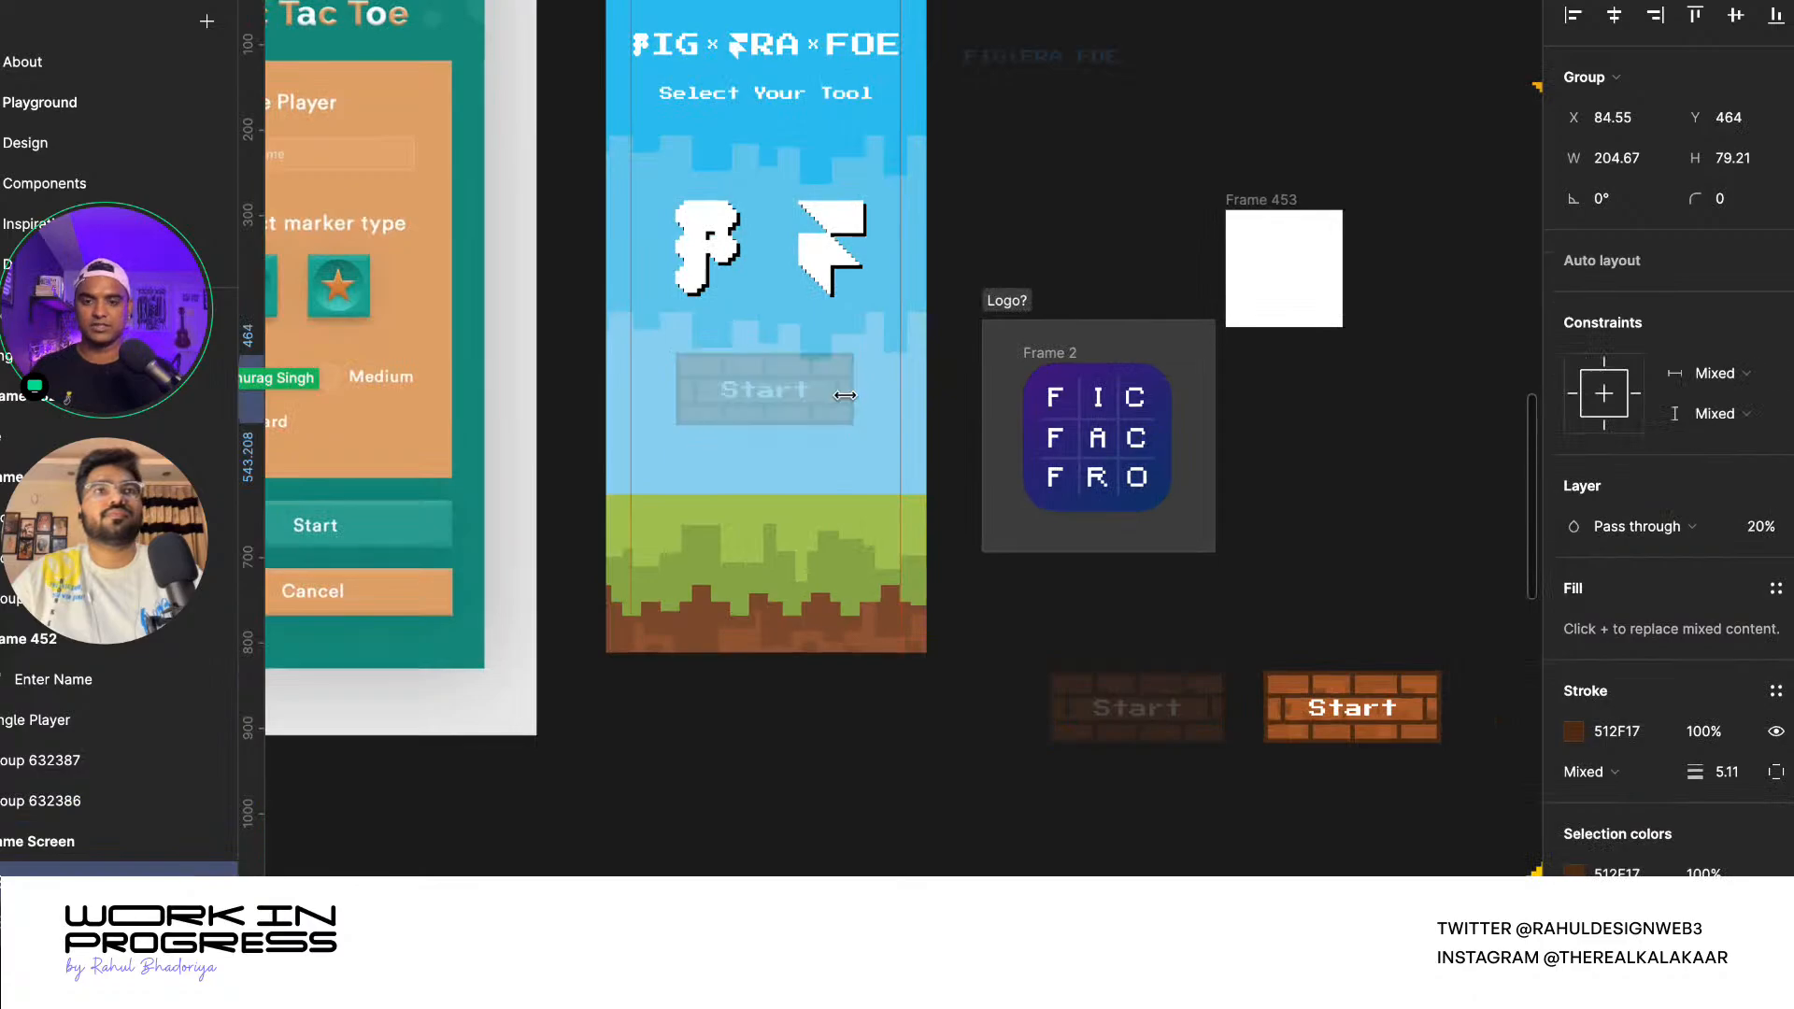
- Set the opacity of the Start button in the Game Screen back to 100%
left_click(1336, 531)
scroll(1336, 531, "up", 5)
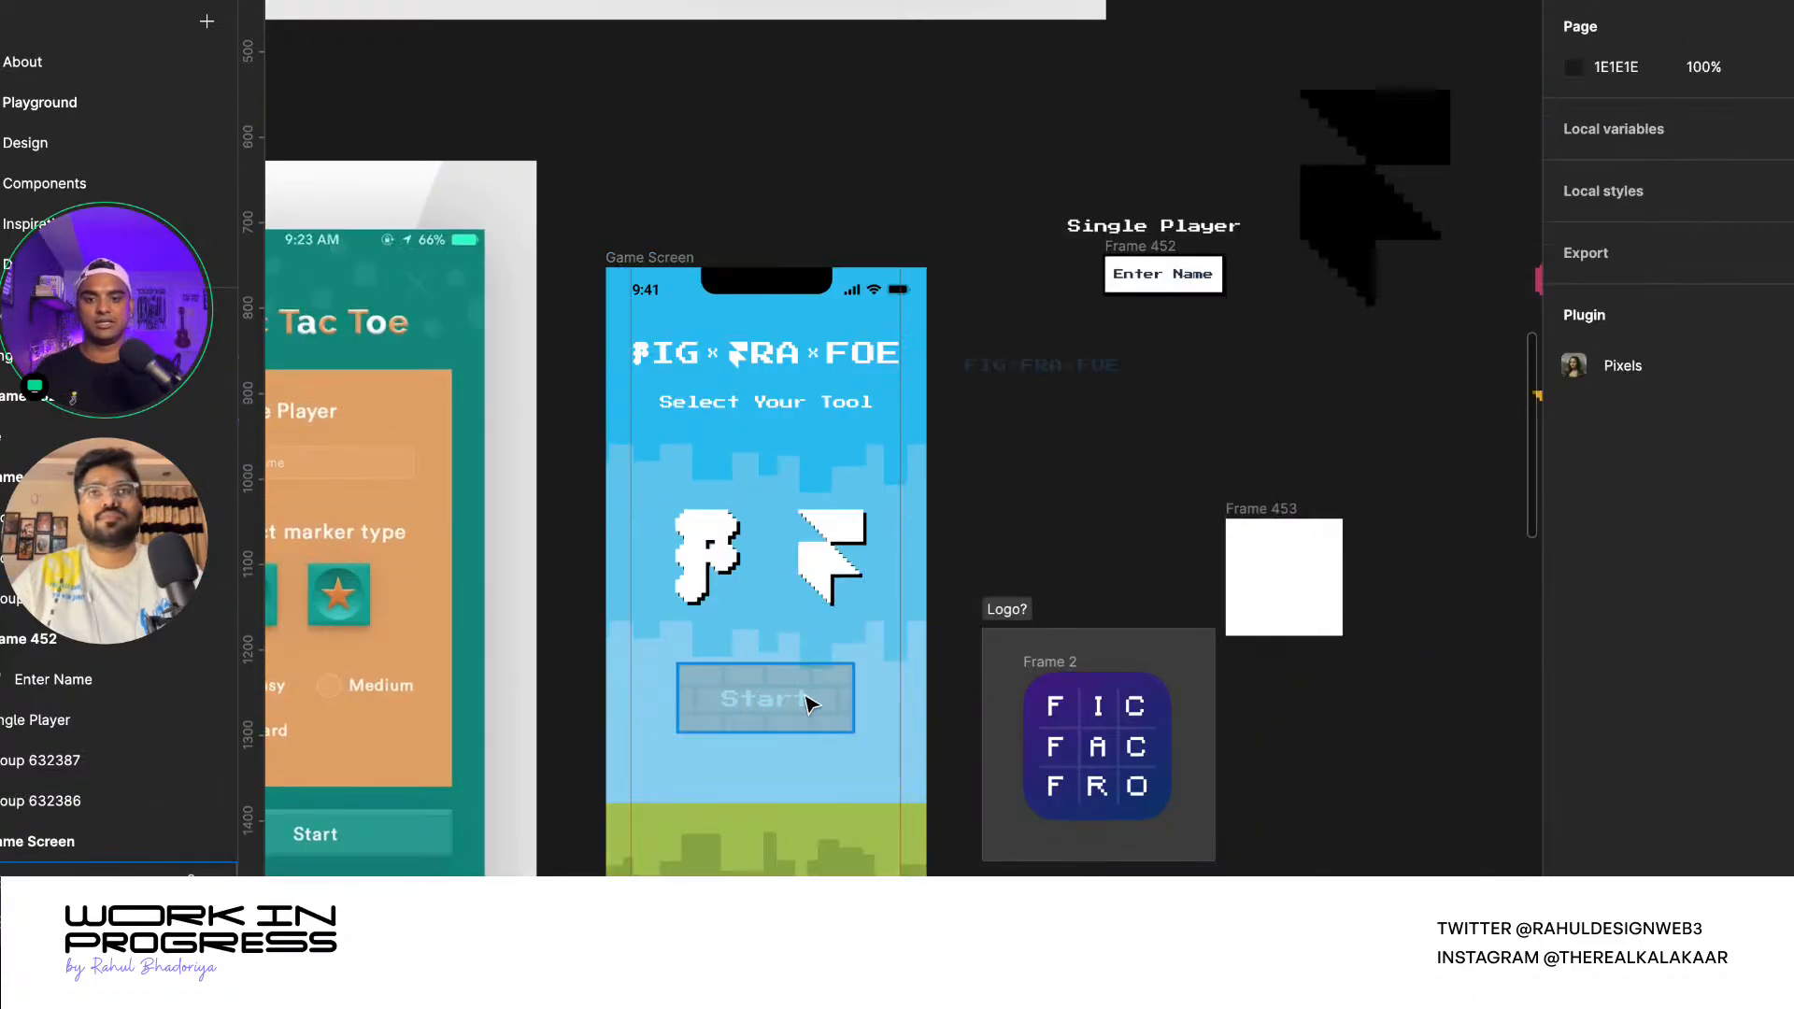
left_click(809, 703)
key("Escape")
left_click(809, 703)
key("0")
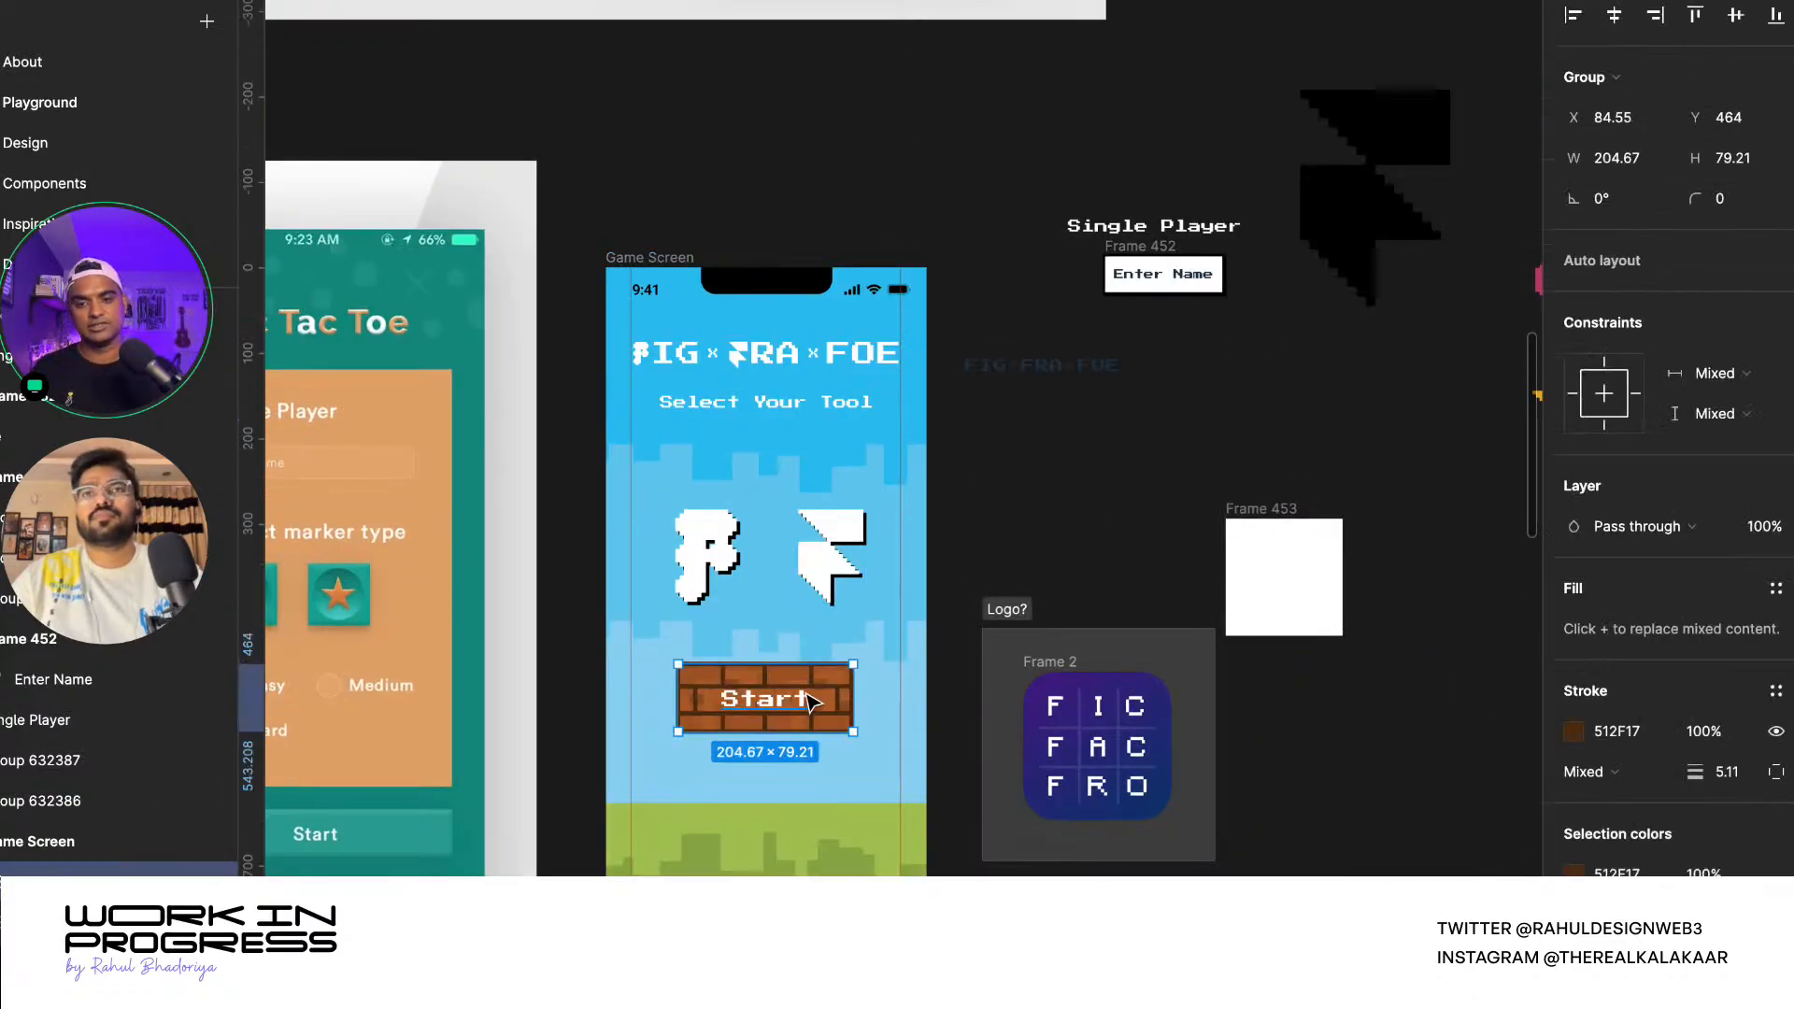
left_click(993, 557)
scroll(993, 561, "down", 8)
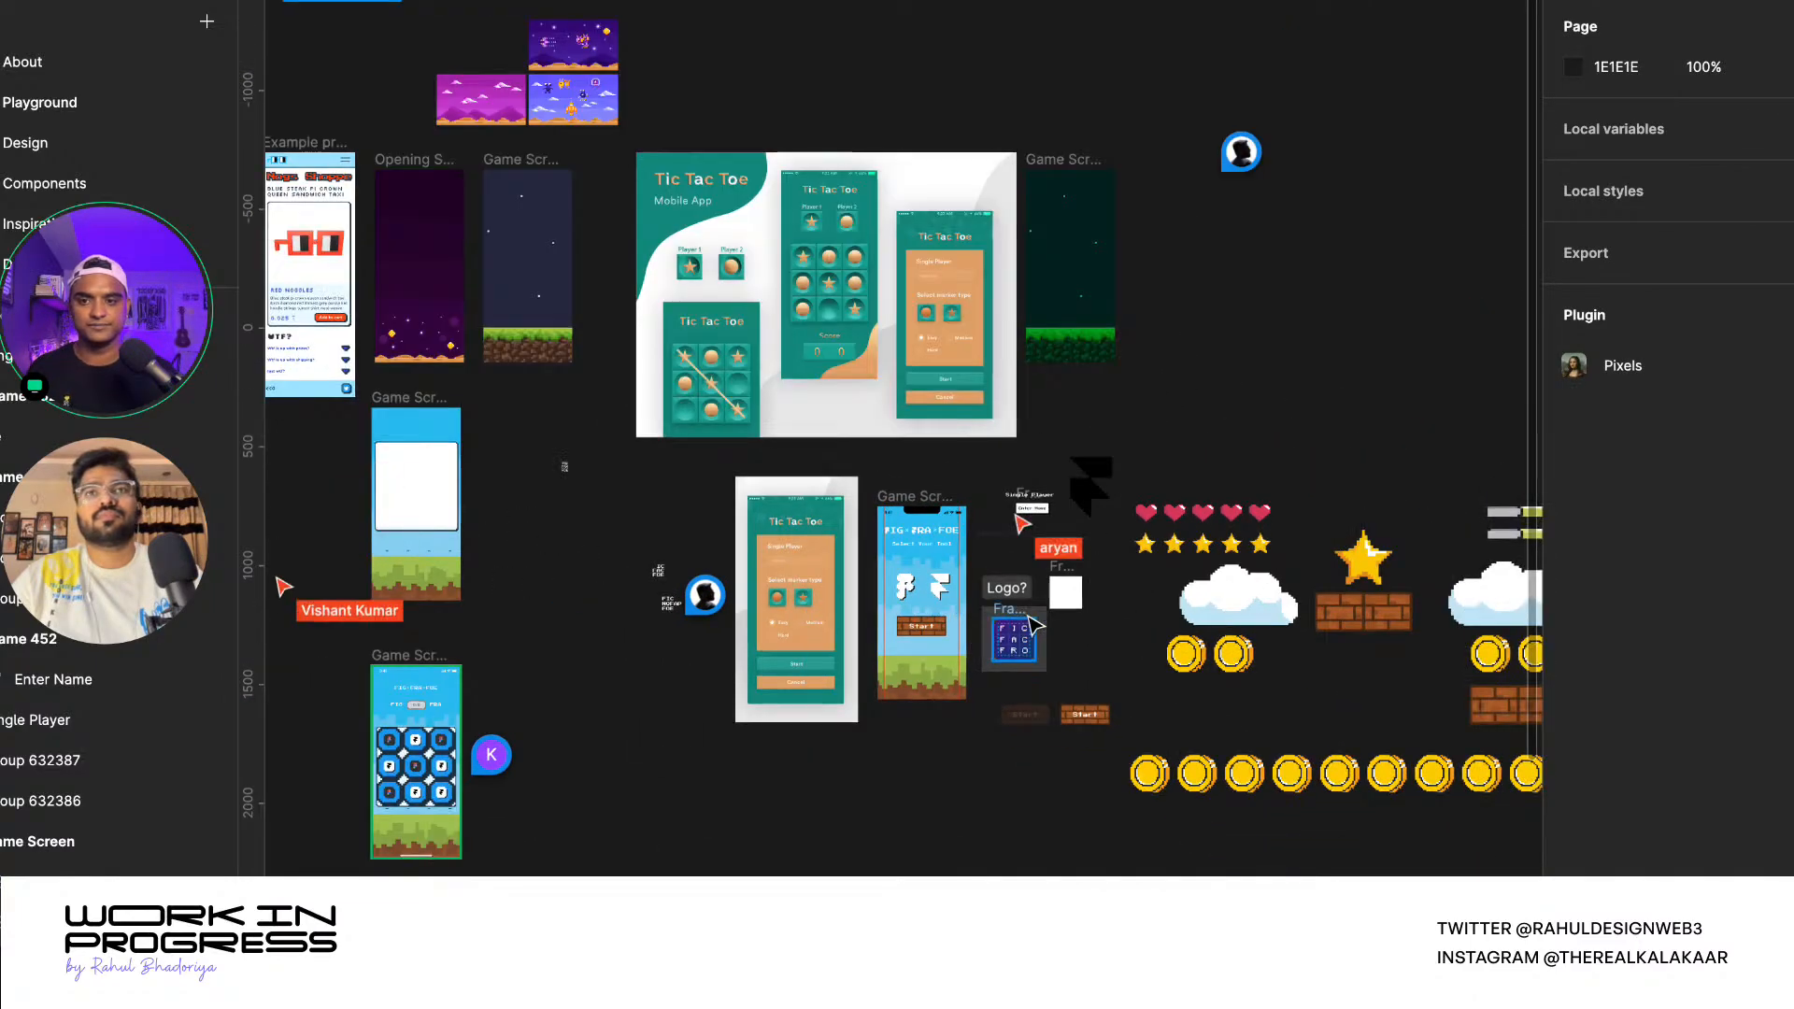
scroll(1029, 612, "down", 1)
left_click(1156, 785)
left_click(988, 769)
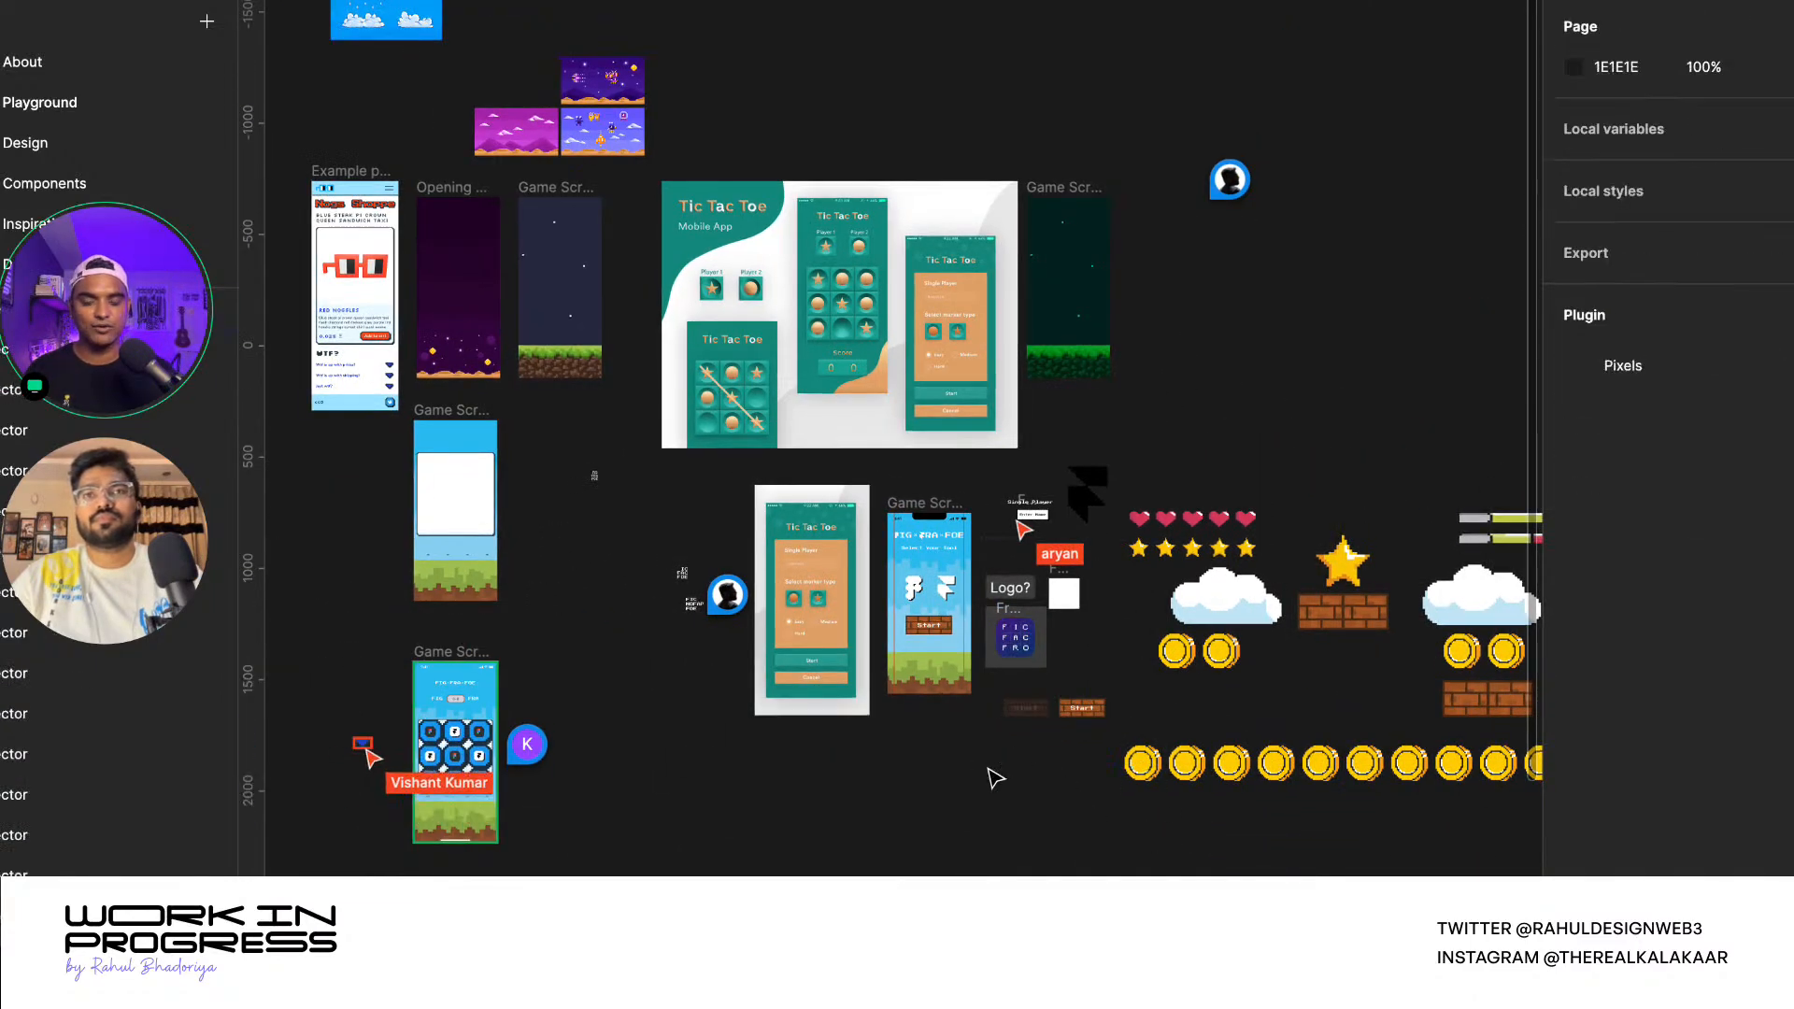
- Examine the blue Game Screen with the game board and the two player cards on the purple castle Game Screen
scroll(353, 781, "up", 6)
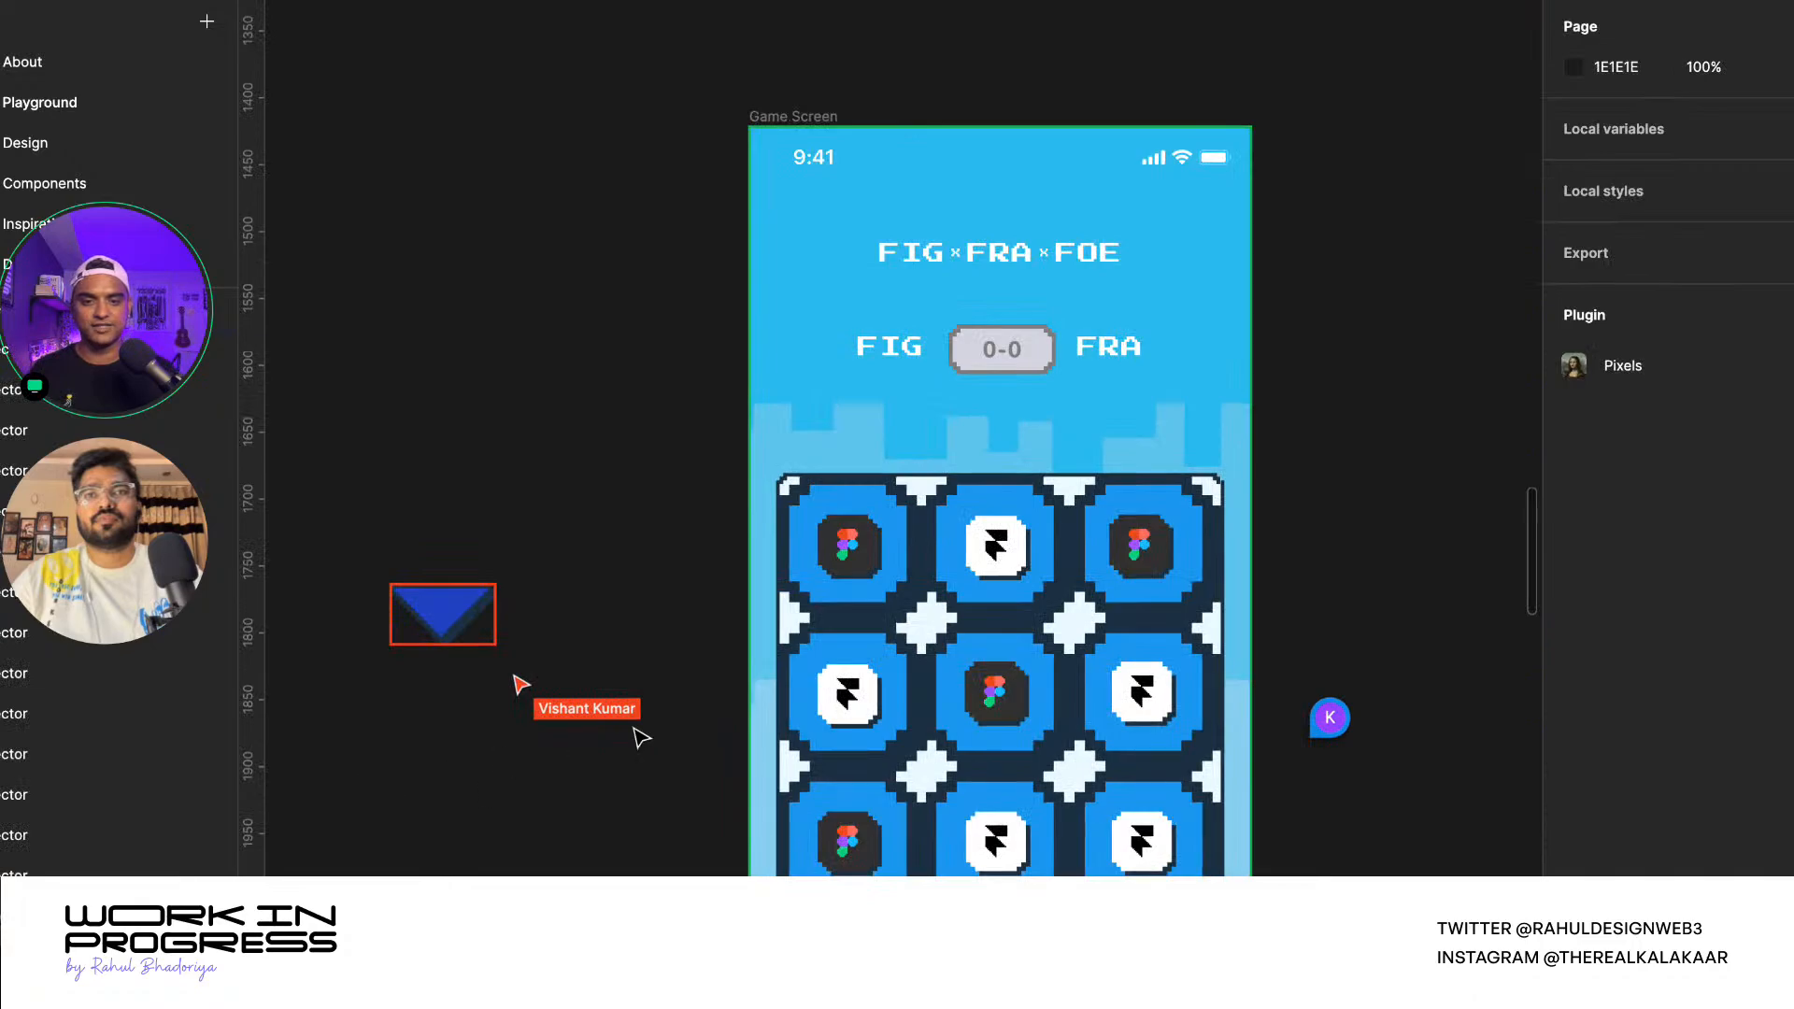
scroll(701, 726, "down", 4)
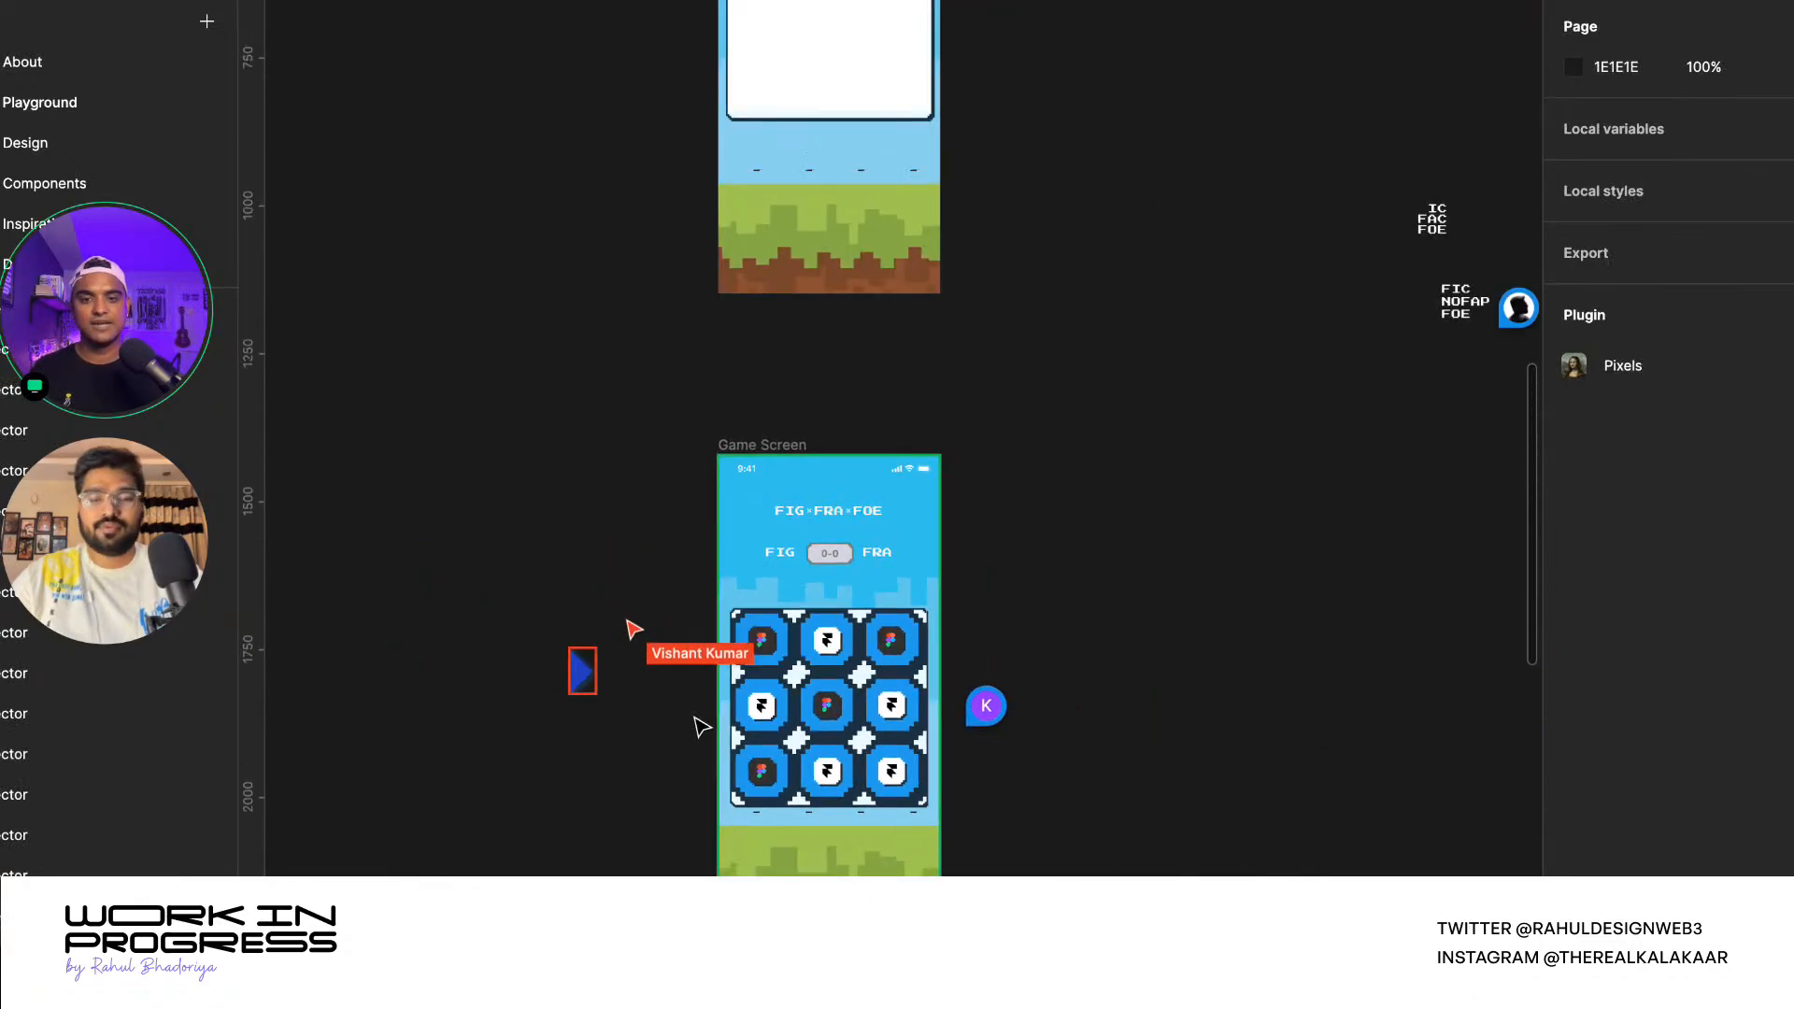
scroll(701, 726, "down", 10)
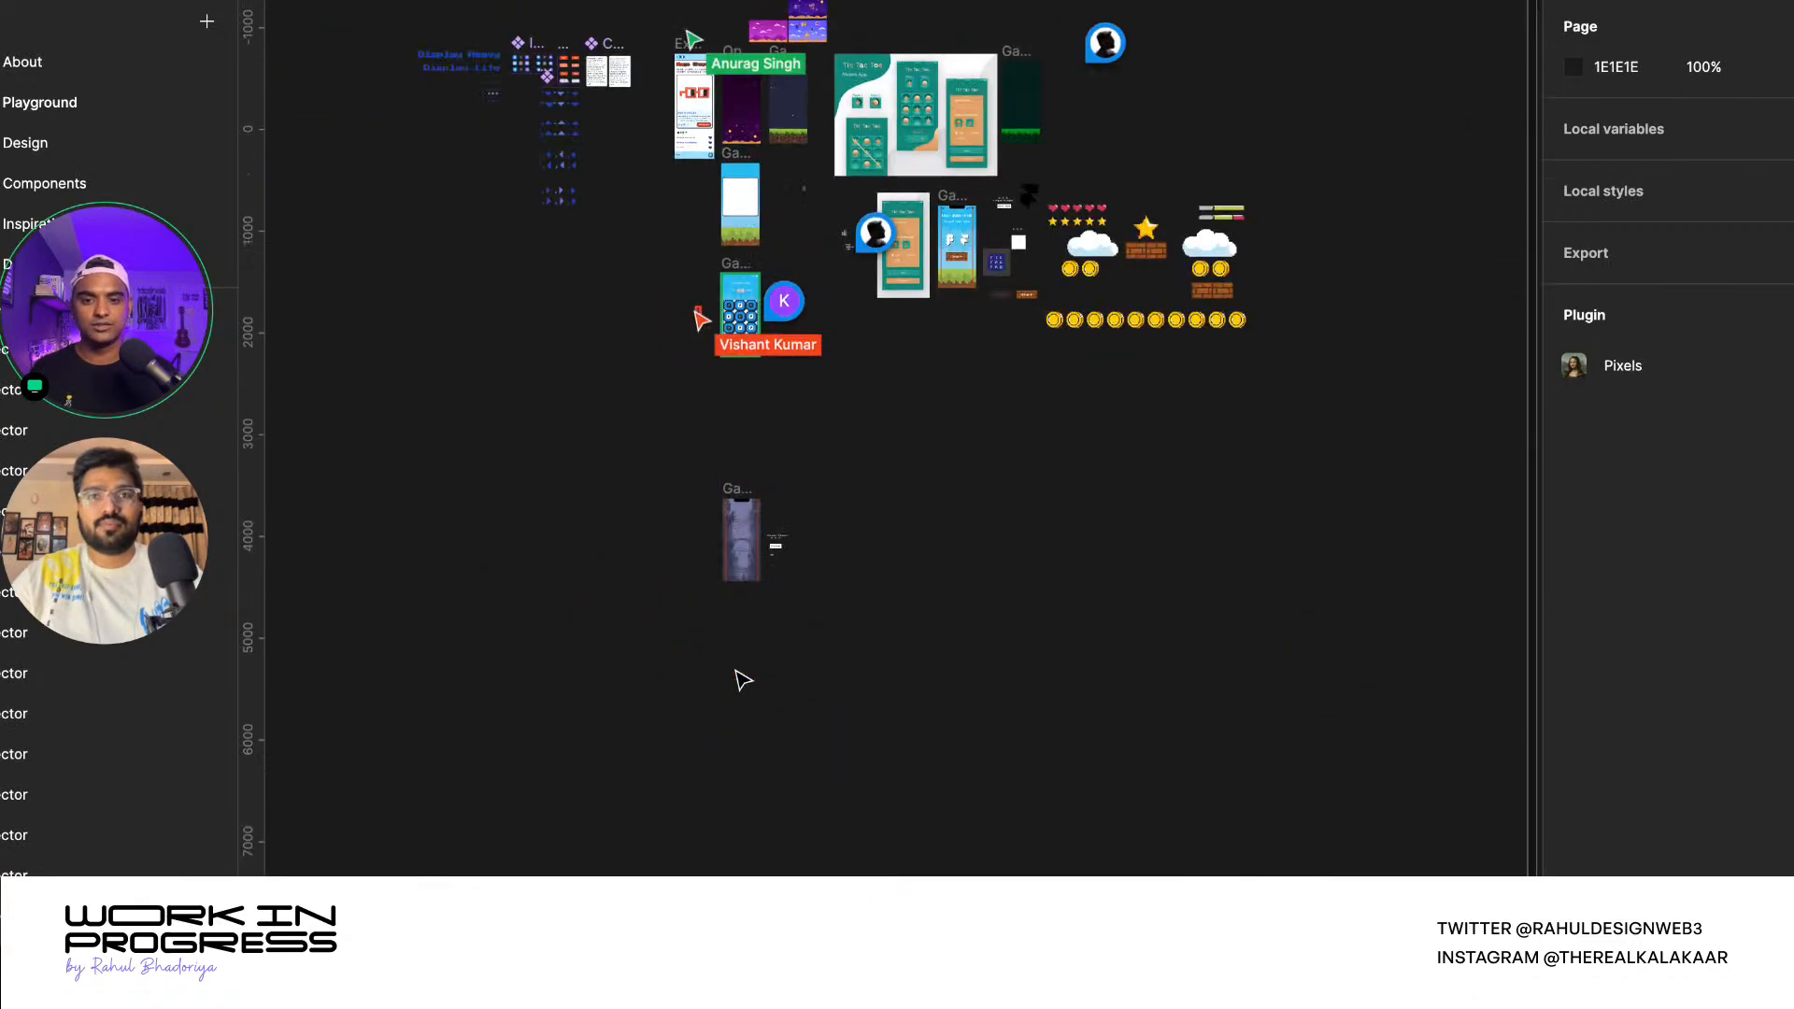
scroll(748, 566, "up", 10)
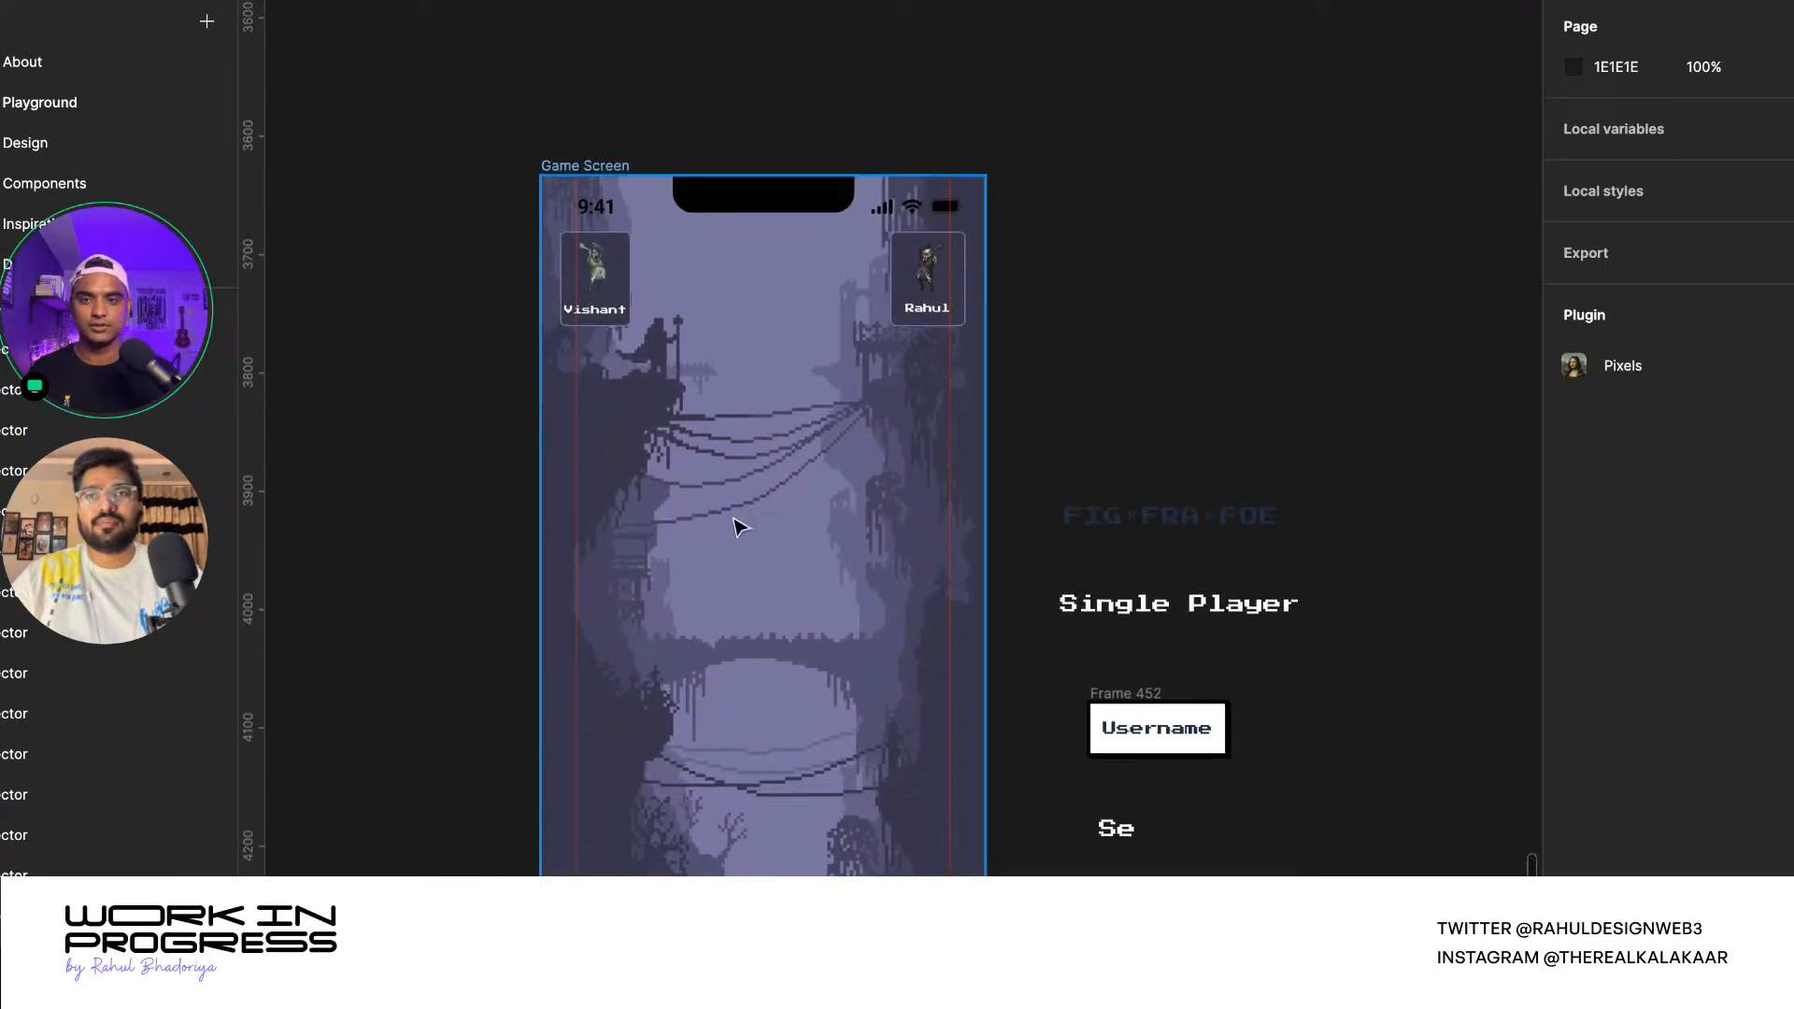
scroll(733, 528, "up", 4)
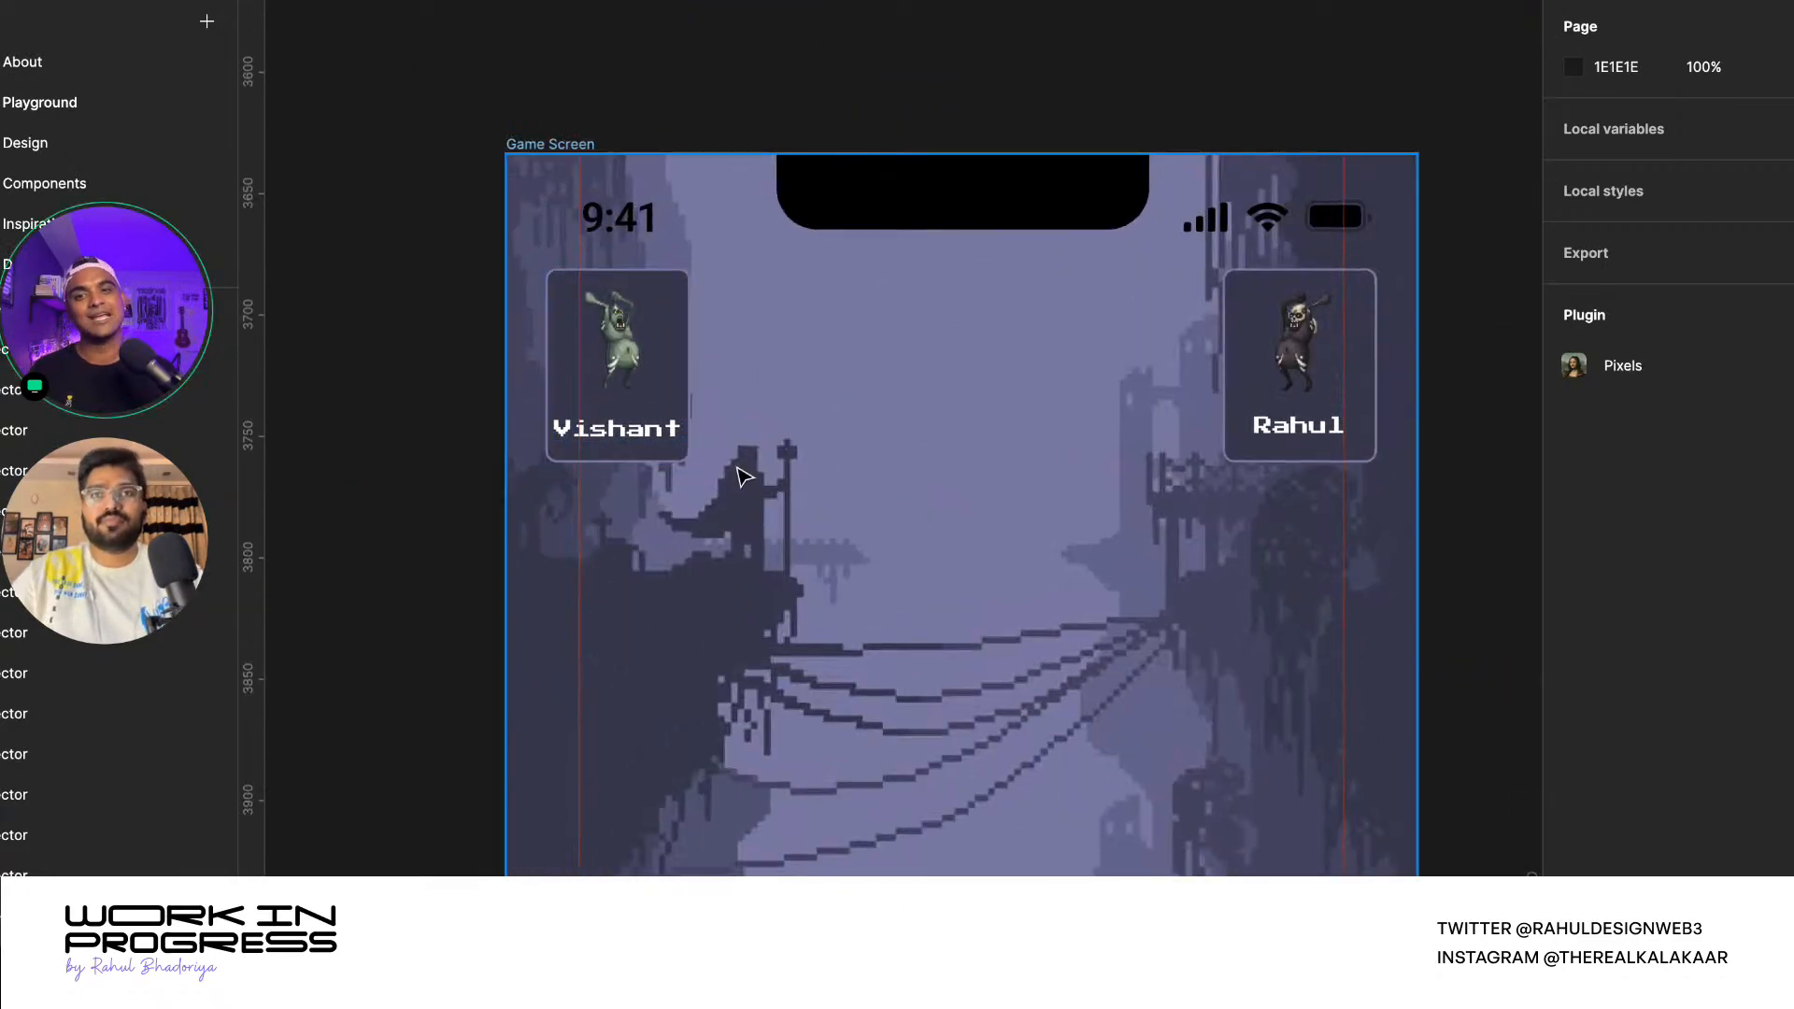
scroll(651, 429, "up", 4)
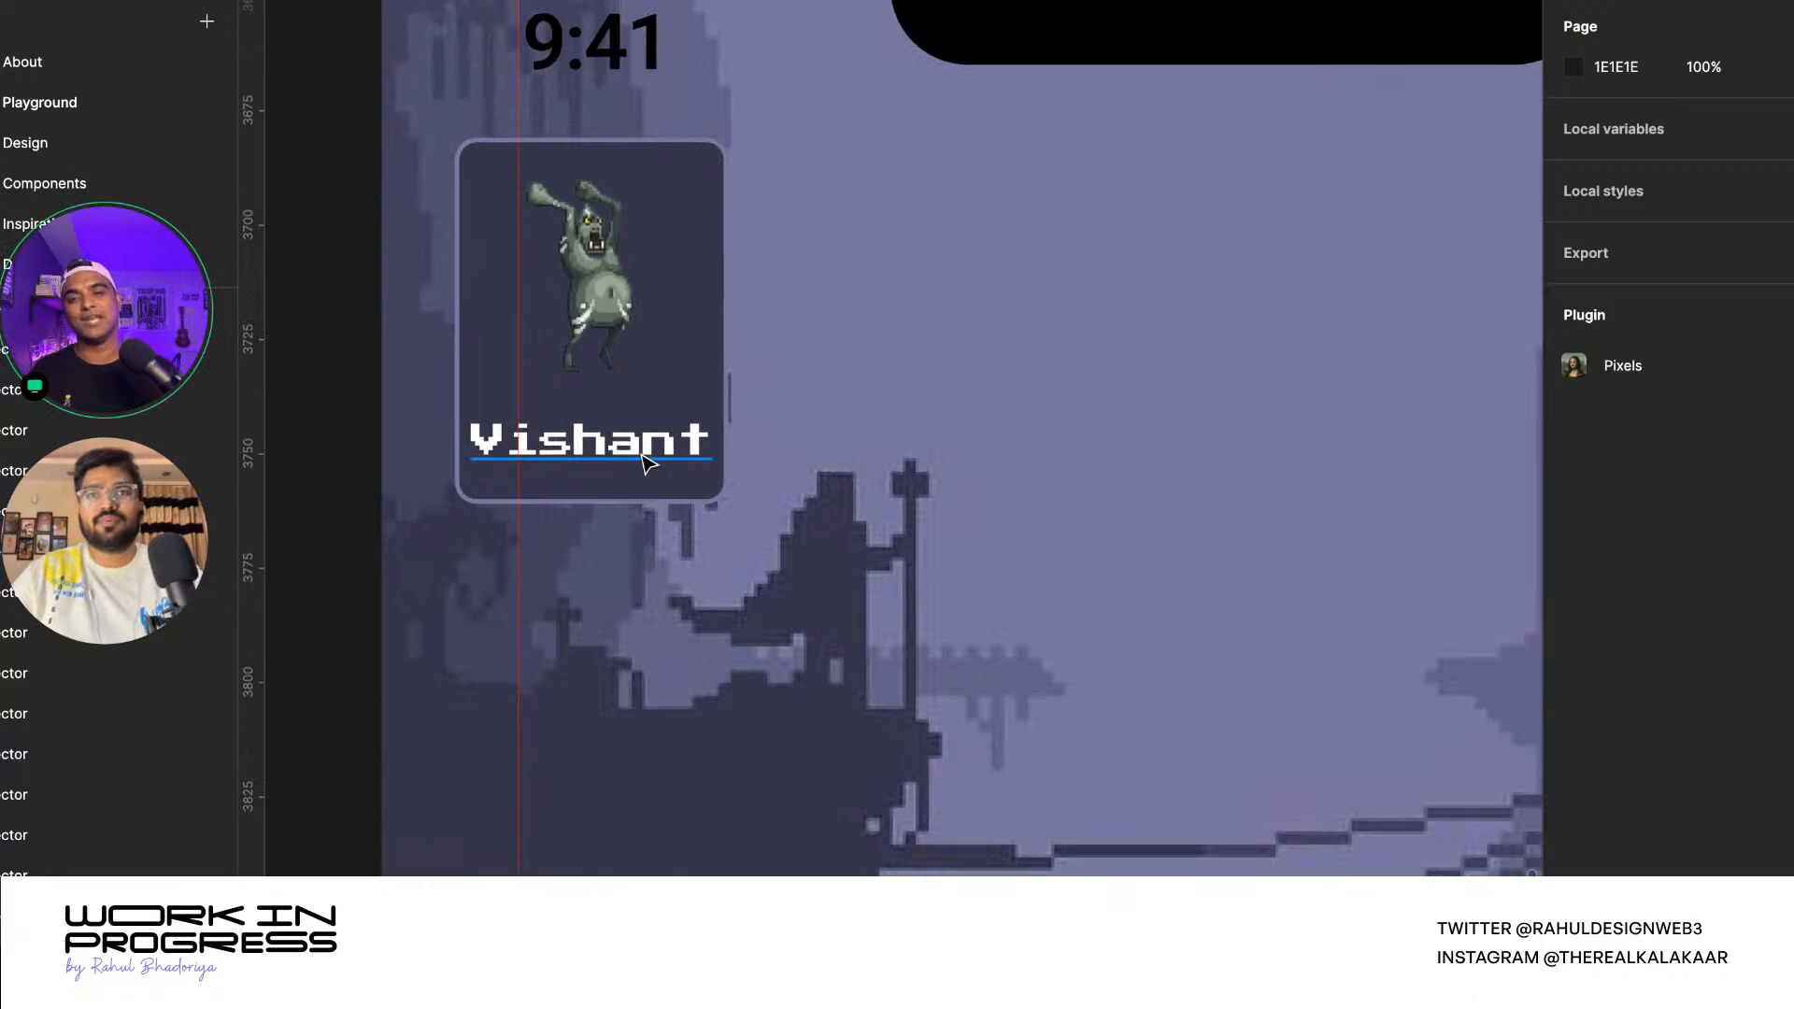
left_click(649, 462)
scroll(650, 462, "down", 4)
scroll(1263, 393, "up", 6)
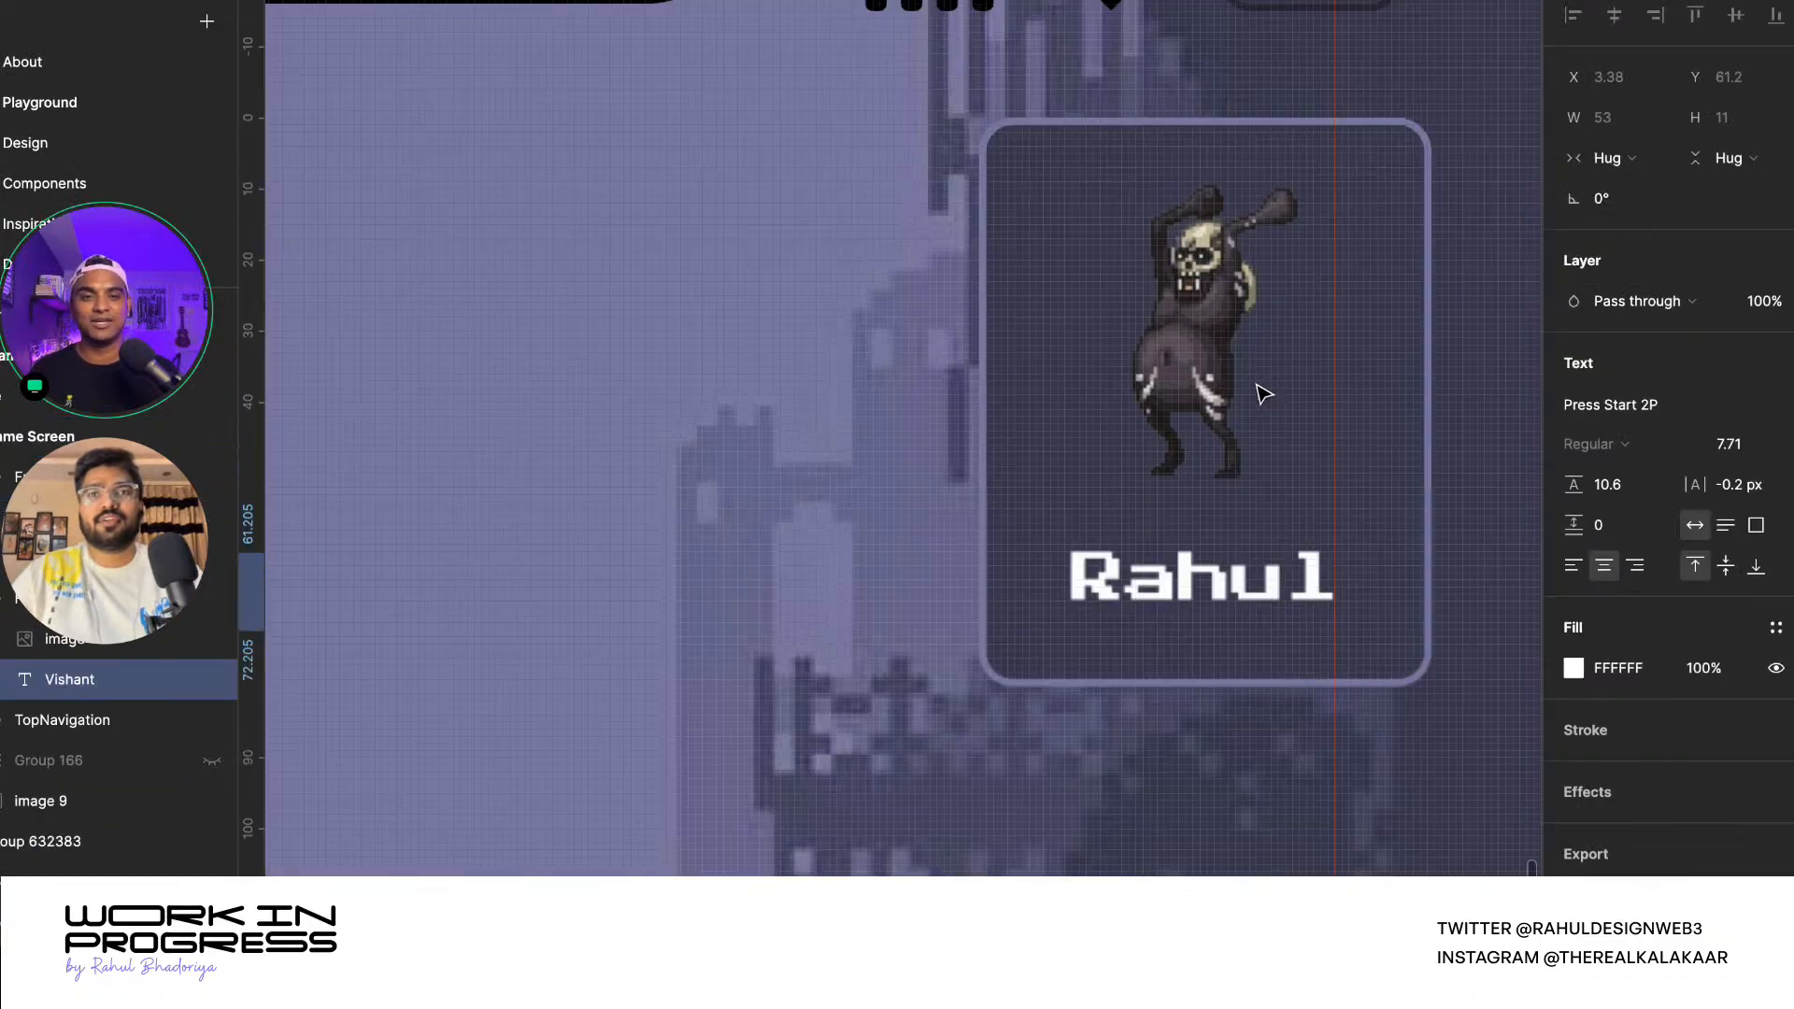
scroll(1263, 393, "down", 5)
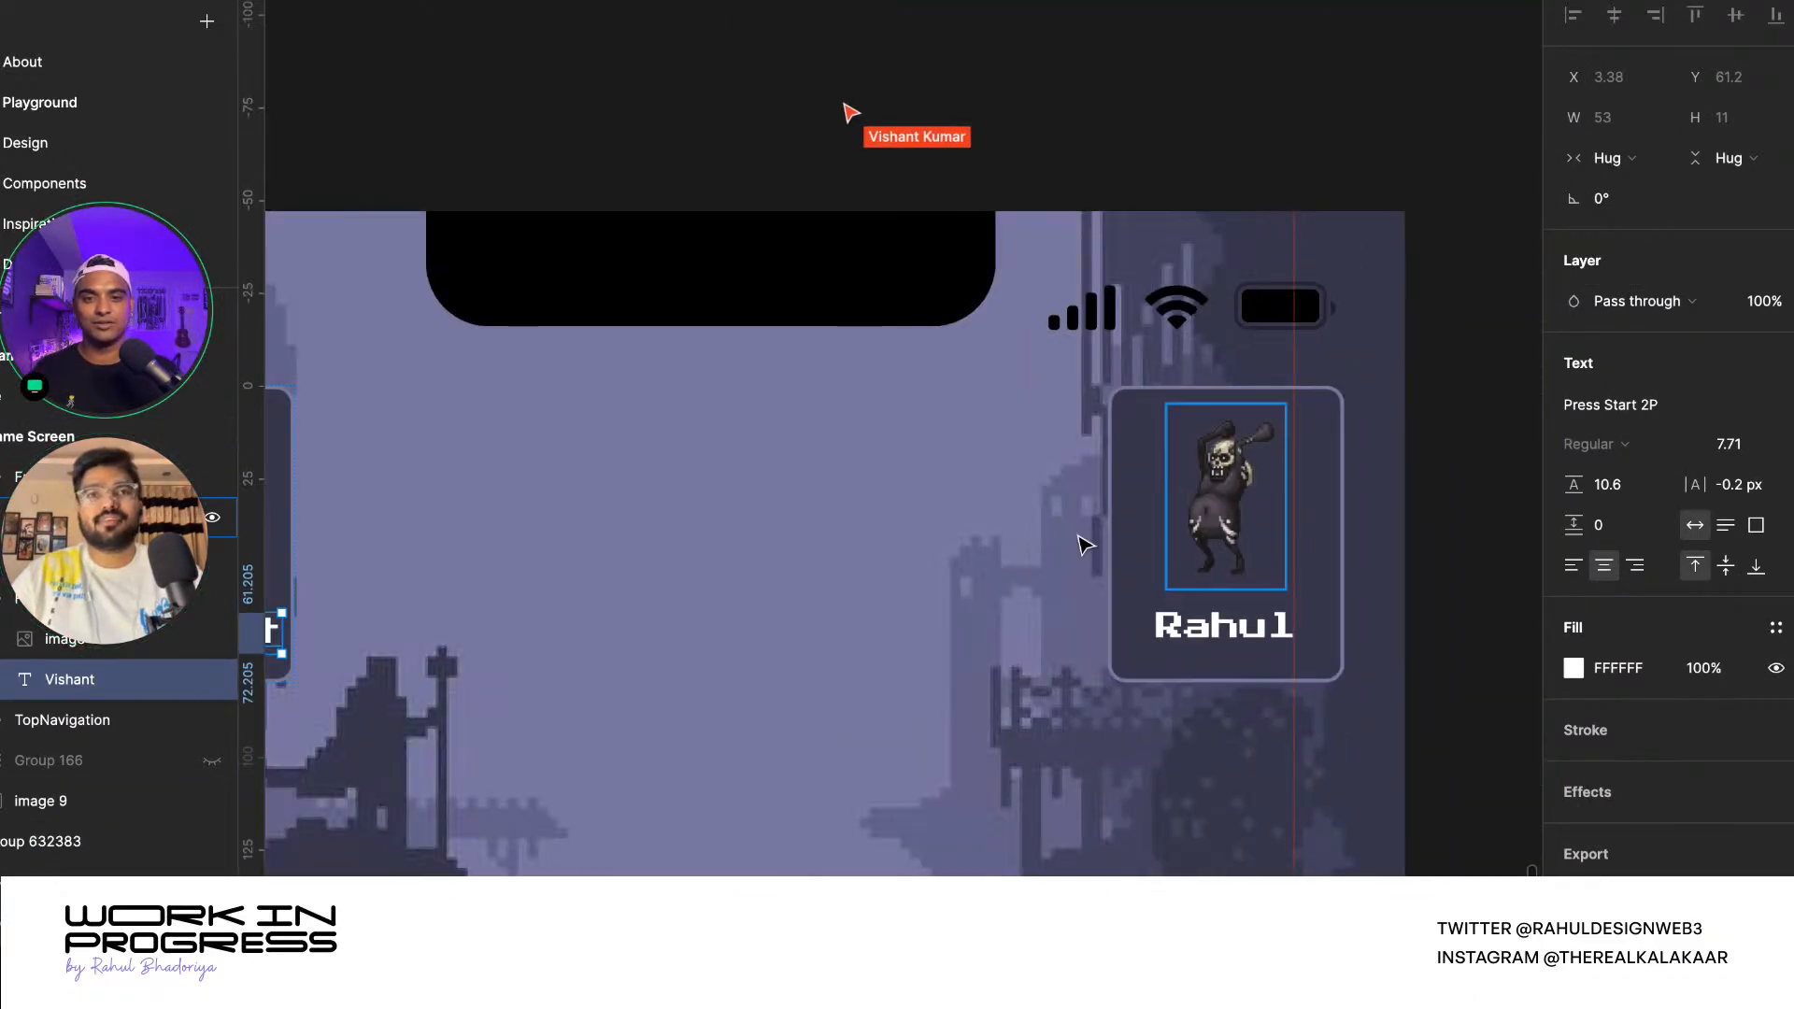
scroll(1084, 545, "down", 4)
scroll(654, 523, "up", 7)
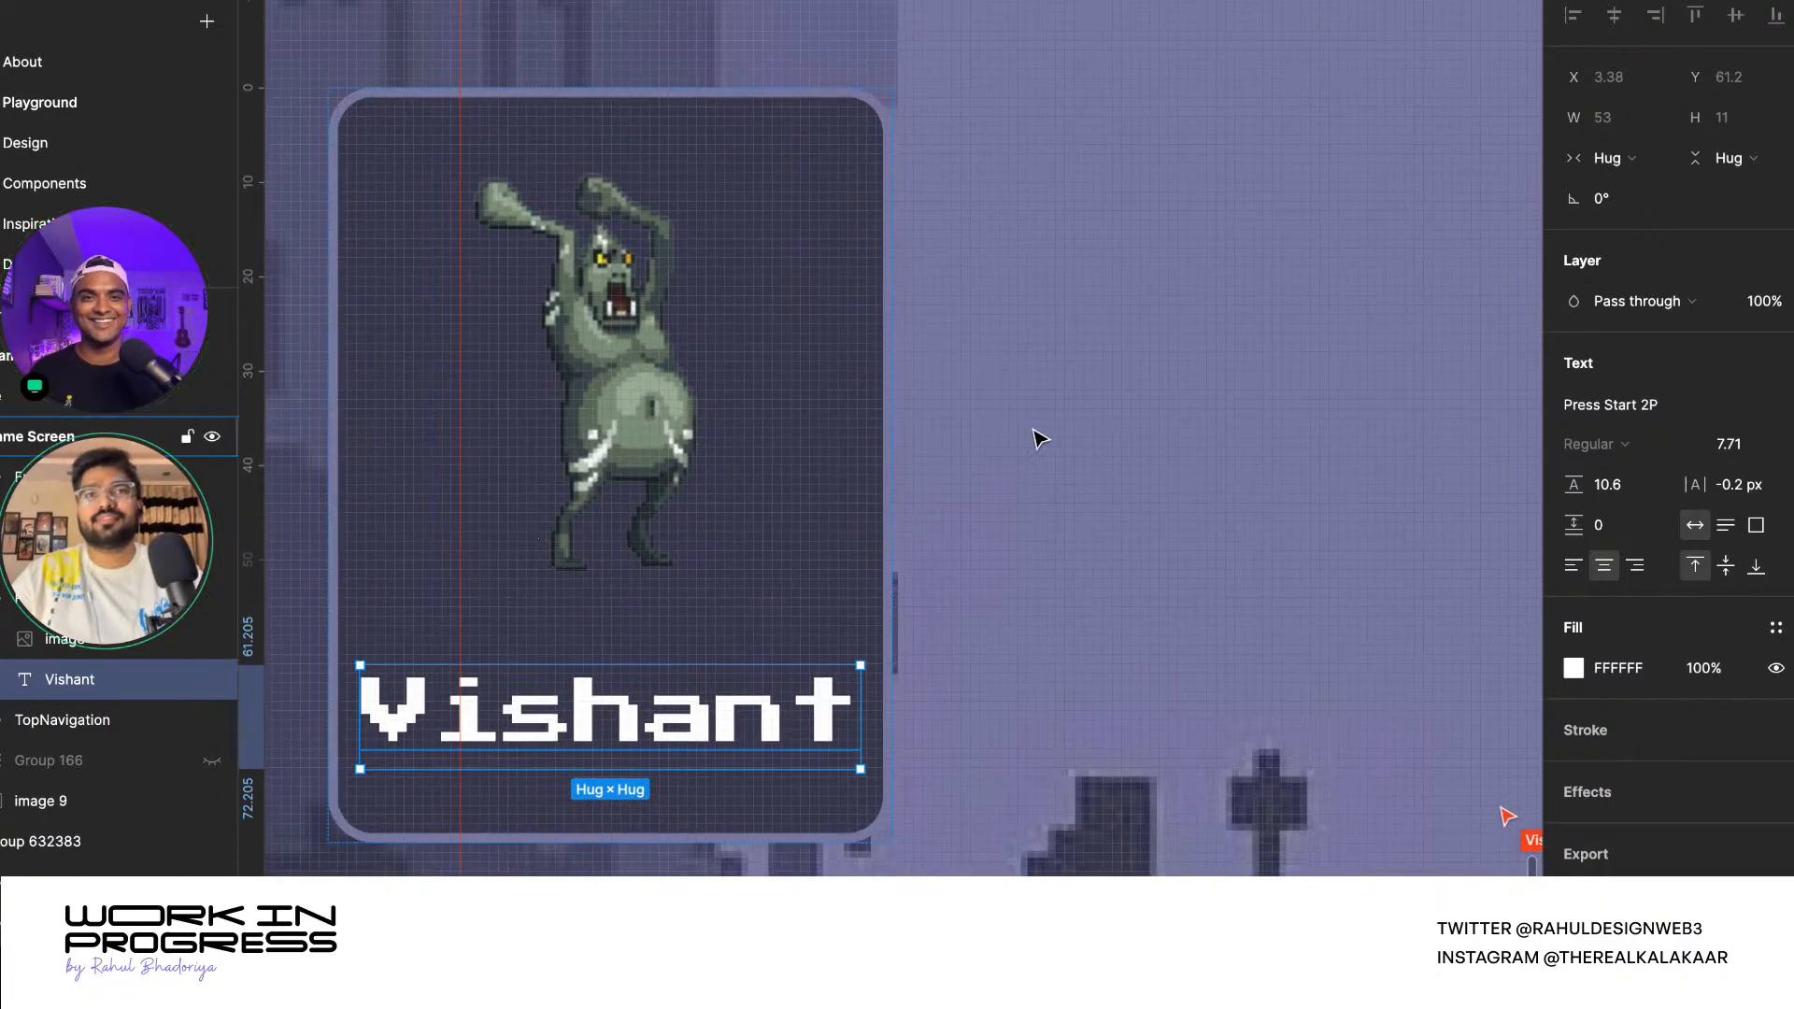
- Examine the purple castle Game Screen's full-height background image and overall layout, and compare it with the blue game board screen
scroll(1040, 439, "down", 10)
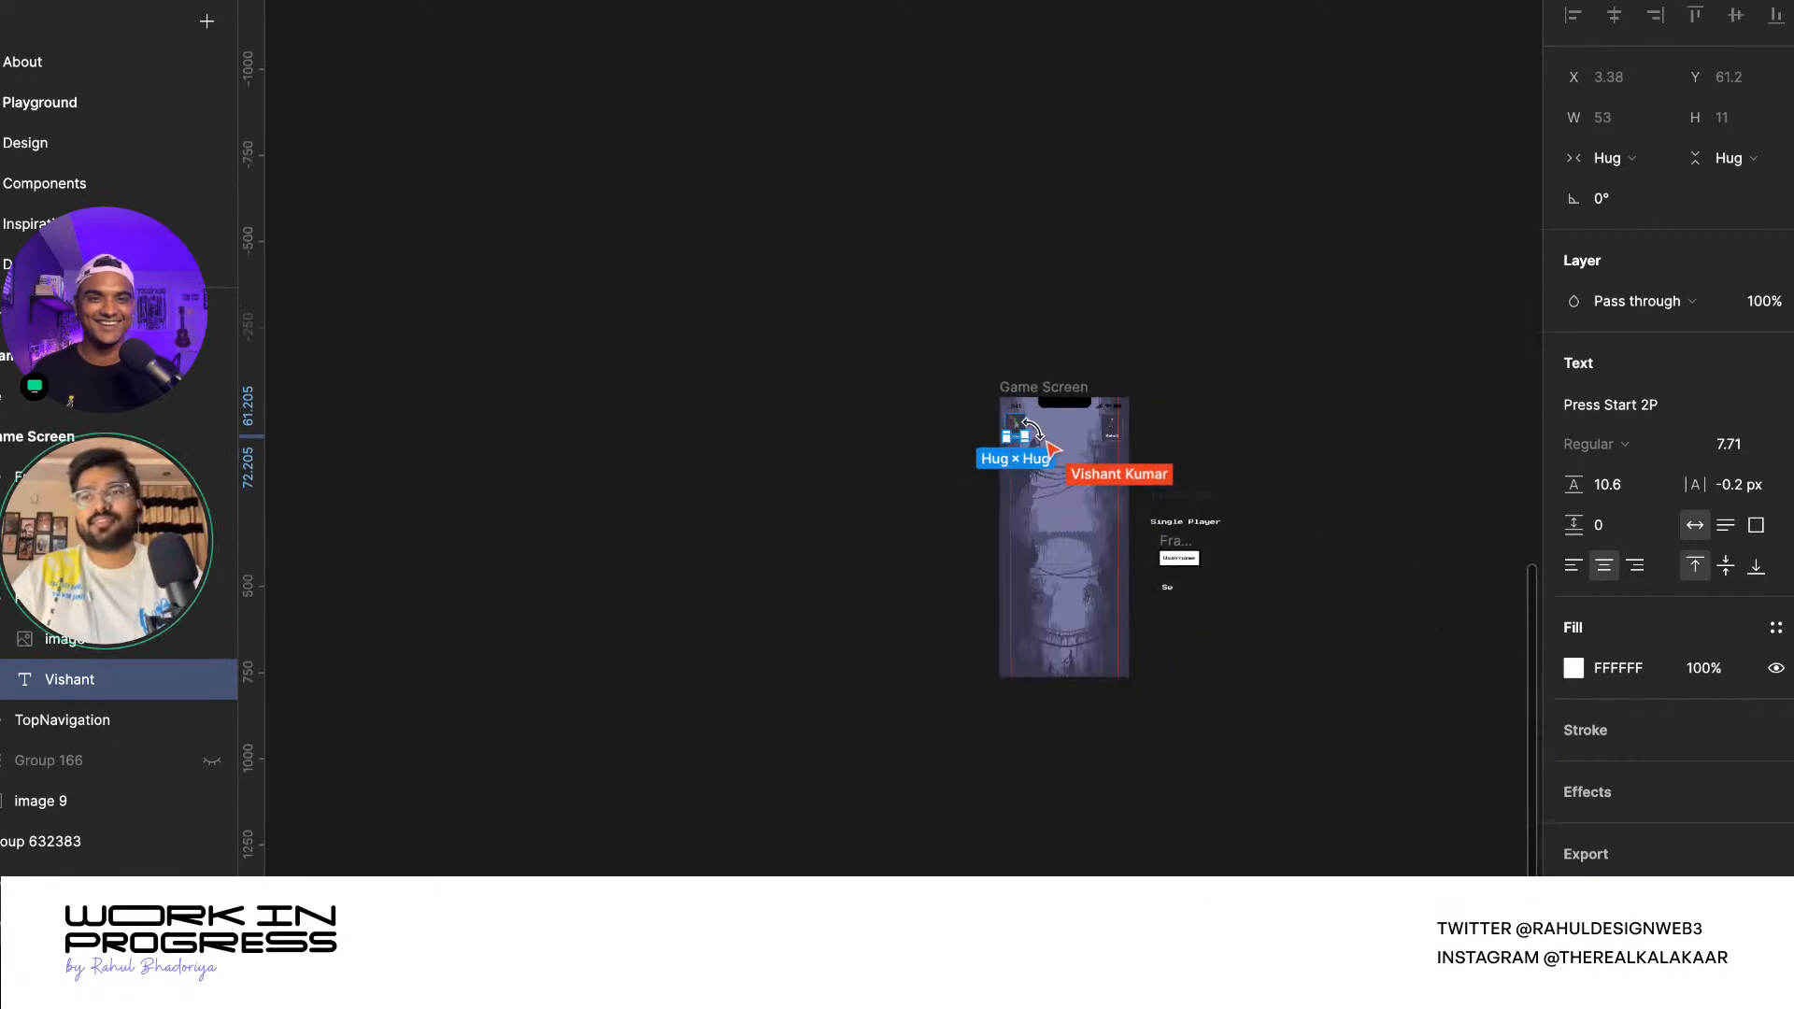
scroll(1031, 430, "up", 3)
left_click(1037, 440)
scroll(1069, 801, "up", 5)
left_click(1098, 799)
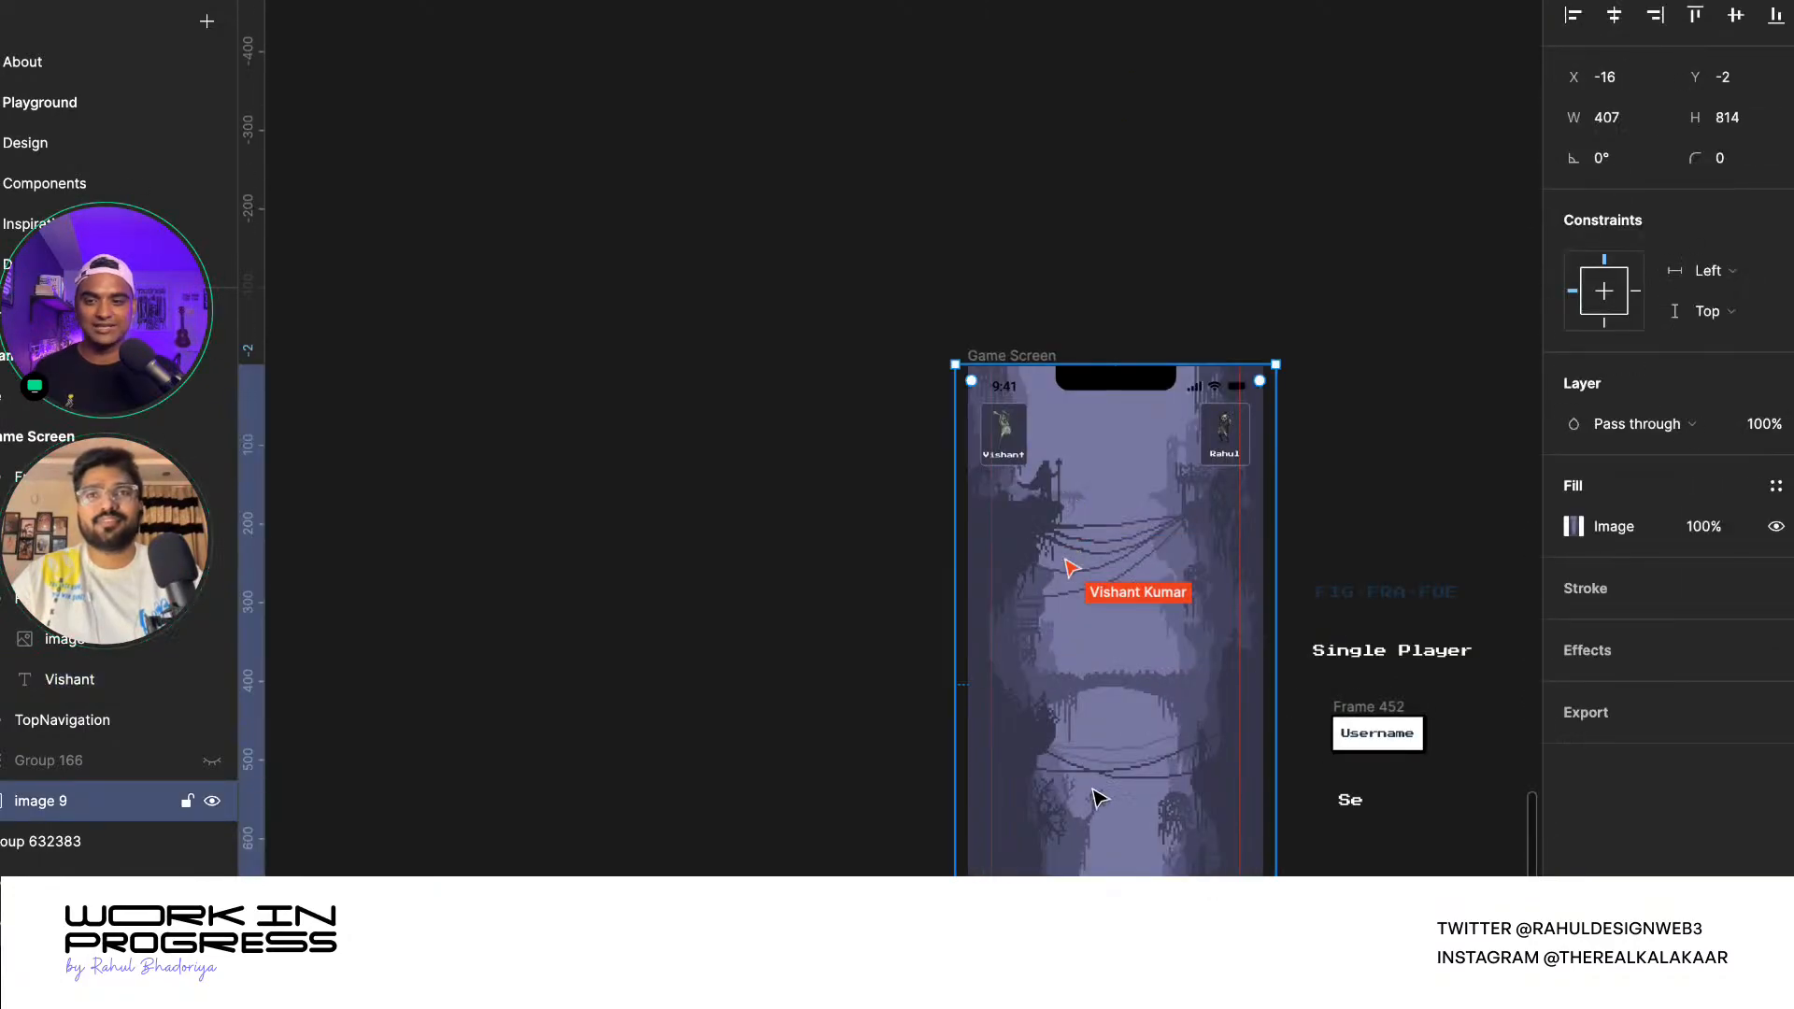
scroll(1098, 799, "up", 5)
scroll(913, 621, "down", 4)
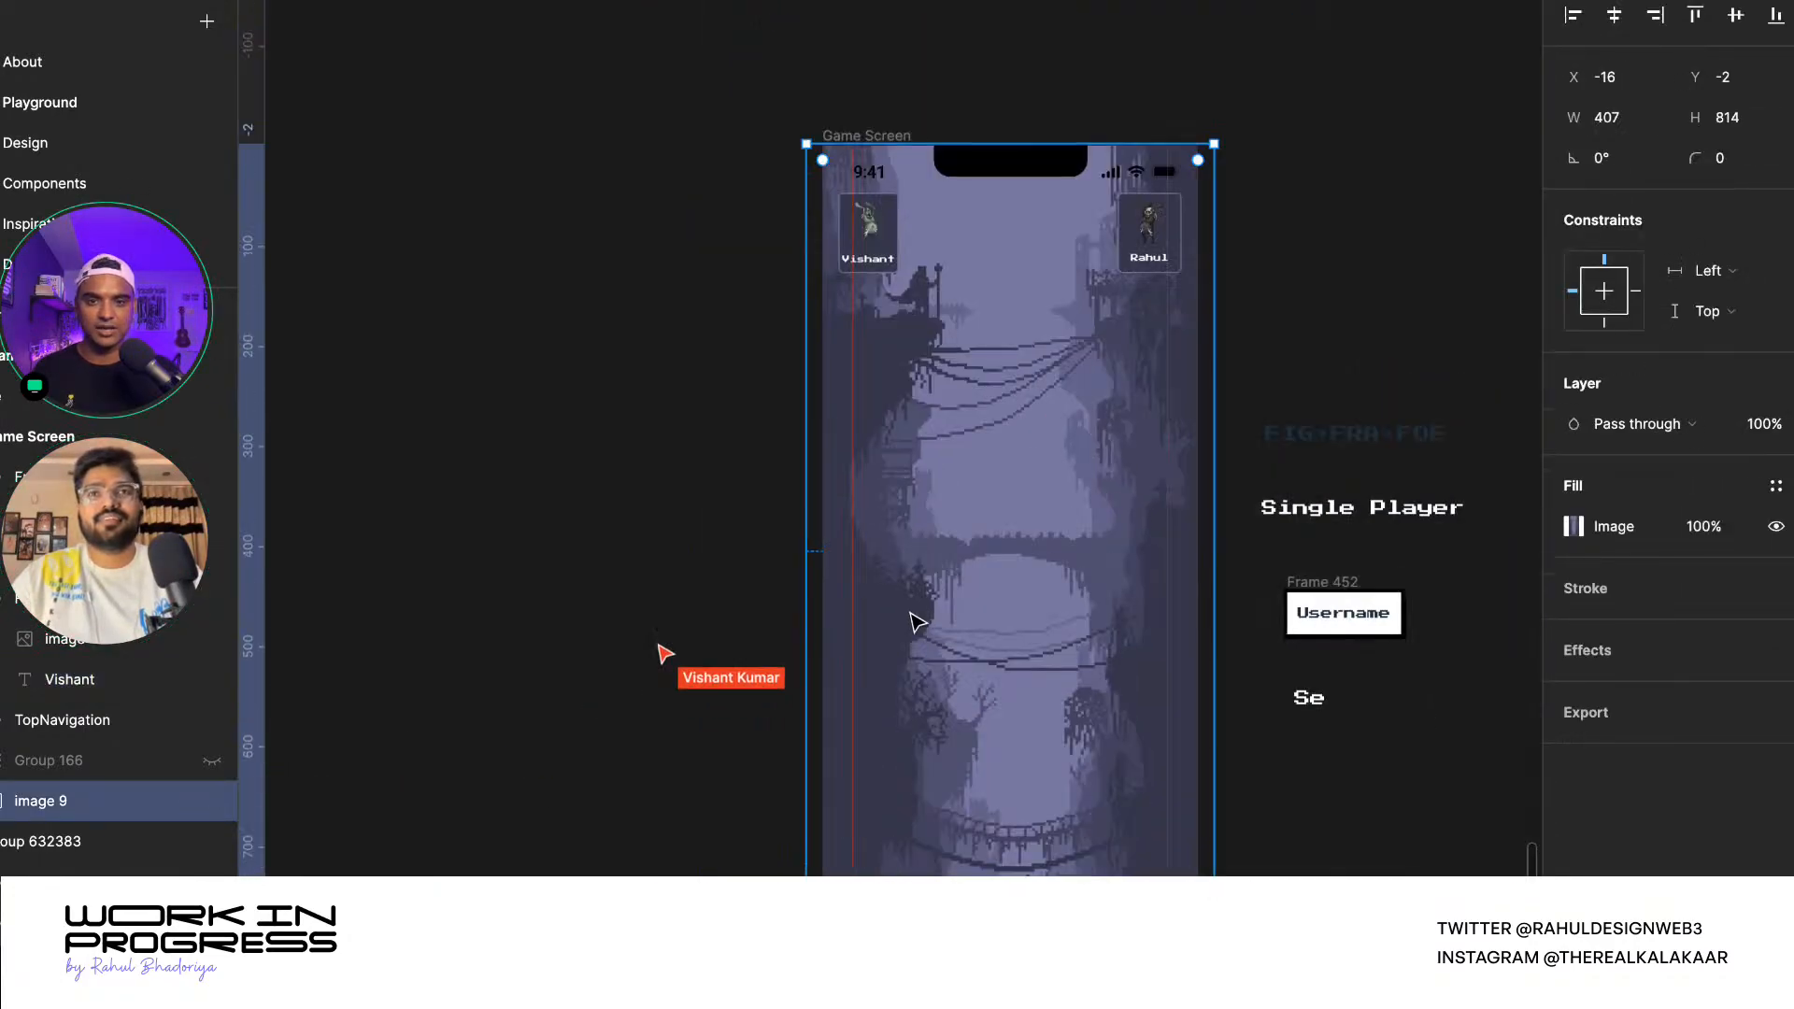
scroll(1242, 417, "down", 4)
left_click(1299, 395)
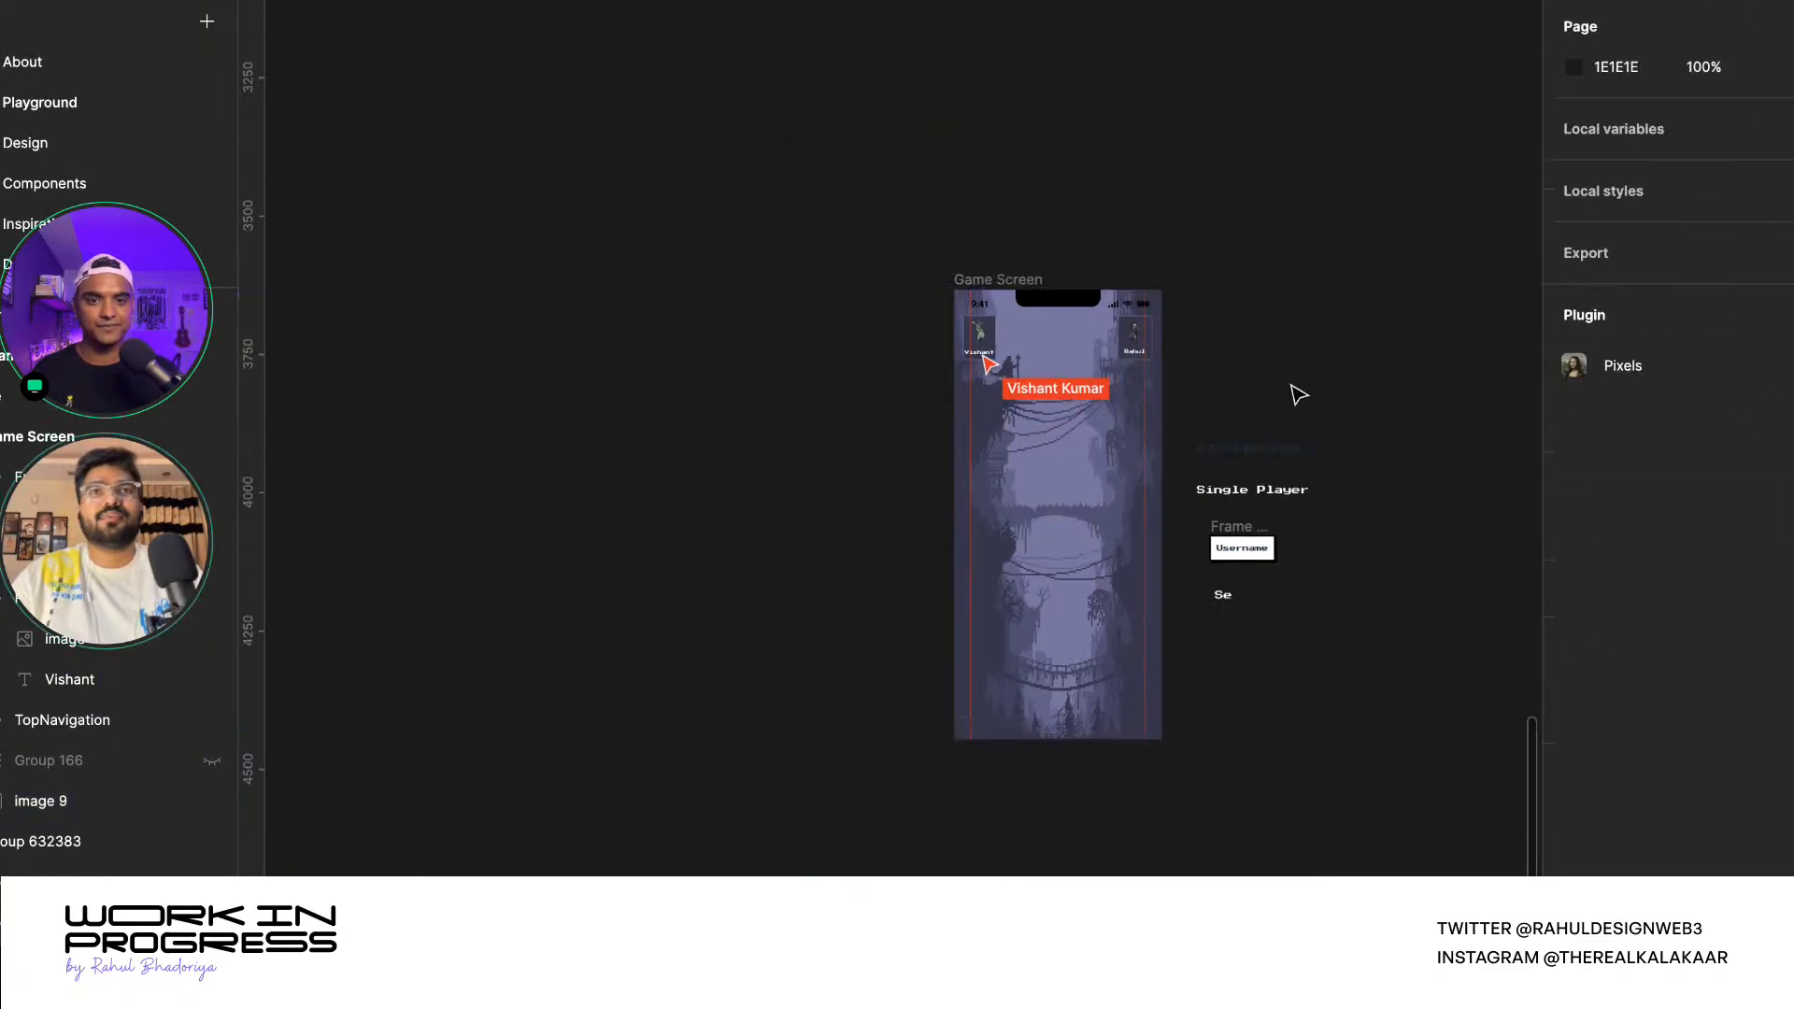
scroll(1109, 445, "up", 3)
scroll(1033, 477, "down", 4)
left_click(1035, 479)
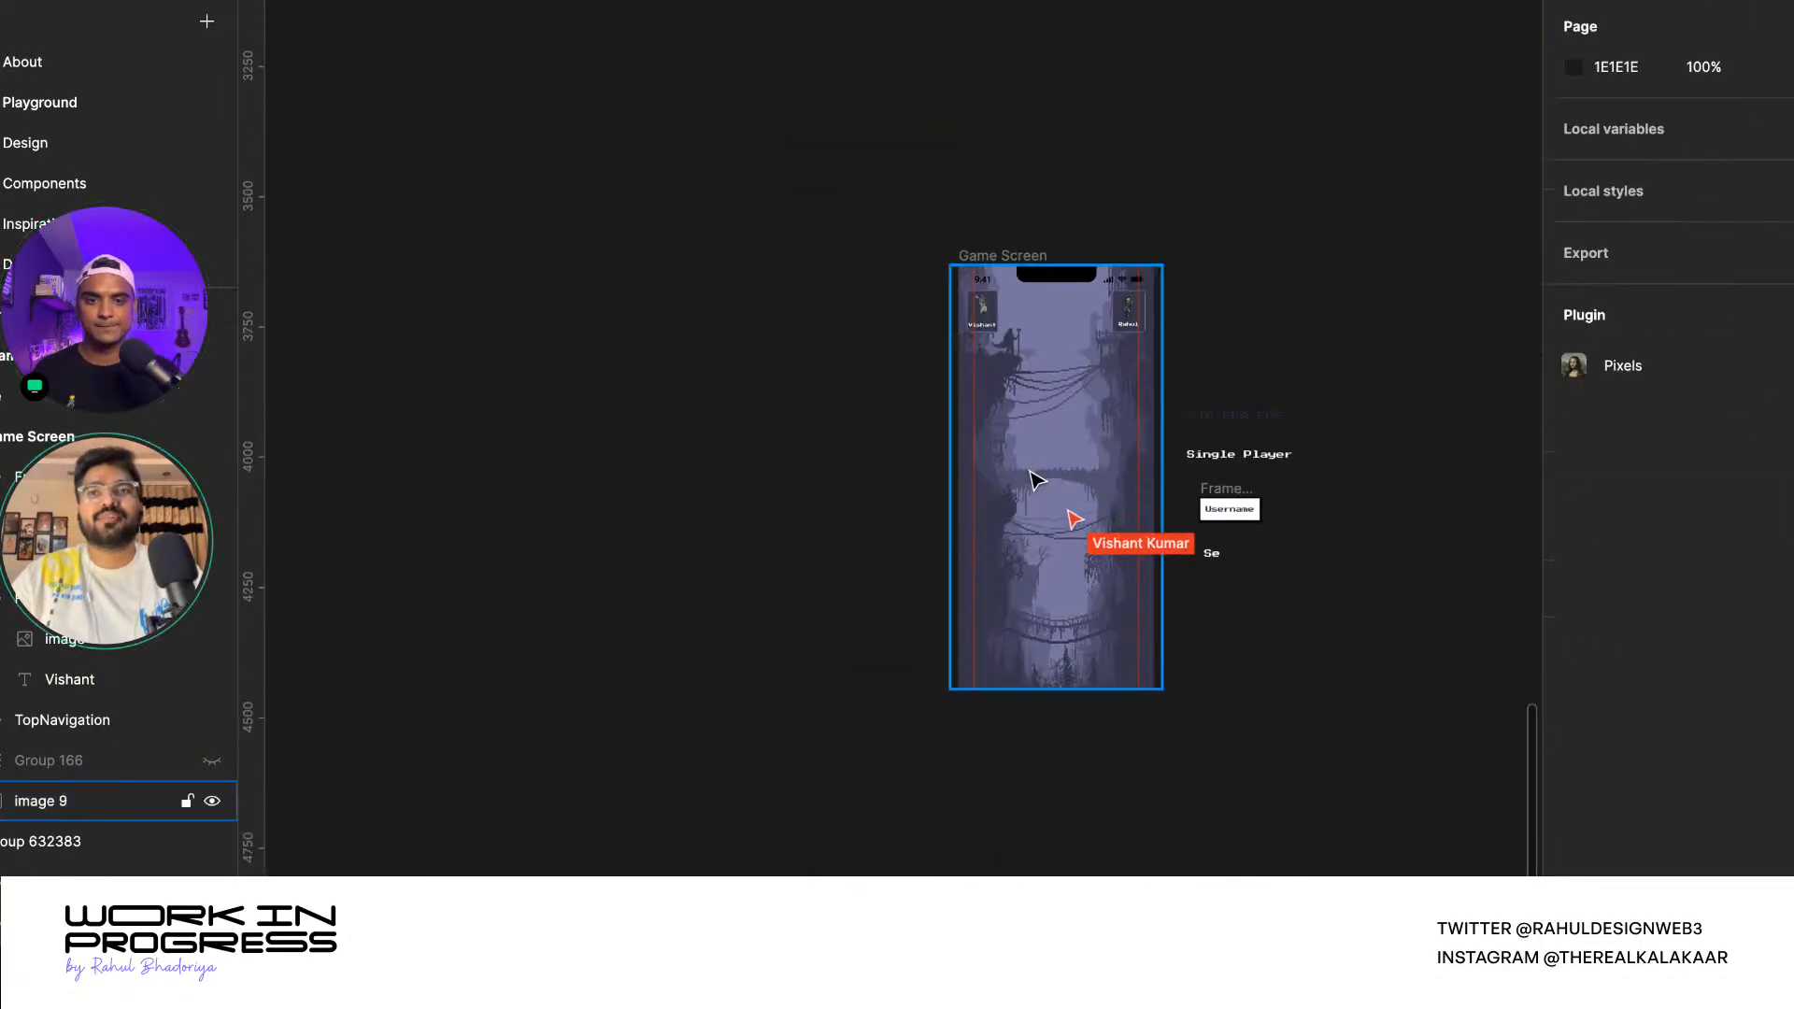
scroll(1056, 449, "up", 4)
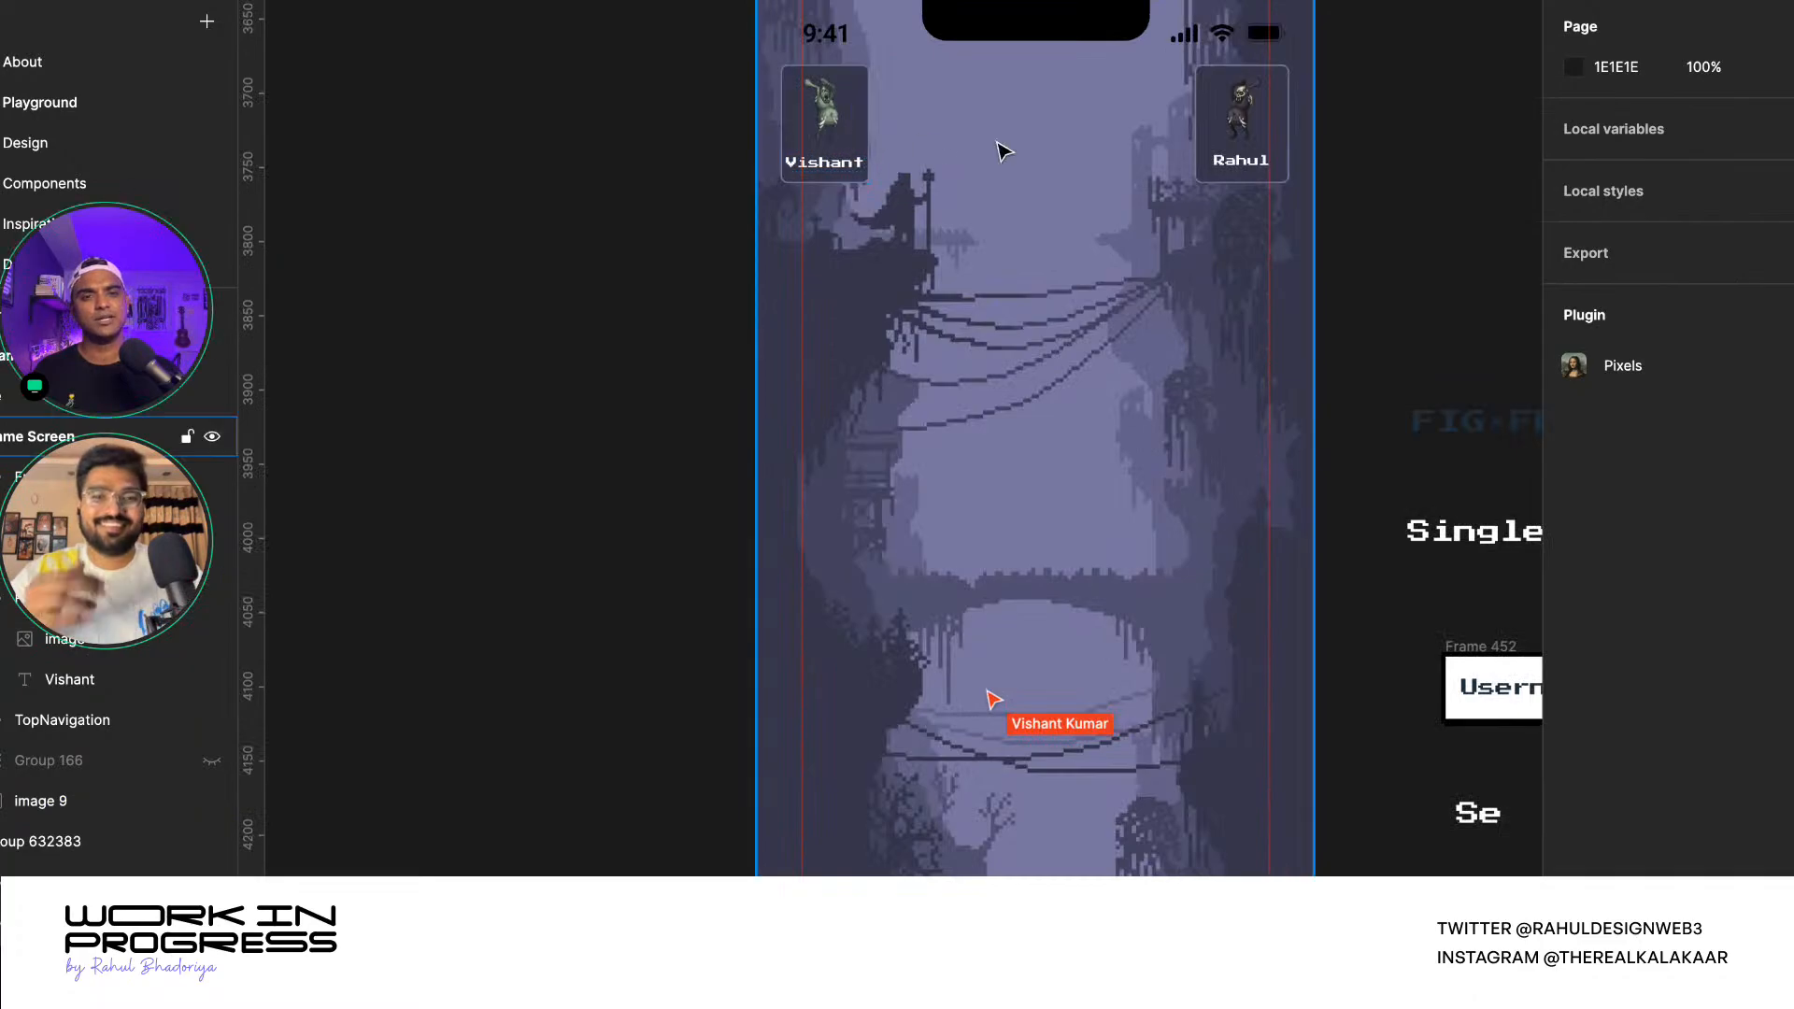
left_click(1336, 152)
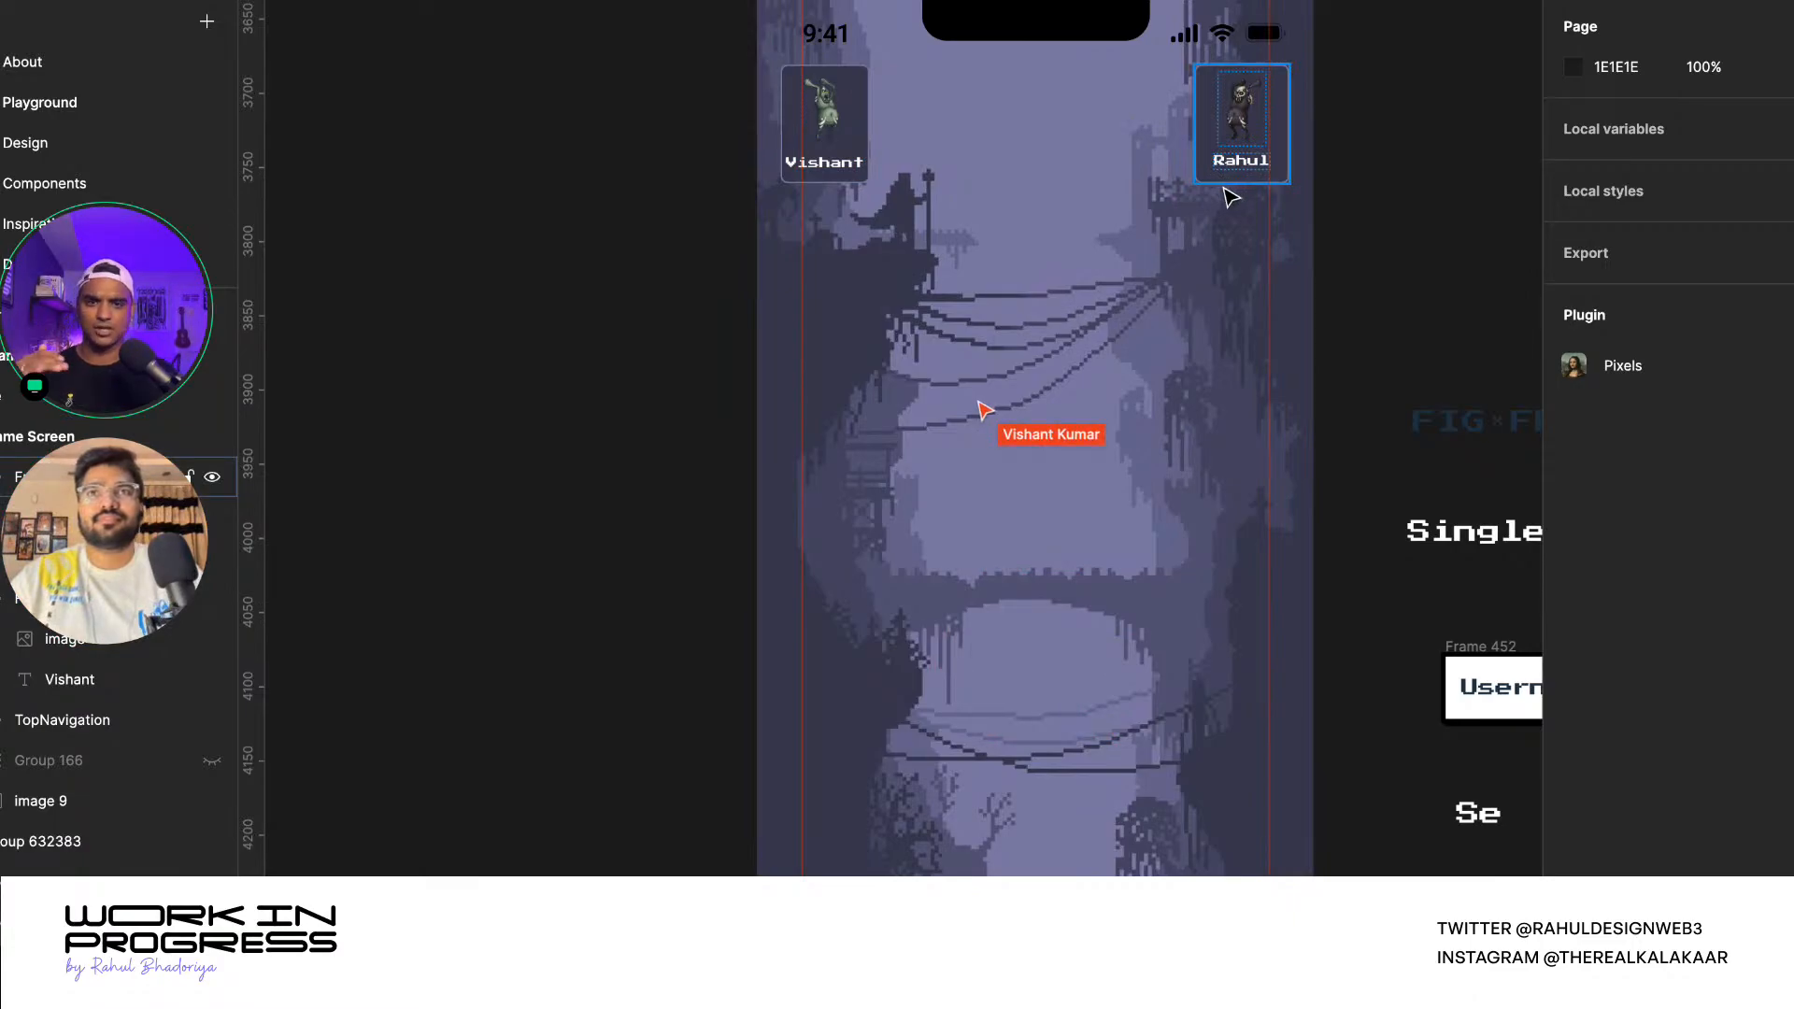
scroll(1181, 424, "down", 5)
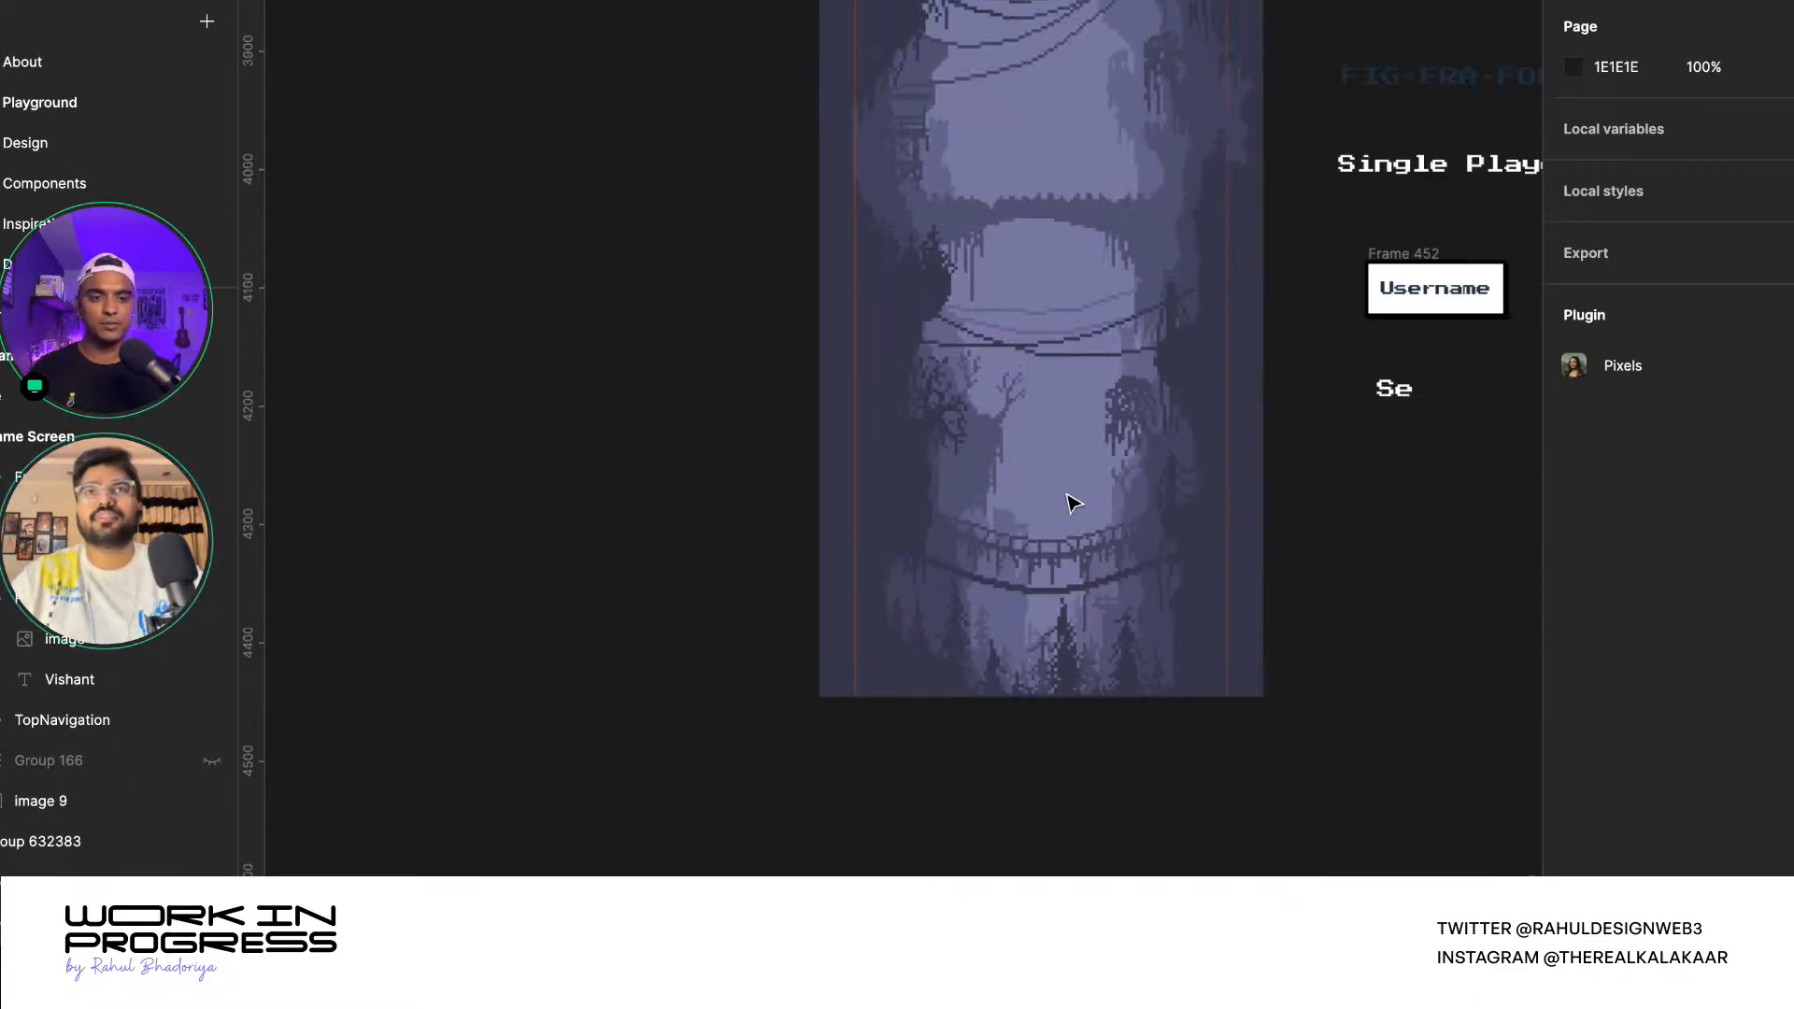
scroll(1072, 505, "down", 5)
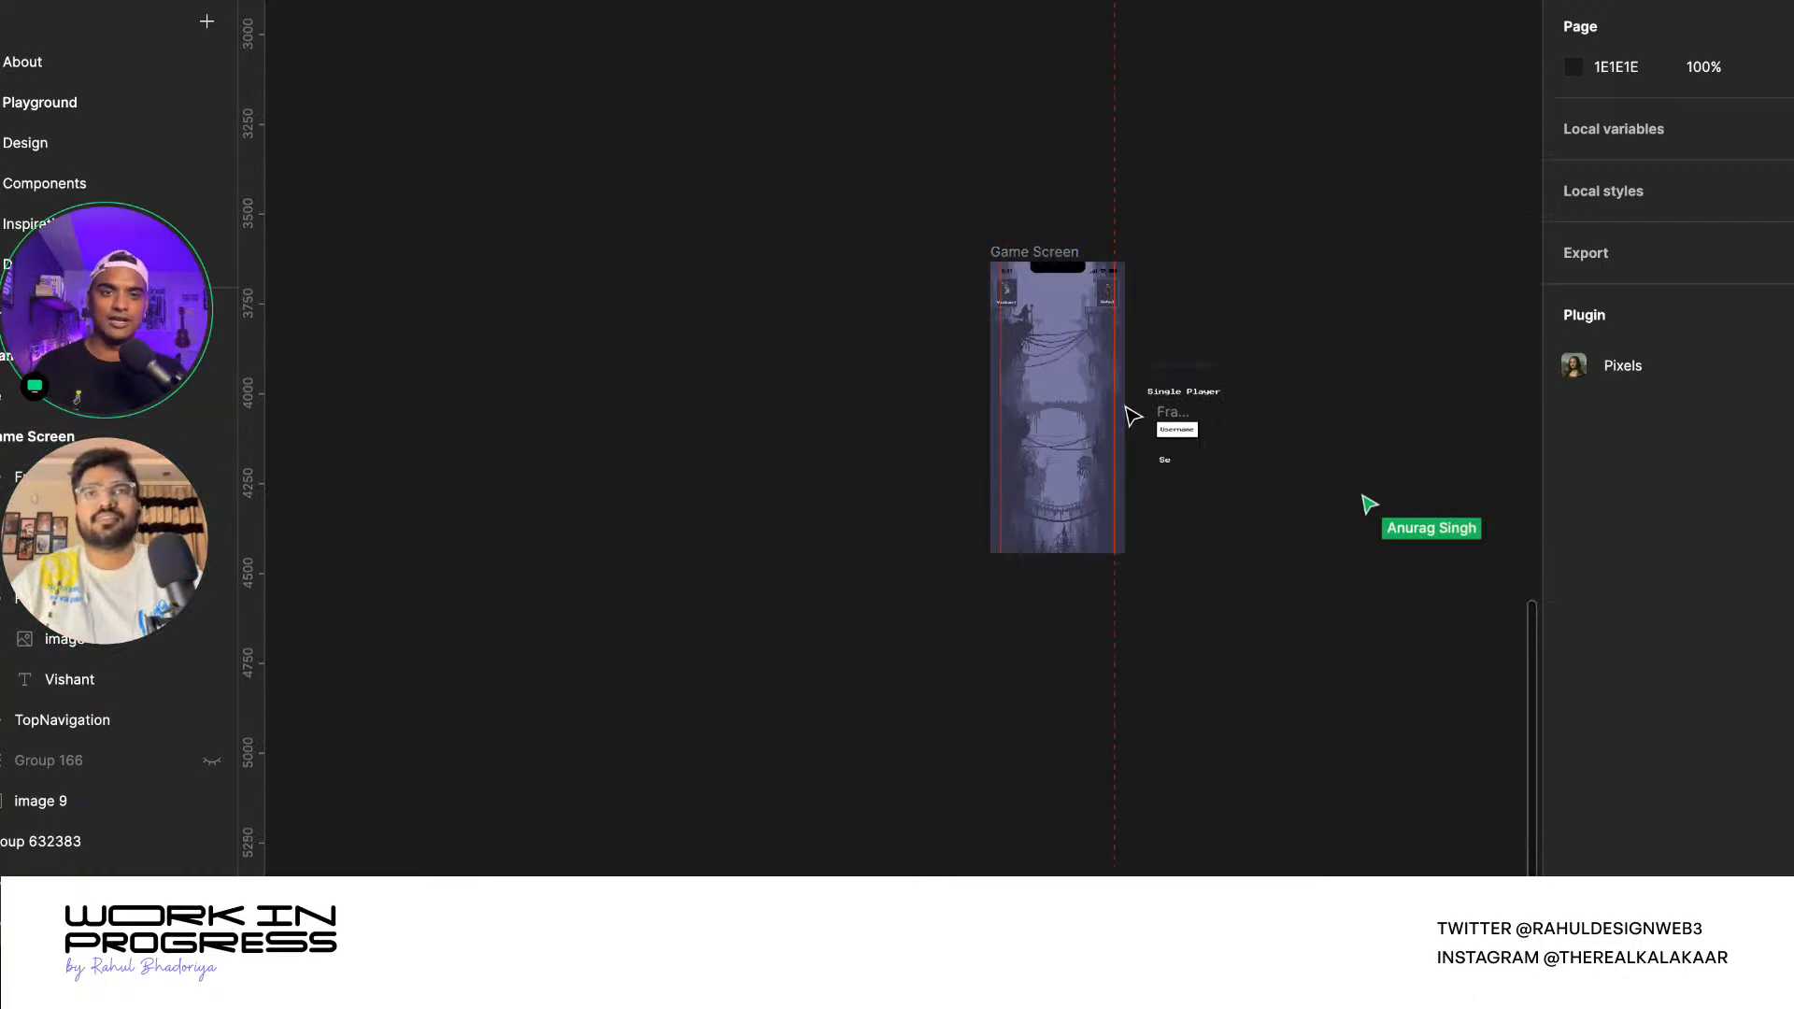
scroll(1355, 301, "up", 6)
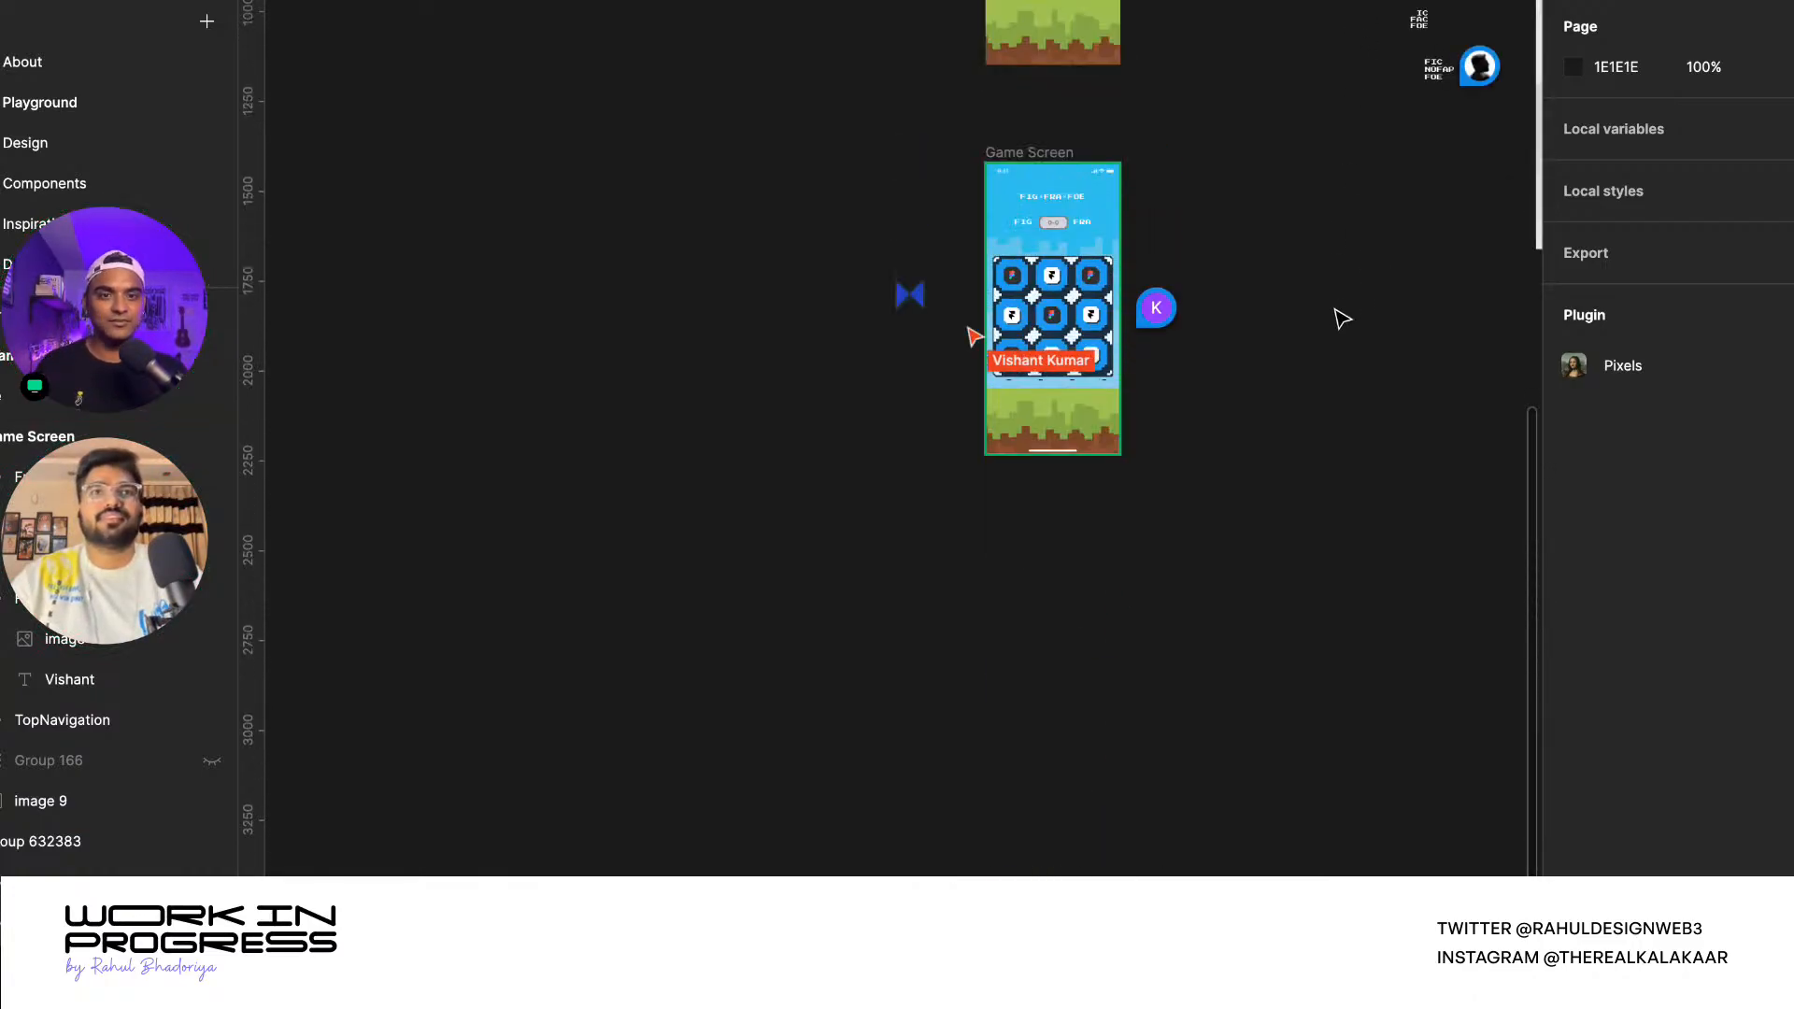
scroll(970, 488, "down", 5)
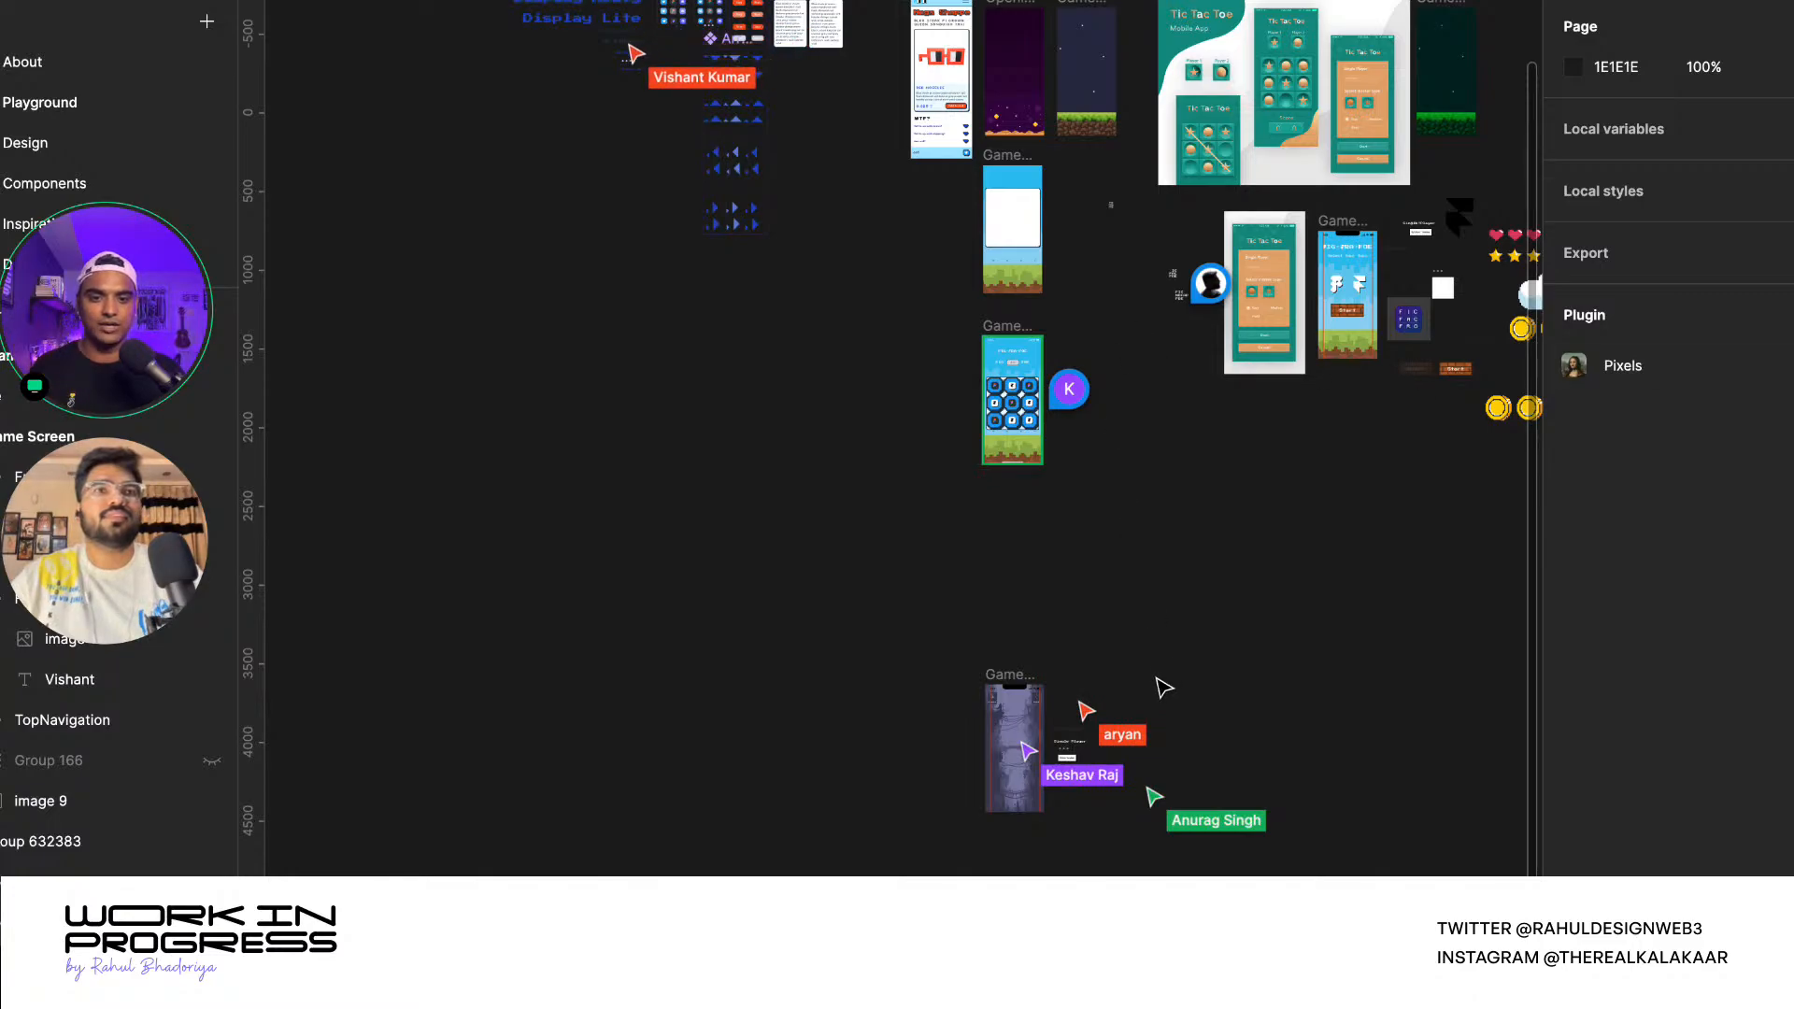
scroll(1225, 595, "up", 3)
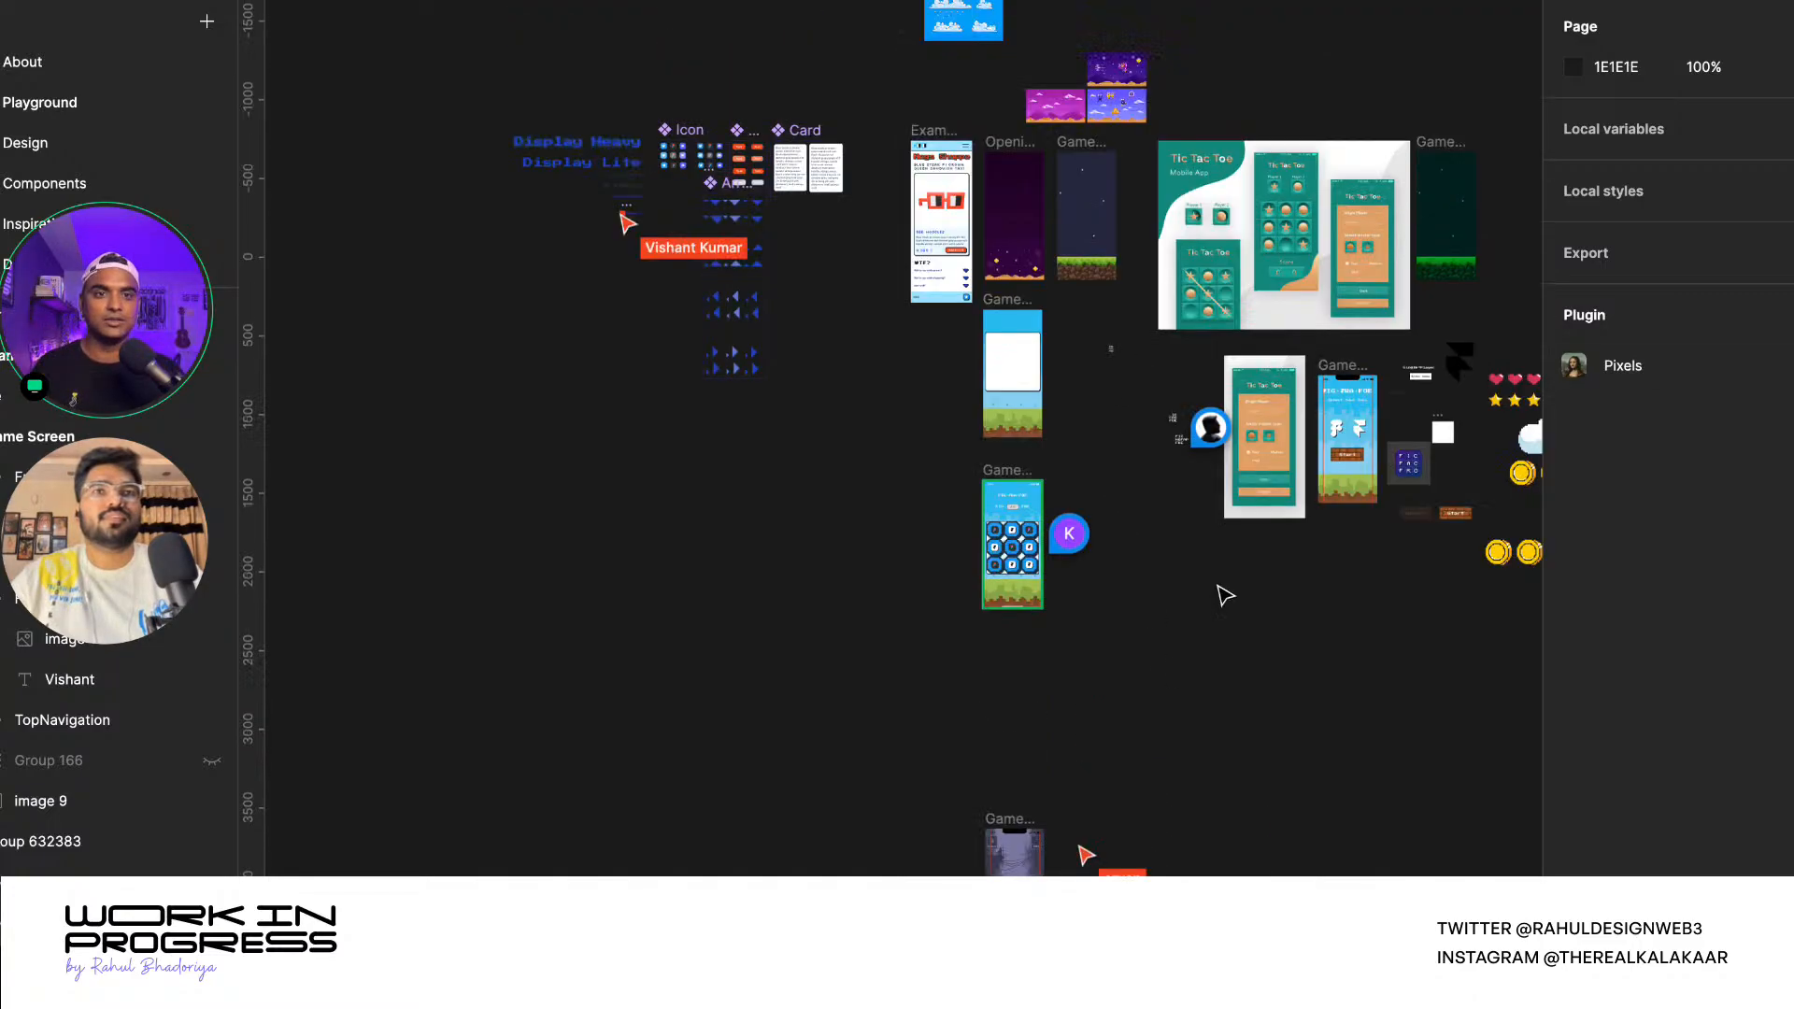
left_click(1430, 2)
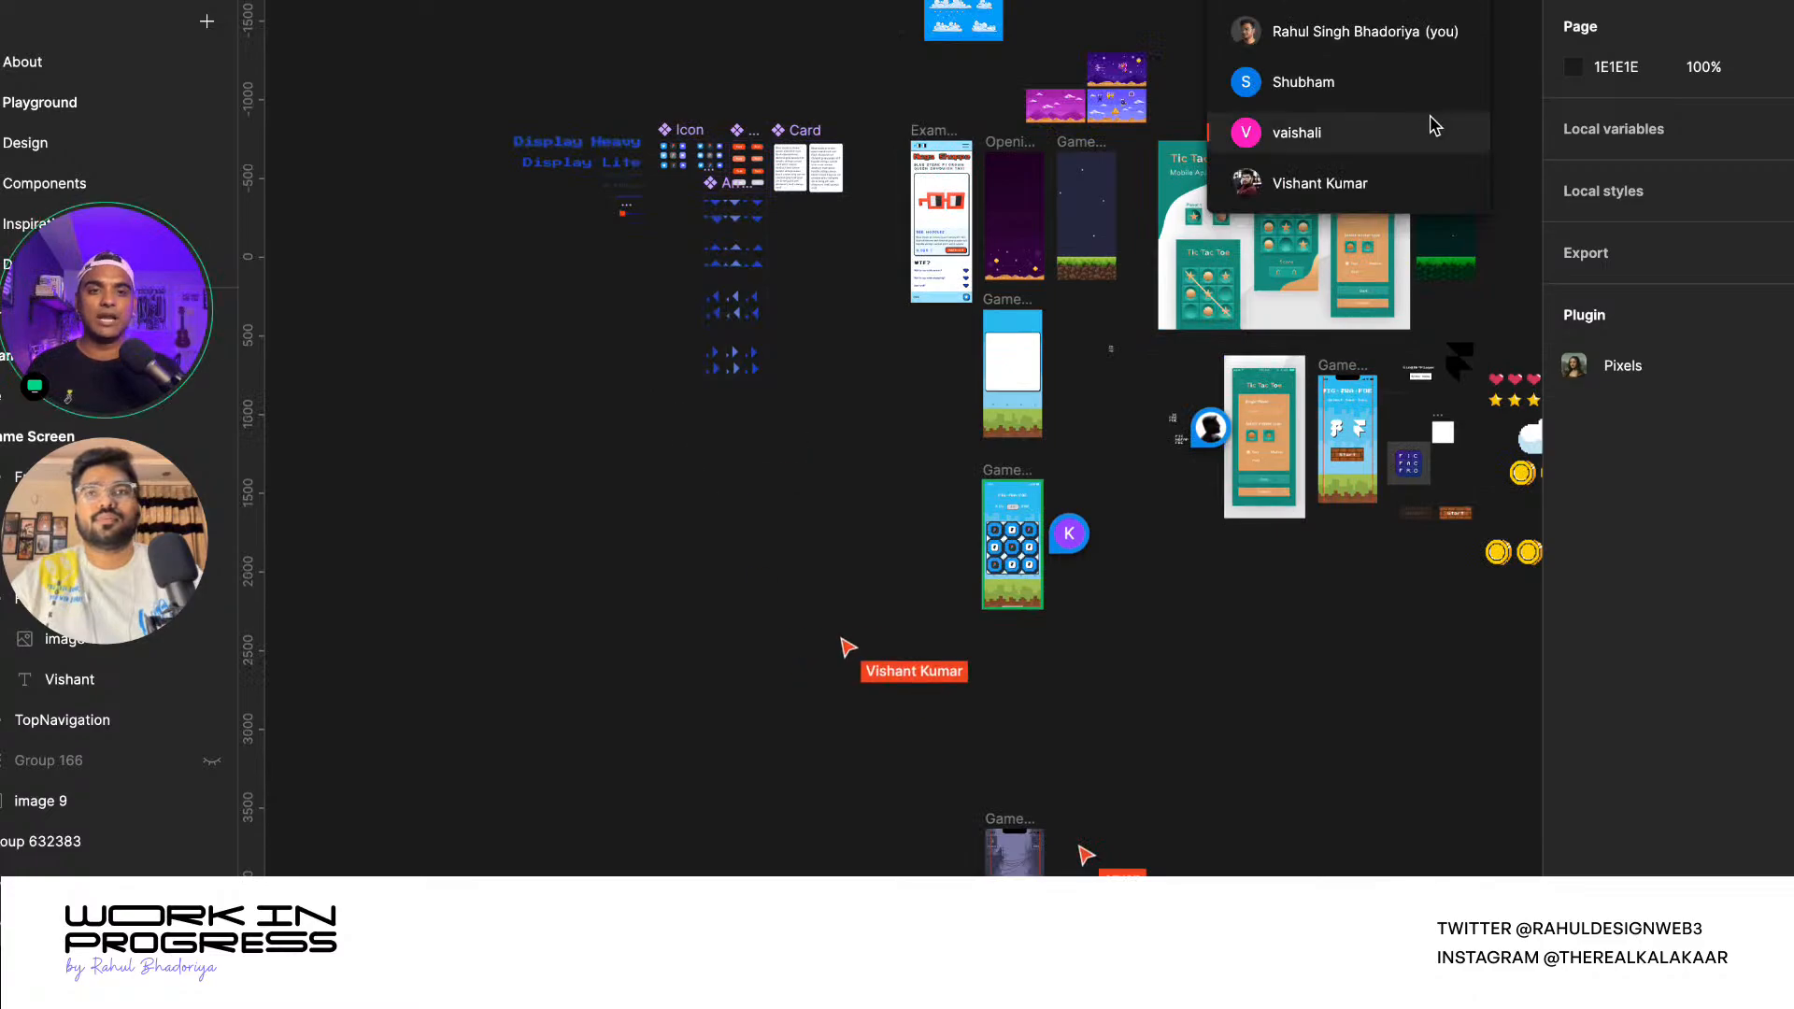
left_click(1324, 595)
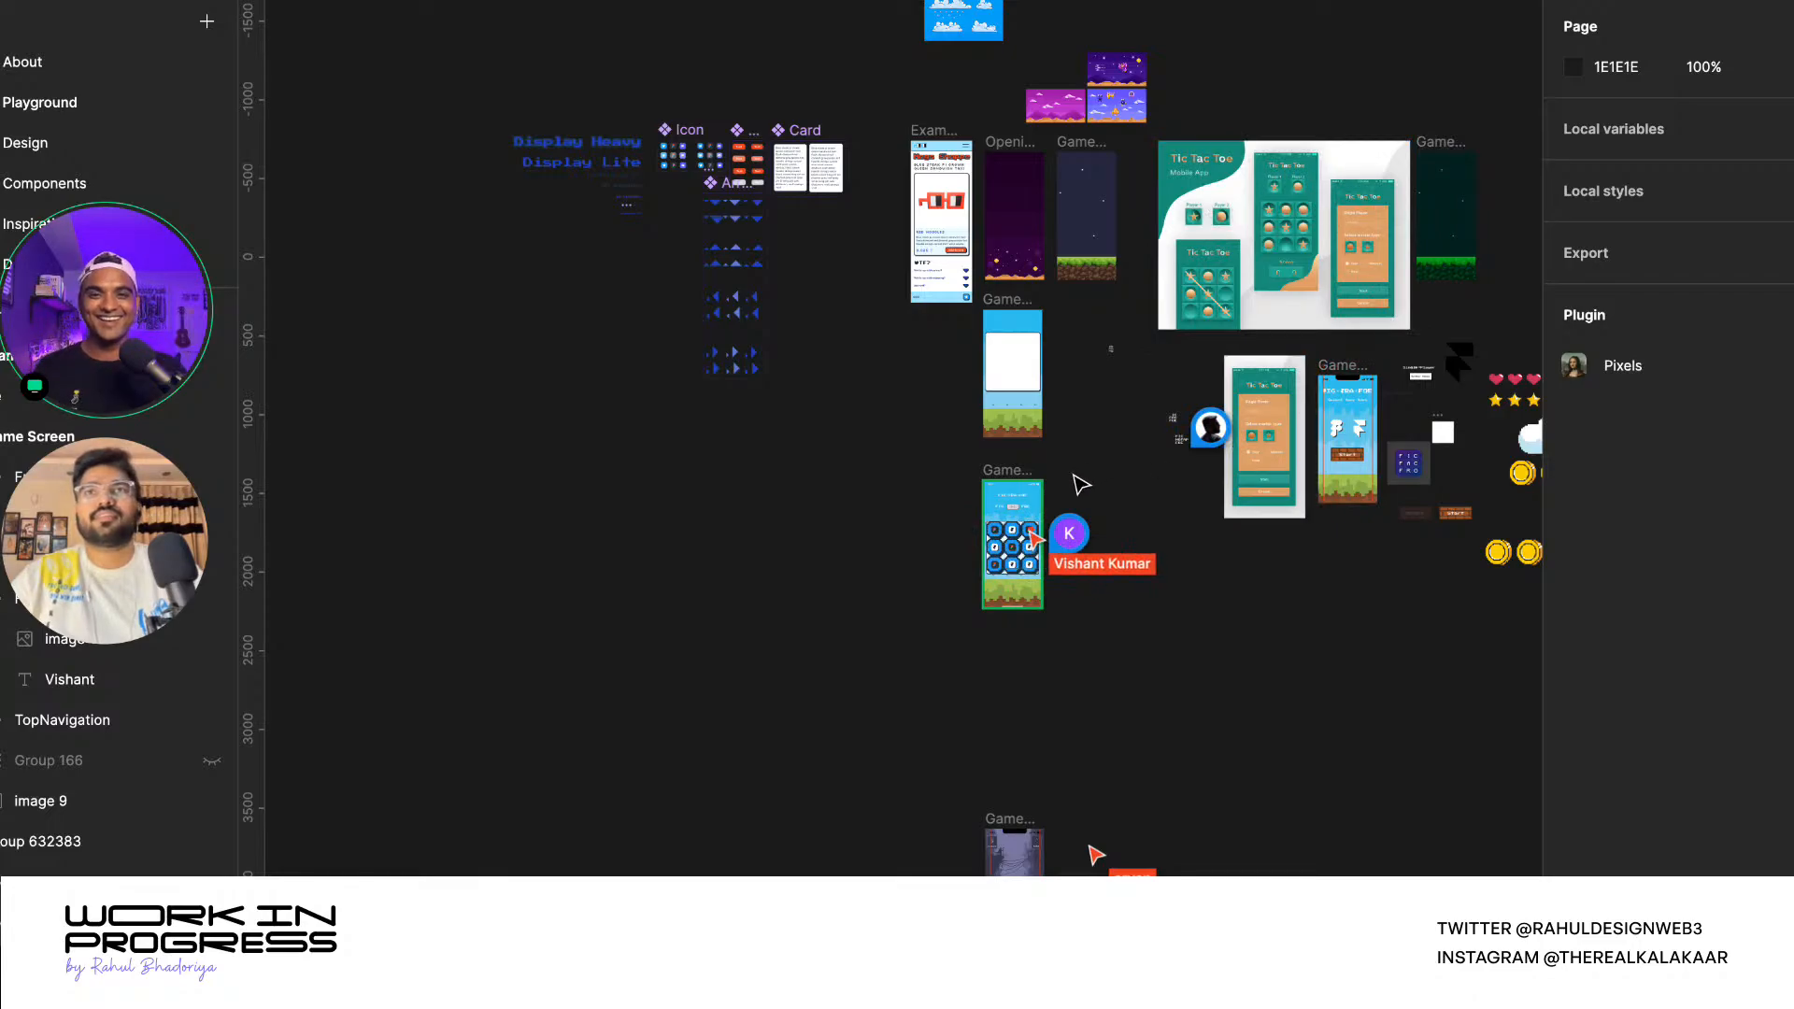
key("super+m")
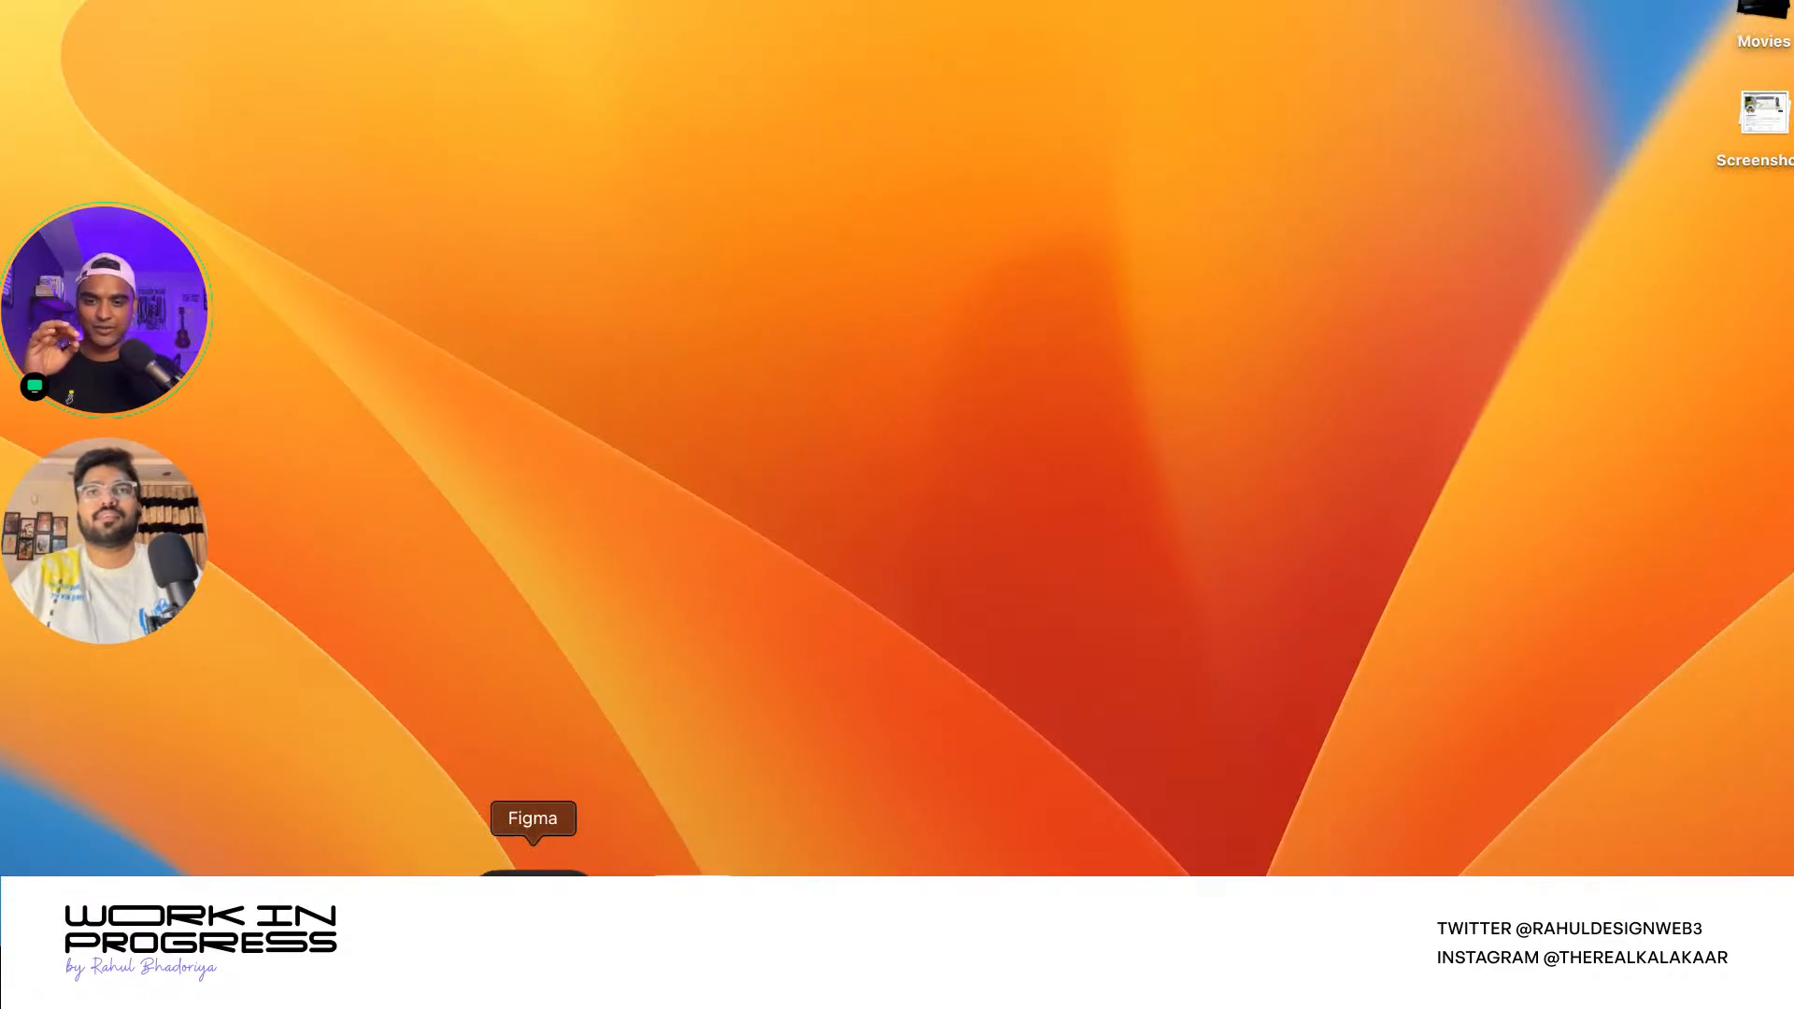
left_click(532, 857)
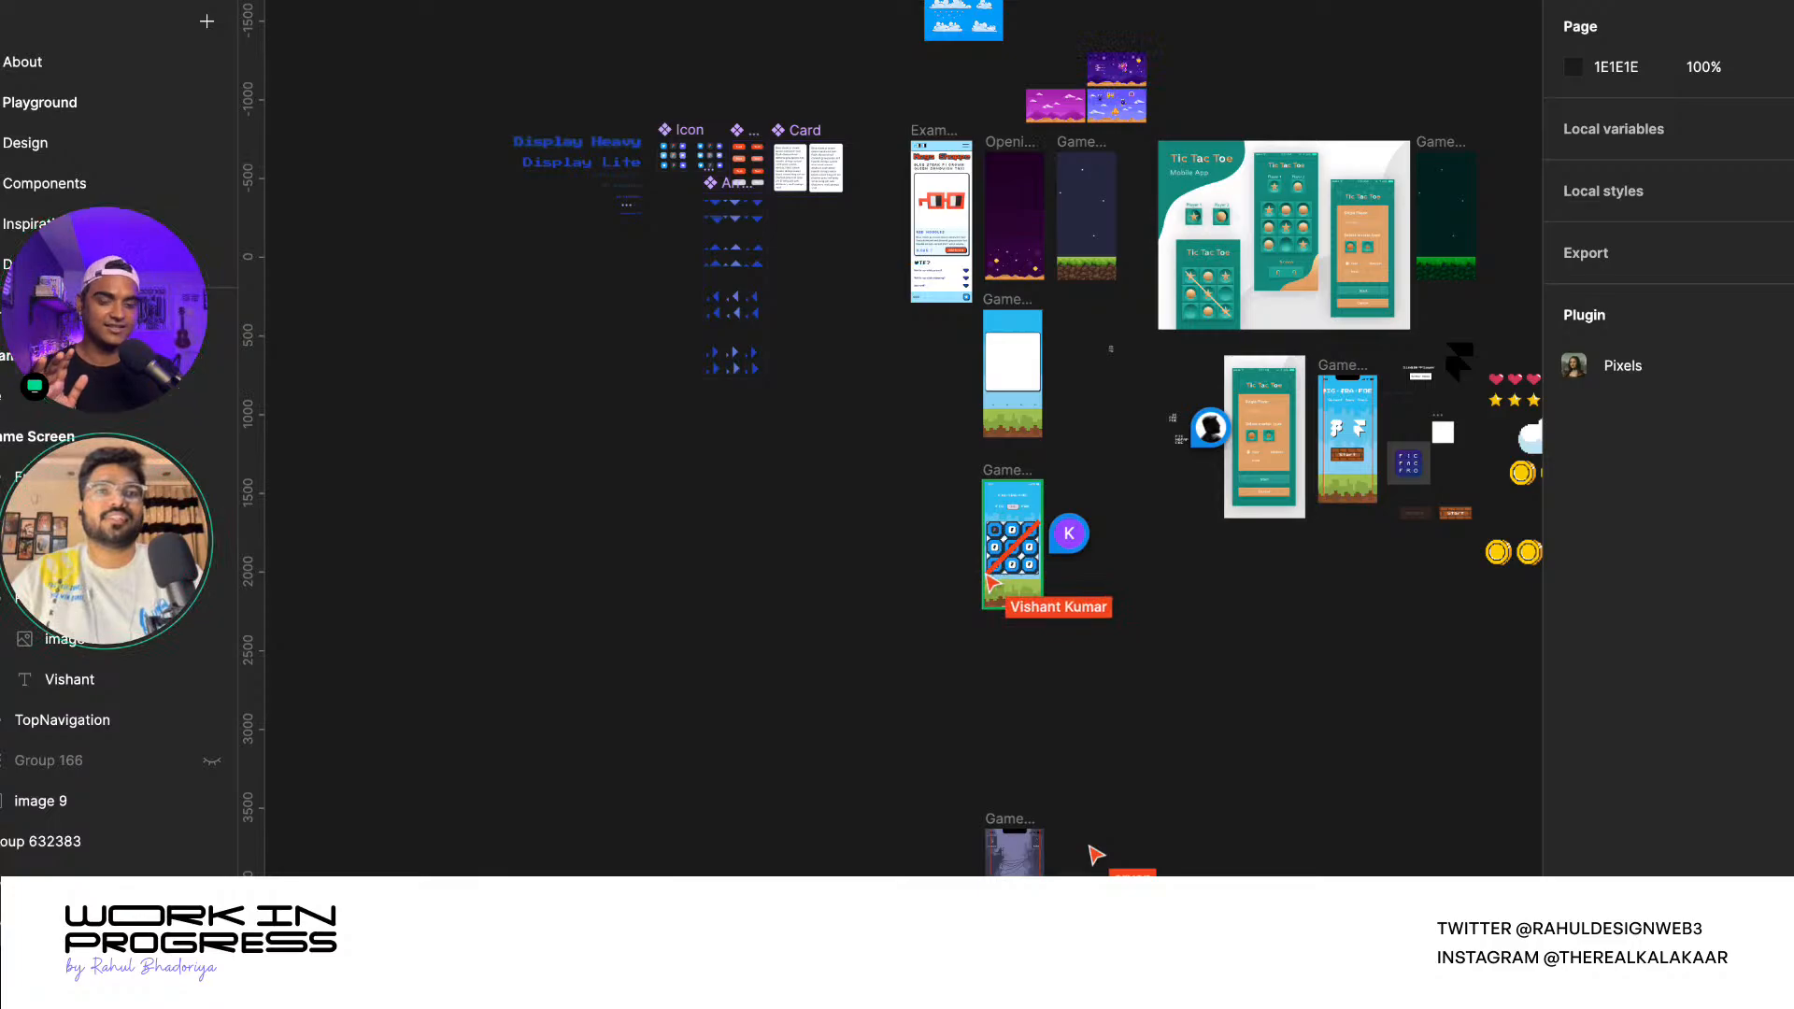
- Move the brick Start button straight down in the Fig Fra Foe Game Screen to Y 524, just above the grass
scroll(570, 500, "up", 2)
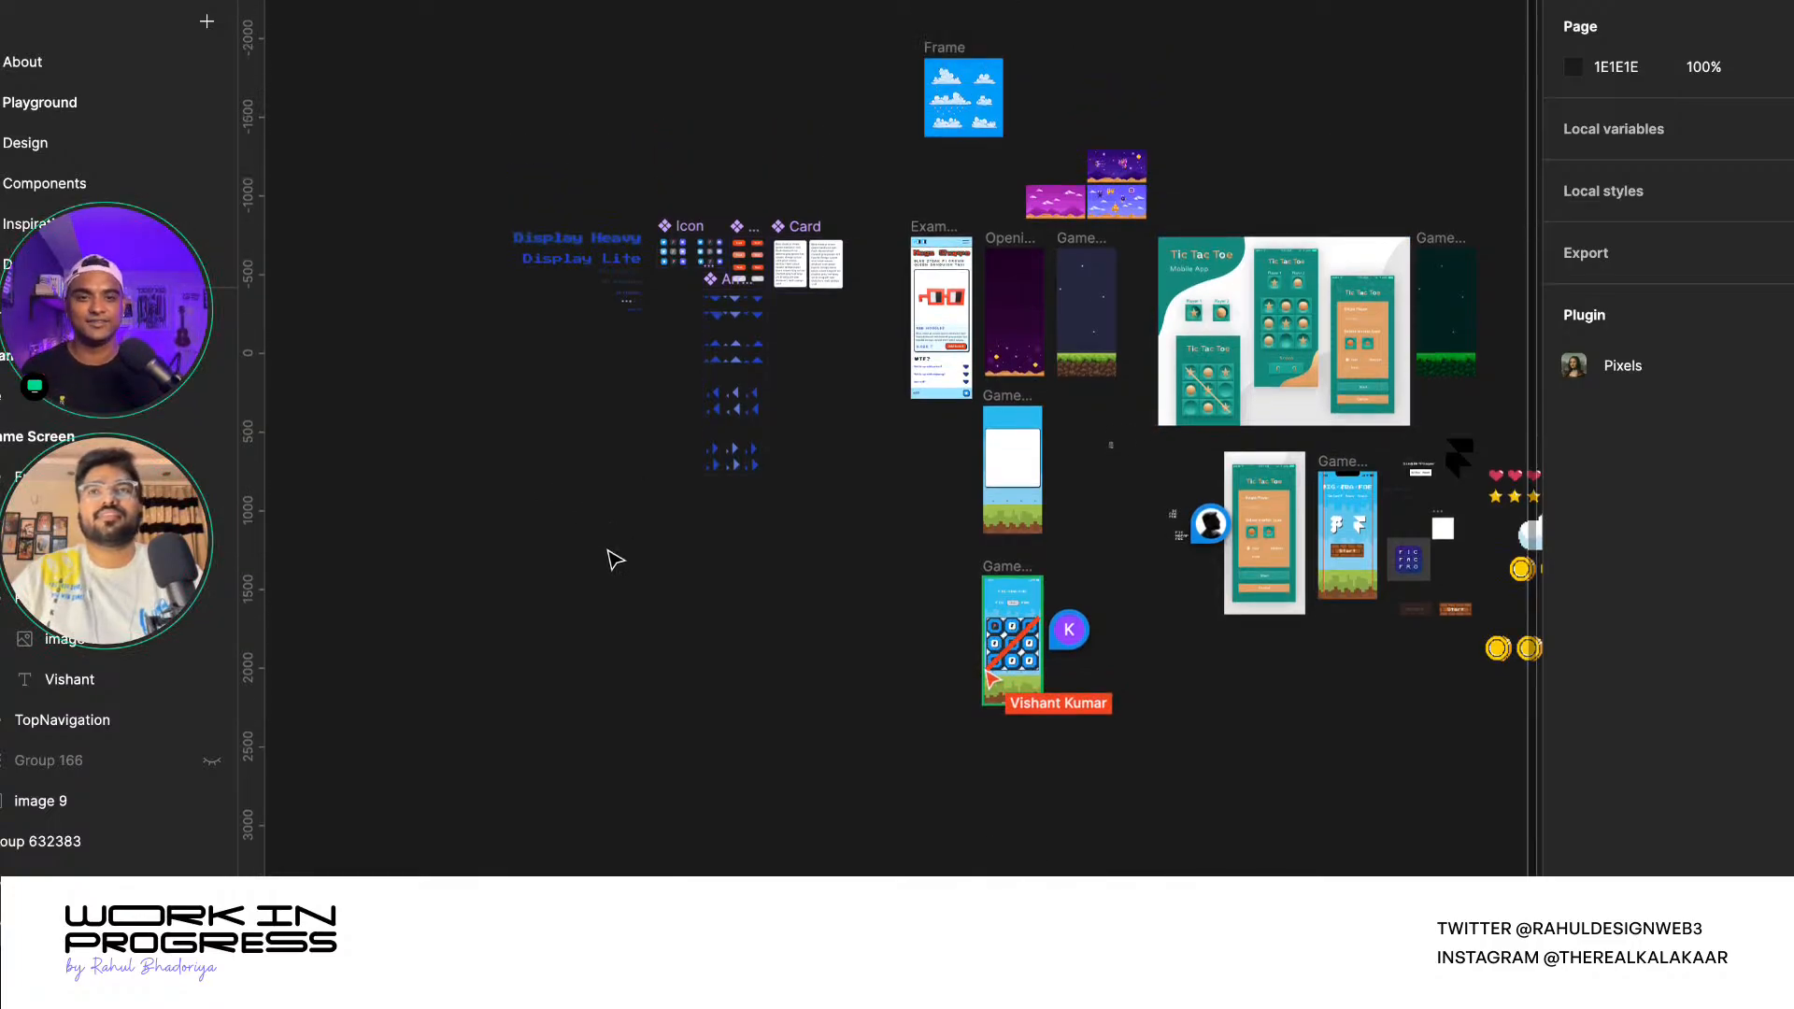
scroll(609, 553, "down", 2)
scroll(1135, 451, "down", 1)
scroll(1219, 570, "up", 5)
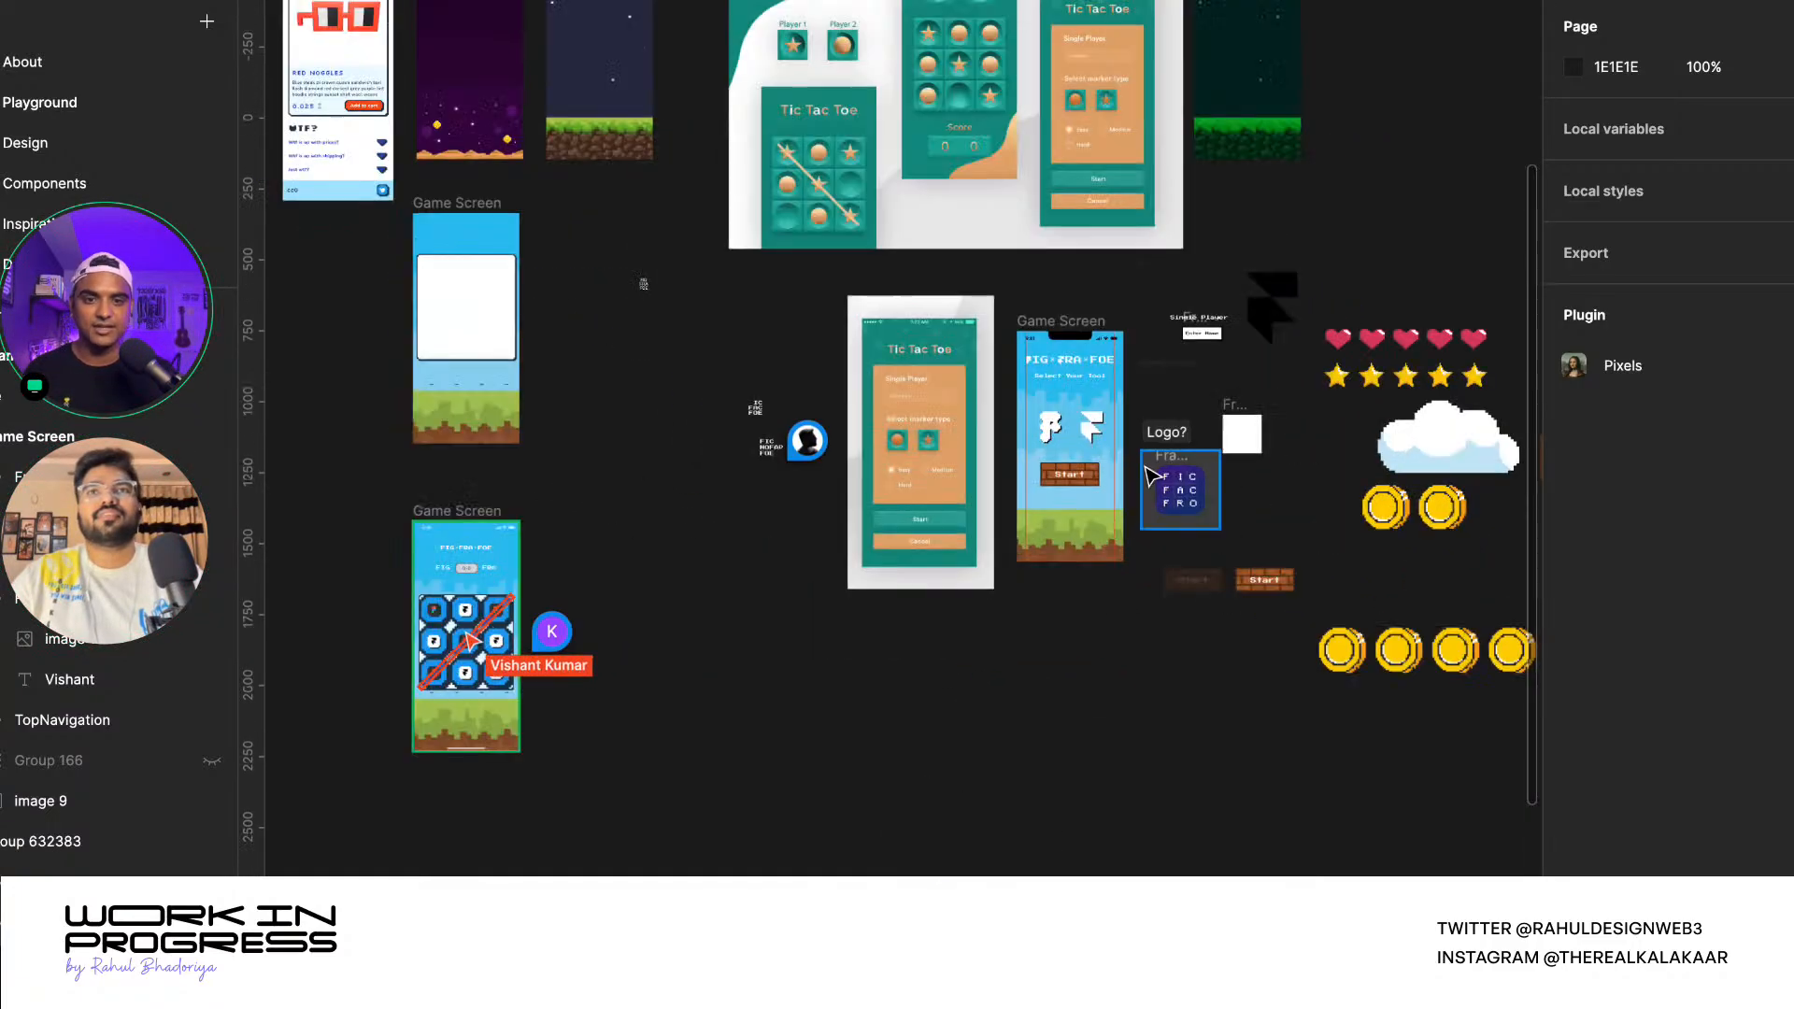
scroll(1152, 476, "up", 5)
scroll(941, 455, "down", 4)
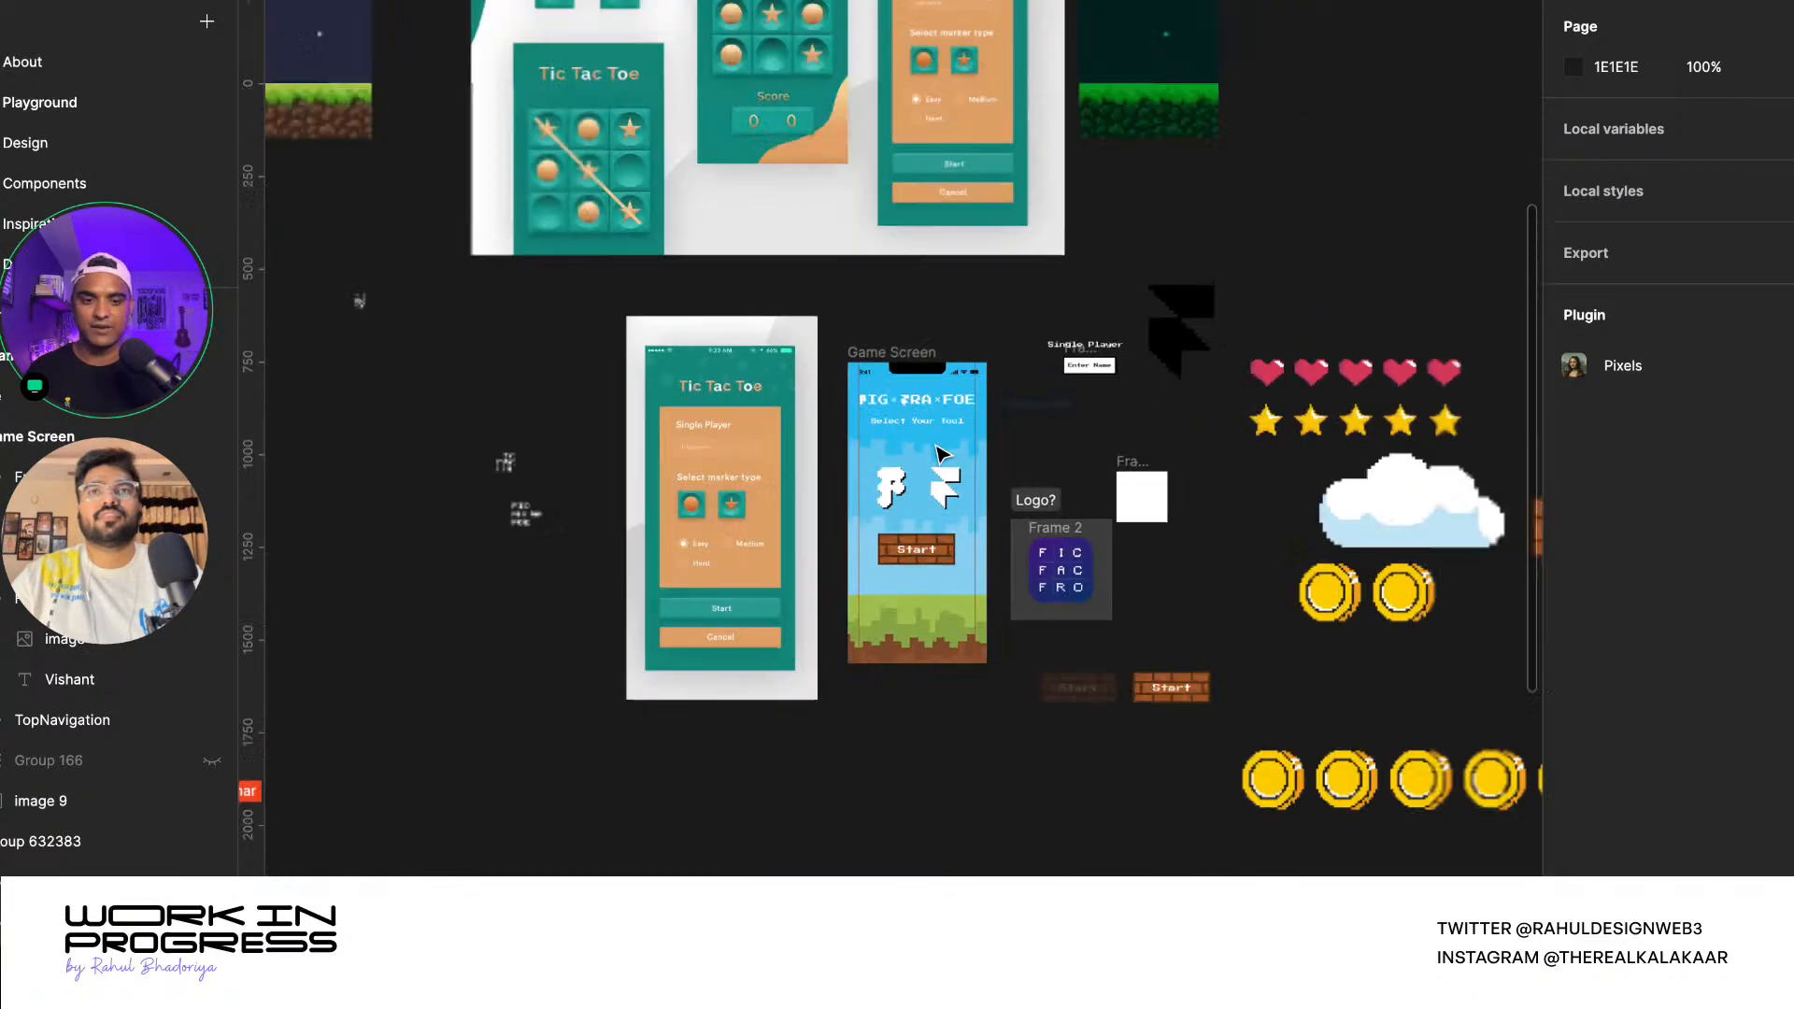
scroll(941, 455, "down", 2)
scroll(969, 508, "up", 5)
scroll(969, 501, "up", 1)
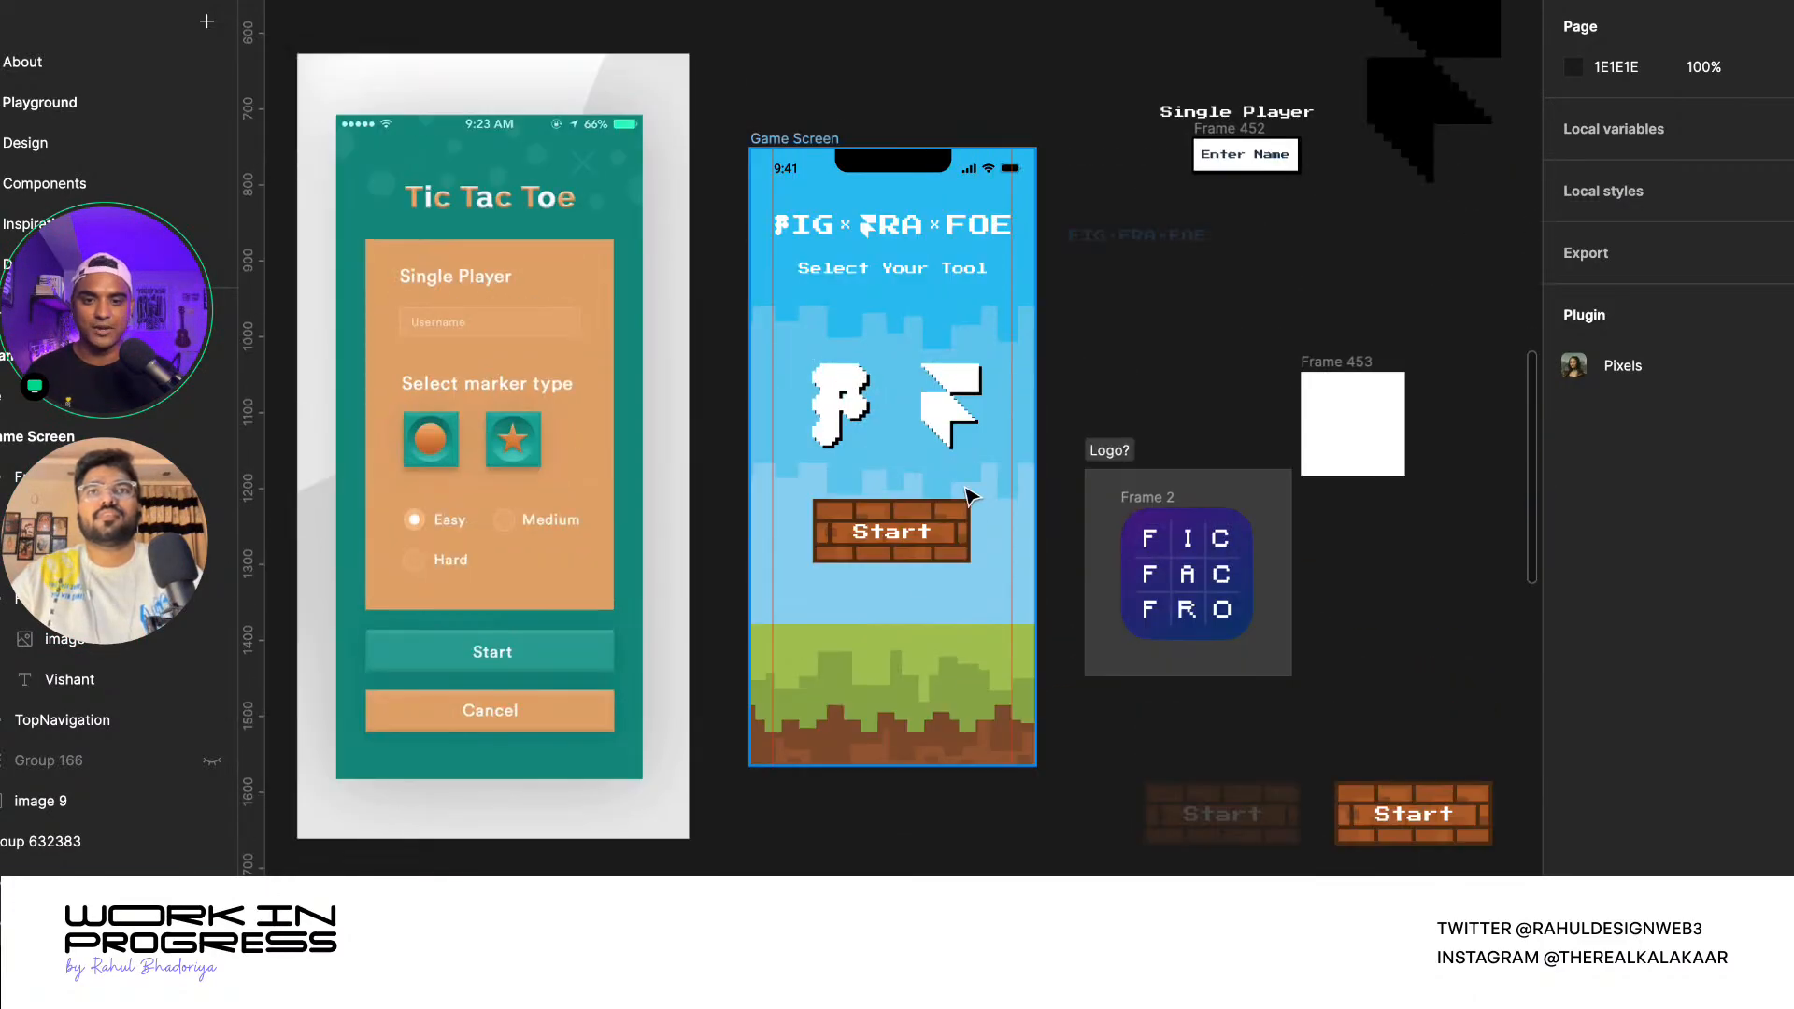
left_click(911, 550)
scroll(911, 550, "up", 2)
left_click_drag(892, 540, 886, 600)
scroll(748, 644, "down", 3)
scroll(661, 673, "up", 5)
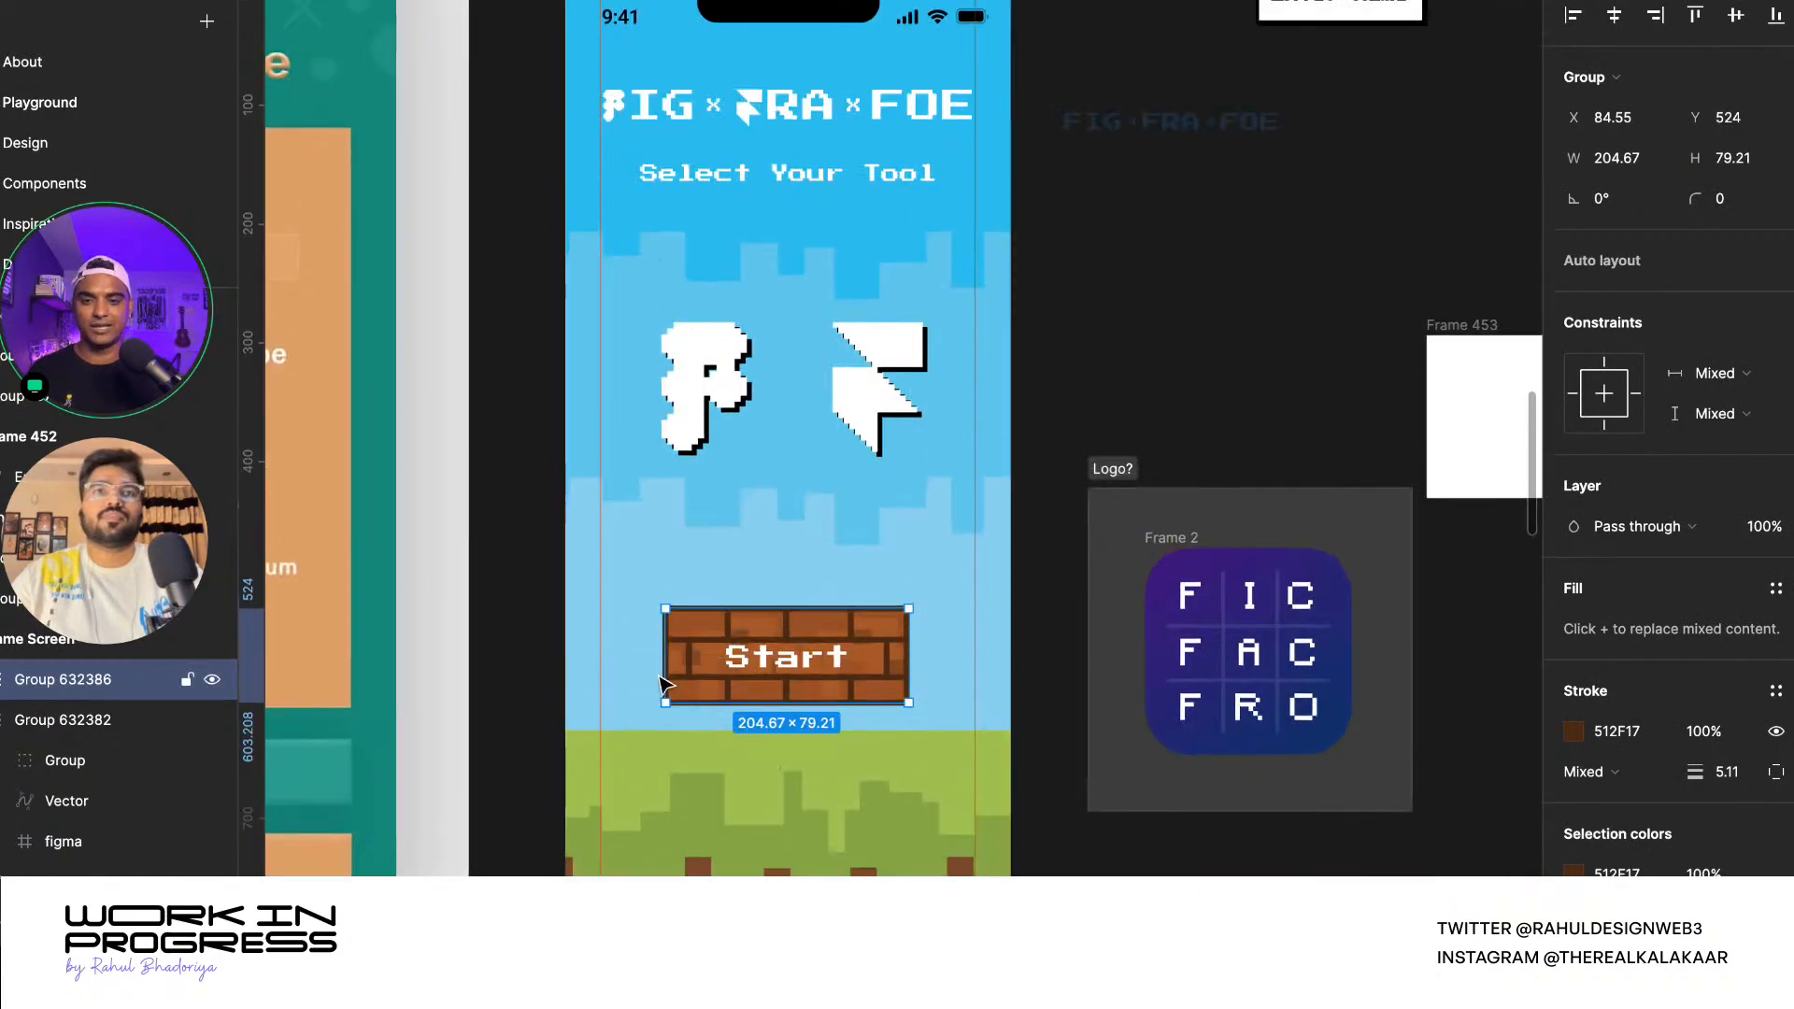
left_click(194, 1)
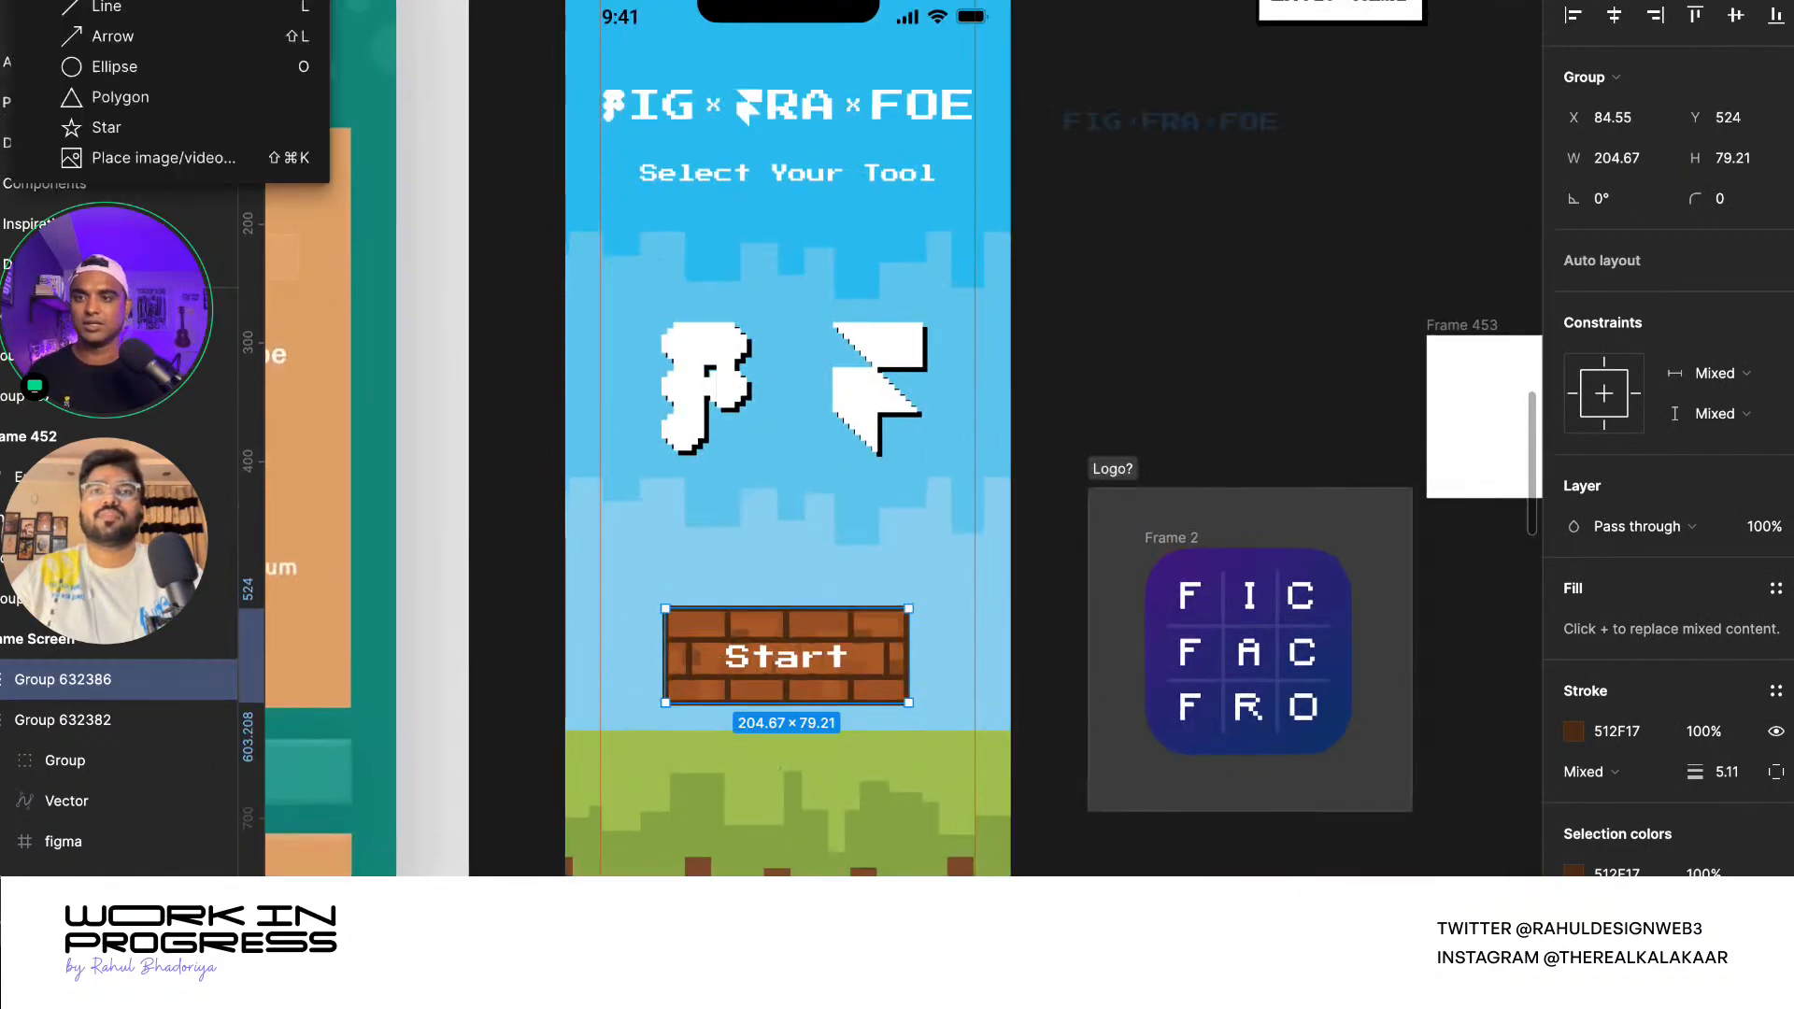
left_click(112, 66)
mouse_move(677, 747)
left_mouse_down()
mouse_move(440, 520)
mouse_move(405, 513)
left_mouse_up()
mouse_move(729, 641)
left_mouse_down()
mouse_move(703, 738)
mouse_move(981, 748)
left_mouse_up()
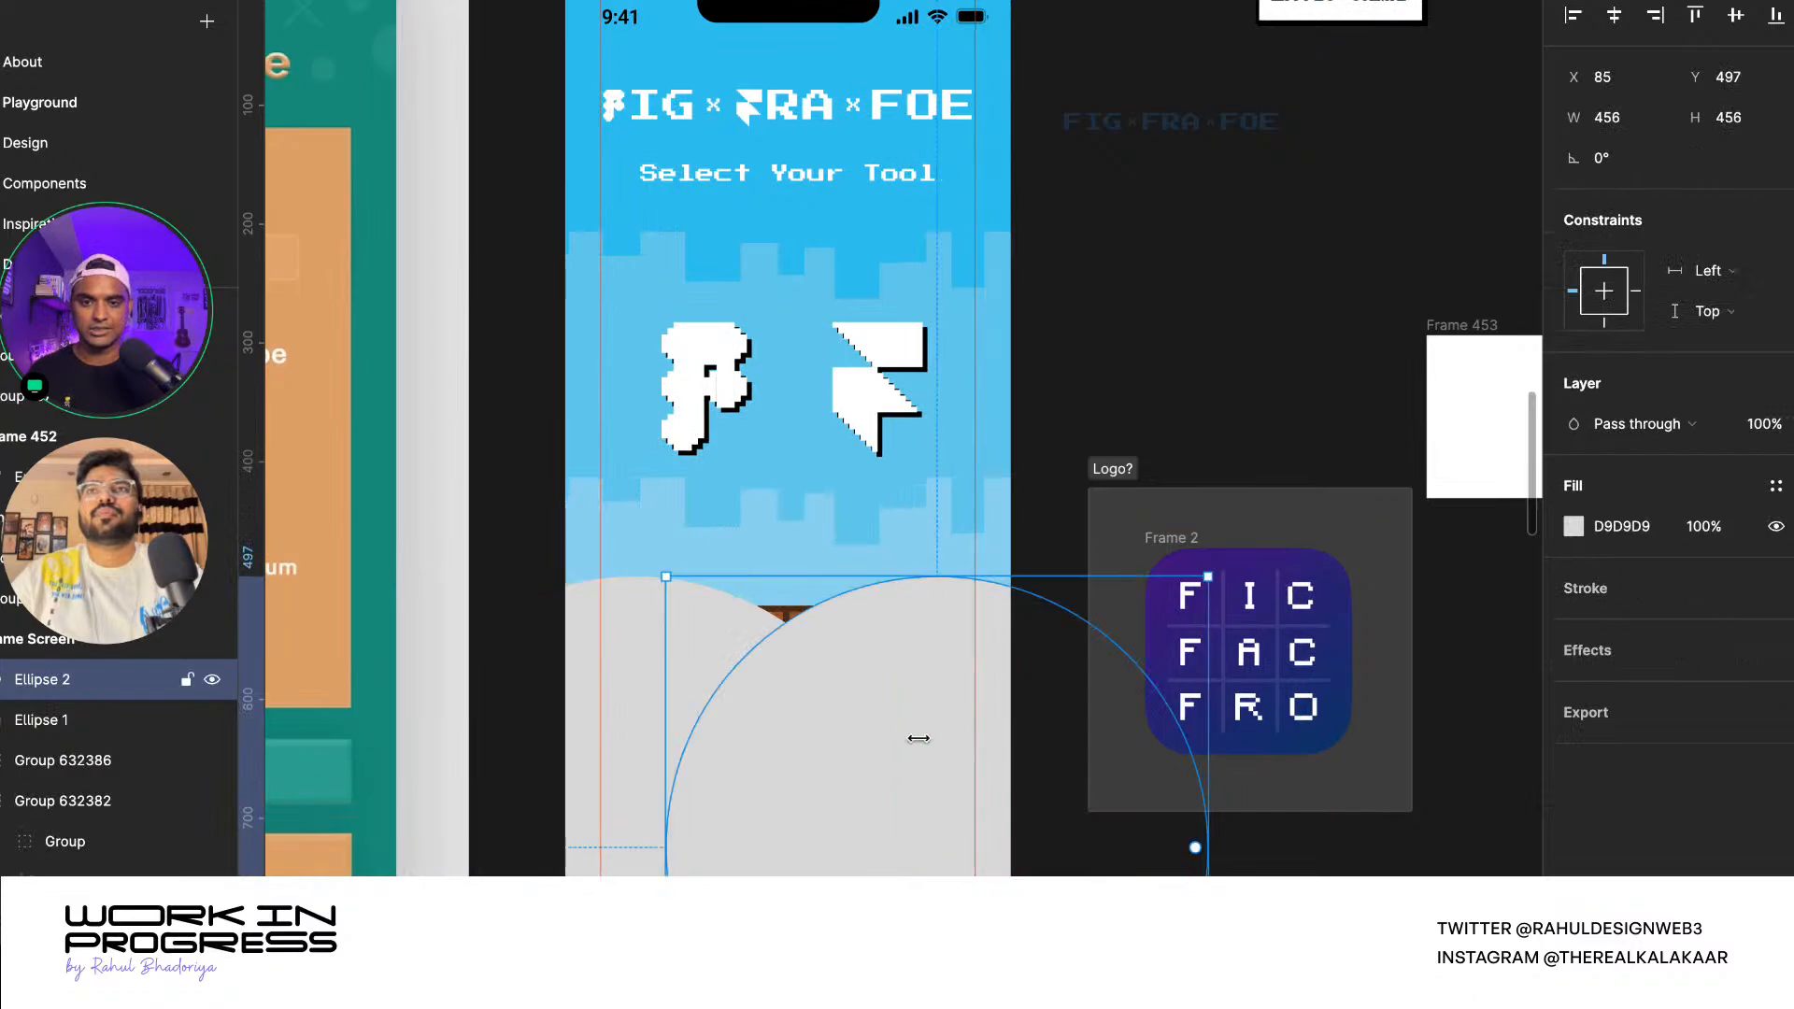
left_click(634, 675, "shift")
key("Delete")
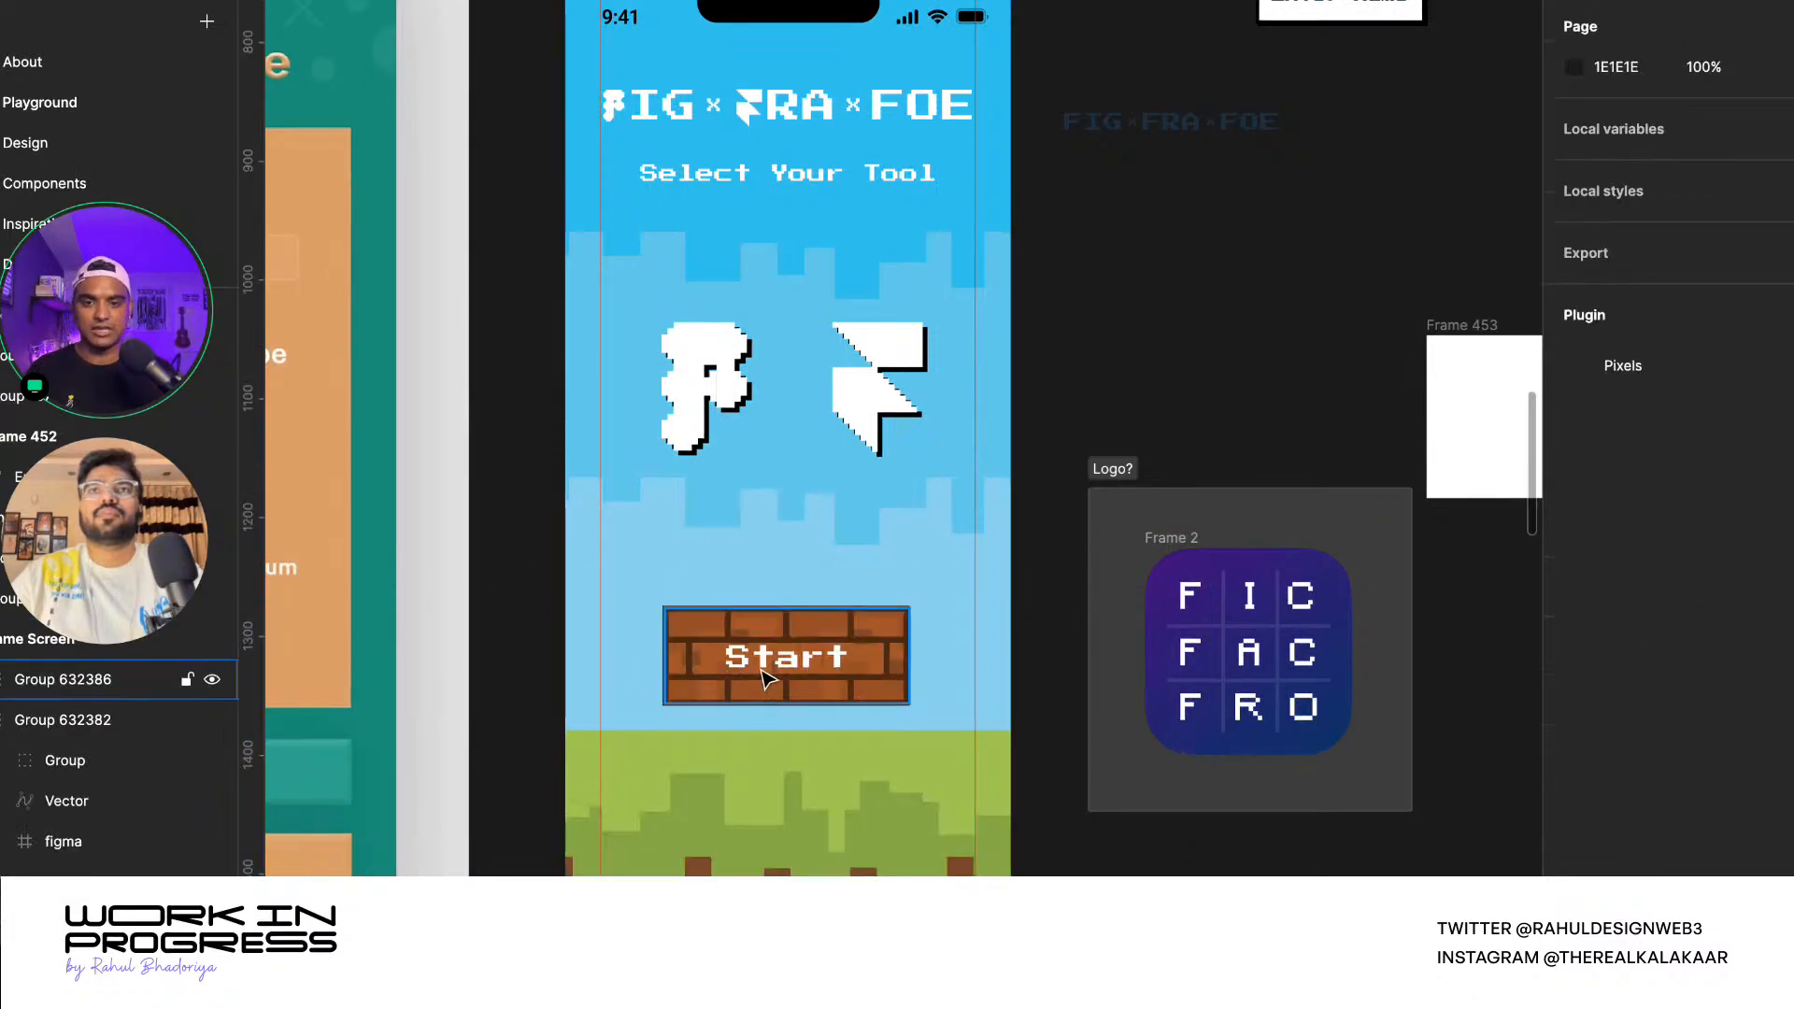
- Examine the brick Start button's placement above the grass in the Game Screen and compare it with the Tic Tac Toe reference
left_click(761, 671)
scroll(762, 752, "up", 3)
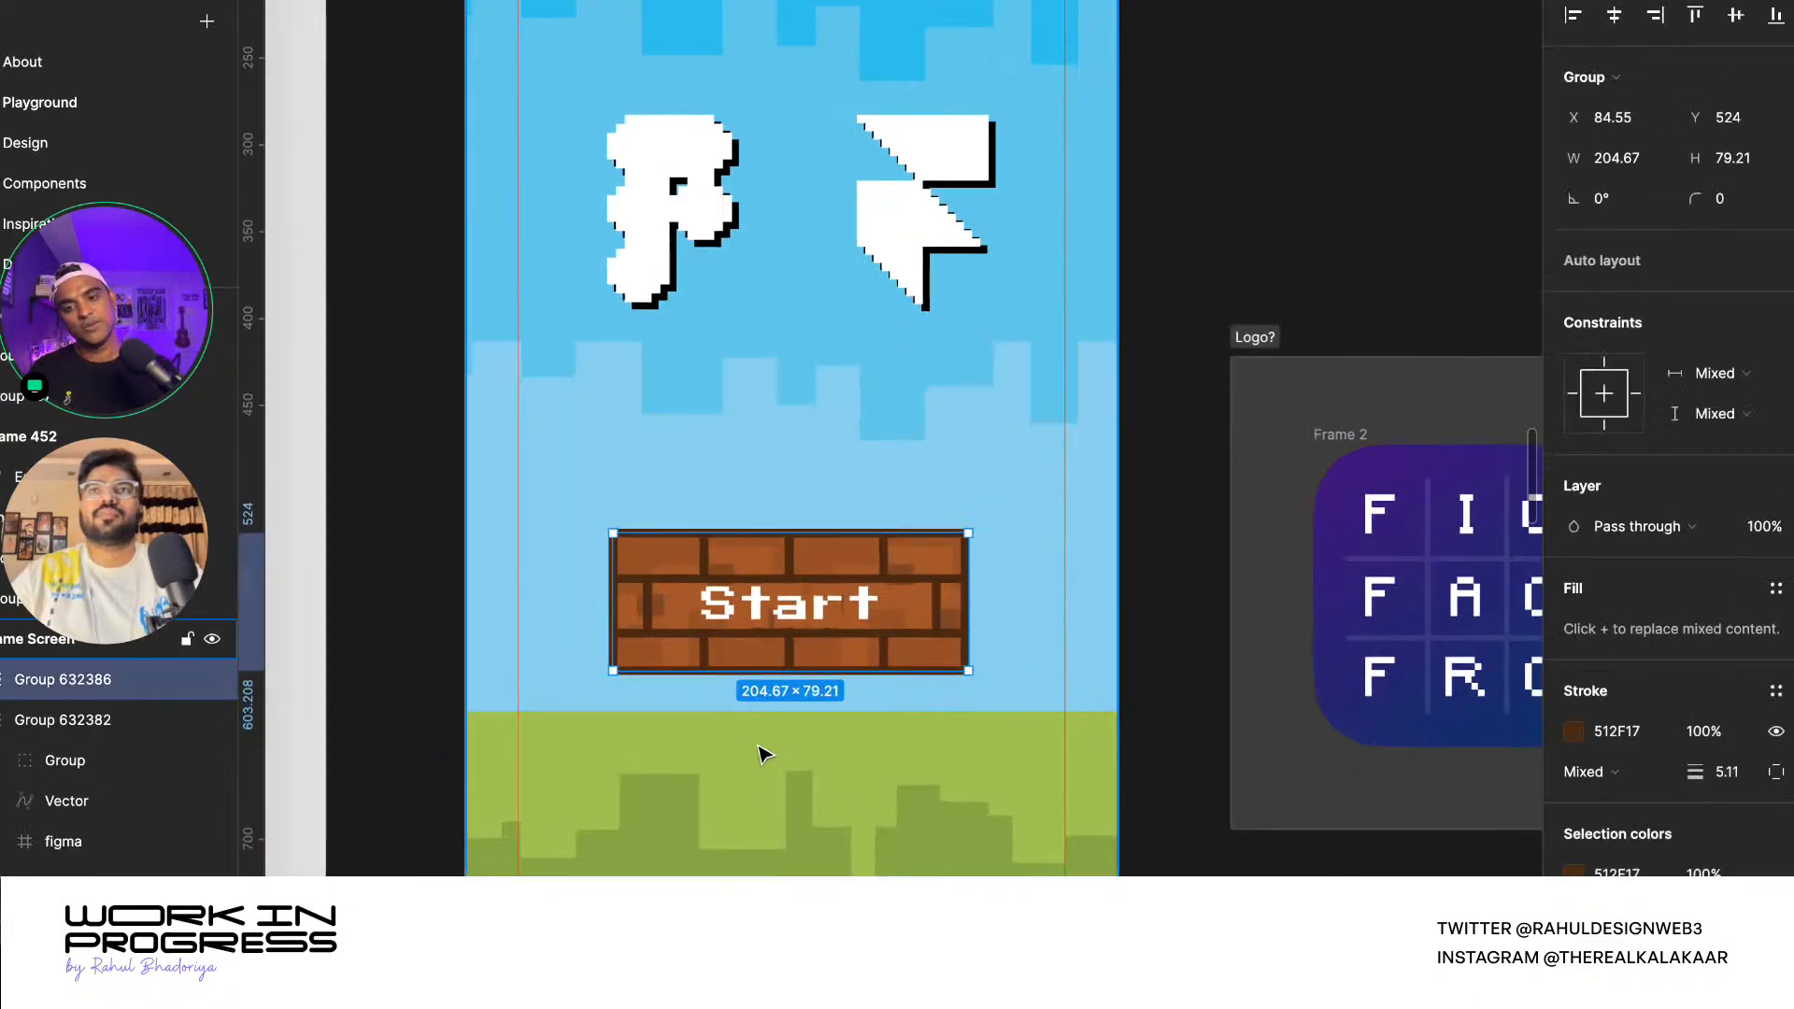
scroll(759, 753, "down", 3)
left_click(662, 737)
scroll(663, 738, "down", 1)
scroll(663, 738, "down", 3)
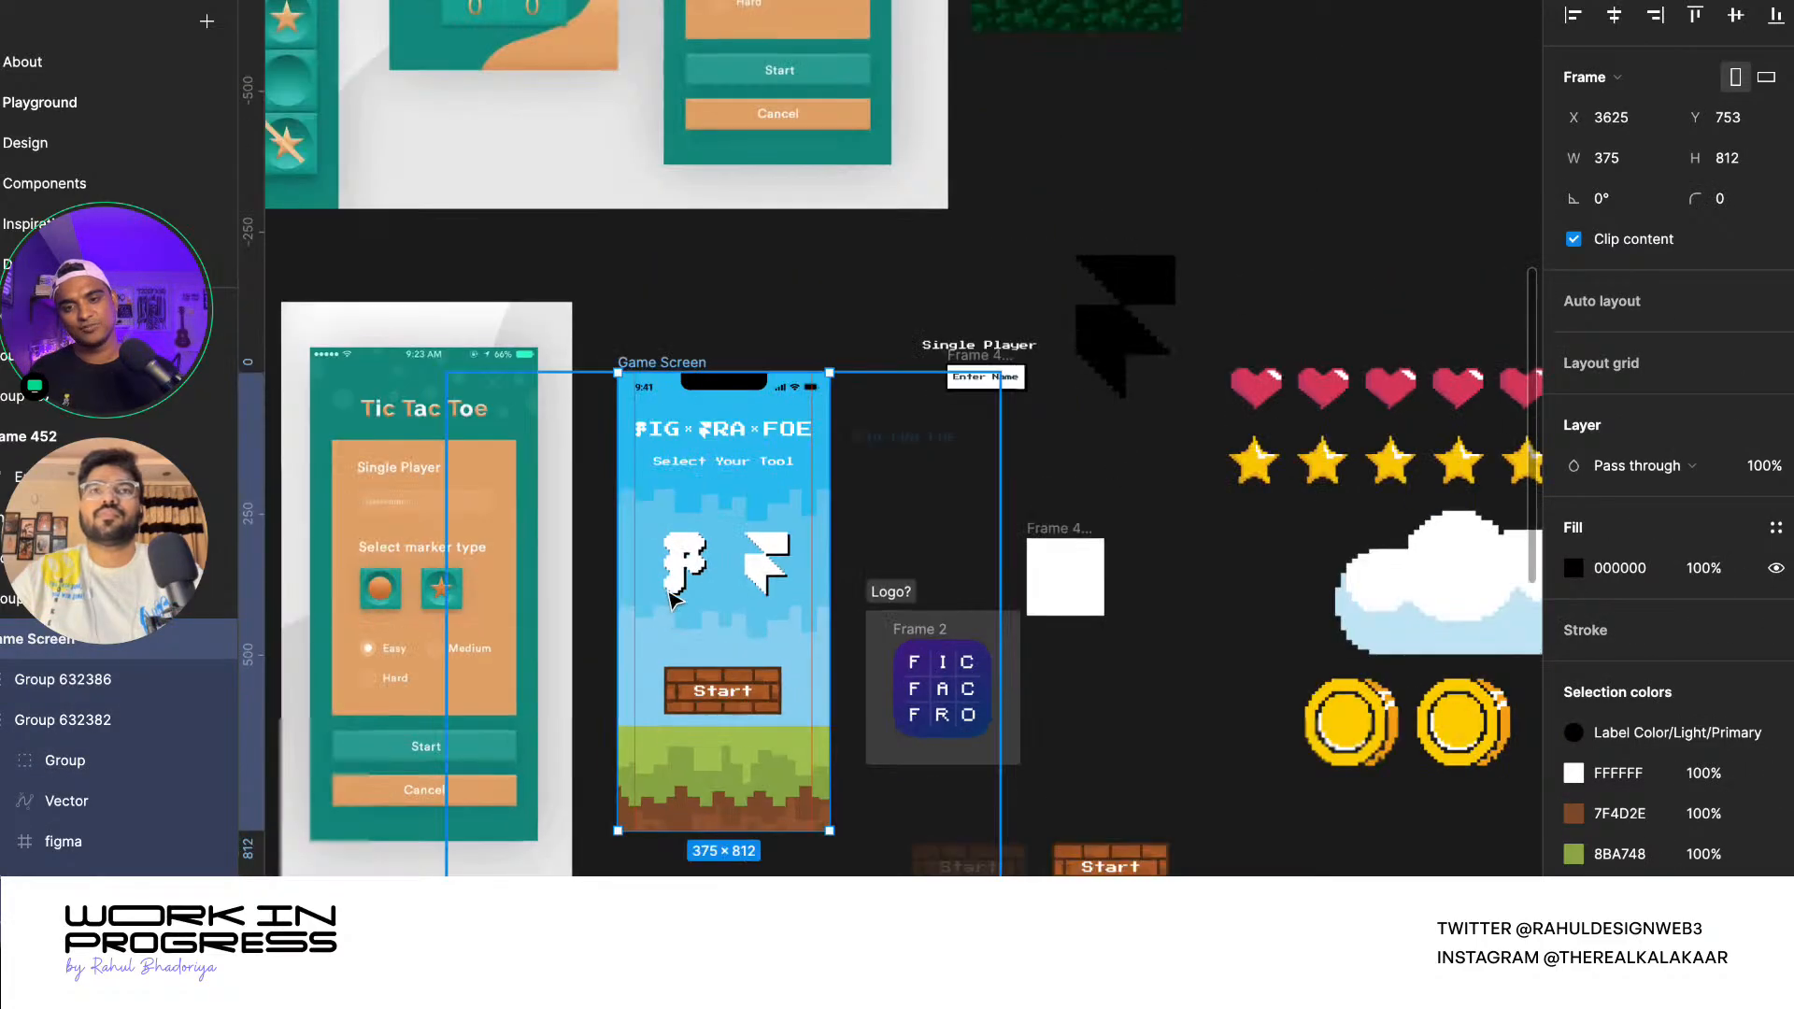
left_click(929, 308)
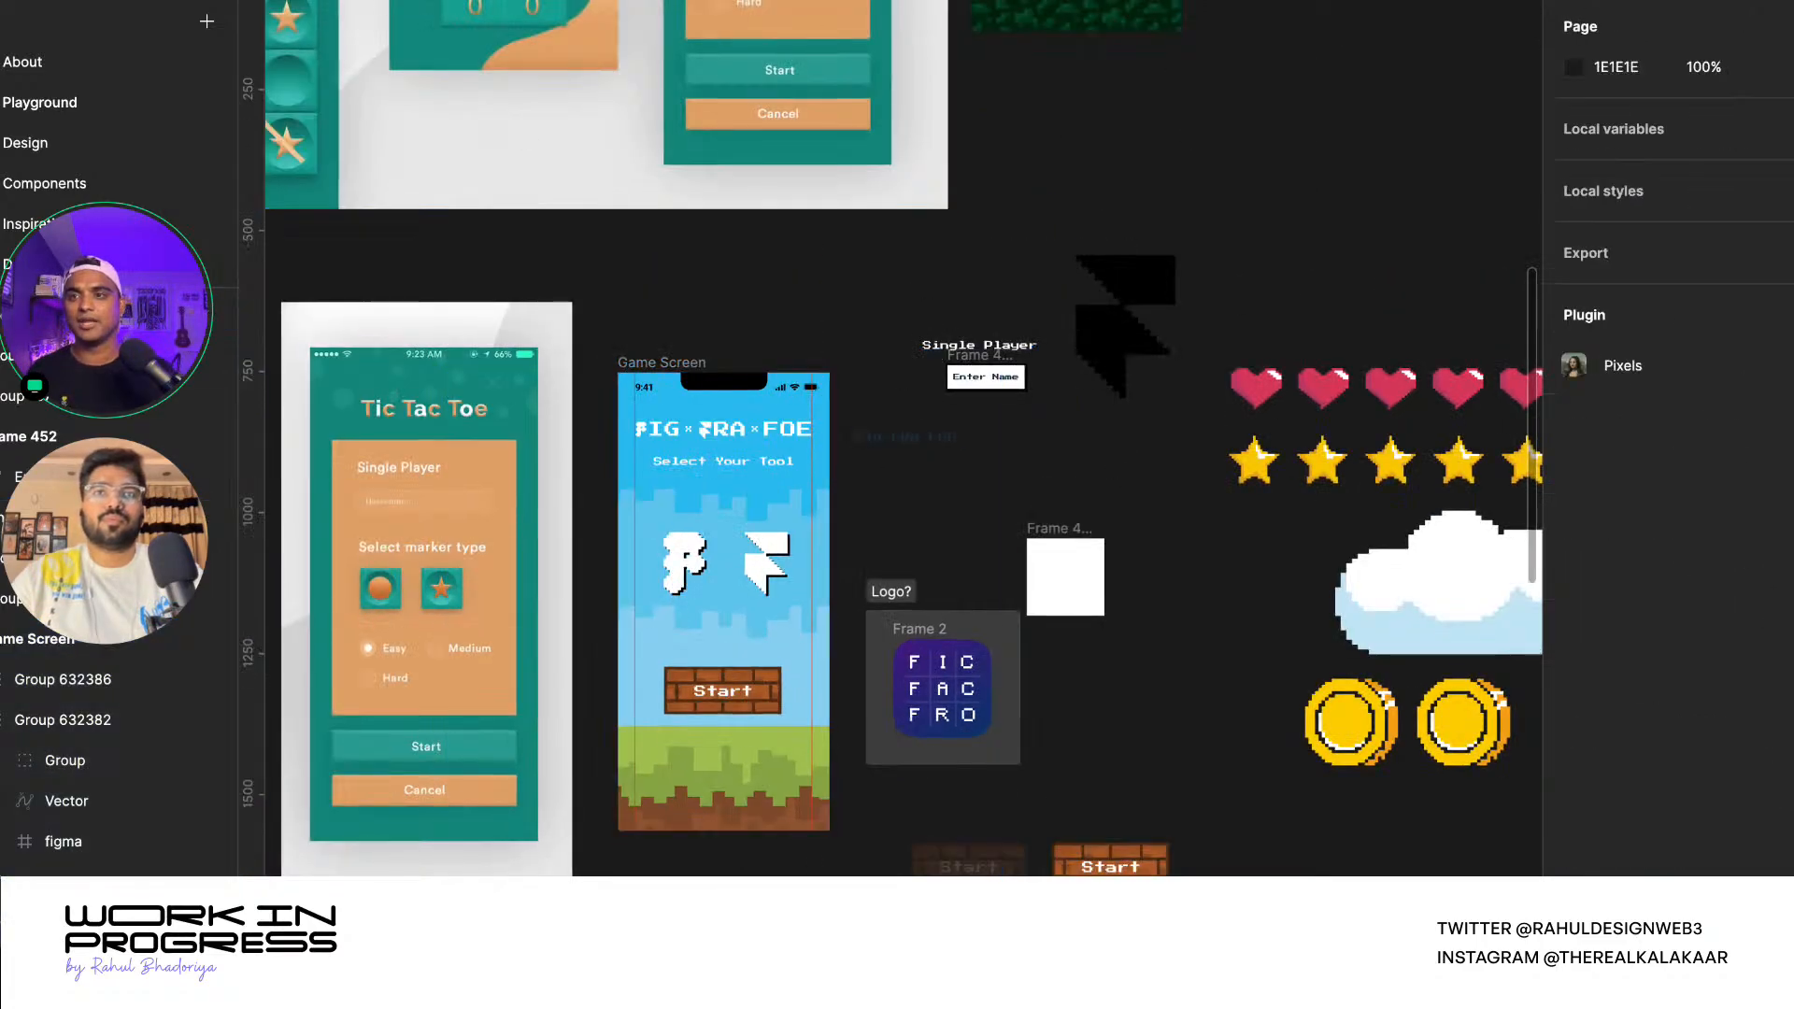
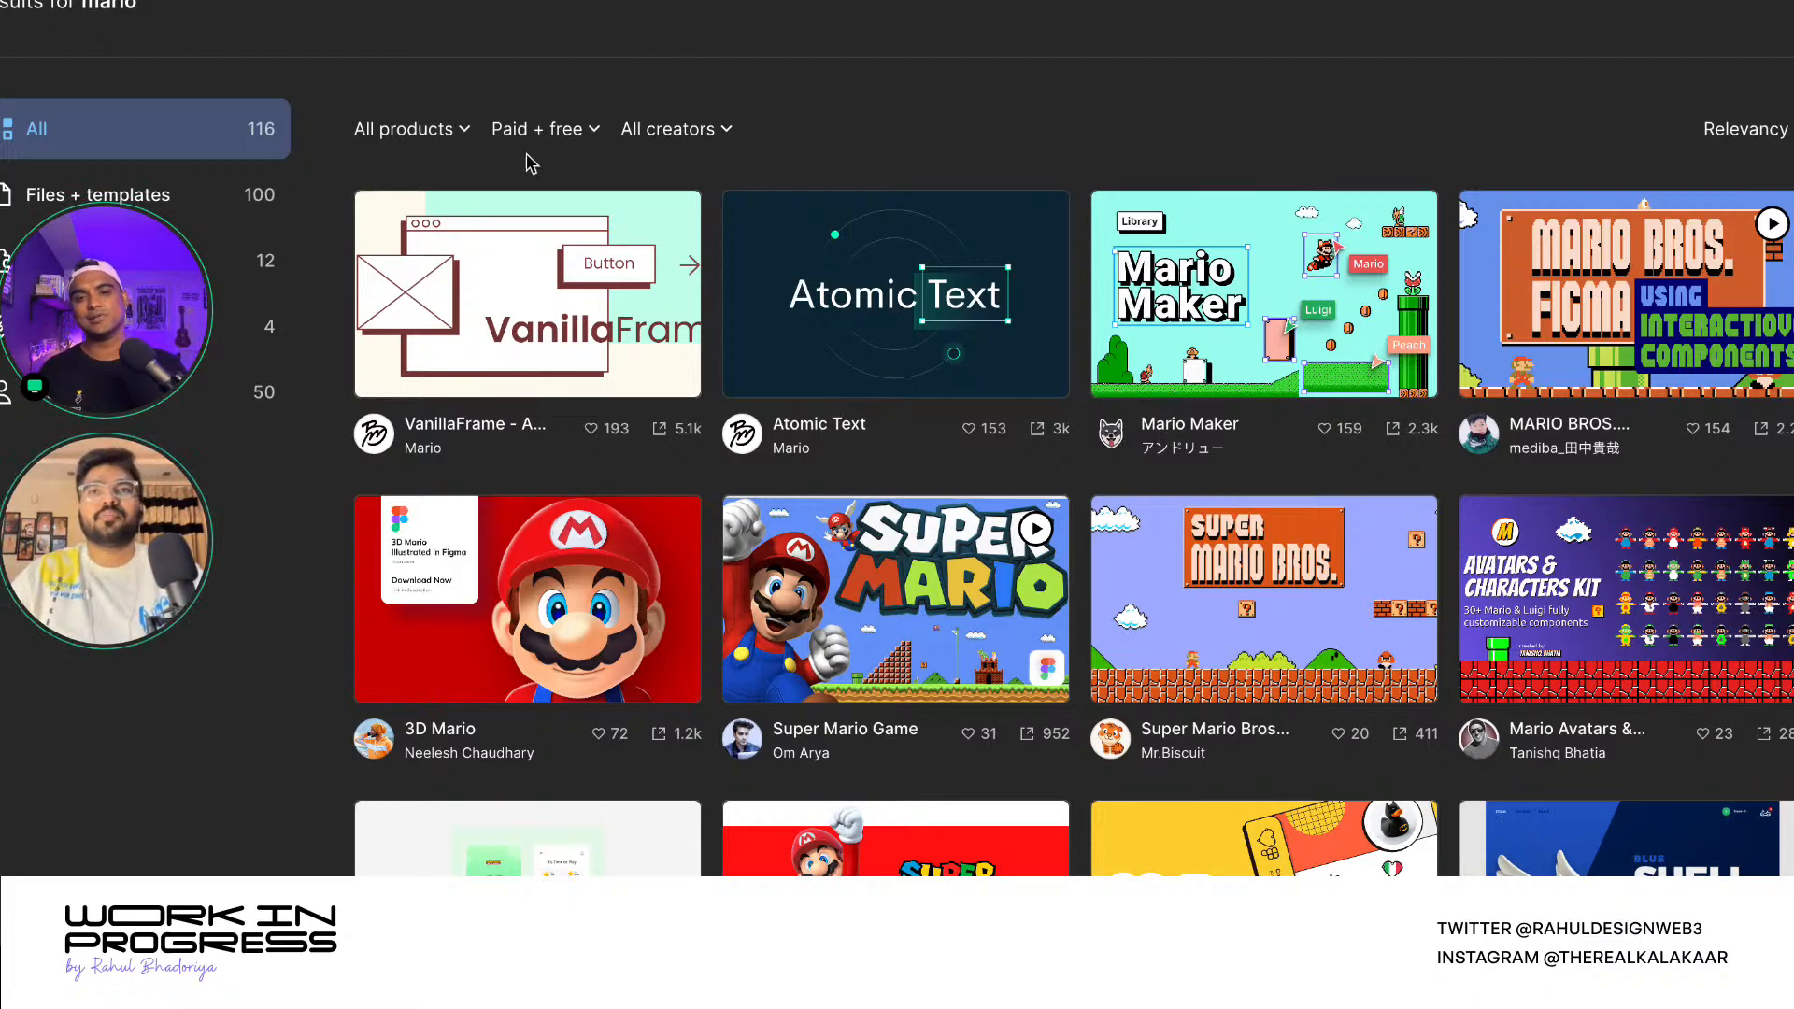
- Preview the Mario Avatars & Characters Kit from the Figma Community results for mario and return to the results list
scroll(866, 439, "down", 4)
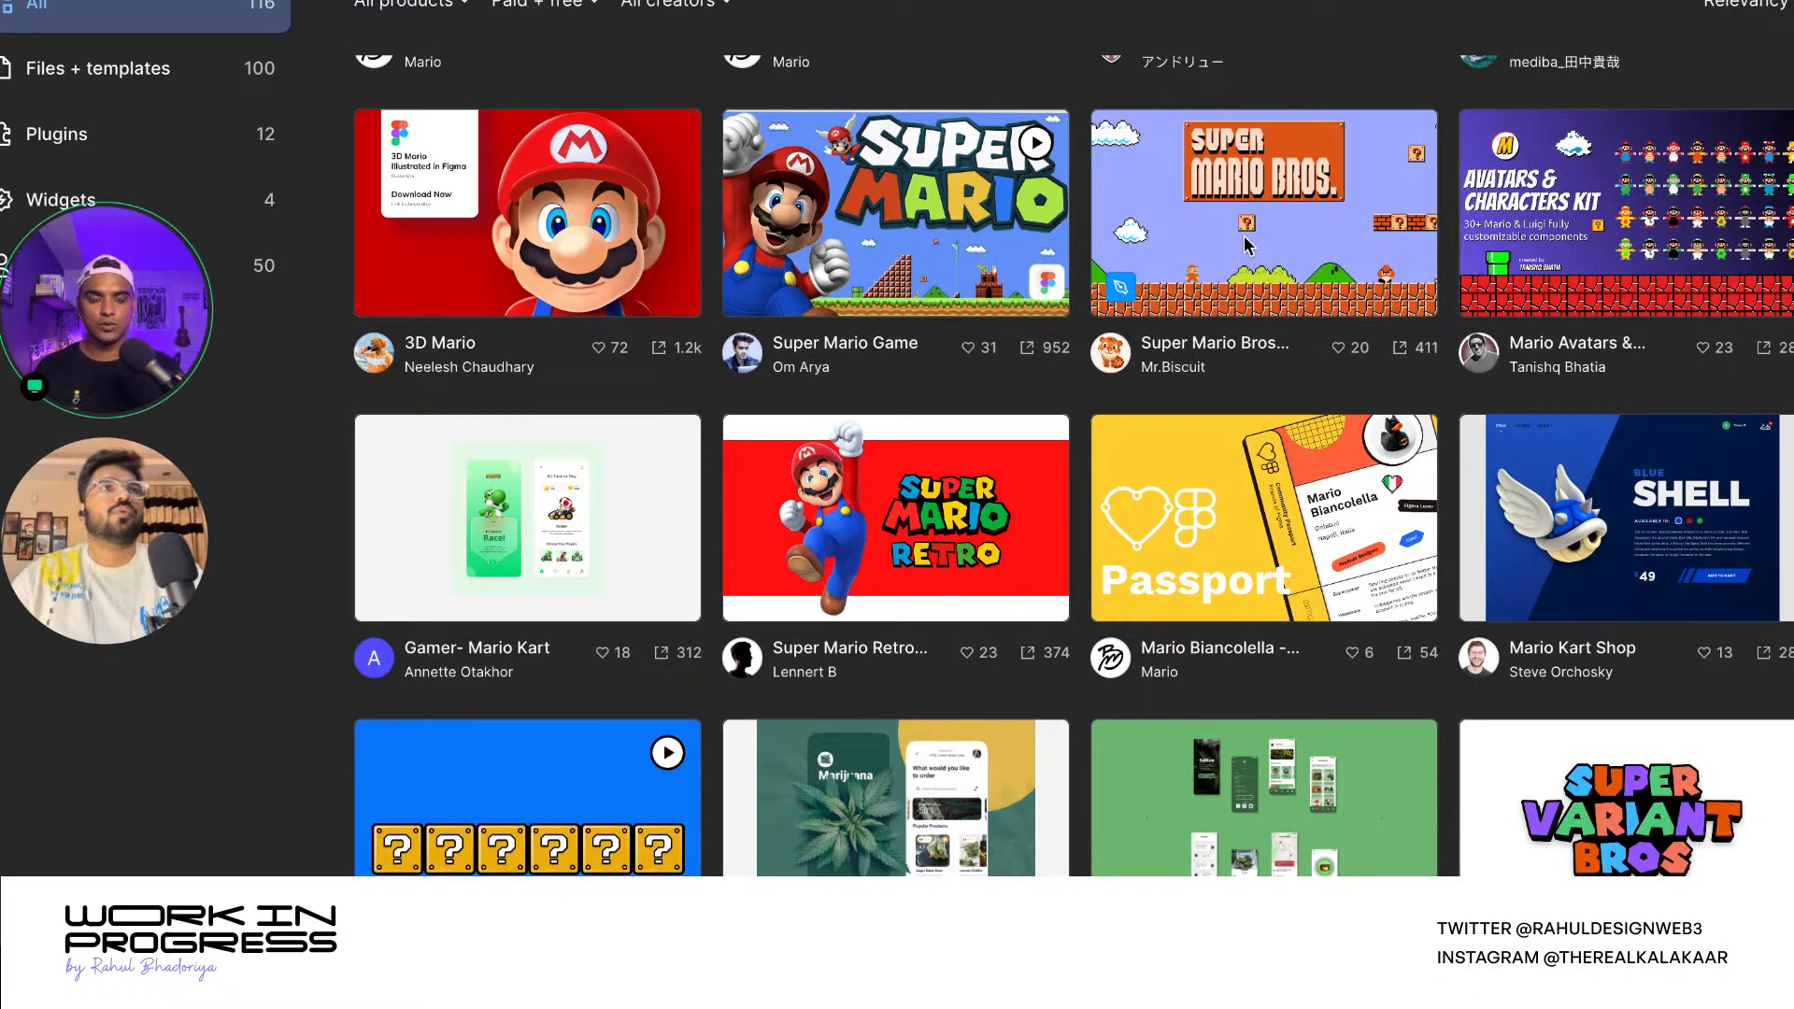
left_click(1530, 224)
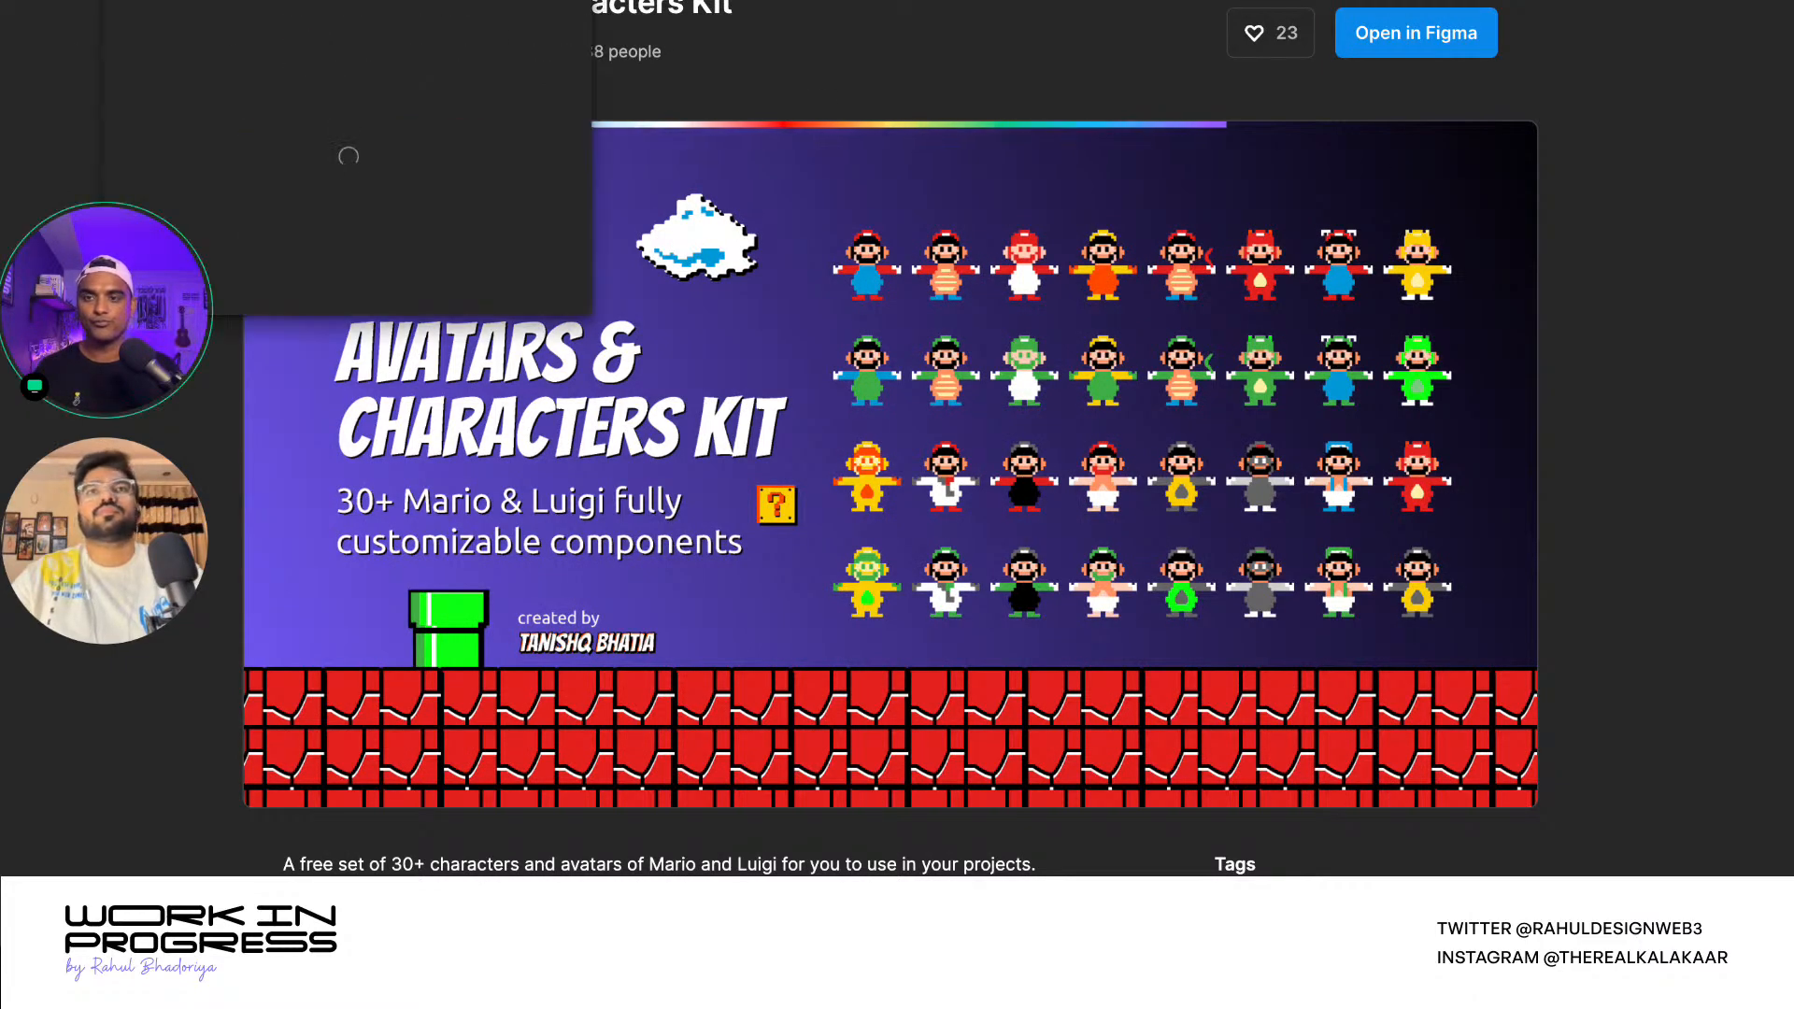
left_click(52, 11)
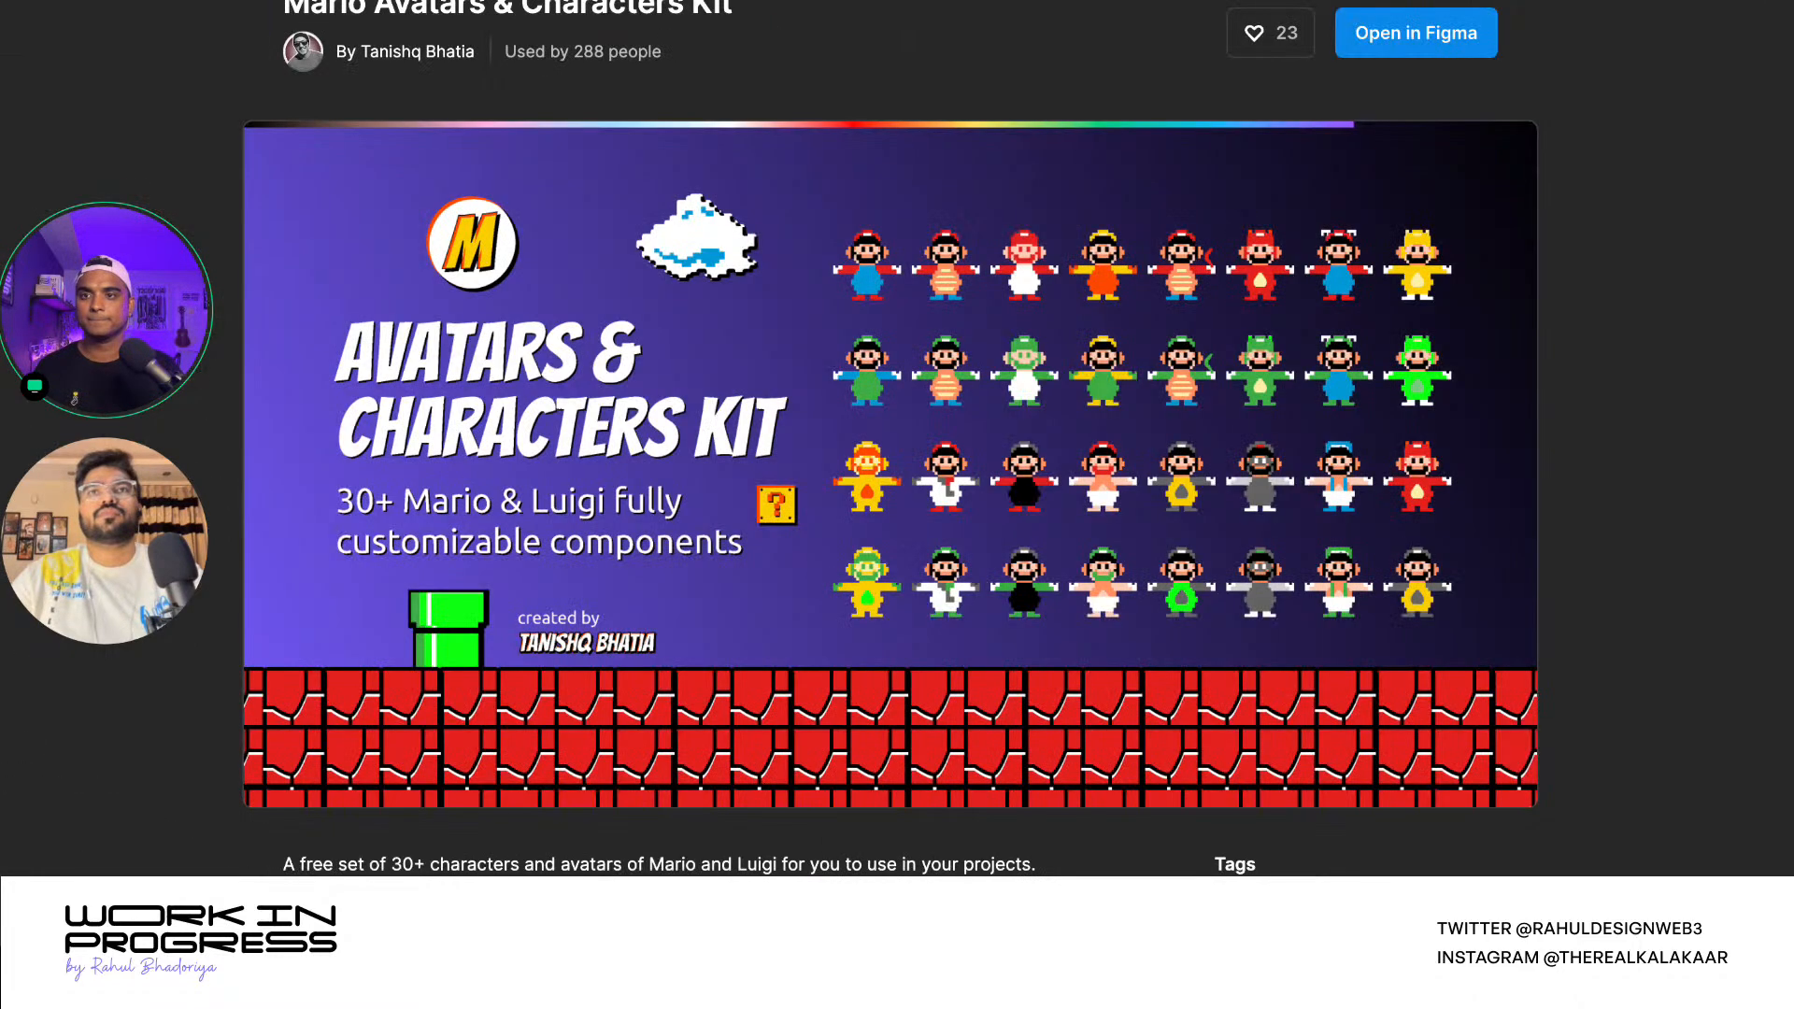
key("super+Left")
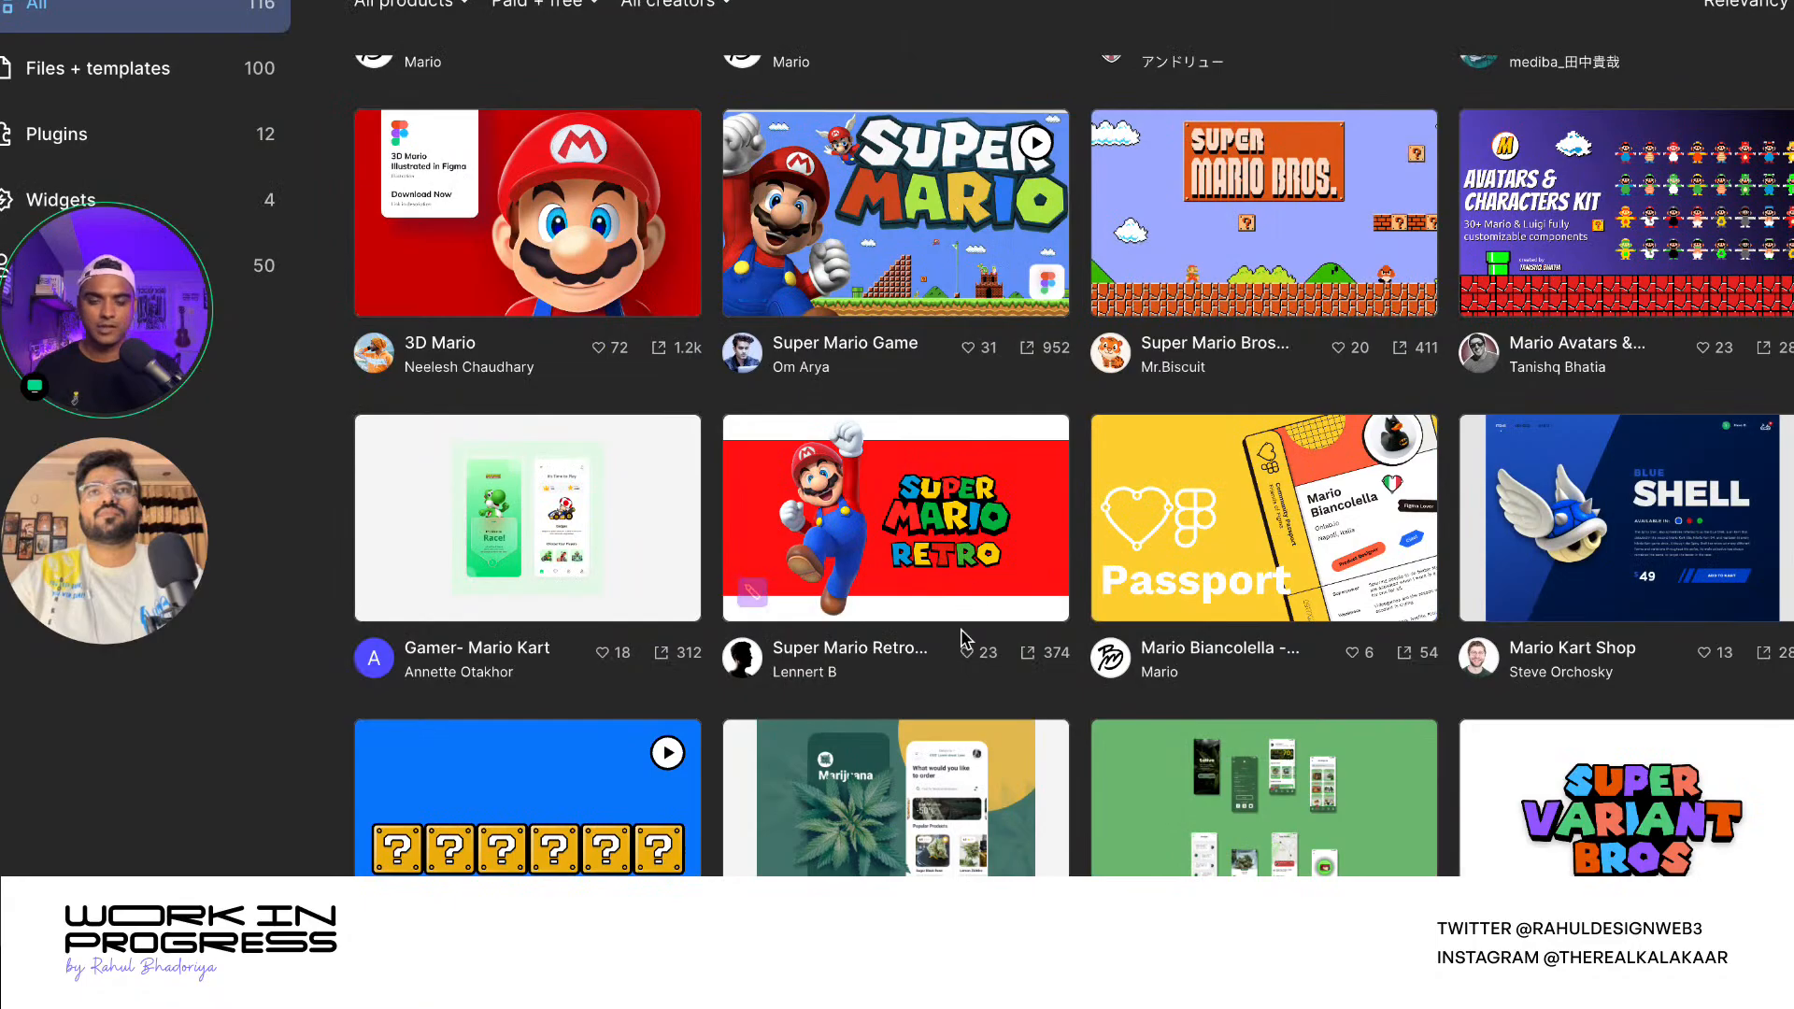
- Browse the whole list of mario community results for usable pixel-art game assets and return to its beginning
scroll(961, 636, "down", 6)
scroll(935, 642, "down", 2)
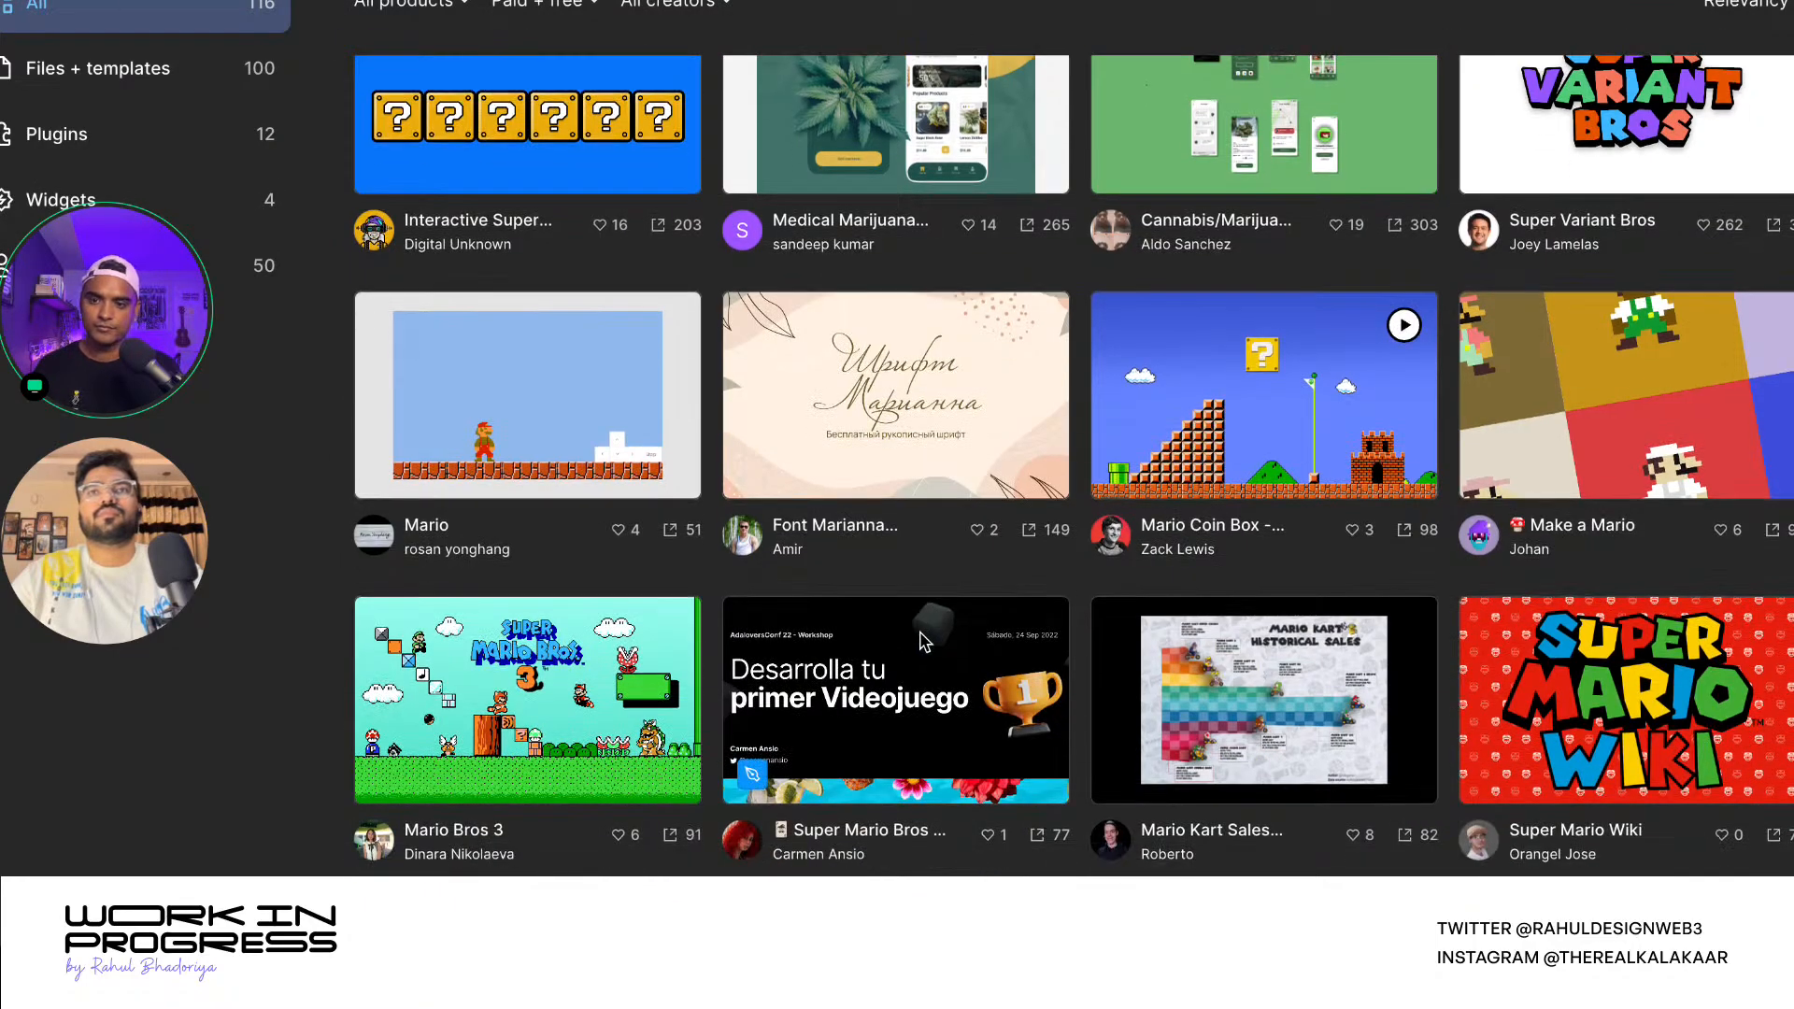
scroll(923, 641, "down", 6)
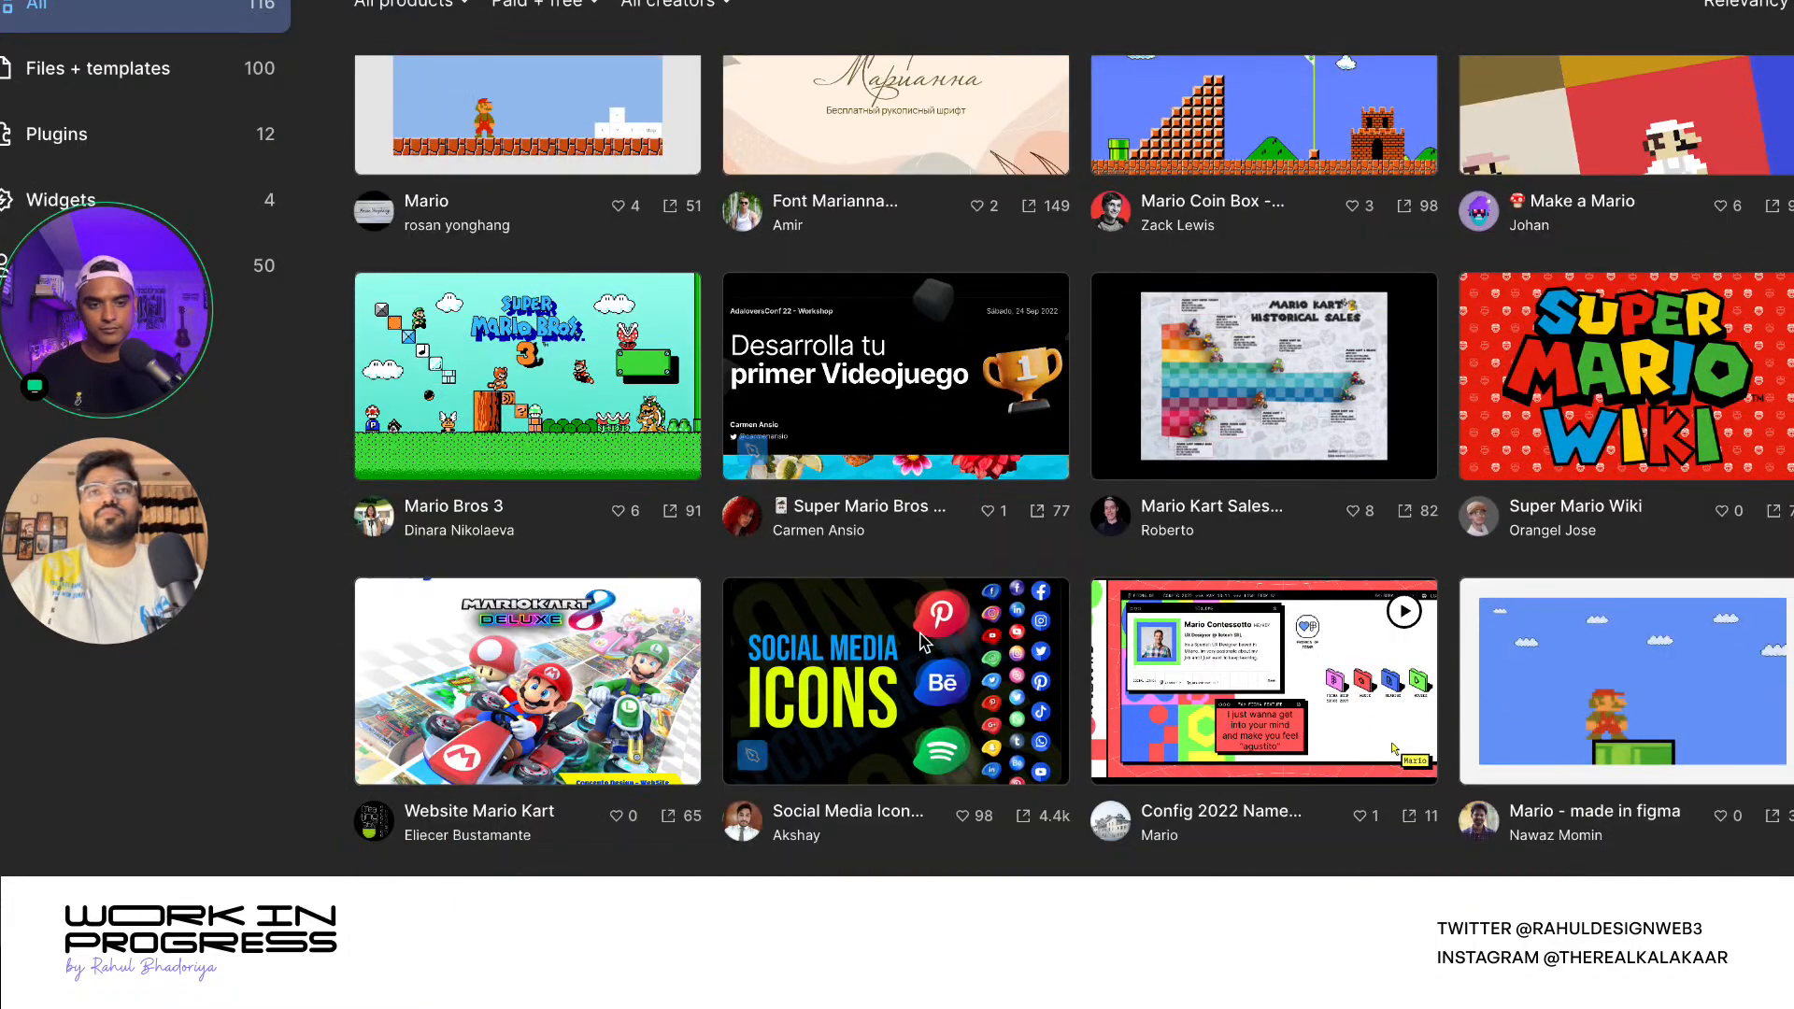
scroll(921, 641, "down", 5)
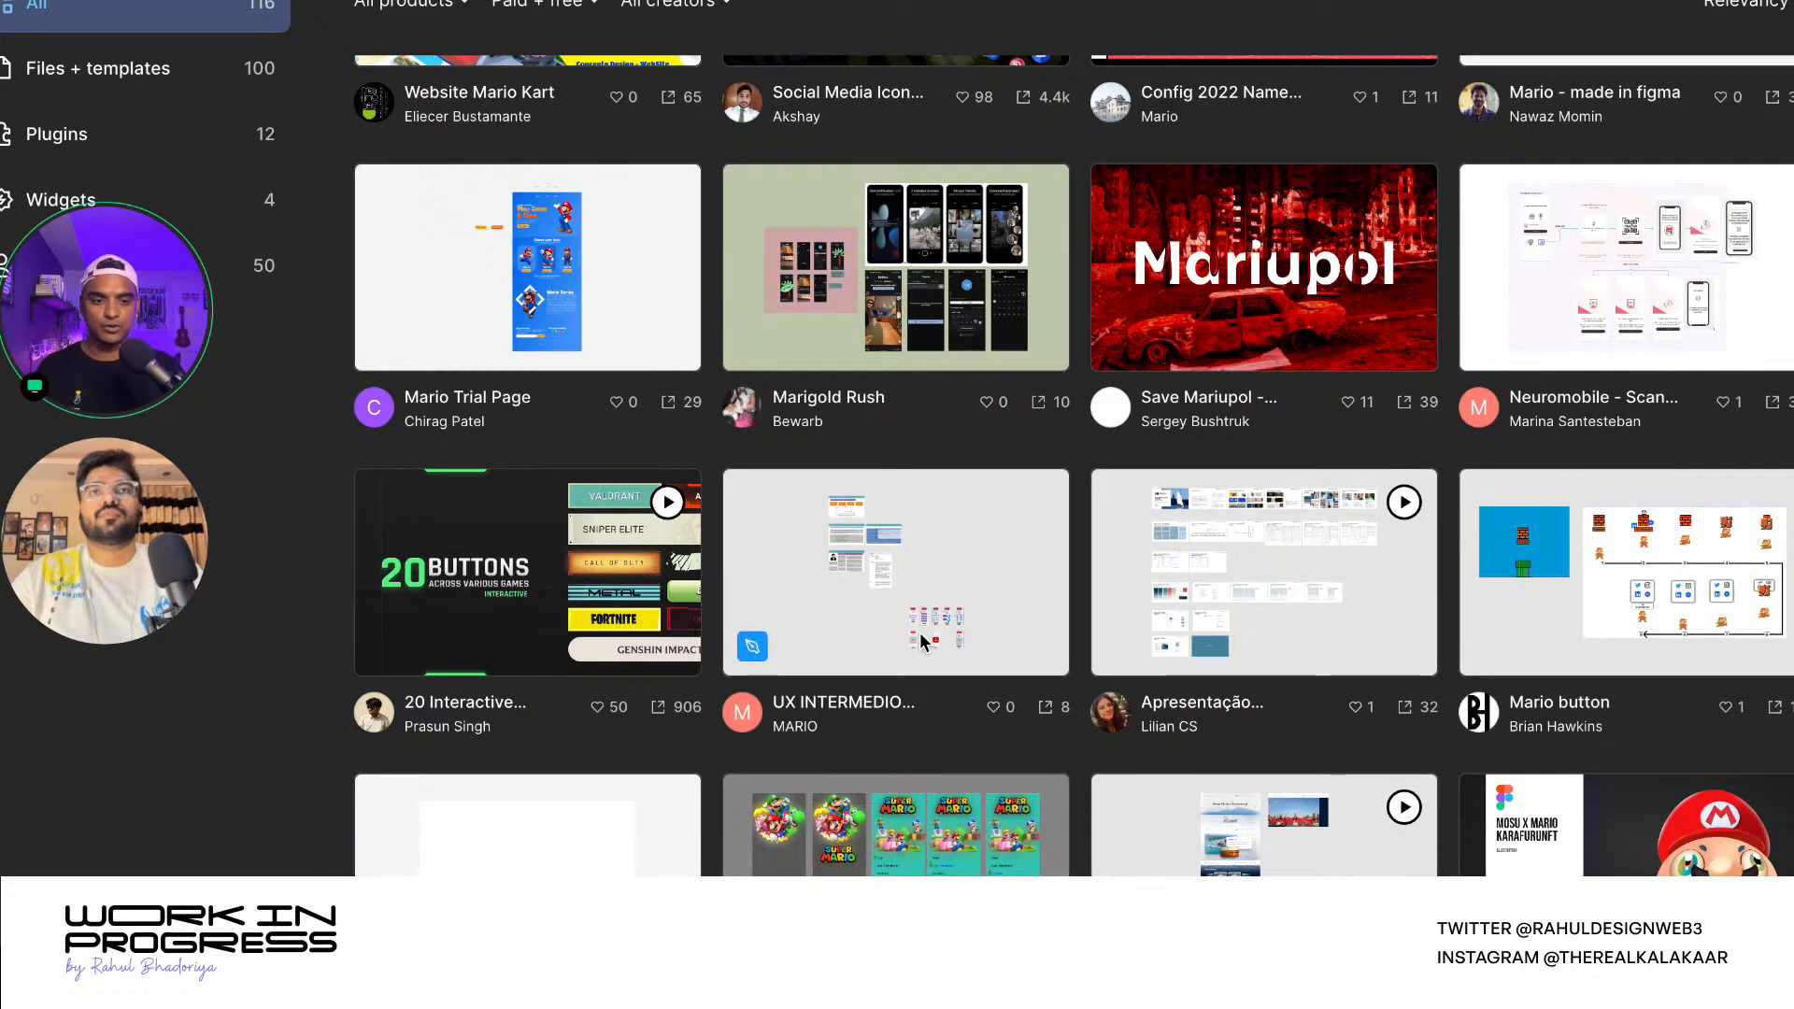
scroll(919, 631, "down", 3)
scroll(865, 400, "down", 4)
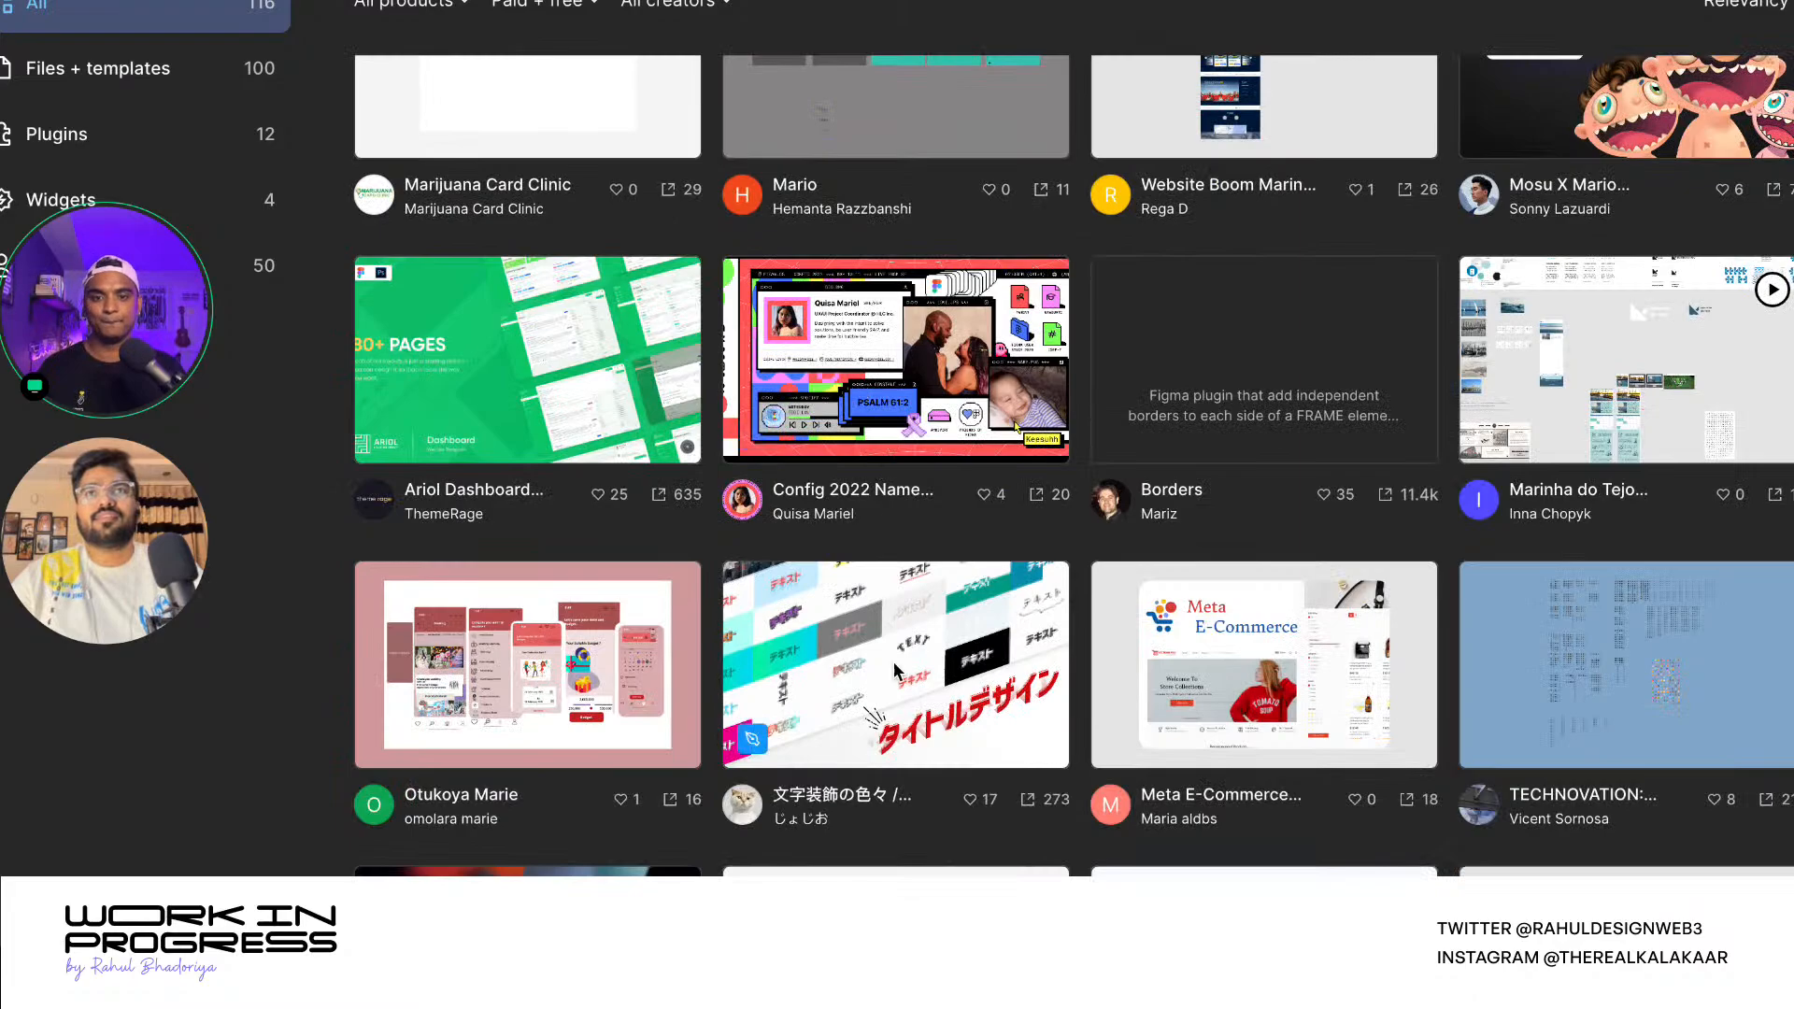
scroll(892, 713, "down", 1)
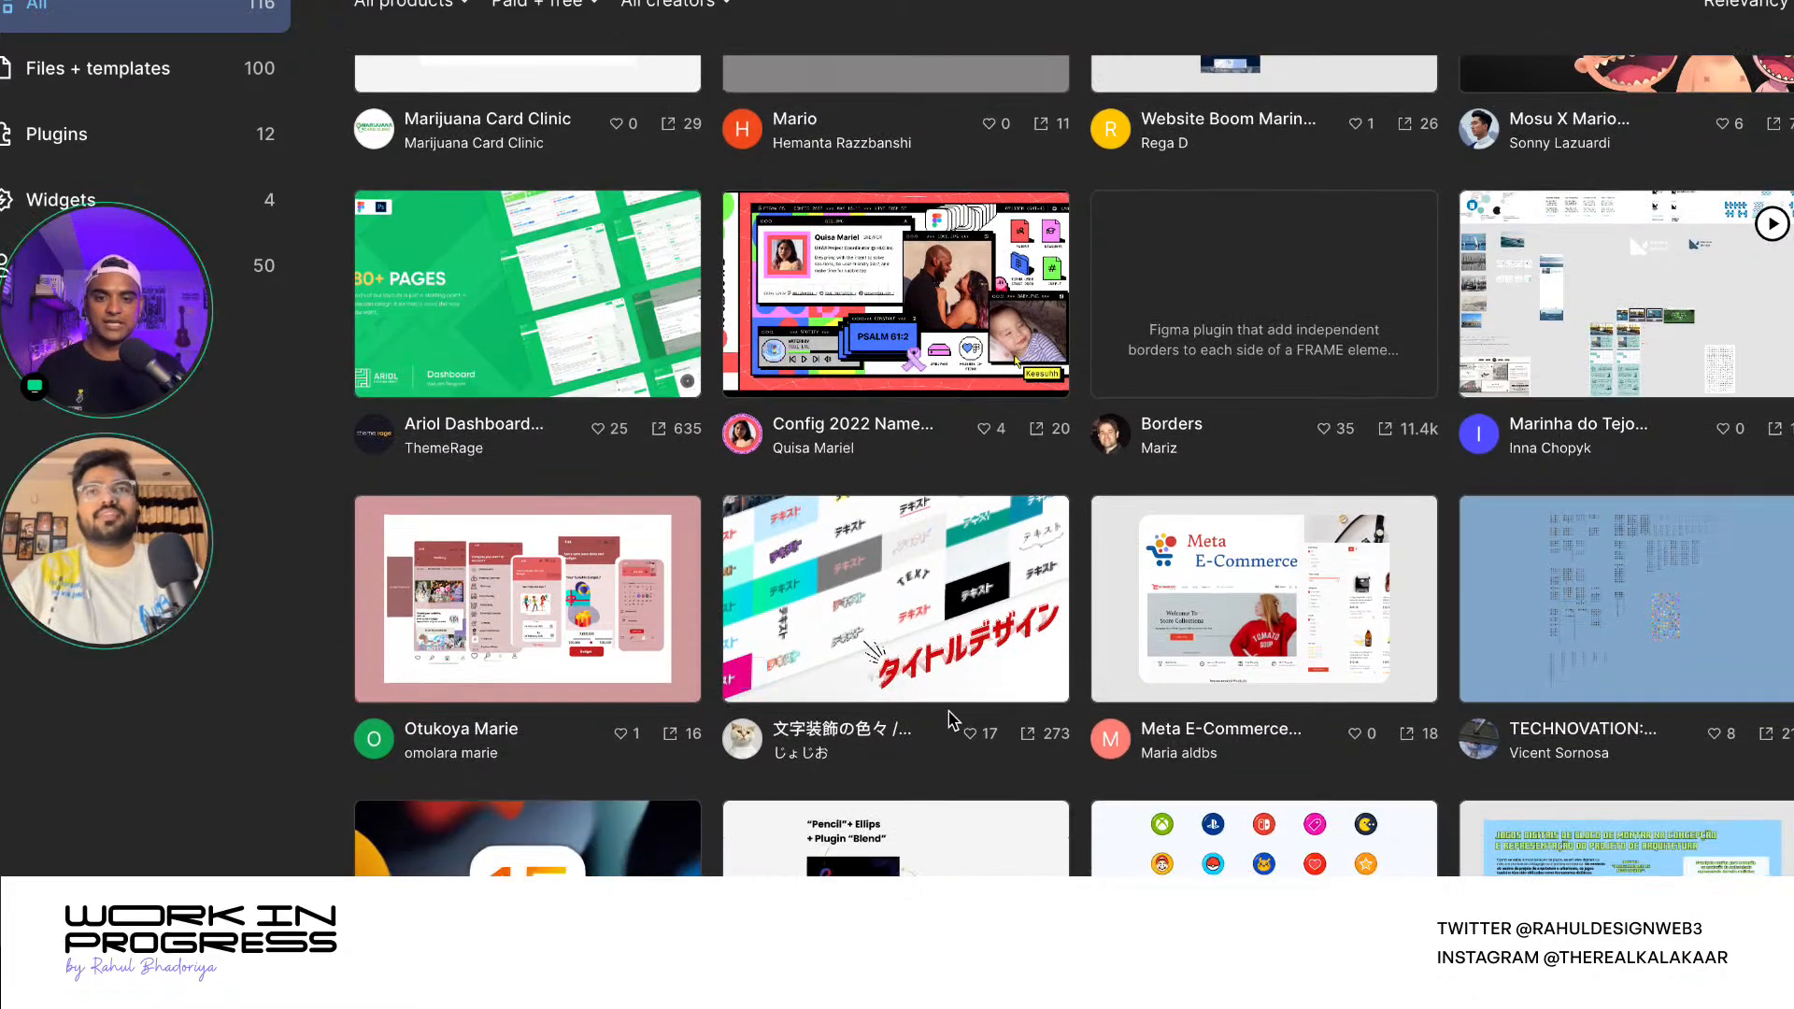
scroll(947, 720, "down", 3)
scroll(946, 720, "down", 3)
scroll(946, 720, "down", 5)
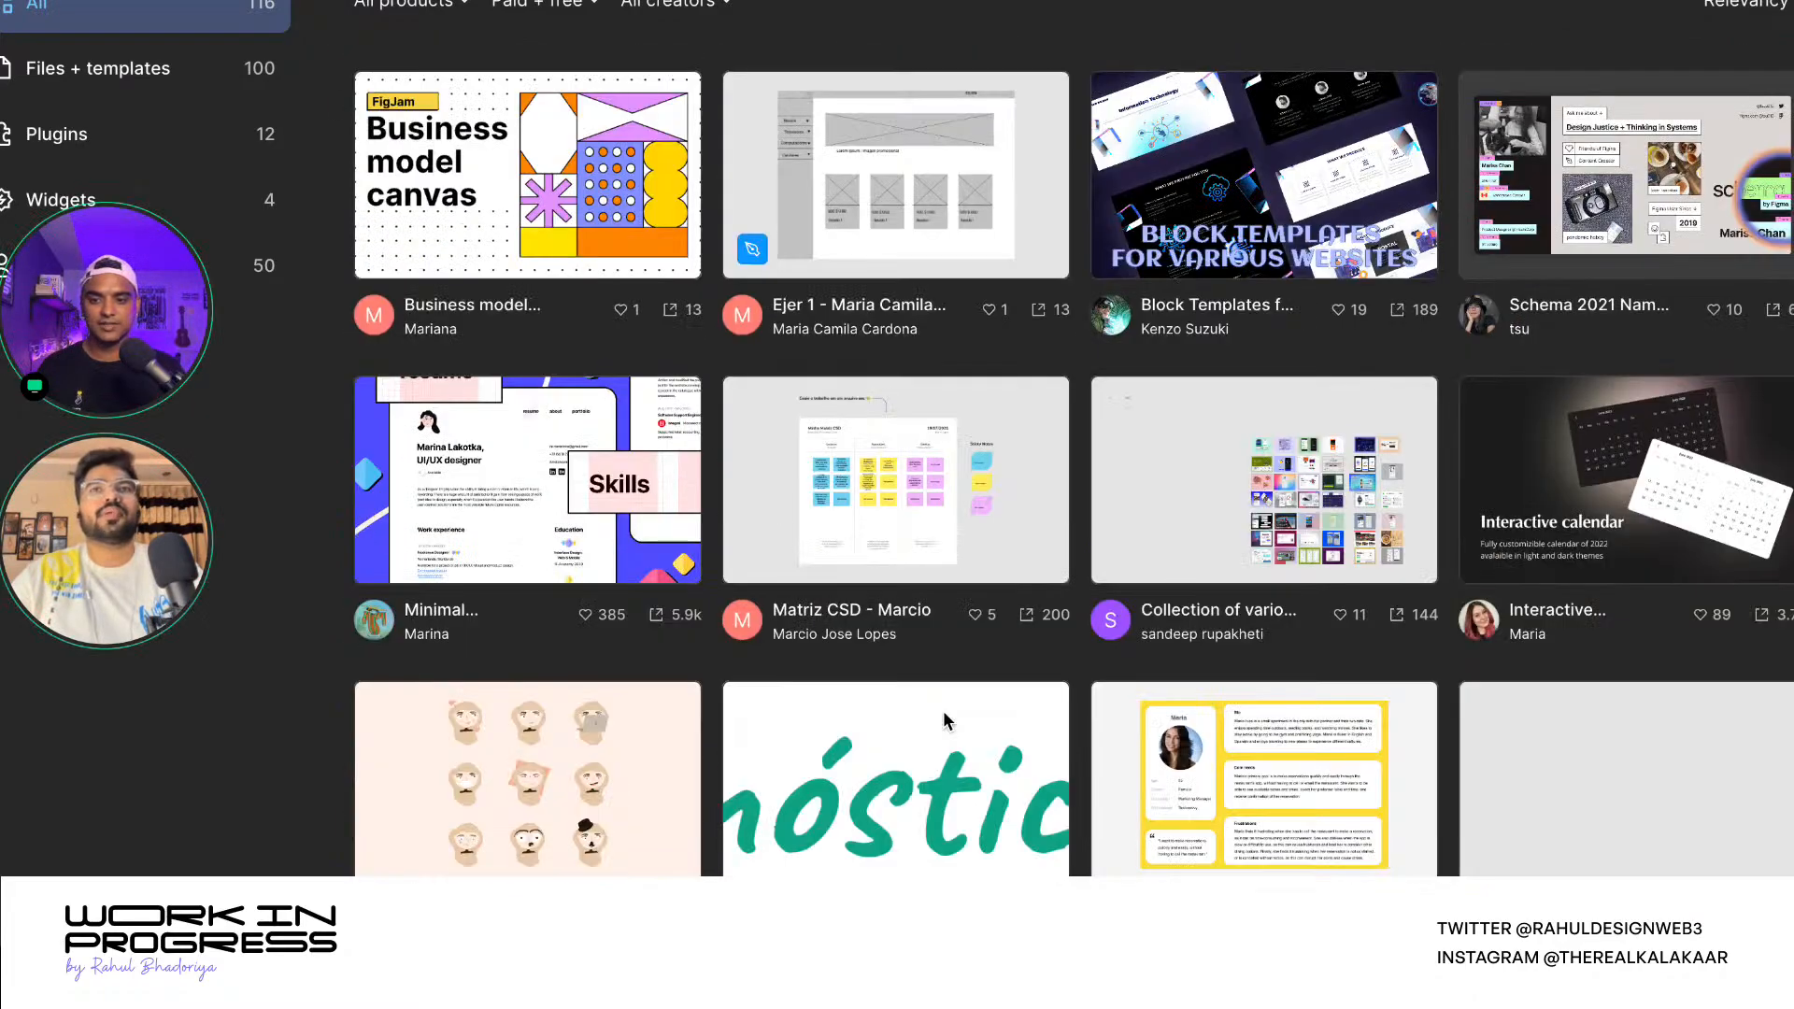
scroll(944, 720, "down", 6)
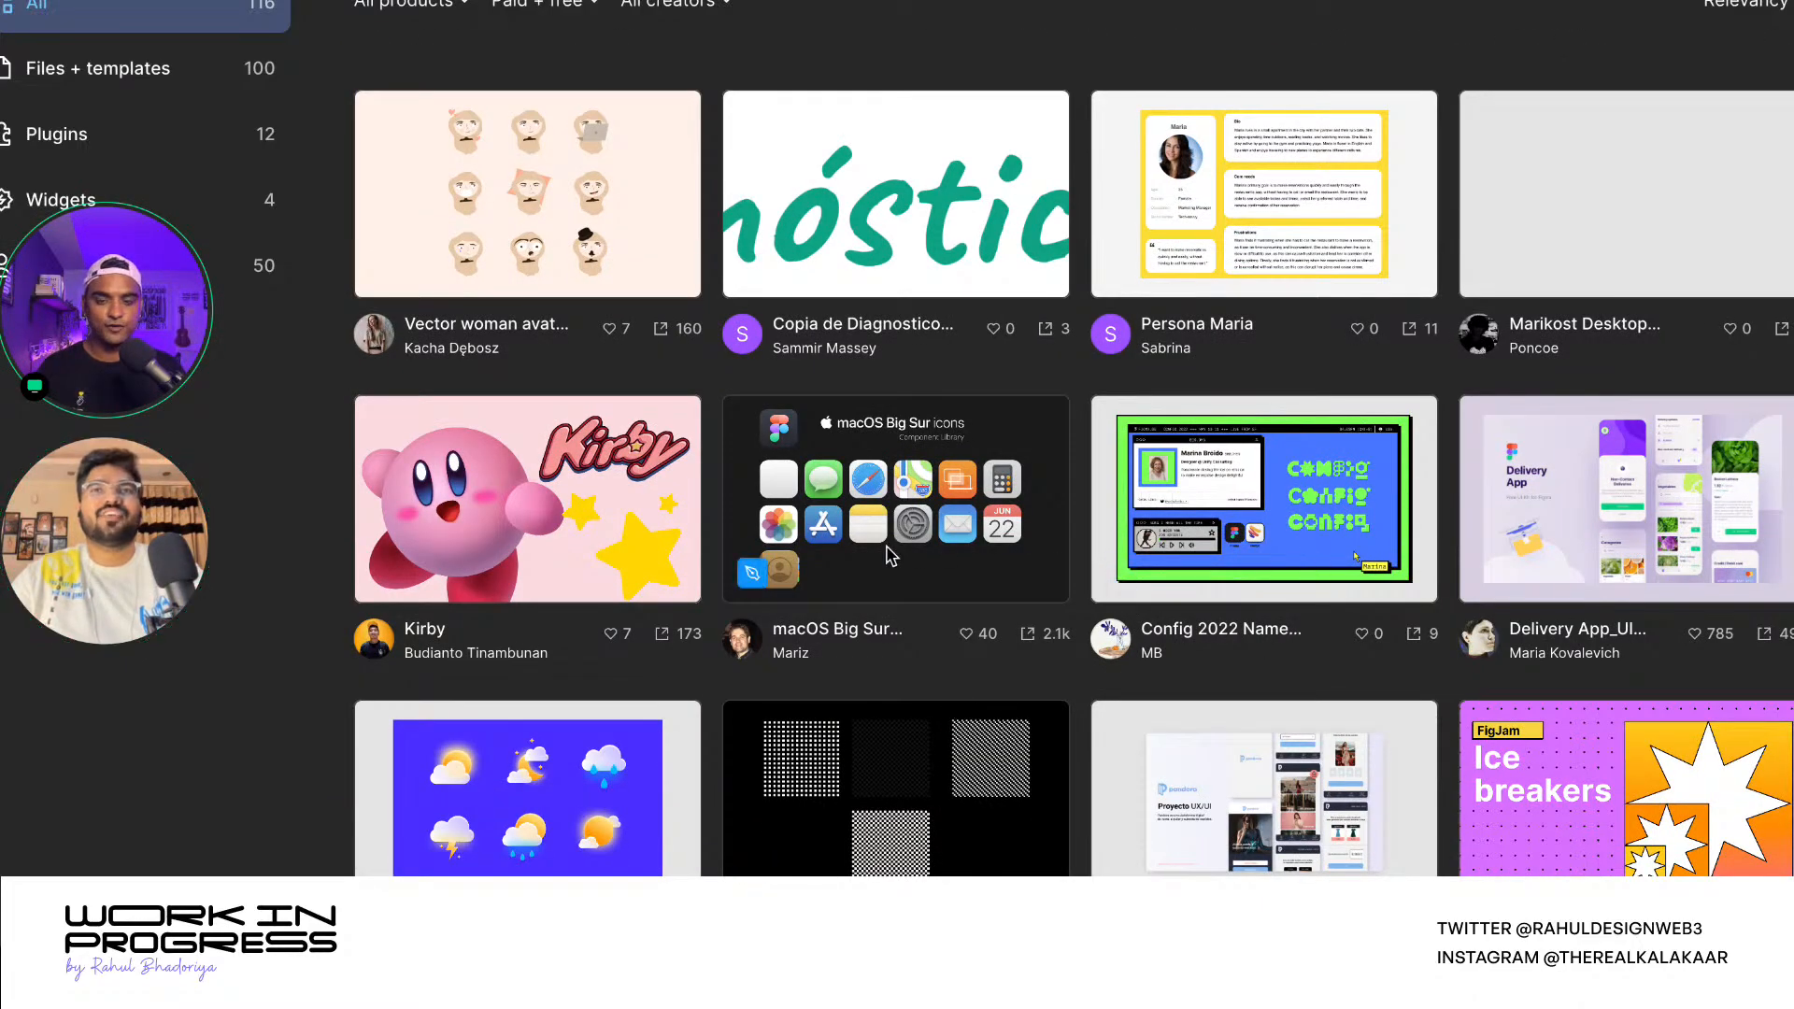
scroll(887, 555, "down", 10)
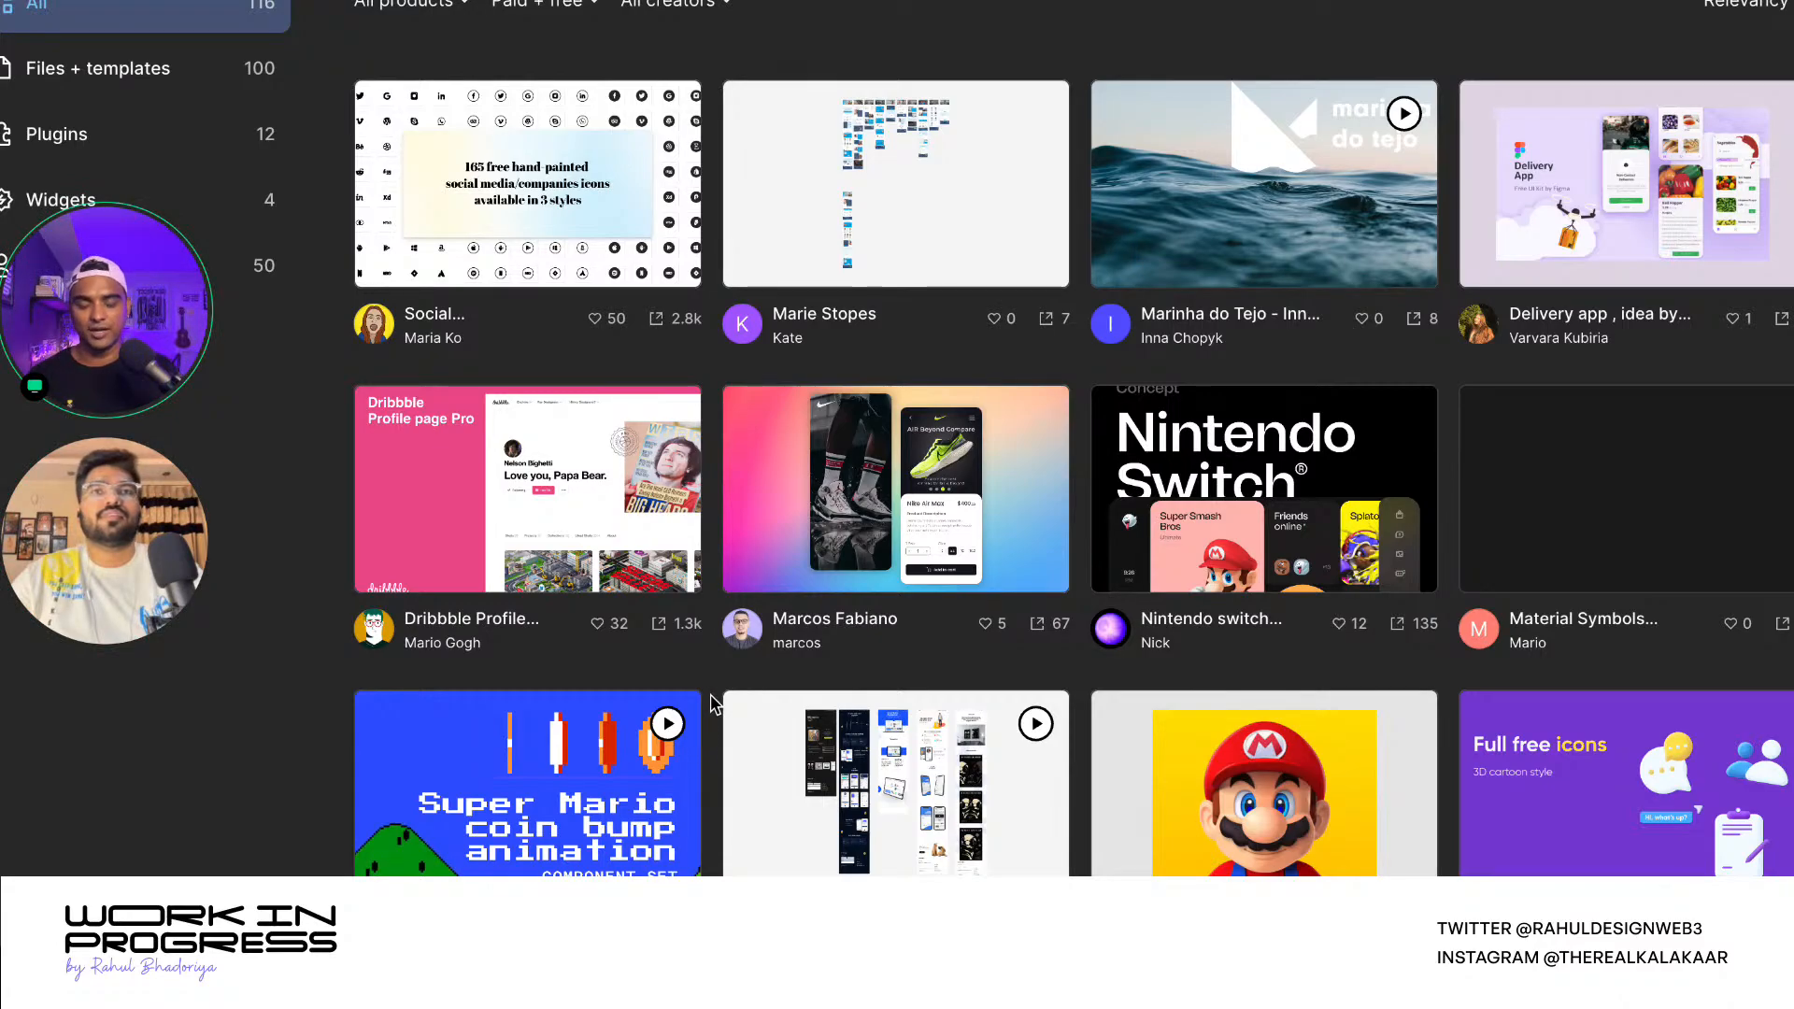
scroll(711, 702, "down", 5)
scroll(711, 703, "down", 14)
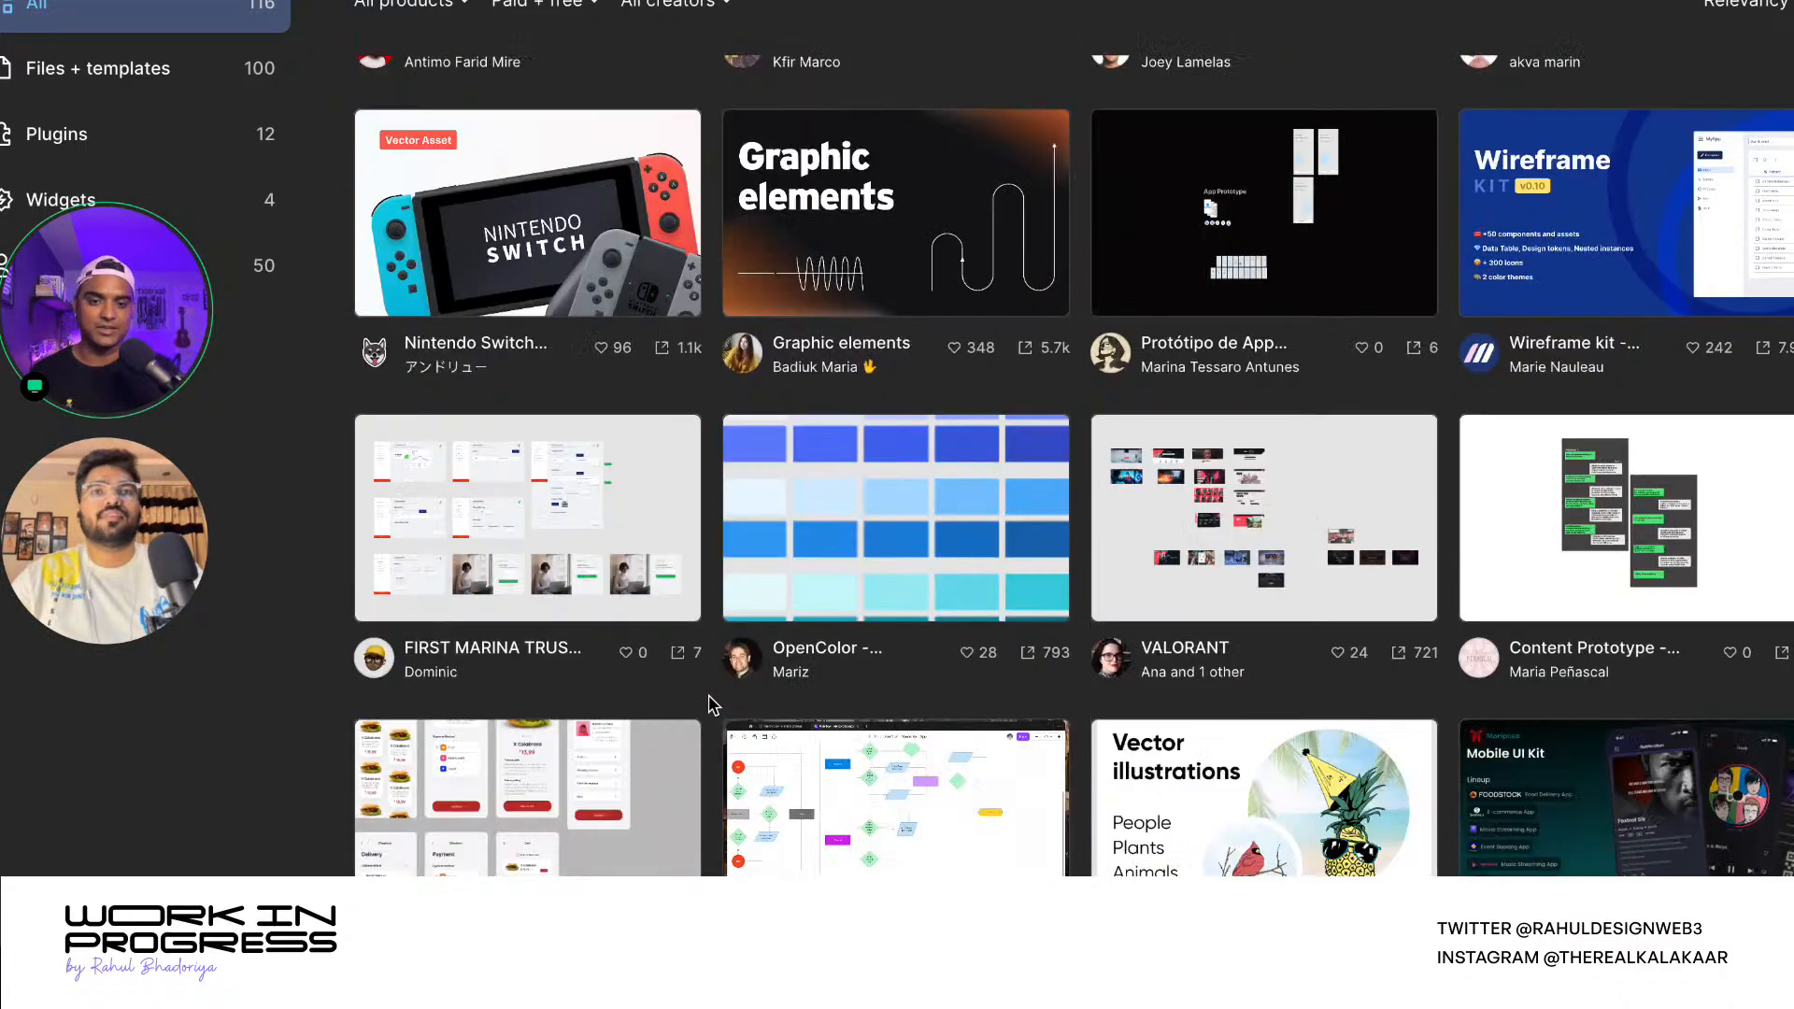
scroll(711, 703, "up", 6)
scroll(711, 702, "up", 15)
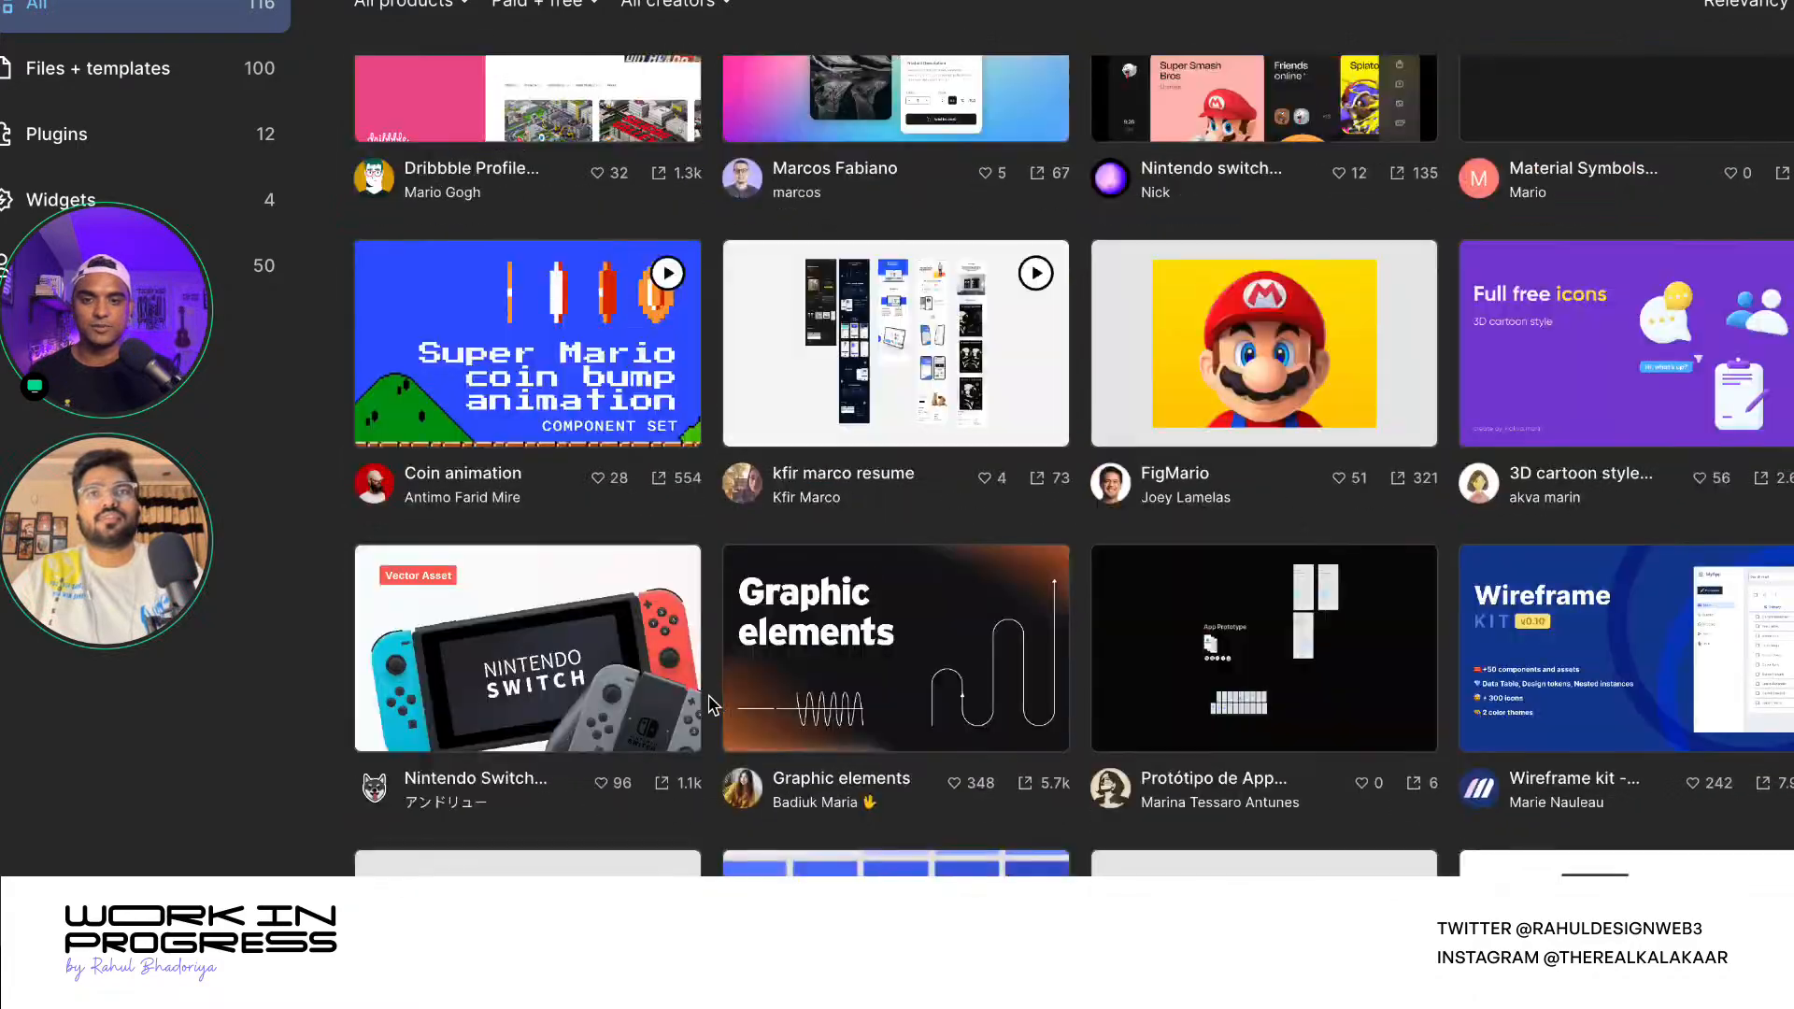
scroll(711, 703, "up", 4)
scroll(711, 703, "up", 6)
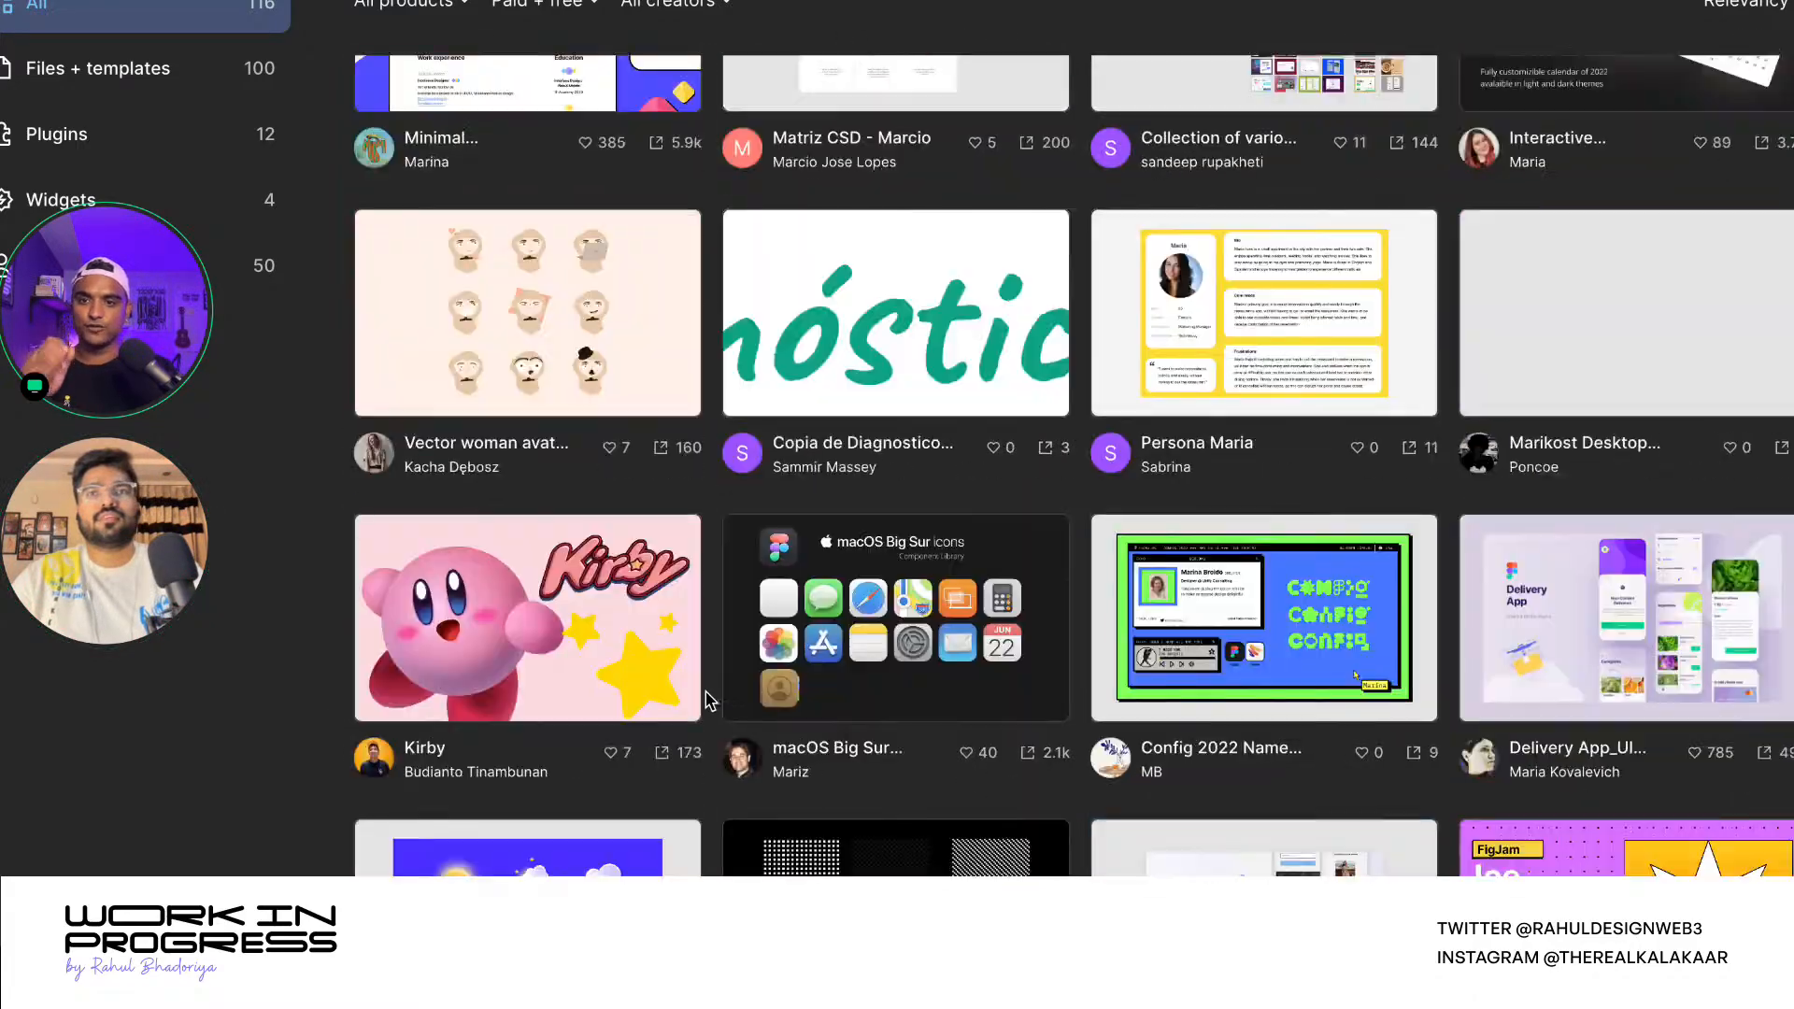
scroll(708, 696, "up", 4)
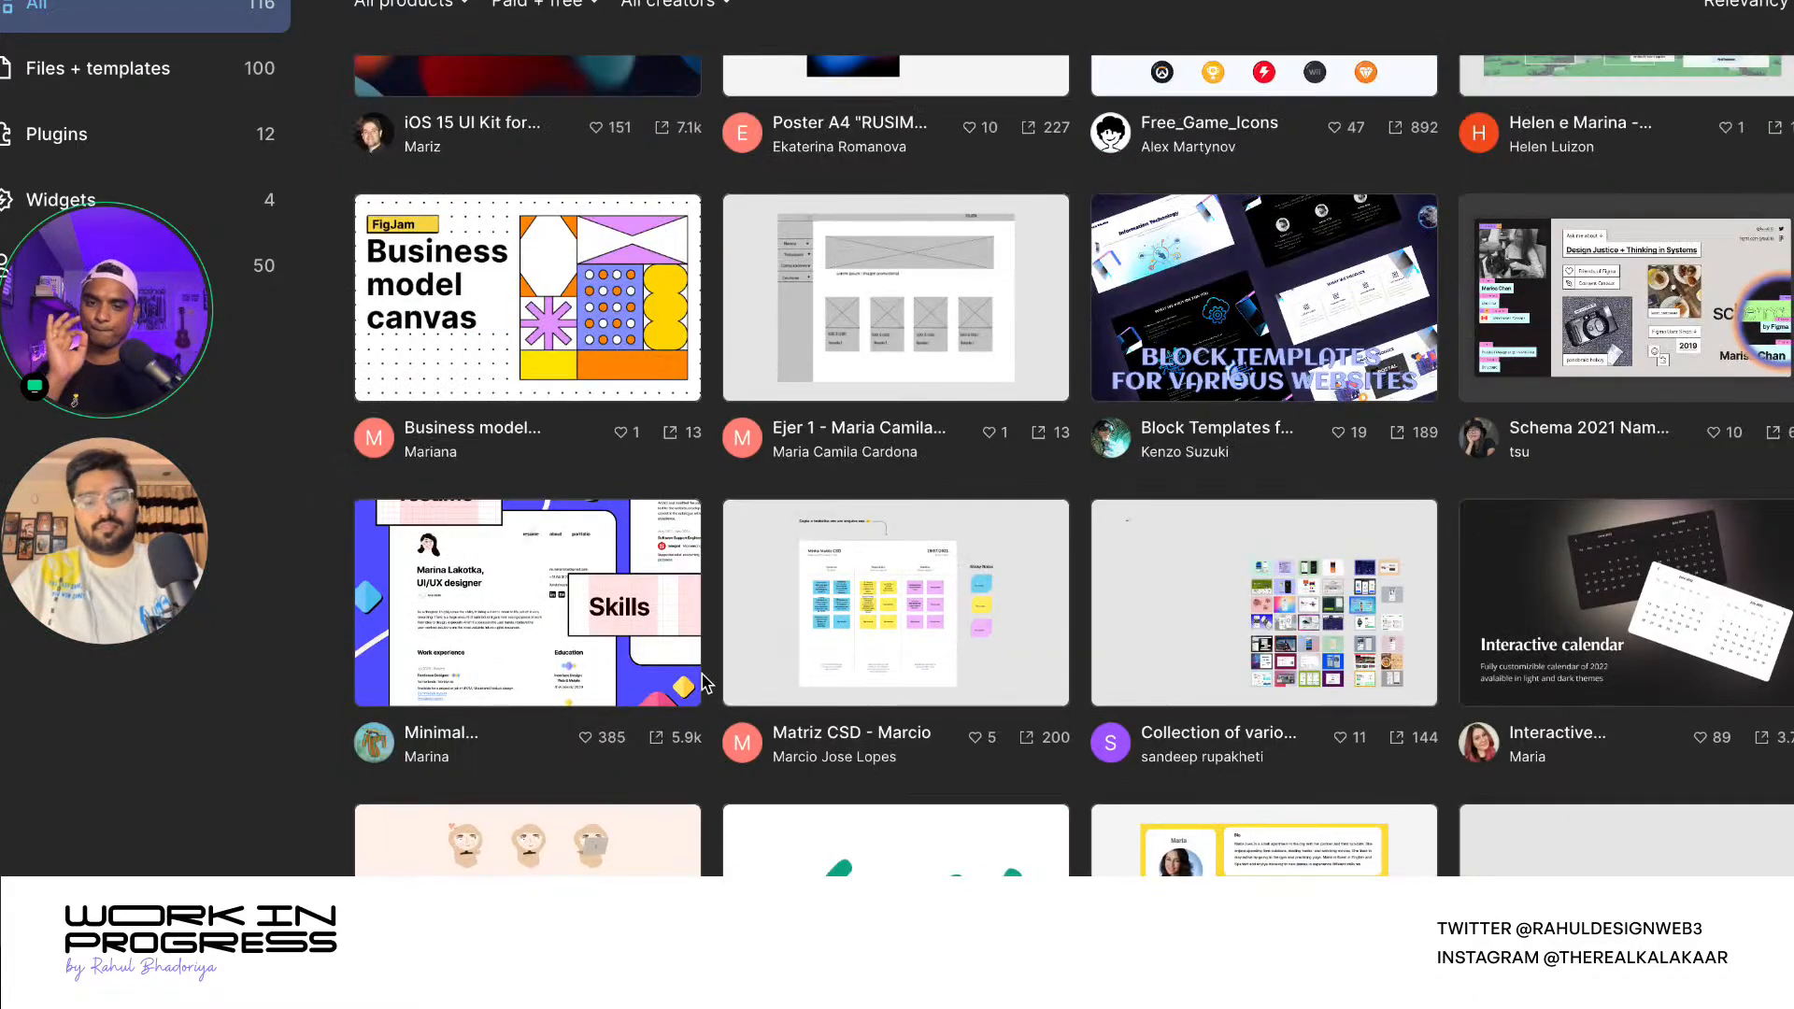
scroll(707, 691, "up", 8)
scroll(703, 682, "up", 20)
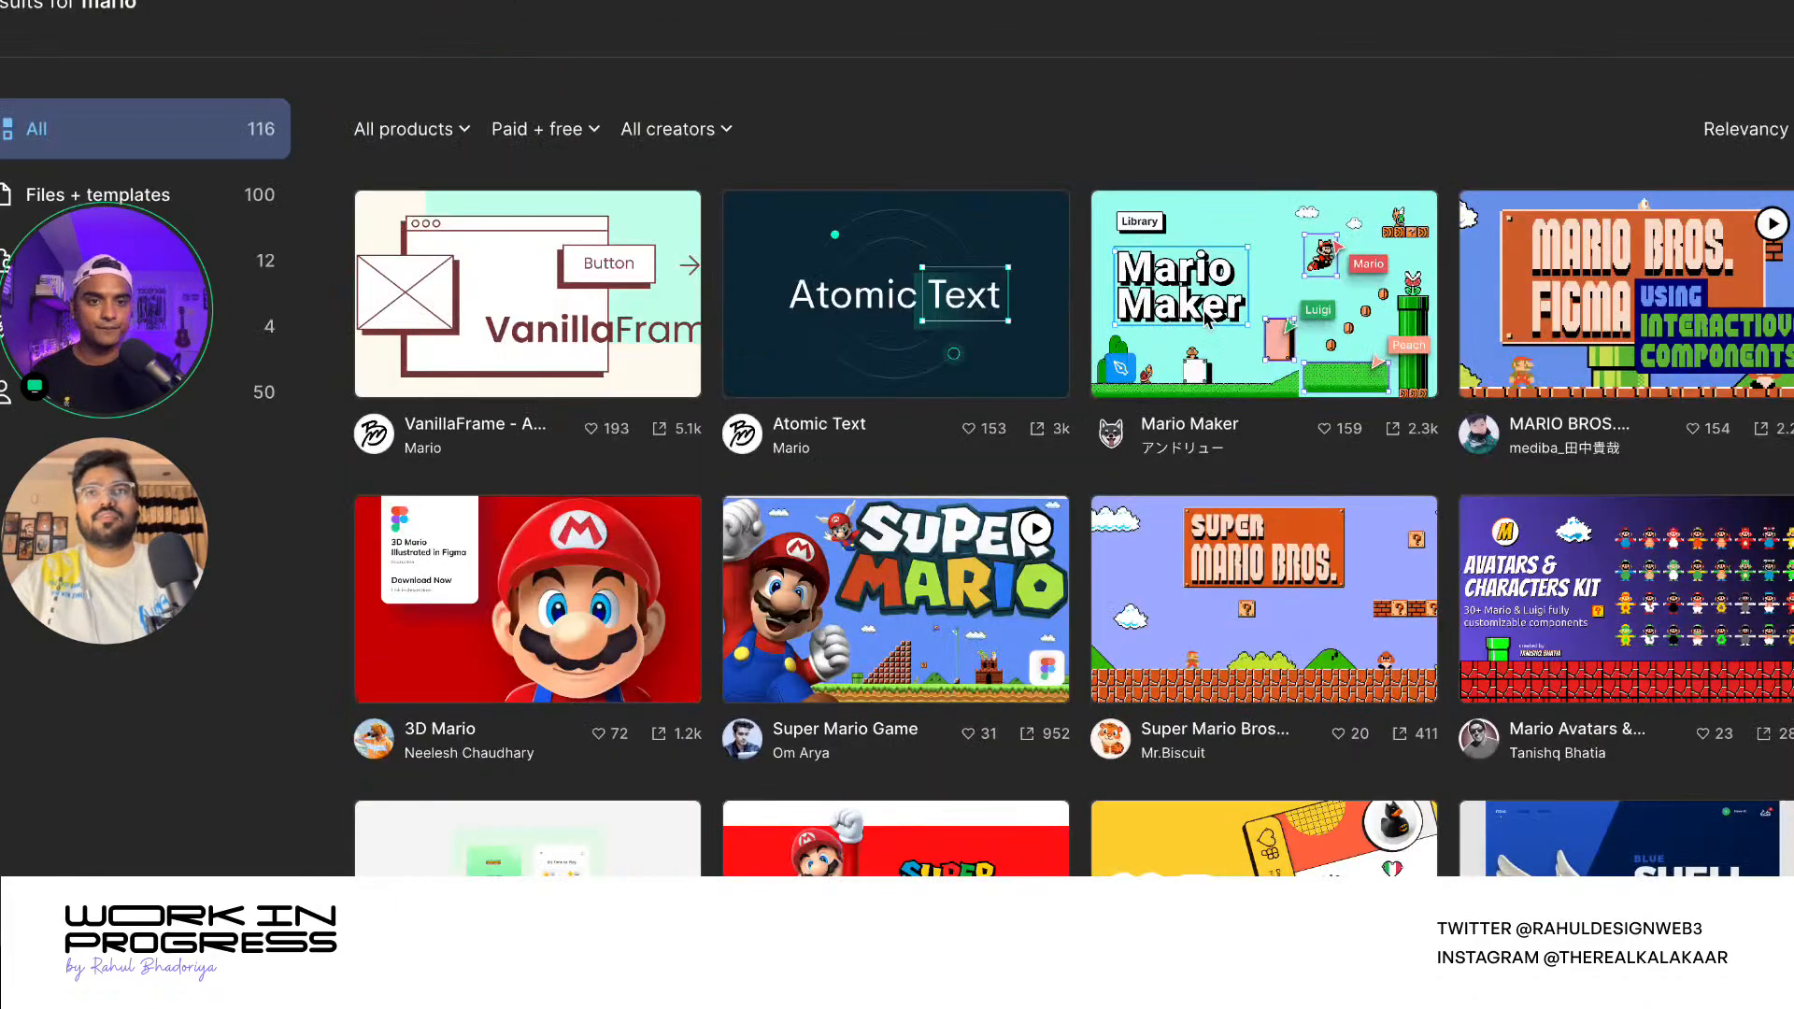
- Open the Super Mario Bros for Figma community file in Figma
scroll(1278, 542, "down", 1)
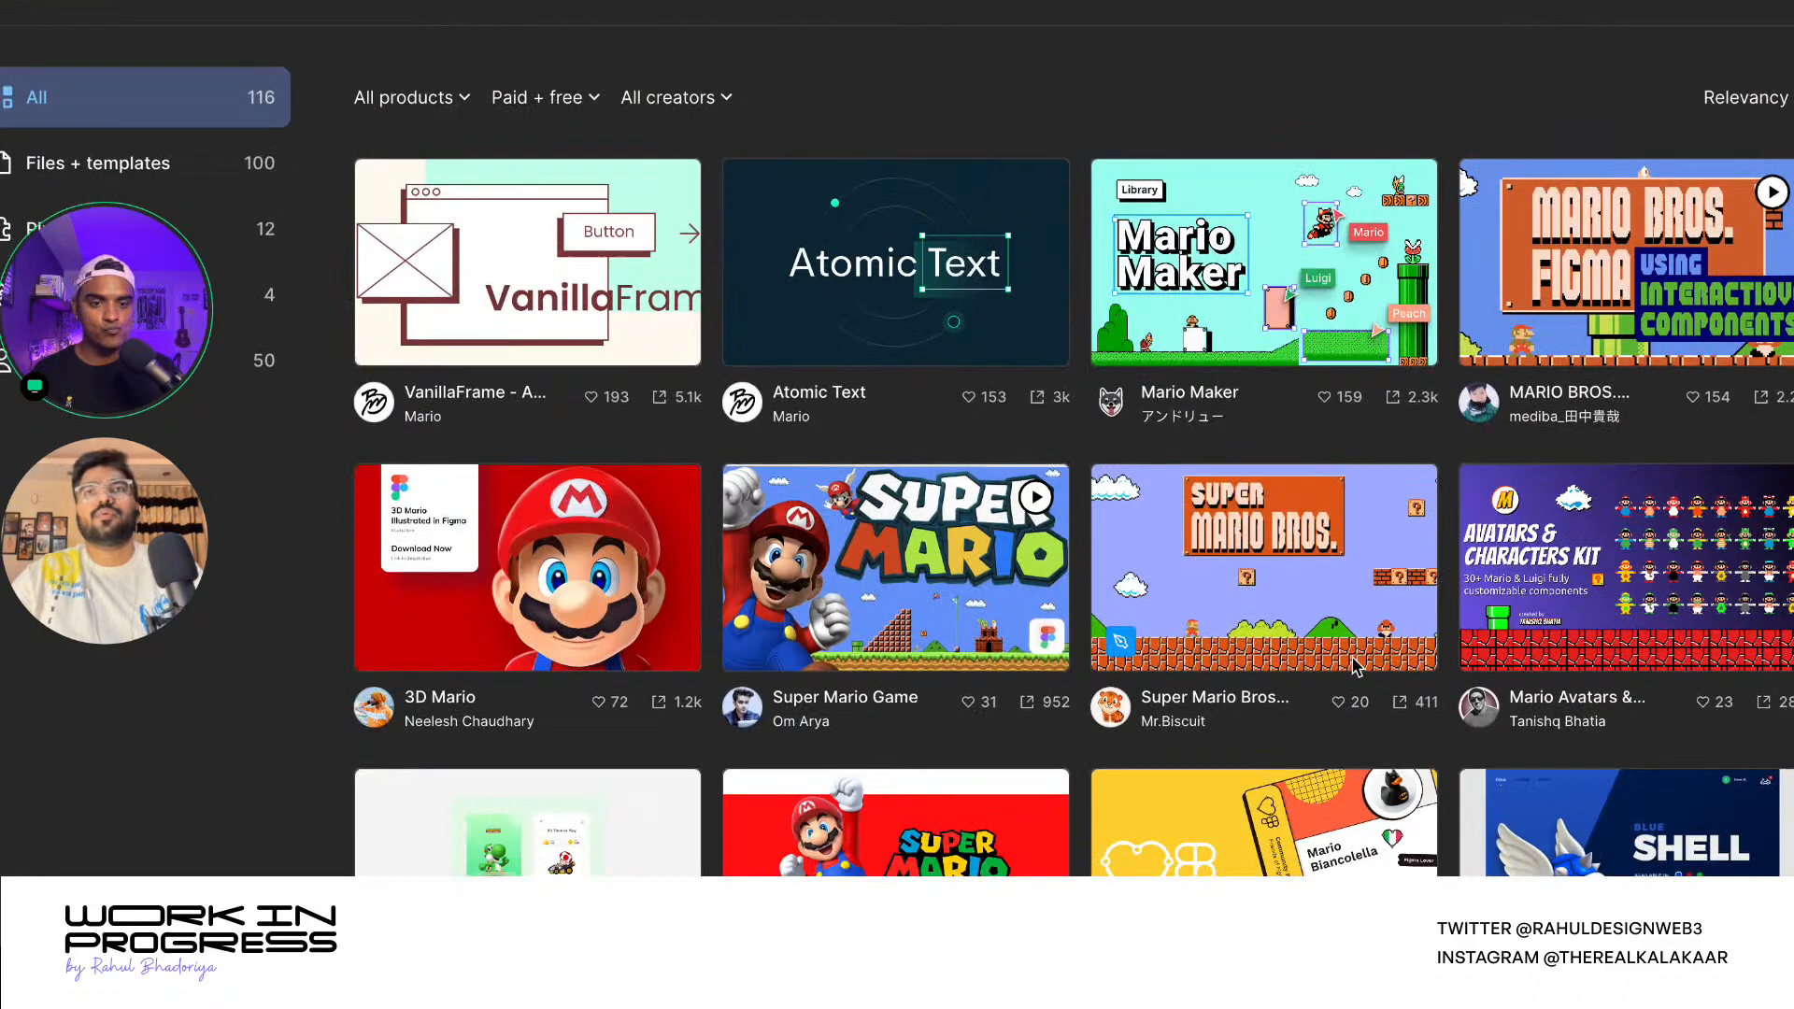
left_click(1277, 542)
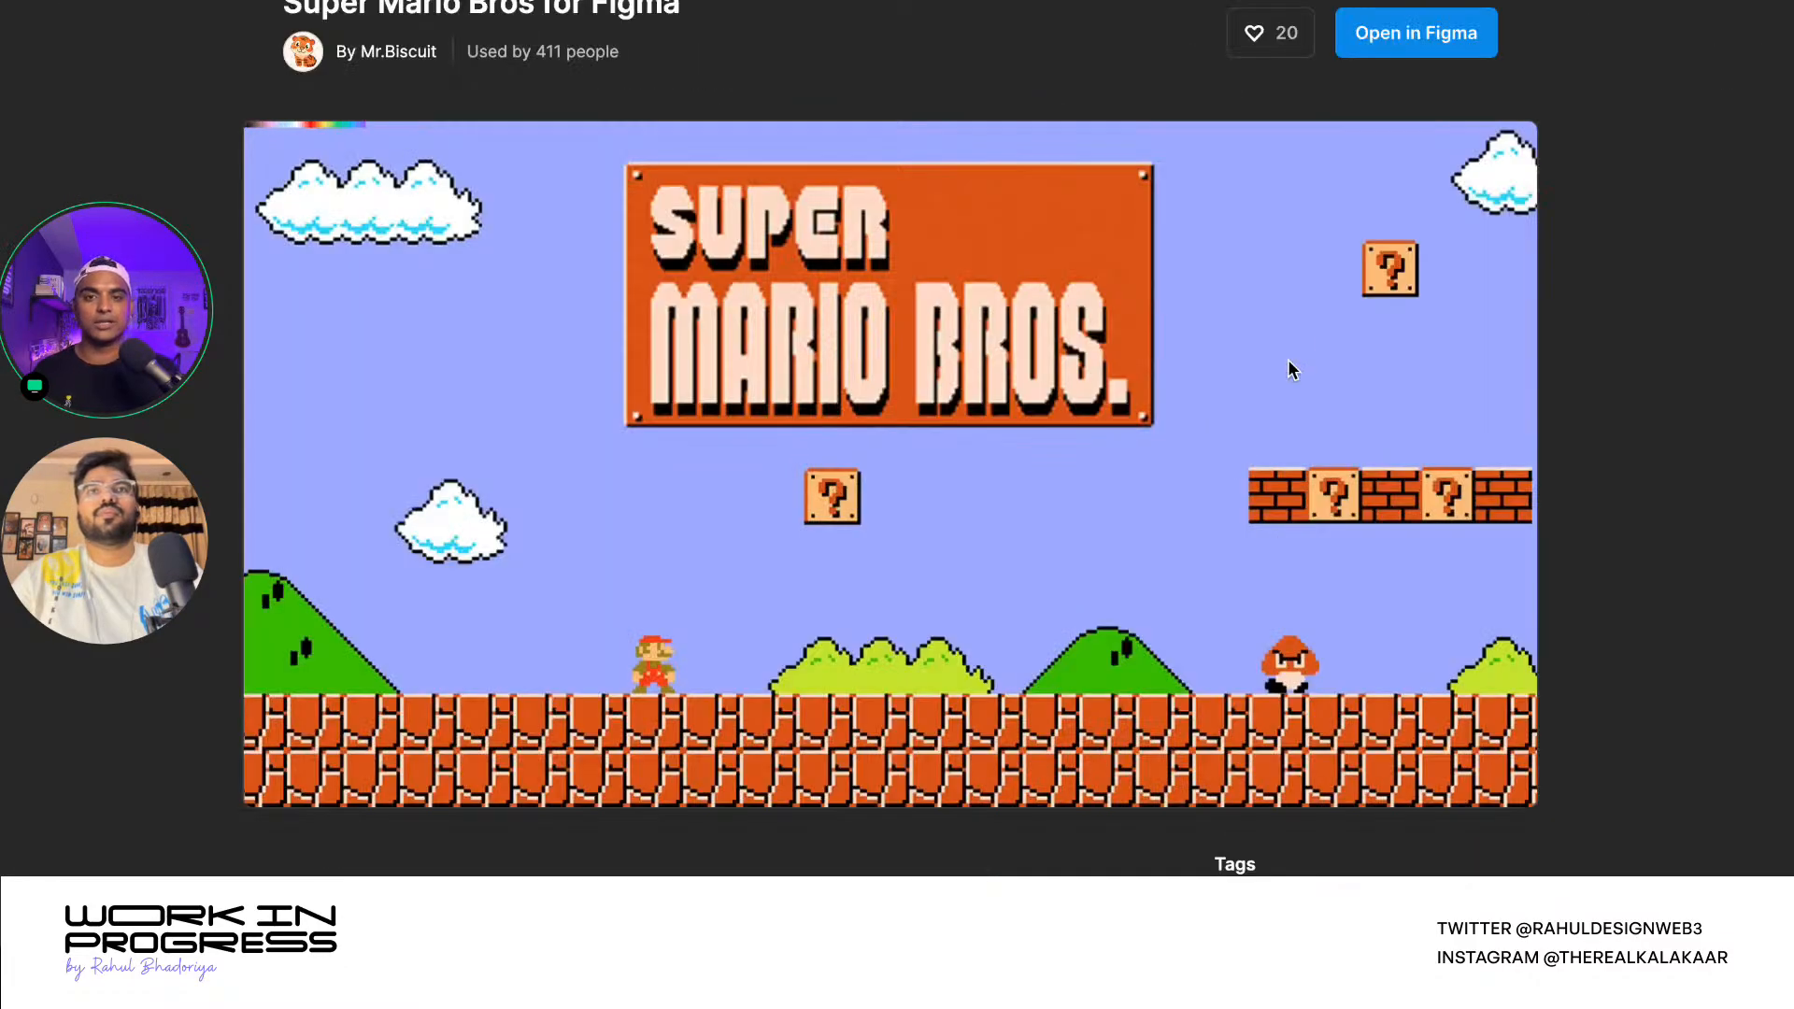
left_click(1390, 58)
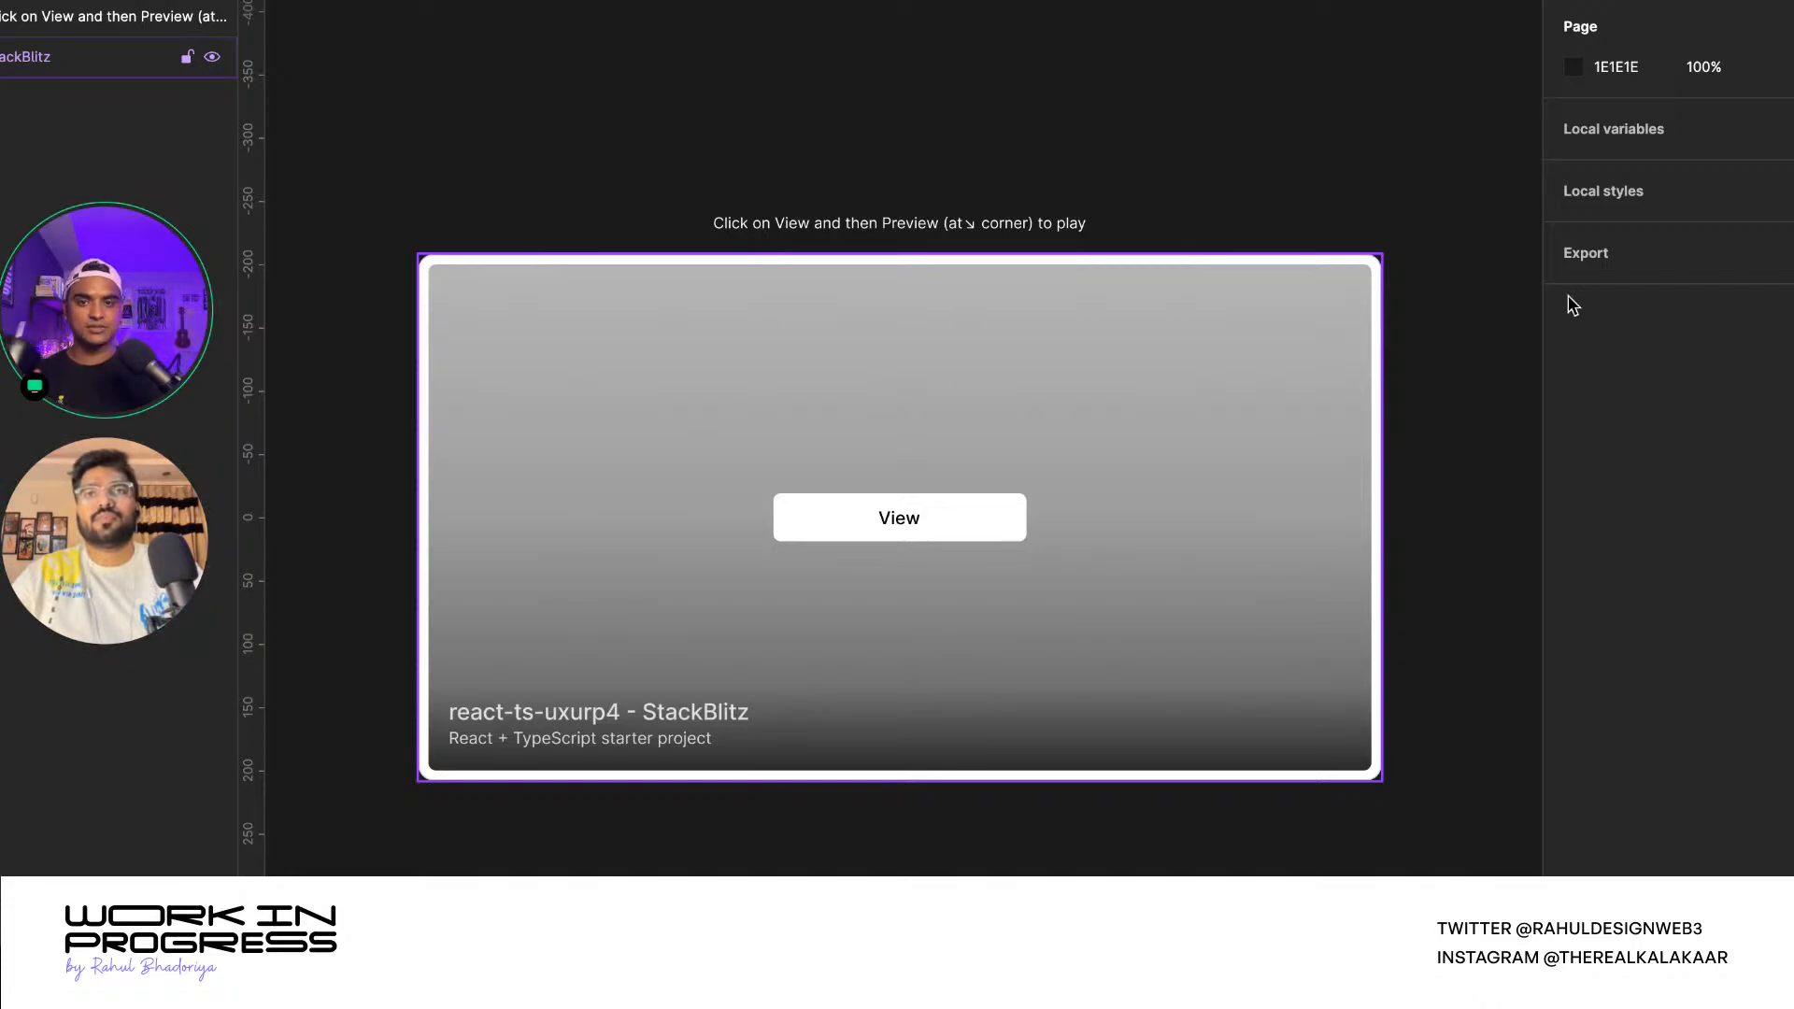
- Inspect the play instruction text and the StackBlitz widget in the opened file, and launch the widget's view
left_click(35, 24)
scroll(119, 94, "up", 2)
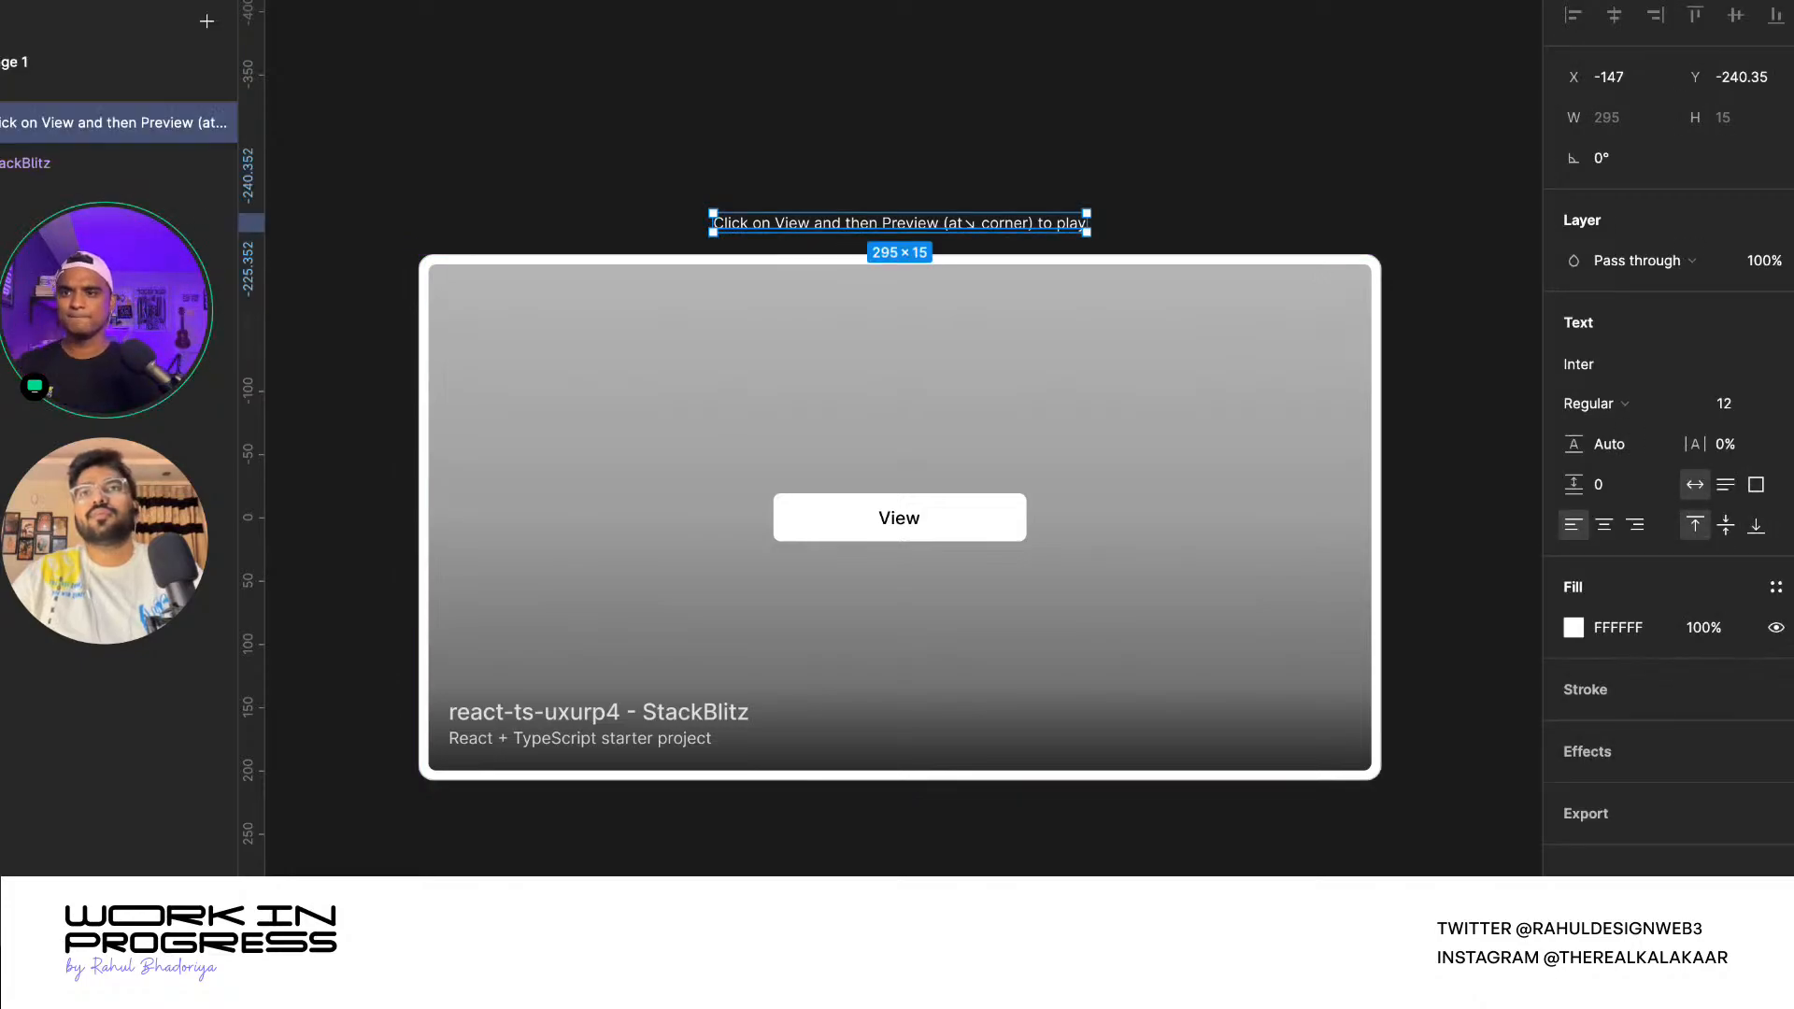
key("Escape")
left_click(888, 559)
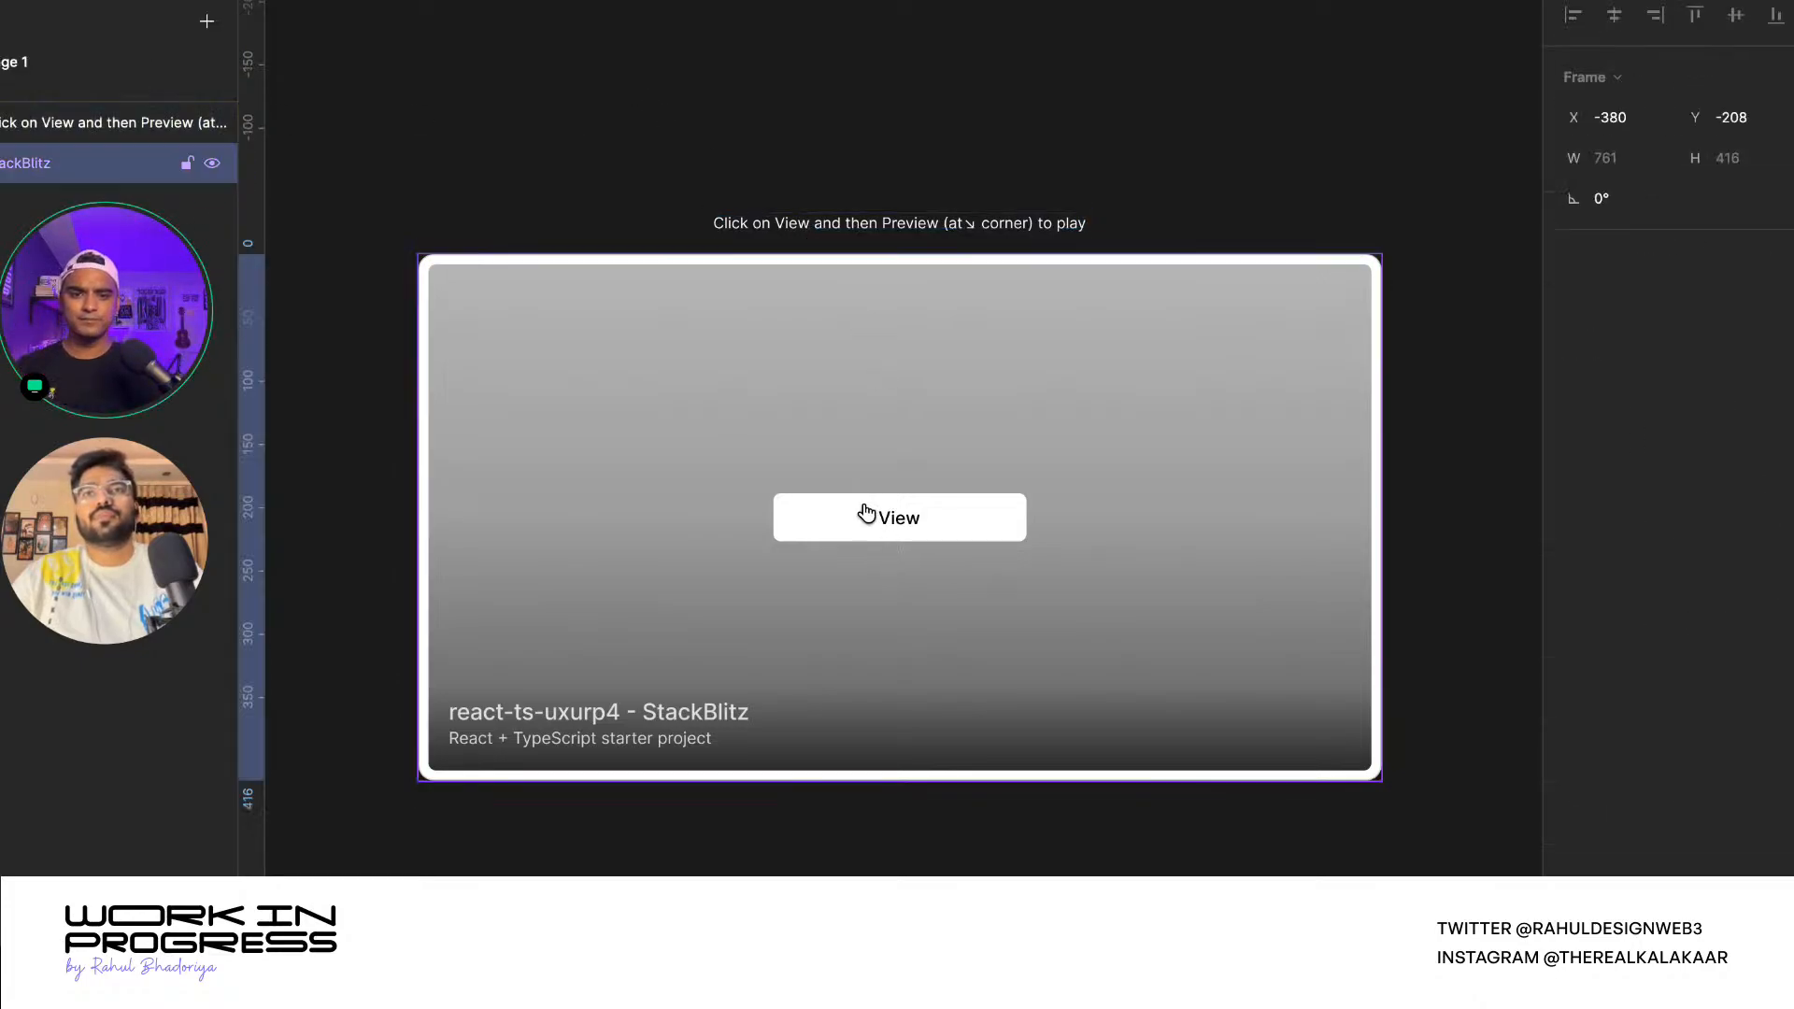
left_click(865, 510)
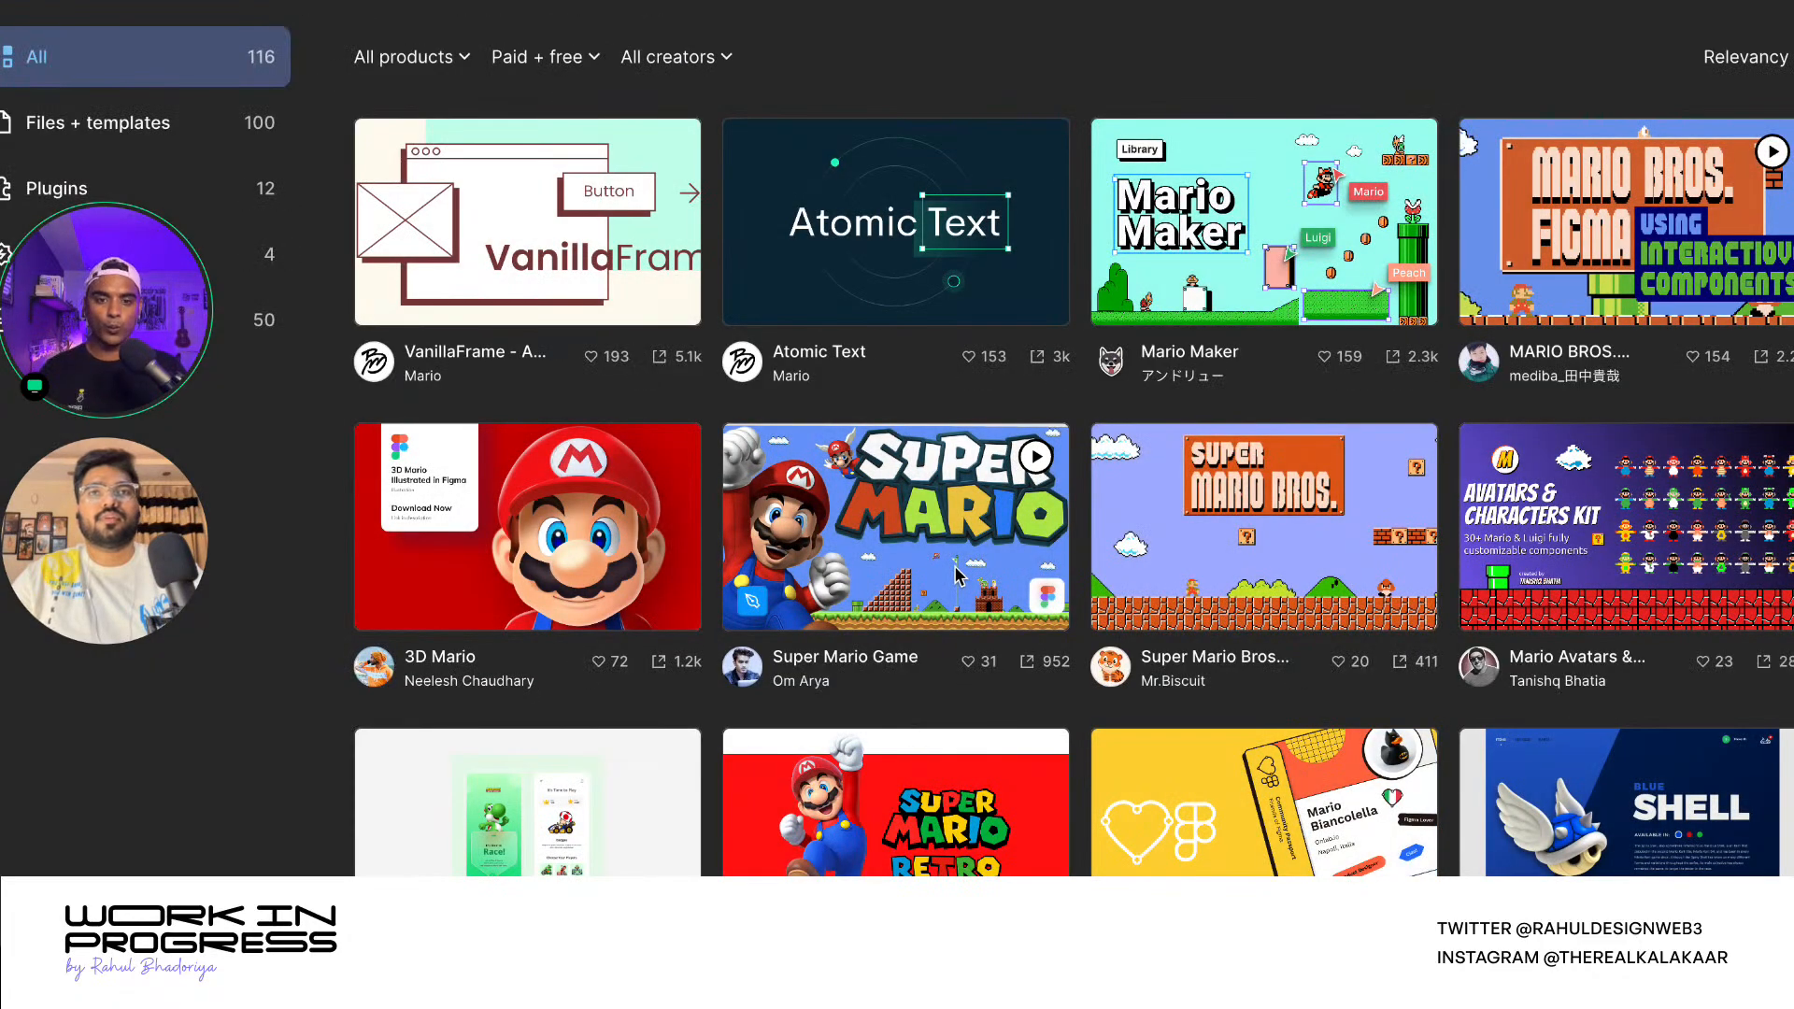
- Open the Super Mario Game community file in Figma and examine its enemy, Princess and Component 3 game scene components
left_click(959, 577)
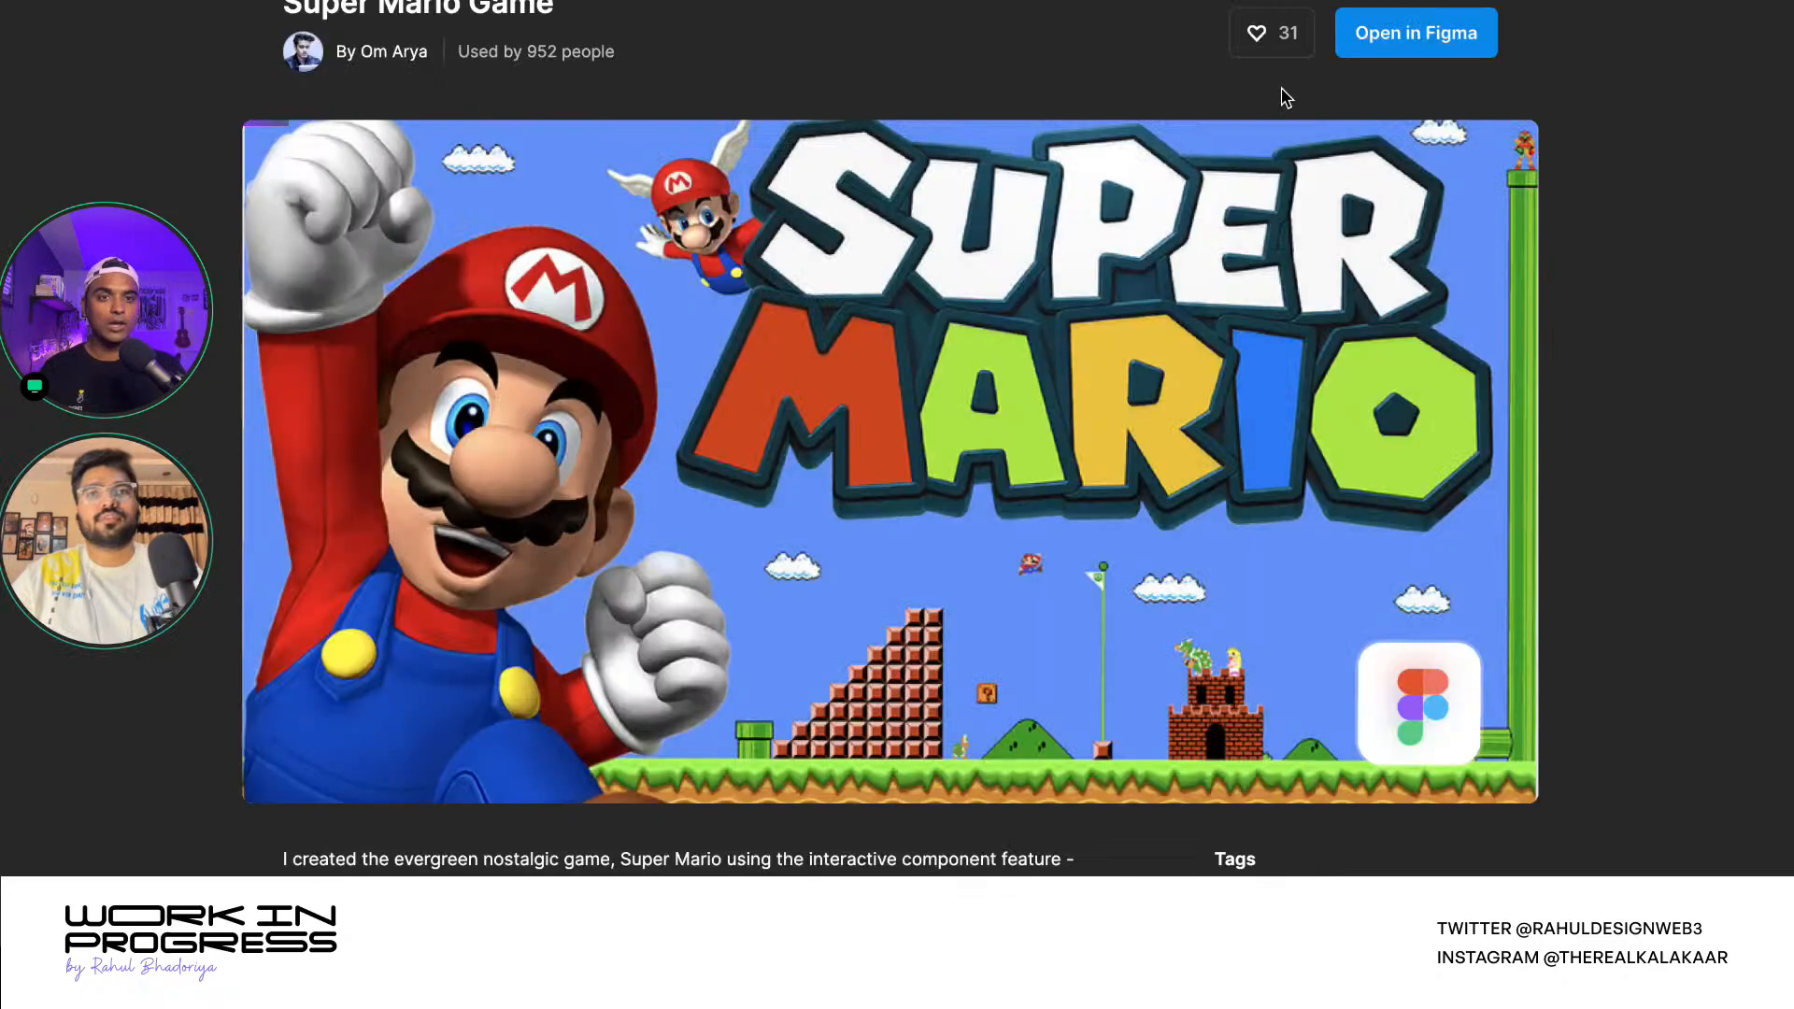
left_click(1412, 35)
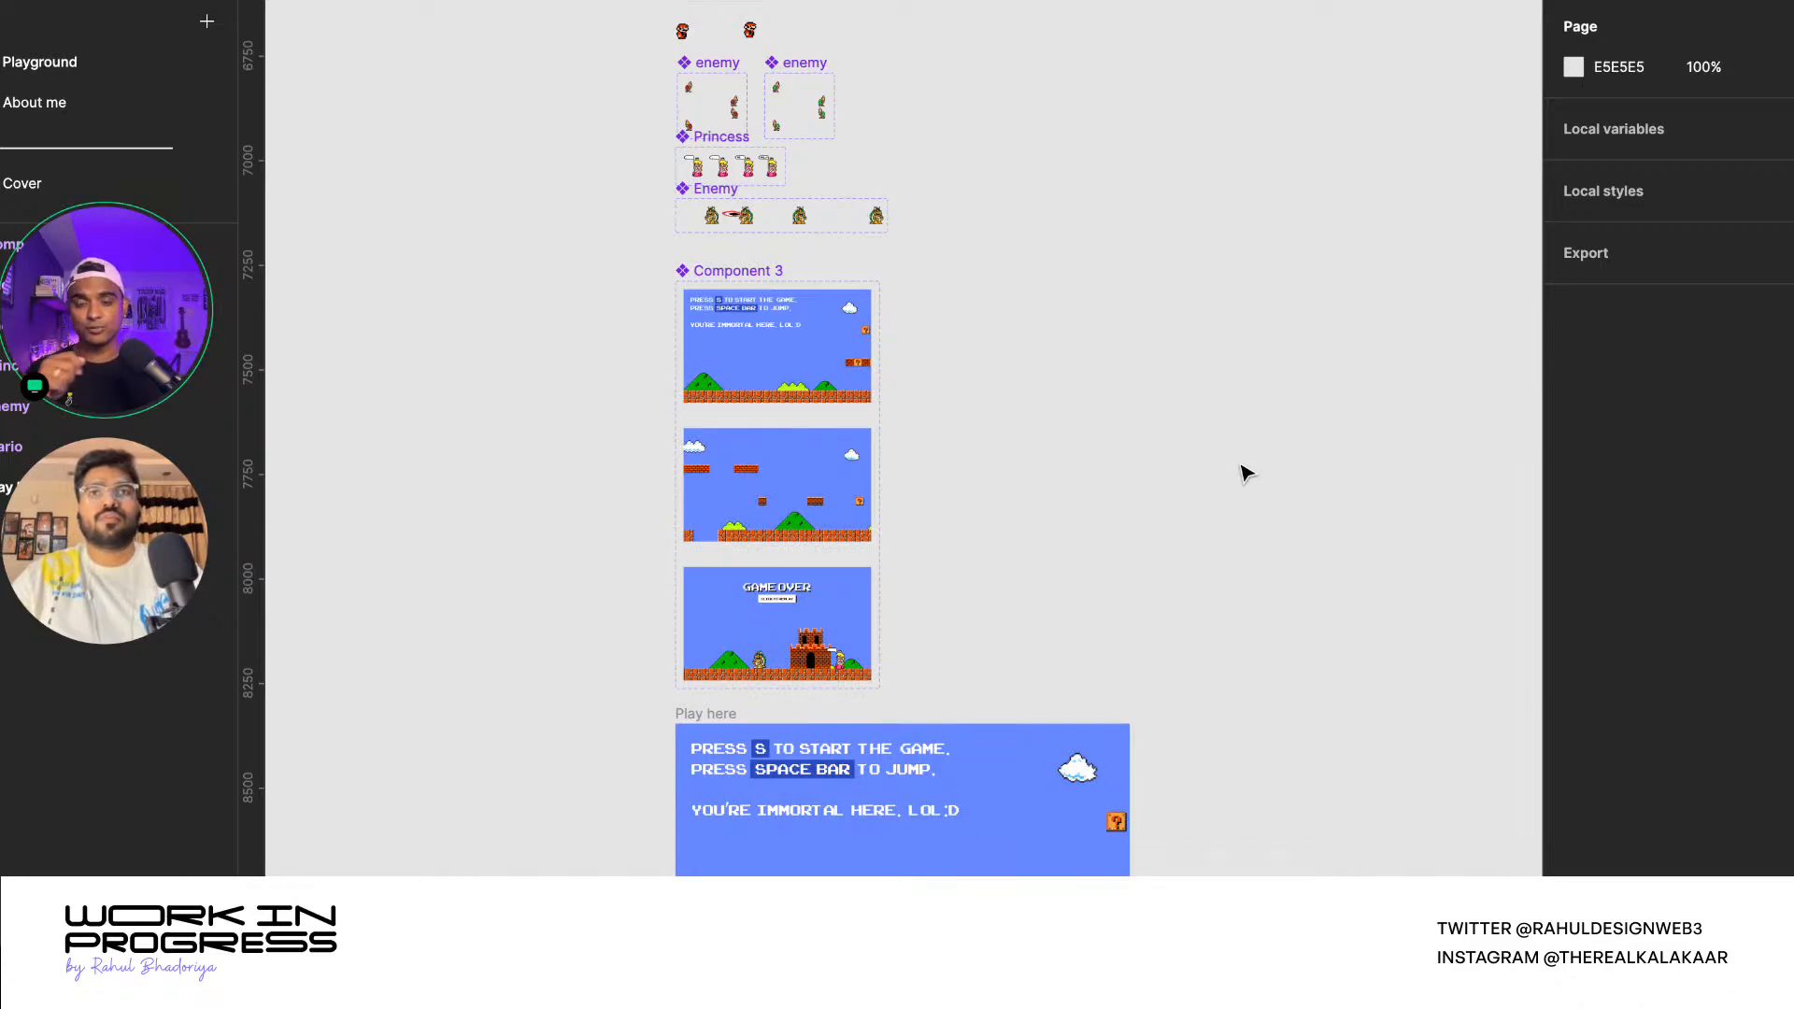
scroll(724, 157, "up", 10)
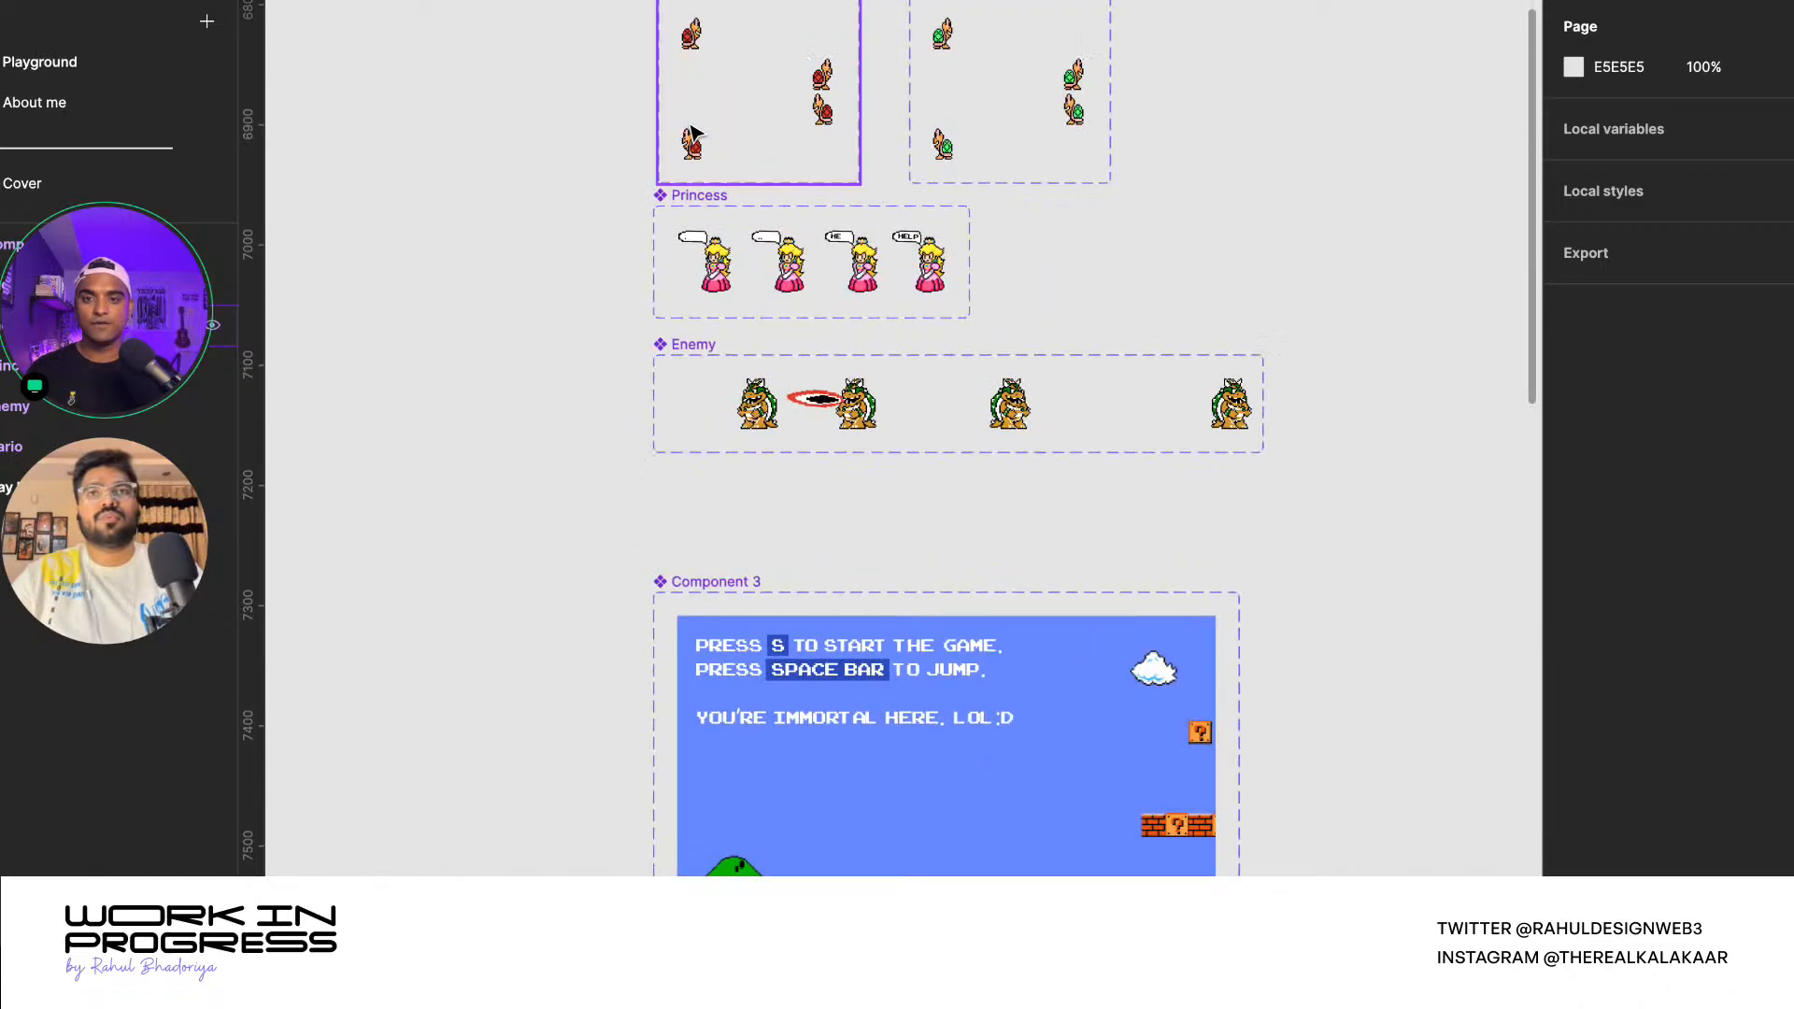
scroll(748, 380, "up", 1)
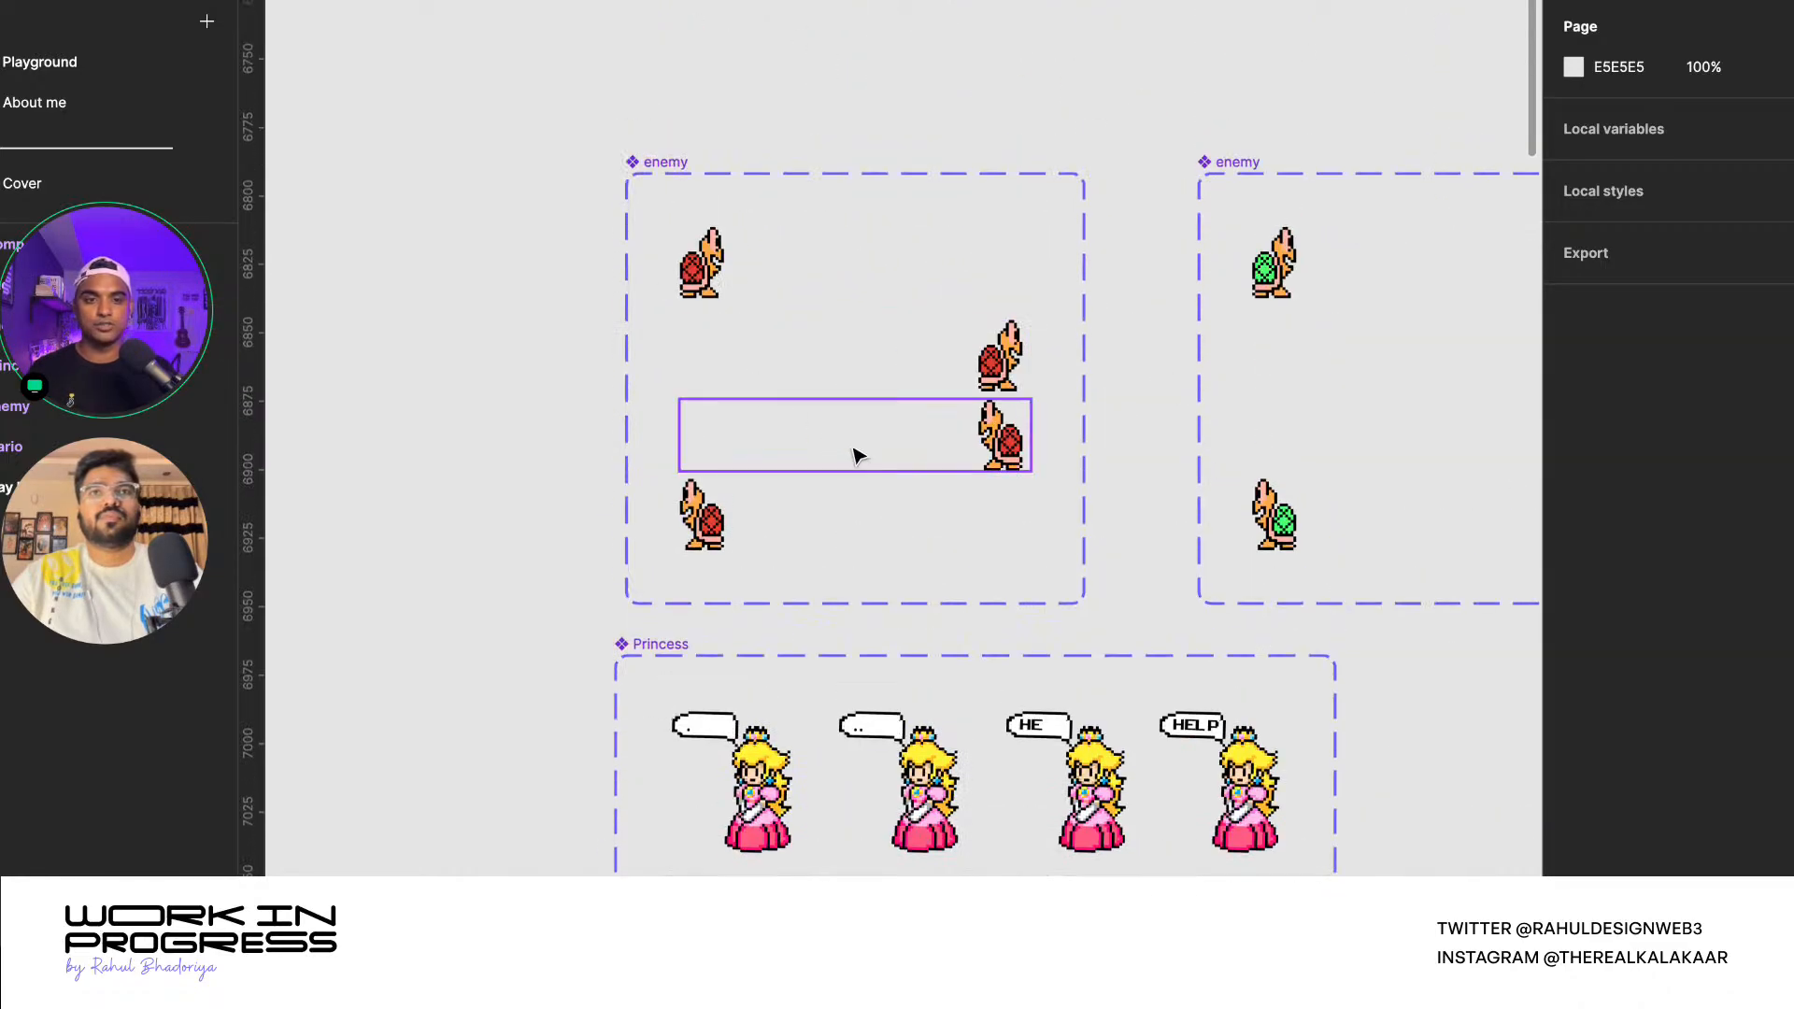
scroll(855, 454, "down", 4)
scroll(858, 456, "down", 5)
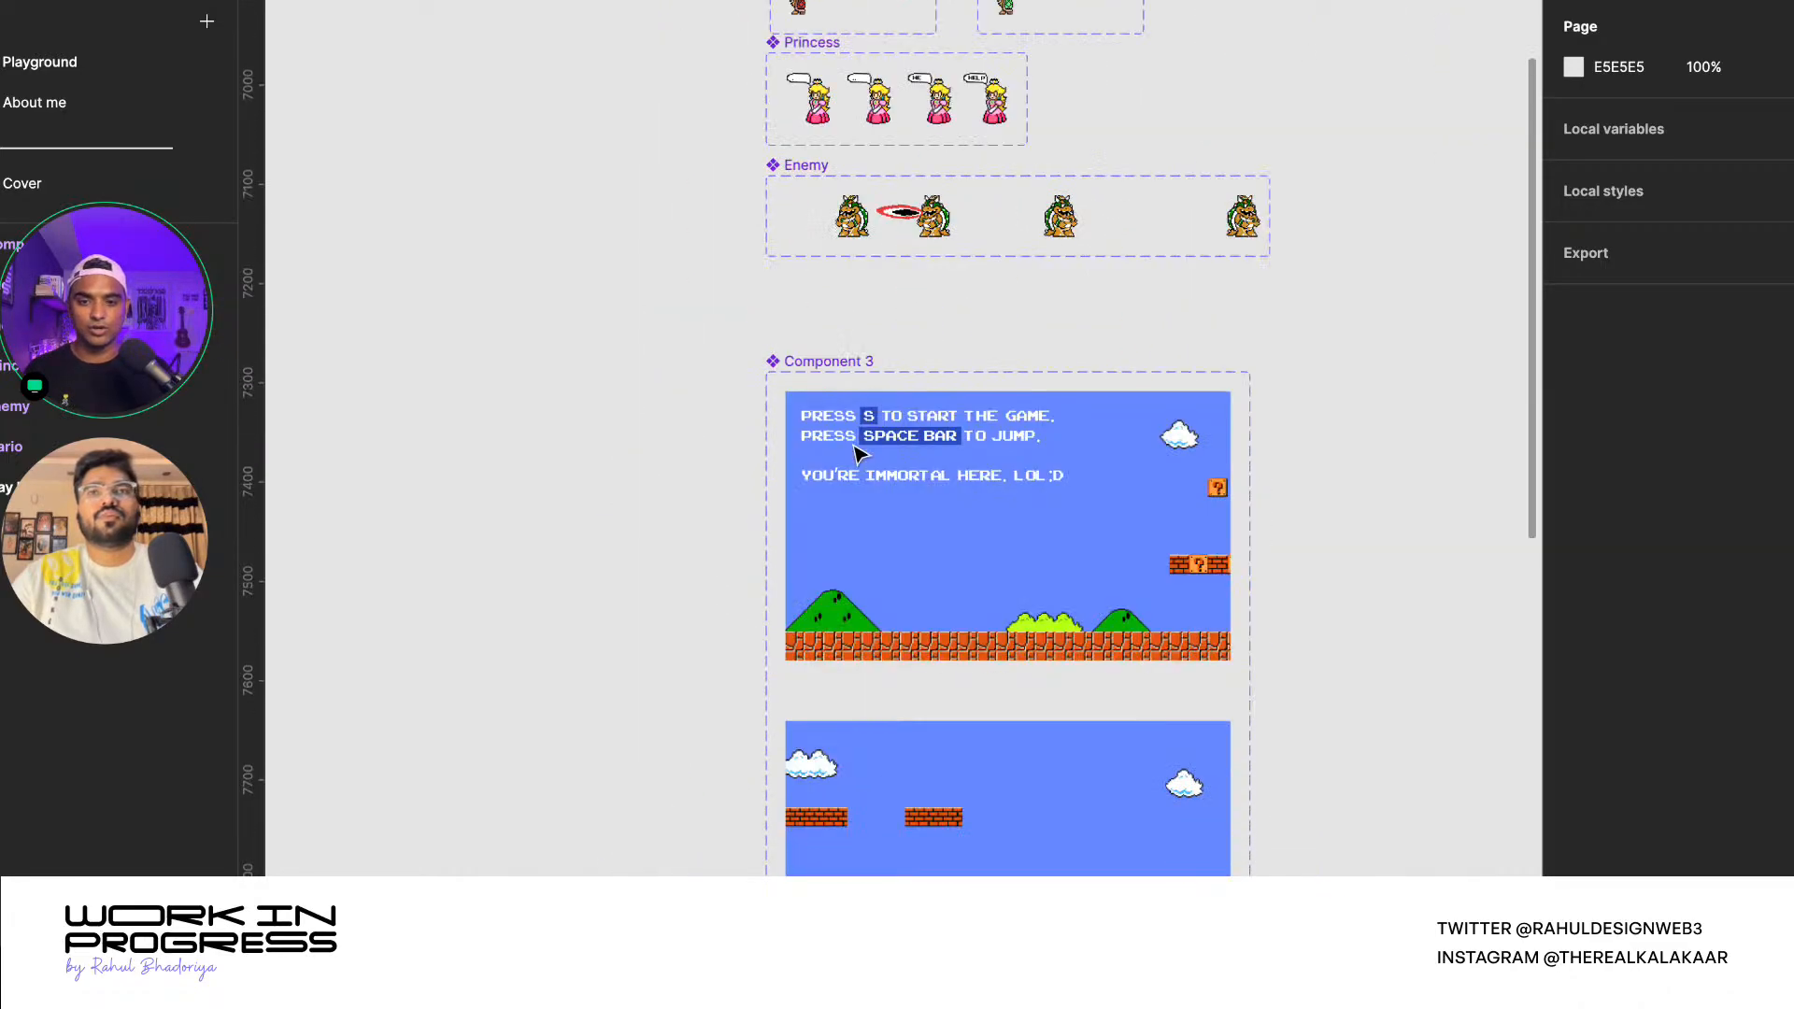
scroll(981, 841, "down", 5)
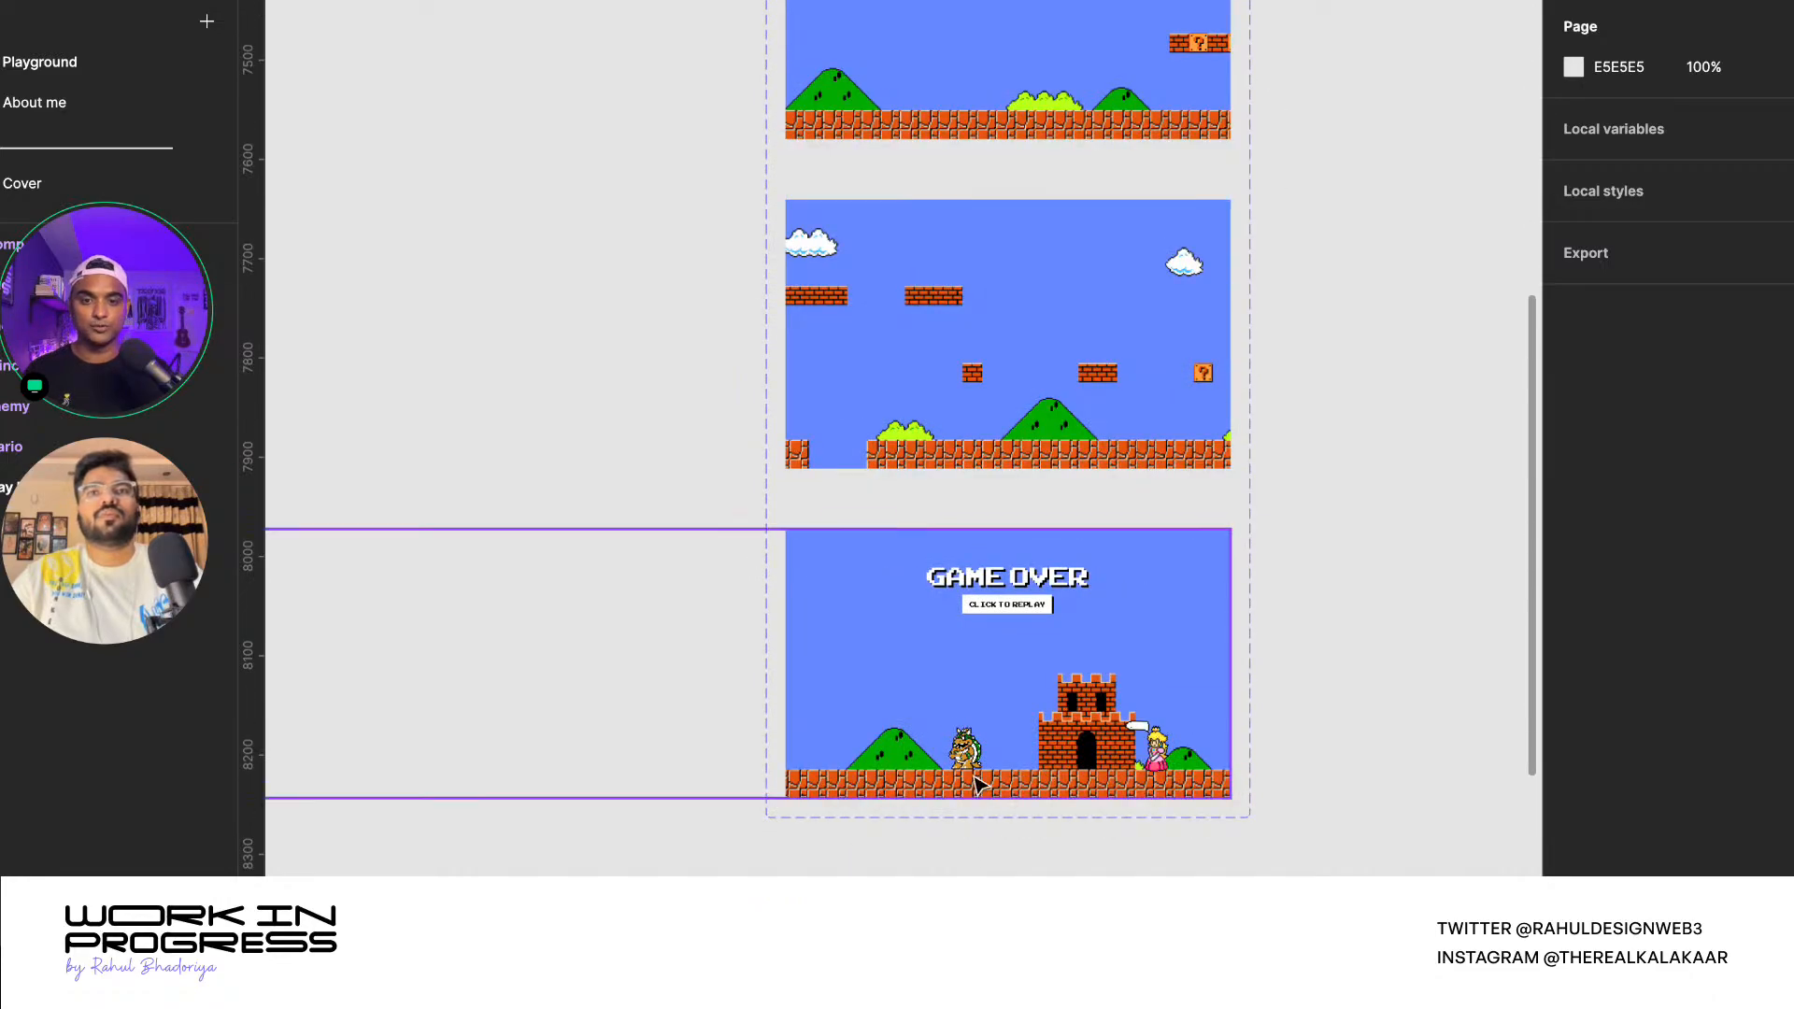
- Check the file's About me page and return to the Playground page to view the Play here frame
left_click(56, 101)
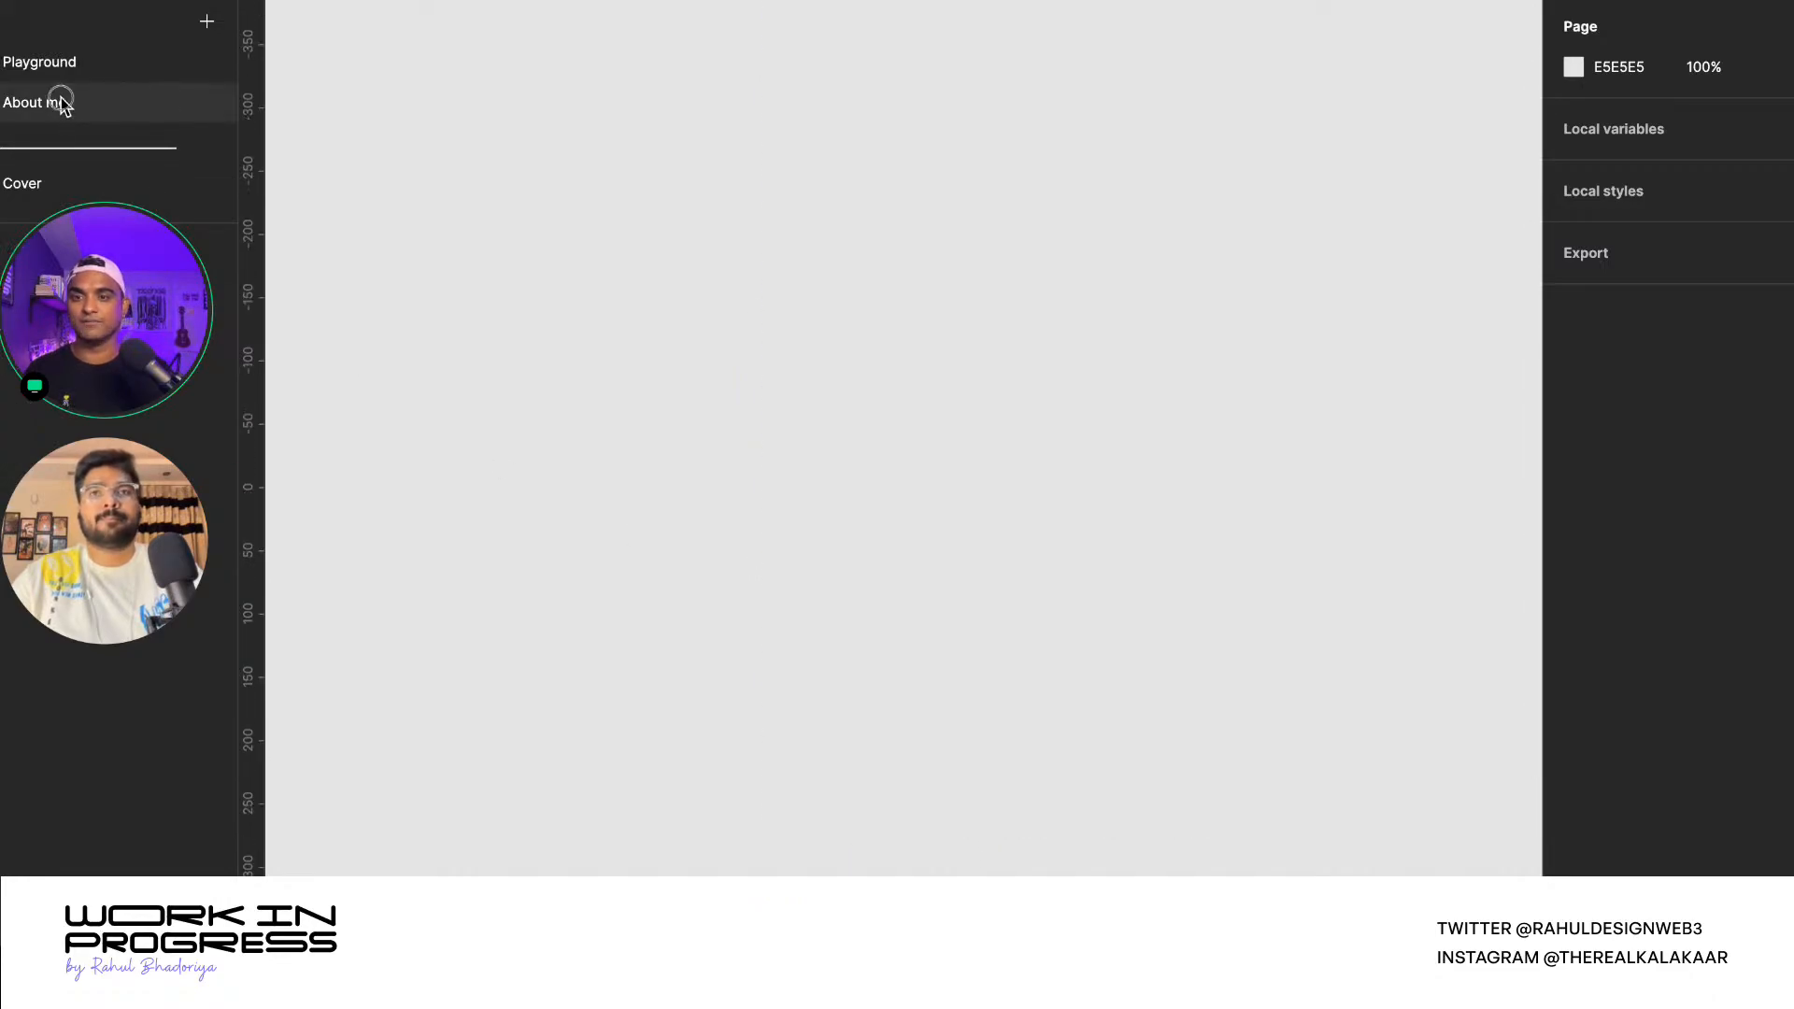
left_click(58, 63)
scroll(765, 502, "down", 10)
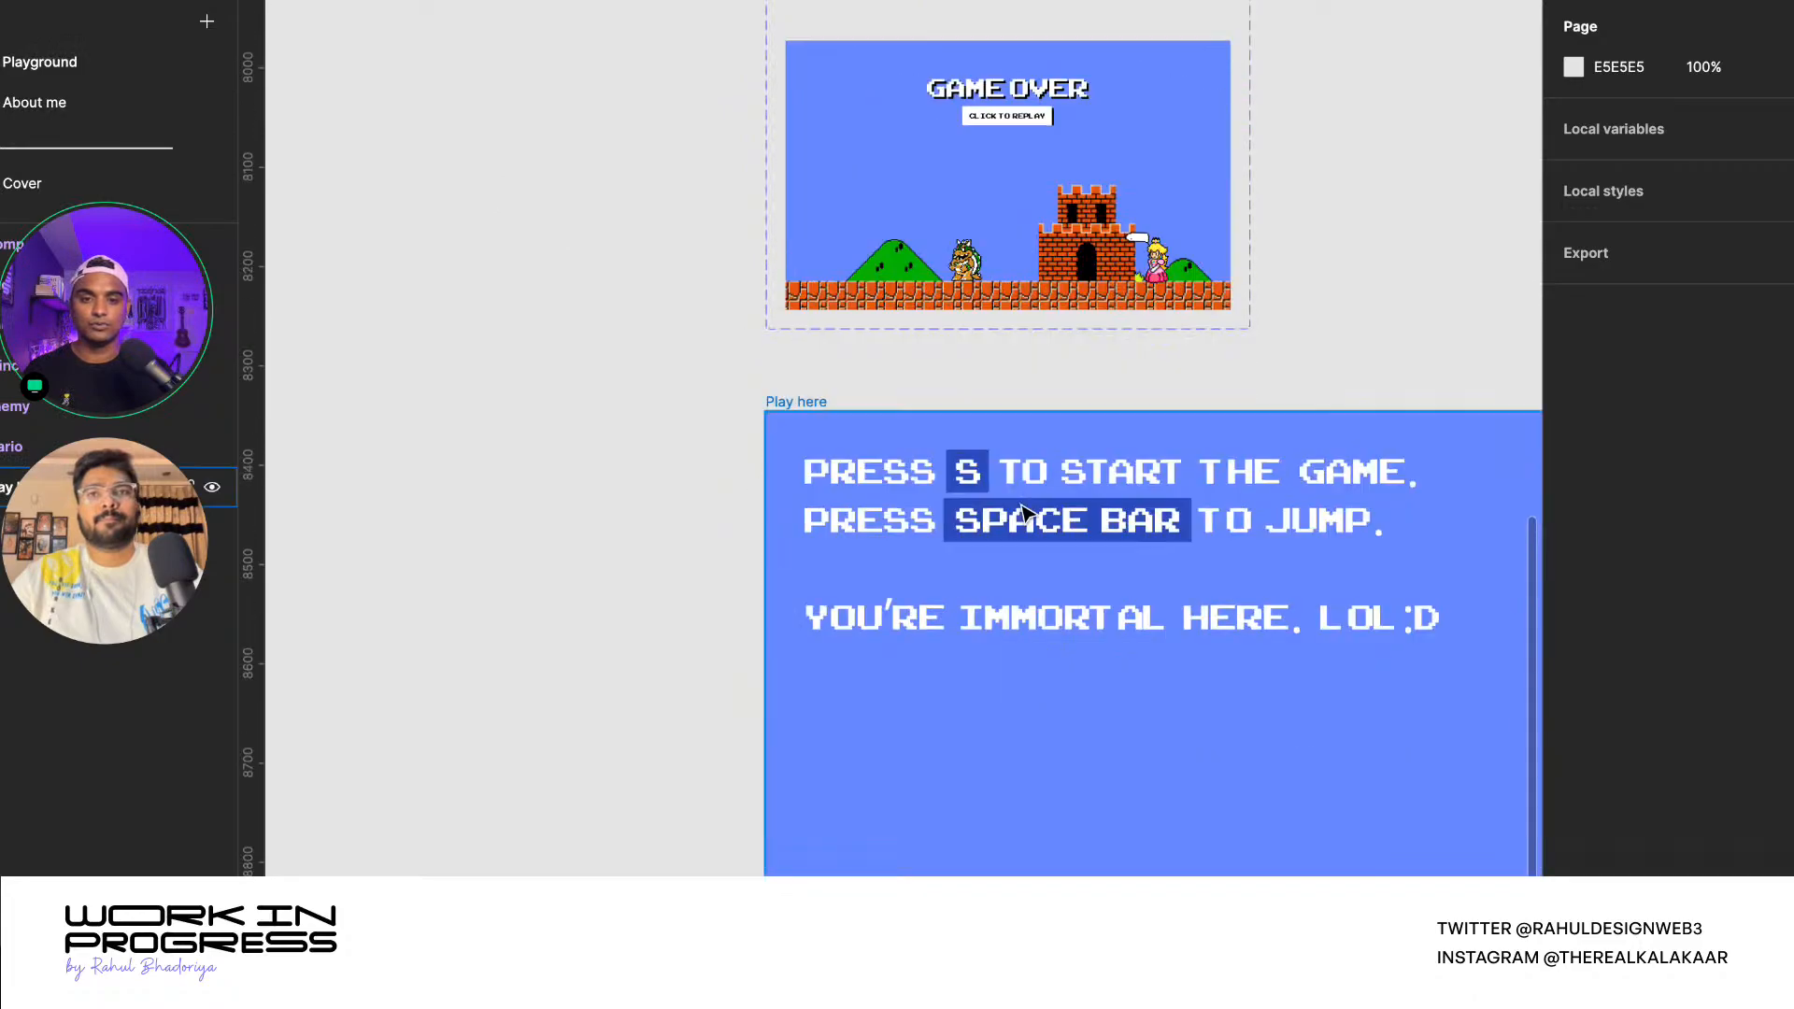
- Select and copy the Bowser sprite from the Game Over scene of Component 3
scroll(765, 502, "up", 5)
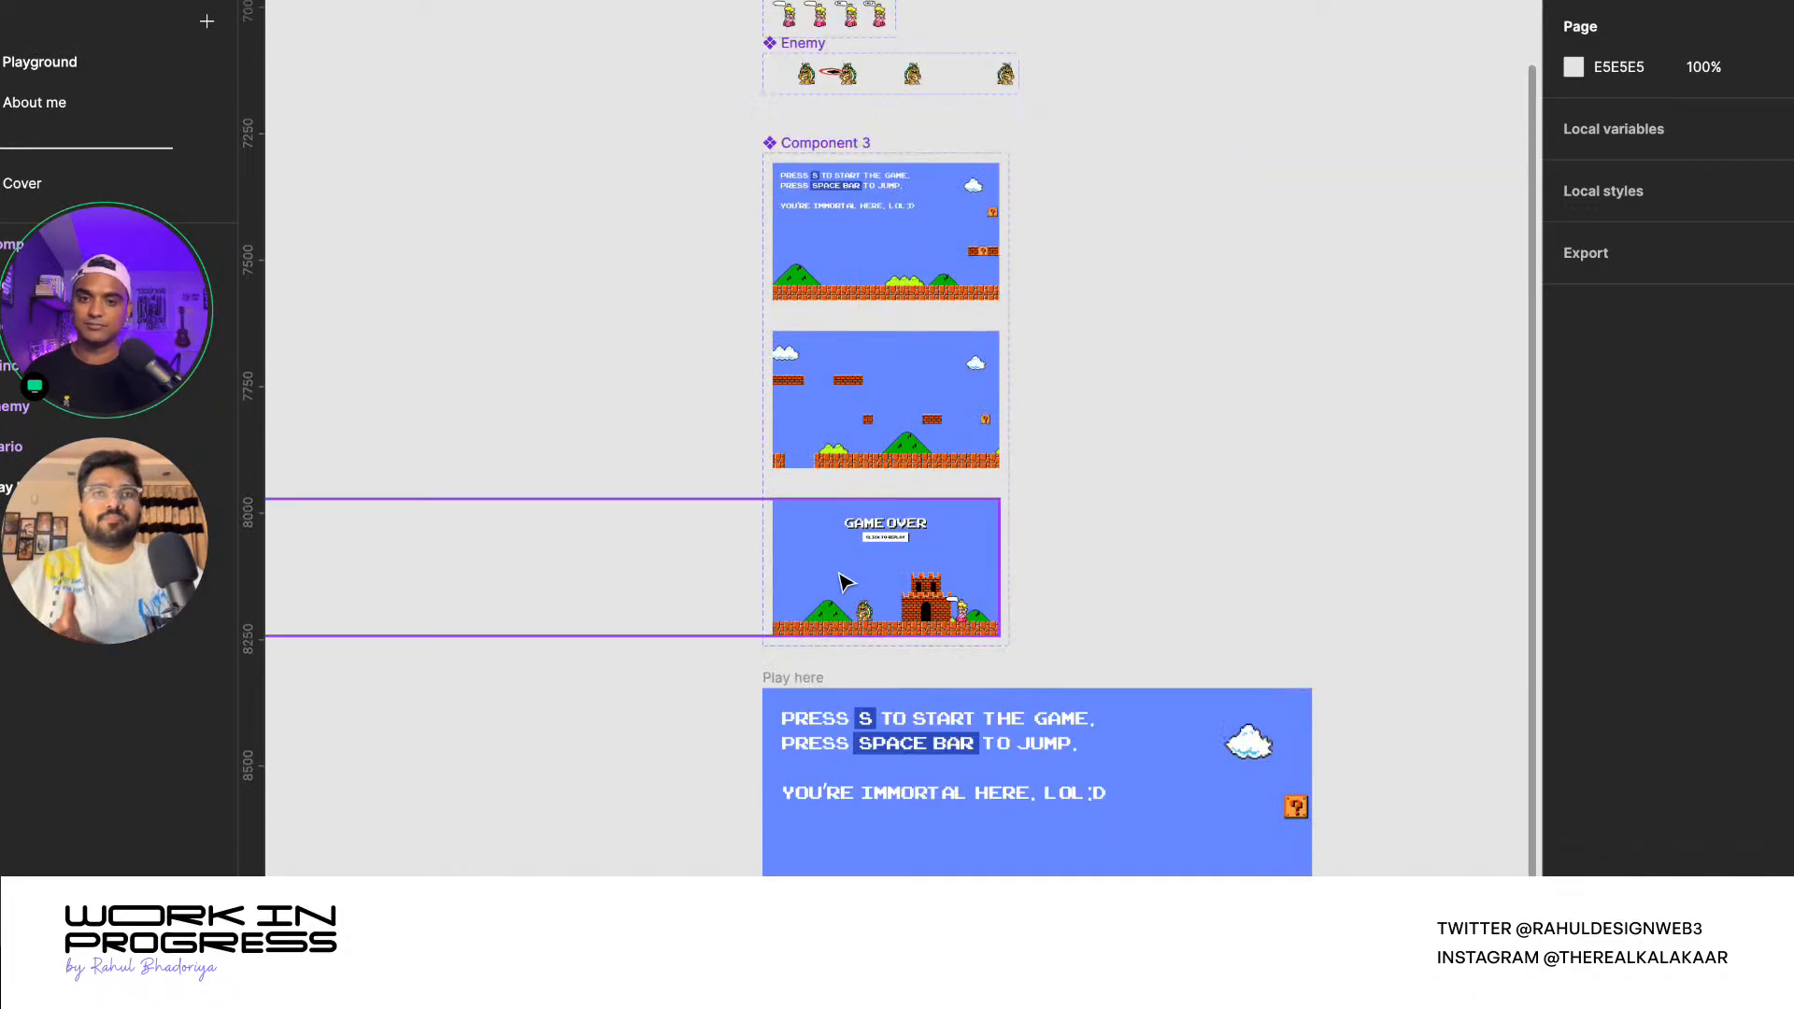
scroll(841, 589, "up", 10)
left_click(947, 673)
double_click(947, 673)
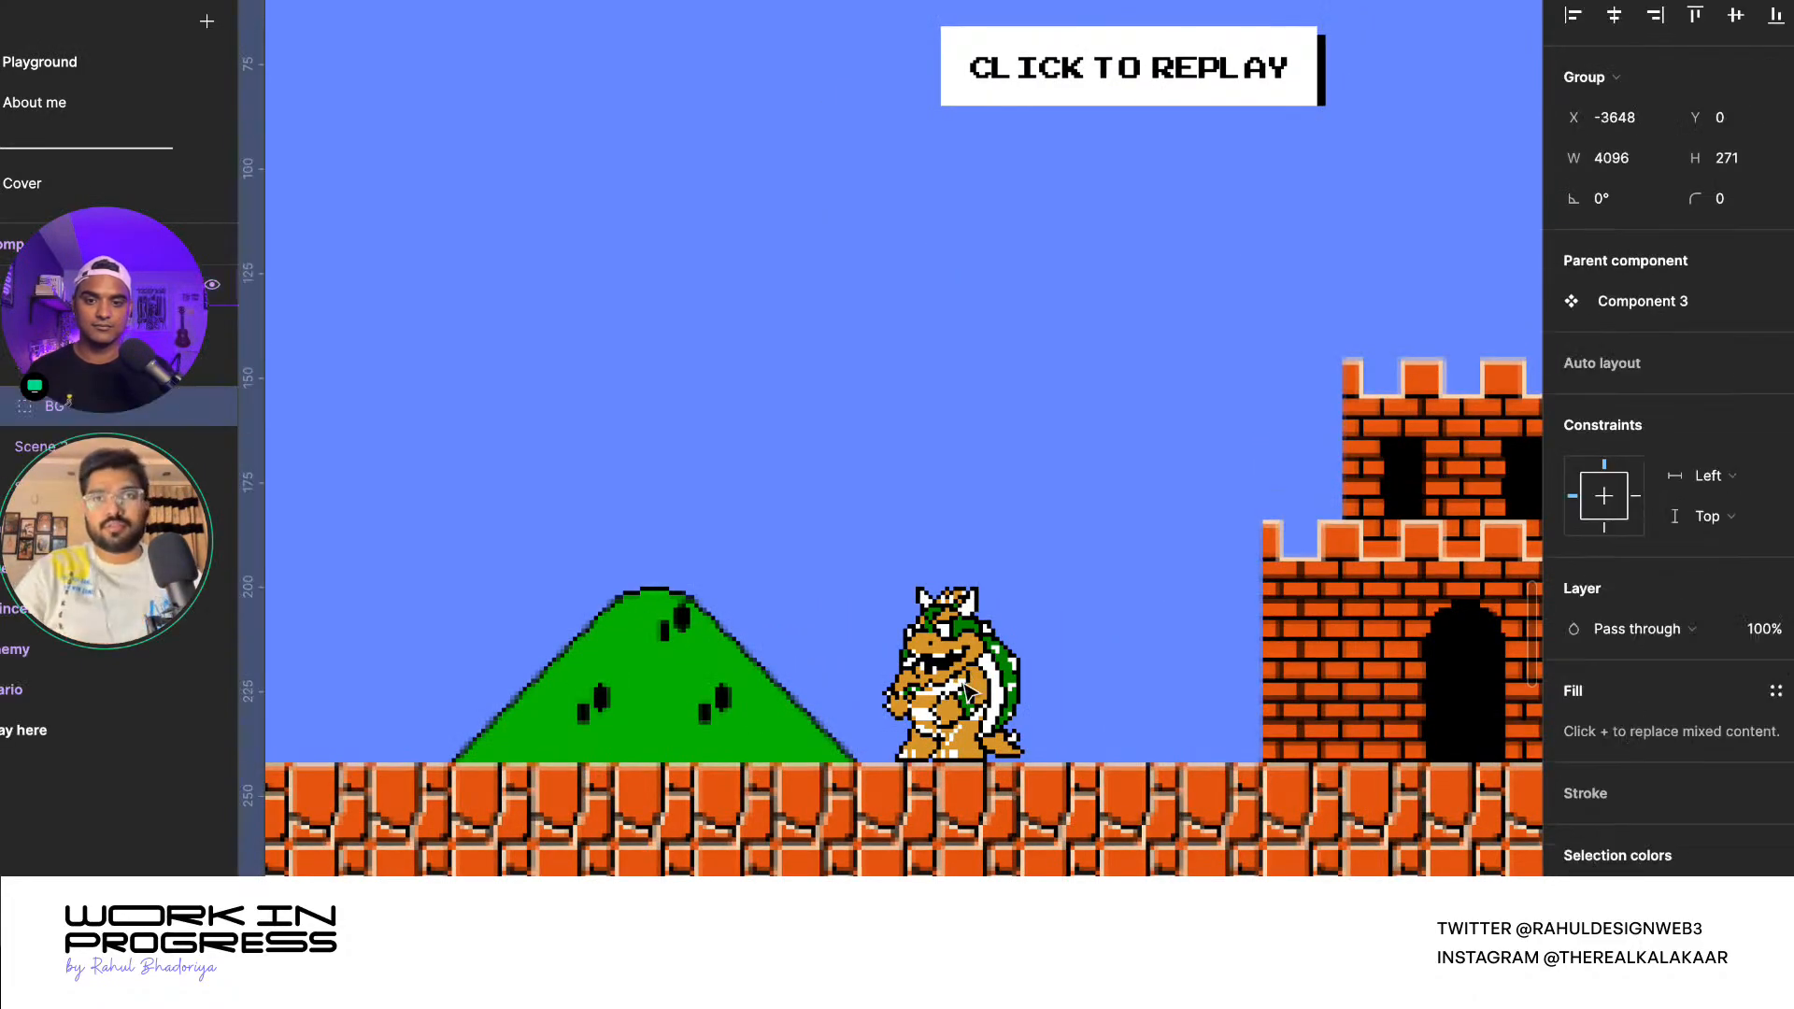
double_click(947, 673)
double_click(947, 673)
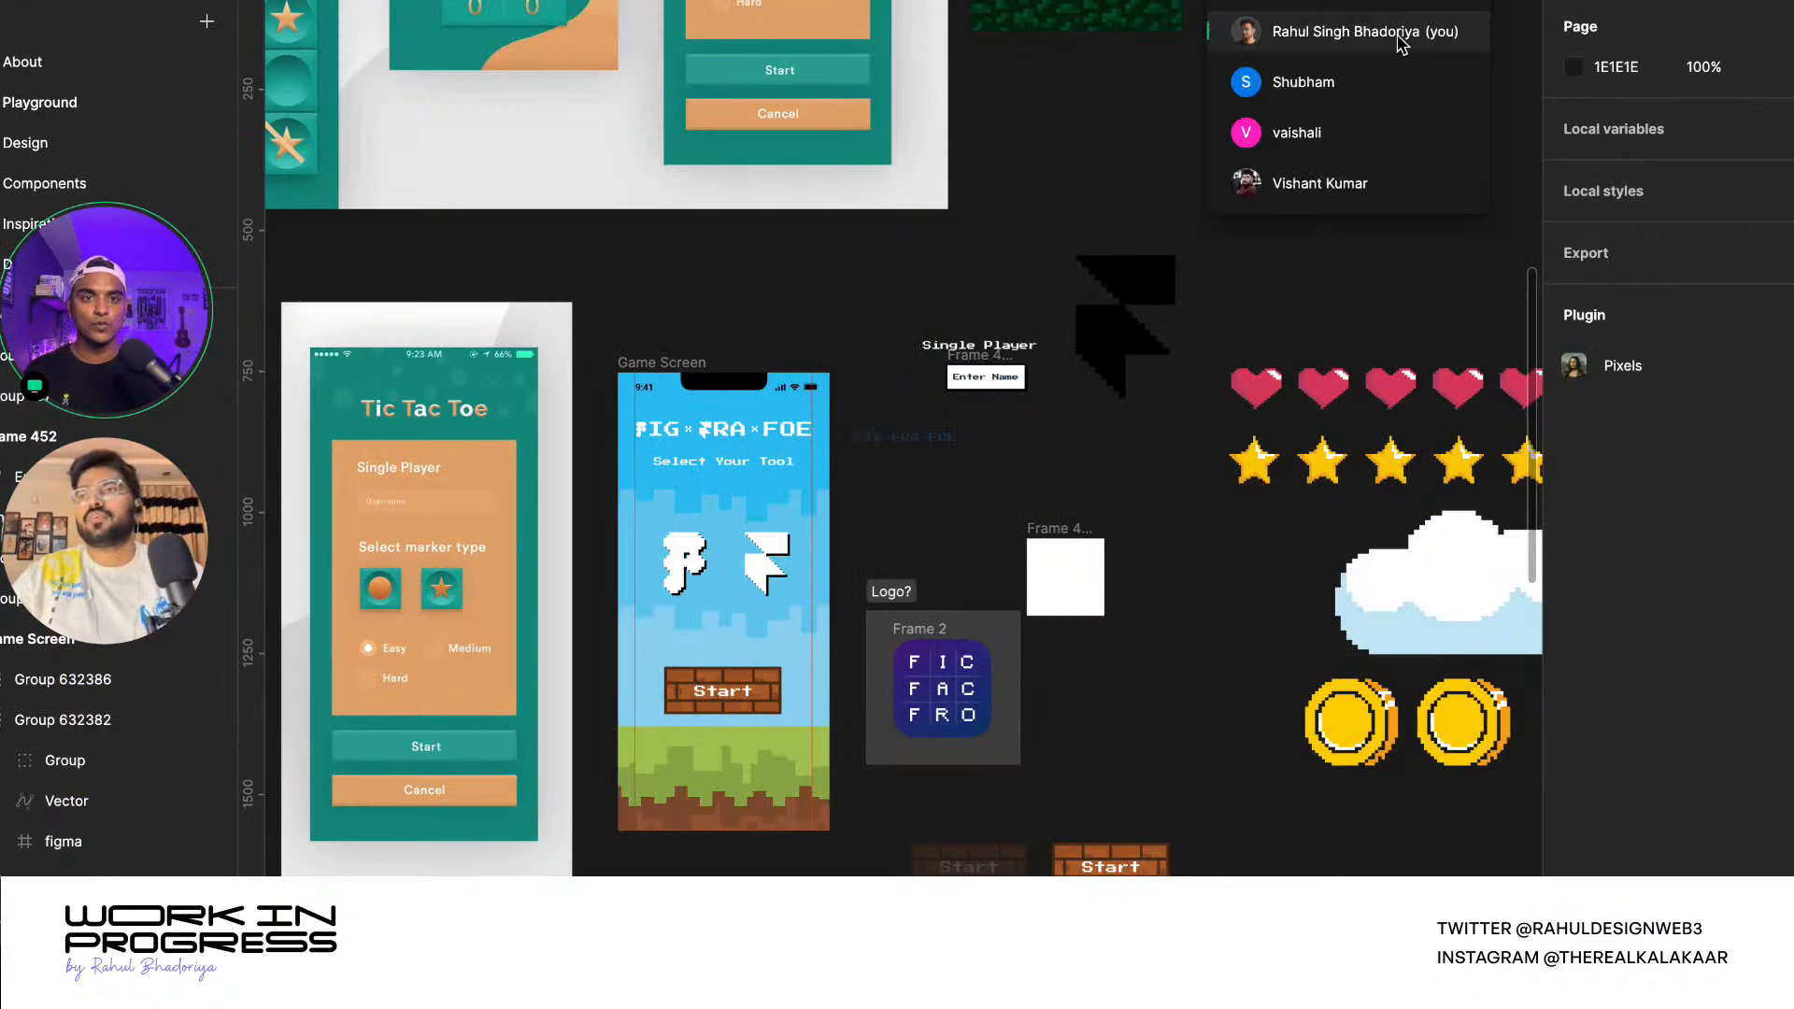
- Switch to the Fig Fra Foe design file, follow a collaborator's view of the board screen and move the call window aside
left_click(1366, 176)
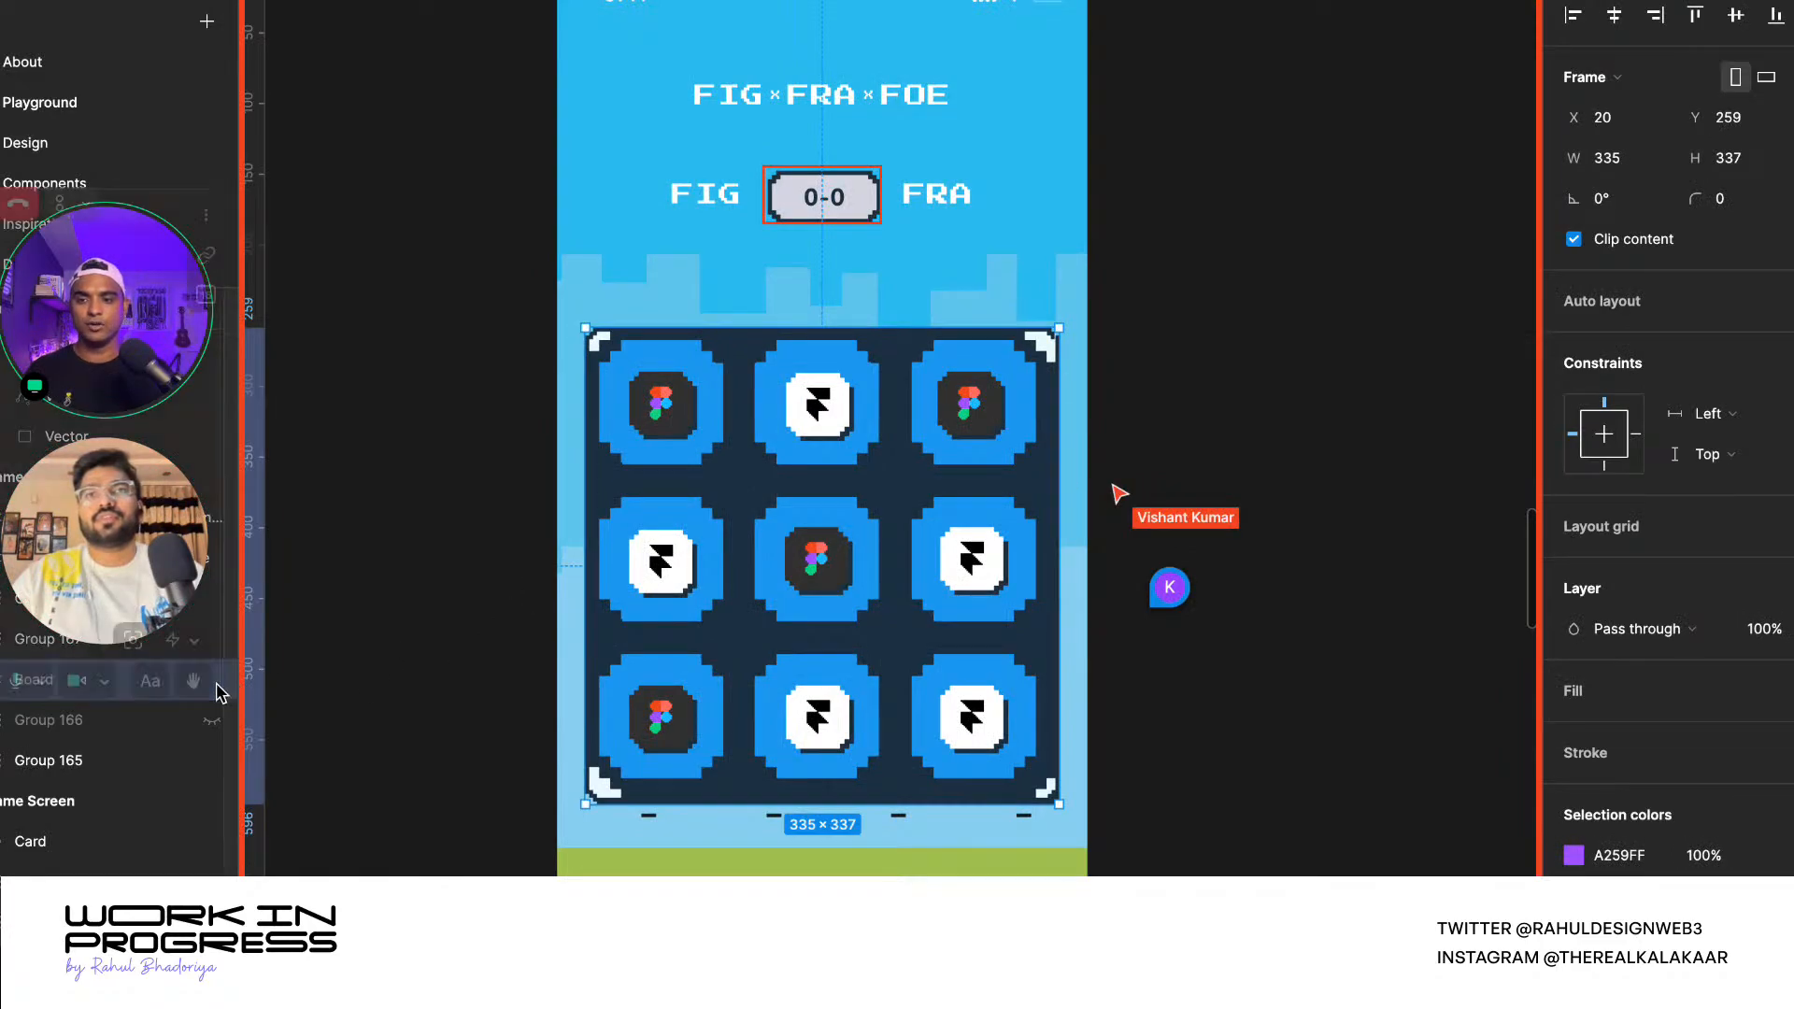
left_click_drag(197, 611, 178, 510)
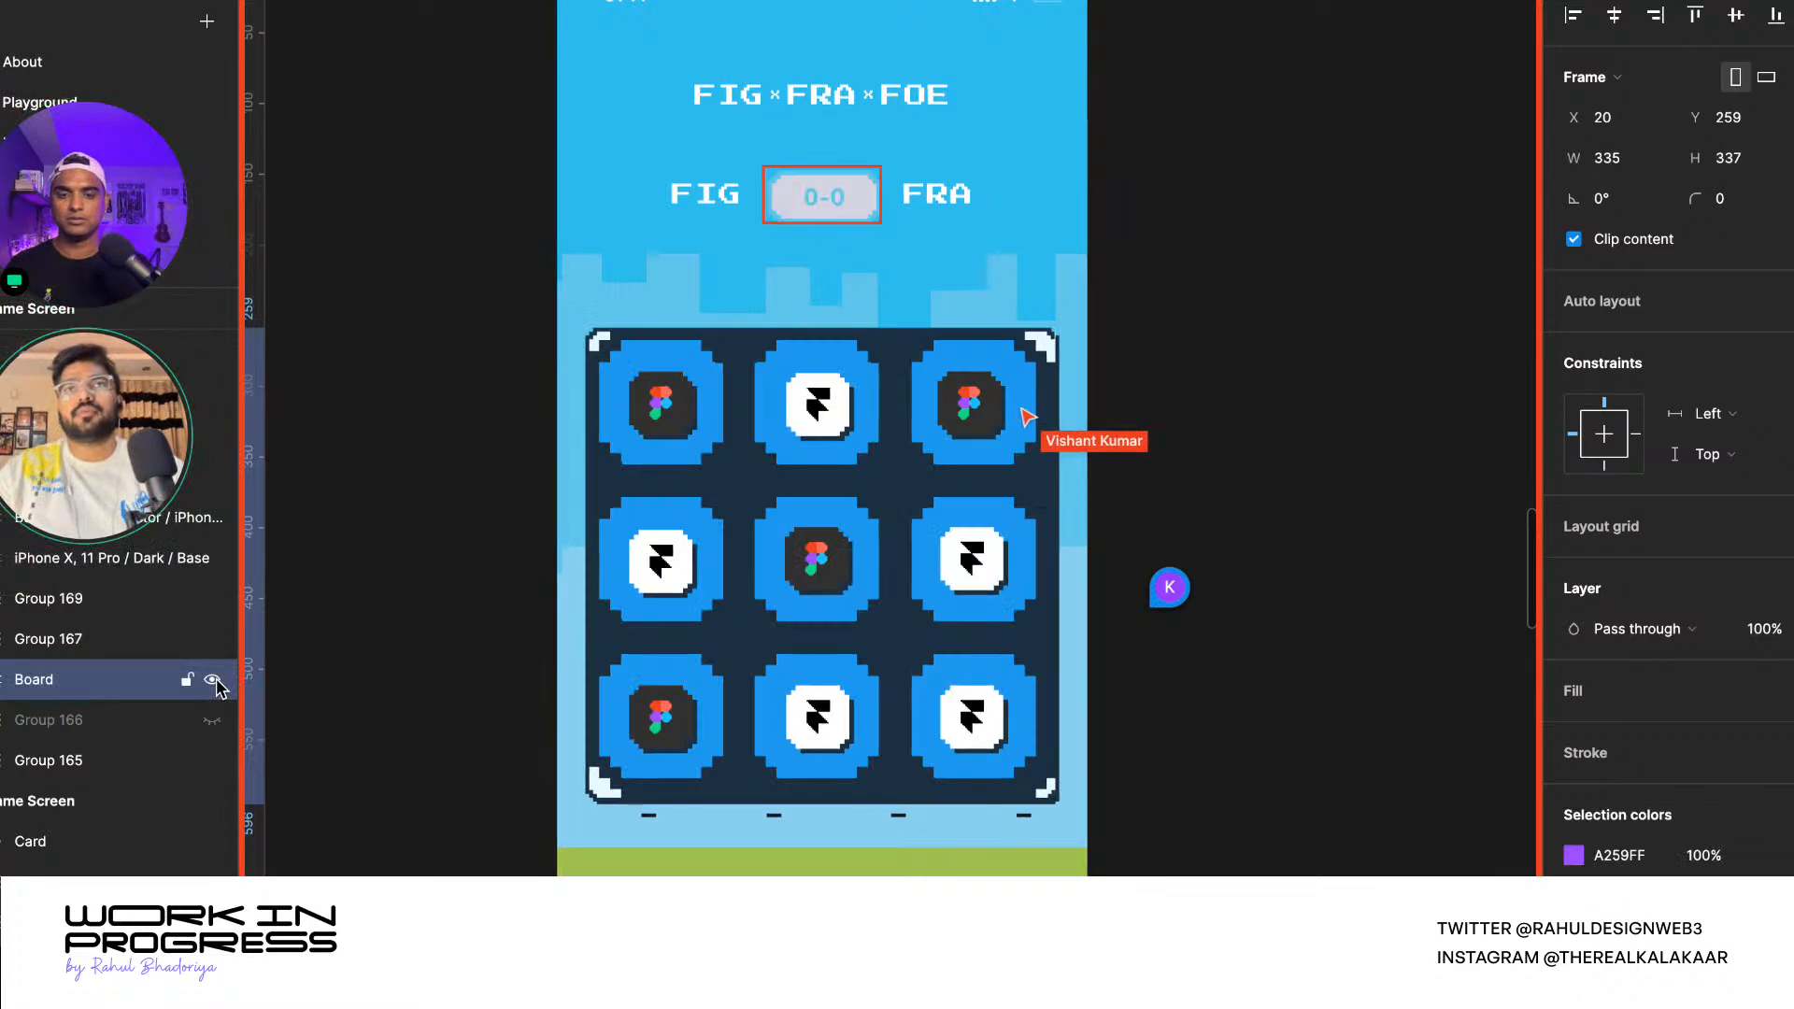
scroll(1075, 441, "down", 5)
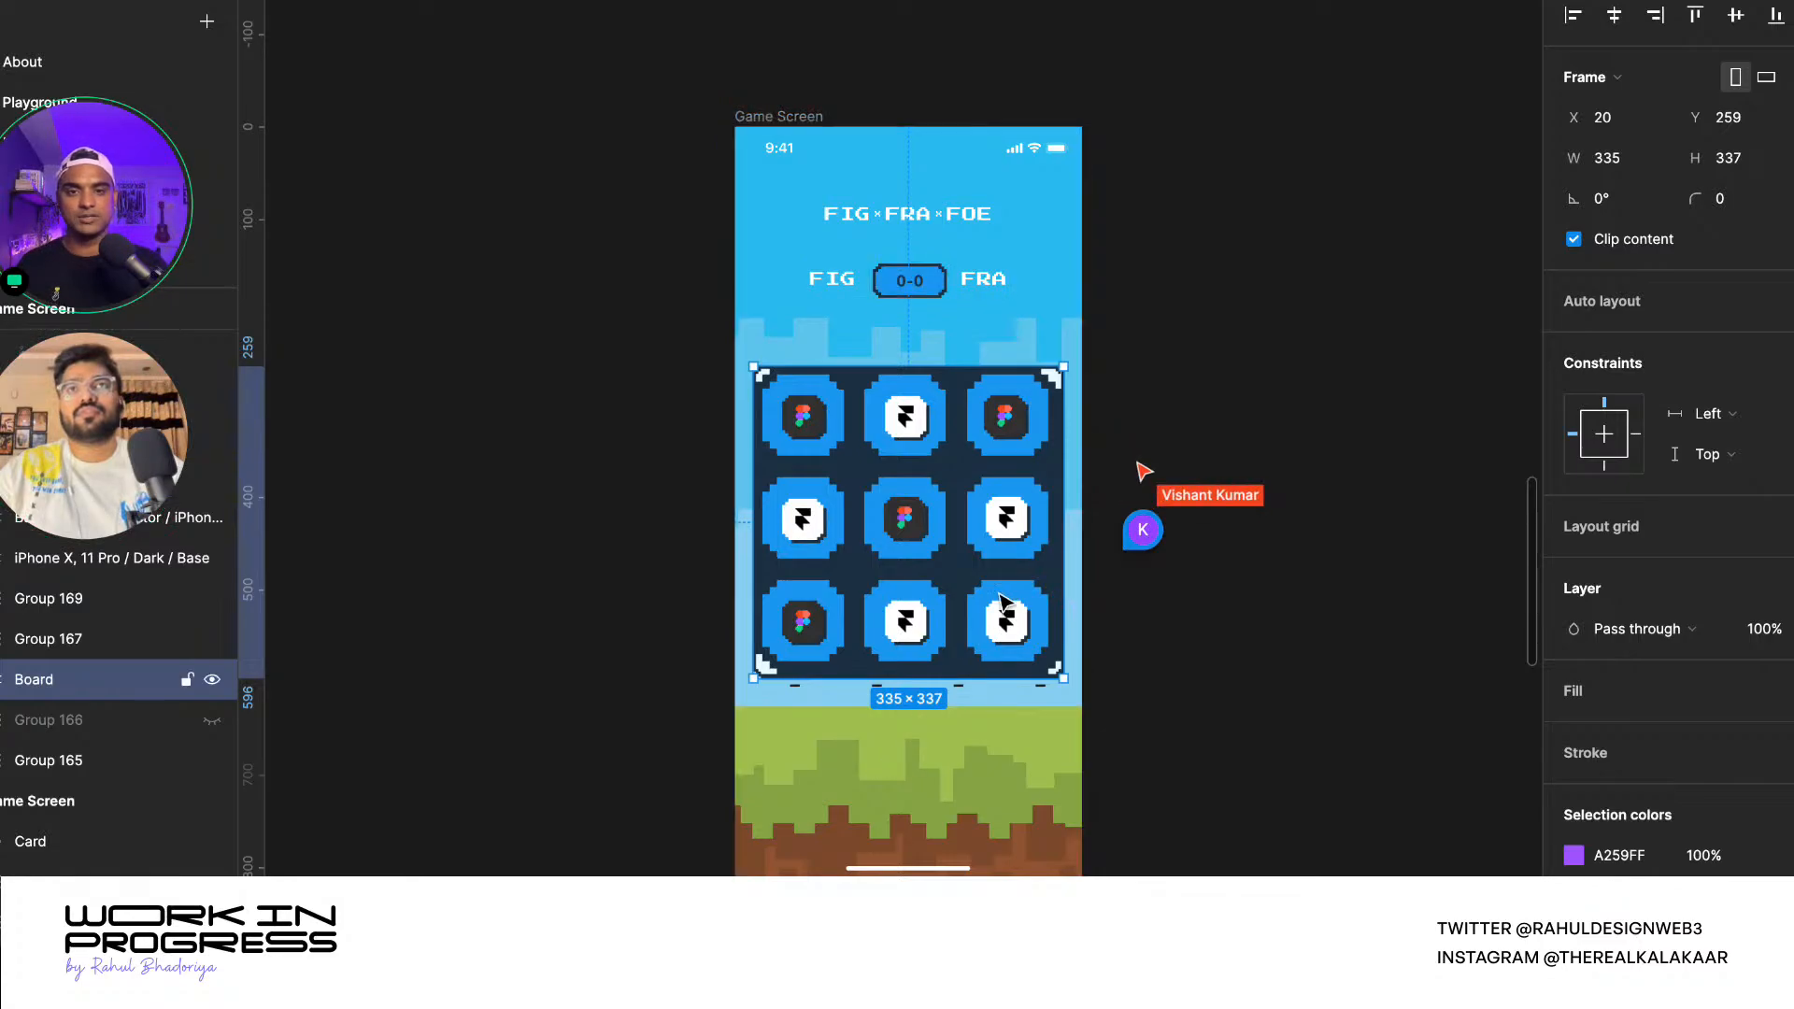
- Move the brick Start button up to Y 513 on the Select Your Tool screen and paste the Bowser sprite at X 305, Y 588
scroll(982, 532, "down", 6)
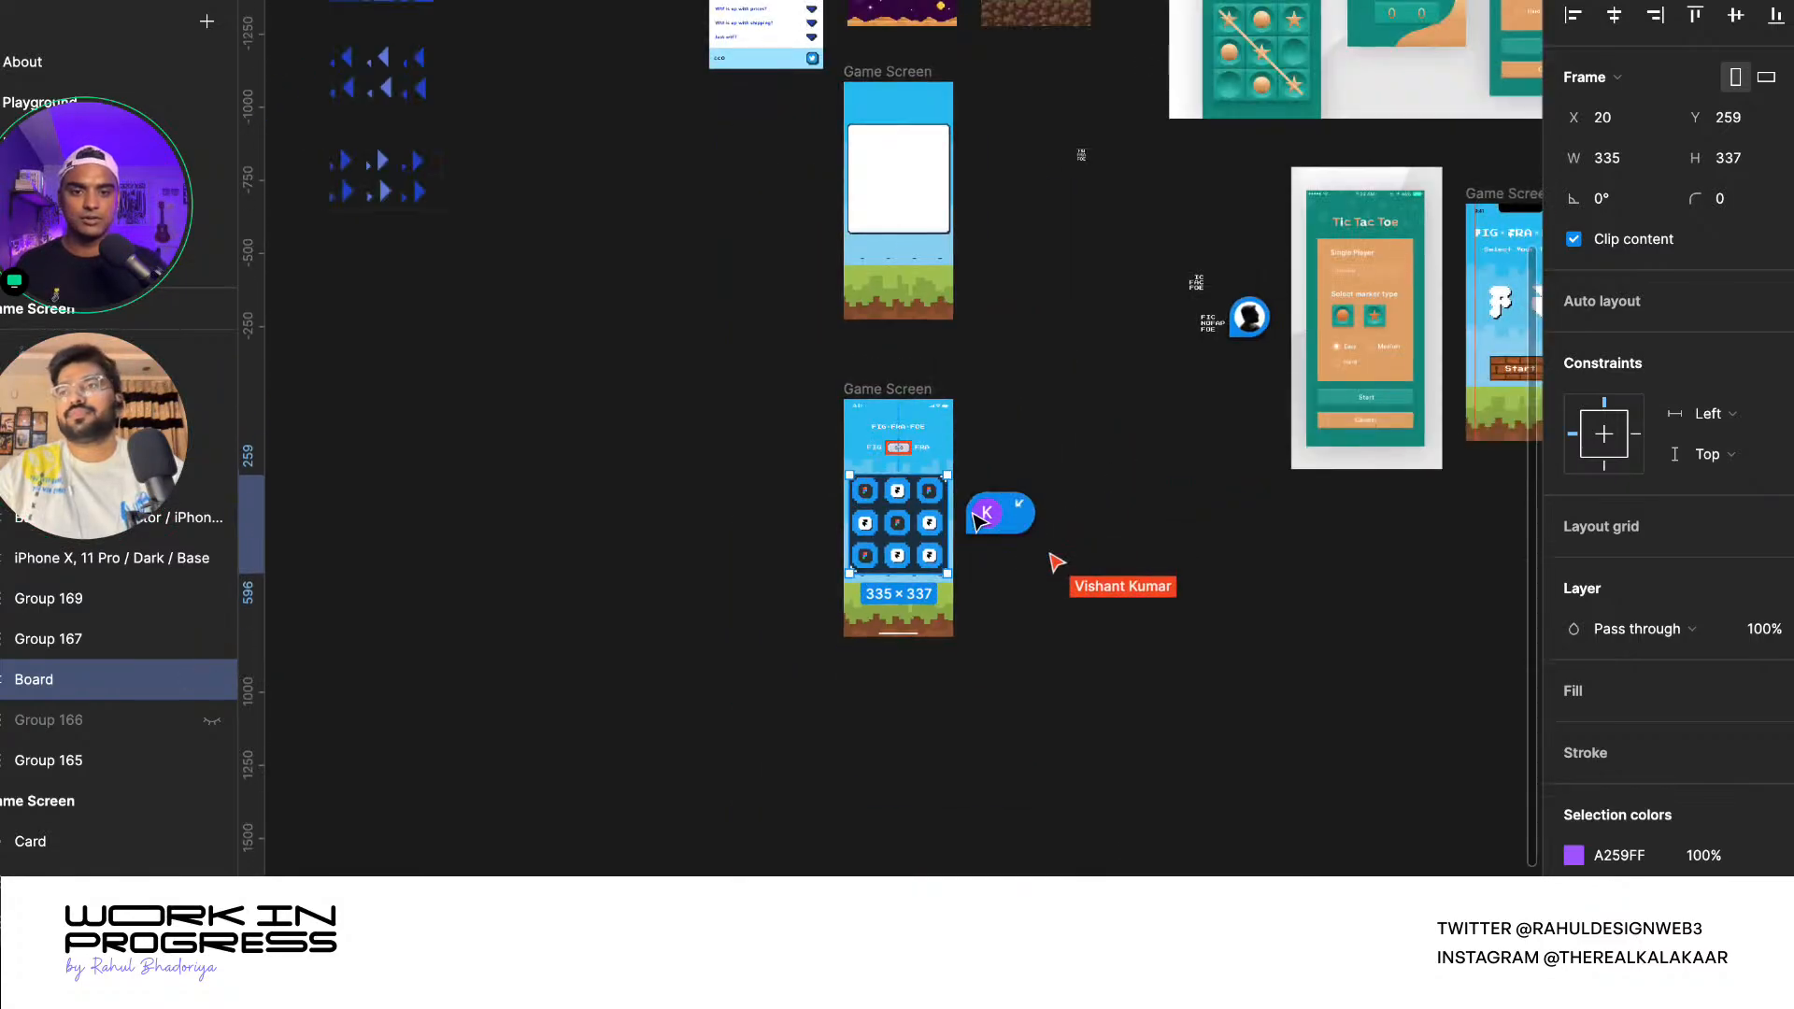
scroll(976, 519, "down", 4)
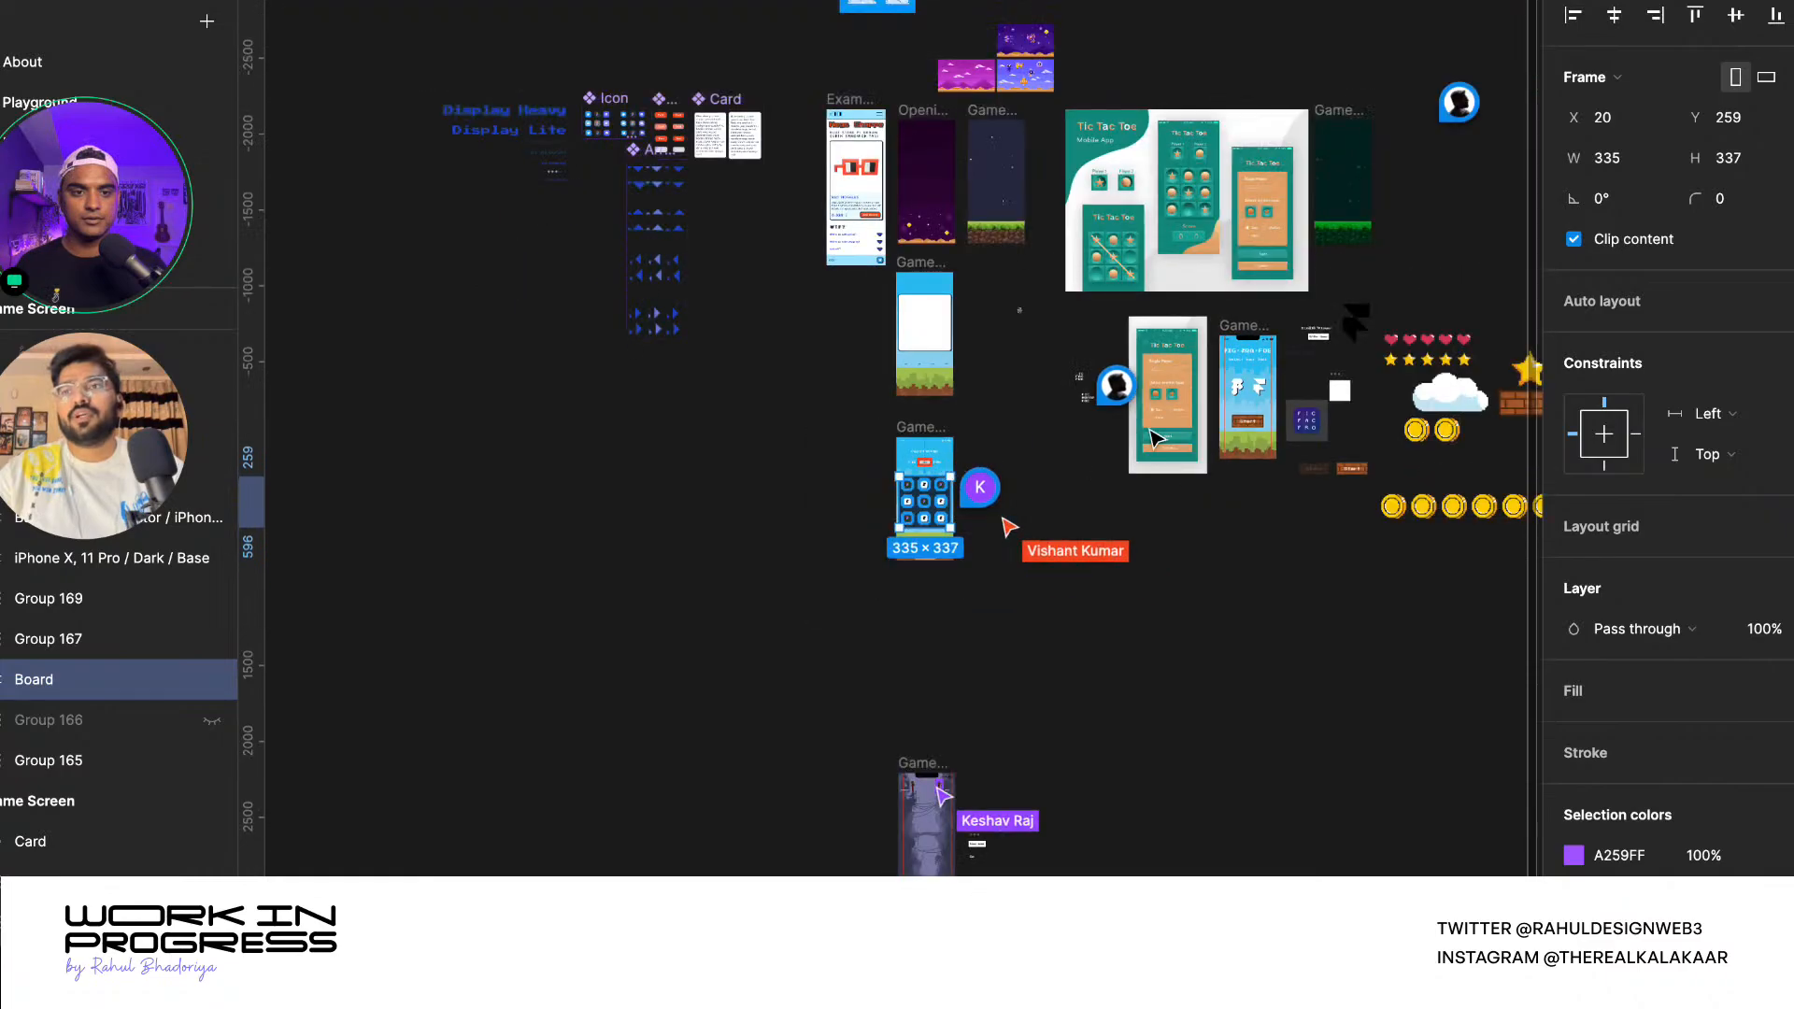
scroll(1158, 437, "up", 10)
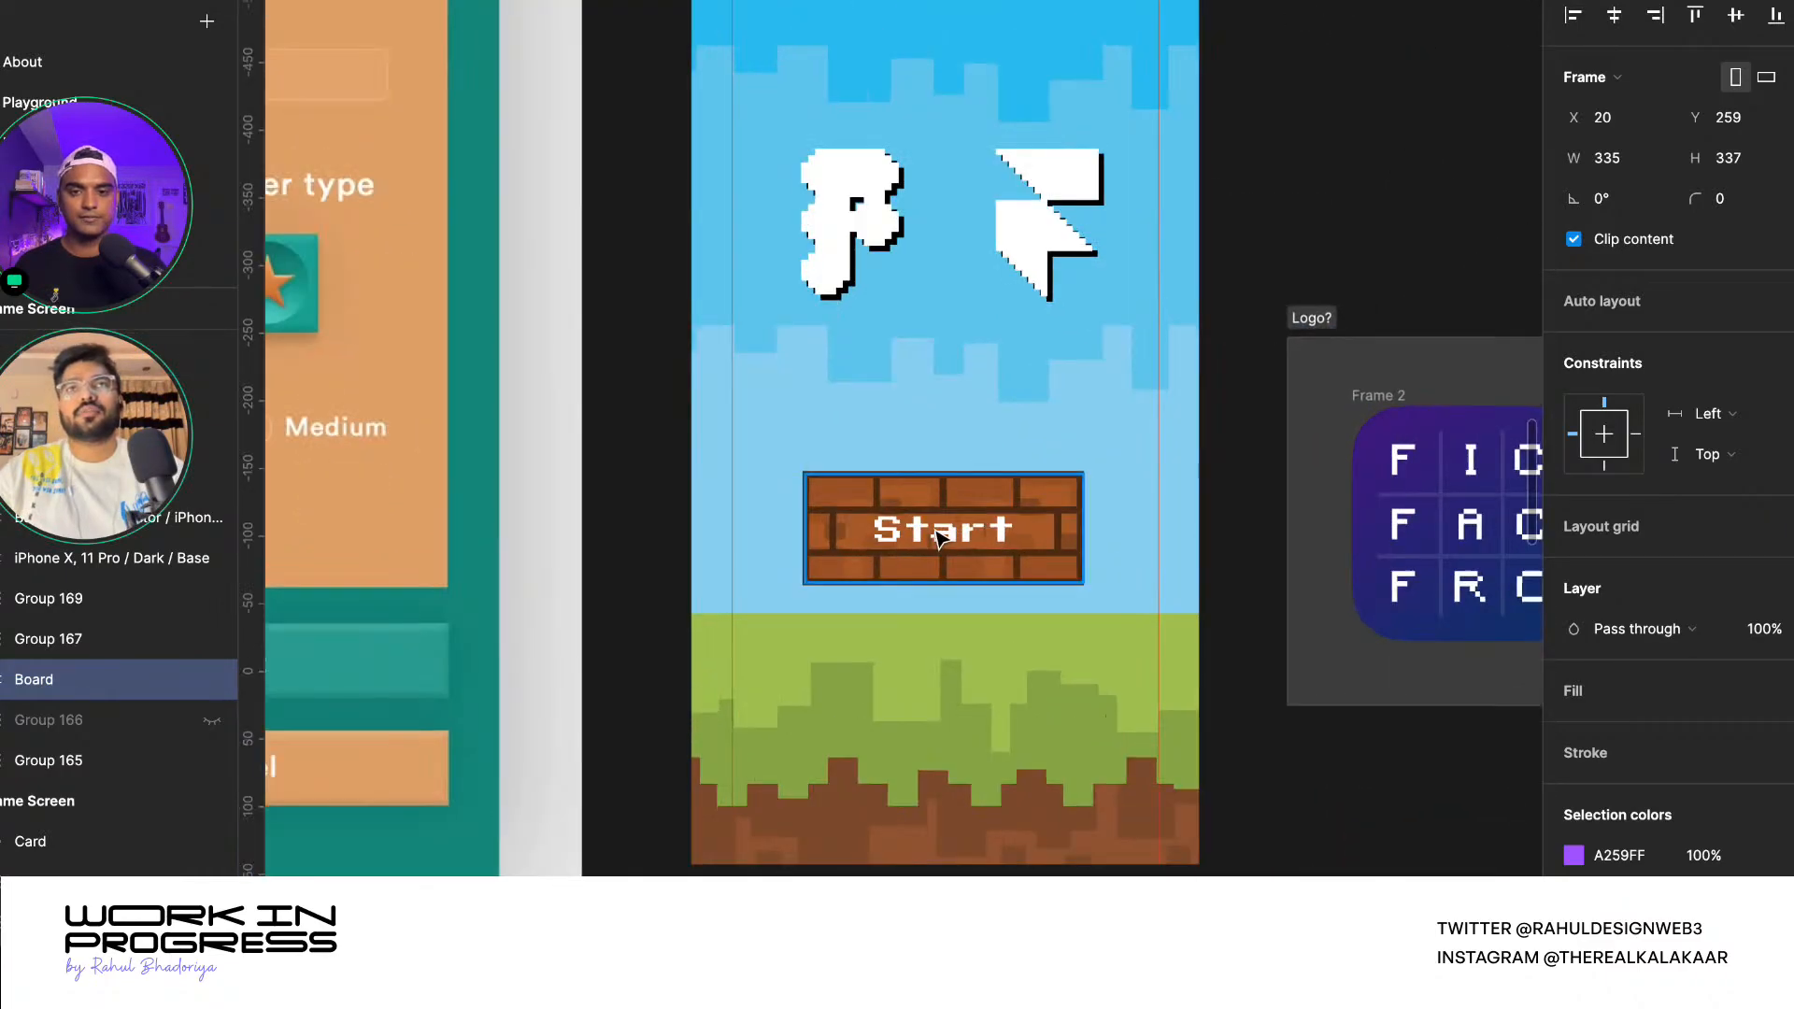
left_click(868, 553)
scroll(867, 553, "up", 2)
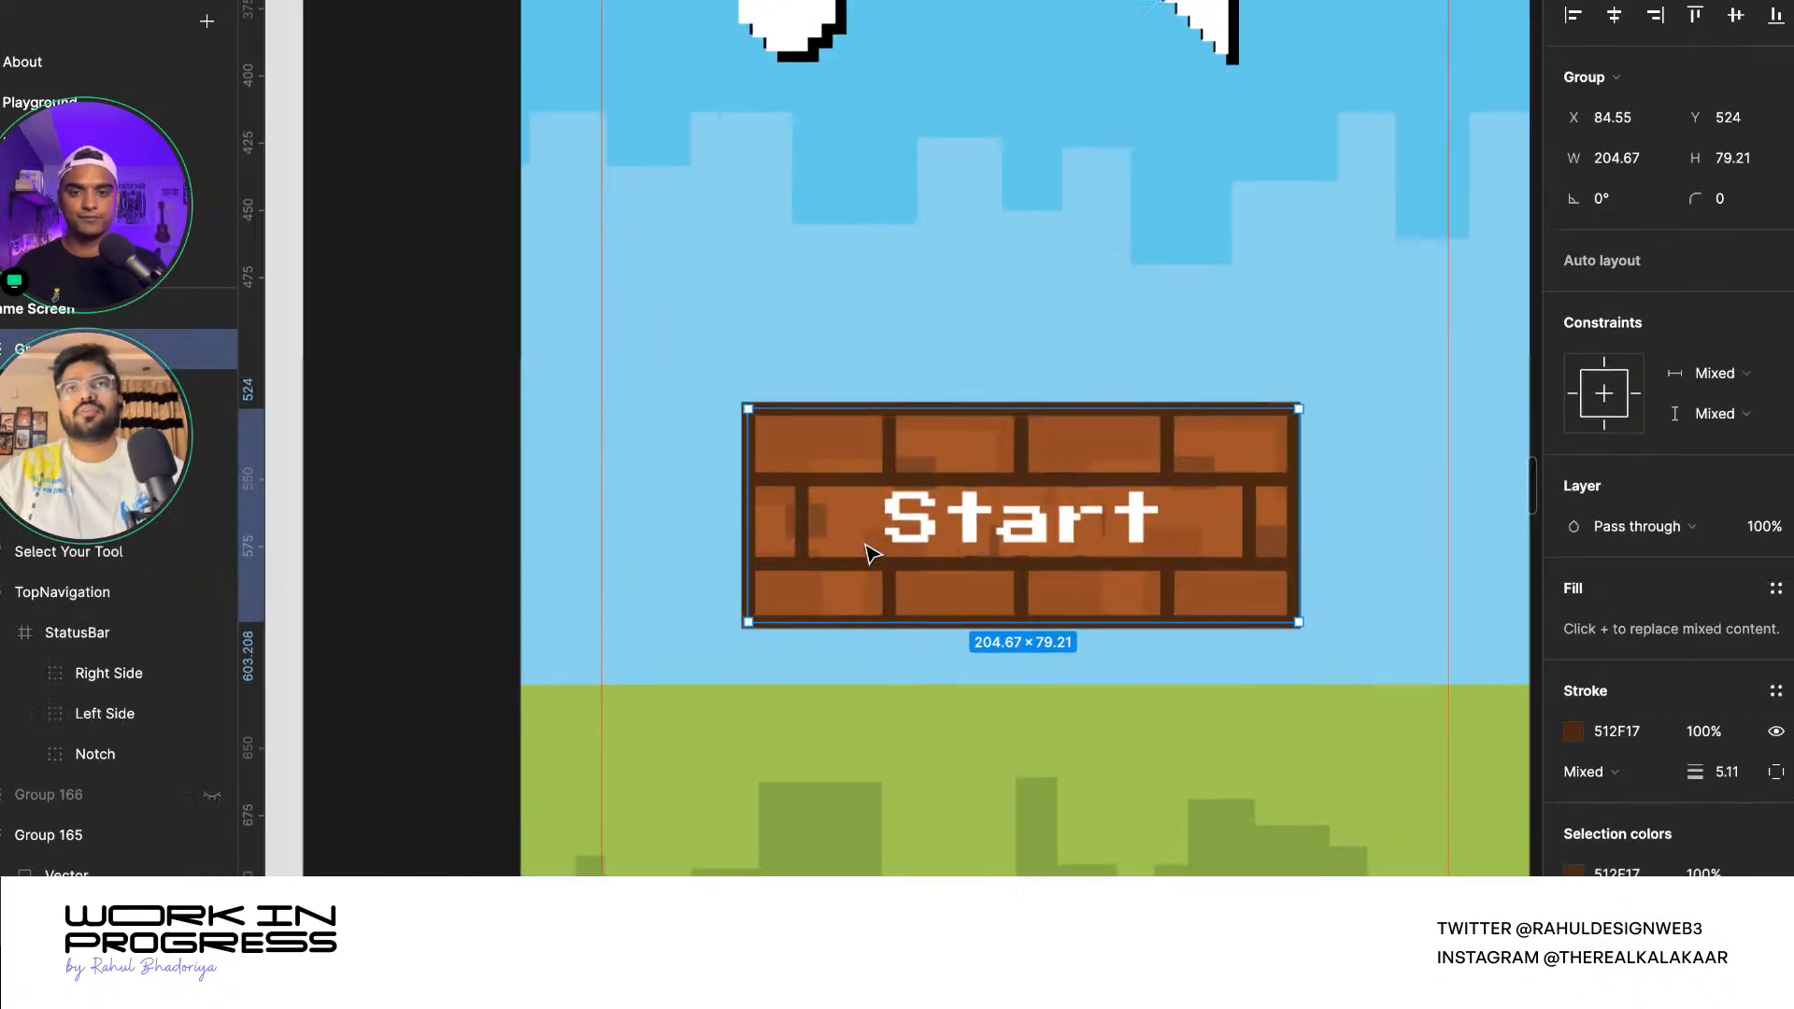
left_click_drag(874, 526, 1390, 670)
key("Escape")
key("ctrl+v")
scroll(838, 701, "down", 5)
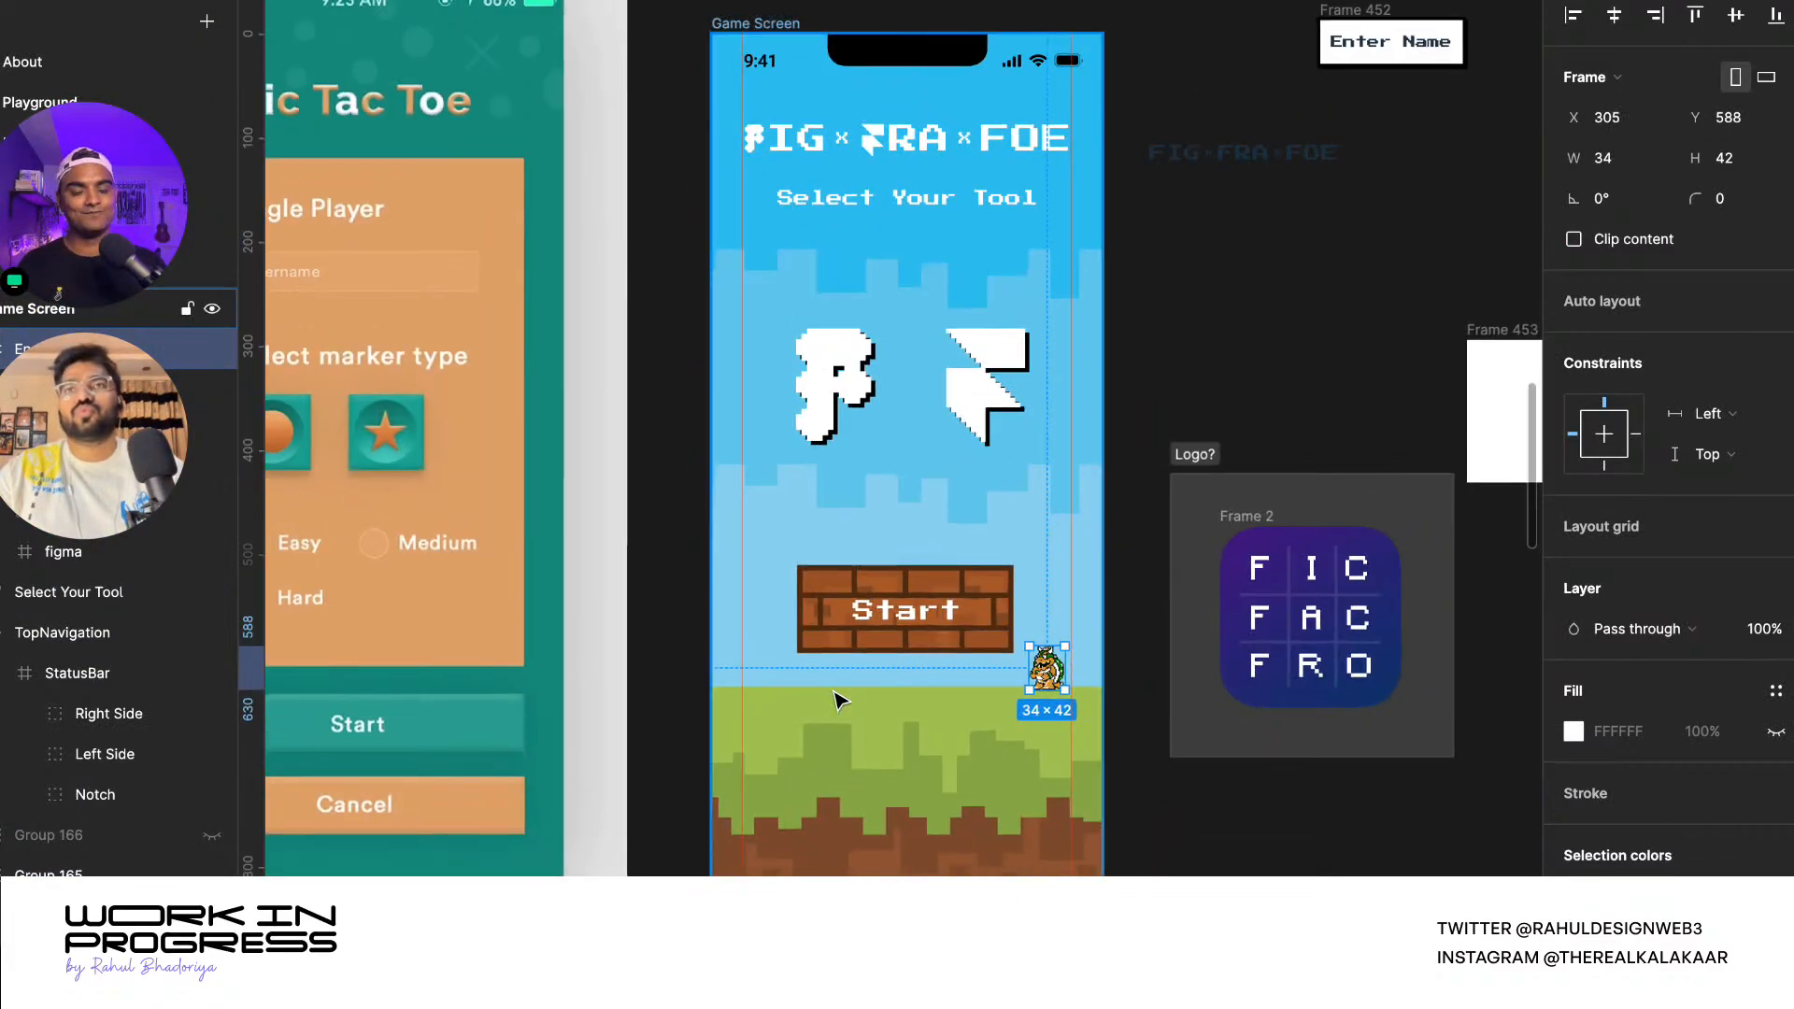
- Lower the Bowser sprite to Y 592 so that it stands on the grass edge
scroll(838, 701, "up", 5)
left_click_drag(1132, 620, 1131, 631)
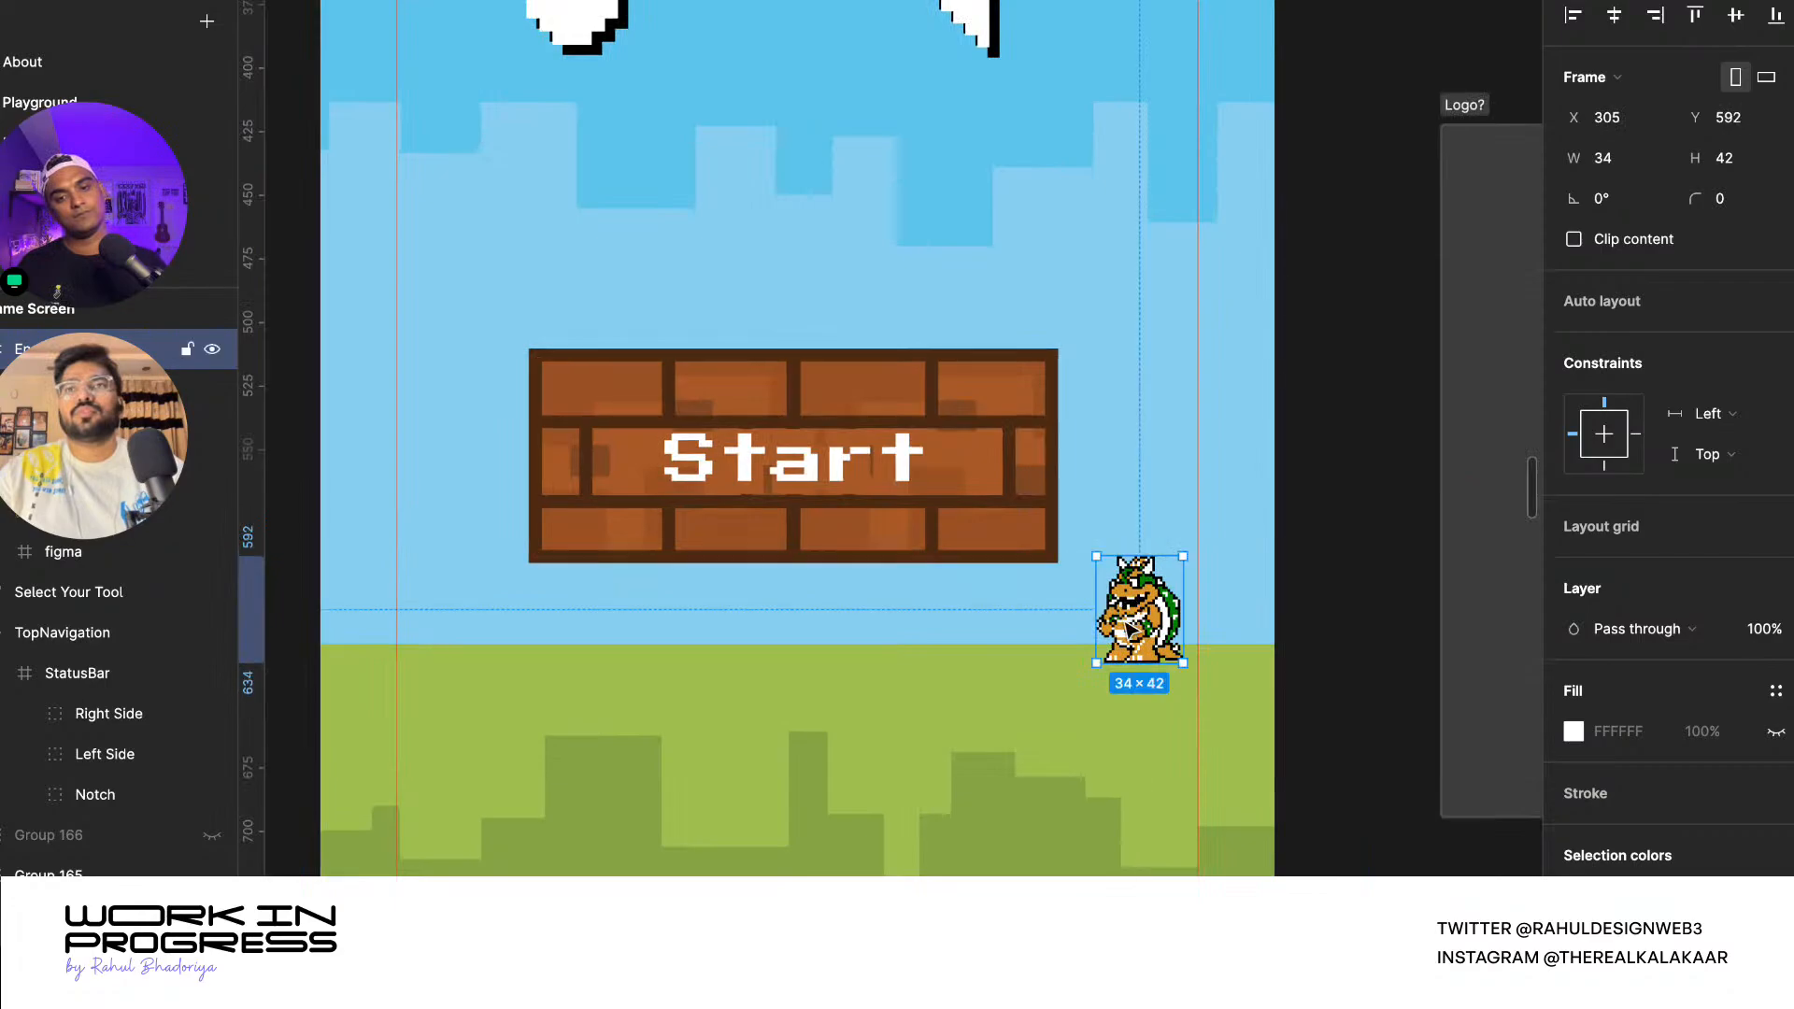
scroll(1131, 631, "down", 5)
left_click(1246, 761)
scroll(1251, 767, "up", 1)
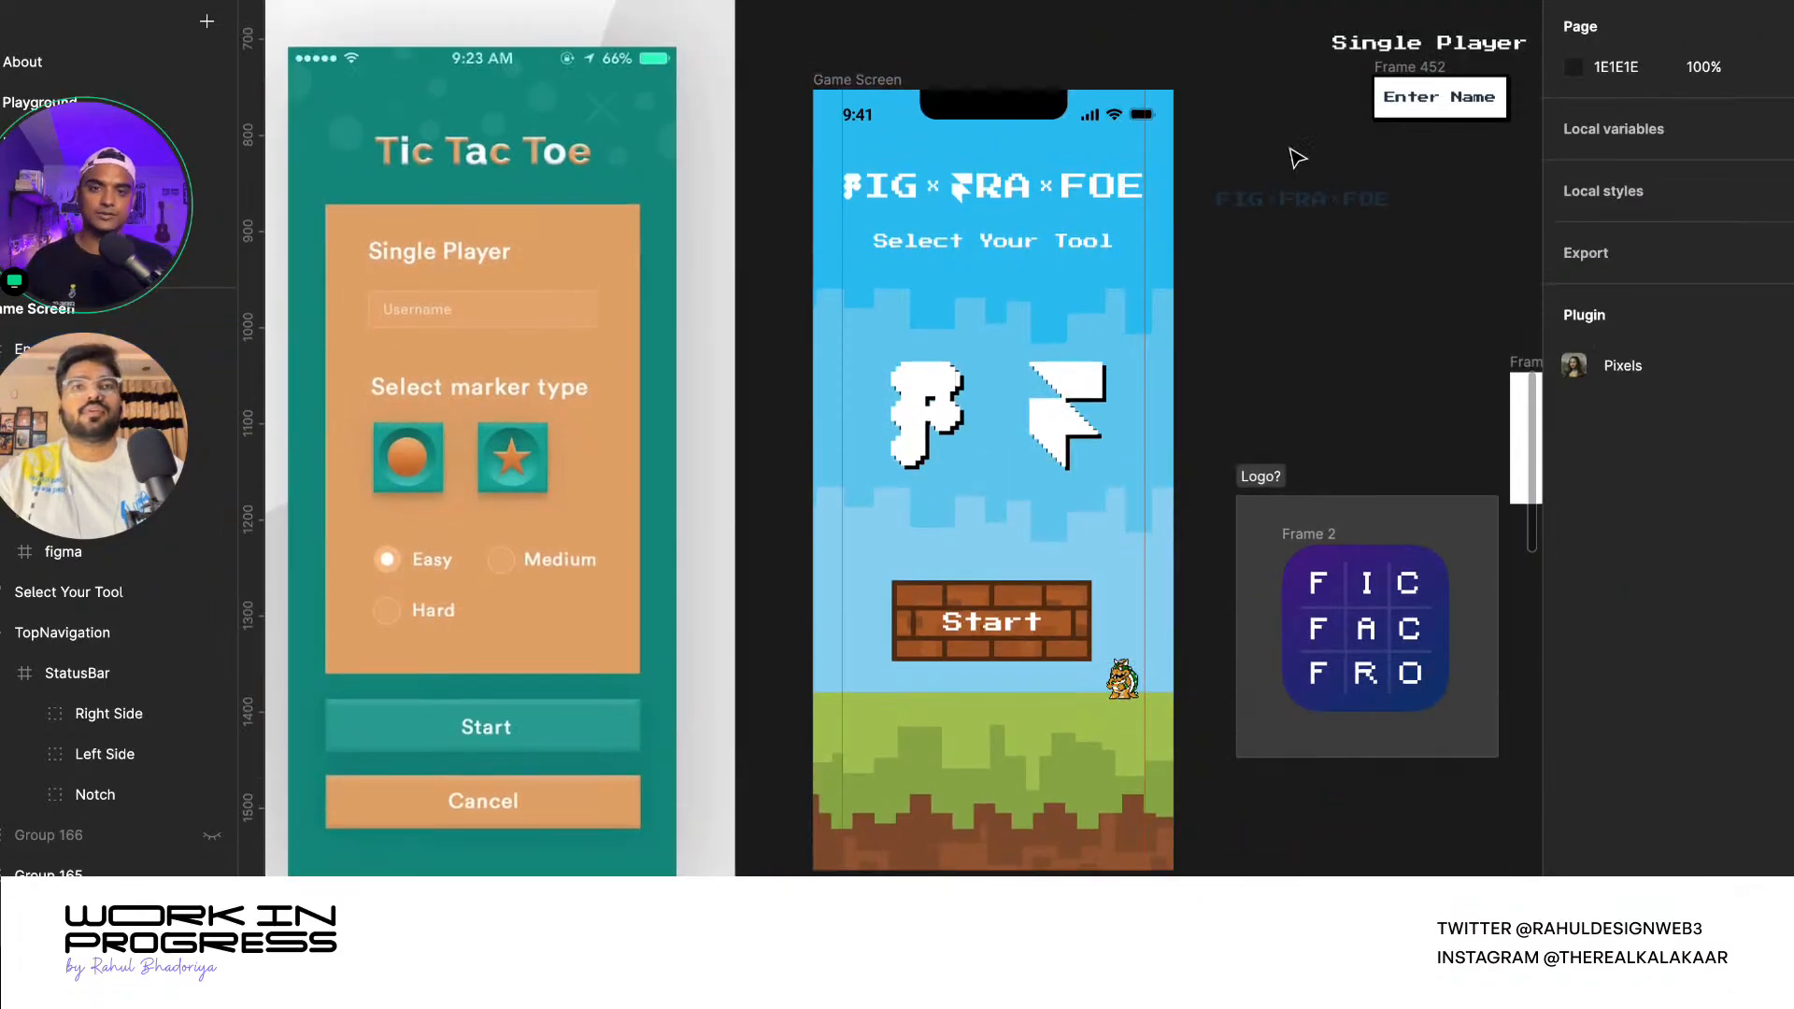
- Scale the brick Start button group on the Select Your Tool screen to 0.85x from its center
scroll(1196, 211, "down", 5)
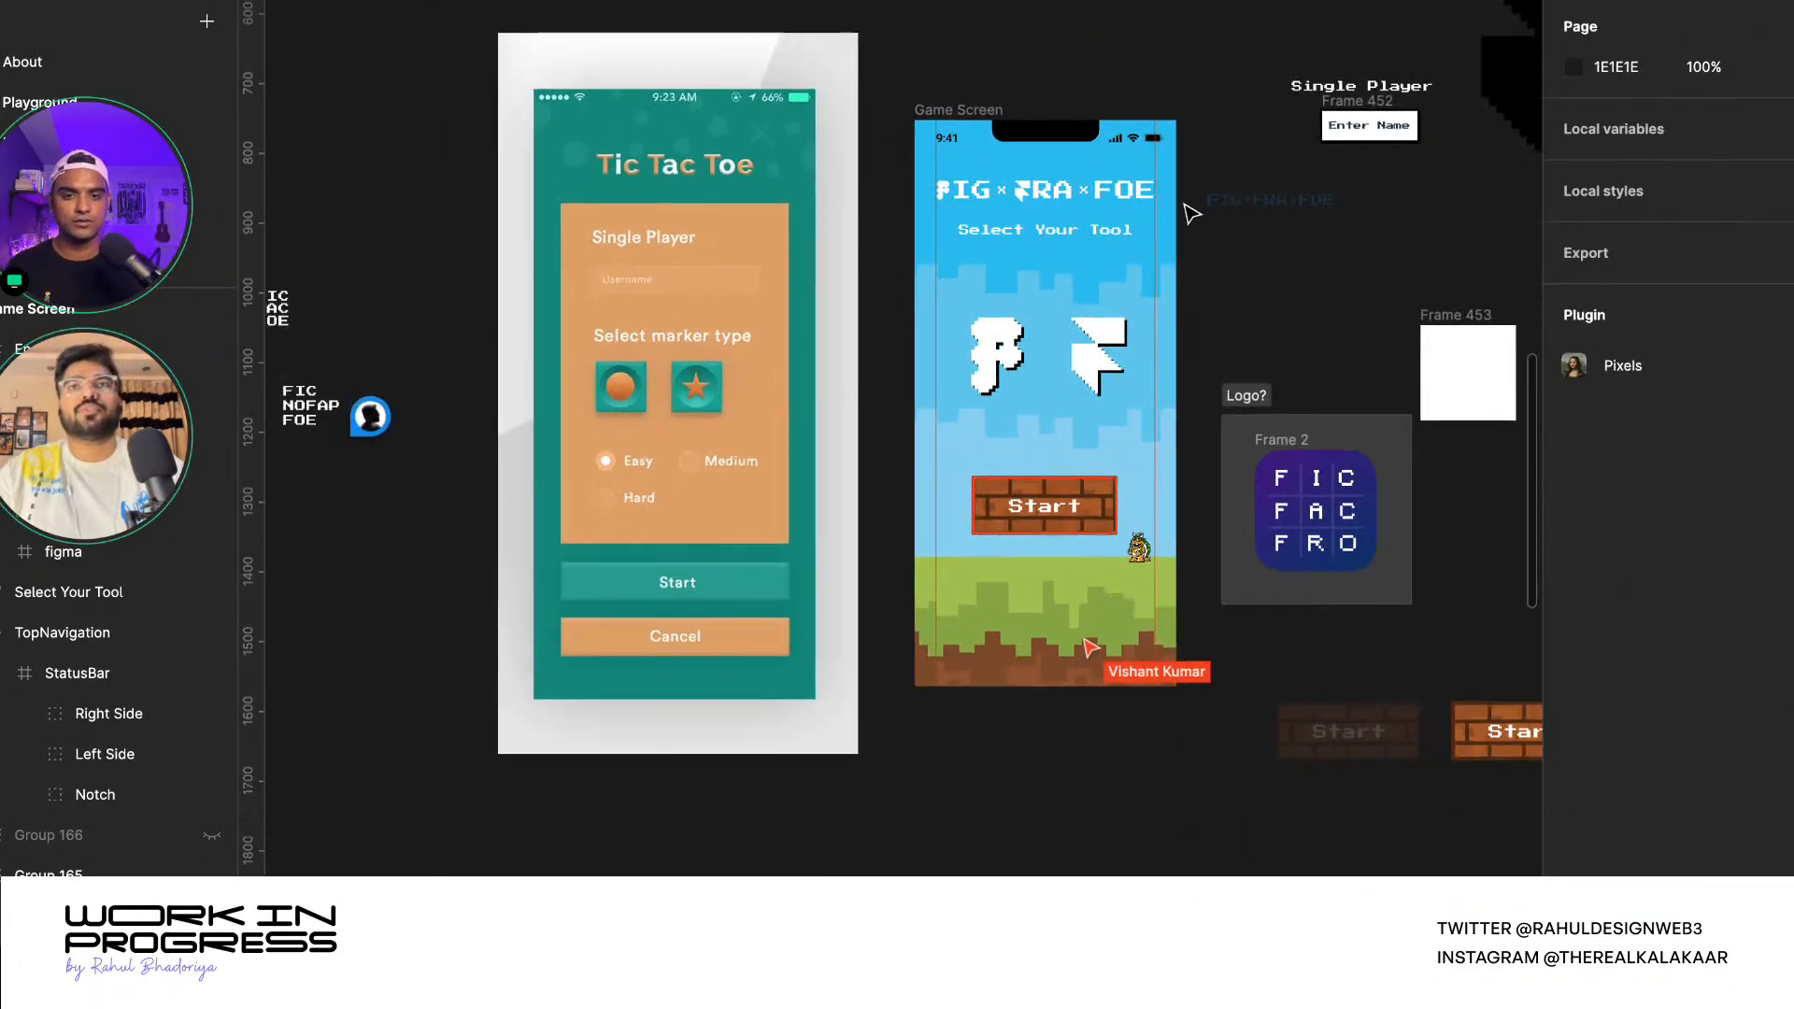
scroll(1193, 213, "down", 2)
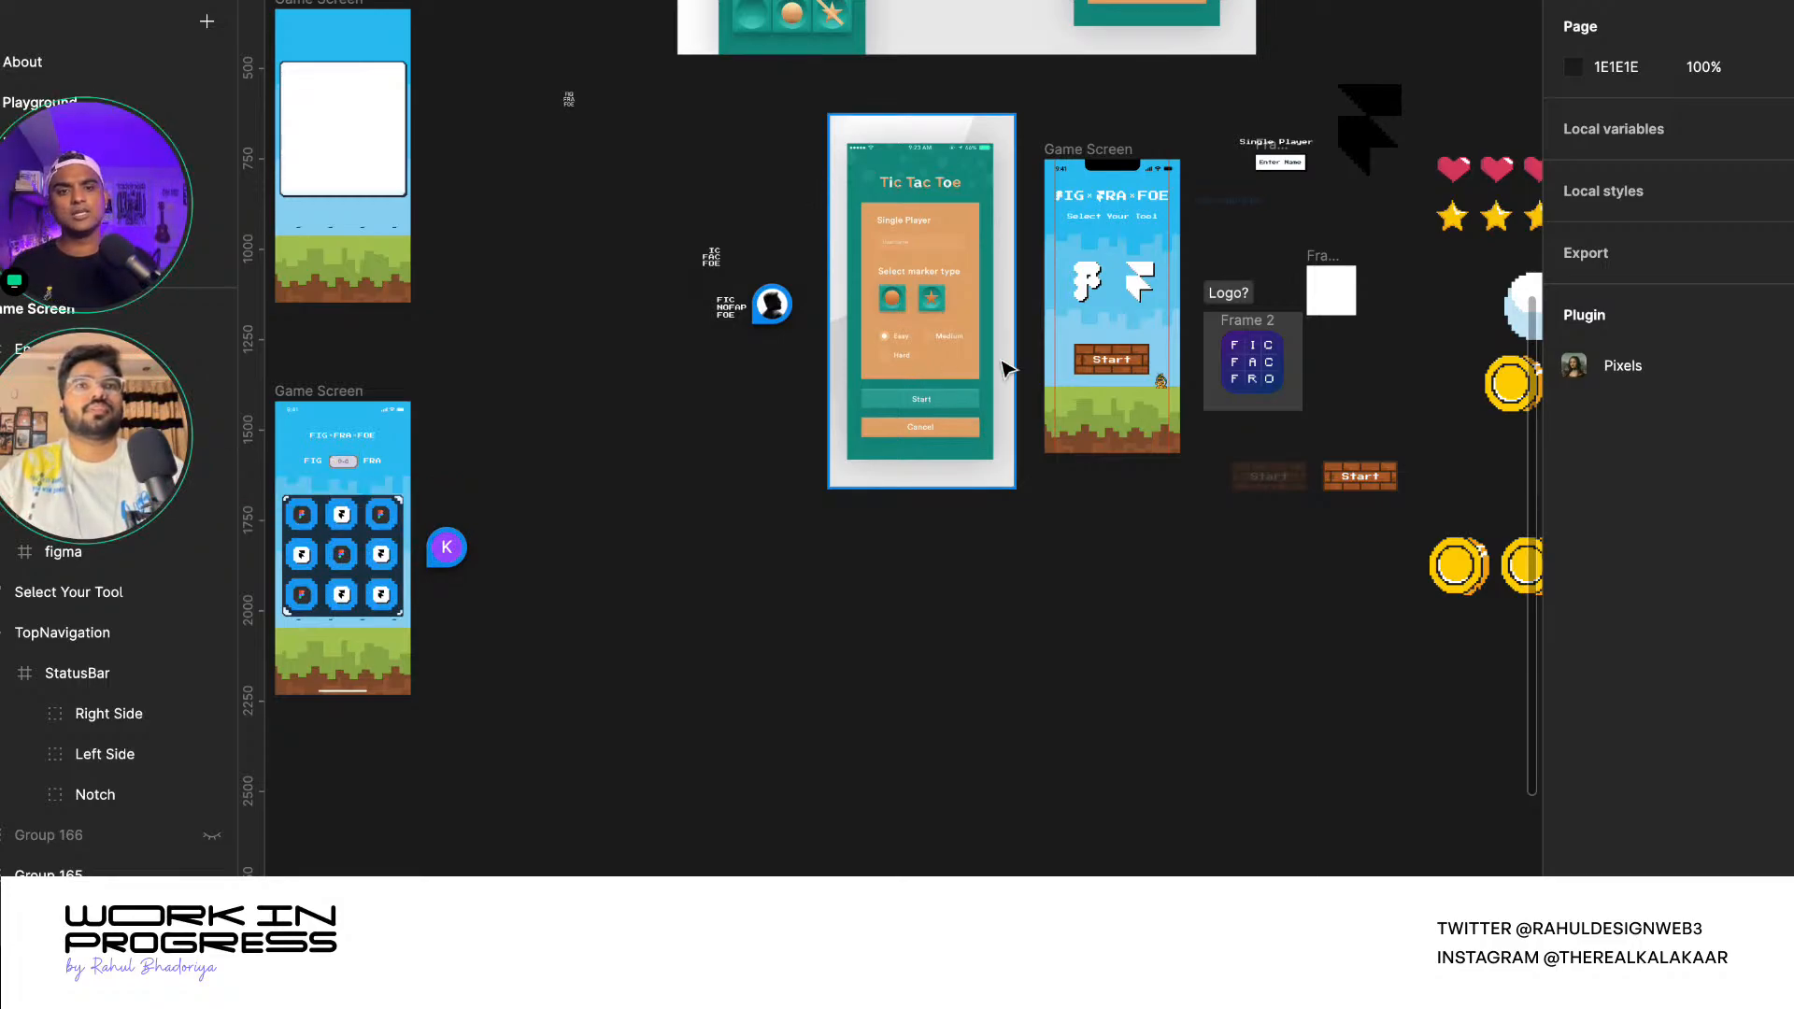
scroll(1004, 367, "down", 5, "ctrl")
scroll(651, 530, "up", 5, "ctrl")
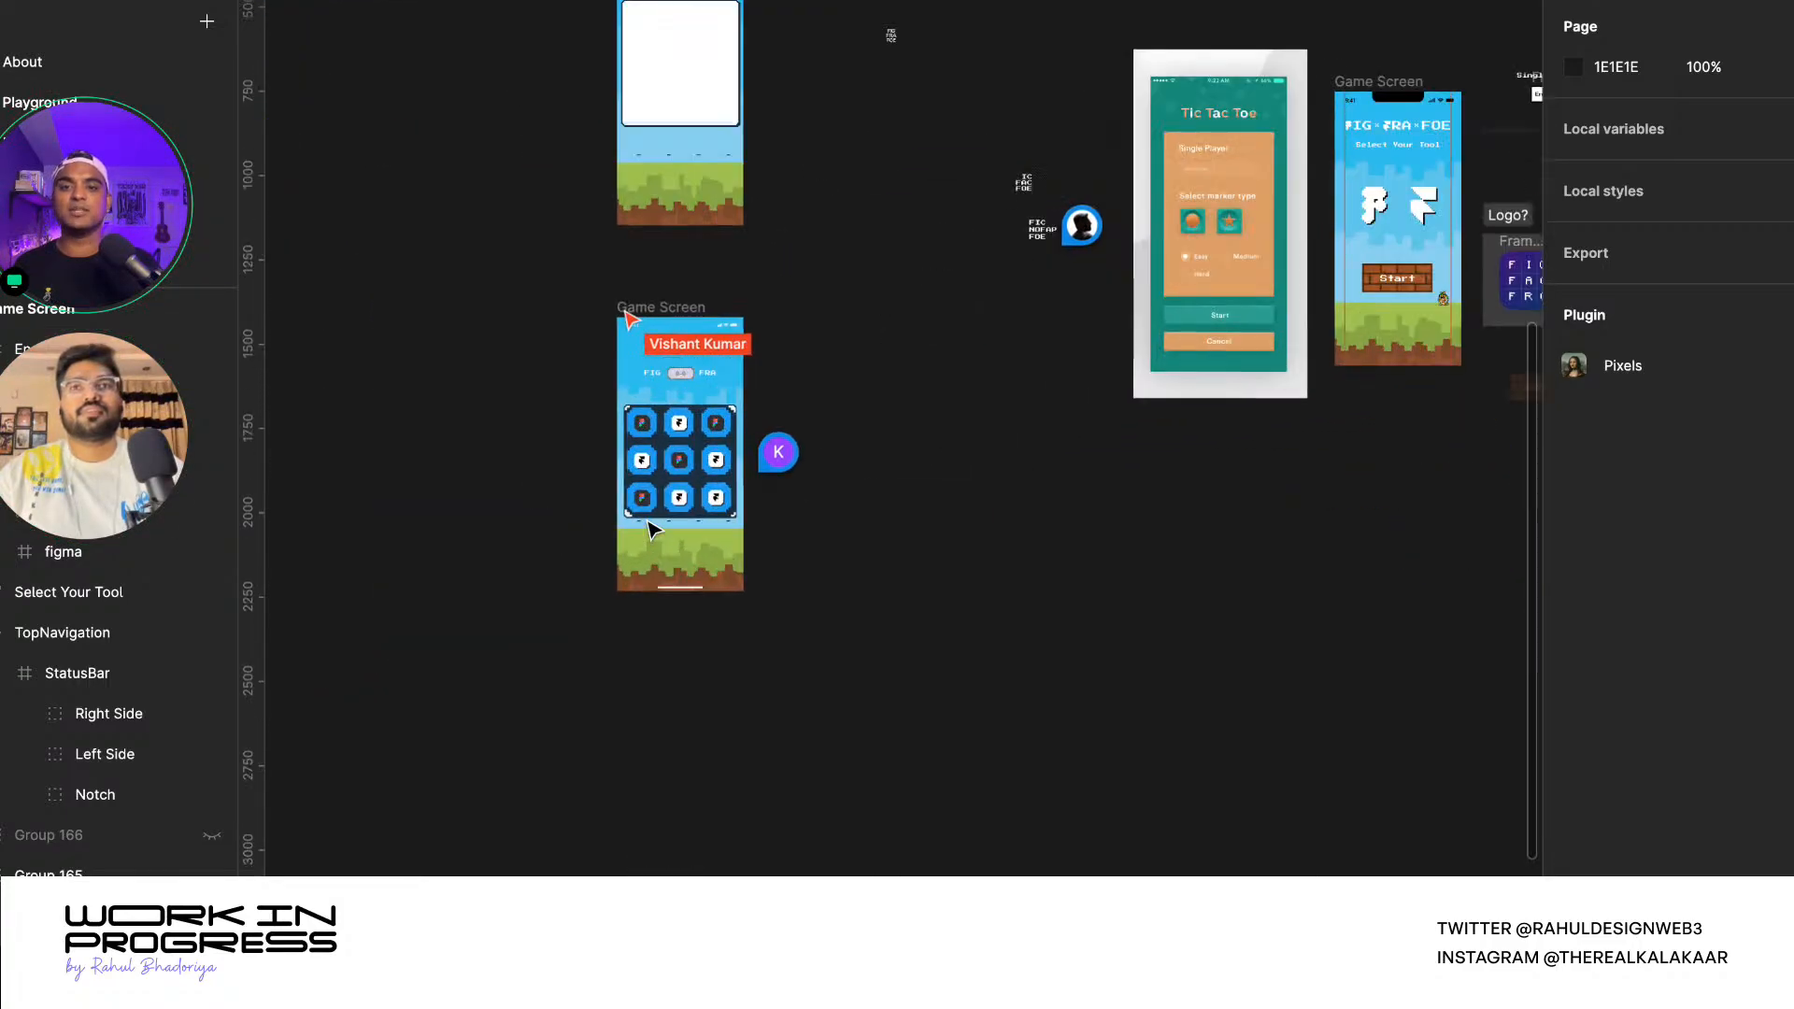
scroll(1053, 188, "down", 2, "ctrl")
scroll(1477, 241, "up", 6, "ctrl")
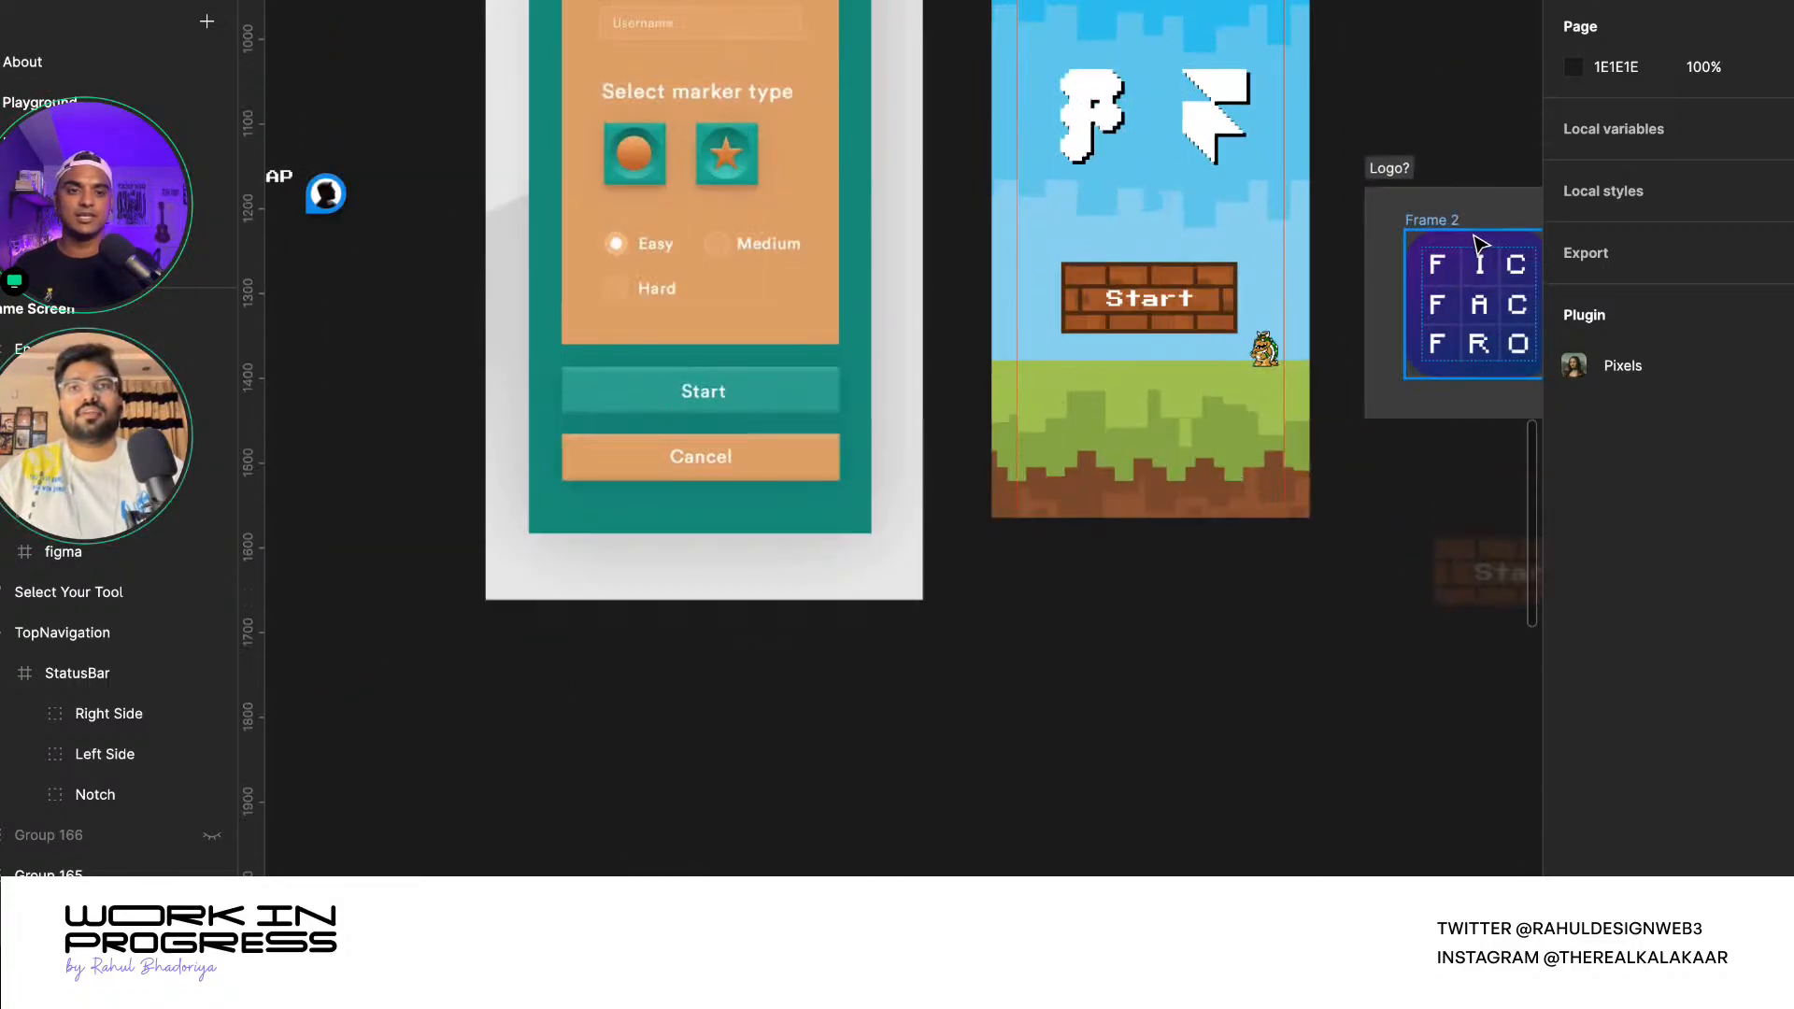
scroll(1477, 241, "up", 4, "ctrl")
left_click(728, 355)
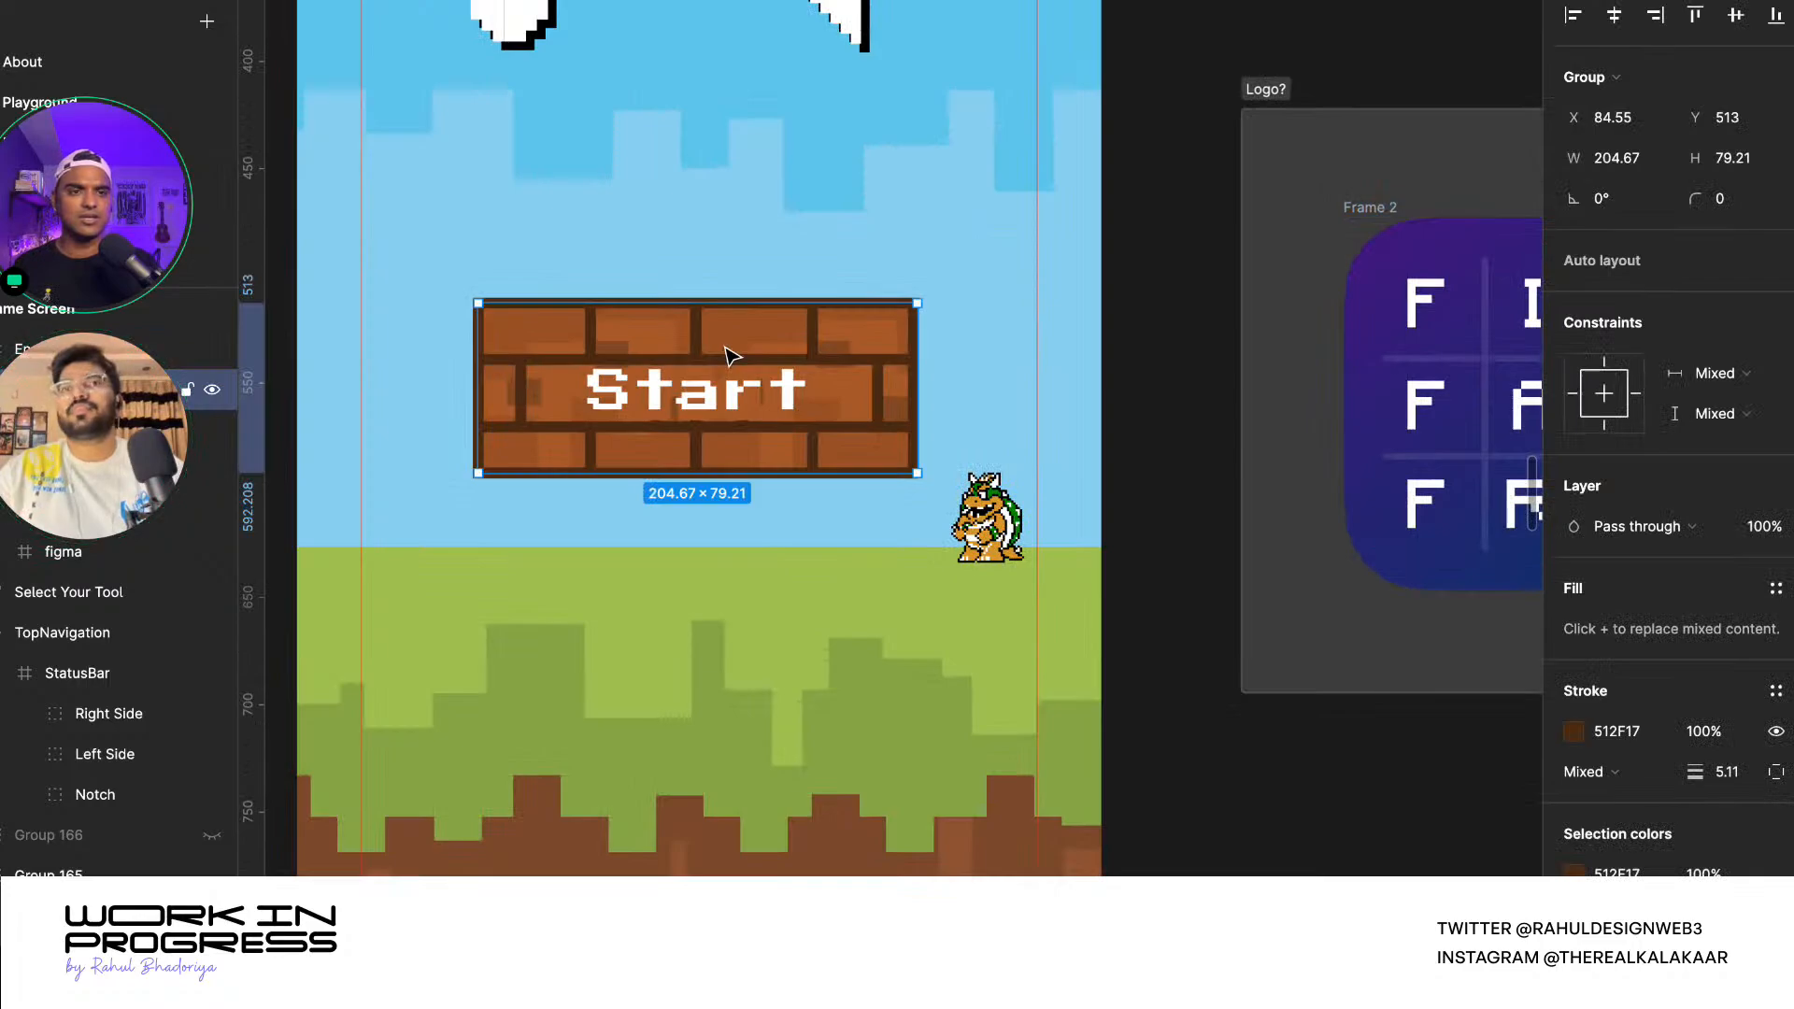
scroll(495, 369, "up", 2, "ctrl")
key("k")
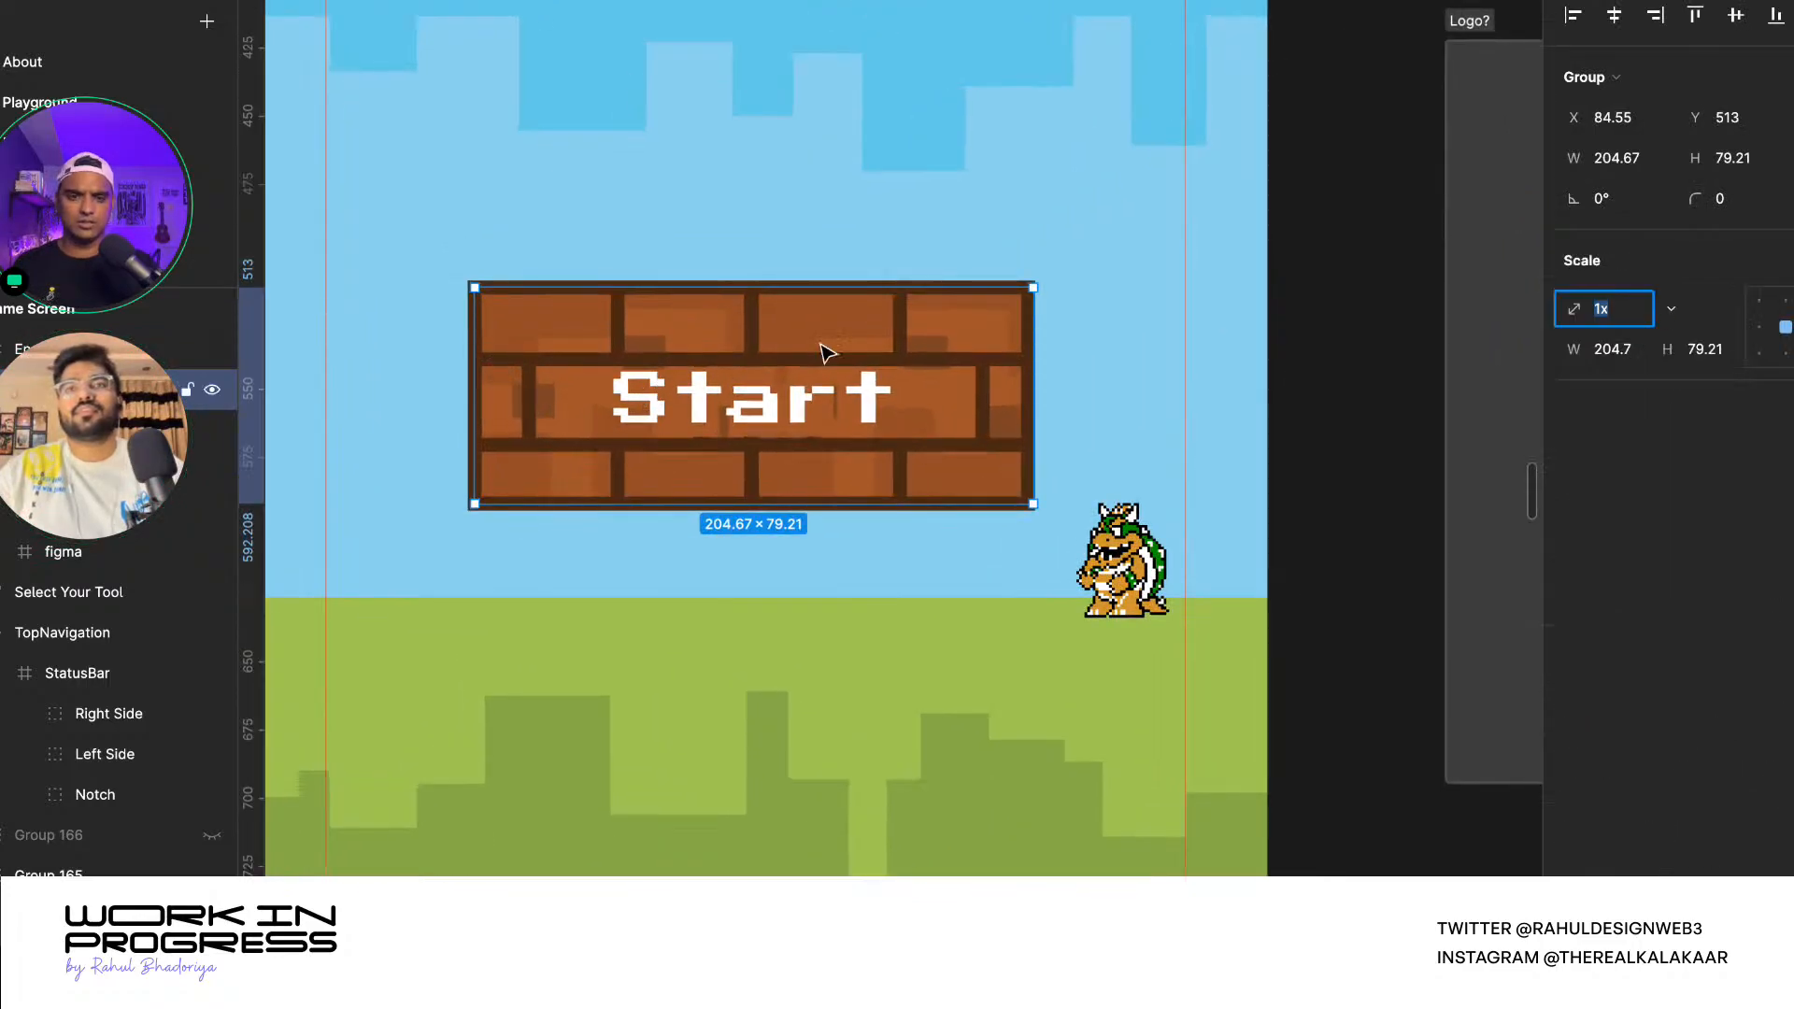
left_click_drag(1033, 286, 973, 305)
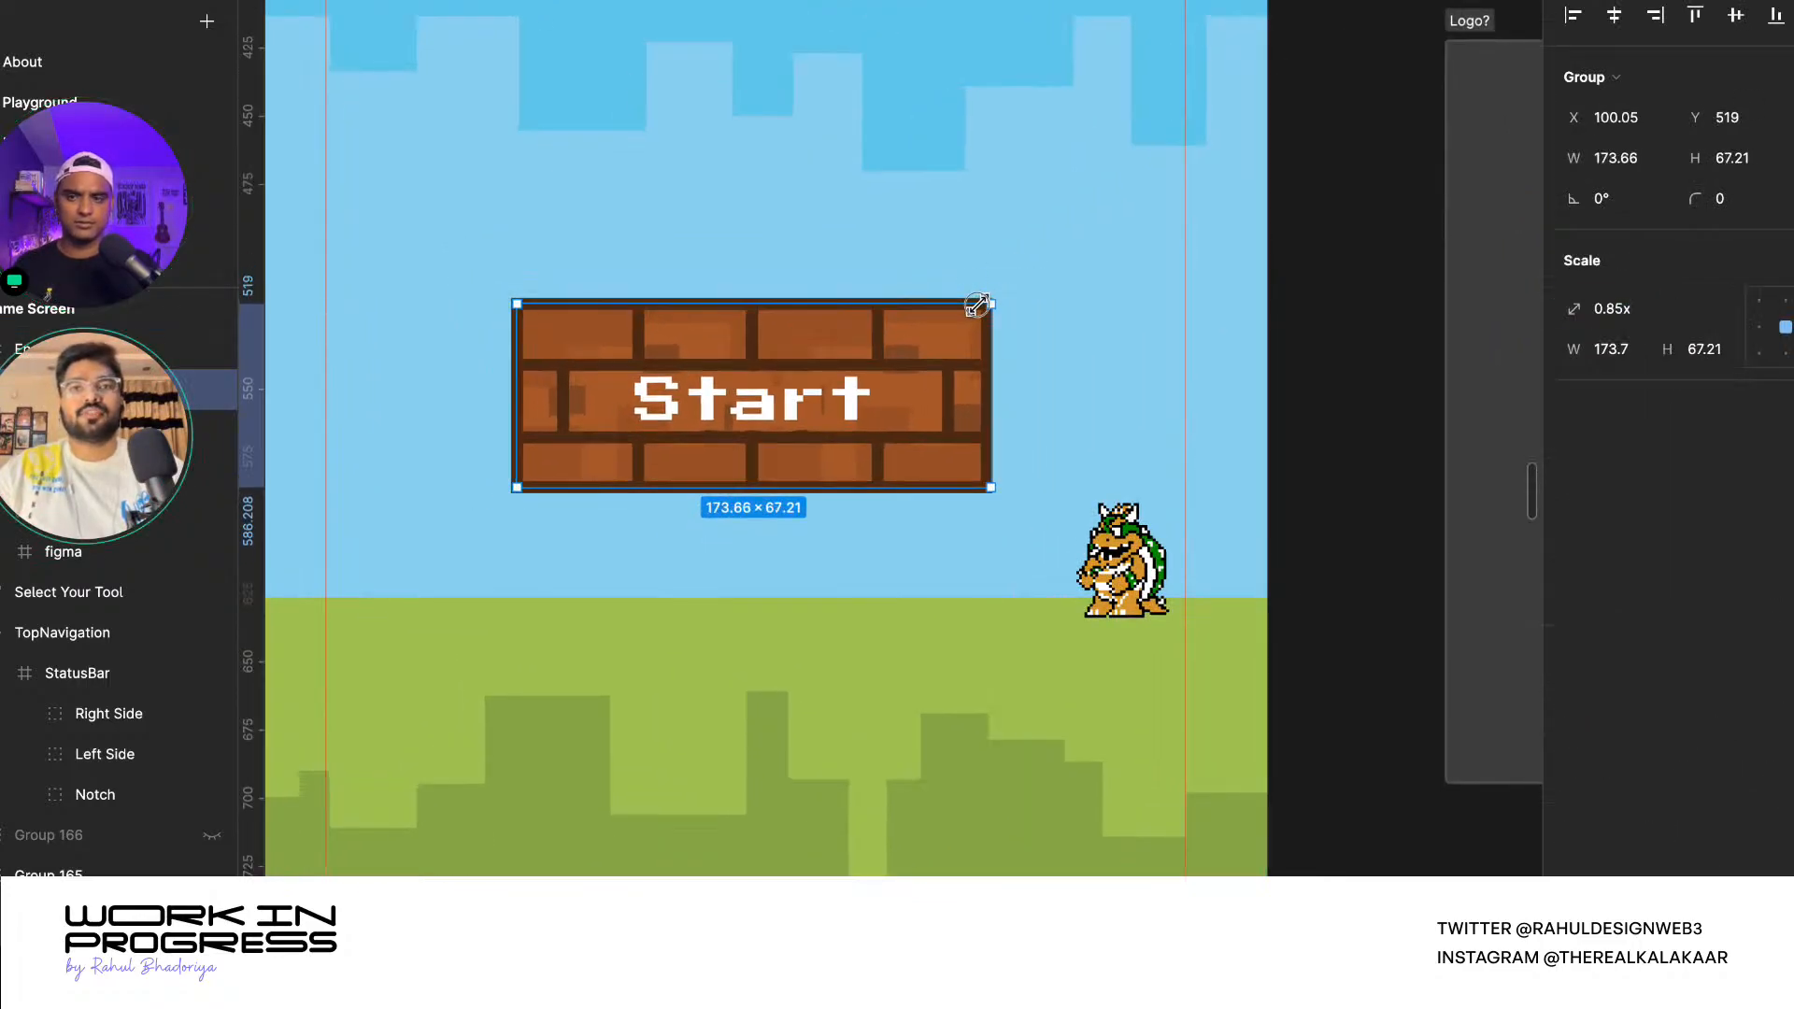
scroll(1033, 345, "down", 6, "ctrl")
left_click(1046, 715)
scroll(1046, 715, "down", 5, "ctrl")
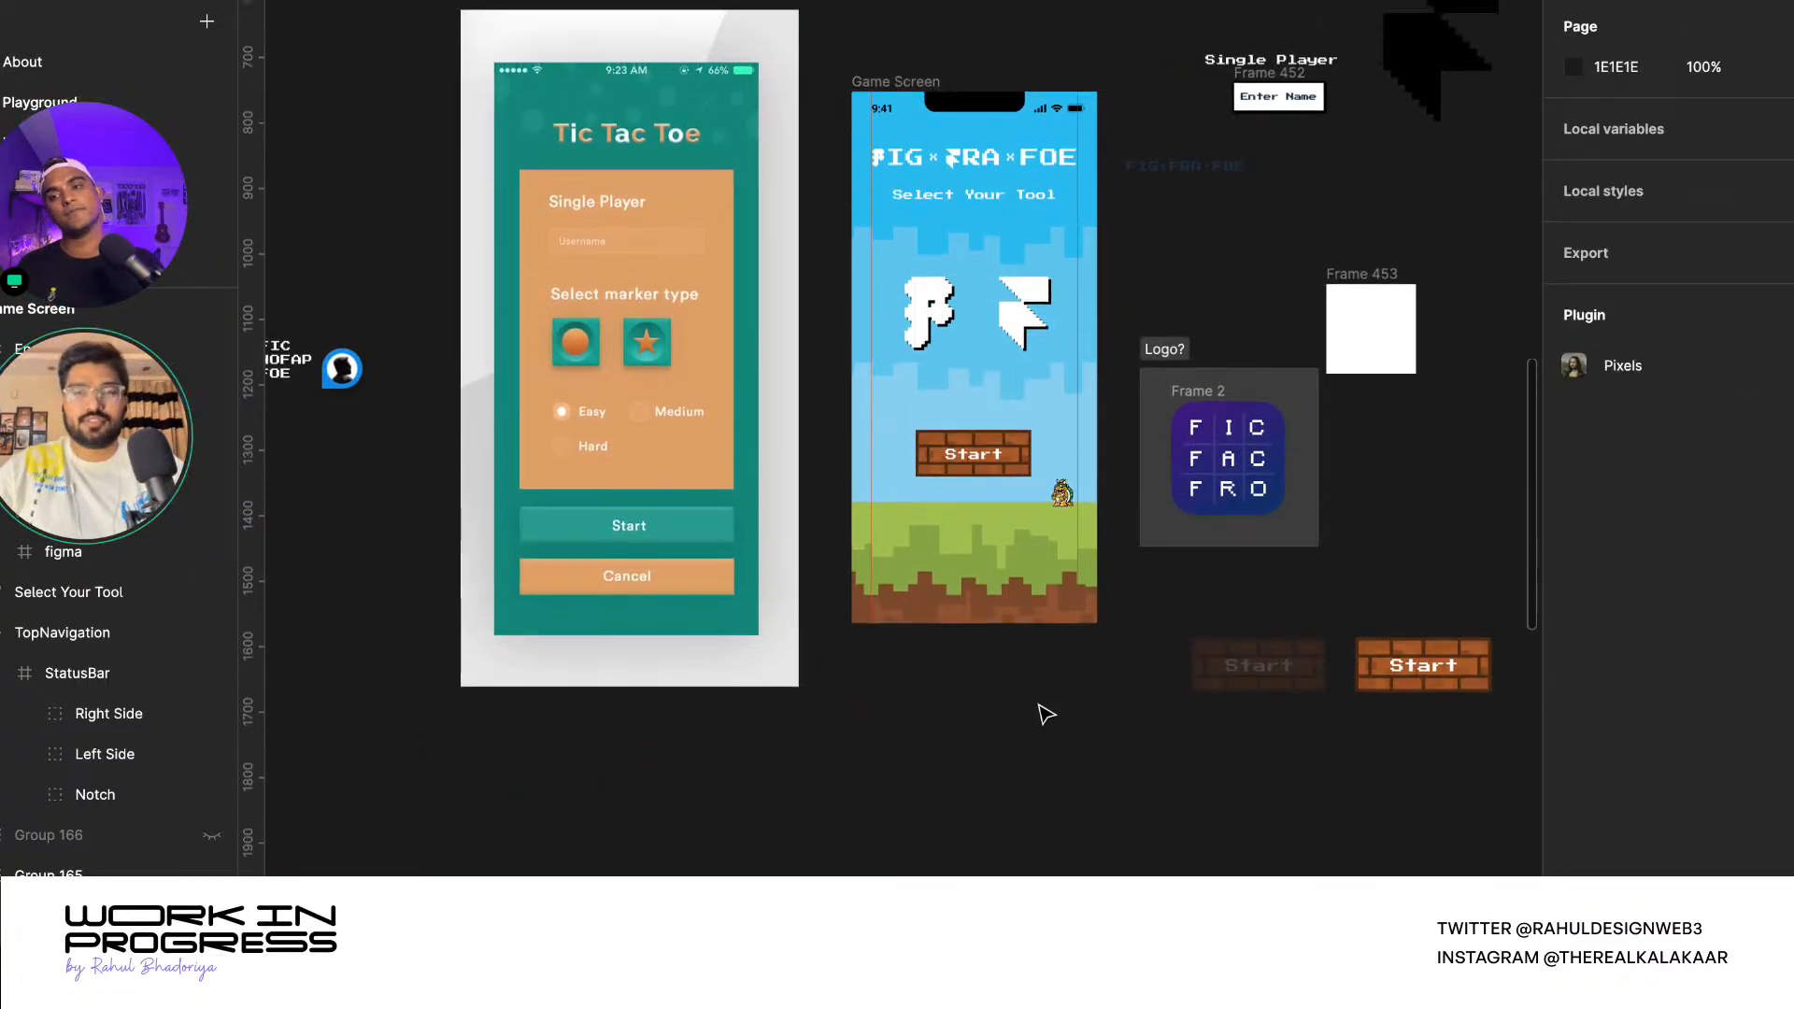
- Examine the red button below the board on the Figma versus Framer game screen while following the collaborator's view
scroll(411, 733, "up", 5, "ctrl")
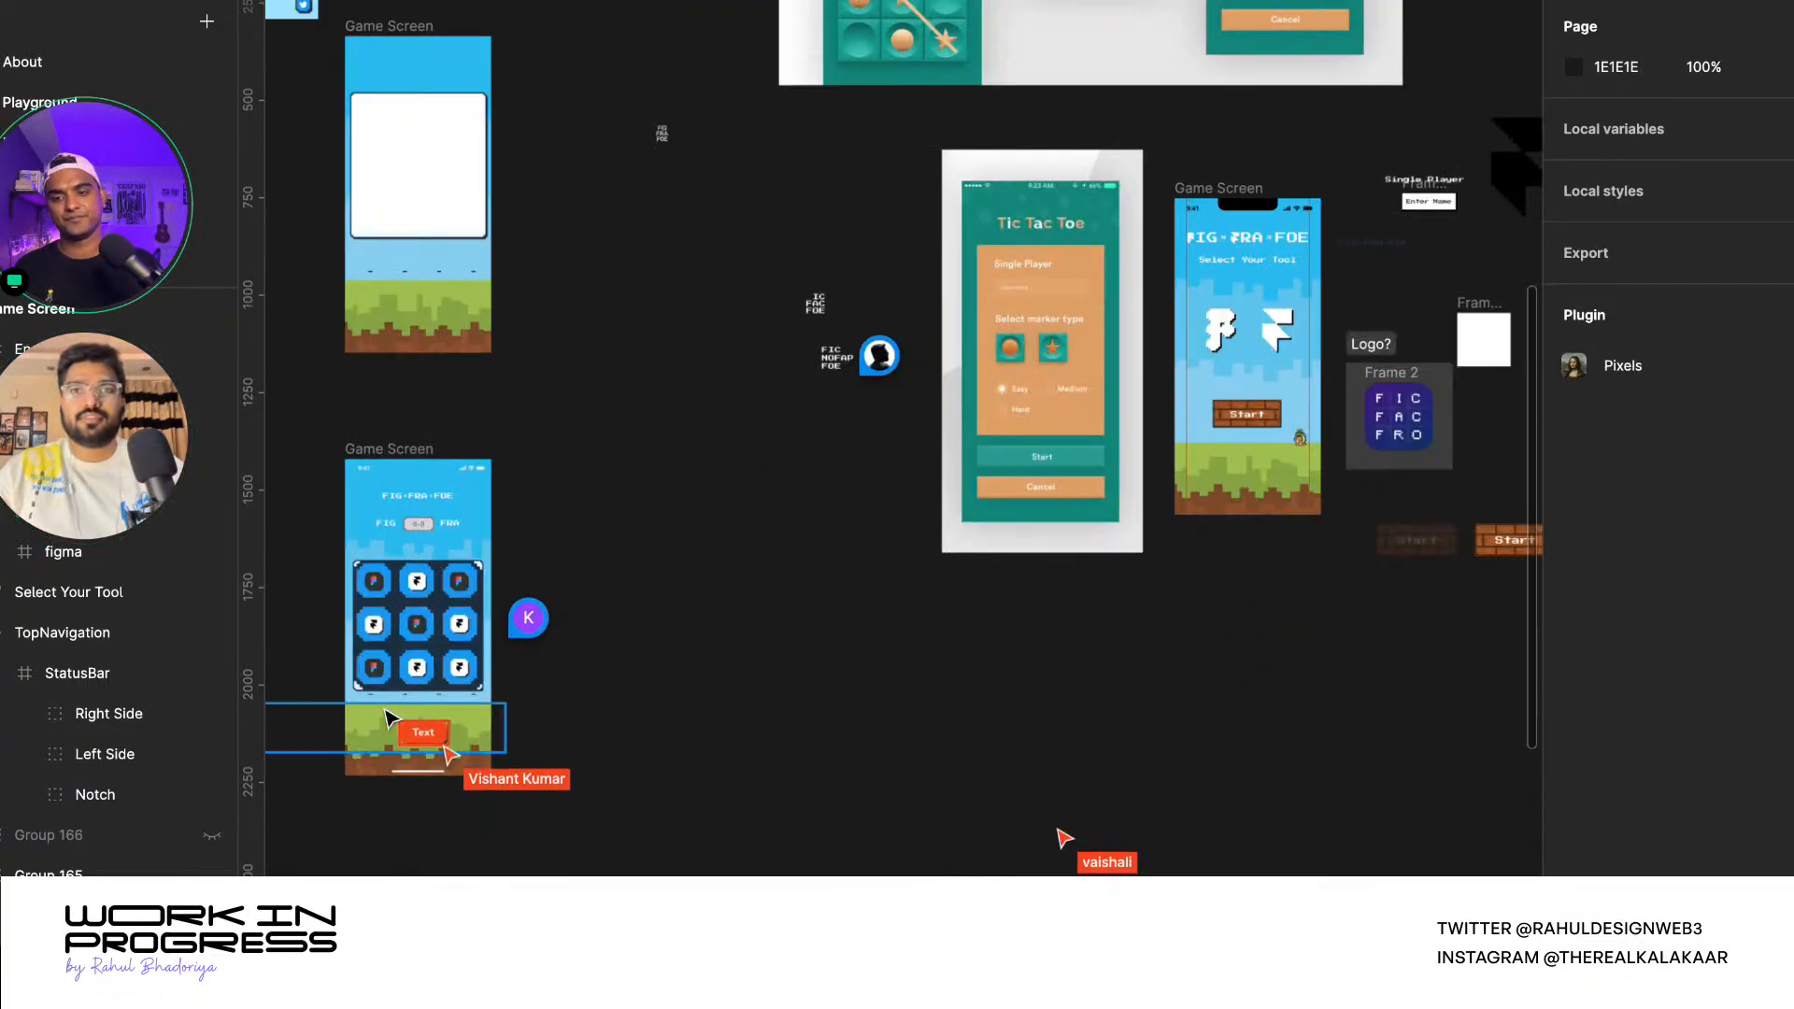
scroll(973, 601, "down", 2, "ctrl")
scroll(572, 706, "up", 3, "ctrl")
scroll(566, 698, "up", 4, "ctrl")
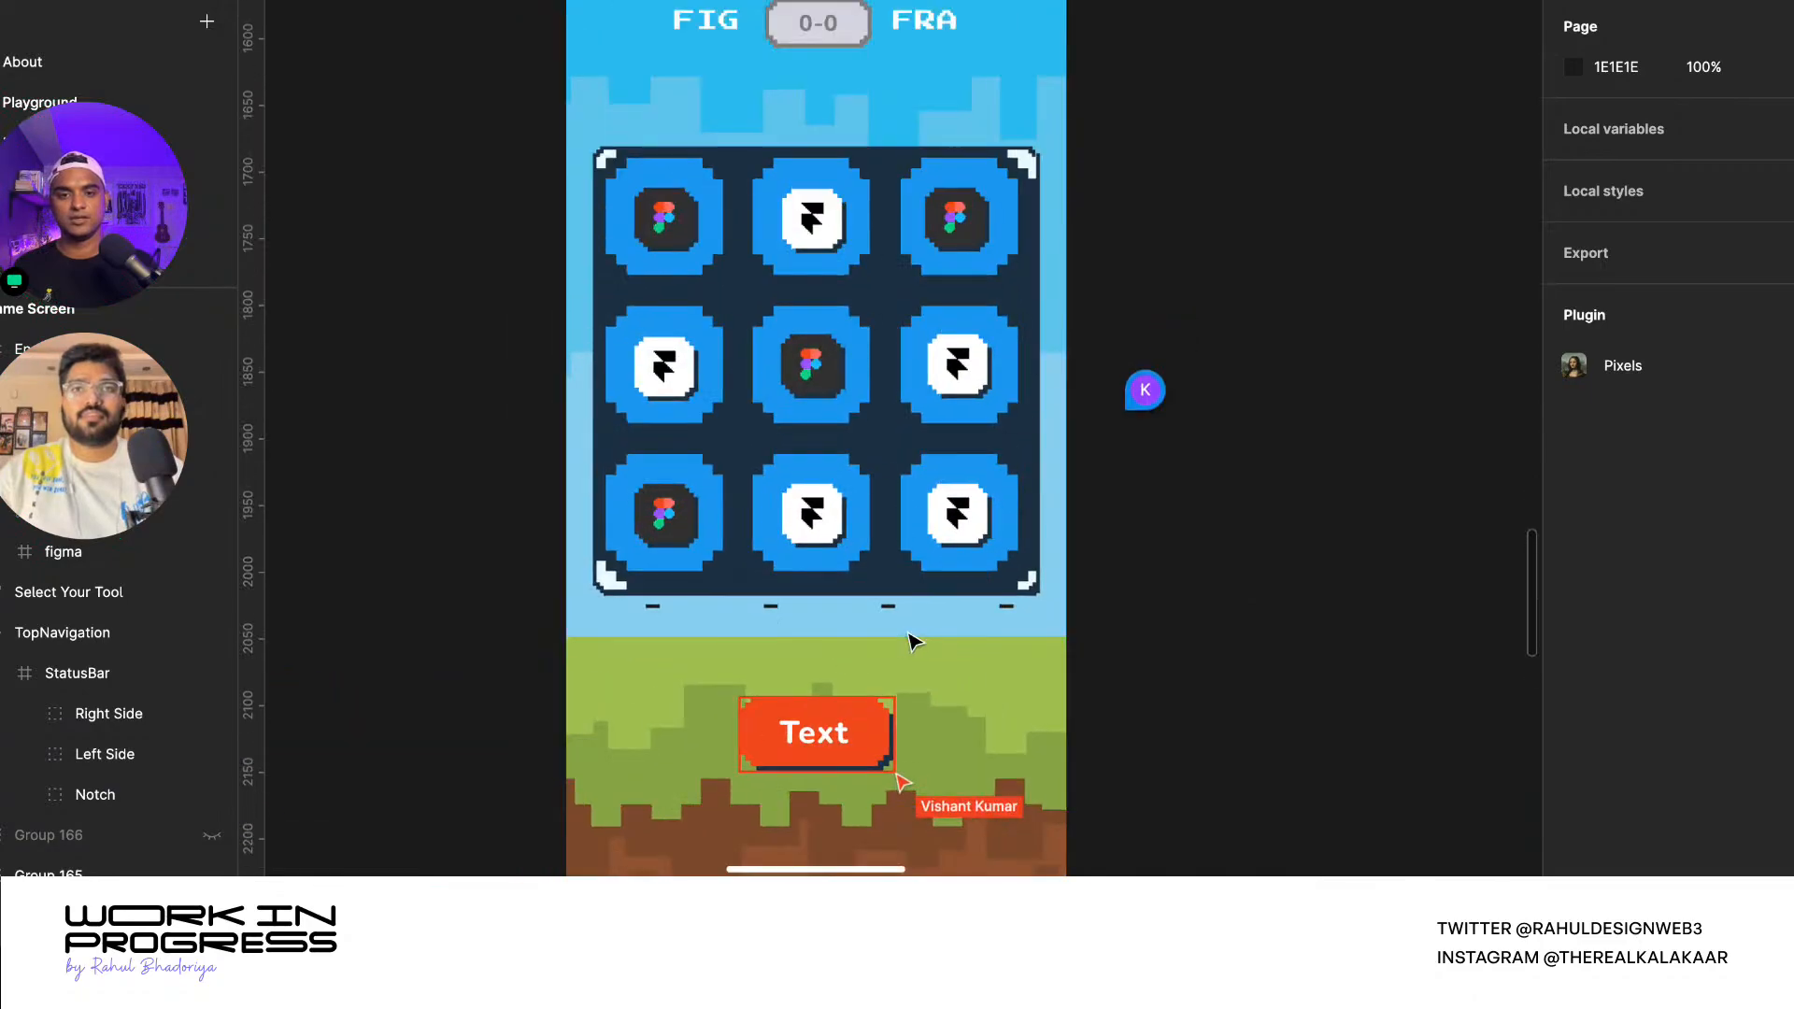
scroll(911, 640, "down", 3, "ctrl")
scroll(902, 636, "up", 2, "ctrl")
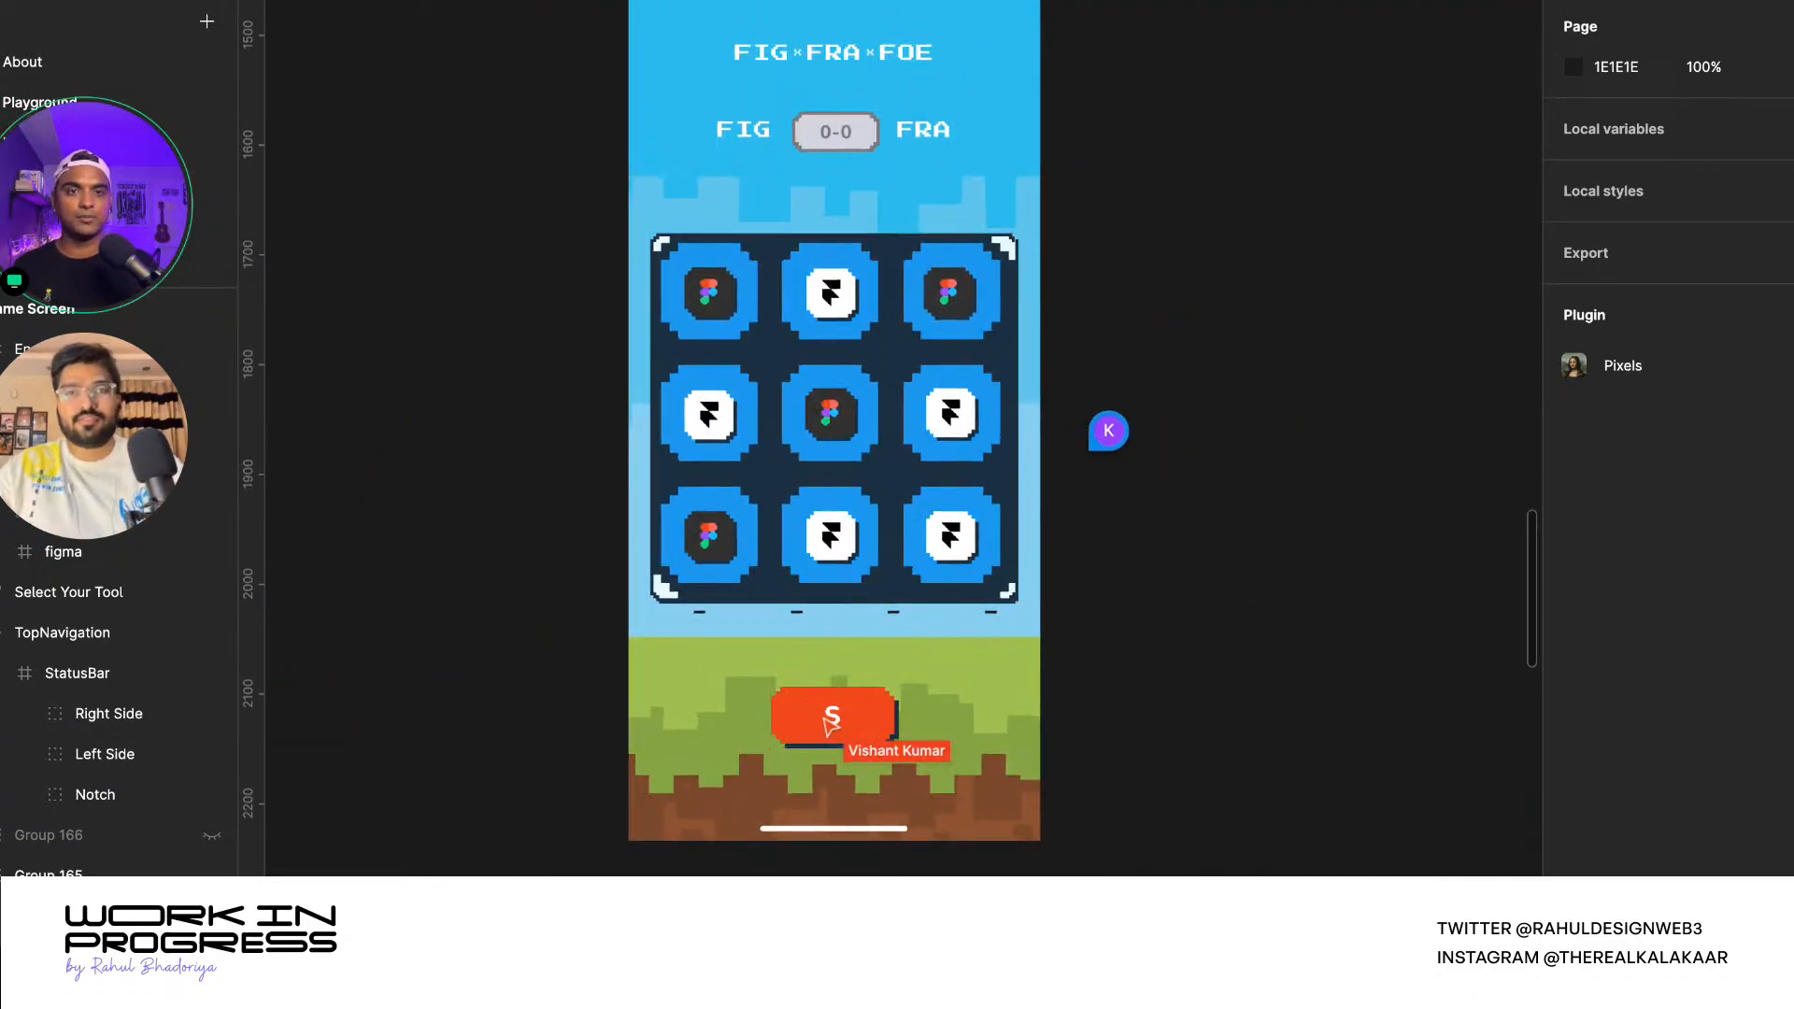
left_click(1307, 196)
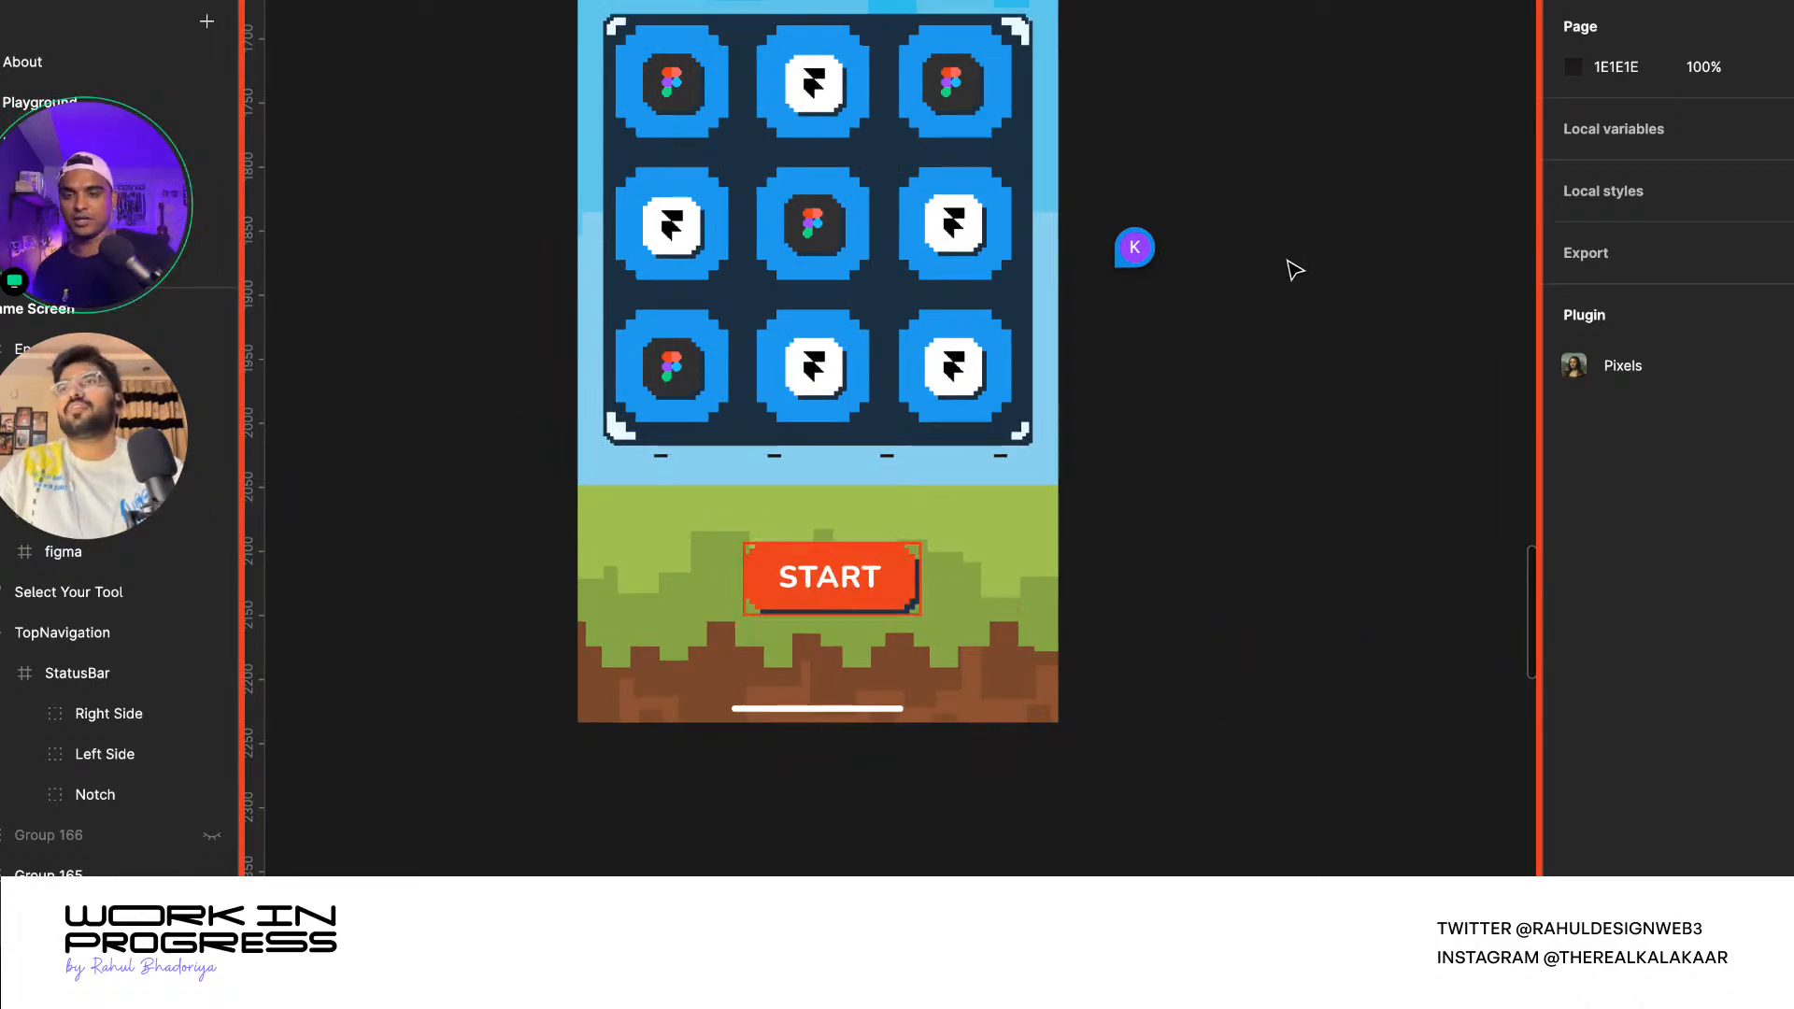
mouse_move(8, 257)
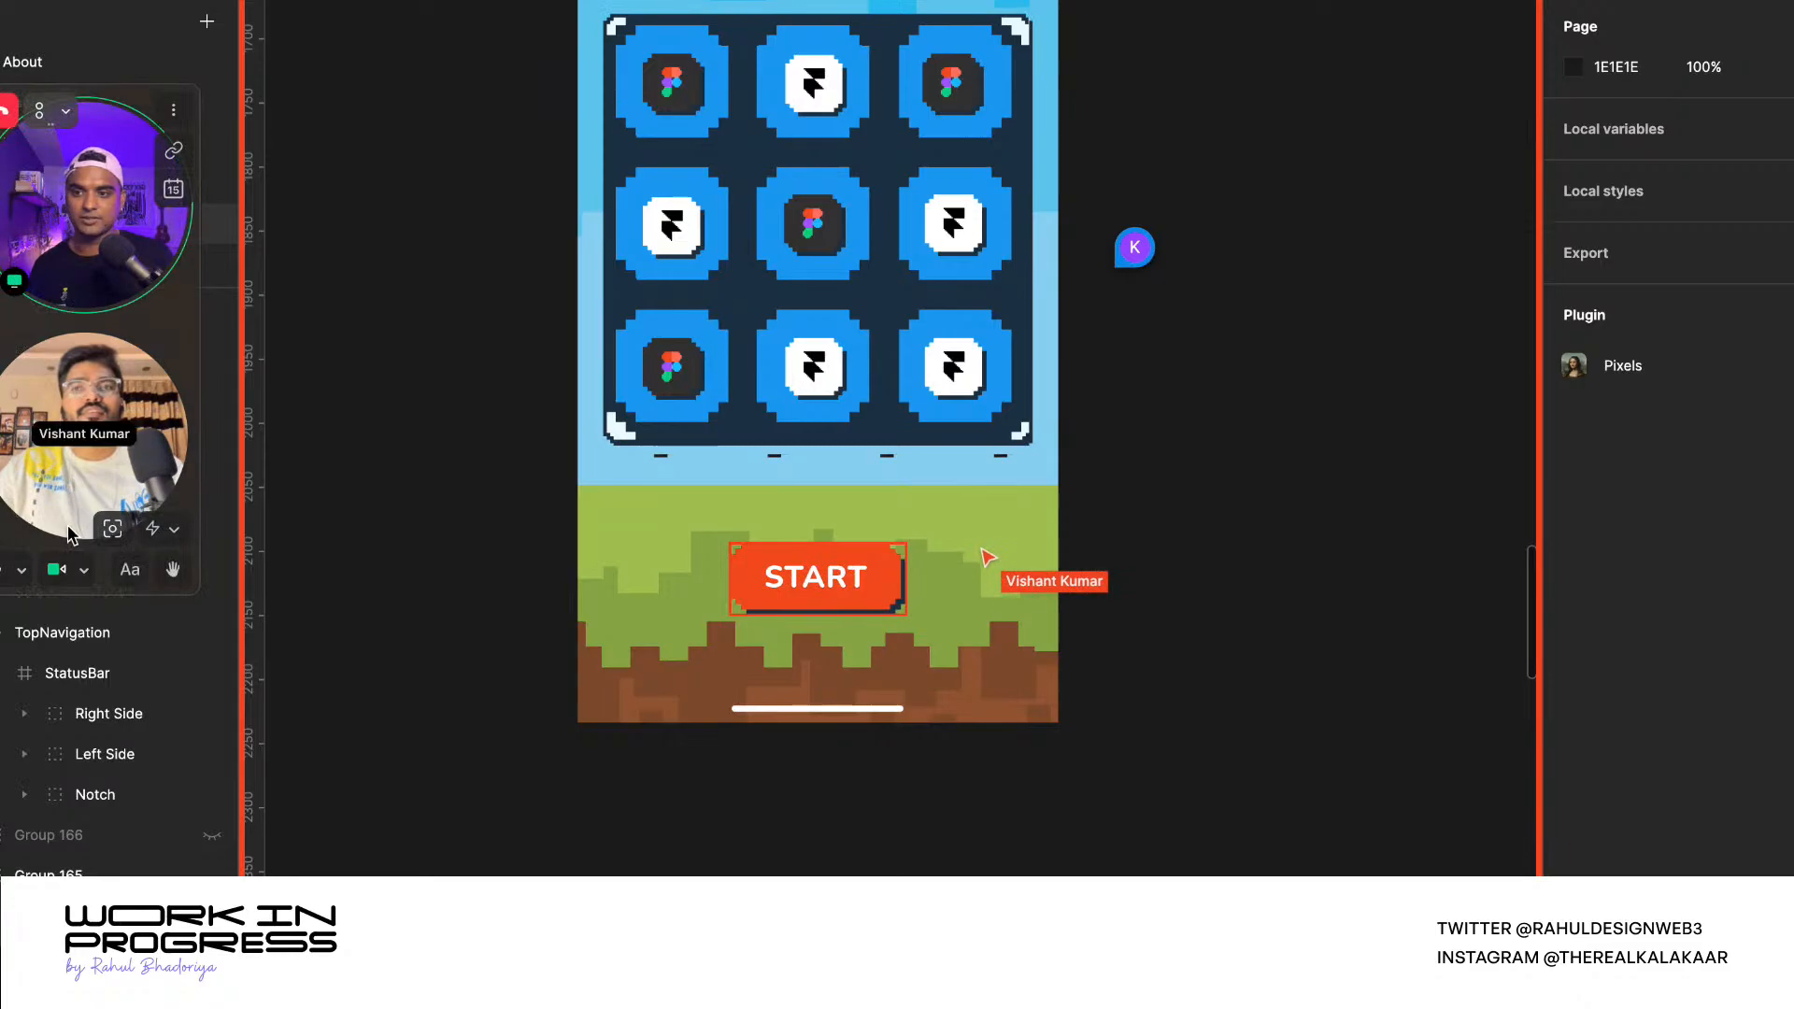
left_click(56, 570)
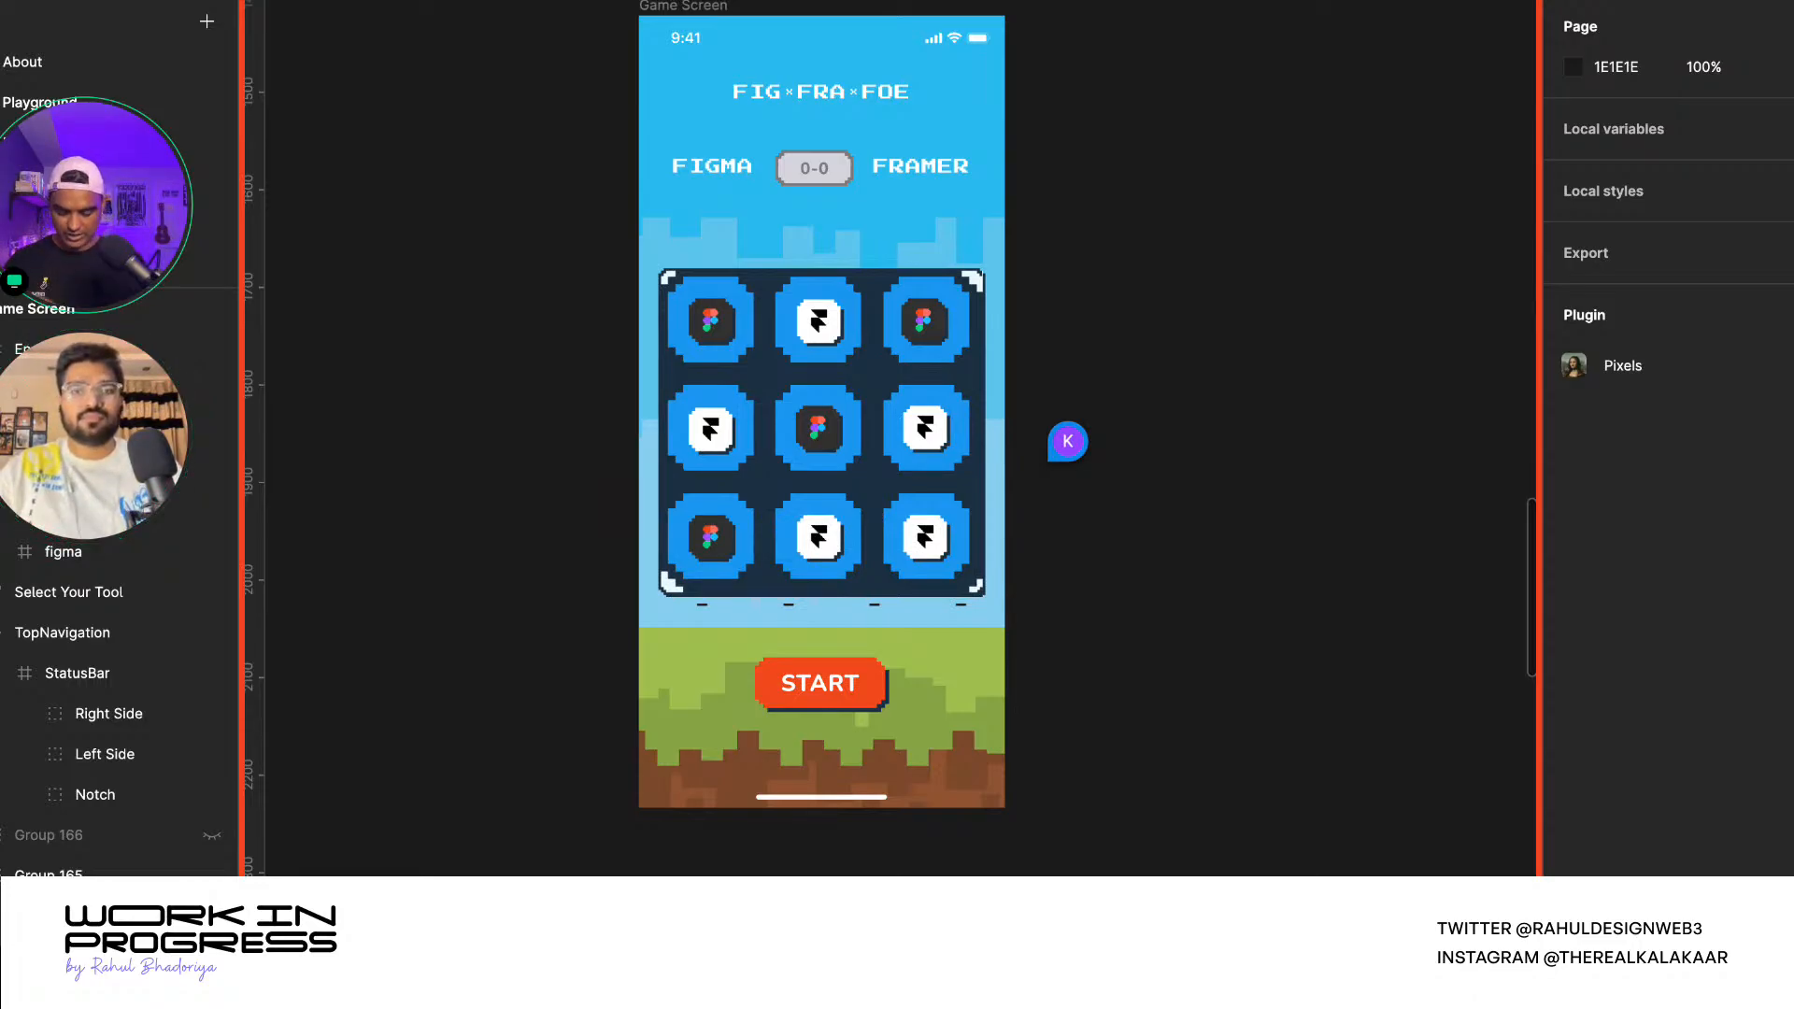
scroll(890, 439, "up", 1)
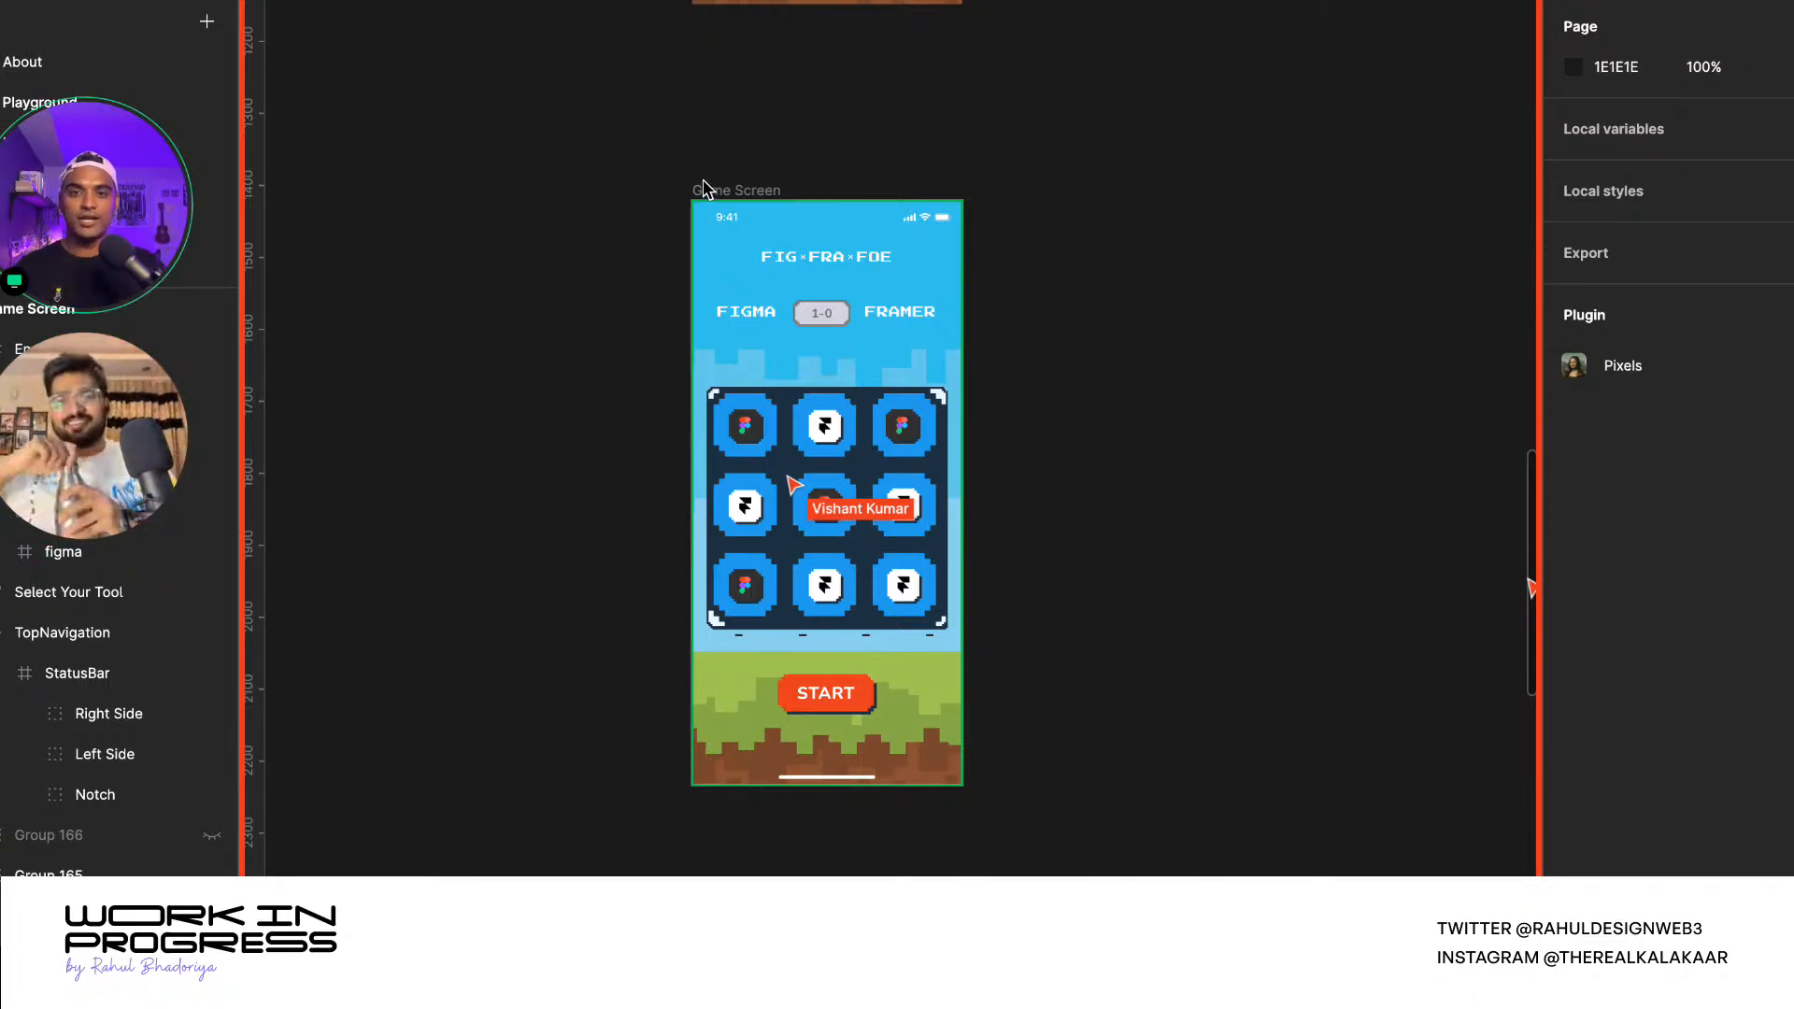
- Inspect the dark purple Game Screen, including its gold-ringed skeleton avatars and heart-topped health bars
scroll(1082, 399, "down", 5)
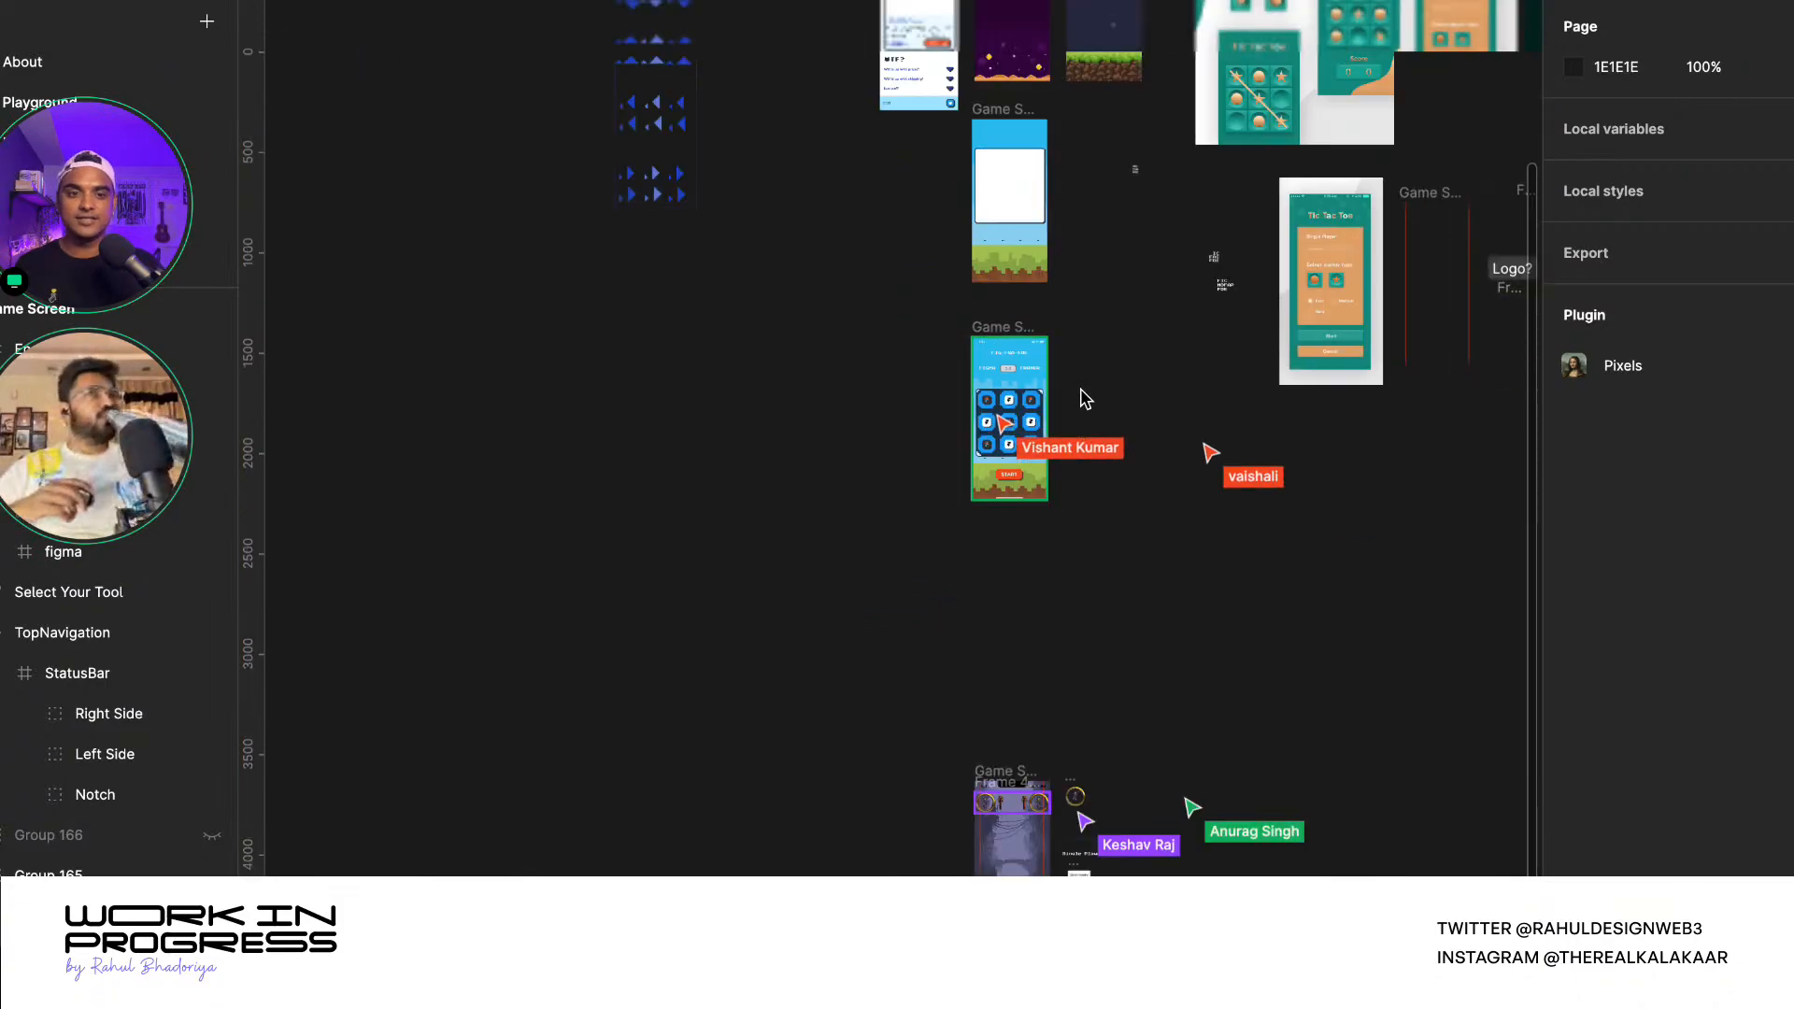
scroll(1002, 432, "up", 7)
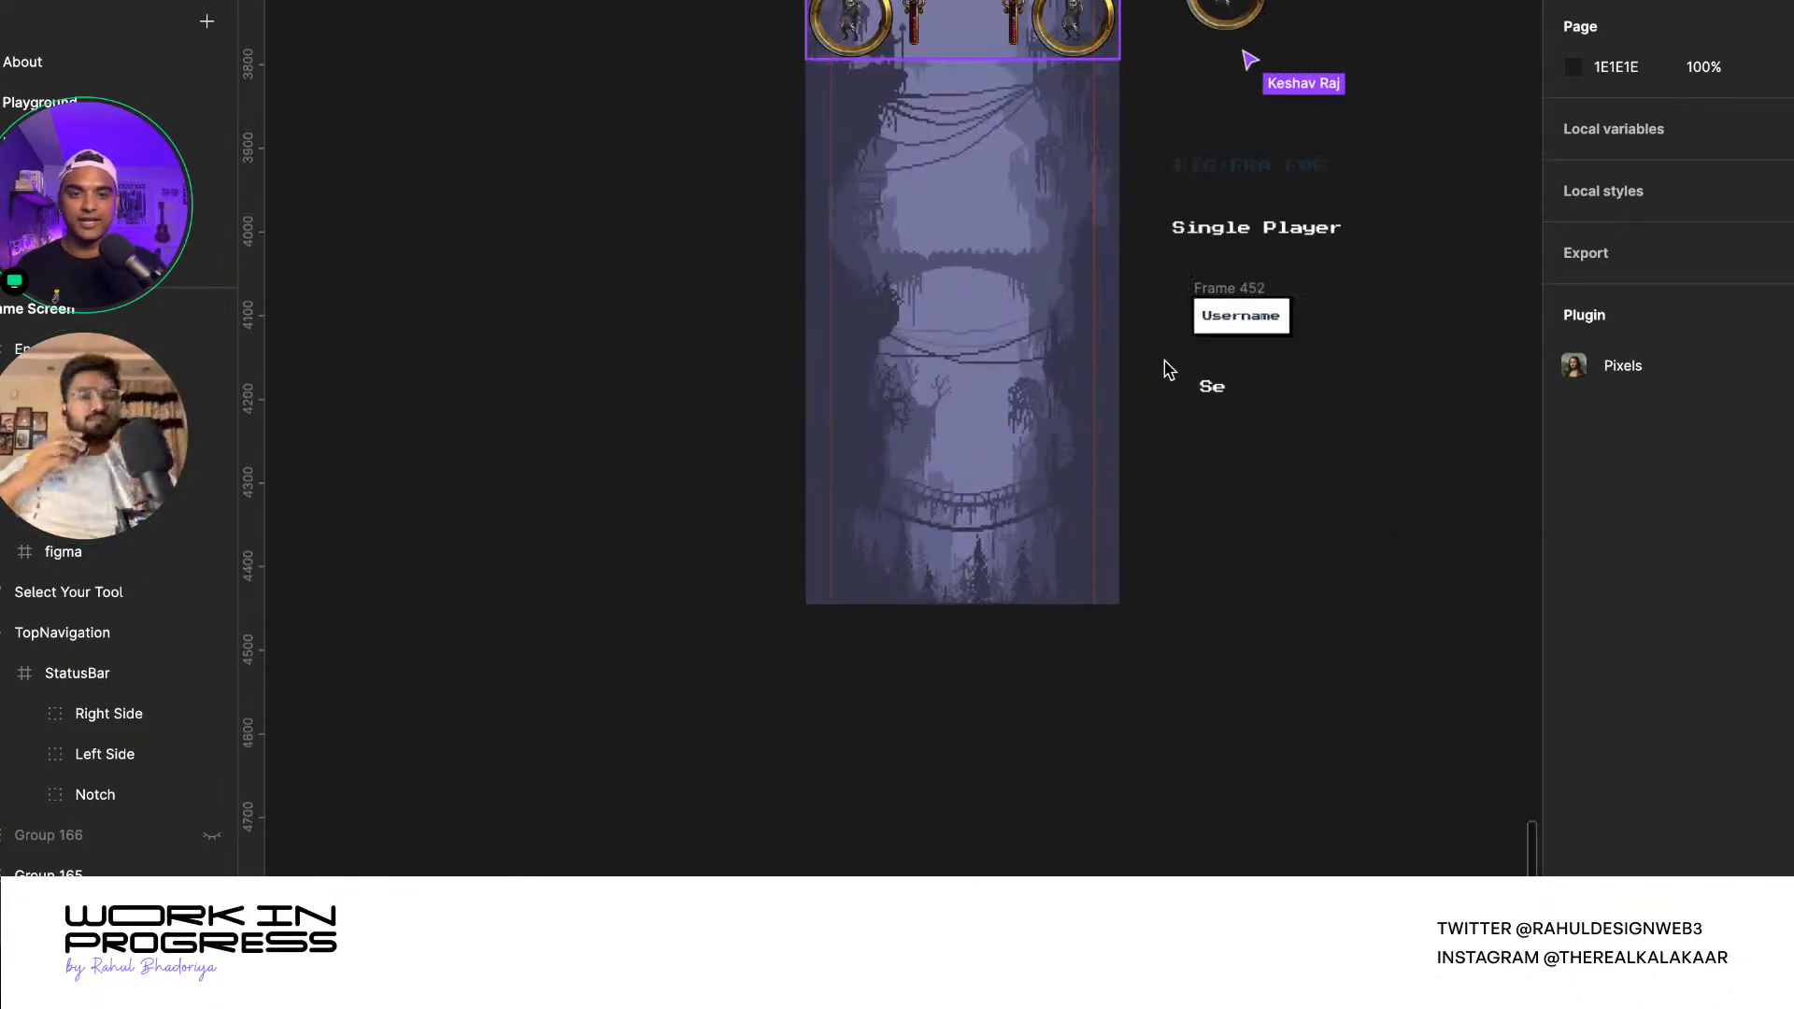
scroll(1165, 365, "up", 3)
scroll(1168, 367, "up", 5)
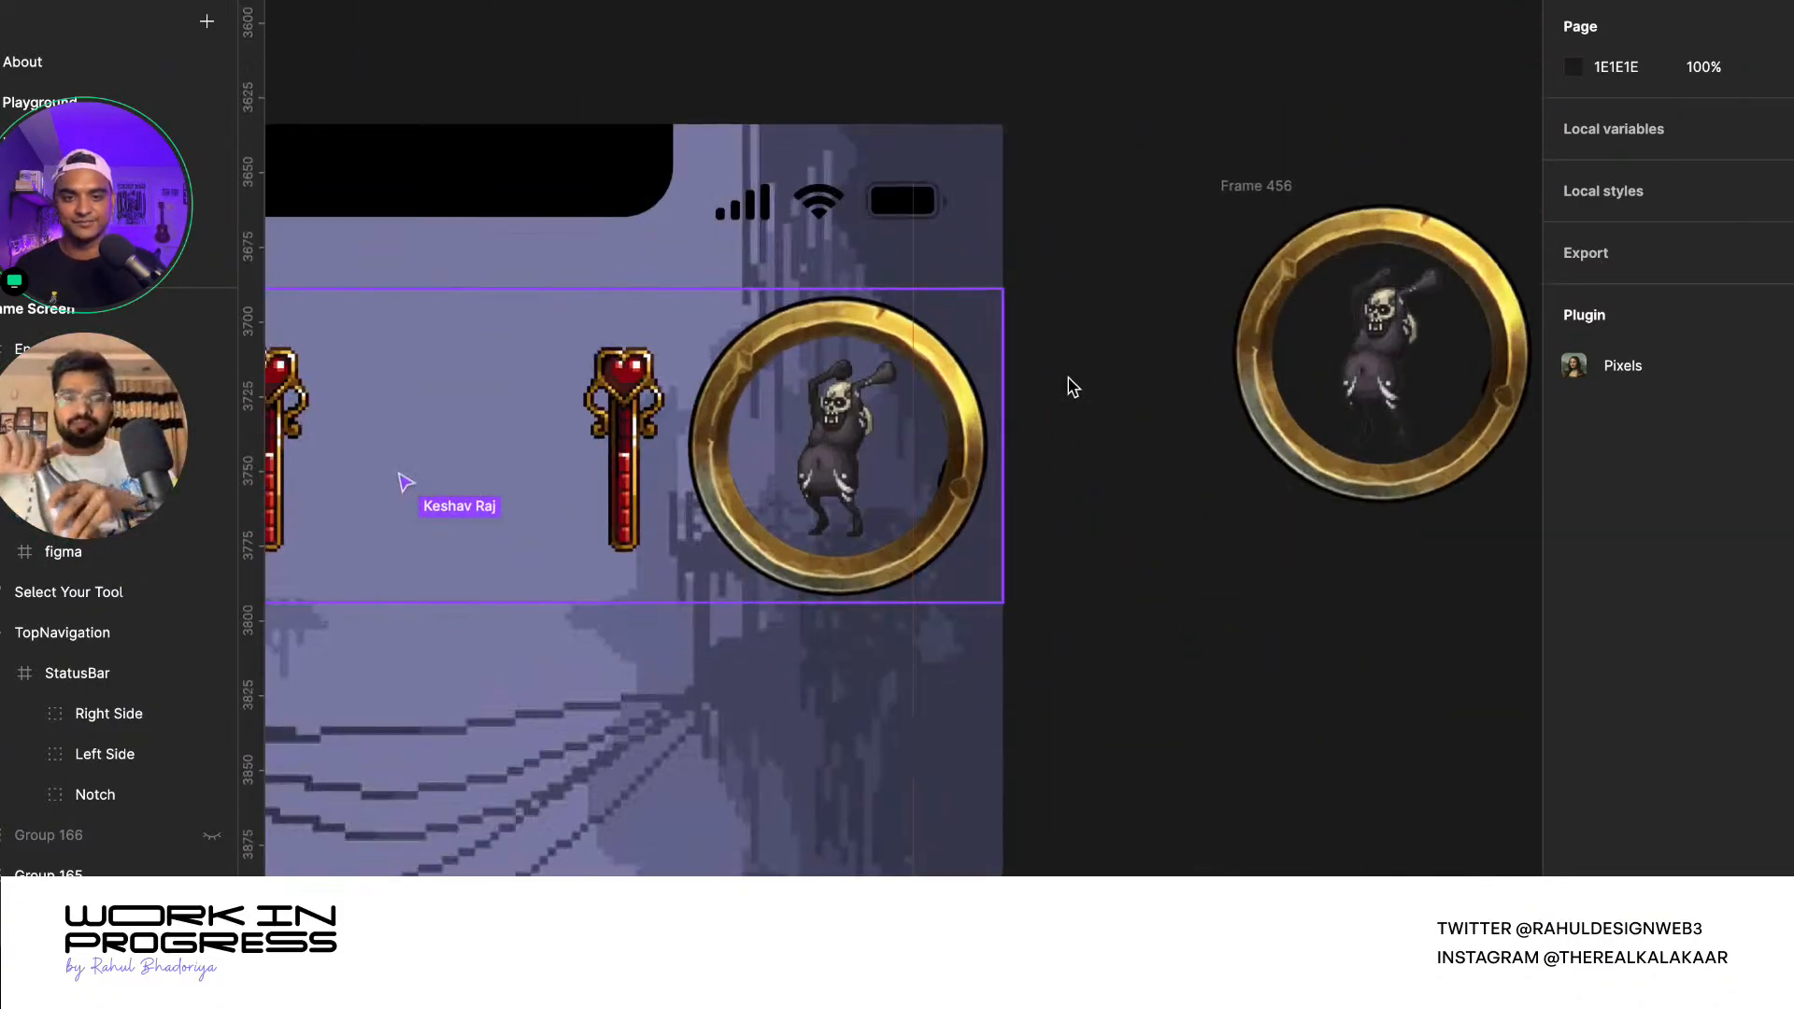
scroll(789, 432, "up", 6)
scroll(1162, 400, "down", 10)
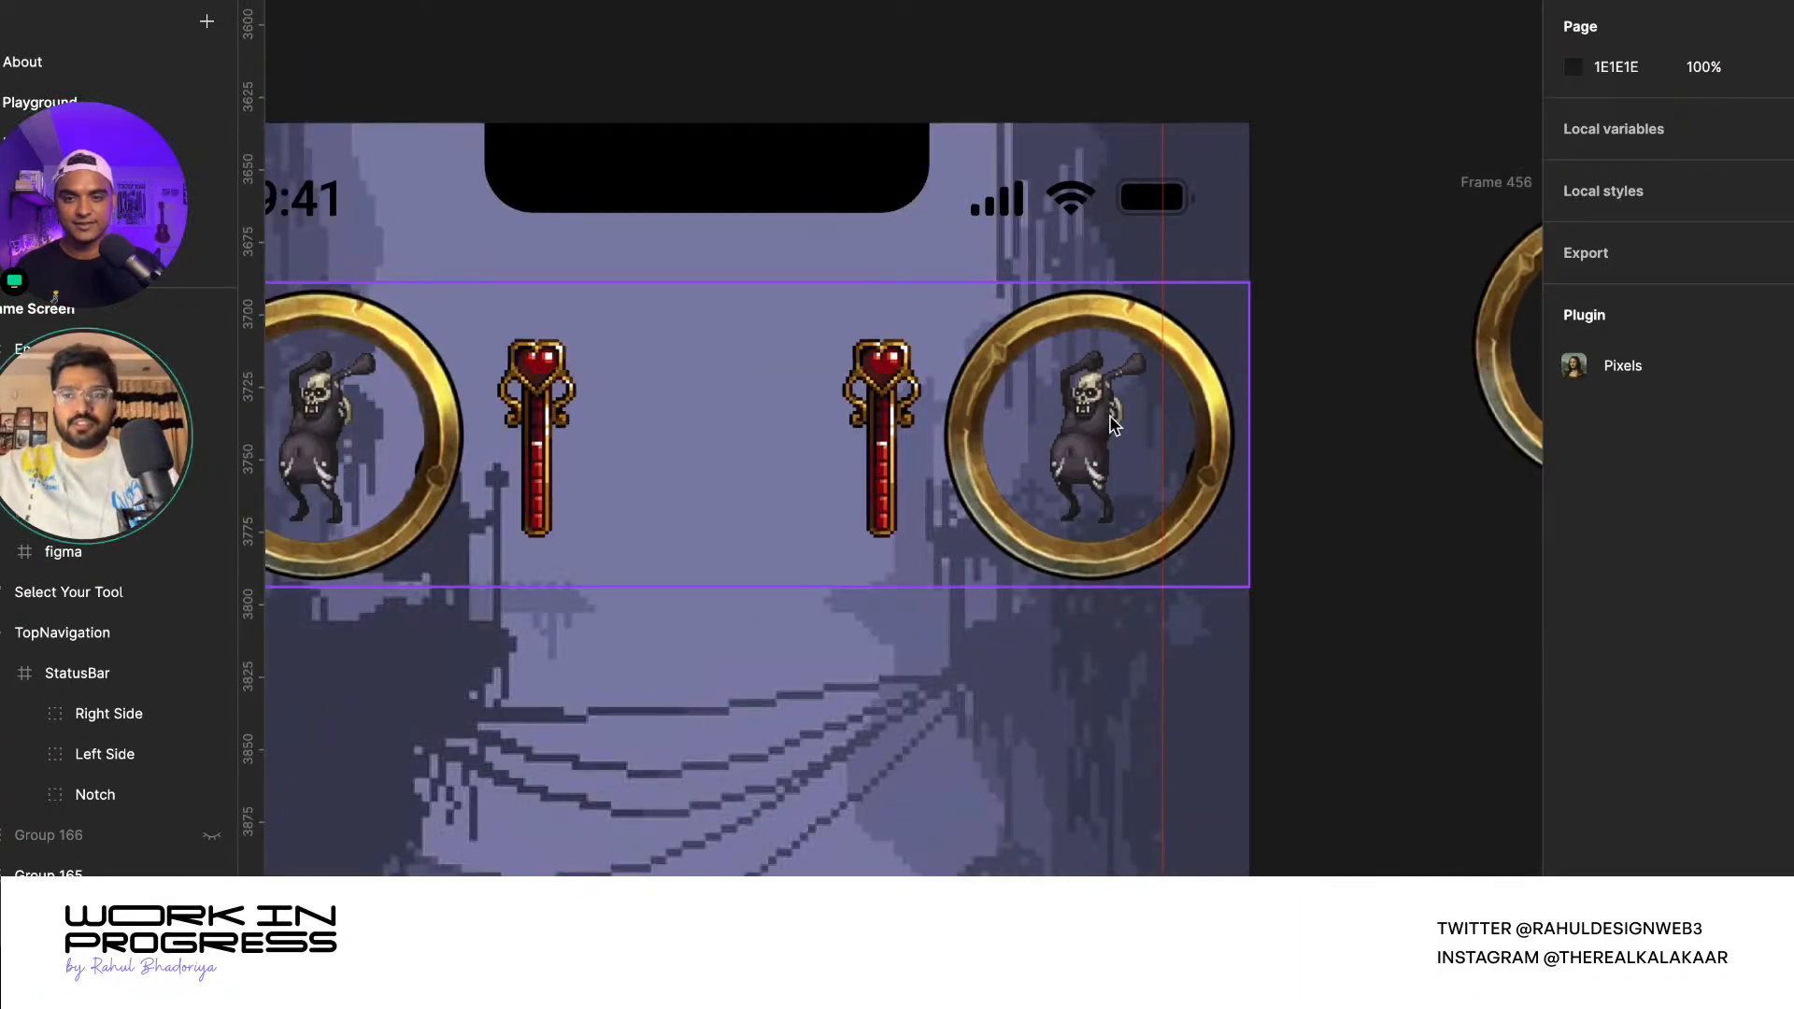
scroll(1087, 430, "down", 2)
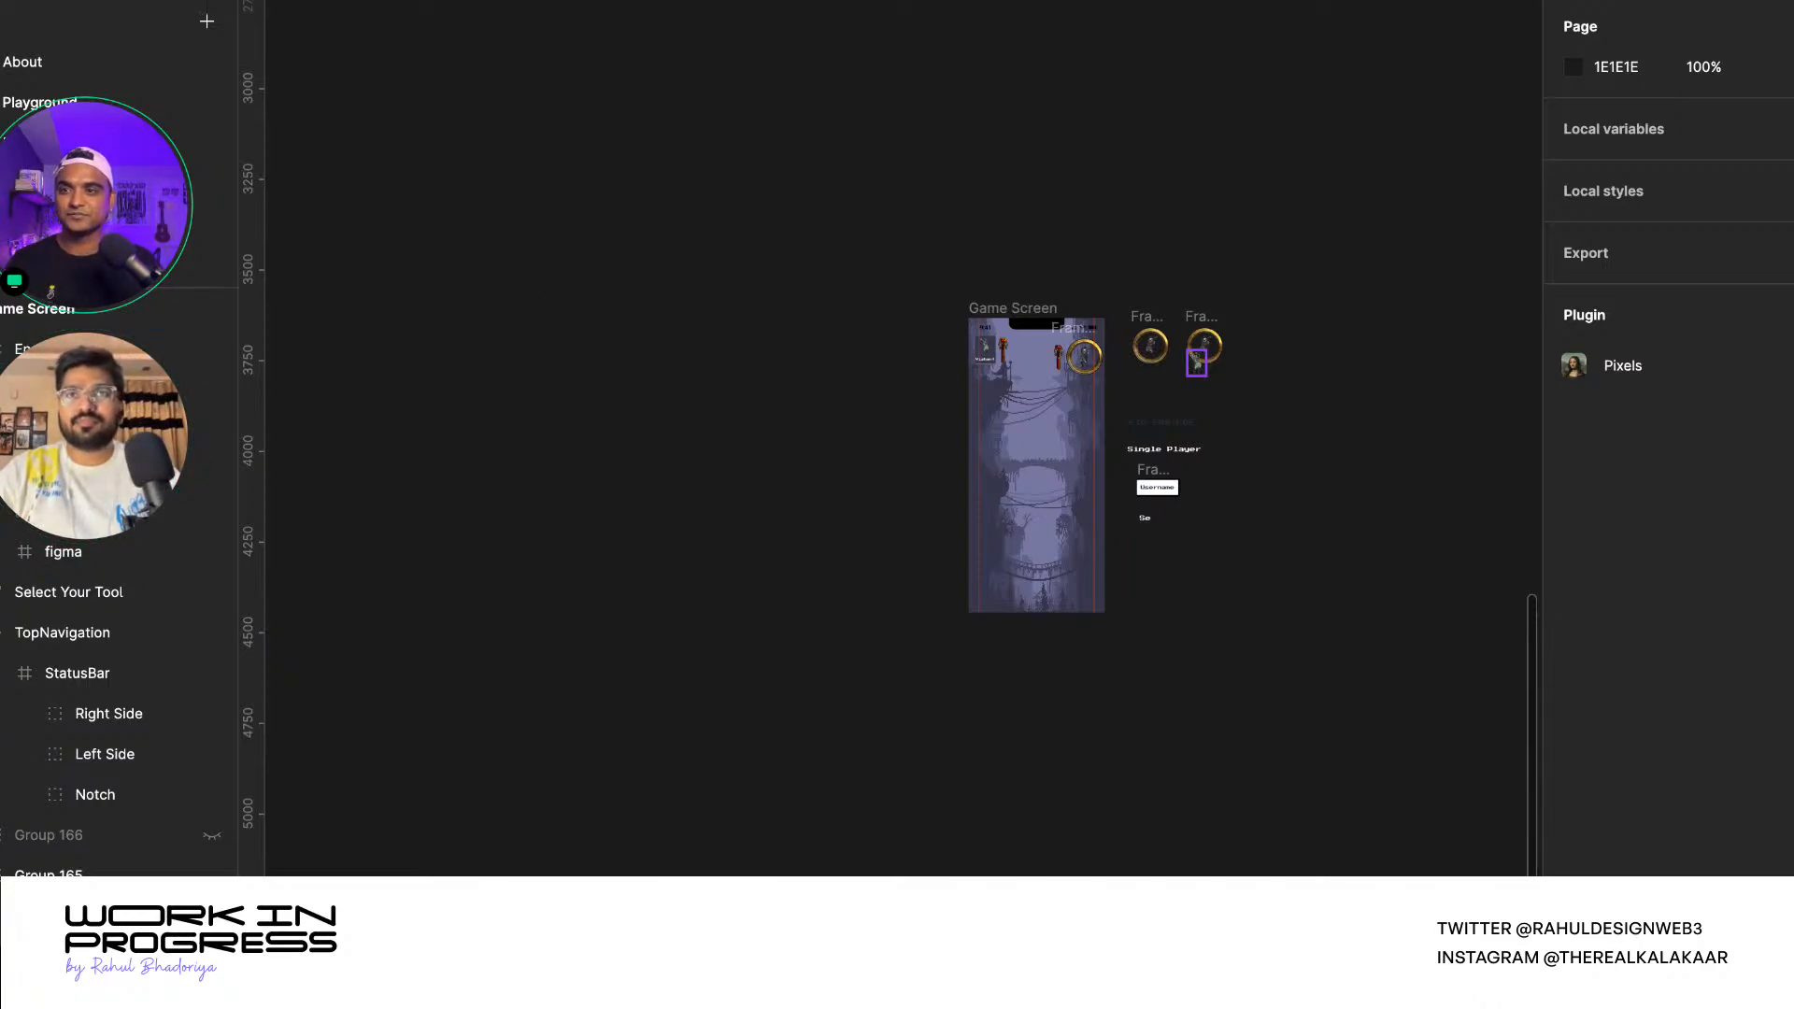
- Minimize the design window, move the video call window onto the open desktop and switch it to the Floating layout
key("super+m")
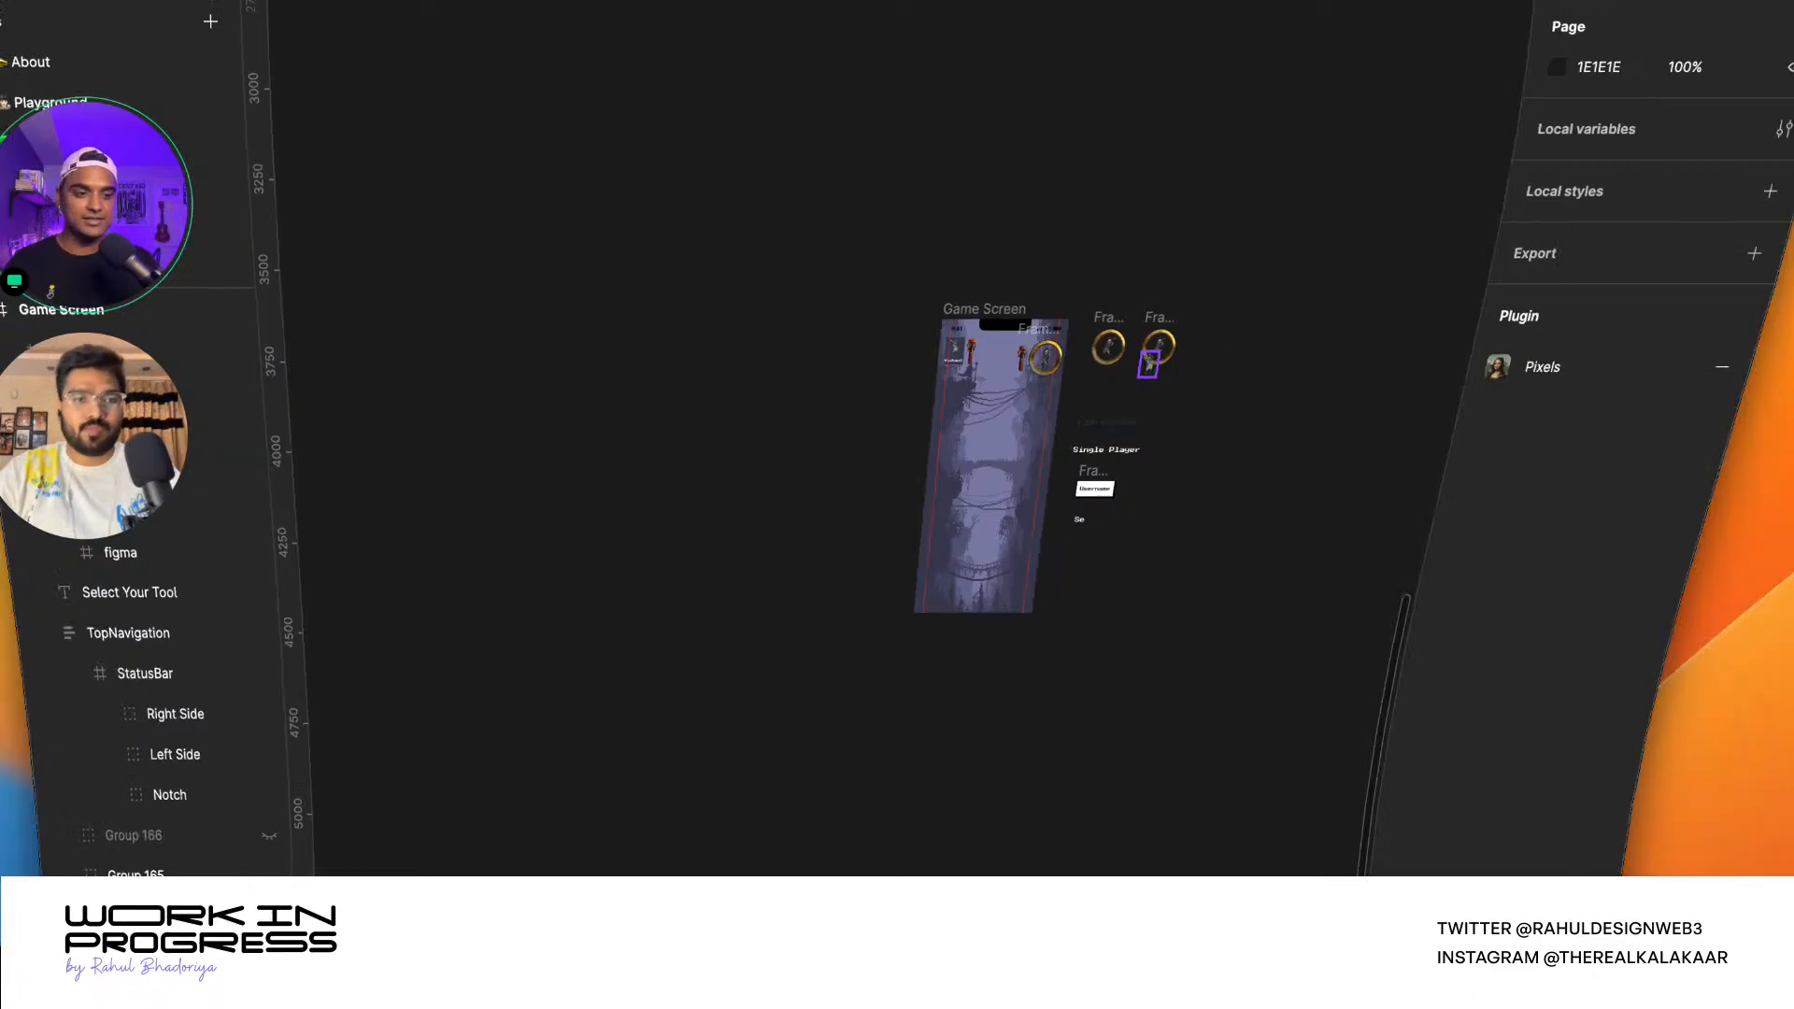
left_click_drag(113, 277, 797, 314)
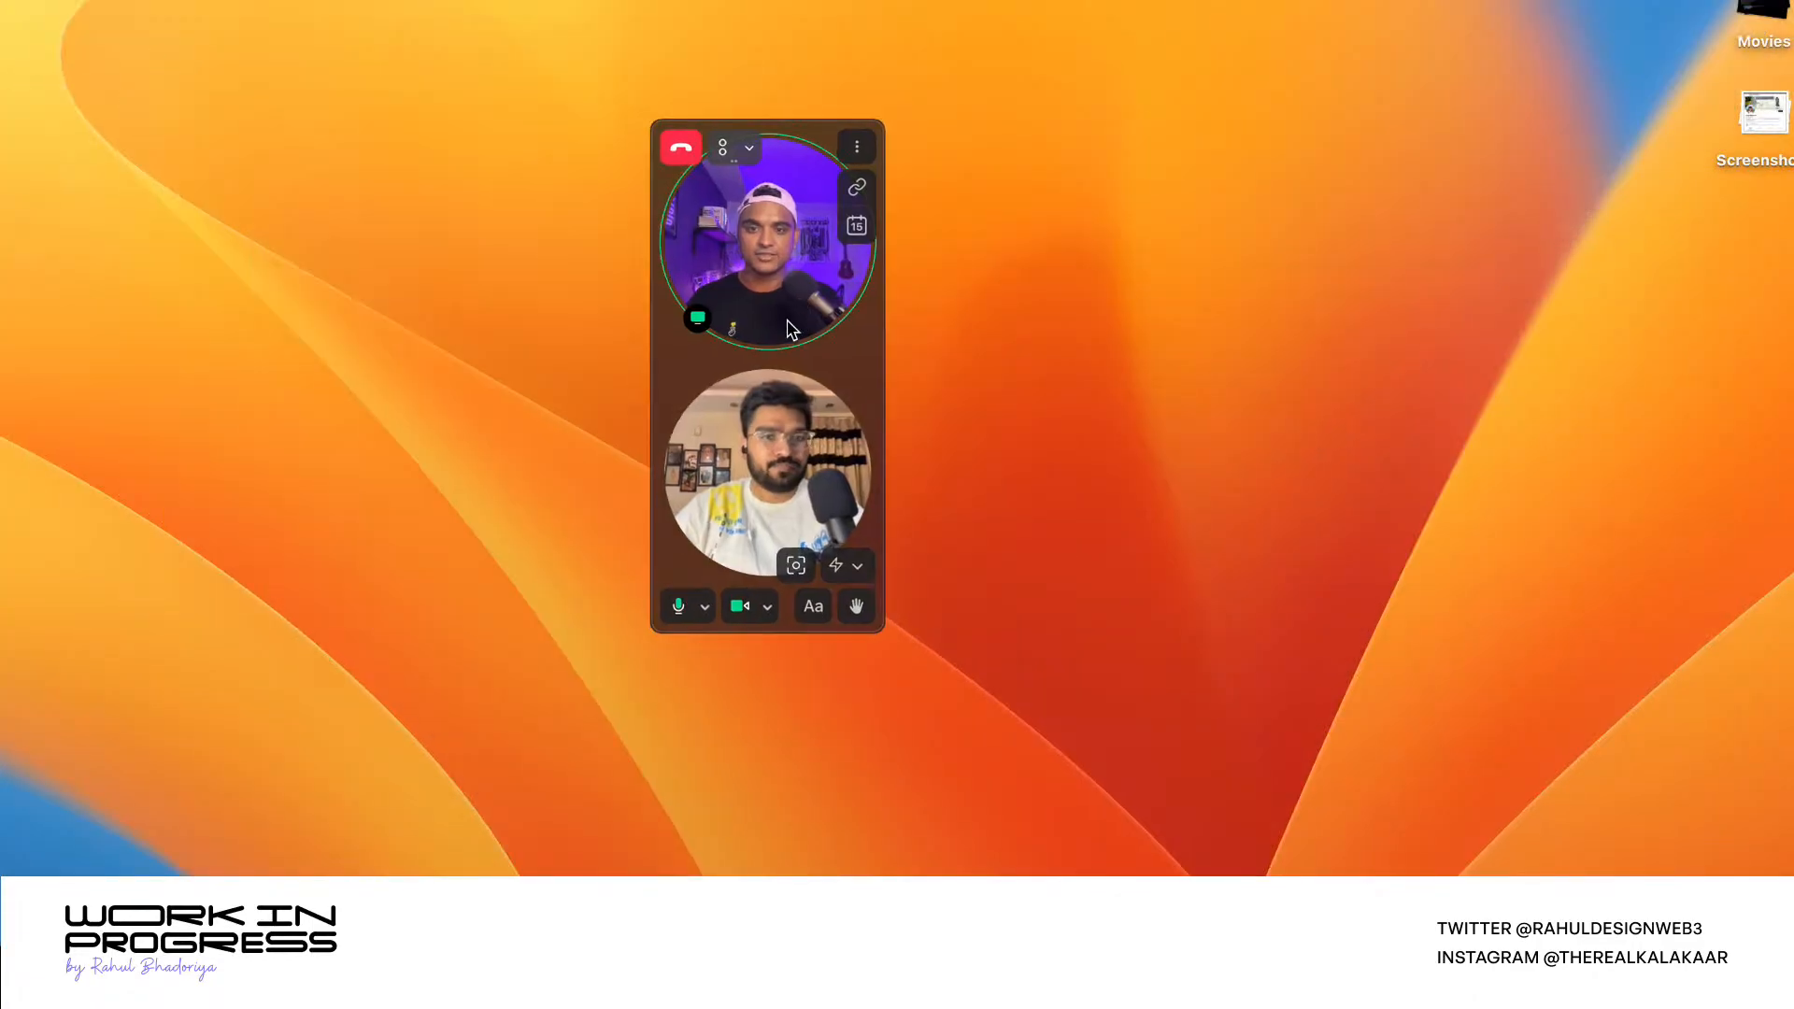
left_click(750, 148)
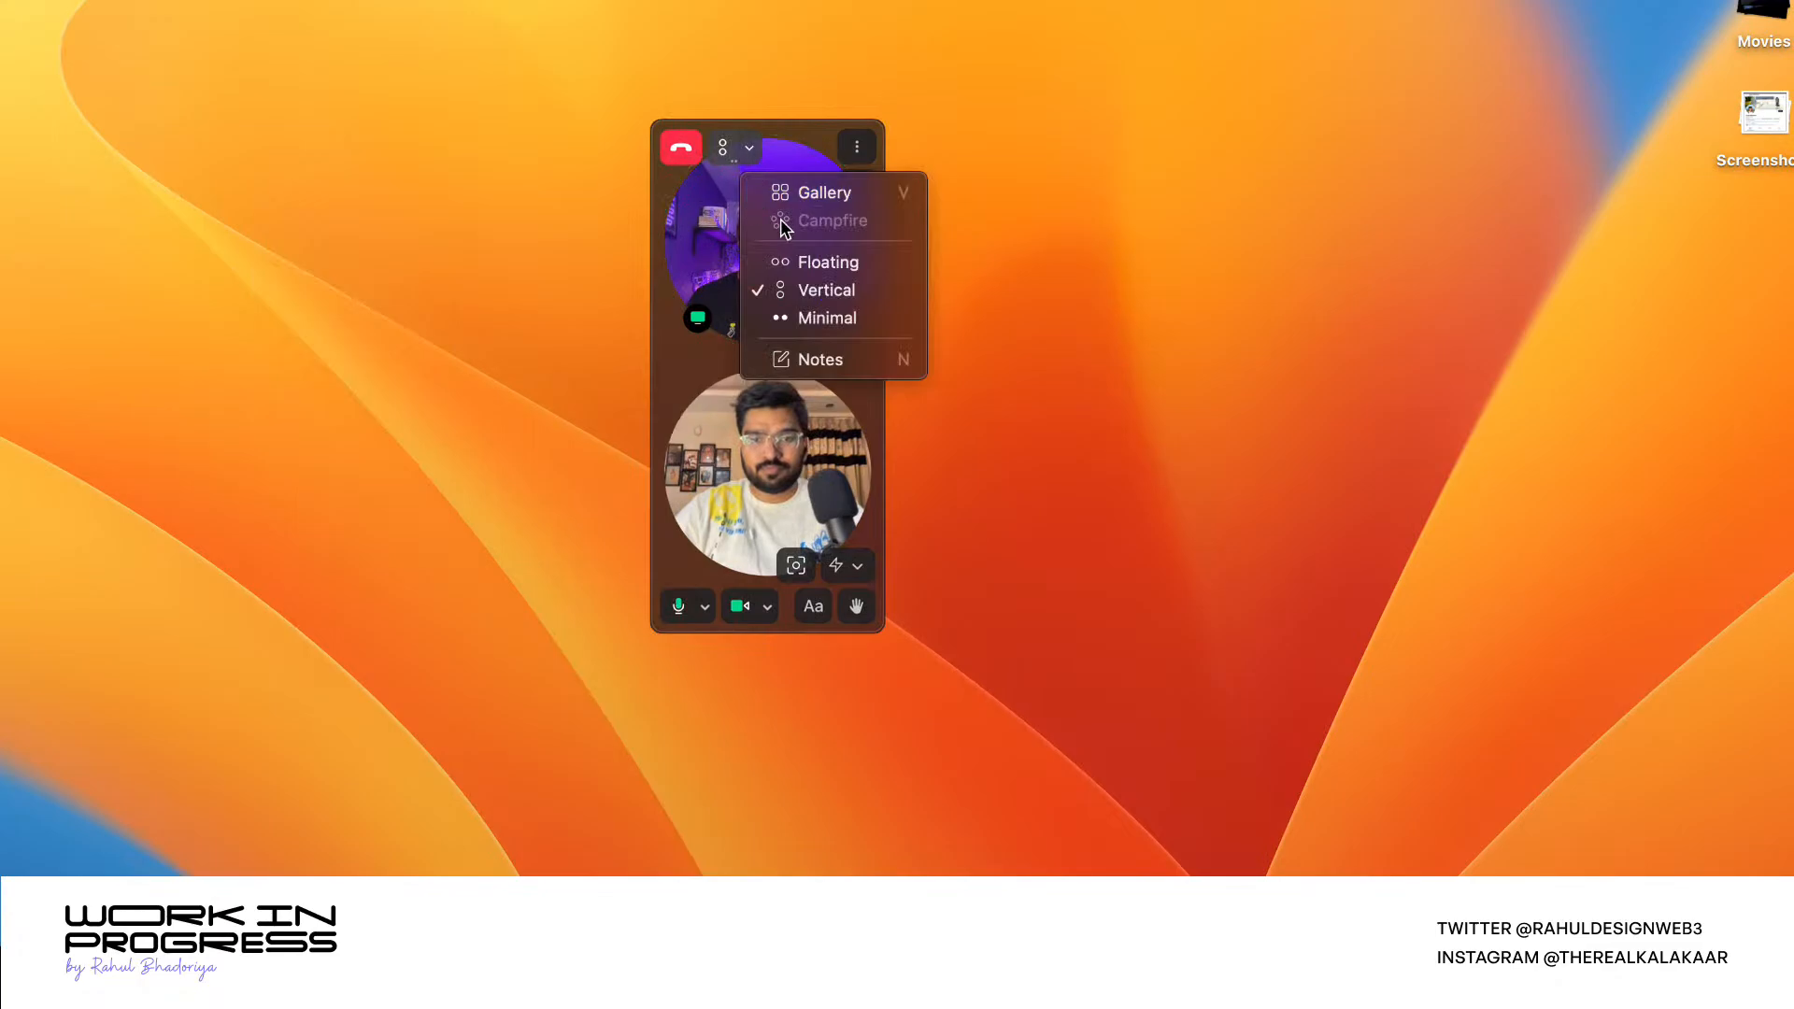
left_click(807, 266)
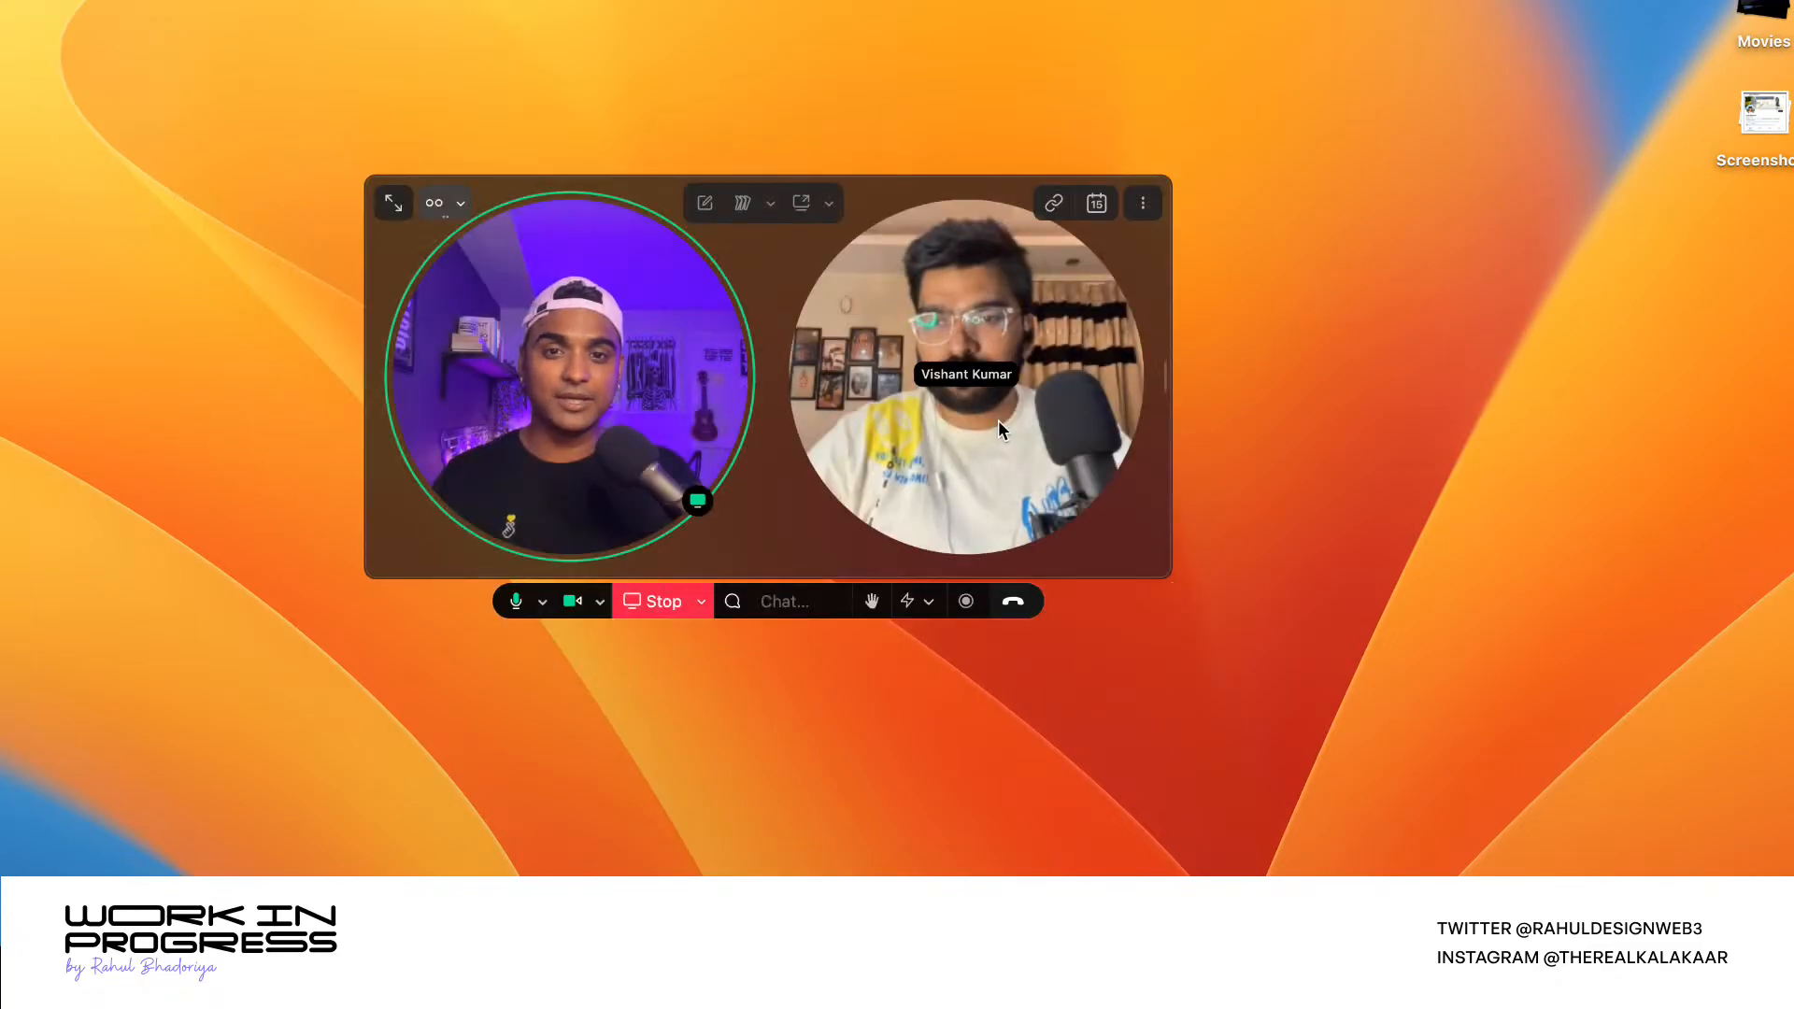